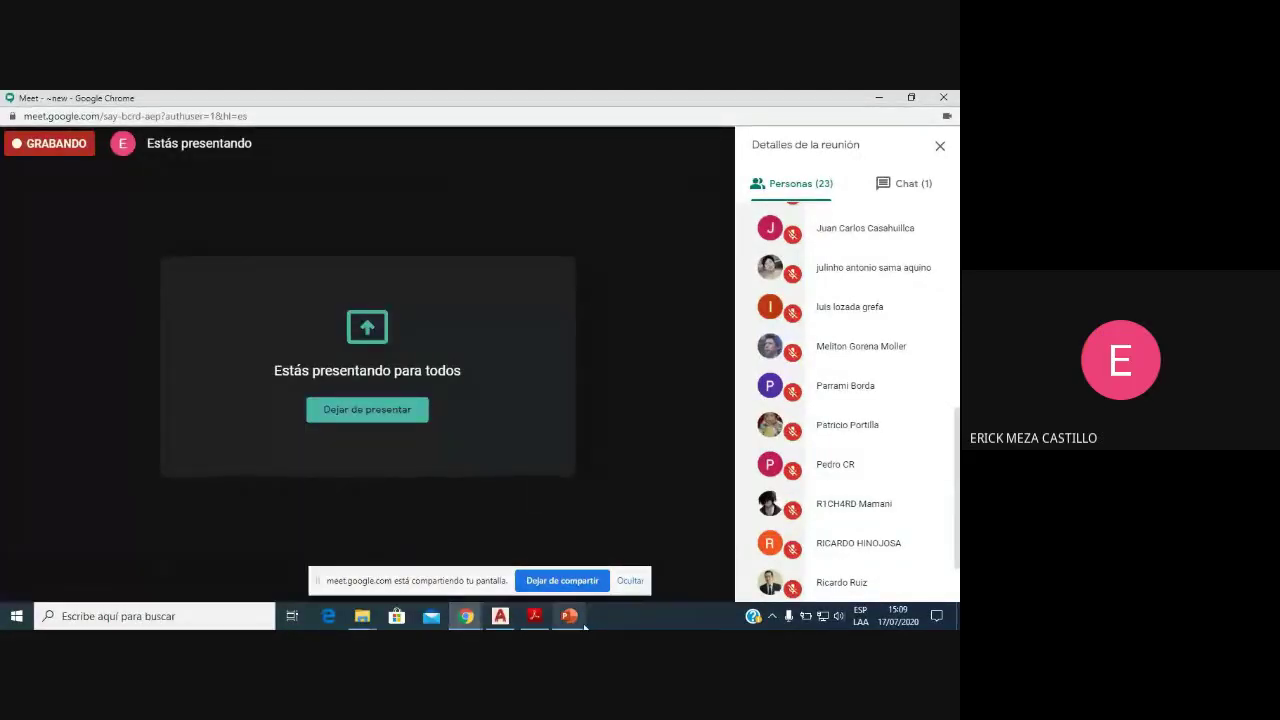
Step: Glance at the course presentation, then switch back to the Google Meet call window
click(569, 616)
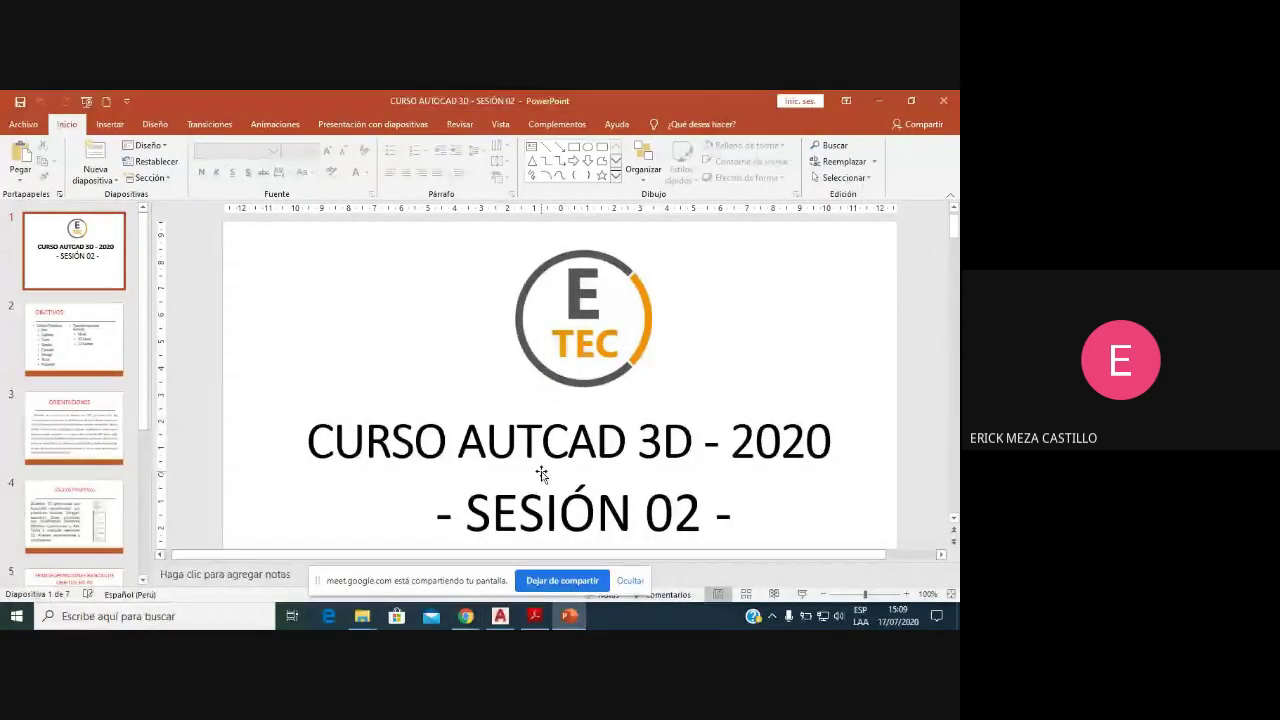
scroll(541, 474, down, 1)
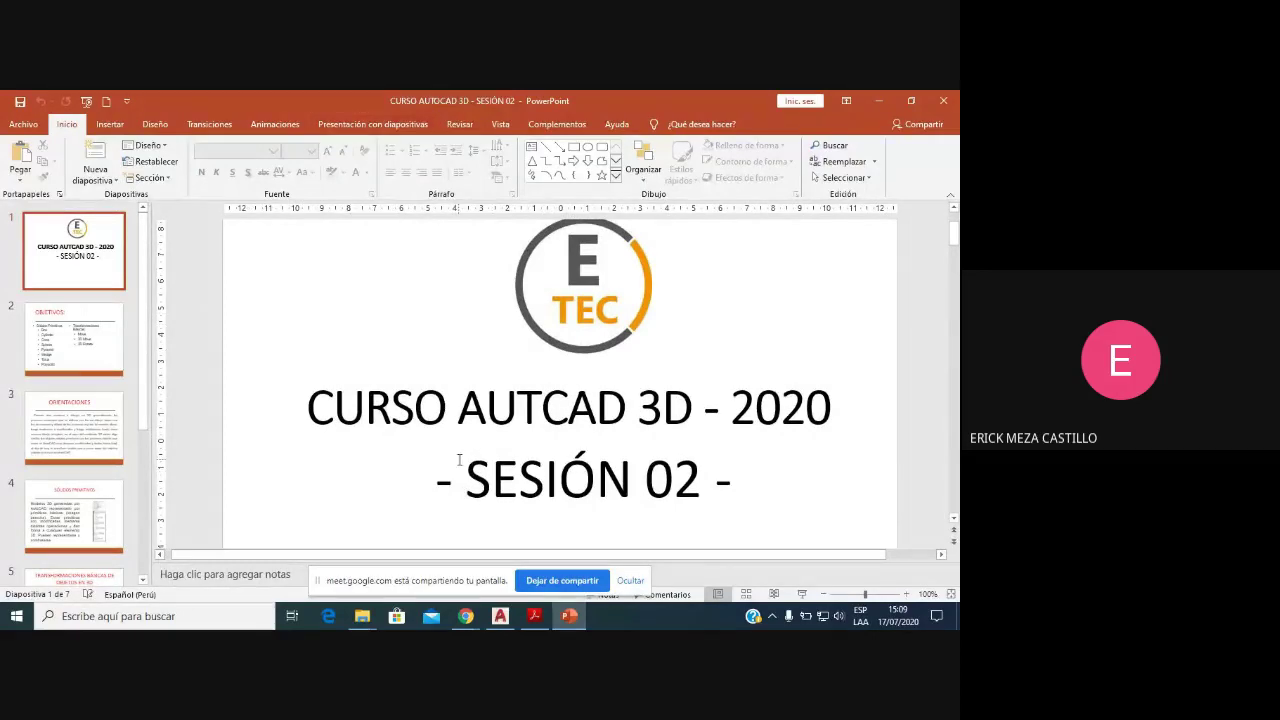
click(466, 616)
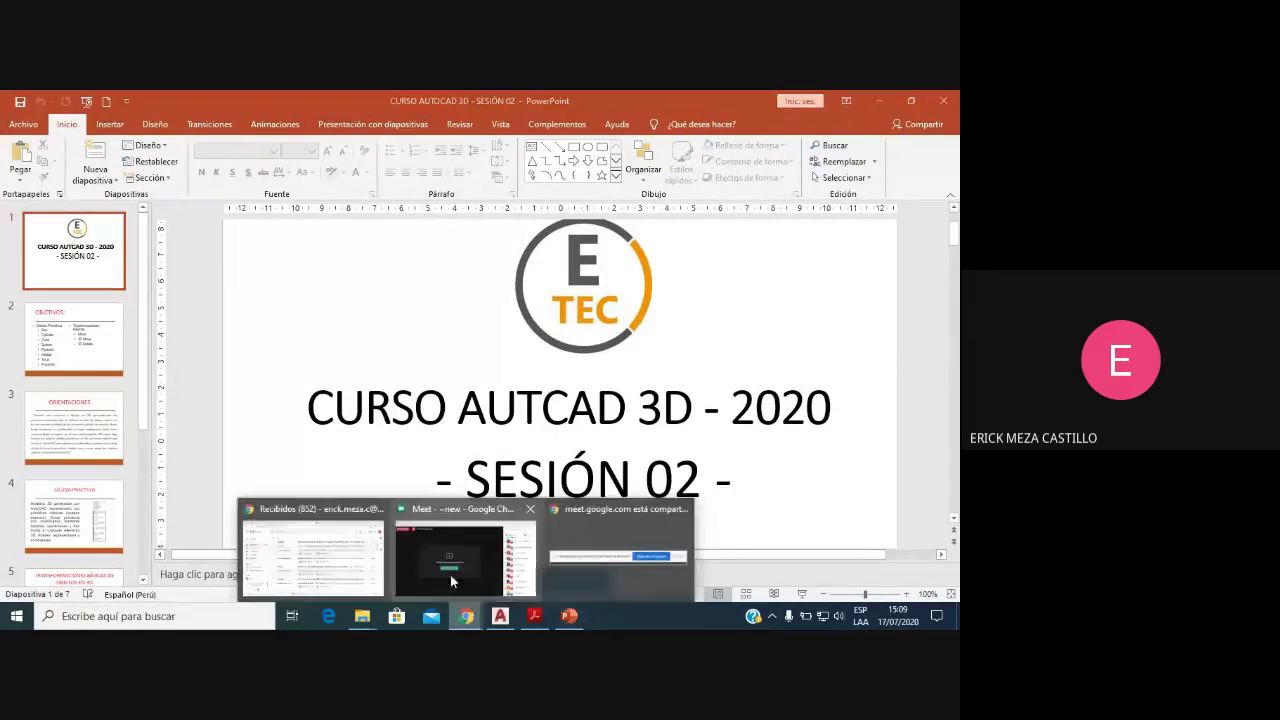
click(508, 541)
Step: Read the chat and the Personas list, admit the join request, and bring PowerPoint back
click(903, 183)
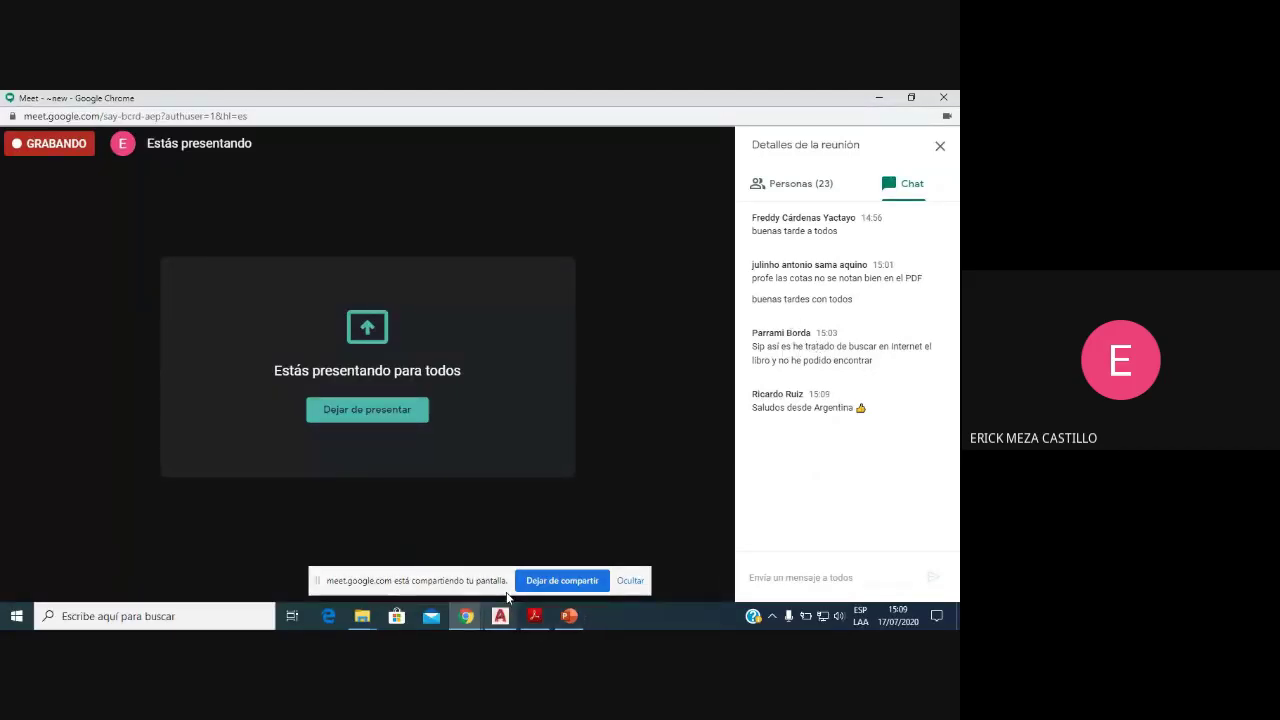
click(805, 183)
scroll(815, 310, down, 2)
scroll(818, 306, up, 3)
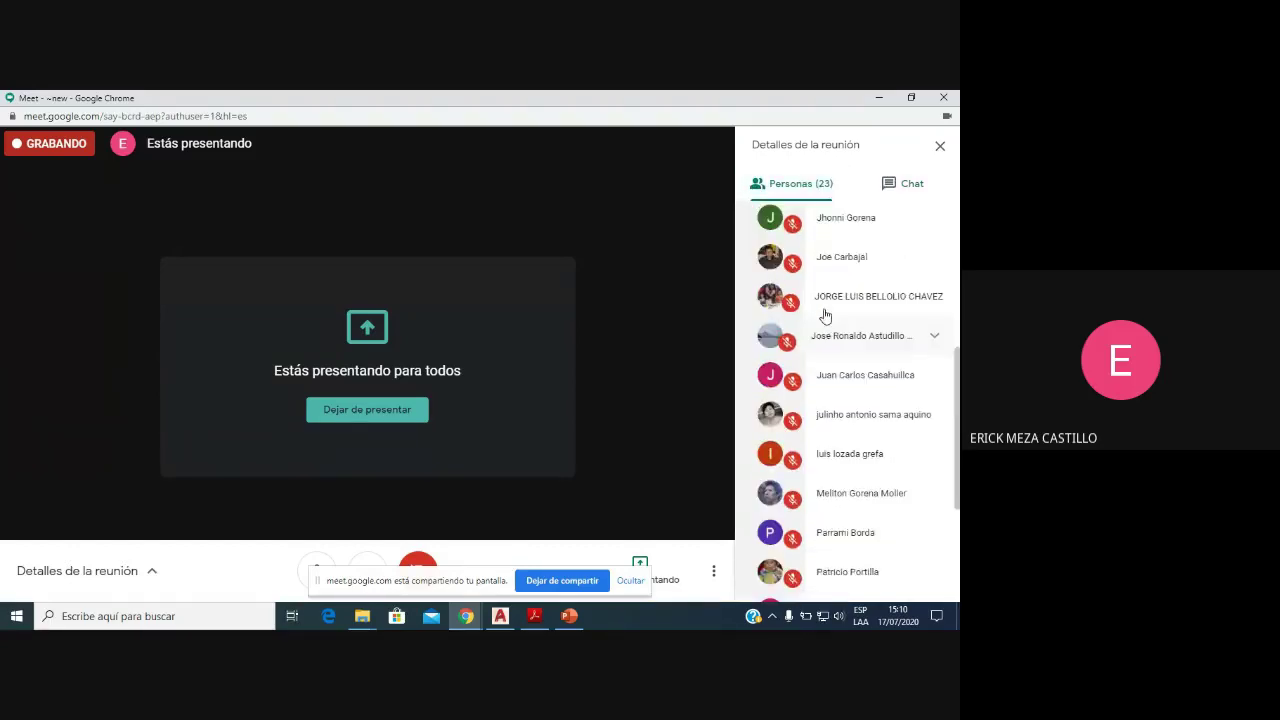
scroll(822, 305, up, 3)
scroll(822, 304, up, 2)
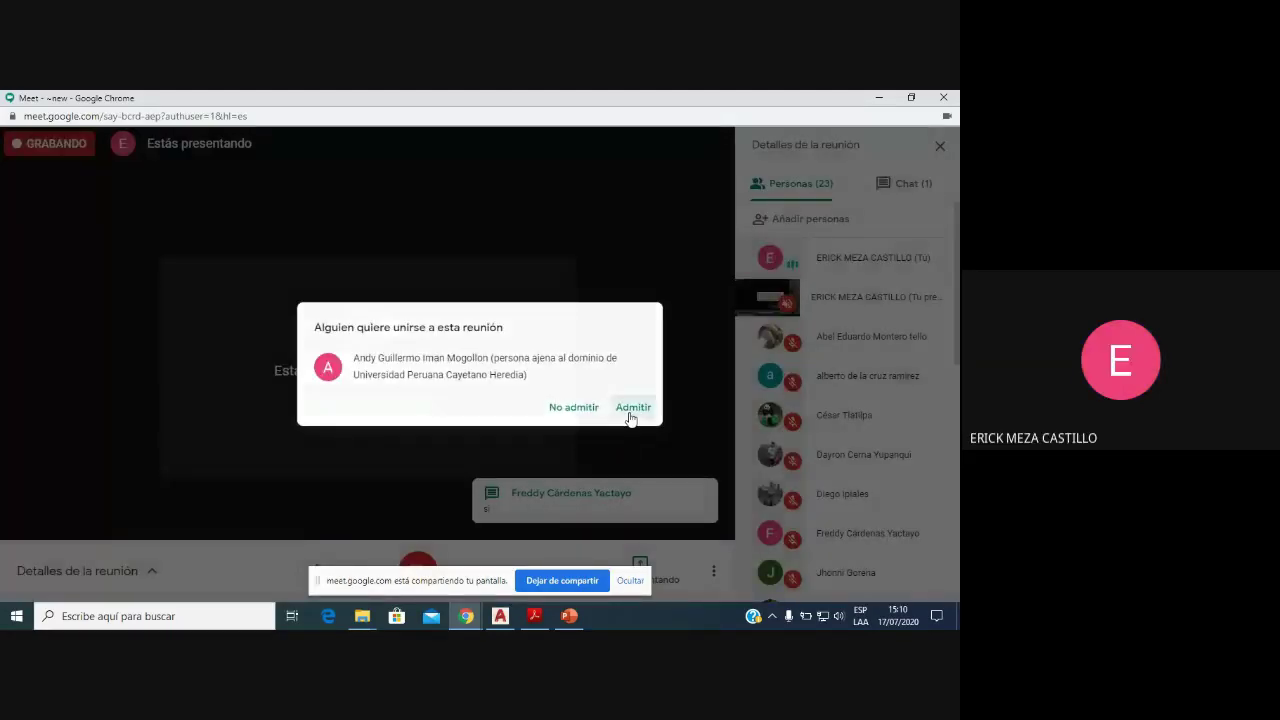
click(630, 408)
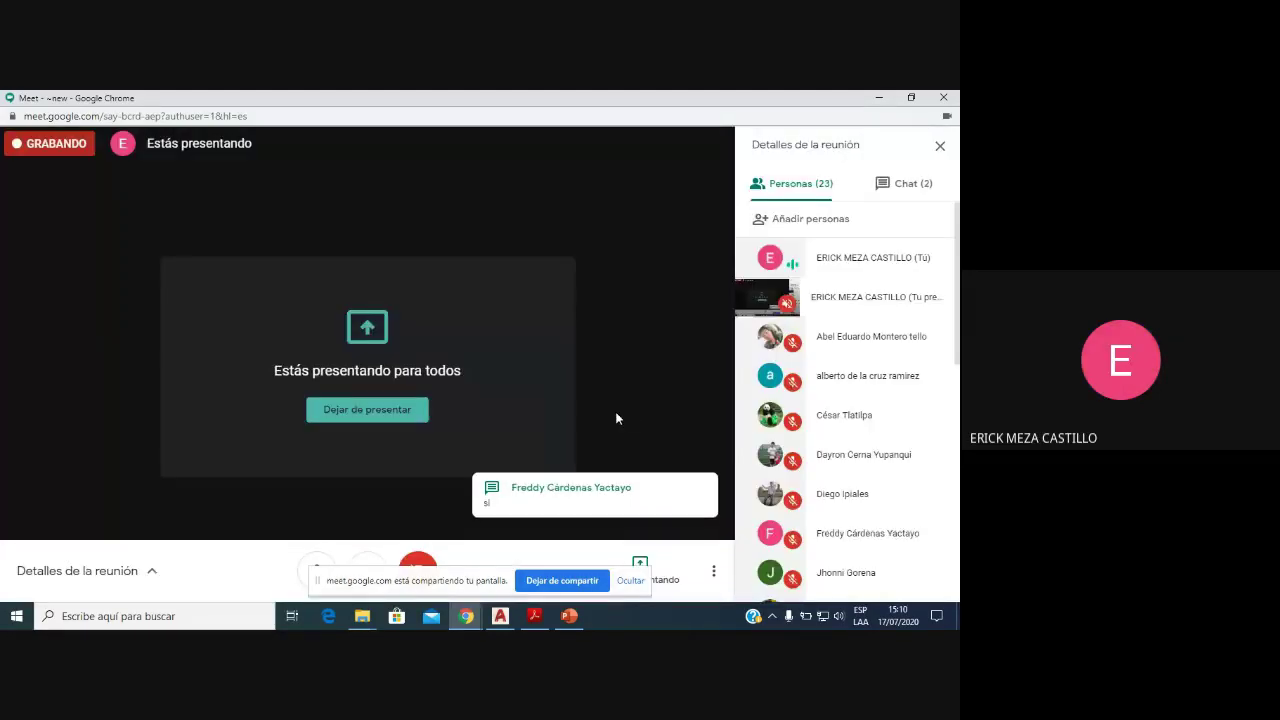
click(569, 616)
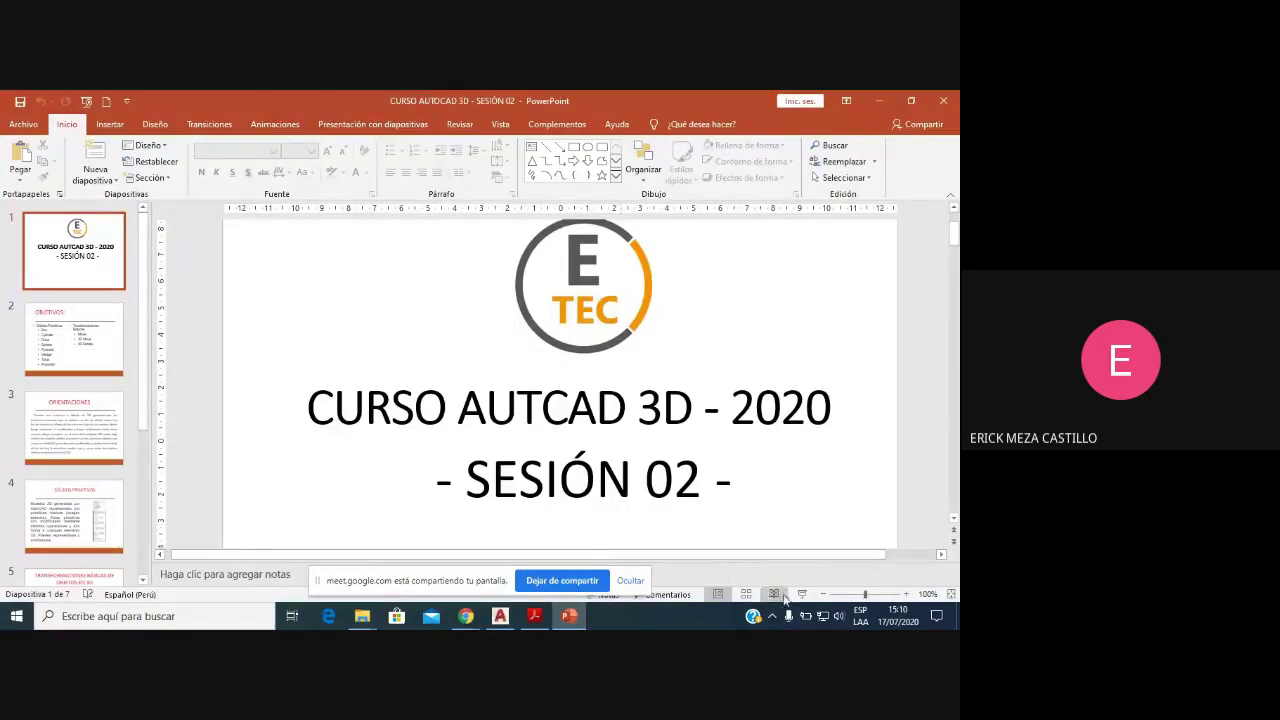
Step: Present the title slide full screen, advance to slide 2 'OBJETIVOS', then exit the show
click(801, 595)
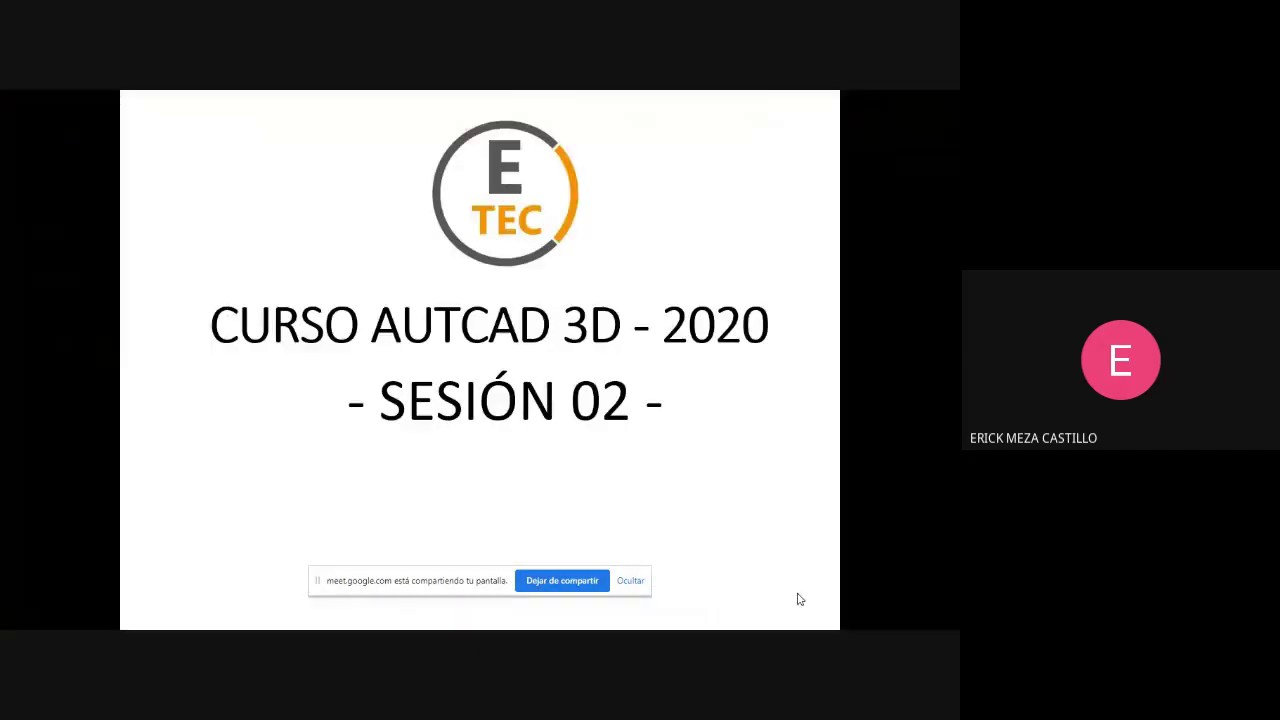
click(798, 593)
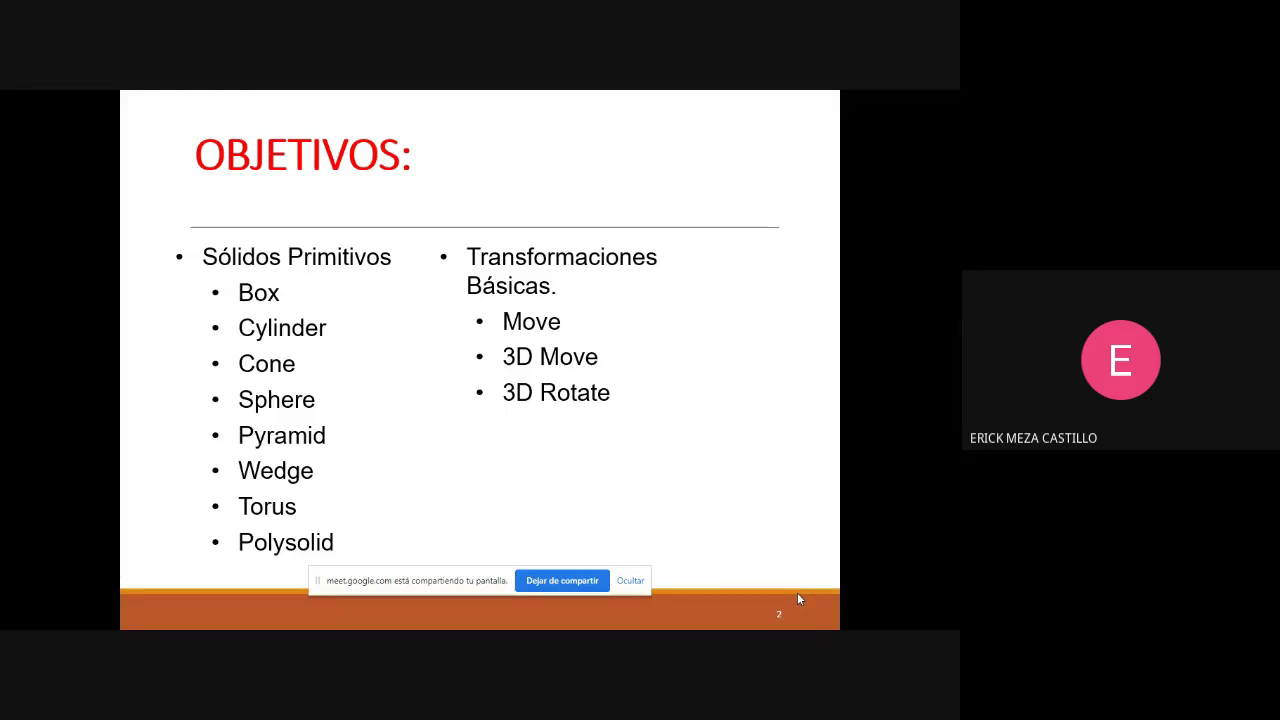
key(Escape)
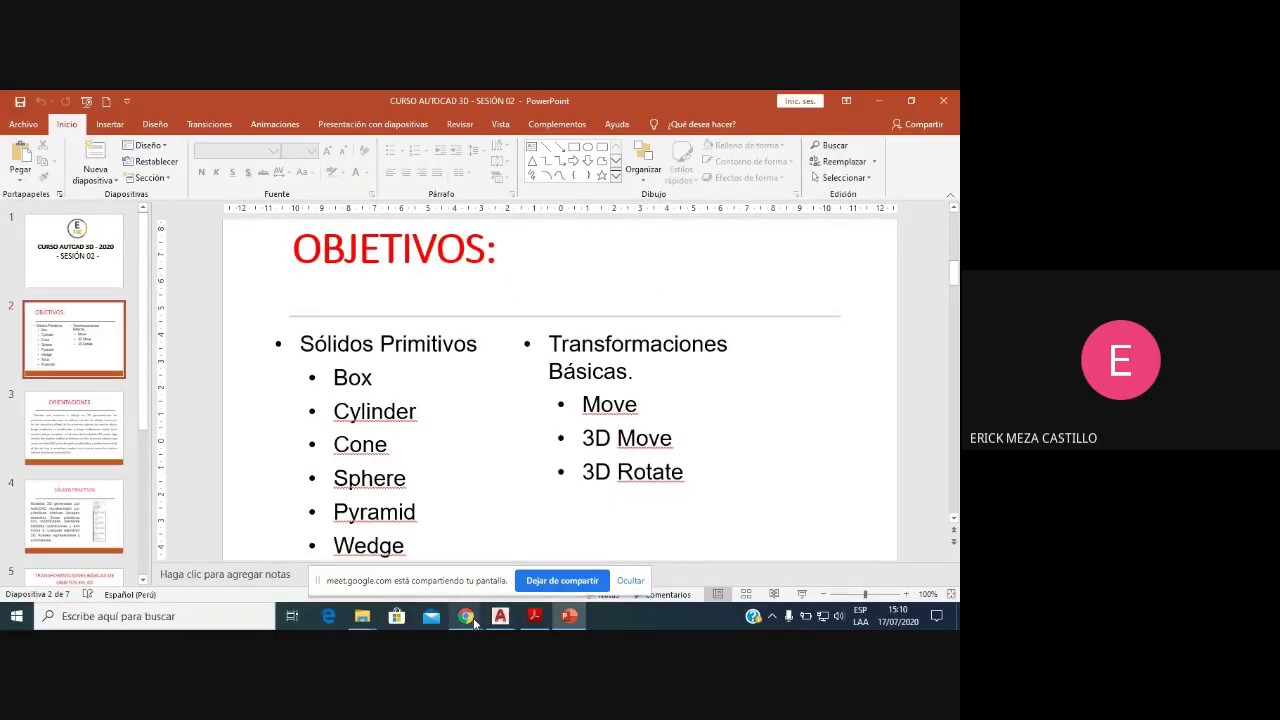
Step: Admit the first waiting person in Meet, then bring up the presentation and AutoCAD start page
mouse_move(465, 616)
click(431, 512)
click(633, 407)
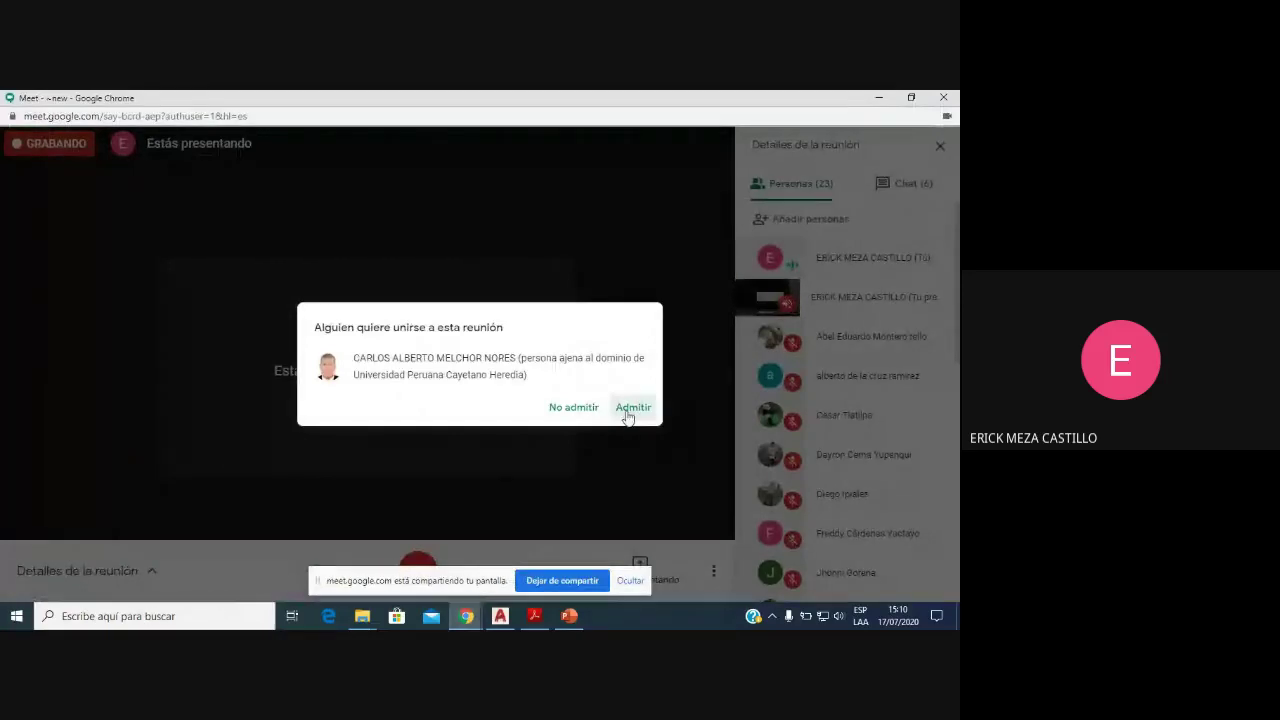
click(569, 617)
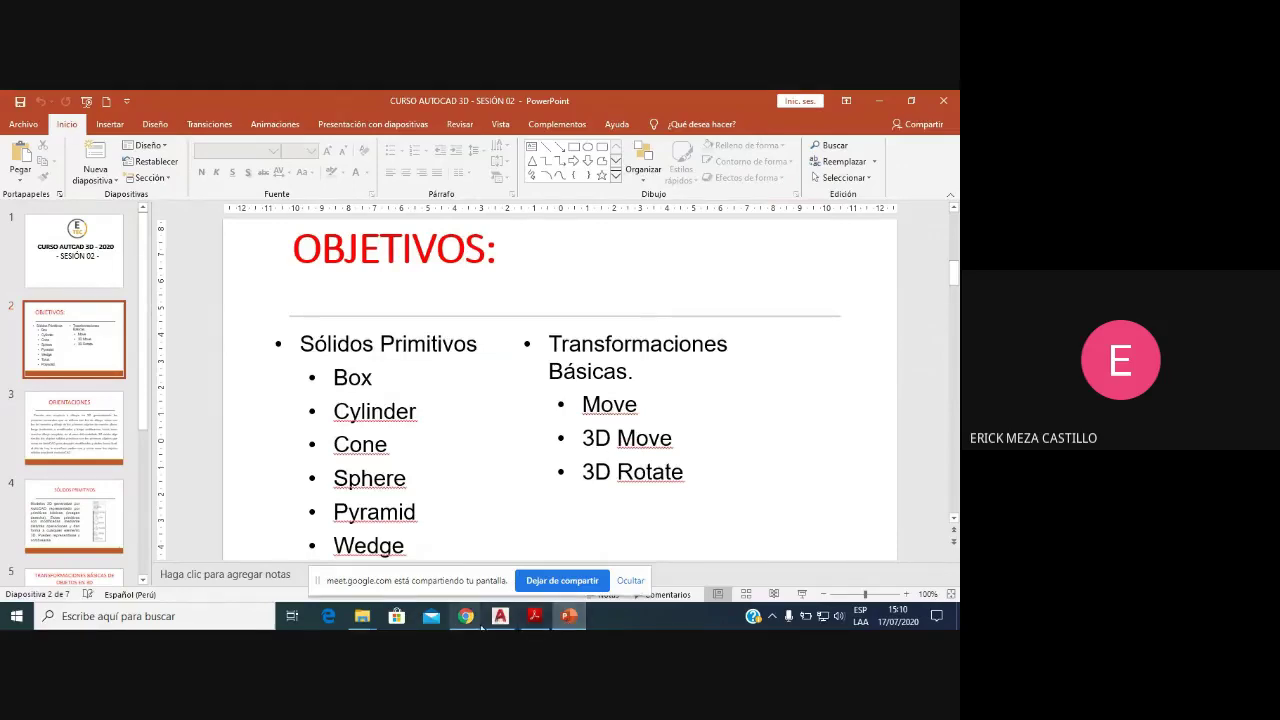
click(500, 616)
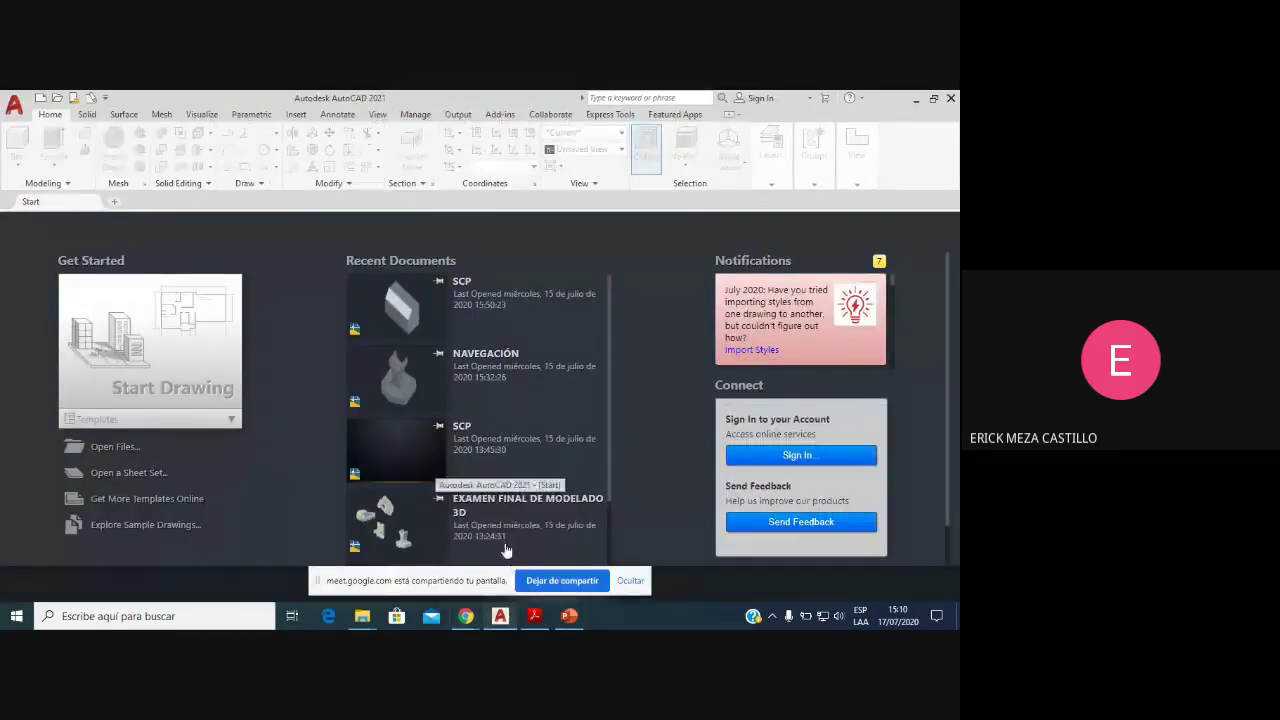
mouse_move(466, 616)
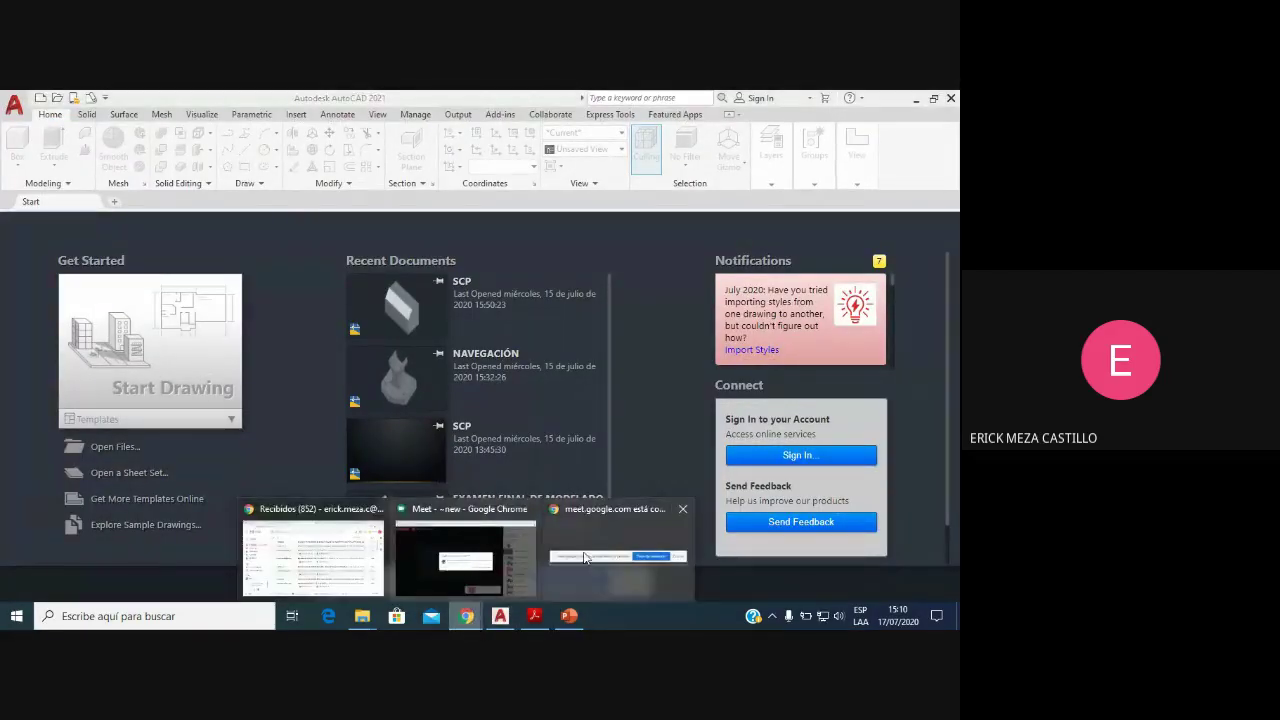
Step: Admit the second person, check the chat, and present the OBJETIVOS slide full screen
click(475, 545)
click(633, 407)
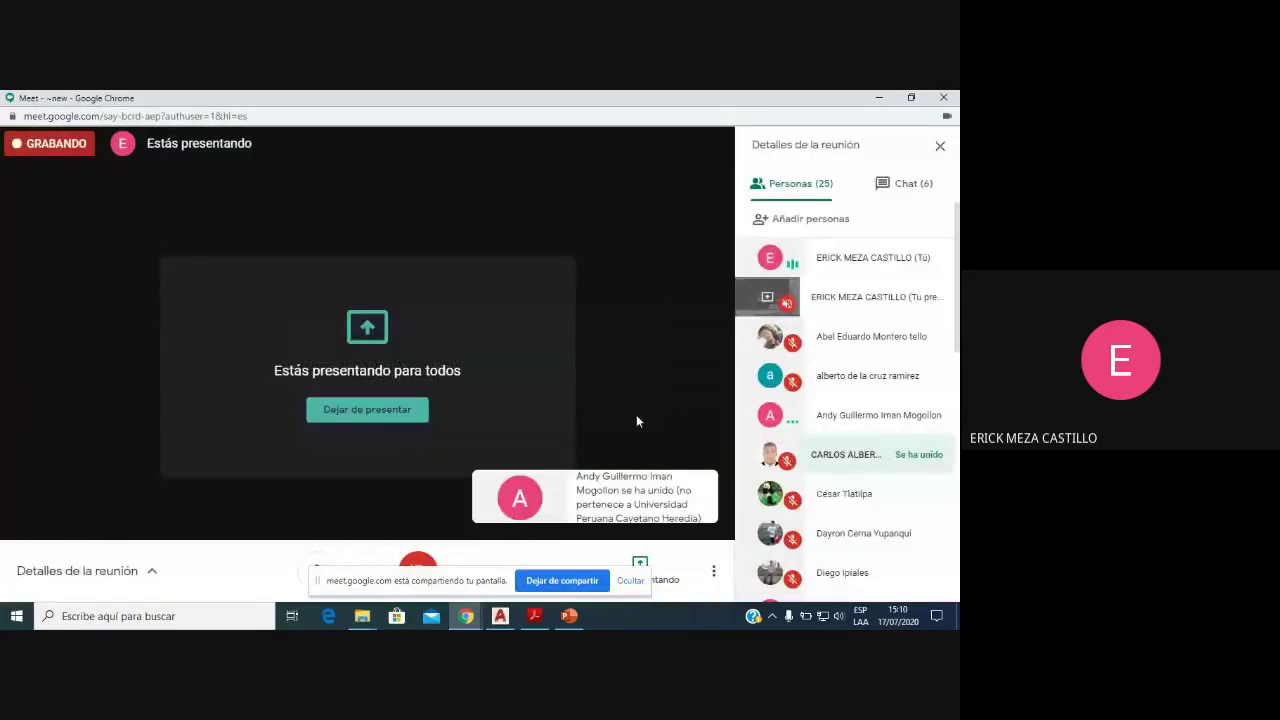
click(913, 186)
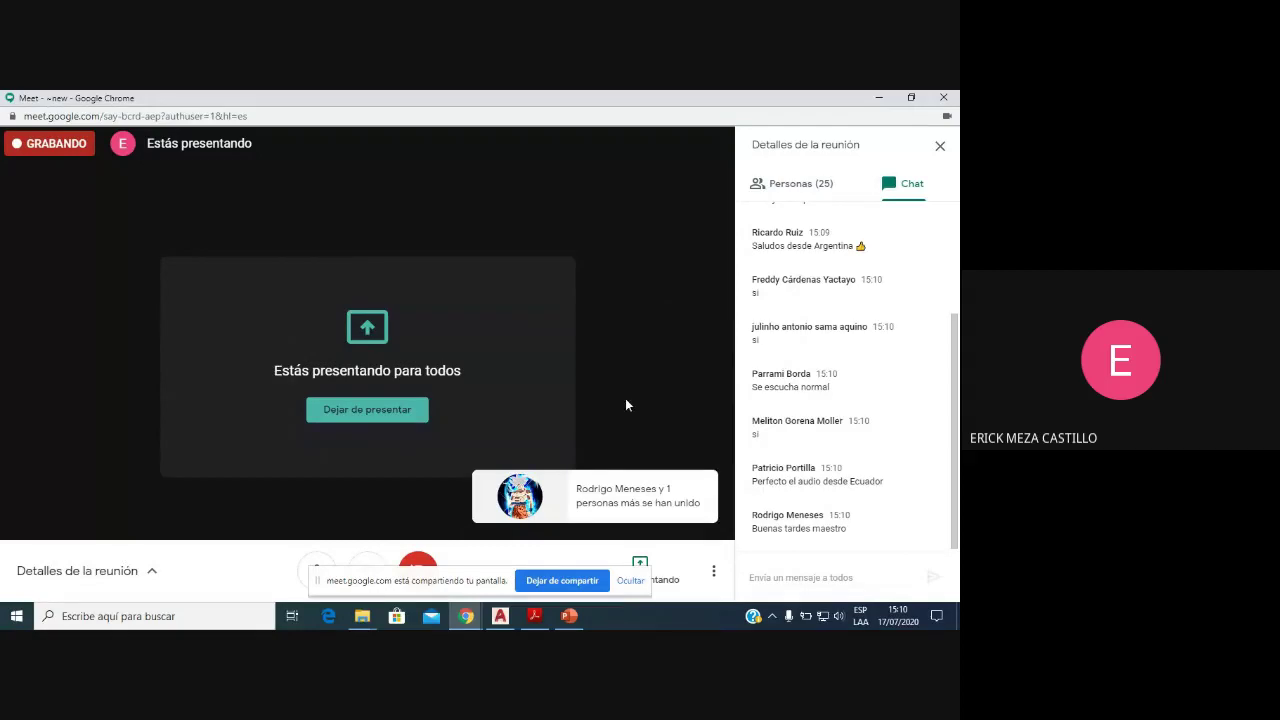
click(569, 616)
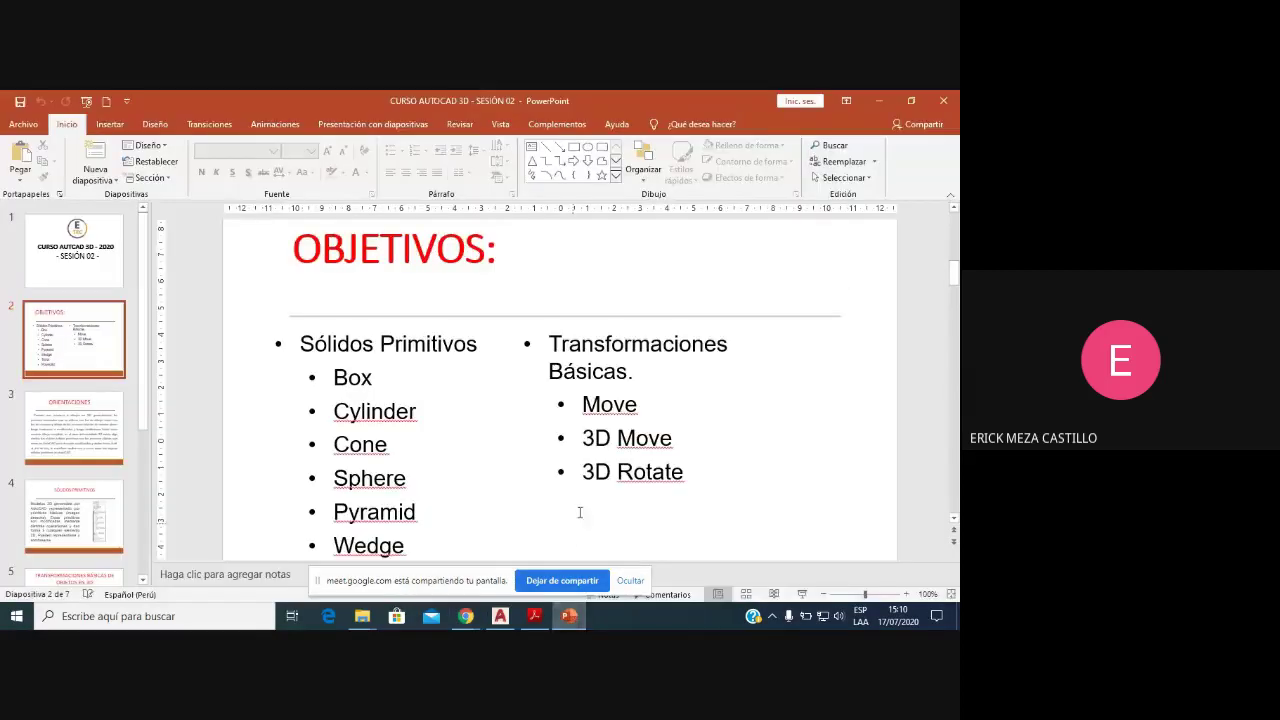
click(802, 594)
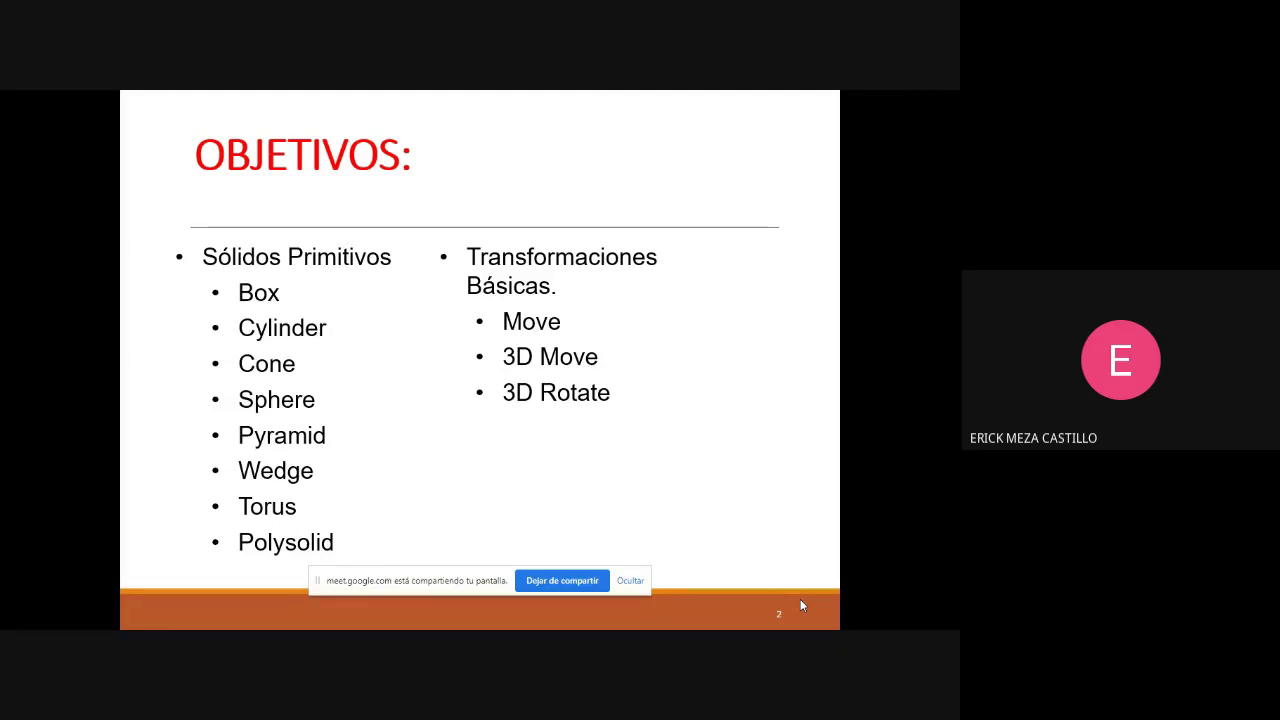
Step: Show the ORIENTACIONES slide, end the show, and admit another participant in Meet
click(800, 599)
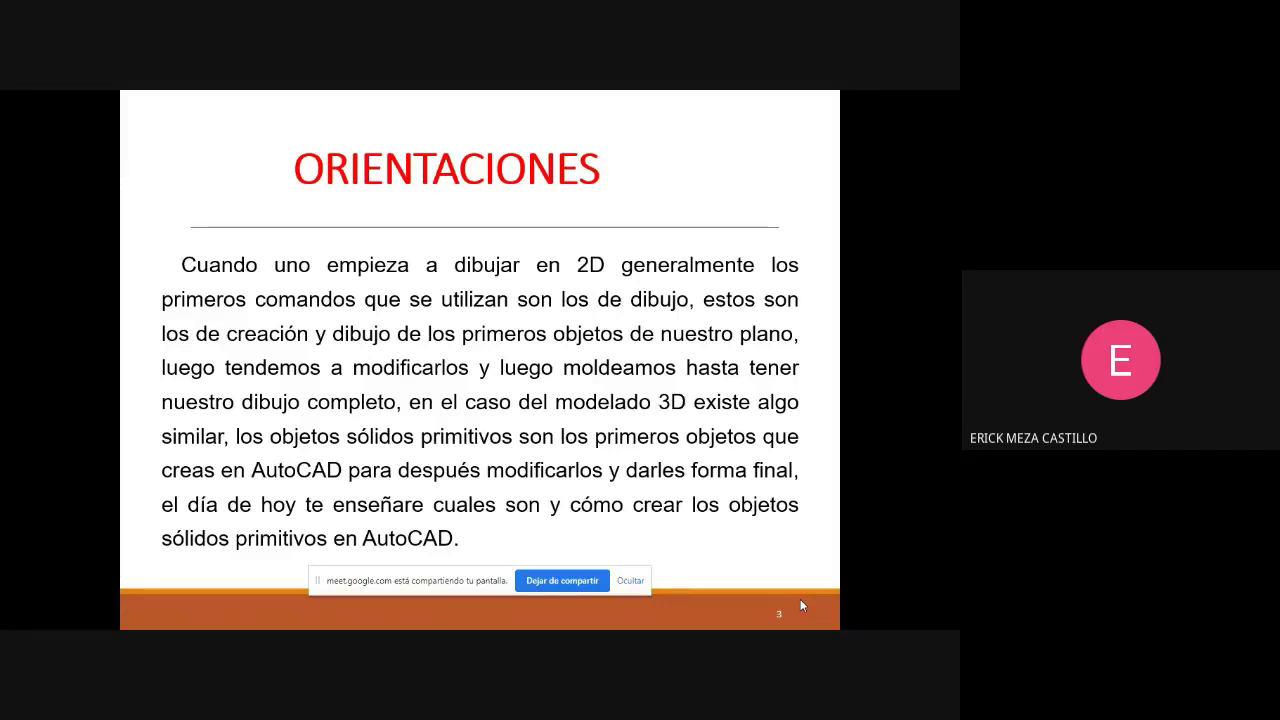
key(Escape)
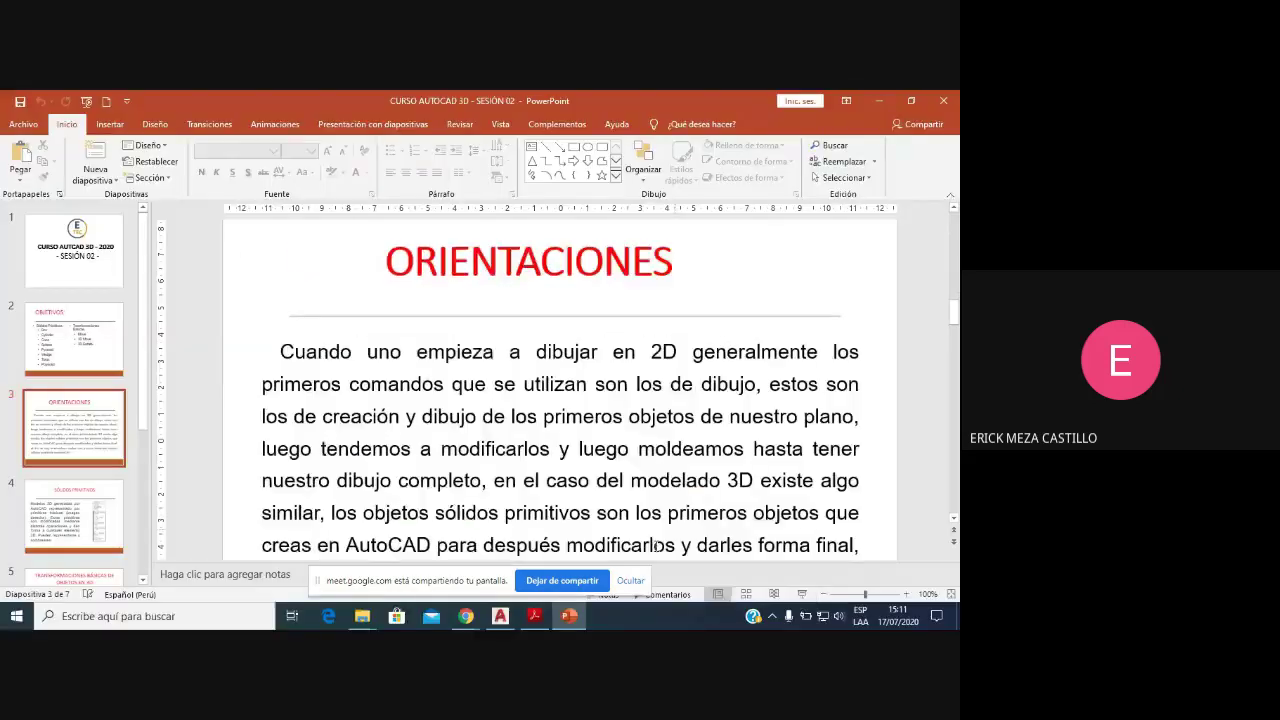
click(445, 560)
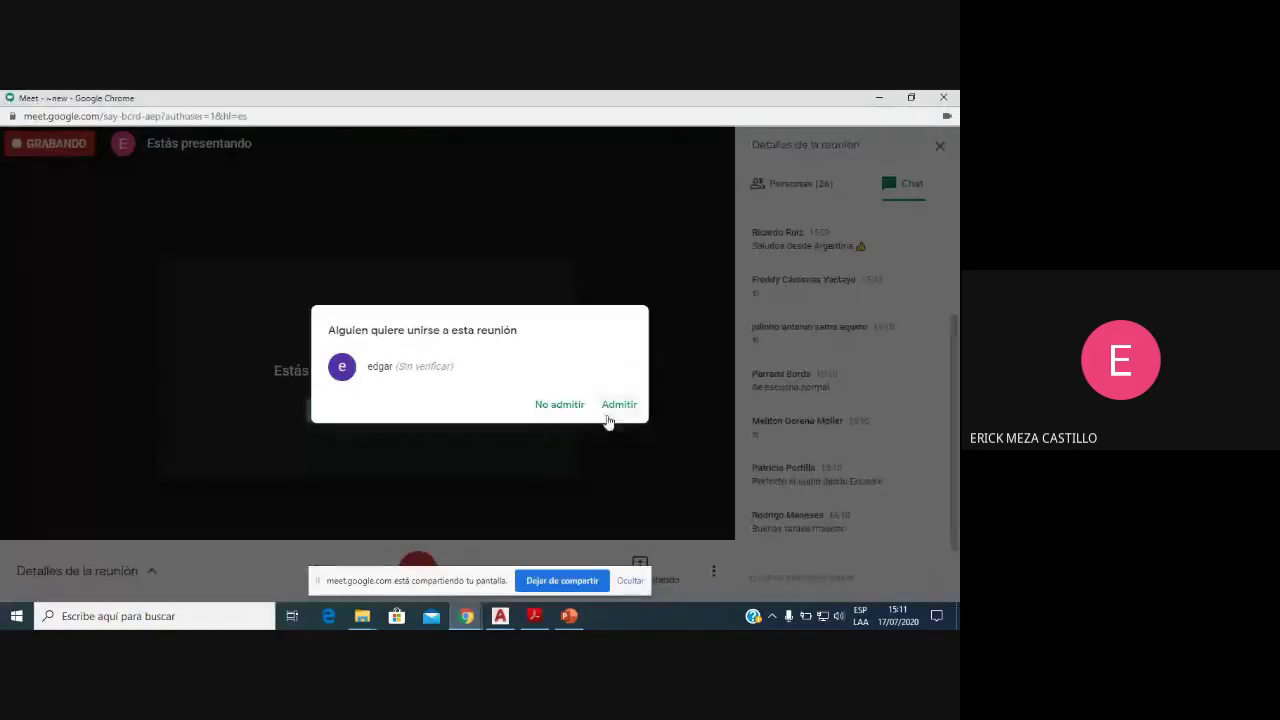
click(620, 409)
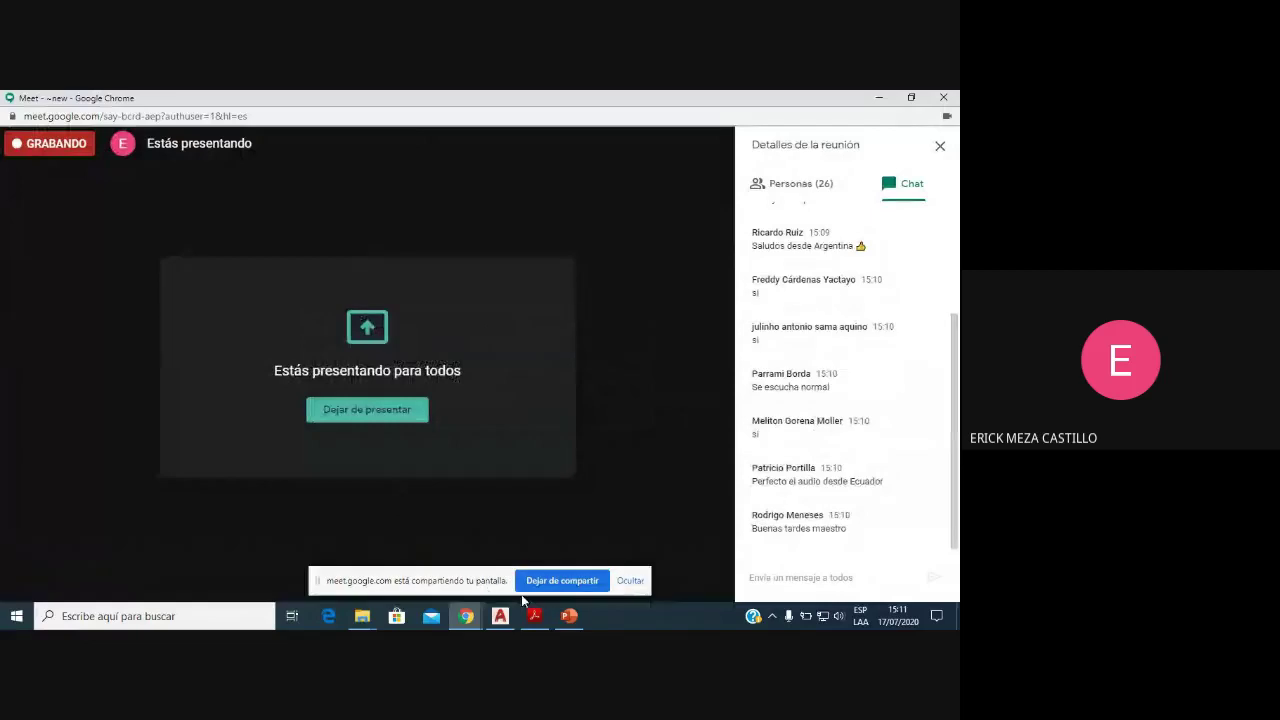
click(570, 617)
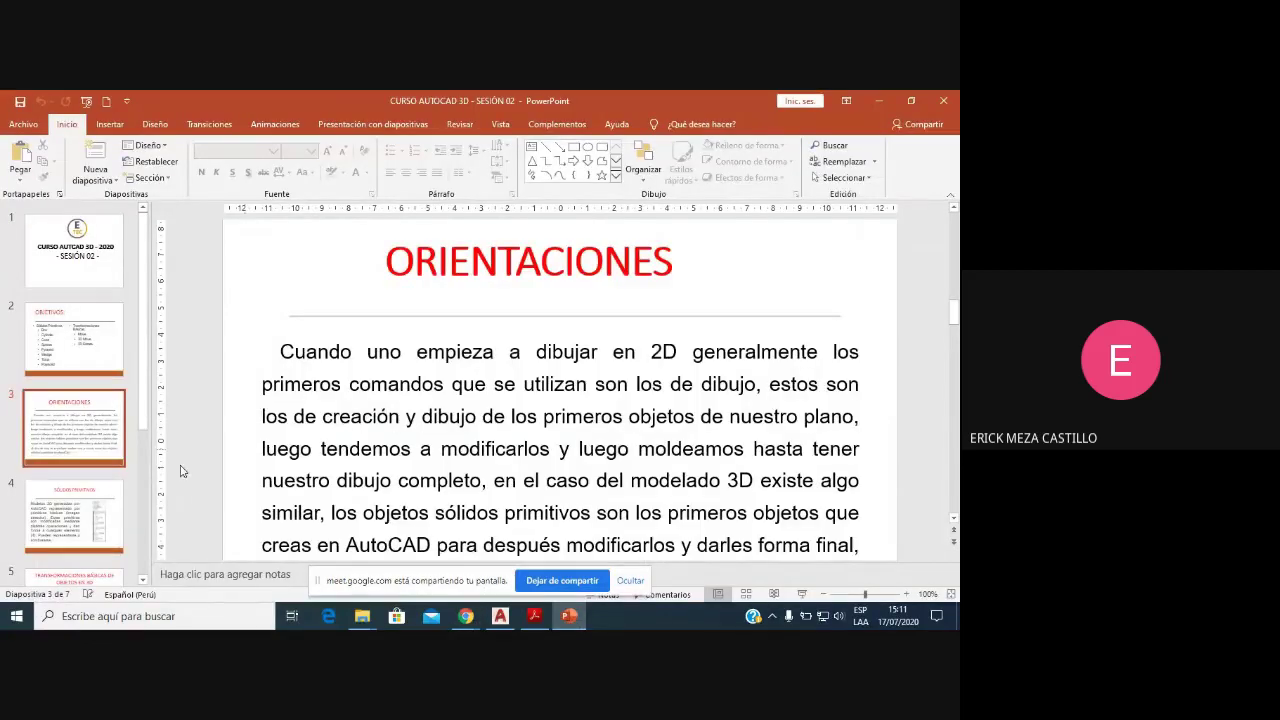
Step: Present slide 4 'SÓLIDOS PRIMITIVOS' full screen, then exit and switch to AutoCAD
click(102, 502)
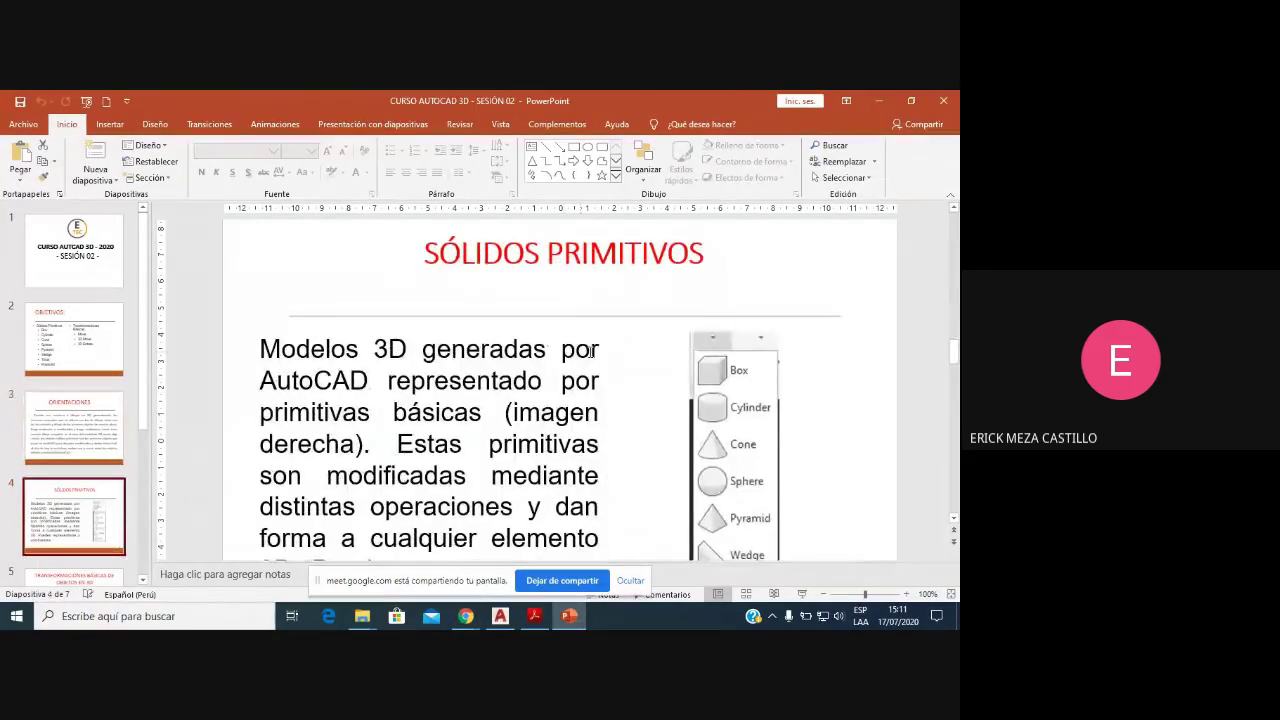
scroll(776, 460, down, 1)
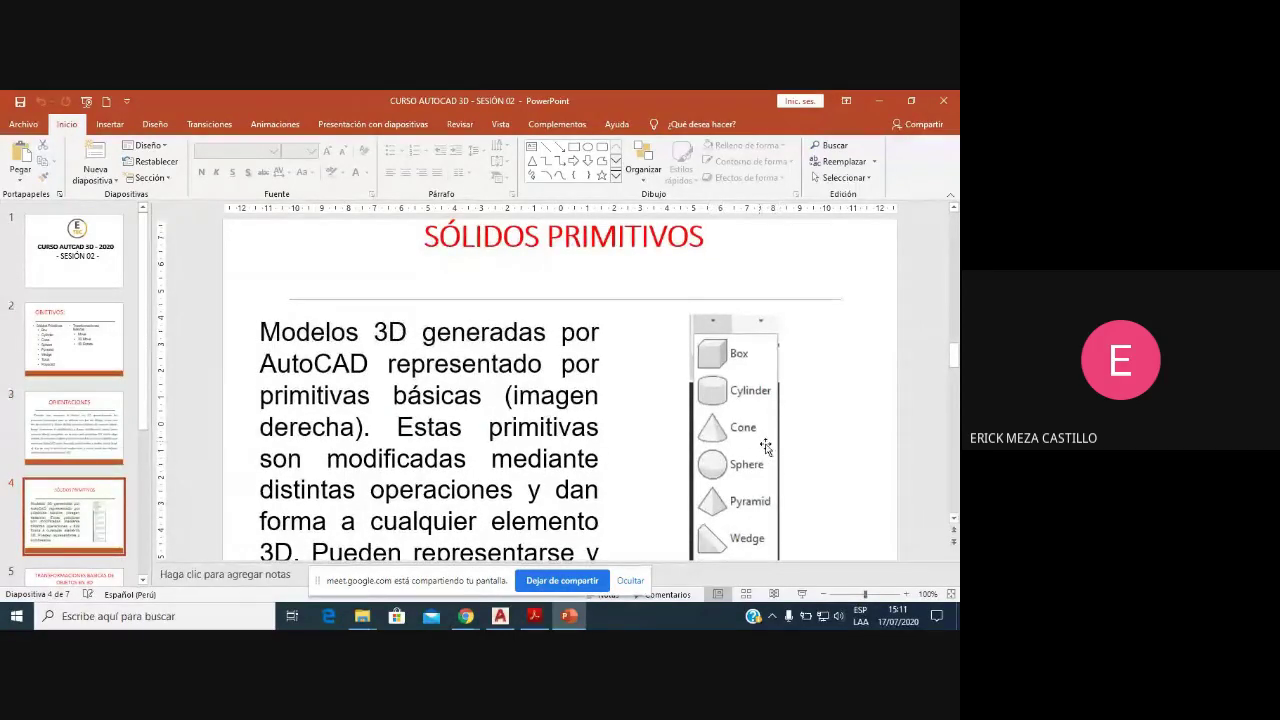
ctrl+scroll(785, 463, down, 2)
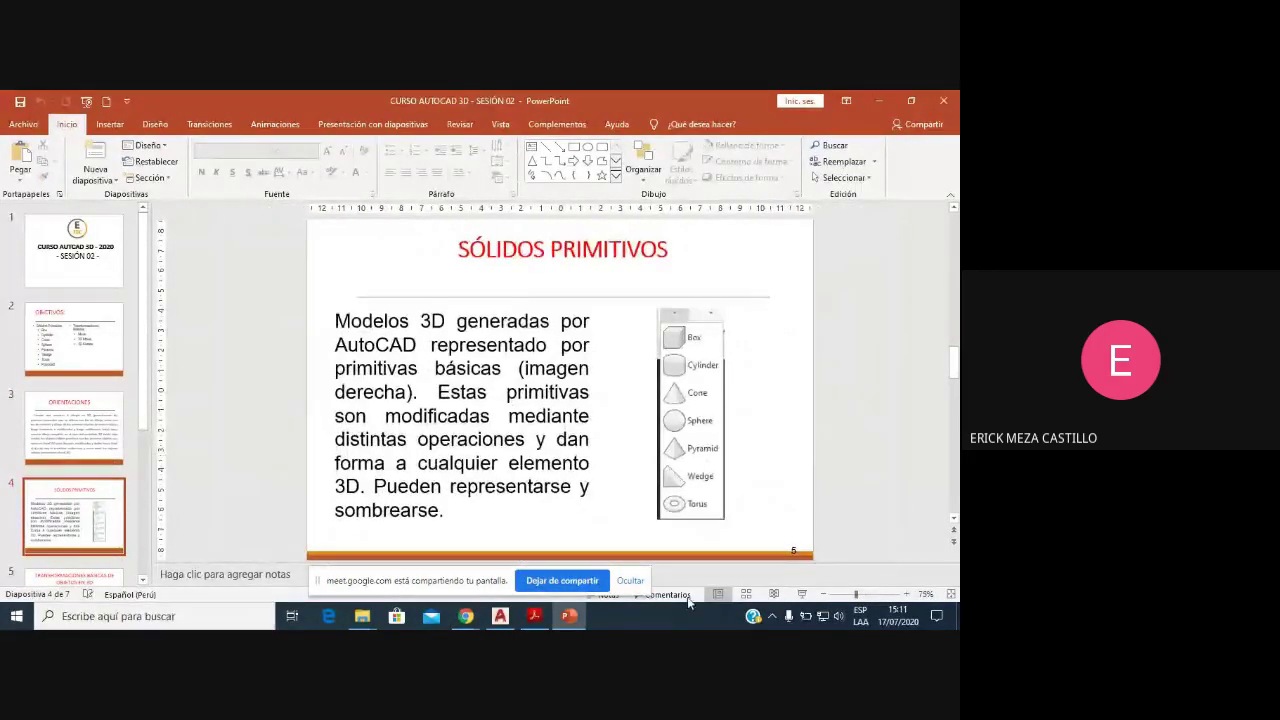
click(803, 592)
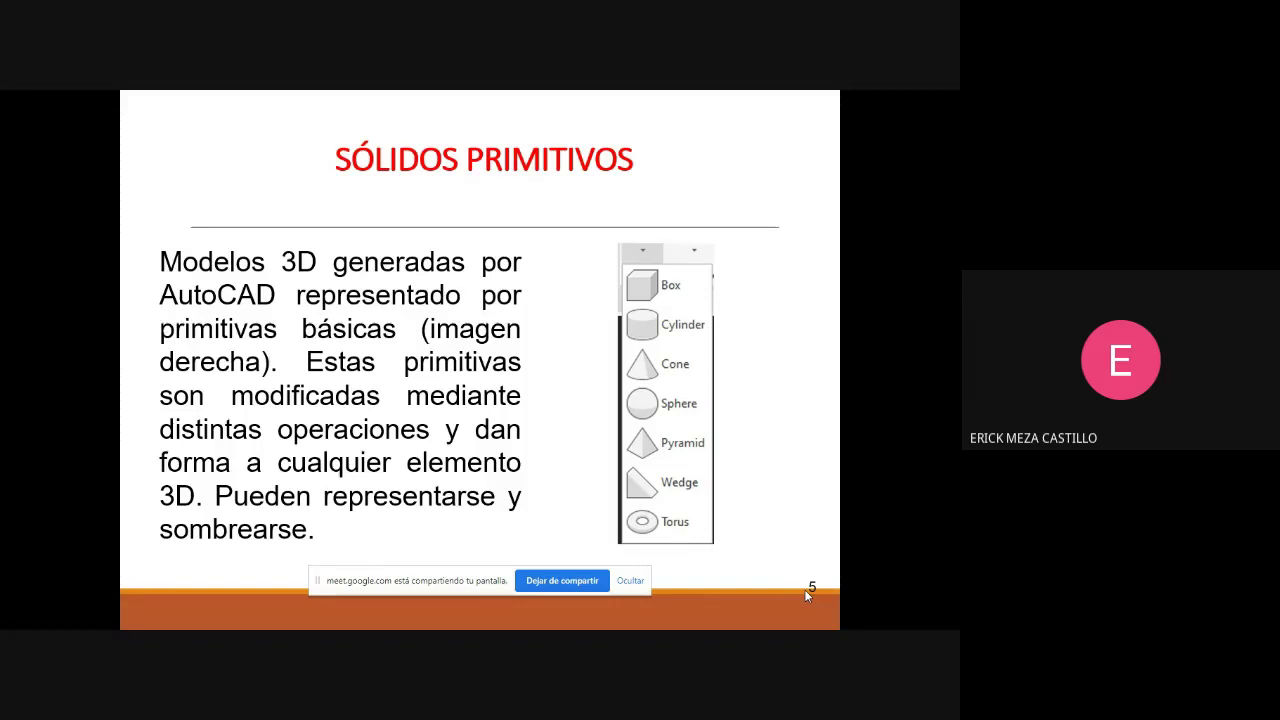
key(Escape)
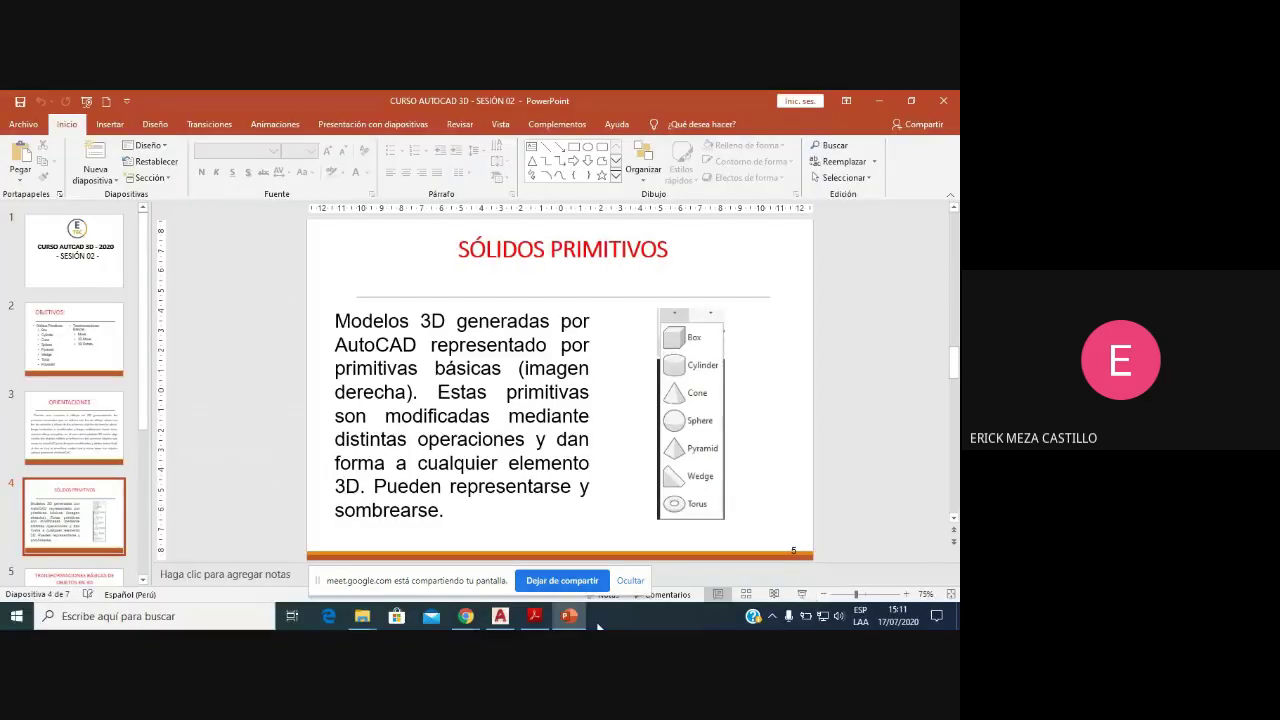
key(alt+Tab)
Step: Start a new drawing, Drawing3, from a template on the AutoCAD start page
click(231, 419)
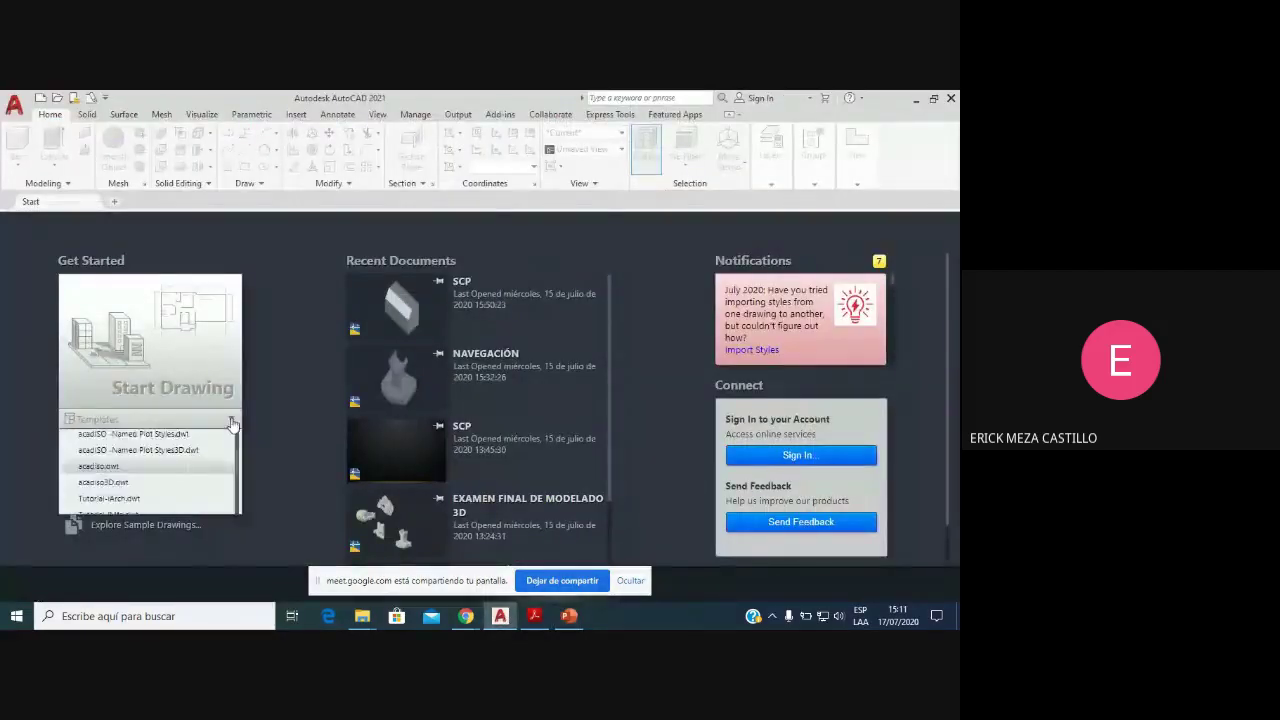
scroll(133, 459, down, 1)
click(130, 479)
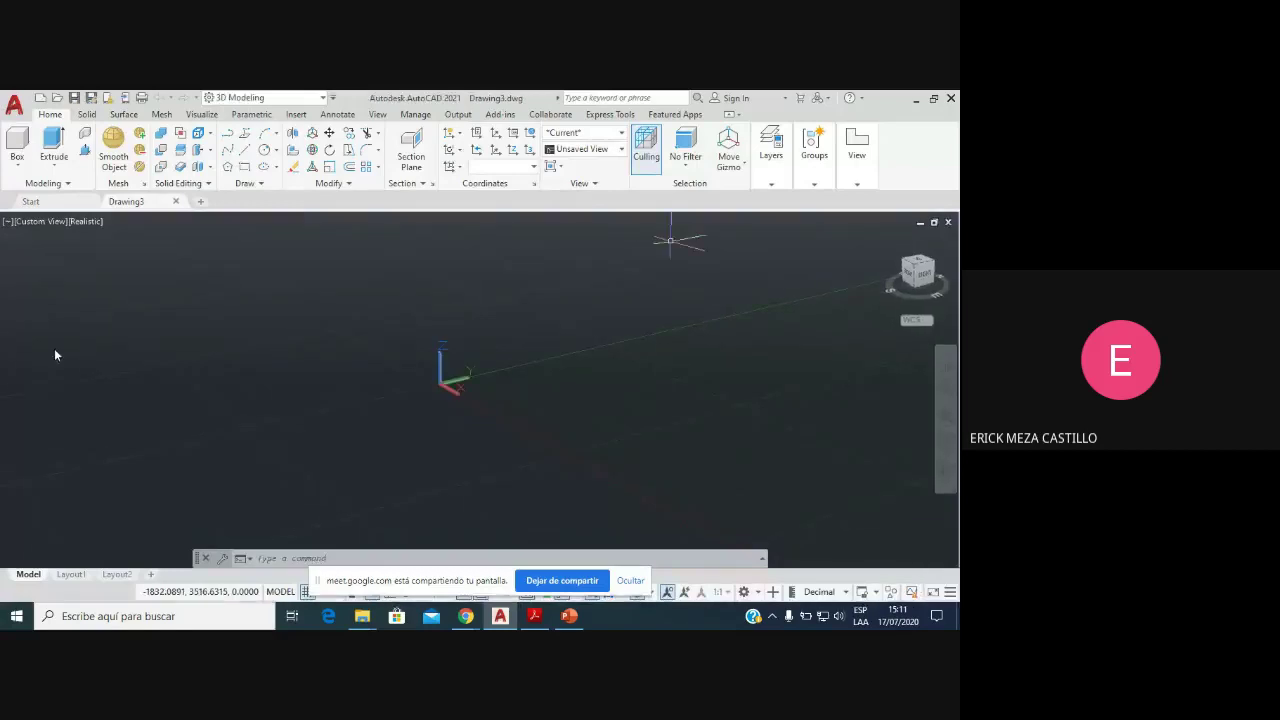
Step: Search the Start menu for 'lupa' and launch the Windows Magnifier
click(16, 616)
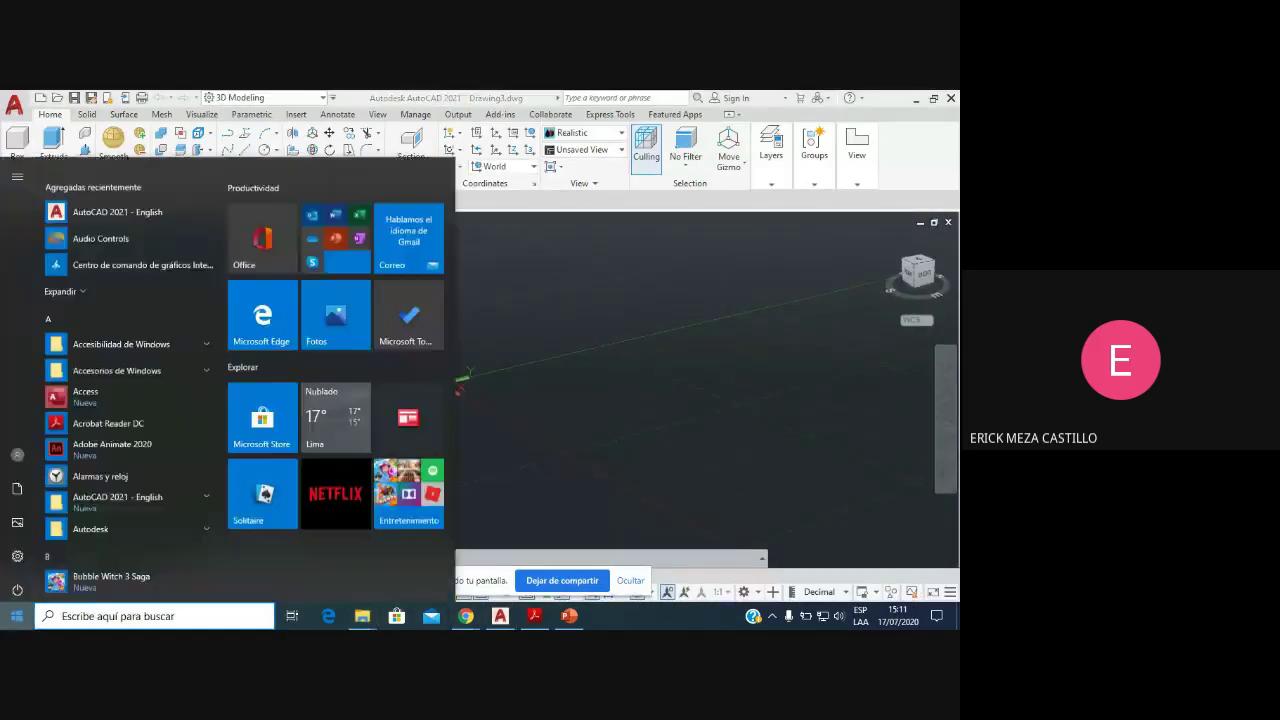
text(lupa)
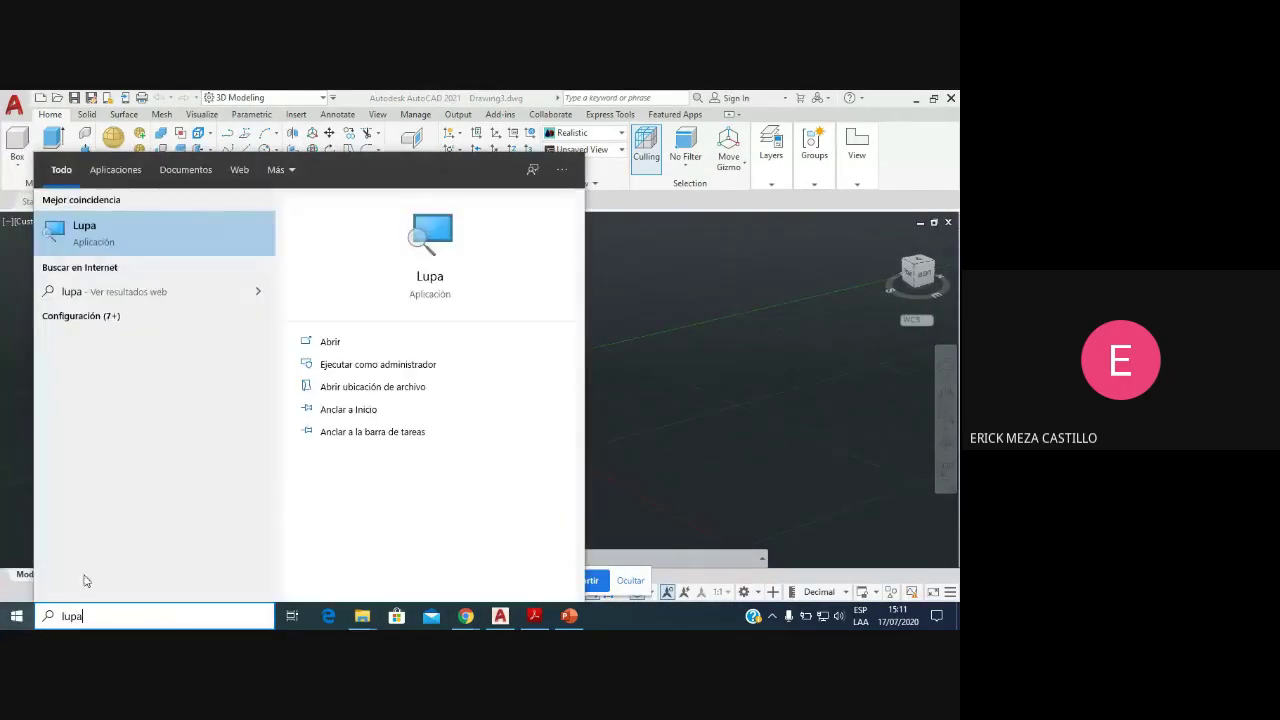
click(207, 232)
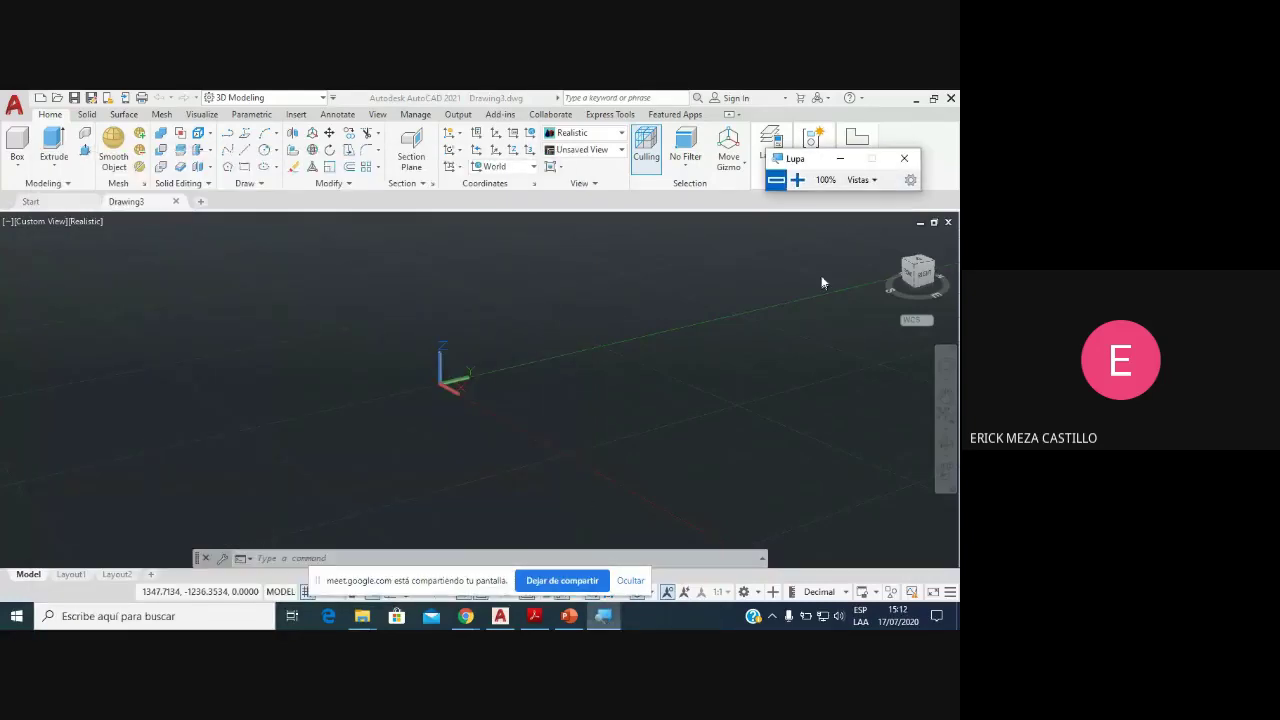
Step: Magnify the screen to 200% and browse the Box dropdown of basic solid primitives
click(797, 180)
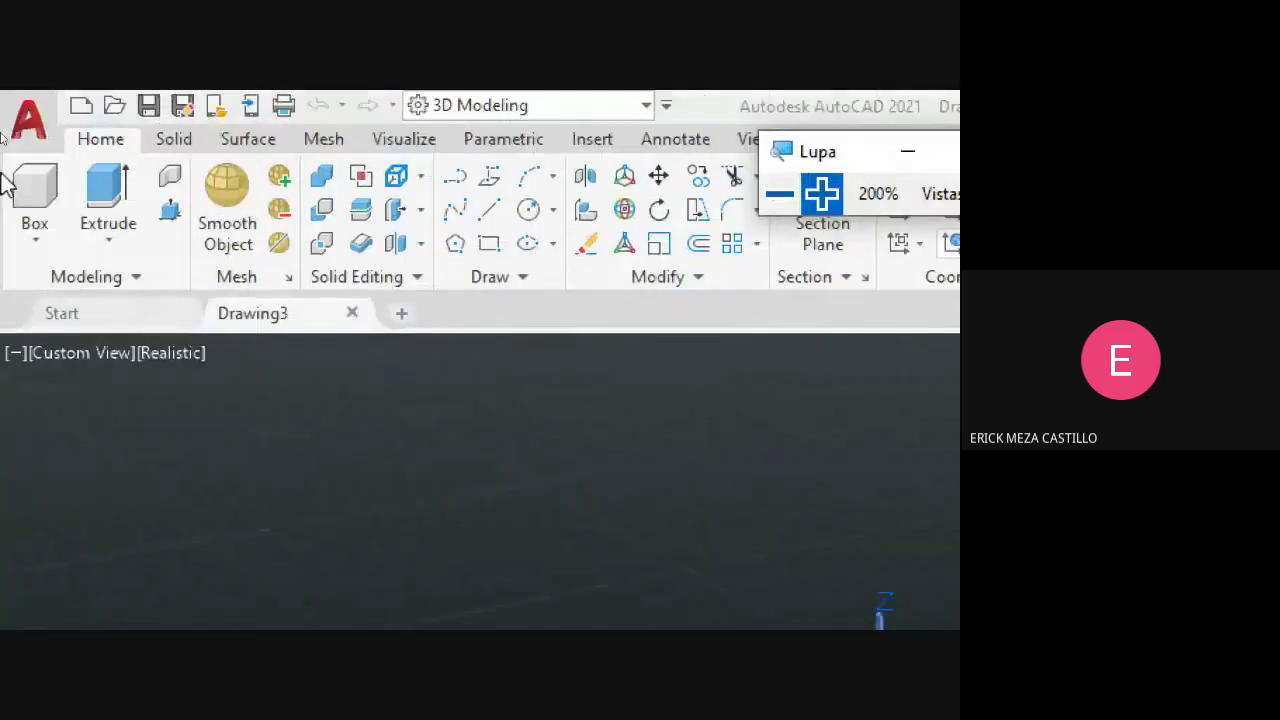
click(28, 248)
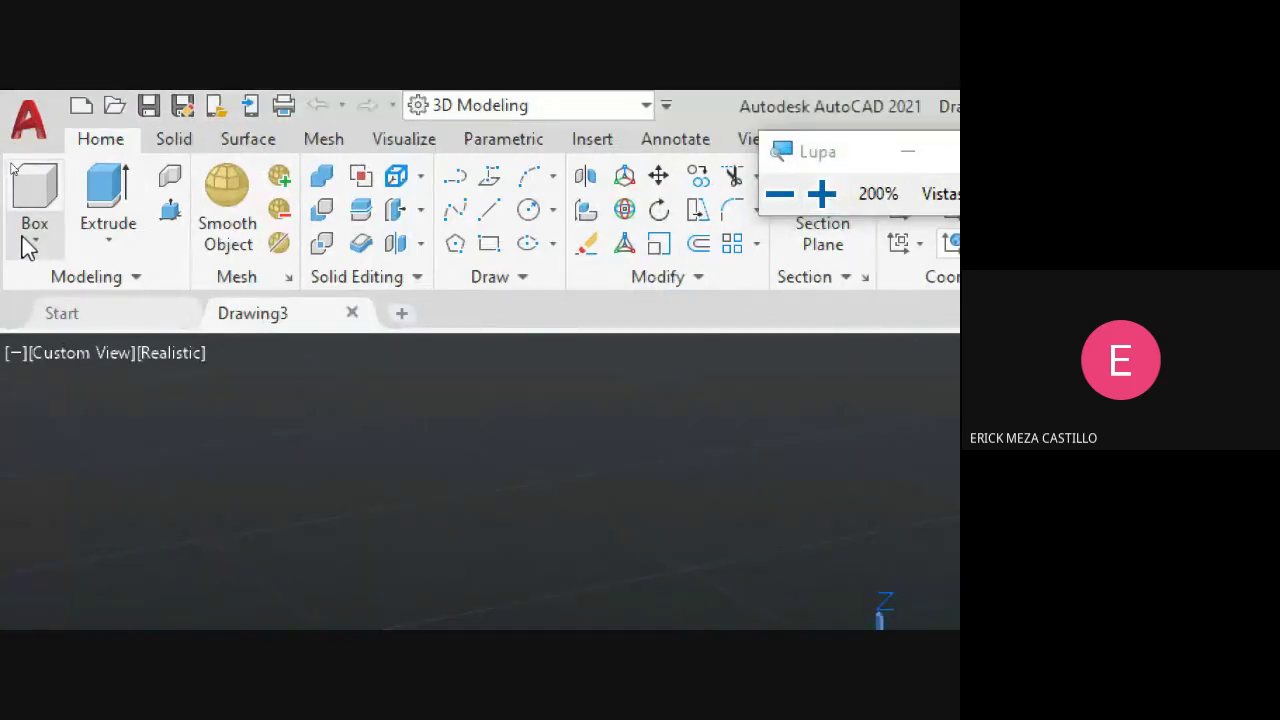
click(35, 240)
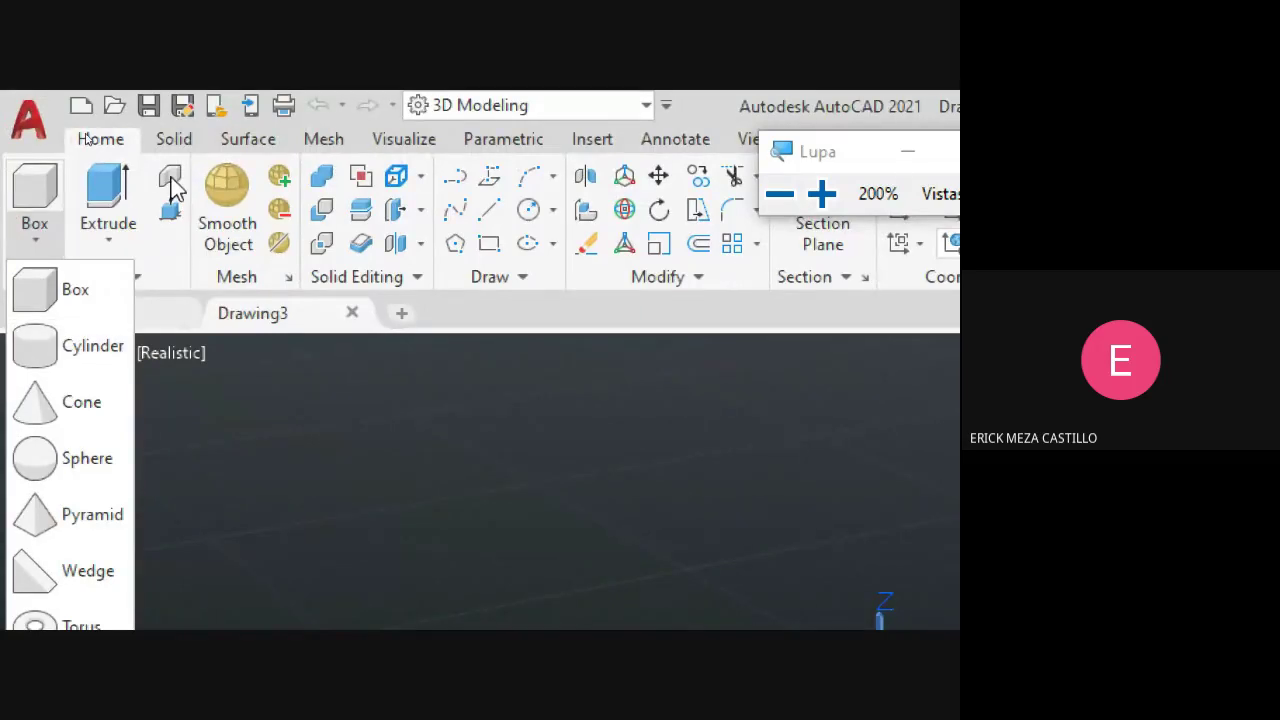
click(240, 395)
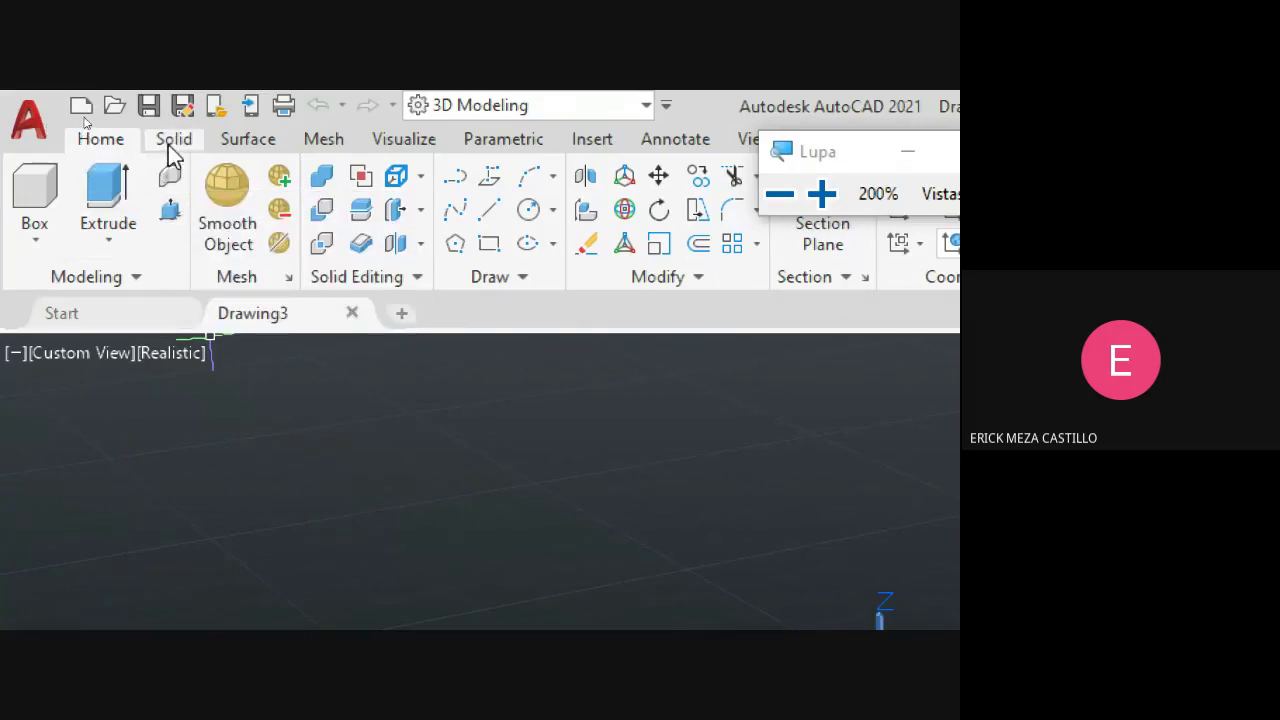
Step: On the Solid tab, view the extra primitives list with wedge, cone and pyramid
click(172, 141)
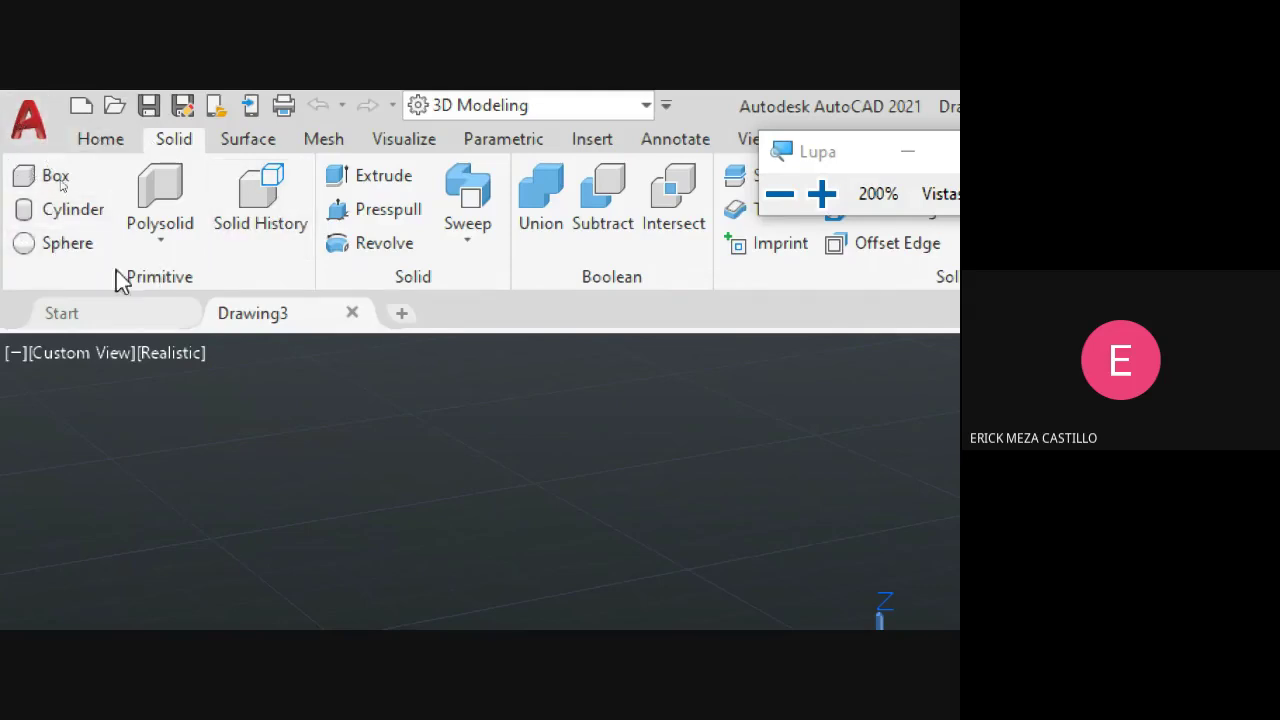
click(168, 245)
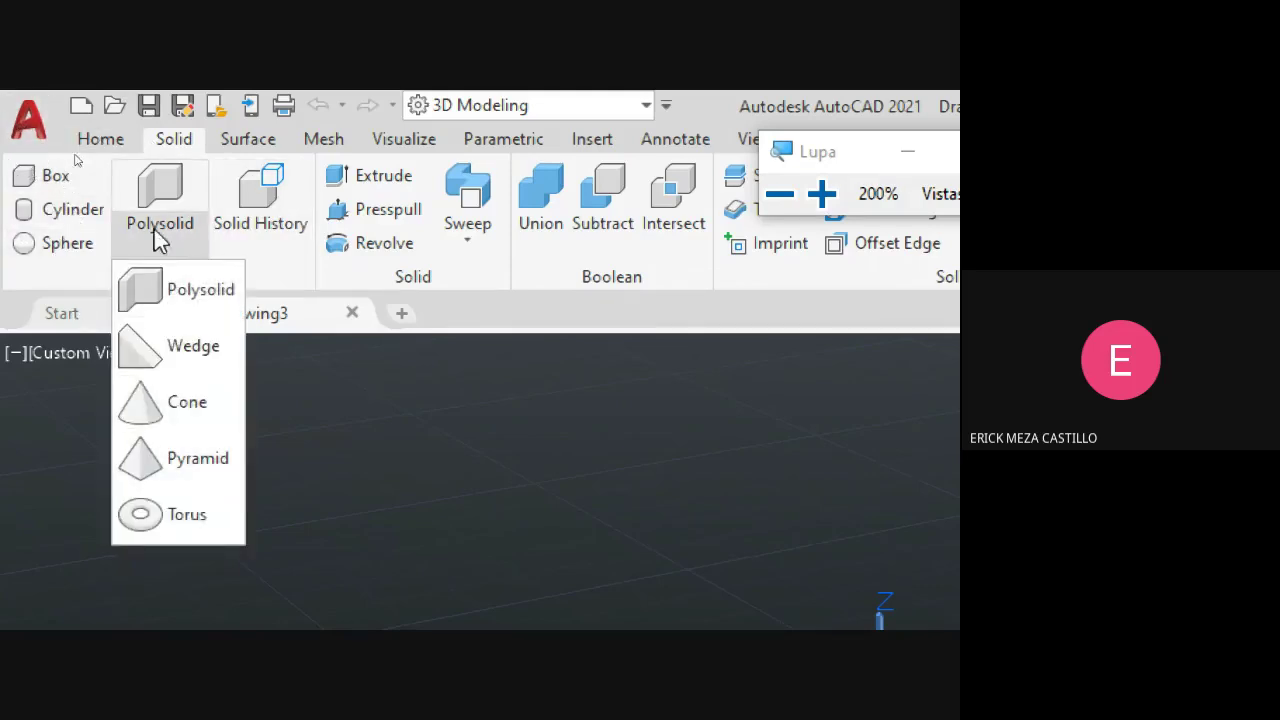
click(183, 251)
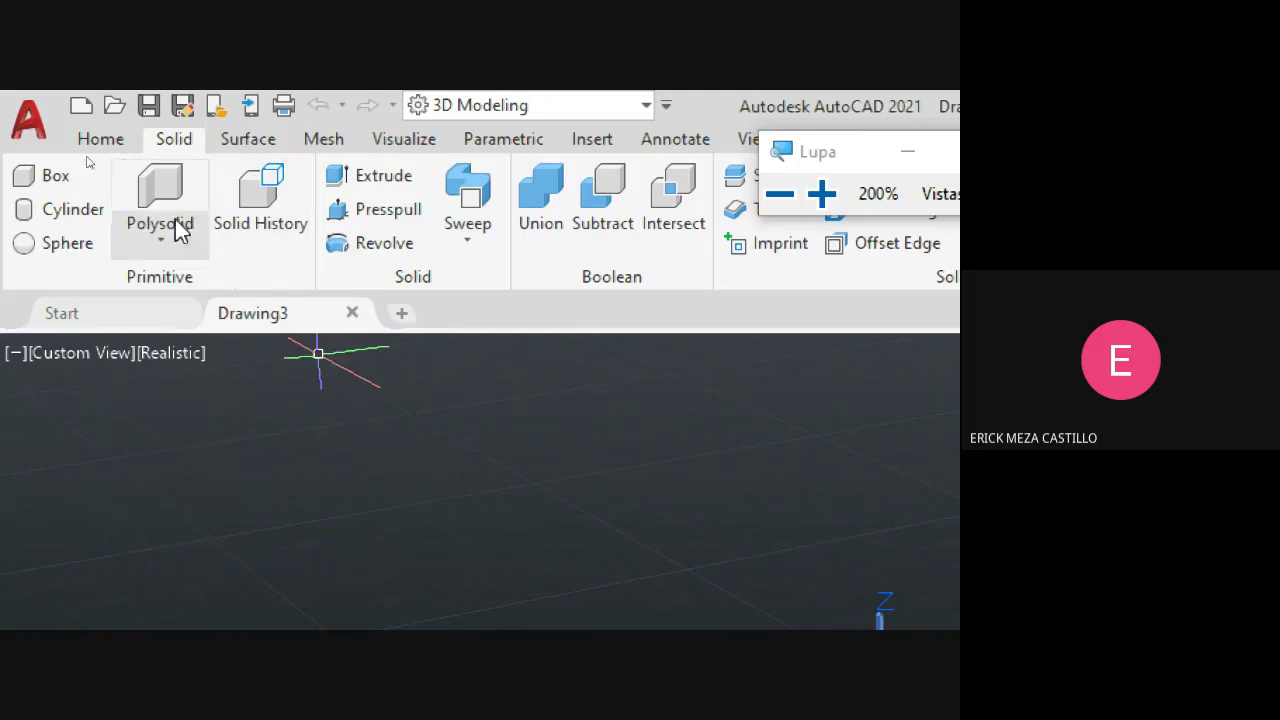
Step: View the Mesh tab's primitives list, return to Solid, and reset magnification to 100%
click(320, 140)
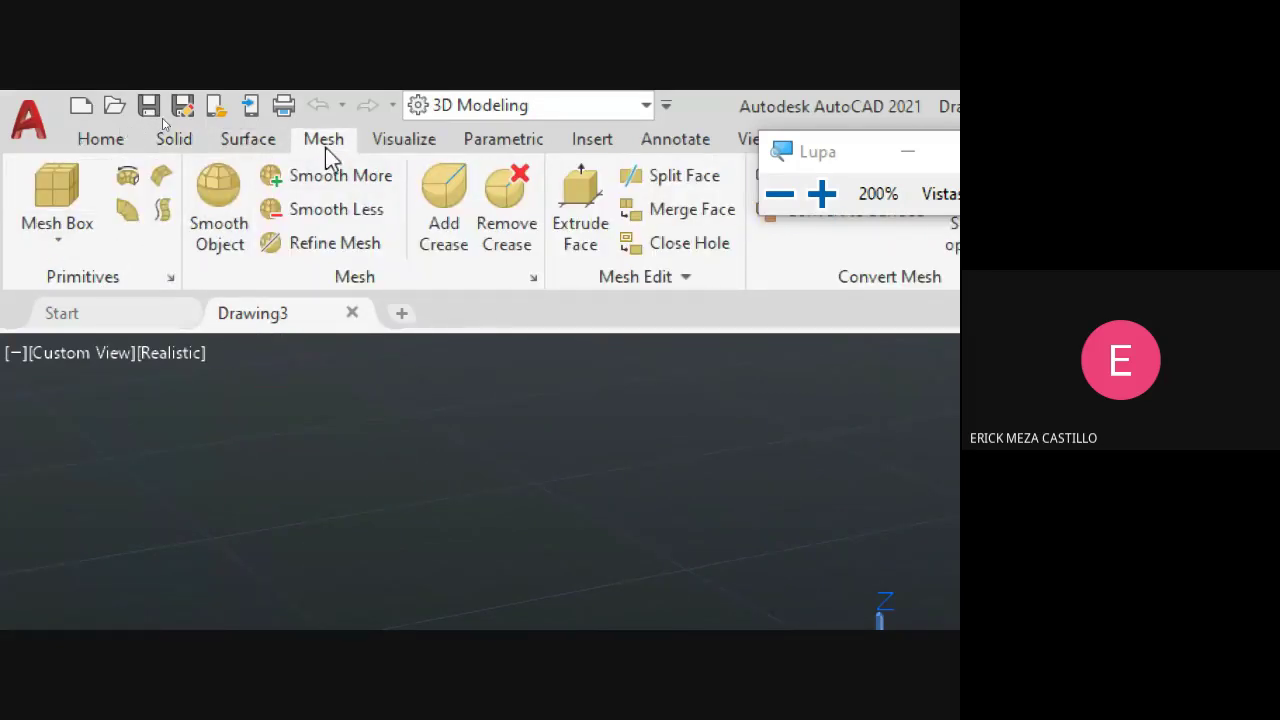
click(58, 245)
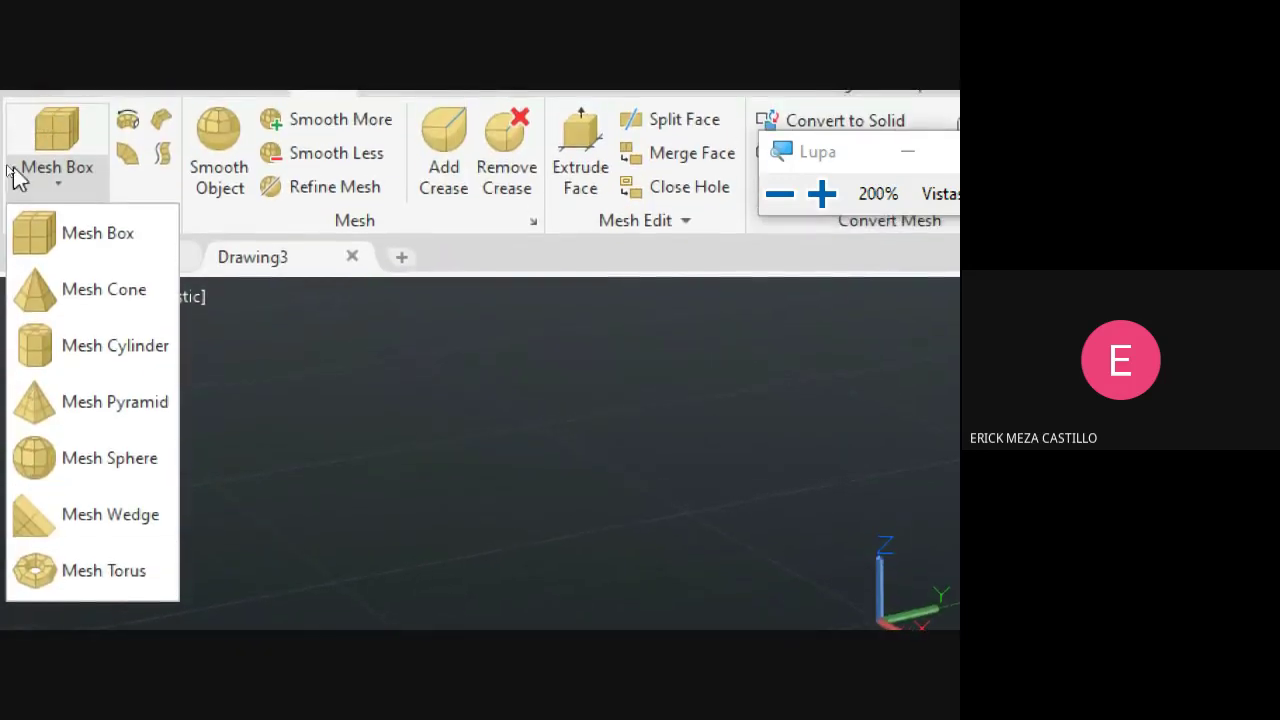
click(173, 145)
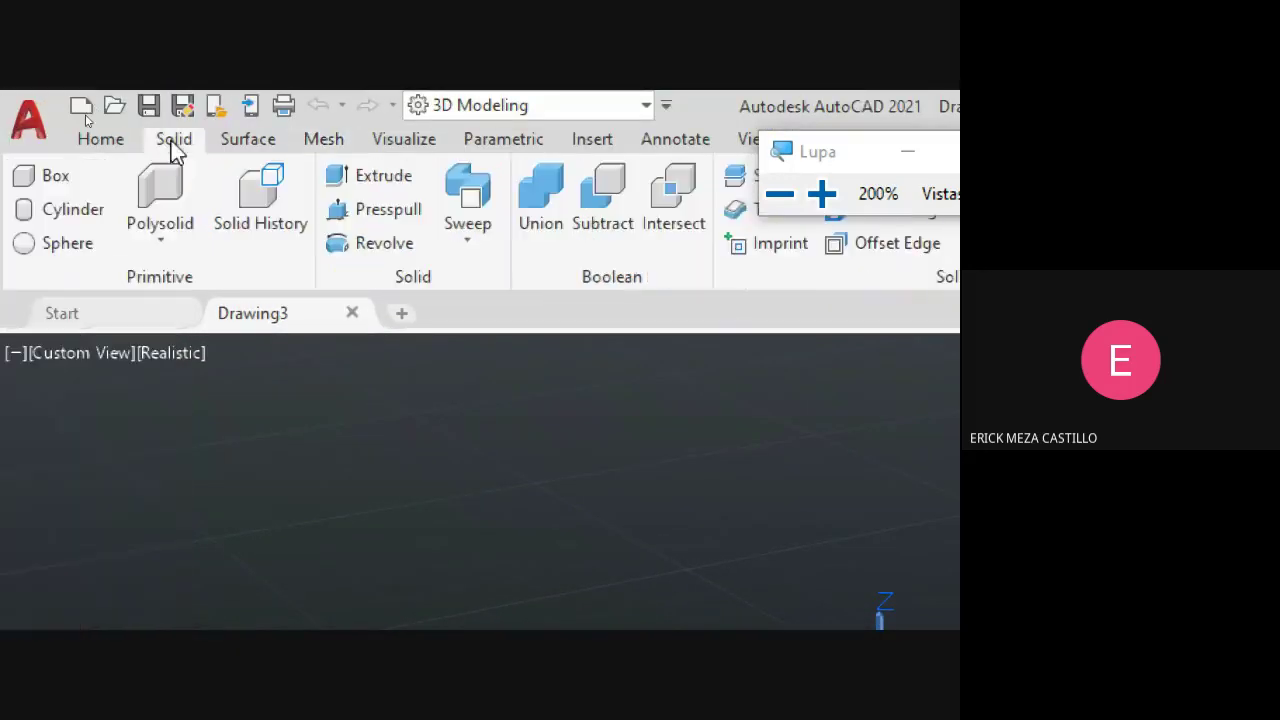
click(690, 196)
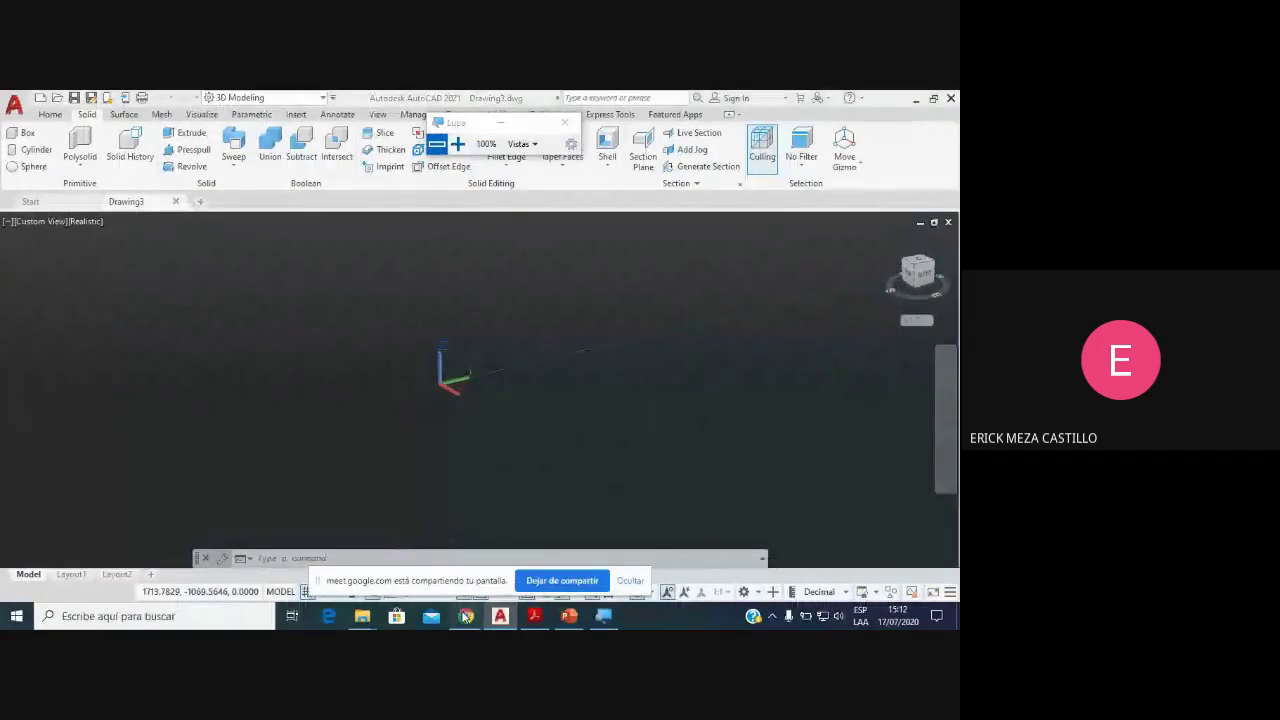
Step: Admit the waiting participant in Google Meet and return to AutoCAD
mouse_move(466, 616)
click(465, 555)
click(636, 410)
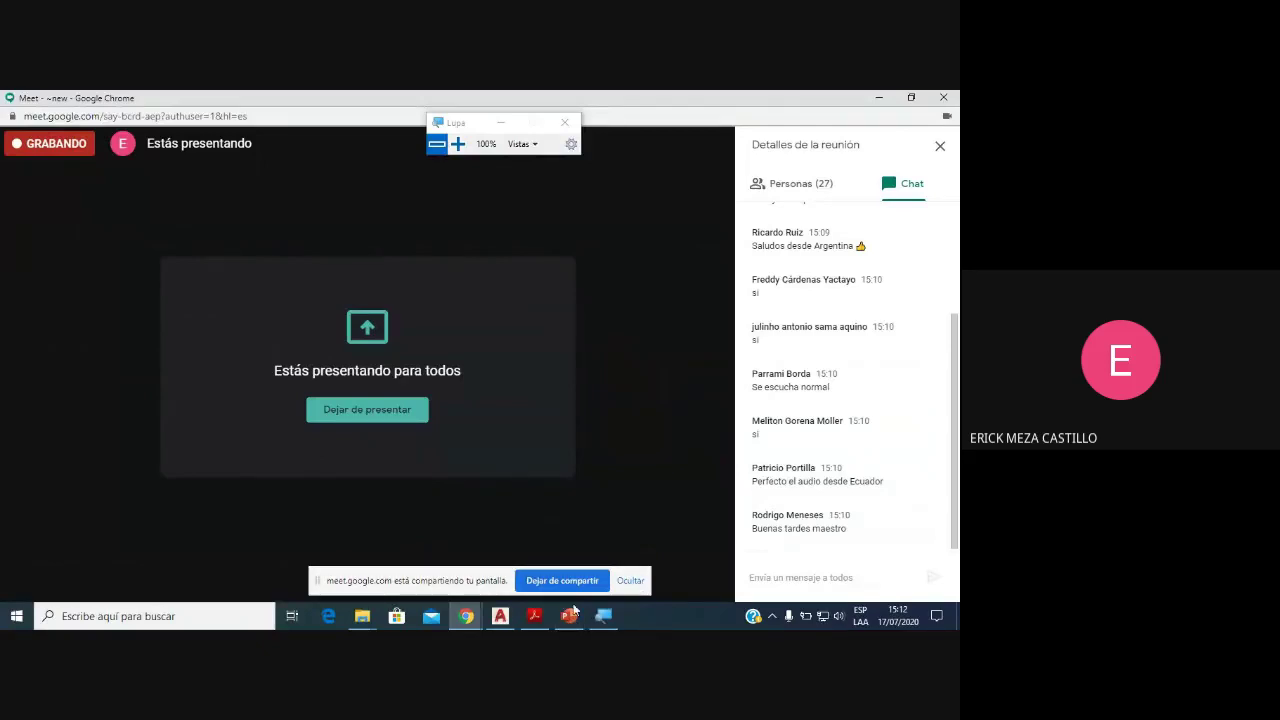
click(500, 616)
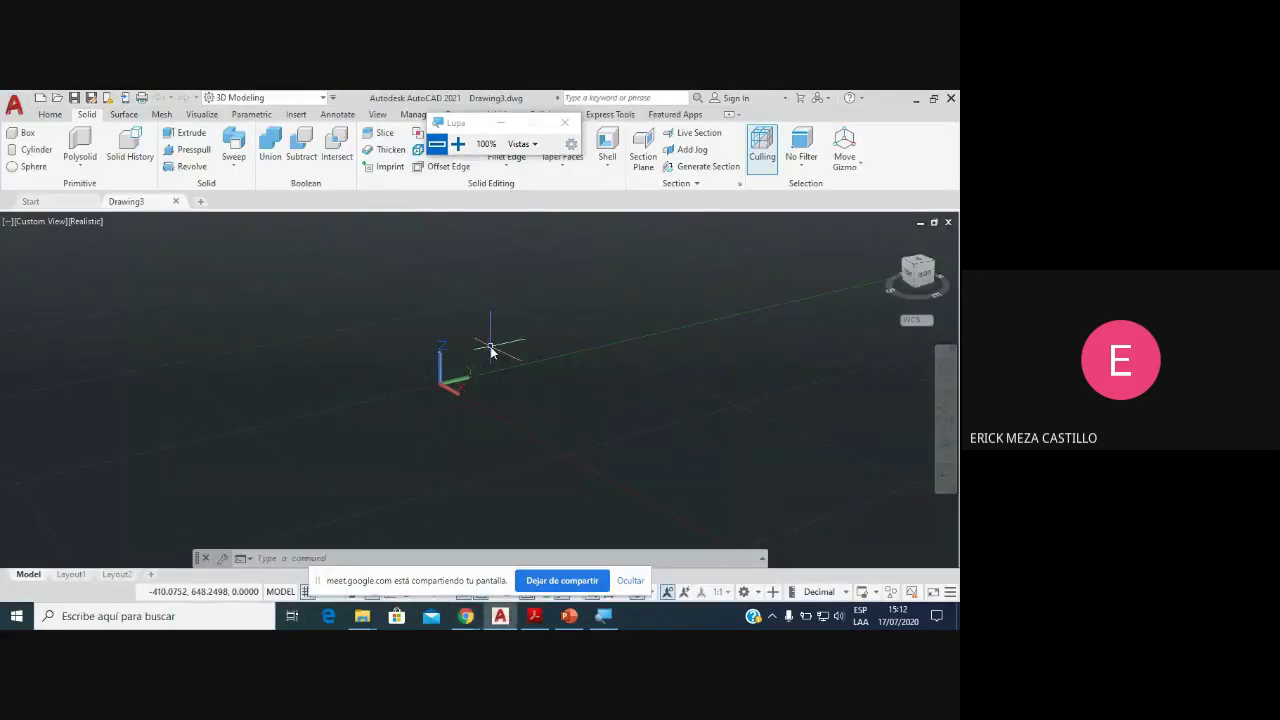
Step: Switch to the SE Isometric view and pan the scene so the origin sits left
middle_drag(485, 350, 363, 366)
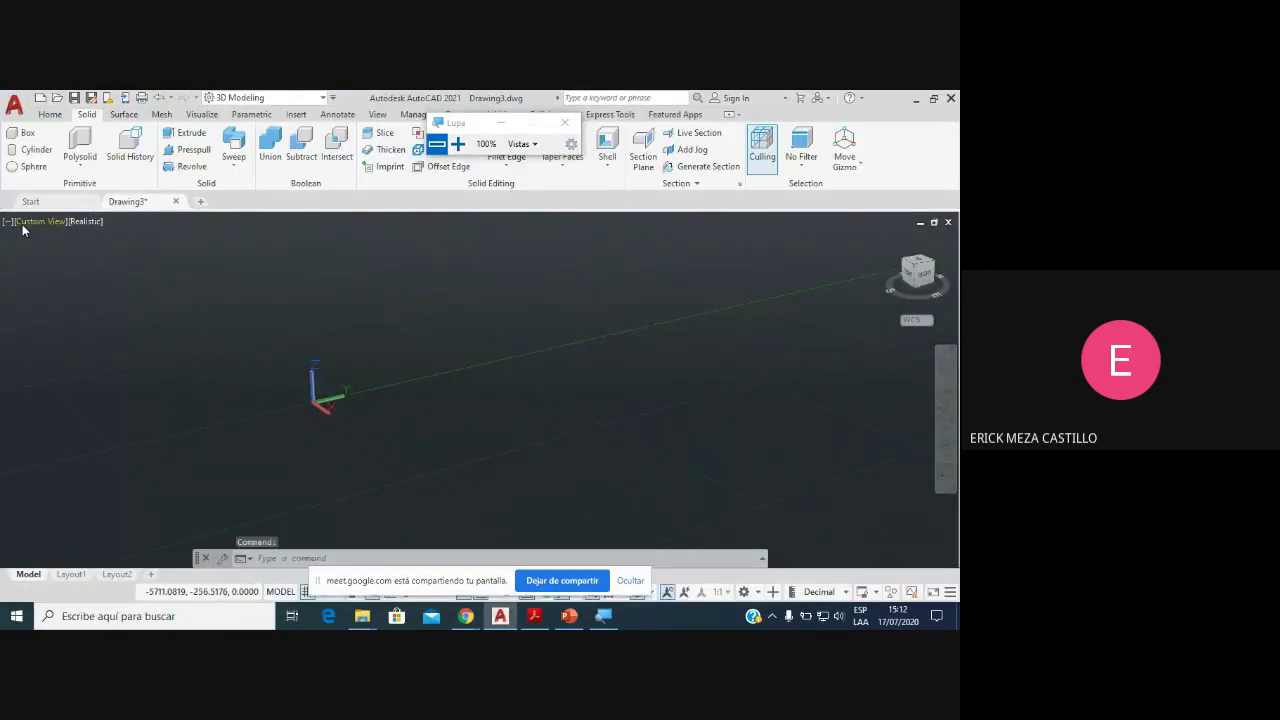
click(28, 222)
click(81, 363)
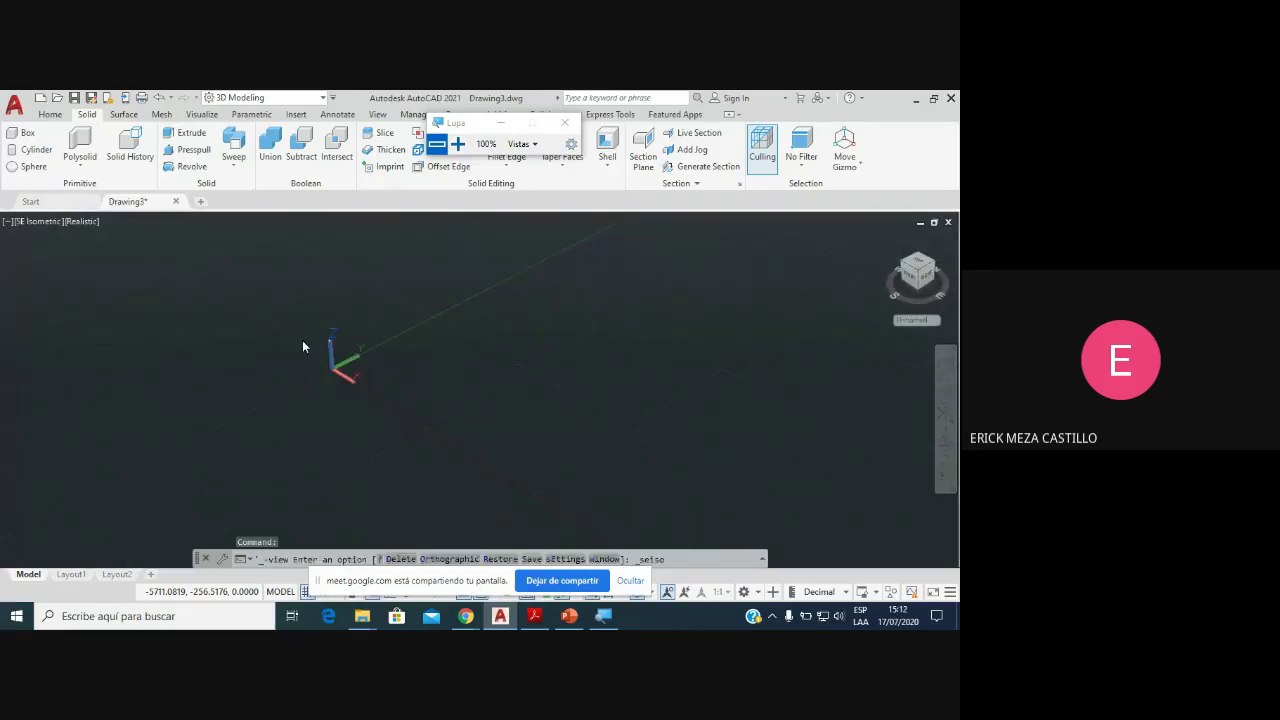
middle_drag(344, 355, 346, 366)
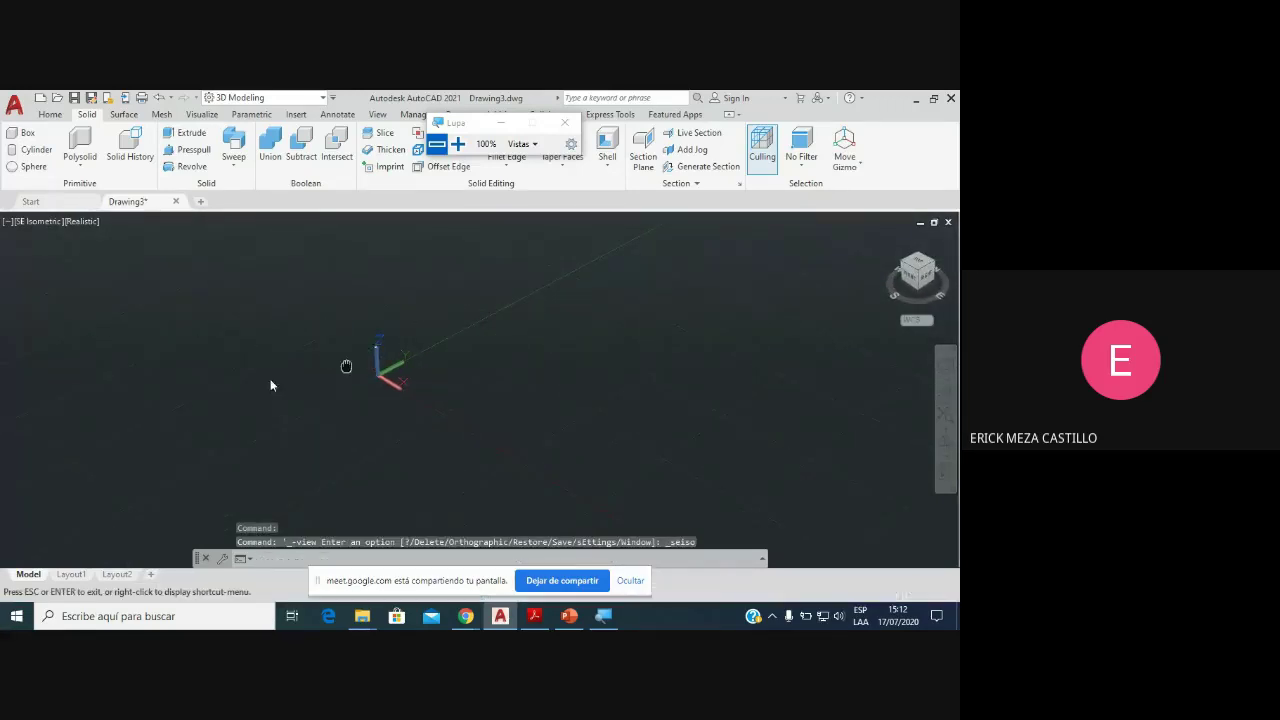
key(Escape)
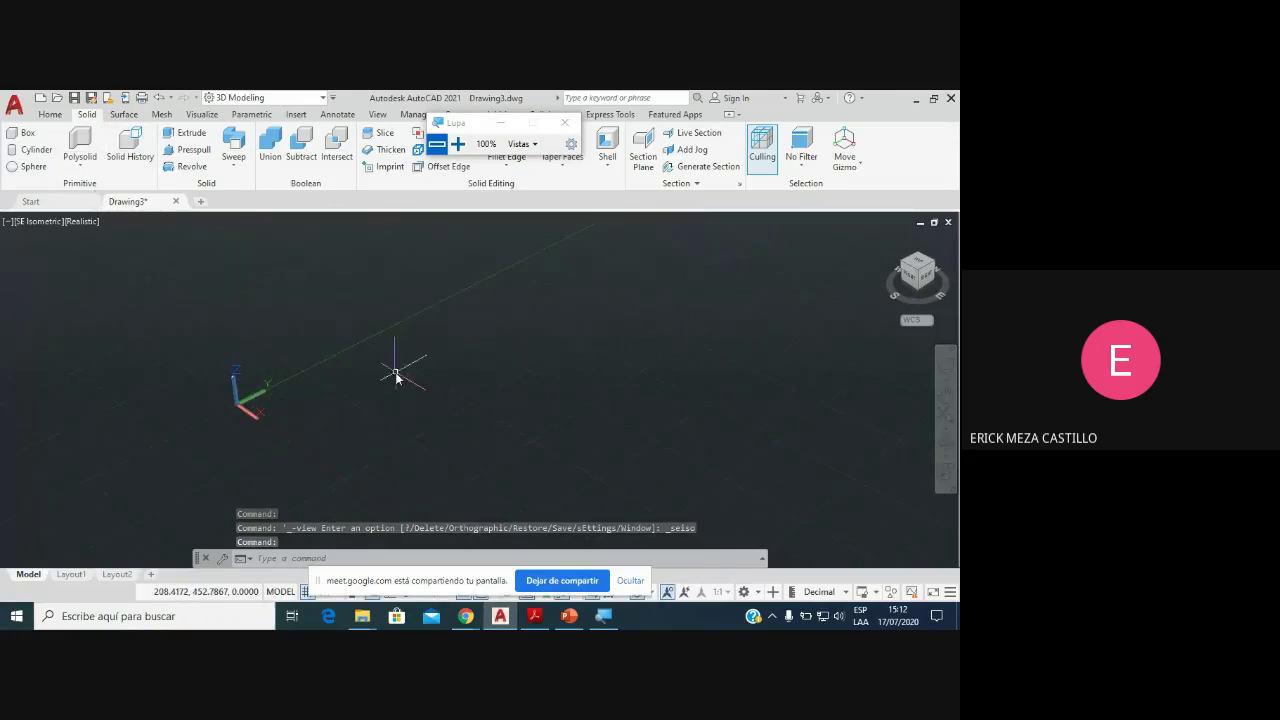
middle_drag(400, 371, 340, 390)
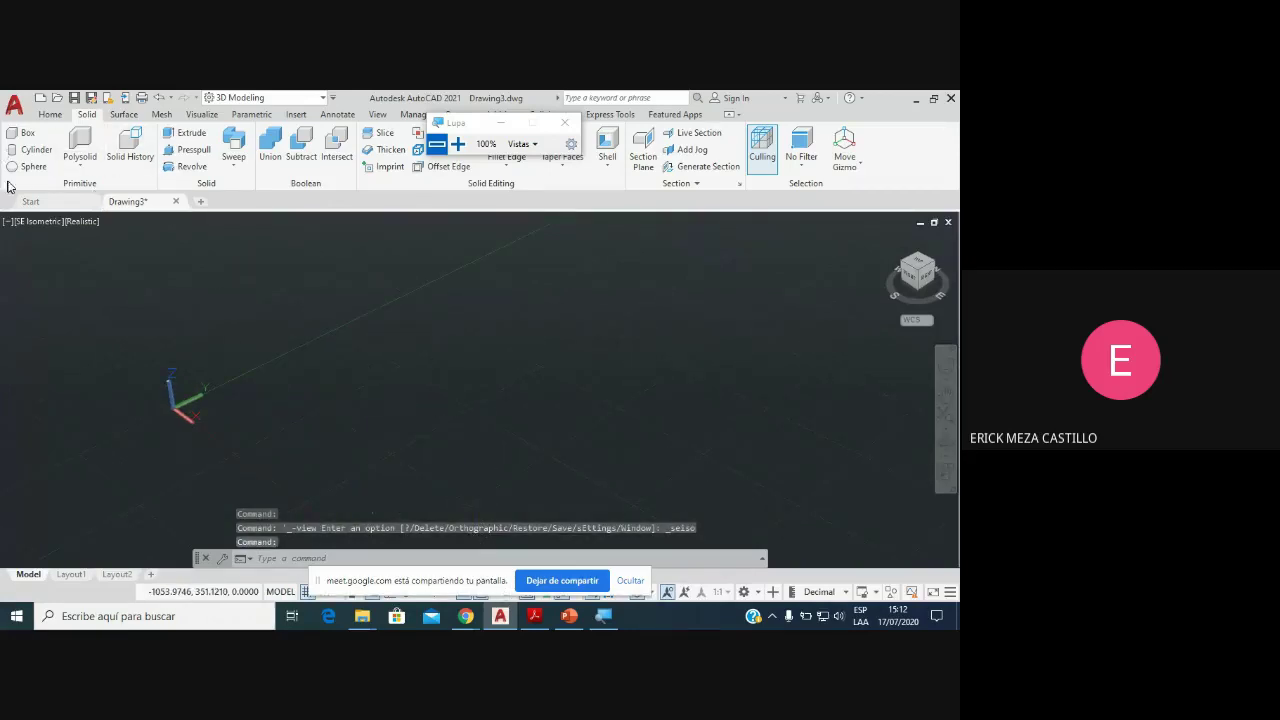
click(50, 116)
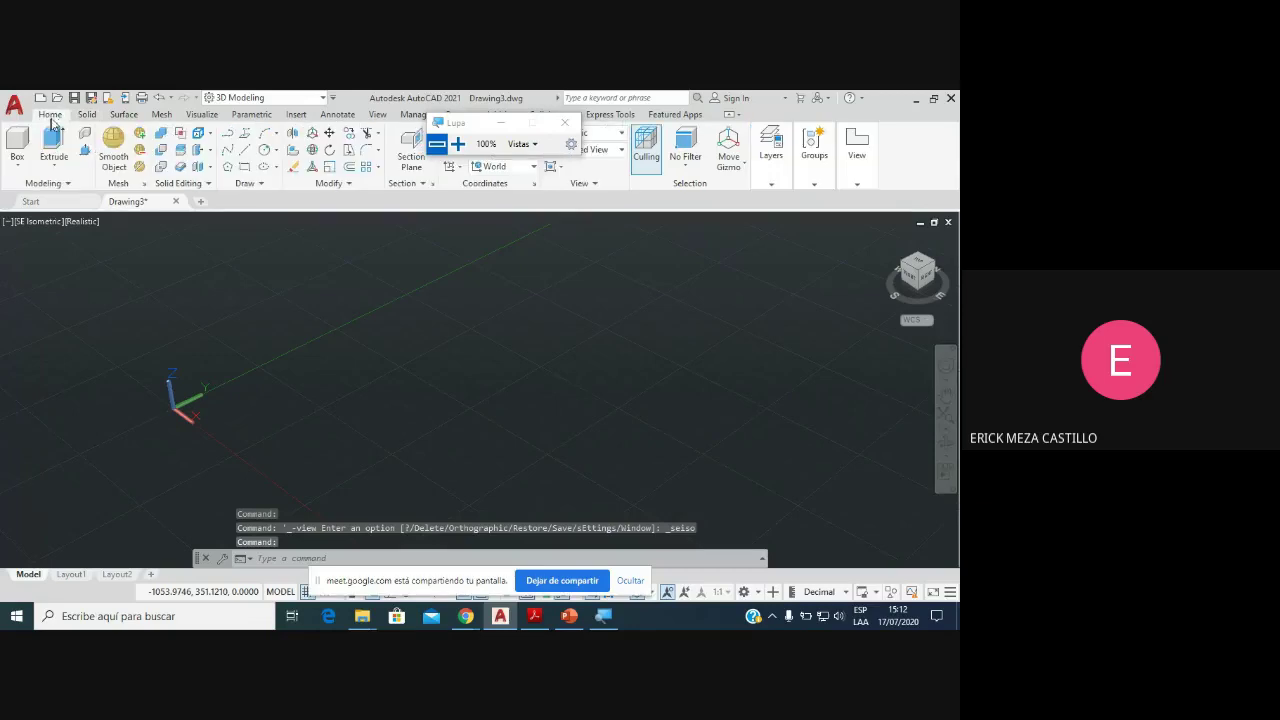
Step: Launch the Box command, then admit a participant in Google Meet and come back
click(17, 166)
click(30, 190)
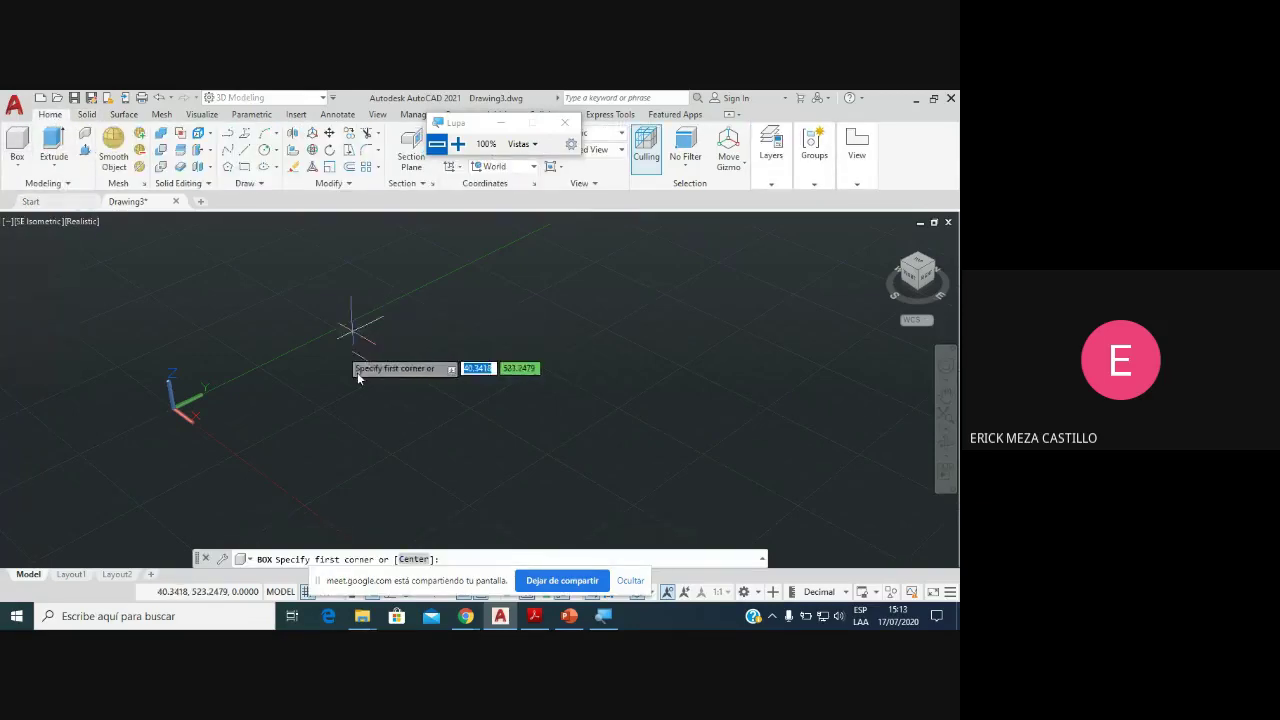
click(466, 616)
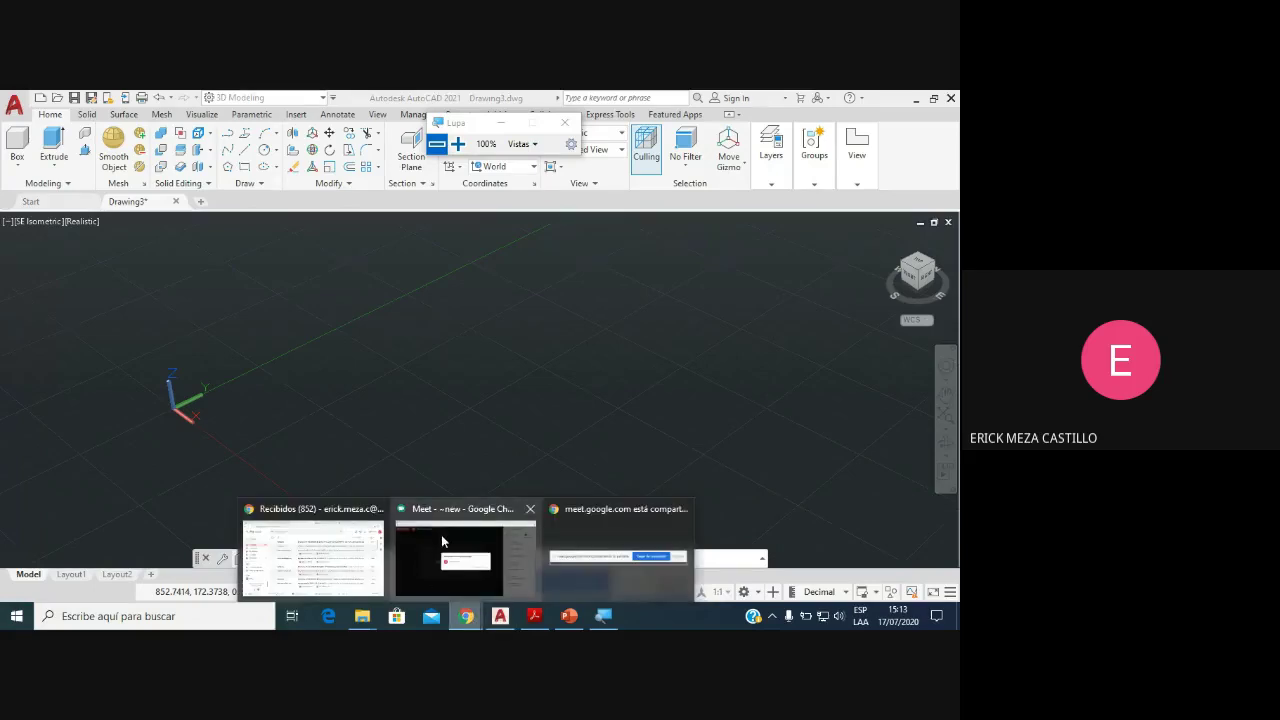
click(443, 541)
click(626, 408)
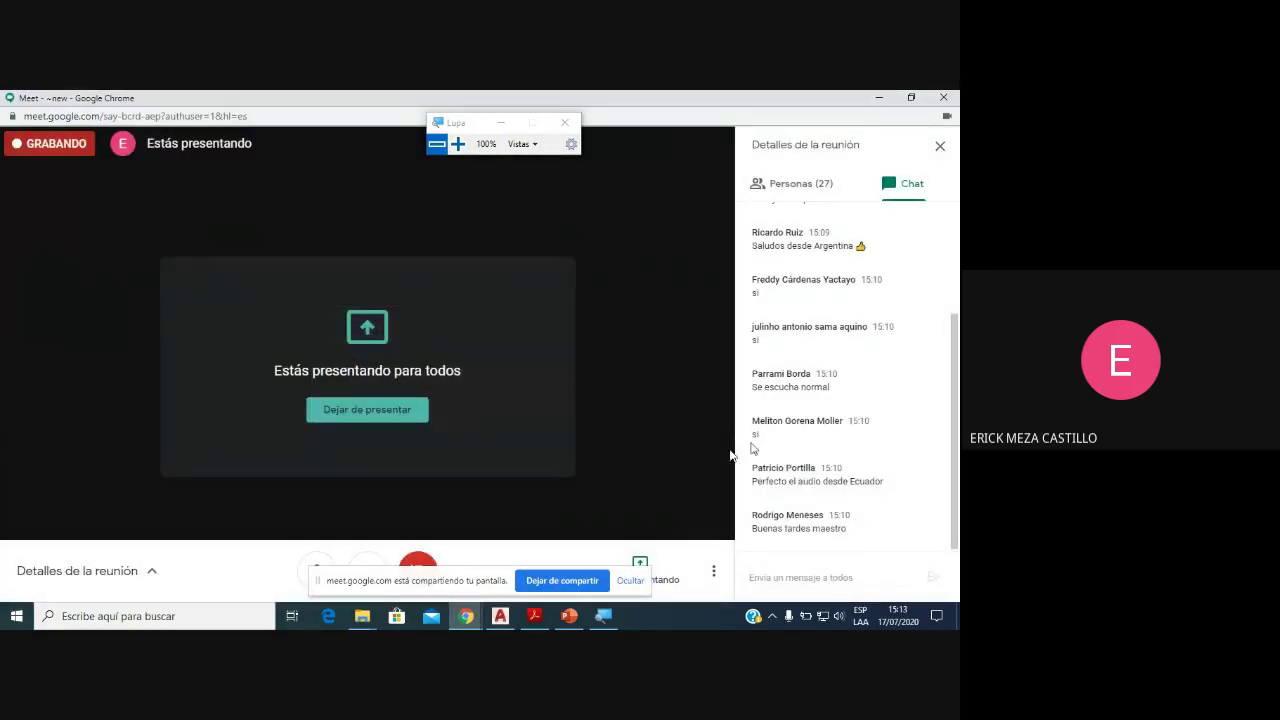
click(562, 615)
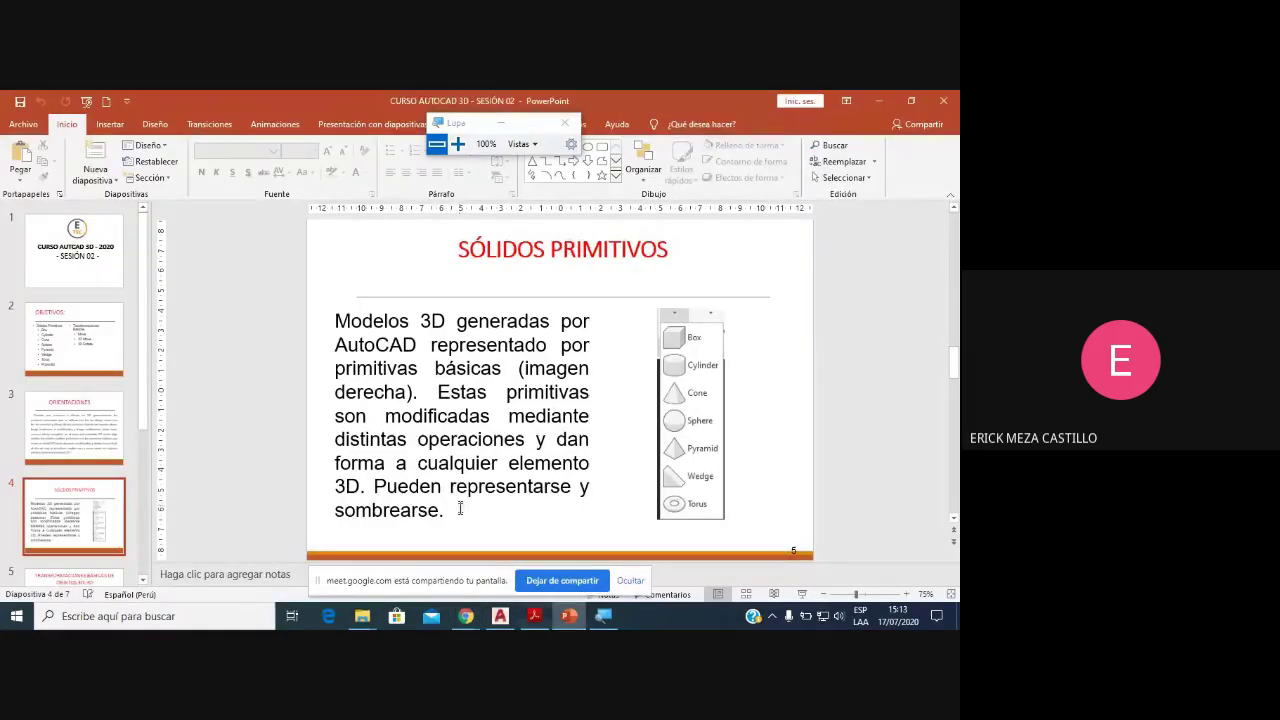
key(alt+Tab)
Step: Pick a box corner then cancel it, and switch the visual style to 2D Wireframe
scroll(380, 386, up, 2)
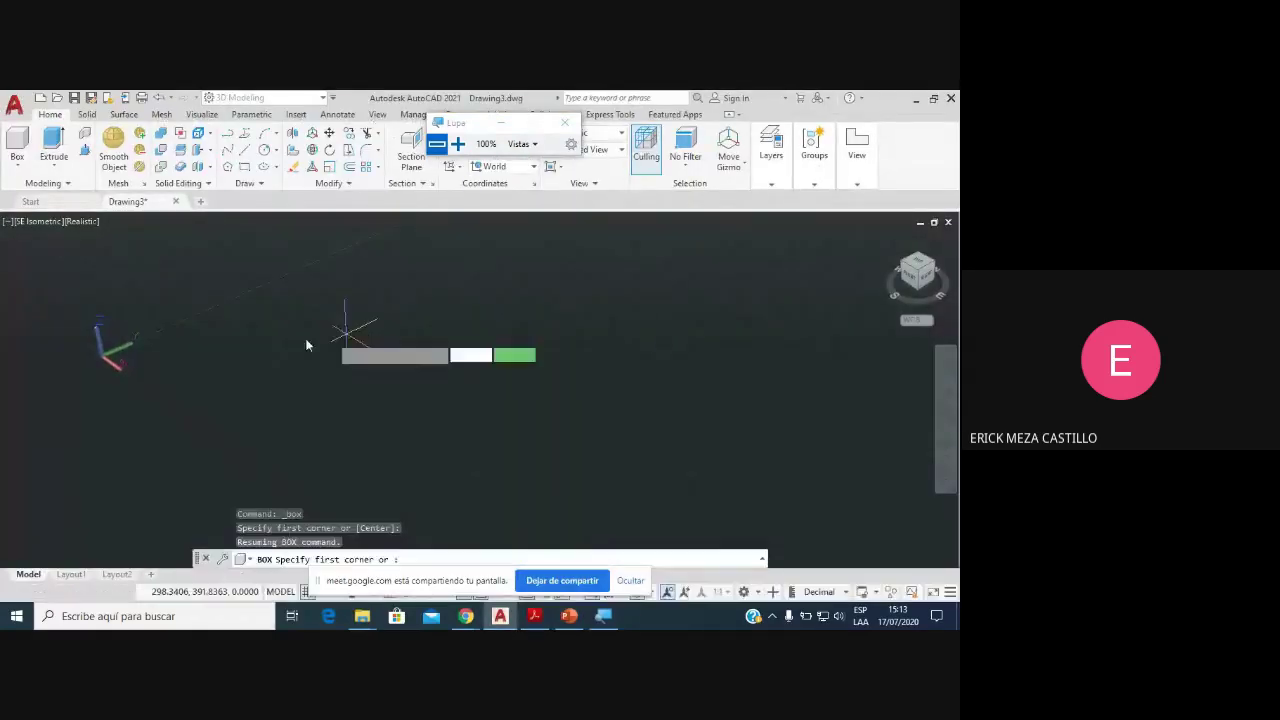
scroll(307, 345, up, 2)
scroll(308, 354, down, 2)
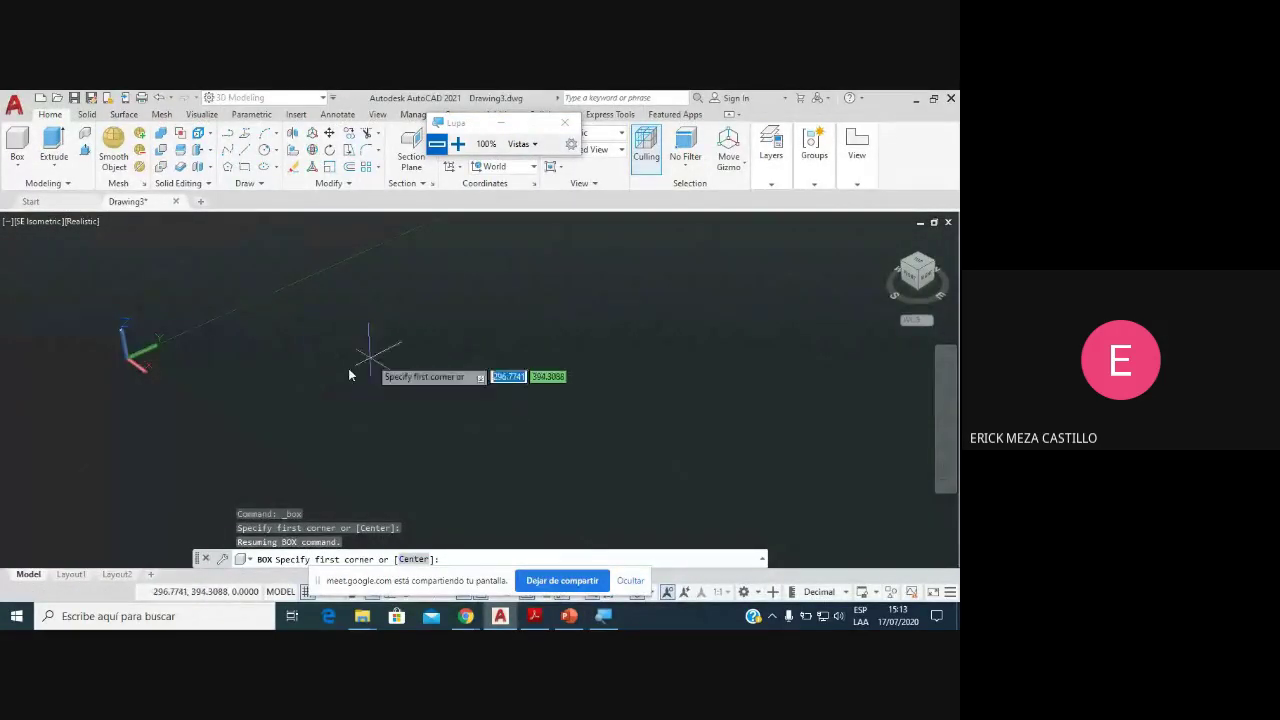
click(333, 338)
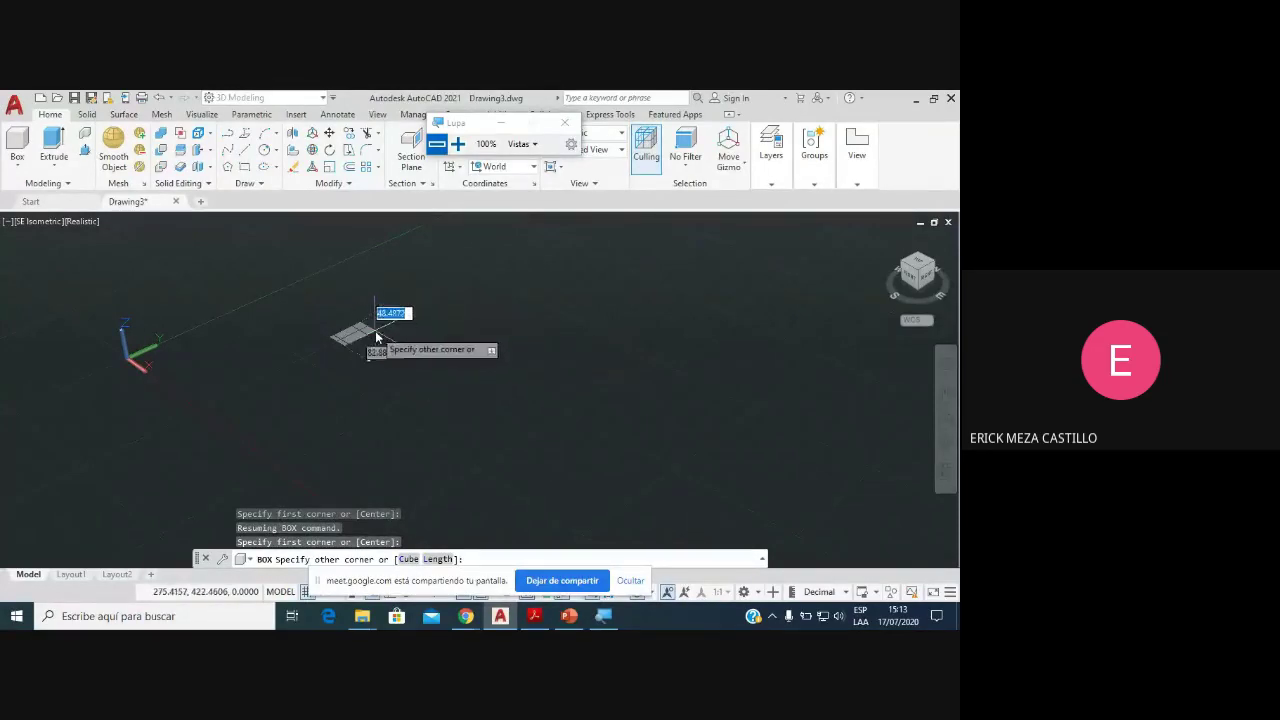
key(Escape)
click(90, 222)
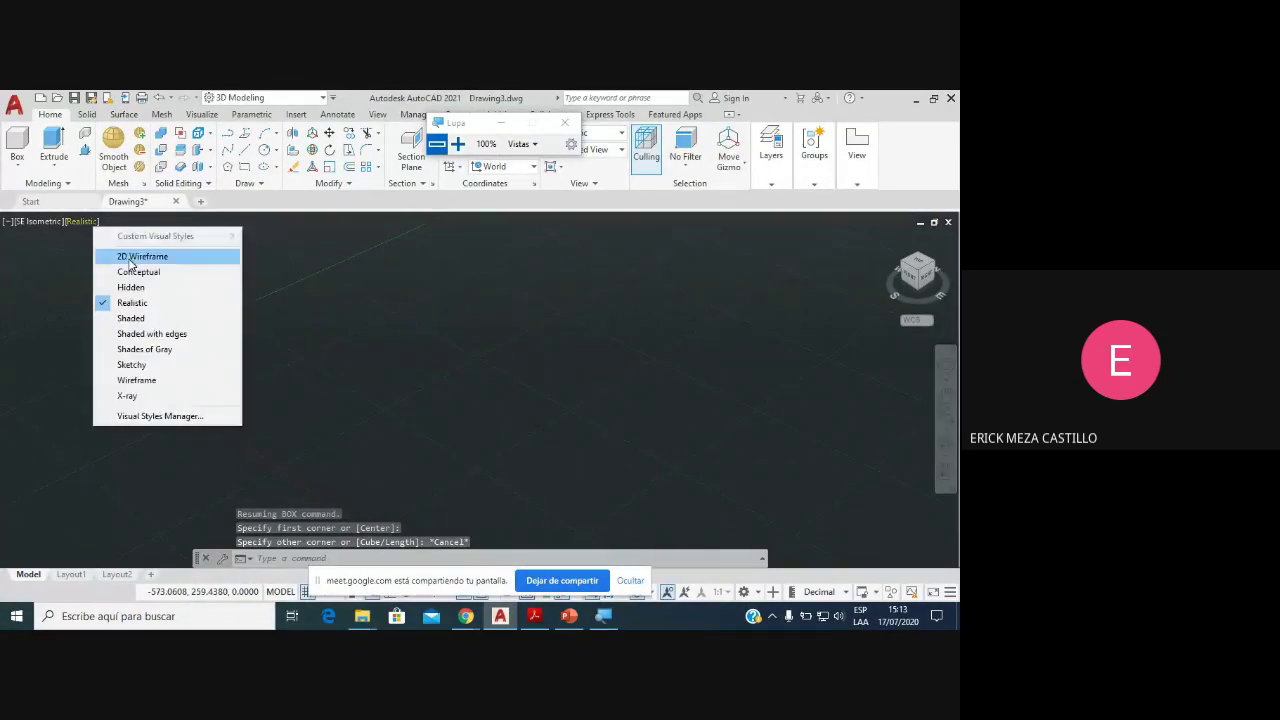
click(122, 251)
Step: Admit the next two waiting participants in Meet and return to AutoCAD
click(460, 560)
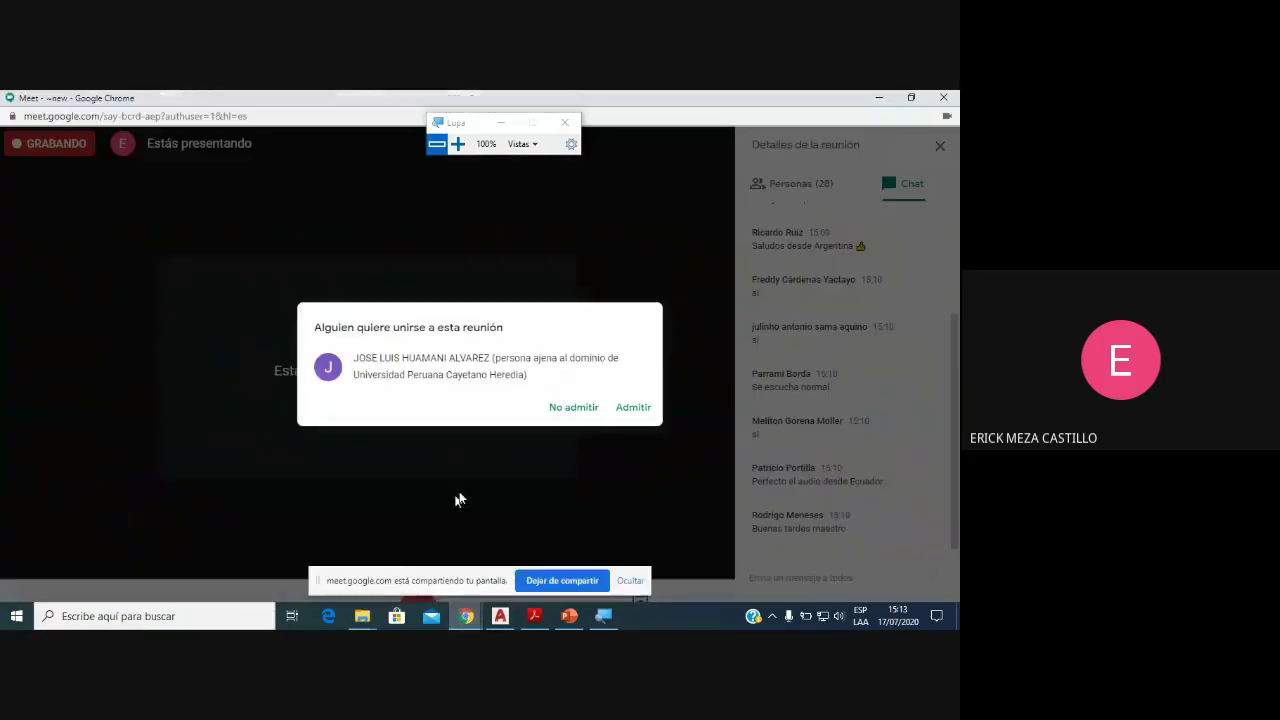
click(640, 415)
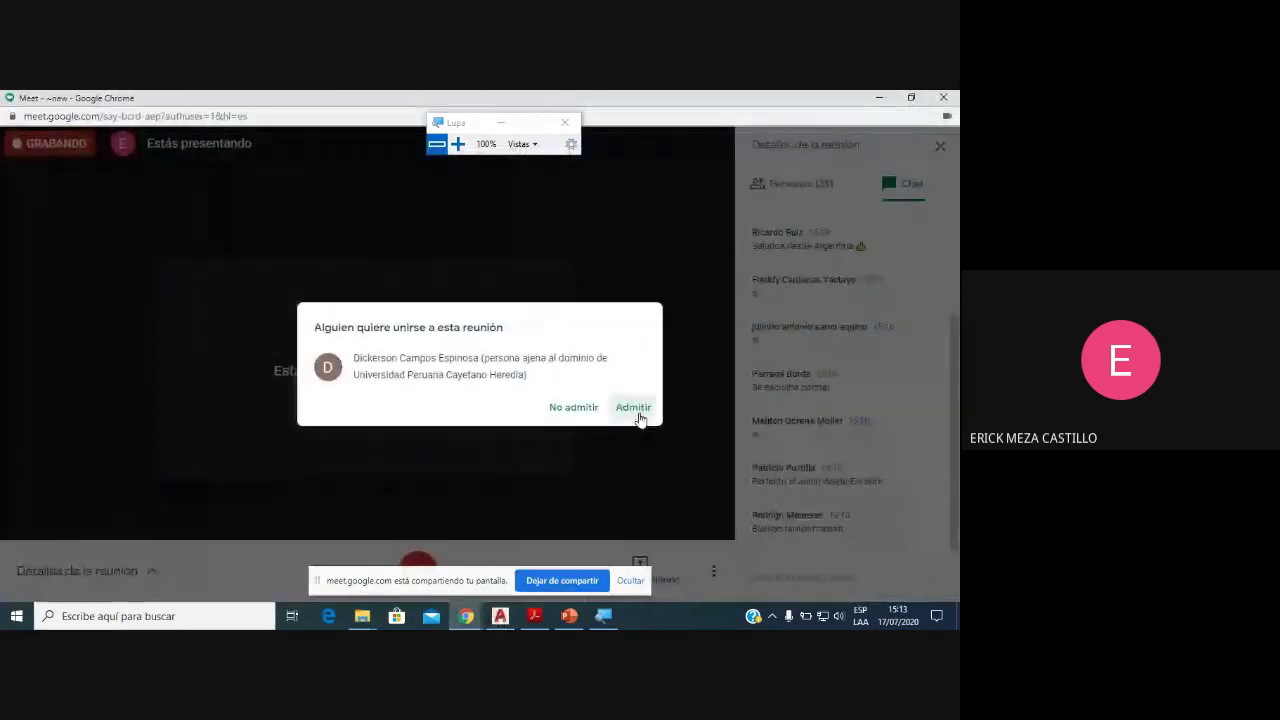
click(638, 412)
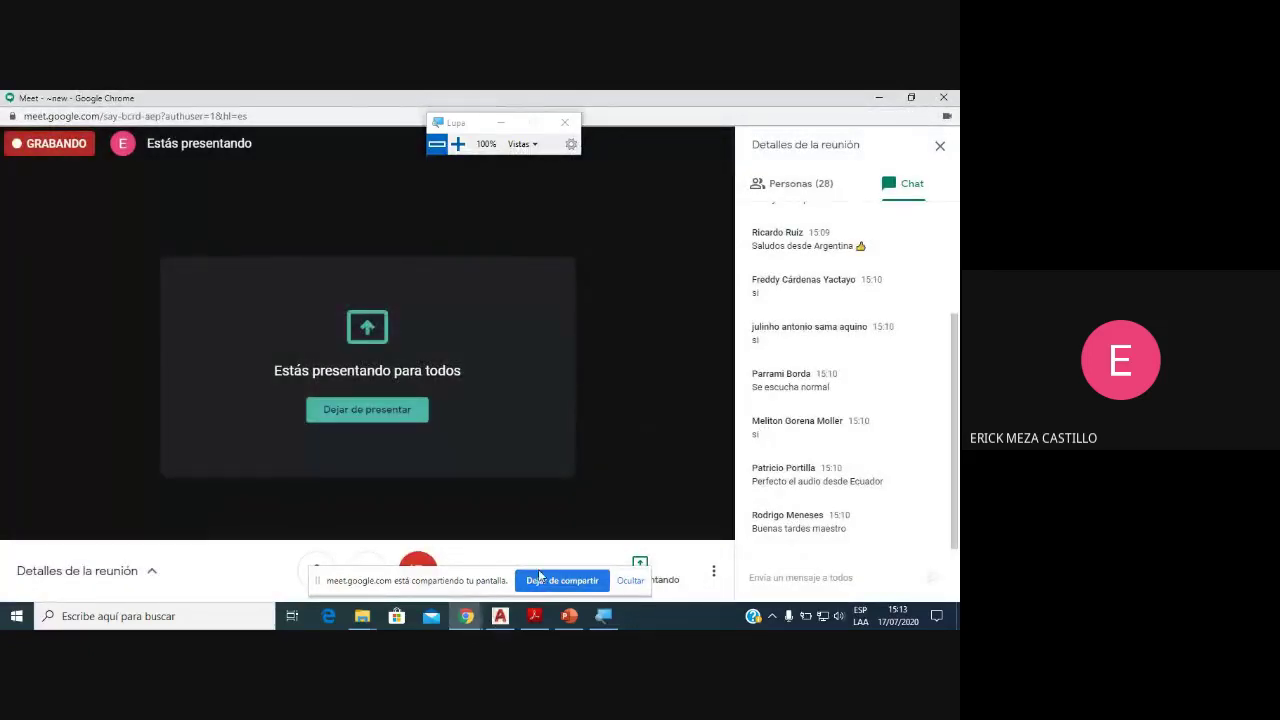
click(500, 616)
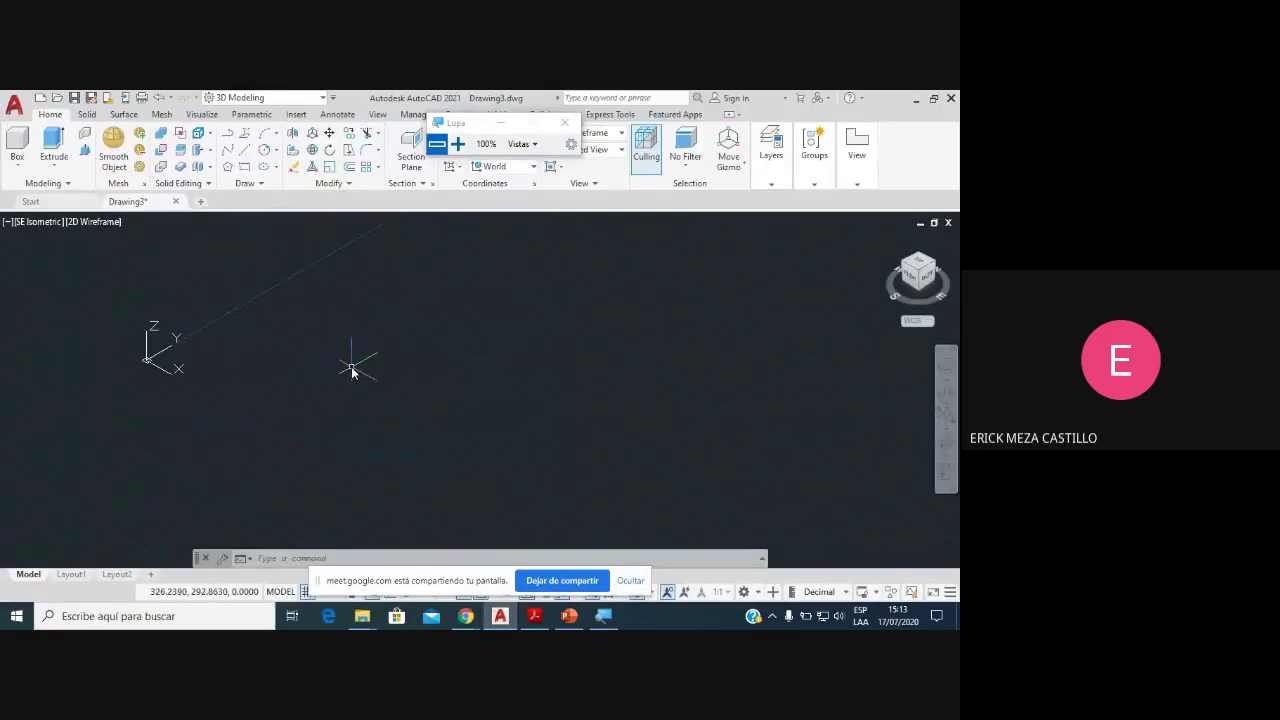
Step: Start a box and place its first base corner, showing the sizing options
click(17, 164)
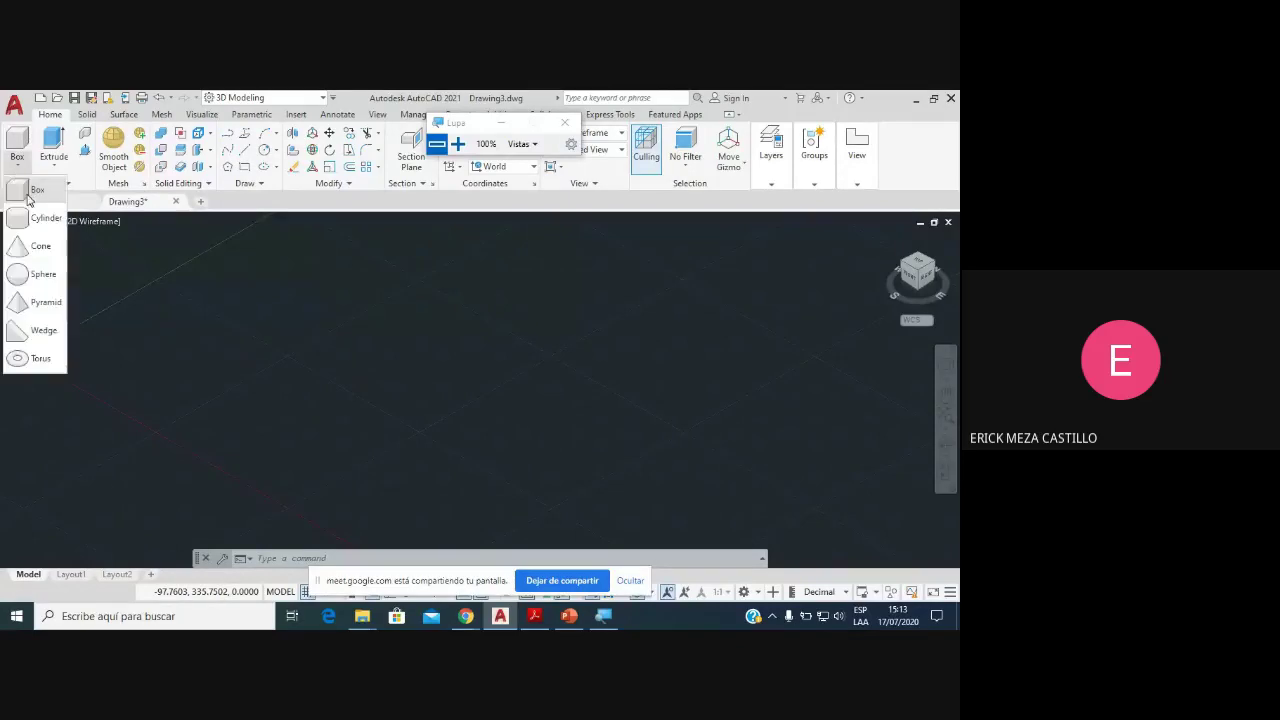
click(28, 199)
click(338, 338)
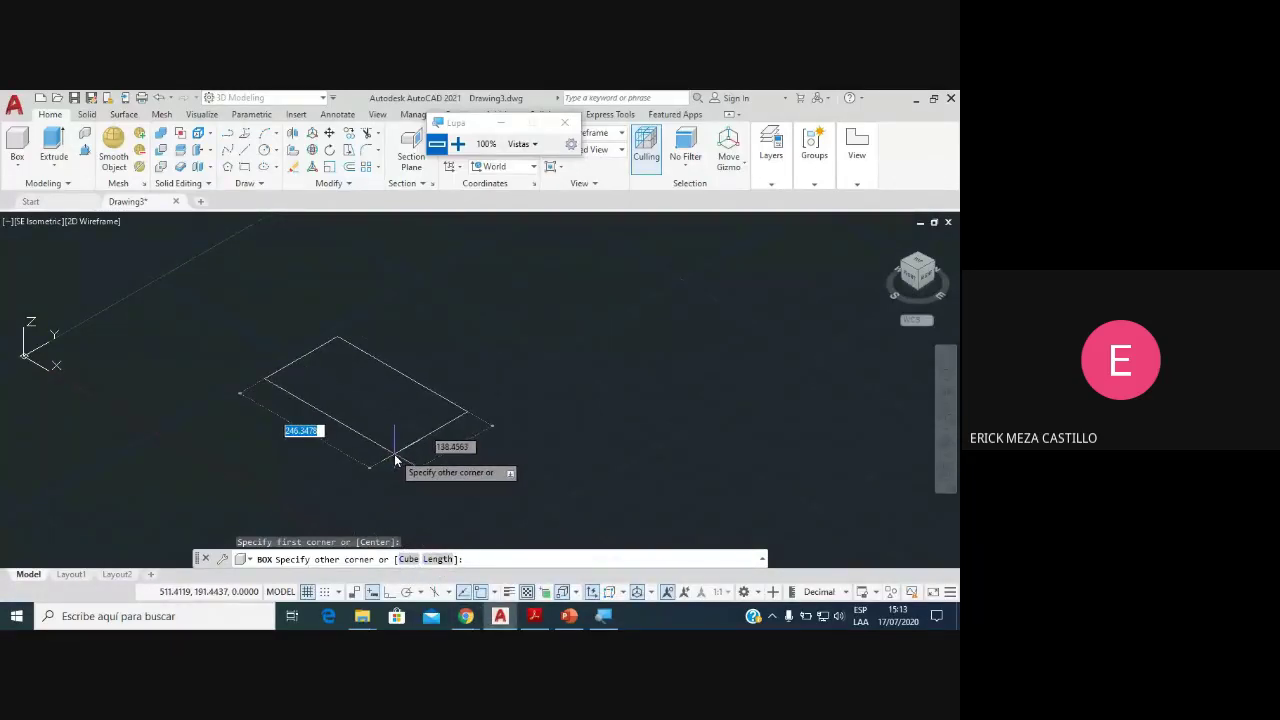
key(Down)
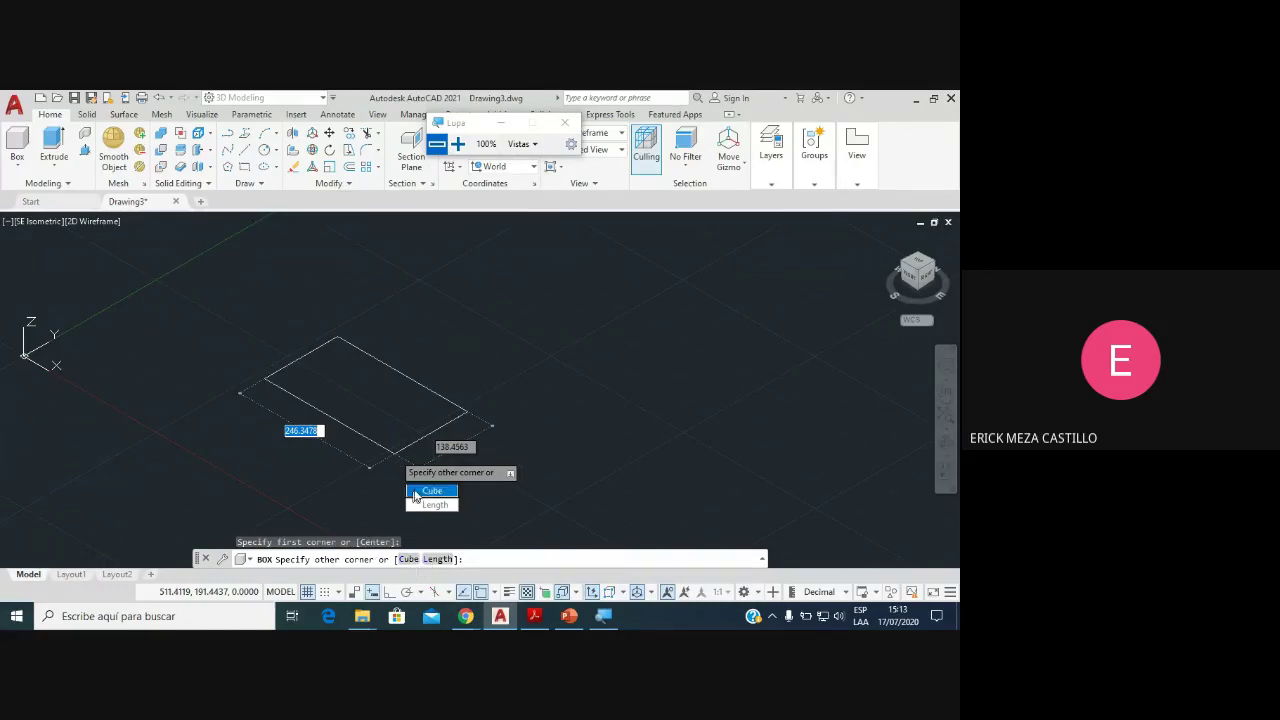
mouse_move(466, 616)
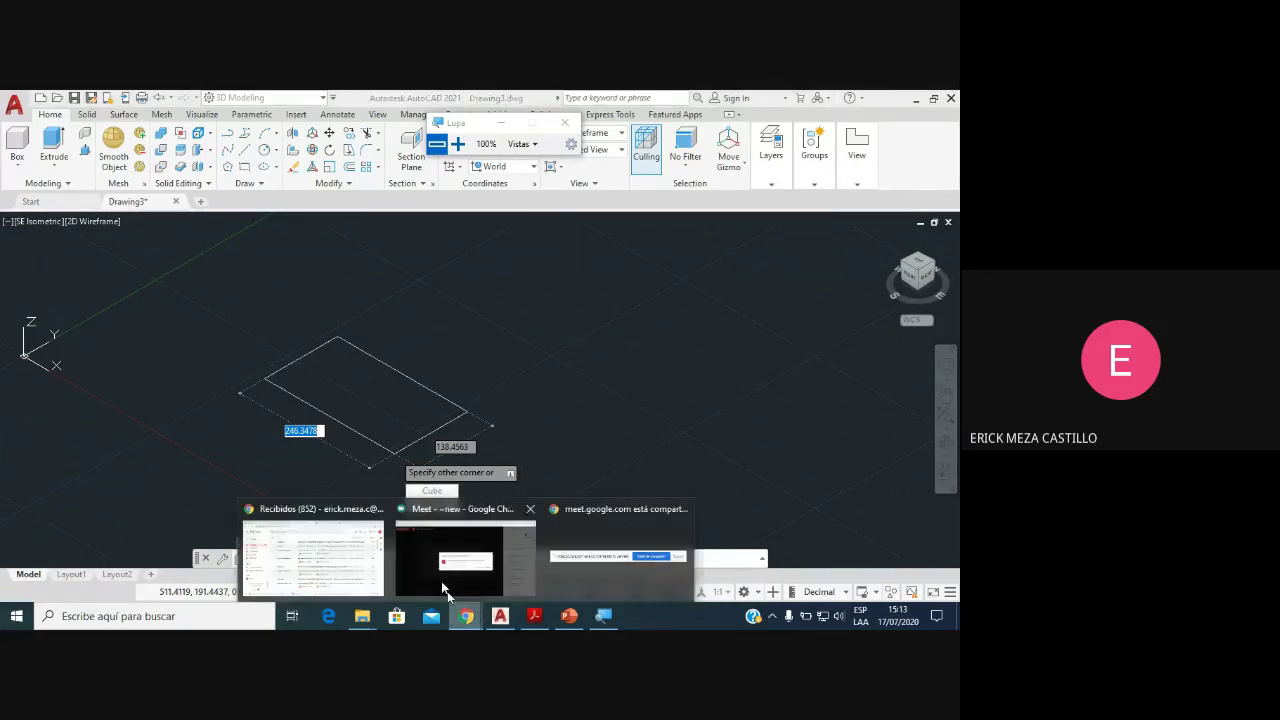
Step: Admit two waiting participants in Google Meet and return to AutoCAD
click(436, 540)
click(638, 405)
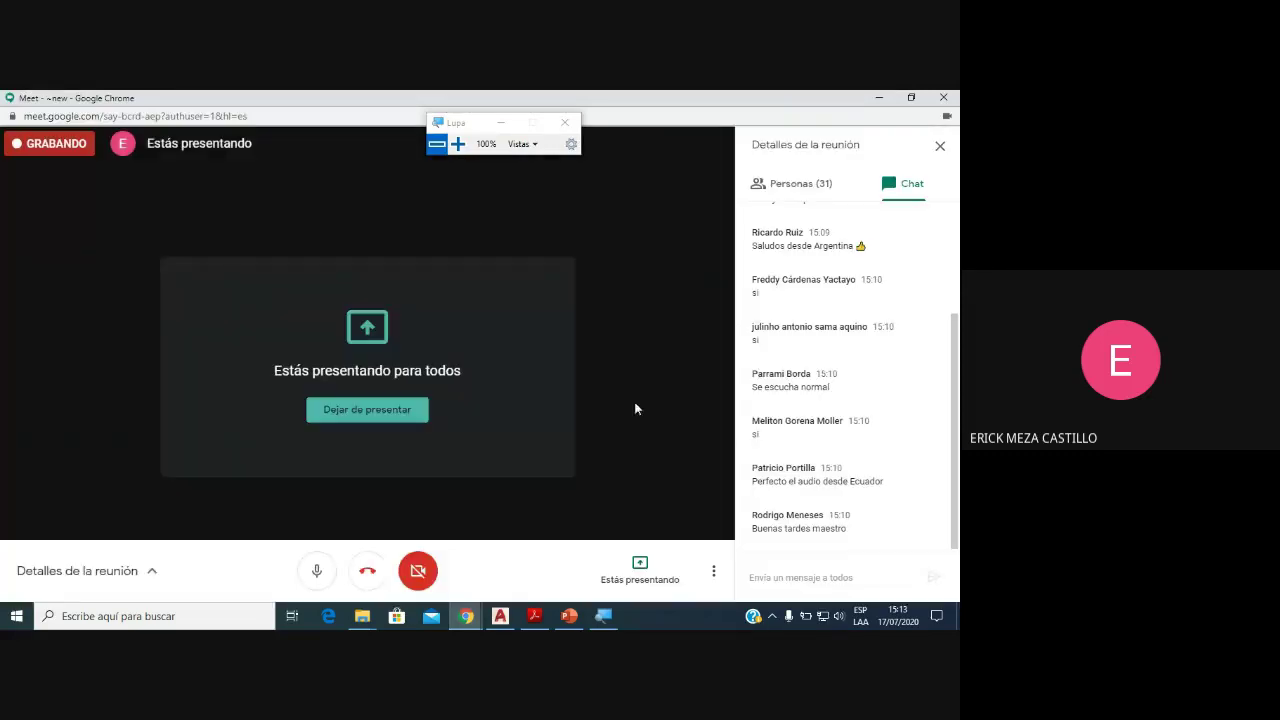
click(500, 616)
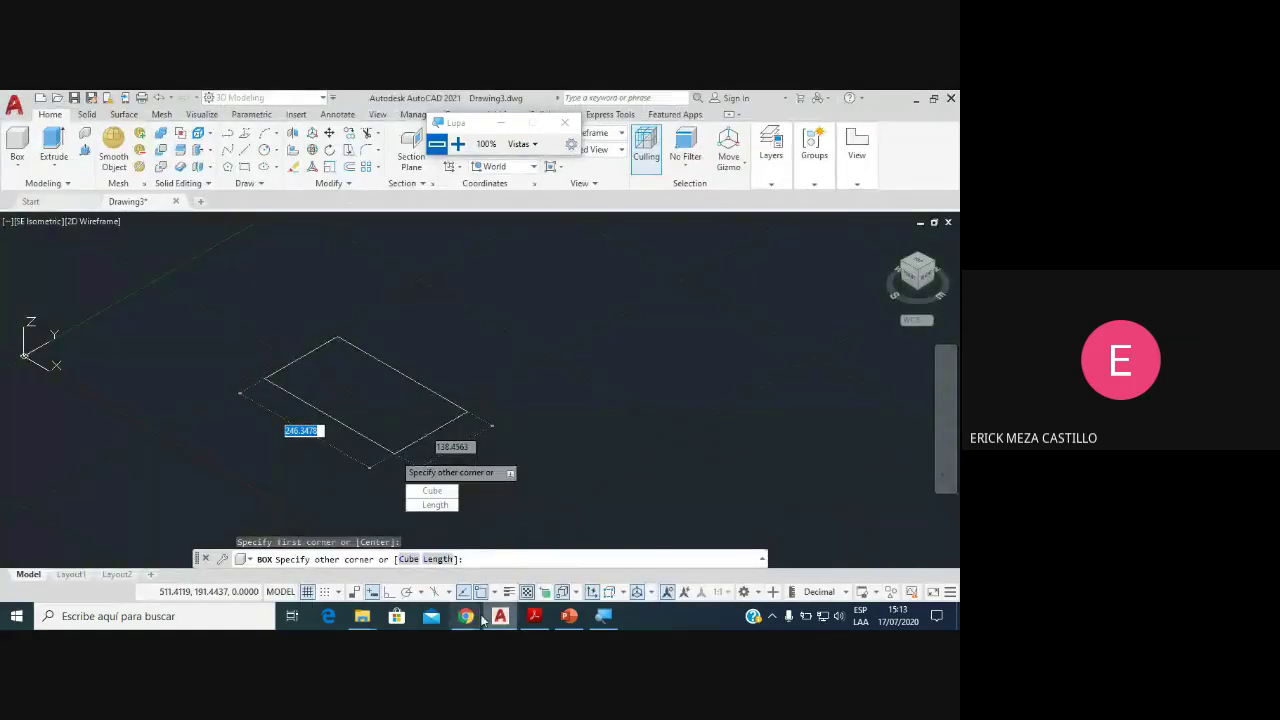
click(517, 562)
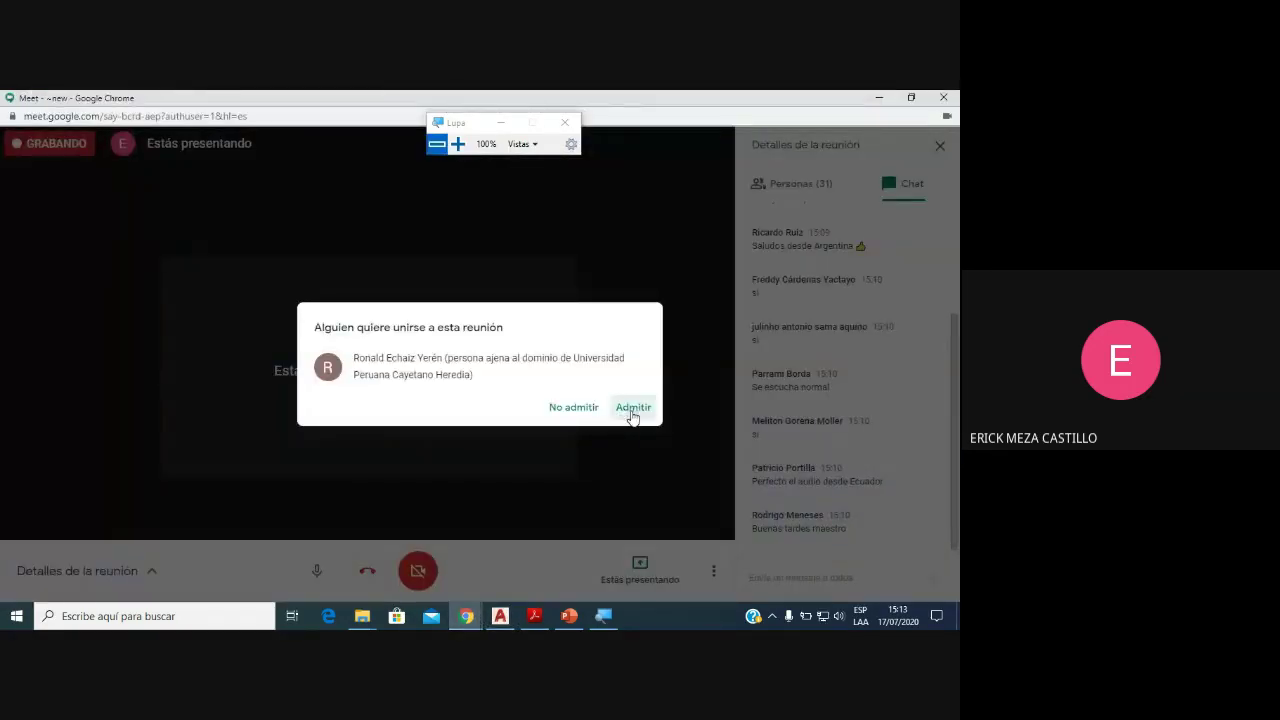
click(632, 409)
mouse_move(500, 616)
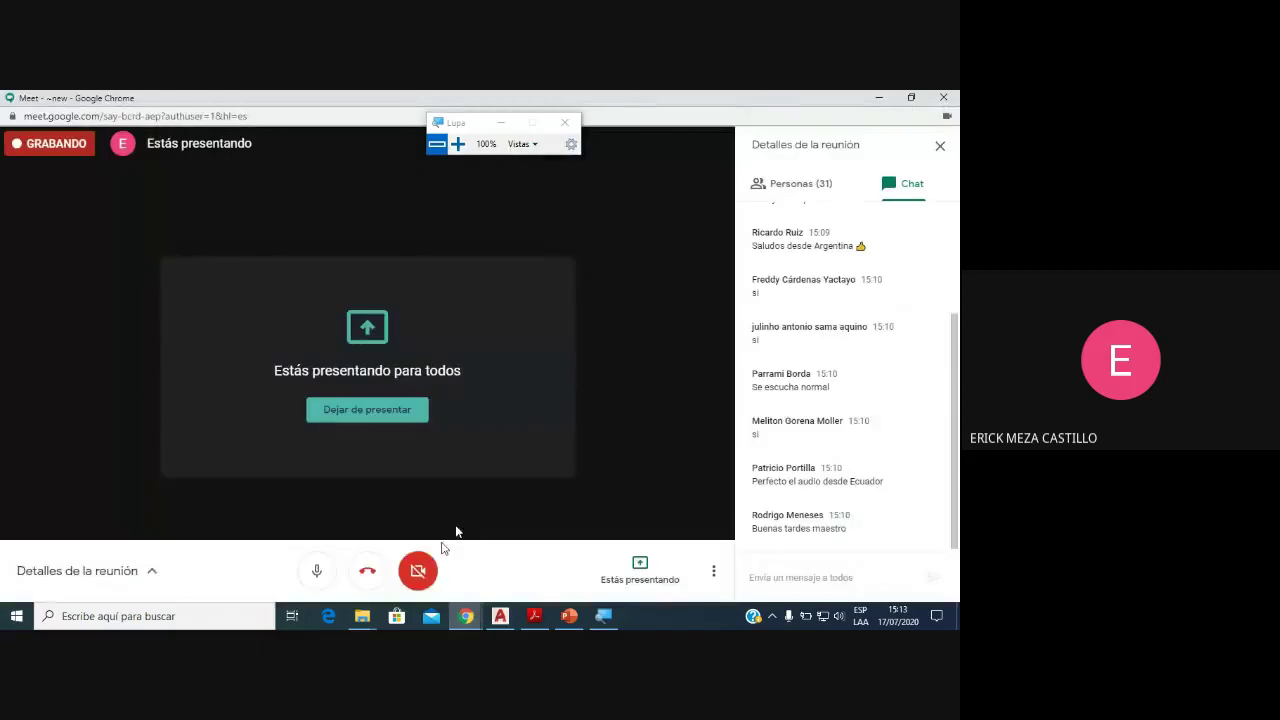
click(501, 616)
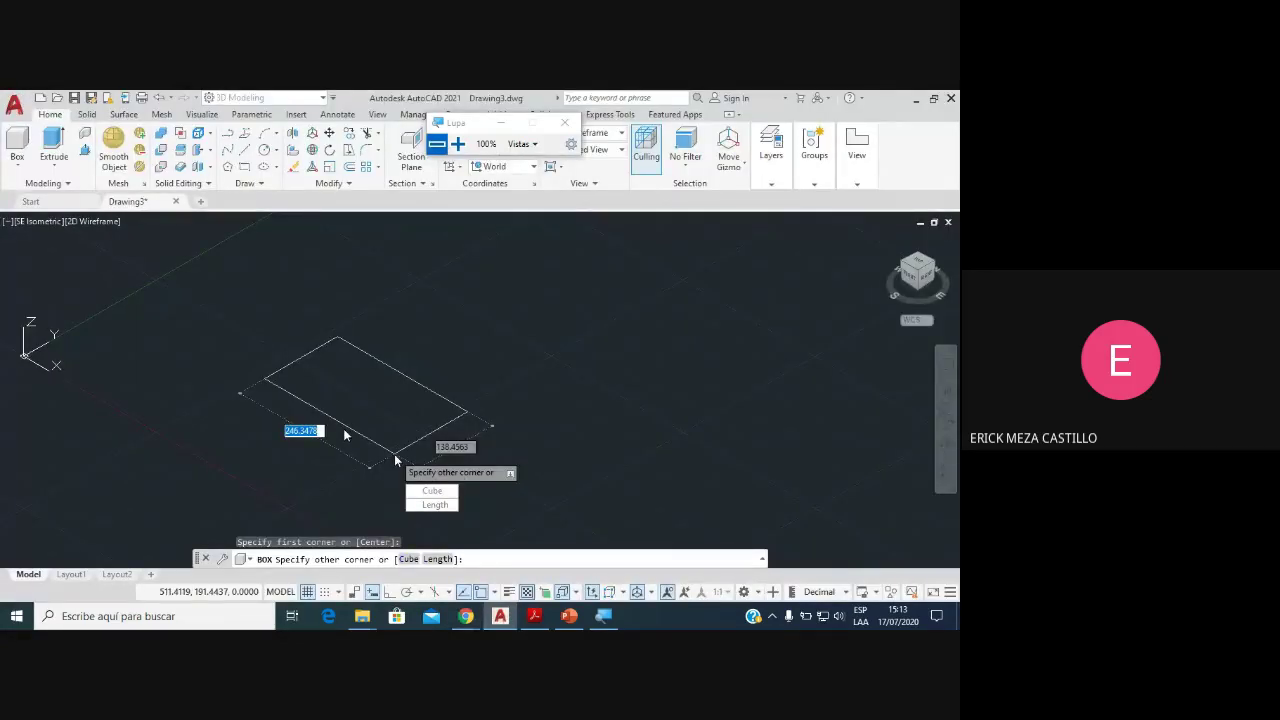
Step: Cancel the unfinished box, pan the view, and set the box base to 100 by 100
key(Escape)
middle_drag(390, 449, 453, 381)
scroll(430, 395, up, 3)
text(100)
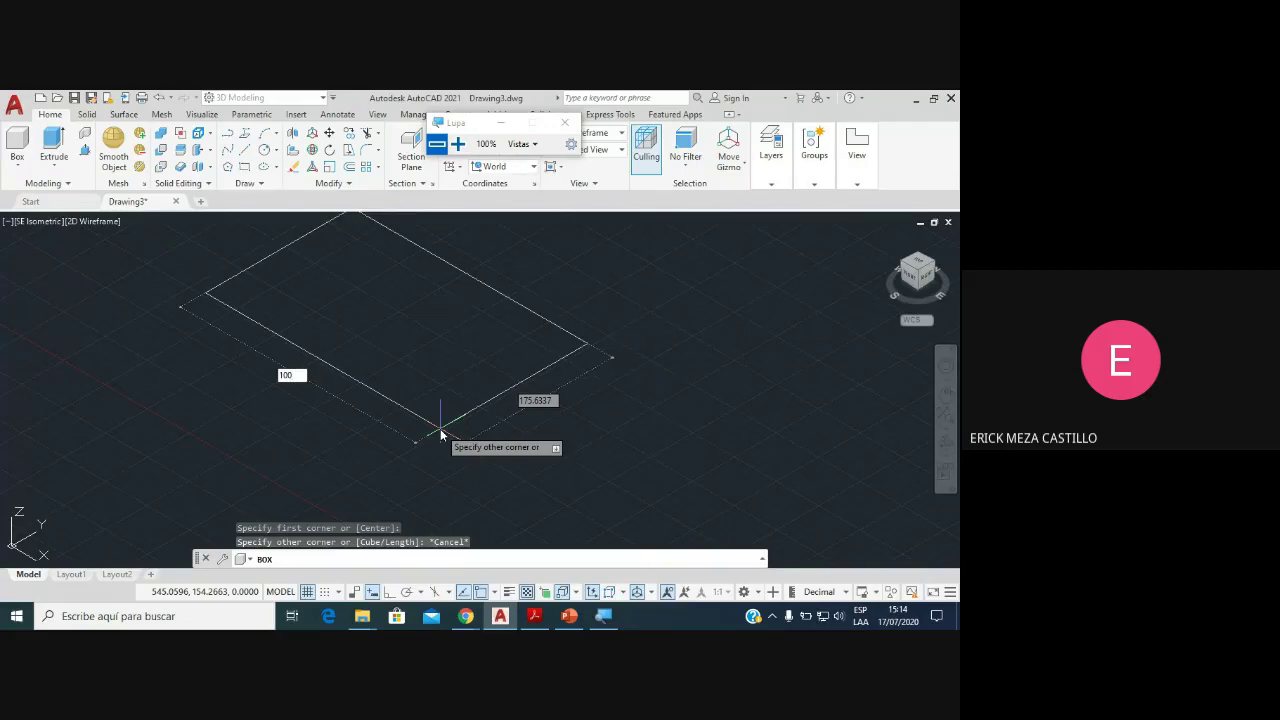
key(Tab)
text(100)
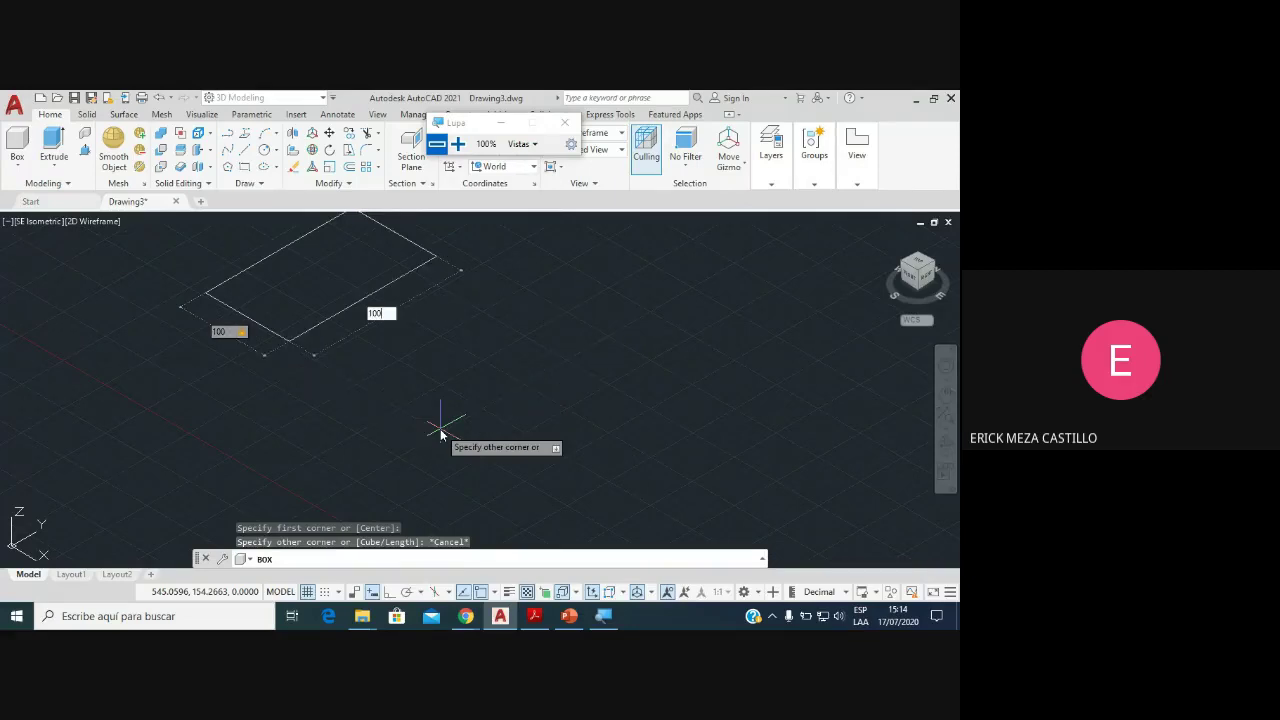
key(Return)
Step: Set the box height to 100 to finish the cube and recentre the view
scroll(465, 430, down, 4)
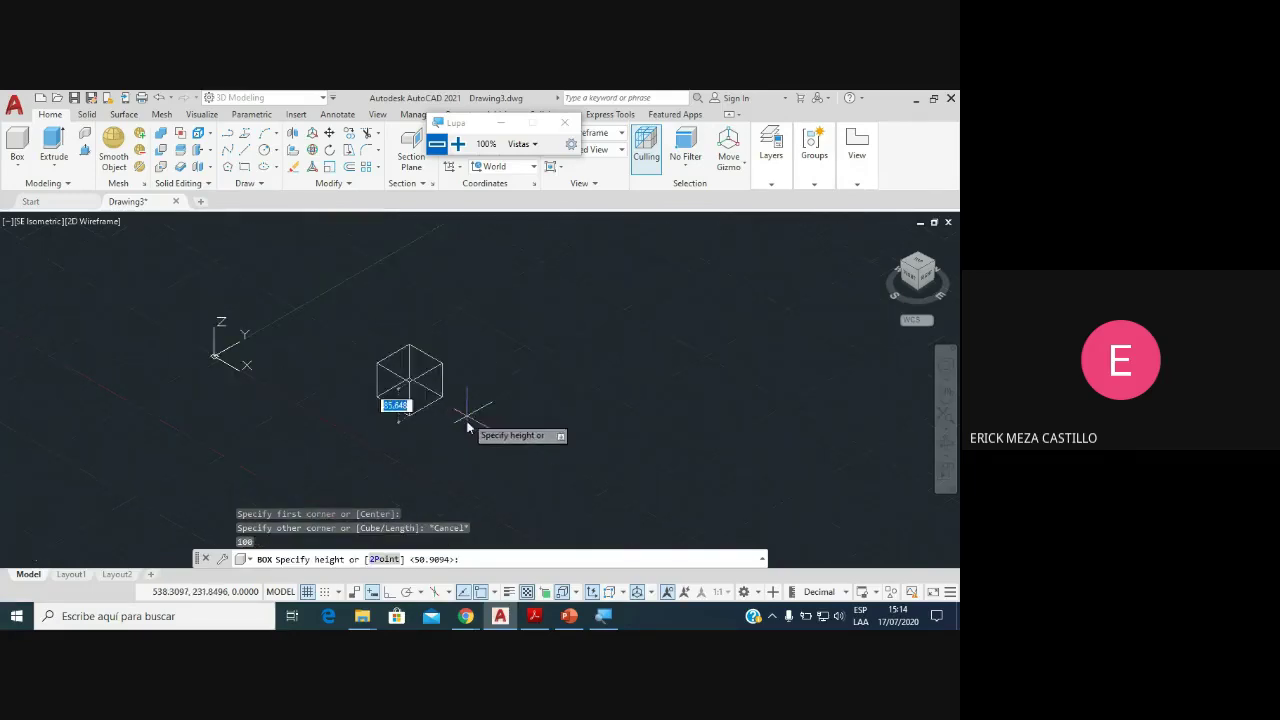
scroll(460, 444, down, 4)
scroll(460, 444, up, 3)
scroll(404, 270, up, 2)
scroll(398, 330, up, 2)
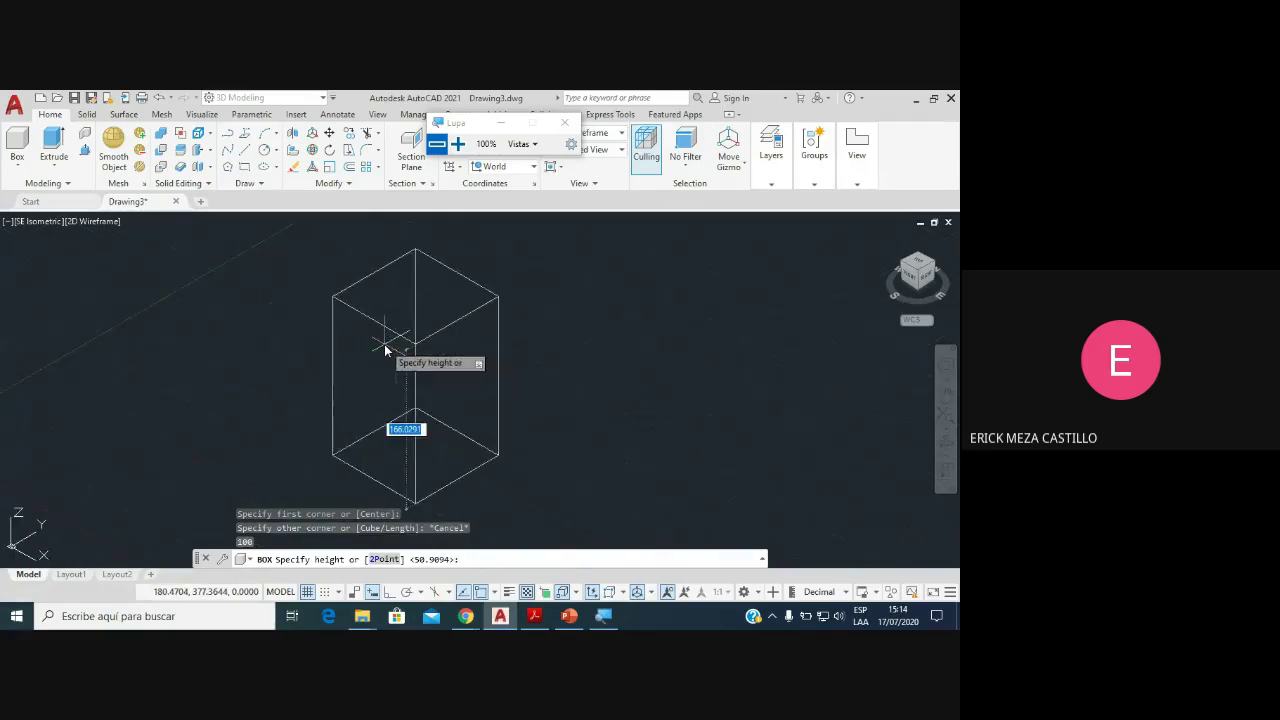
text(100)
key(Return)
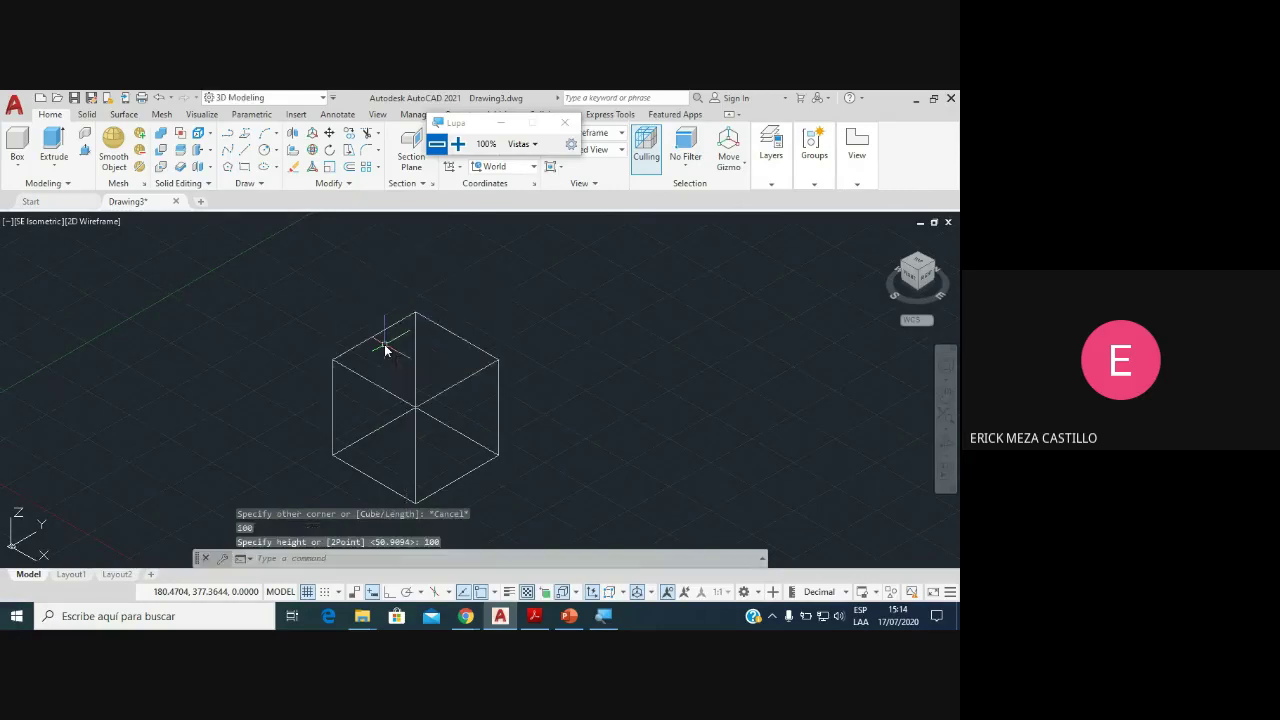
scroll(400, 414, up, 2)
scroll(408, 409, down, 2)
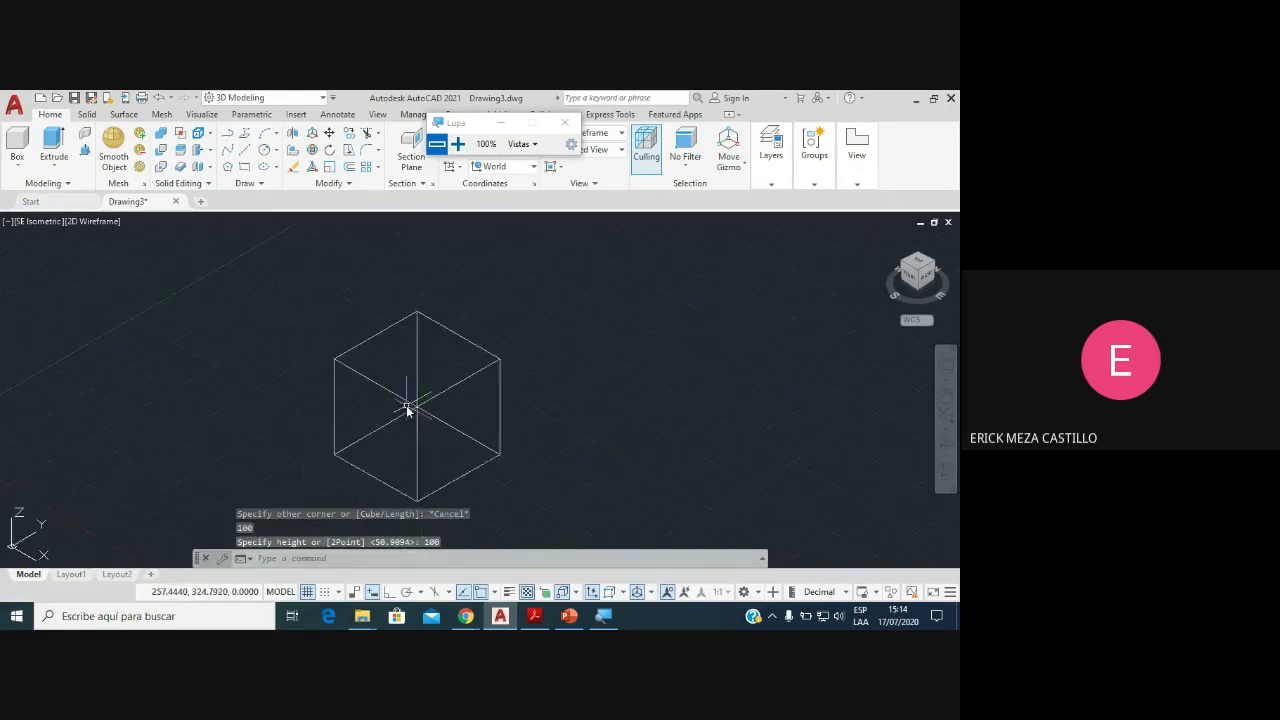
middle_drag(408, 401, 399, 397)
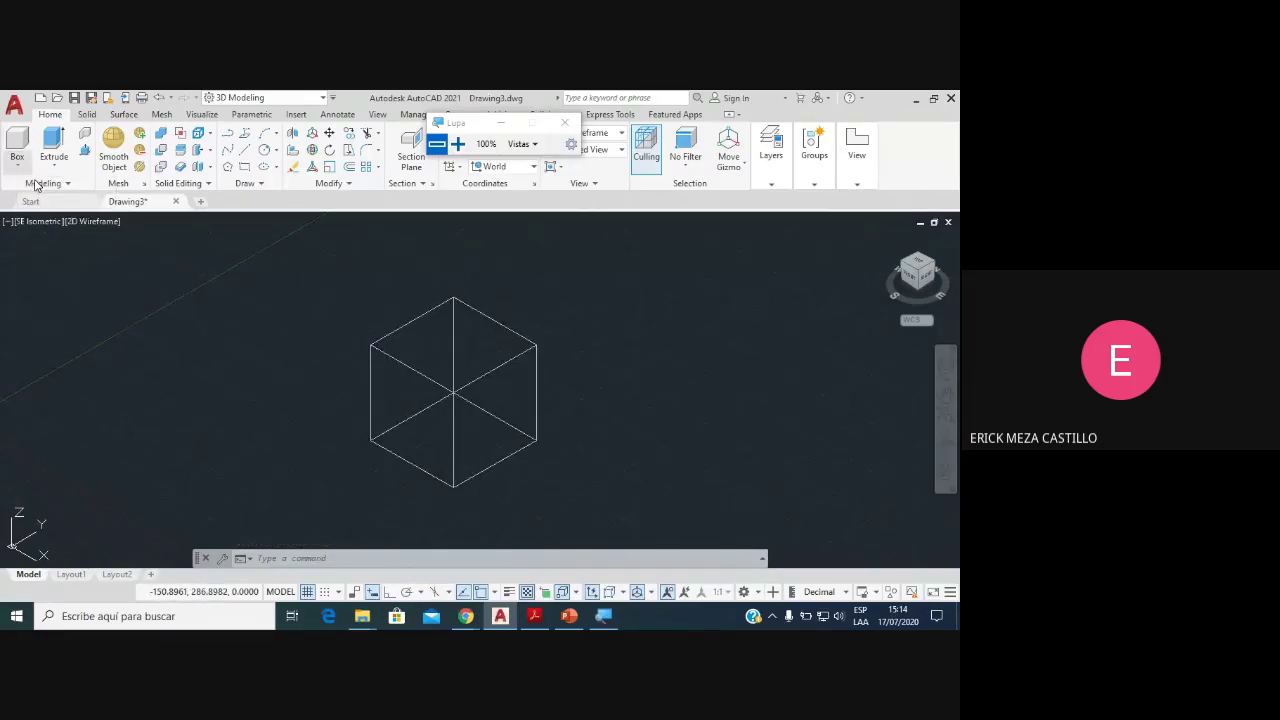
Step: Switch the visual style to Conceptual and pan to reposition the cube
click(108, 221)
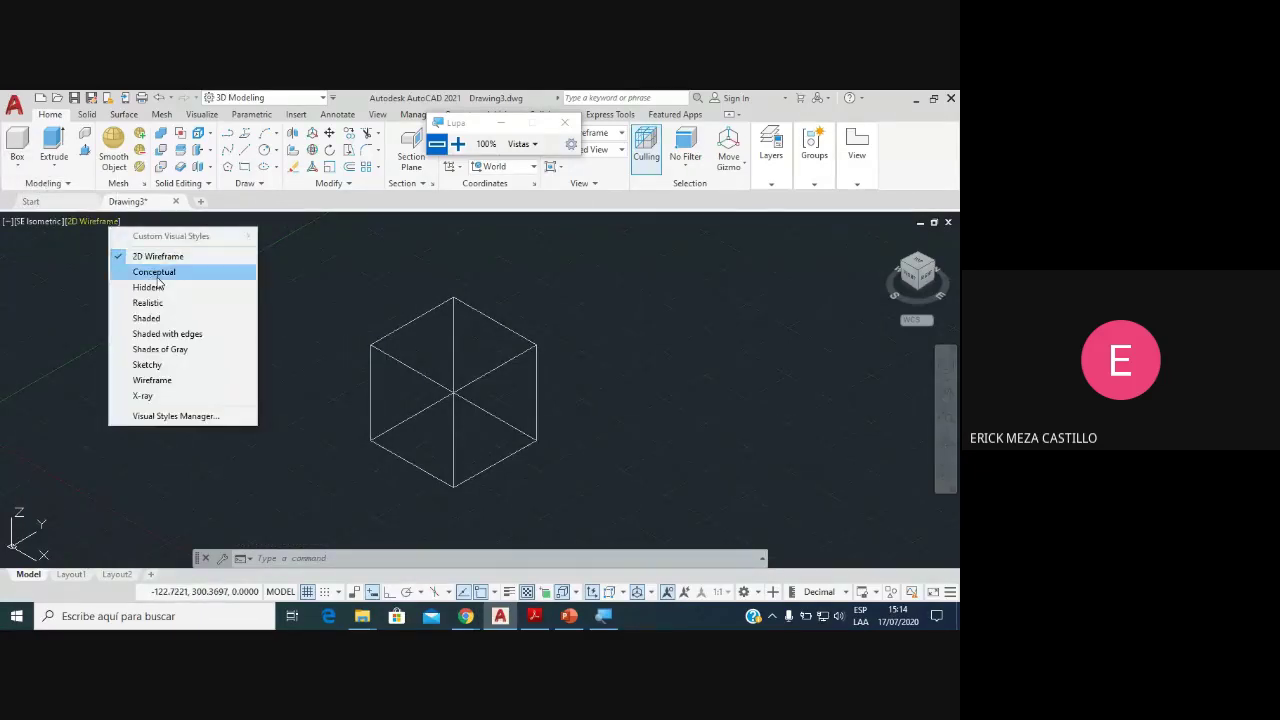
click(152, 272)
scroll(508, 417, up, 3)
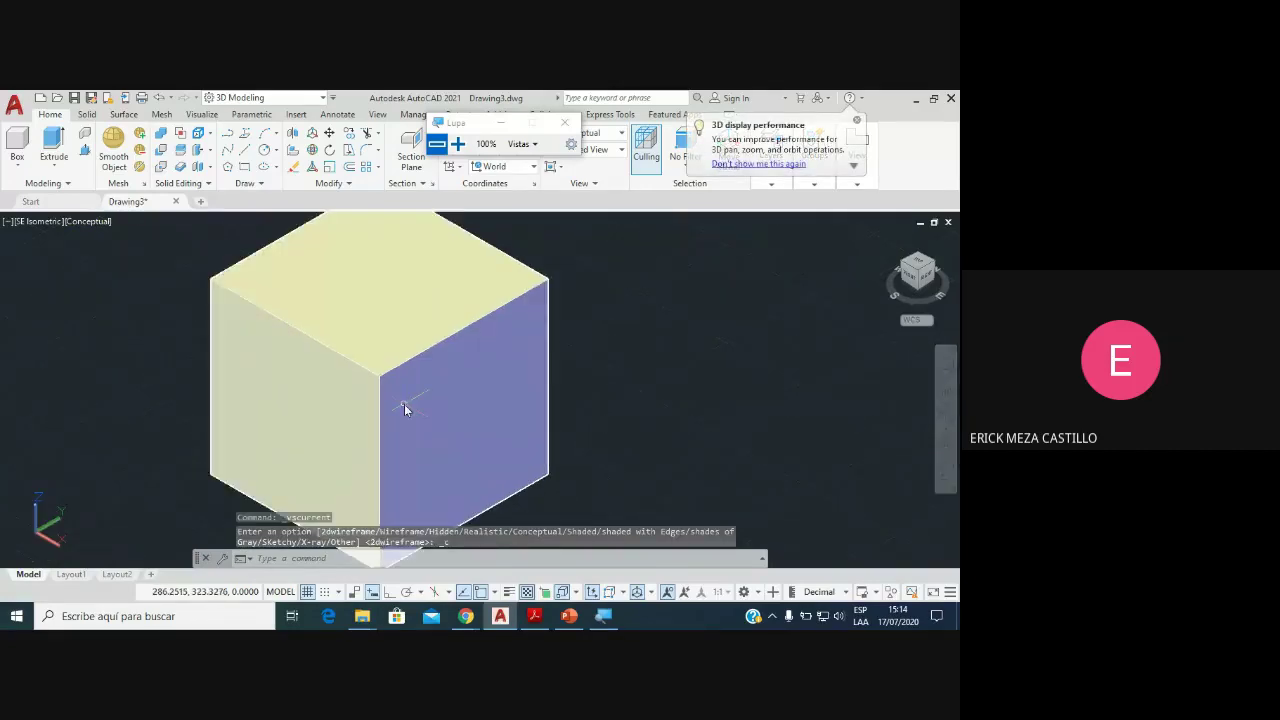
scroll(404, 404, down, 2)
middle_drag(430, 403, 534, 403)
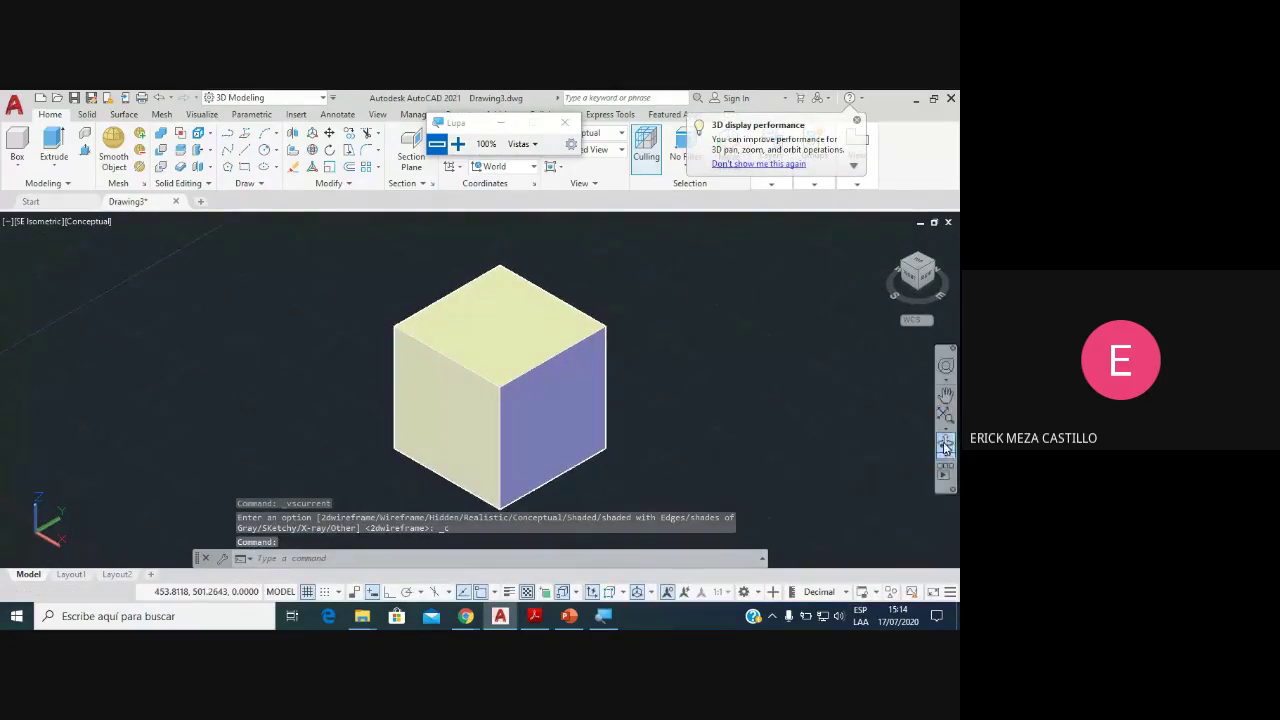
Step: Orbit the cube to a new angle, then window-select and delete it
click(945, 448)
mouse_move(646, 417)
mouse_down()
mouse_move(465, 331)
mouse_move(481, 385)
mouse_up()
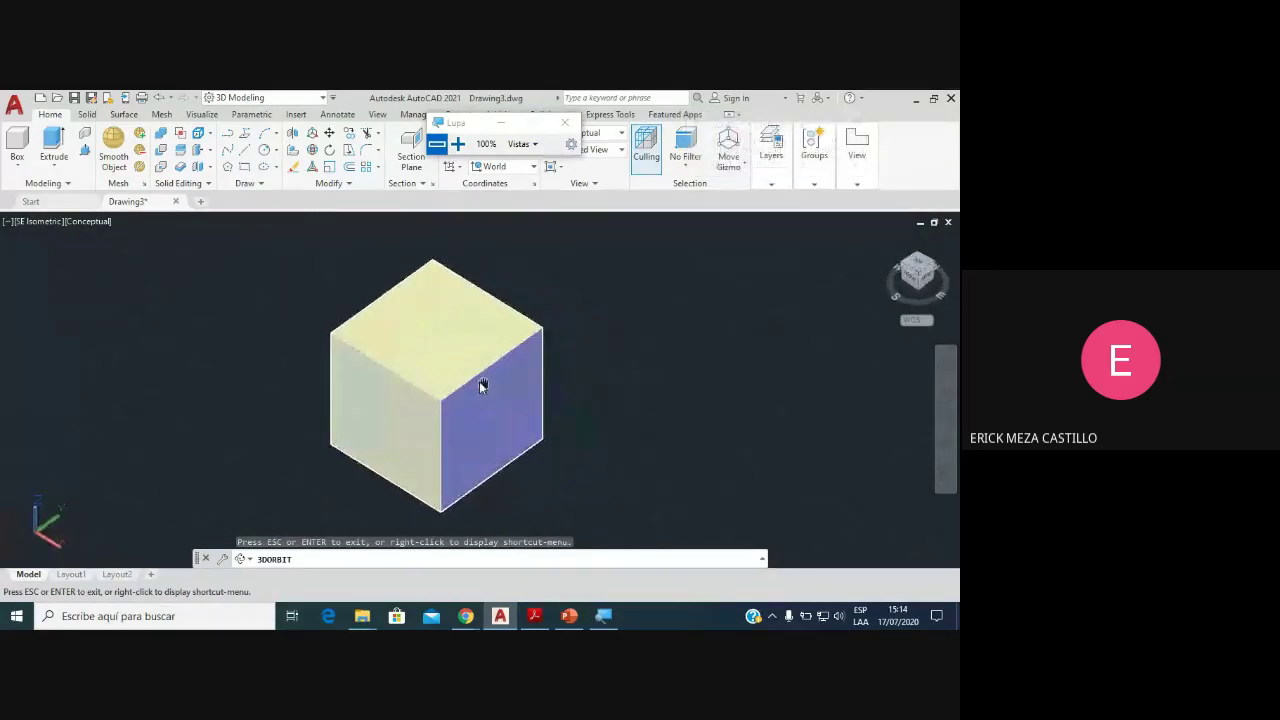
key(Escape)
click(600, 429)
click(366, 342)
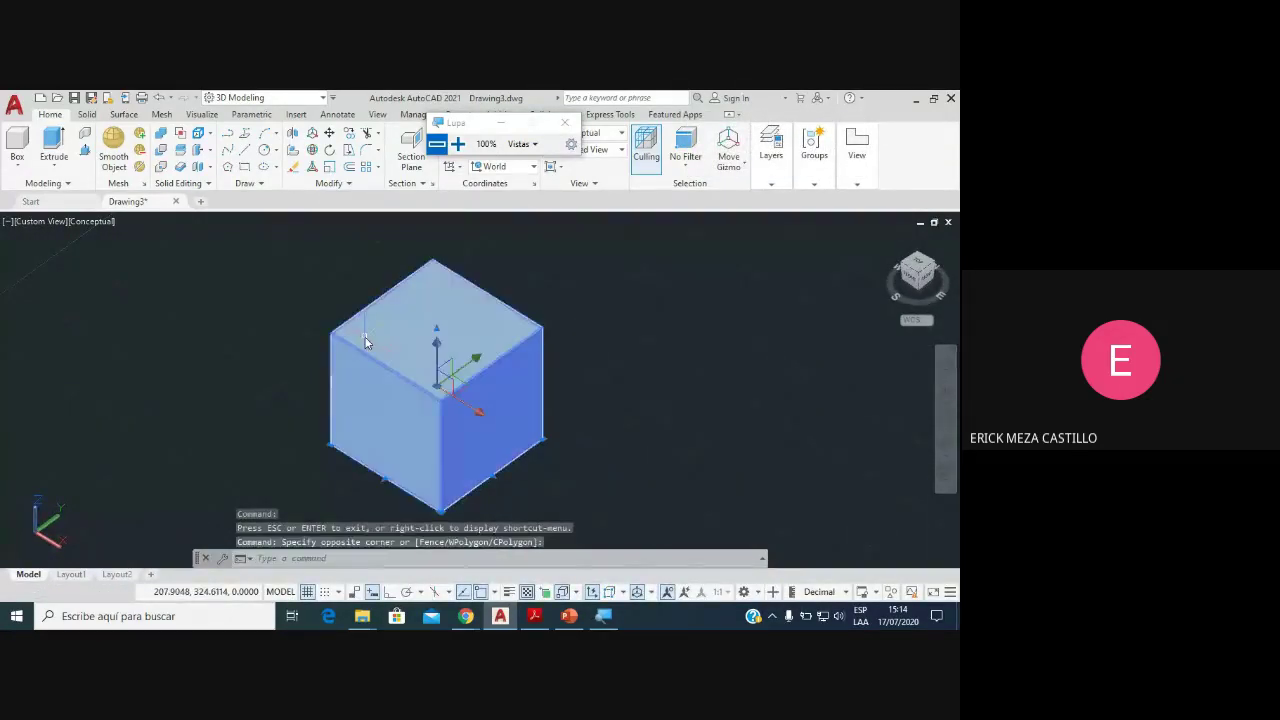
key(Delete)
click(21, 166)
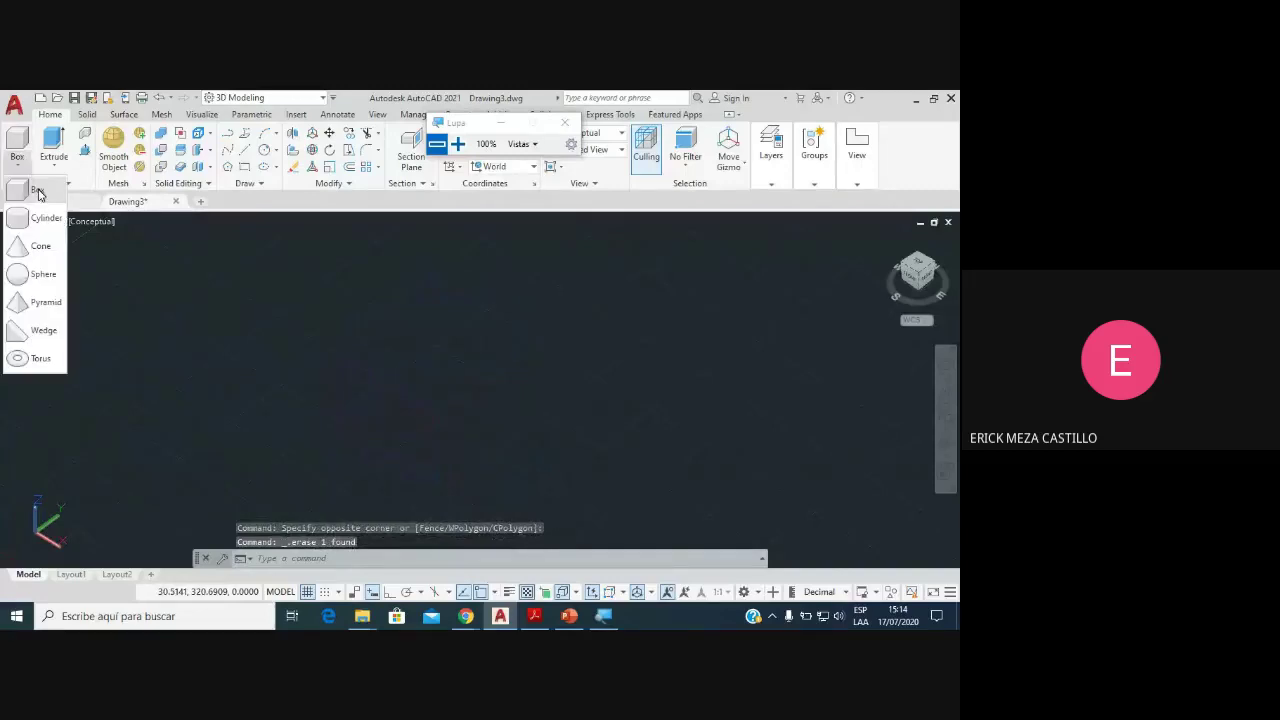
click(38, 195)
click(378, 330)
text(100)
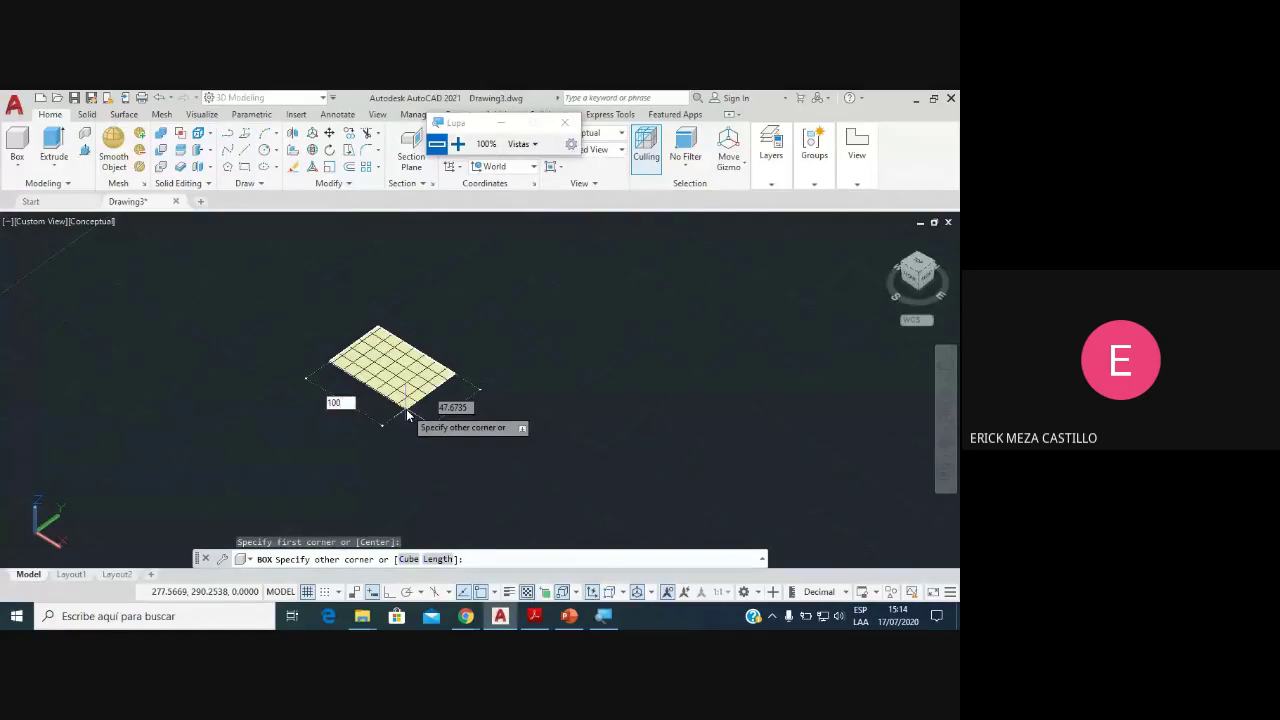
key(Tab)
text(100)
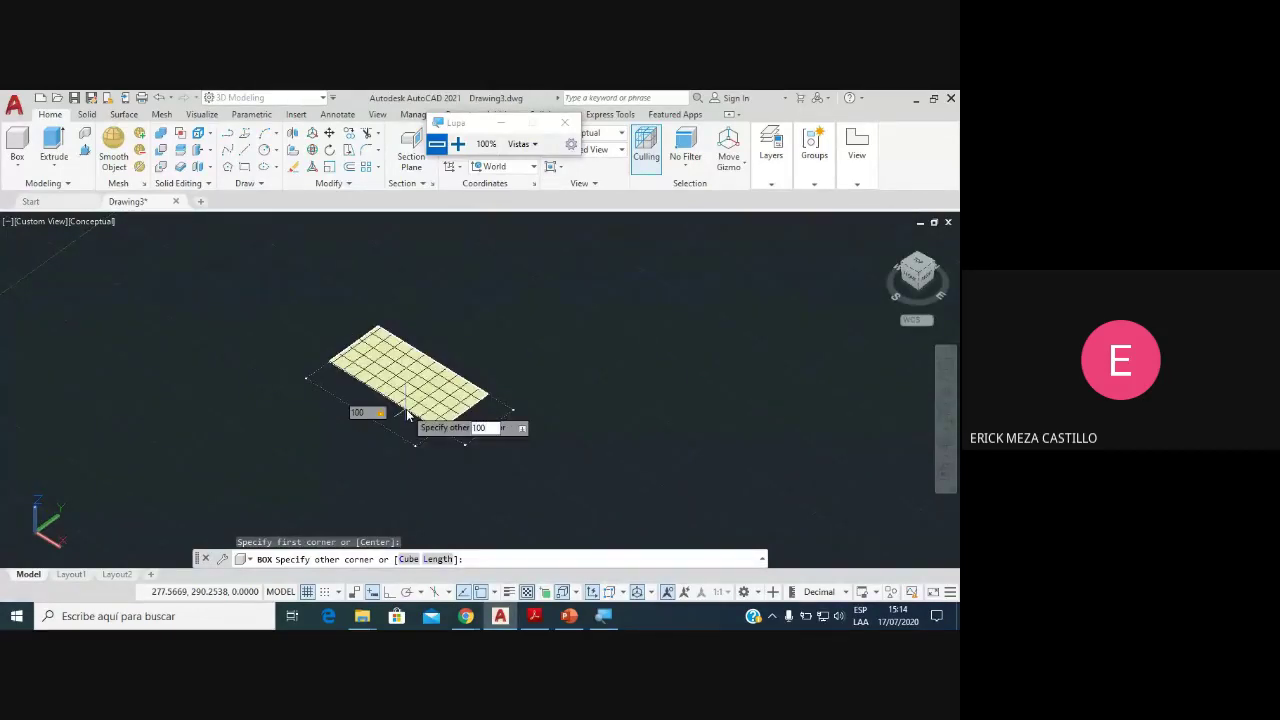
key(Return)
scroll(398, 265, down, 2)
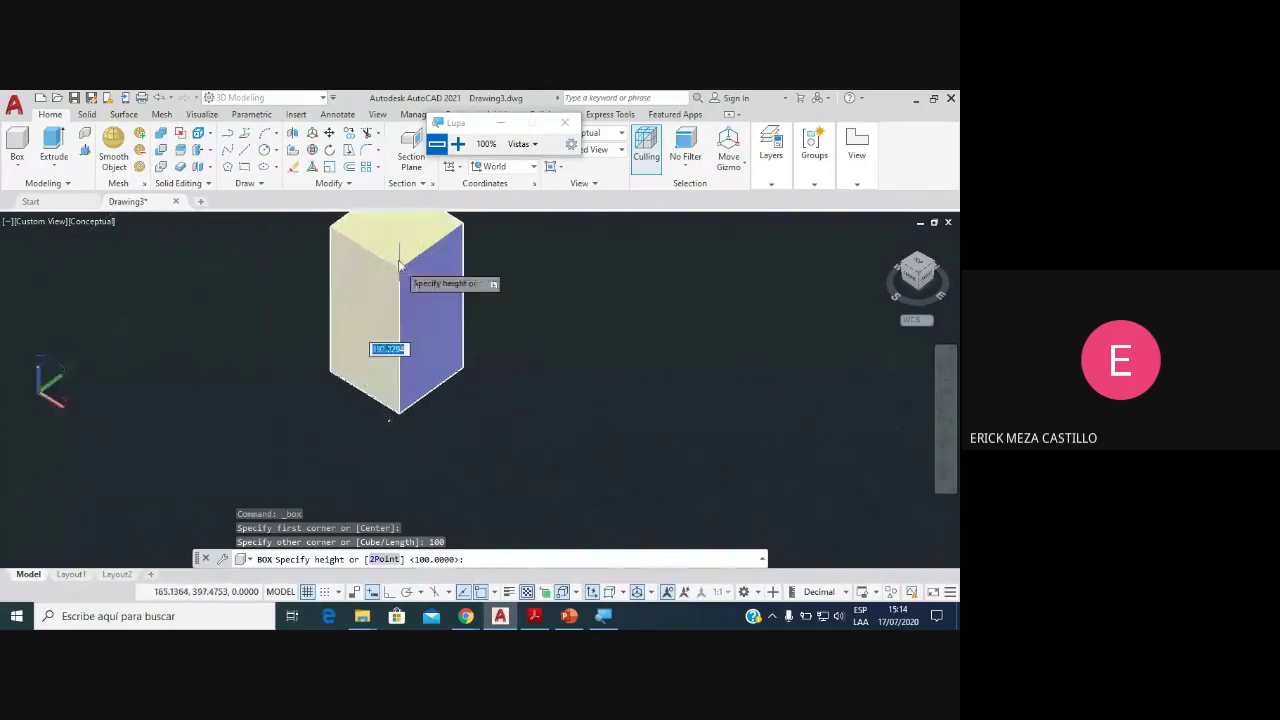
middle_drag(398, 265, 396, 305)
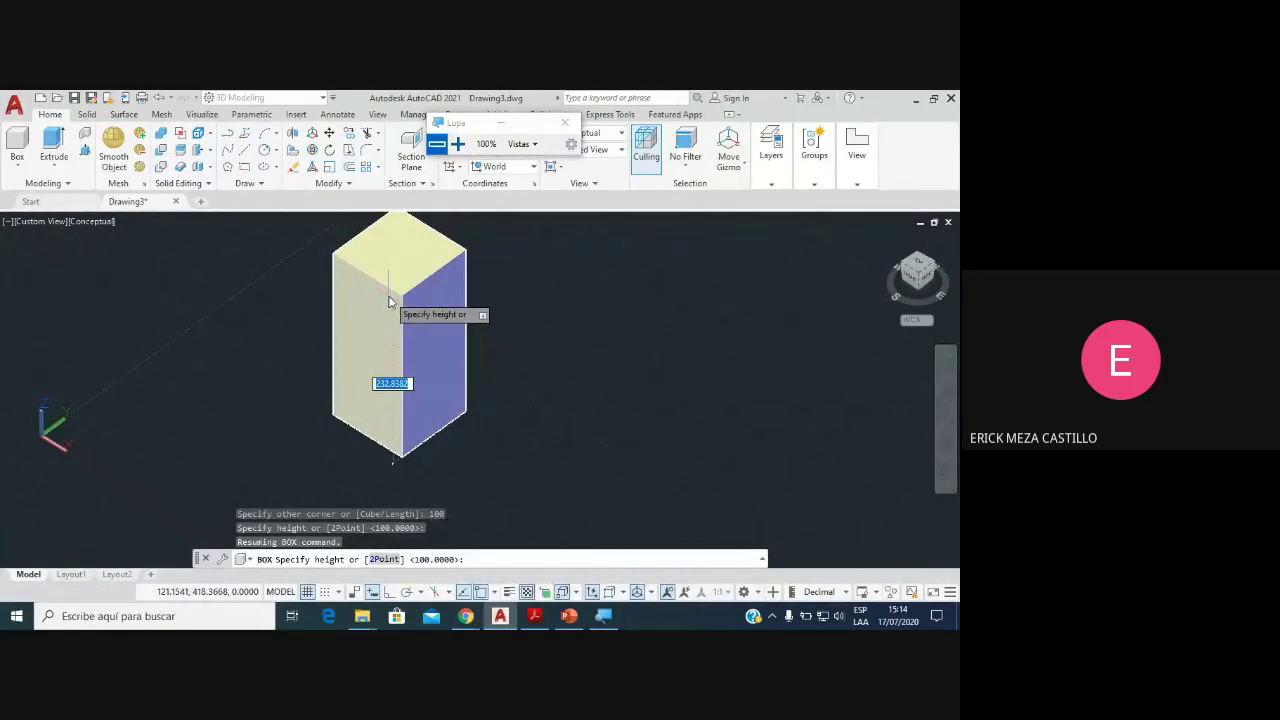
key(Return)
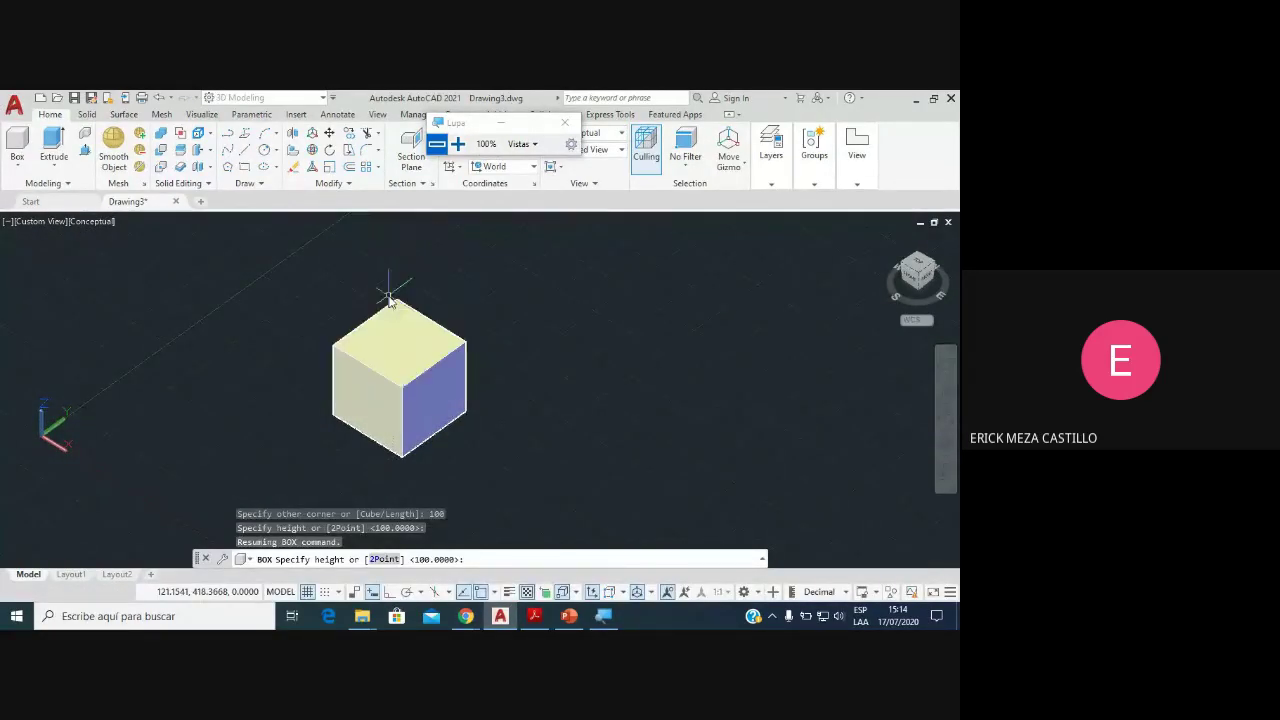
mouse_move(466, 615)
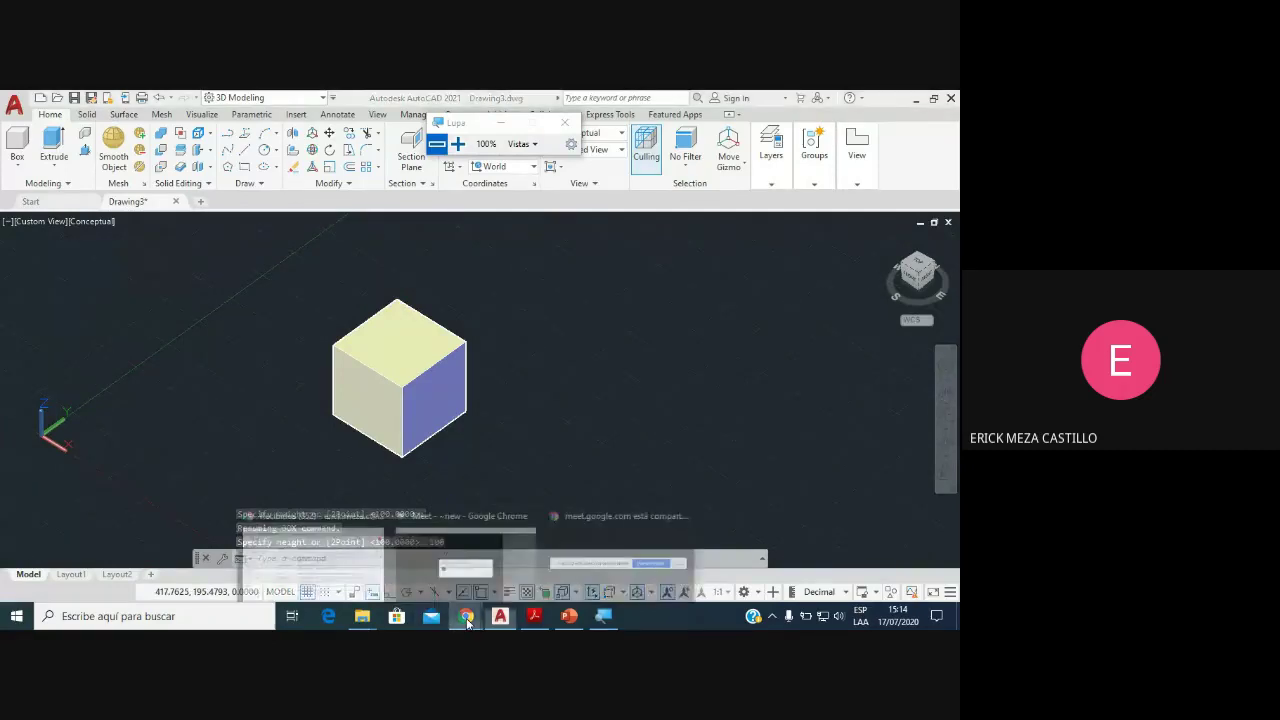
click(466, 555)
click(632, 408)
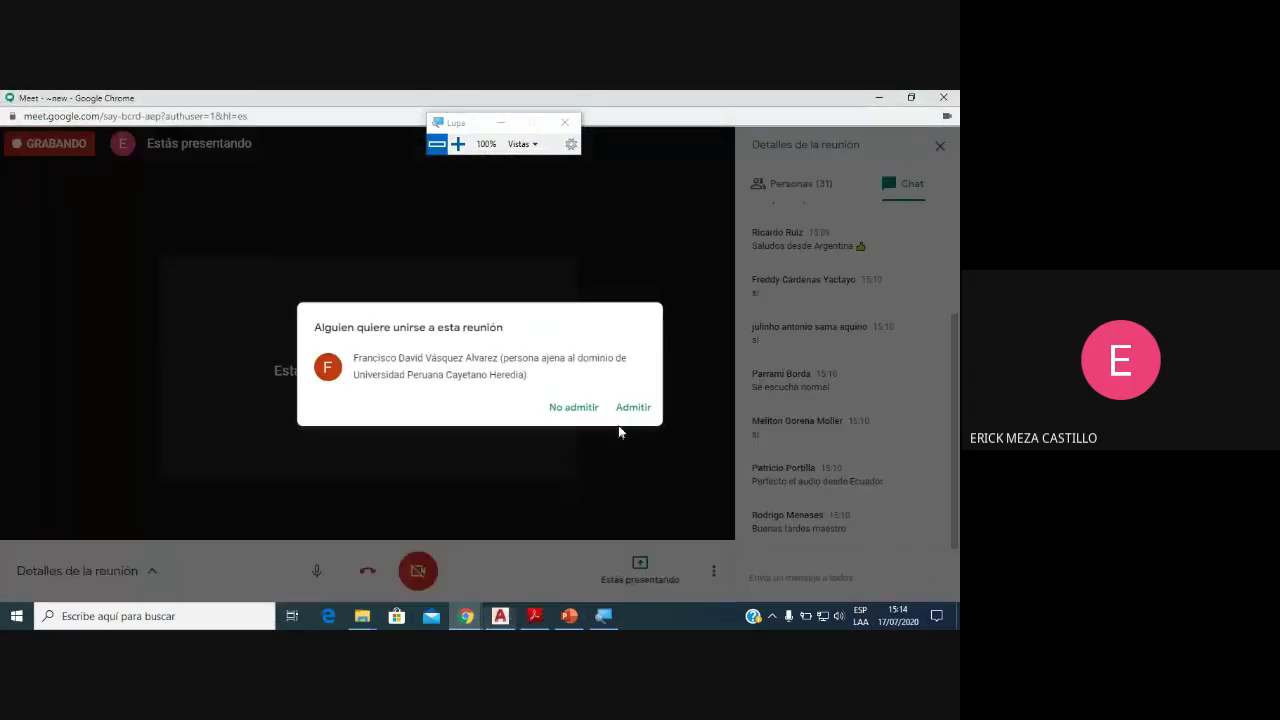
click(633, 408)
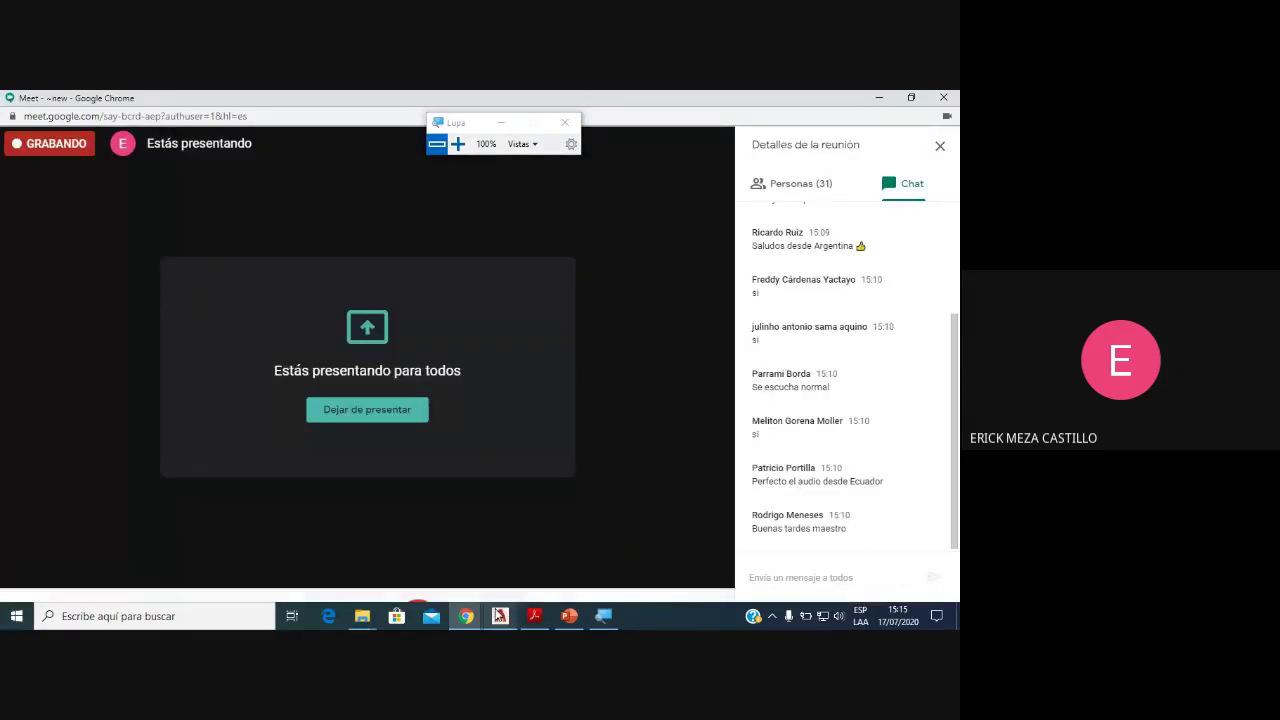
click(500, 616)
scroll(351, 380, up, 4)
scroll(405, 378, down, 3)
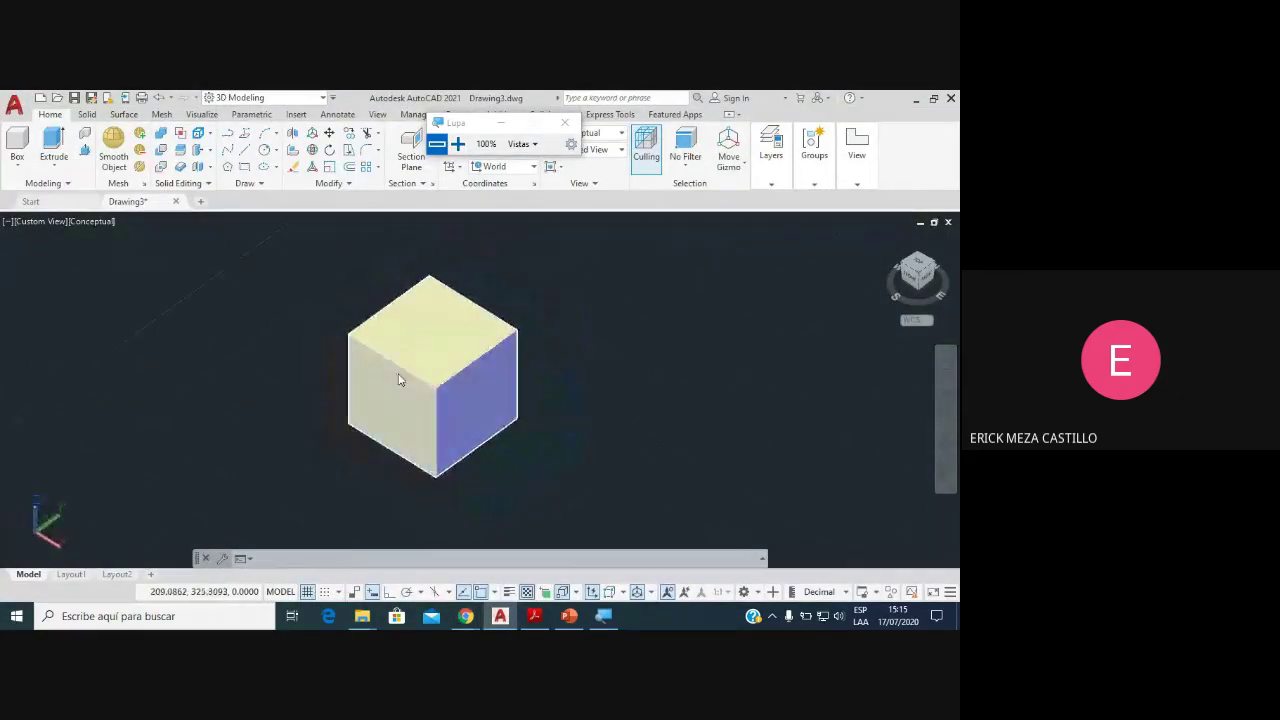
Step: Draw a box with a 100 by 120 base and height 150 beside the cube
middle_drag(400, 374, 234, 375)
click(20, 170)
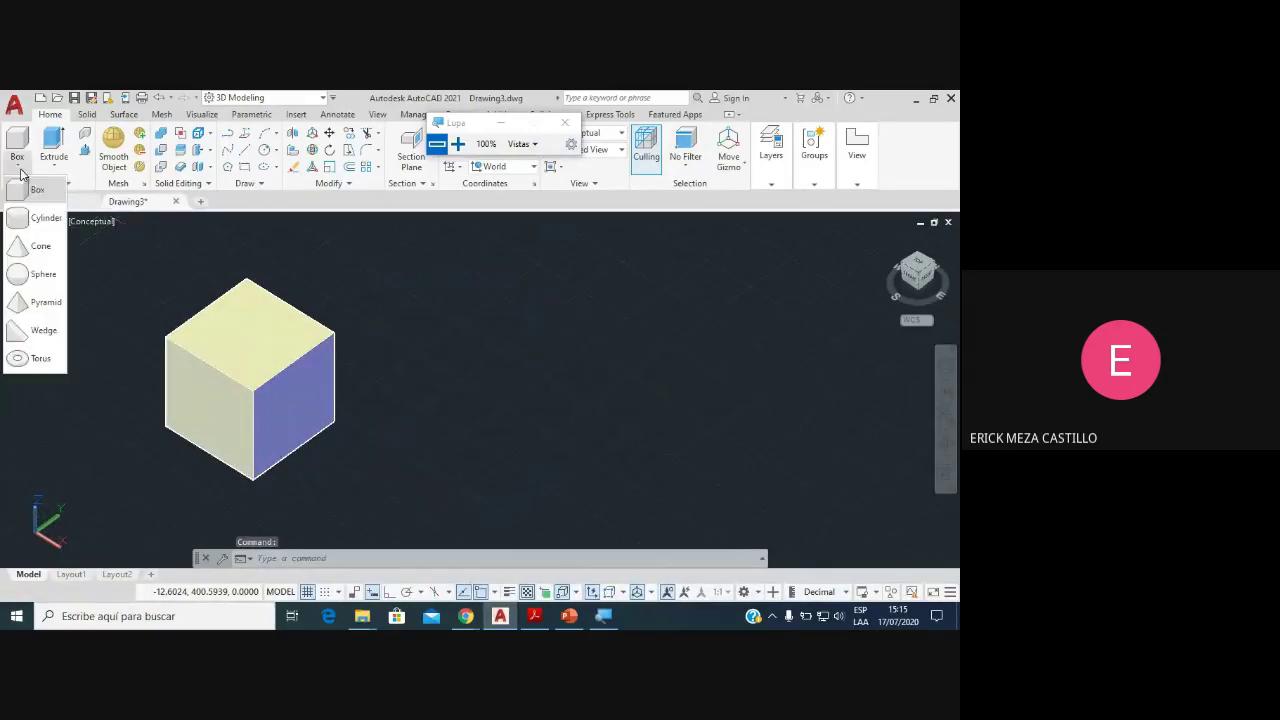
click(37, 191)
click(514, 333)
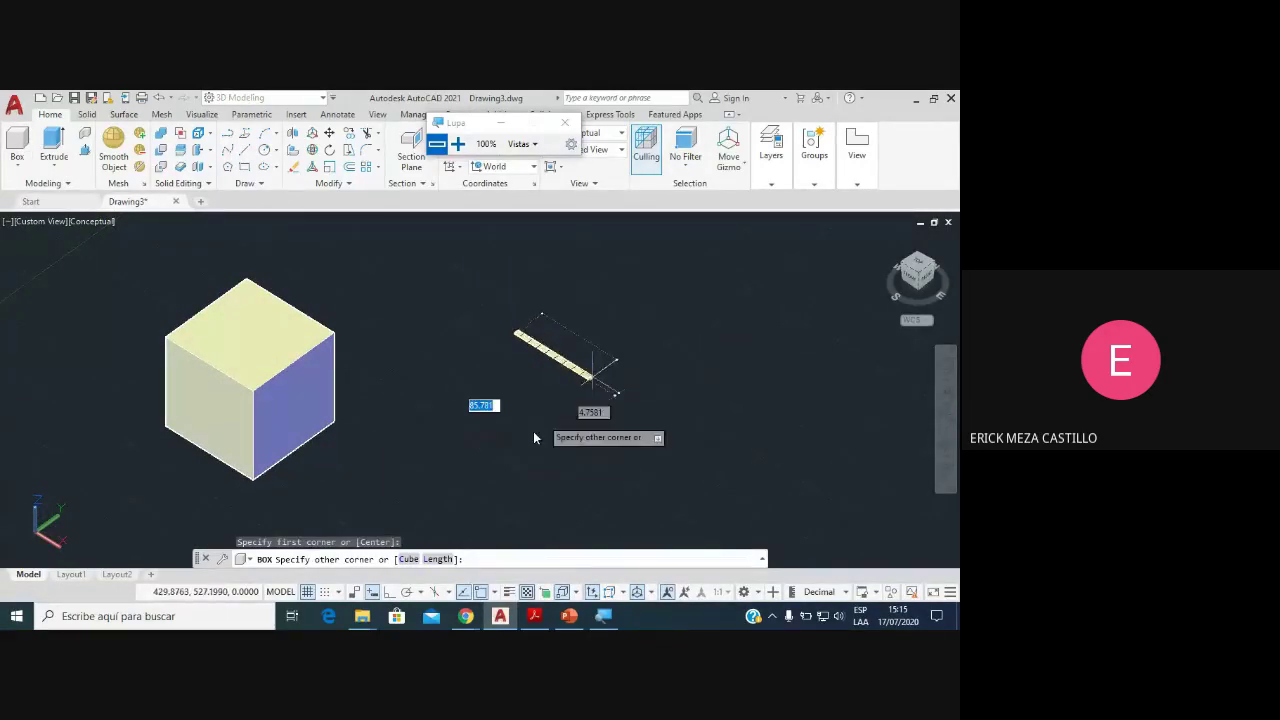
text(100)
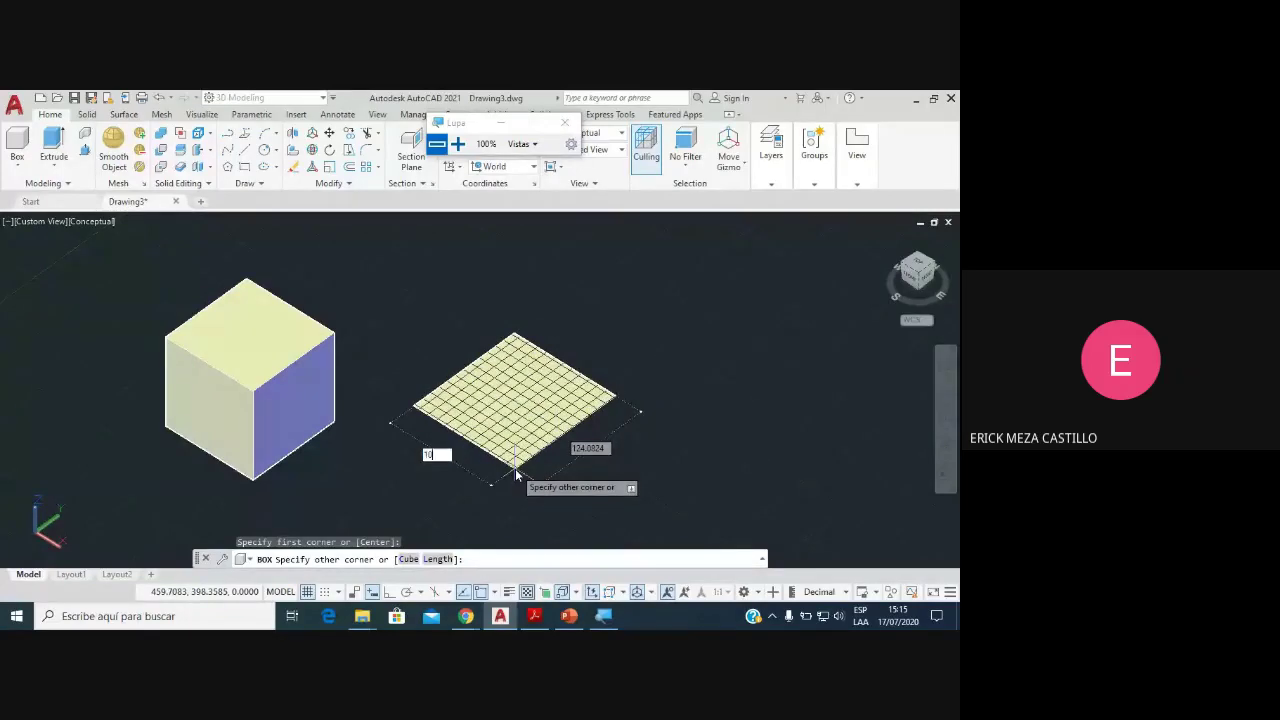
key(Tab)
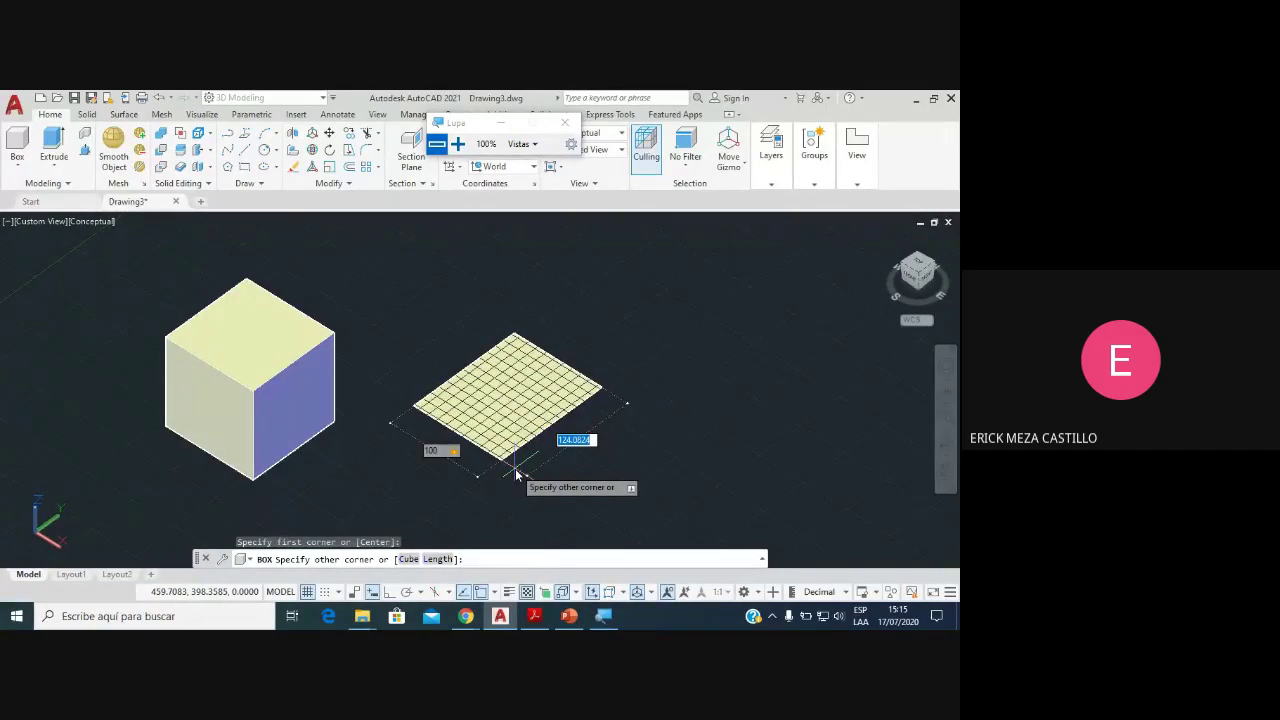
text(120)
key(Return)
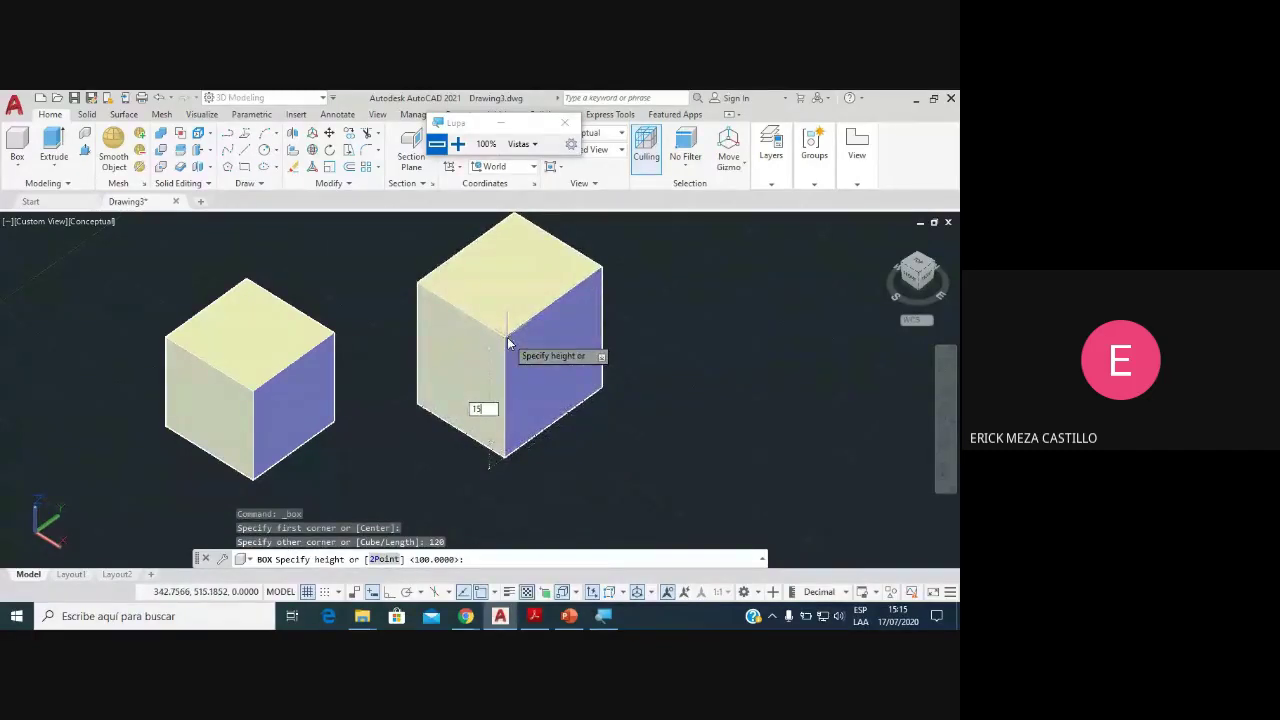
text(150)
key(Return)
Step: Zoom and pan to frame both boxes, and open the basic solids drop-down
scroll(508, 340, down, 3)
scroll(500, 370, up, 1)
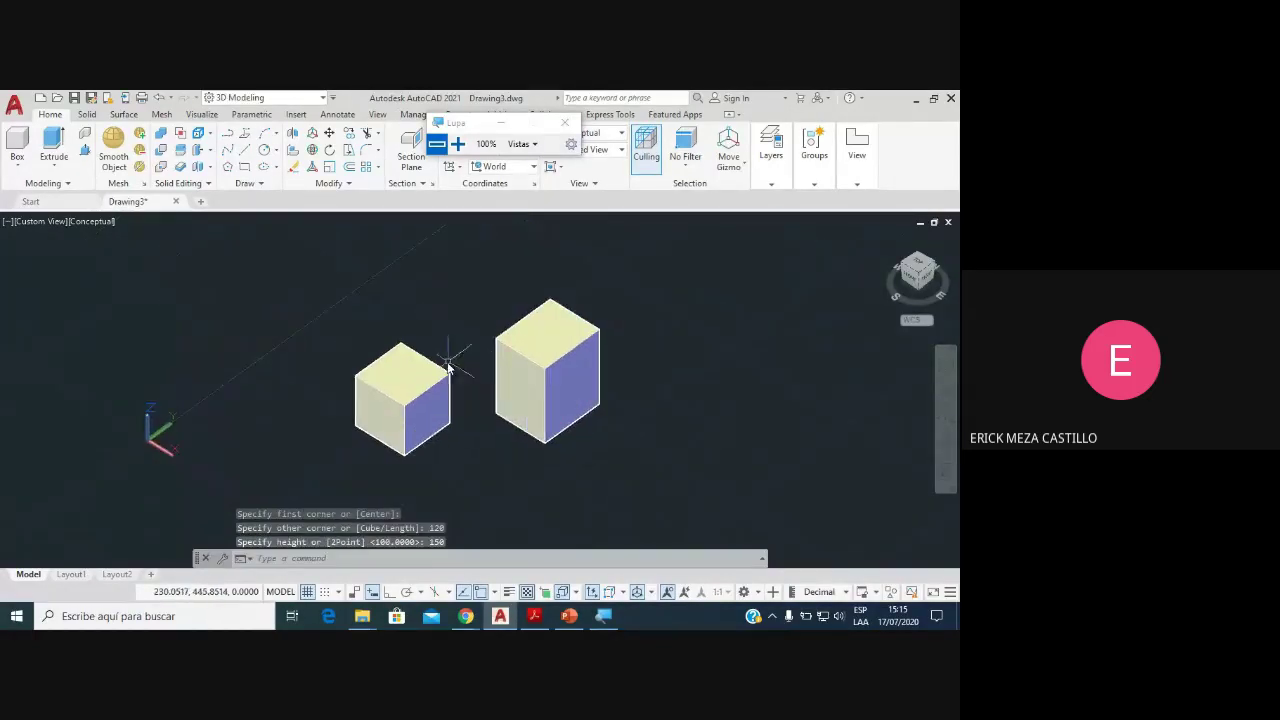
scroll(507, 372, up, 1)
middle_drag(571, 396, 533, 400)
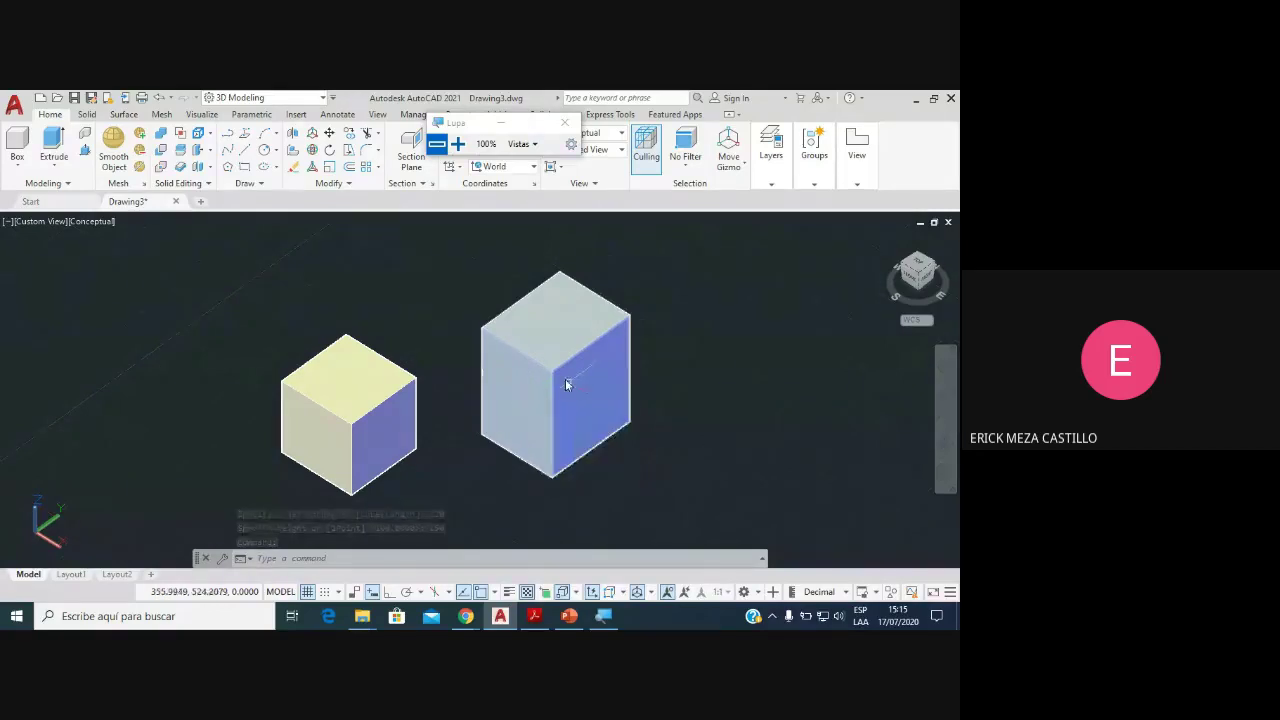
scroll(538, 387, down, 2)
scroll(540, 390, up, 2)
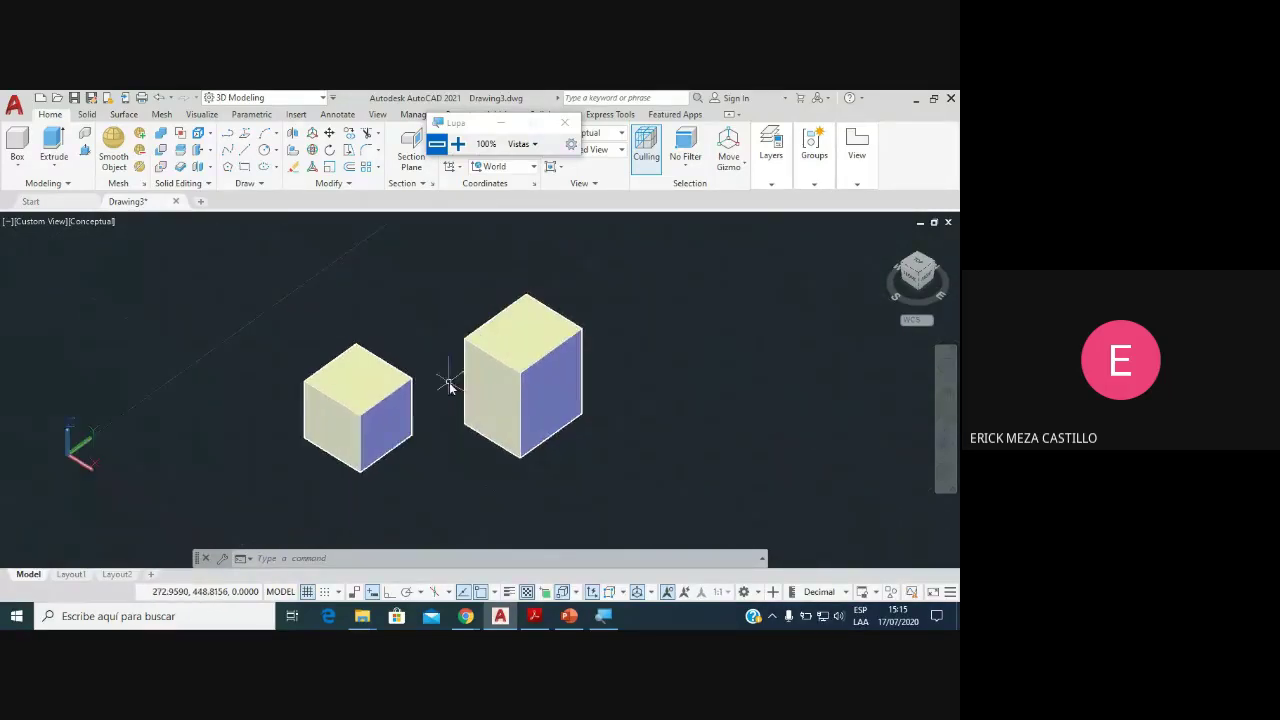
mouse_move(400, 385)
middle_down()
mouse_move(437, 360)
mouse_move(407, 363)
middle_up()
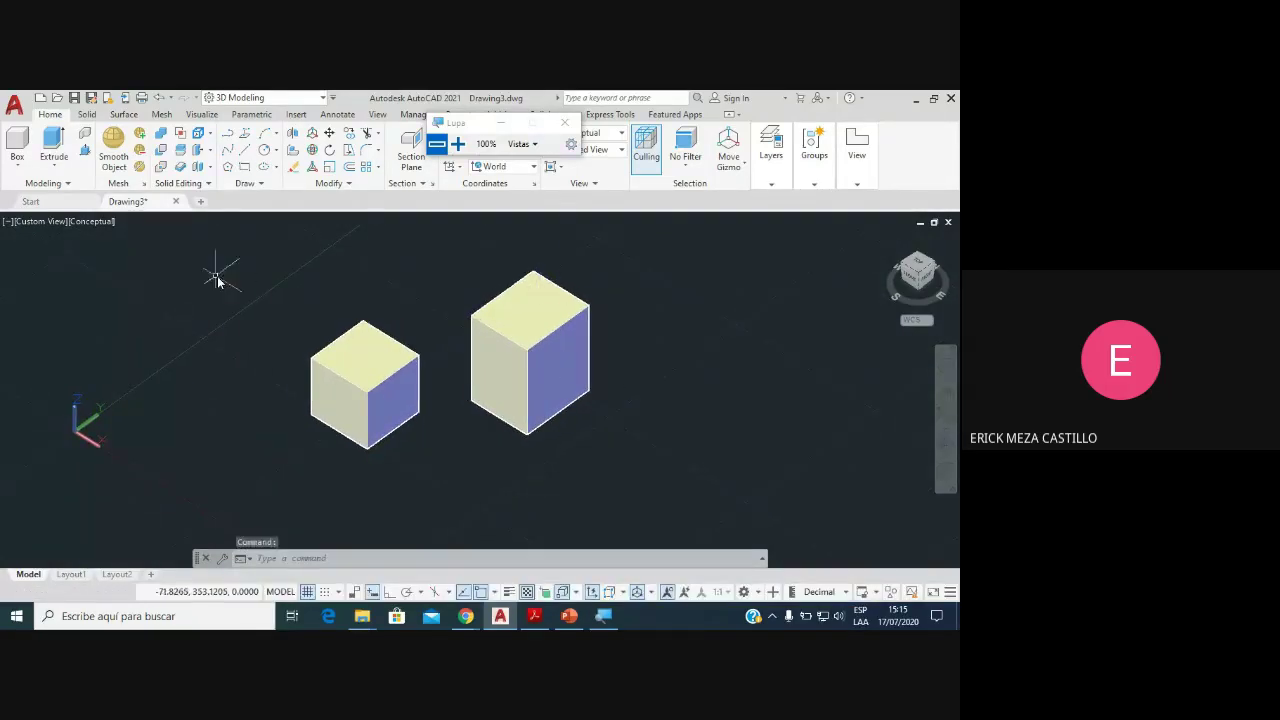
click(16, 170)
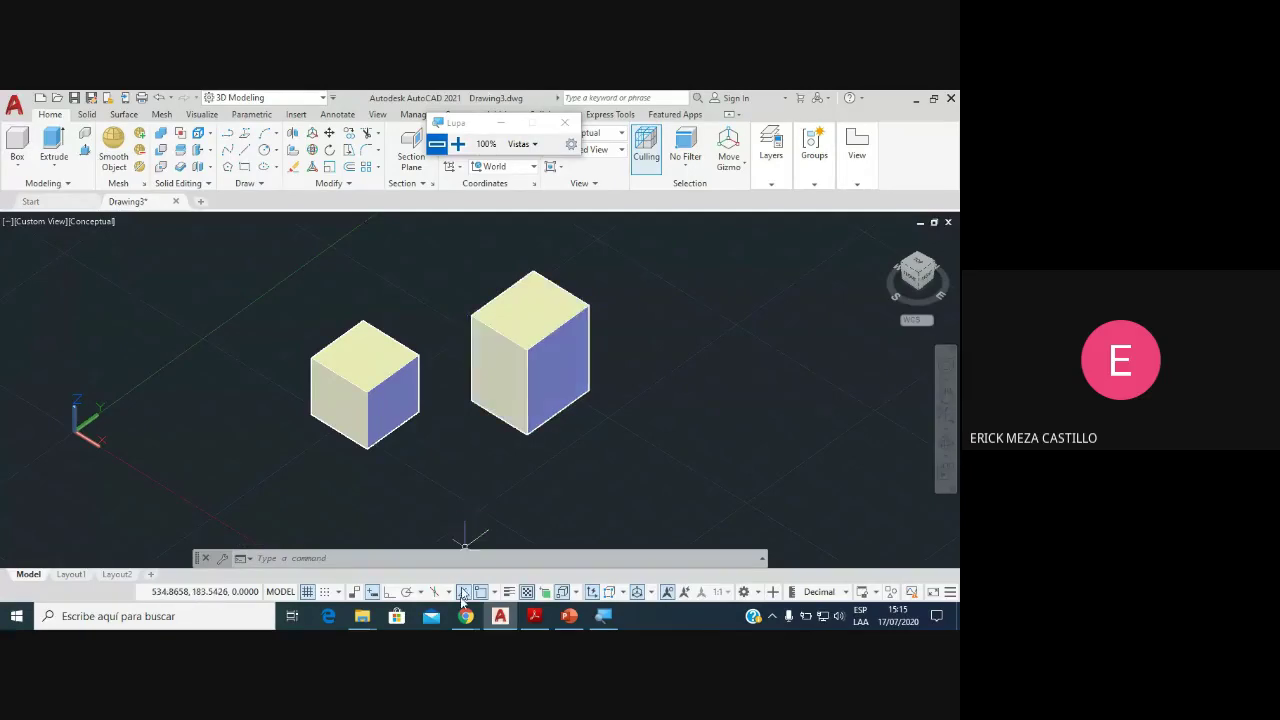
Step: Admit the waiting participant into the Google Meet call and go back to AutoCAD
mouse_move(466, 616)
click(480, 555)
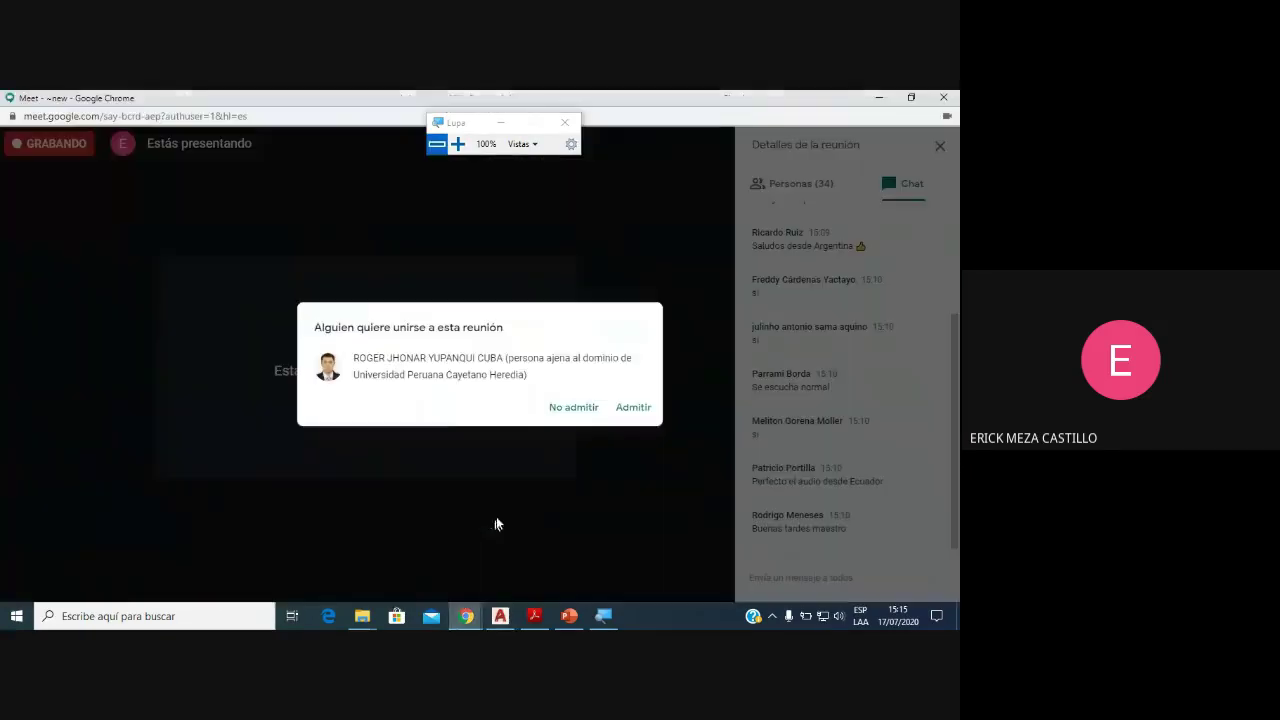
click(633, 407)
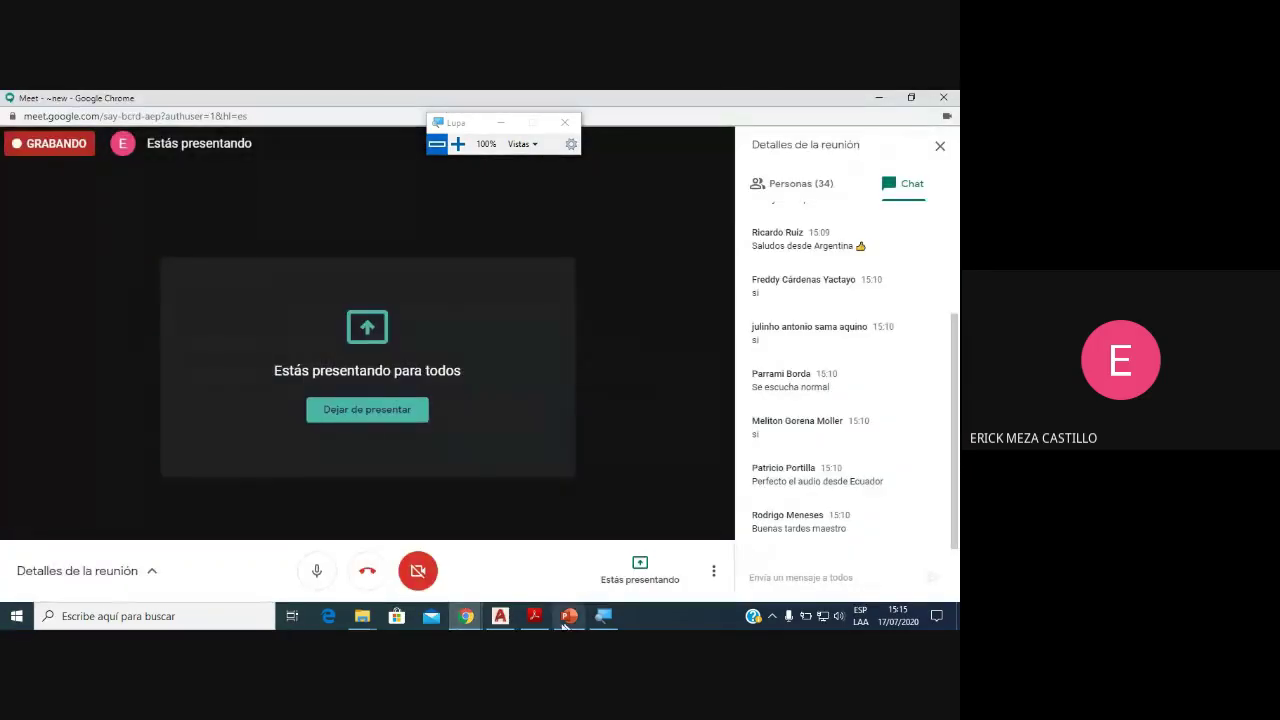
click(499, 615)
scroll(415, 368, up, 2)
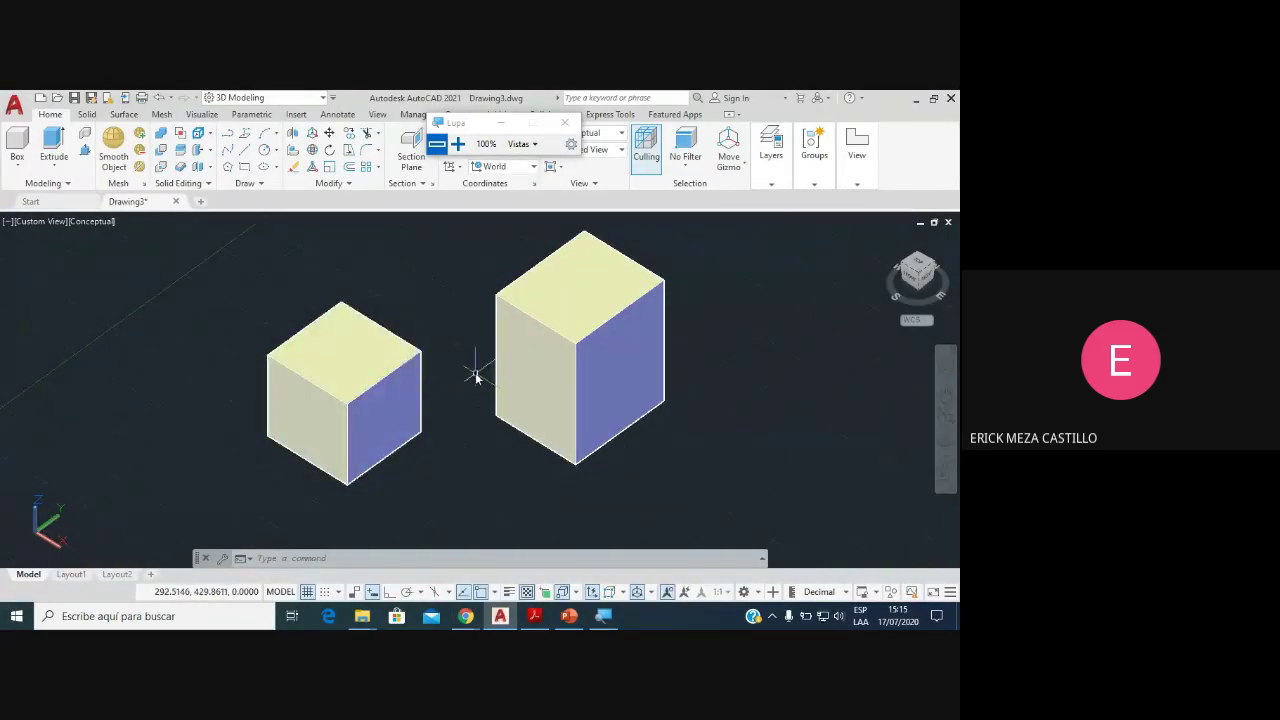
Step: Admit another waiting participant into the Meet call and return to AutoCAD
scroll(477, 371, down, 2)
scroll(420, 368, up, 2)
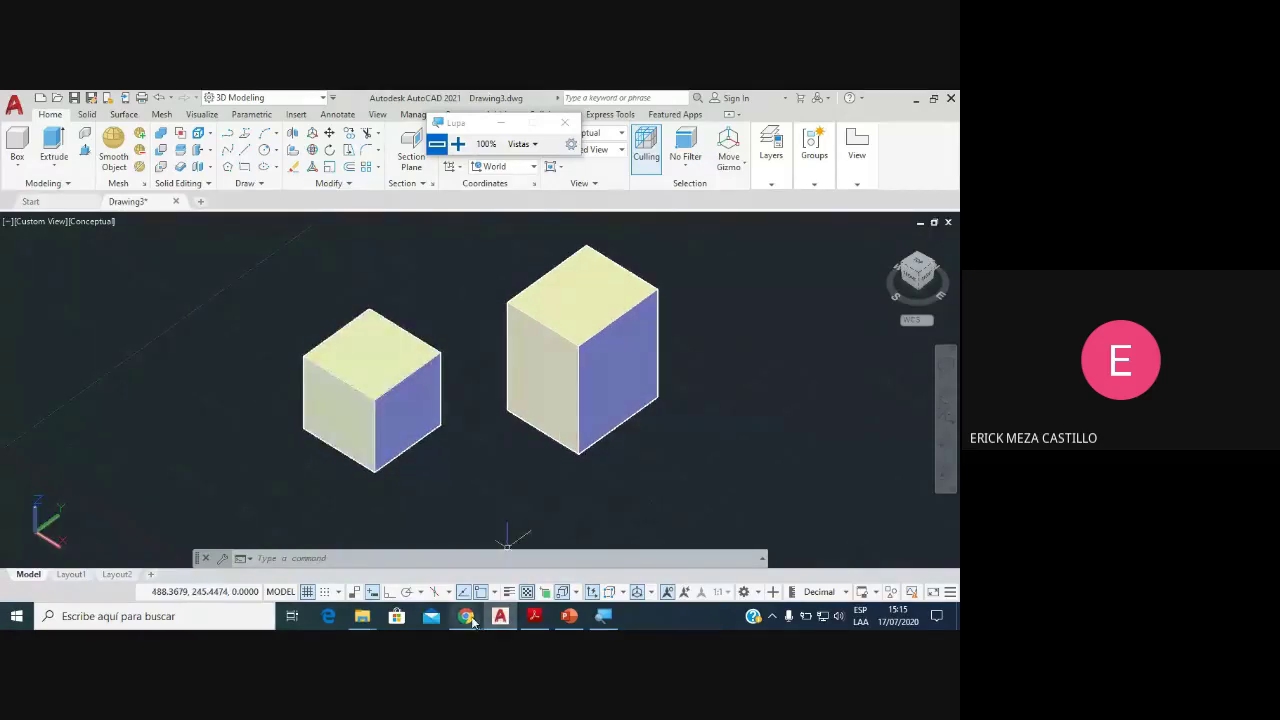
mouse_move(466, 616)
click(481, 531)
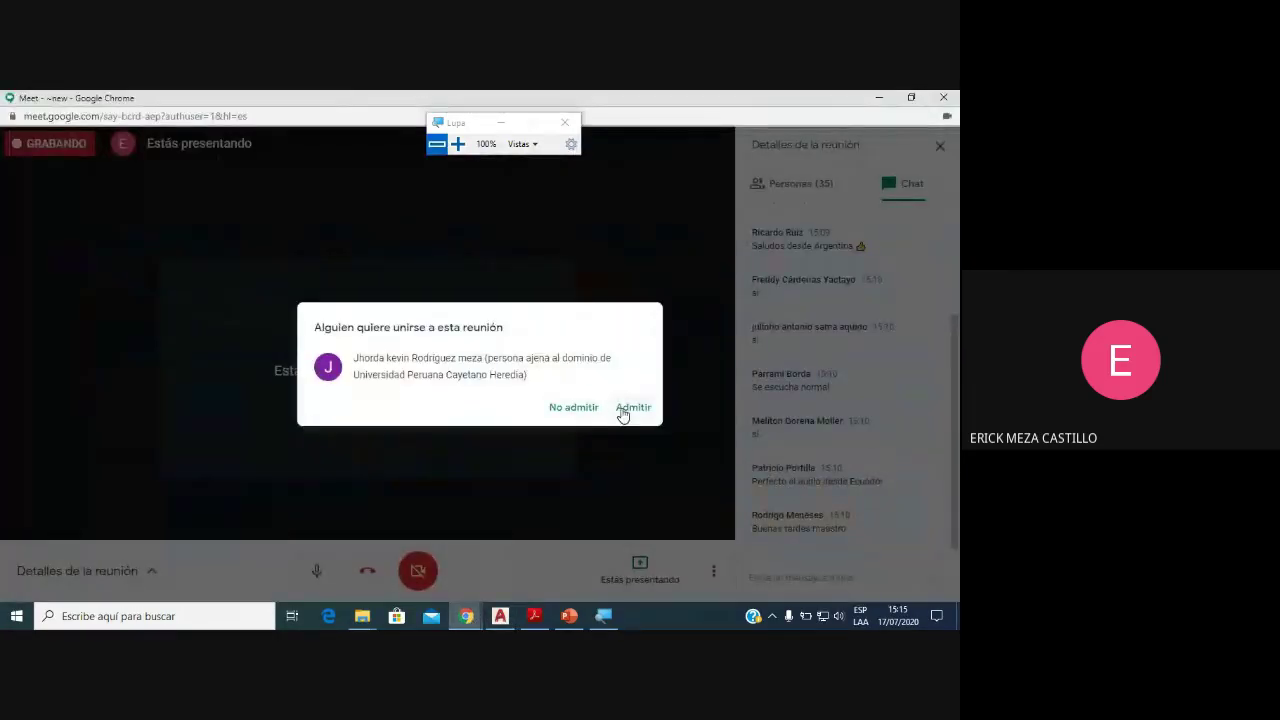
click(622, 407)
click(500, 616)
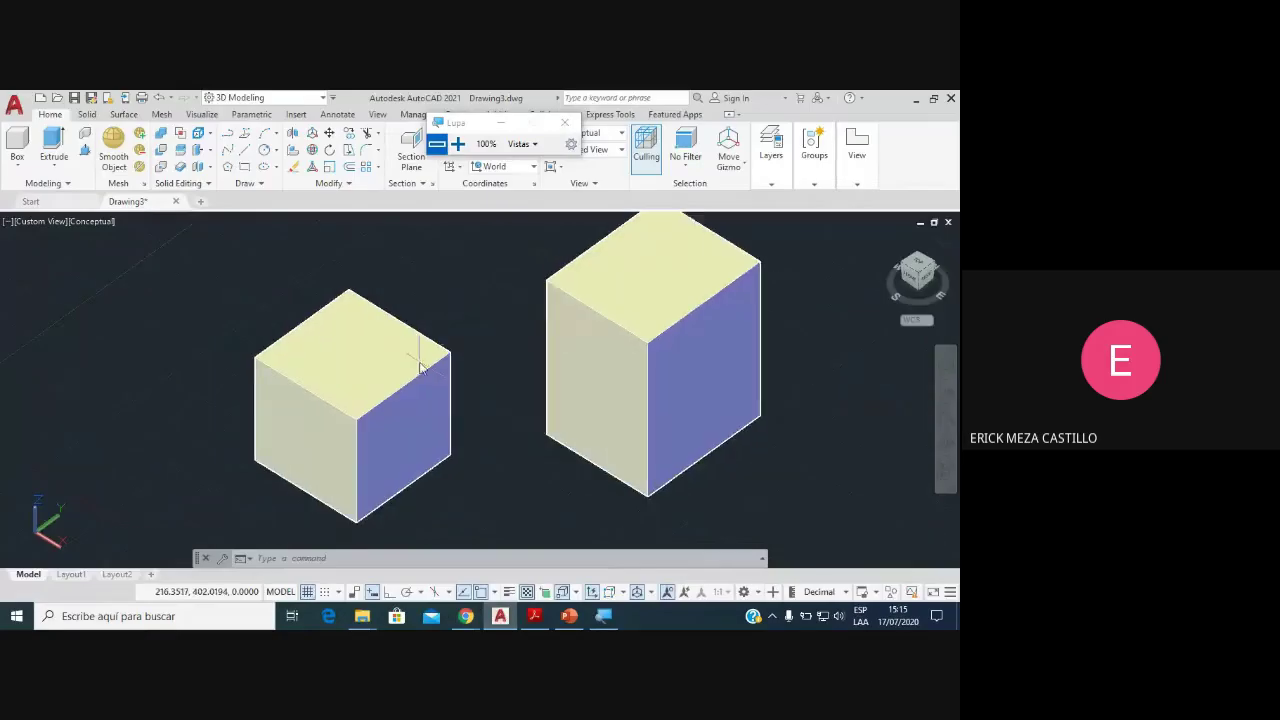
Step: Pan and zoom to recentre both boxes, then open the basic solids drop-down
scroll(420, 368, down, 2)
middle_drag(443, 377, 438, 318)
scroll(351, 368, up, 1)
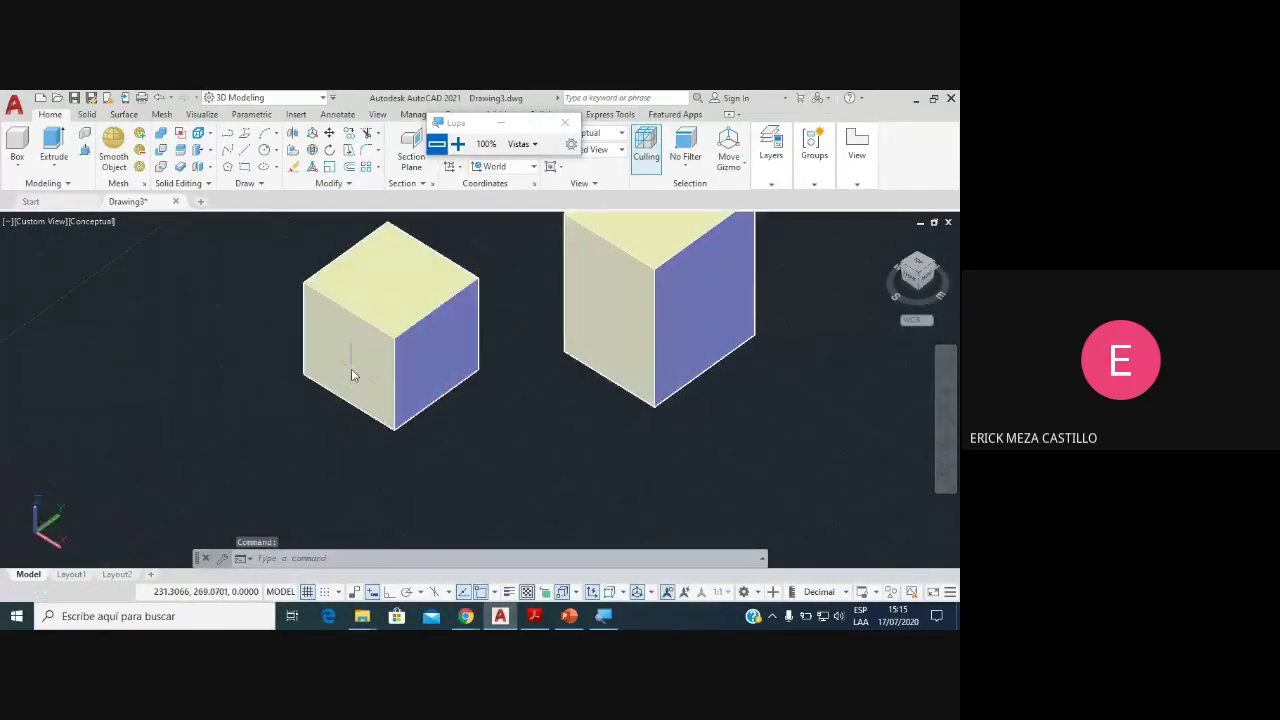
scroll(351, 368, down, 2)
middle_drag(366, 368, 353, 386)
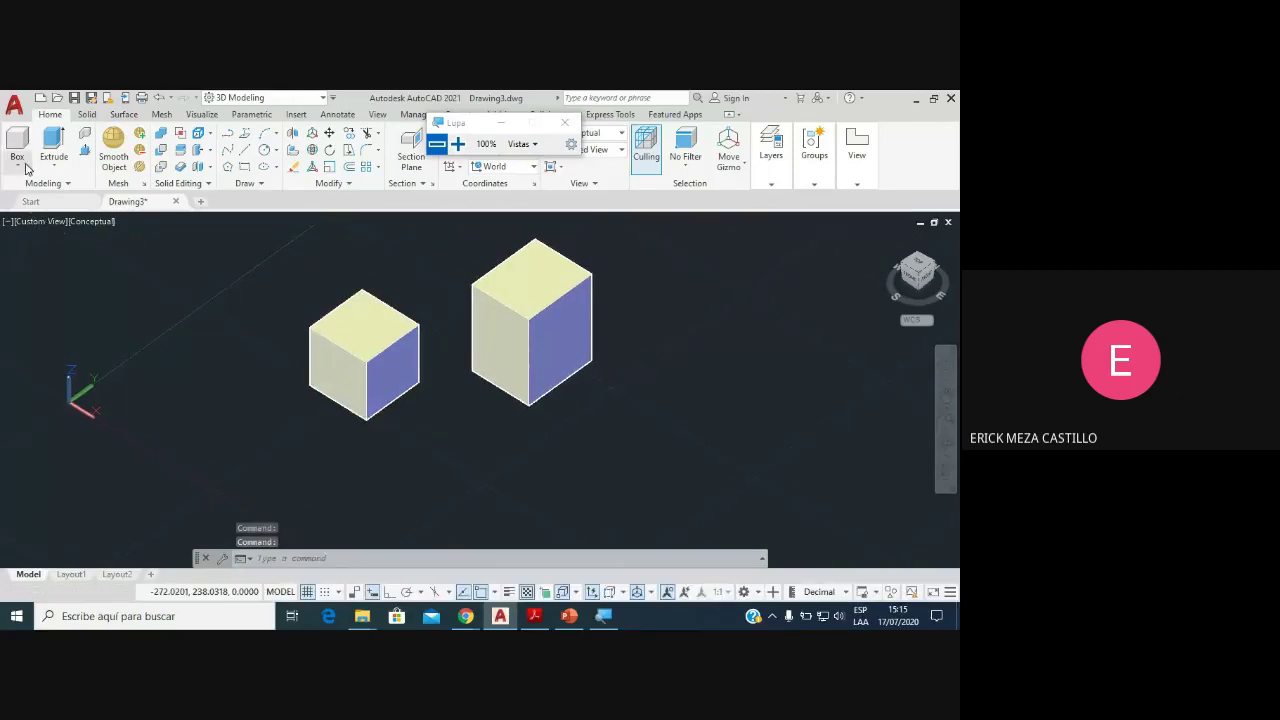
click(27, 168)
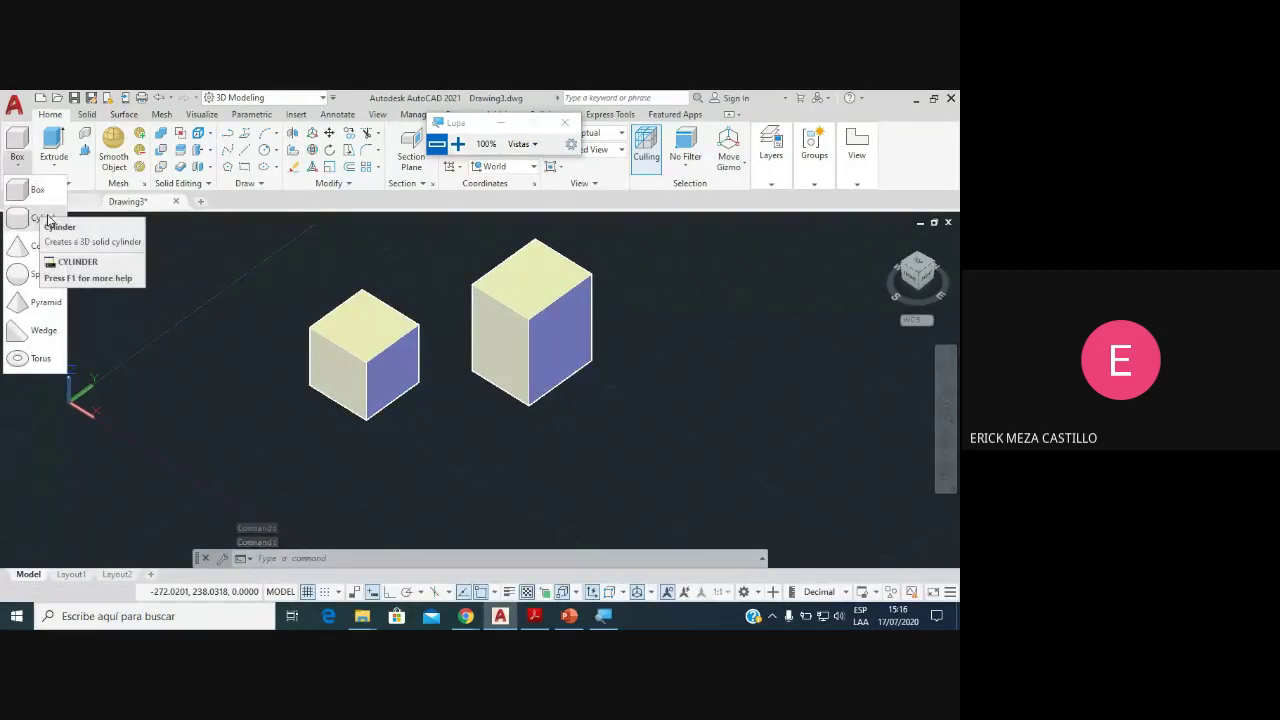
Step: Draw a cylinder of radius 30 and height 100 in front of the boxes
click(38, 218)
scroll(473, 406, up, 1)
scroll(401, 372, up, 1)
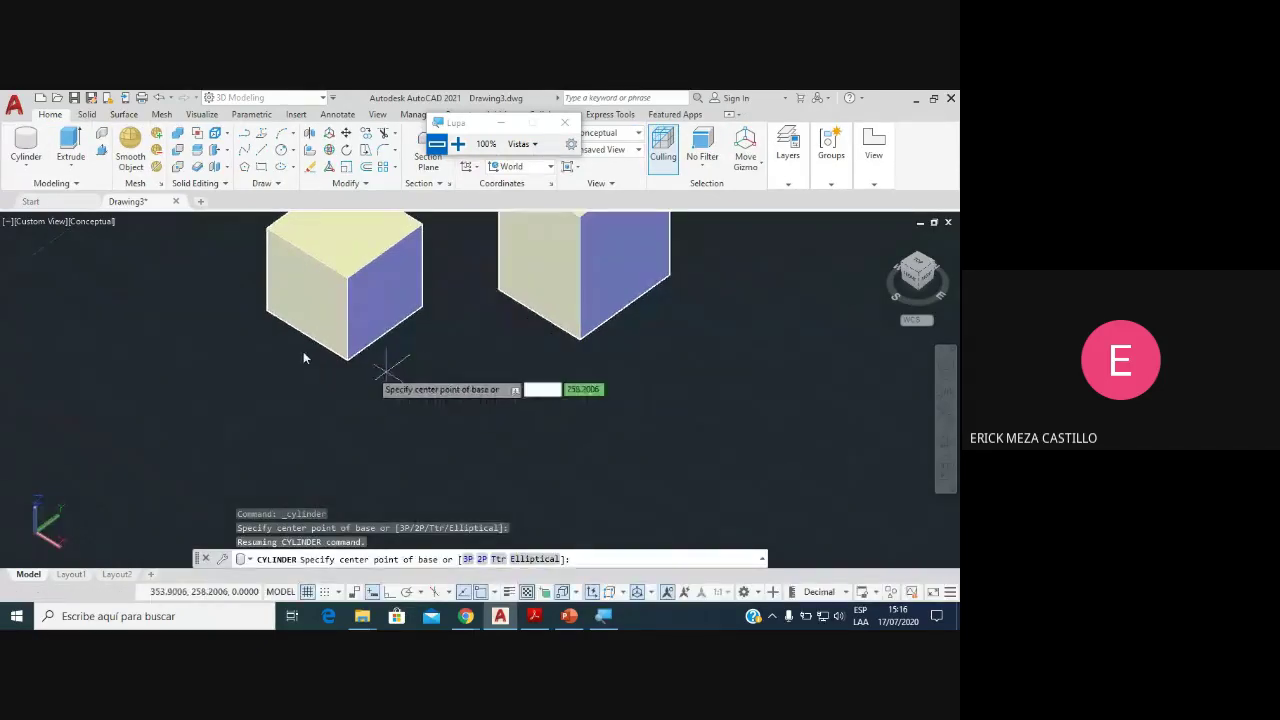
click(448, 435)
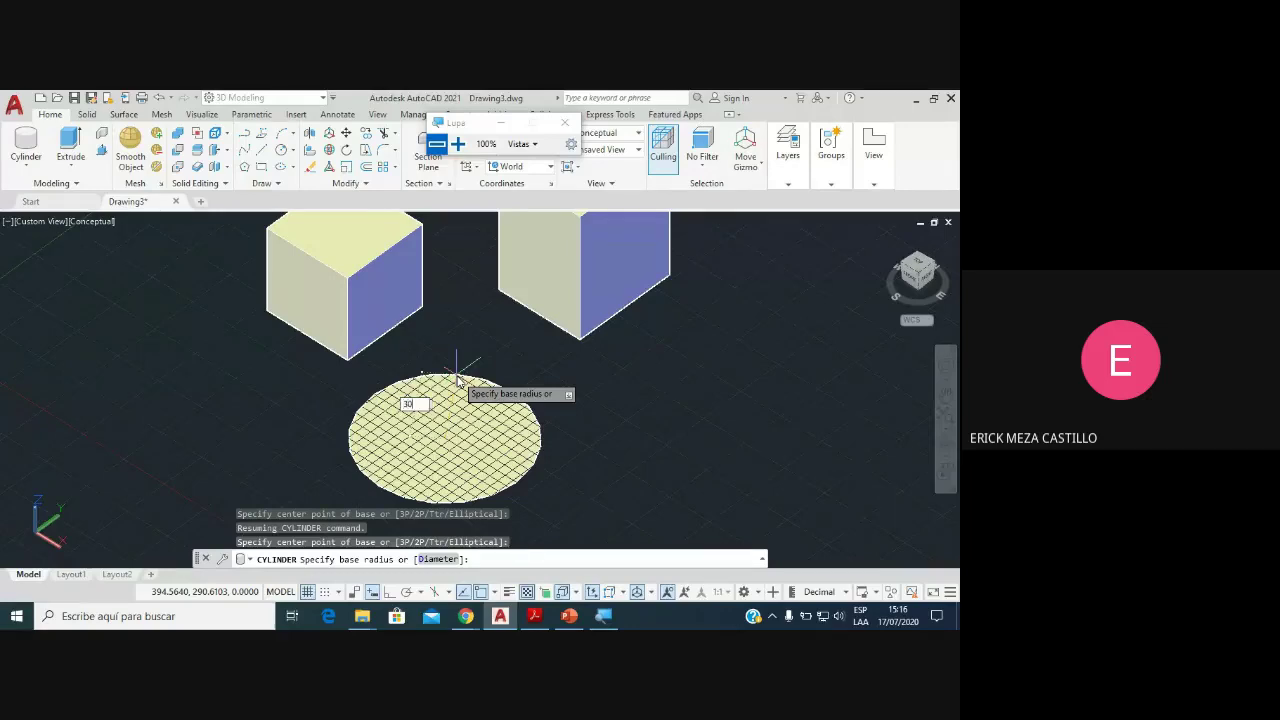
key(Return)
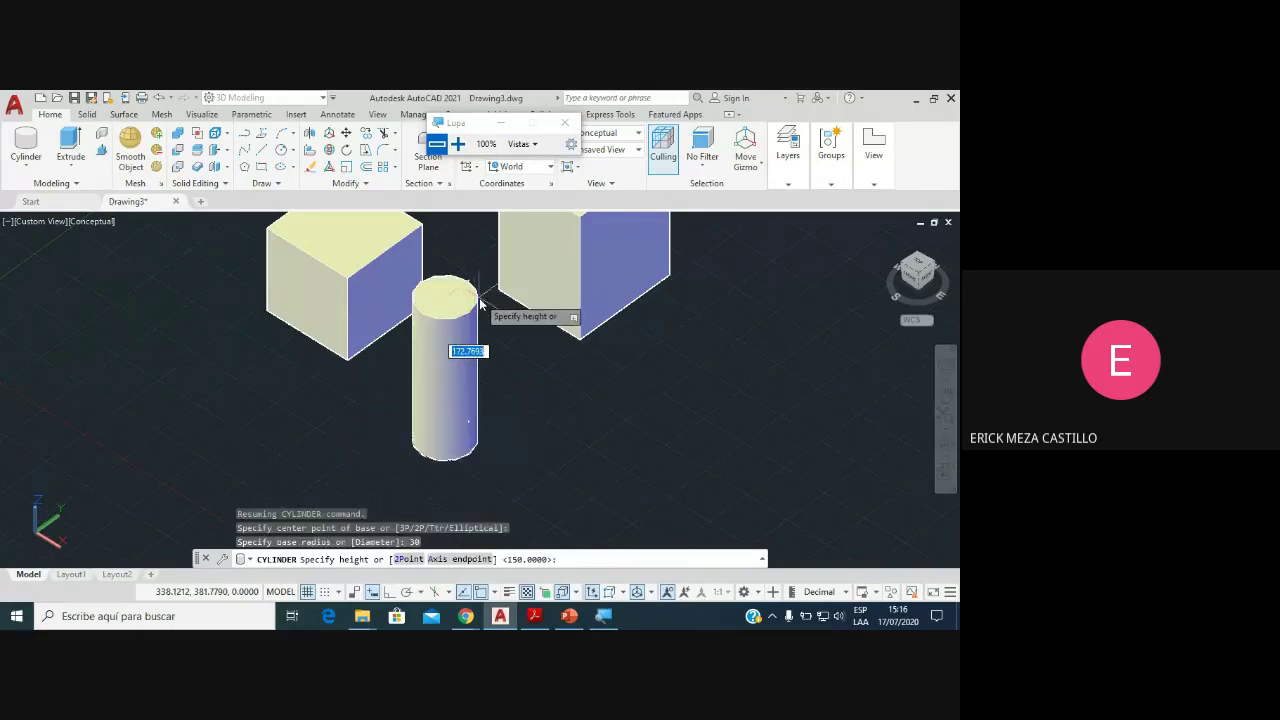
key(Down)
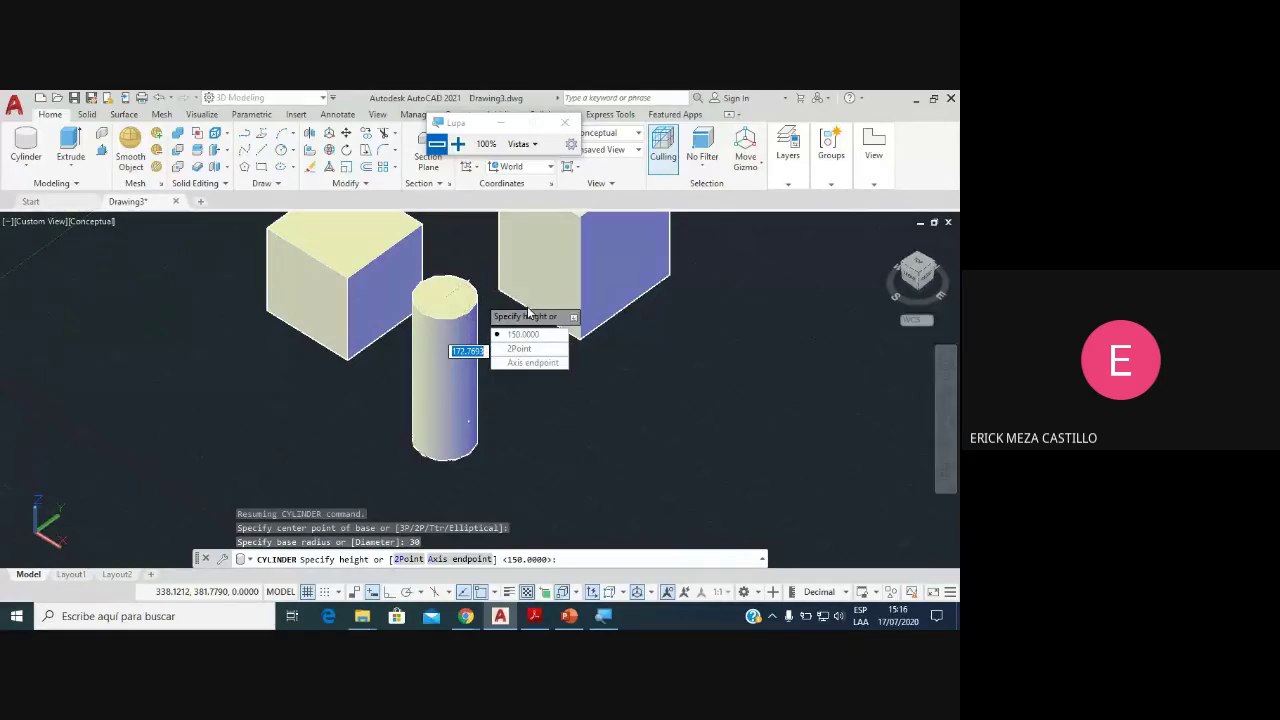
text(100)
key(Return)
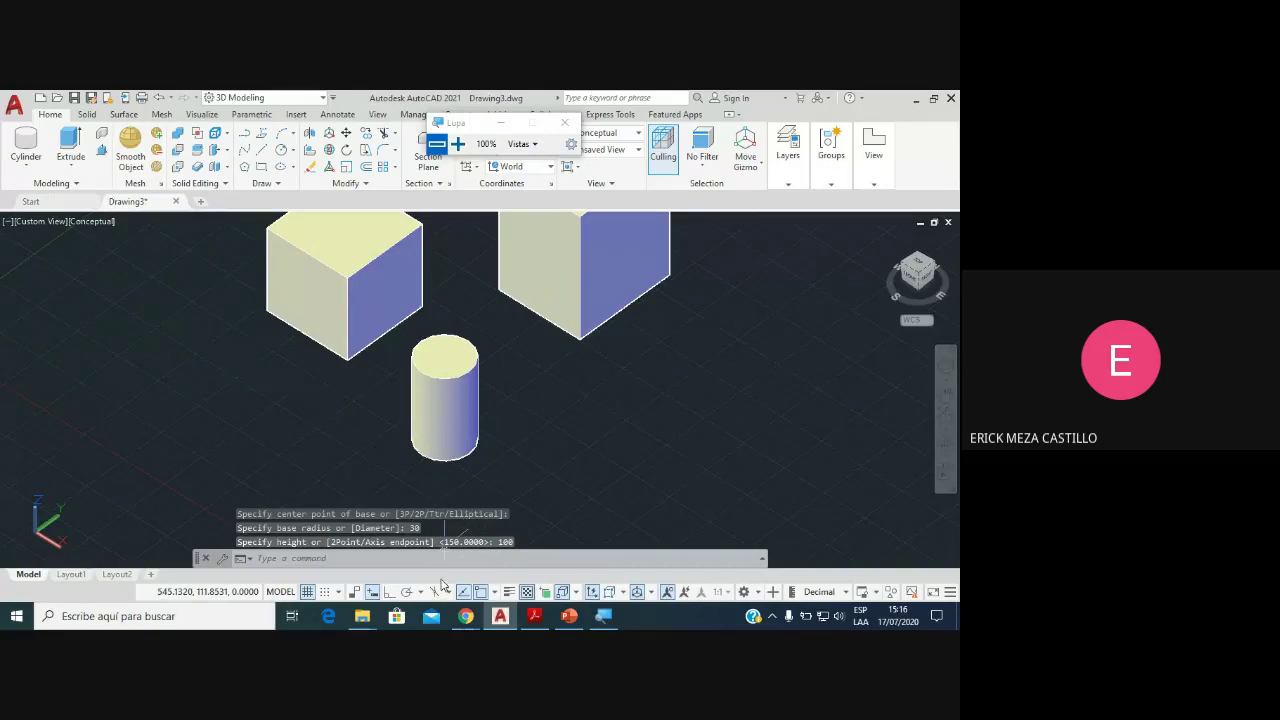
Step: Admit the next person waiting in the Google Meet call
click(466, 616)
click(448, 522)
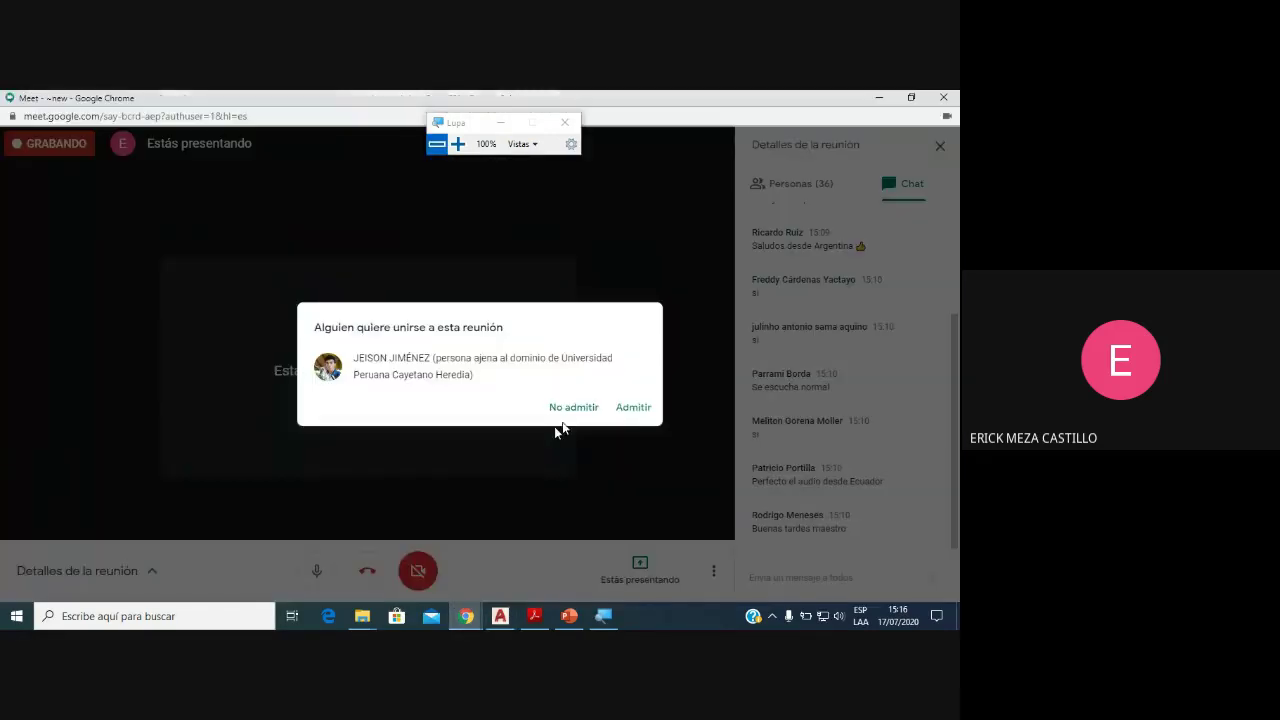
click(636, 407)
Step: Draw a cylinder of radius 40 and height 200 right of the small cylinder
click(500, 616)
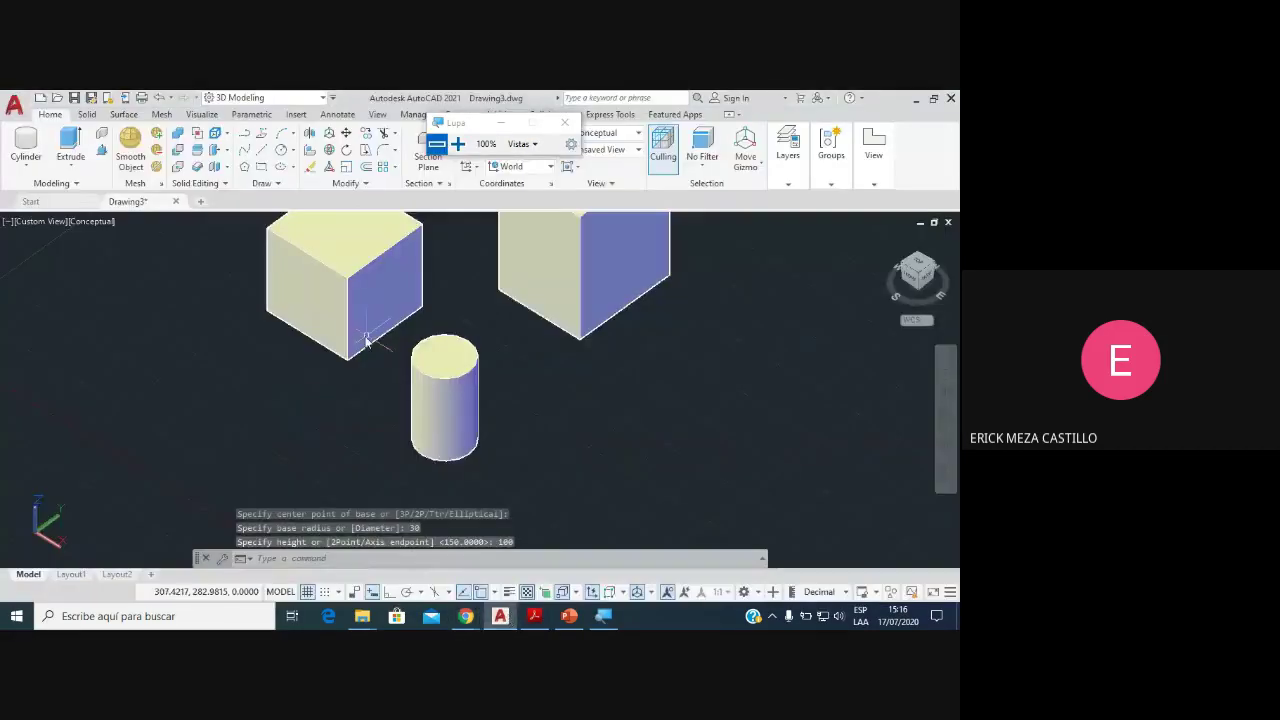
scroll(360, 335, up, 2)
scroll(348, 313, down, 2)
click(26, 150)
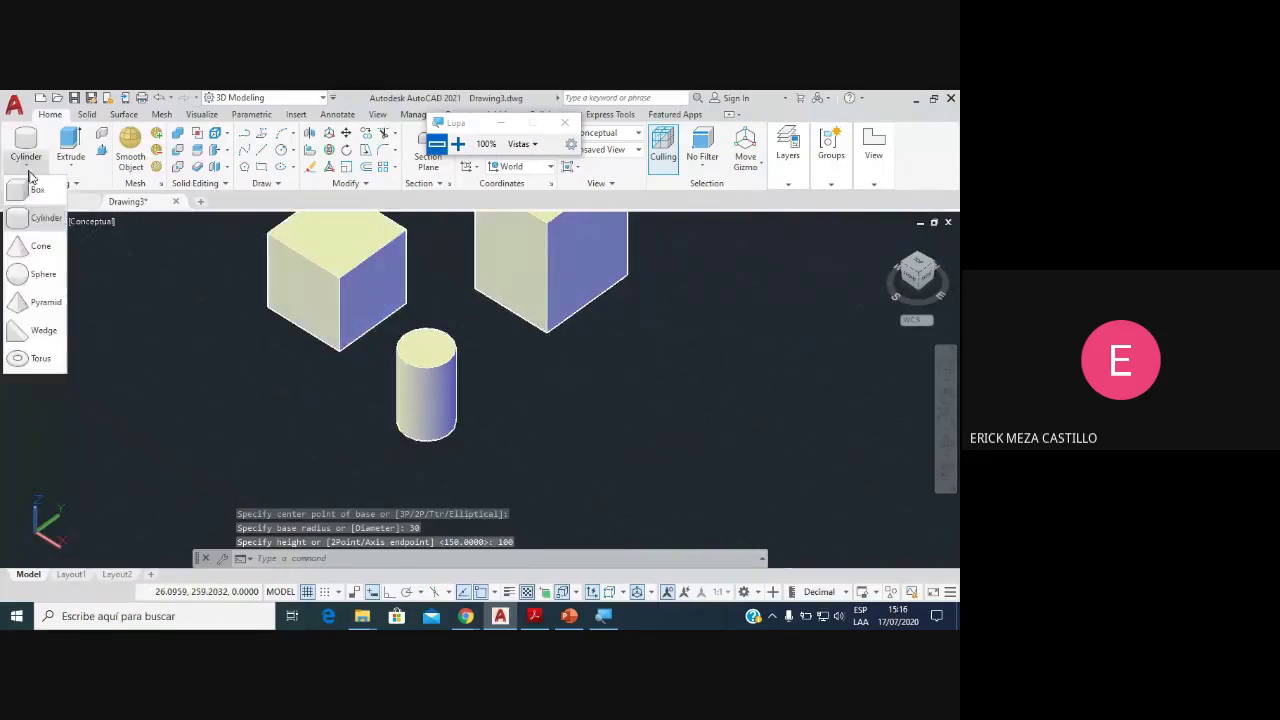
key(Return)
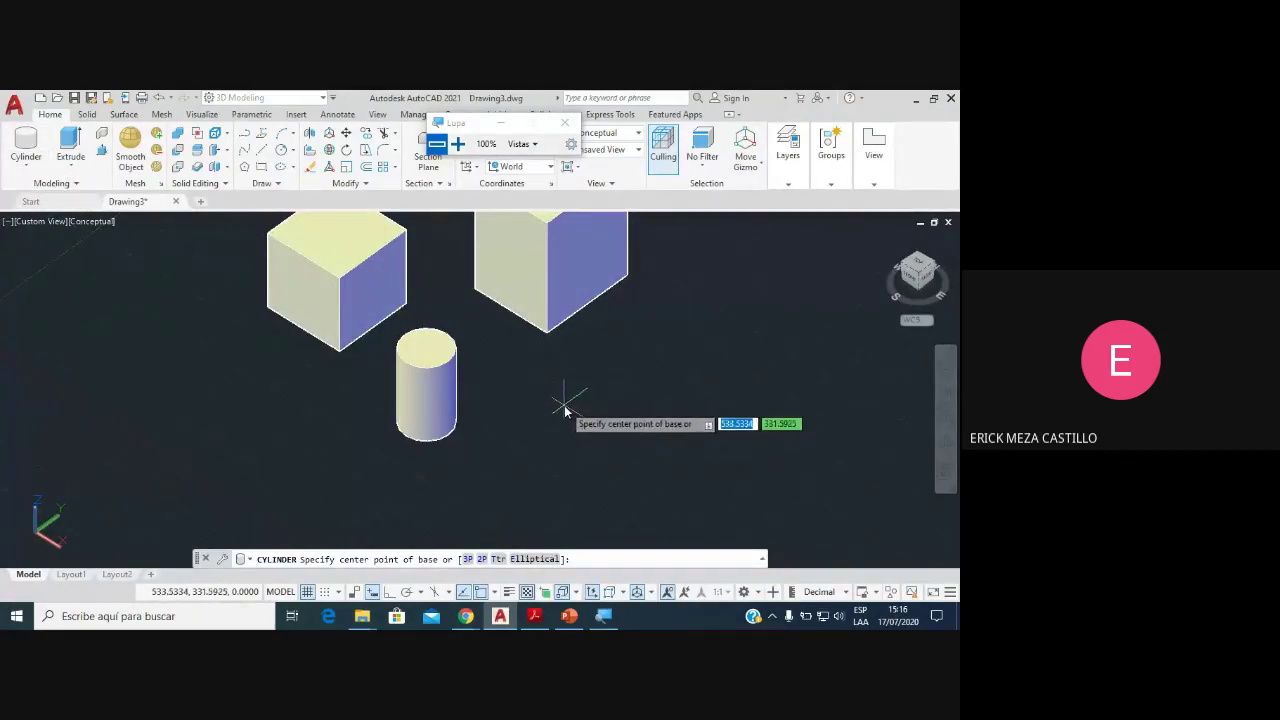
click(561, 403)
text(40)
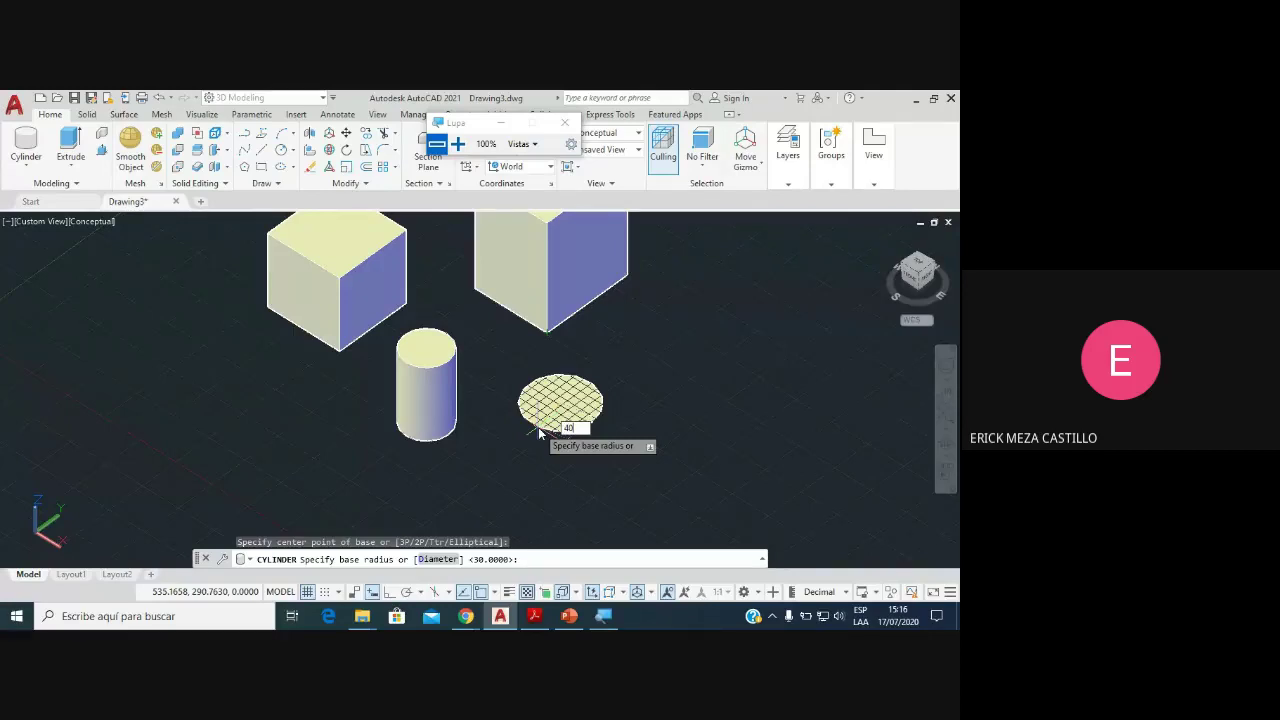
key(Return)
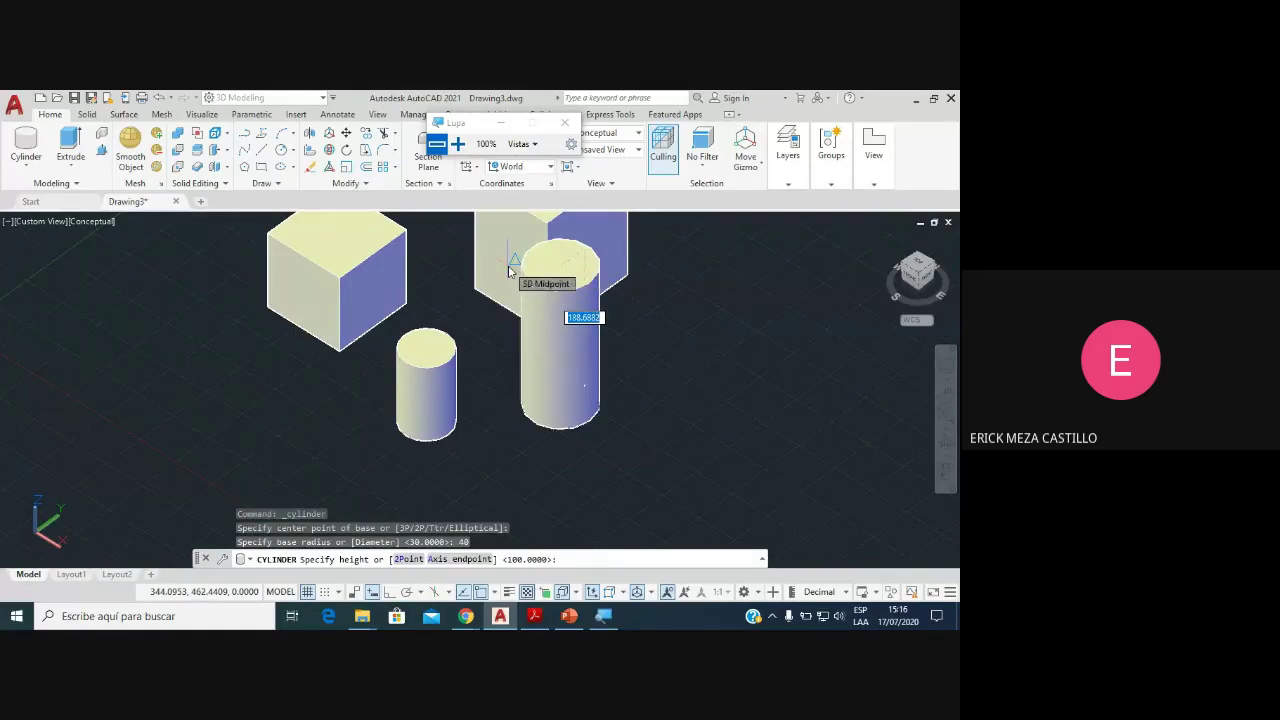
text(200)
key(Return)
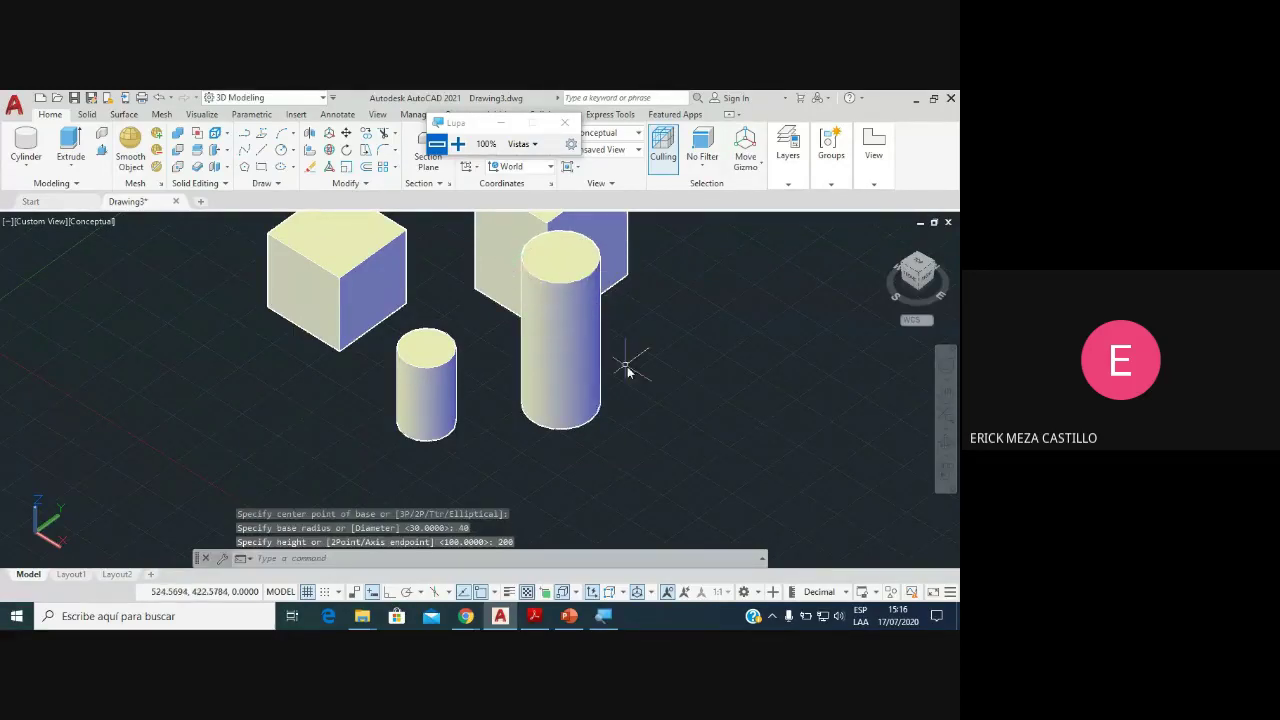
Step: Zoom and pan to recentre the solids, and open the basic solids drop-down
scroll(627, 371, down, 3)
scroll(600, 337, up, 4)
scroll(514, 343, up, 2)
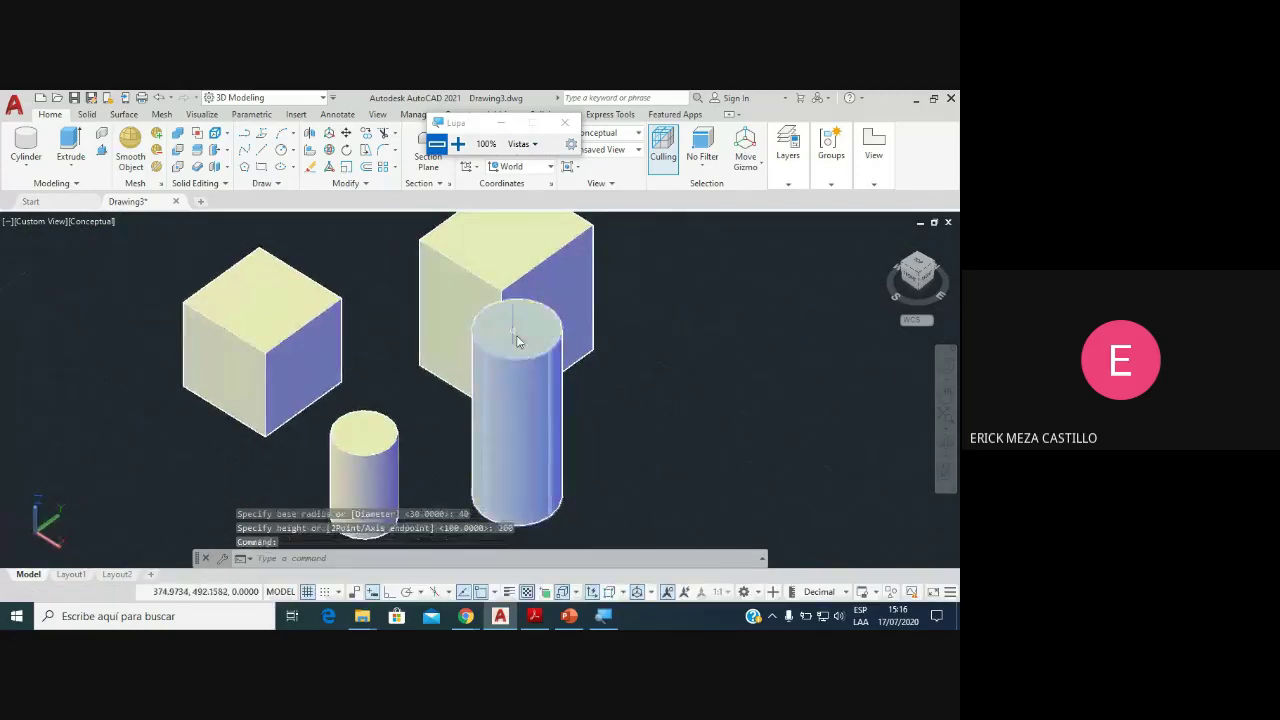
scroll(517, 342, down, 4)
scroll(523, 375, up, 2)
scroll(523, 358, up, 1)
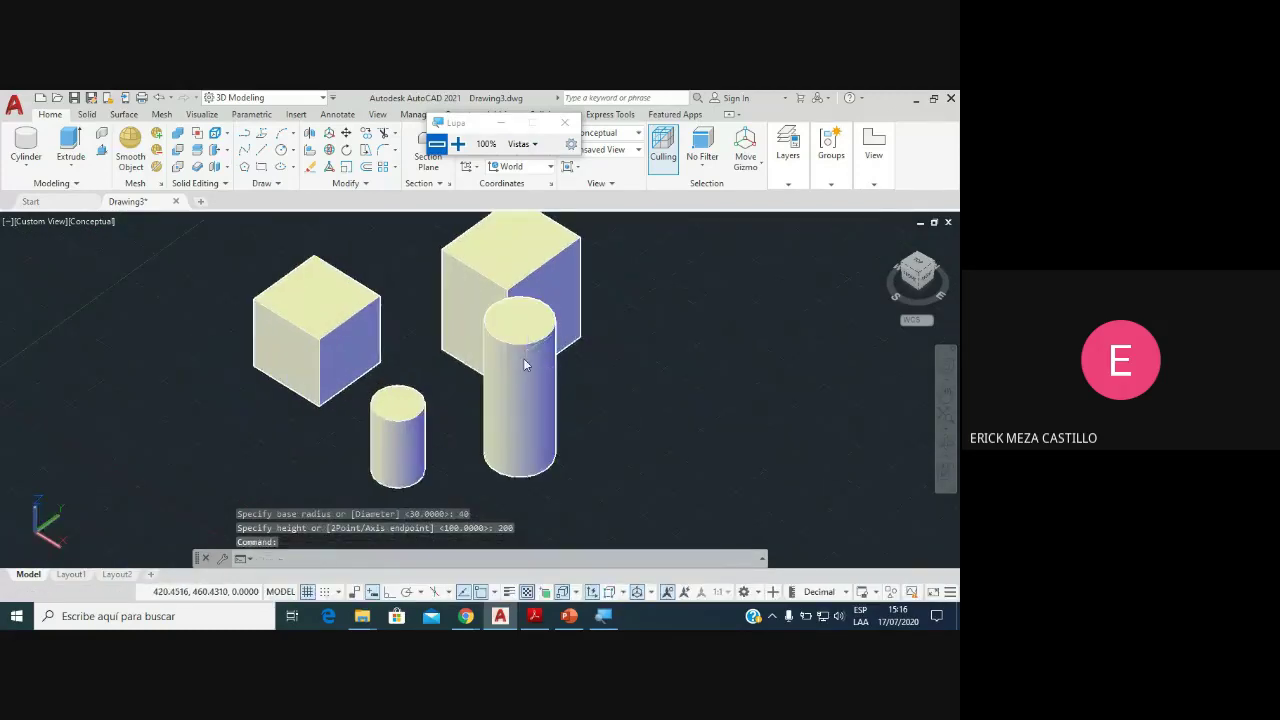
middle_drag(523, 358, 491, 380)
scroll(491, 380, down, 2)
scroll(455, 343, up, 1)
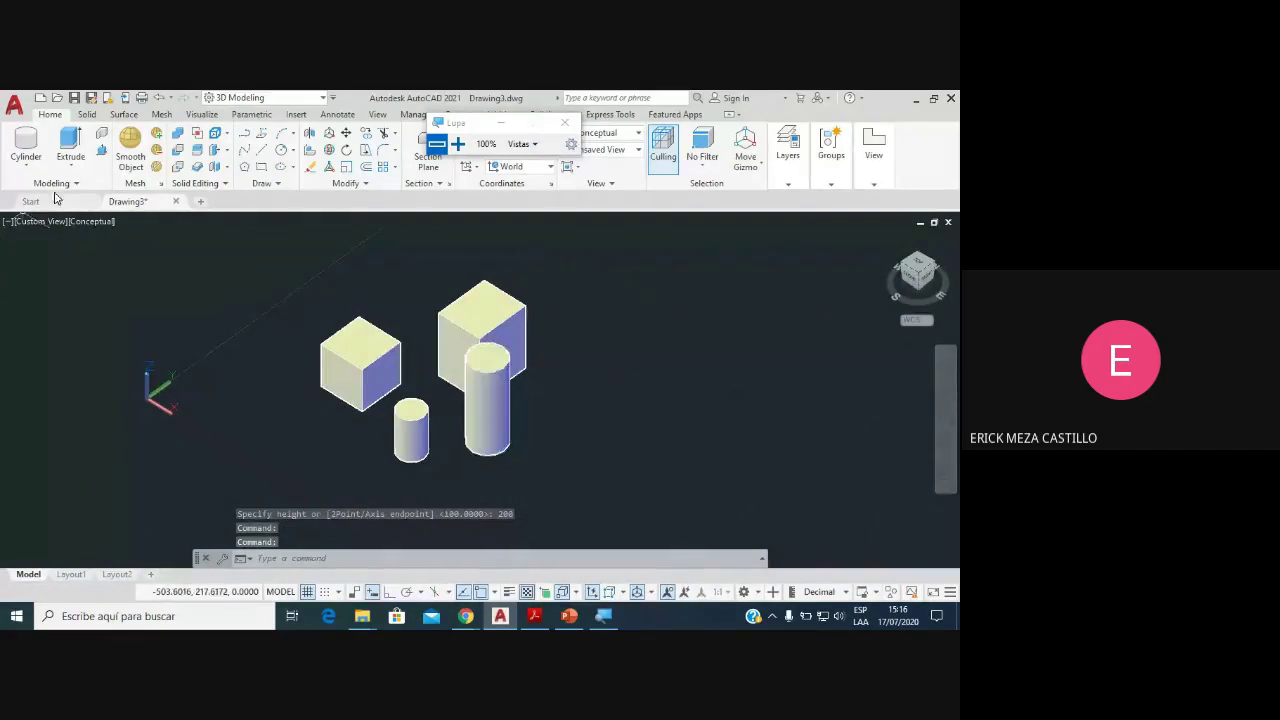
click(20, 166)
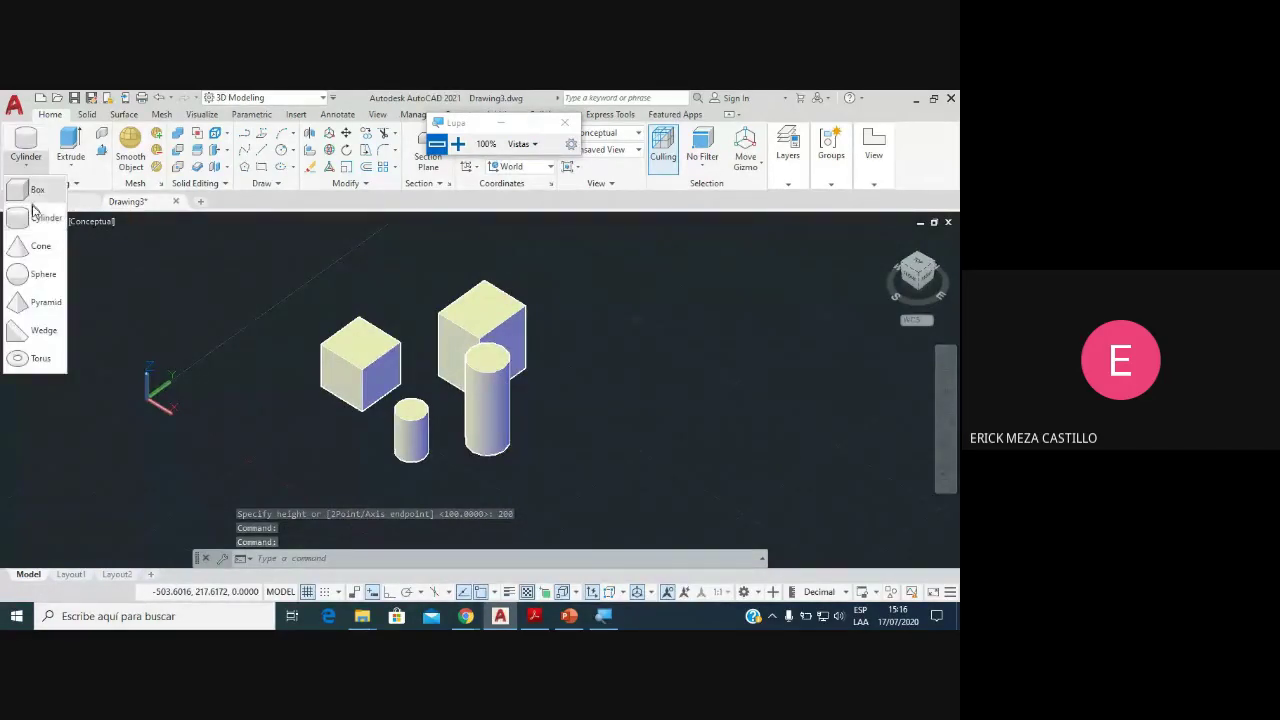
Step: Draw a cone with base radius 40 and height 100 right of the cylinders
click(38, 248)
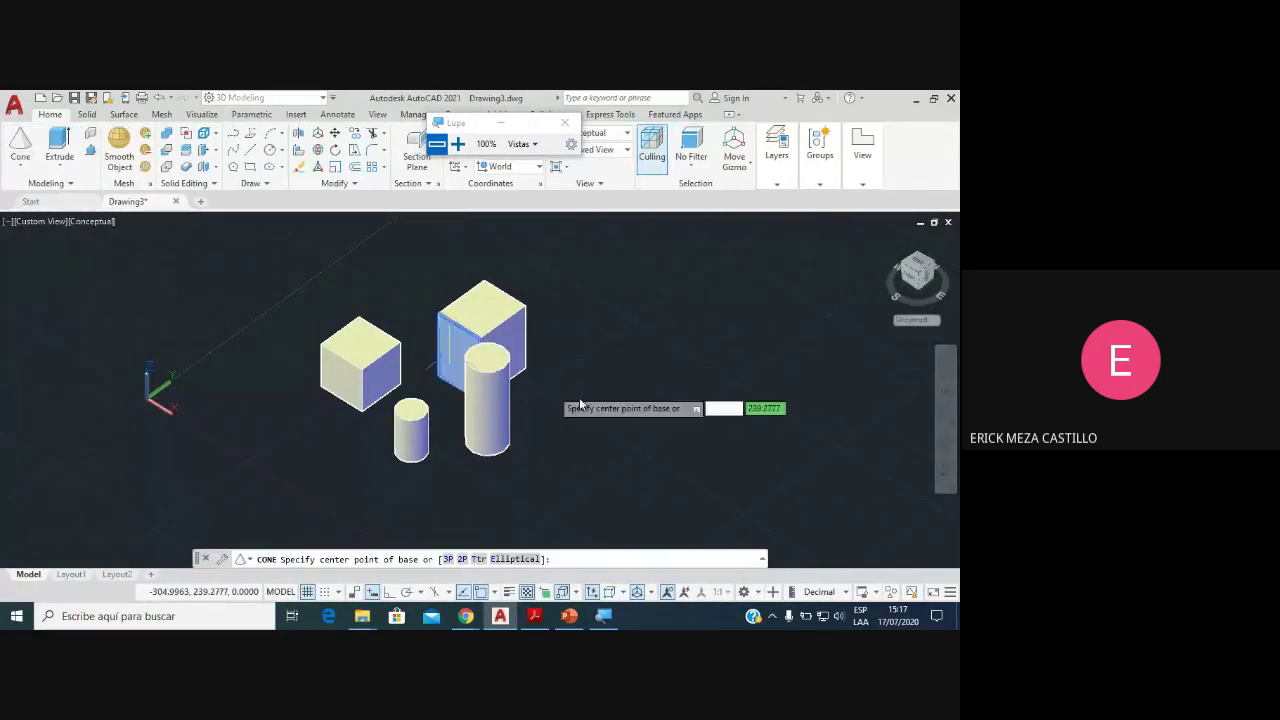
middle_drag(565, 393, 468, 382)
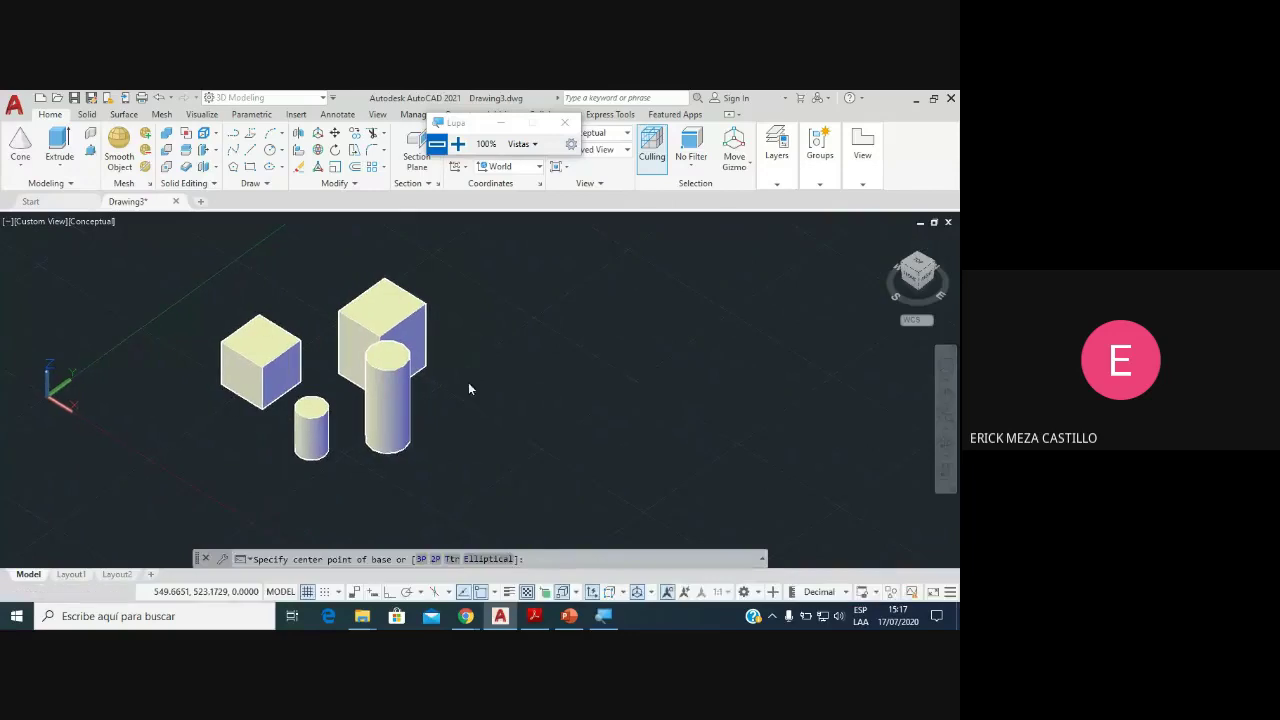
click(538, 410)
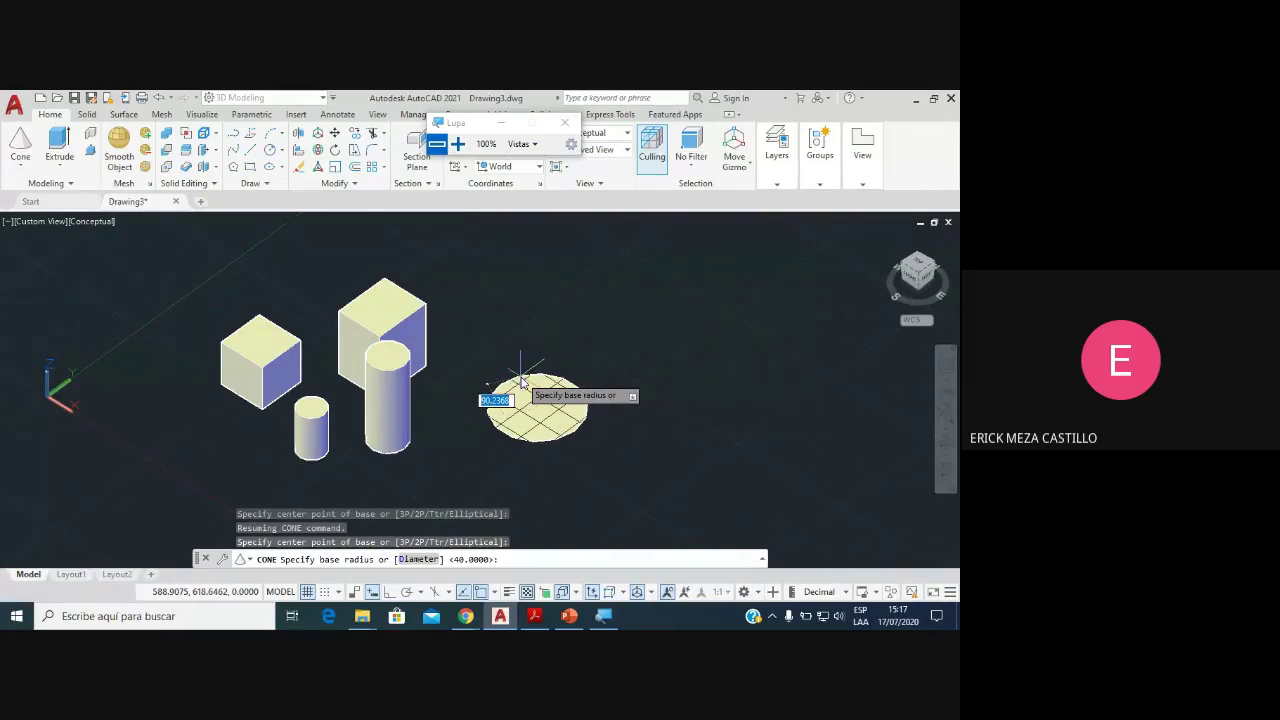
key(Return)
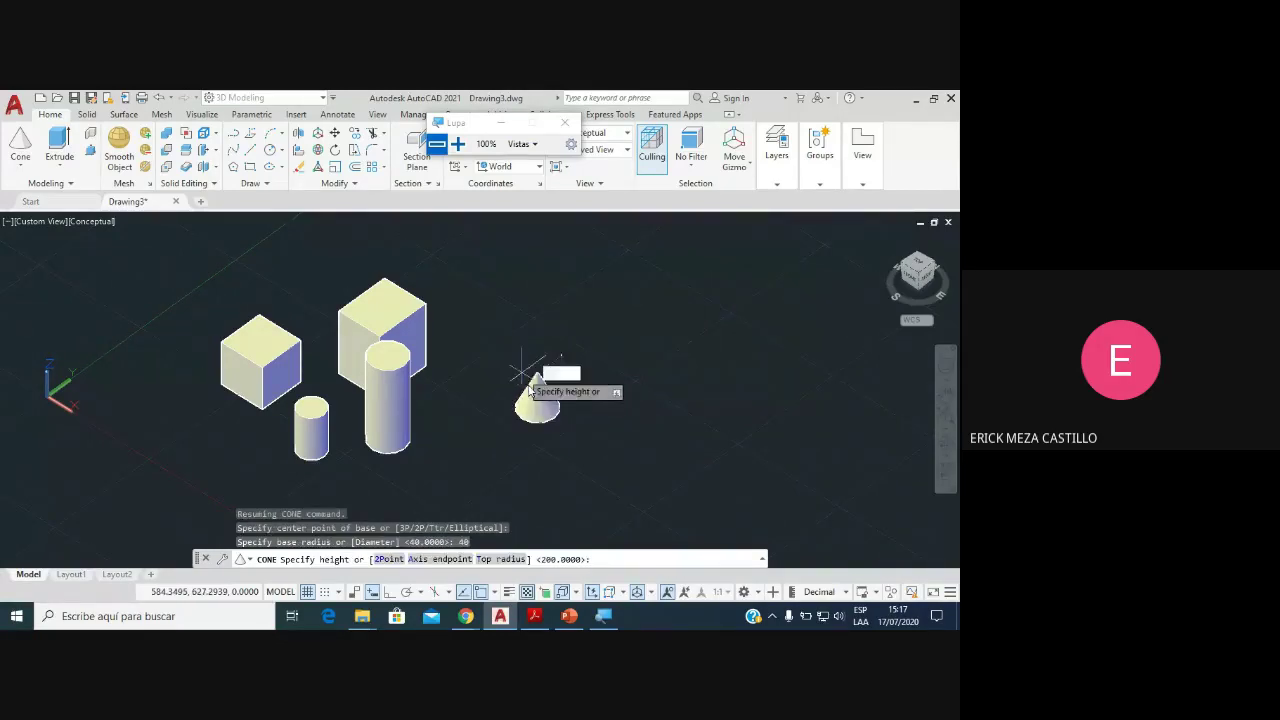
scroll(527, 380, up, 3)
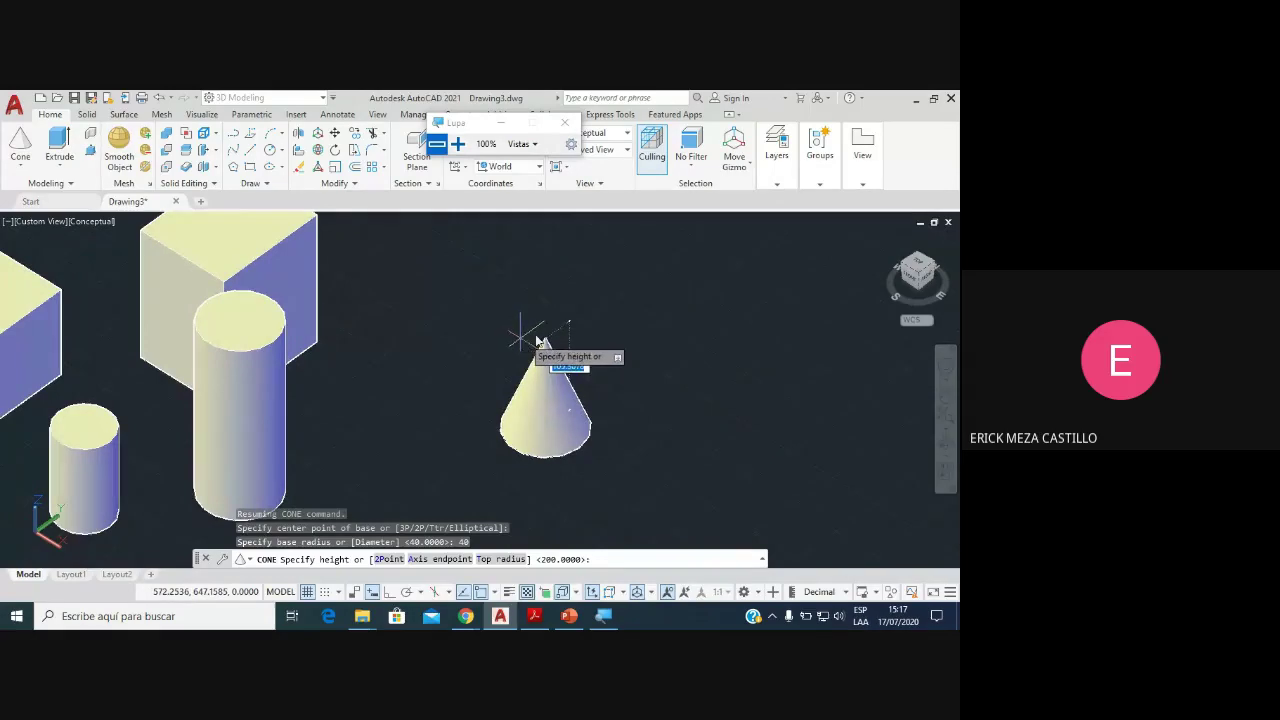
text(100)
key(Return)
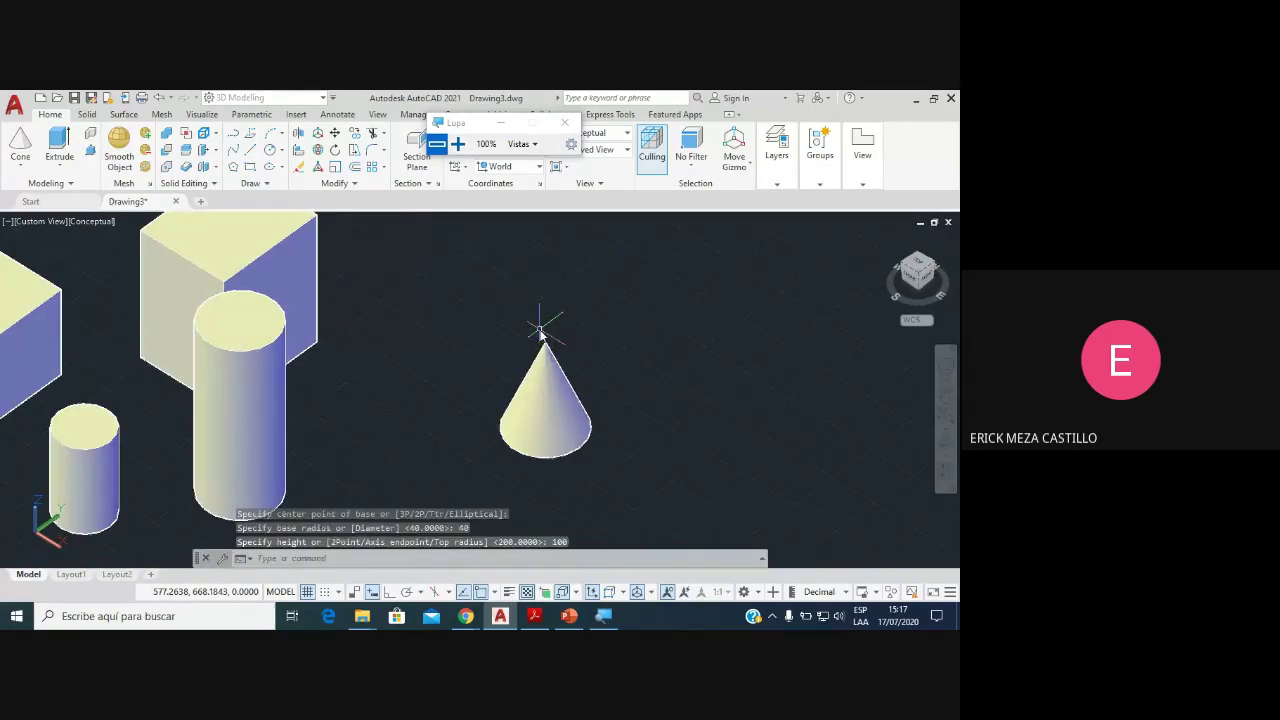
scroll(539, 419, down, 1)
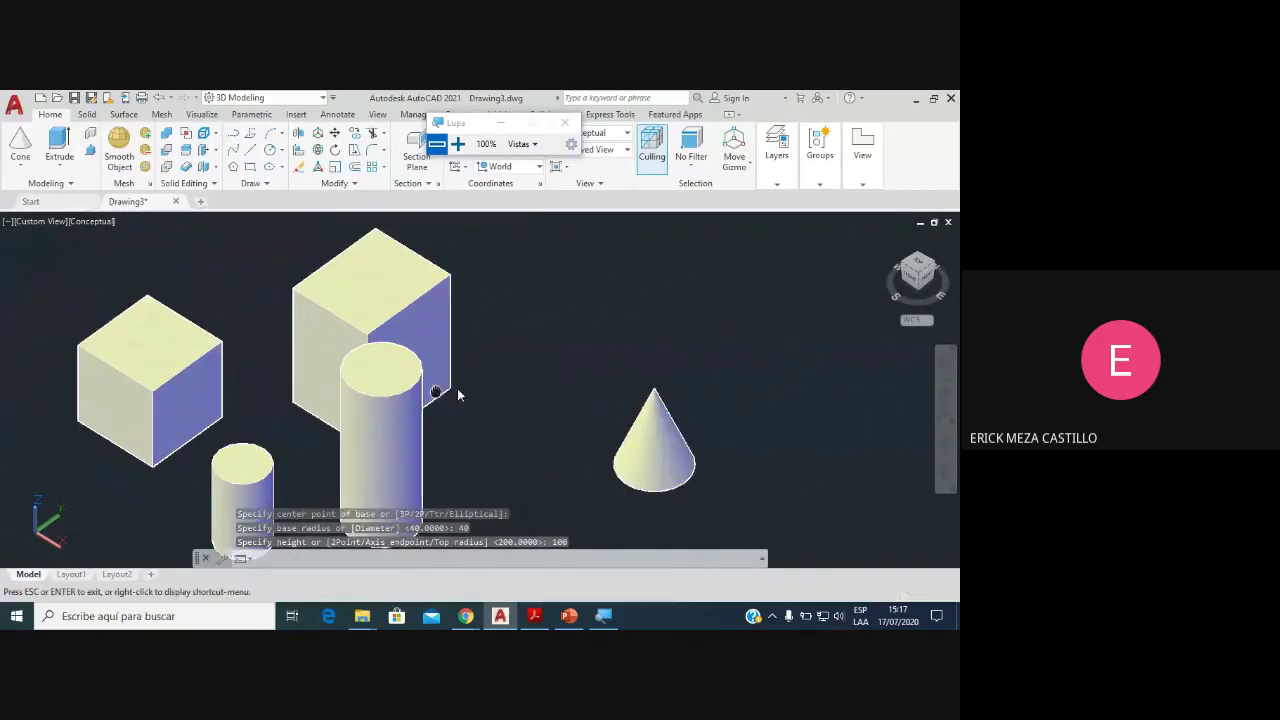
middle_drag(443, 391, 571, 431)
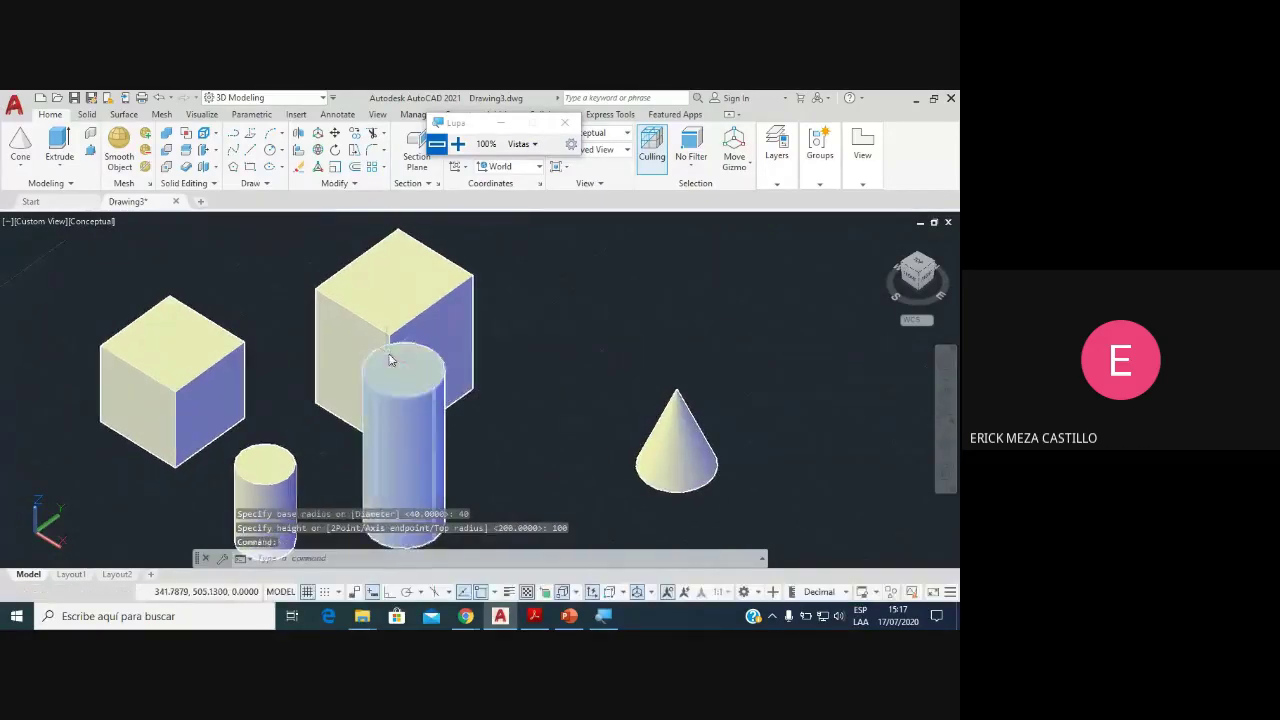
Step: Place a cone of radius 40 and height 100 centred on the tall cylinder's top face
click(22, 166)
click(42, 245)
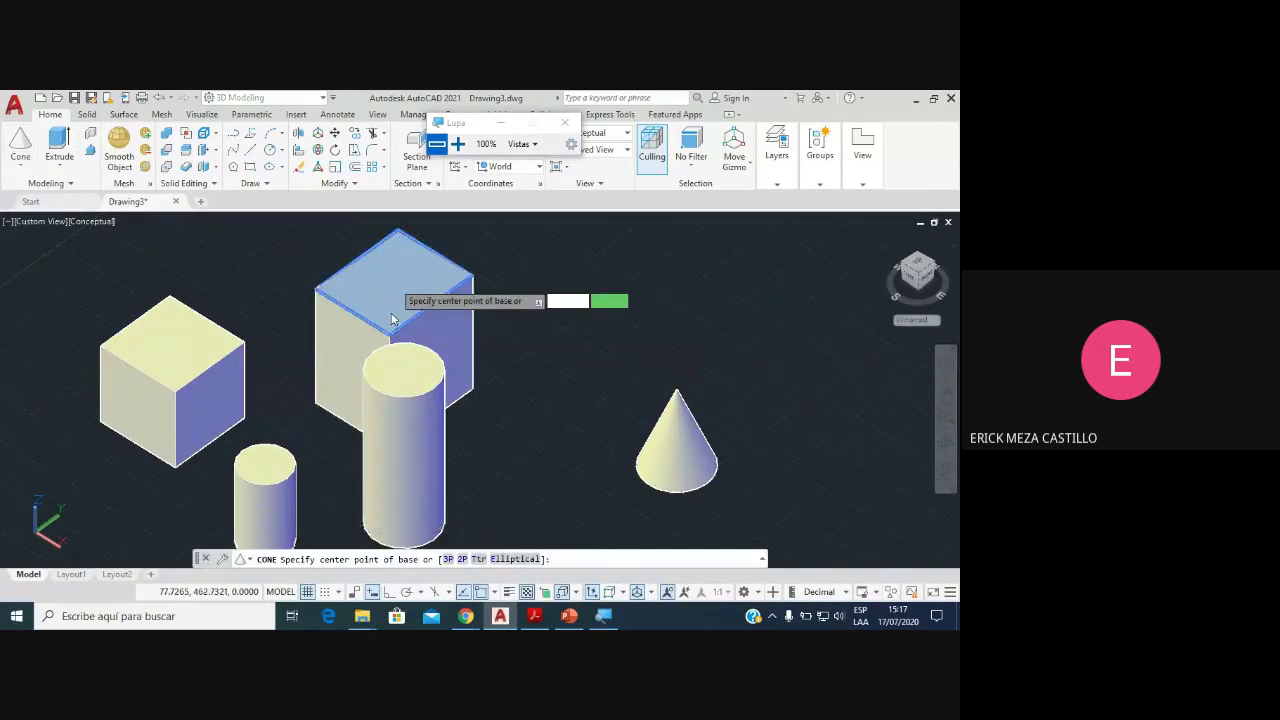
scroll(400, 305, up, 2)
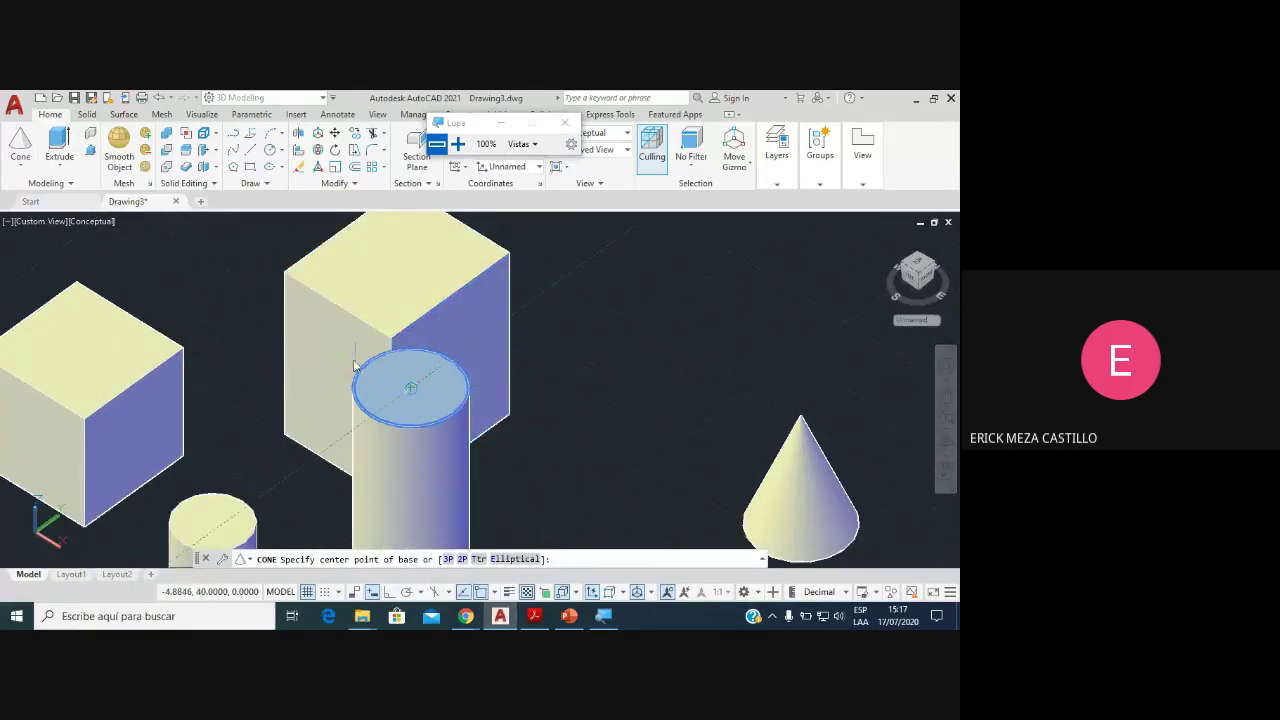
click(409, 384)
text(40)
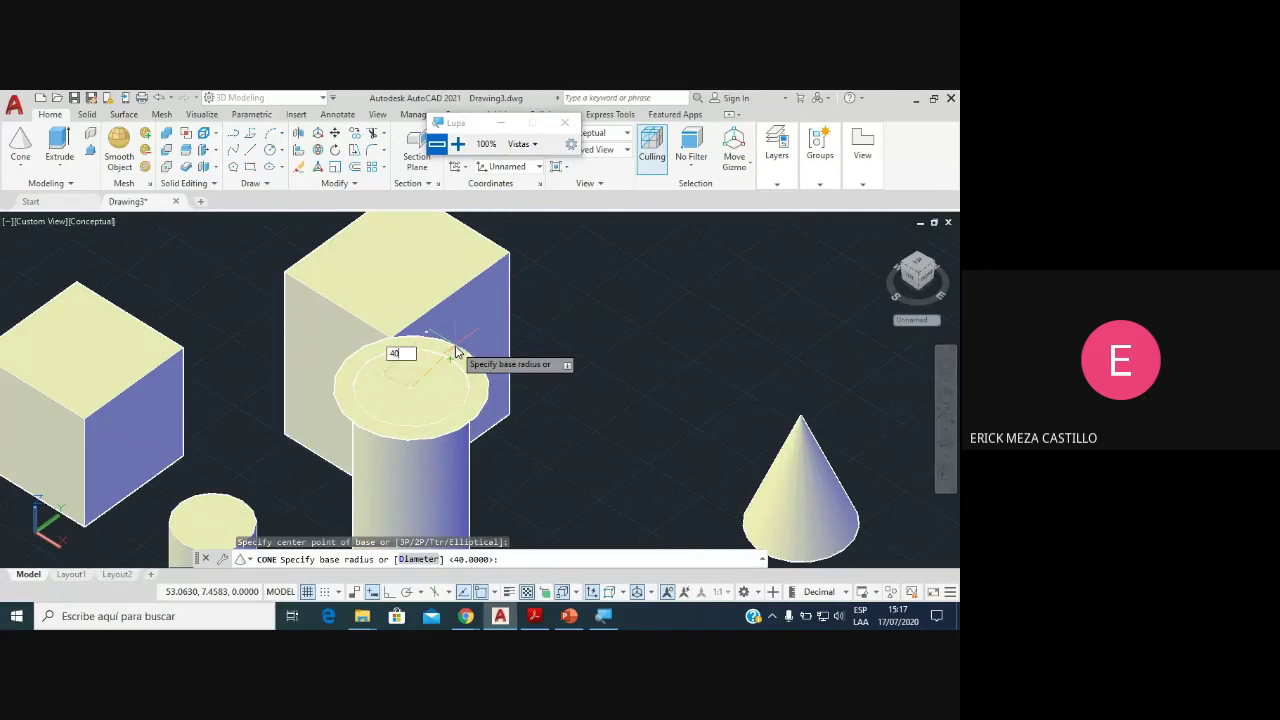
key(Return)
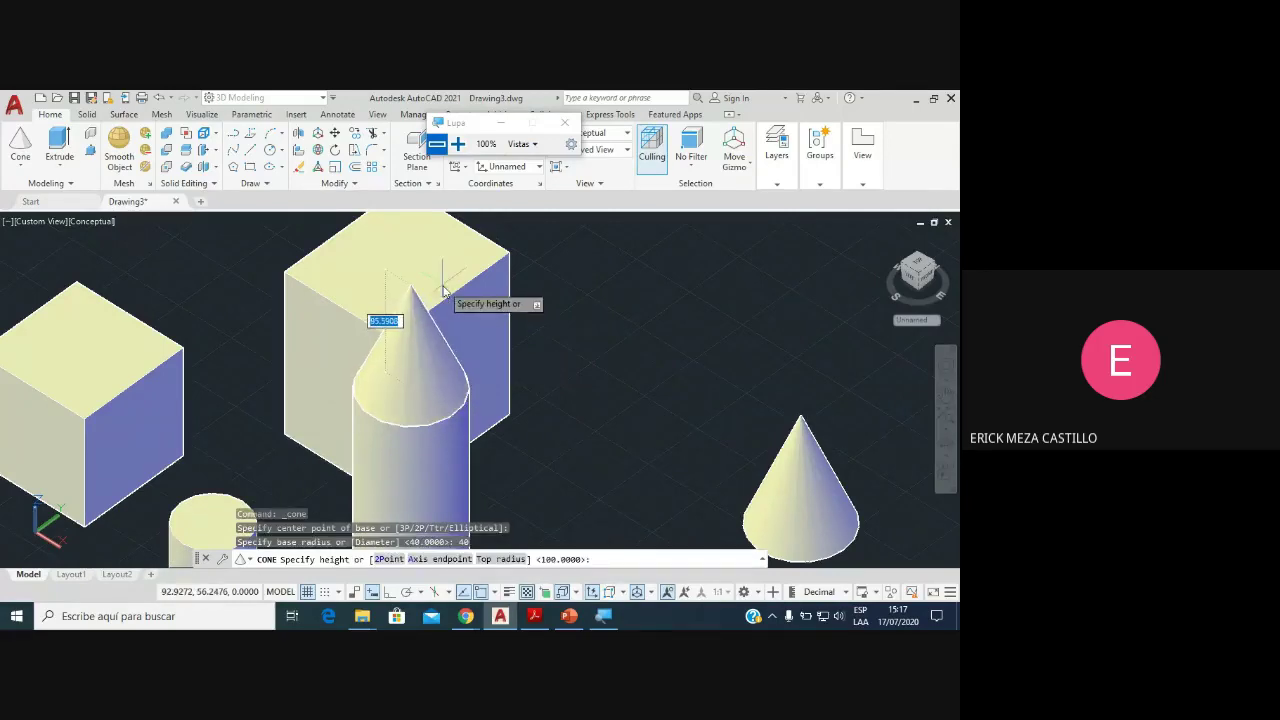
text(100)
key(Return)
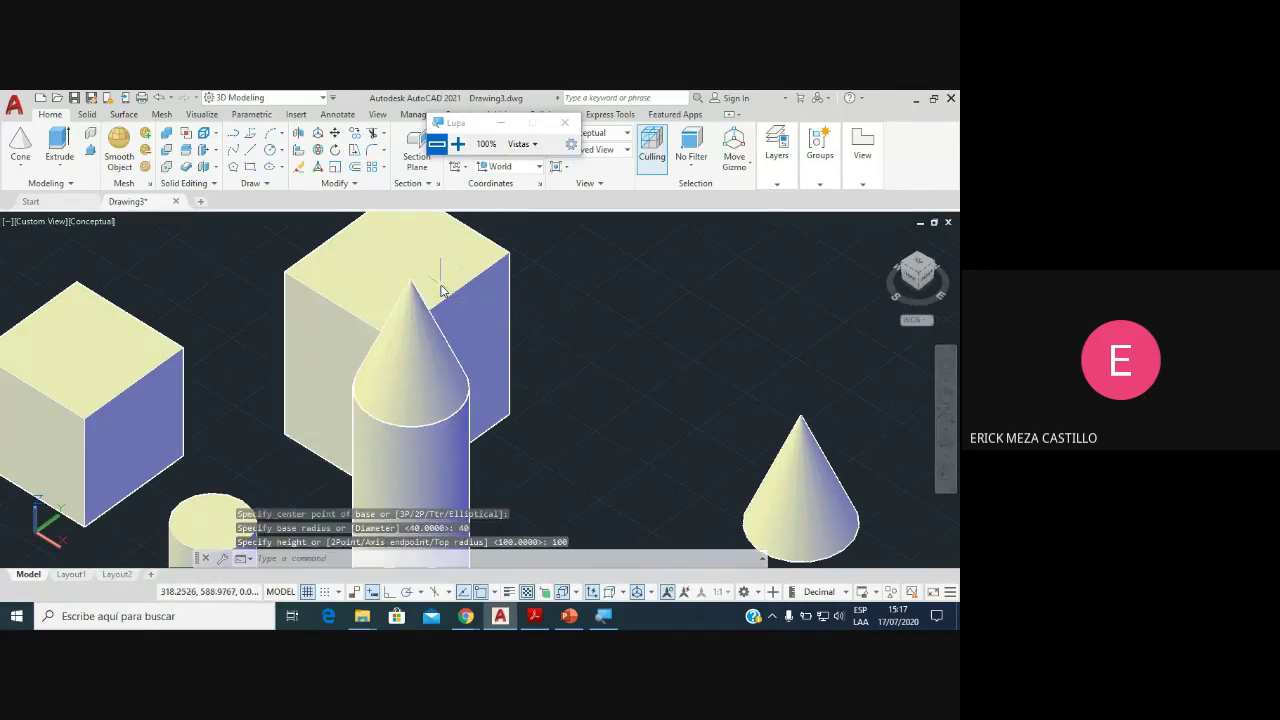
scroll(441, 291, down, 2)
scroll(450, 350, up, 2)
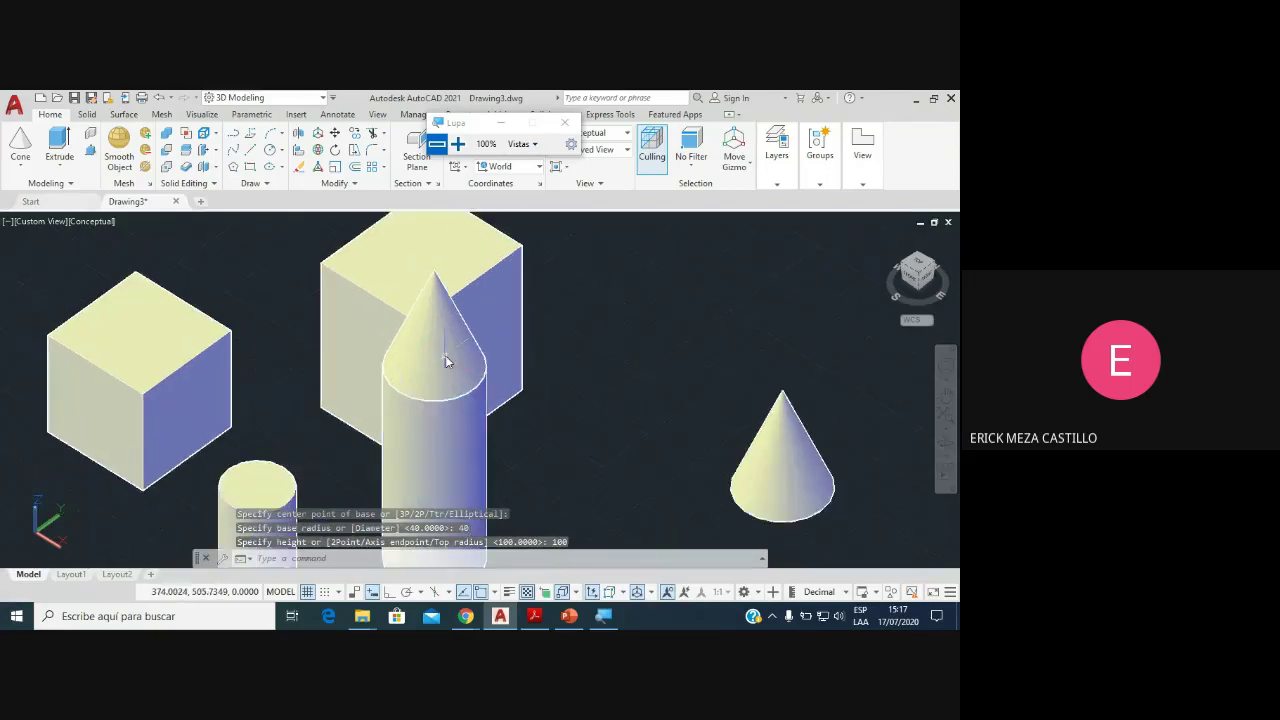
scroll(457, 409, up, 2)
scroll(457, 409, down, 4)
scroll(423, 320, up, 1)
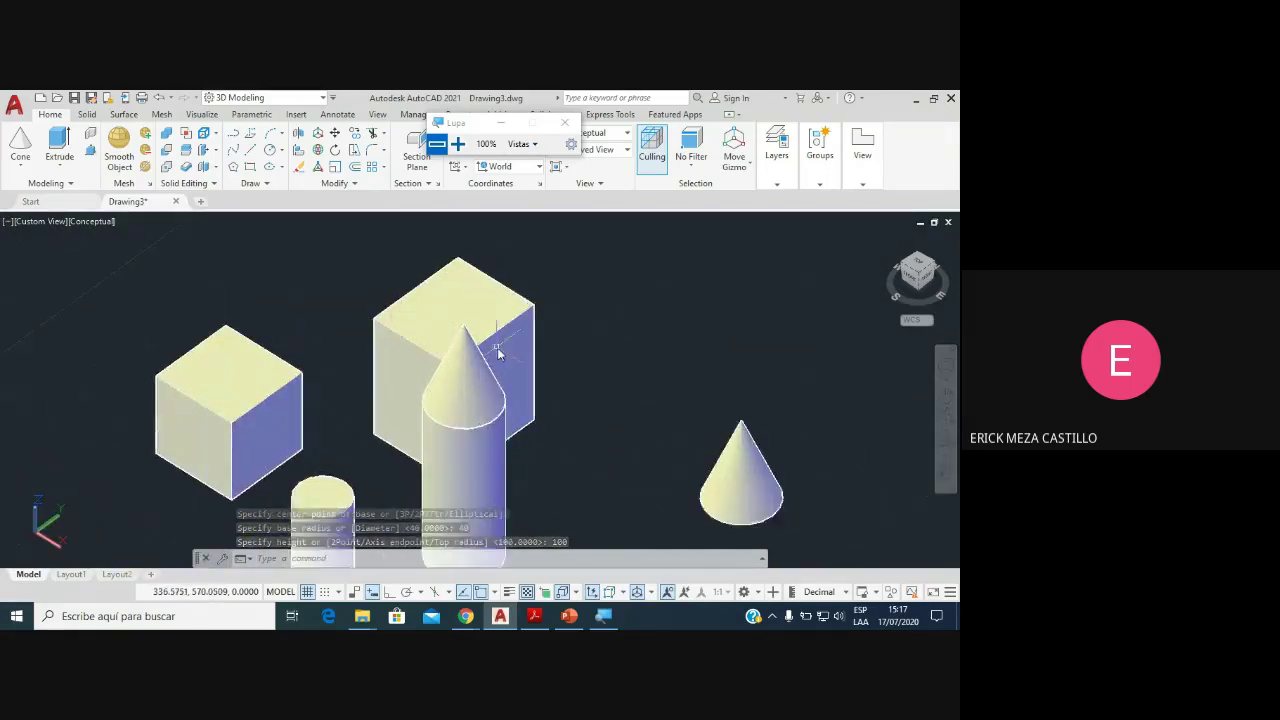
scroll(570, 393, down, 1)
scroll(585, 405, up, 2)
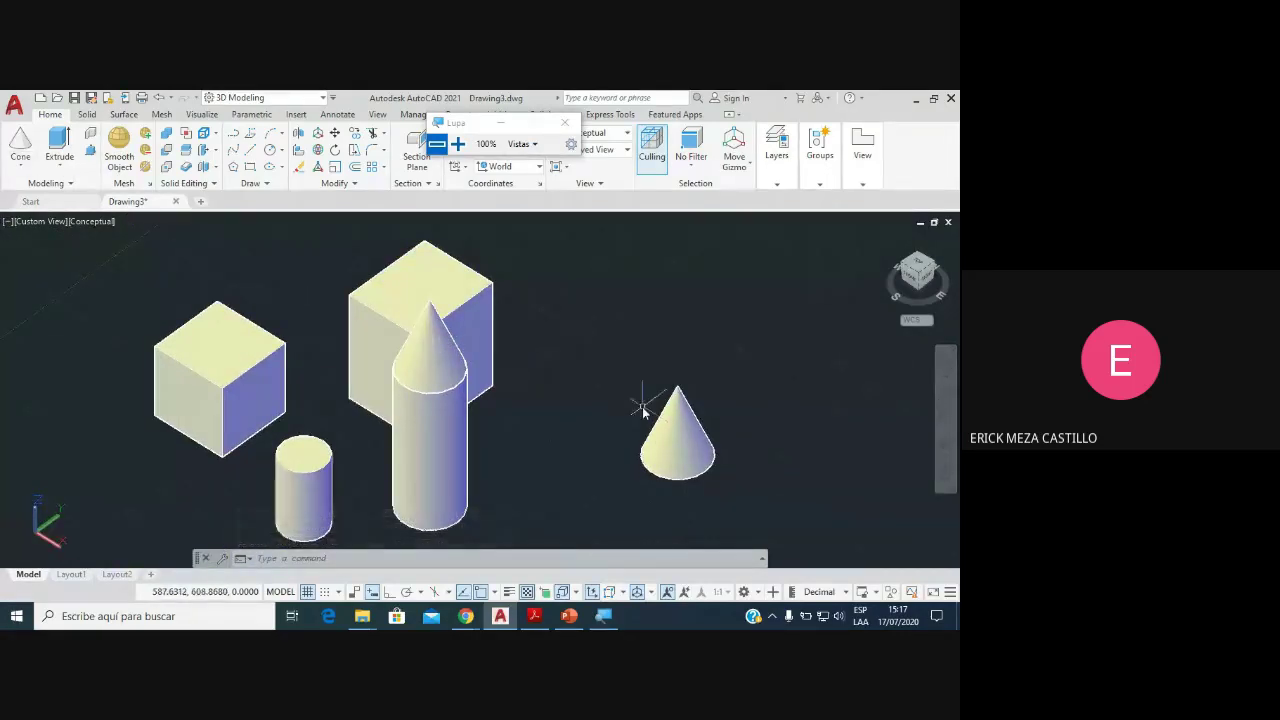
Step: Start a new cone behind the first cone with a base radius of 50
click(21, 166)
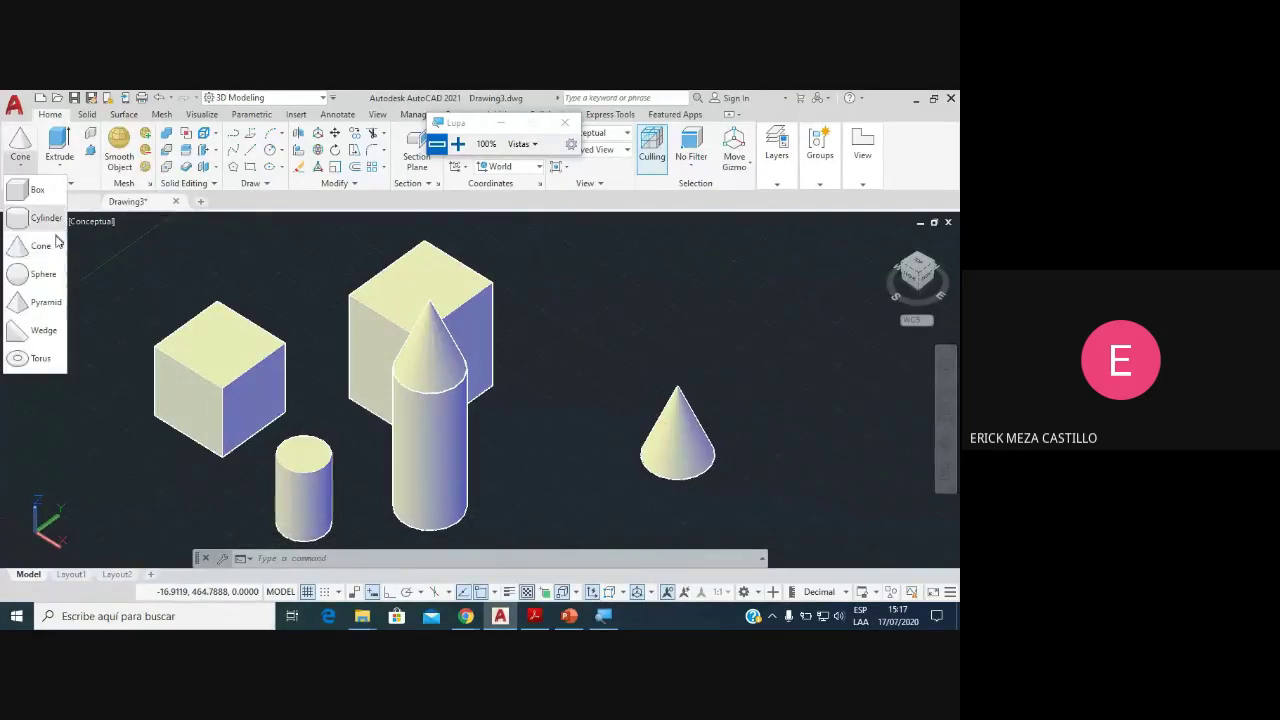
click(41, 247)
scroll(475, 345, up, 1)
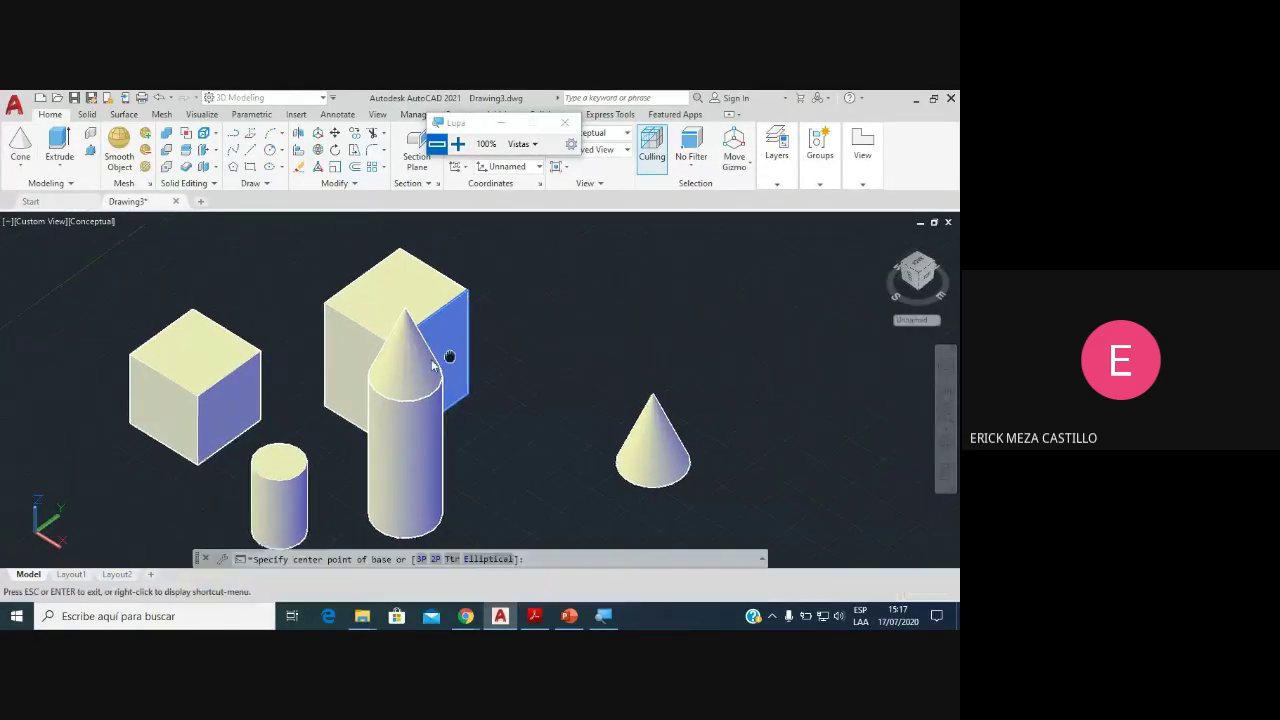
scroll(530, 342, up, 2)
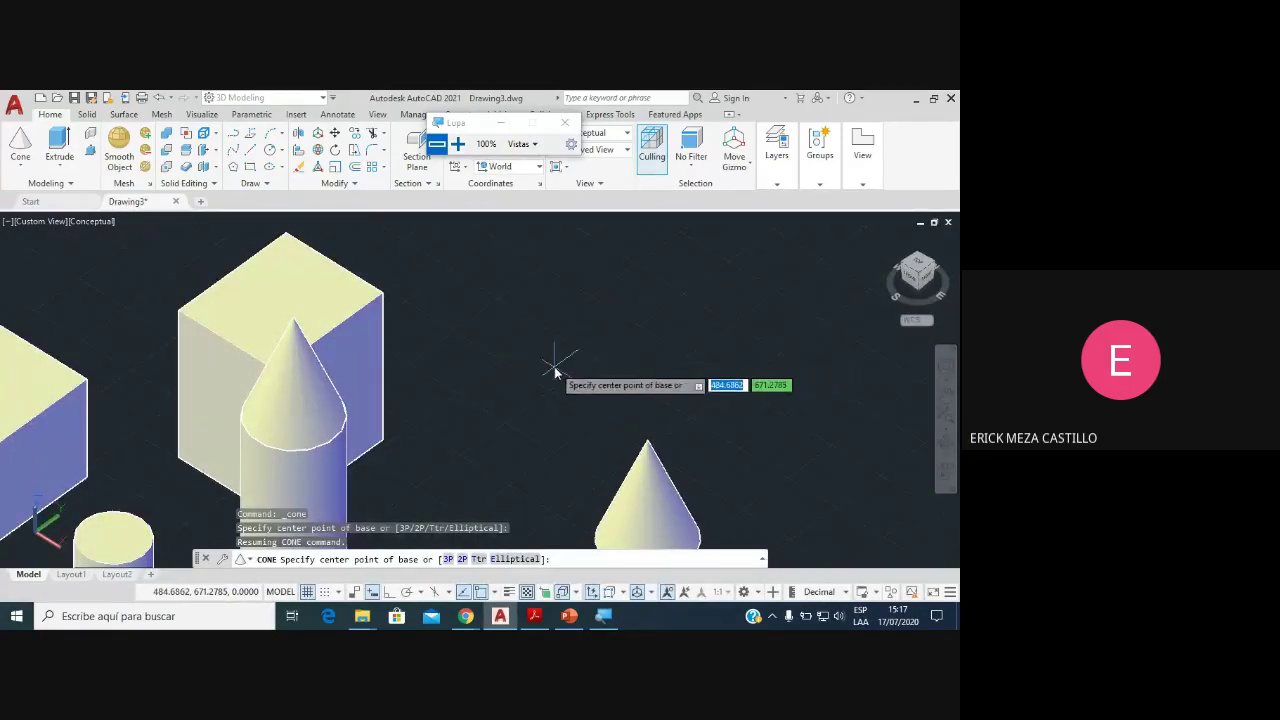
scroll(557, 368, down, 3)
scroll(557, 368, up, 3)
click(626, 350)
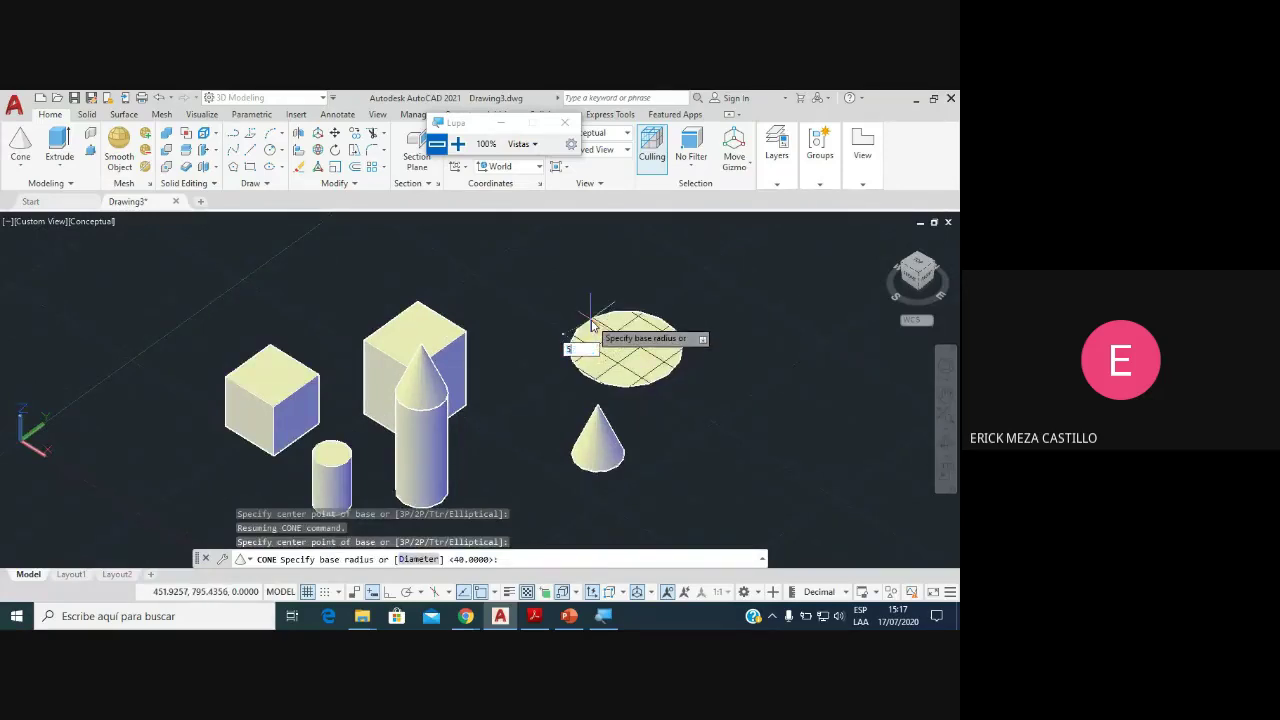
text(0)
key(Return)
scroll(592, 322, up, 2)
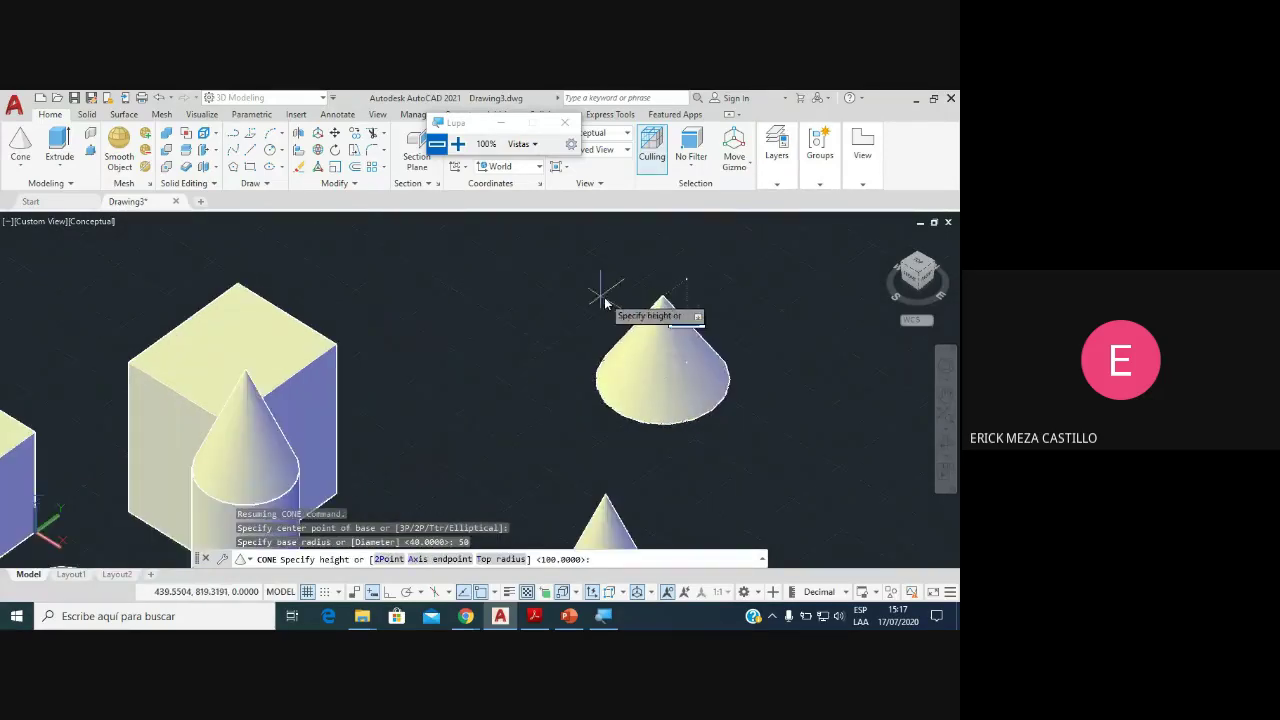
scroll(591, 323, up, 2)
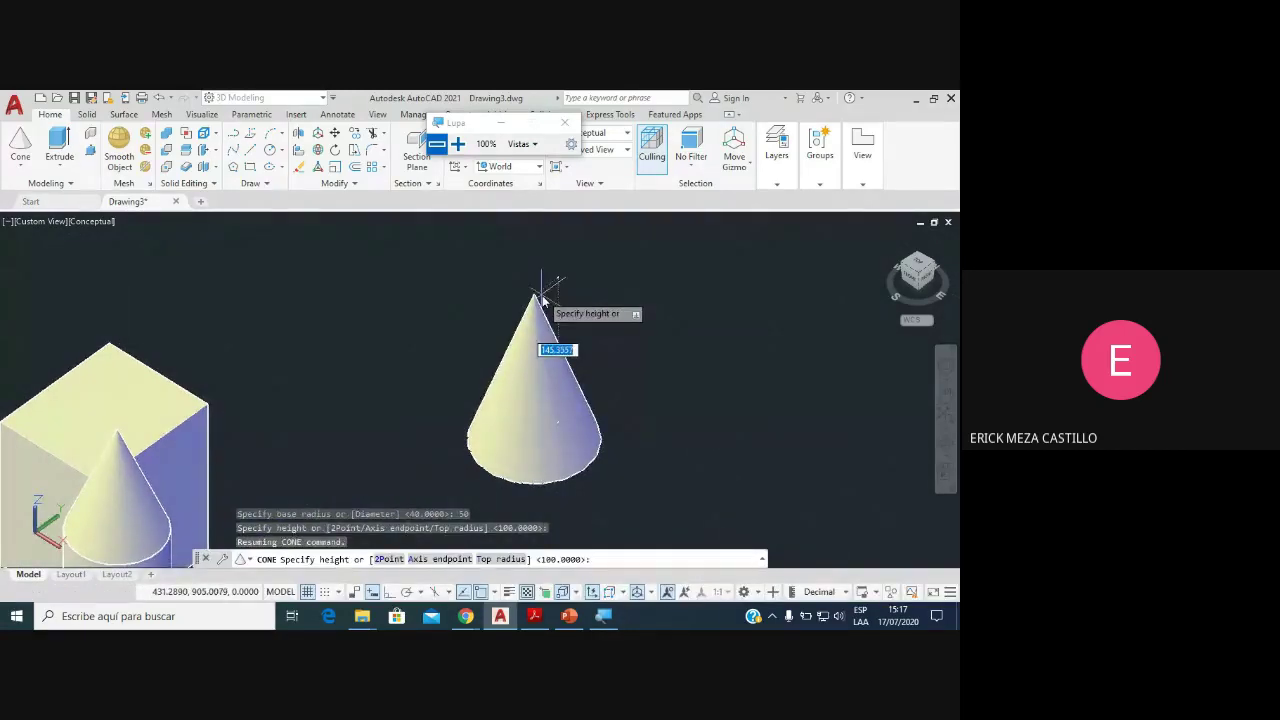
Step: Give the cone a top radius of 20 and a height of 150
key(Down)
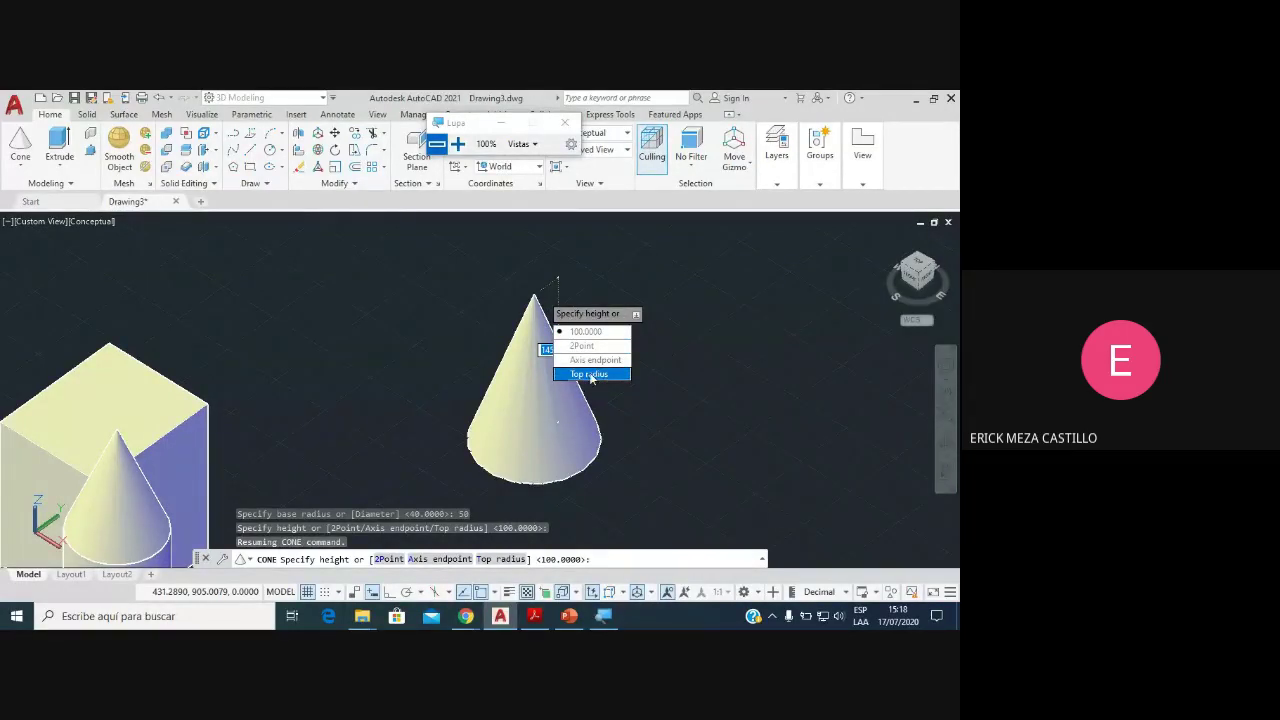
click(585, 376)
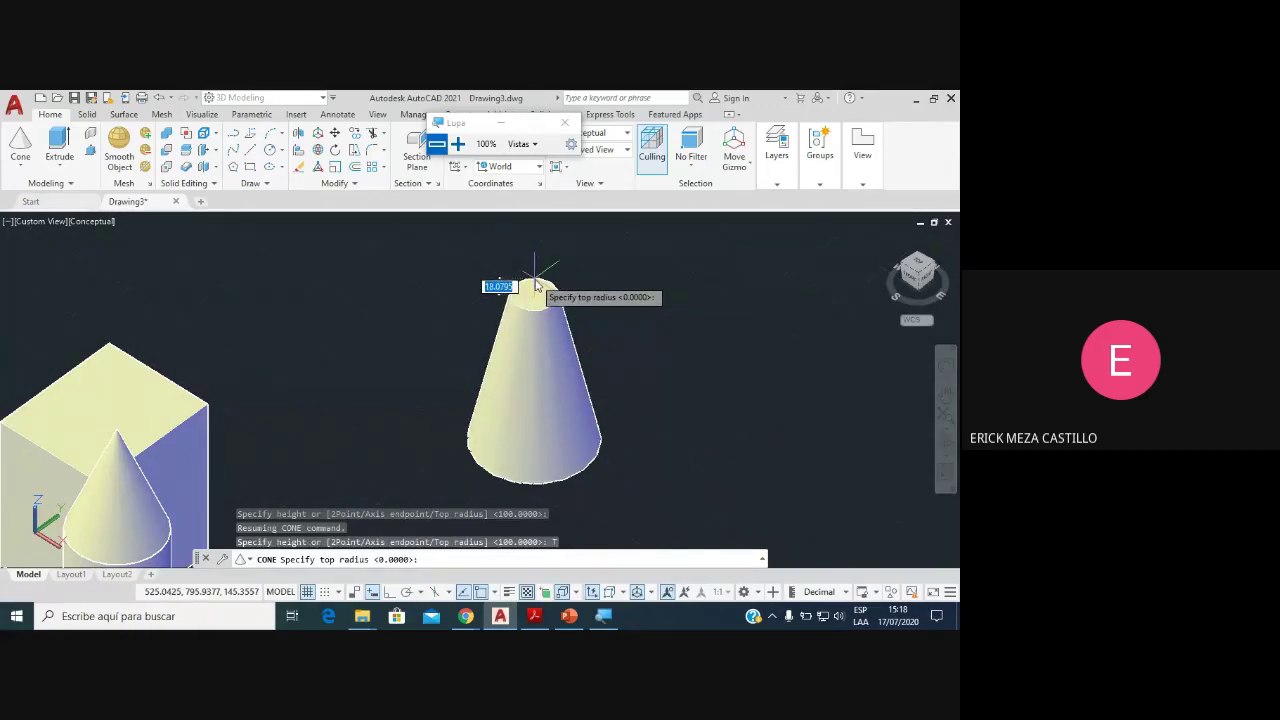
key(Return)
text(150)
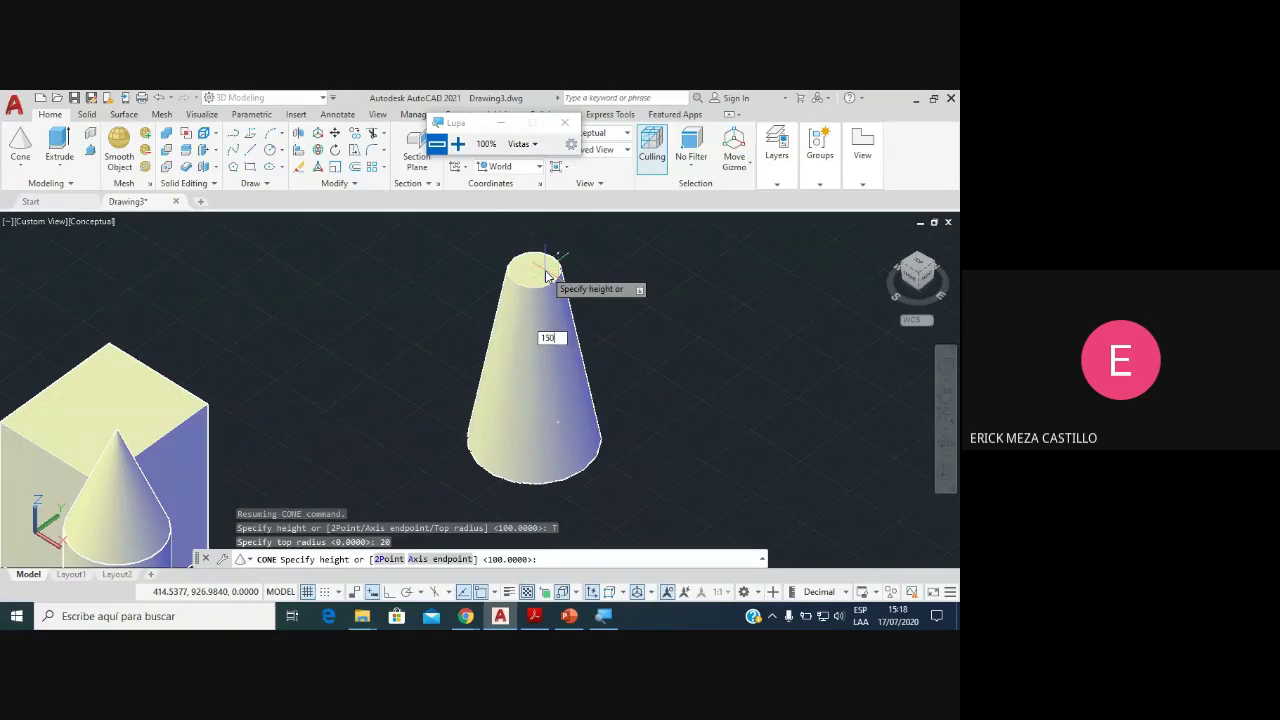
key(Return)
Step: Orbit the scene to inspect the truncated cone alongside the other cones
scroll(543, 348, up, 2)
scroll(540, 364, down, 3)
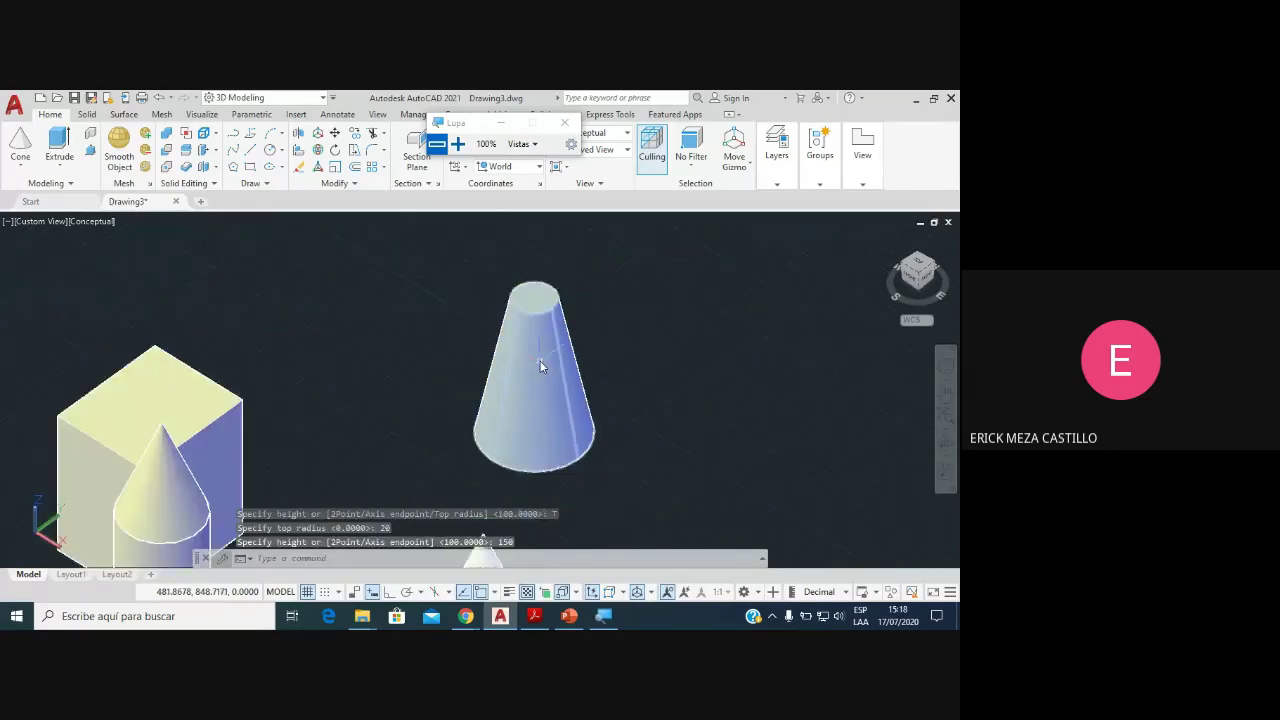
scroll(514, 348, up, 3)
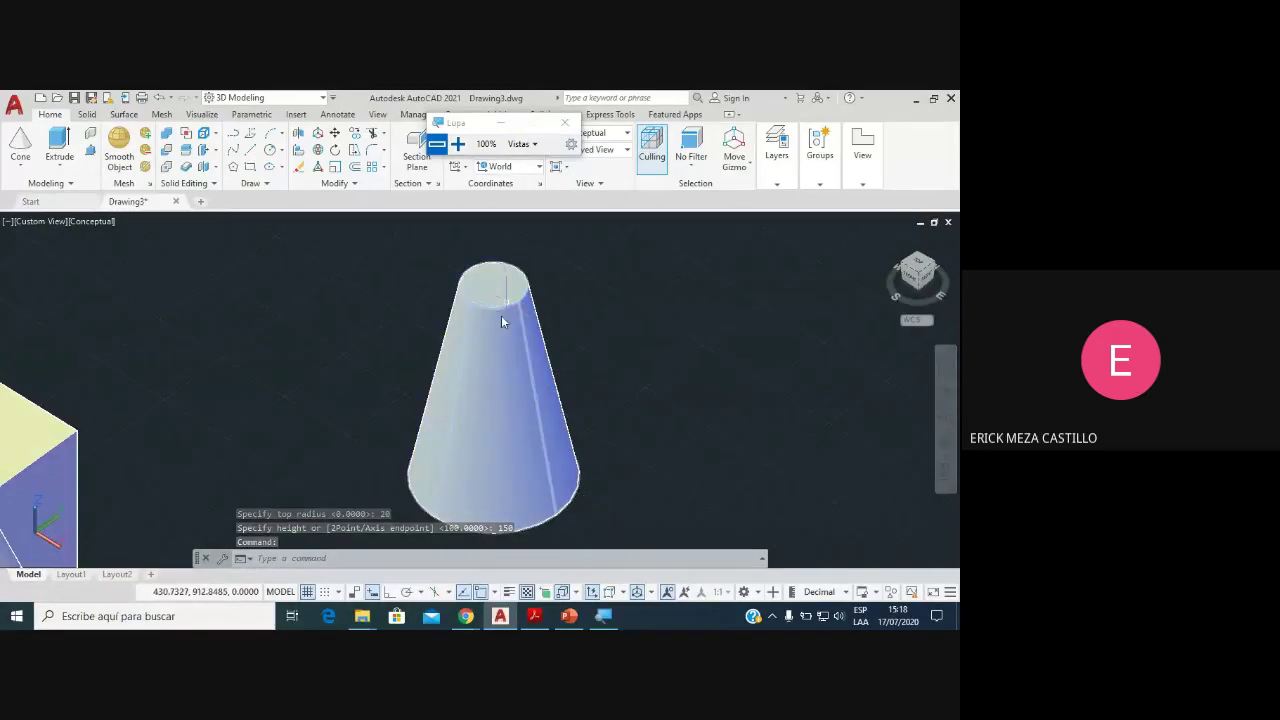
scroll(522, 351, down, 3)
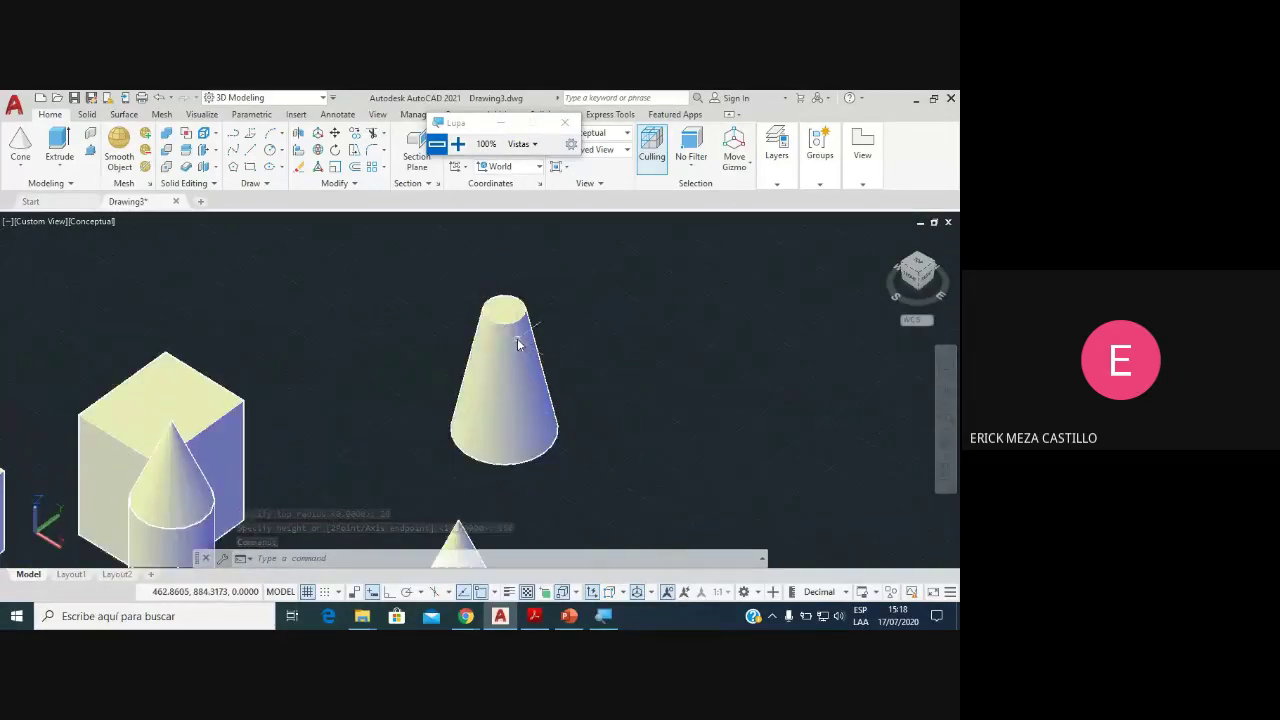
scroll(517, 343, up, 3)
shift+middle_drag(514, 337, 463, 354)
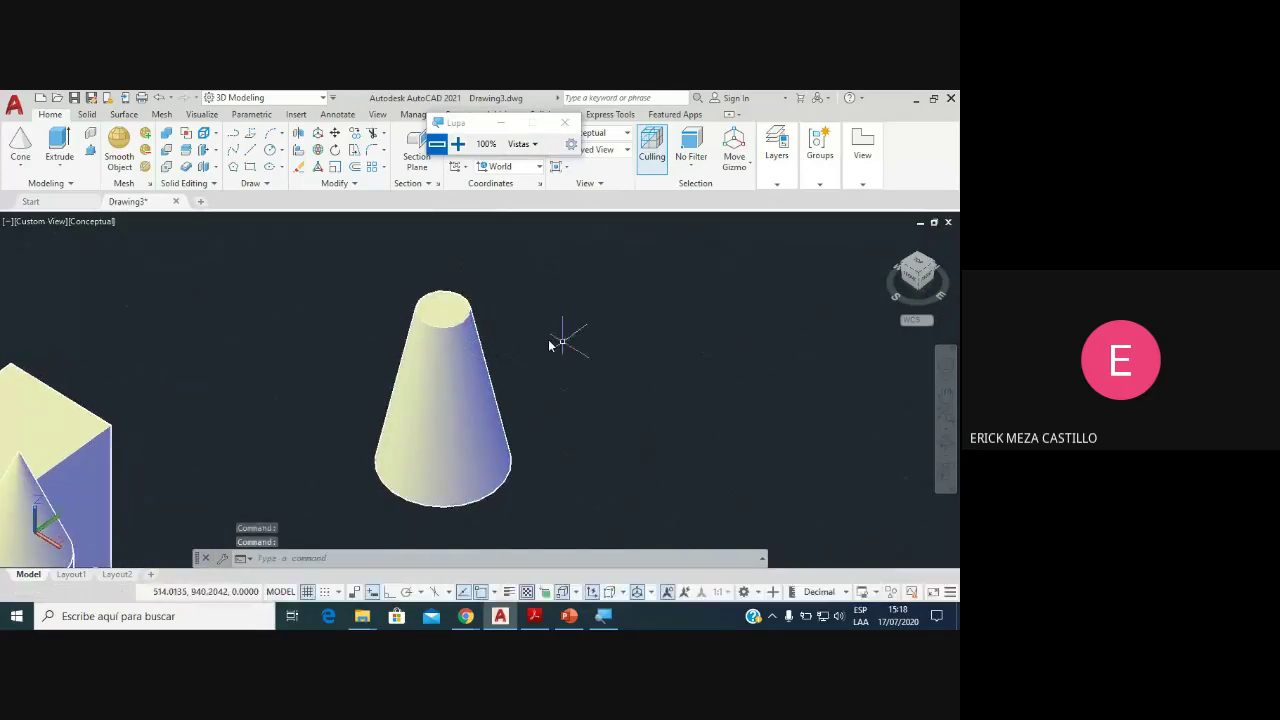
shift+middle_drag(557, 343, 408, 352)
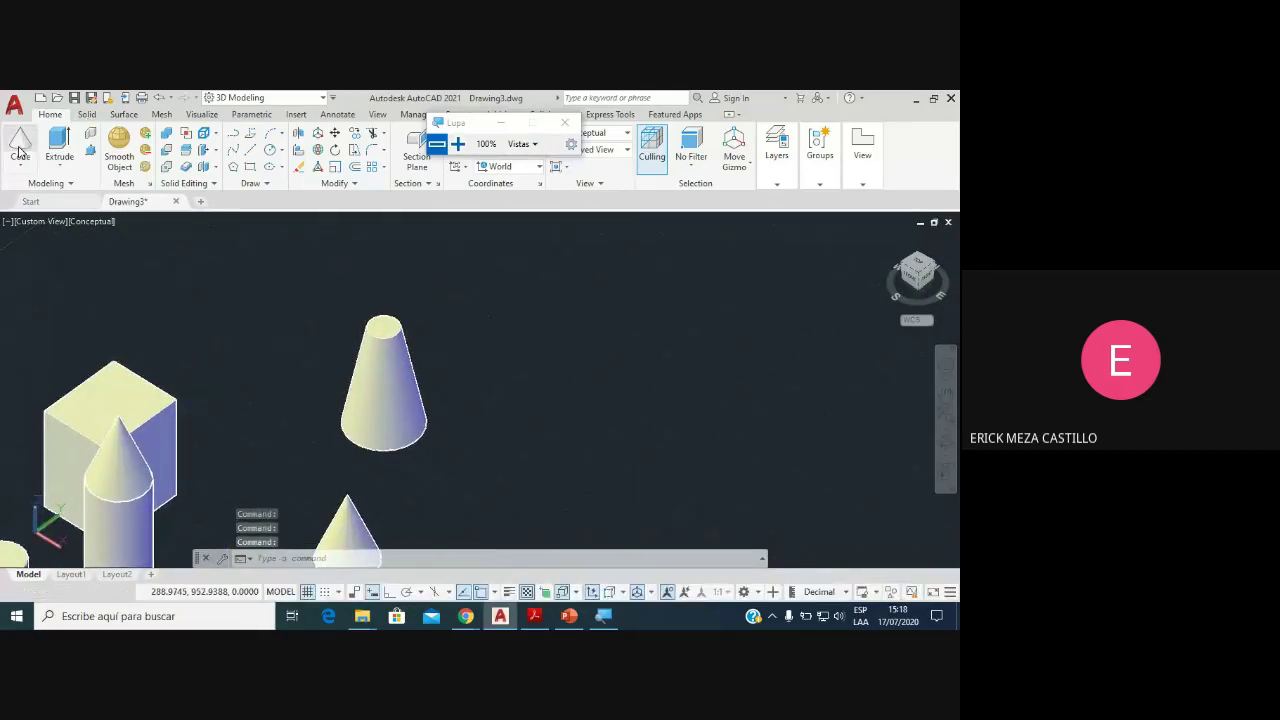
Step: Draw a truncated cone with base radius 20, top radius 40 and height 150
click(19, 150)
click(600, 390)
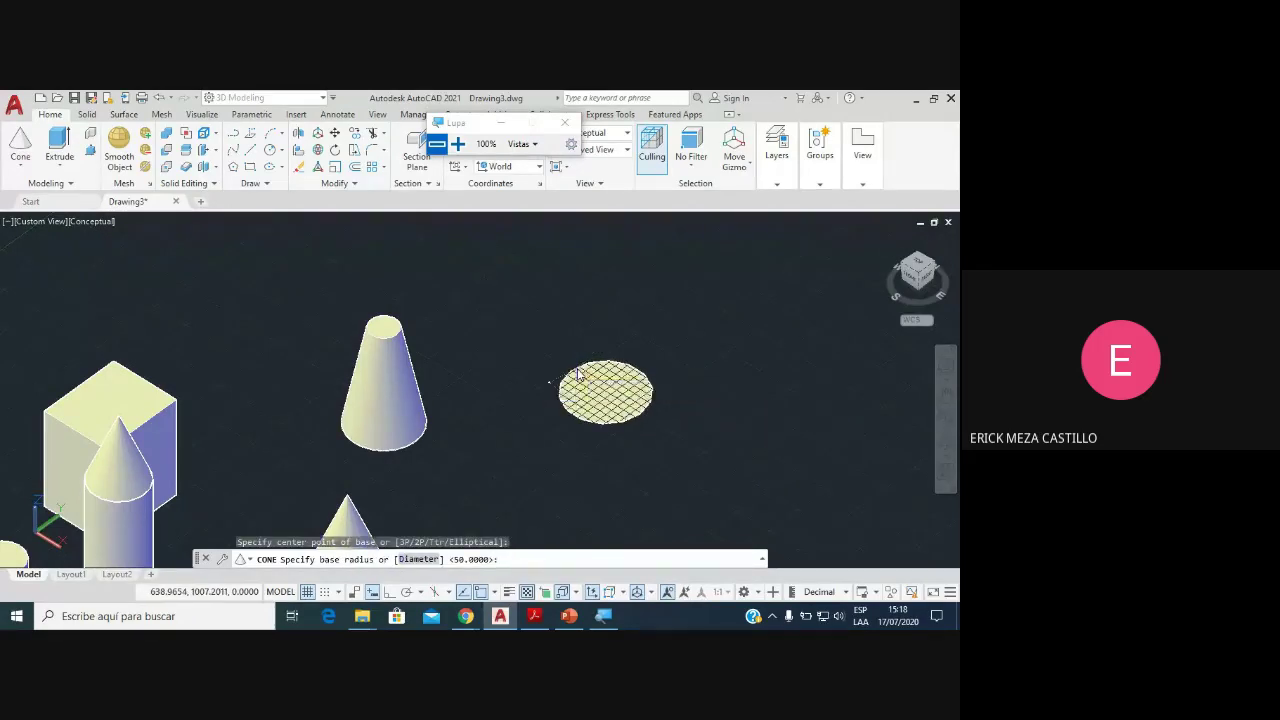
key(Return)
key(Down)
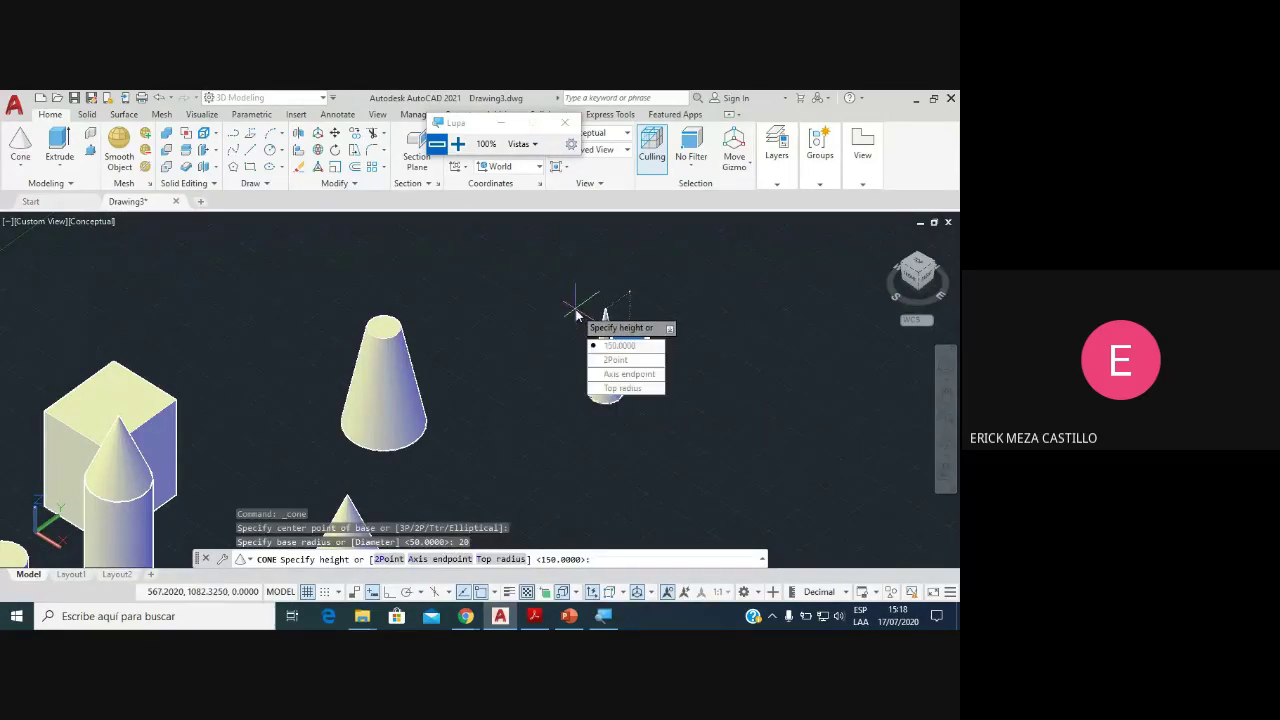
key(Return)
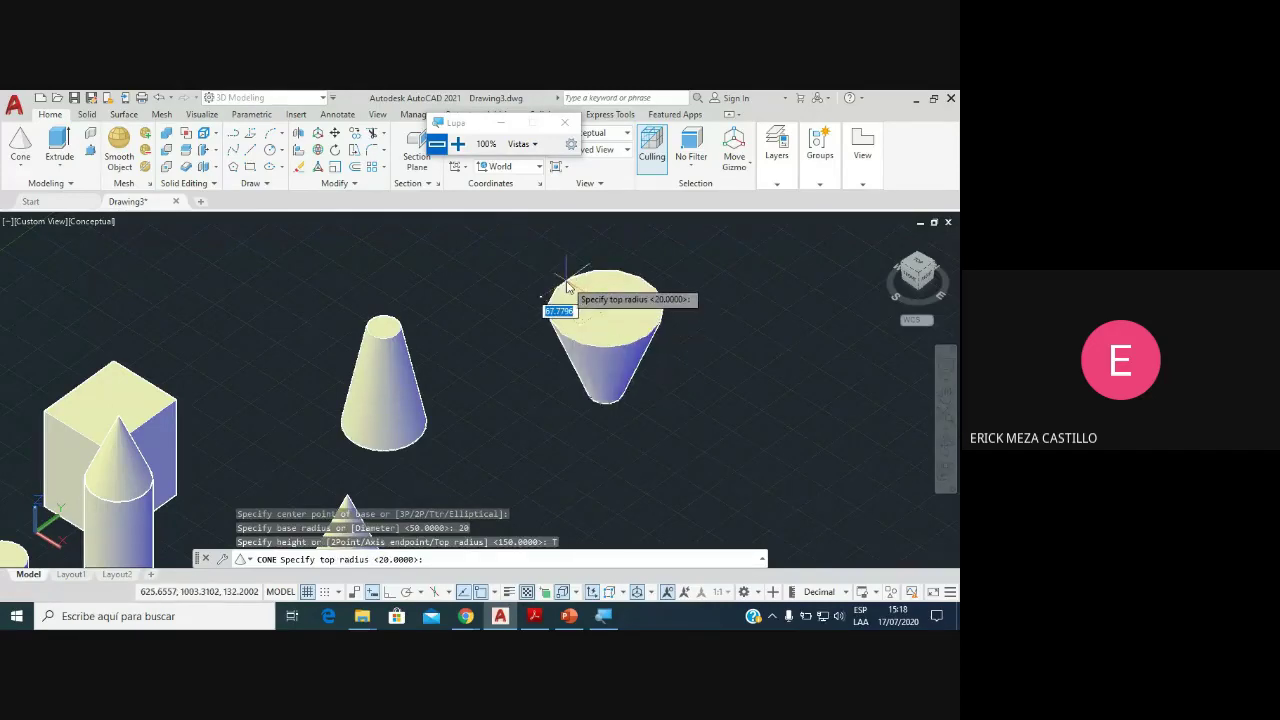
key(Return)
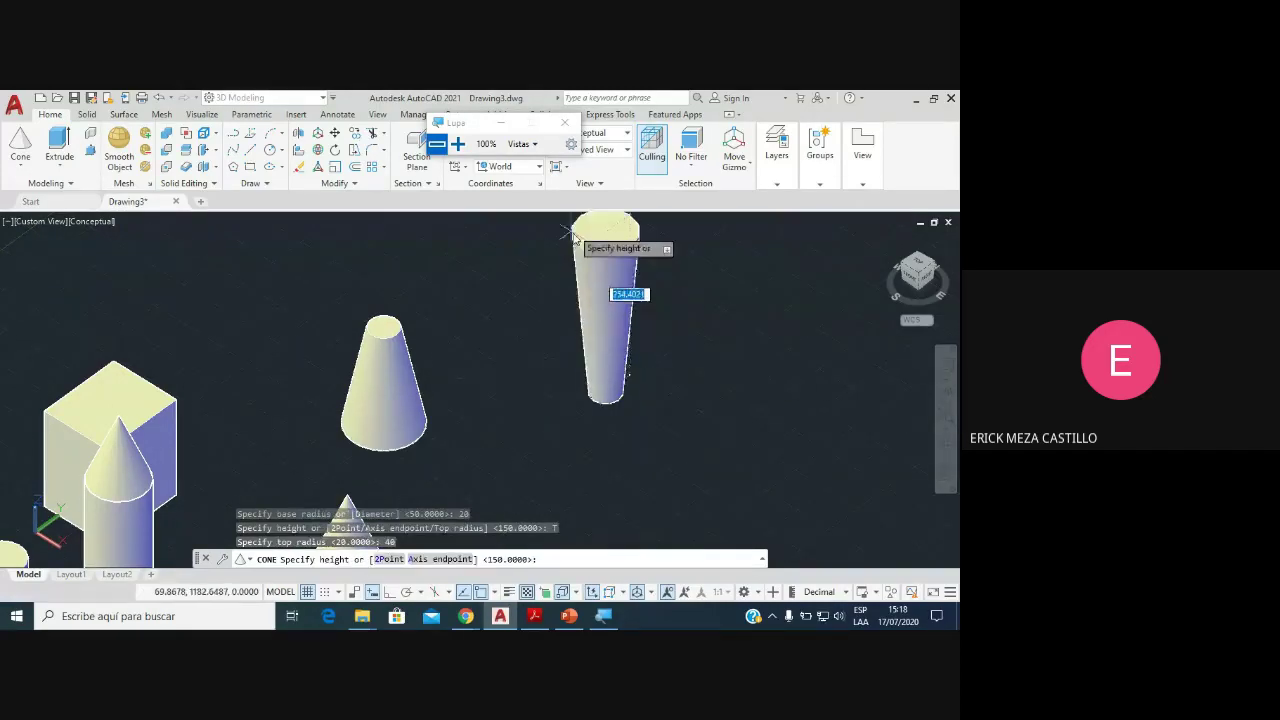
scroll(570, 300, up, 1)
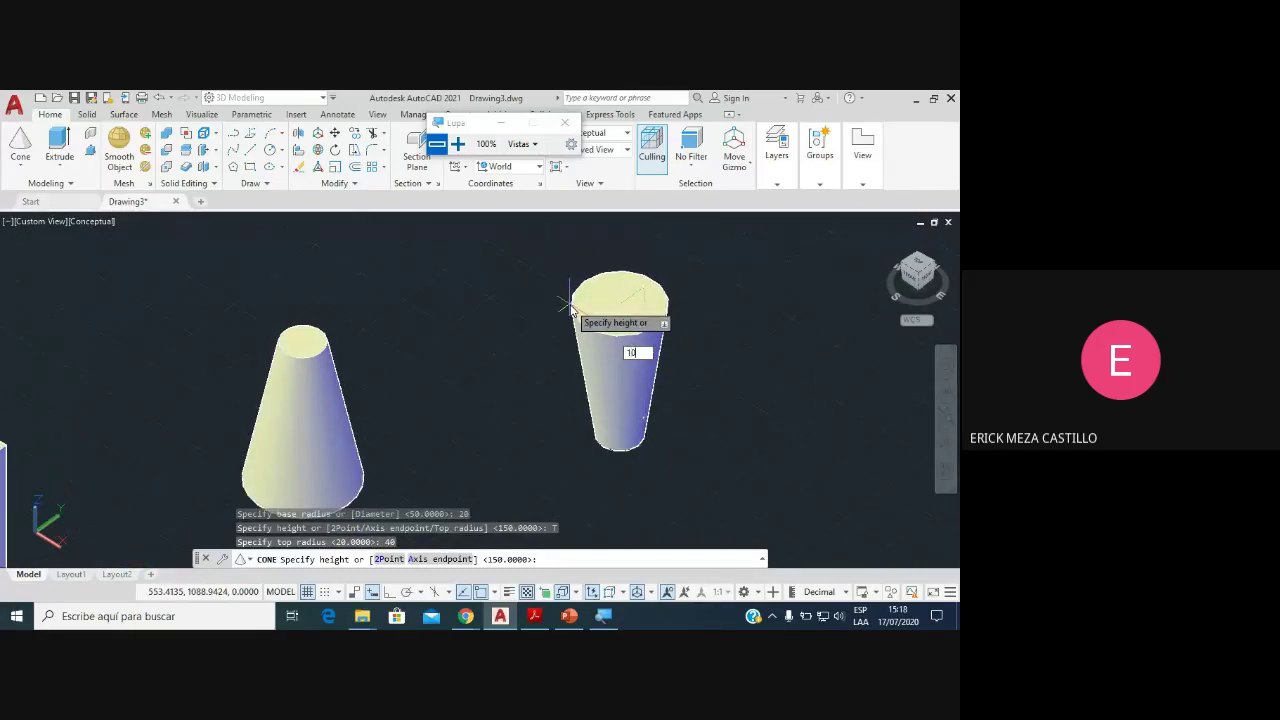
key(Return)
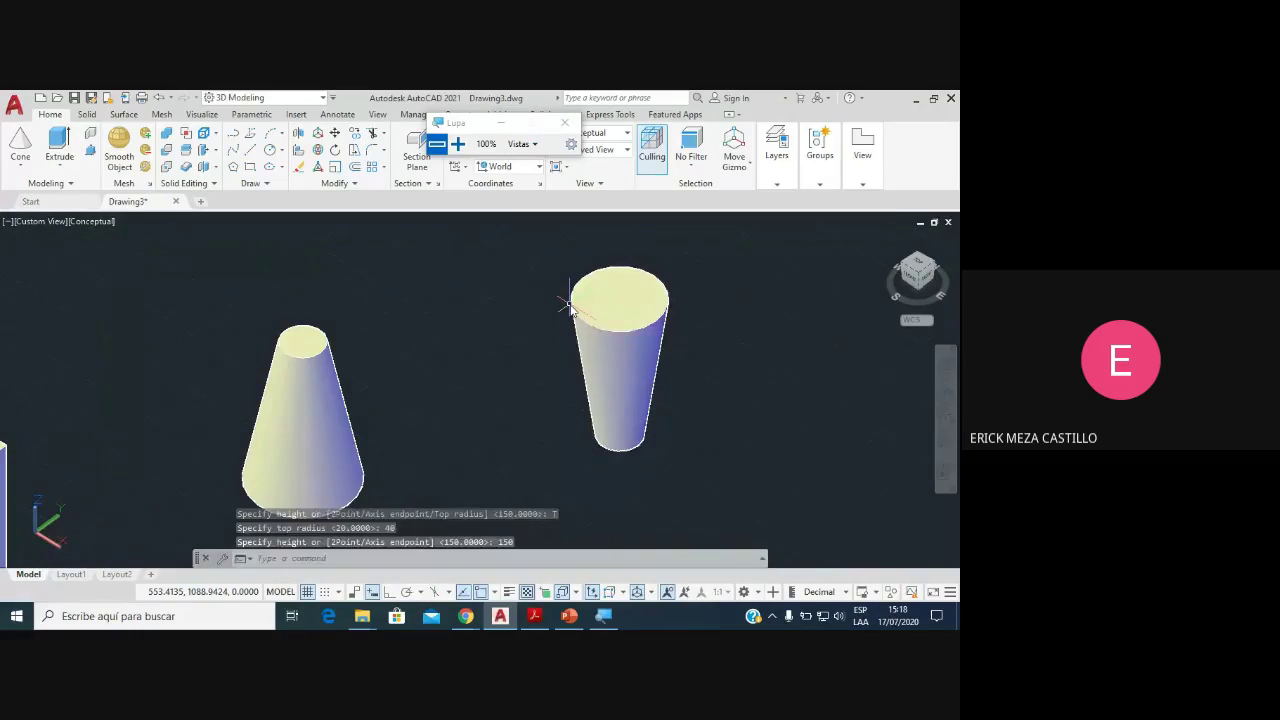
Step: Pan and zoom, then window-select the middle truncated cone and clear the selection
scroll(560, 360, down, 1)
scroll(600, 350, down, 1)
scroll(630, 335, down, 1)
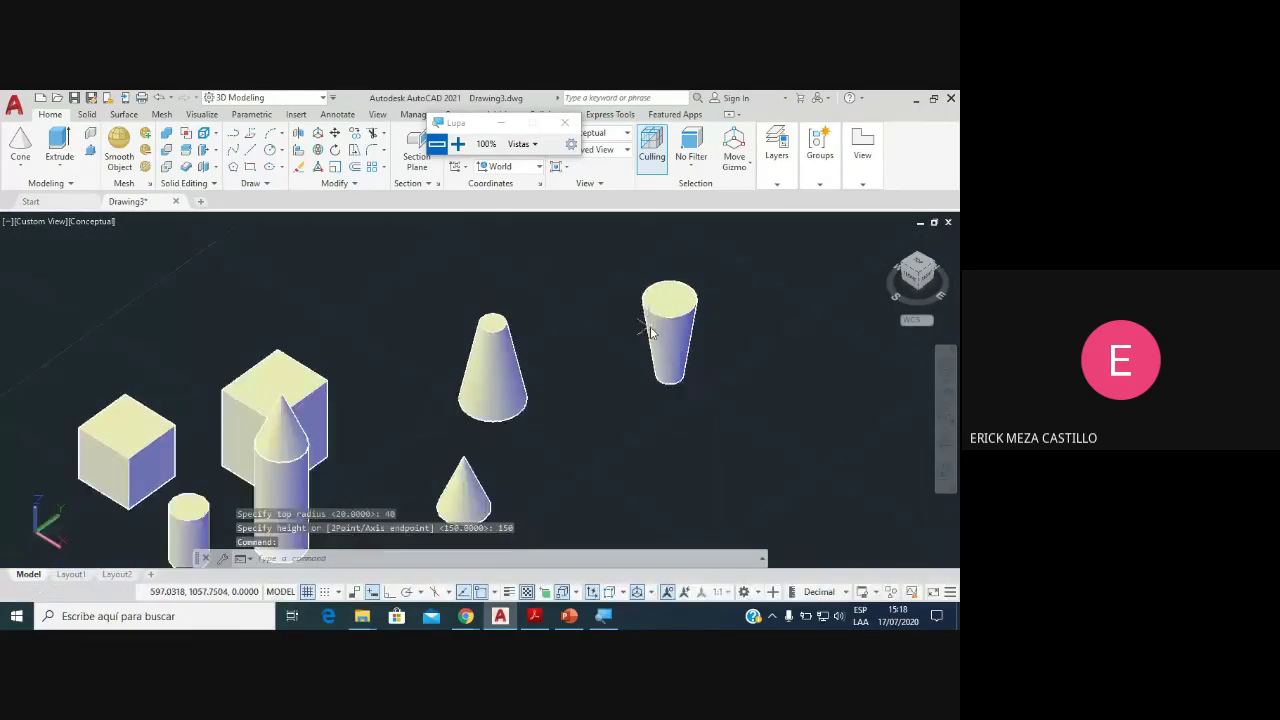
scroll(579, 330, up, 1)
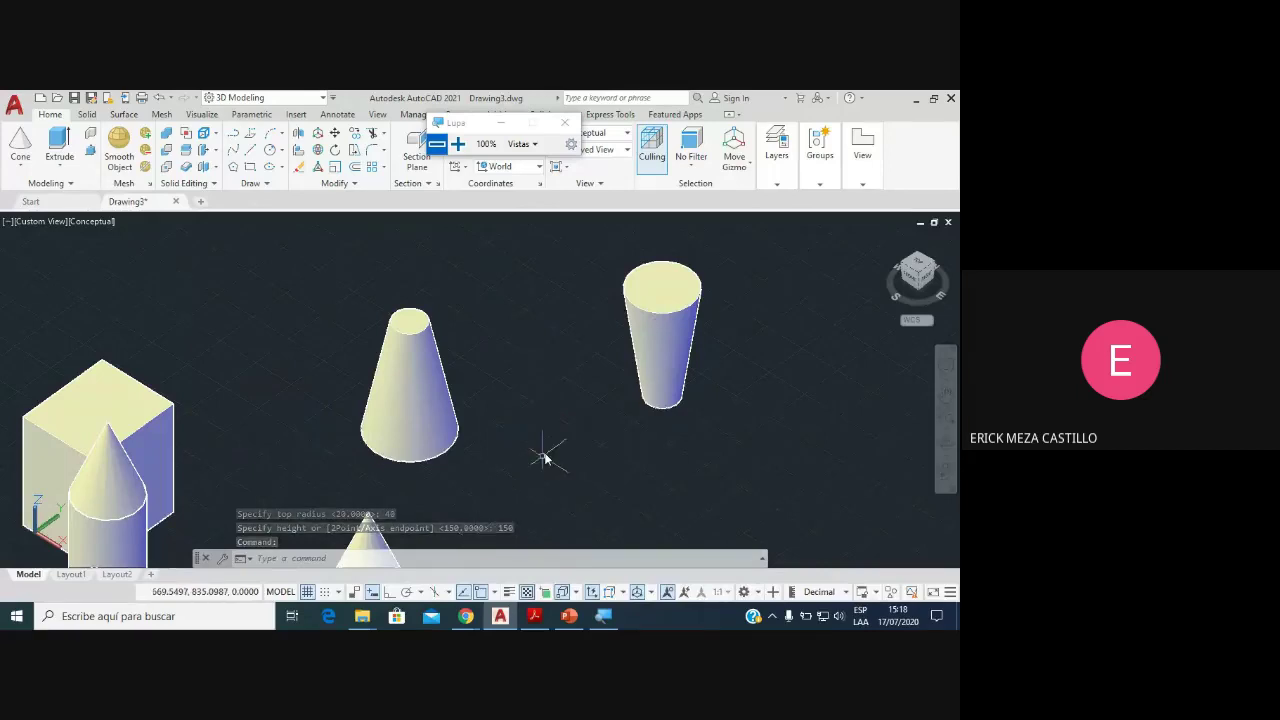
scroll(543, 451, down, 2)
middle_drag(494, 423, 478, 375)
scroll(478, 375, up, 2)
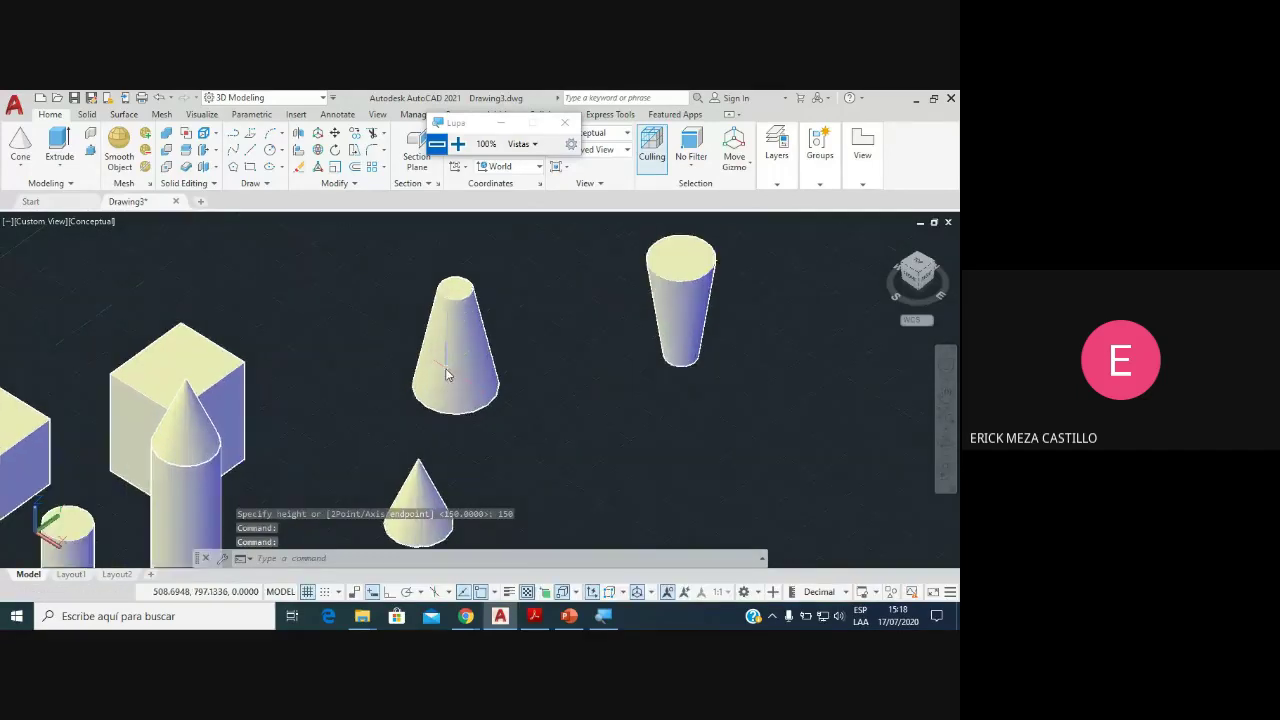
scroll(507, 310, down, 4)
scroll(461, 285, up, 3)
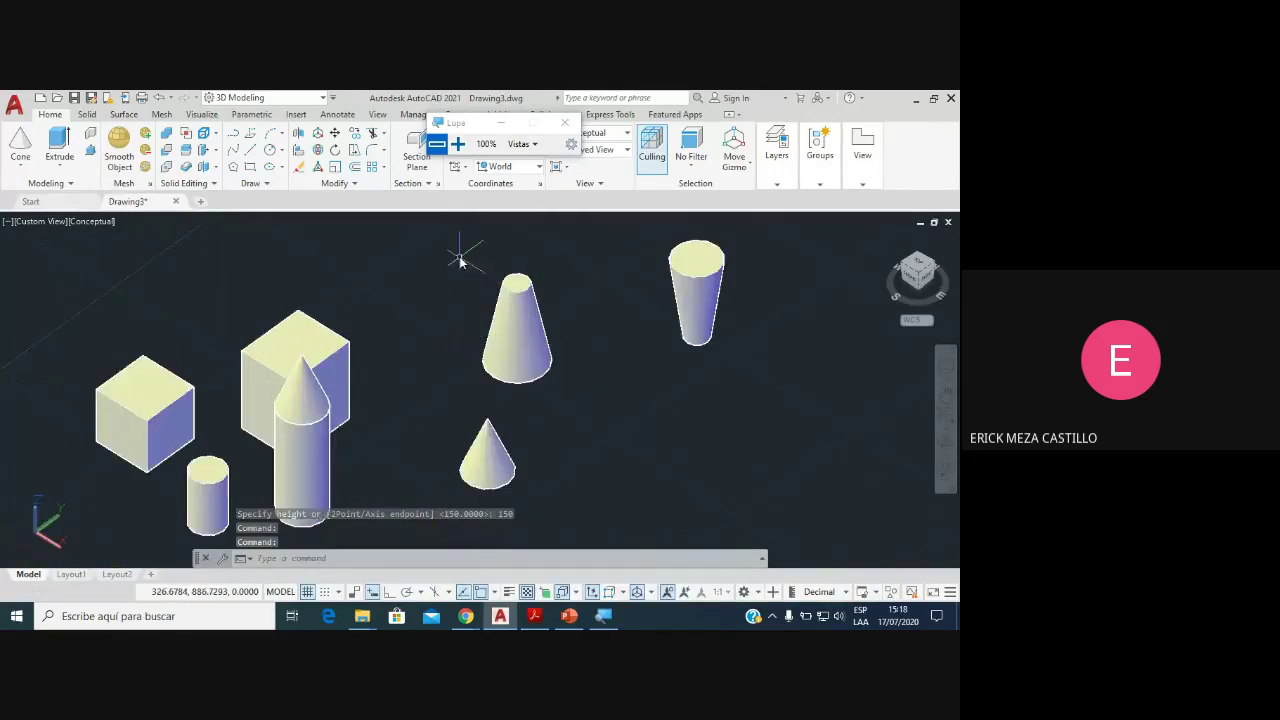
click(466, 256)
click(763, 391)
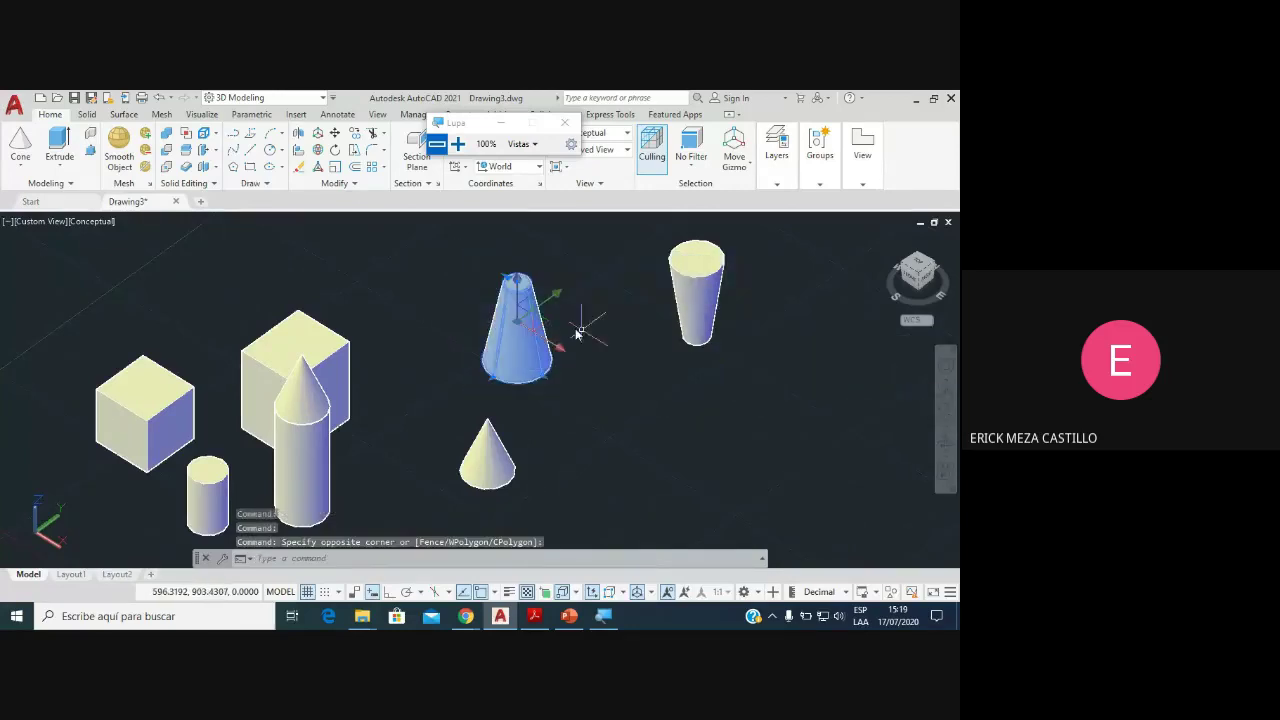
key(Escape)
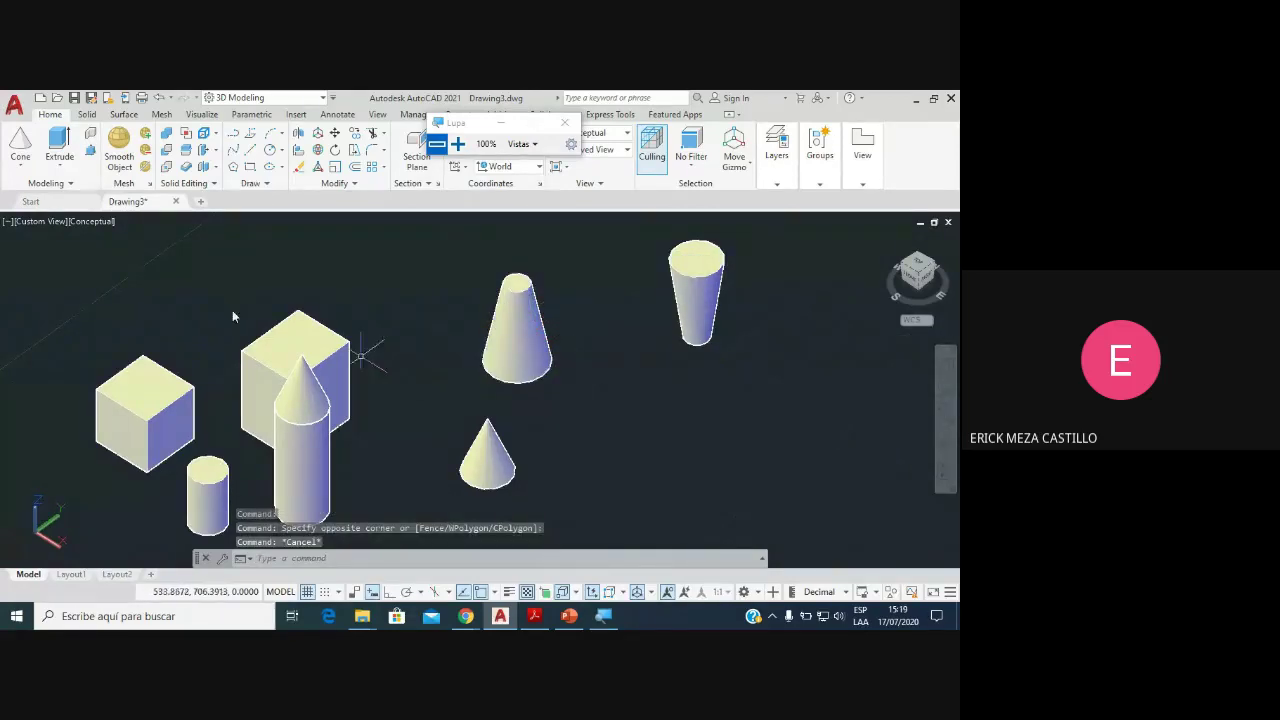
Step: Add a freestanding sphere of radius 50 from the solid primitives list
click(20, 165)
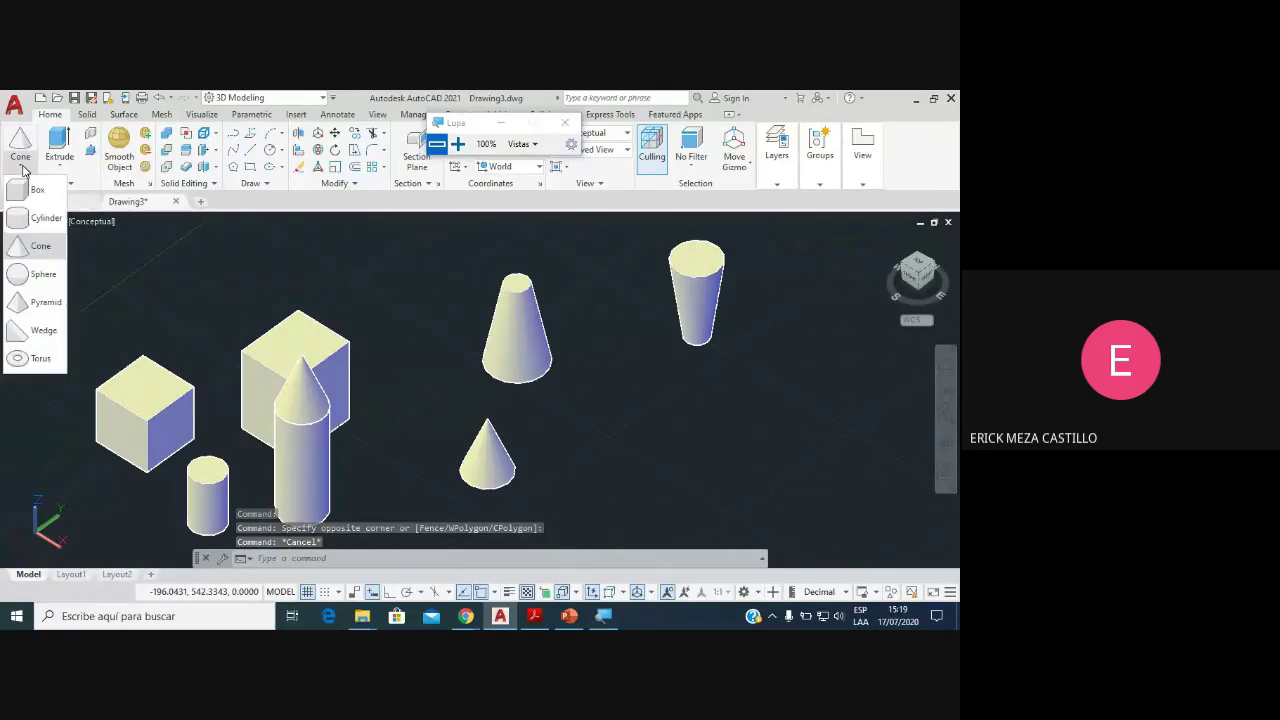
click(33, 282)
scroll(535, 400, up, 2)
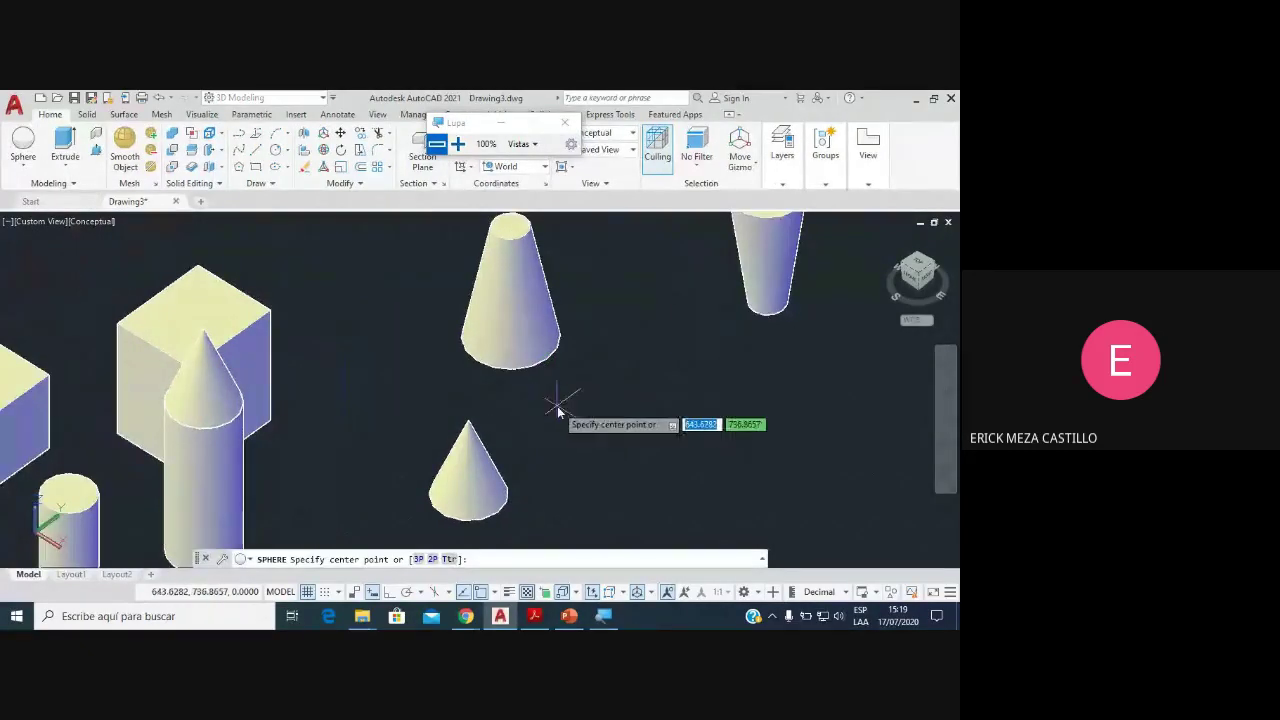
click(642, 404)
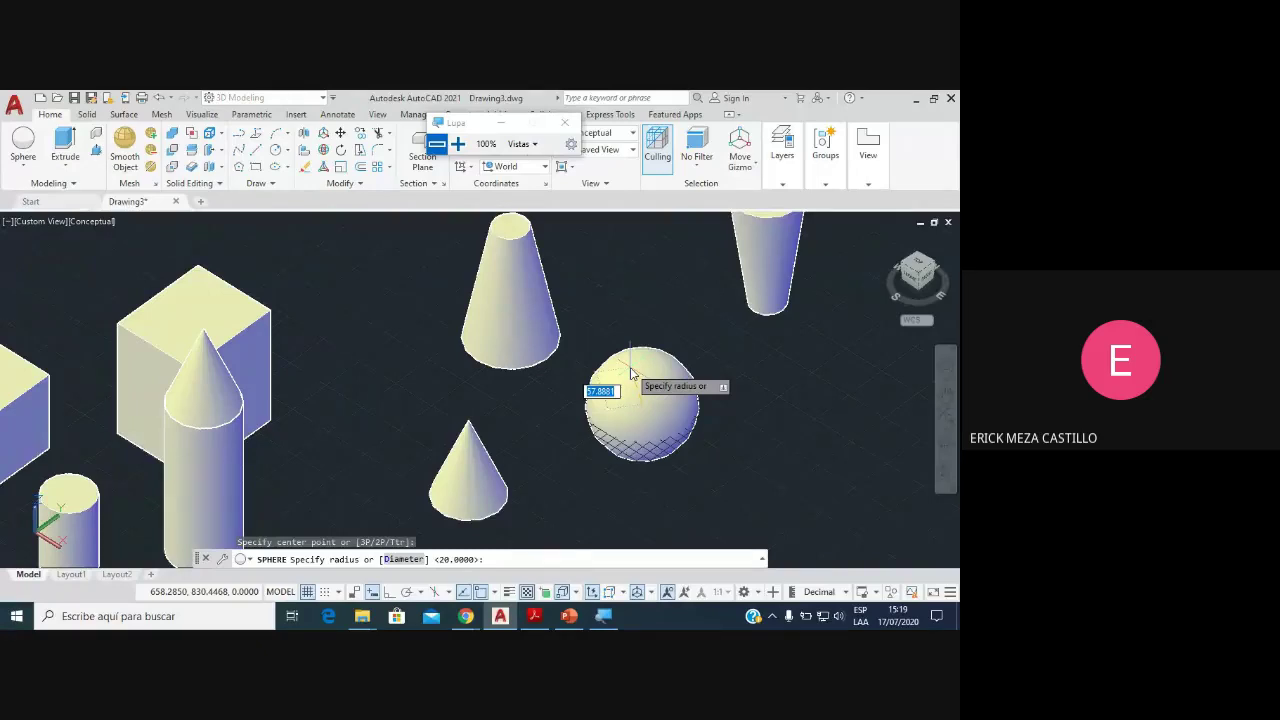
text(50)
key(Return)
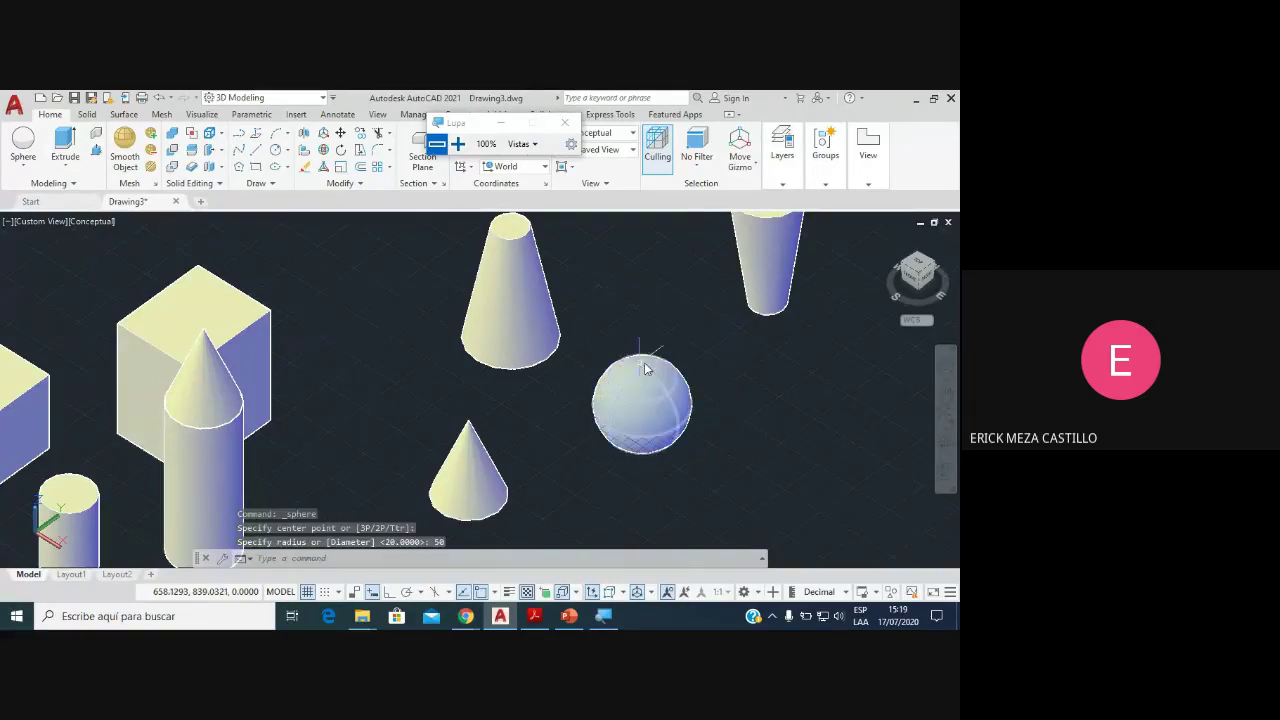
scroll(520, 340, down, 3)
scroll(480, 286, up, 1)
scroll(490, 290, up, 2)
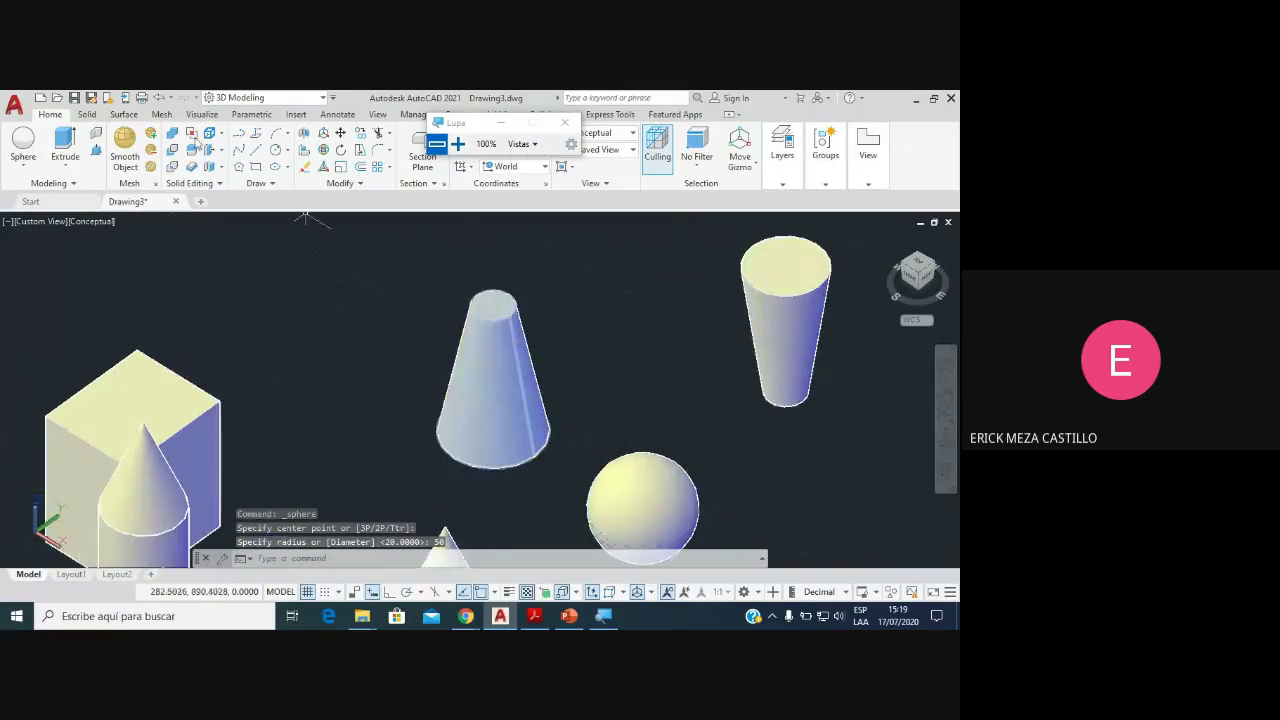
Step: Cap the narrow truncated cone's flat top with a sphere of radius 20
click(23, 142)
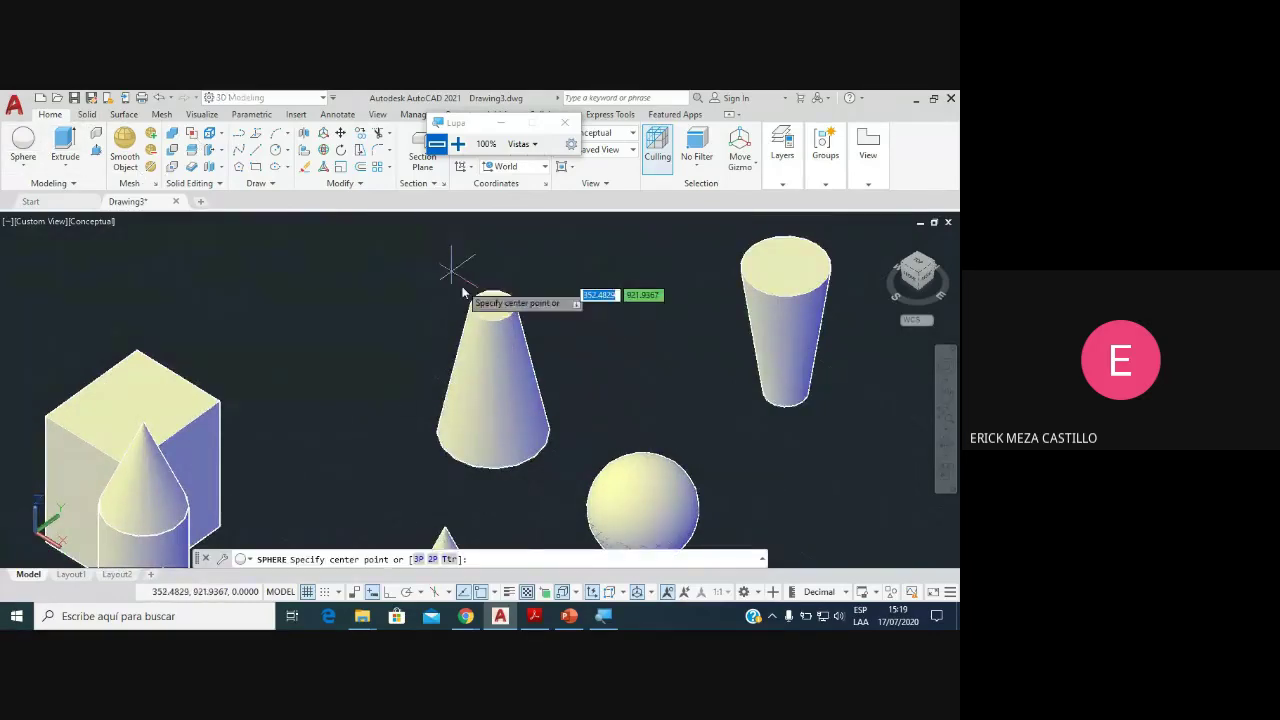
scroll(460, 284, up, 2)
click(512, 314)
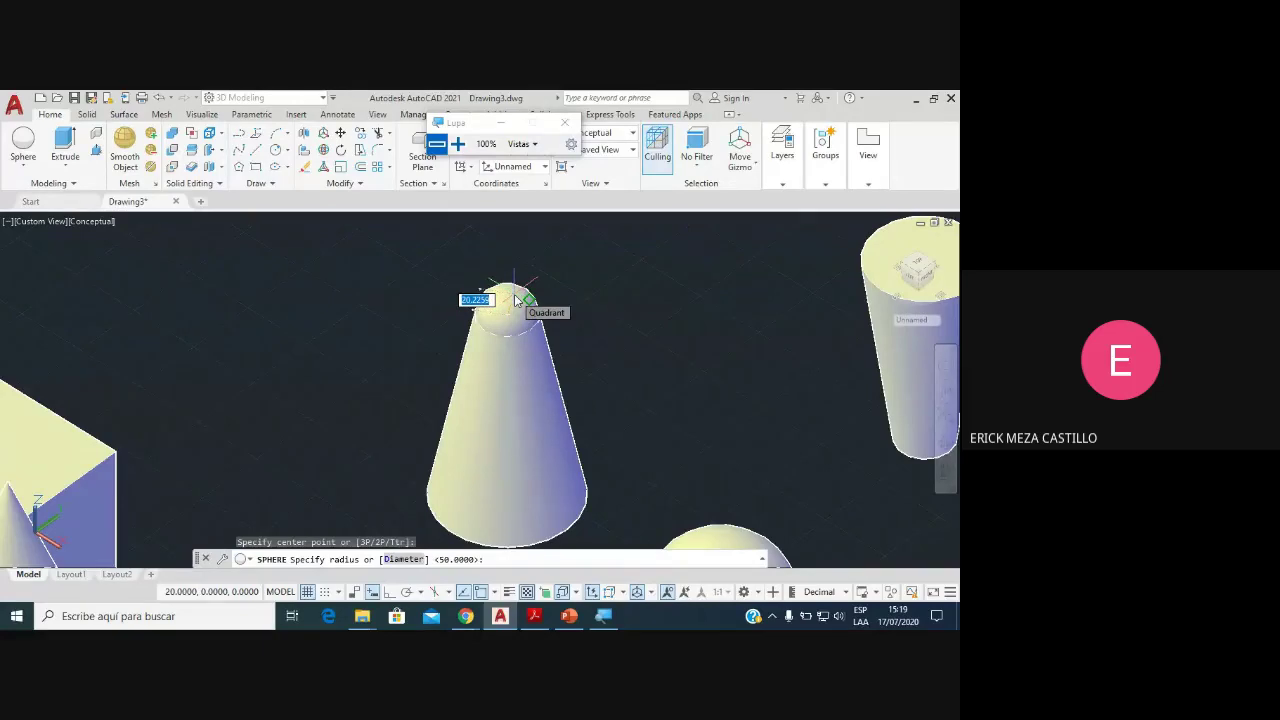
text(20)
key(Return)
scroll(540, 320, down, 5)
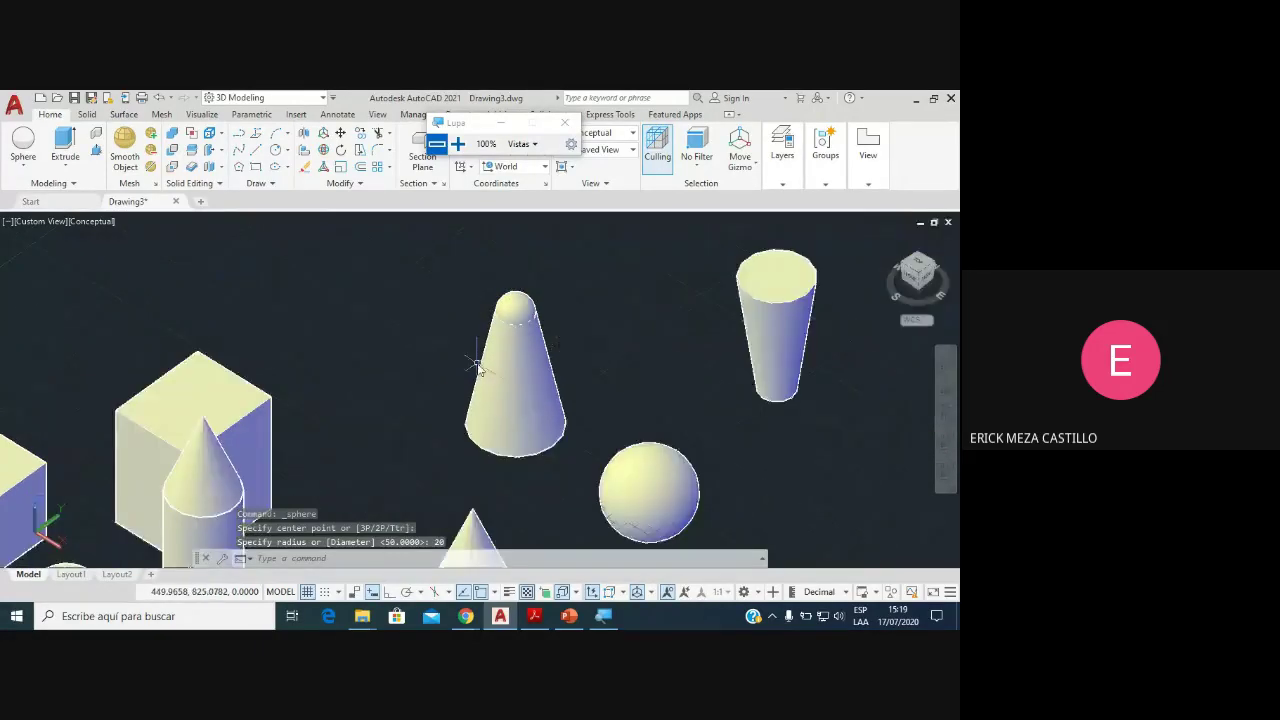
scroll(680, 294, up, 3)
scroll(517, 357, up, 3)
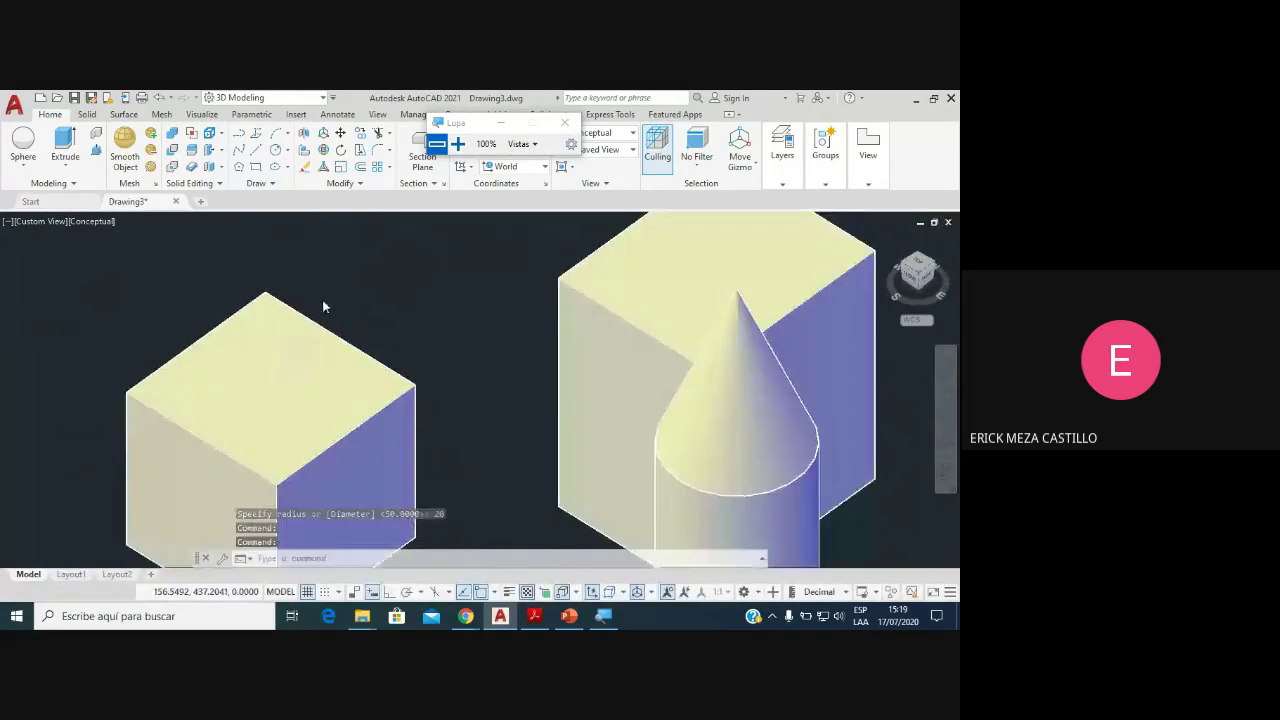
Step: Centre a radius 40 sphere on the left box's top face
click(24, 145)
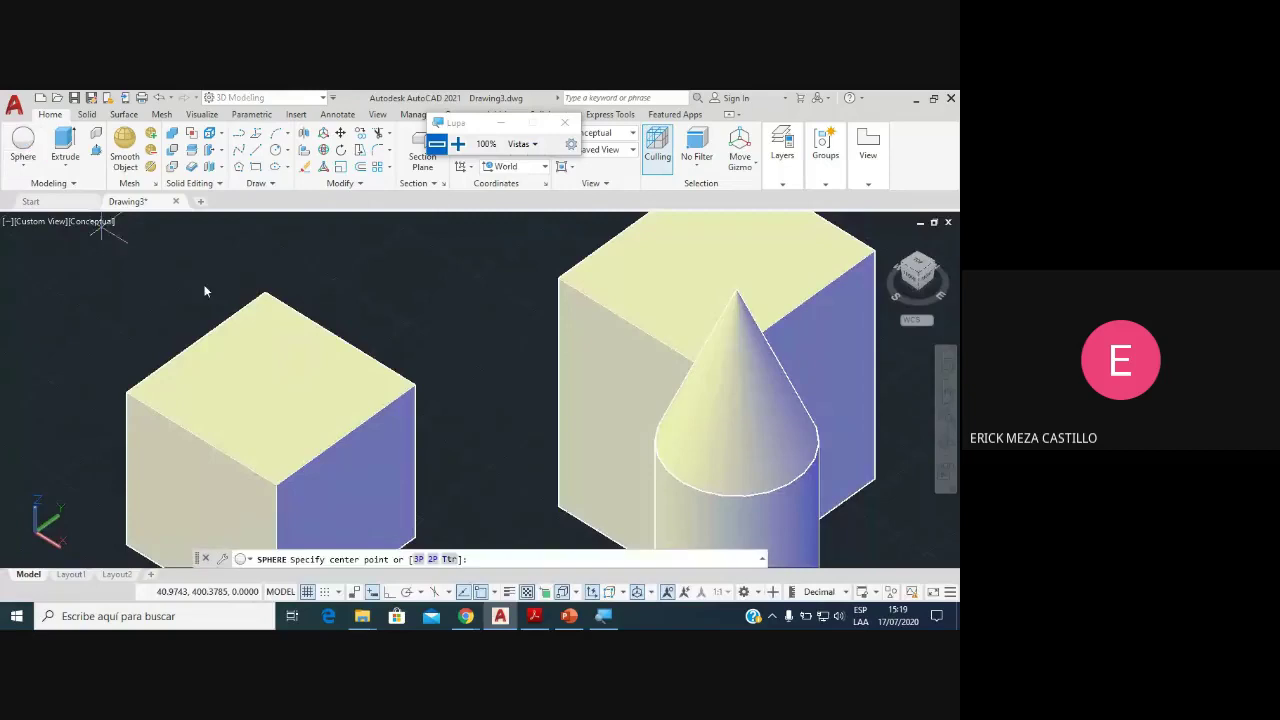
click(271, 388)
text(40)
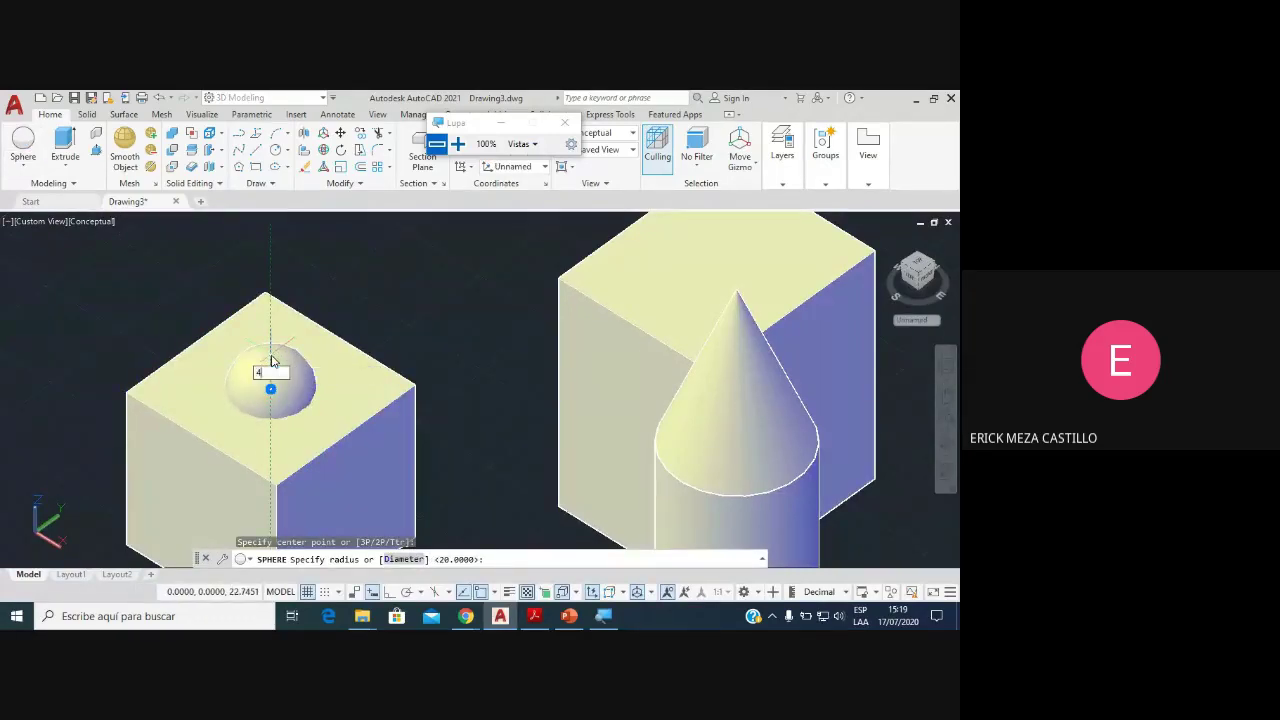
key(Return)
scroll(376, 381, down, 2)
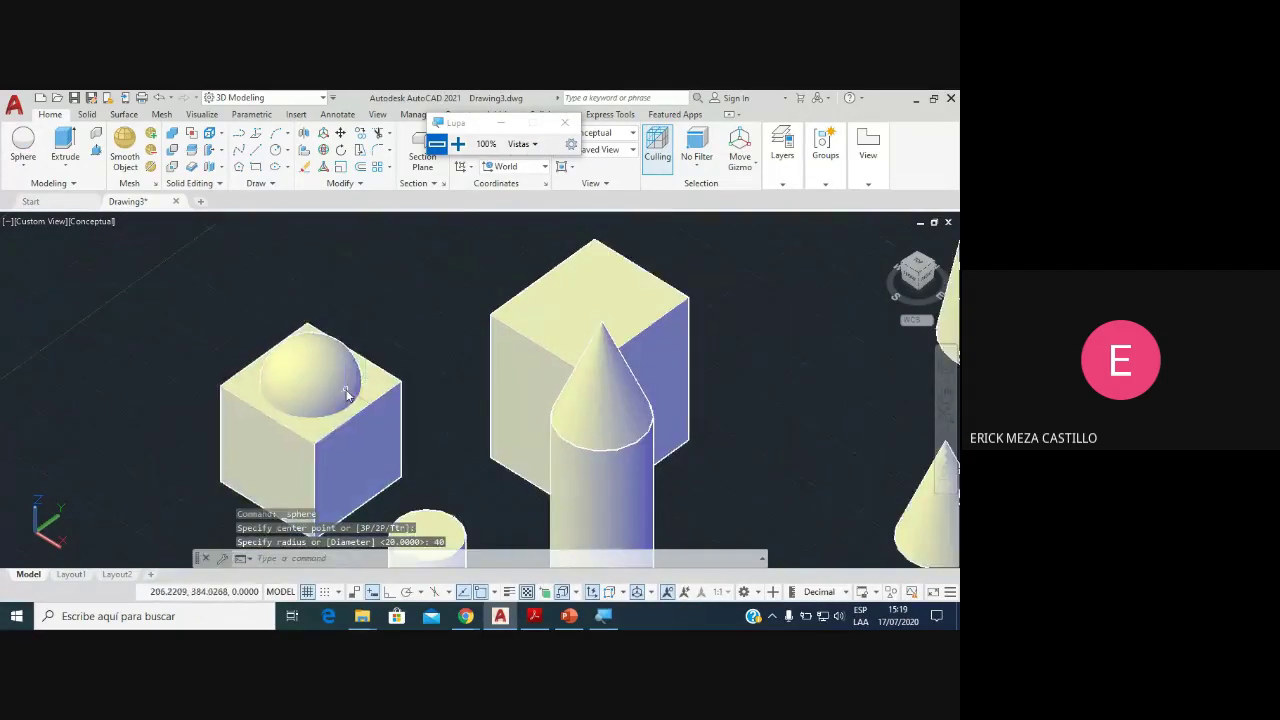
mouse_move(376, 381)
middle_down()
mouse_move(433, 338)
mouse_move(315, 444)
middle_up()
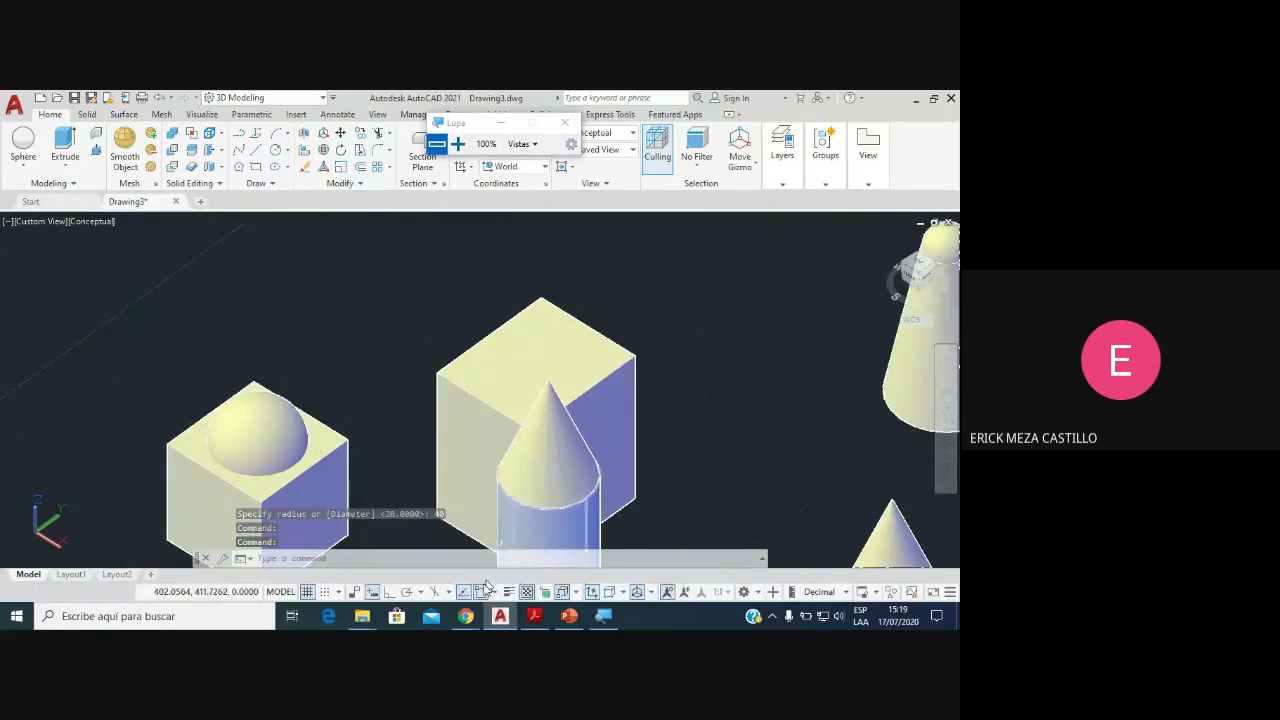
Step: Admit the pending join request in the Meet call, then switch back to AutoCAD's Drawing3
mouse_move(466, 616)
click(449, 532)
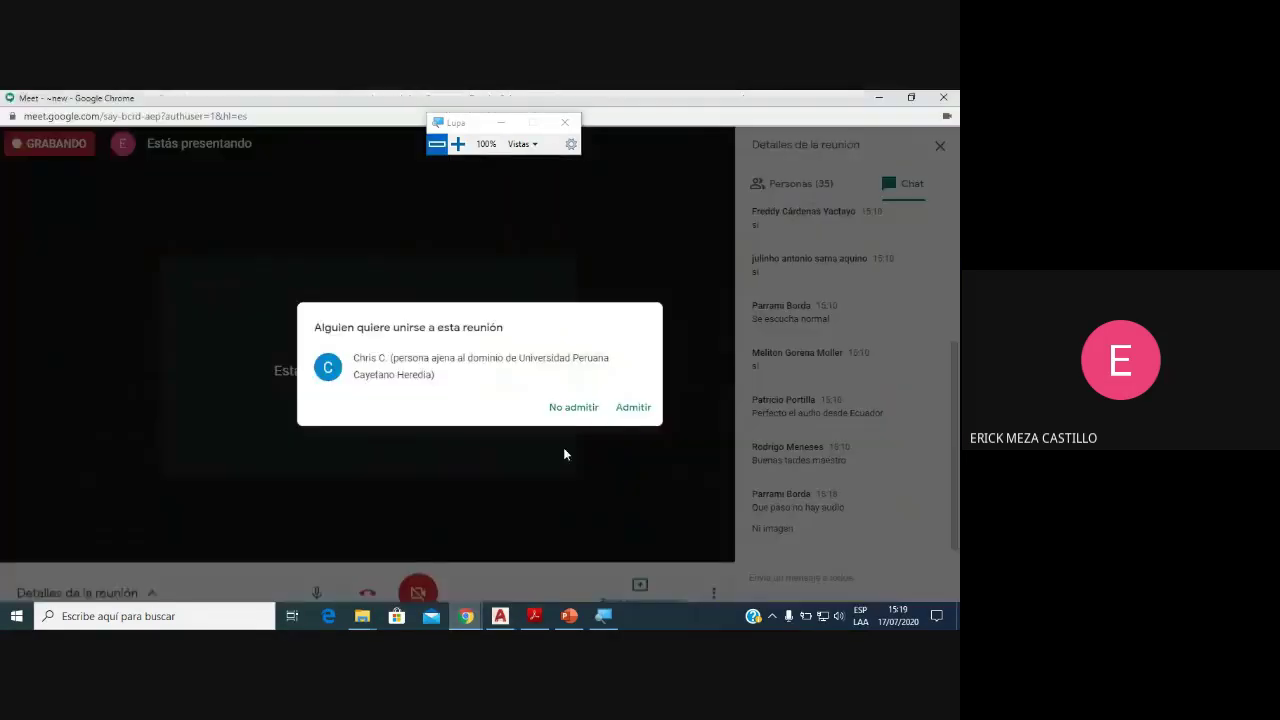
click(626, 407)
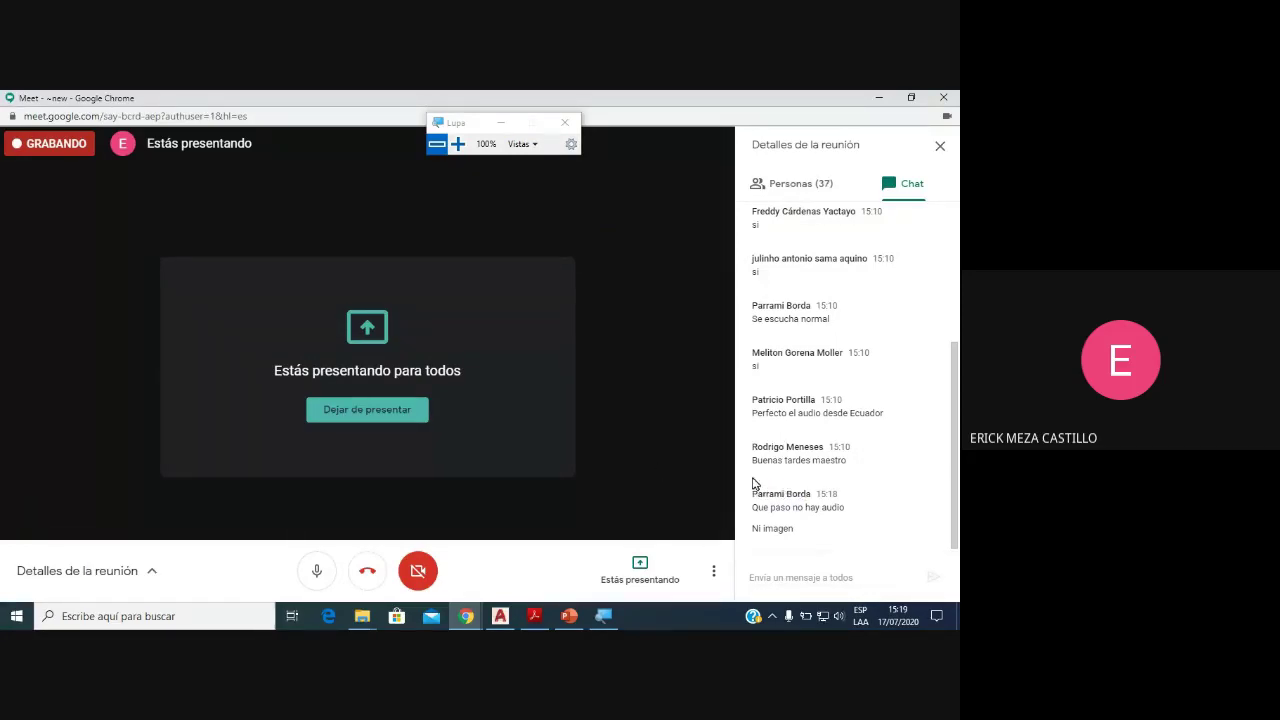
click(500, 616)
scroll(428, 400, down, 2)
scroll(432, 420, up, 3)
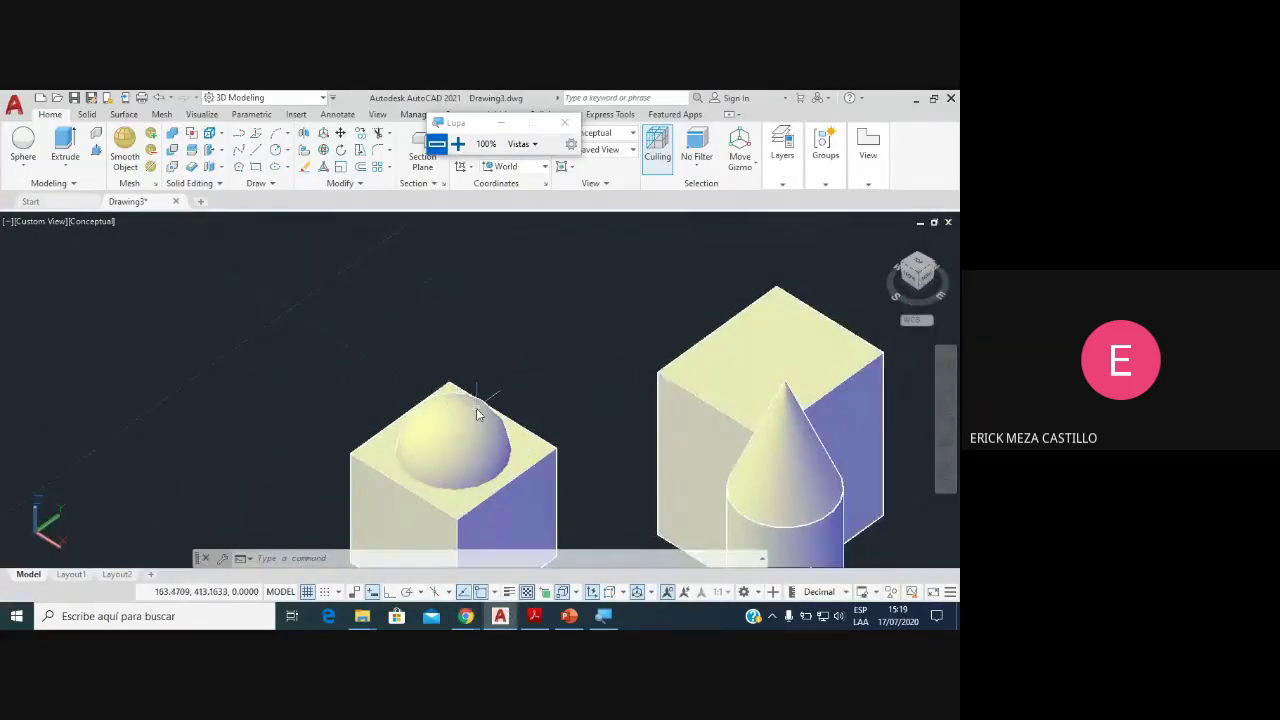
middle_drag(478, 415, 343, 374)
scroll(400, 368, down, 3)
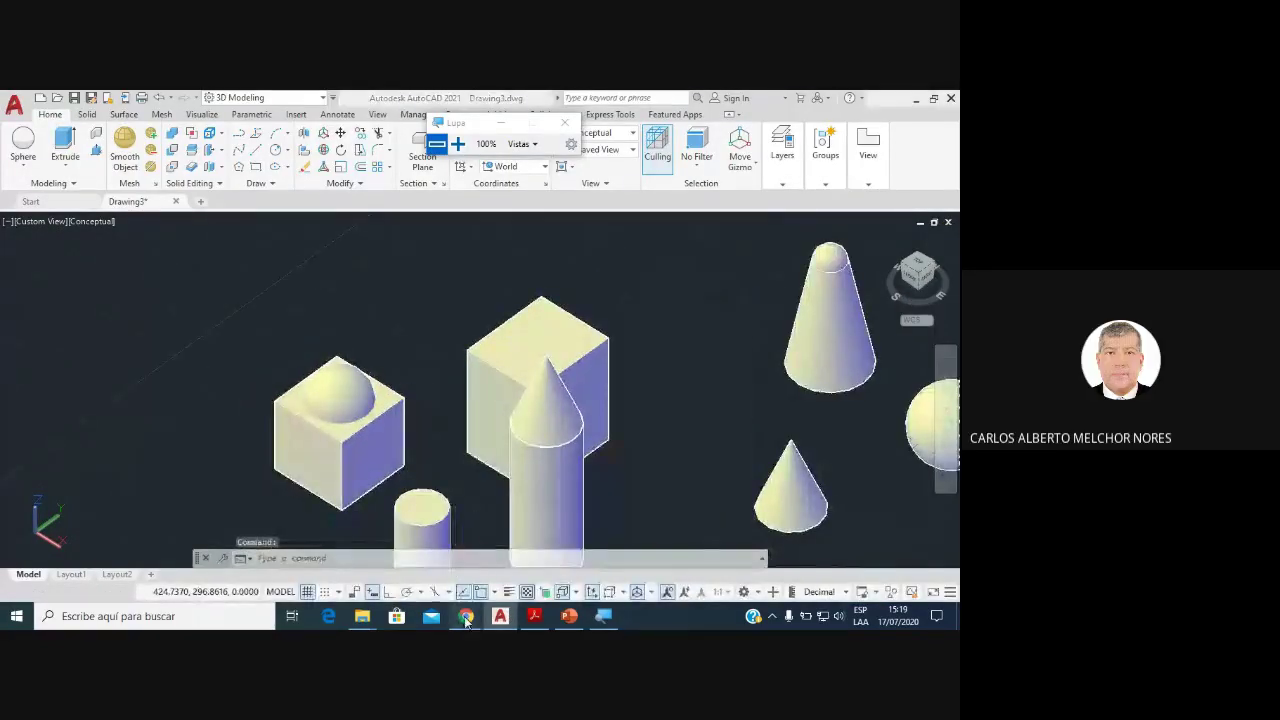
mouse_move(466, 616)
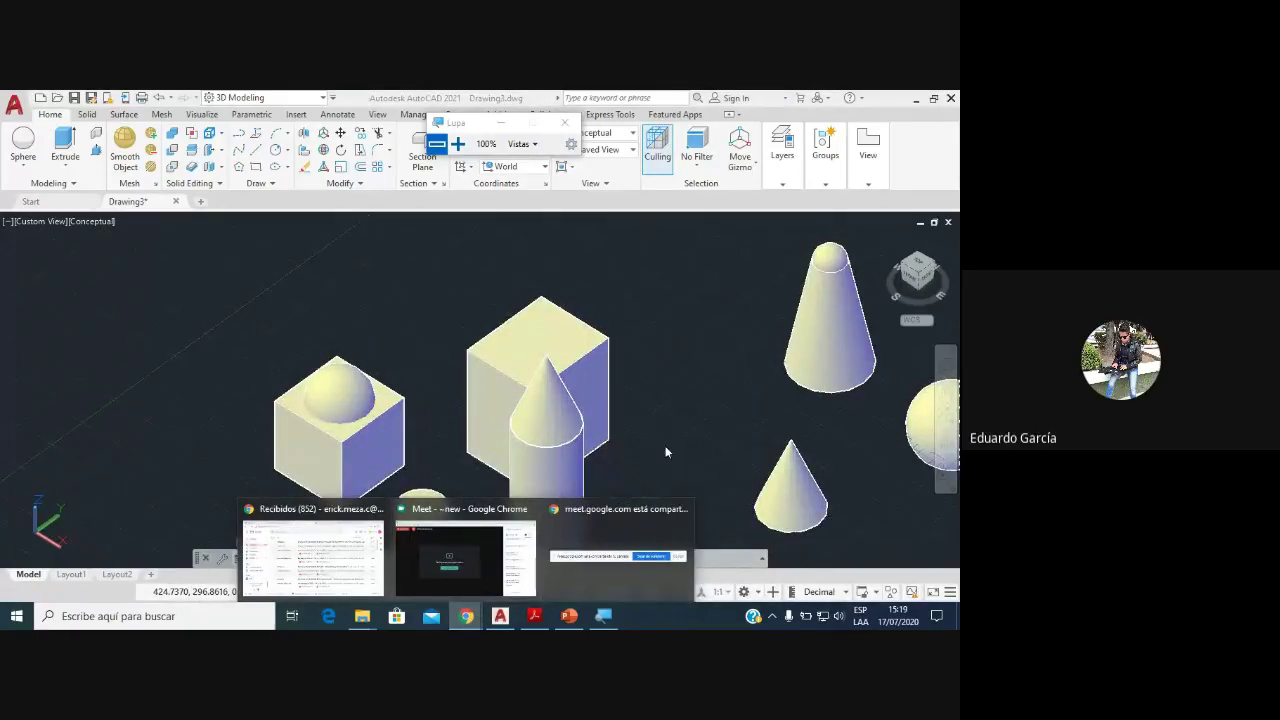
scroll(634, 421, down, 2)
middle_drag(520, 403, 440, 383)
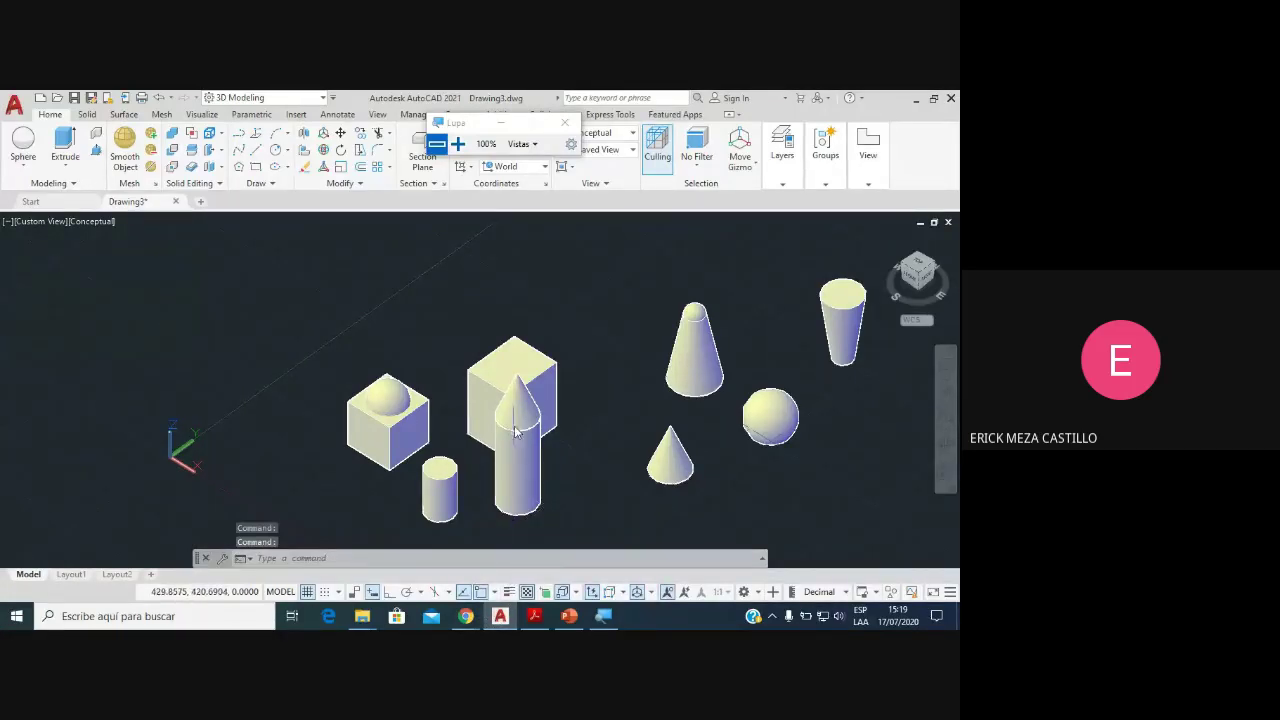
scroll(515, 432, up, 2)
scroll(500, 420, up, 2)
scroll(494, 414, down, 3)
scroll(396, 368, up, 2)
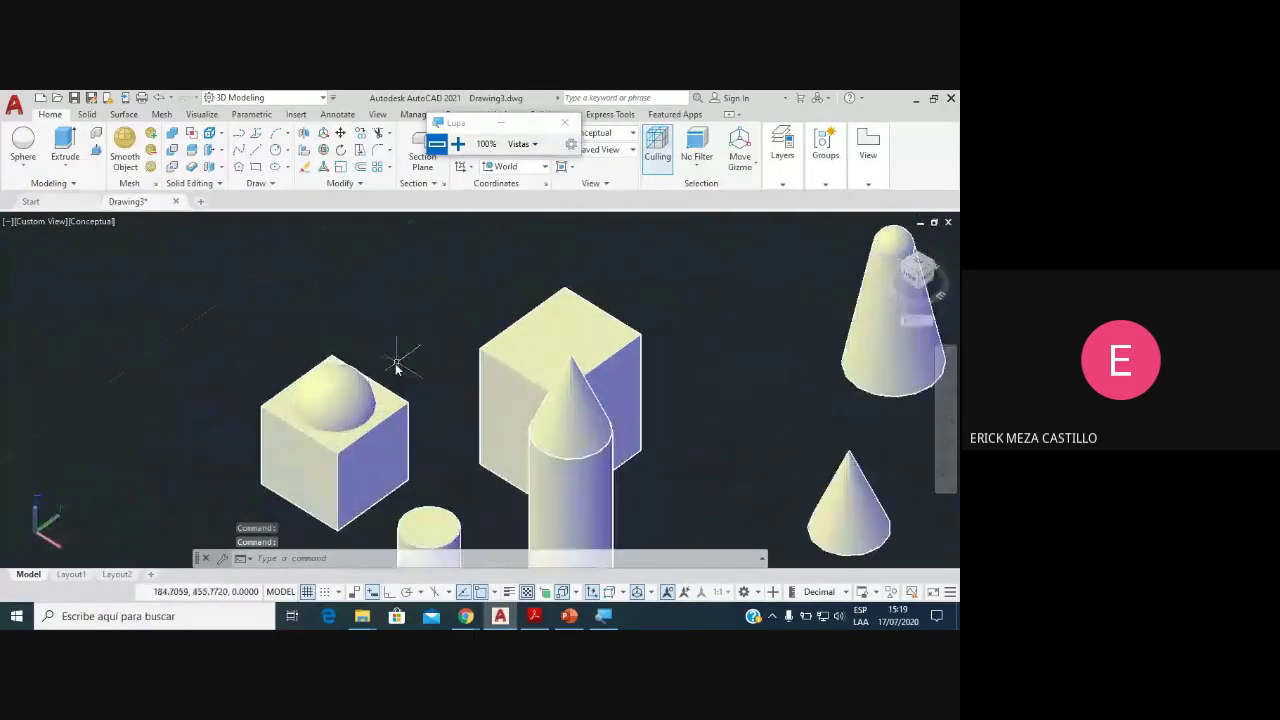
scroll(546, 388, down, 3)
middle_drag(606, 400, 572, 420)
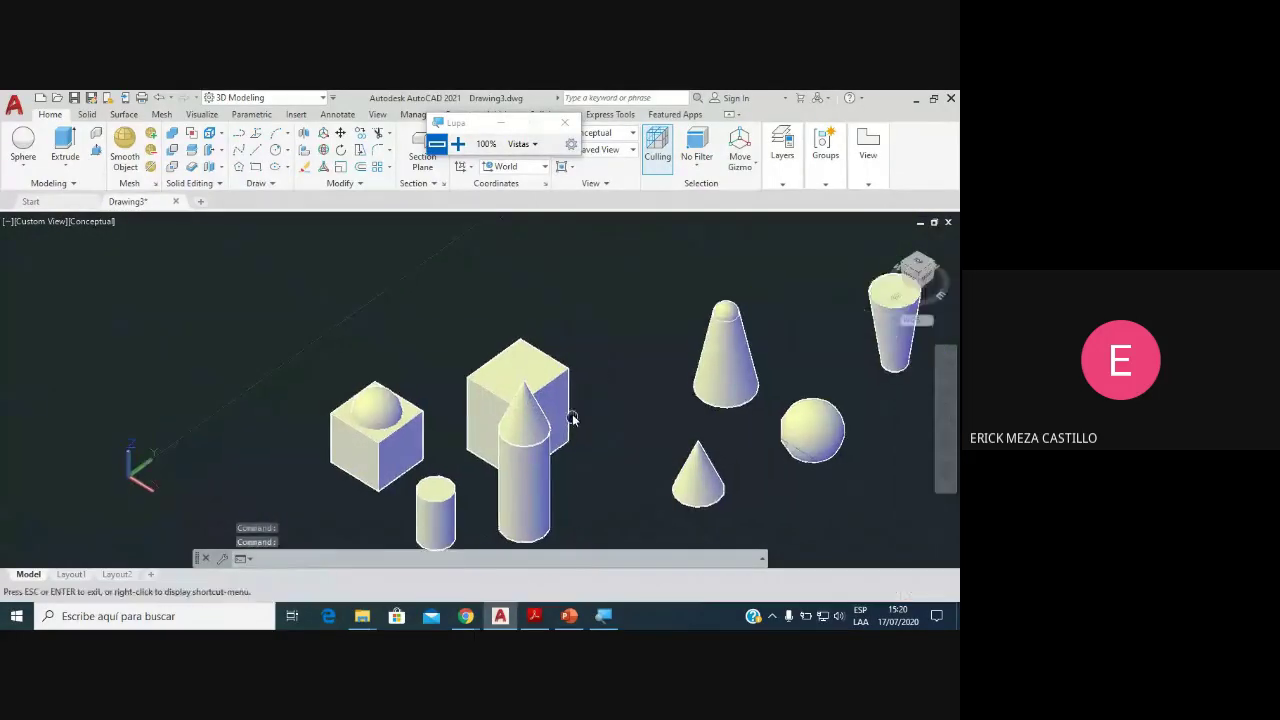
scroll(519, 391, up, 2)
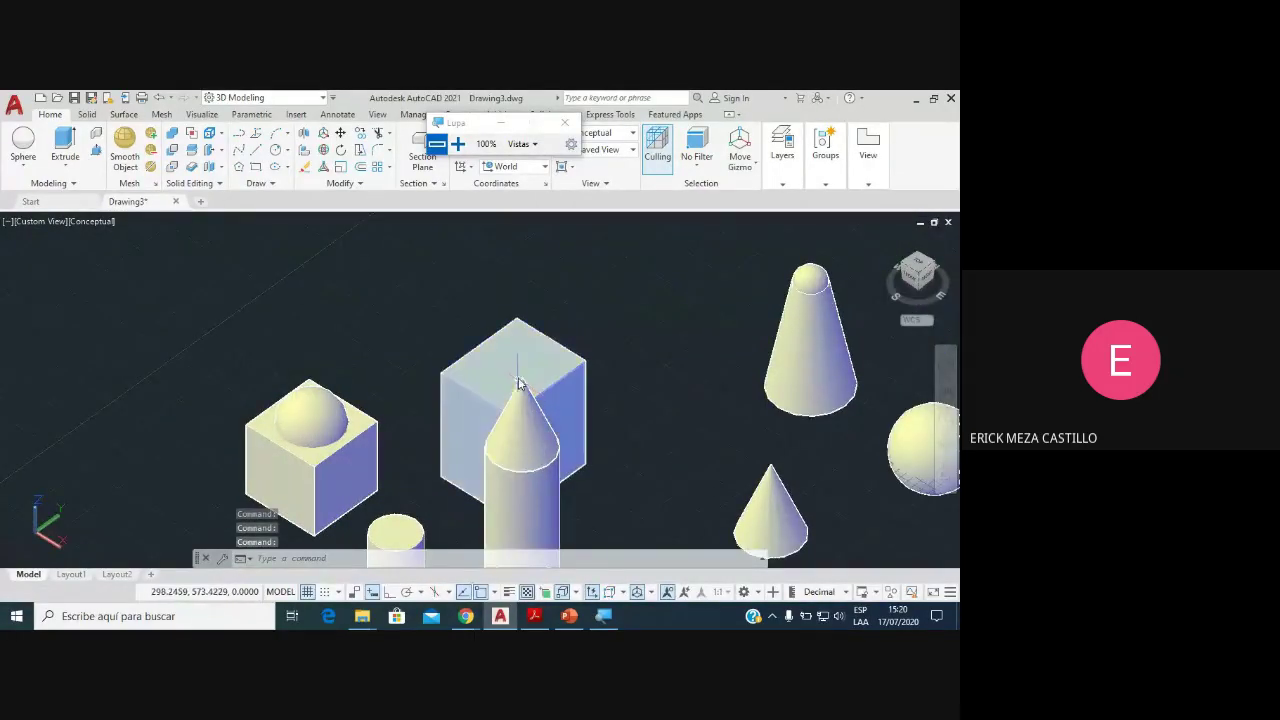
scroll(519, 377, down, 3)
scroll(519, 377, up, 2)
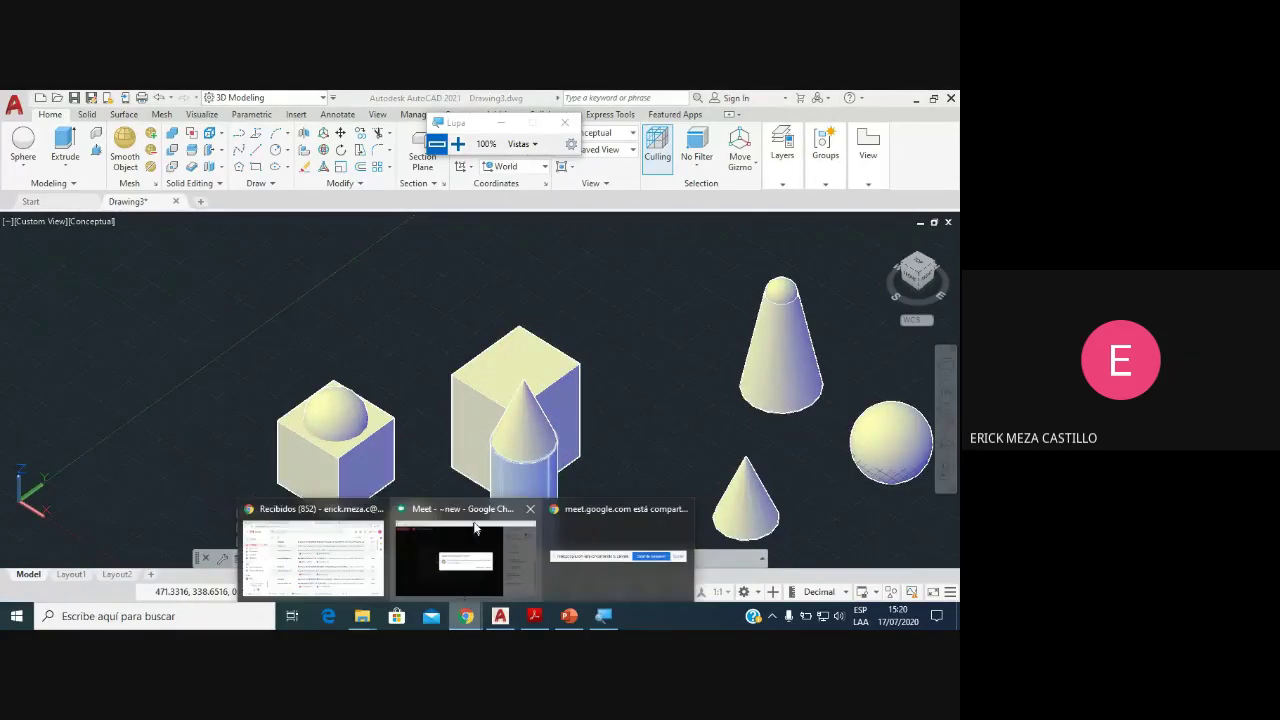
Step: Admit two successive Meet join requests, returning to the AutoCAD drawing after each
click(466, 556)
click(634, 410)
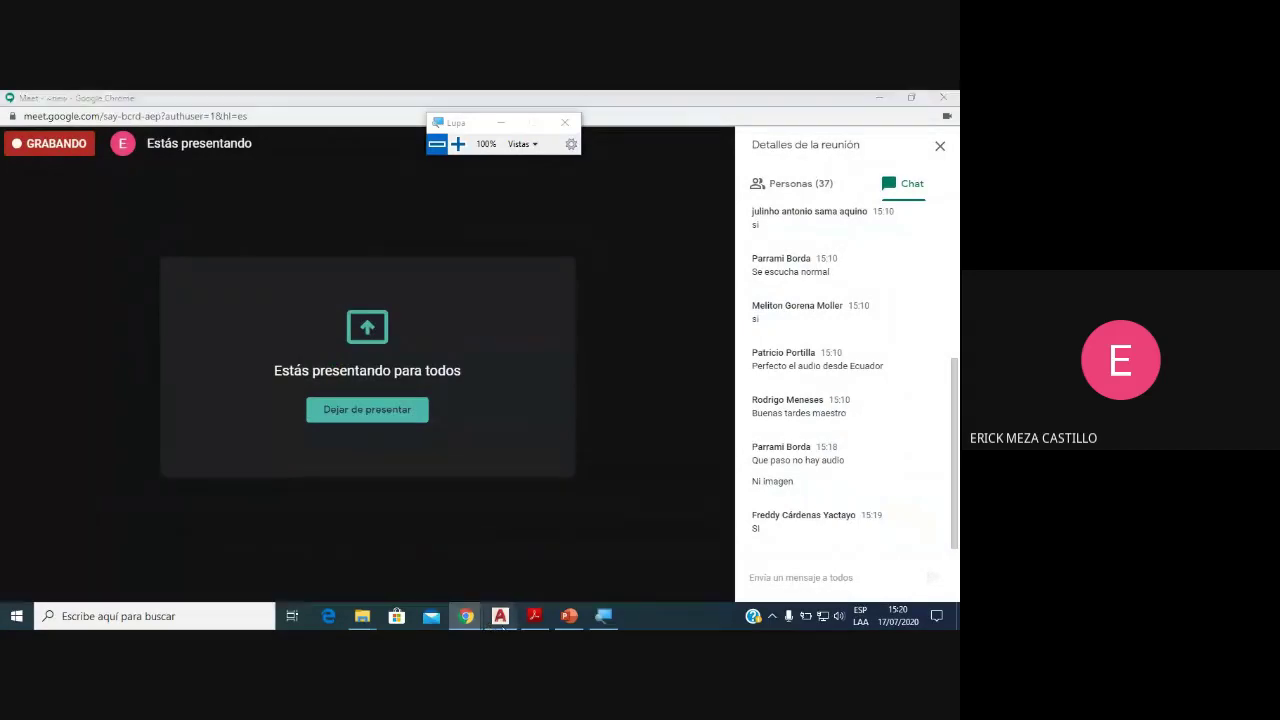
click(500, 615)
mouse_move(466, 616)
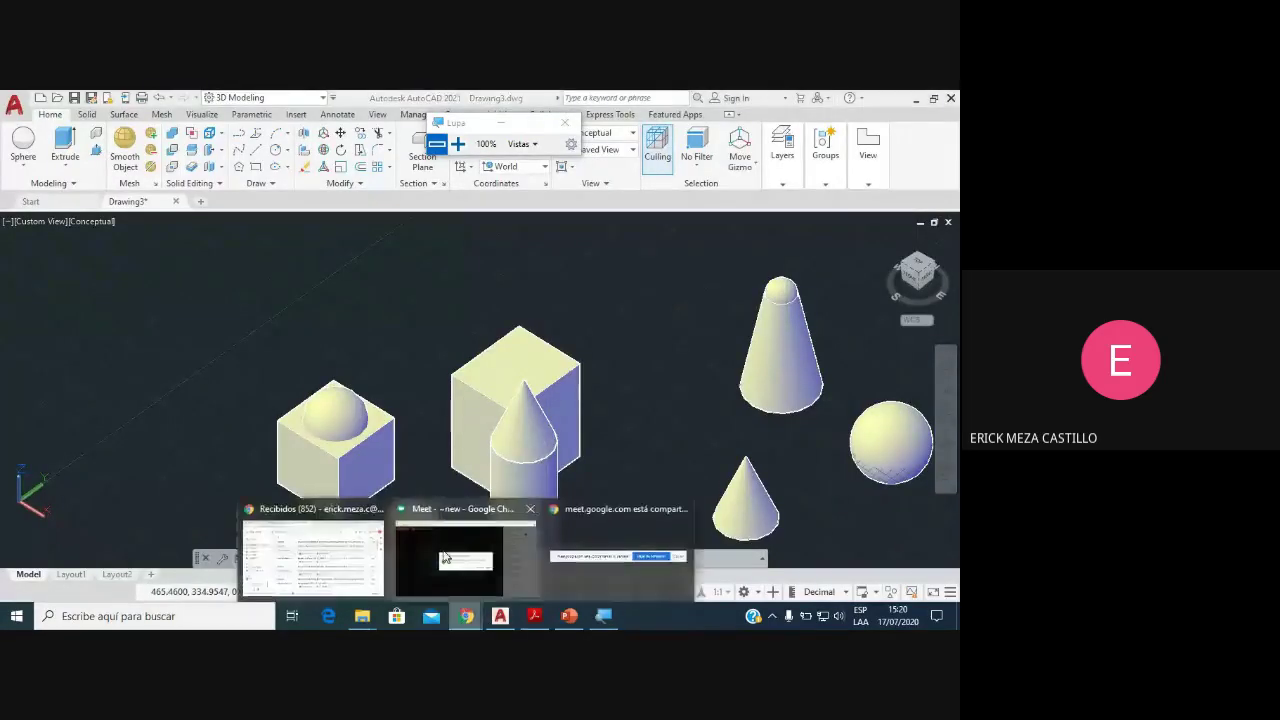
click(466, 556)
click(634, 410)
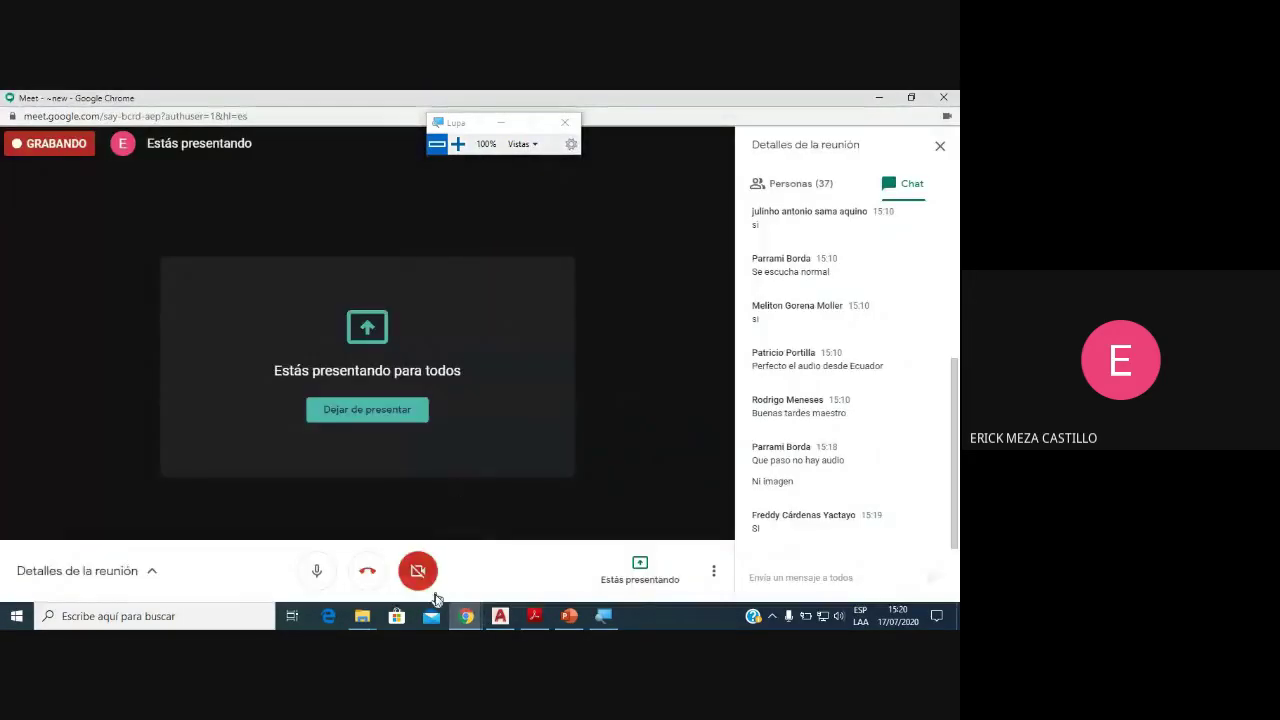
click(500, 615)
scroll(538, 405, down, 2)
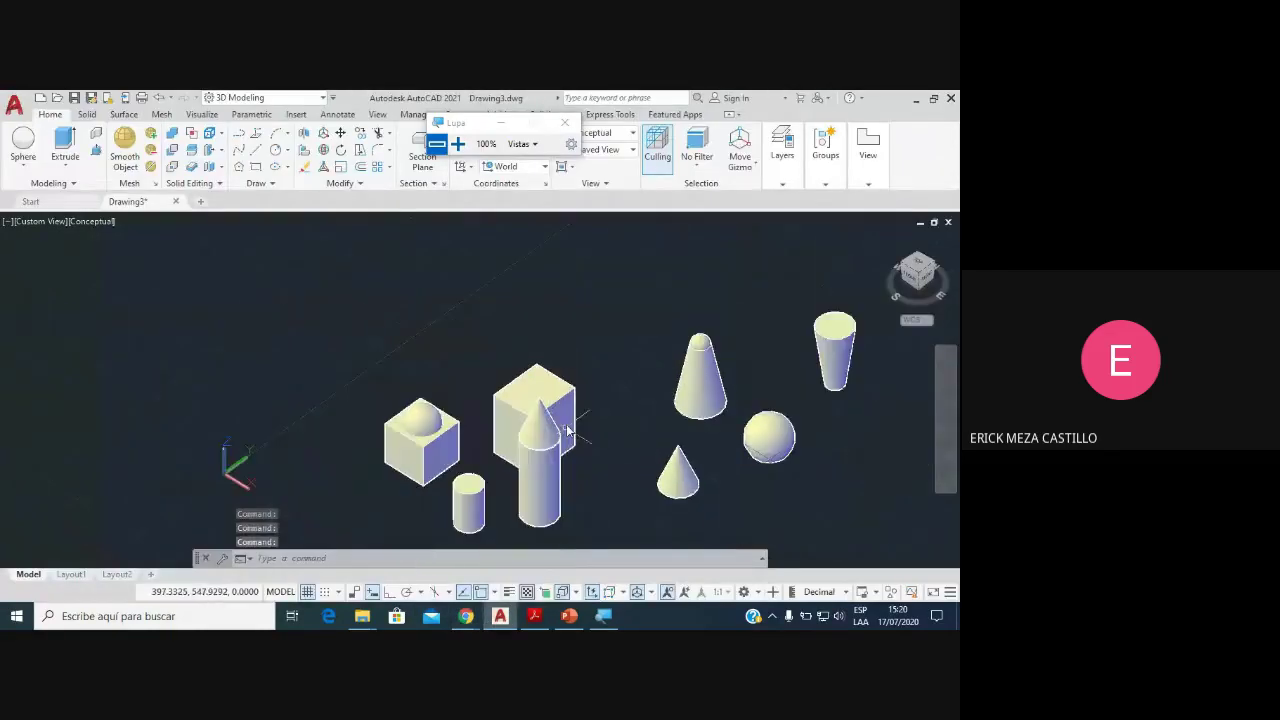
Step: Pick the Pyramid tool from the Home ribbon's solid primitives list
scroll(586, 411, down, 1)
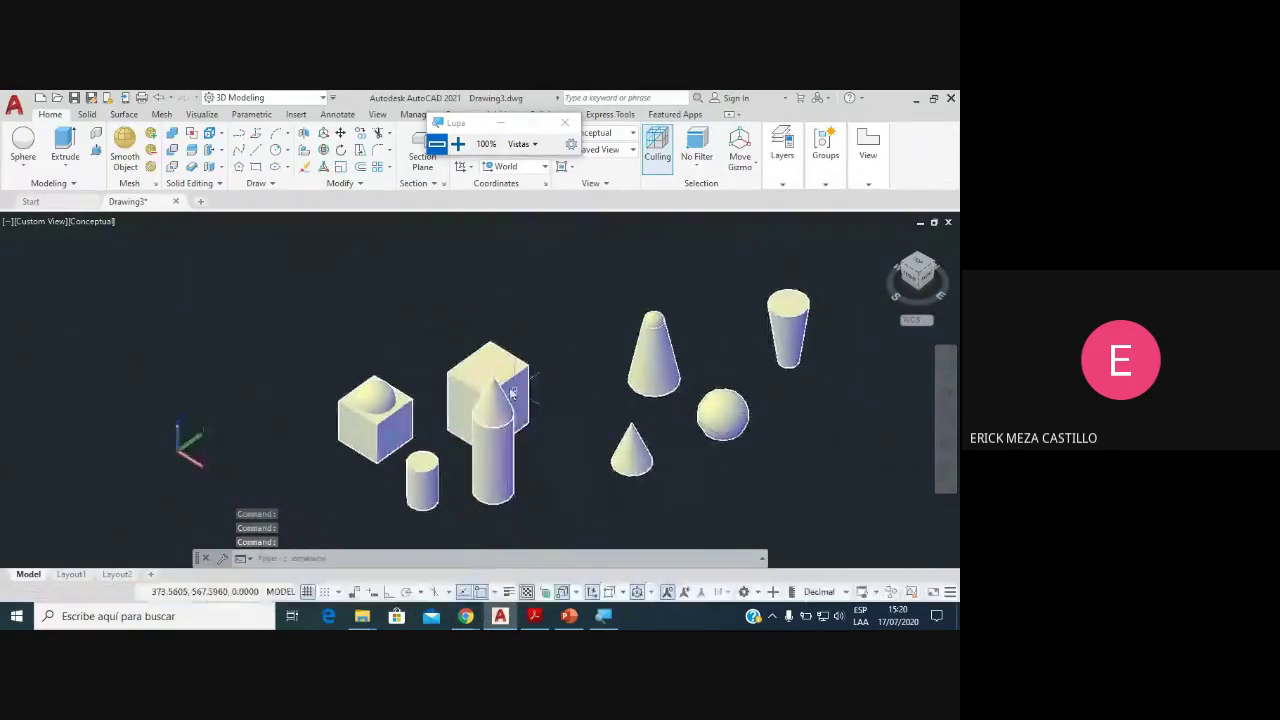
click(23, 166)
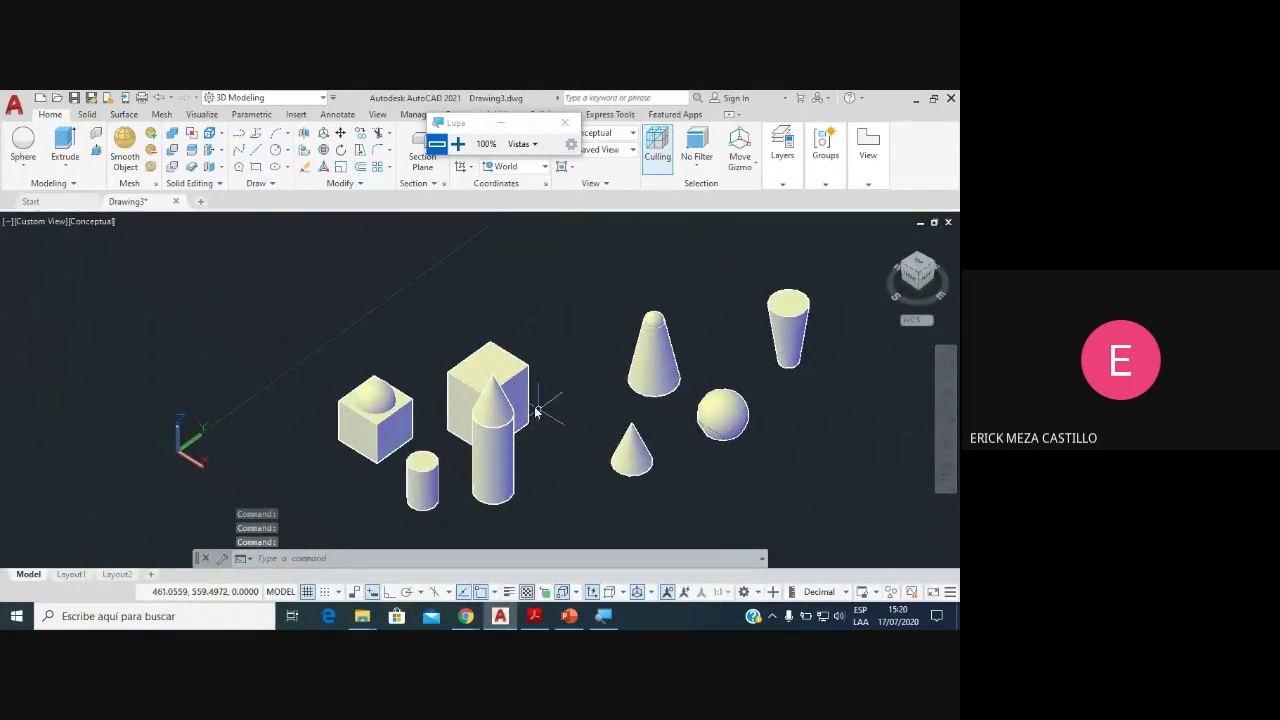
scroll(540, 400, down, 2)
scroll(475, 372, up, 2)
scroll(433, 360, up, 2)
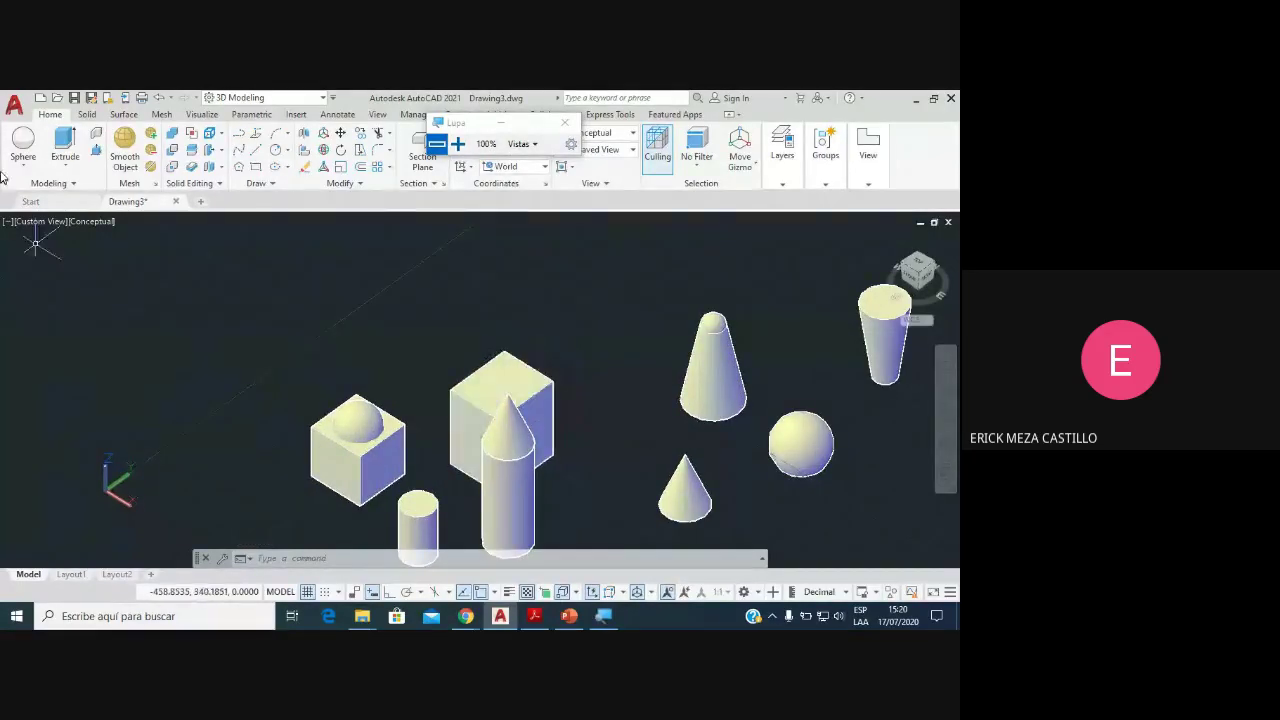
click(33, 170)
click(50, 300)
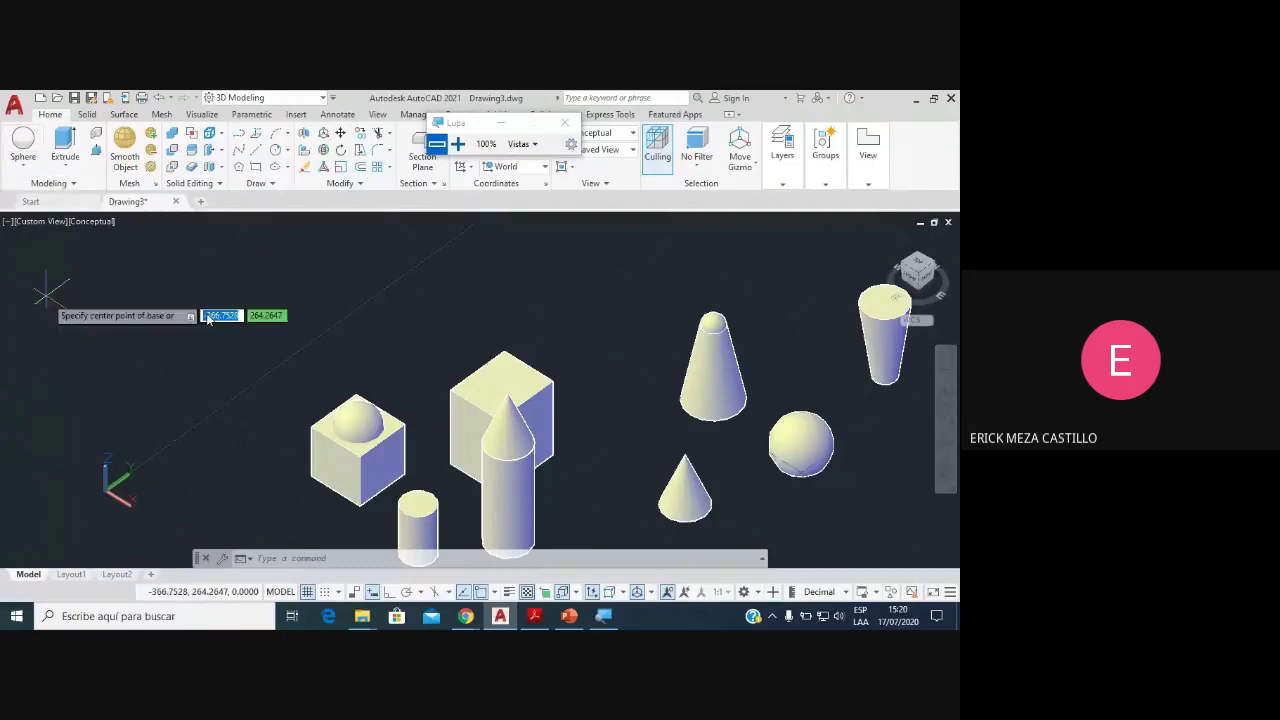
scroll(541, 372, down, 2)
scroll(528, 455, up, 1)
scroll(505, 450, up, 1)
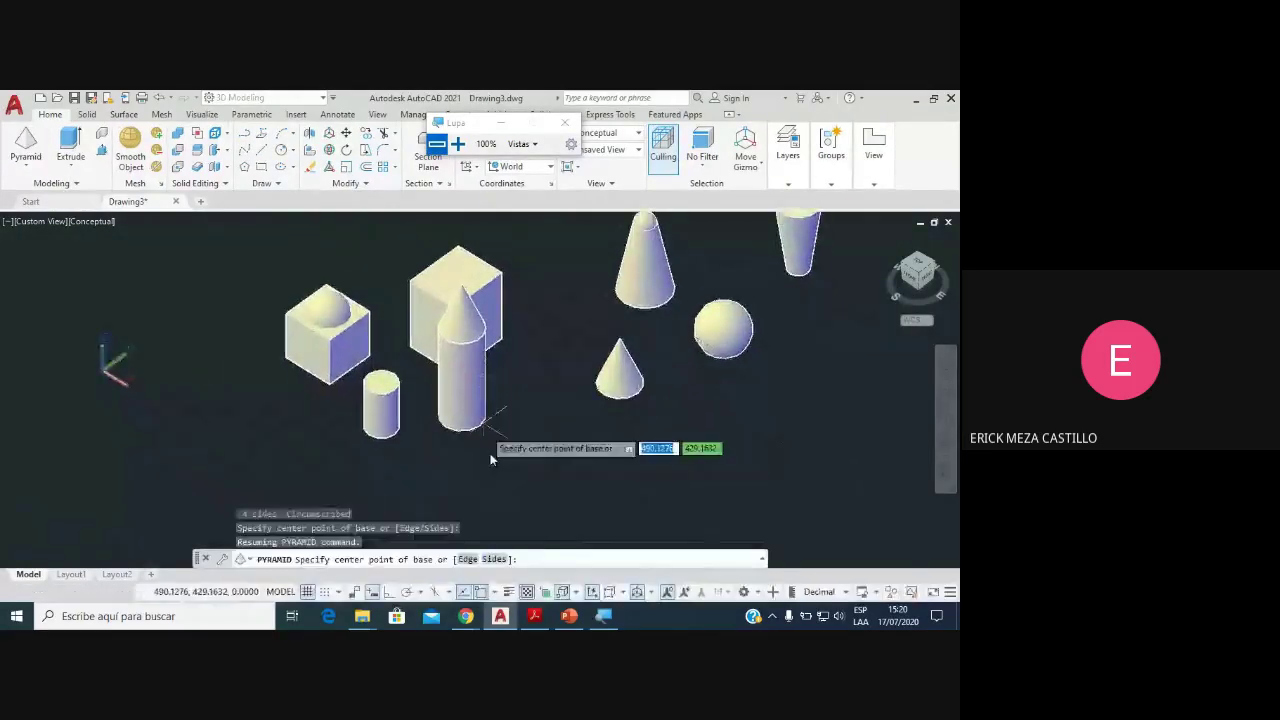
Step: Place a pyramid in front of the solids with base radius 40 and height 200
click(522, 466)
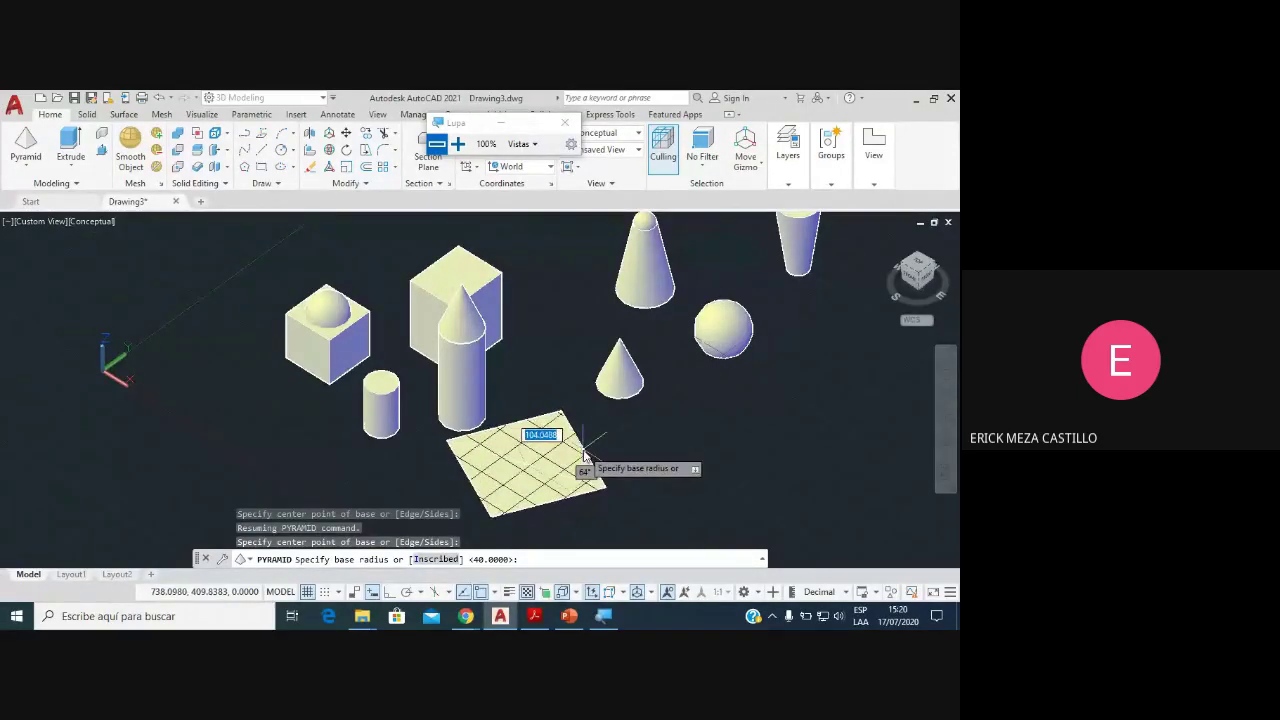
key(Return)
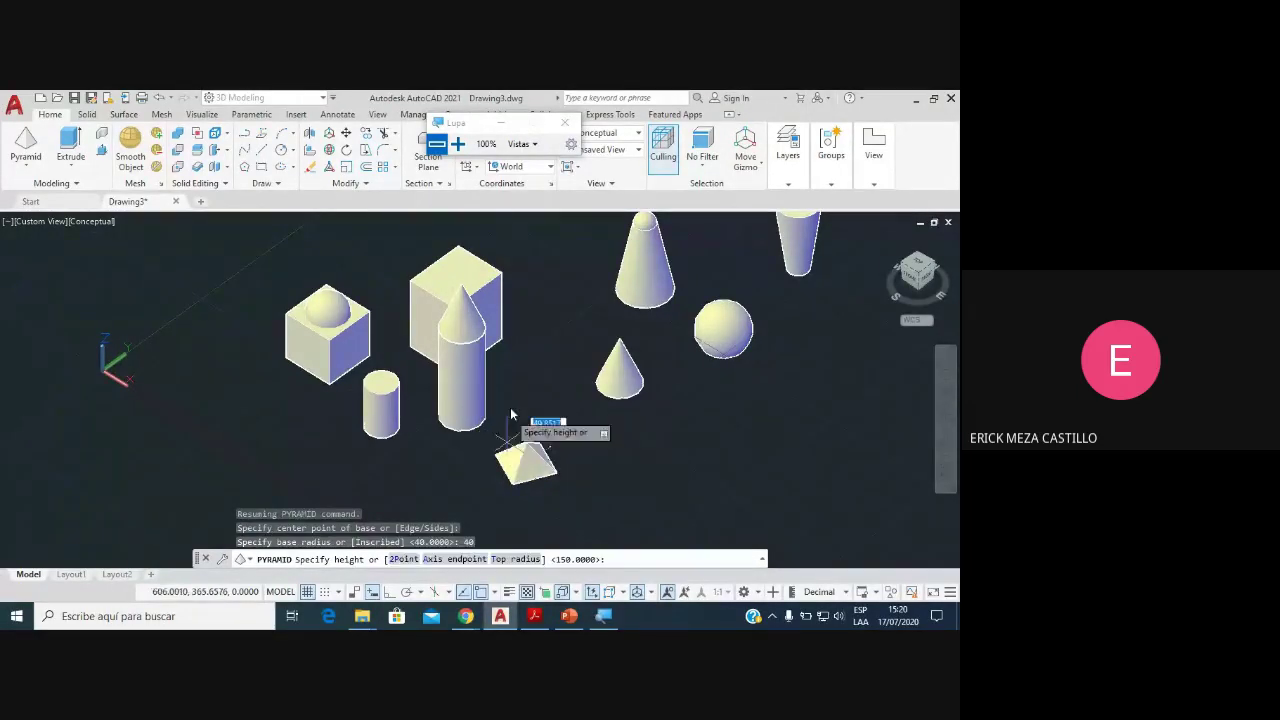
scroll(515, 378, up, 2)
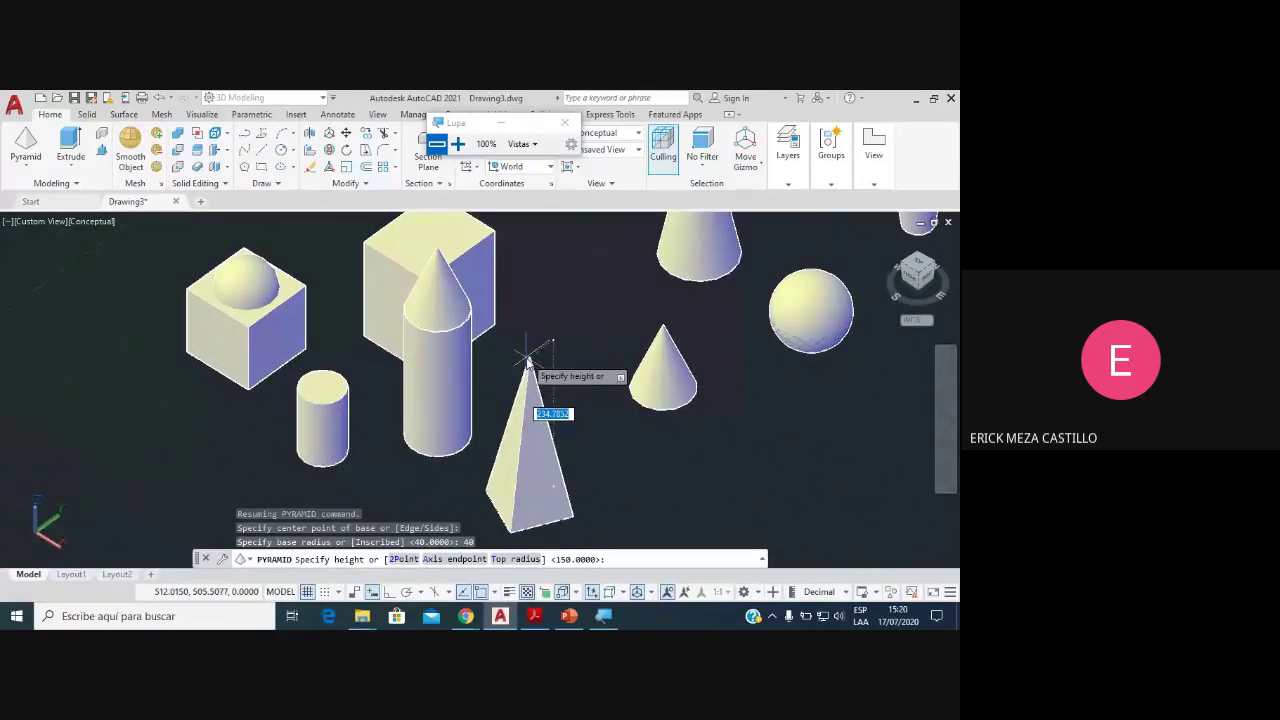
key(Return)
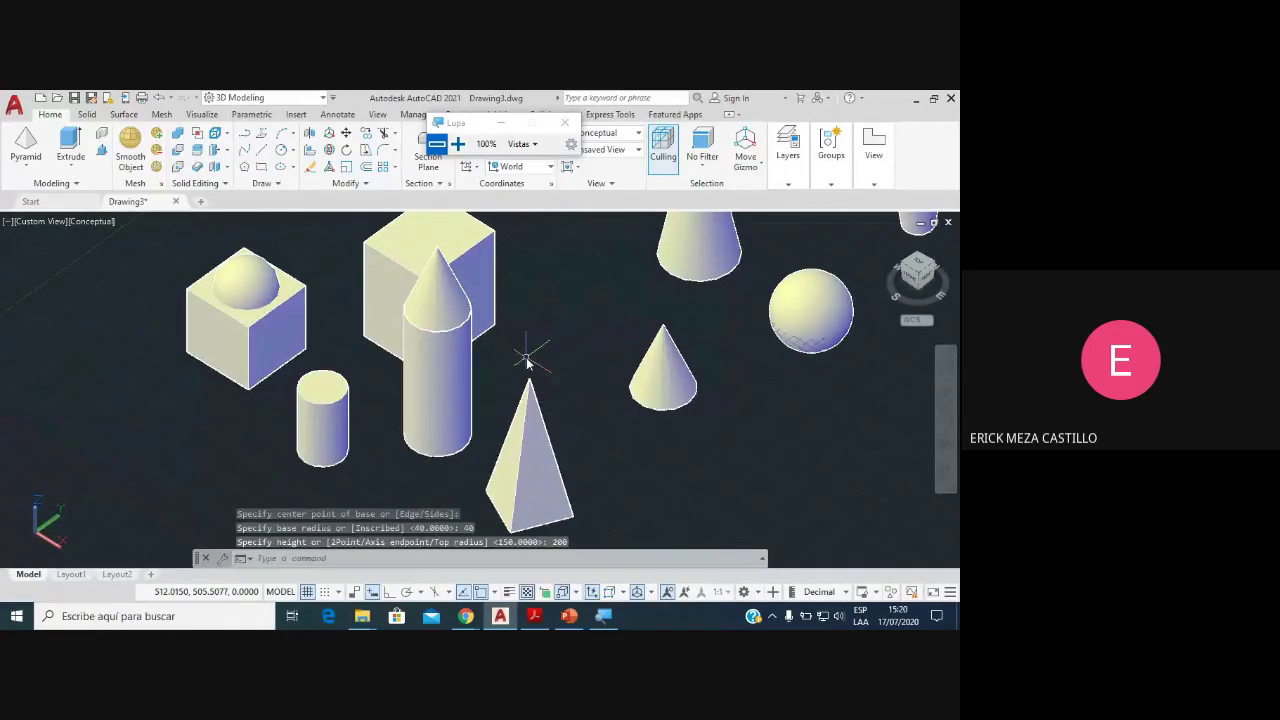
scroll(527, 362, down, 2)
middle_drag(571, 371, 534, 394)
scroll(534, 394, up, 2)
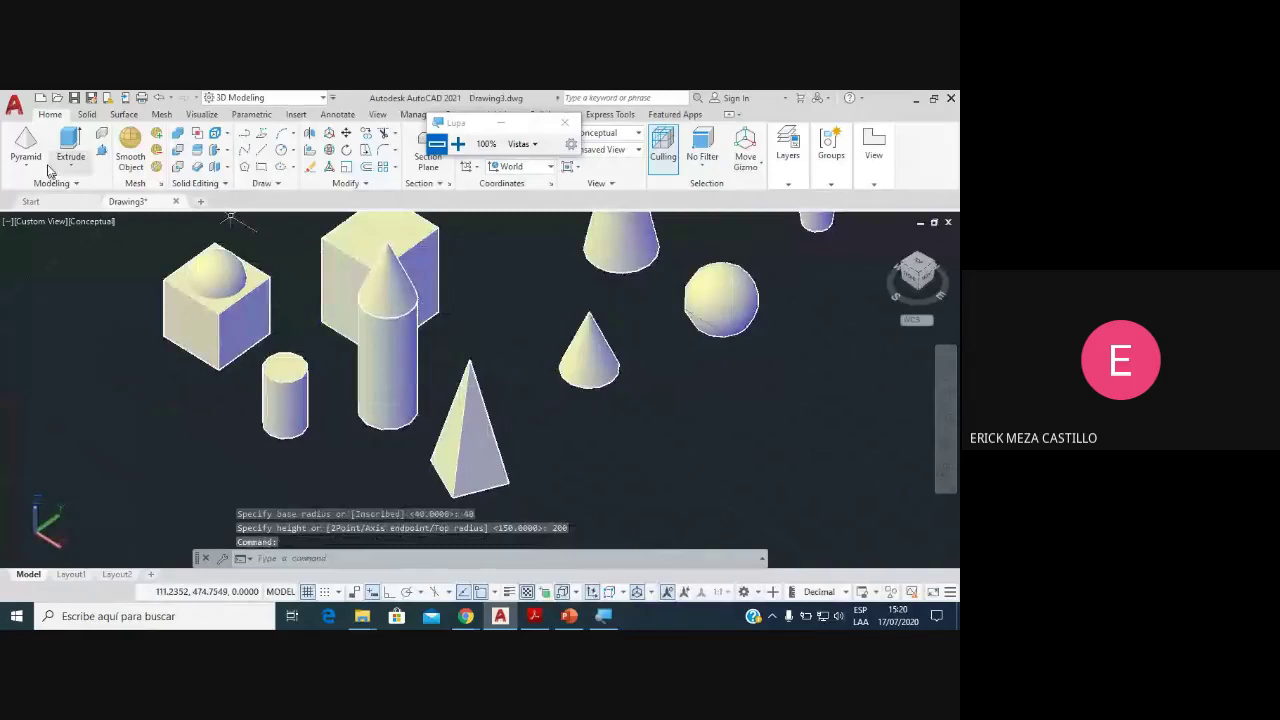
click(26, 145)
Step: Begin a pyramid base with Ortho mode on, then cancel the unfinished pyramid
click(631, 437)
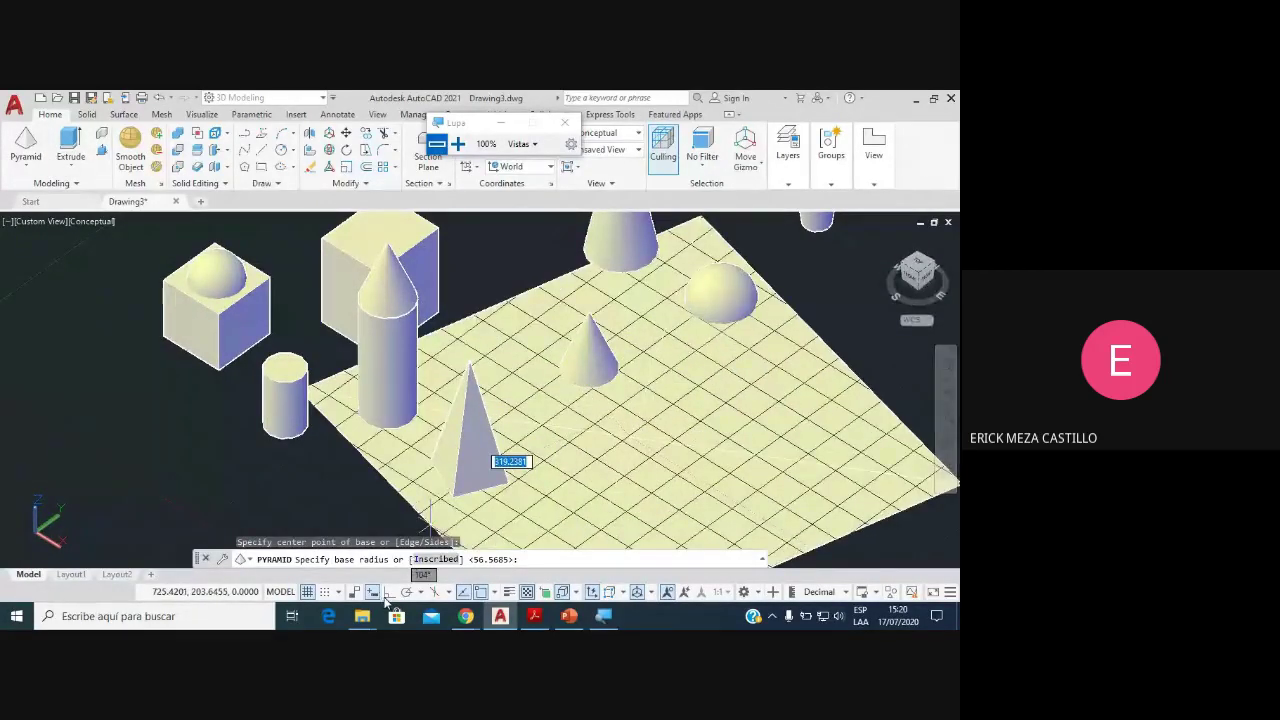
click(384, 595)
scroll(680, 429, down, 2)
scroll(666, 443, down, 1)
scroll(678, 413, up, 1)
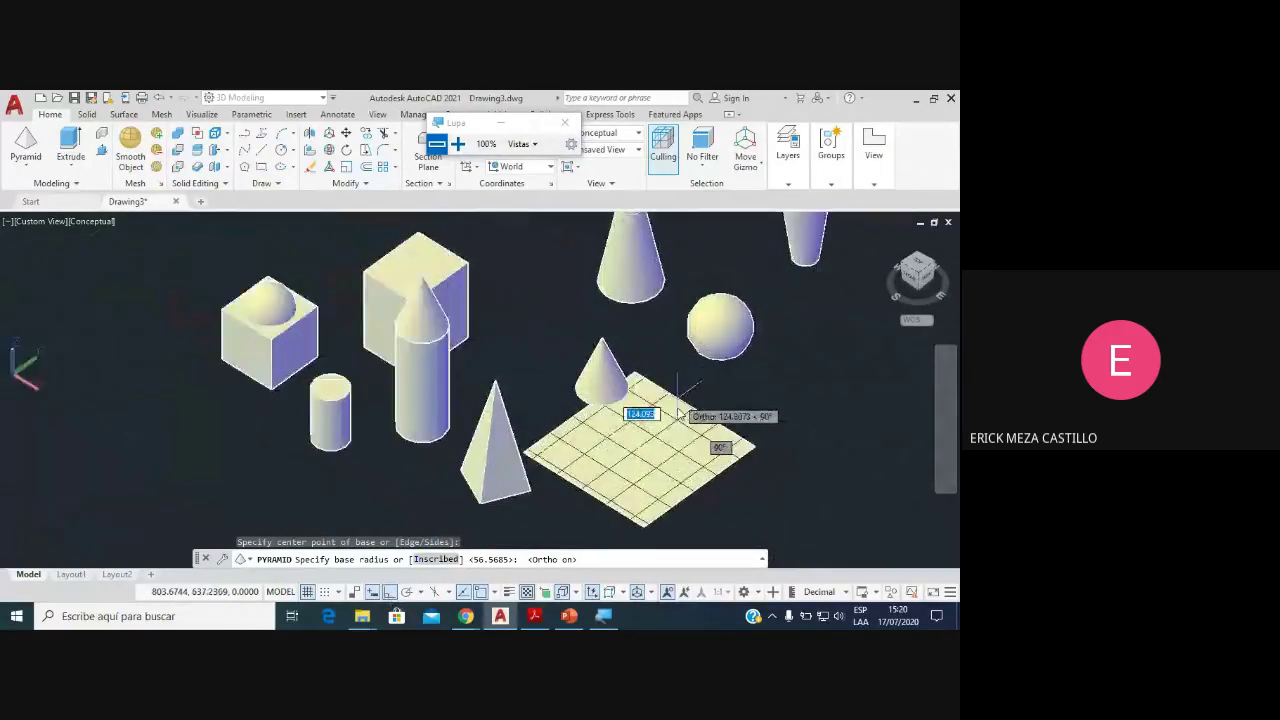
scroll(678, 413, down, 2)
scroll(663, 429, up, 1)
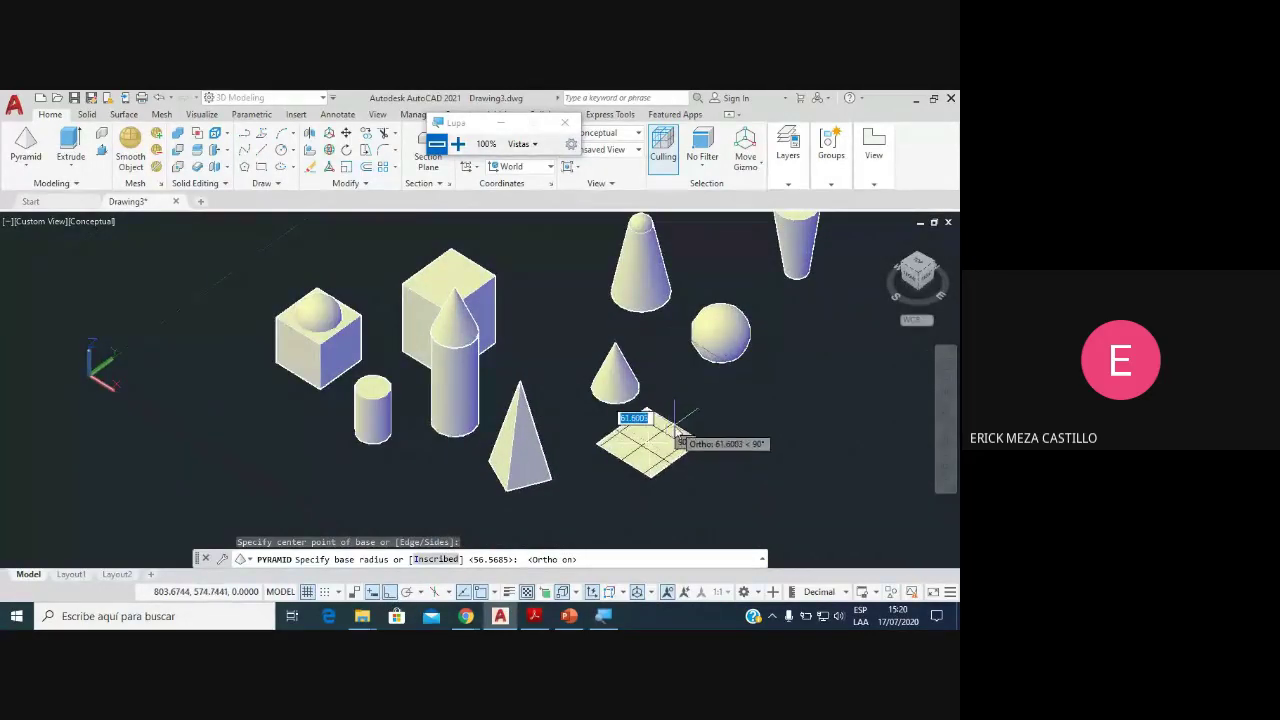
key(Escape)
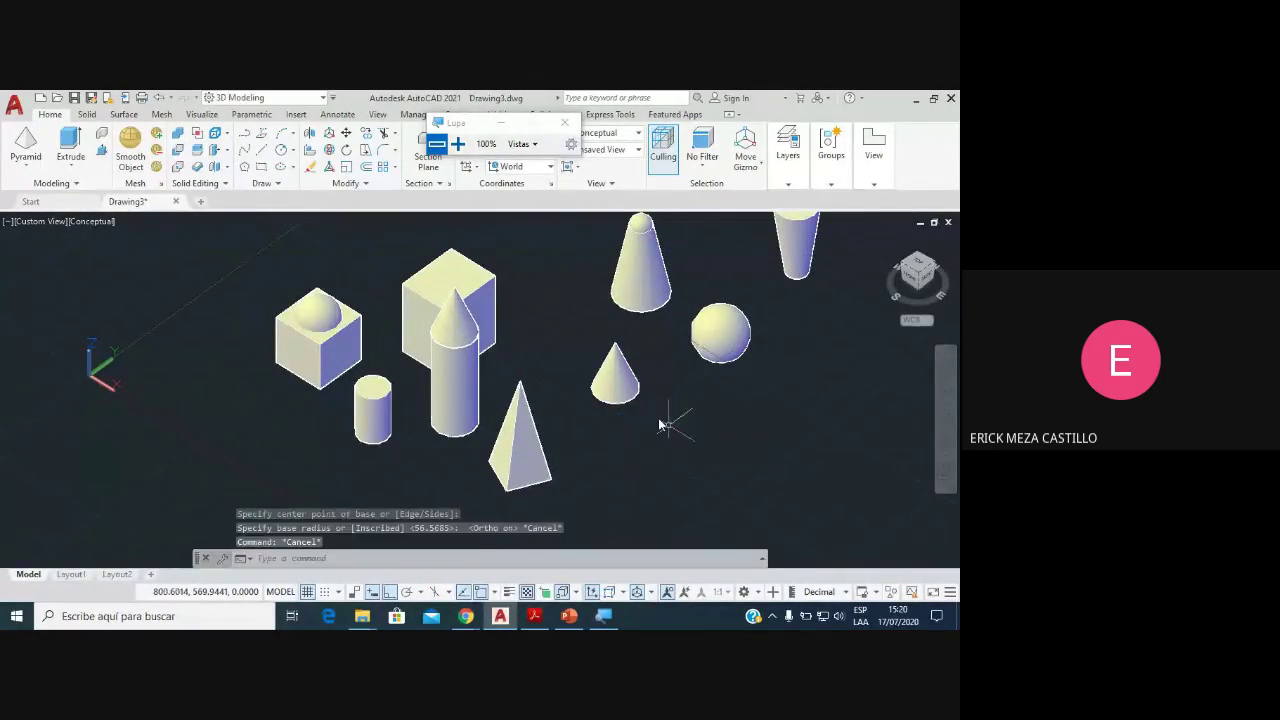
Step: Redraw the pyramid right of the shapes with base radius 50 and height 200
key(Return)
middle_drag(451, 370, 348, 335)
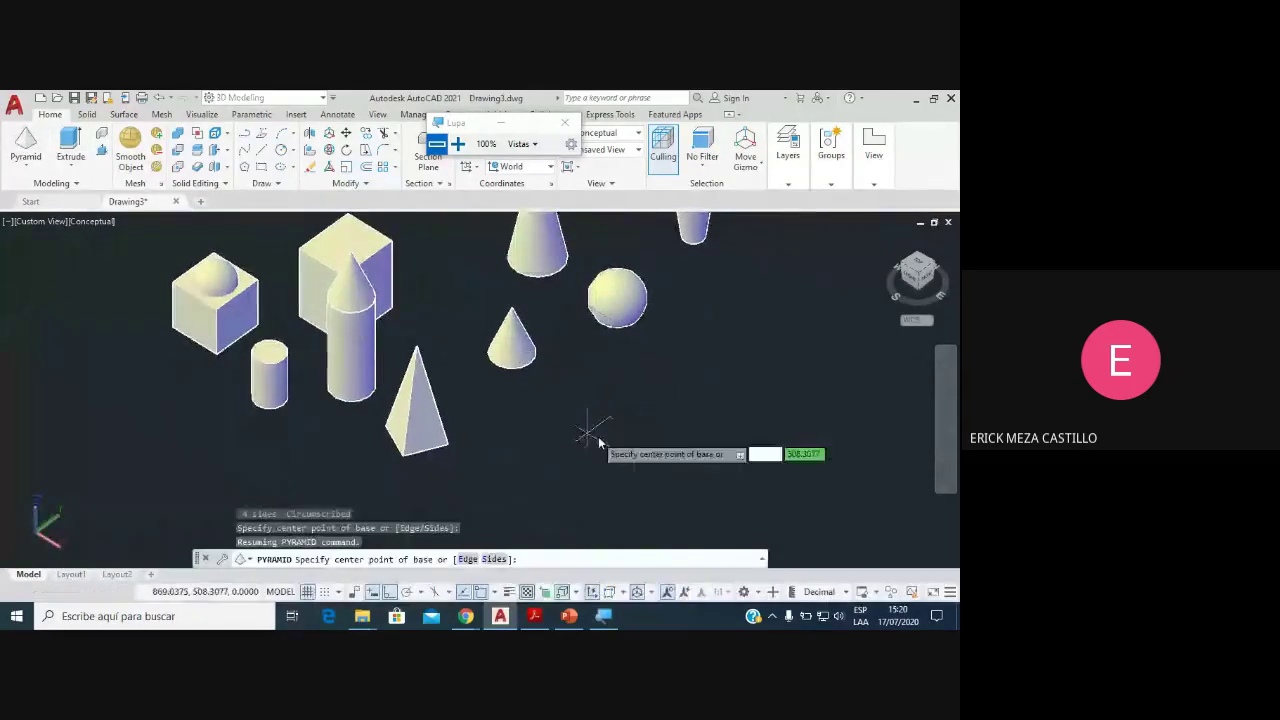
click(620, 430)
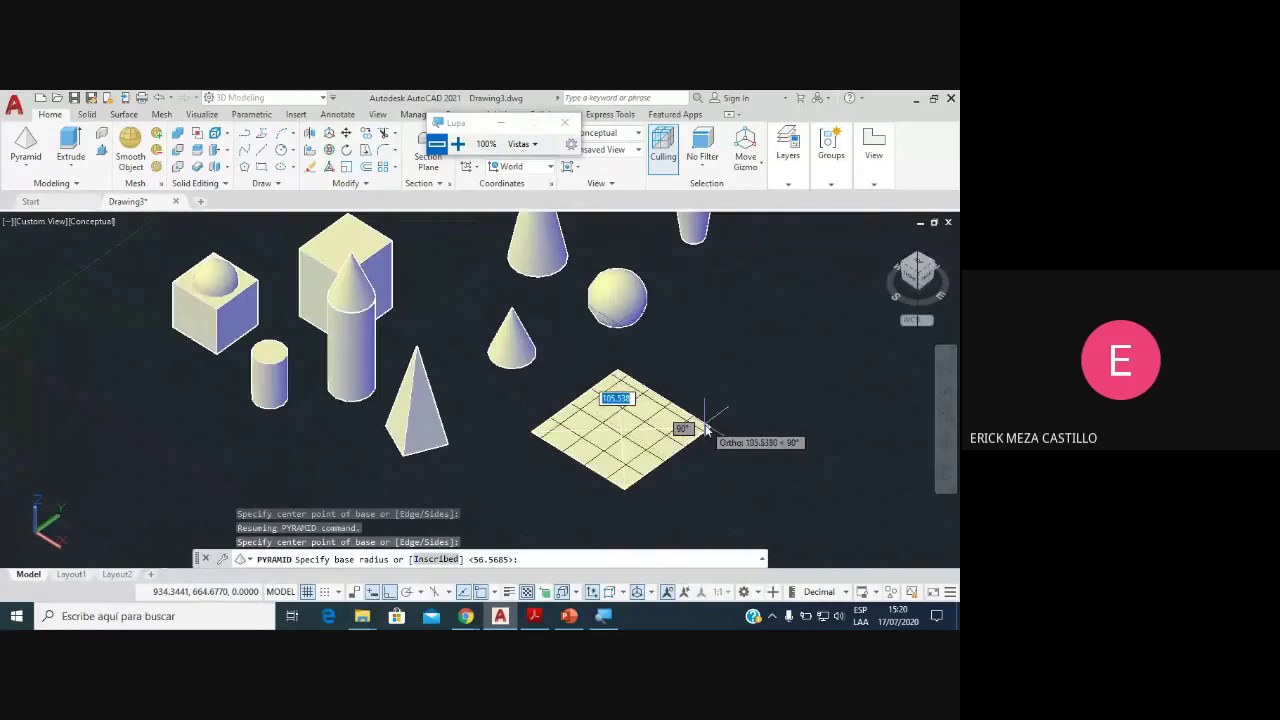
text(4)
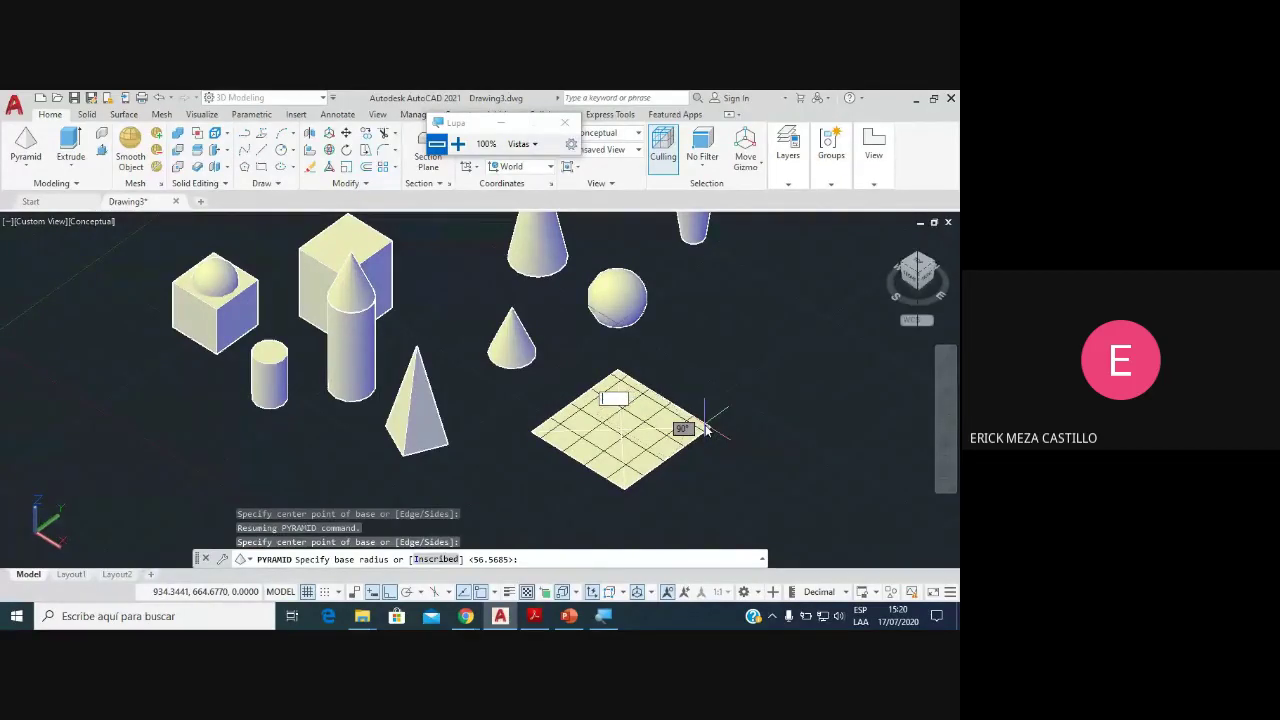
key(Return)
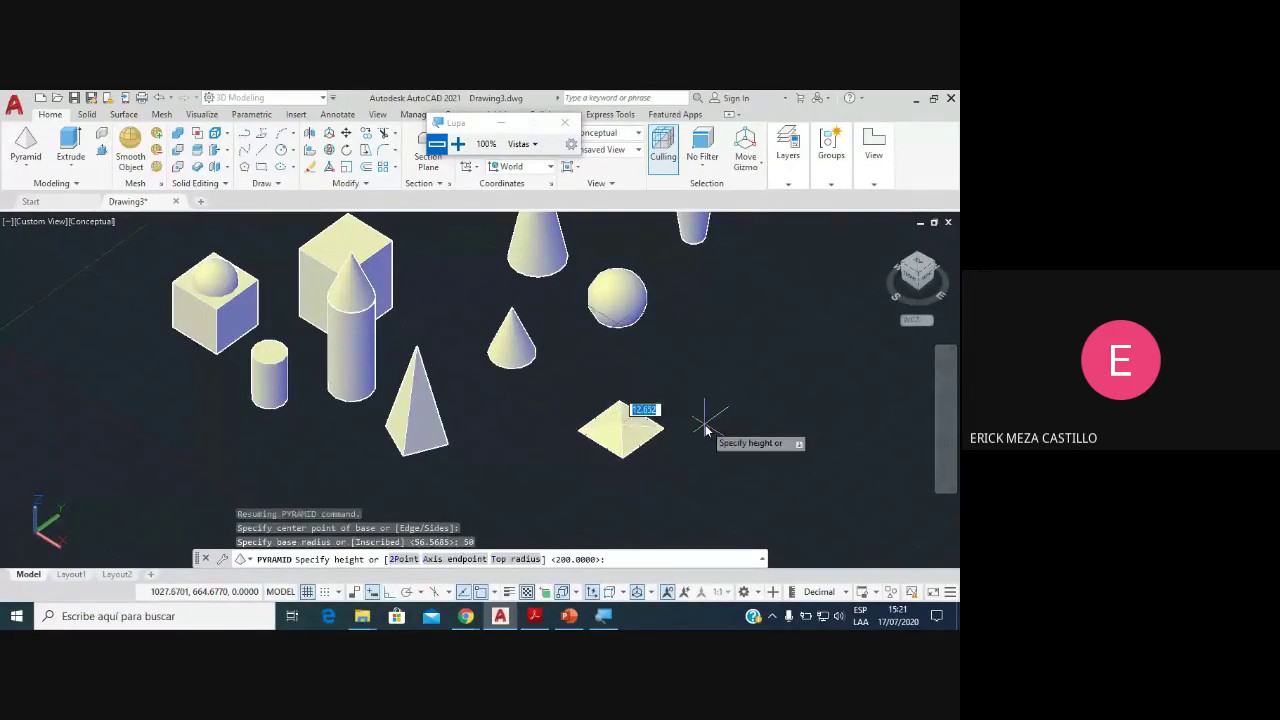
scroll(640, 345, up, 3)
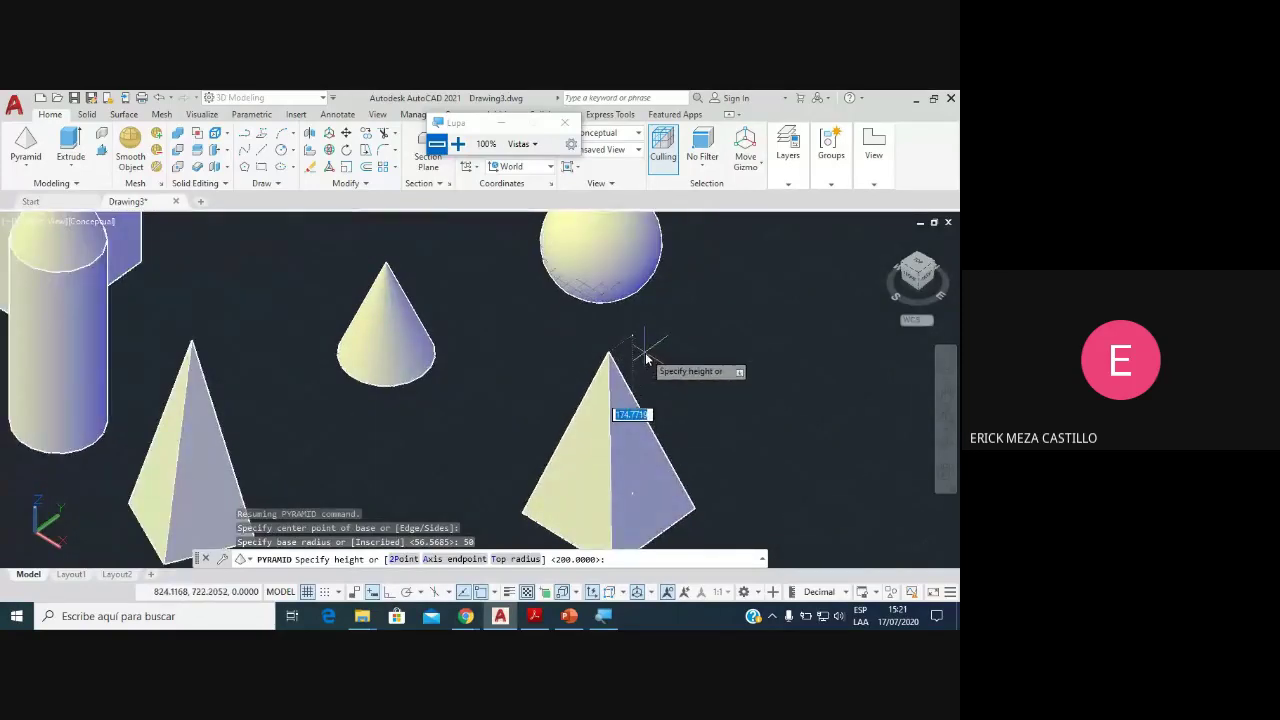
scroll(645, 358, down, 2)
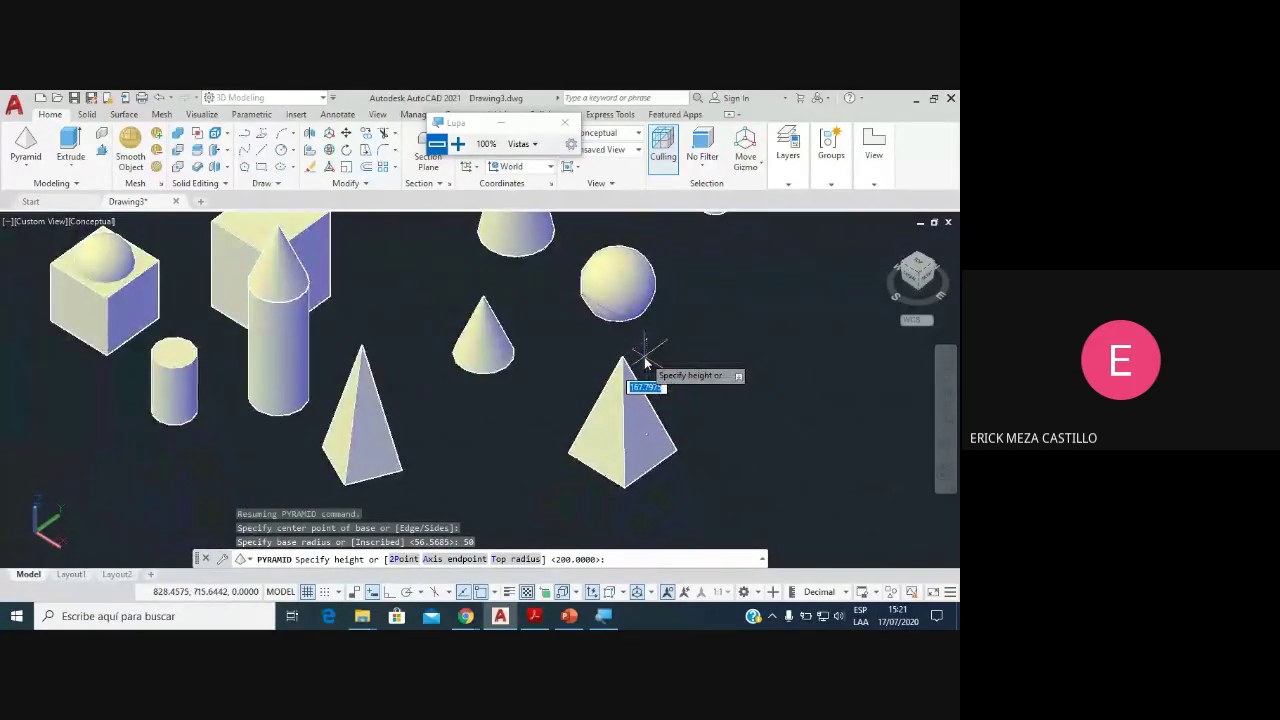
text(00)
key(Return)
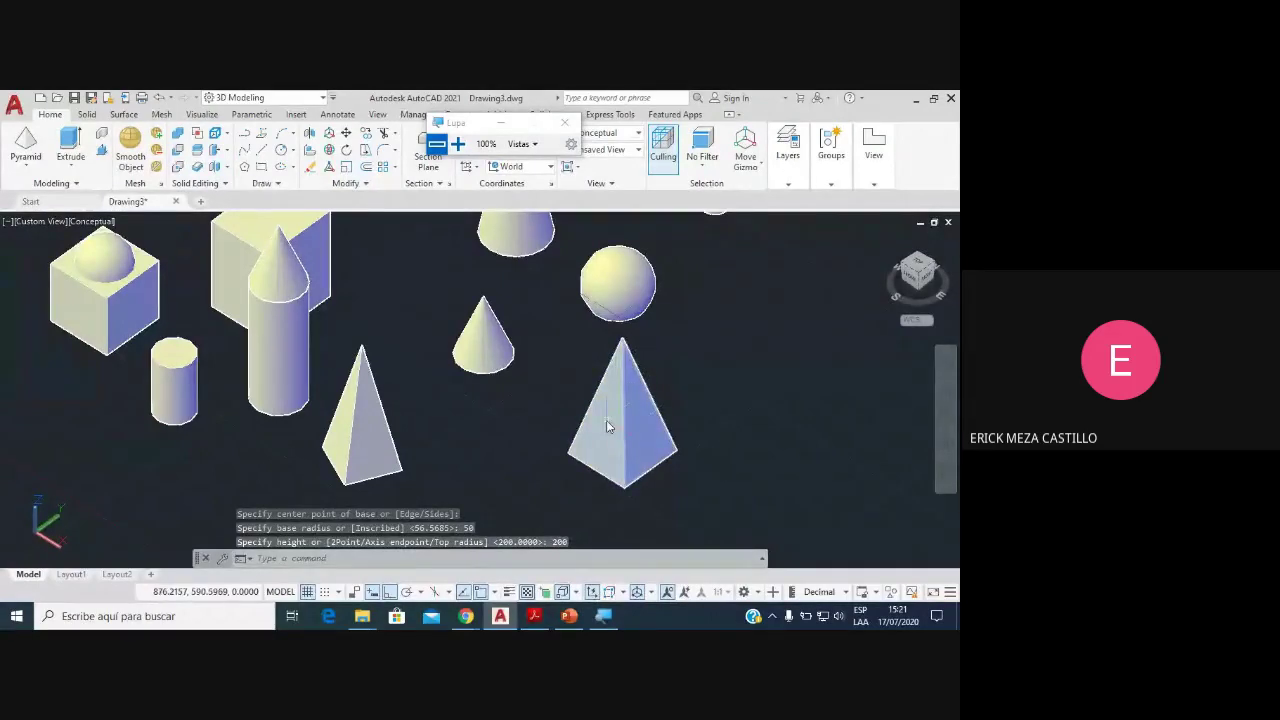
Step: Admit the waiting participant in Google Meet, then return to AutoCAD
click(466, 616)
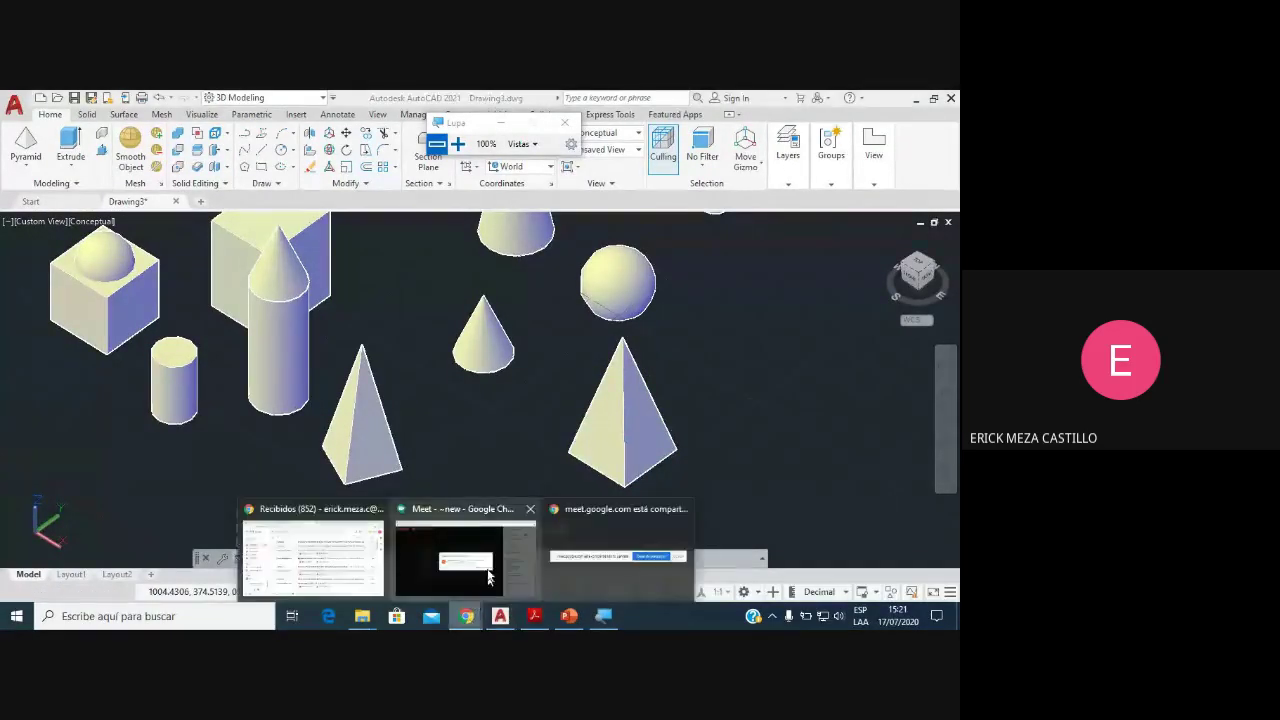
click(493, 545)
click(633, 407)
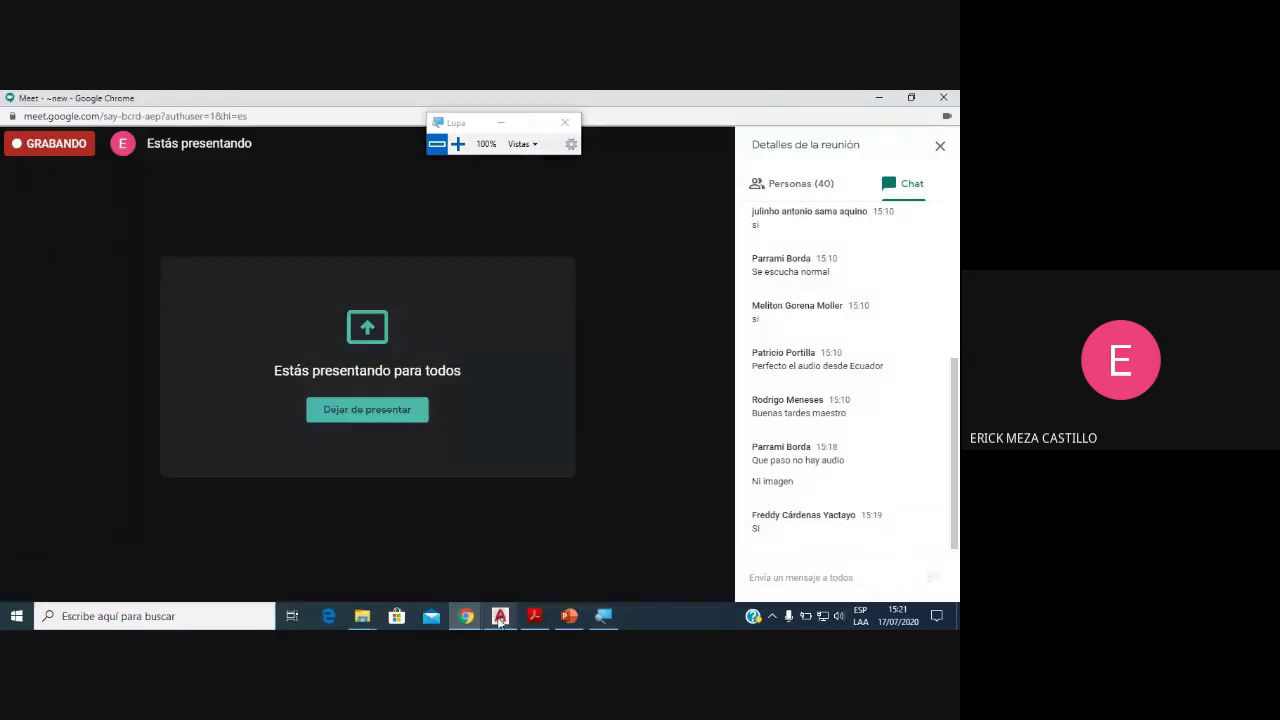
click(500, 616)
Step: Build an inverted pyramid frustum in front: base radius 40, top radius 60, height 200
click(26, 150)
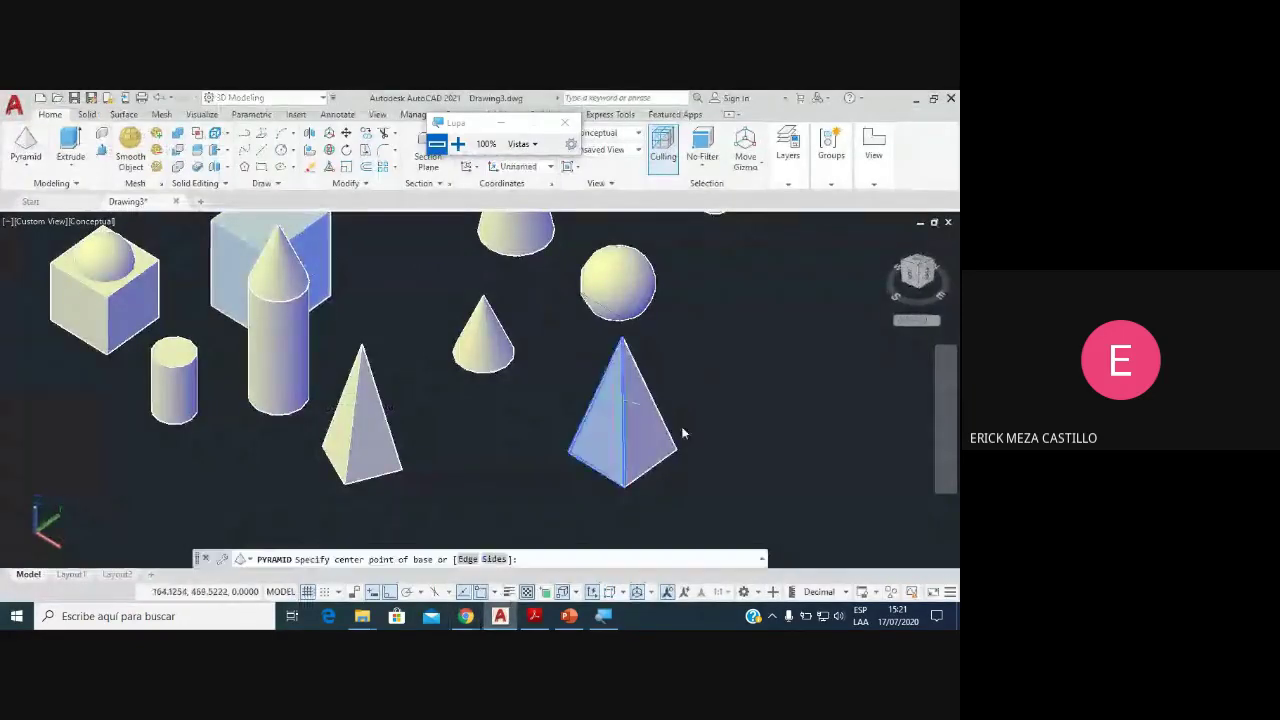
middle_drag(617, 408, 674, 357)
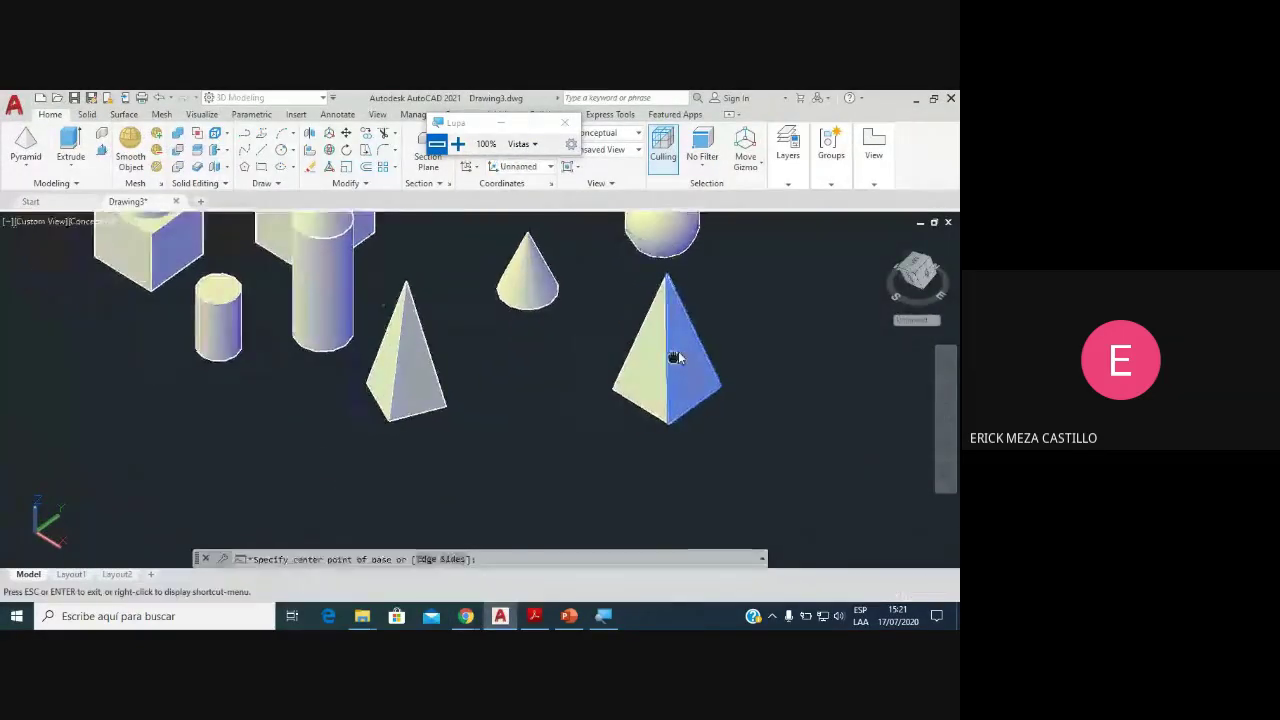
click(557, 478)
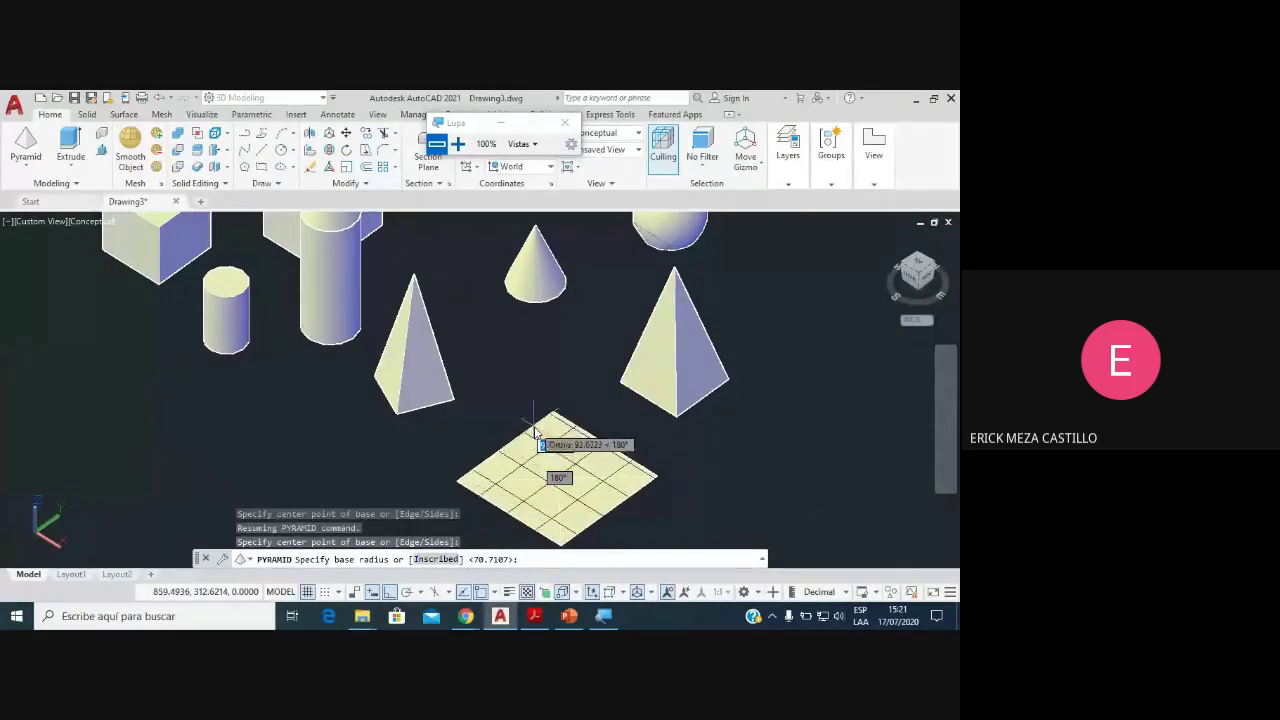
text(40)
key(Return)
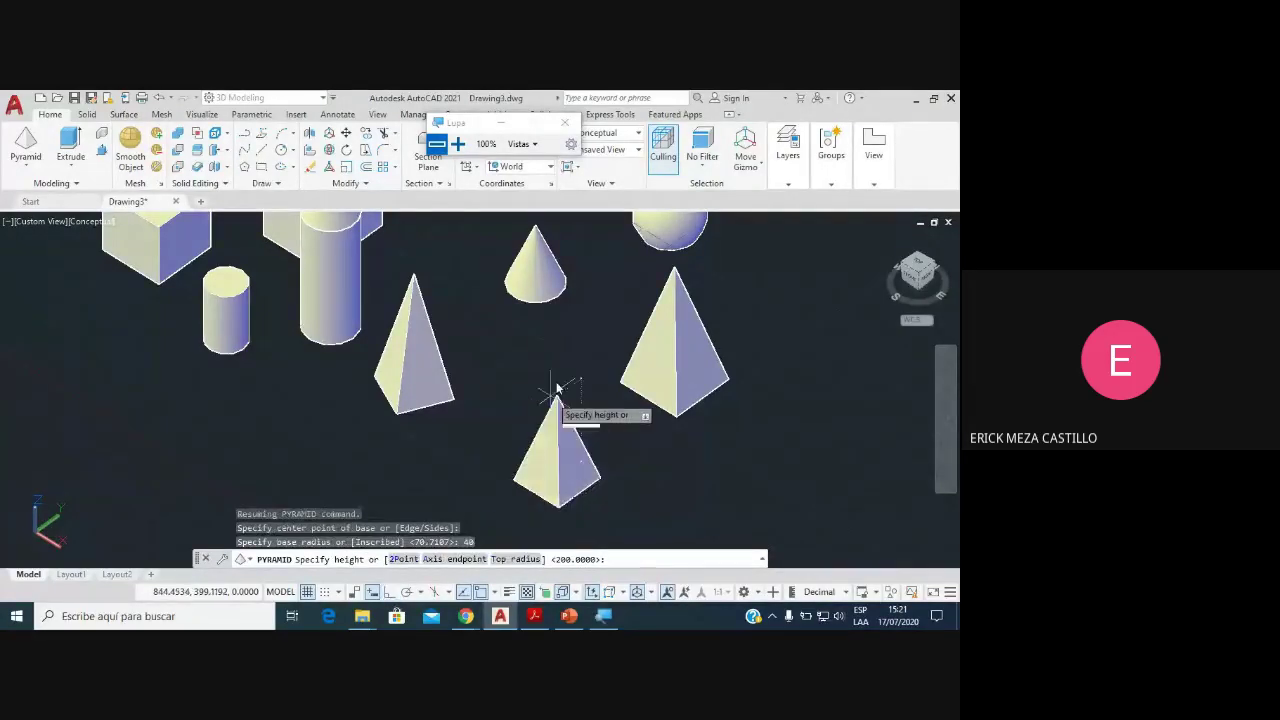
scroll(557, 400, up, 2)
middle_drag(551, 360, 549, 310)
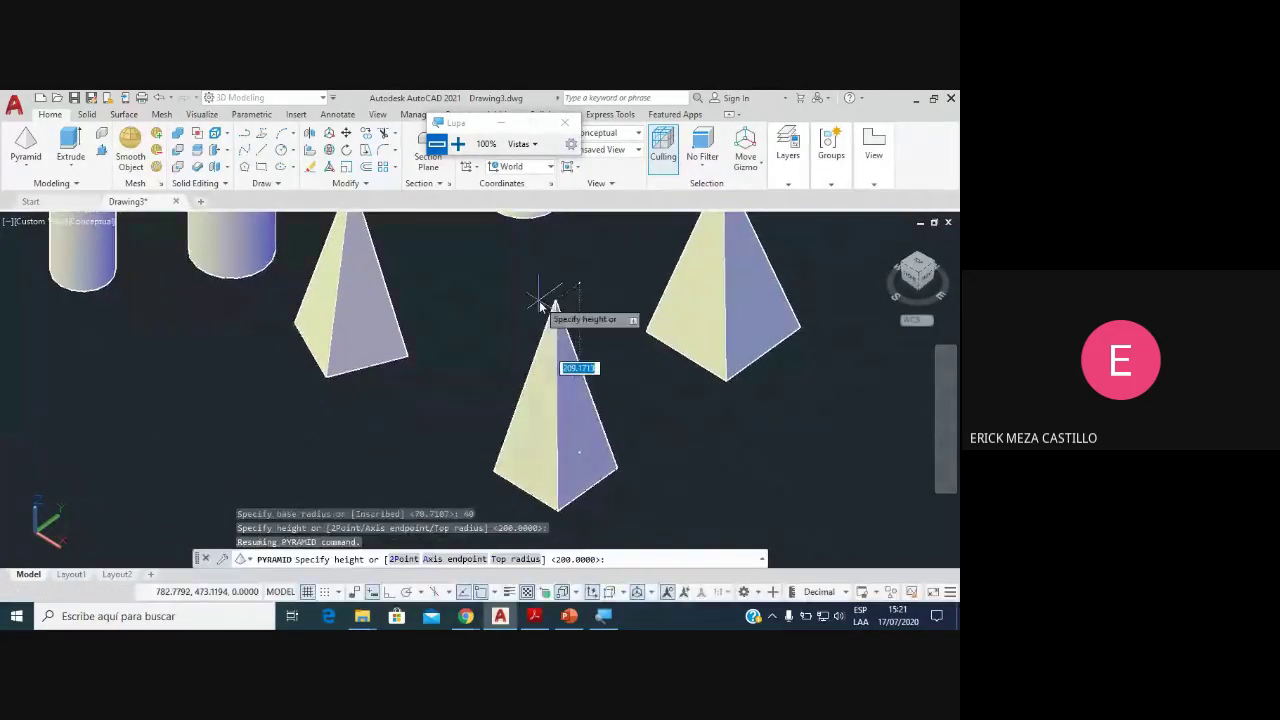
key(Down)
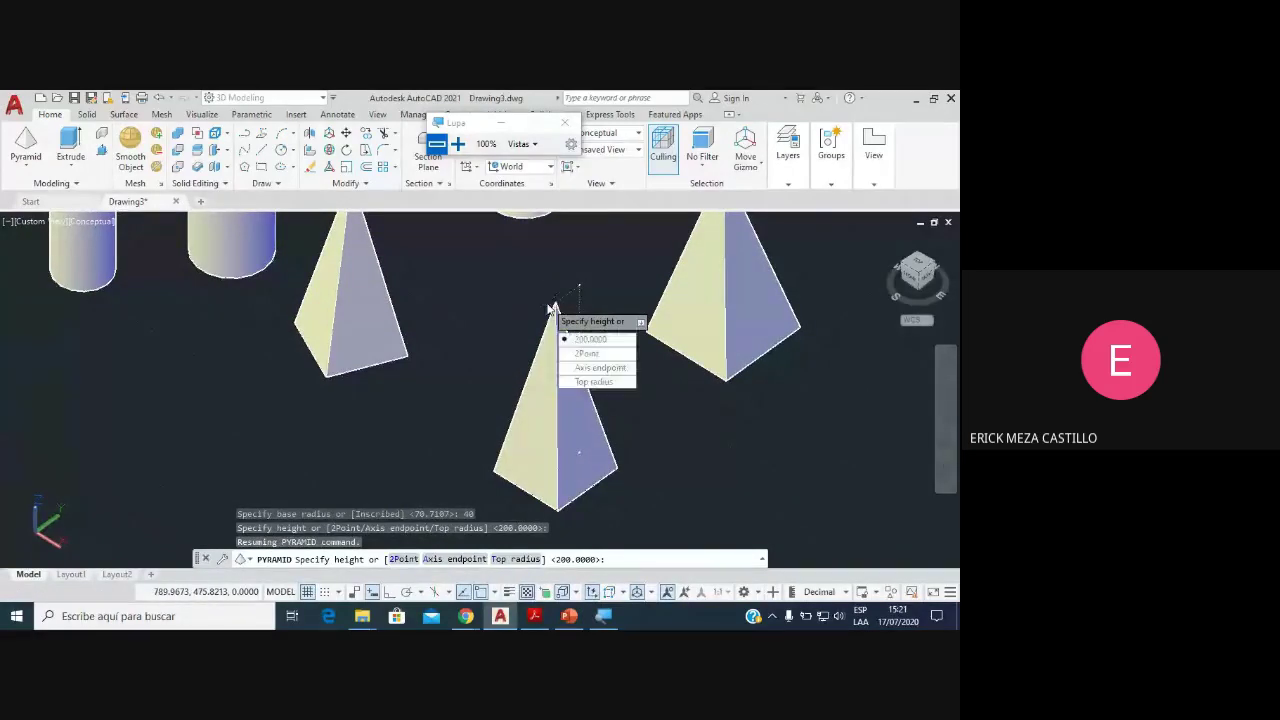
key(Return)
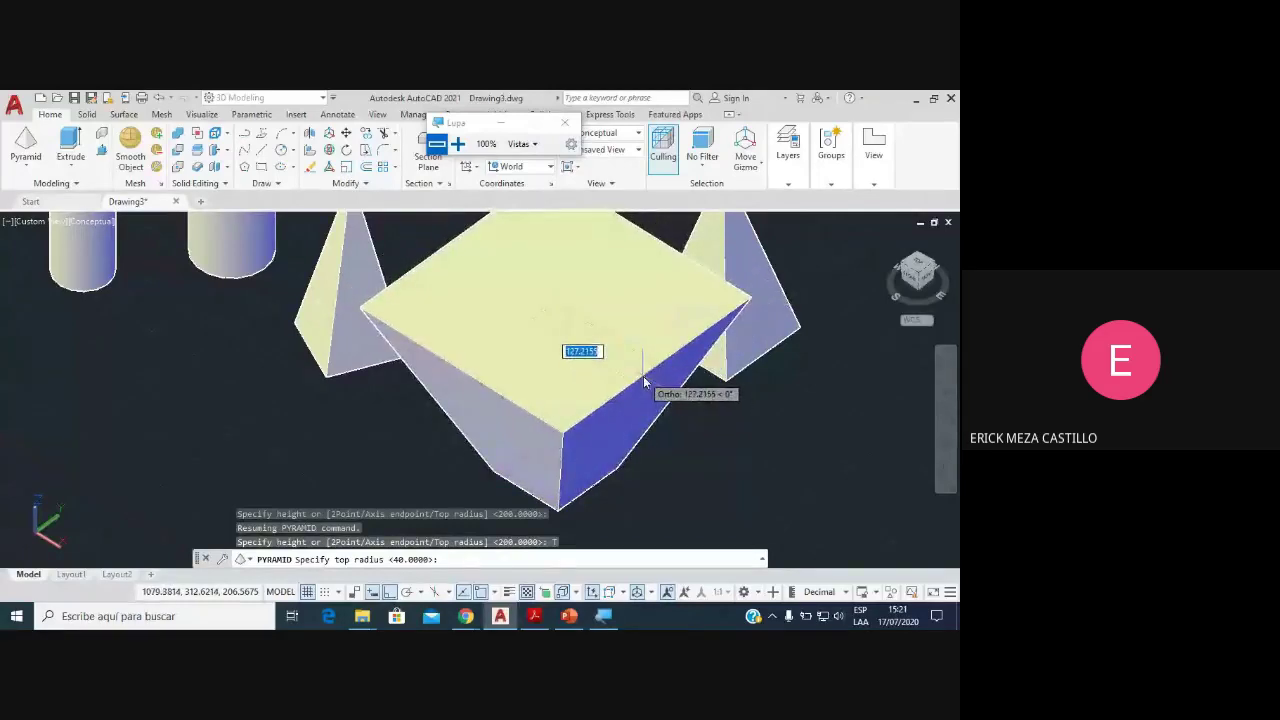
key(Return)
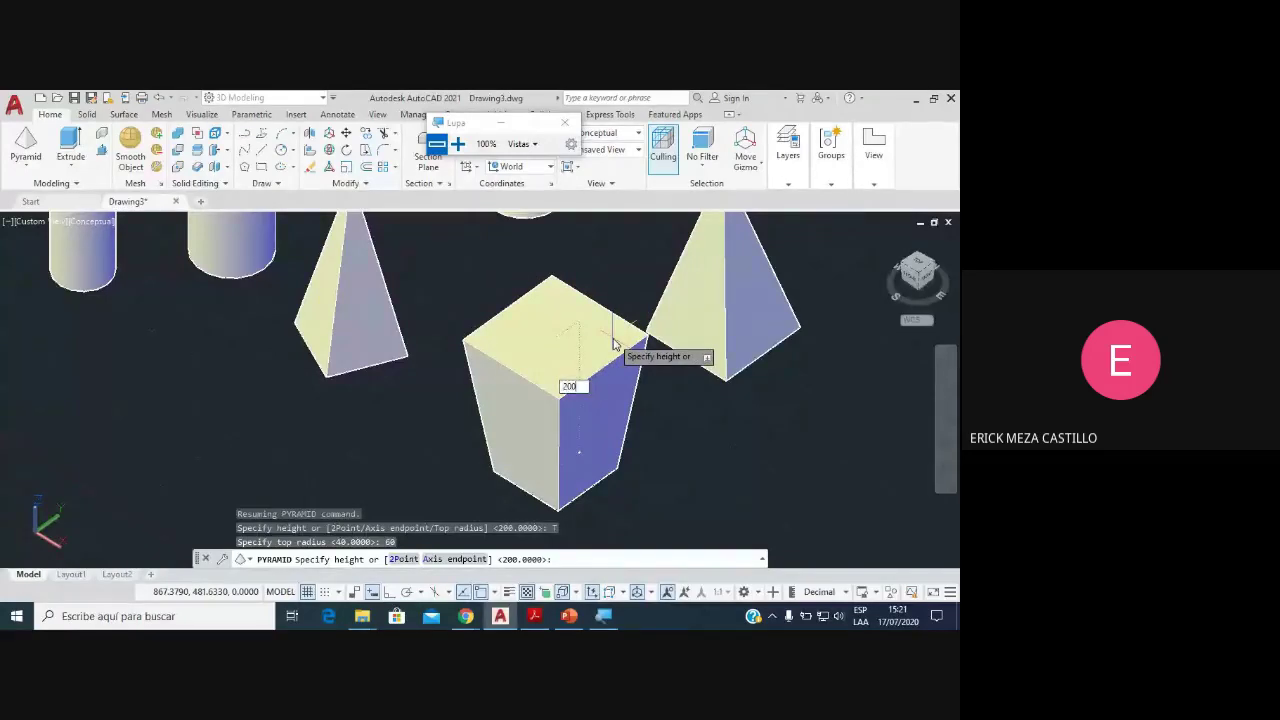
key(Return)
shift+middle_drag(616, 342, 540, 374)
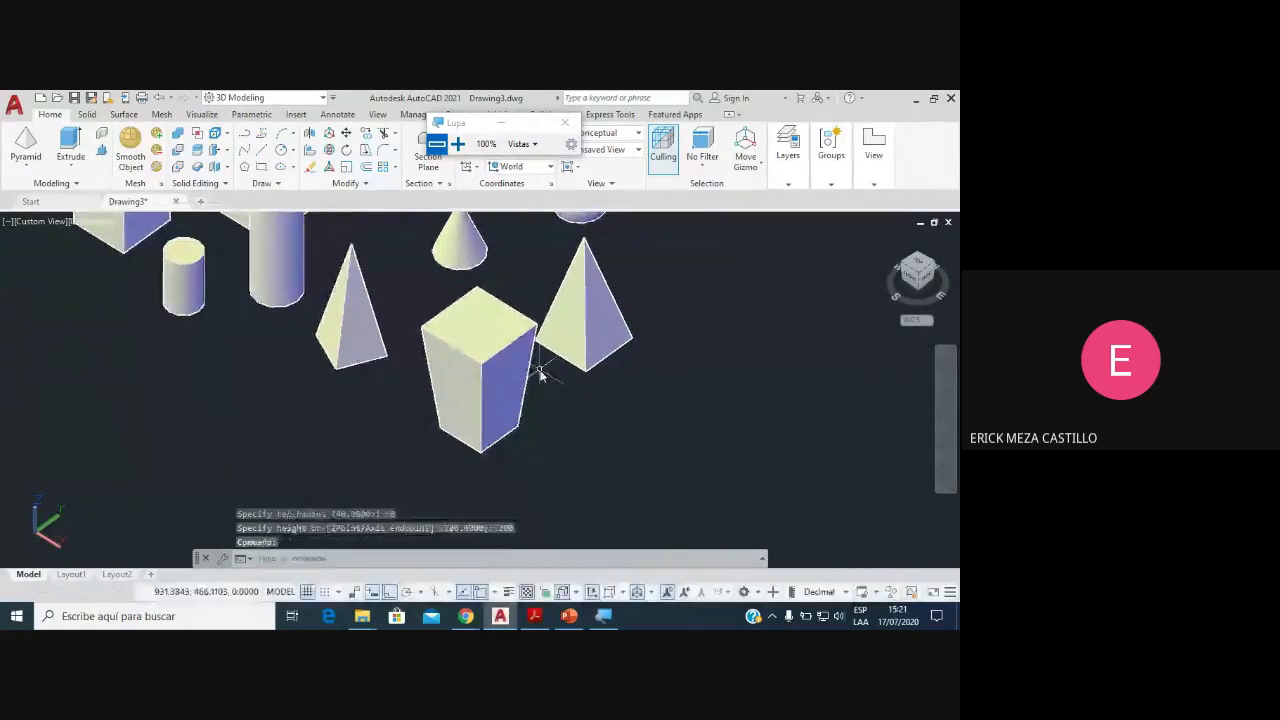
Step: Add a tall tapering pyramid frustum at right: base radius 40, top radius 20, height 300
click(26, 142)
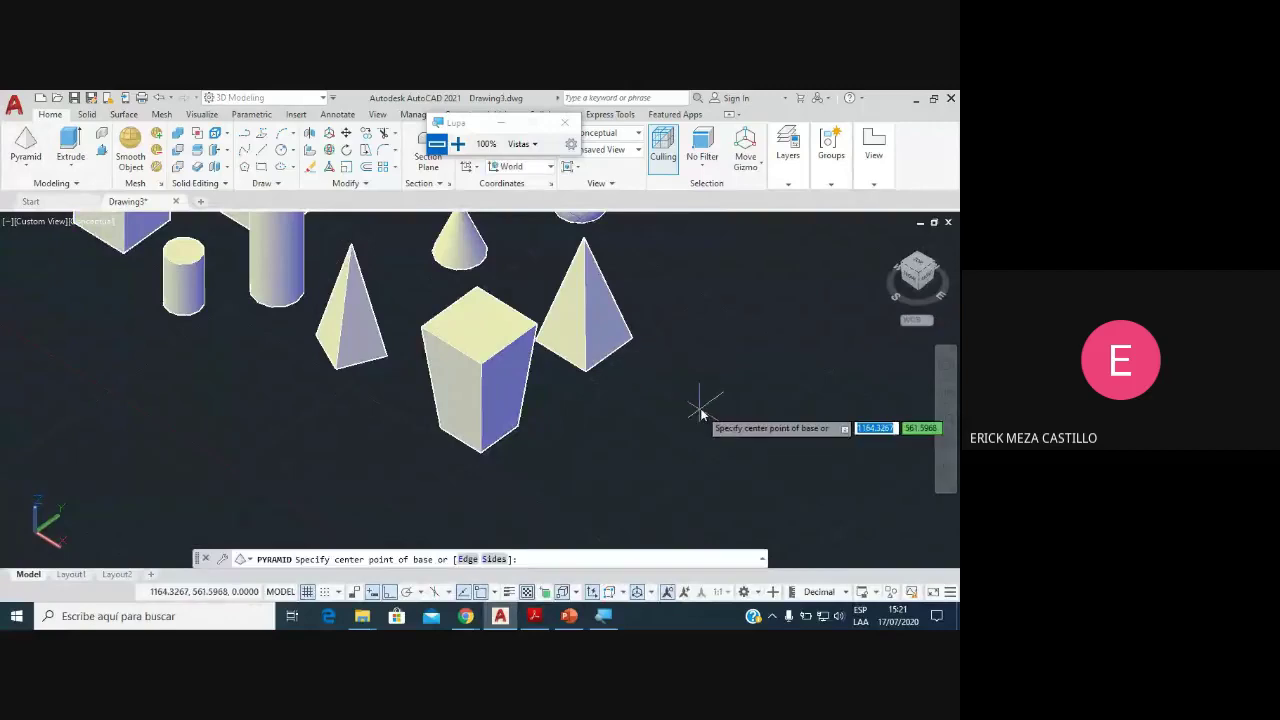
click(700, 410)
text(40)
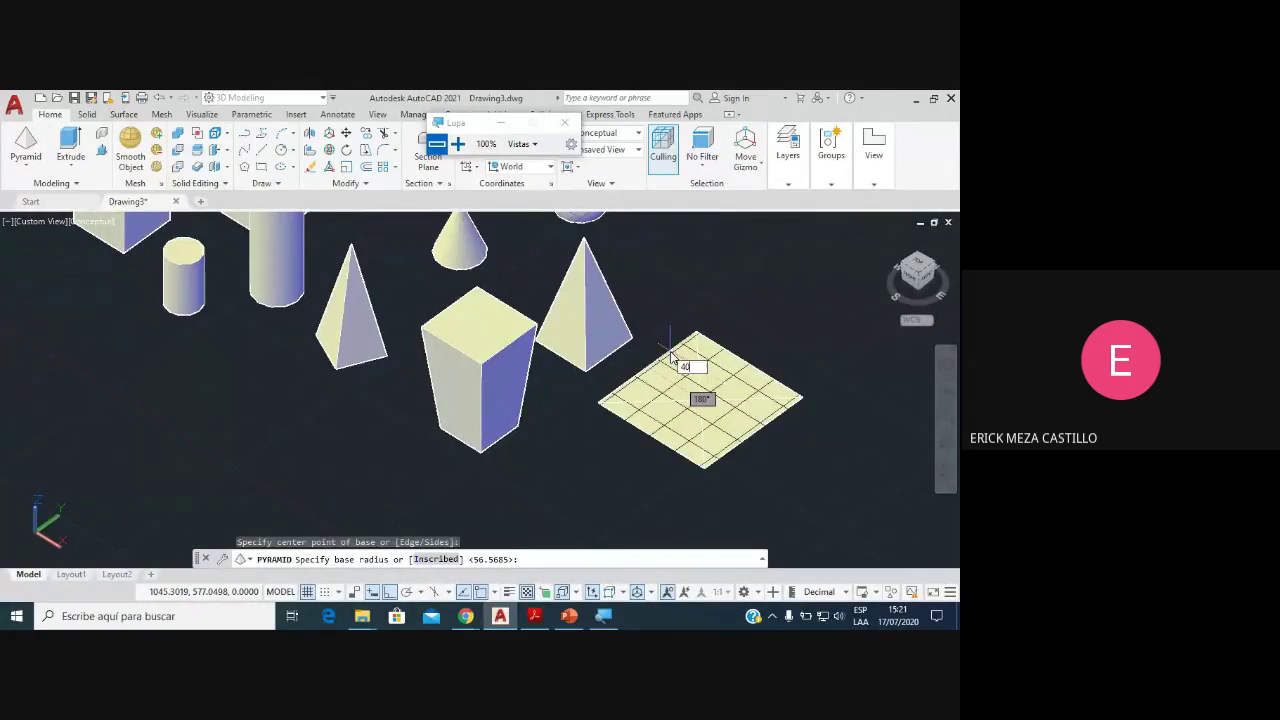
key(Return)
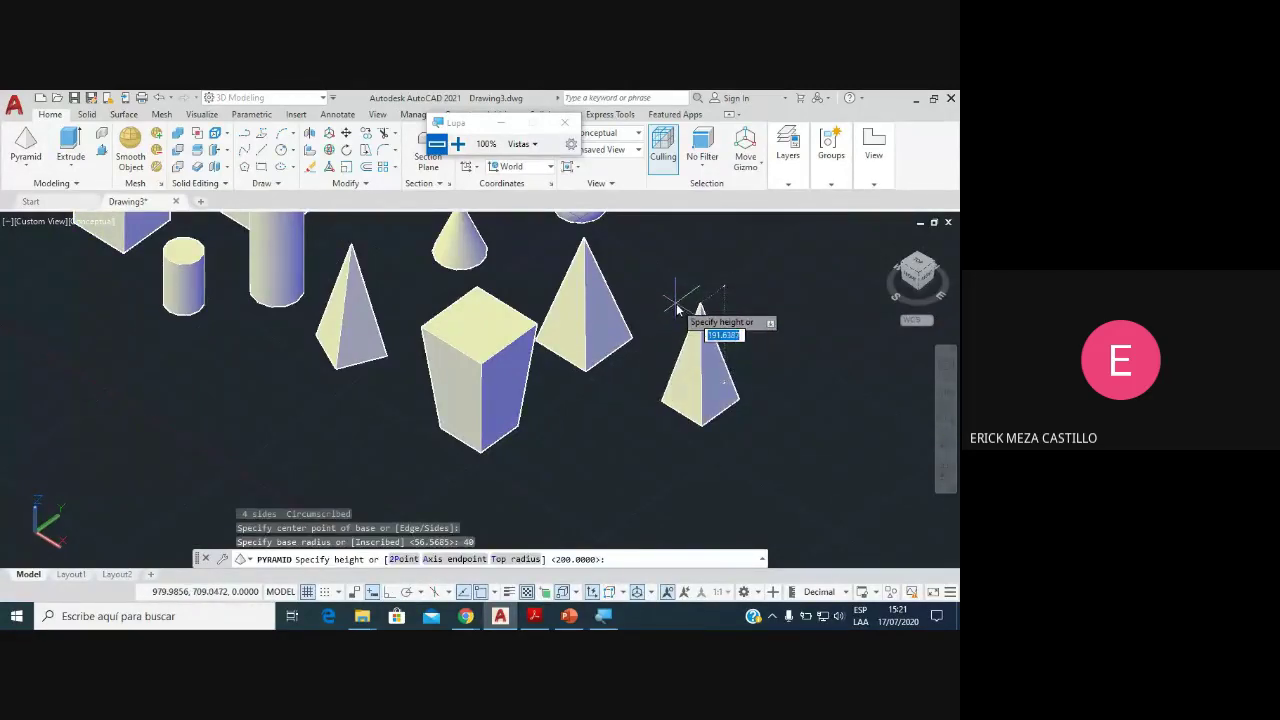
key(Down)
key(Return)
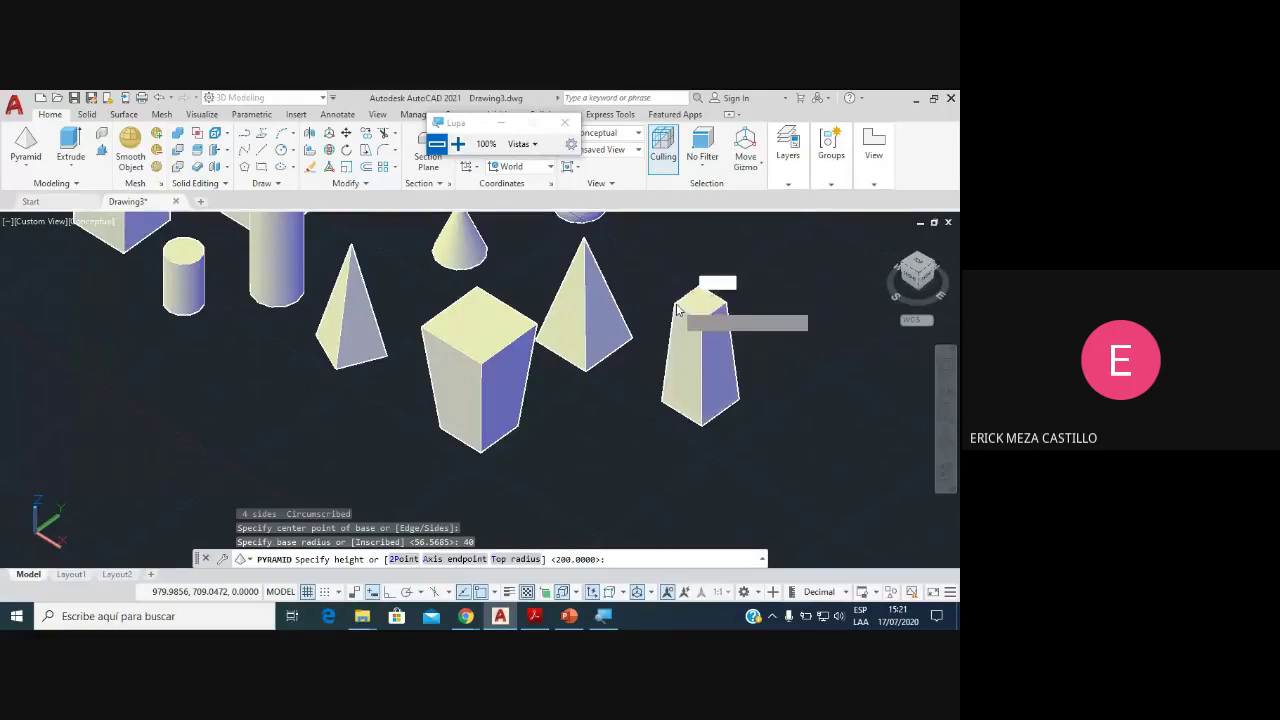
text(20)
key(Return)
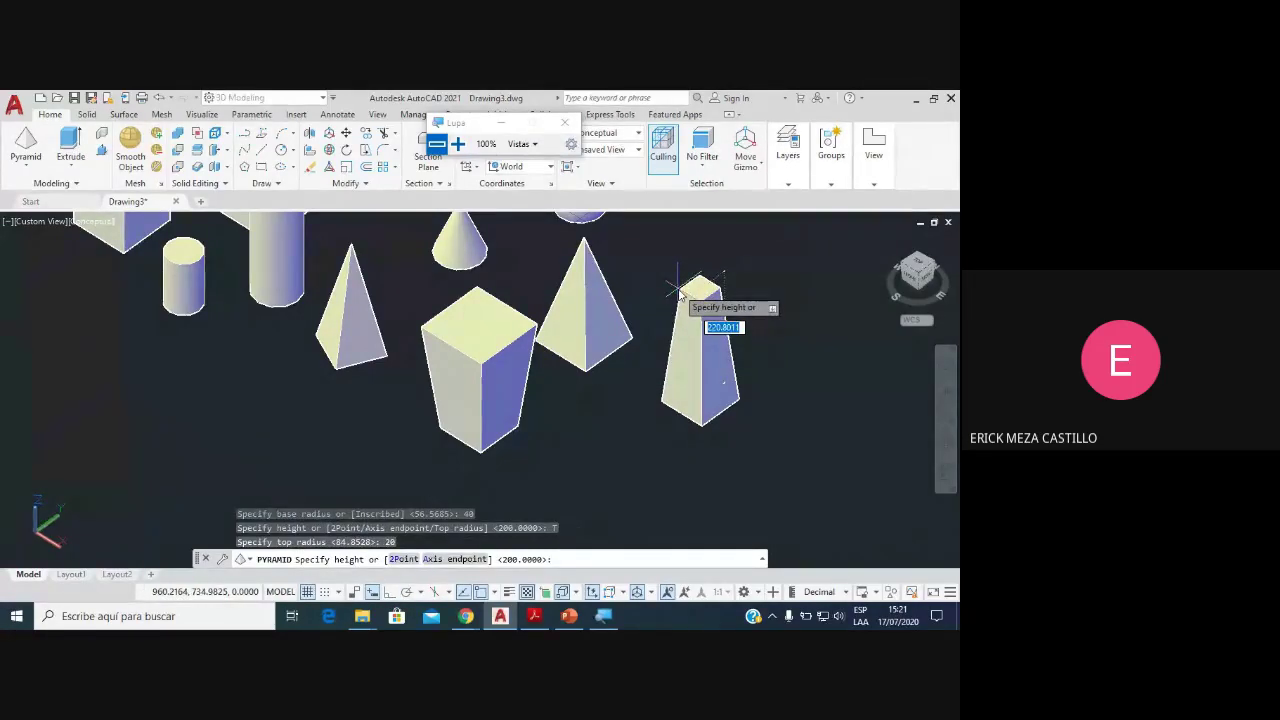
key(Return)
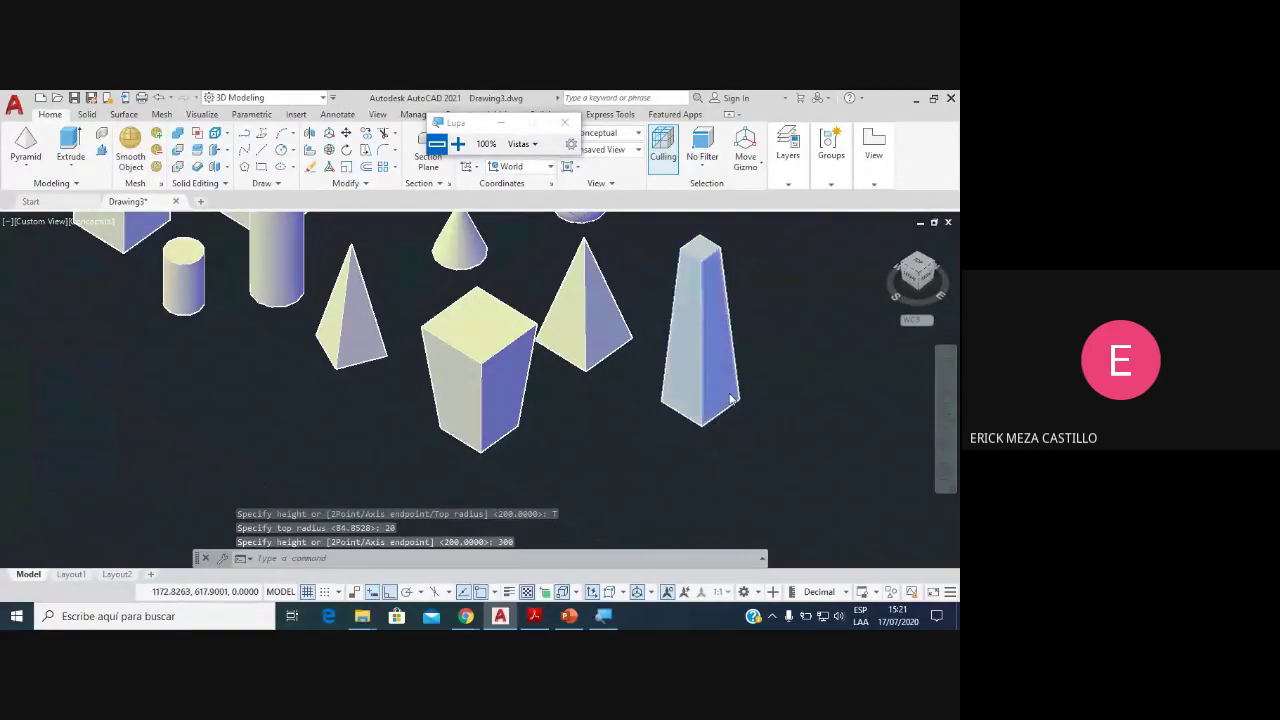
scroll(700, 390, up, 1)
scroll(700, 360, down, 2)
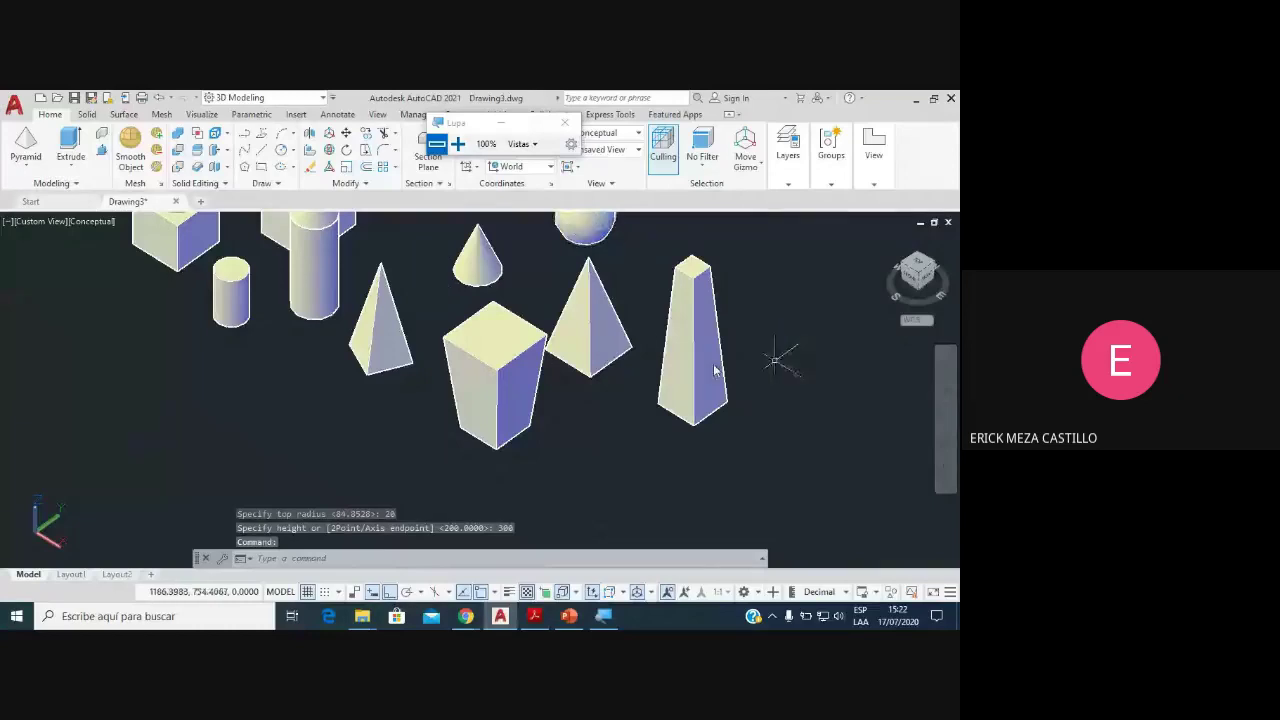
middle_drag(646, 343, 617, 394)
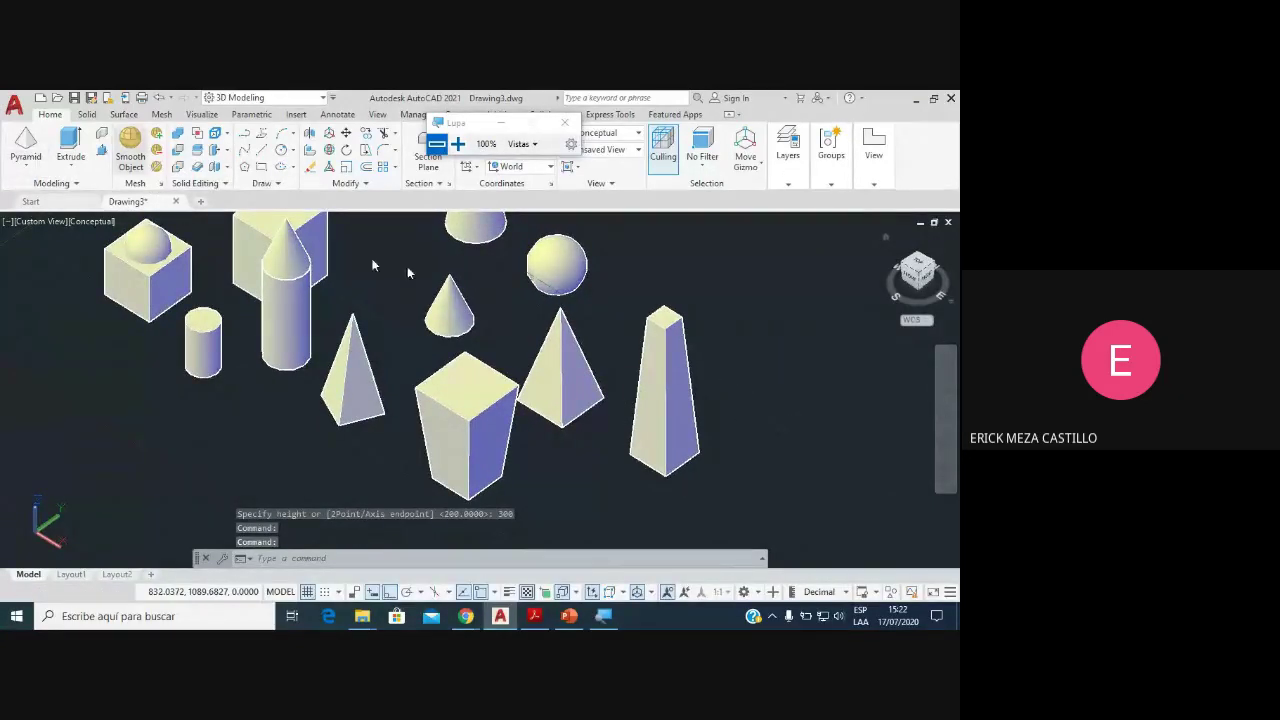
scroll(650, 418, up, 2)
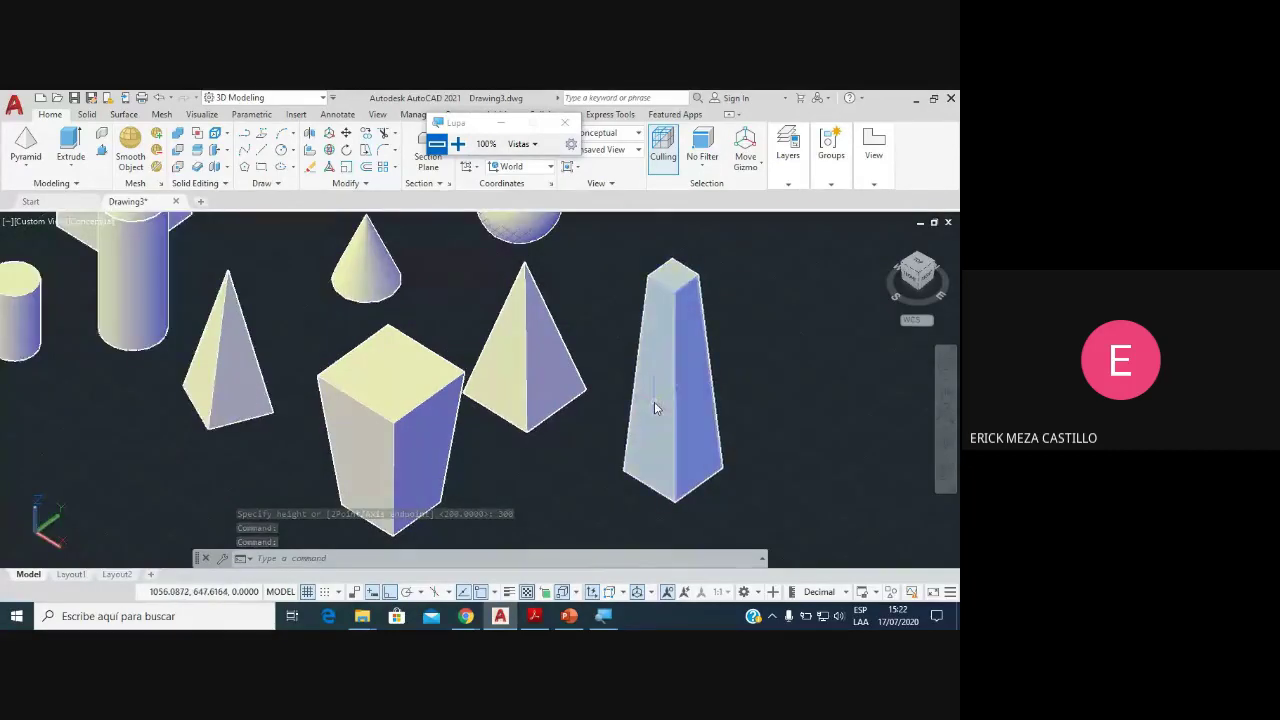
scroll(656, 404, down, 2)
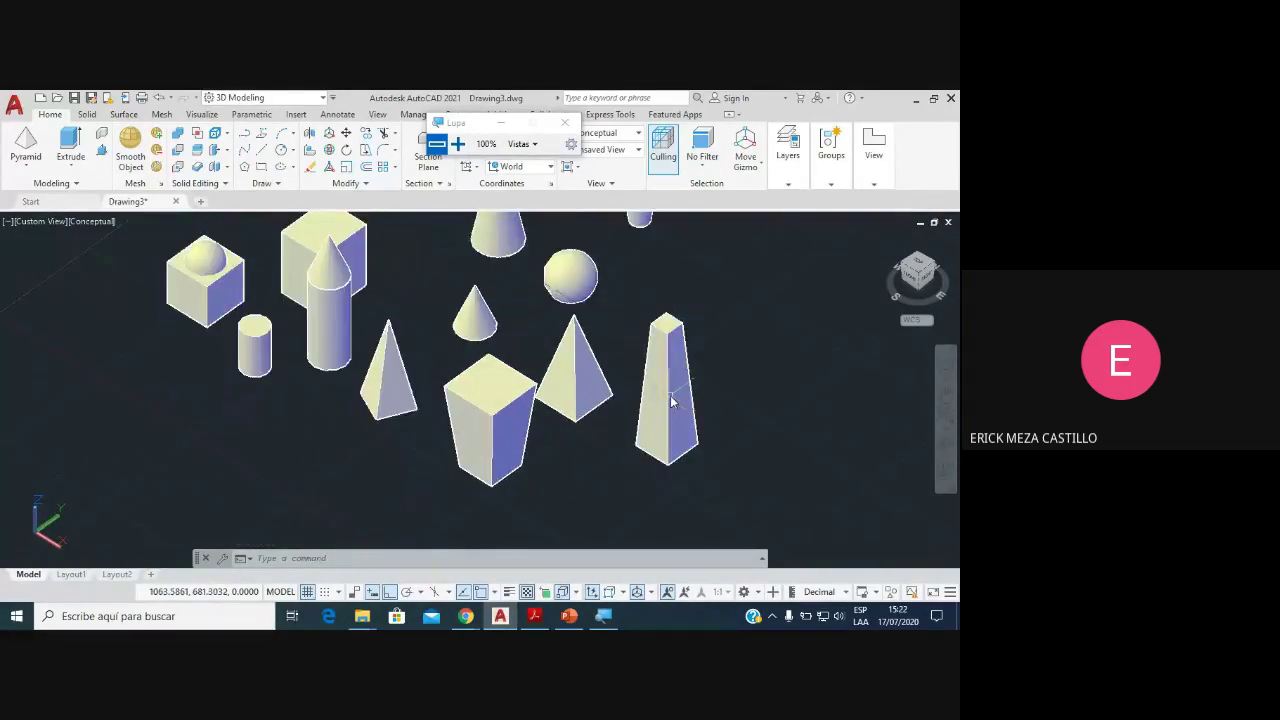
Step: Draw a pyramid frustum widening sharply upward: base radius 10, top radius 60, height 300
click(26, 145)
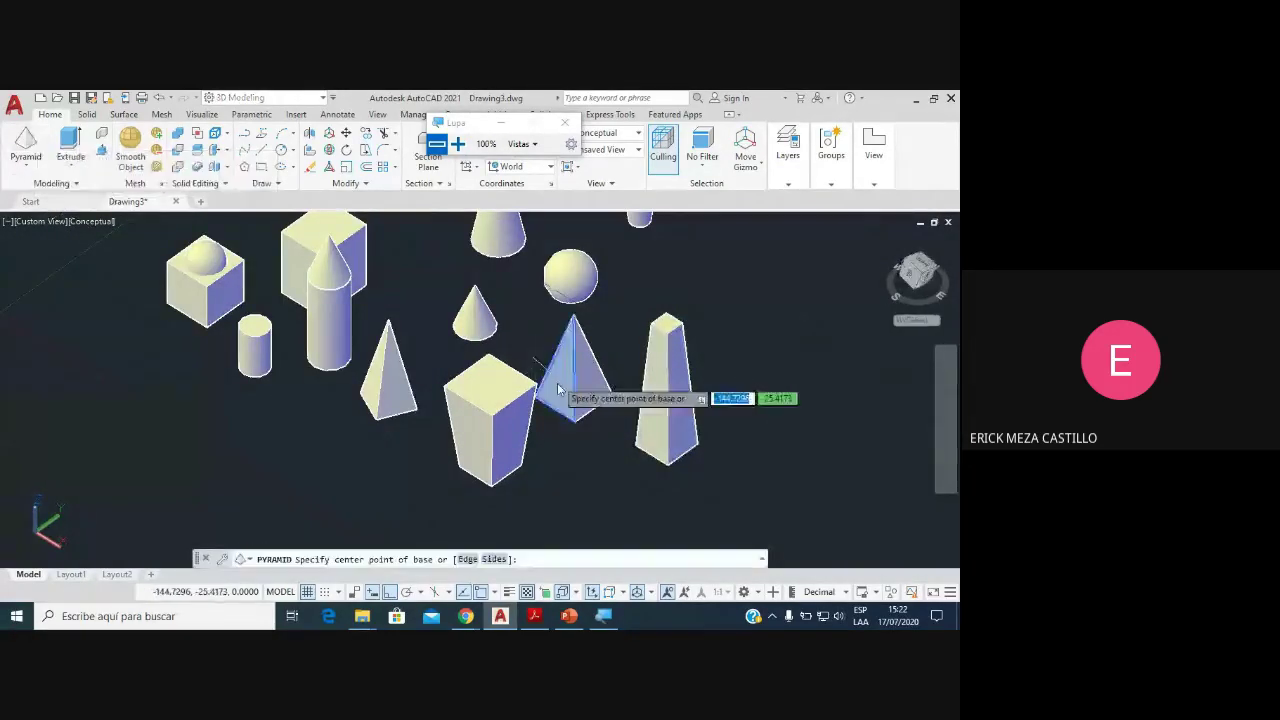
scroll(575, 380, down, 3)
scroll(577, 366, up, 2)
scroll(488, 398, up, 2)
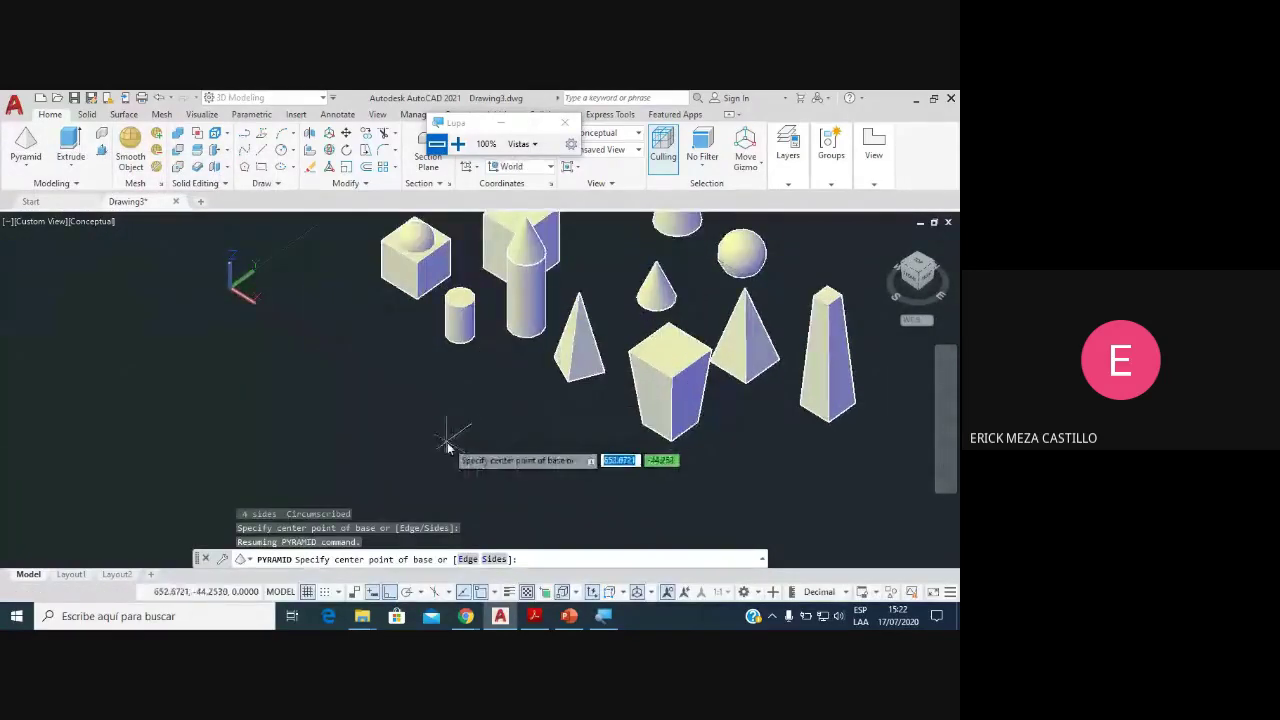
click(448, 442)
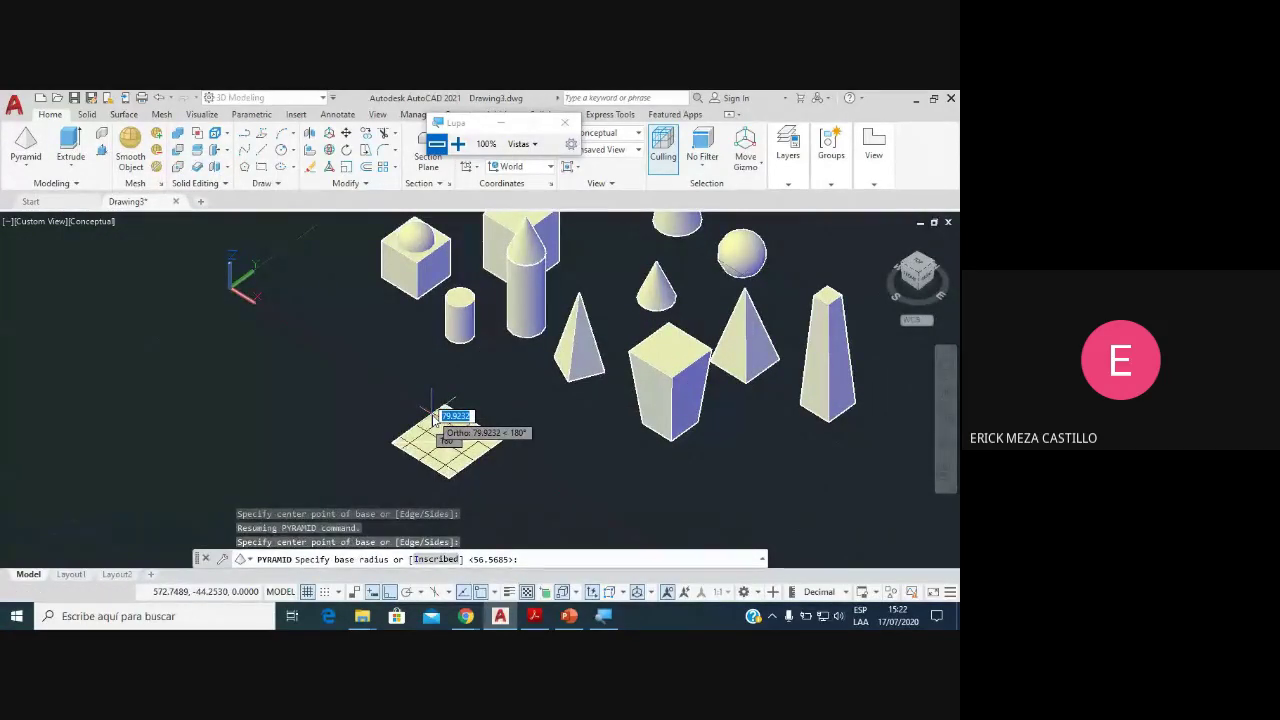
text(10)
key(Return)
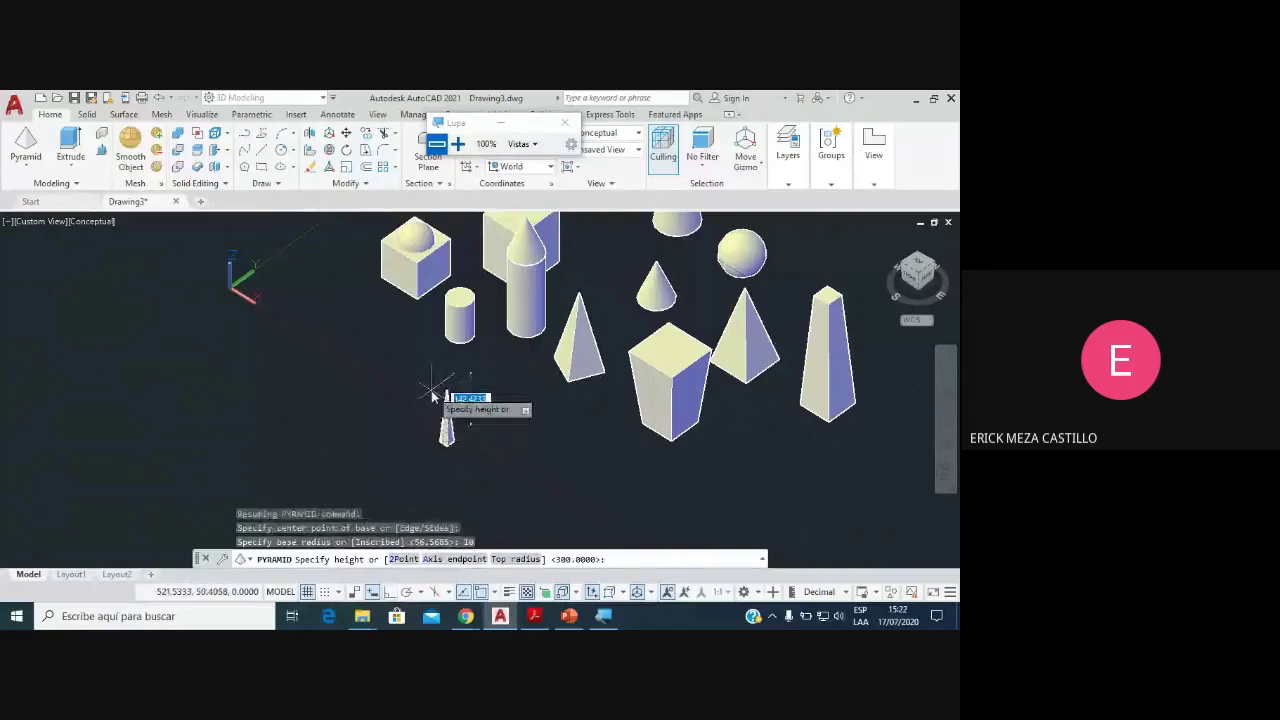
scroll(432, 396, up, 2)
key(Down)
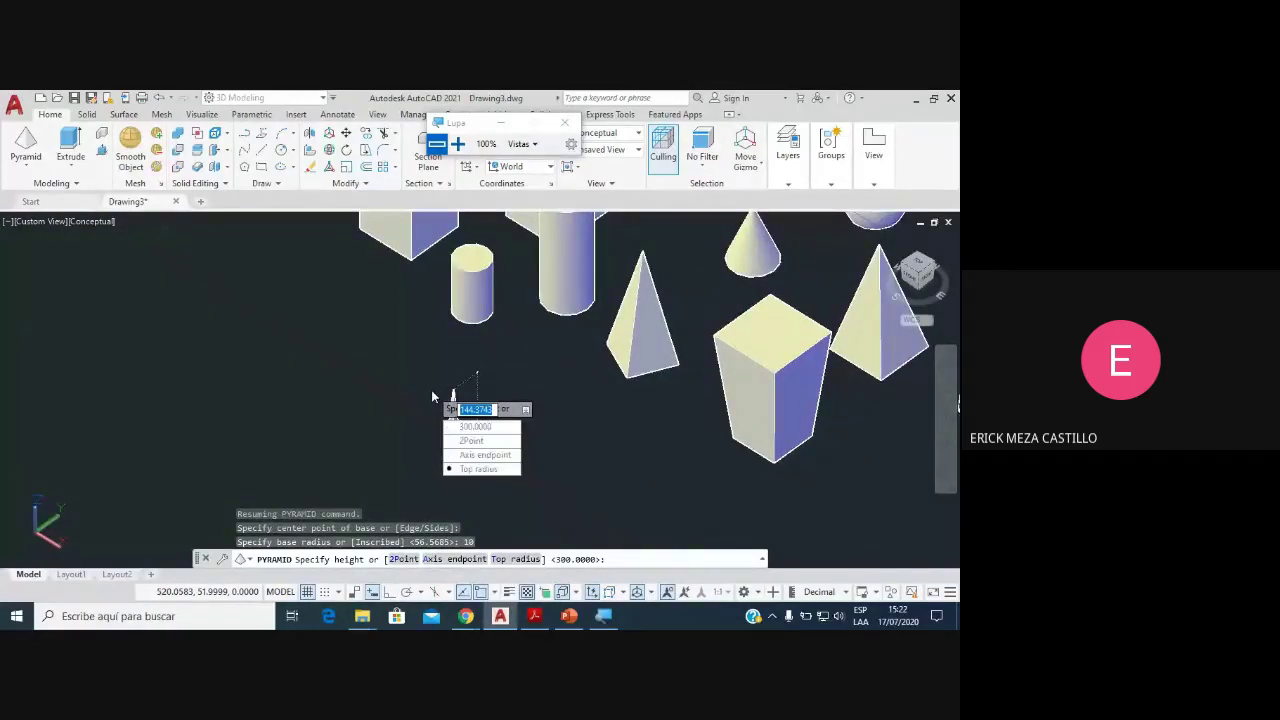
key(Down)
key(Down)
key(Return)
text(50)
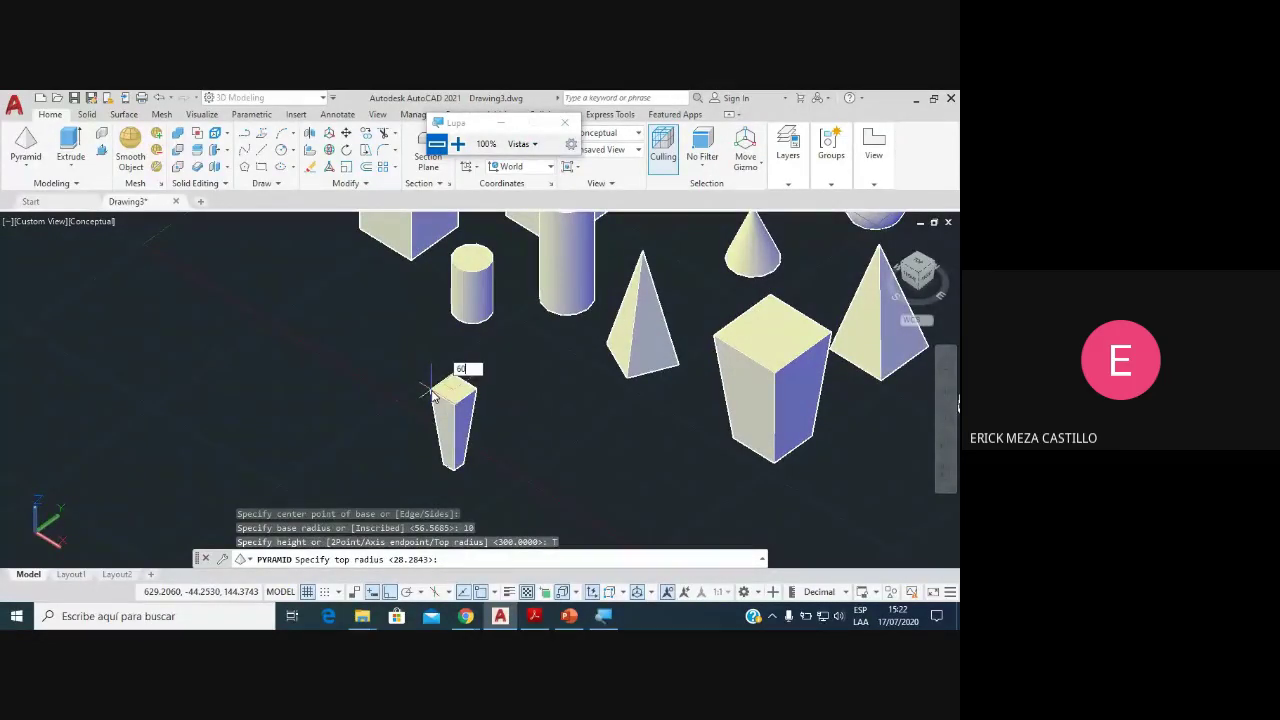
key(Return)
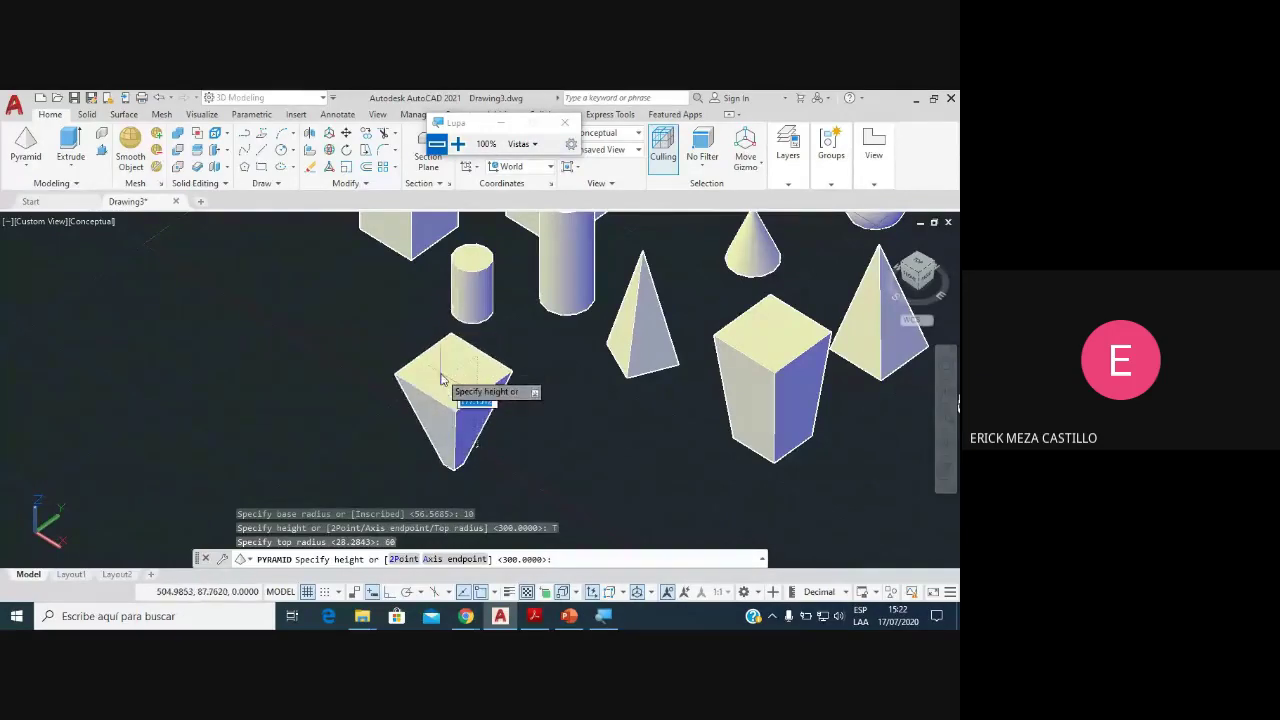
text(300)
key(Return)
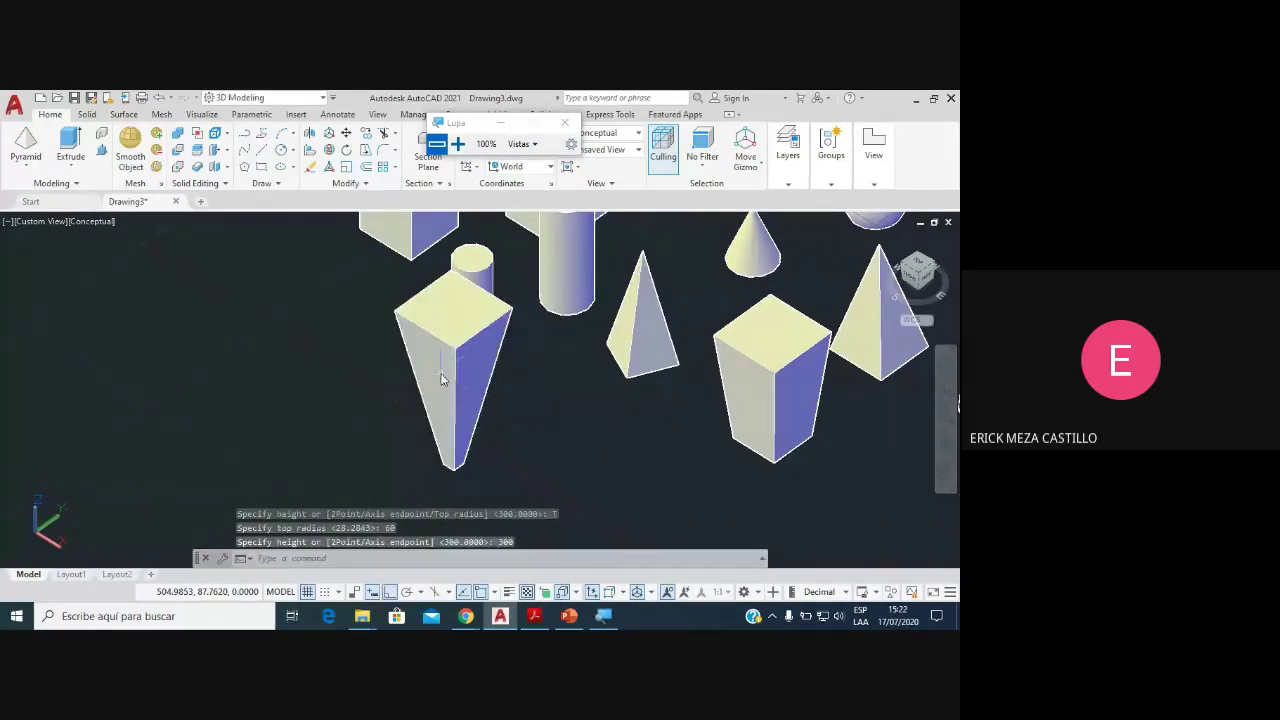
mouse_move(466, 376)
shift+middle_down()
mouse_move(471, 403)
mouse_move(560, 260)
shift+middle_up()
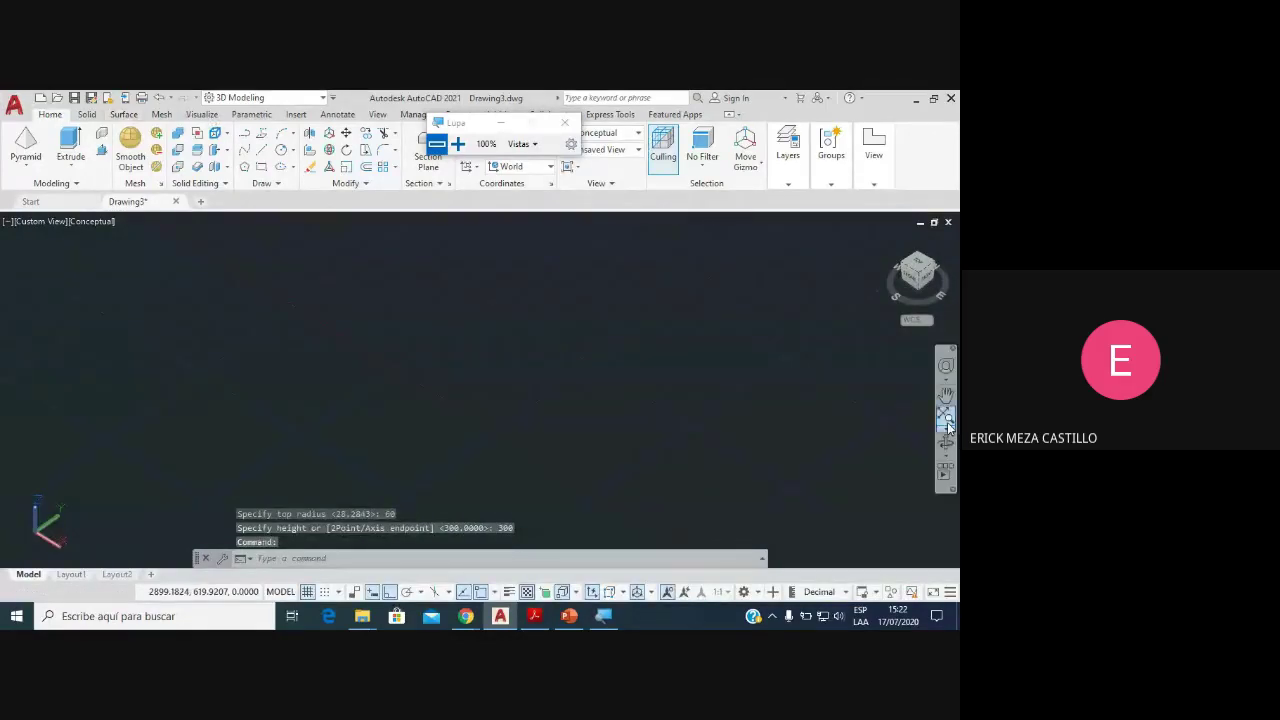
Step: Zoom to extents, toggle the grid off and back on, then frame the solids closely
click(944, 415)
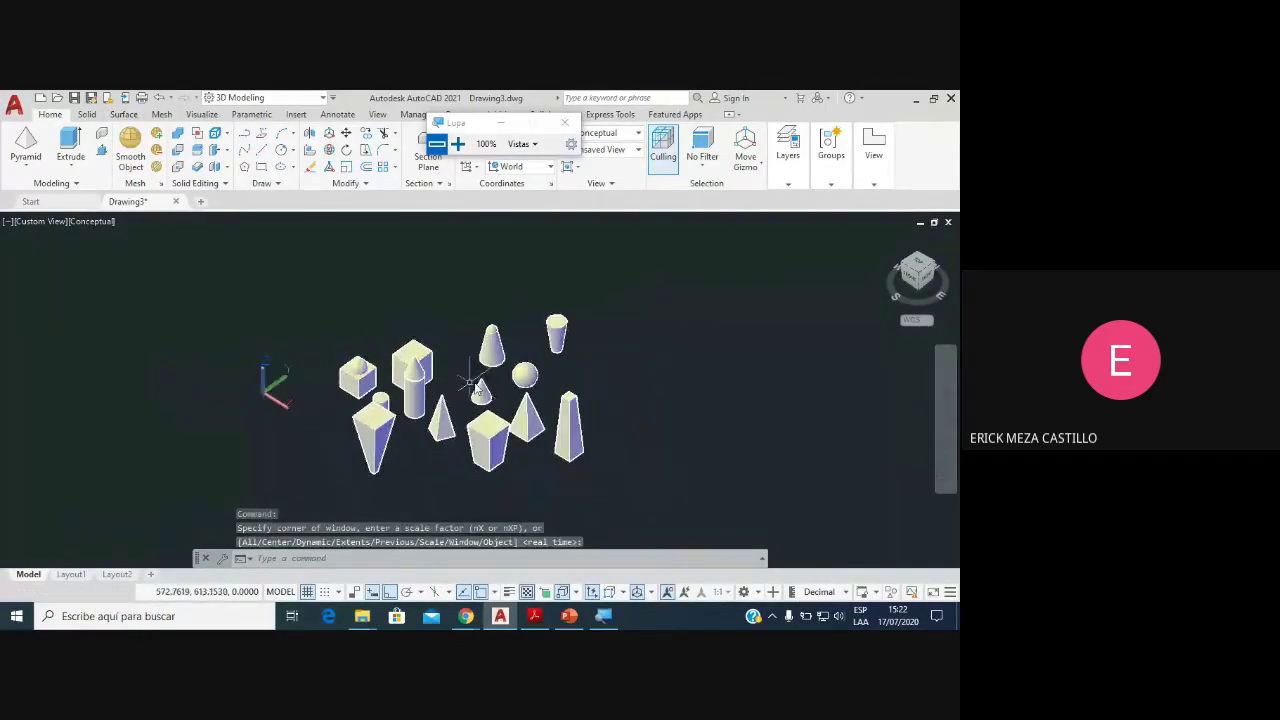
scroll(555, 397, down, 2)
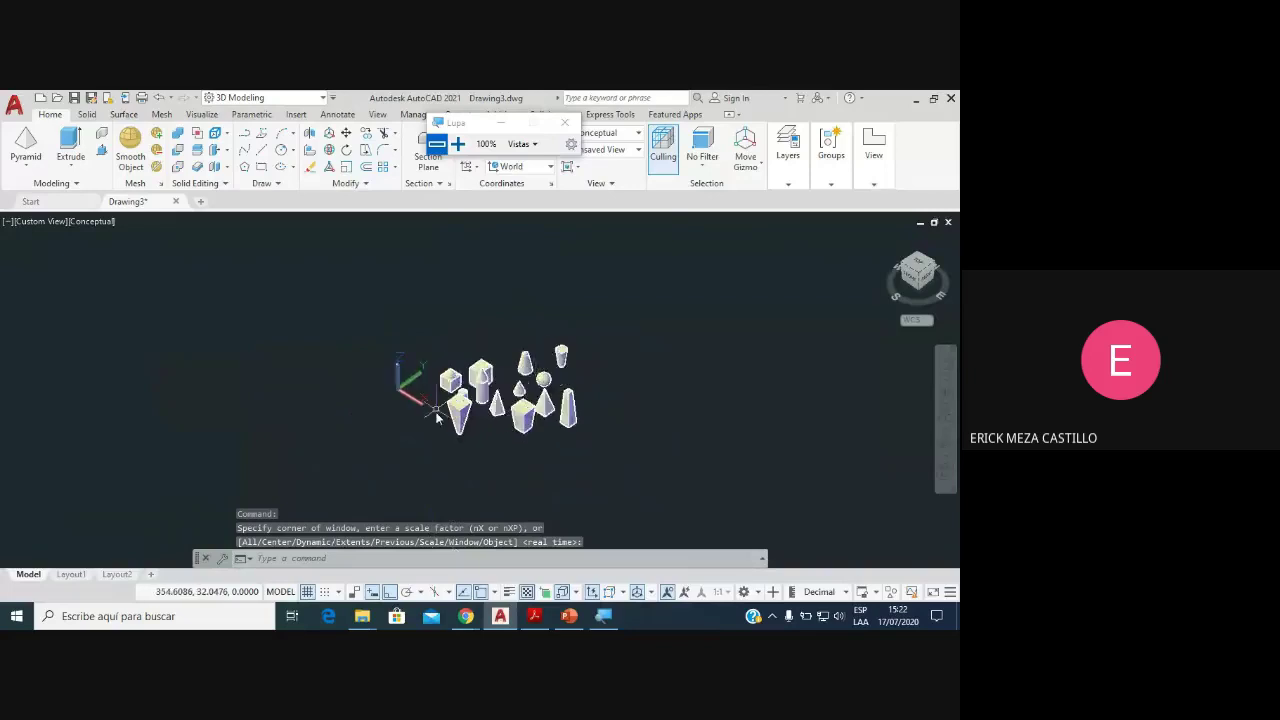
scroll(434, 415, up, 3)
click(410, 490)
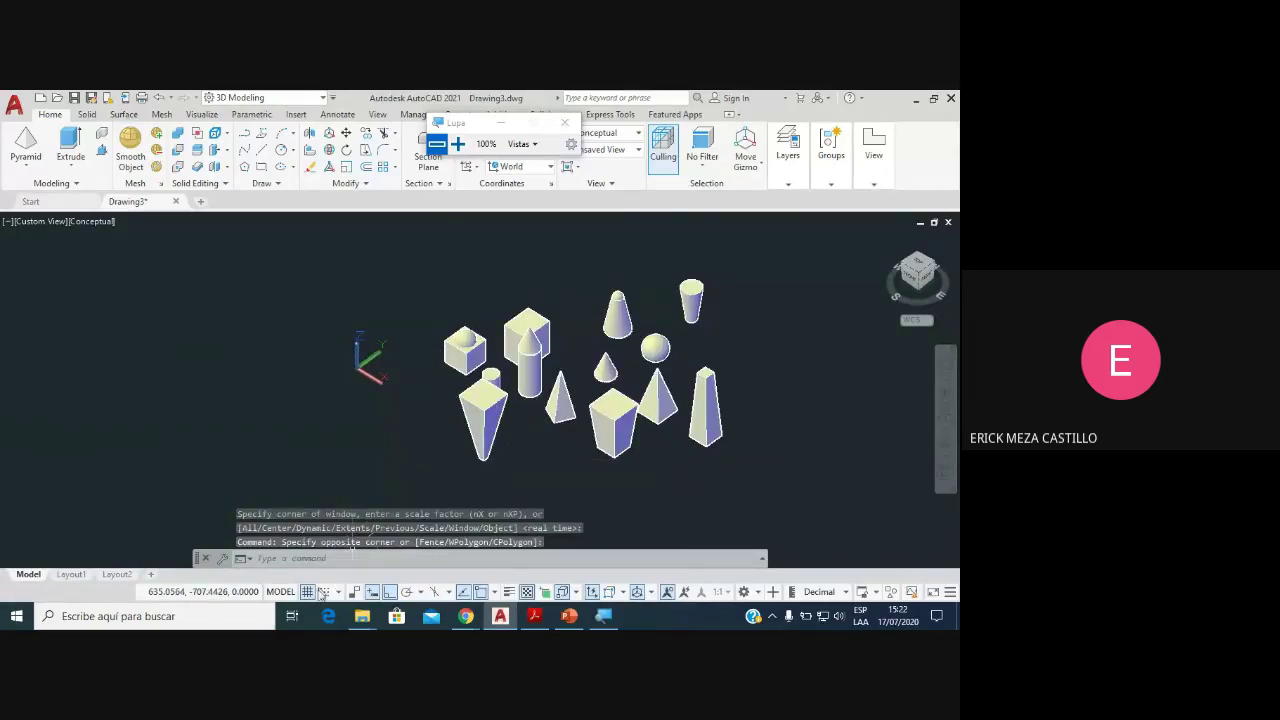
click(309, 592)
click(309, 592)
scroll(657, 372, up, 2)
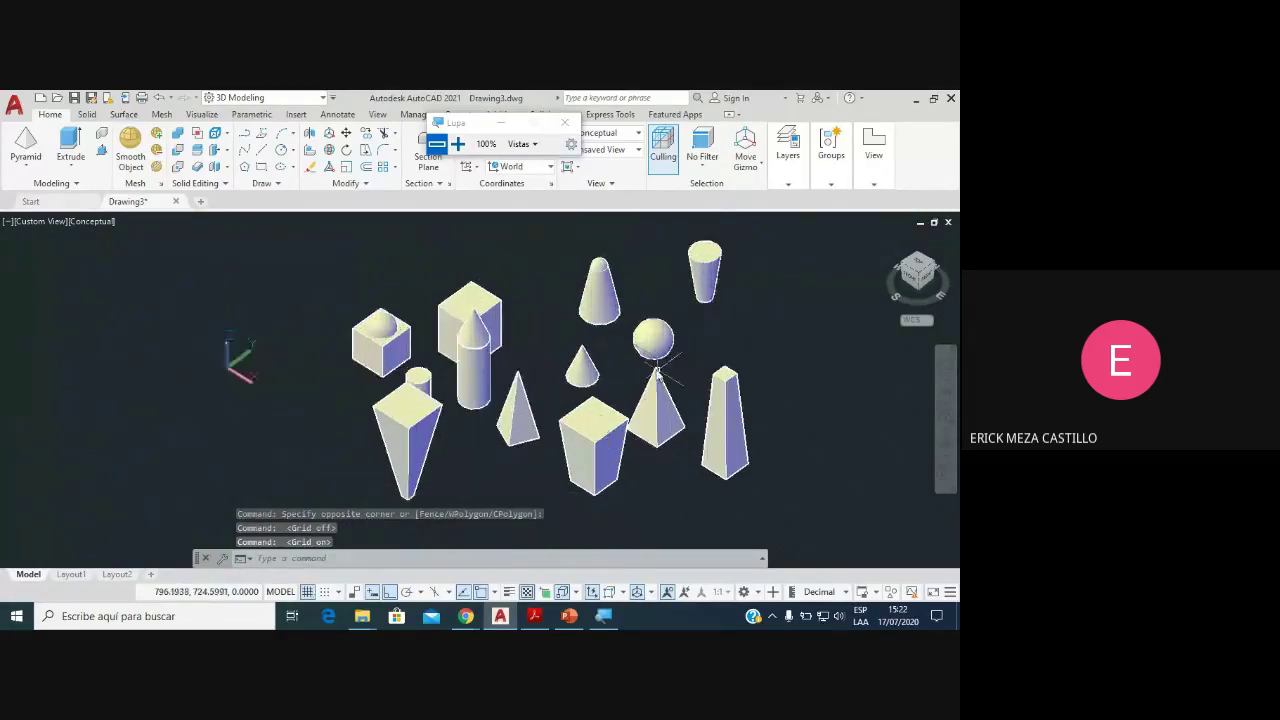
middle_drag(604, 371, 528, 364)
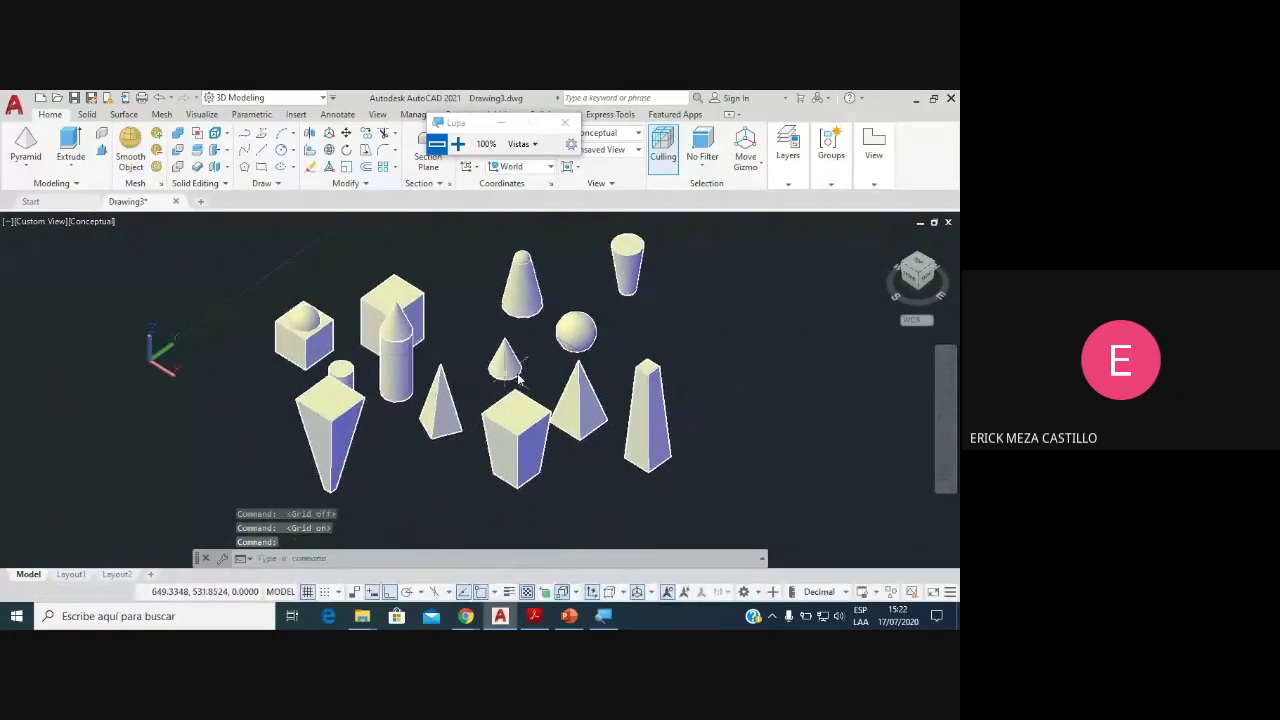
scroll(424, 399, up, 2)
scroll(400, 385, down, 2)
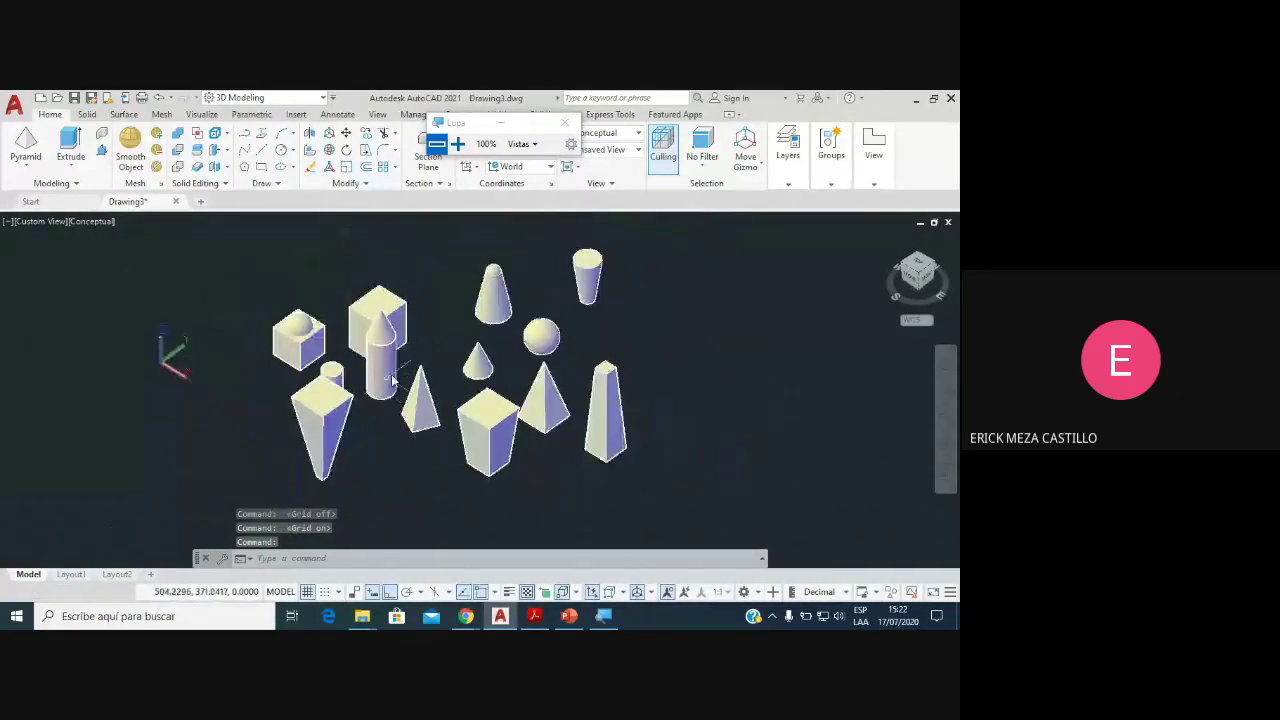
scroll(490, 412, up, 3)
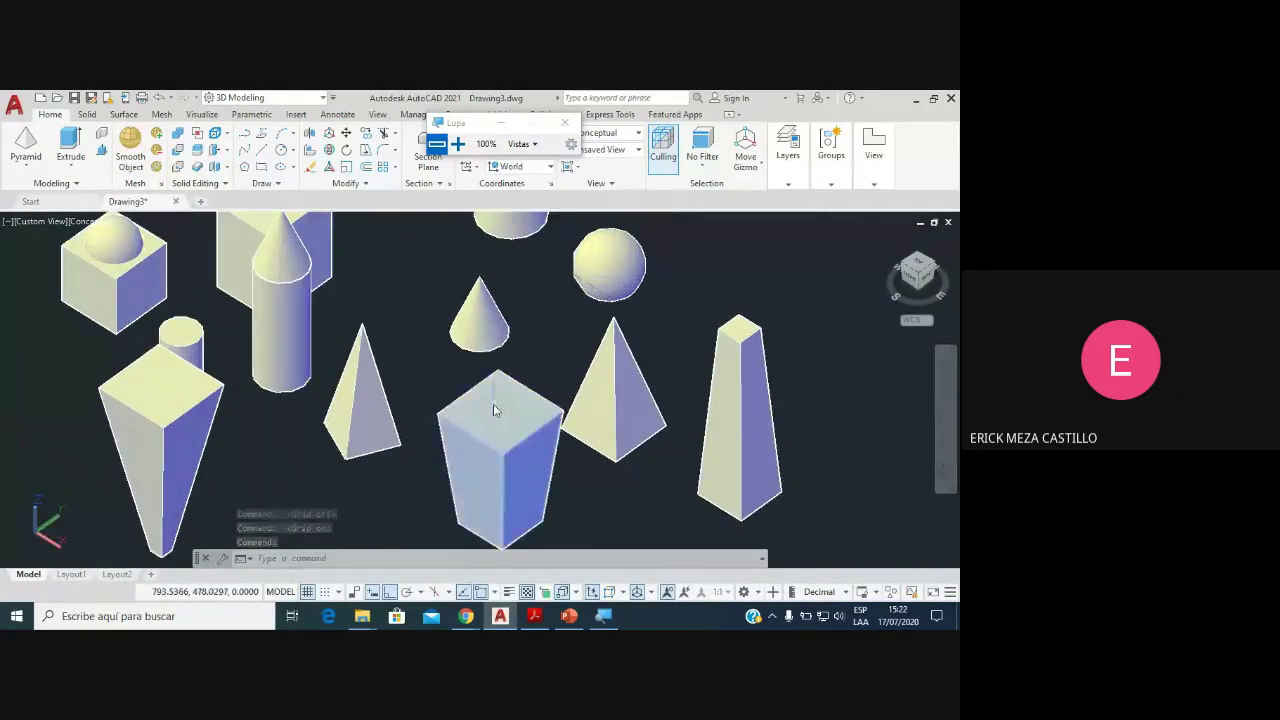
click(22, 164)
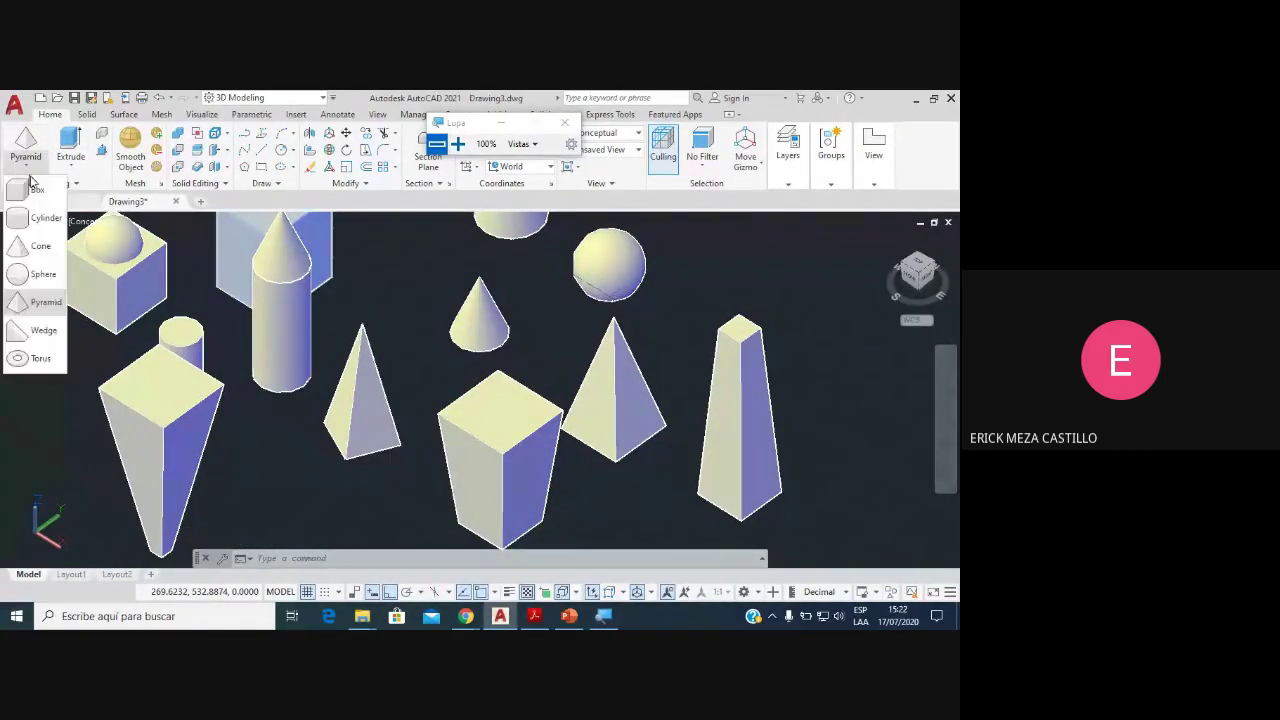
click(22, 275)
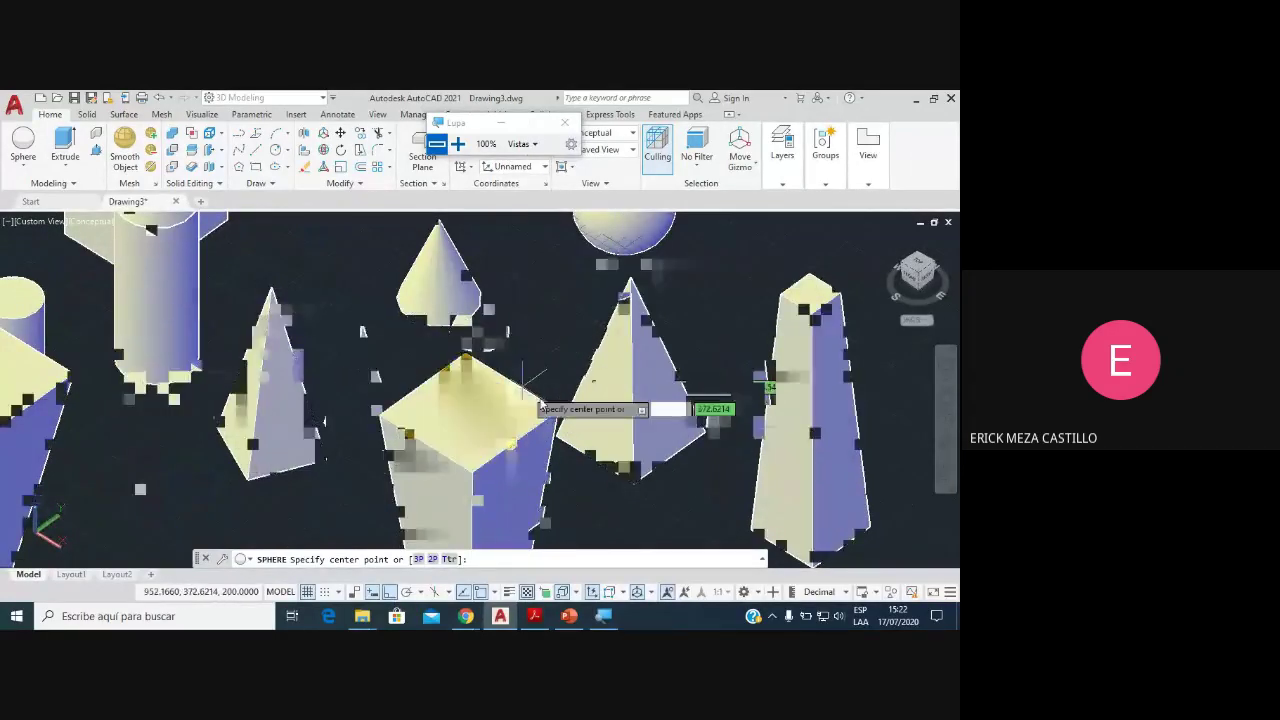
key(Escape)
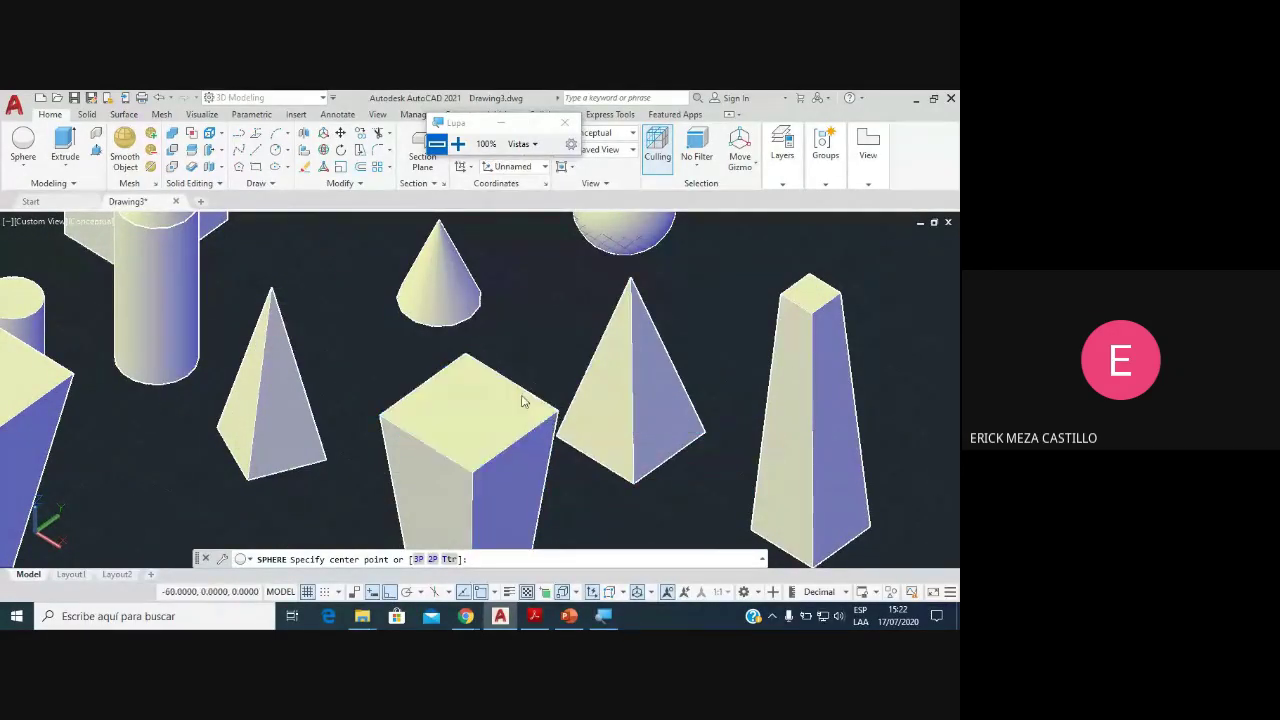
mouse_move(466, 616)
click(440, 555)
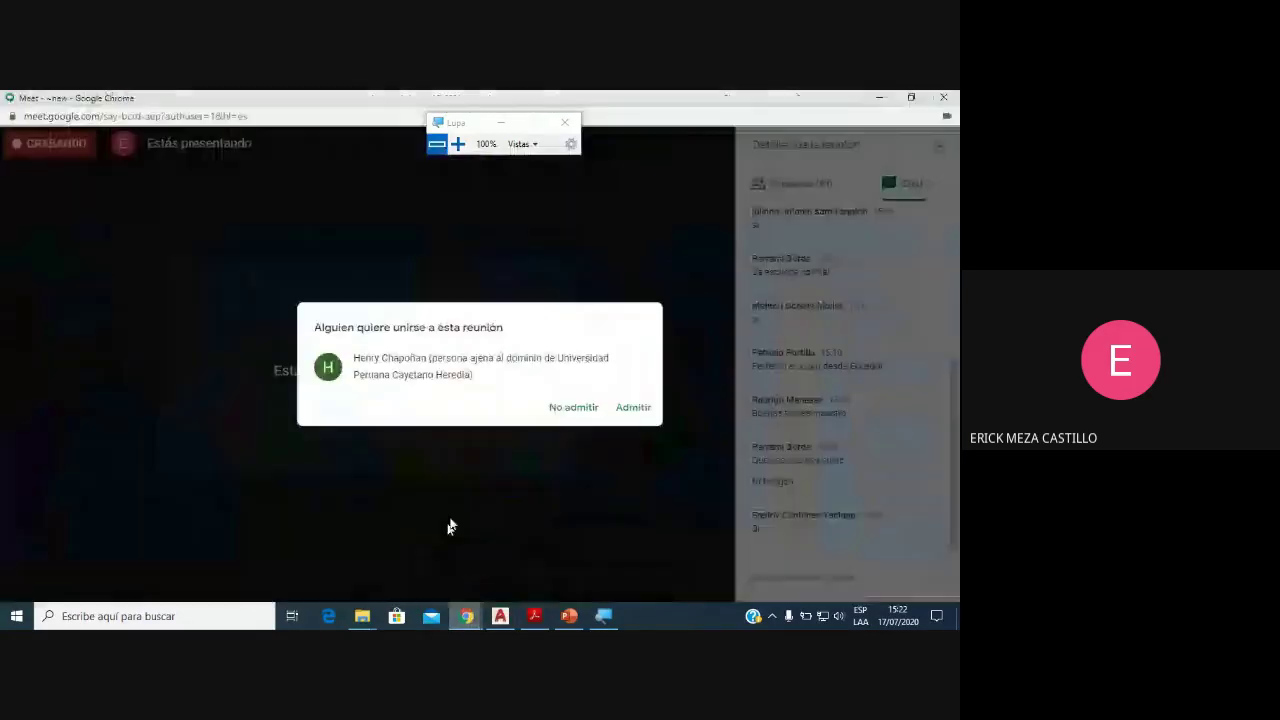
click(626, 407)
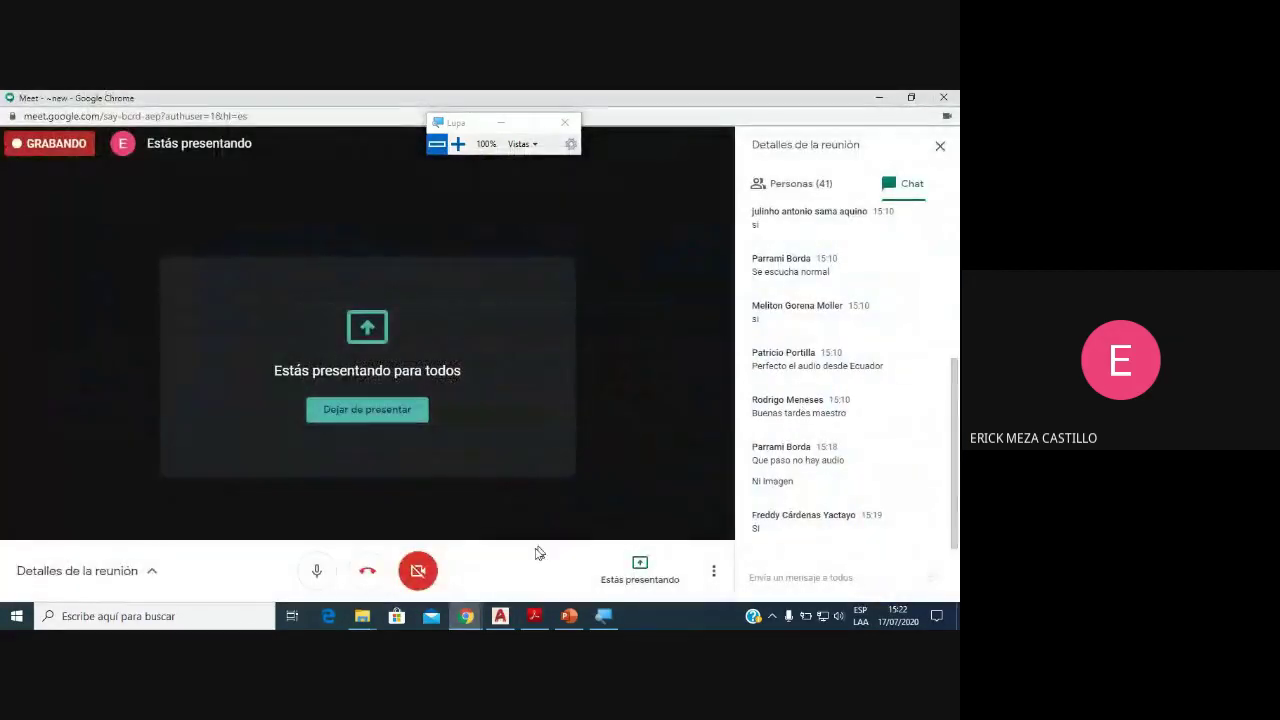
click(496, 618)
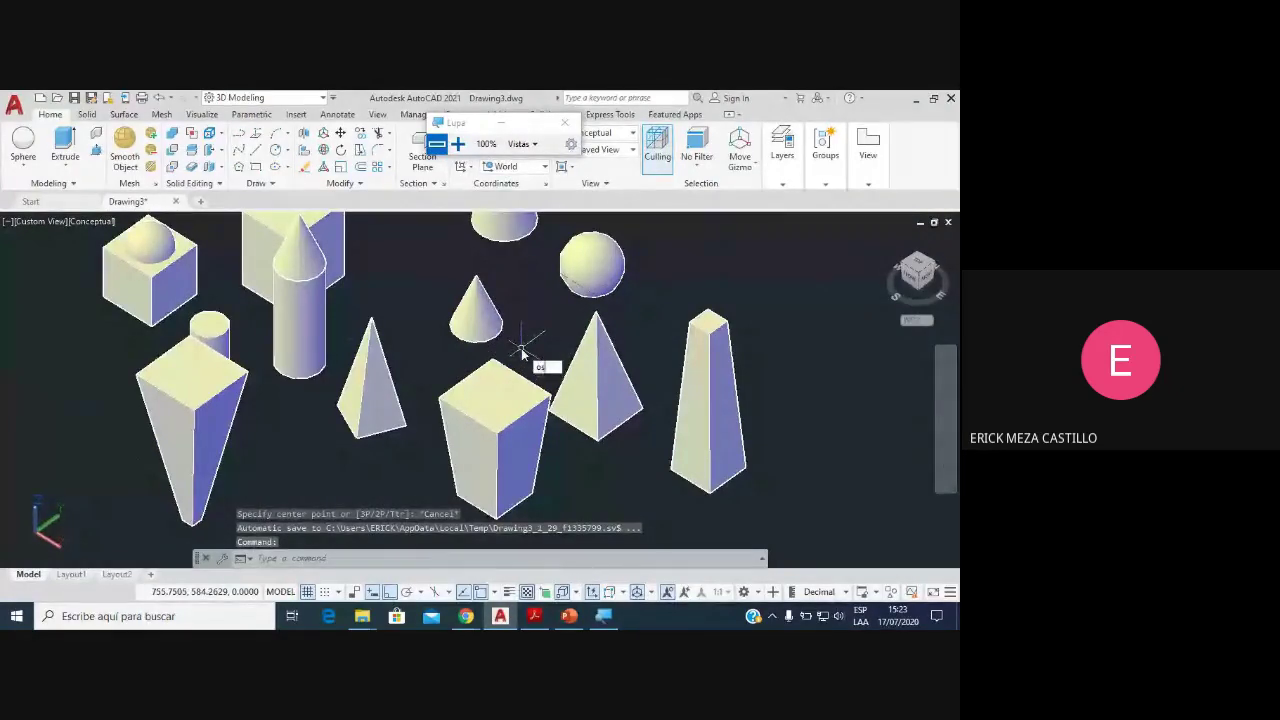
Step: Open Drafting Settings with OS and show the 3D Object Snap options
key(Return)
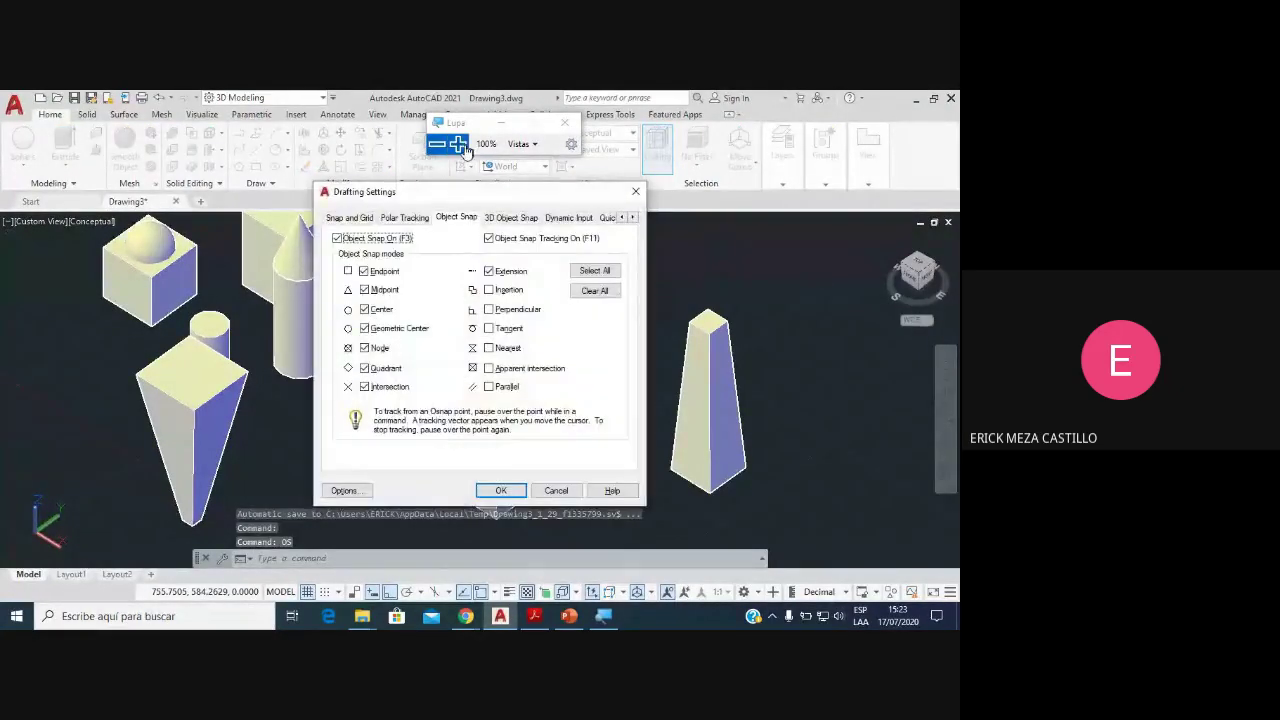
click(460, 146)
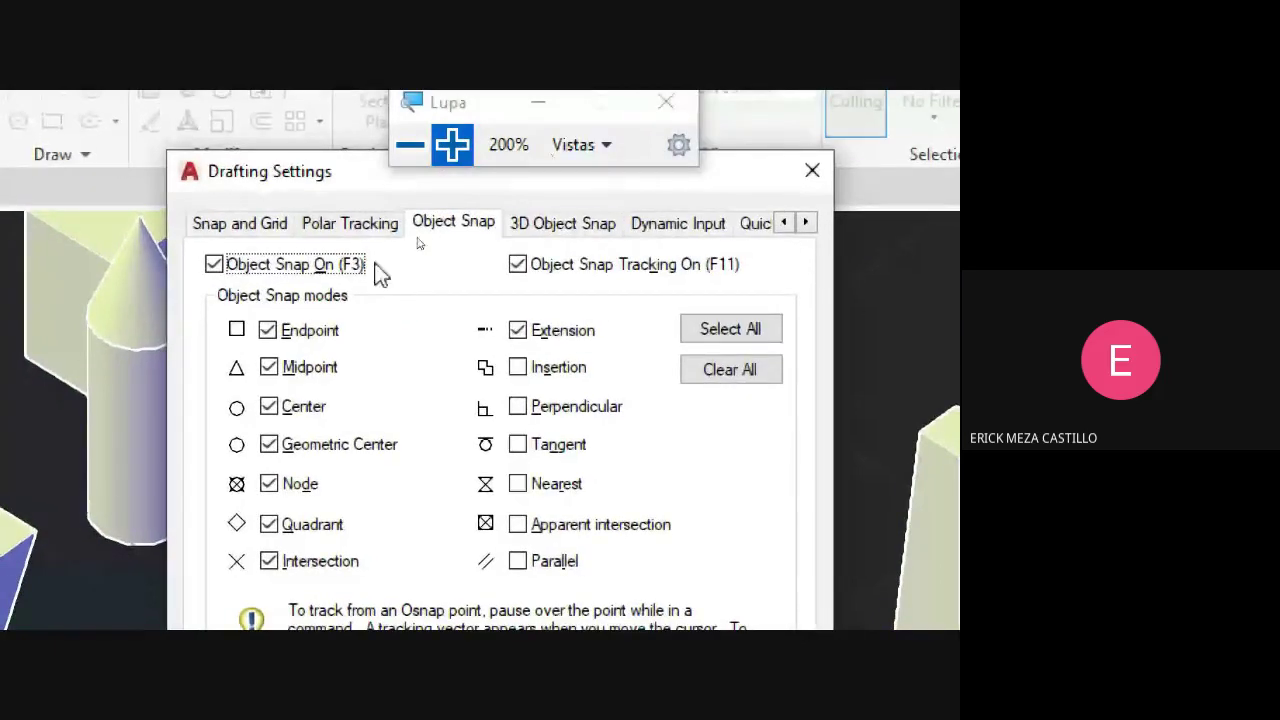
click(540, 226)
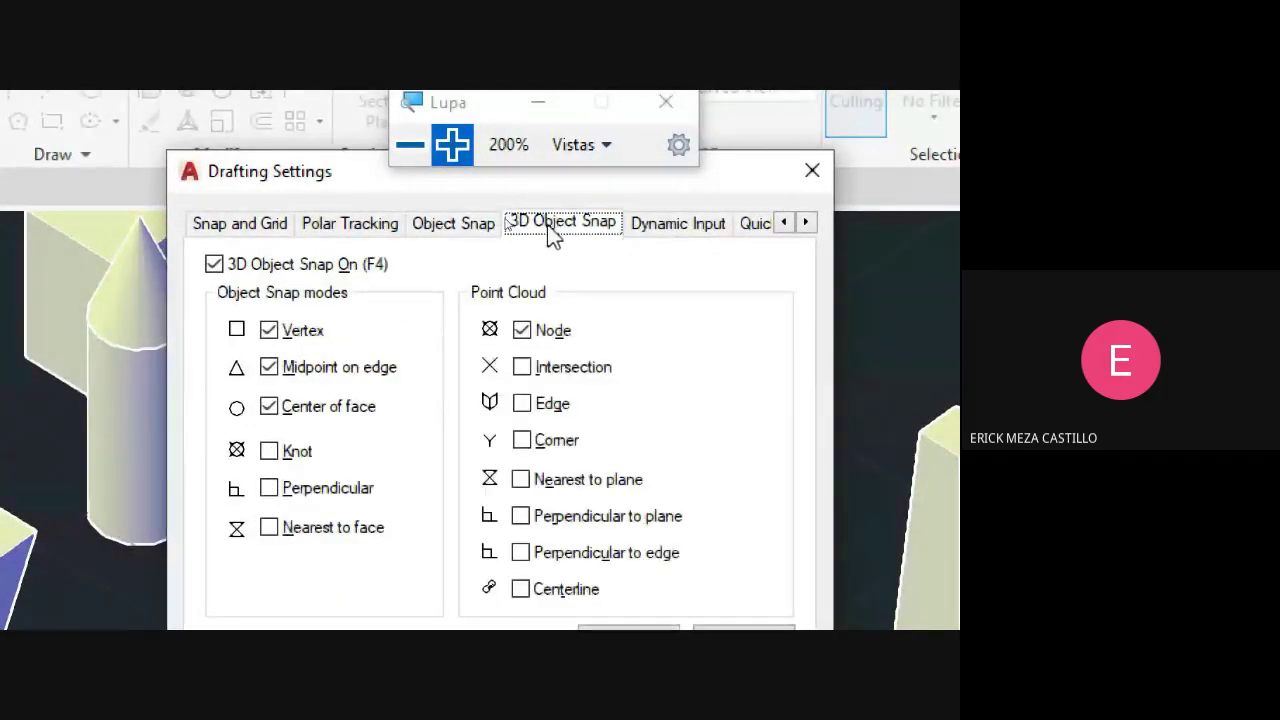
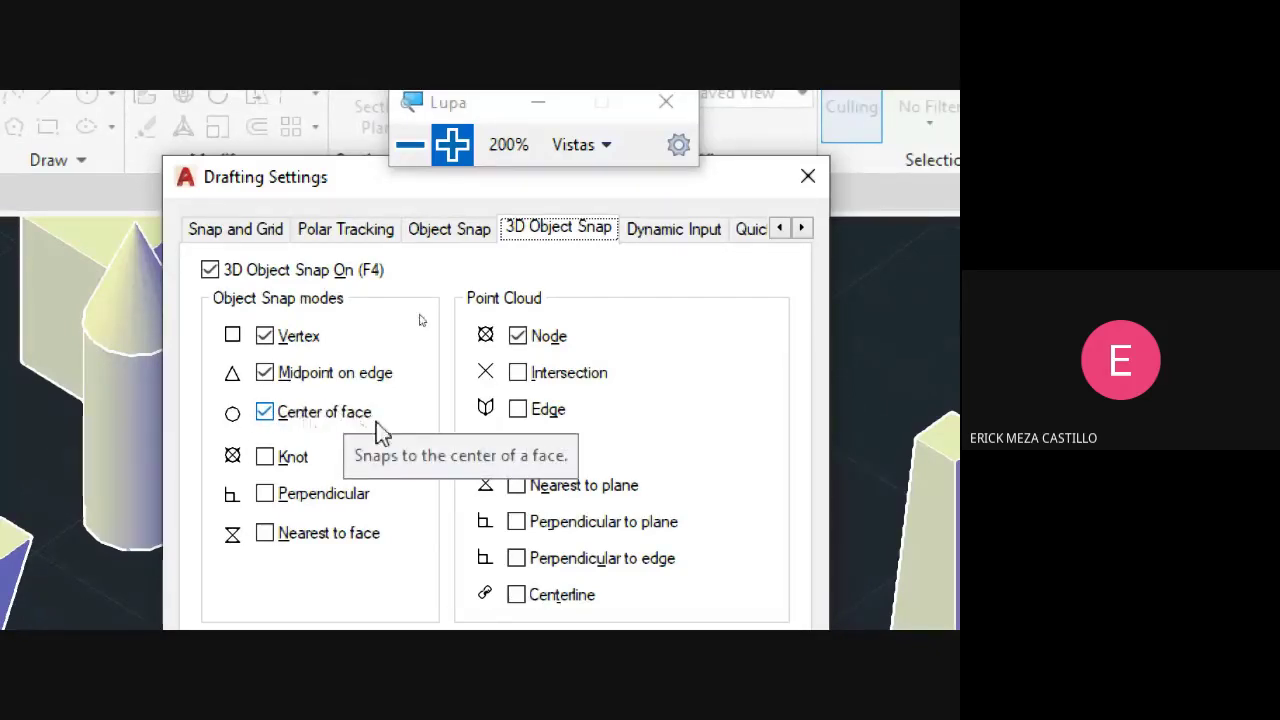
Step: Close Drafting Settings with the 3D object snaps enabled and reframe the view around all the solids
click(409, 143)
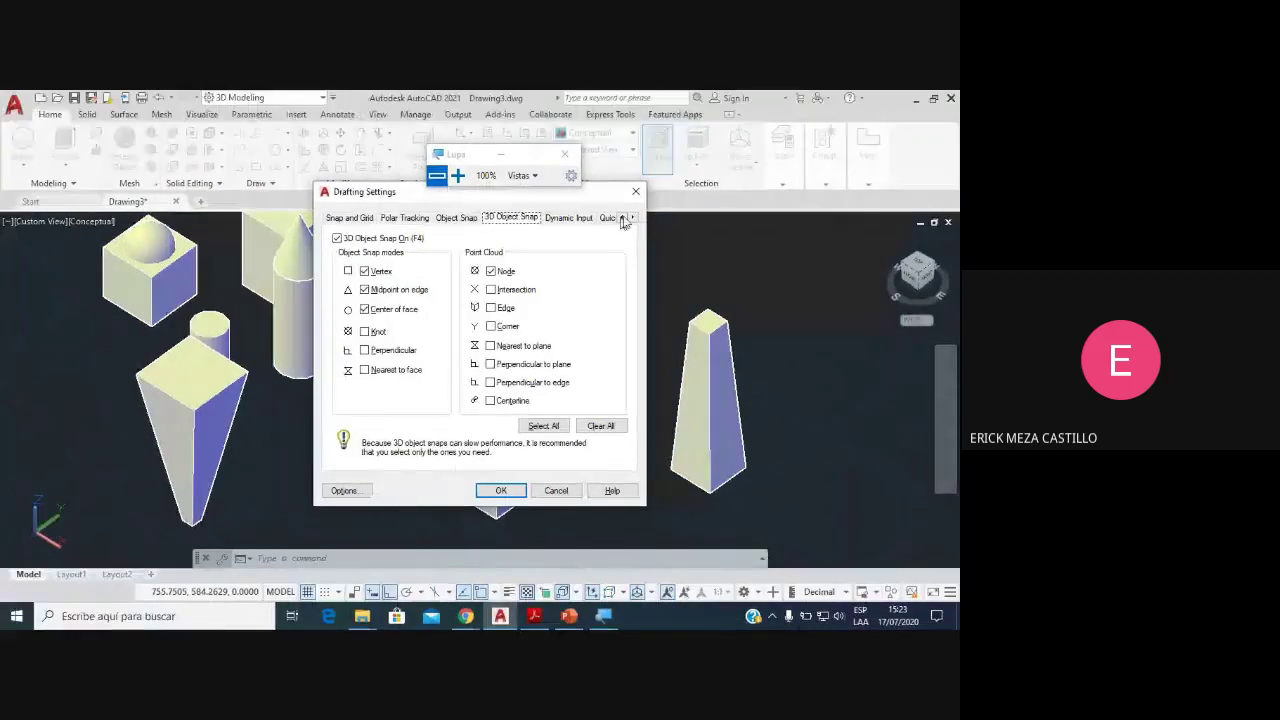
click(636, 192)
scroll(517, 389, down, 2)
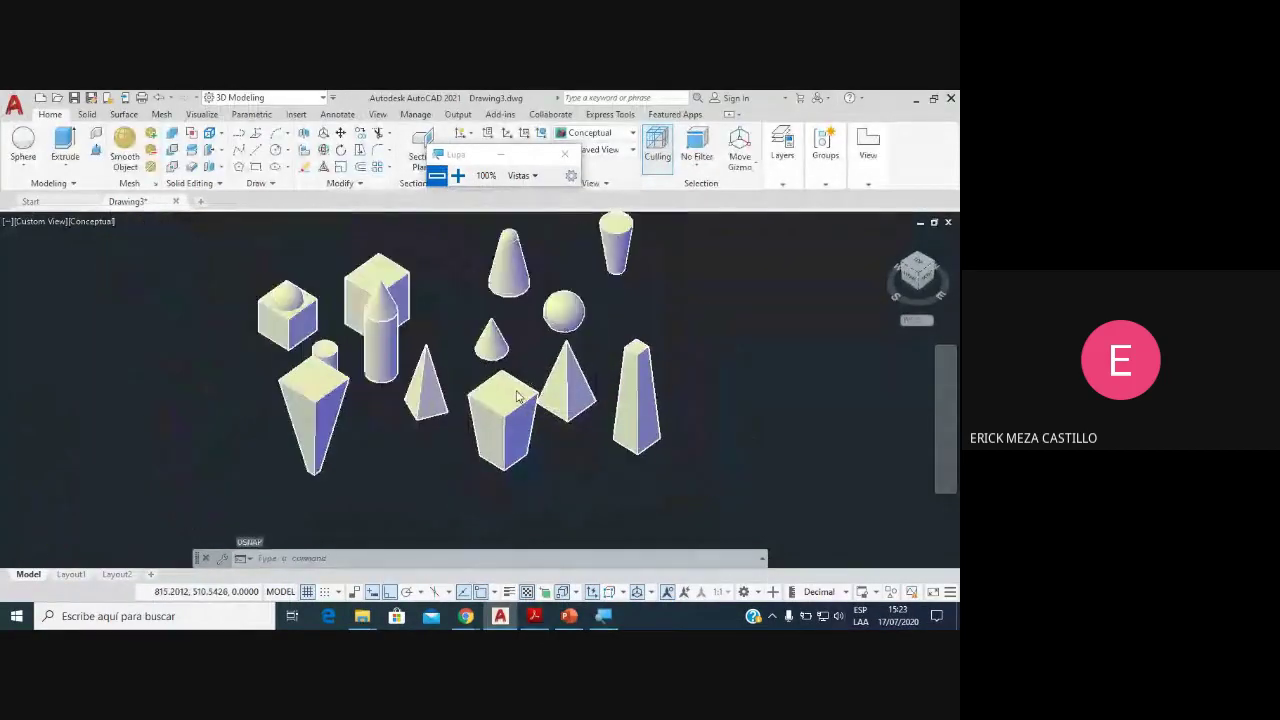
scroll(461, 368, up, 3)
middle_drag(449, 363, 514, 391)
scroll(511, 388, down, 2)
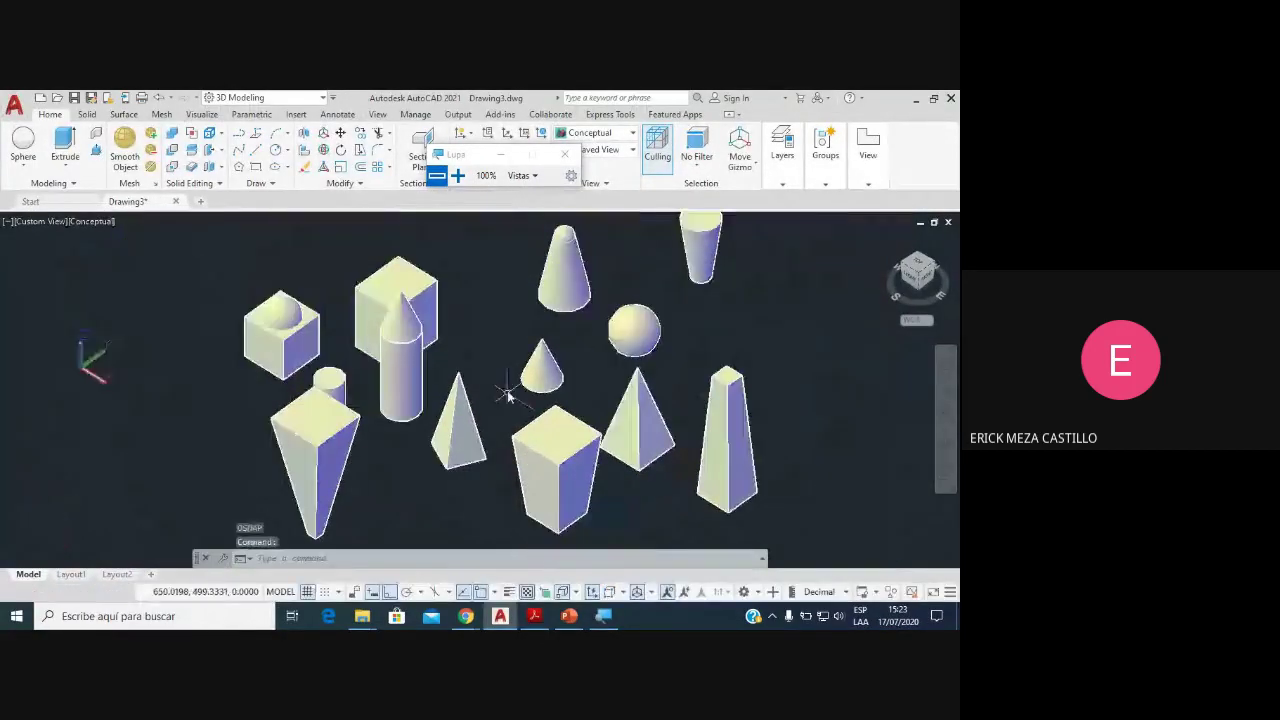
scroll(497, 370, up, 1)
scroll(490, 370, down, 2)
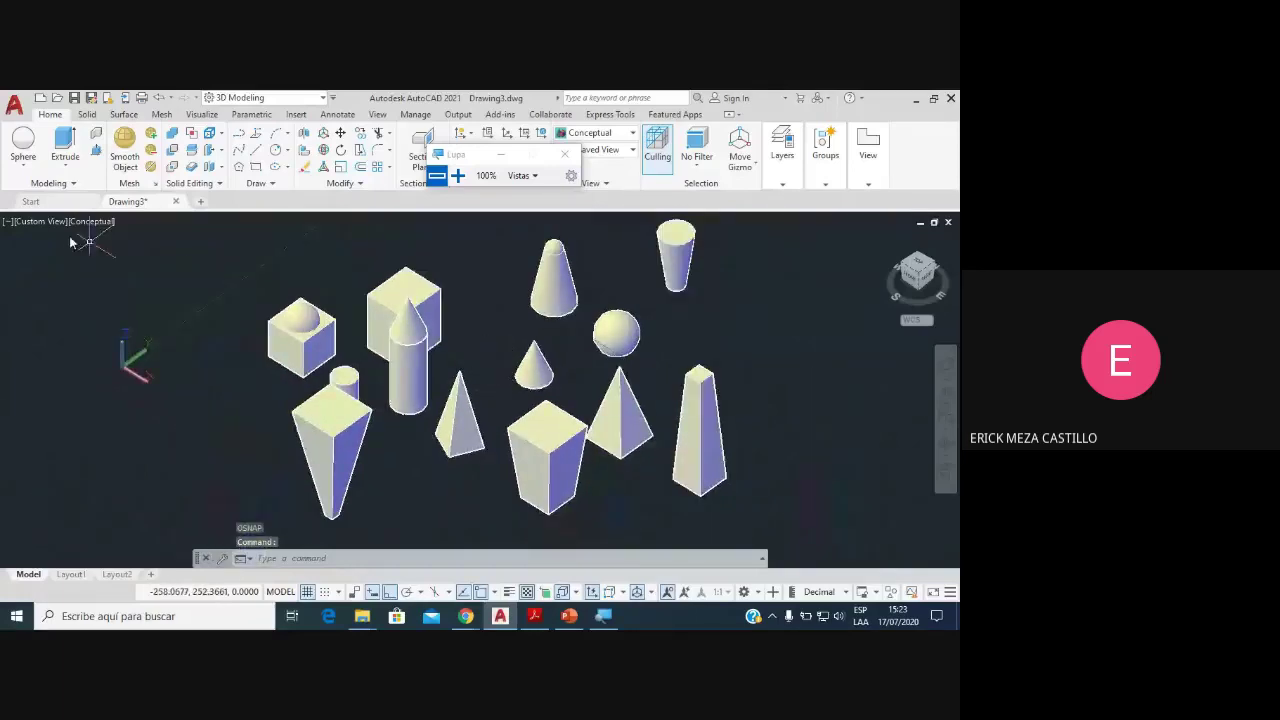
click(23, 170)
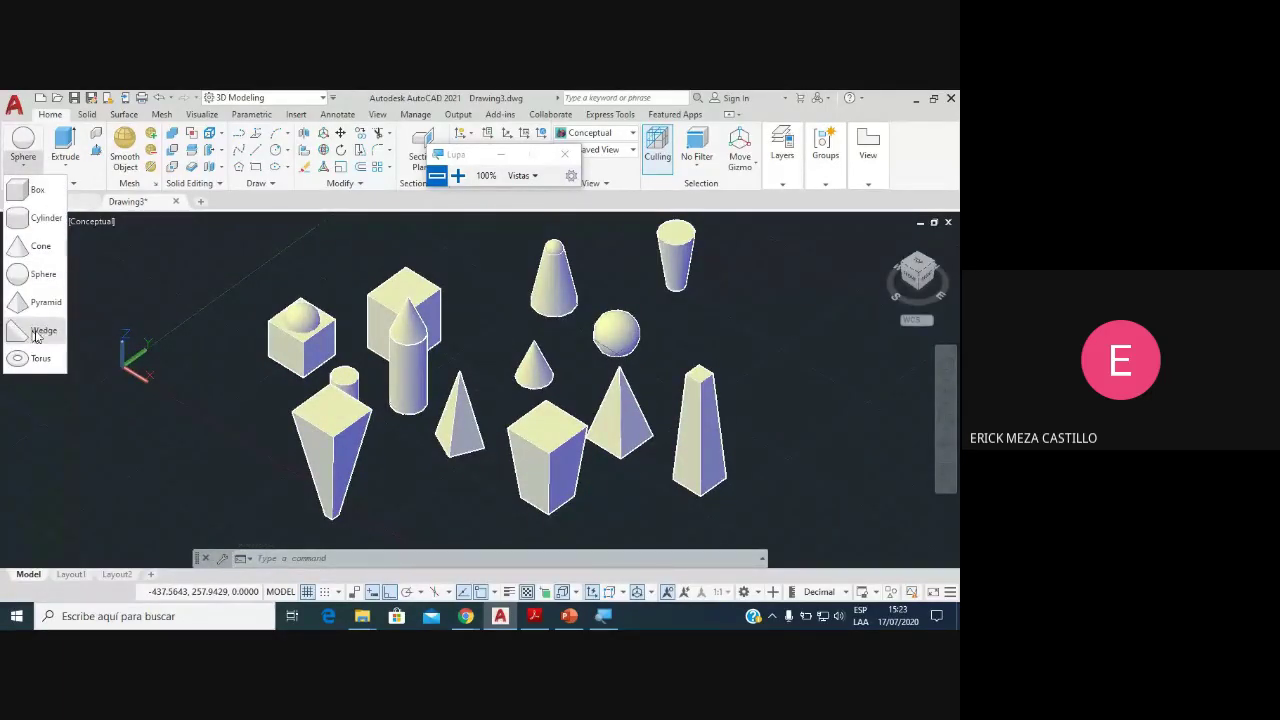
Step: Create a wedge with a 100 × 40 base and height 100 below the existing solids
click(43, 335)
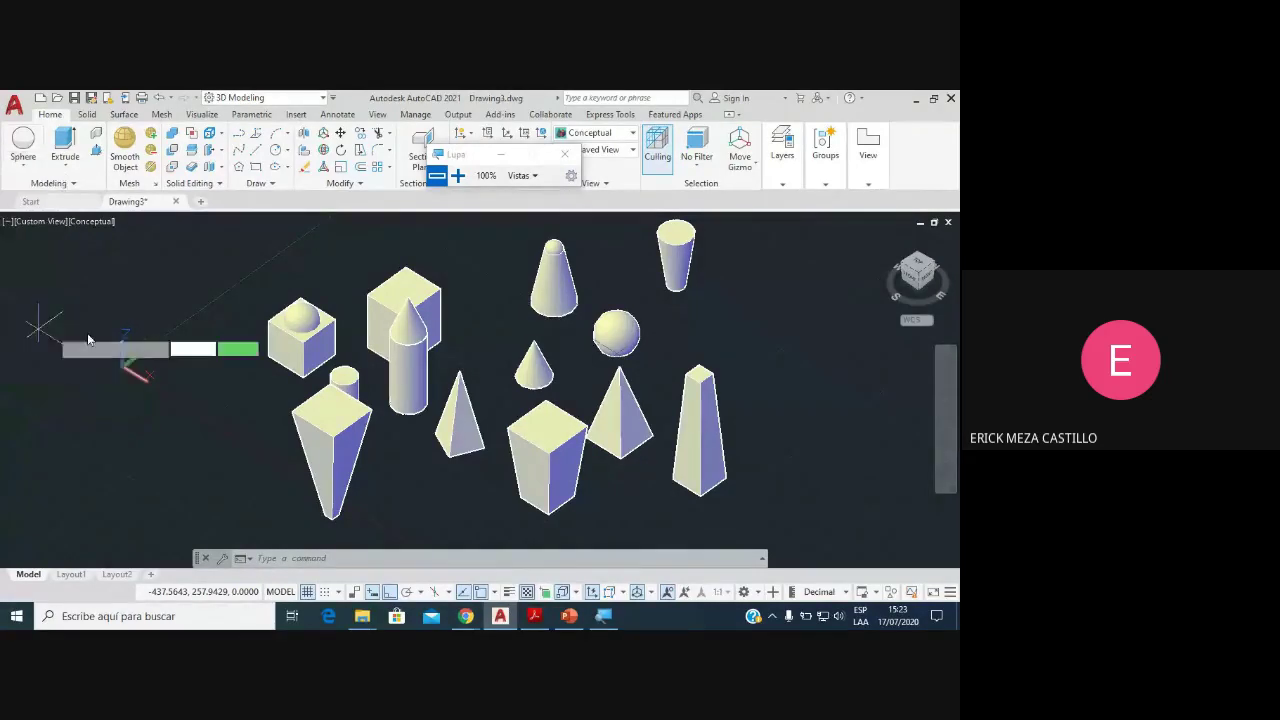
middle_drag(547, 520, 557, 430)
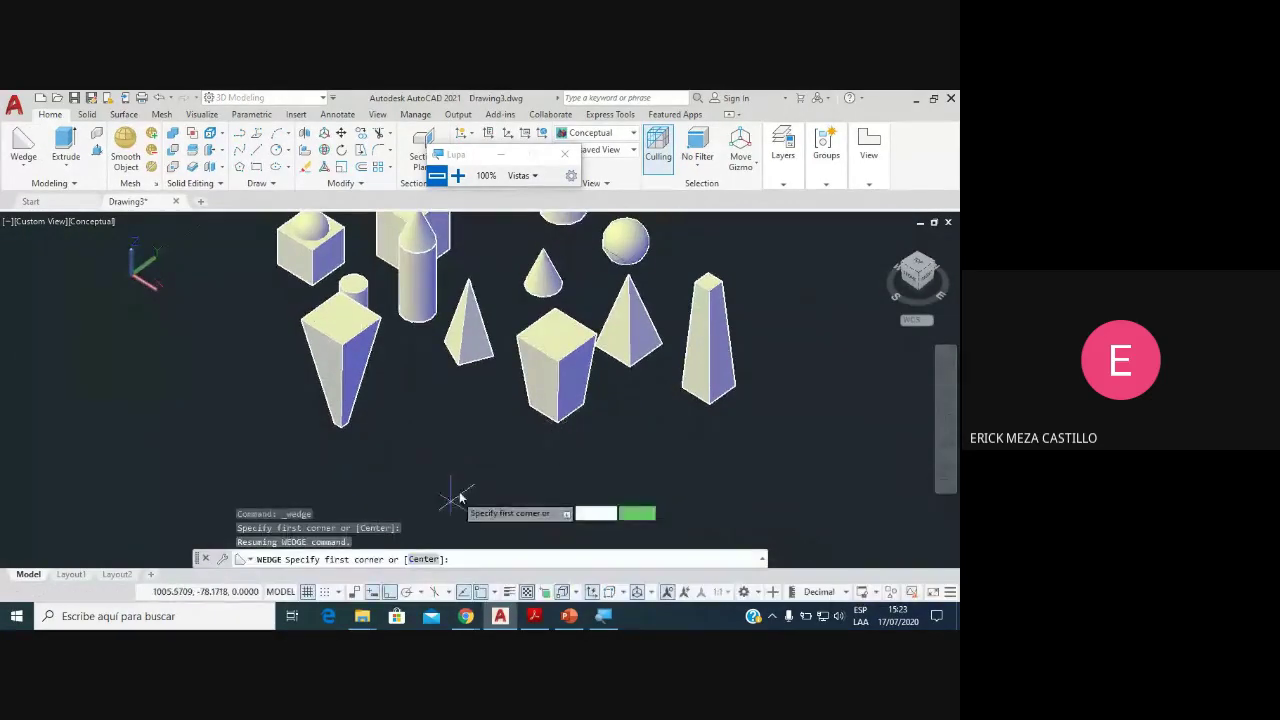
middle_drag(449, 491, 477, 426)
click(485, 437)
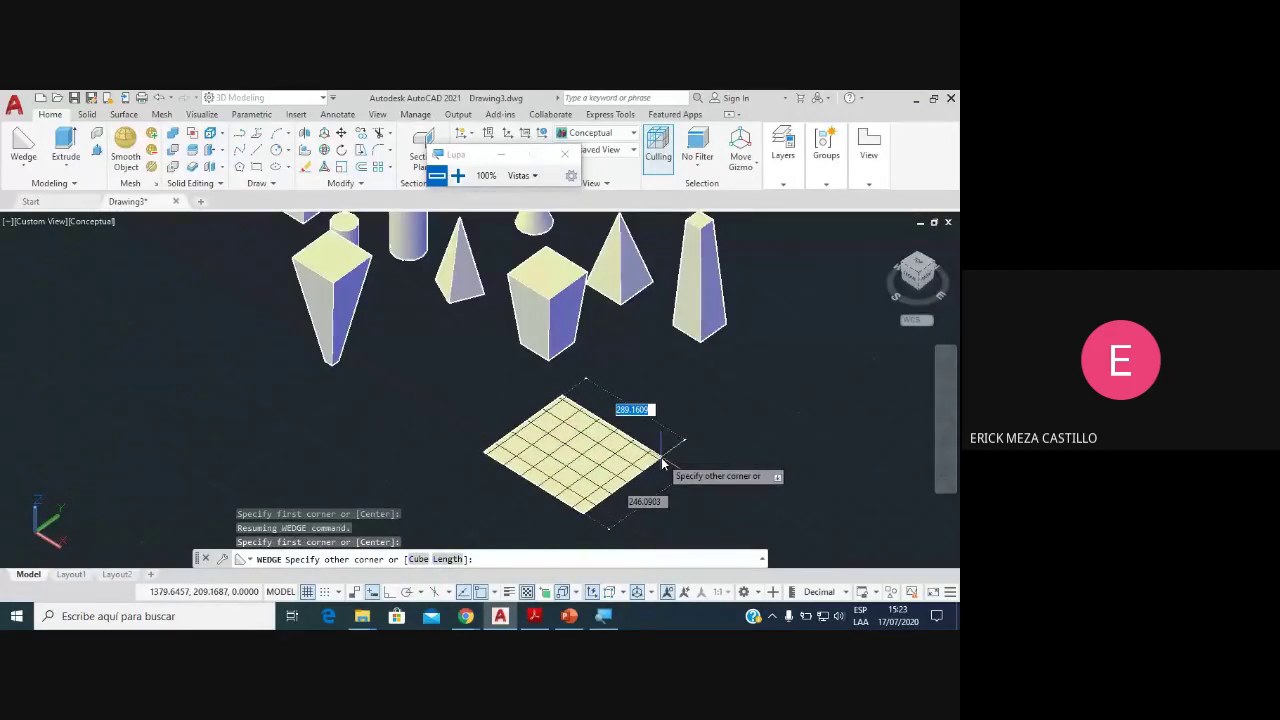
key(Tab)
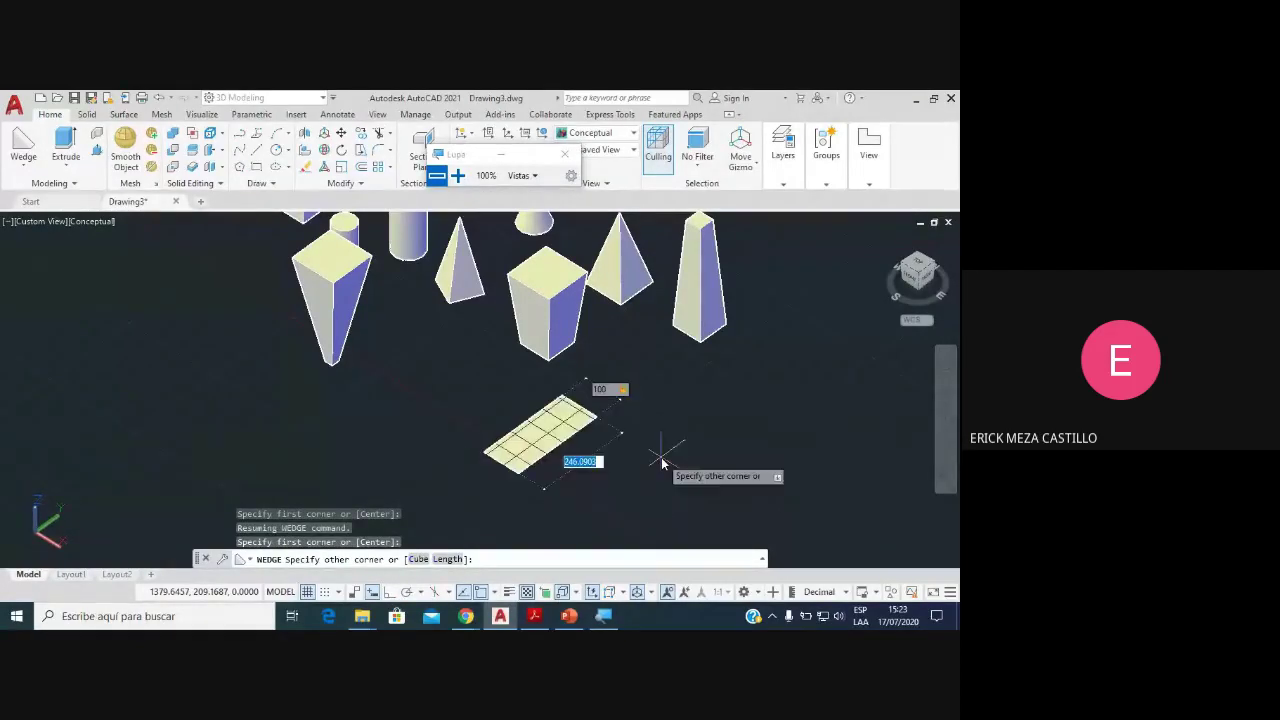
text(40)
key(Return)
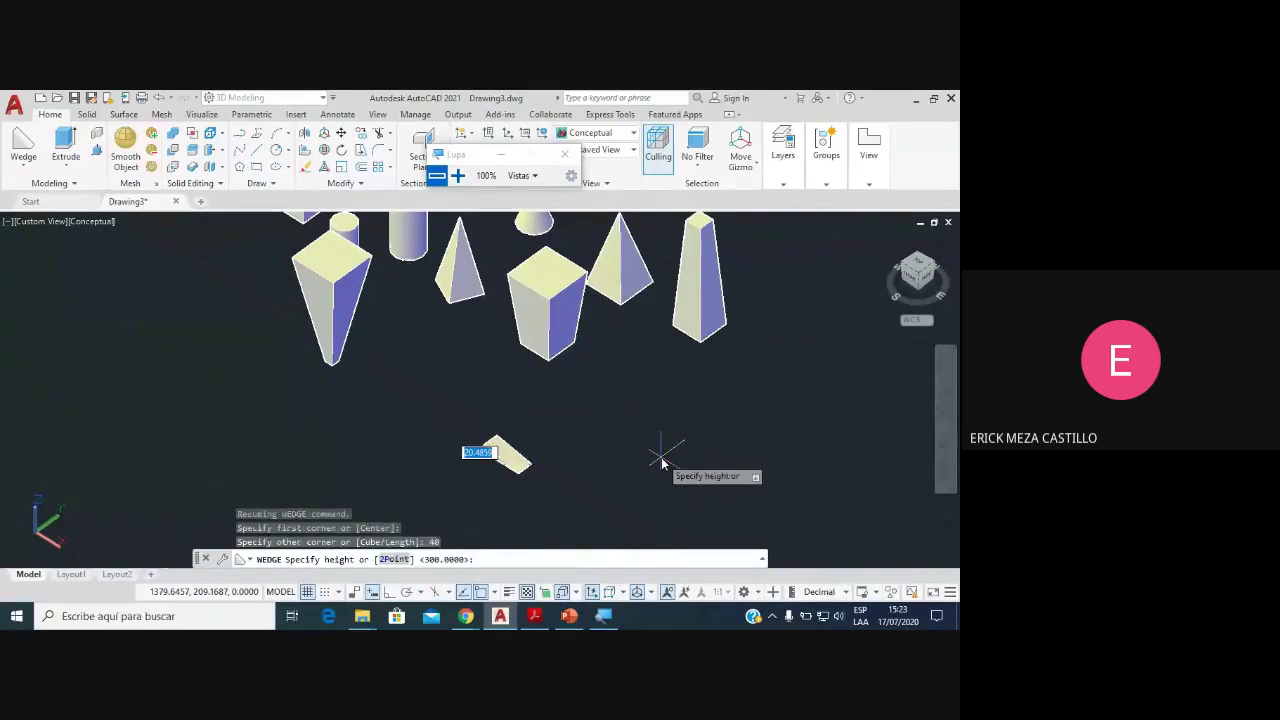
scroll(500, 430, up, 2)
scroll(480, 432, up, 2)
text(100)
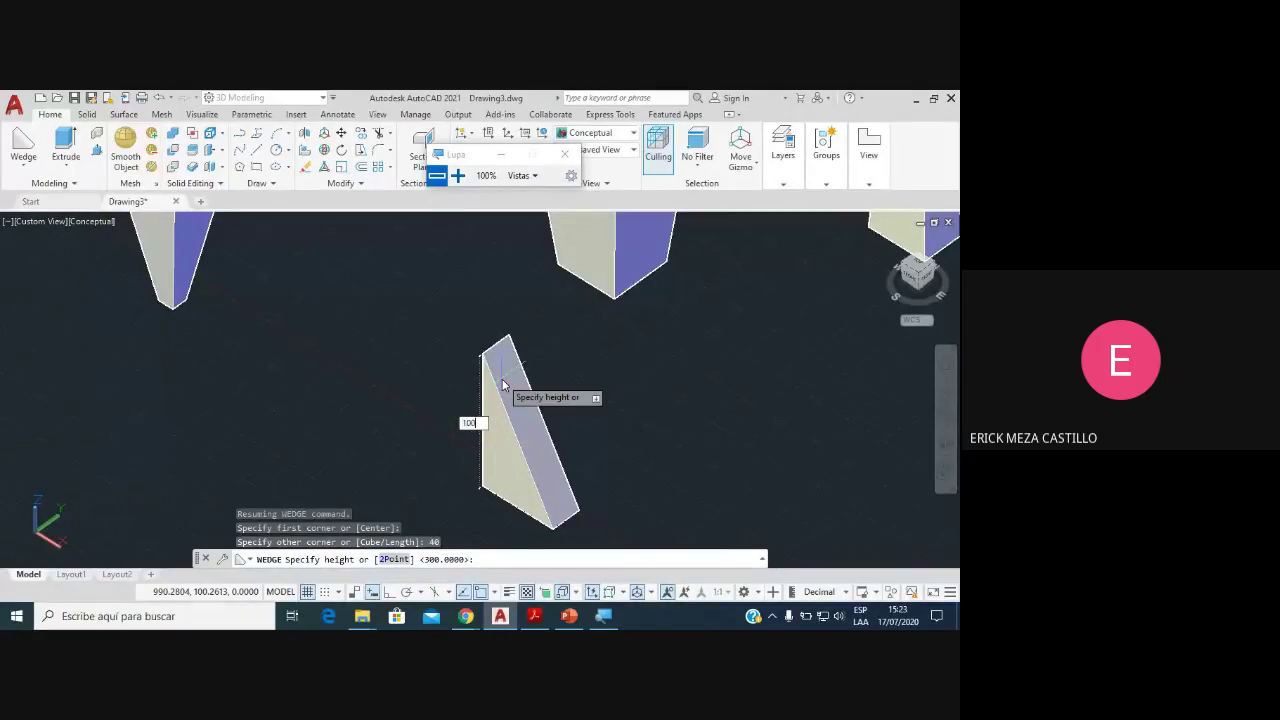
key(Return)
scroll(508, 400, down, 1)
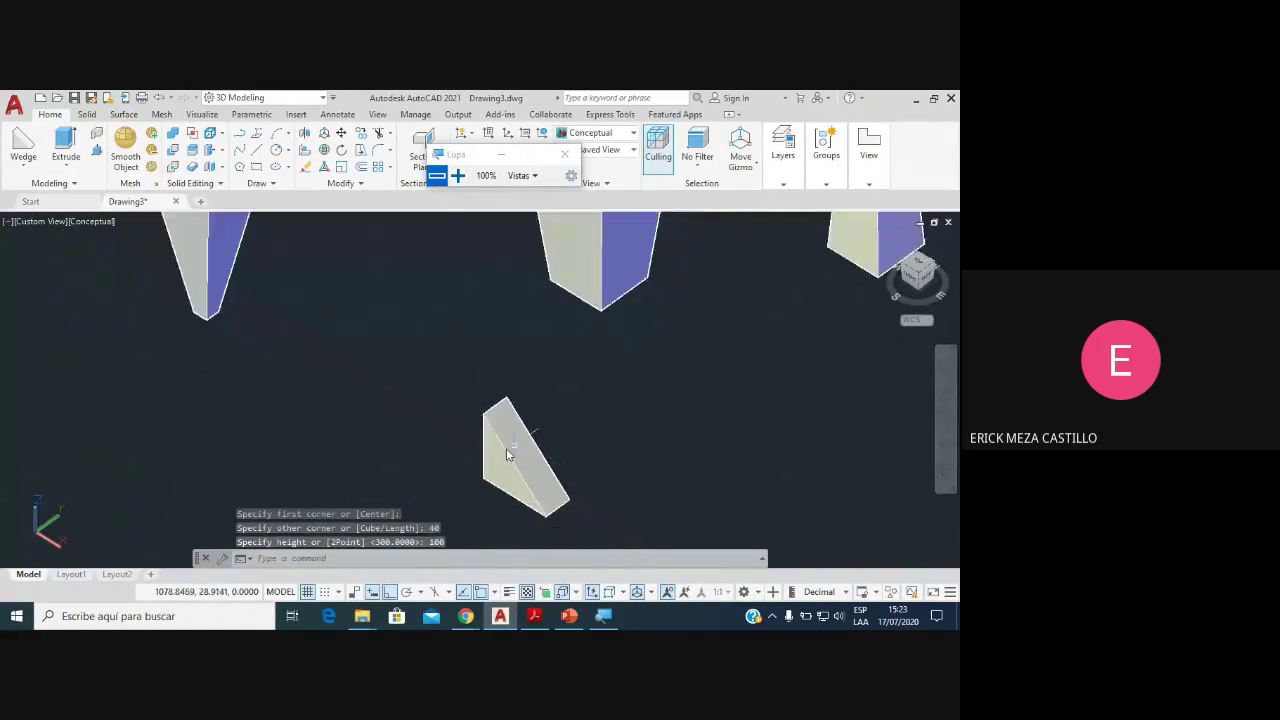
scroll(506, 448, down, 2)
scroll(478, 466, up, 3)
scroll(487, 459, down, 2)
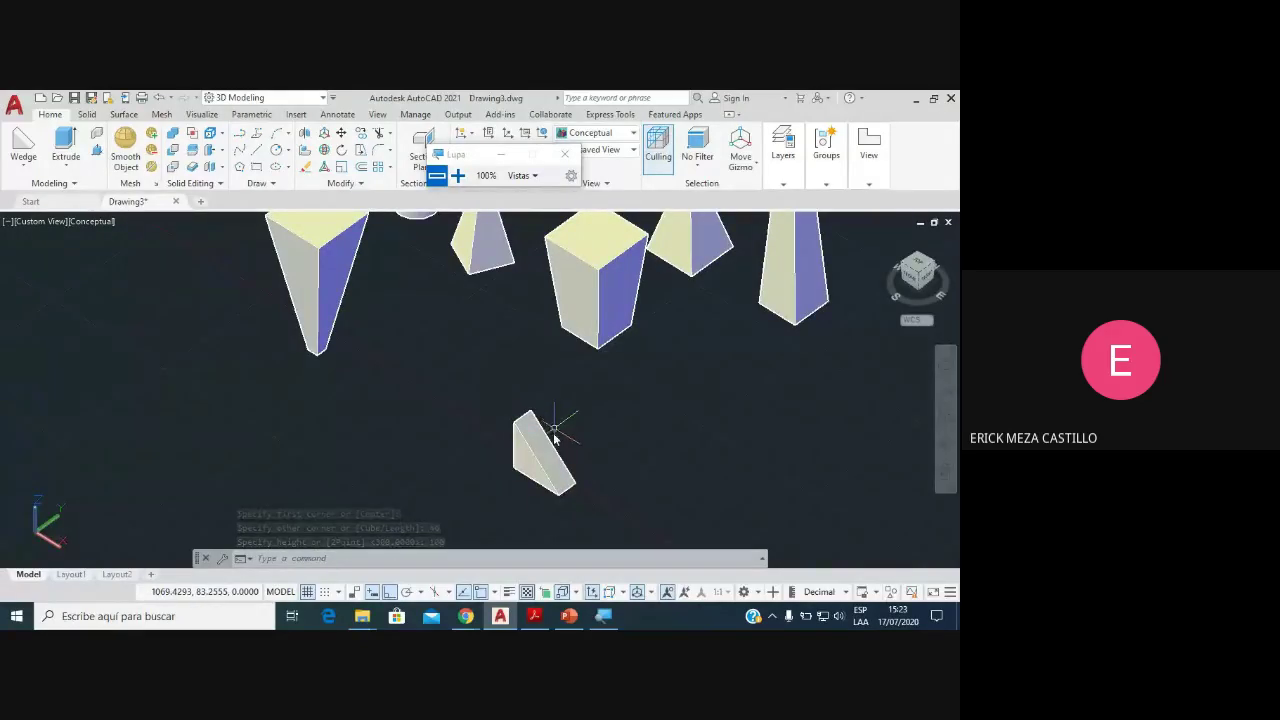
scroll(550, 432, down, 2)
scroll(530, 430, up, 1)
scroll(537, 363, down, 1)
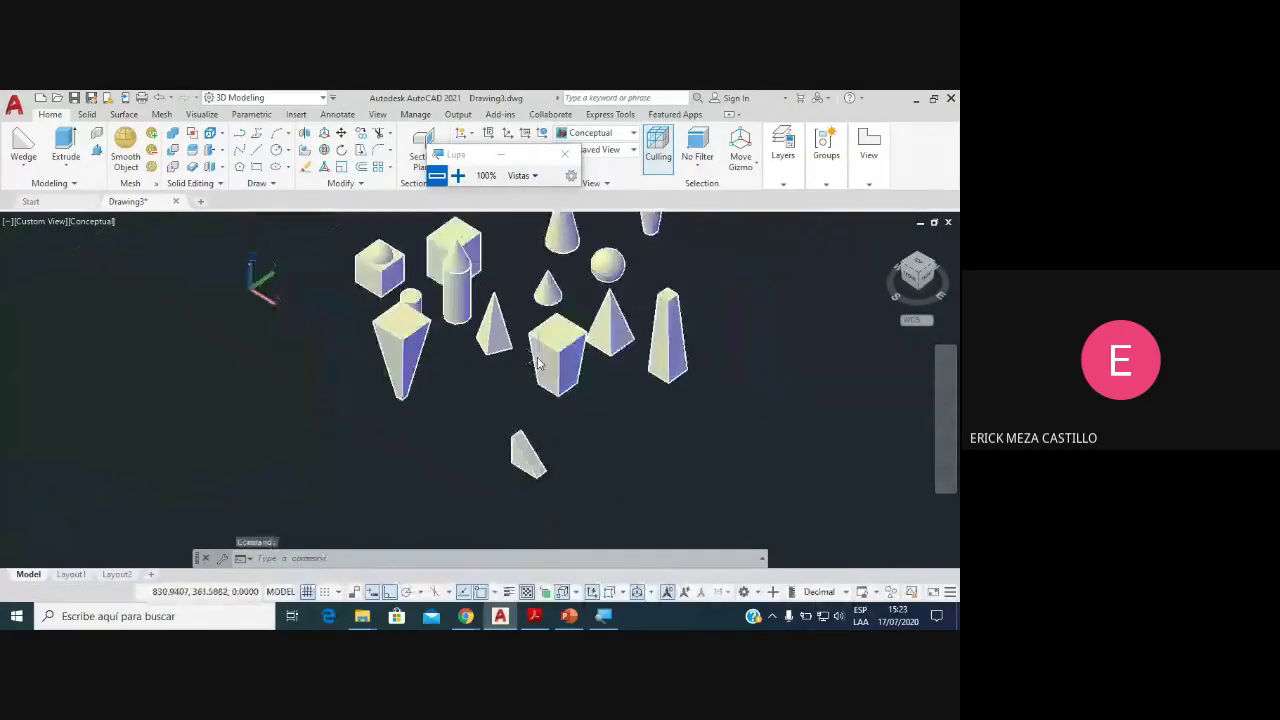
scroll(522, 455, up, 1)
scroll(522, 470, up, 1)
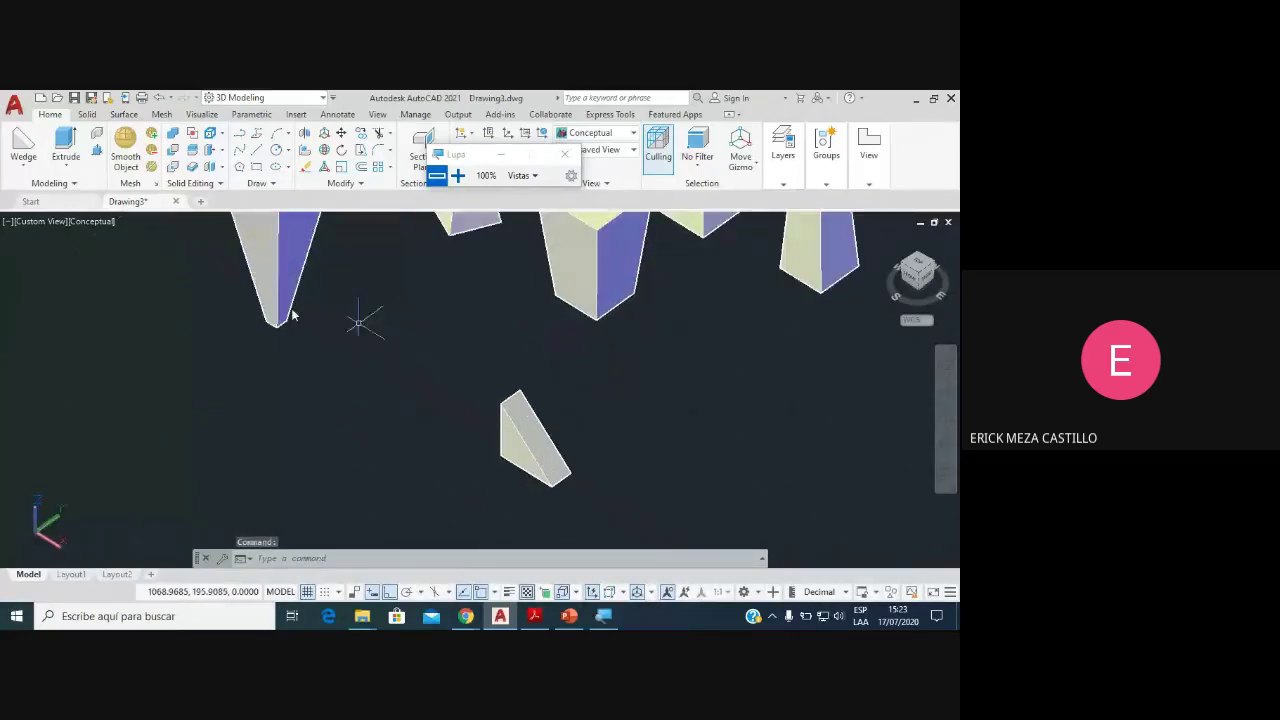
scroll(557, 366, down, 2)
scroll(534, 394, up, 1)
scroll(497, 400, up, 1)
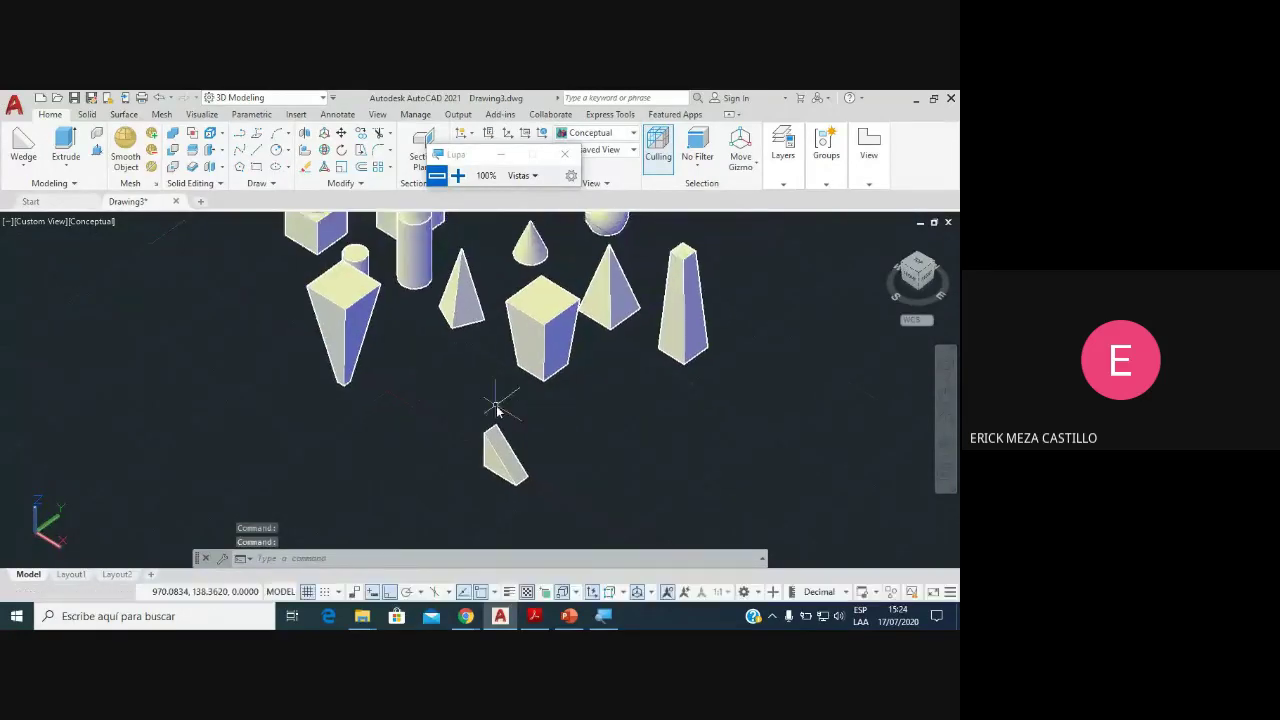
scroll(510, 440, up, 1)
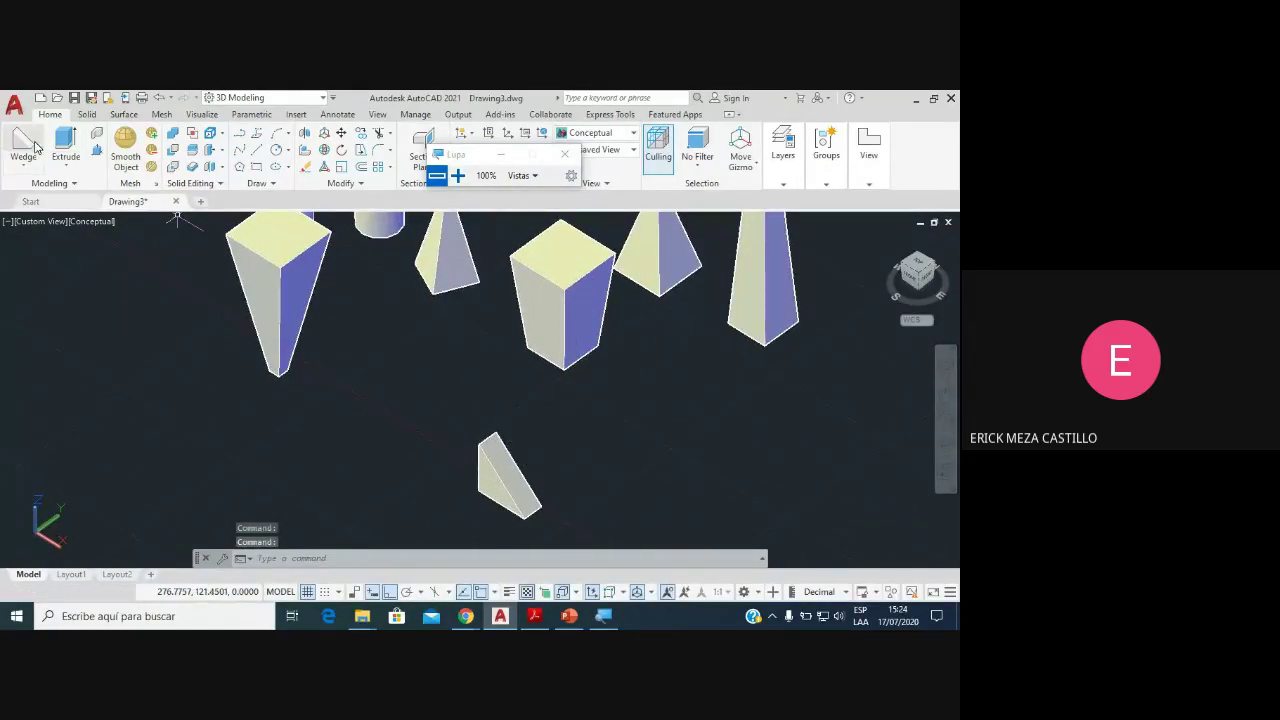
click(23, 145)
click(622, 453)
text(50)
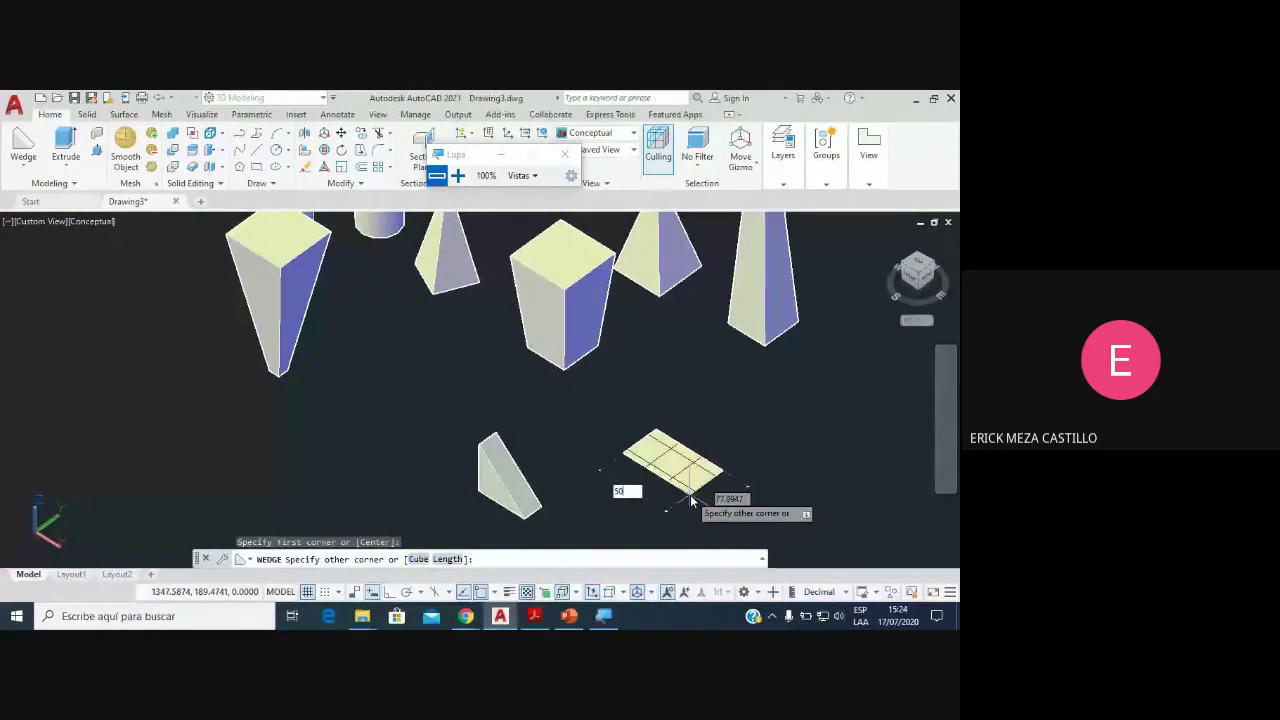
key(Tab)
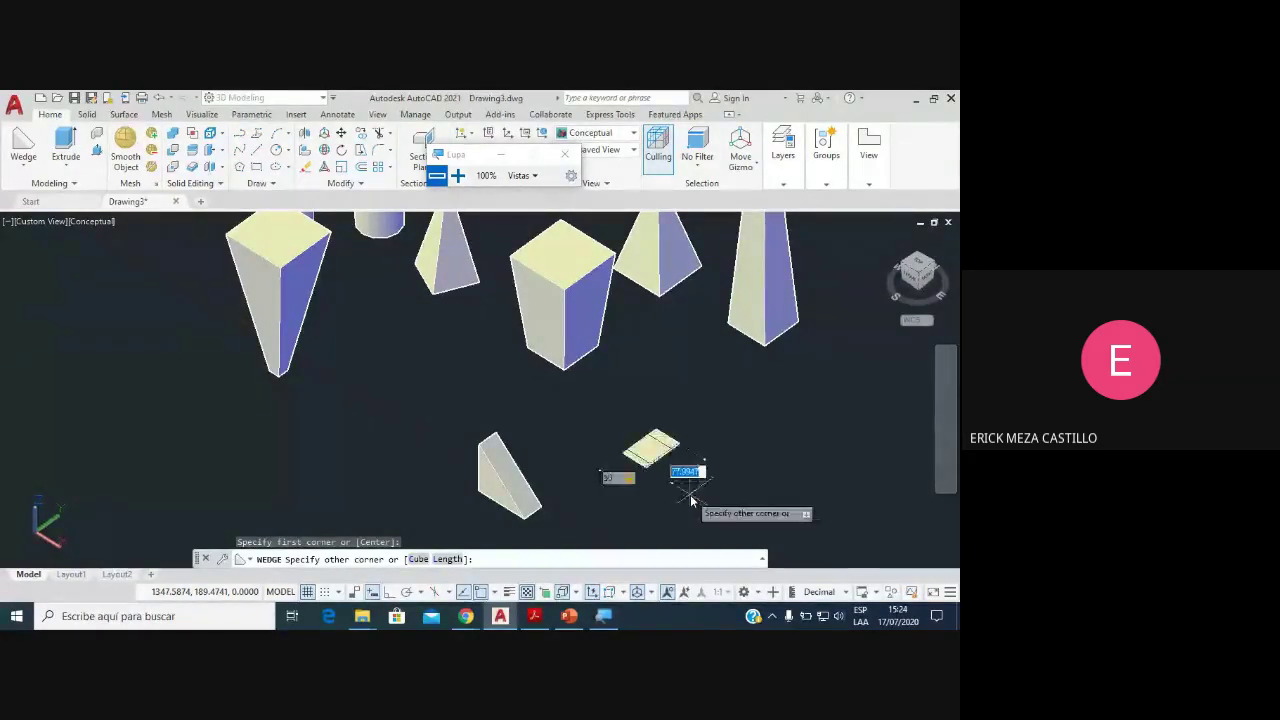
text(50)
key(Return)
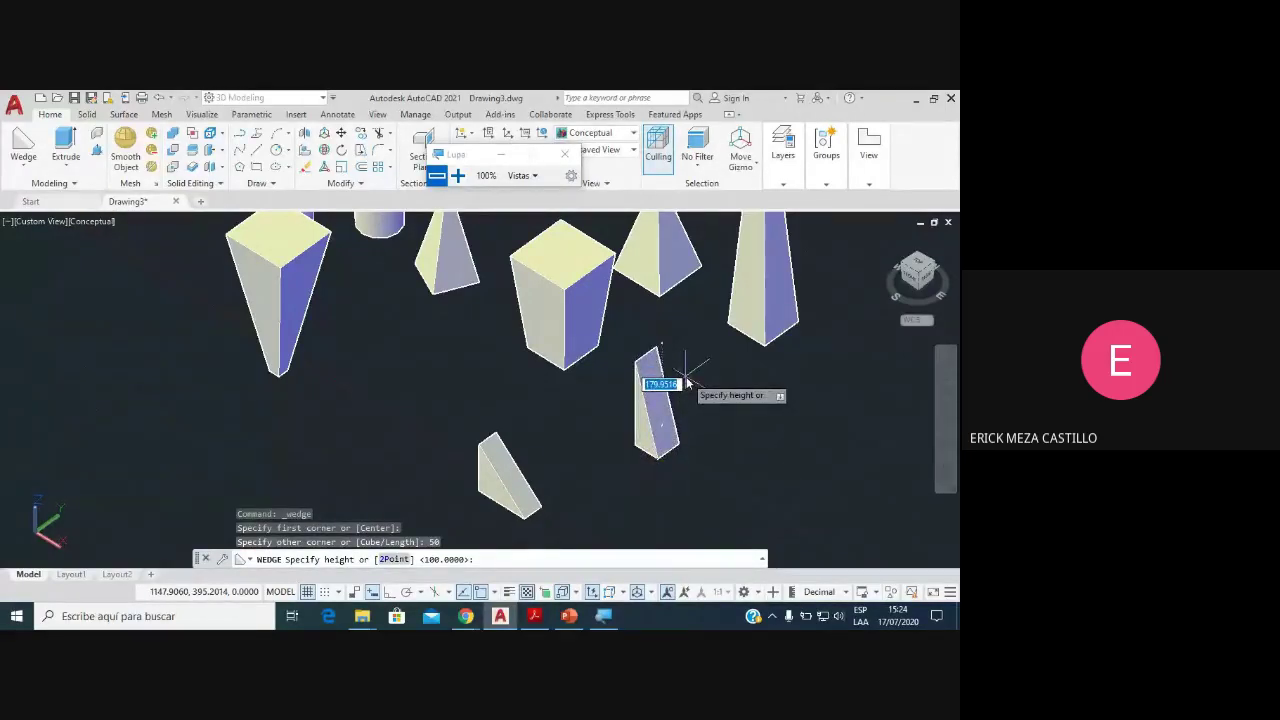
text(0)
key(Return)
scroll(684, 392, down, 3)
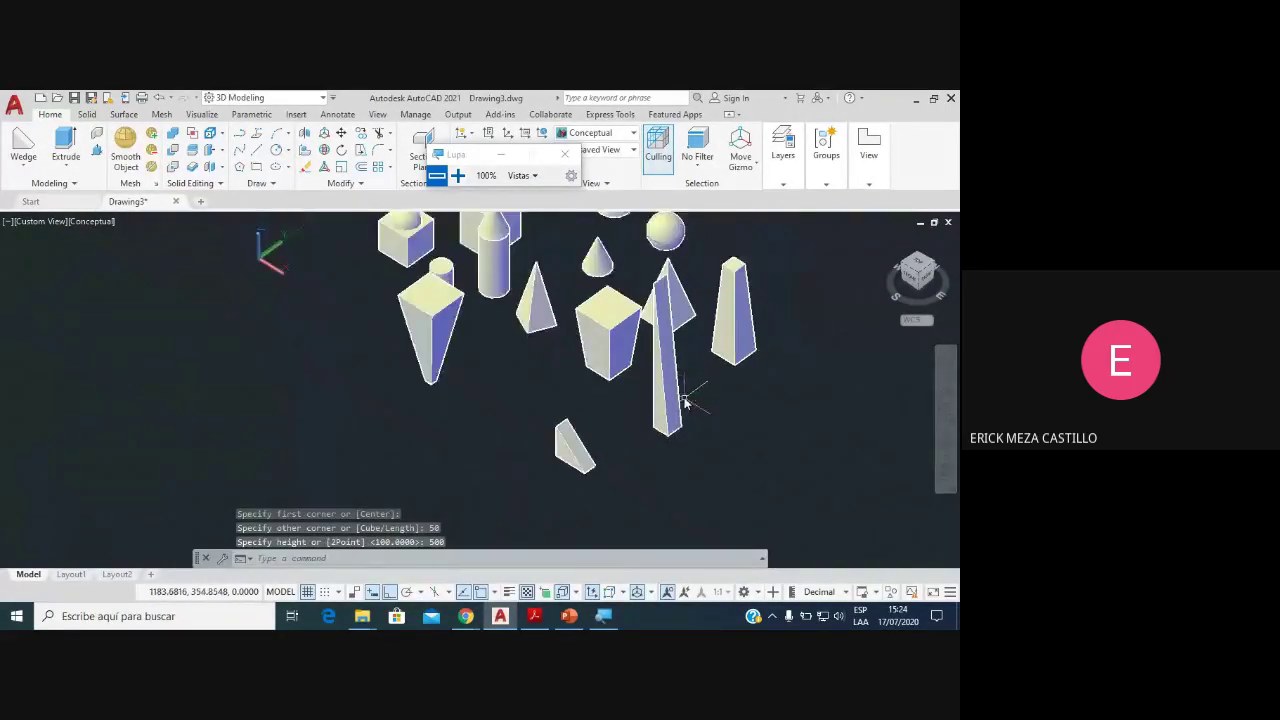
scroll(672, 385, up, 2)
scroll(672, 385, up, 2)
scroll(640, 390, up, 2)
scroll(609, 393, down, 3)
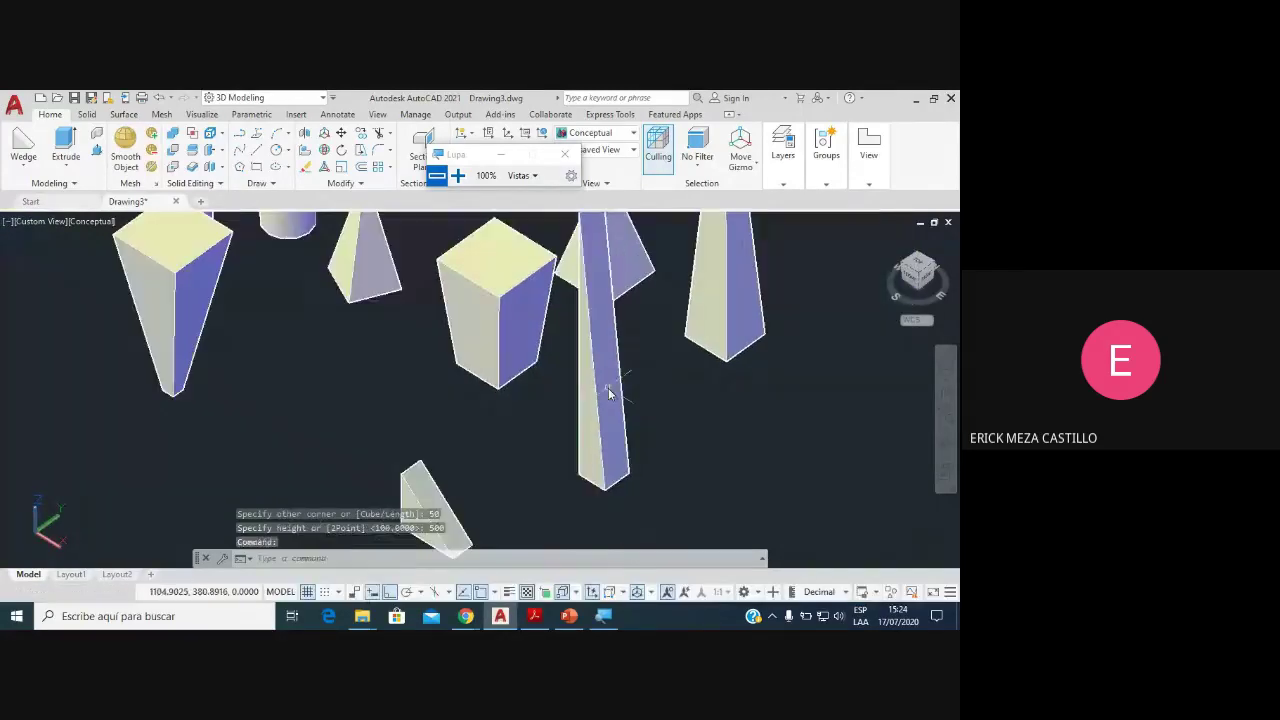
click(616, 372)
scroll(634, 432, down, 3)
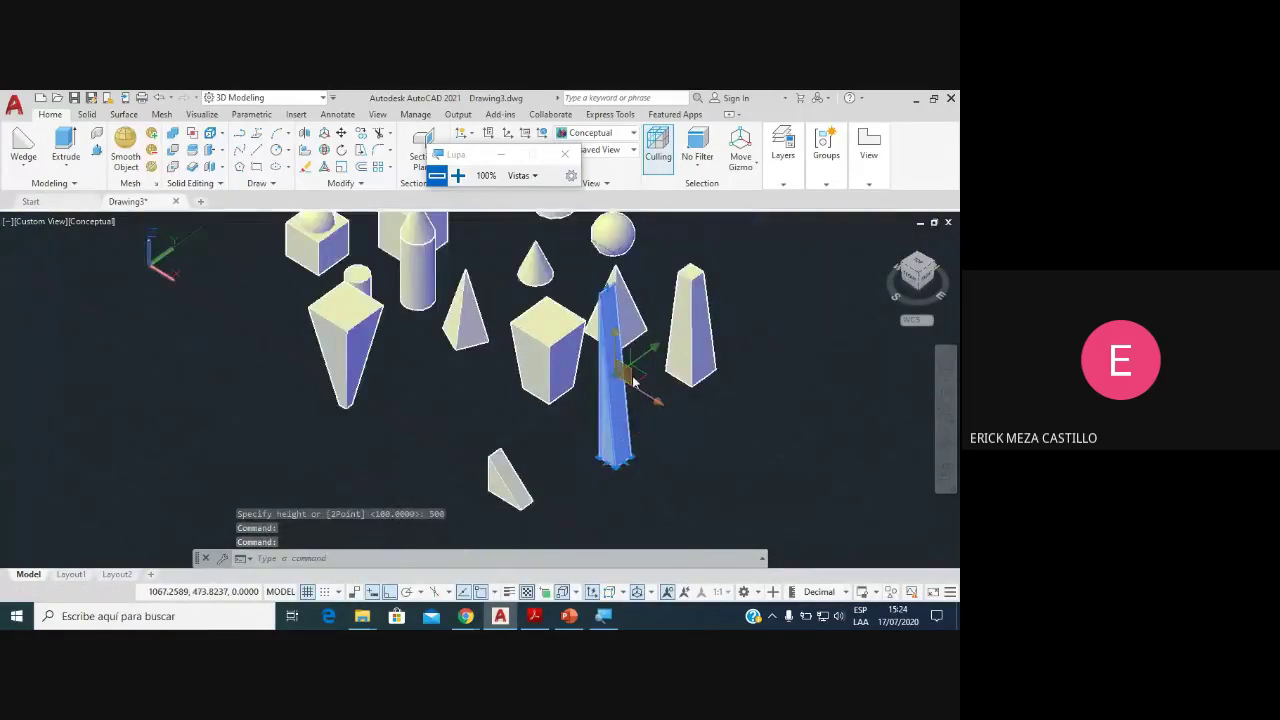
scroll(575, 402, up, 2)
key(Delete)
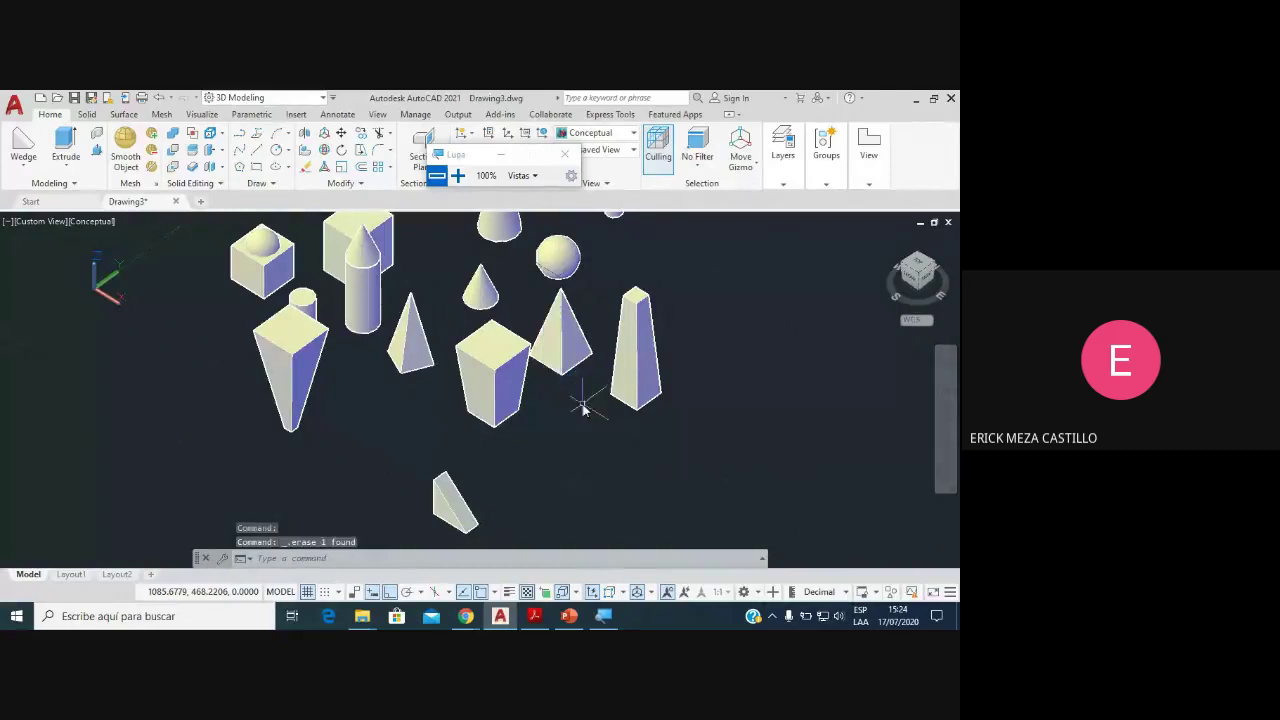
scroll(440, 480, up, 2)
mouse_move(457, 466)
middle_down()
mouse_move(475, 410)
mouse_move(459, 402)
middle_up()
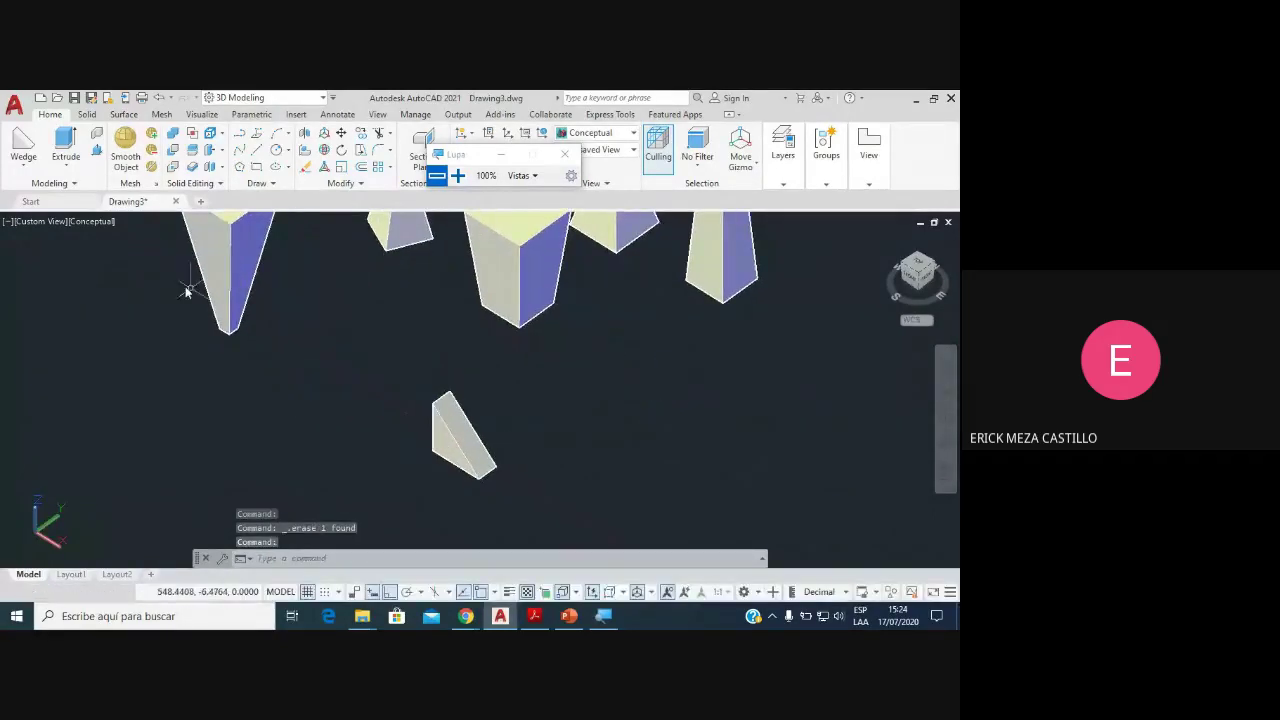
Step: Create a second wedge with a 100 × 40 base and height 200 right of the small wedge
click(22, 163)
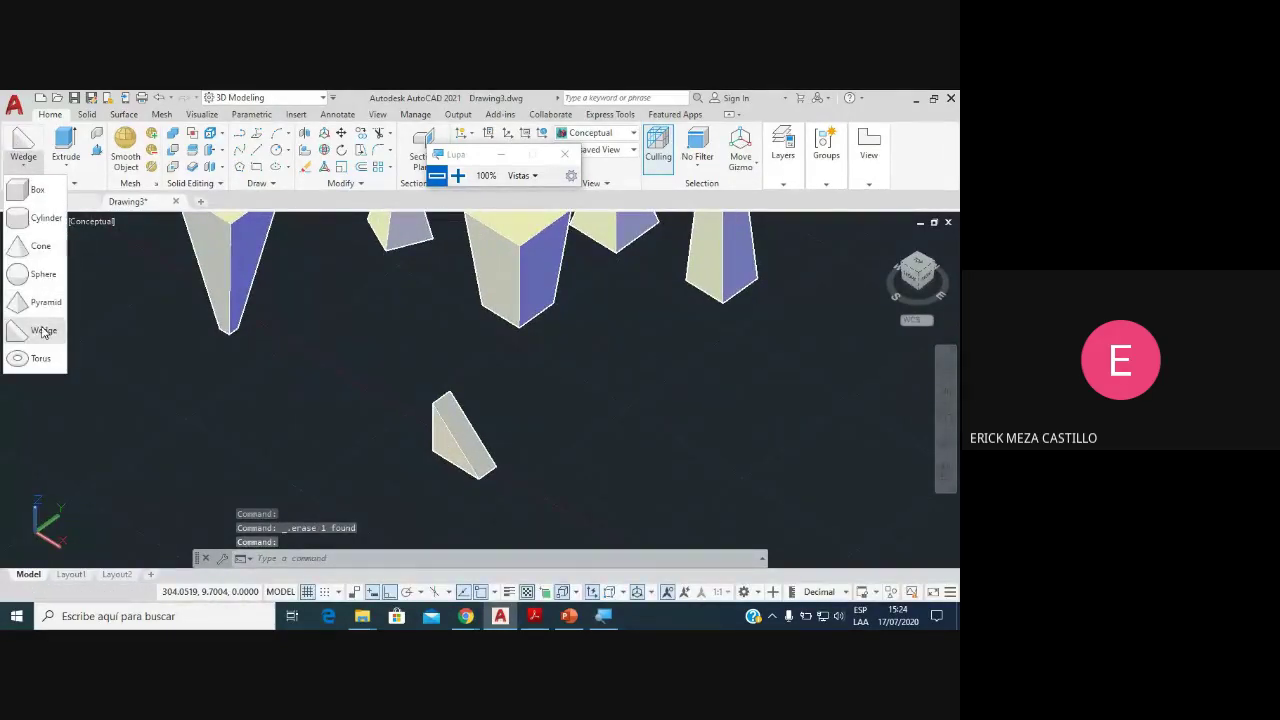
click(40, 327)
click(585, 376)
text(100)
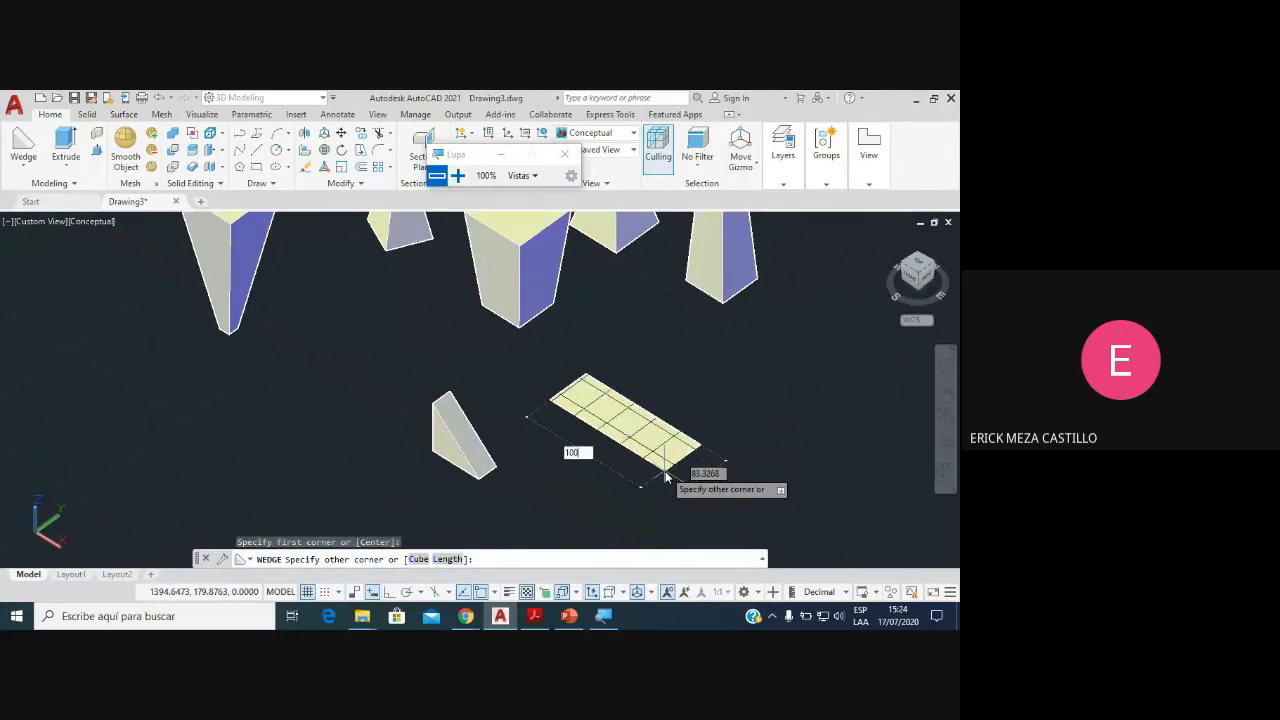
key(Tab)
text(40)
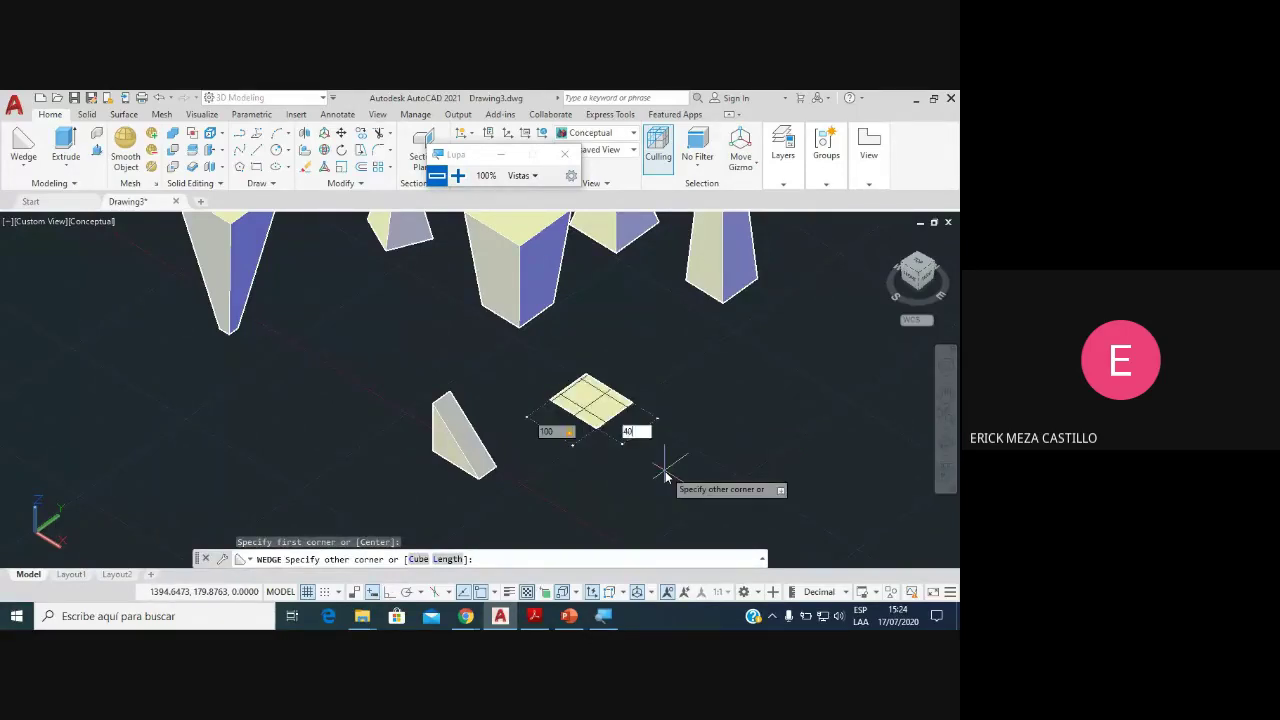
key(Return)
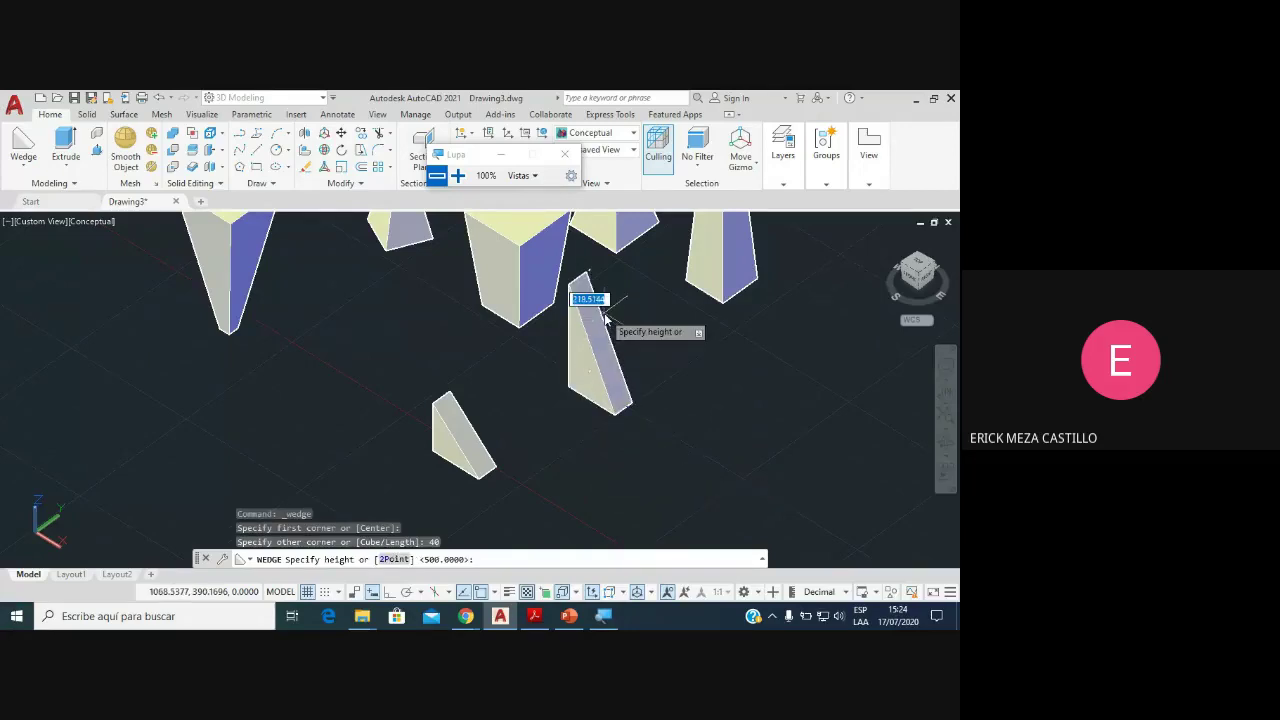
text(0)
key(Return)
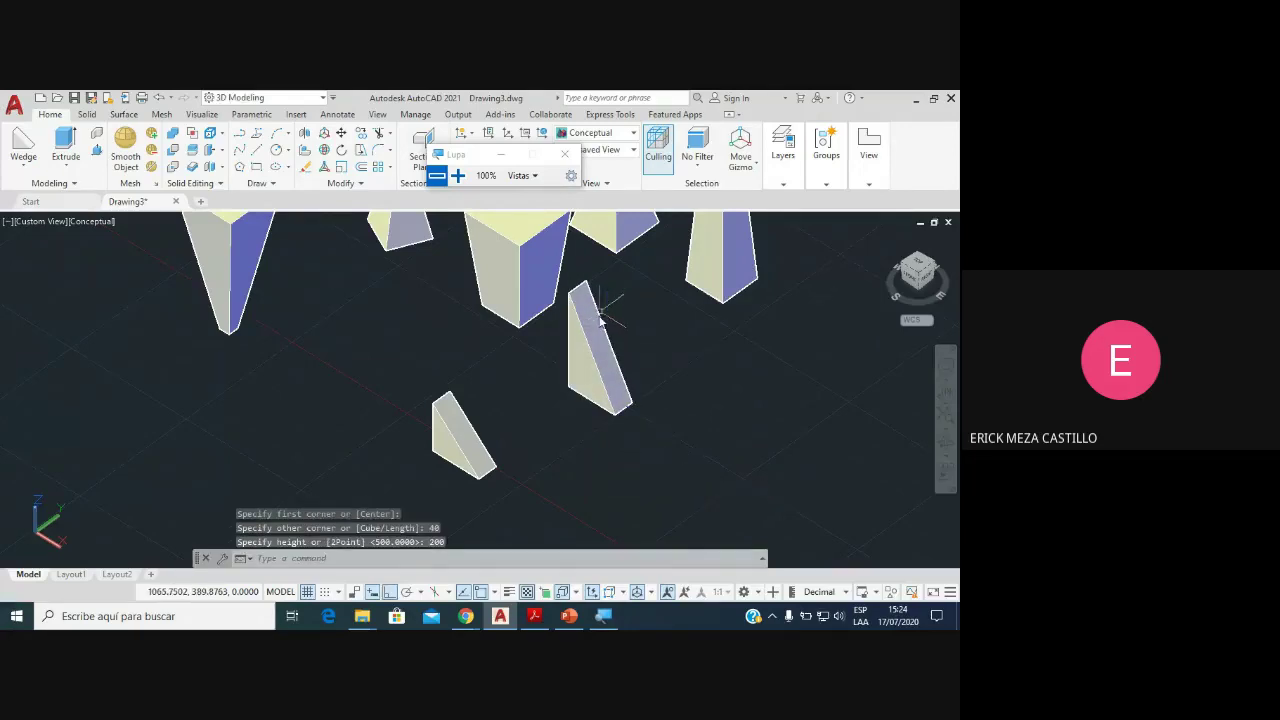
scroll(600, 320, up, 1)
scroll(604, 325, down, 2)
scroll(608, 330, down, 2)
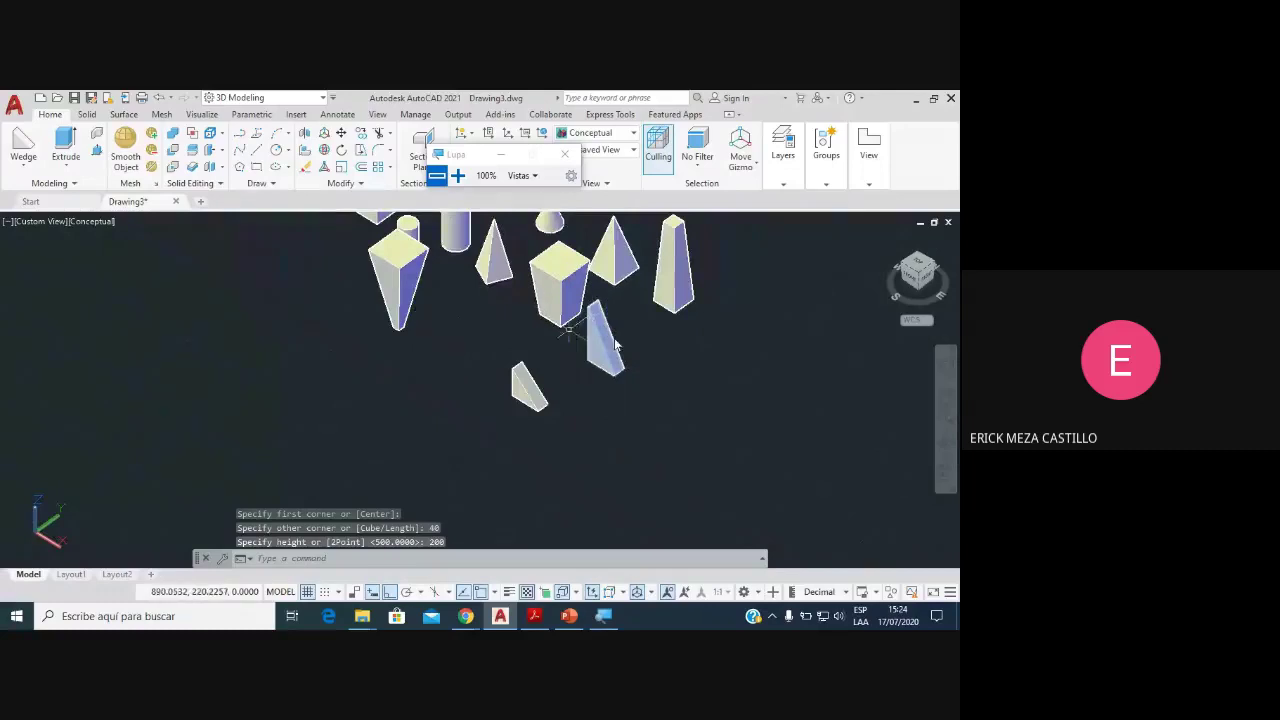
scroll(578, 375, up, 2)
middle_drag(652, 406, 552, 452)
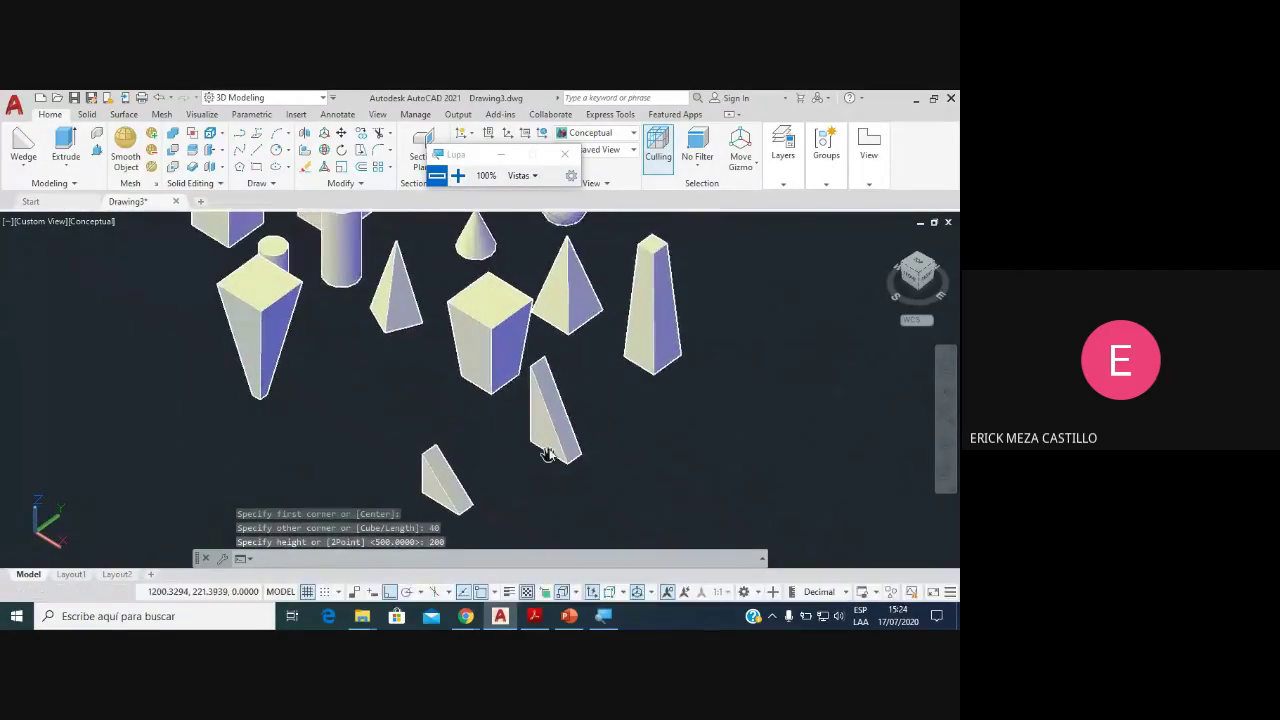
click(23, 167)
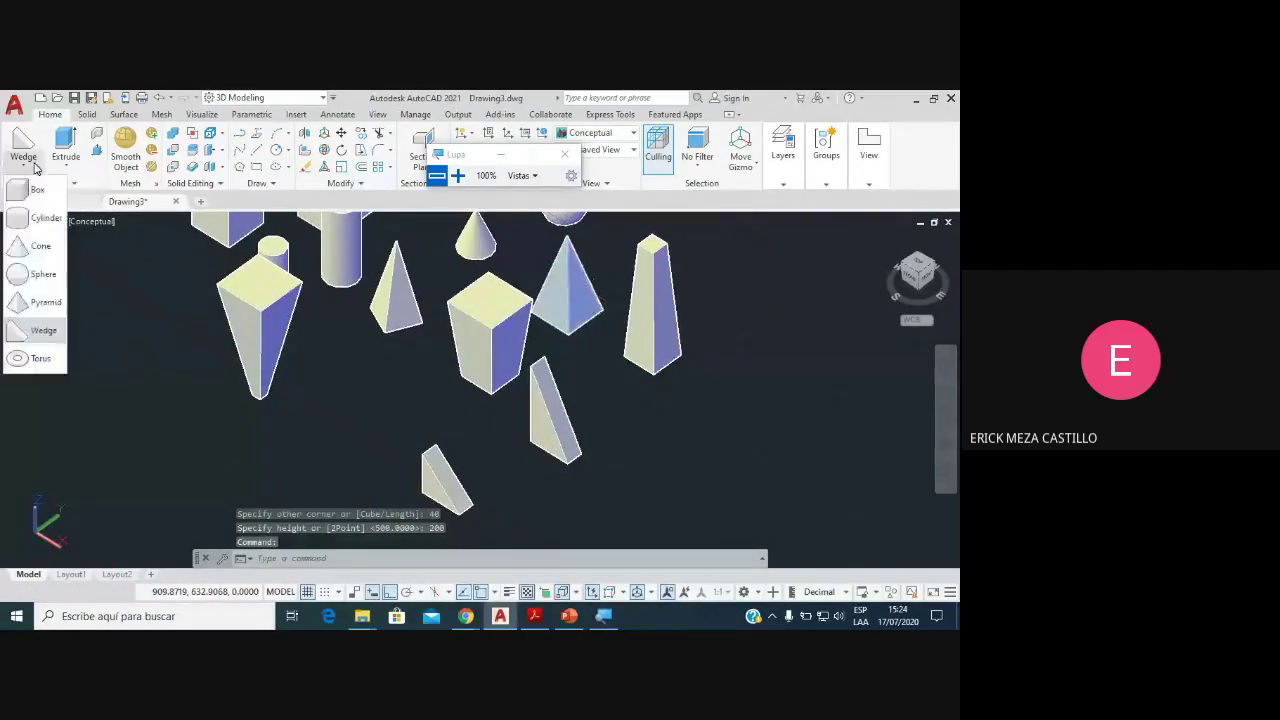
Step: Add a torus of radius 50 with tube radius 10 in empty space
click(40, 358)
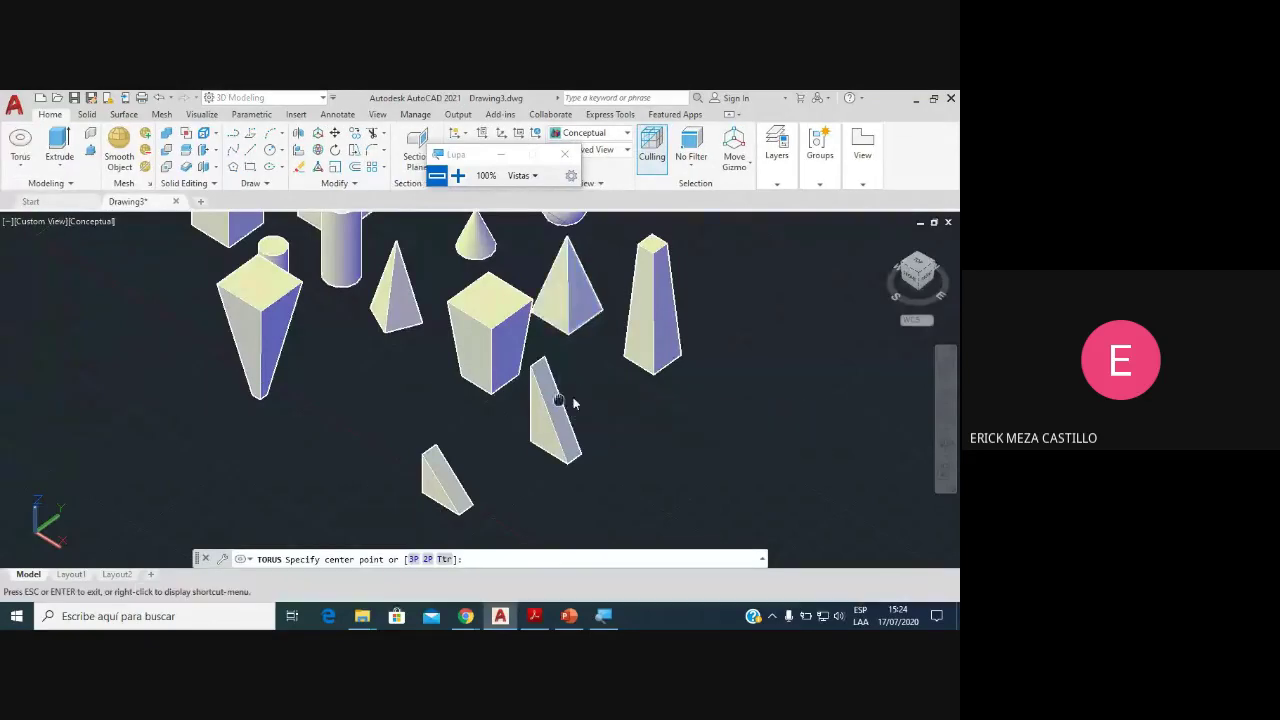
middle_drag(560, 398, 728, 390)
scroll(480, 429, up, 2)
scroll(491, 434, down, 3)
scroll(514, 437, up, 1)
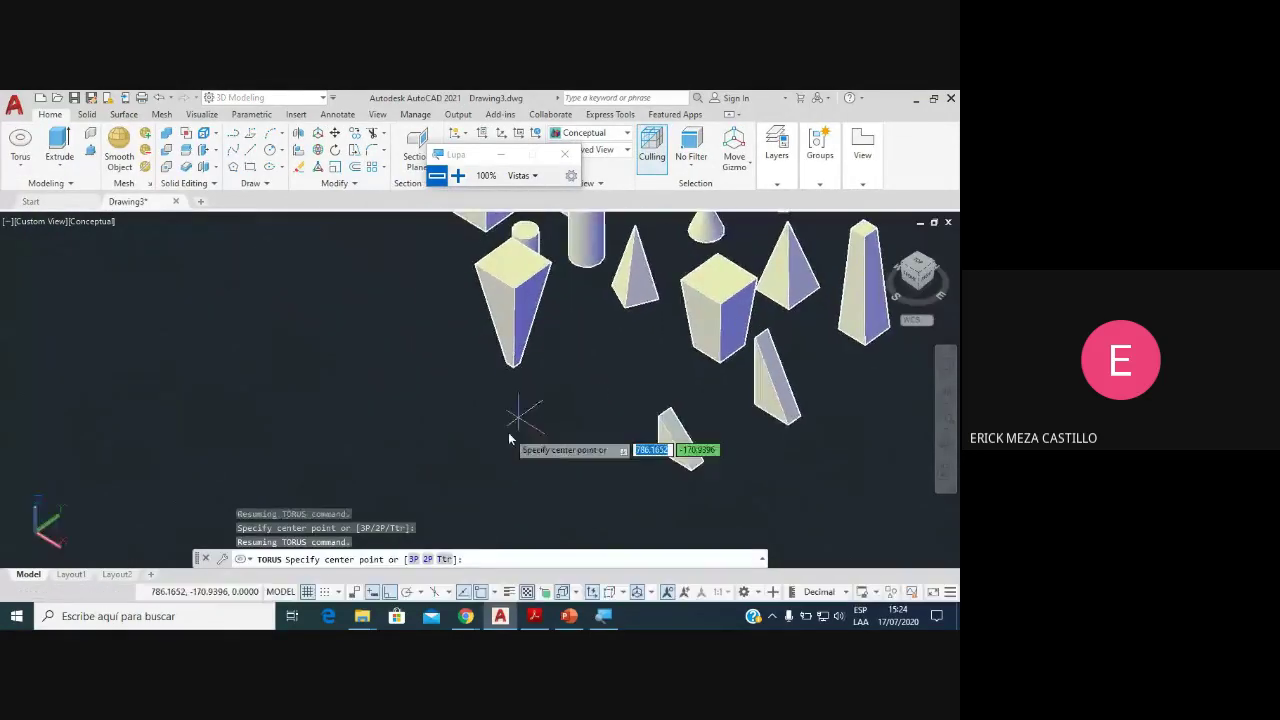
click(508, 447)
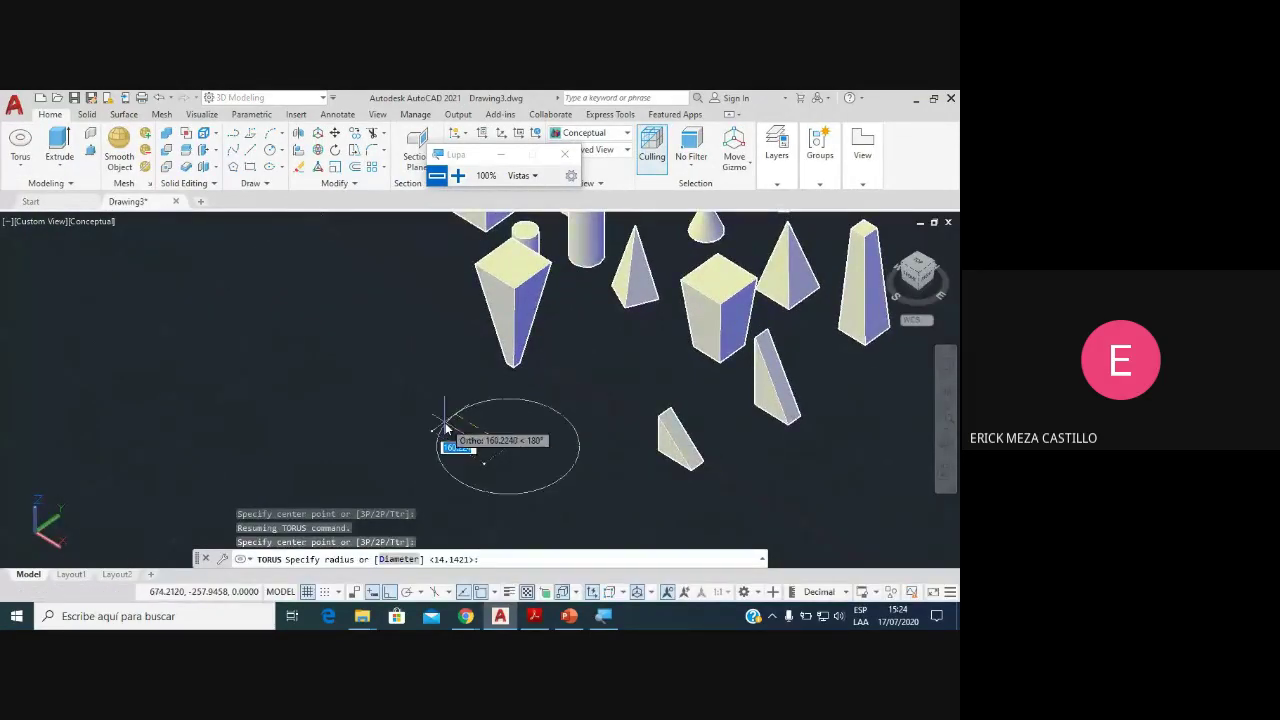
text(50)
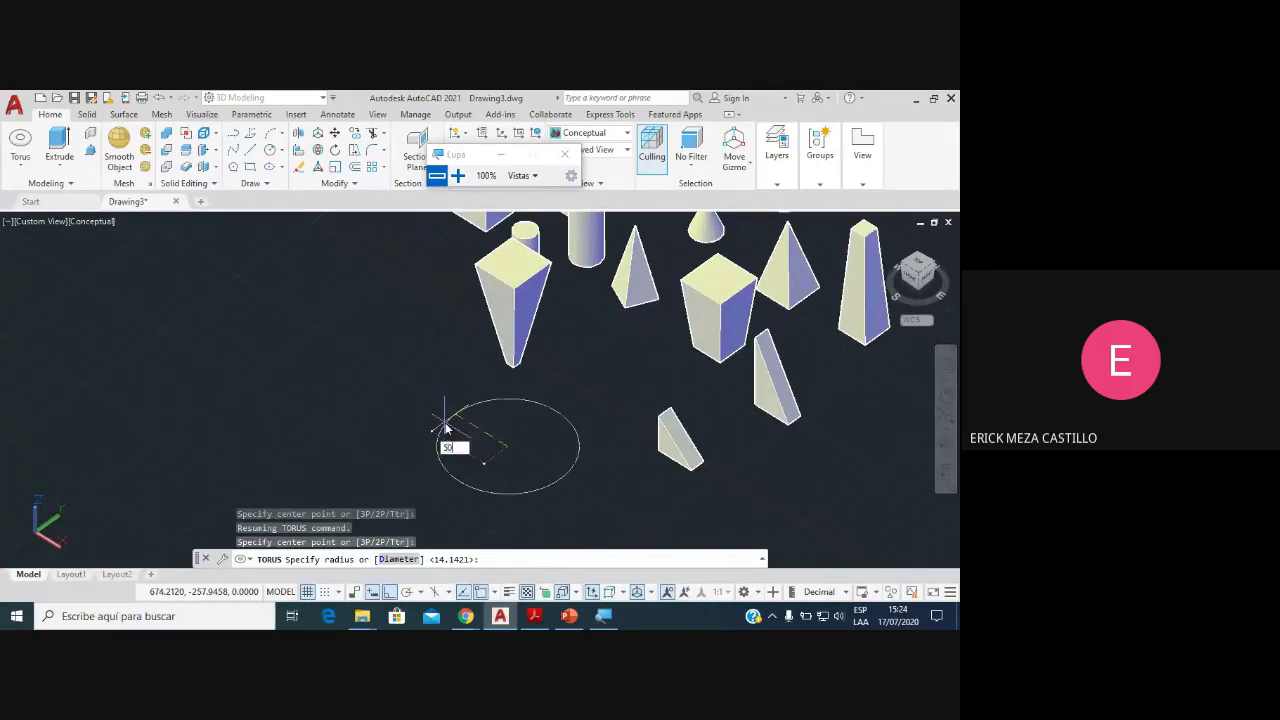
key(Return)
text(10)
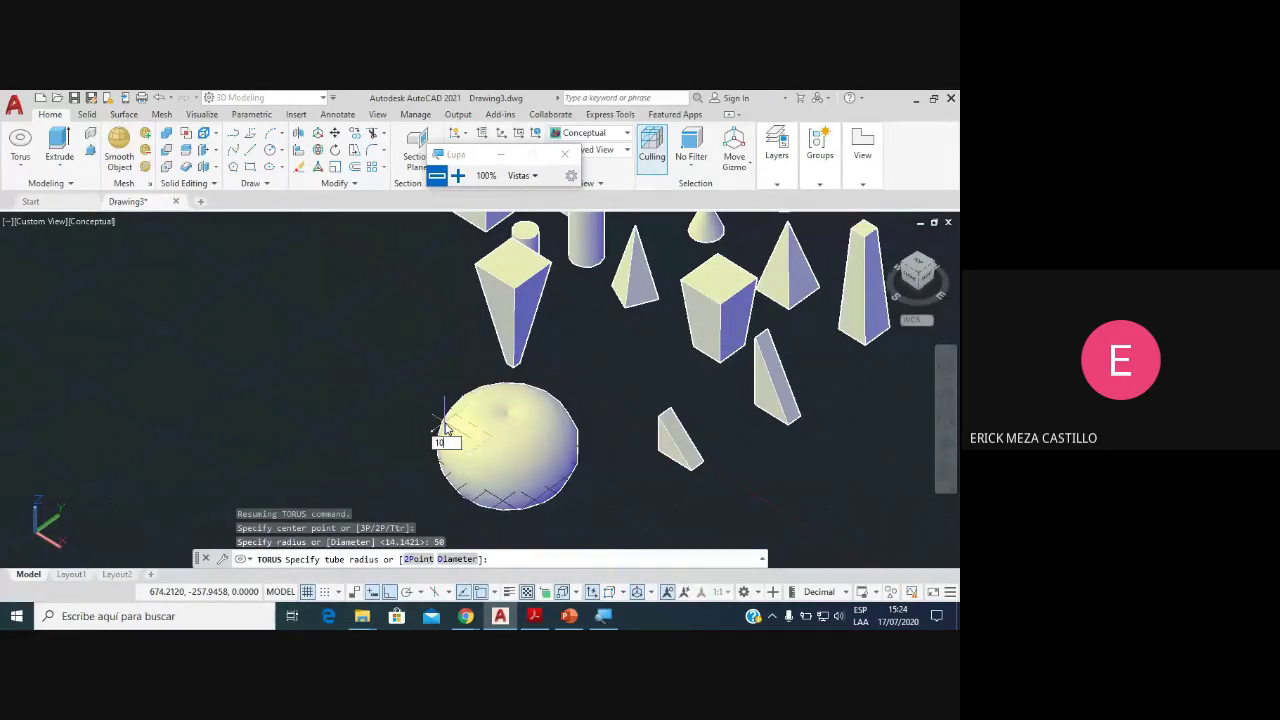
key(Return)
scroll(510, 450, up, 2)
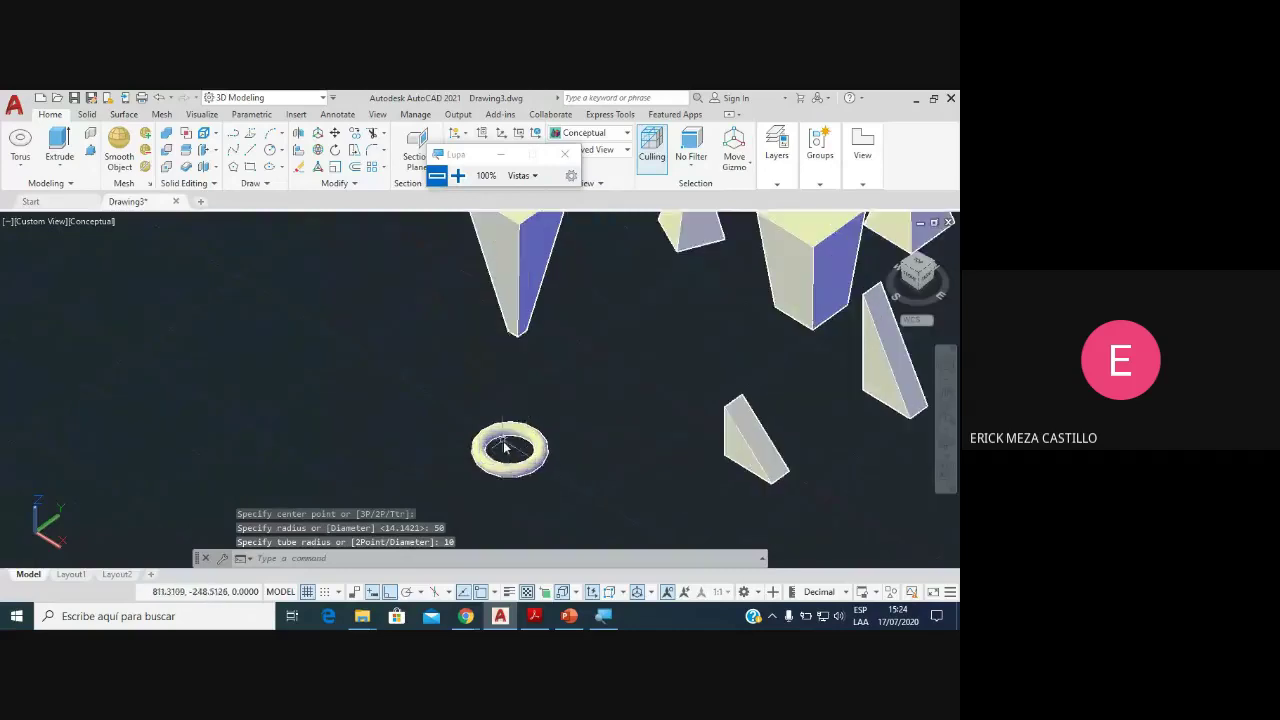
scroll(512, 446, up, 2)
scroll(565, 445, down, 3)
scroll(565, 445, up, 2)
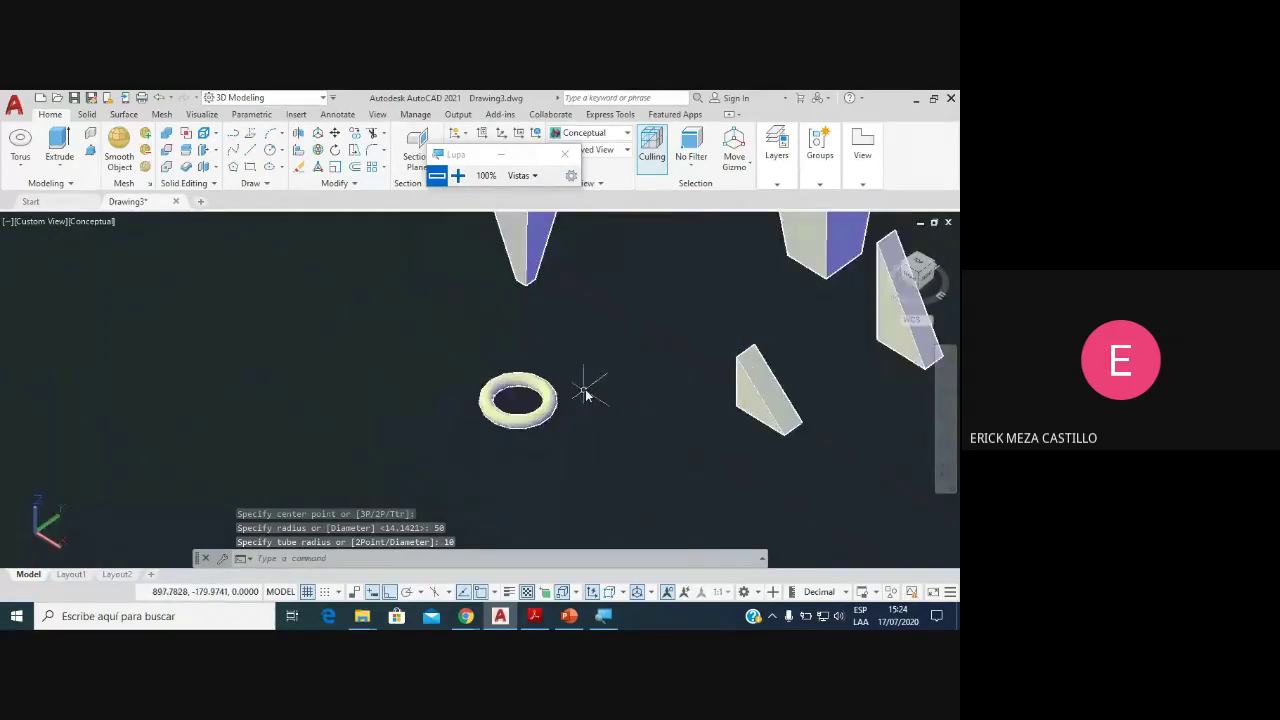
Step: Add a second torus of radius 50 with tube radius 5 to the right of the solids
click(20, 143)
scroll(590, 390, down, 3)
scroll(594, 390, down, 2)
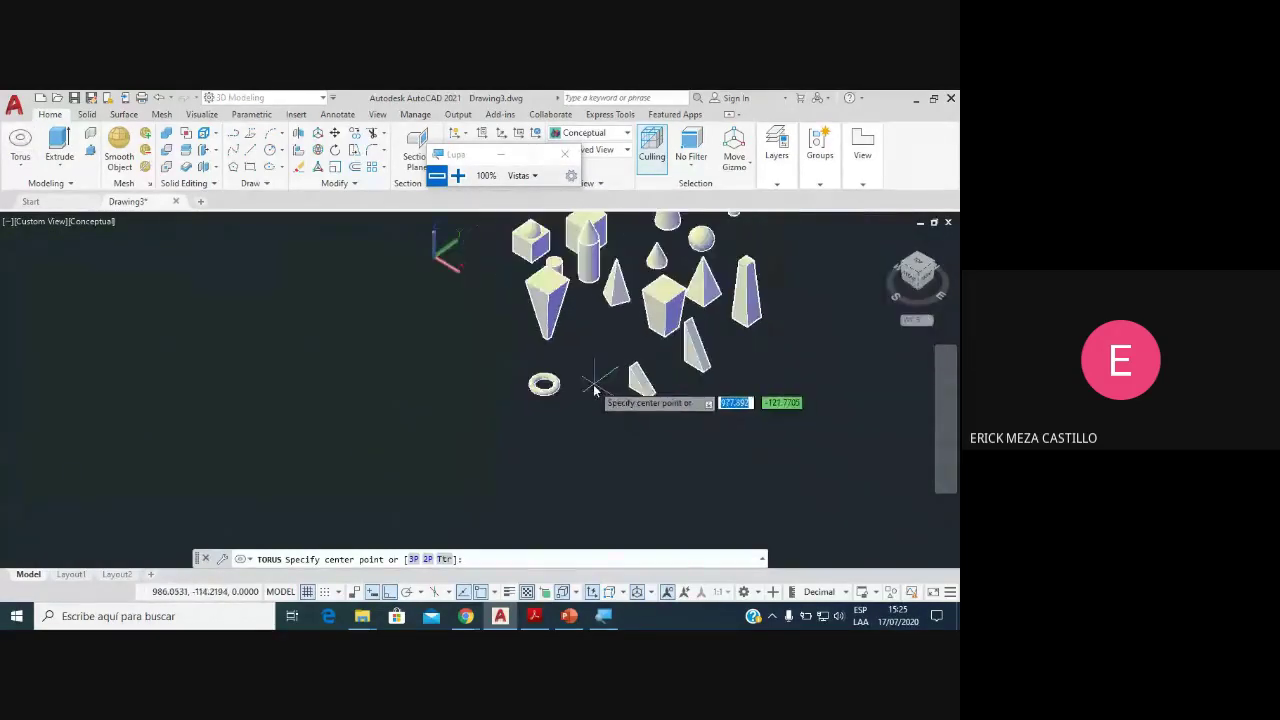
middle_drag(594, 390, 436, 444)
scroll(636, 365, up, 2)
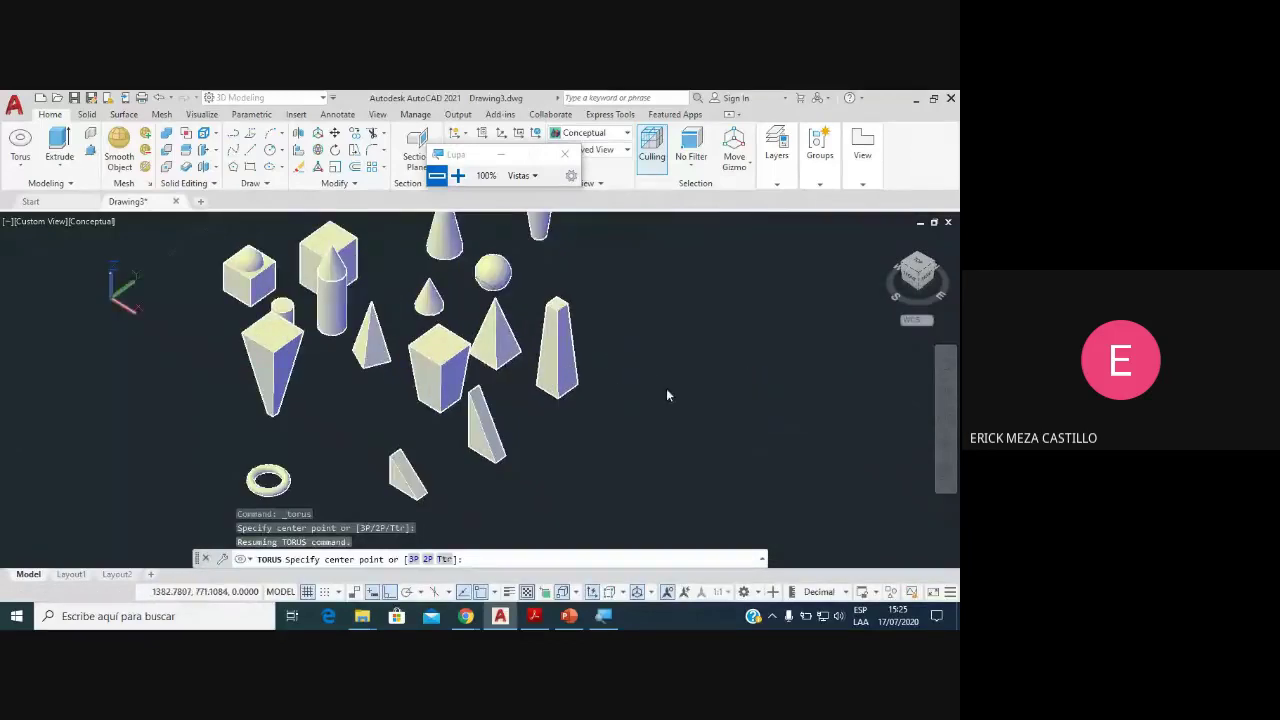
click(666, 390)
text(55)
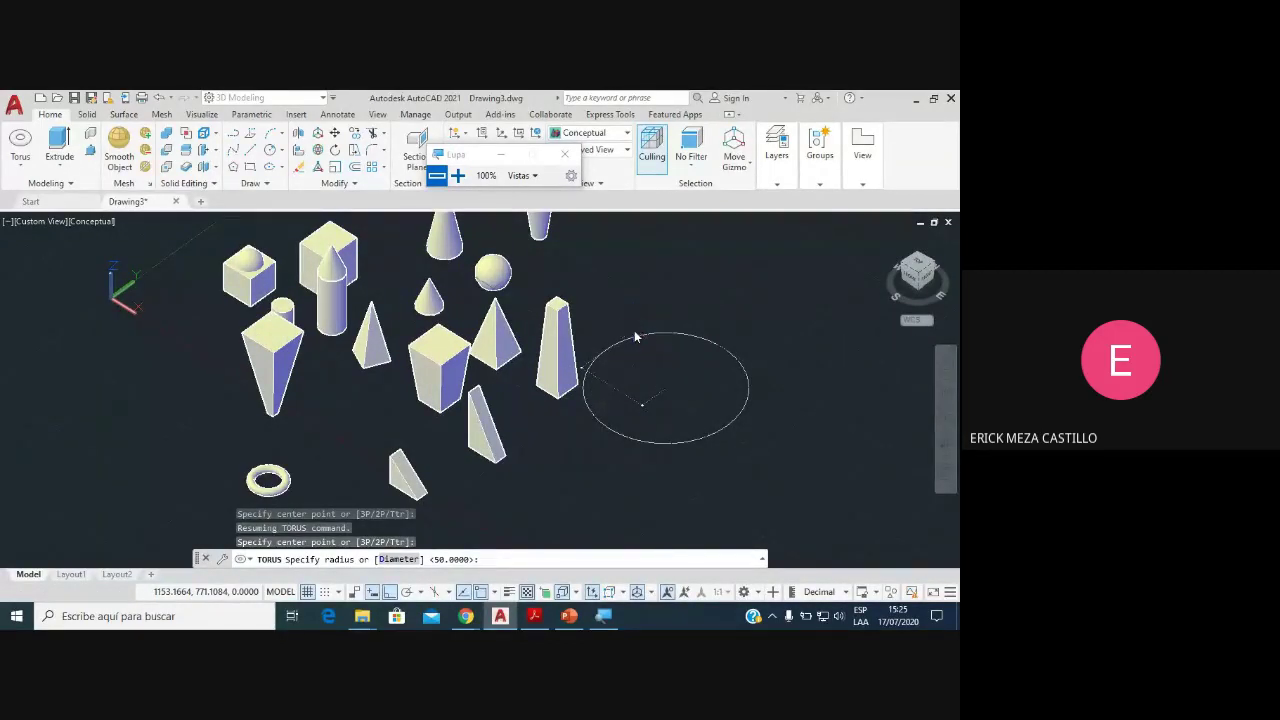
text(50)
key(Return)
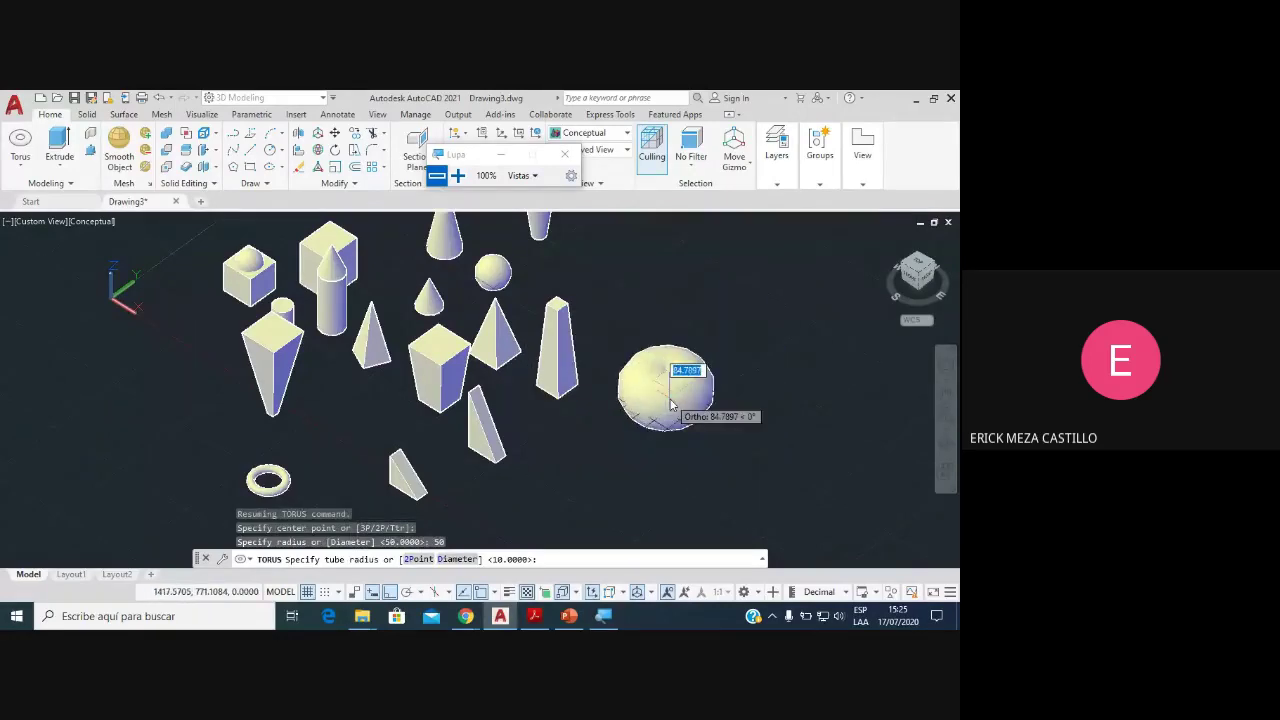
text(5)
key(Return)
scroll(670, 400, up, 2)
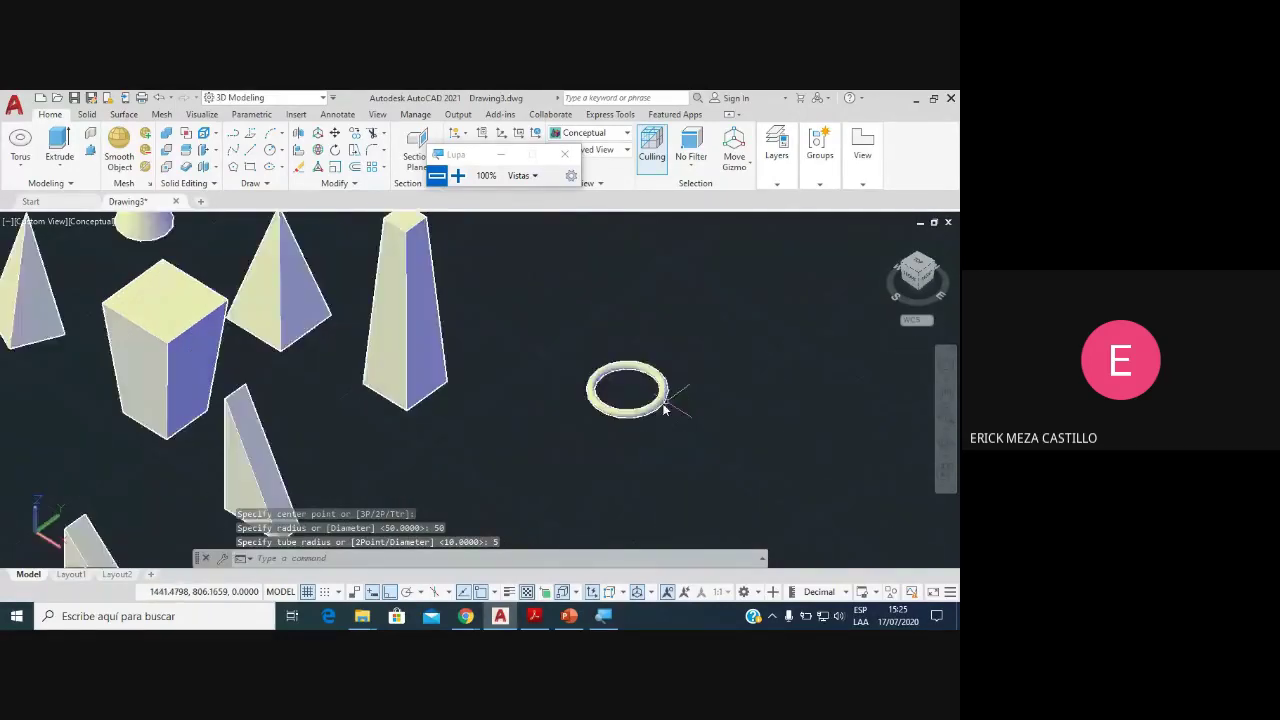
scroll(663, 406, up, 4)
scroll(583, 408, down, 2)
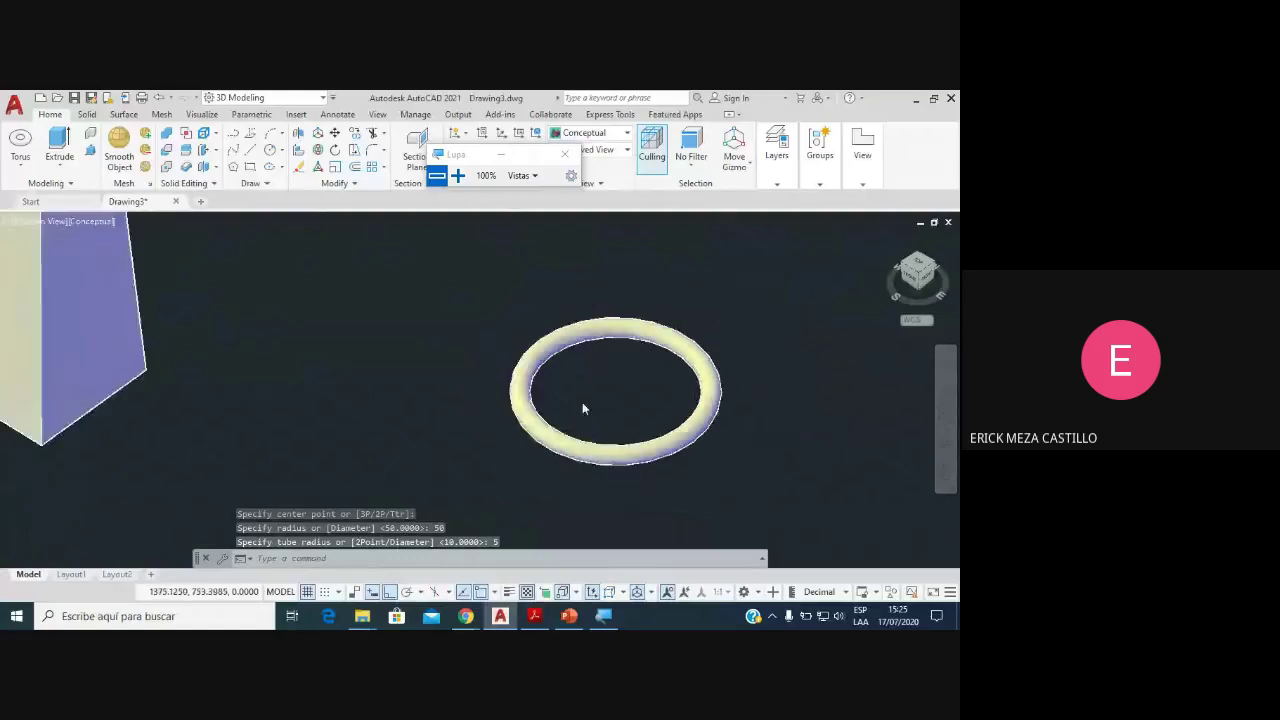
scroll(595, 390, down, 2)
scroll(590, 372, up, 4)
middle_drag(560, 366, 443, 378)
scroll(441, 375, down, 2)
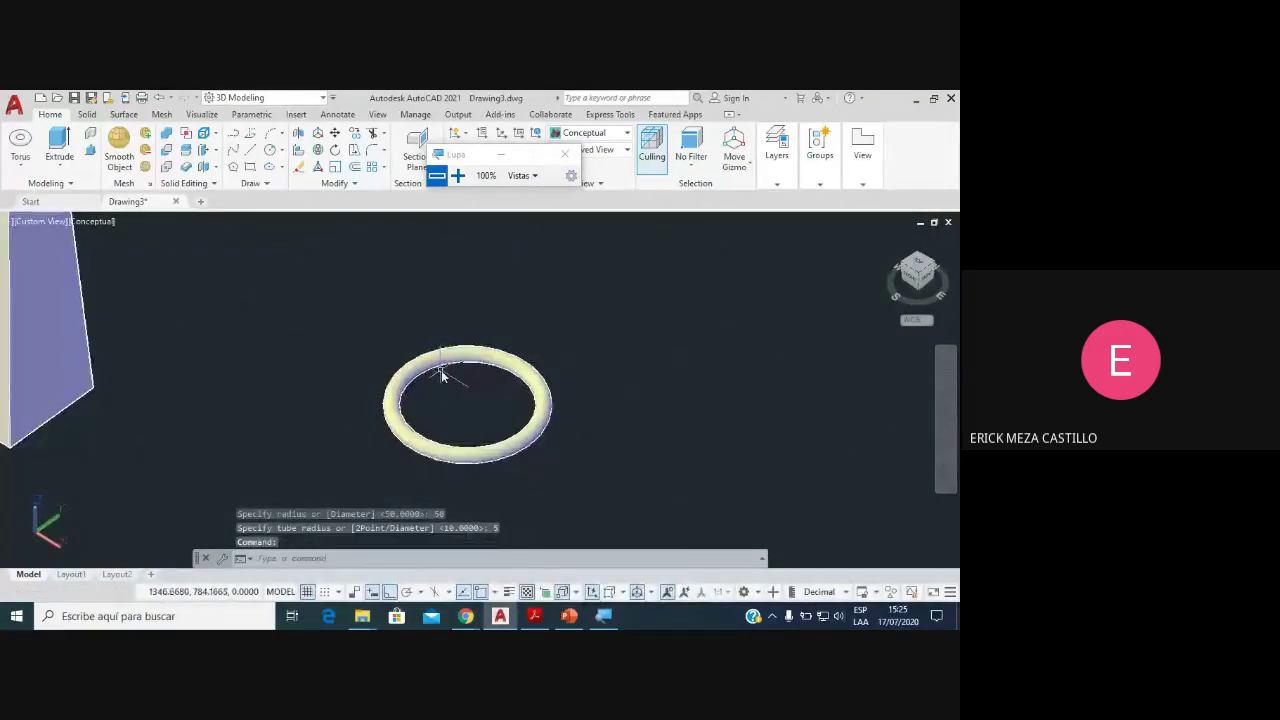
scroll(442, 374, down, 2)
scroll(444, 376, down, 2)
scroll(447, 378, down, 2)
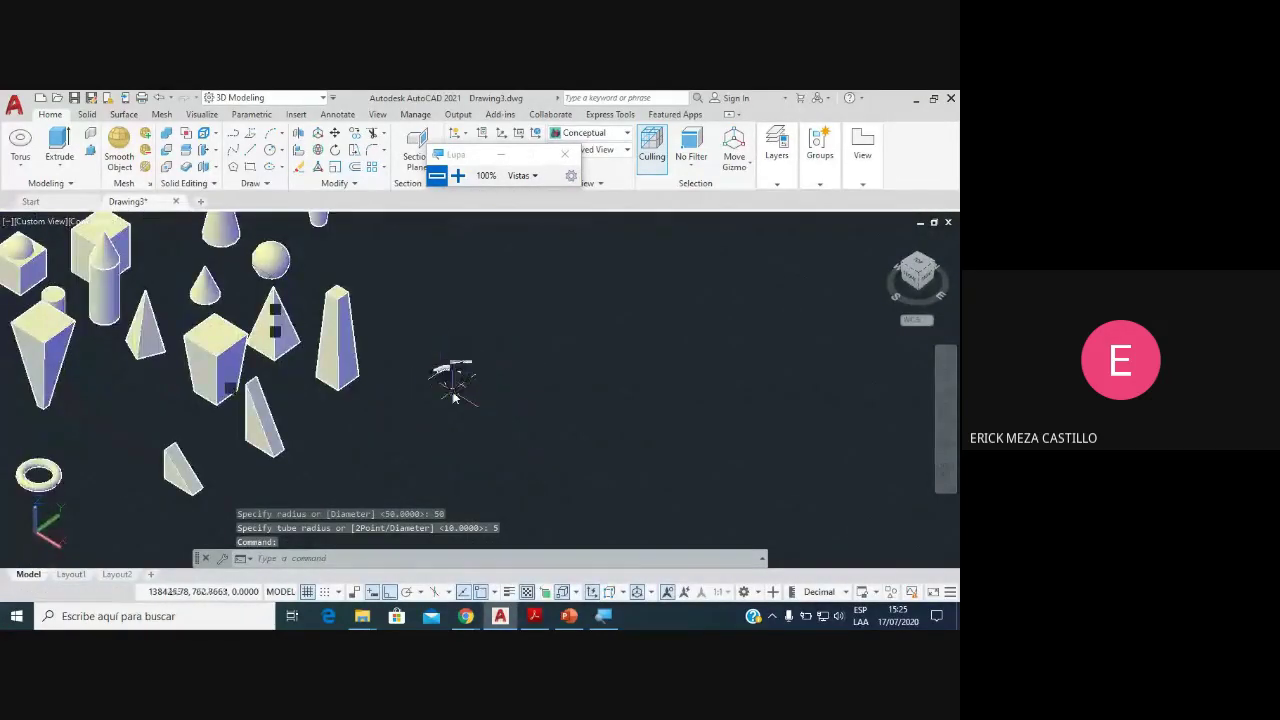
mouse_move(449, 380)
middle_down()
mouse_move(550, 395)
mouse_move(552, 438)
middle_up()
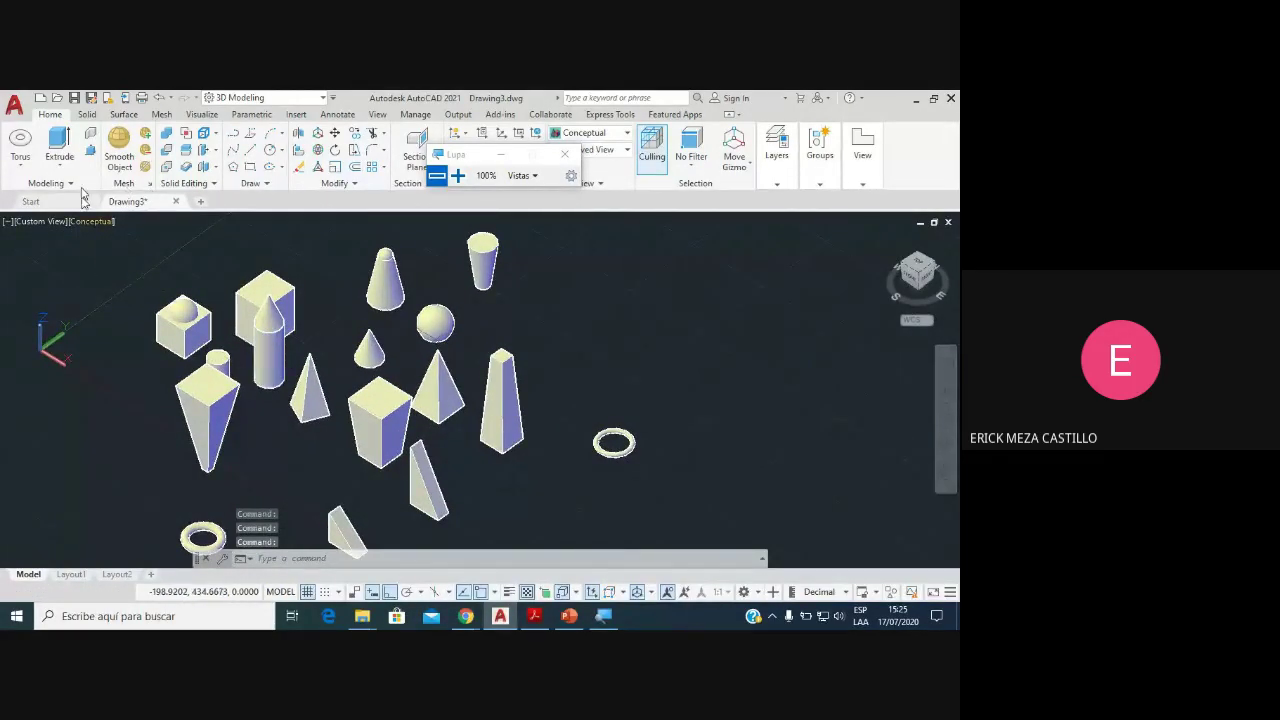
Step: Start a polysolid wall and fix its start point
click(88, 116)
click(78, 168)
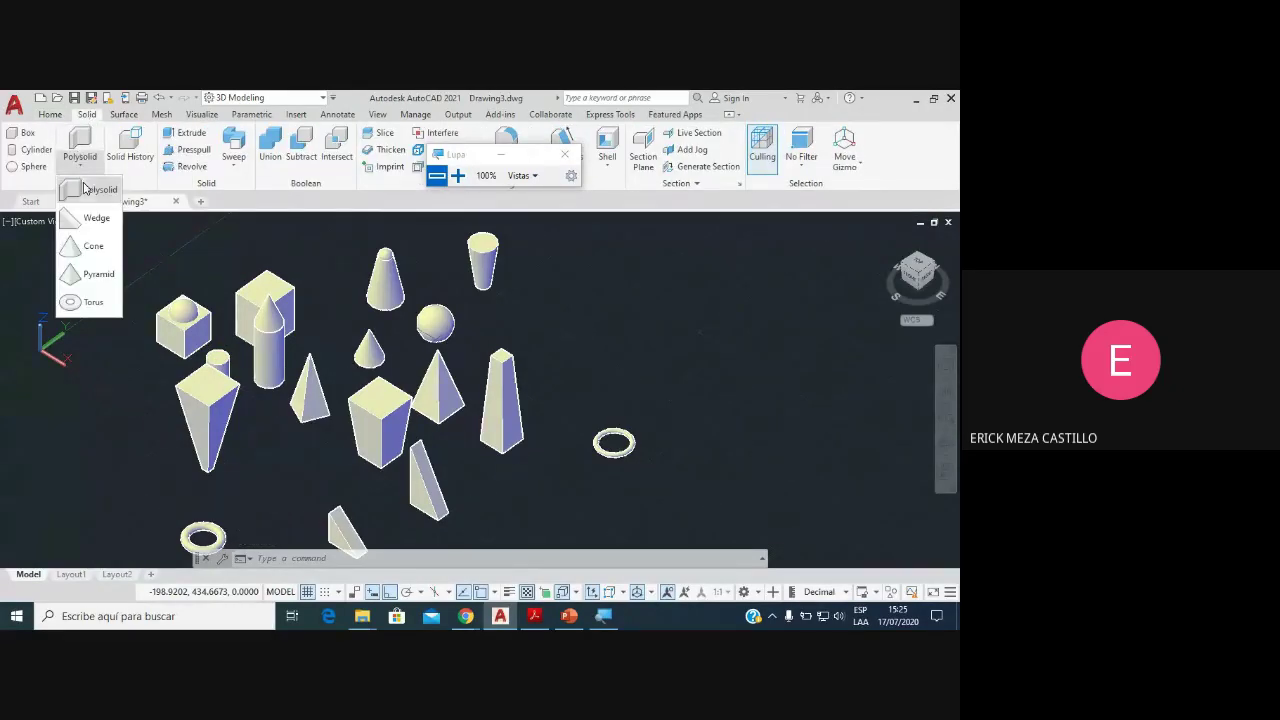
click(88, 190)
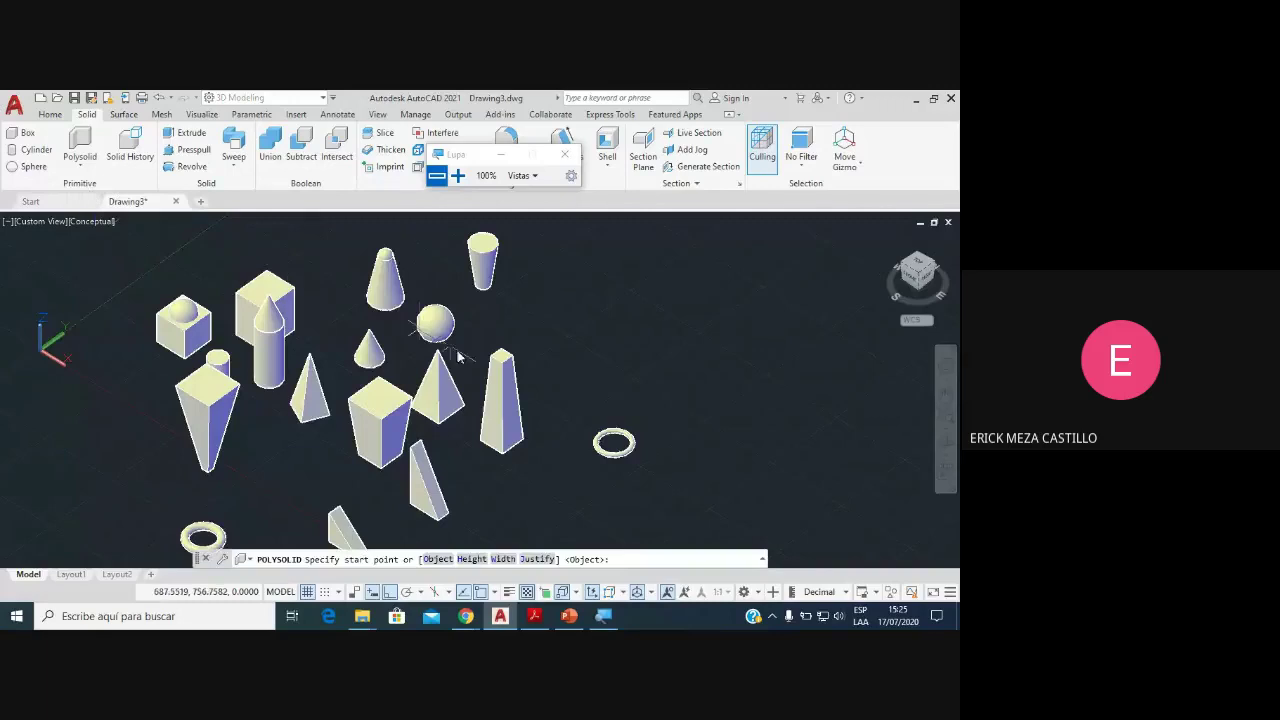
scroll(460, 360, down, 3)
scroll(540, 390, up, 2)
scroll(530, 360, up, 1)
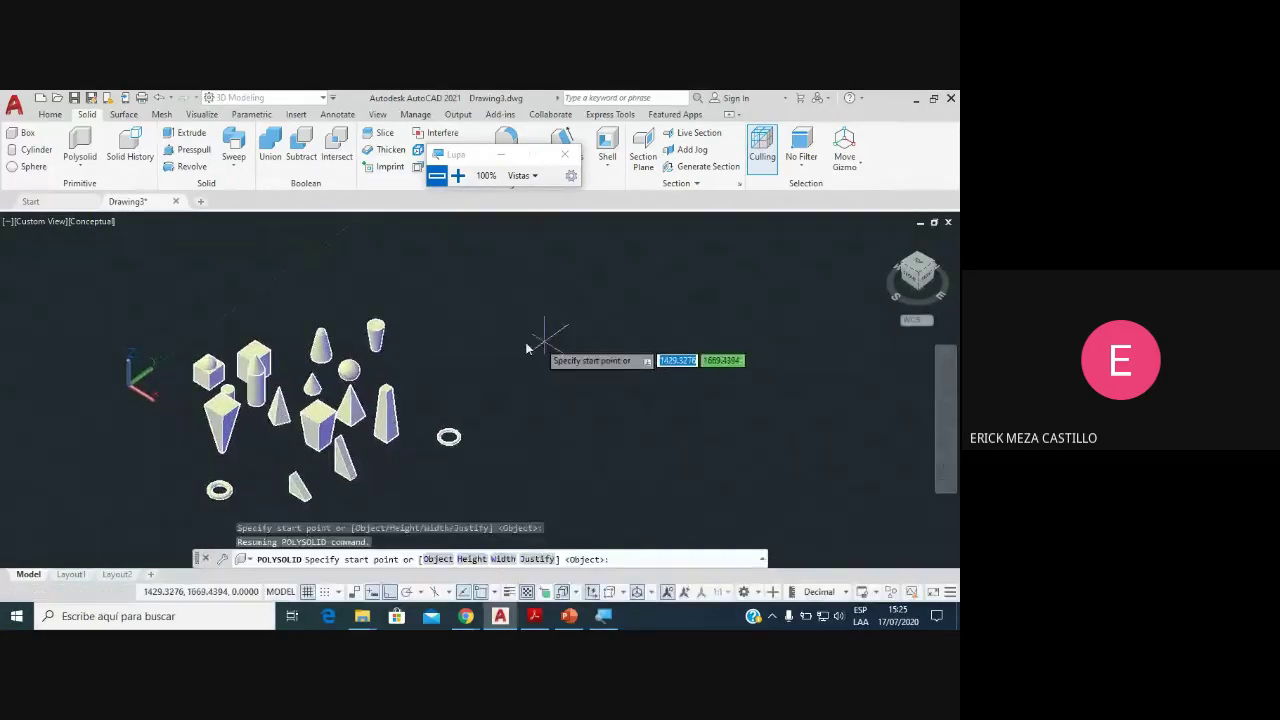
click(463, 335)
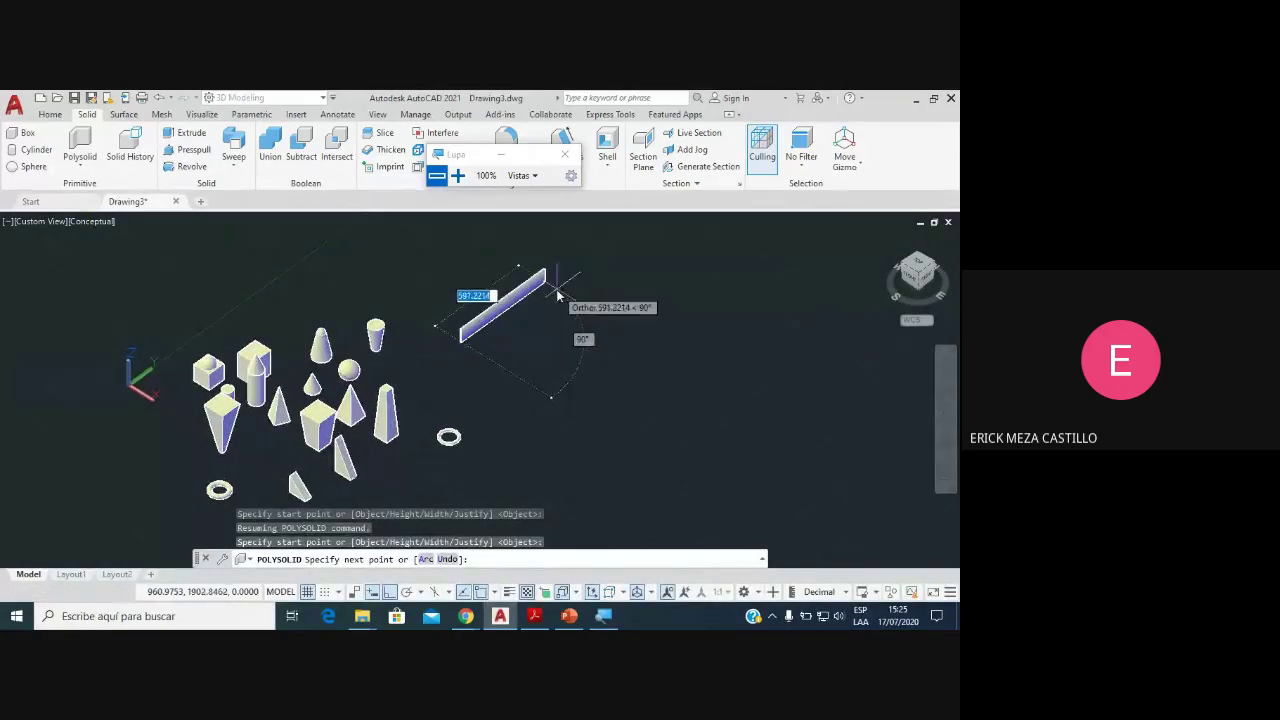
scroll(512, 312, down, 1)
scroll(495, 302, up, 2)
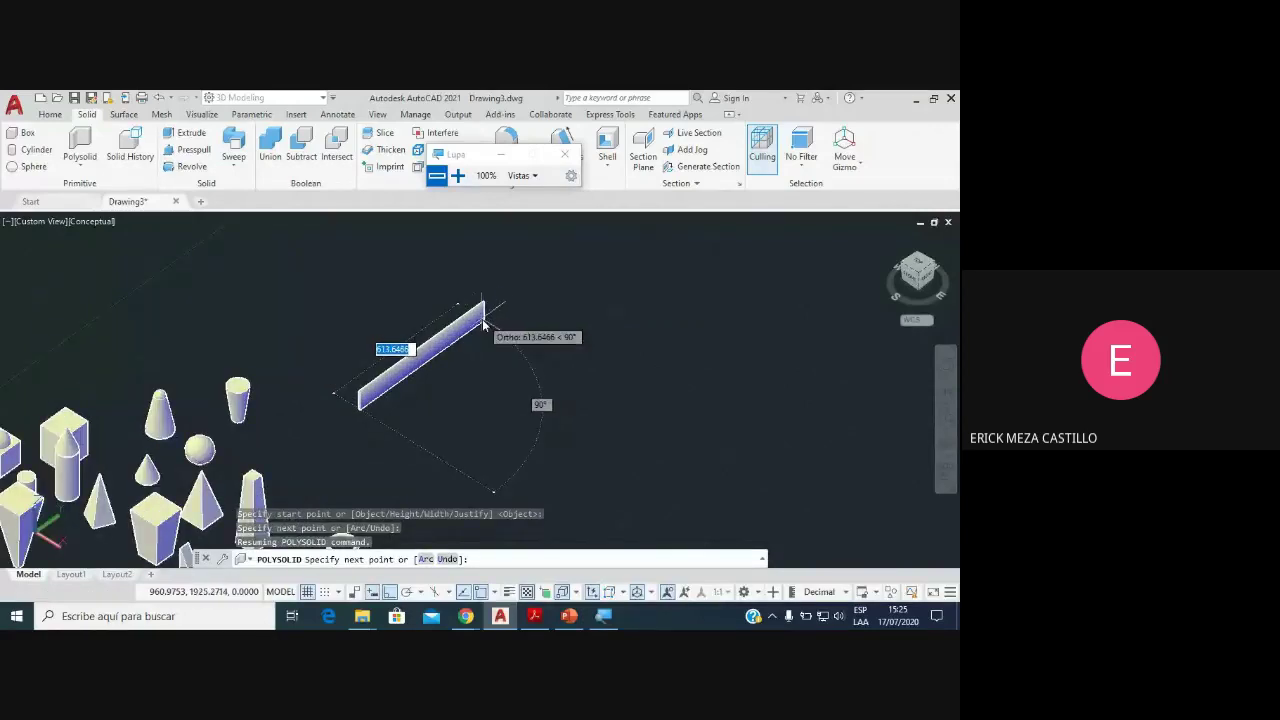
scroll(436, 347, up, 1)
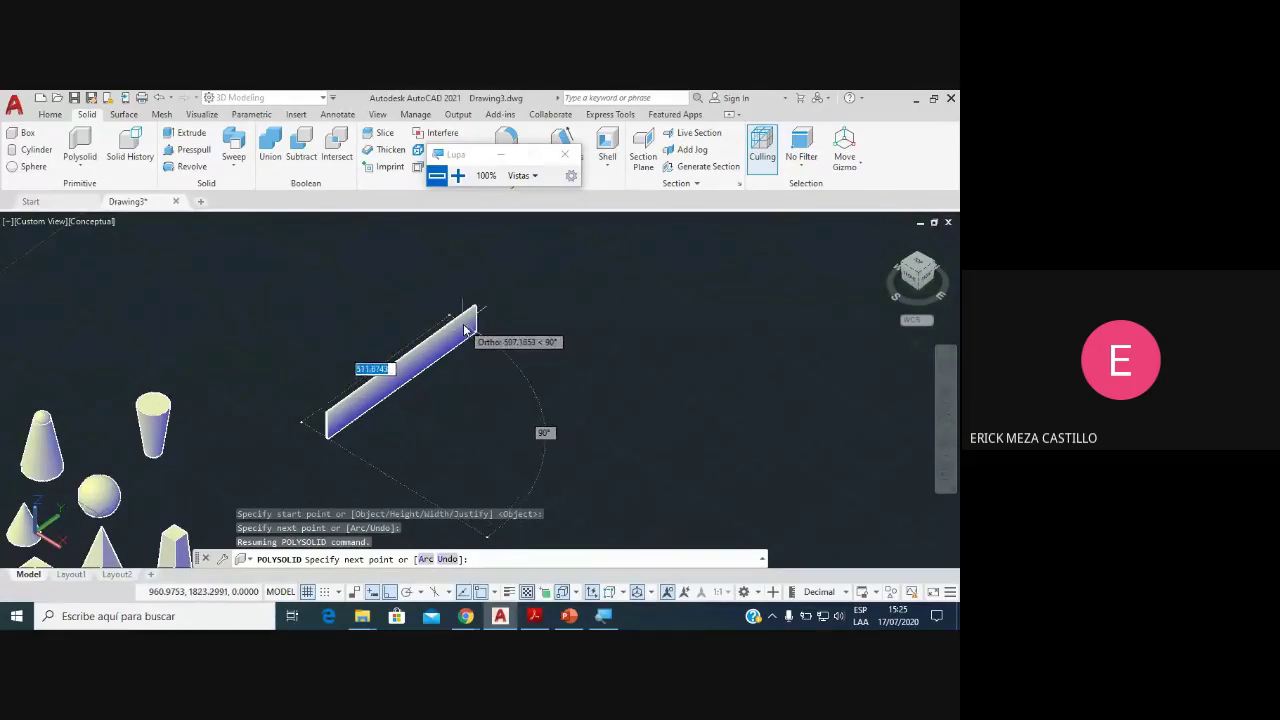
scroll(470, 318, up, 1)
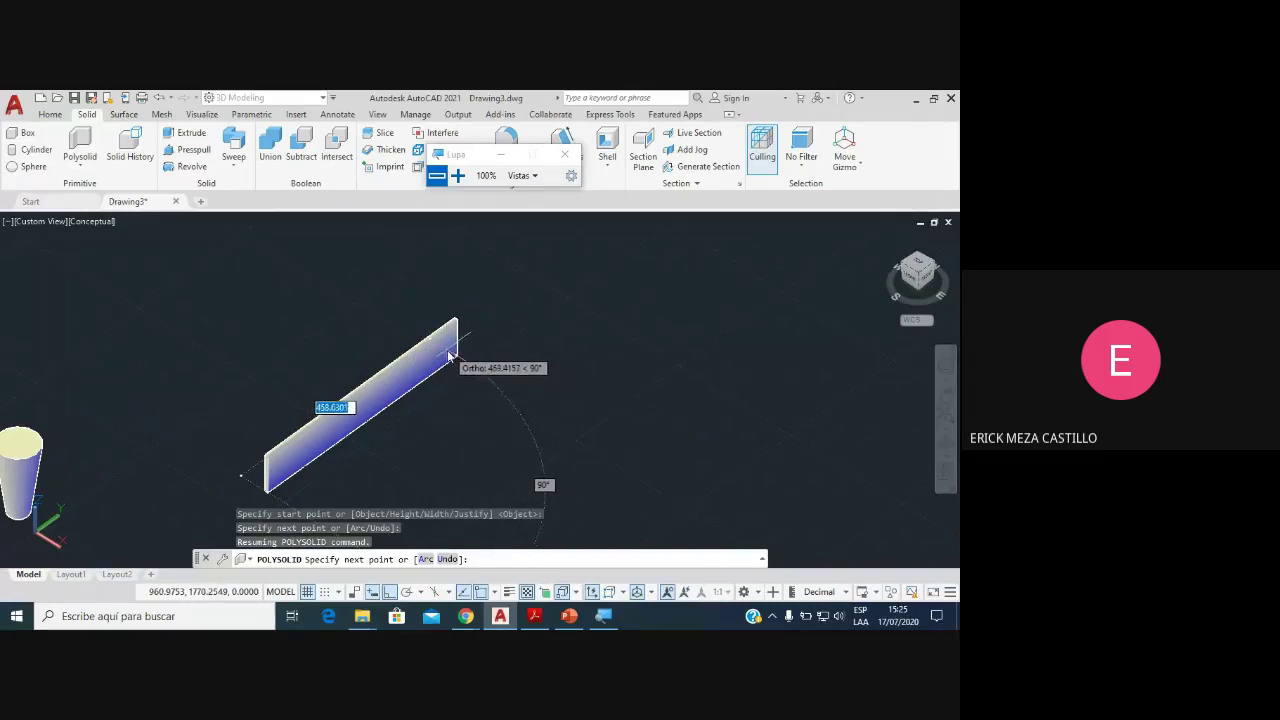
scroll(434, 346, down, 2)
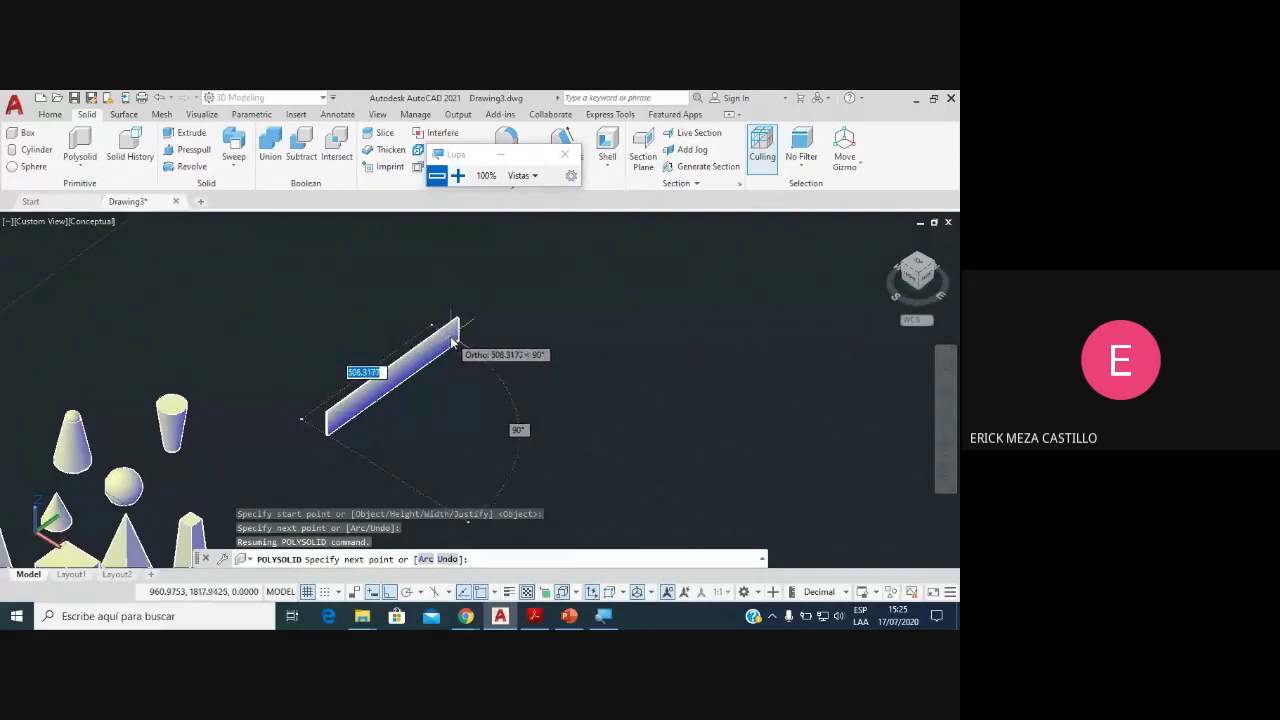
Step: Draw the zigzag maze of polysolid walls through fourteen corners and finish the command
click(445, 342)
click(530, 370)
click(595, 328)
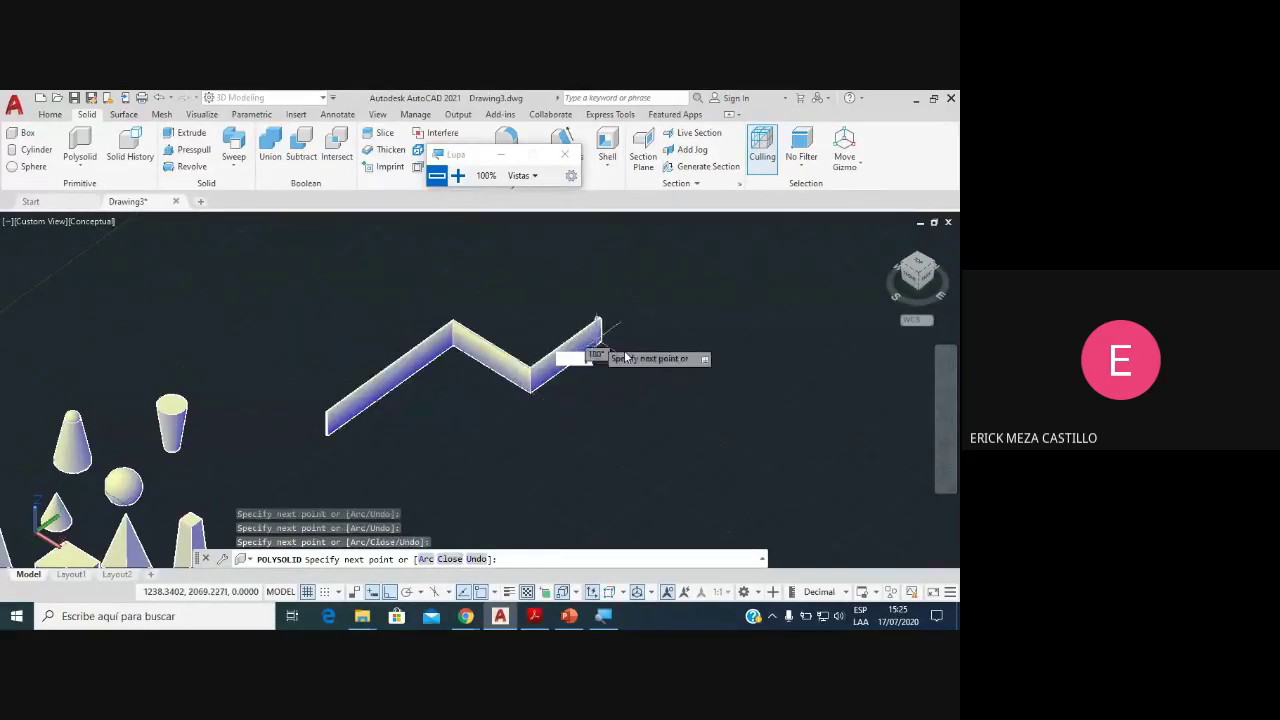
click(722, 322)
click(786, 378)
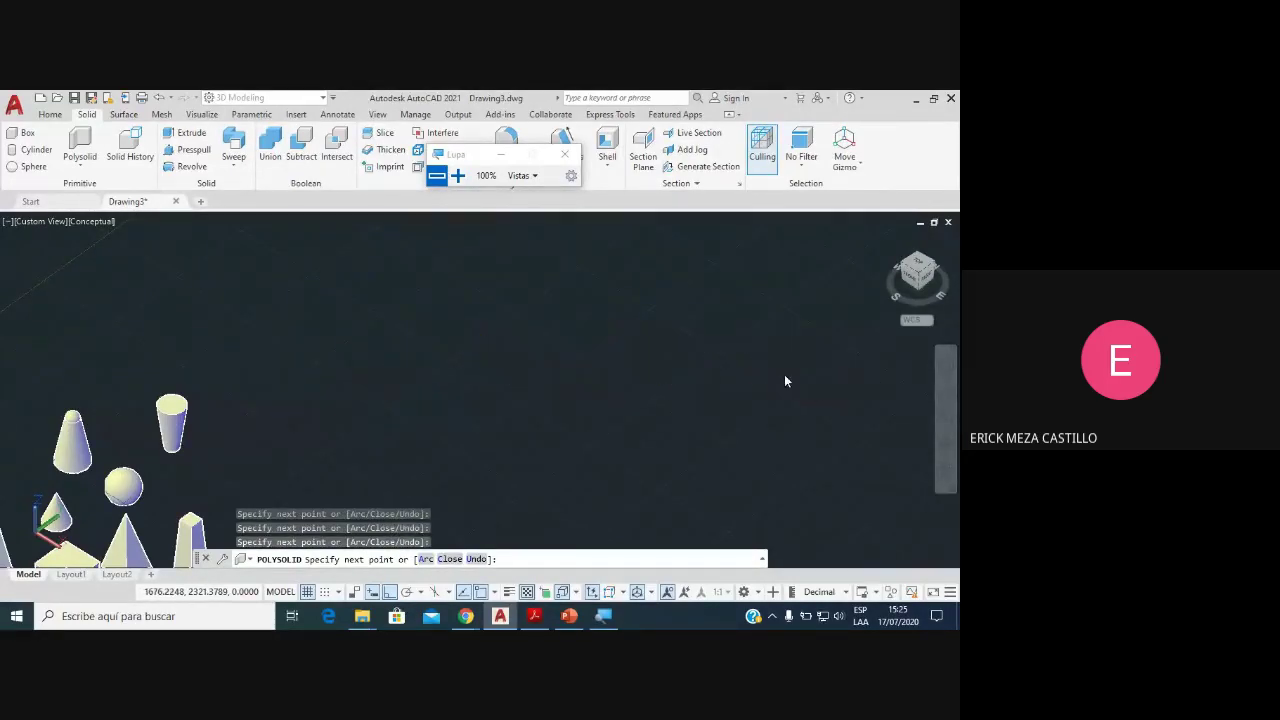
click(680, 447)
click(617, 390)
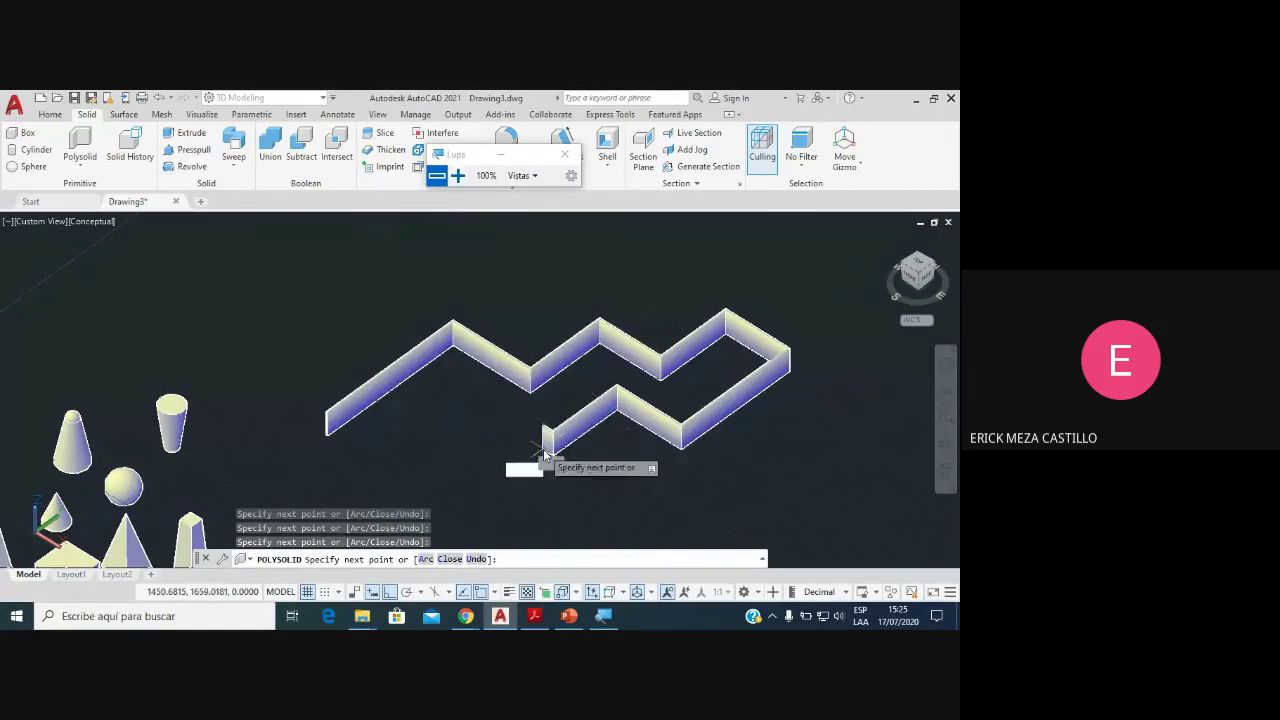
click(553, 438)
click(606, 486)
click(549, 528)
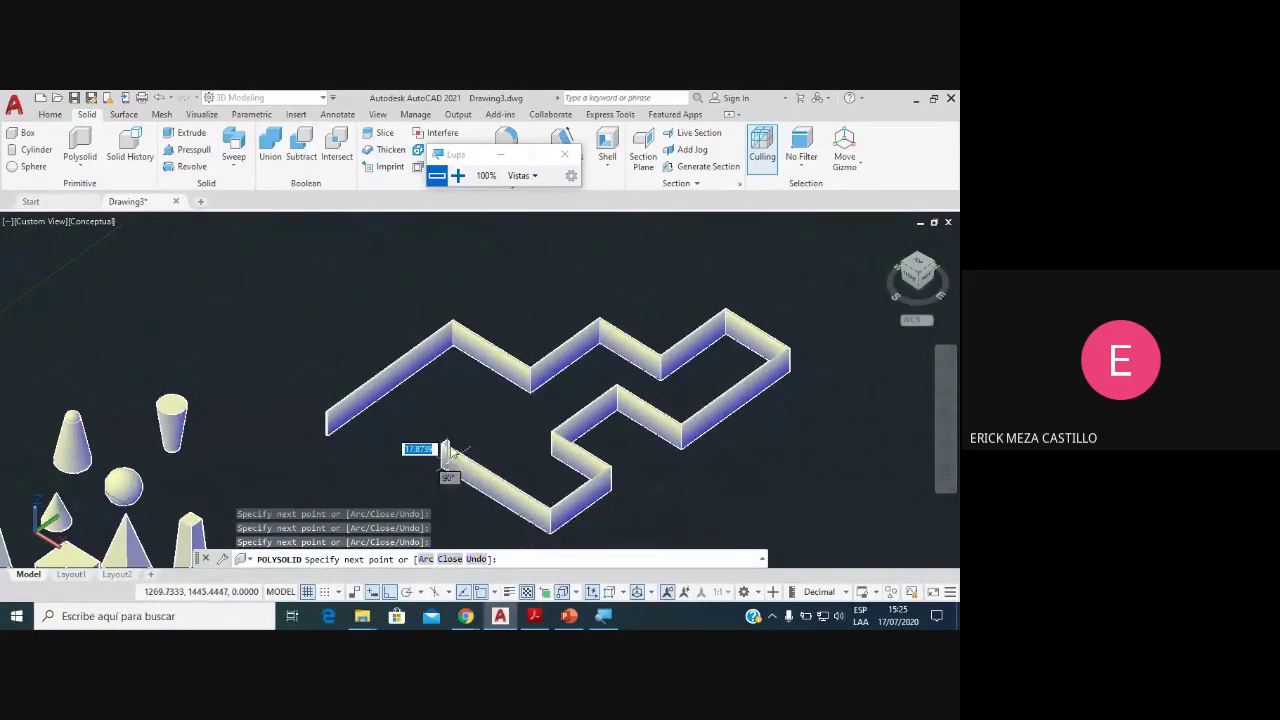
click(441, 452)
click(470, 420)
click(420, 395)
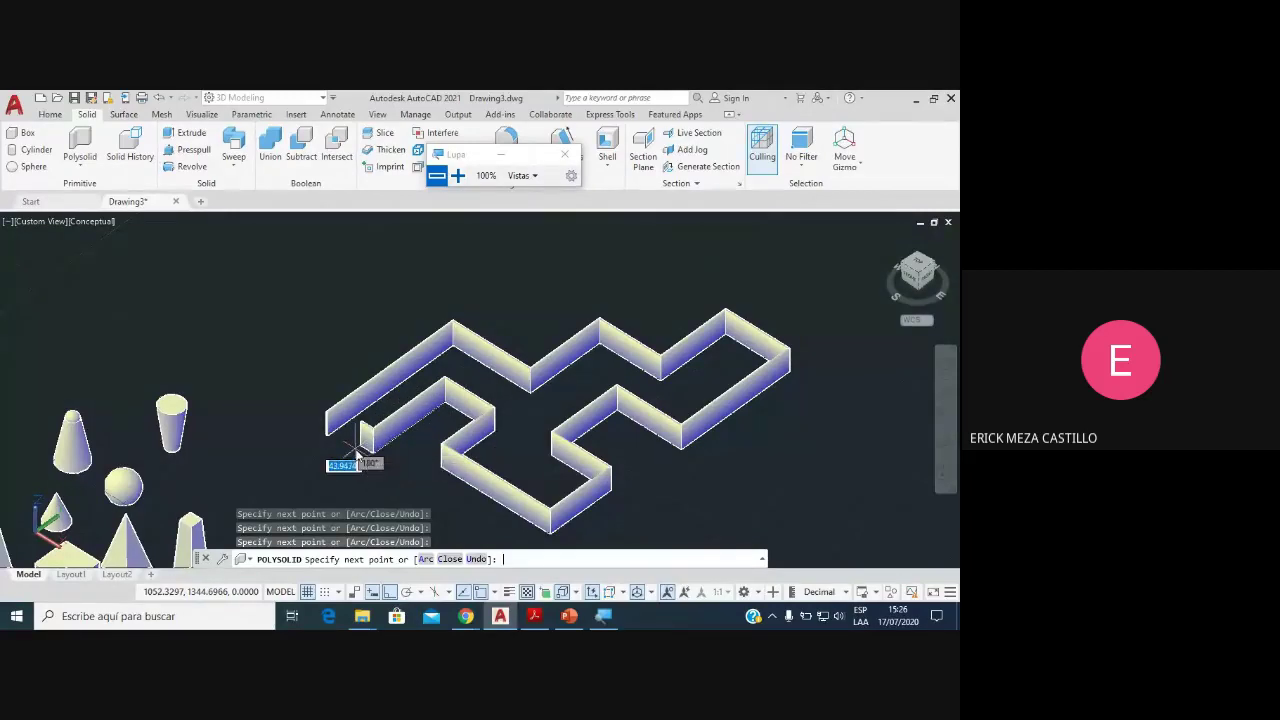
click(355, 452)
key(Return)
Step: Admit the person waiting to join the video meeting
scroll(593, 404, up, 2)
scroll(586, 360, up, 2)
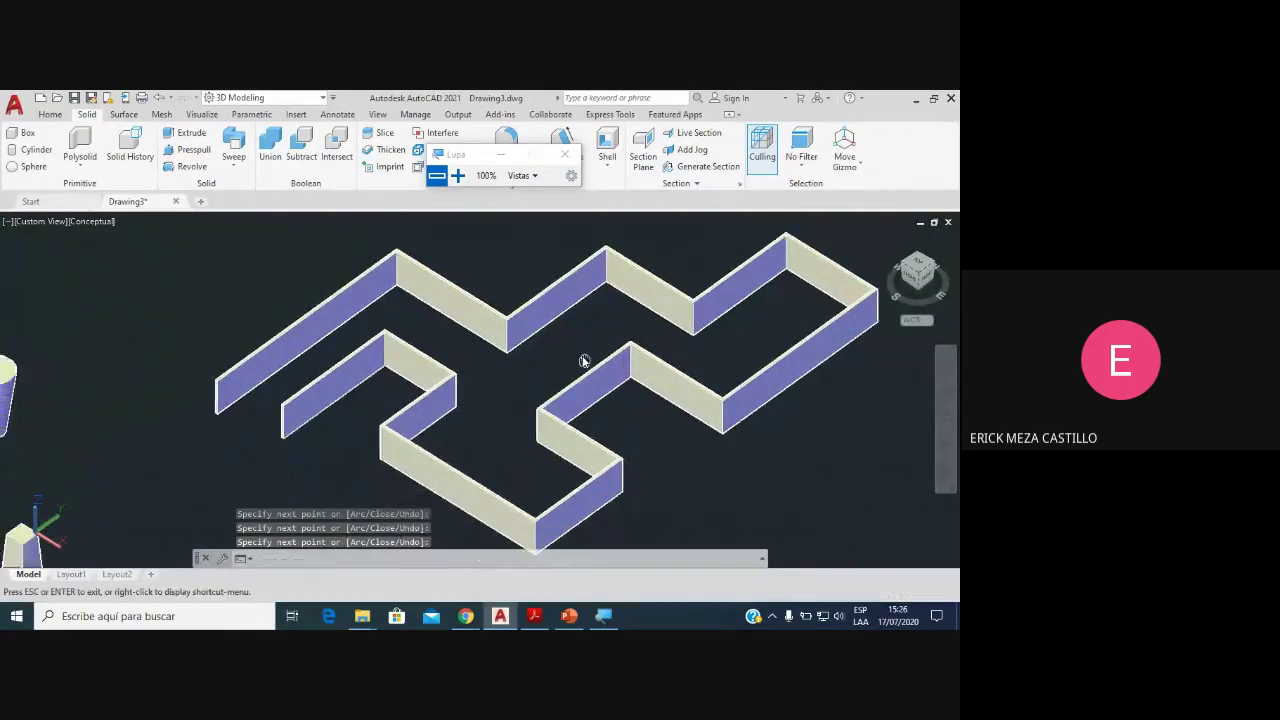
scroll(487, 385, up, 2)
scroll(487, 385, up, 1)
scroll(486, 371, down, 2)
scroll(486, 368, down, 3)
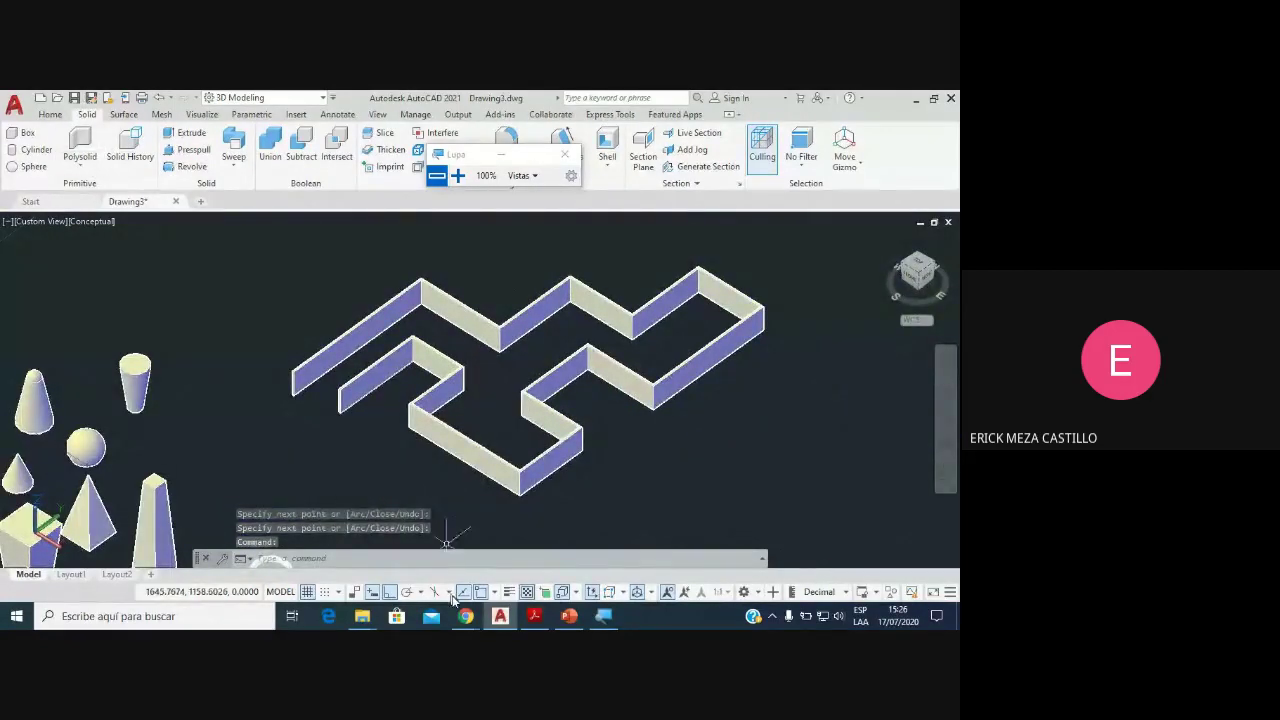
mouse_move(465, 616)
click(470, 540)
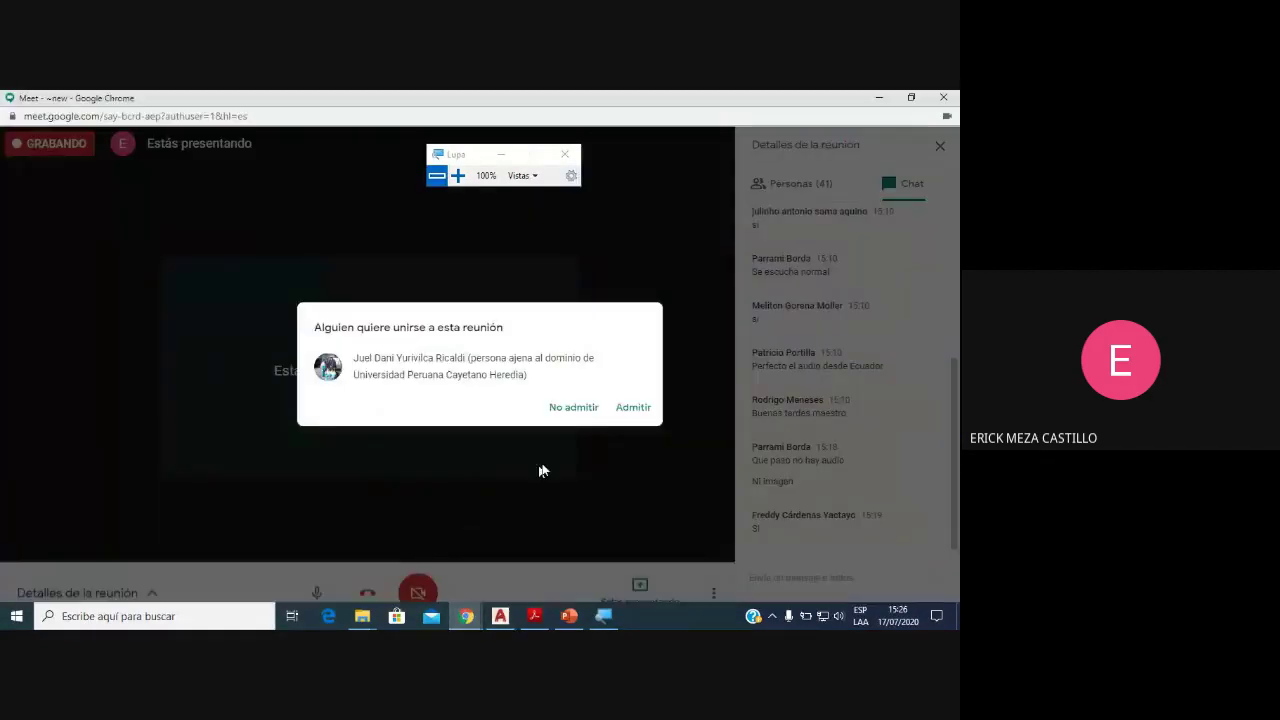
click(633, 407)
Step: Start a new Polysolid wall in empty space with a first straight segment
click(500, 617)
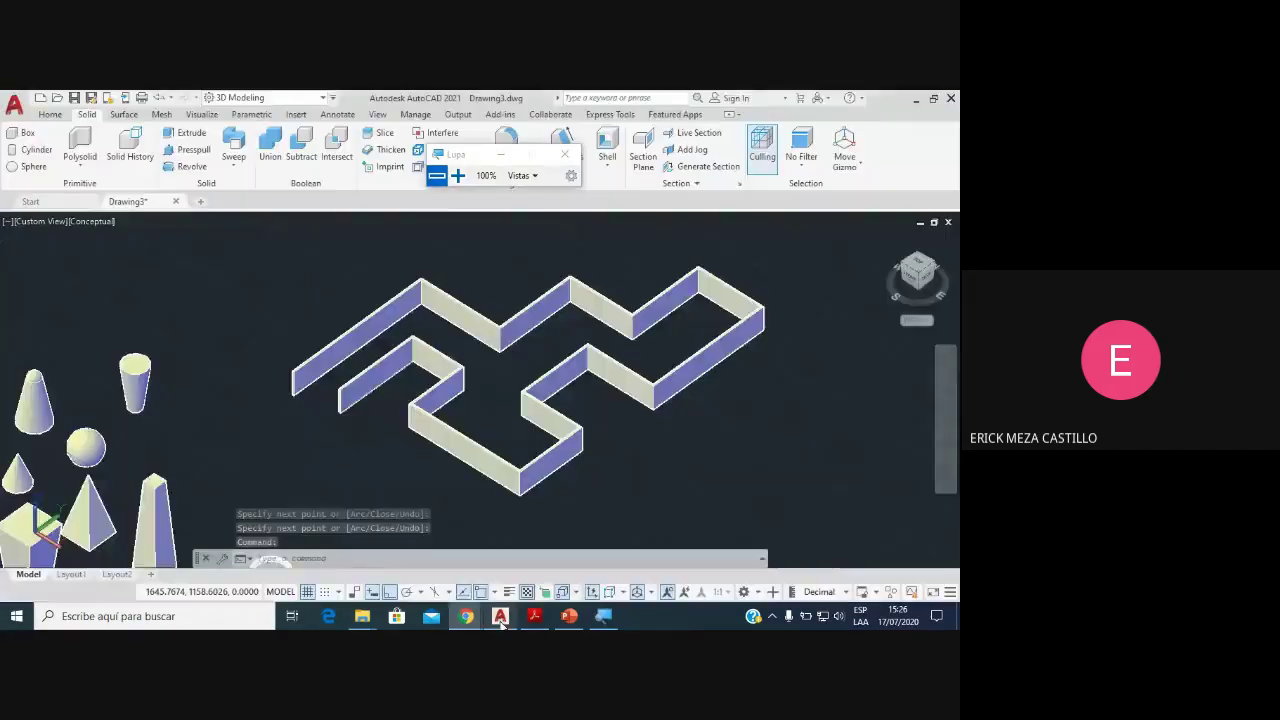
scroll(449, 349, up, 2)
scroll(459, 365, down, 2)
scroll(465, 370, down, 1)
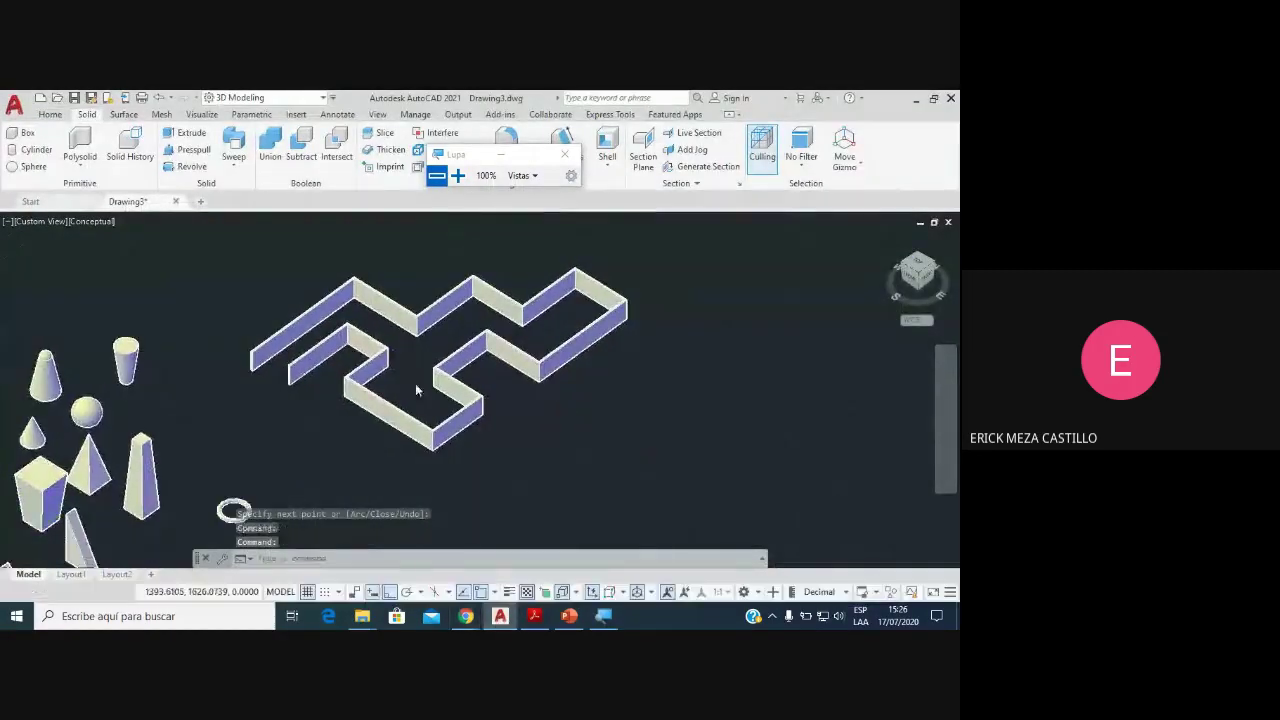
scroll(415, 383, up, 2)
click(79, 160)
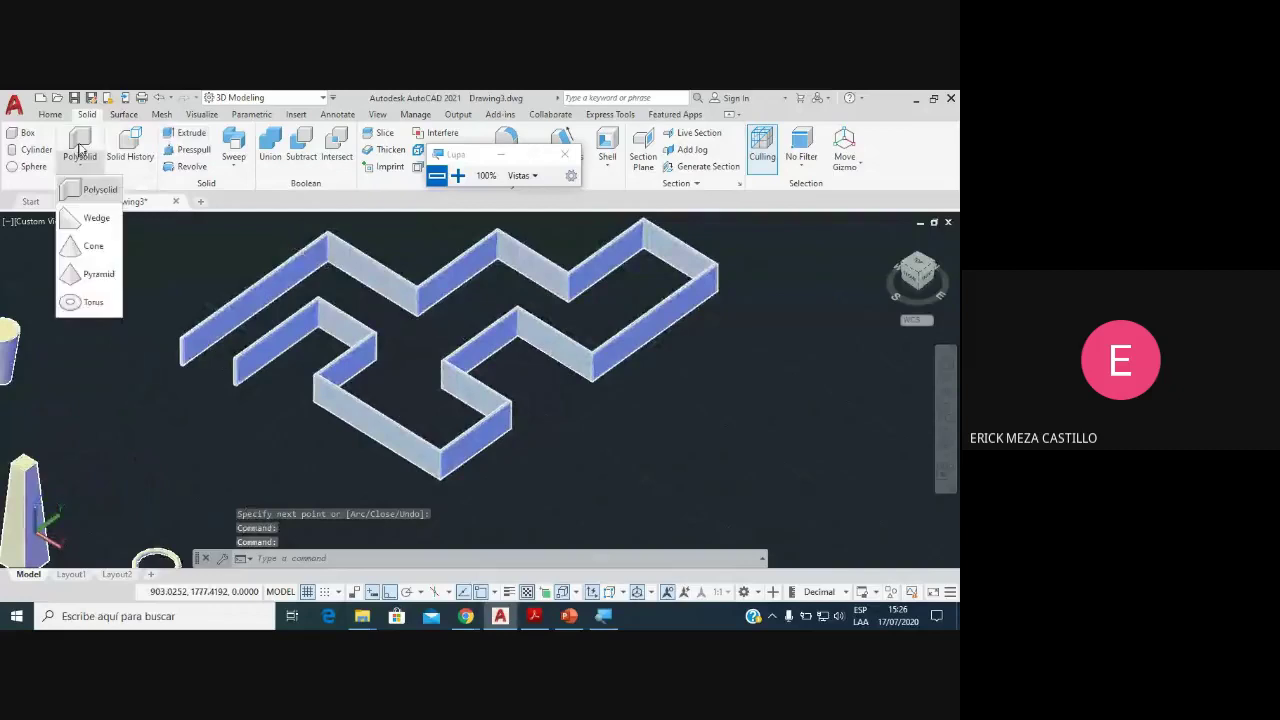
click(96, 191)
middle_drag(549, 457, 419, 429)
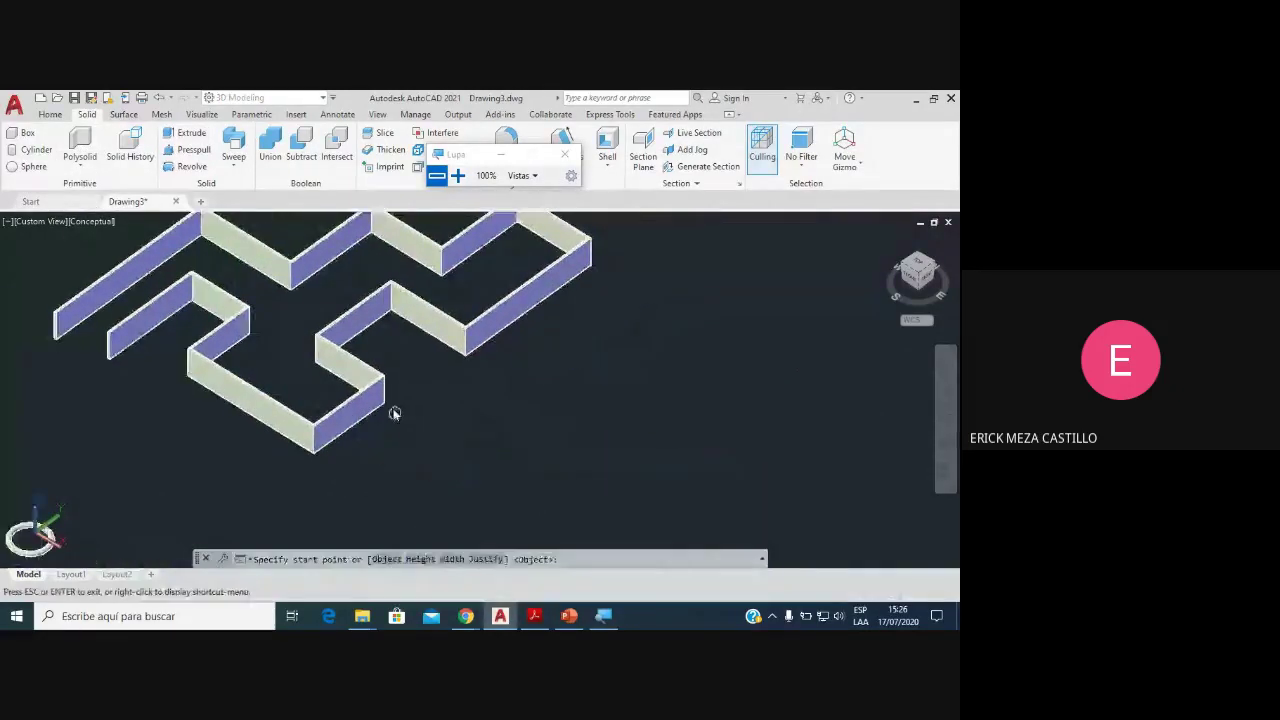
click(478, 477)
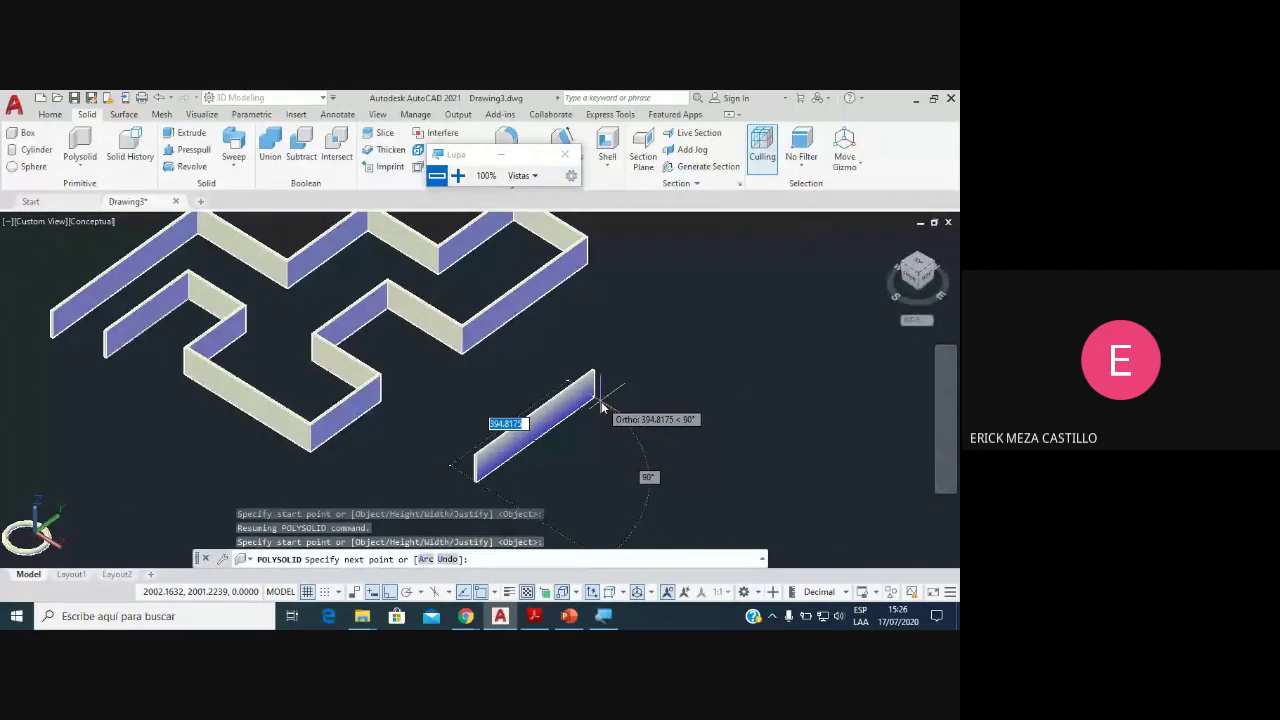
click(630, 378)
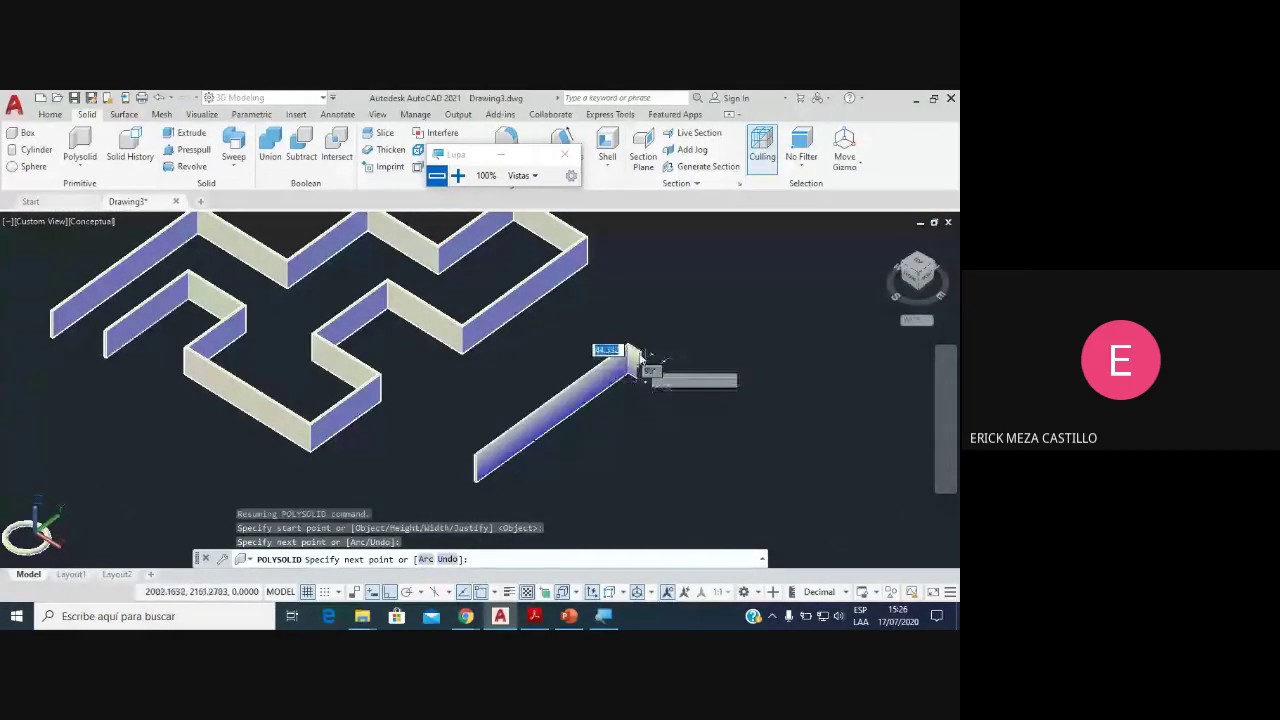
Step: Add a curved arc bend, then three straight zigzag wall segments
key(Down)
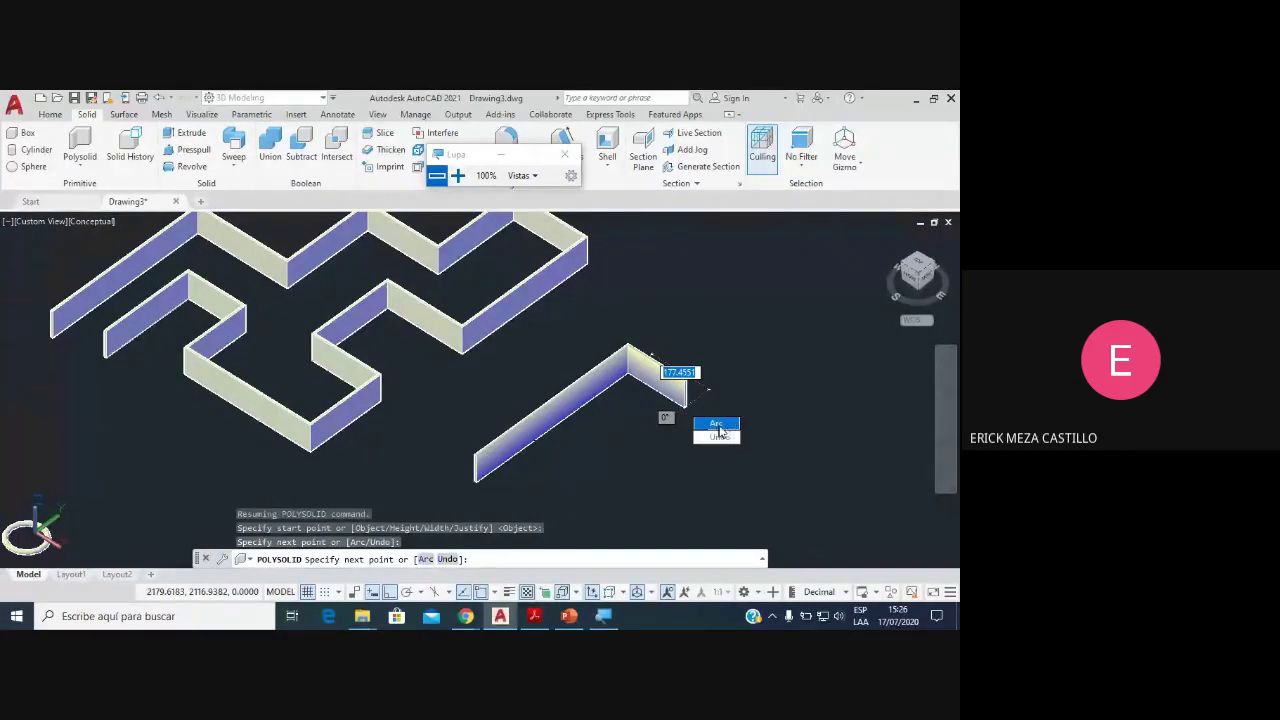
click(717, 424)
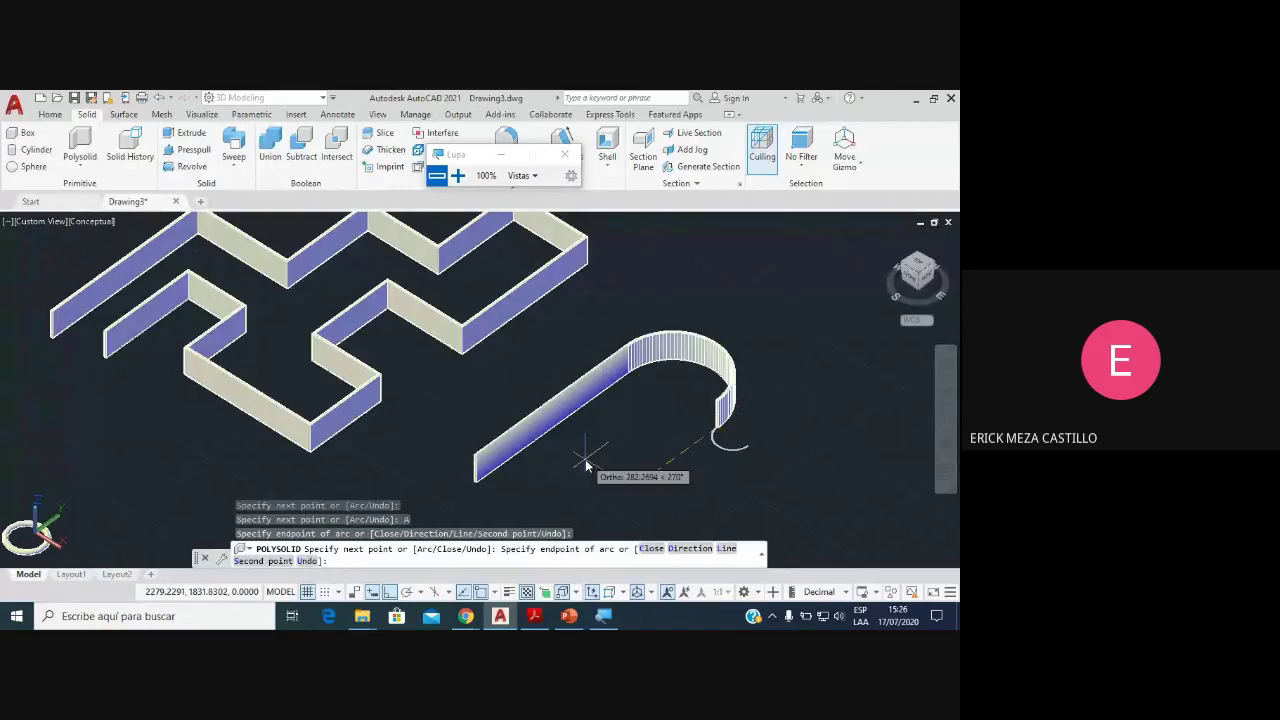
middle_drag(671, 471, 489, 410)
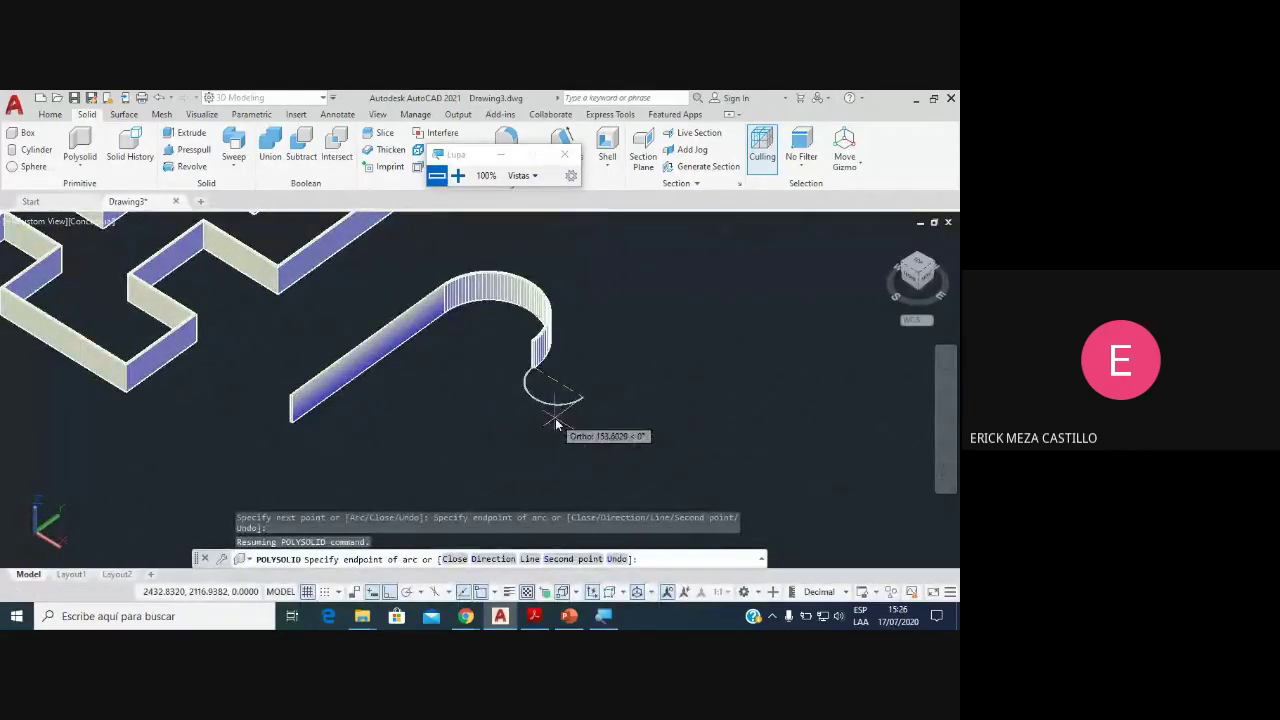
key(Down)
key(Return)
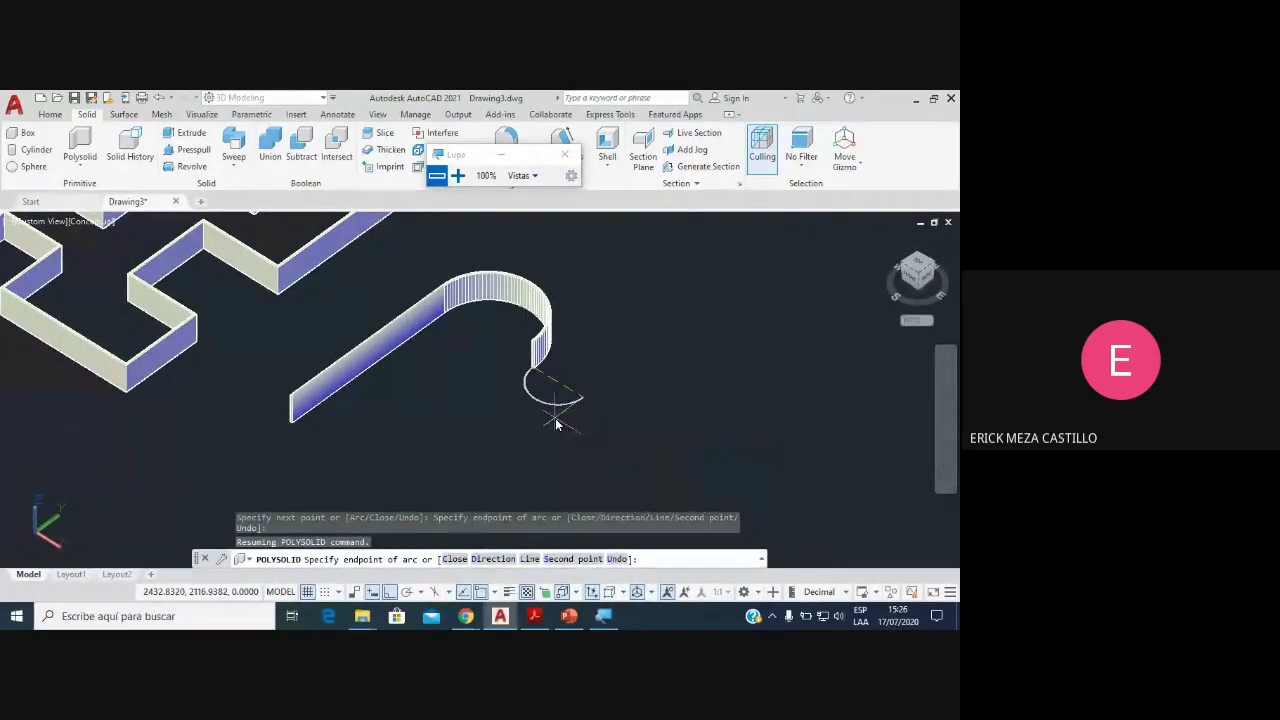
click(609, 425)
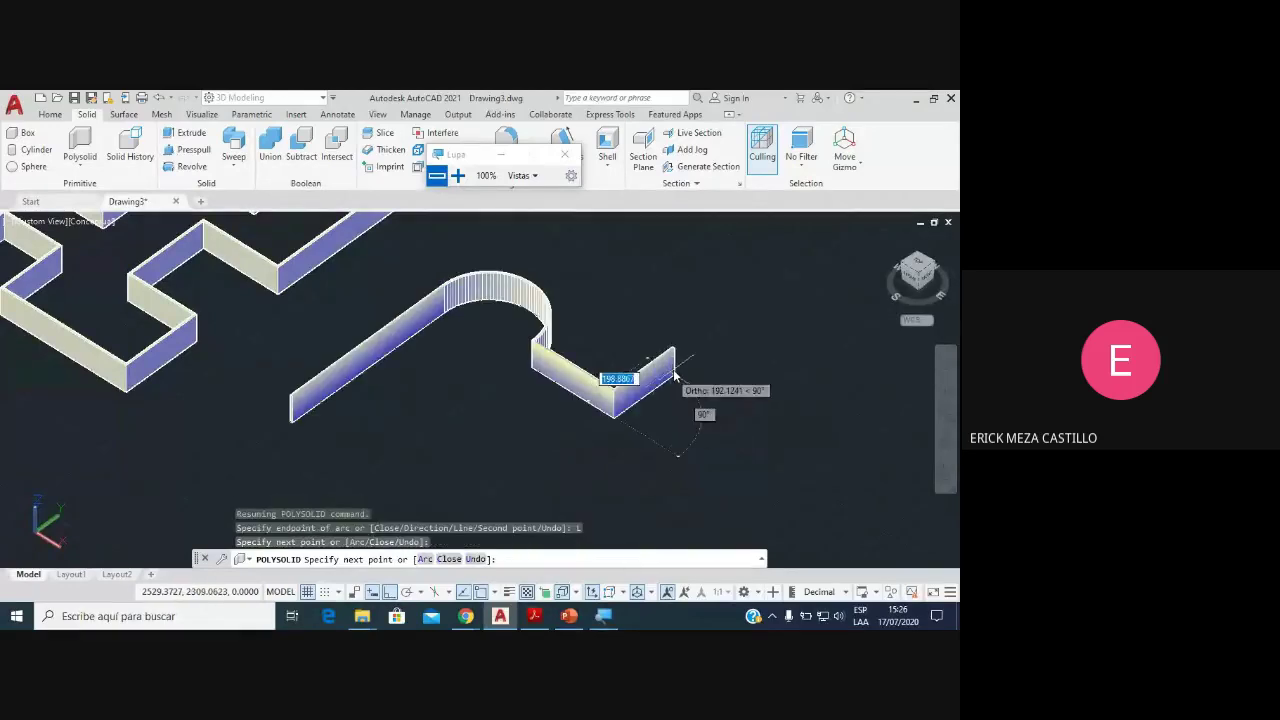
click(672, 375)
click(757, 421)
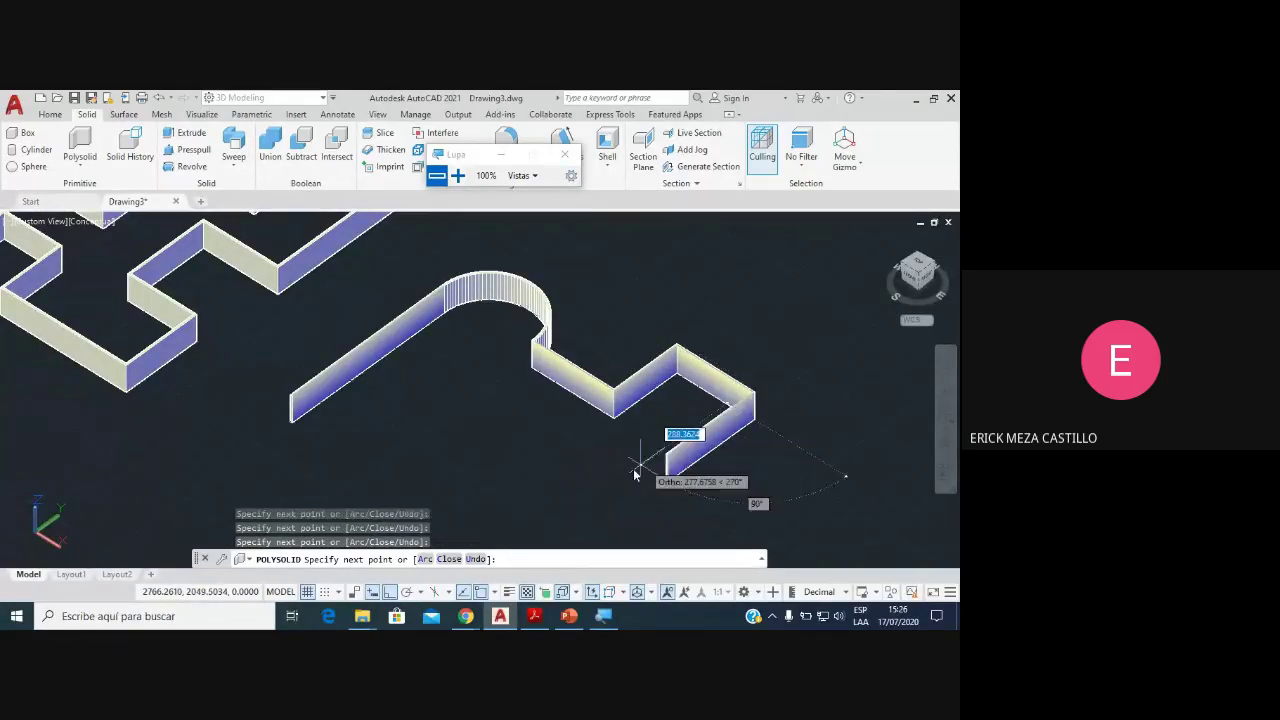
Step: Continue with two more zigzag segments, a second arc bend and a long straight run, then finish
middle_drag(618, 490, 645, 405)
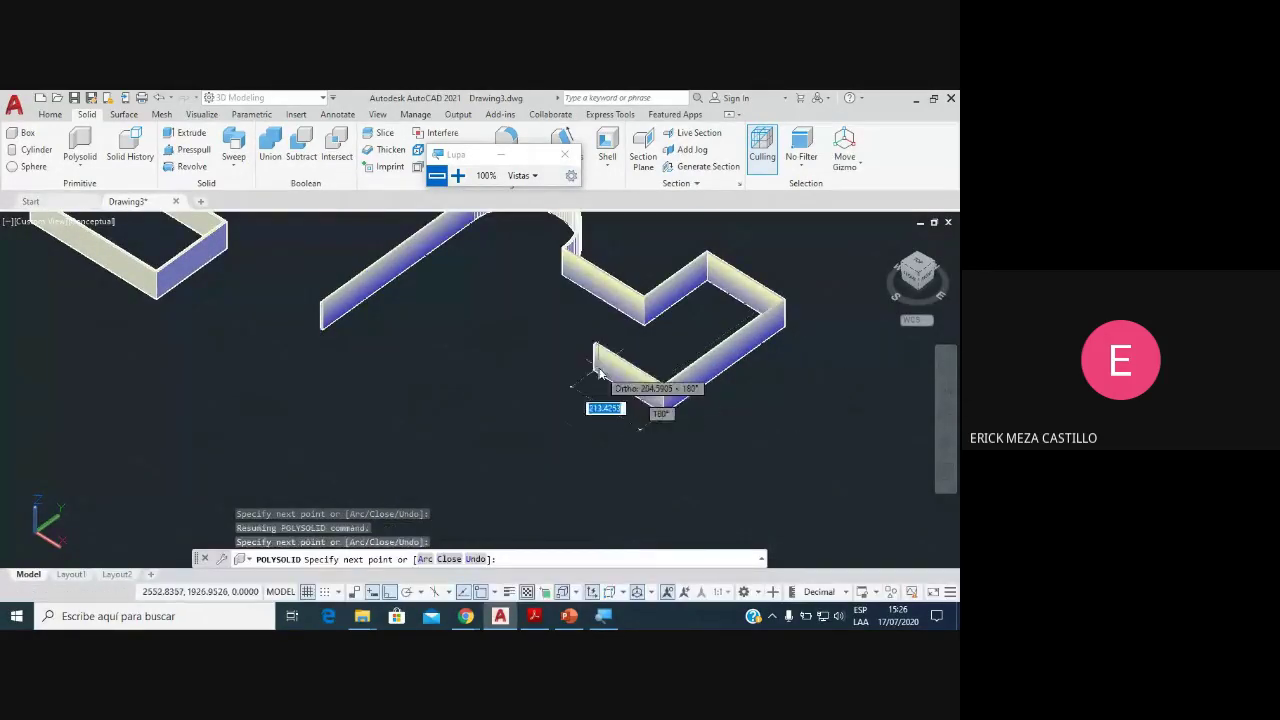
click(660, 405)
click(595, 345)
key(Down)
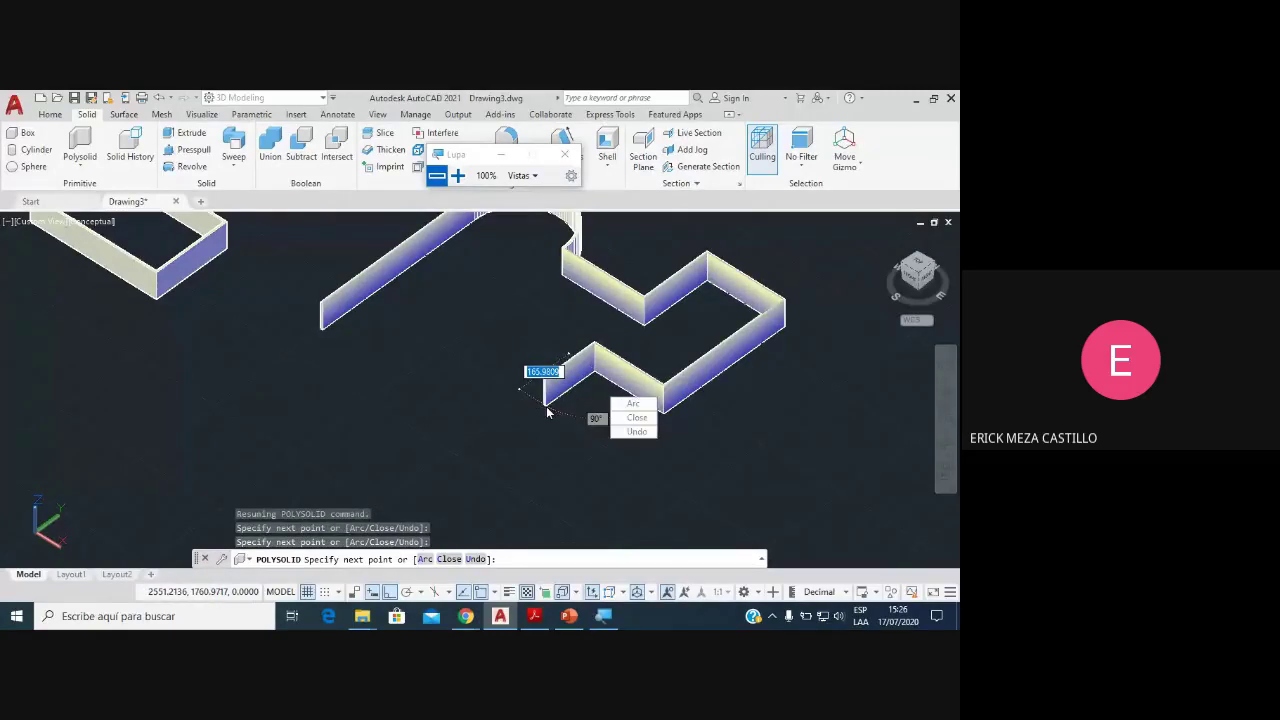
key(Return)
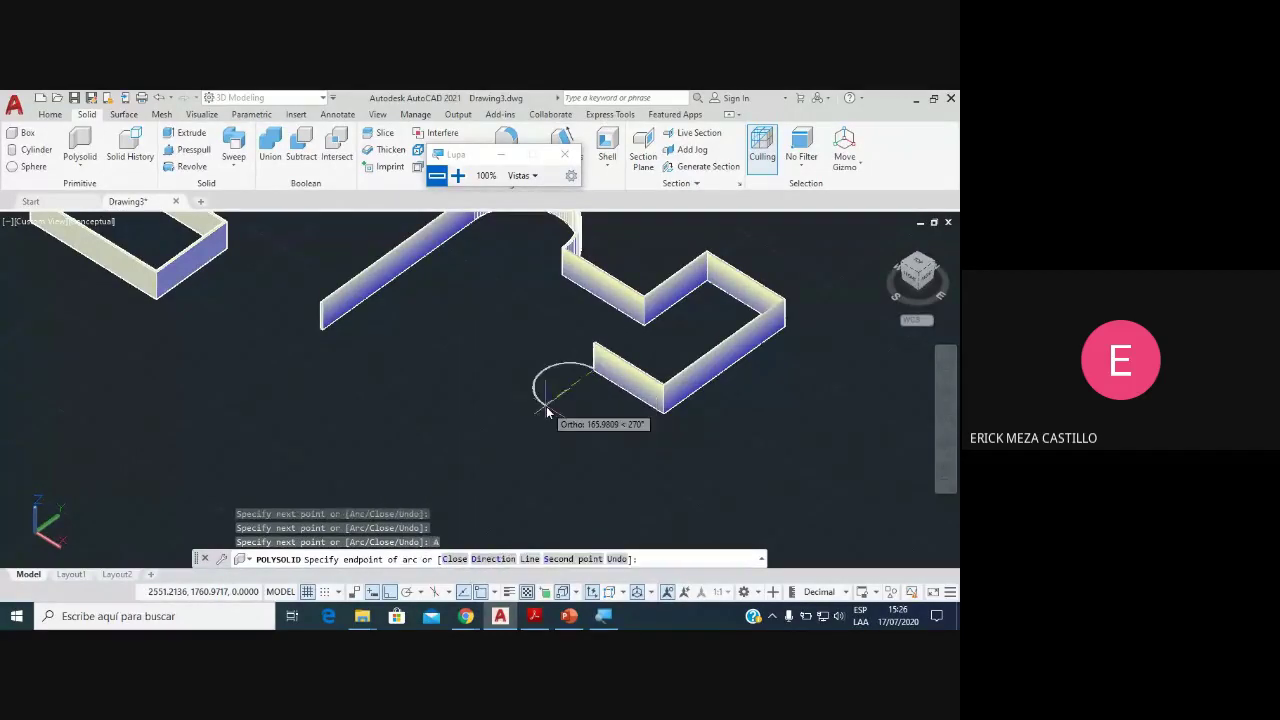
click(497, 420)
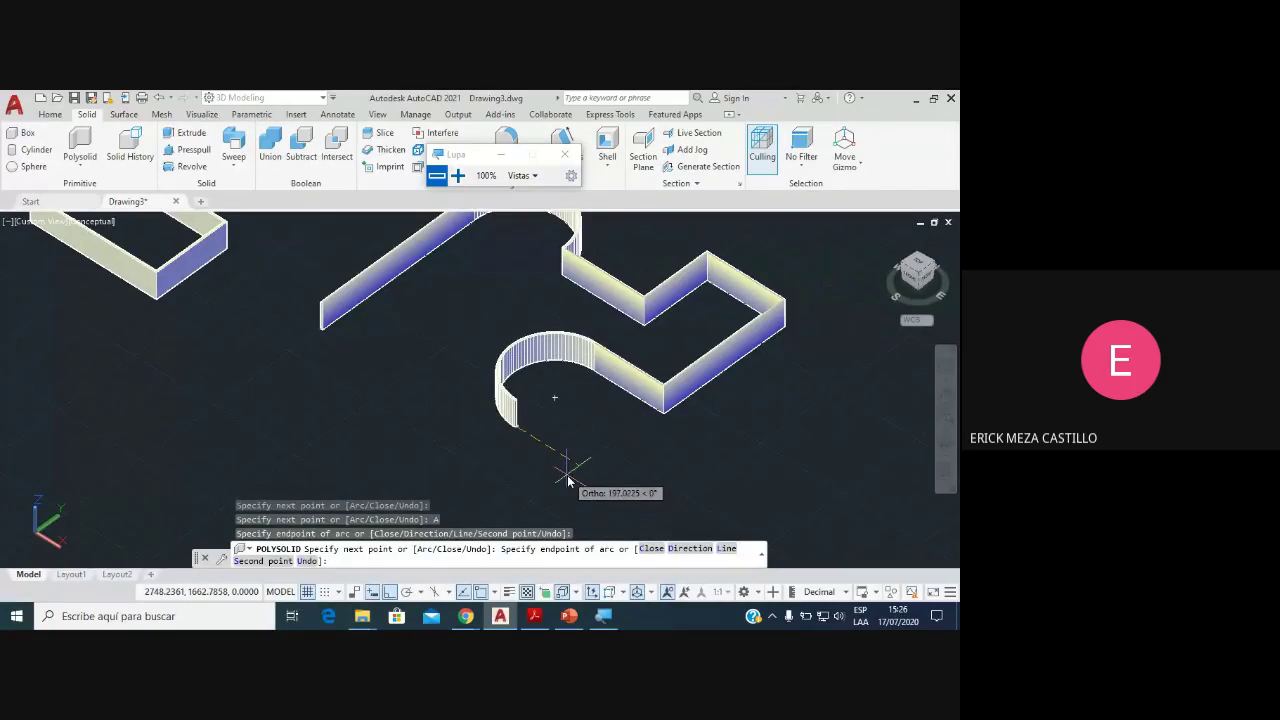
key(Down)
key(Return)
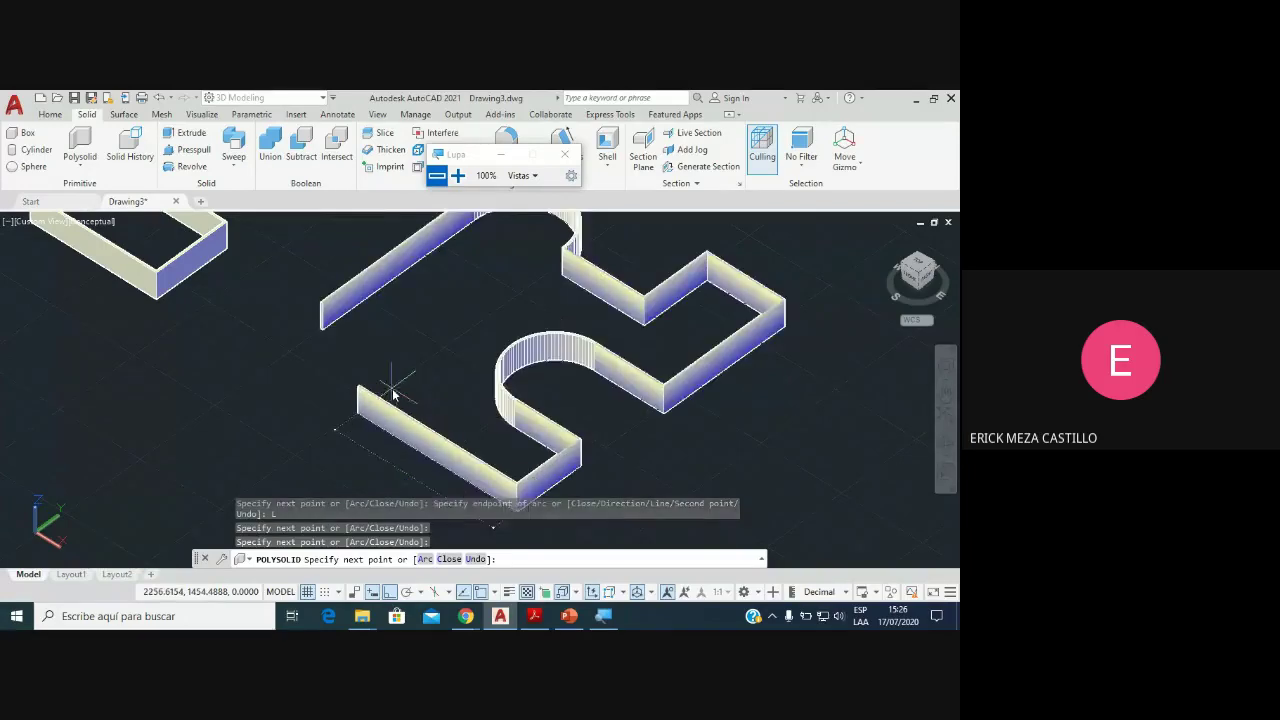
click(398, 384)
key(Return)
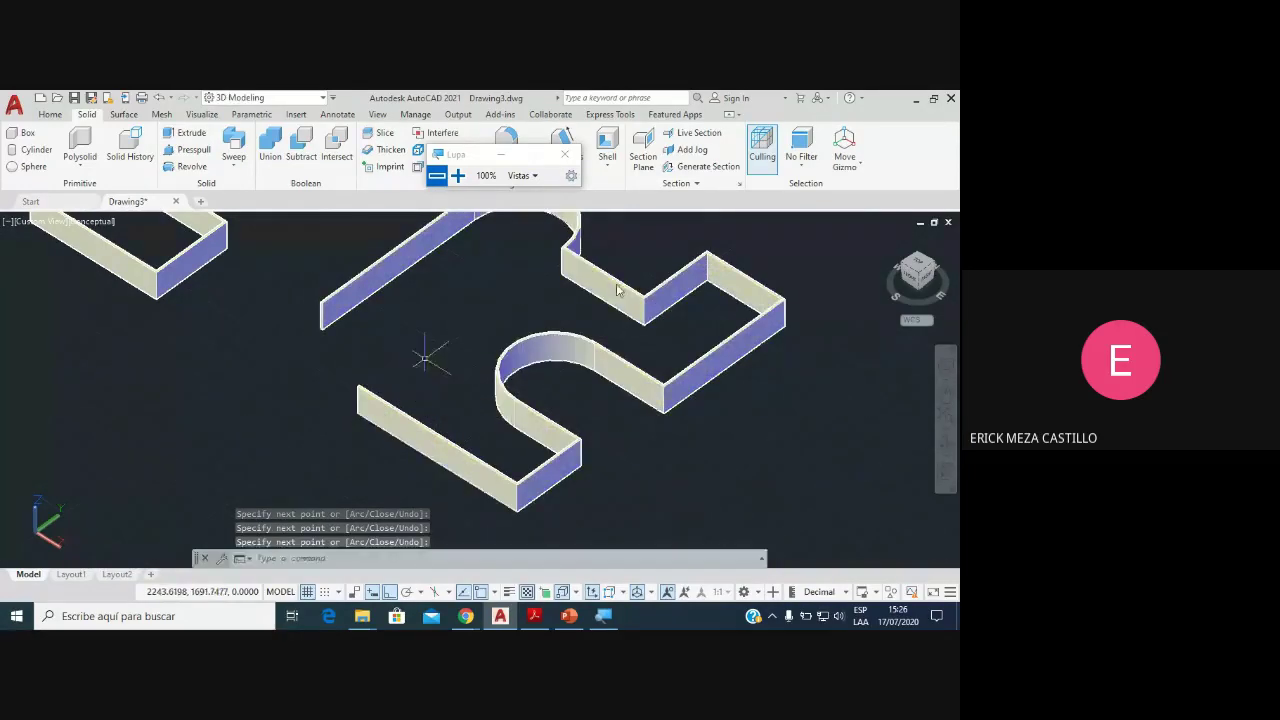
shift+middle_drag(428, 357, 551, 335)
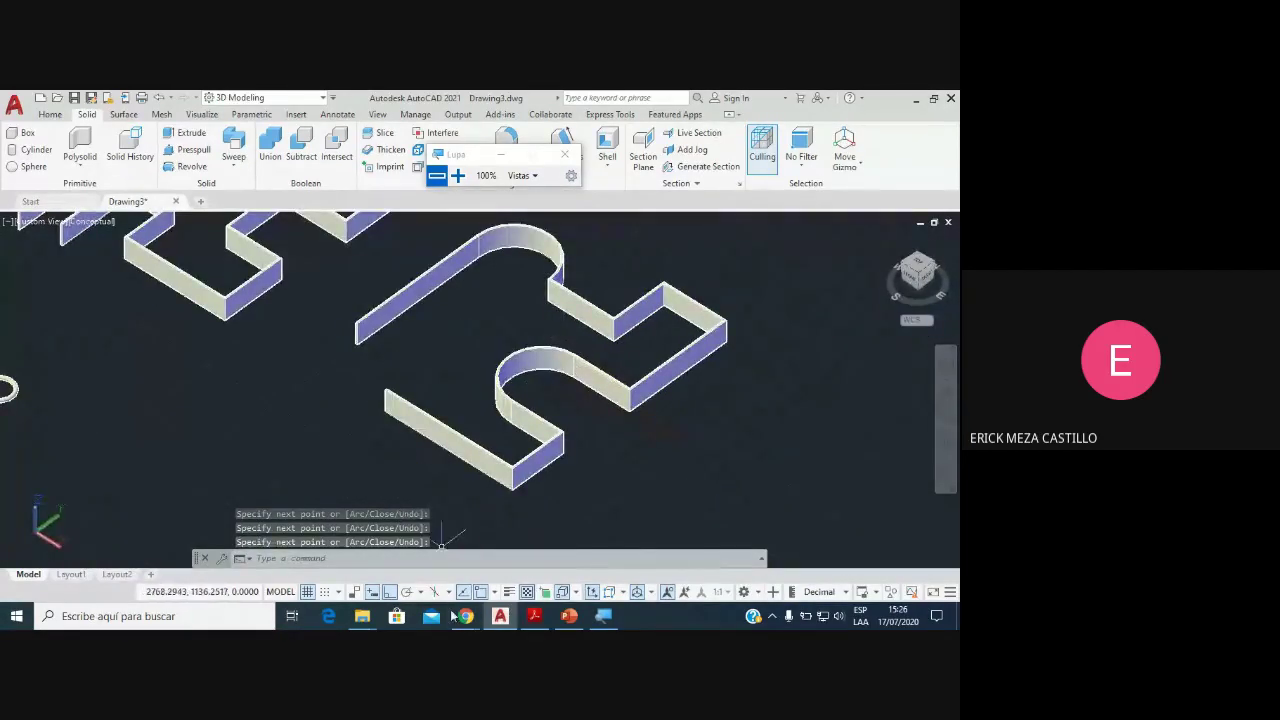
Step: Admit the new participant to the video meeting and zoom back around the drawing
mouse_move(465, 616)
click(449, 565)
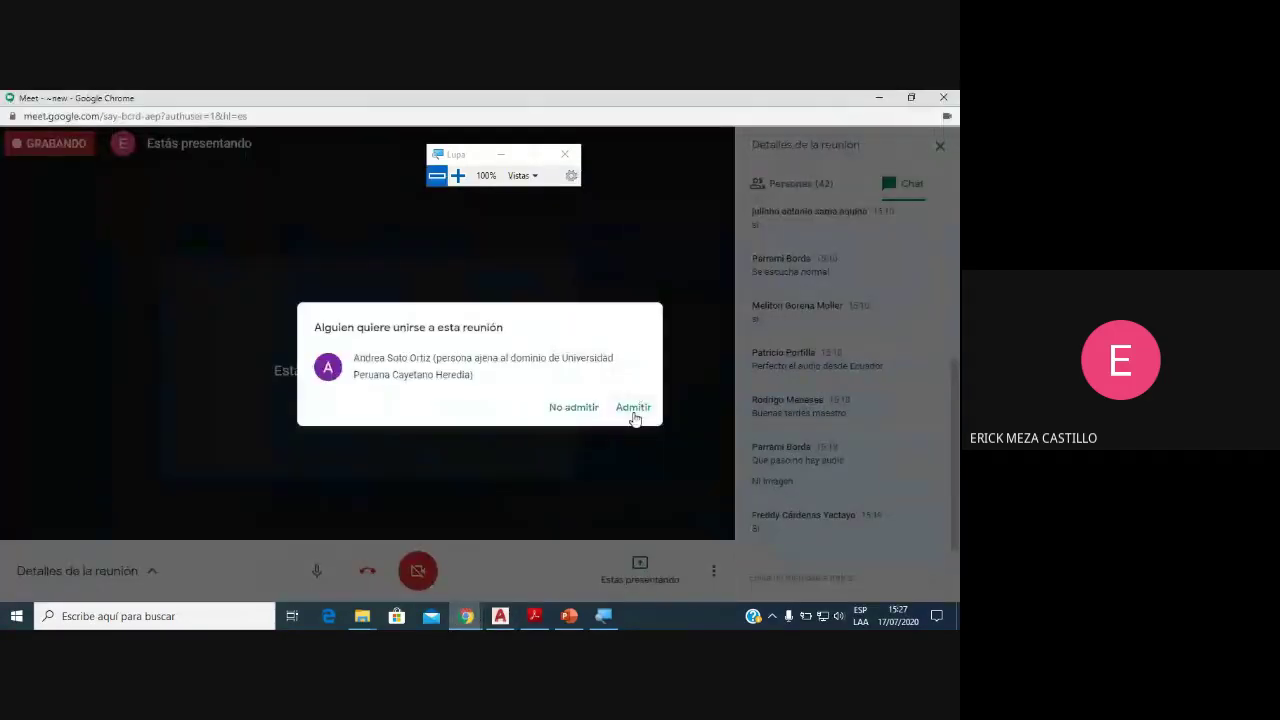
click(633, 407)
click(500, 616)
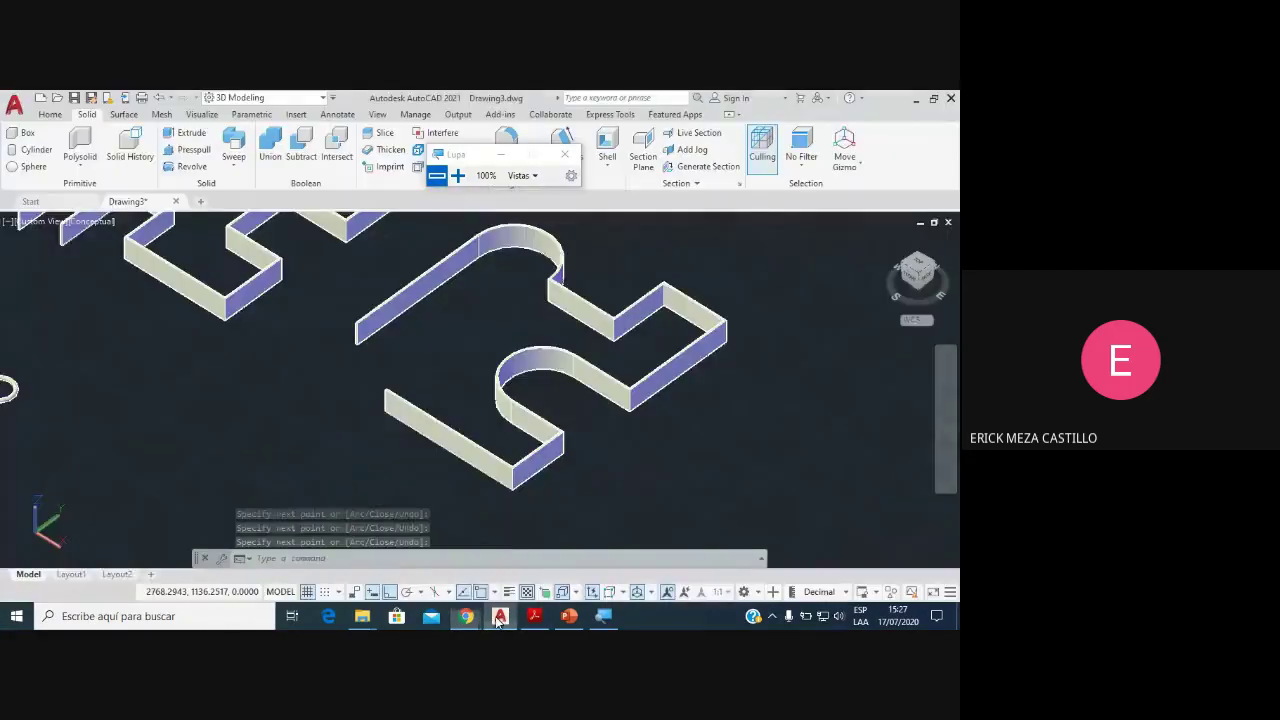
scroll(464, 332, down, 4)
scroll(464, 332, up, 2)
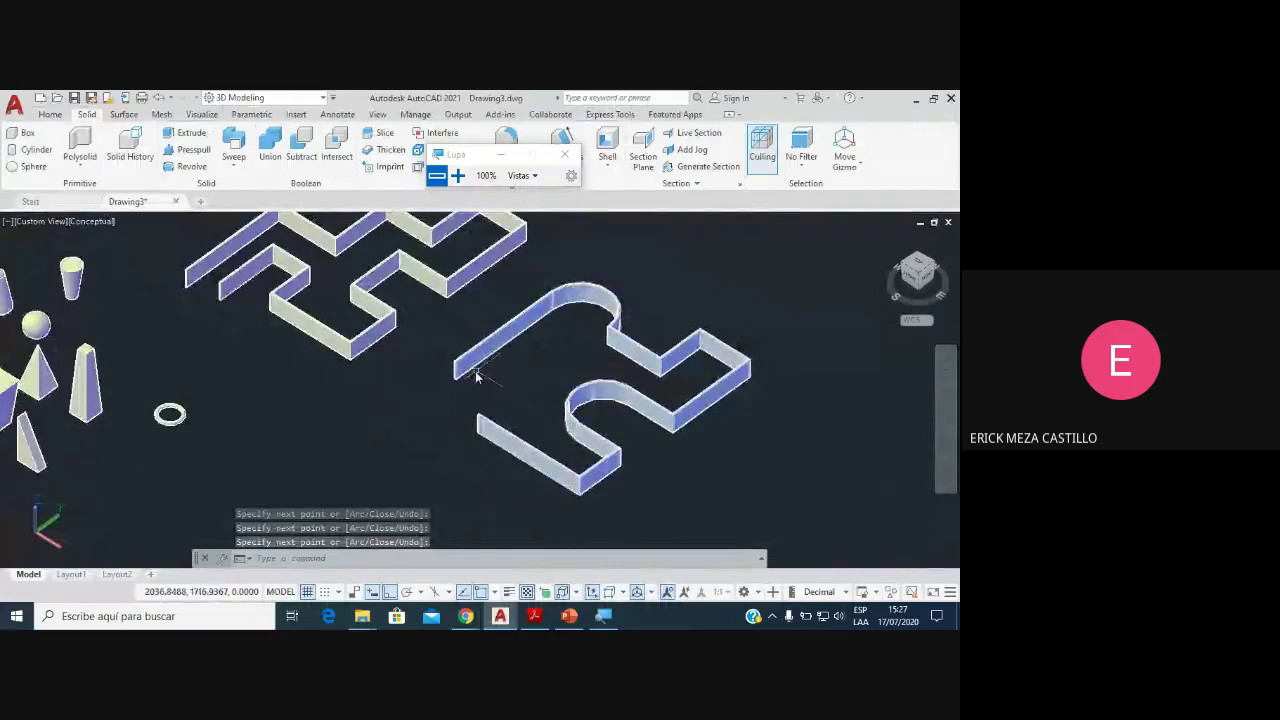
scroll(478, 364, up, 3)
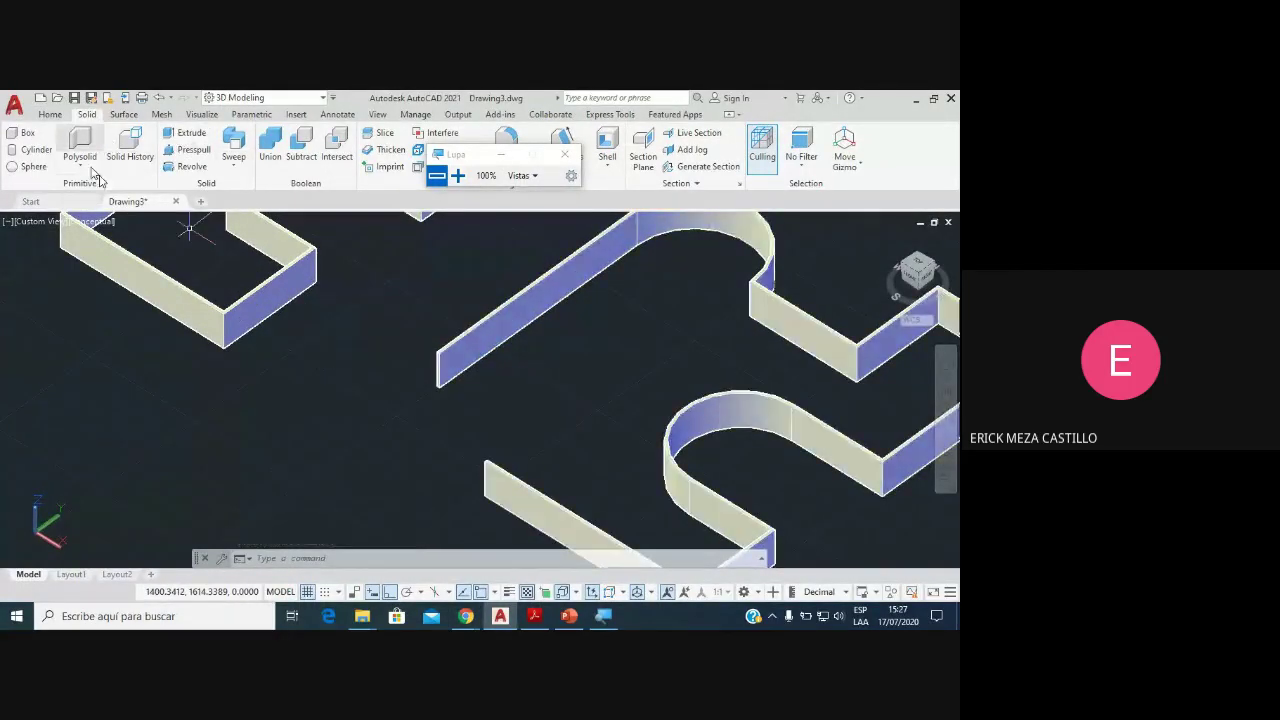
scroll(443, 363, up, 4)
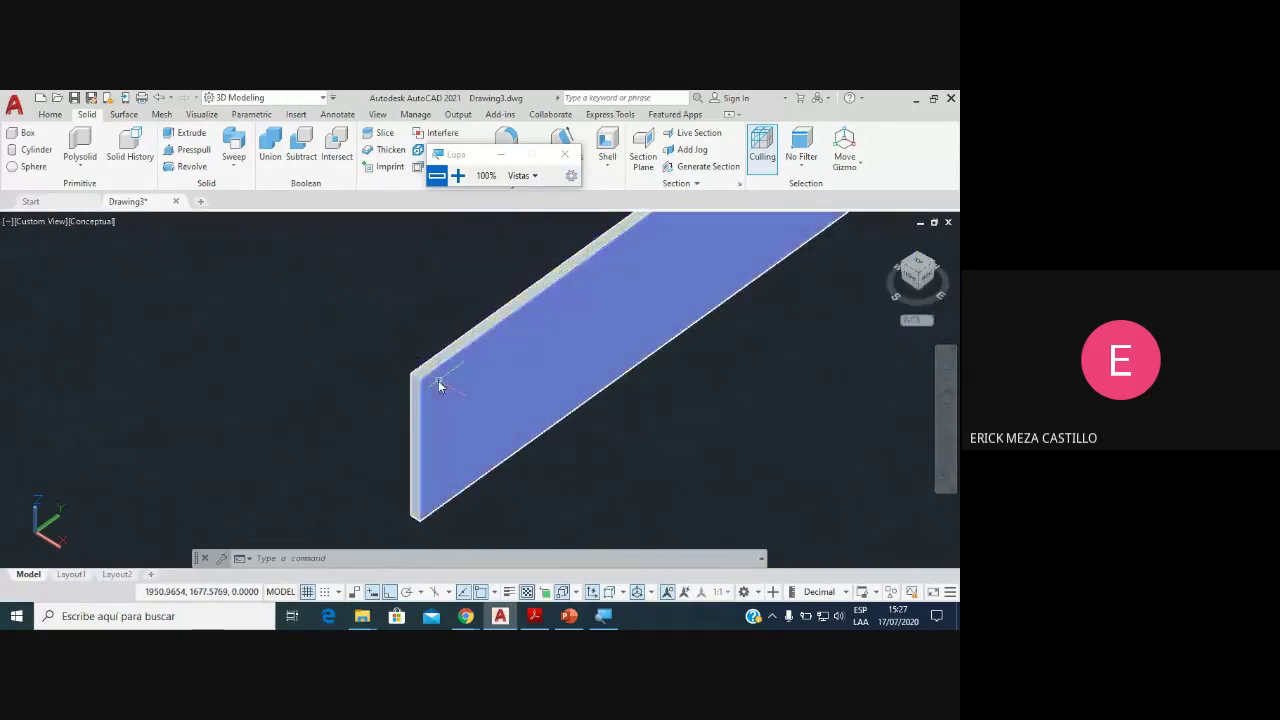
scroll(430, 368, up, 1)
scroll(424, 377, down, 2)
scroll(420, 350, down, 1)
scroll(420, 350, down, 1)
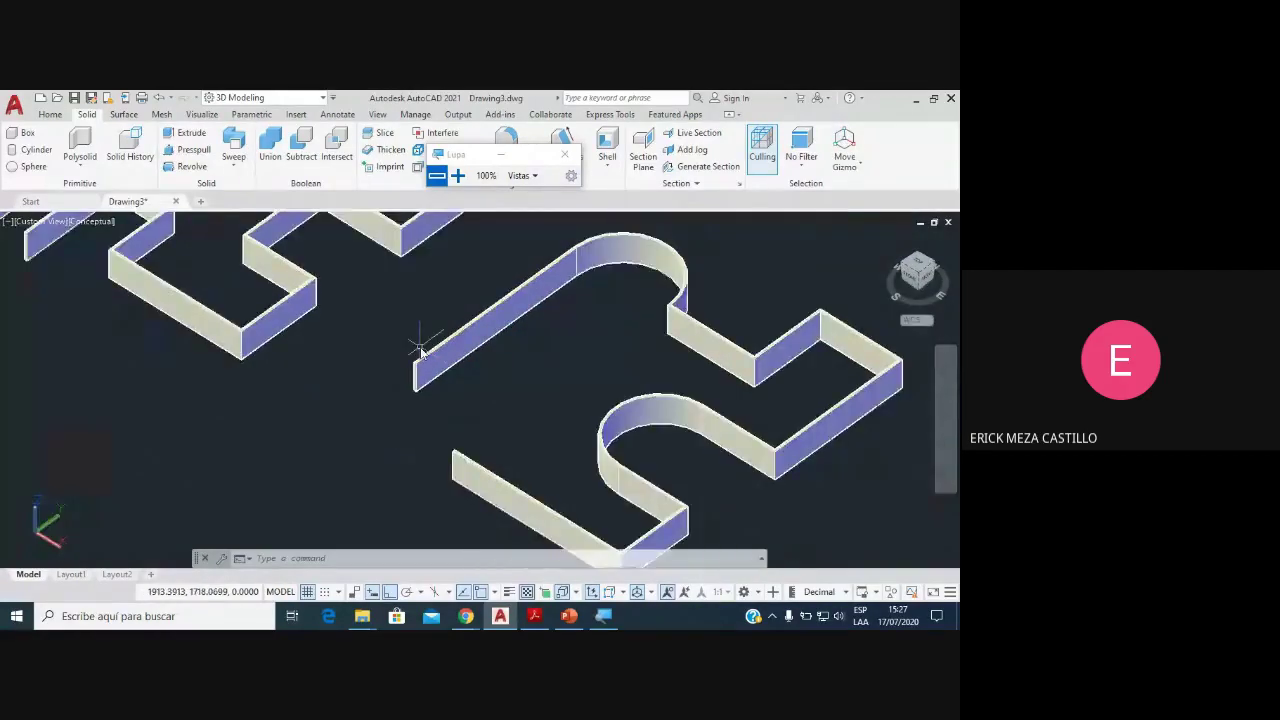
scroll(430, 355, down, 1)
scroll(420, 330, up, 1)
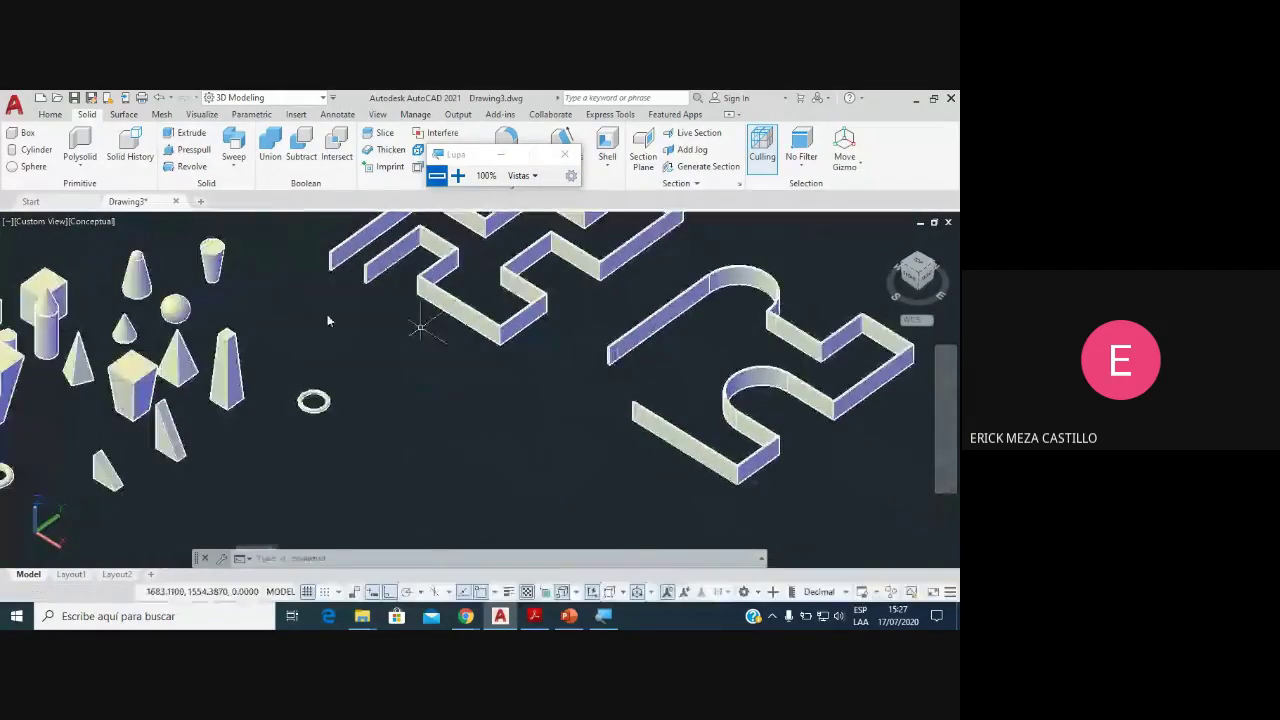
Step: Start Polysolid and set the wall height to 120
click(77, 146)
key(Down)
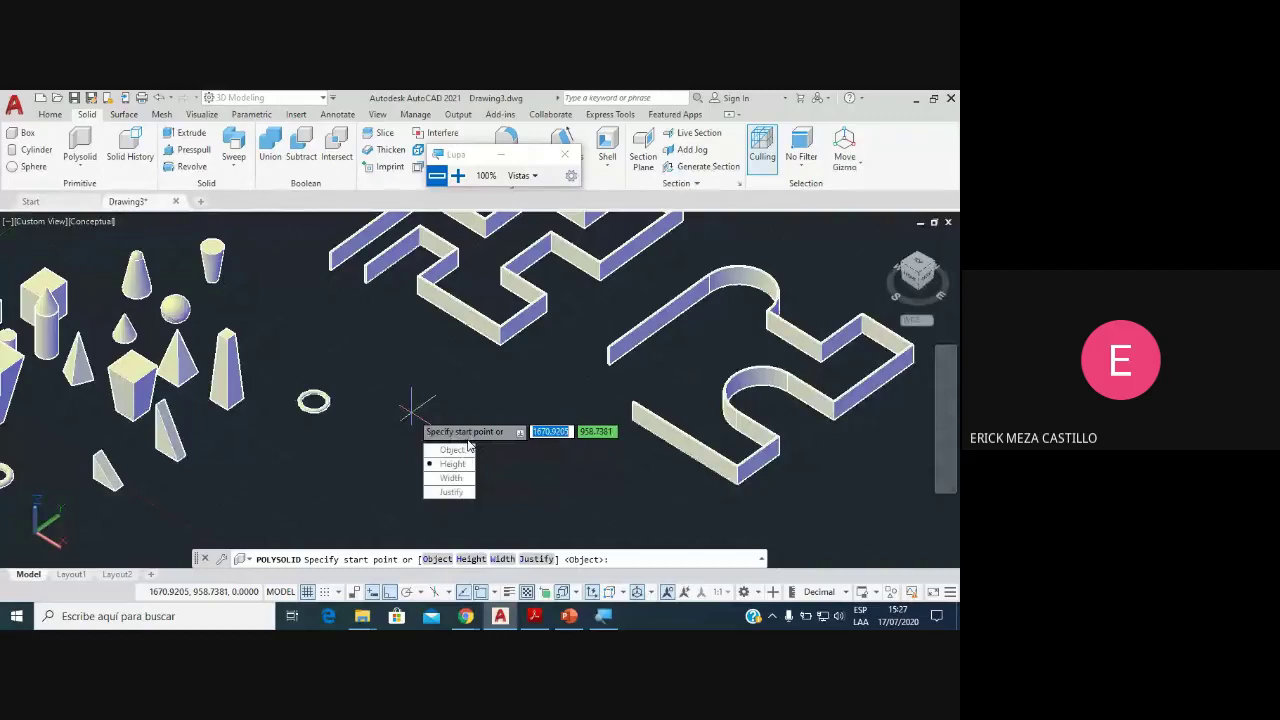
key(Escape)
middle_drag(478, 447, 458, 387)
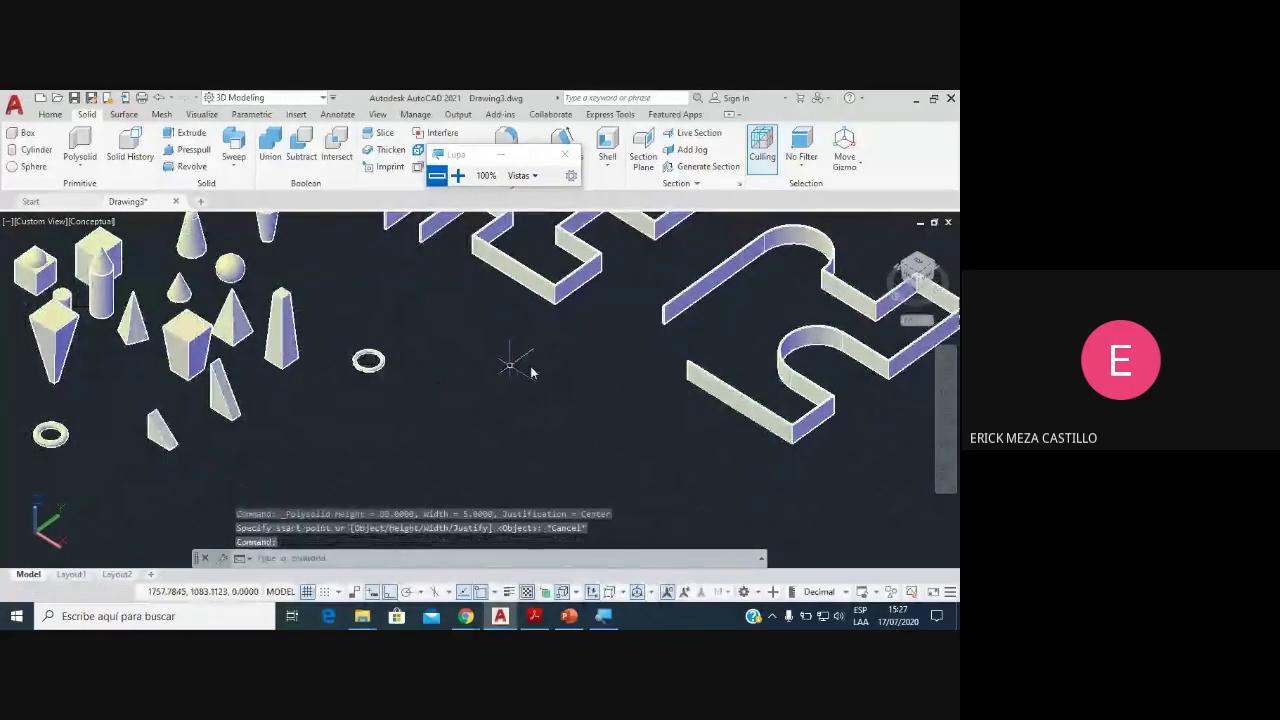
click(80, 145)
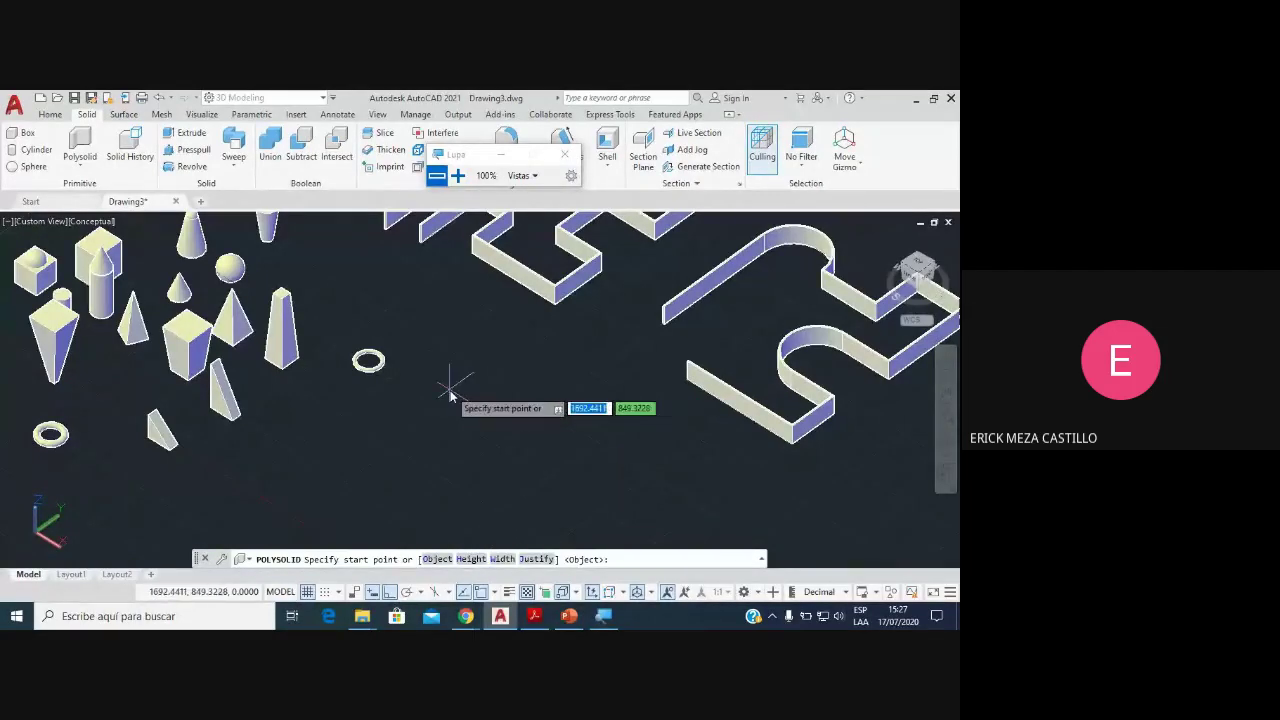
key(Down)
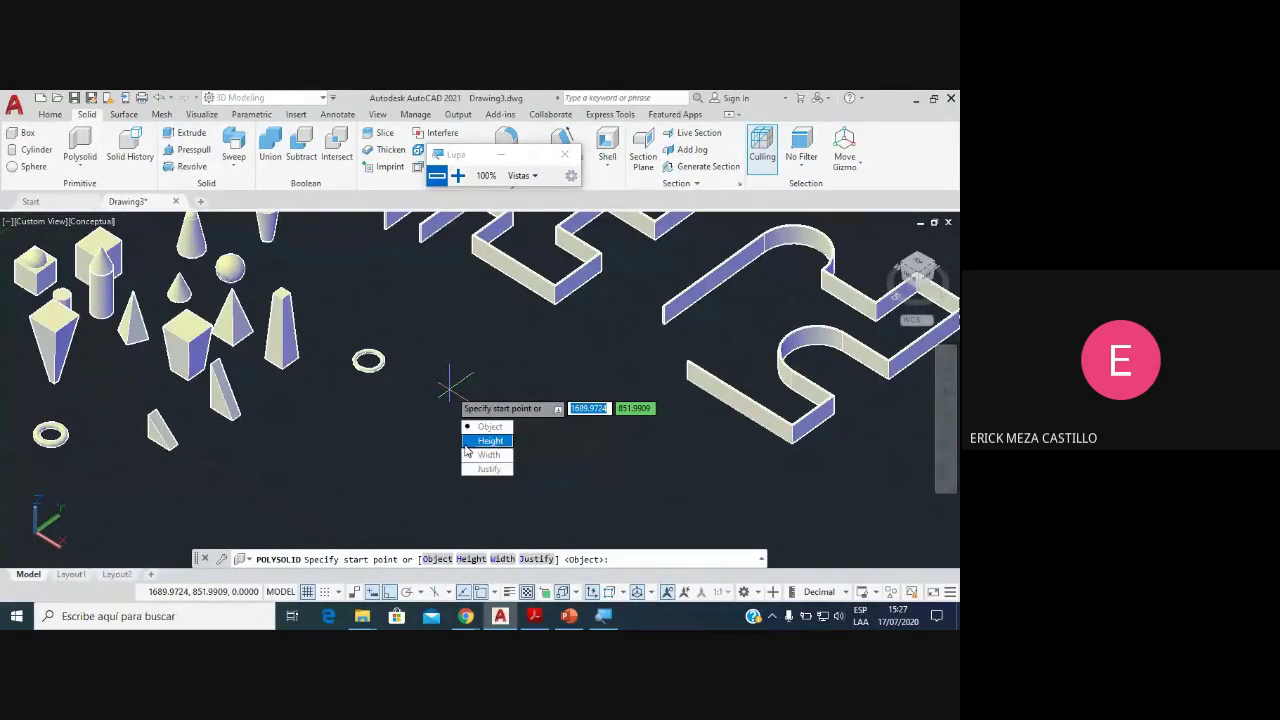
click(490, 441)
text(120)
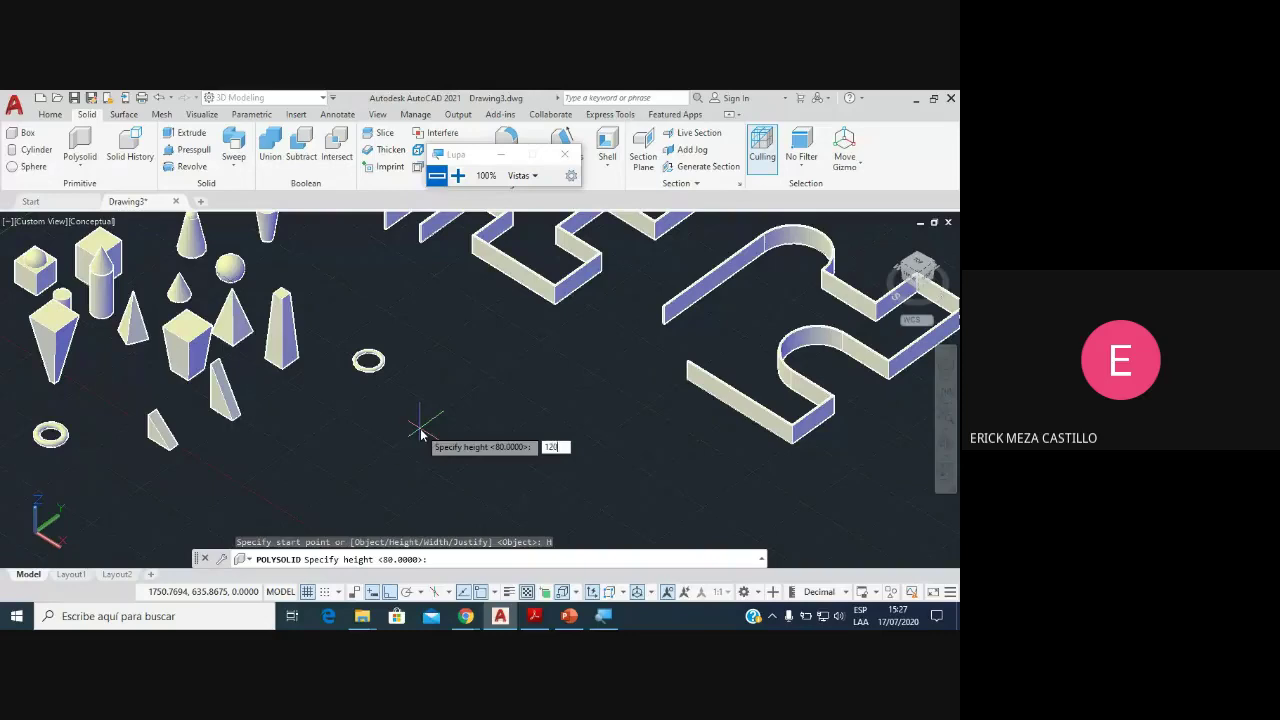
key(Return)
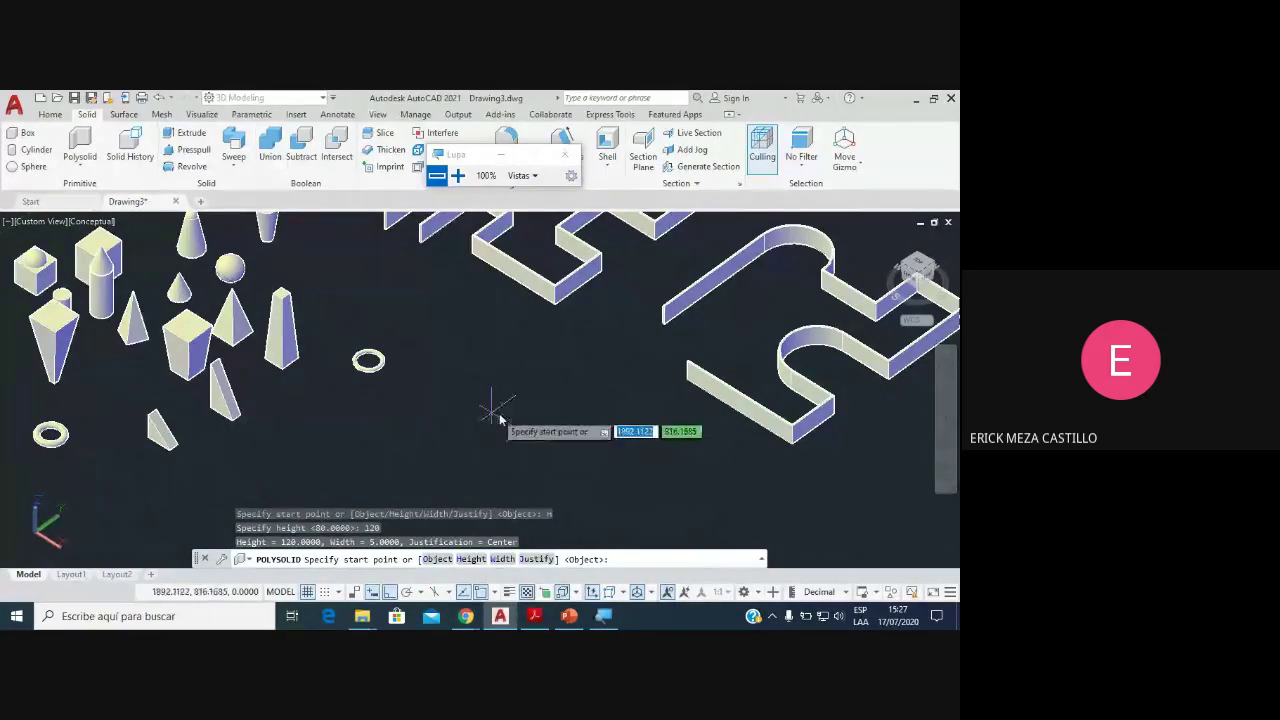
Step: Draw the three-segment zig-zag wall below the existing walls
click(433, 463)
click(558, 416)
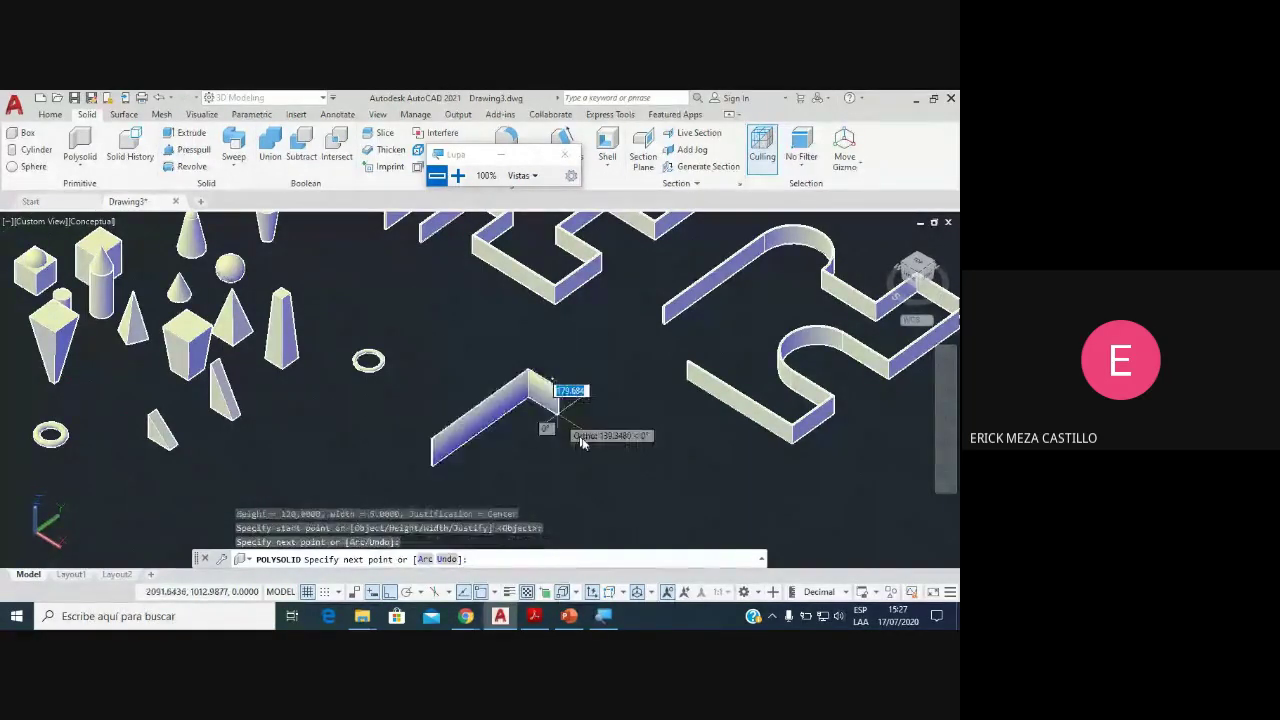
click(645, 447)
click(658, 438)
key(Return)
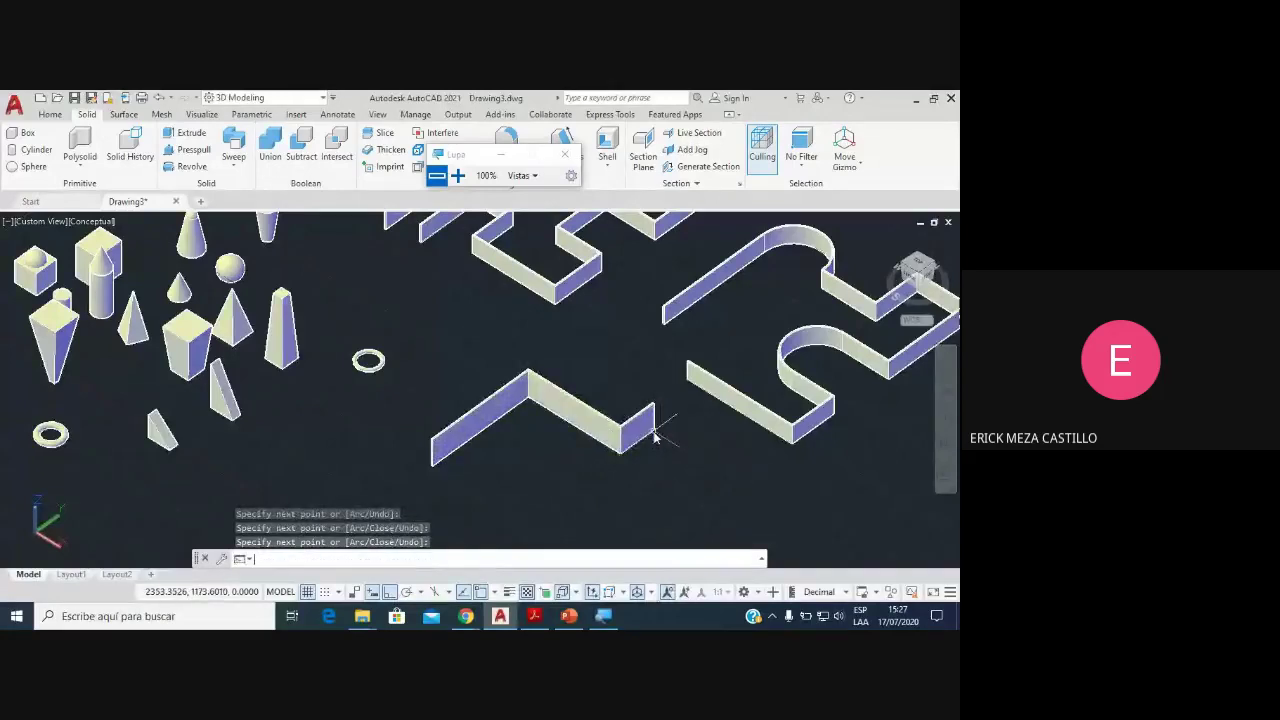
scroll(662, 420, up, 2)
key(Return)
middle_drag(691, 371, 698, 336)
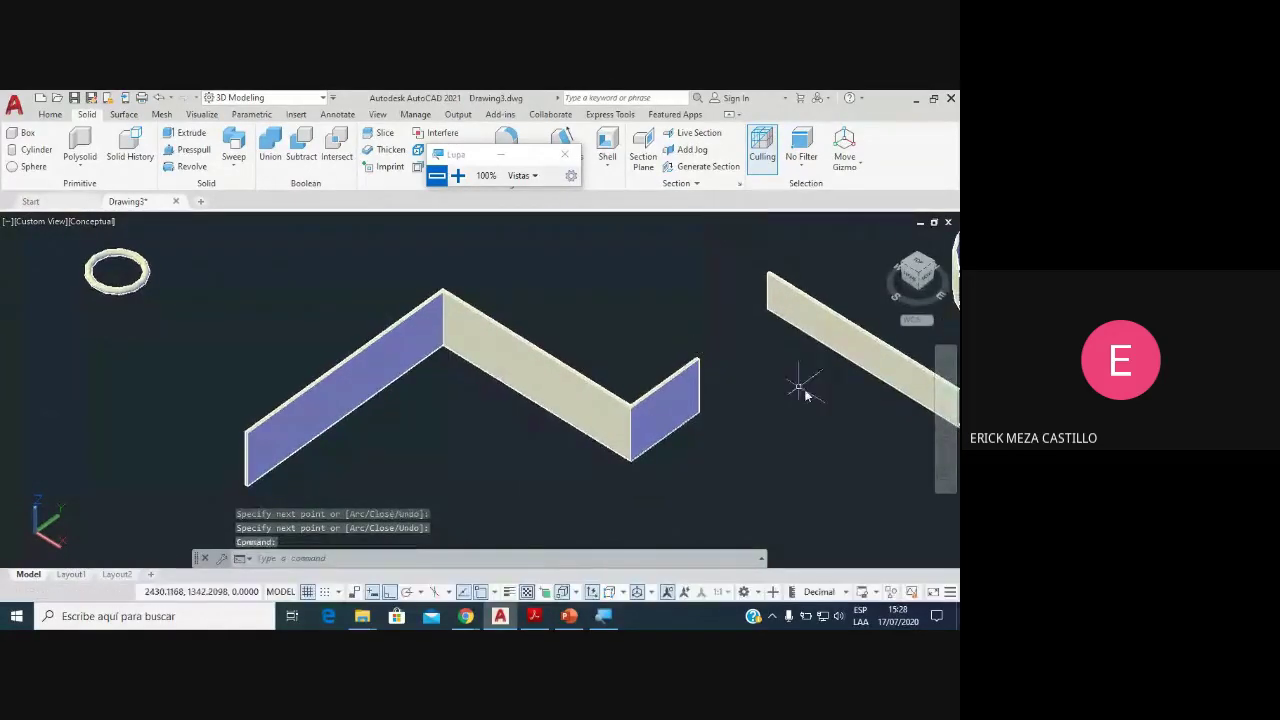
click(946, 455)
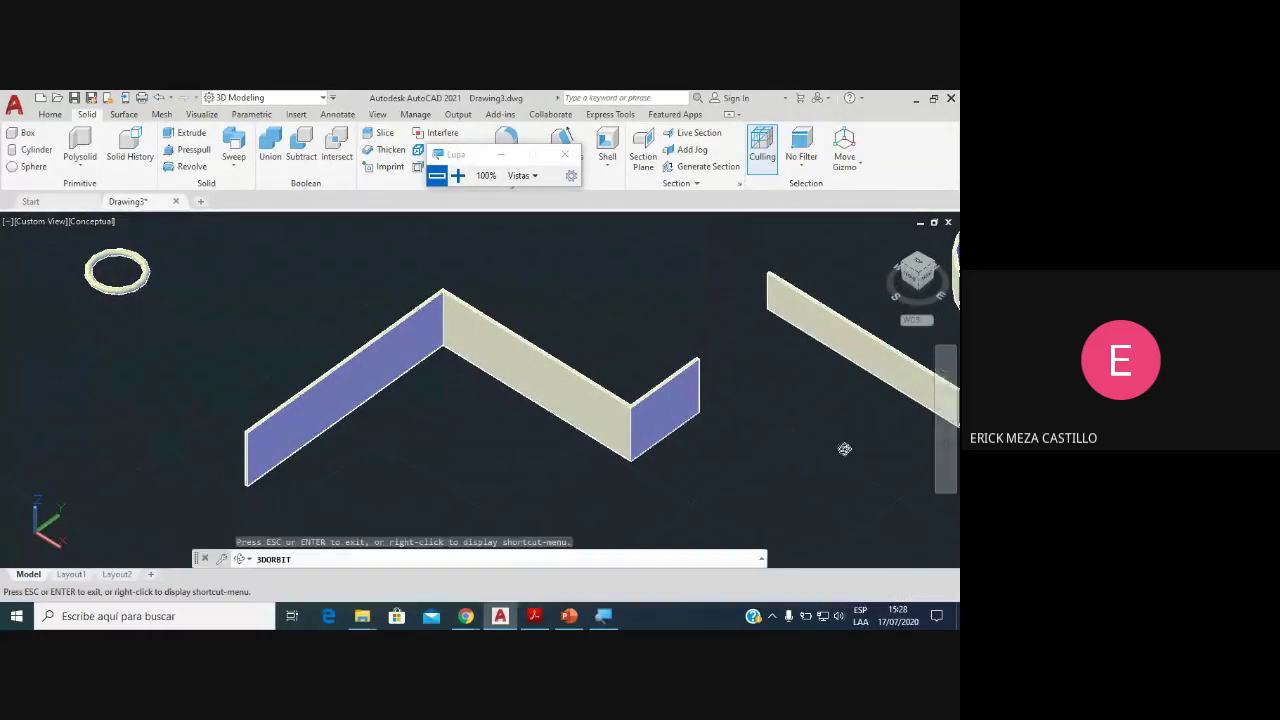
mouse_move(843, 449)
mouse_down()
mouse_move(843, 400)
mouse_move(826, 420)
mouse_move(838, 407)
mouse_move(838, 423)
mouse_up()
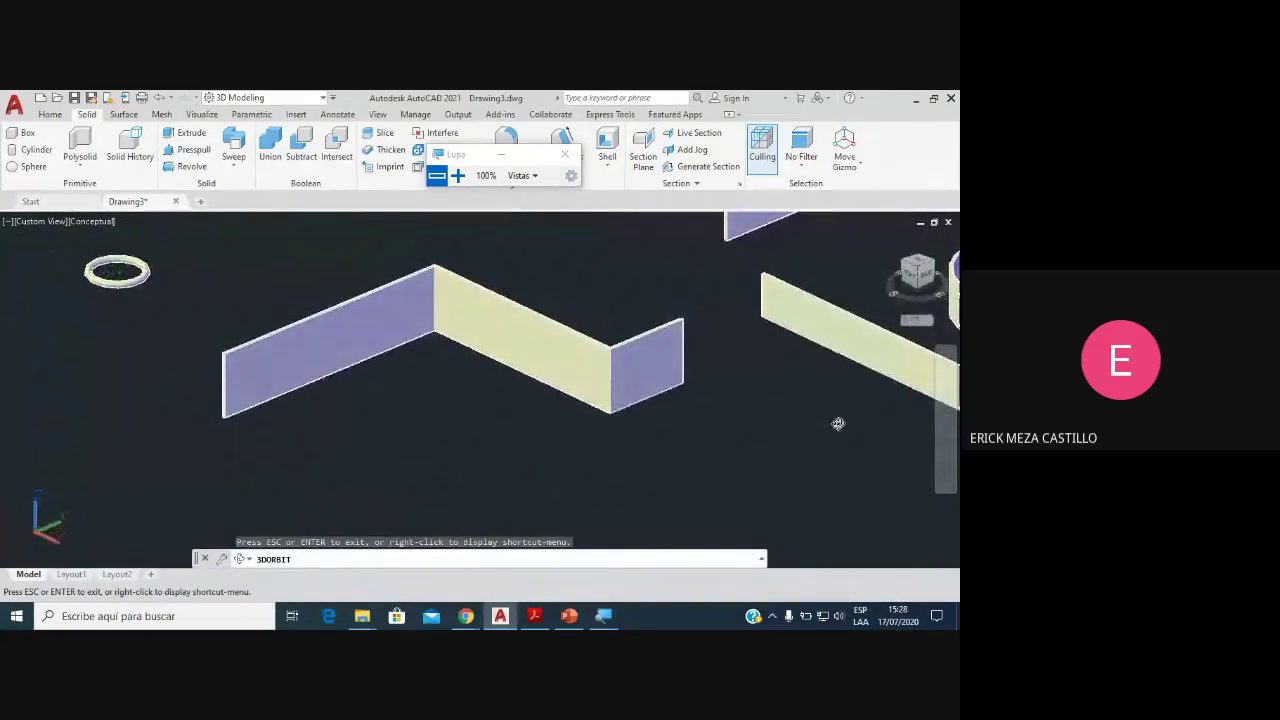
mouse_move(663, 400)
mouse_down()
mouse_move(666, 380)
mouse_move(663, 400)
mouse_move(583, 366)
mouse_move(565, 386)
mouse_up()
scroll(660, 396, down, 2)
scroll(568, 382, up, 1)
scroll(572, 376, up, 1)
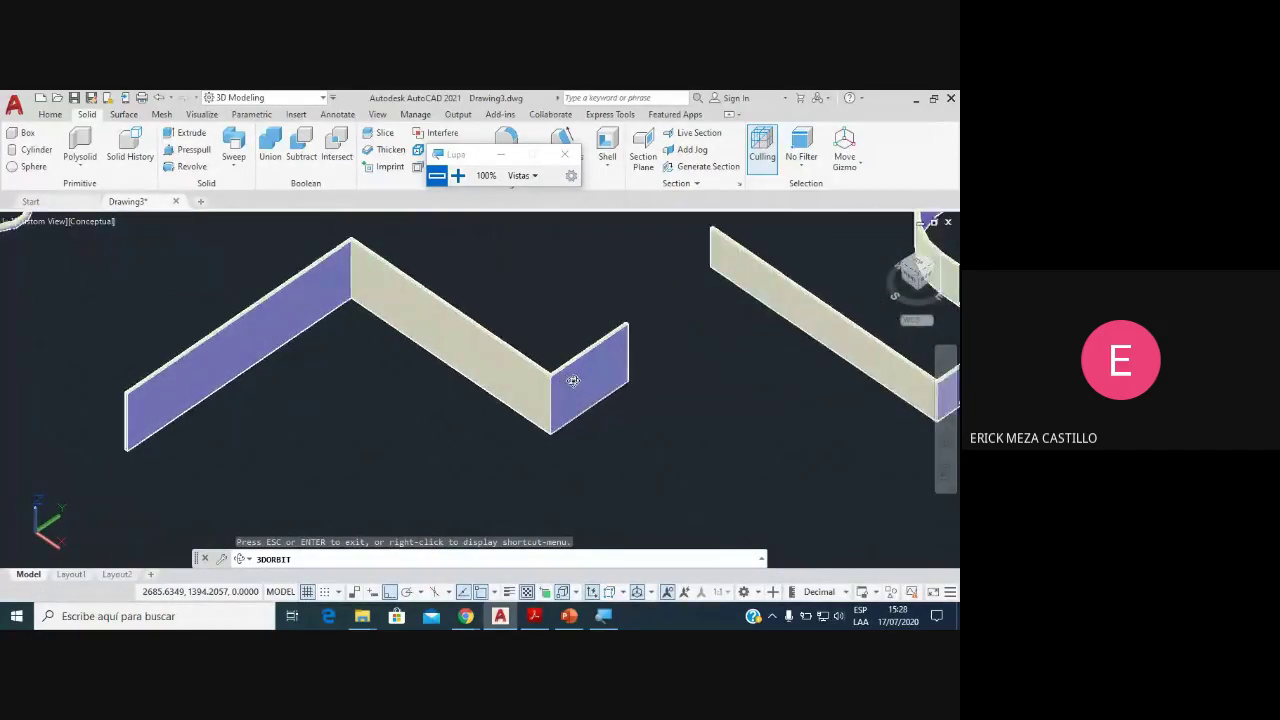
scroll(580, 355, up, 2)
scroll(590, 333, down, 1)
scroll(591, 335, down, 1)
scroll(592, 338, down, 2)
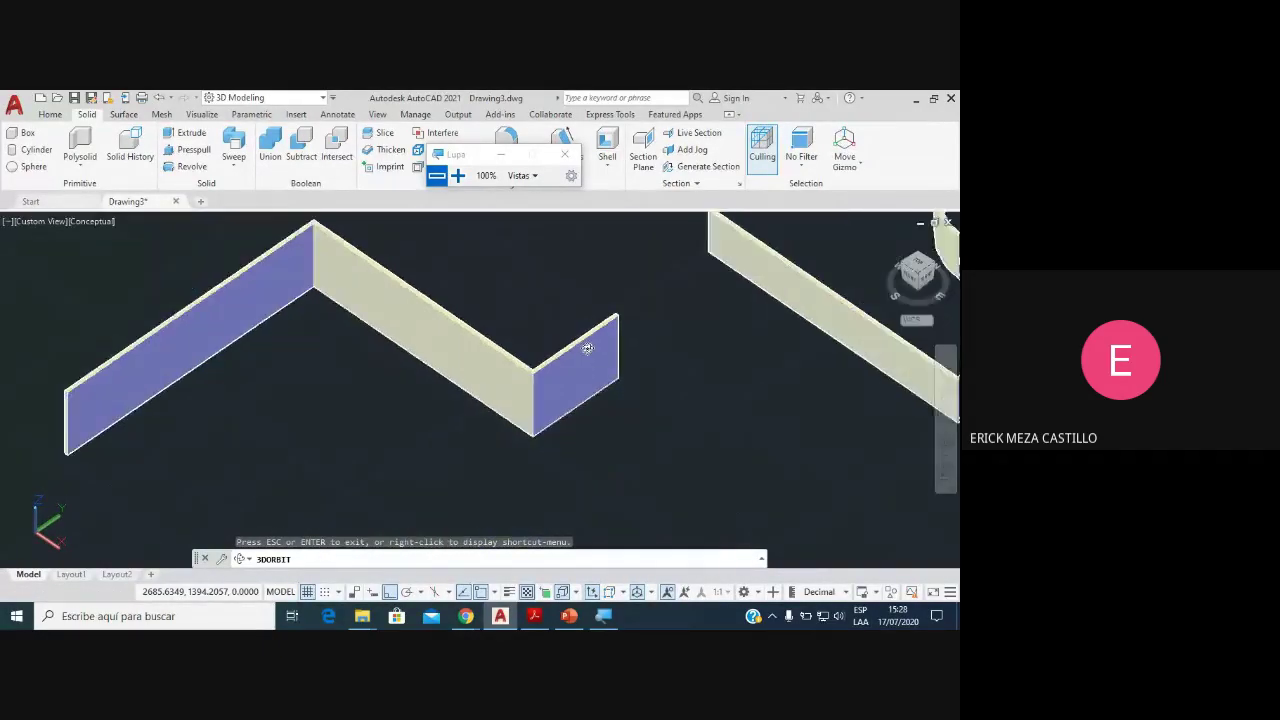
scroll(593, 340, down, 1)
drag(593, 340, 549, 366)
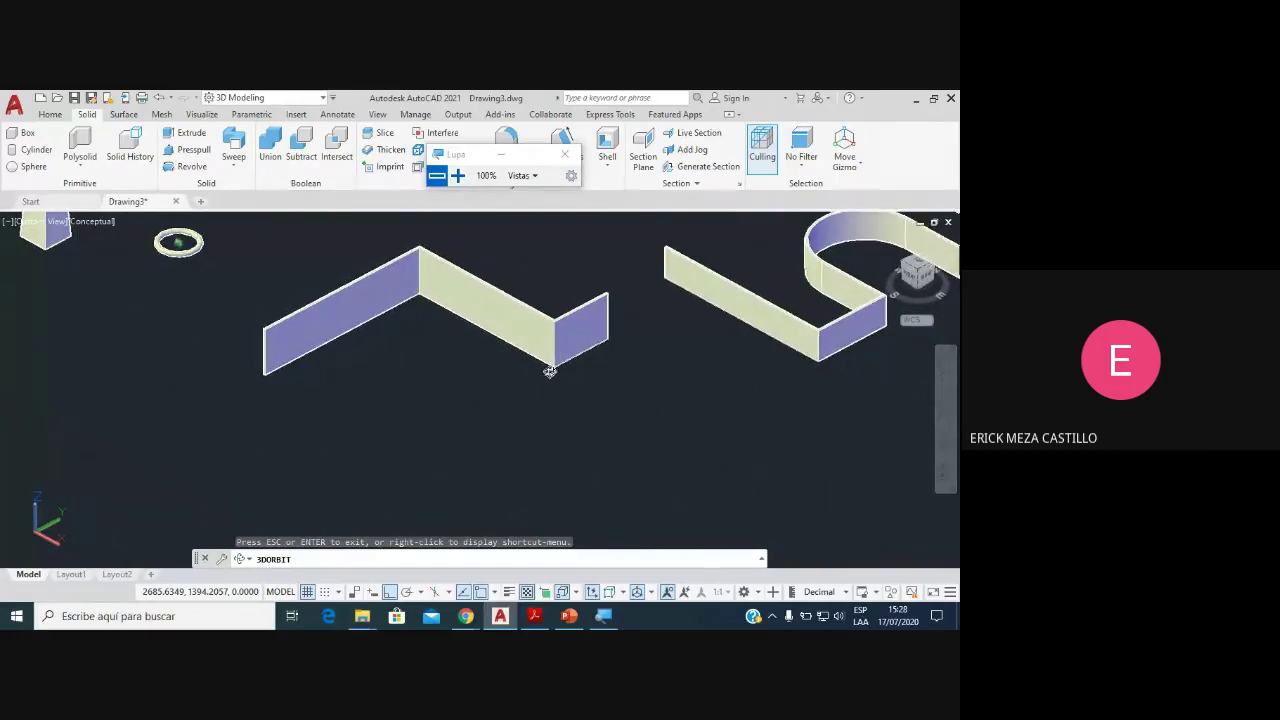
key(Escape)
scroll(540, 370, down, 2)
middle_drag(534, 371, 502, 383)
drag(502, 383, 495, 385)
key(Escape)
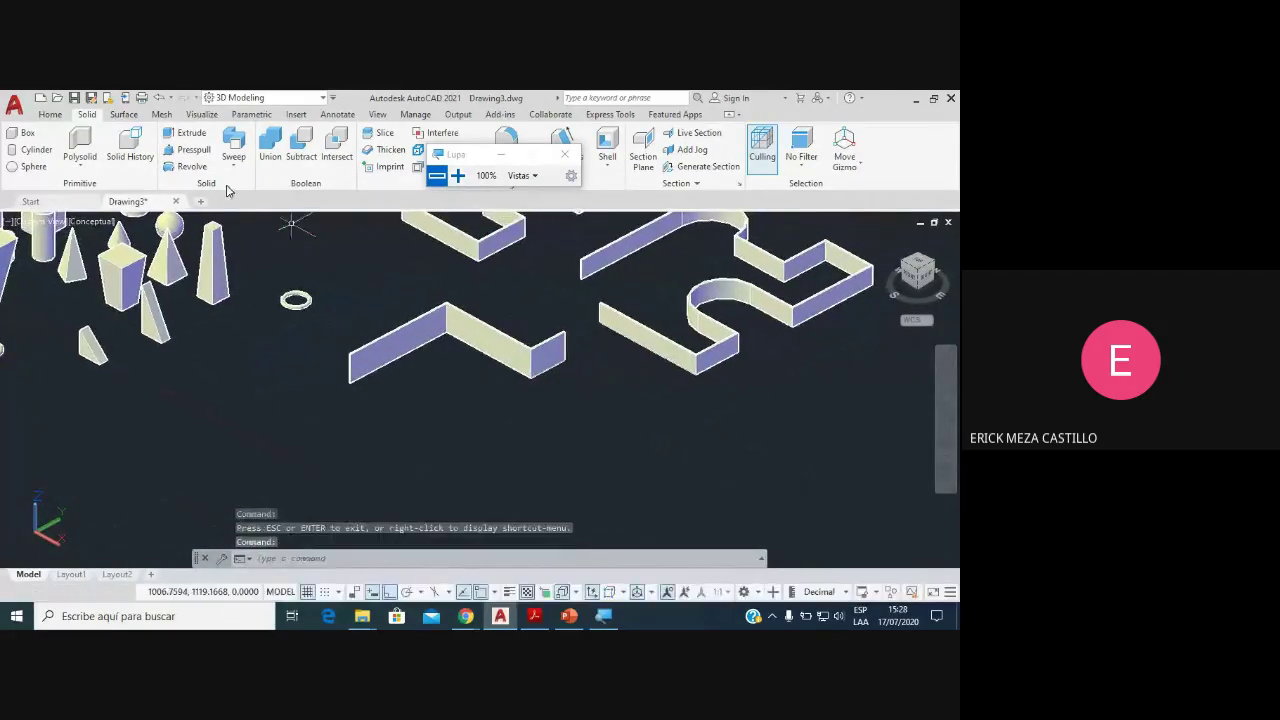
Step: Start Polysolid and set the wall width to 10
click(80, 145)
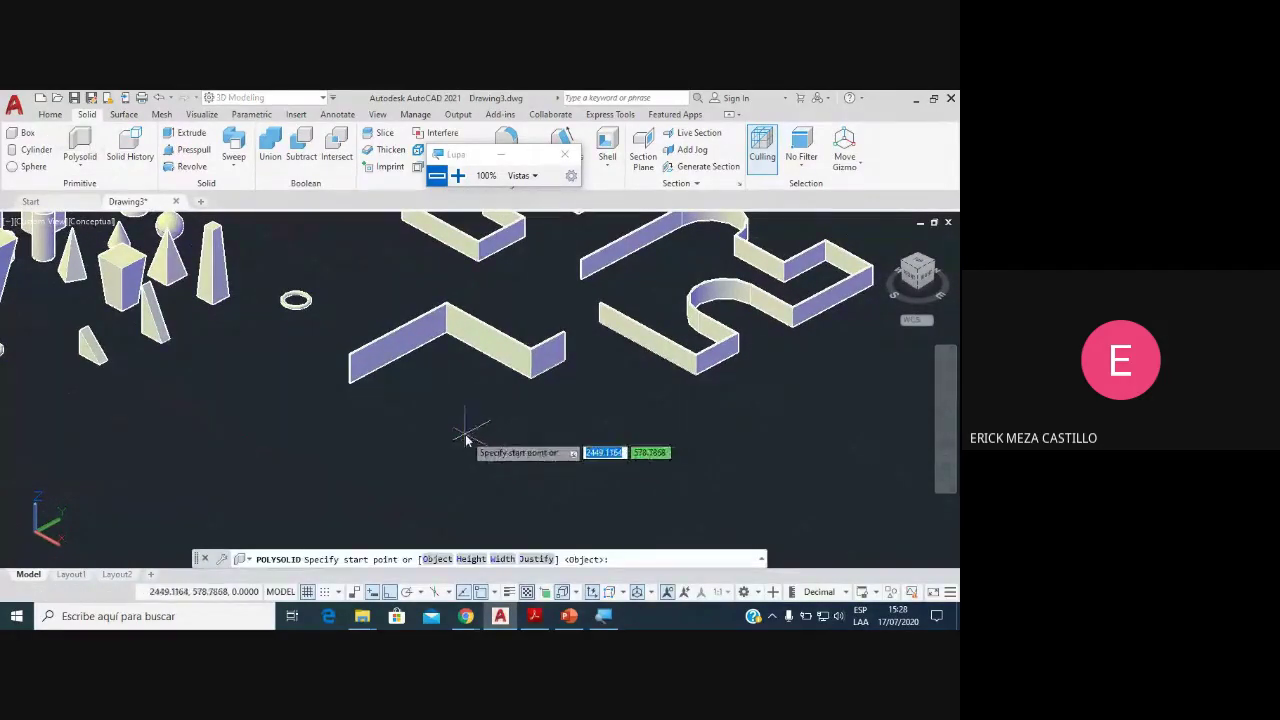
key(Down)
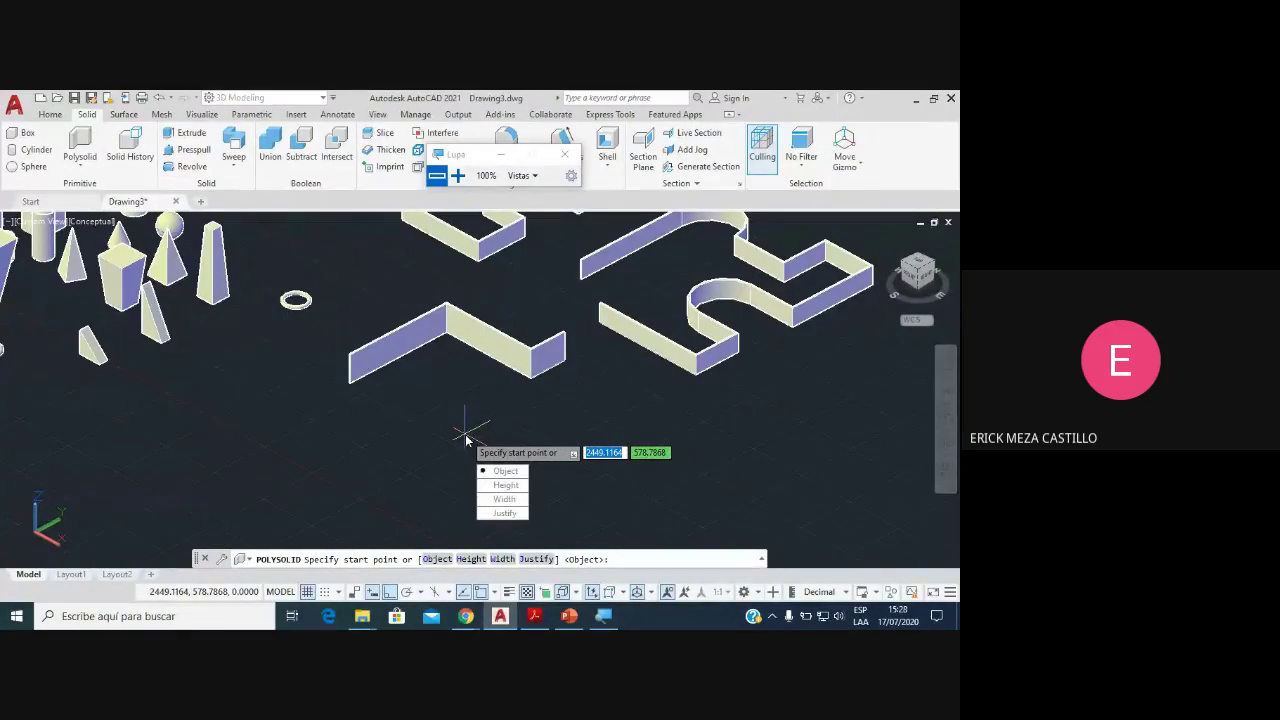
key(Return)
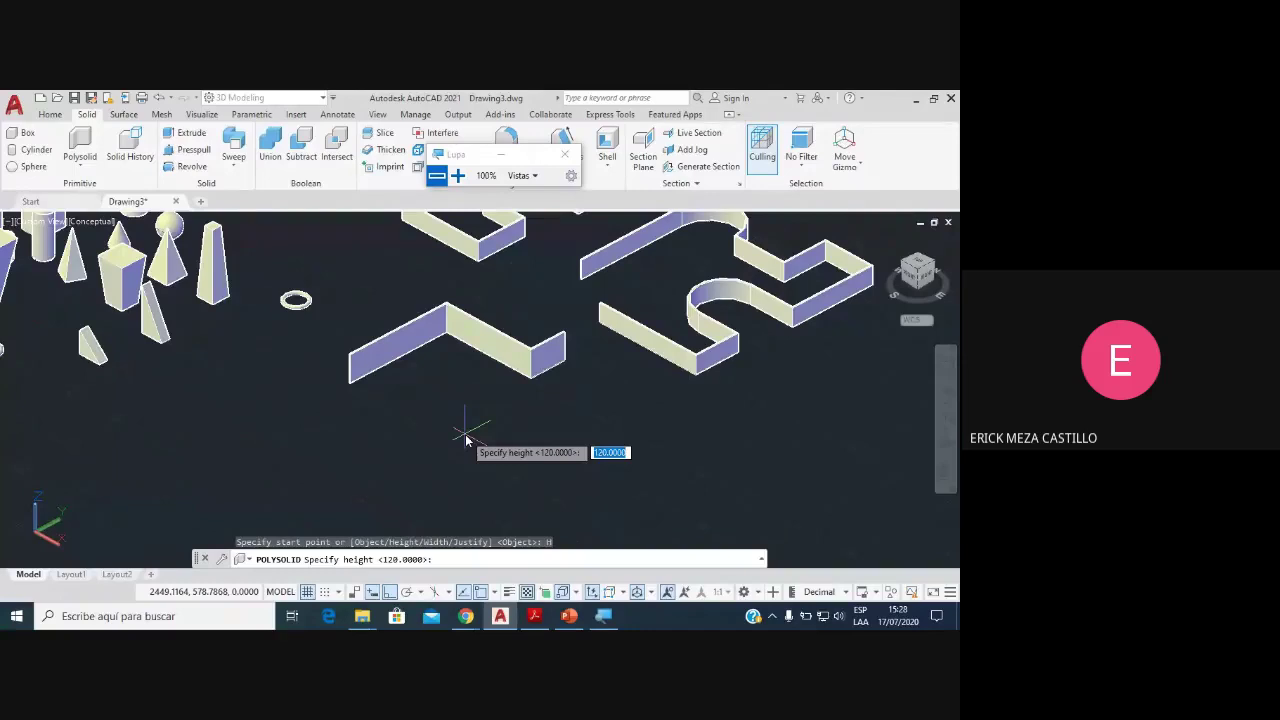
key(Escape)
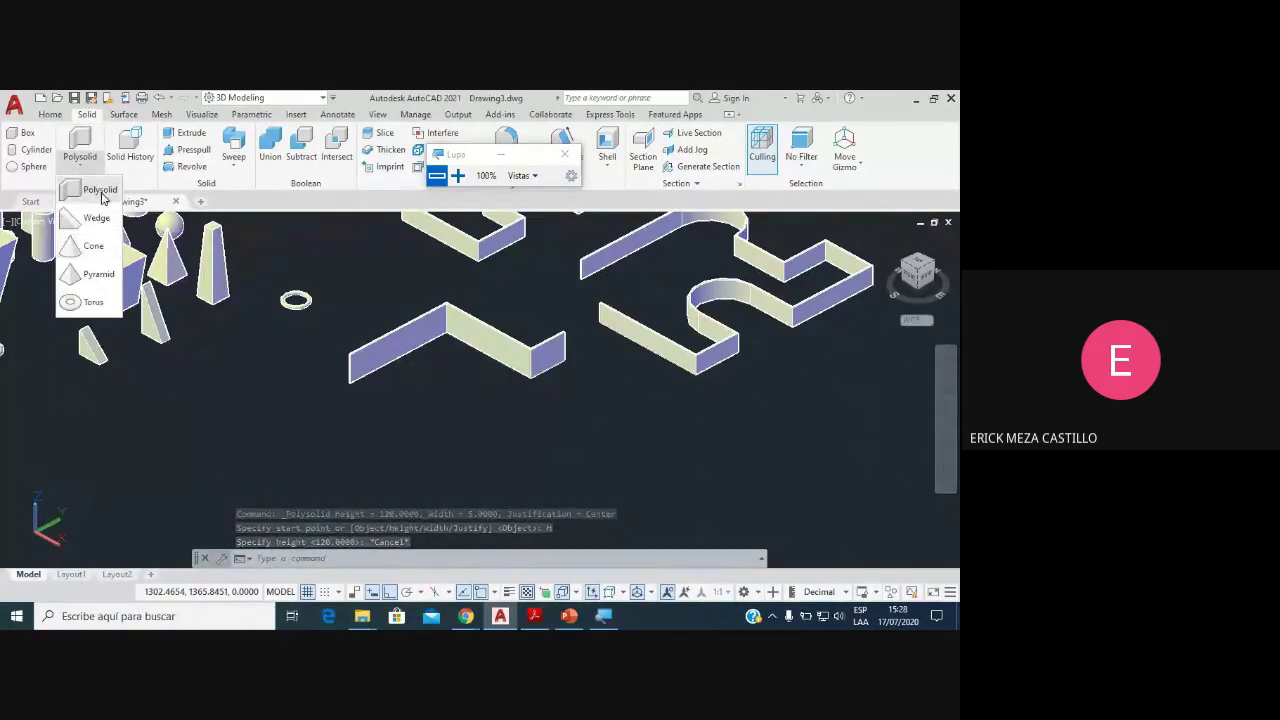
click(90, 158)
key(Down)
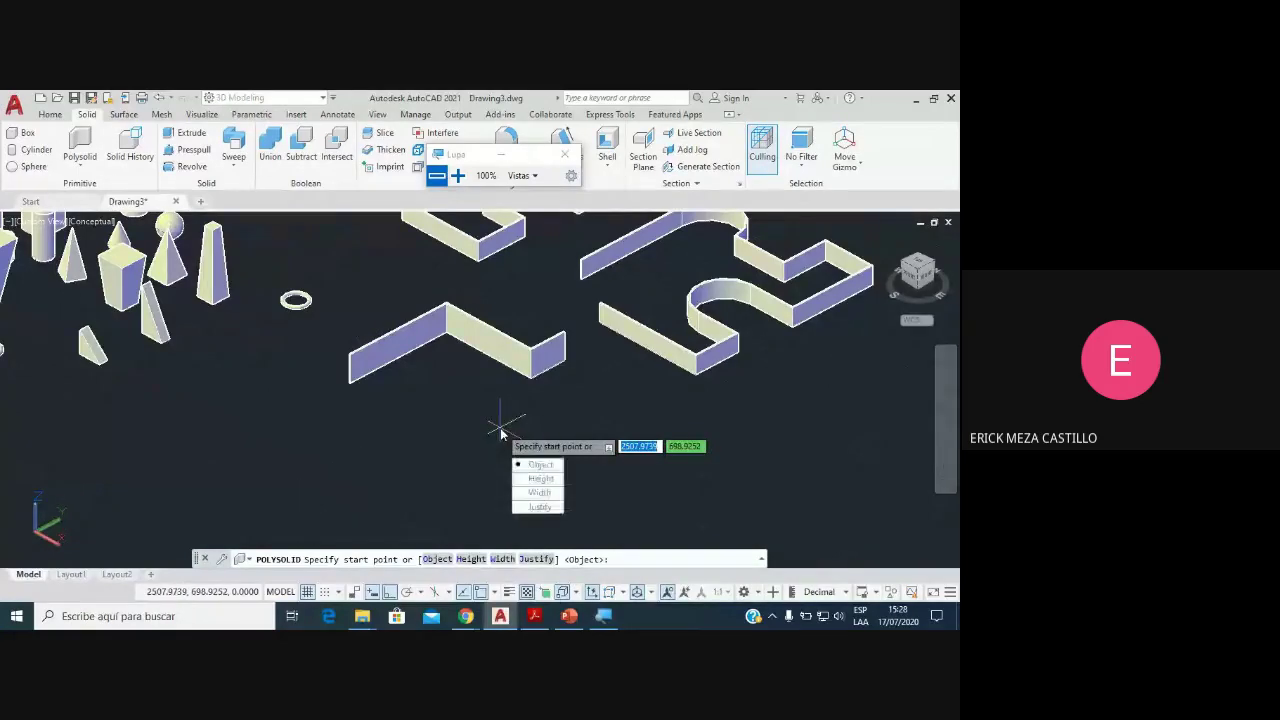
key(Return)
text(10)
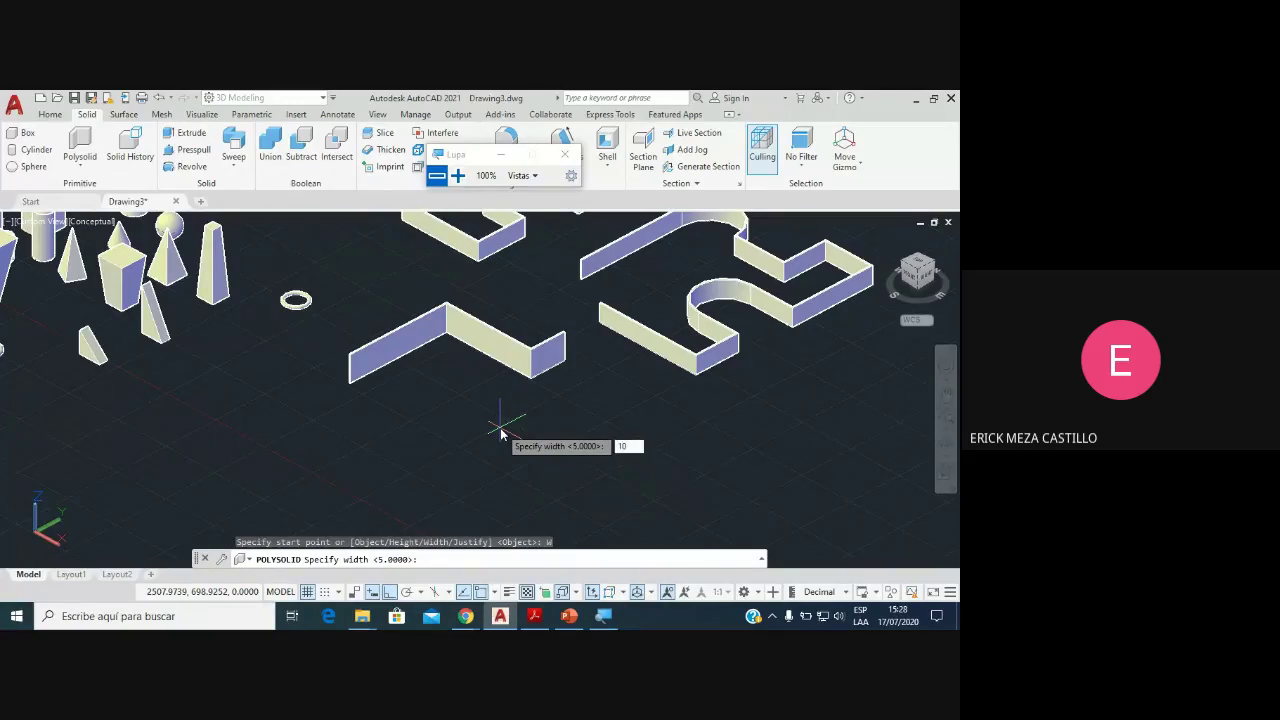
key(Return)
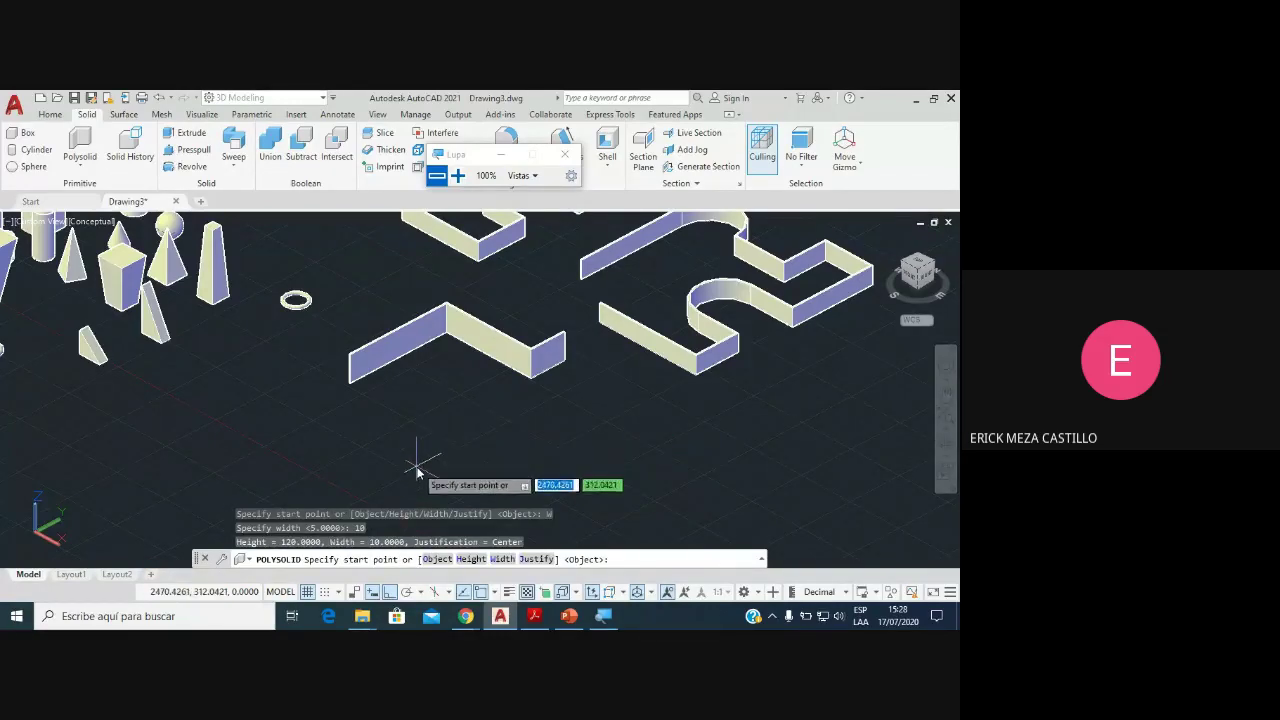
Step: Draw the two-segment inverted-V wall below the zig-zag wall
click(419, 458)
click(519, 432)
click(557, 427)
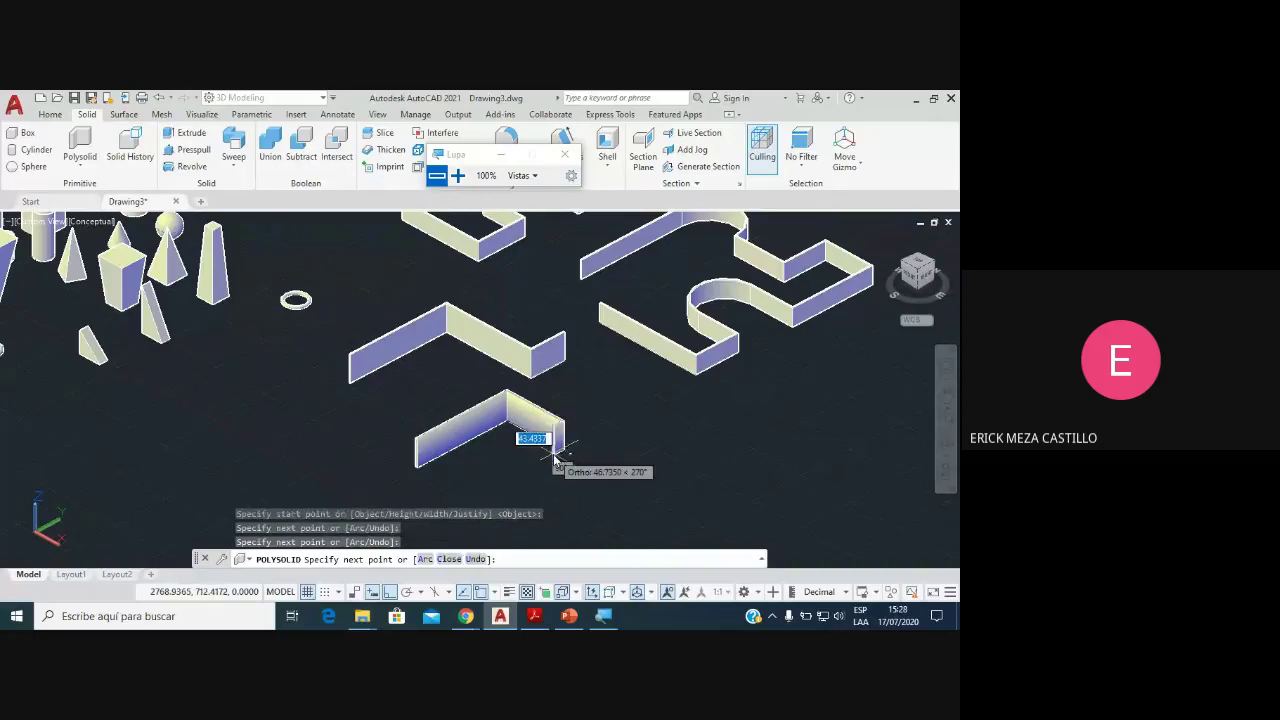
scroll(503, 428, up, 2)
scroll(549, 343, up, 3)
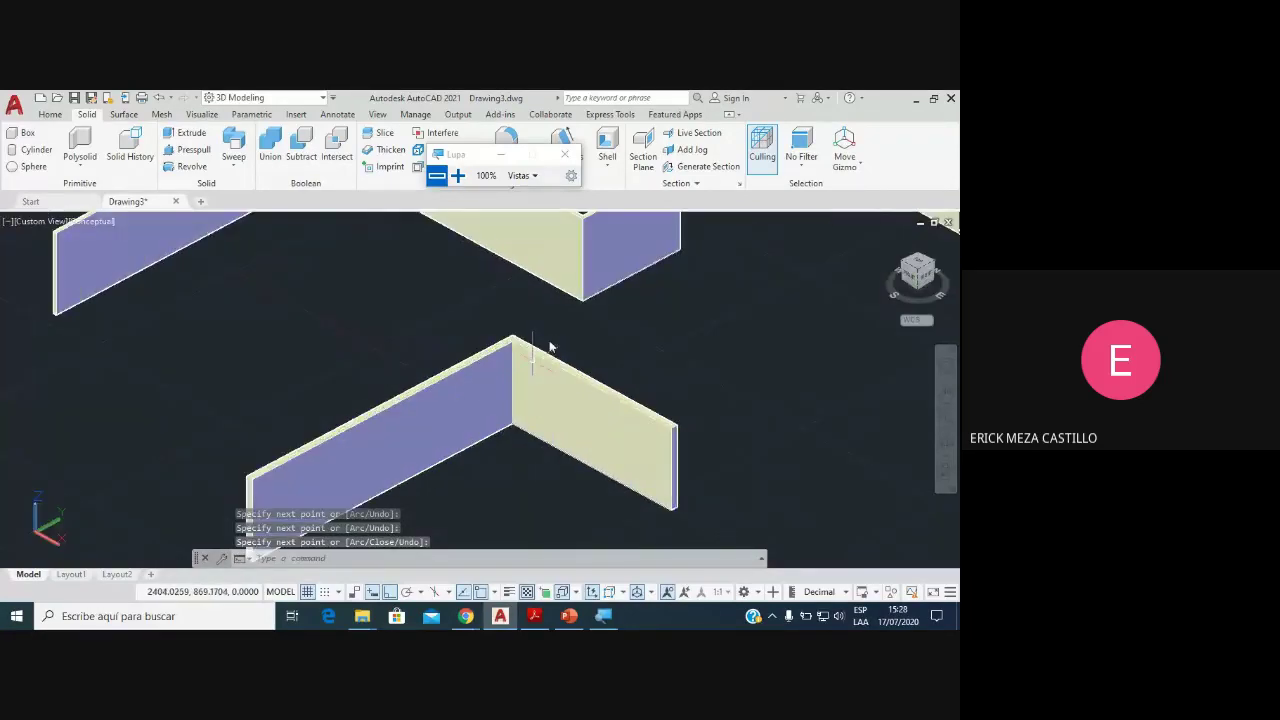
middle_drag(549, 343, 536, 386)
scroll(536, 386, up, 2)
key(Return)
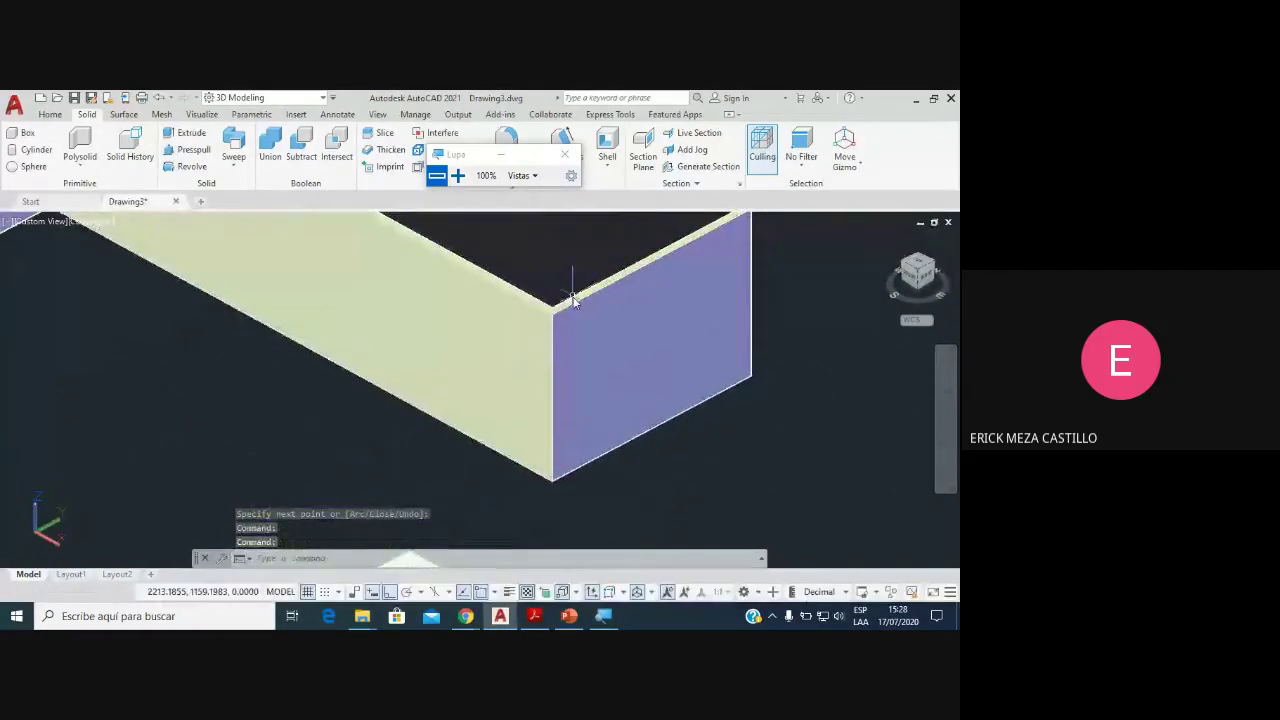
scroll(535, 367, down, 3)
scroll(535, 367, up, 3)
scroll(505, 420, down, 2)
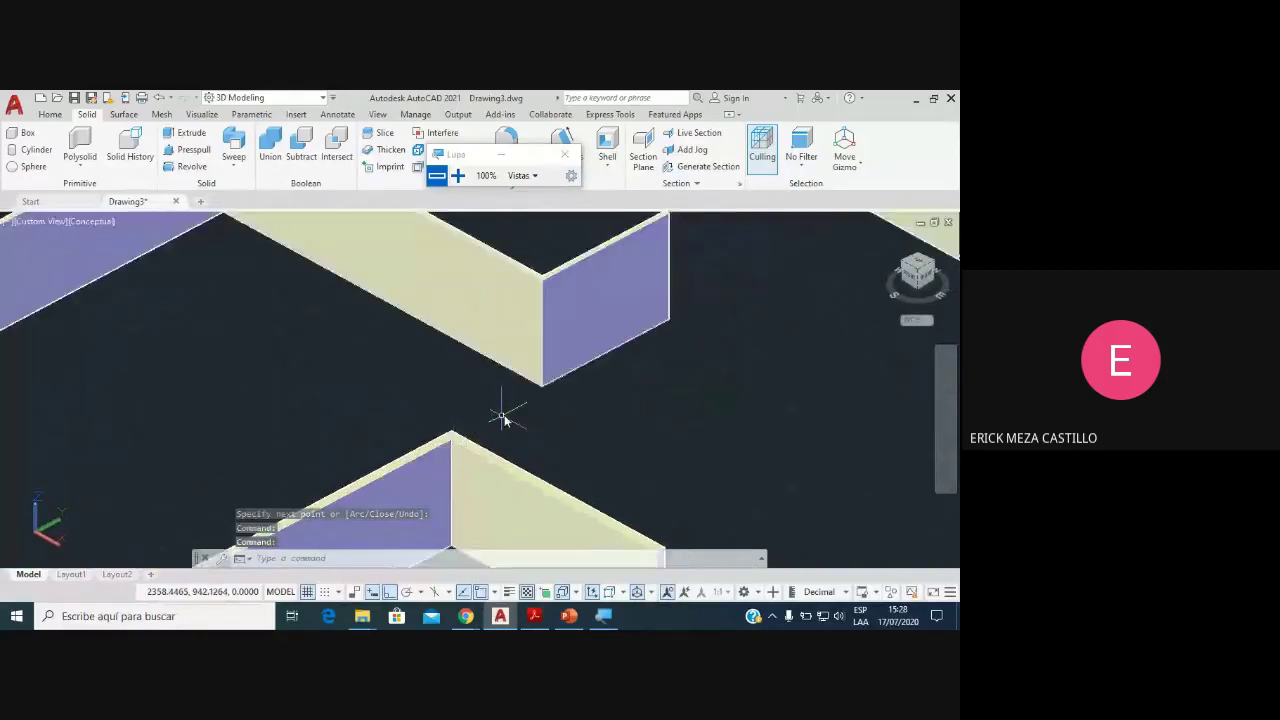
scroll(530, 349, down, 1)
scroll(530, 349, up, 1)
scroll(500, 320, up, 1)
scroll(563, 337, down, 2)
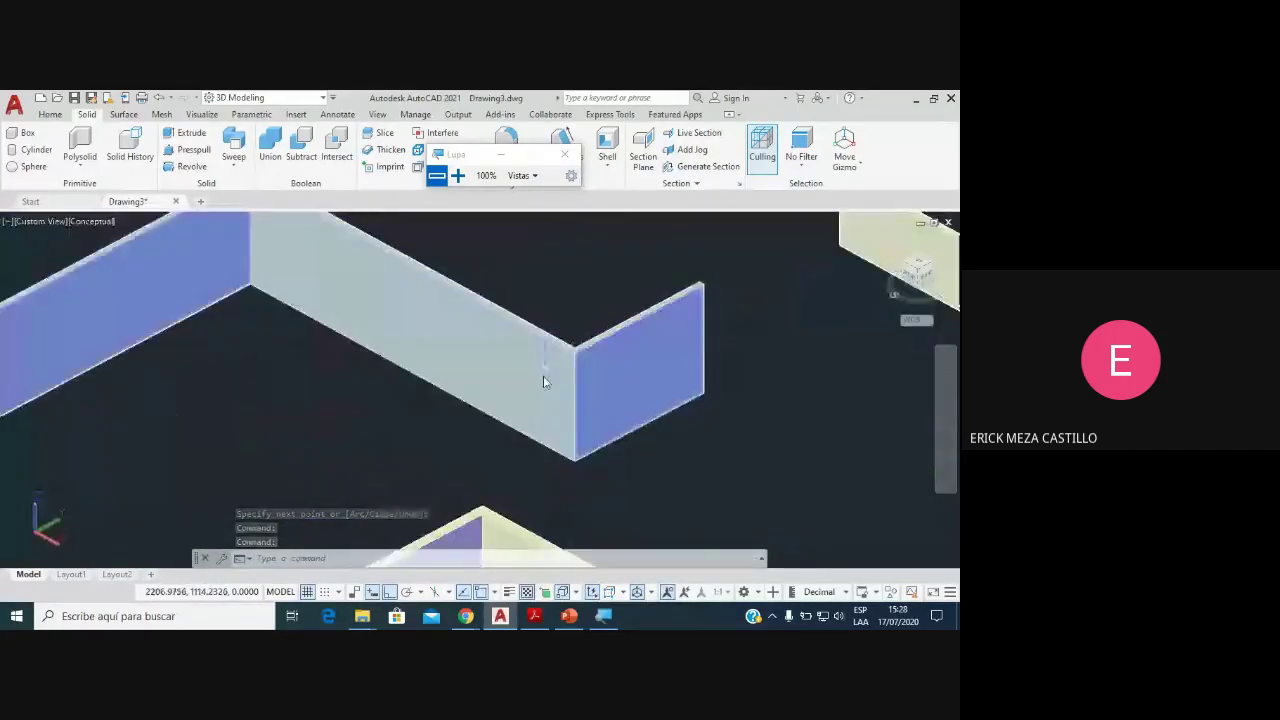
scroll(543, 374, down, 1)
scroll(530, 432, up, 4)
scroll(530, 450, down, 1)
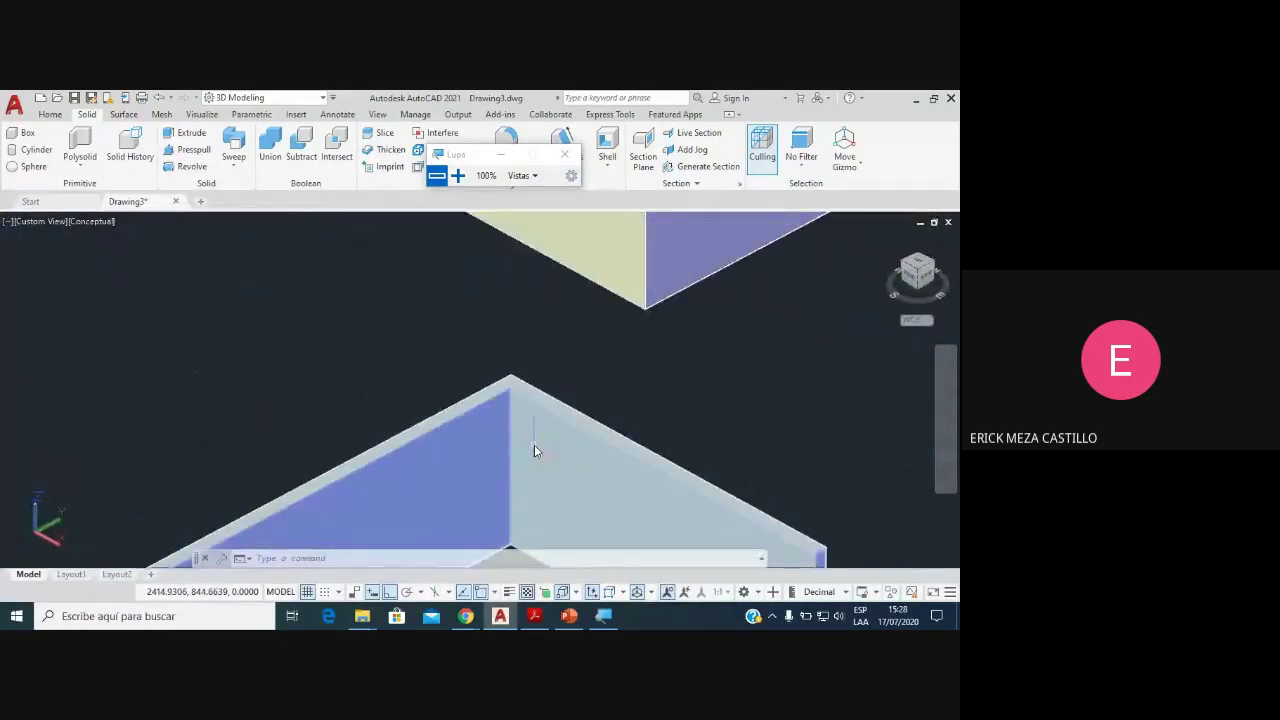
scroll(534, 444, down, 1)
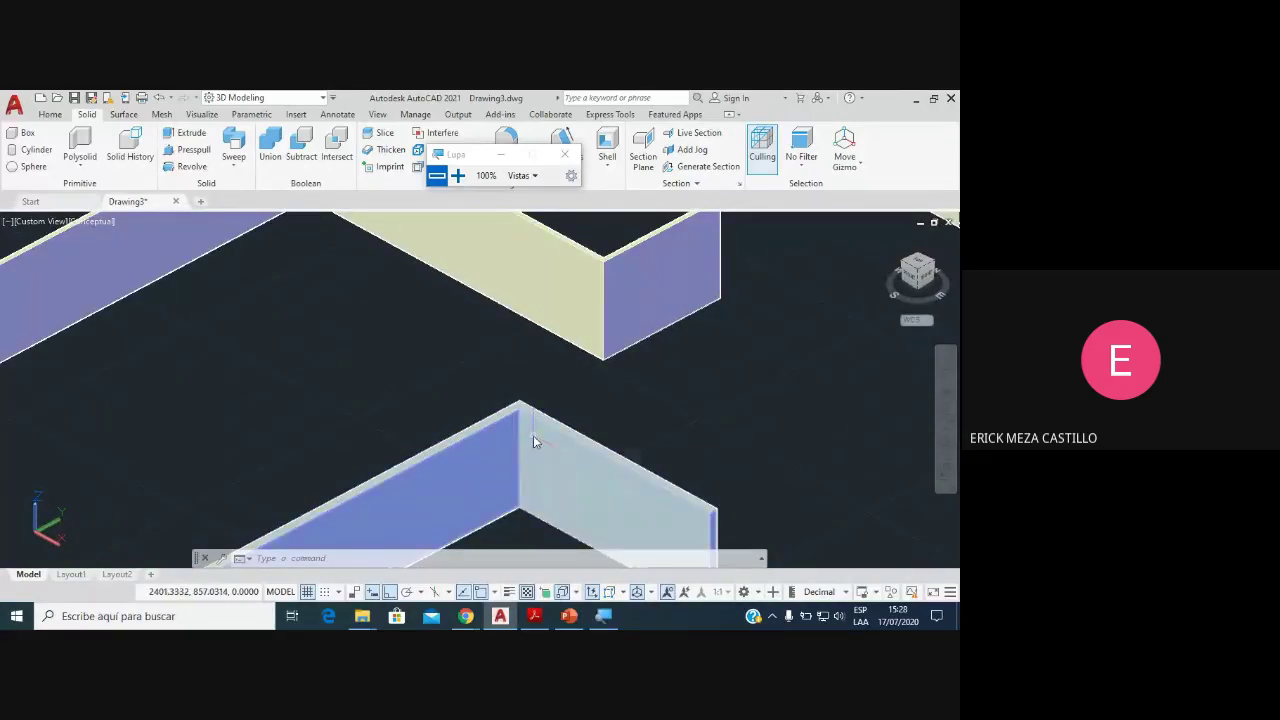
mouse_move(533, 445)
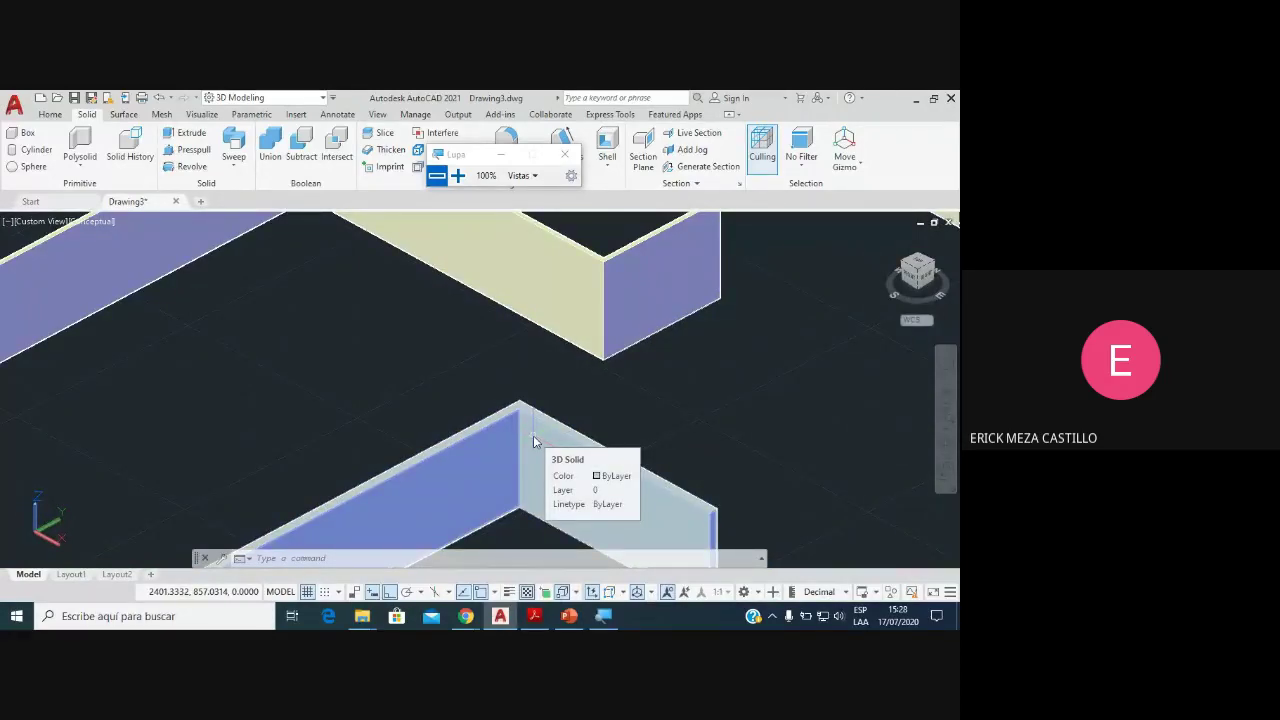
scroll(557, 412, down, 3)
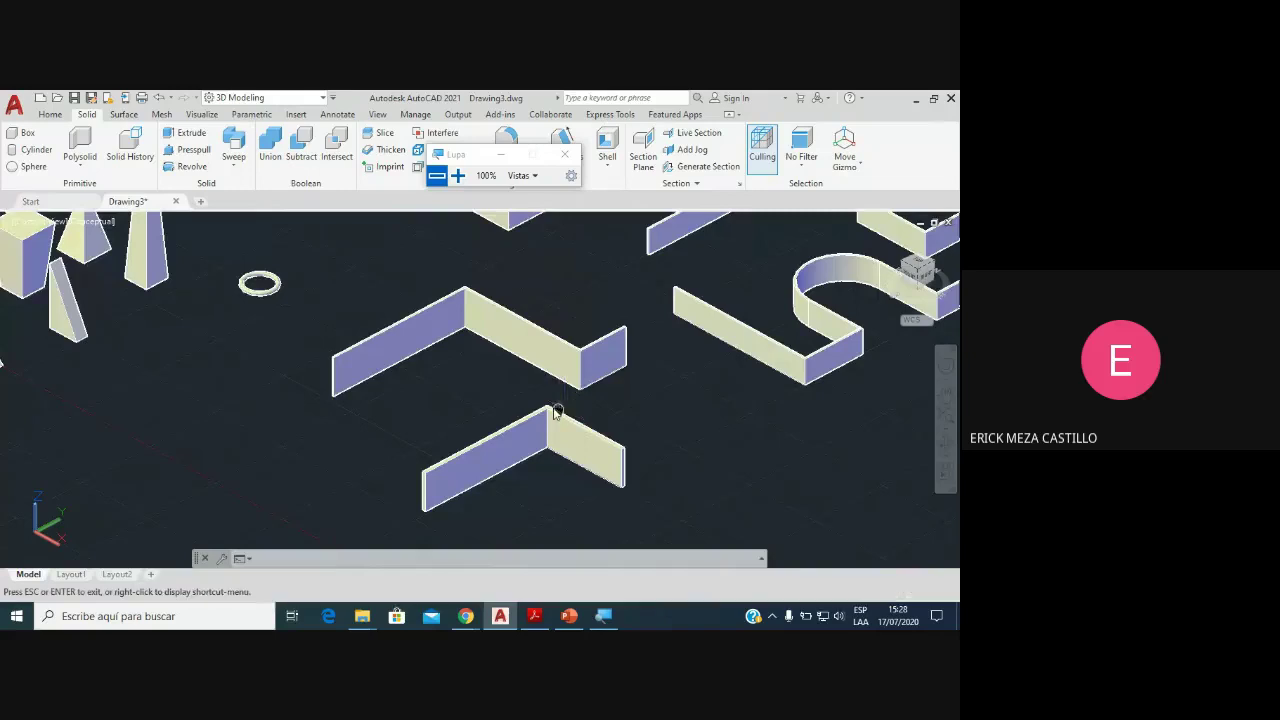
middle_drag(557, 412, 513, 382)
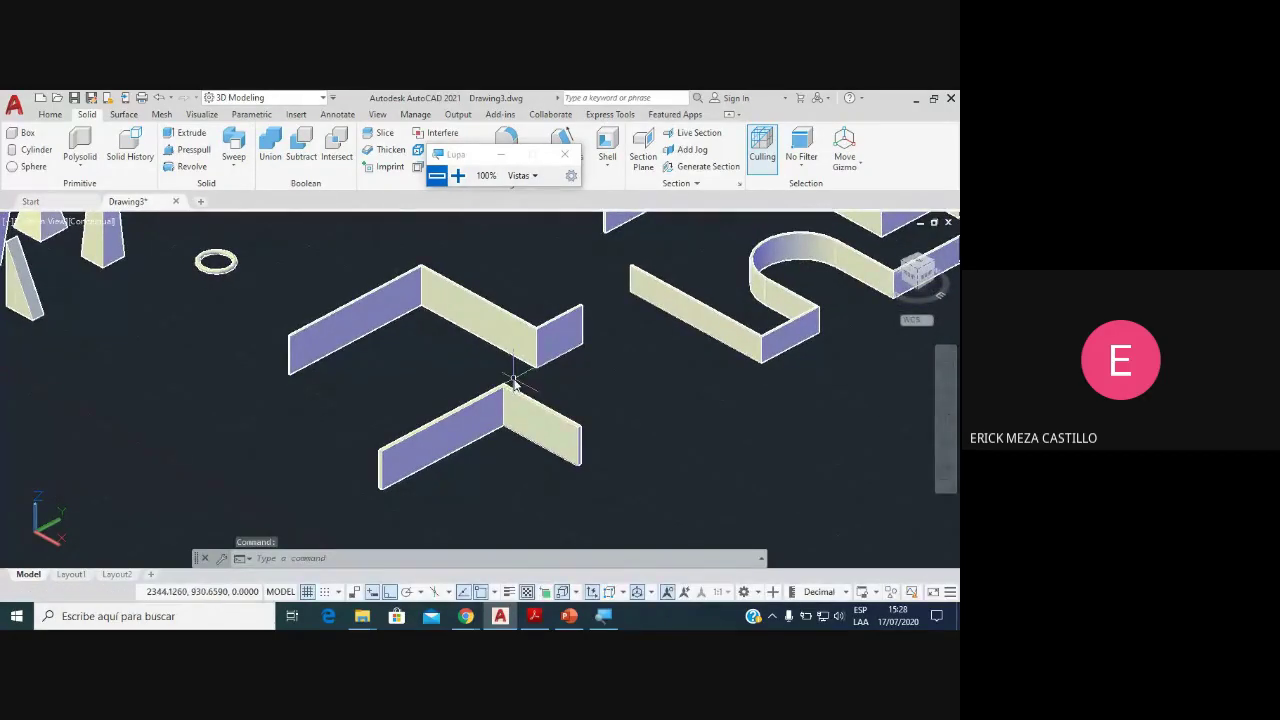
scroll(512, 381, down, 2)
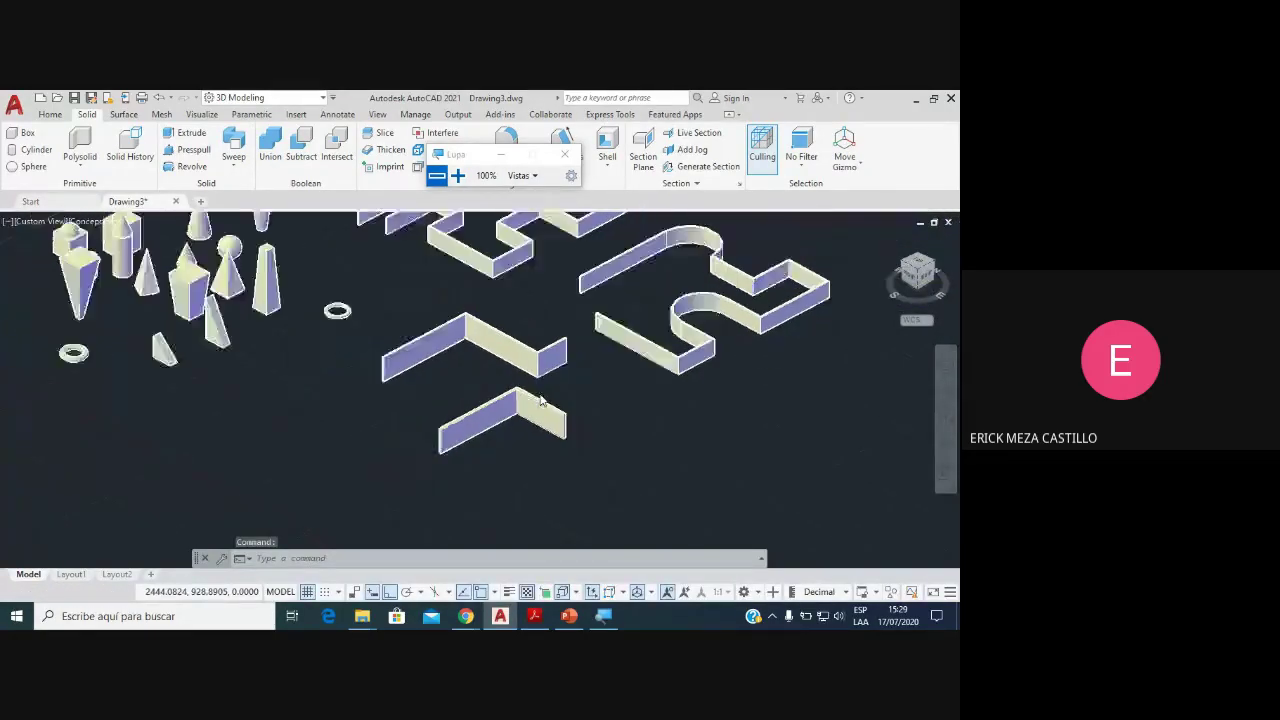
scroll(520, 385, up, 1)
scroll(399, 375, down, 2)
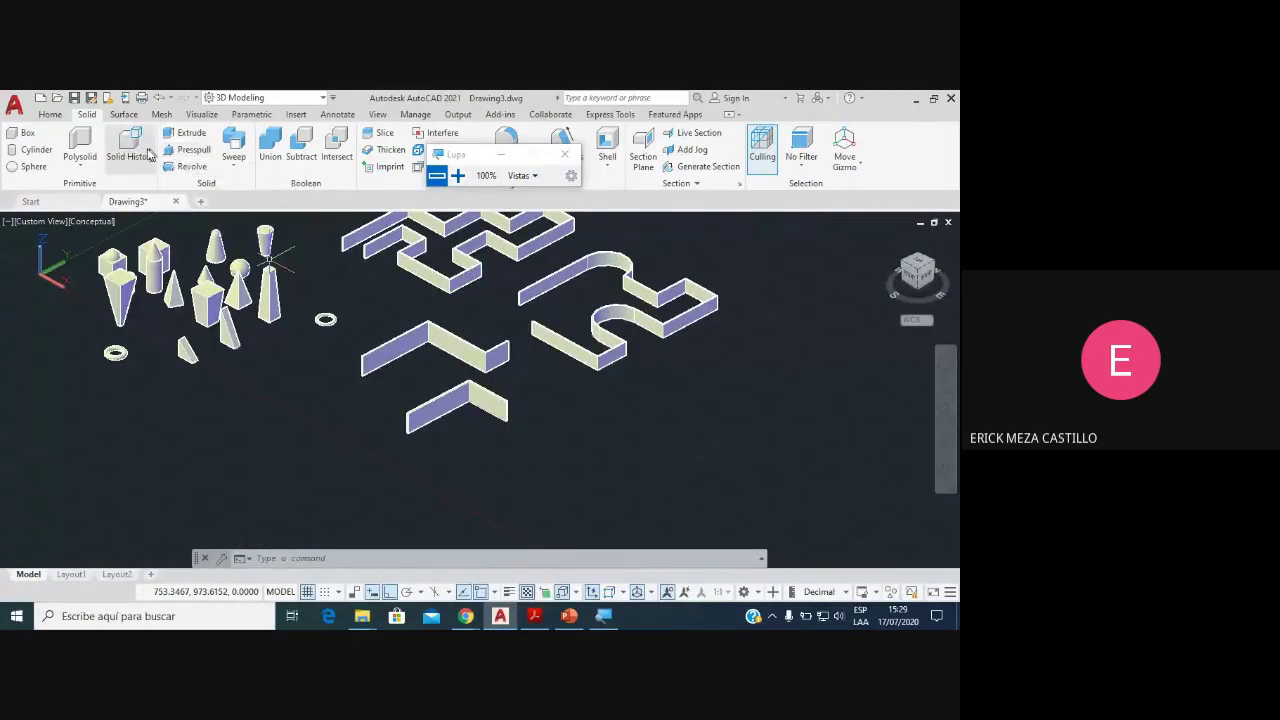
click(80, 145)
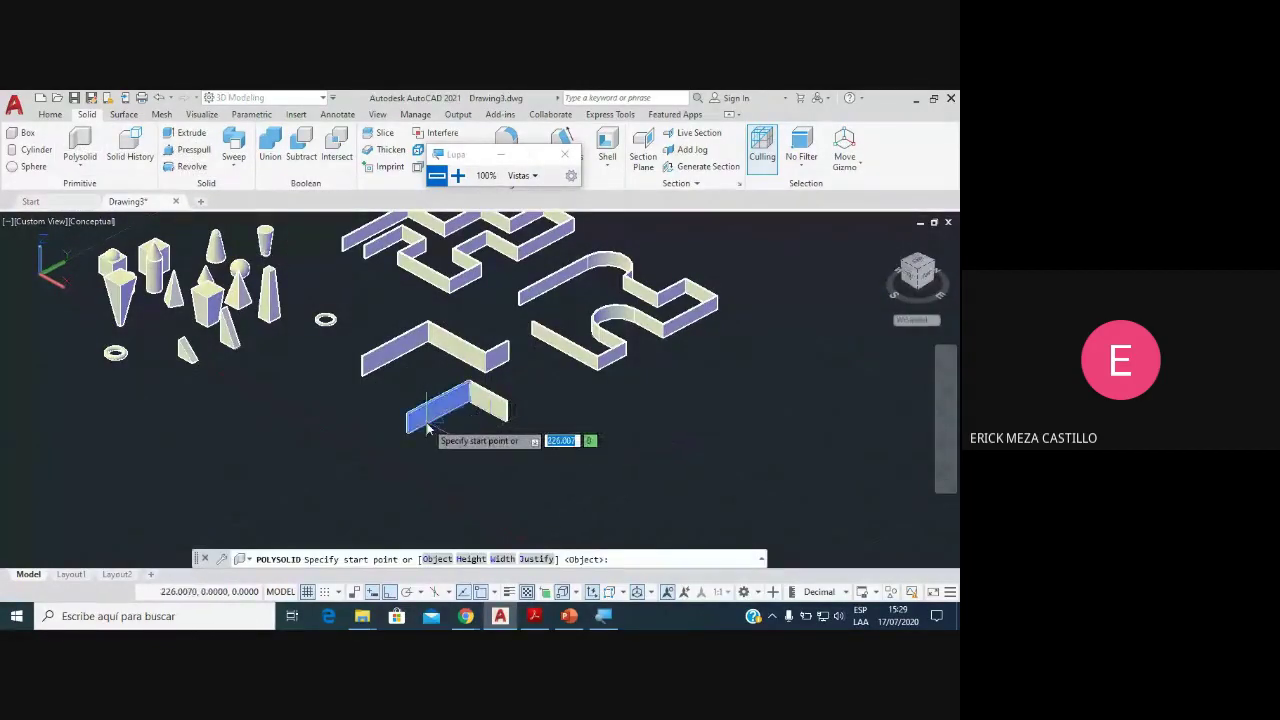
key(Down)
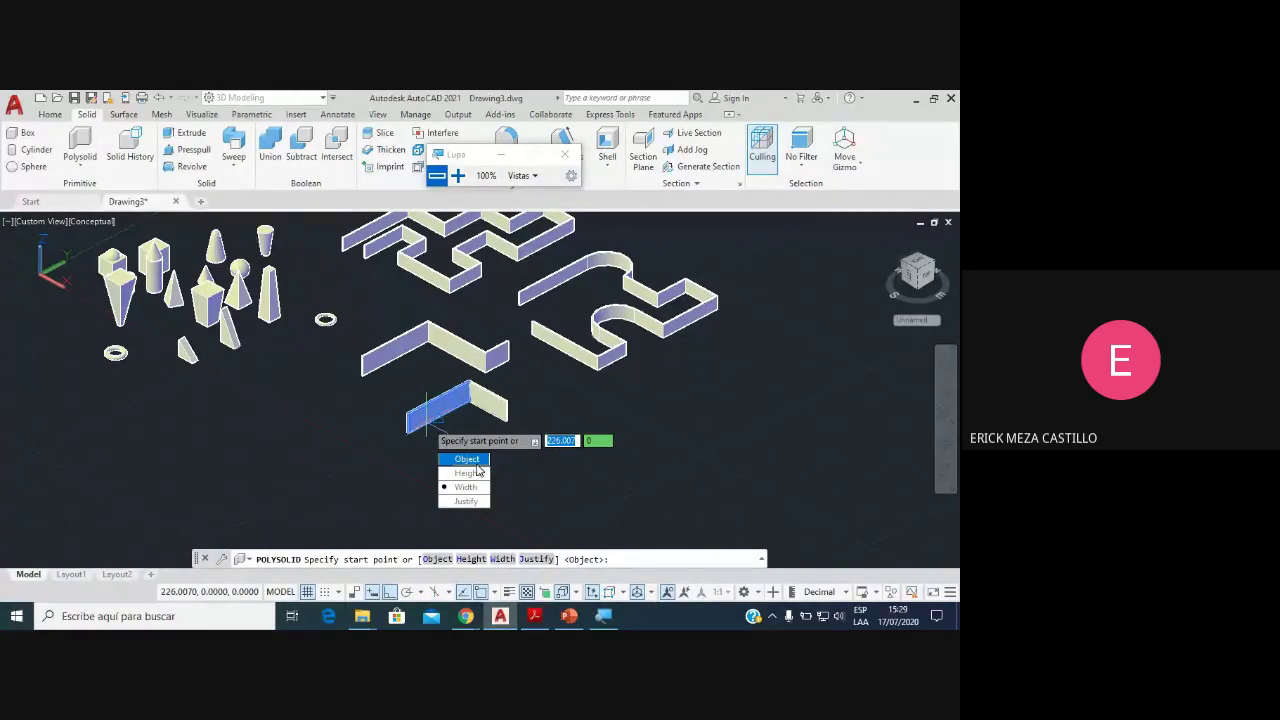
key(Escape)
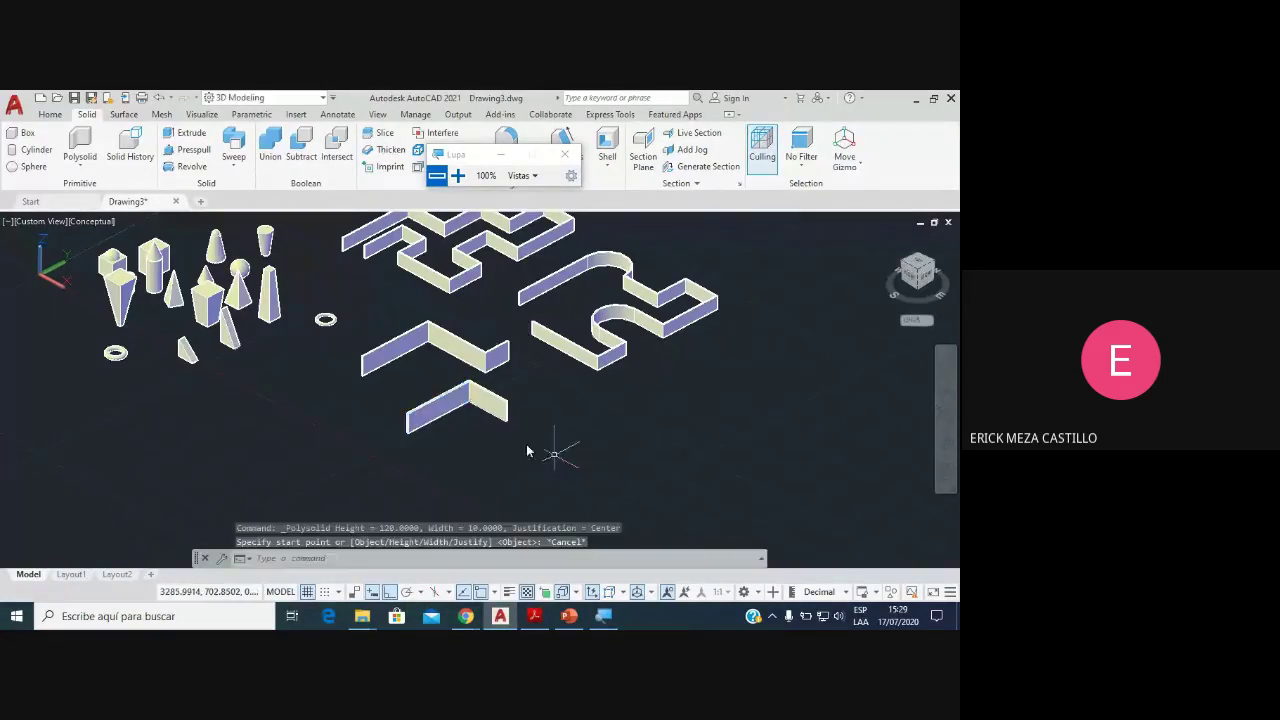
scroll(570, 420, up, 2)
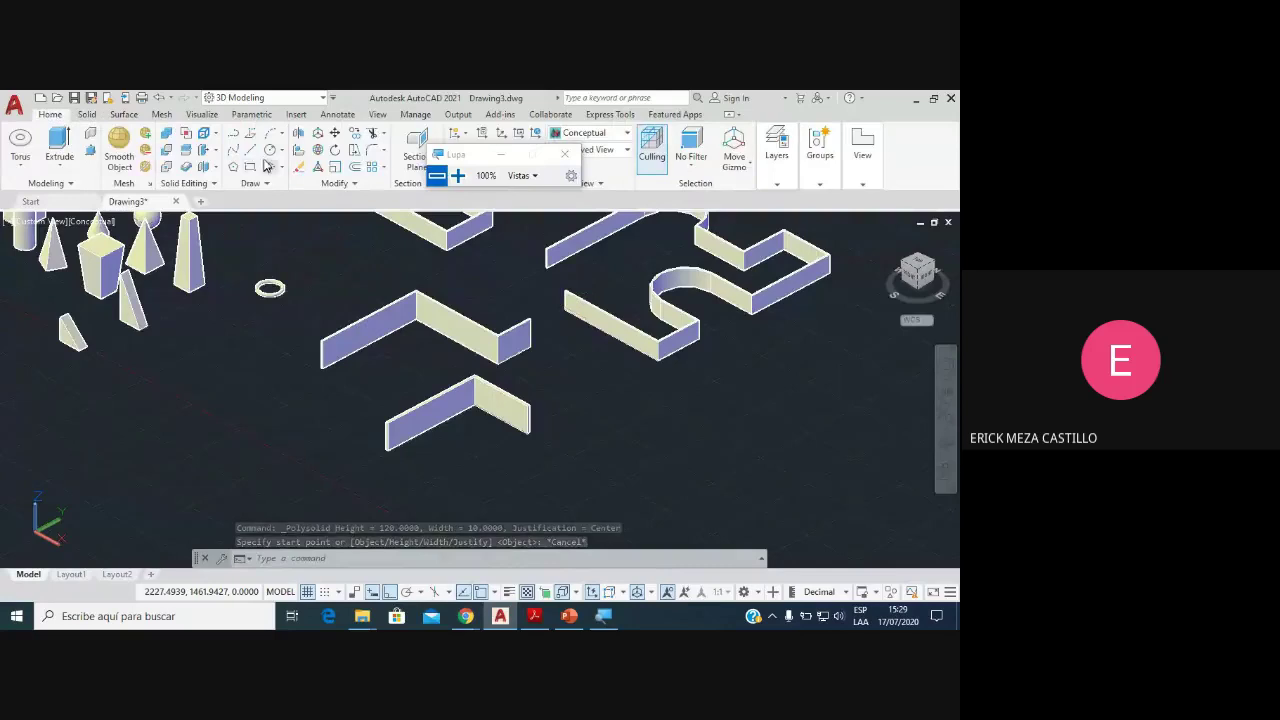
Step: Draw a circle of radius 100 in empty space and center it in view
click(270, 149)
middle_drag(581, 461, 472, 410)
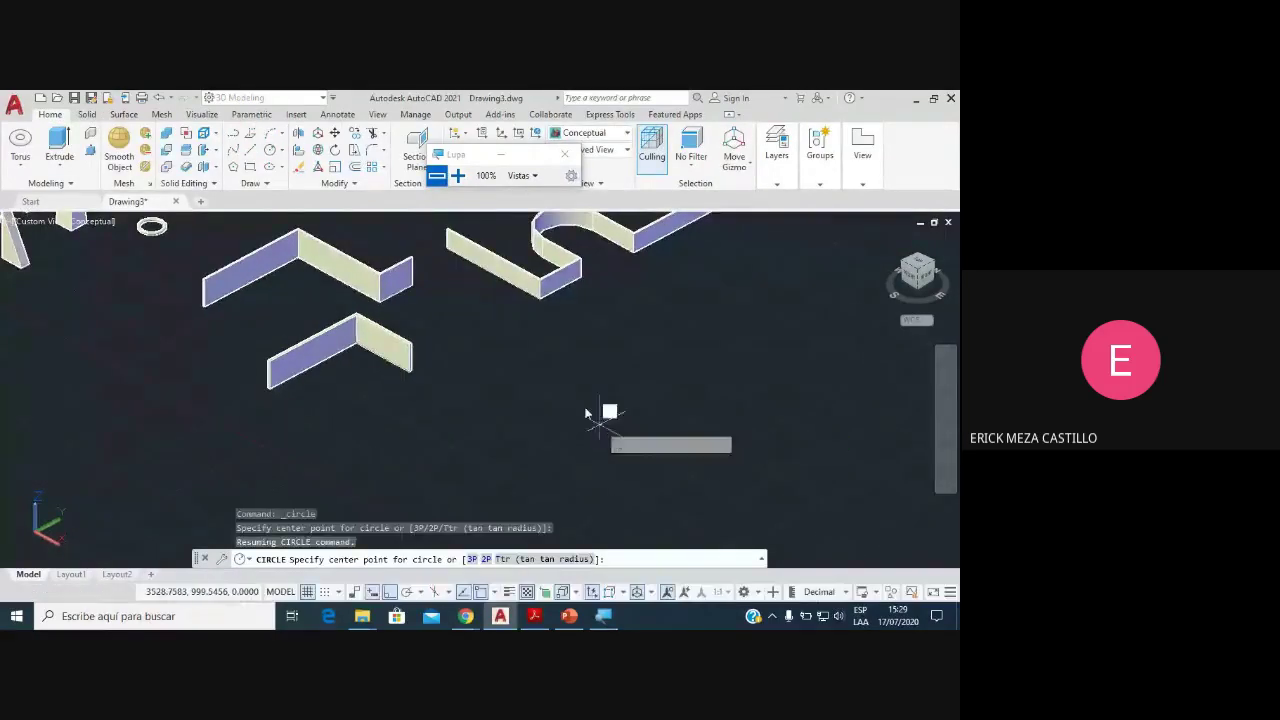
click(600, 424)
text(100)
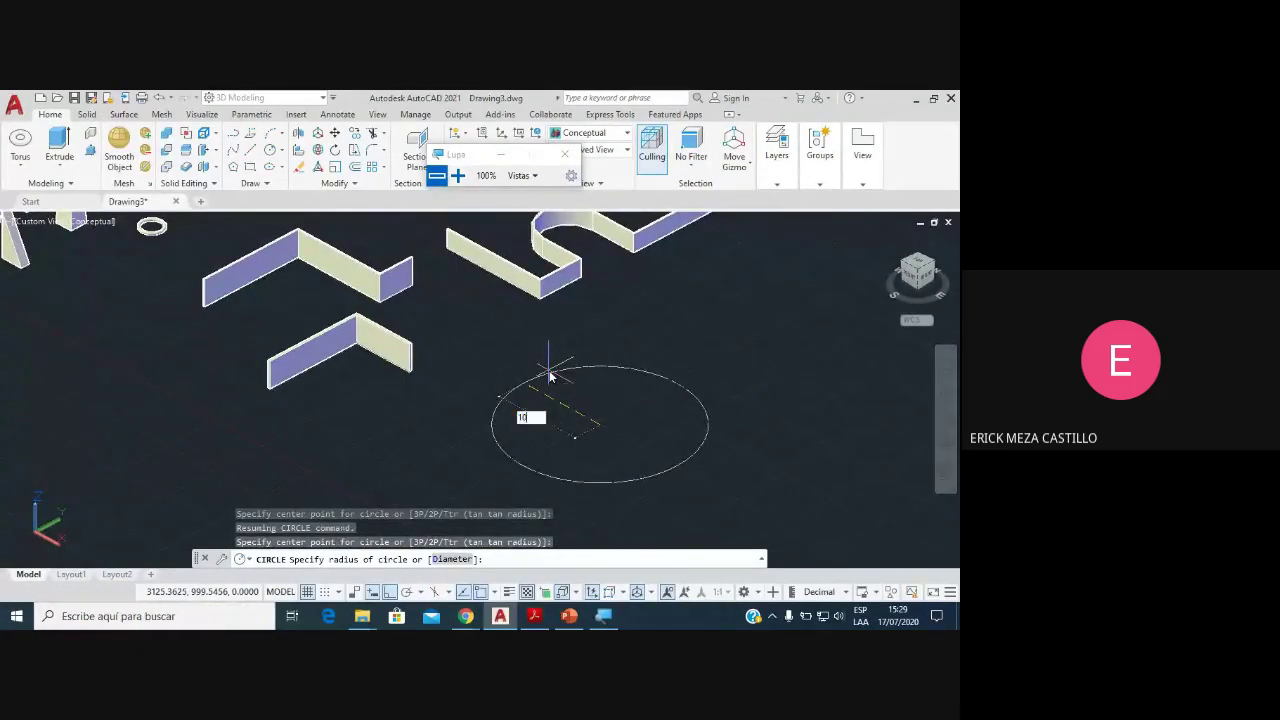
key(Return)
scroll(600, 430, up, 2)
scroll(624, 430, up, 1)
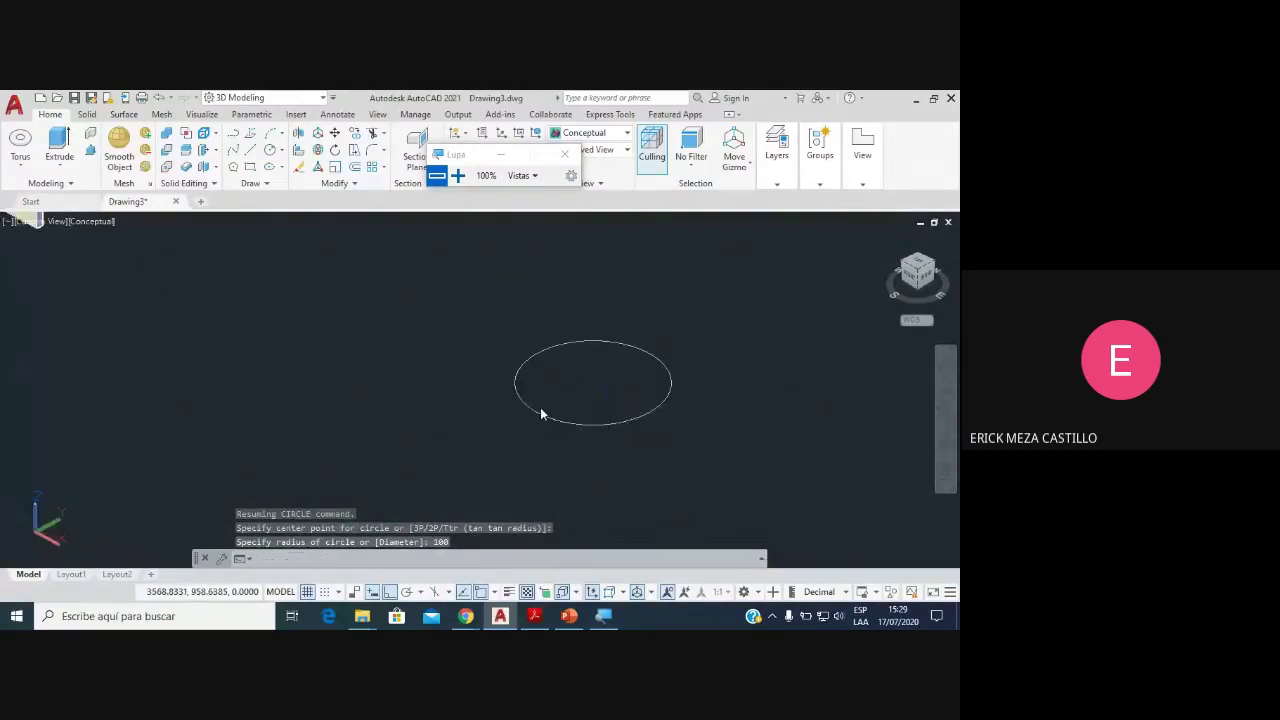
middle_drag(580, 410, 409, 403)
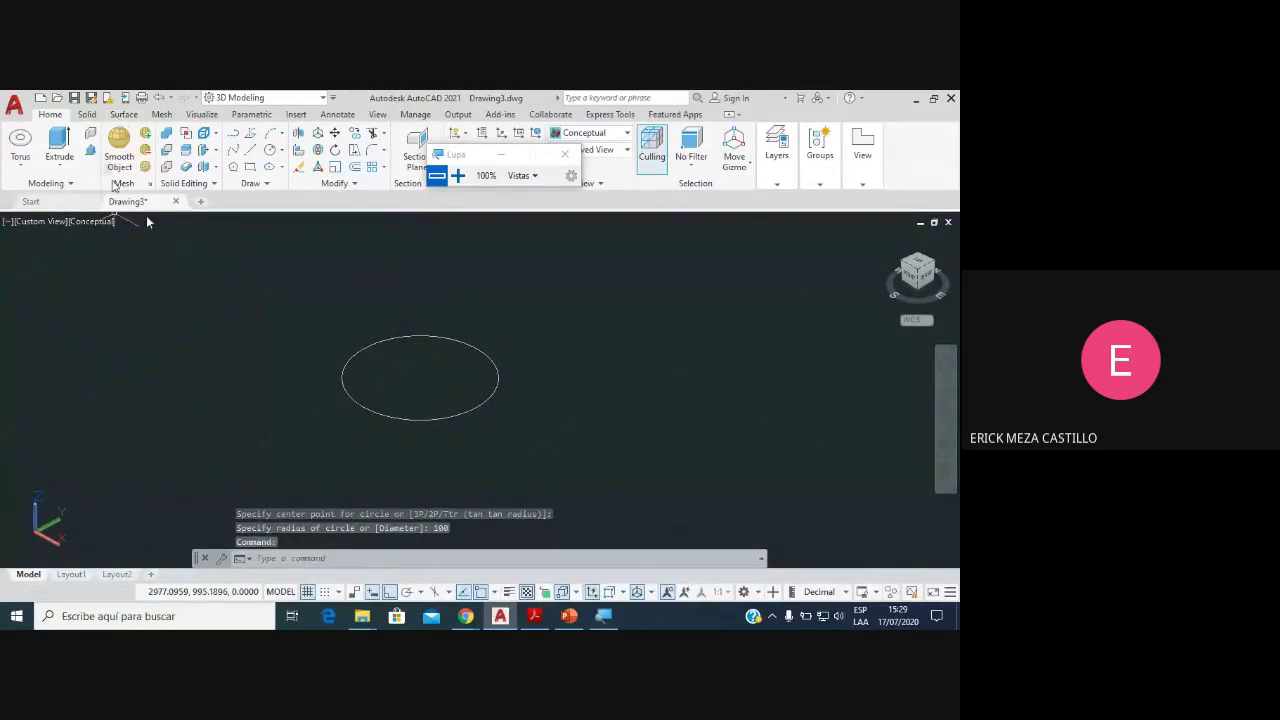
Step: Convert the circle into a hollow cylindrical wall using Polysolid's Object option
click(90, 137)
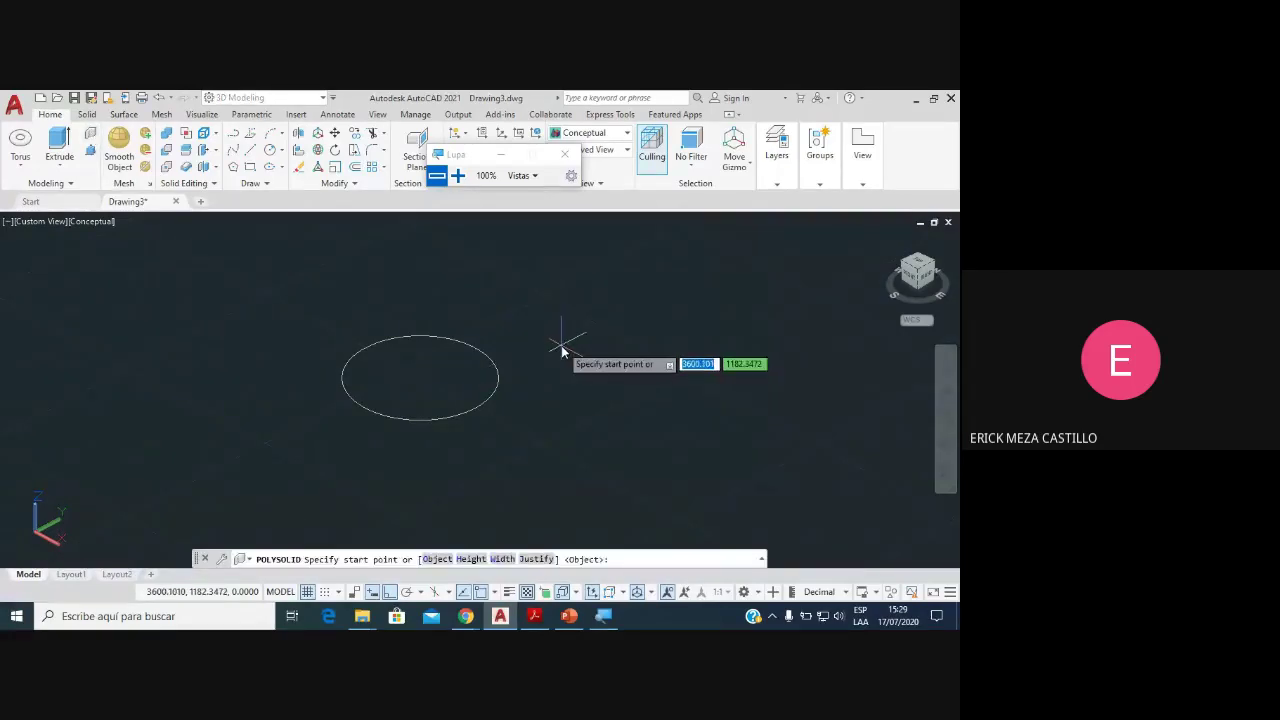
key(Down)
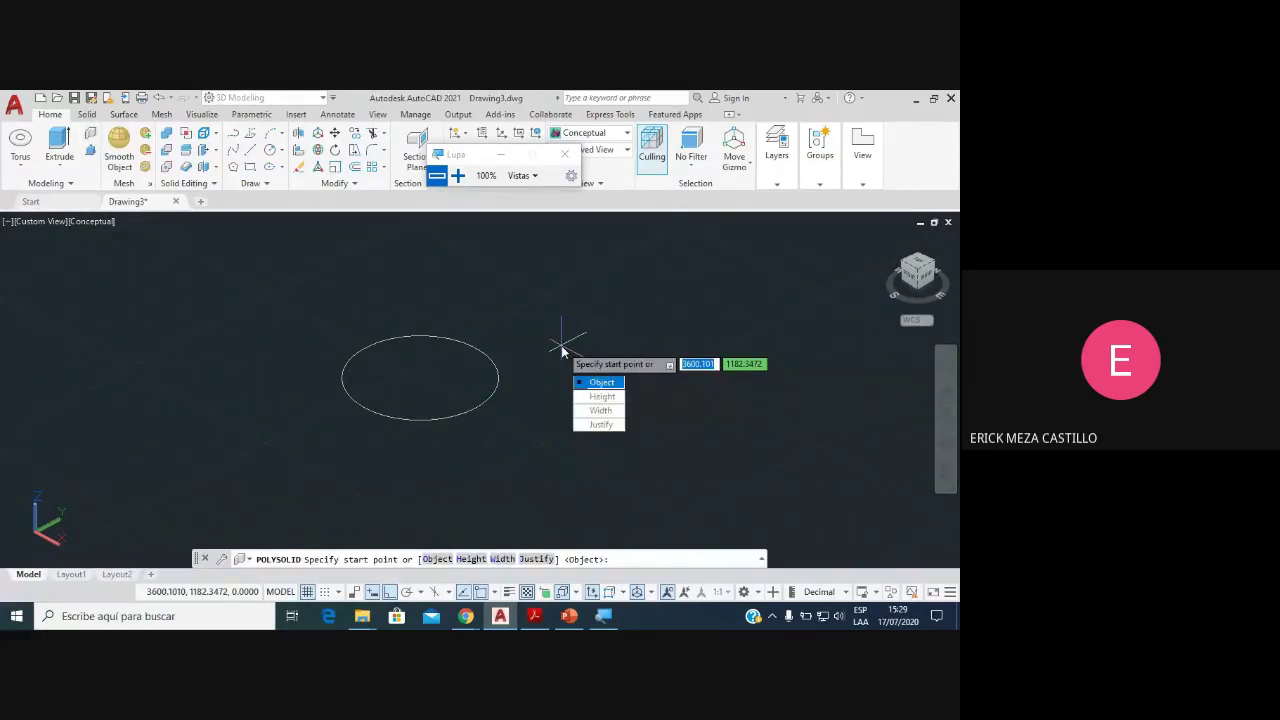
key(Return)
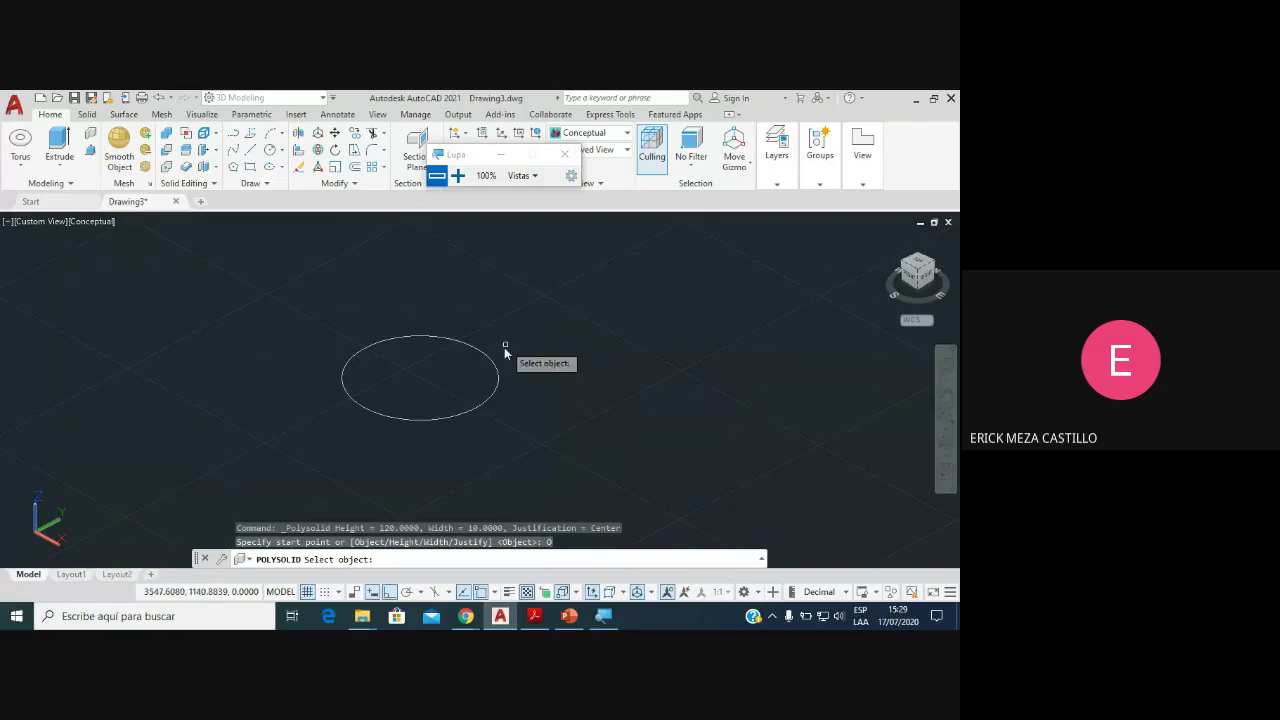
click(491, 357)
scroll(410, 315, up, 2)
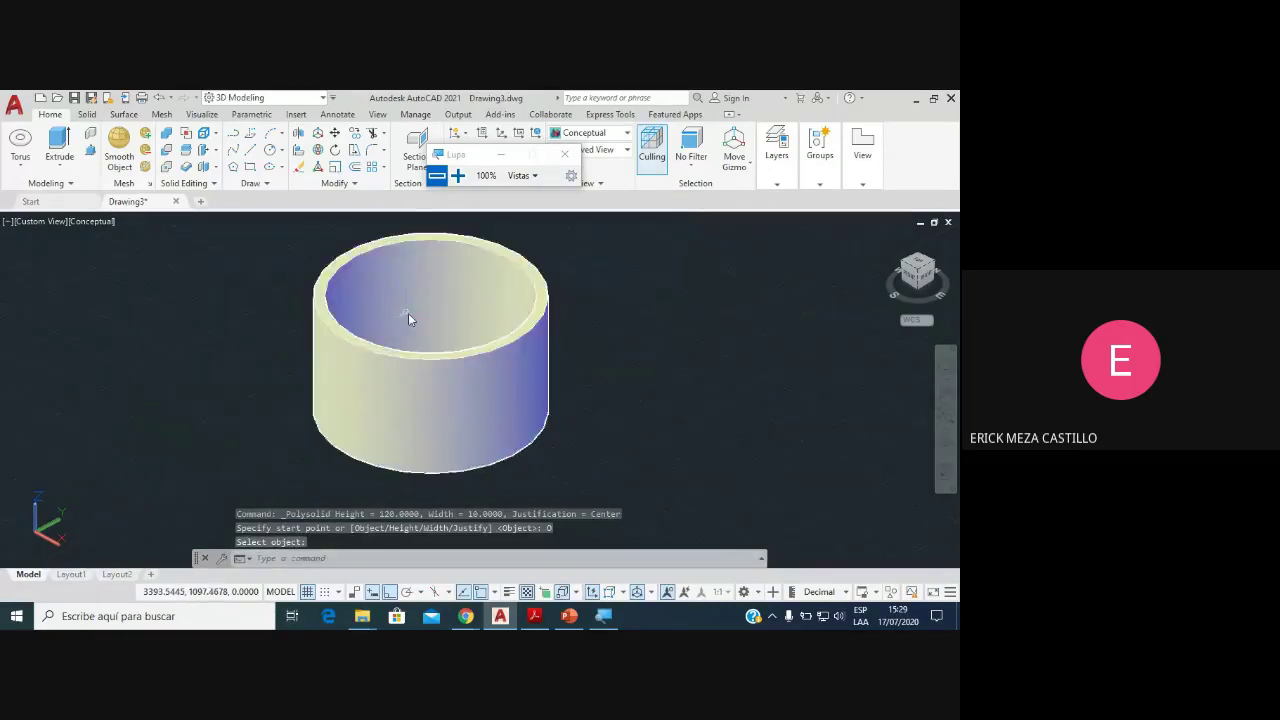
click(414, 326)
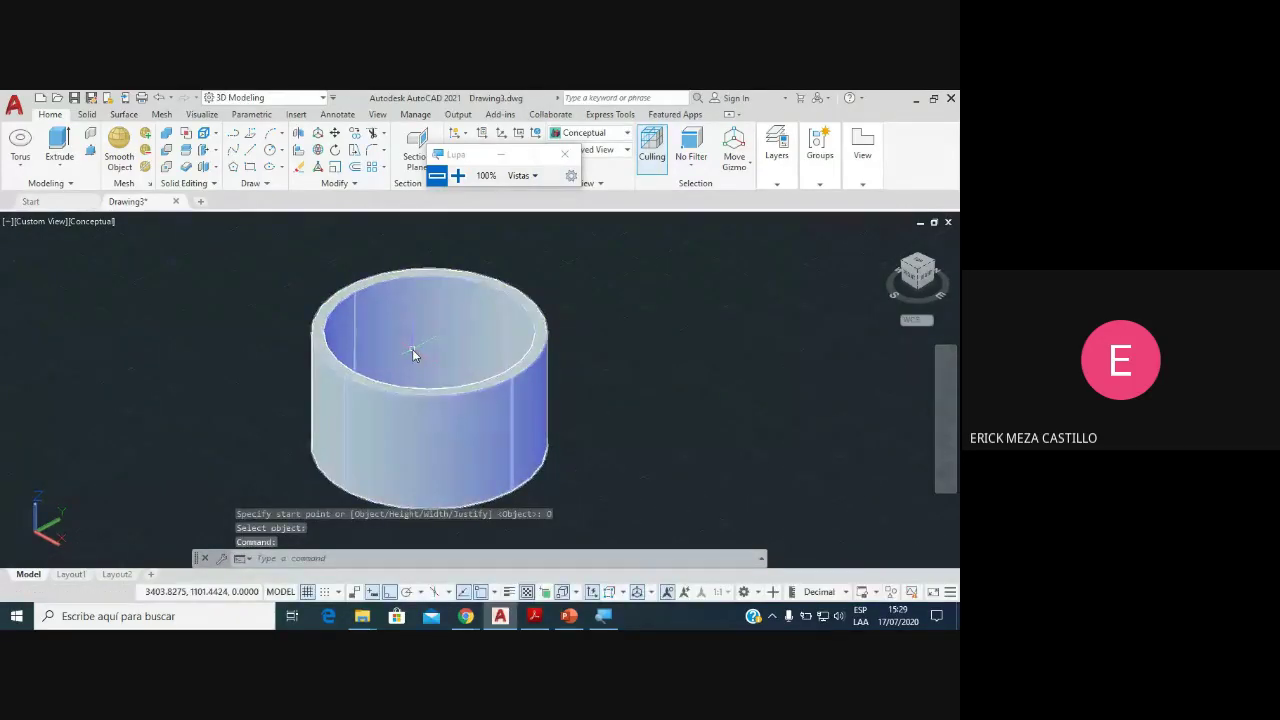
scroll(407, 321, down, 1)
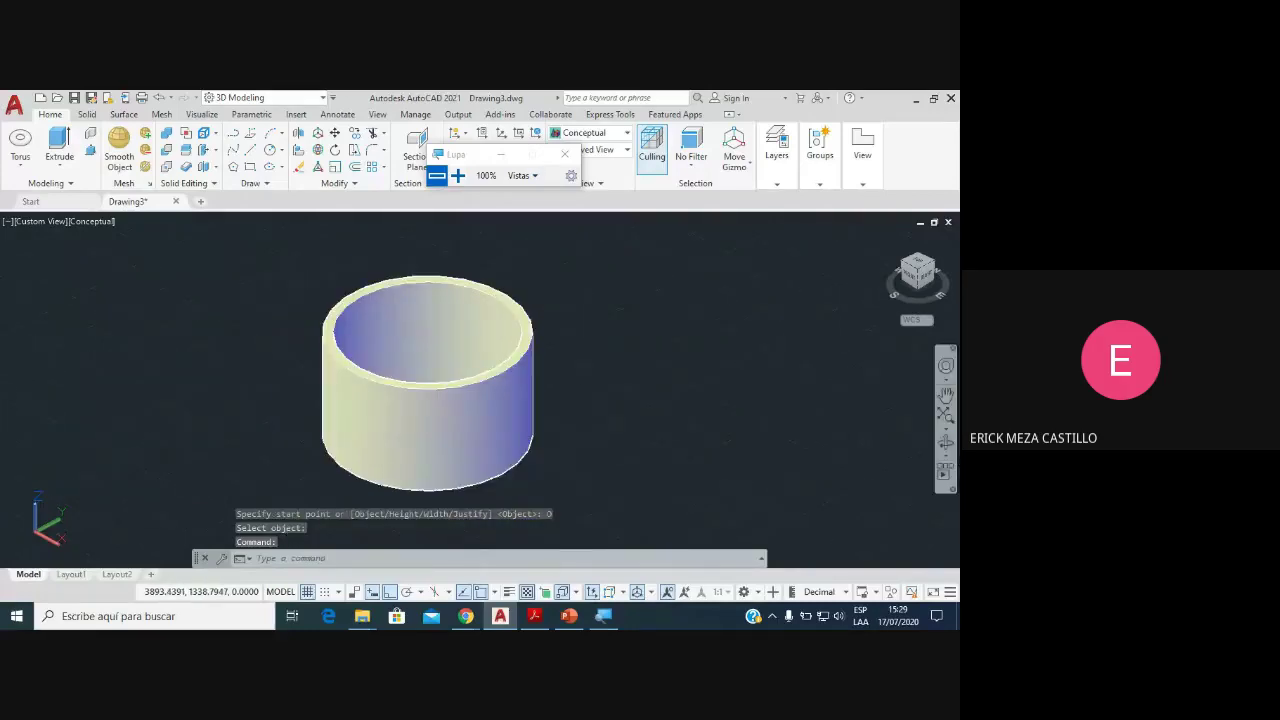
Step: Orbit the view to look down into the cylindrical wall
click(946, 446)
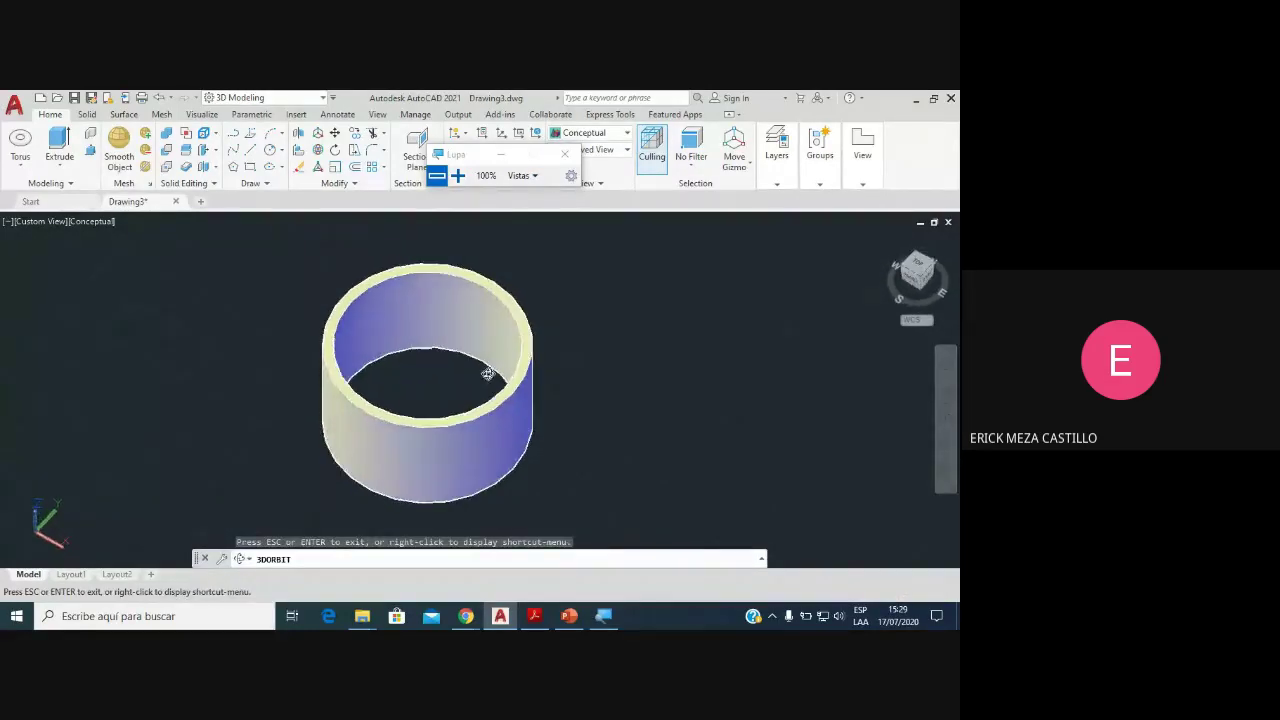
mouse_move(471, 349)
mouse_down()
mouse_move(412, 385)
mouse_move(431, 377)
mouse_move(434, 393)
mouse_move(343, 403)
mouse_up()
scroll(434, 393, down, 1)
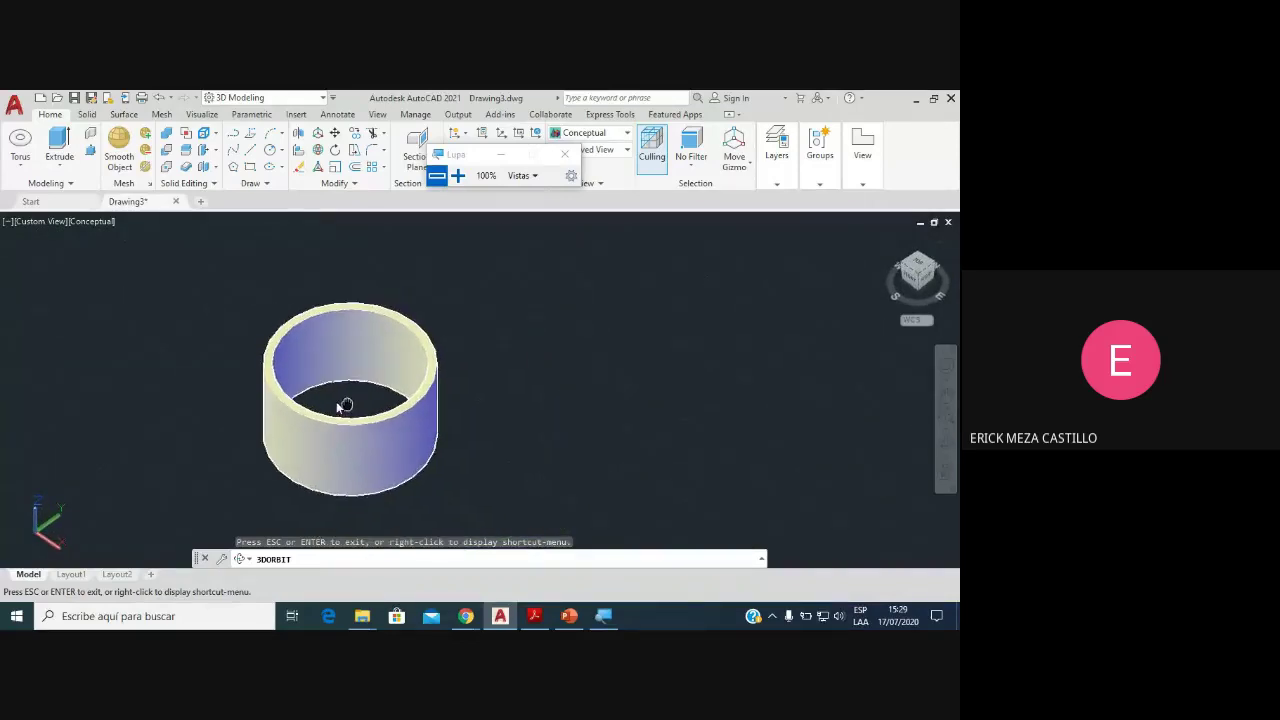
key(Escape)
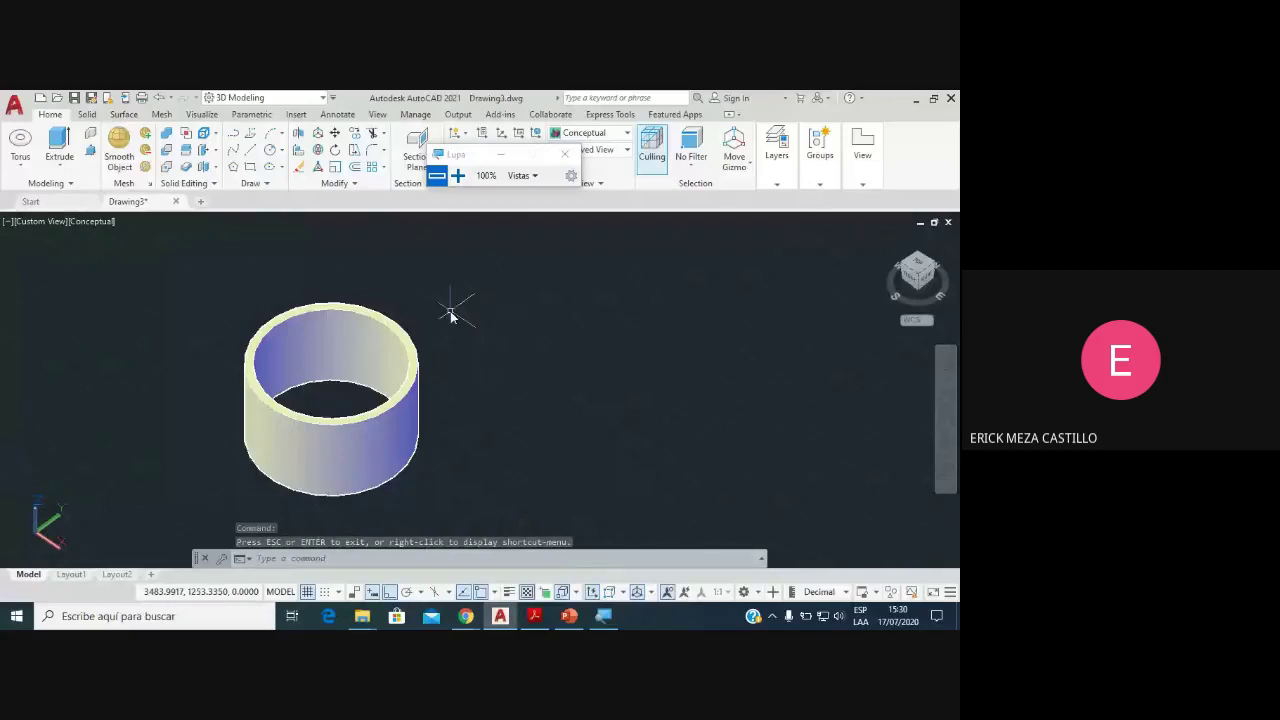
Step: Draw an open nine-point zigzag polyline outline with PL beside the cylinder
text(pl)
key(Return)
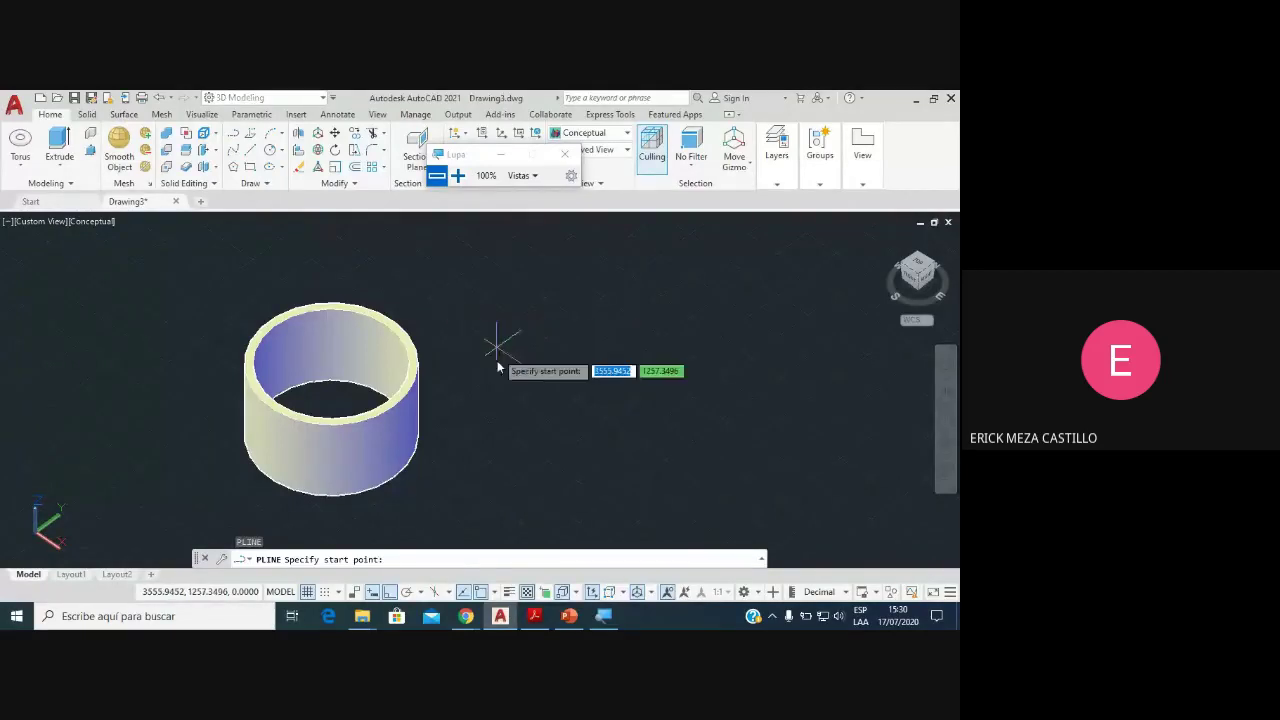
click(498, 372)
click(591, 307)
click(662, 355)
click(705, 327)
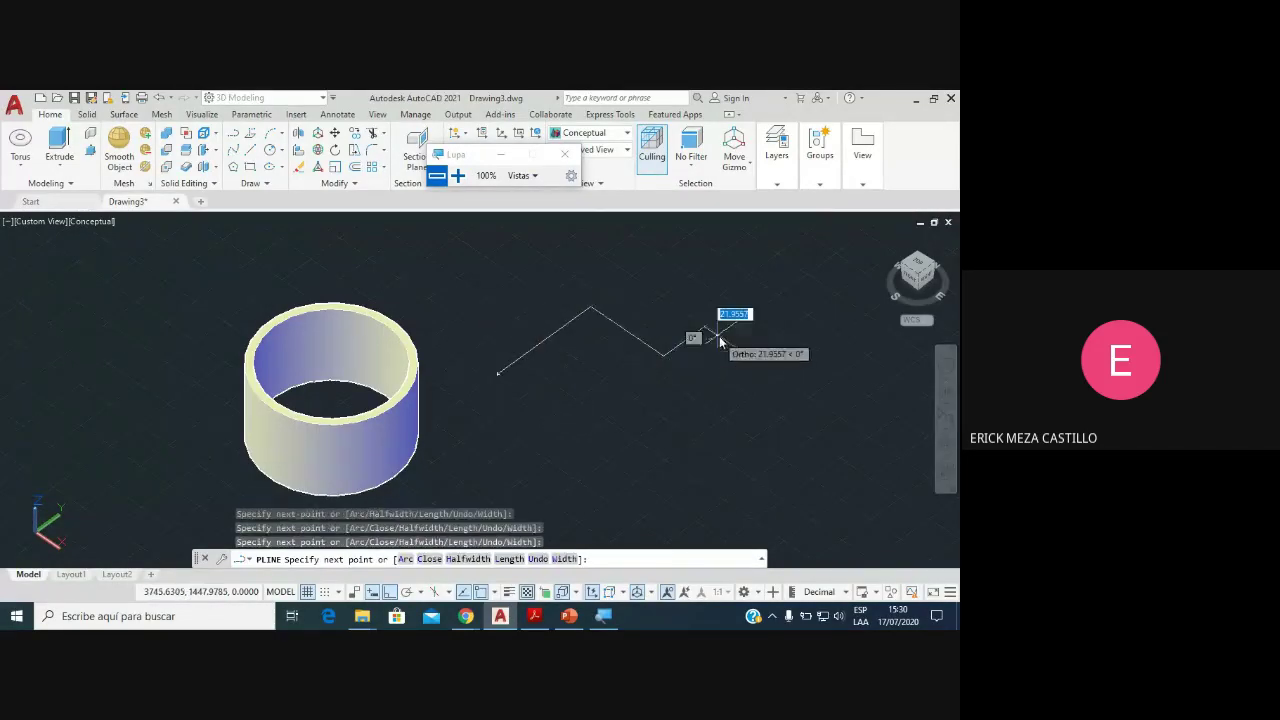
click(783, 379)
click(724, 422)
click(667, 385)
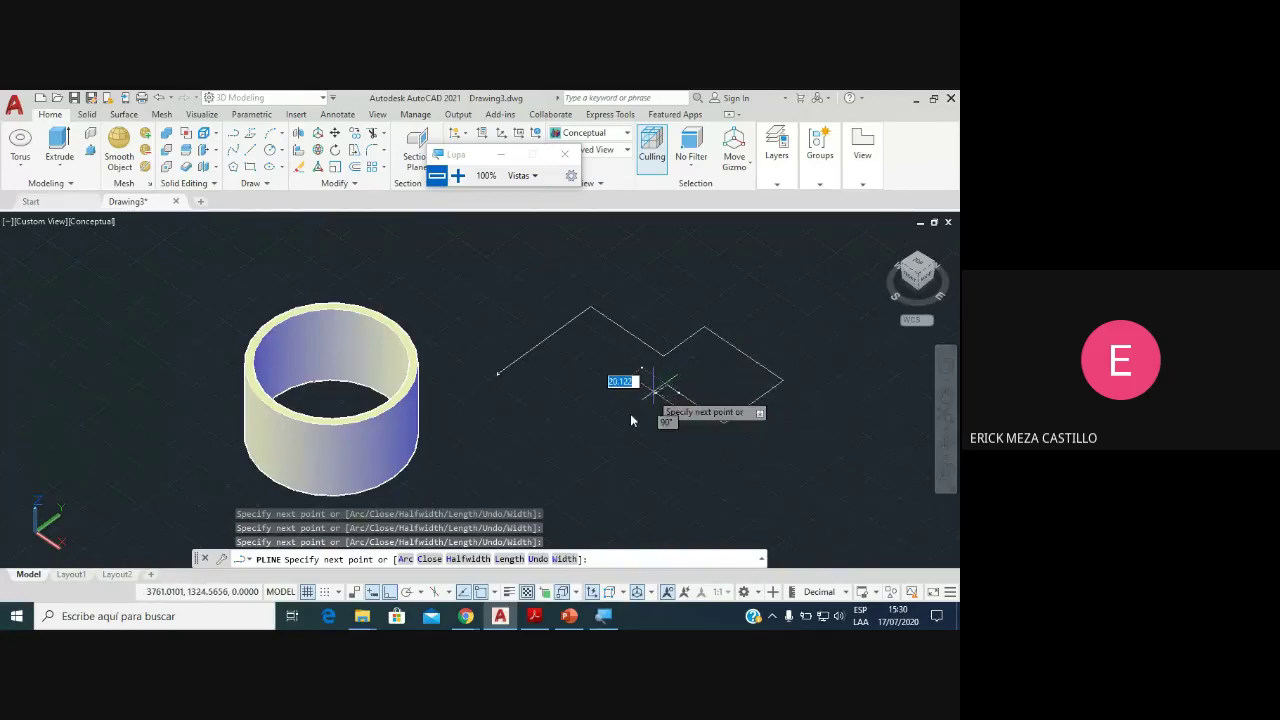
click(618, 420)
click(665, 453)
key(Return)
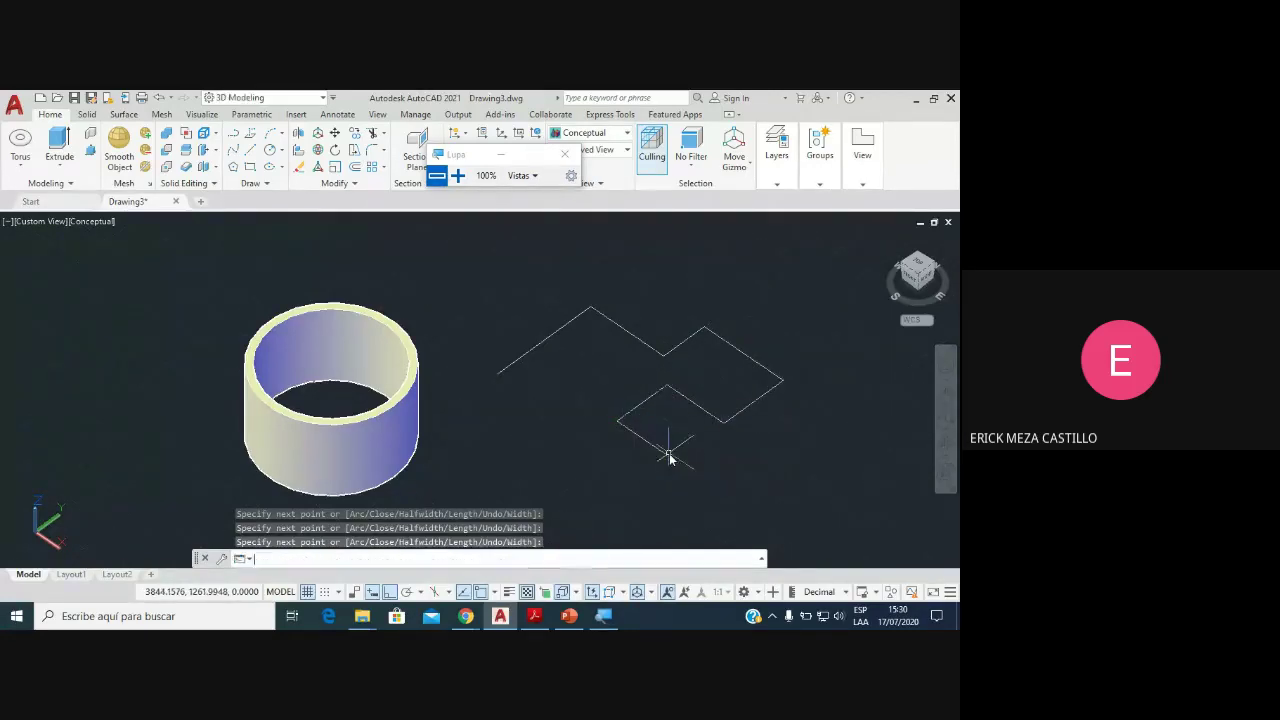
scroll(678, 395, up, 2)
click(657, 347)
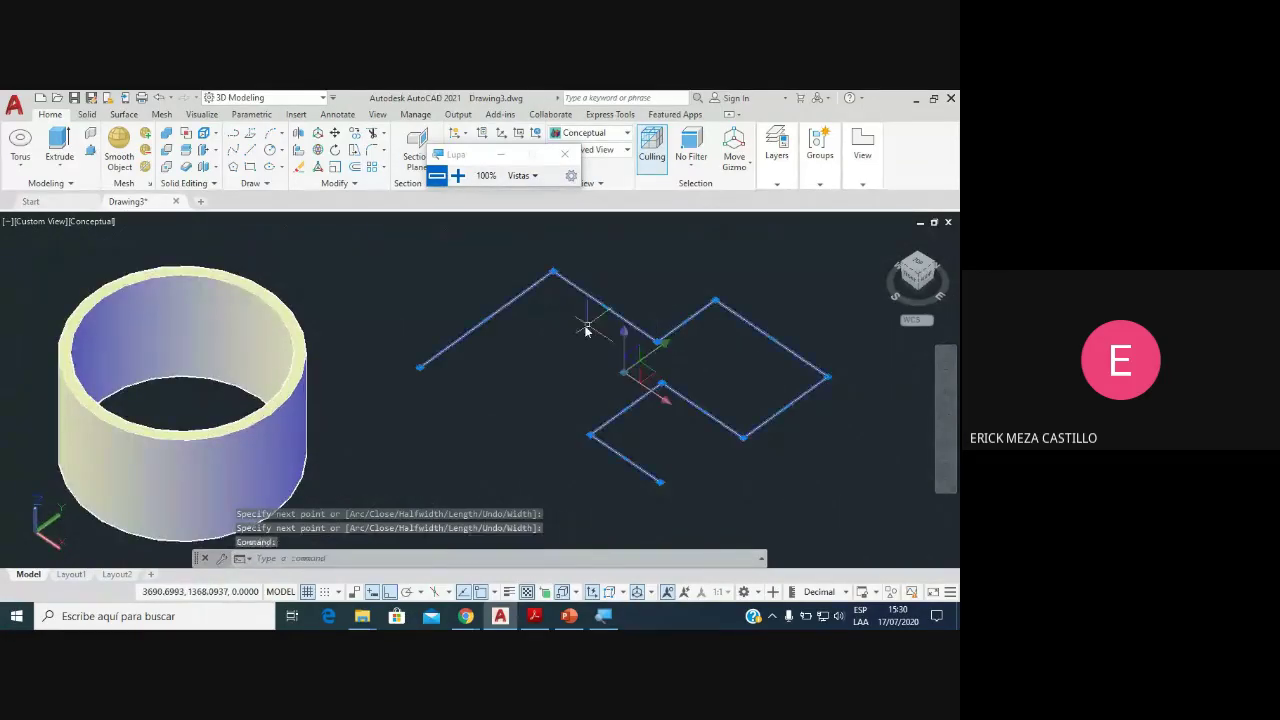
key(Escape)
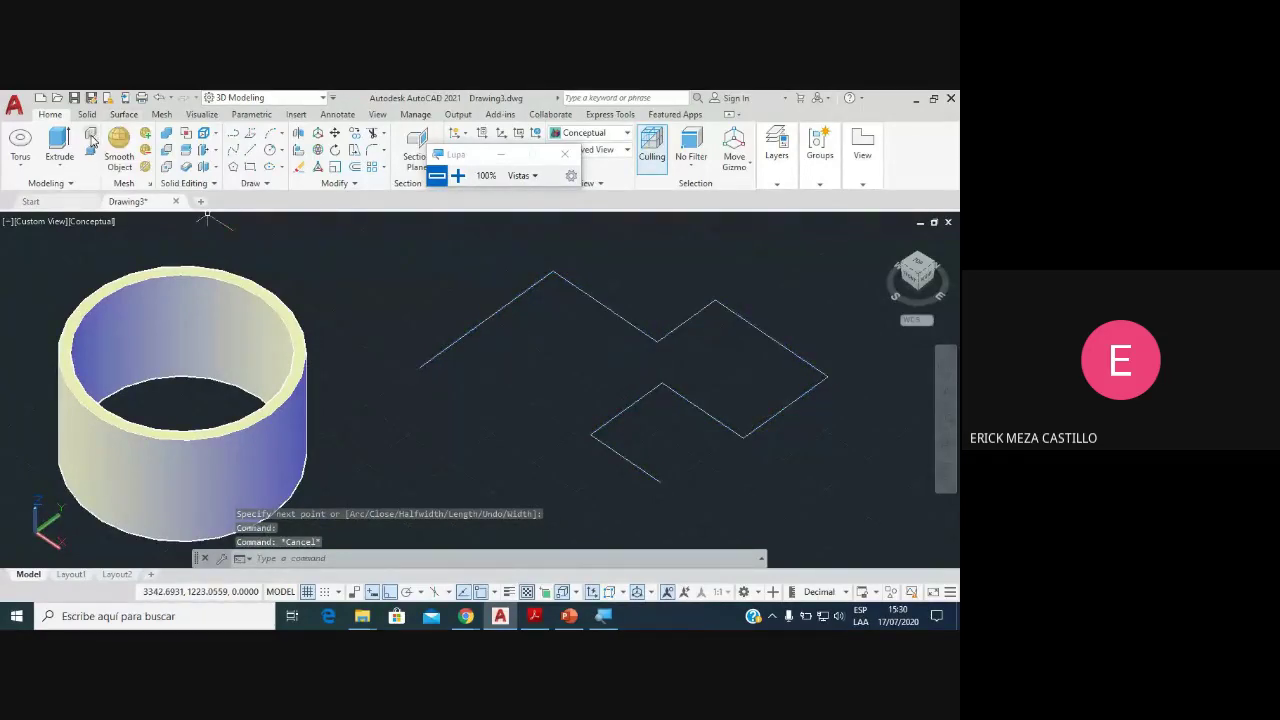
Step: Convert the polyline into polysolid walls with the Object option and reposition the view
click(91, 137)
key(Down)
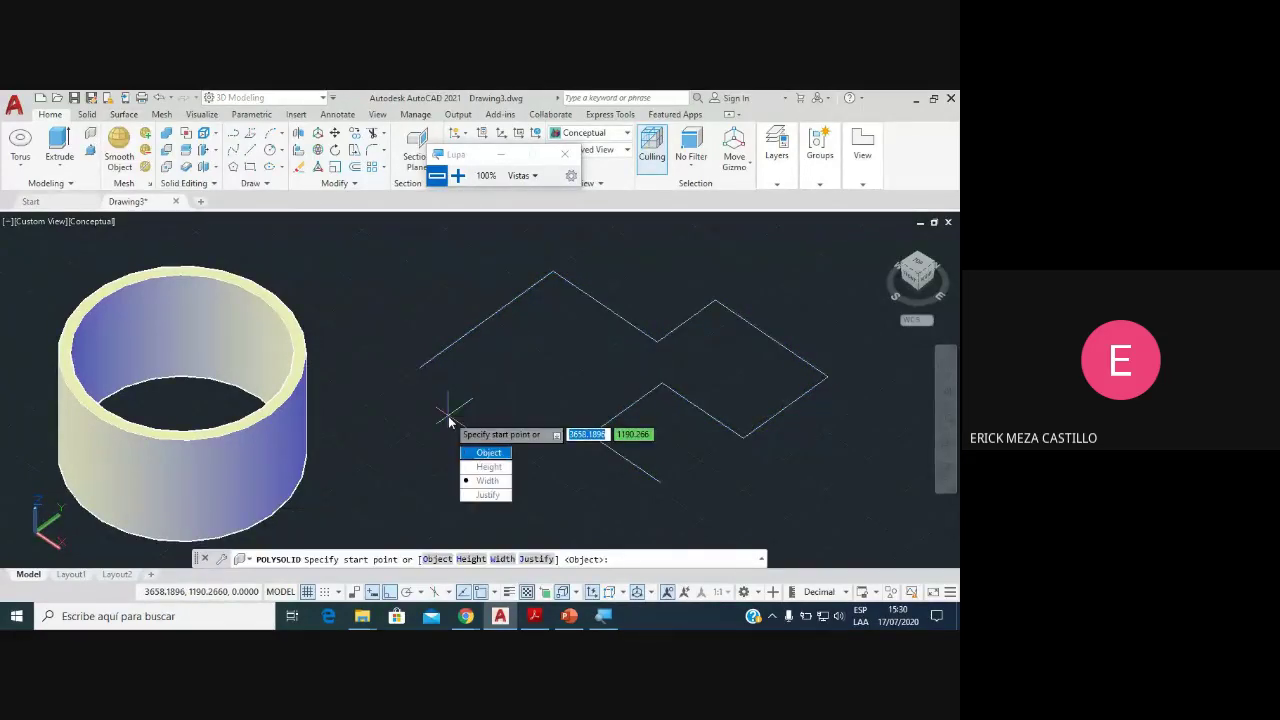
key(Return)
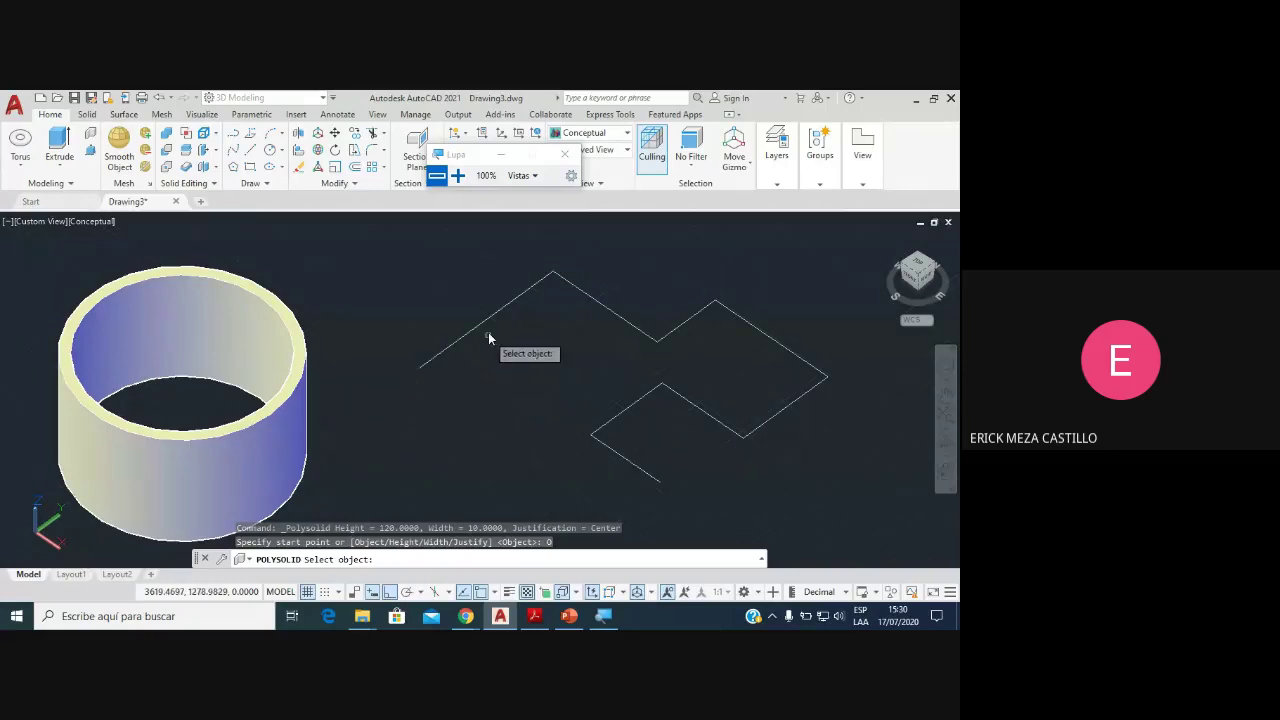
click(491, 320)
mouse_move(593, 382)
middle_down()
mouse_move(563, 430)
mouse_move(577, 416)
middle_up()
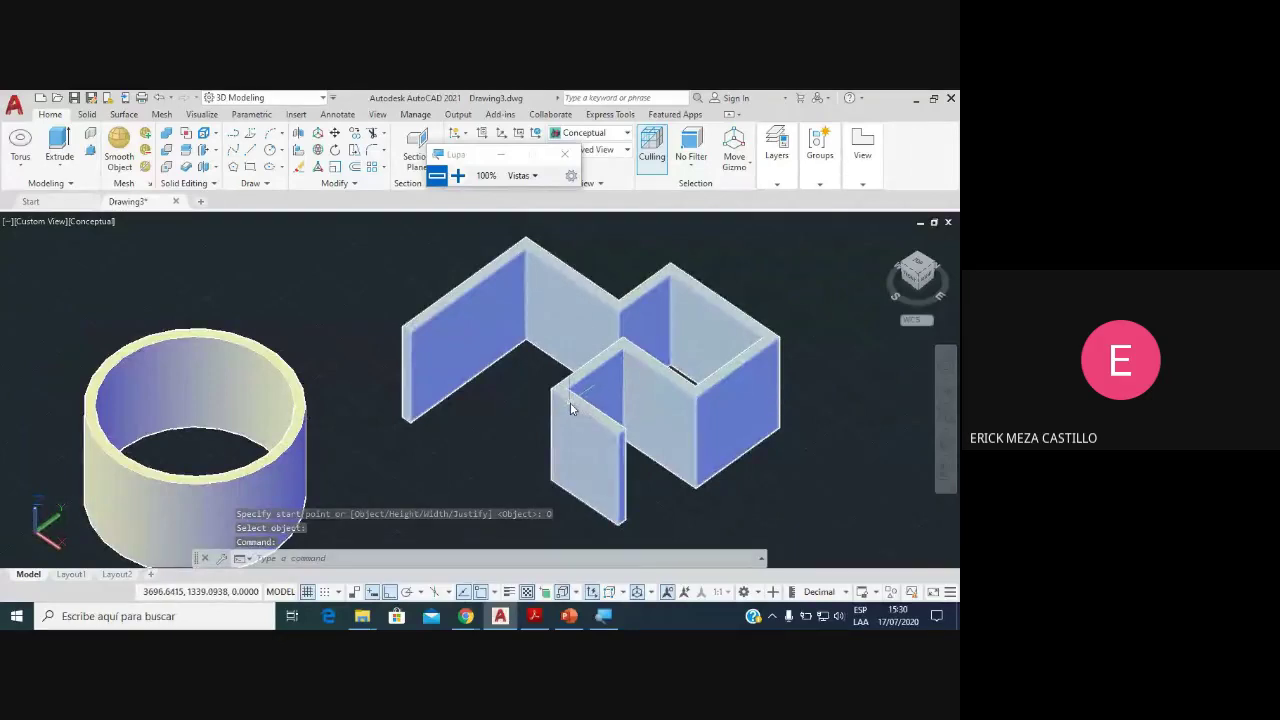
scroll(564, 405, down, 2)
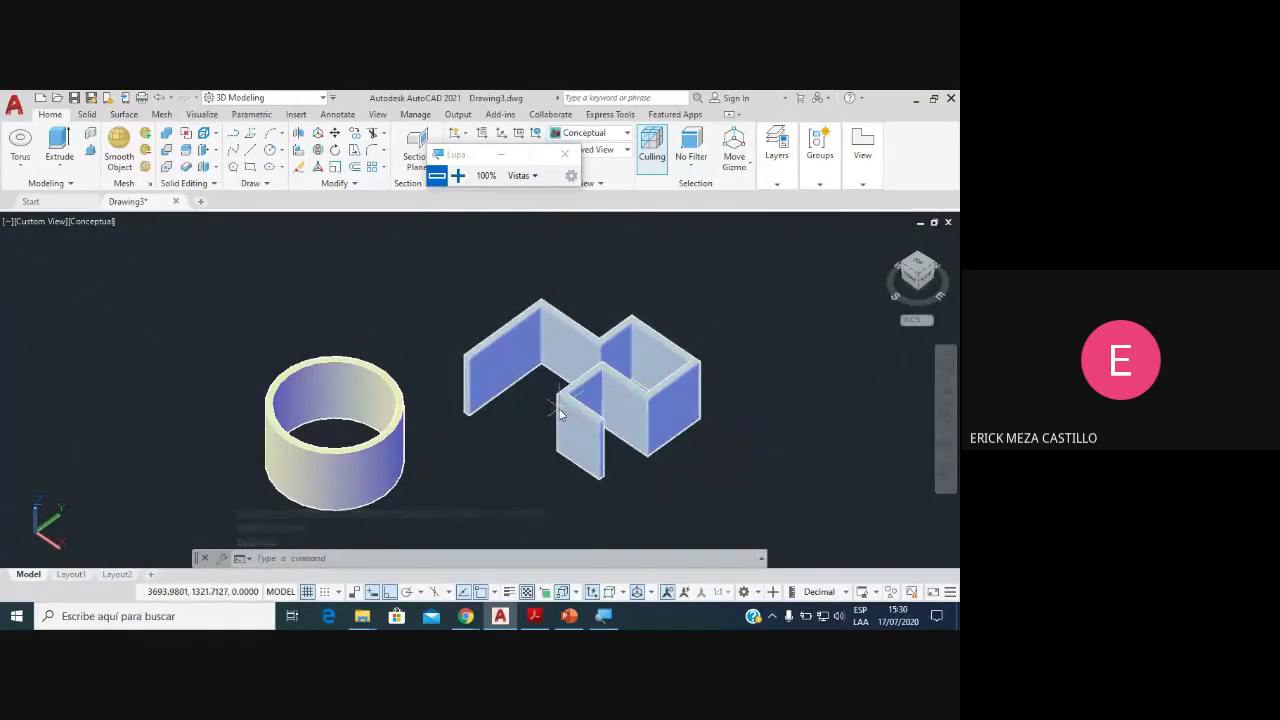
middle_drag(552, 430, 545, 353)
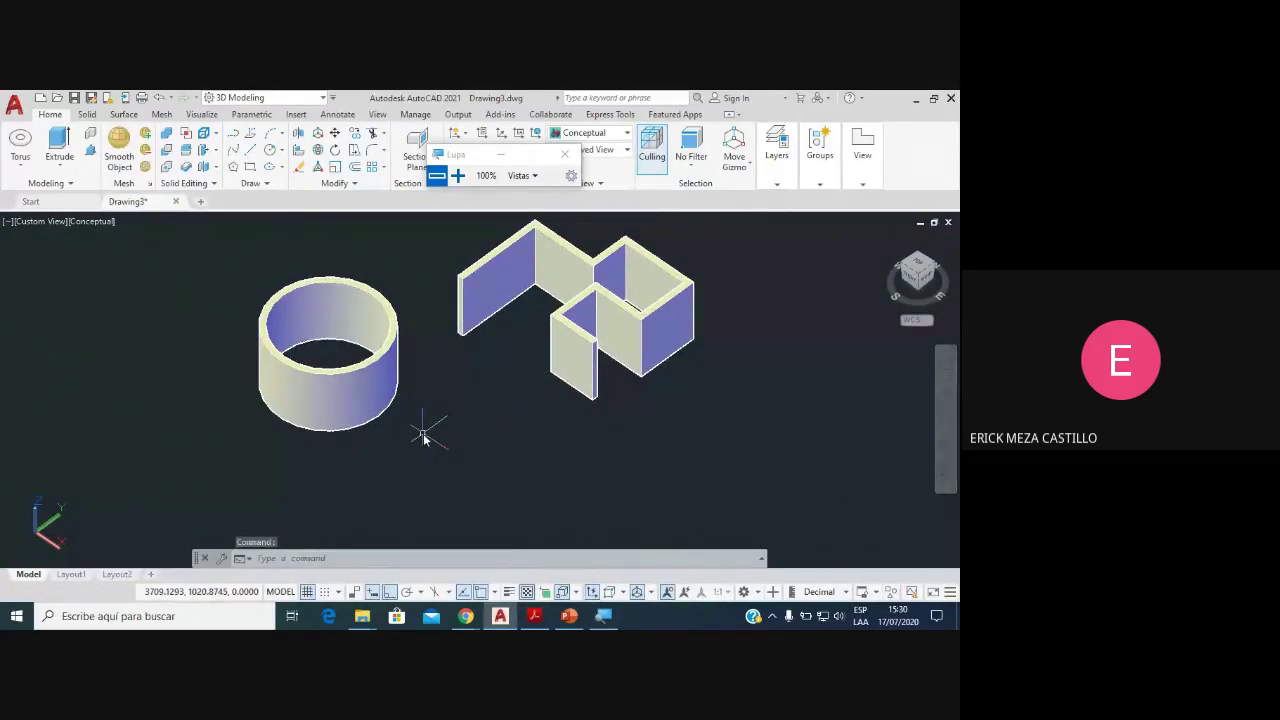
middle_drag(434, 437, 434, 428)
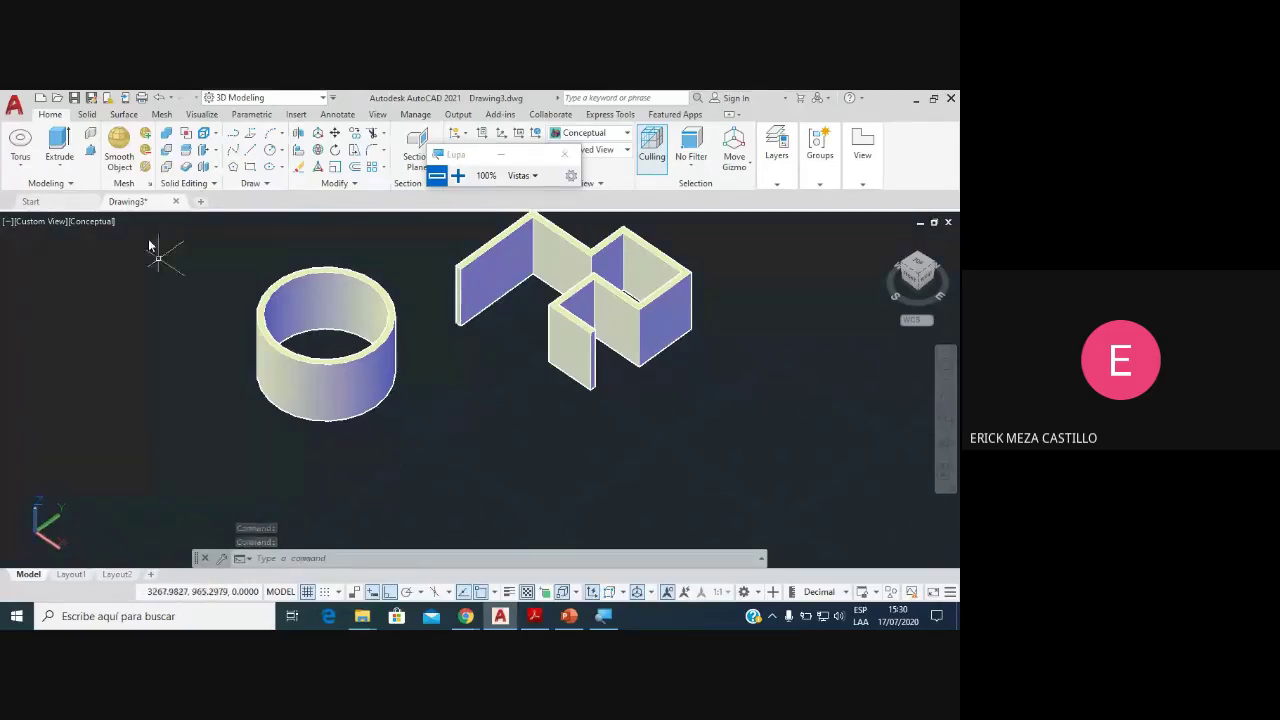
Step: Clear drawing space, start a line, then cancel it
click(250, 155)
scroll(423, 366, down, 4)
middle_drag(363, 428, 366, 371)
scroll(368, 390, up, 2)
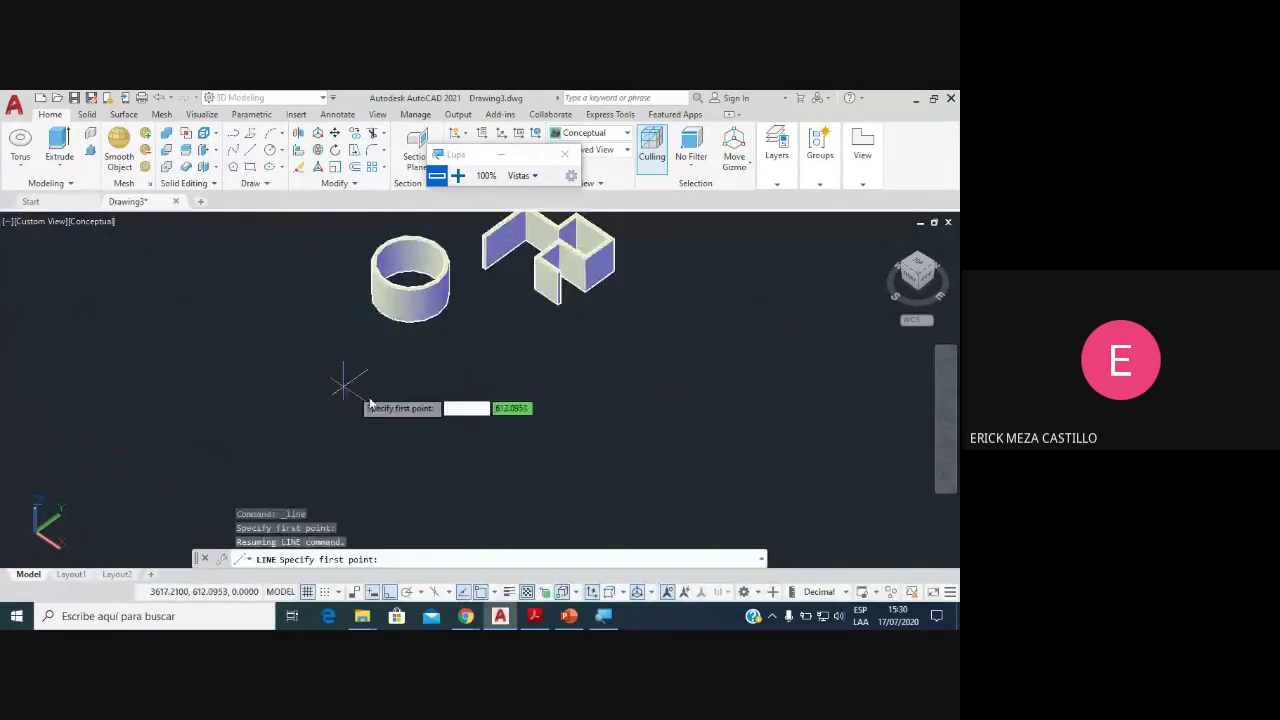
middle_drag(496, 447, 448, 371)
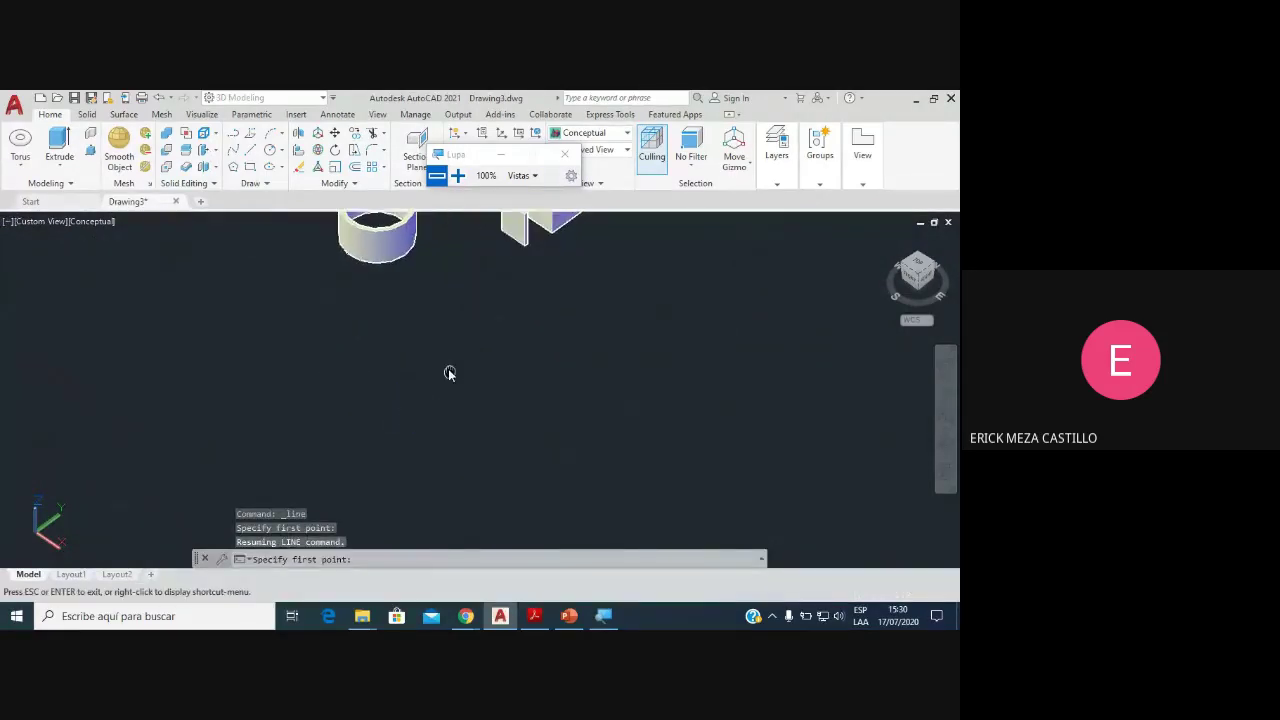
middle_drag(440, 518, 403, 449)
click(449, 497)
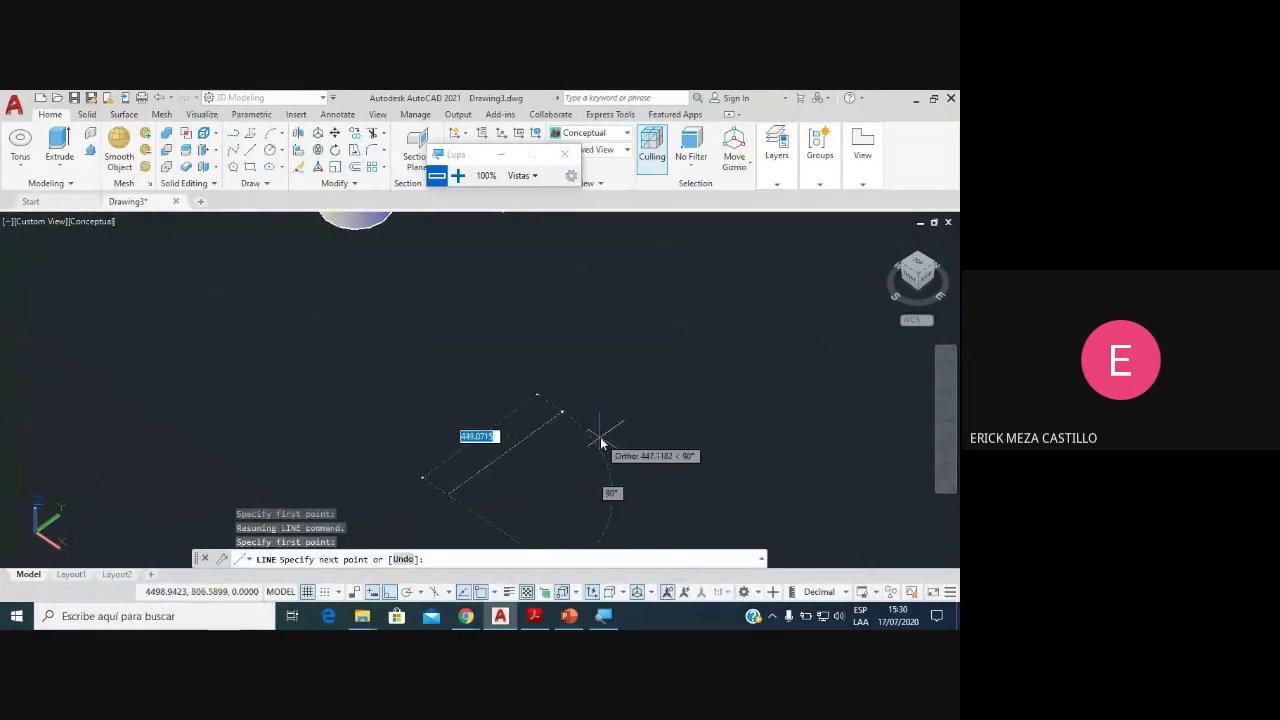
text(200)
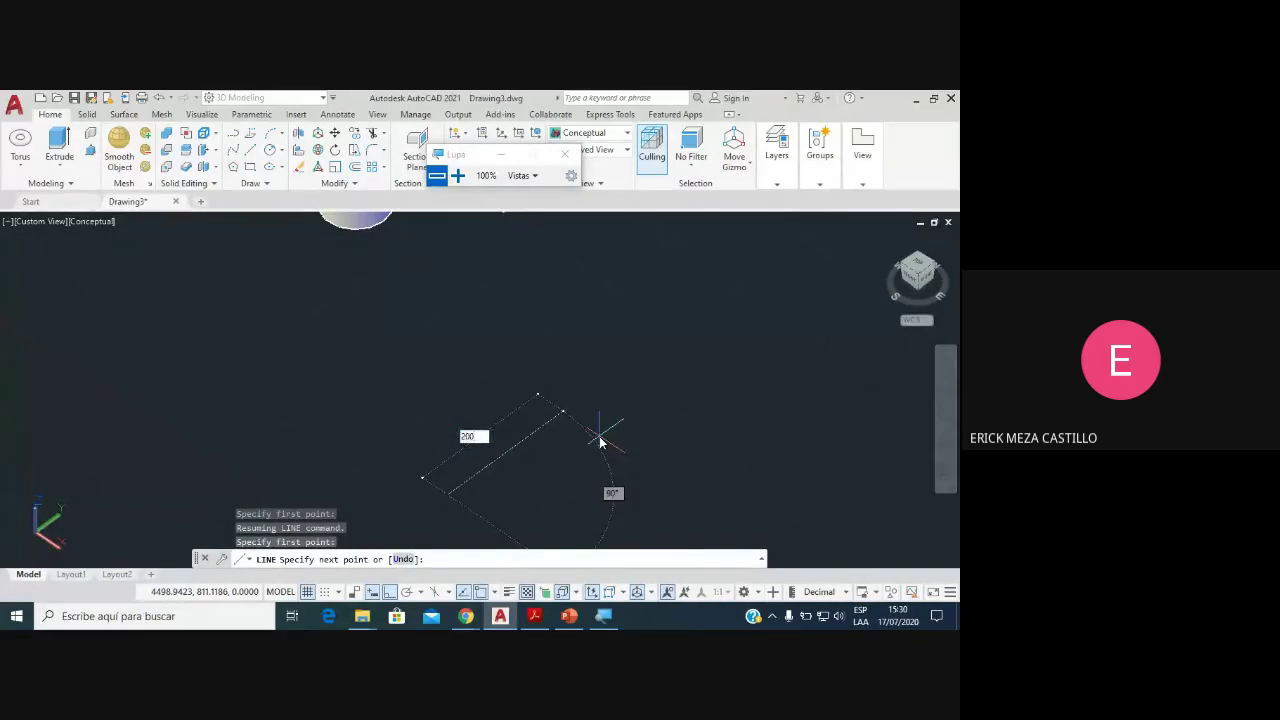
key(Escape)
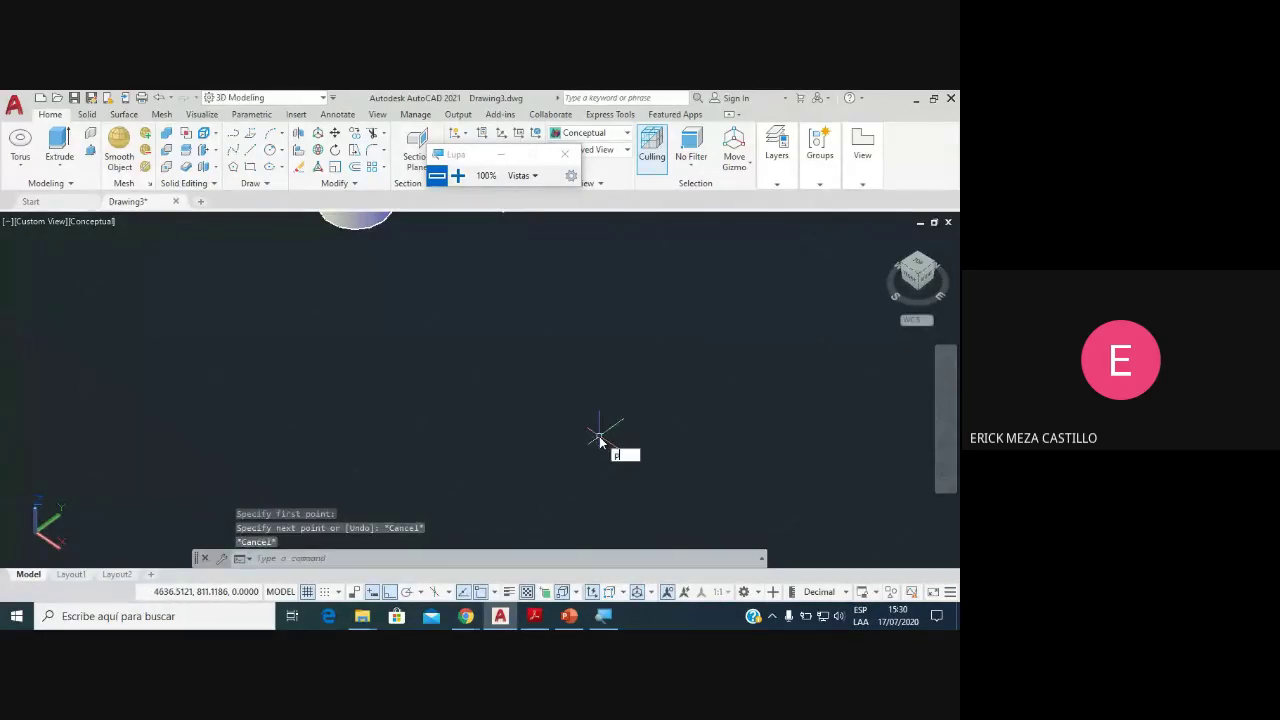
Step: Start a polyline with PL and draw a 200-unit first edge
text(pl)
key(Return)
click(517, 502)
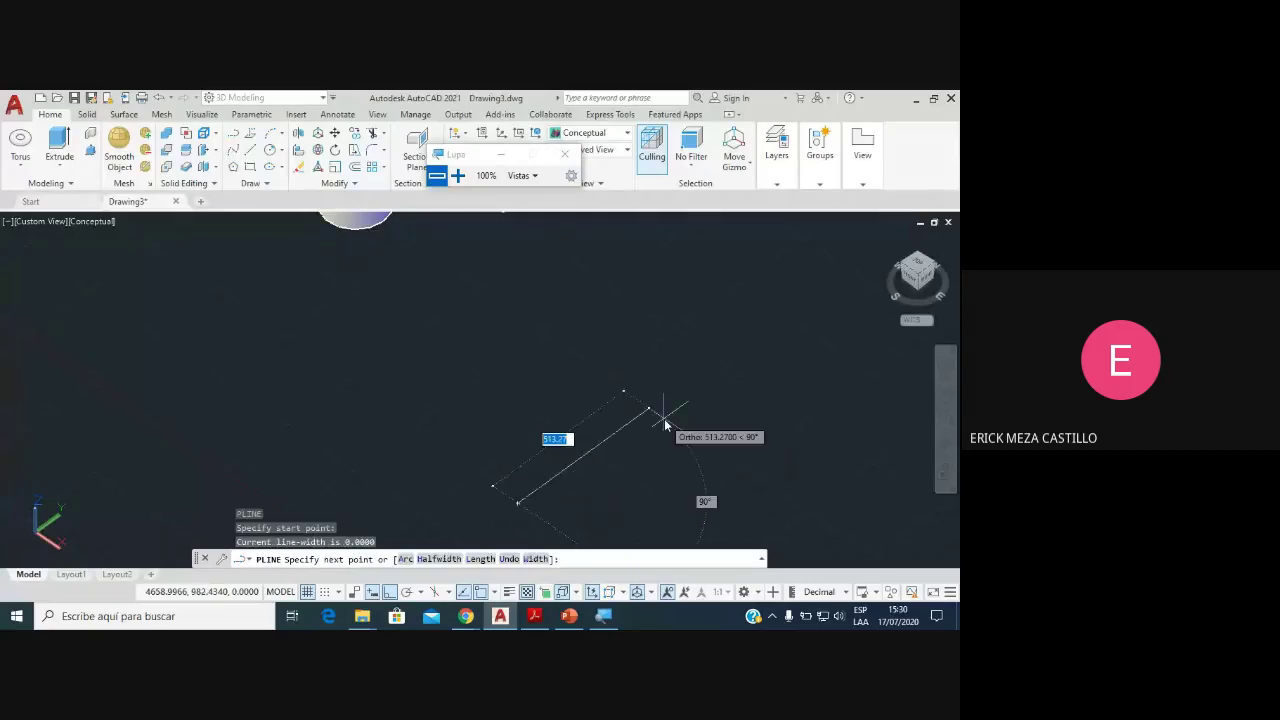
text(200)
key(Return)
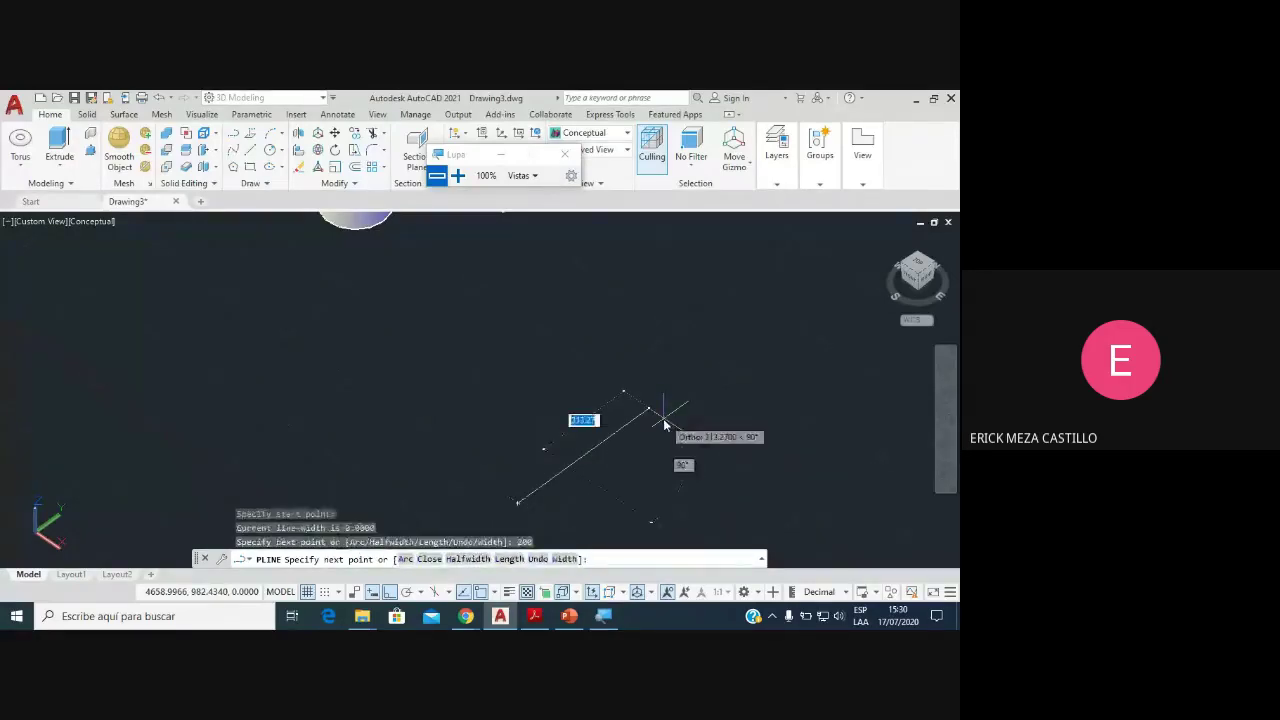
scroll(574, 480, up, 3)
middle_drag(571, 492, 614, 346)
scroll(526, 329, down, 2)
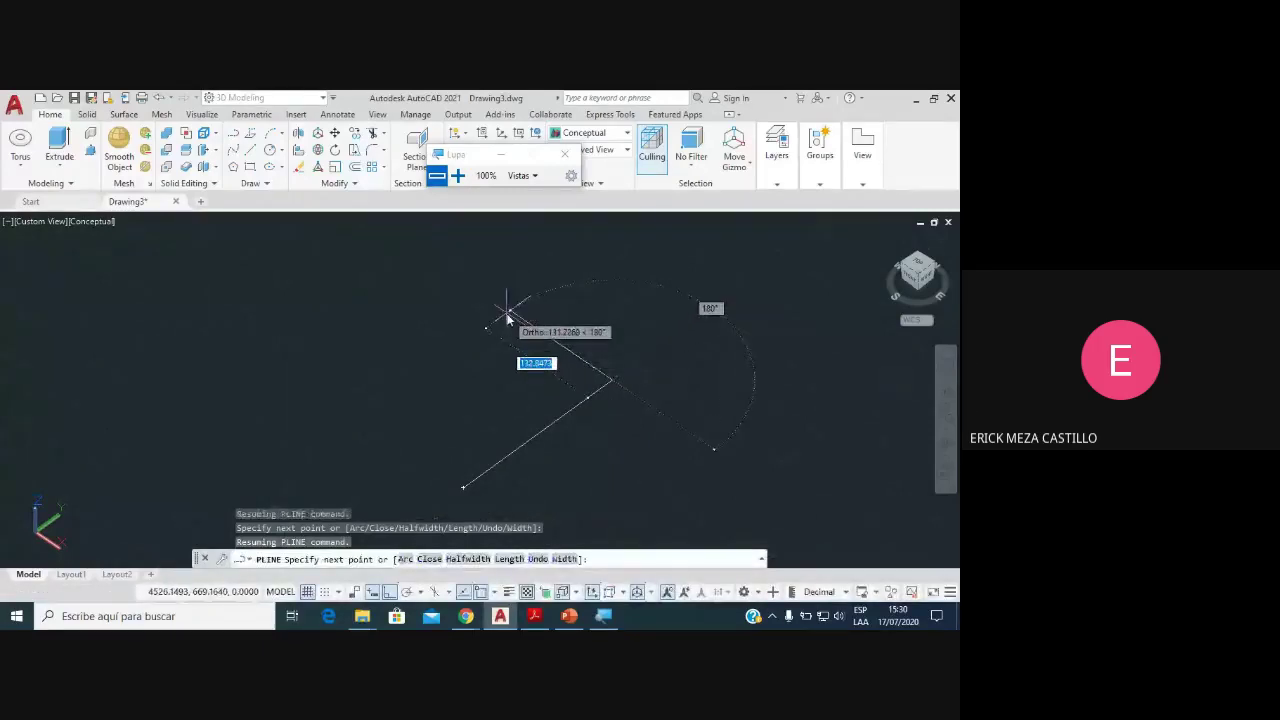
Step: Continue the polyline with 160, 80, 70, 20 and 70-unit edges
text(160)
key(Return)
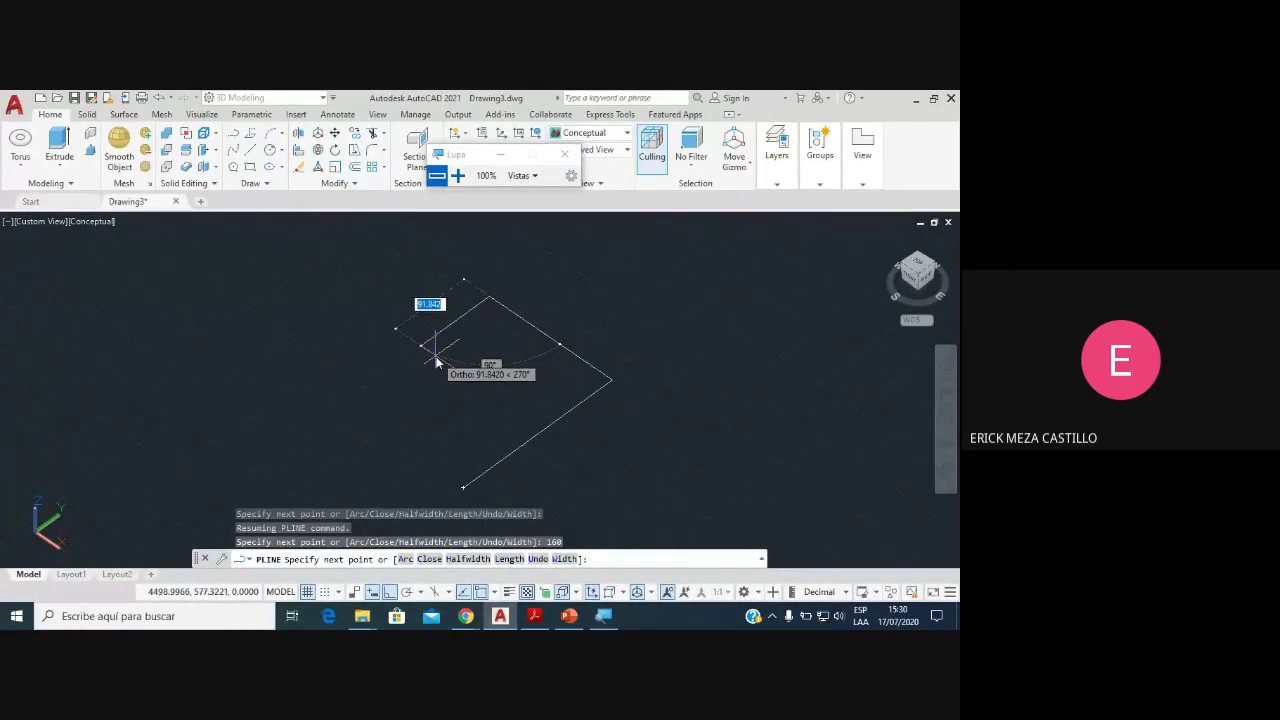
text(80)
key(Return)
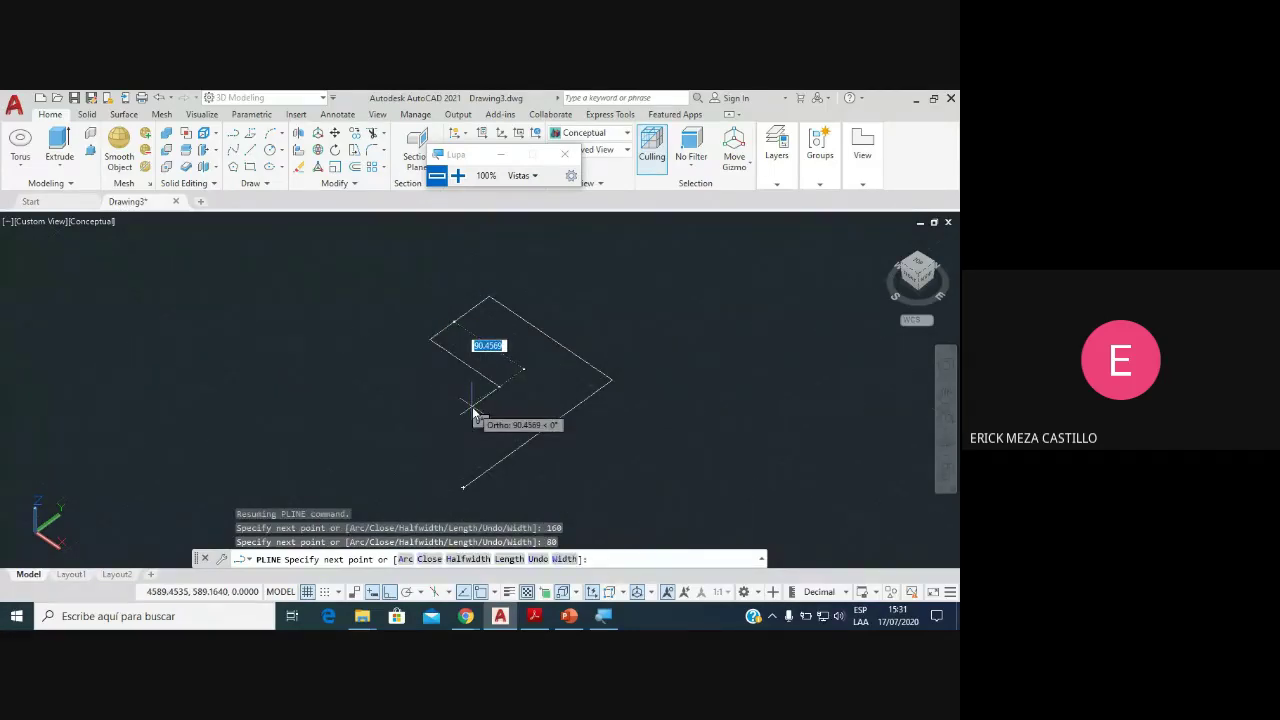
text(70)
key(Return)
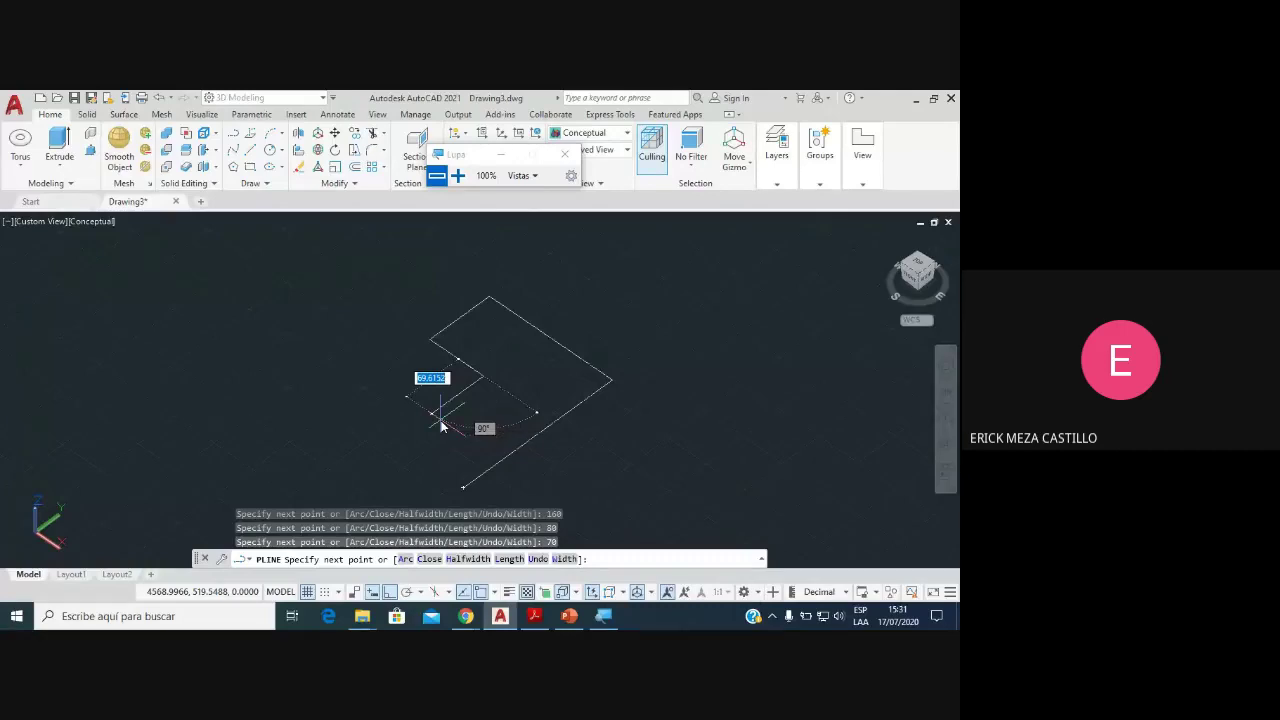
key(Return)
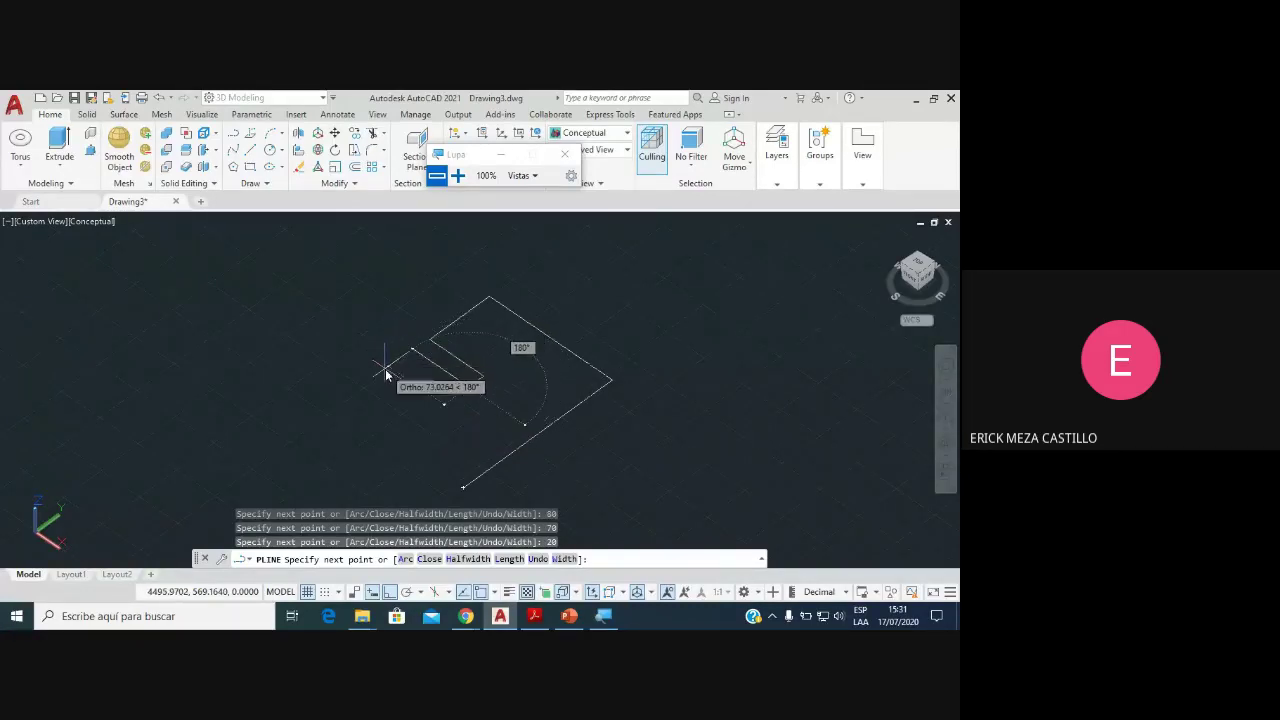
text(0)
key(Return)
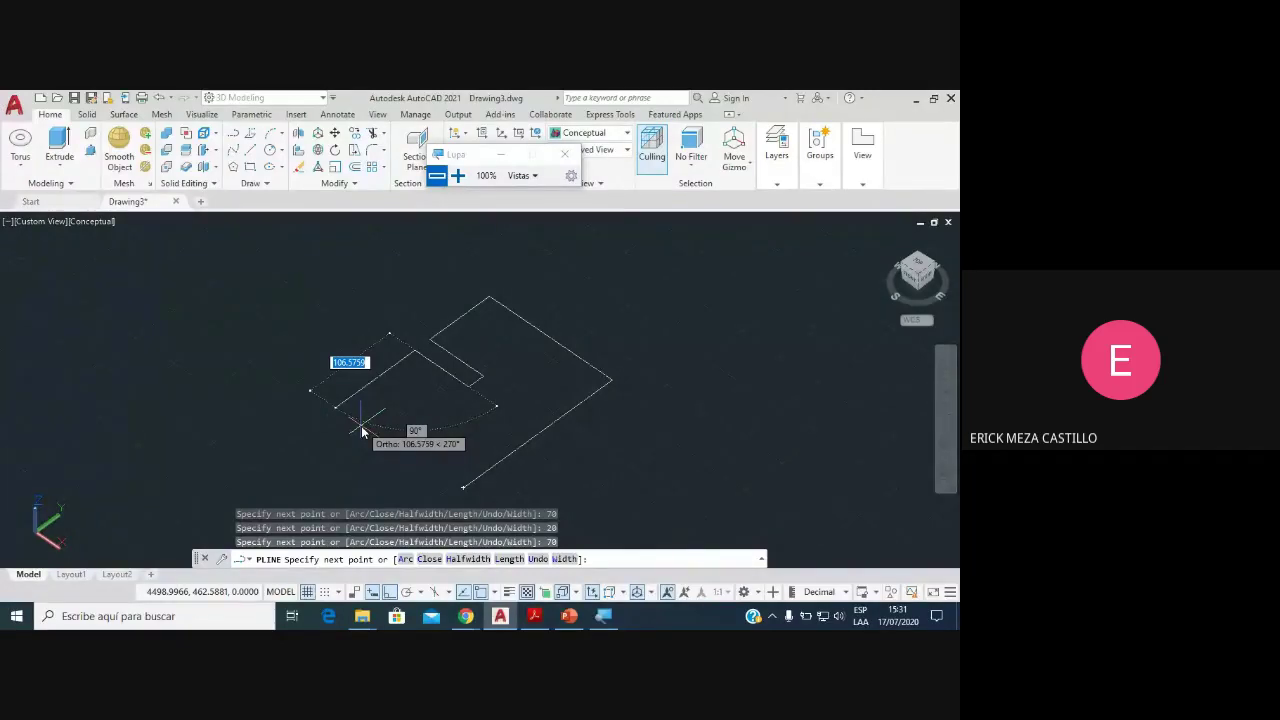
Step: Undo a wrong 150-unit edge, then add 100 and 40-unit edges
text(150)
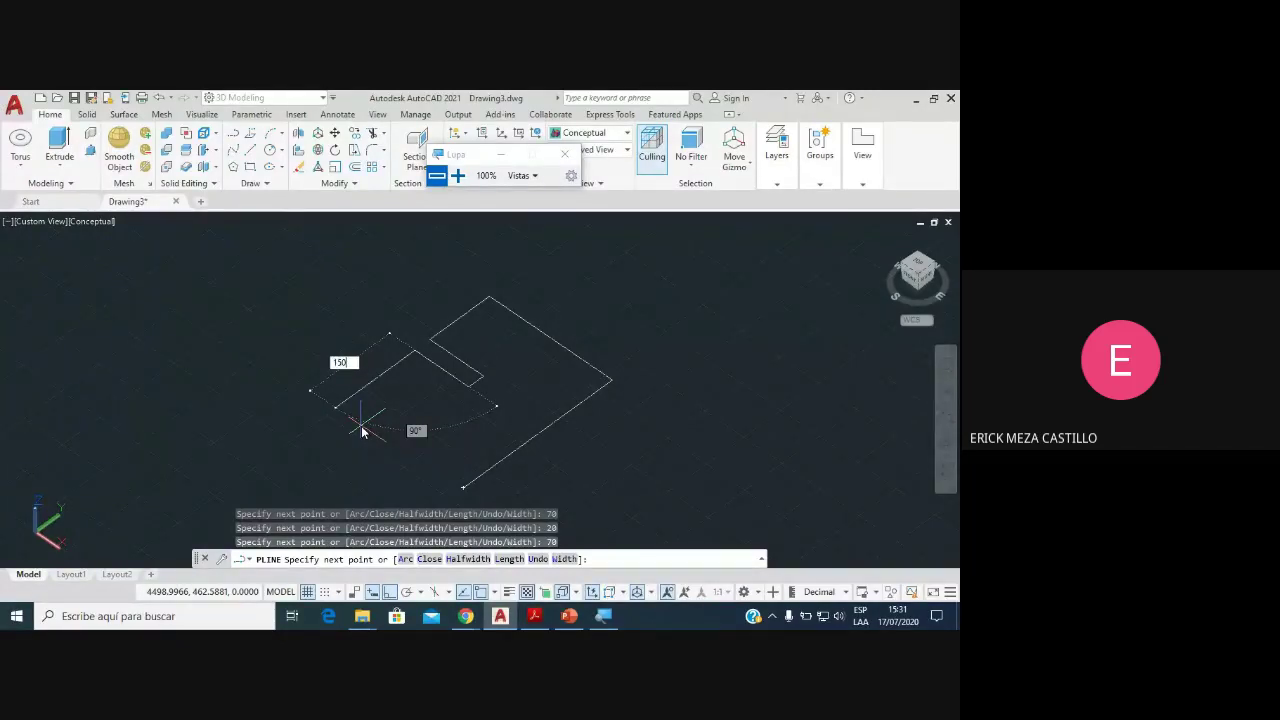
key(Return)
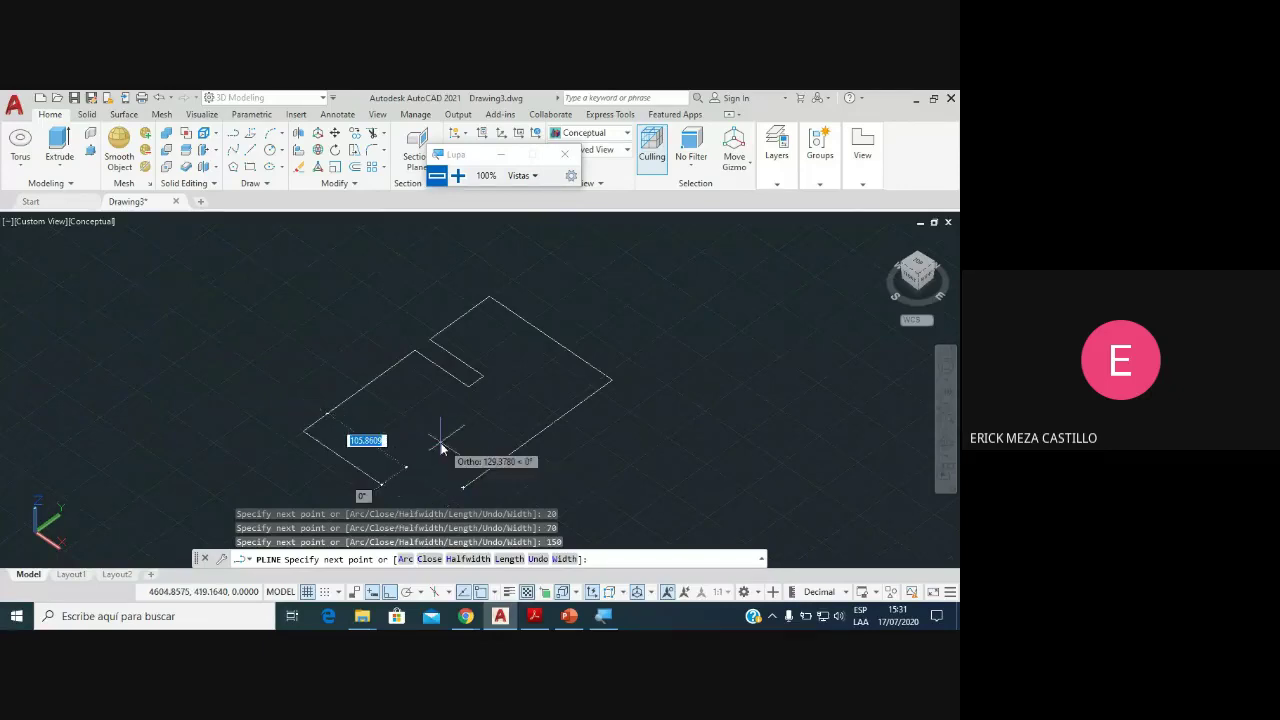
key(ctrl+z)
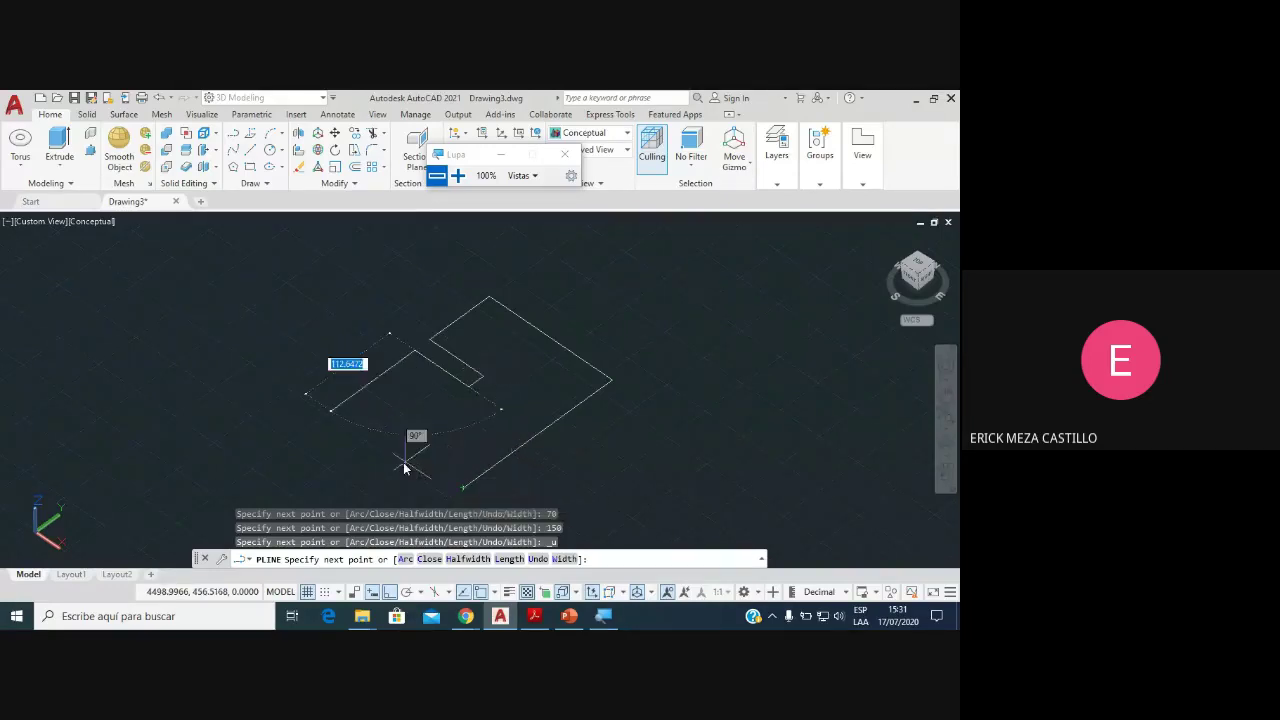
text(100)
click(343, 408)
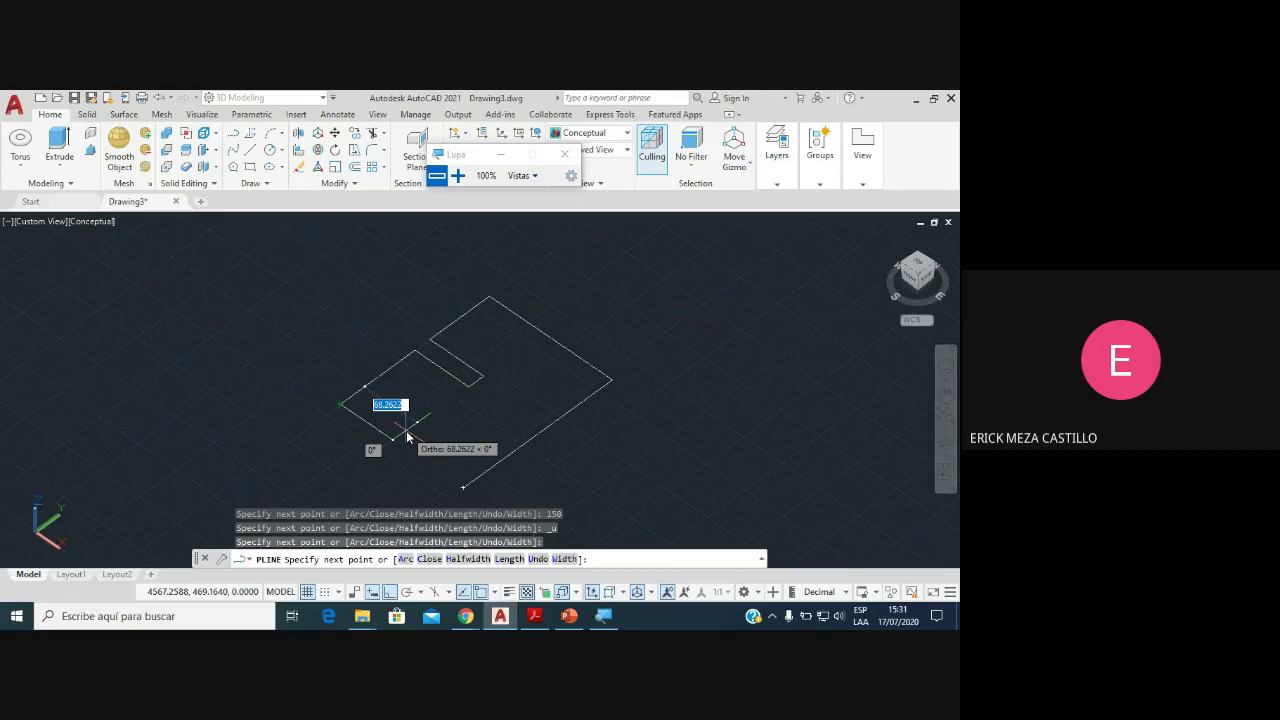
text(40)
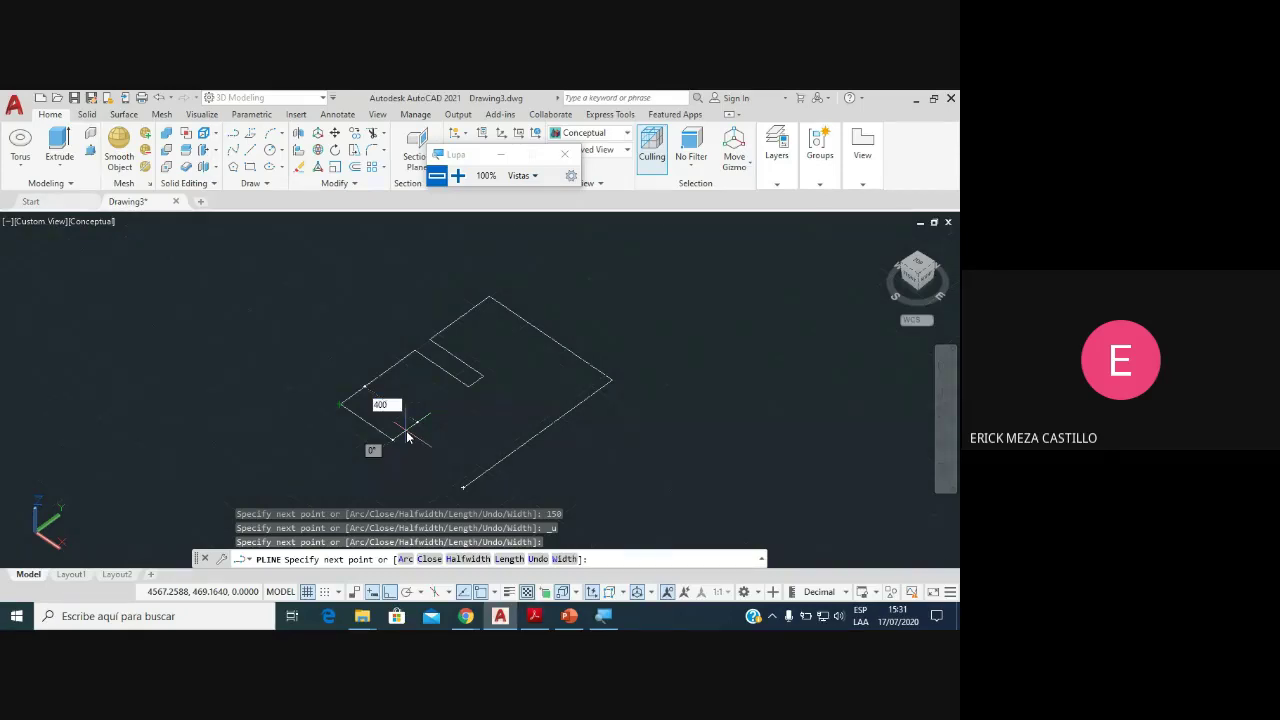
key(Return)
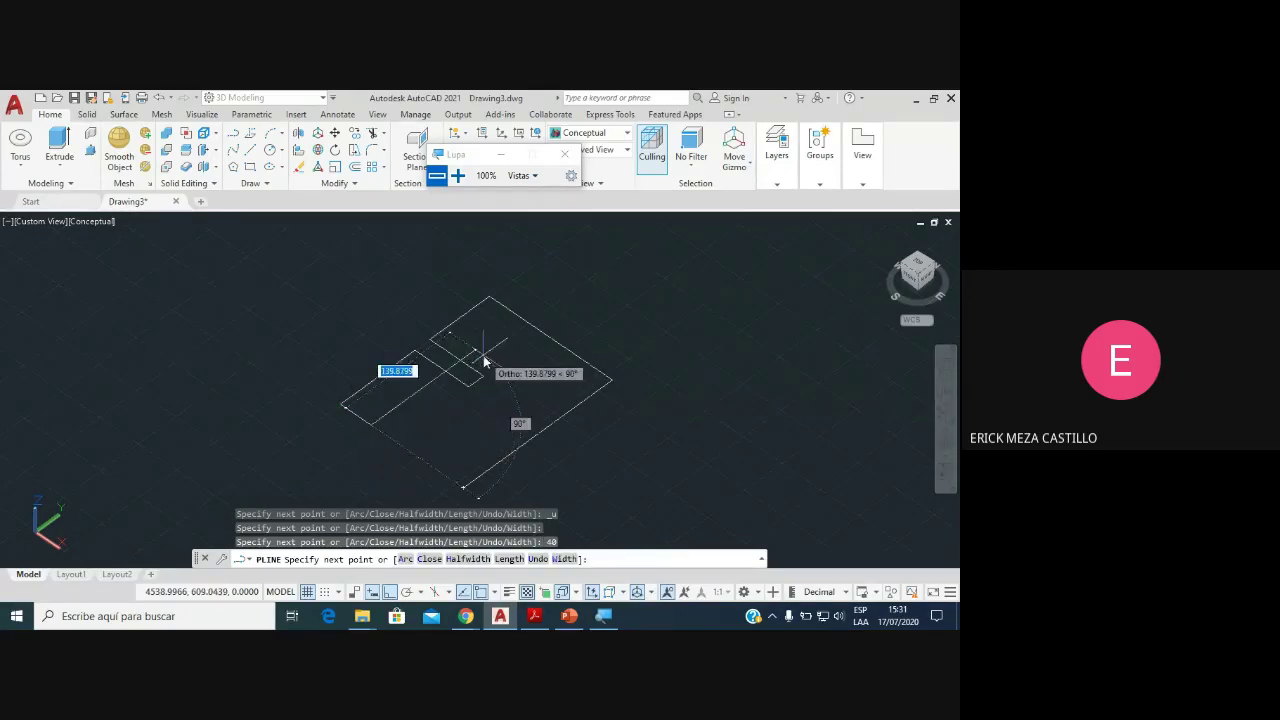
Step: Add four more 70-unit edges, end the polyline and select the outline
text(7)
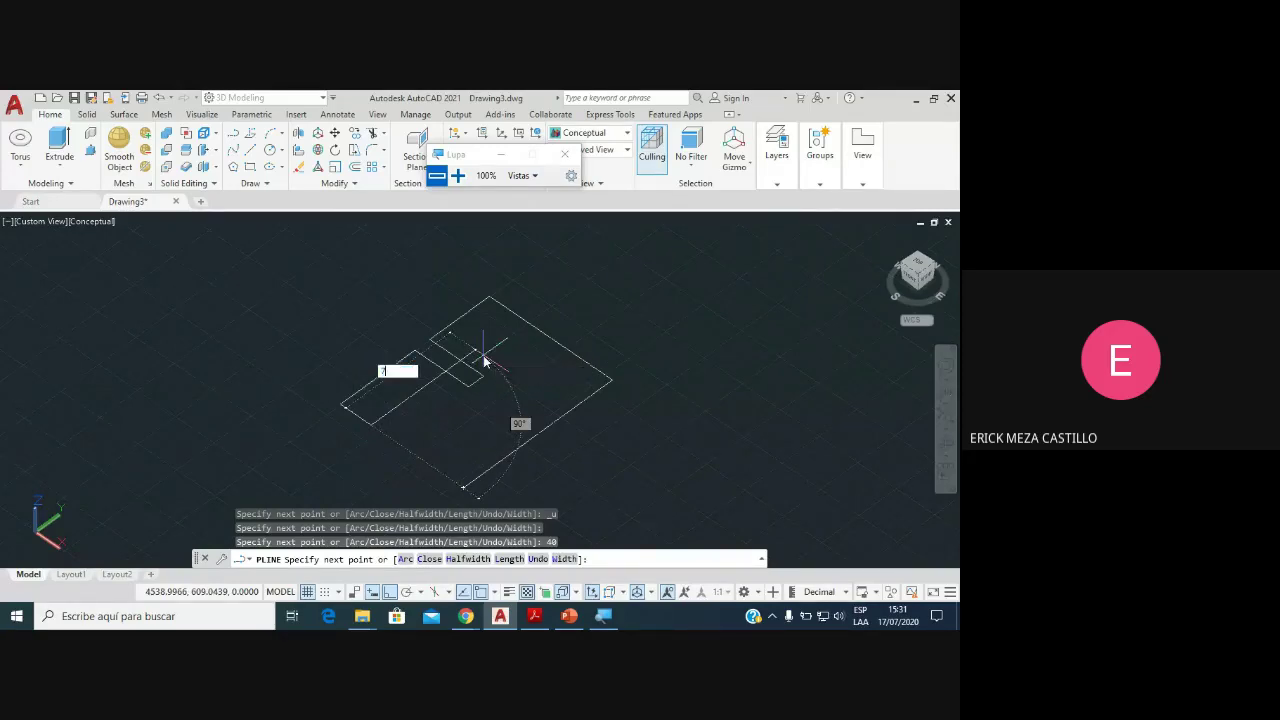
key(Return)
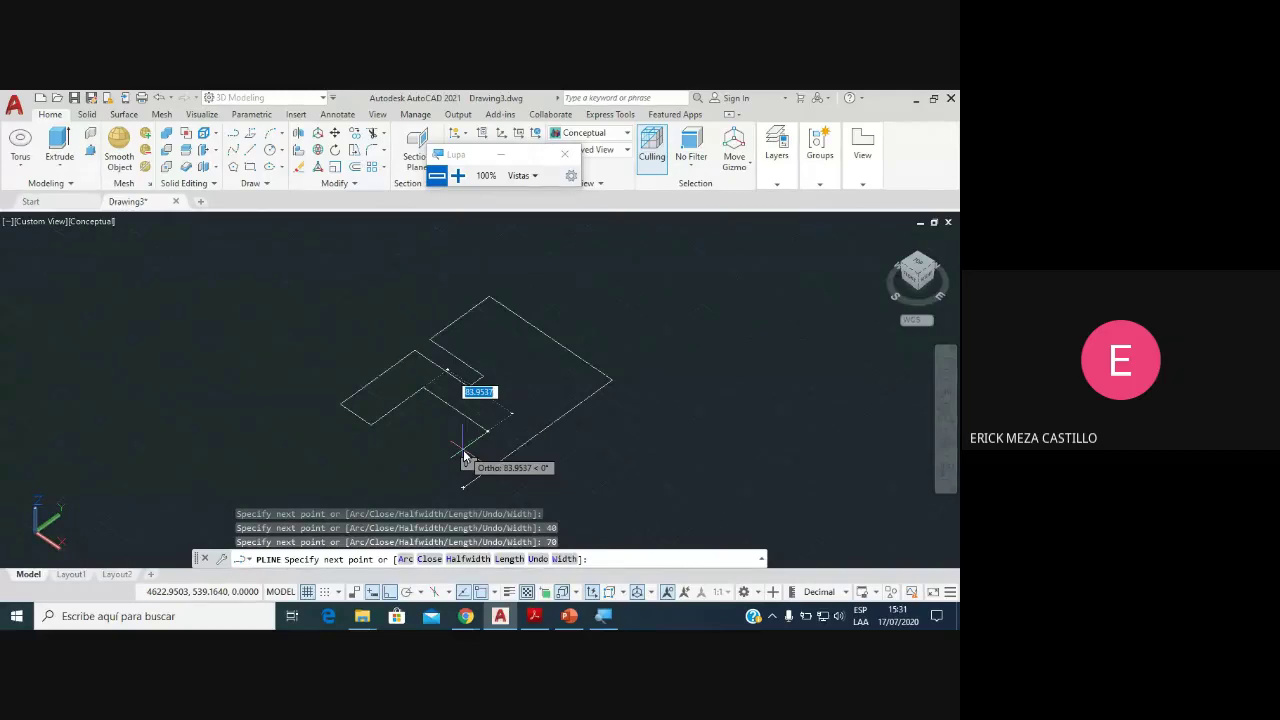
text(70)
key(Return)
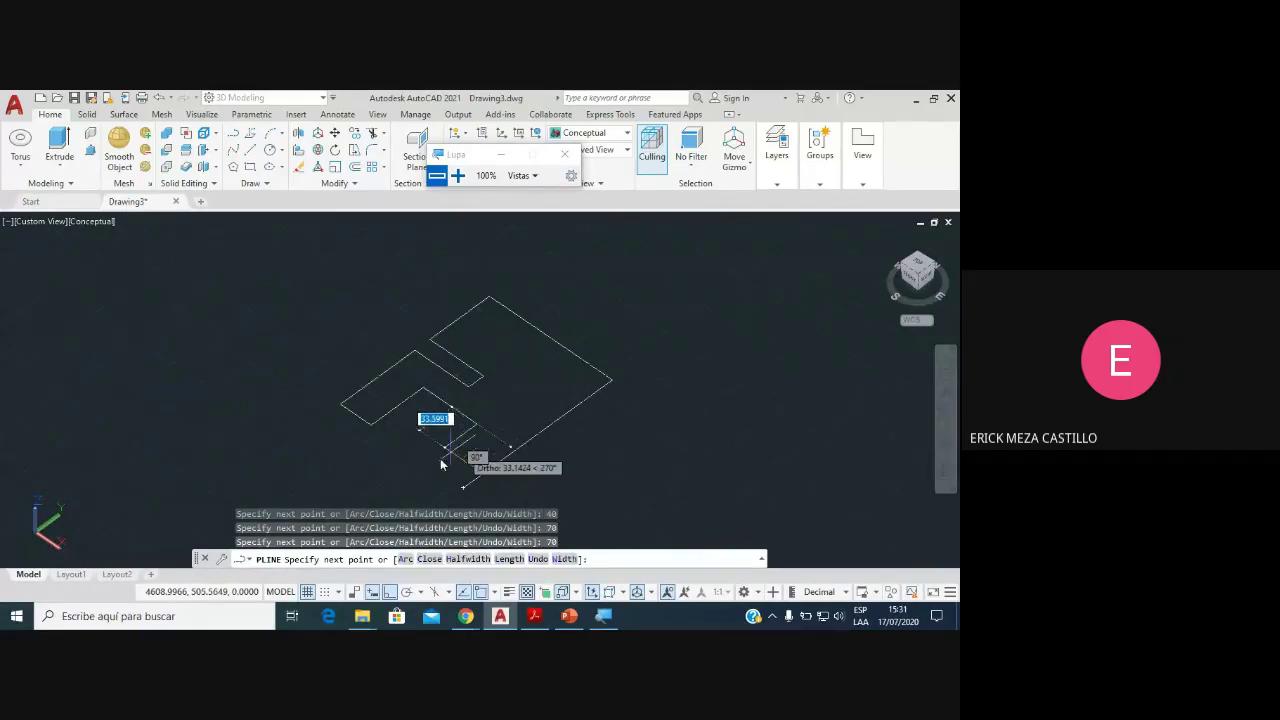
text(70)
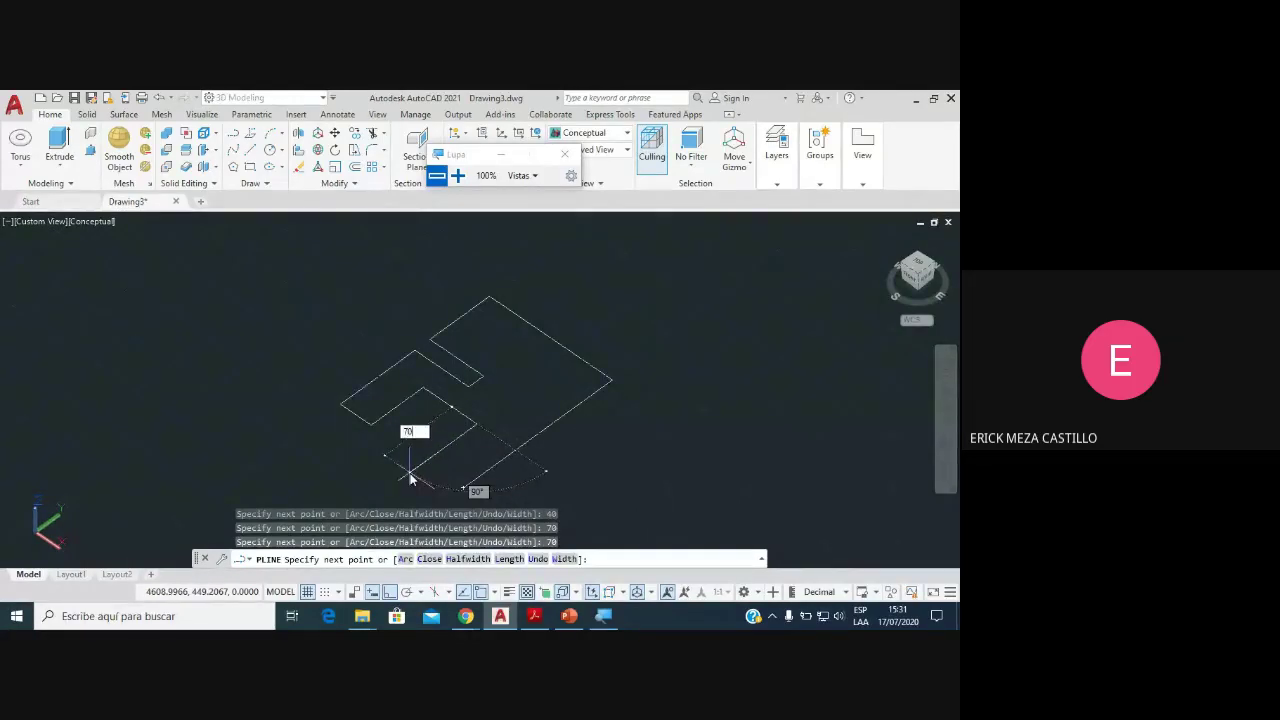
key(Return)
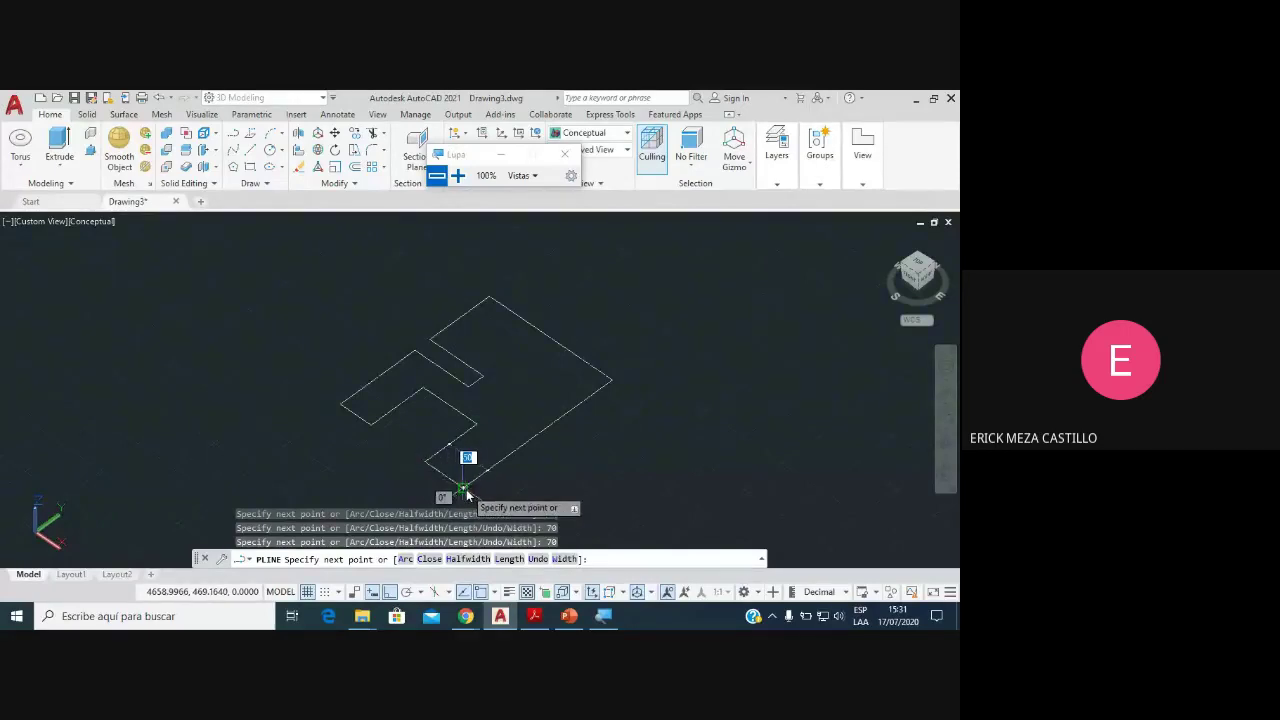
text(7)
key(Escape)
click(477, 475)
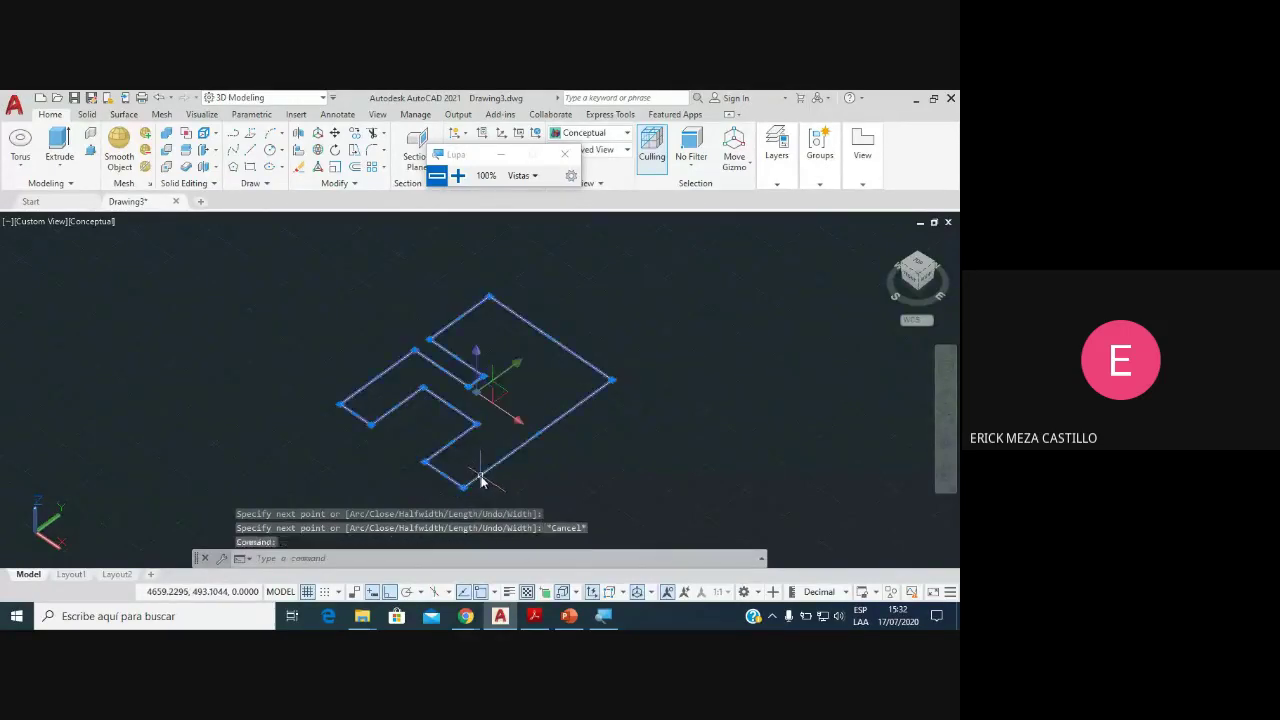
Step: Add a 200 linear dimension to the long lower-right edge
key(Escape)
scroll(453, 425, up, 2)
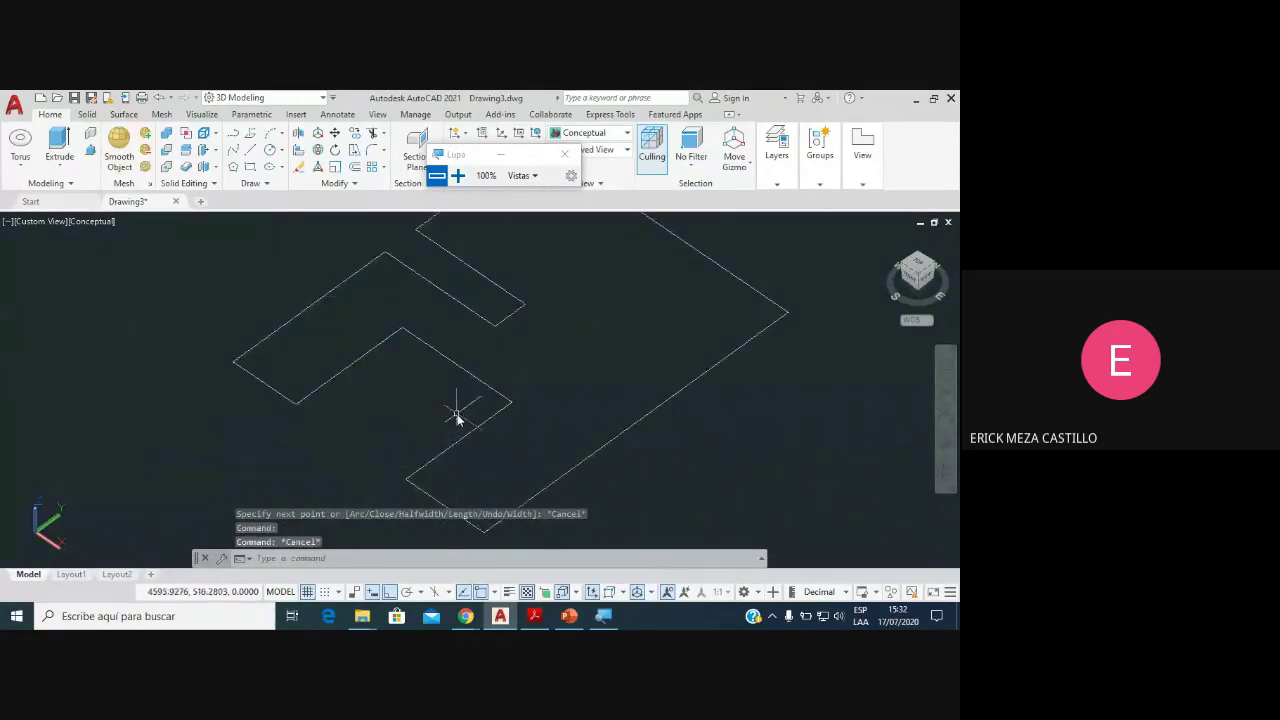
scroll(462, 395, down, 1)
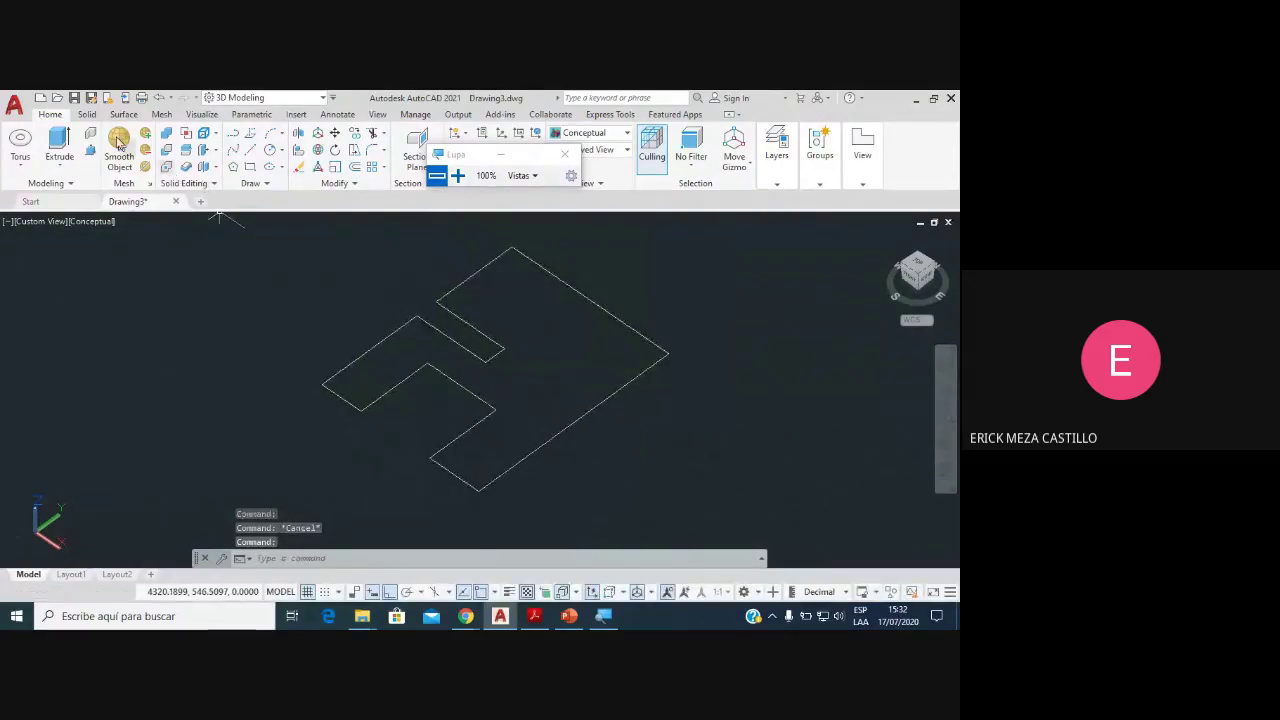
text(dim)
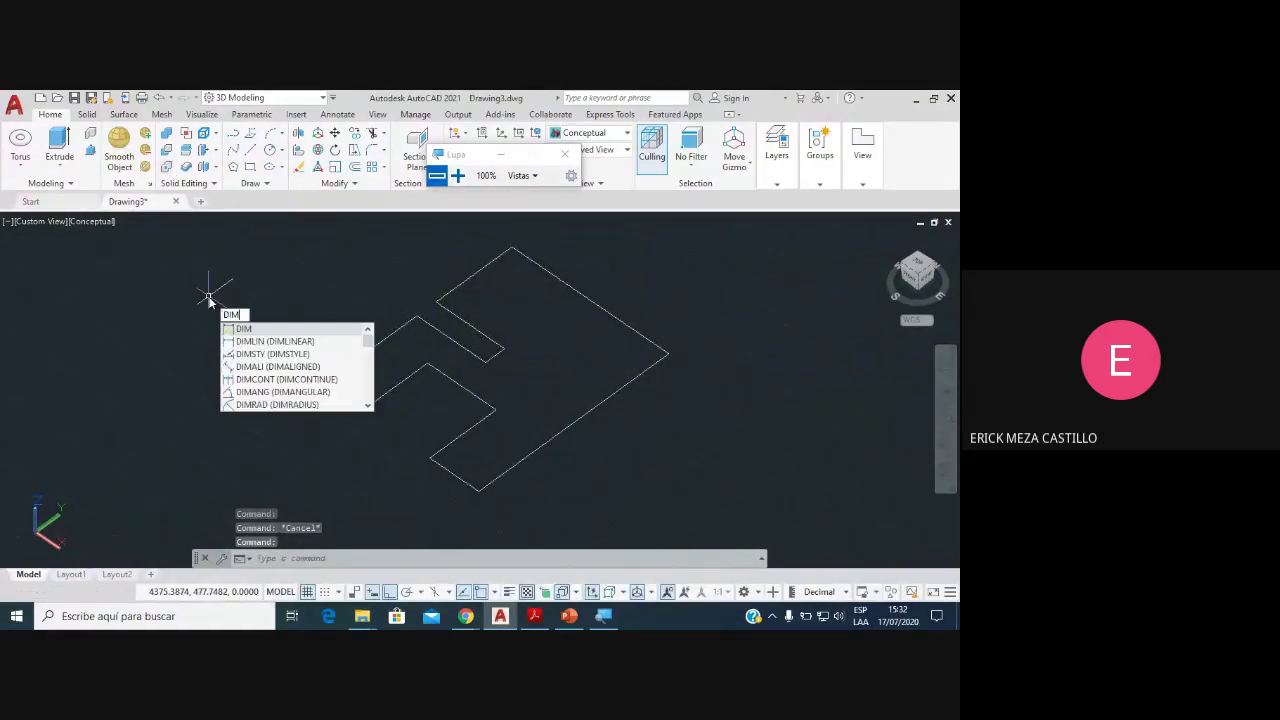
text(lin)
key(Return)
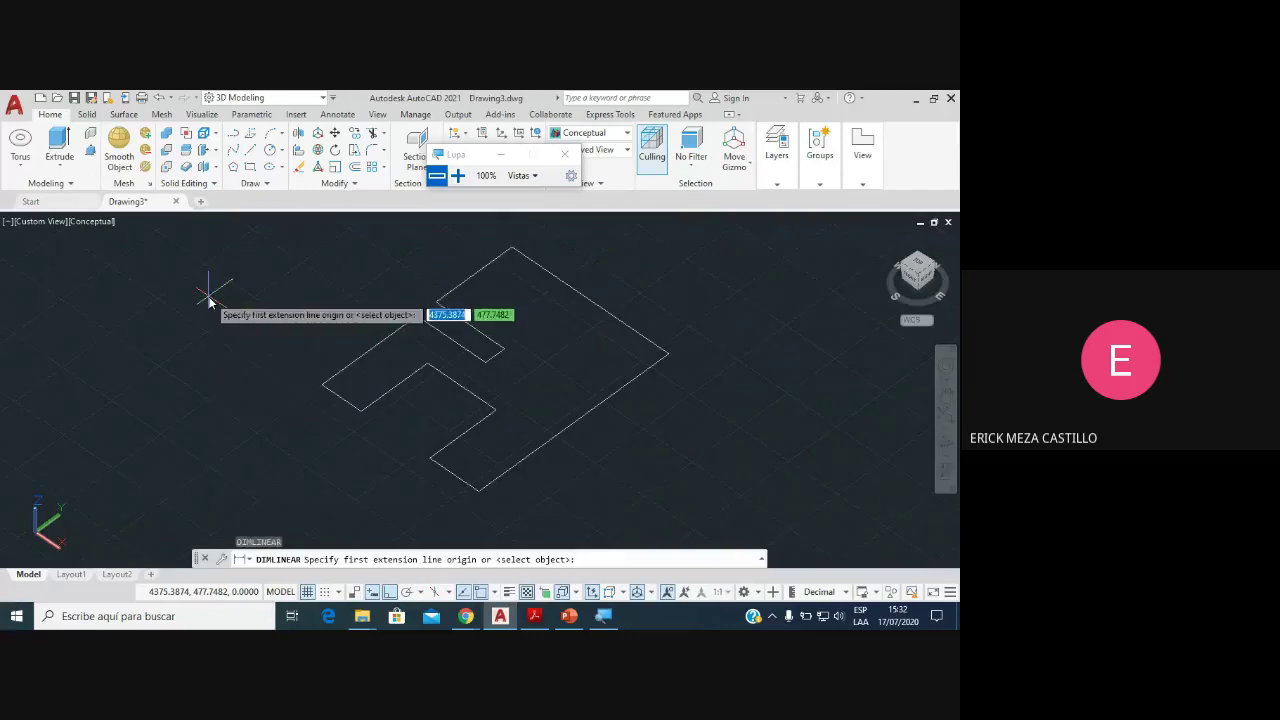
click(590, 416)
click(603, 440)
scroll(570, 432, up, 2)
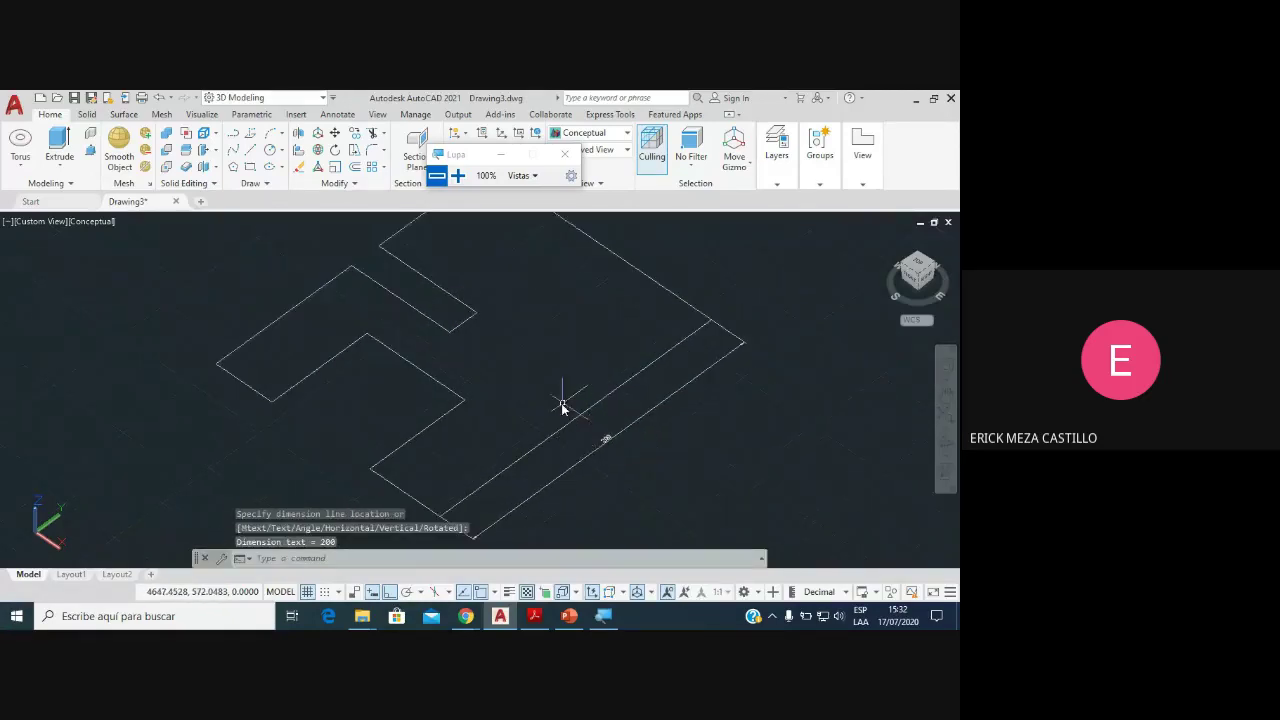
scroll(600, 430, up, 2)
scroll(614, 400, down, 3)
middle_drag(682, 353, 535, 374)
Step: Add a 160 linear dimension beside the long outer edge
key(Return)
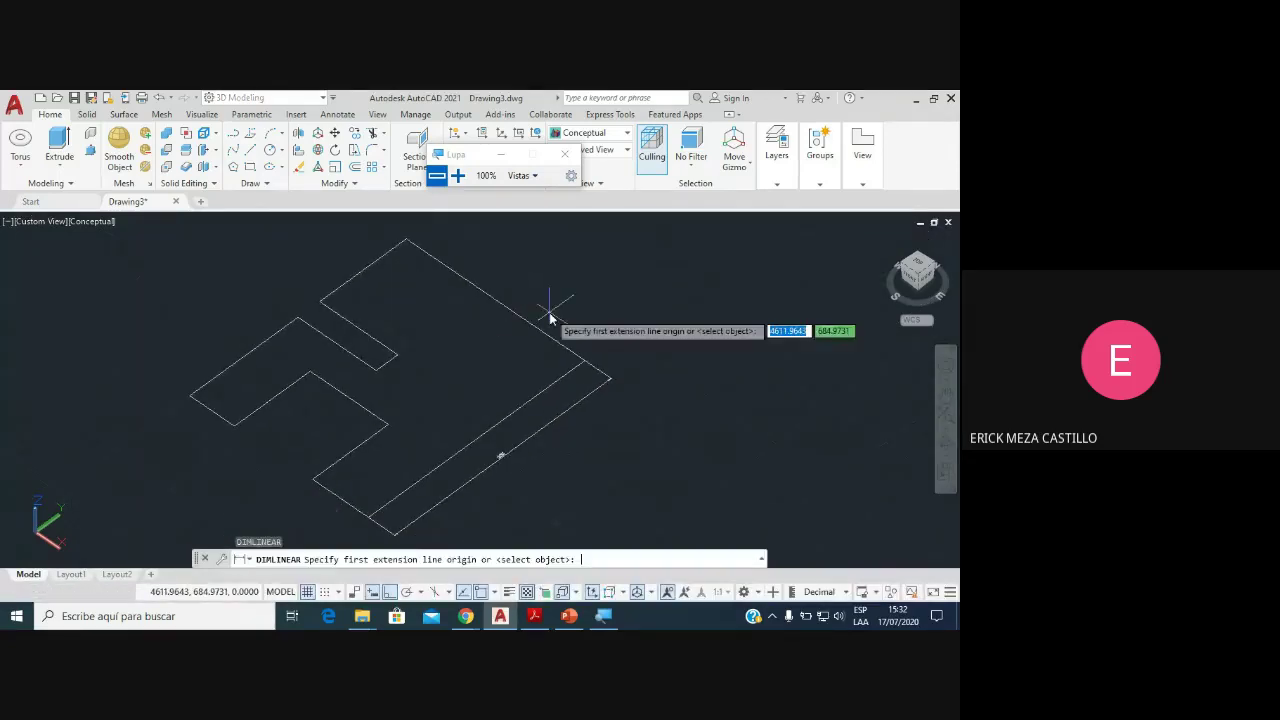
key(Return)
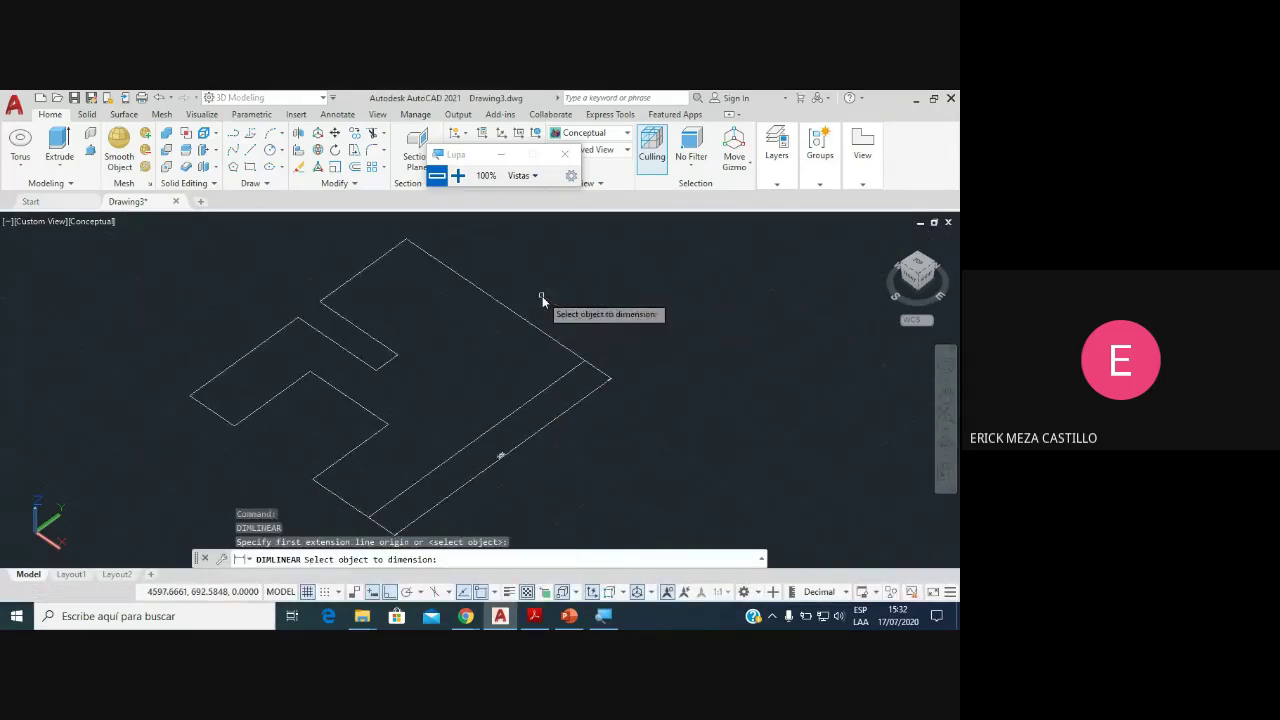
click(543, 332)
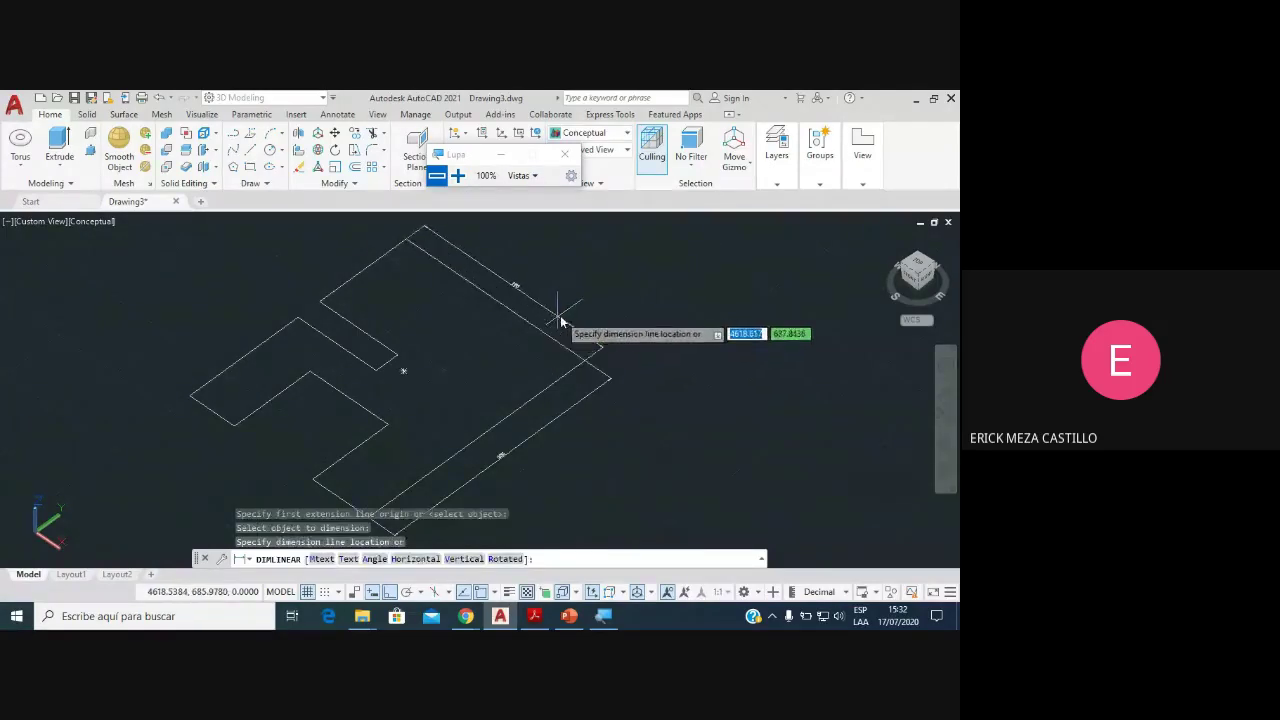
scroll(540, 305, up, 3)
click(509, 277)
scroll(530, 285, down, 3)
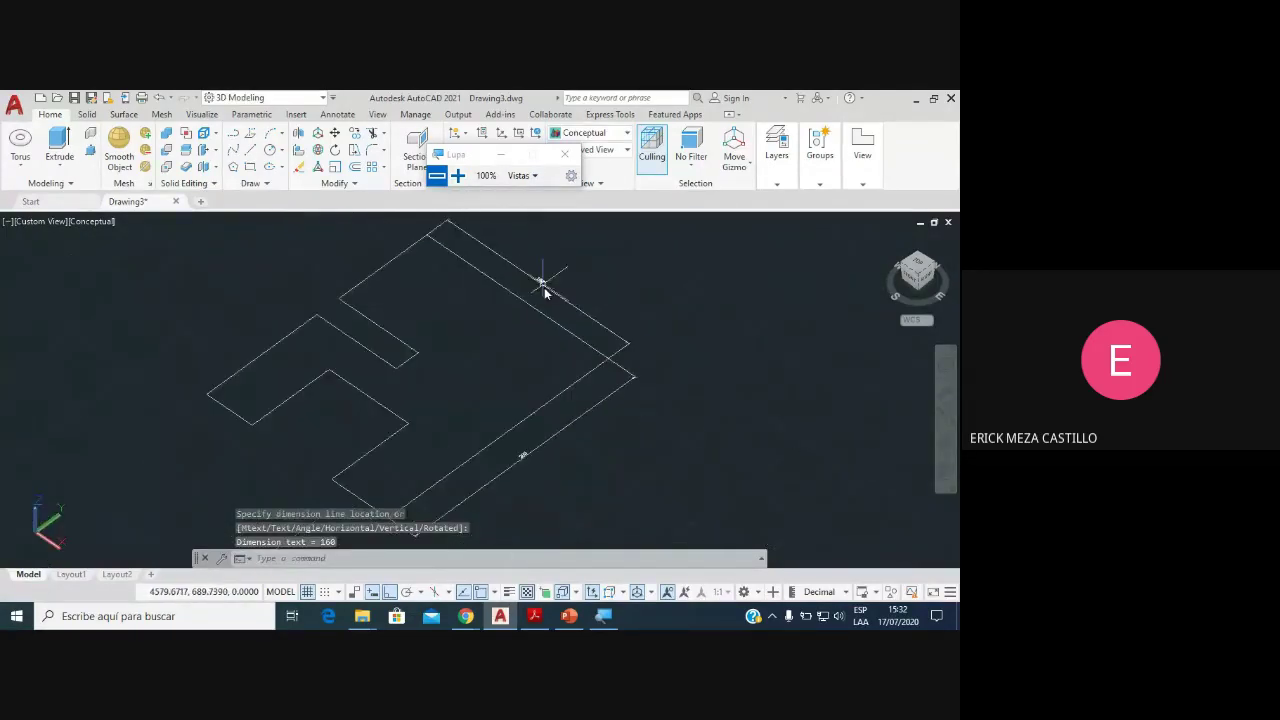
scroll(470, 300, up, 1)
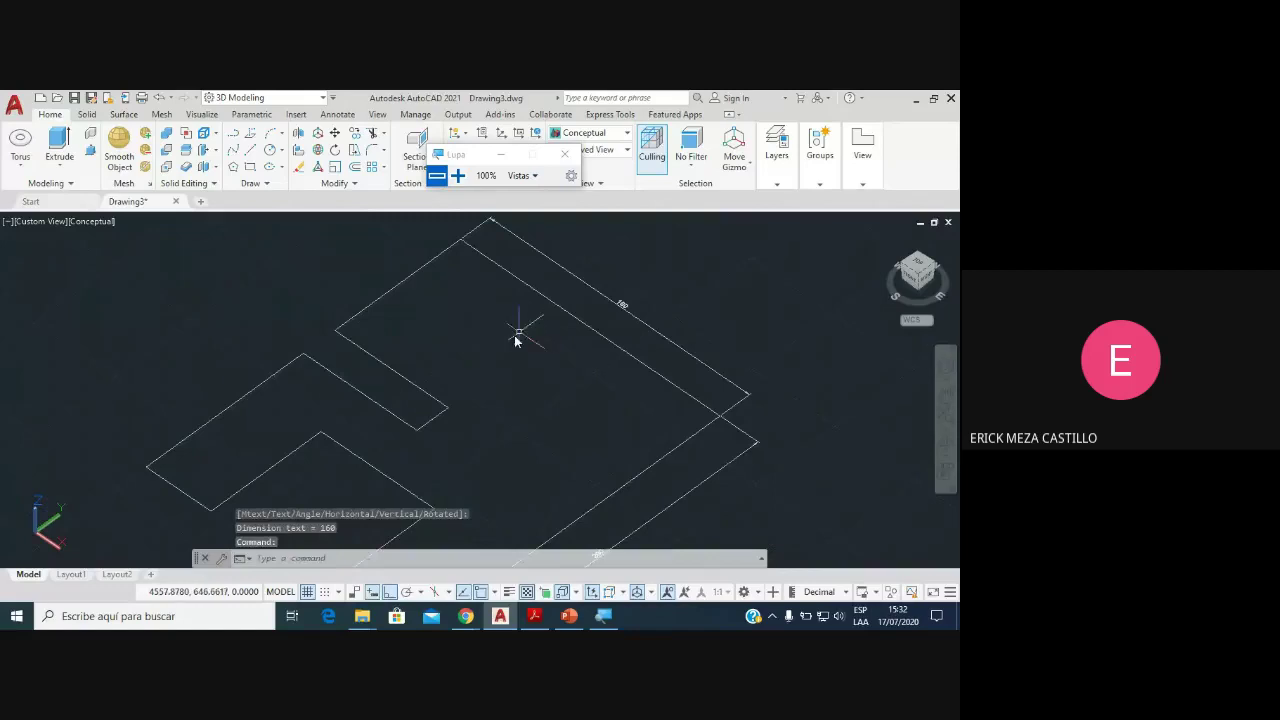
Step: Dimension the short top edge (80) and the inner notch edge (70)
key(Return)
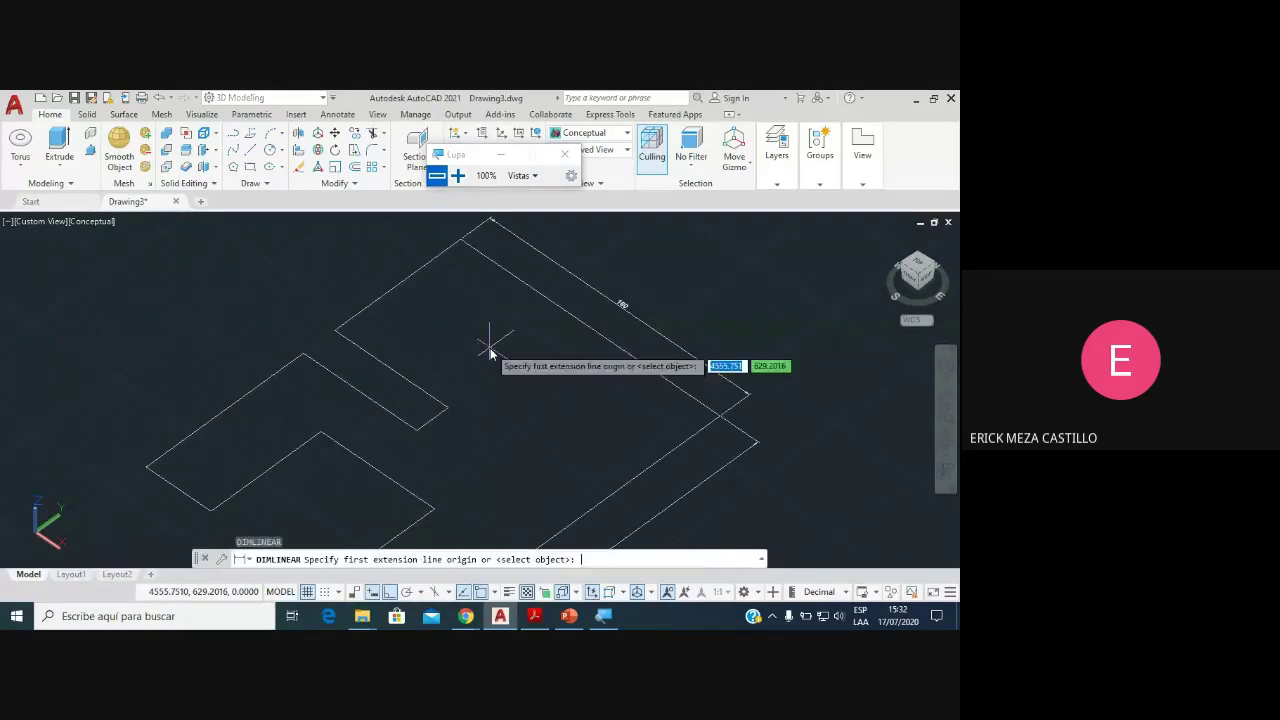
key(Return)
click(407, 284)
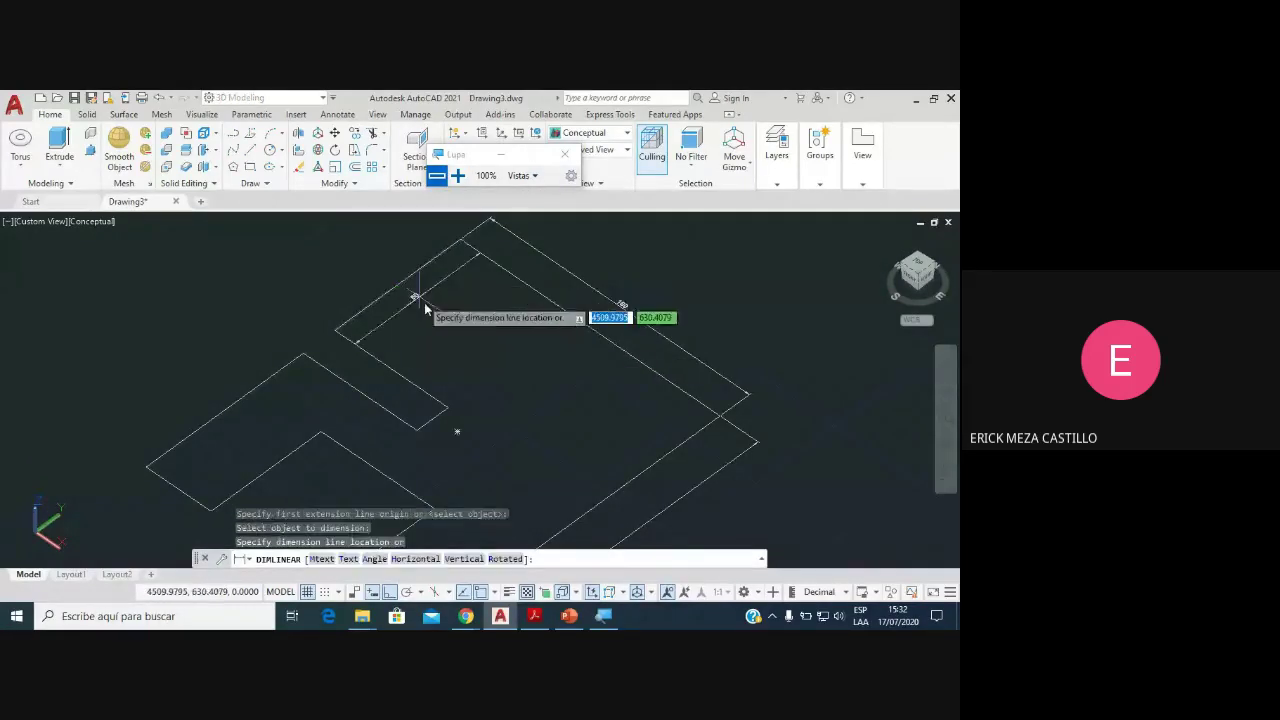
click(374, 295)
scroll(380, 298, up, 2)
scroll(429, 309, down, 1)
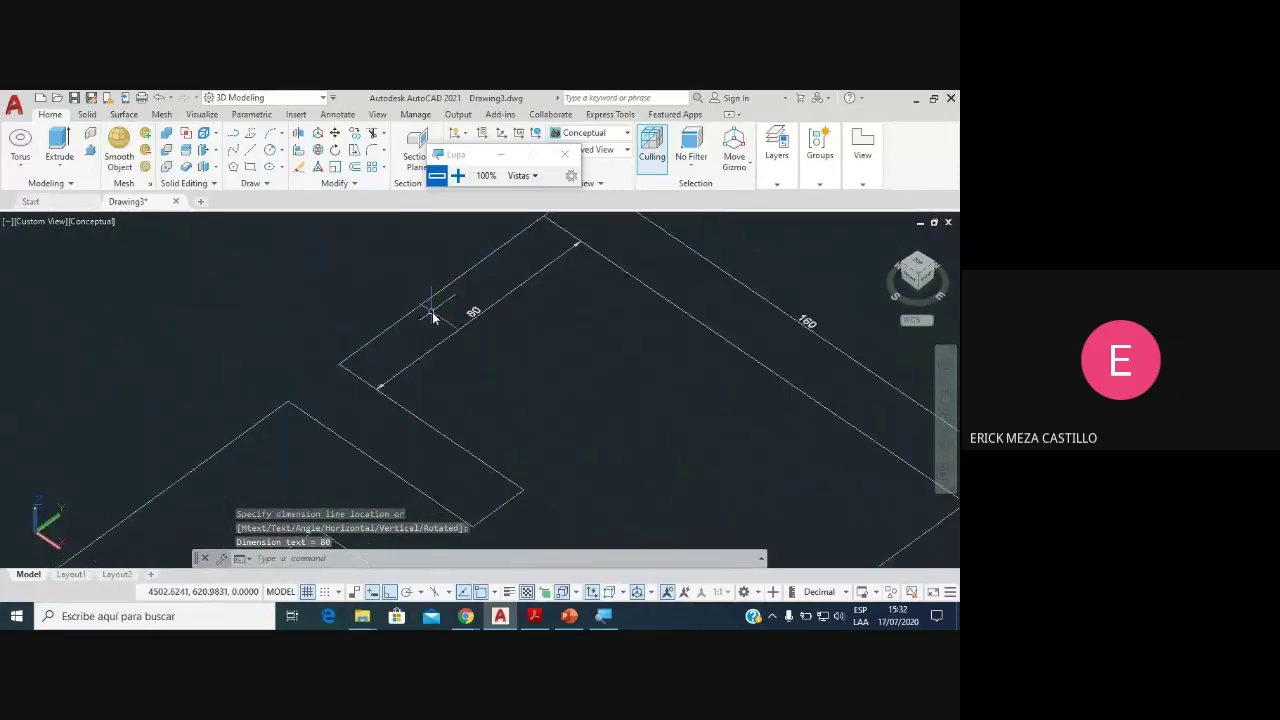
scroll(443, 334, down, 1)
scroll(452, 343, down, 1)
key(Return)
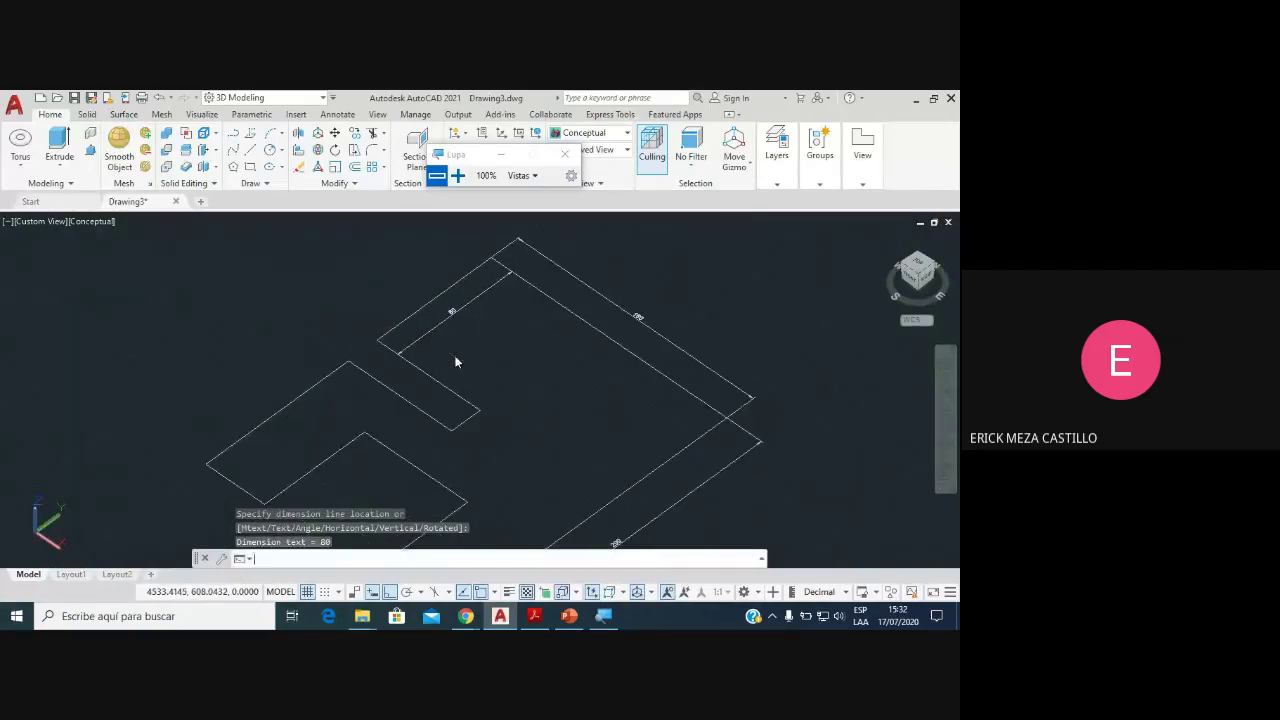
key(Return)
click(452, 393)
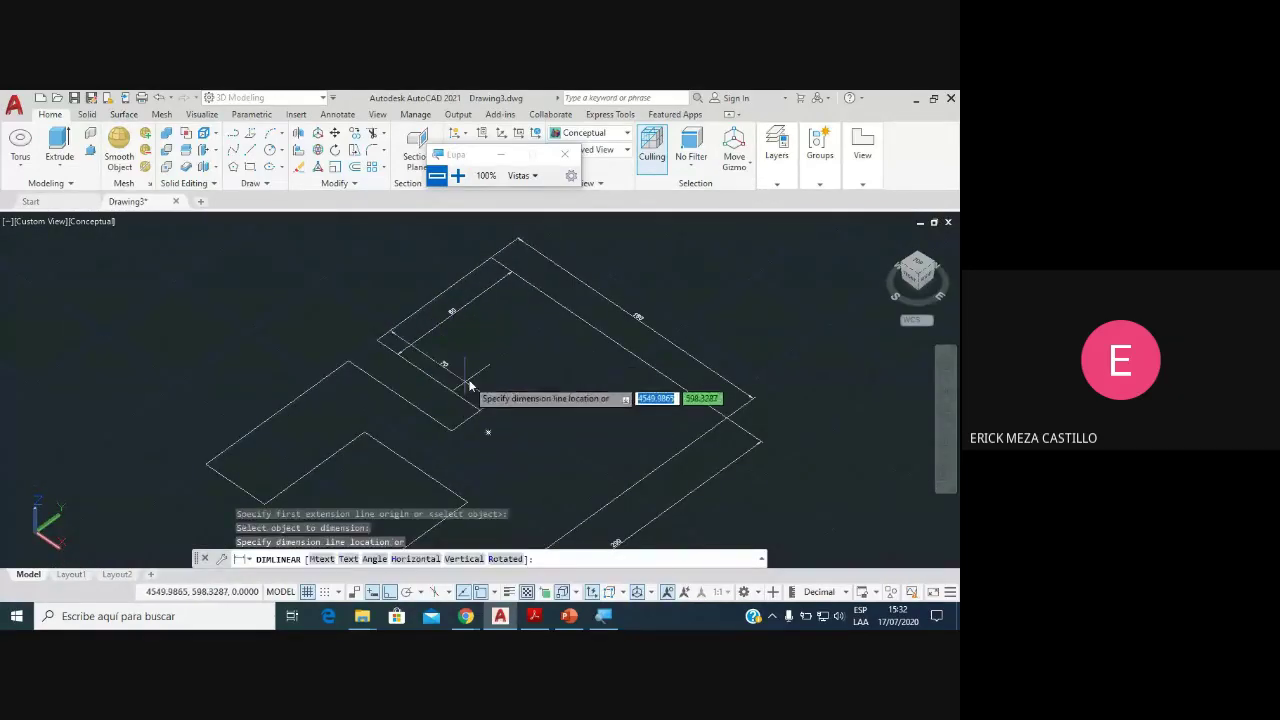
click(460, 370)
scroll(458, 378, up, 2)
scroll(583, 390, down, 2)
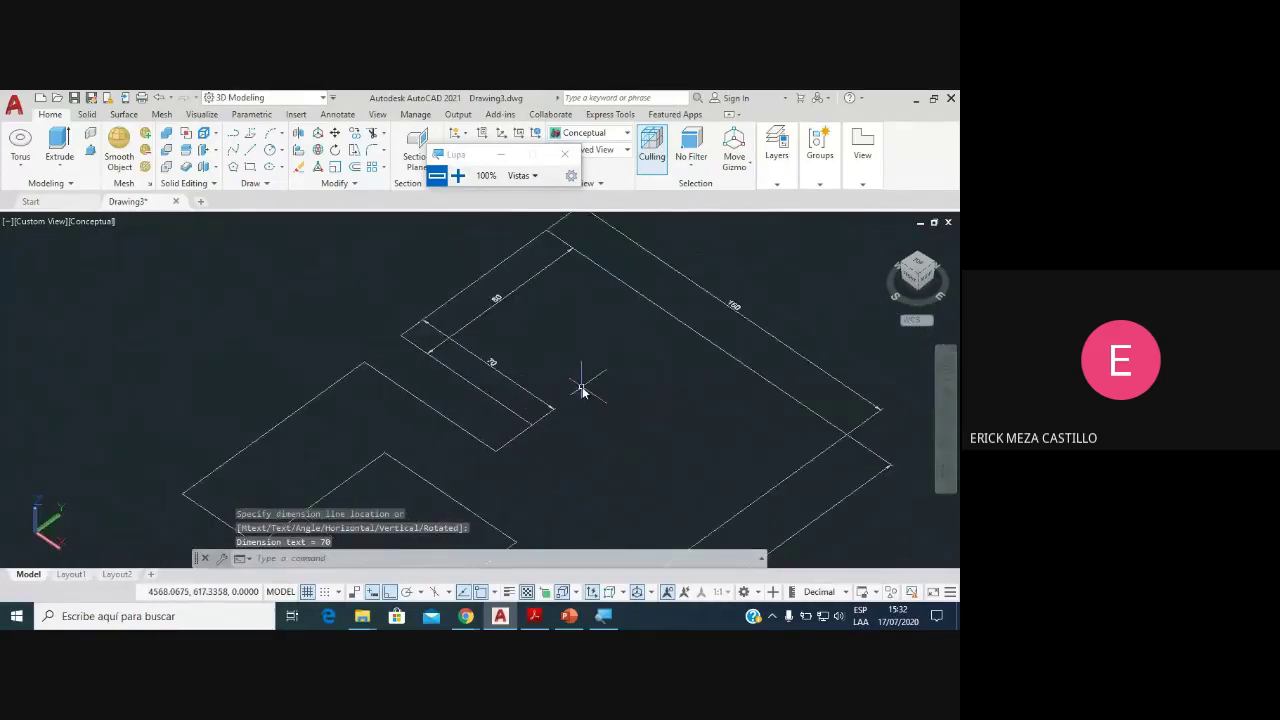
Step: Dimension the notch end (20), lower notch edge (70) and long left edge (100)
key(Return)
key(Return)
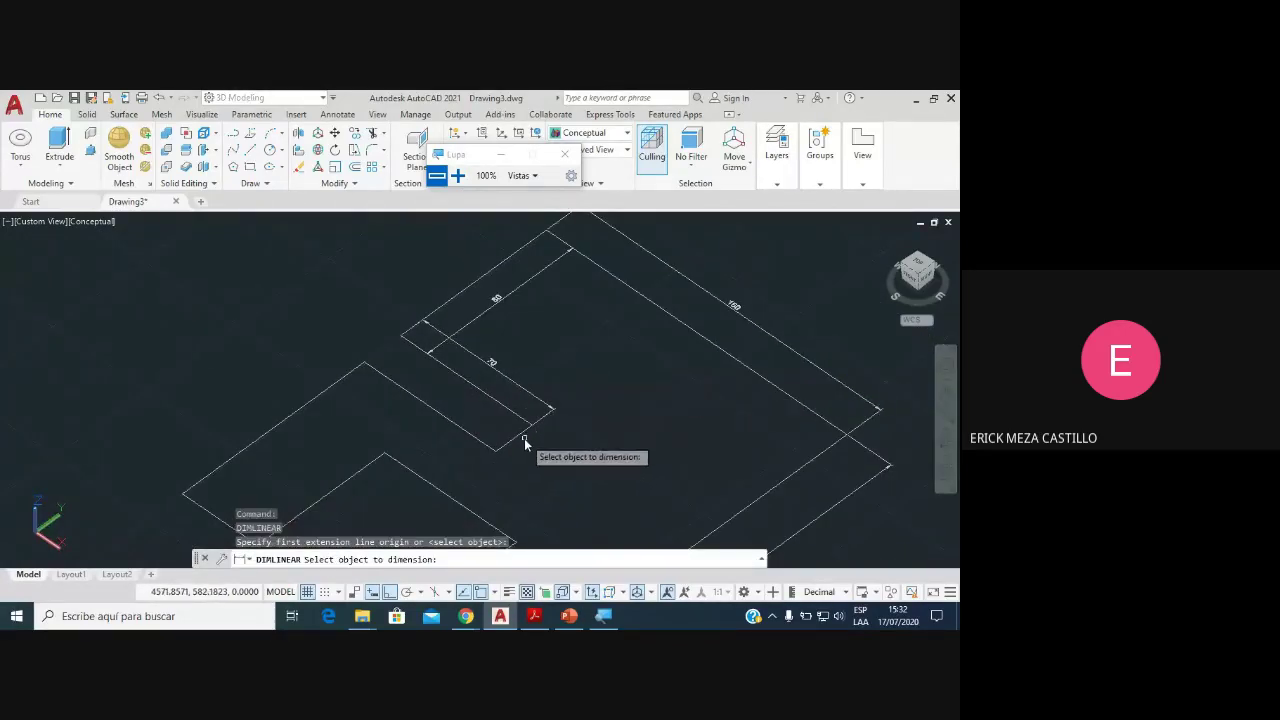
click(519, 440)
click(531, 449)
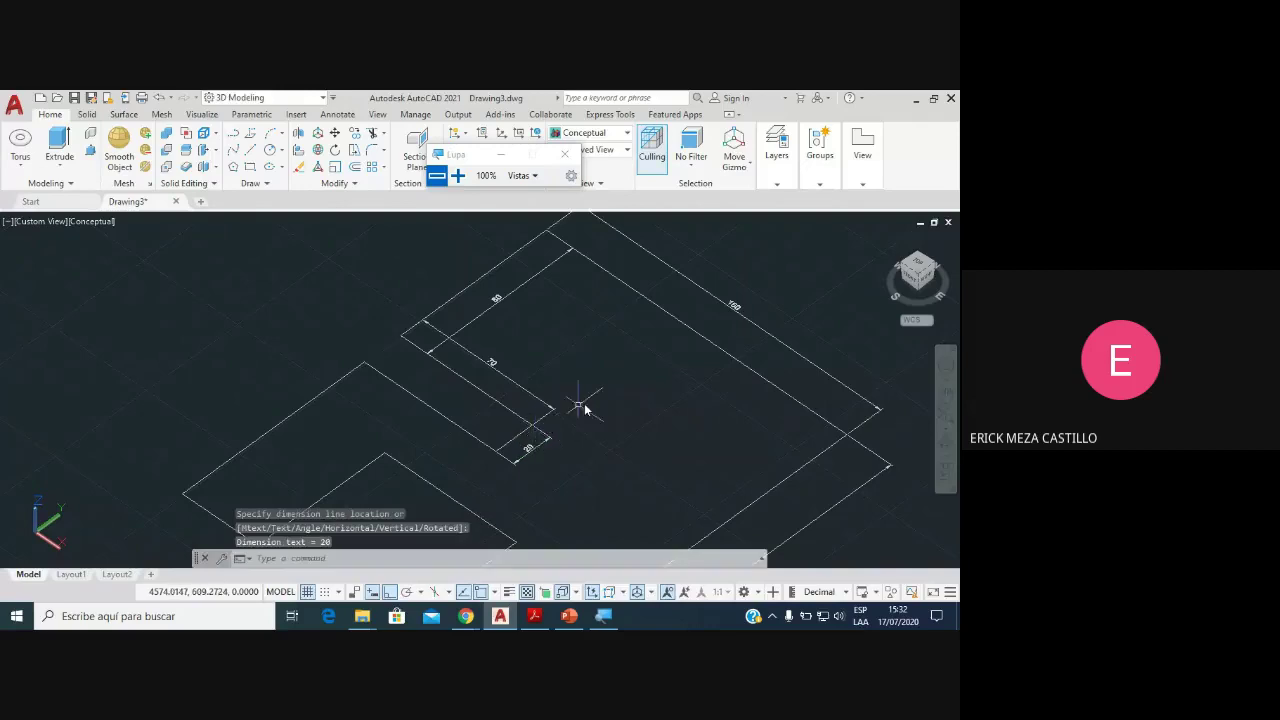
key(Return)
key(Return)
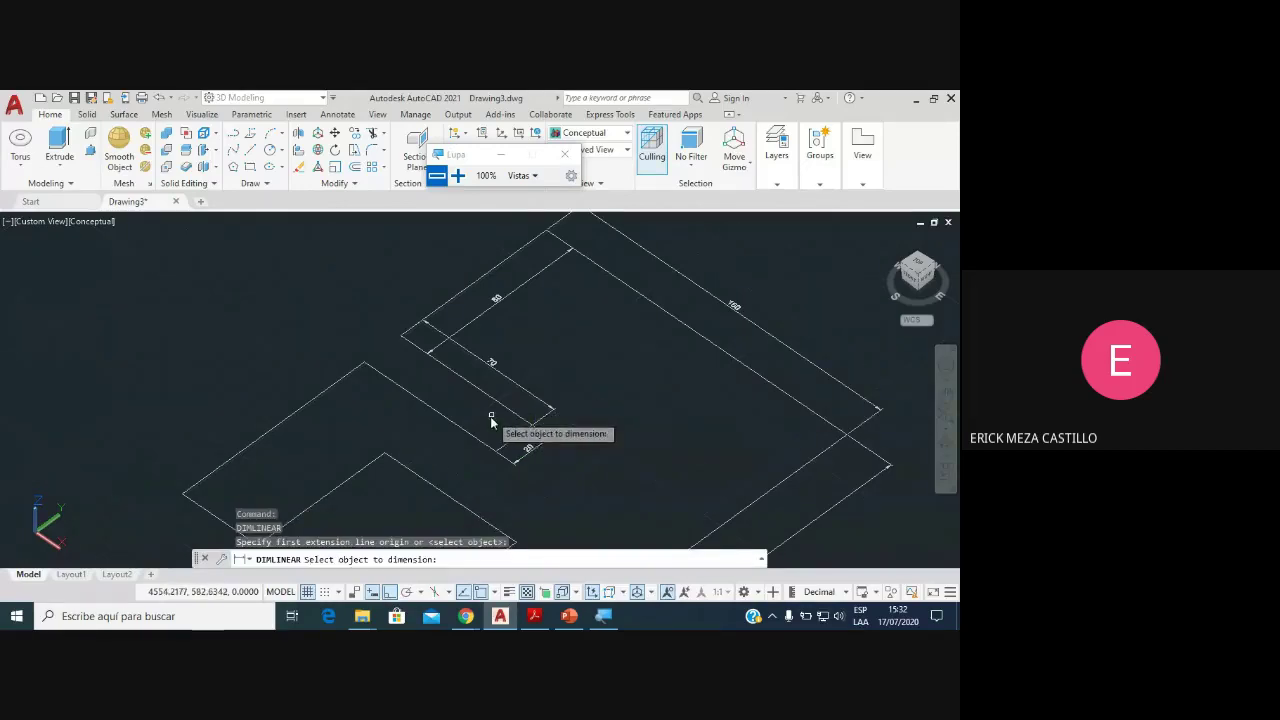
click(473, 435)
click(461, 447)
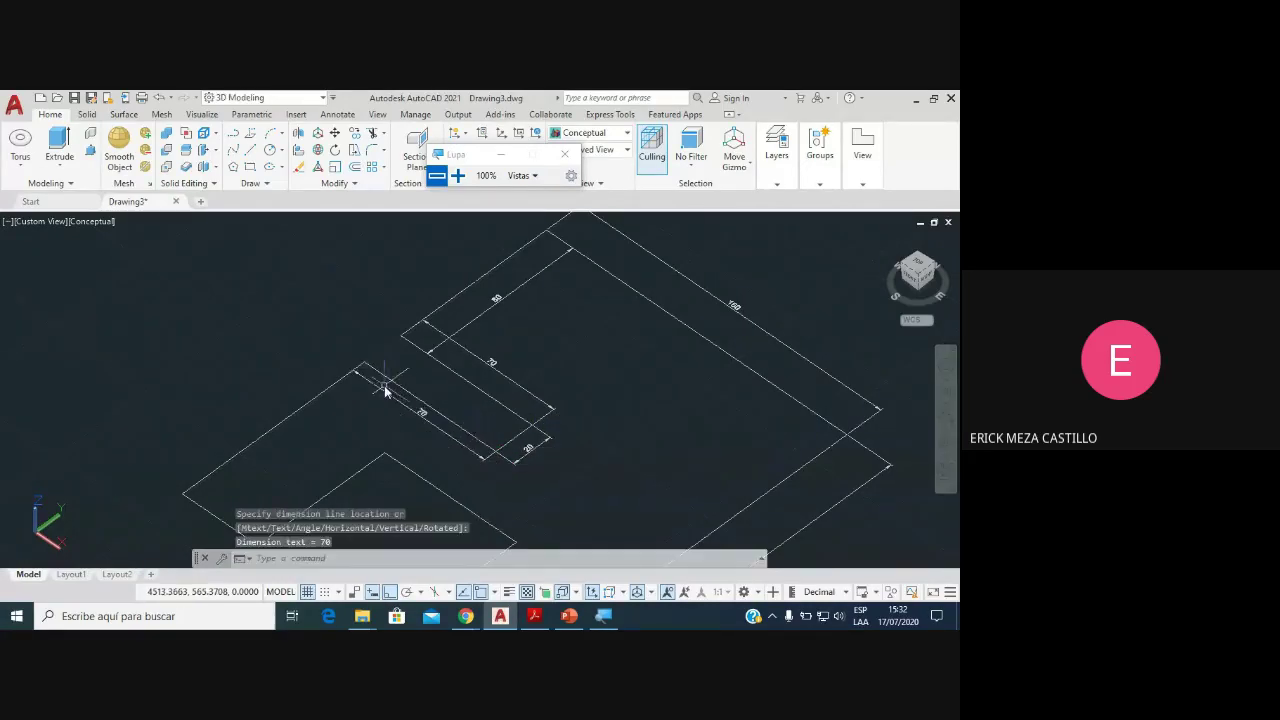
key(Return)
key(Return)
click(357, 368)
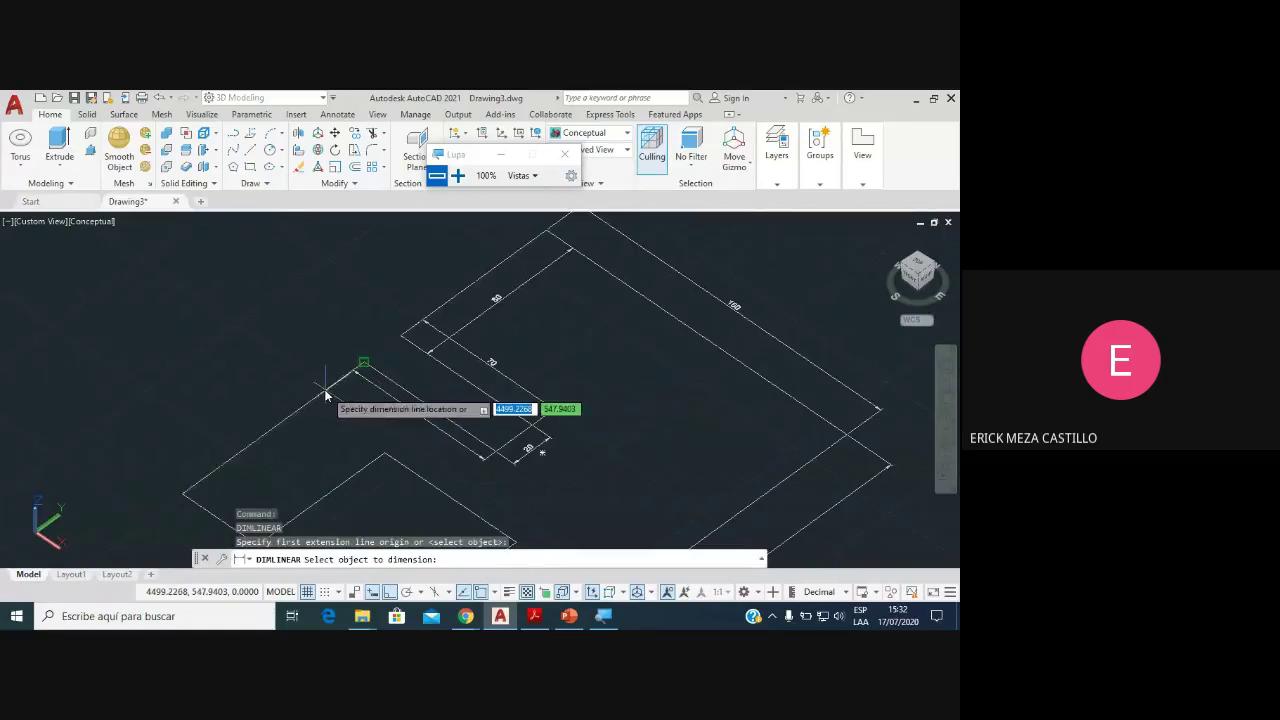
click(315, 381)
Step: Dimension the left end edge (40) and two inner edges (70, 70)
middle_drag(314, 391, 441, 329)
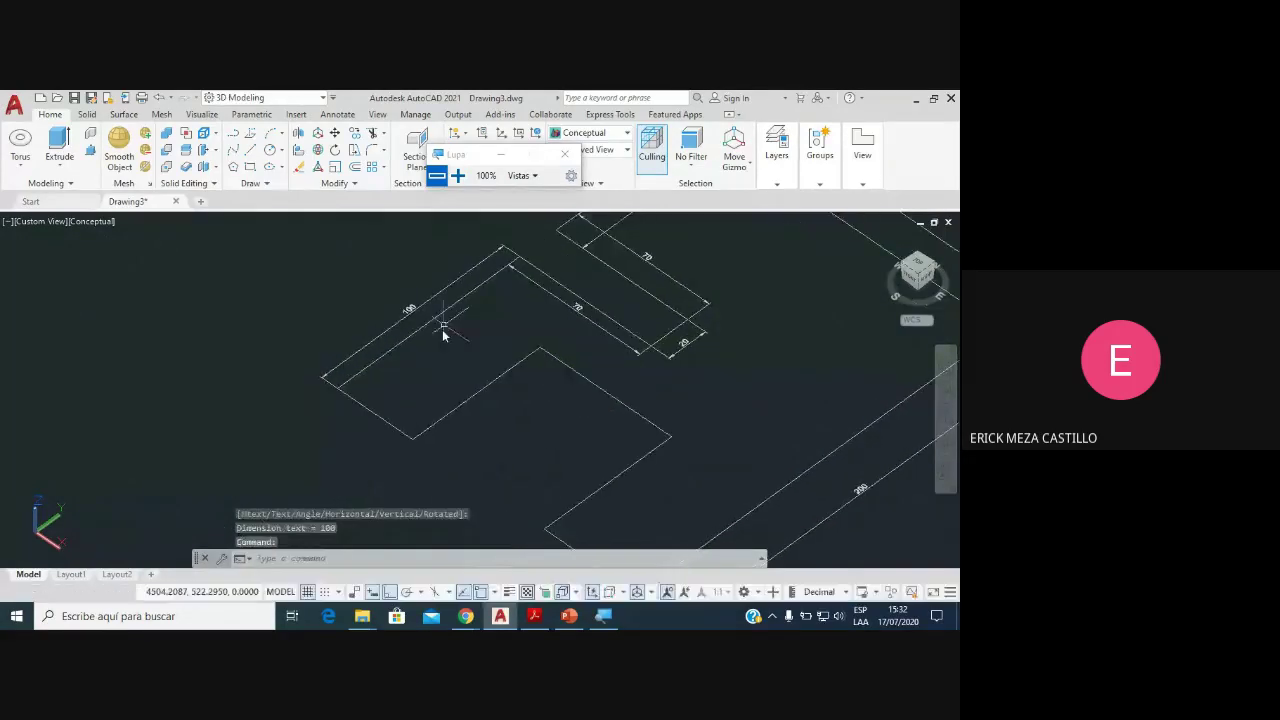
key(Return)
key(Return)
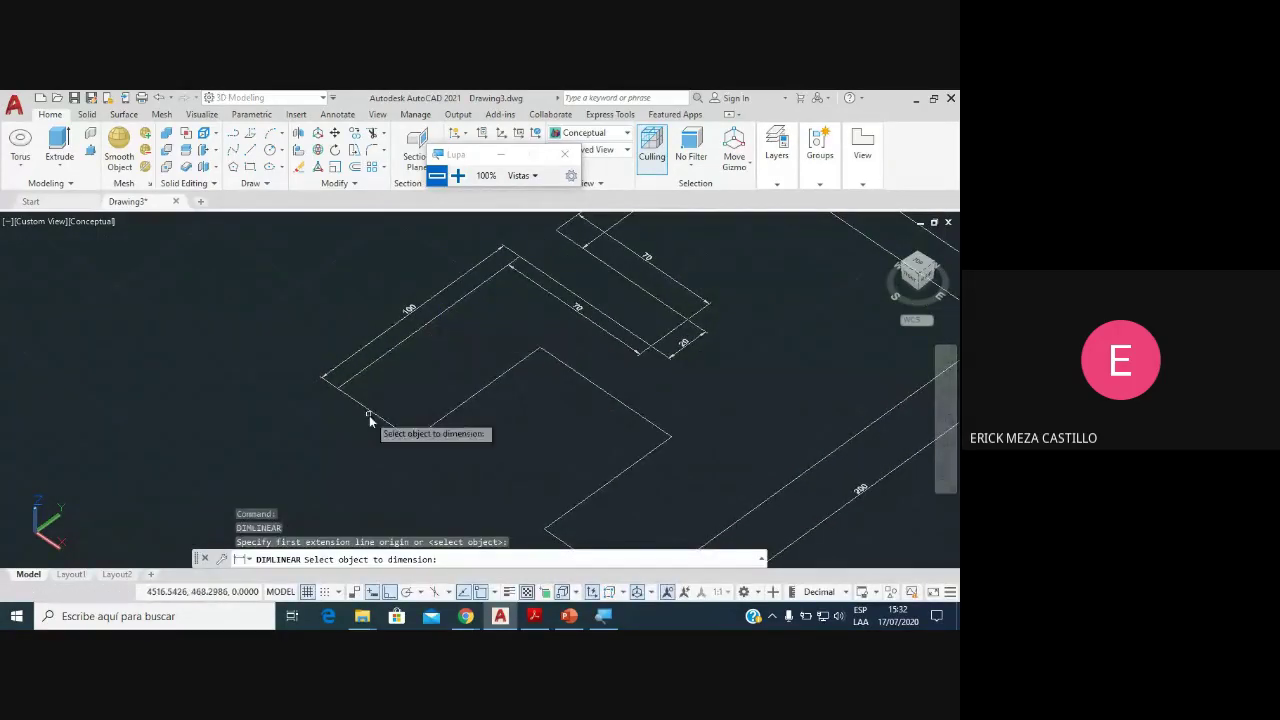
click(375, 417)
click(360, 428)
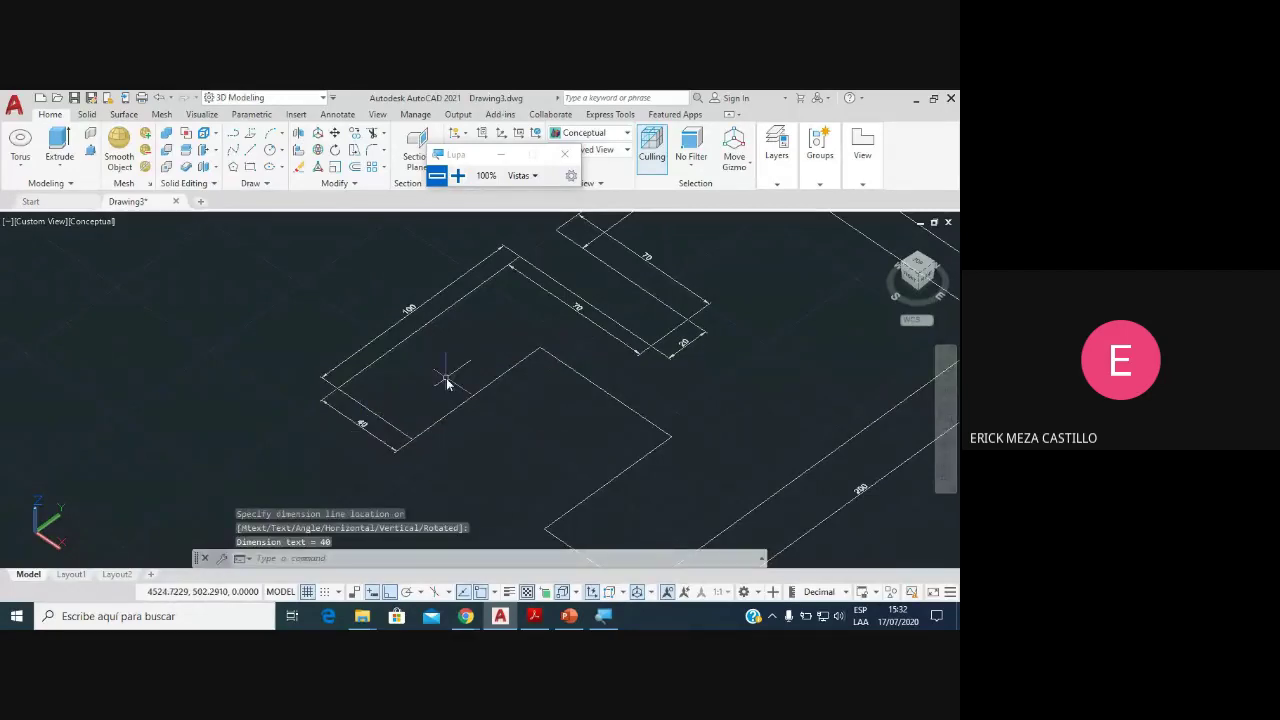
key(Return)
key(Return)
click(477, 399)
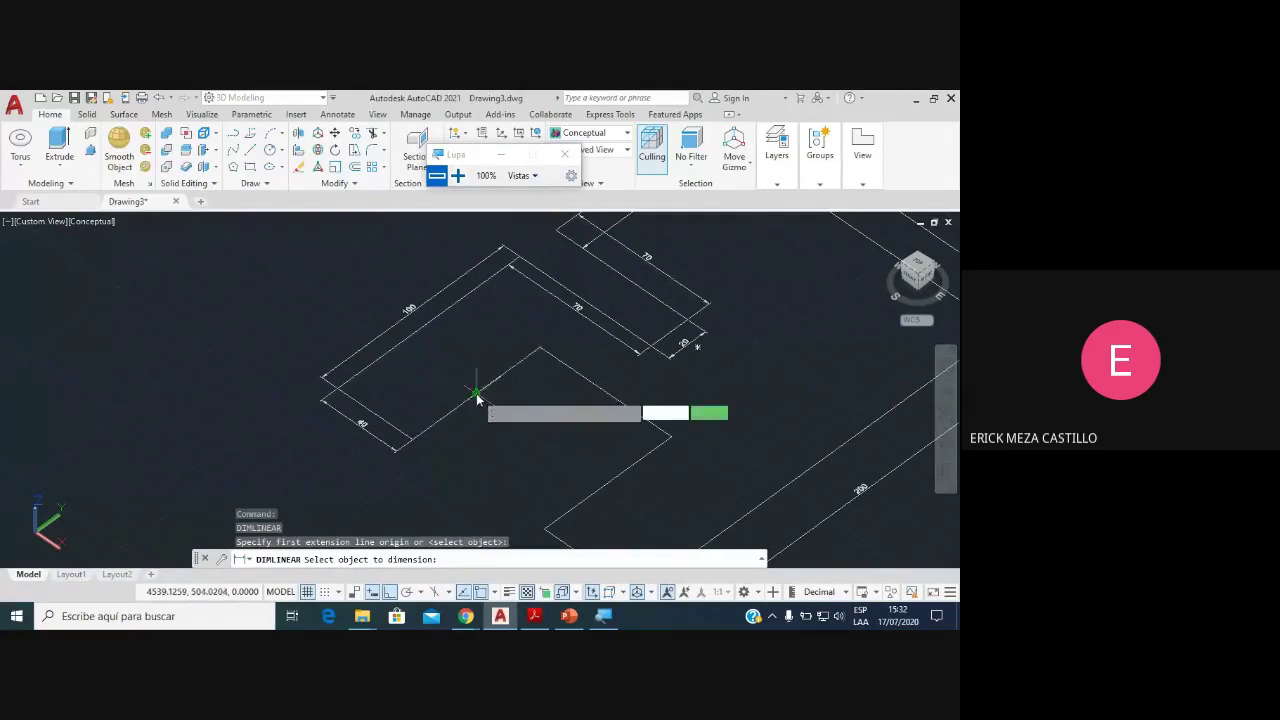
click(463, 377)
key(Return)
key(Return)
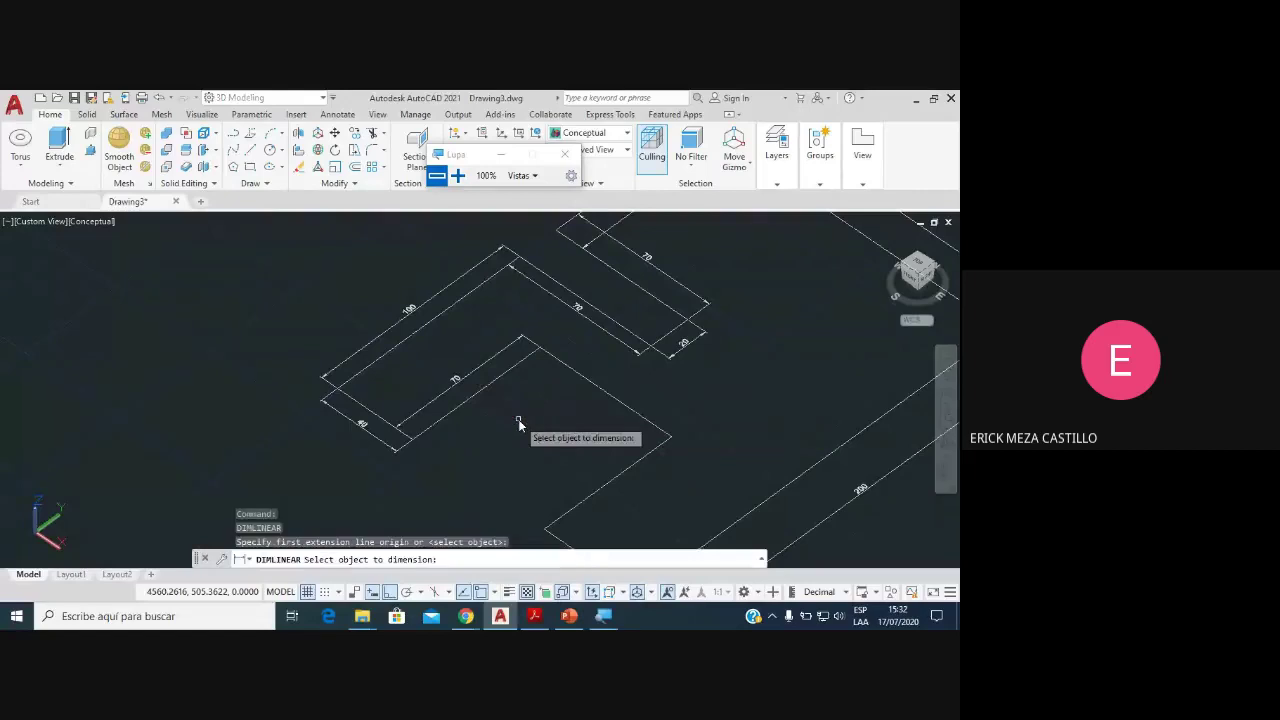
click(598, 405)
click(594, 410)
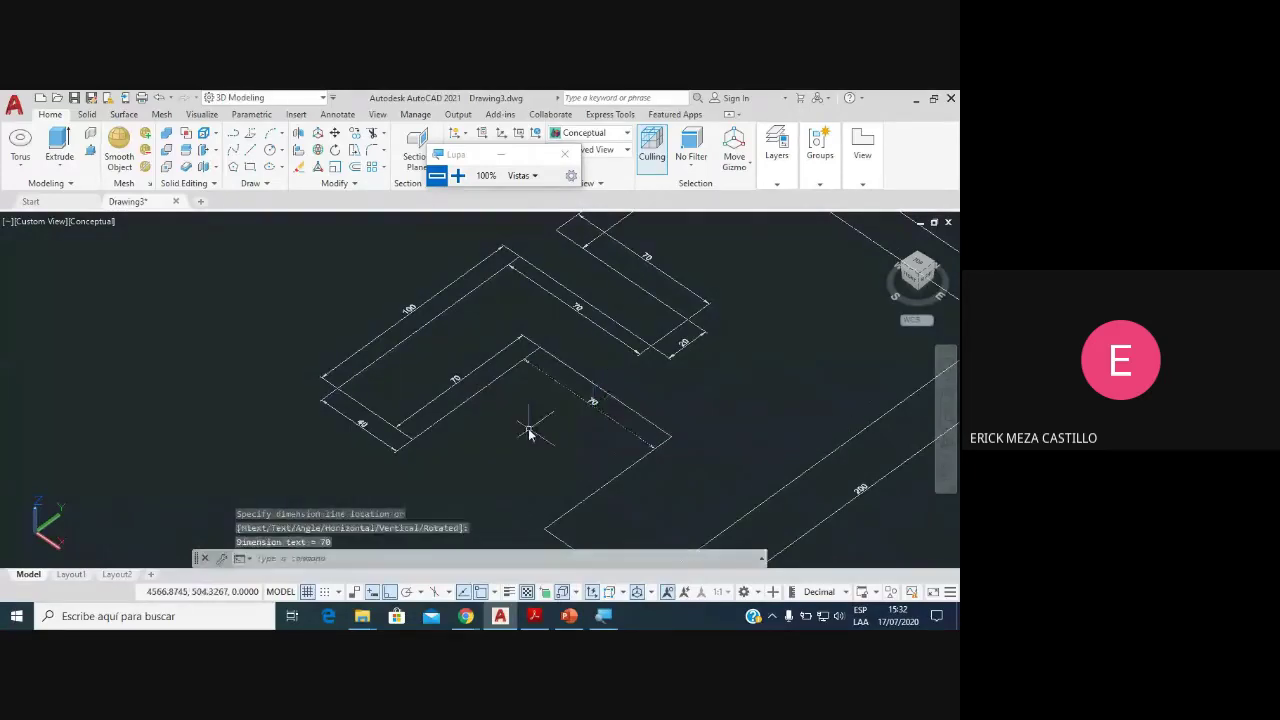
Step: Cancel an unfinished lower-right dimension and switch to the top view
key(Return)
key(Return)
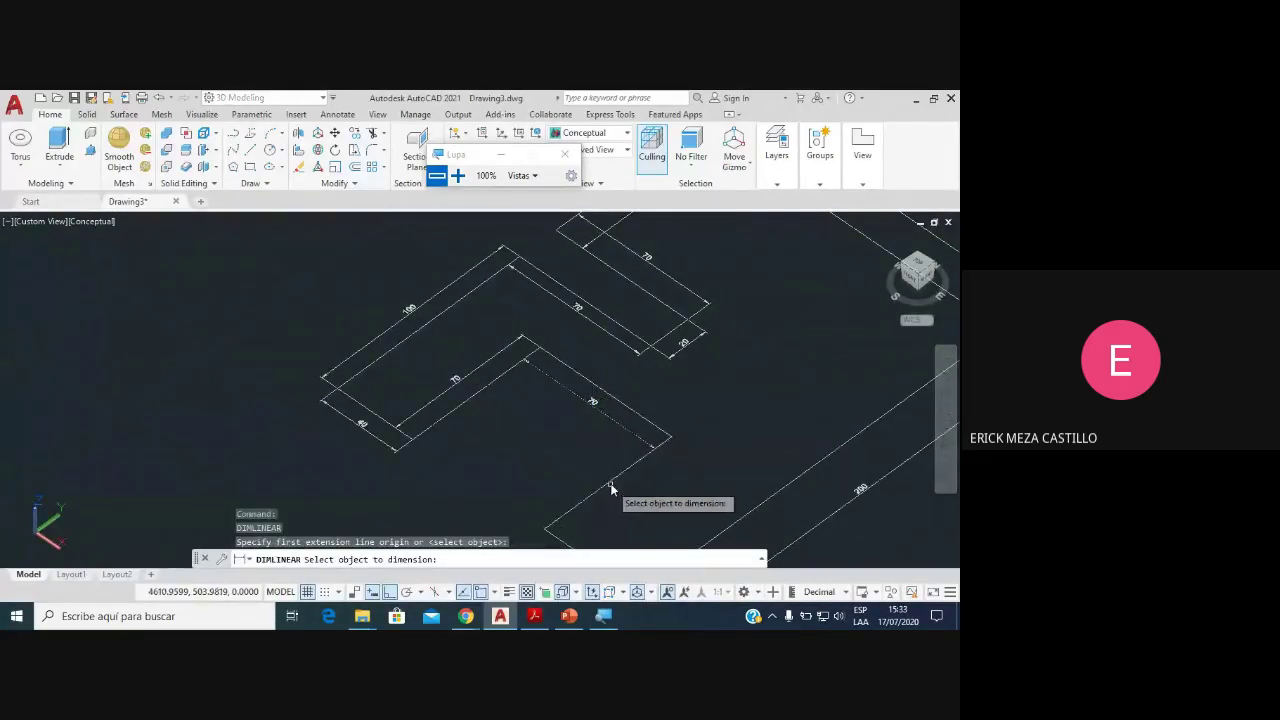
click(608, 487)
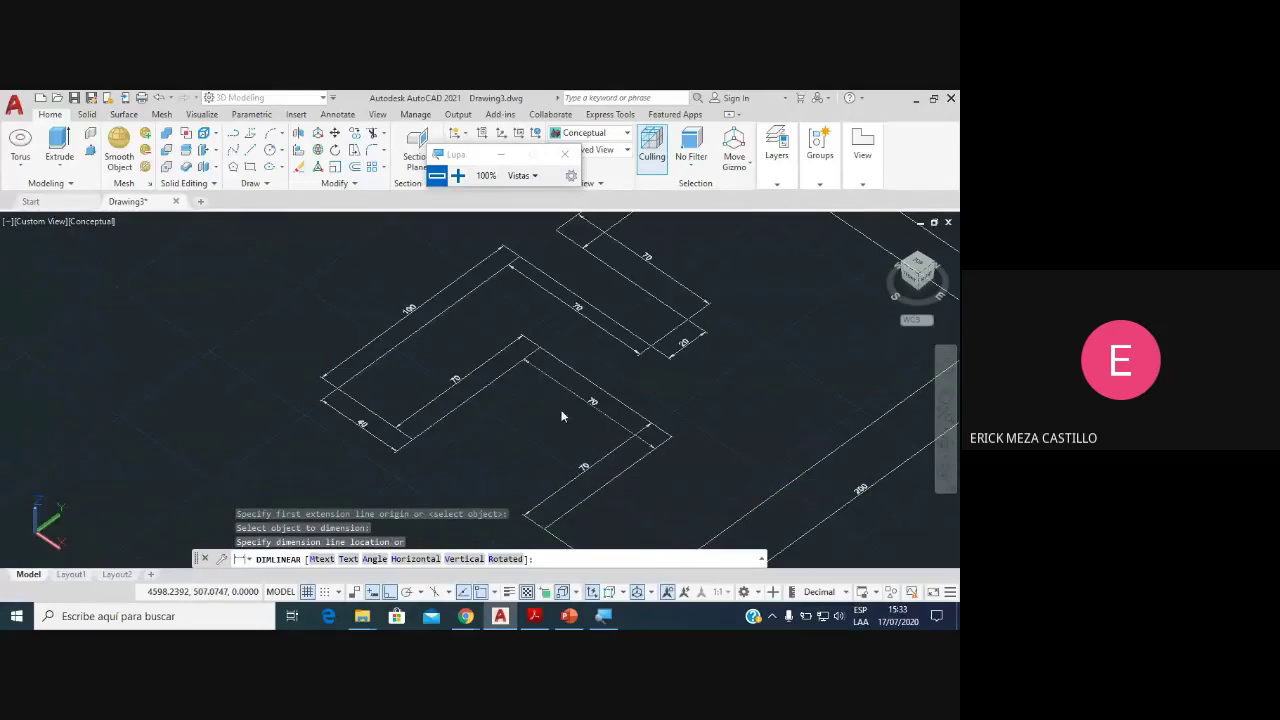
scroll(606, 472, down, 2)
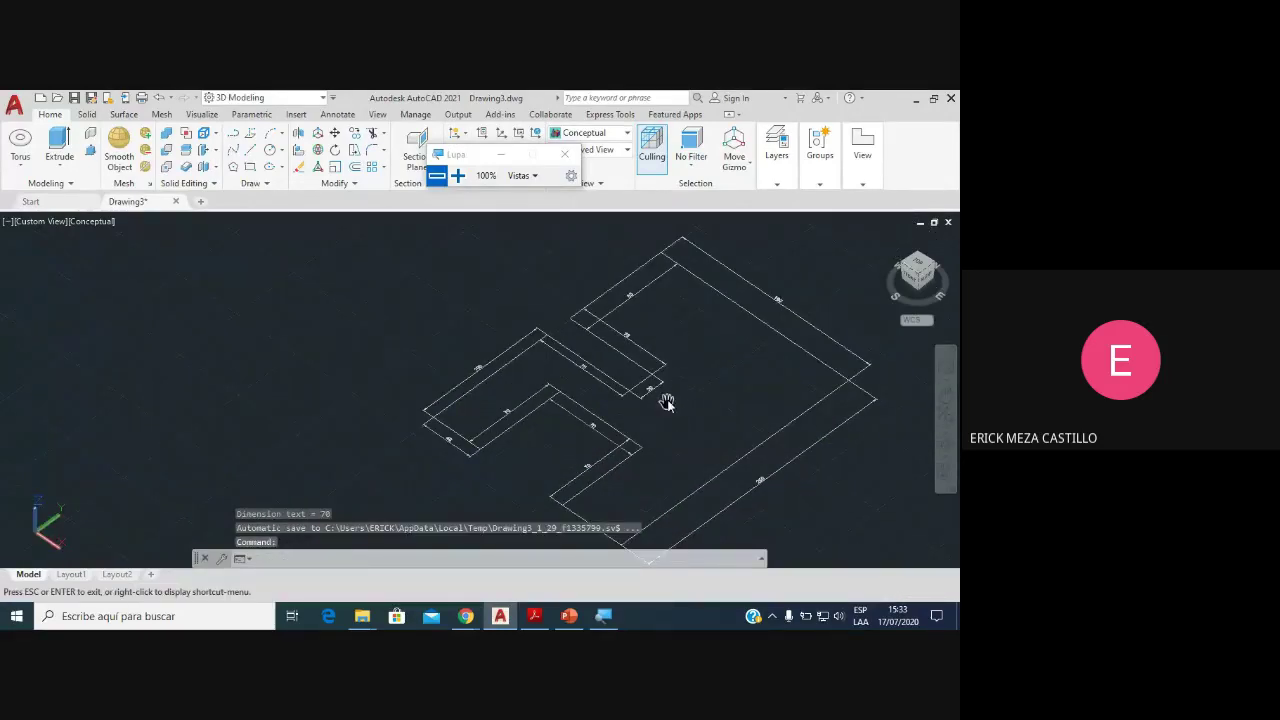
key(Escape)
click(916, 268)
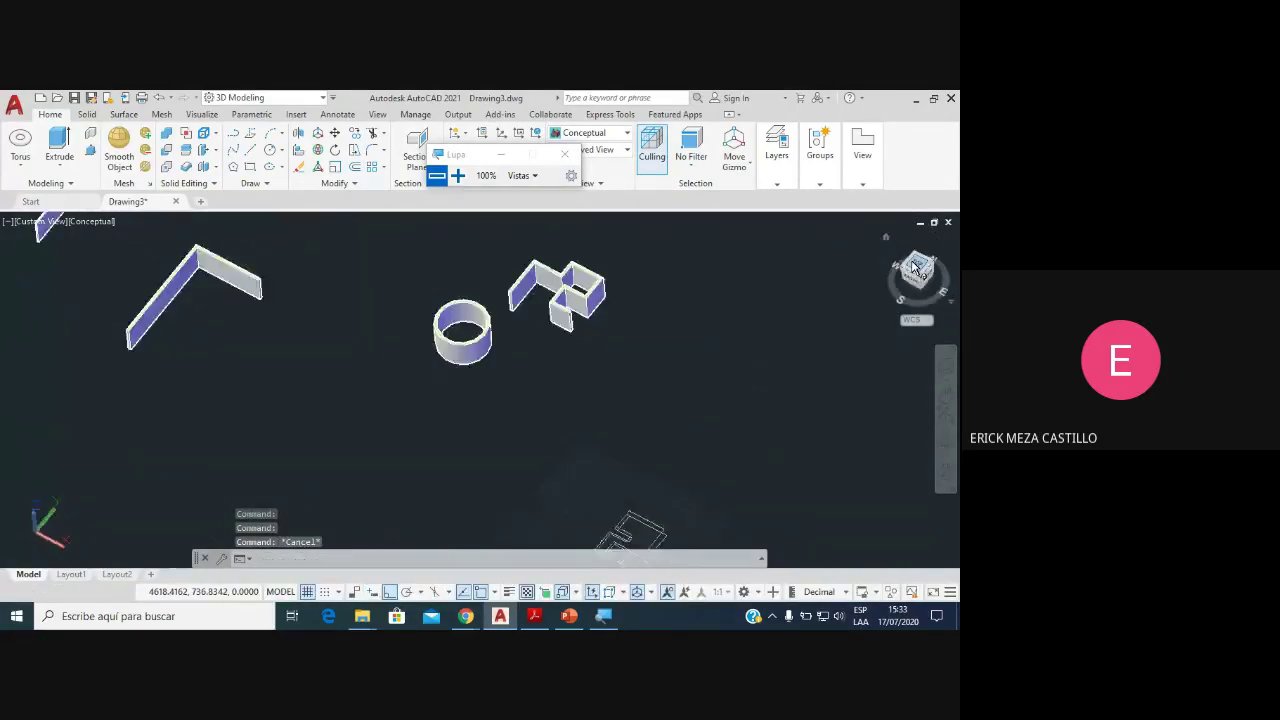
scroll(643, 428, up, 2)
scroll(654, 380, up, 5)
Step: Centre the dimensioned outline and switch the visual style to 2D Wireframe
scroll(634, 354, up, 1)
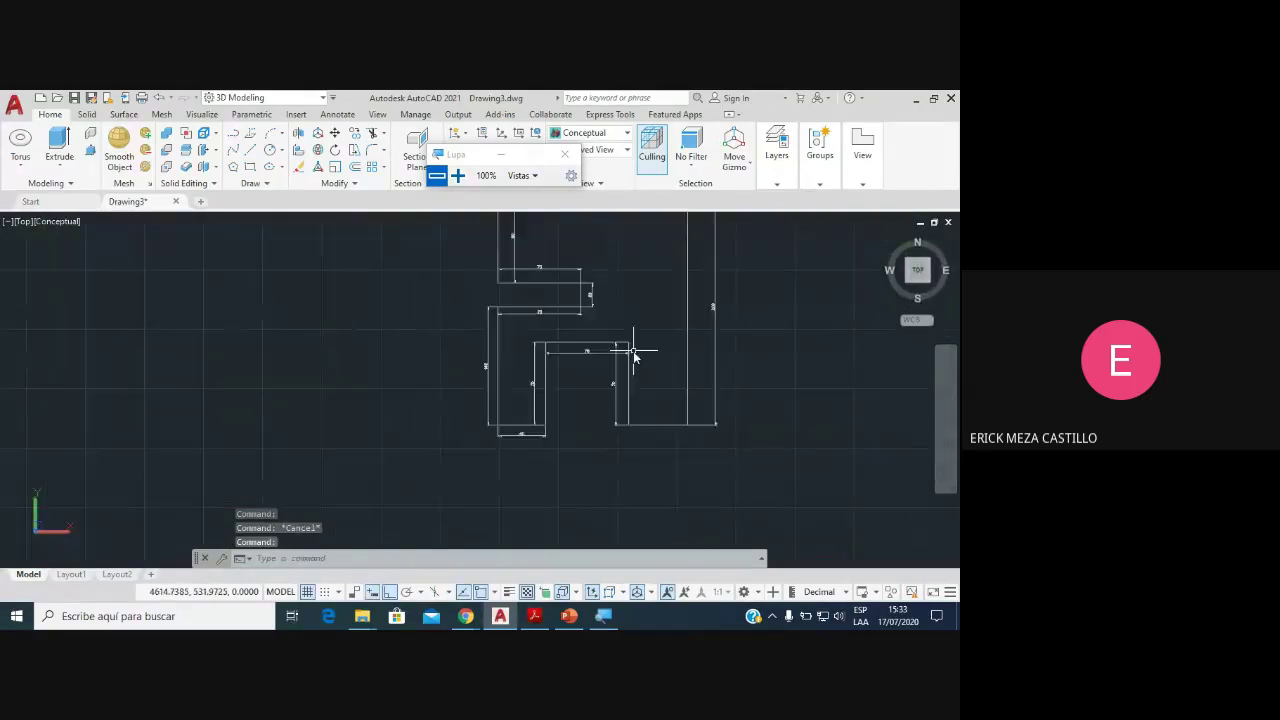
middle_drag(634, 354, 484, 431)
drag(484, 431, 423, 447)
key(Escape)
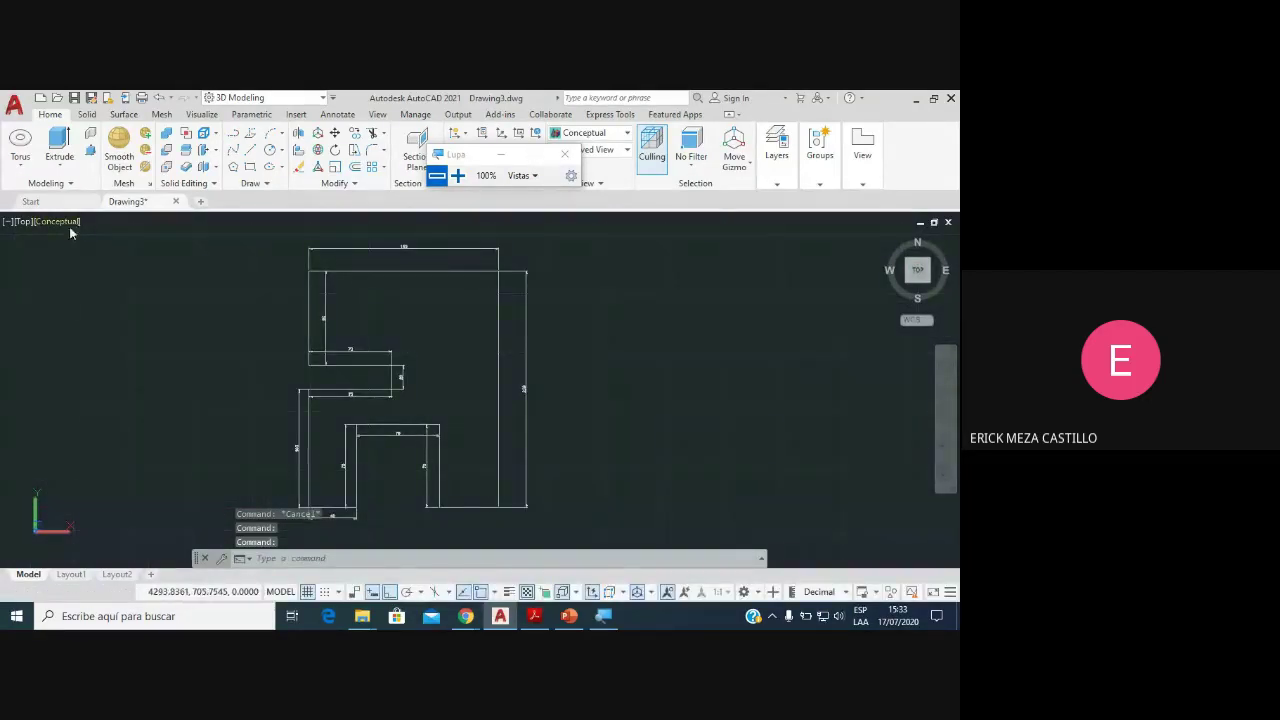
click(79, 224)
click(125, 251)
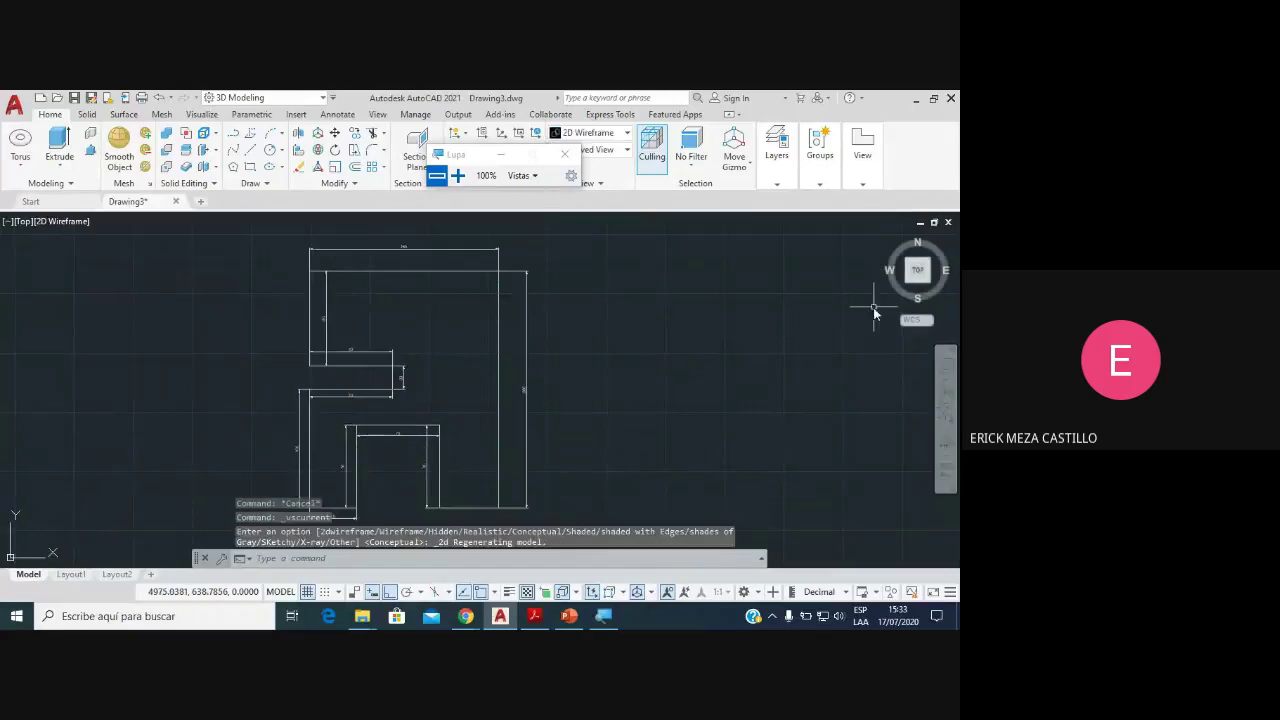
Step: Hide the ribbon with RIBBONCLOSE to enlarge the drawing area
scroll(363, 346, up, 2)
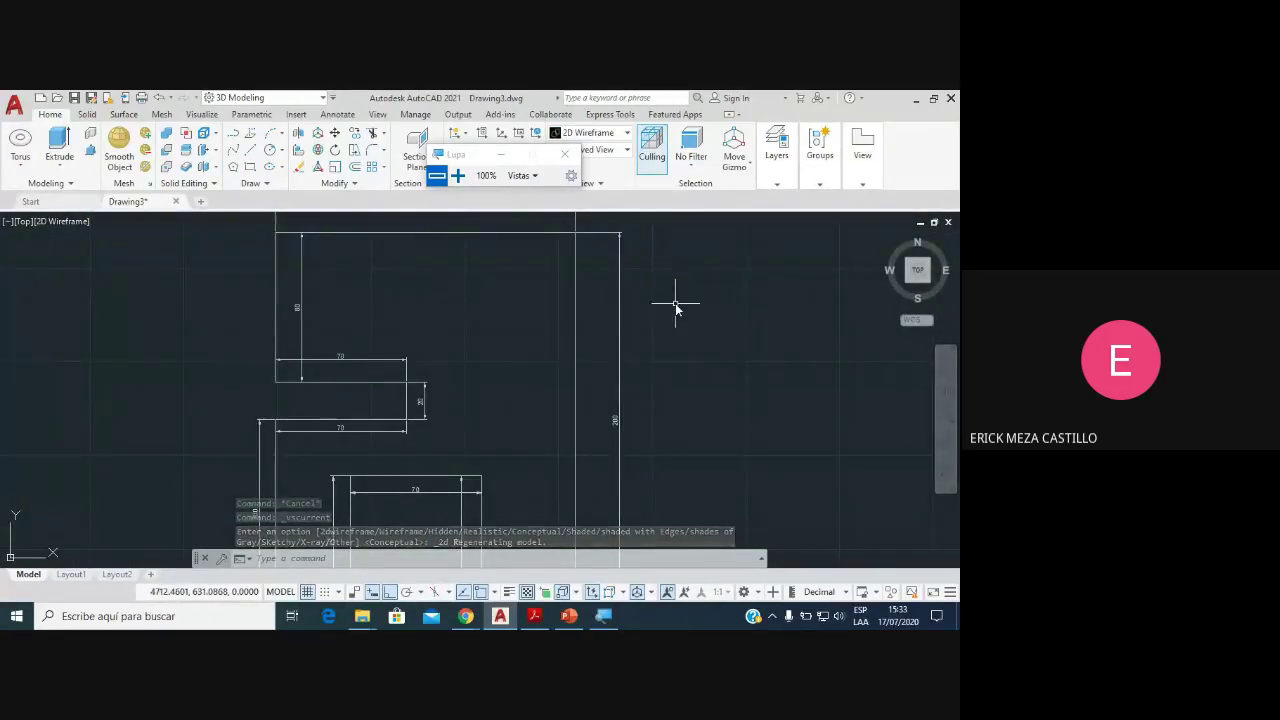
text(rib)
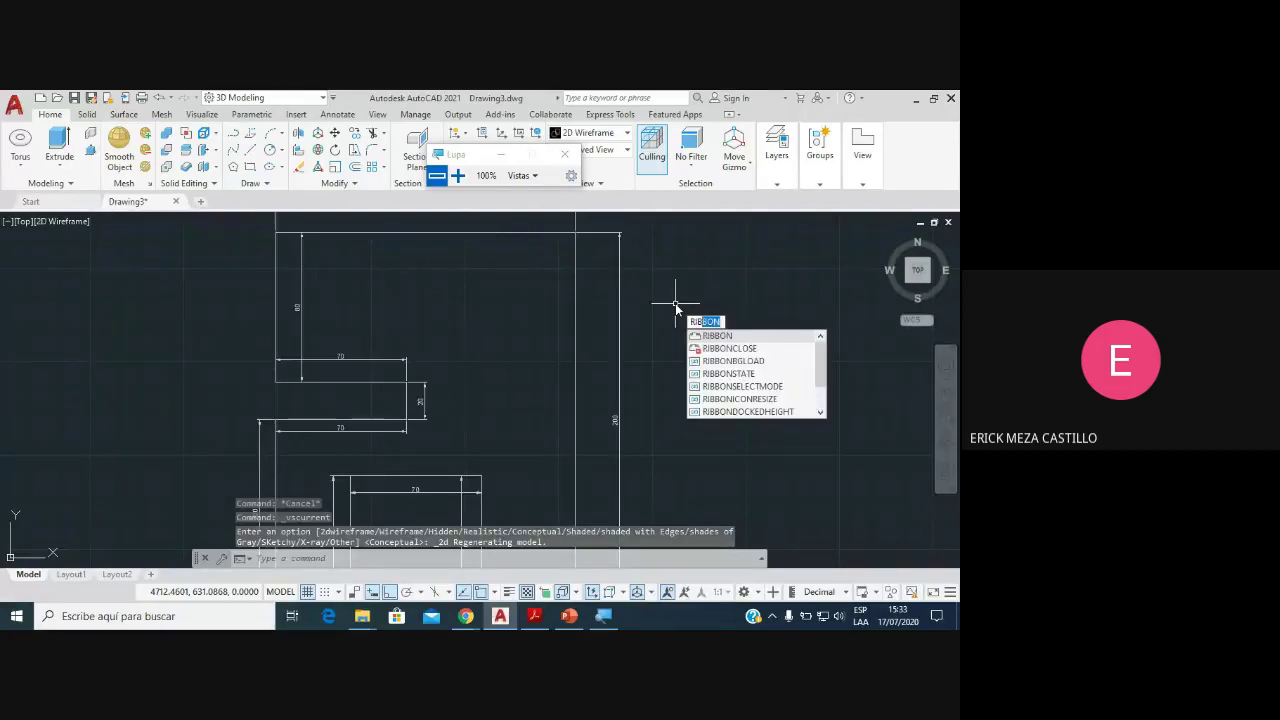
key(Down)
key(Return)
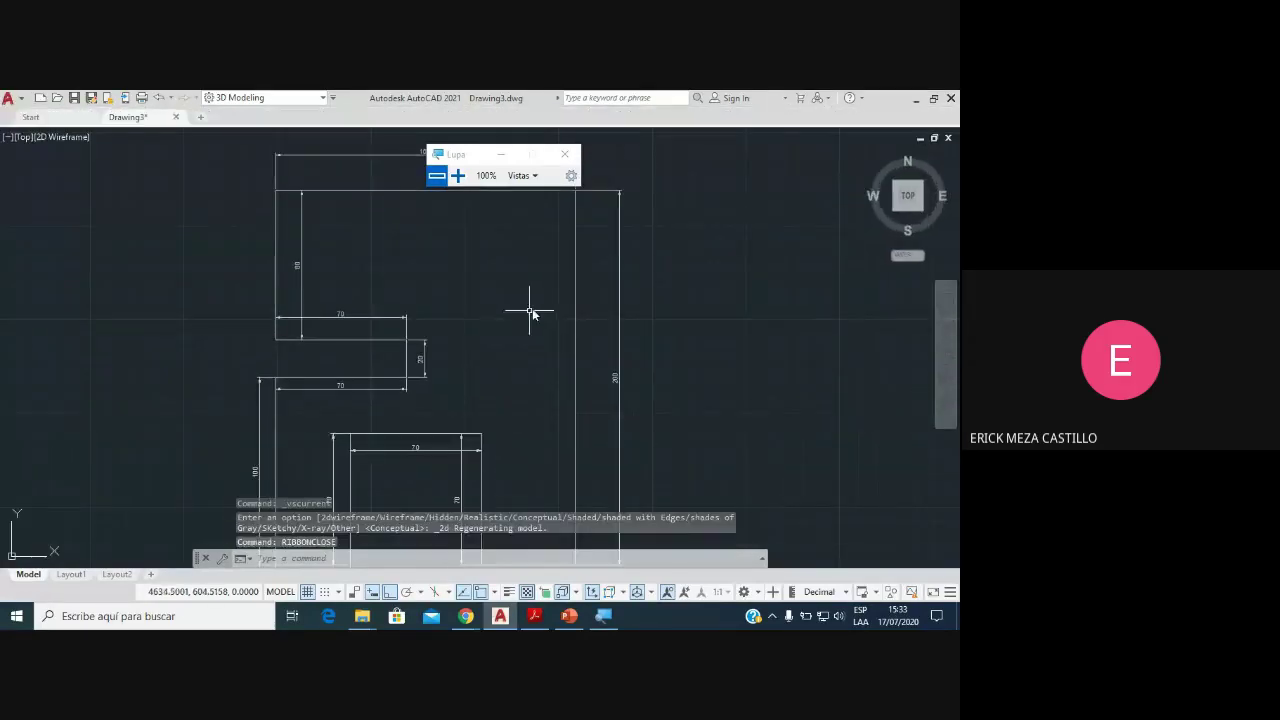
drag(485, 173, 799, 284)
mouse_move(481, 313)
middle_down()
mouse_move(501, 305)
mouse_move(480, 355)
middle_up()
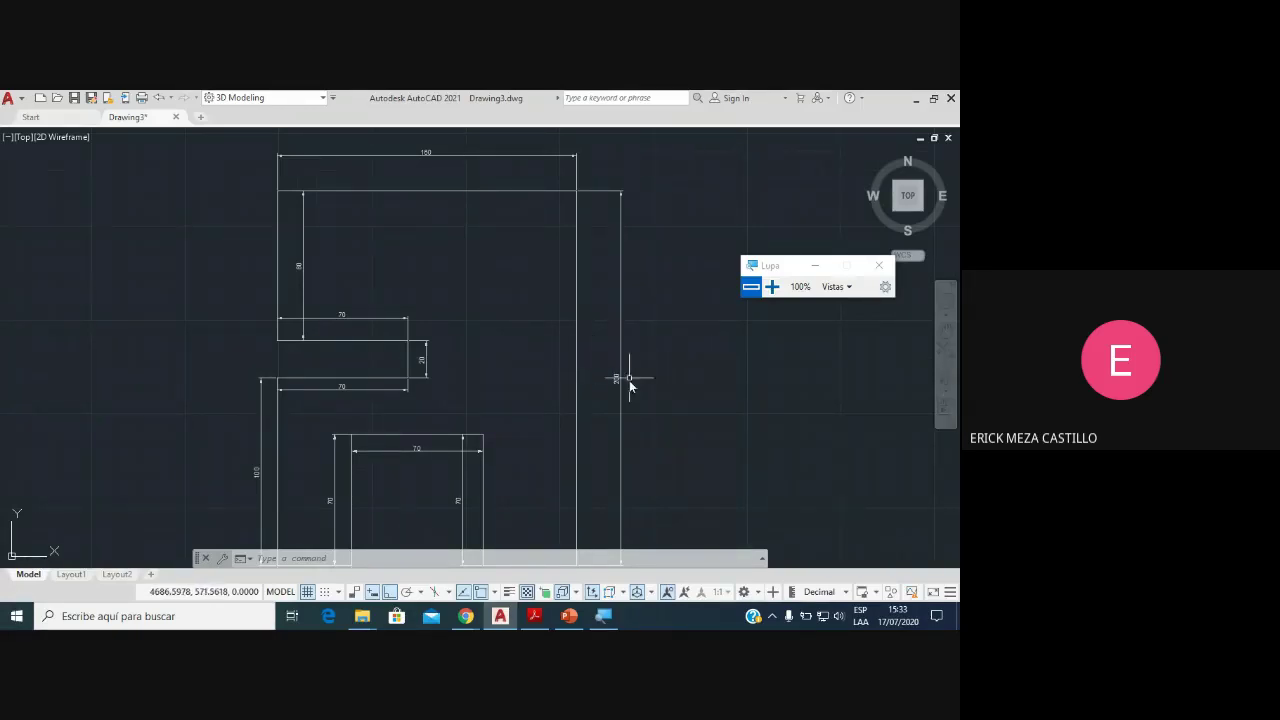
scroll(640, 390, up, 2)
scroll(642, 363, down, 2)
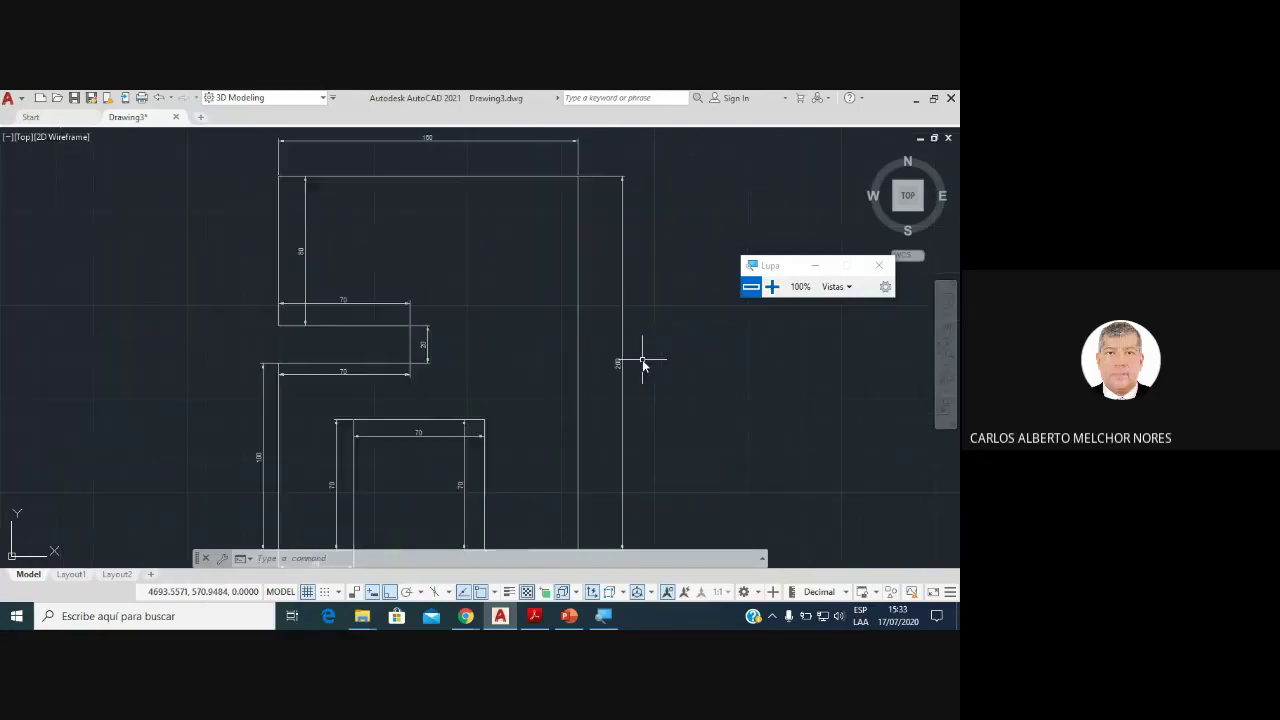
scroll(643, 363, up, 2)
mouse_move(634, 351)
middle_down()
mouse_move(731, 538)
mouse_move(729, 514)
middle_up()
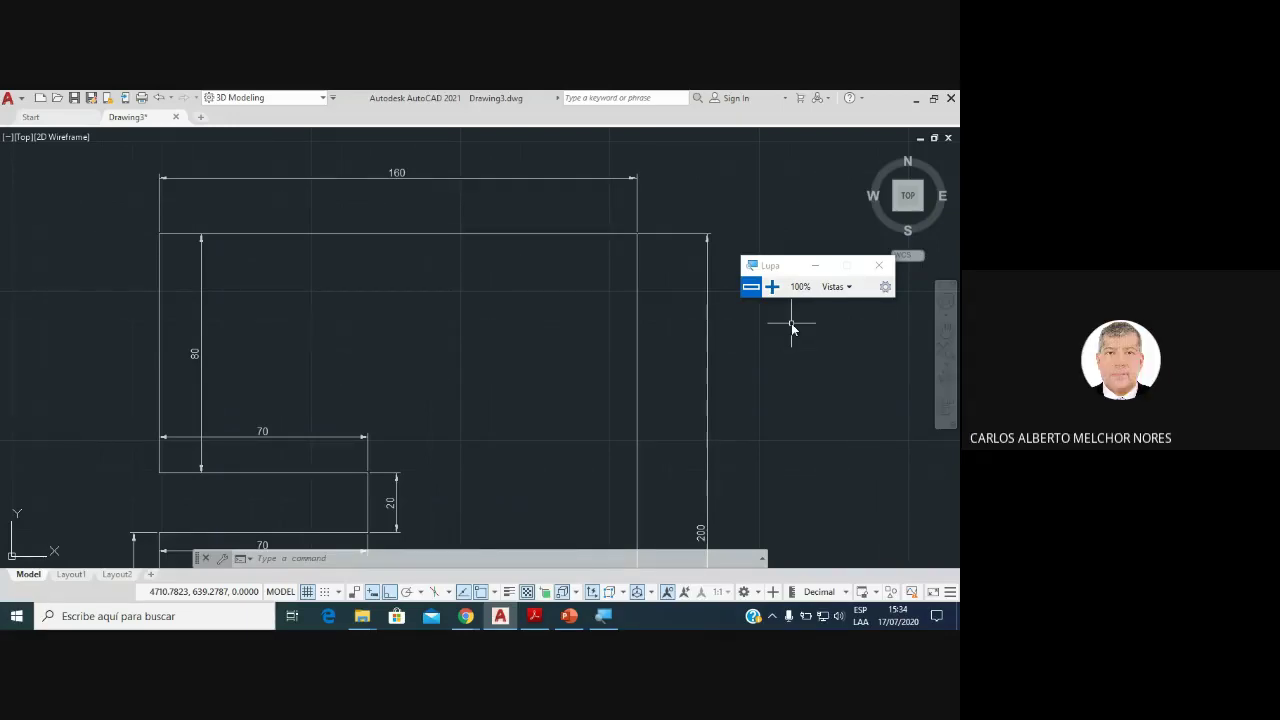
scroll(600, 340, down, 6)
scroll(589, 346, up, 5)
middle_drag(543, 380, 494, 246)
scroll(517, 316, up, 2)
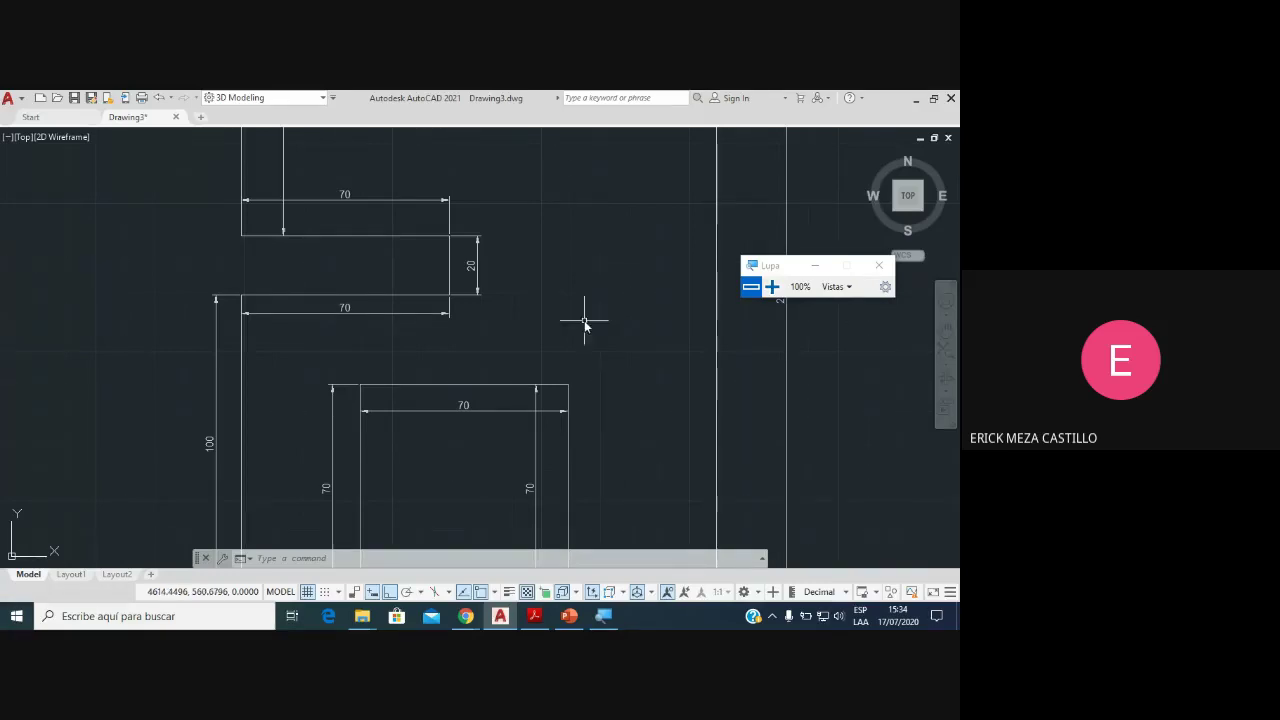
drag(783, 273, 871, 460)
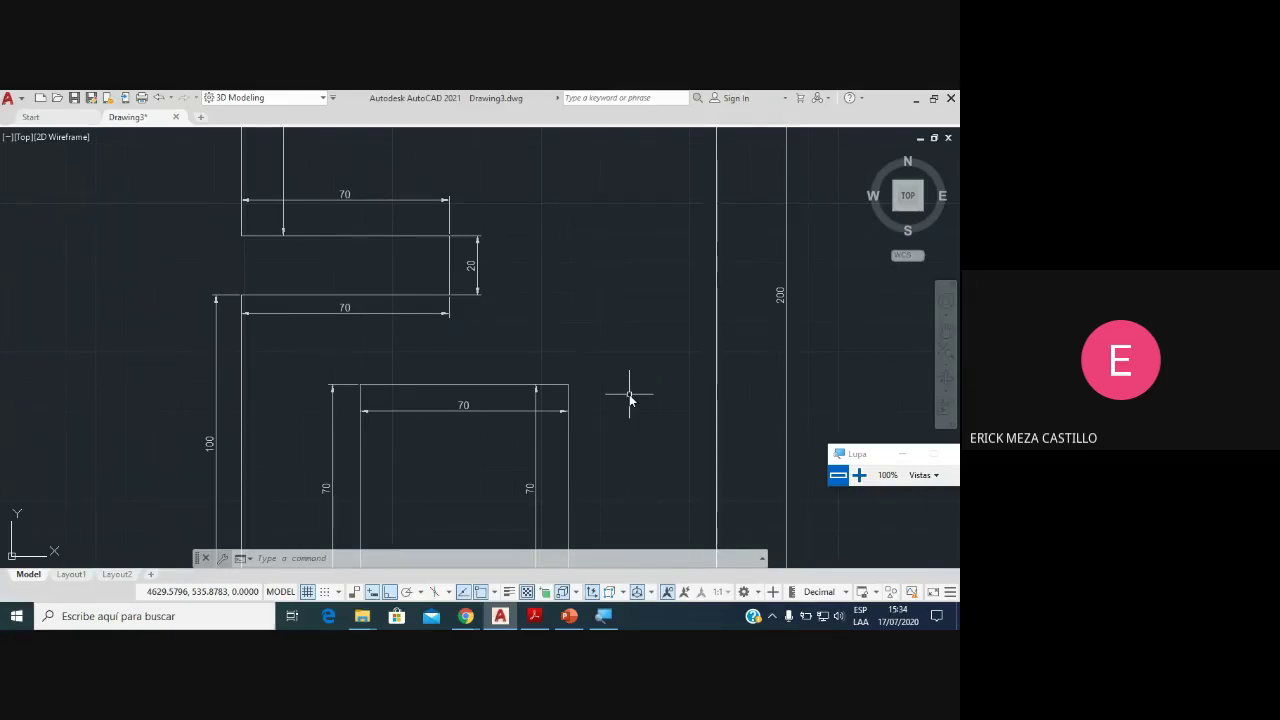
scroll(630, 400, down, 2)
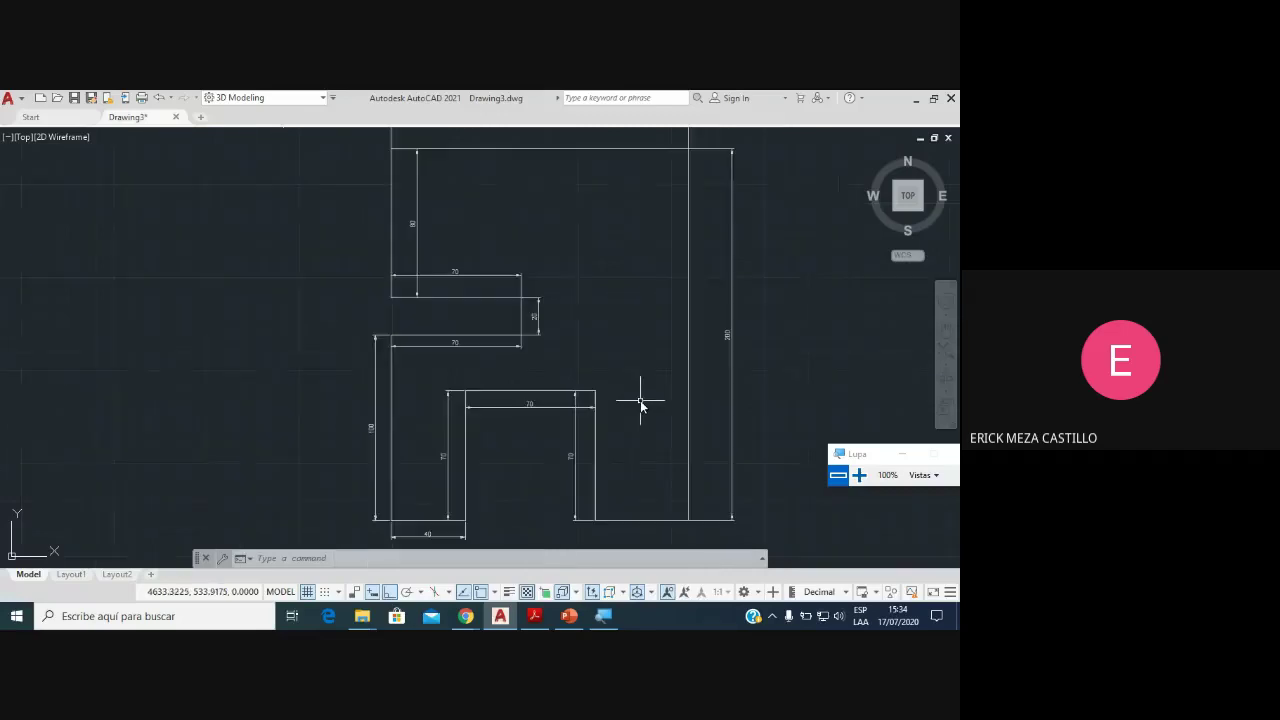
scroll(640, 402, up, 2)
middle_drag(640, 403, 634, 292)
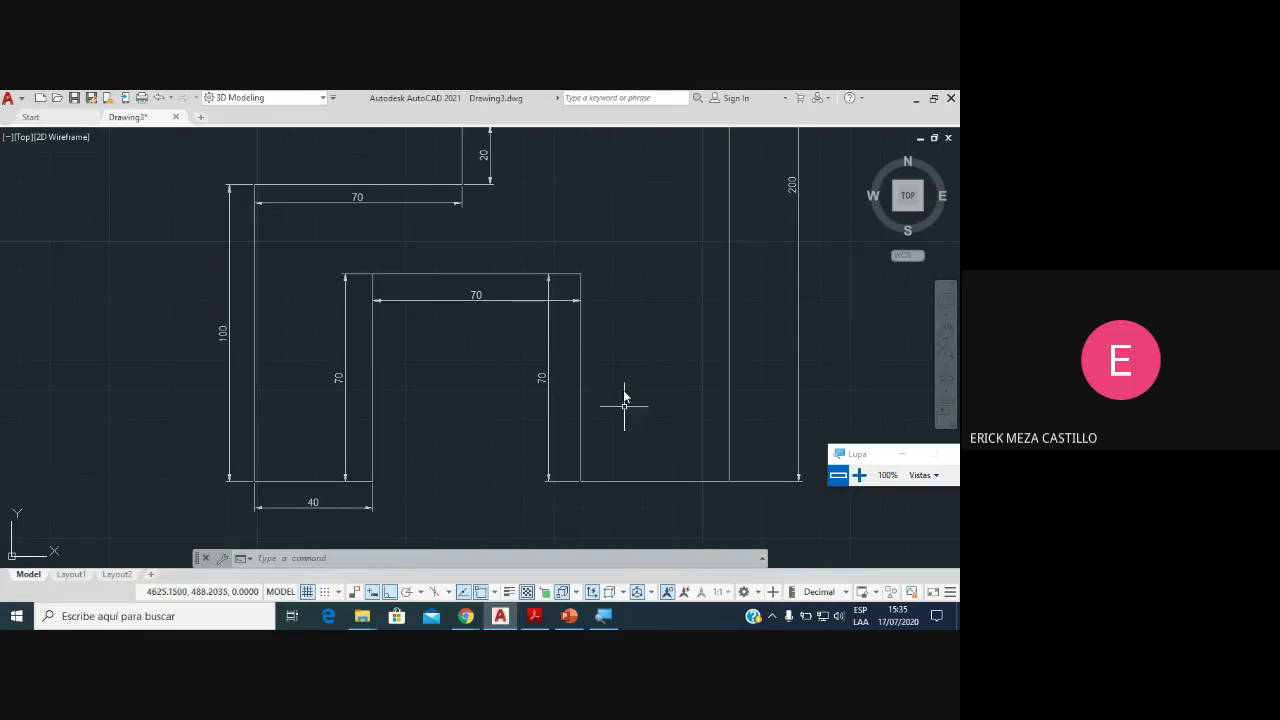
scroll(610, 370, down, 1)
mouse_move(600, 343)
middle_down()
mouse_move(563, 394)
mouse_move(554, 357)
middle_up()
scroll(555, 394, up, 1)
scroll(510, 398, up, 1)
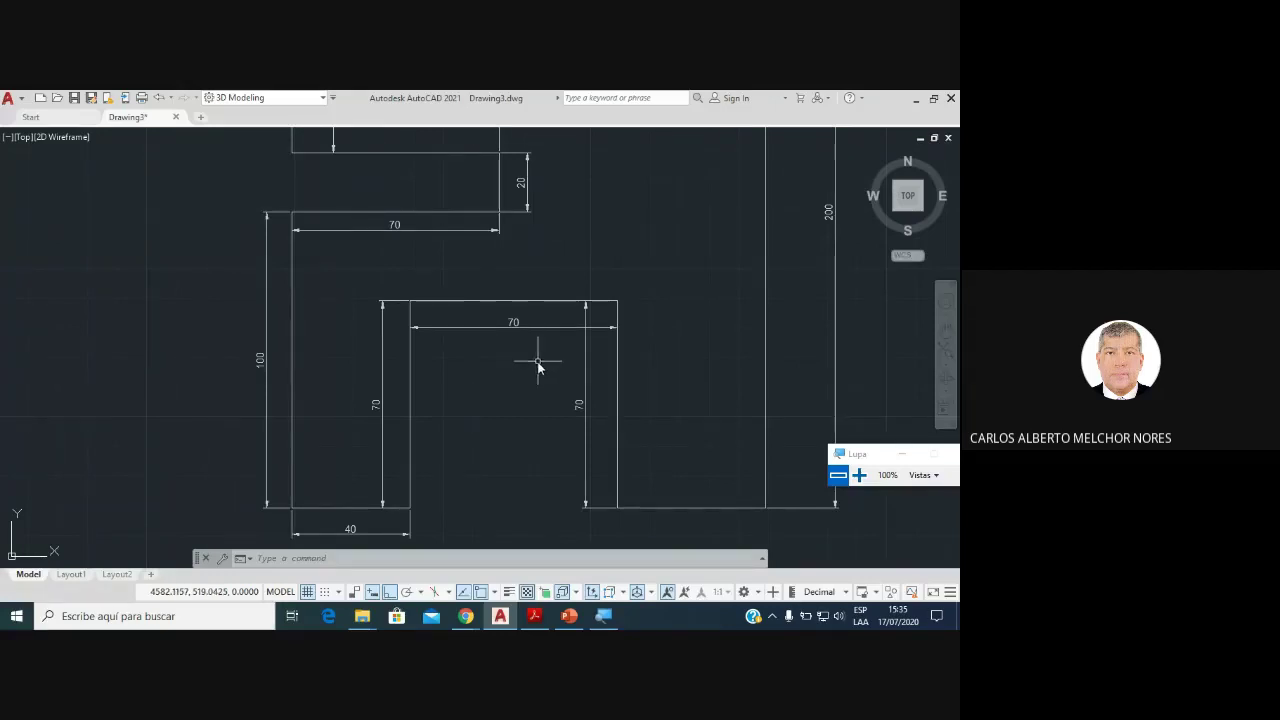
middle_drag(538, 365, 483, 442)
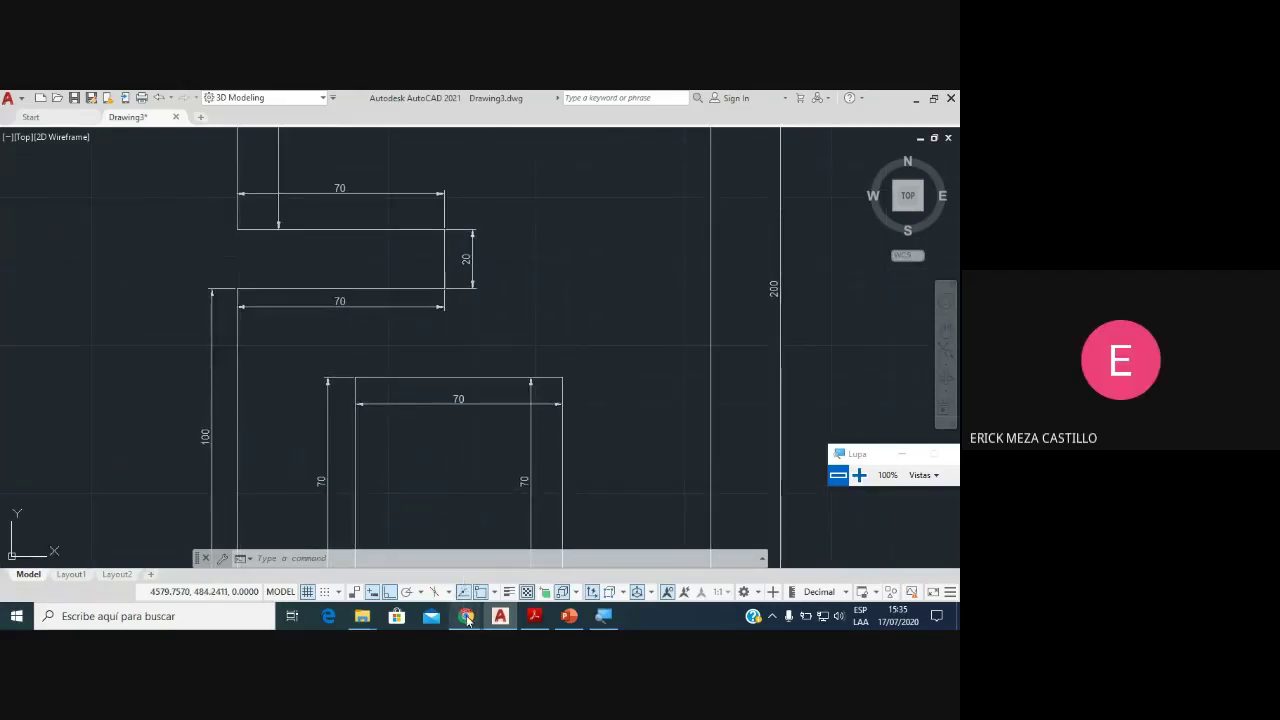
click(435, 550)
click(648, 412)
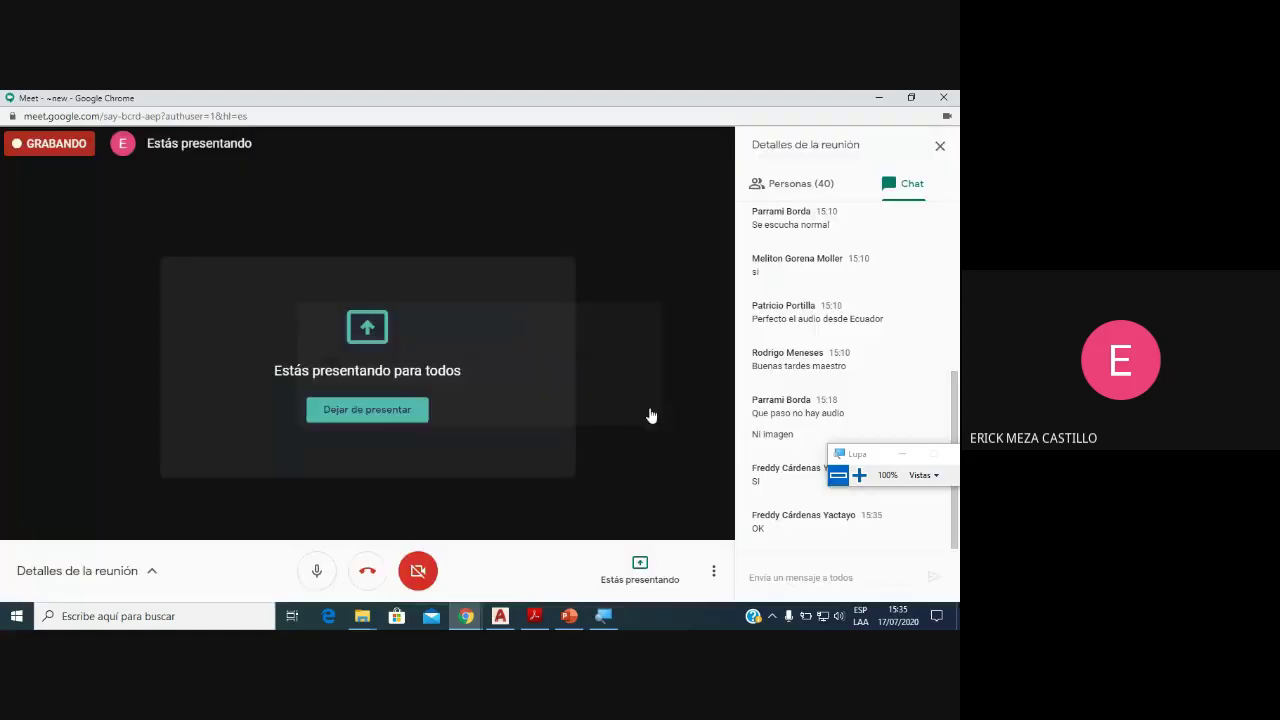
drag(850, 455, 532, 507)
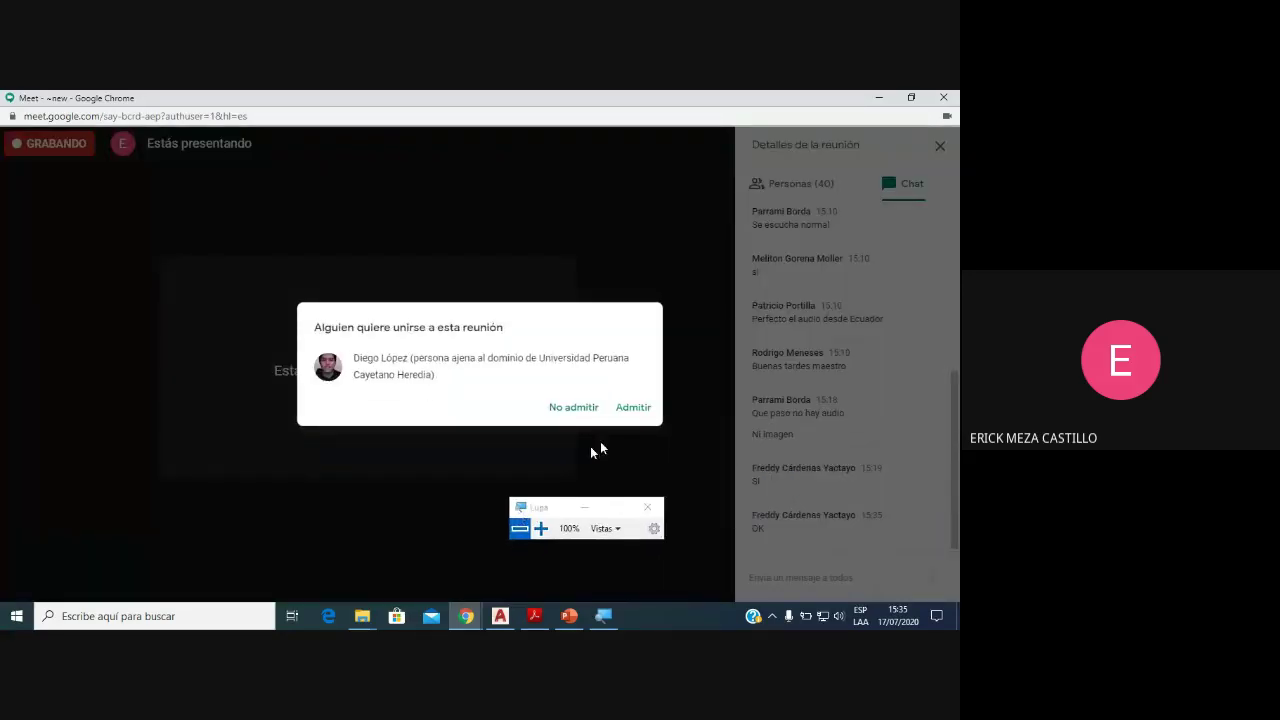
click(638, 408)
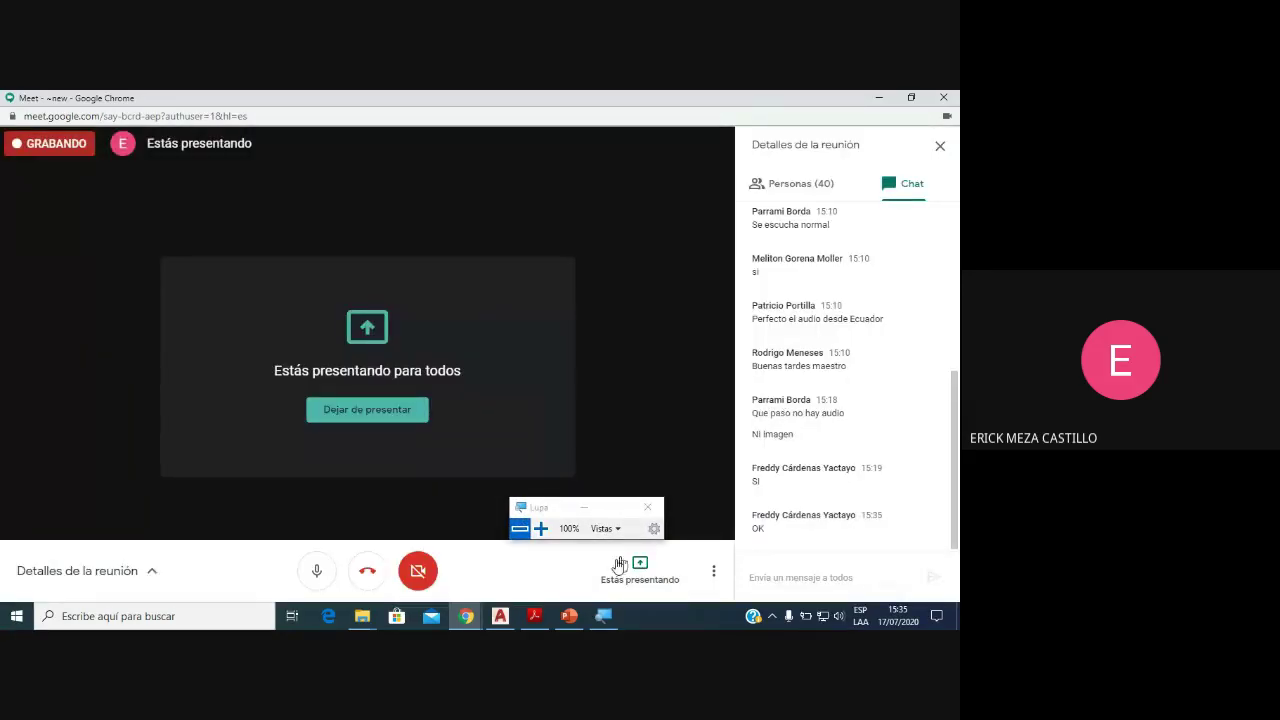
click(500, 616)
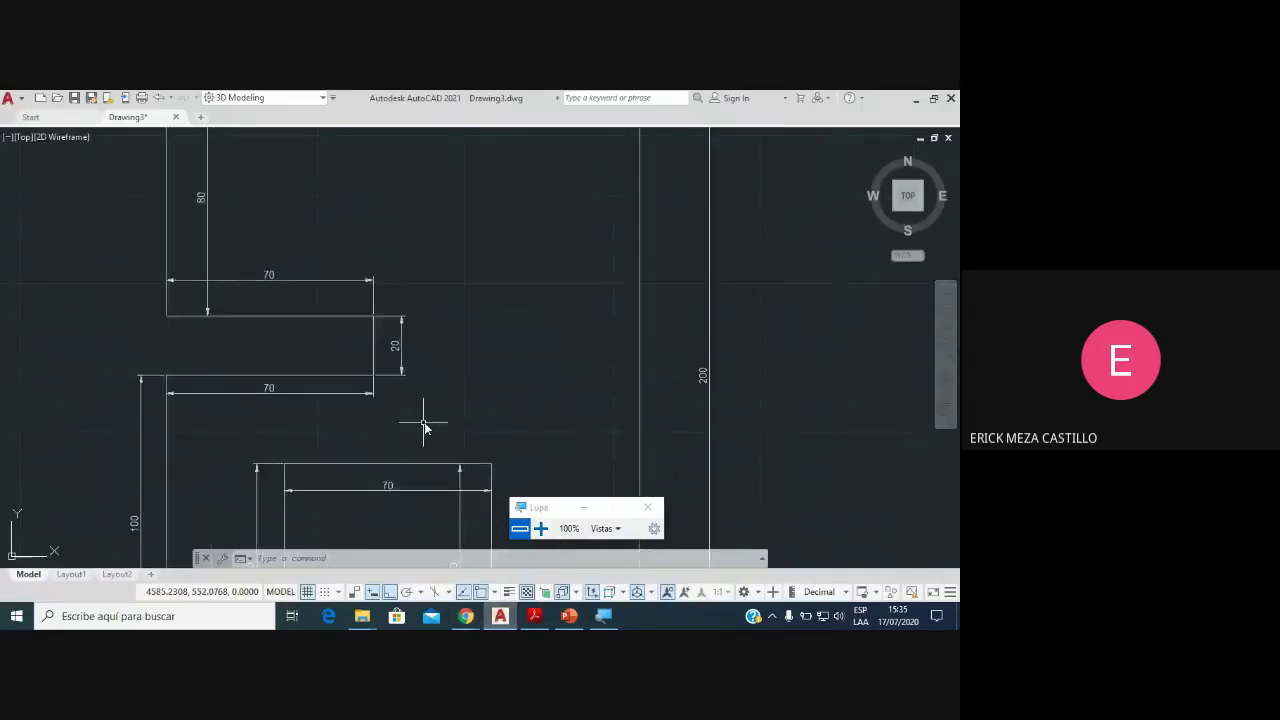
scroll(494, 371, down, 2)
scroll(457, 320, up, 3)
scroll(475, 330, down, 1)
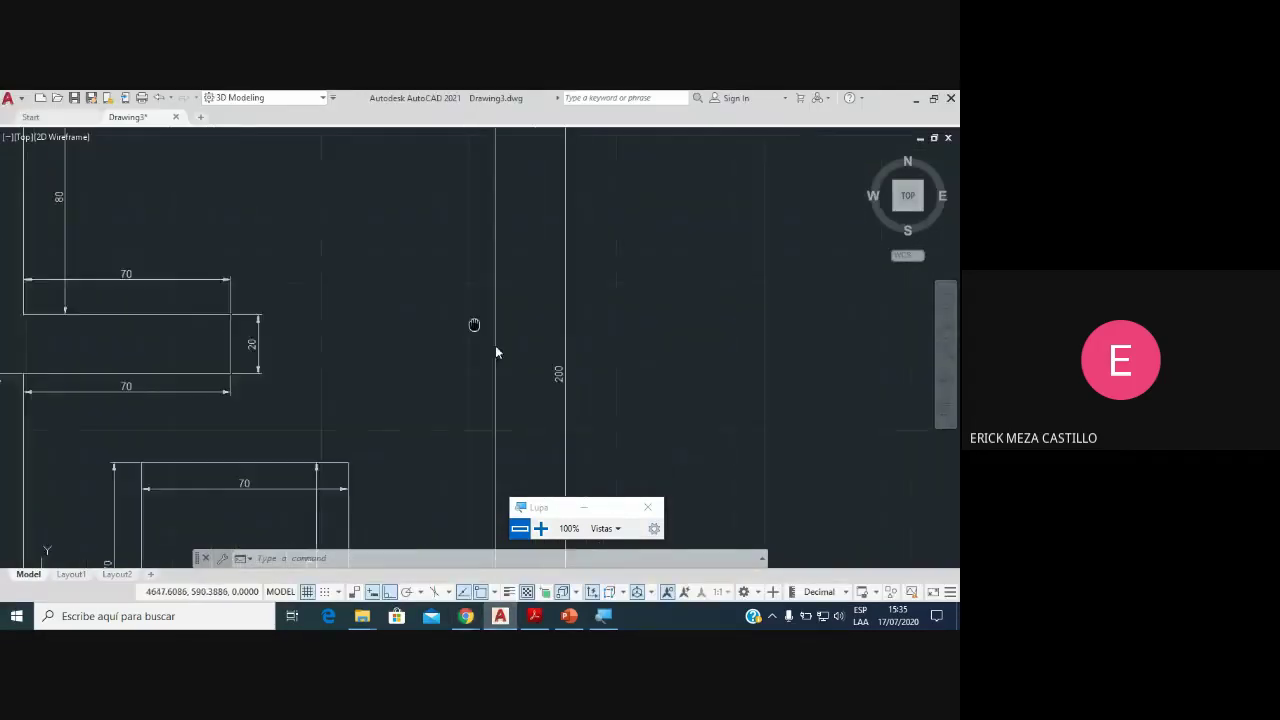
scroll(495, 352, down, 2)
scroll(394, 289, down, 1)
scroll(237, 347, up, 3)
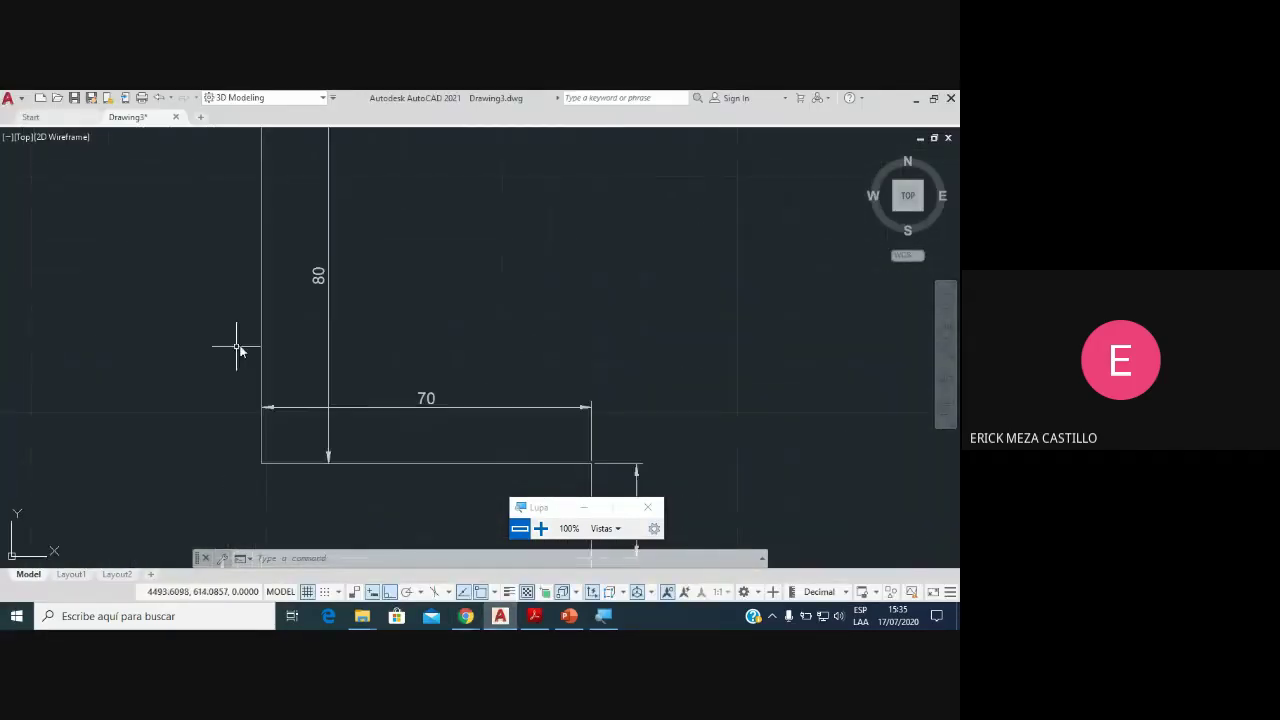
scroll(429, 371, down, 2)
scroll(366, 294, up, 1)
scroll(409, 354, up, 3)
scroll(453, 372, down, 2)
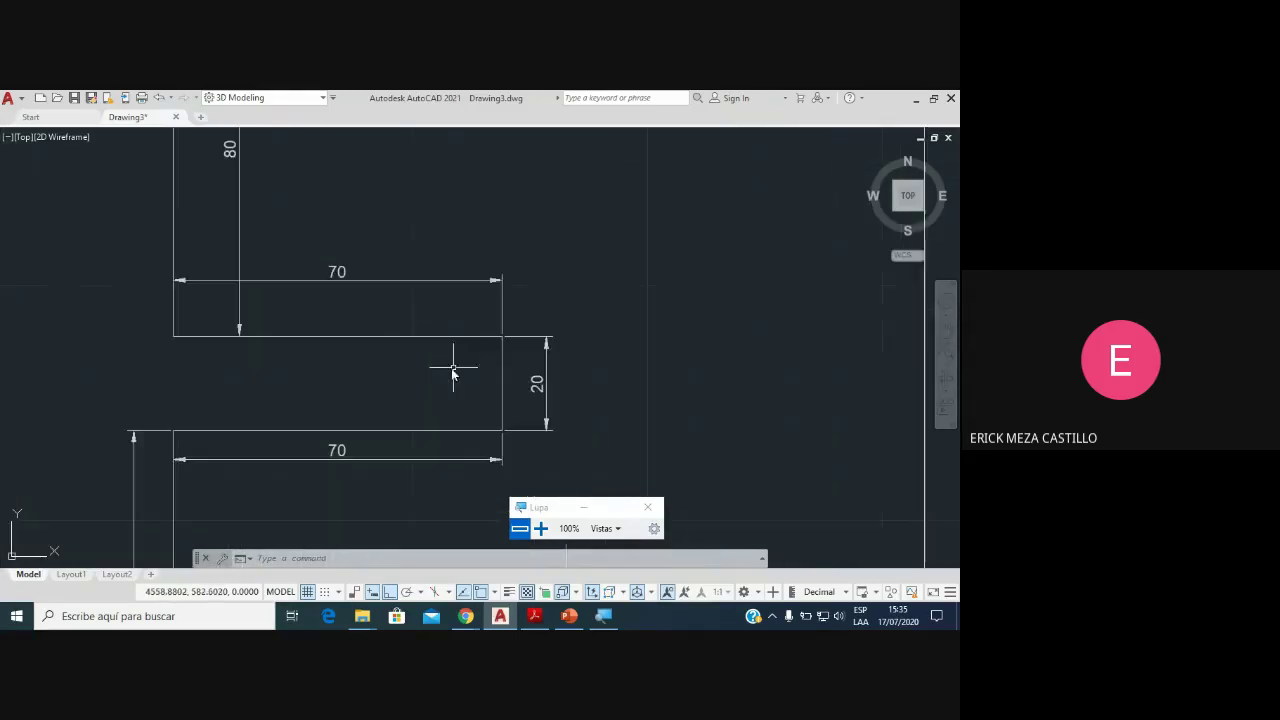
scroll(453, 372, down, 1)
scroll(471, 300, down, 1)
scroll(396, 345, up, 2)
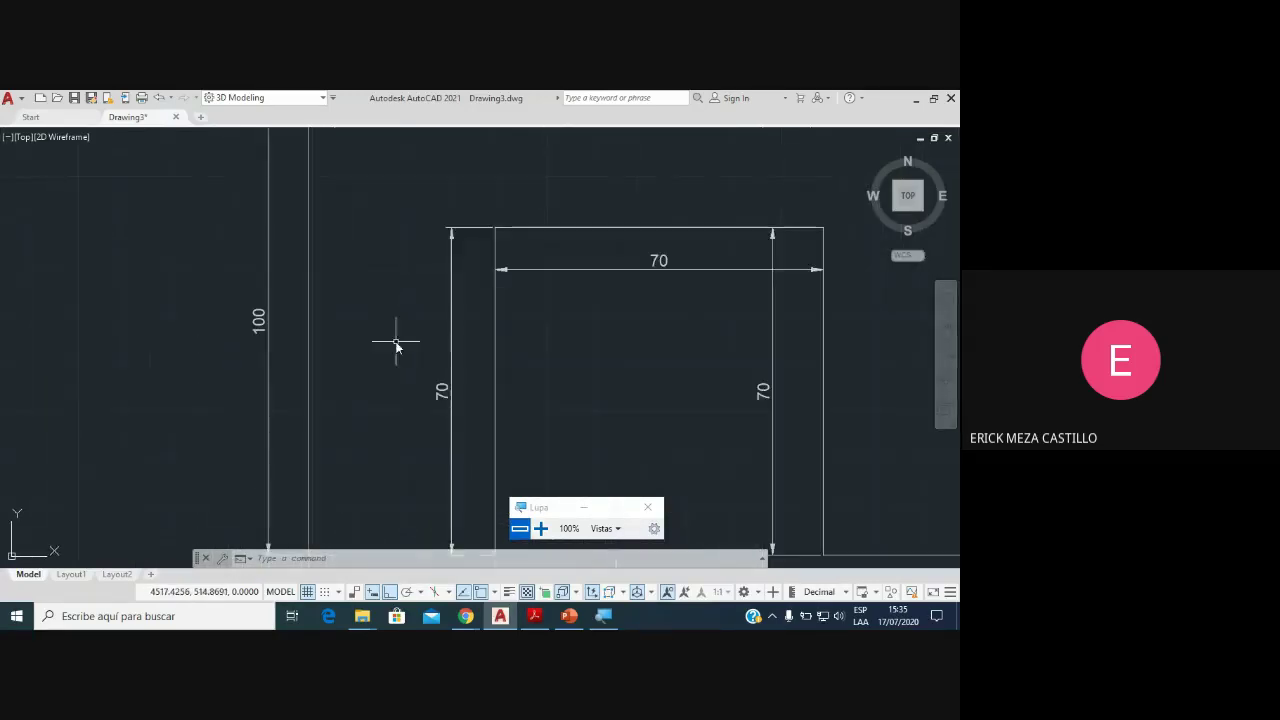
middle_drag(443, 386, 400, 277)
mouse_move(417, 329)
middle_down()
mouse_move(281, 420)
mouse_move(133, 361)
middle_up()
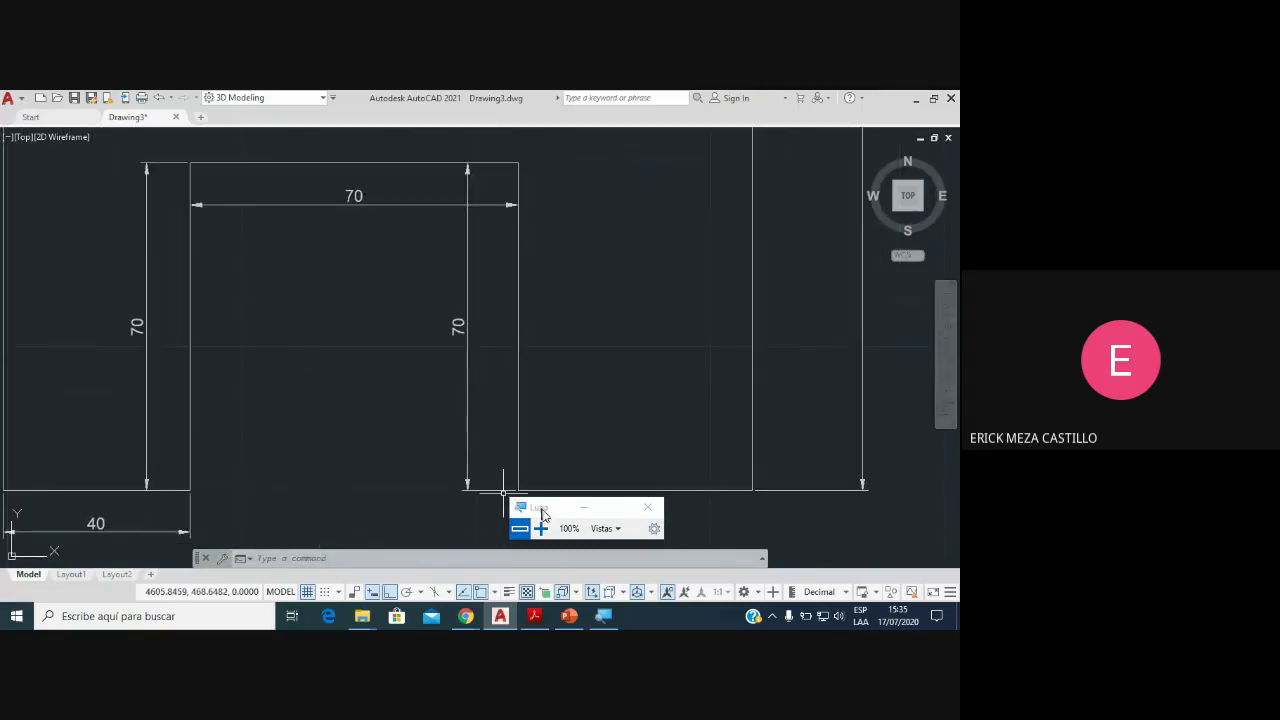
drag(543, 515, 838, 512)
click(757, 396)
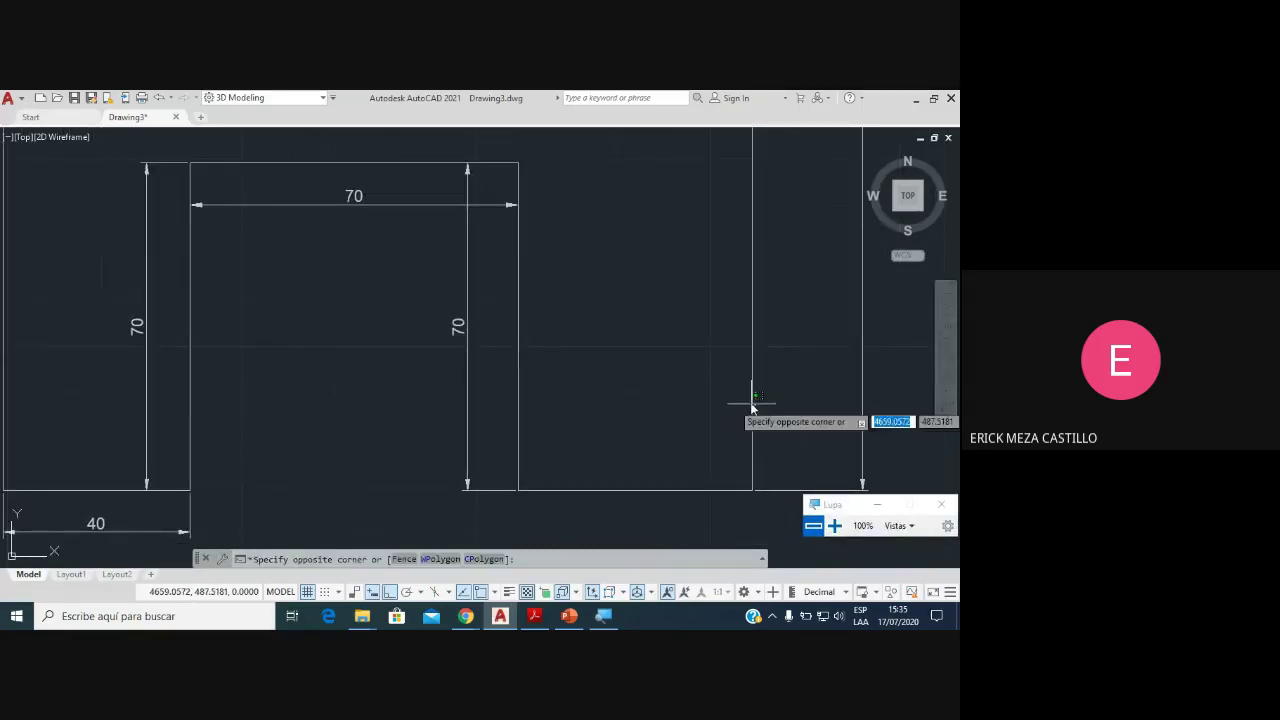
click(752, 403)
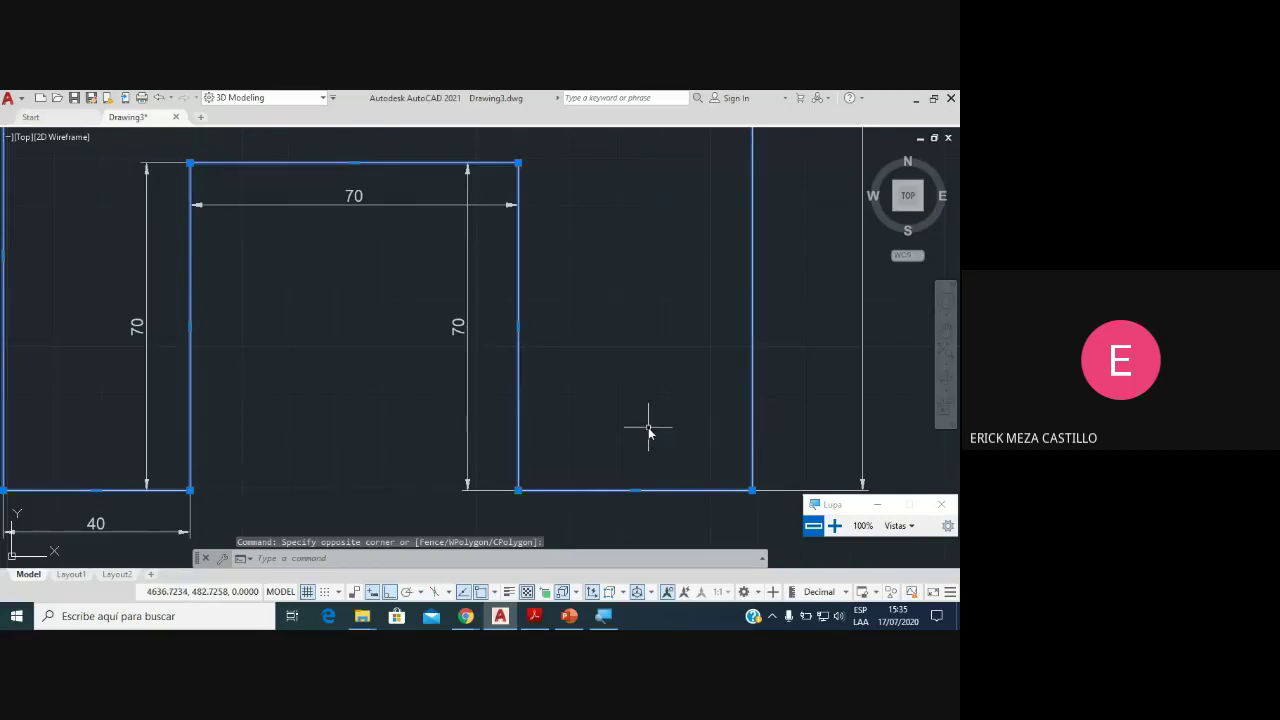
key(Escape)
scroll(620, 430, down, 1)
scroll(615, 432, down, 1)
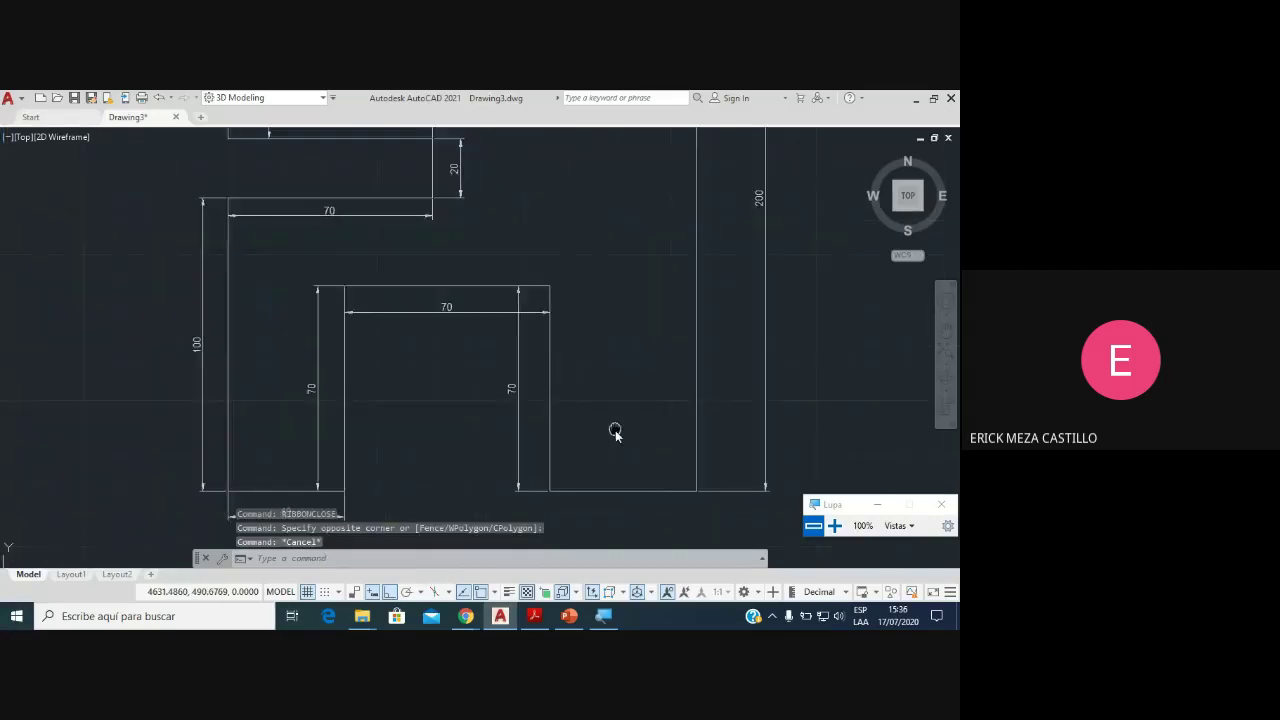
middle_drag(615, 432, 631, 334)
scroll(271, 323, up, 2)
scroll(362, 340, down, 2)
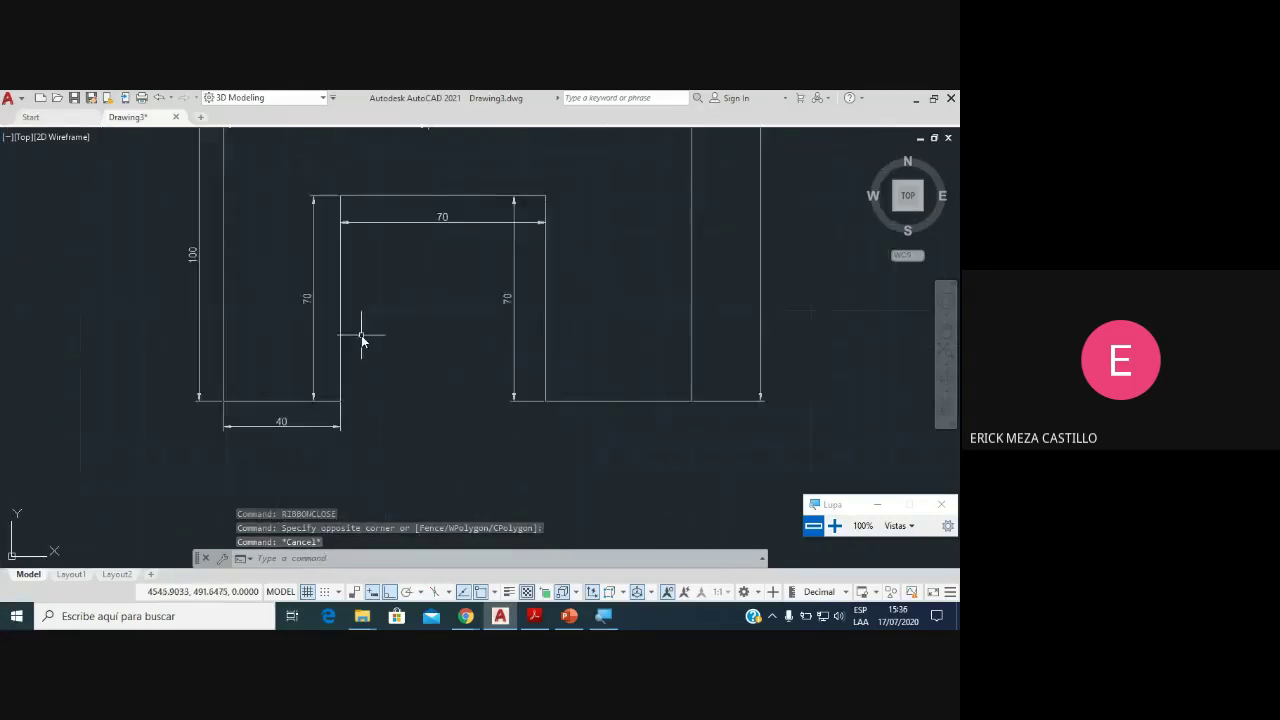
scroll(366, 370, down, 1)
scroll(400, 366, down, 2)
scroll(429, 394, up, 1)
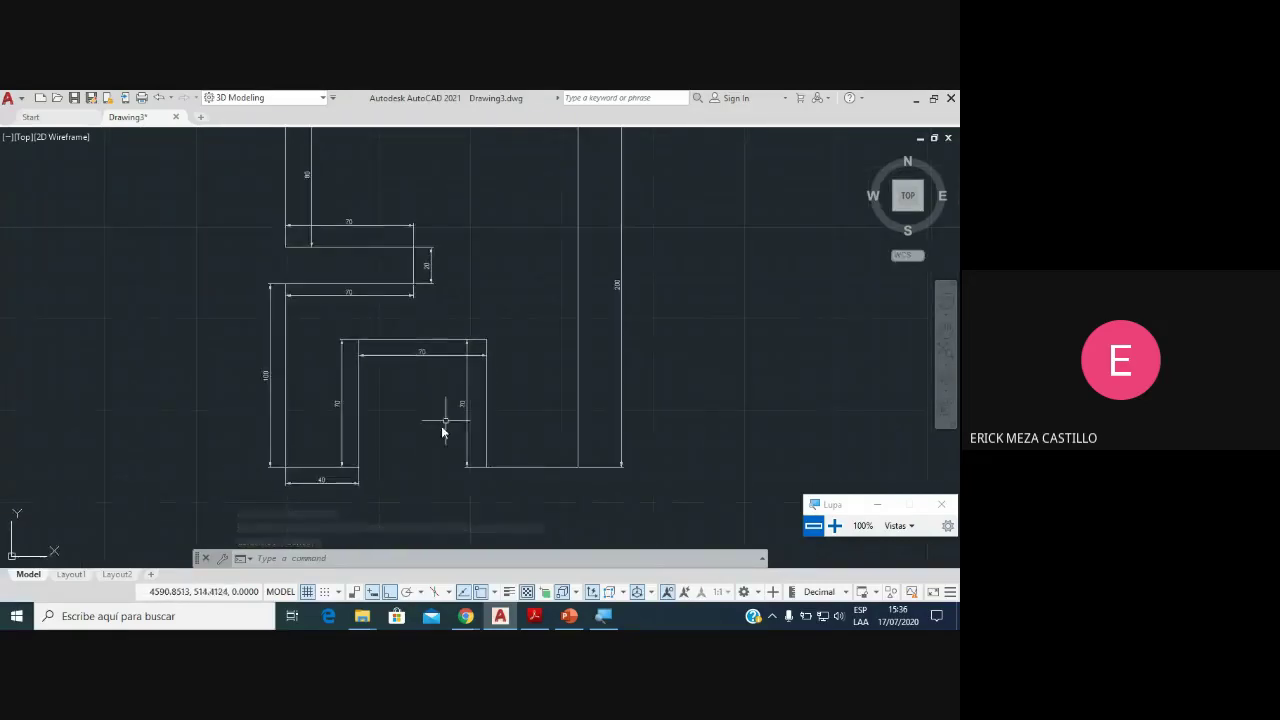
mouse_move(466, 616)
click(466, 558)
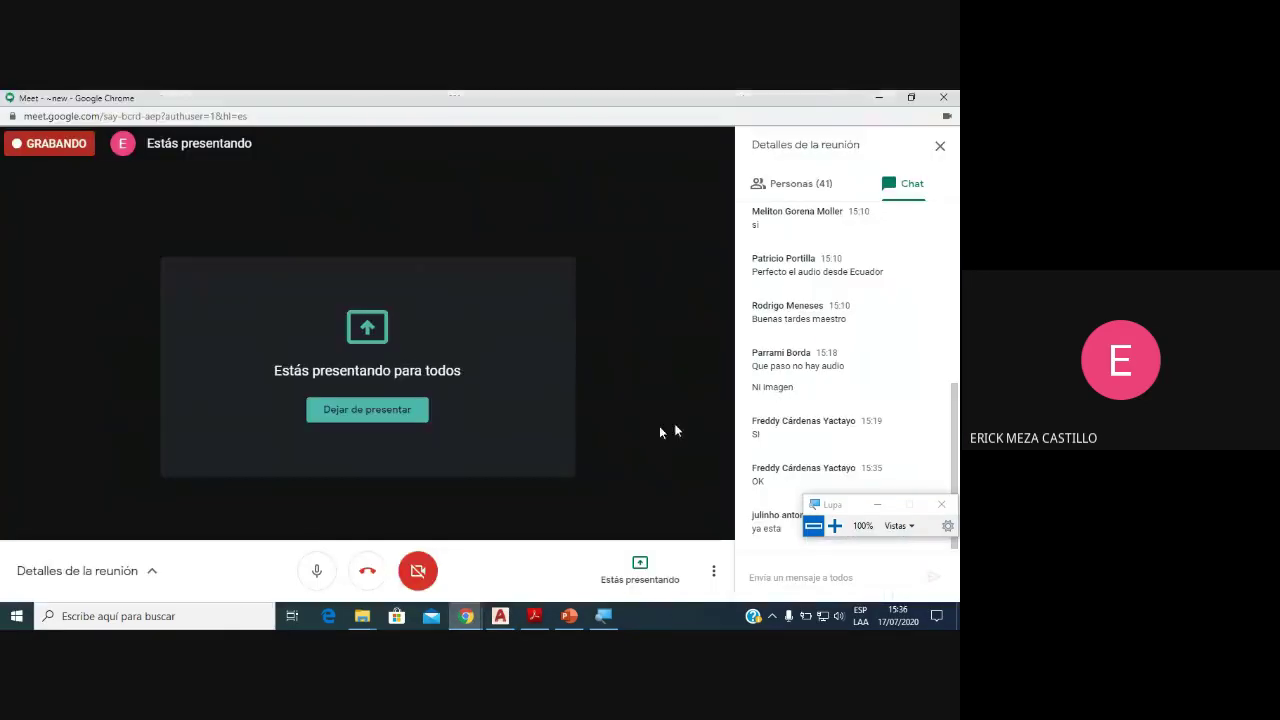
drag(823, 507, 537, 430)
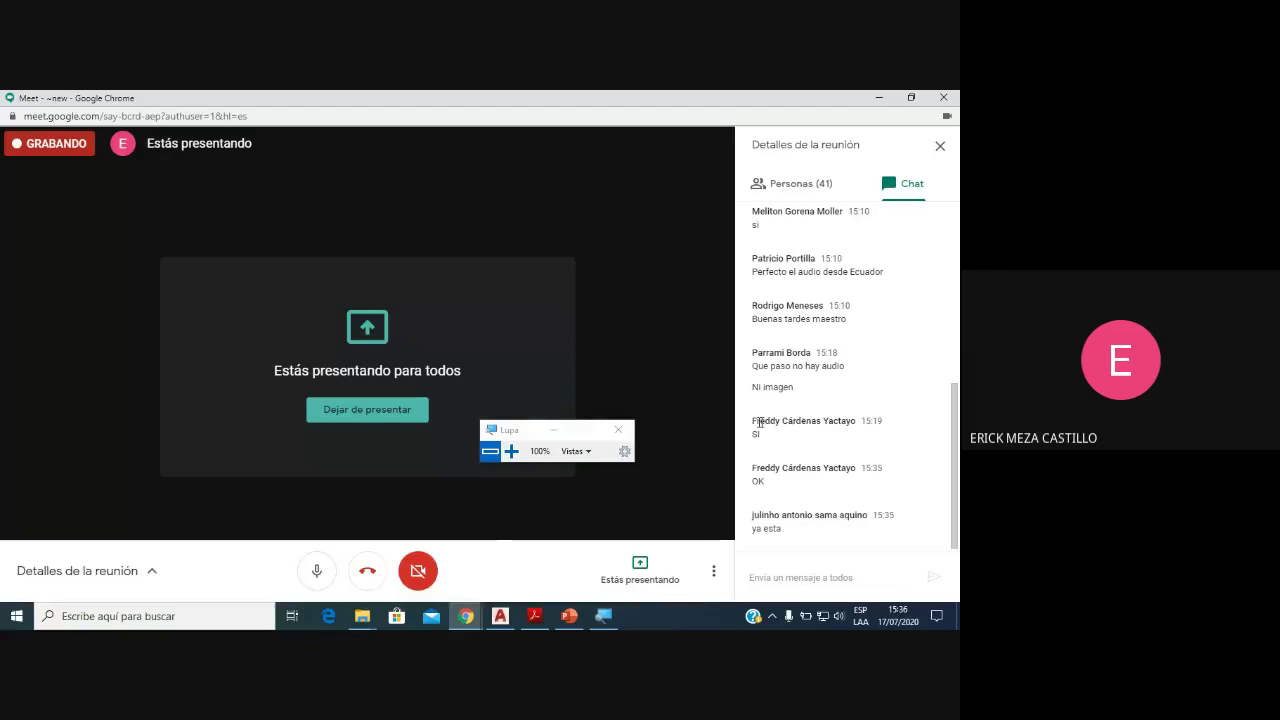
click(500, 615)
Step: Pan the drawing and run RIBBONCLOSE
scroll(465, 290, down, 2)
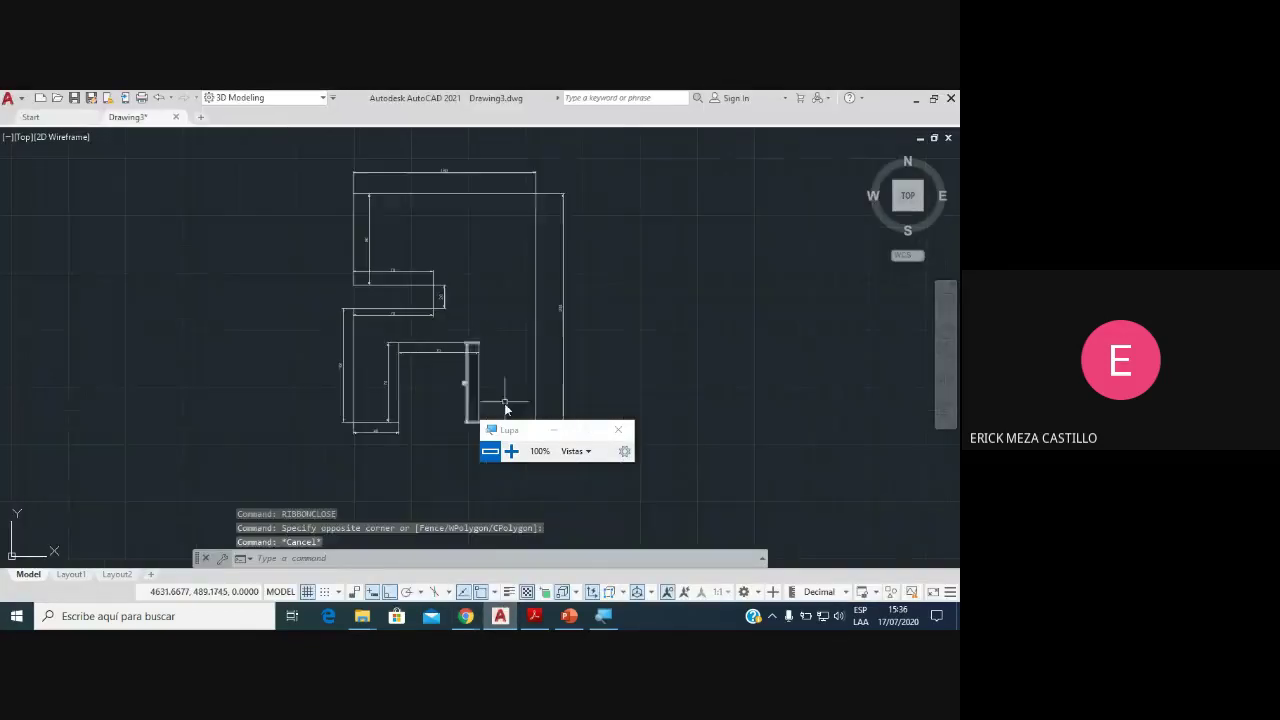
drag(555, 430, 886, 400)
scroll(400, 250, up, 2)
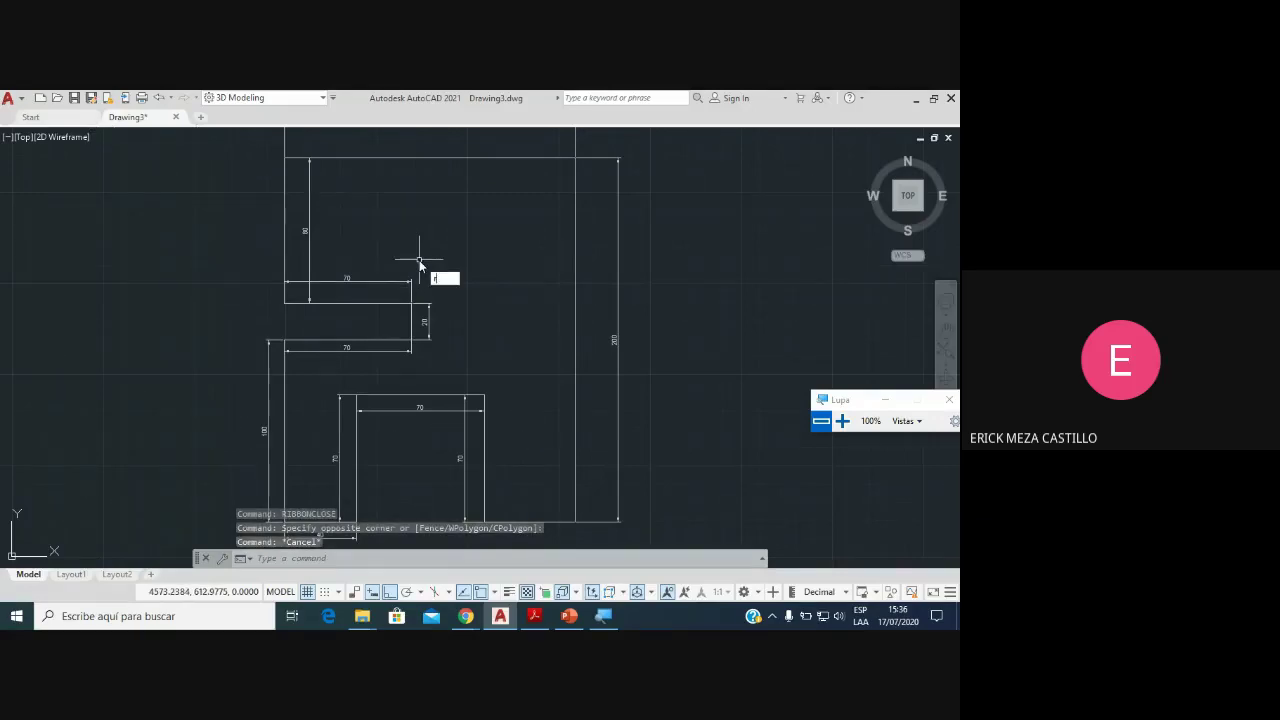
text(ribbonclose)
key(Return)
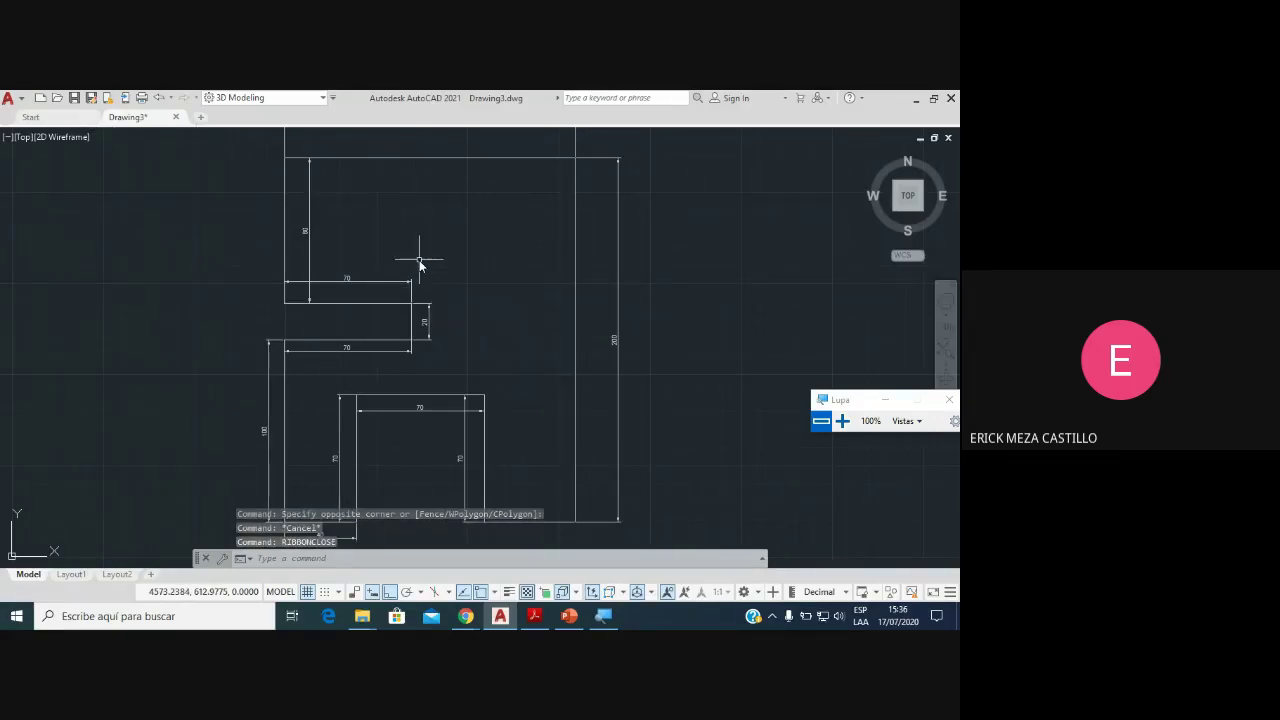
Step: Back out of an accidental RIBBONBGLOAD and run RIBBON to restore the panels
text(ribb)
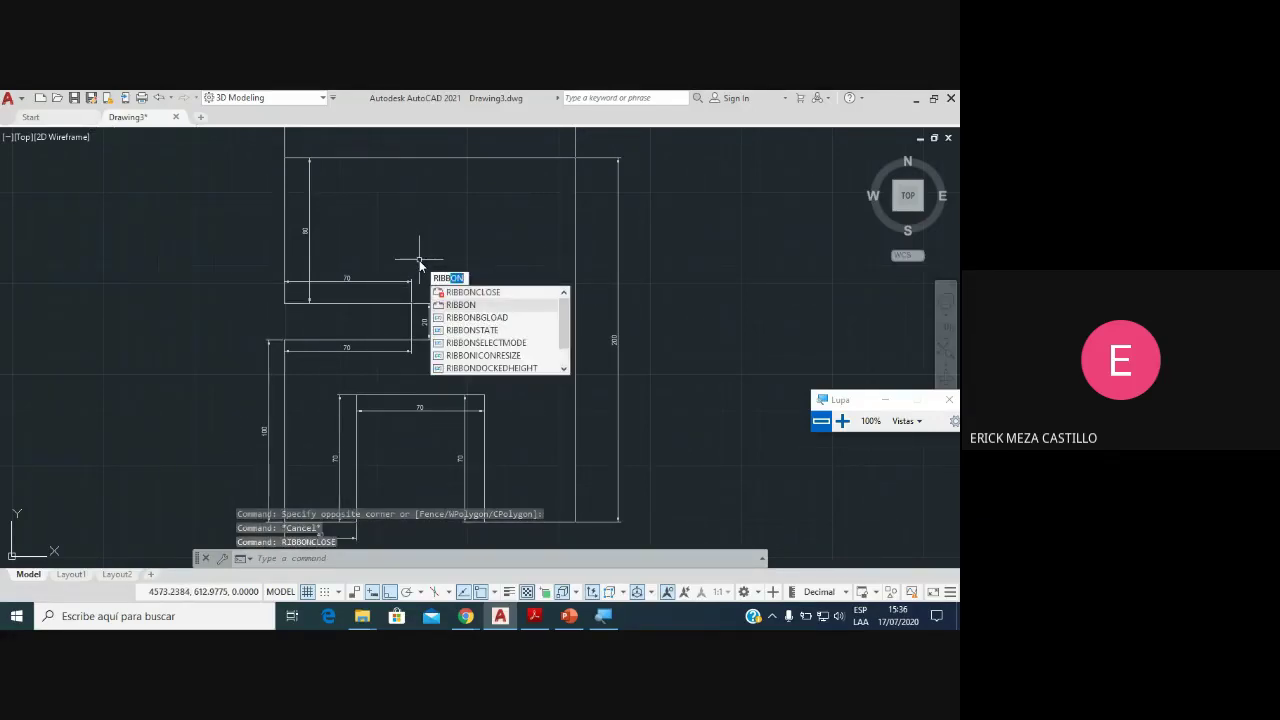
key(Down)
key(Return)
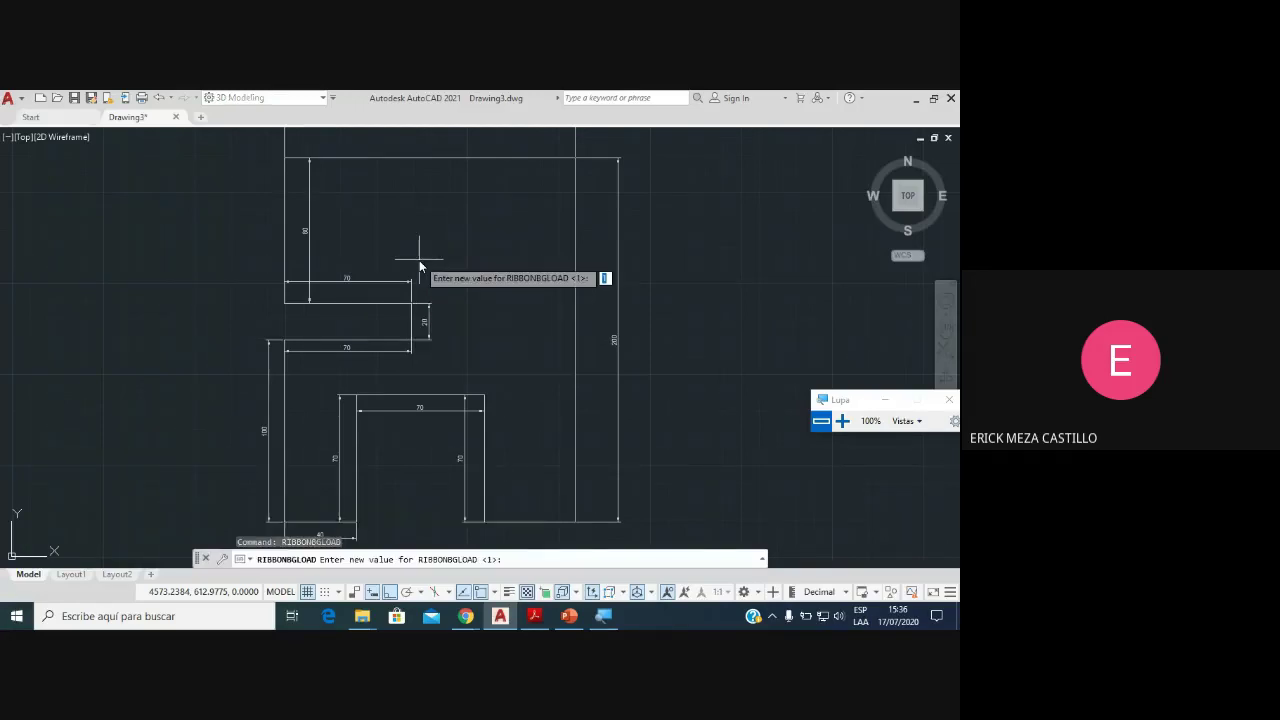
key(Escape)
text(ri)
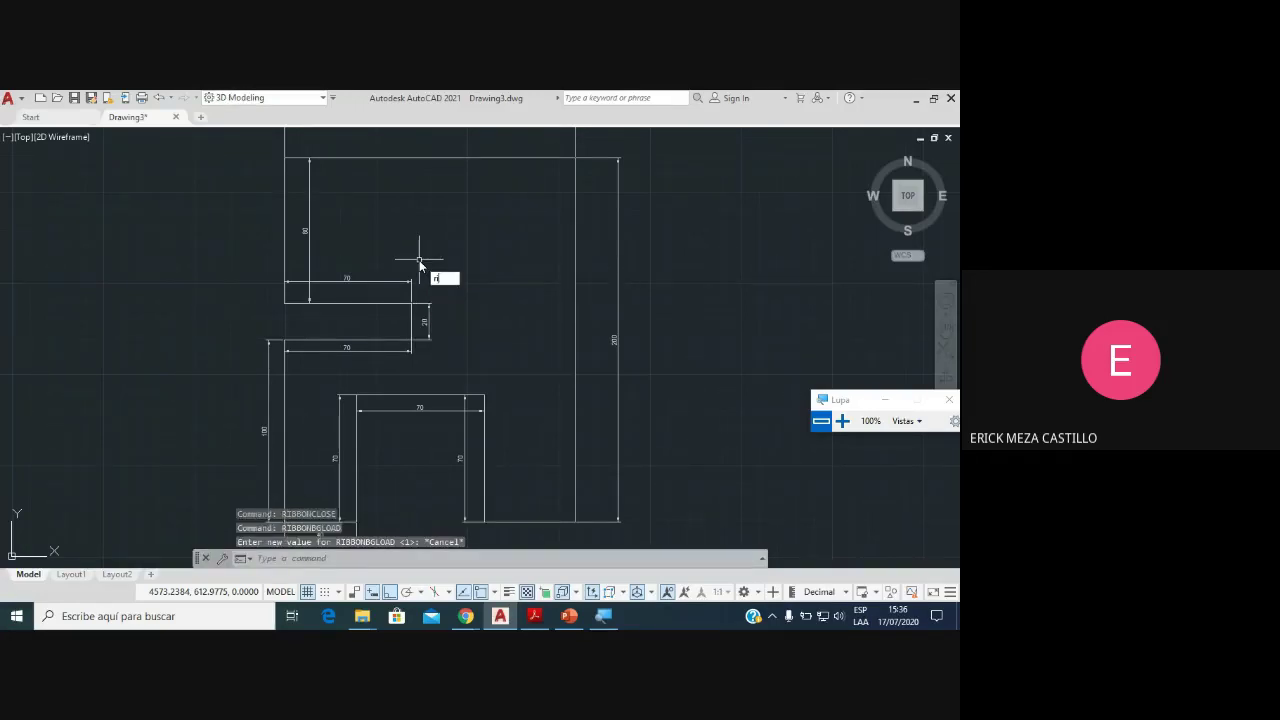
text(bb)
click(462, 317)
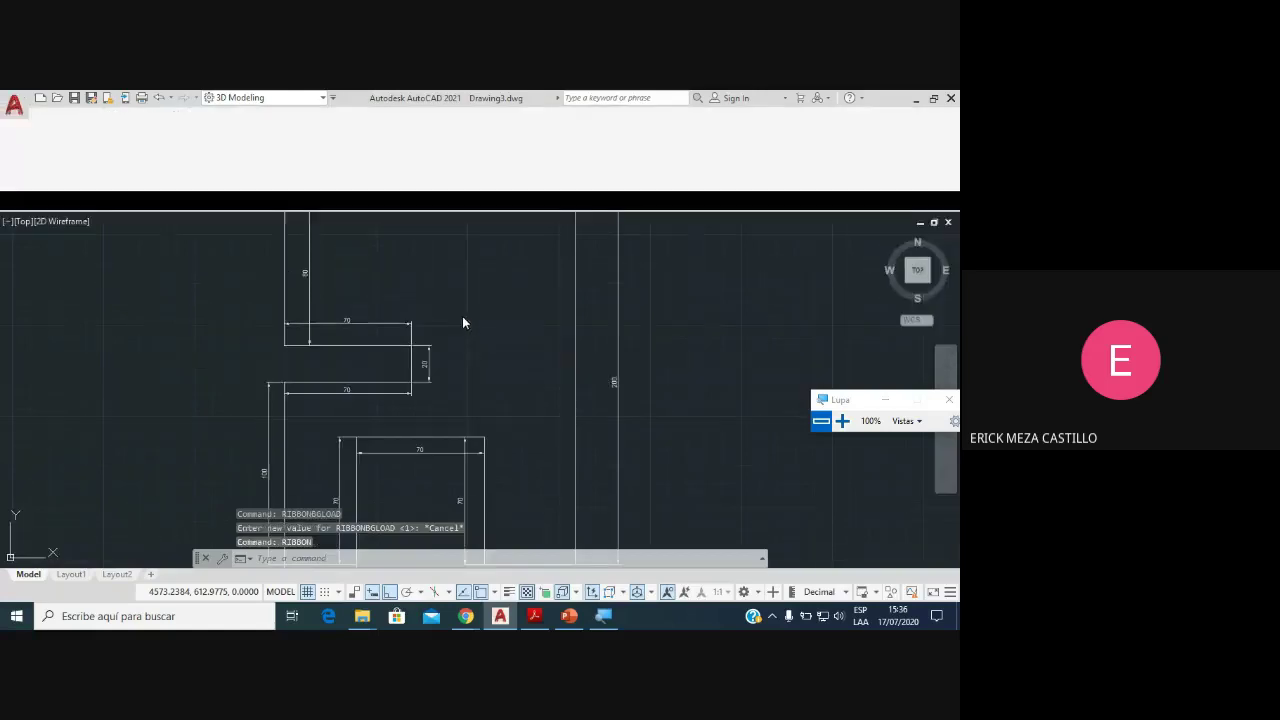
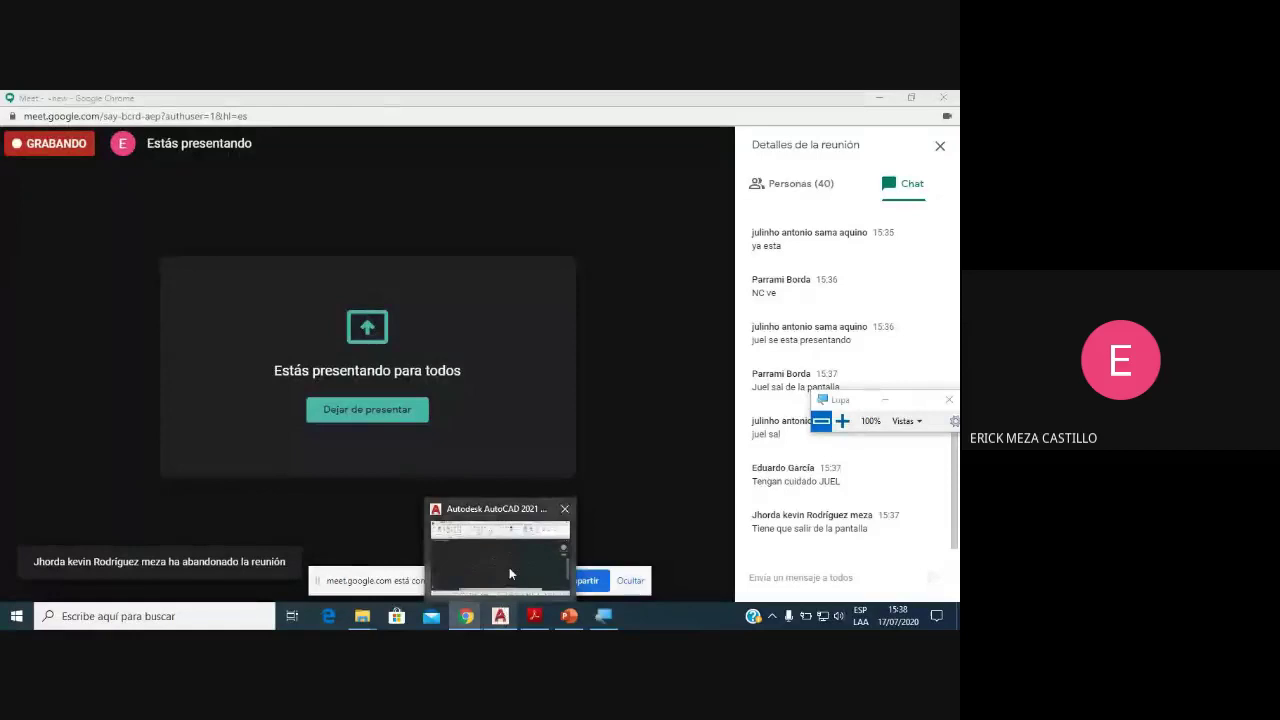
Step: Bring Drawing3 back over the meeting, frame the isometric floor outline and start POLYSOLID
click(509, 573)
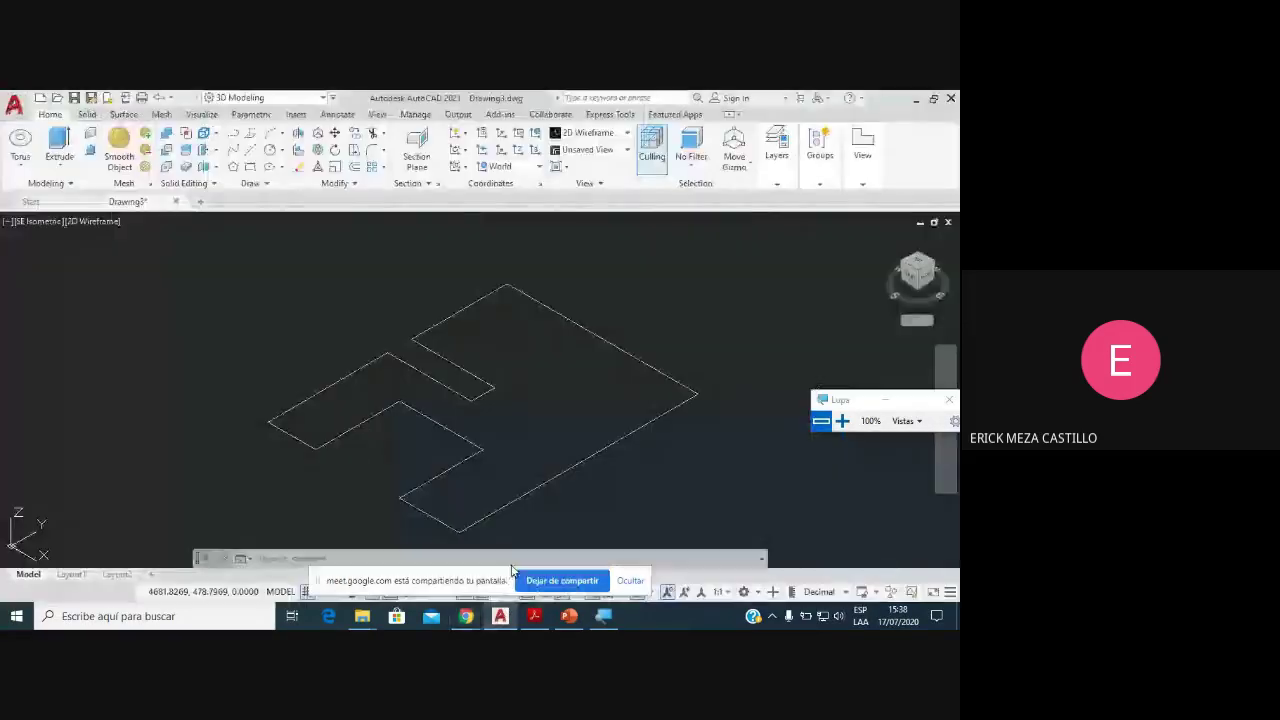
shift+middle_drag(549, 409, 437, 357)
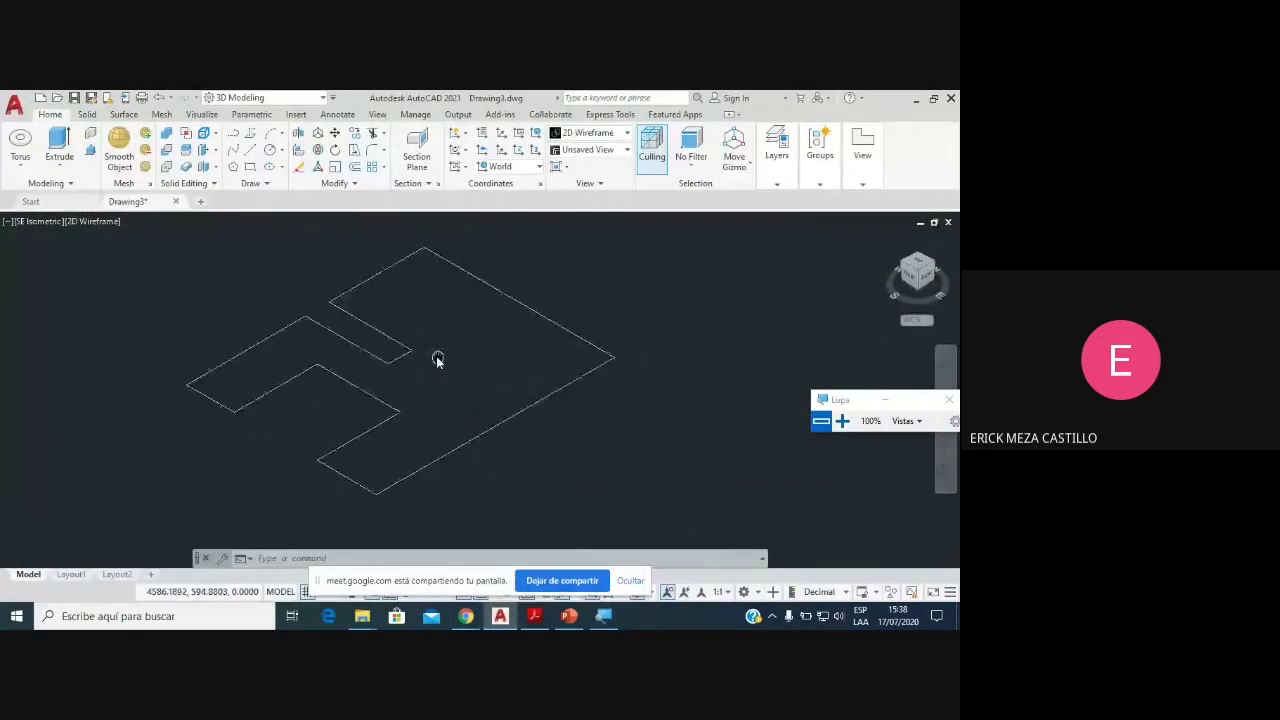
scroll(314, 329, up, 2)
scroll(370, 350, down, 1)
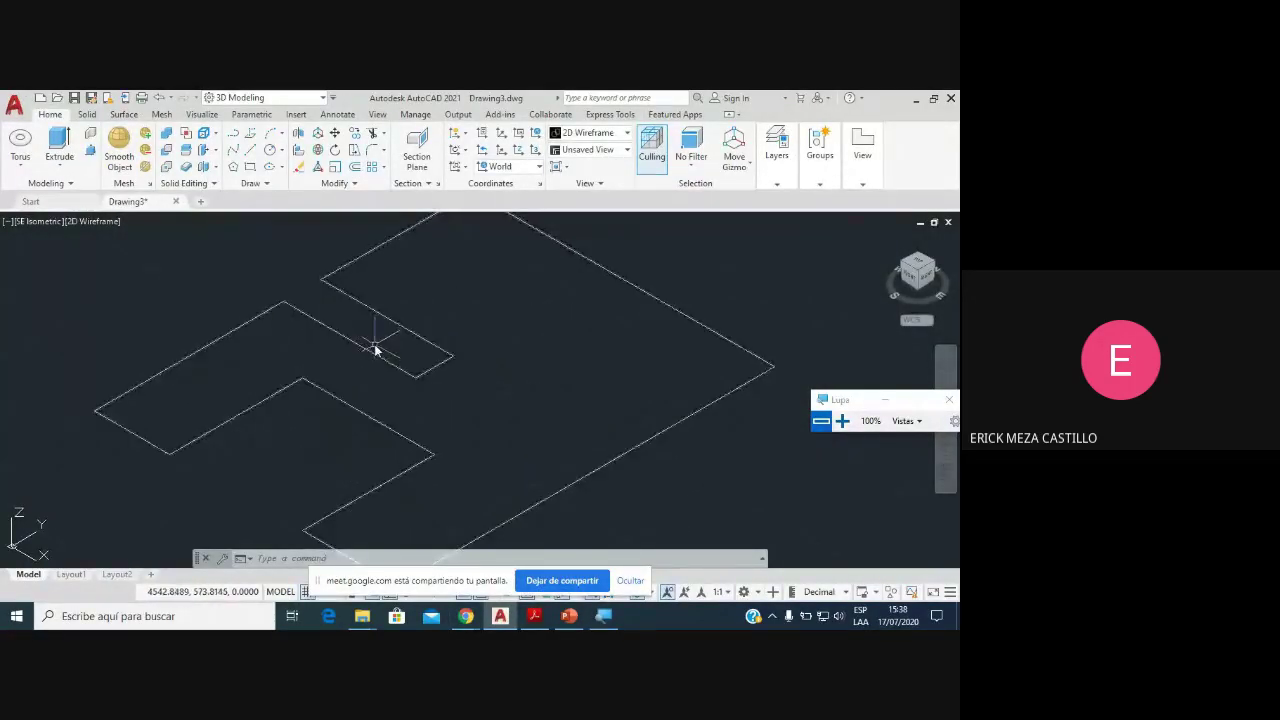
scroll(446, 331, down, 1)
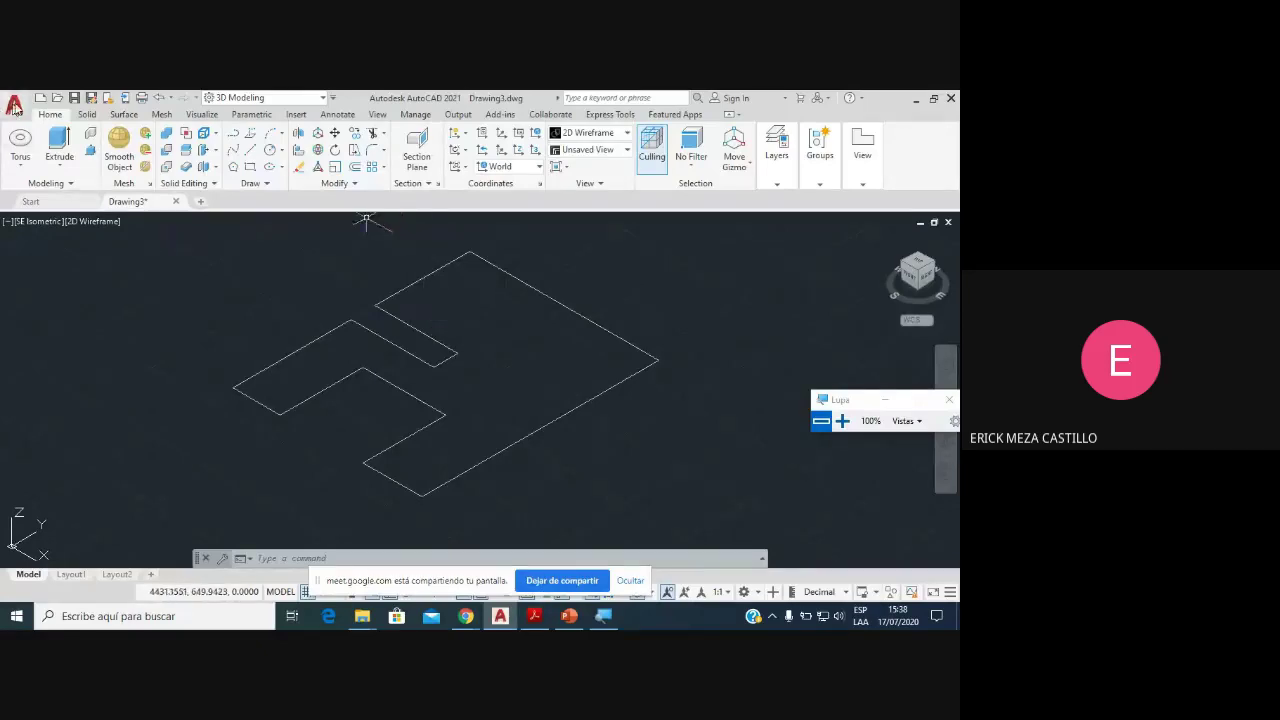
click(90, 133)
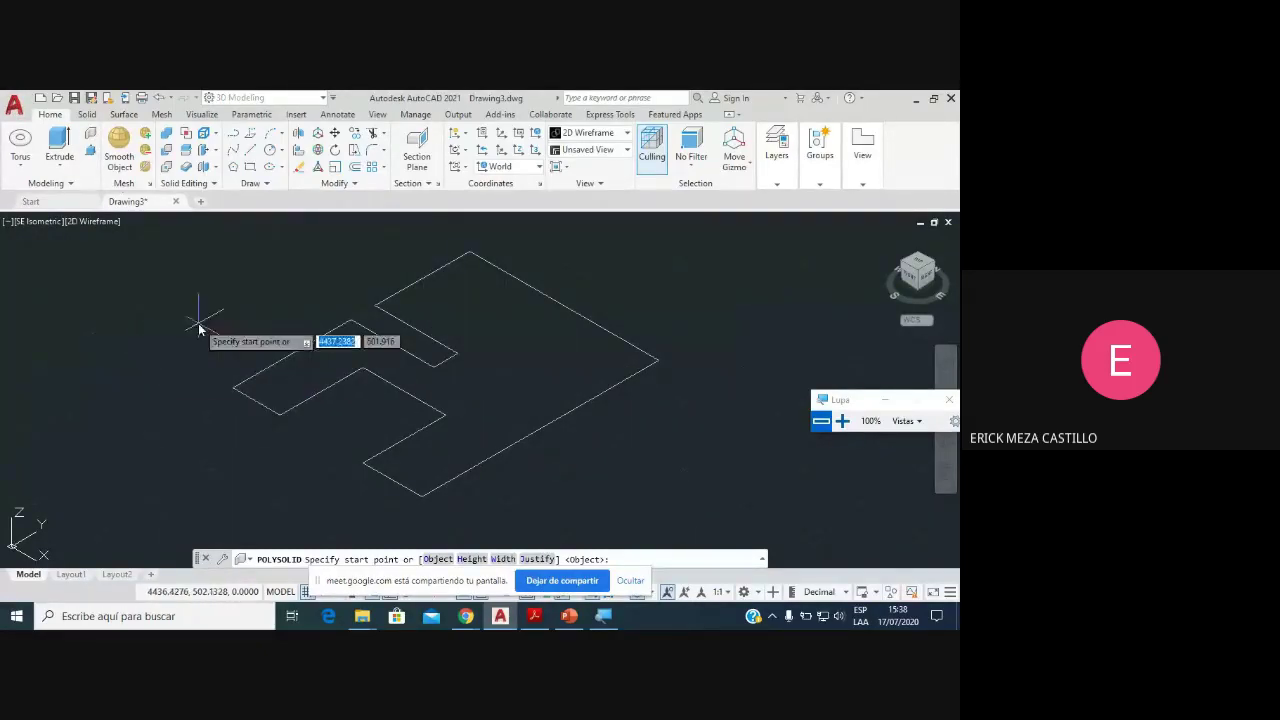
key(Down)
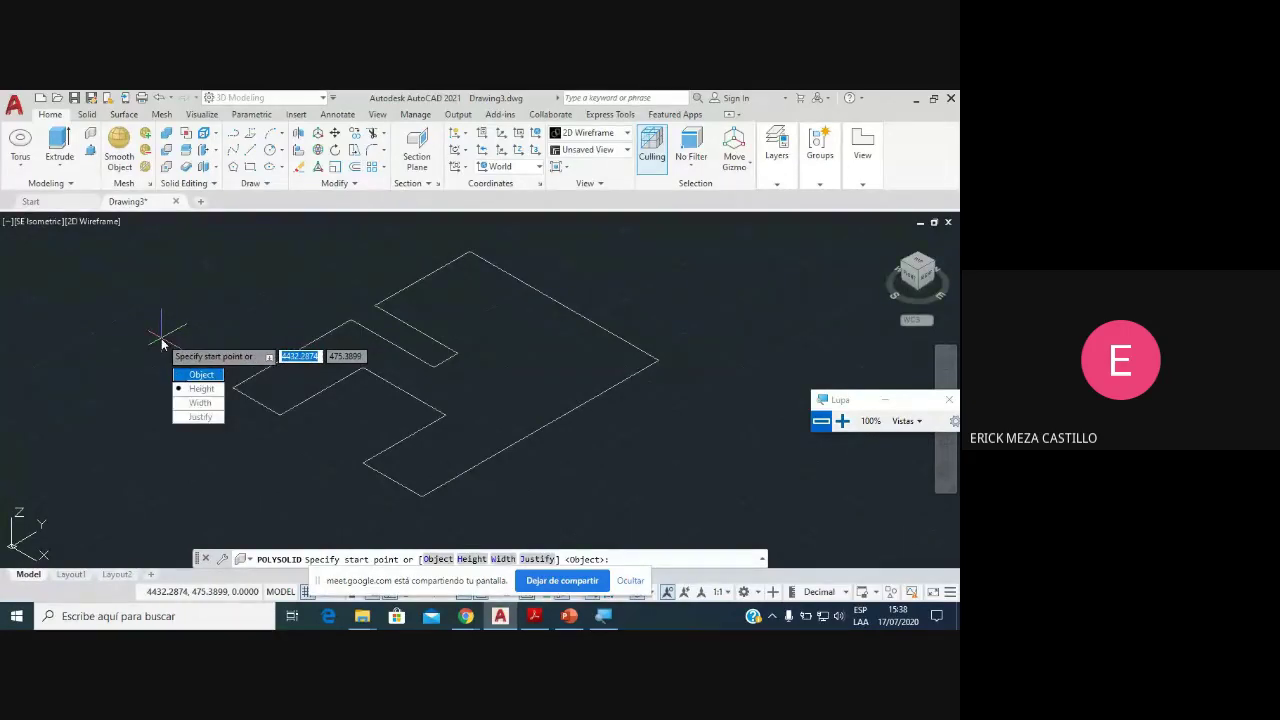
key(Down)
key(Return)
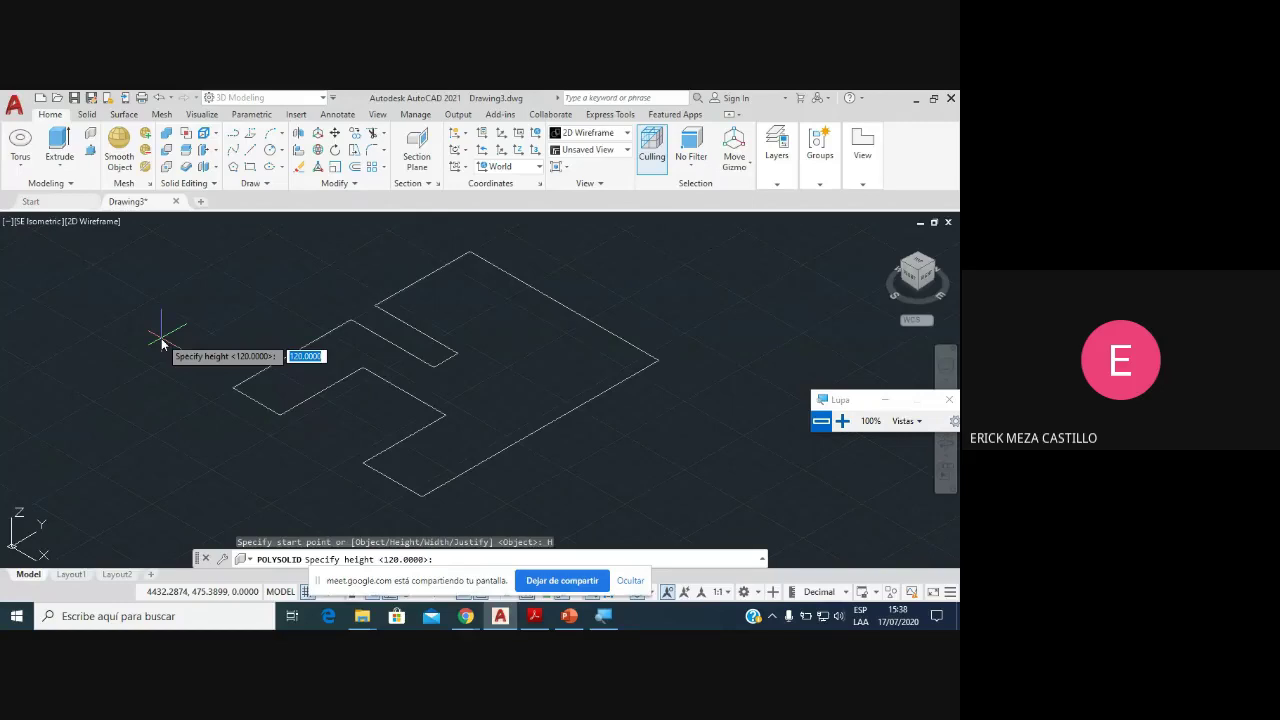
text(190)
key(Return)
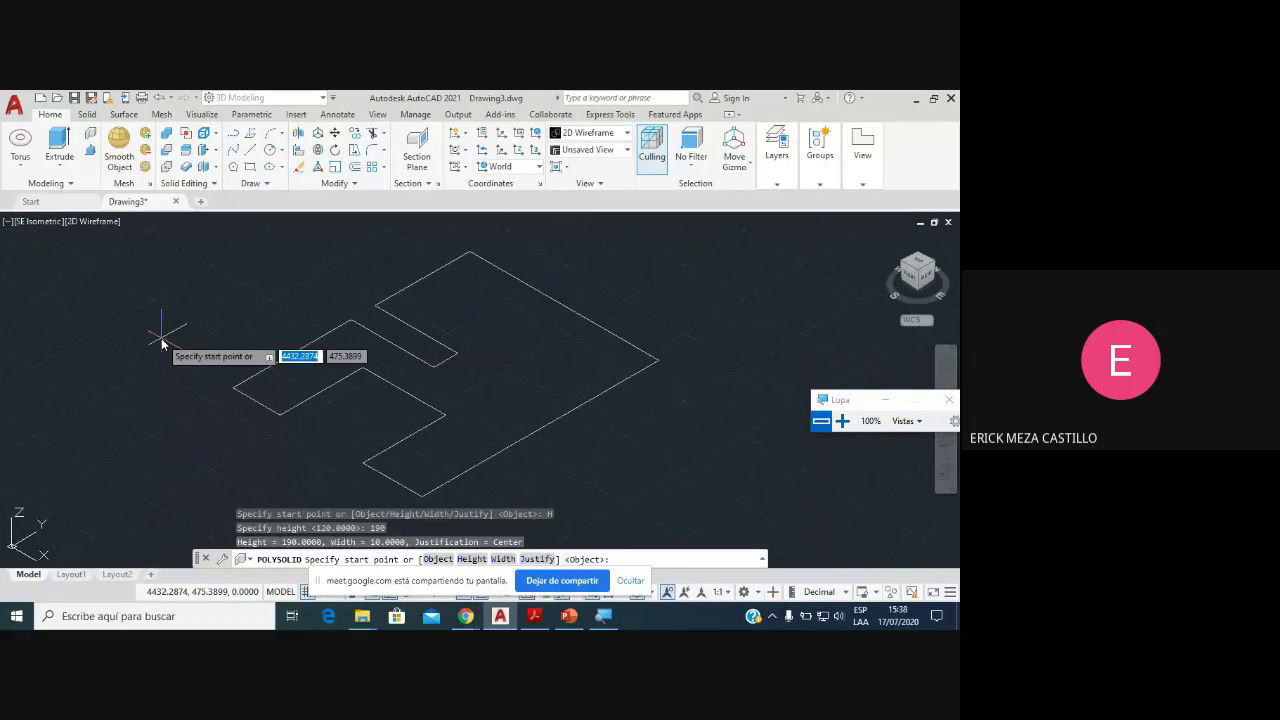
key(Down)
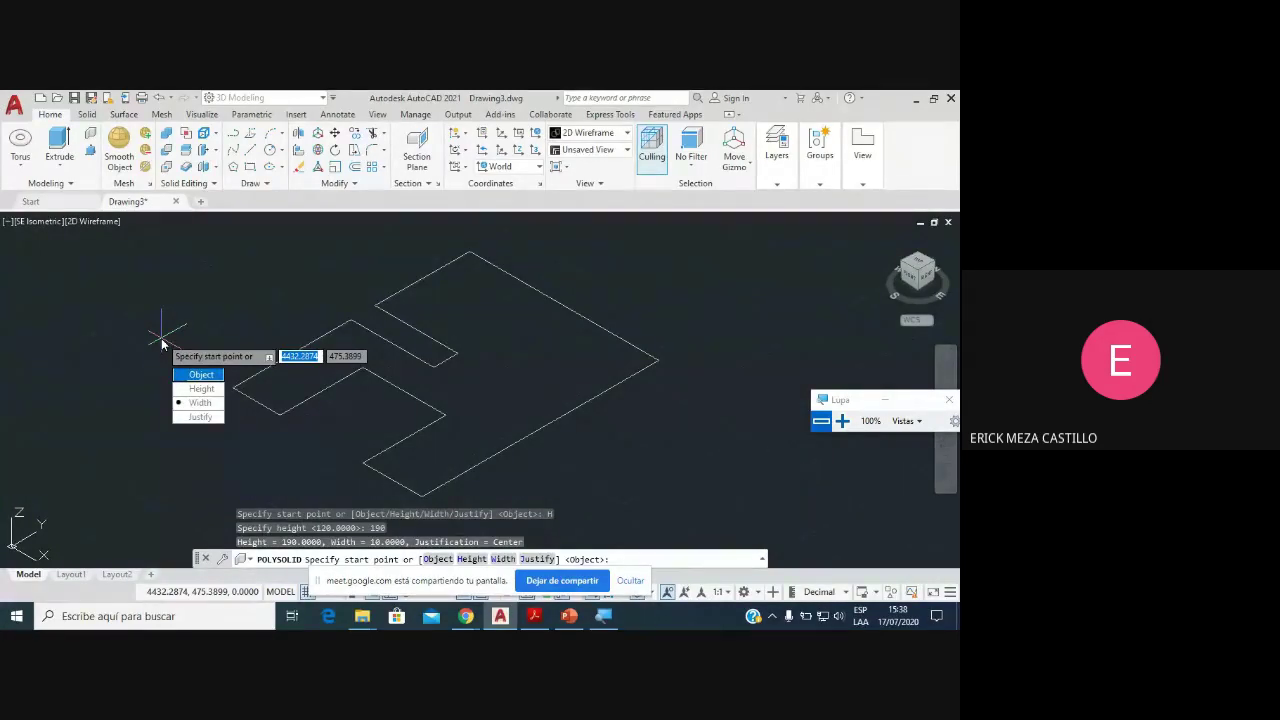
key(Down)
key(Down)
key(Return)
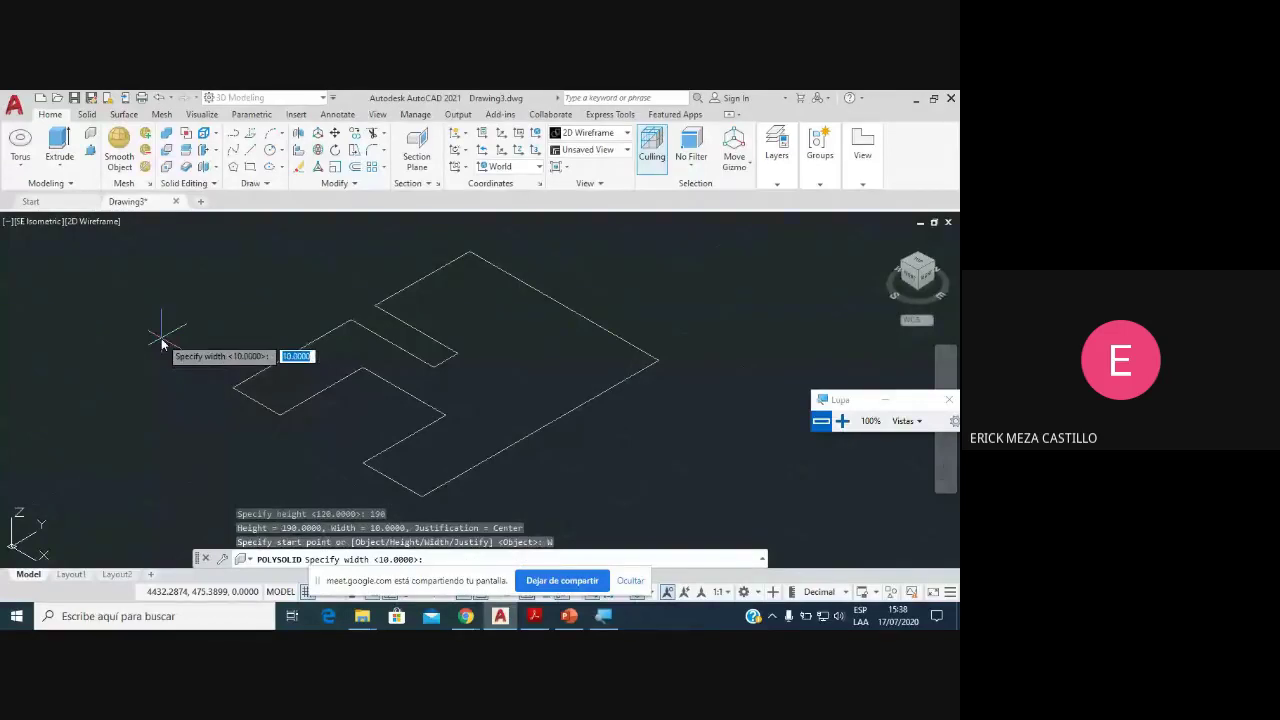
text(2.)
text(5)
key(Return)
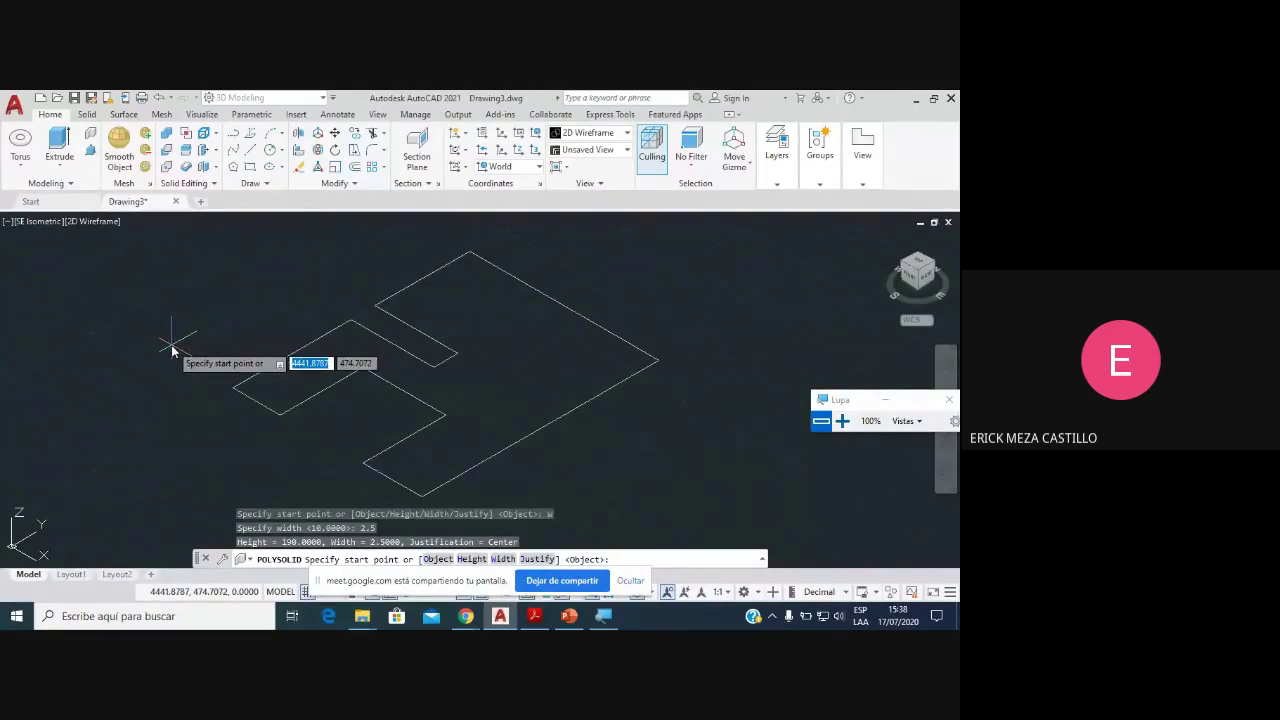
key(Down)
key(Return)
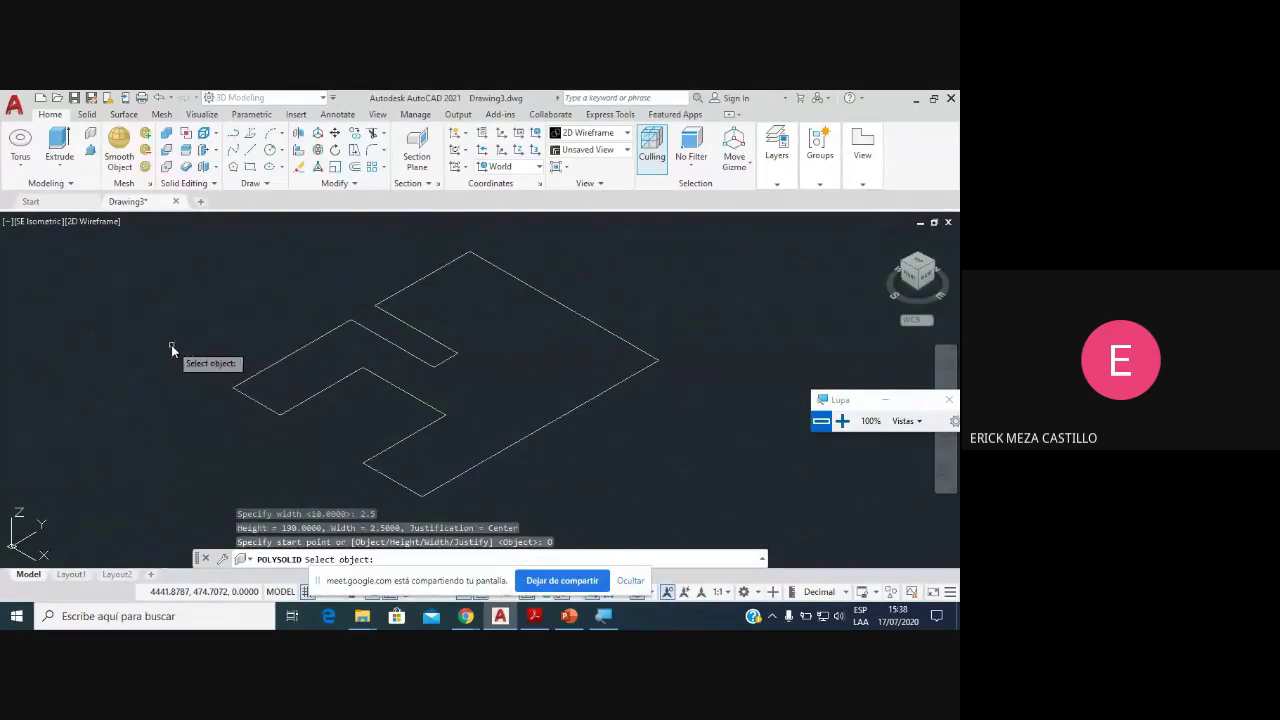
click(274, 364)
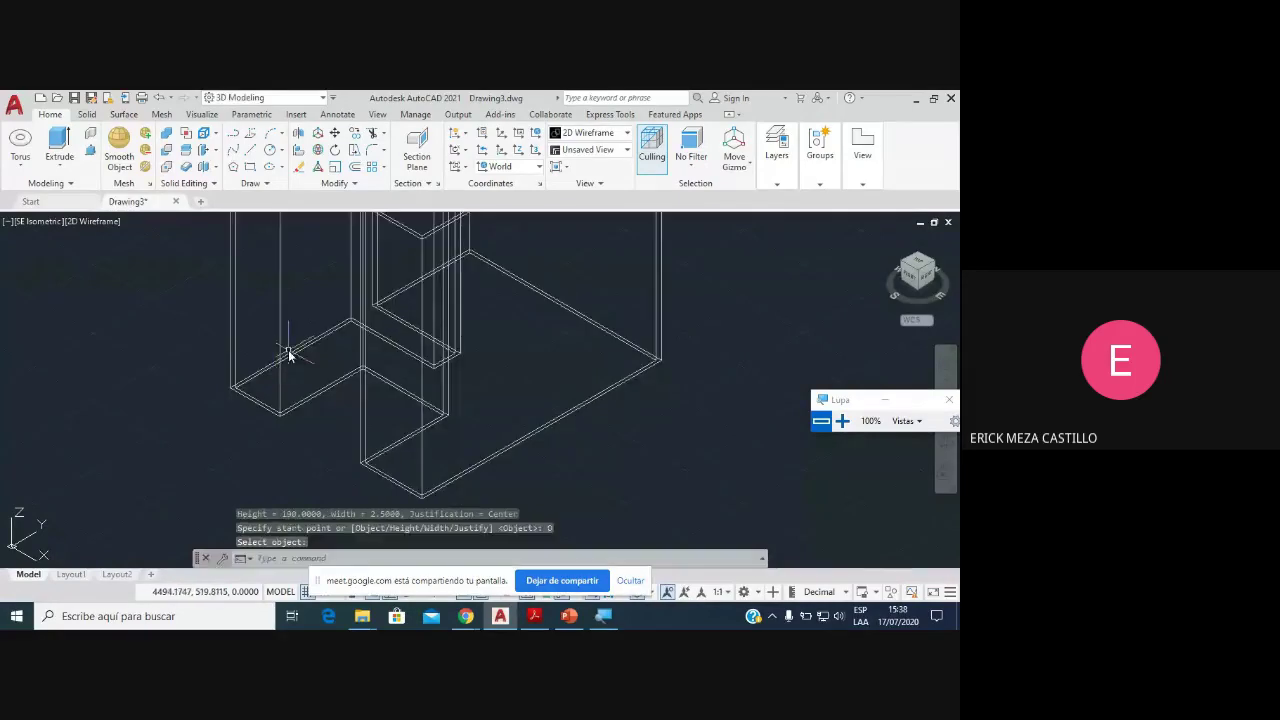
click(96, 222)
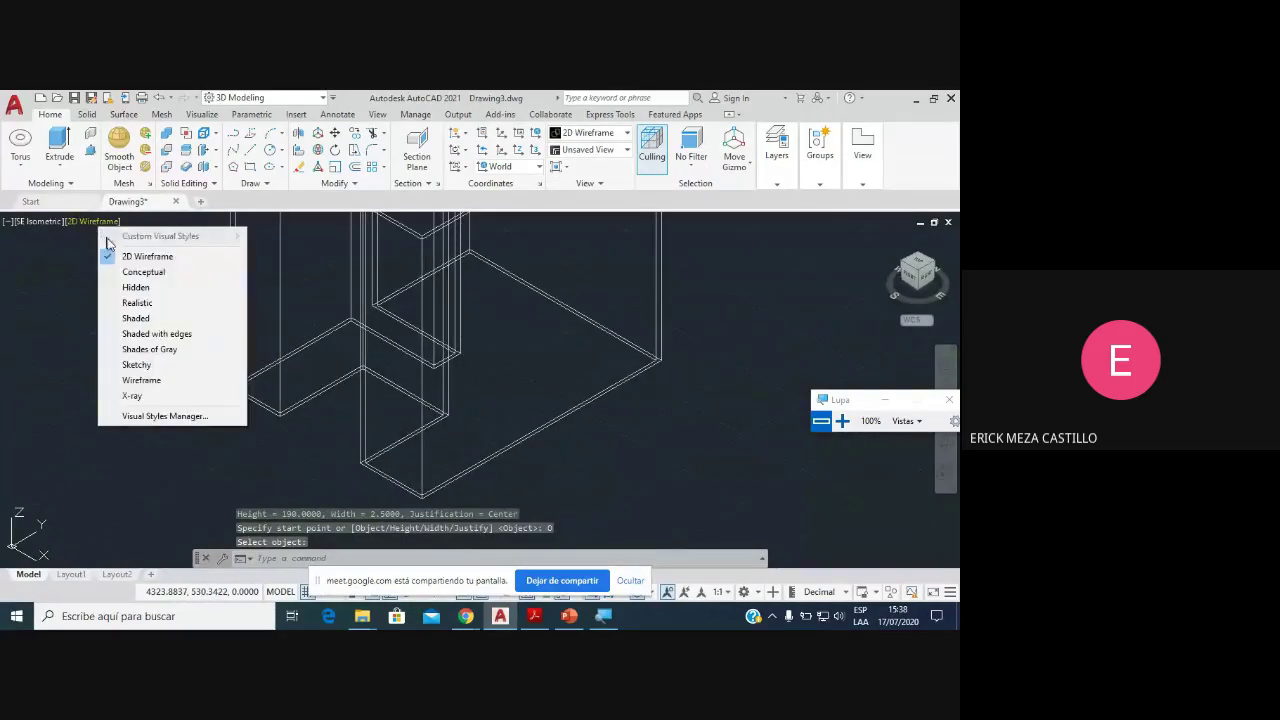
click(136, 278)
scroll(387, 330, down, 2)
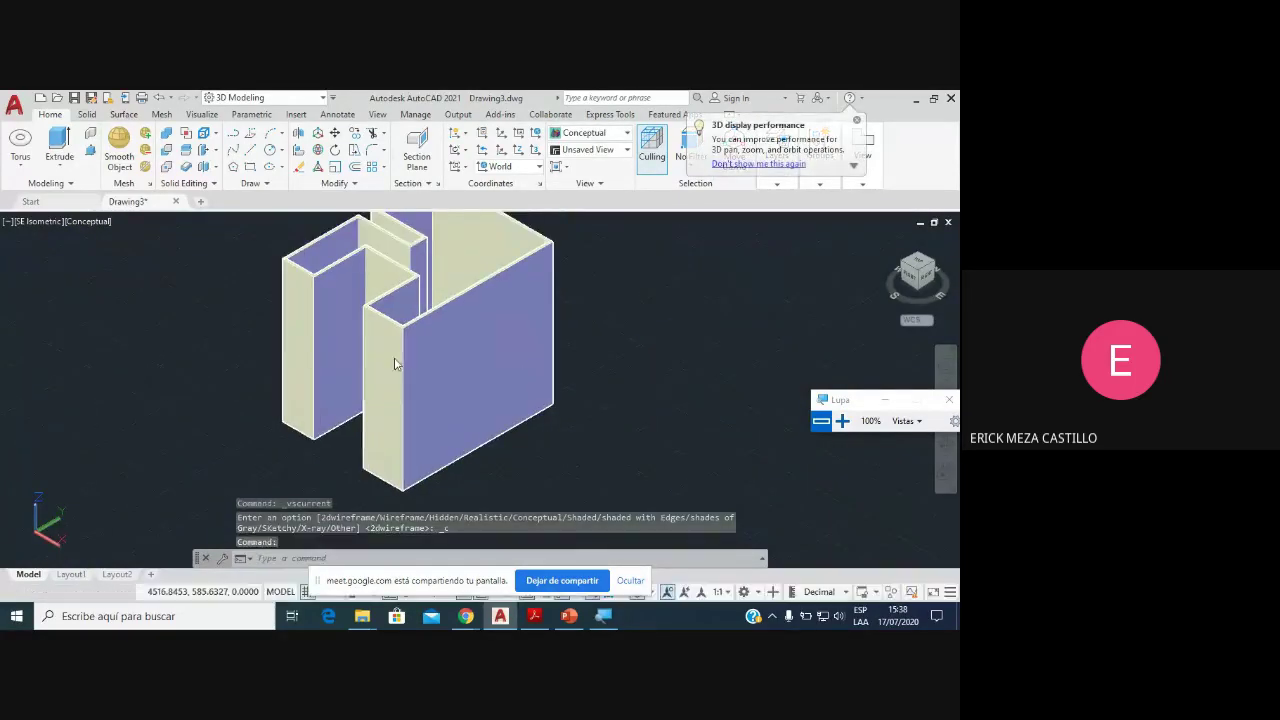
scroll(400, 300, up, 3)
shift+middle_drag(403, 292, 402, 335)
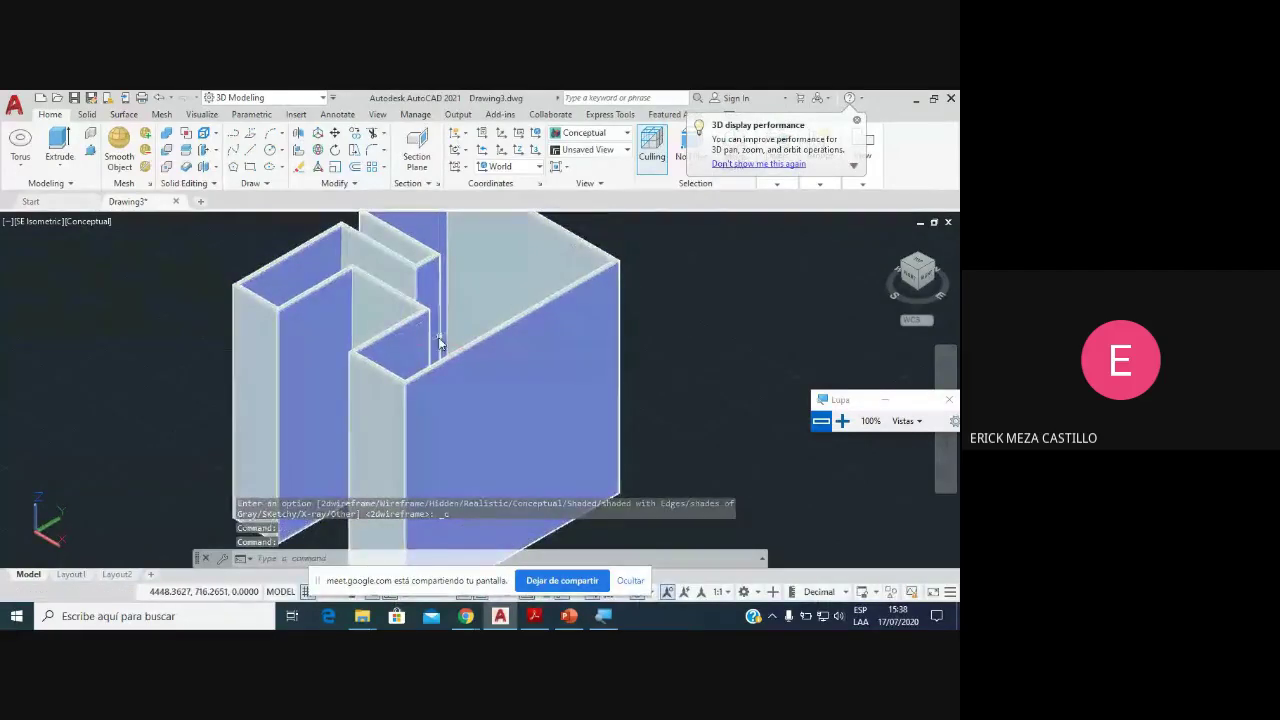
key(ctrl+z)
key(ctrl+z)
key(ctrl+z)
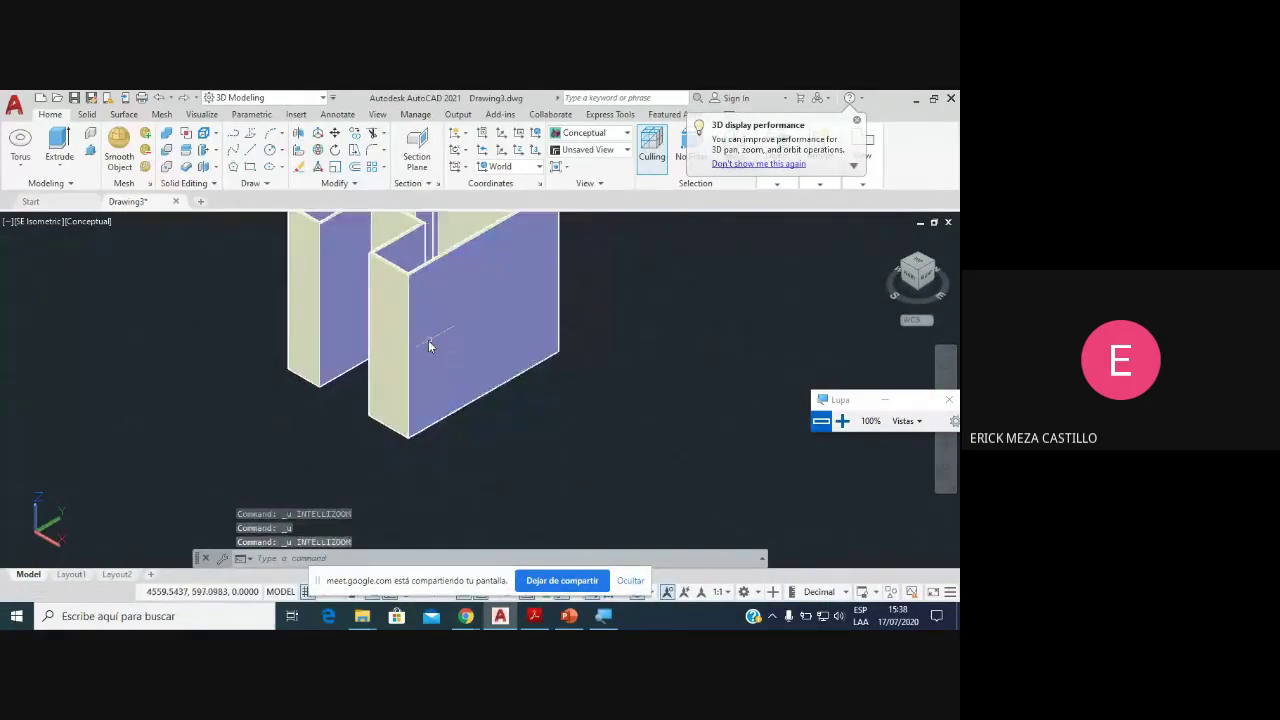
key(ctrl+z)
key(ctrl+z)
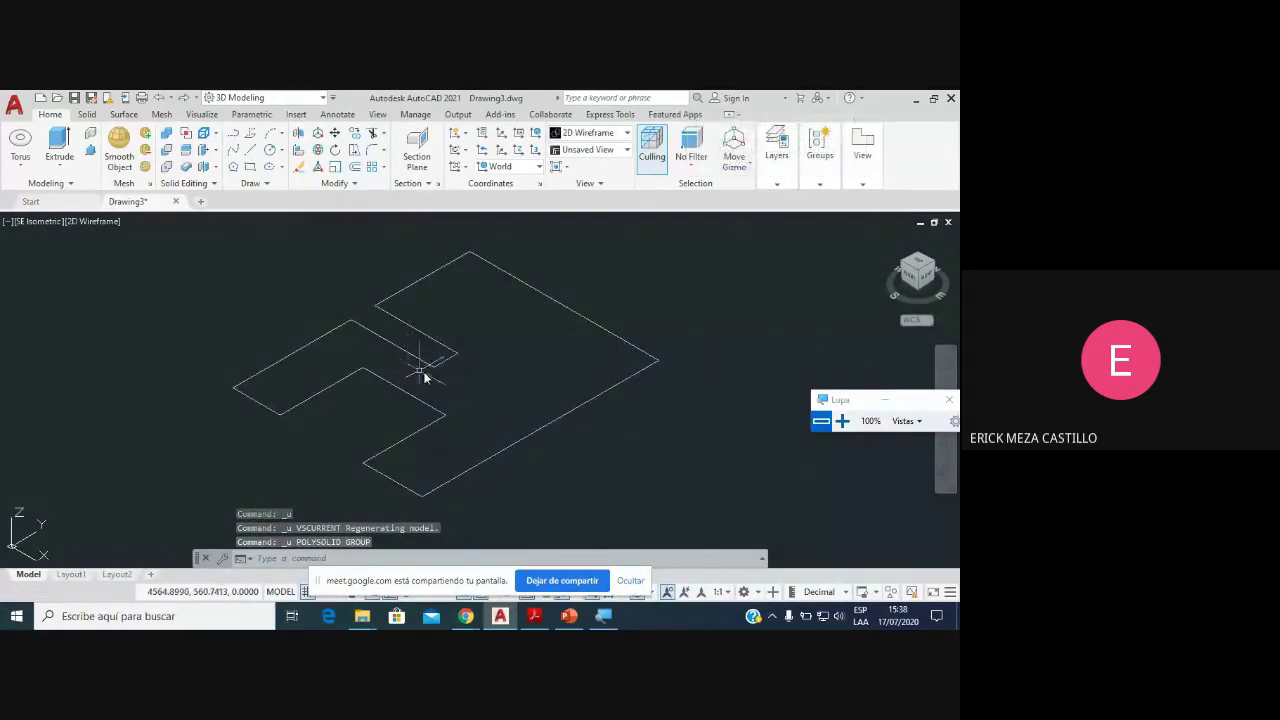
Step: Start a polysolid and set its wall height to 90
click(90, 133)
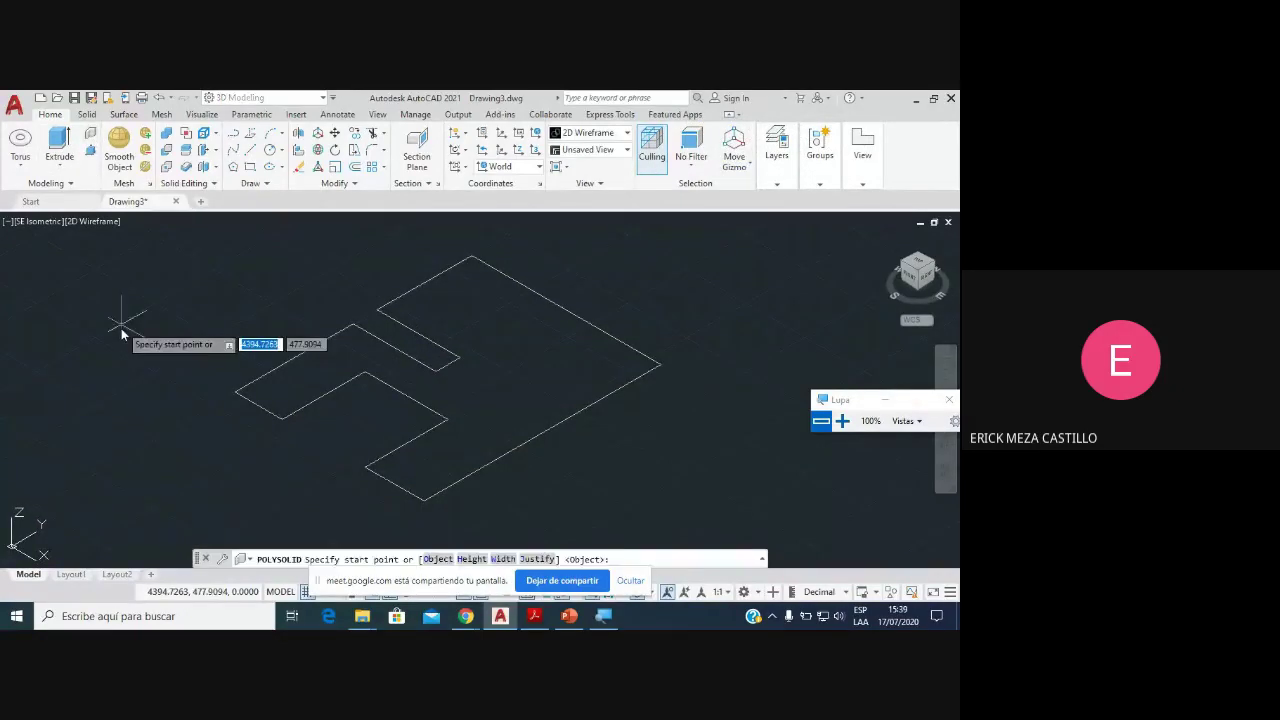
key(Down)
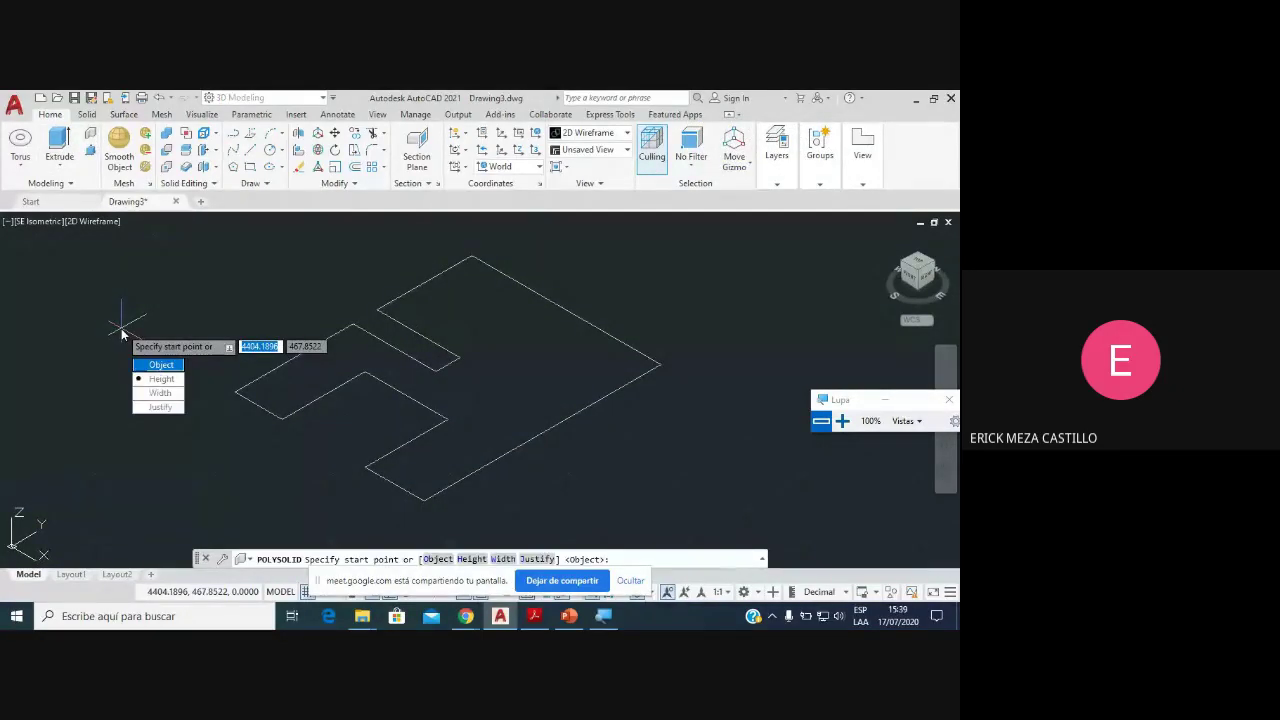
key(Return)
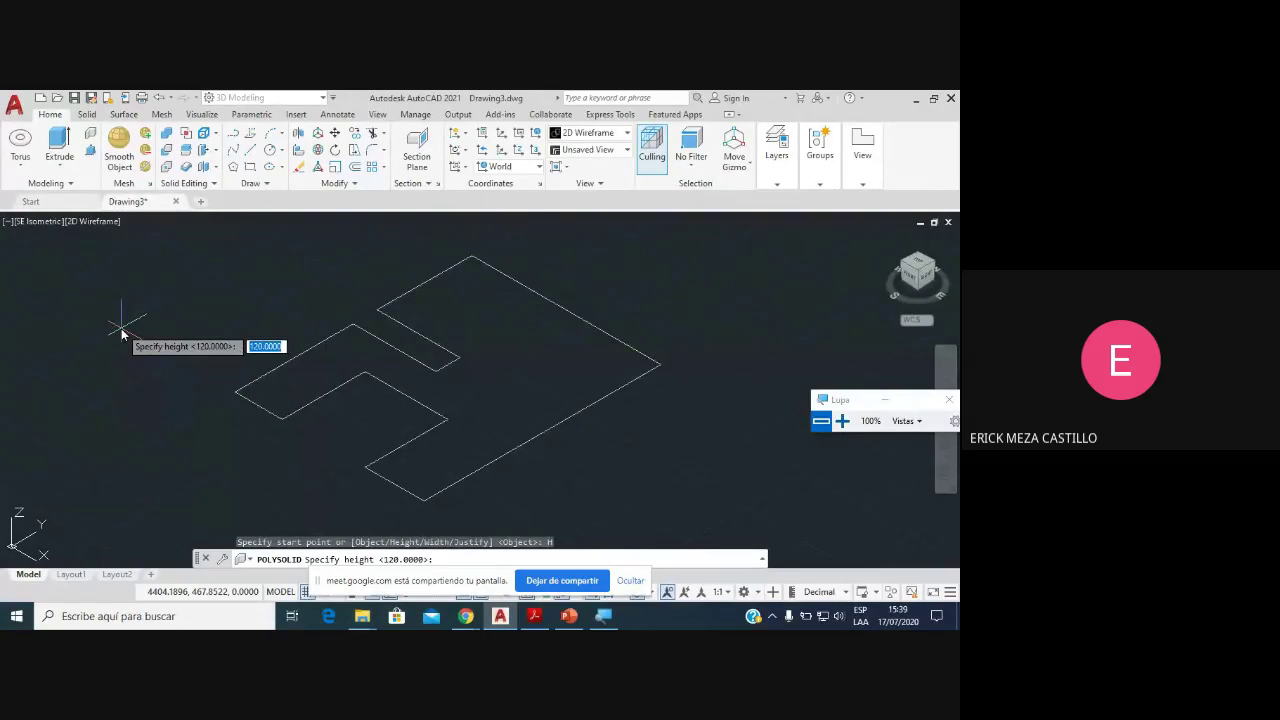
text(90)
key(Return)
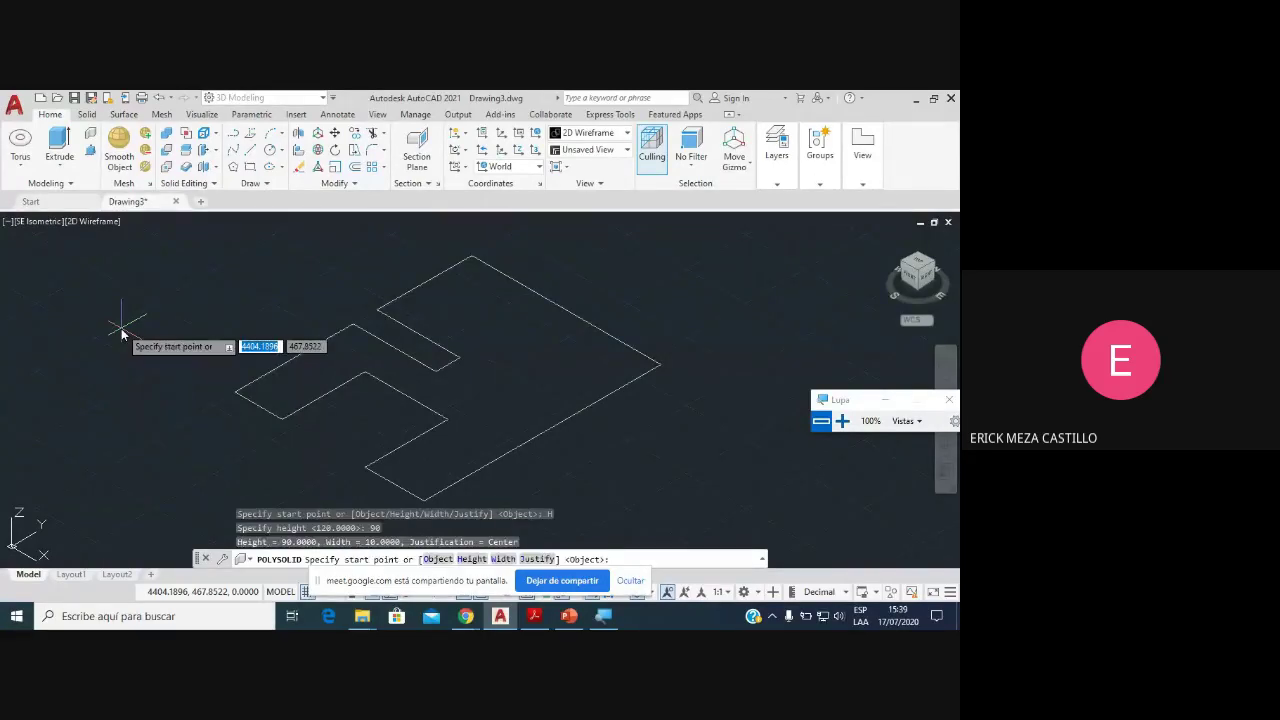
key(Down)
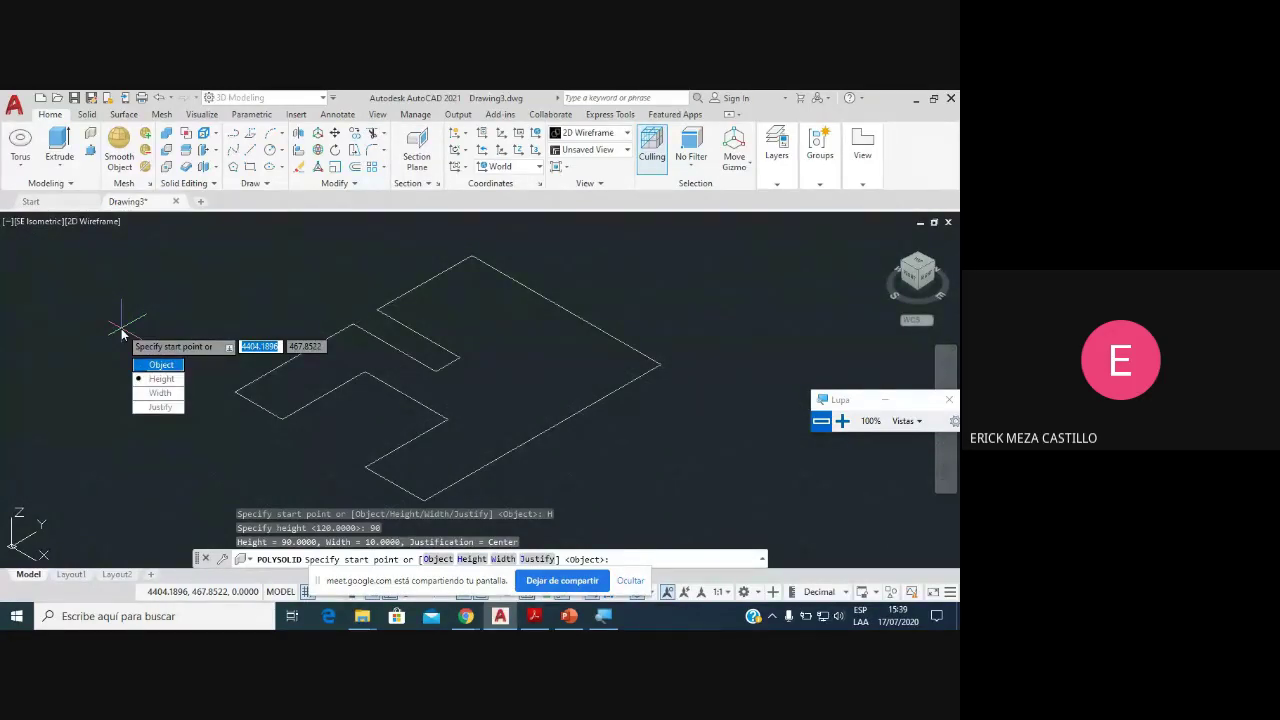
key(Down)
key(Return)
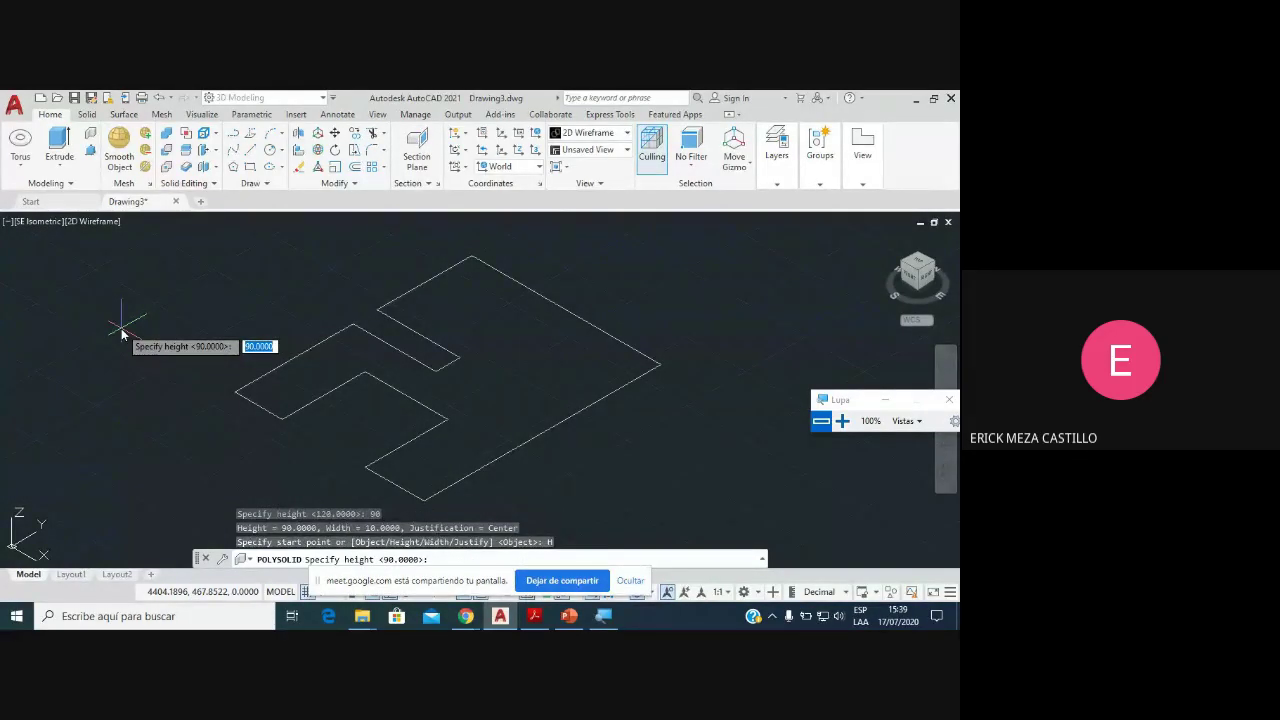
key(Return)
Step: Set the wall width to 10 and build the walls from the floor outline
key(Down)
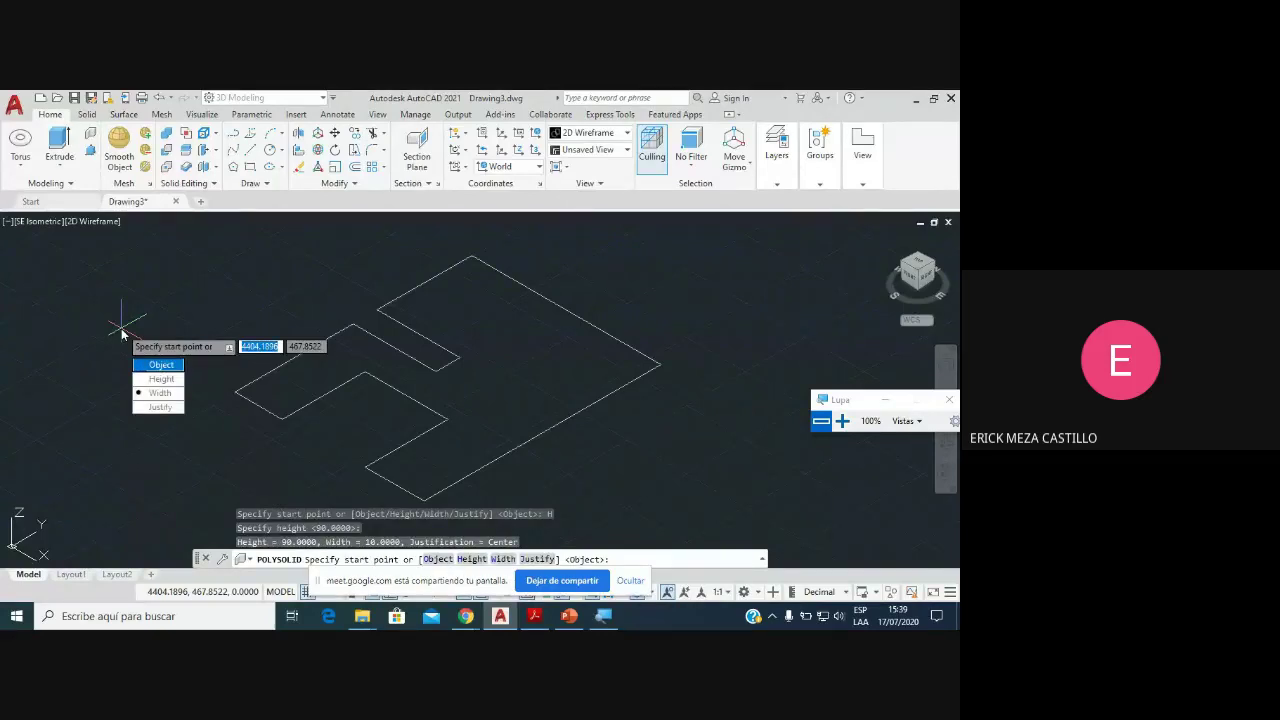
key(Return)
text(1)
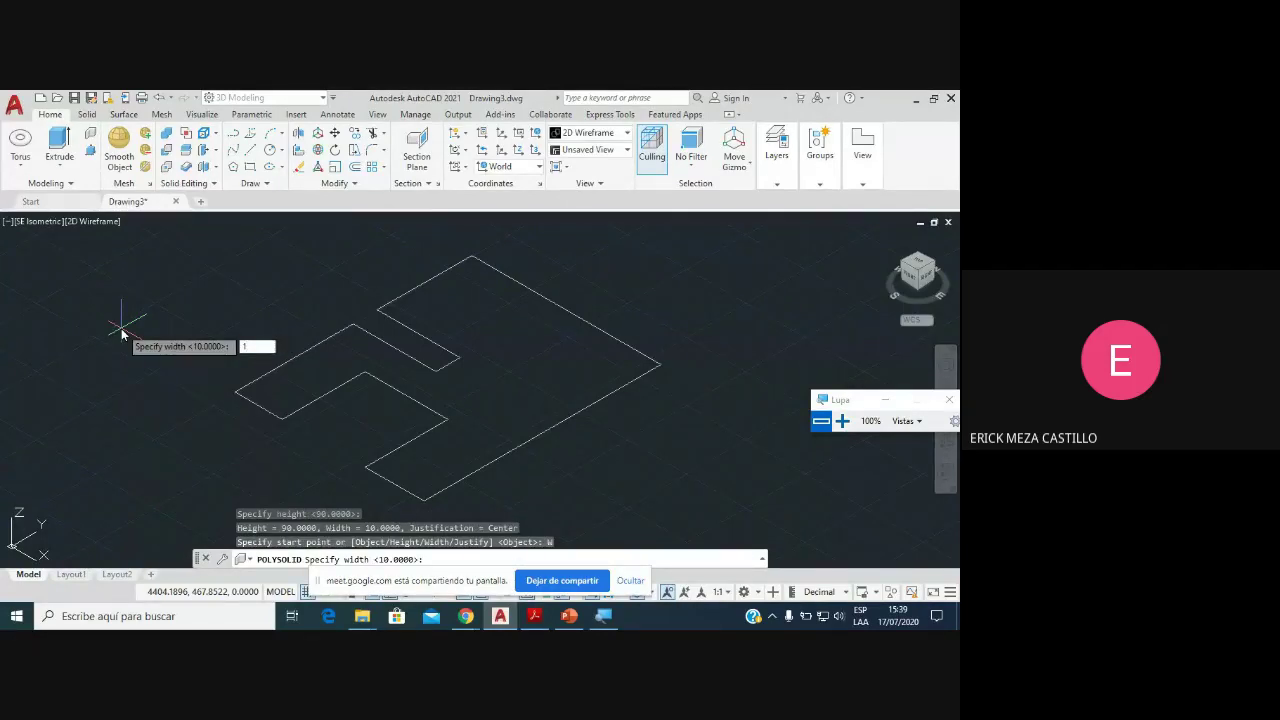
key(BackSpace)
text(10)
key(Return)
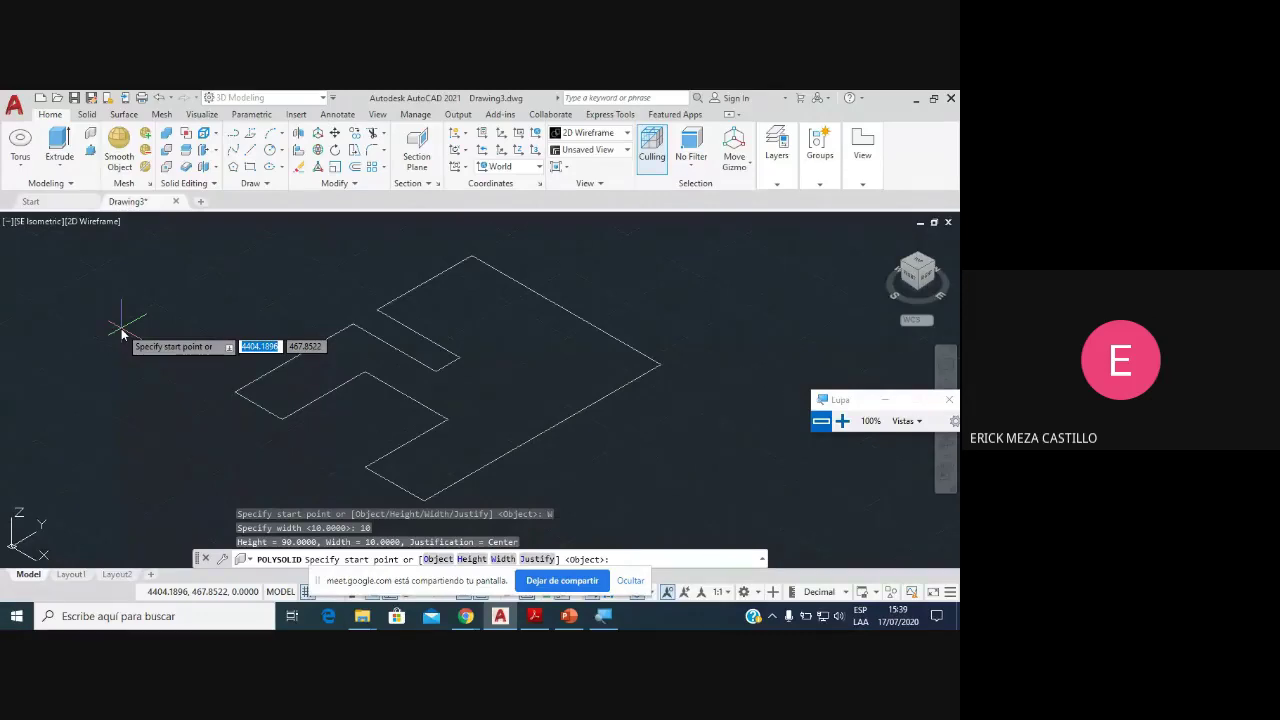
key(Down)
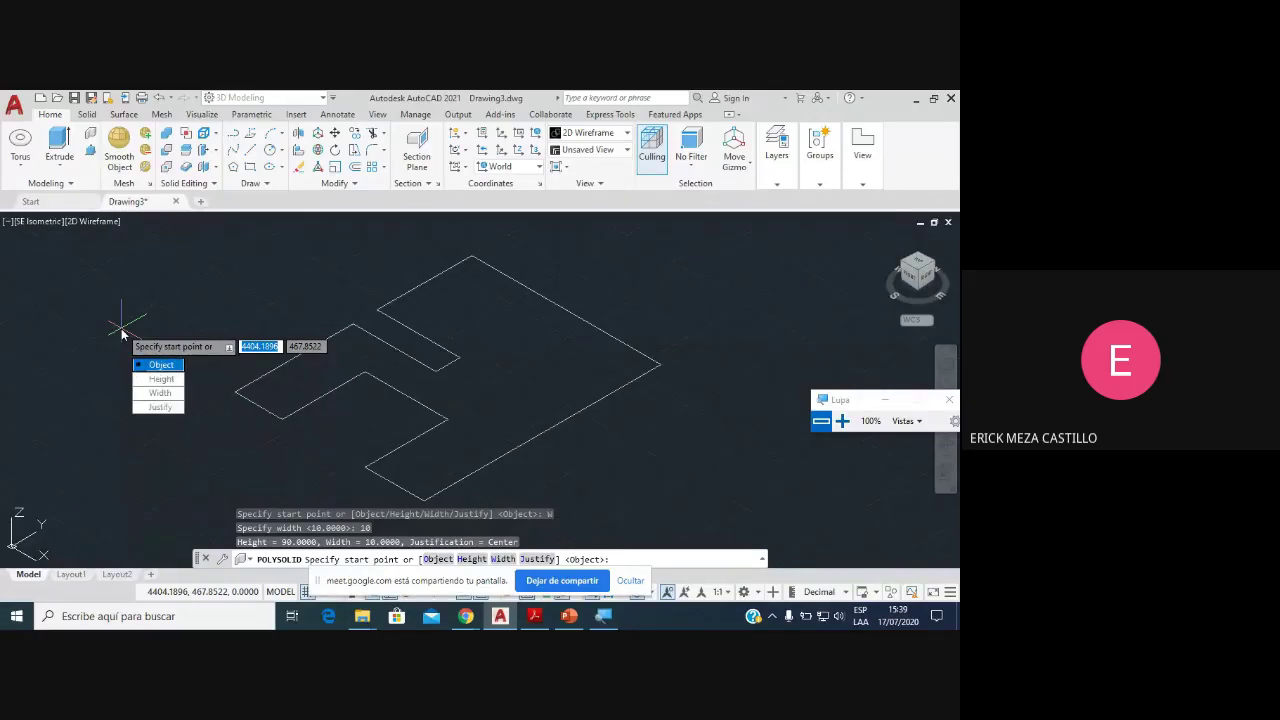
key(Return)
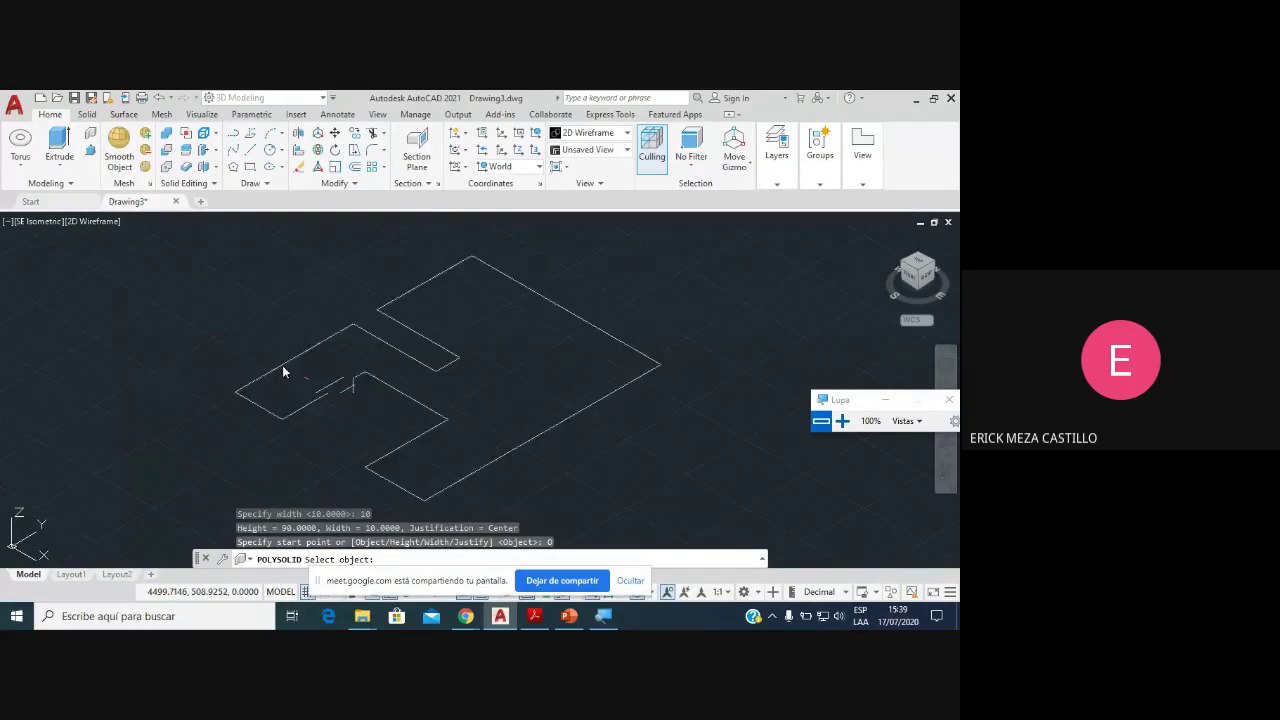
click(283, 367)
Step: Raise the picked outline into walls and orbit them in Conceptual shading
click(112, 222)
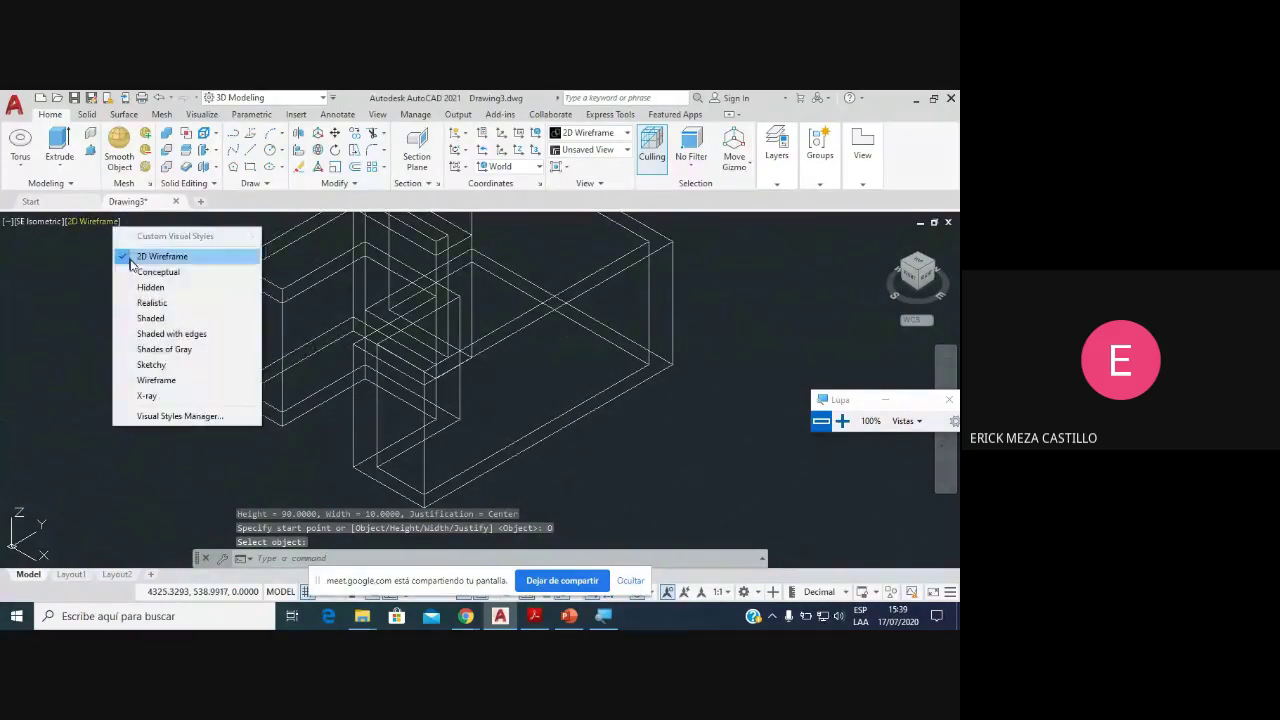
click(157, 272)
shift+middle_drag(280, 330, 392, 380)
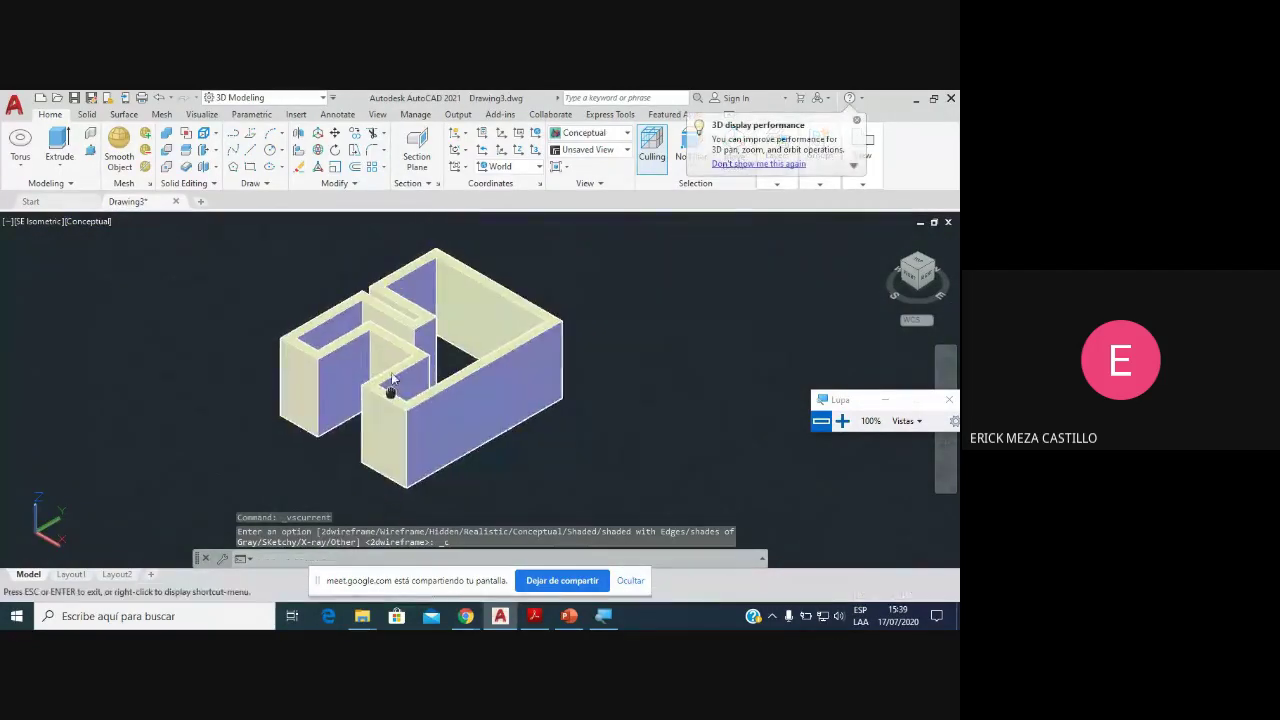
scroll(390, 345, up, 2)
drag(857, 403, 734, 515)
mouse_move(534, 314)
shift+middle_down()
mouse_move(515, 390)
mouse_move(531, 351)
shift+middle_up()
scroll(425, 412, up, 2)
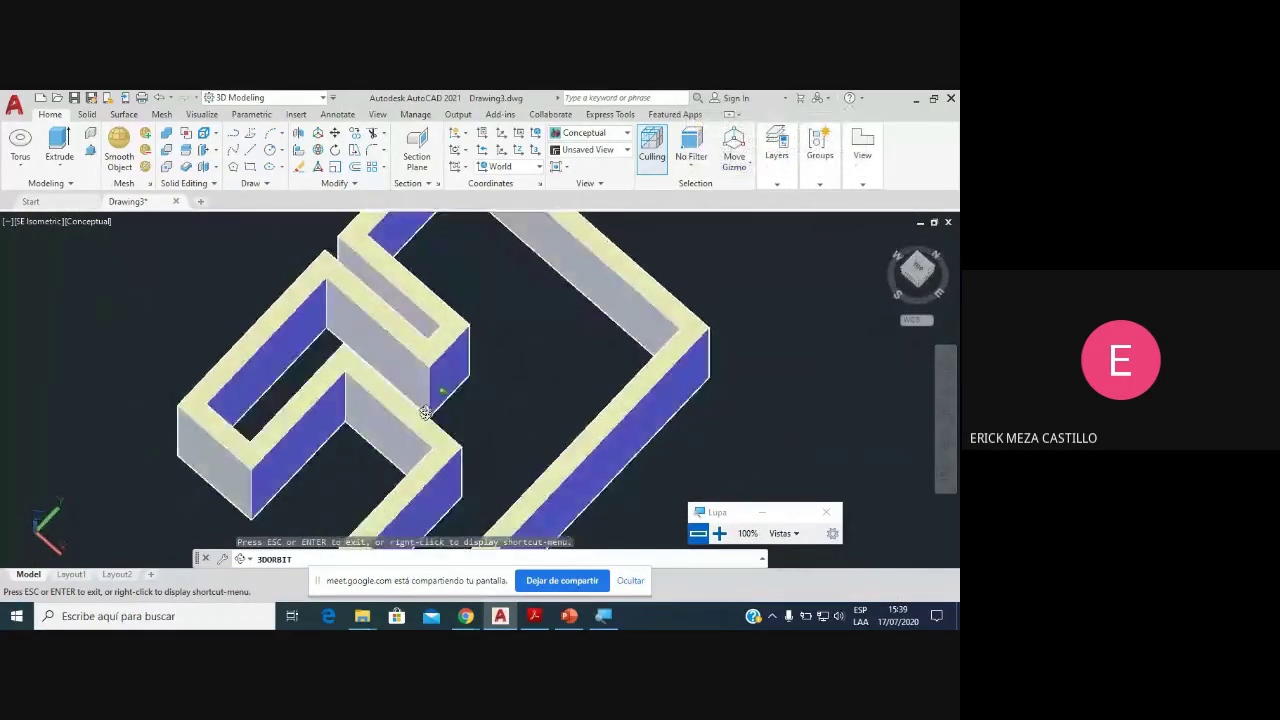
mouse_move(425, 412)
shift+middle_down()
mouse_move(443, 334)
mouse_move(443, 371)
mouse_move(439, 357)
mouse_move(491, 349)
mouse_move(471, 286)
mouse_move(512, 286)
mouse_move(472, 327)
mouse_move(473, 359)
mouse_move(391, 378)
shift+middle_up()
key(Escape)
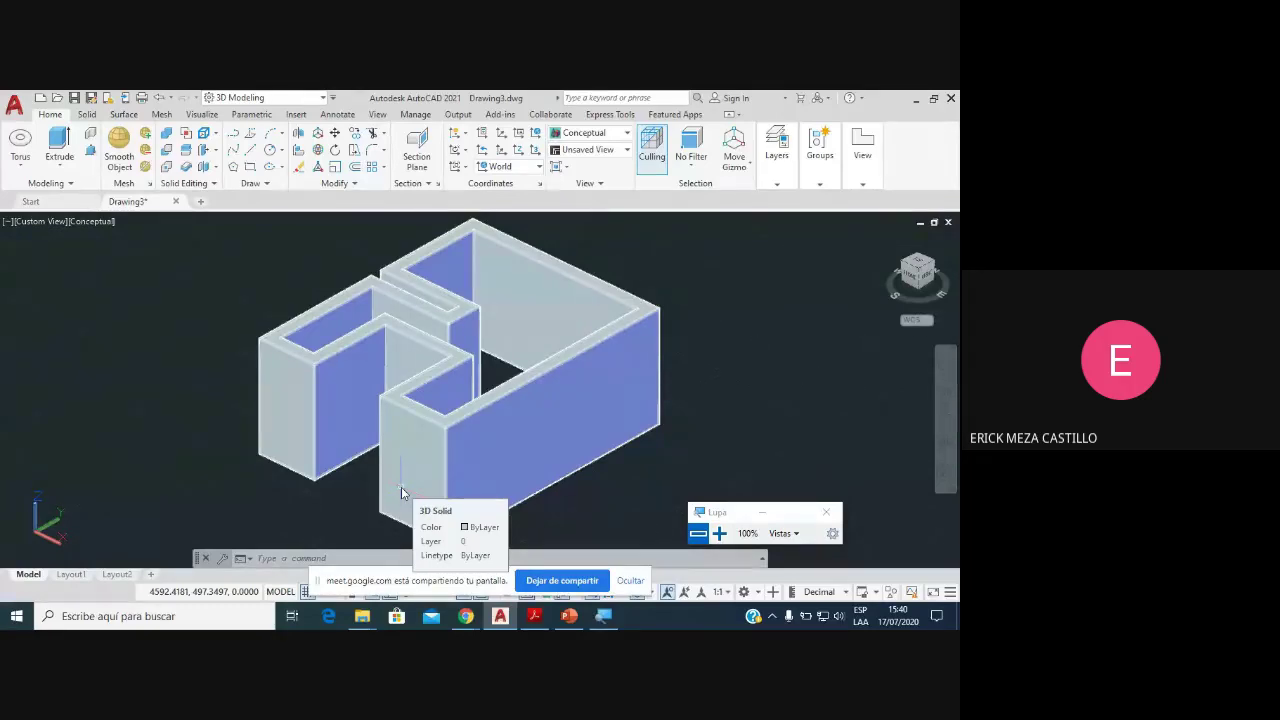
Step: Undo back to the isometric 2D Wireframe view of the walls
key(ctrl+z)
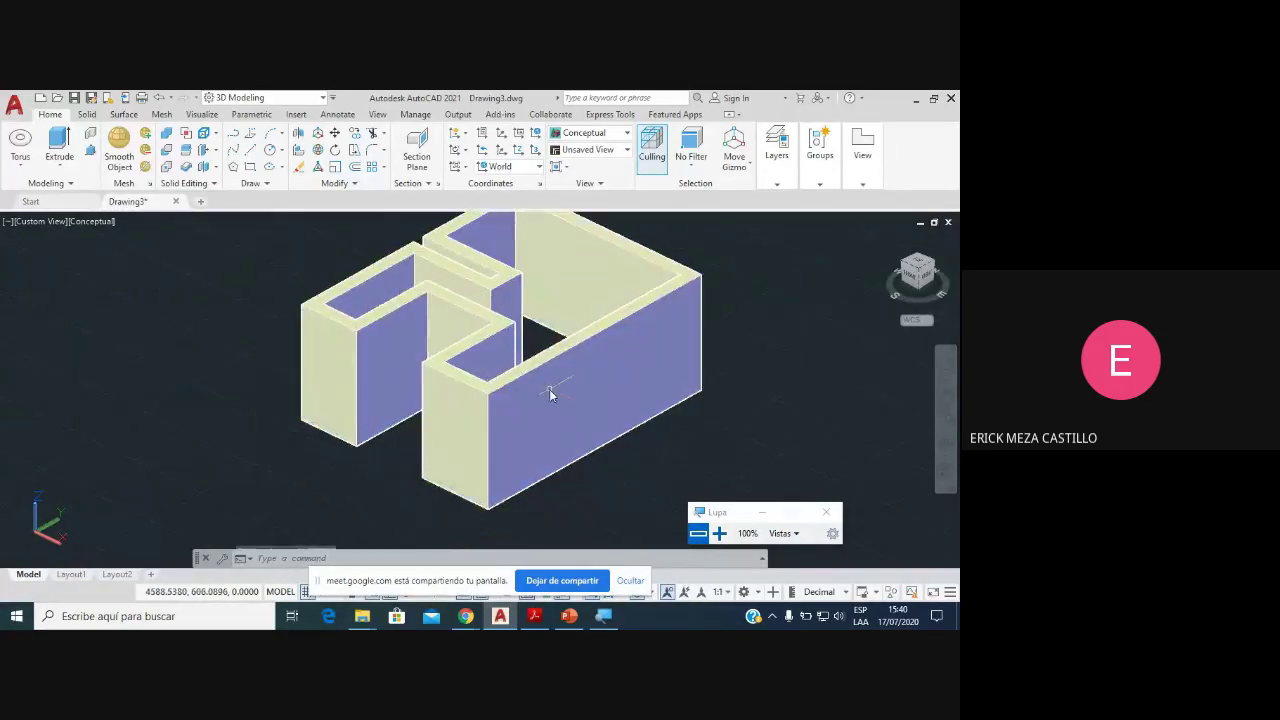
key(ctrl+z)
key(ctrl+z)
key(ctrl+z)
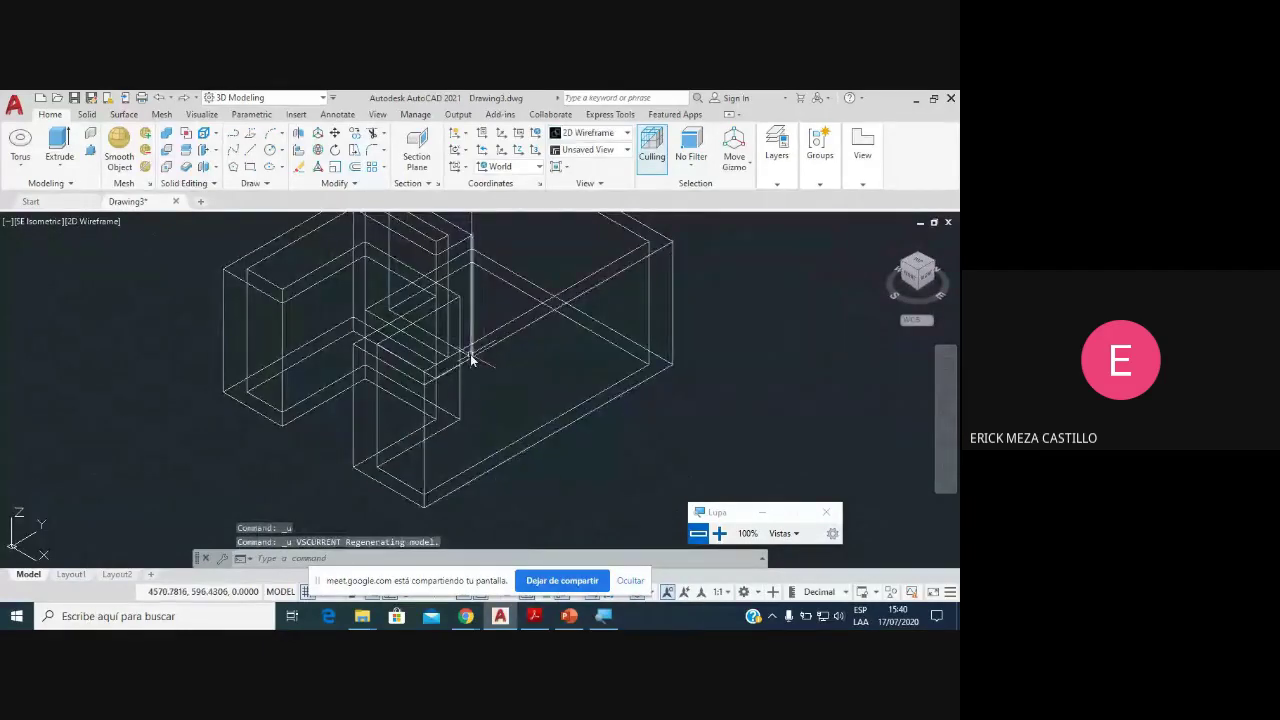
key(ctrl+z)
Step: Start a new polysolid with wall height 100 and width 5
click(90, 134)
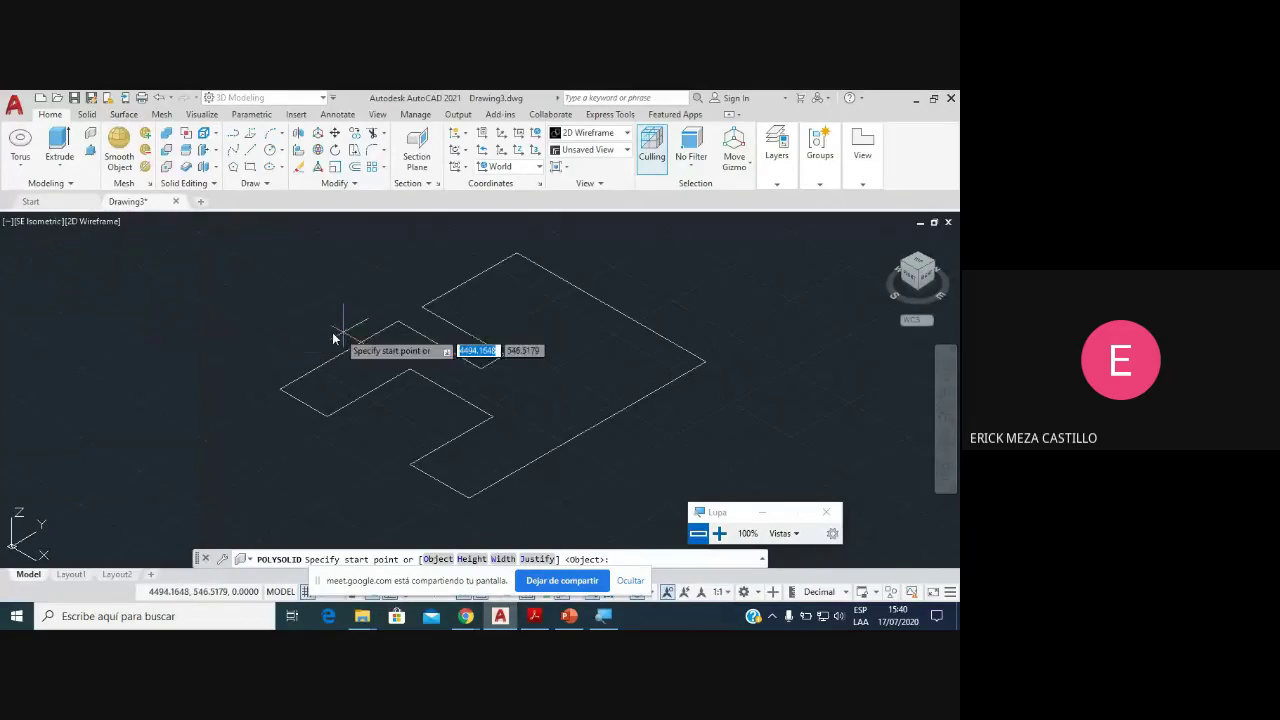
key(Down)
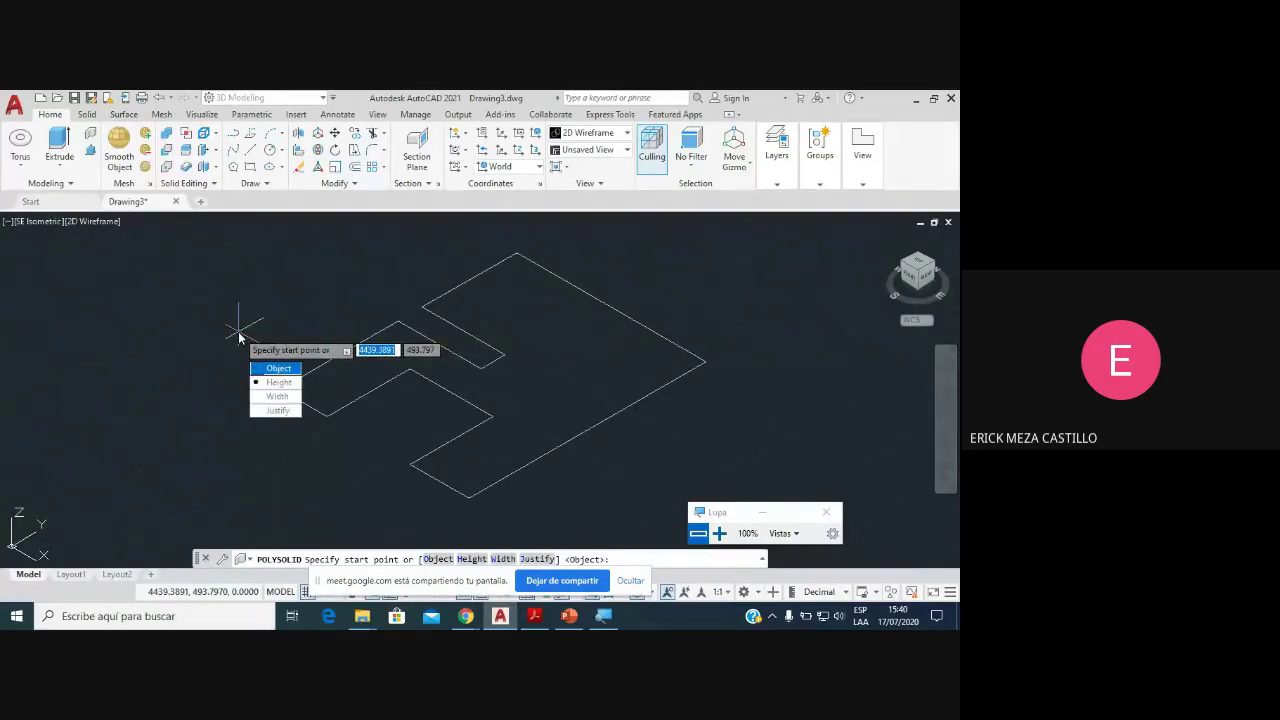
key(Down)
key(Return)
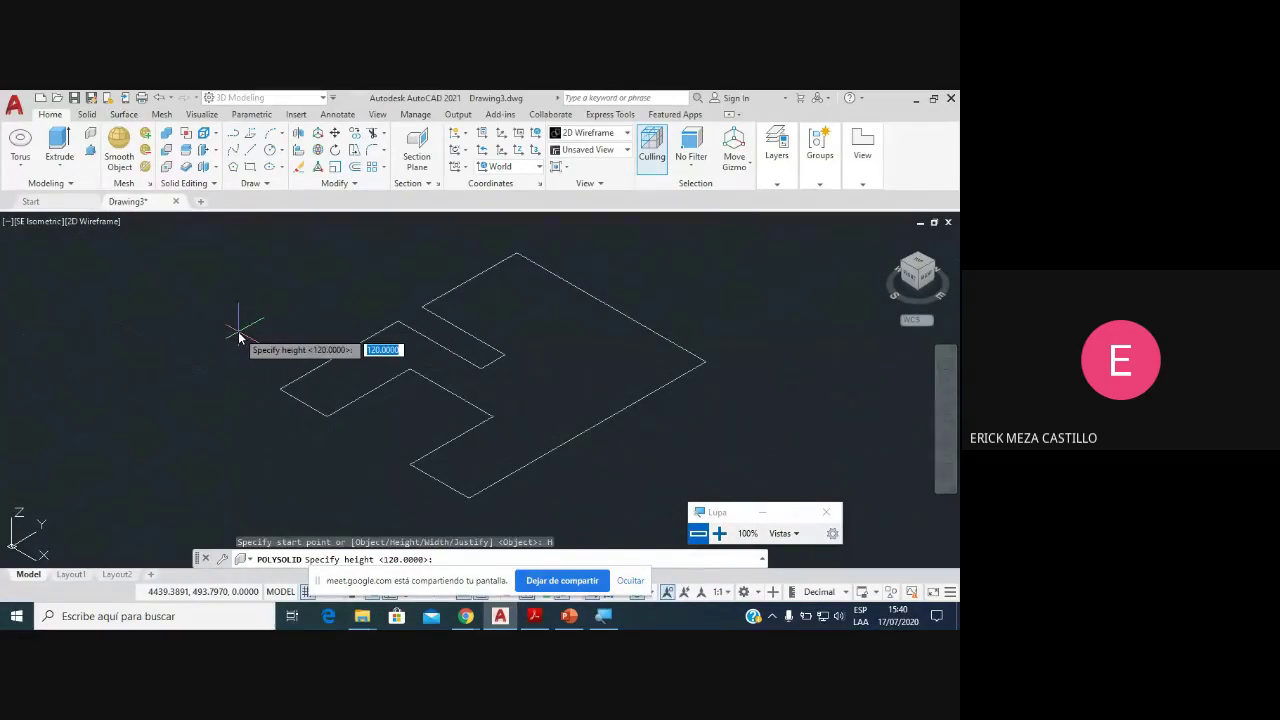
text(1)
key(Return)
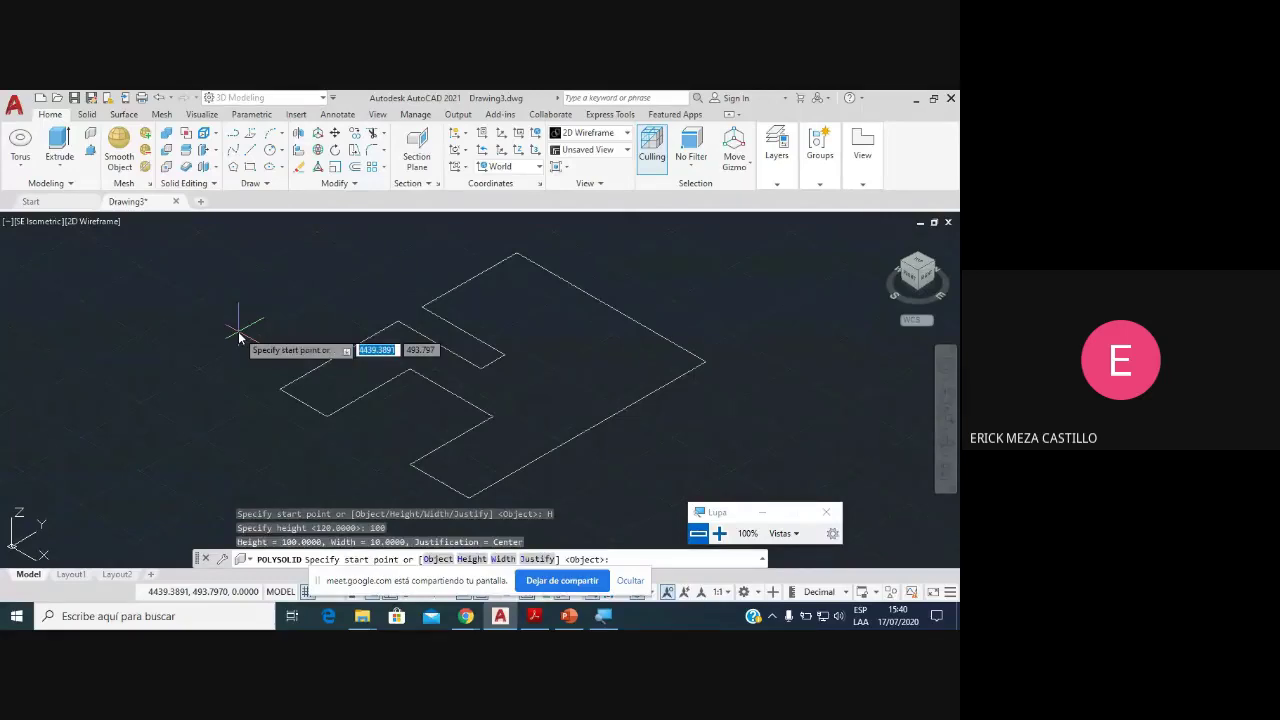
key(Down)
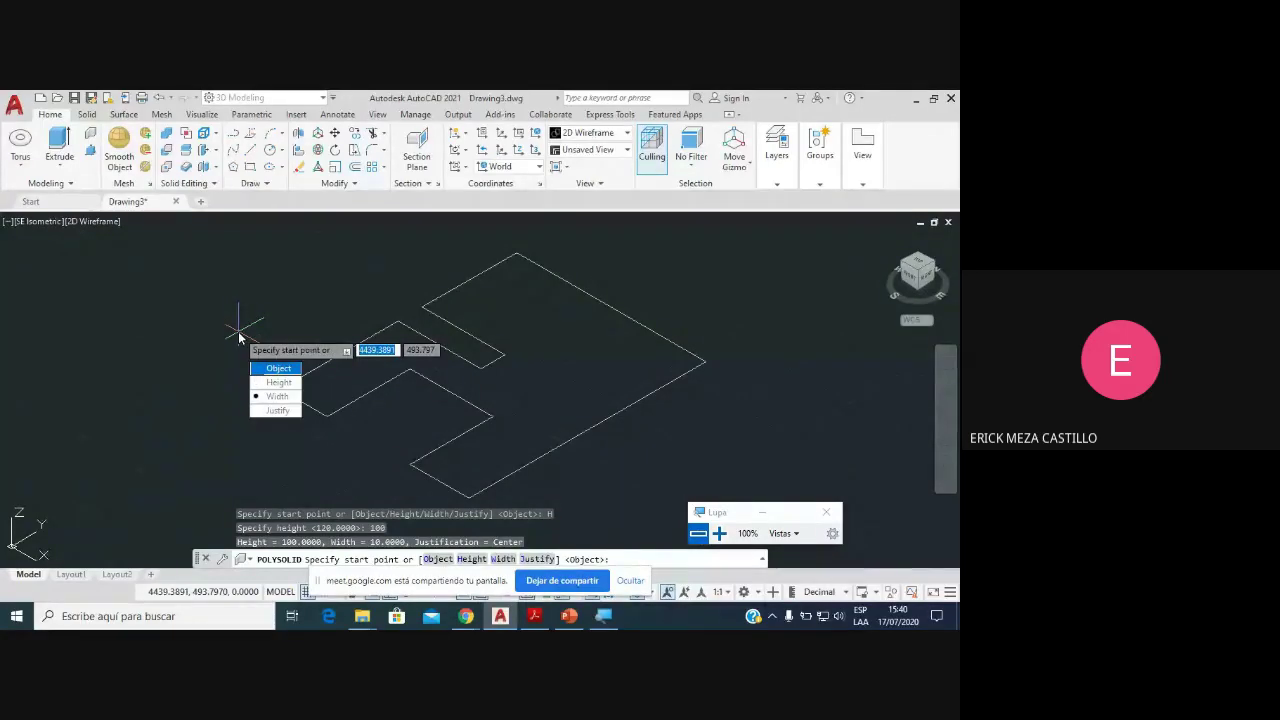
key(Down)
key(Down)
key(Return)
text(5)
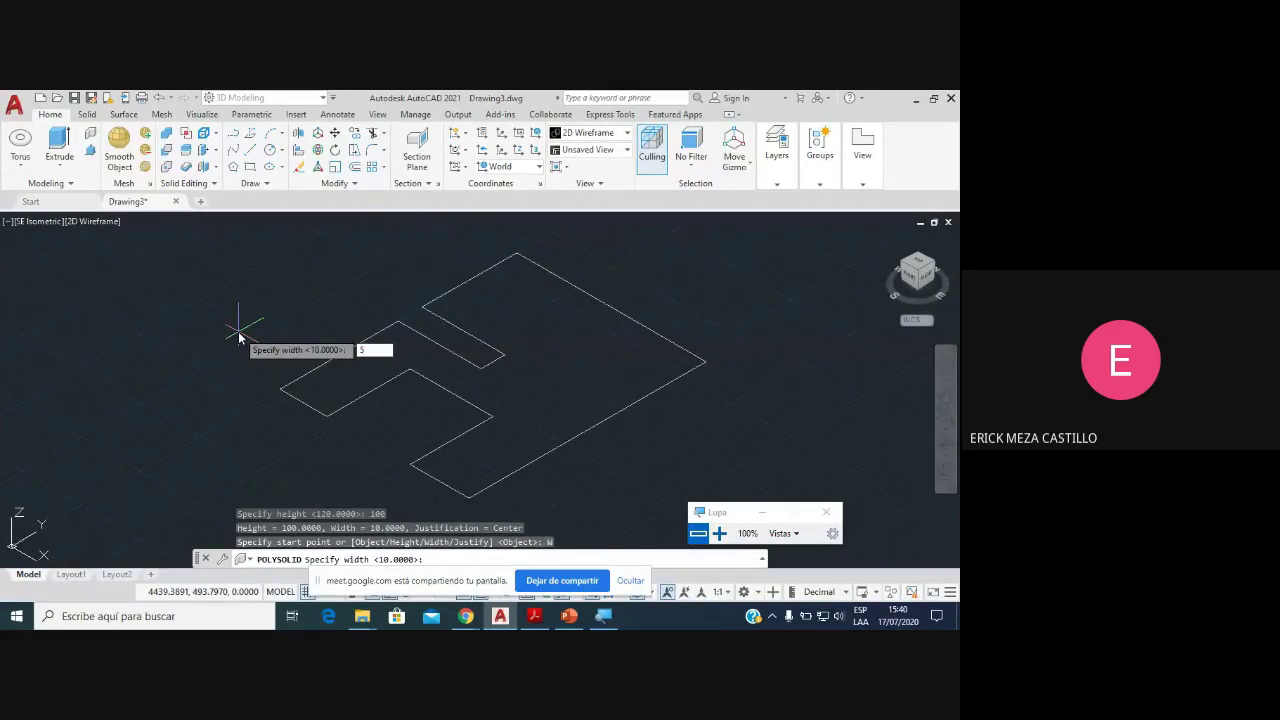
key(Return)
Step: Build the walls from the floor outline and shade them in Conceptual style
key(Down)
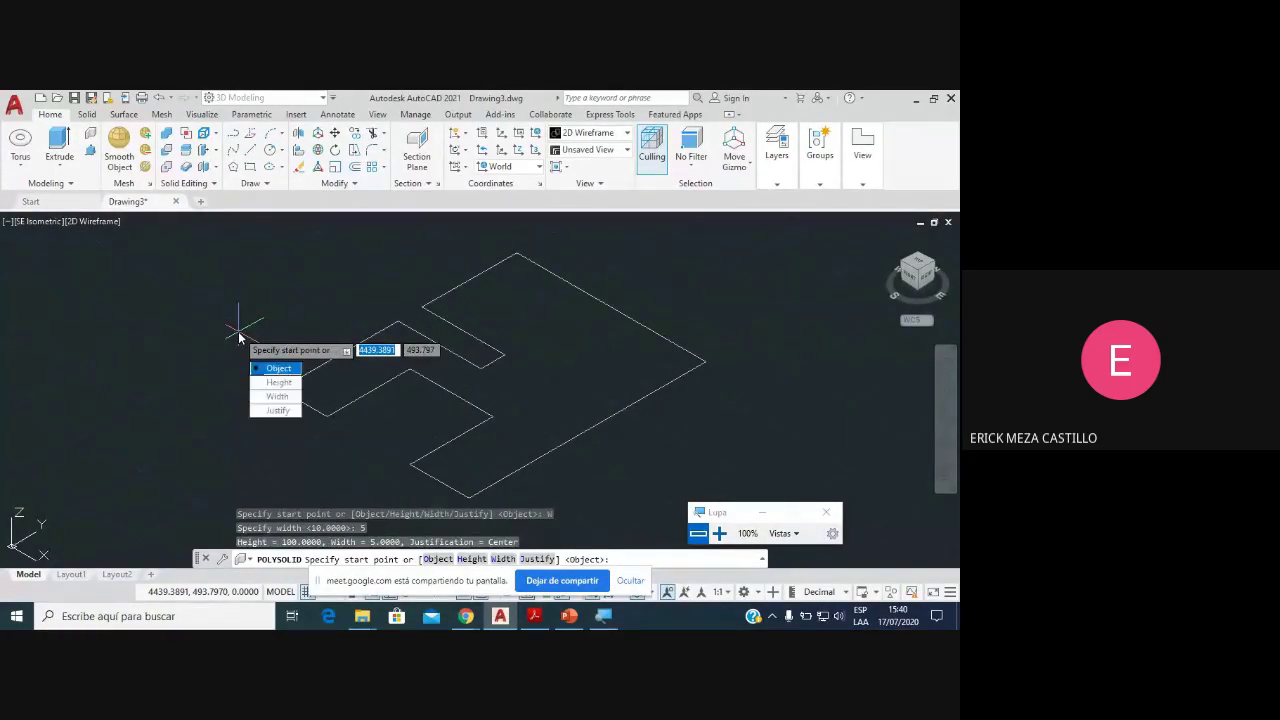
key(Return)
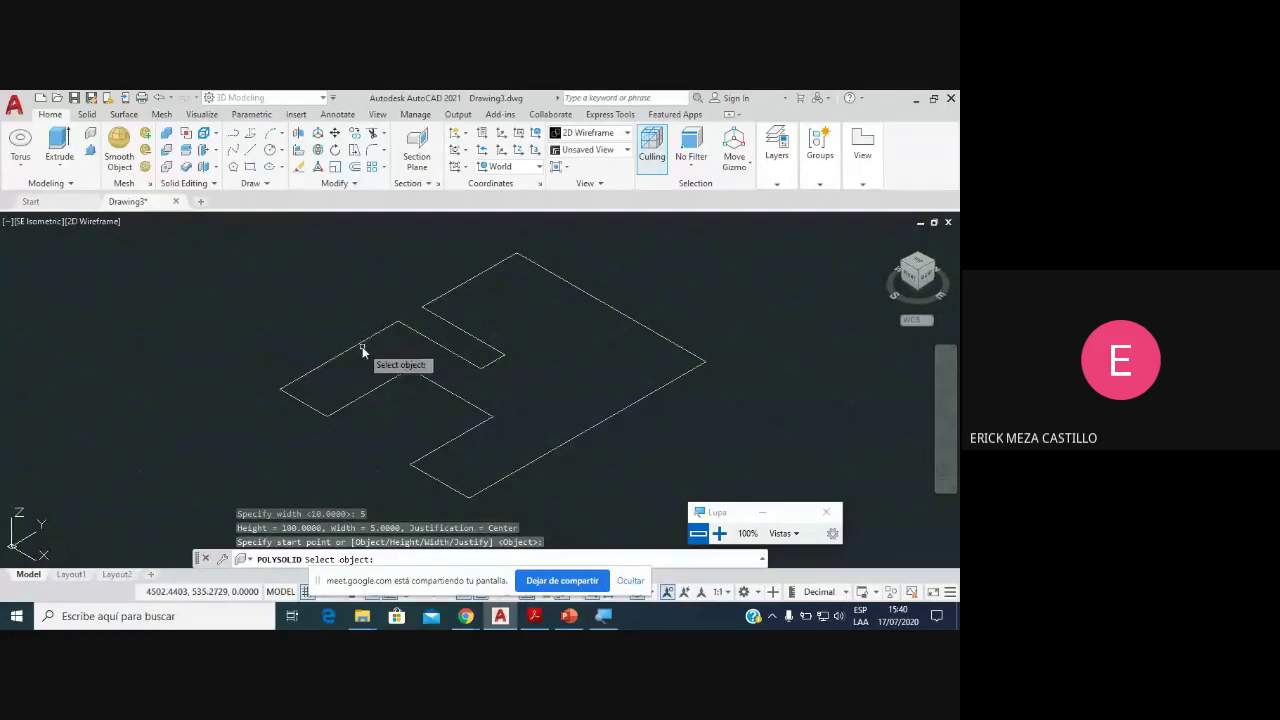
click(362, 344)
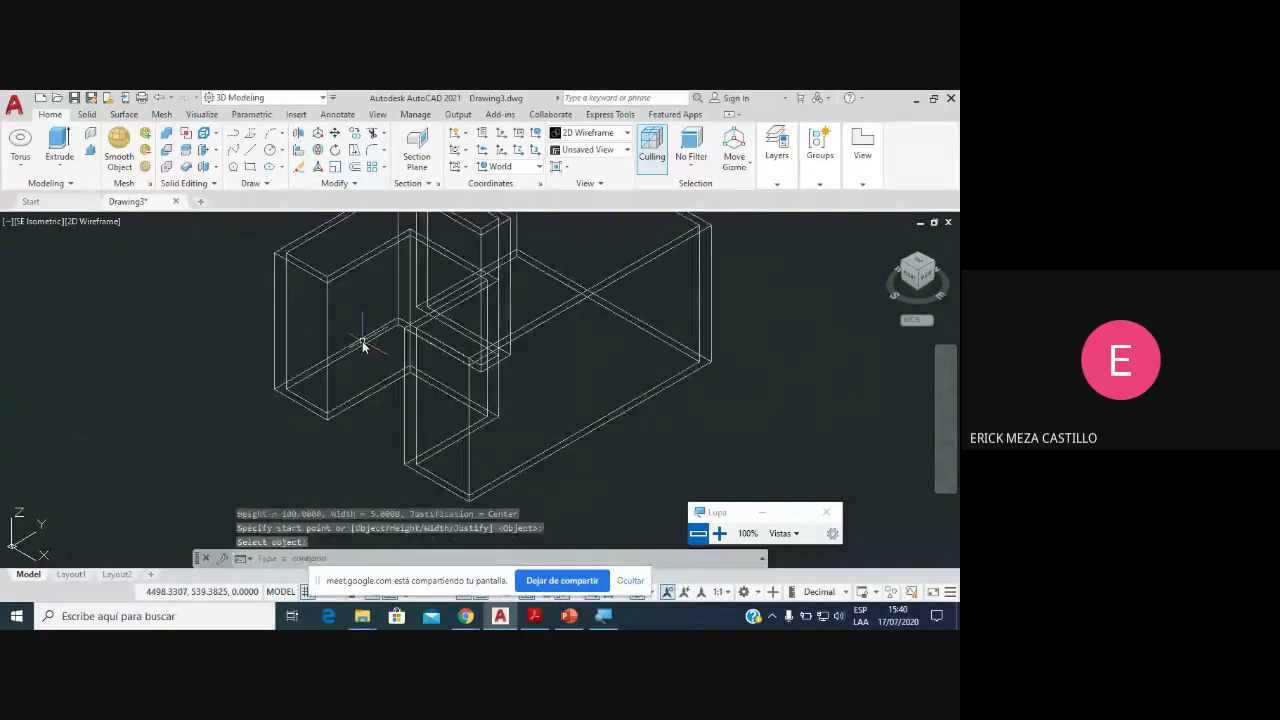
click(108, 222)
click(148, 280)
scroll(430, 350, down, 2)
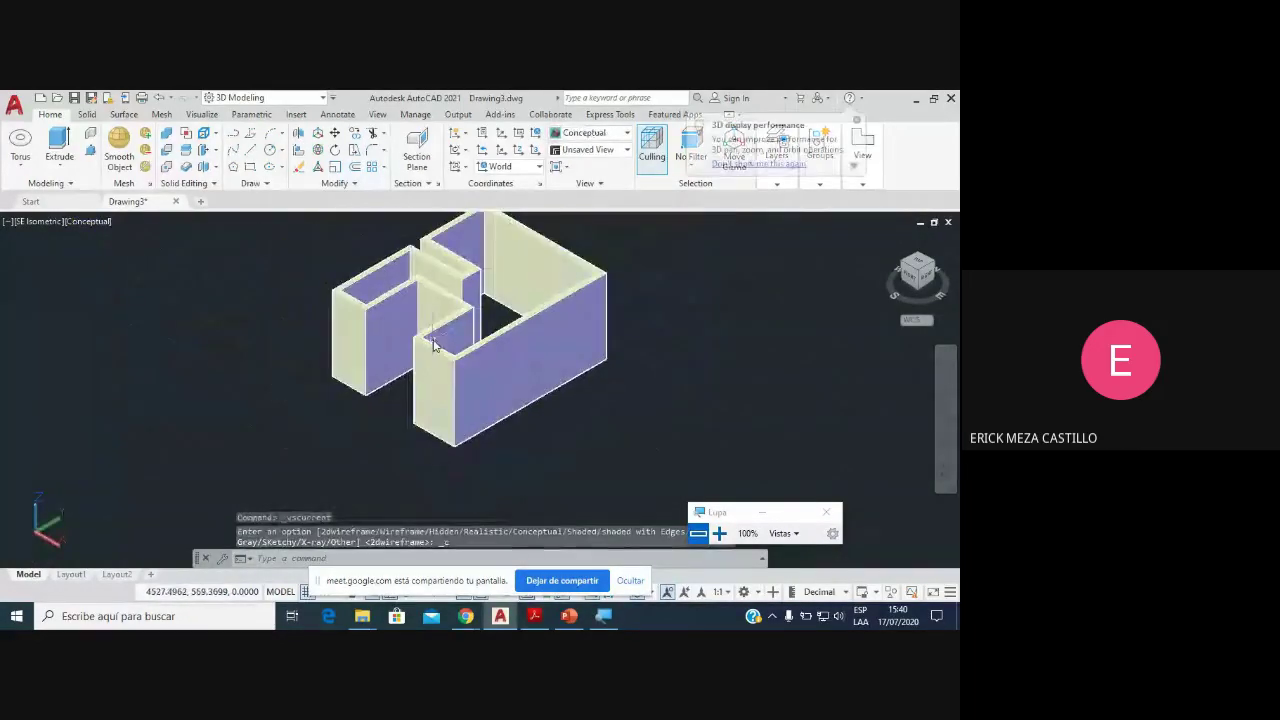
click(945, 420)
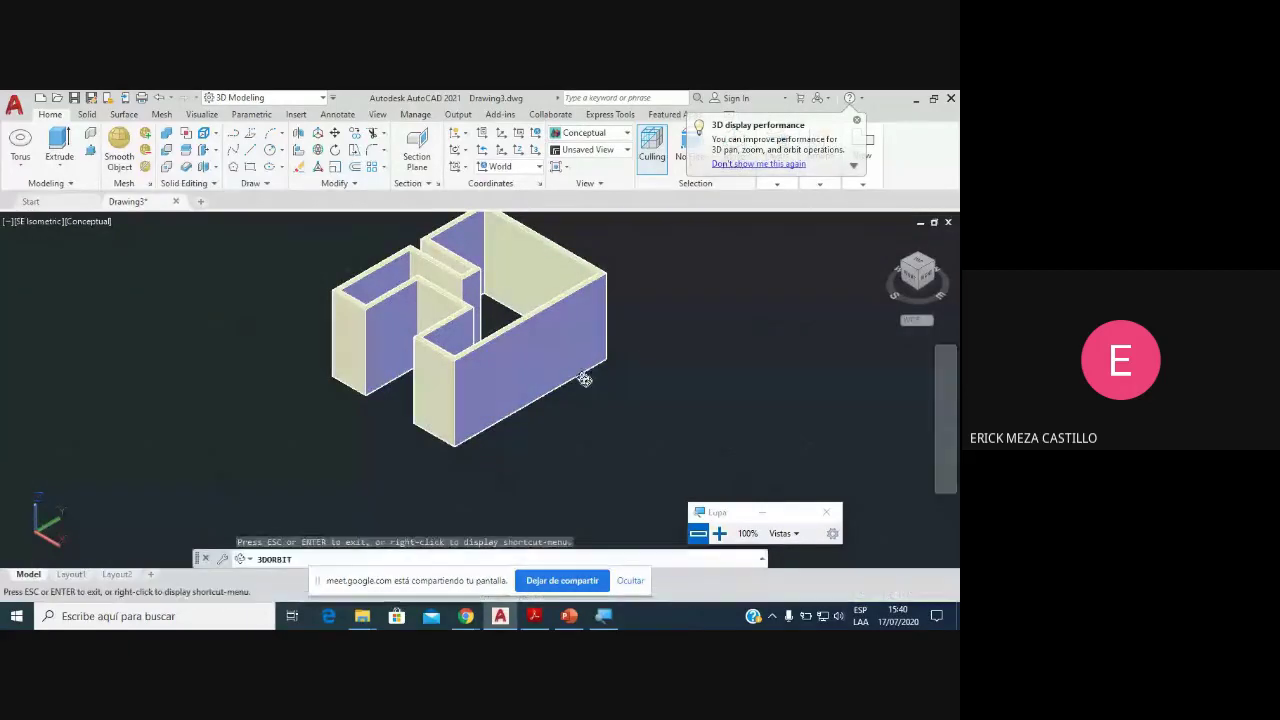
drag(586, 371, 623, 425)
scroll(412, 297, up, 3)
scroll(480, 326, up, 3)
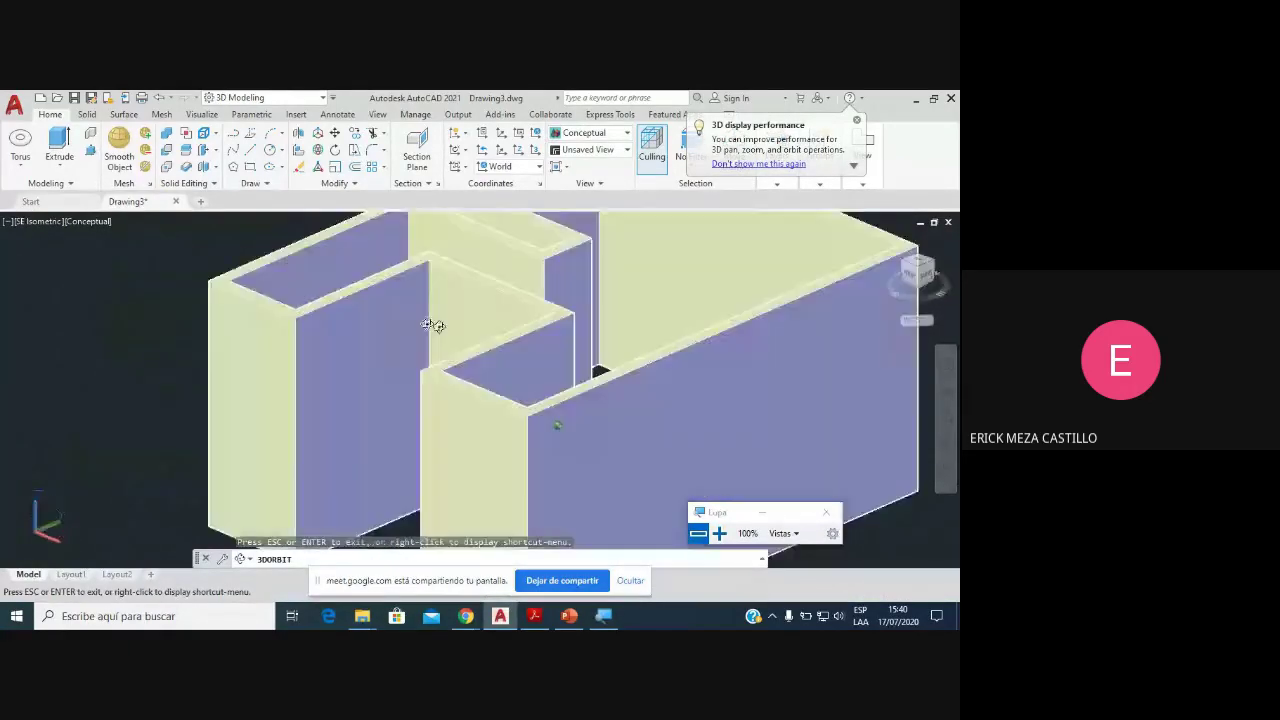
mouse_move(496, 339)
mouse_down()
mouse_move(324, 316)
mouse_move(240, 257)
mouse_move(449, 371)
mouse_move(493, 372)
mouse_move(546, 346)
mouse_move(471, 349)
mouse_up()
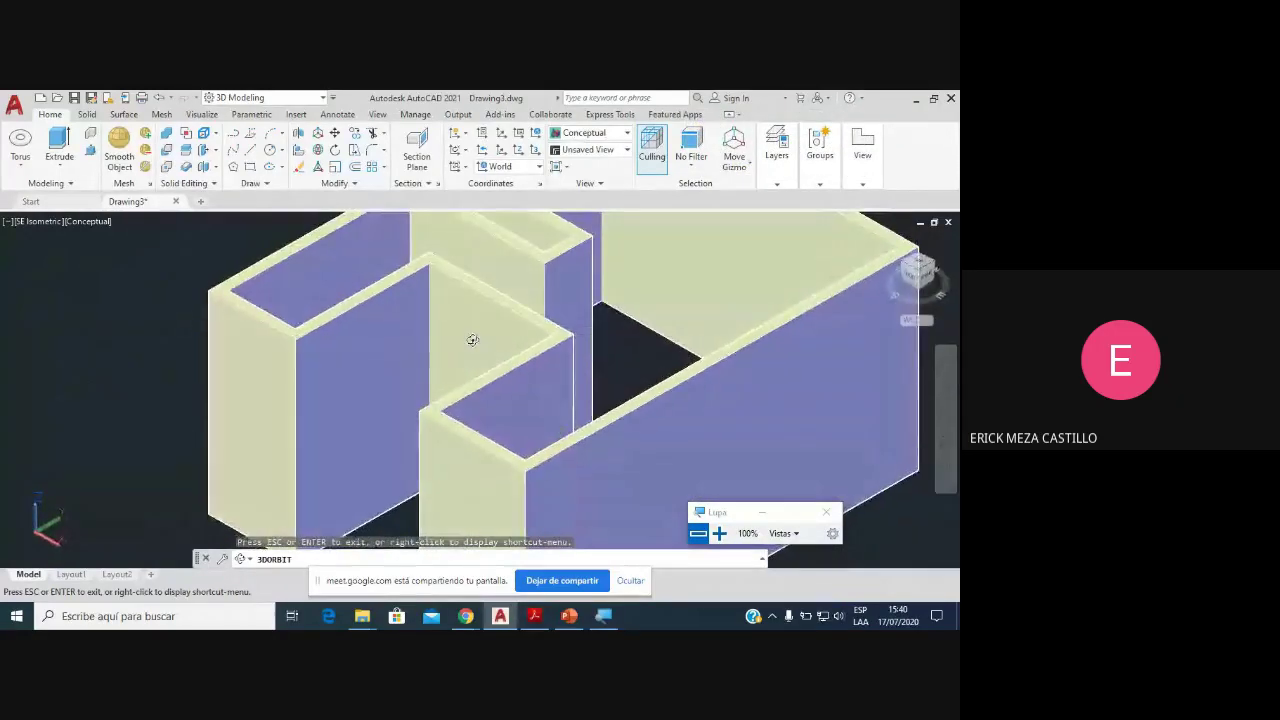
scroll(495, 335, down, 2)
scroll(495, 335, down, 2)
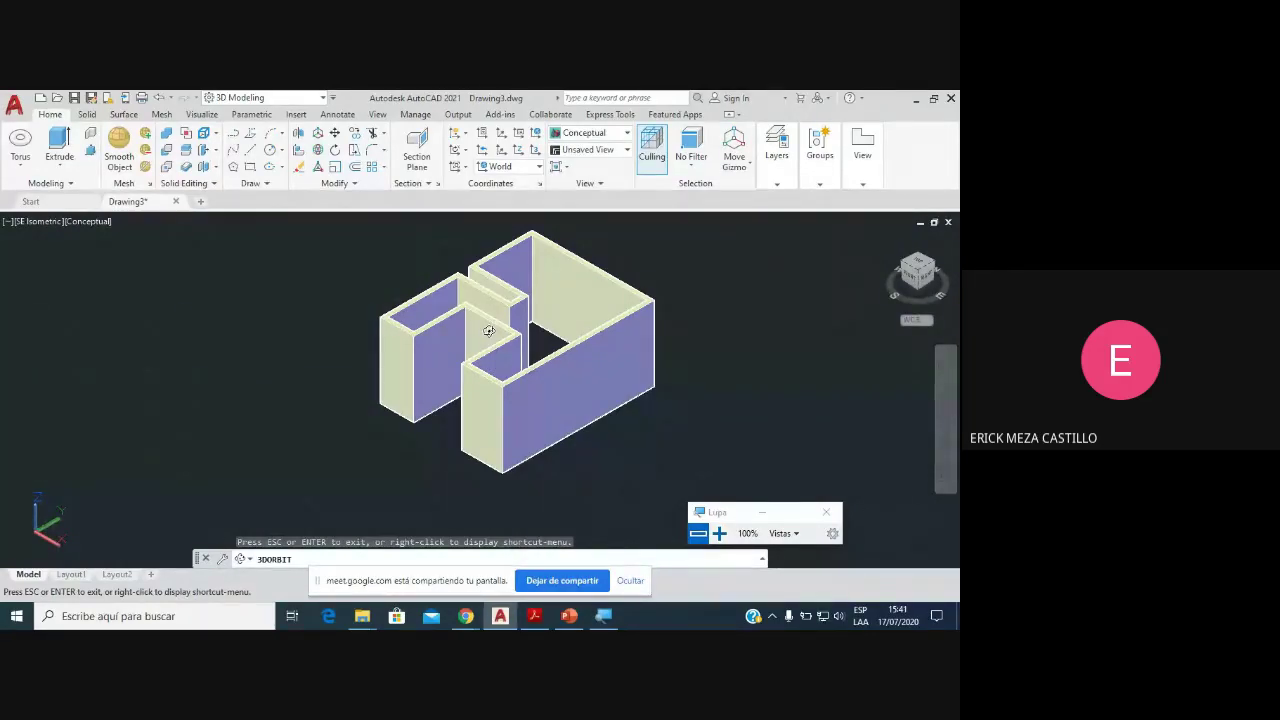
right_click(490, 330)
click(520, 340)
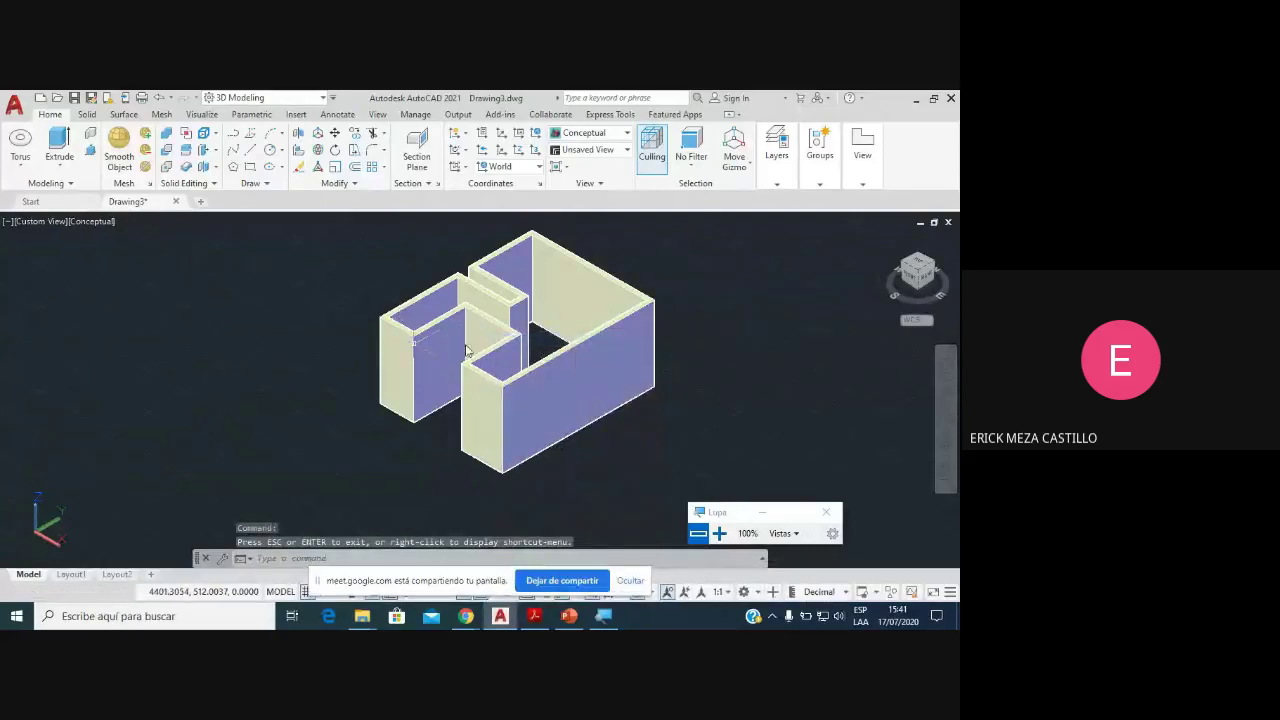
middle_drag(468, 348, 315, 376)
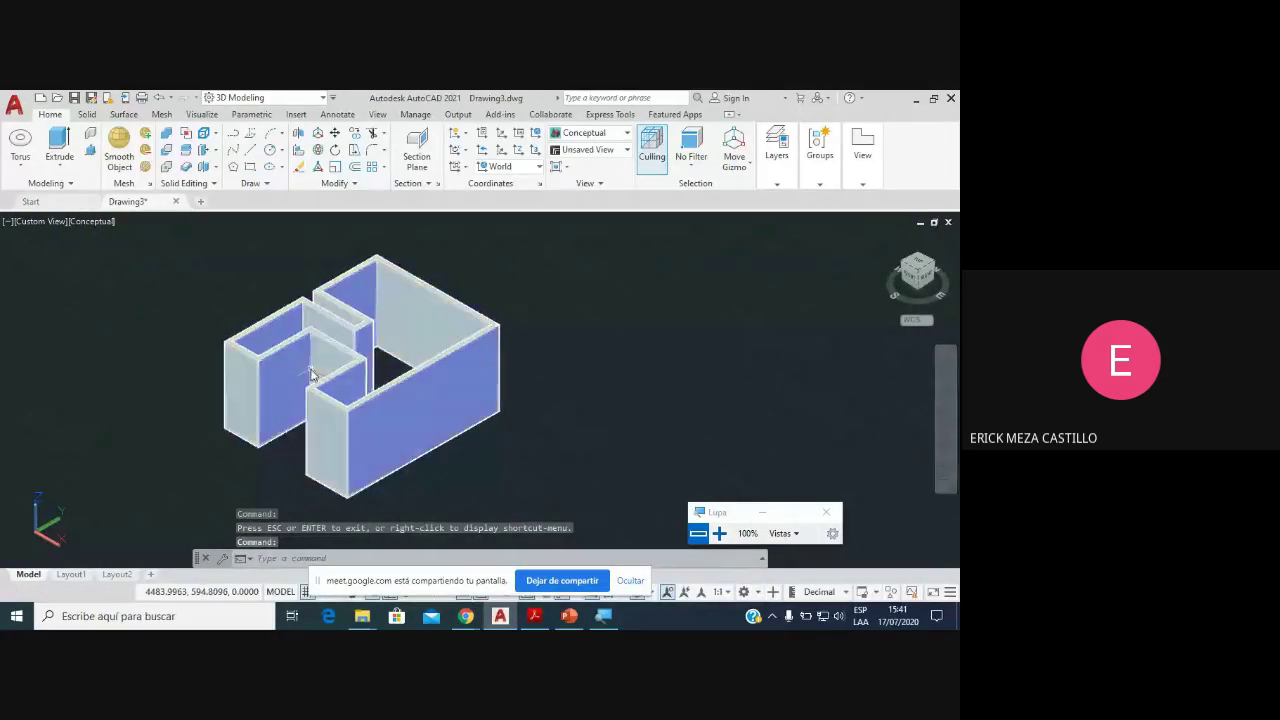
click(466, 616)
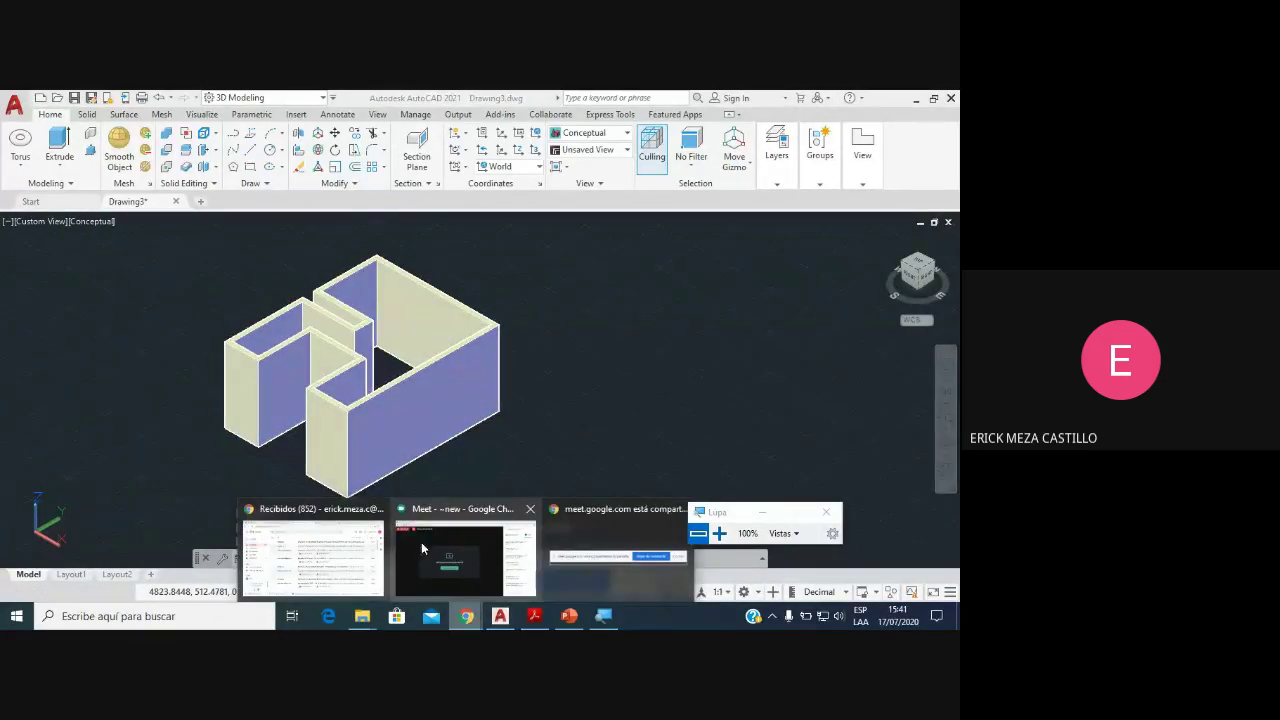
click(443, 531)
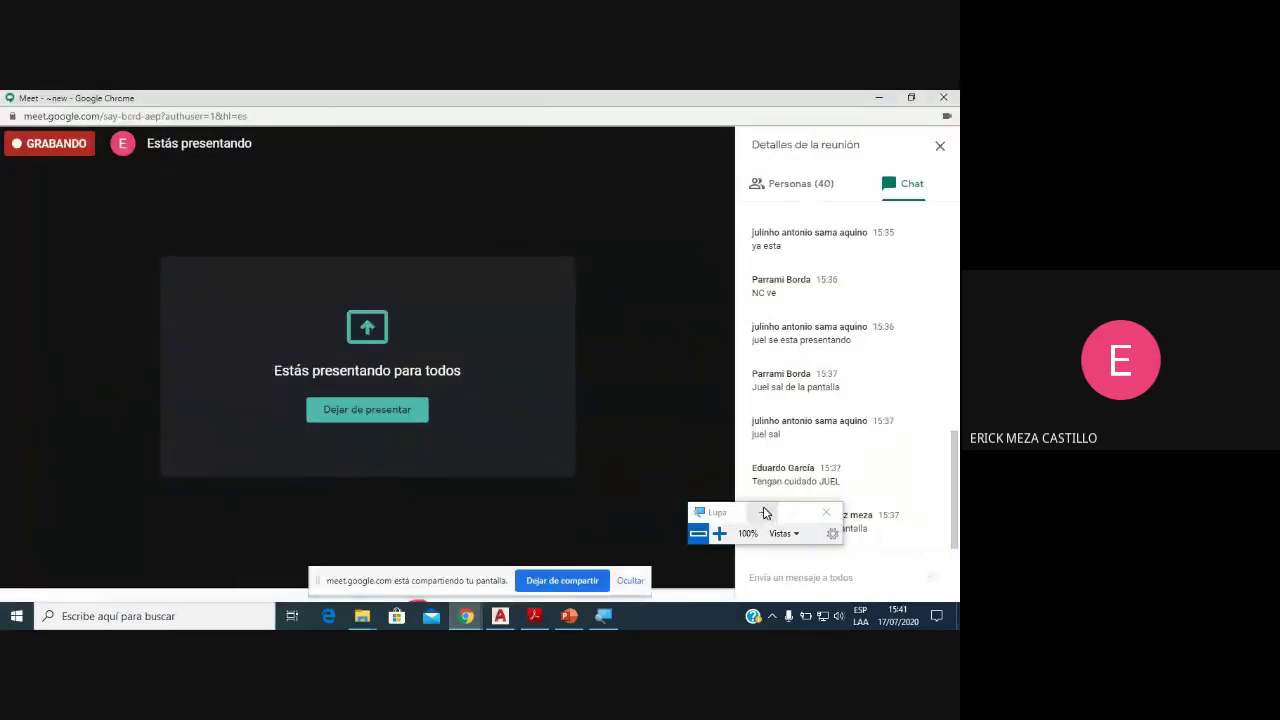
drag(765, 513, 775, 374)
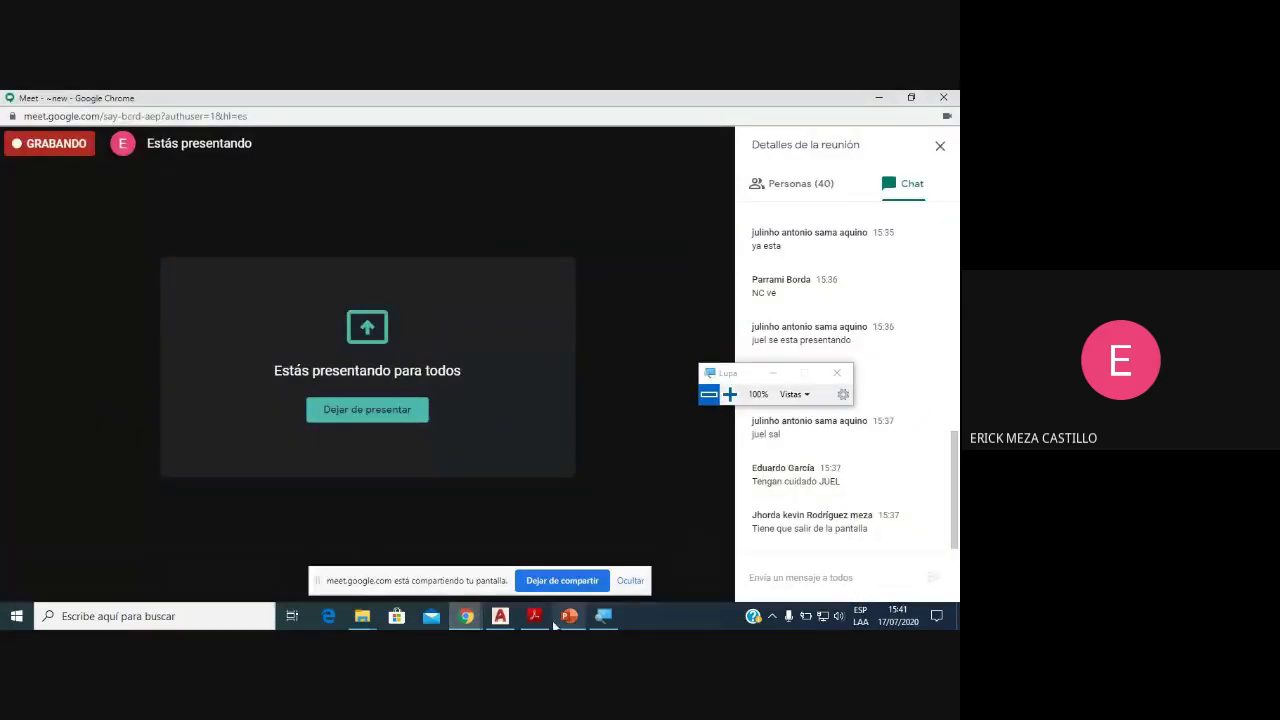
click(500, 616)
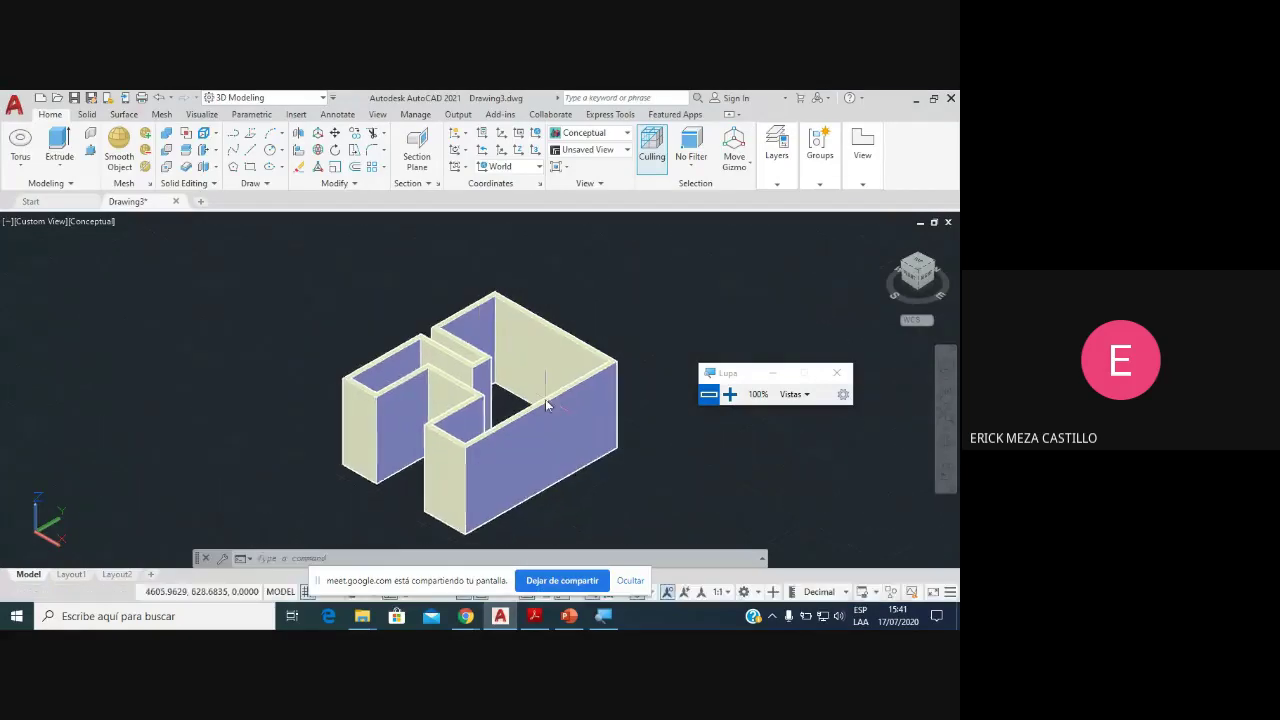
Step: Zoom around the walled house model and pan it to the left
scroll(546, 404, down, 5)
scroll(540, 400, down, 3)
scroll(541, 425, up, 5)
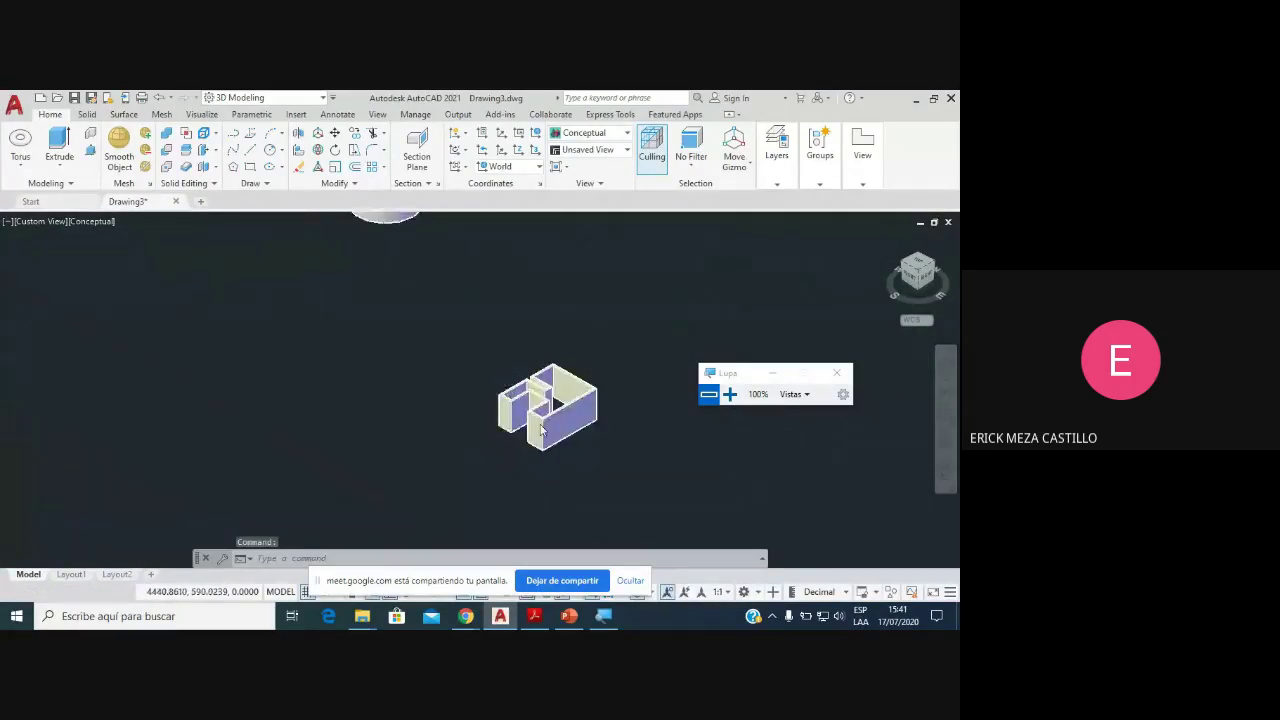
scroll(541, 430, up, 3)
scroll(437, 390, down, 2)
scroll(437, 322, down, 2)
scroll(437, 322, up, 2)
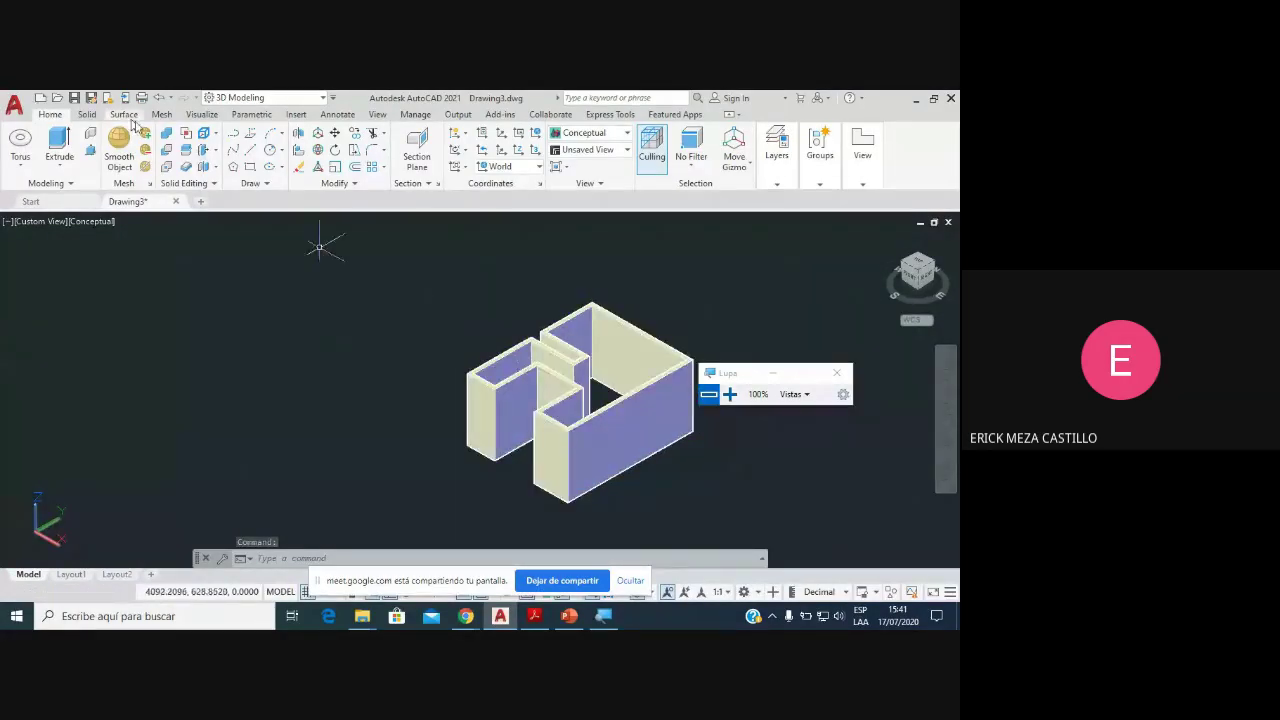
scroll(539, 368, up, 2)
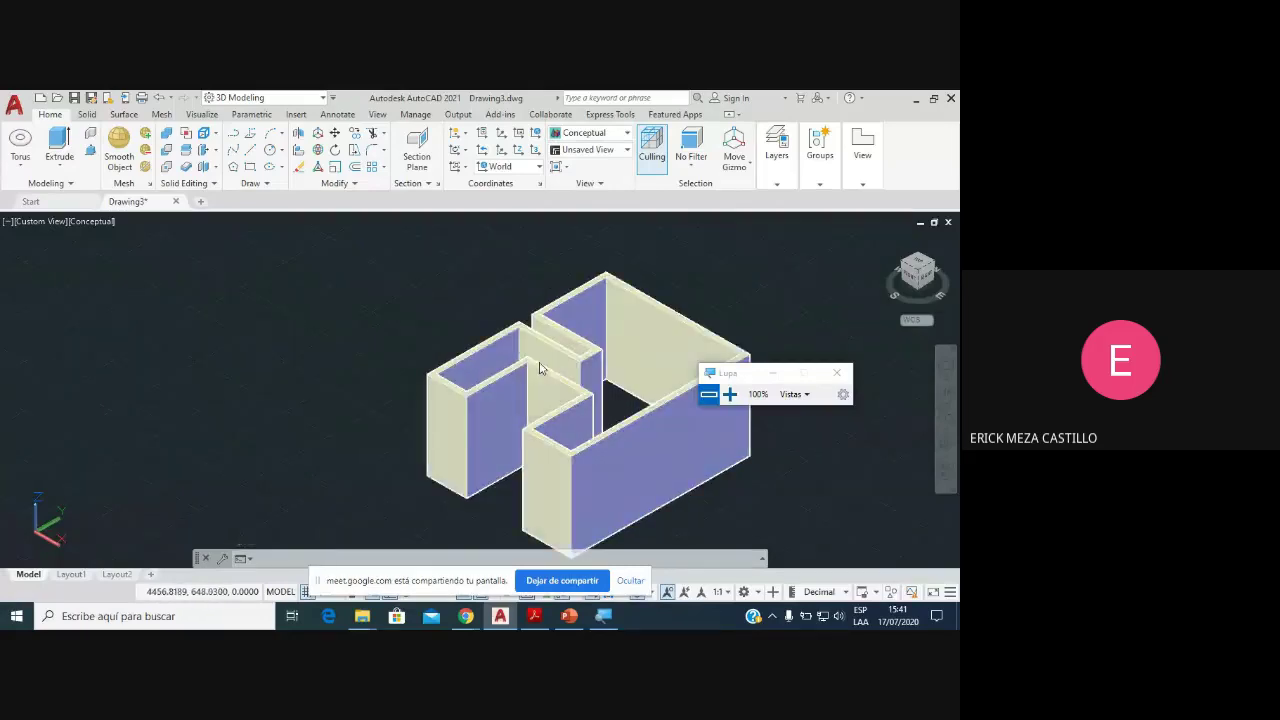
middle_drag(539, 368, 339, 356)
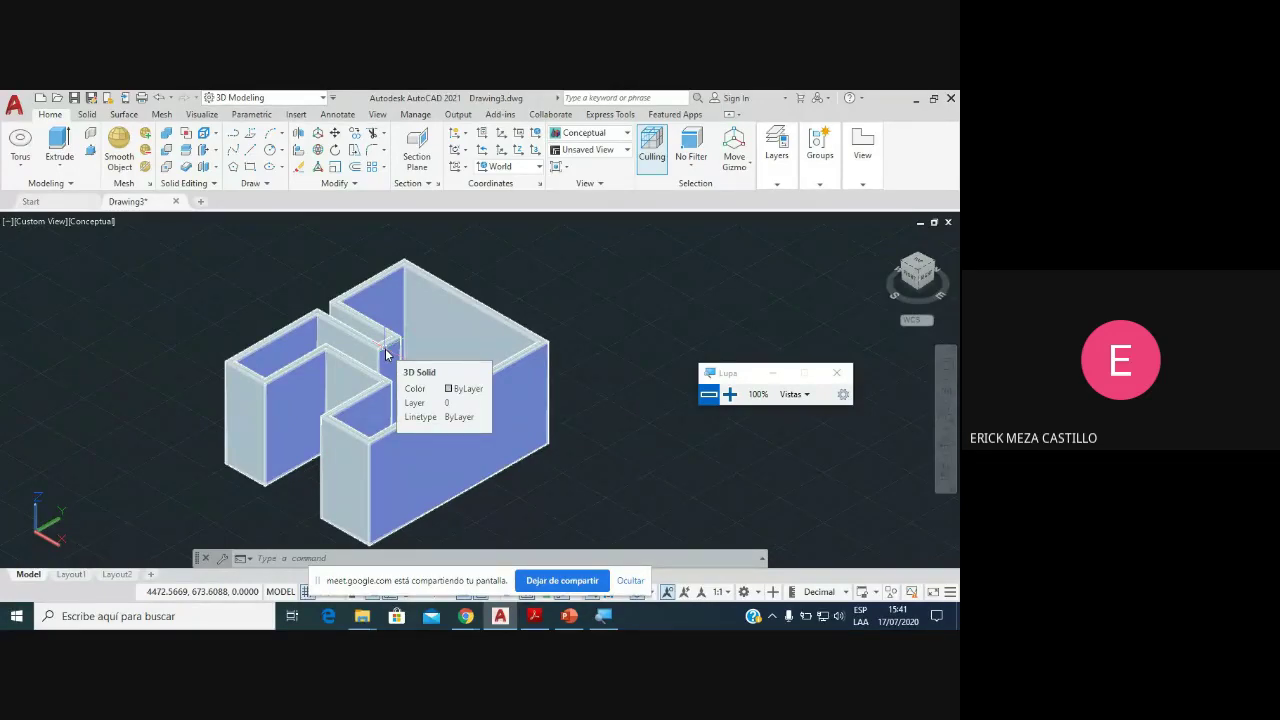
mouse_move(465, 616)
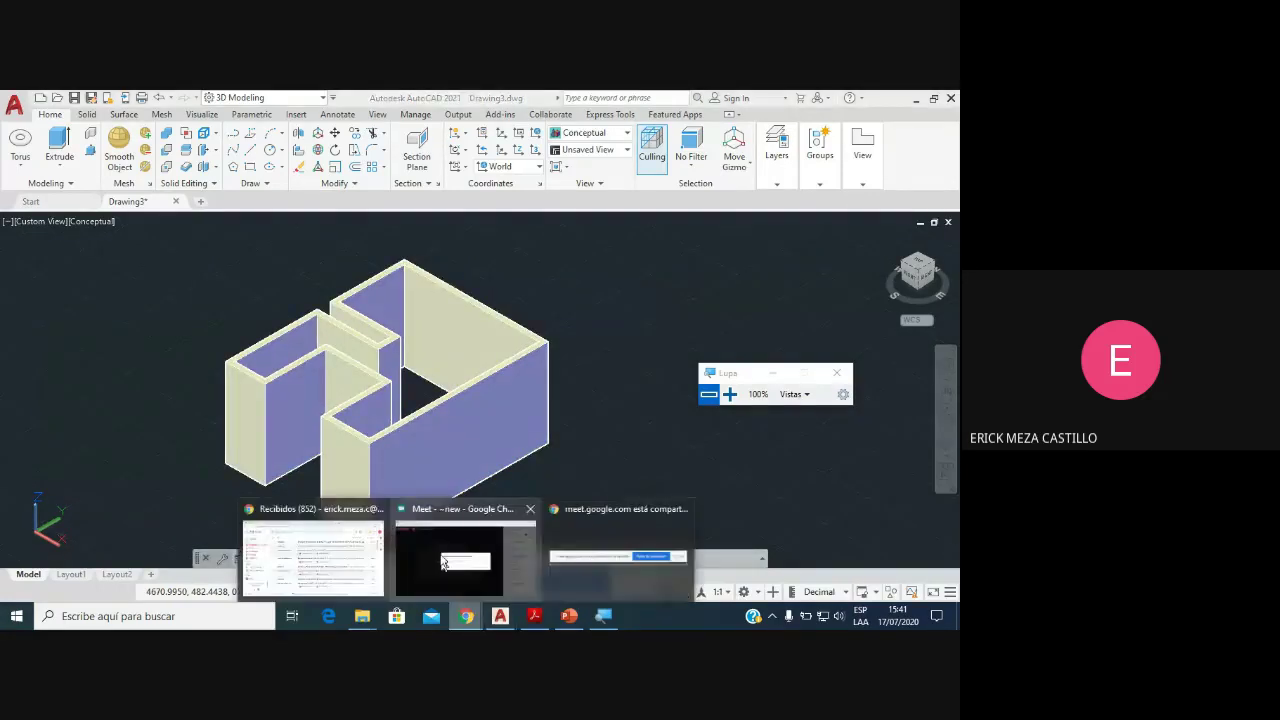
Step: Admit the person waiting to join the Meet call, then return to Drawing3
click(444, 563)
click(617, 405)
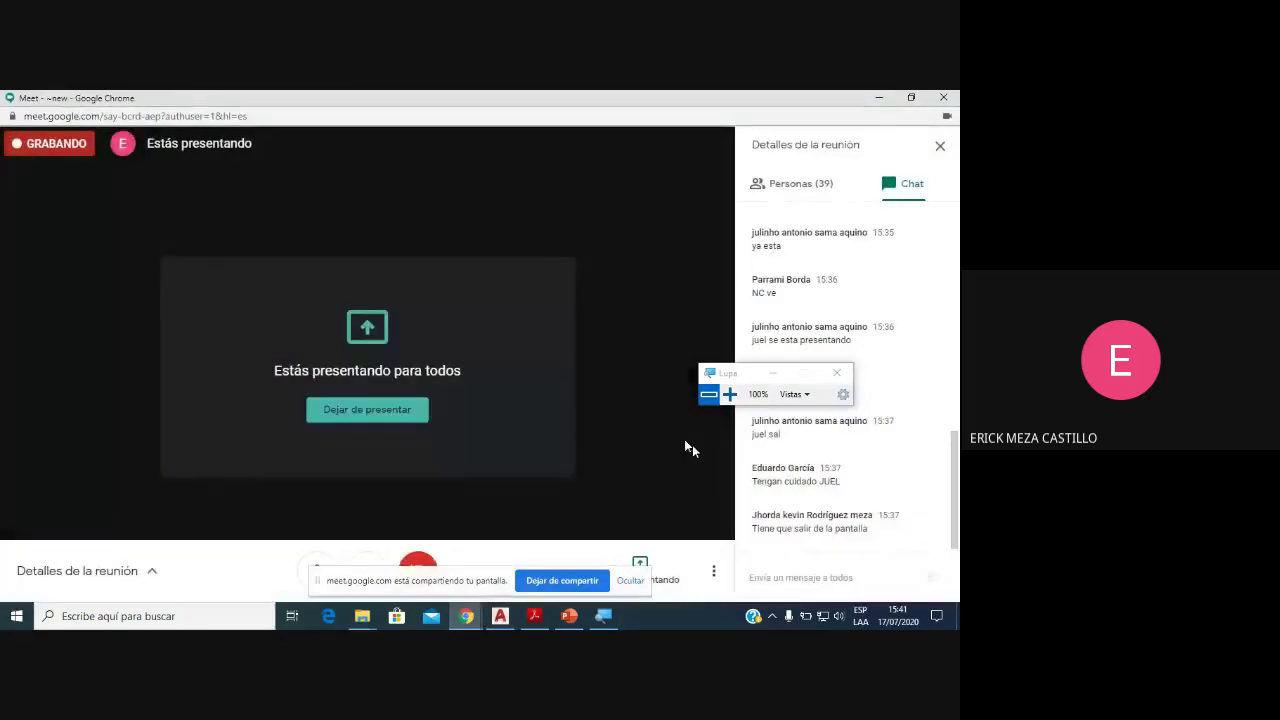
click(498, 617)
scroll(428, 375, down, 2)
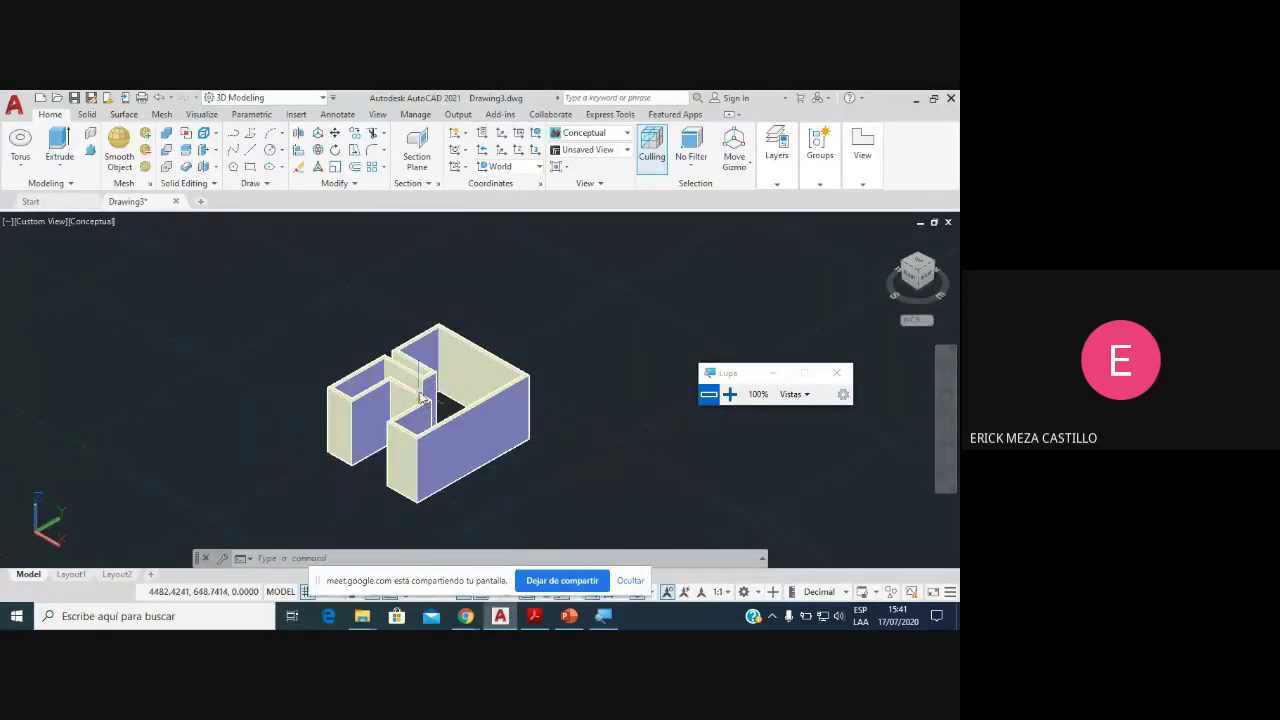
Step: Zoom and pan across the drawing back toward the primitive solids
scroll(428, 375, down, 2)
scroll(428, 375, down, 3)
scroll(400, 360, down, 1)
scroll(334, 320, up, 2)
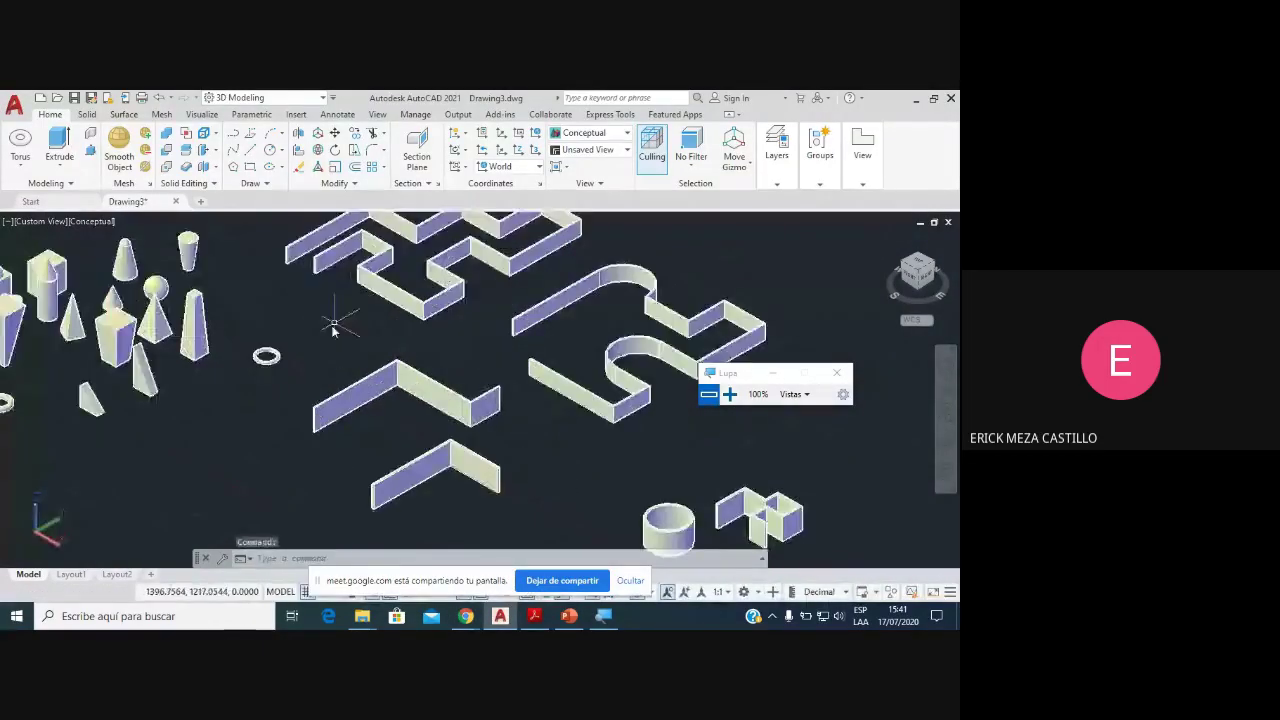
scroll(305, 335, down, 2)
middle_drag(303, 338, 440, 360)
scroll(430, 370, up, 4)
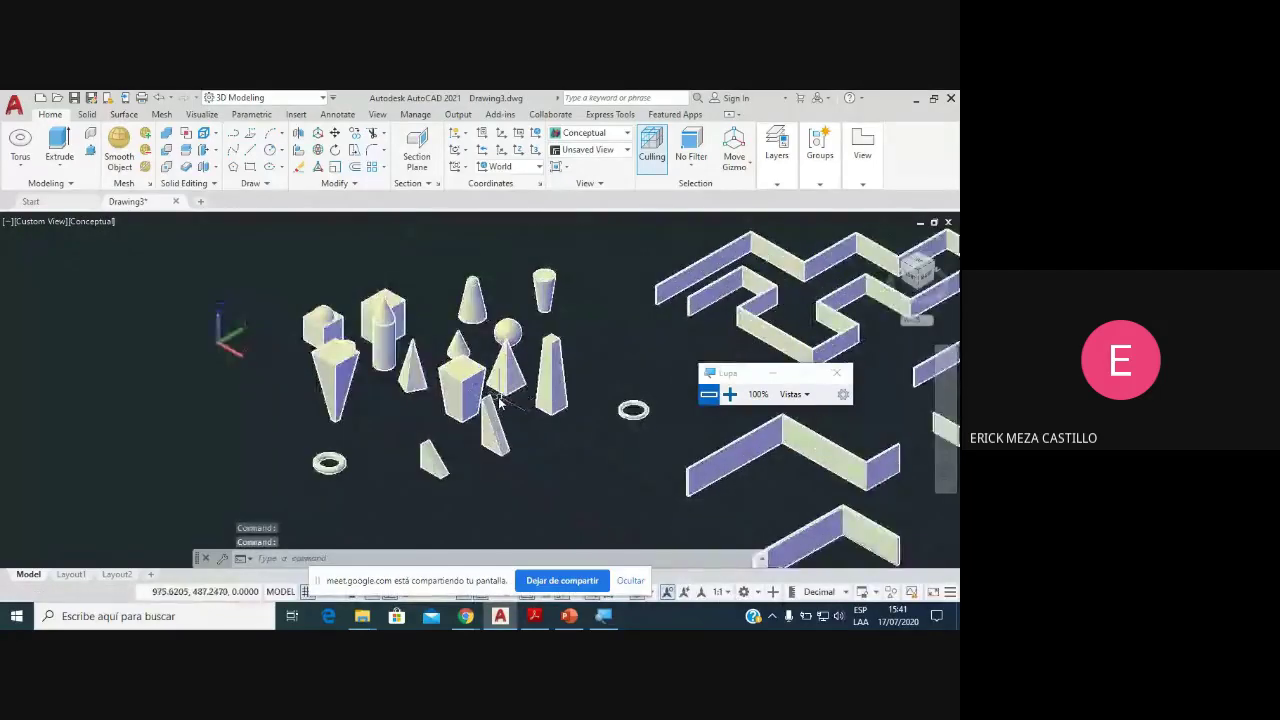
scroll(512, 392, down, 1)
middle_drag(512, 392, 320, 385)
scroll(336, 374, up, 3)
scroll(336, 374, down, 2)
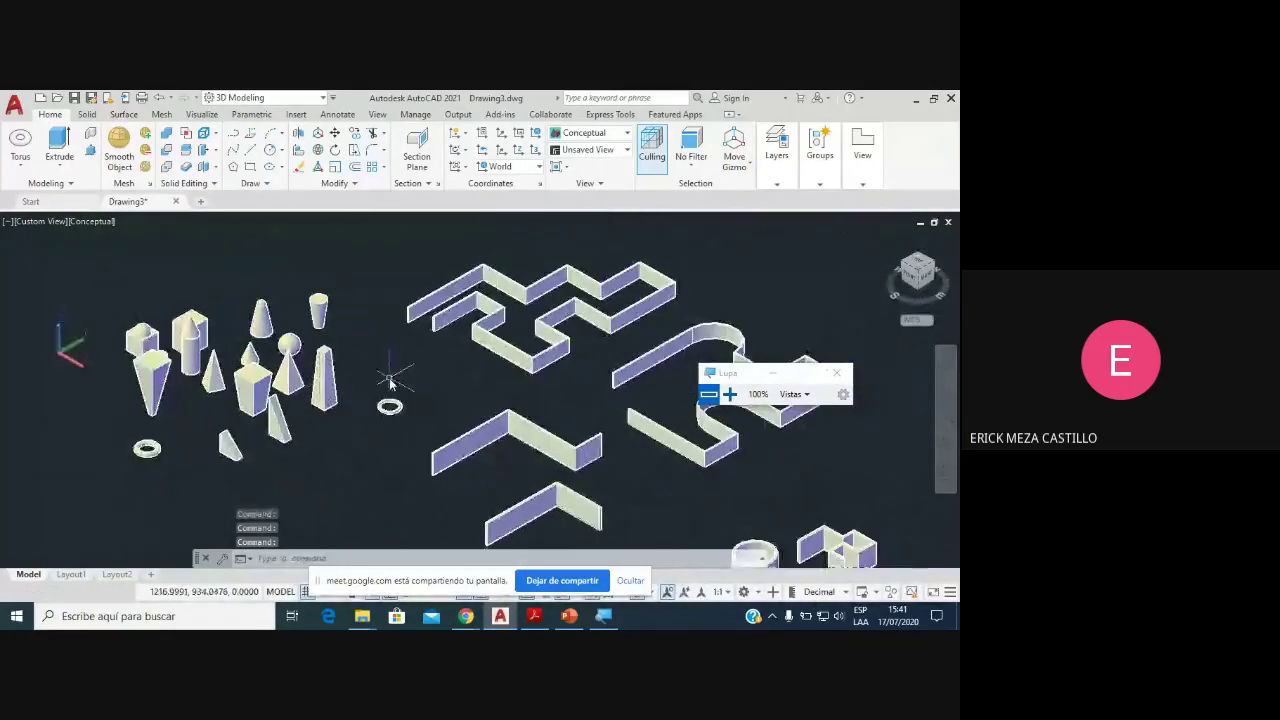
scroll(410, 385, up, 2)
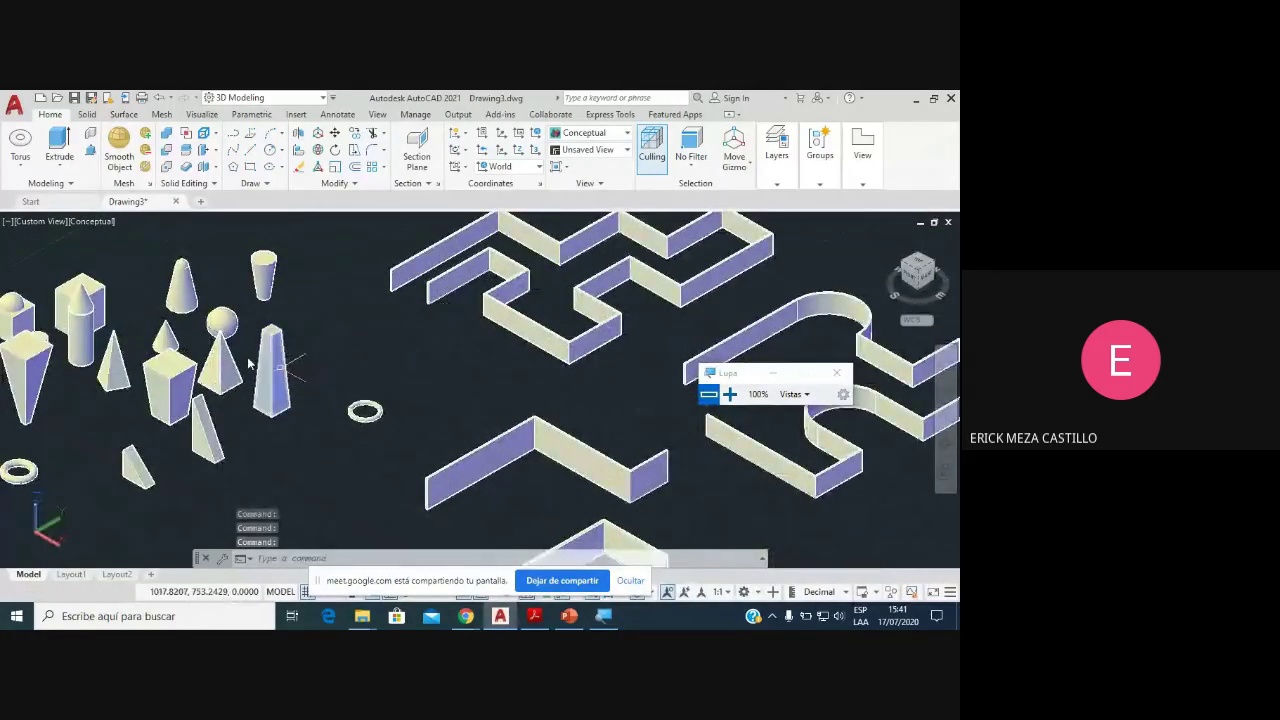
Step: Check the solid primitive list without choosing one, recentre the whole drawing, and switch to the meeting
click(20, 164)
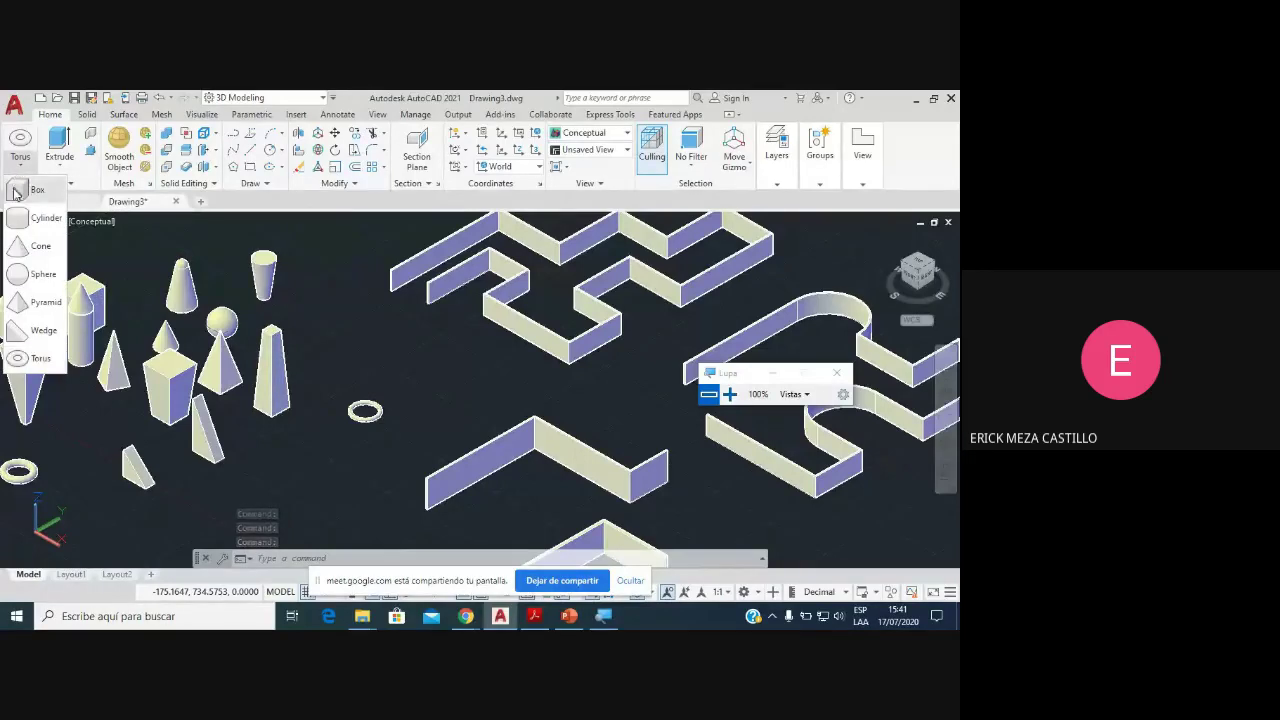
click(459, 430)
scroll(459, 430, down, 5)
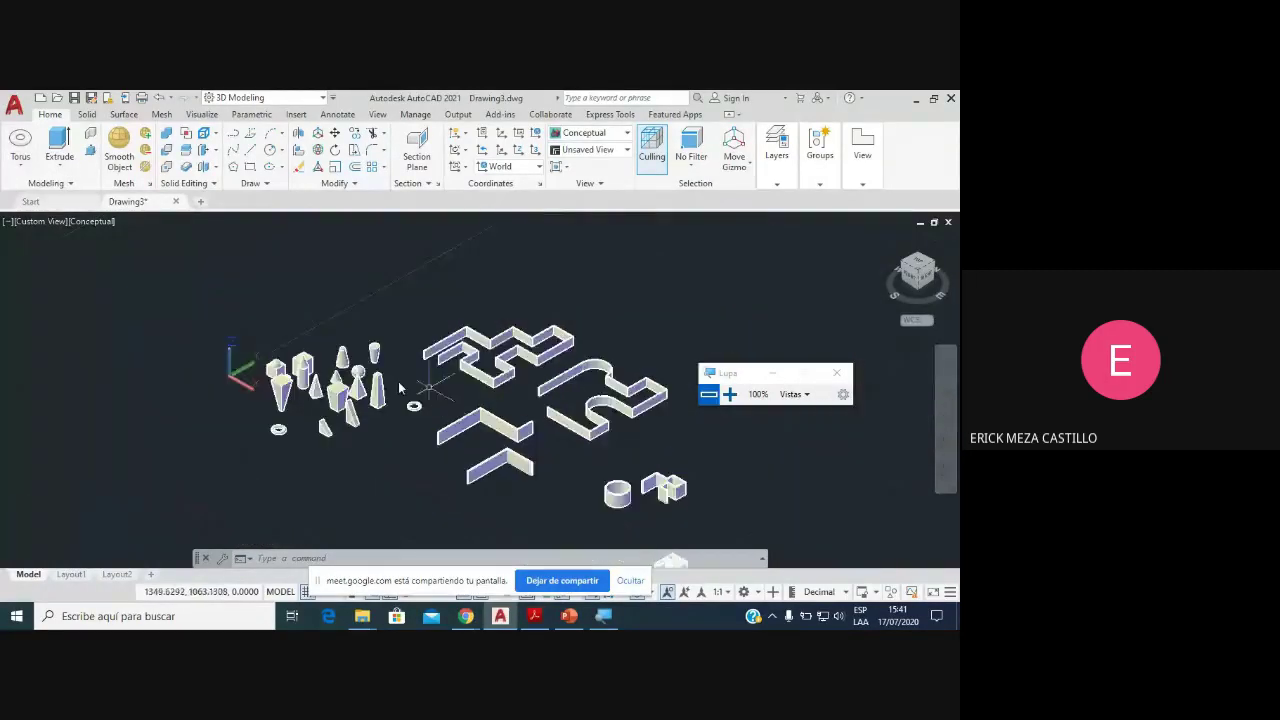
scroll(466, 383, up, 3)
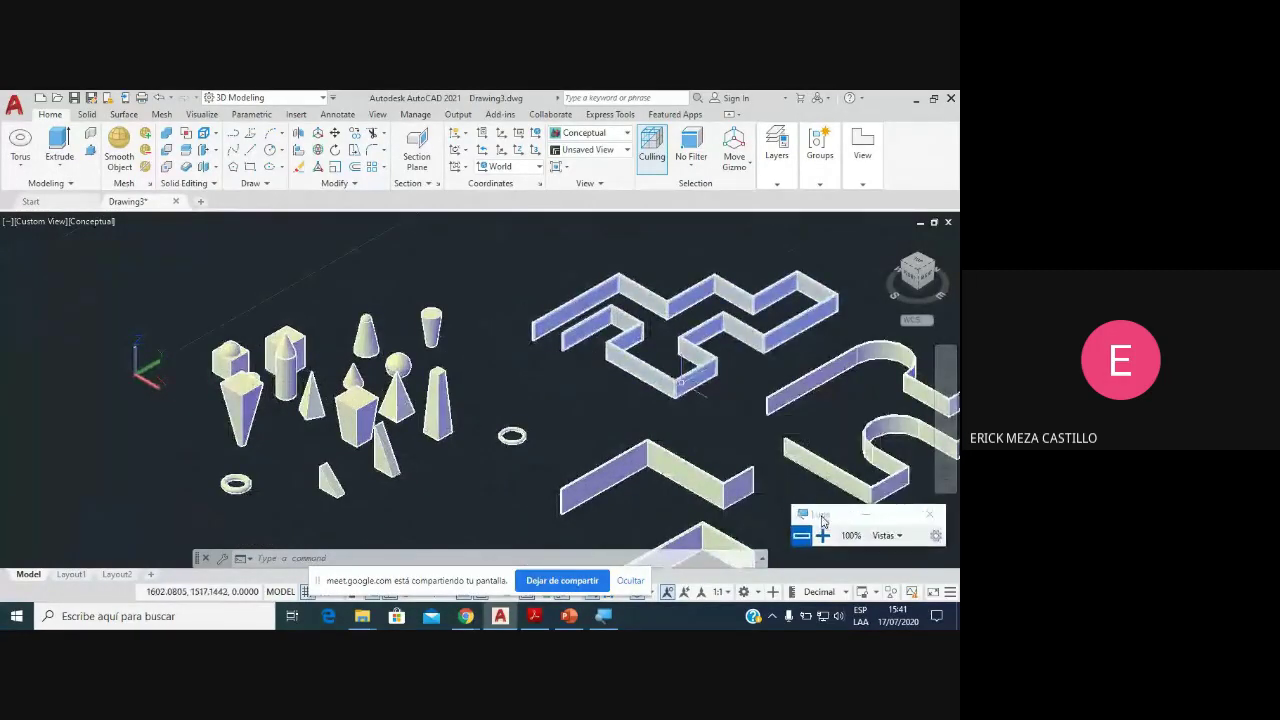
scroll(482, 381, down, 3)
scroll(486, 378, up, 3)
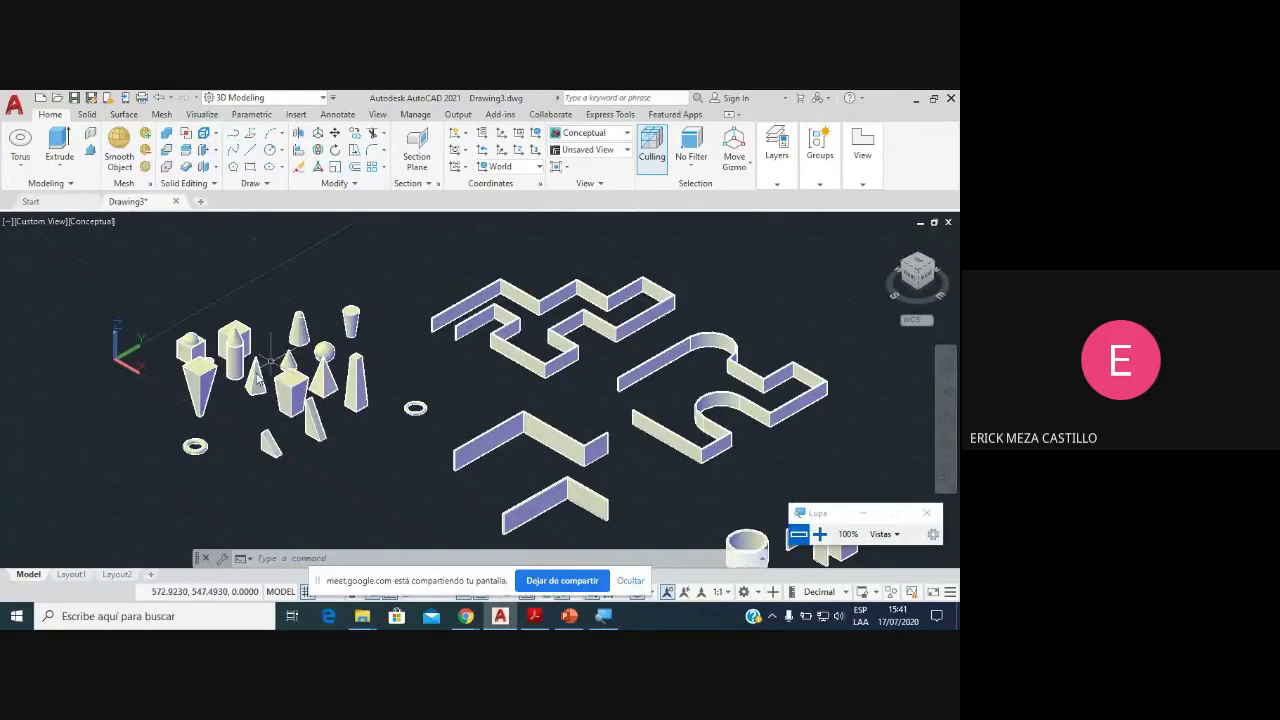
scroll(522, 368, down, 2)
middle_drag(522, 368, 415, 340)
scroll(415, 340, up, 2)
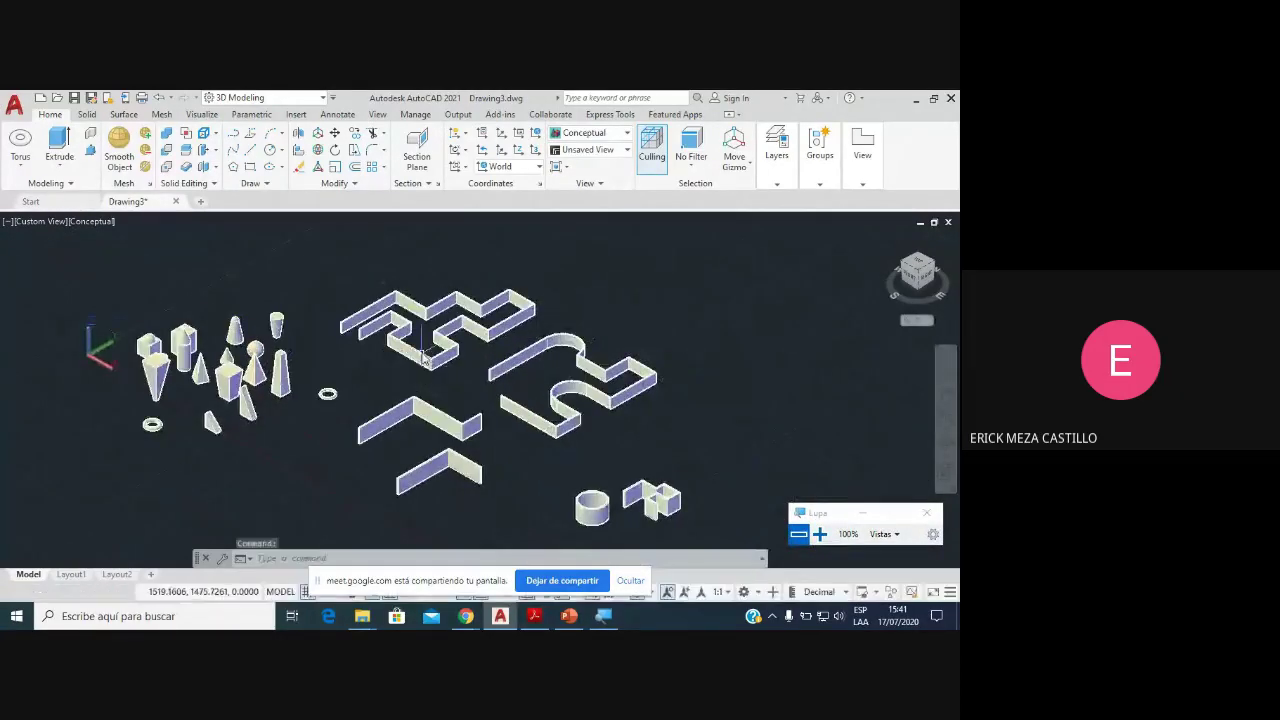
scroll(412, 330, down, 2)
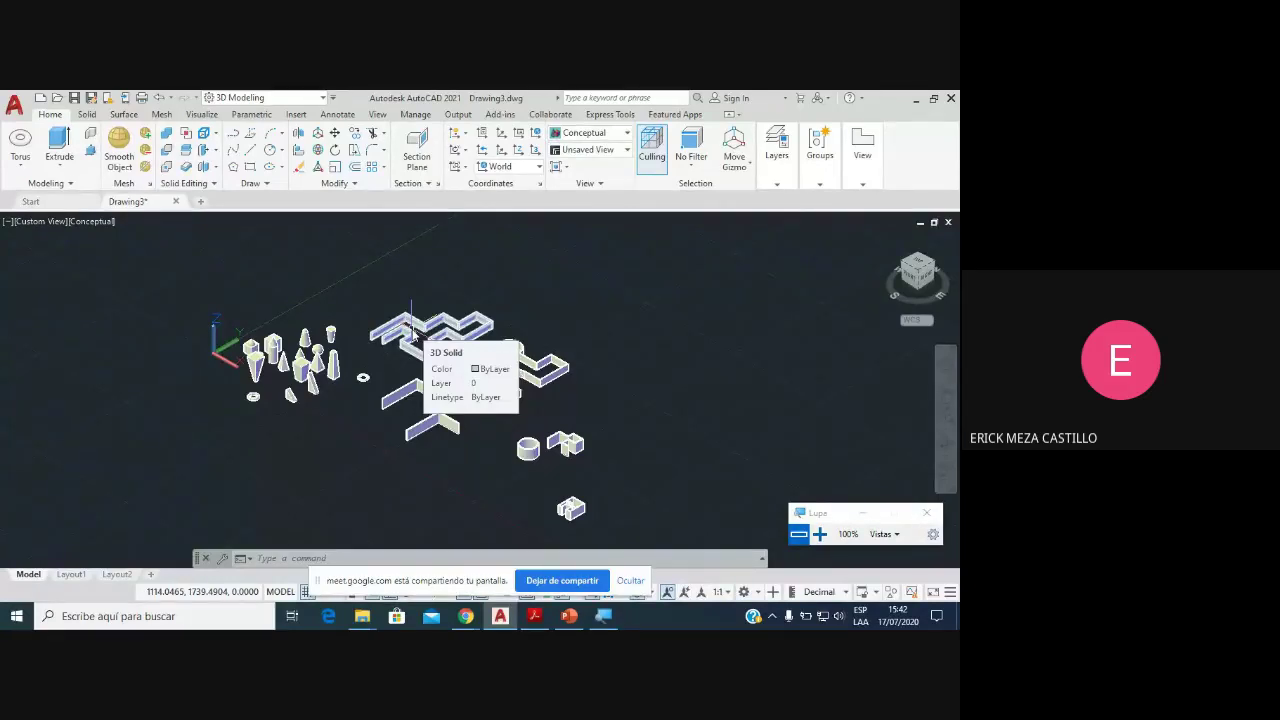
click(465, 616)
Step: Admit the pending join request in Google Meet and return to Drawing3
click(446, 538)
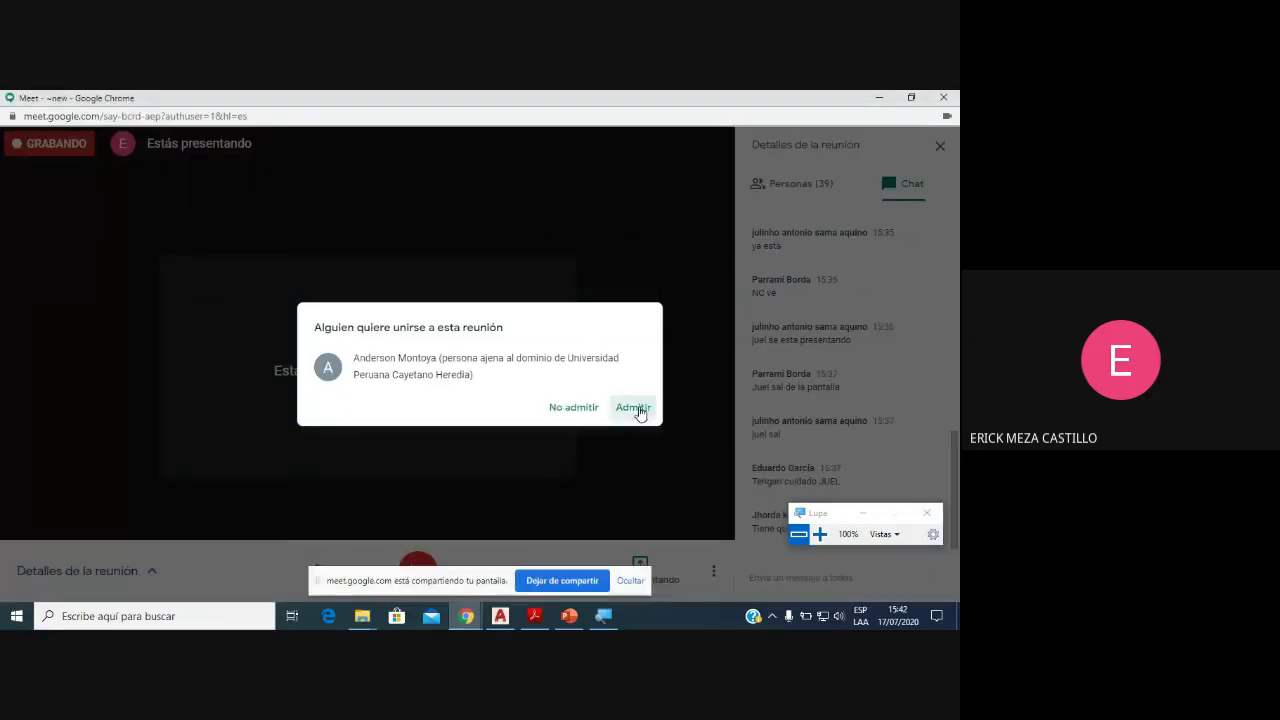
click(636, 410)
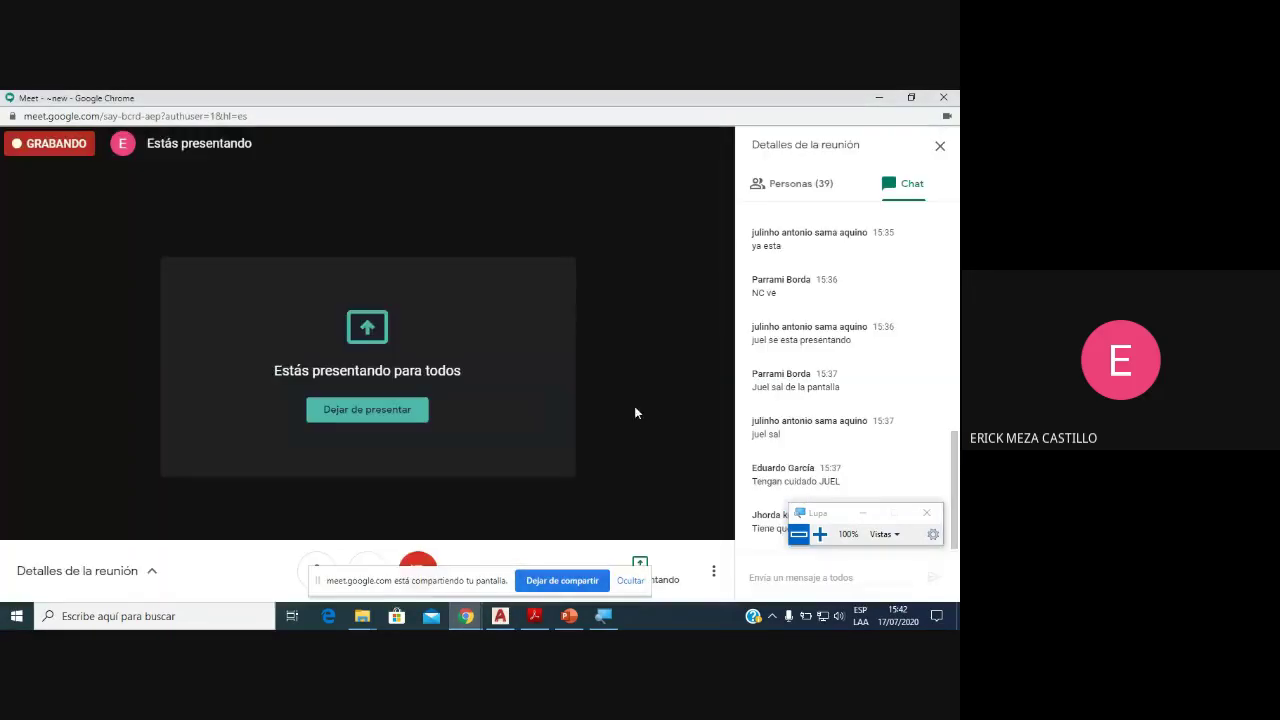
click(500, 616)
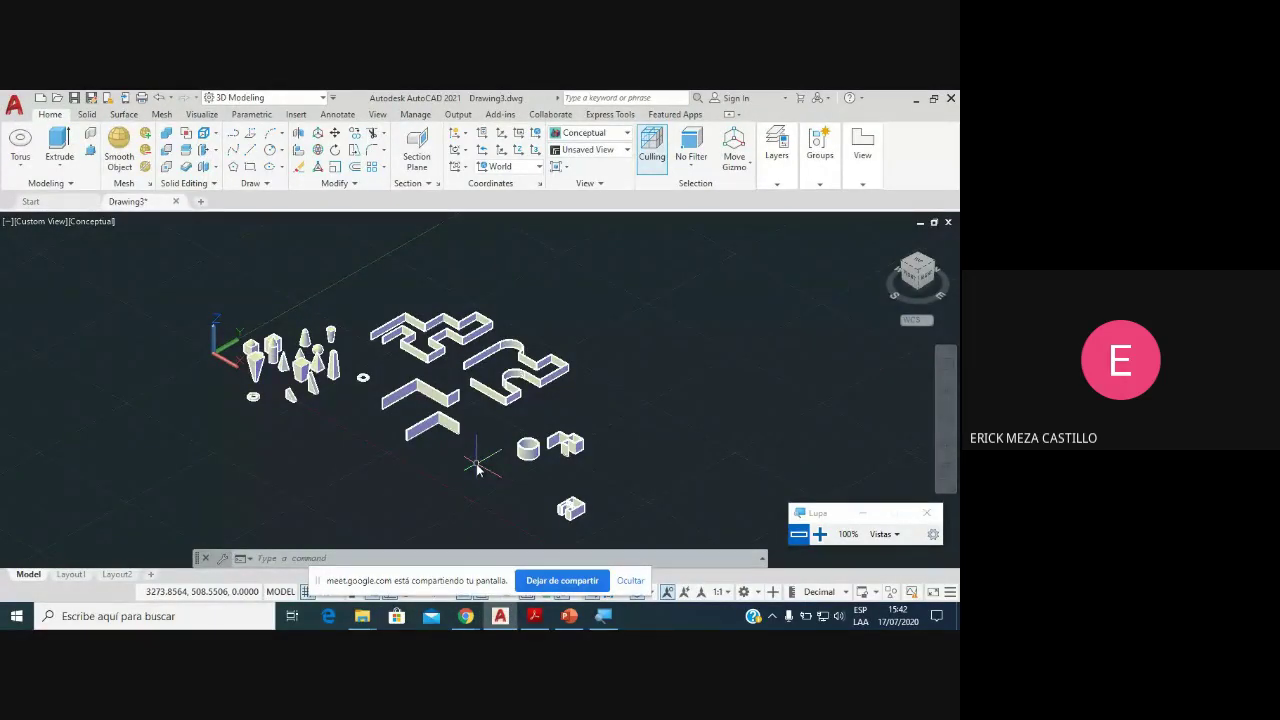
Step: Zoom in on the walled house model and select its 100-high wall solid
scroll(264, 326, up, 3)
scroll(324, 358, up, 2)
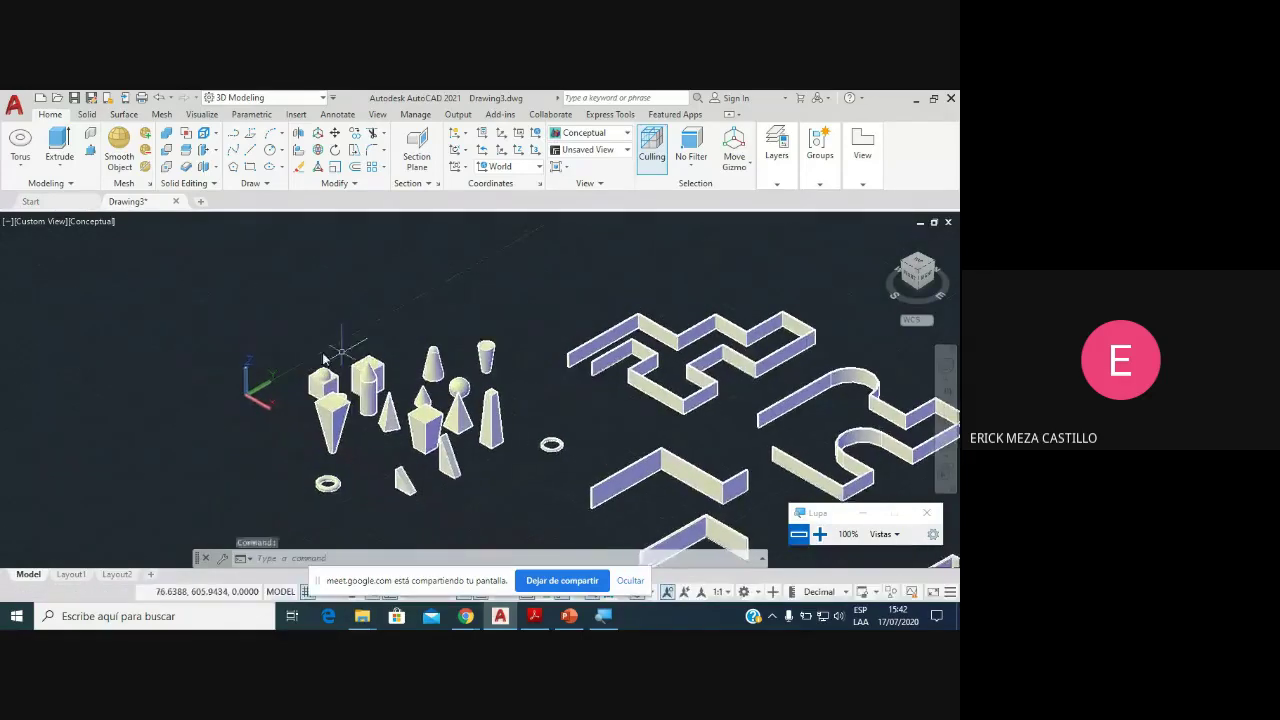
scroll(324, 358, up, 2)
scroll(274, 343, down, 3)
scroll(300, 380, up, 4)
scroll(397, 424, down, 3)
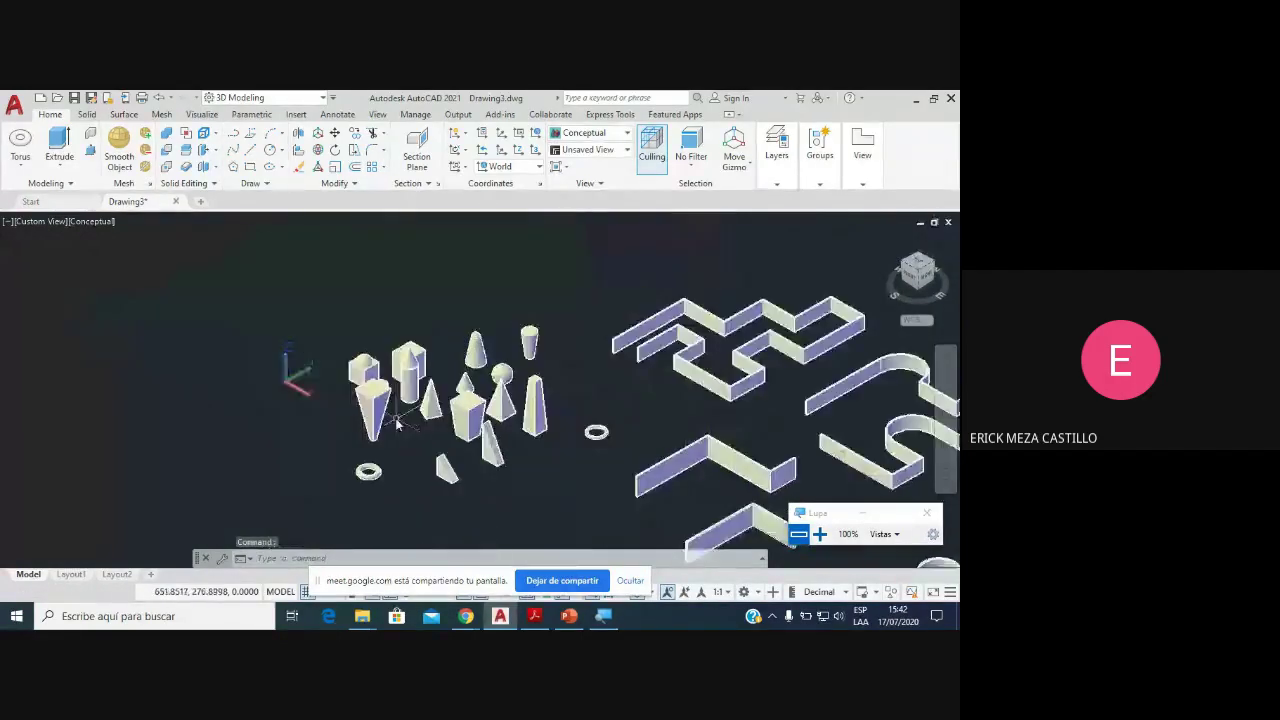
scroll(397, 424, down, 3)
middle_drag(397, 424, 140, 324)
scroll(434, 471, up, 5)
scroll(410, 408, up, 4)
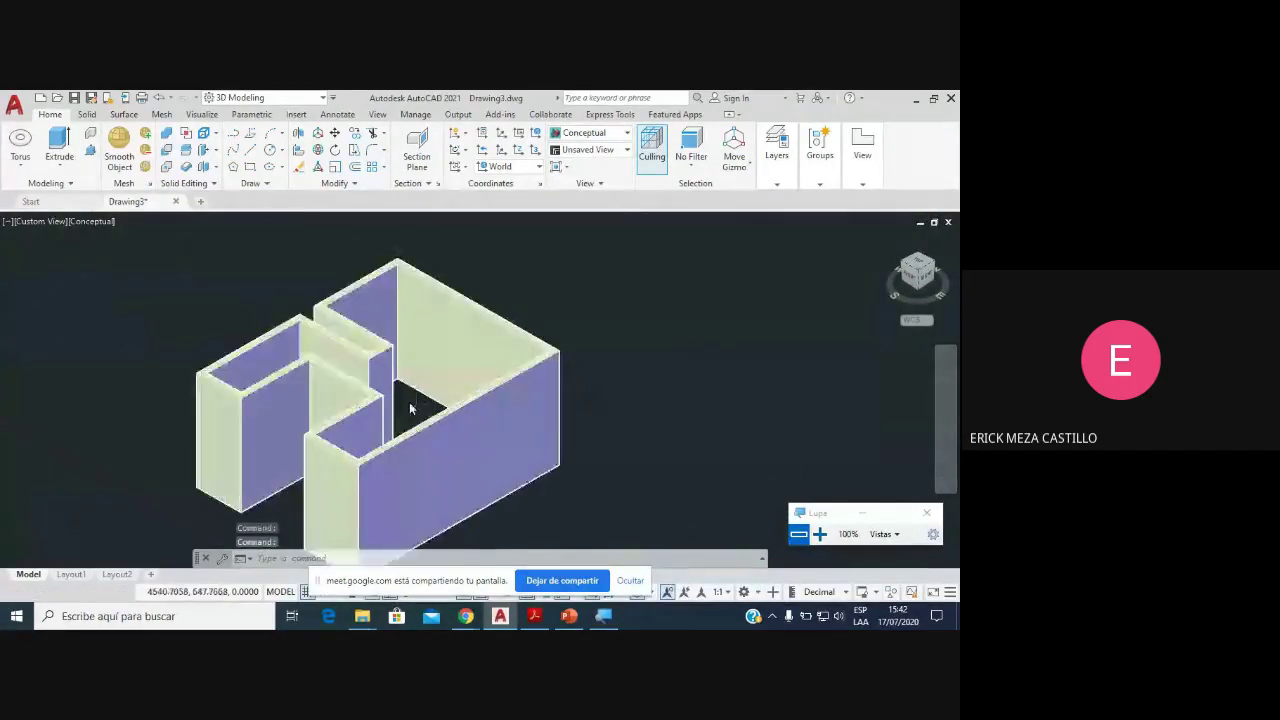
scroll(410, 408, down, 1)
scroll(395, 400, up, 2)
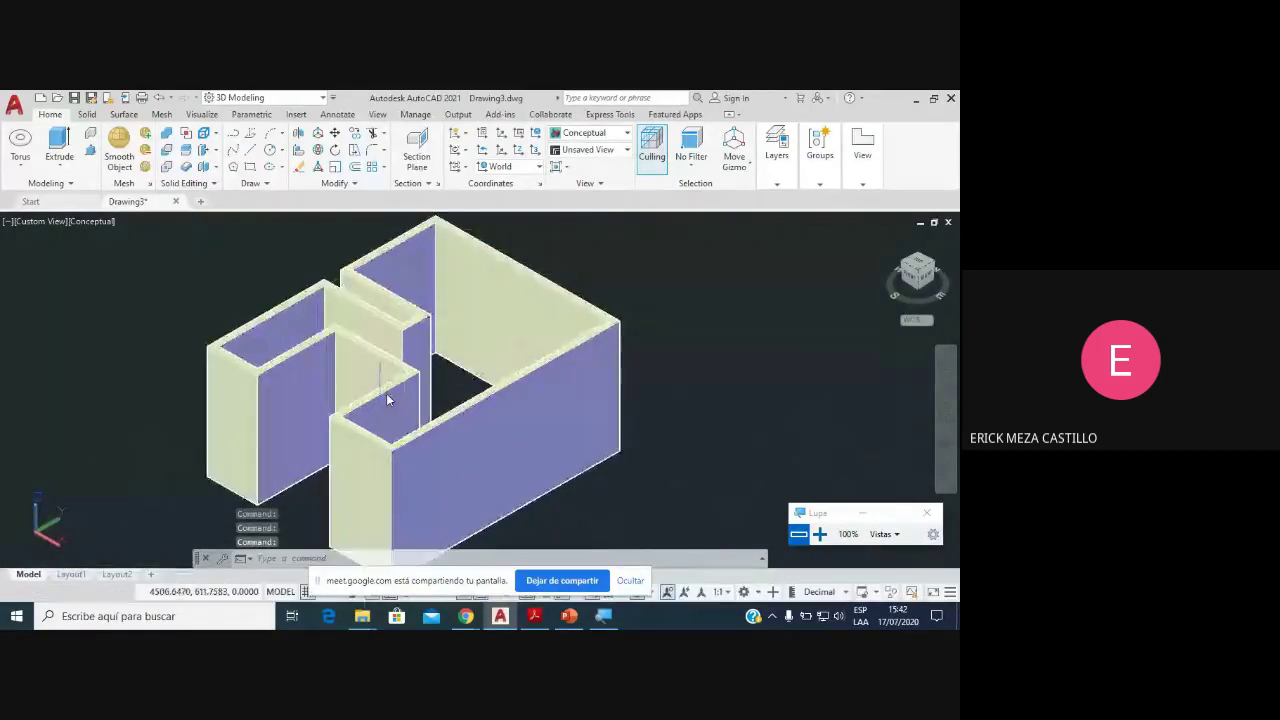
click(490, 431)
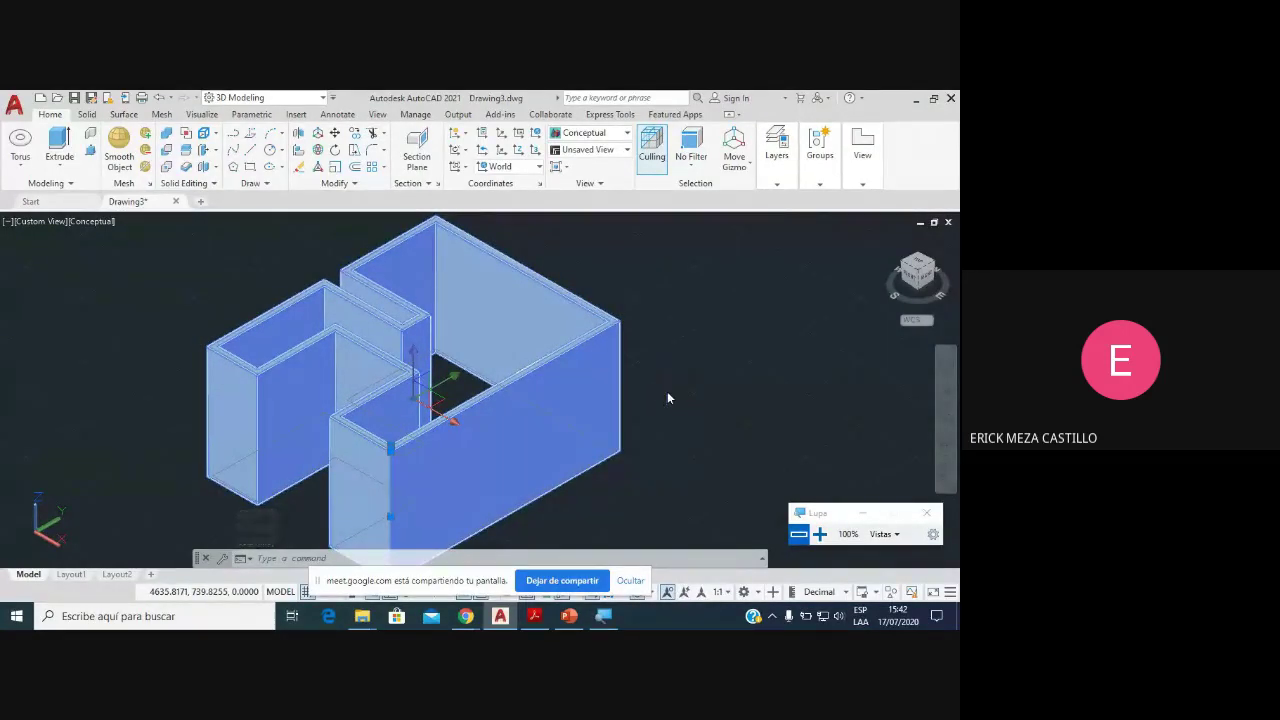
key(ctrl+1)
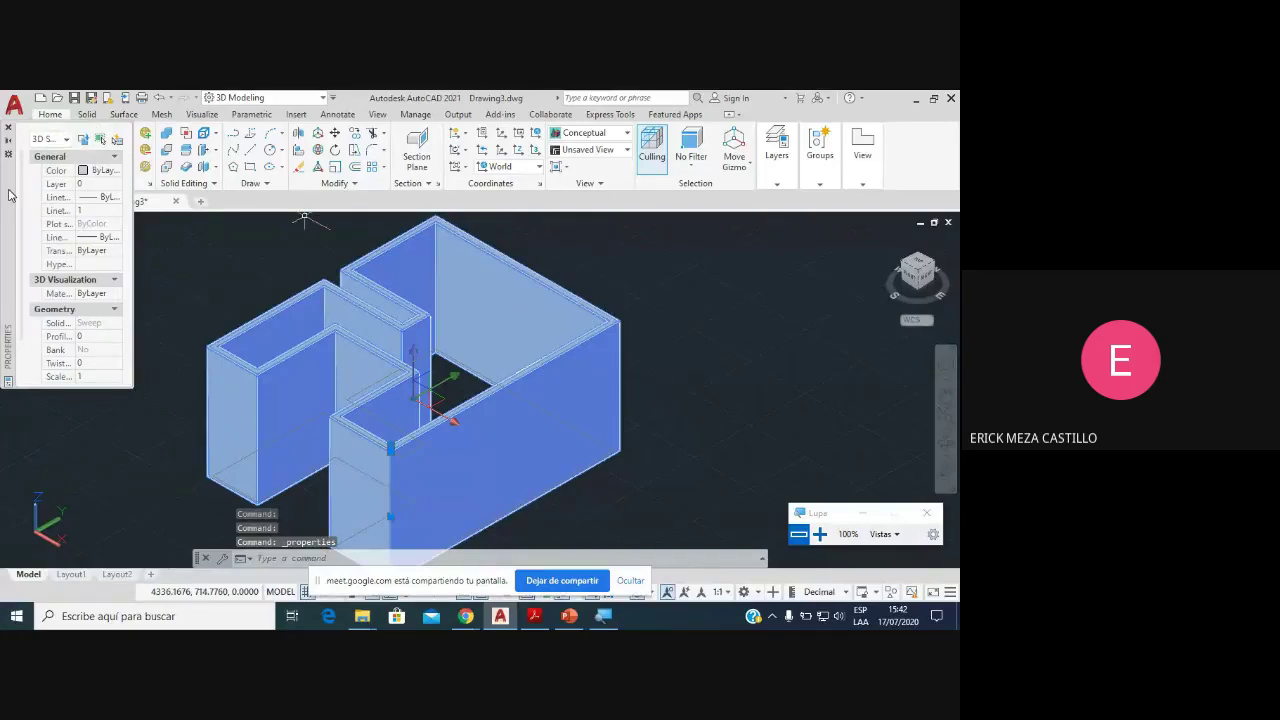
mouse_move(8, 194)
mouse_down()
mouse_move(60, 295)
mouse_move(82, 287)
mouse_up()
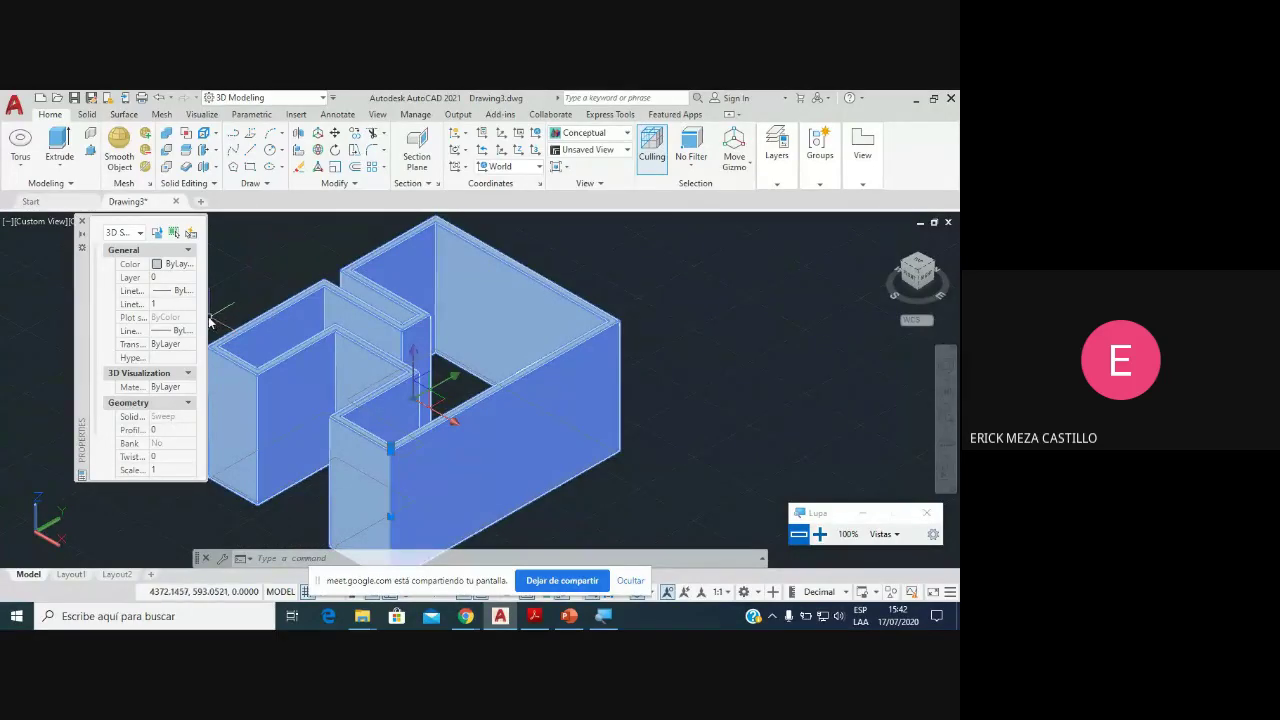
drag(208, 320, 336, 320)
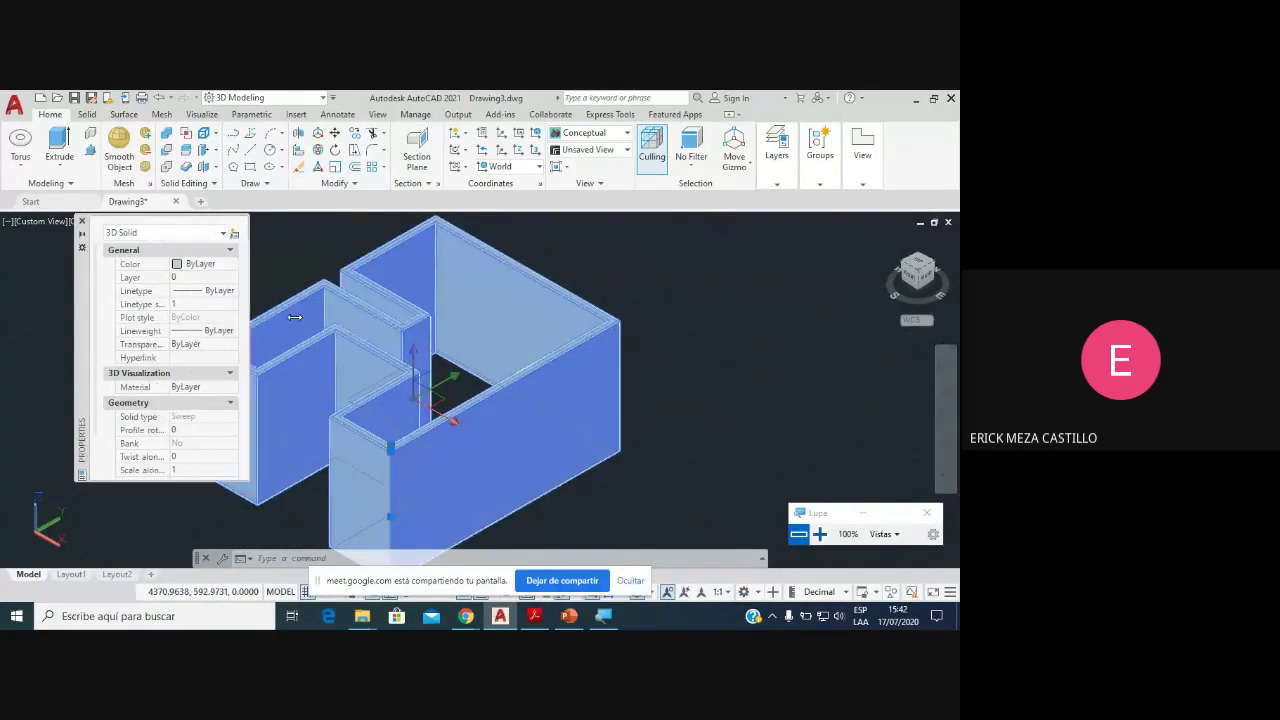
click(819, 534)
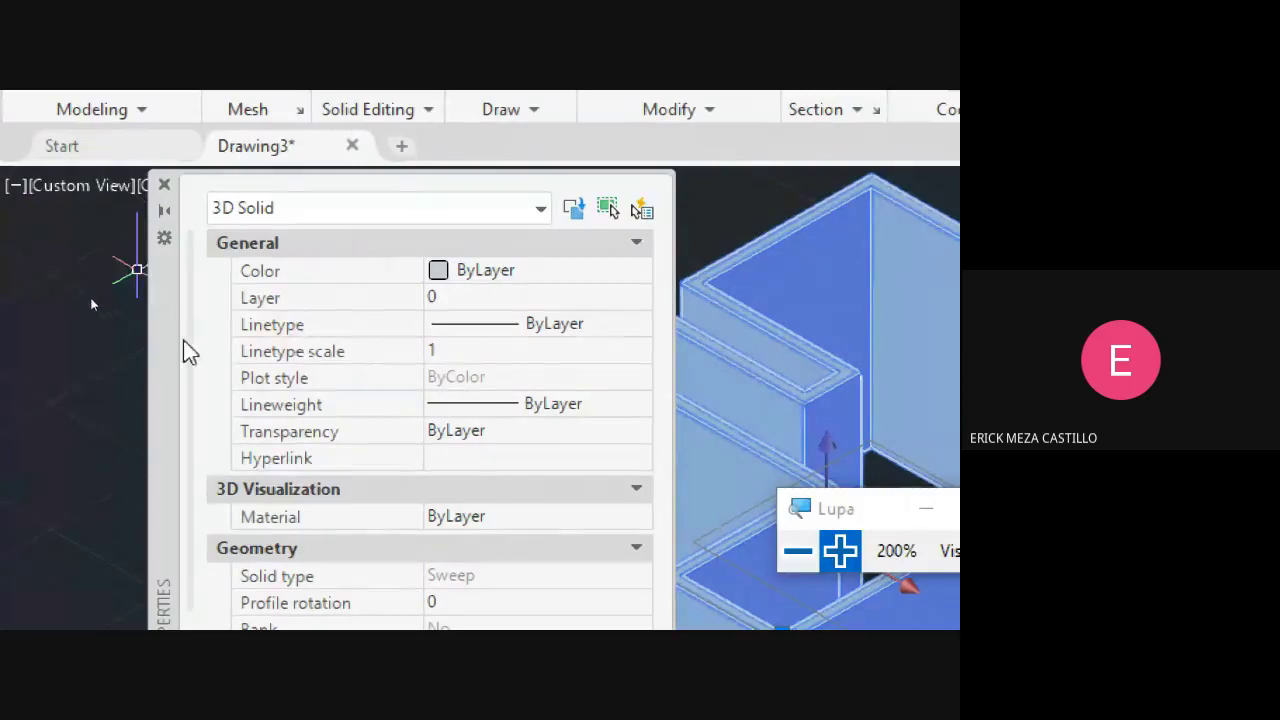
drag(166, 371, 145, 610)
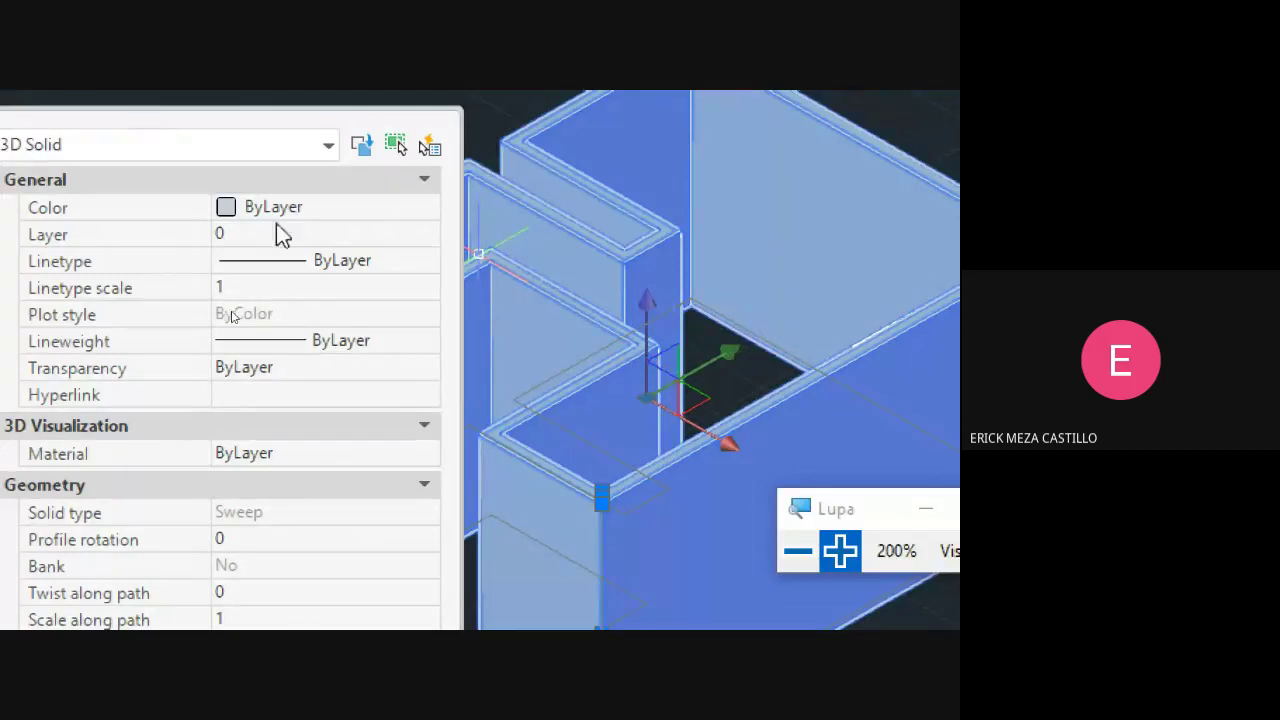
click(321, 205)
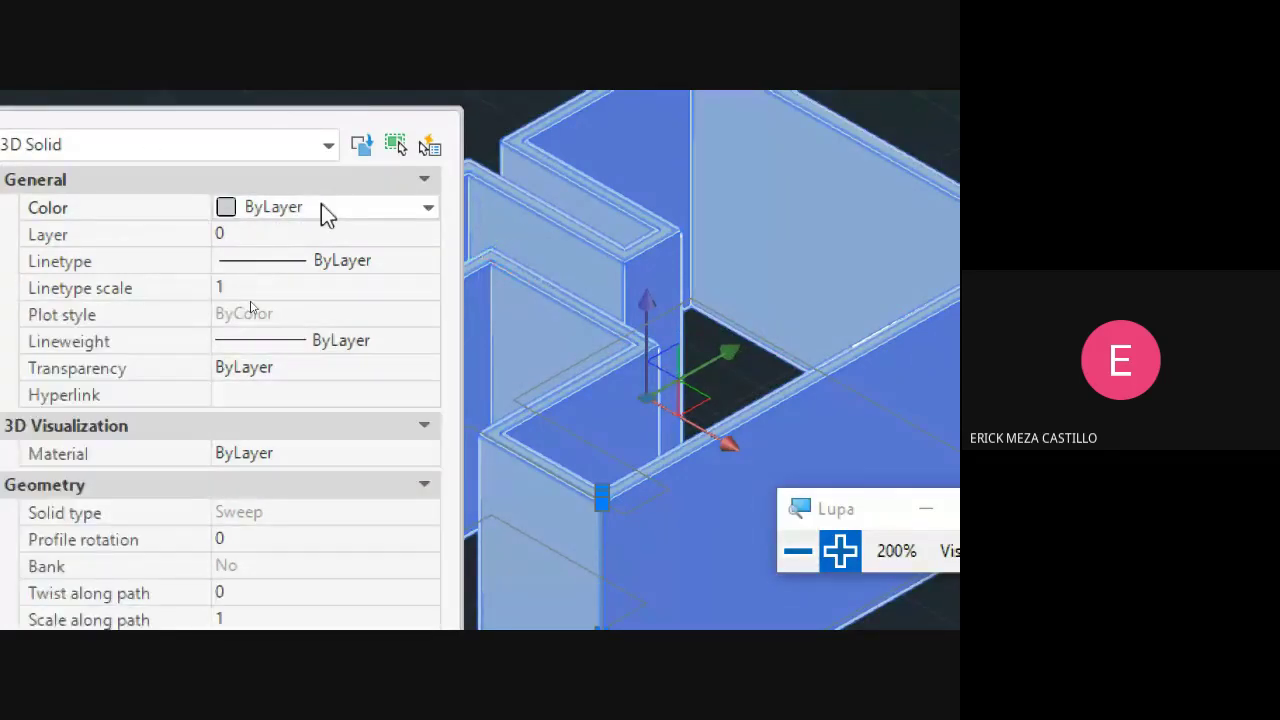
click(321, 205)
click(297, 310)
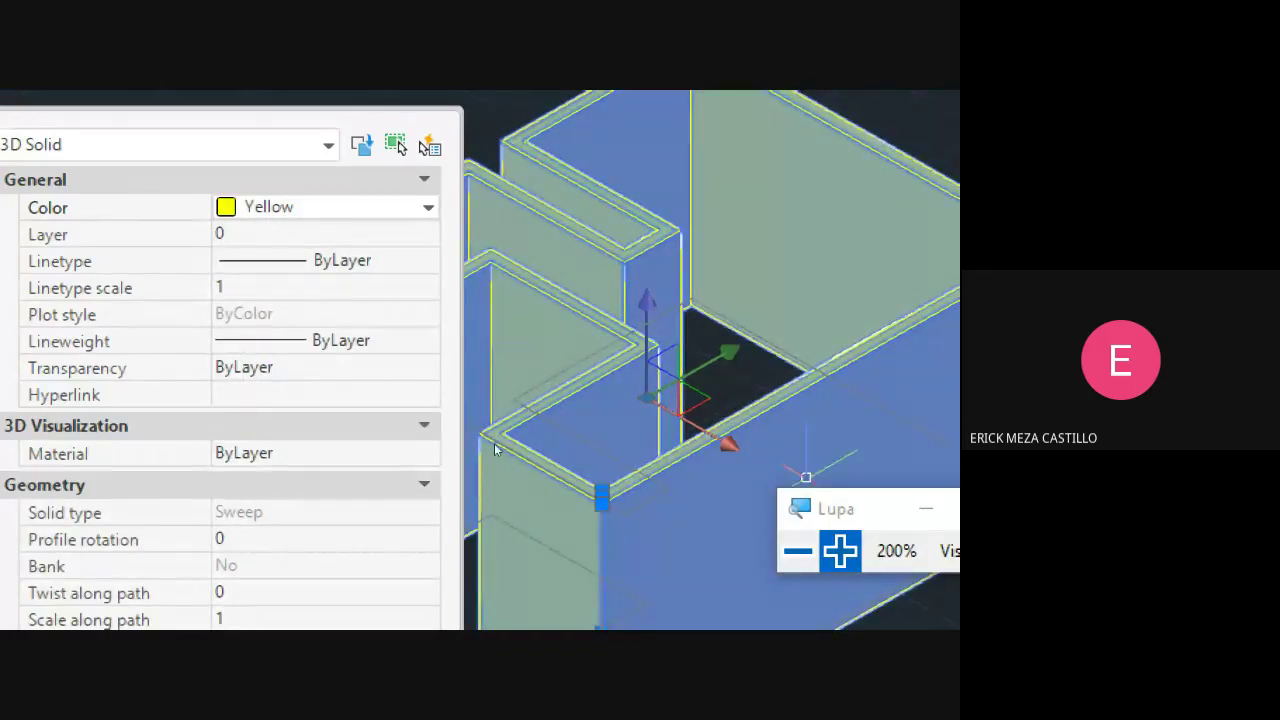
click(798, 551)
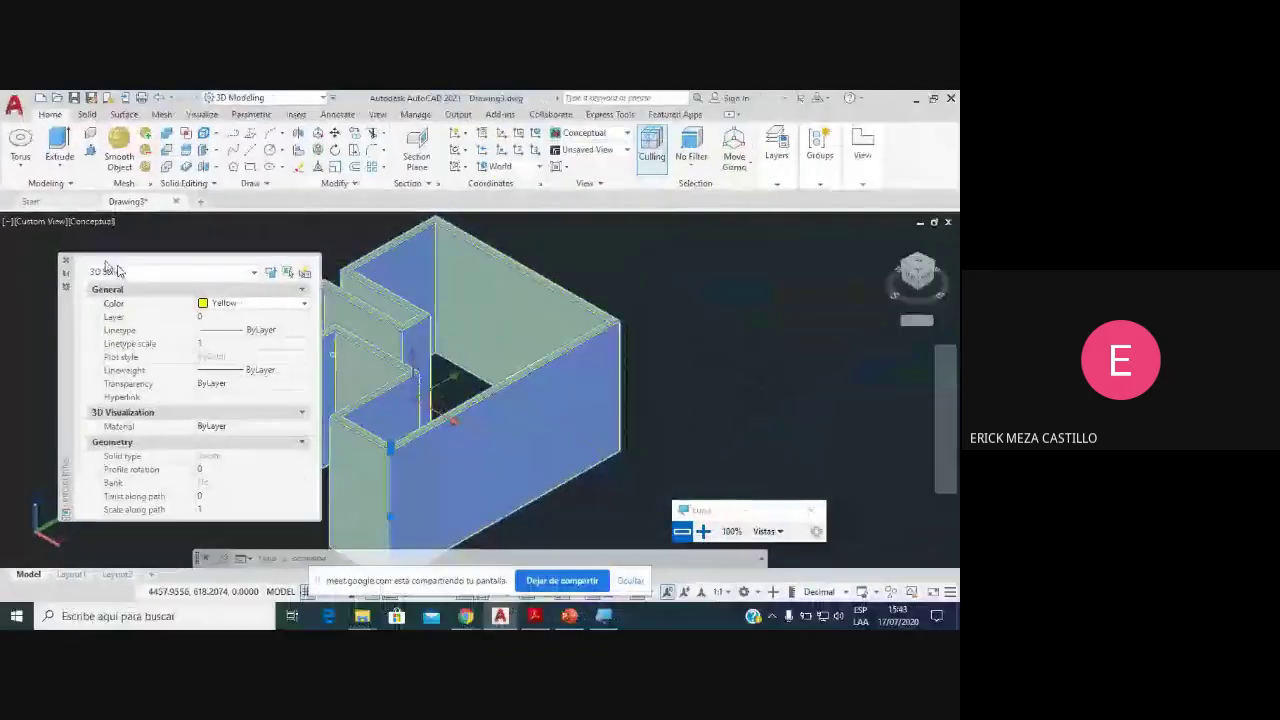
click(60, 258)
middle_drag(221, 377, 278, 377)
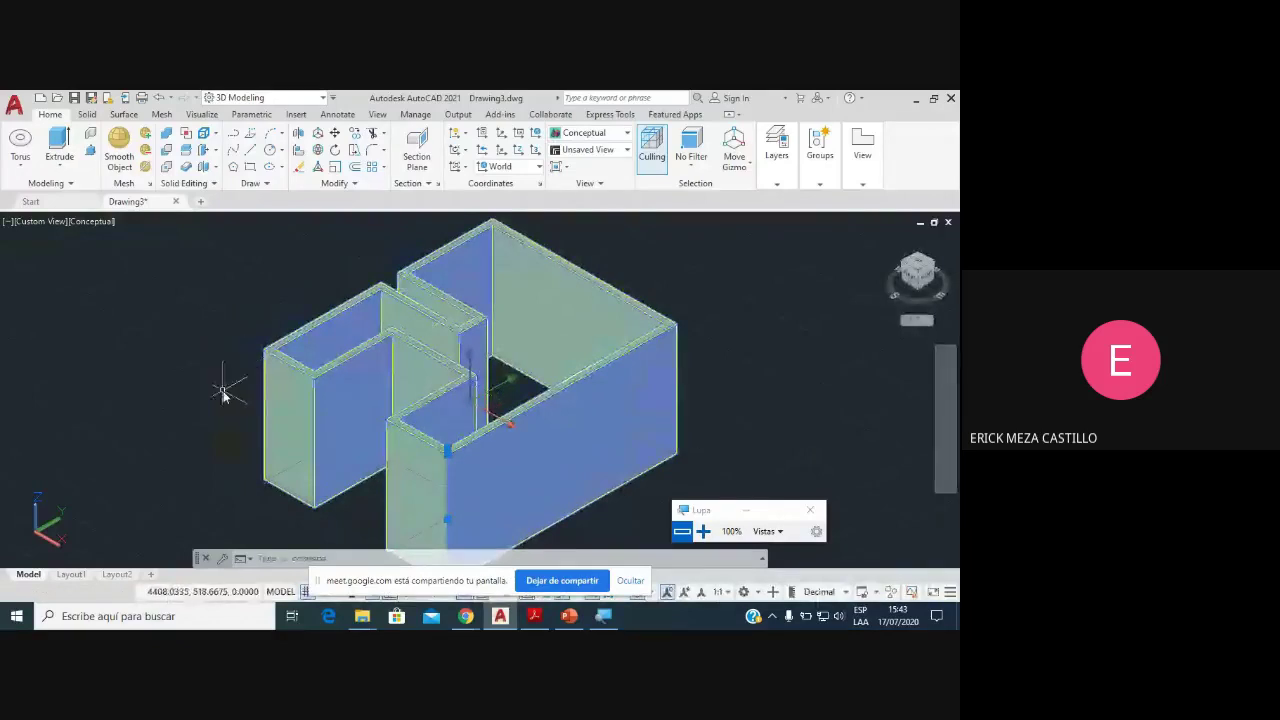
key(Escape)
scroll(392, 376, up, 2)
scroll(390, 366, up, 1)
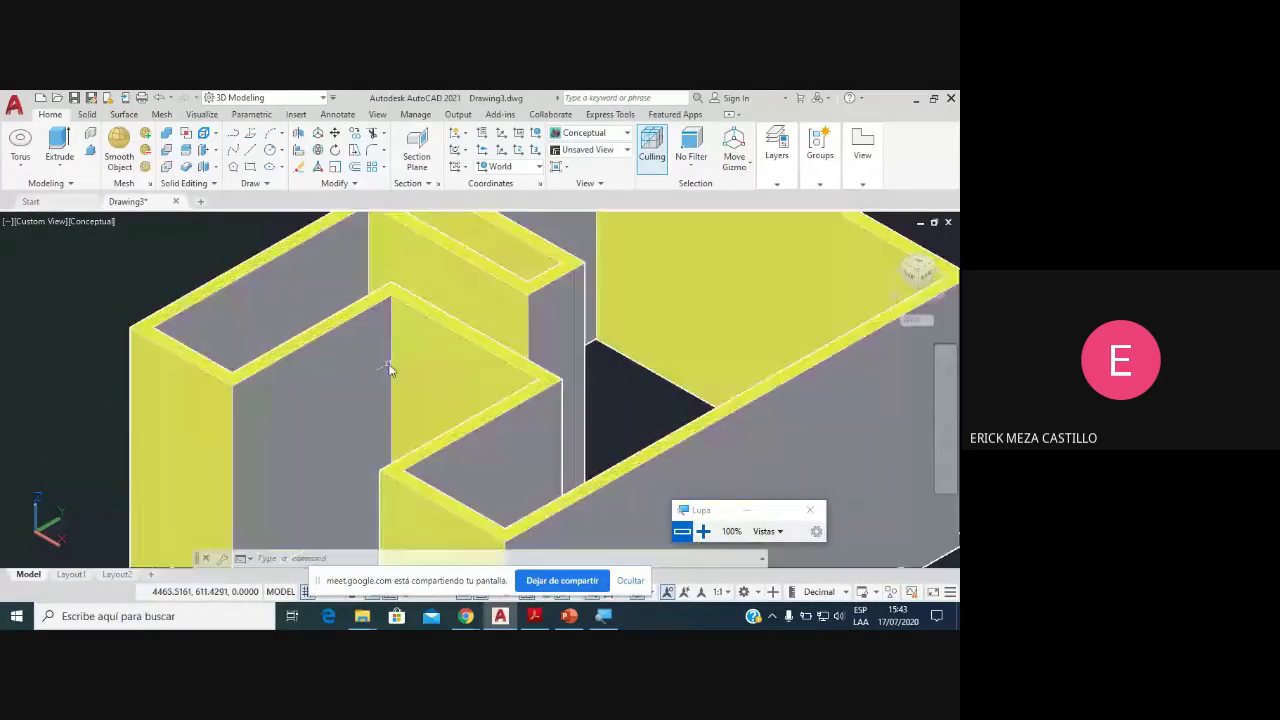
scroll(378, 356, down, 3)
scroll(400, 362, up, 2)
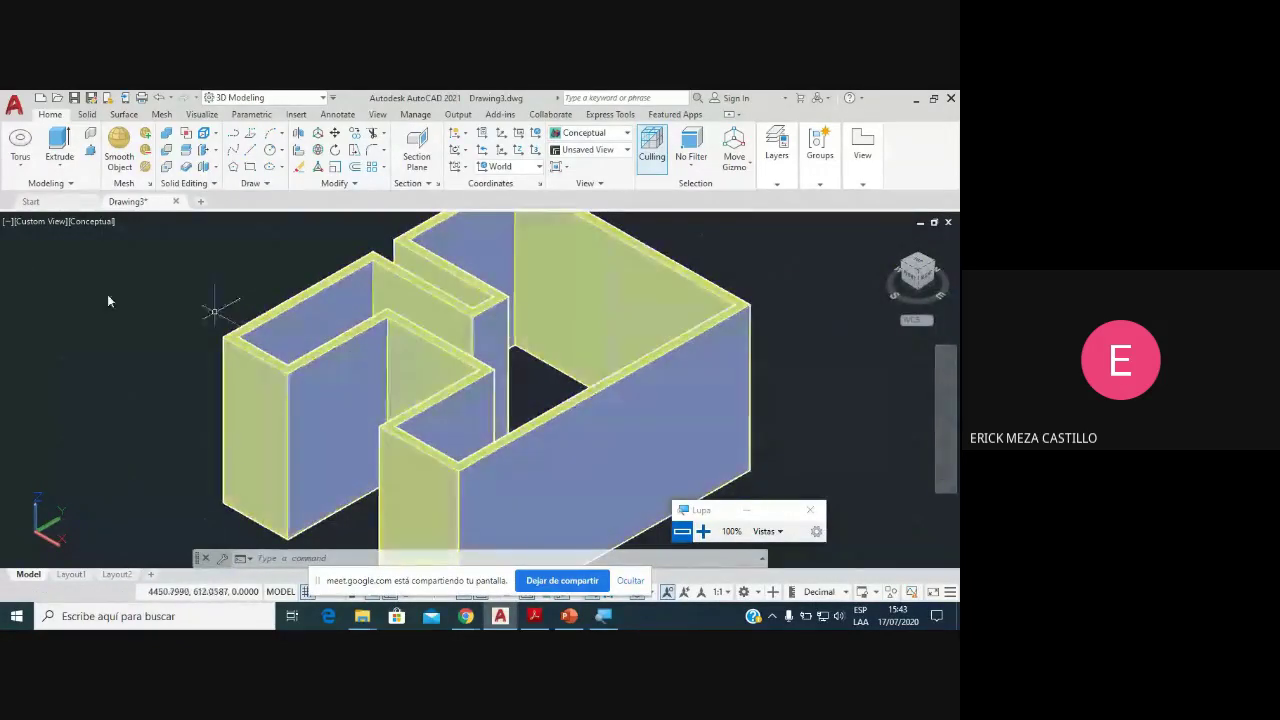
Step: Switch the viewport to Realistic and orbit the wall solid to a front-facing view
click(102, 221)
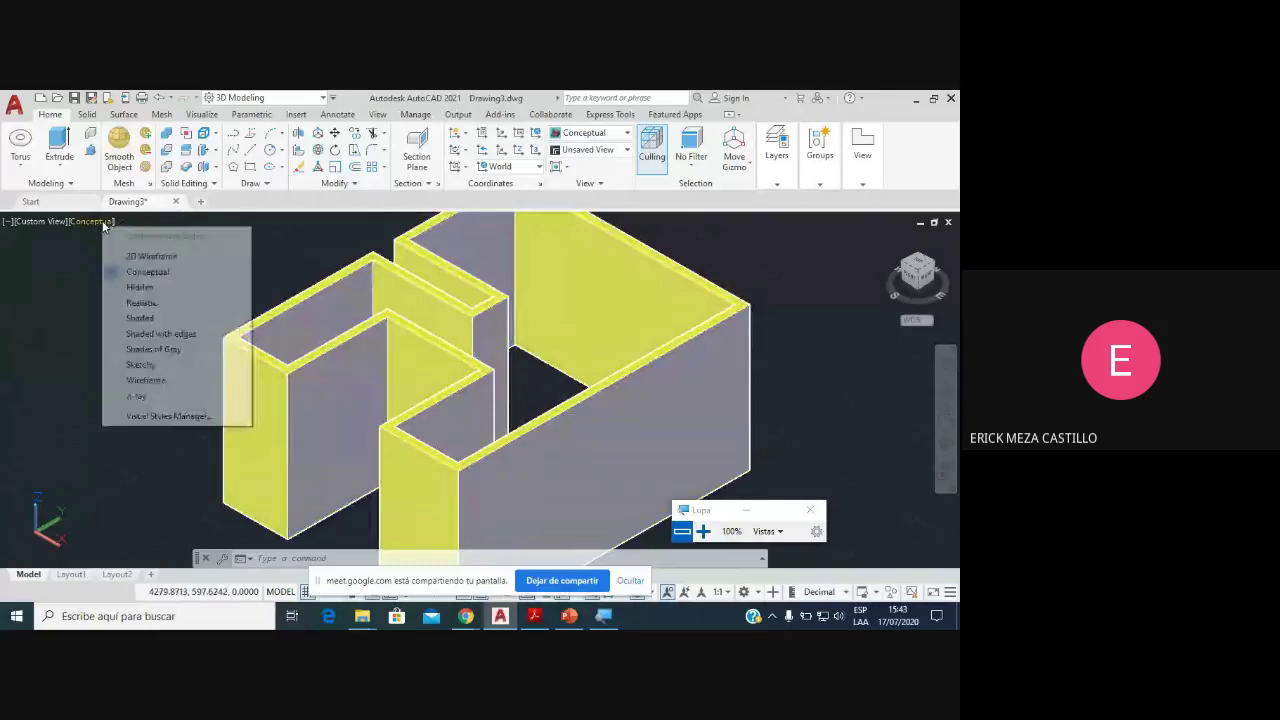
click(155, 303)
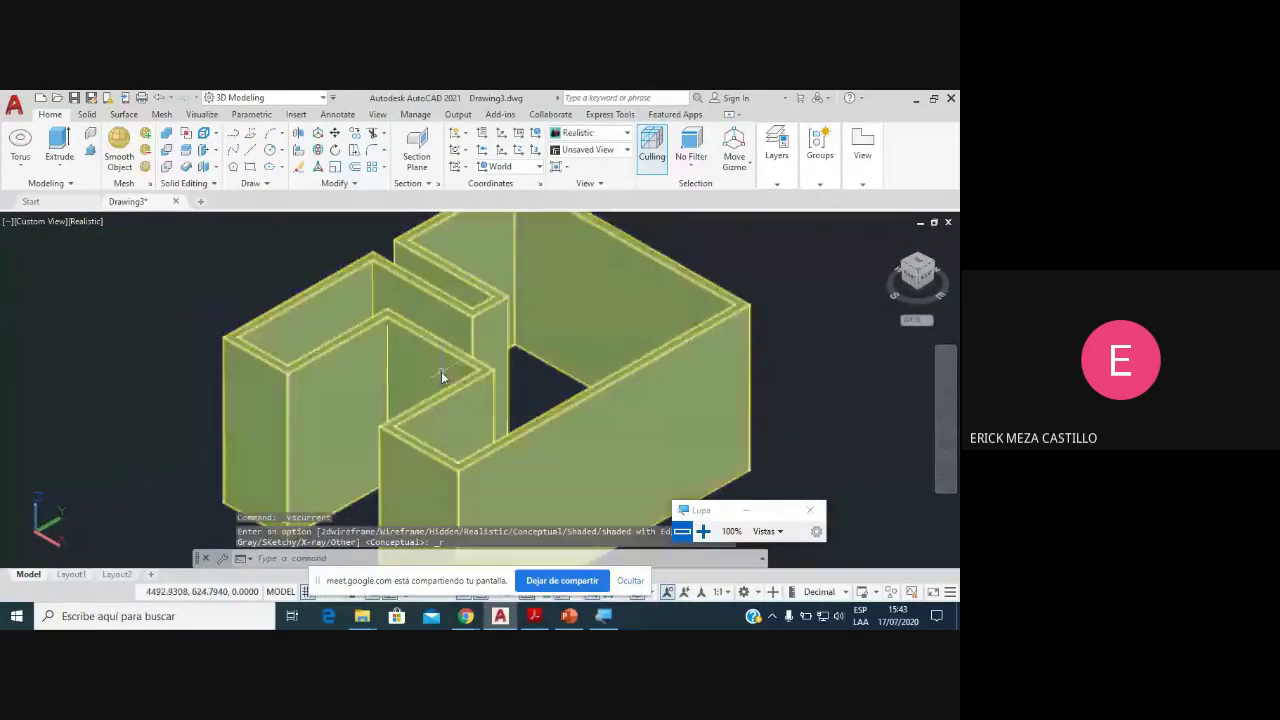
scroll(440, 373, up, 2)
scroll(440, 373, down, 2)
scroll(870, 448, down, 1)
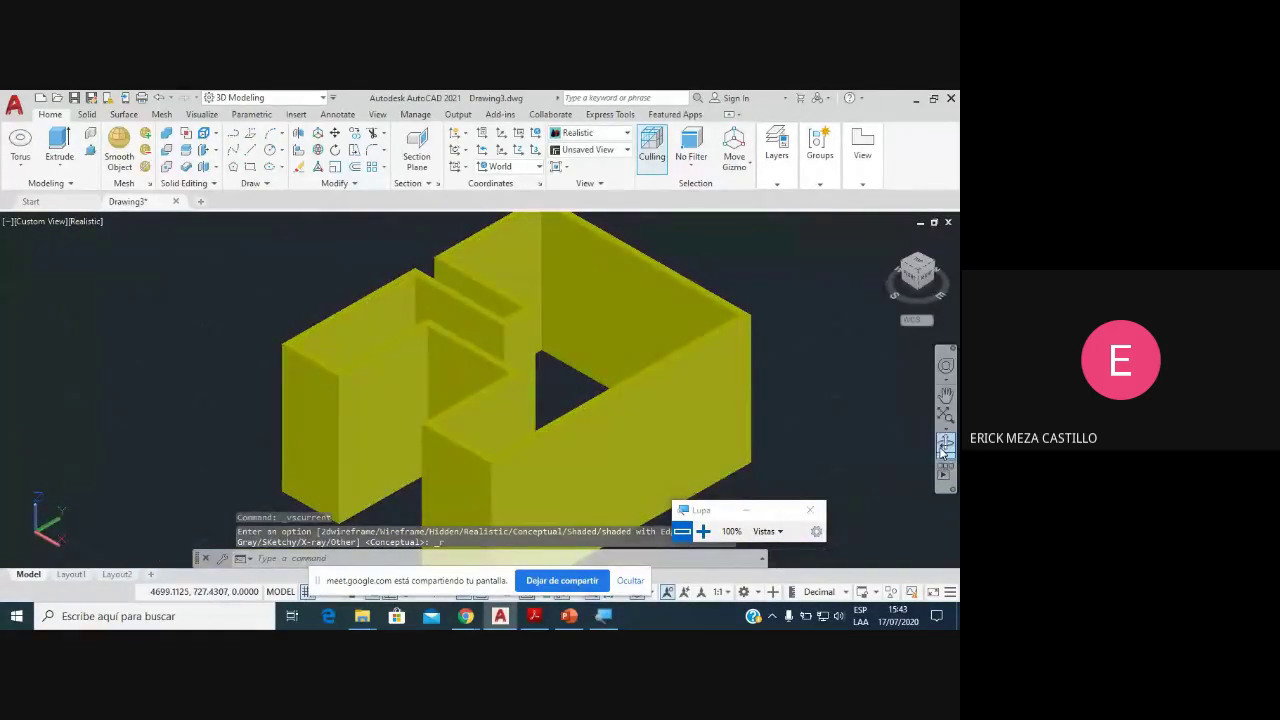
click(738, 436)
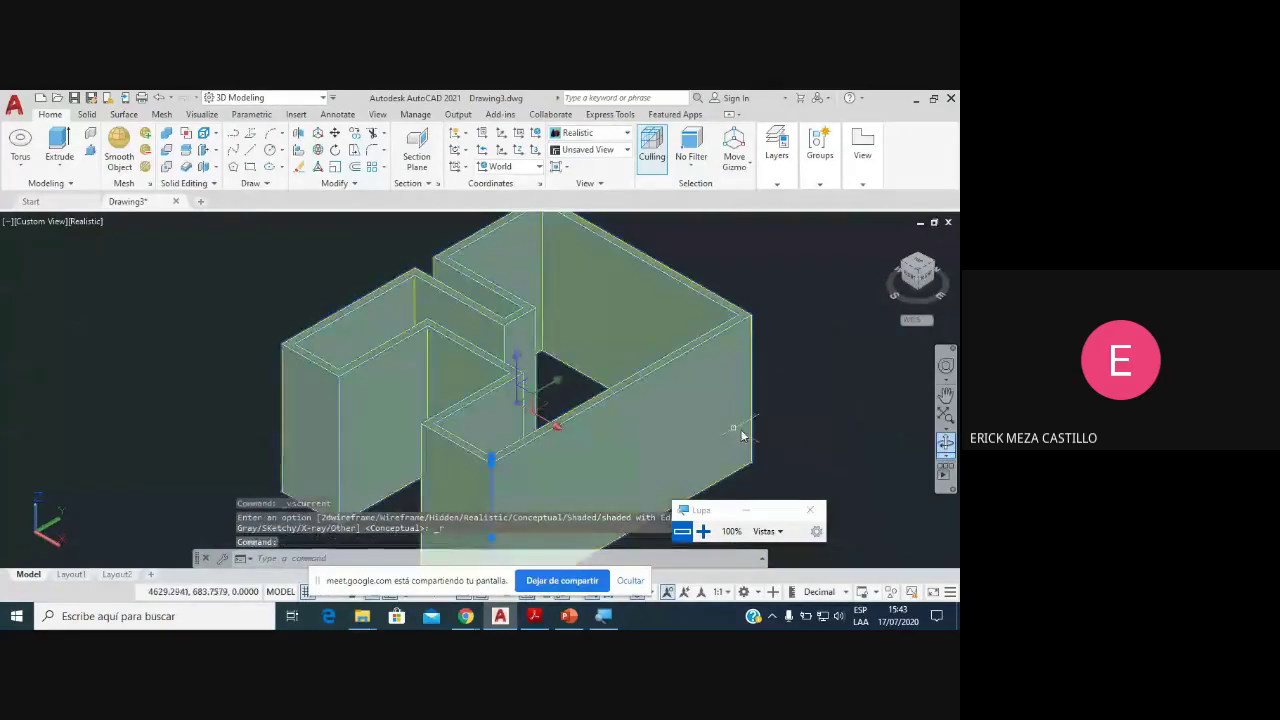
click(940, 442)
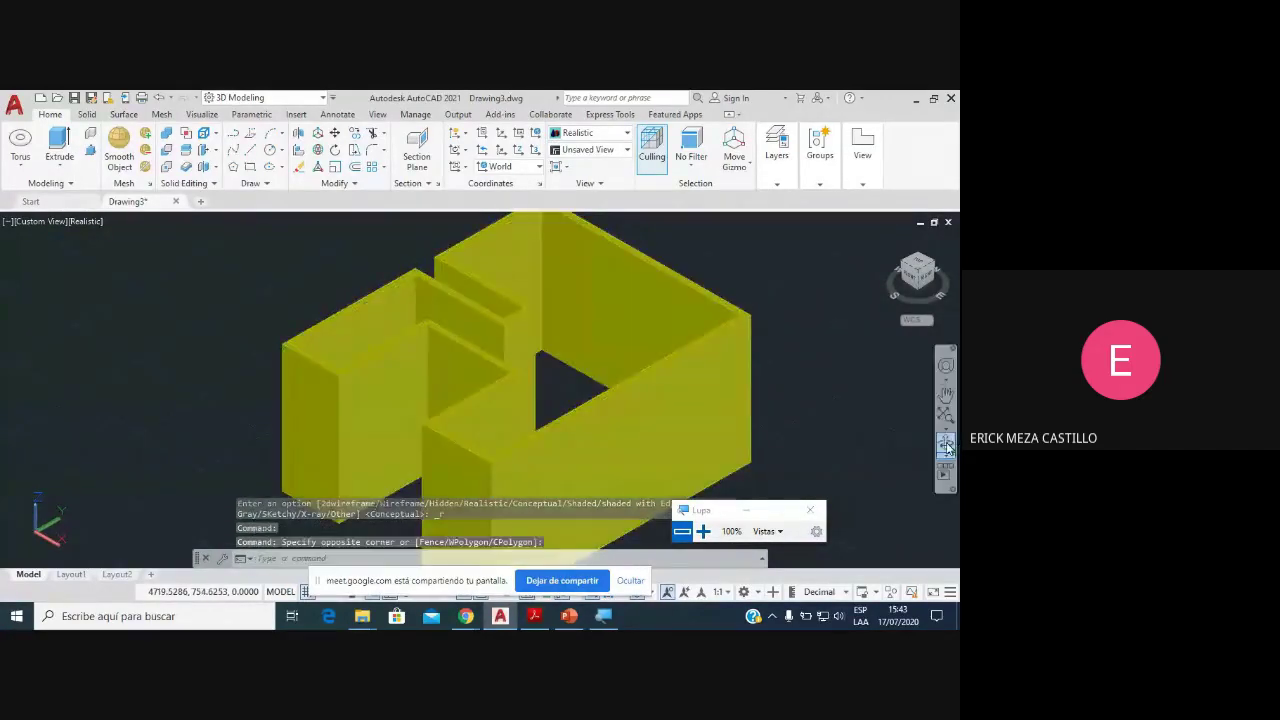
mouse_move(754, 420)
mouse_down()
mouse_move(797, 391)
mouse_move(491, 391)
mouse_move(449, 340)
mouse_move(389, 327)
mouse_move(406, 371)
mouse_move(429, 369)
mouse_move(431, 349)
mouse_move(440, 374)
mouse_up()
key(Escape)
Step: Give the wall solid index colour 184 (dark blue) in Properties, then close the palette
click(433, 374)
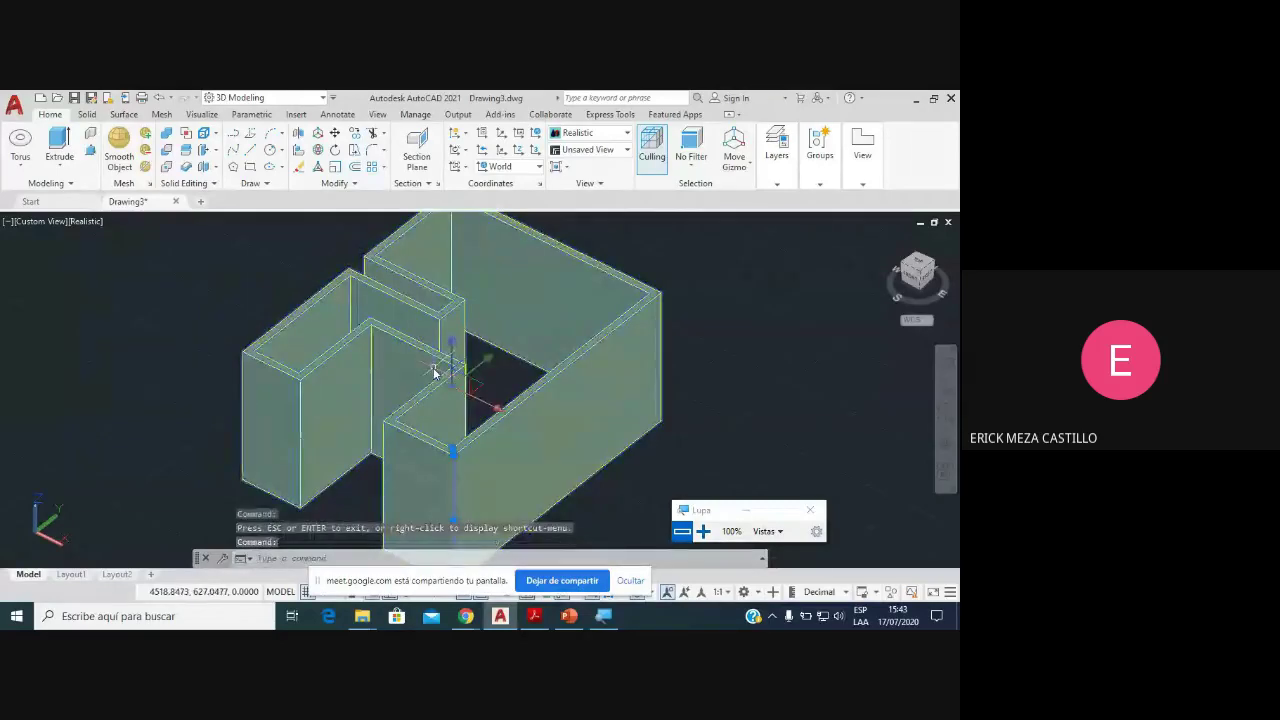
double_click(431, 379)
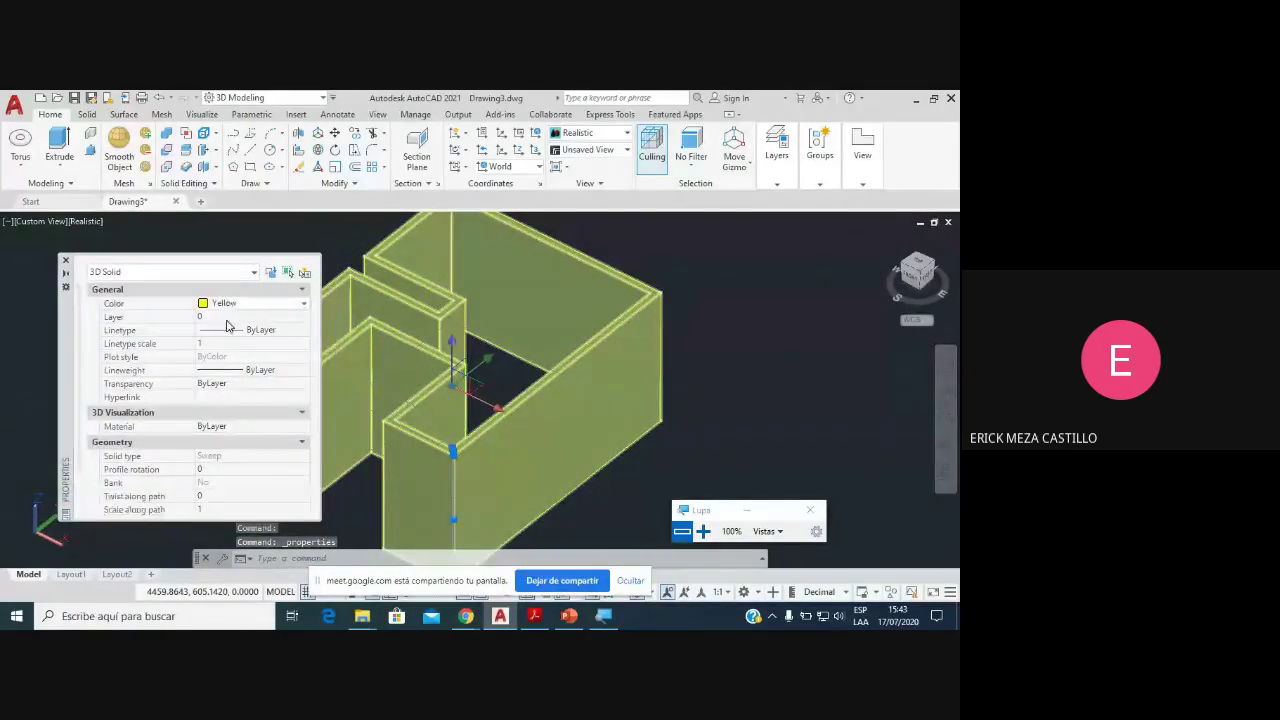
click(230, 310)
click(238, 343)
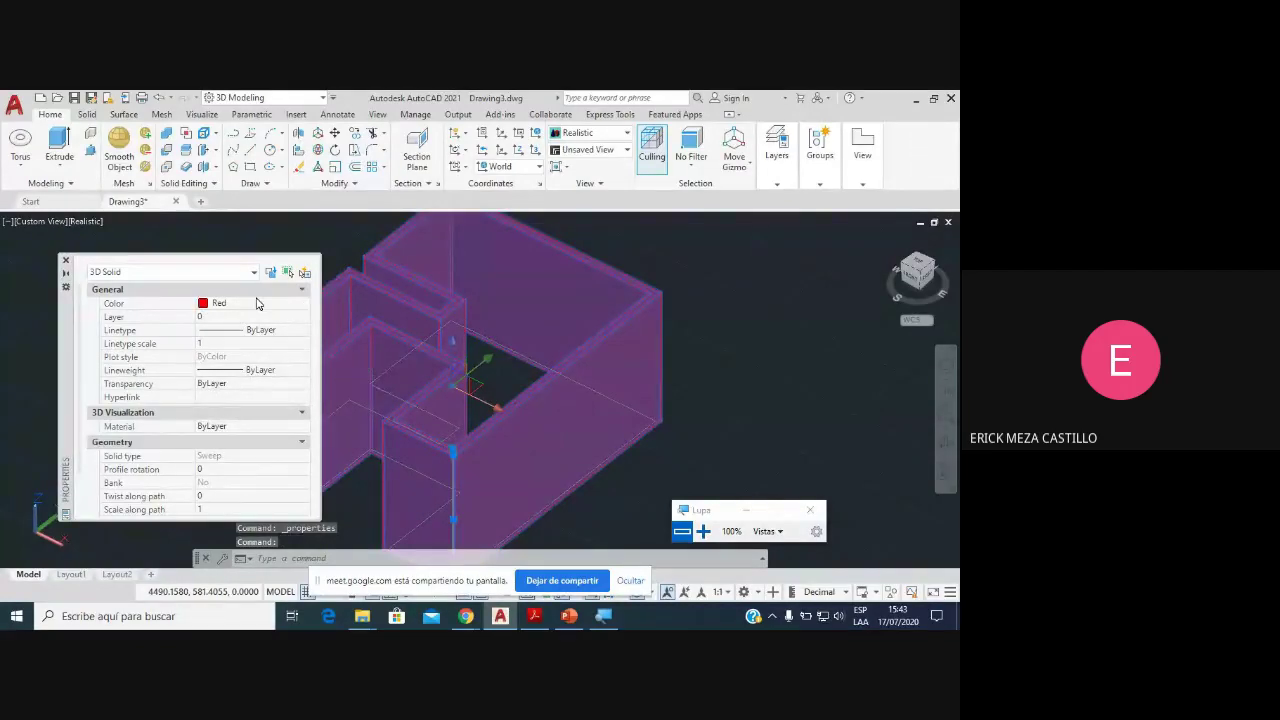
click(256, 305)
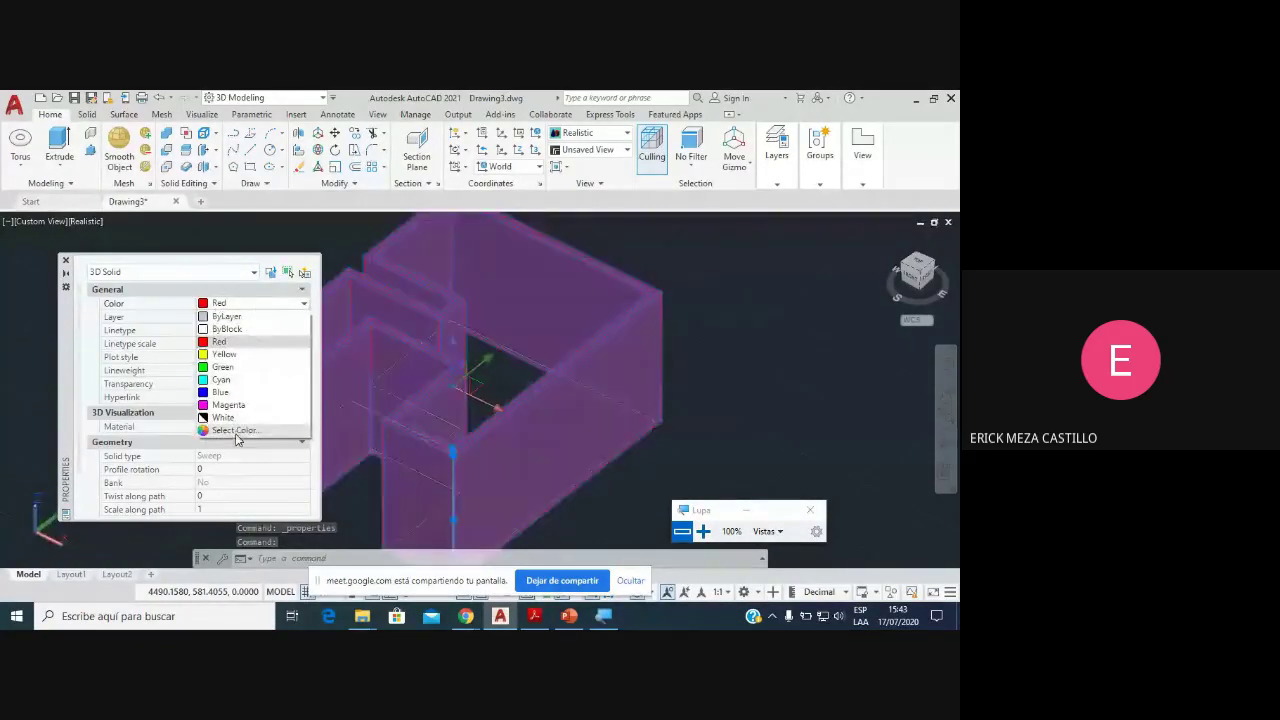
click(237, 431)
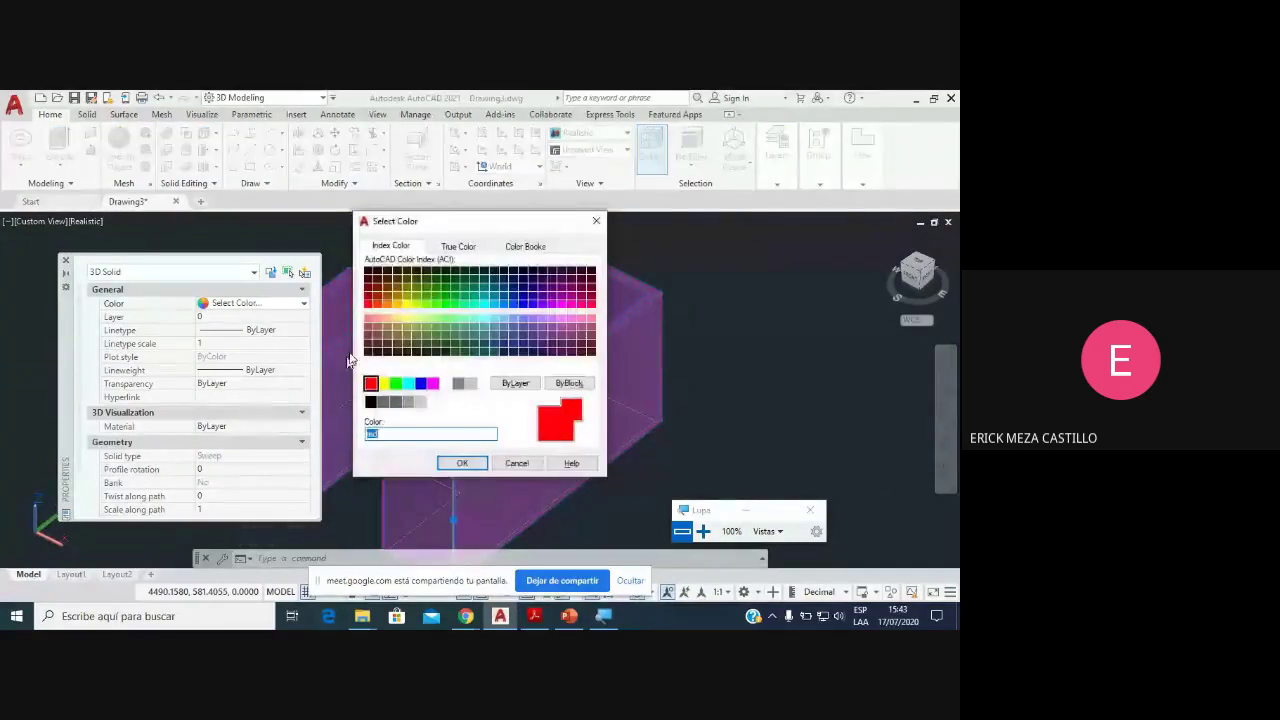
click(533, 288)
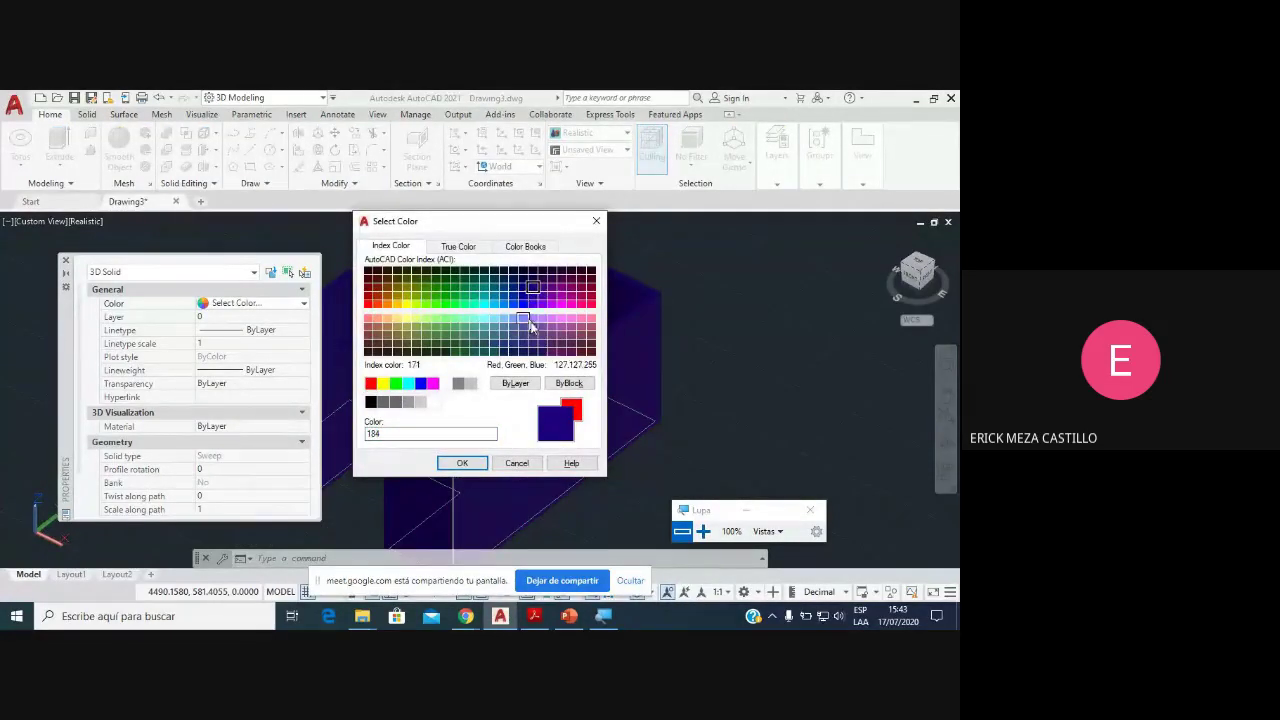
click(462, 463)
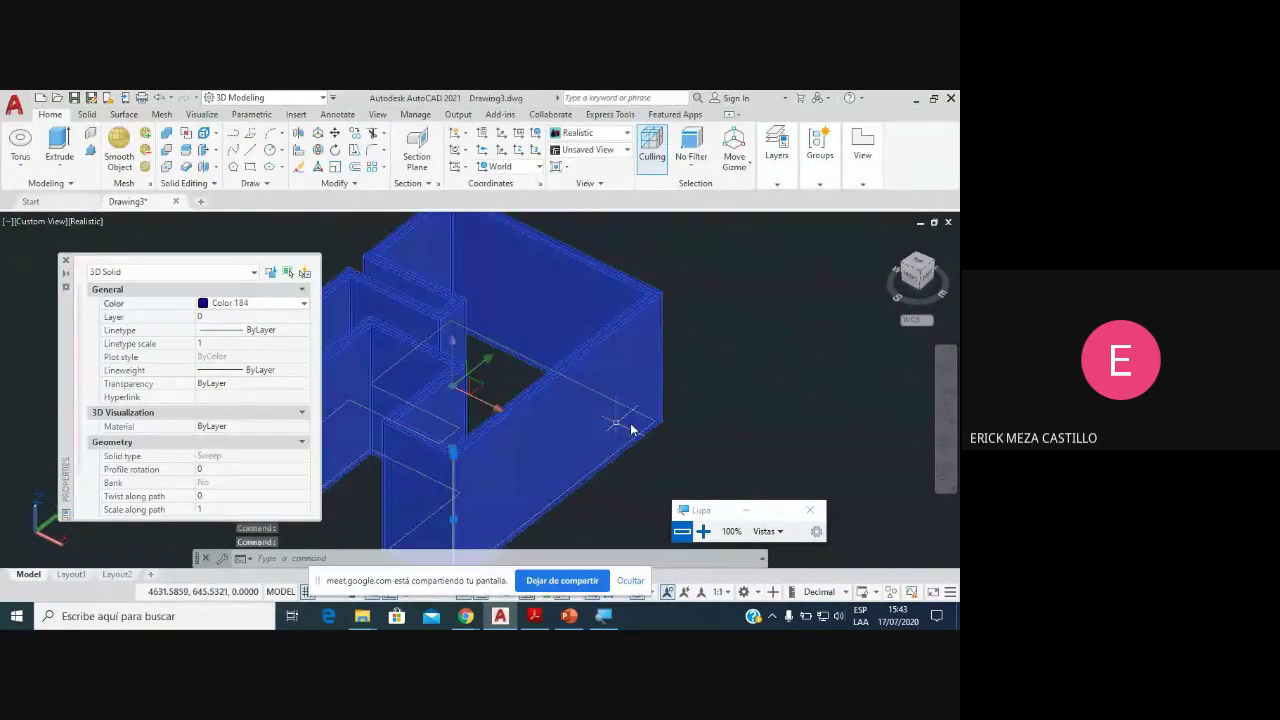
key(Escape)
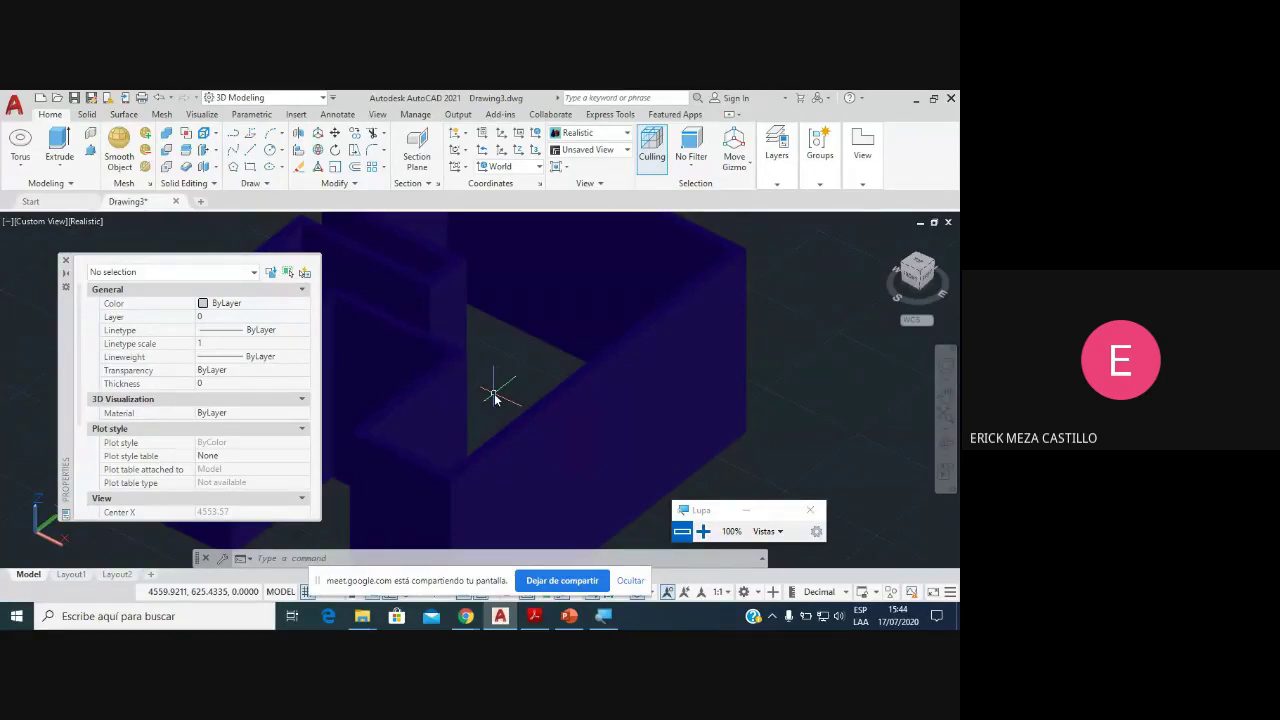
click(66, 262)
scroll(510, 380, down, 3)
scroll(517, 456, up, 2)
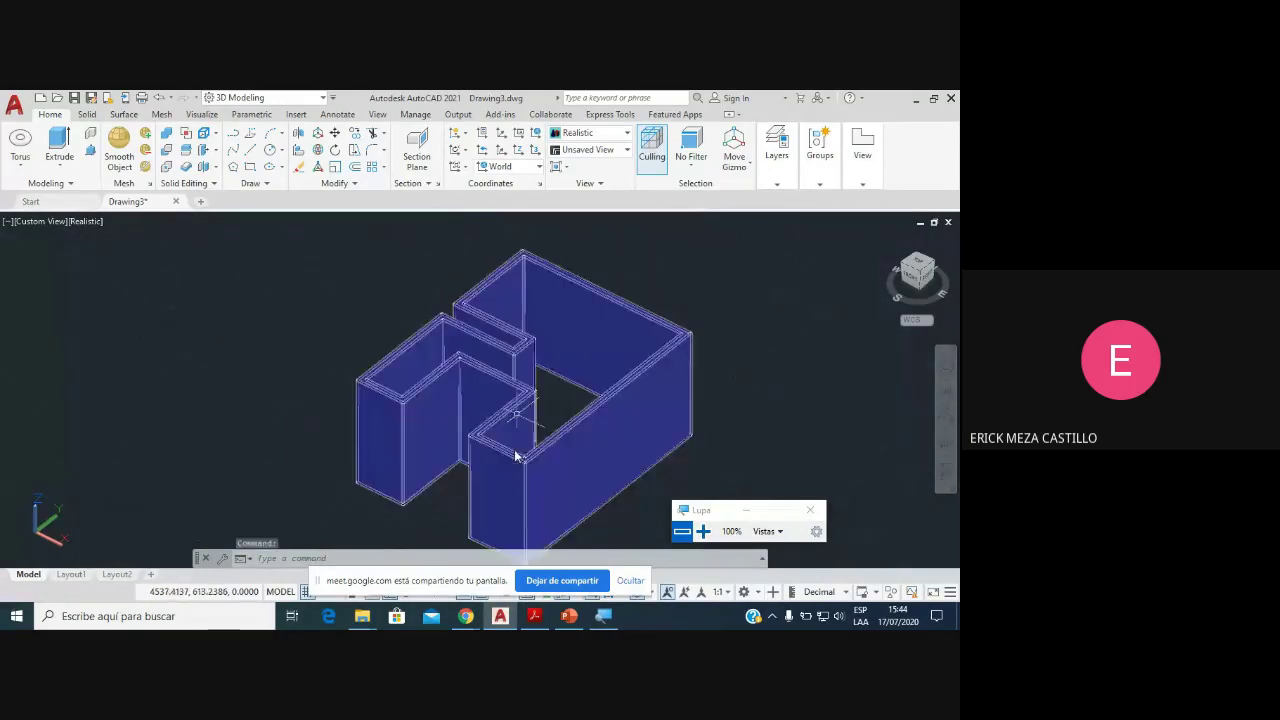
Step: Bring the Google Meet call forward to read the chat question about using AutoCAD offline
click(466, 616)
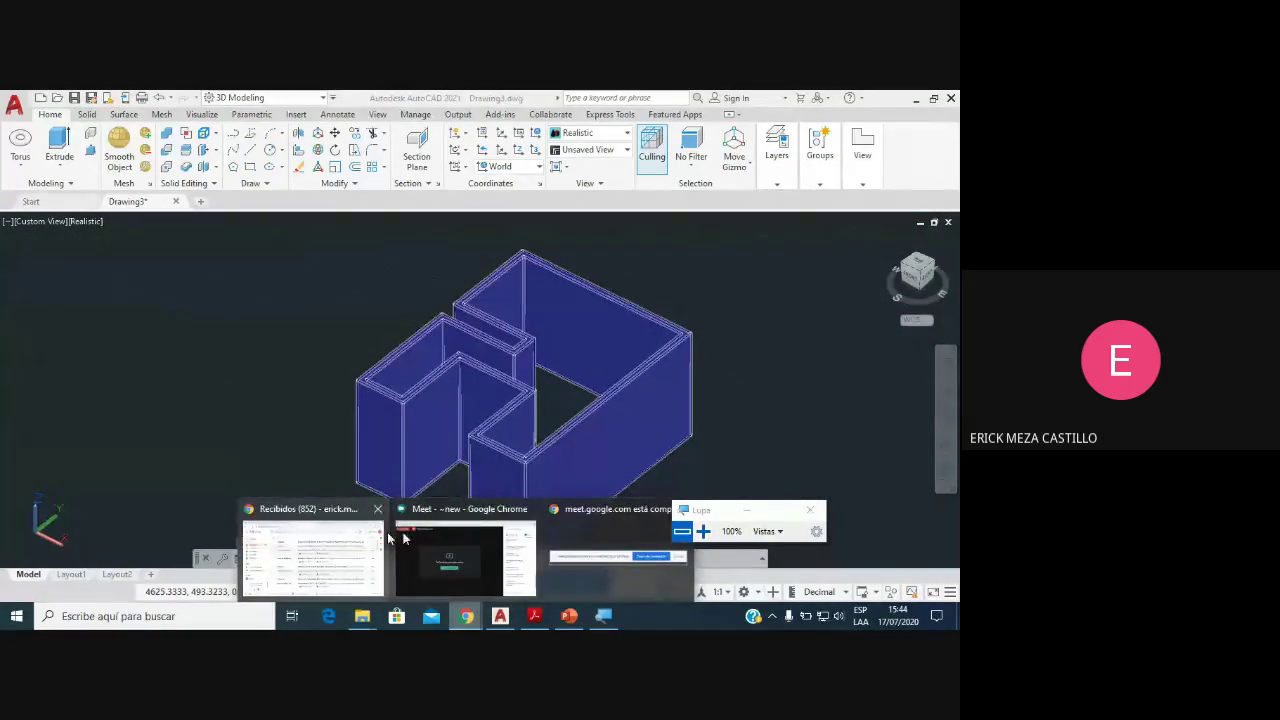
click(480, 526)
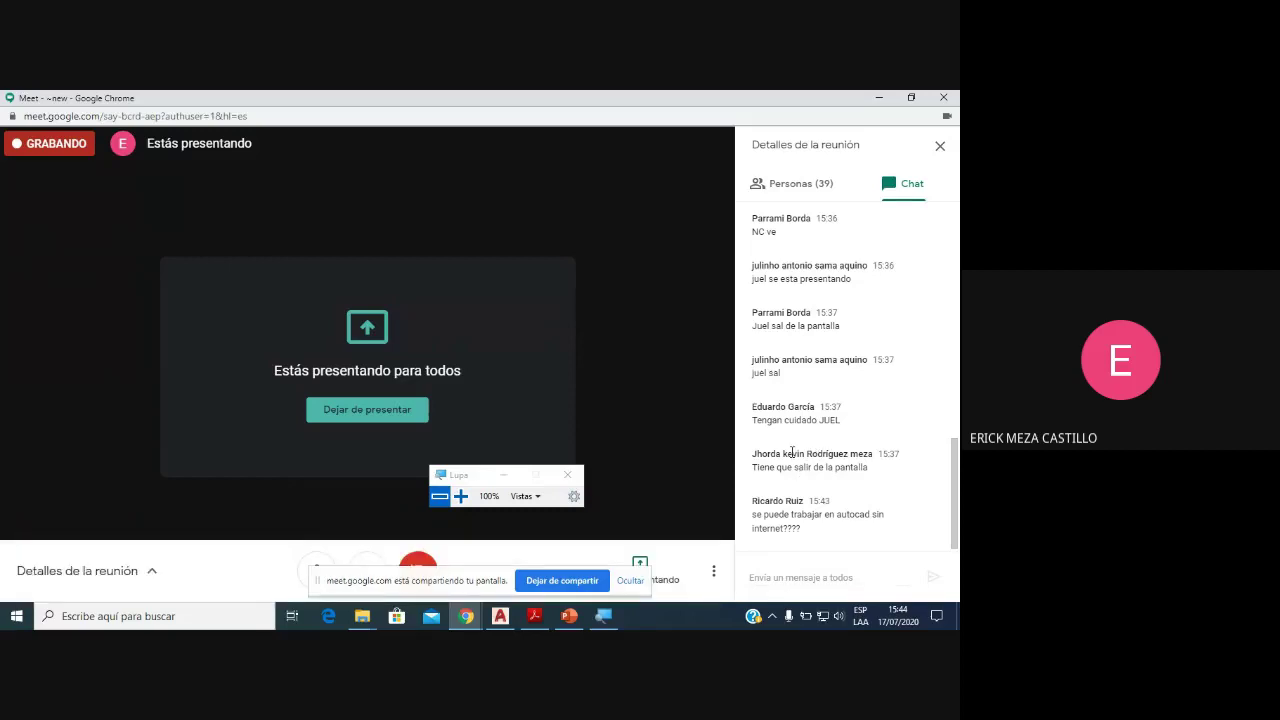
click(511, 617)
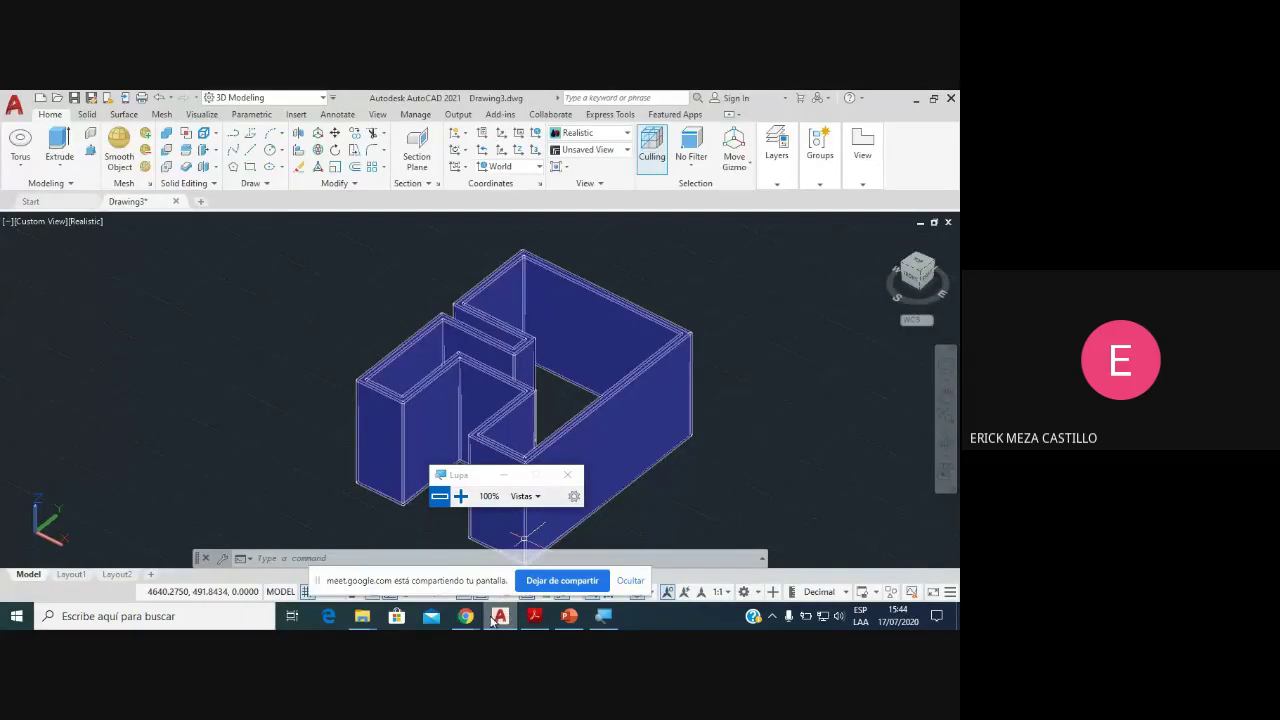
click(467, 617)
click(483, 530)
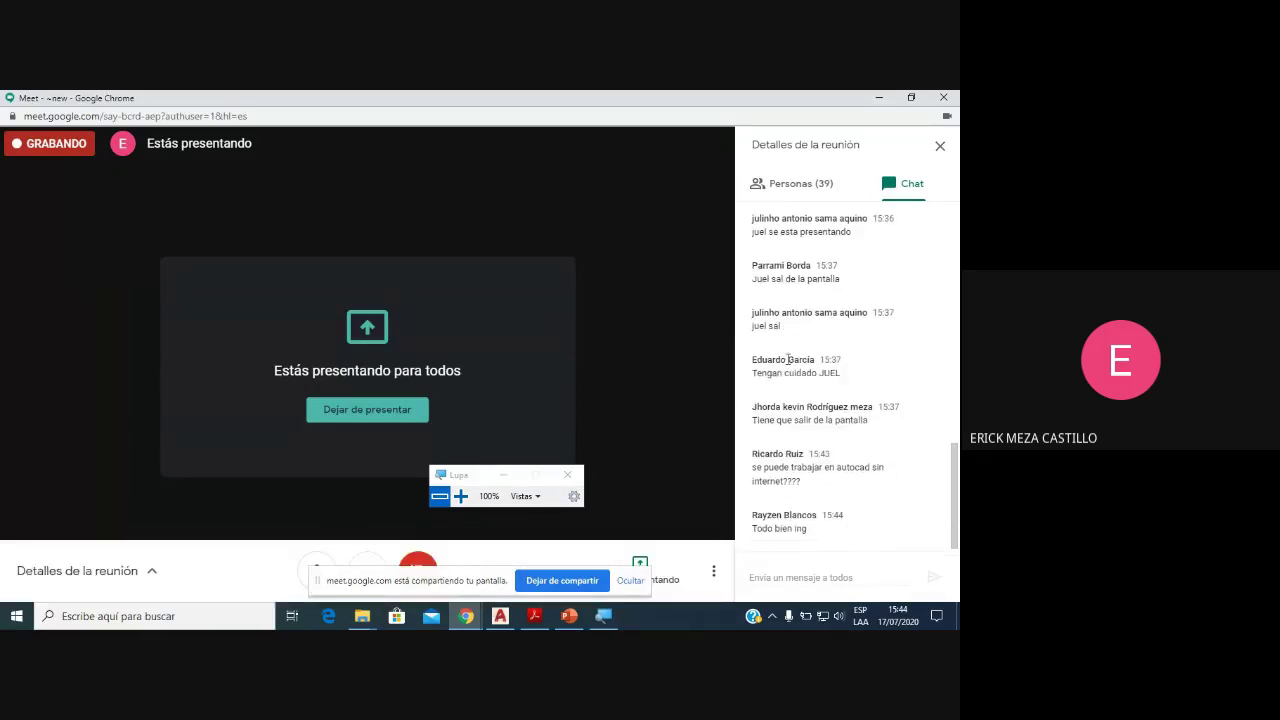
Step: Return to Drawing3 and zoom to frame the primitive solids and wall pieces
click(507, 617)
scroll(486, 328, up, 2)
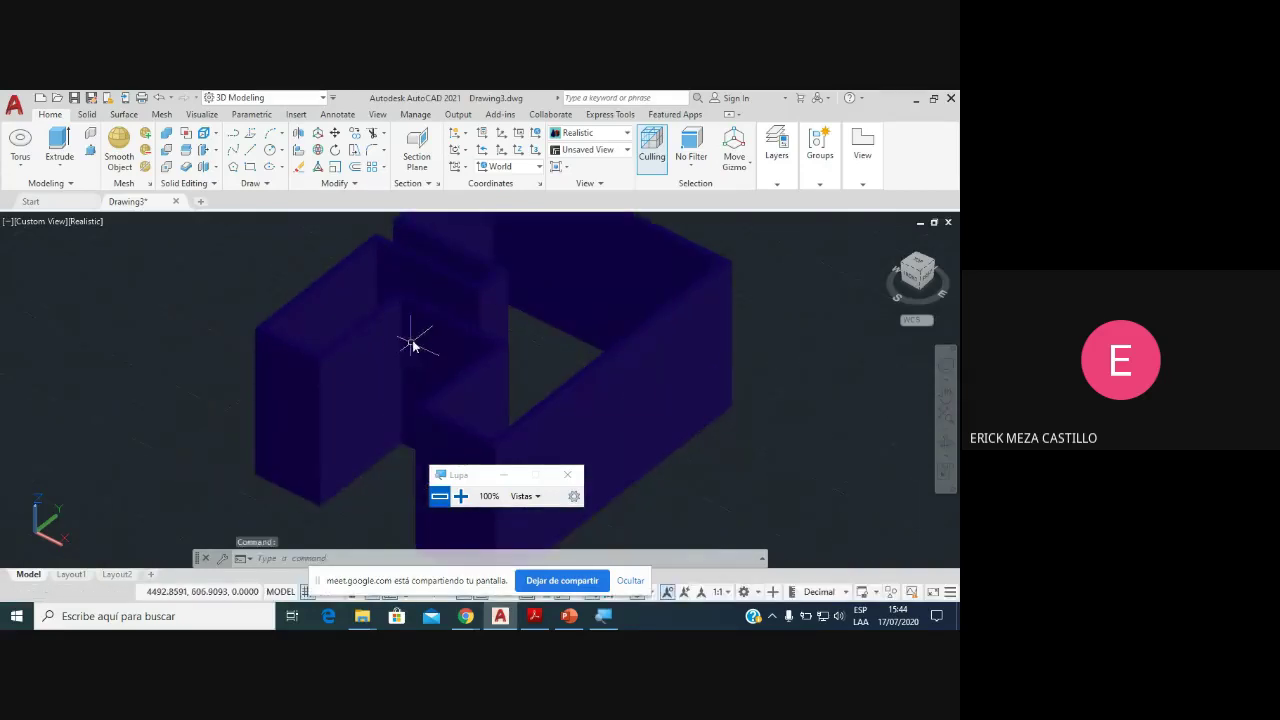
scroll(350, 354, down, 1)
scroll(436, 341, down, 4)
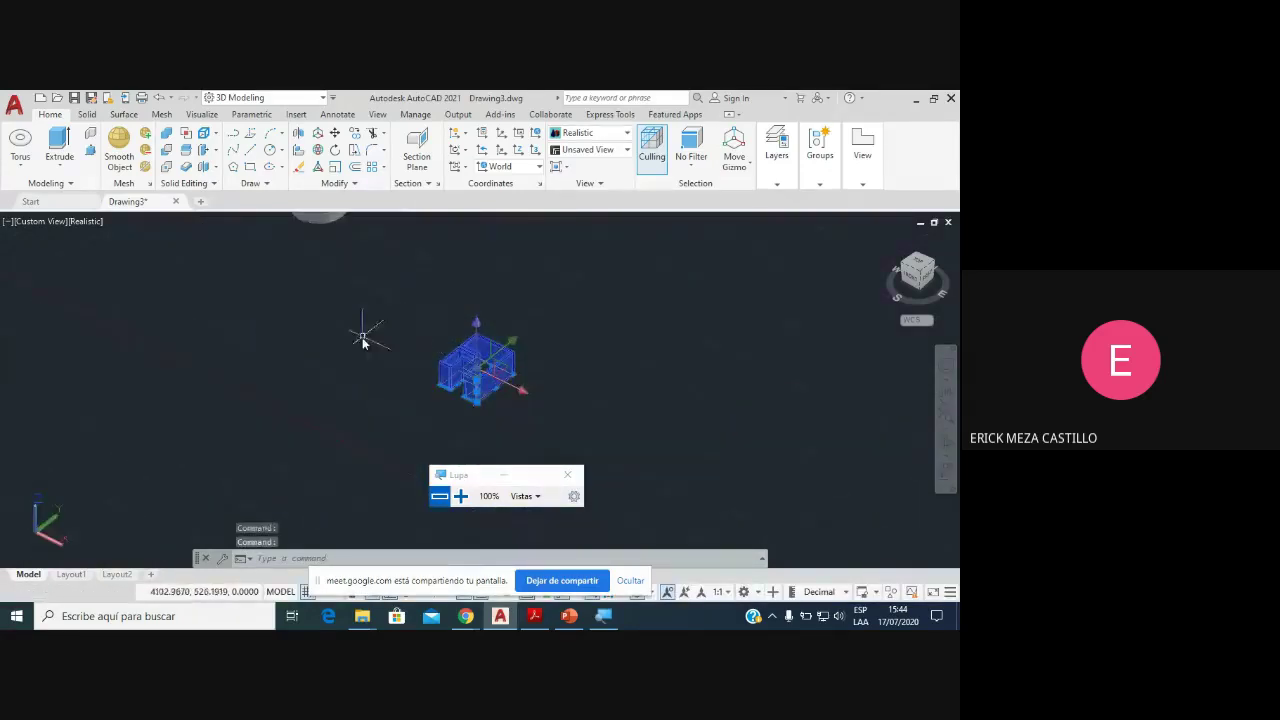
scroll(367, 270, down, 1)
scroll(374, 314, up, 2)
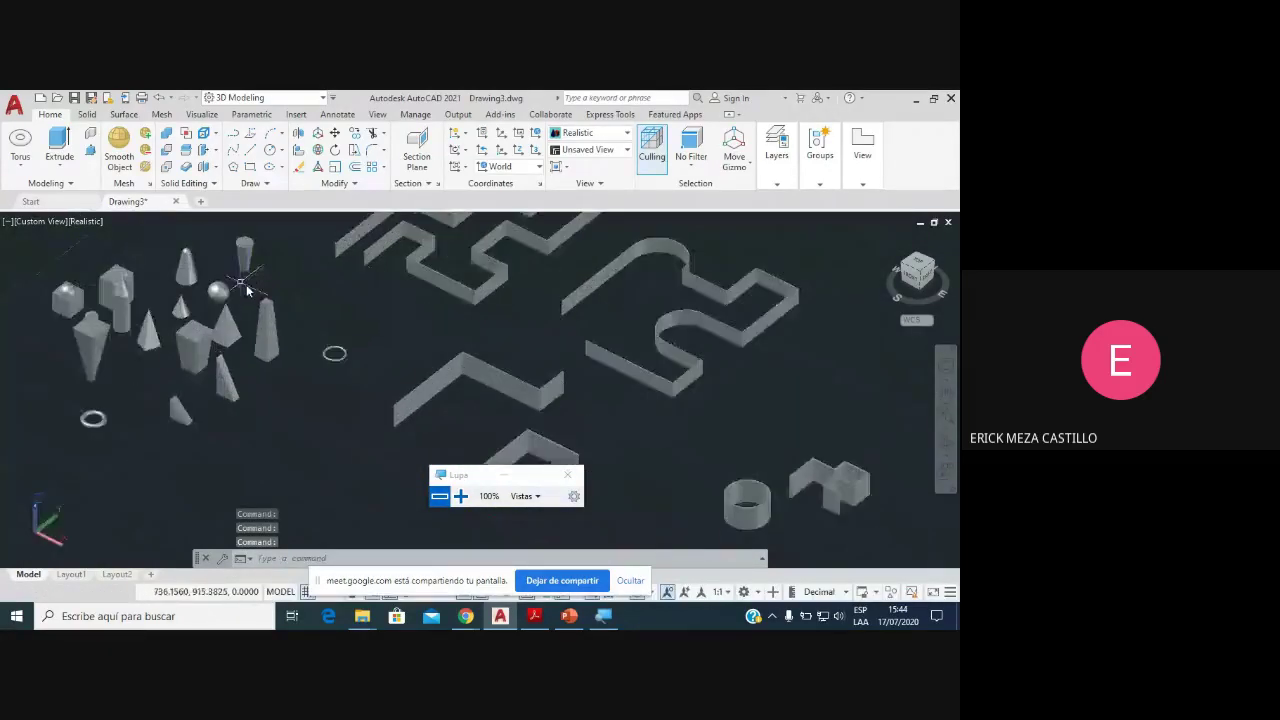
scroll(376, 320, up, 1)
scroll(376, 319, up, 1)
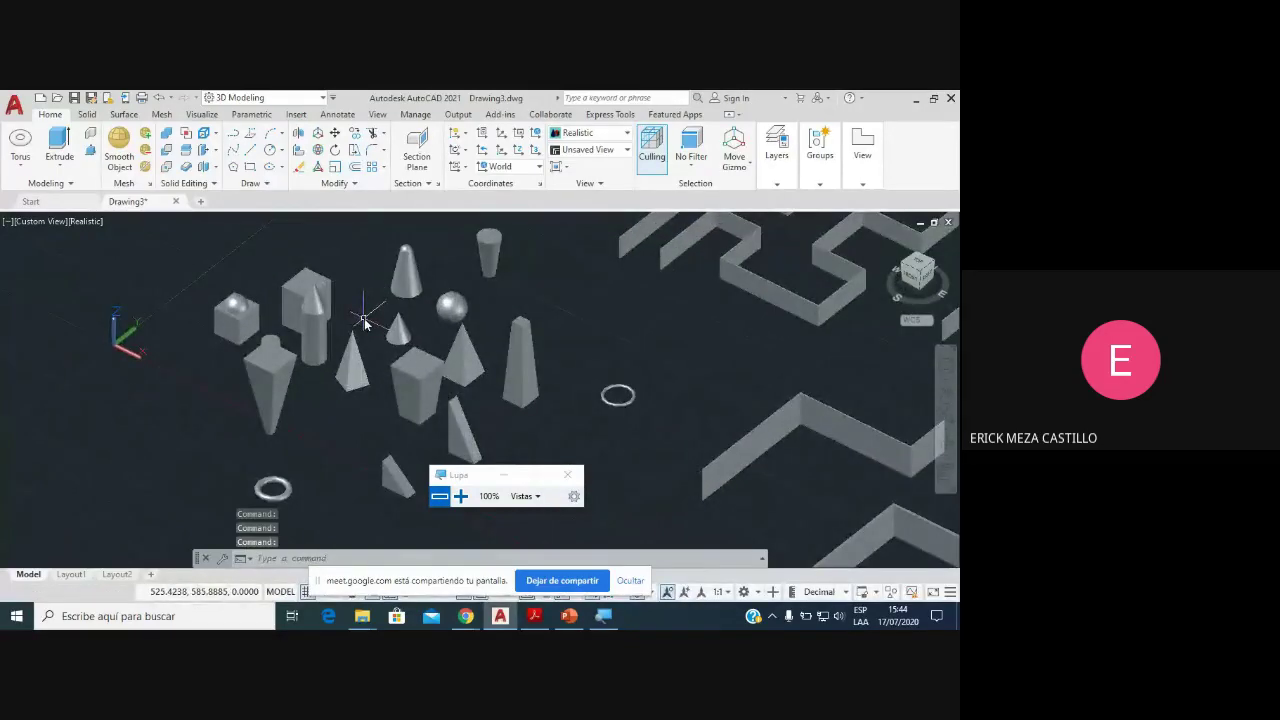
Step: In the CURSO AUTOCAD 3D - SESIÓN 02 deck, show slide 5 on moving 3D objects
click(569, 616)
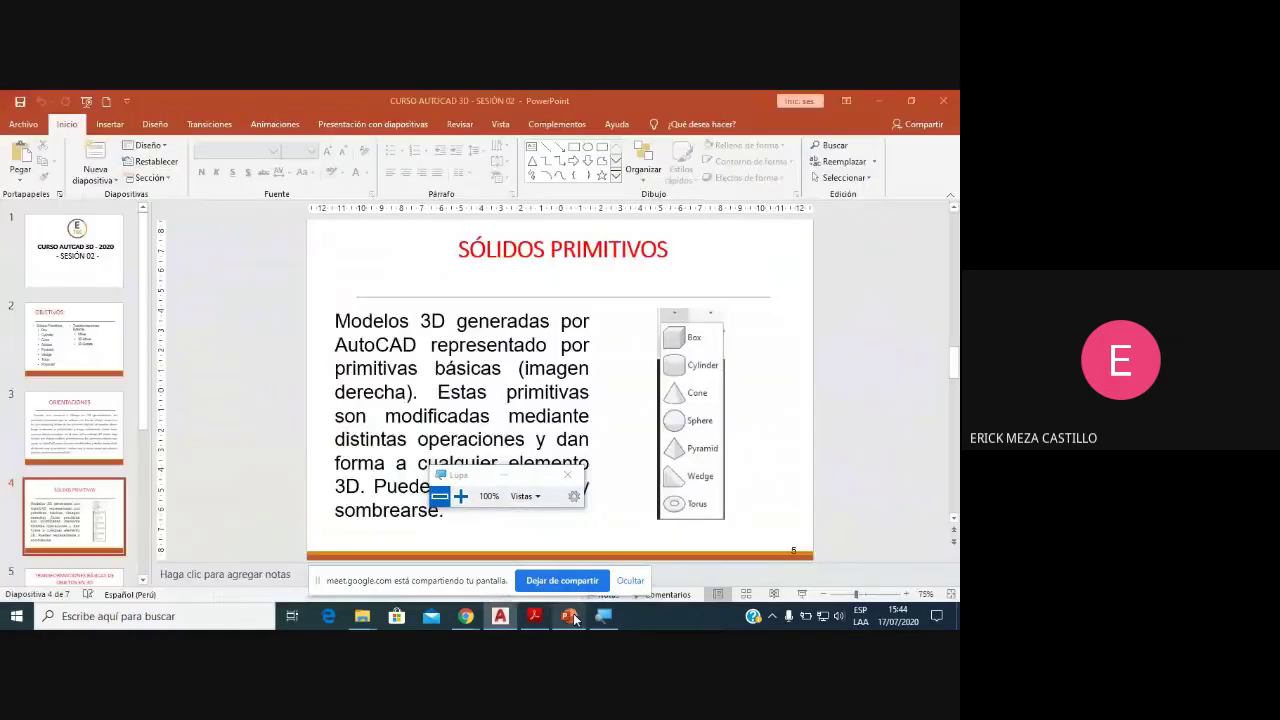
scroll(80, 400, down, 2)
scroll(70, 395, down, 2)
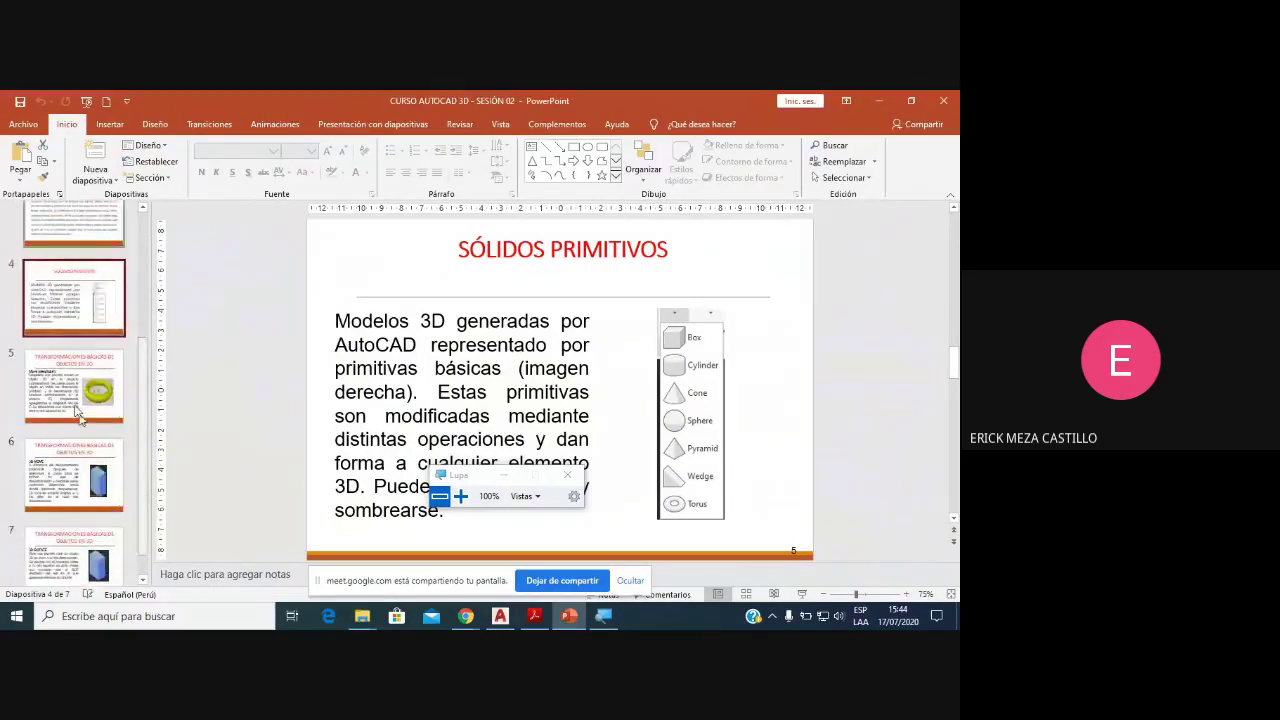
click(62, 393)
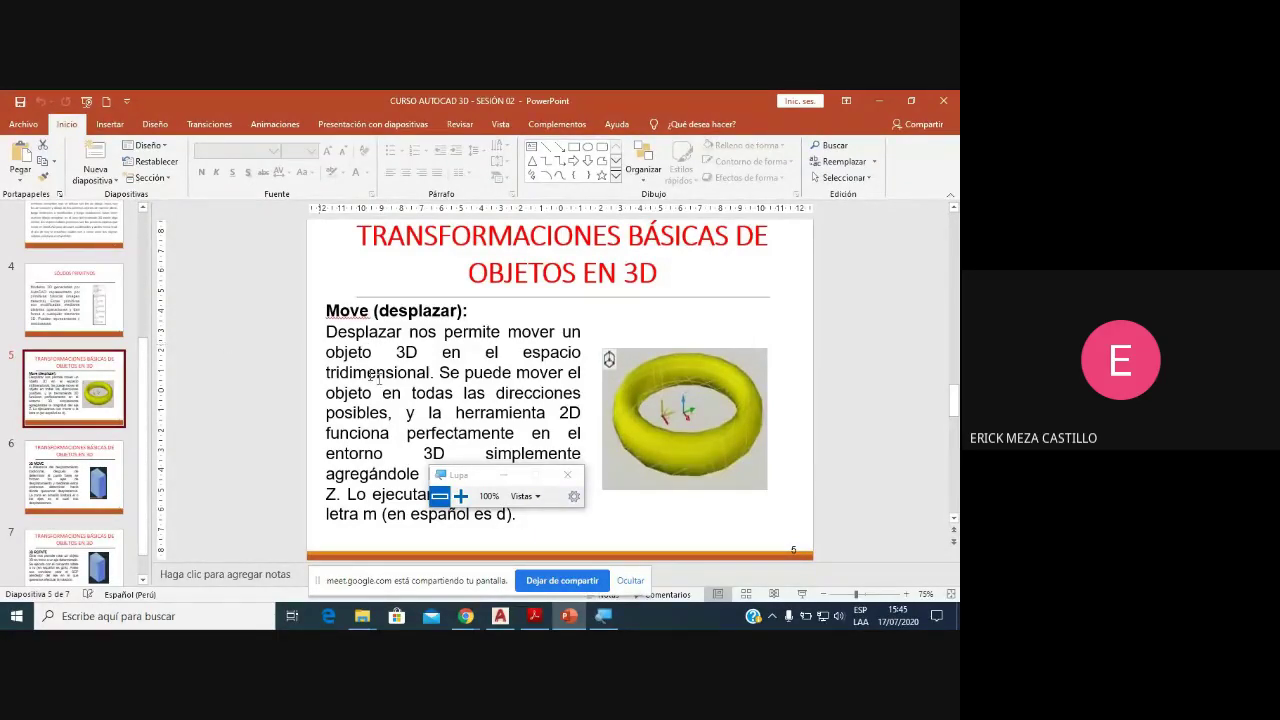
click(500, 616)
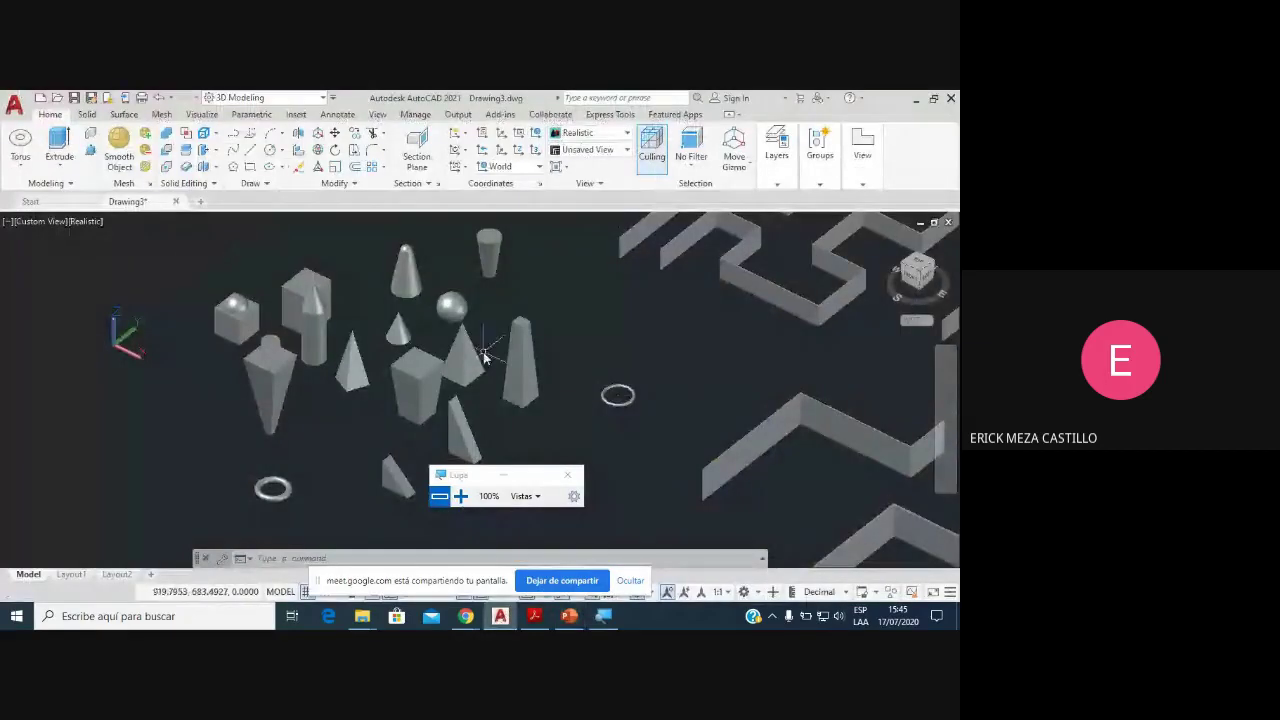
scroll(502, 362, down, 2)
scroll(420, 340, up, 3)
scroll(398, 327, up, 2)
scroll(398, 327, down, 2)
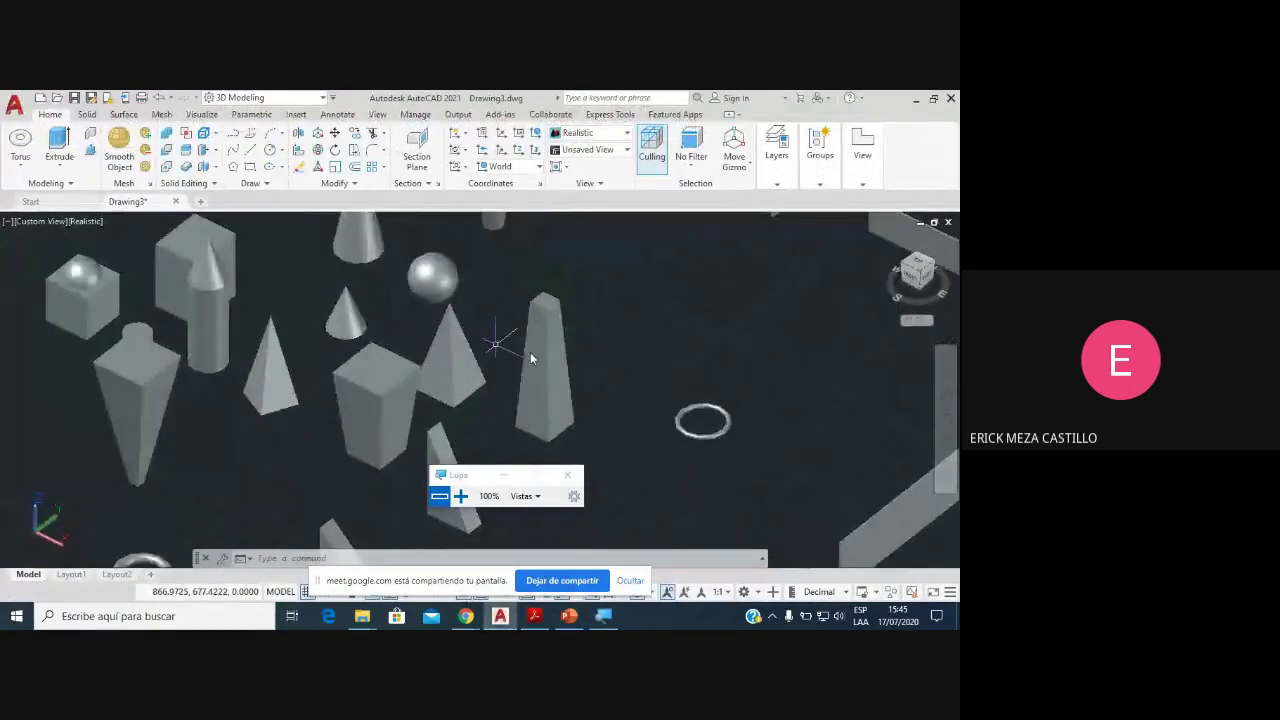
scroll(500, 345, down, 3)
scroll(441, 354, up, 3)
scroll(405, 342, up, 1)
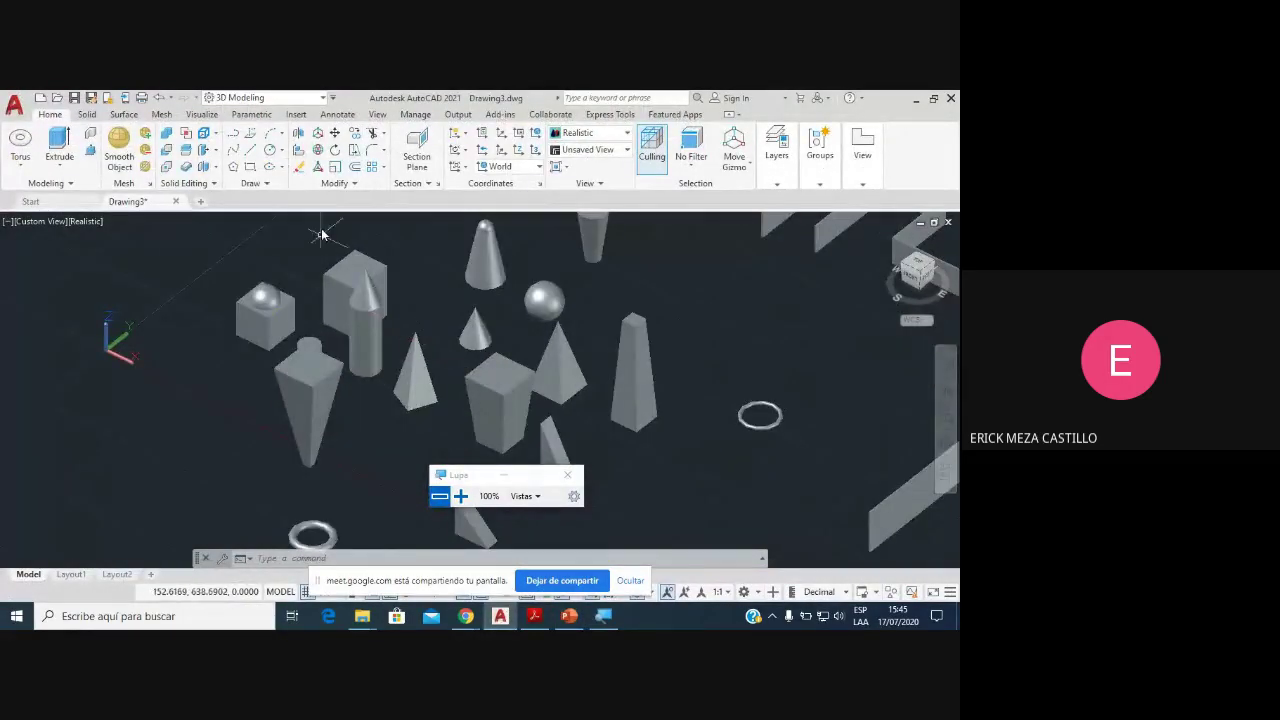
click(460, 496)
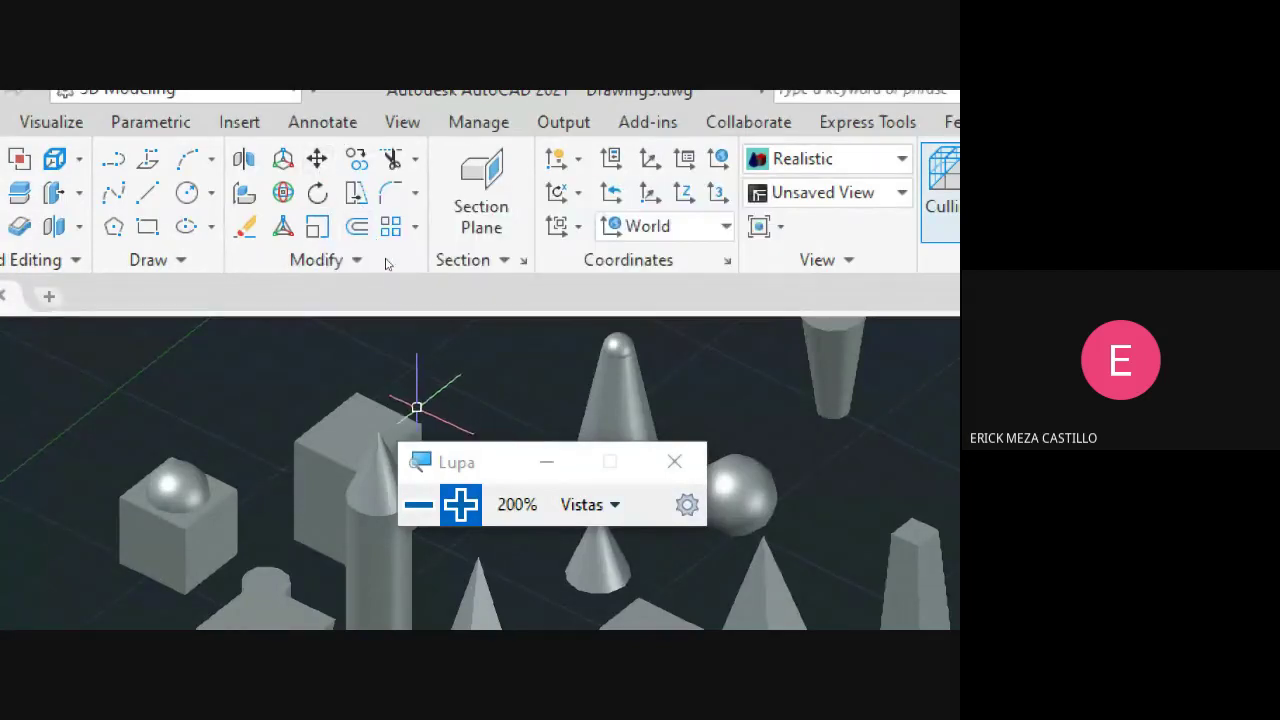
click(420, 508)
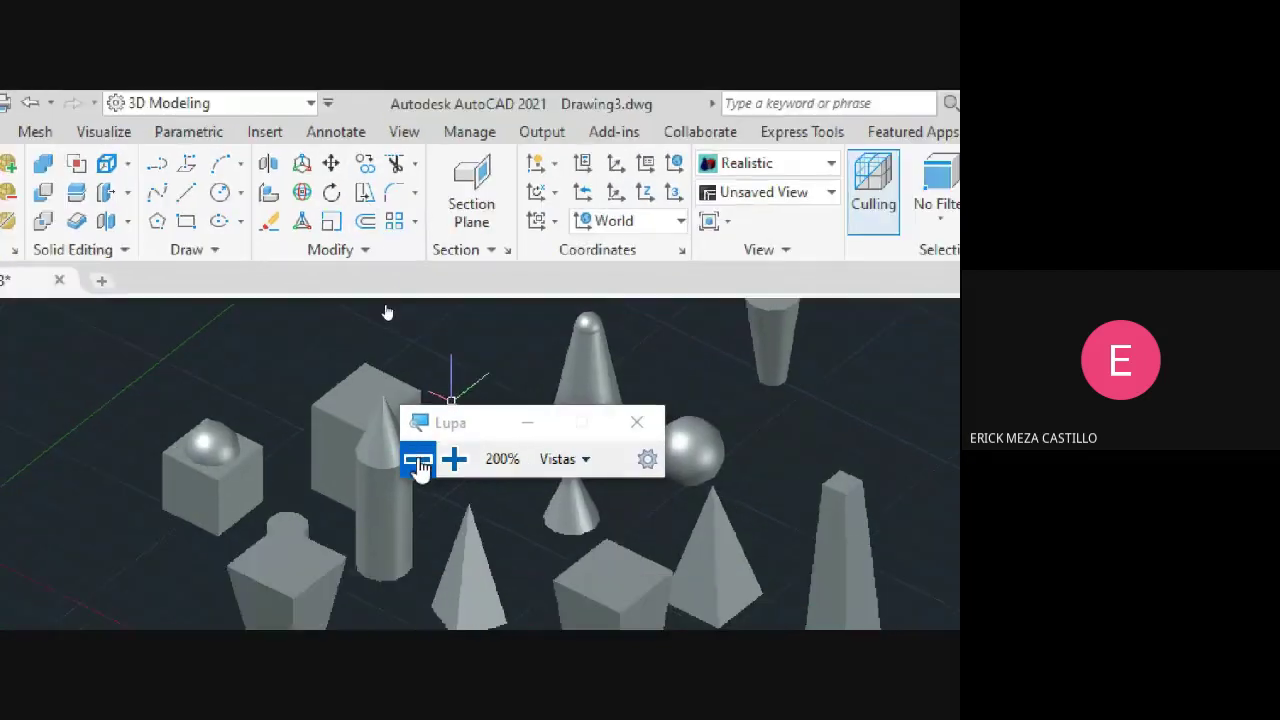
drag(405, 288, 569, 405)
click(569, 616)
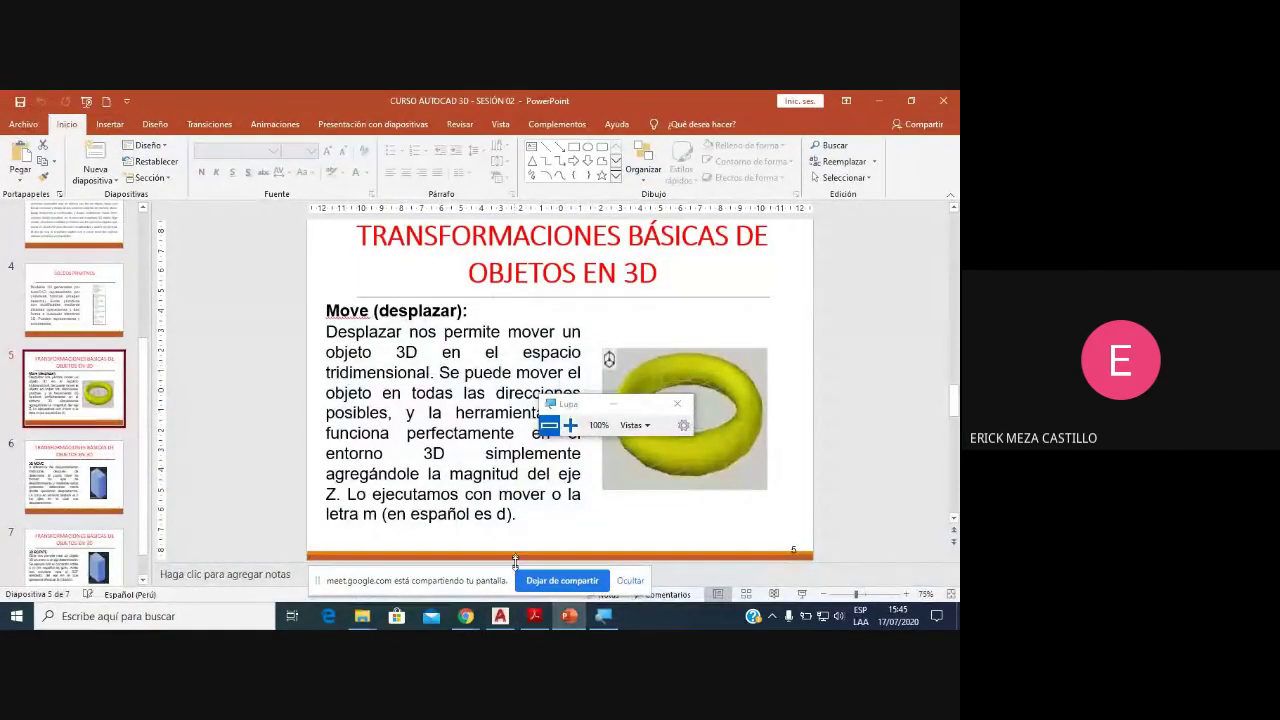
click(500, 616)
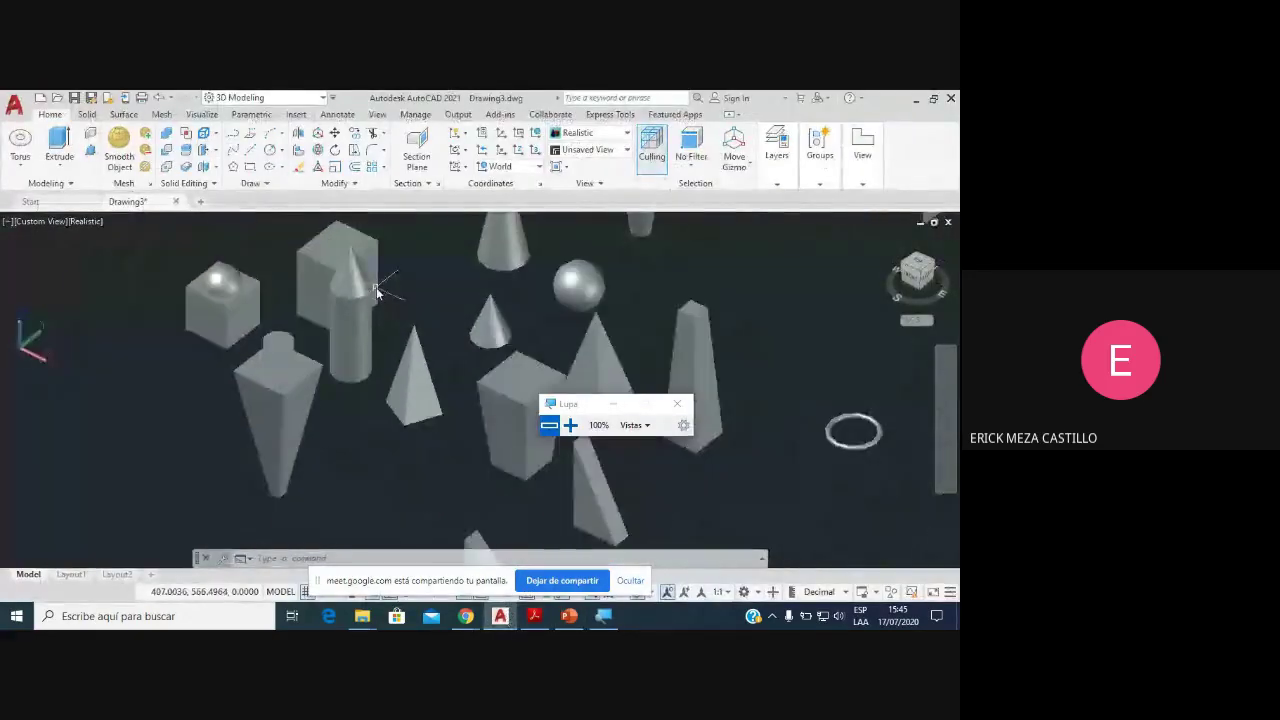
scroll(360, 310, up, 2)
scroll(340, 300, up, 2)
scroll(343, 308, up, 1)
mouse_move(372, 400)
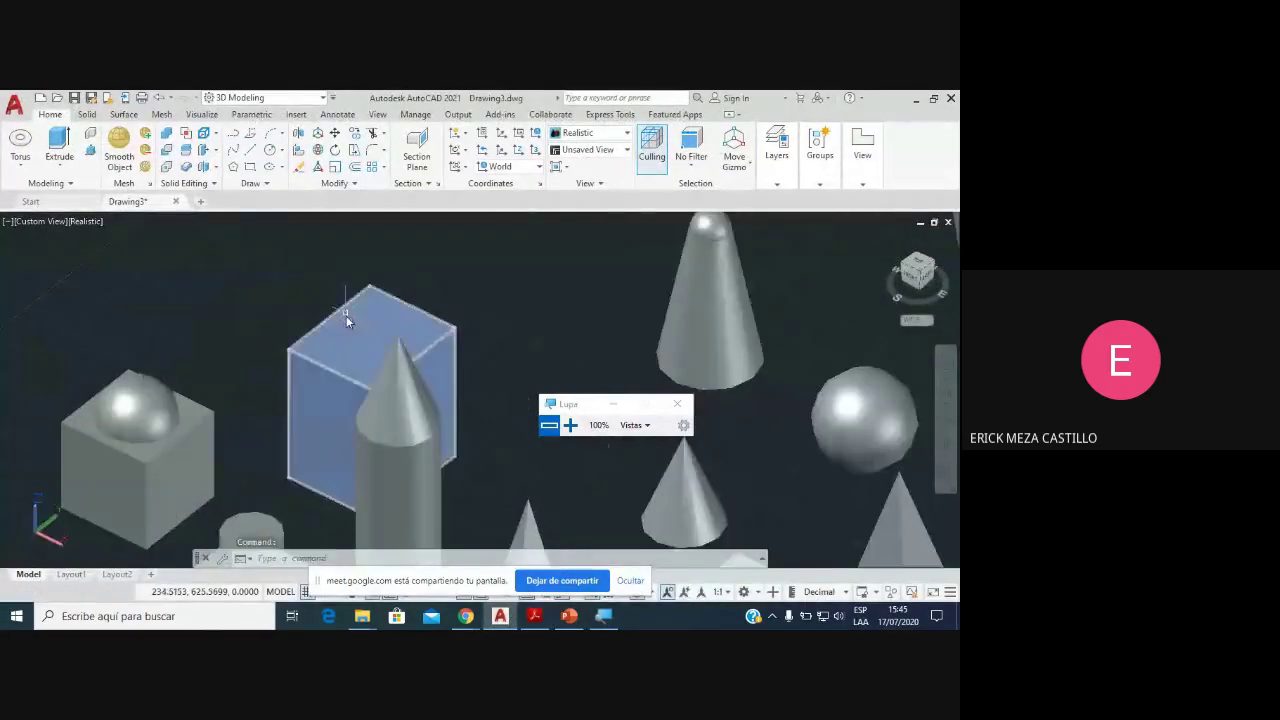
scroll(346, 316, down, 2)
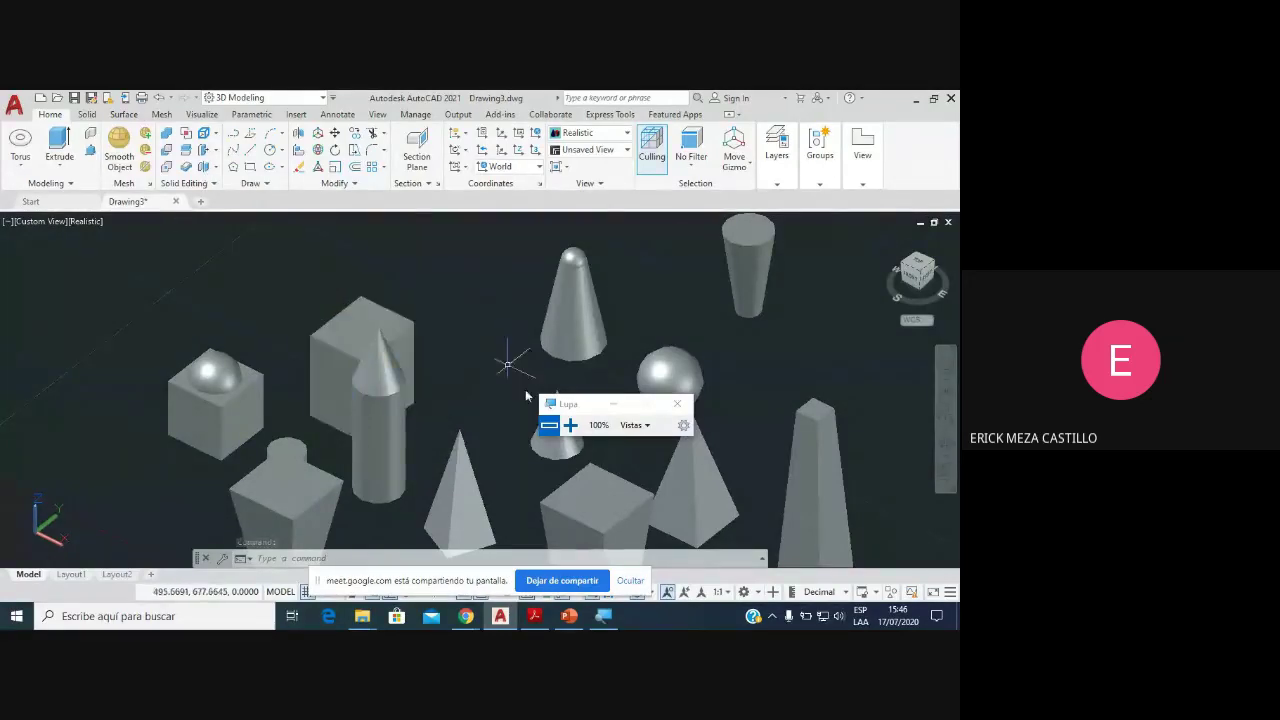
click(570, 426)
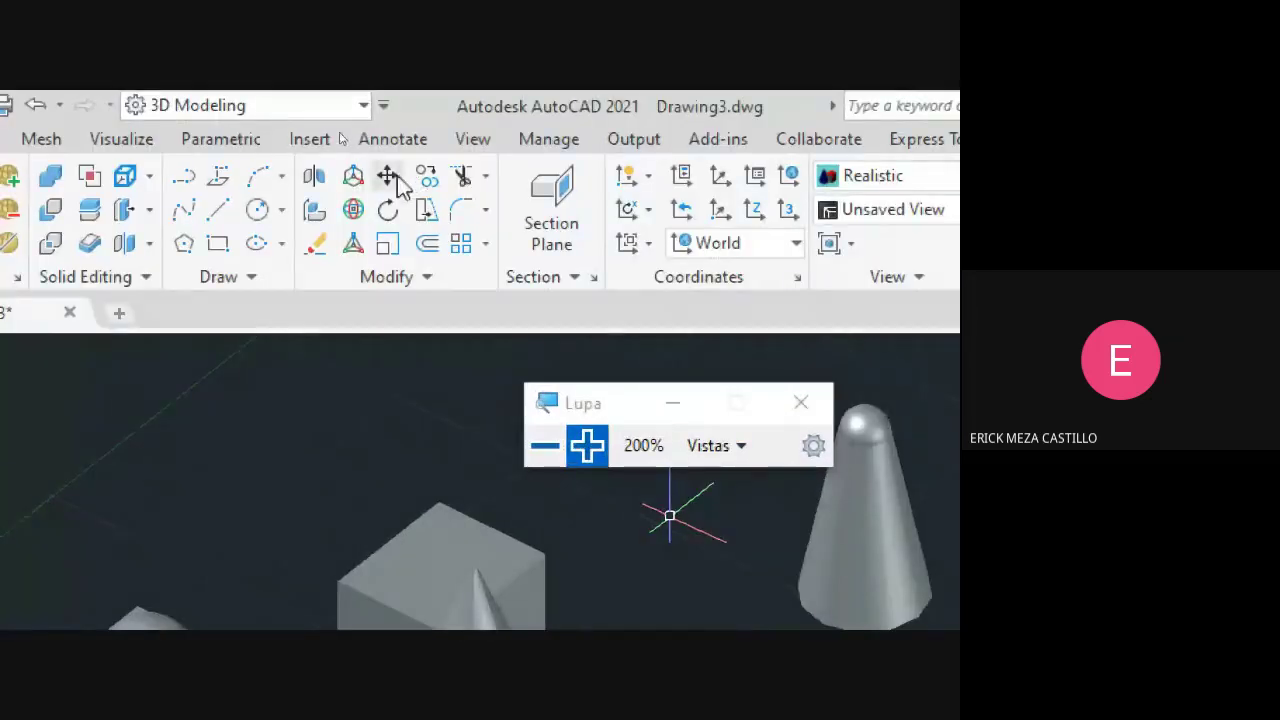
Step: Reset the screen magnification back to 100%
click(542, 432)
click(542, 437)
scroll(514, 400, up, 2)
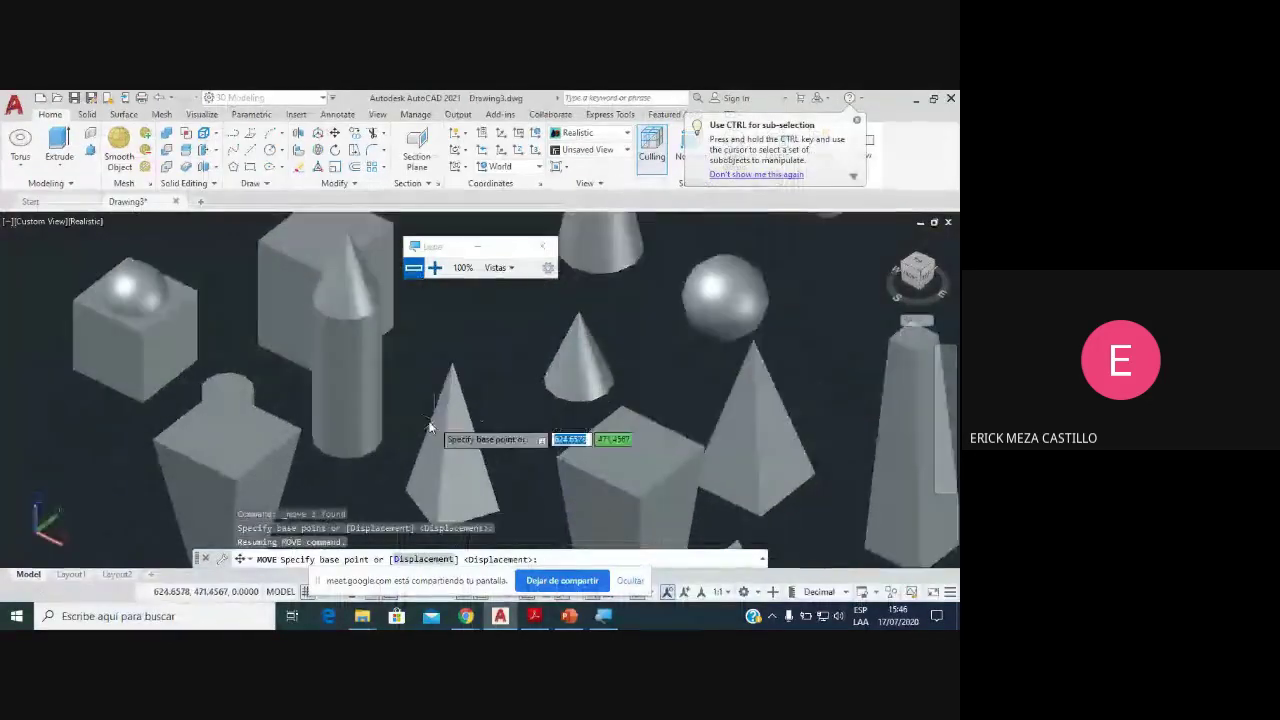
Step: Start MOVE, select the tall box and set the base point on its top edge
click(338, 134)
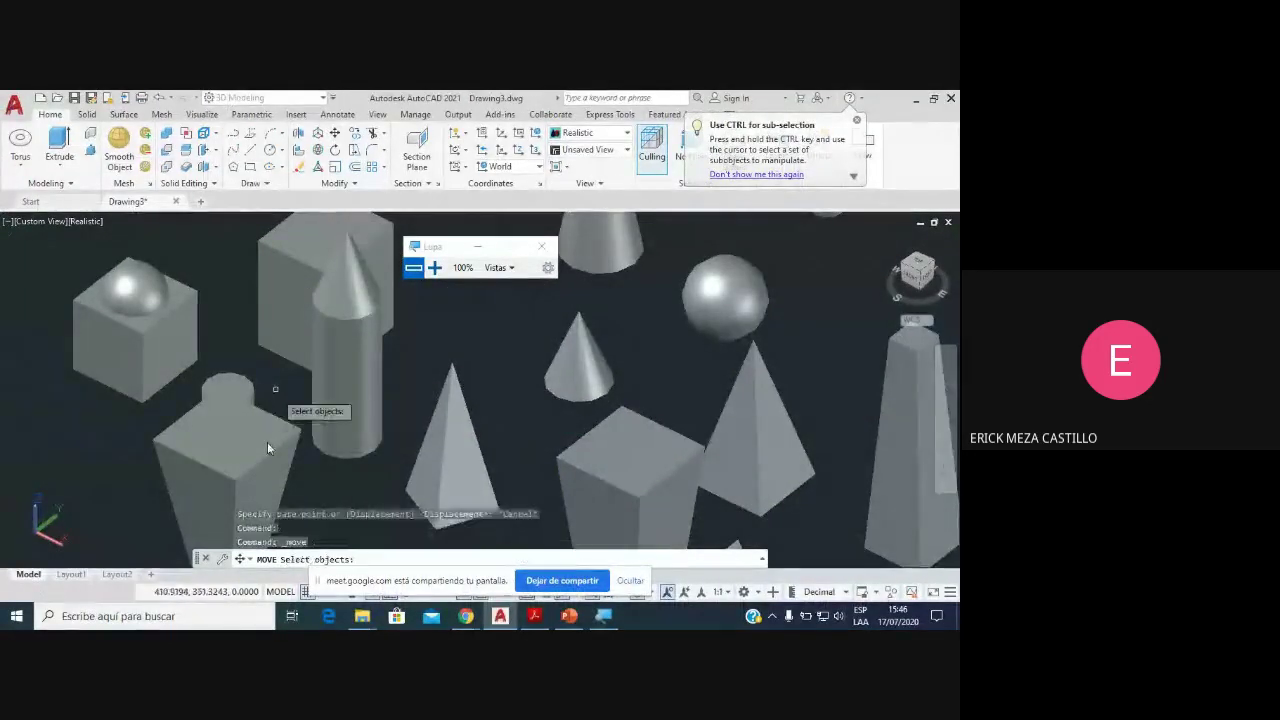
middle_drag(578, 560, 585, 437)
click(594, 392)
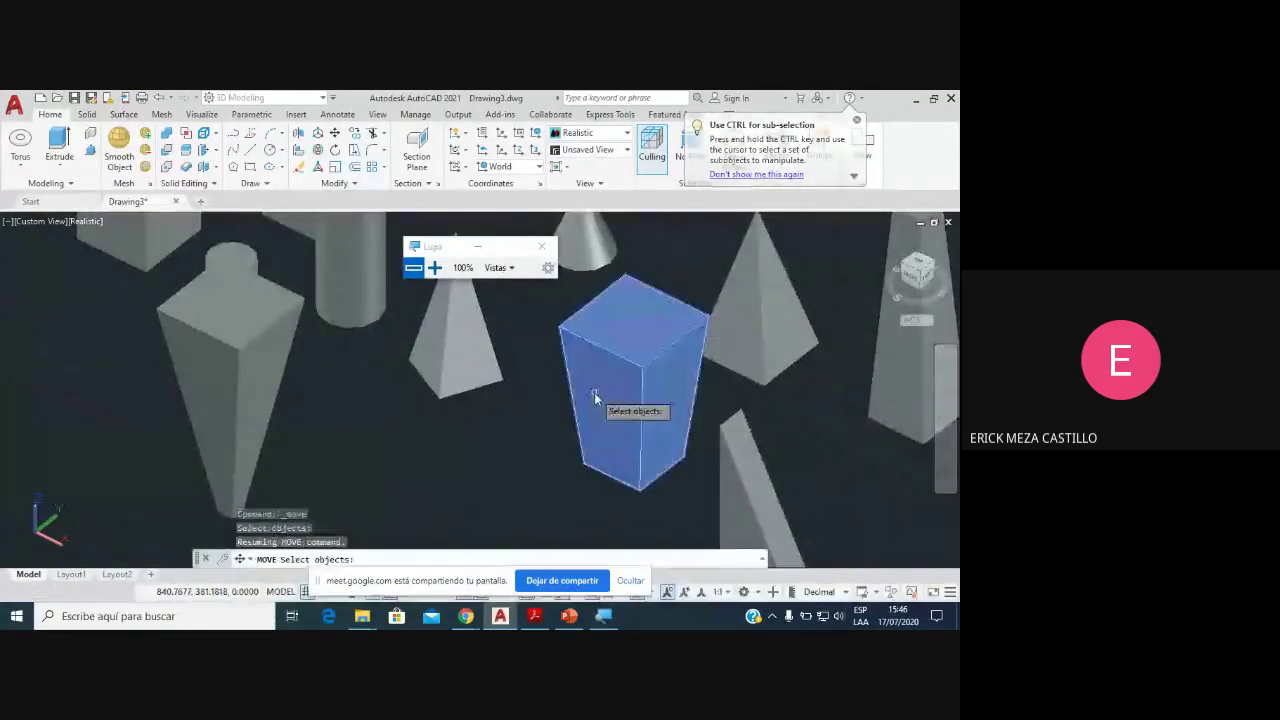
key(Return)
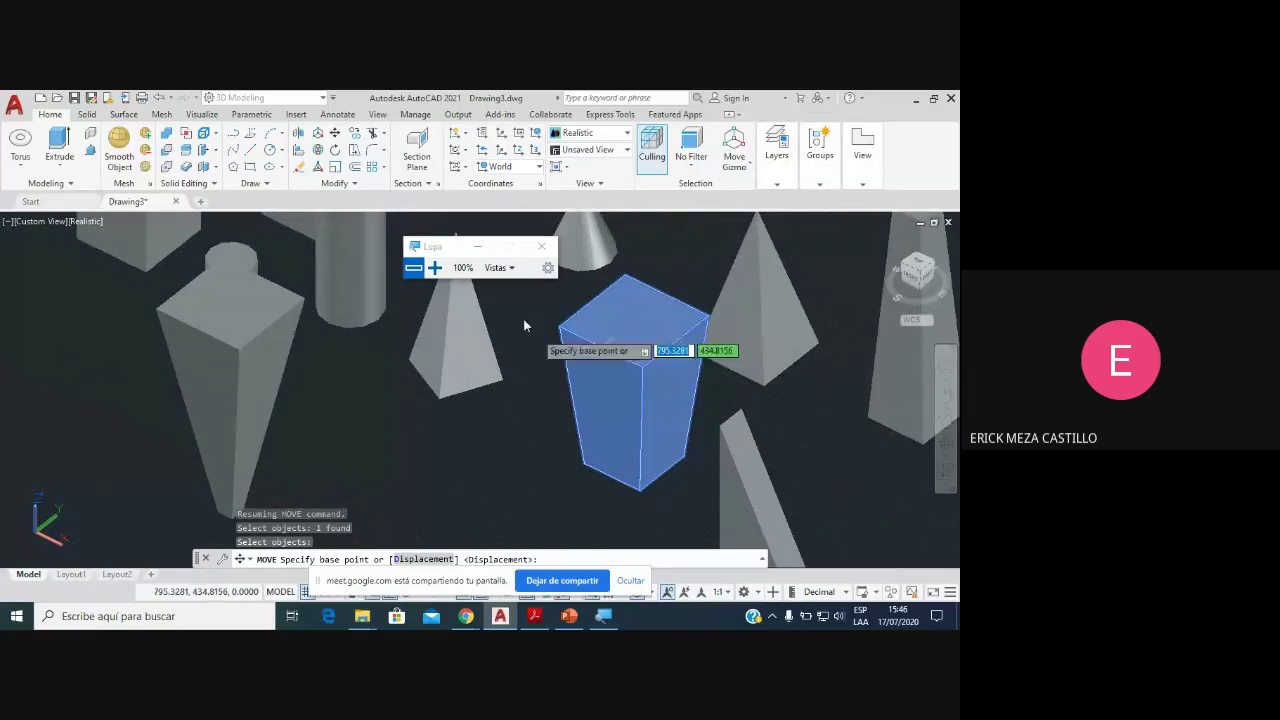
click(644, 375)
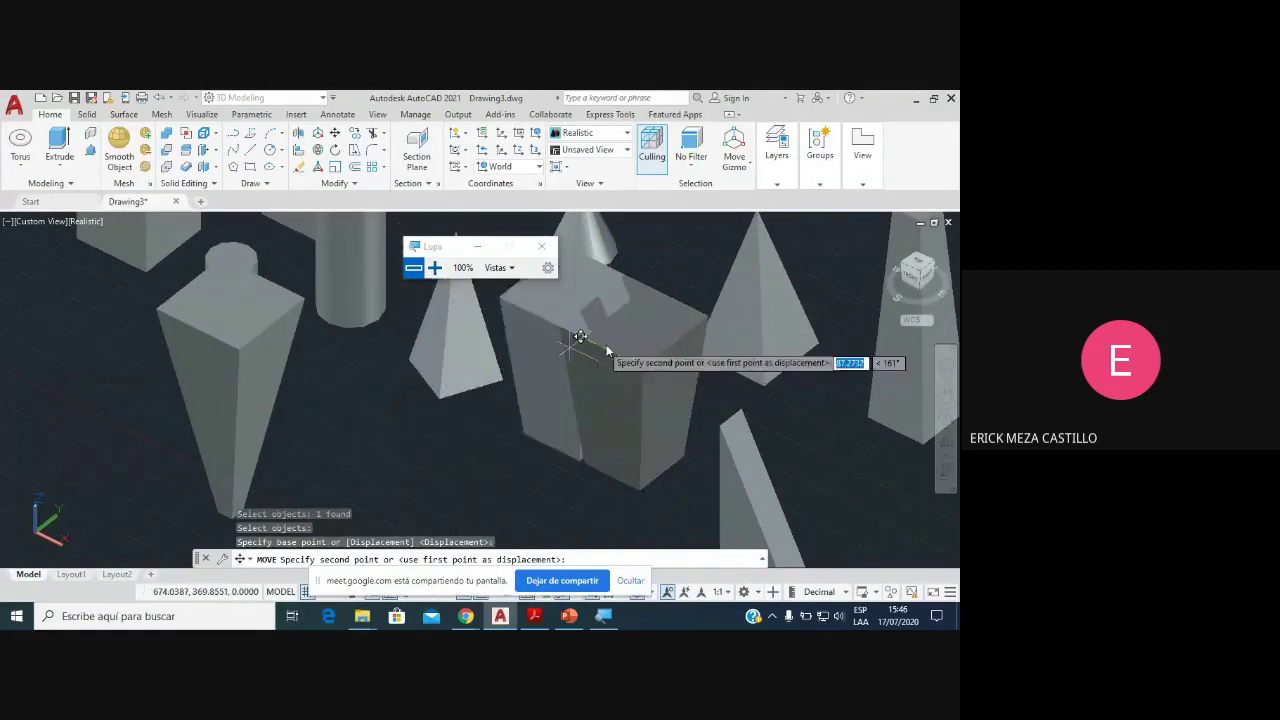
scroll(503, 358, down, 1)
scroll(560, 350, down, 3)
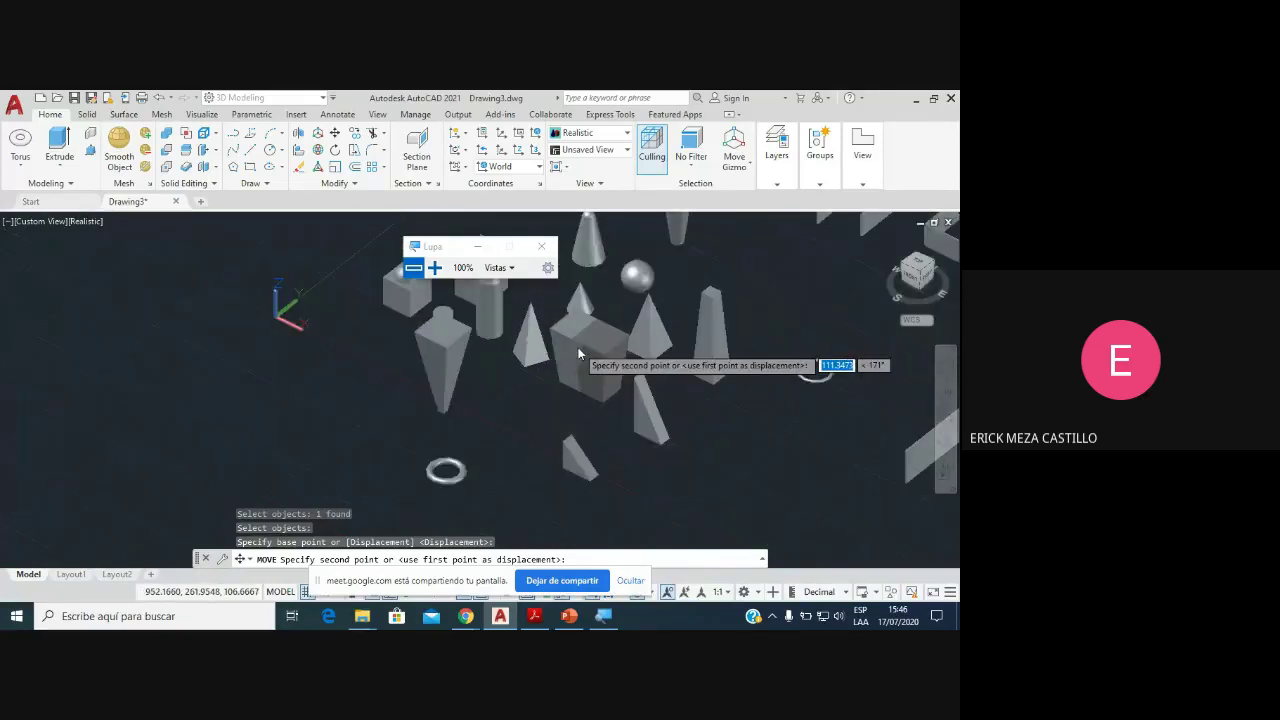
scroll(575, 352, down, 2)
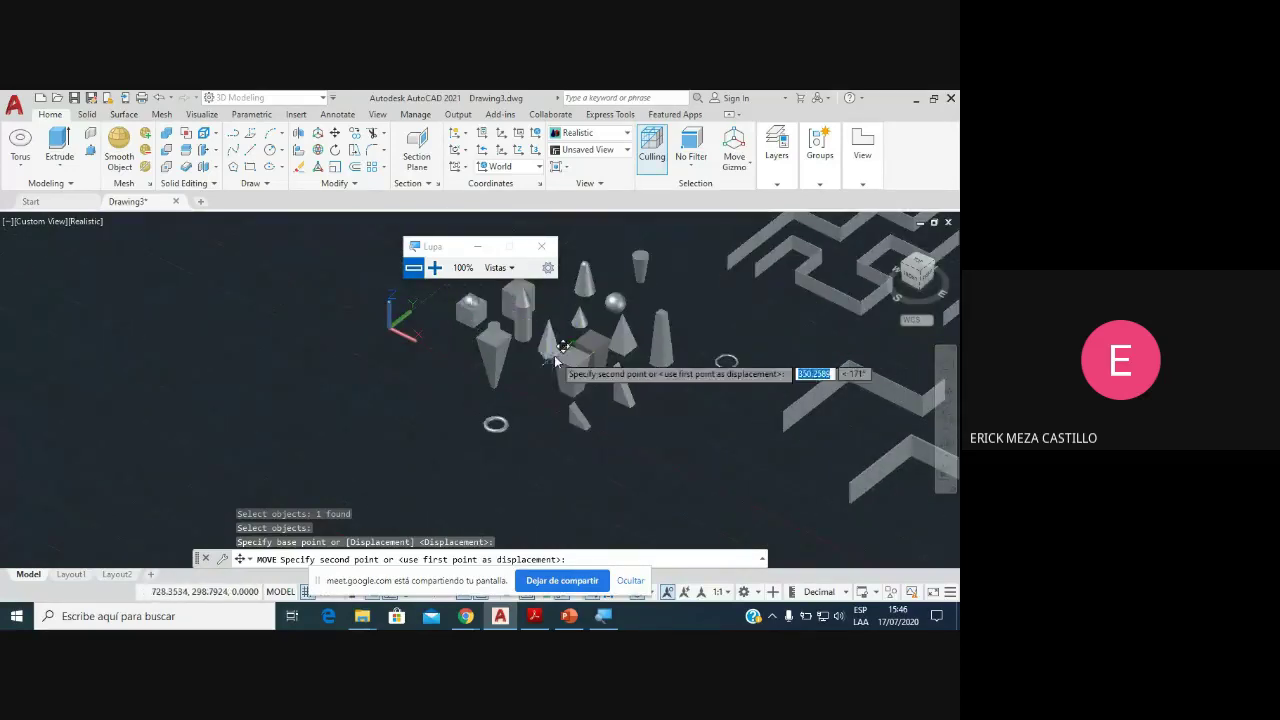
Step: Pan out and place the box at its new raised position away from the group
middle_drag(554, 355, 391, 423)
key(Escape)
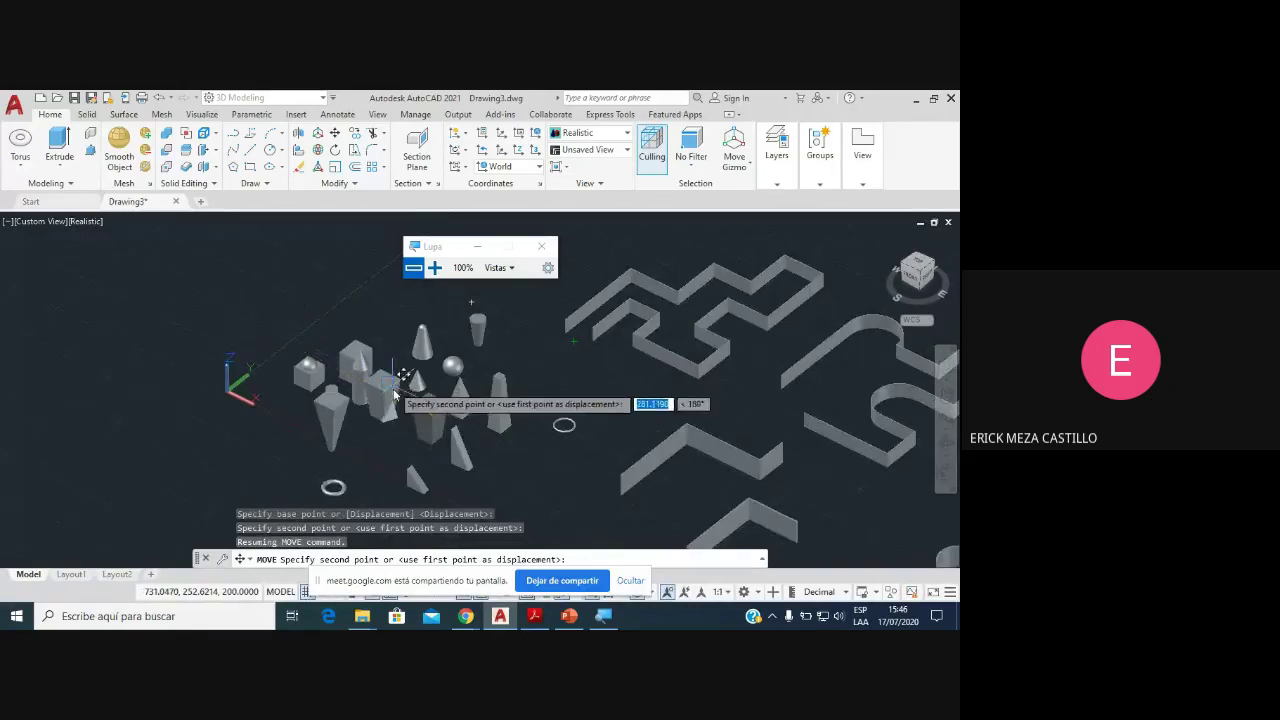
click(384, 426)
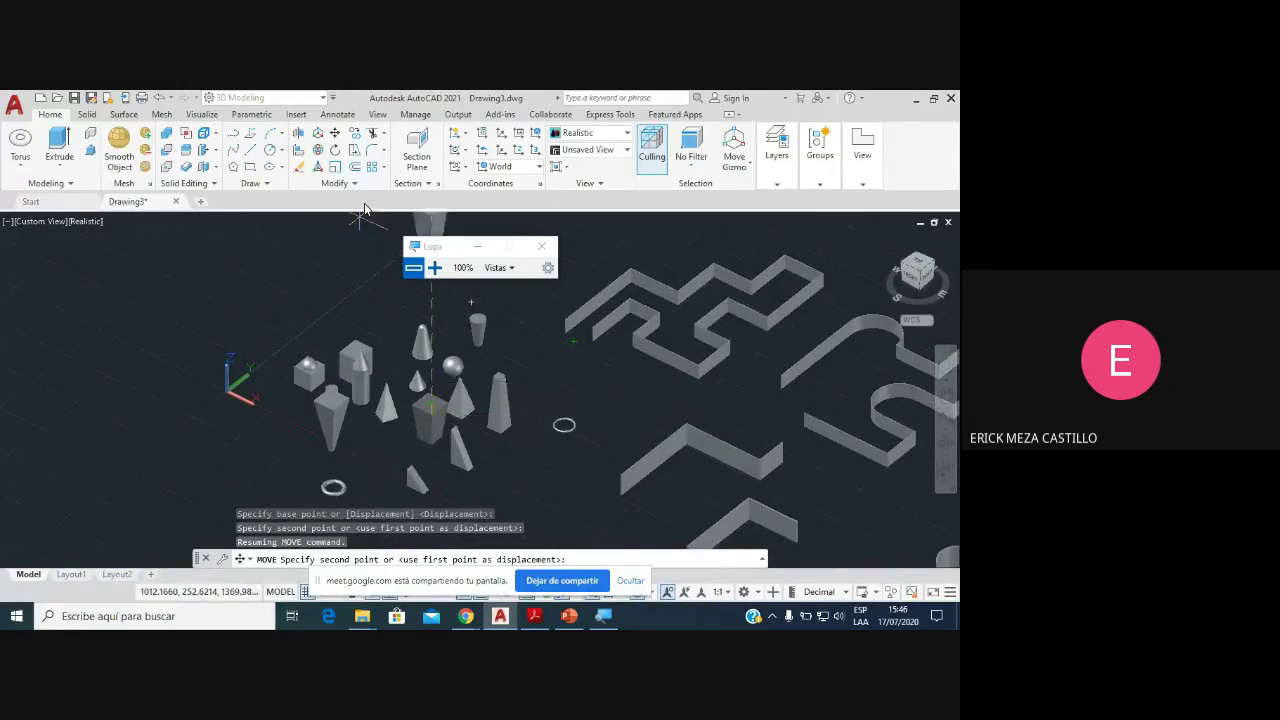
scroll(406, 330, down, 5)
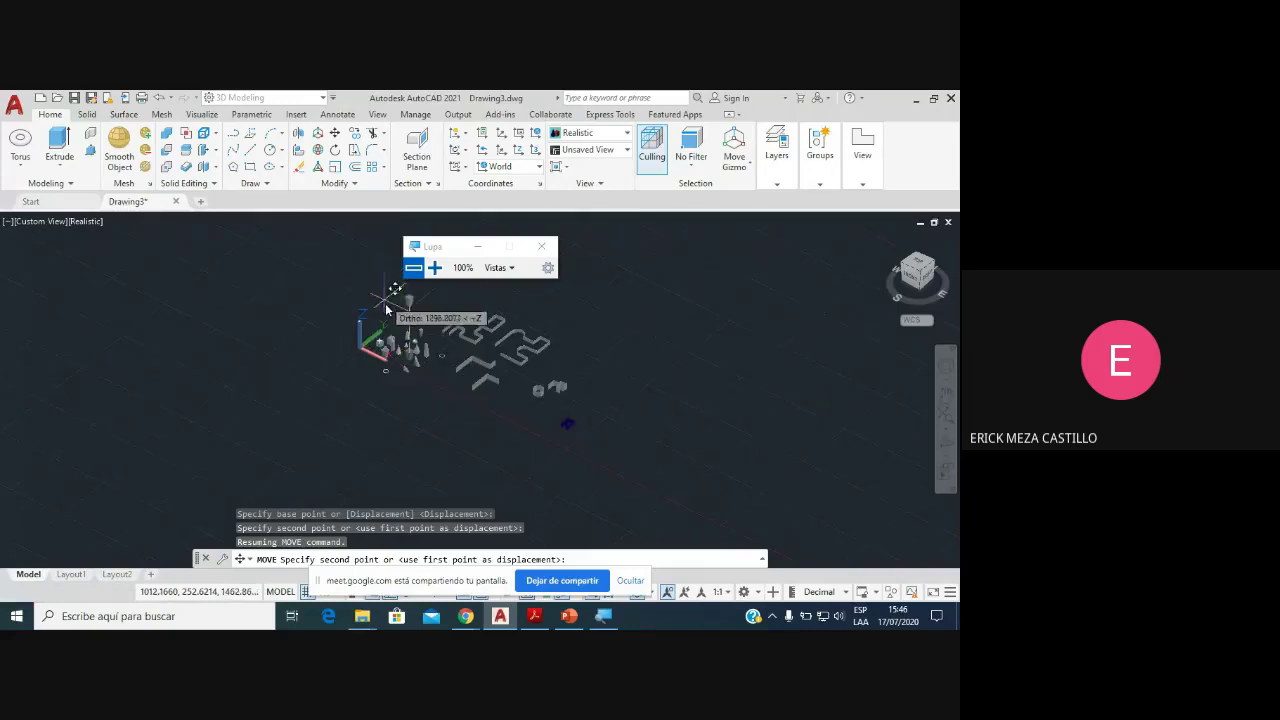
scroll(395, 298, up, 1)
scroll(392, 295, up, 2)
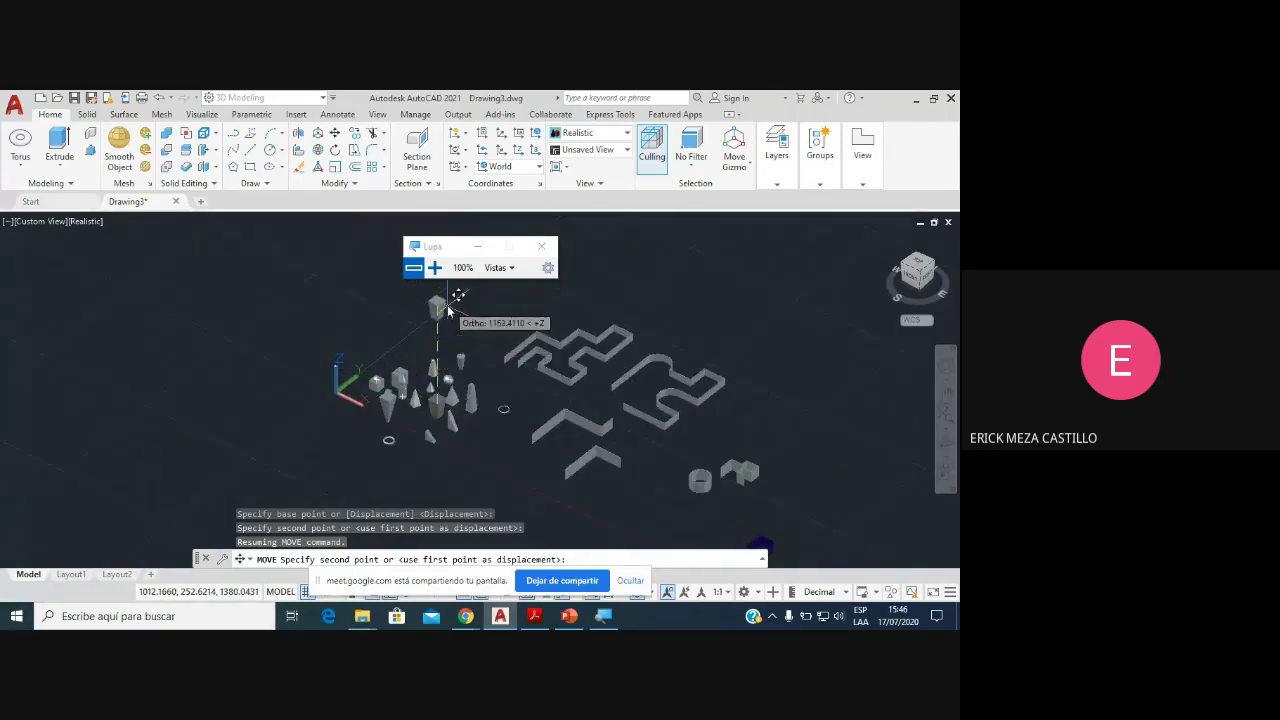
scroll(437, 375, up, 2)
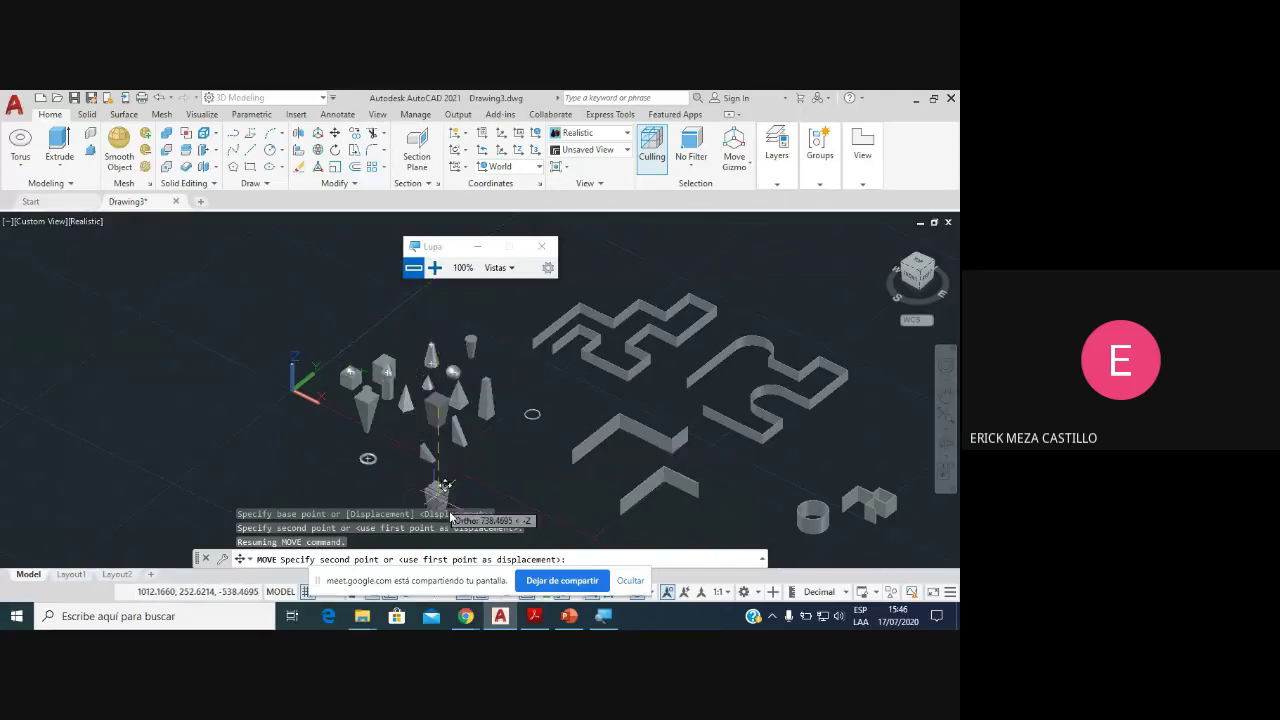
click(630, 581)
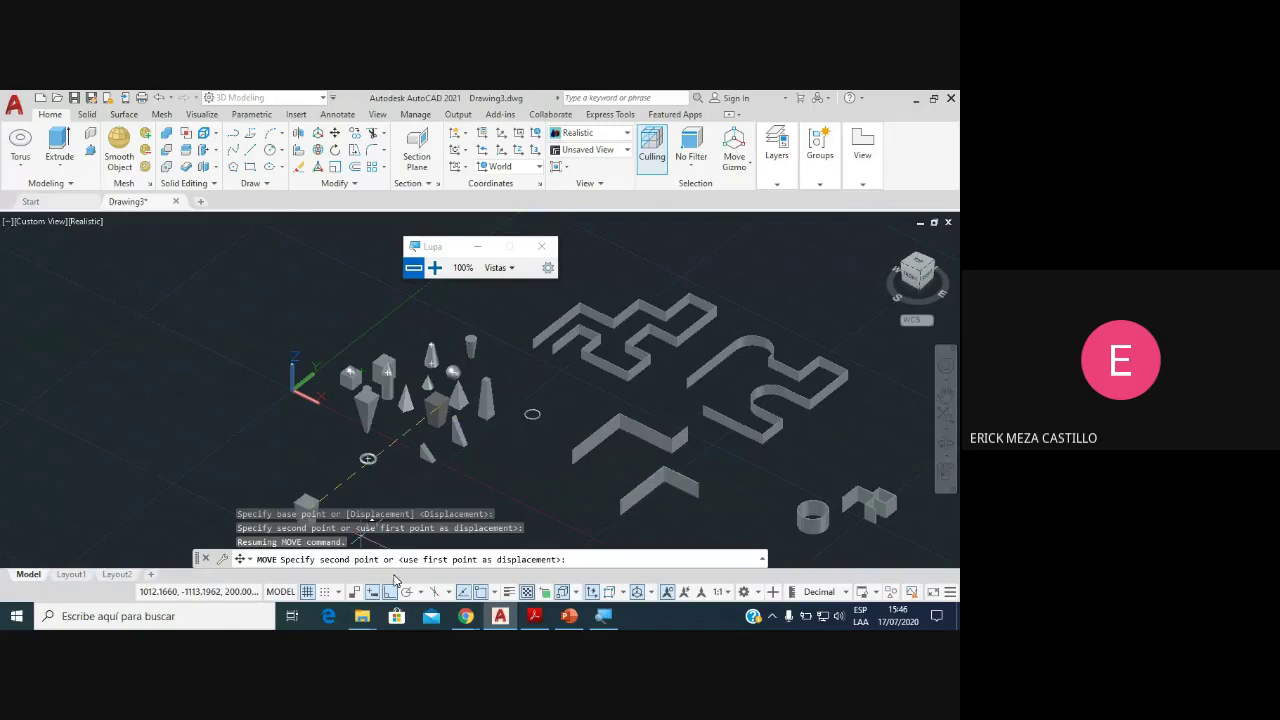
scroll(360, 312, up, 2)
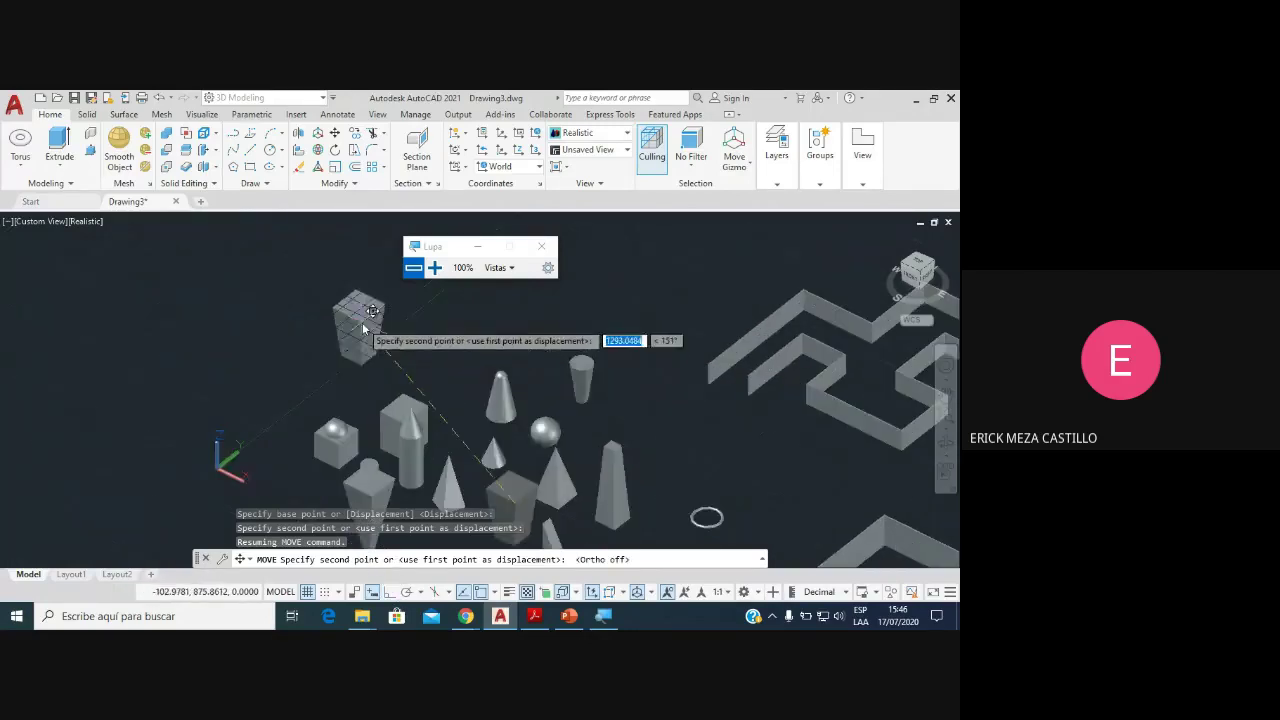
scroll(377, 366, down, 3)
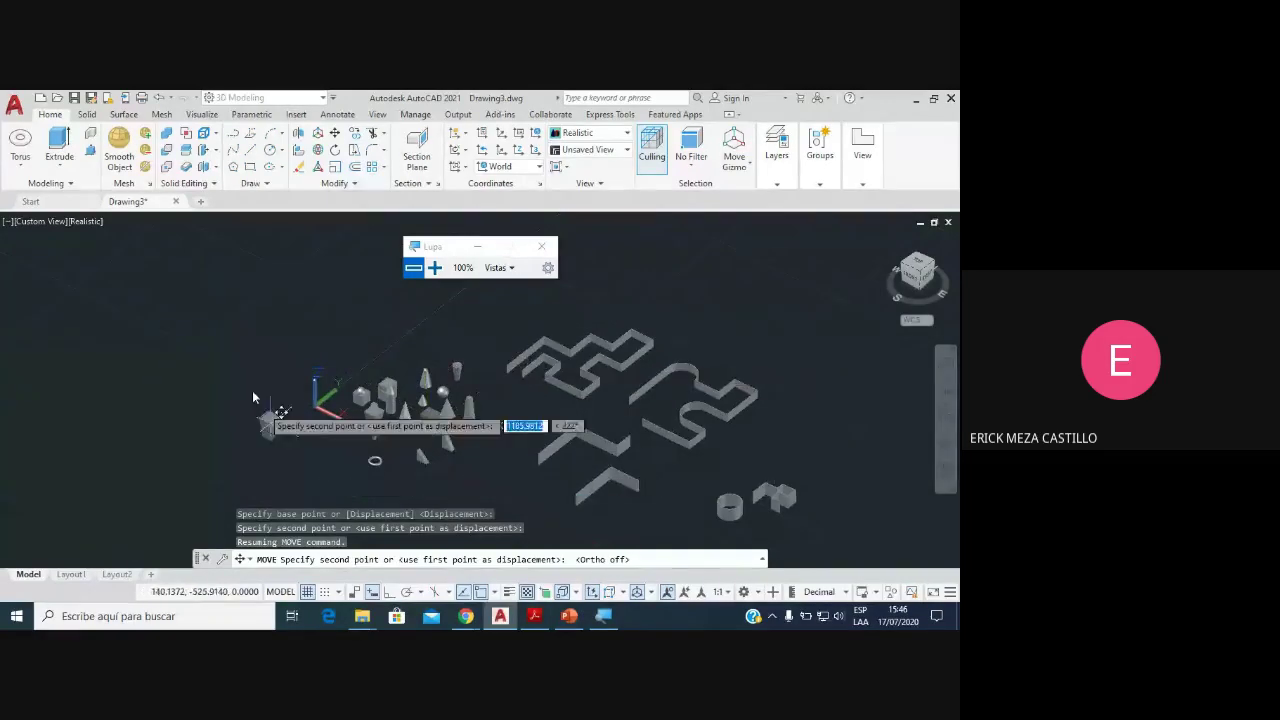
scroll(420, 338, up, 1)
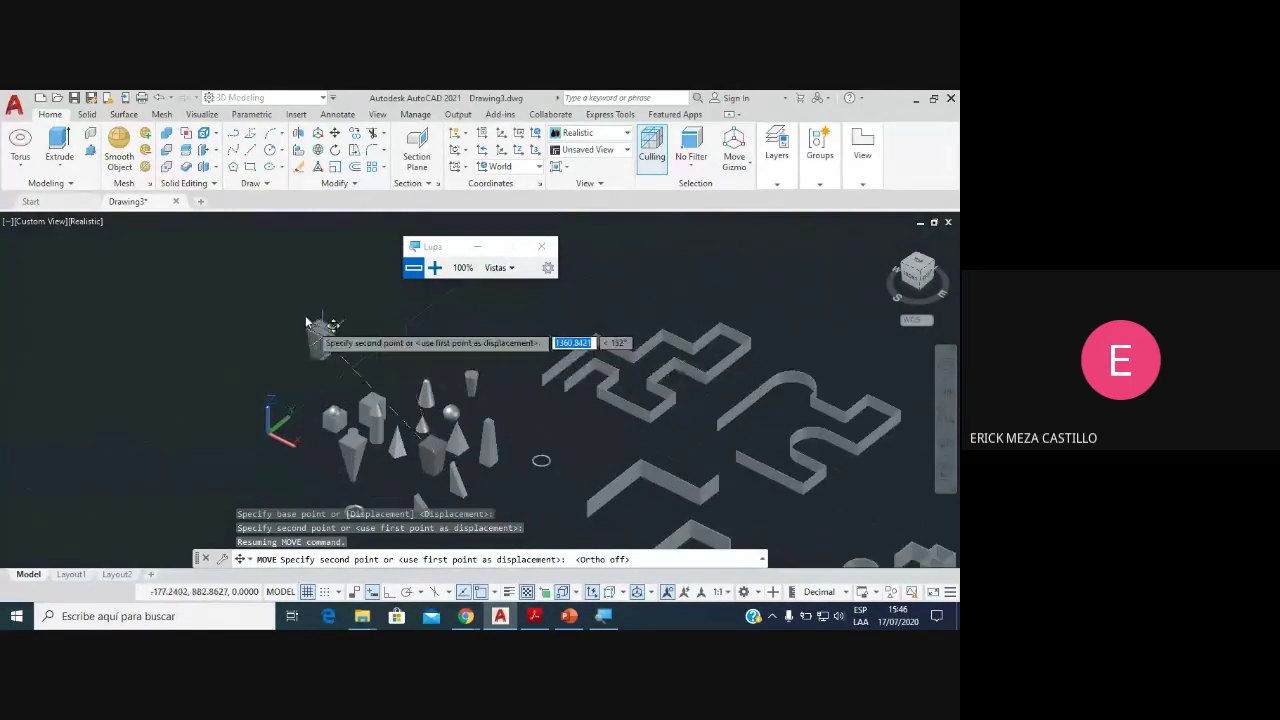
click(300, 328)
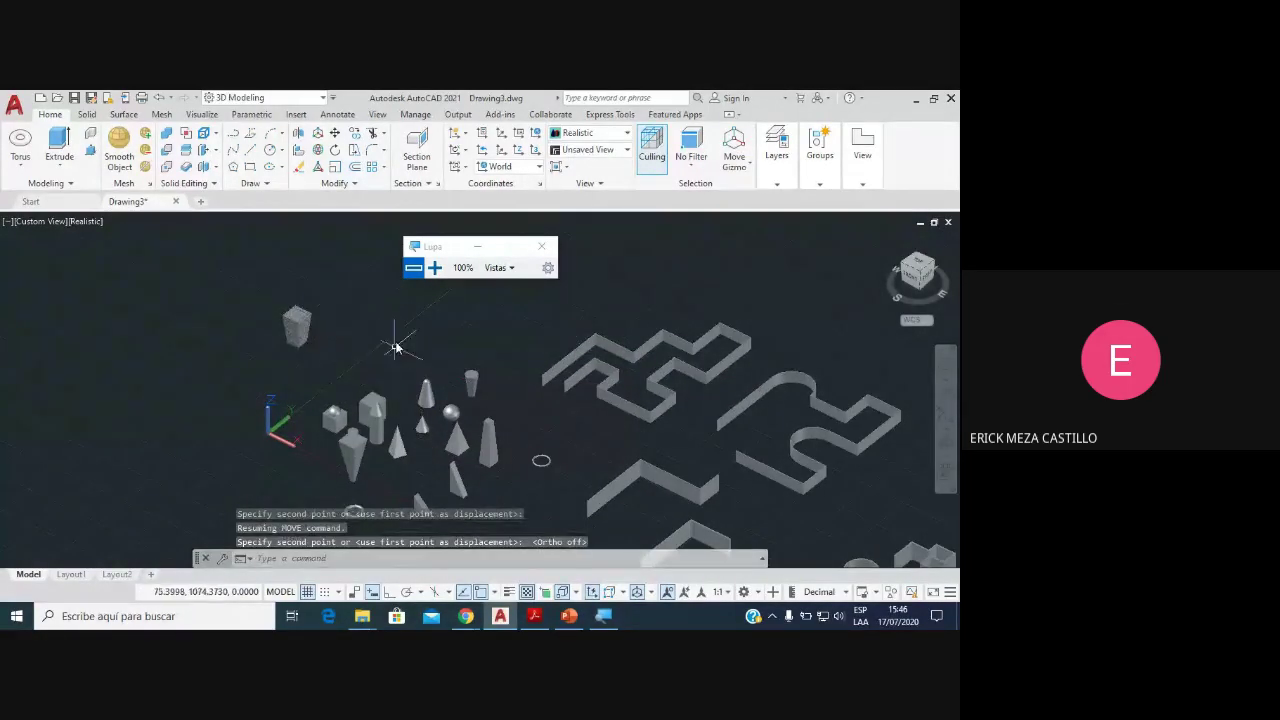
Step: Start MOVE on the inverted pyramid with its top as base point and Ortho turned on
scroll(396, 347, up, 1)
scroll(392, 352, up, 1)
scroll(388, 356, up, 1)
scroll(384, 360, up, 1)
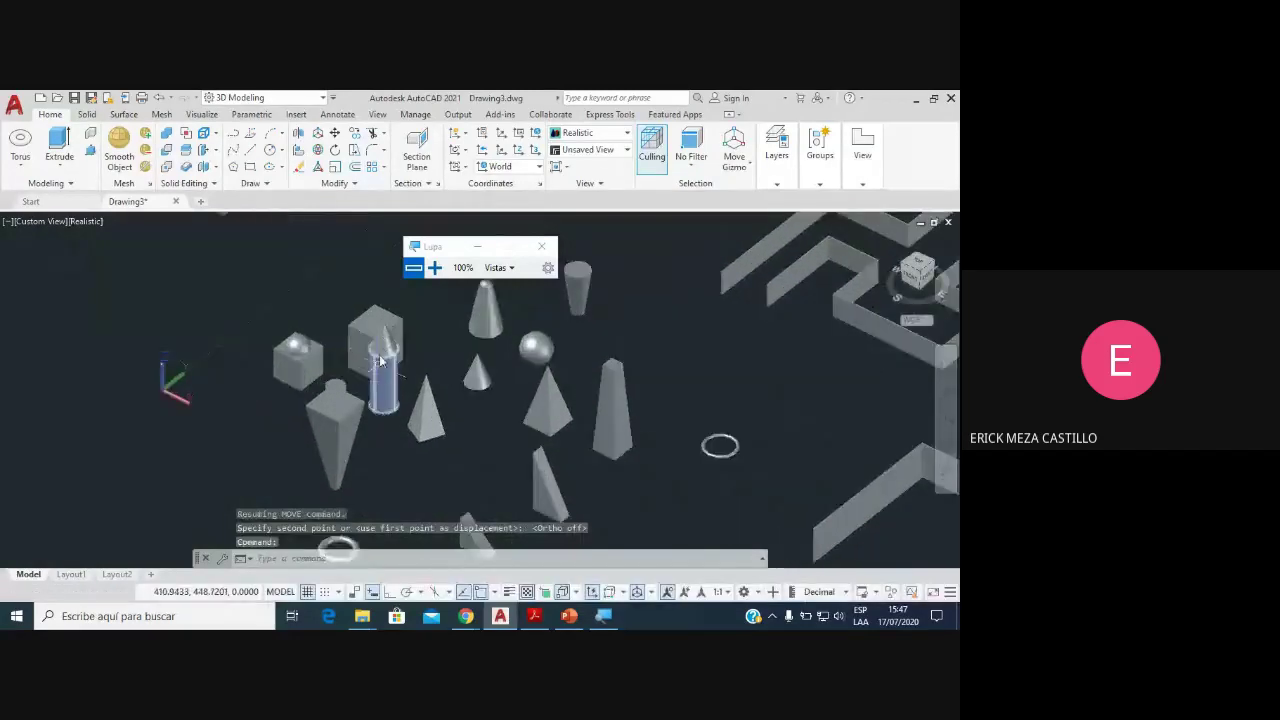
click(334, 132)
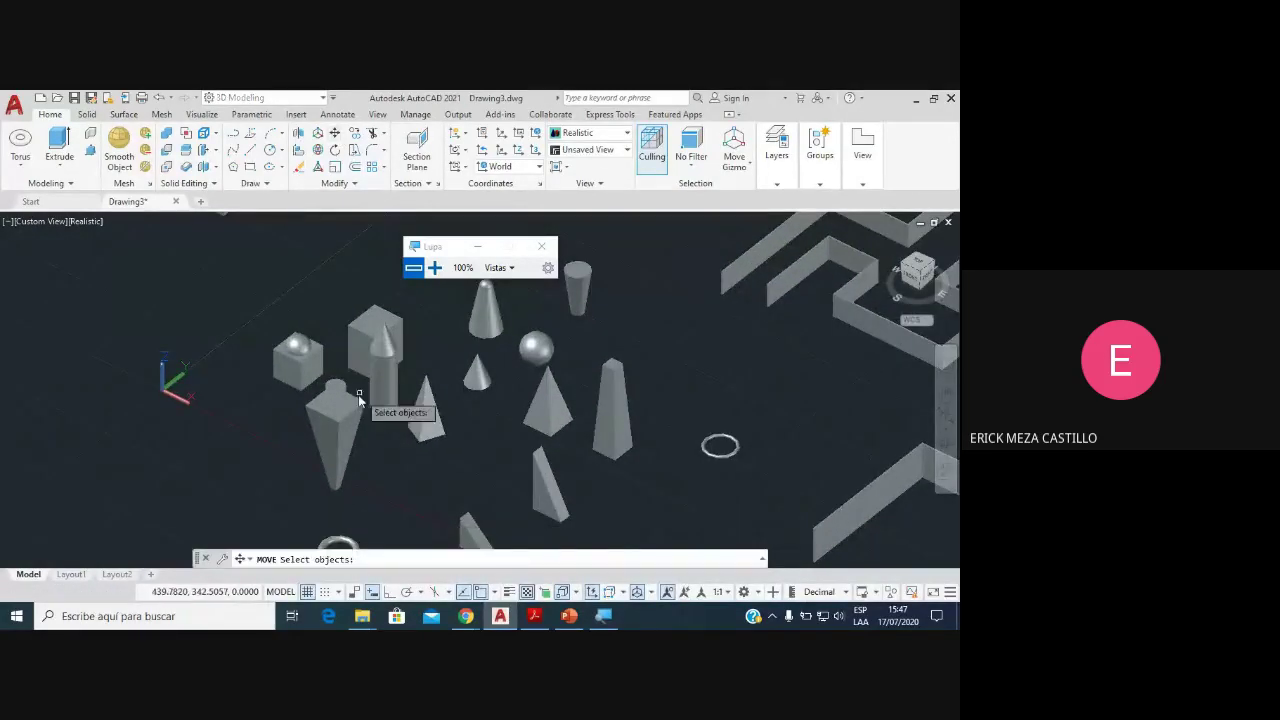
click(342, 418)
key(Return)
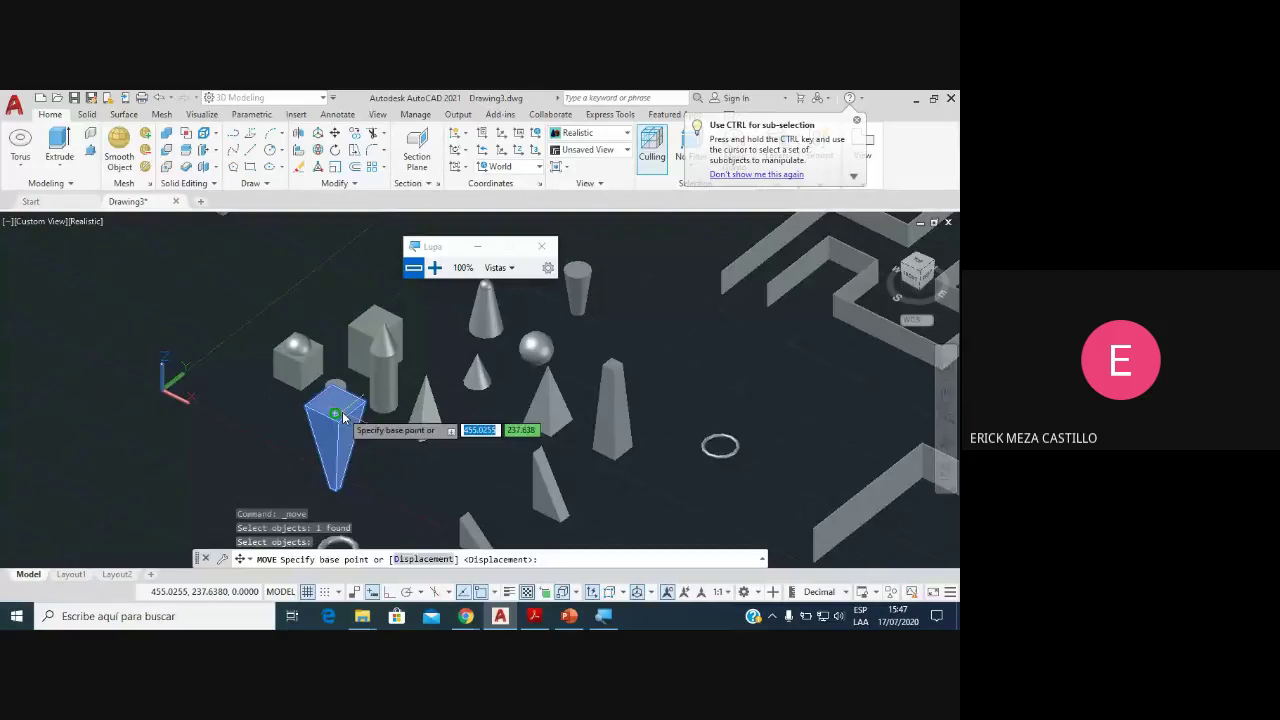
click(340, 416)
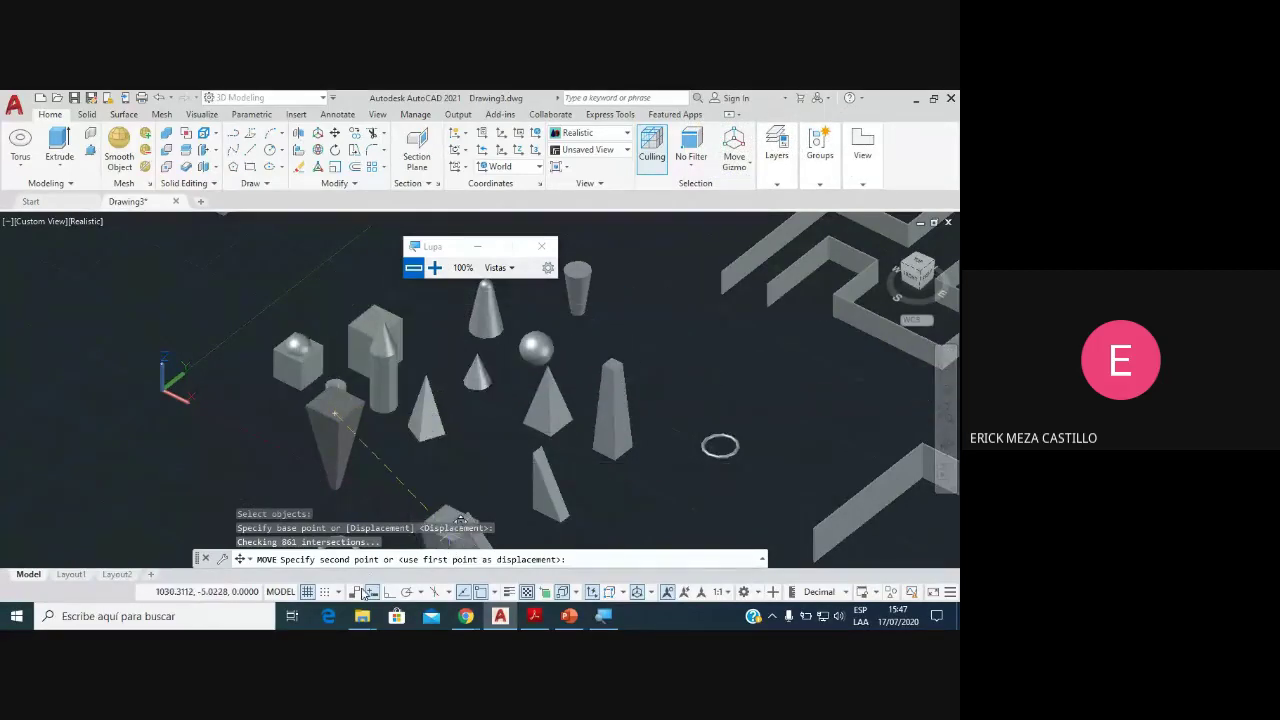
click(396, 592)
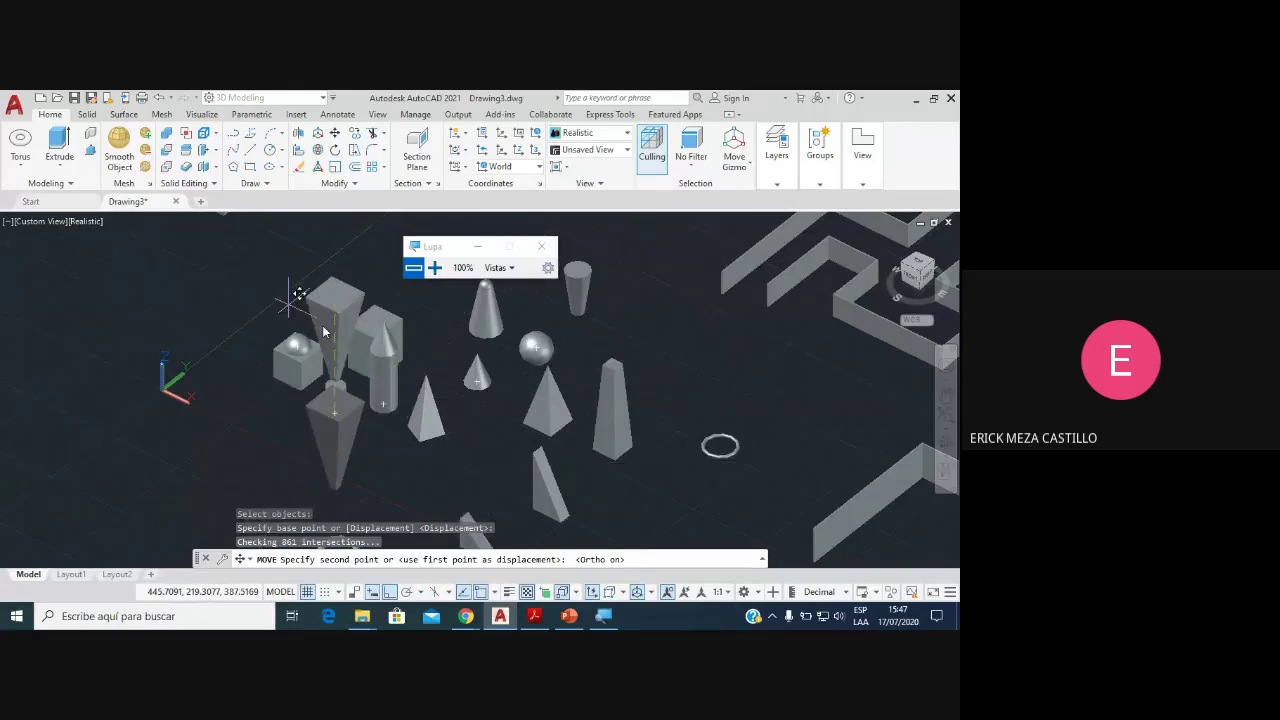
scroll(335, 341, down, 4)
scroll(335, 341, down, 3)
scroll(345, 325, down, 2)
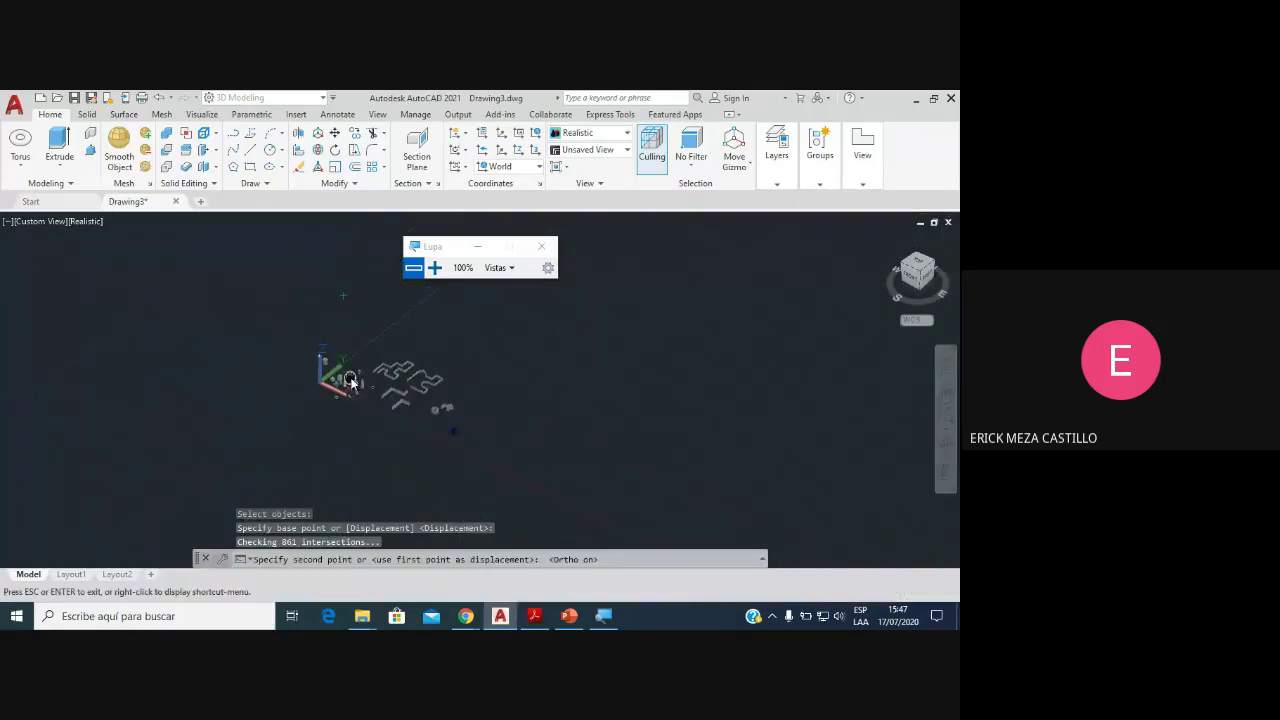
Step: Drop the pyramid high above the group, then orbit the view to locate the floating object
click(338, 263)
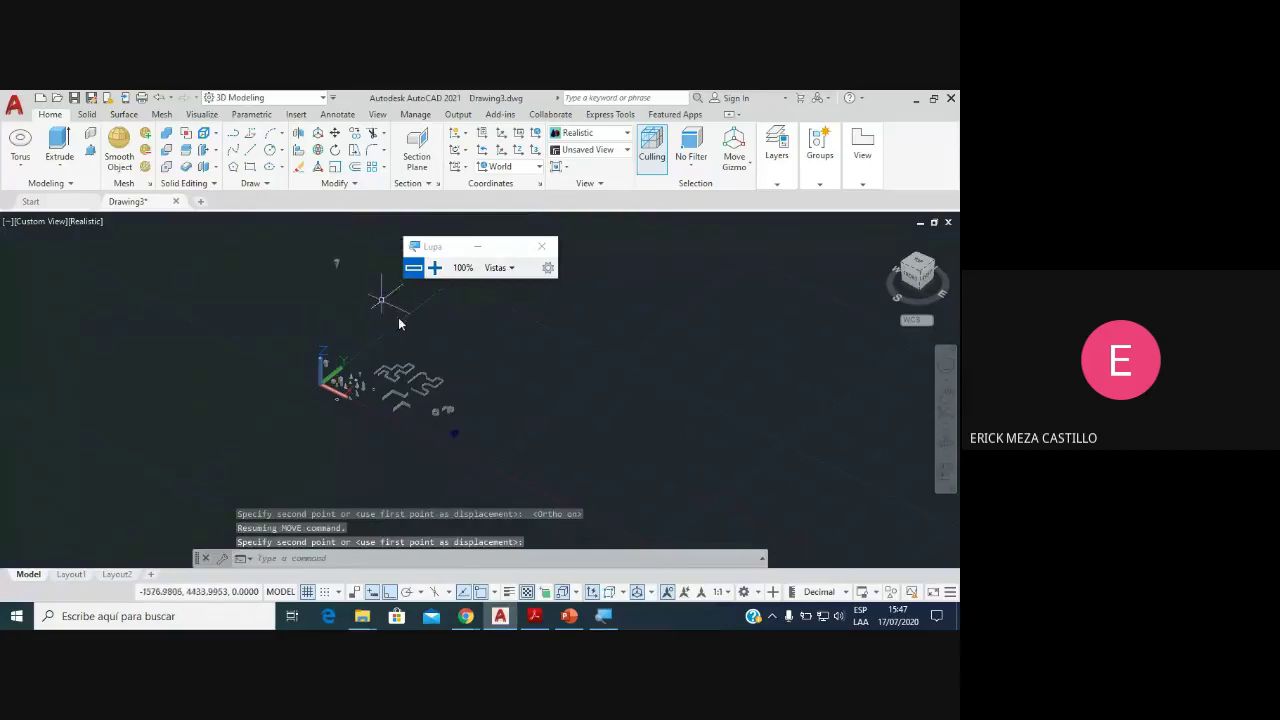
scroll(326, 318, up, 2)
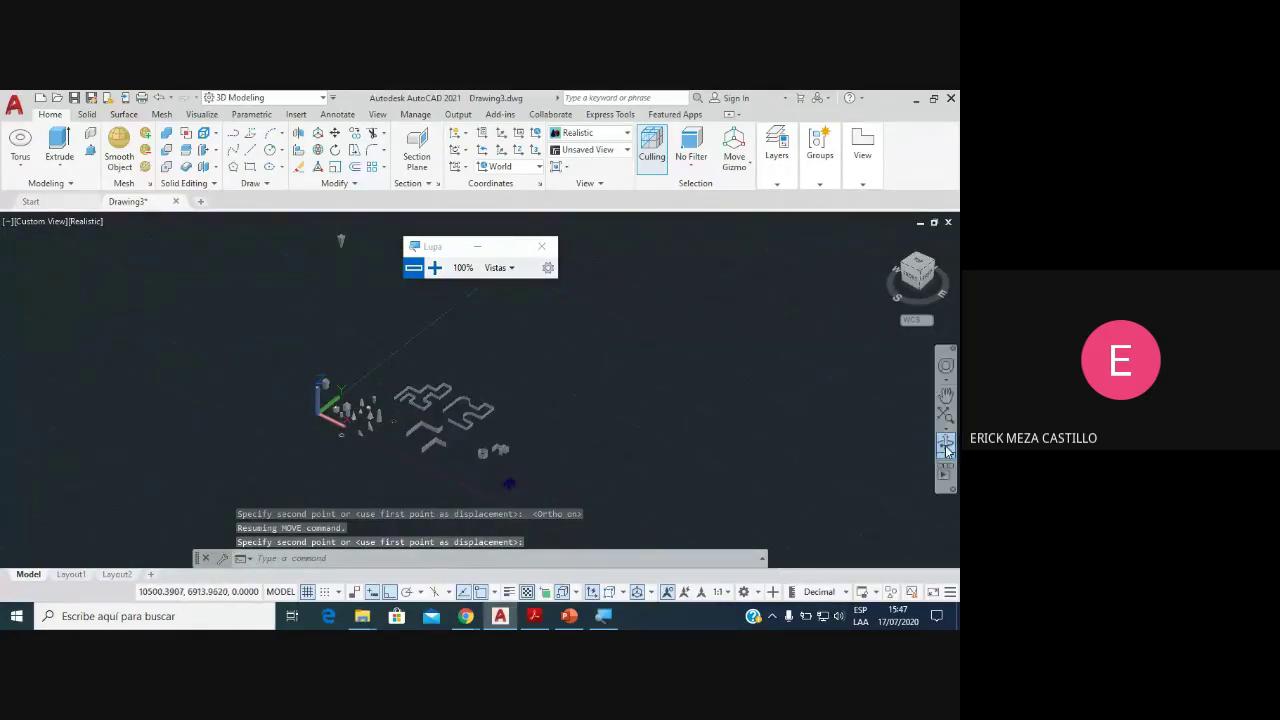
mouse_move(384, 436)
shift+middle_down()
mouse_move(375, 482)
mouse_move(363, 399)
mouse_move(337, 457)
shift+middle_up()
scroll(350, 435, down, 3)
scroll(355, 425, down, 2)
scroll(358, 420, down, 1)
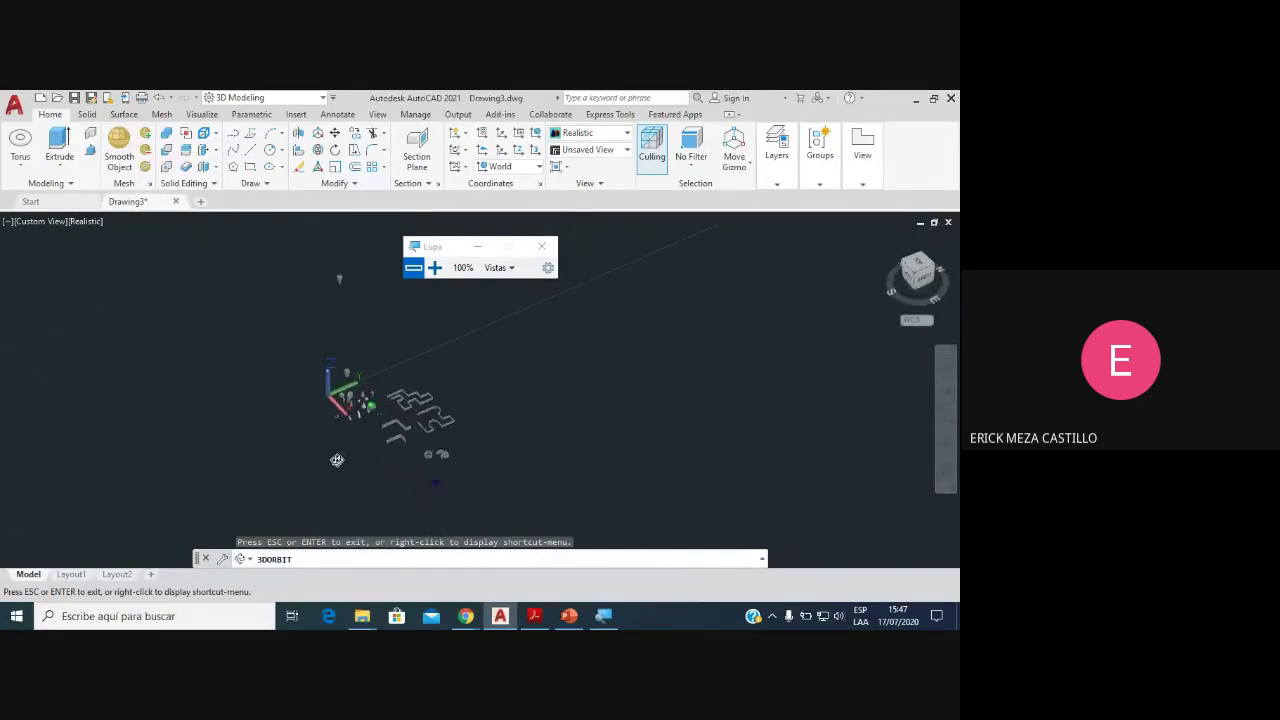
scroll(349, 363, up, 2)
scroll(349, 352, up, 2)
scroll(356, 349, up, 2)
scroll(340, 310, up, 2)
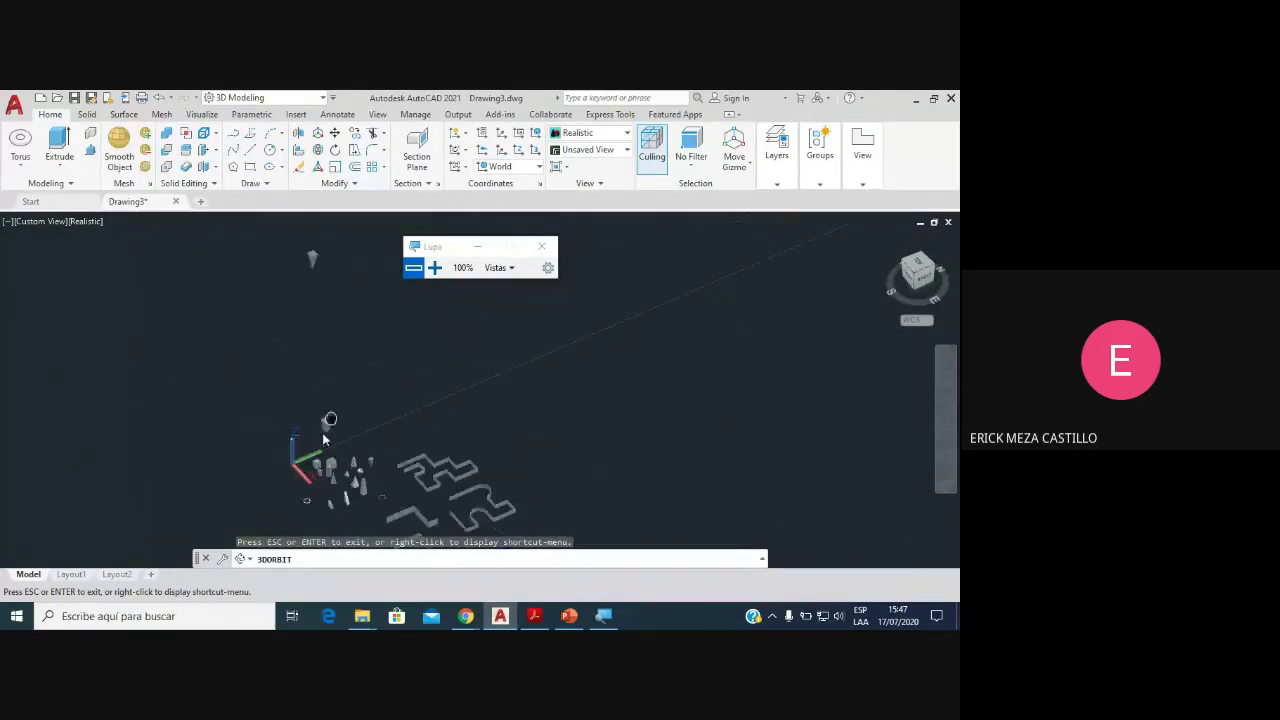
scroll(310, 265, up, 2)
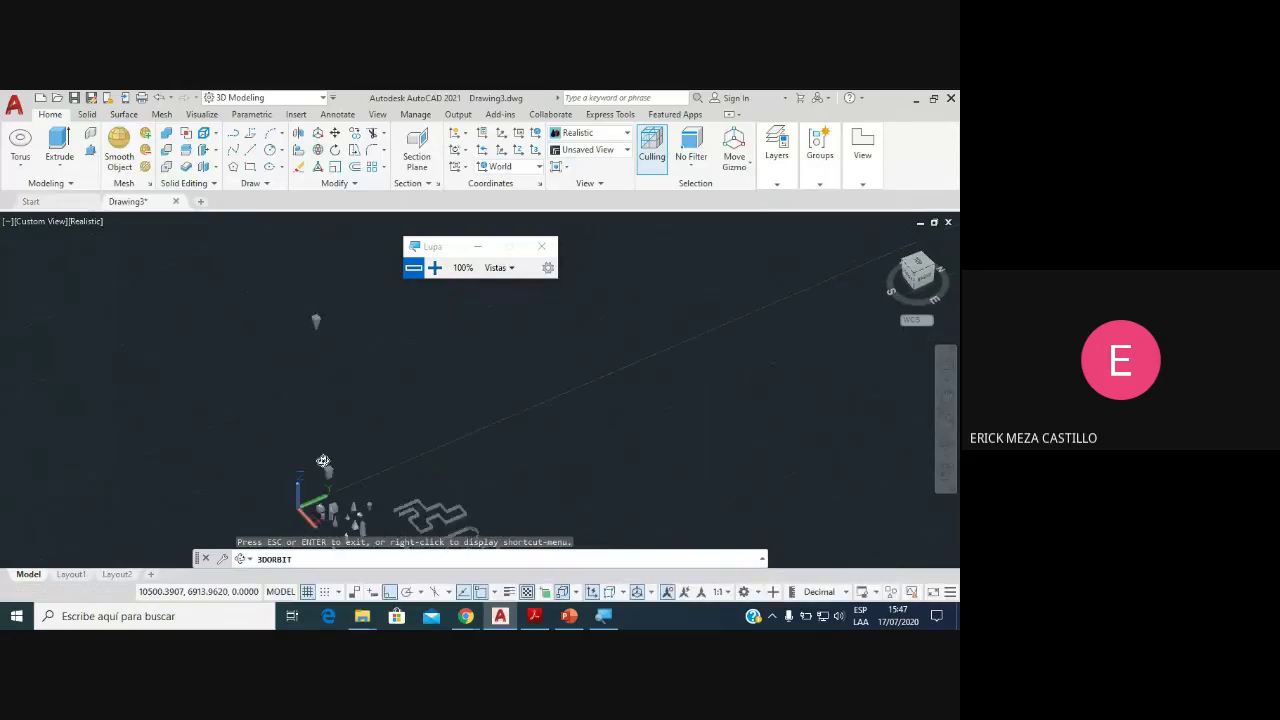
mouse_move(323, 461)
shift+middle_down()
mouse_move(330, 470)
mouse_move(383, 429)
mouse_move(391, 451)
mouse_move(413, 403)
mouse_move(372, 412)
mouse_move(381, 454)
mouse_move(369, 431)
shift+middle_up()
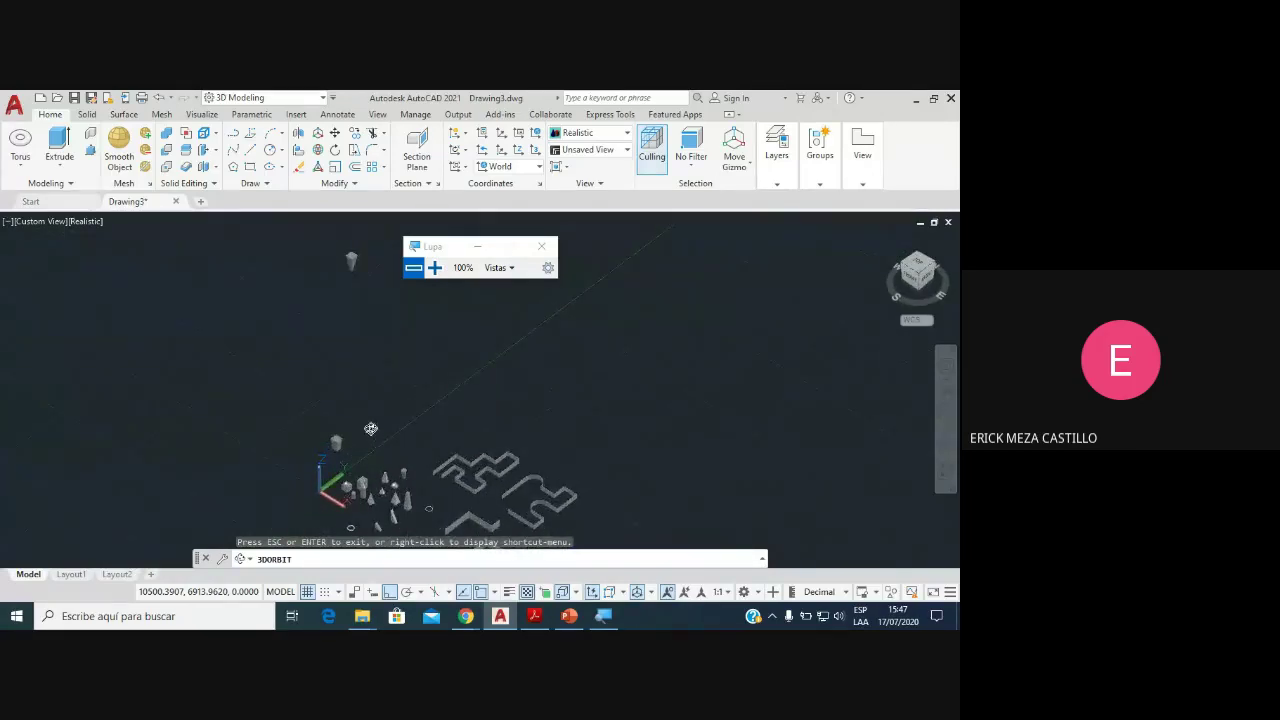
Step: Exit orbit and crossing-window select the lone floating object
key(Escape)
click(570, 298)
click(335, 287)
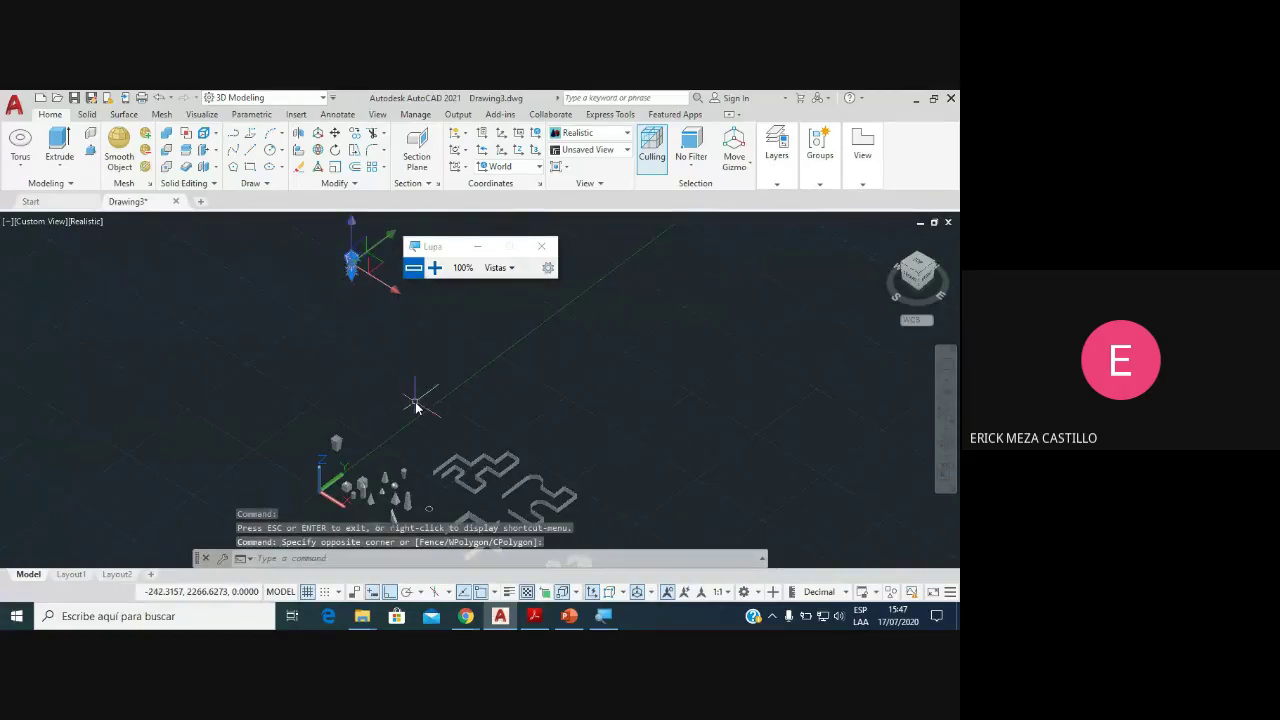
Step: Erase the selected stray floating object
key(Delete)
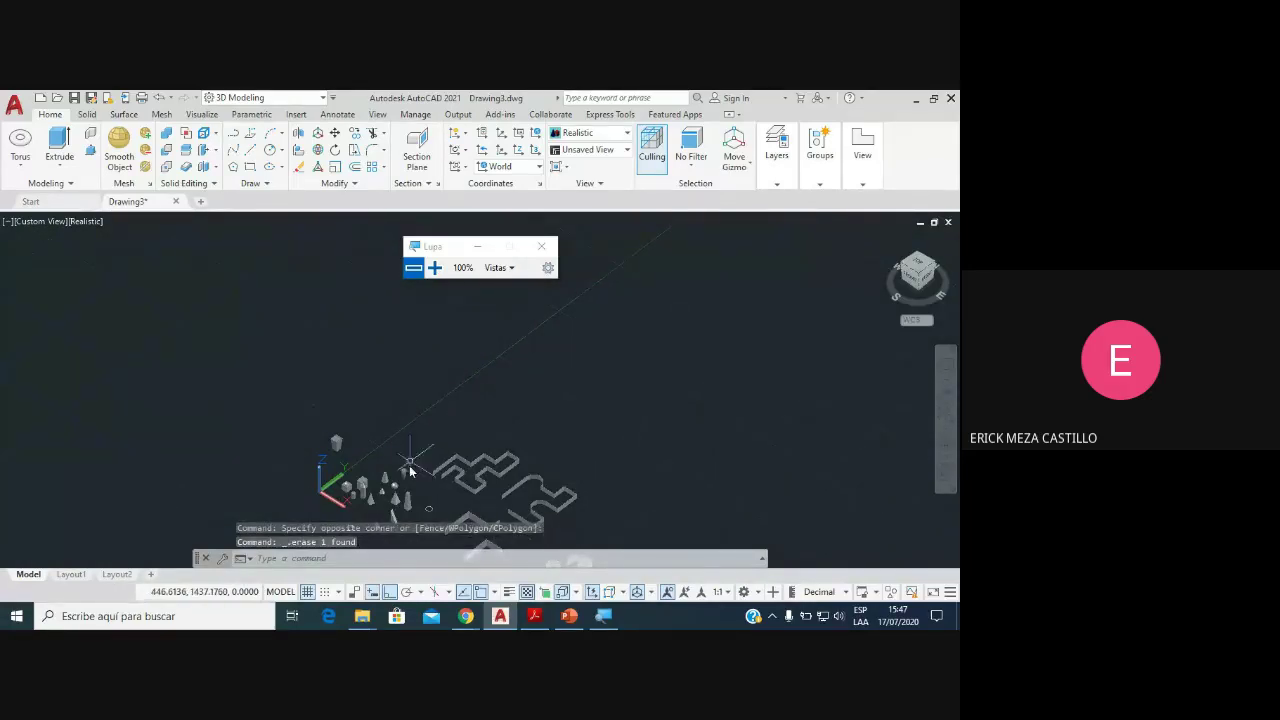
scroll(422, 408, up, 1)
scroll(425, 400, up, 1)
scroll(428, 390, up, 2)
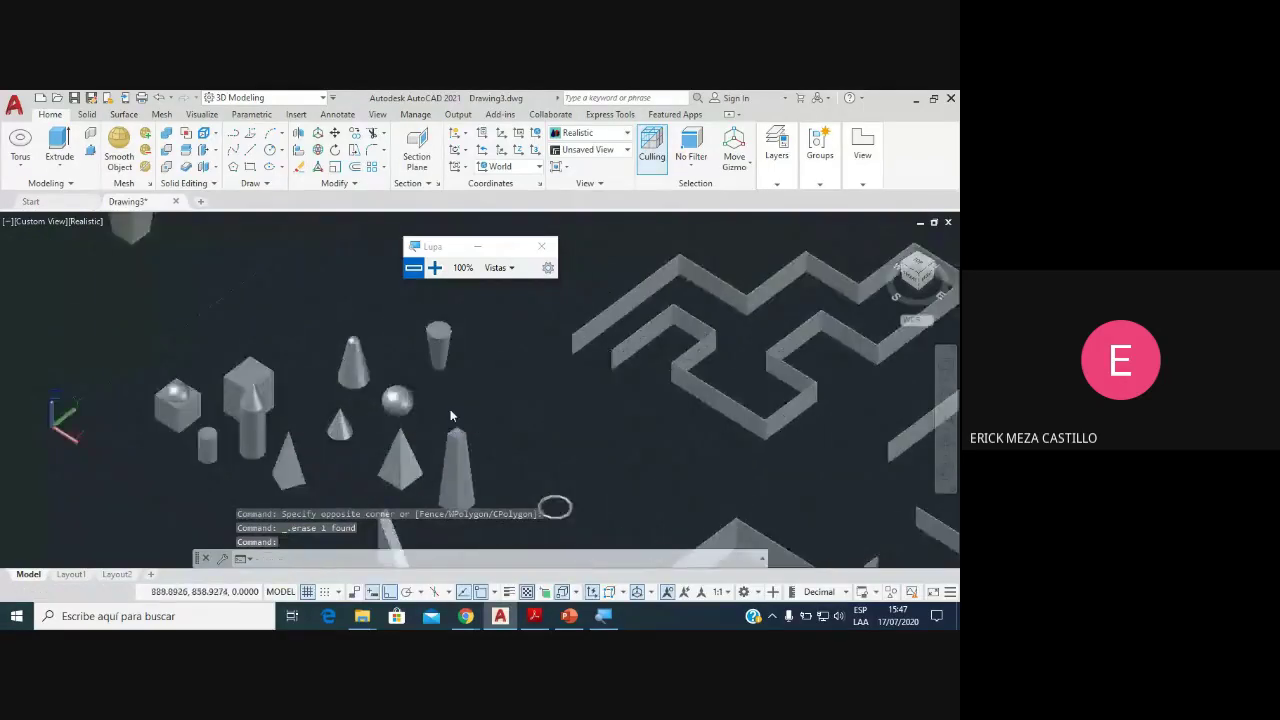
scroll(429, 382, up, 2)
scroll(429, 385, down, 2)
scroll(393, 397, up, 1)
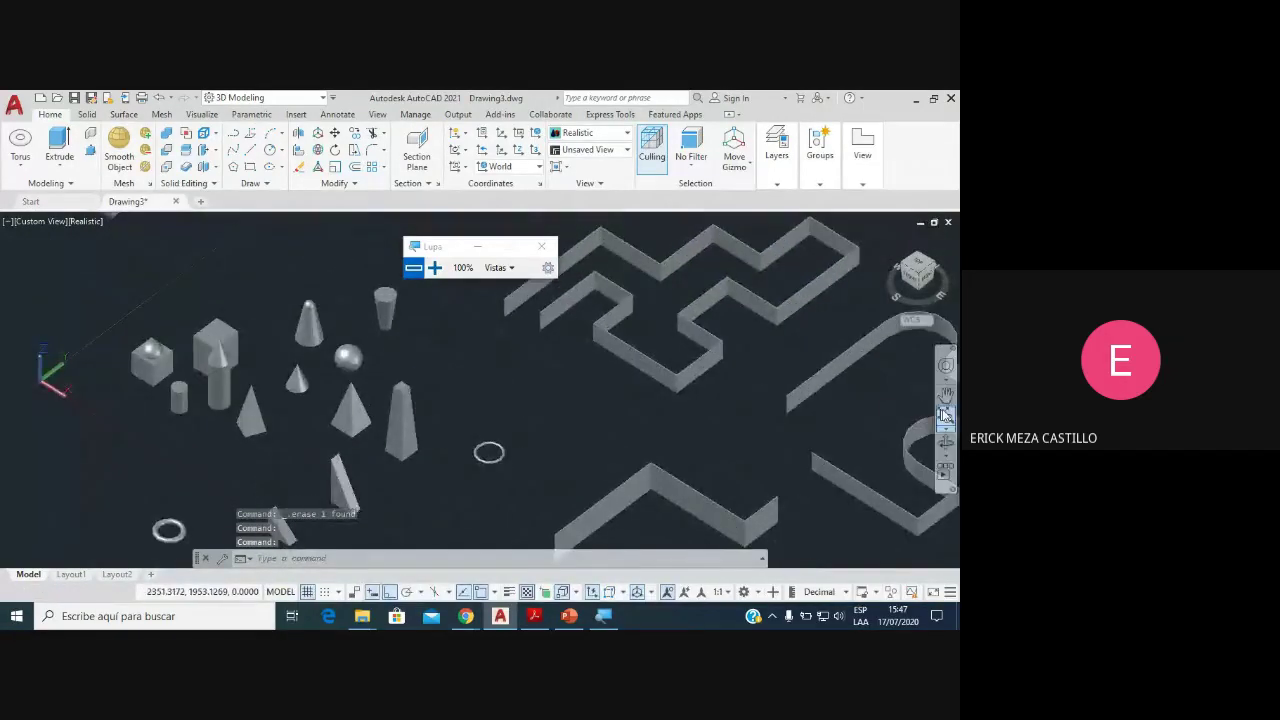
Step: Orbit the view to inspect the remaining primitive solids and maze walls
click(946, 450)
drag(462, 412, 469, 390)
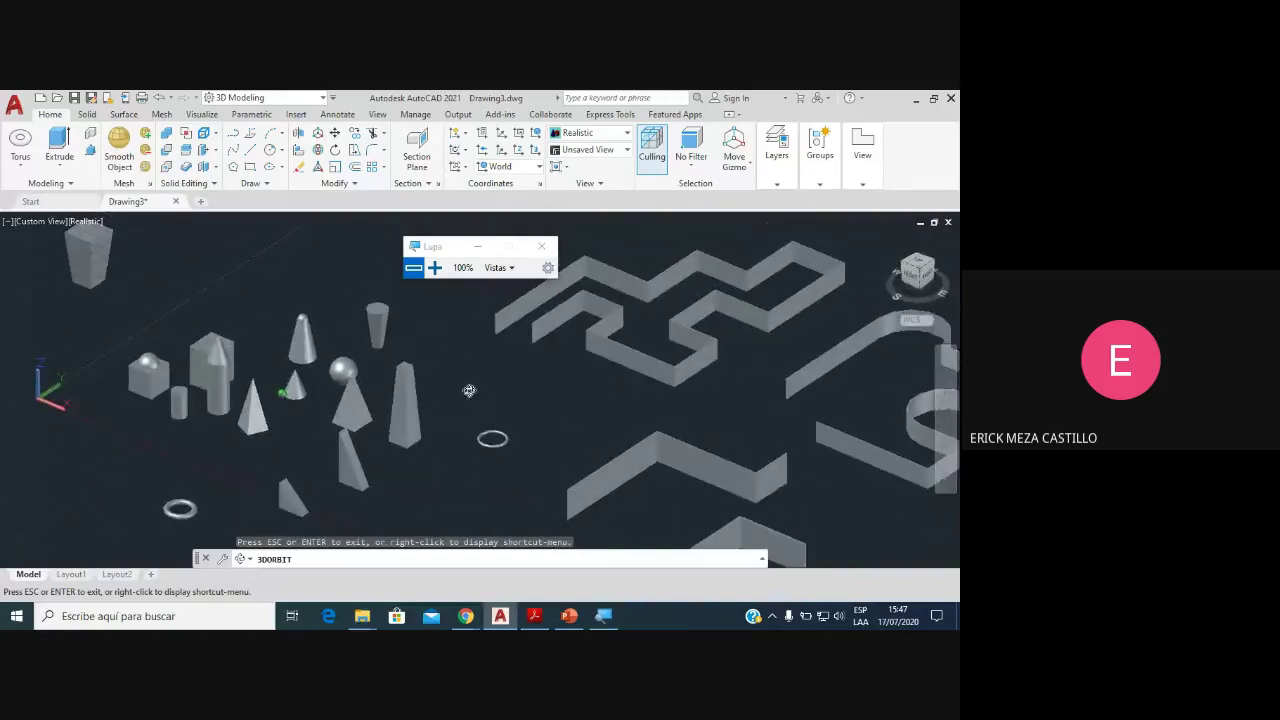
key(Escape)
scroll(300, 402, up, 2)
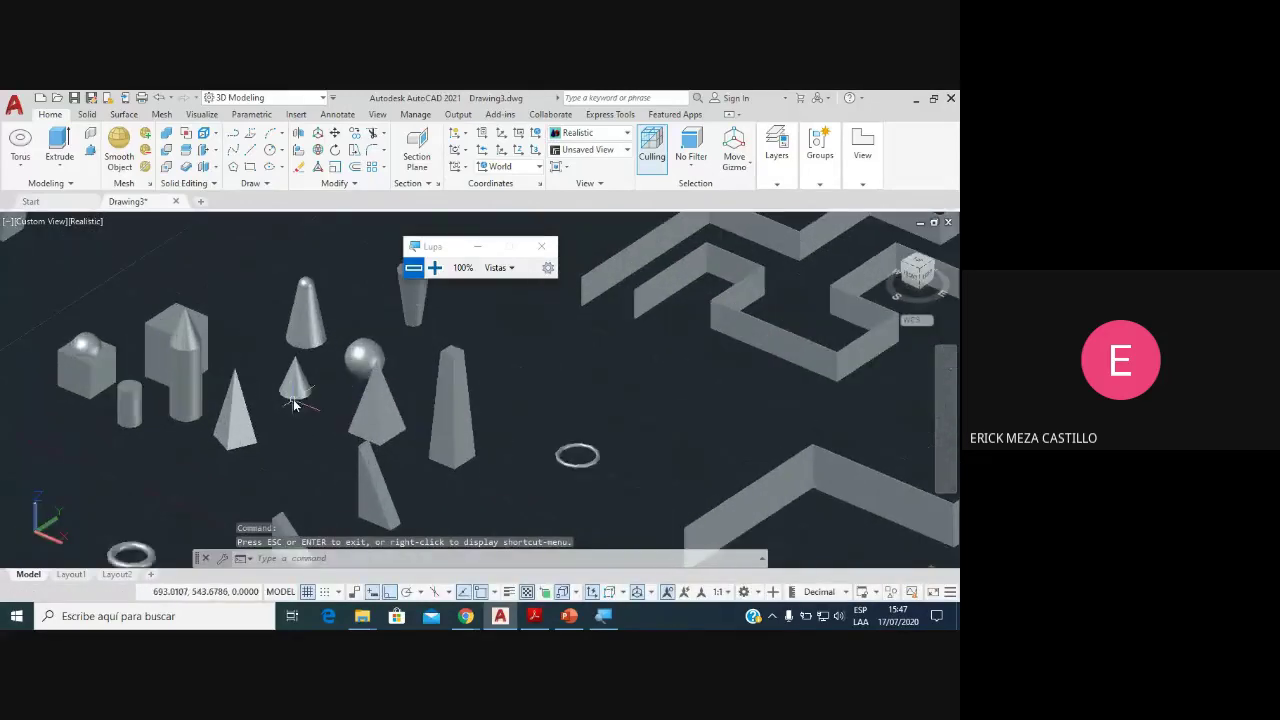
scroll(352, 388, down, 3)
scroll(356, 394, up, 2)
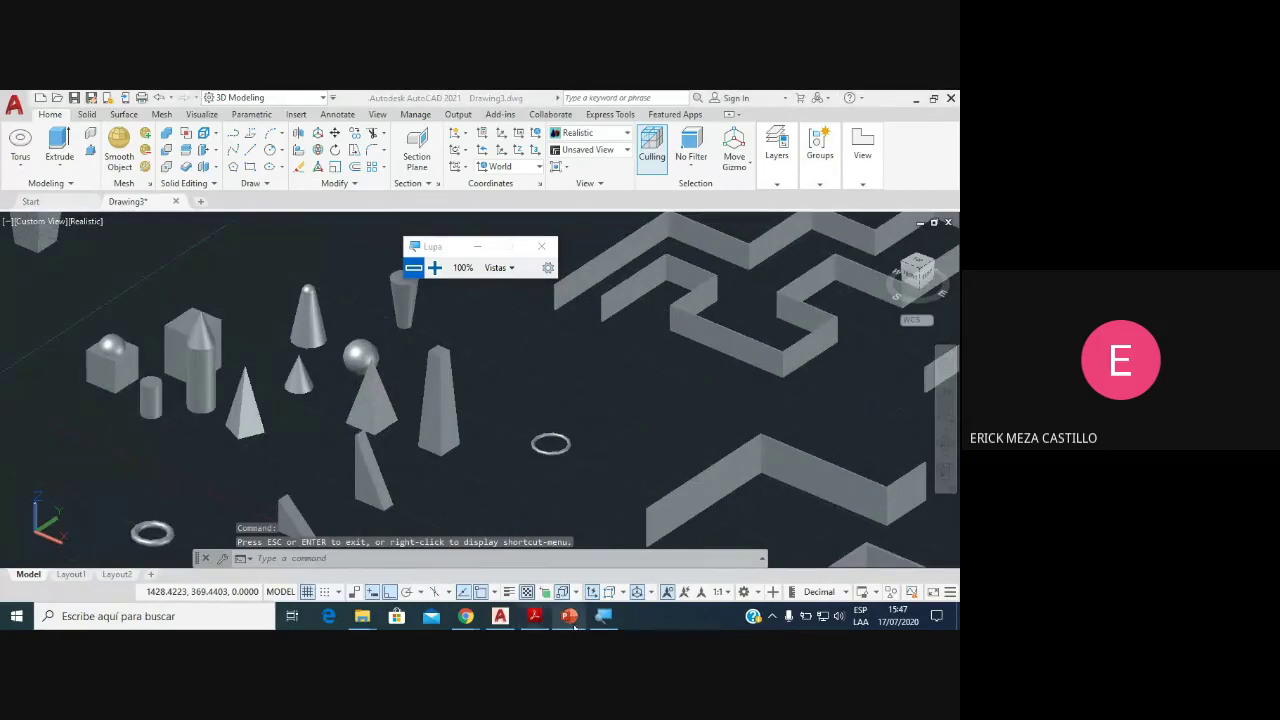
click(570, 618)
Step: Show slide 6 on 3D MOVE with the magnifier moved off its title, then return to Drawing3
click(108, 453)
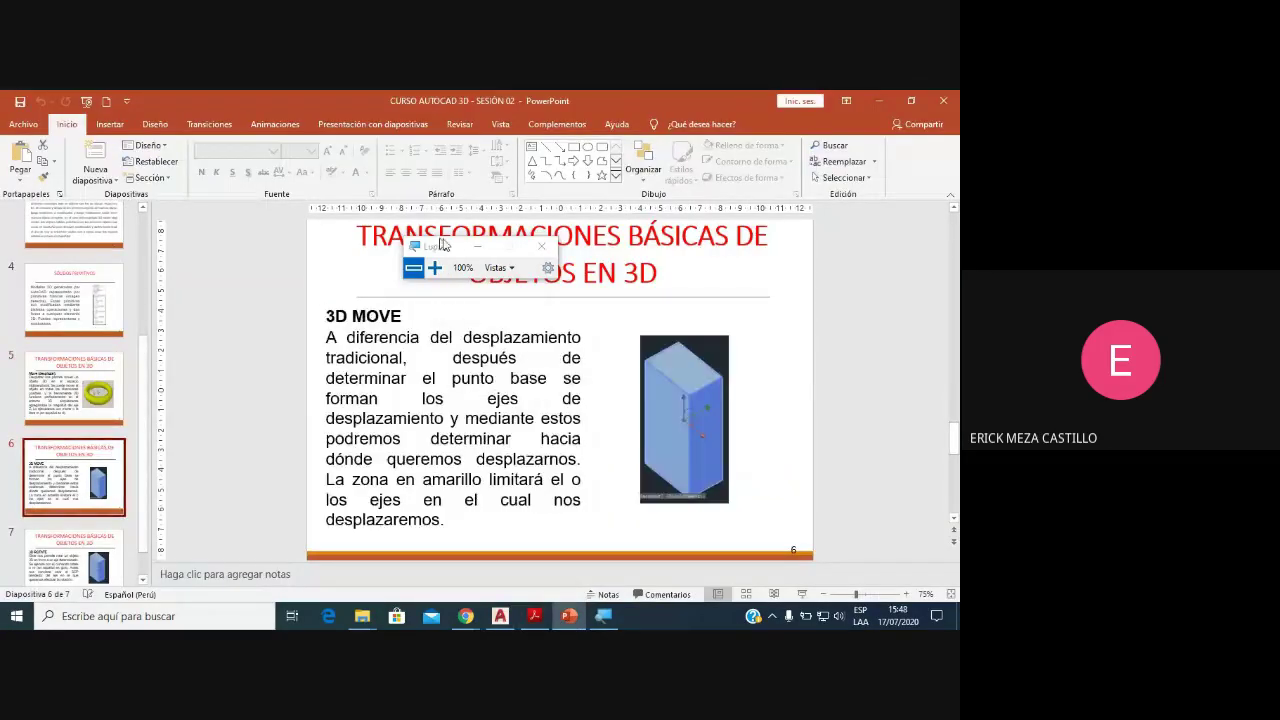
drag(443, 245, 813, 311)
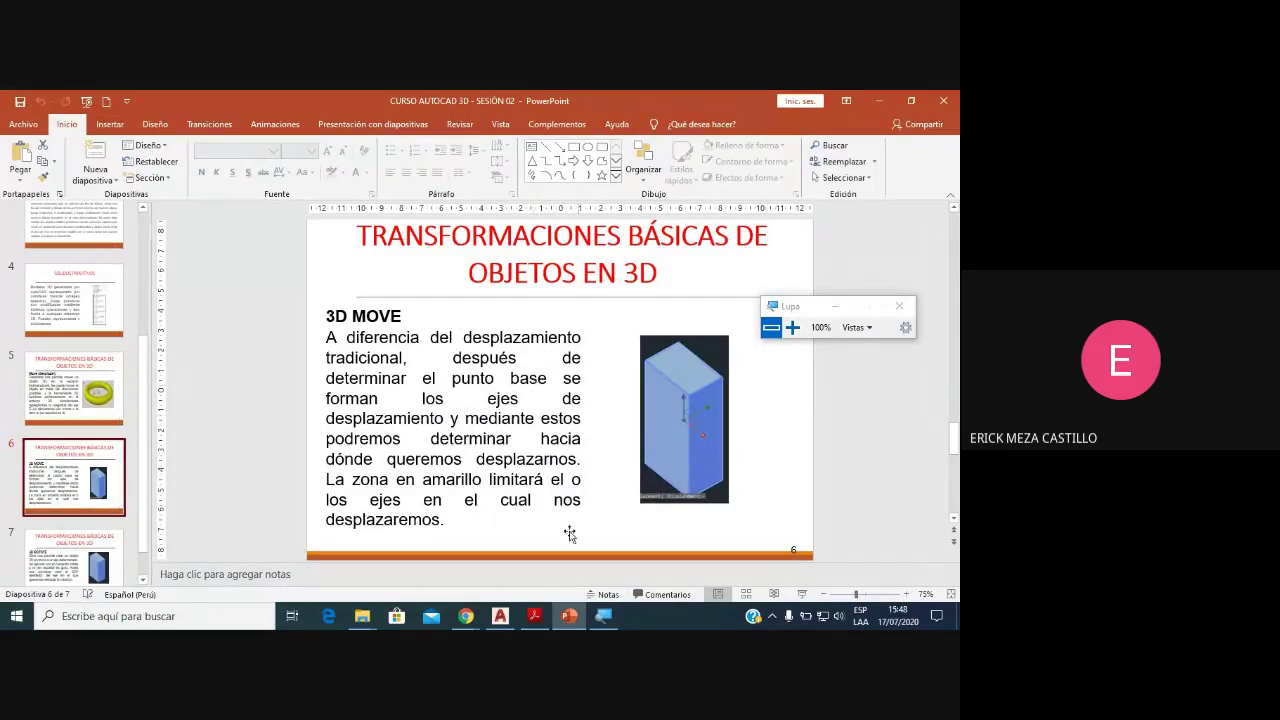
click(506, 617)
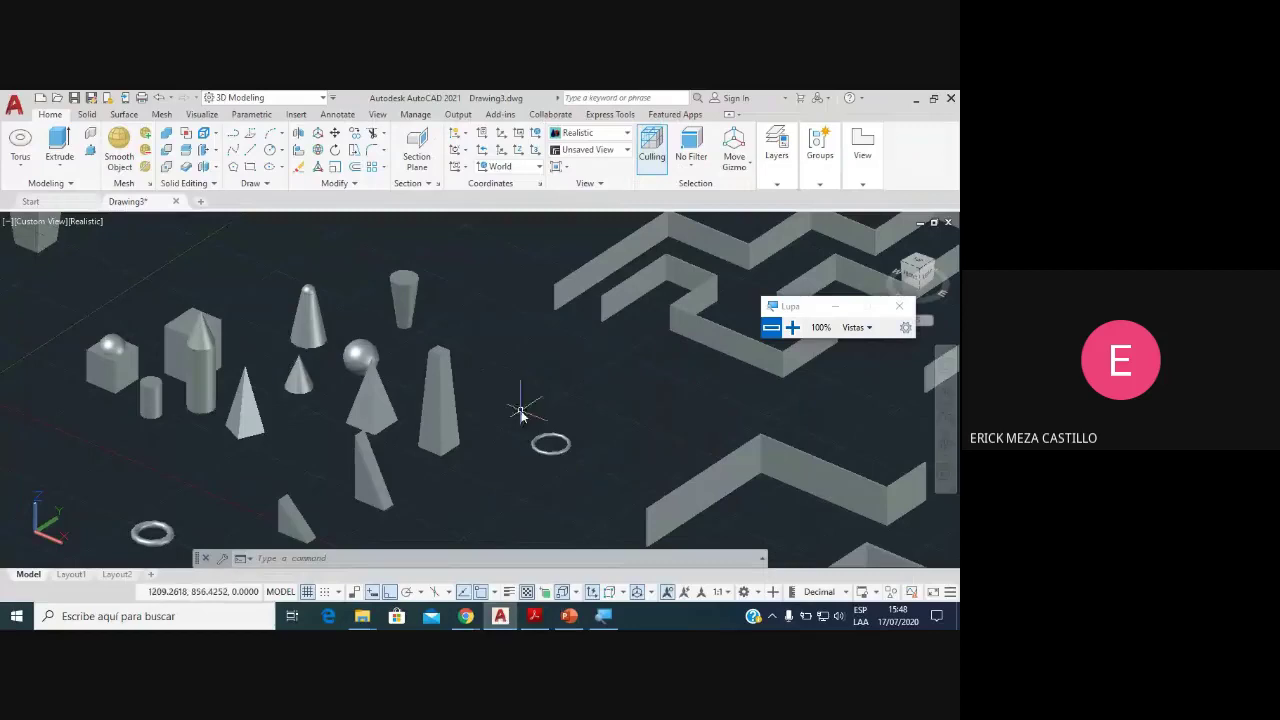
scroll(520, 413, down, 2)
scroll(397, 426, up, 3)
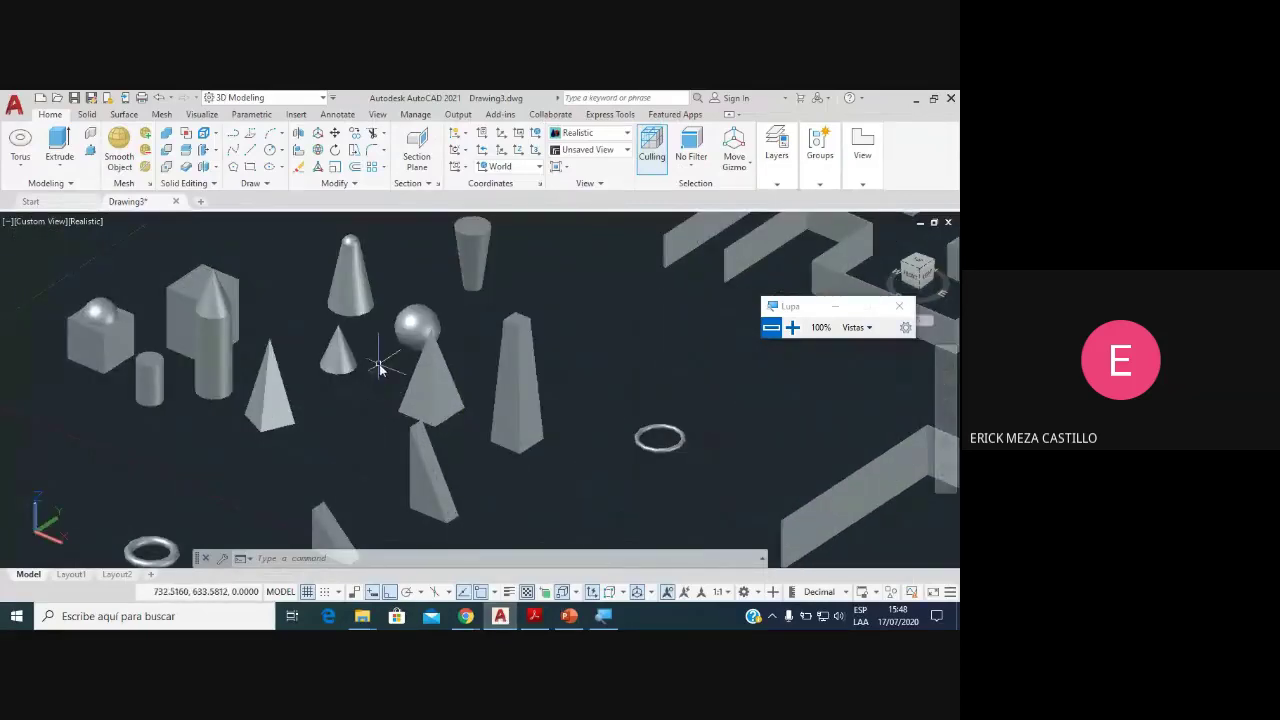
scroll(380, 368, up, 1)
scroll(409, 417, up, 2)
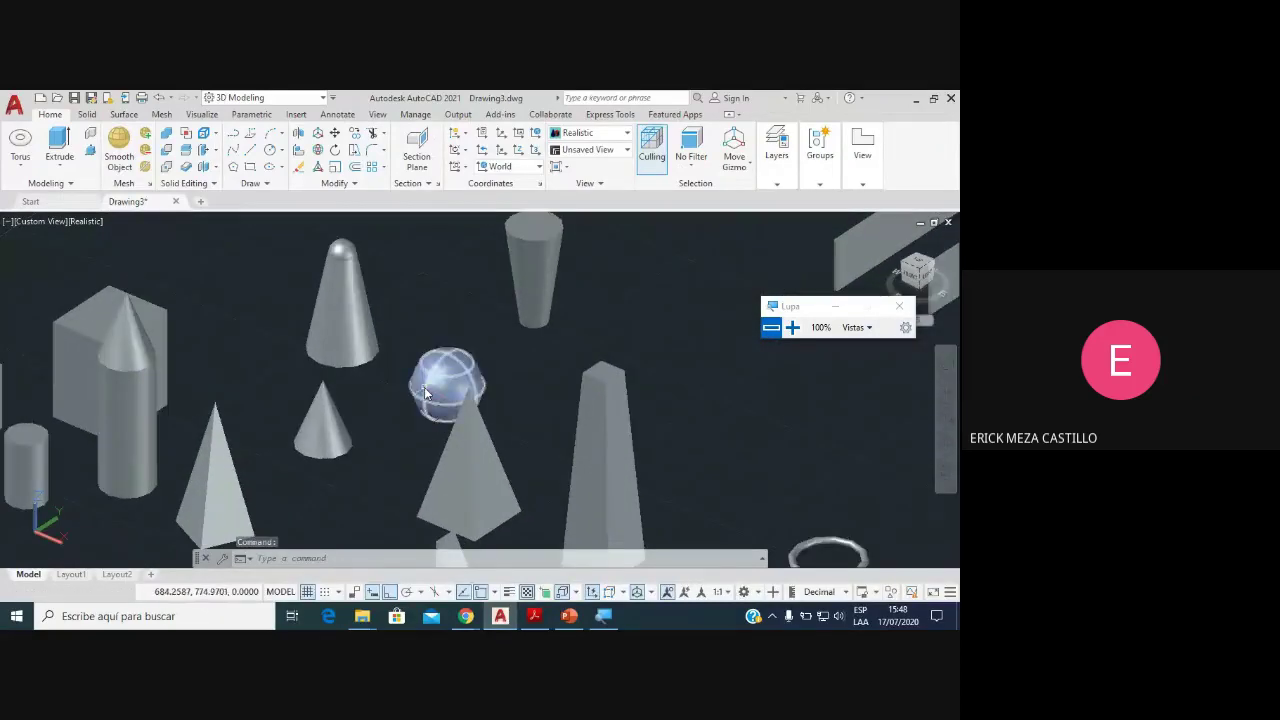
scroll(449, 381, up, 2)
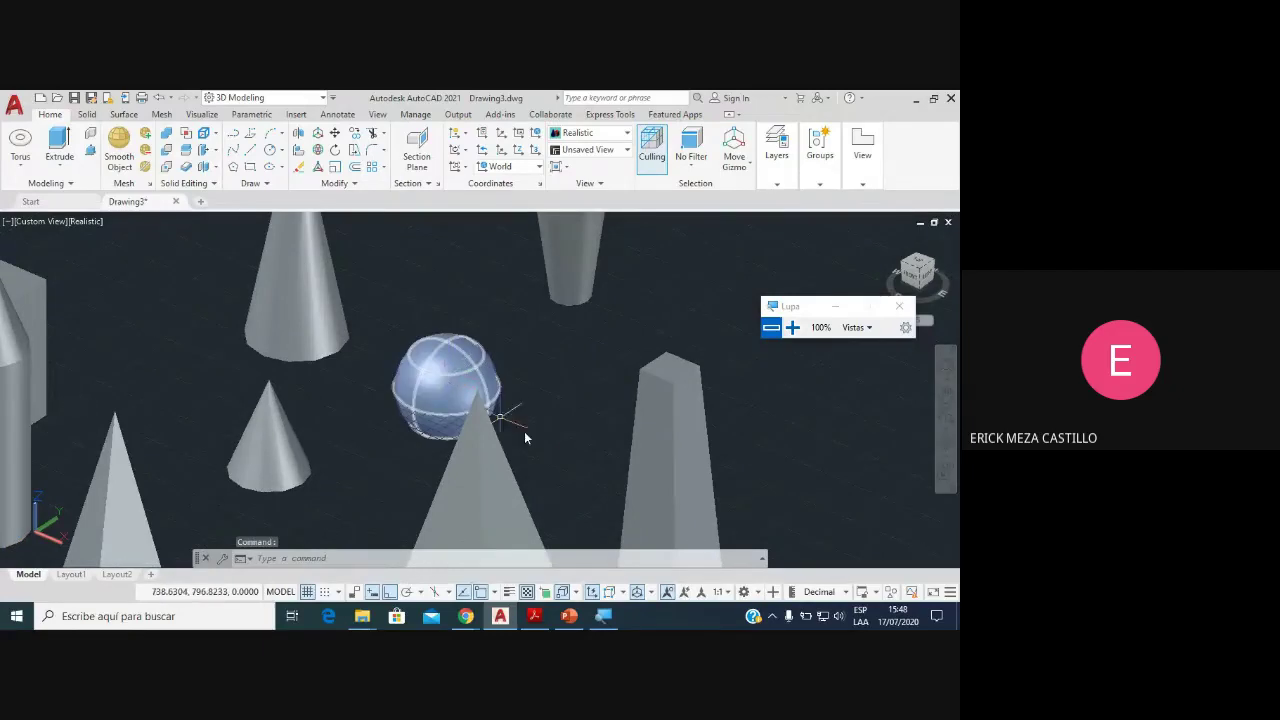
scroll(530, 433, down, 2)
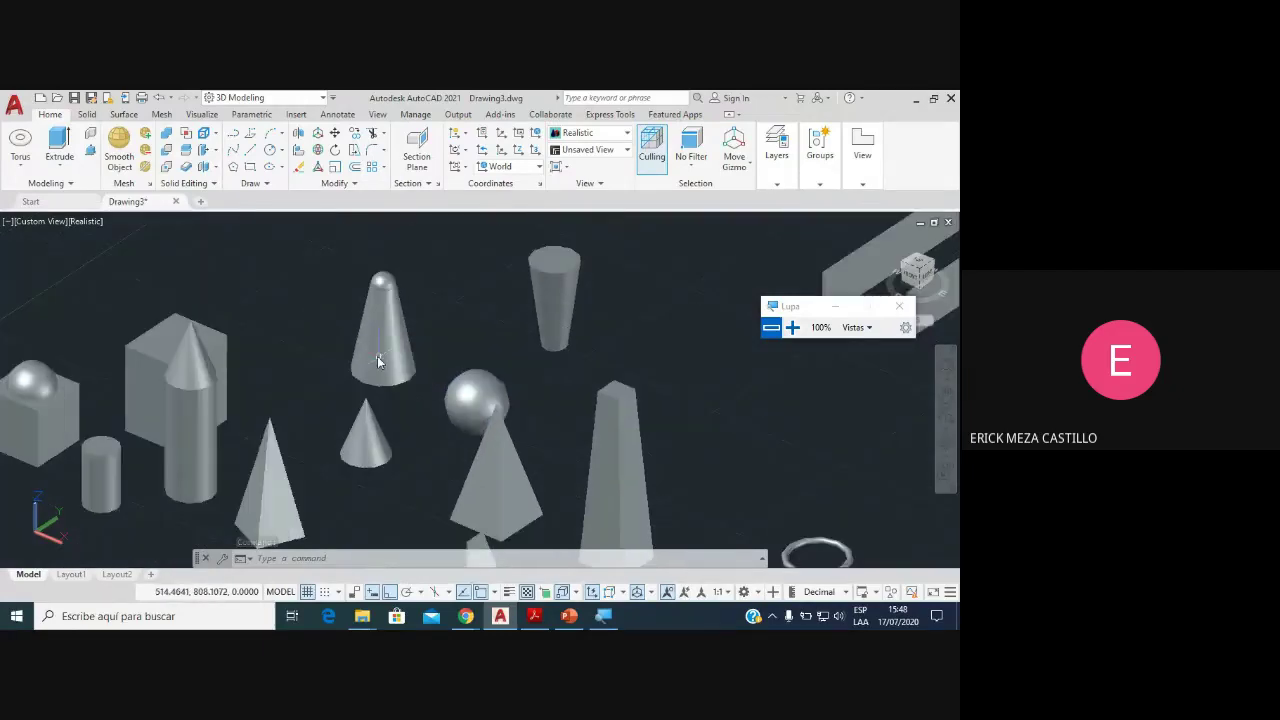
scroll(377, 356, down, 2)
scroll(520, 366, up, 2)
scroll(498, 311, down, 1)
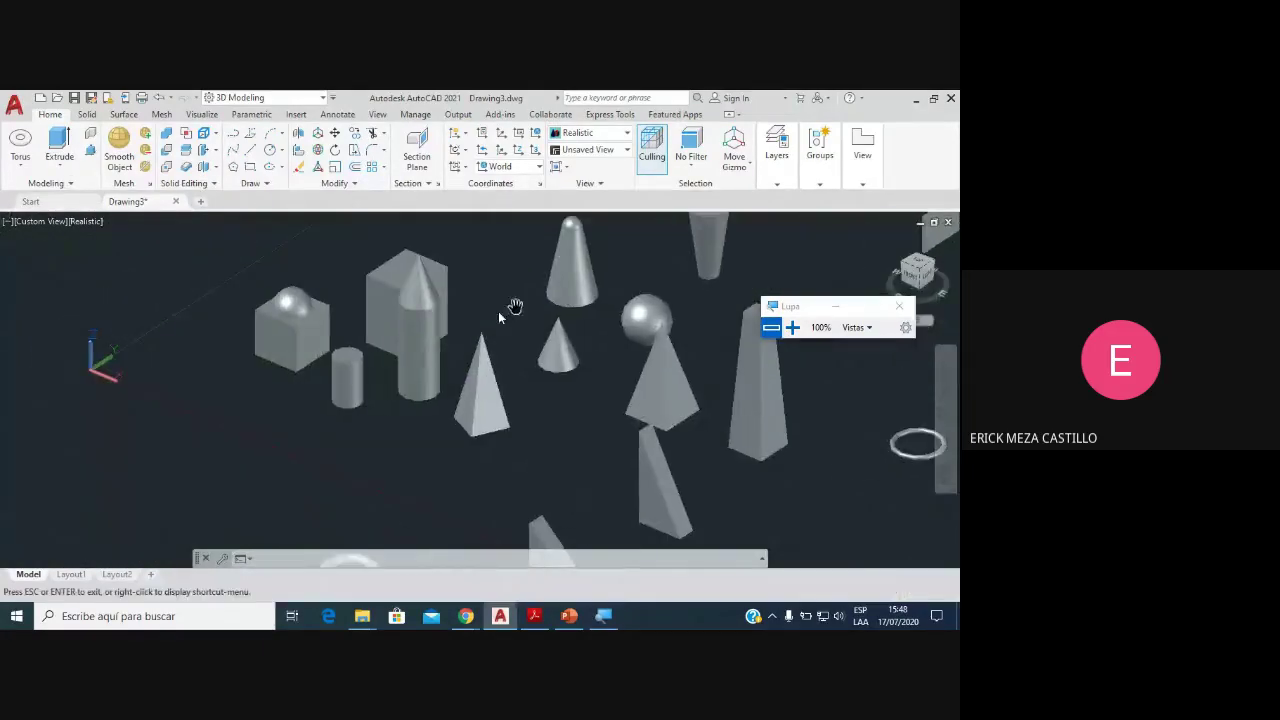
scroll(470, 415, down, 2)
scroll(331, 379, up, 3)
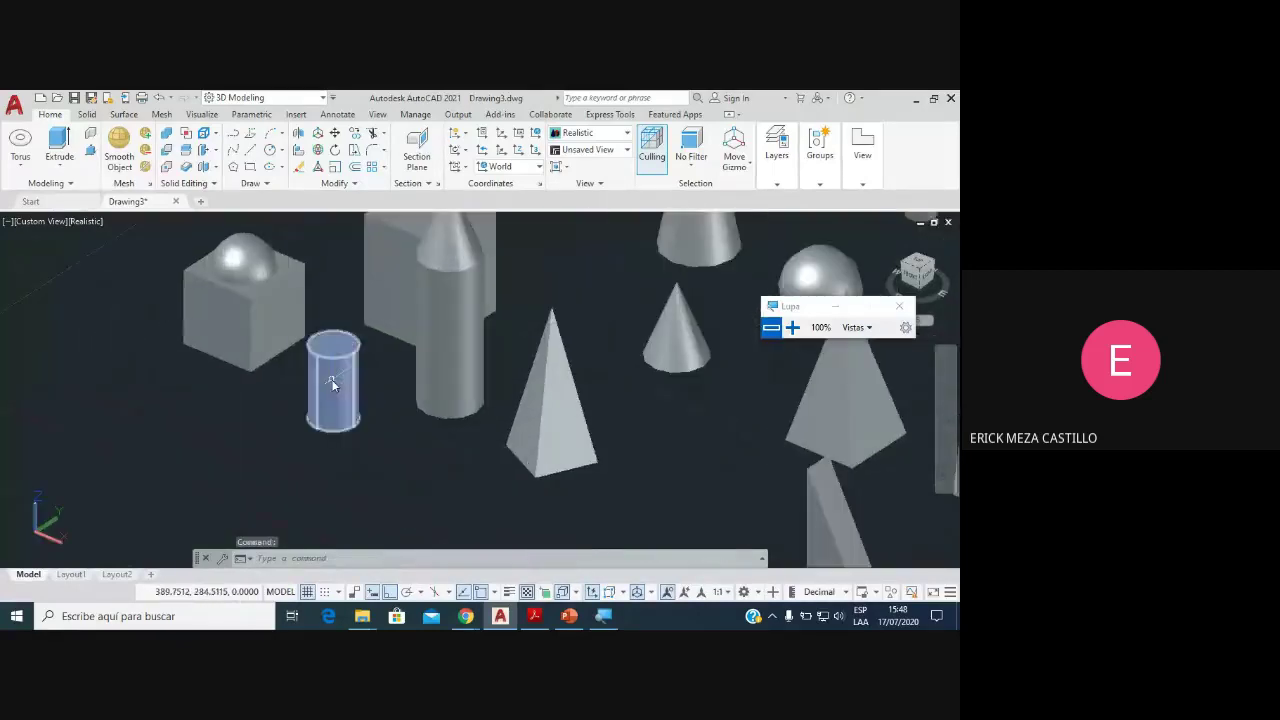
scroll(391, 423, up, 1)
scroll(353, 327, up, 2)
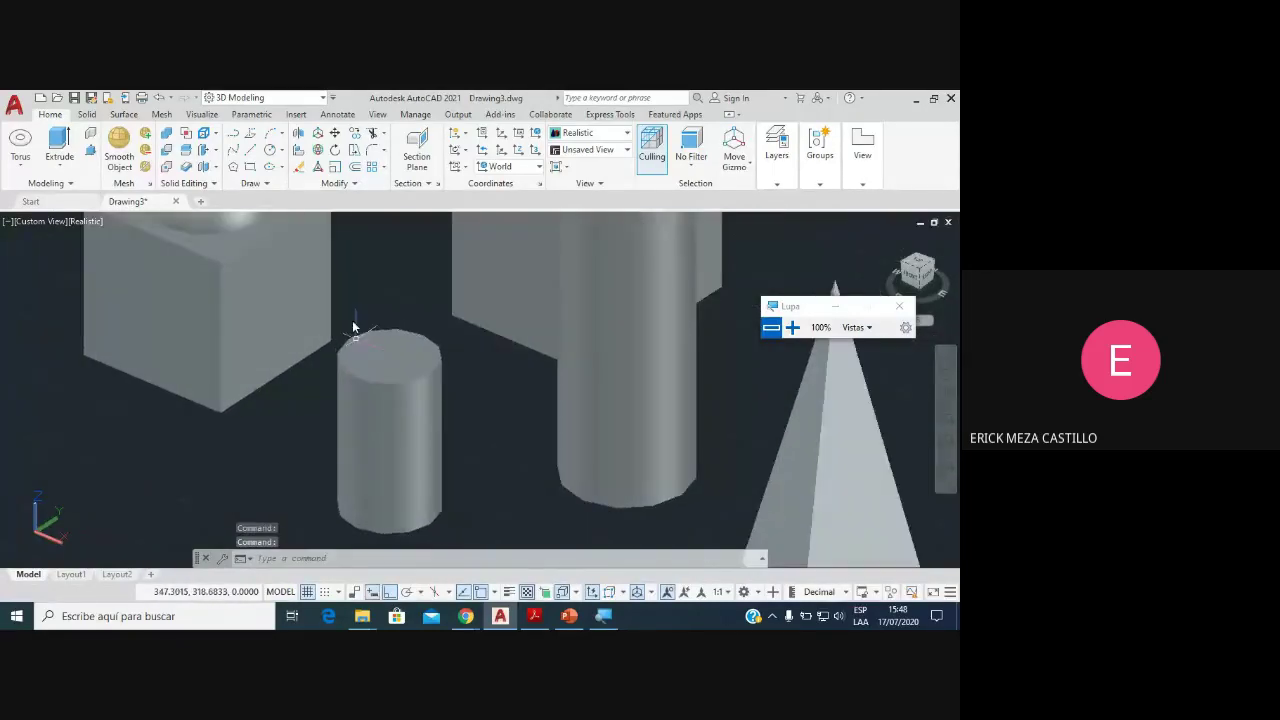
click(792, 327)
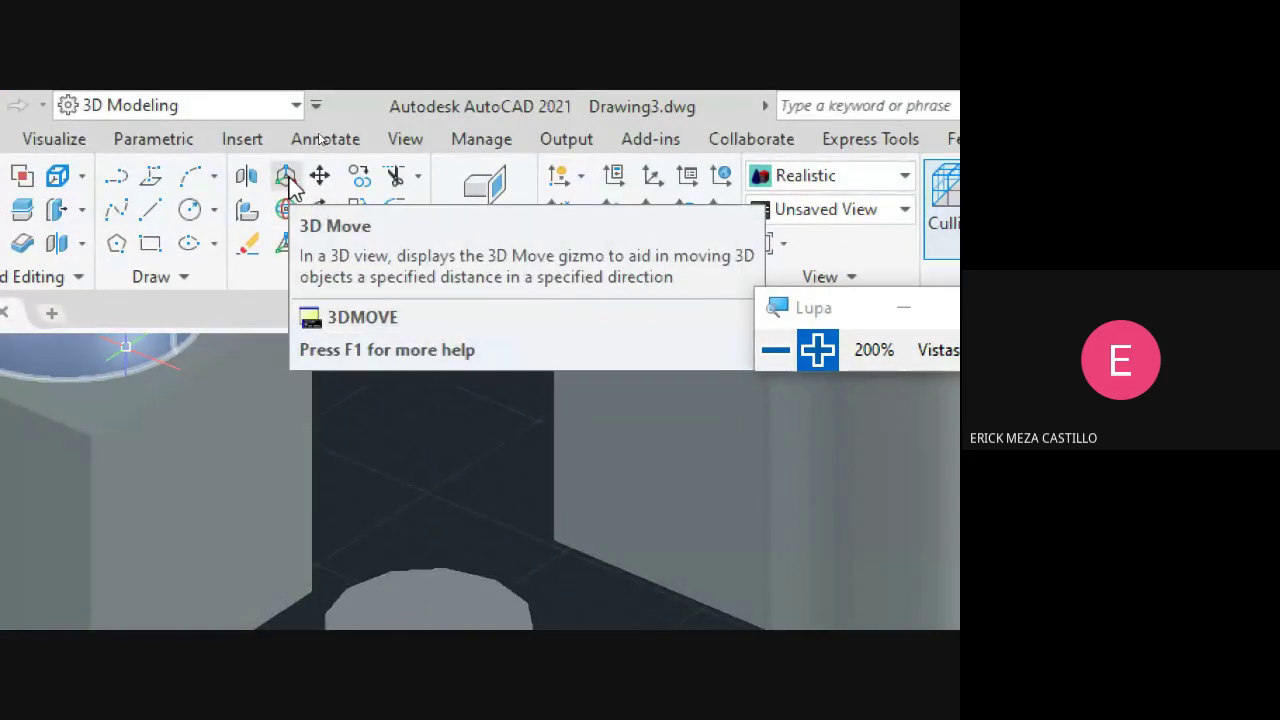
Step: Reset magnification to 100%, start 3DMOVE and select the small cylinder
click(776, 352)
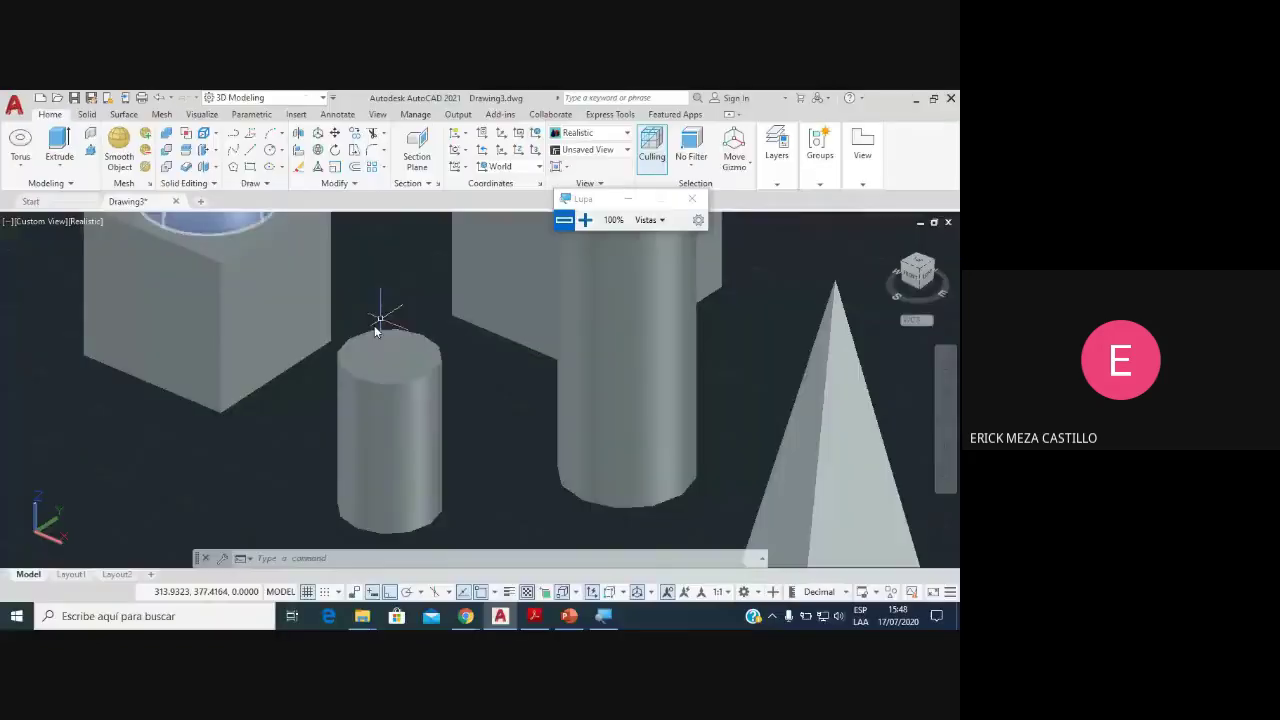
text(3DO)
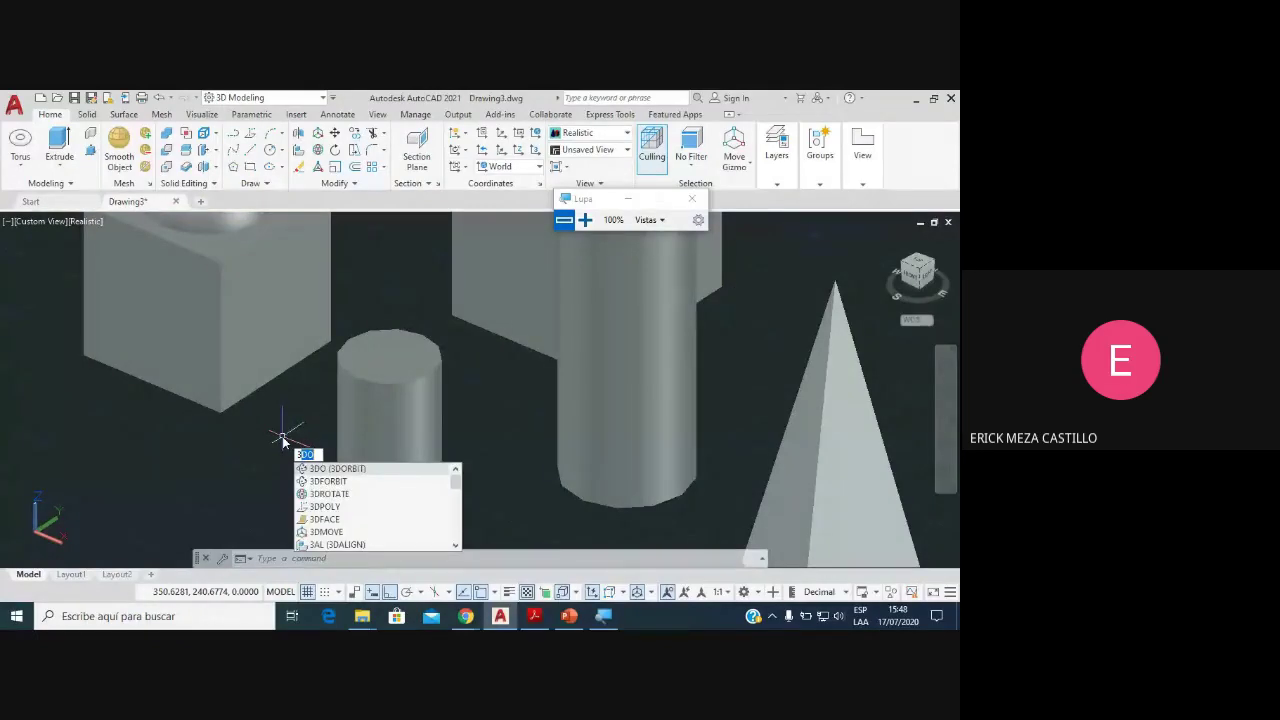
text(M)
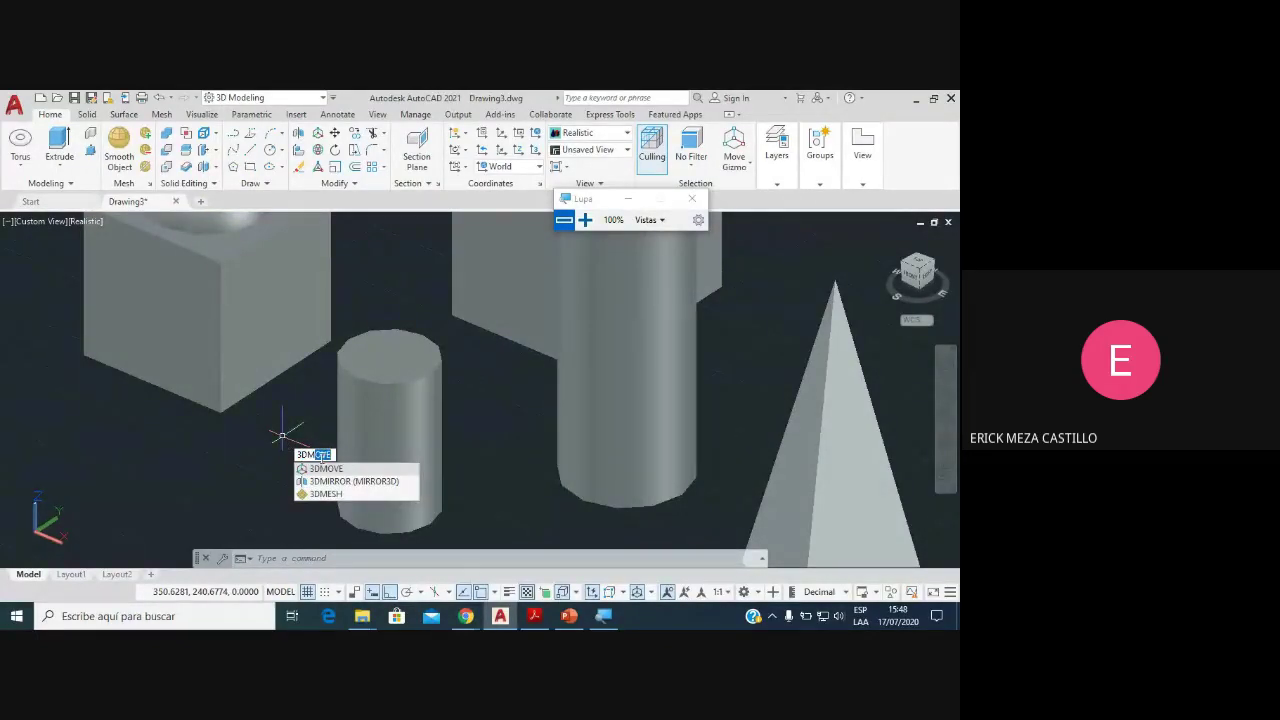
key(Escape)
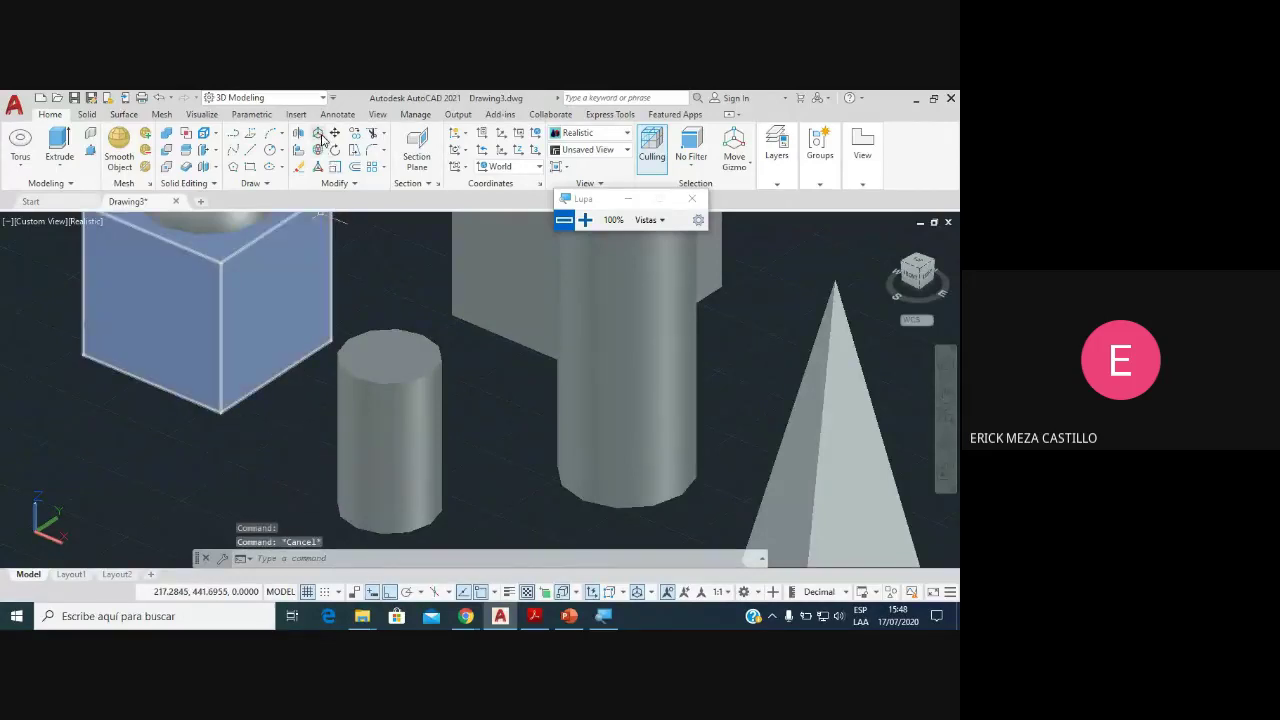
click(321, 137)
click(400, 431)
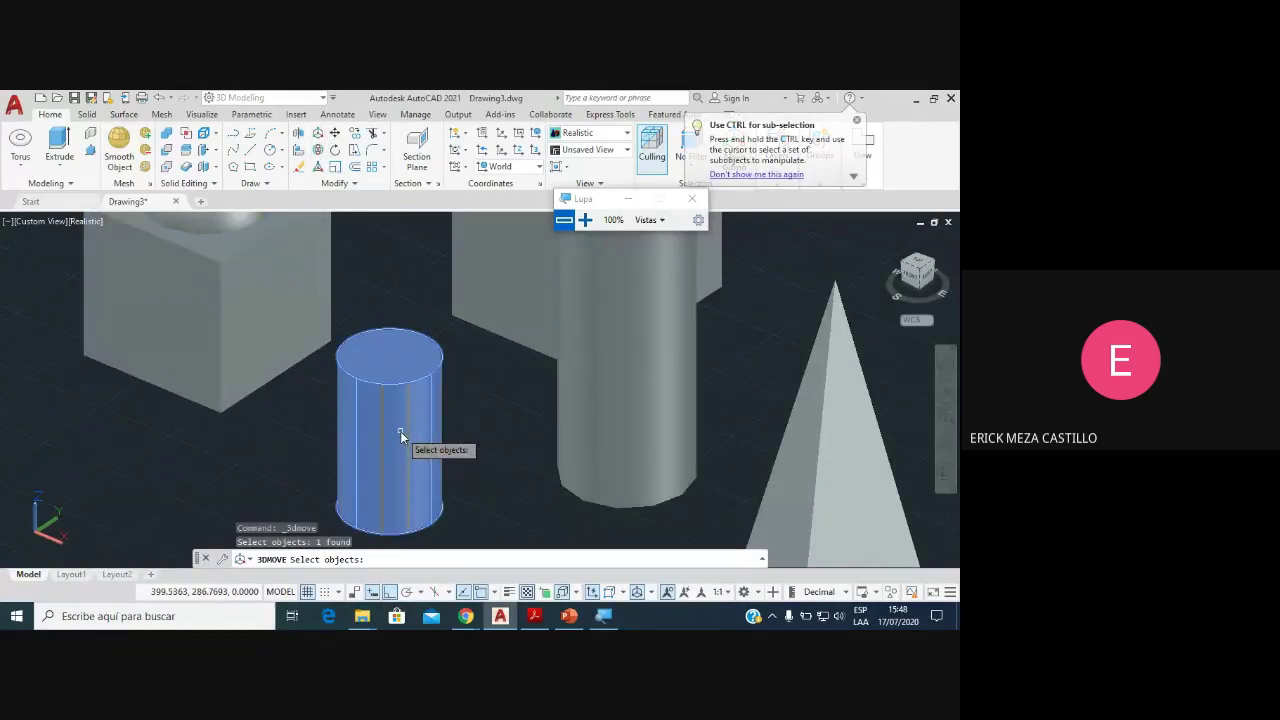
key(Return)
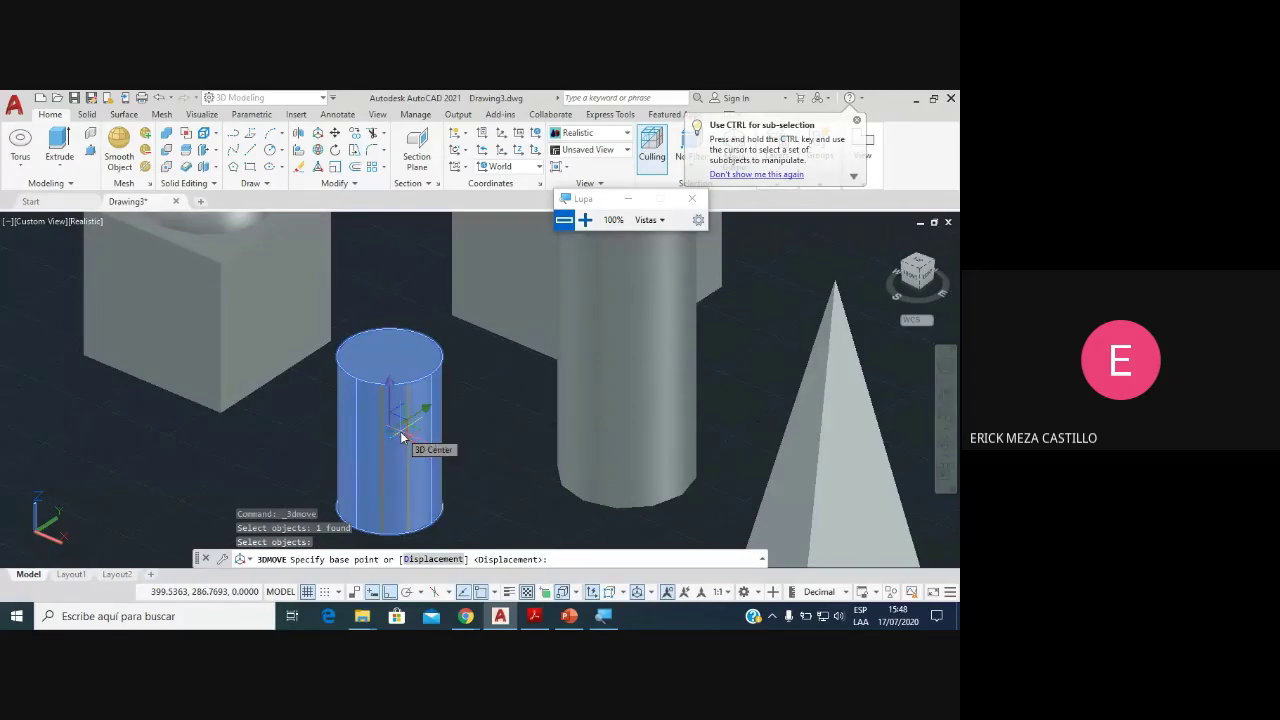
Step: Move the cylinder in front of the other solids, then reposition it again with the move grip
click(585, 219)
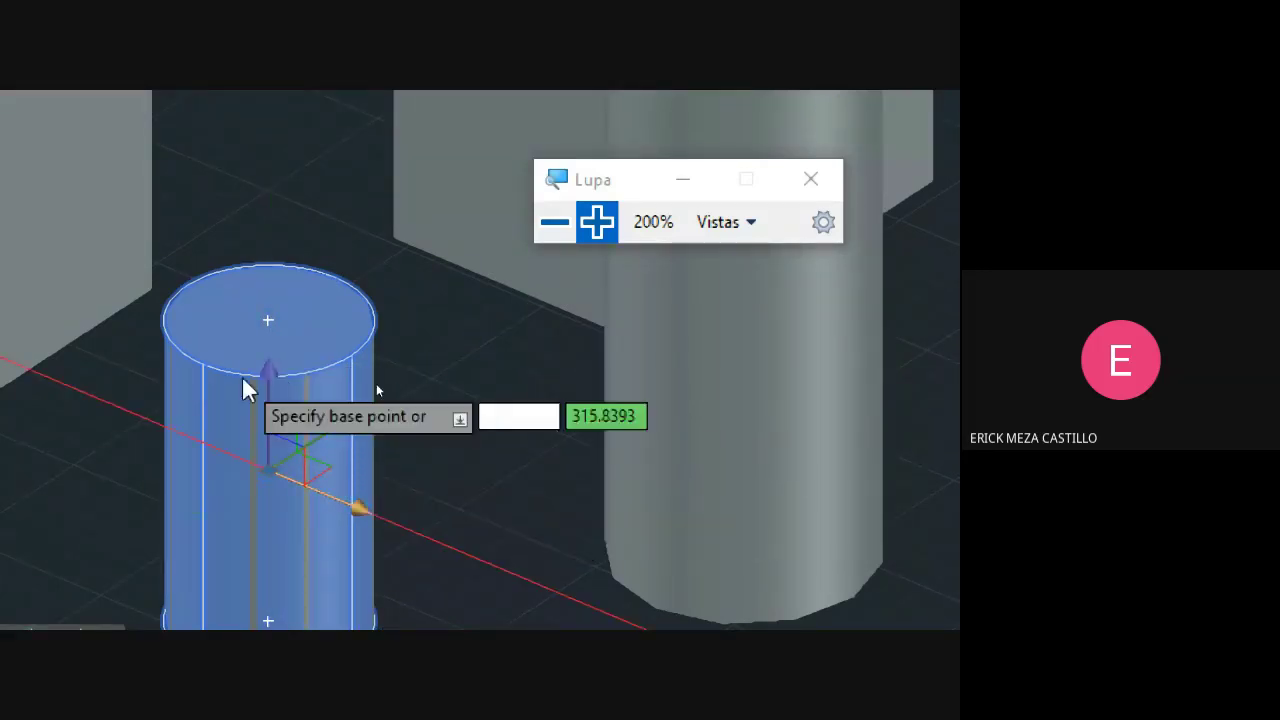
click(535, 225)
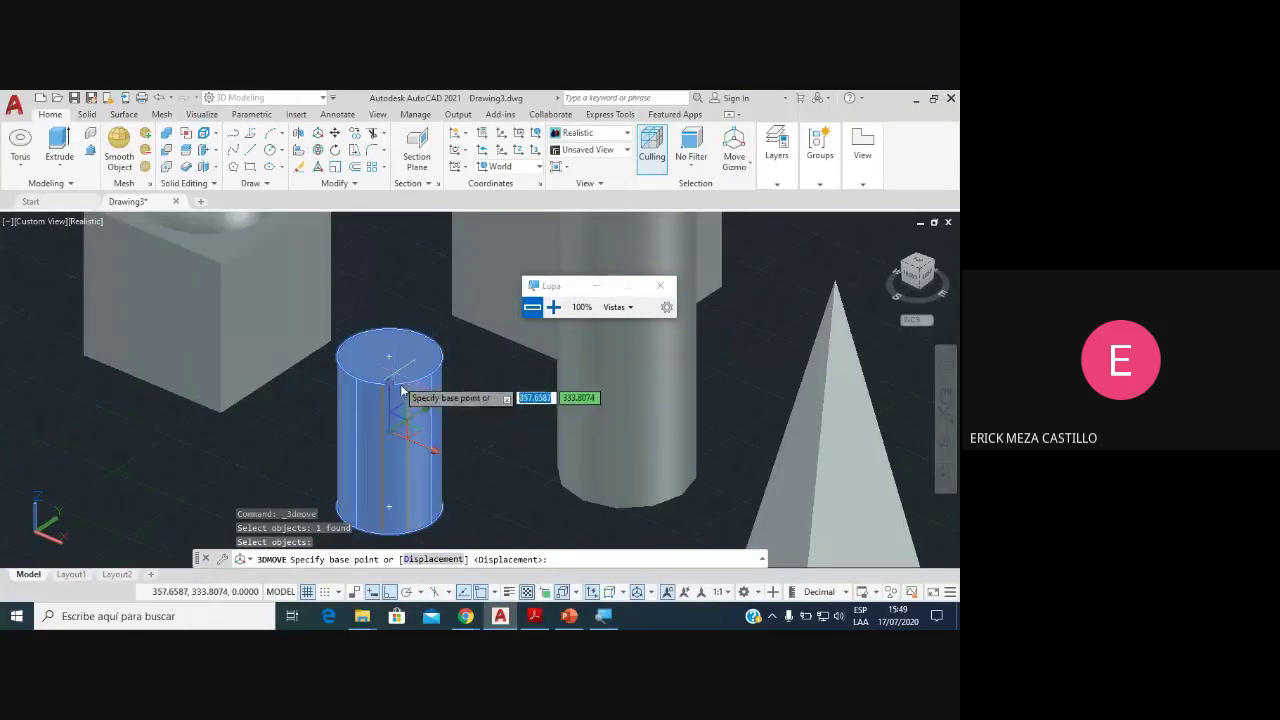
click(394, 432)
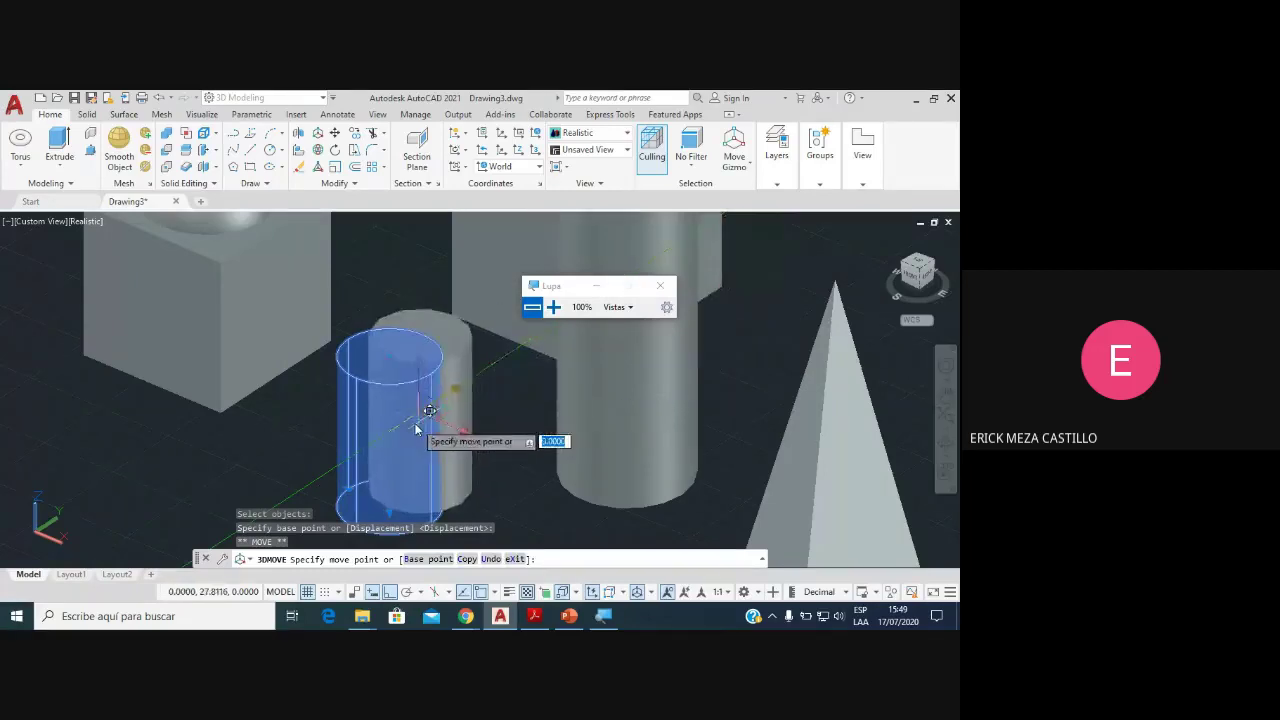
click(347, 428)
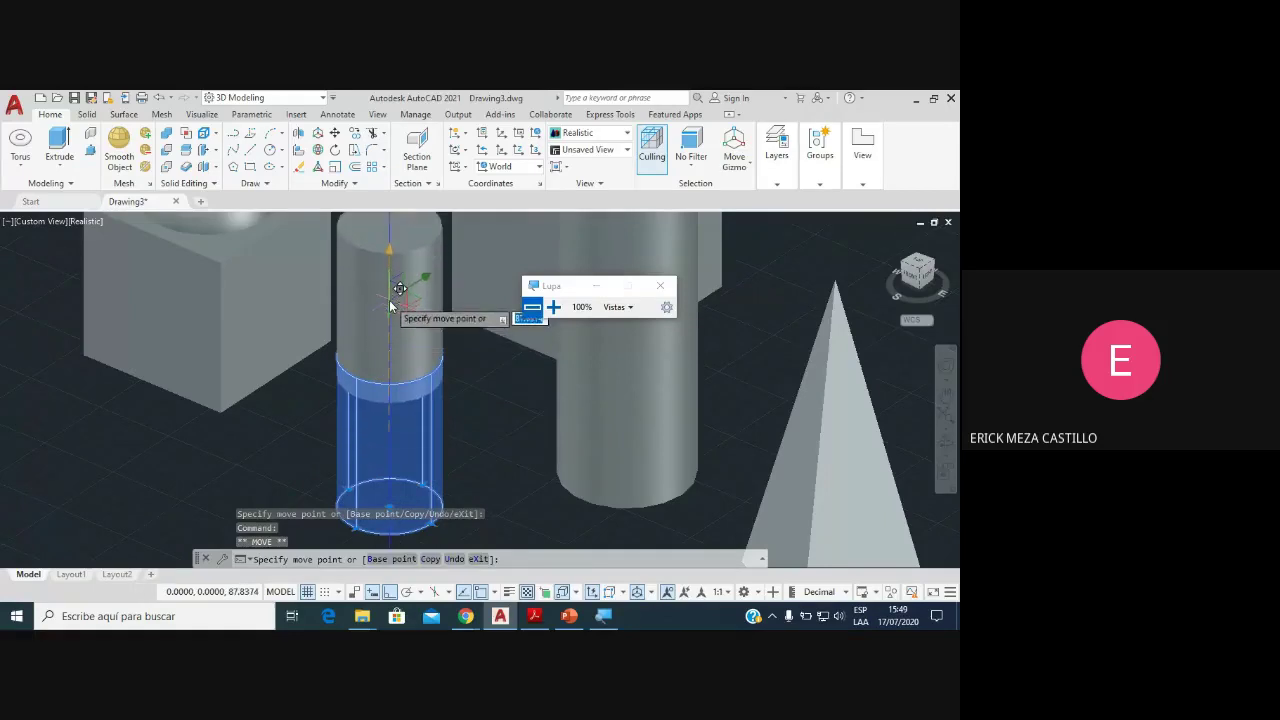
click(390, 305)
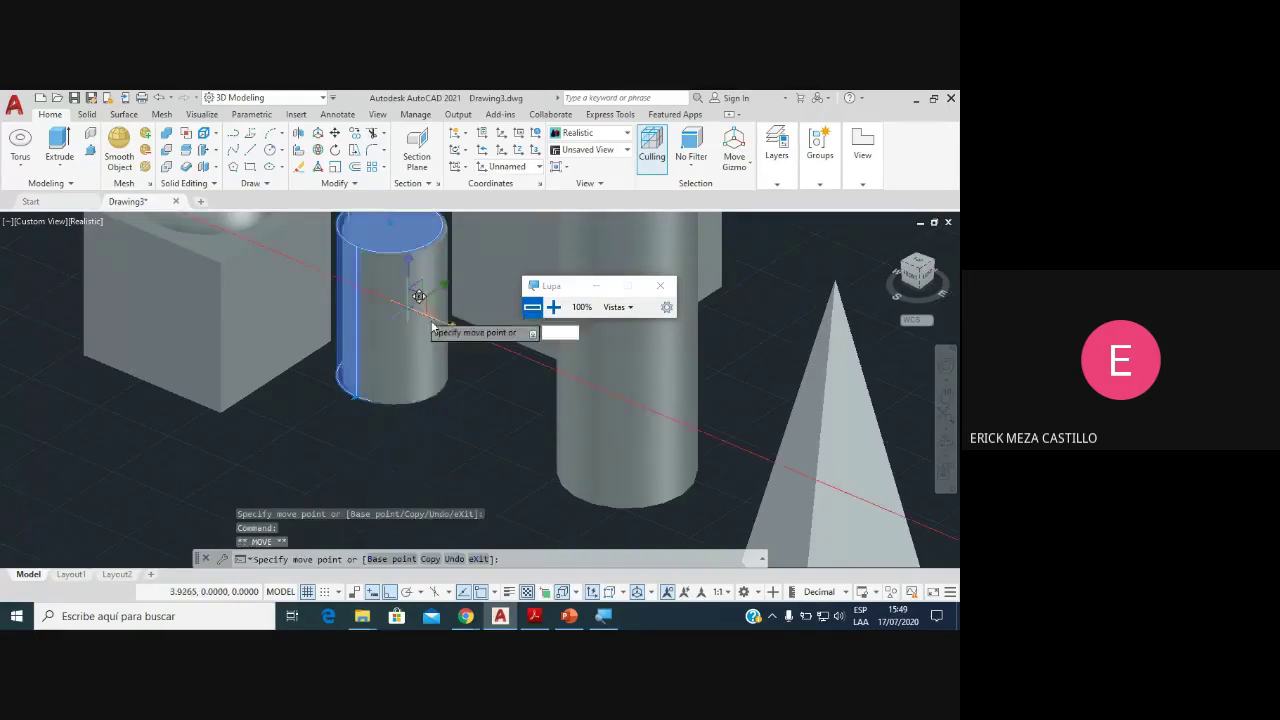
click(686, 424)
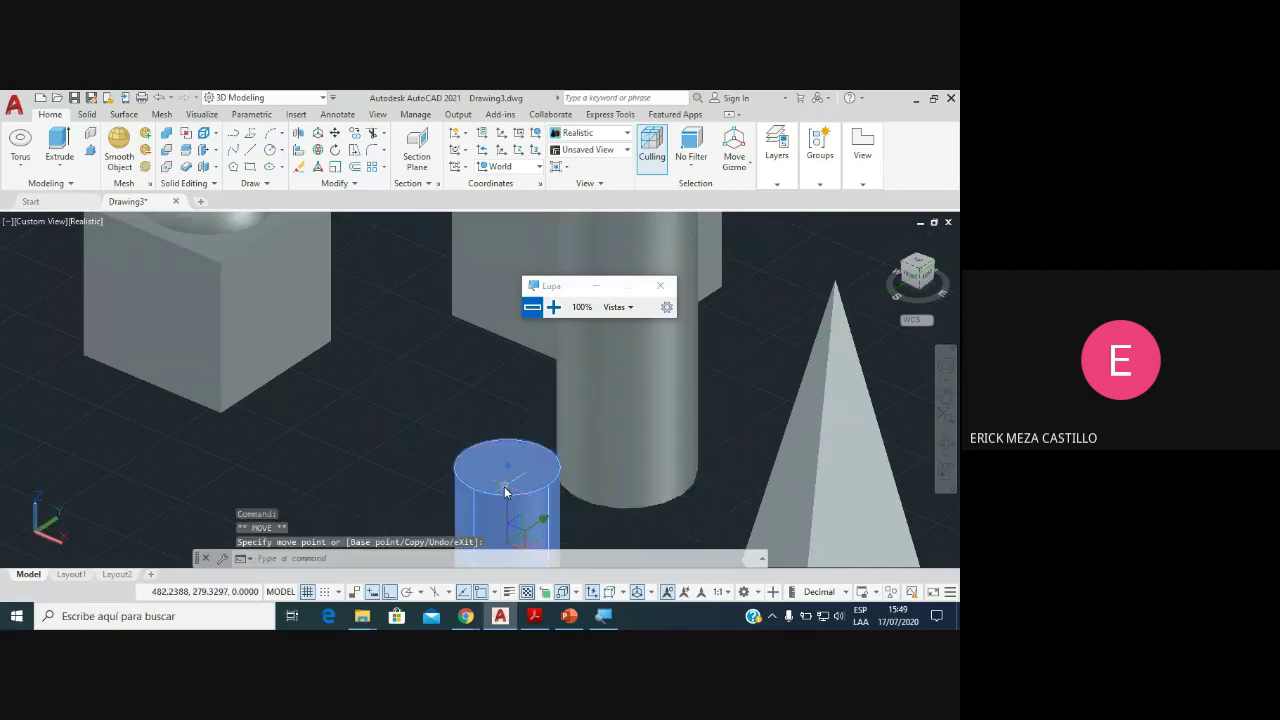
click(504, 490)
scroll(504, 490, down, 5)
scroll(509, 500, up, 3)
middle_drag(509, 500, 419, 398)
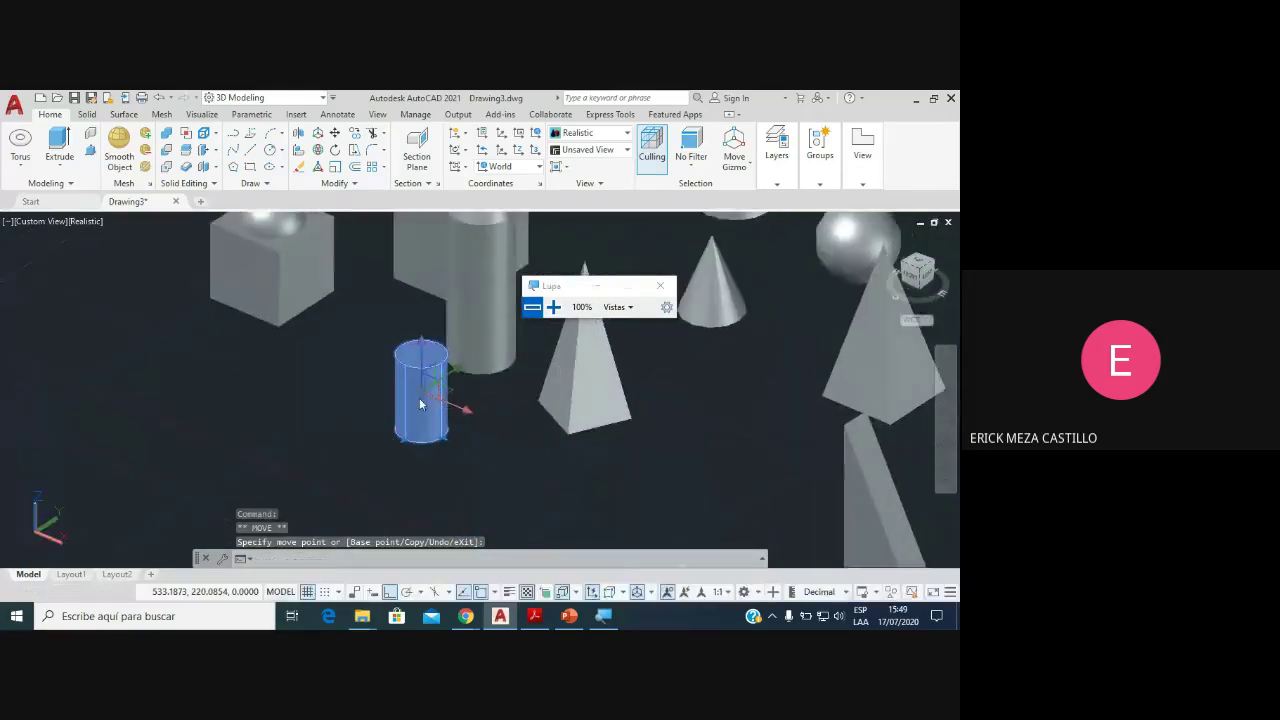
scroll(425, 402, up, 3)
scroll(427, 405, down, 2)
Step: Restart 3DMOVE on the cylinder with the base point on its top
click(425, 381)
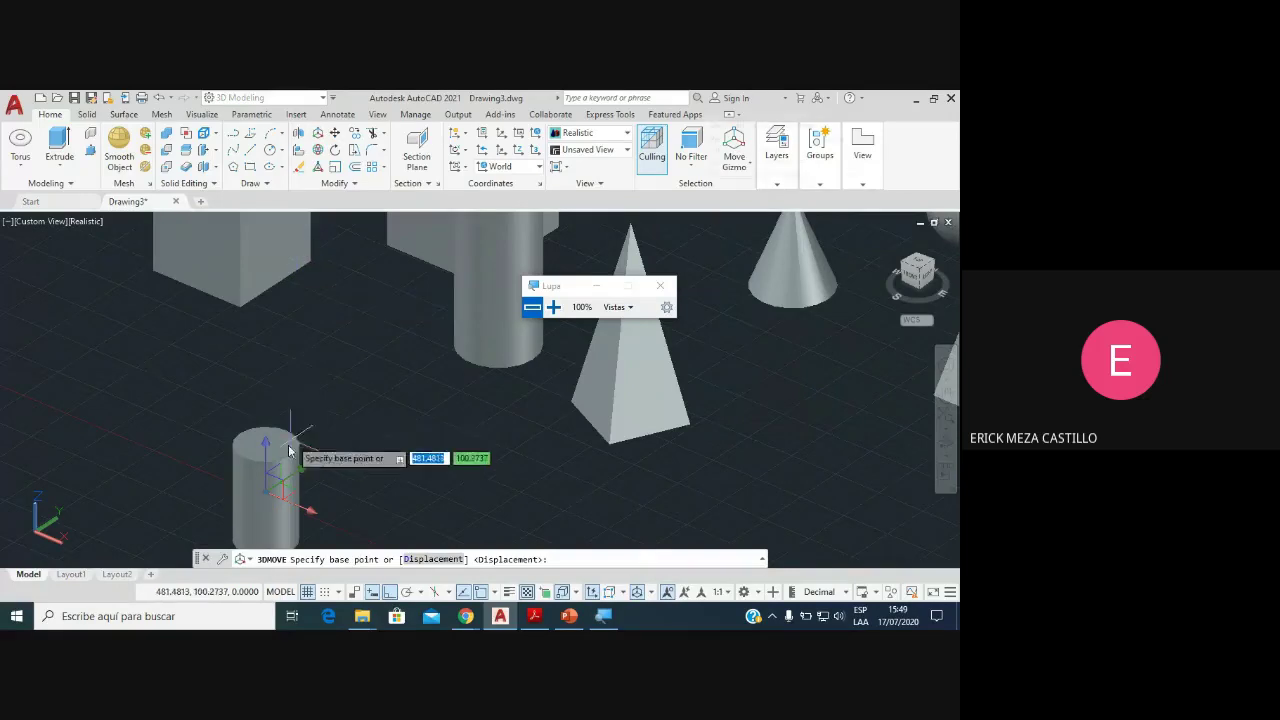
key(Escape)
key(Escape)
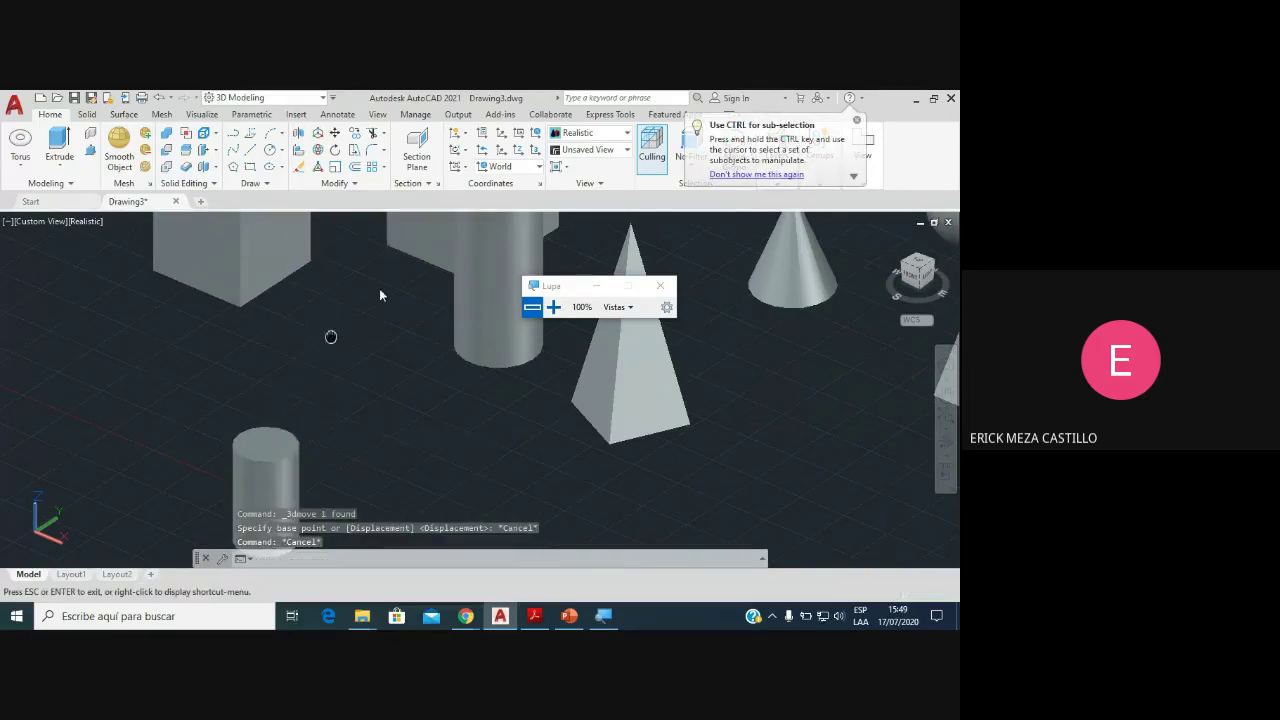
middle_drag(332, 338, 420, 262)
key(Return)
click(347, 378)
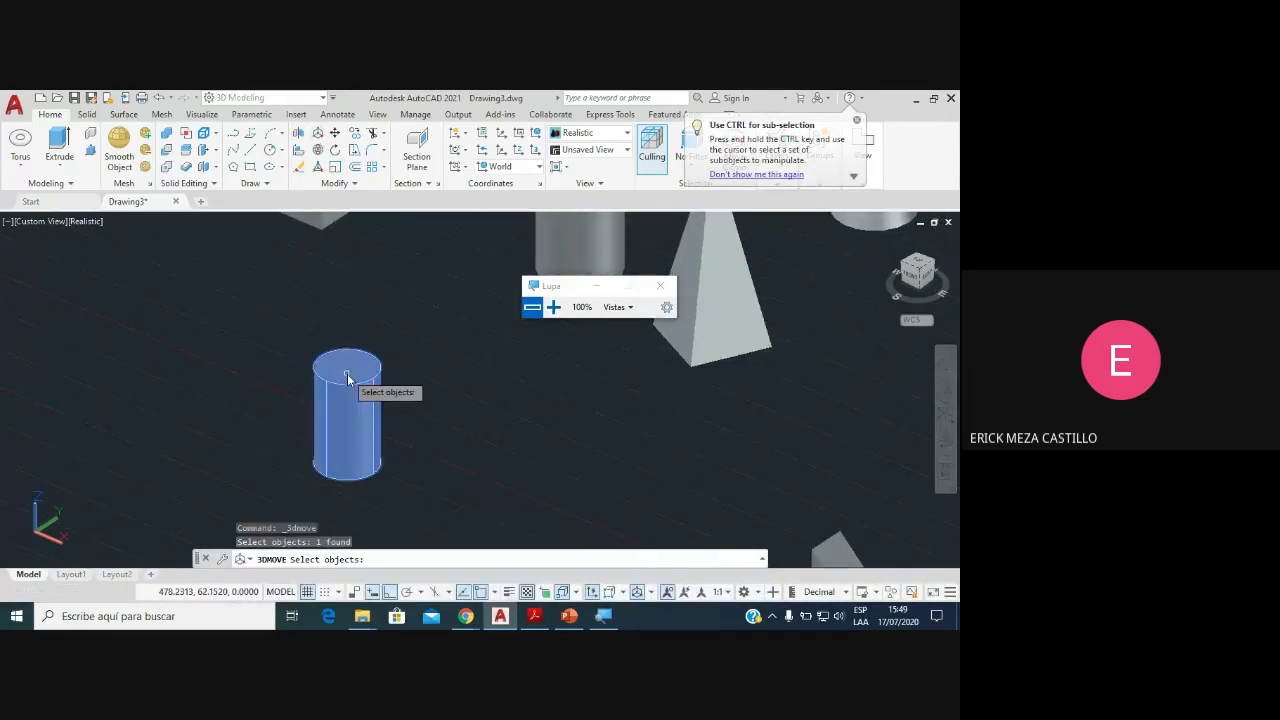
key(Return)
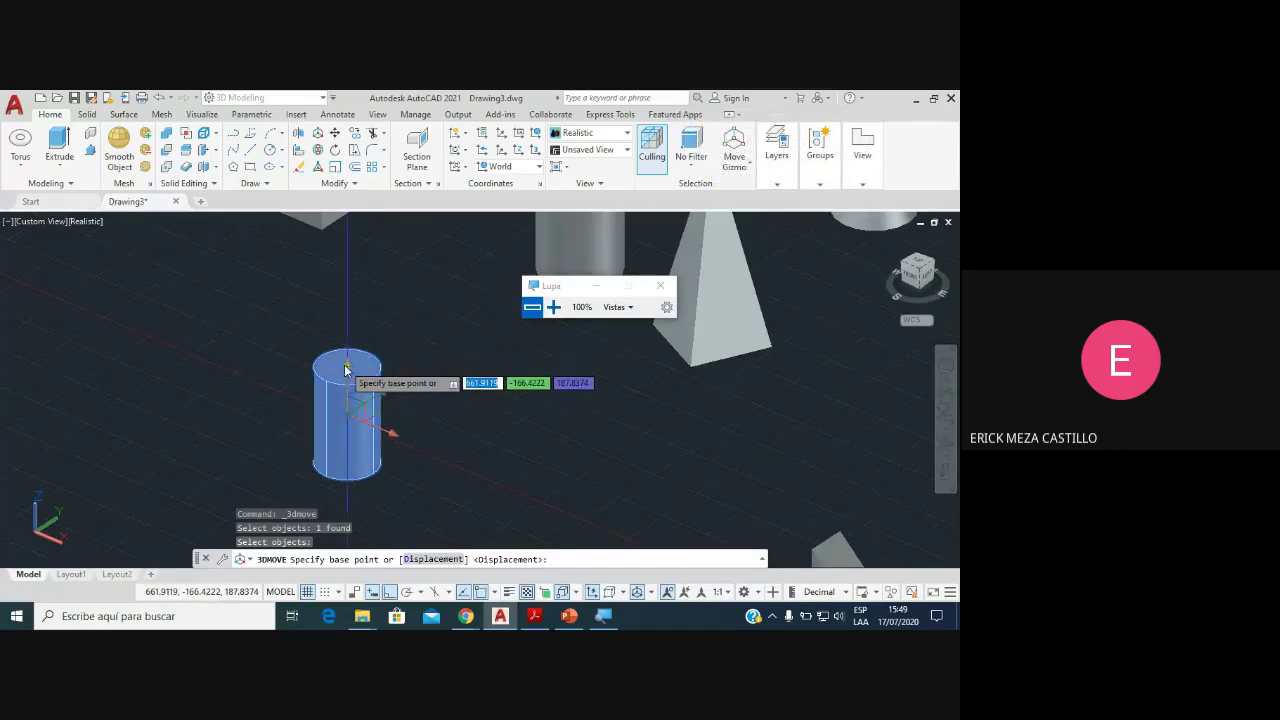
click(345, 371)
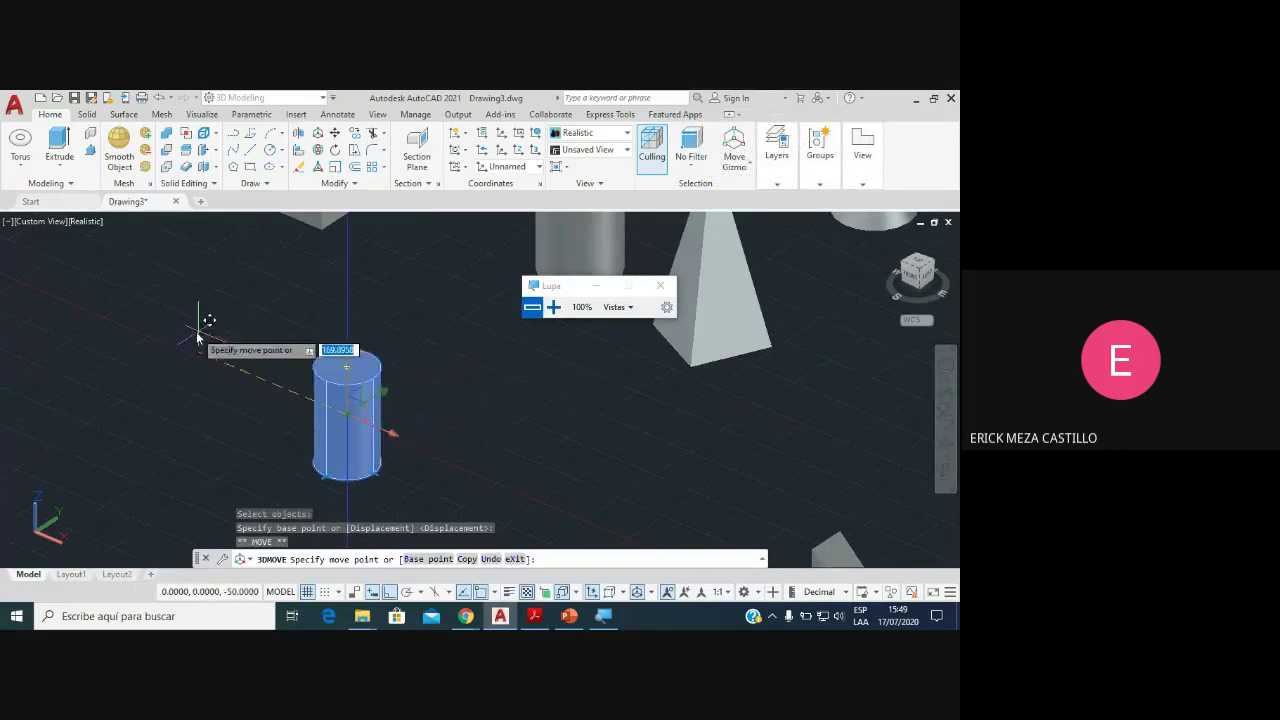
Step: Try shifting the cylinder along the gizmo X and Z axes, then cancel the move
click(395, 313)
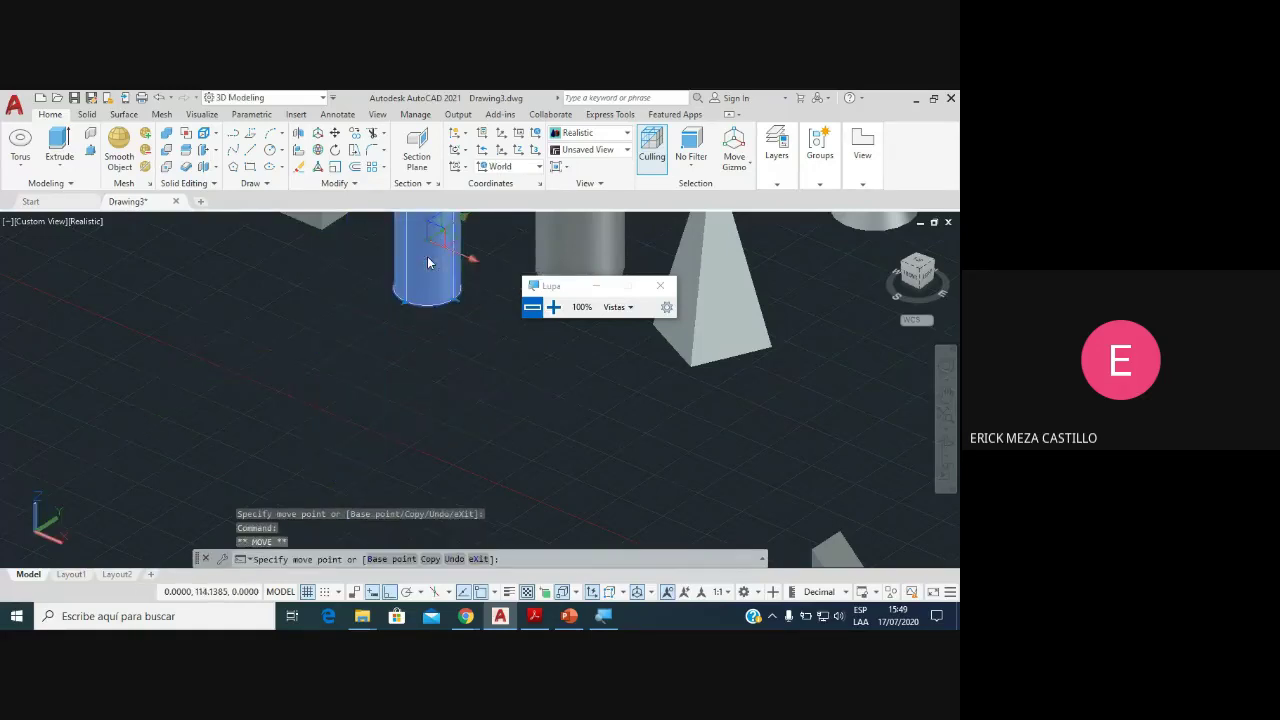
click(481, 226)
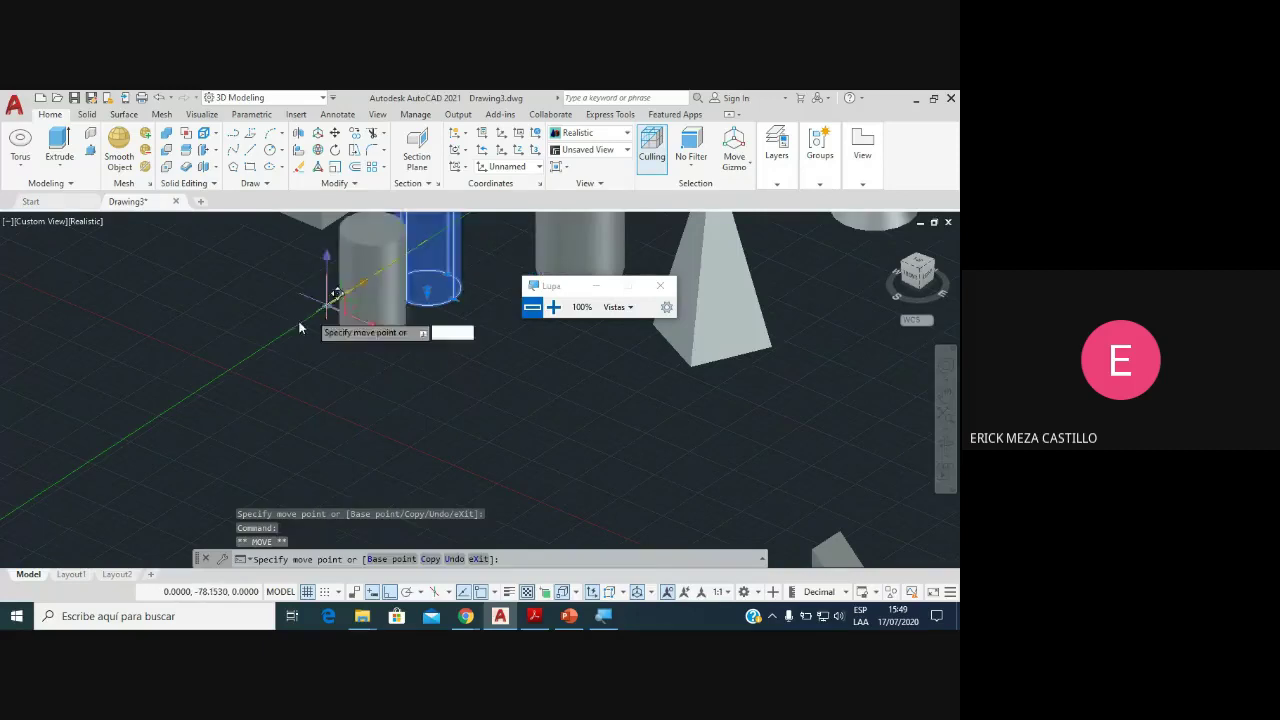
click(236, 367)
click(281, 391)
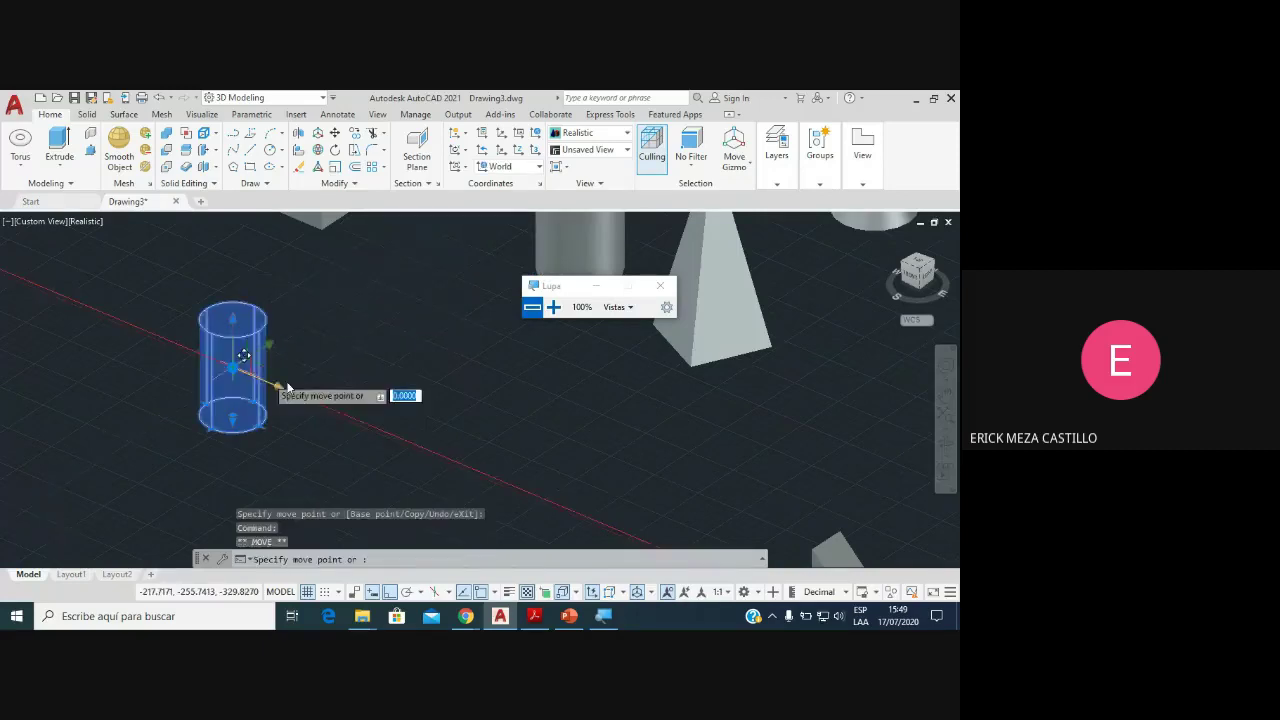
click(500, 483)
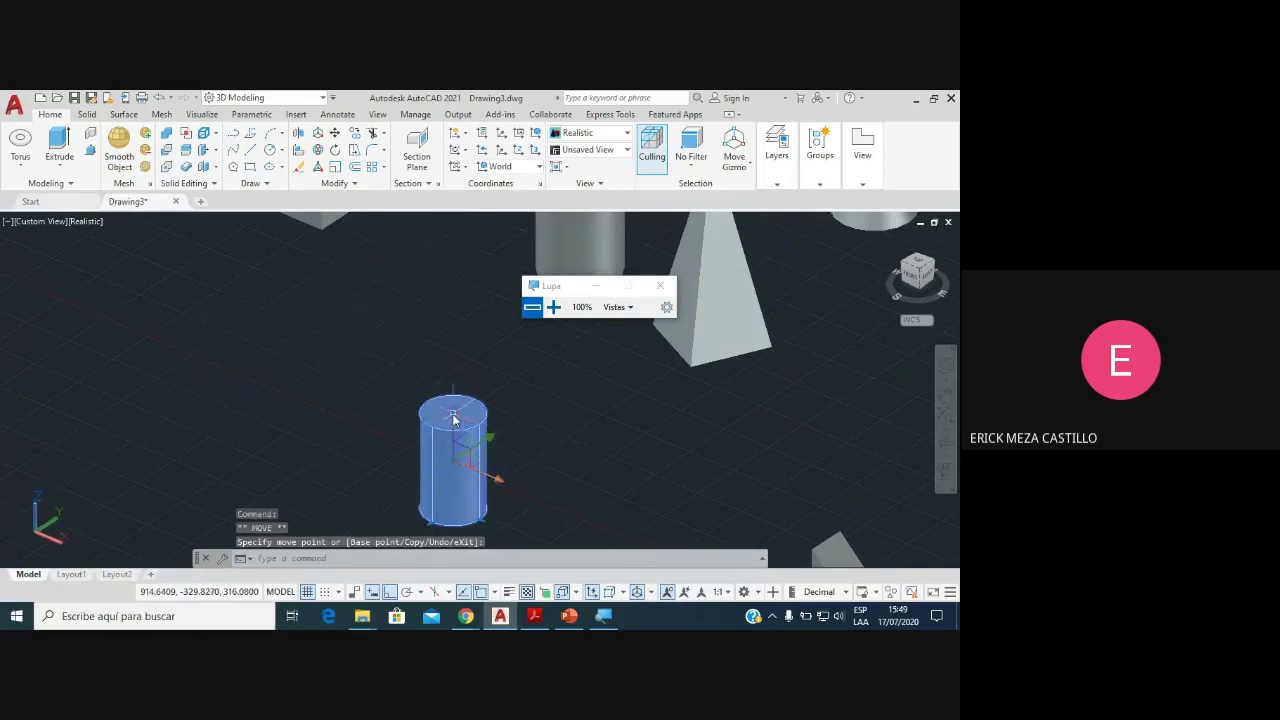
click(453, 350)
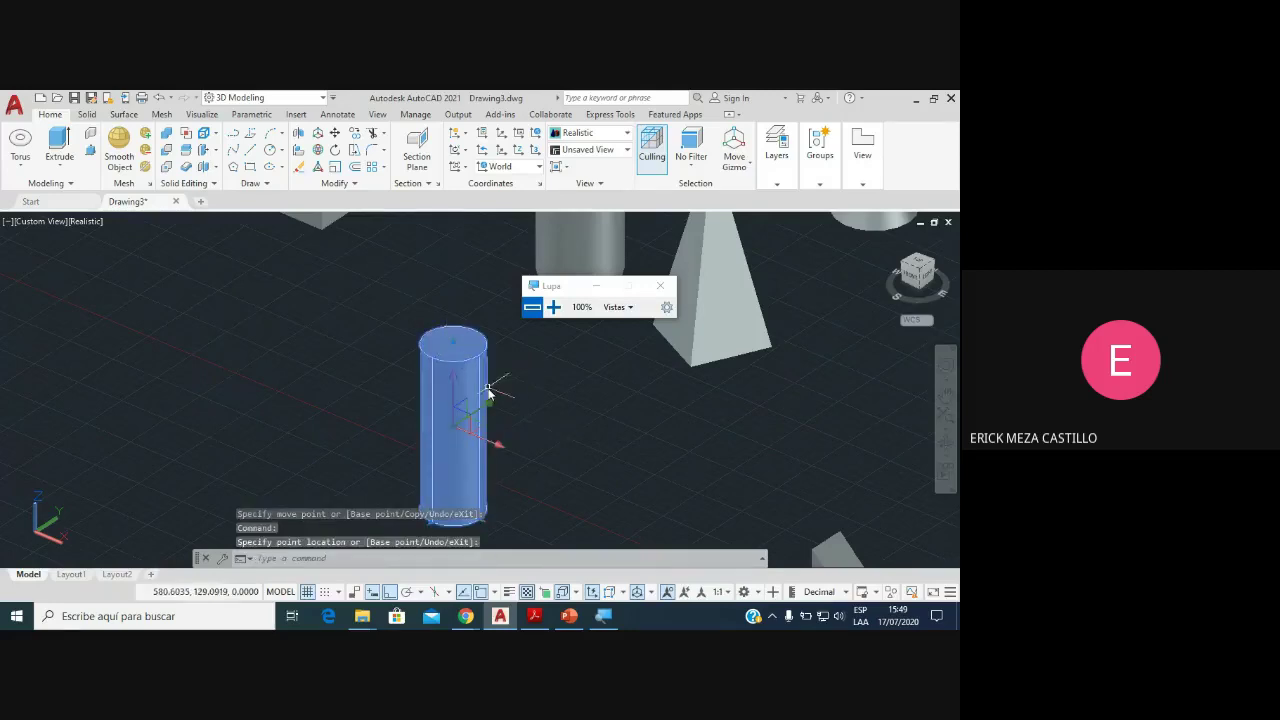
click(454, 431)
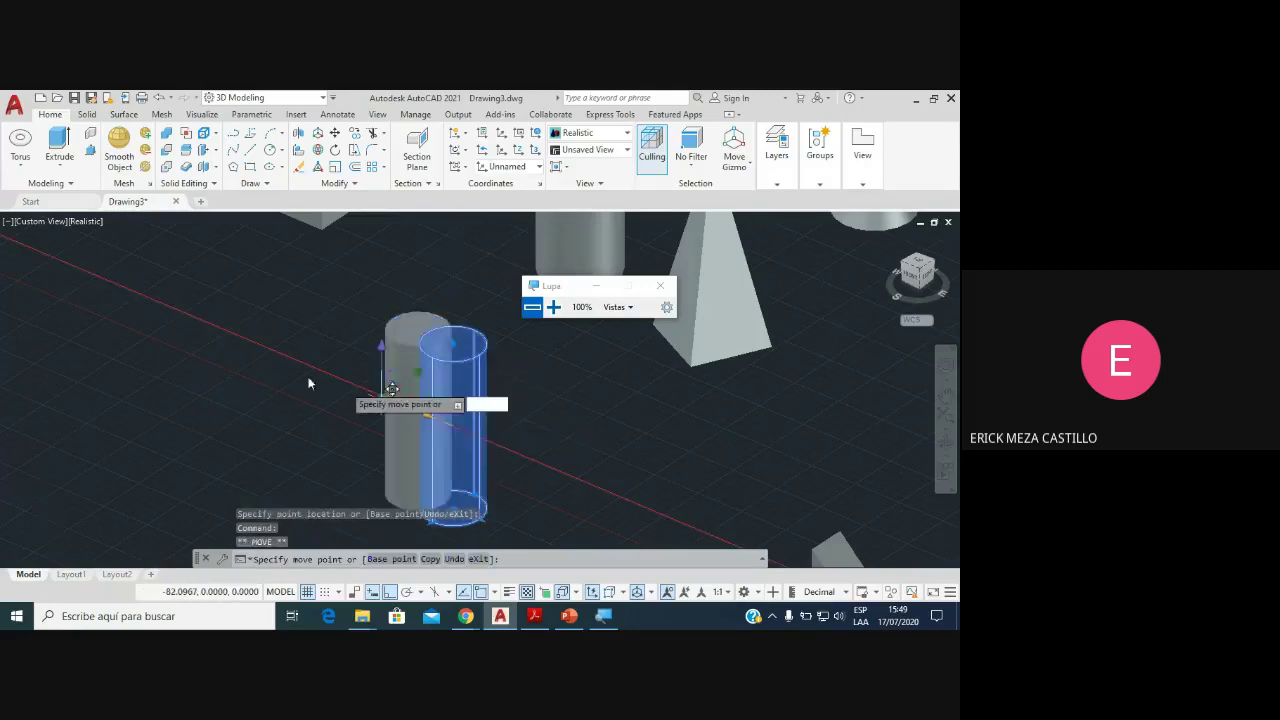
click(228, 359)
key(Escape)
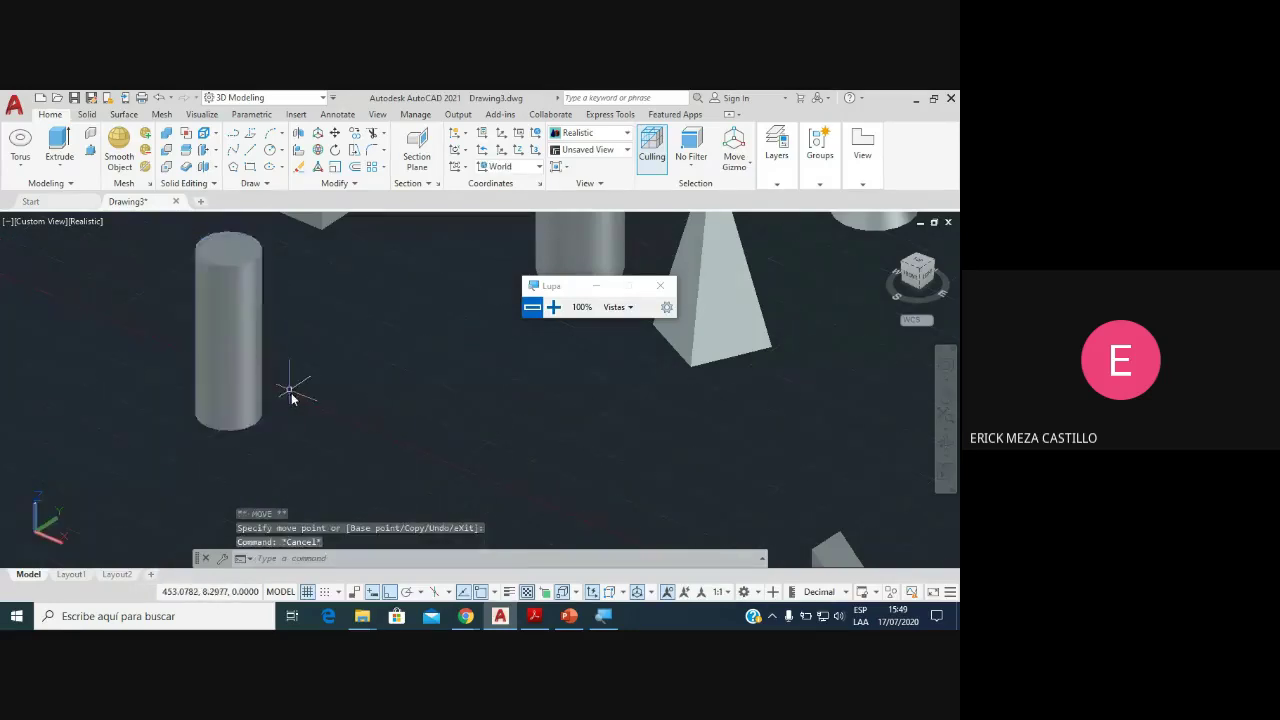
Step: Admit the person asking to join the Meet call and return to Drawing3
scroll(283, 390, down, 5)
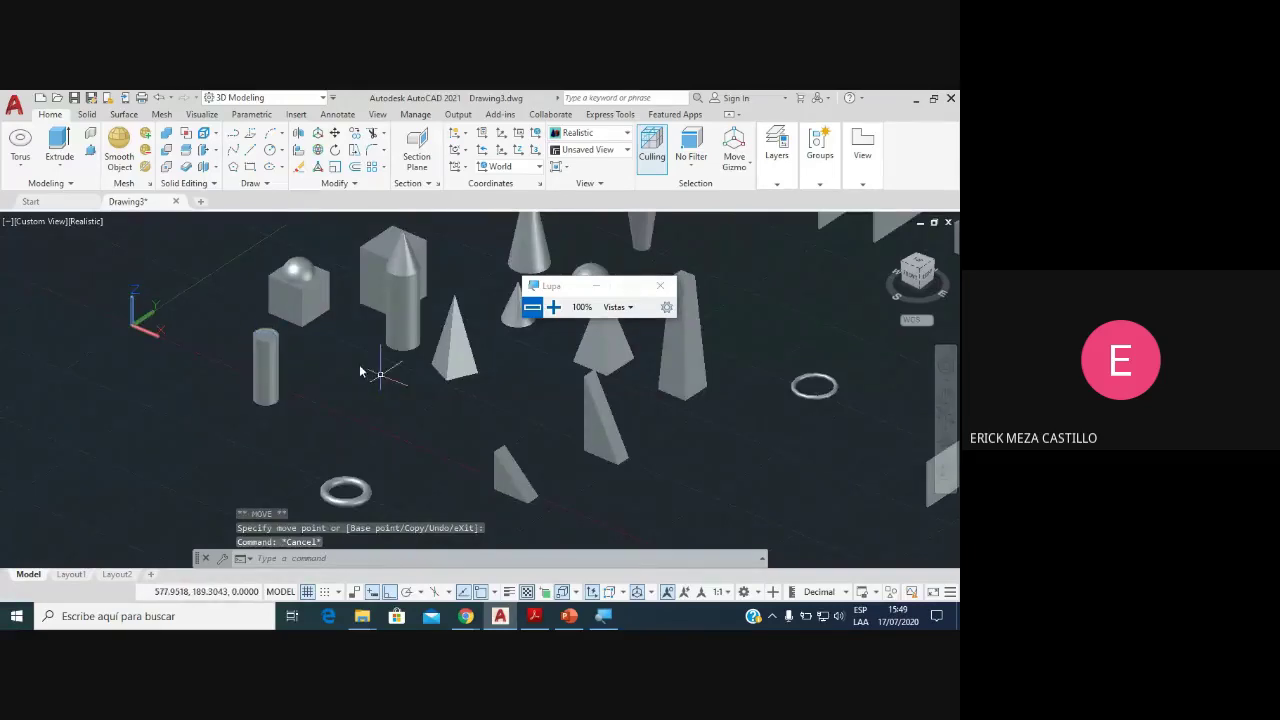
scroll(309, 352, down, 1)
scroll(309, 350, down, 1)
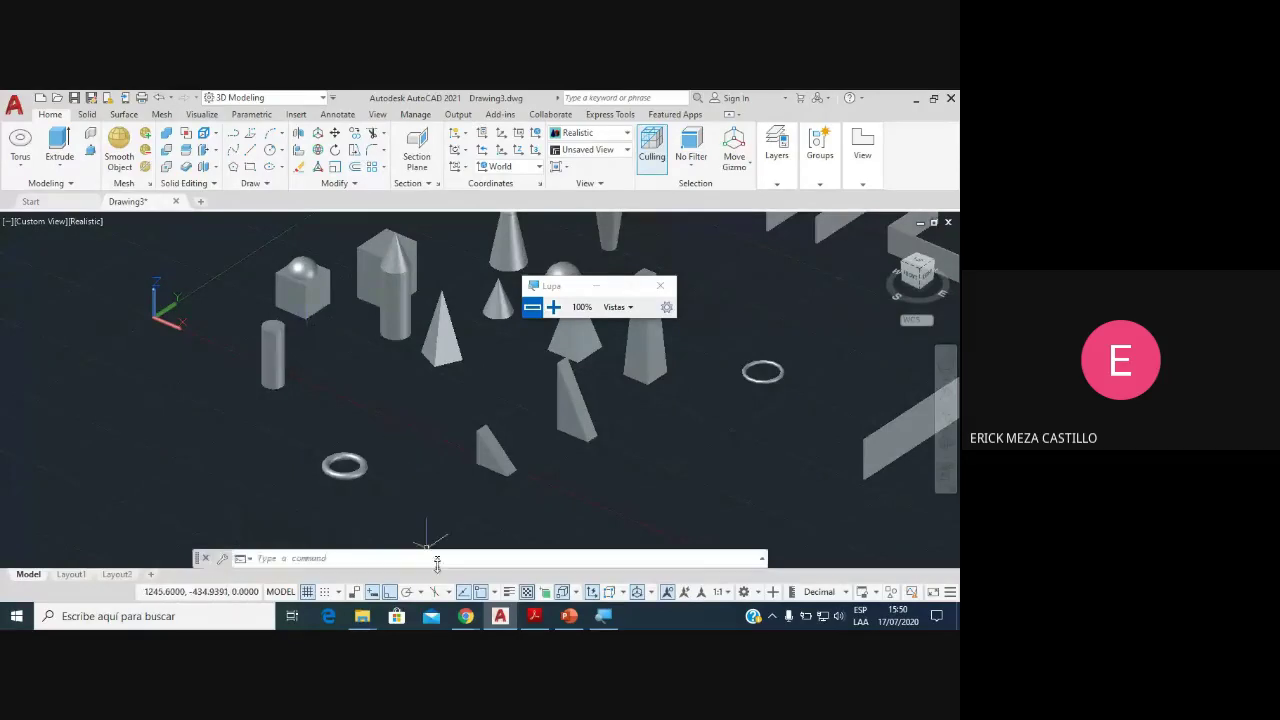
mouse_move(465, 616)
click(464, 542)
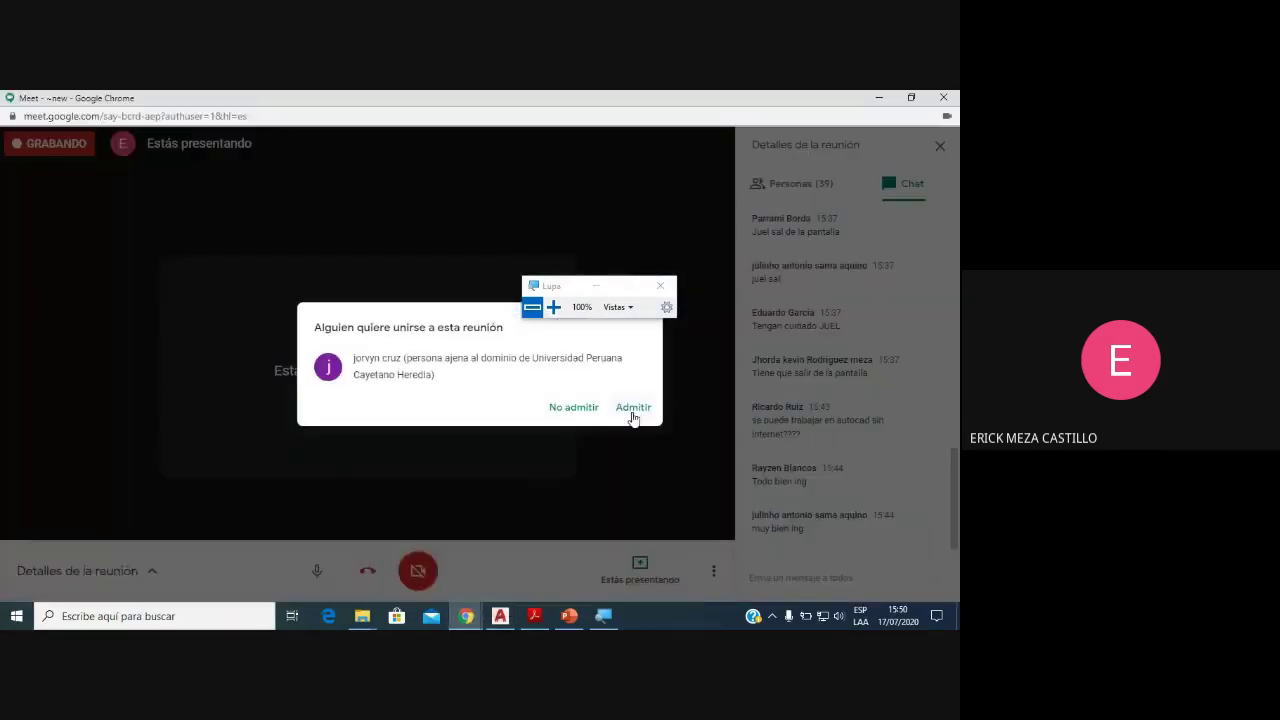
click(631, 409)
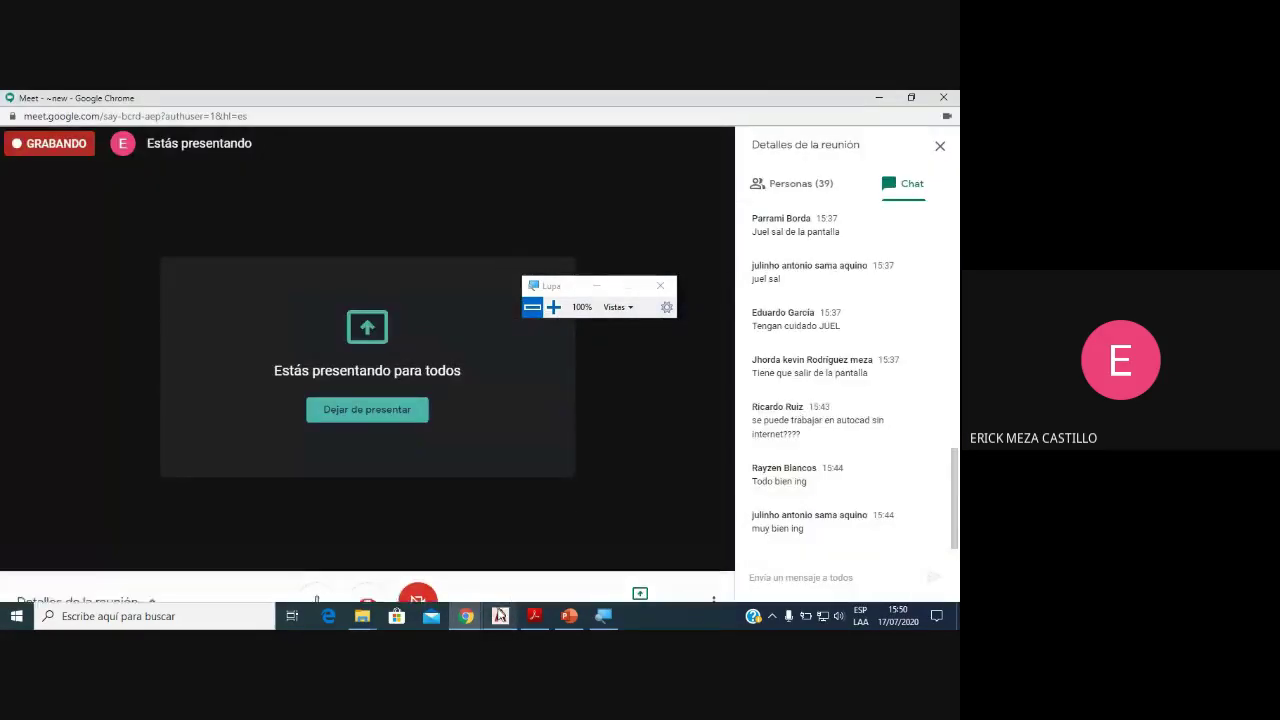
click(500, 615)
scroll(318, 347, up, 3)
Step: Use 3D Move to shift the small cylinder slightly right toward the pyramid
scroll(340, 330, up, 2)
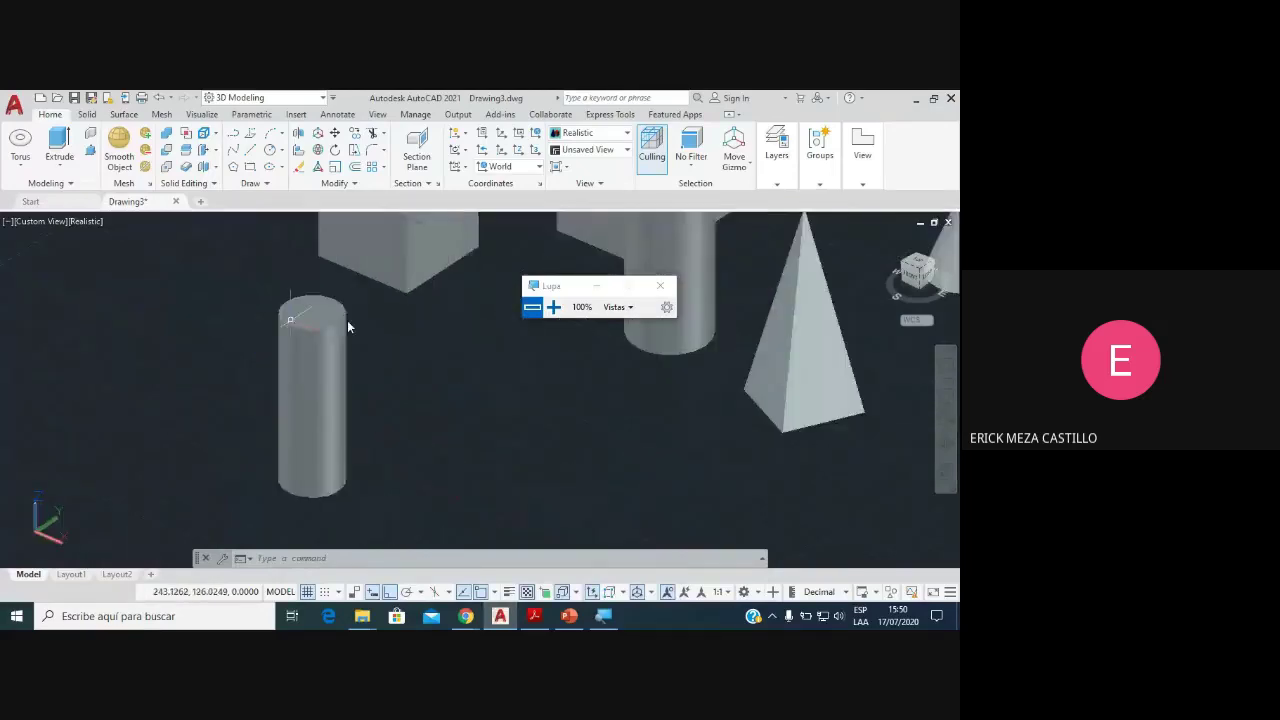
click(323, 137)
click(325, 340)
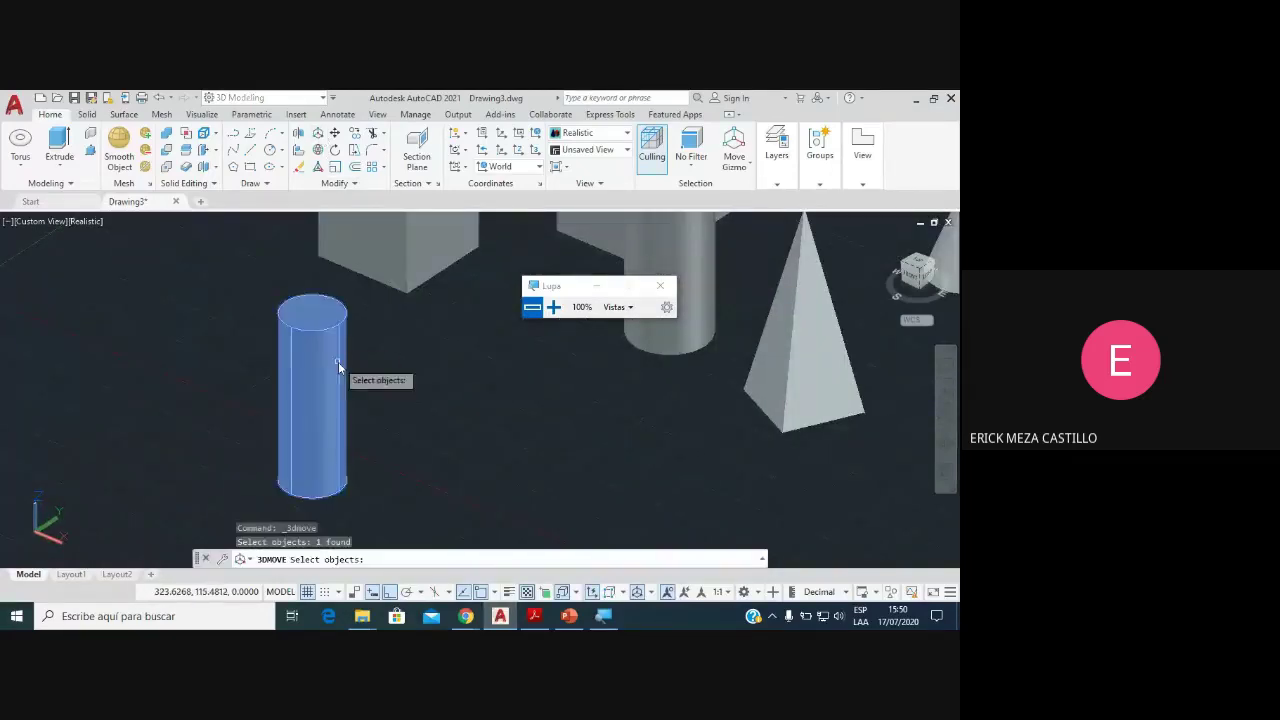
key(Return)
click(314, 400)
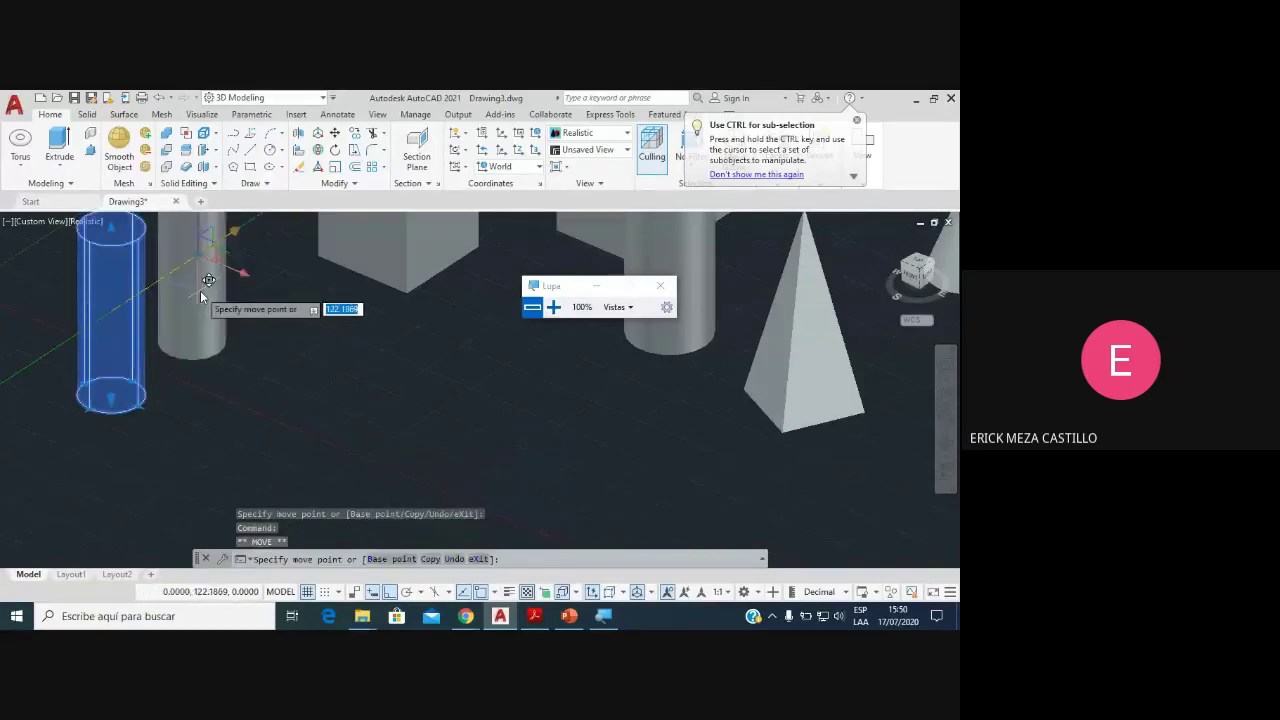
click(200, 290)
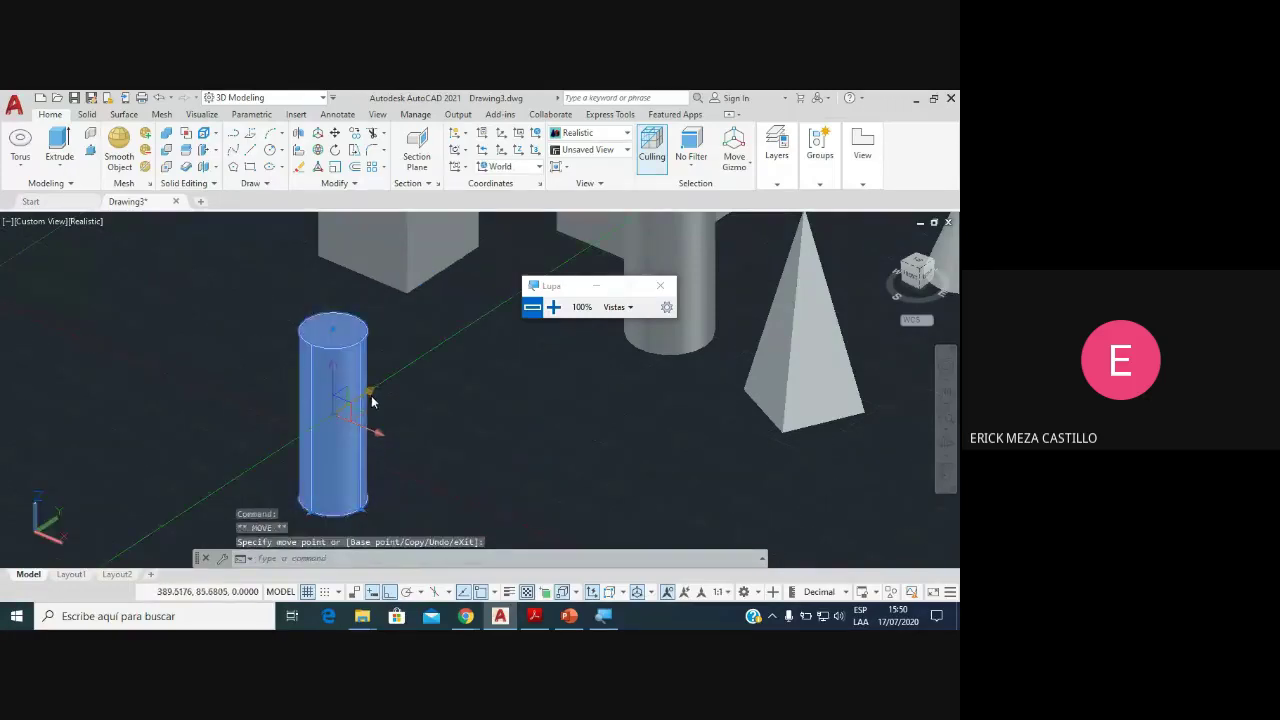
key(Escape)
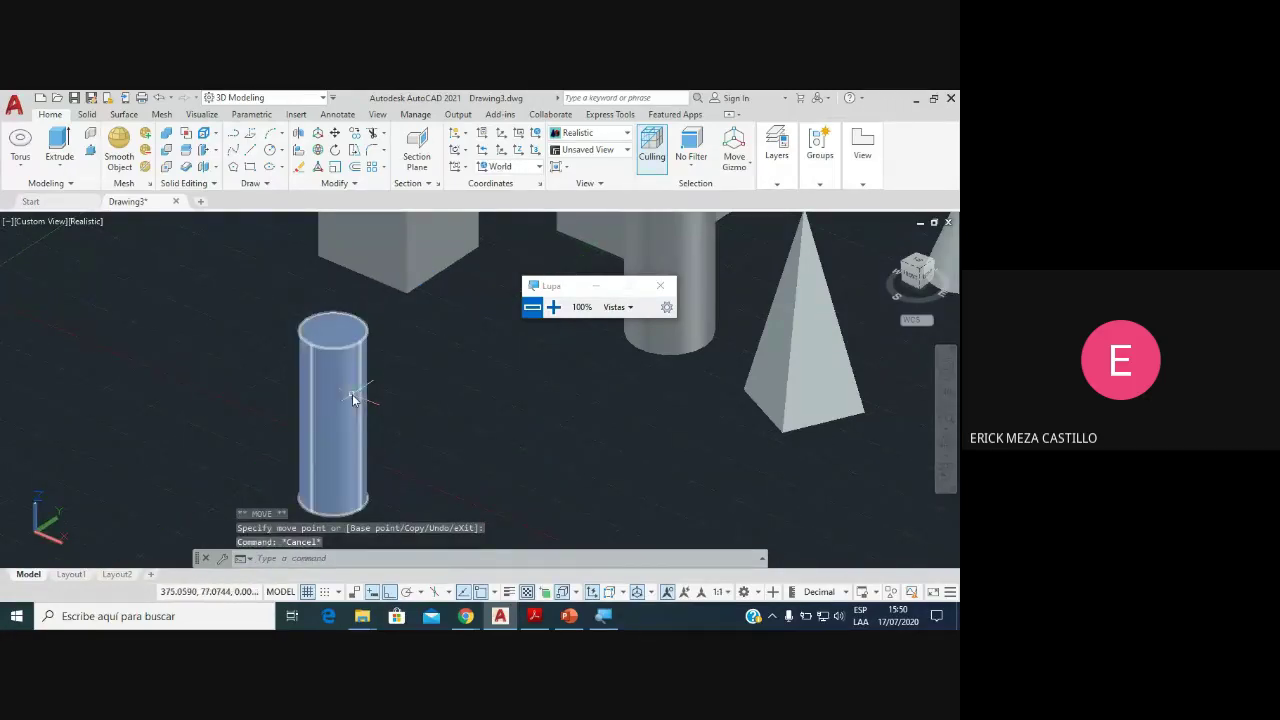
Step: Review PowerPoint slide 7 on 3D ROTATE, then return to the AutoCAD drawing
click(568, 617)
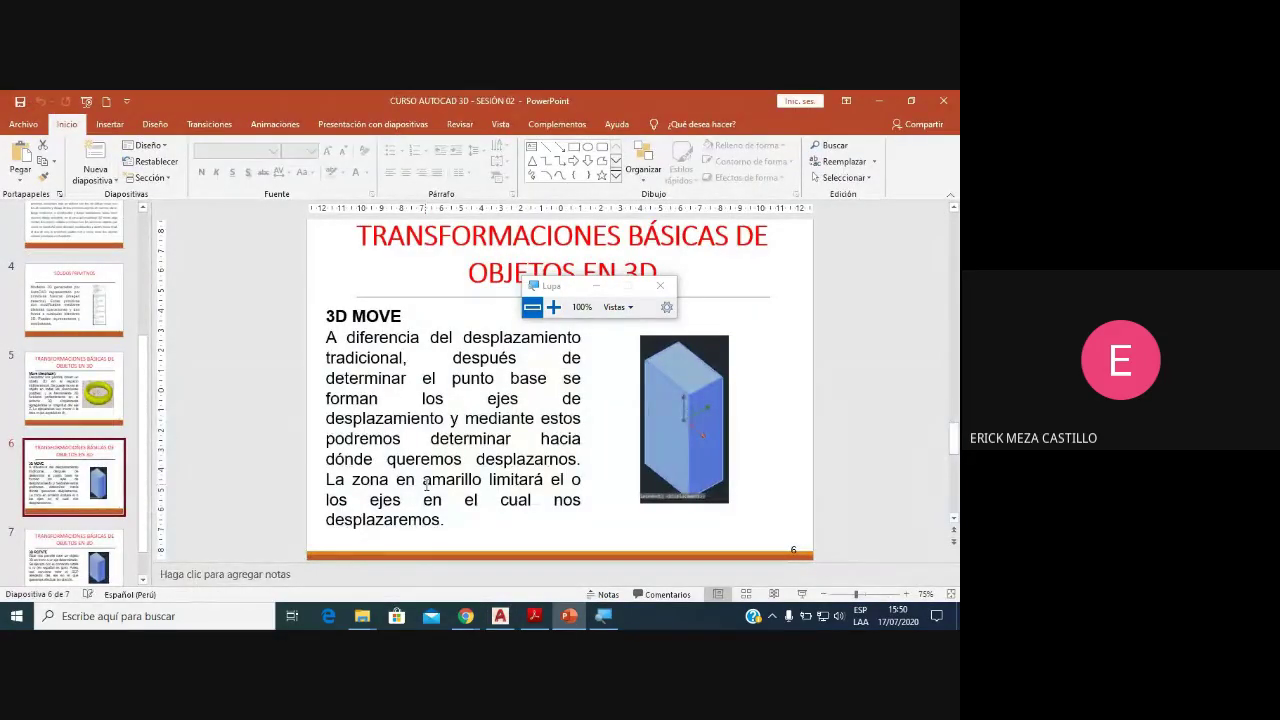
click(72, 565)
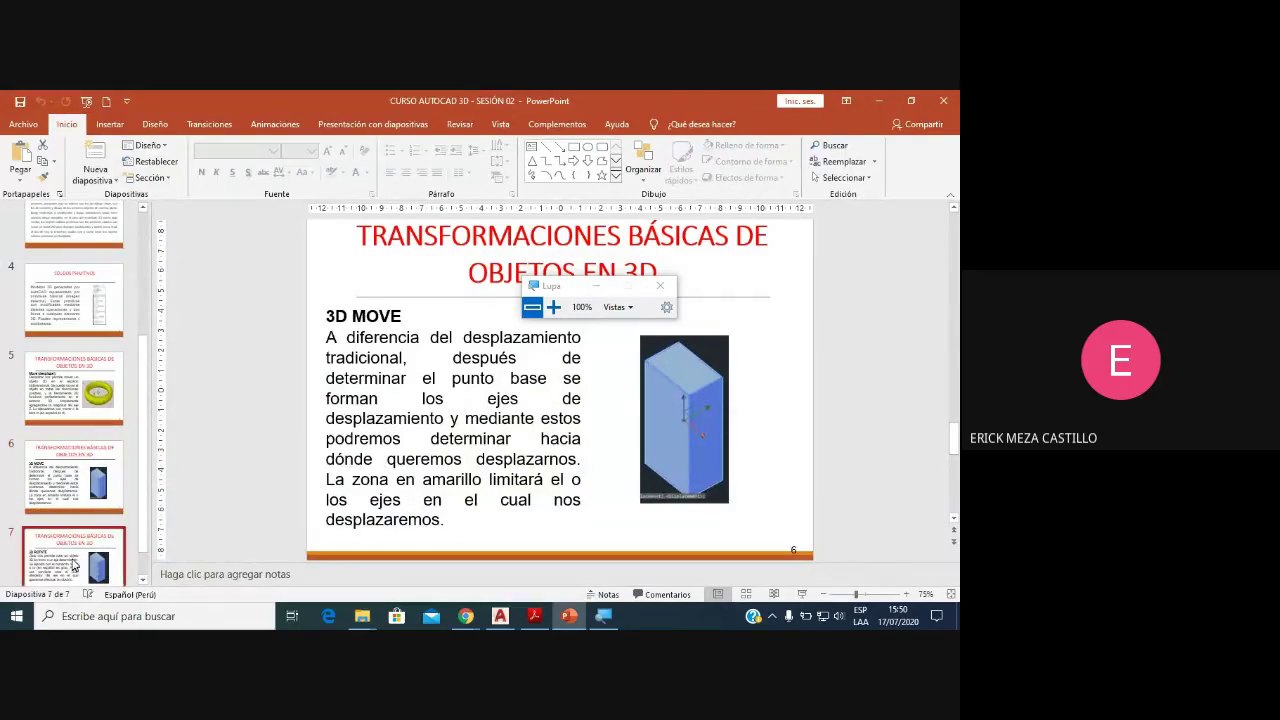
drag(568, 291, 810, 293)
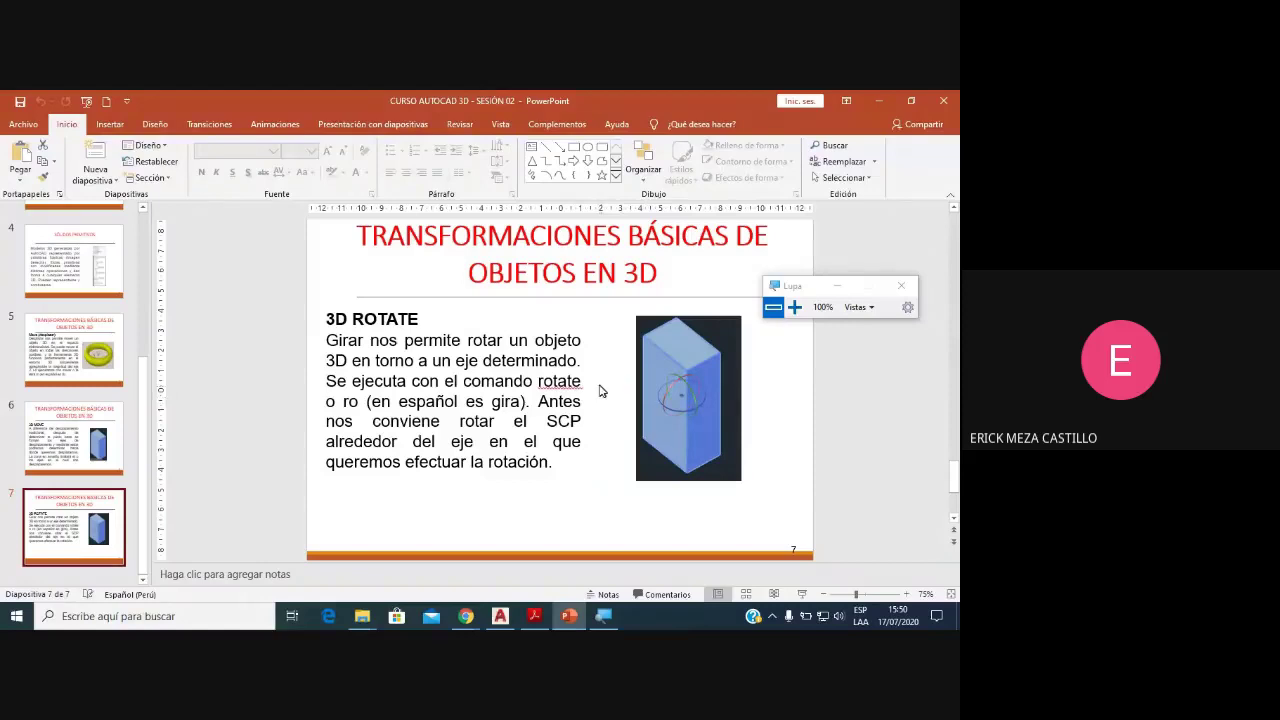
ctrl+scroll(600, 390, up, 3)
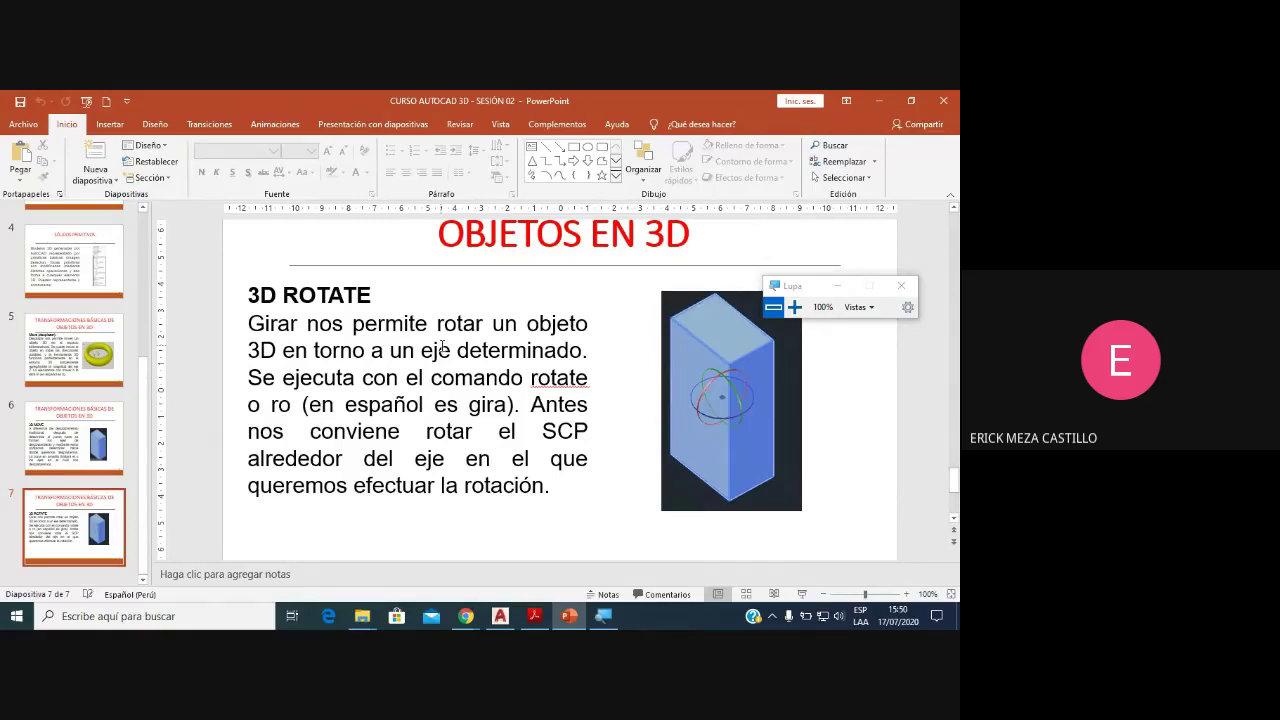
click(500, 616)
Step: Magnify the screen to 200% and launch 3D Rotate from the Modify panel
scroll(500, 435, up, 2)
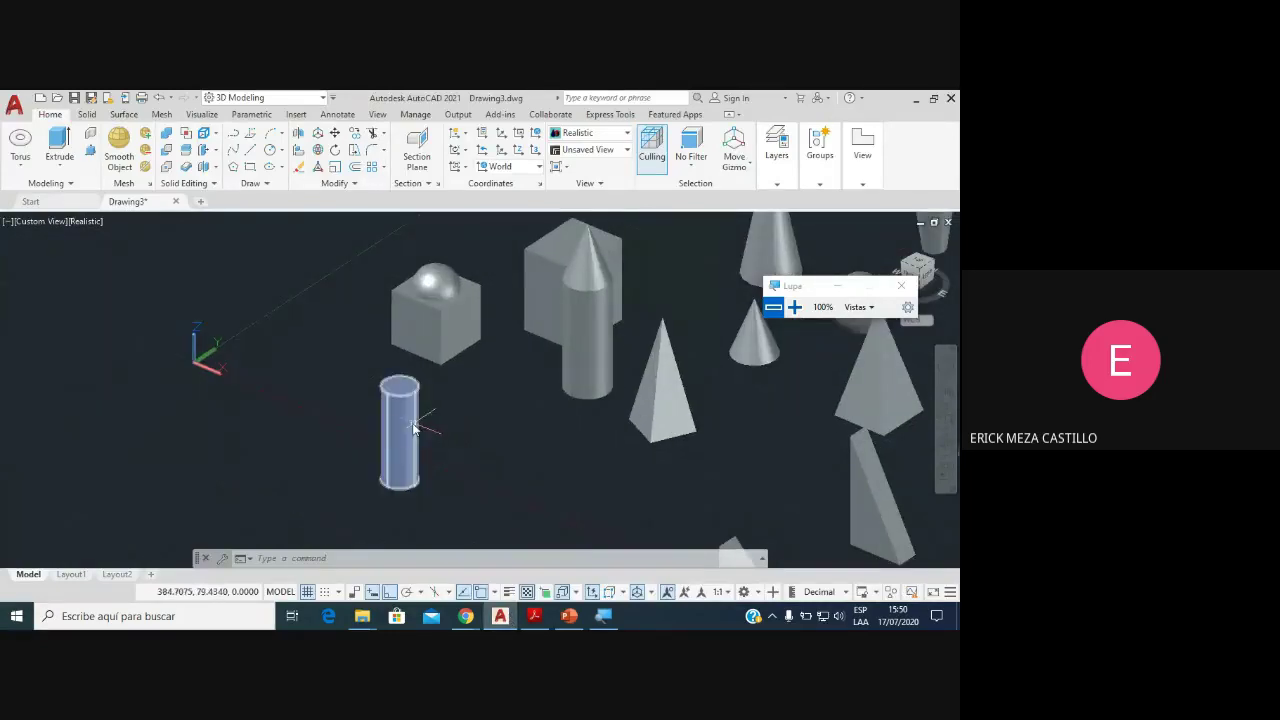
scroll(388, 428, up, 3)
scroll(430, 432, up, 1)
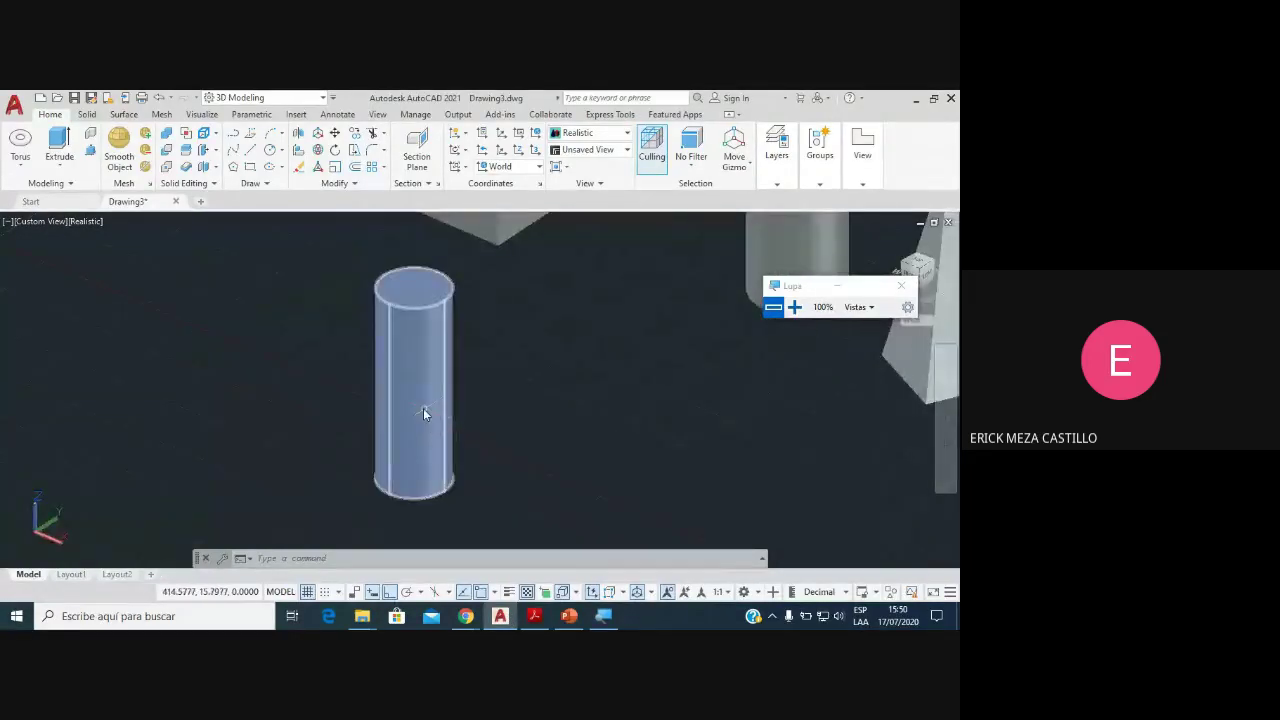
scroll(424, 390, down, 1)
scroll(443, 396, down, 1)
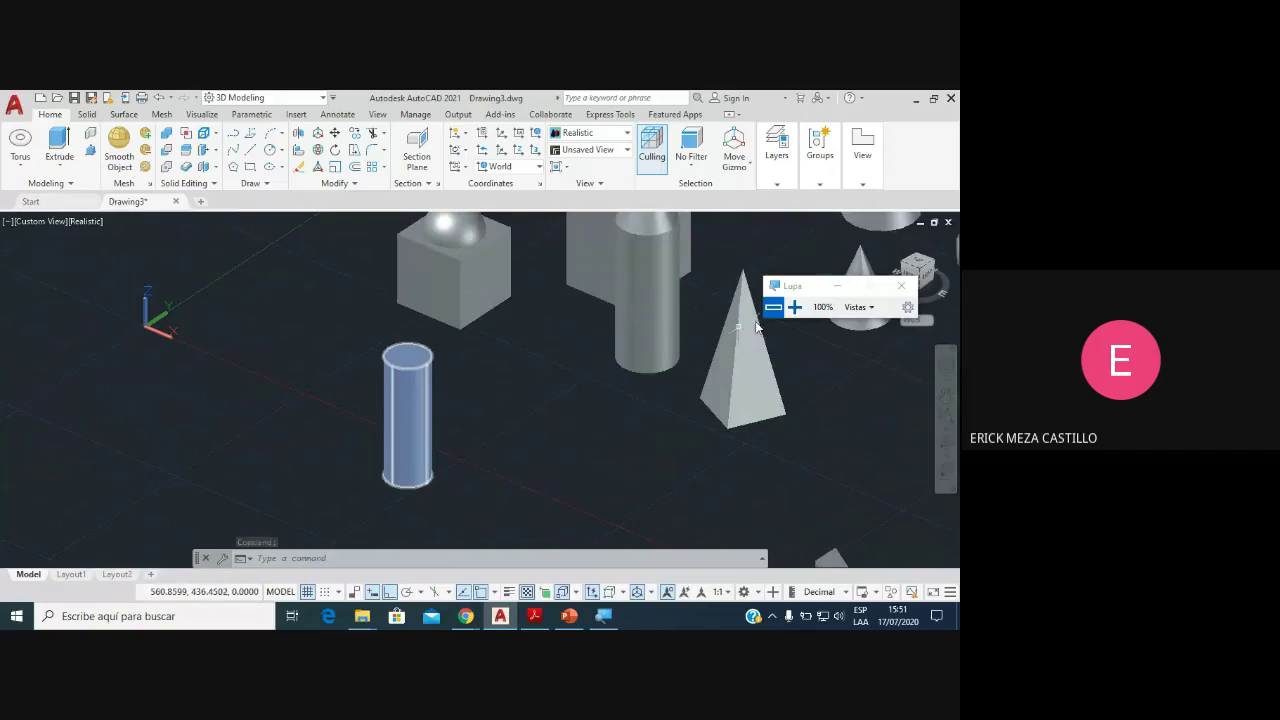
click(793, 312)
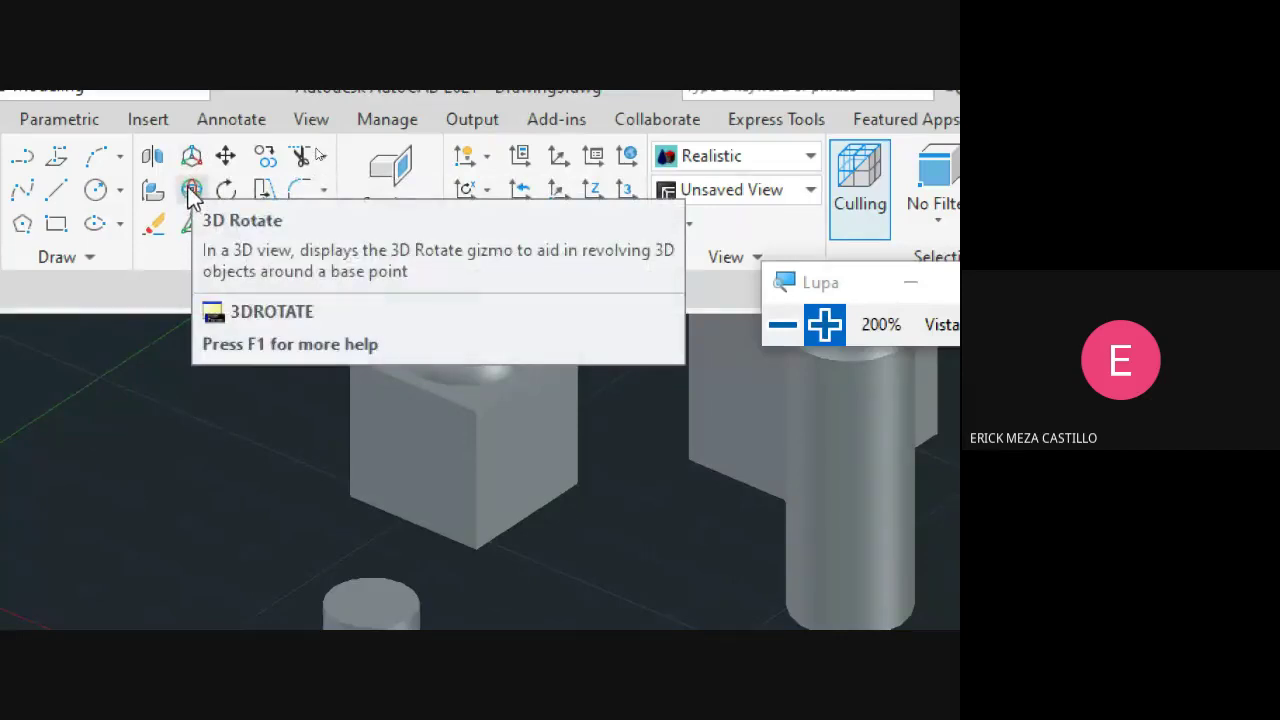
click(192, 190)
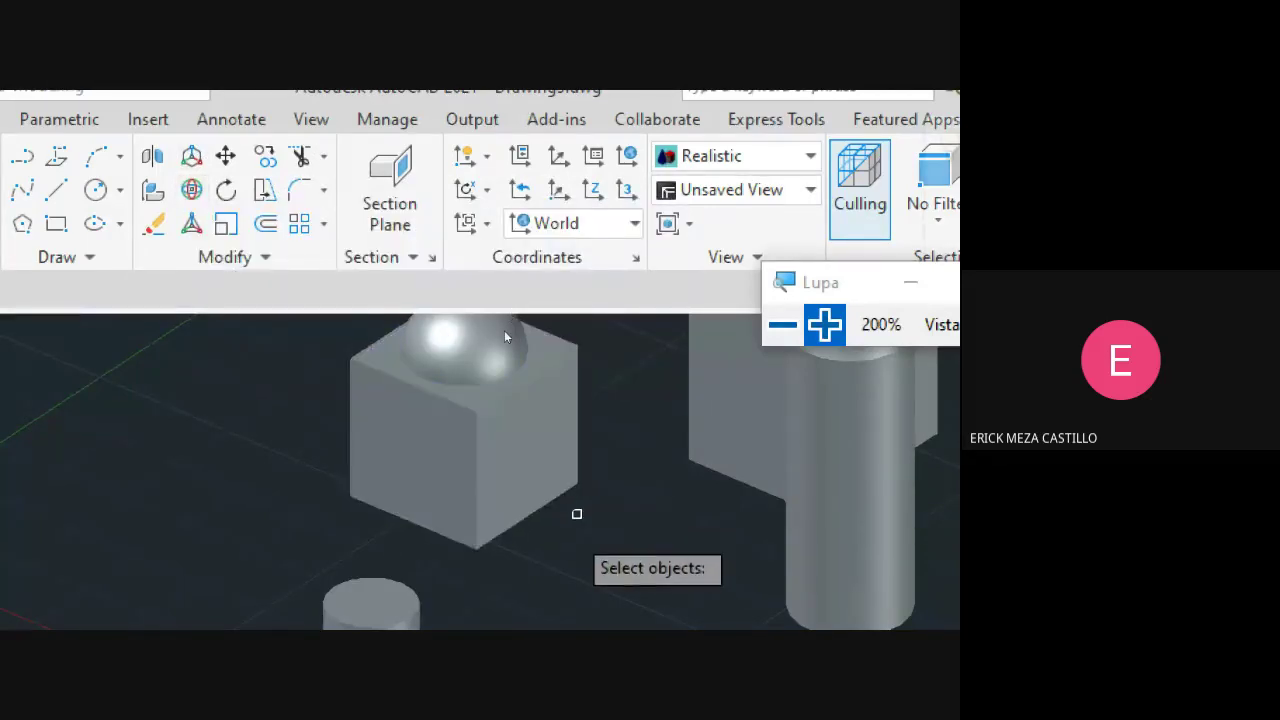
Step: Select the small cylinder as the rotation object and restore 100% magnification
scroll(576, 513, down, 3)
middle_drag(543, 500, 500, 400)
scroll(449, 466, up, 3)
scroll(391, 445, up, 2)
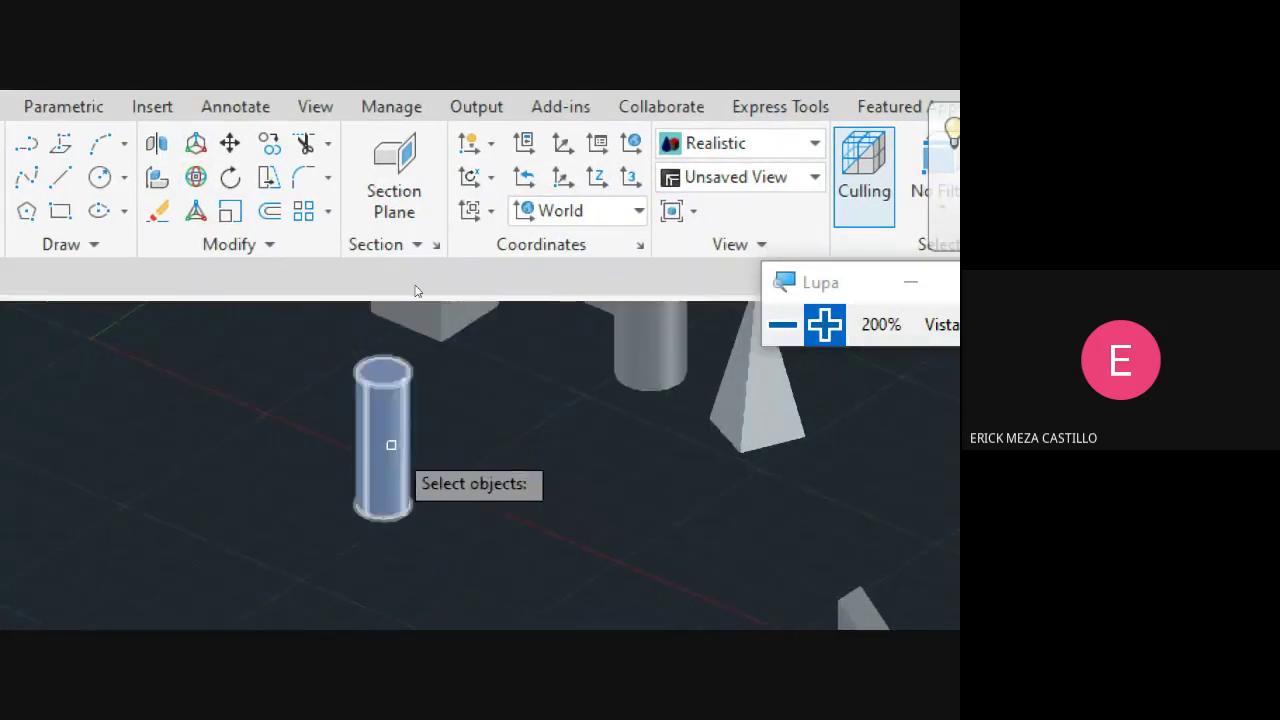
click(381, 444)
key(Return)
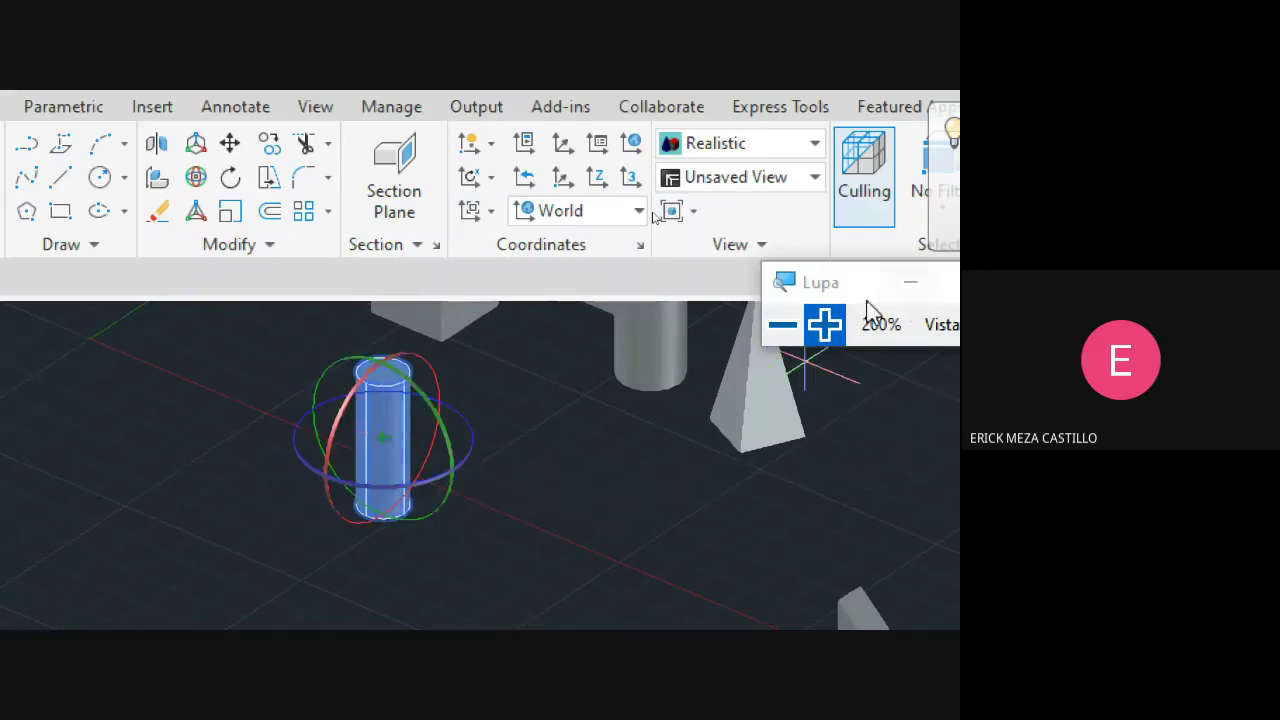
click(797, 336)
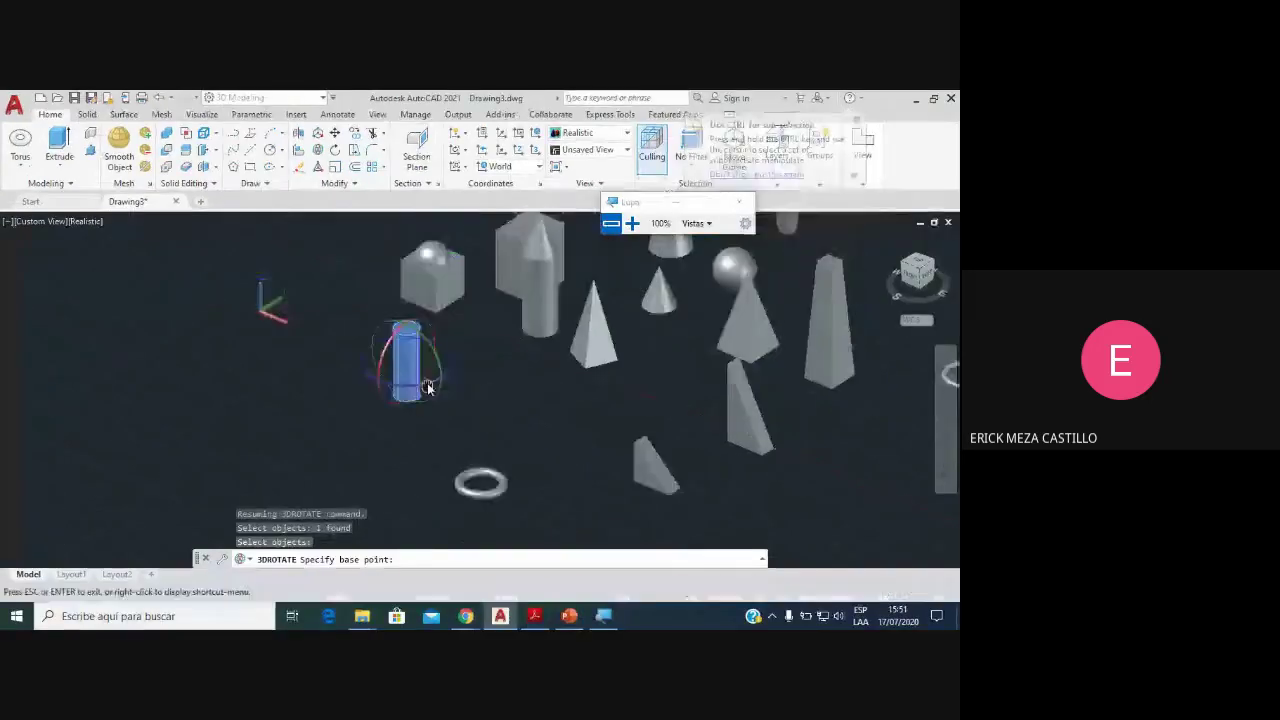
scroll(430, 370, up, 2)
scroll(432, 340, up, 2)
scroll(432, 336, up, 1)
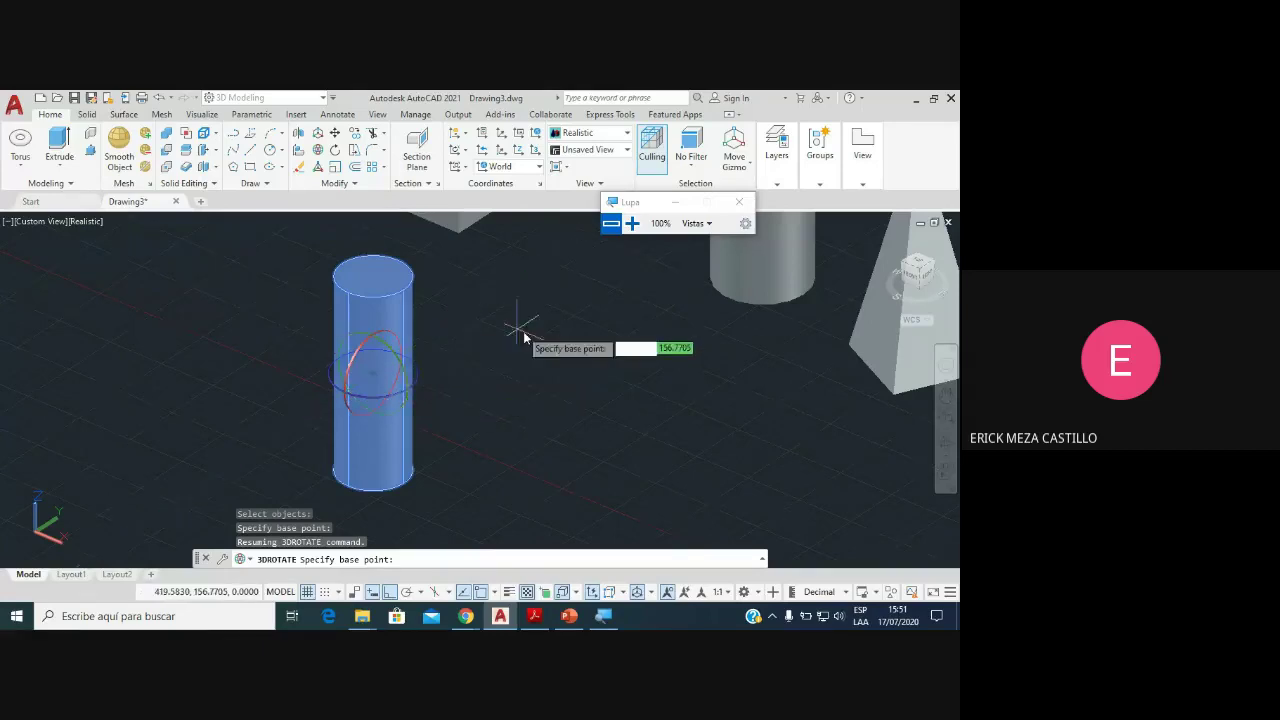
Step: Rotate the small cylinder 90° onto its side about its centre, then back upright
click(397, 336)
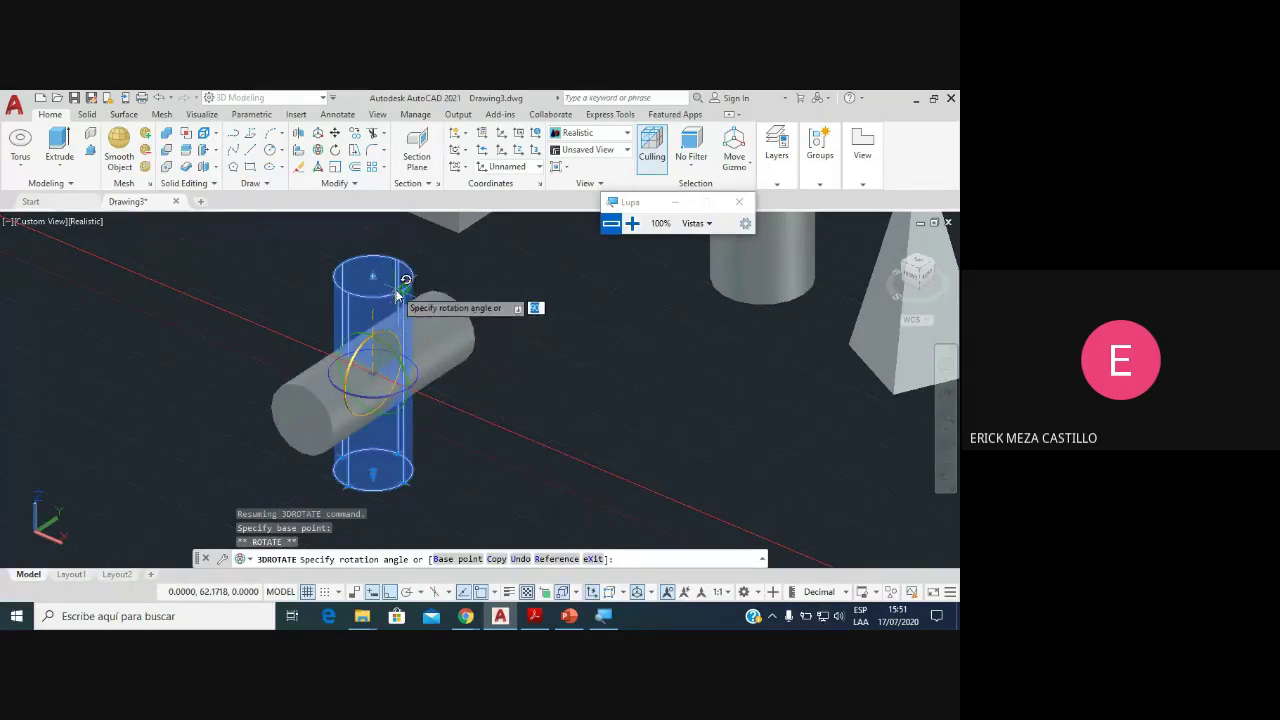
click(397, 249)
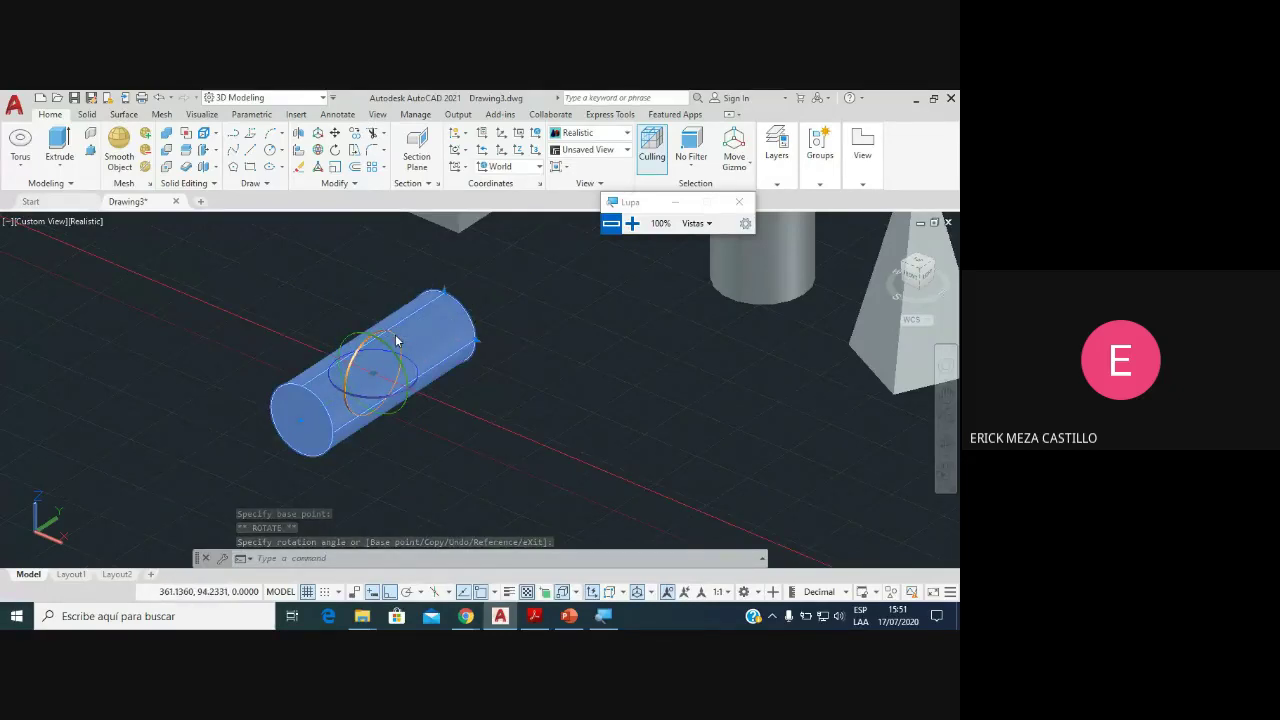
click(396, 338)
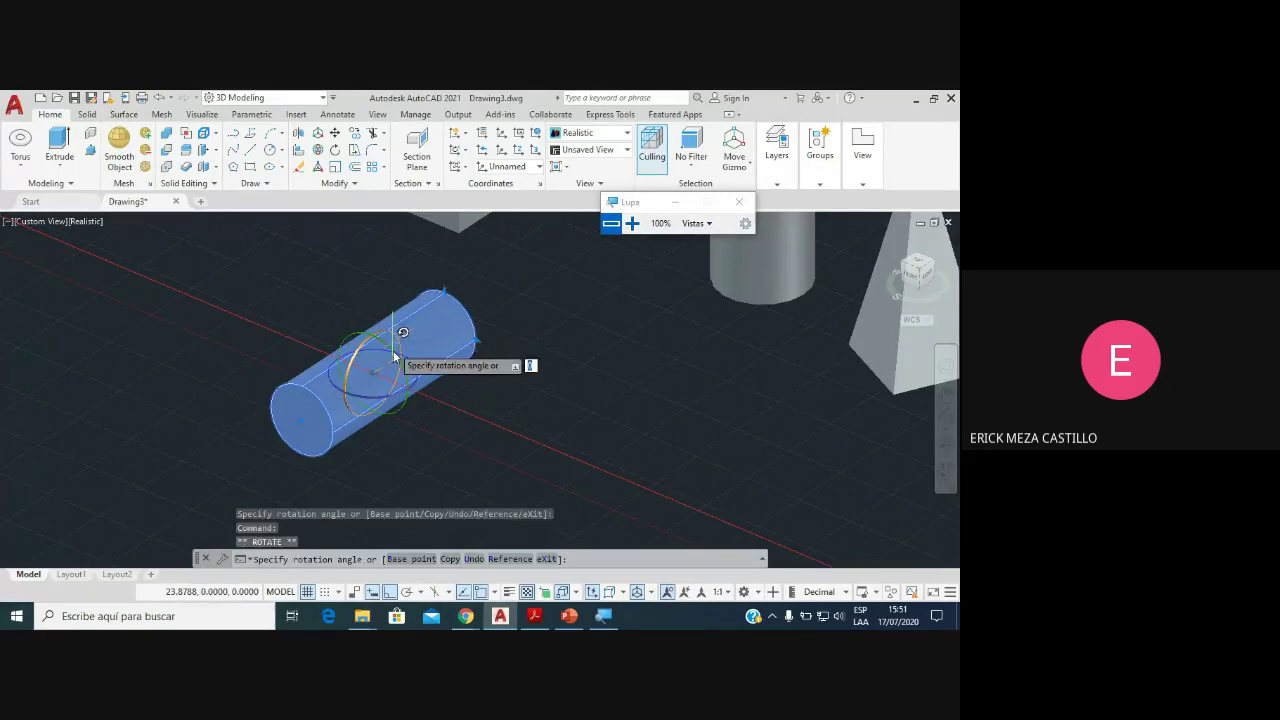
click(411, 489)
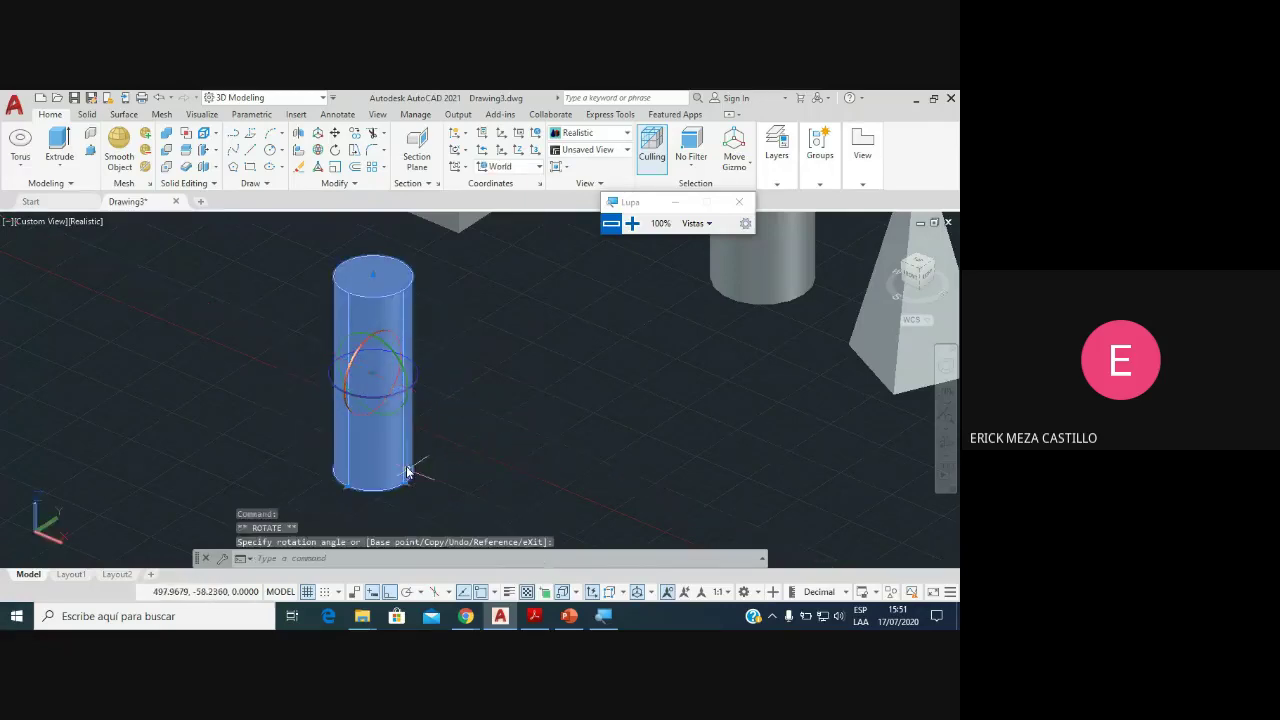
click(405, 402)
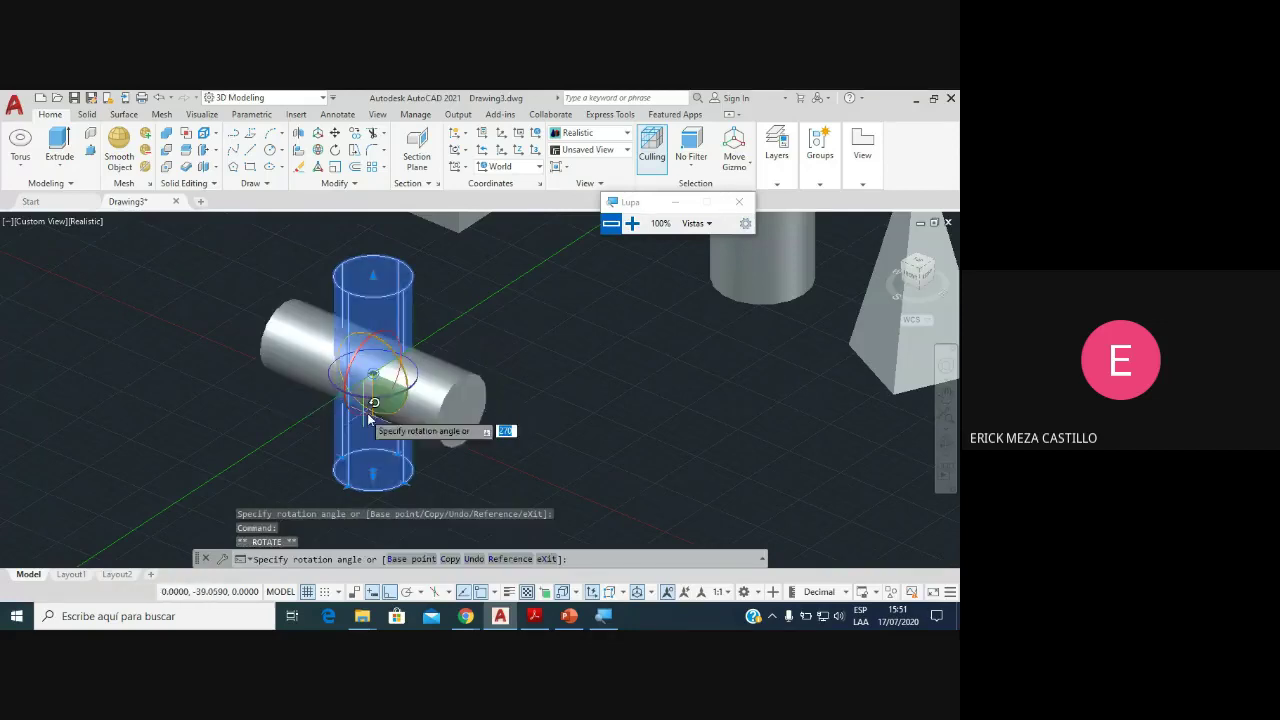
key(Escape)
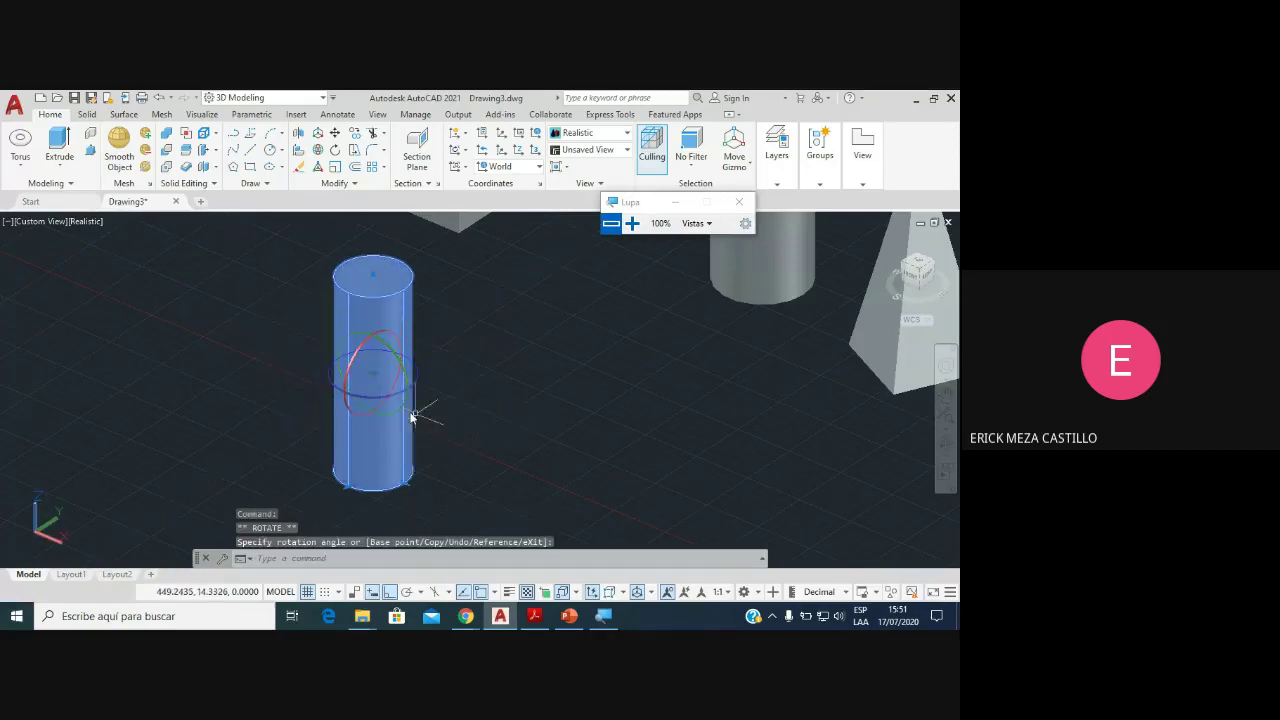
Step: Lay the cylinder on its side again about another axis and return it to vertical
click(400, 408)
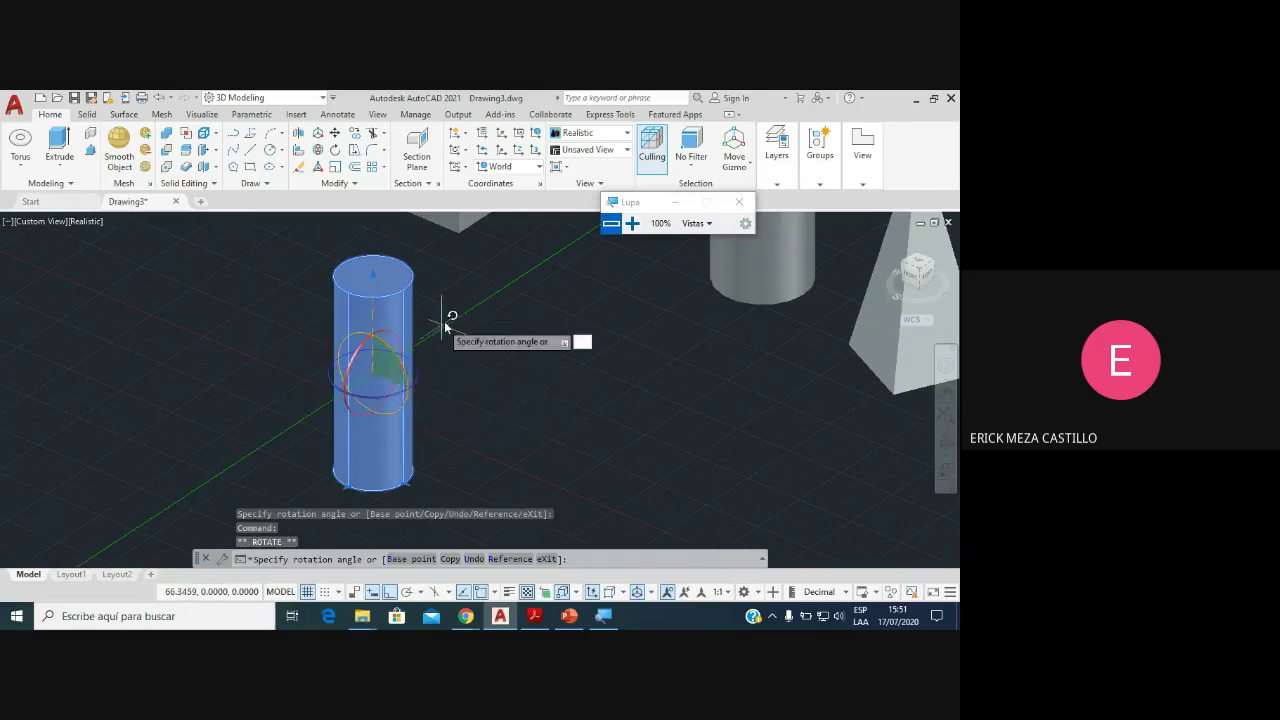
click(444, 261)
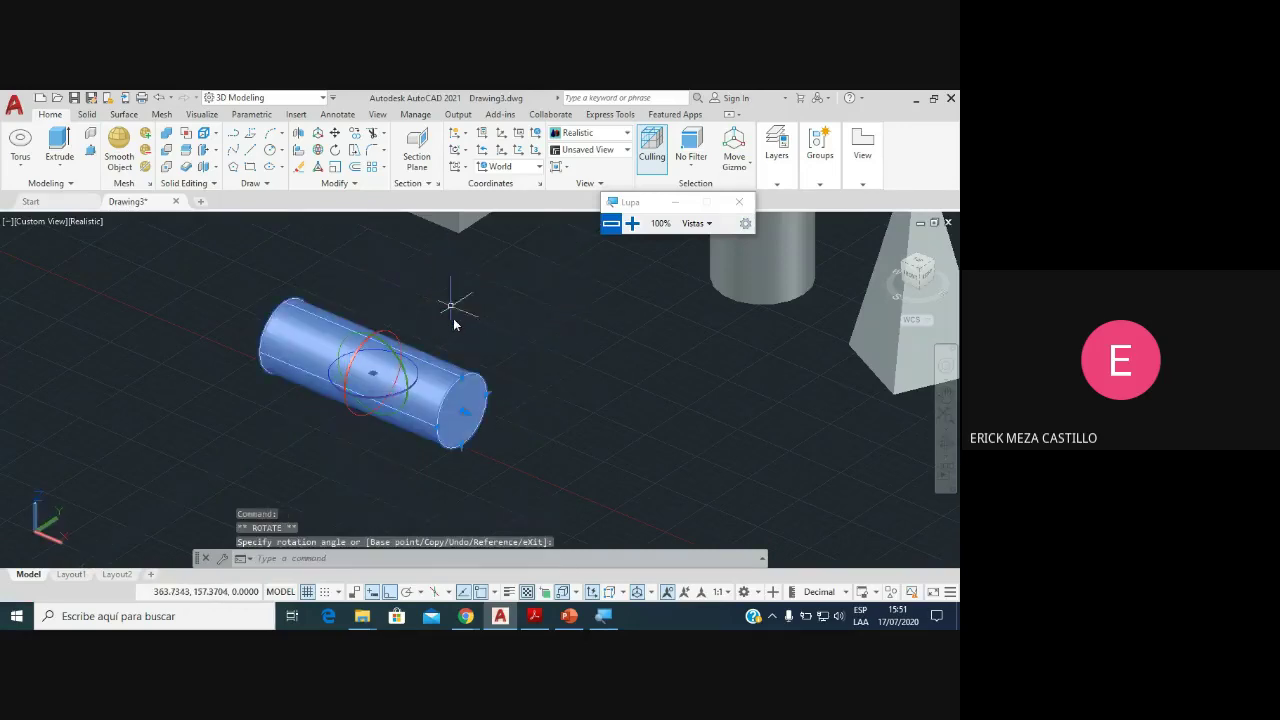
scroll(454, 323, down, 5)
scroll(340, 350, up, 2)
scroll(335, 352, up, 2)
scroll(329, 355, up, 2)
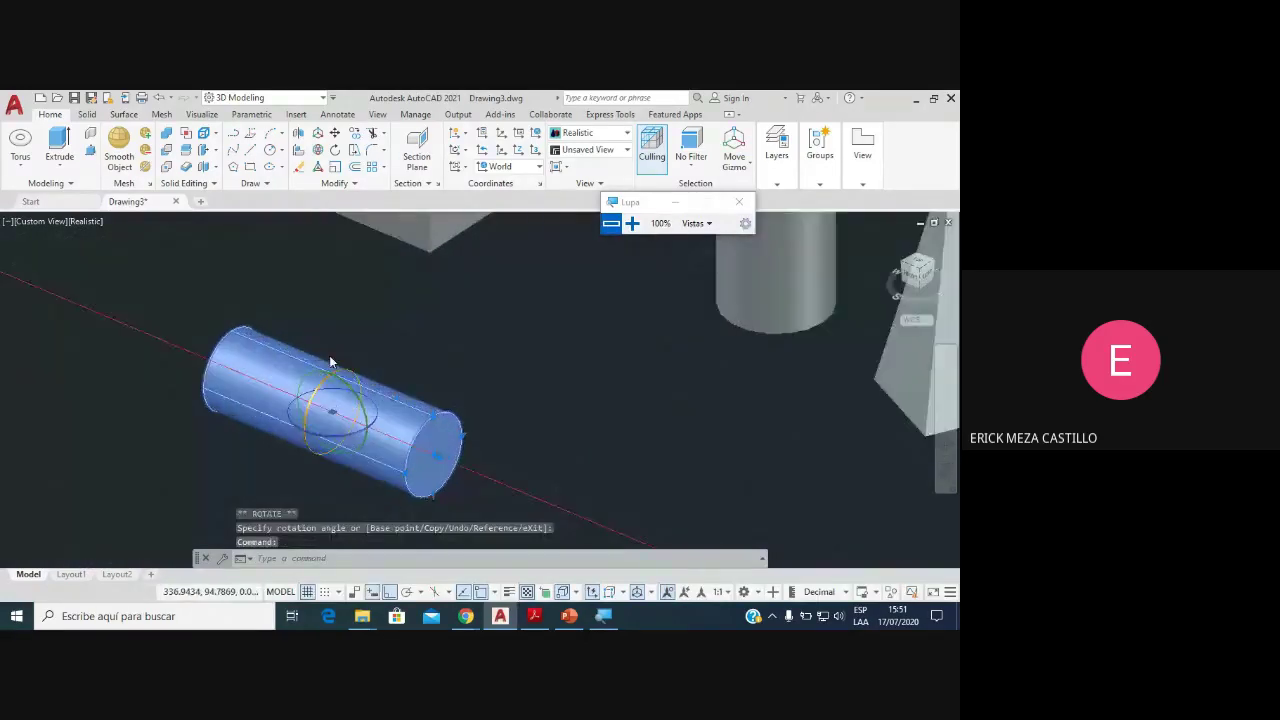
click(348, 382)
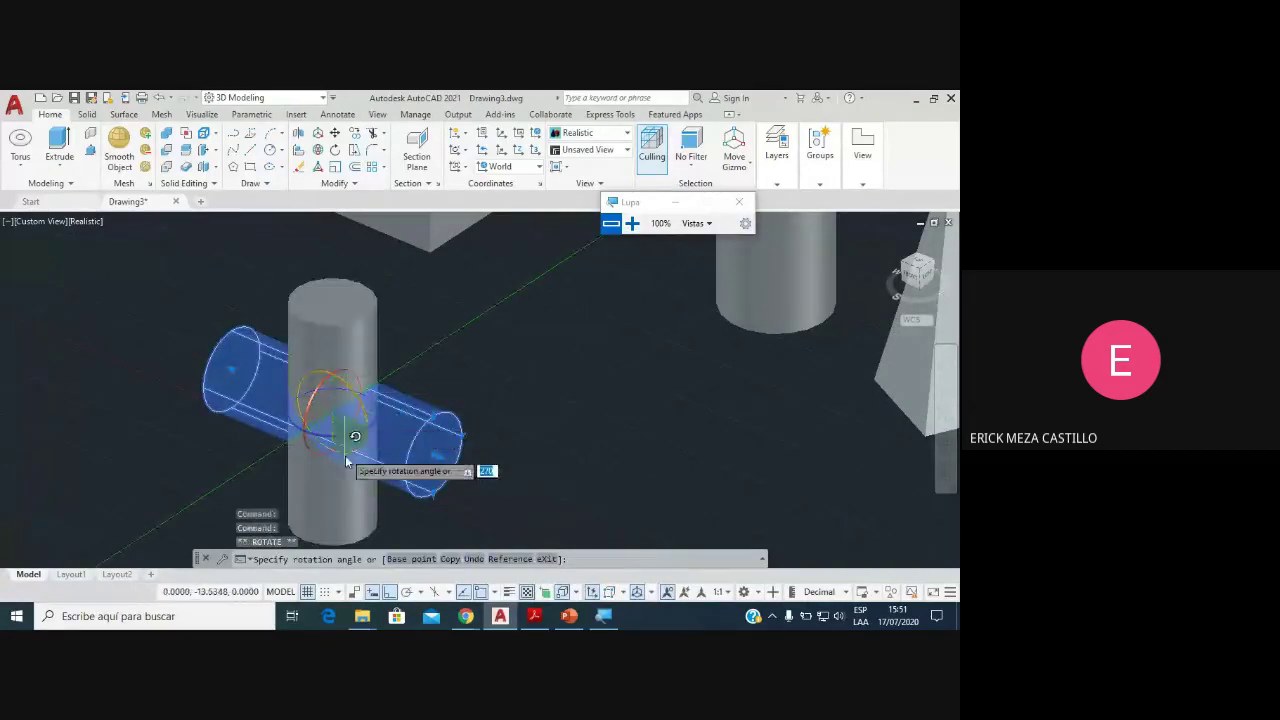
click(336, 494)
scroll(414, 402, down, 2)
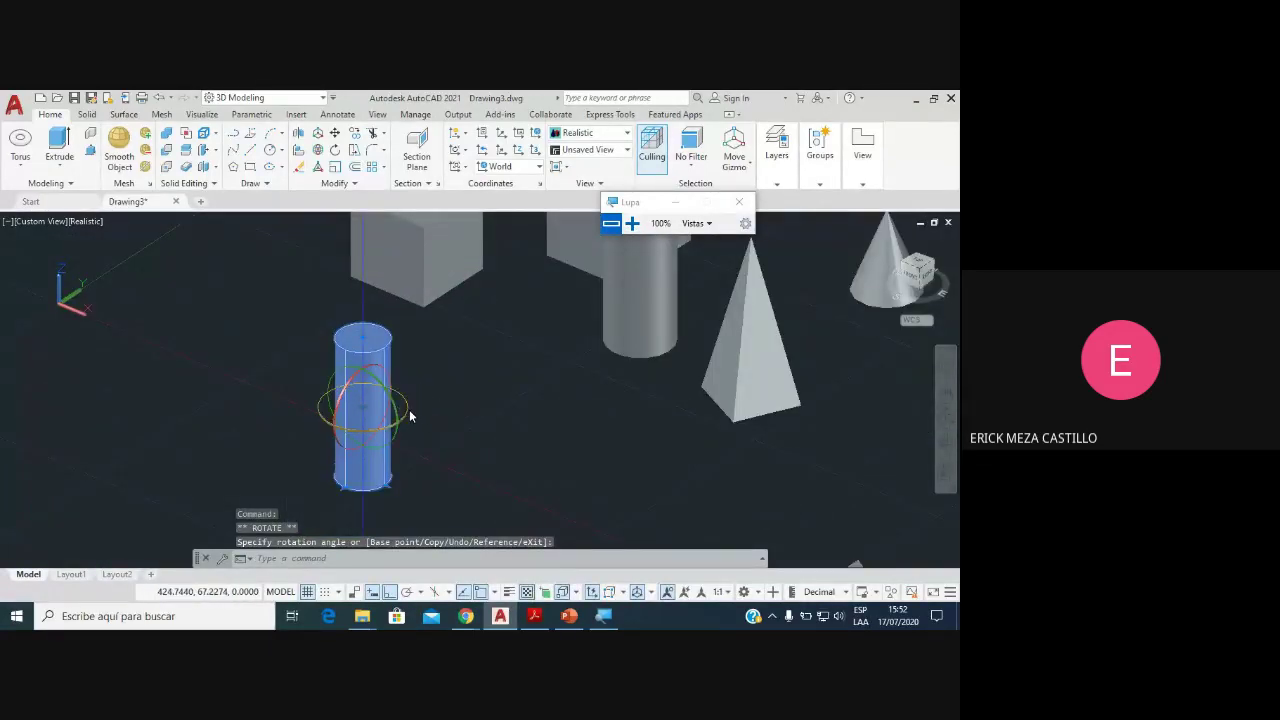
click(407, 410)
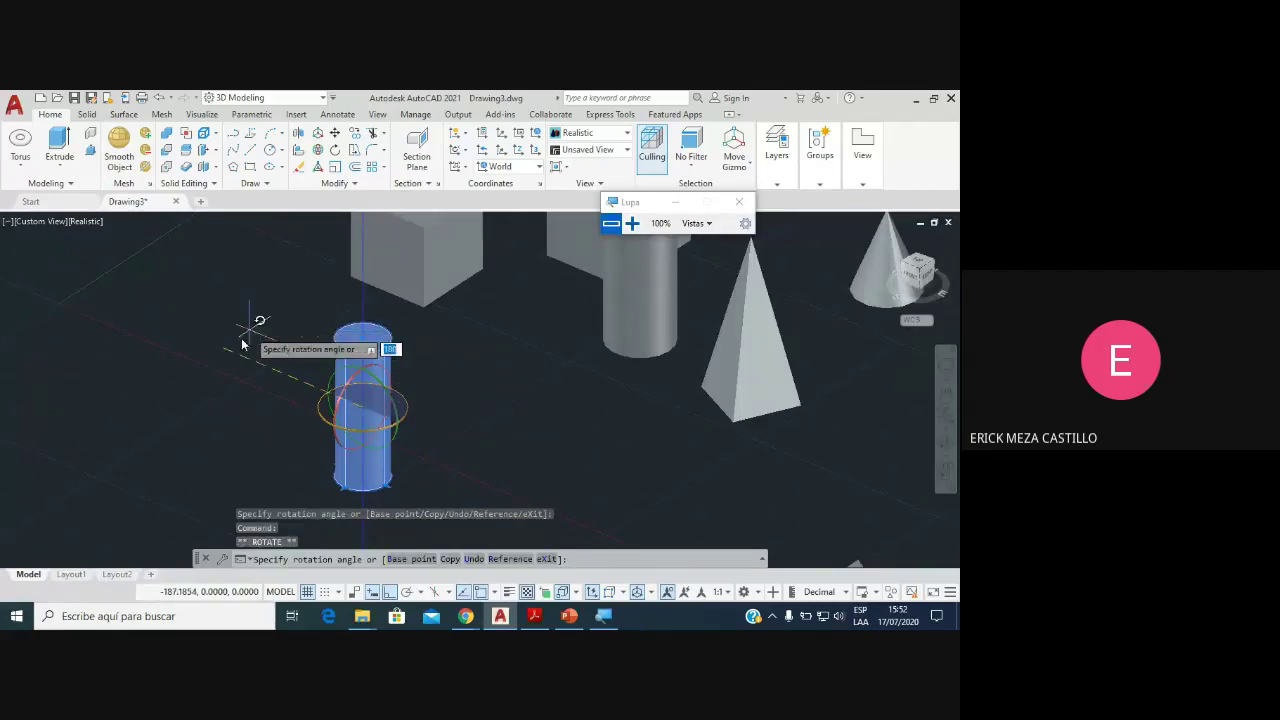
click(298, 336)
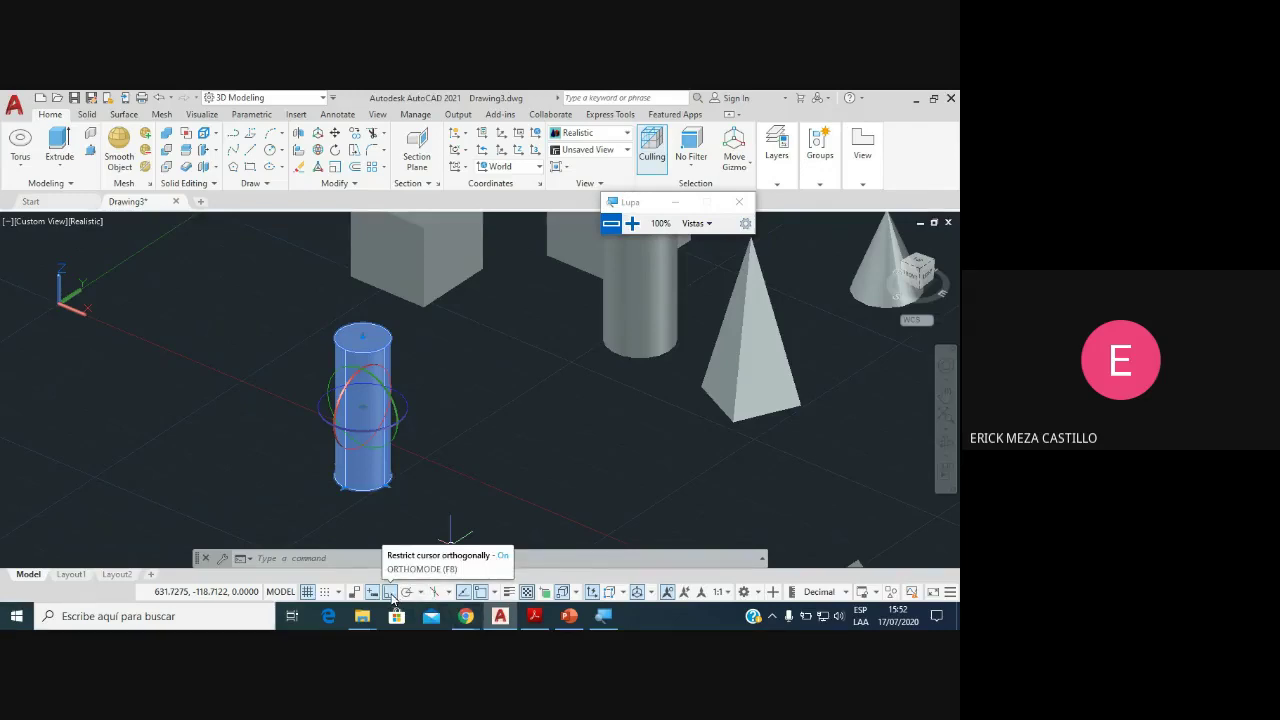
Step: Switch Ortho mode off on the status bar so rotation angles are unlocked
click(634, 258)
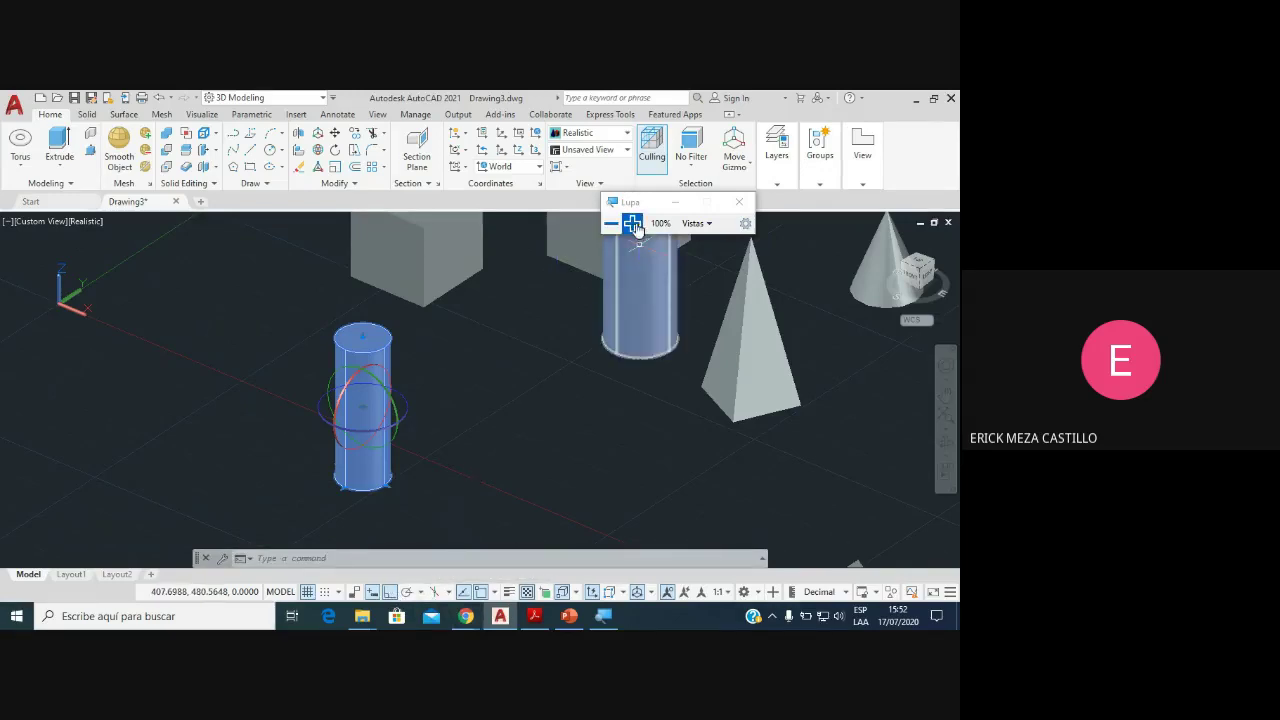
key(super+plus)
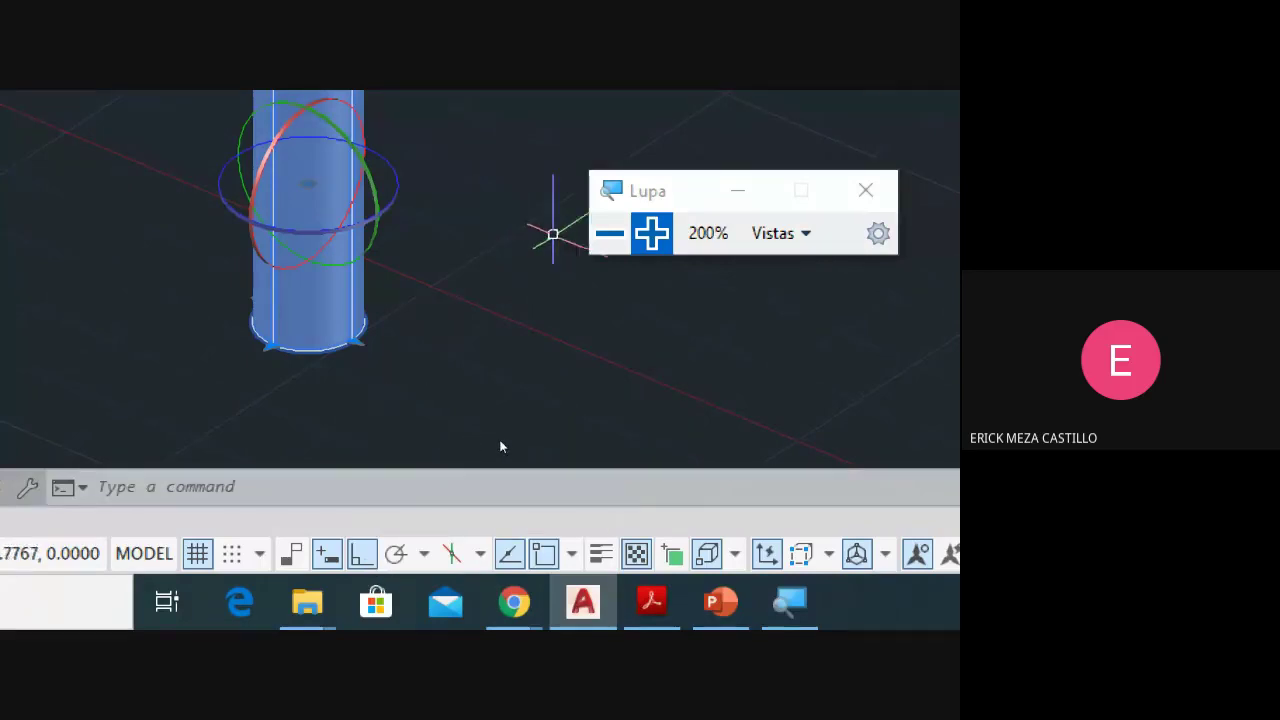
click(612, 238)
click(612, 348)
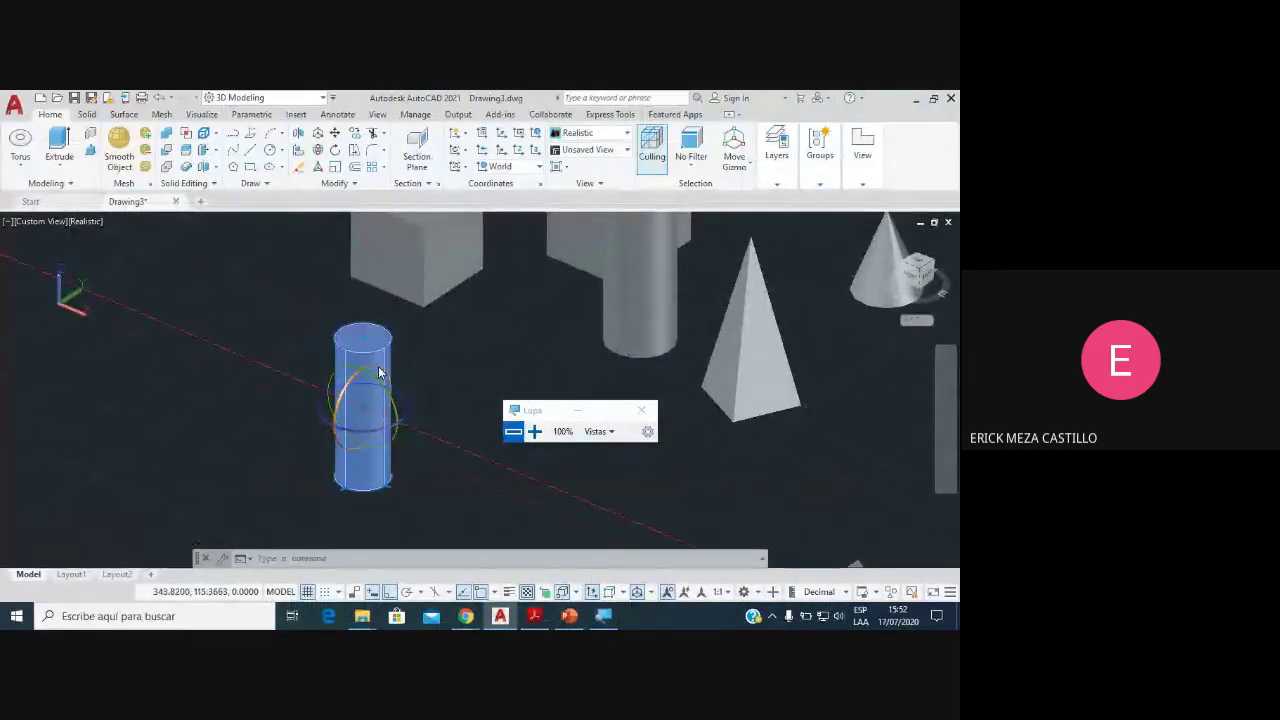
click(391, 592)
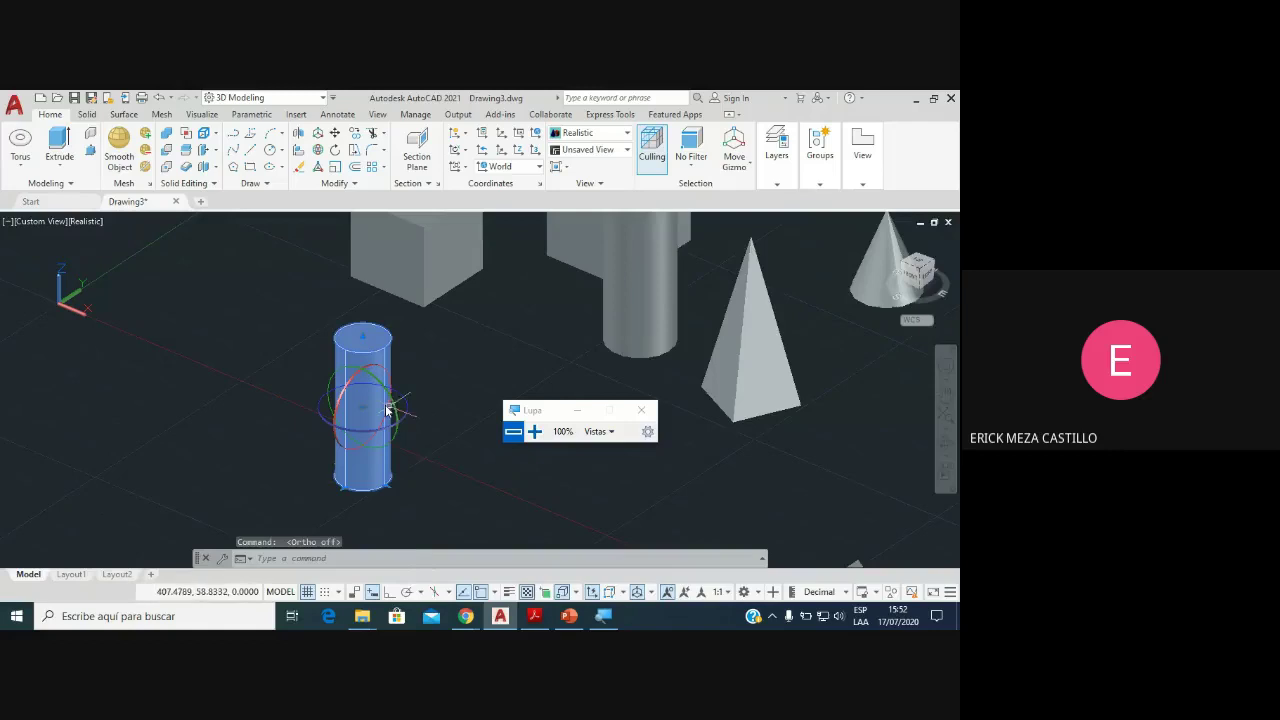
Step: Tilt the small cylinder about the red X axis to a slanted angle
shift+middle_drag(387, 410, 406, 391)
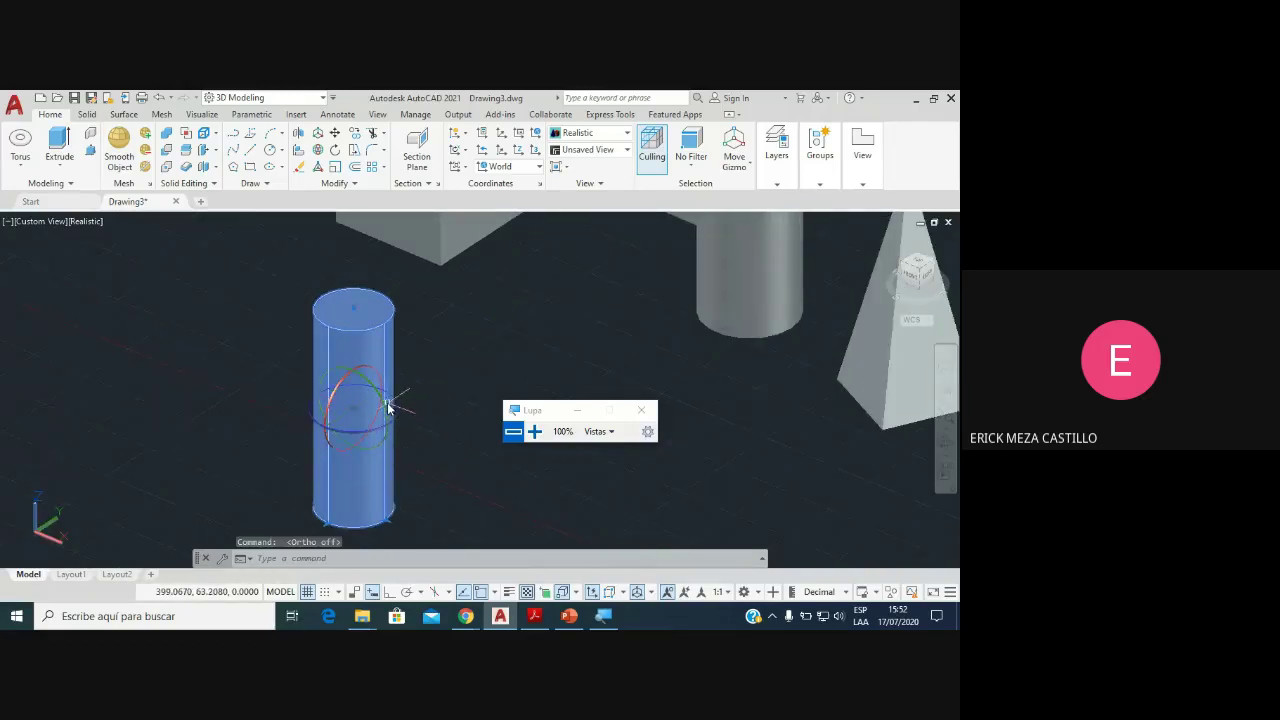
click(387, 411)
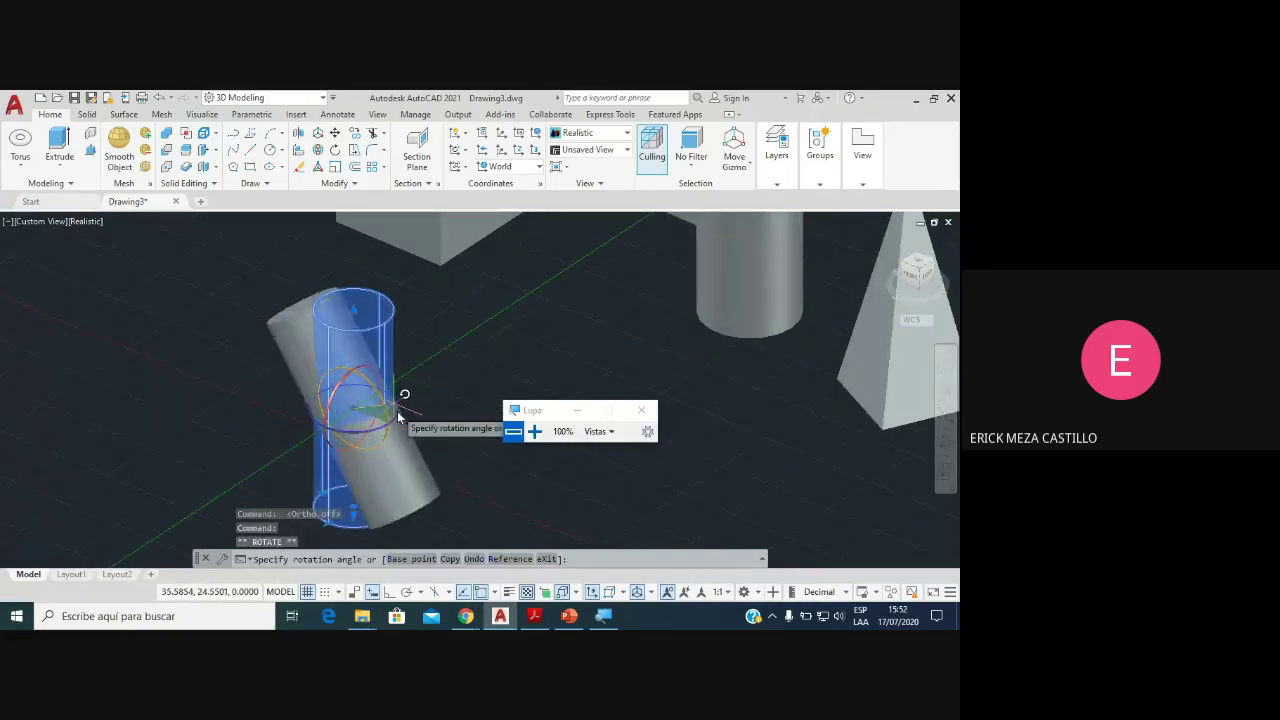
click(391, 372)
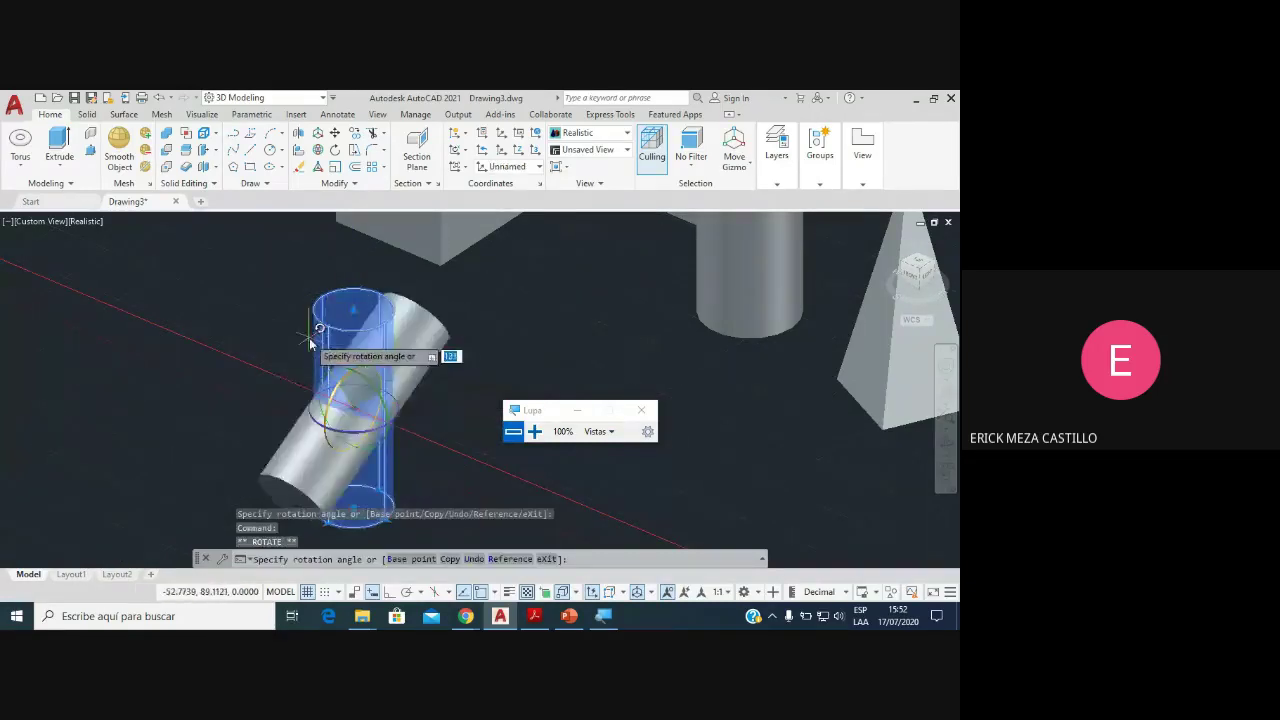
click(373, 372)
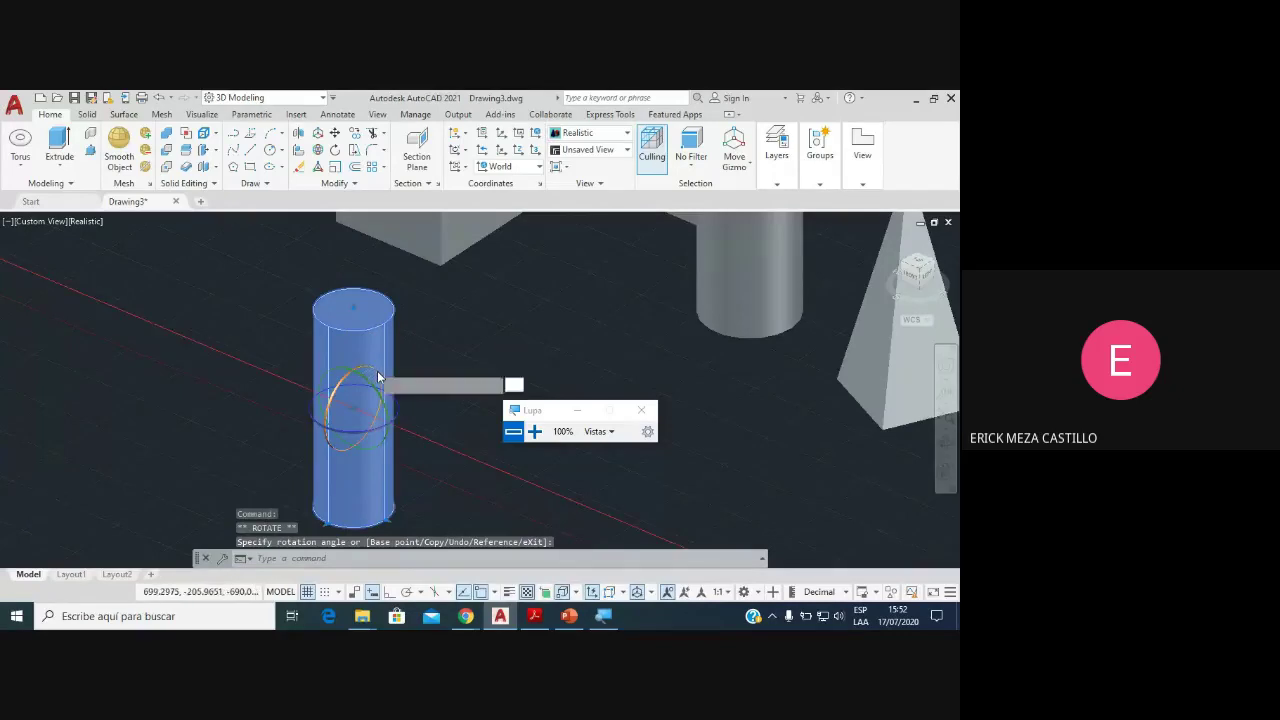
click(487, 481)
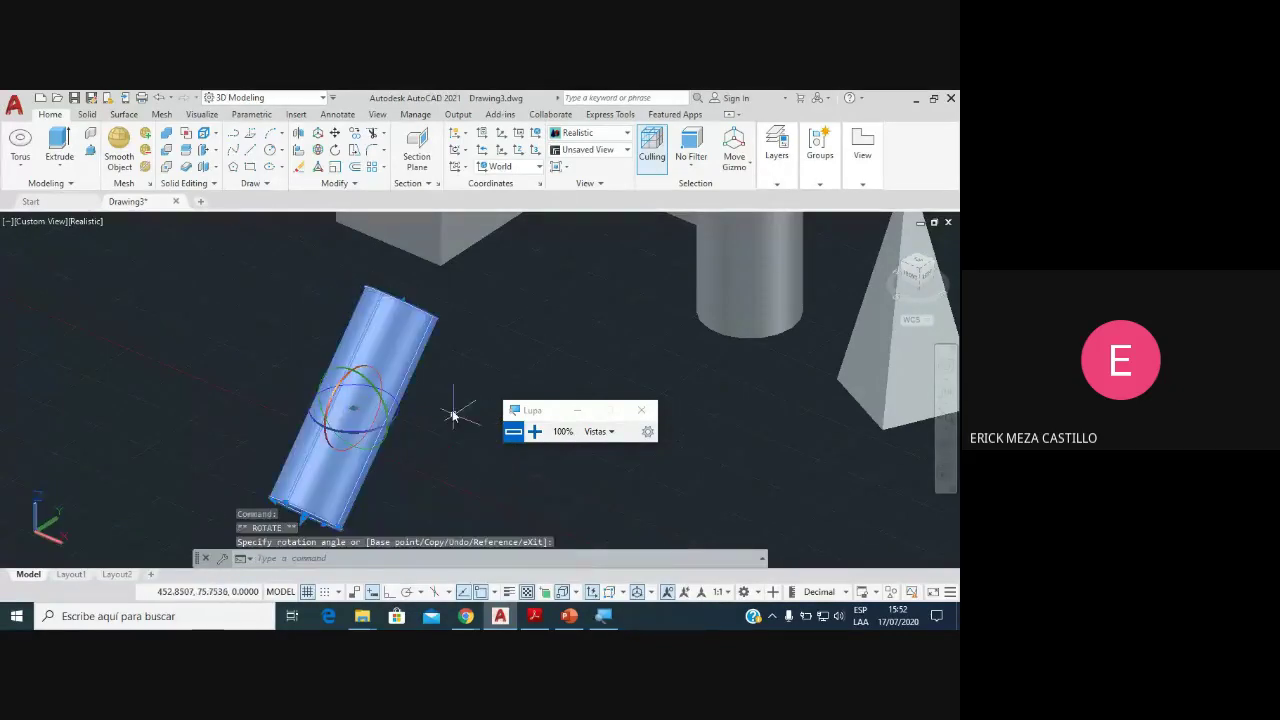
key(Escape)
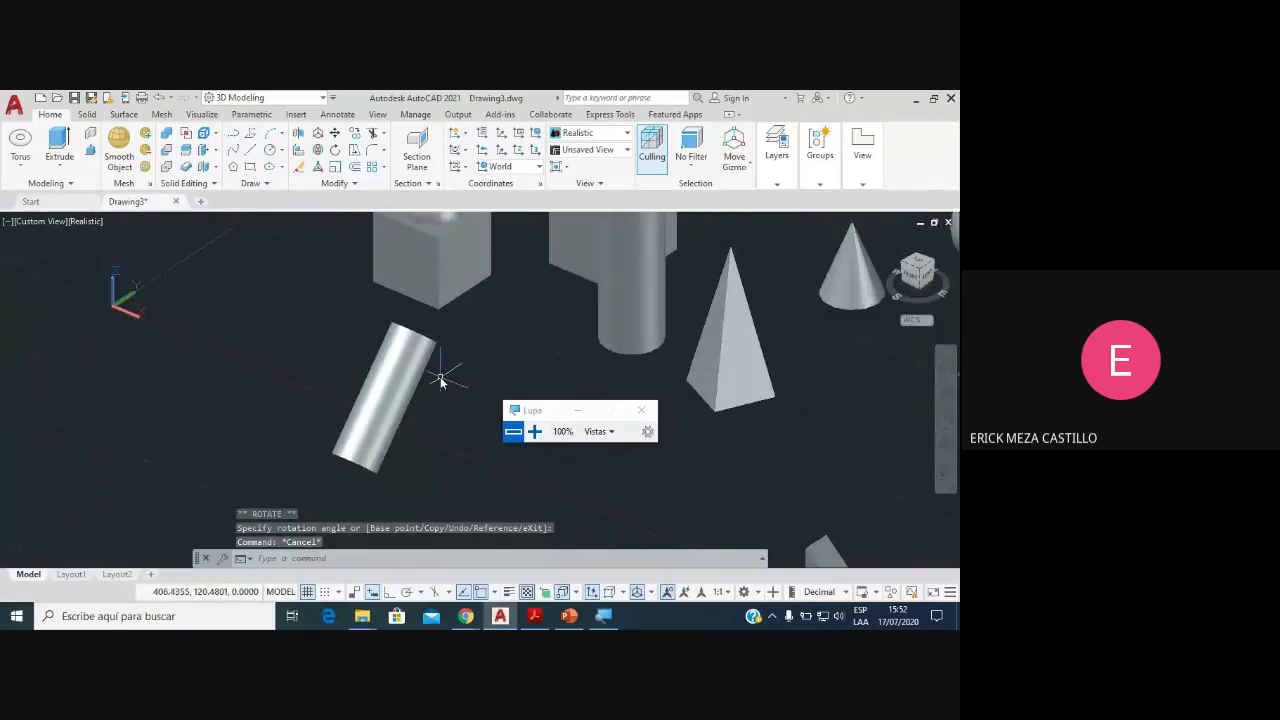
drag(554, 414, 645, 341)
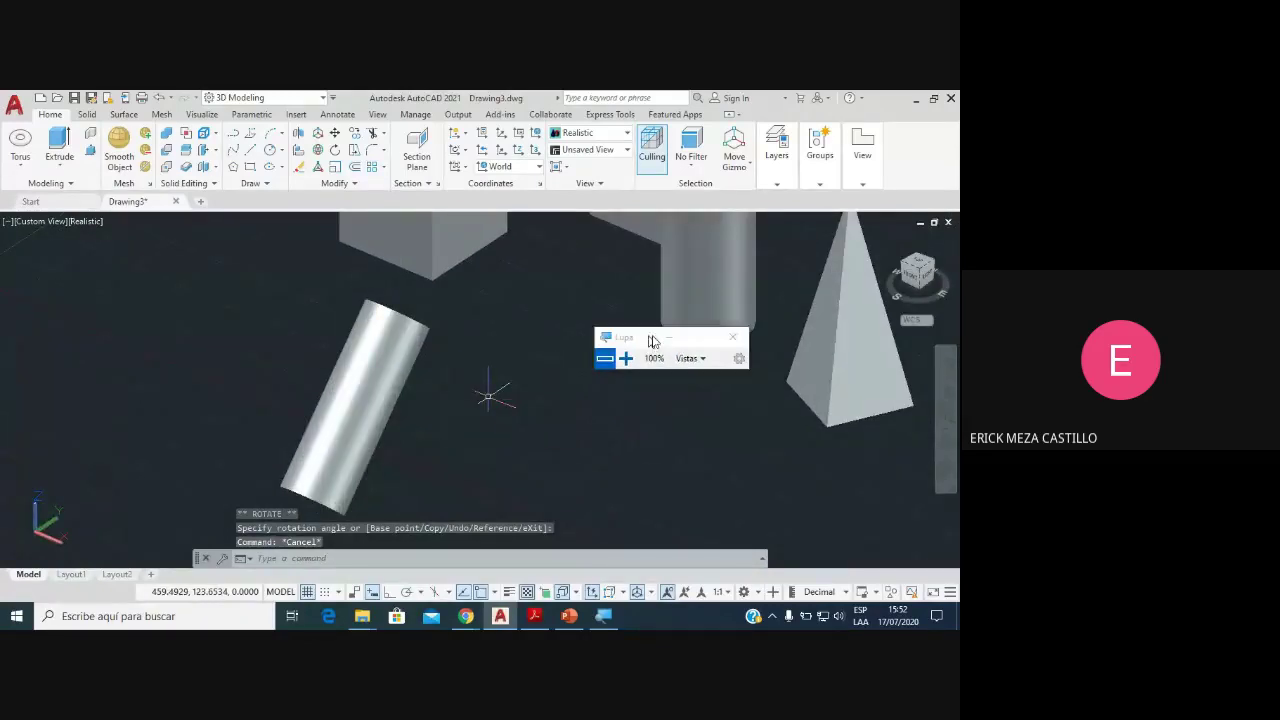
click(465, 402)
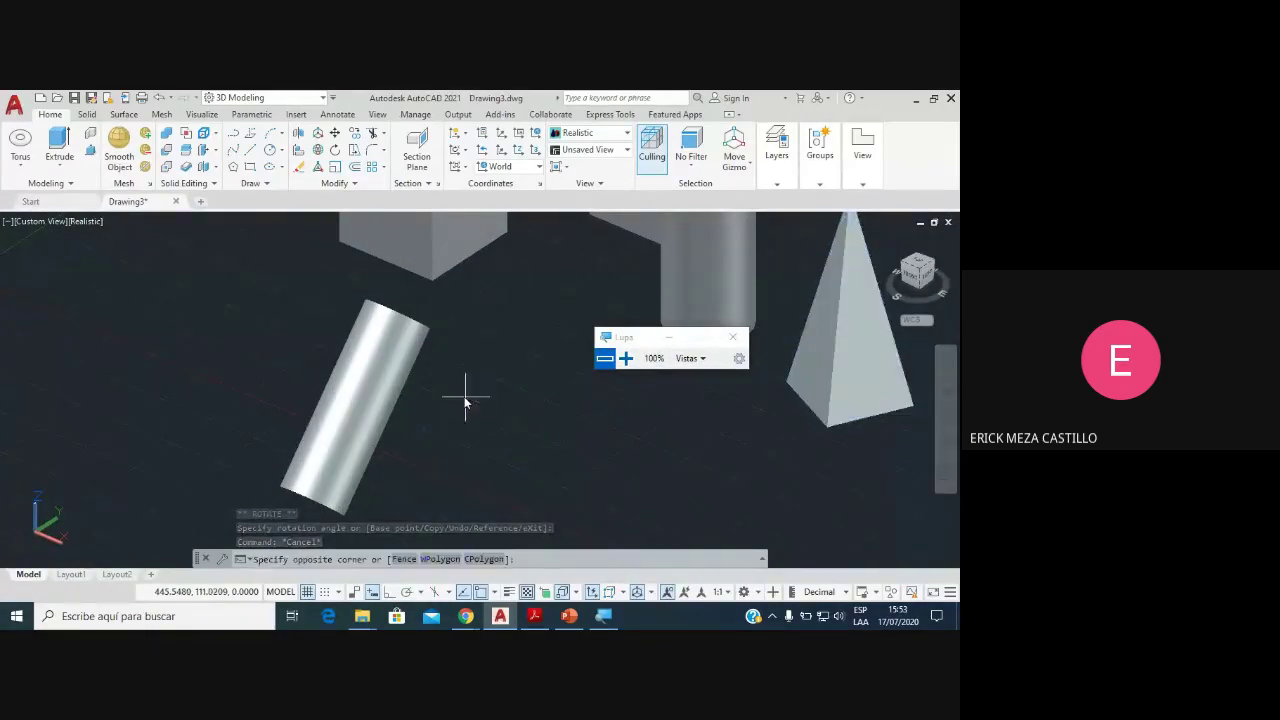
Step: Orbit around the tilted cylinder, then zoom out and pan to show every solid
click(535, 422)
shift+middle_drag(888, 443, 888, 443)
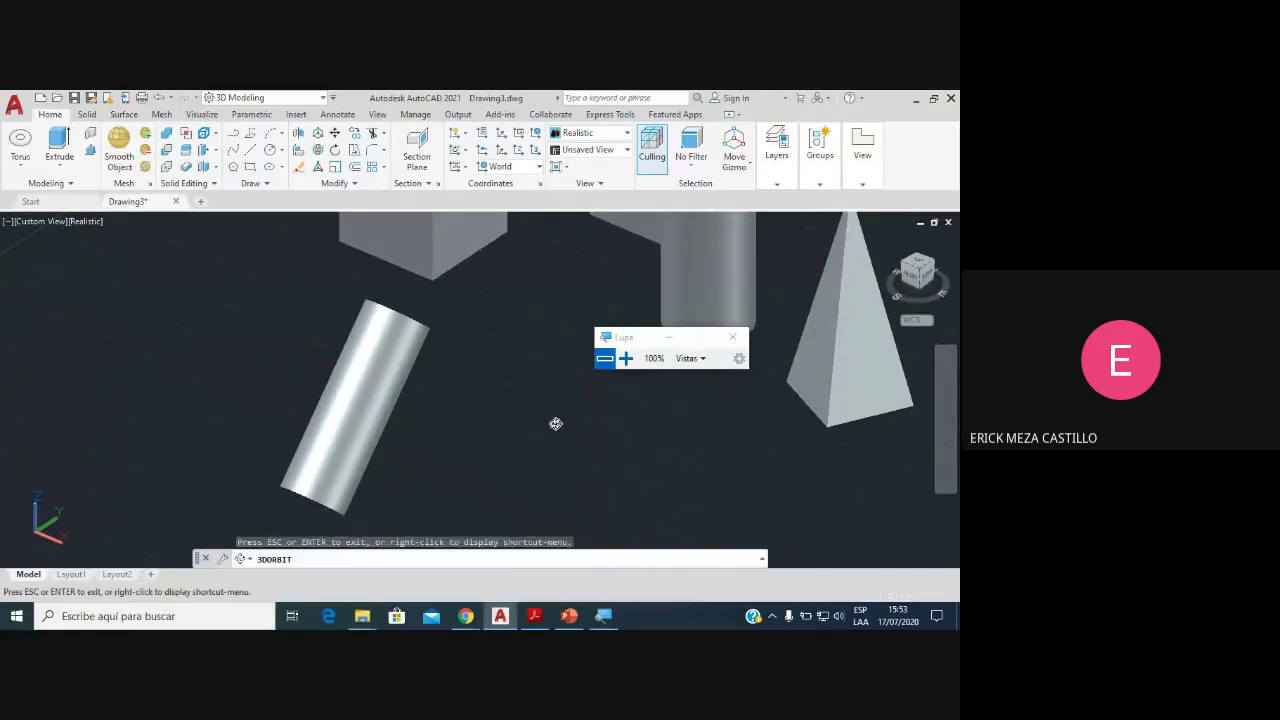
mouse_move(554, 423)
mouse_down()
mouse_move(423, 394)
mouse_move(489, 386)
mouse_move(577, 429)
mouse_move(514, 420)
mouse_move(466, 437)
mouse_up()
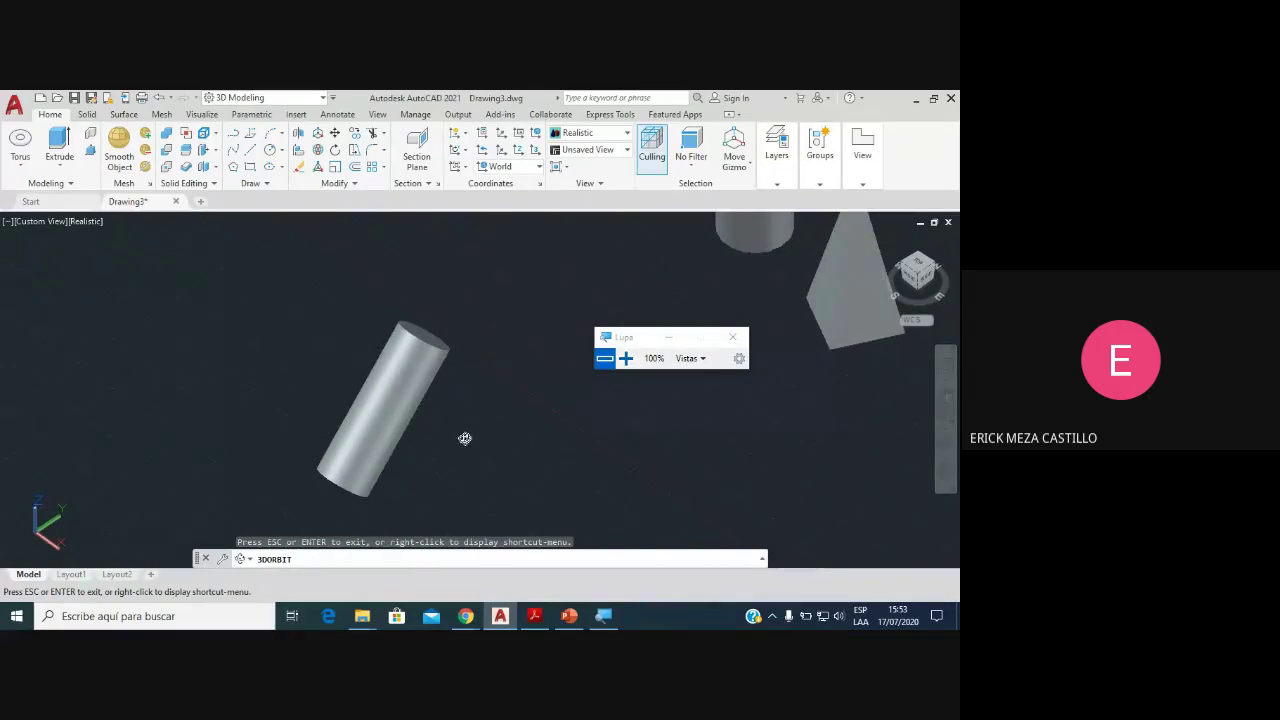
key(Escape)
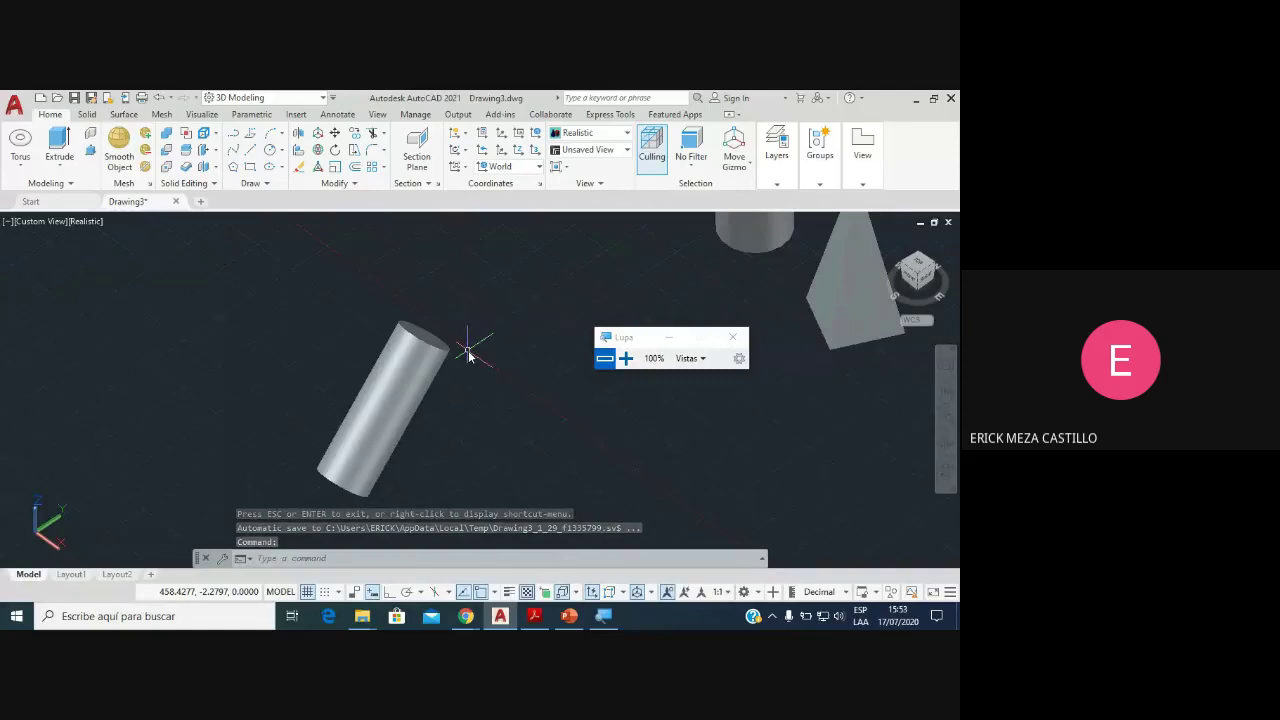
scroll(557, 369, down, 5)
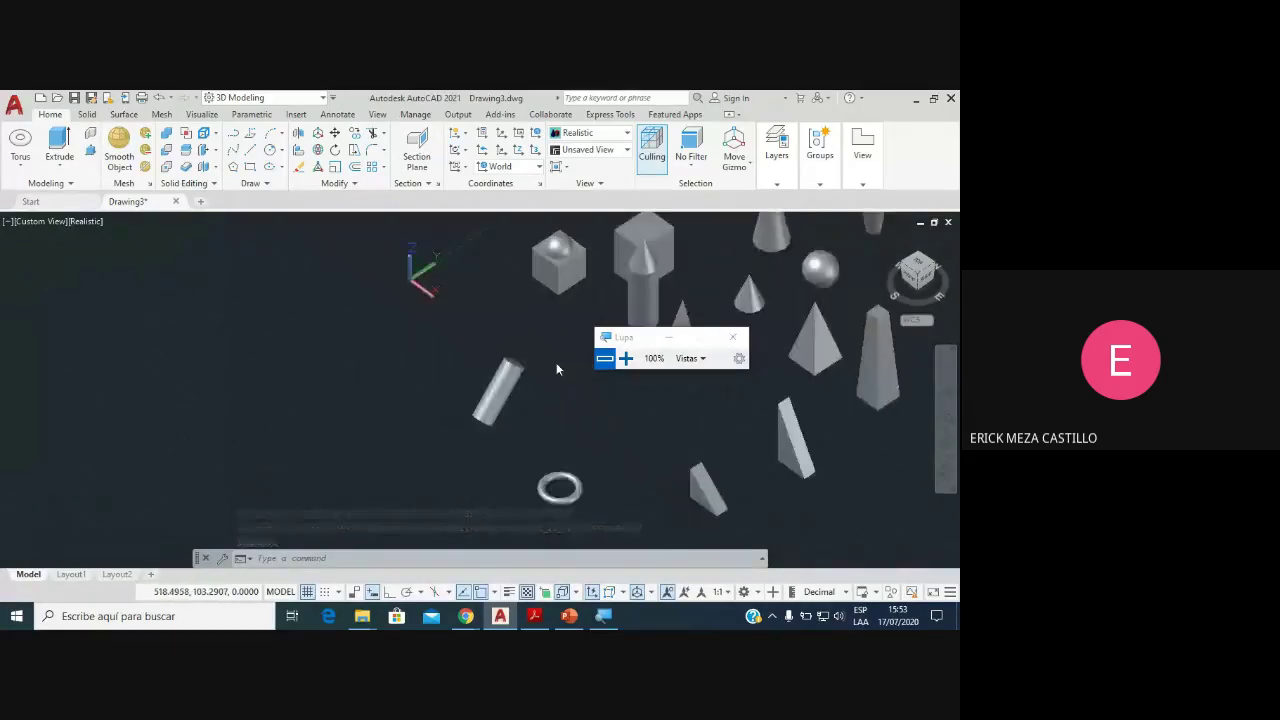
middle_drag(556, 368, 373, 392)
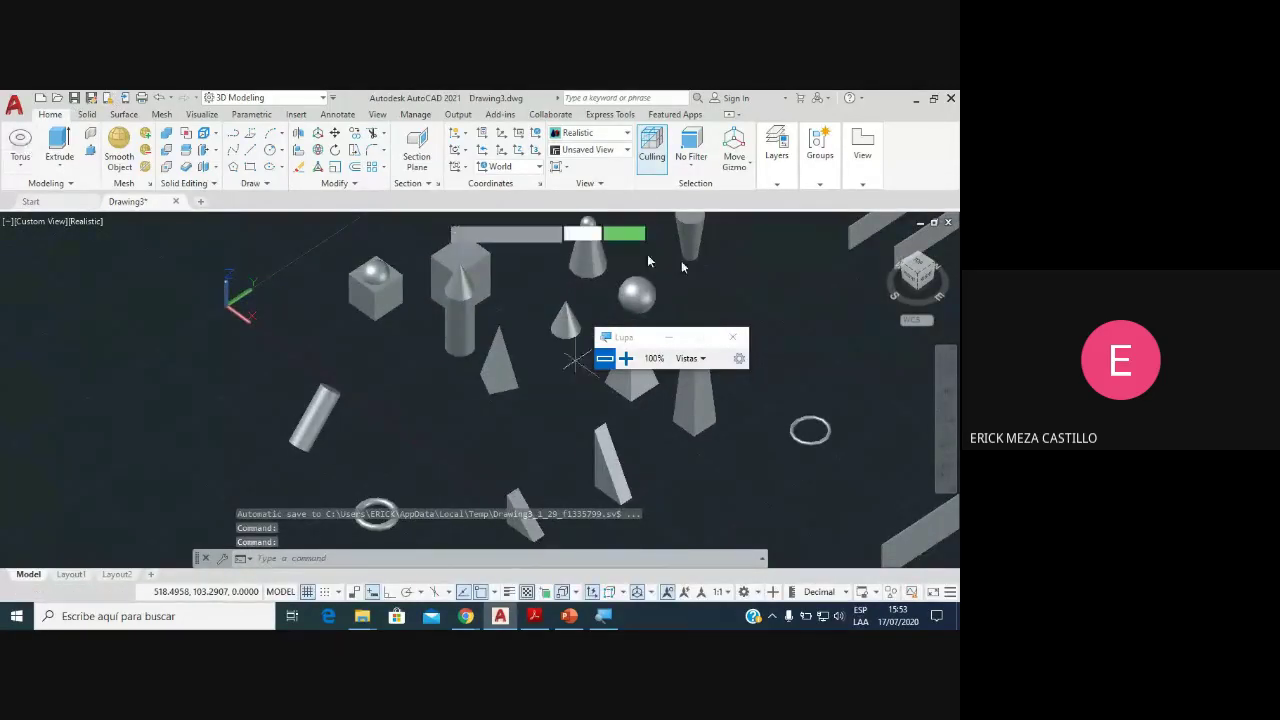
Step: Add a large thin-tubed torus and save the drawing as Drawing3.dwg
key(Return)
click(800, 325)
click(880, 320)
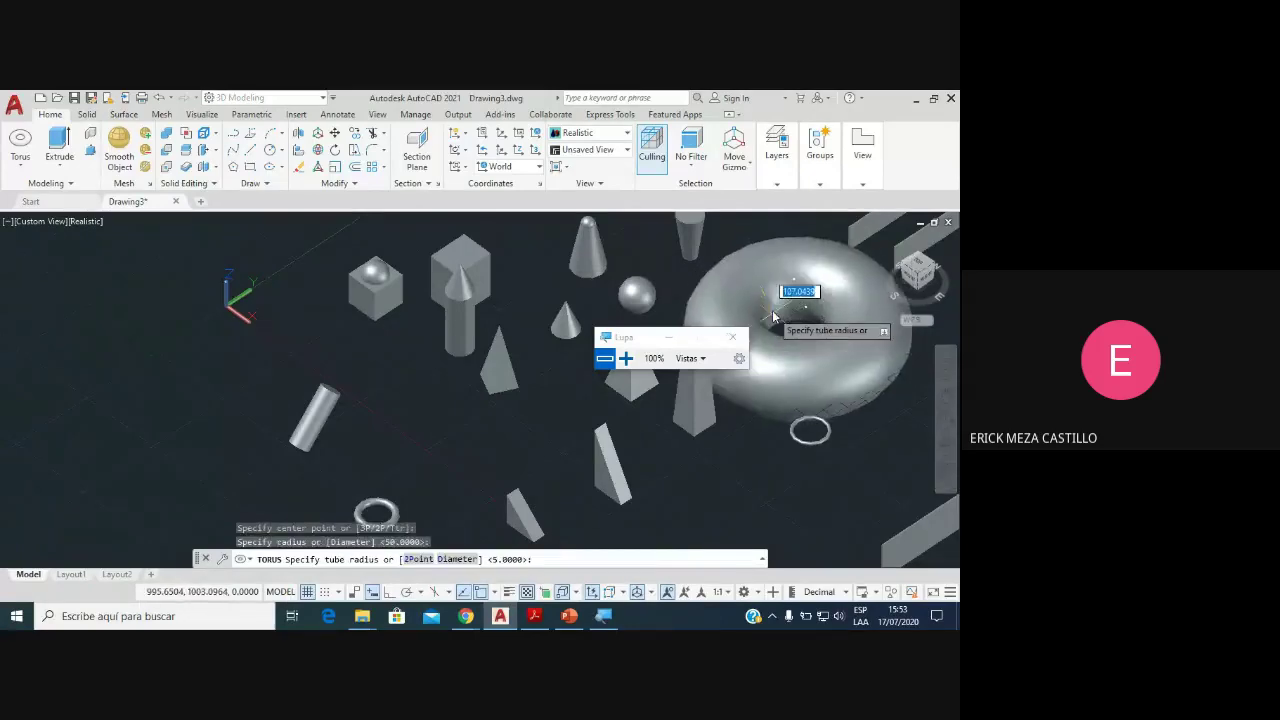
click(773, 317)
middle_drag(749, 296, 599, 342)
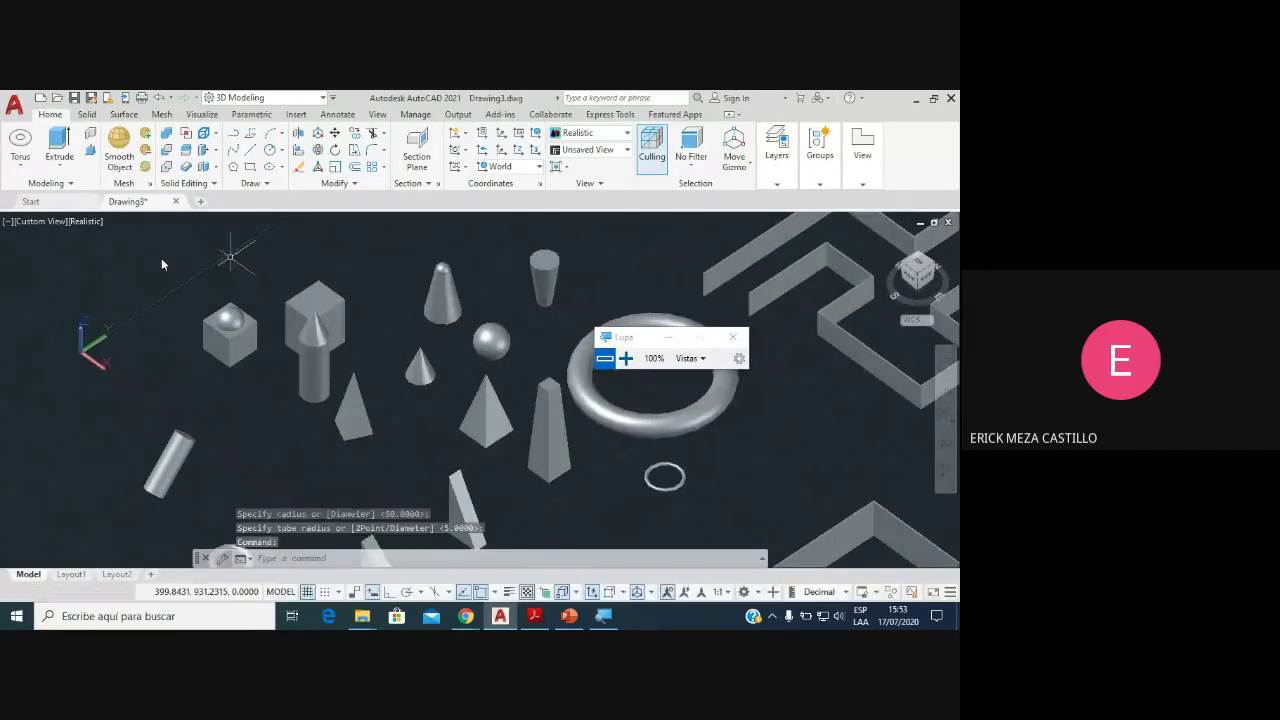
click(74, 100)
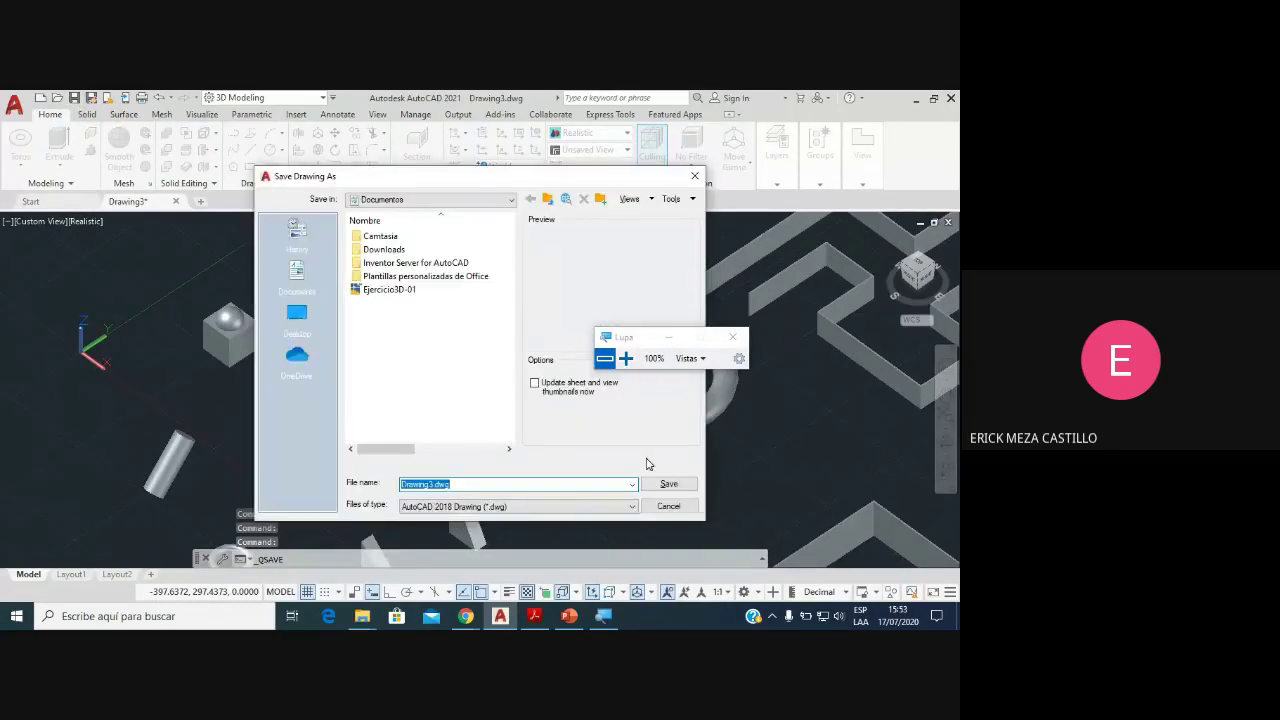
click(668, 484)
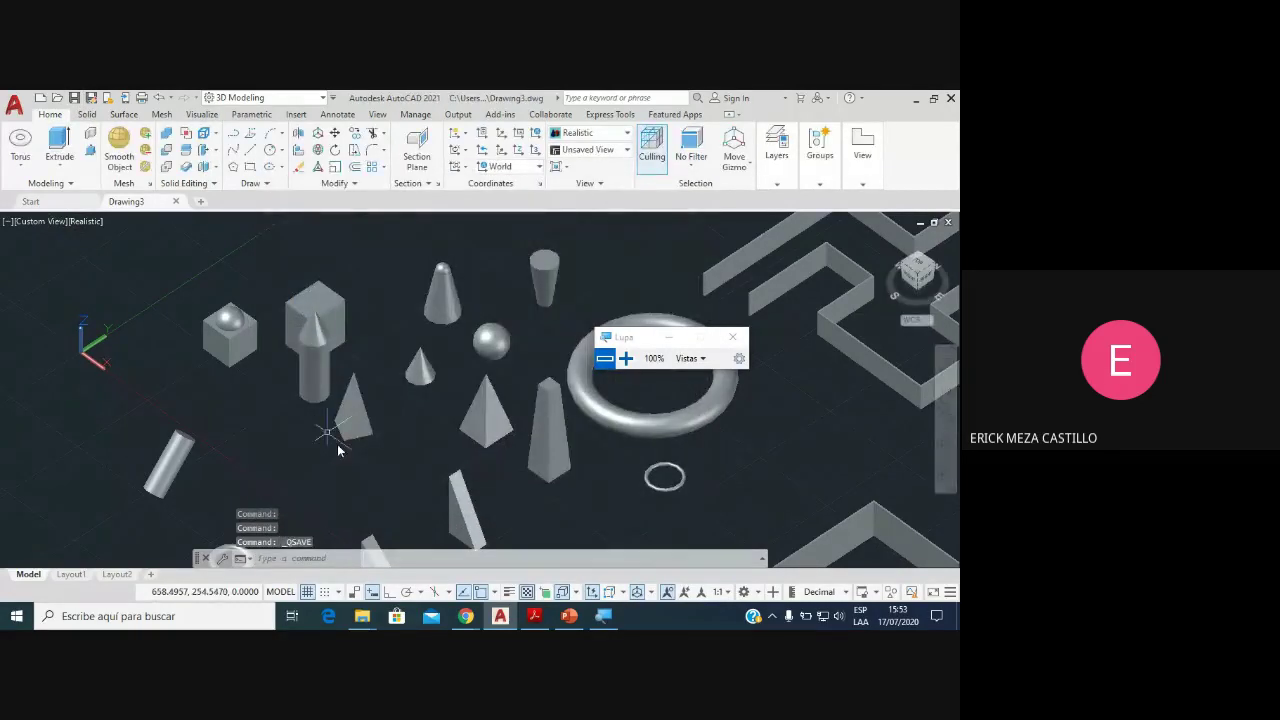
Step: Select the tilted cylinder and use 3DROTATE to stand it back upright
scroll(320, 430, up, 2)
scroll(300, 410, up, 2)
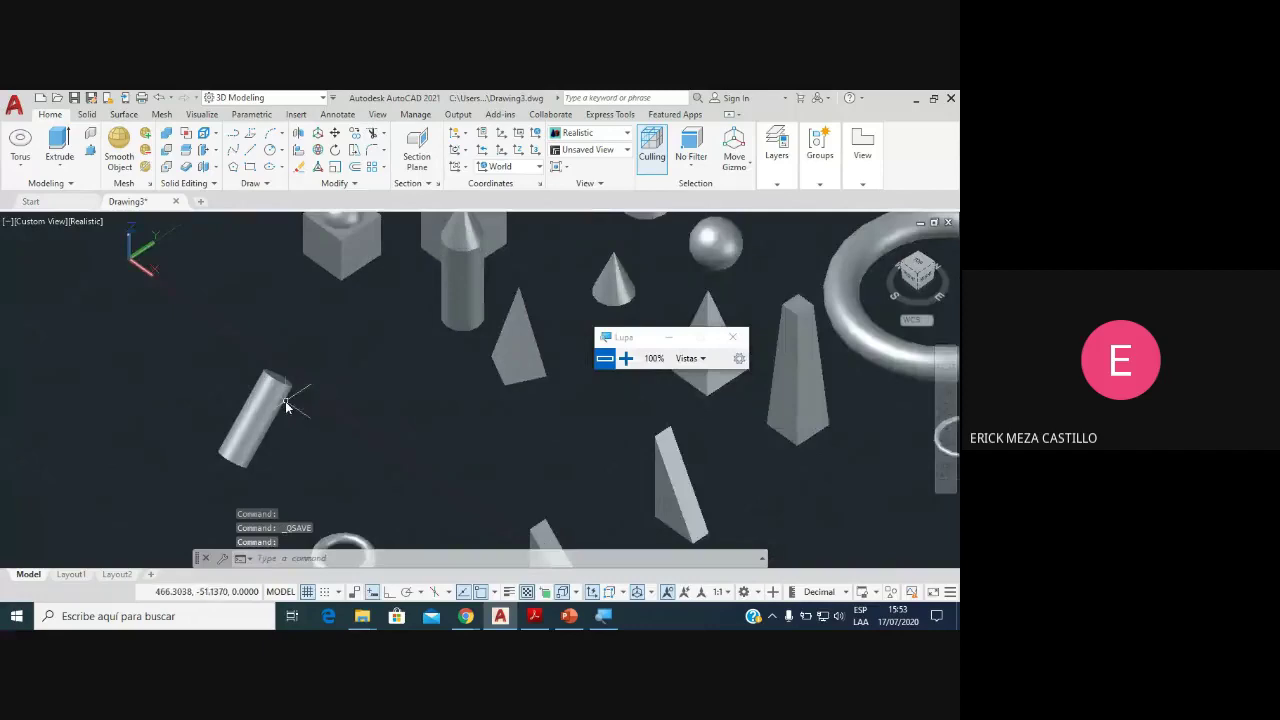
middle_drag(287, 405, 357, 381)
click(357, 381)
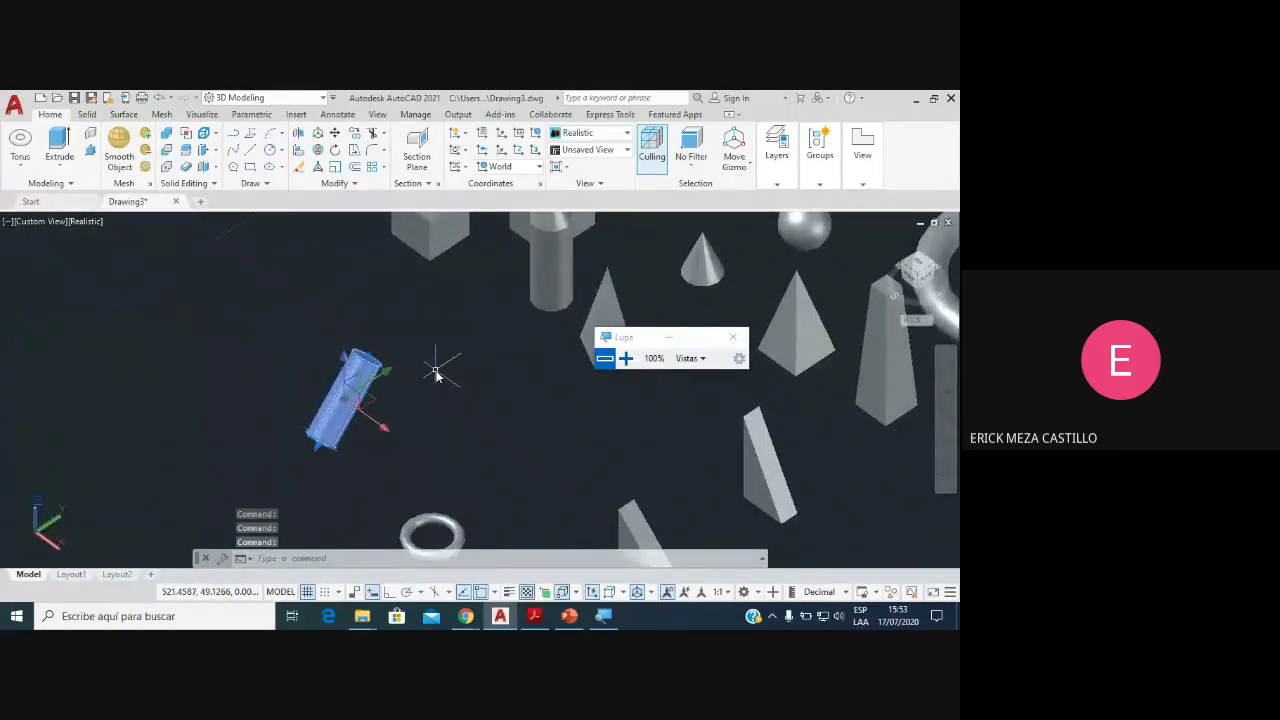
key(Escape)
click(323, 407)
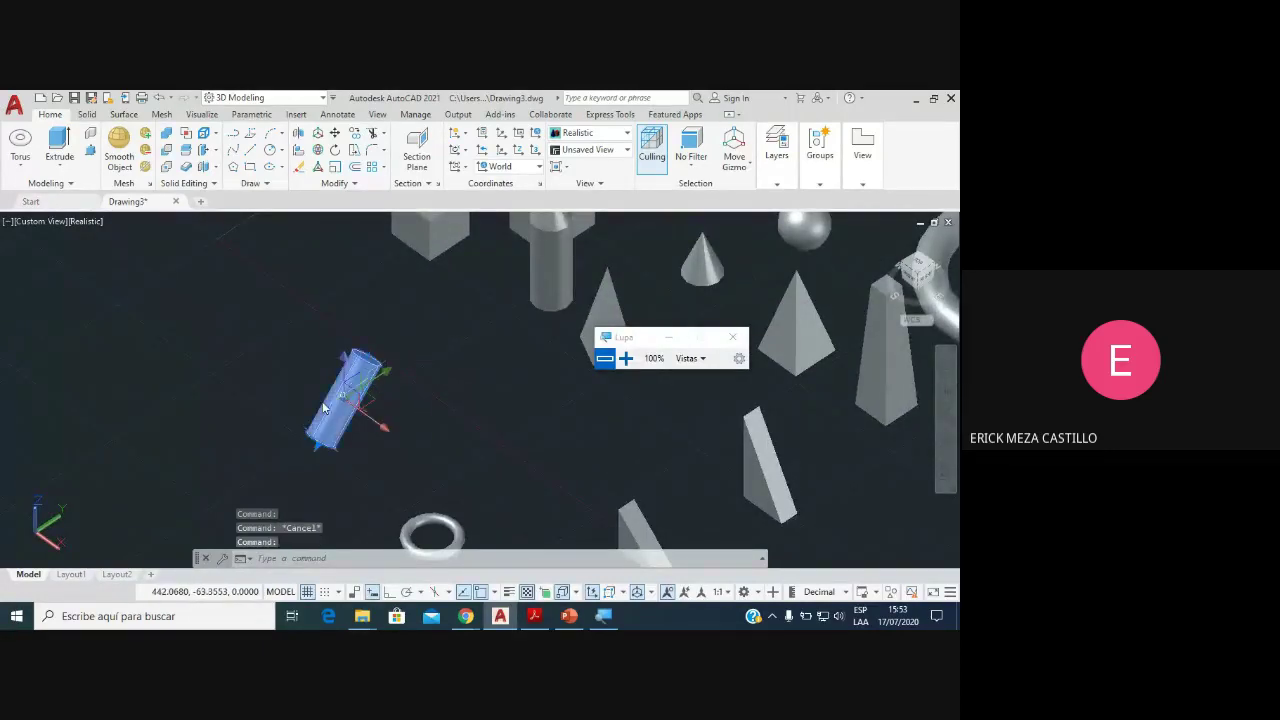
scroll(323, 407, up, 1)
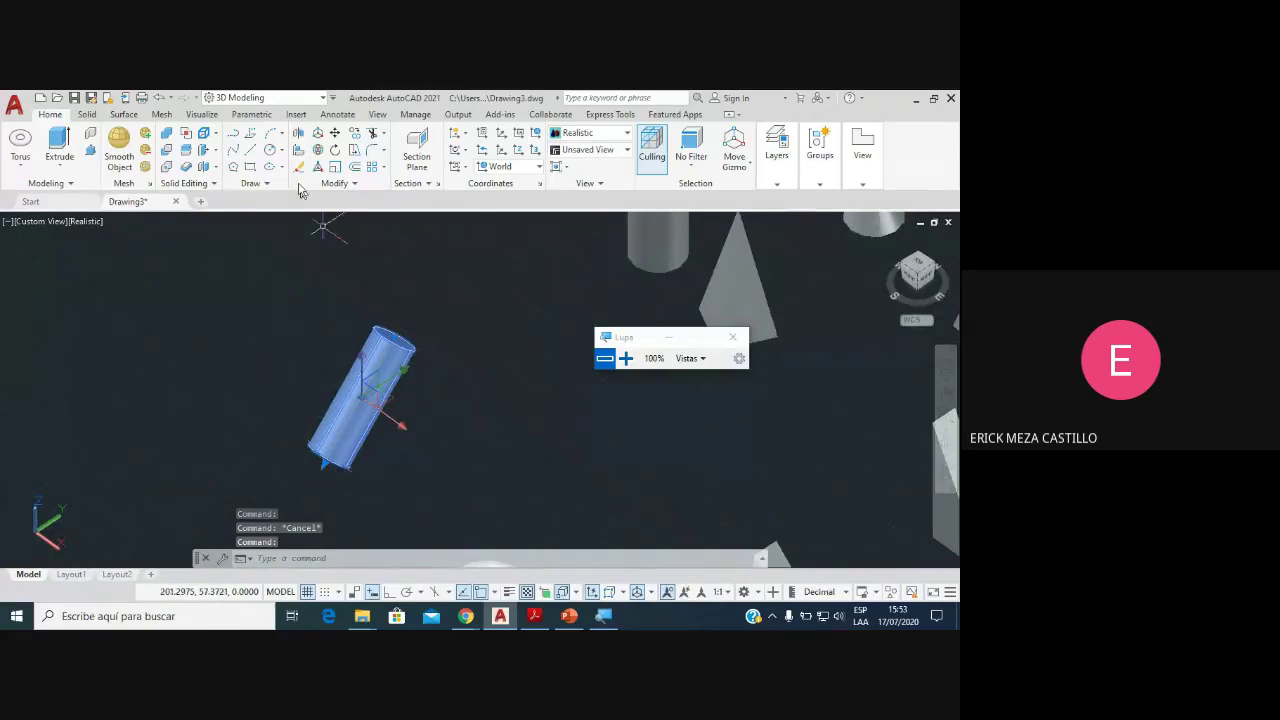
click(316, 150)
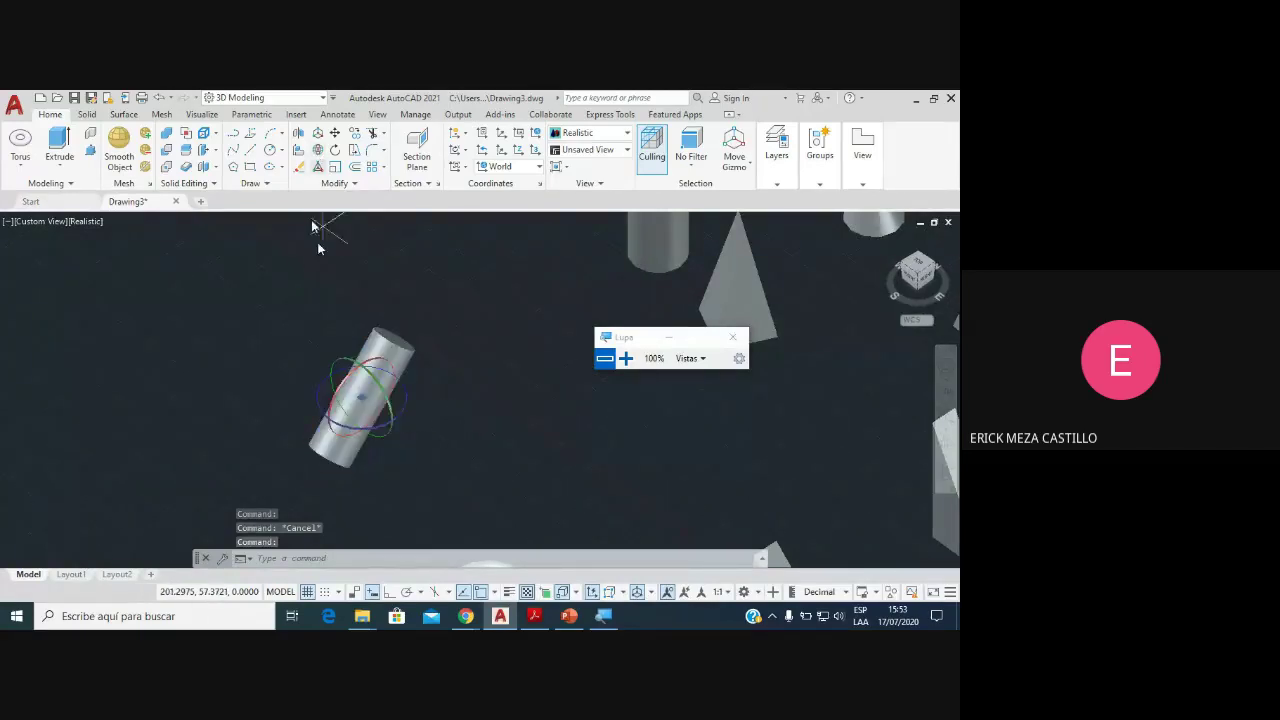
click(382, 366)
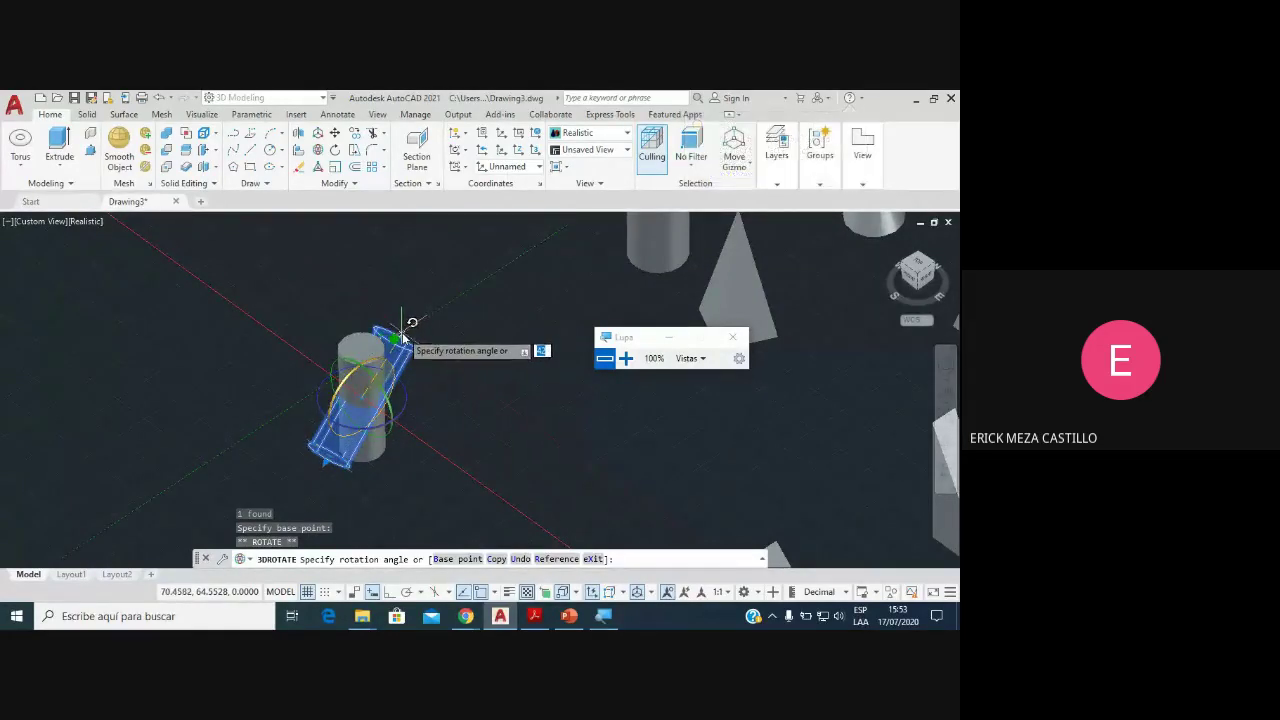
key(Escape)
click(946, 452)
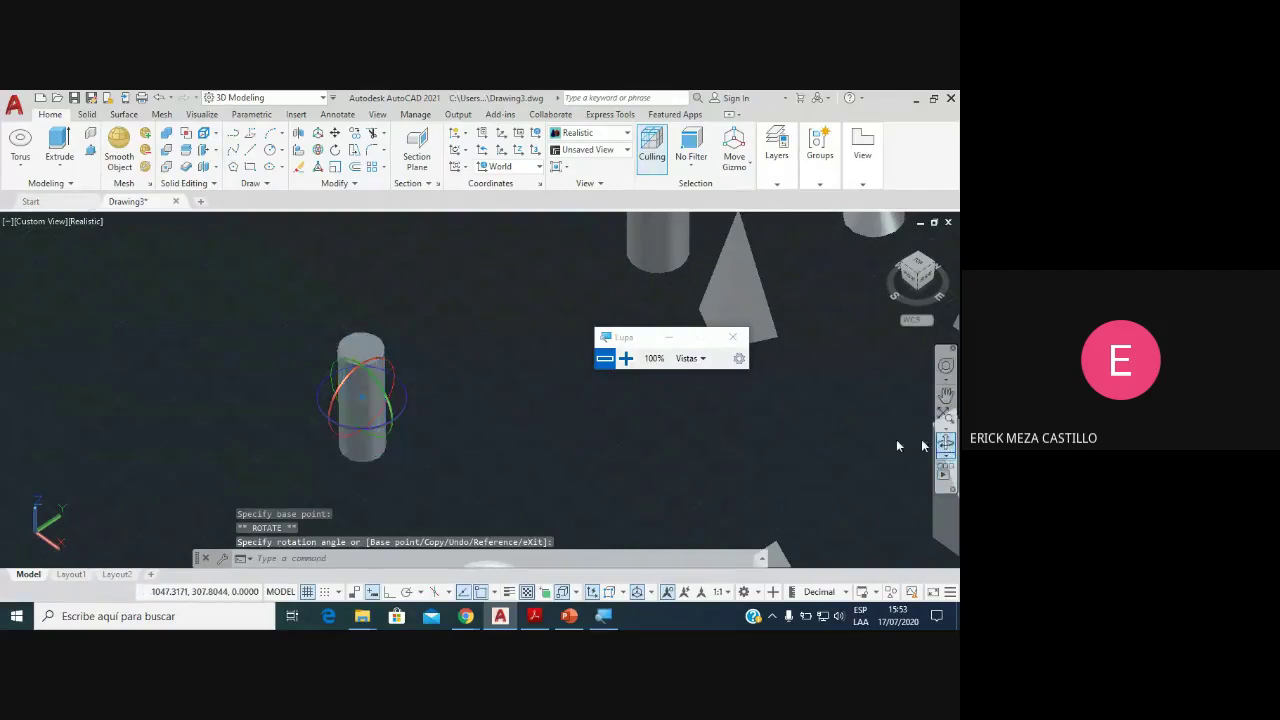
key(Escape)
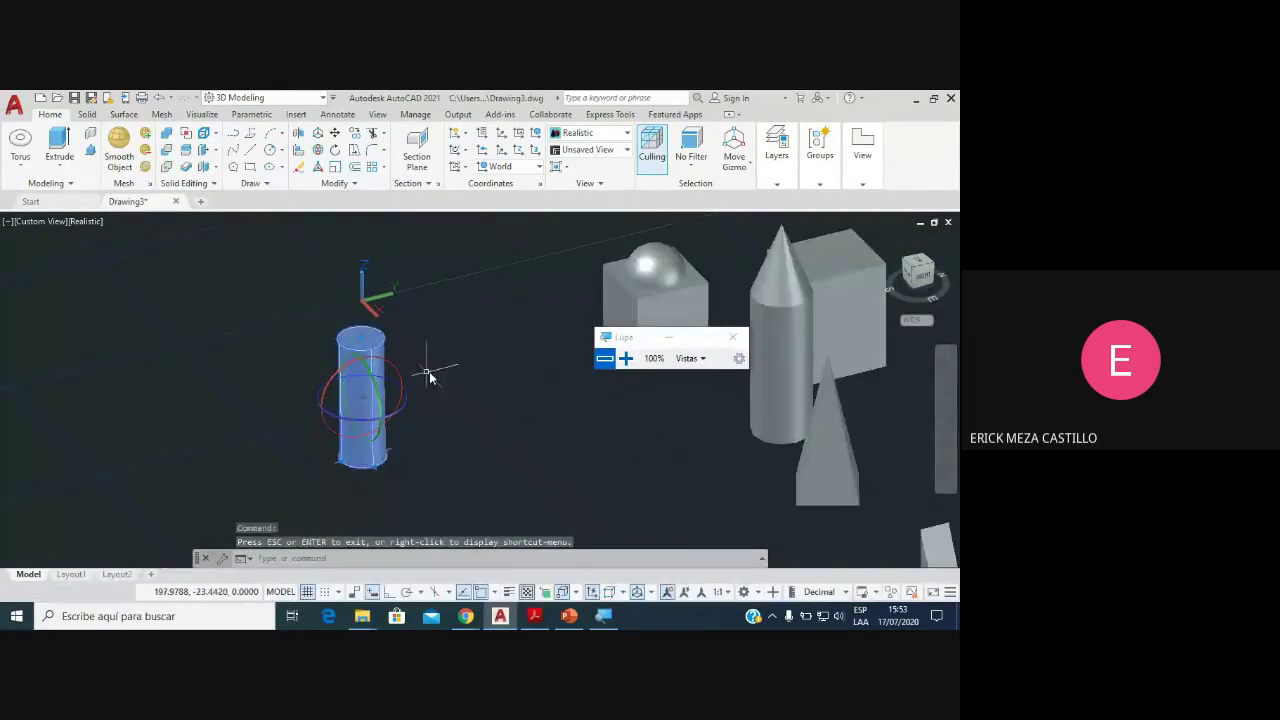
key(Escape)
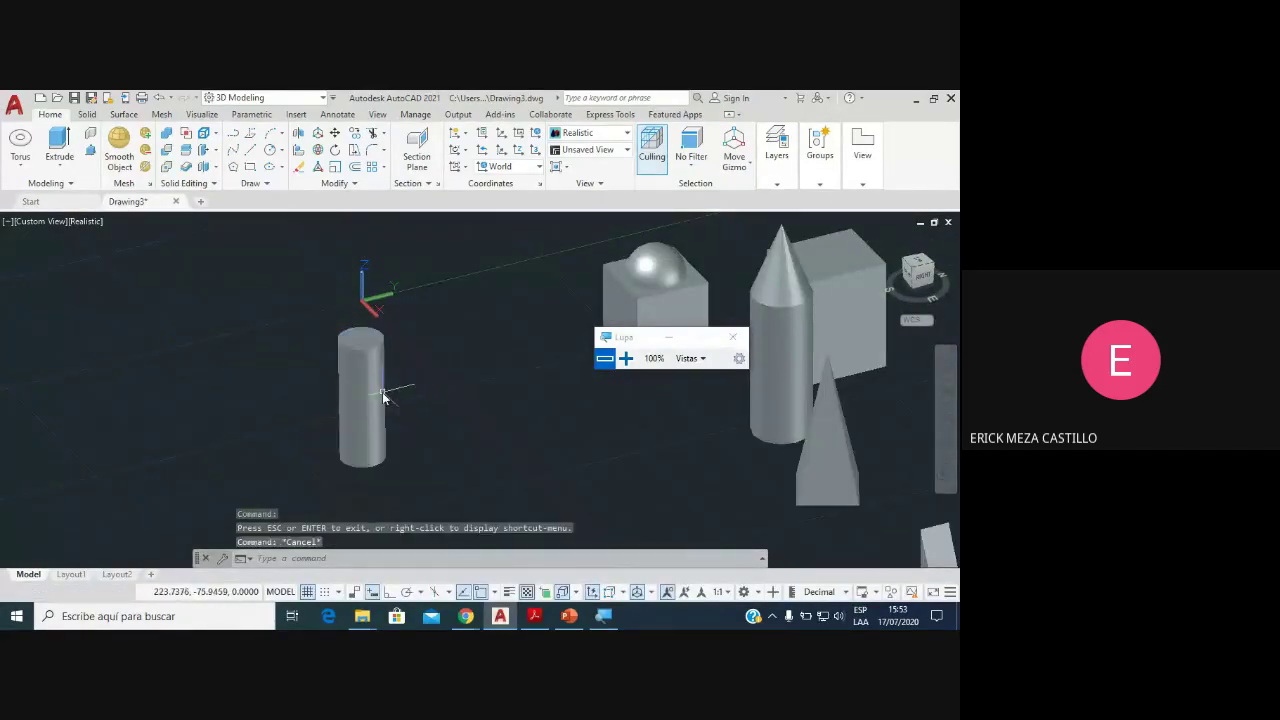
click(384, 384)
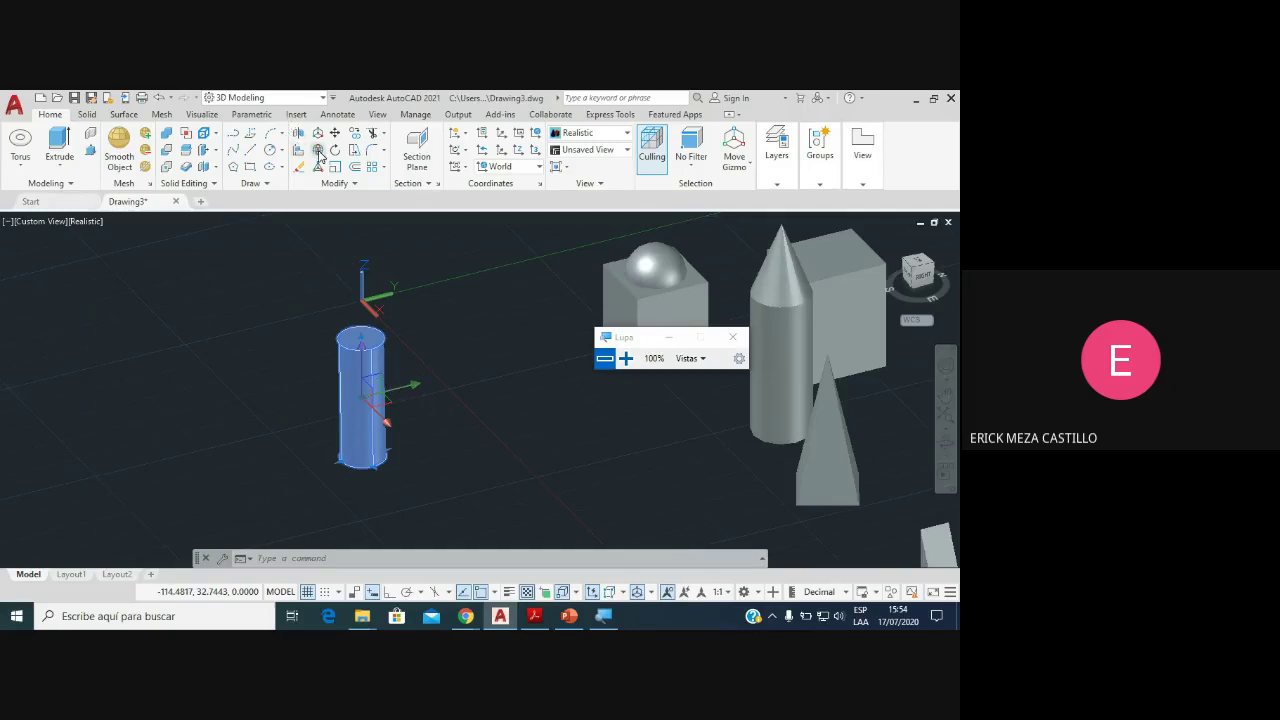
Step: Tilt the cylinder with 3DROTATE, then undo three times back past the torus
click(319, 150)
click(403, 382)
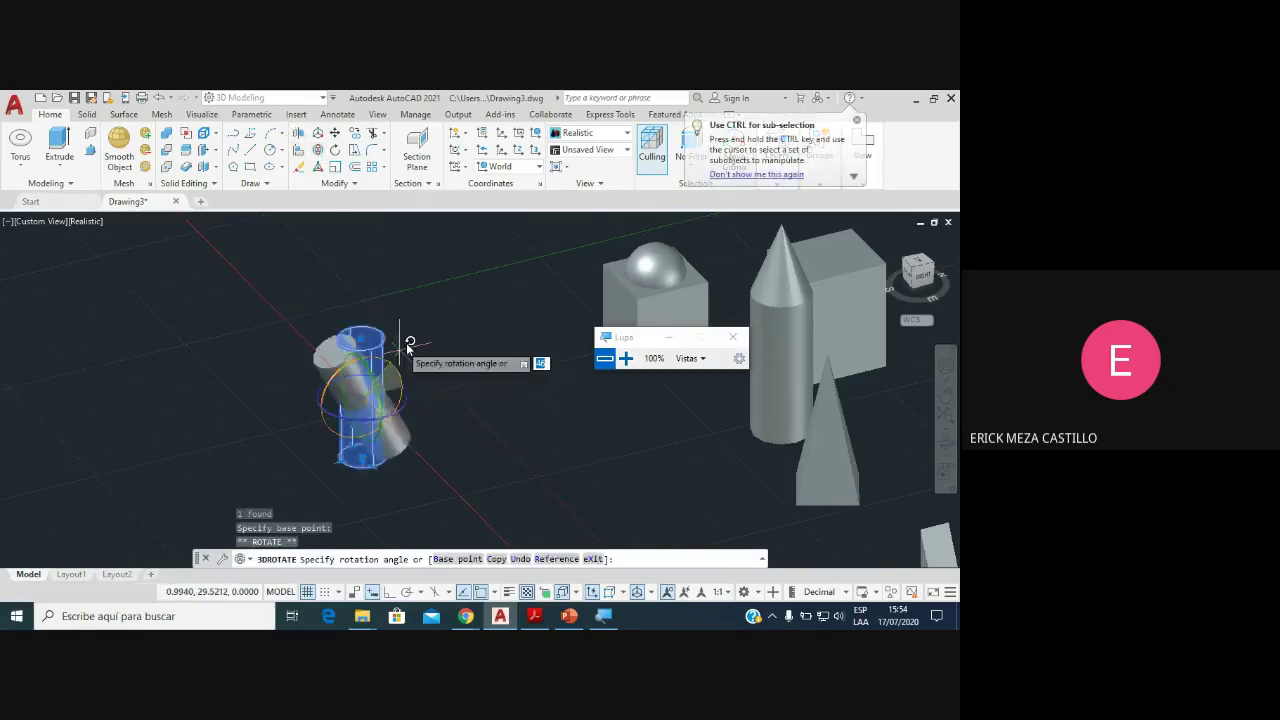
click(426, 411)
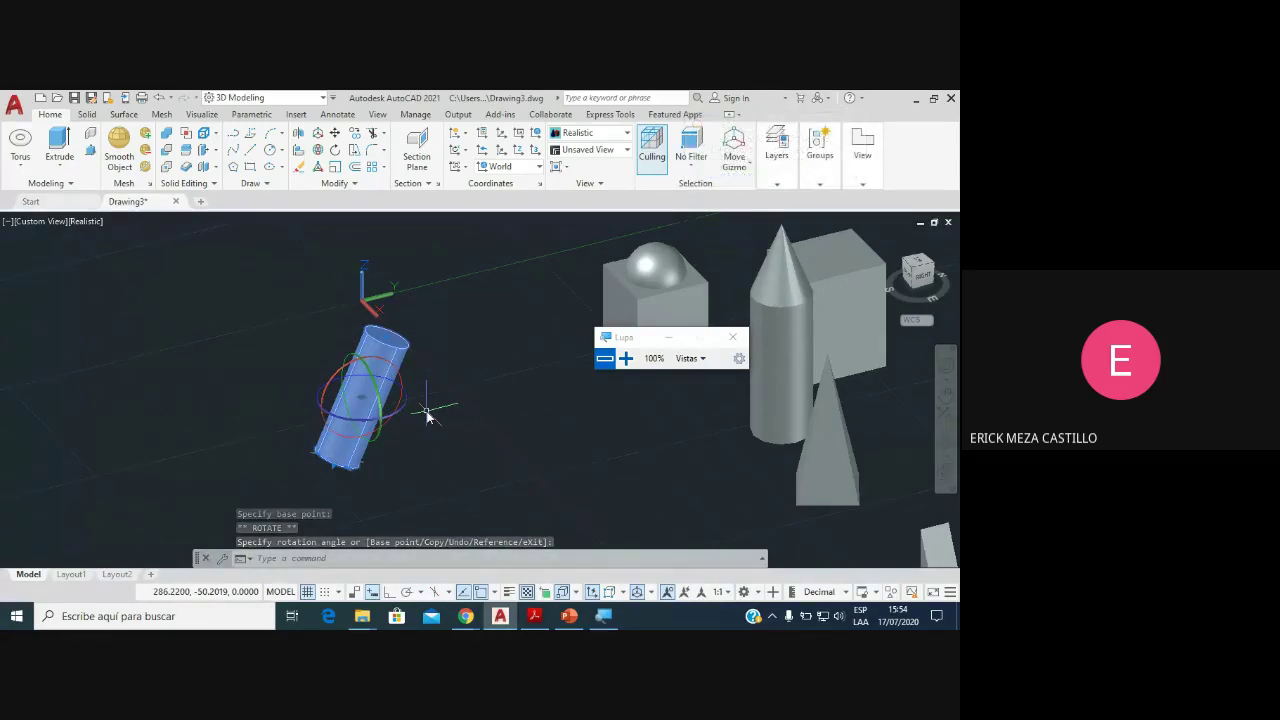
key(ctrl+z)
key(ctrl+z)
key(ctrl+z)
key(ctrl+z)
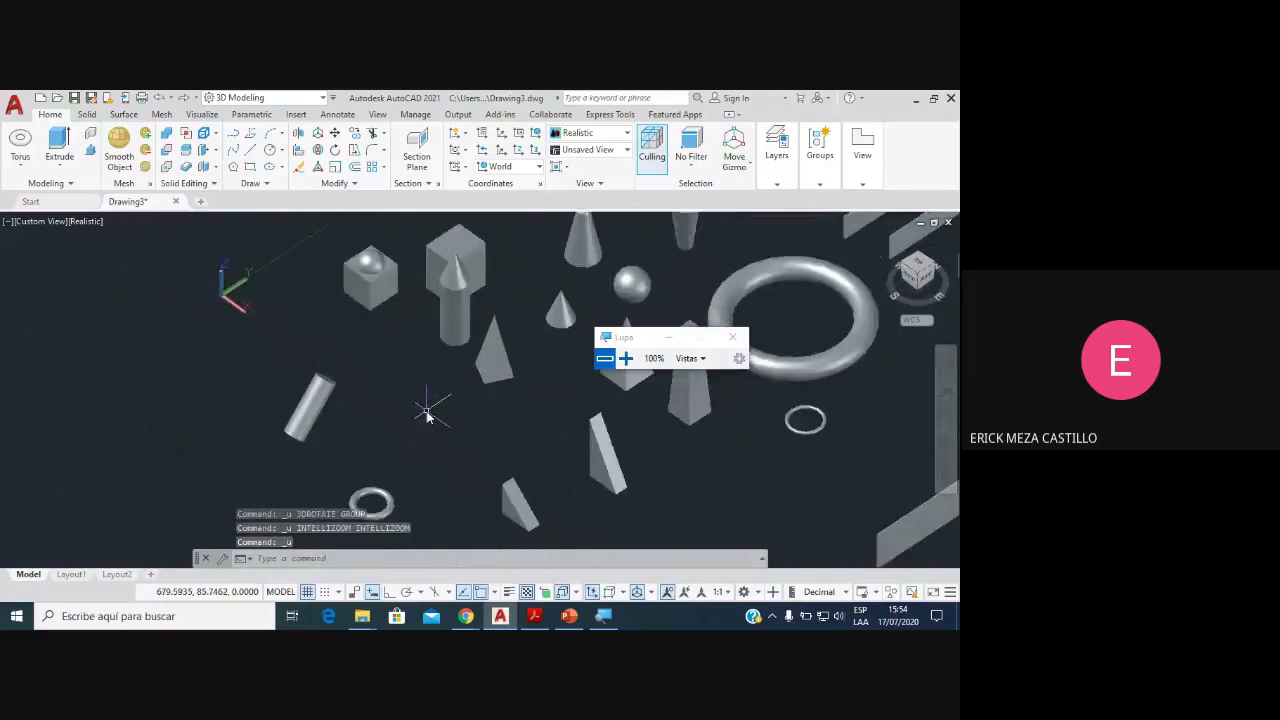
key(ctrl+z)
key(ctrl+z)
key(ctrl+z)
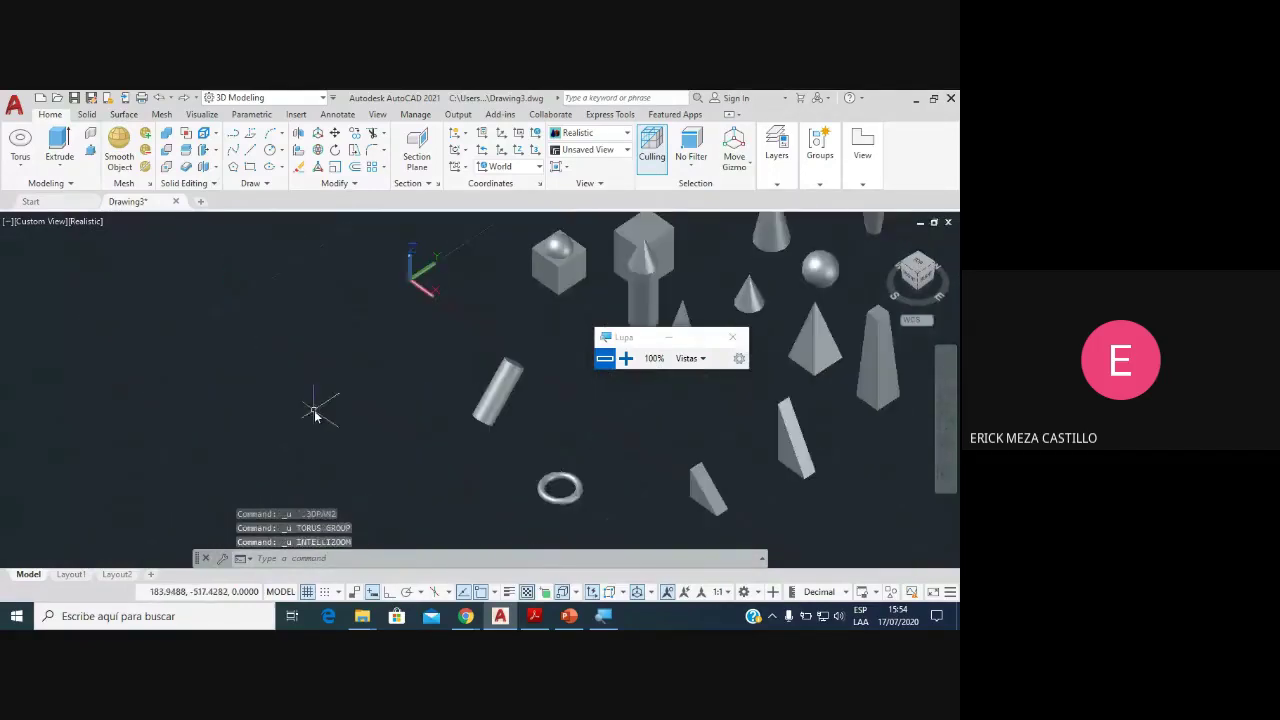
key(ctrl+z)
key(ctrl+z)
key(ctrl+z)
key(ctrl+z)
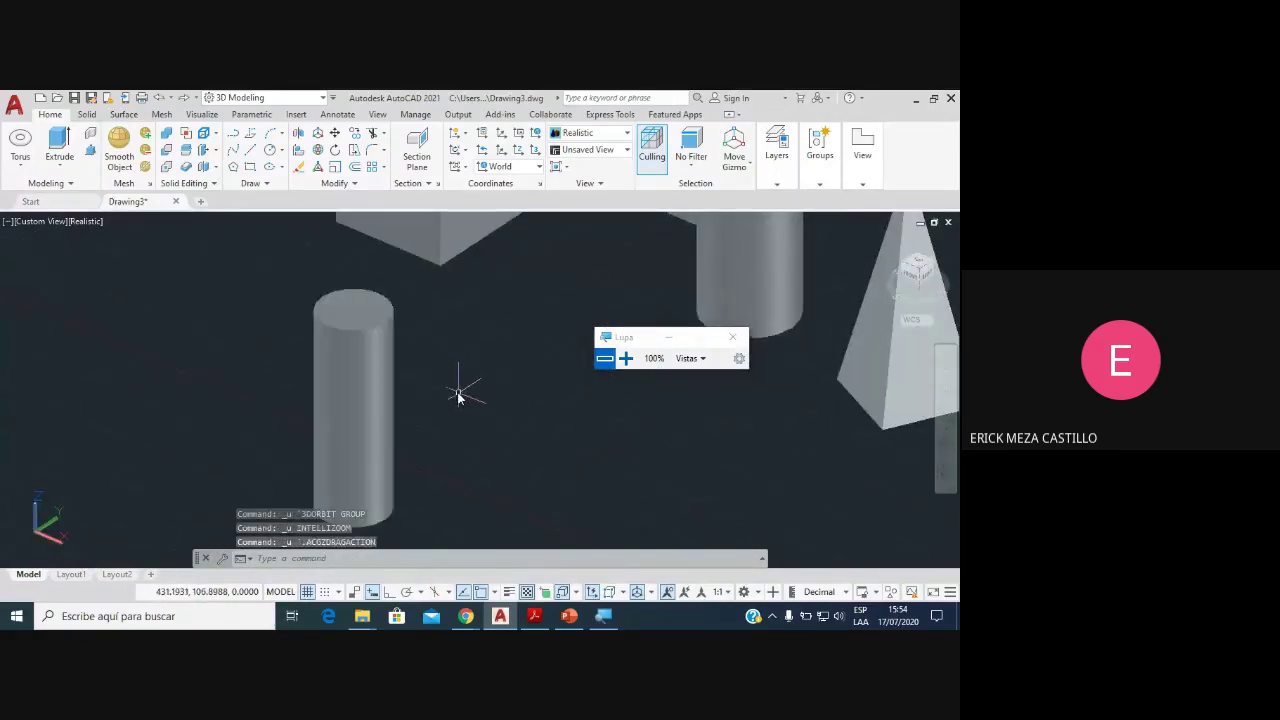
click(354, 388)
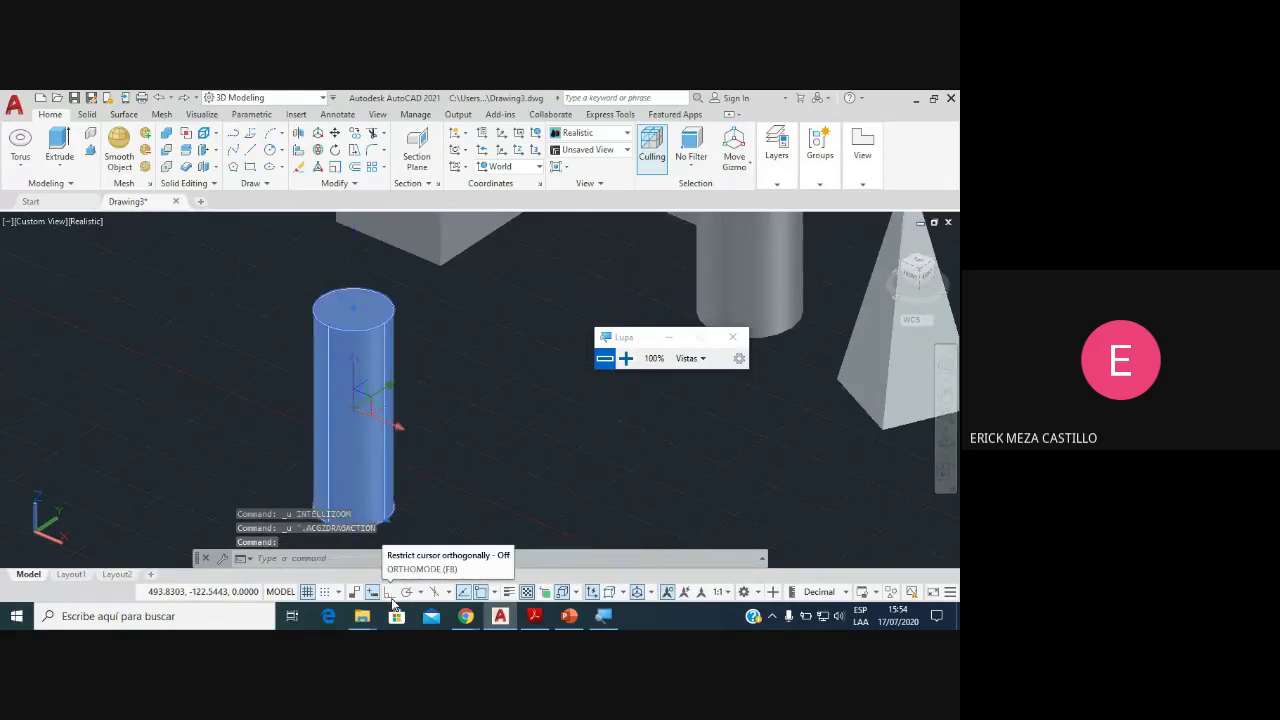
Step: Answer the Google Meet join request, then return to the AutoCAD drawing
mouse_move(465, 616)
click(527, 550)
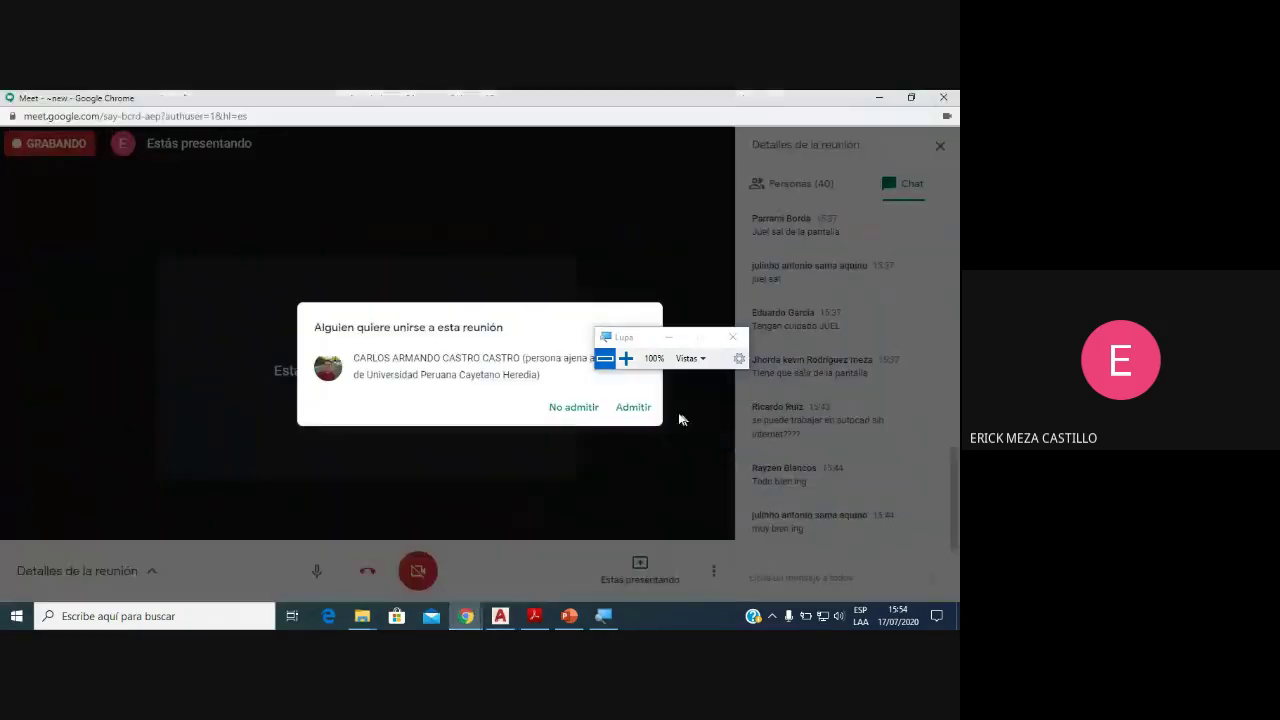
click(633, 407)
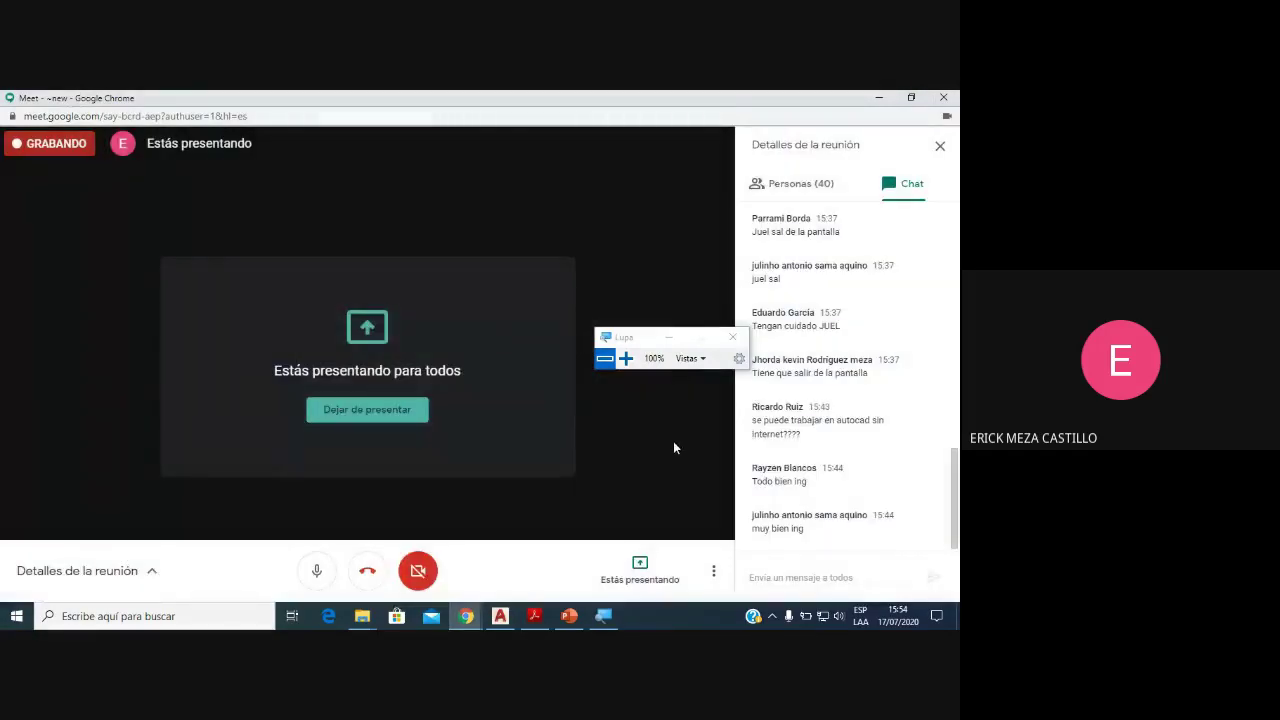
click(500, 616)
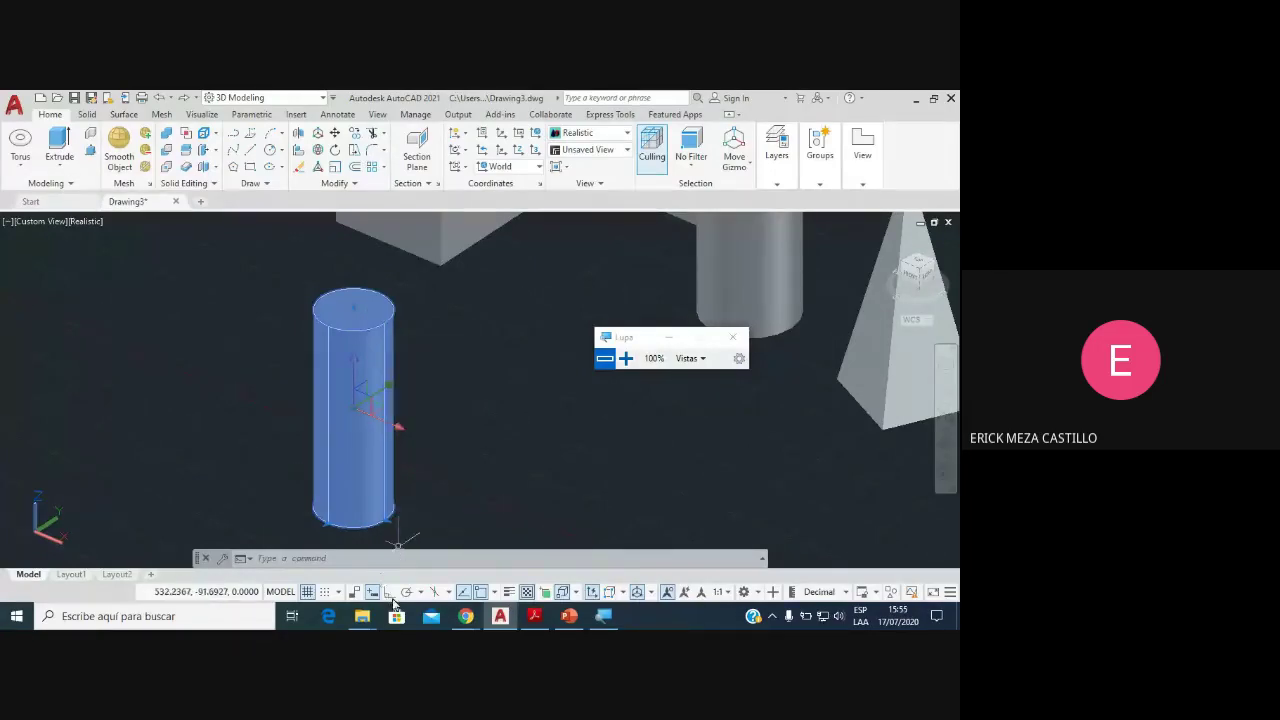
Step: Turn on Ortho and use 3DROTATE to lay the cylinder on its side
click(390, 591)
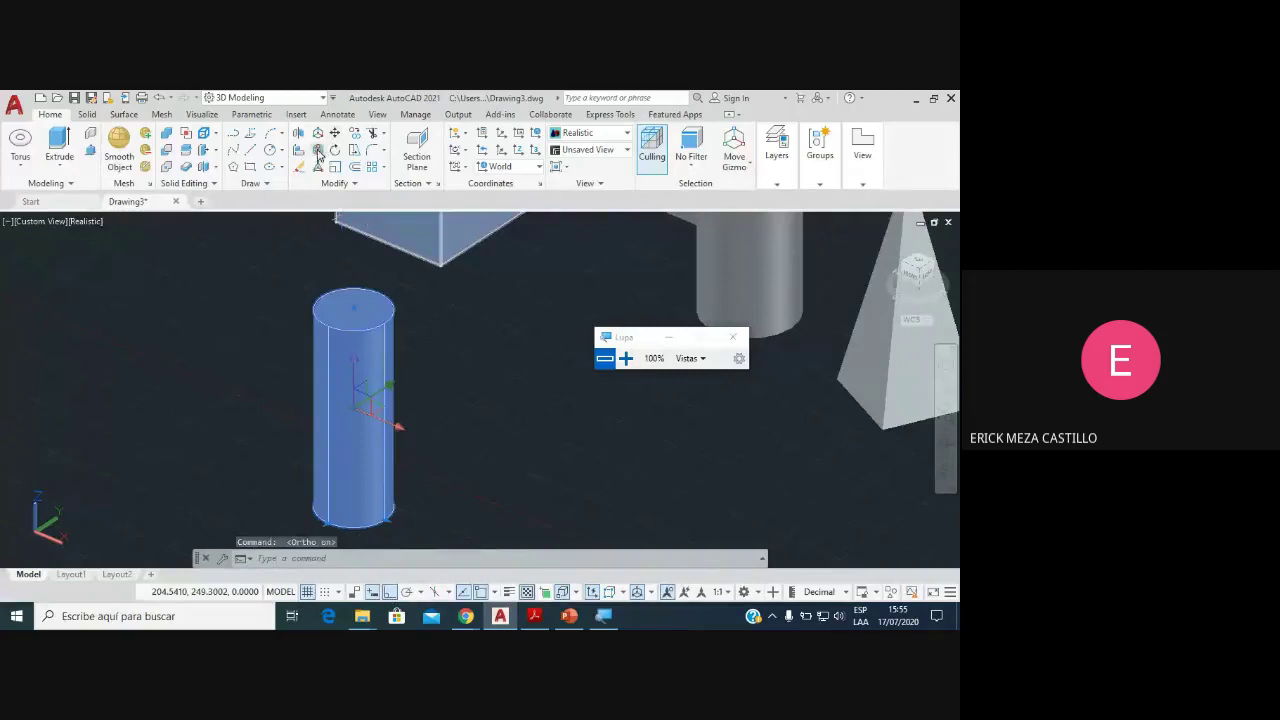
click(318, 149)
click(372, 386)
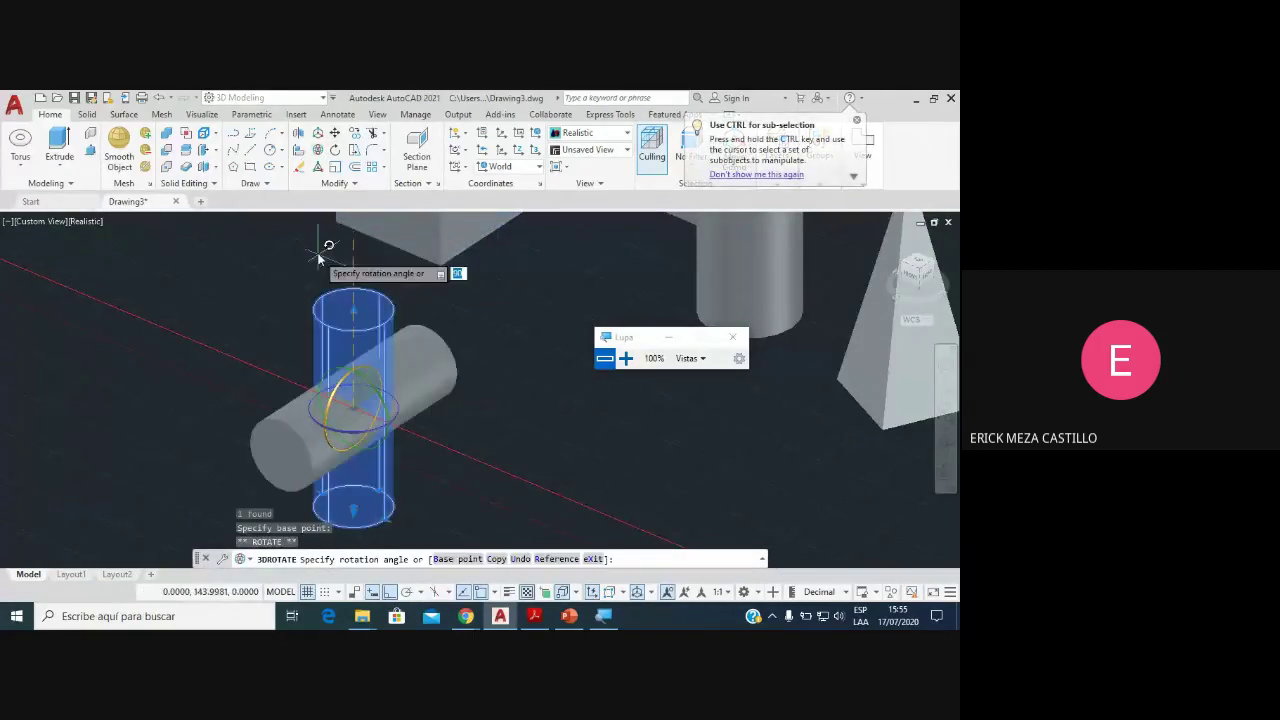
click(304, 256)
shift+middle_drag(312, 252, 347, 327)
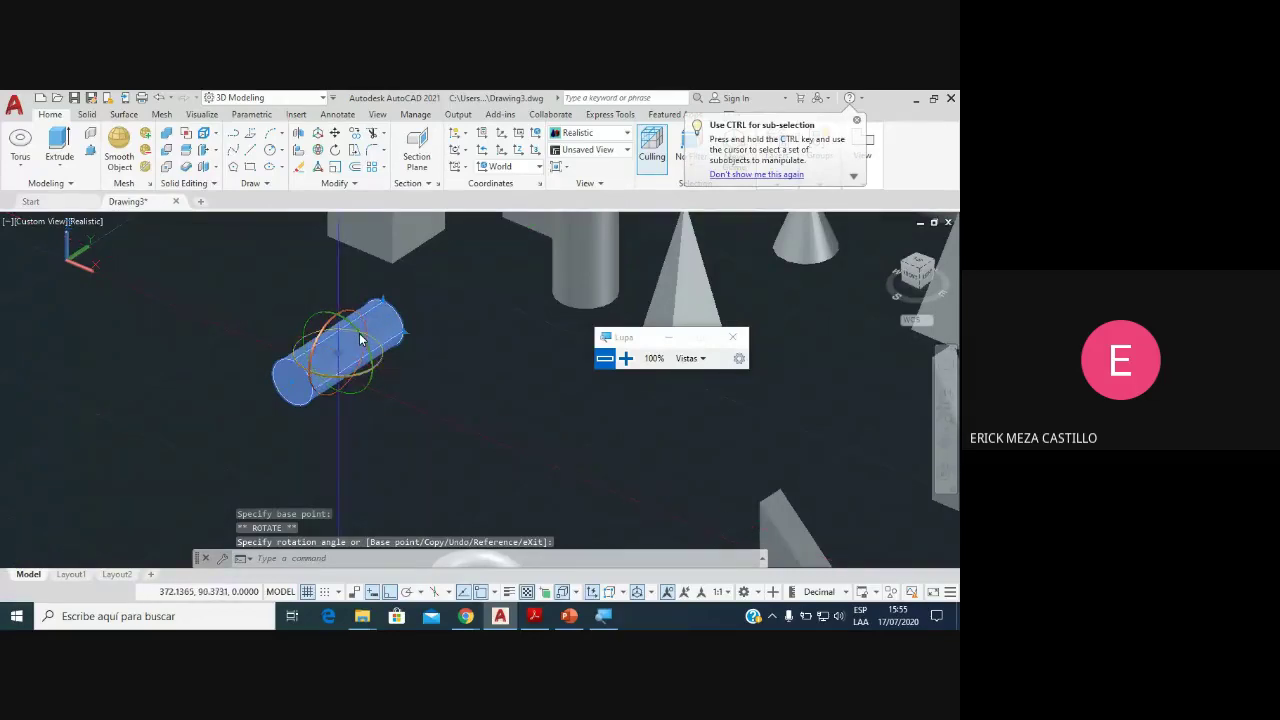
click(359, 333)
click(335, 335)
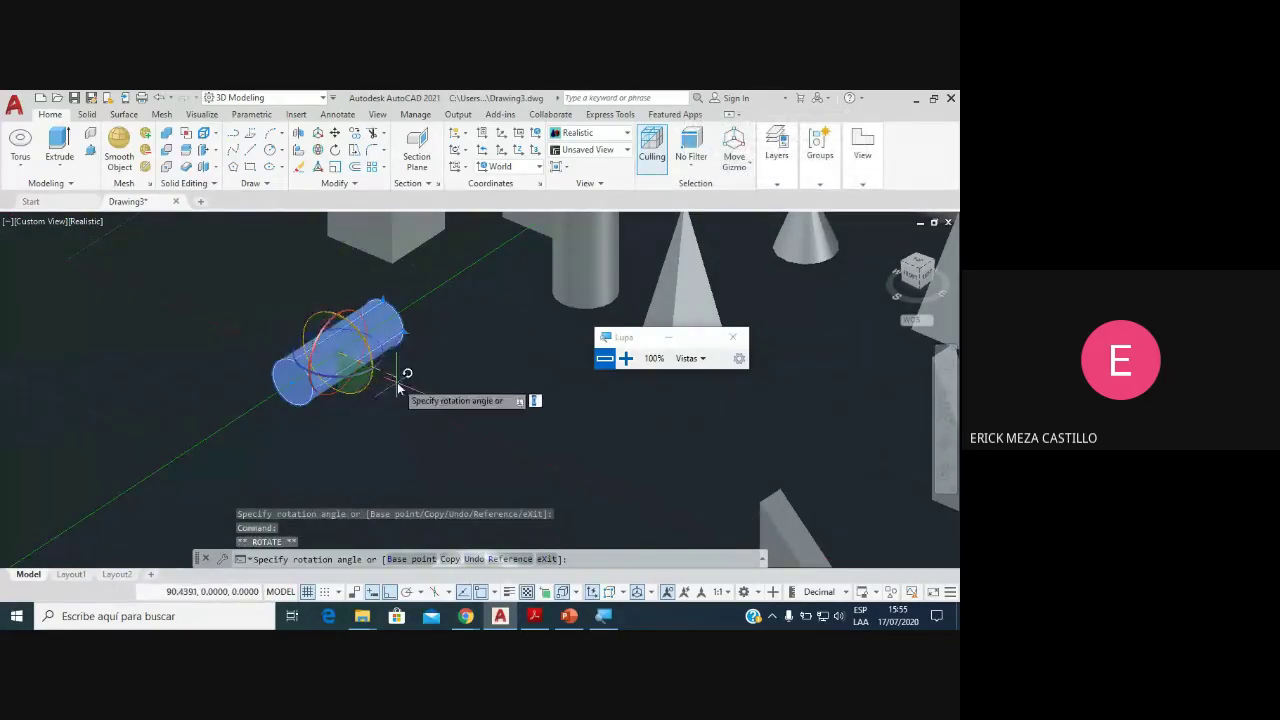
key(Escape)
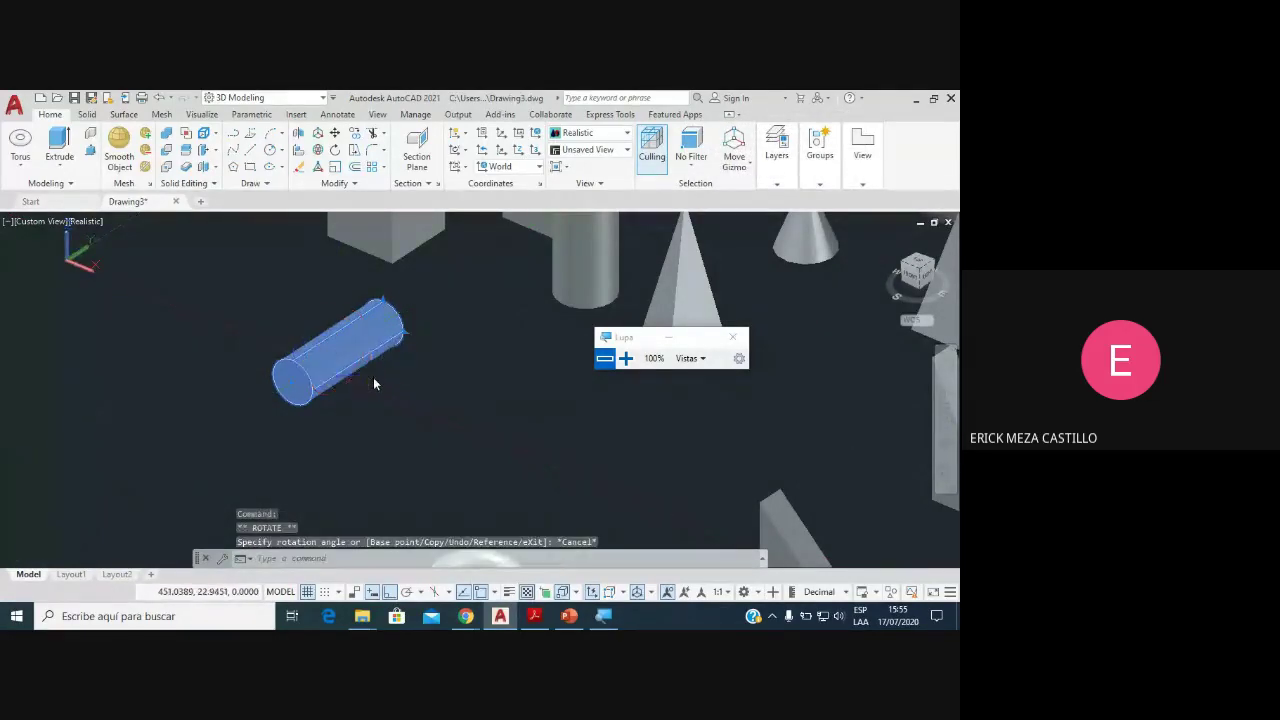
Step: Rotate the cylinder back to stand upright and deselect it
click(373, 377)
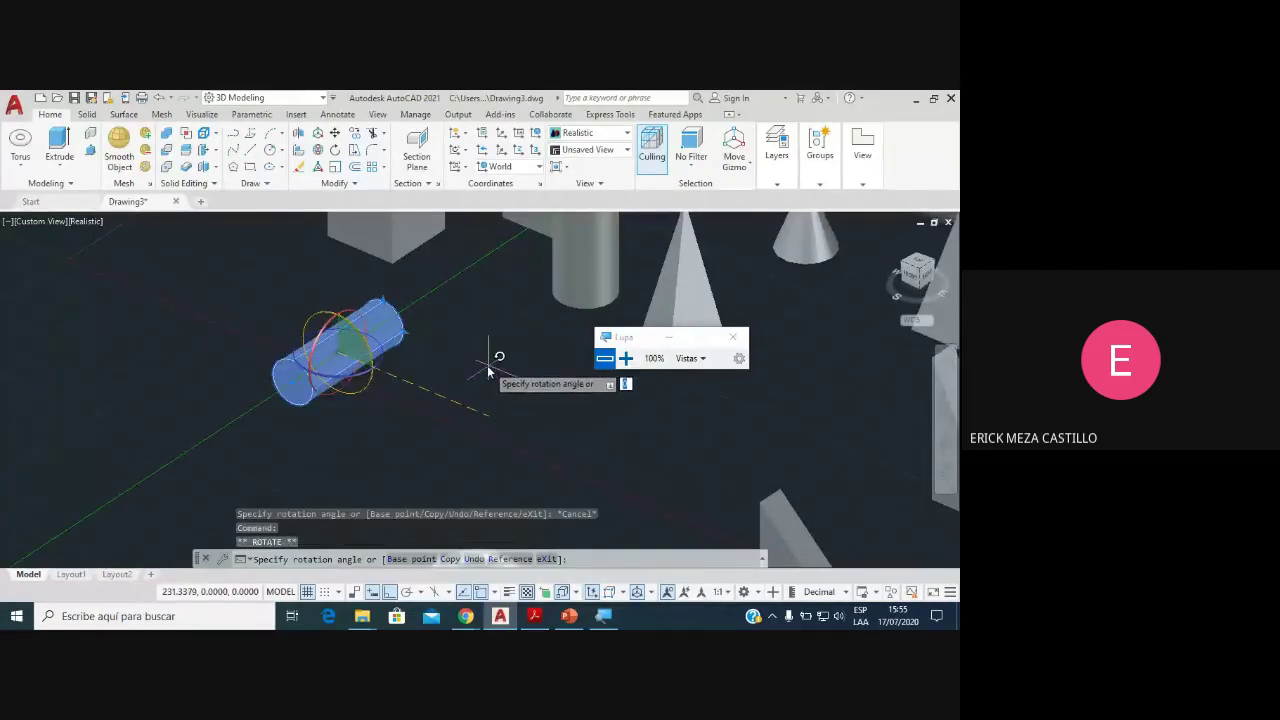
key(Escape)
click(346, 318)
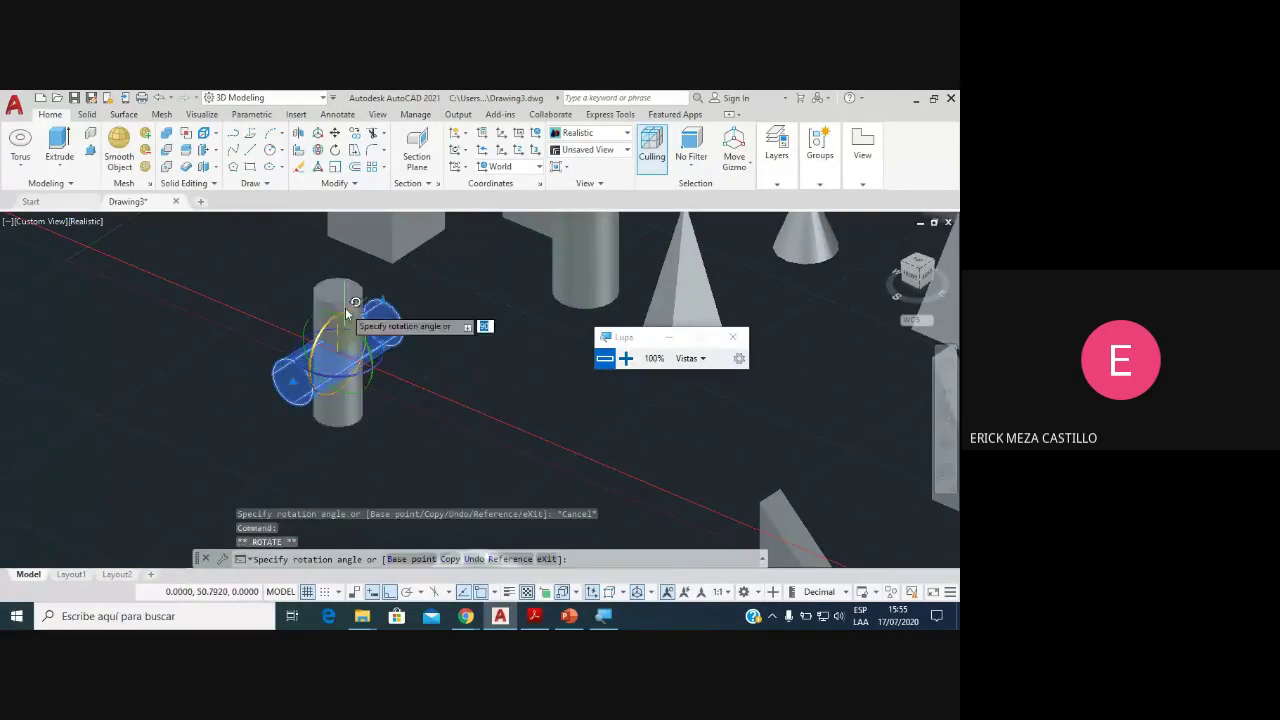
click(338, 296)
key(Escape)
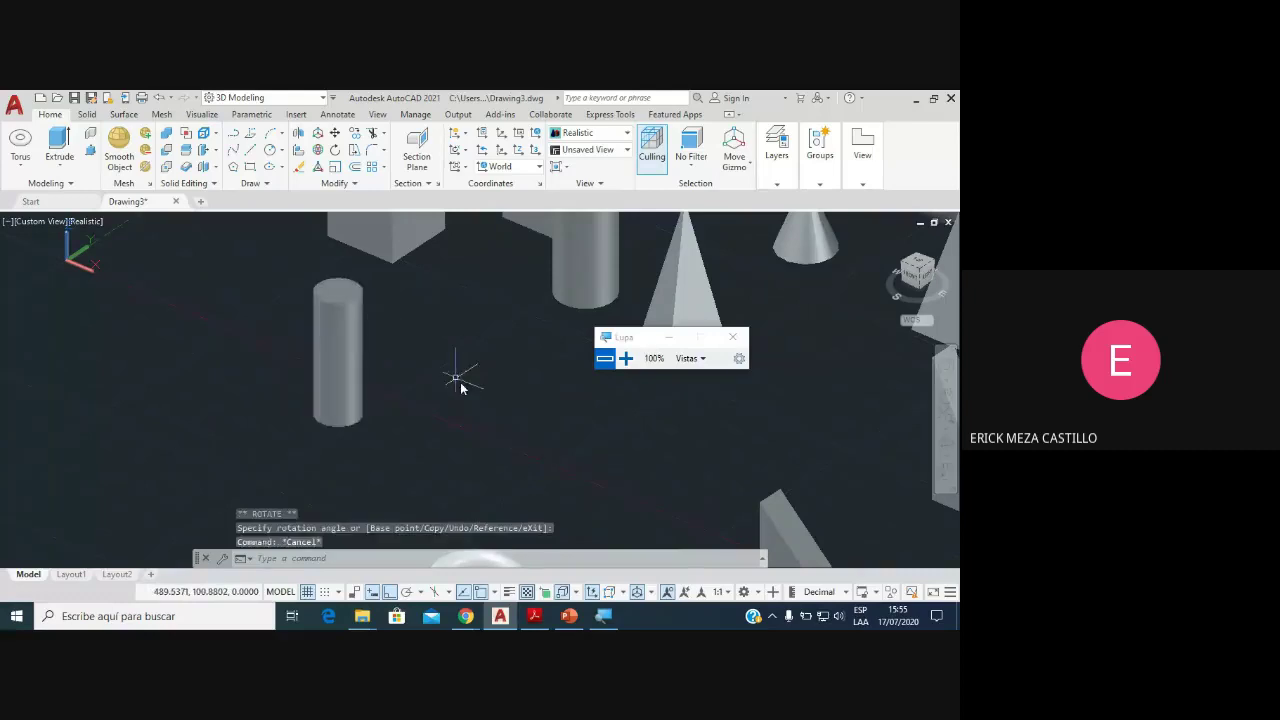
scroll(368, 335, up, 2)
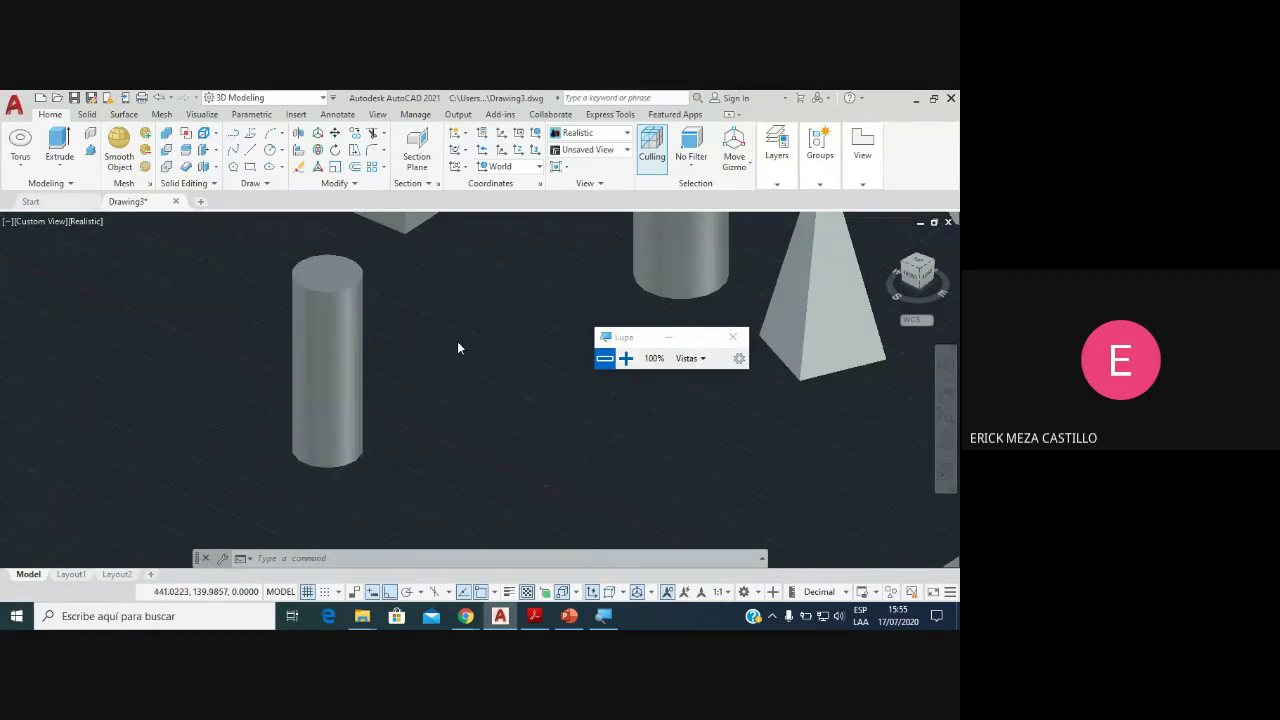
scroll(462, 348, down, 2)
scroll(466, 351, down, 2)
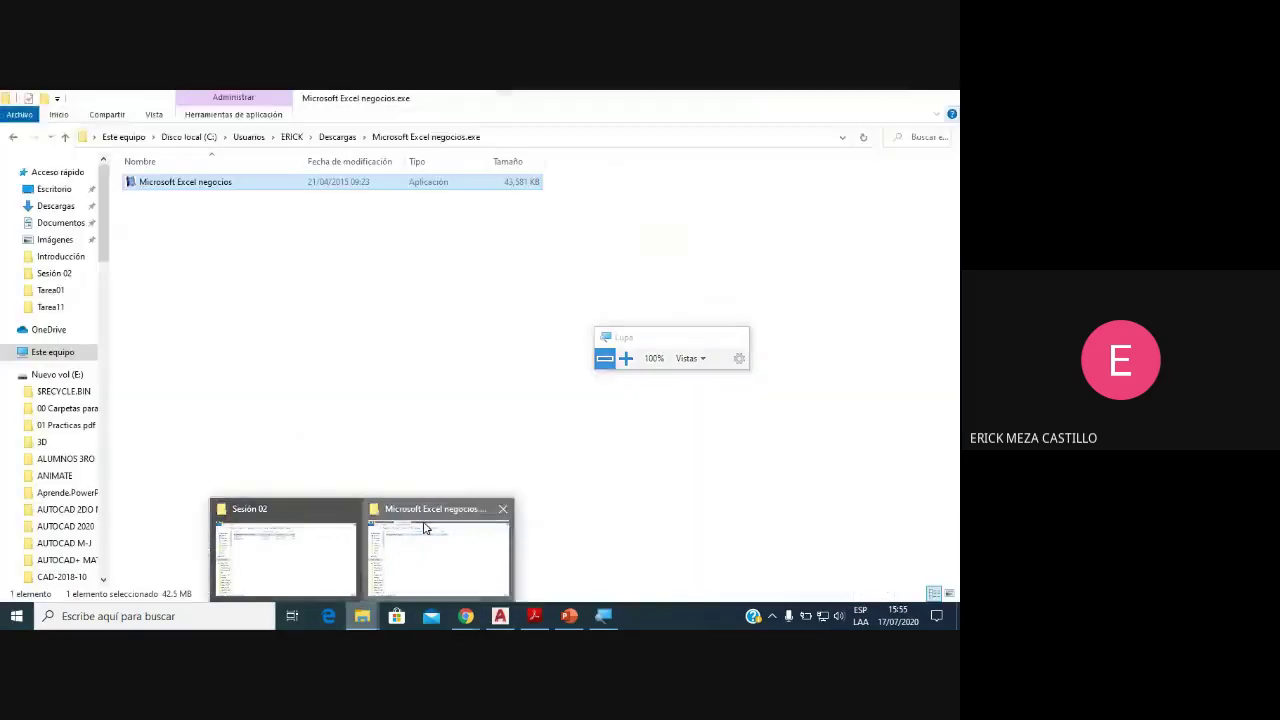
Step: Open Ejercicio.pdf from the Sesión 02 folder in File Explorer
click(424, 528)
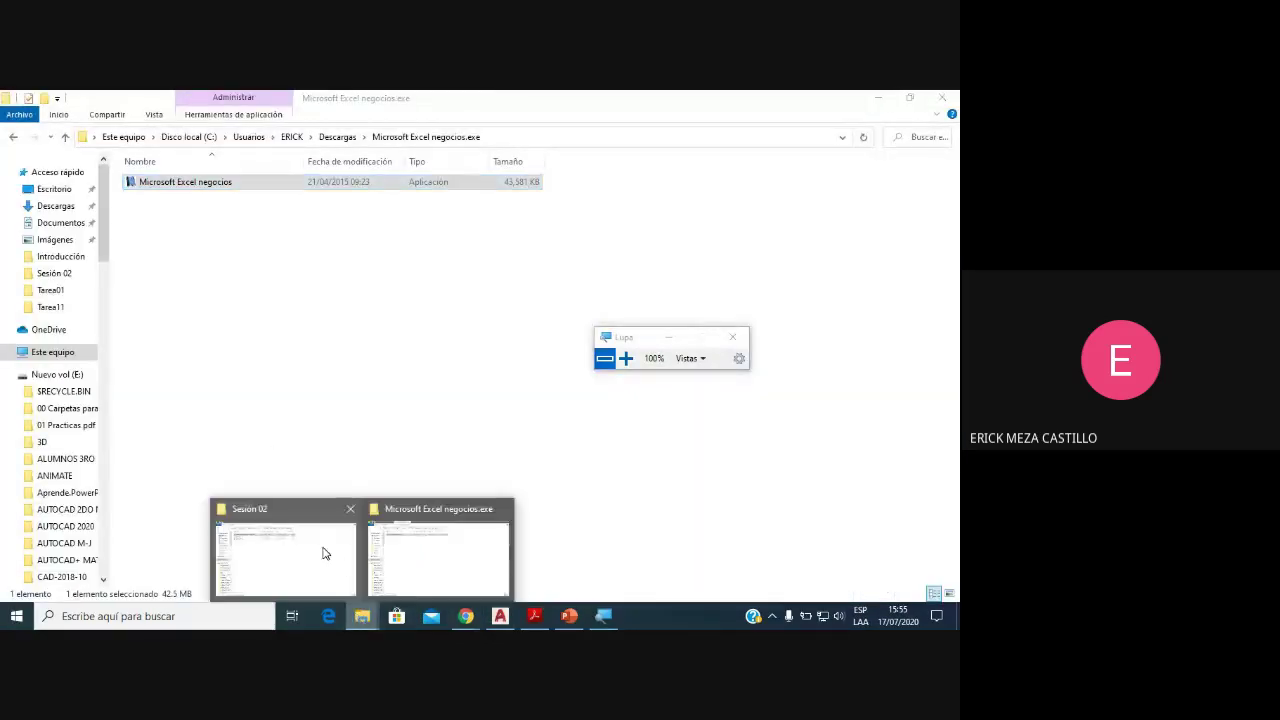
click(323, 551)
double_click(175, 198)
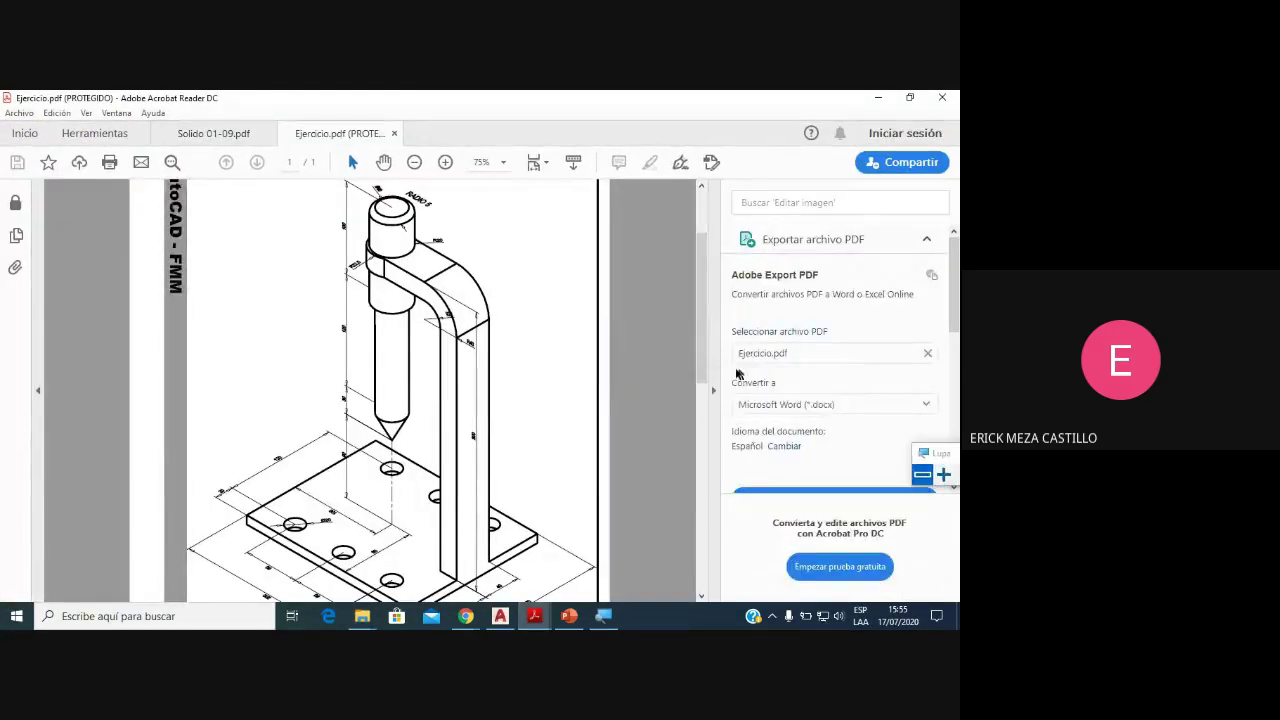
Step: Collapse the tools pane and review the pin-and-base-plate drawing at 100%
click(713, 388)
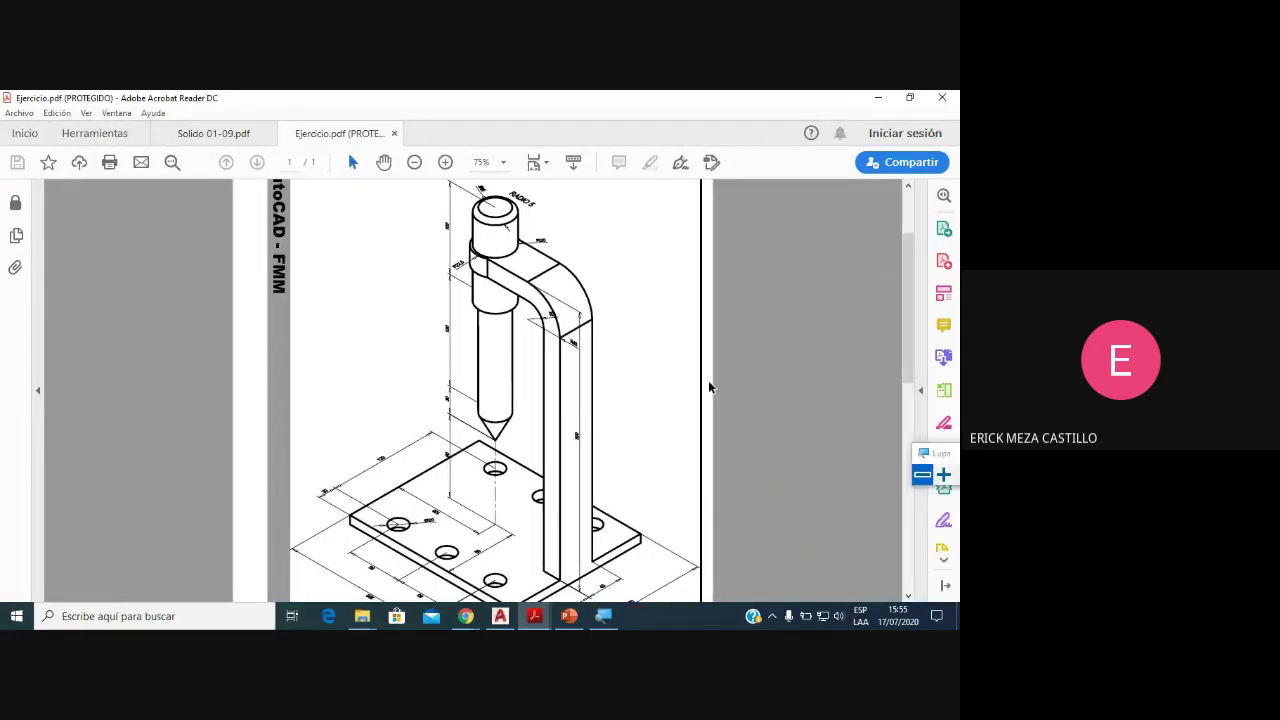
ctrl+scroll(518, 322, up, 1)
scroll(518, 322, up, 1)
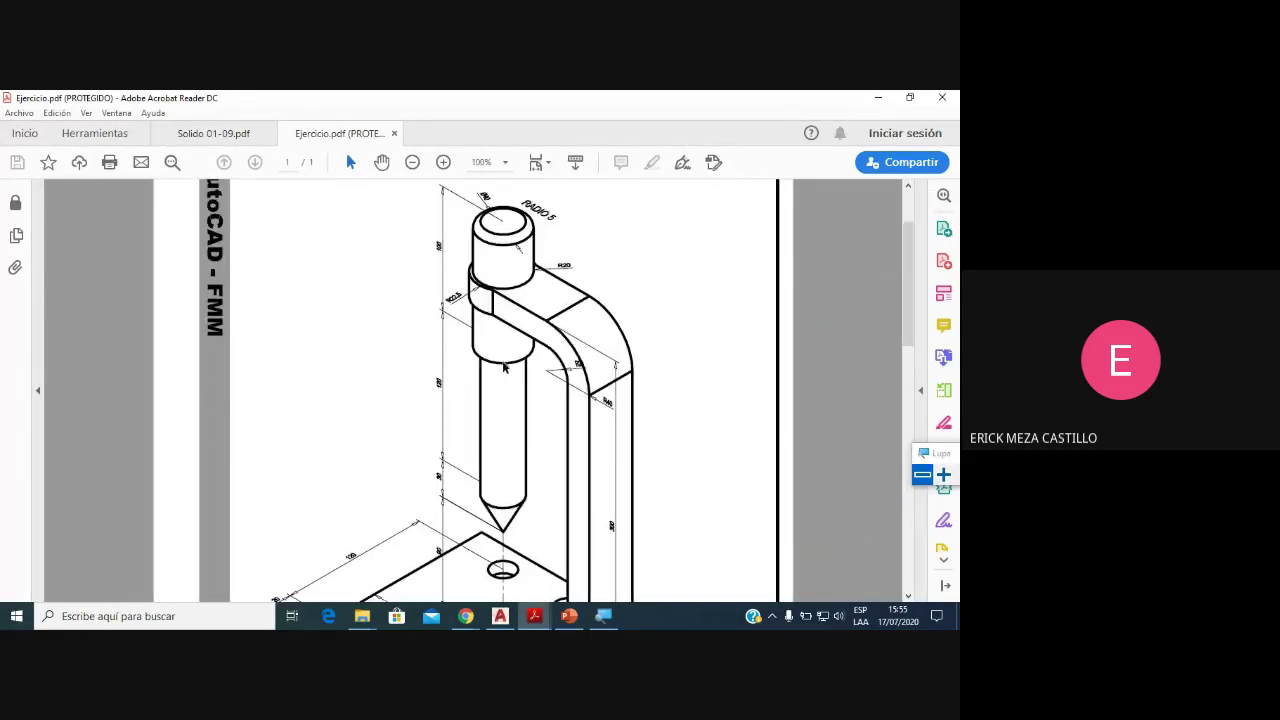
scroll(520, 400, down, 1)
scroll(580, 470, down, 1)
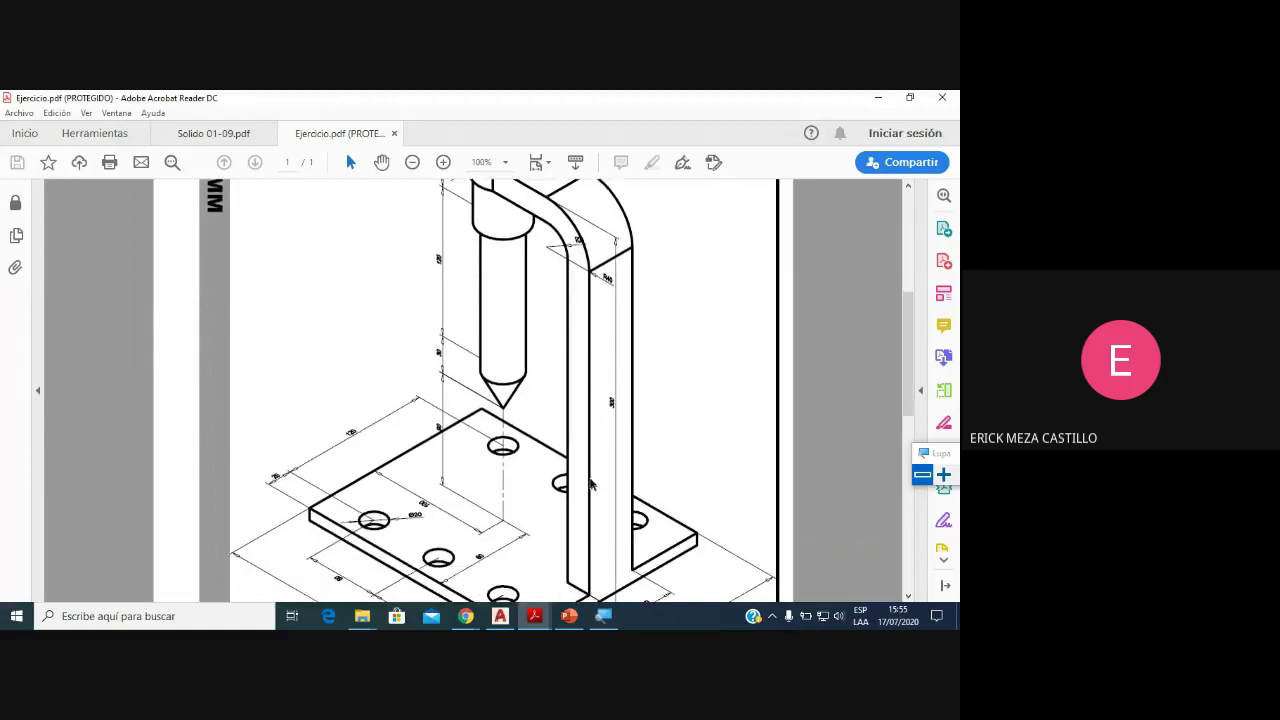
scroll(553, 364, up, 1)
Step: Back in AutoCAD, pan across the drawing toward the zig-zag walls
click(500, 616)
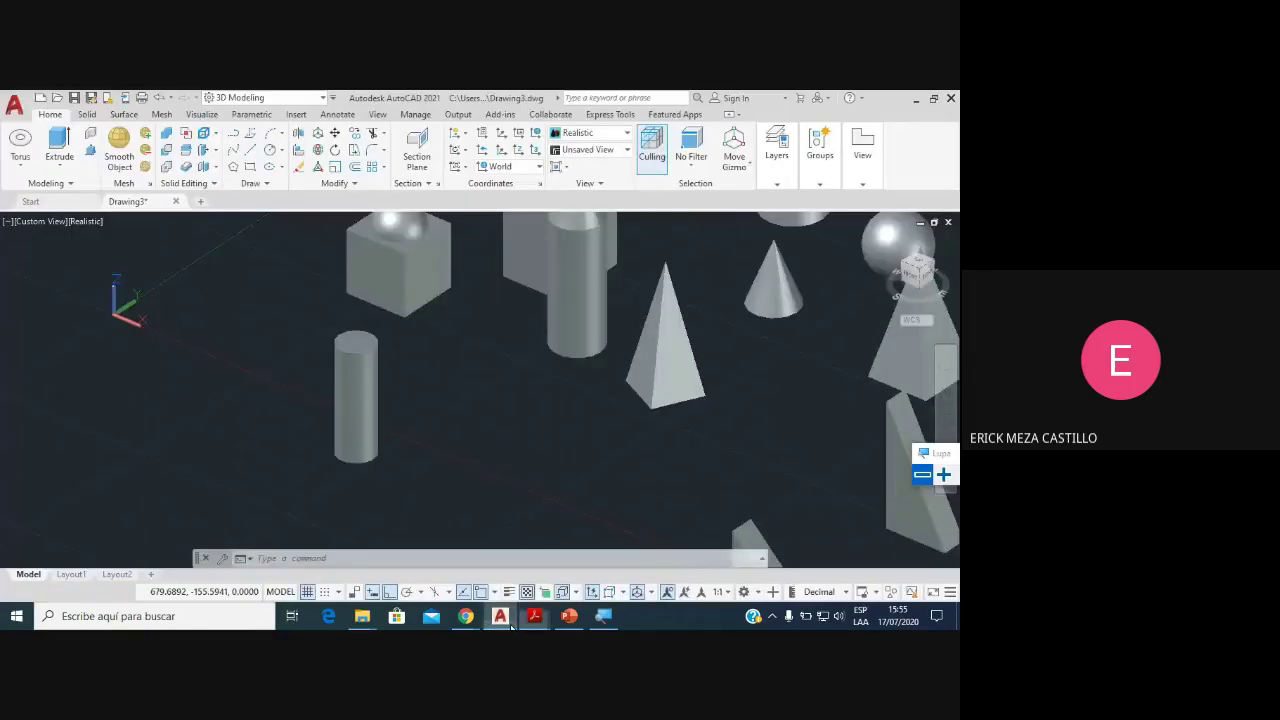
scroll(590, 430, down, 2)
middle_drag(613, 420, 497, 404)
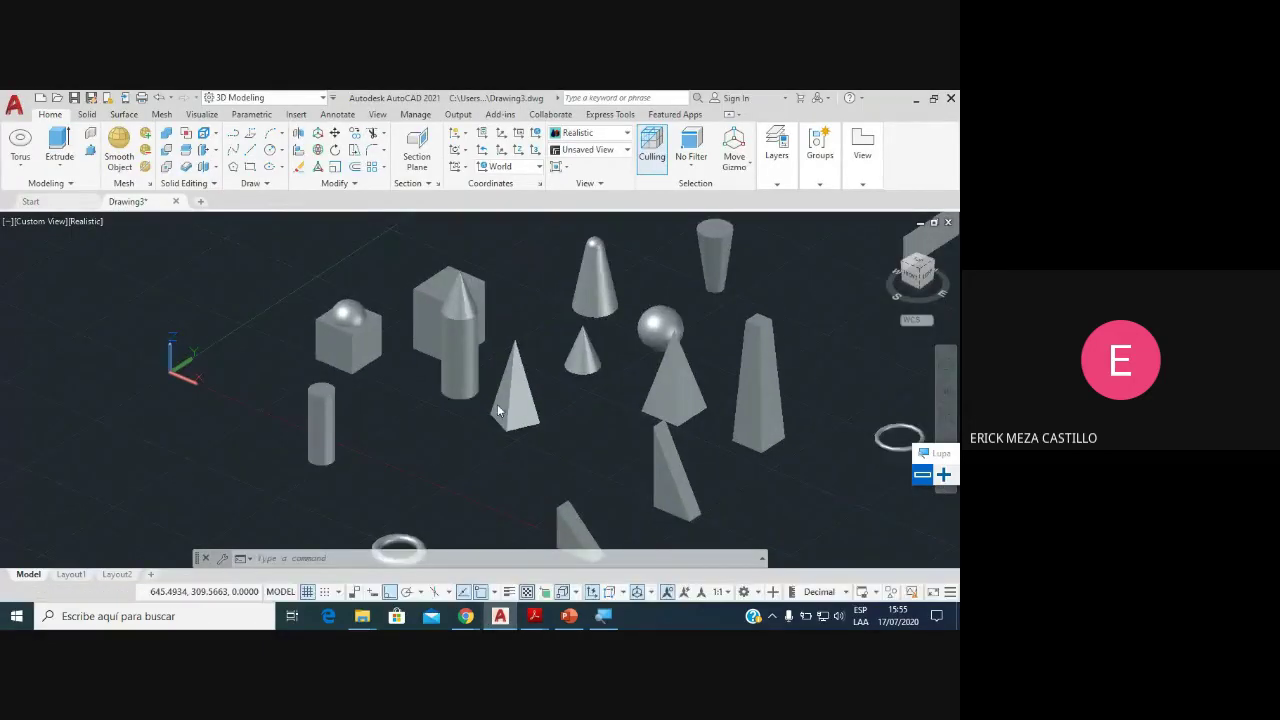
scroll(497, 404, down, 2)
middle_drag(581, 408, 461, 328)
key(Escape)
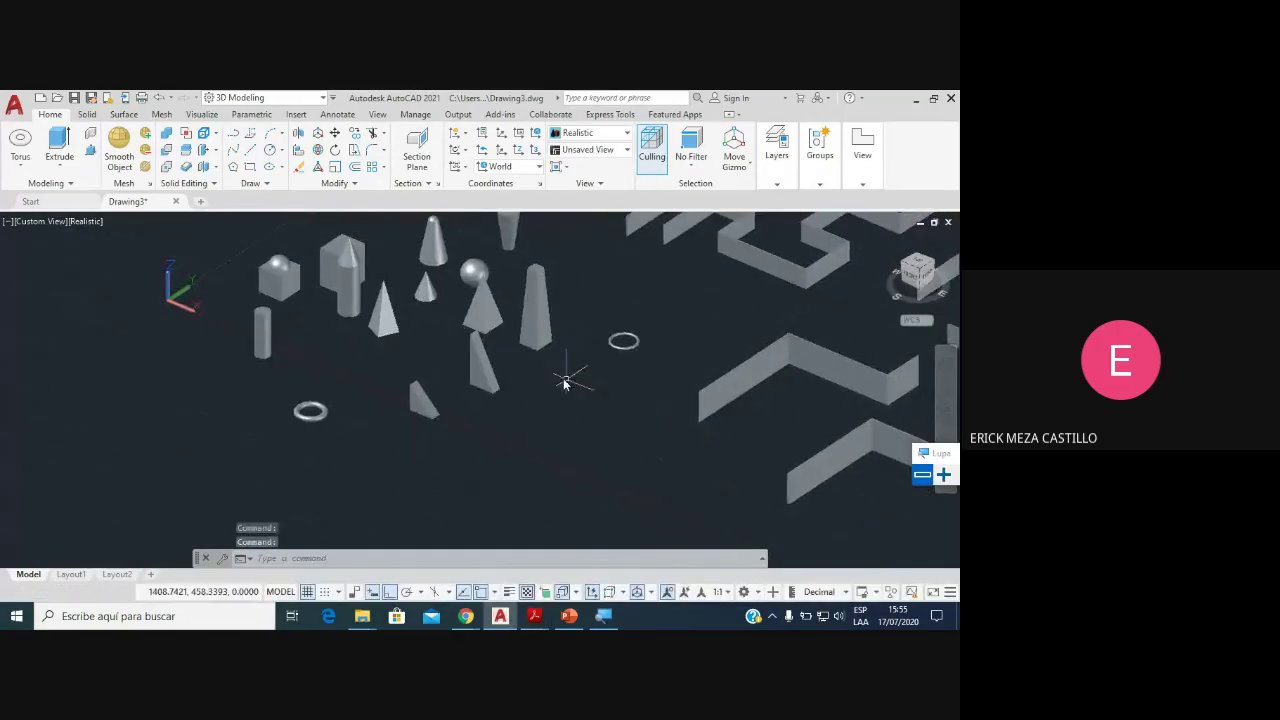
Step: Centre the torus and cones, then show the Box/Torus primitive solids list
middle_drag(545, 525, 587, 391)
scroll(463, 380, up, 2)
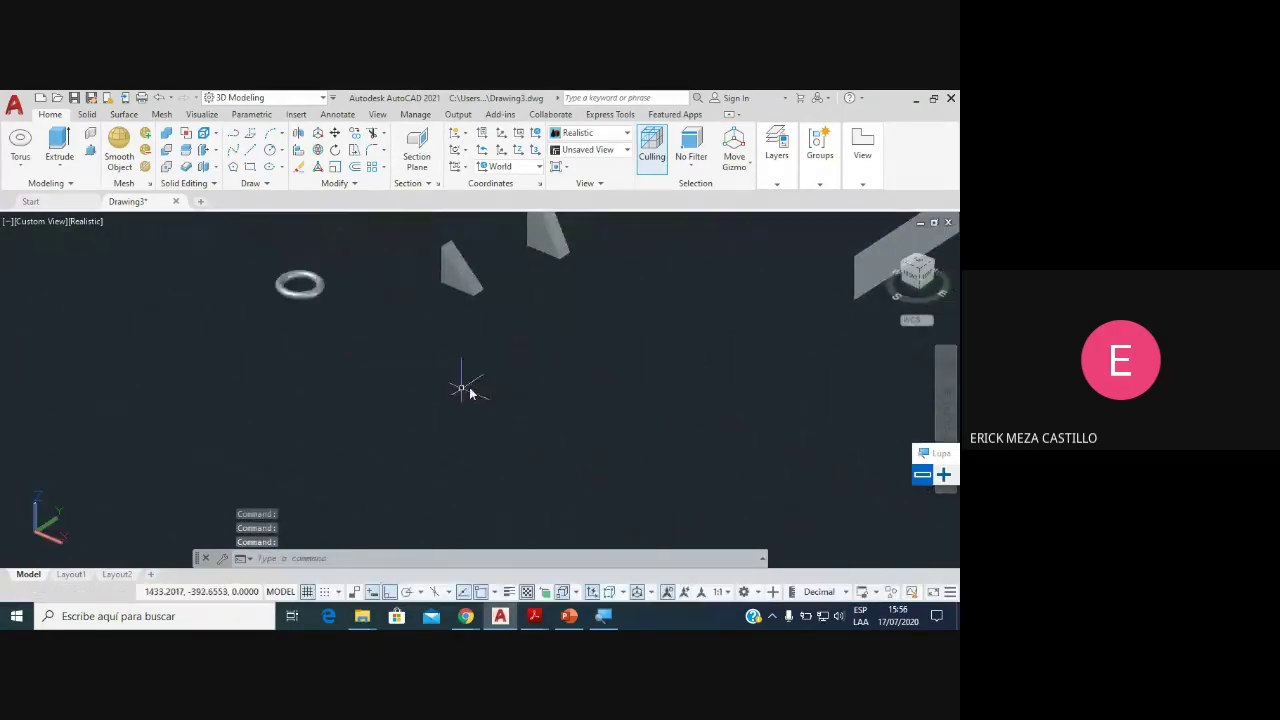
scroll(517, 376, up, 2)
scroll(517, 383, down, 3)
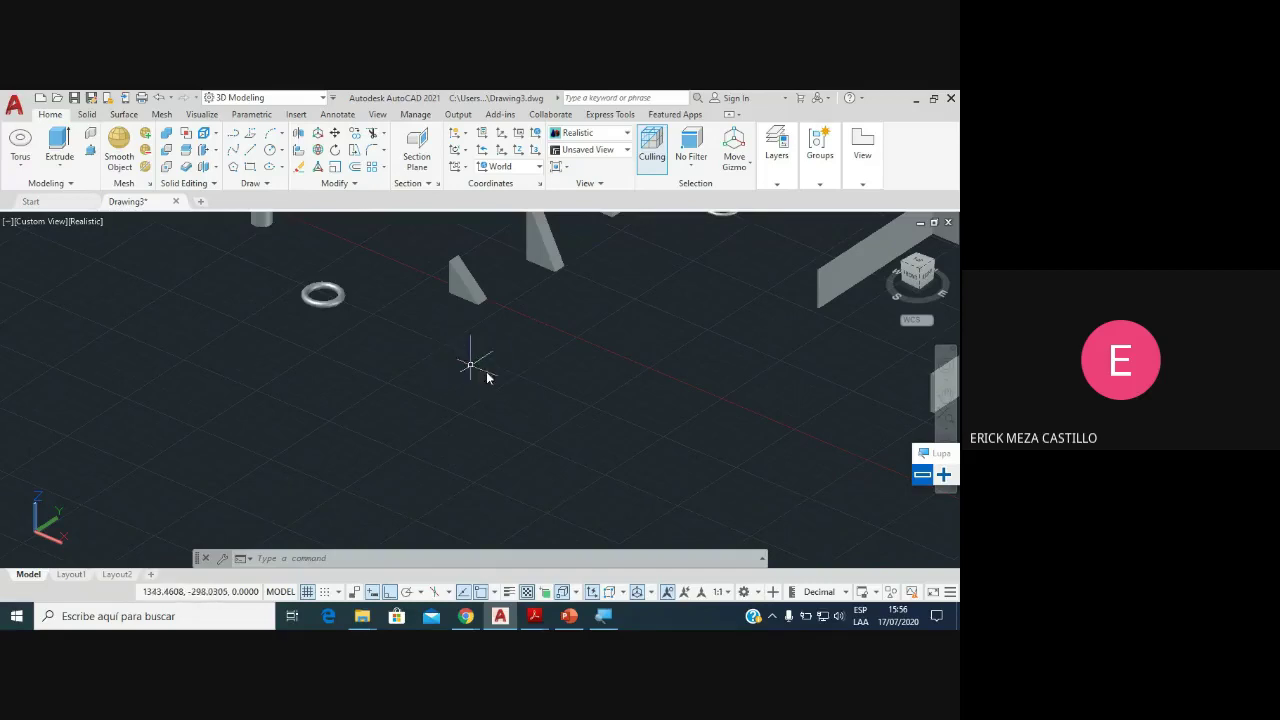
scroll(447, 388, down, 2)
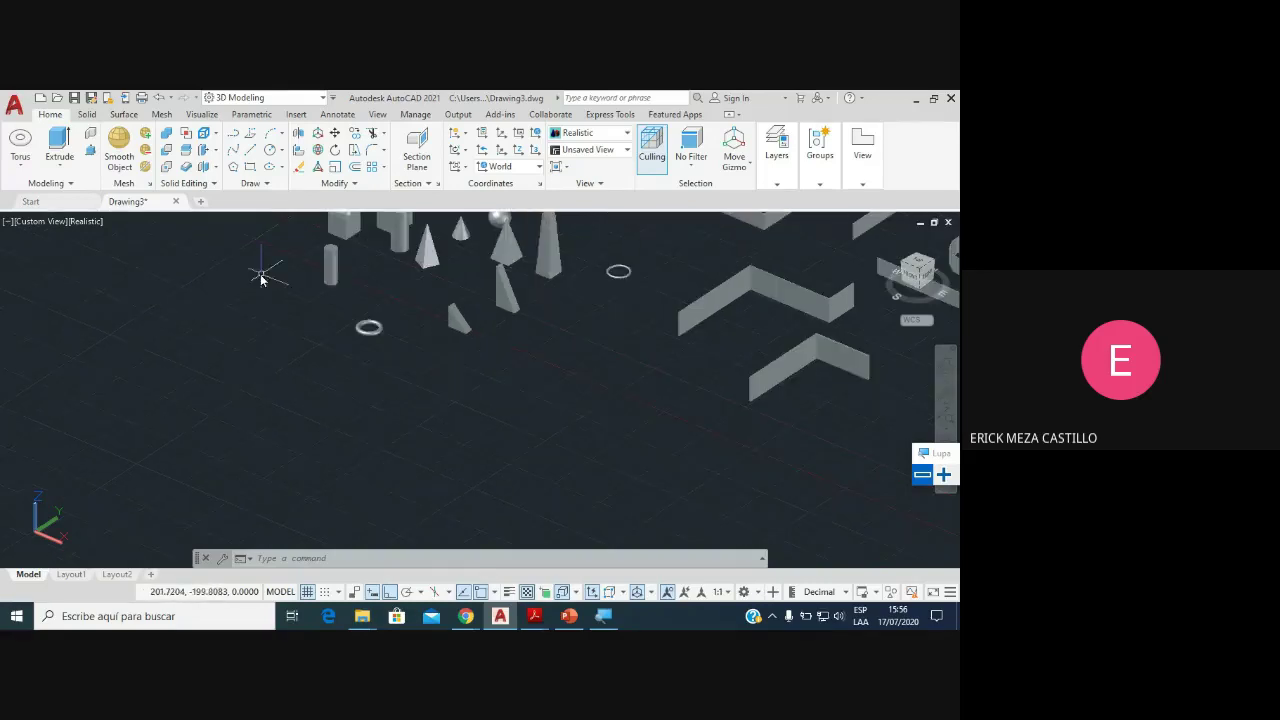
click(20, 166)
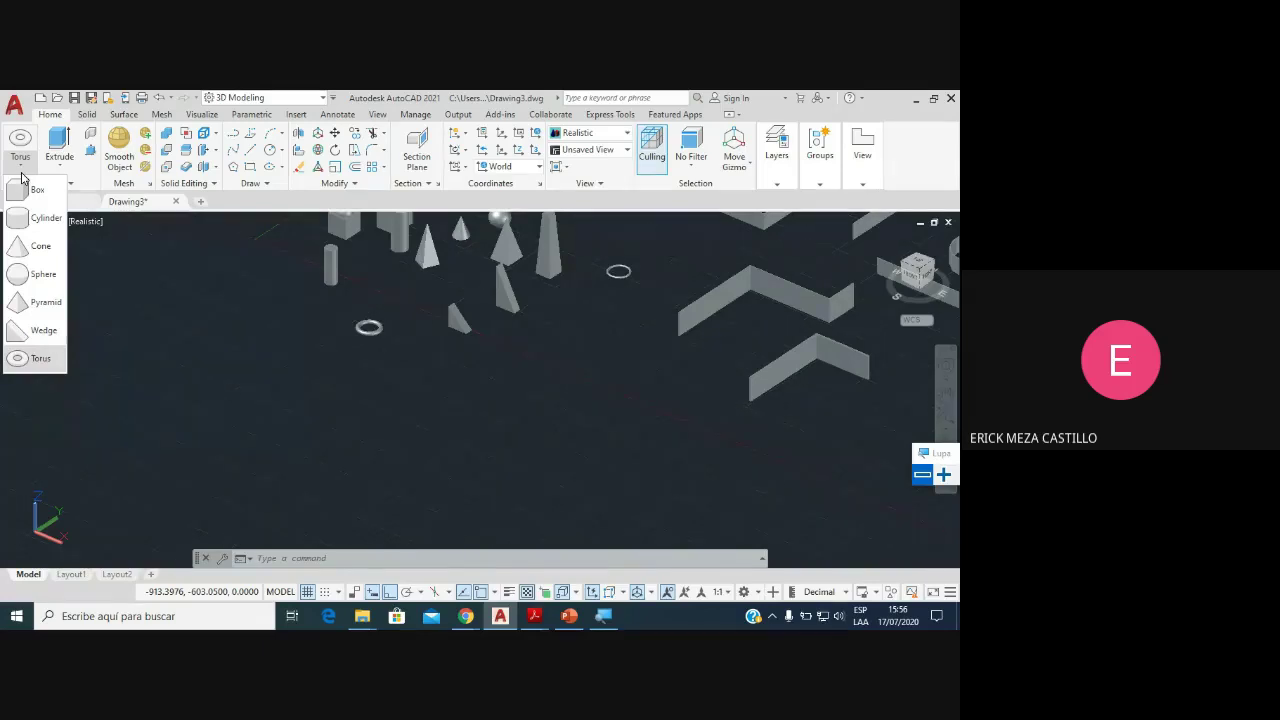
Step: Switch the ribbon to the Solid tab to show the solid-modelling tools
scroll(497, 426, up, 2)
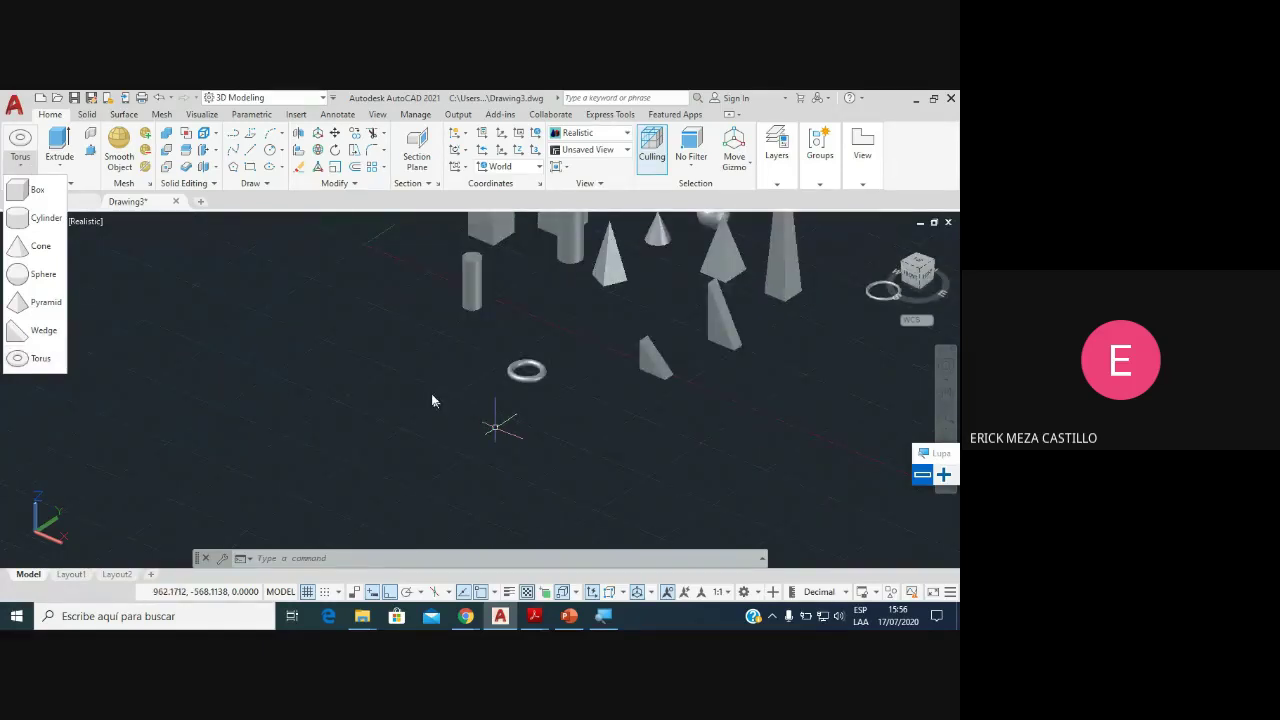
scroll(433, 401, down, 5)
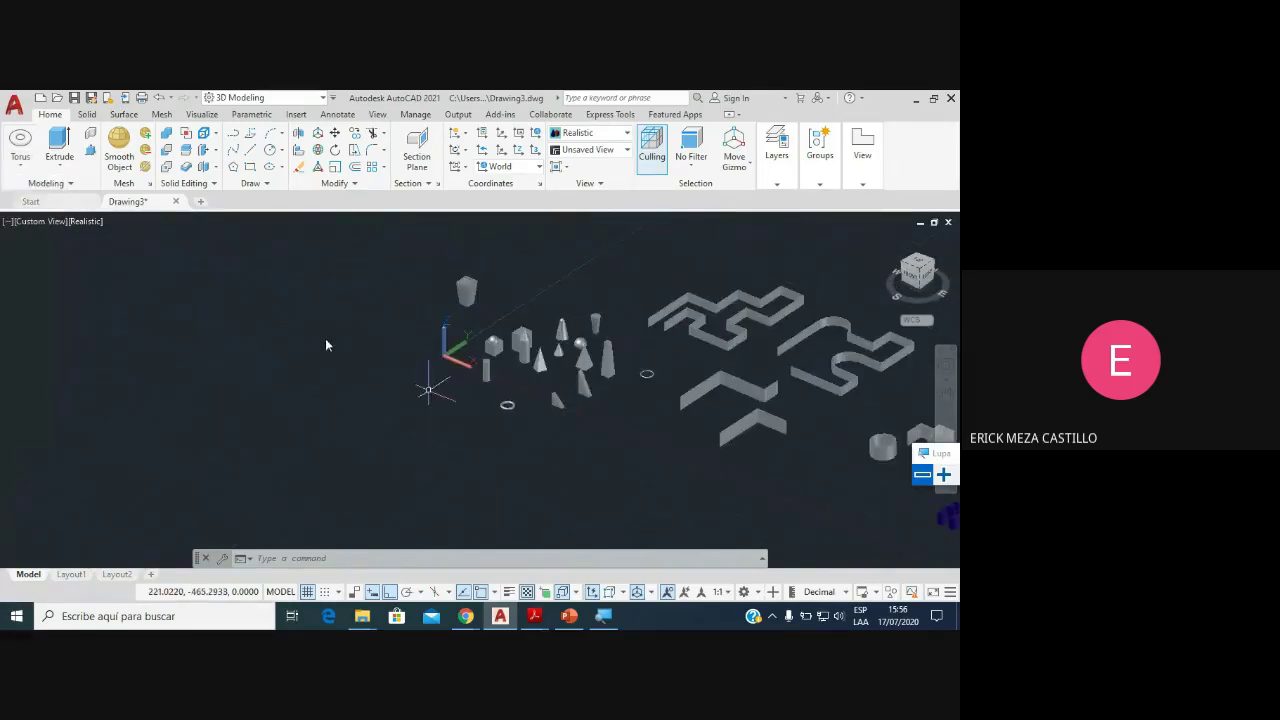
click(943, 474)
click(170, 134)
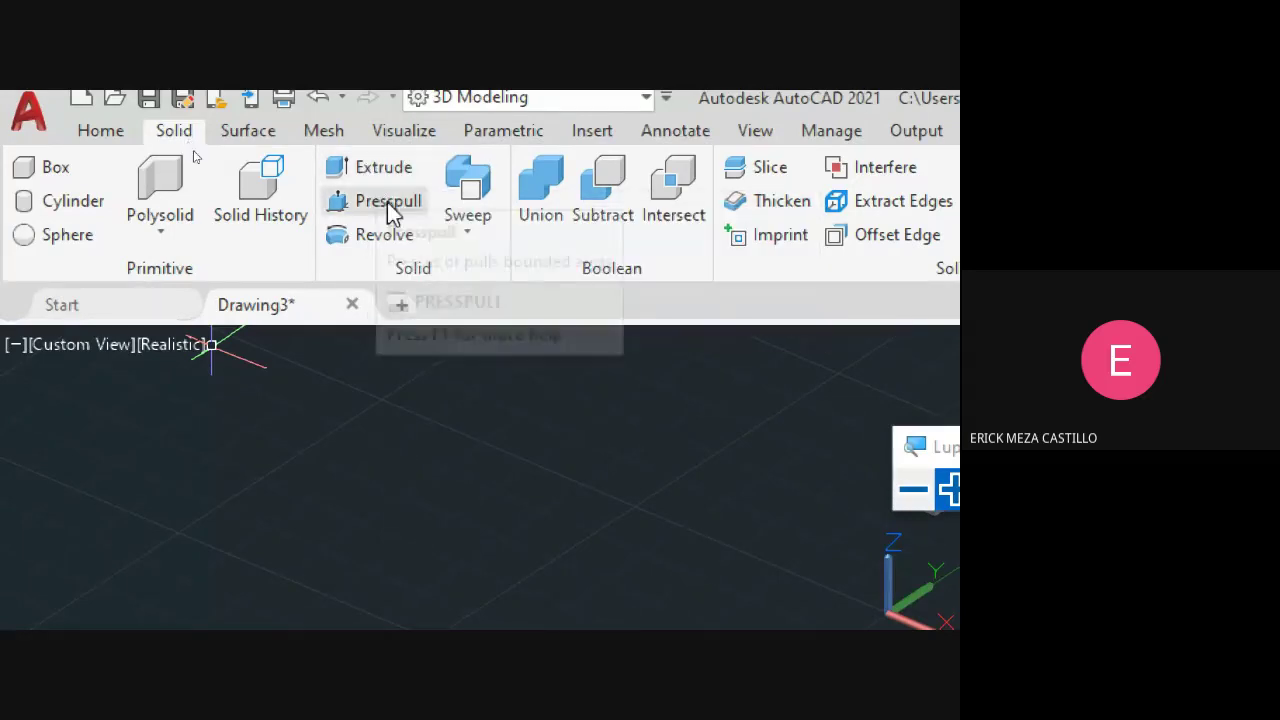
click(915, 489)
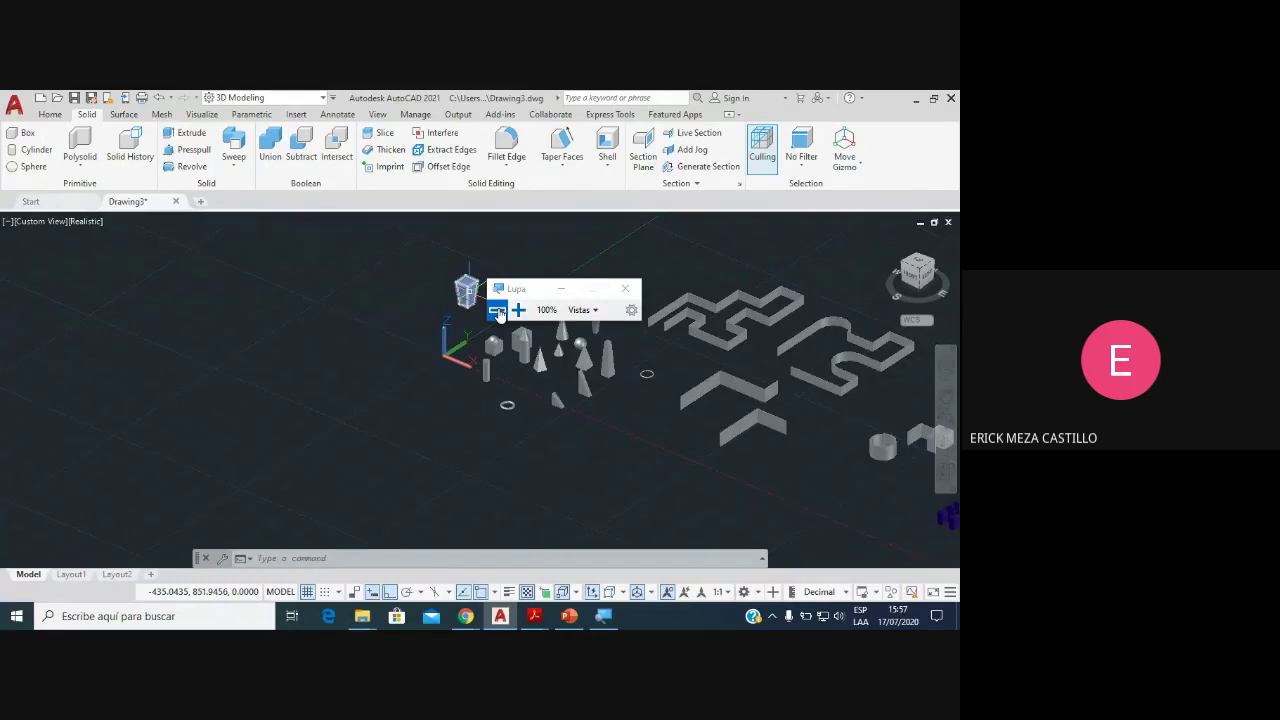
Step: Pan the view to an empty area of model space
scroll(595, 400, up, 2)
scroll(595, 400, up, 1)
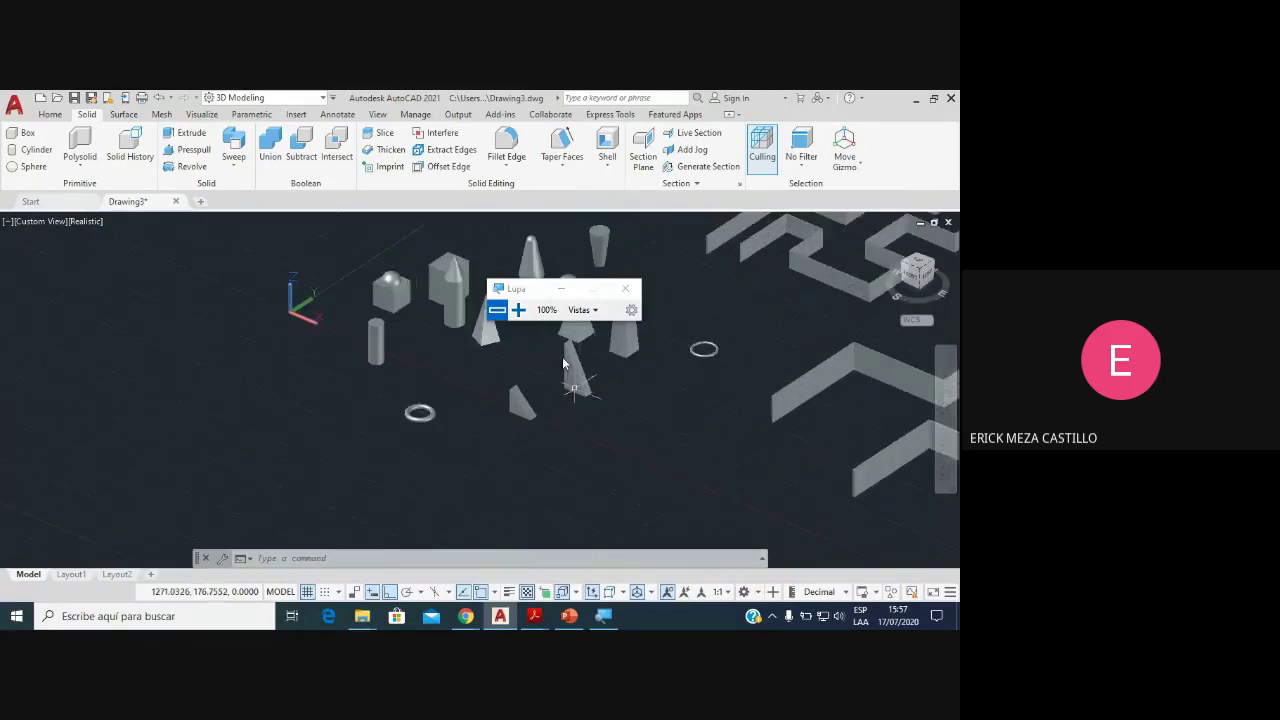
click(561, 289)
mouse_move(688, 465)
middle_down()
mouse_move(608, 451)
mouse_move(603, 319)
mouse_move(560, 334)
middle_up()
scroll(560, 334, up, 2)
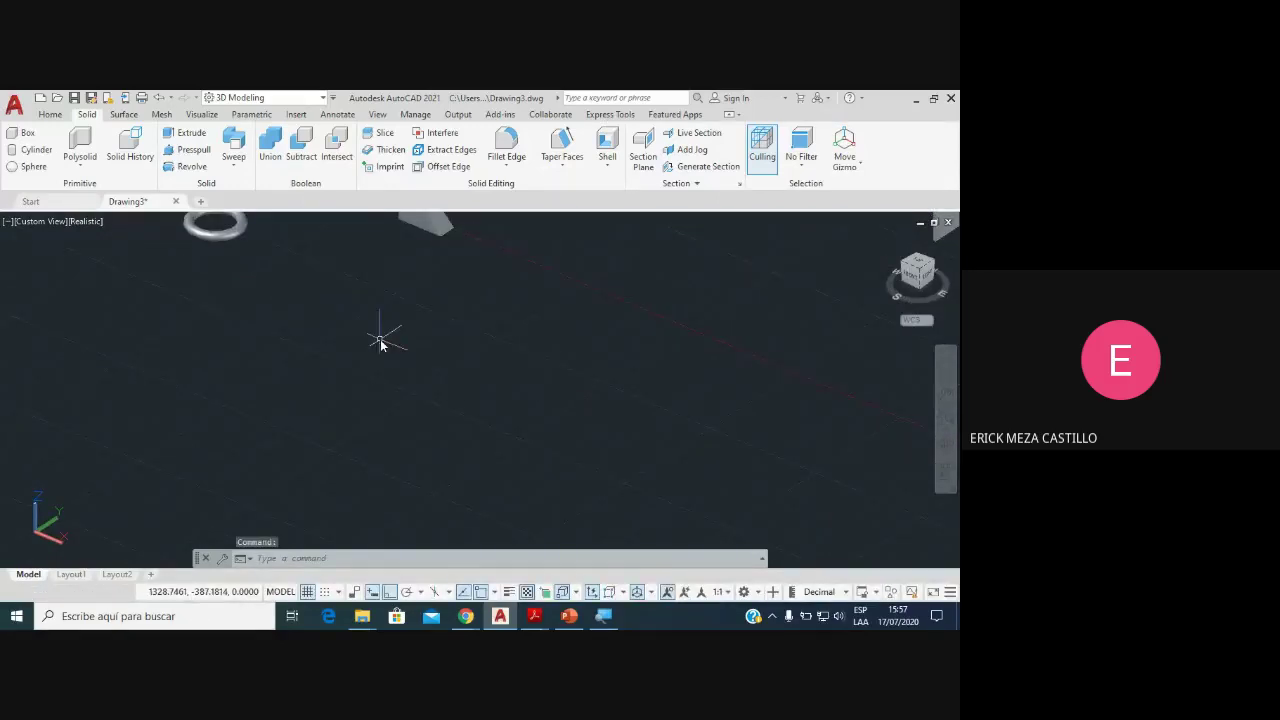
Step: Draw a 100 × 100 rectangle in empty space with REC and the Dimensions option
text(rec)
key(Return)
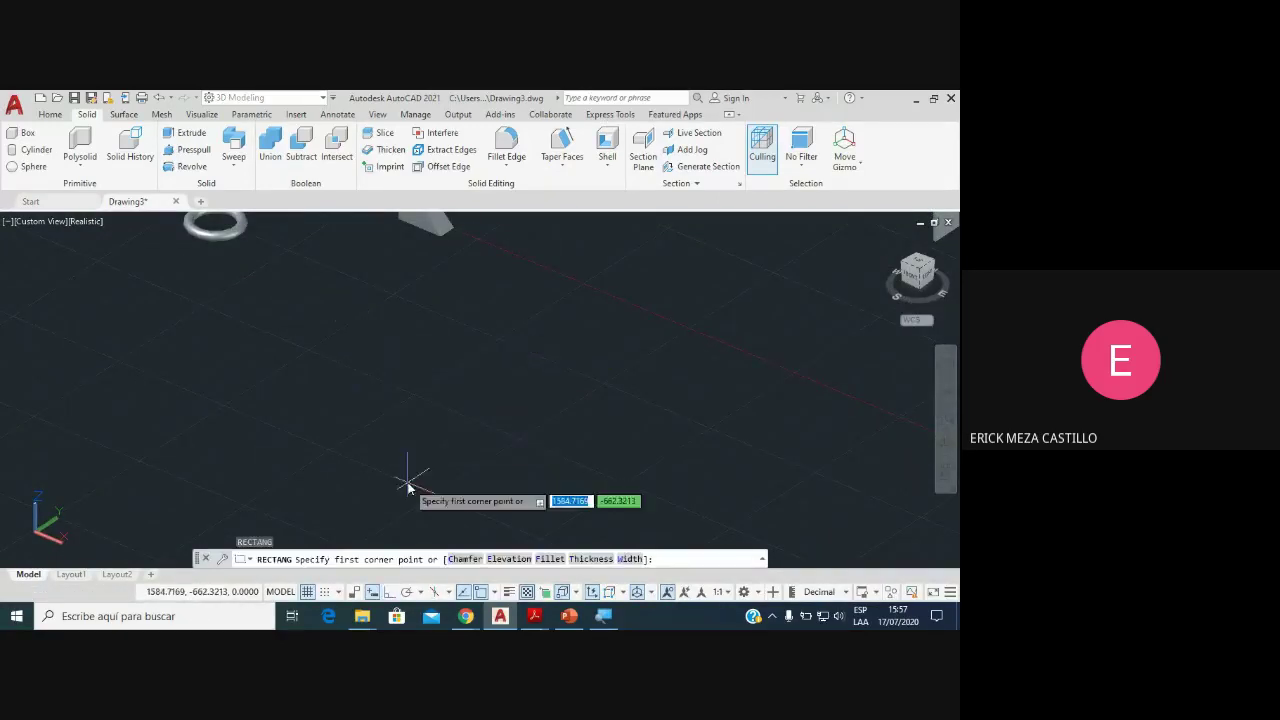
click(428, 341)
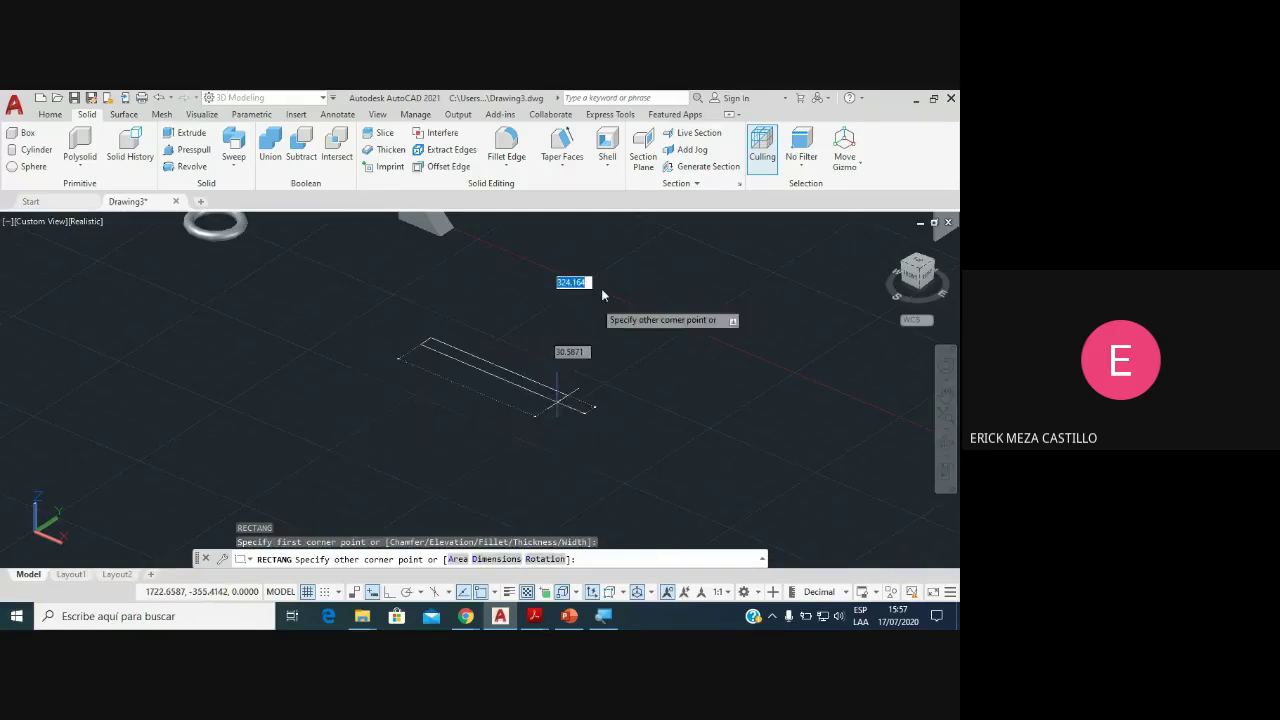
key(Down)
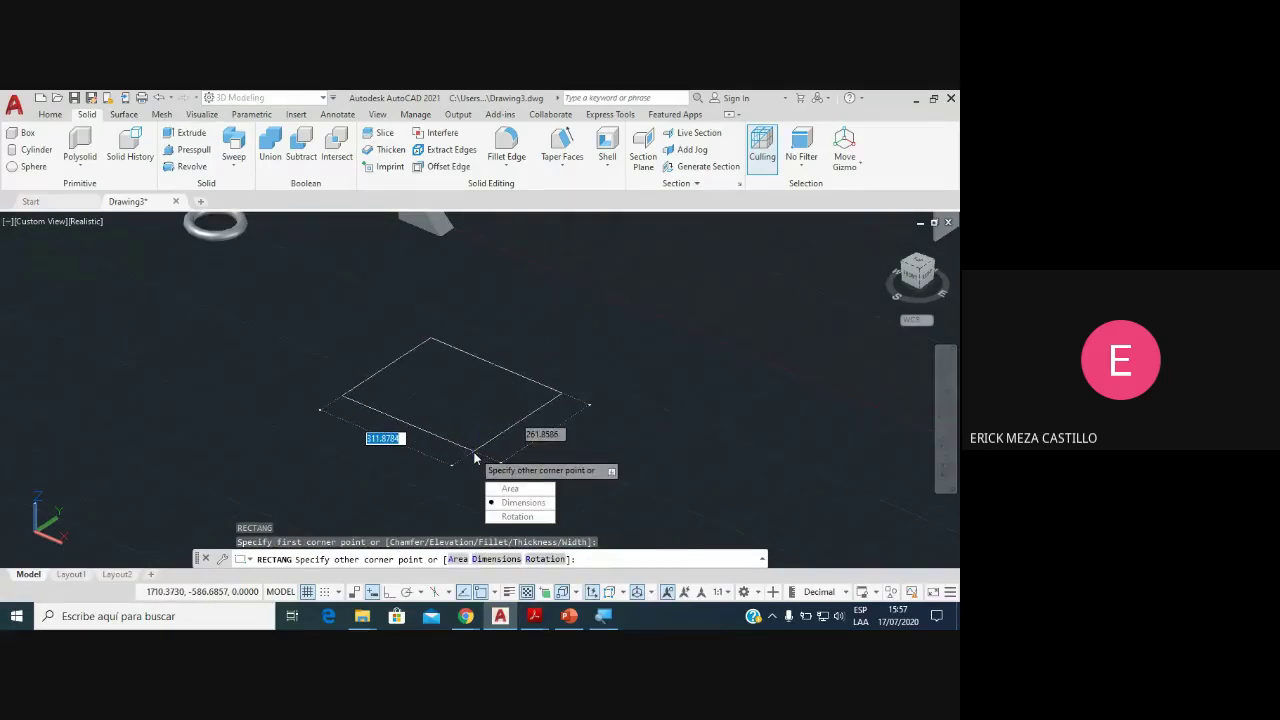
key(Return)
text(100)
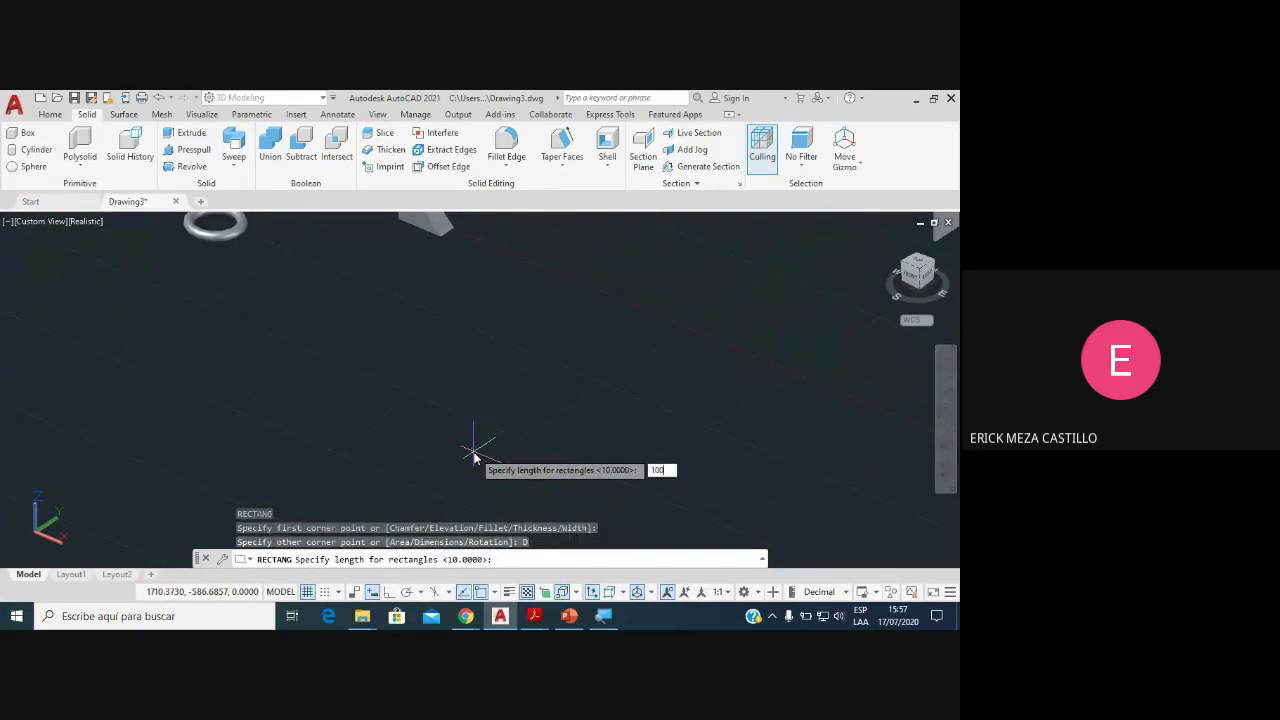
key(Return)
text(100)
key(Return)
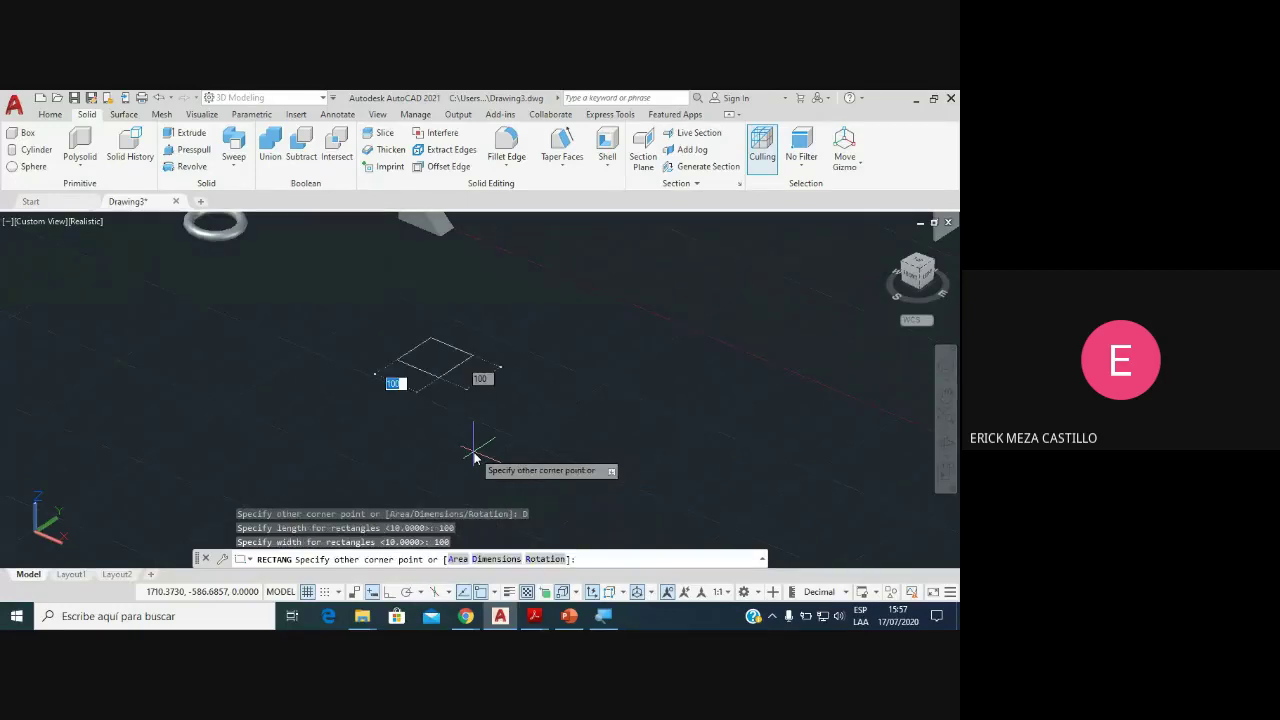
scroll(425, 375, up, 2)
scroll(447, 385, up, 2)
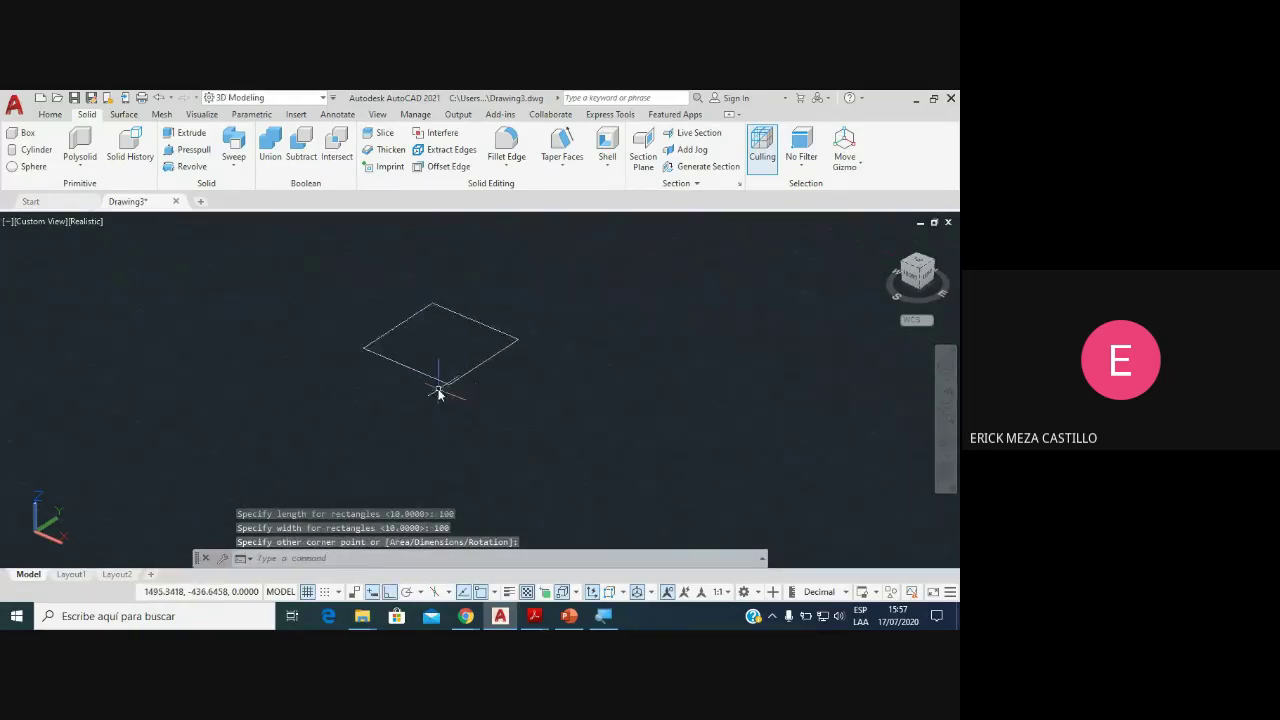
scroll(445, 370, up, 2)
click(445, 400)
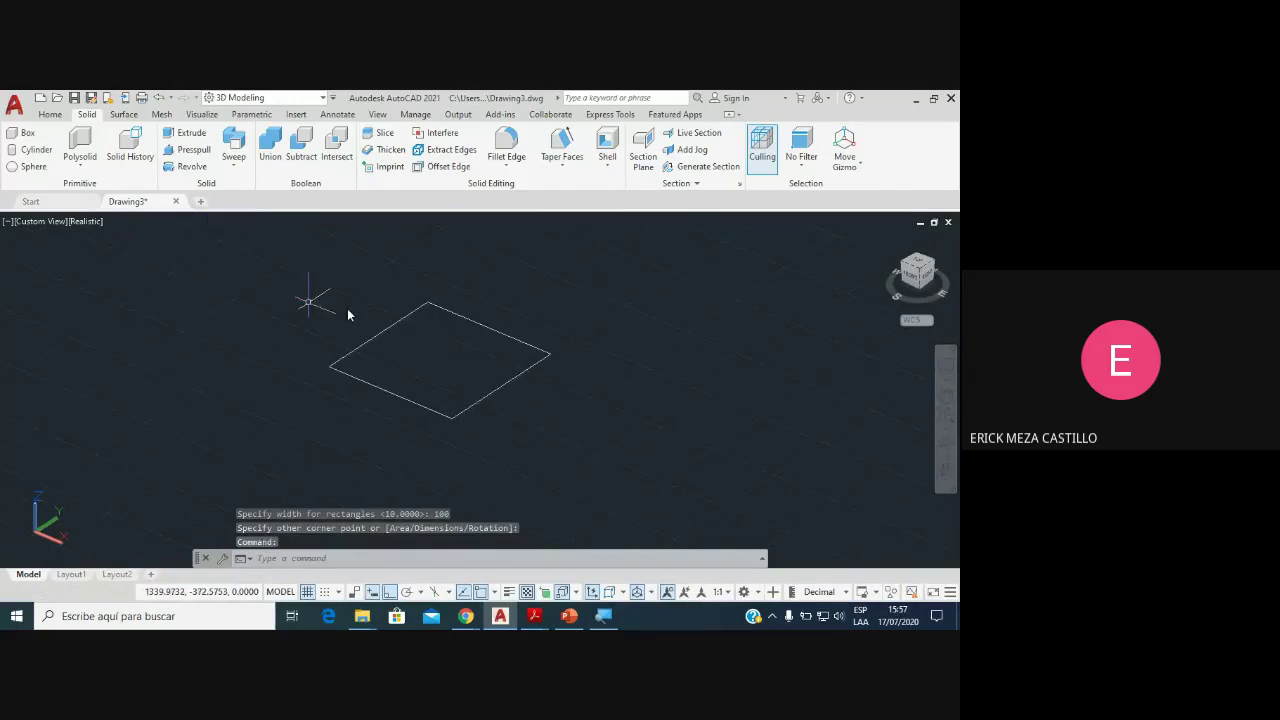
Step: Orbit the view so the square appears as a diamond, then recentre it
click(945, 441)
mouse_move(597, 417)
mouse_down()
mouse_move(589, 440)
mouse_move(477, 363)
mouse_up()
key(Escape)
middle_drag(454, 409, 394, 426)
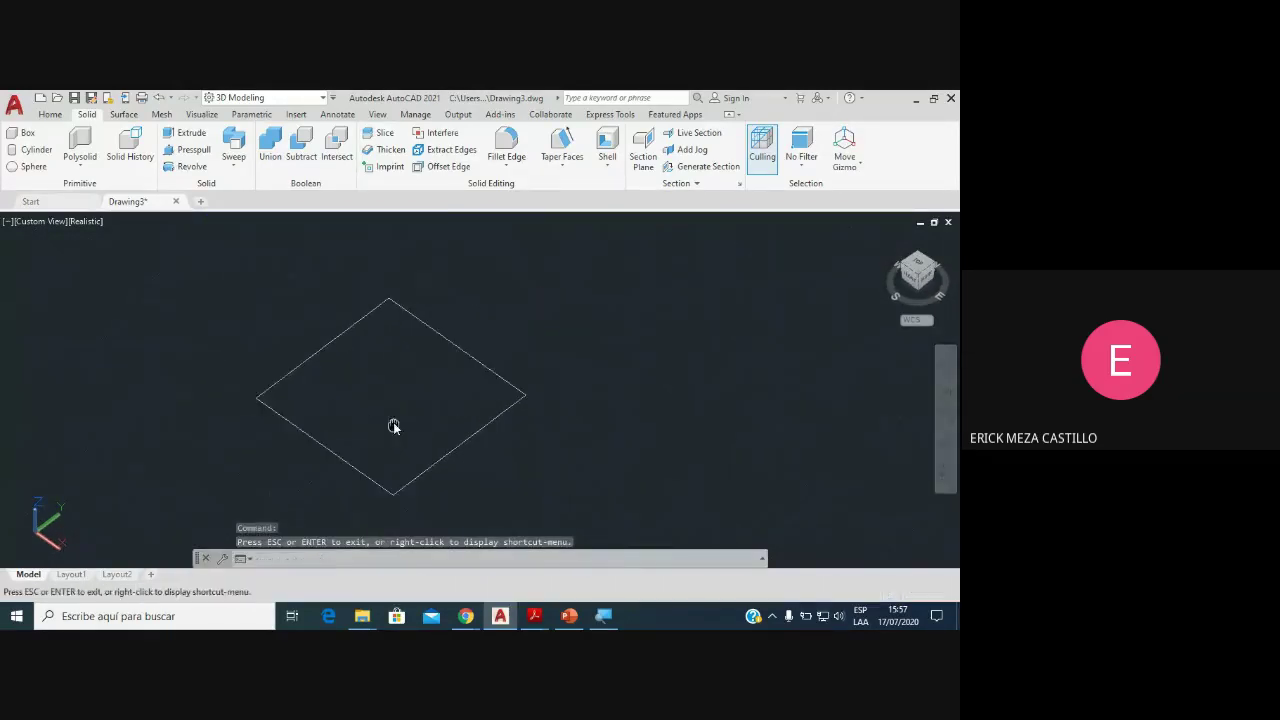
Step: Copy the square with CO from its corner to a spot diagonally beside the original
text(co)
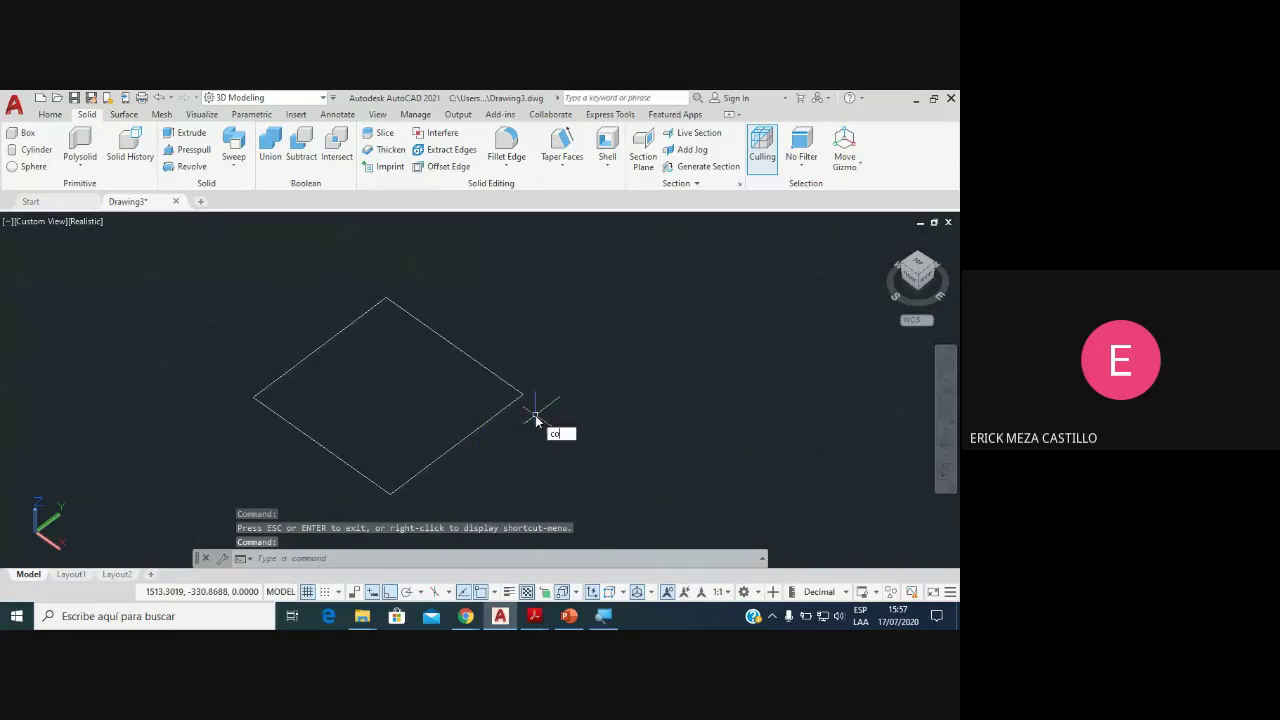
key(Return)
click(535, 415)
click(480, 386)
key(Return)
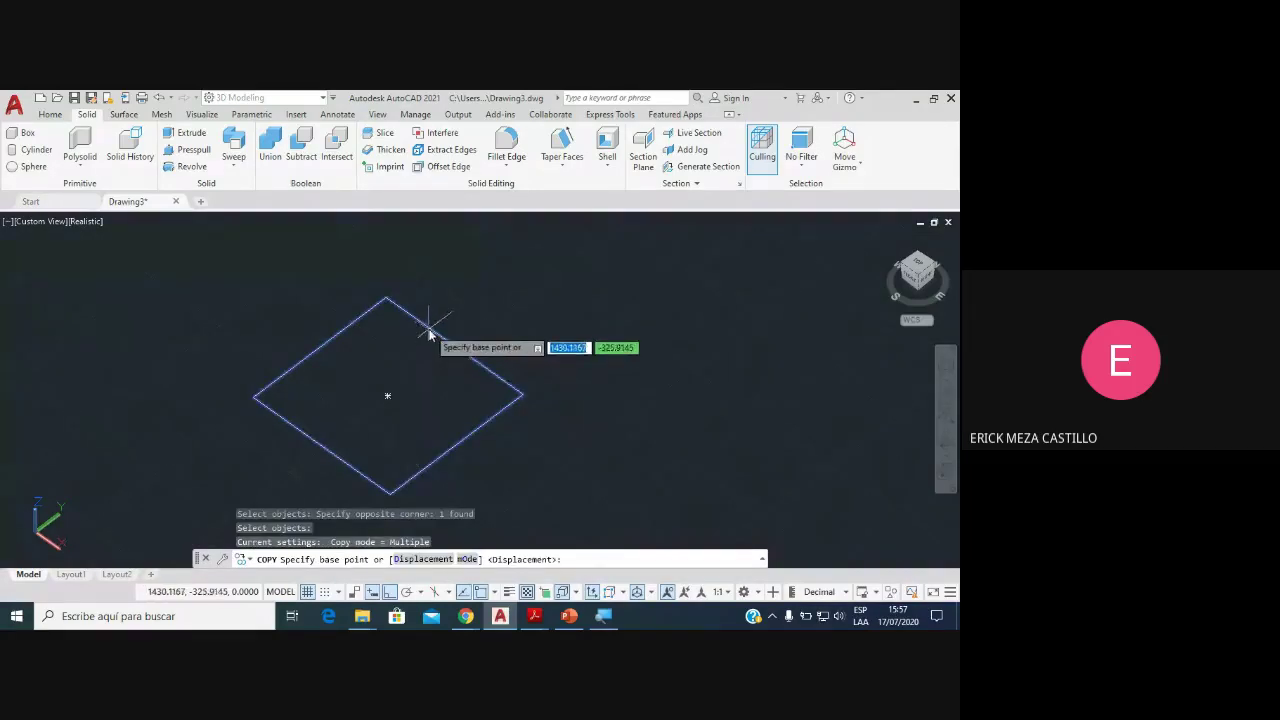
click(429, 323)
scroll(471, 420, down, 2)
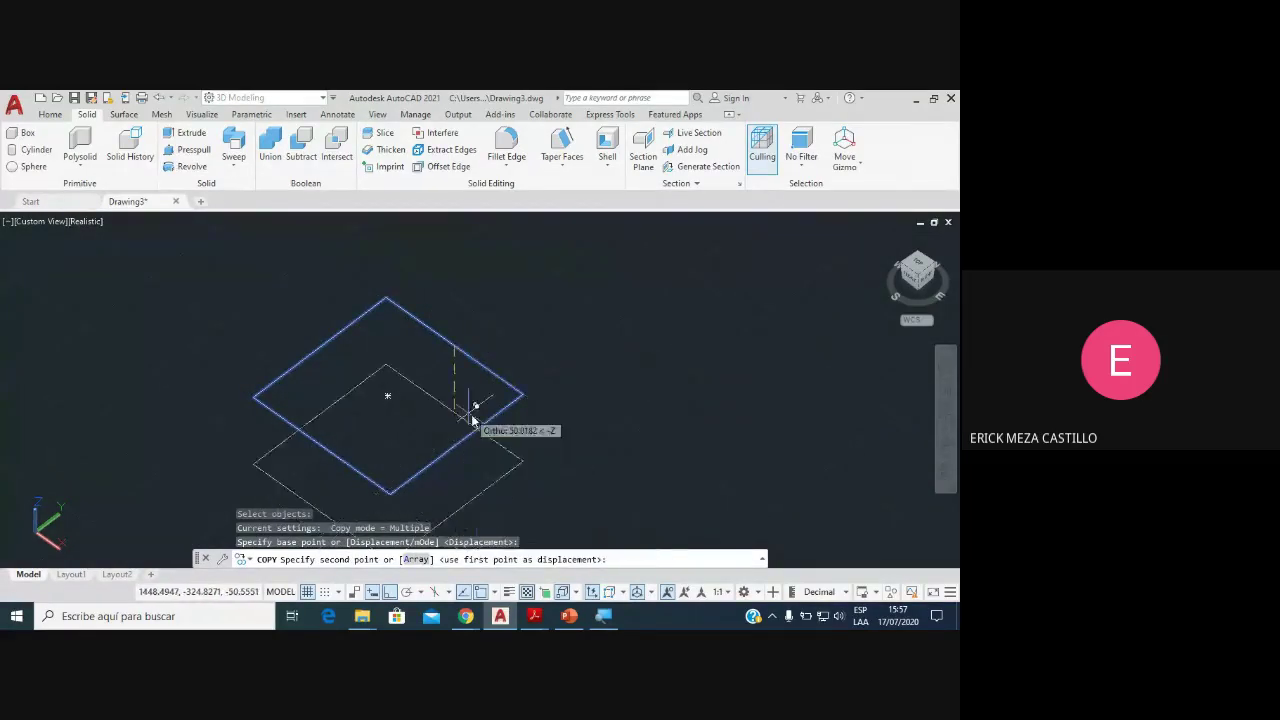
scroll(505, 424, down, 2)
click(600, 436)
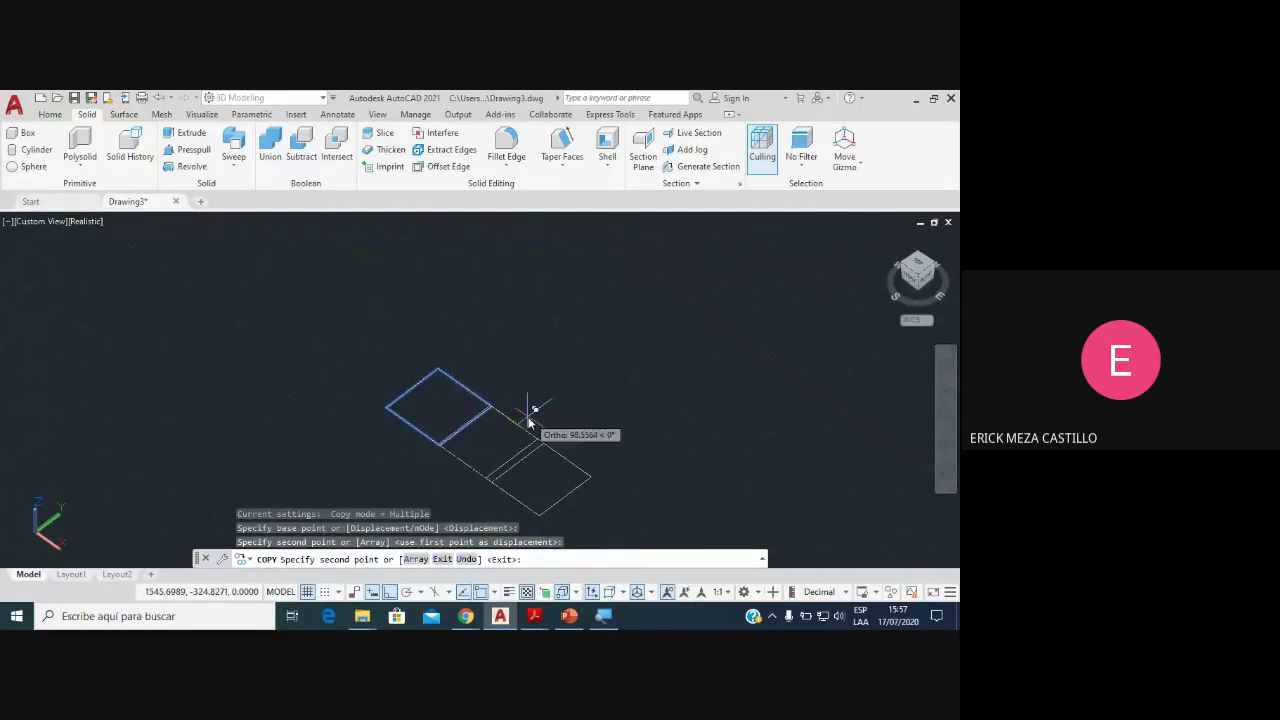
key(Escape)
scroll(473, 432, up, 2)
mouse_move(471, 423)
middle_down()
mouse_move(277, 377)
mouse_move(368, 381)
middle_up()
scroll(271, 377, up, 2)
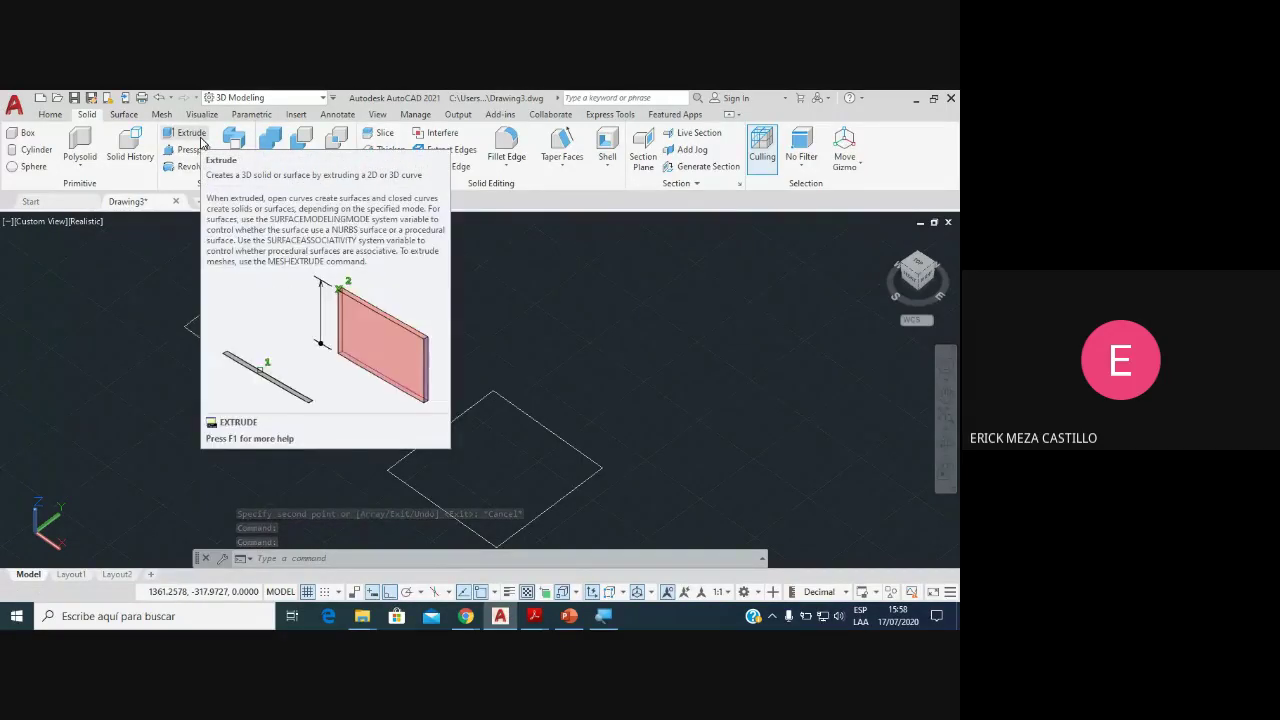
mouse_move(191, 133)
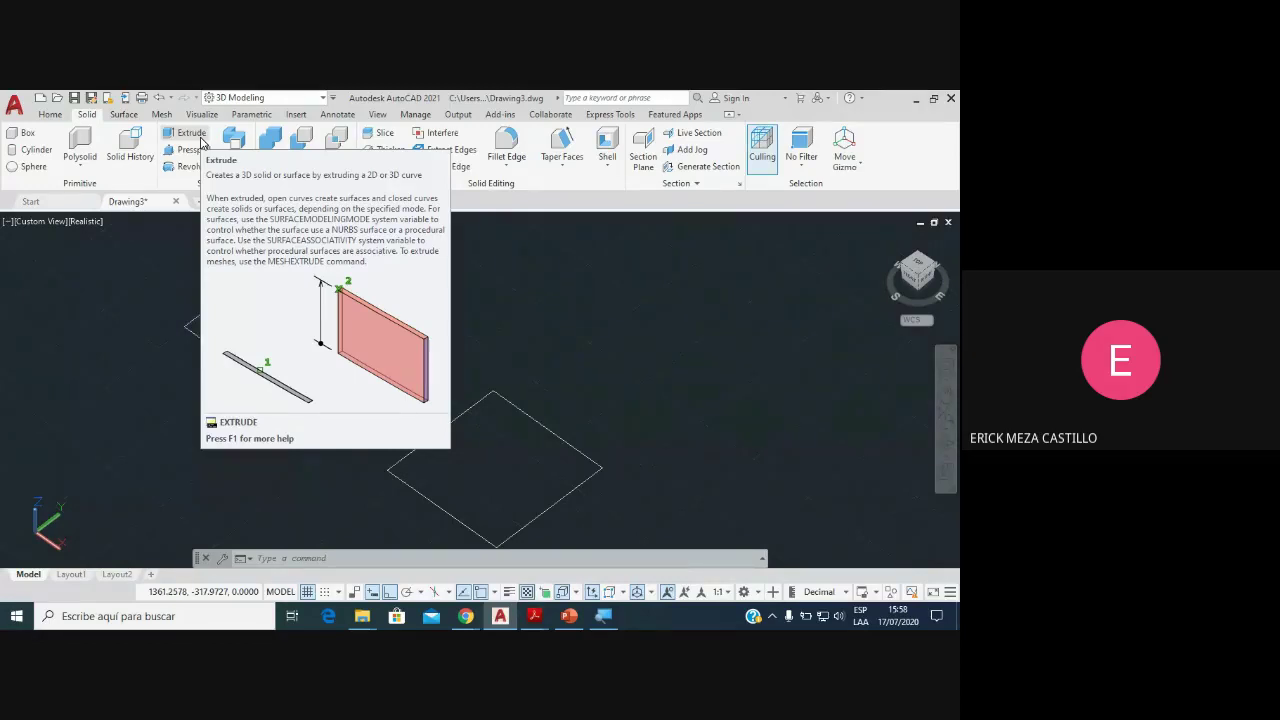
Step: Extrude the upper square 100 units, then undo the resulting cube
click(200, 140)
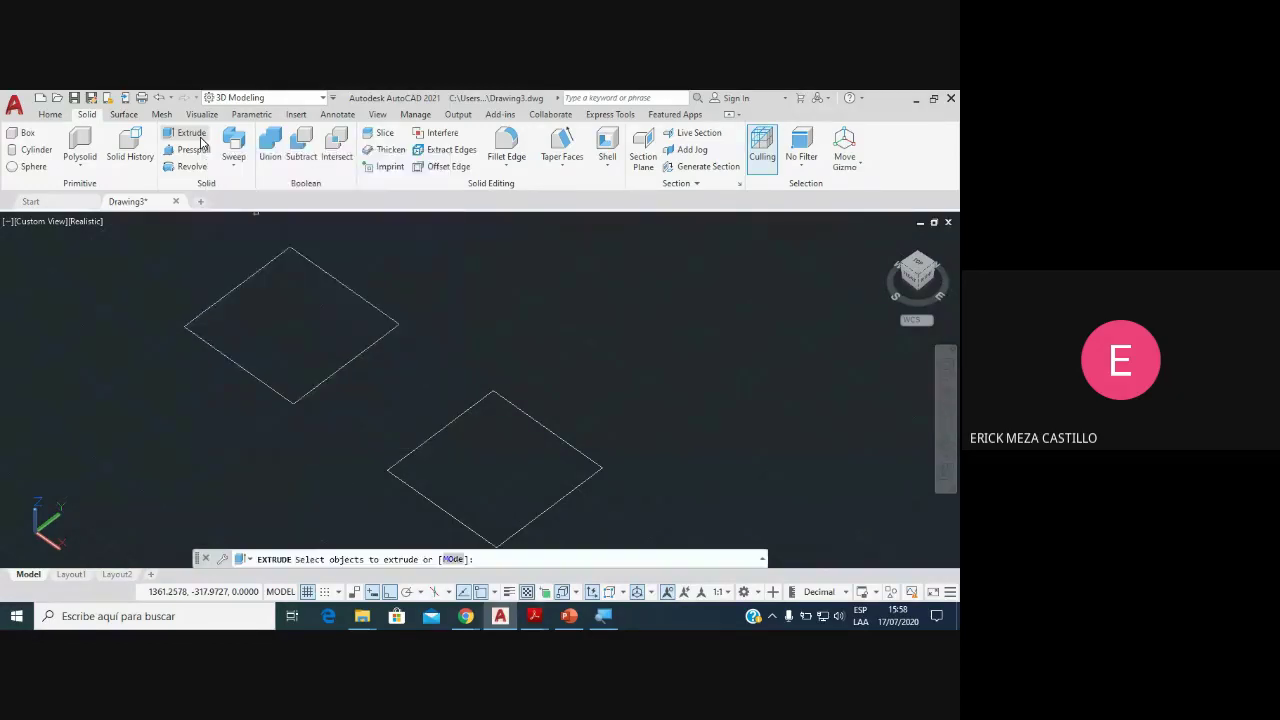
middle_drag(336, 246, 442, 288)
scroll(443, 295, up, 3)
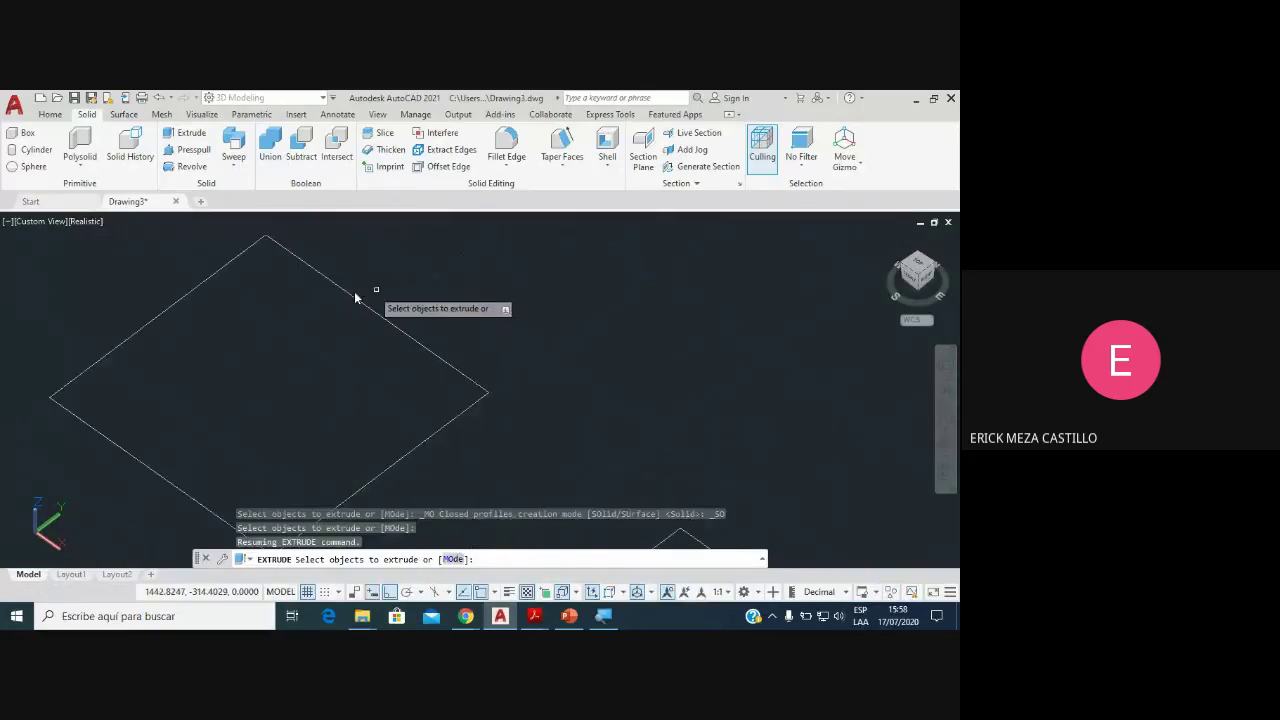
middle_drag(354, 294, 471, 326)
scroll(471, 320, down, 2)
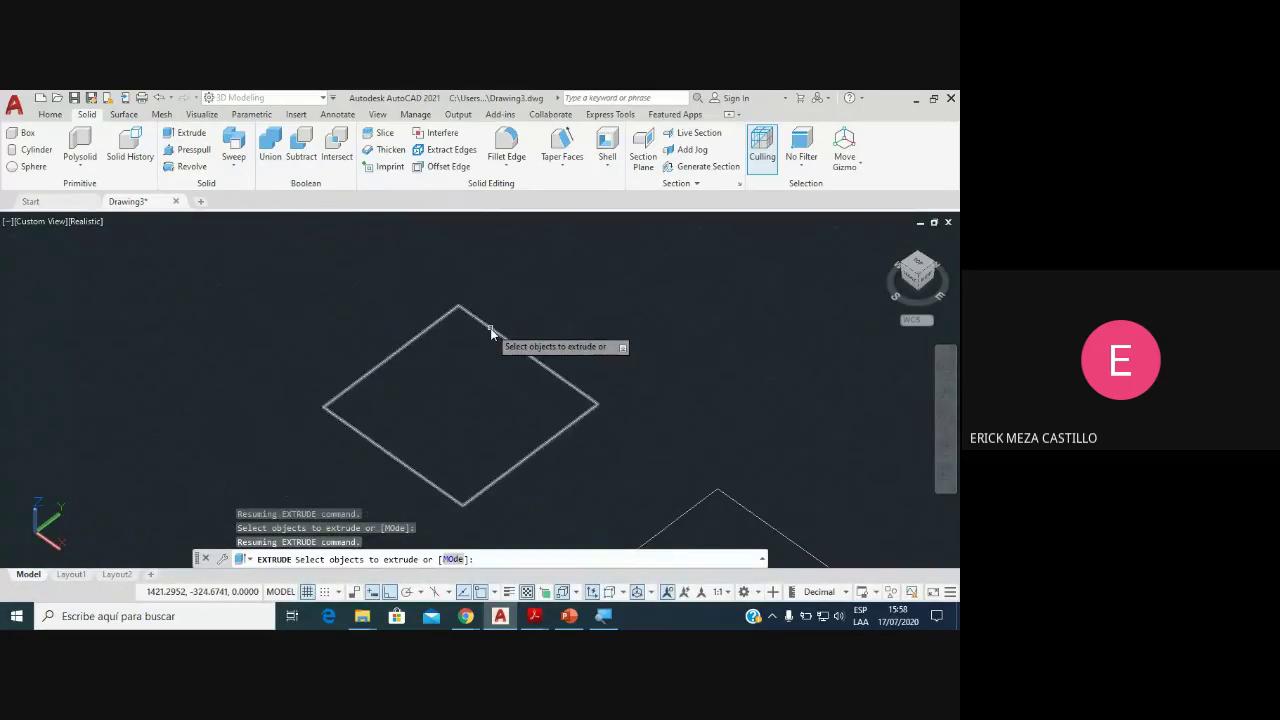
click(490, 328)
key(Return)
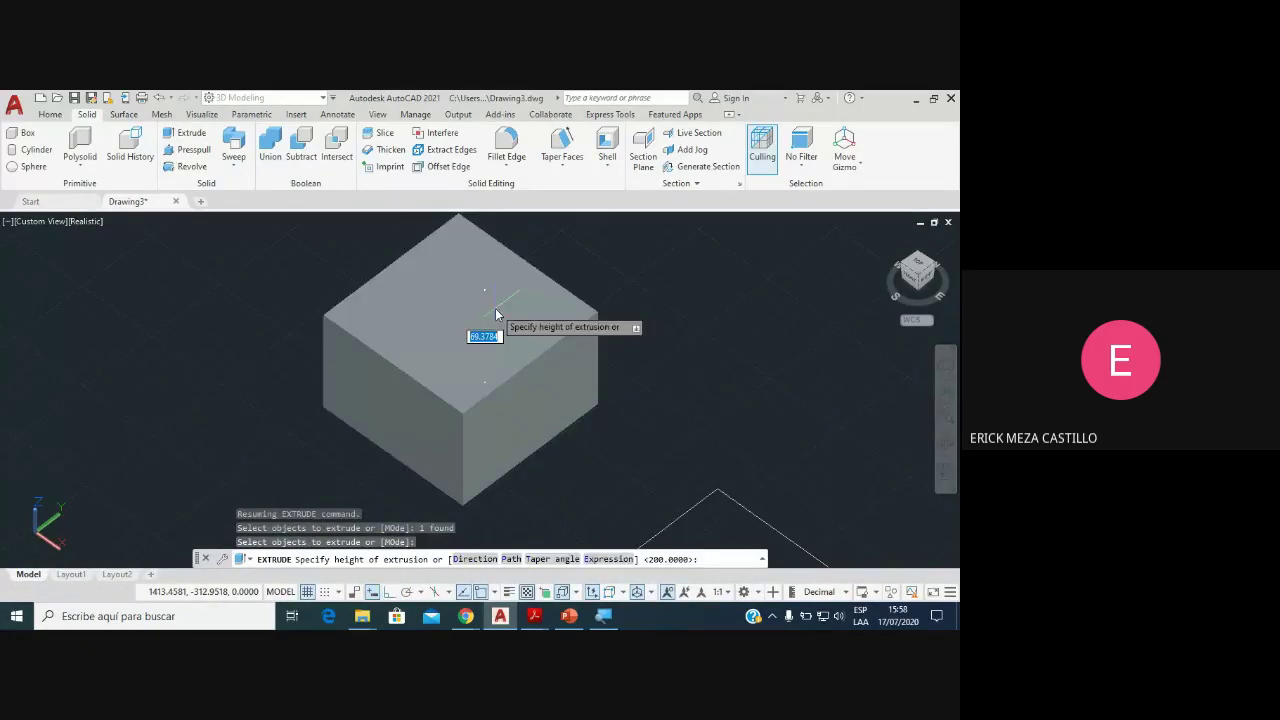
scroll(500, 335, down, 3)
scroll(497, 285, up, 1)
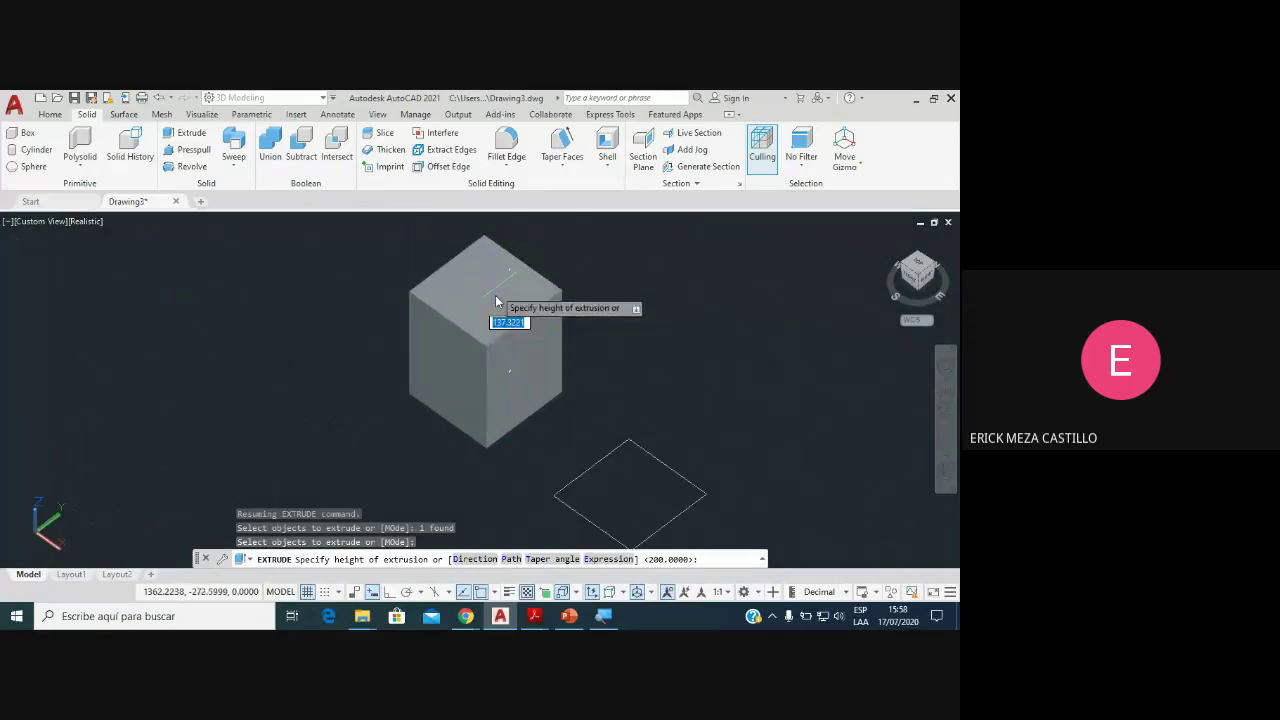
scroll(500, 295, up, 2)
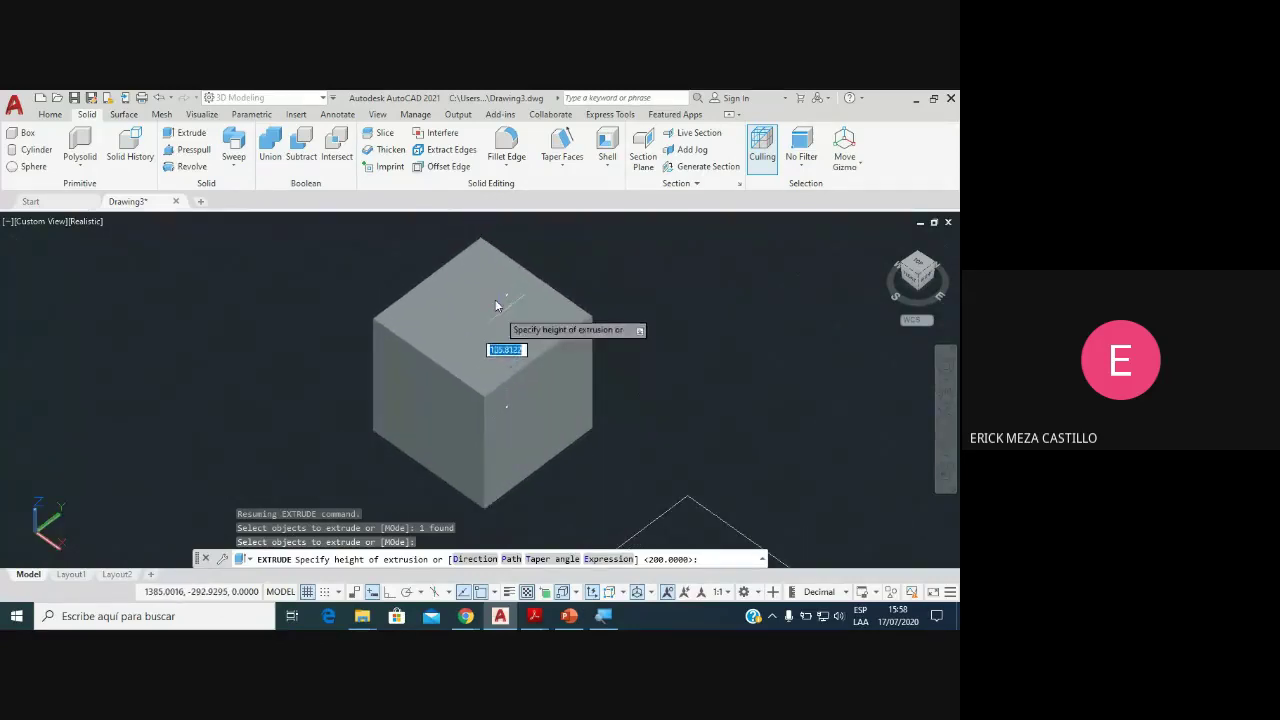
text(100)
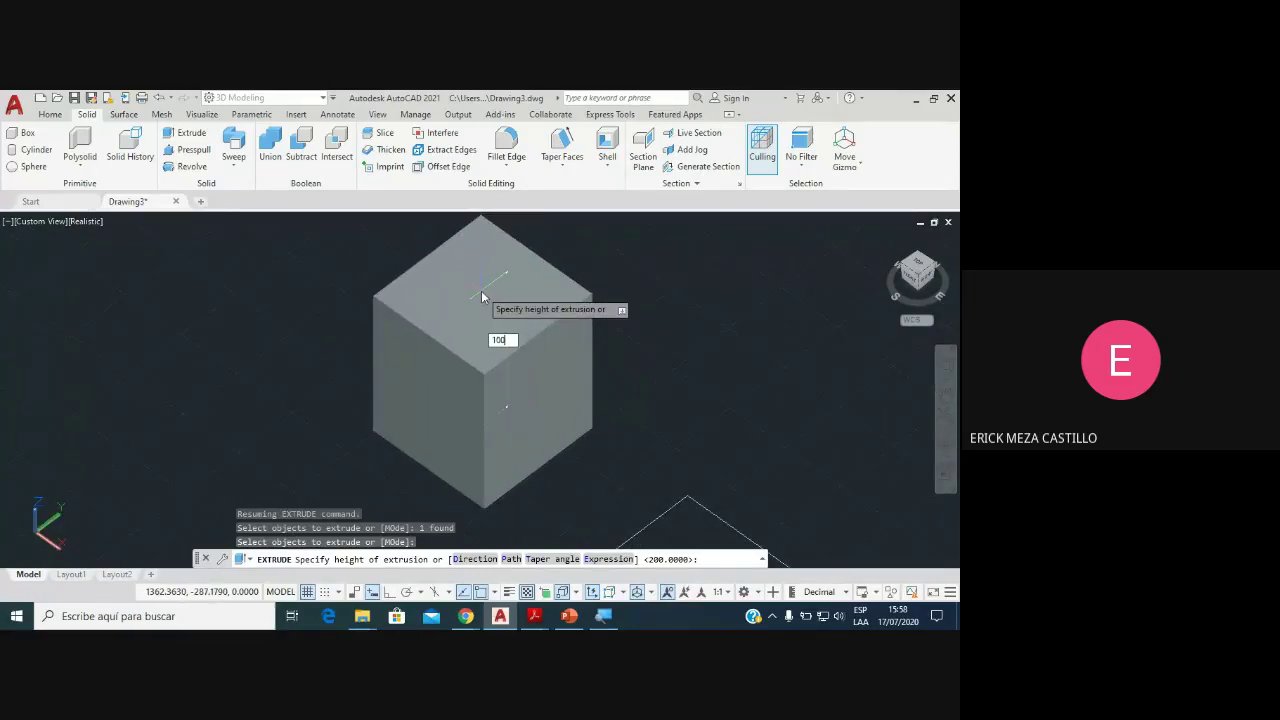
key(Return)
key(Escape)
key(ctrl+z)
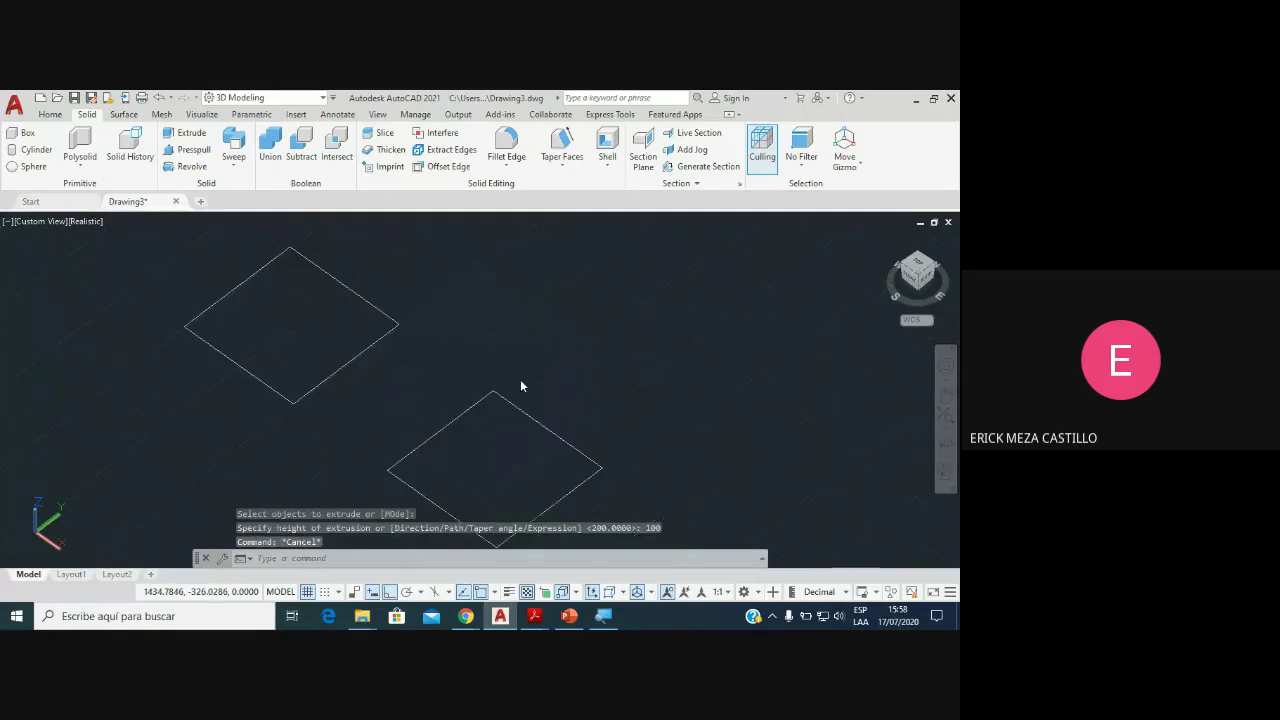
Step: Extrude the diamond outline 100 units into a solid cube
middle_drag(414, 352, 520, 417)
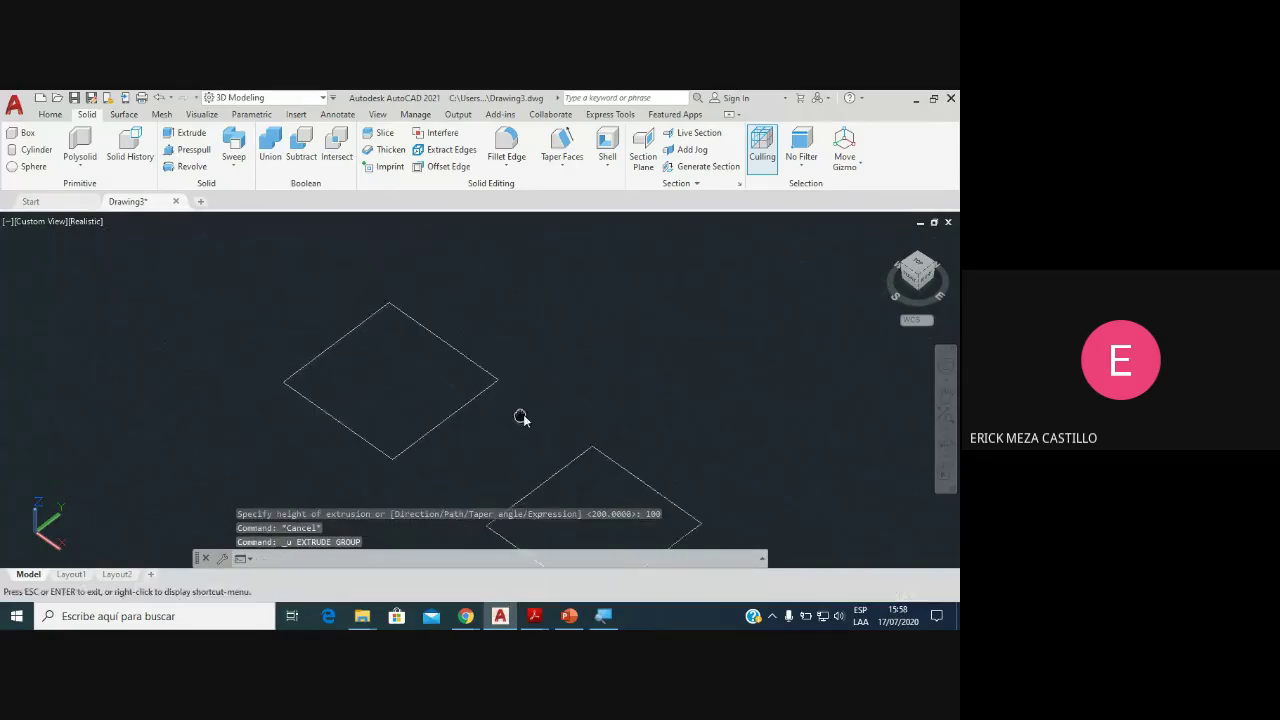
click(188, 133)
scroll(445, 335, up, 1)
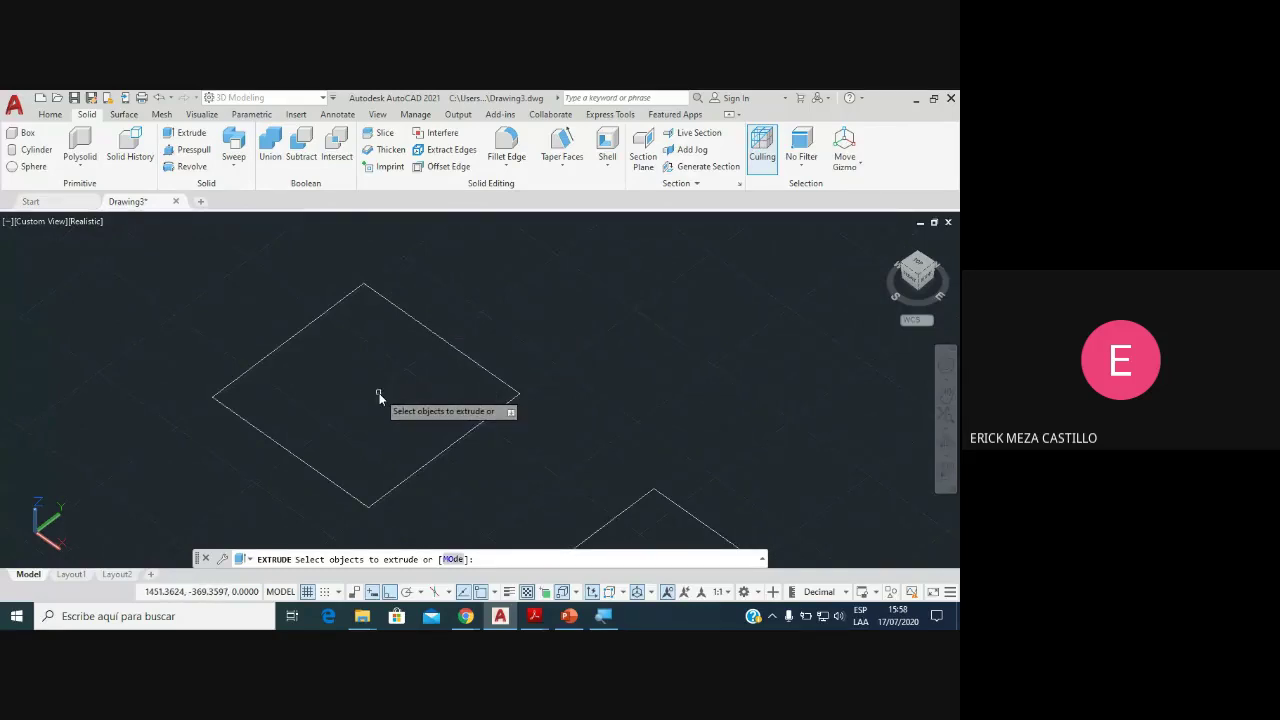
click(431, 336)
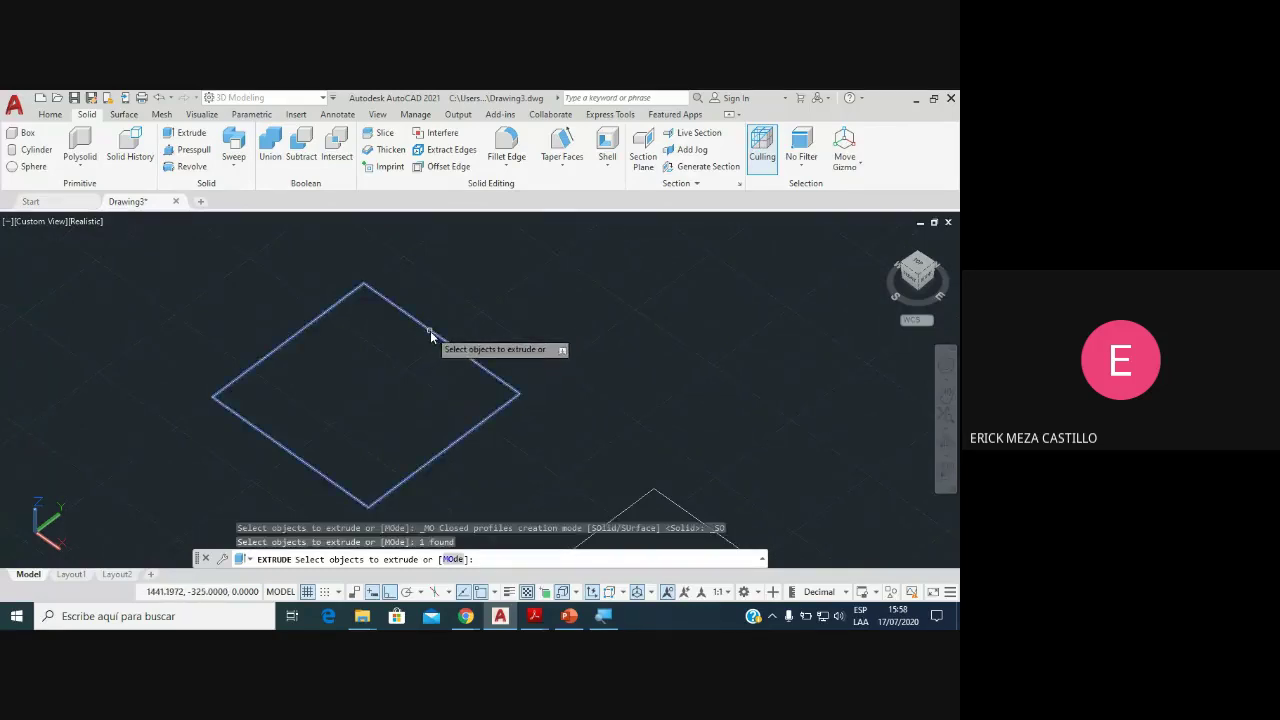
key(Return)
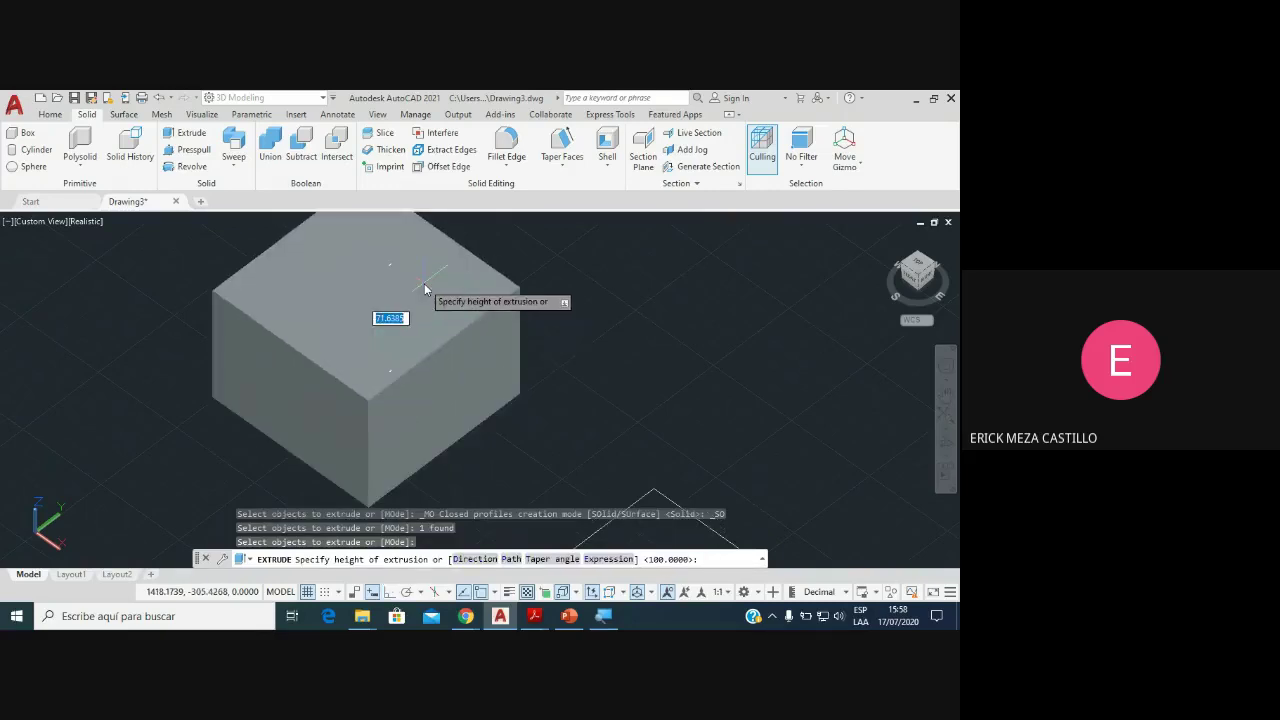
text(100)
key(Return)
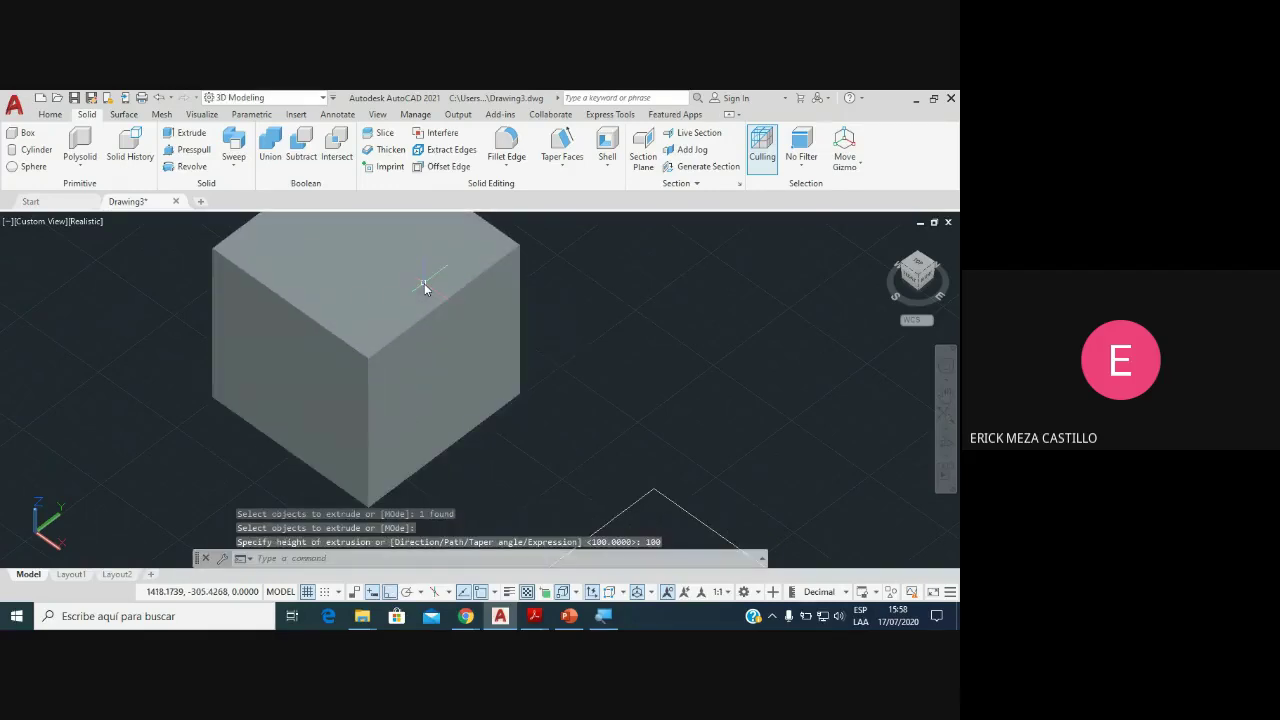
key(Escape)
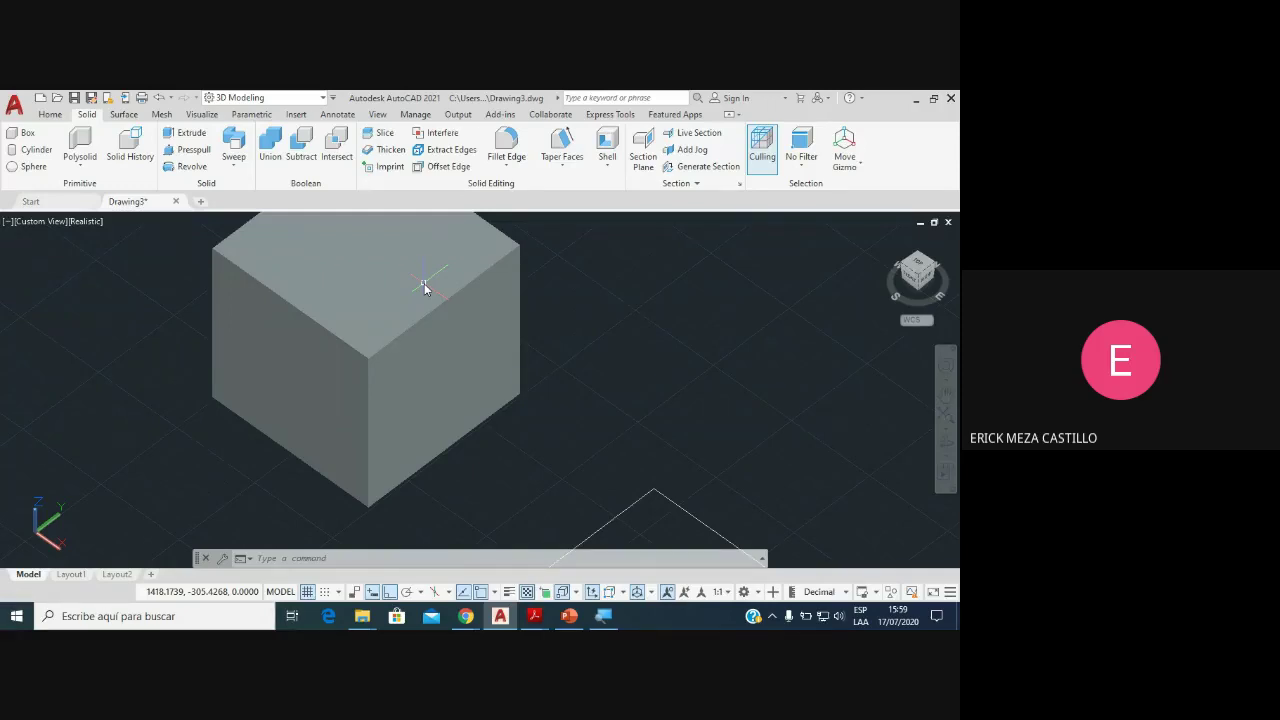
scroll(548, 382, down, 1)
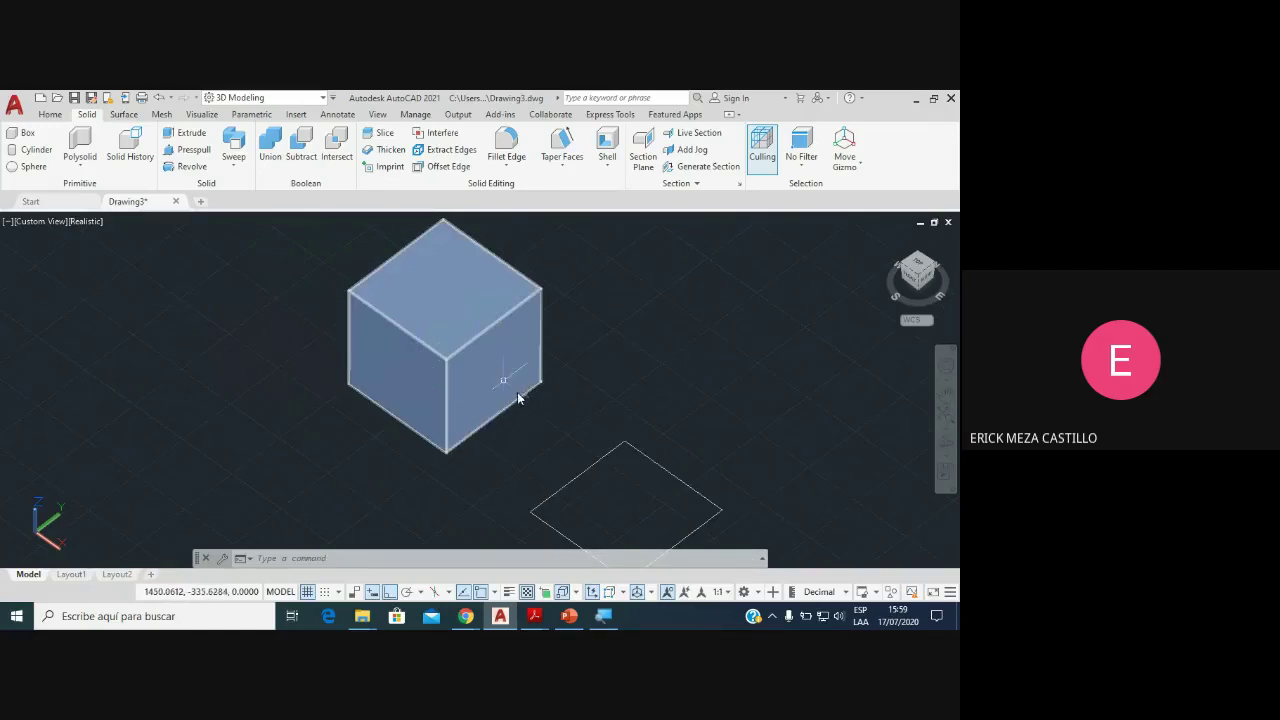
middle_drag(551, 411, 394, 412)
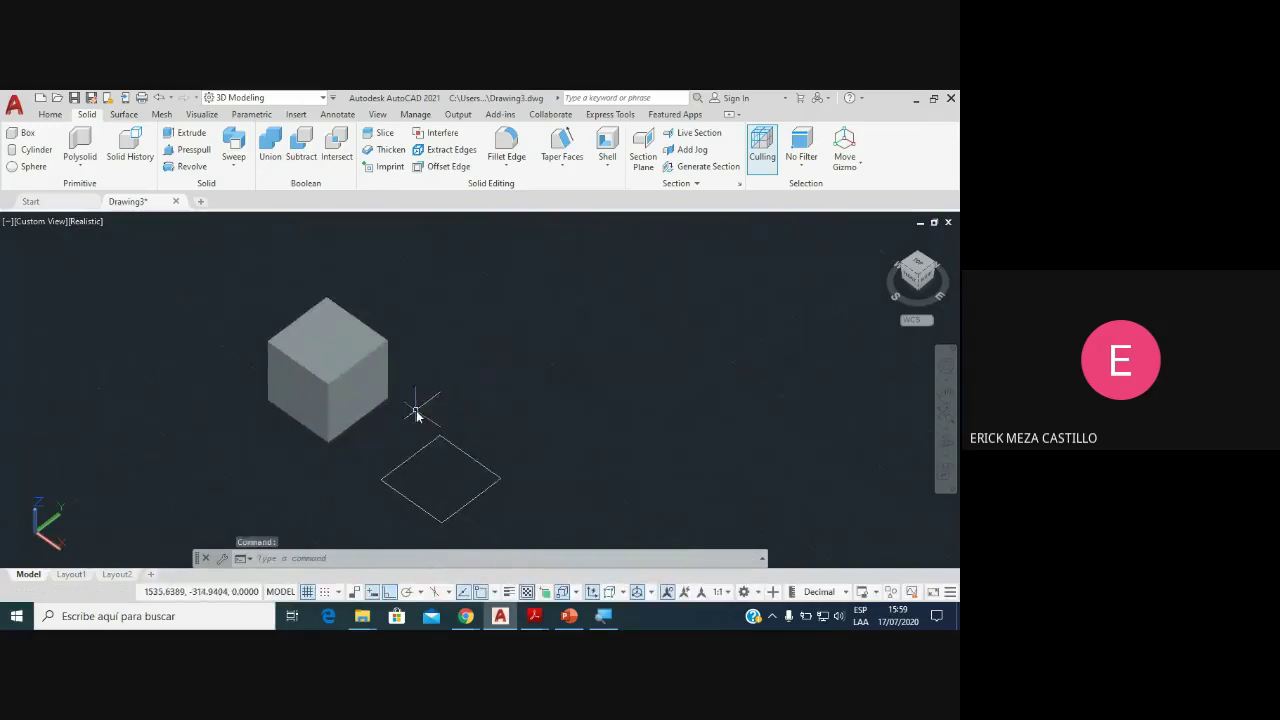
scroll(410, 420, down, 1)
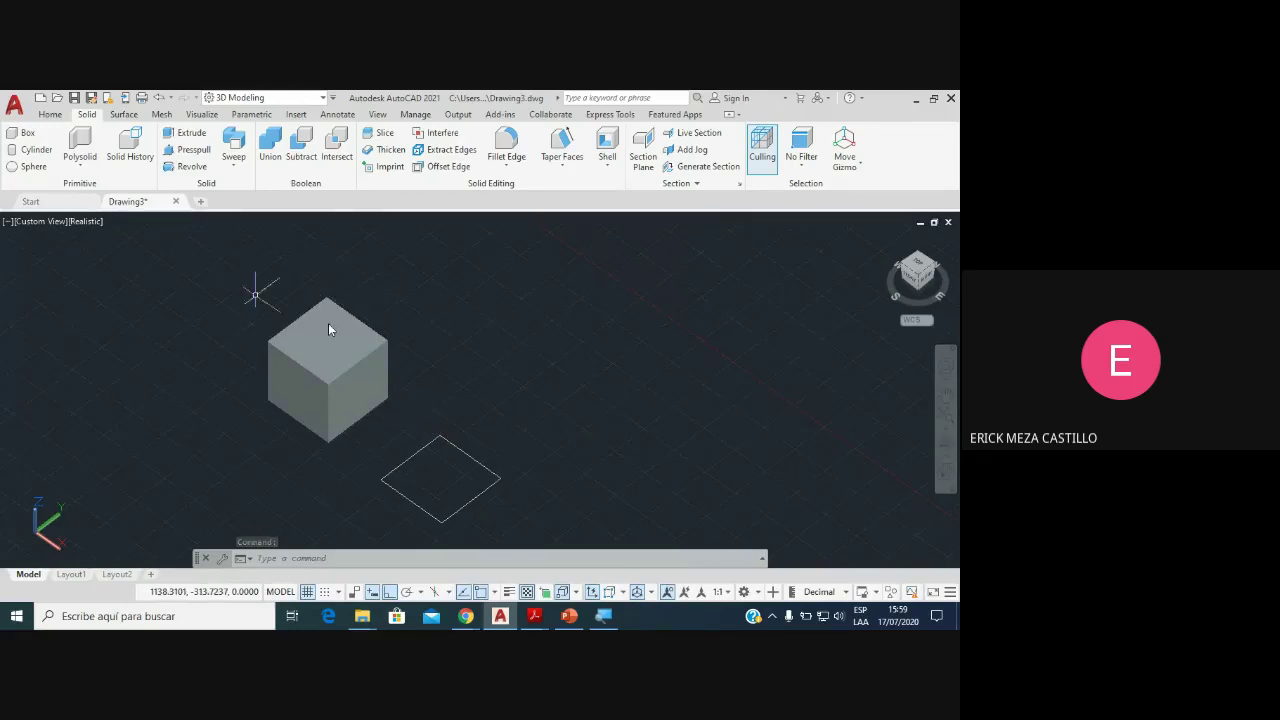
Step: Draw a closed double-diamond polyline with PL to the right of the cube
text(pl)
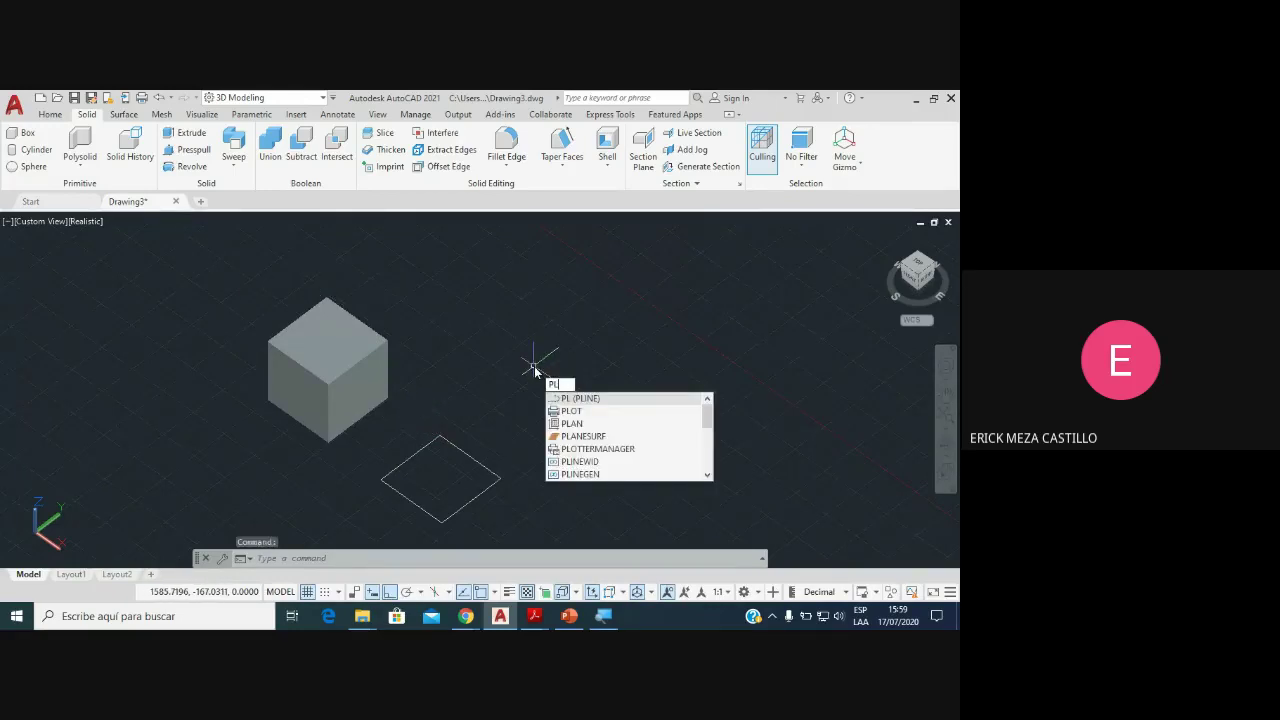
key(Return)
click(533, 351)
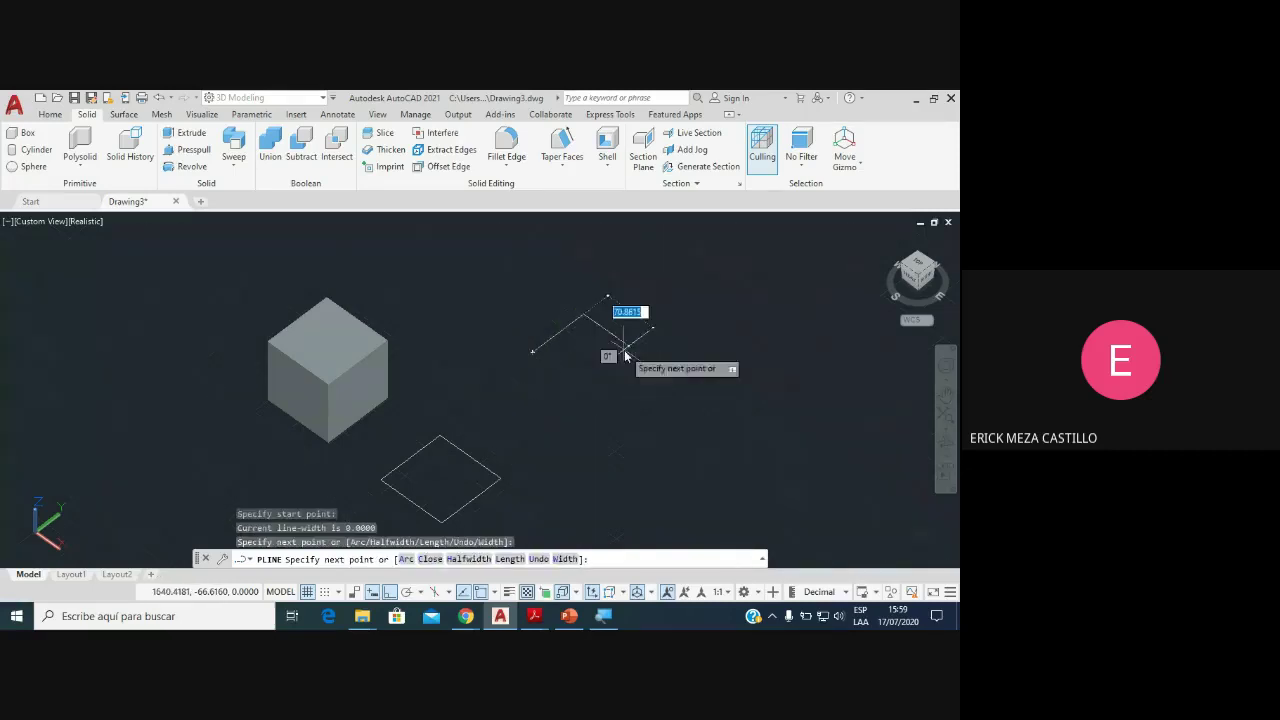
click(629, 346)
click(710, 358)
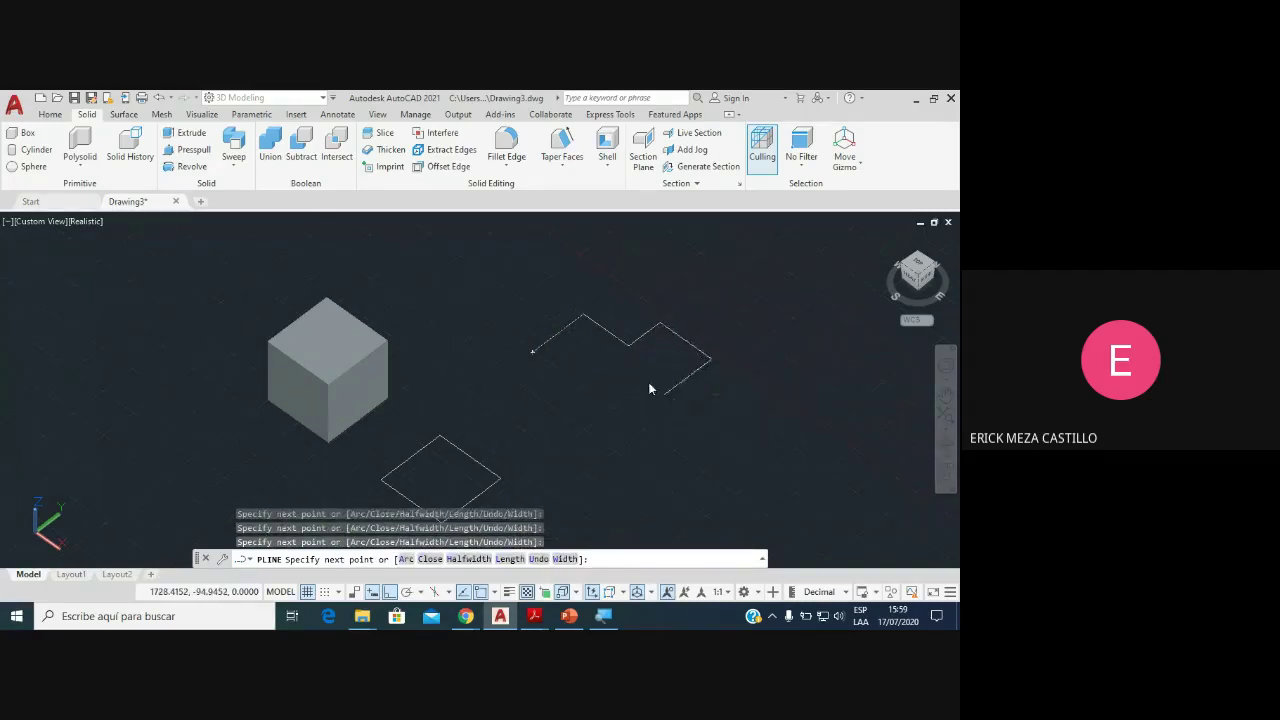
click(663, 393)
click(623, 368)
click(585, 396)
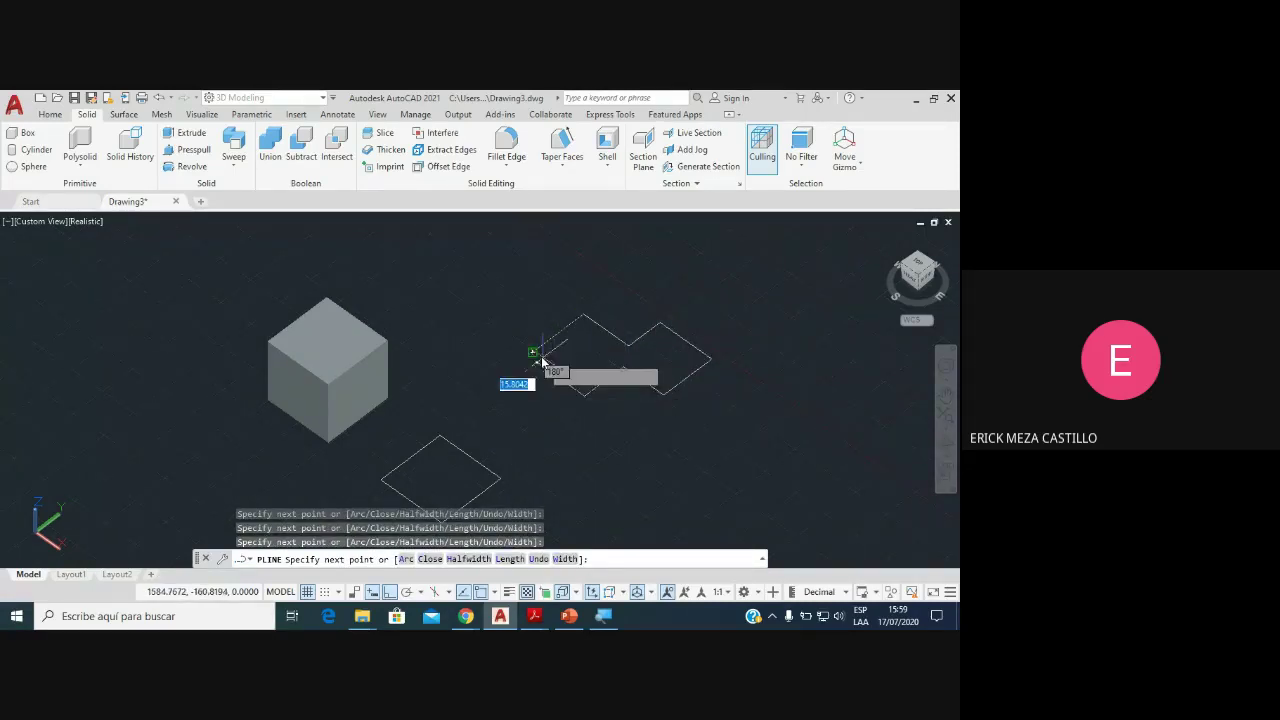
click(532, 352)
key(Escape)
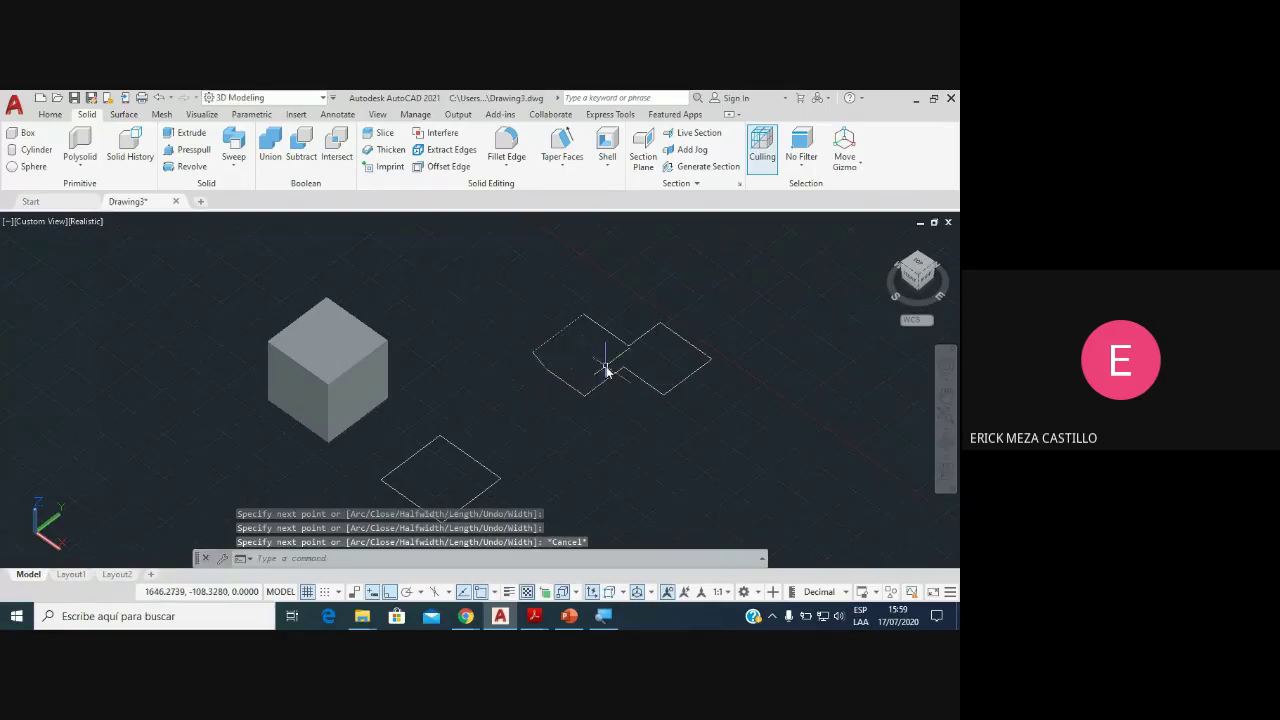
Step: Select the new outline to check it, then deselect and frame it beside the cube
scroll(580, 362, up, 3)
click(511, 368)
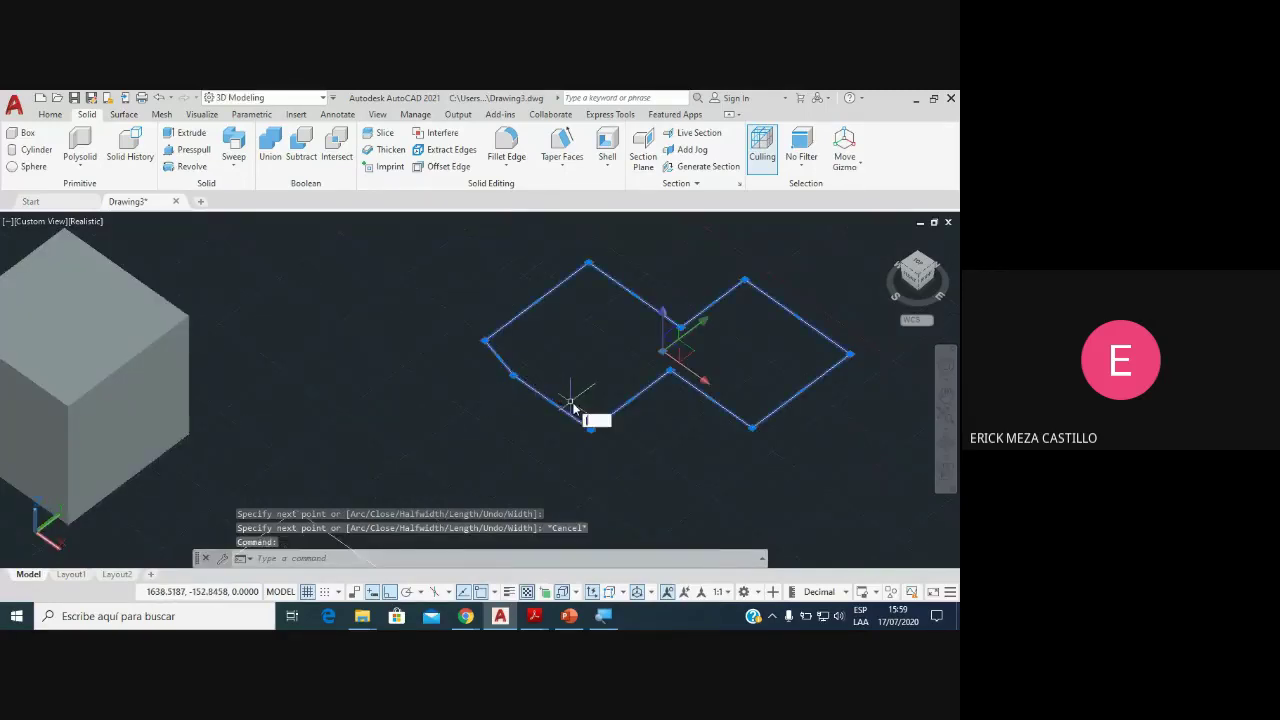
key(Escape)
scroll(606, 409, down, 3)
middle_drag(606, 409, 485, 429)
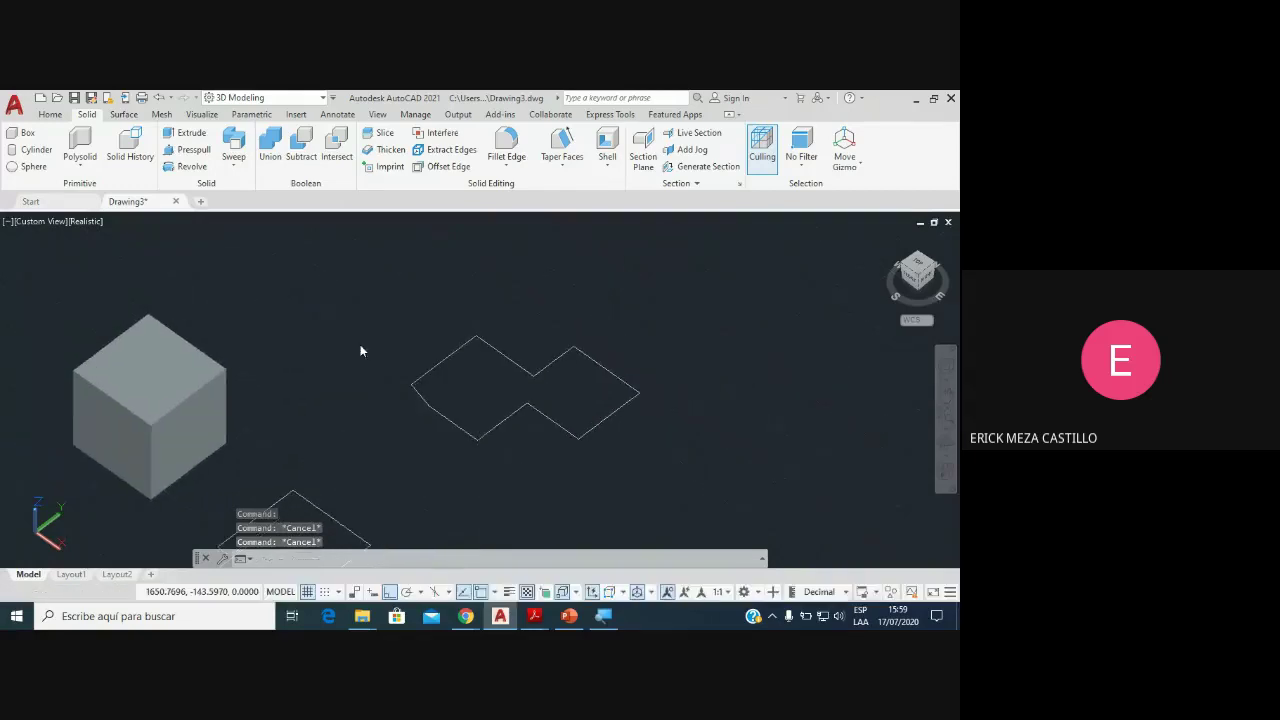
key(Escape)
Step: Extrude the double-diamond outline into a joined solid, then crossing-select that solid
click(193, 132)
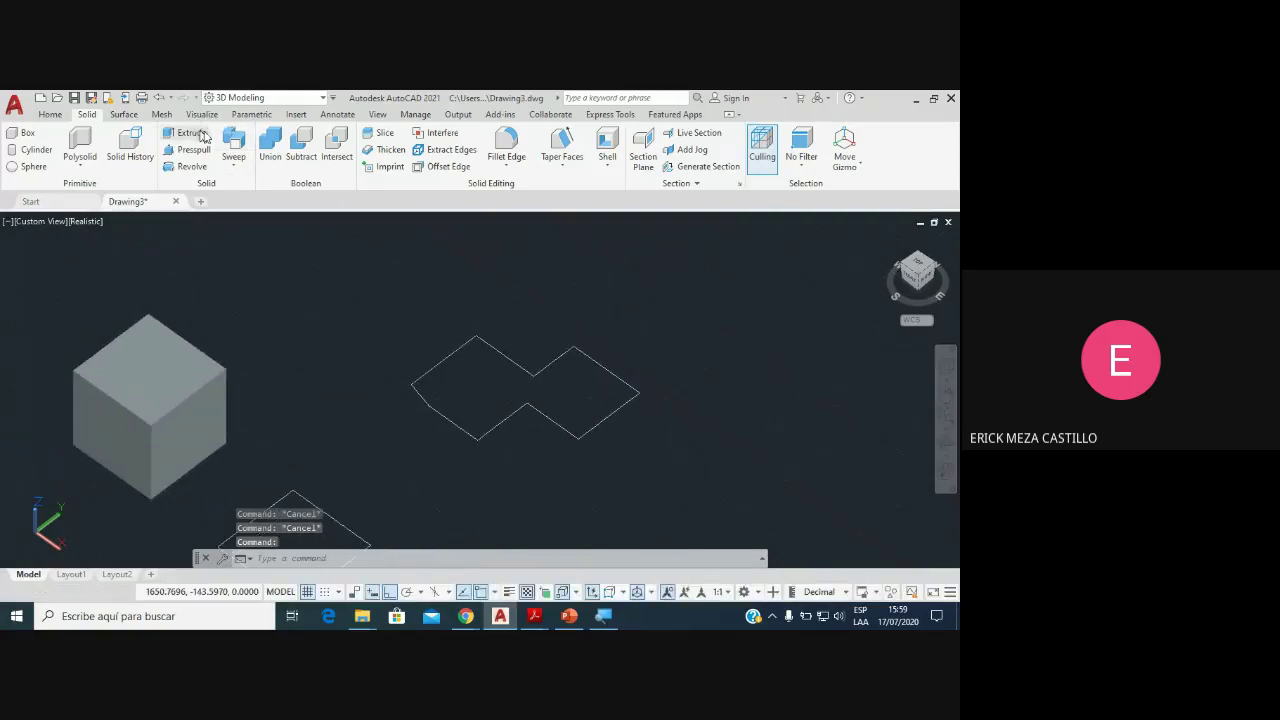
click(614, 373)
key(Return)
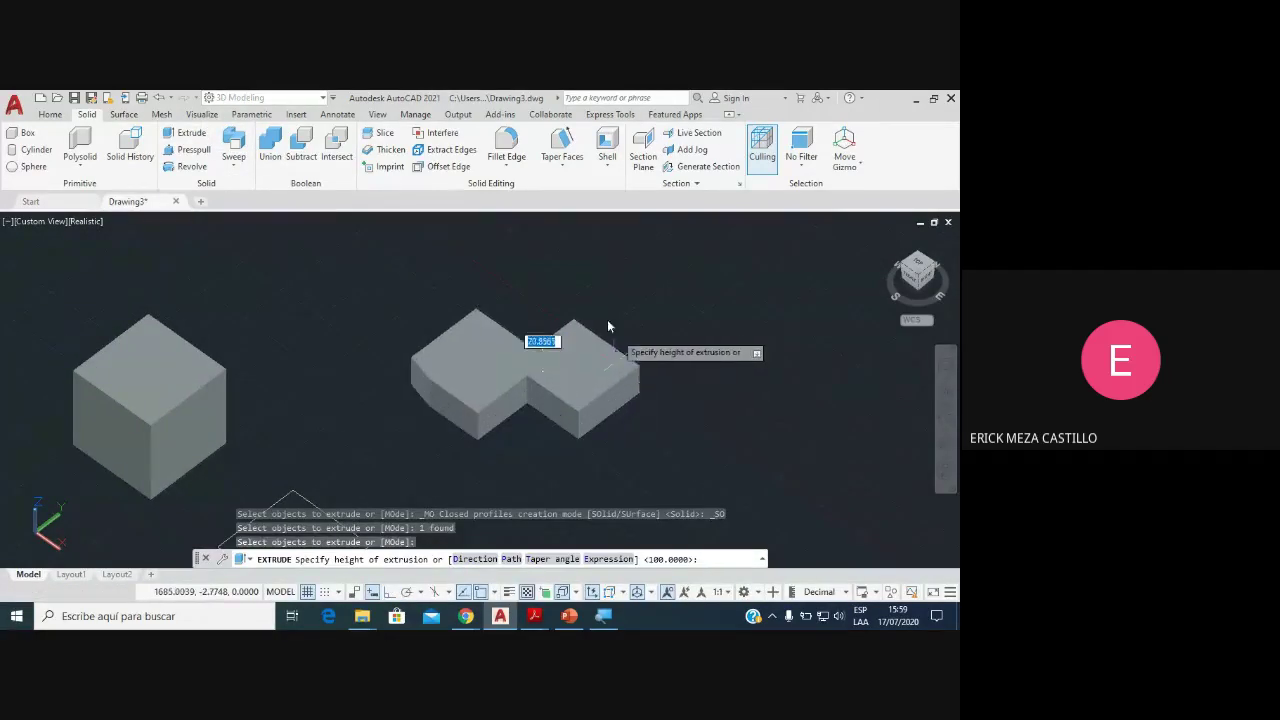
click(593, 317)
scroll(612, 388, down, 2)
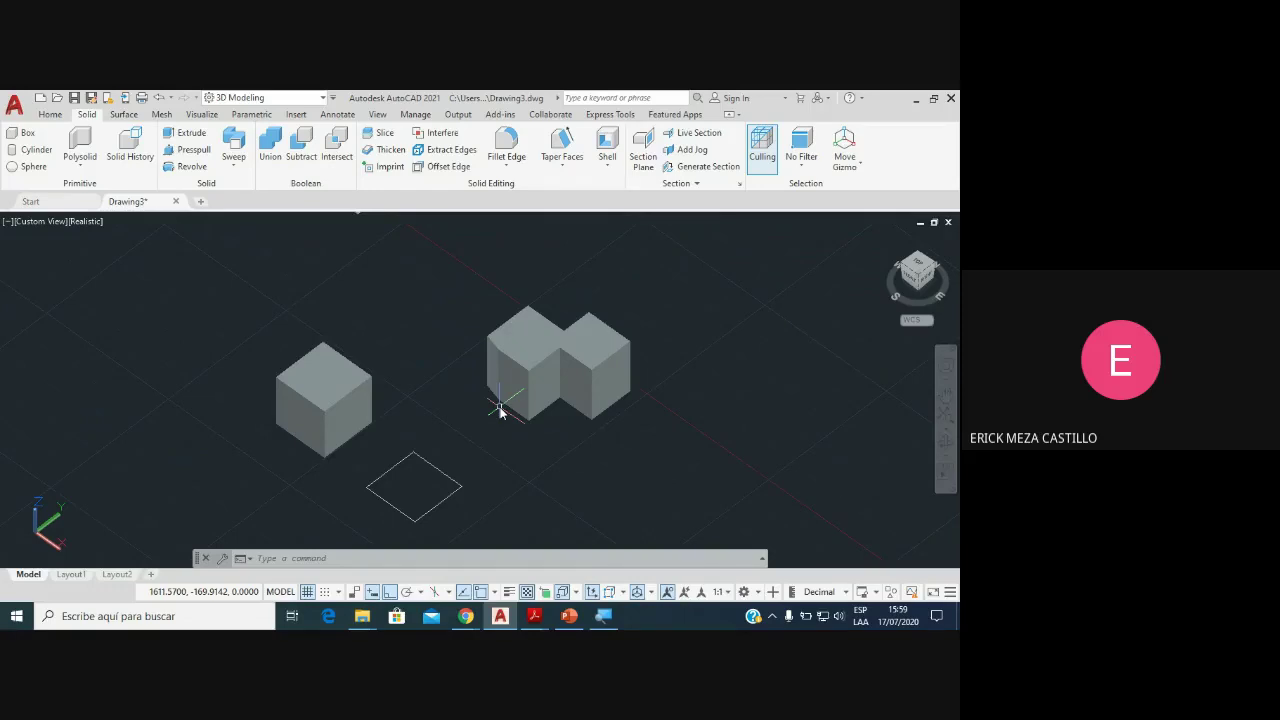
click(604, 400)
click(528, 293)
key(Delete)
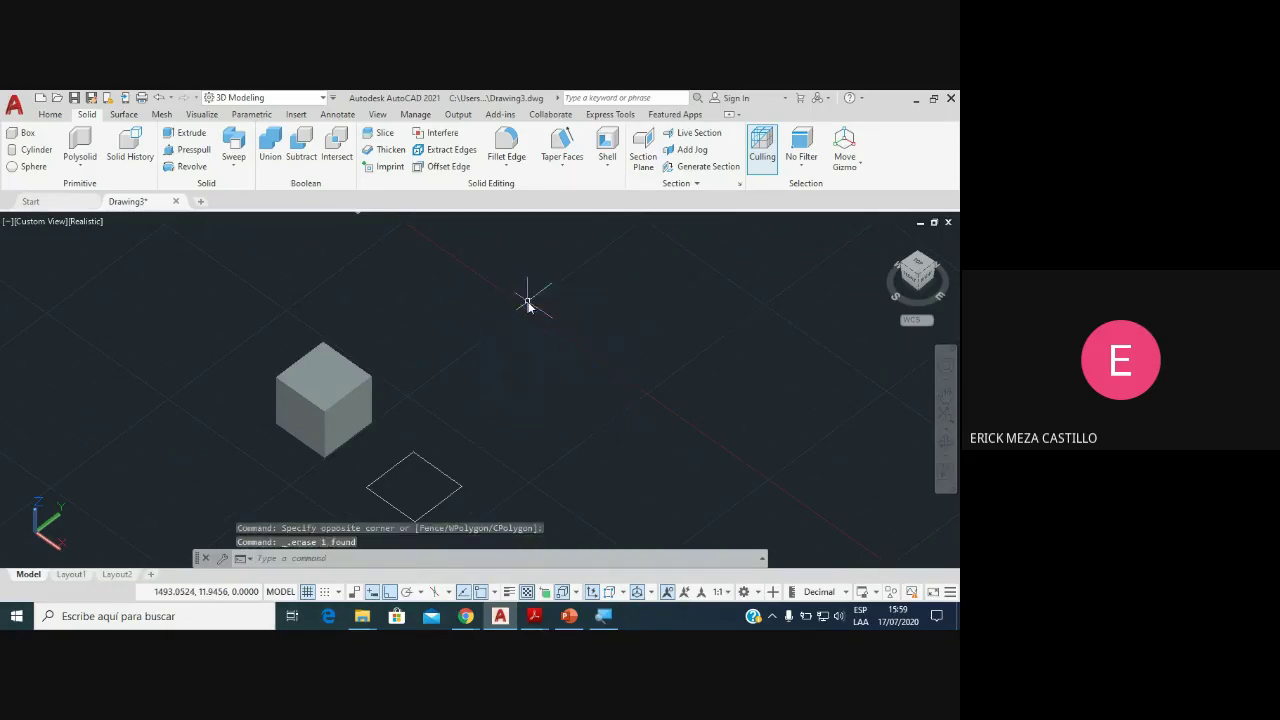
mouse_move(460, 400)
middle_down()
mouse_move(526, 343)
mouse_move(445, 355)
mouse_move(476, 337)
middle_up()
scroll(485, 340, down, 3)
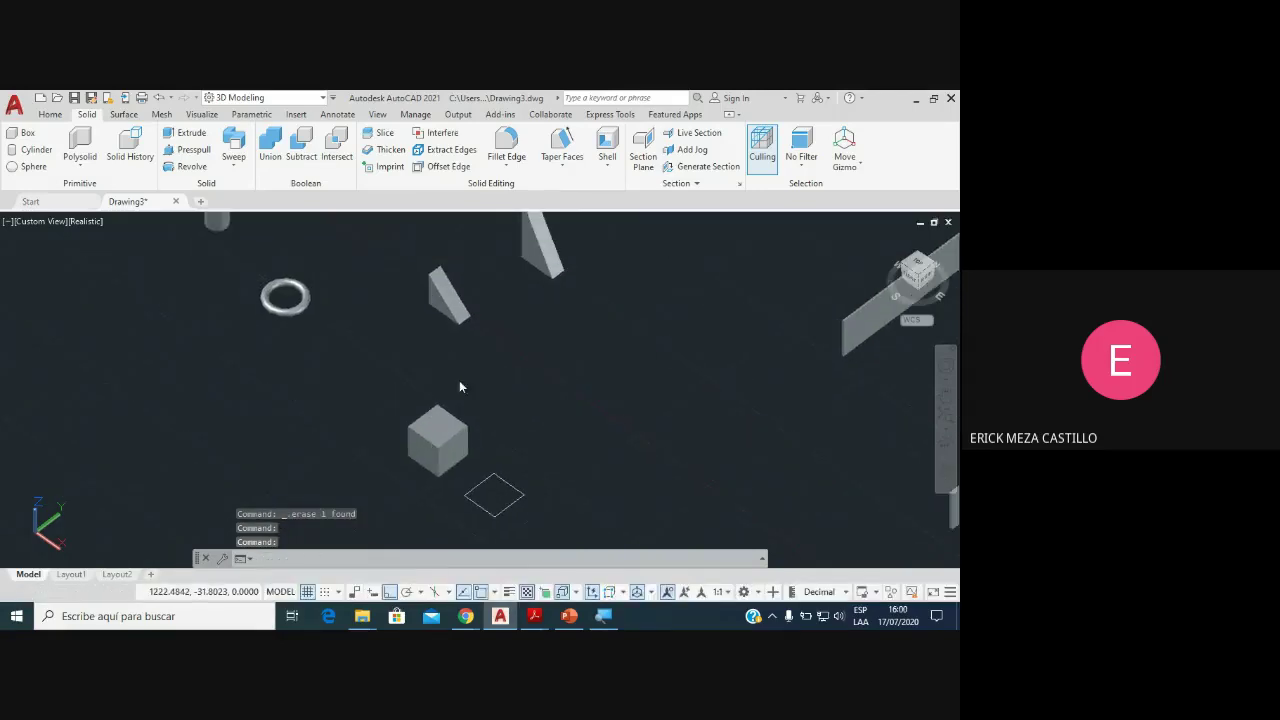
scroll(460, 383, up, 4)
scroll(428, 414, down, 2)
middle_drag(449, 441, 566, 486)
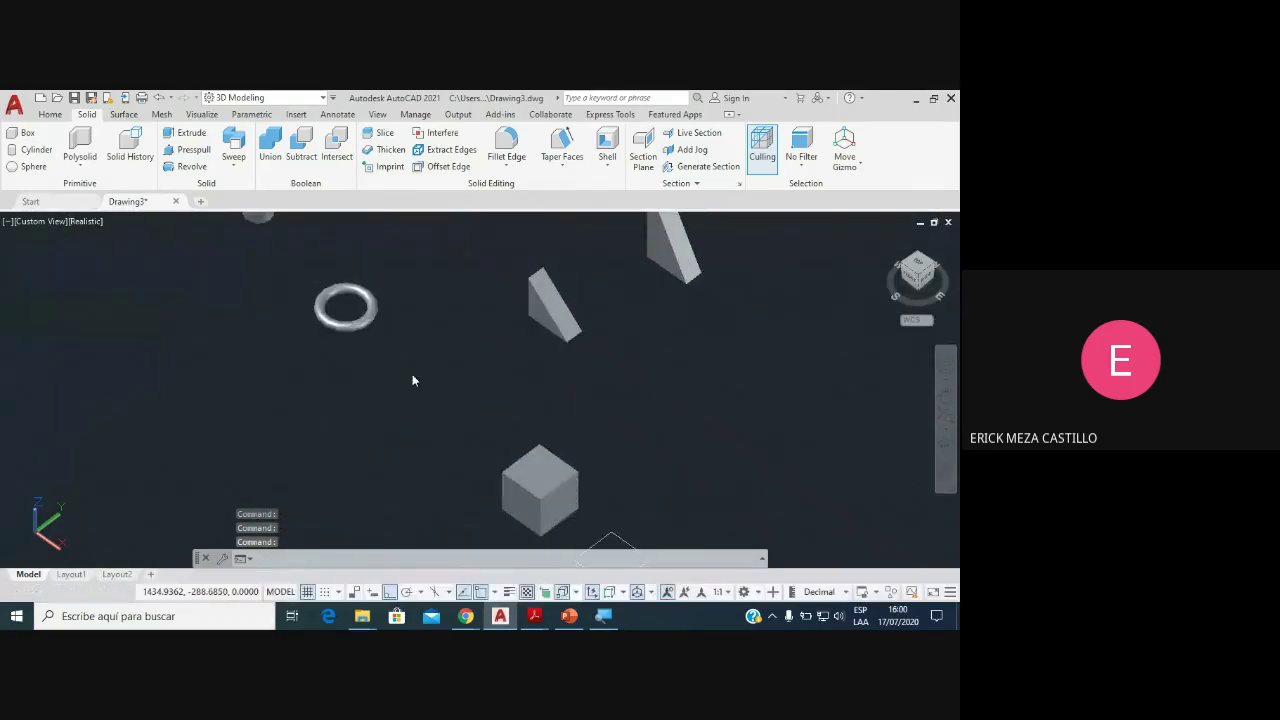
scroll(414, 377, down, 4)
scroll(518, 408, up, 2)
middle_drag(518, 408, 446, 323)
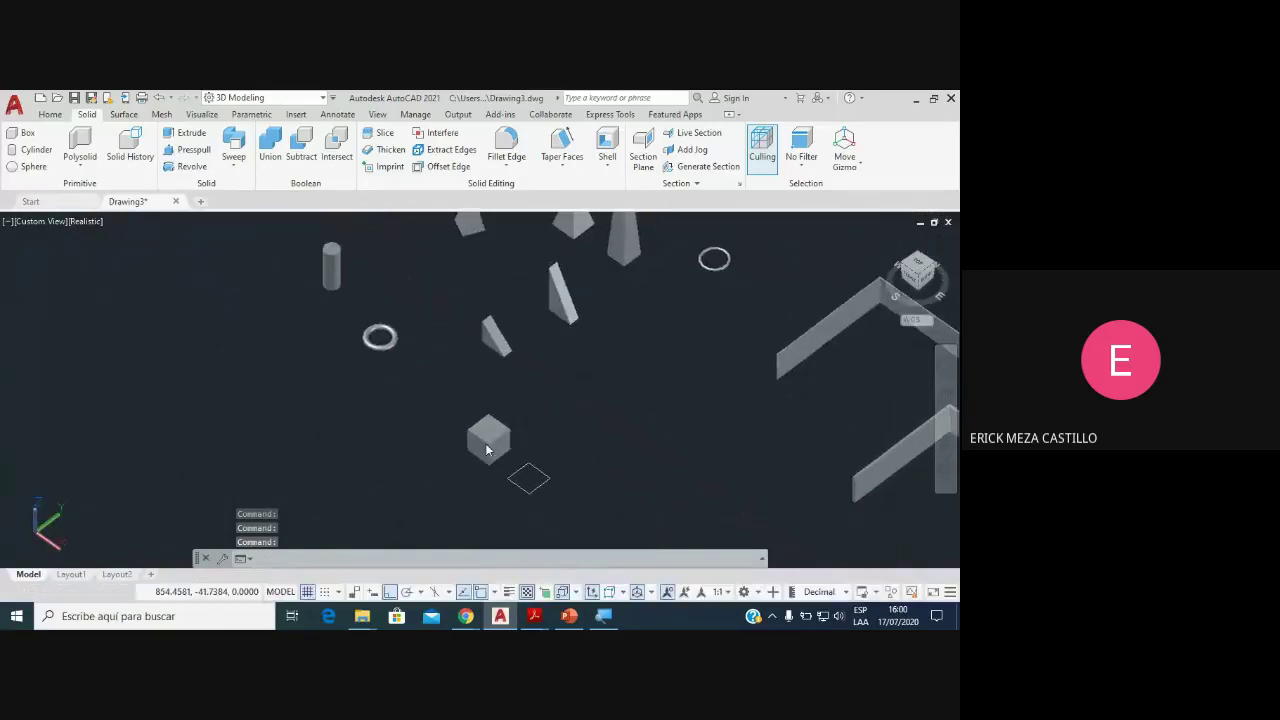
scroll(500, 440, up, 5)
scroll(505, 435, down, 1)
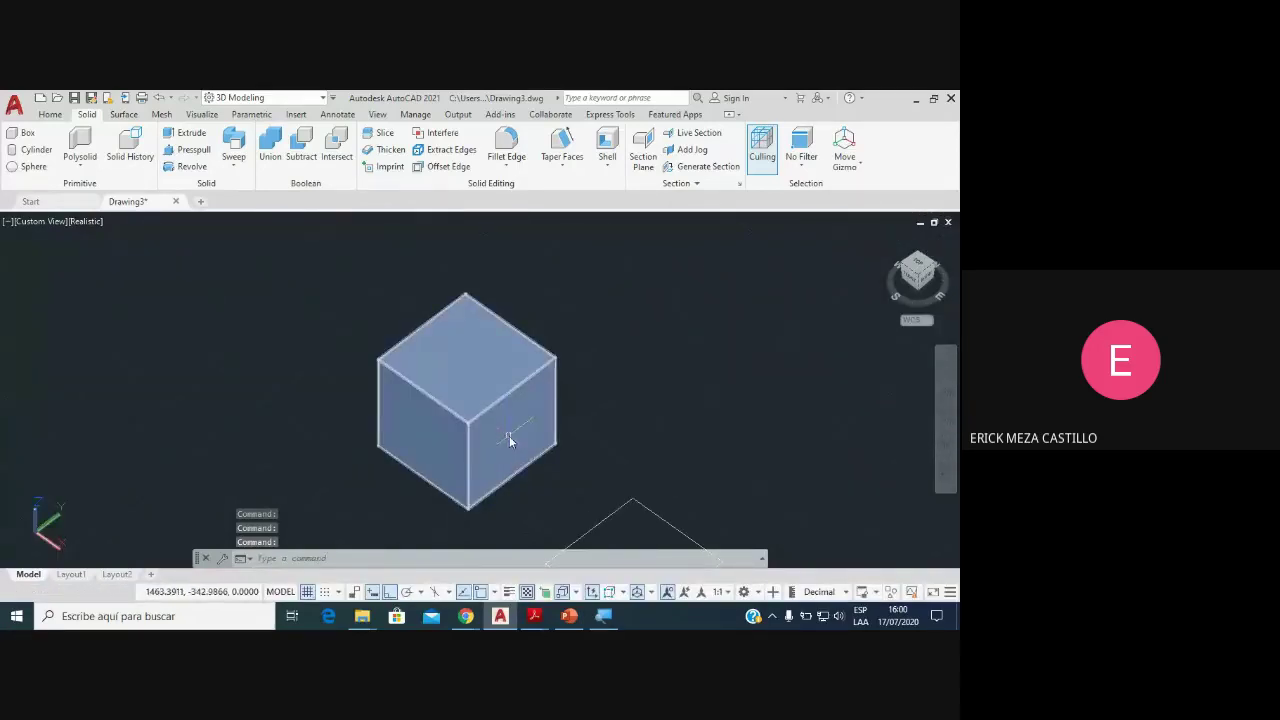
scroll(509, 437, down, 2)
mouse_move(517, 434)
middle_down()
mouse_move(445, 386)
mouse_move(418, 418)
middle_up()
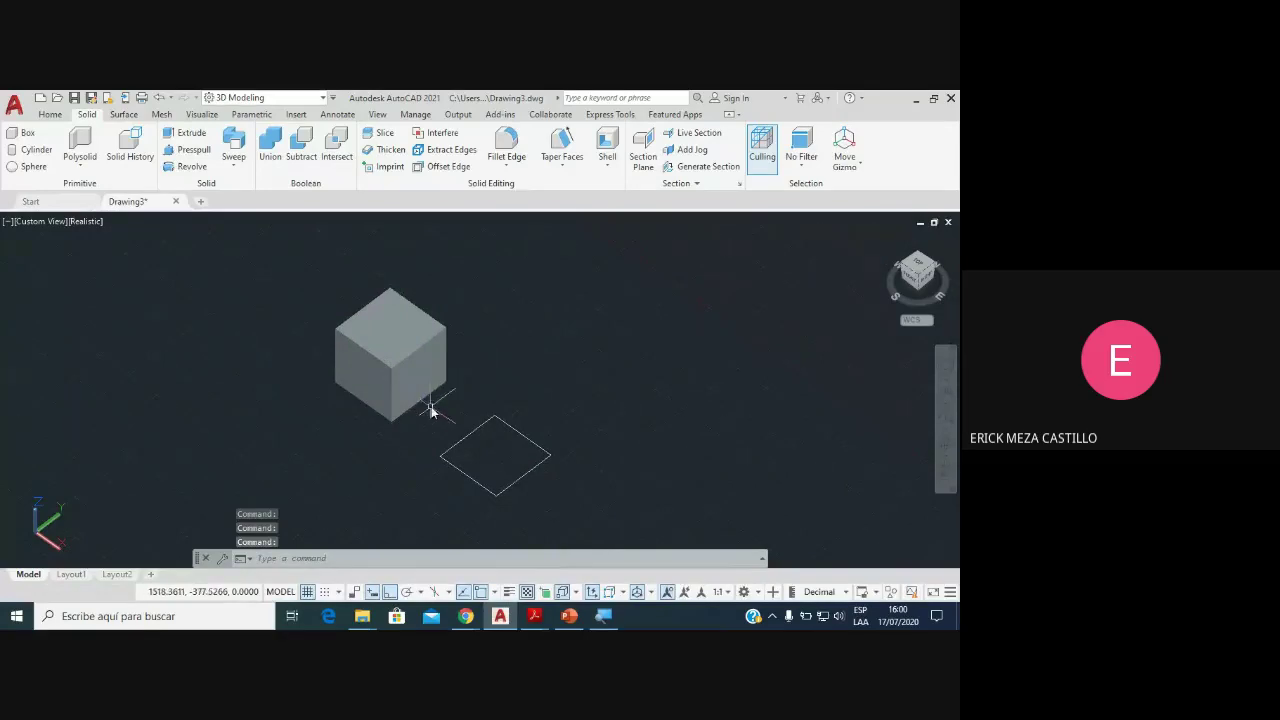
scroll(435, 406, up, 2)
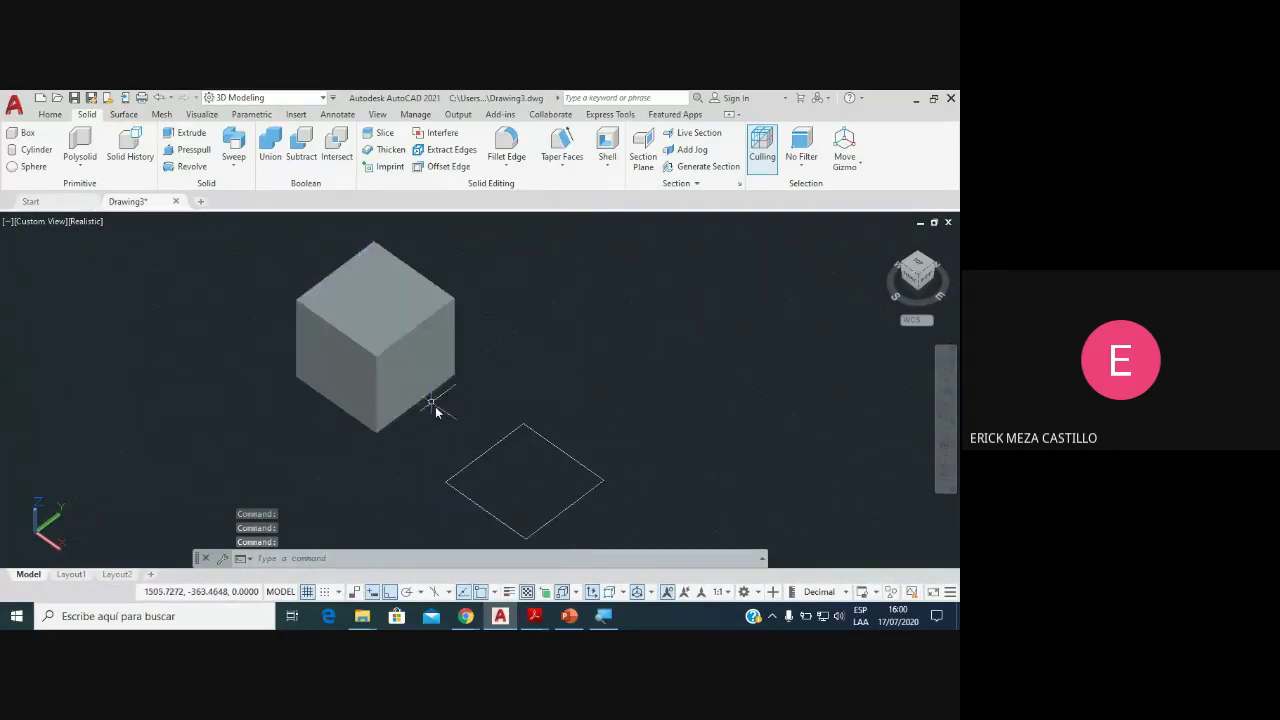
middle_drag(445, 401, 419, 384)
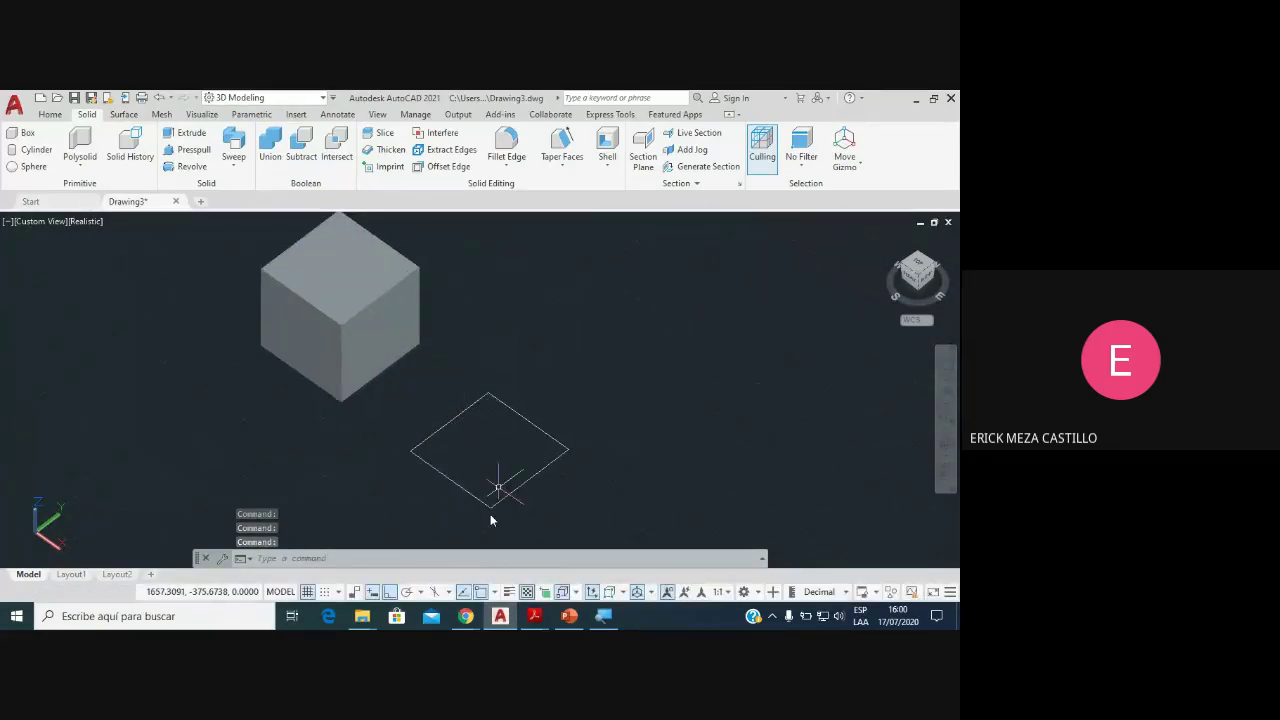
Step: Admit two waiting people in Google Meet, returning to AutoCAD after each
mouse_move(466, 616)
click(443, 561)
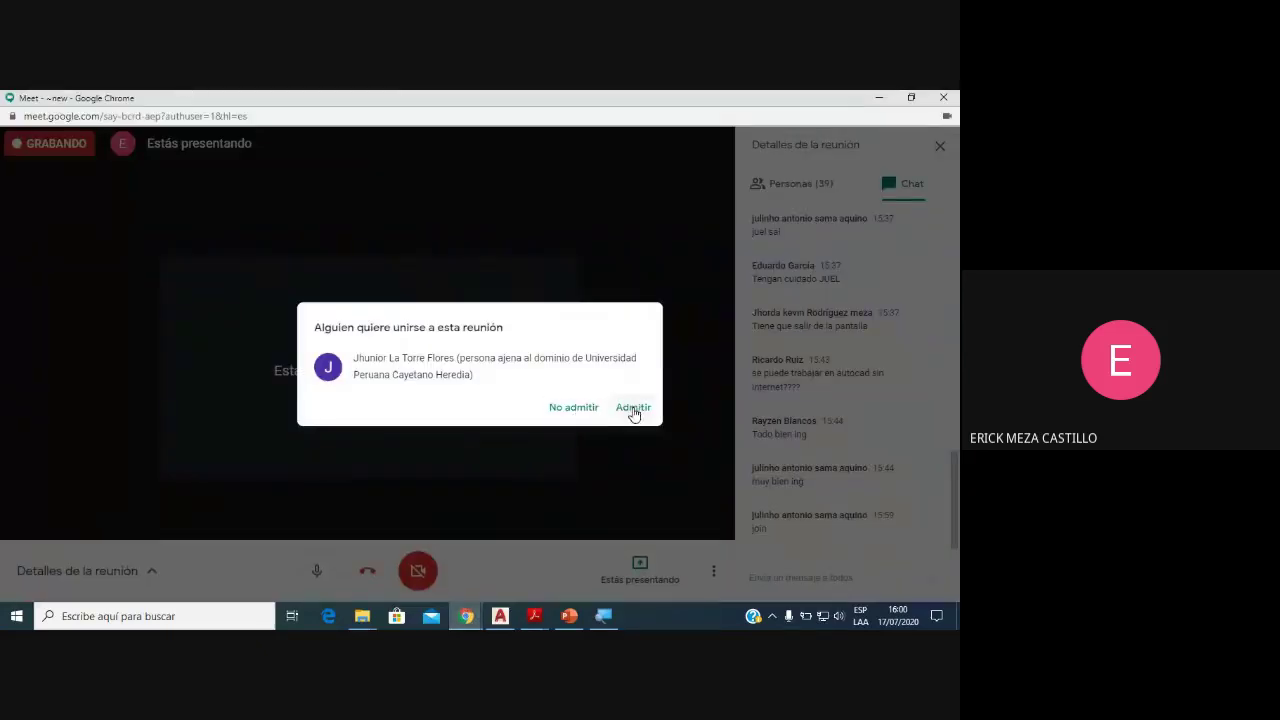
click(633, 410)
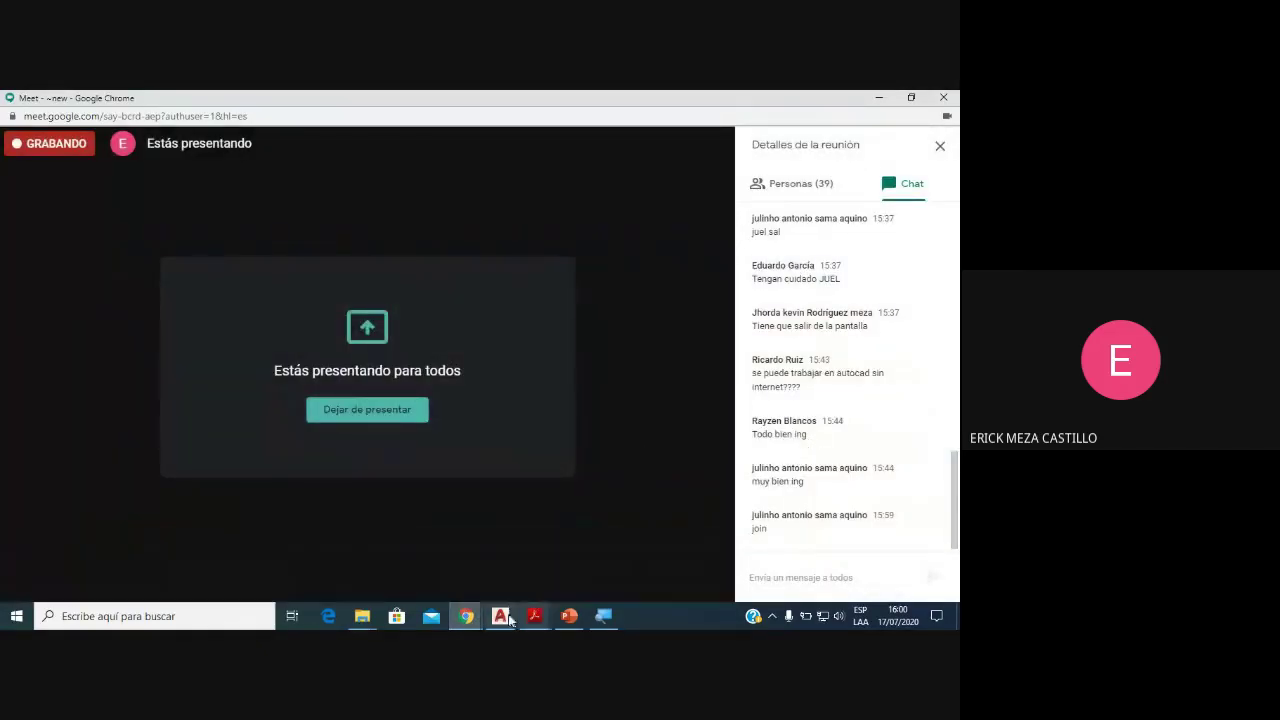
click(501, 616)
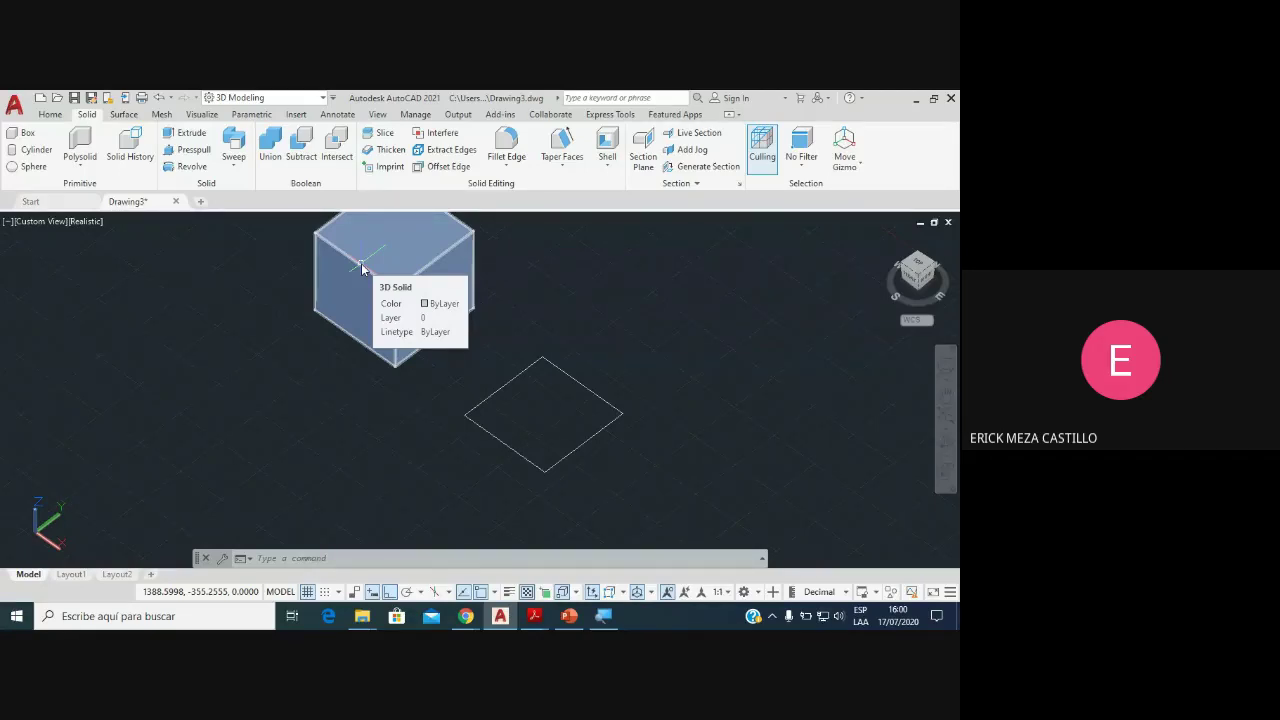
mouse_move(466, 616)
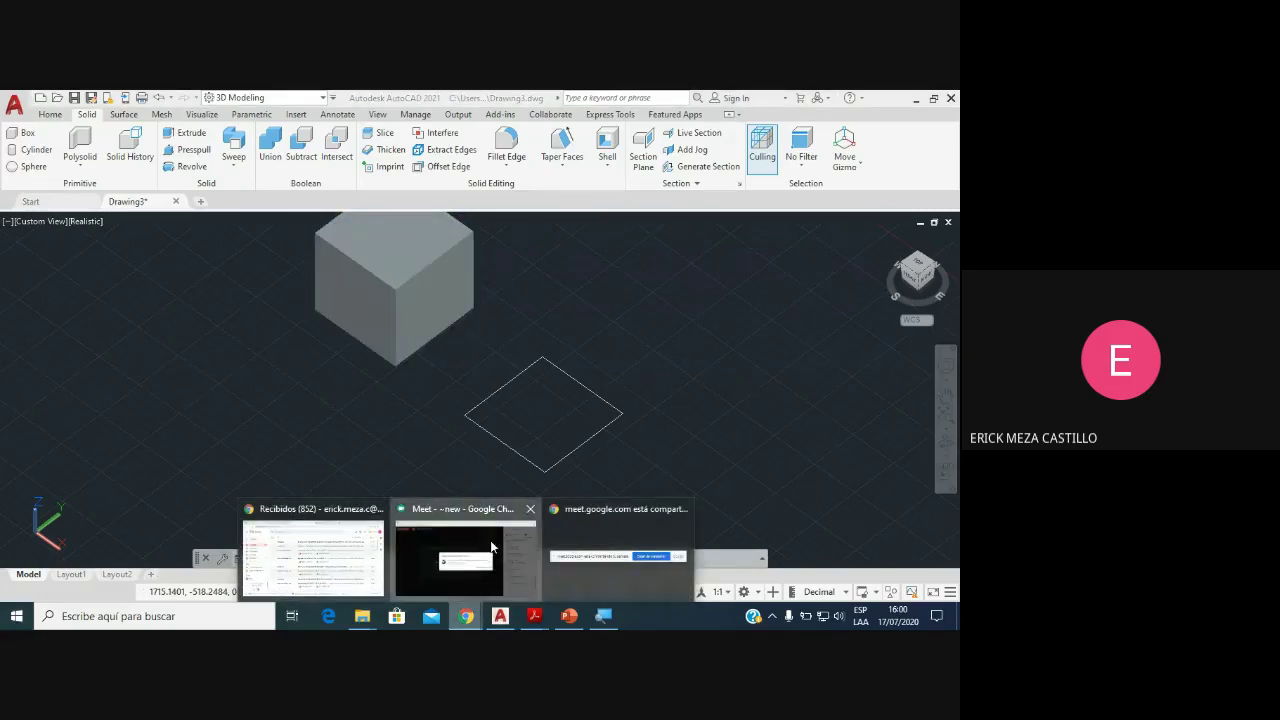
click(491, 546)
click(622, 412)
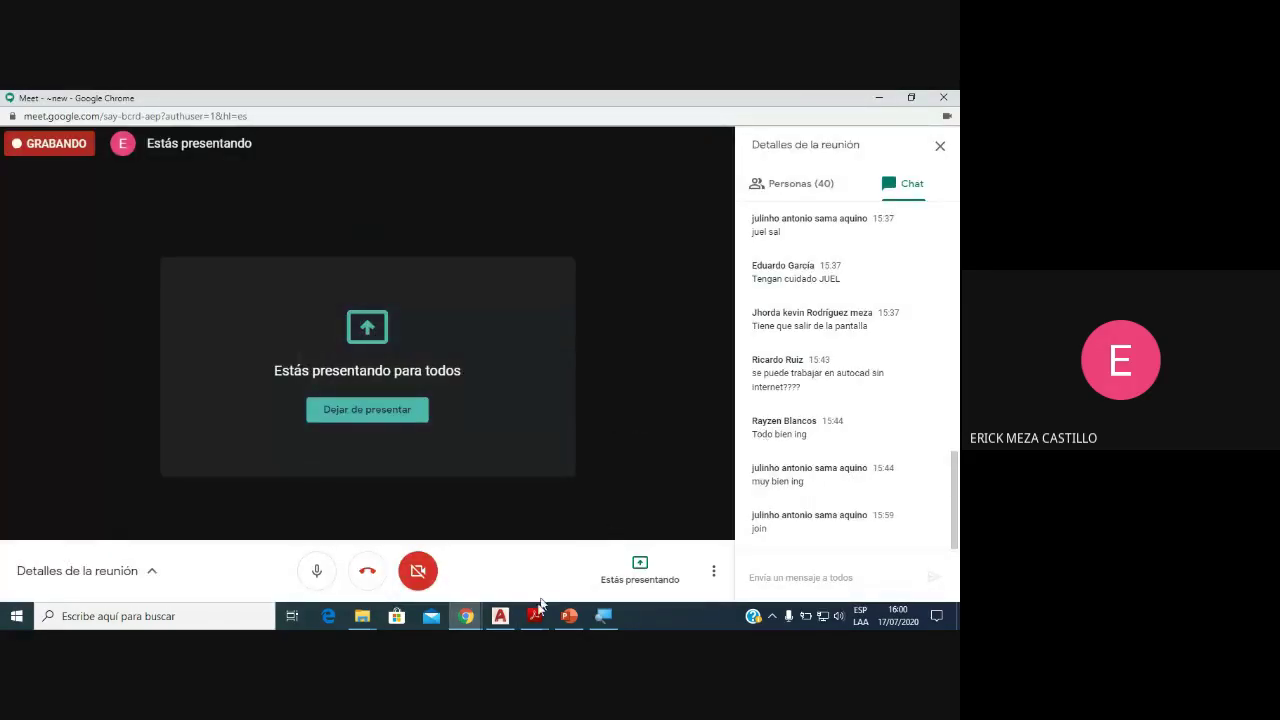
click(498, 618)
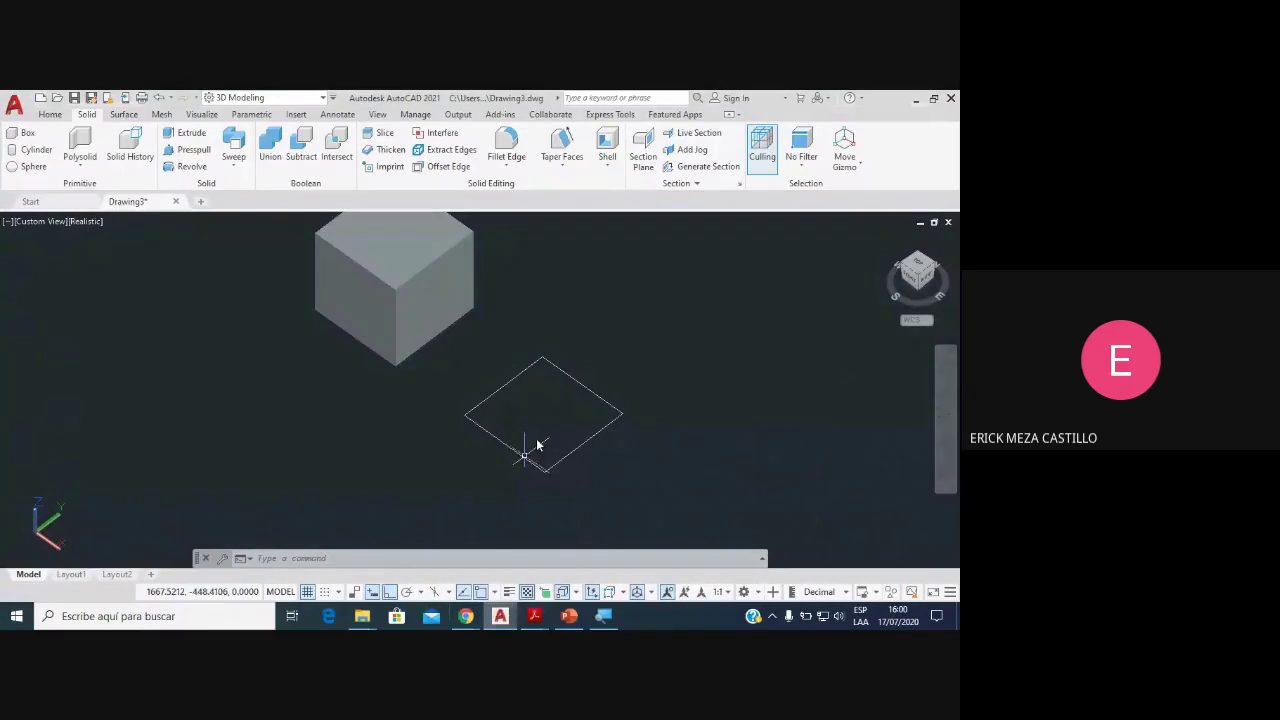
Step: Press-pull the square outline into a box, then undo it
scroll(537, 445, up, 3)
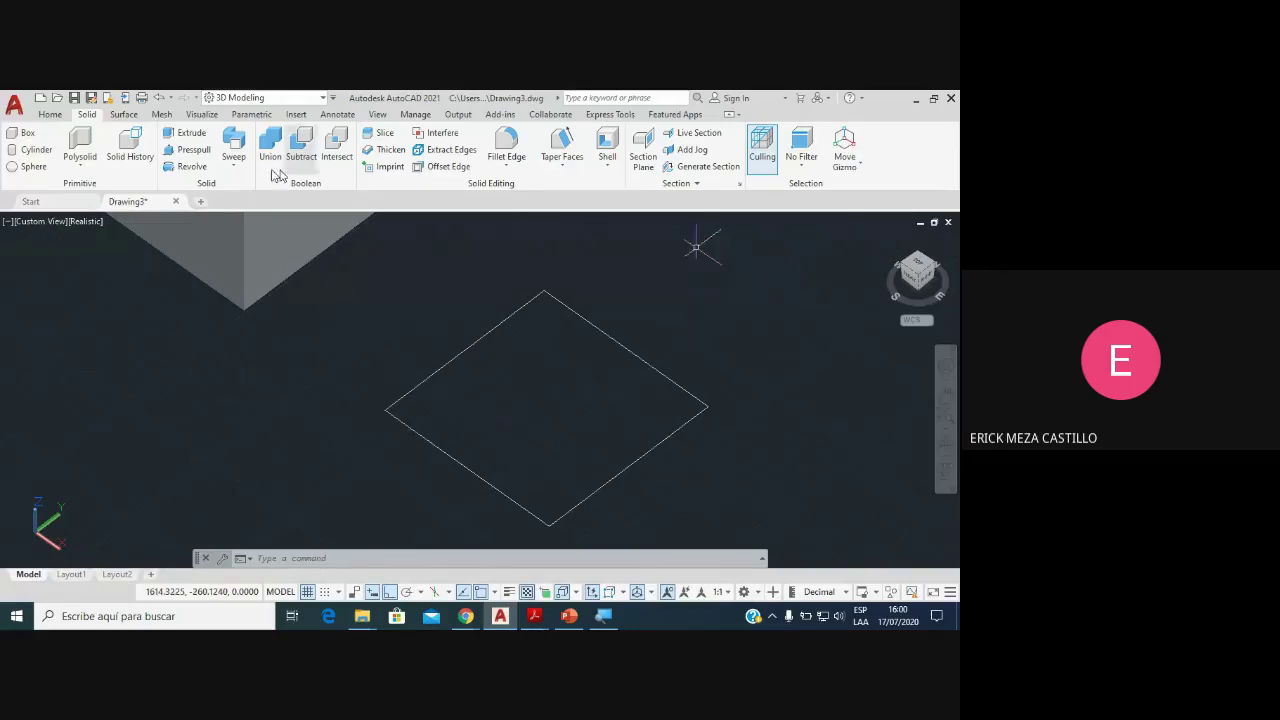
click(183, 160)
middle_drag(529, 366, 403, 351)
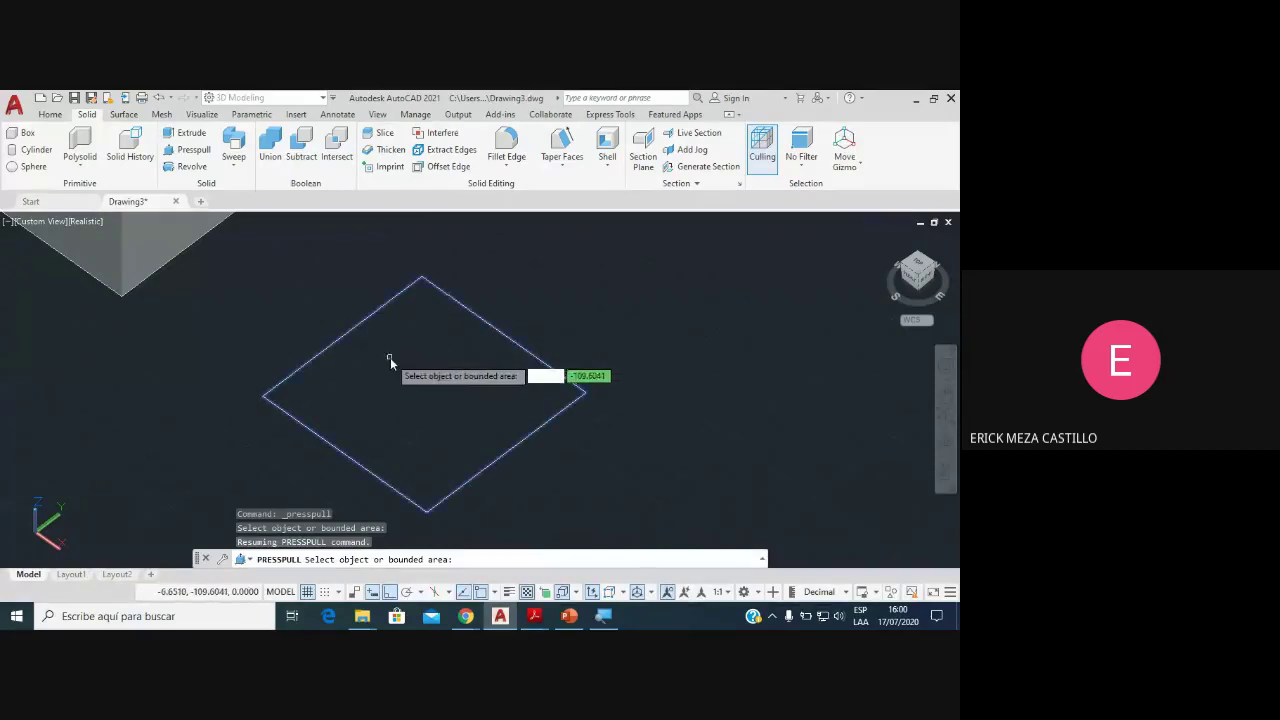
click(438, 390)
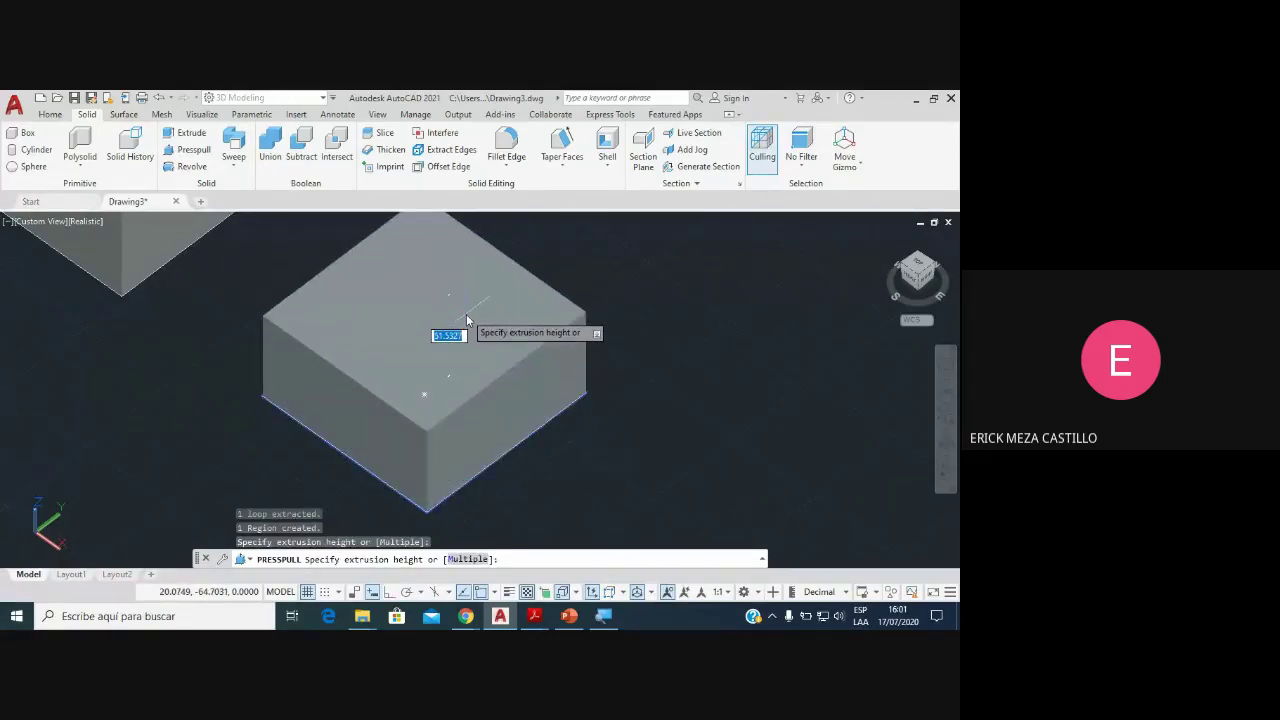
scroll(470, 305, down, 2)
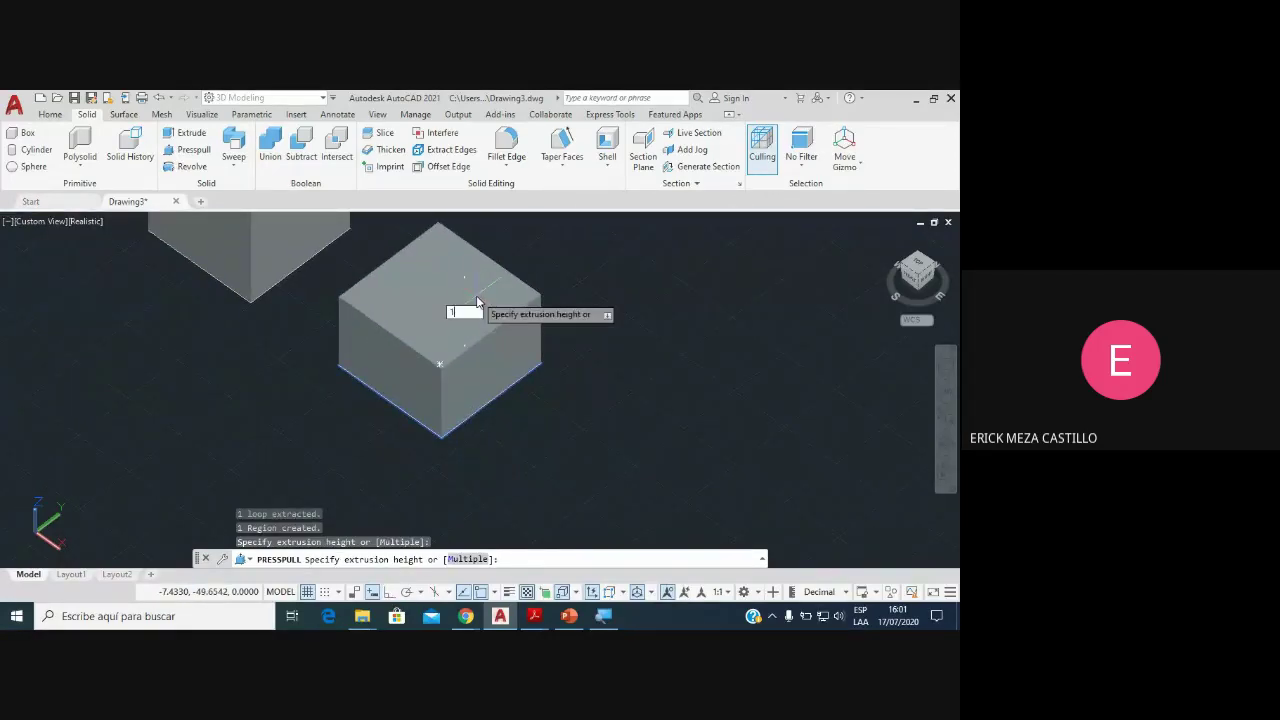
text(00)
key(Return)
middle_drag(502, 405, 553, 483)
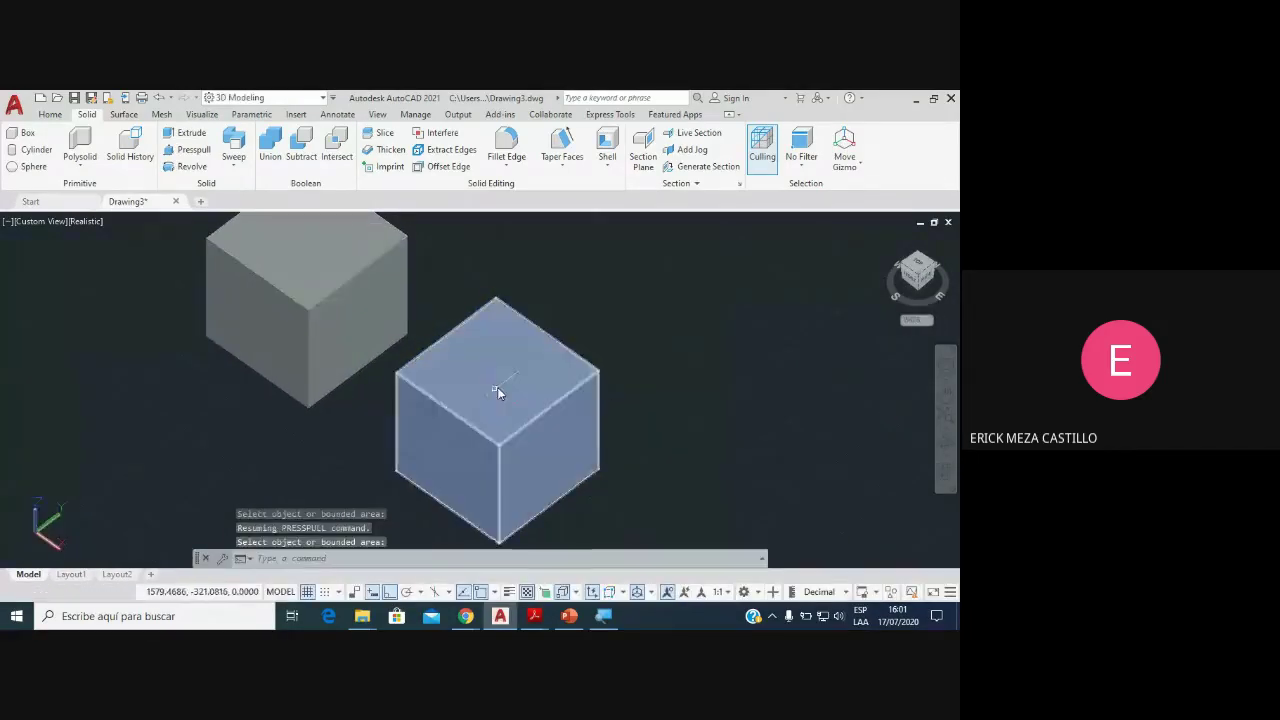
key(ctrl+z)
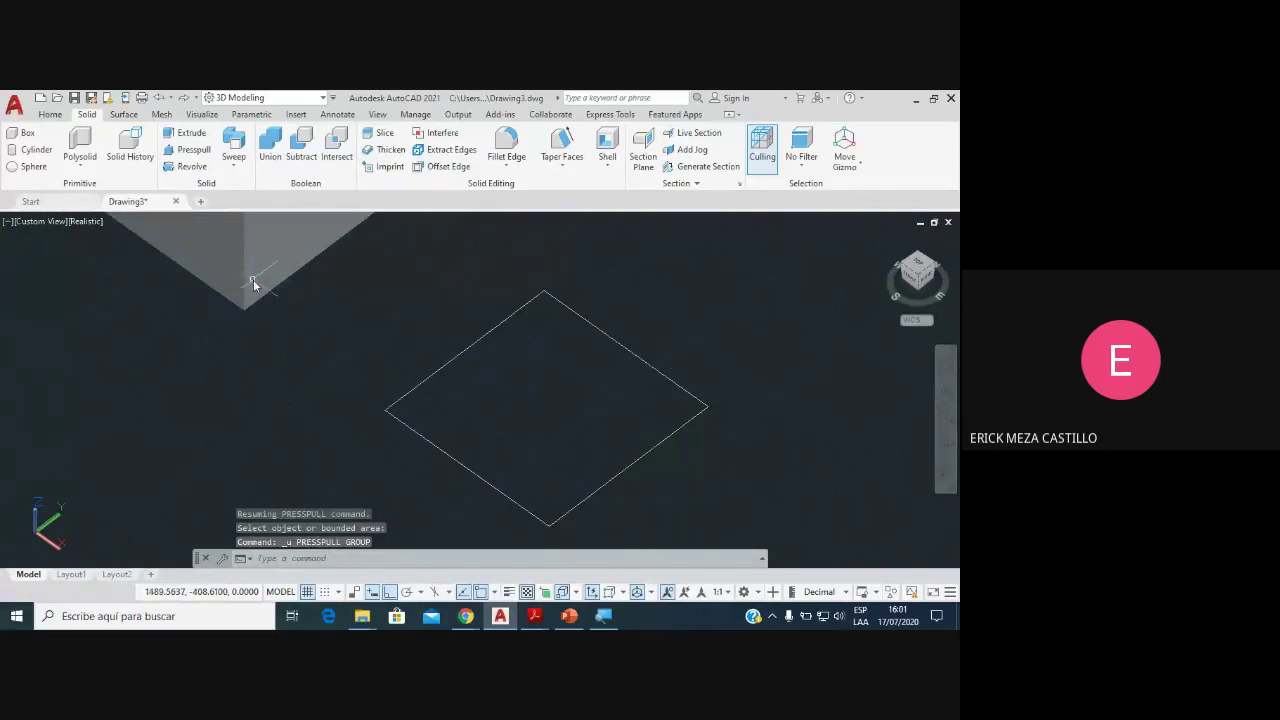
Step: Press-pull the square outline 100 units into a second solid cube
click(192, 150)
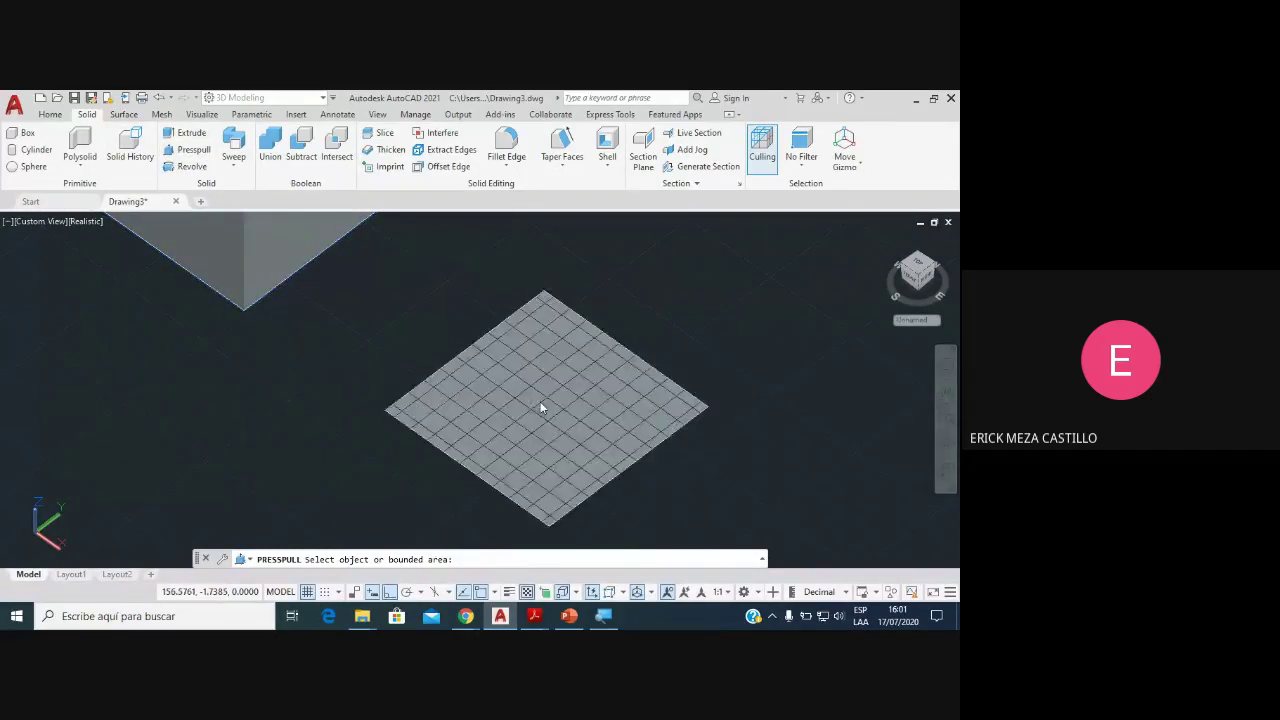
click(540, 400)
text(100)
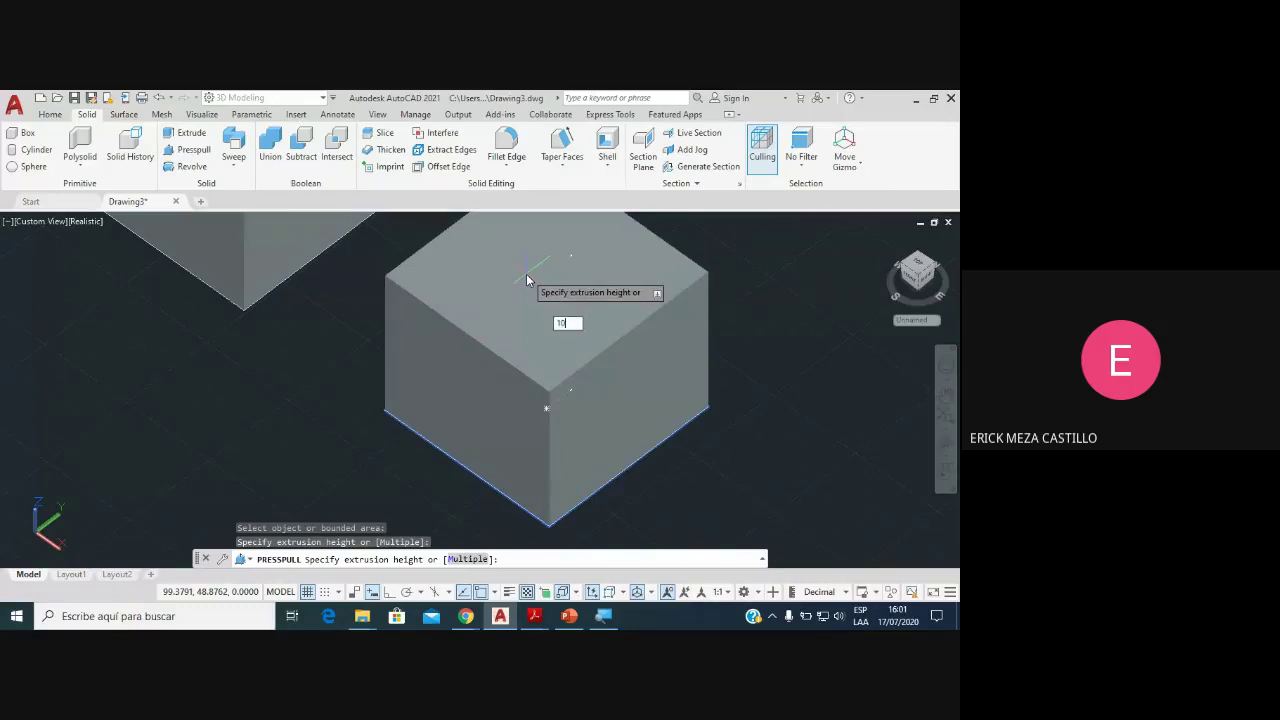
key(Return)
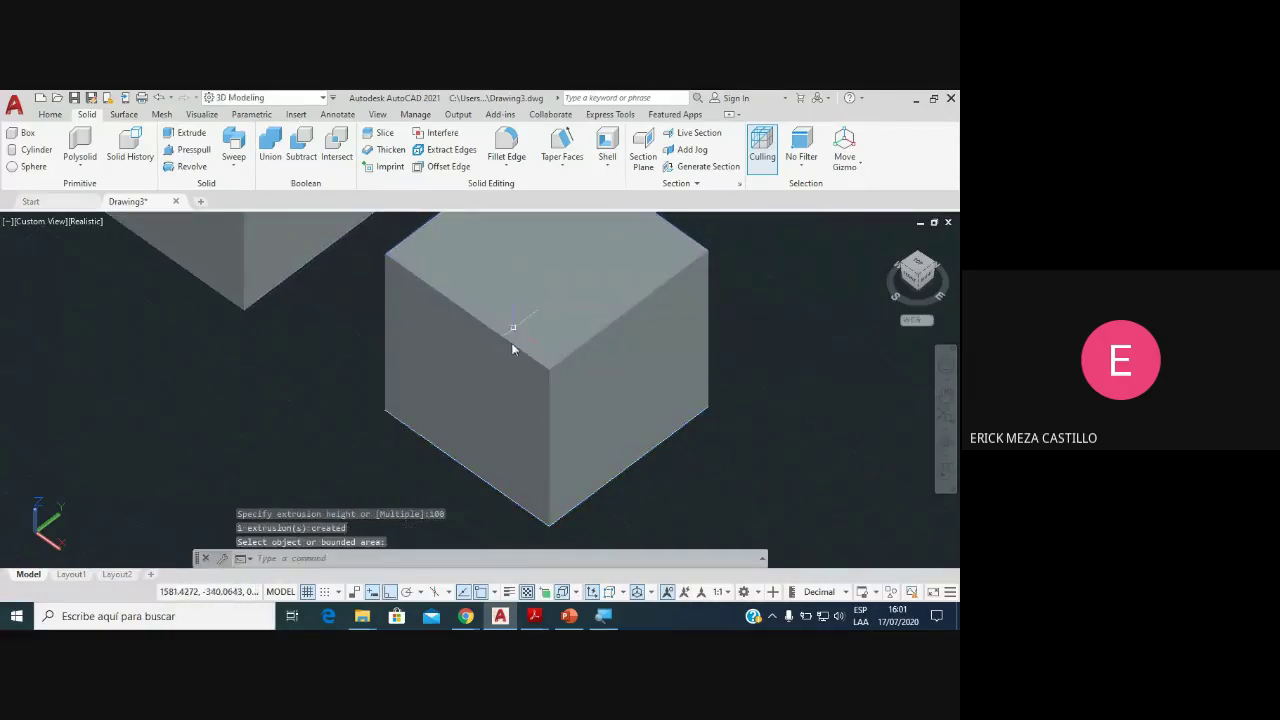
scroll(513, 376, down, 2)
middle_drag(513, 376, 405, 378)
key(Return)
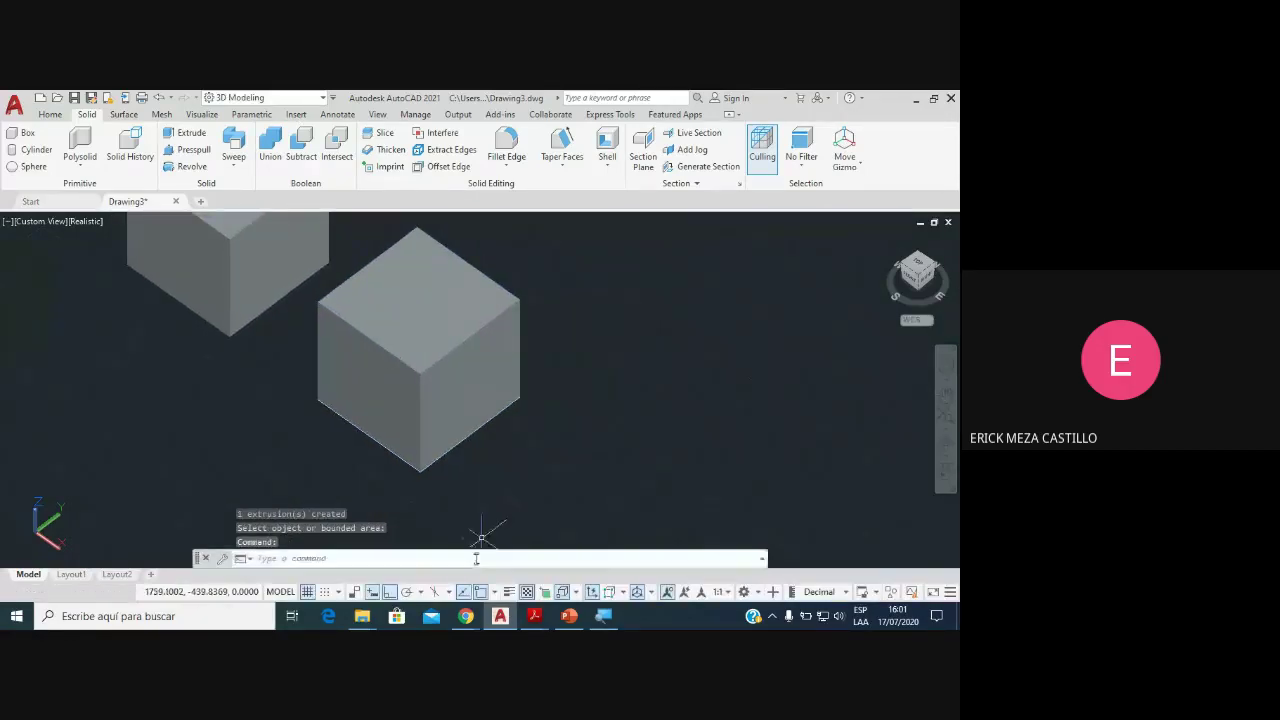
Step: Admit the waiting participant in Google Meet and return to the drawing
click(470, 565)
mouse_move(466, 616)
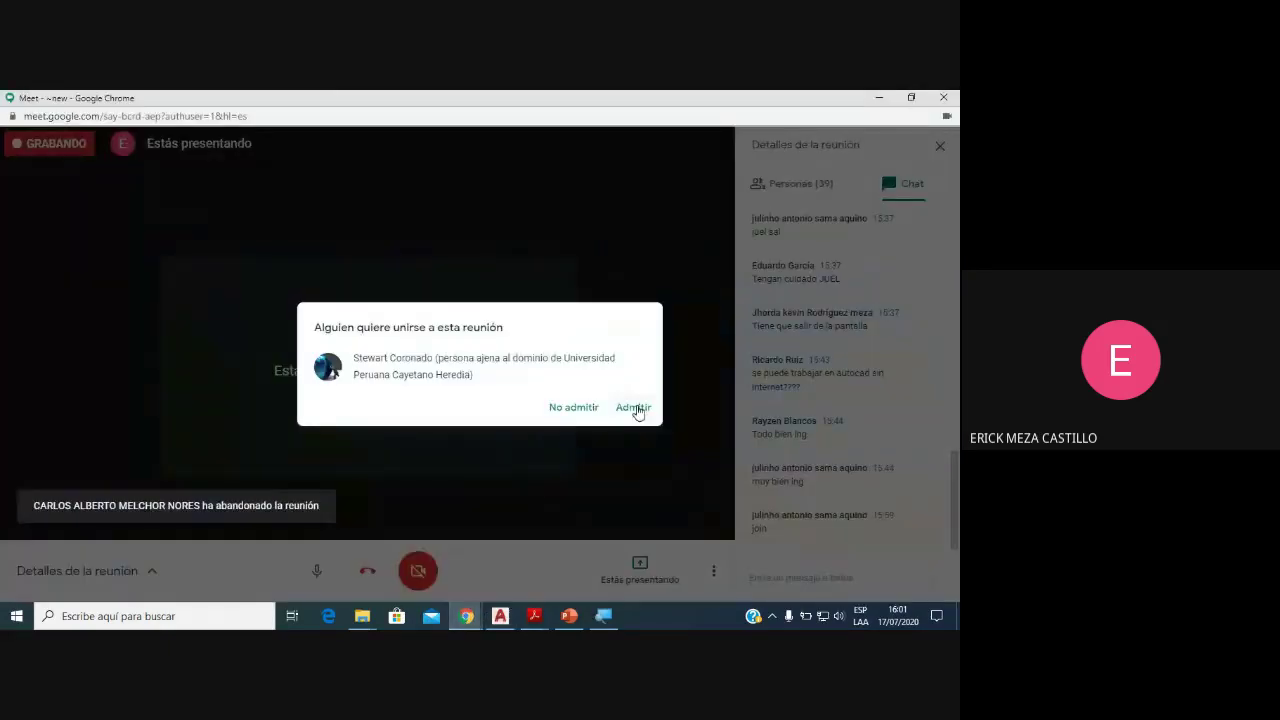
click(633, 407)
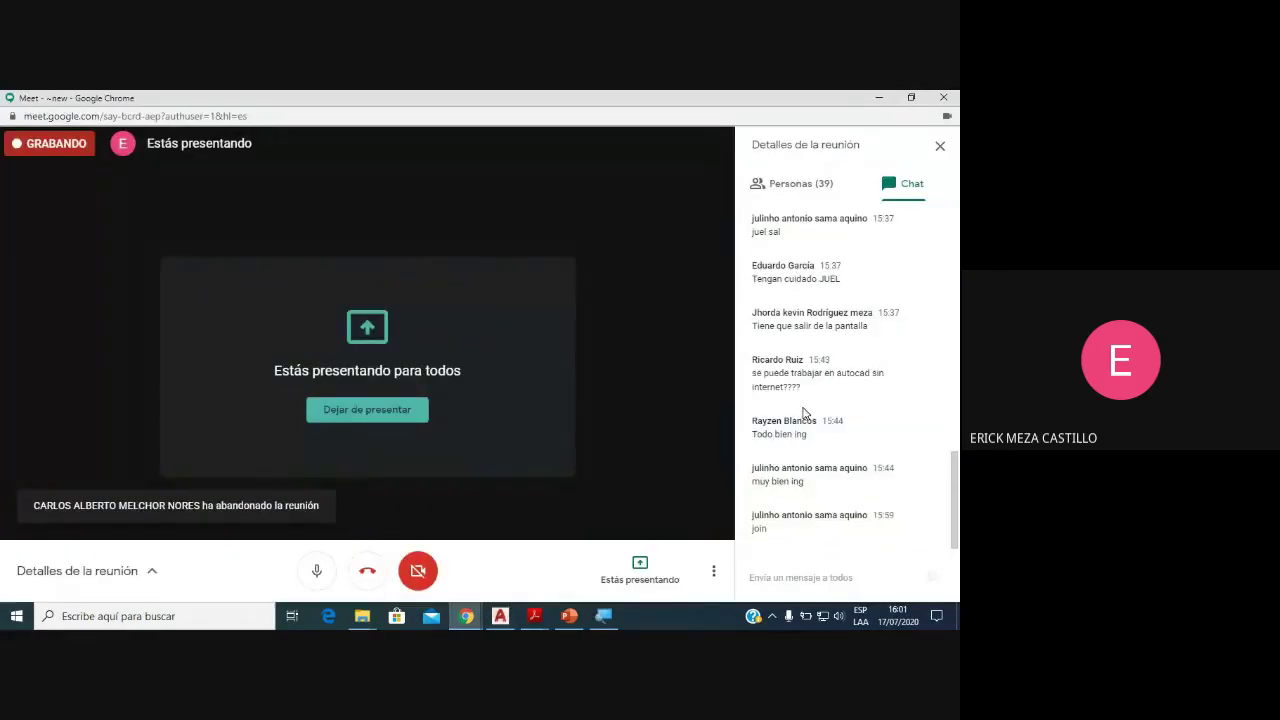
click(500, 616)
middle_drag(407, 371, 414, 400)
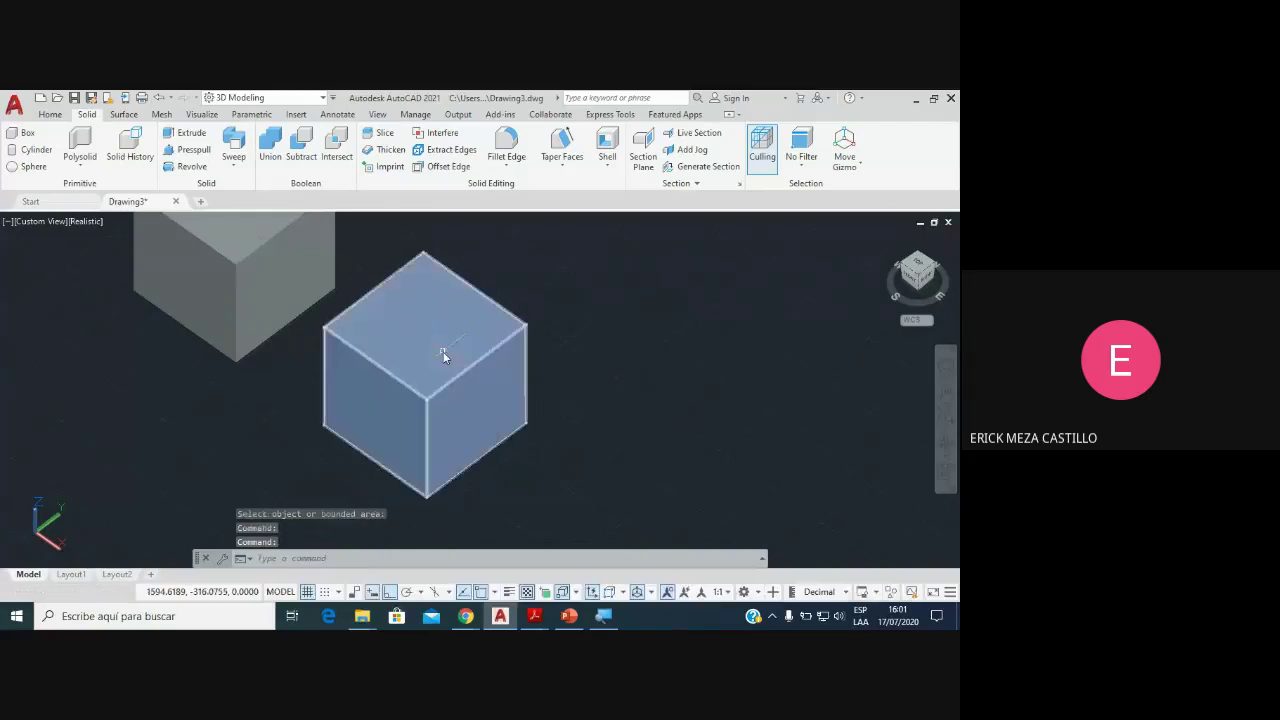
Step: Draw a radius-20 circle centred on the new cube's left face
scroll(408, 380, up, 2)
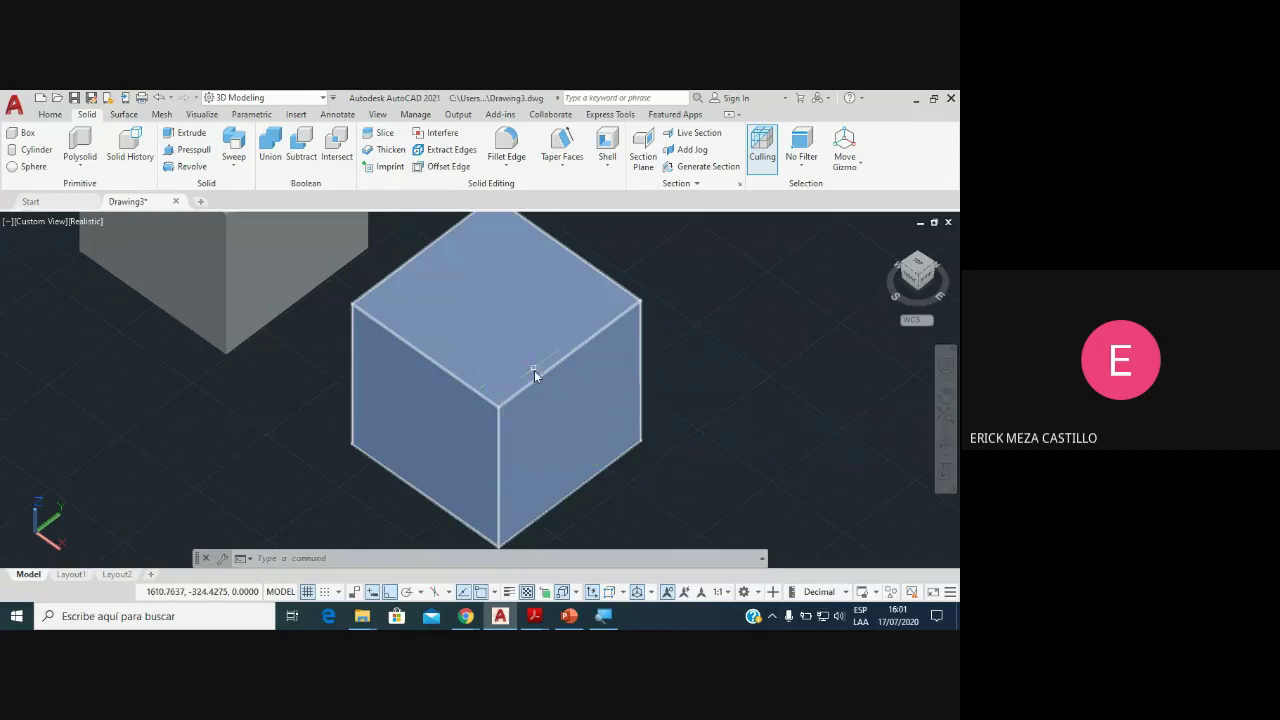
scroll(607, 335, down, 1)
scroll(569, 363, up, 3)
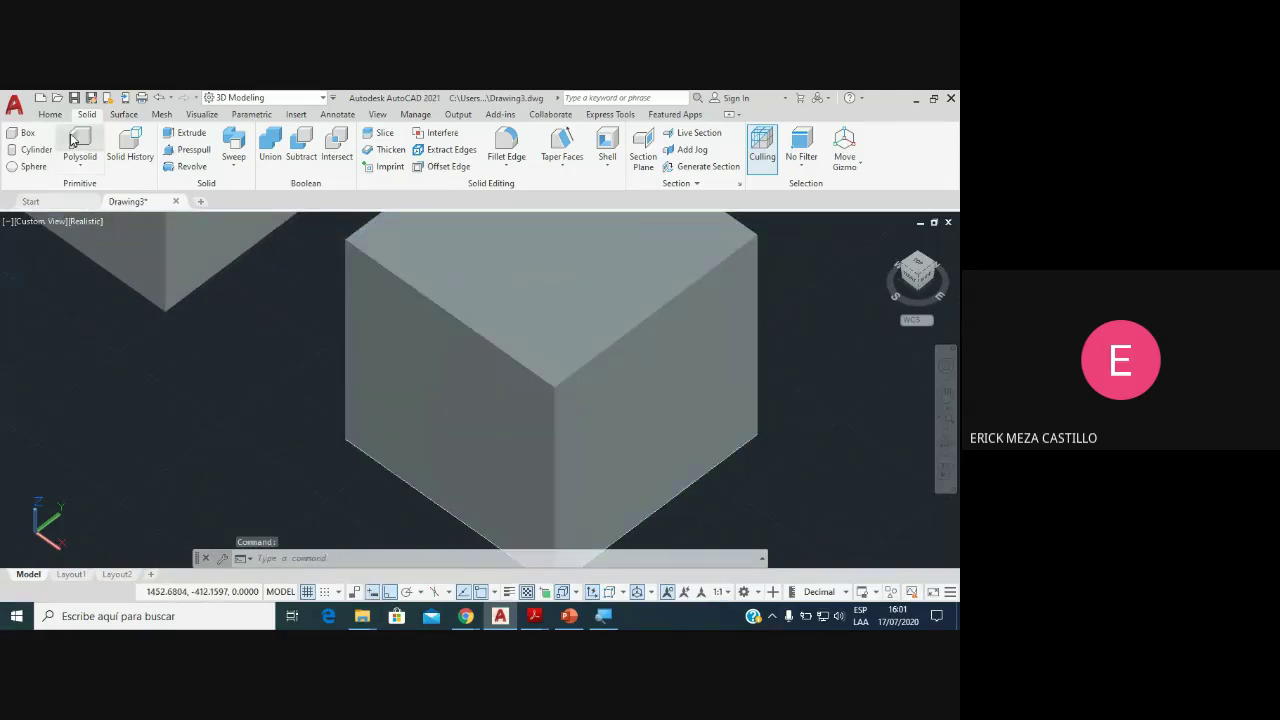
click(47, 114)
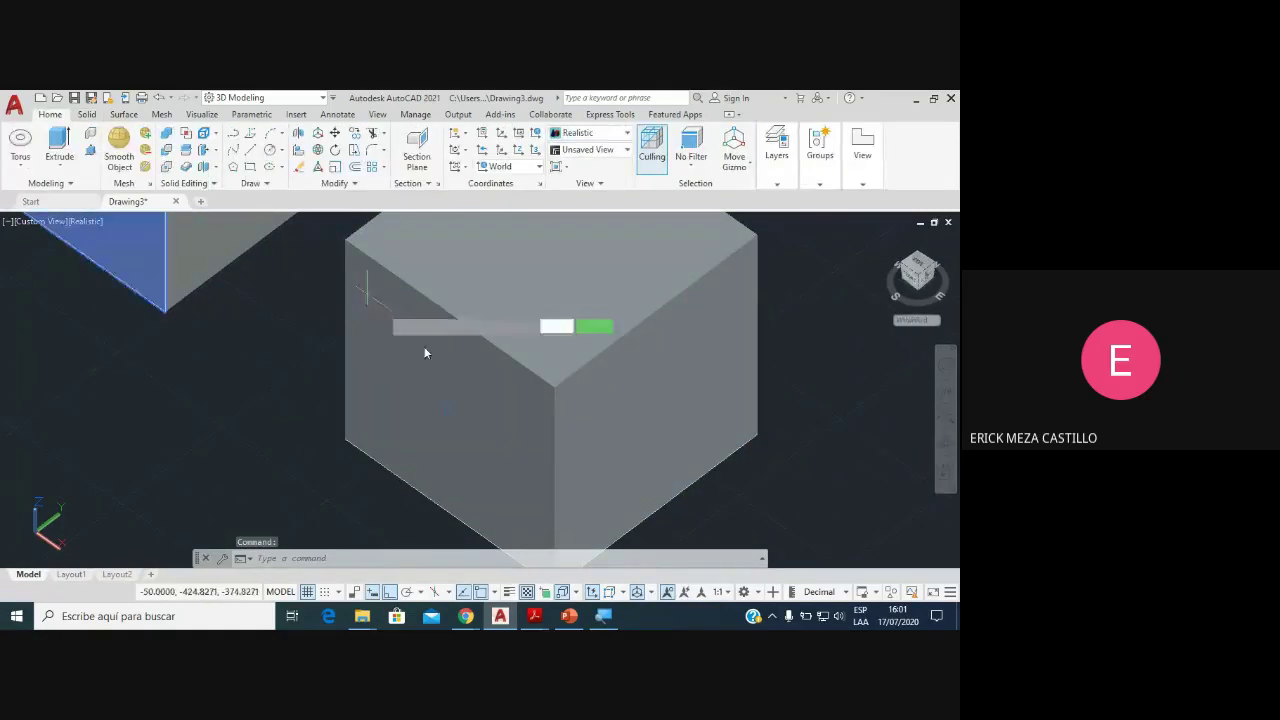
click(450, 414)
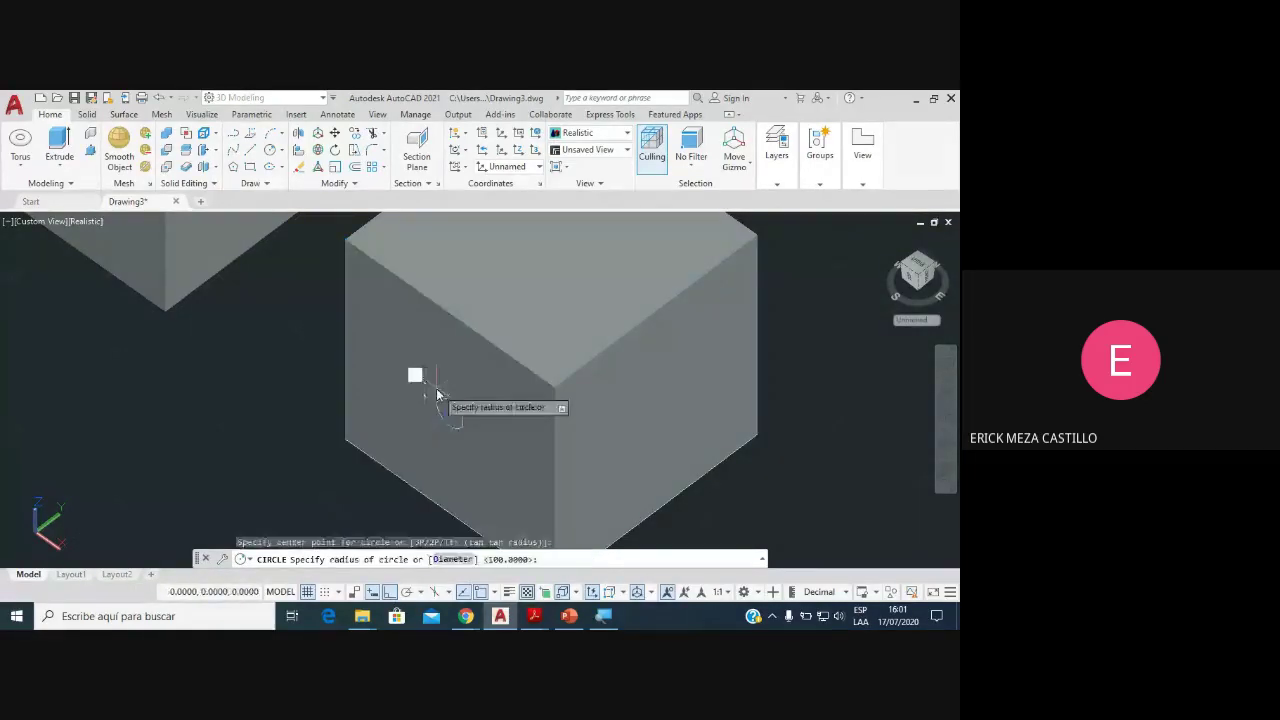
text(20)
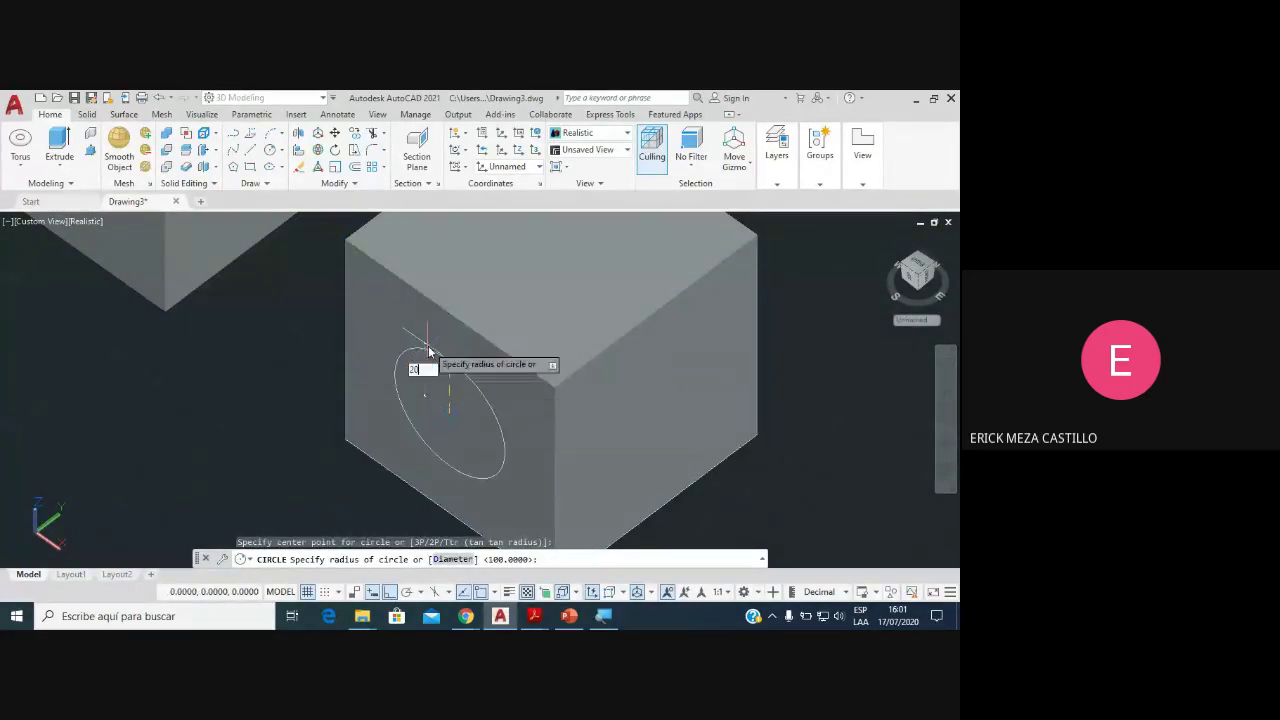
key(Return)
Step: Select the cube to check the circle on it, then clear the selection
scroll(465, 400, down, 2)
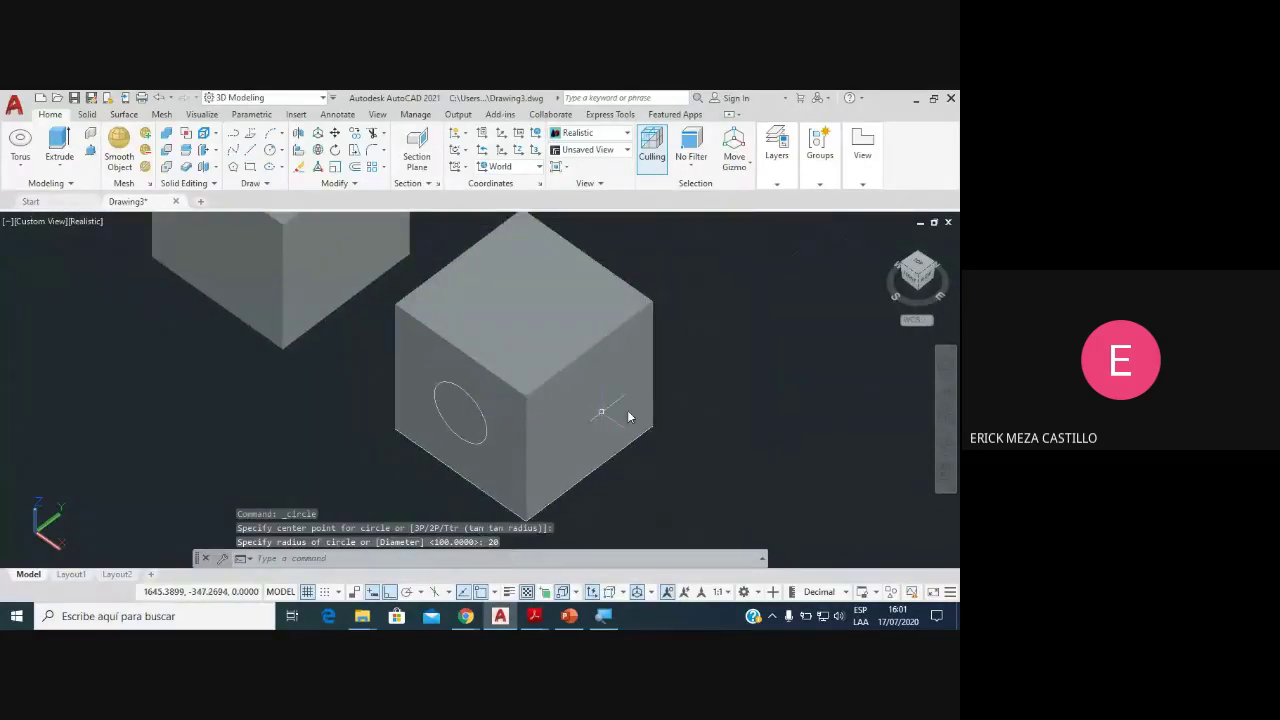
middle_drag(586, 400, 542, 398)
click(594, 347)
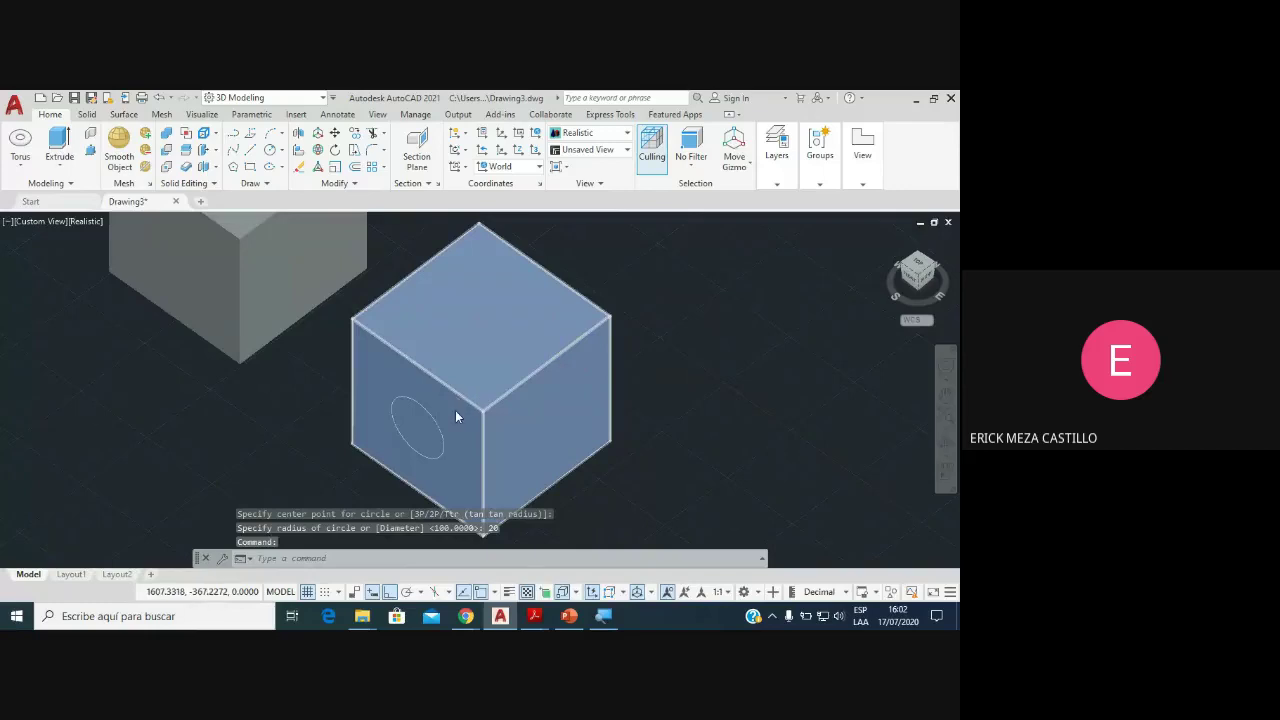
scroll(457, 412, up, 2)
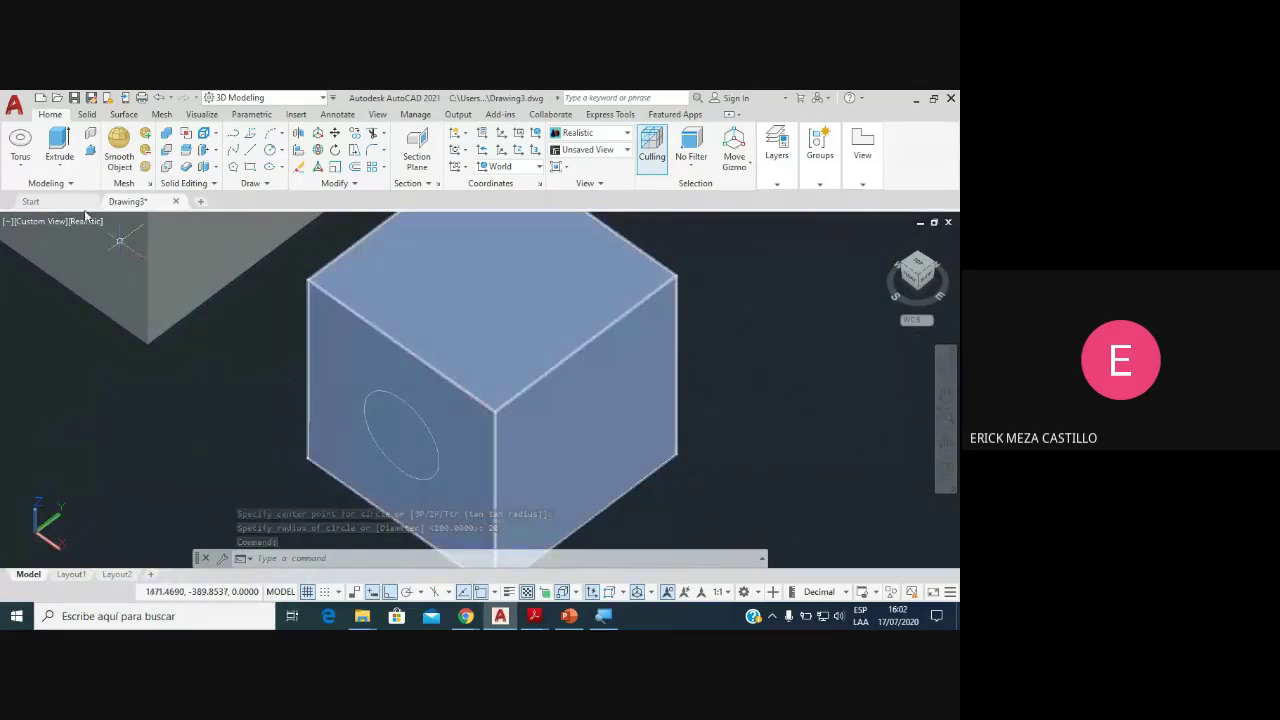
click(228, 274)
click(87, 114)
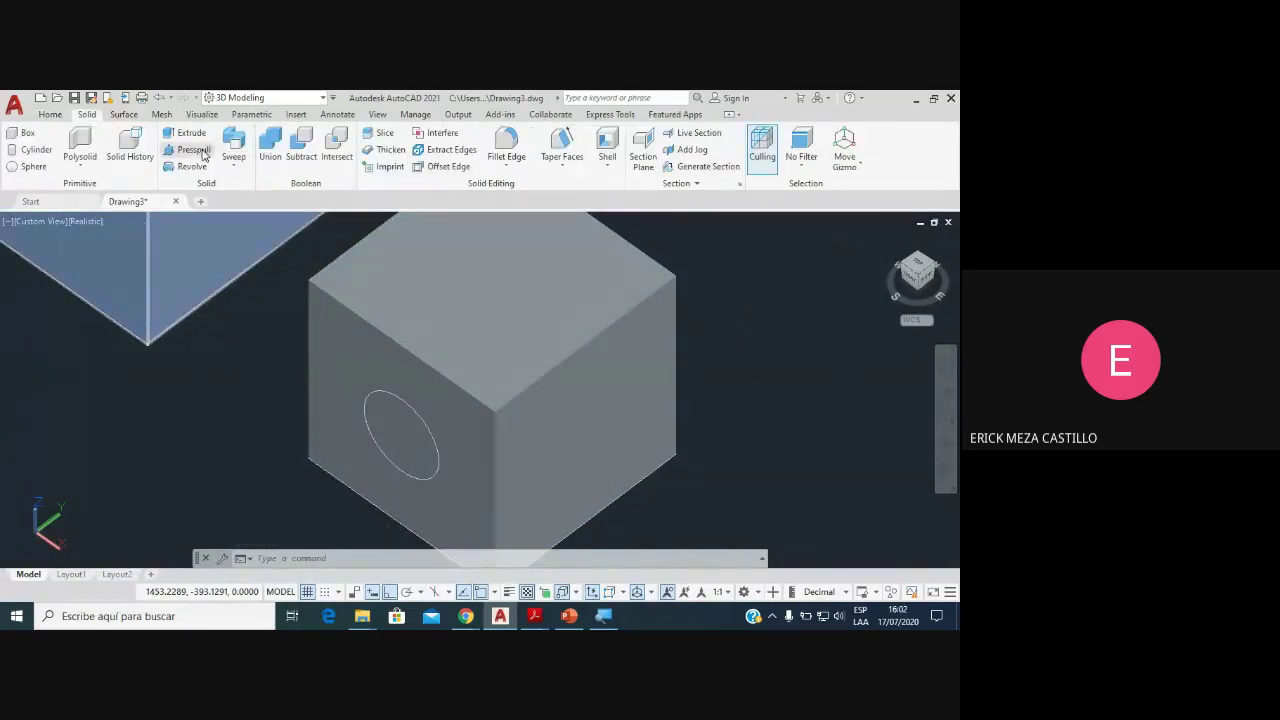
Step: Press-pull the radius-20 circle through the cube's full depth with Presspull to cut a round hole
click(190, 149)
click(399, 428)
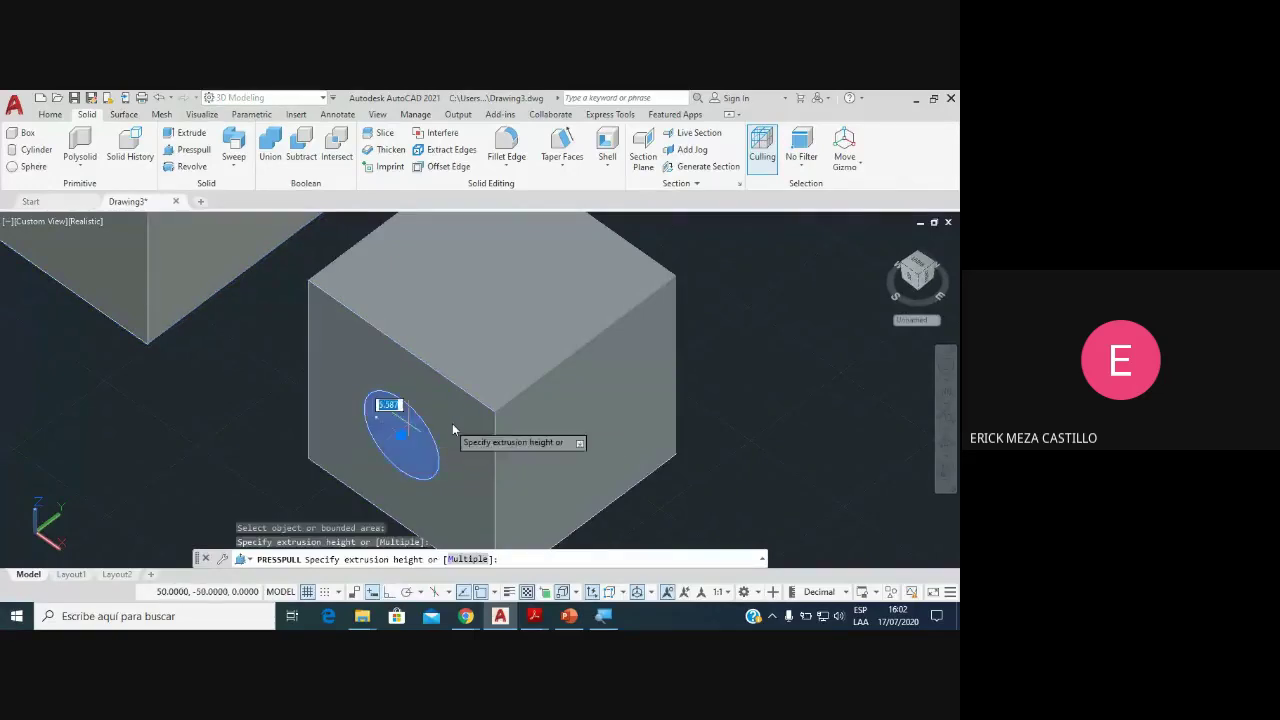
scroll(452, 423, down, 3)
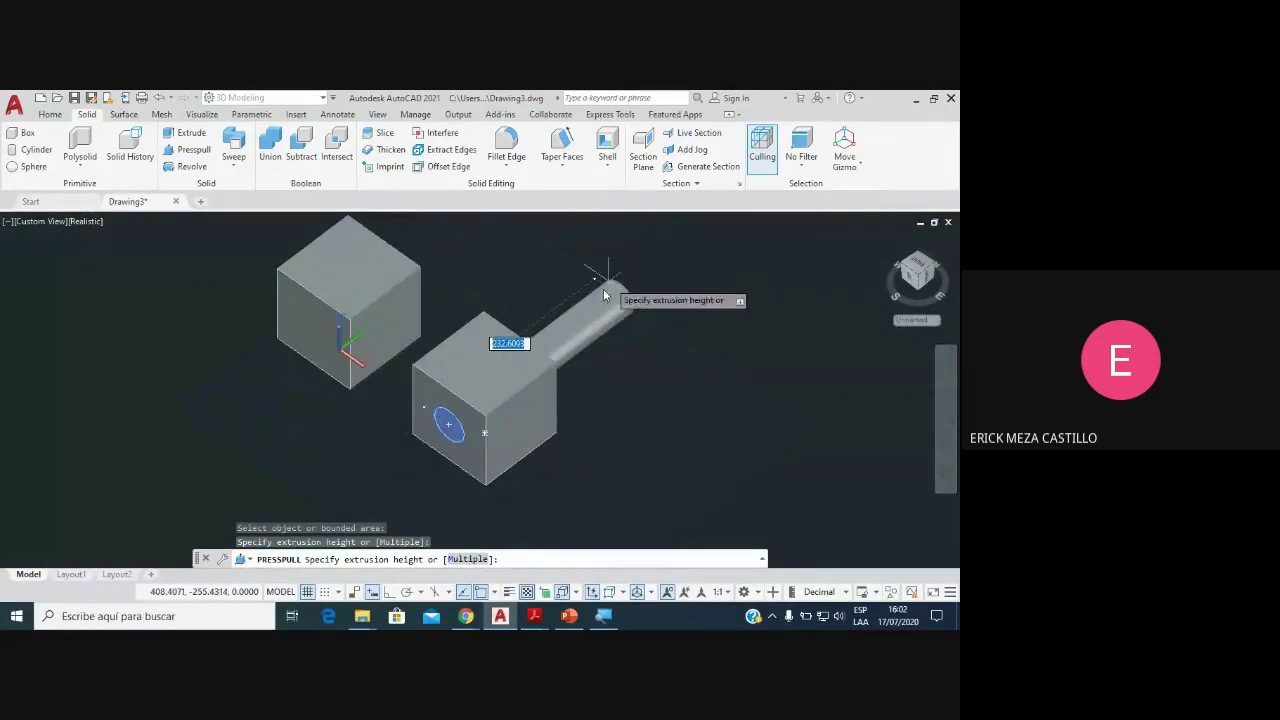
middle_drag(645, 285, 540, 342)
key(Escape)
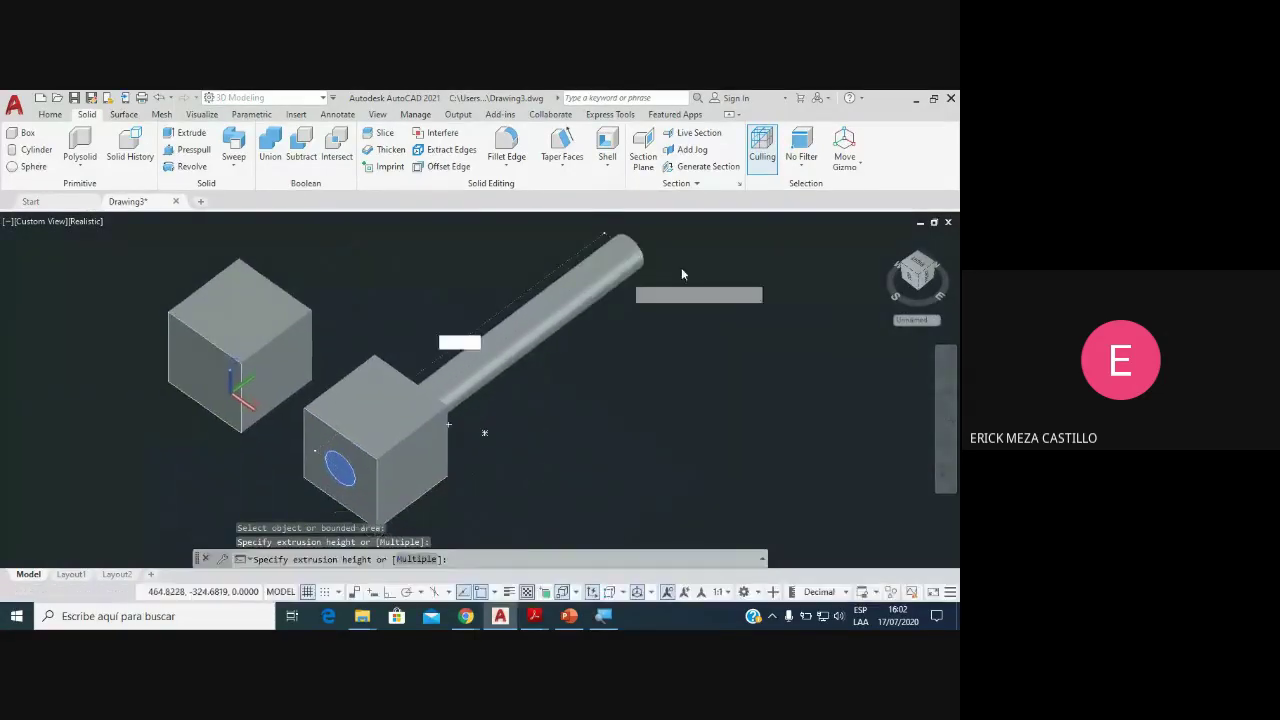
click(632, 278)
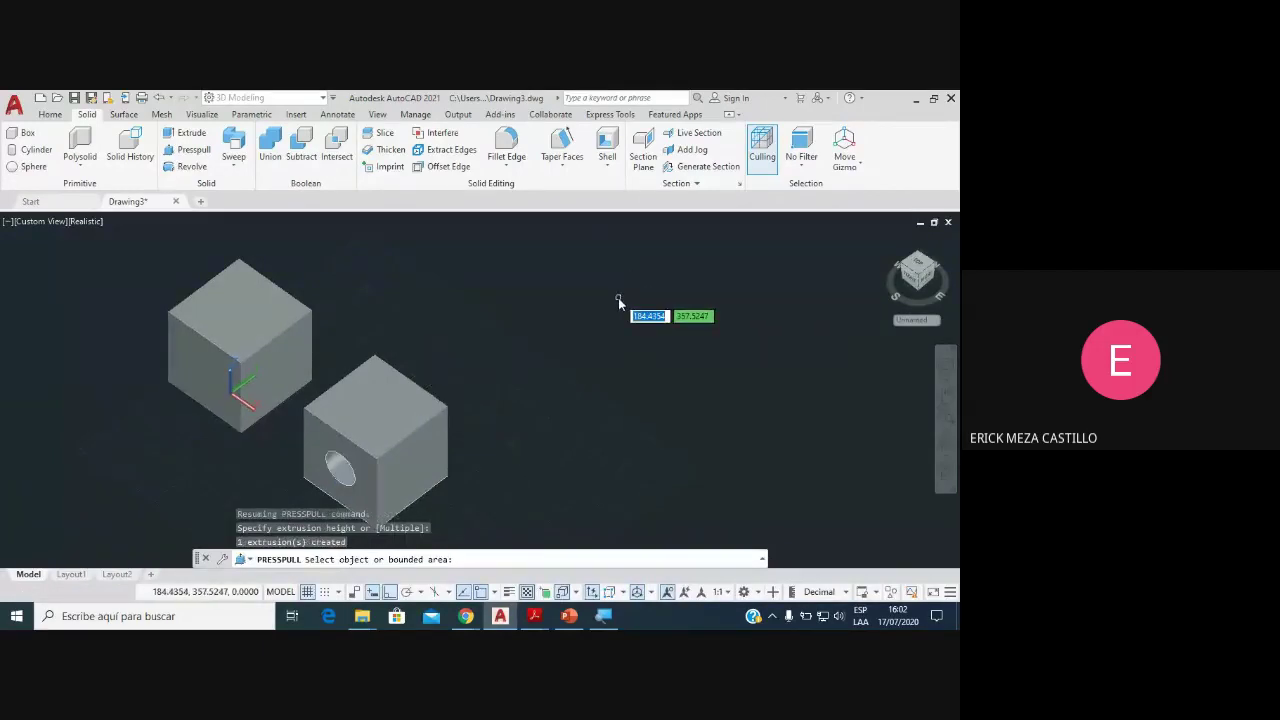
middle_drag(479, 345, 578, 318)
key(Return)
key(Return)
scroll(477, 366, up, 2)
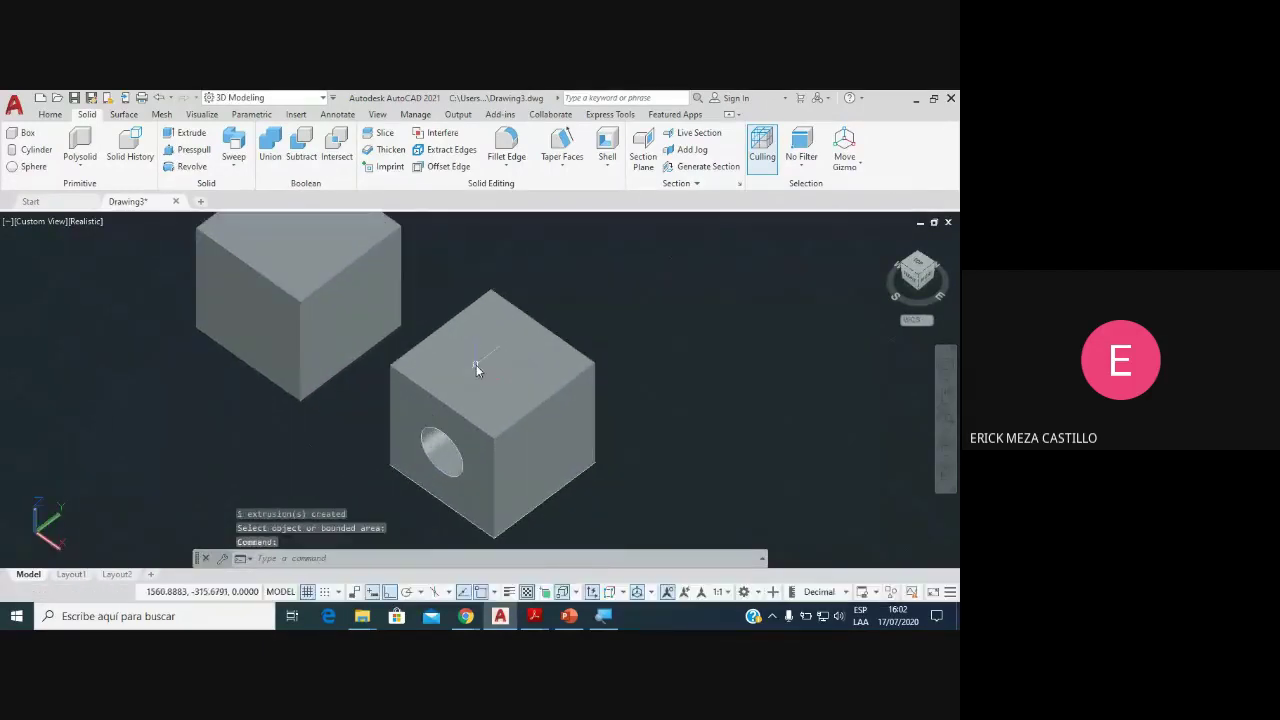
middle_drag(514, 377, 535, 357)
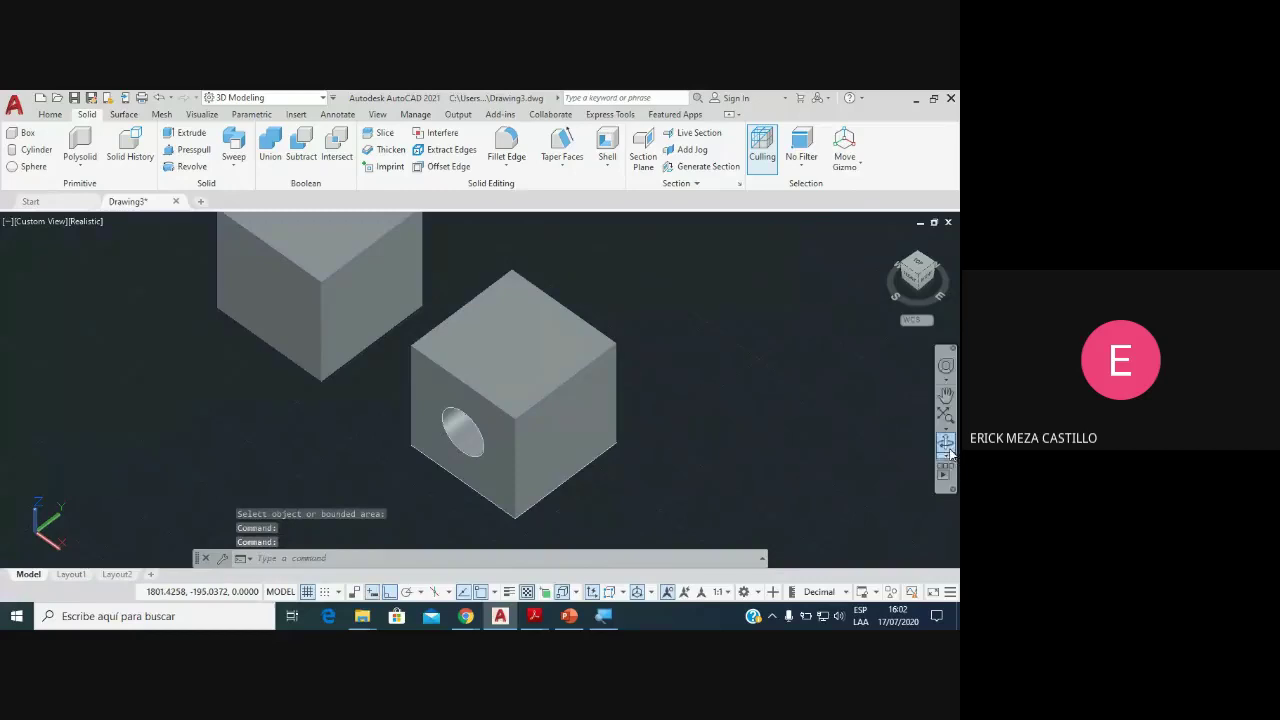
Step: Orbit the model to look into the hole in the second cube, then end the orbit
mouse_move(766, 443)
shift+middle_down()
mouse_move(497, 430)
mouse_move(561, 372)
mouse_move(551, 366)
mouse_move(531, 380)
mouse_move(303, 386)
mouse_move(440, 366)
mouse_move(525, 372)
mouse_move(543, 387)
shift+middle_up()
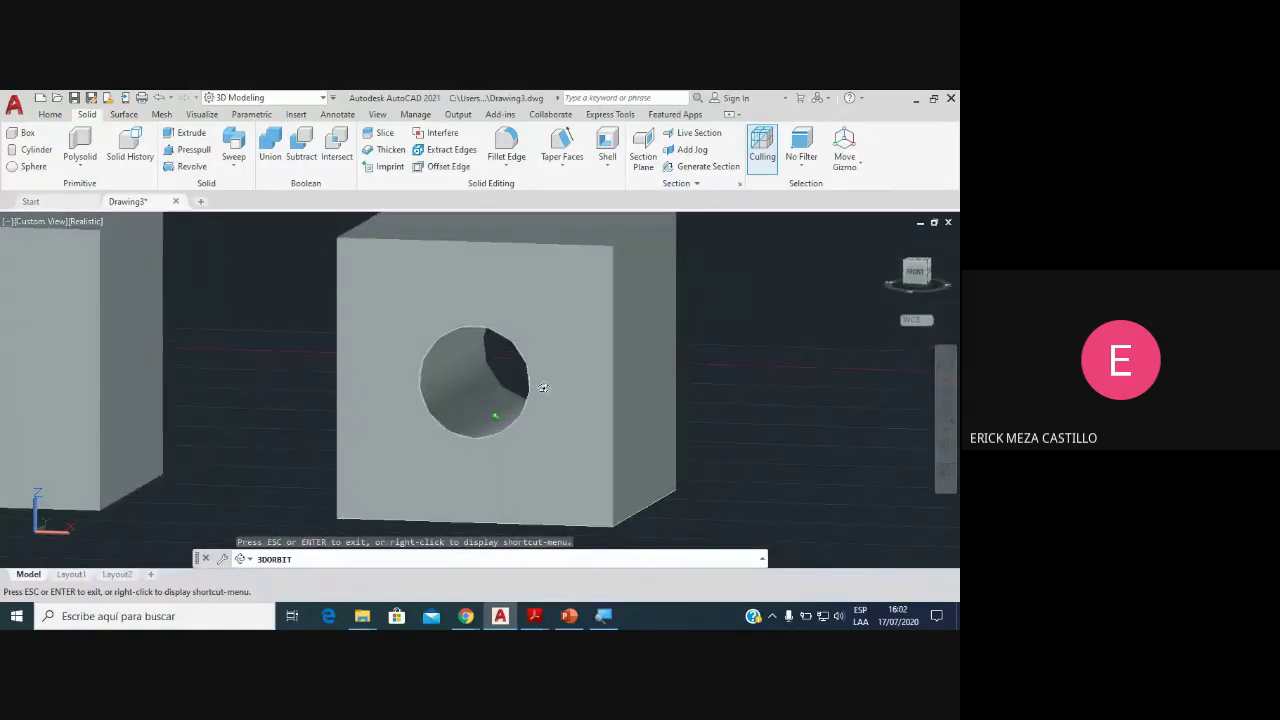
right_click(530, 416)
click(565, 152)
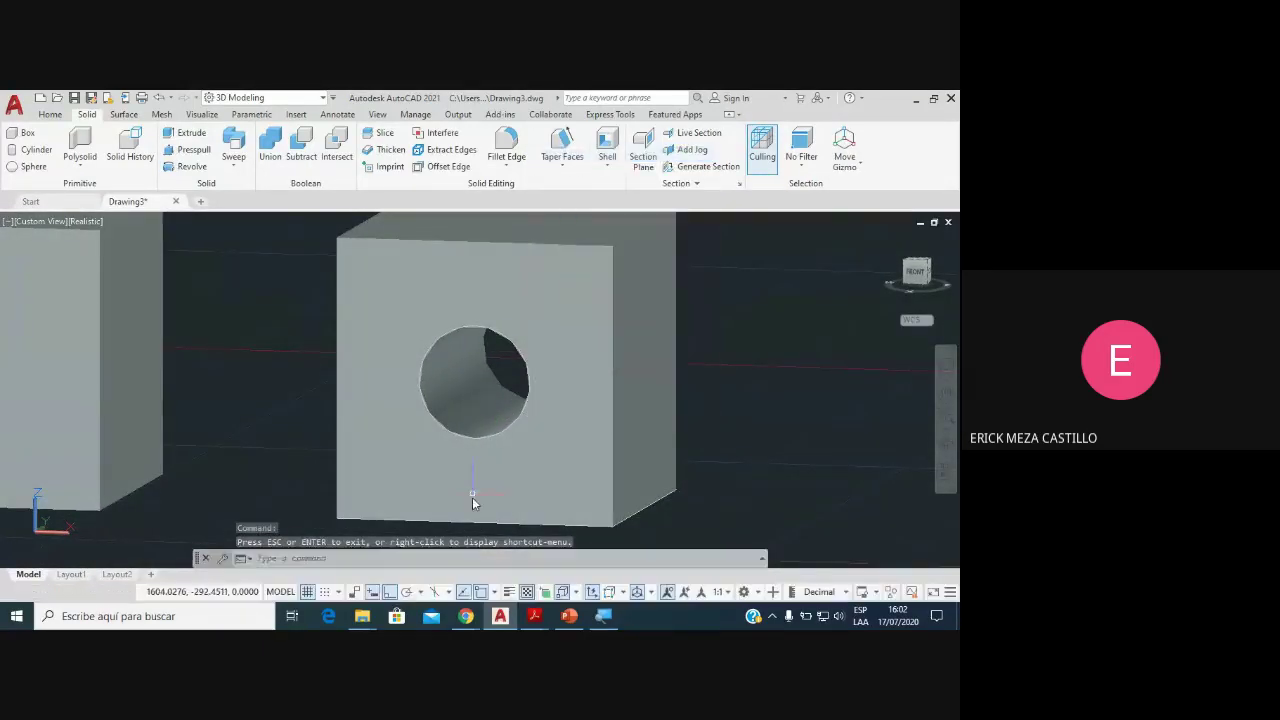
Step: Admit the waiting guest into the video meeting and return to AutoCAD
click(463, 570)
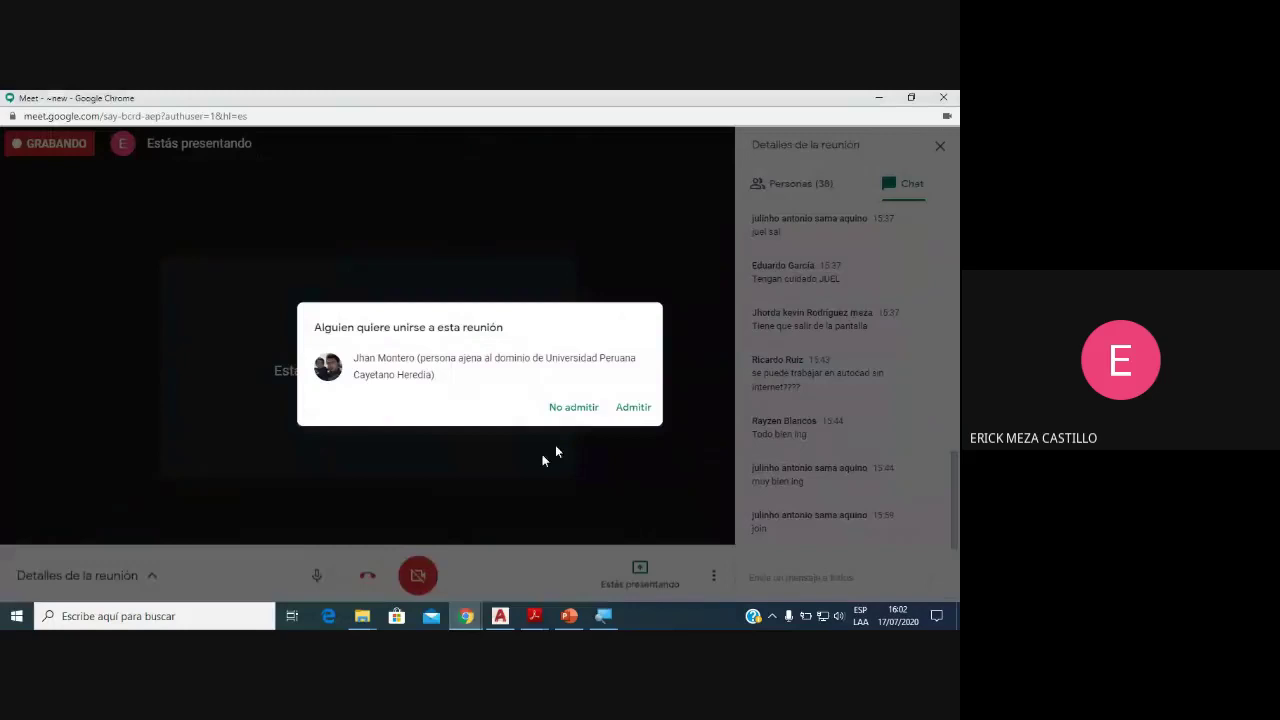
click(633, 407)
click(500, 616)
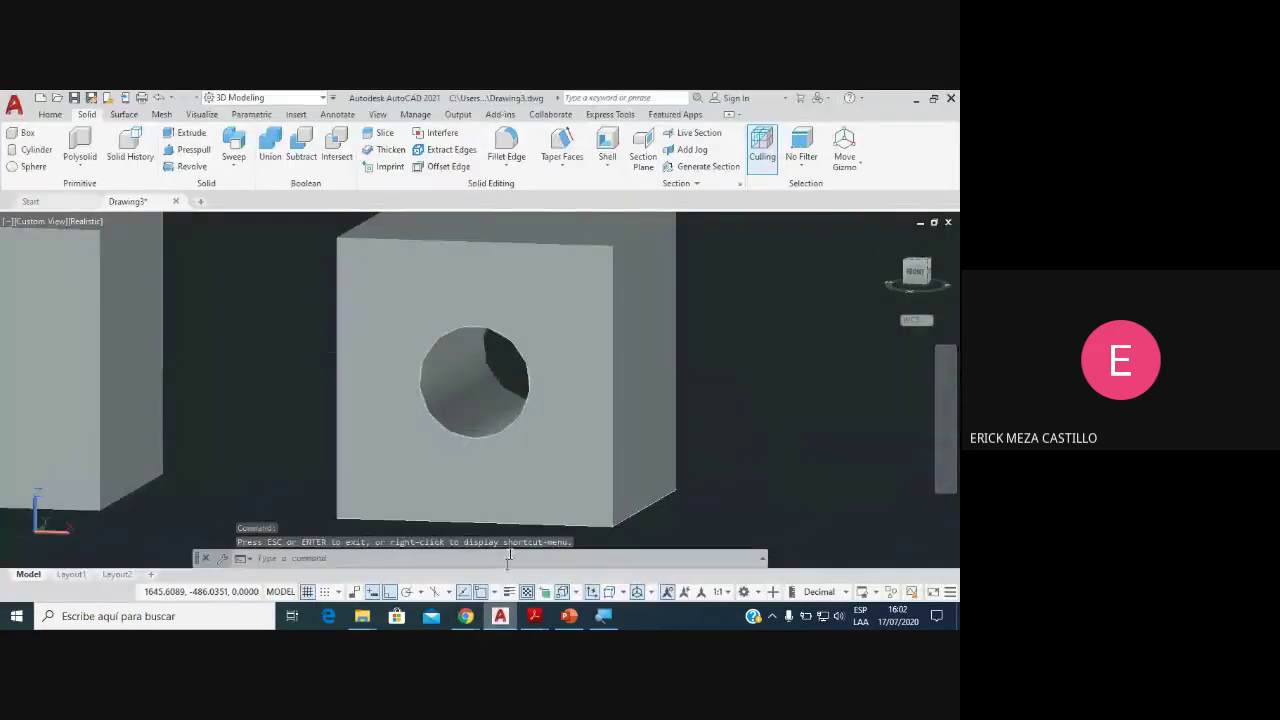
Step: Orbit and zoom out to see the box and its hole from a new angle
click(946, 449)
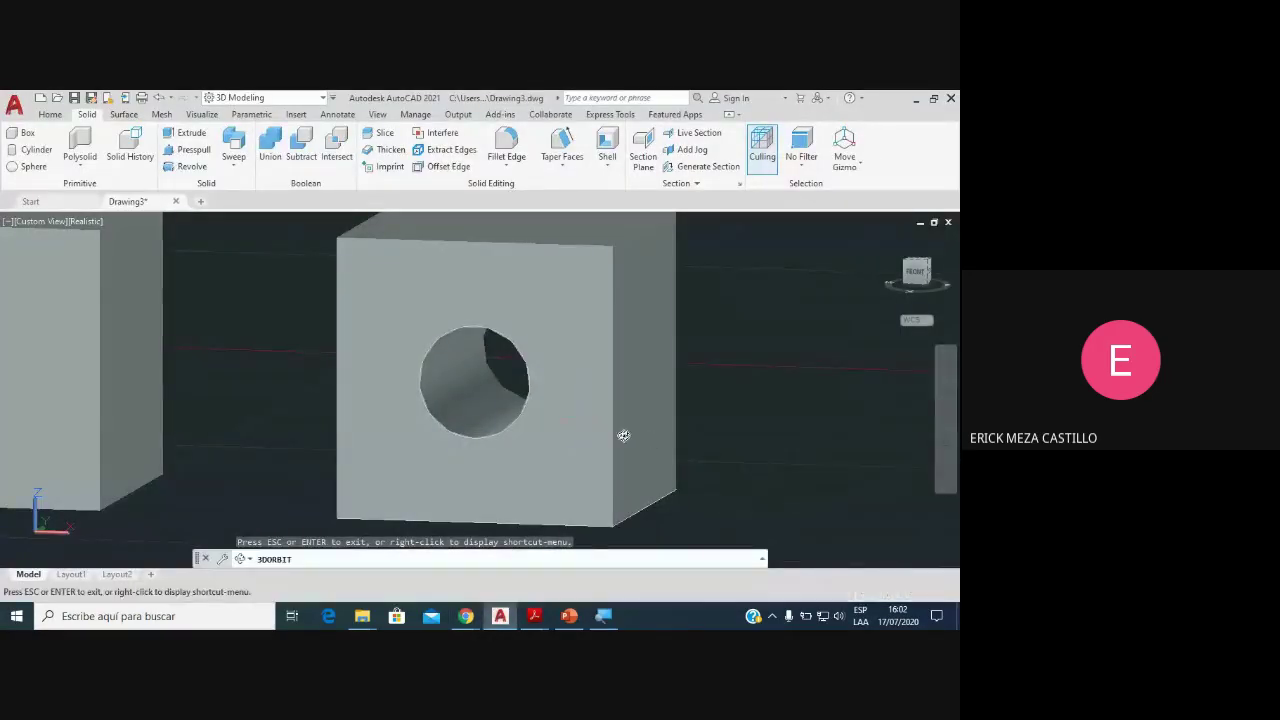
drag(623, 437, 558, 459)
scroll(558, 459, down, 2)
scroll(565, 452, down, 2)
key(Escape)
scroll(586, 443, down, 3)
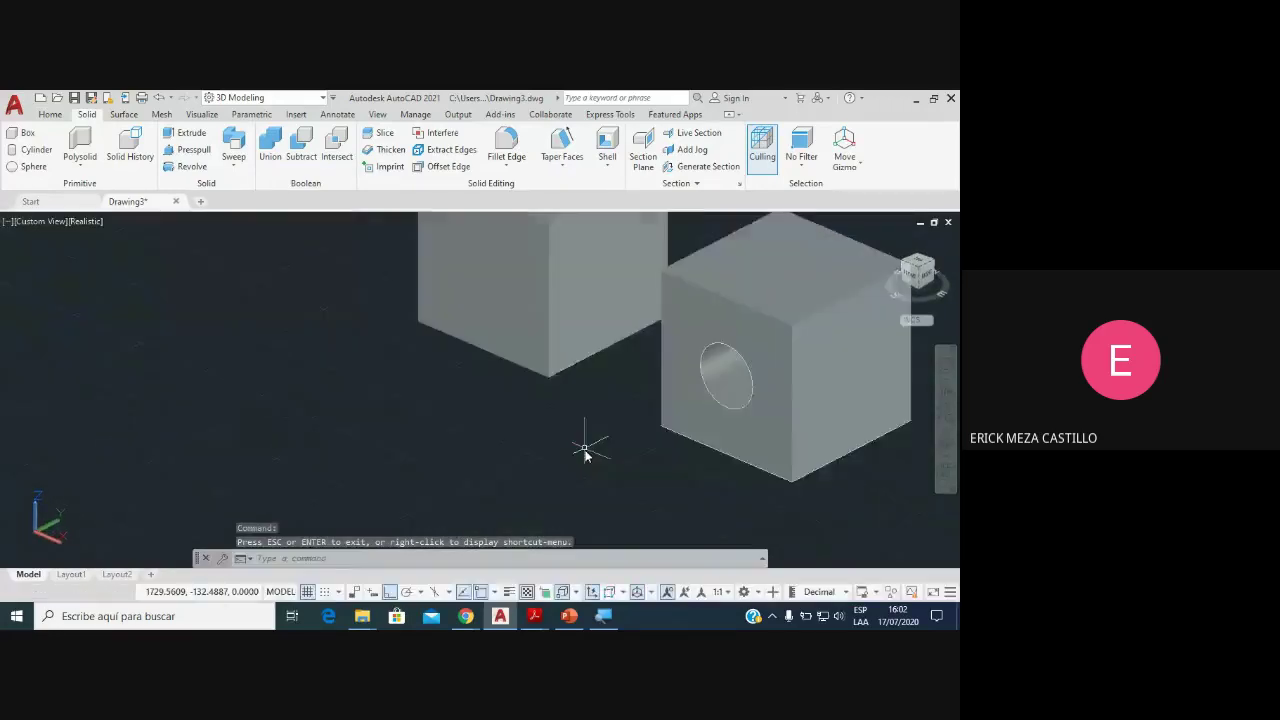
Step: Pan both cubes down-left and orbit to look down onto the plain cube's top
middle_drag(605, 427, 468, 437)
scroll(534, 412, up, 2)
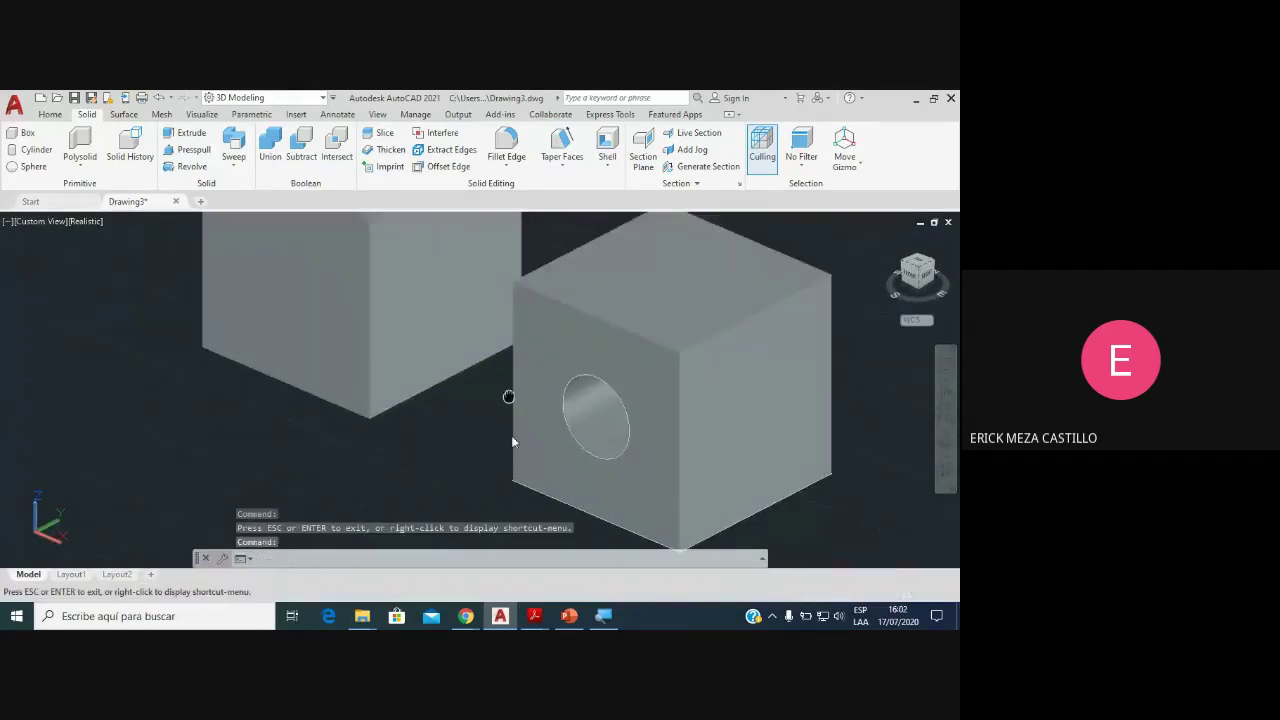
scroll(509, 396, down, 1)
middle_drag(508, 398, 480, 442)
key(Escape)
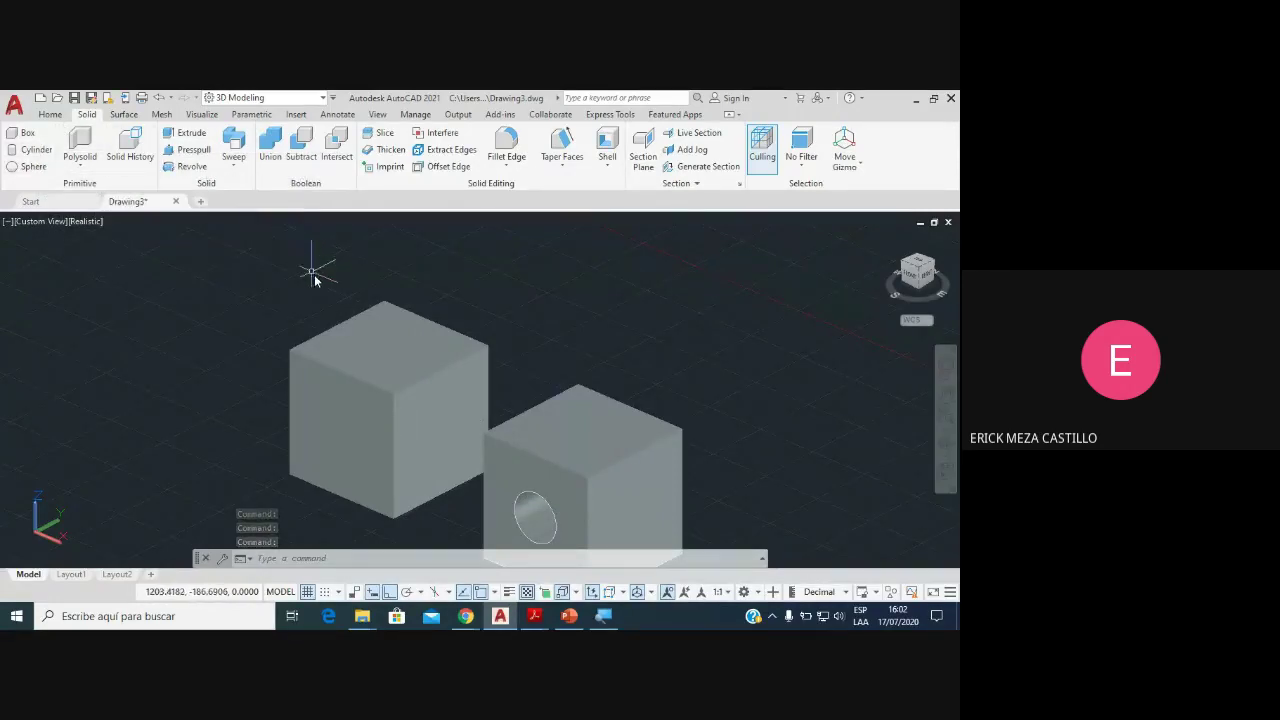
click(944, 447)
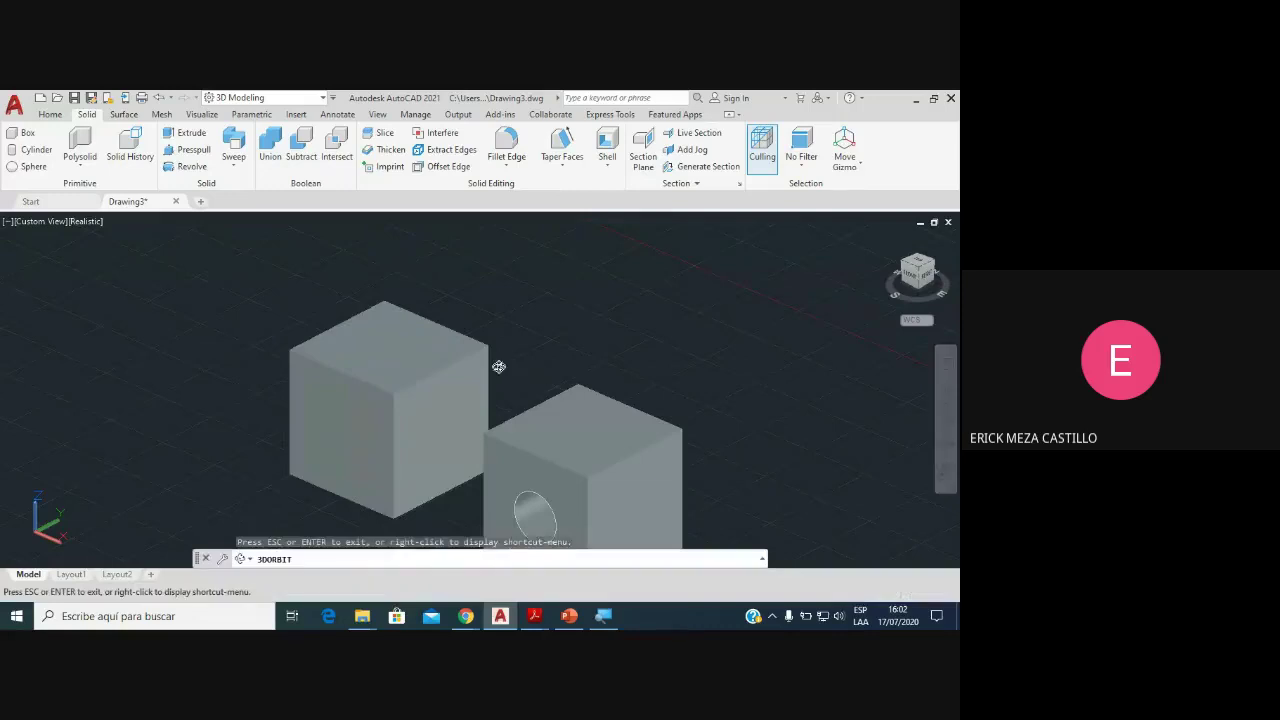
mouse_move(497, 366)
mouse_down()
mouse_move(380, 343)
mouse_move(389, 397)
mouse_up()
Step: Draw a radius-30 circle centred on the plain cube's top face
key(Escape)
text(c)
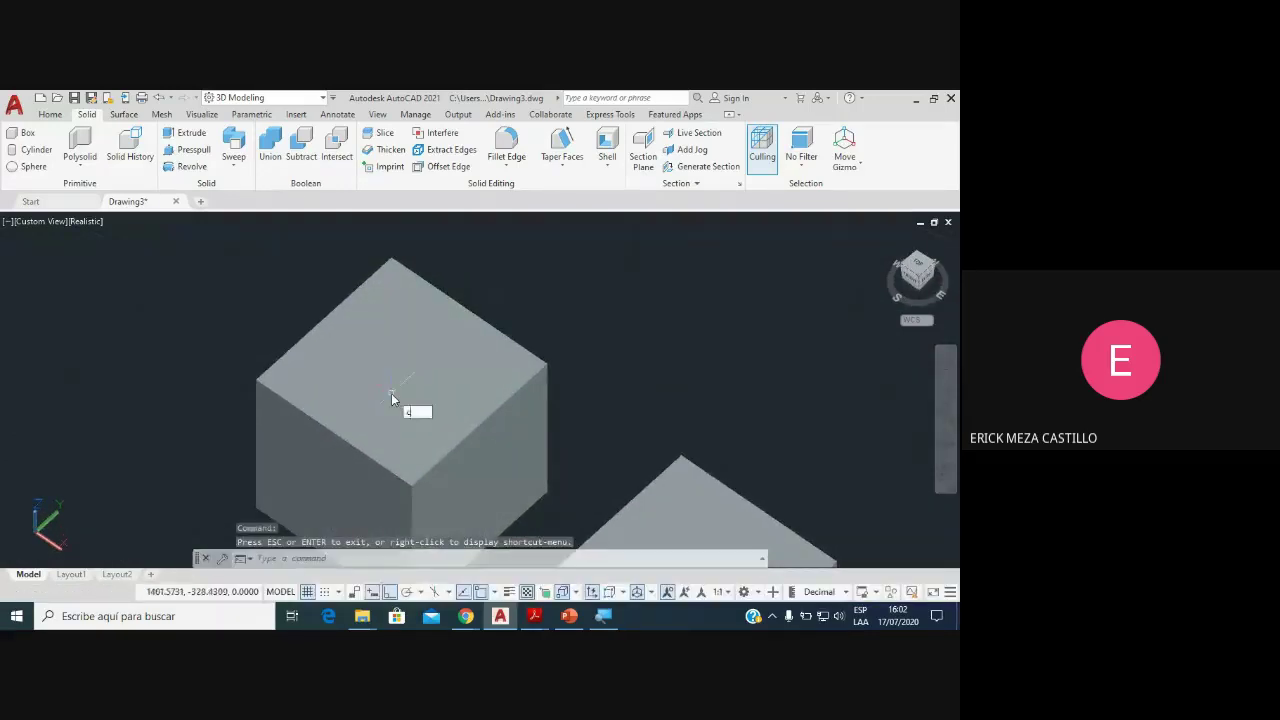
key(Return)
click(401, 373)
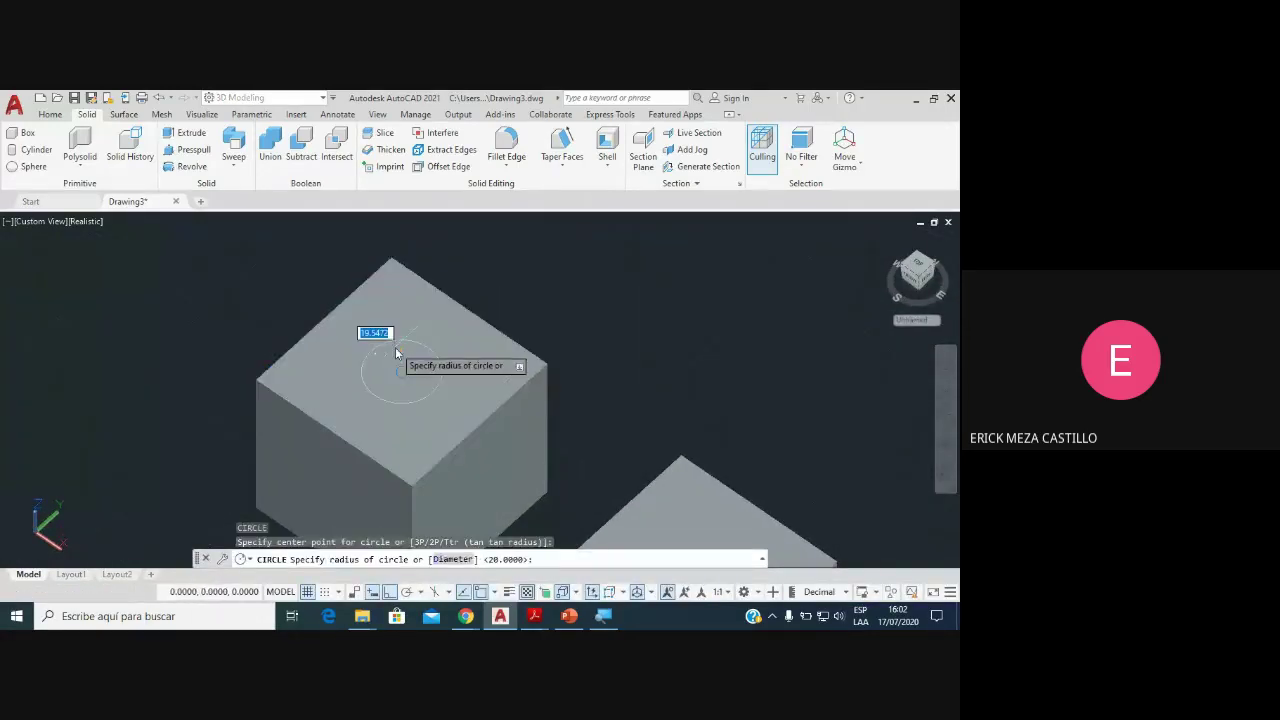
text(30)
key(Return)
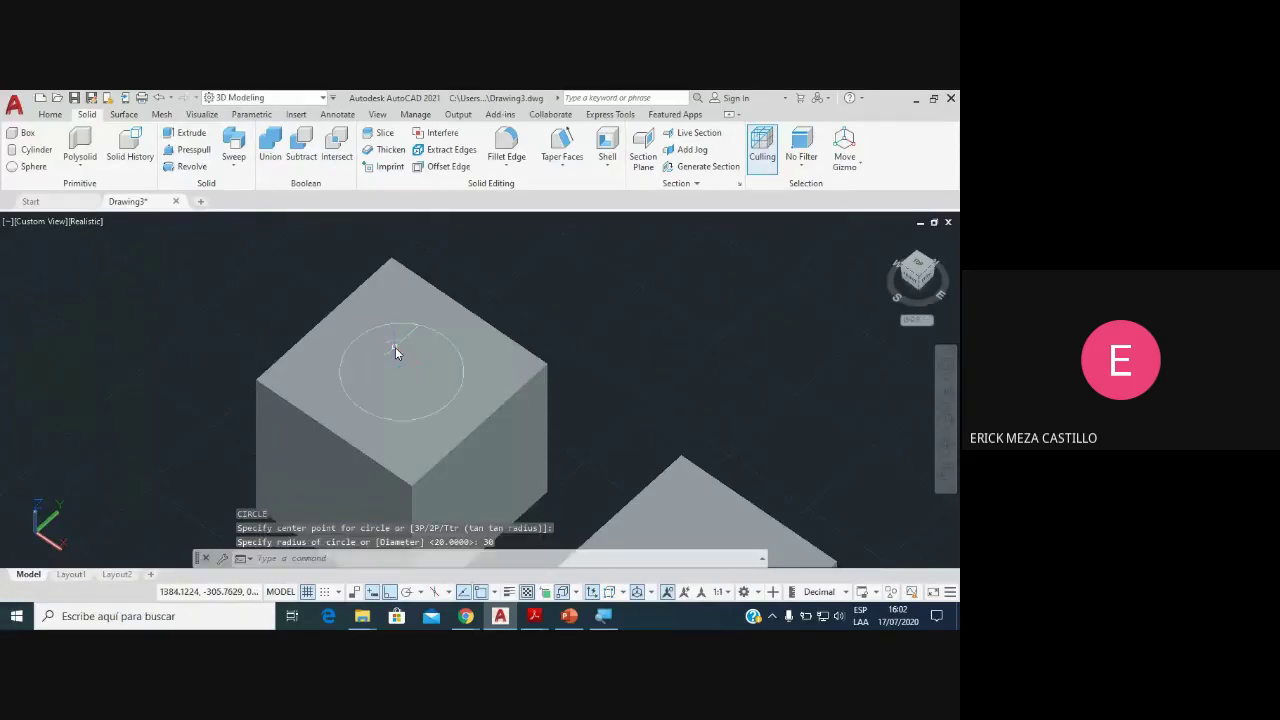
scroll(461, 369, down, 2)
scroll(465, 371, up, 1)
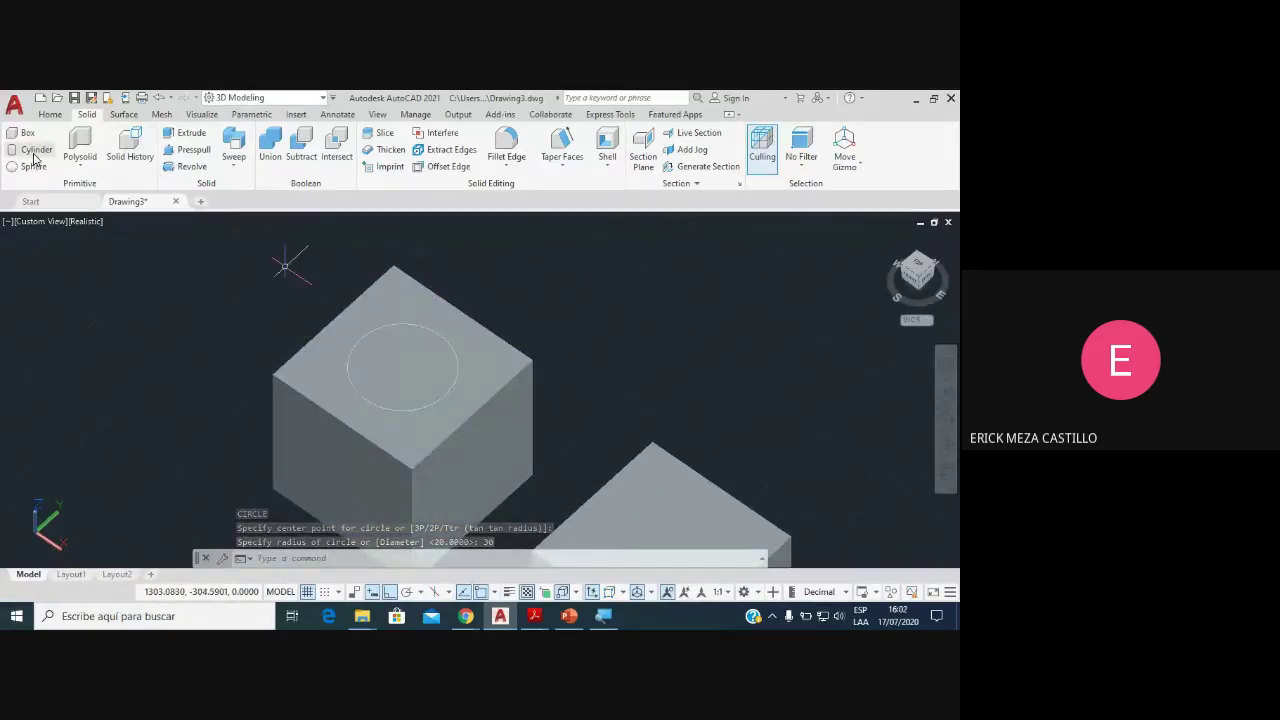
Step: Press-pull the circle upward 50 units into a cylindrical boss
click(172, 150)
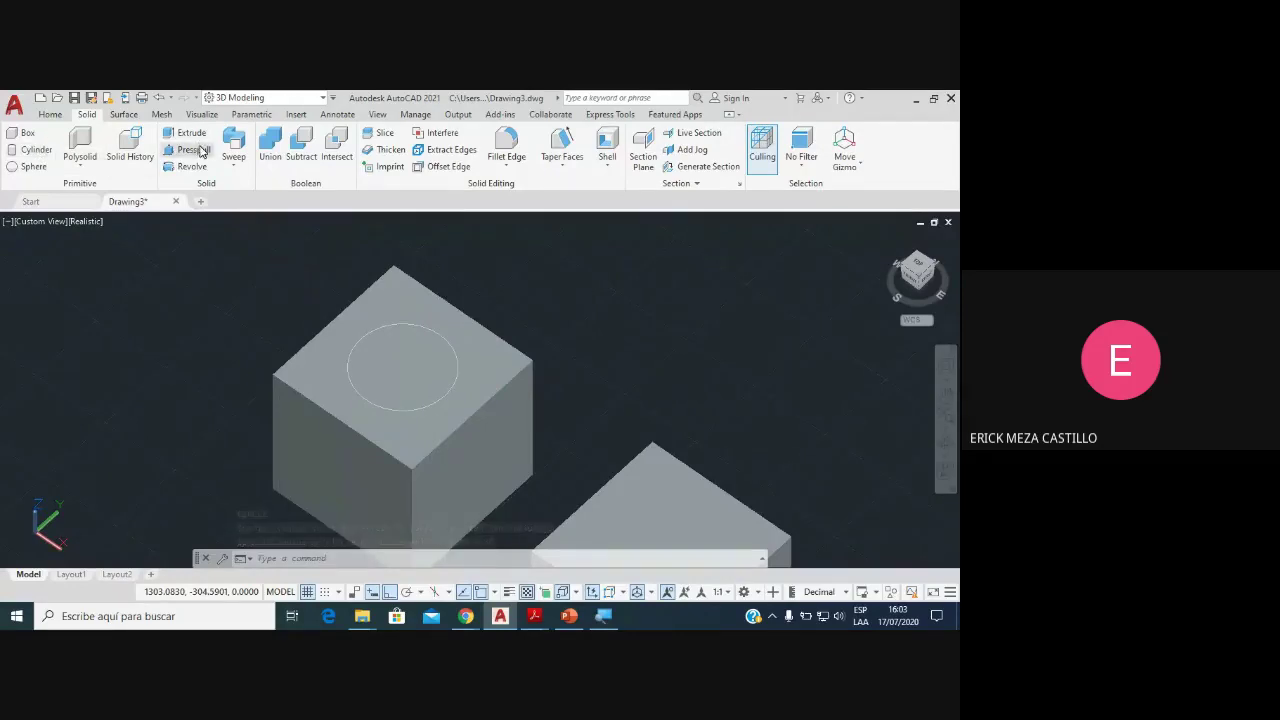
click(413, 370)
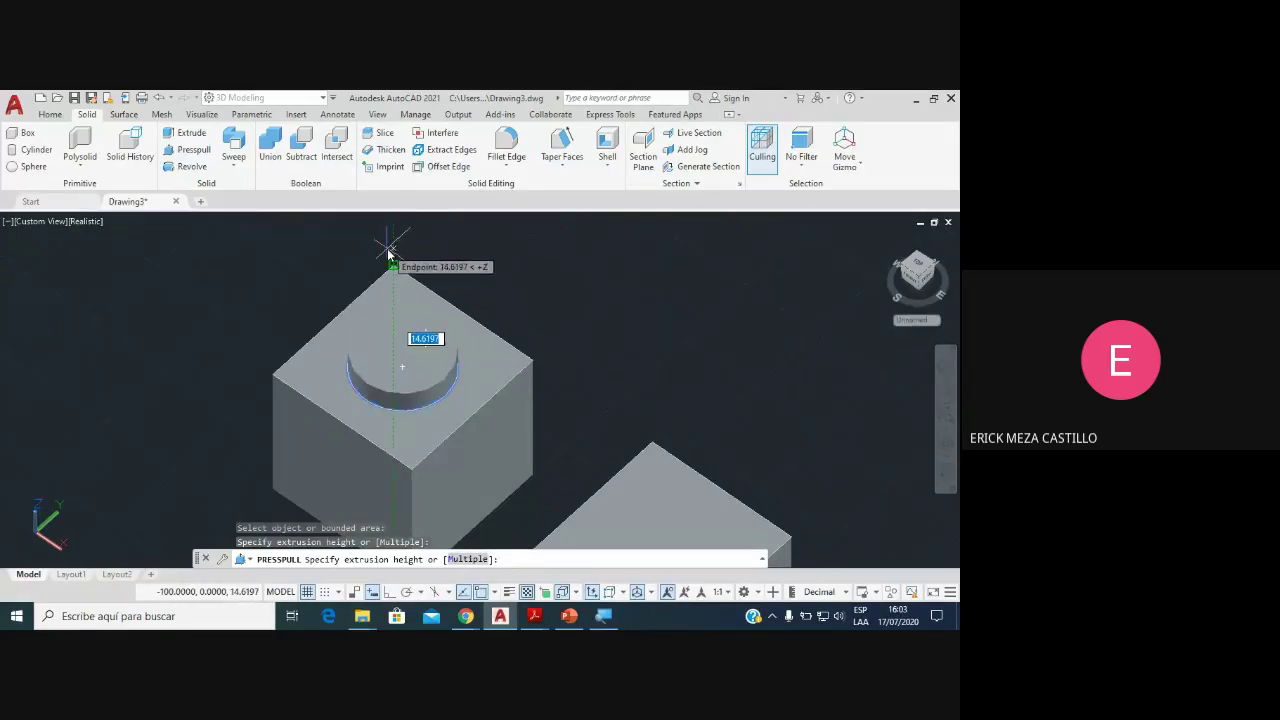
text(50)
key(Return)
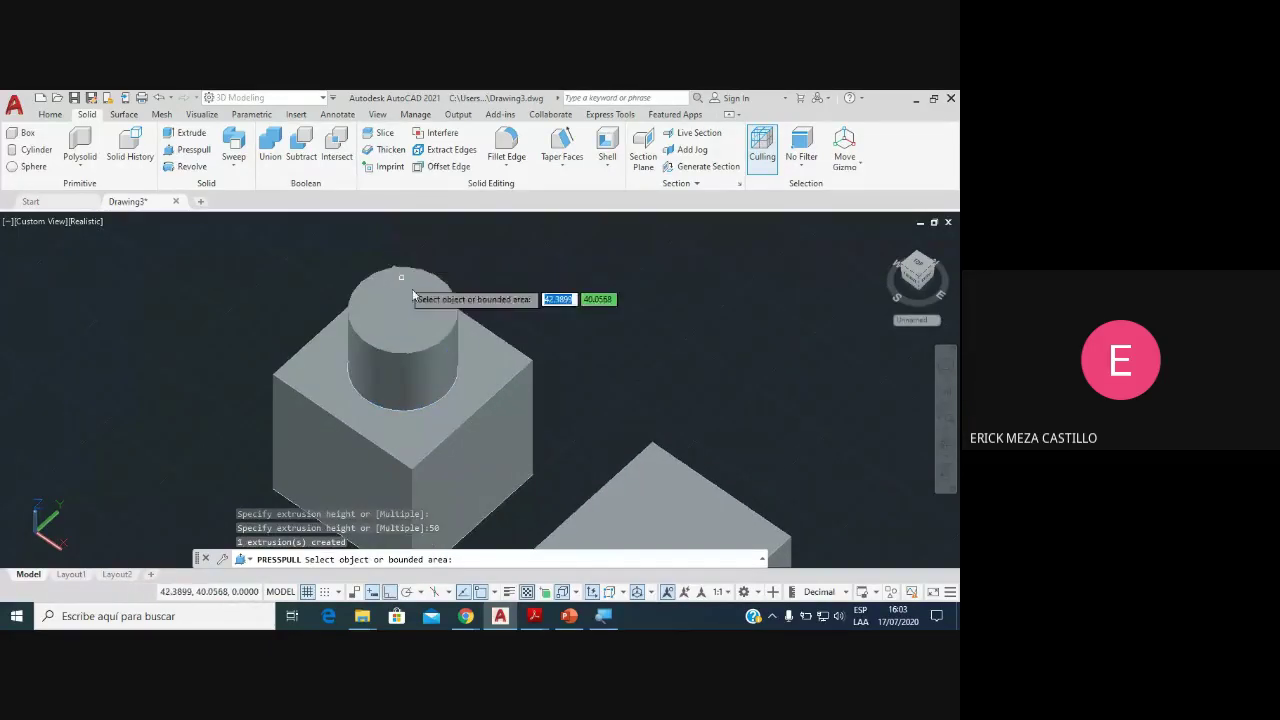
key(Return)
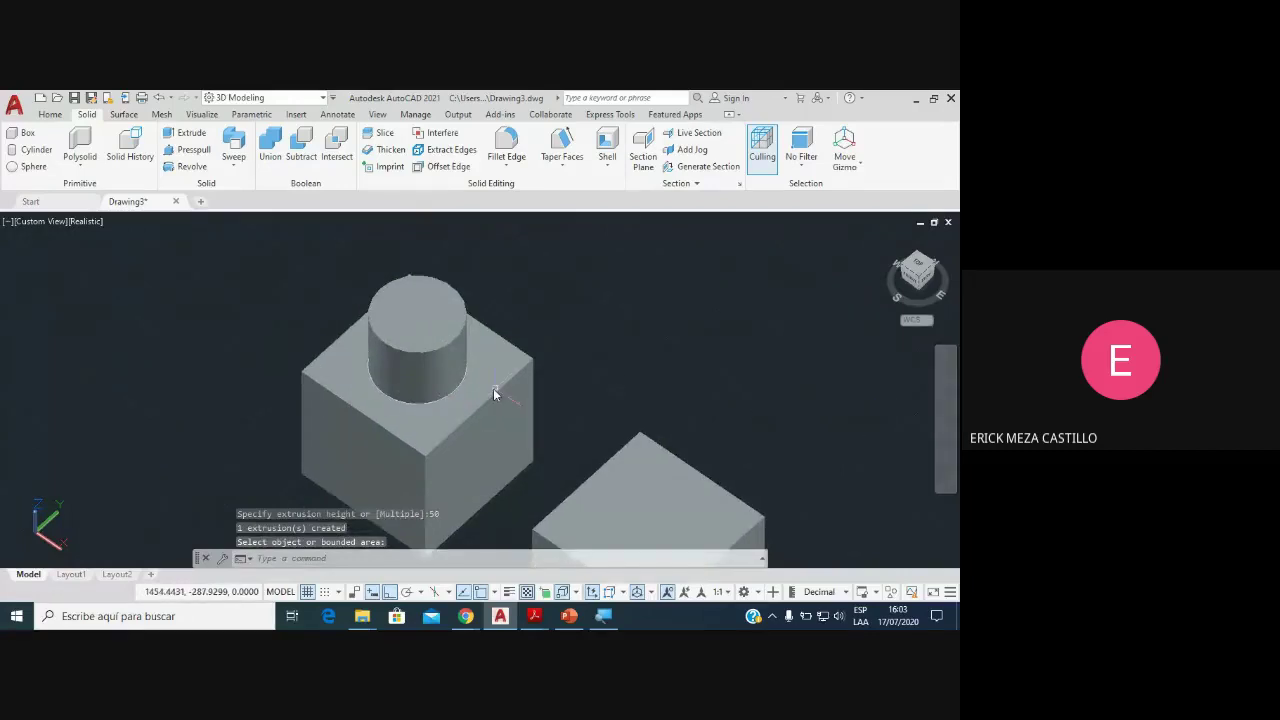
key(Return)
click(493, 388)
key(Escape)
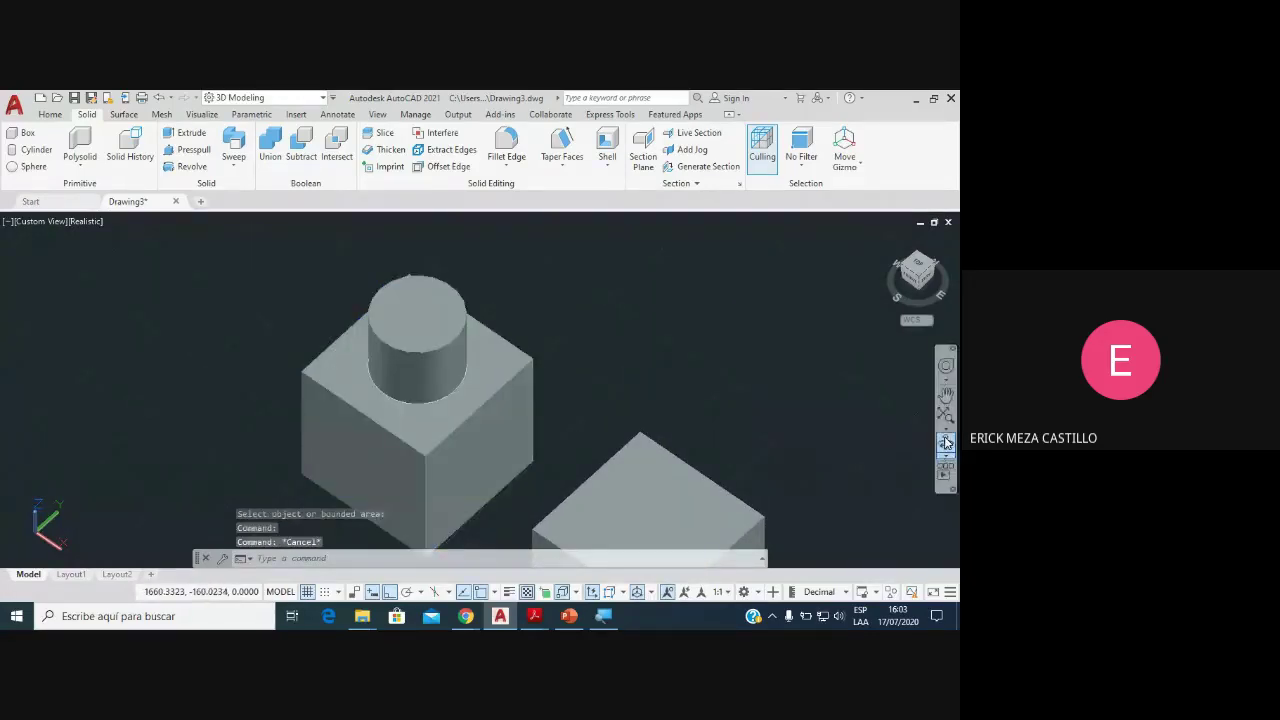
shift+middle_drag(676, 436, 496, 392)
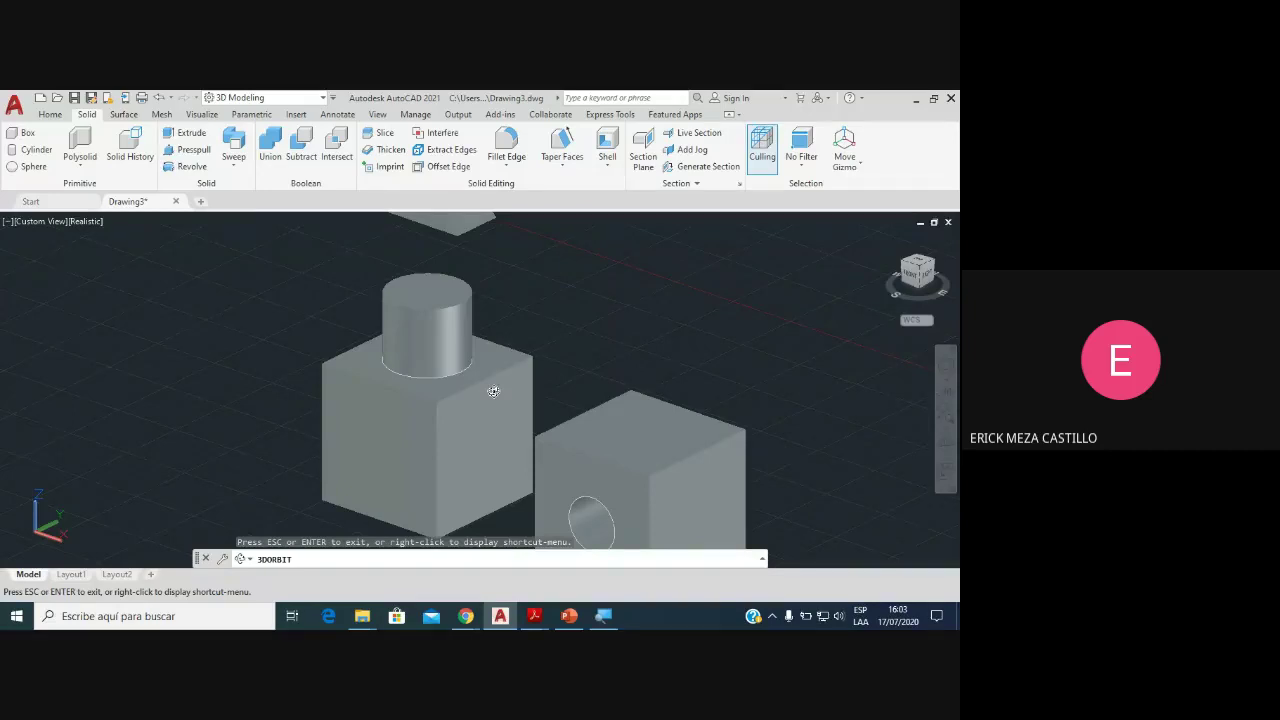
mouse_move(493, 391)
mouse_down()
mouse_move(523, 343)
mouse_move(471, 360)
mouse_move(485, 330)
mouse_up()
middle_drag(483, 334, 397, 336)
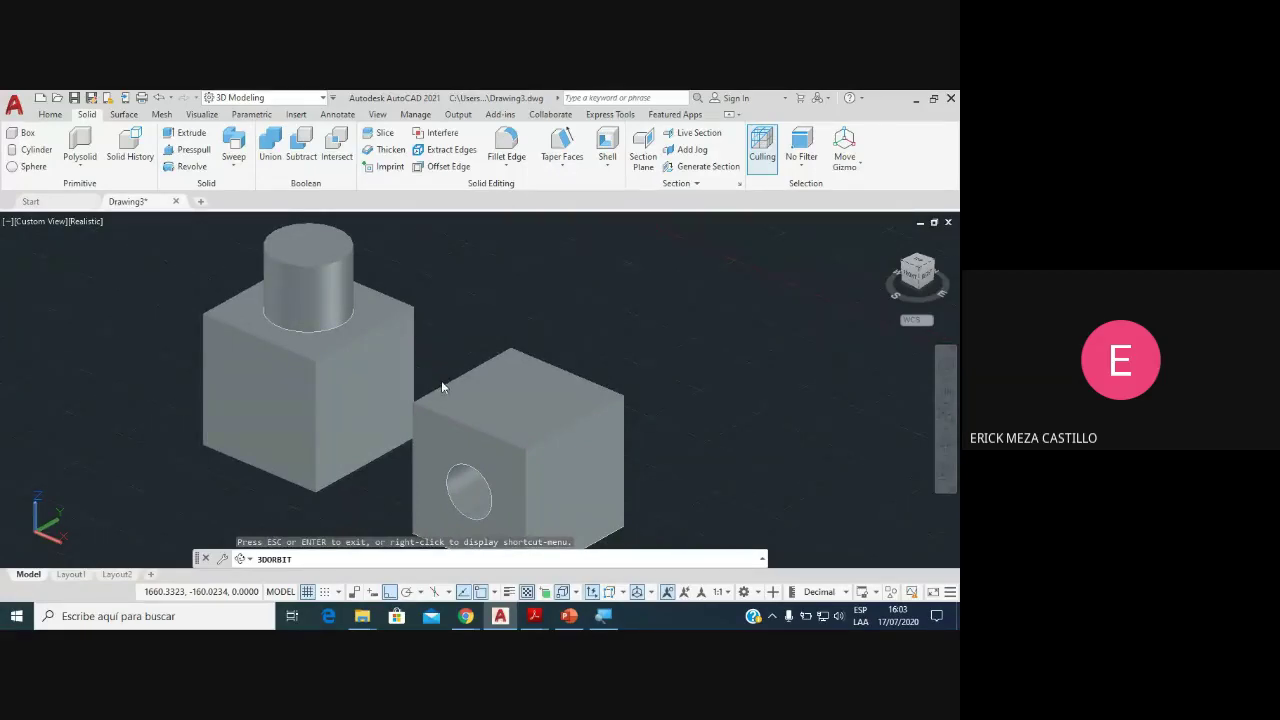
key(Escape)
scroll(483, 409, down, 2)
scroll(388, 351, up, 1)
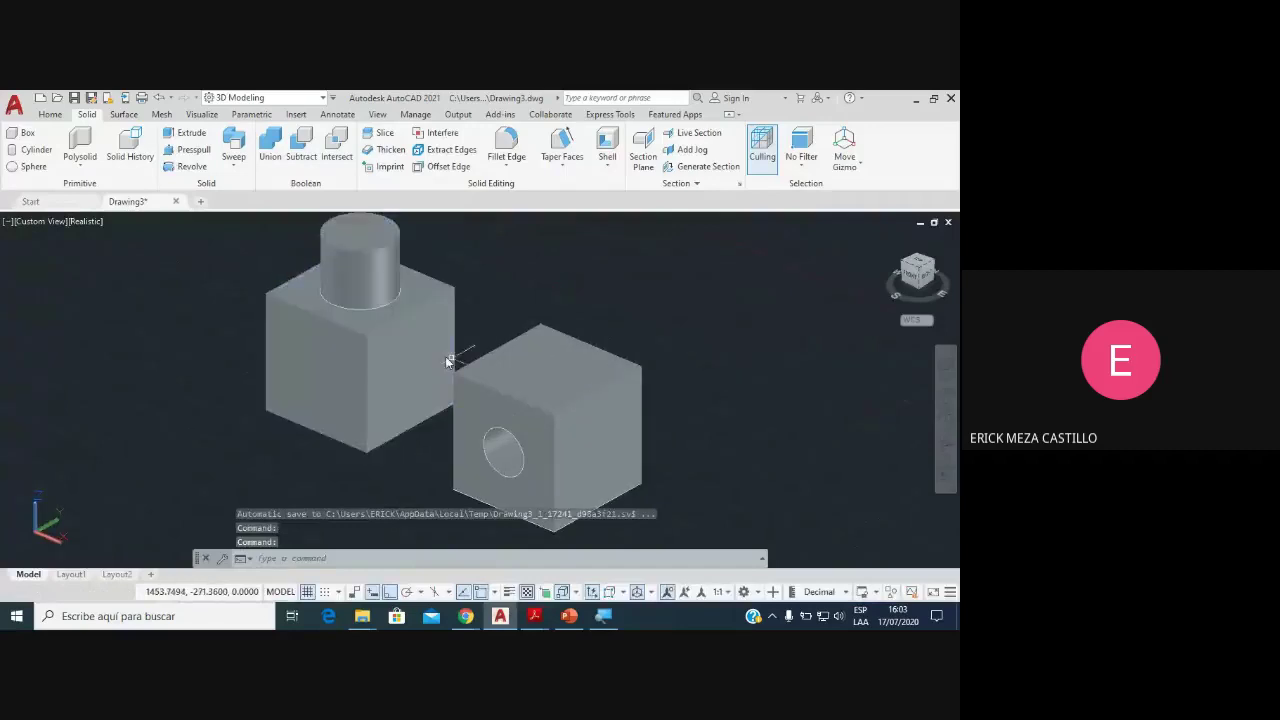
middle_drag(449, 362, 498, 370)
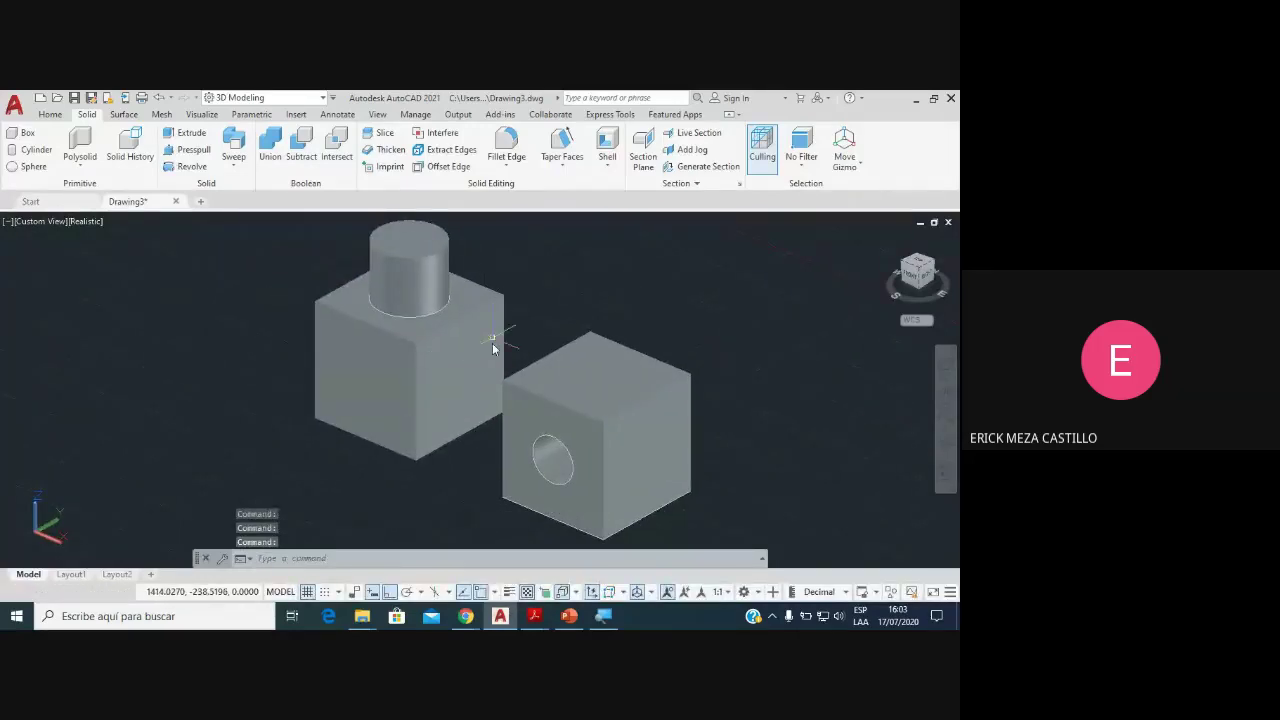
mouse_move(512, 394)
shift+middle_down()
mouse_move(500, 320)
mouse_move(389, 351)
shift+middle_up()
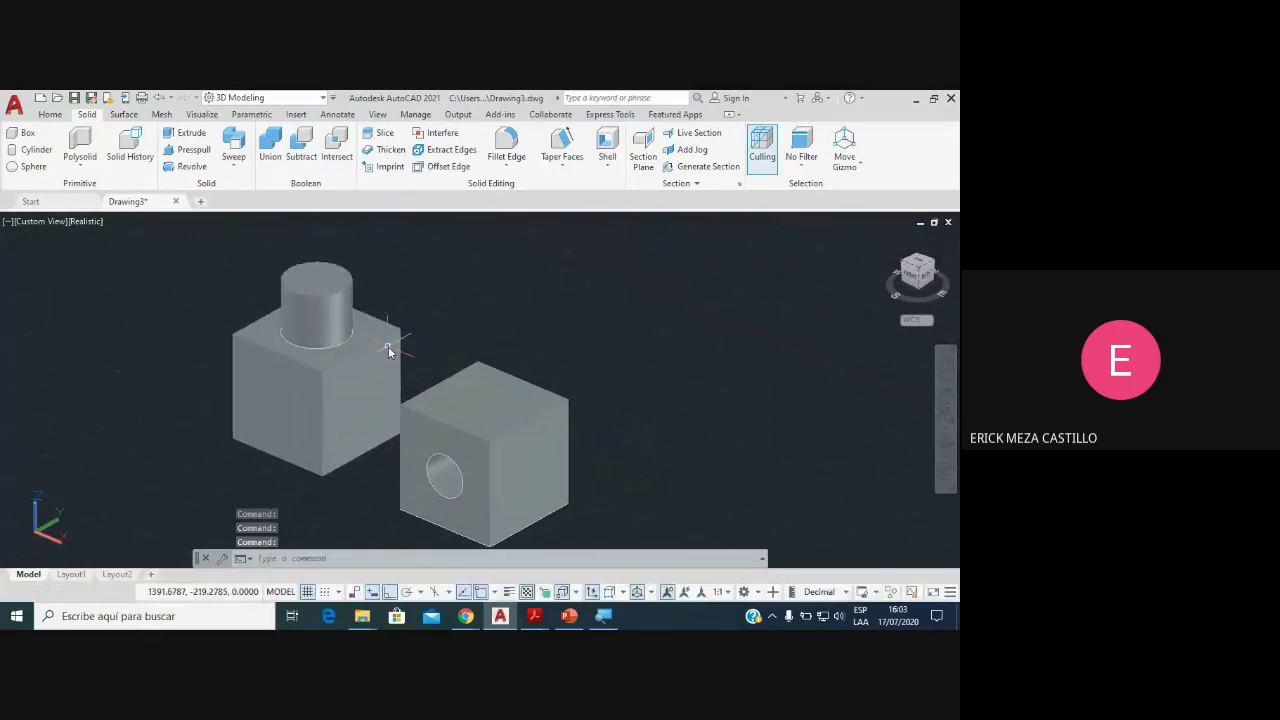
mouse_move(390, 349)
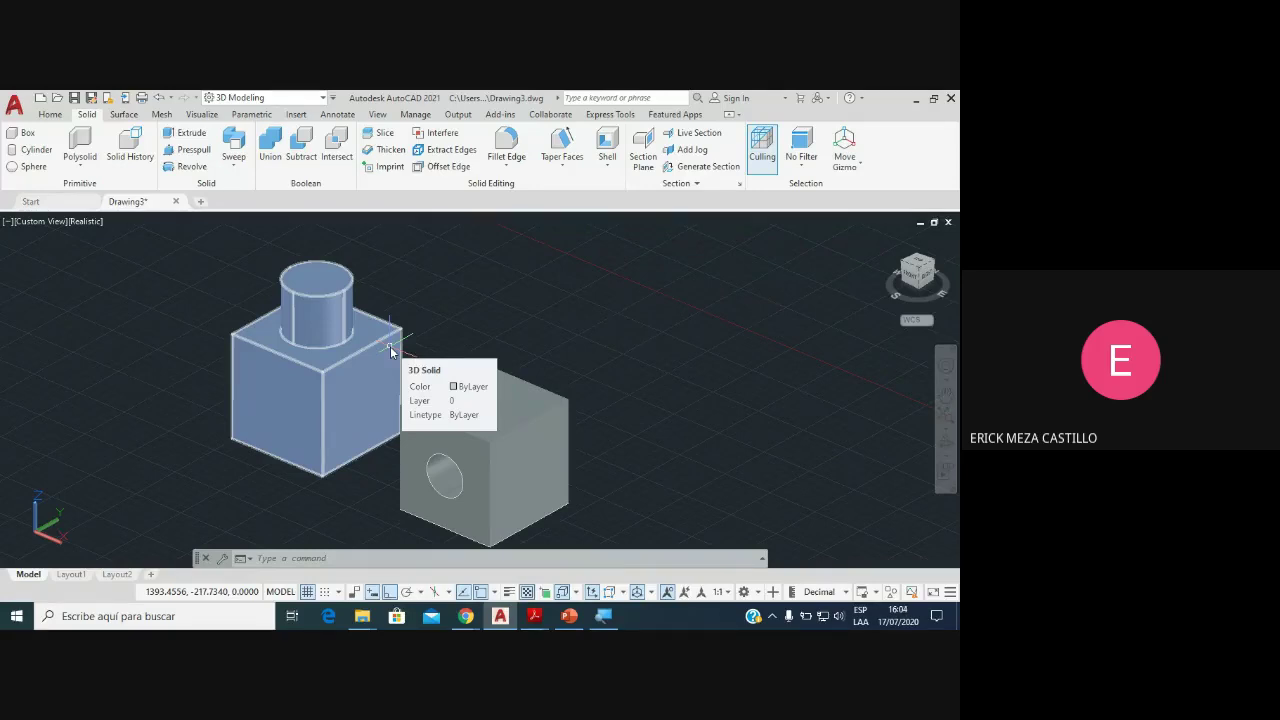
key(Escape)
middle_drag(580, 429, 731, 386)
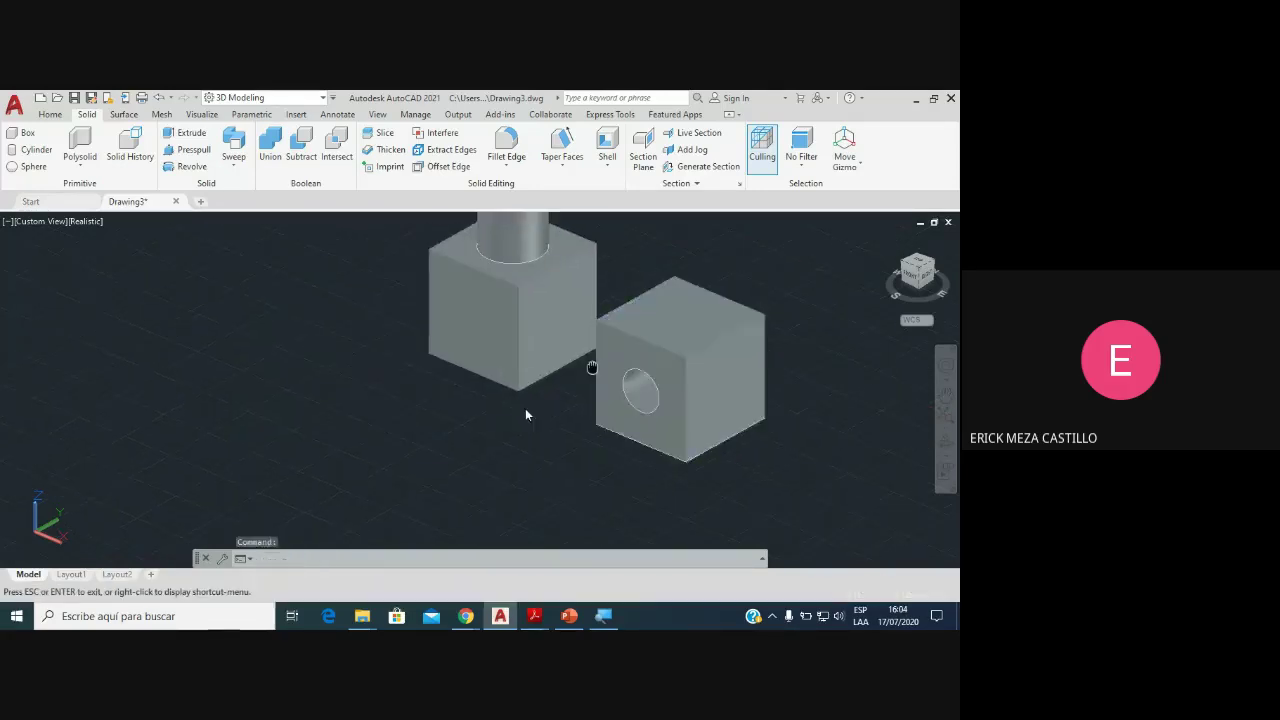
middle_drag(527, 413, 477, 414)
Step: Switch to Ejercicio.pdf and scroll through the reference plate drawing
click(464, 618)
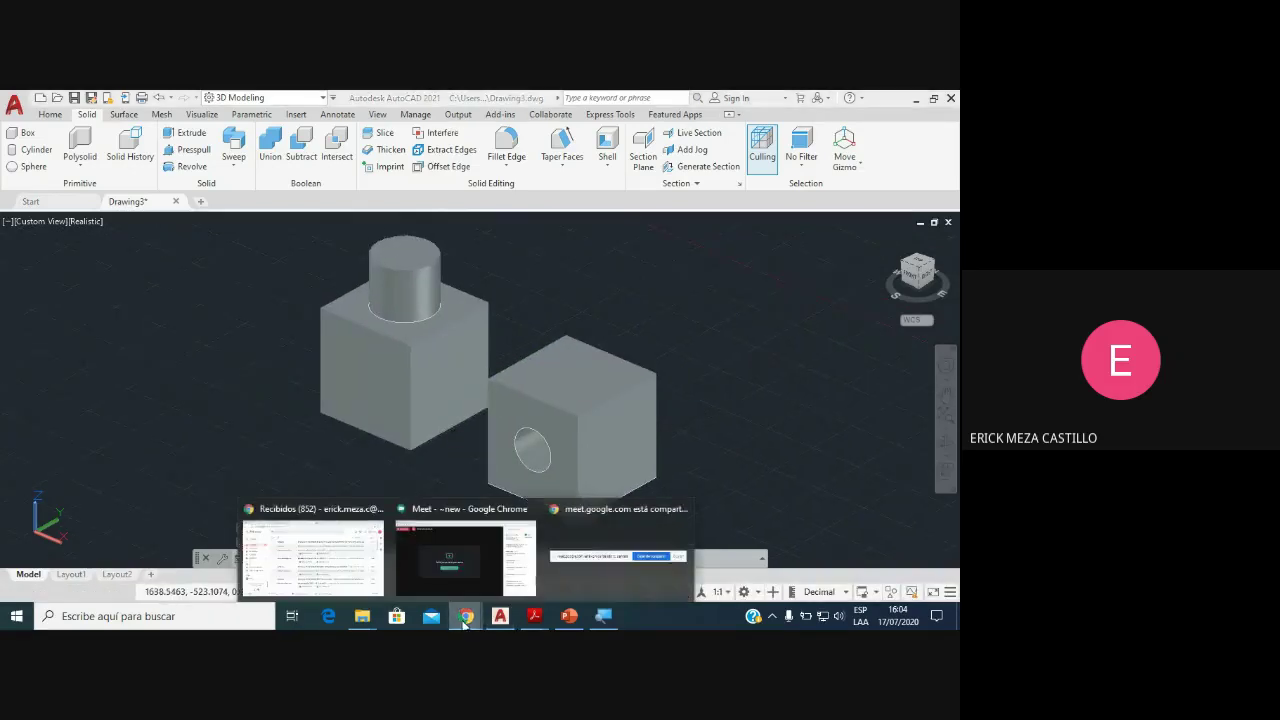
click(587, 567)
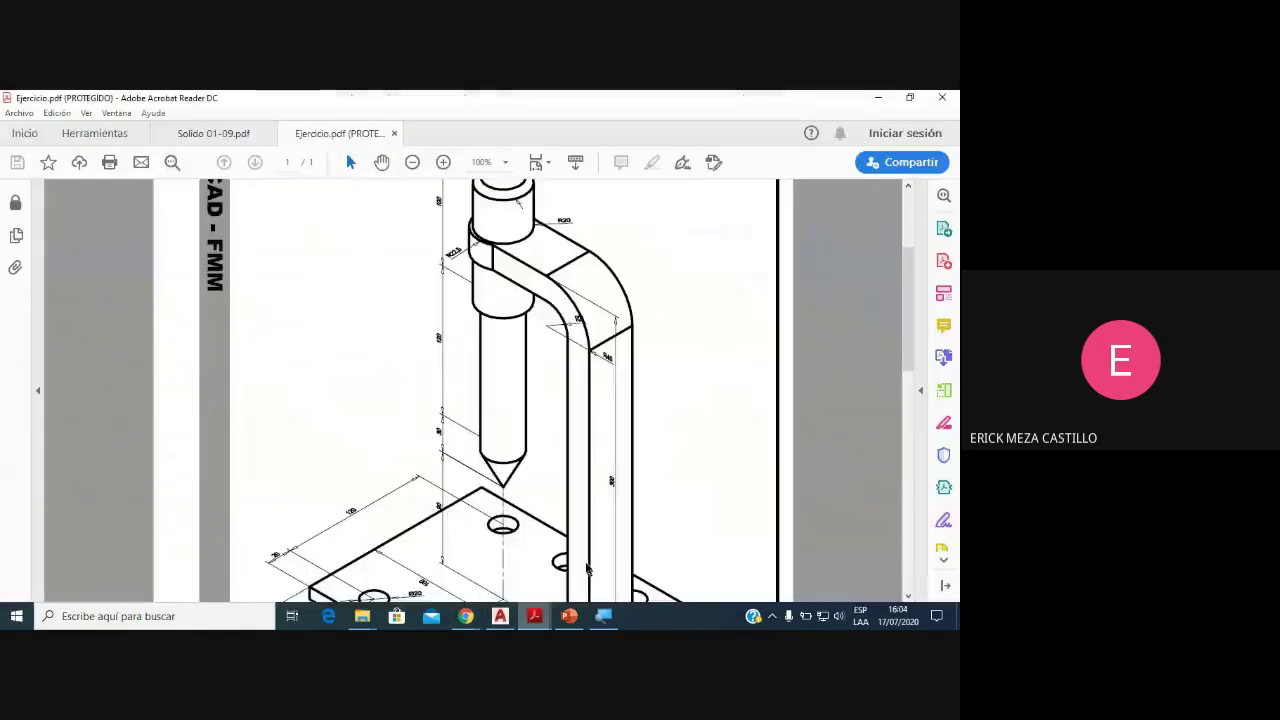
scroll(587, 567, up, 2)
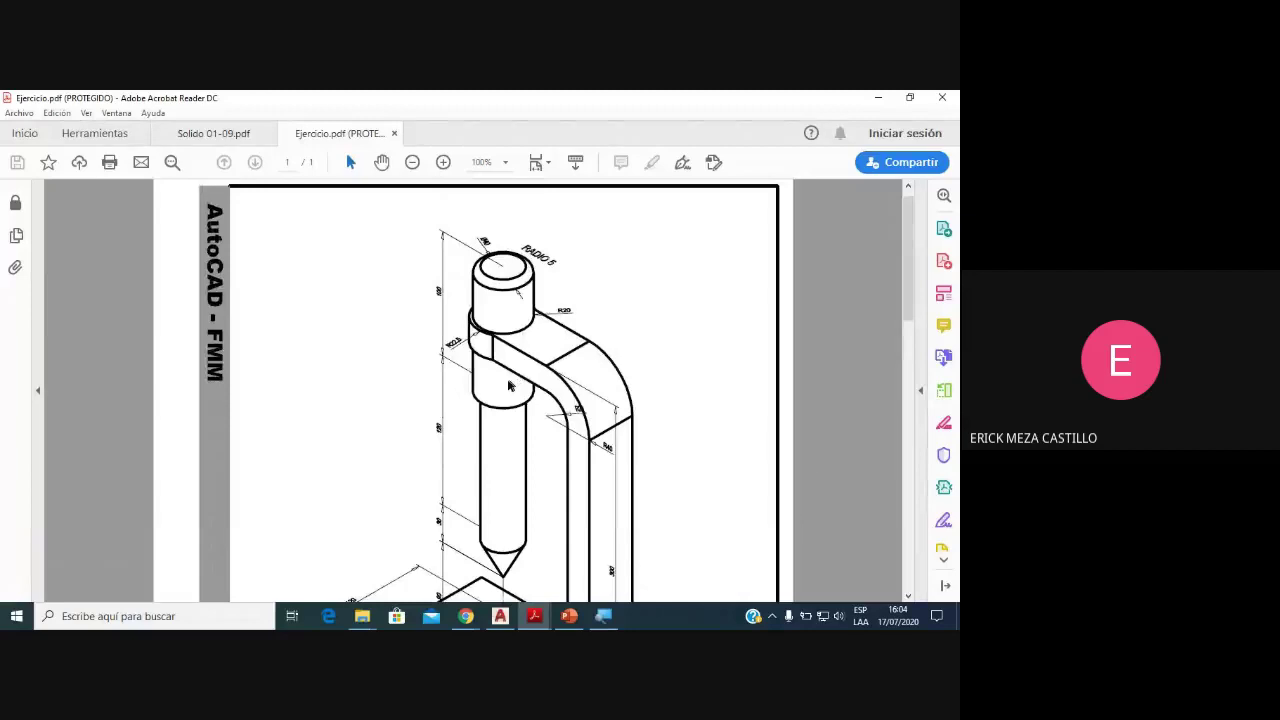
ctrl+scroll(505, 387, up, 1)
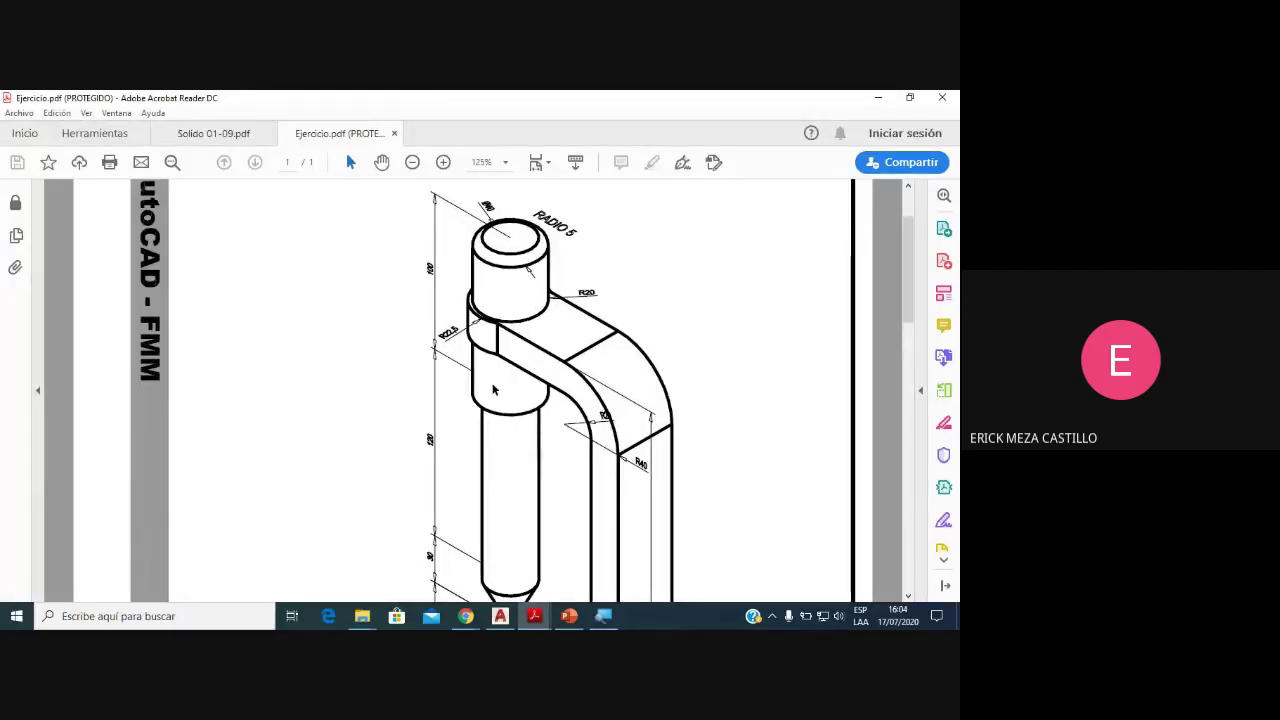
ctrl+scroll(493, 389, down, 1)
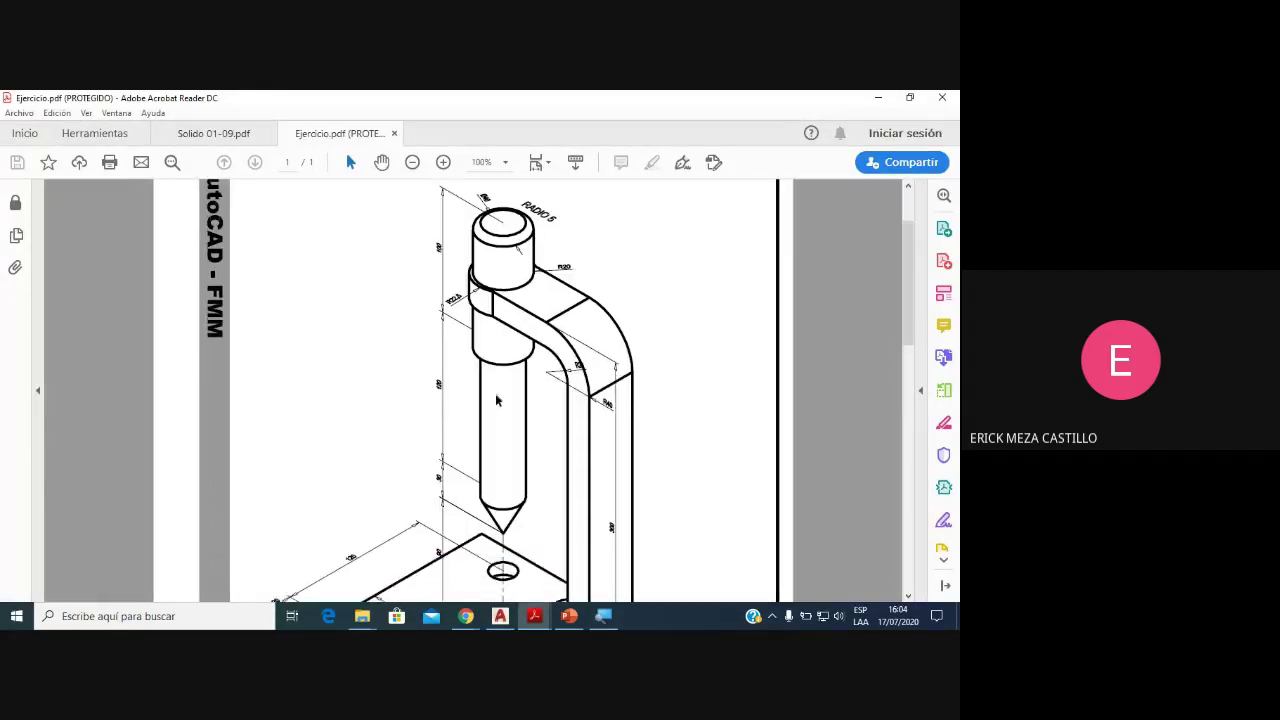
scroll(497, 400, down, 3)
scroll(497, 400, down, 2)
Step: Finish reviewing the plate drawing and go back to the AutoCAD drawing
ctrl+scroll(511, 484, up, 2)
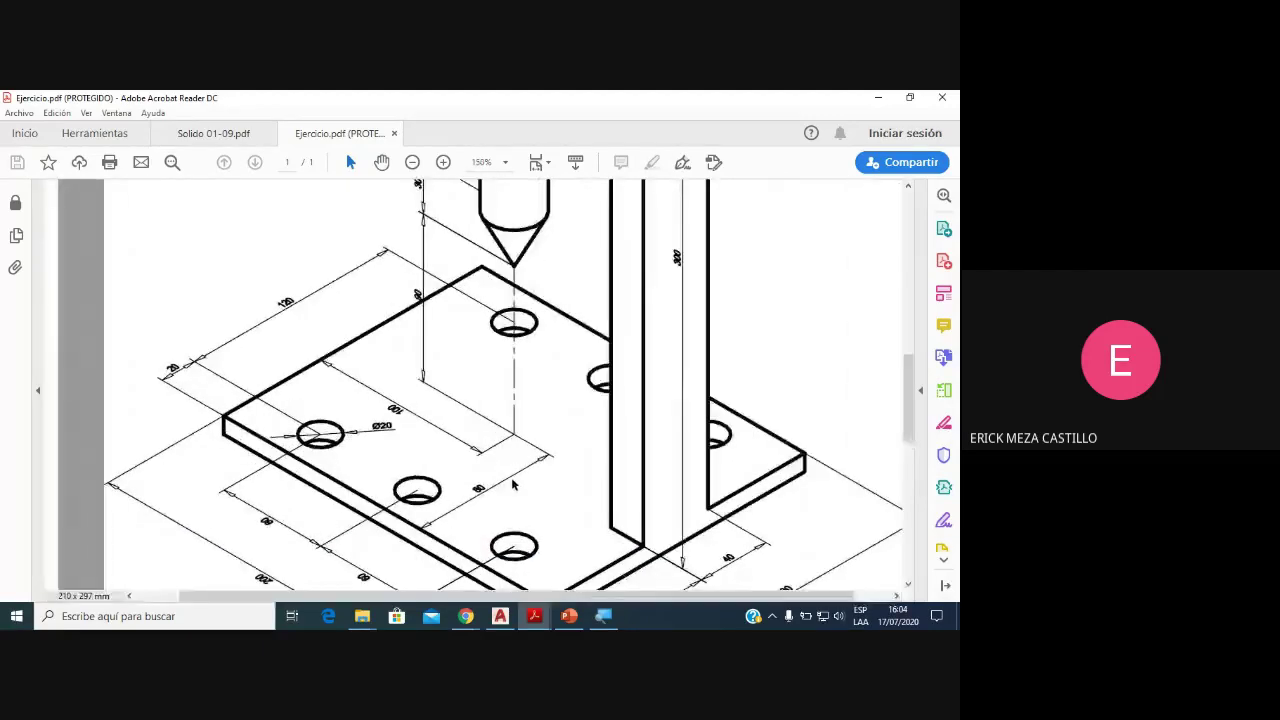
ctrl+scroll(511, 484, down, 2)
scroll(511, 480, down, 1)
ctrl+scroll(488, 495, up, 2)
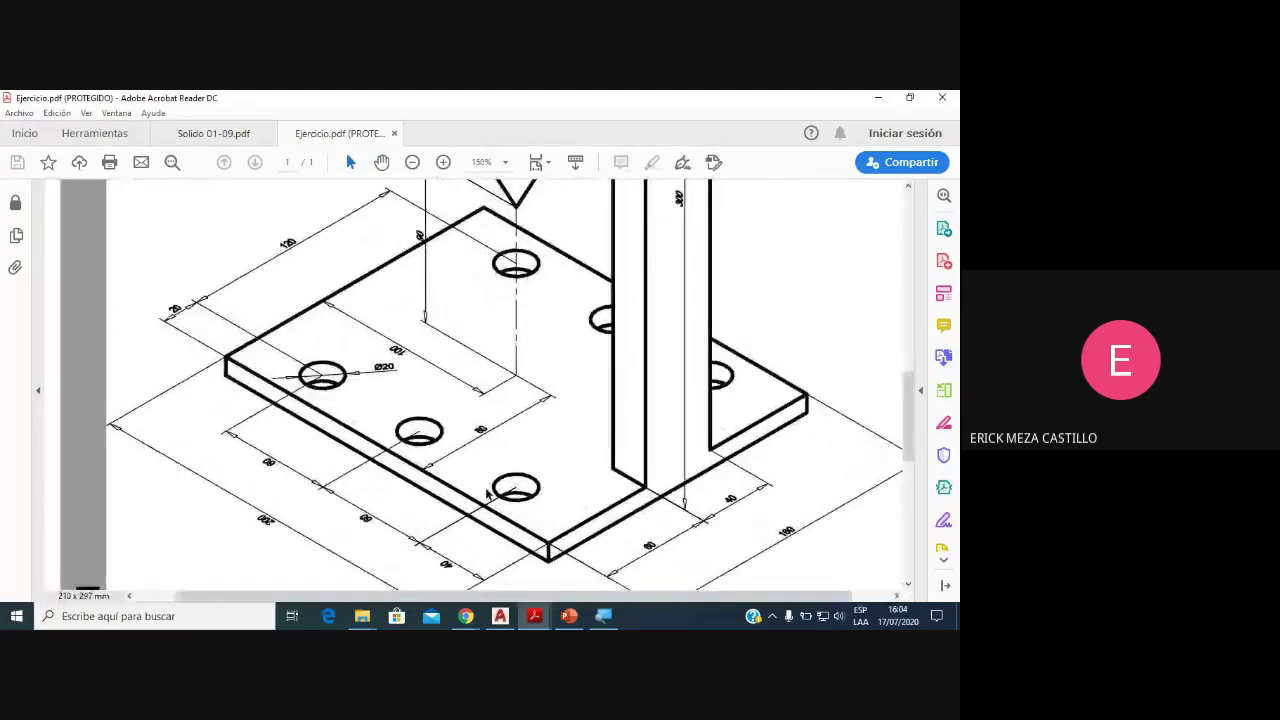
scroll(488, 495, down, 1)
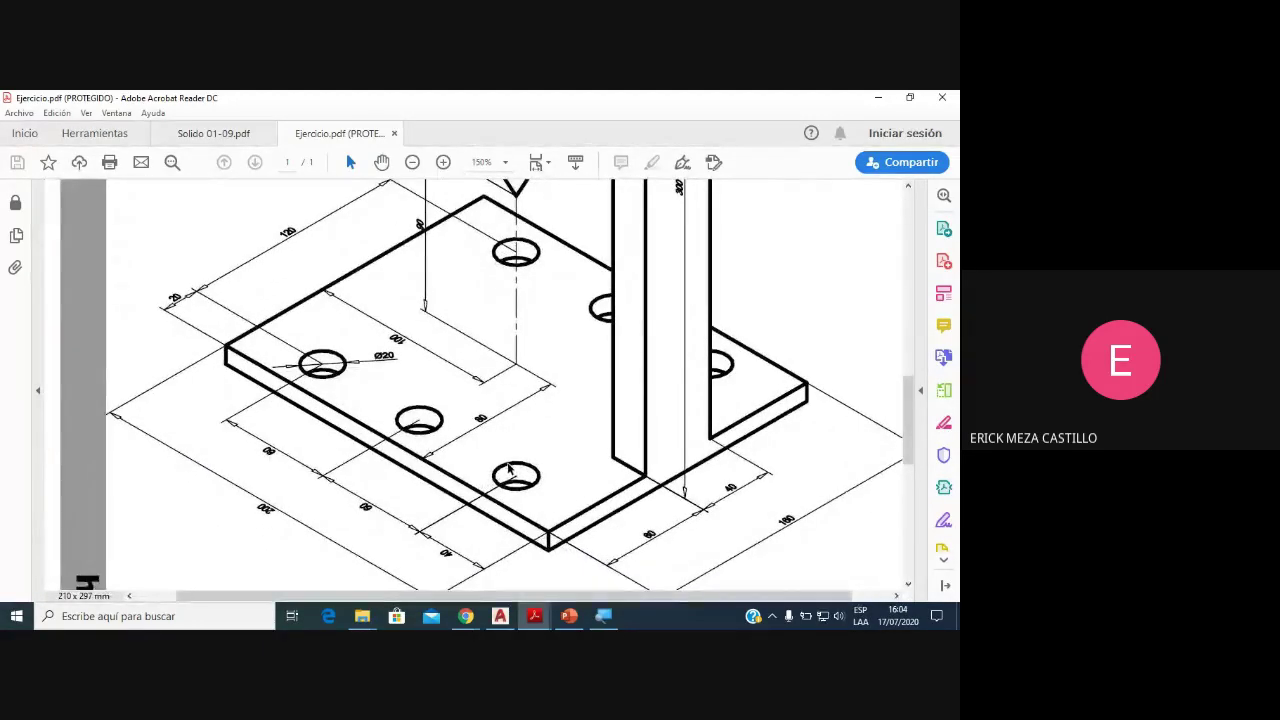
scroll(509, 467, down, 2)
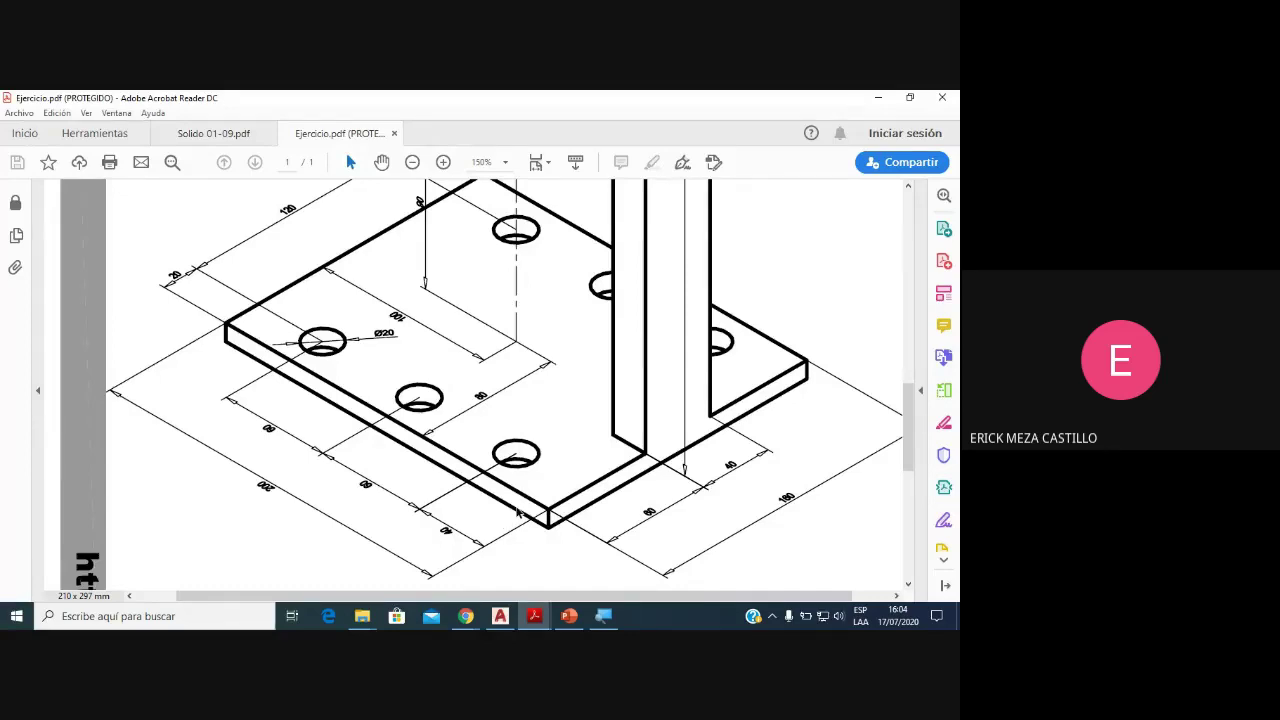
click(499, 617)
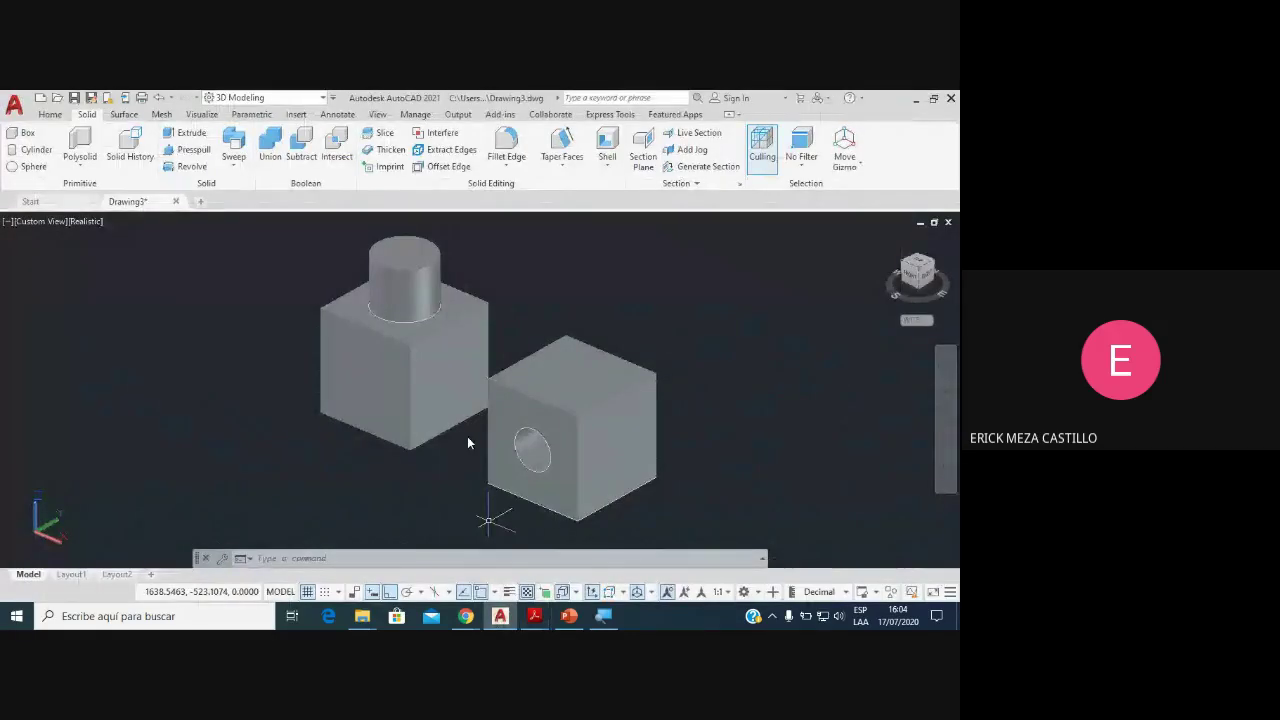
Step: Create a new drawing from a 3D template via the Start page
click(75, 206)
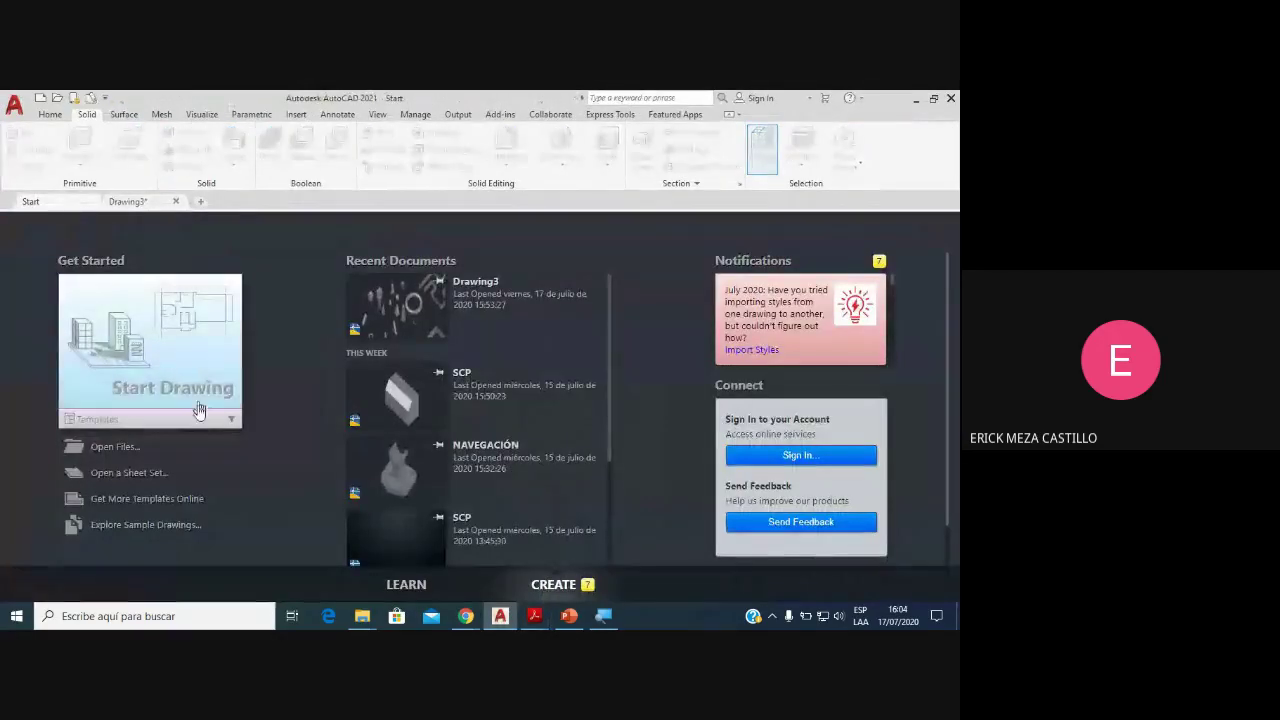
key(ctrl+o)
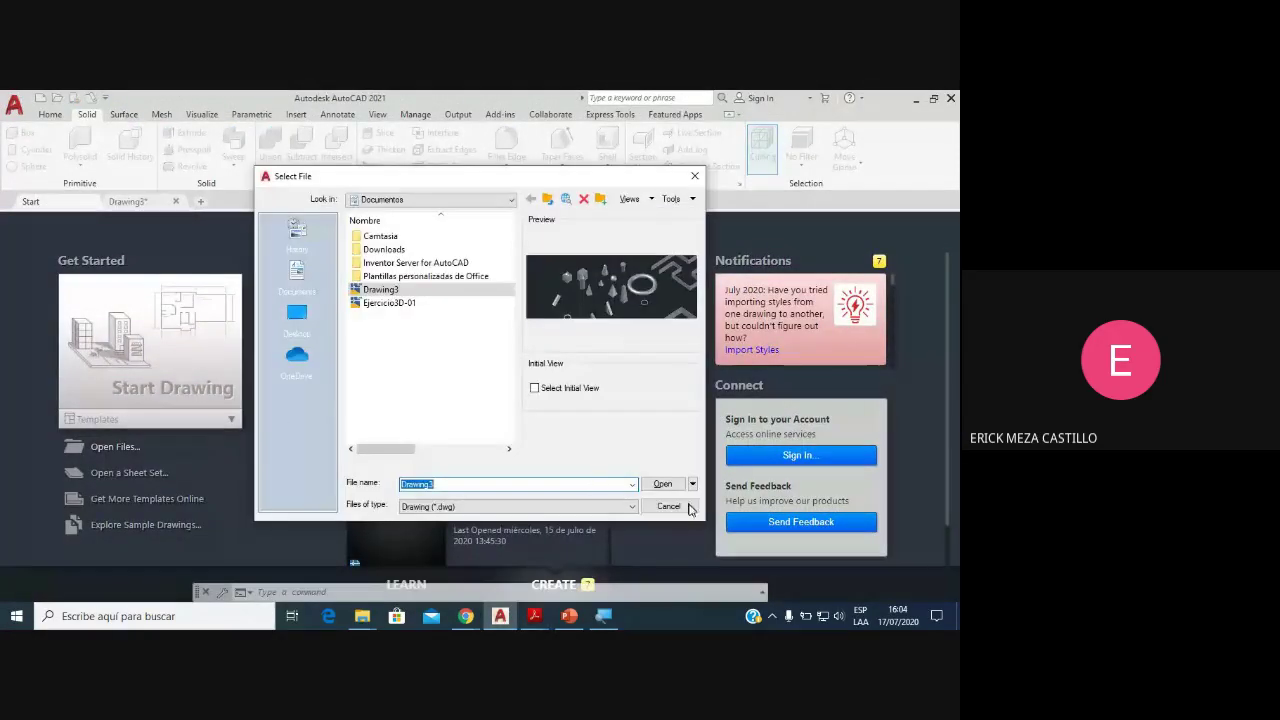
click(668, 505)
click(180, 420)
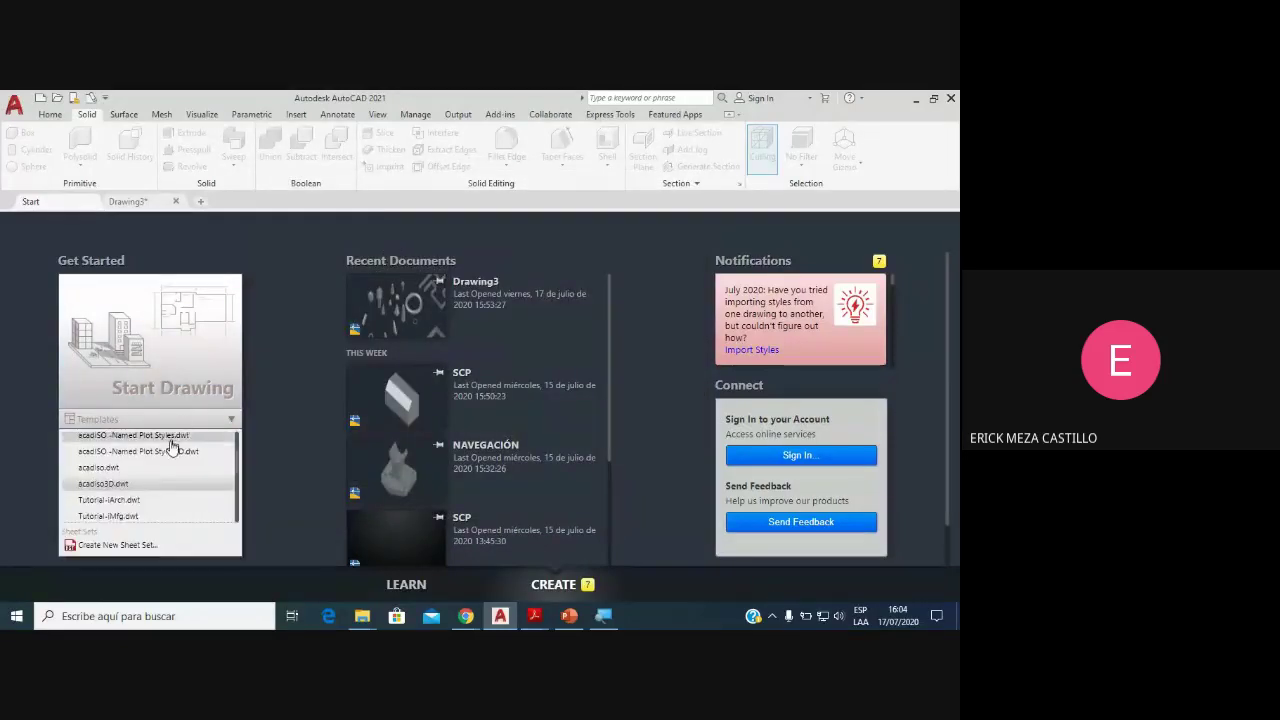
click(146, 483)
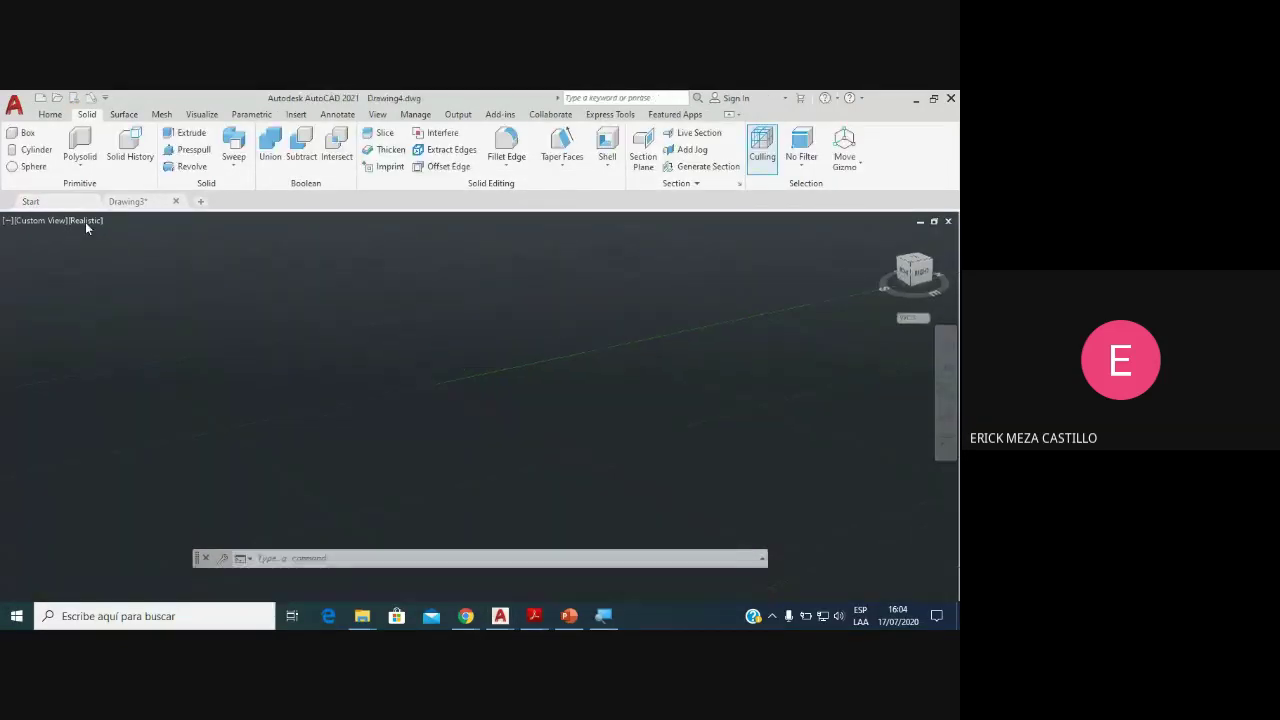
Step: Set the visual style to 2D Wireframe and view to SE Isometric, origin panned left
click(88, 224)
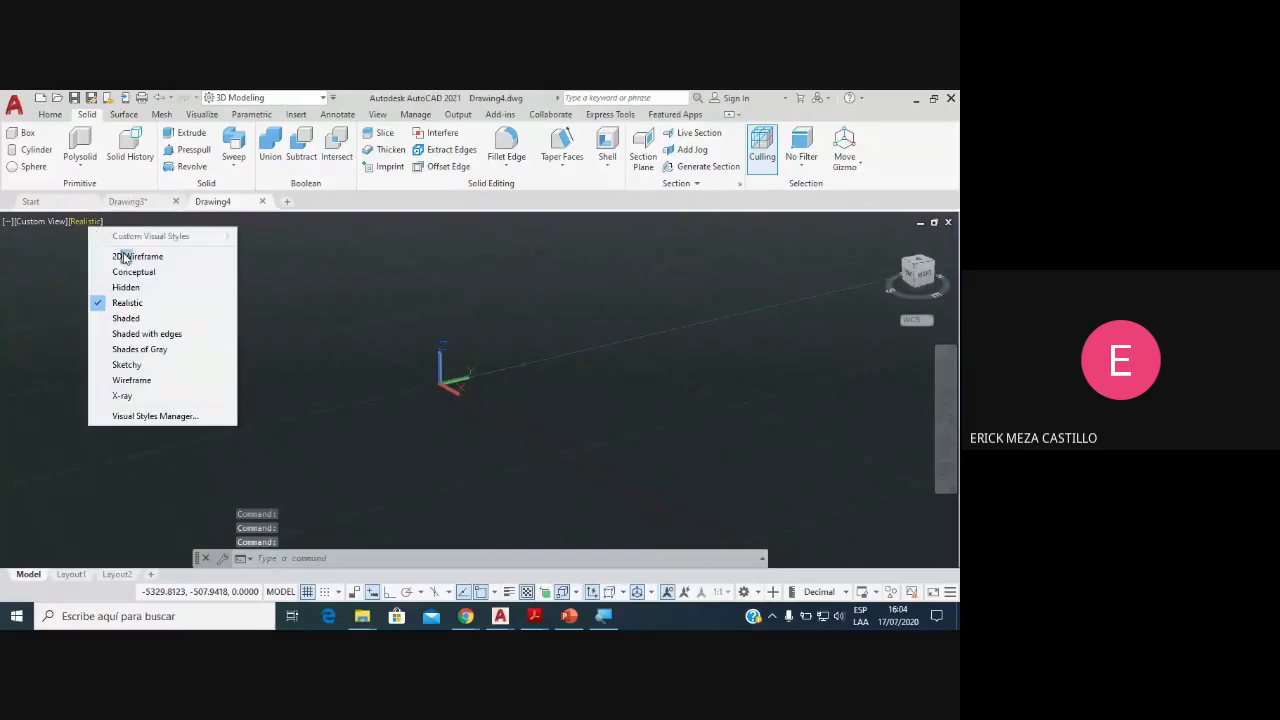
click(127, 256)
click(40, 224)
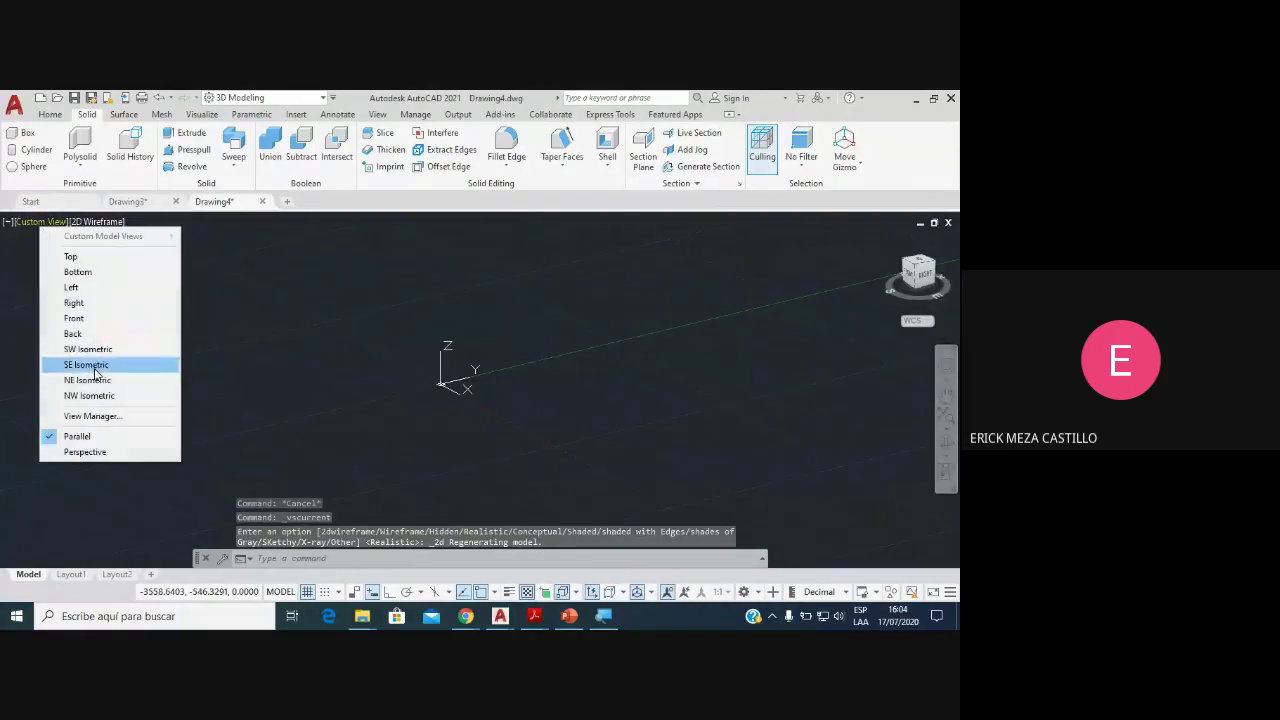
click(98, 366)
middle_drag(445, 345, 168, 318)
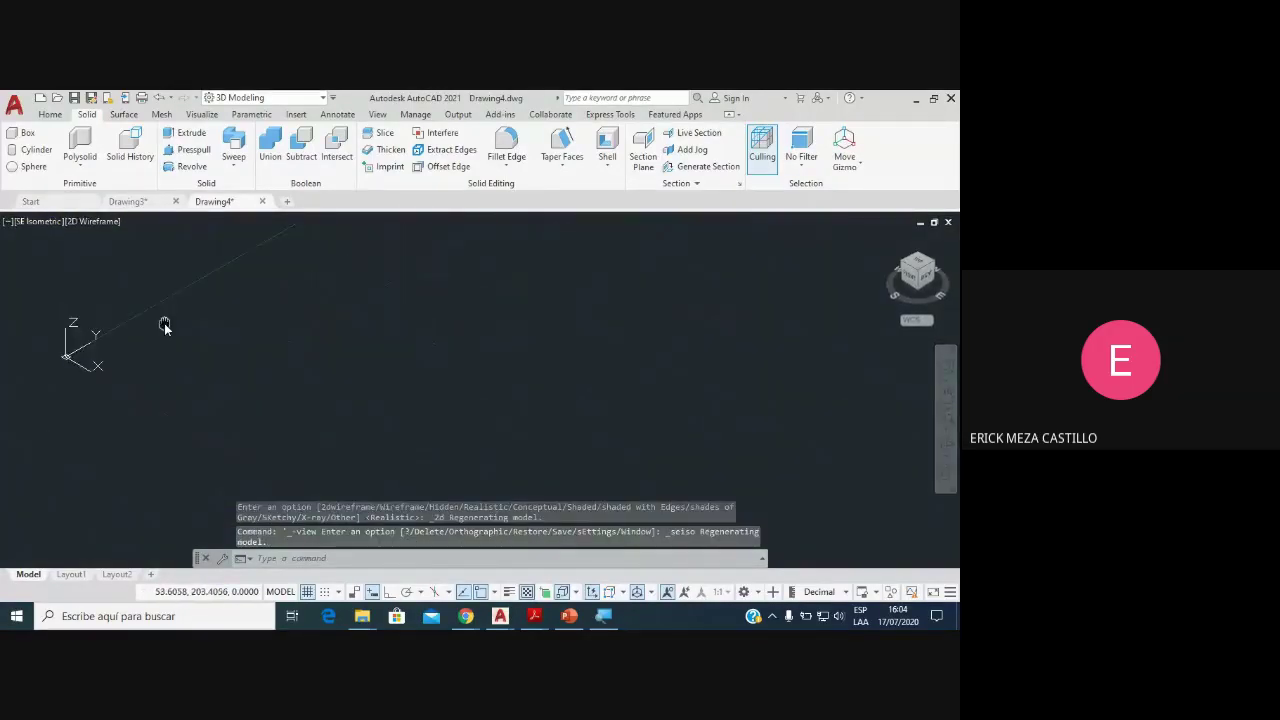
click(534, 616)
click(563, 591)
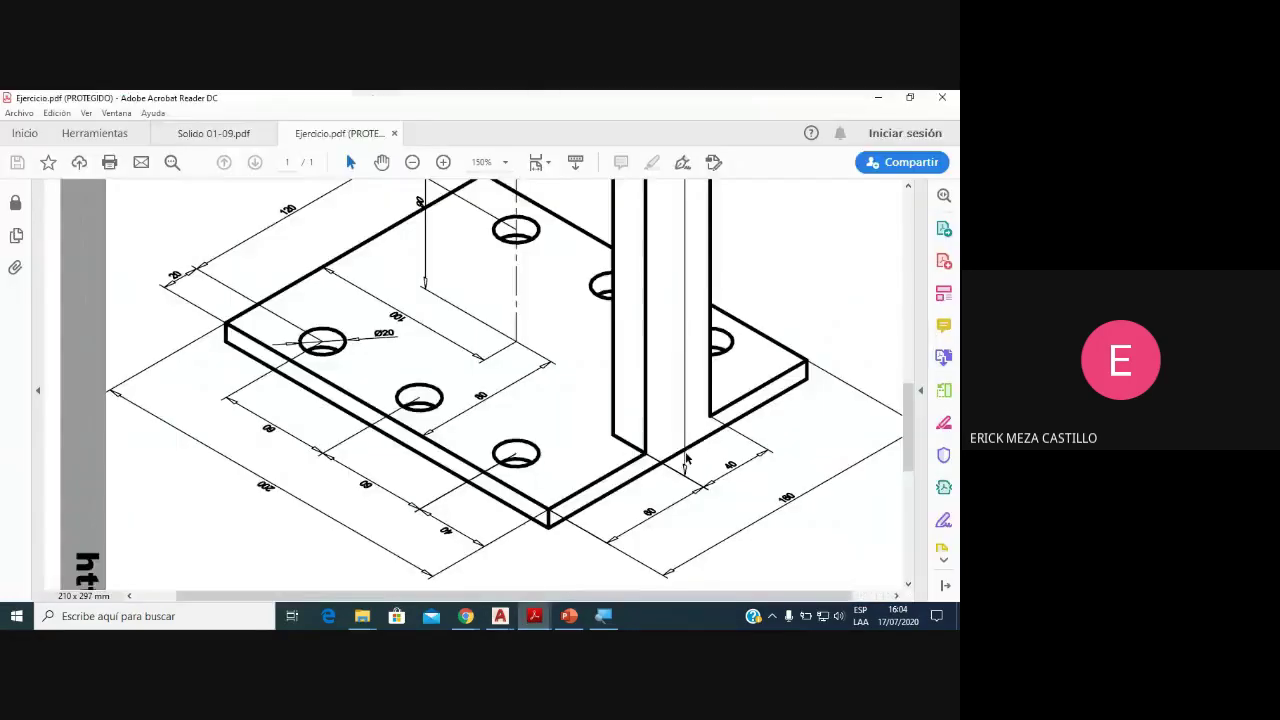
click(534, 616)
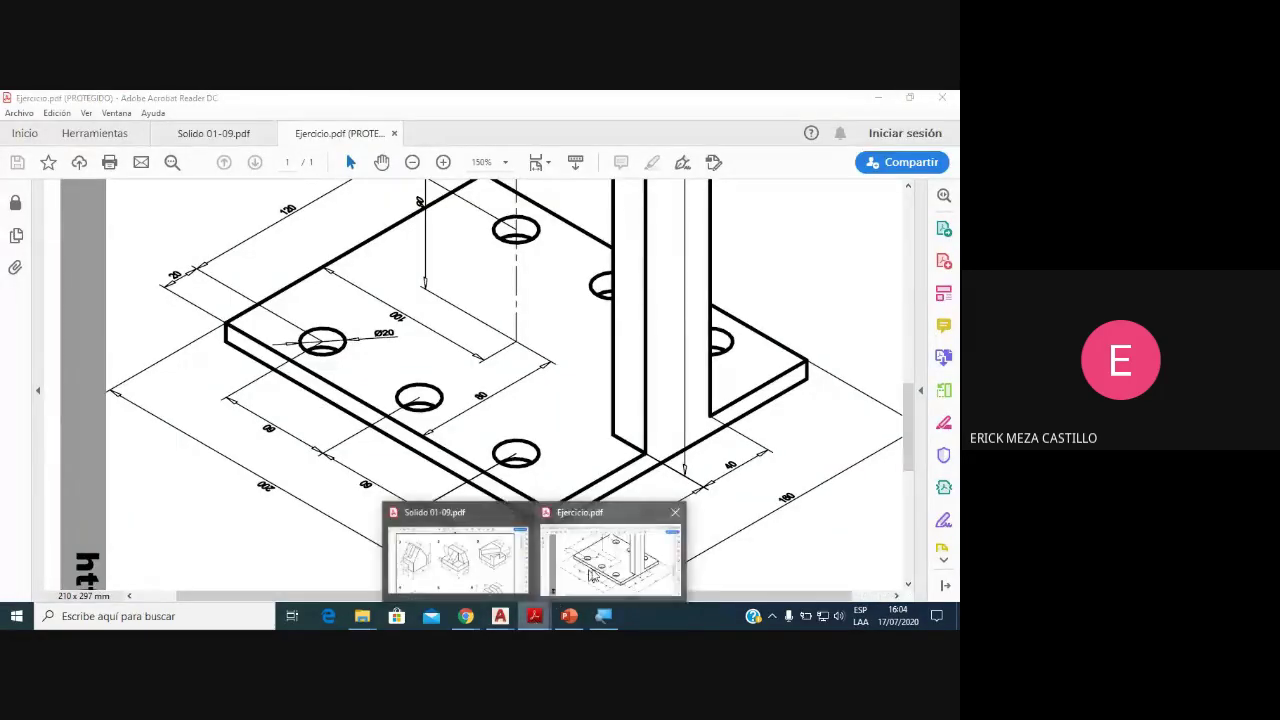
click(597, 575)
click(500, 616)
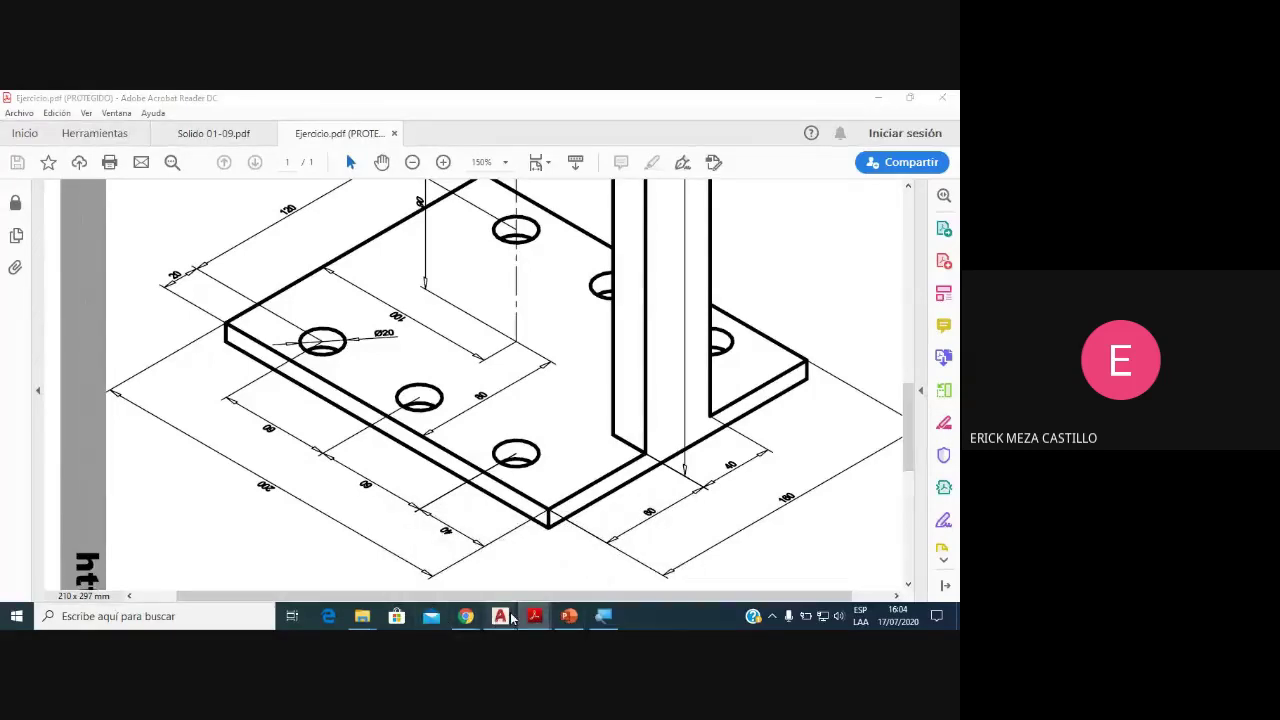
click(529, 561)
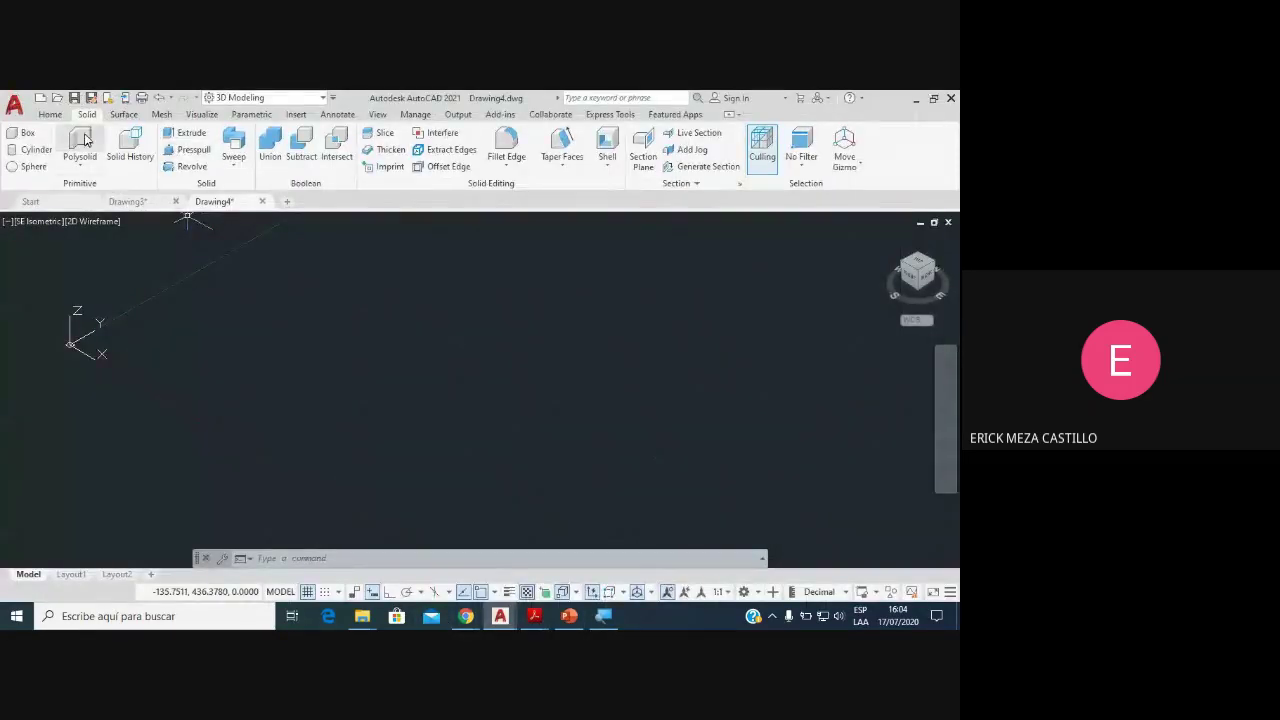
Step: Start a rectangle by dimensions with 1 and 200, then cancel the wrongly sized attempt
click(52, 114)
click(250, 167)
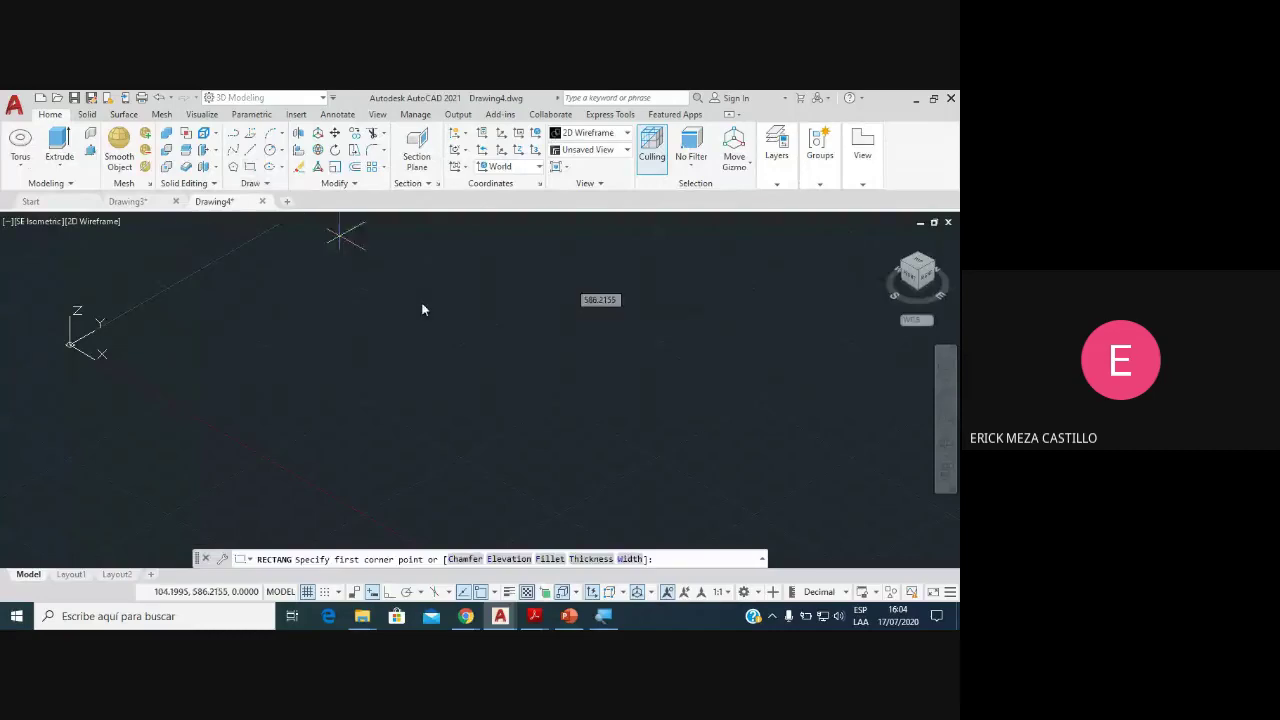
click(420, 297)
text(d)
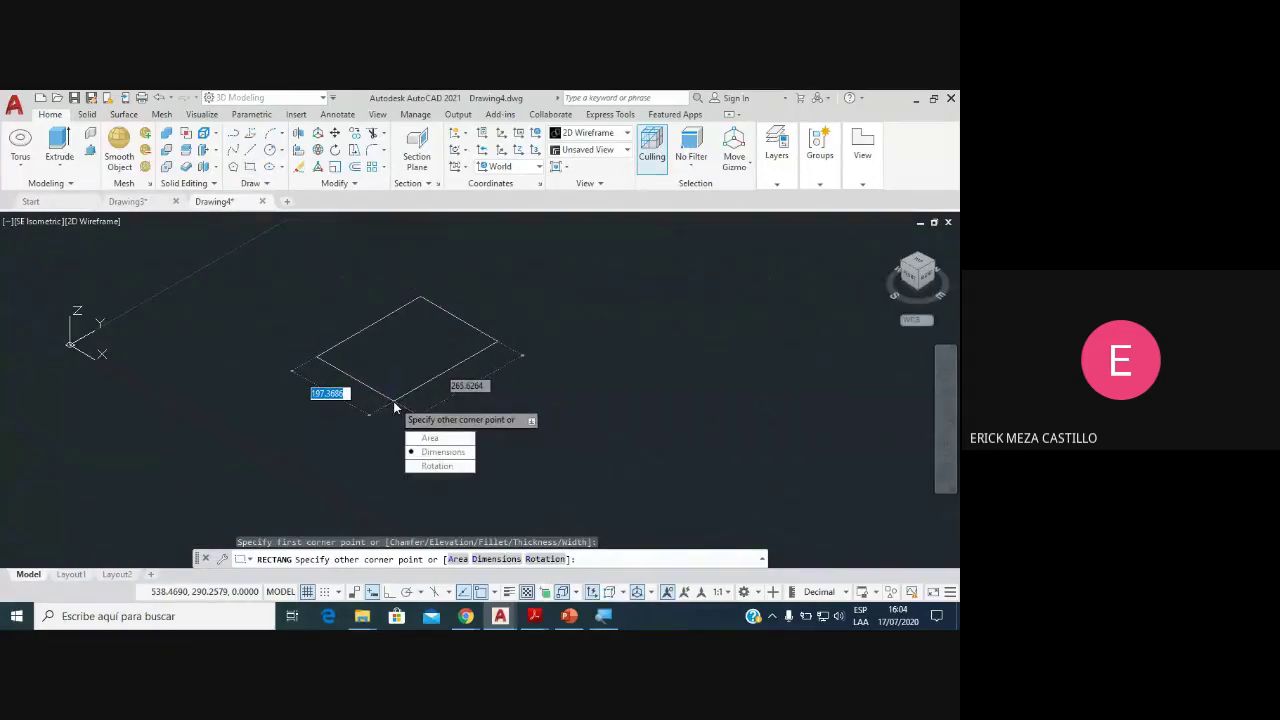
key(Return)
text(160)
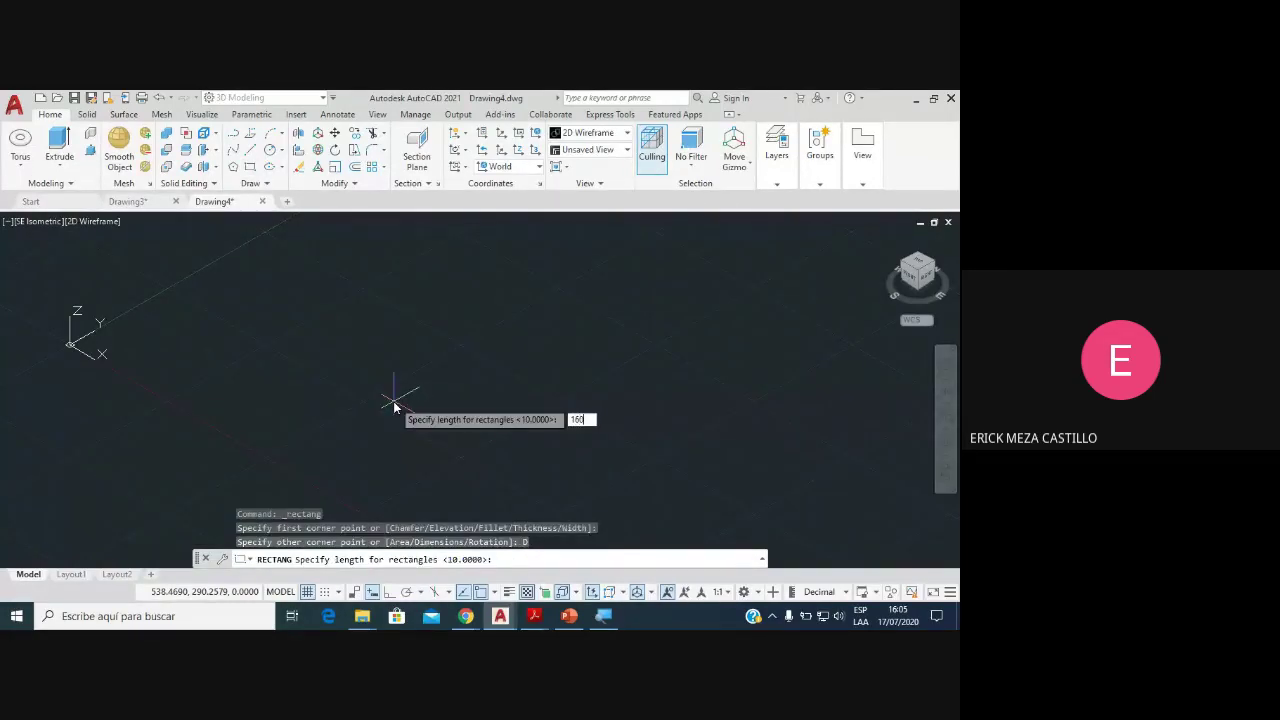
key(Return)
text(200)
key(Return)
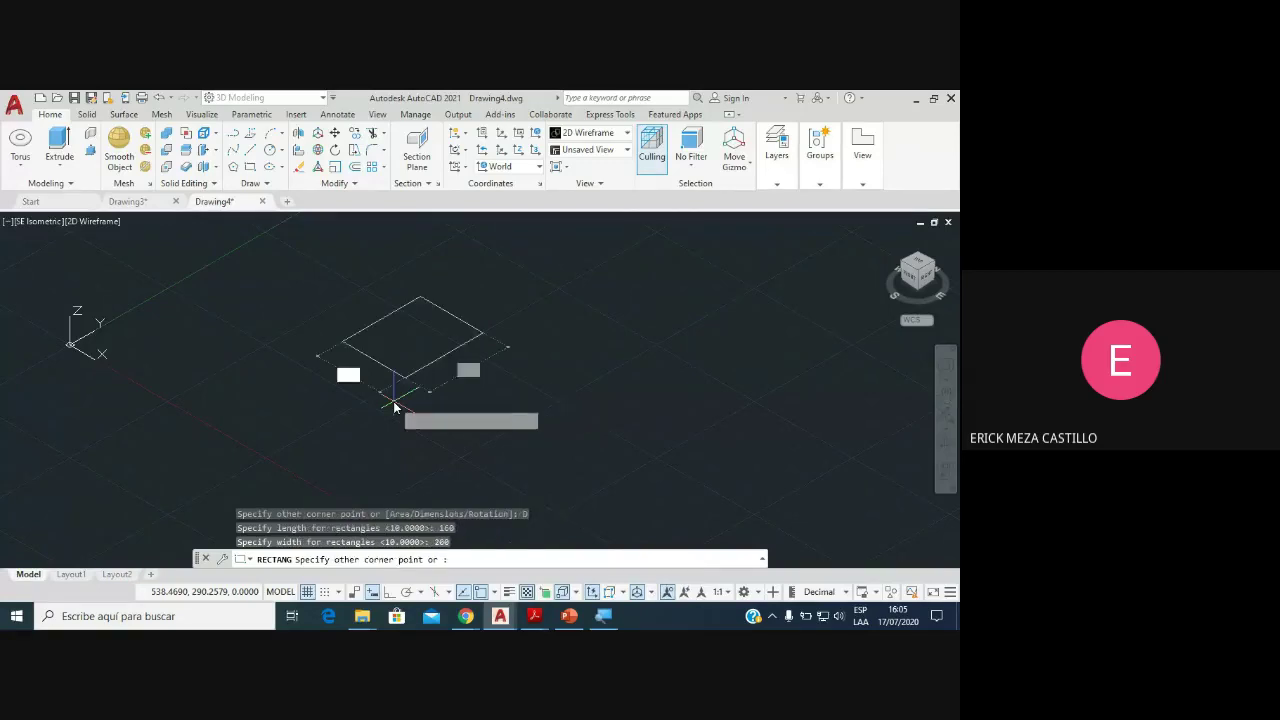
key(Escape)
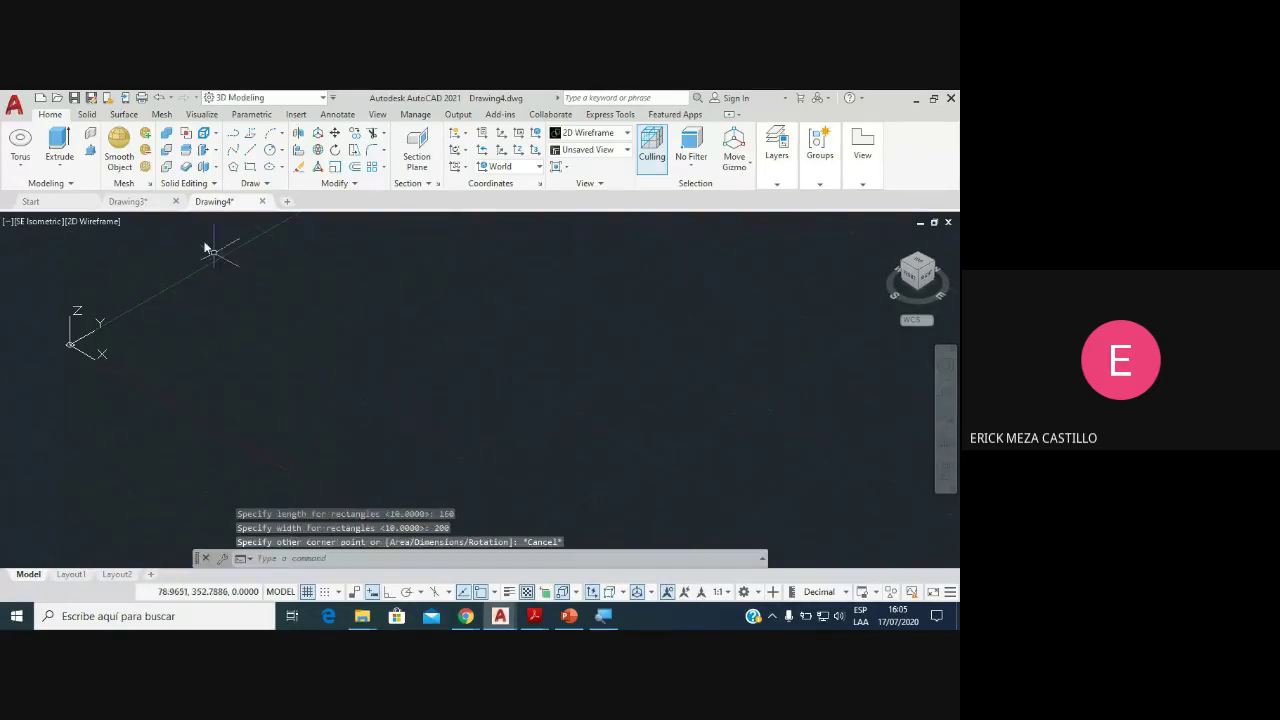
Step: Draw the 200 × 160 base plate rectangle using the Dimensions option
click(250, 166)
click(433, 312)
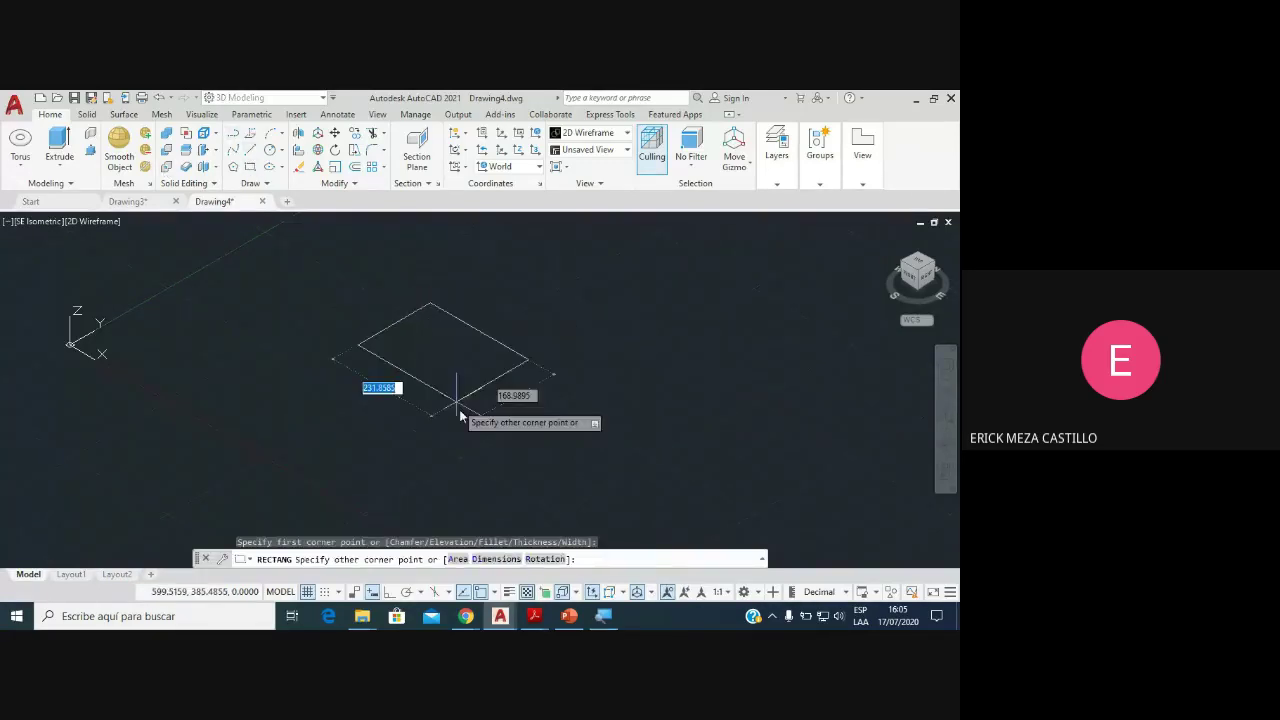
text(d)
key(Return)
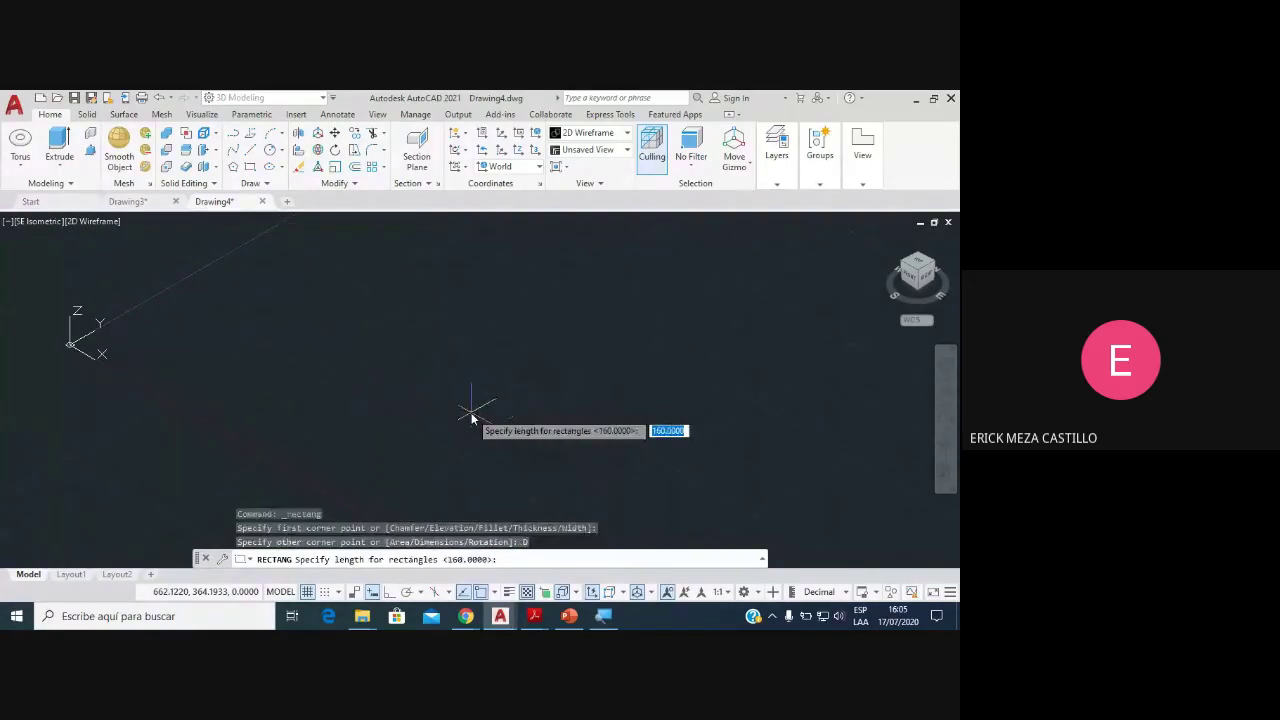
text(2)
key(Return)
text(1)
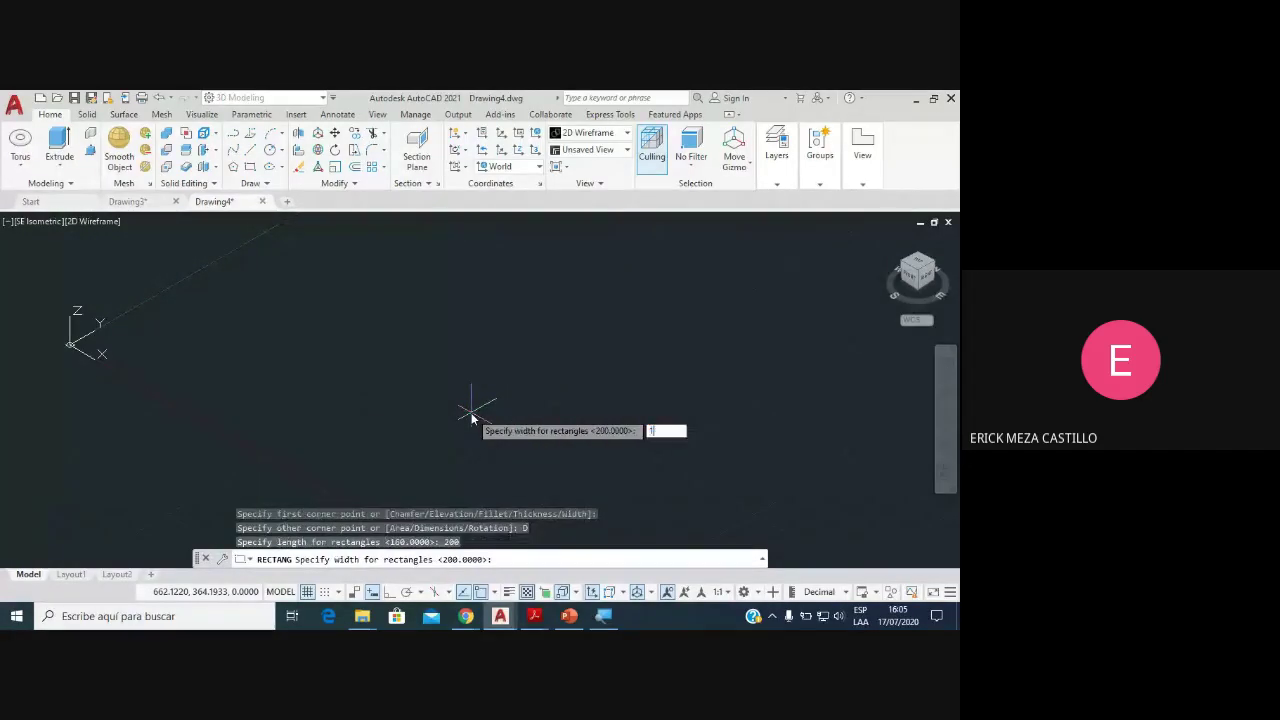
text(60)
key(Return)
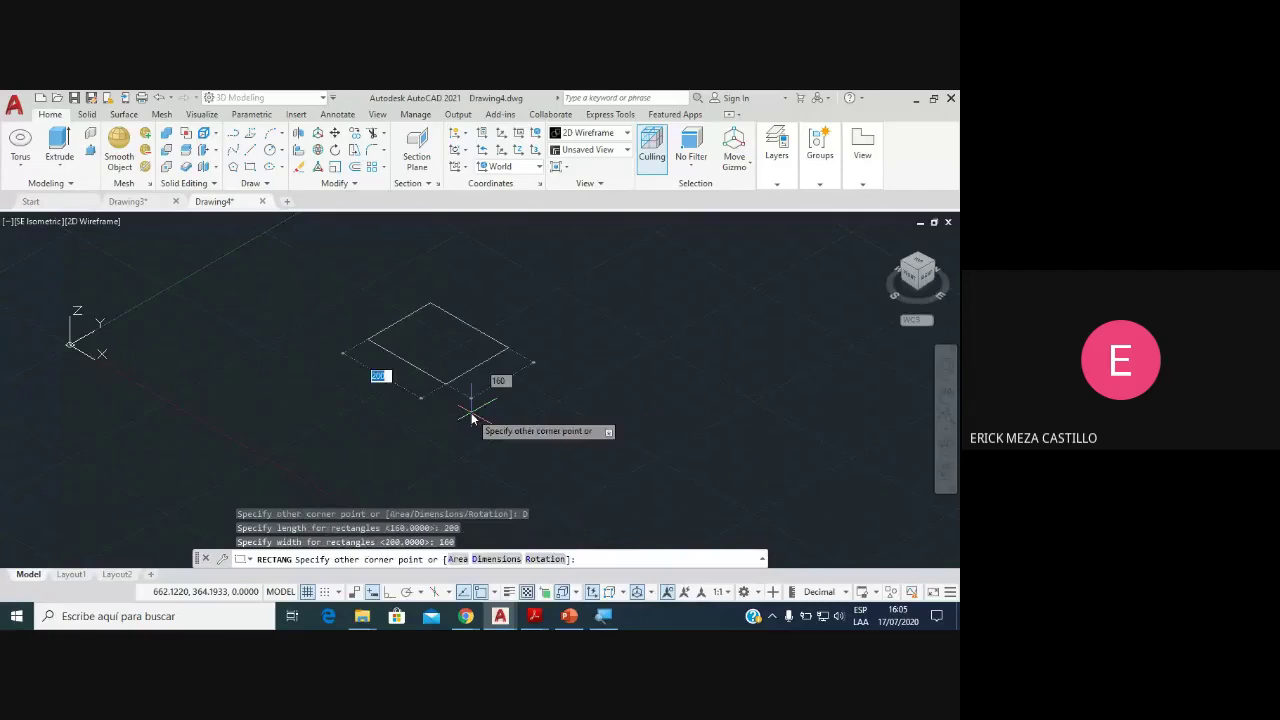
click(471, 409)
scroll(423, 337, up, 4)
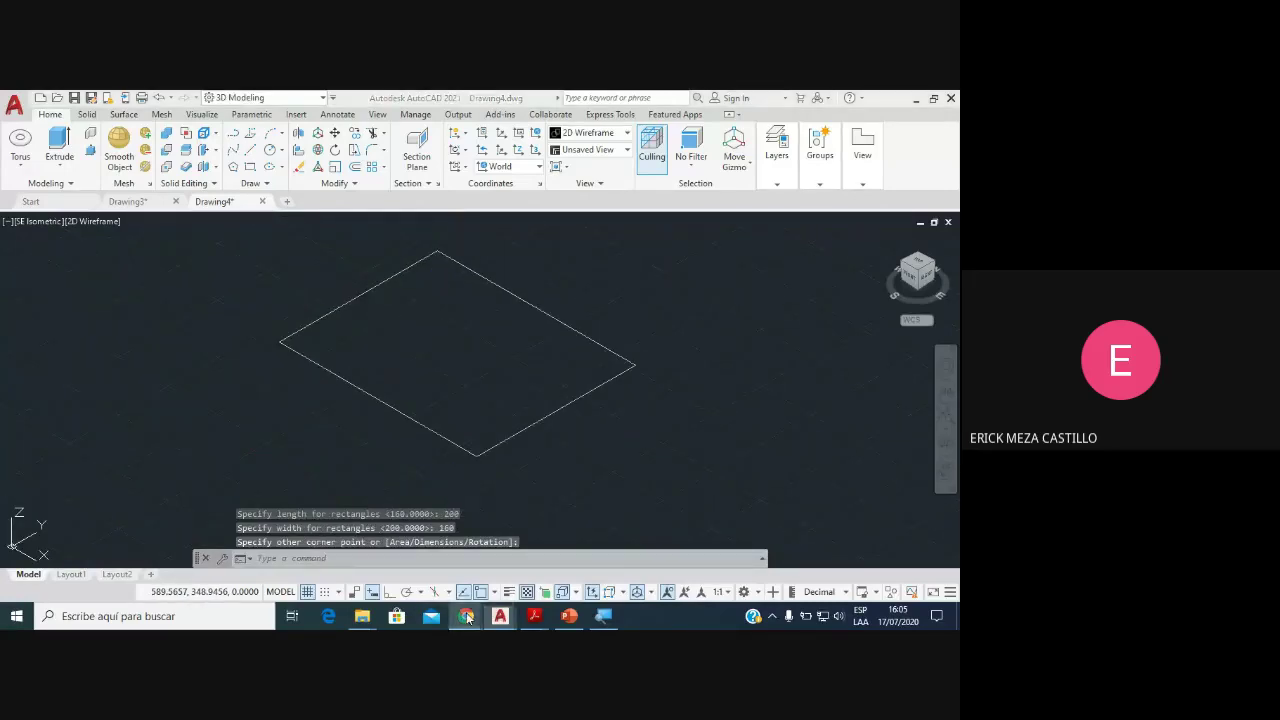
Step: Mute and then unmute the microphone in the video meeting
mouse_move(466, 616)
click(509, 543)
click(318, 572)
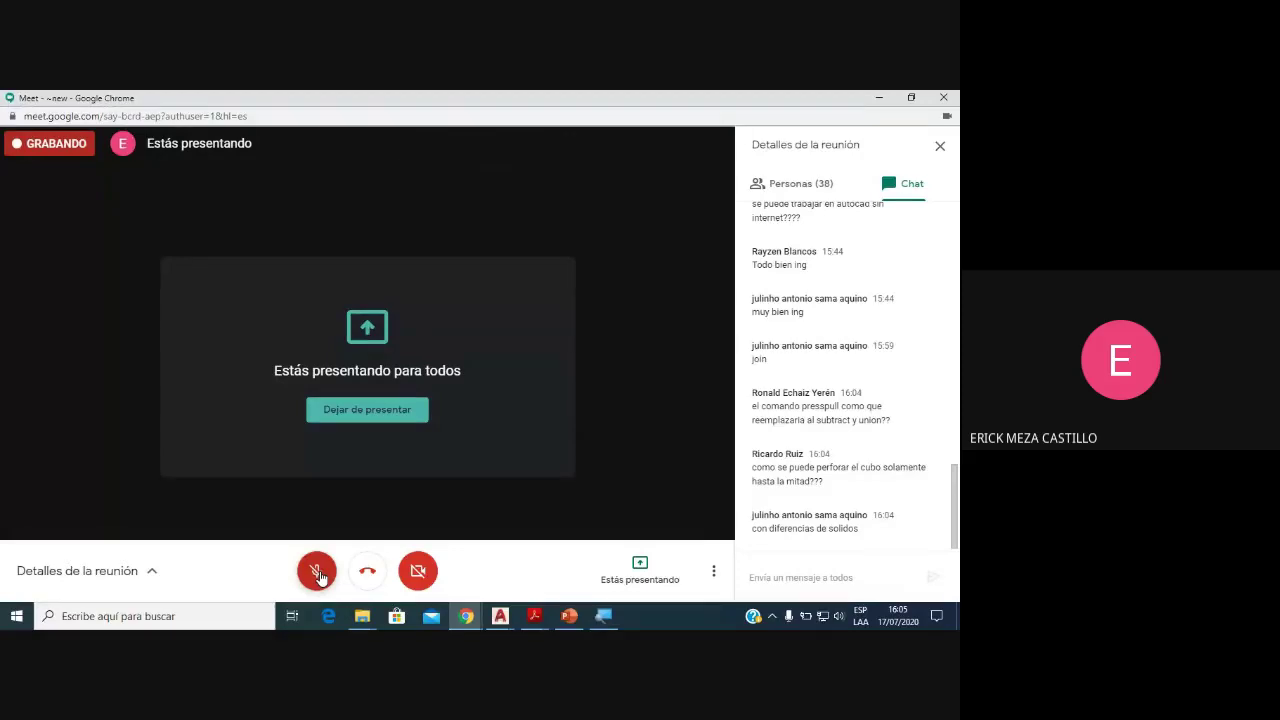
click(318, 576)
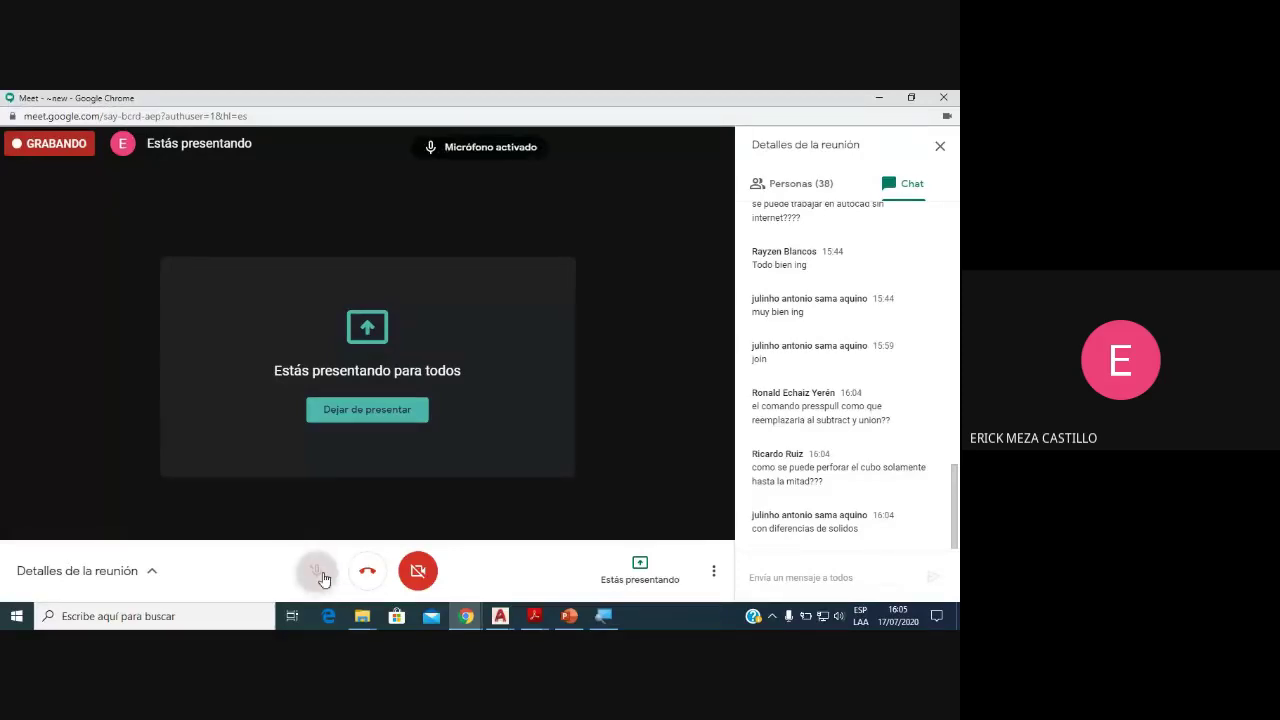
Step: Return to Drawing4, then bring the Ejercicio.pdf reference drawing to the front
click(511, 619)
click(586, 575)
scroll(462, 355, up, 3)
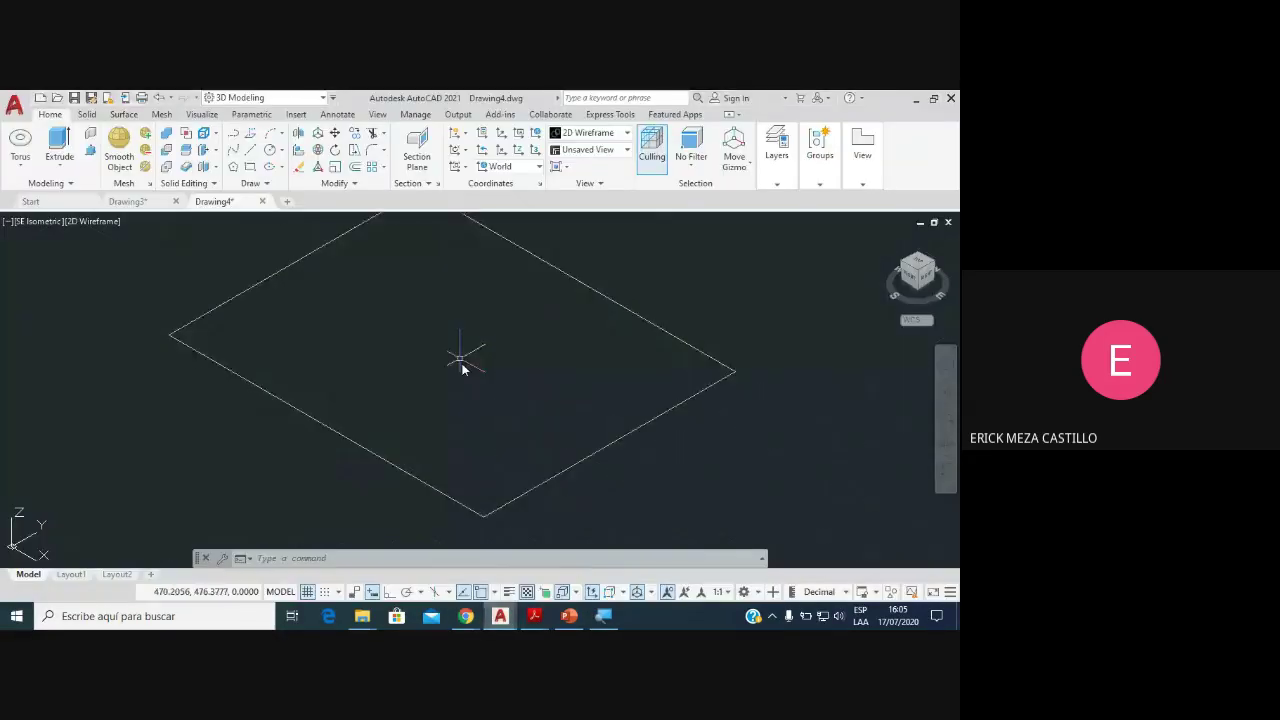
click(535, 619)
click(608, 560)
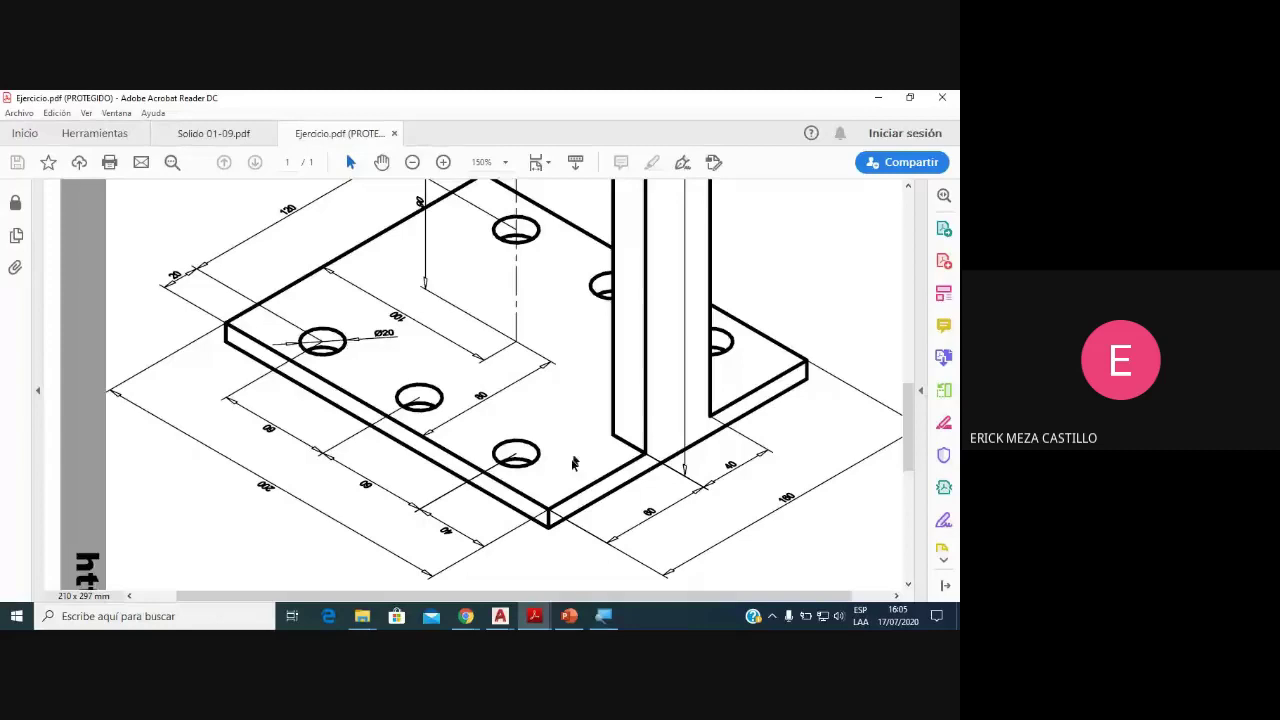
Step: Scroll through the plate drawing in Ejercicio.pdf, then switch back to Drawing4.dwg
scroll(568, 485, down, 1)
ctrl+scroll(555, 488, up, 2)
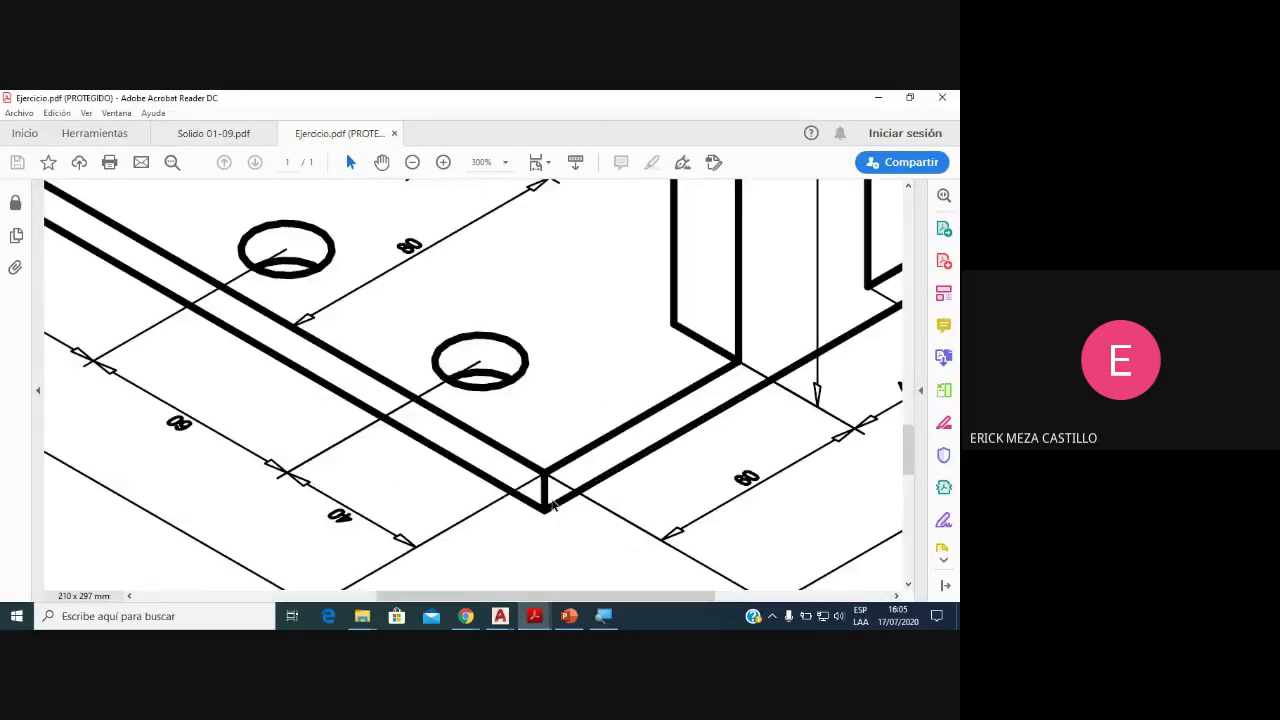
scroll(549, 488, down, 1)
ctrl+scroll(547, 470, down, 1)
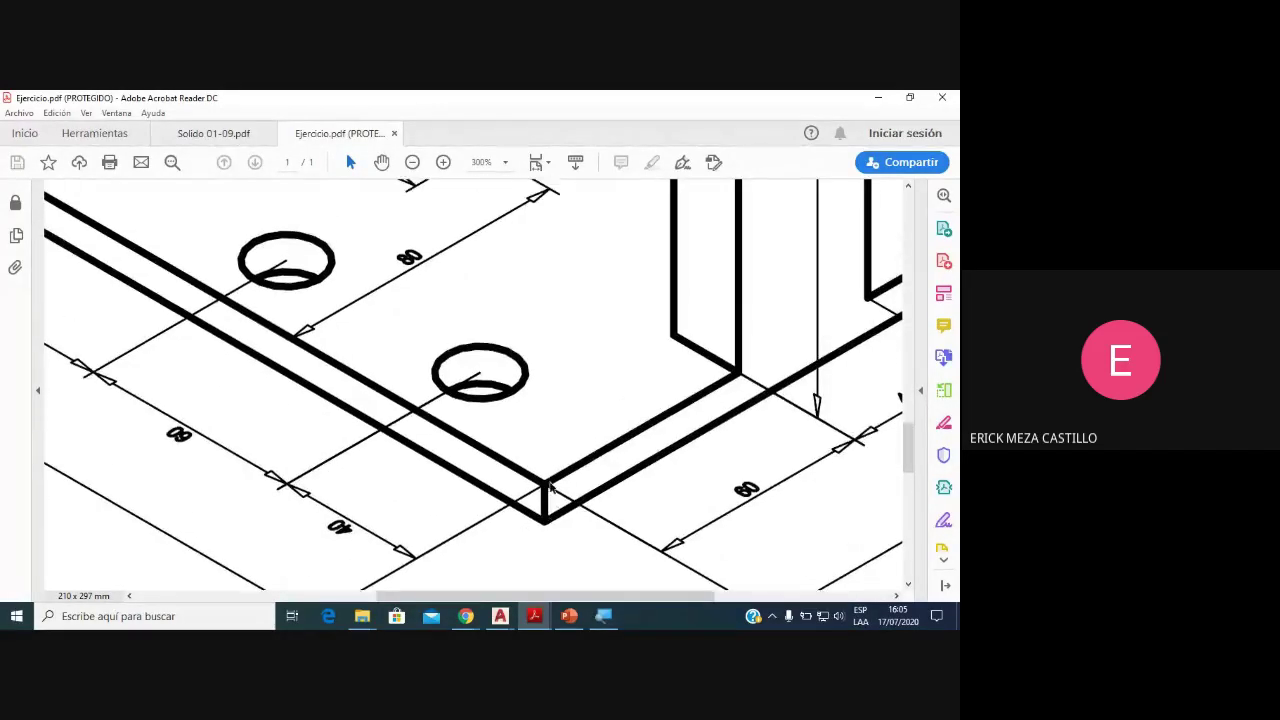
ctrl+scroll(546, 450, down, 1)
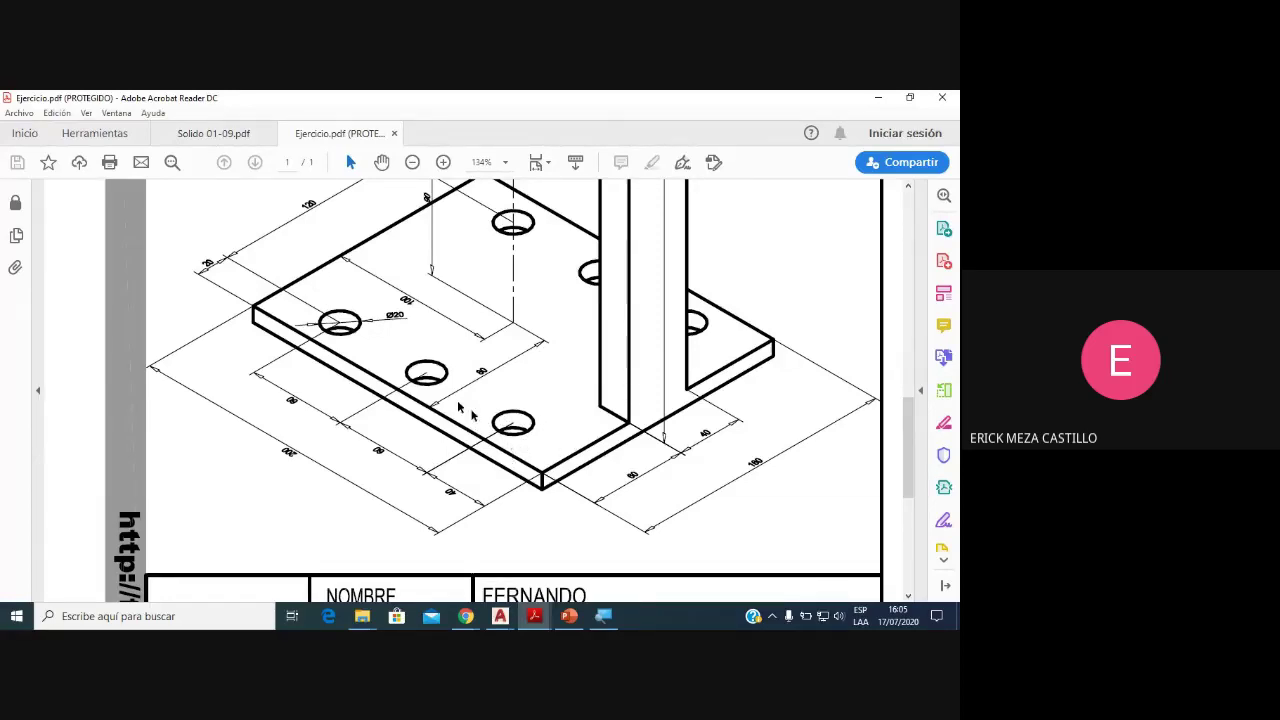
click(508, 615)
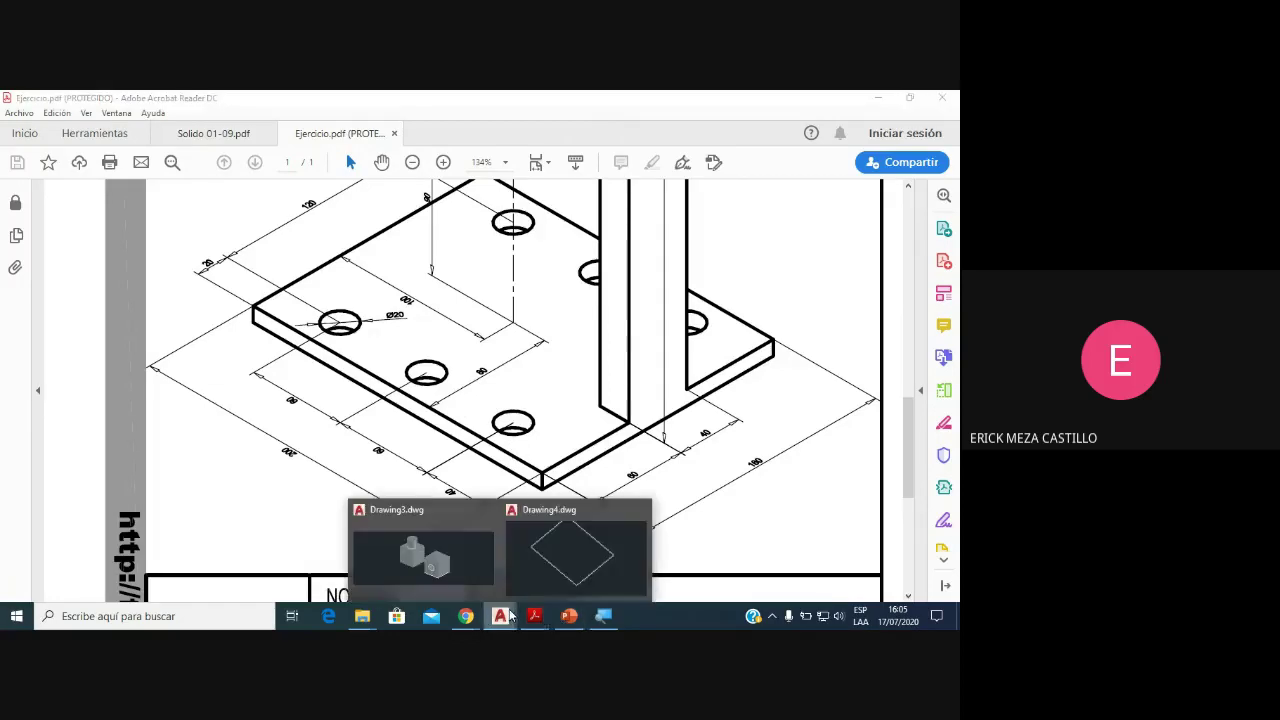
mouse_move(577, 550)
click(577, 567)
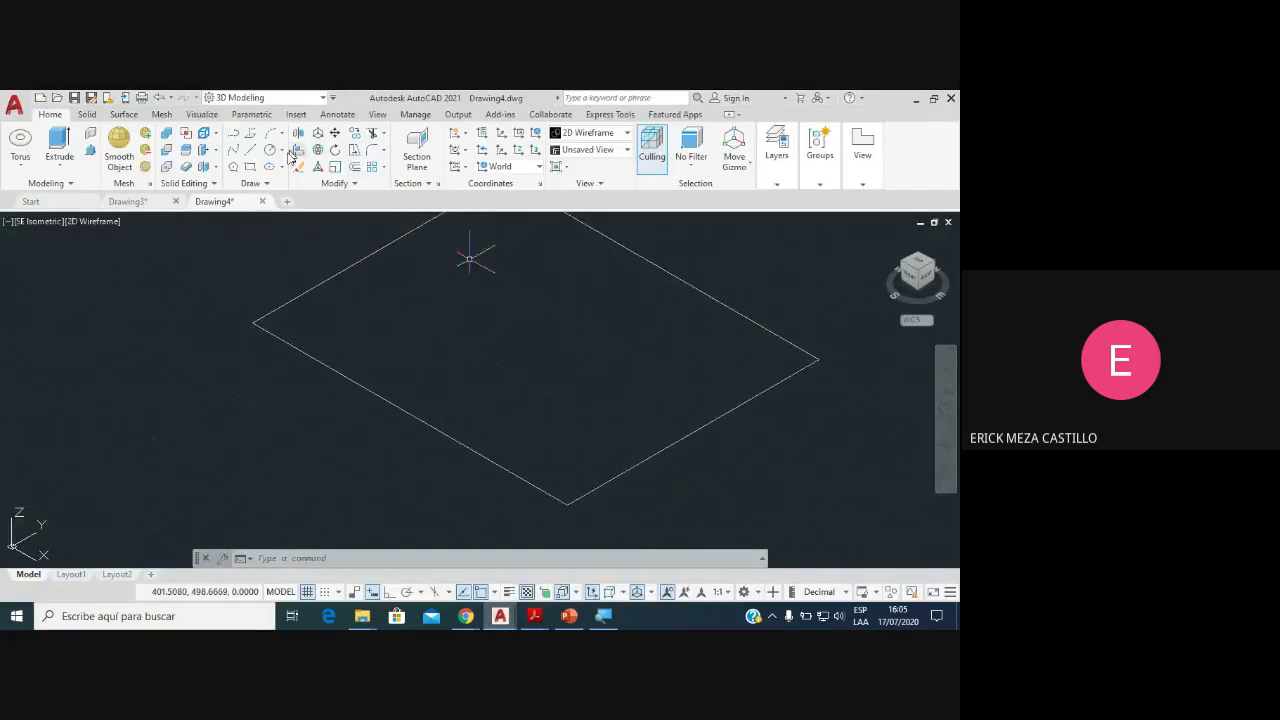
Step: Draw orthogonal guide lines of 40 and 20 units from the plate's bottom corner
click(233, 133)
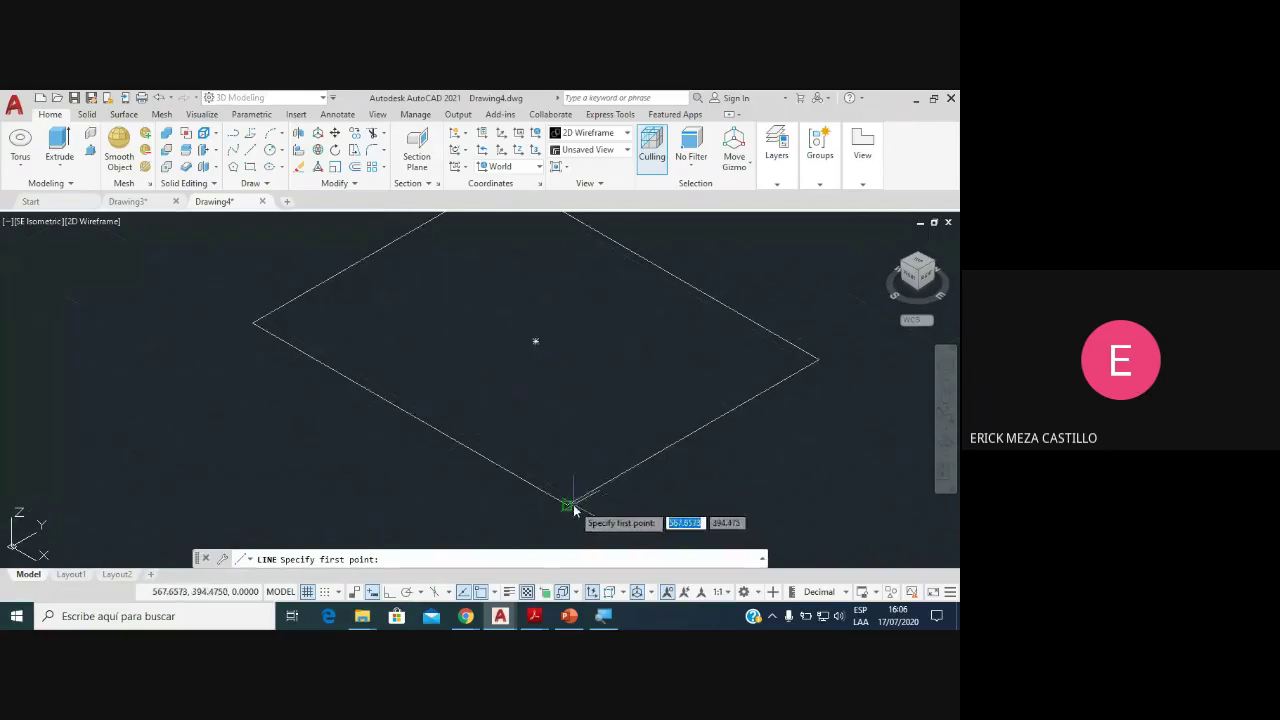
click(567, 503)
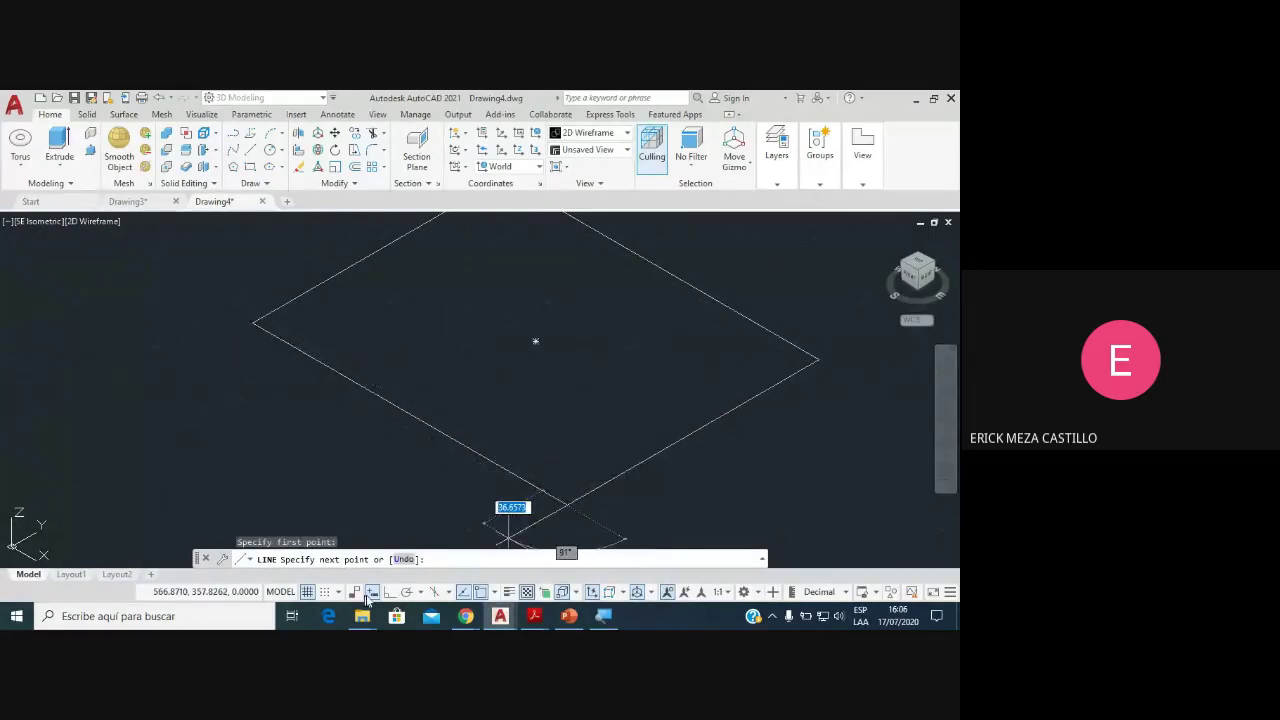
key(F8)
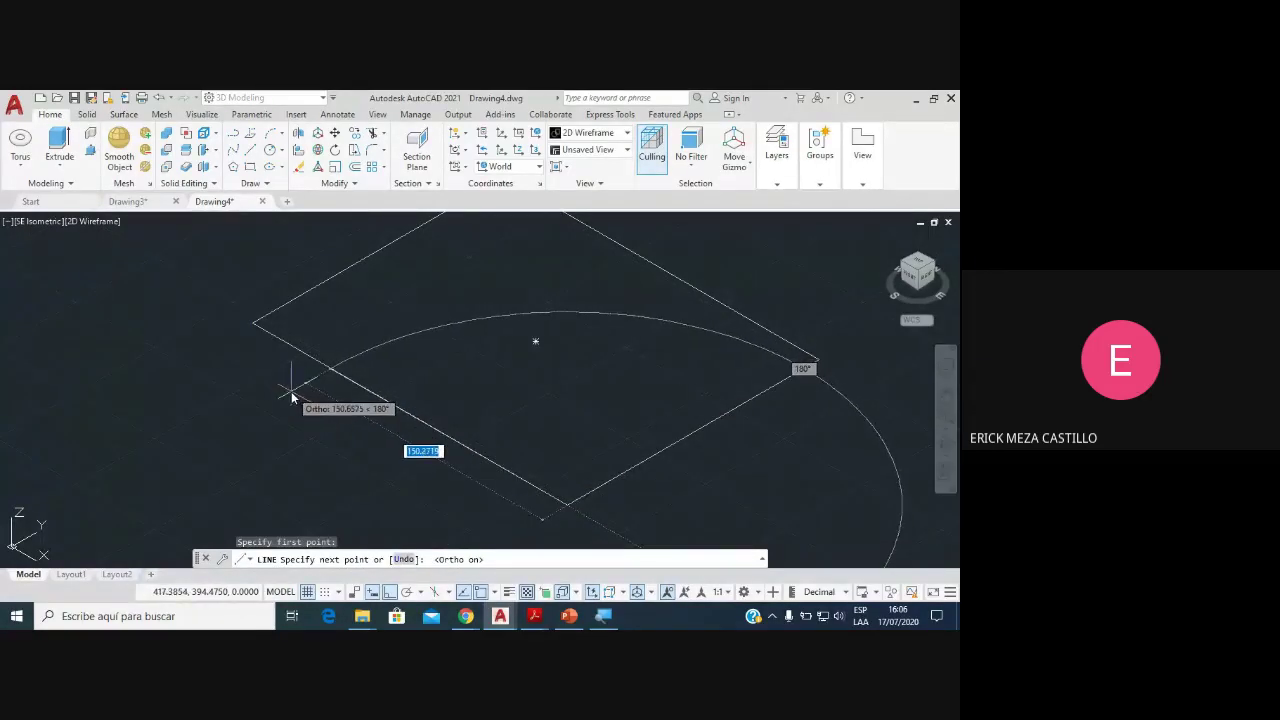
text(40)
key(Return)
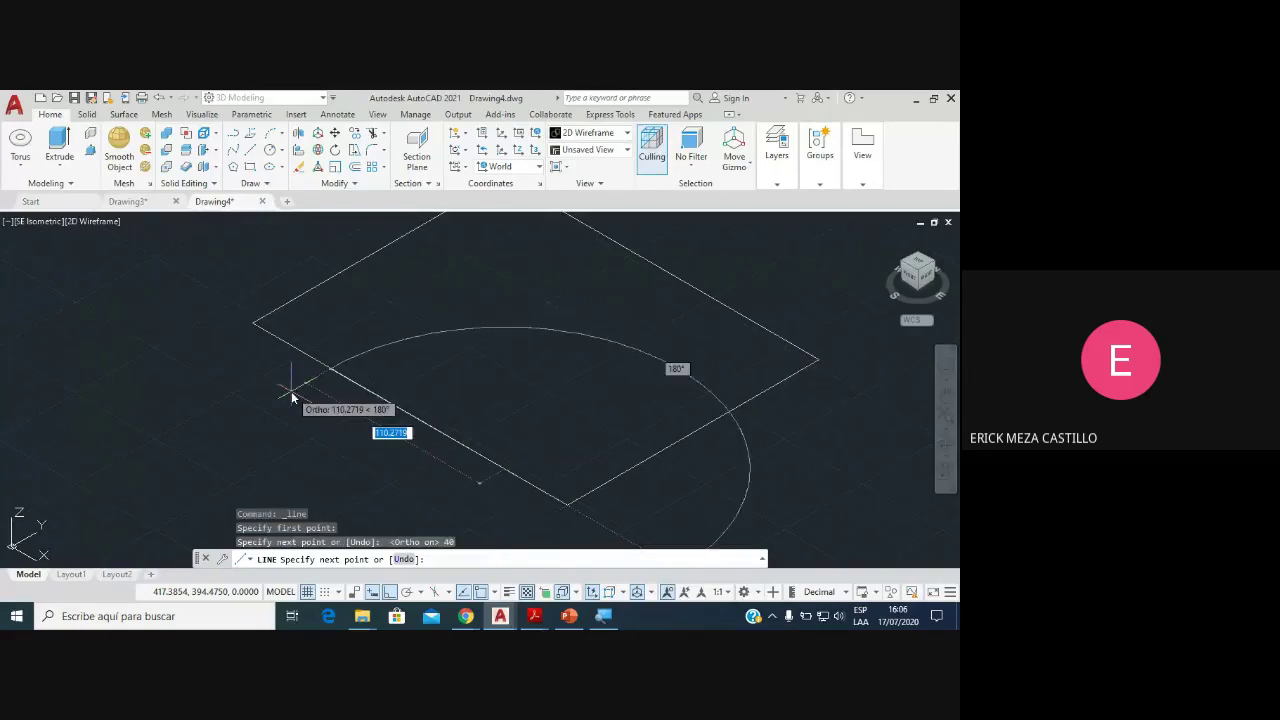
text(20)
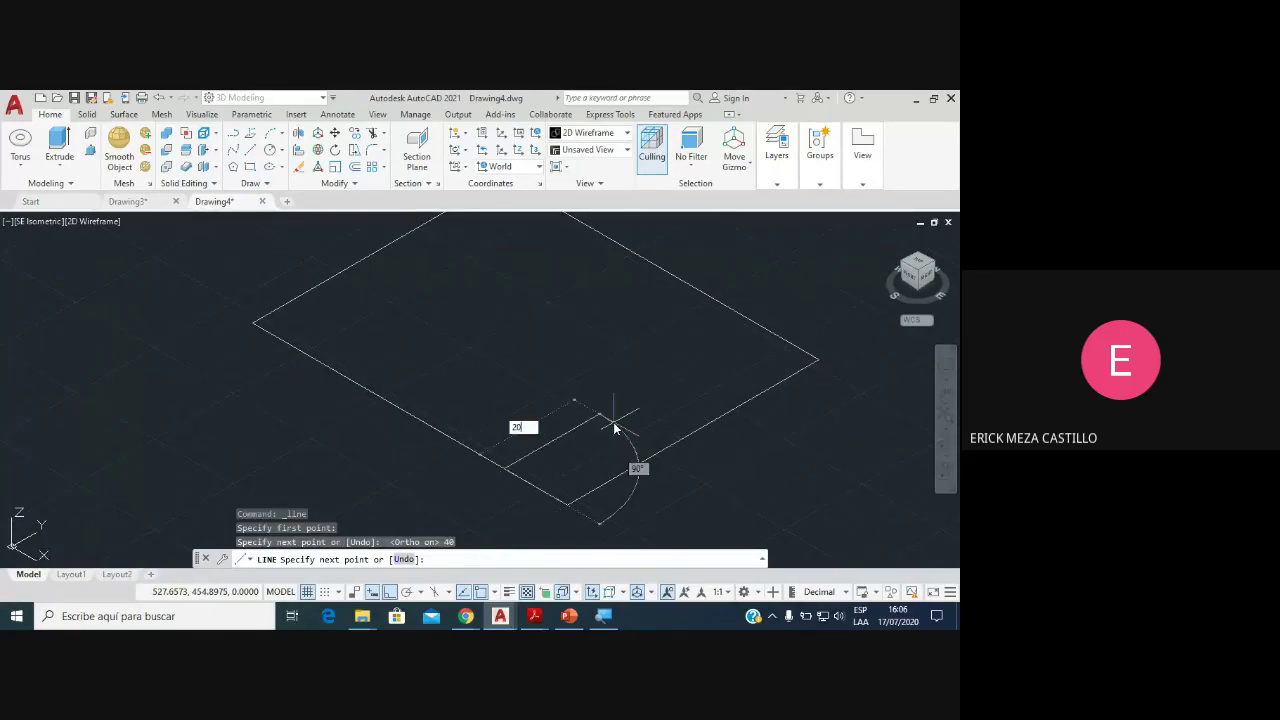
key(Return)
key(Escape)
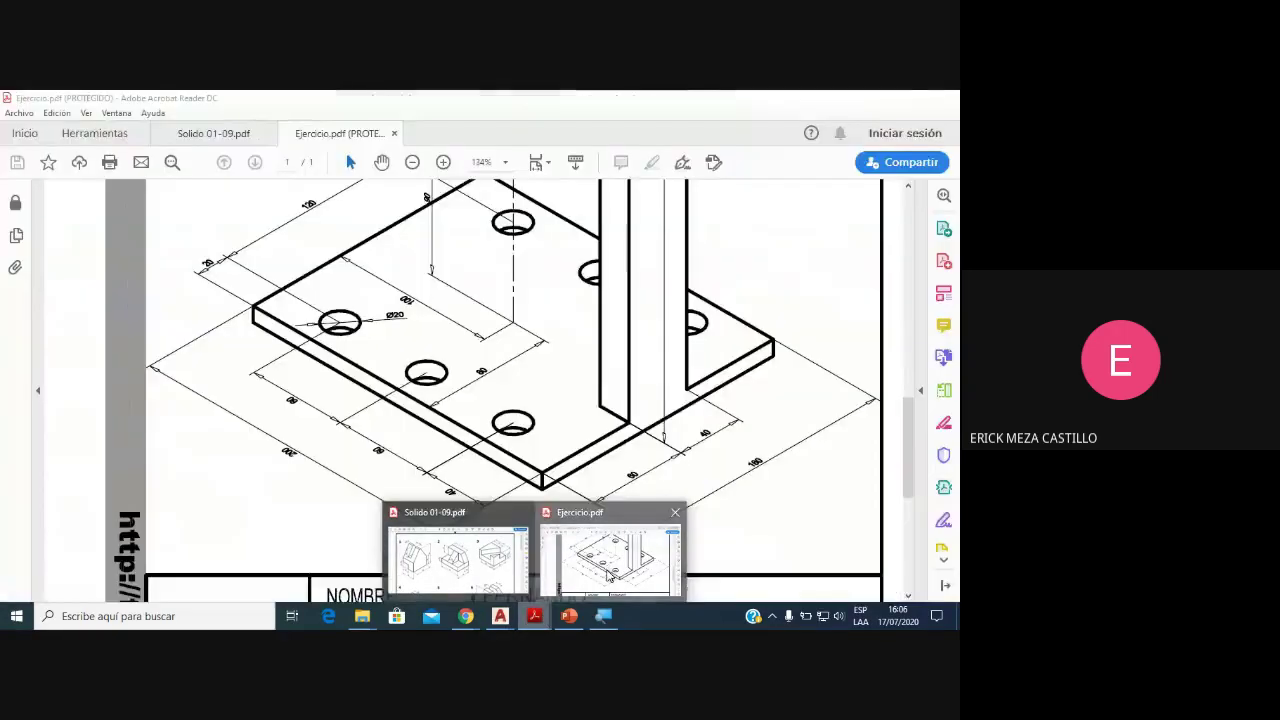
Step: Glance at the reference PDF, return to Drawing4, and abort a misplaced circle
click(614, 558)
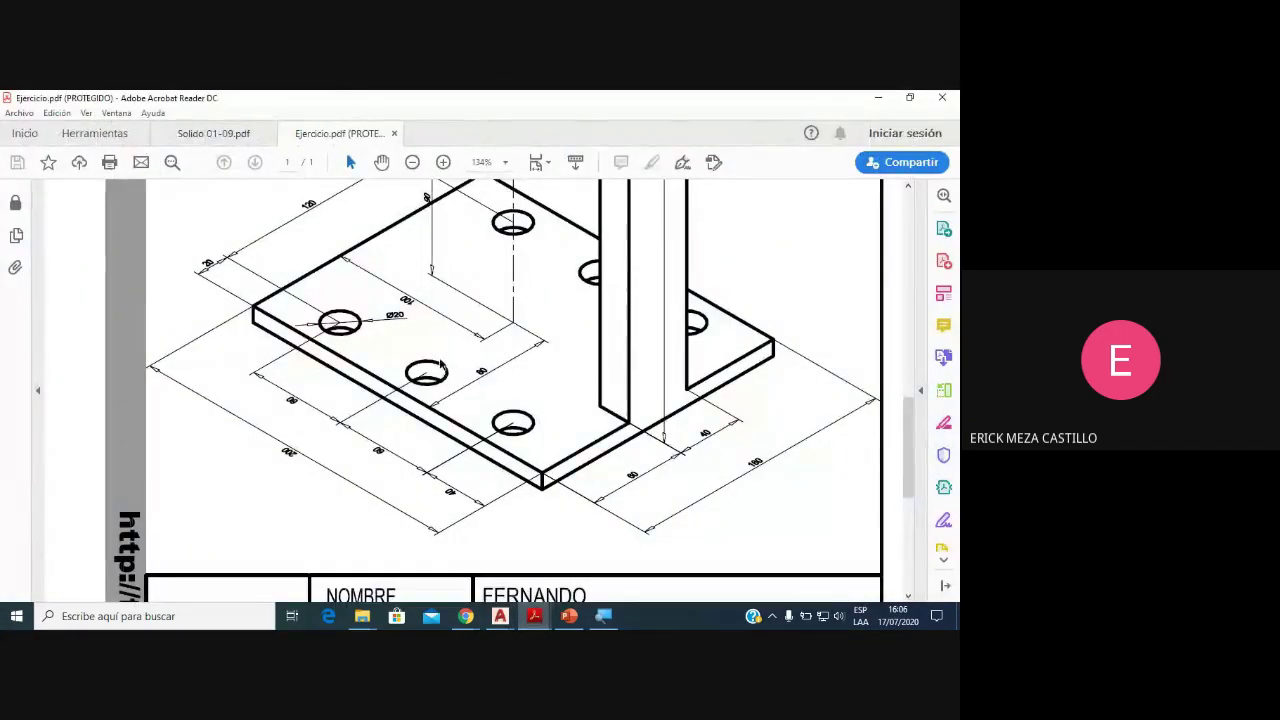
click(580, 562)
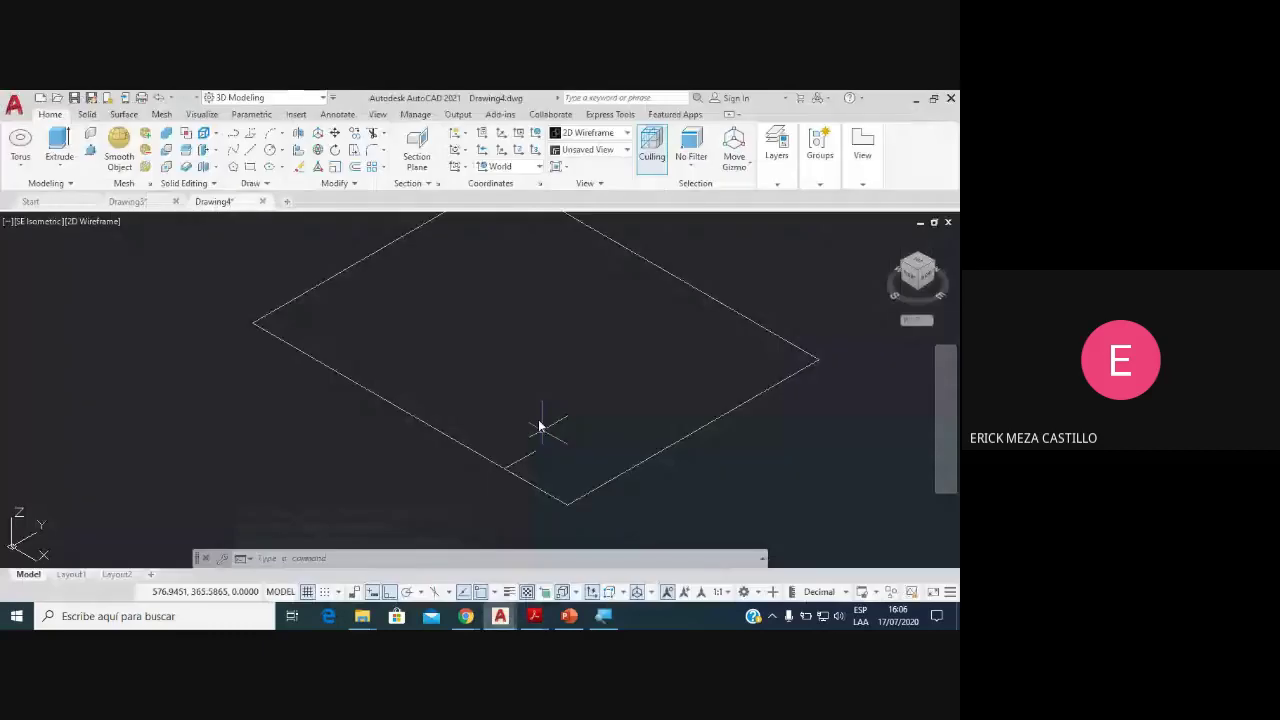
scroll(539, 427, up, 4)
text(c)
key(Return)
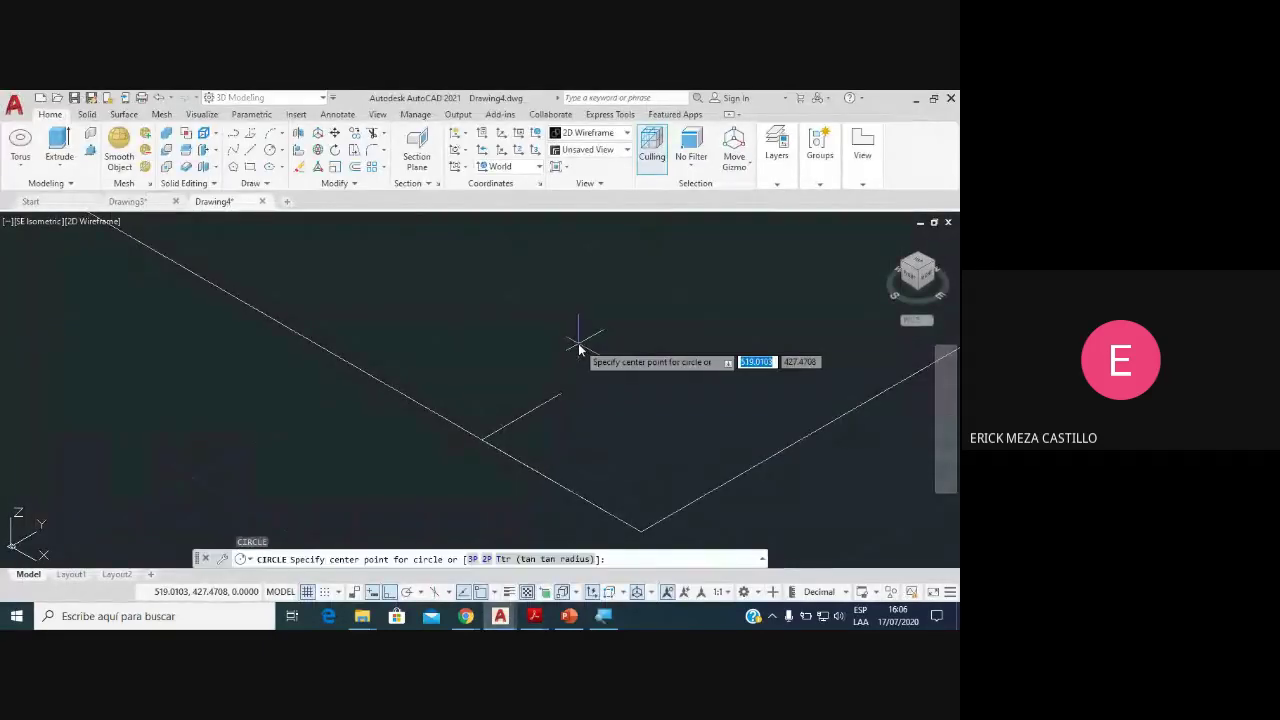
text(10)
key(Return)
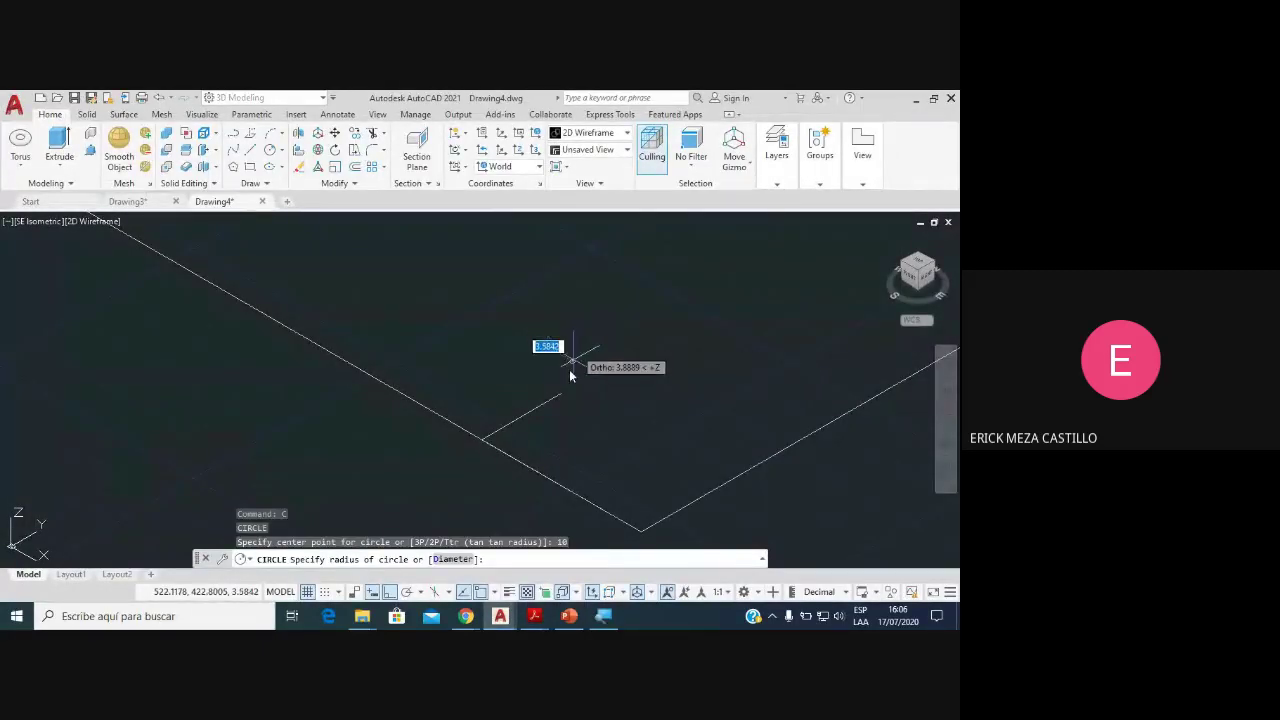
key(Escape)
text(c)
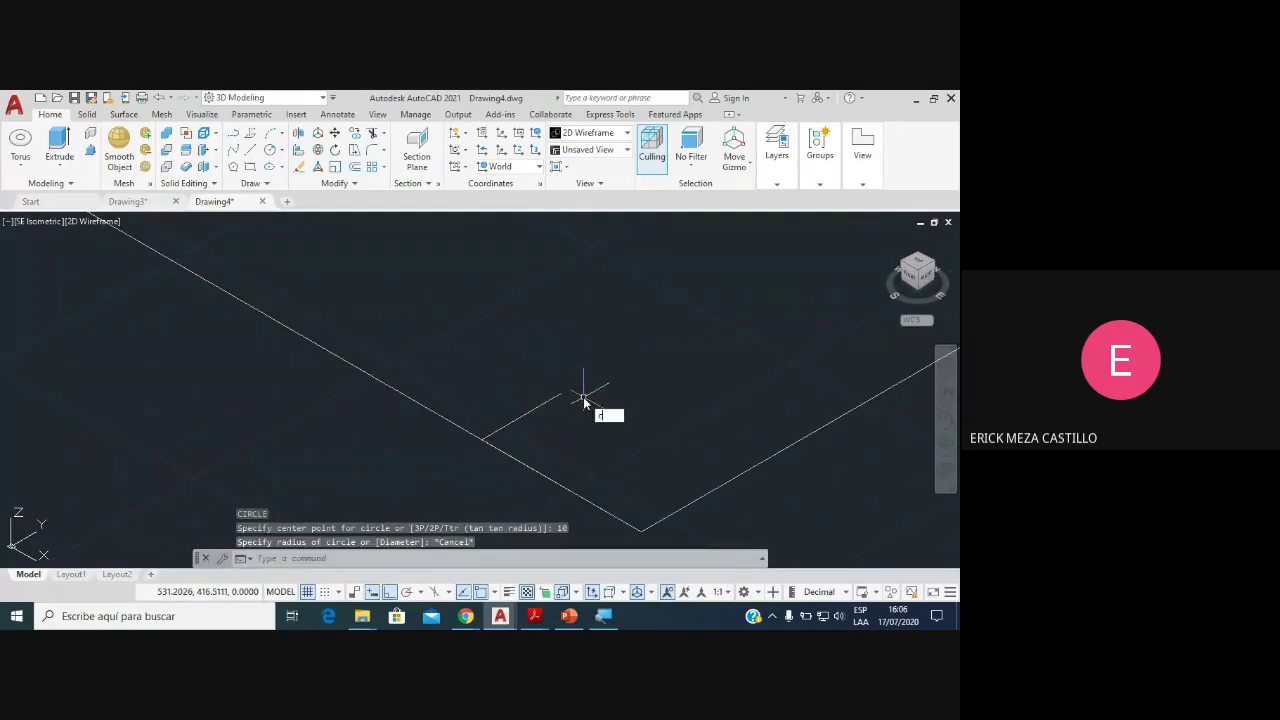
Step: Draw a radius-10 hole circle centred at the guide lines' inner end
key(Return)
click(560, 394)
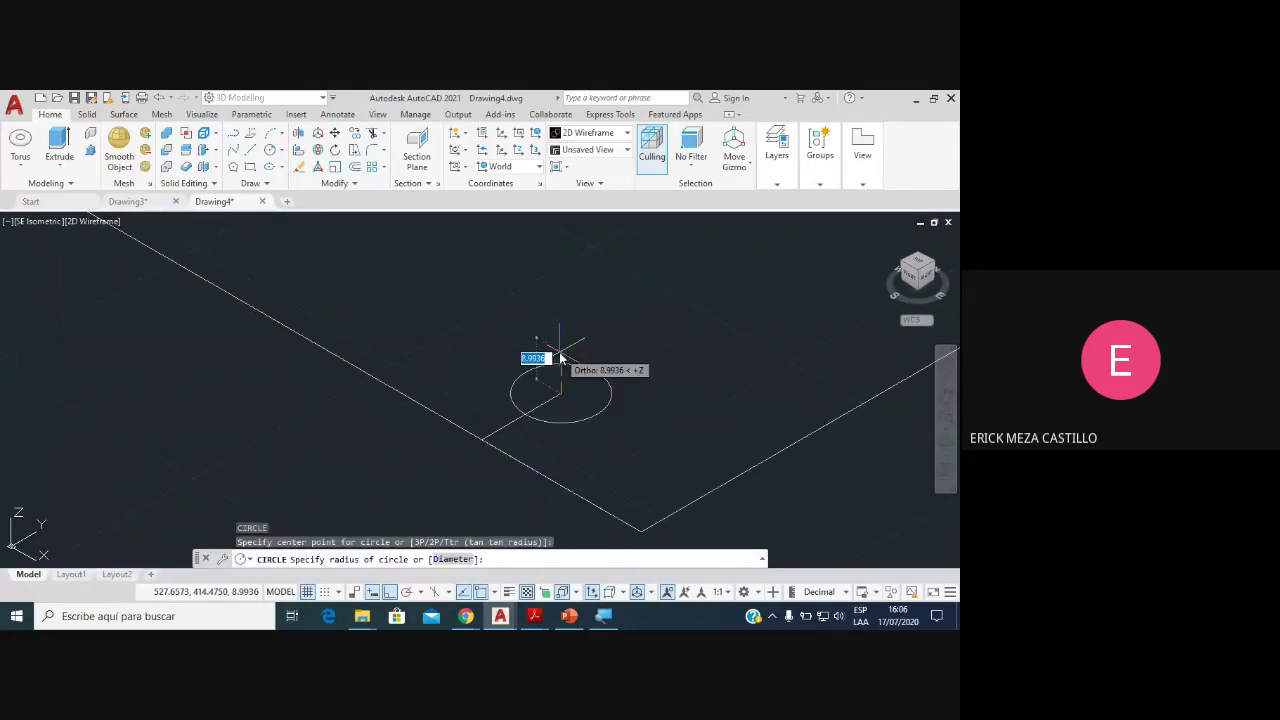
text(10)
key(Return)
scroll(563, 380, down, 2)
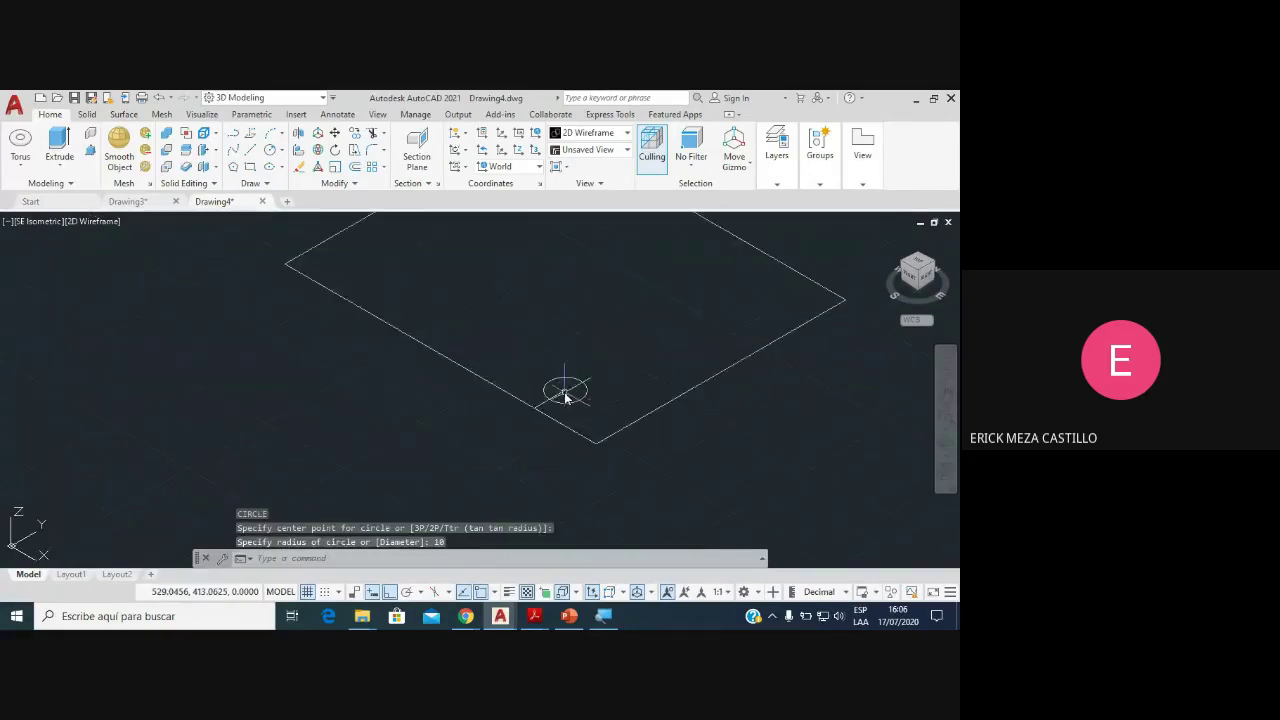
scroll(555, 391, up, 1)
scroll(540, 410, down, 1)
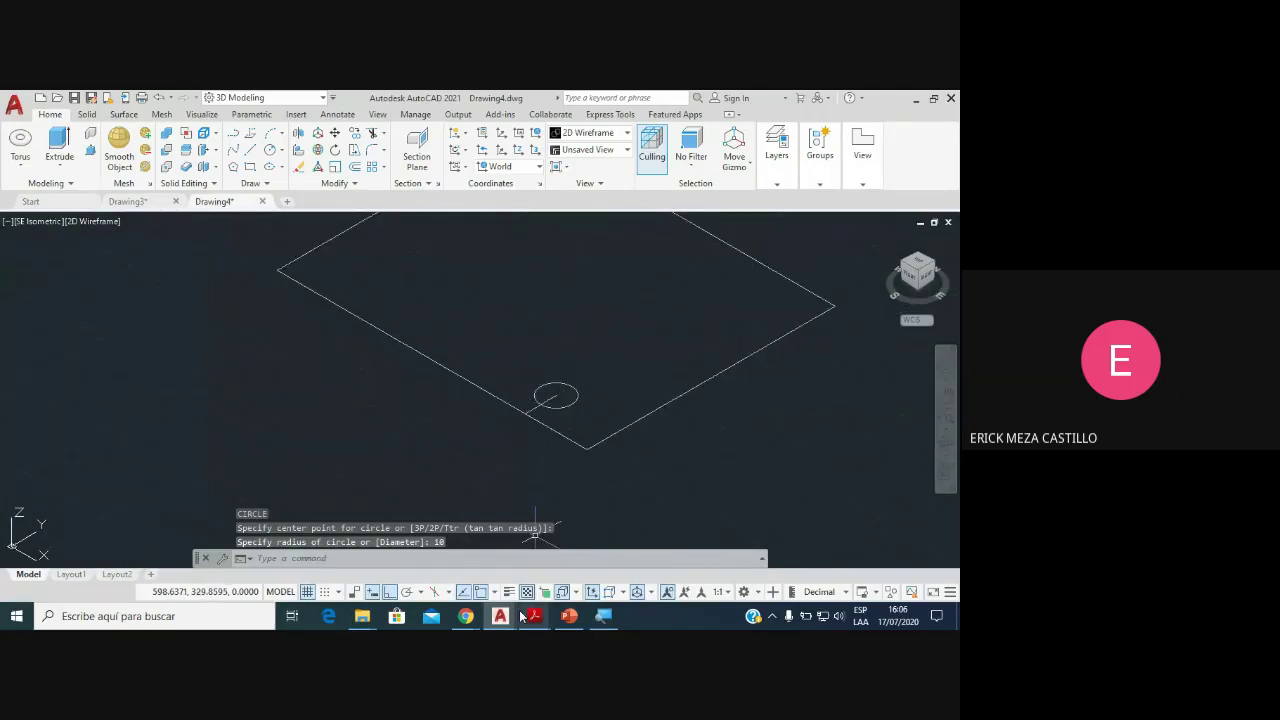
mouse_move(534, 615)
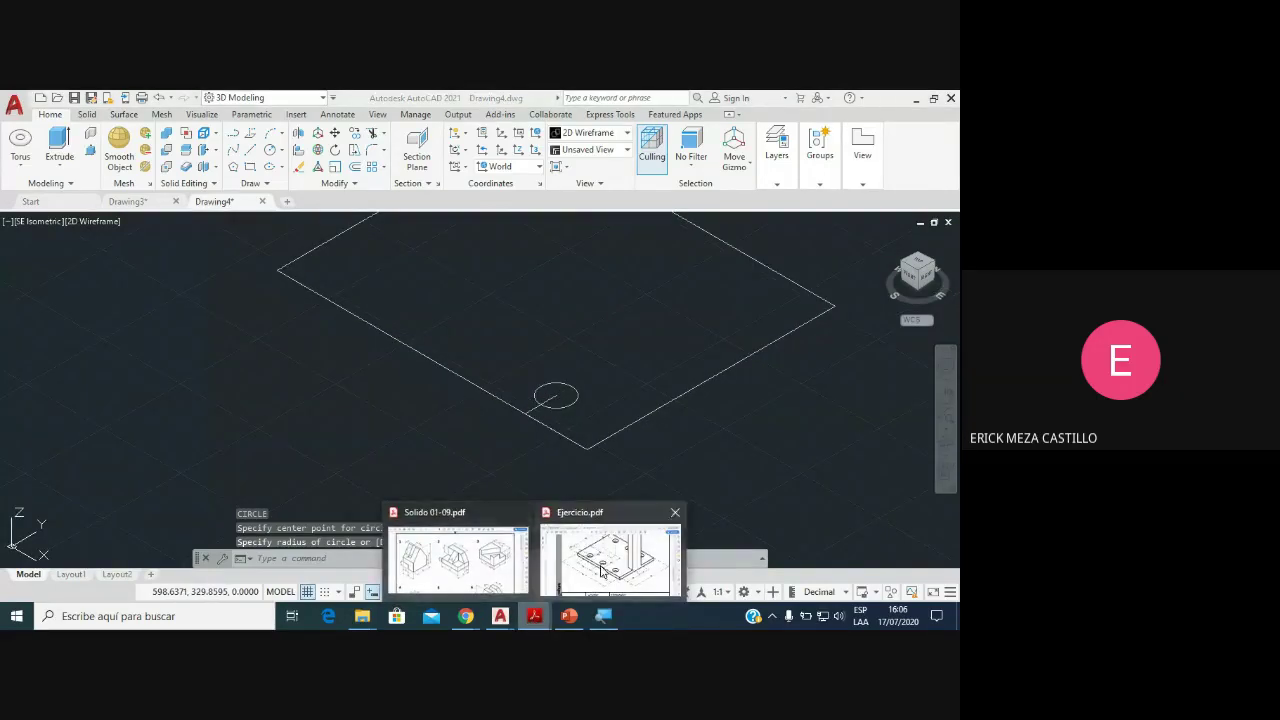
click(573, 535)
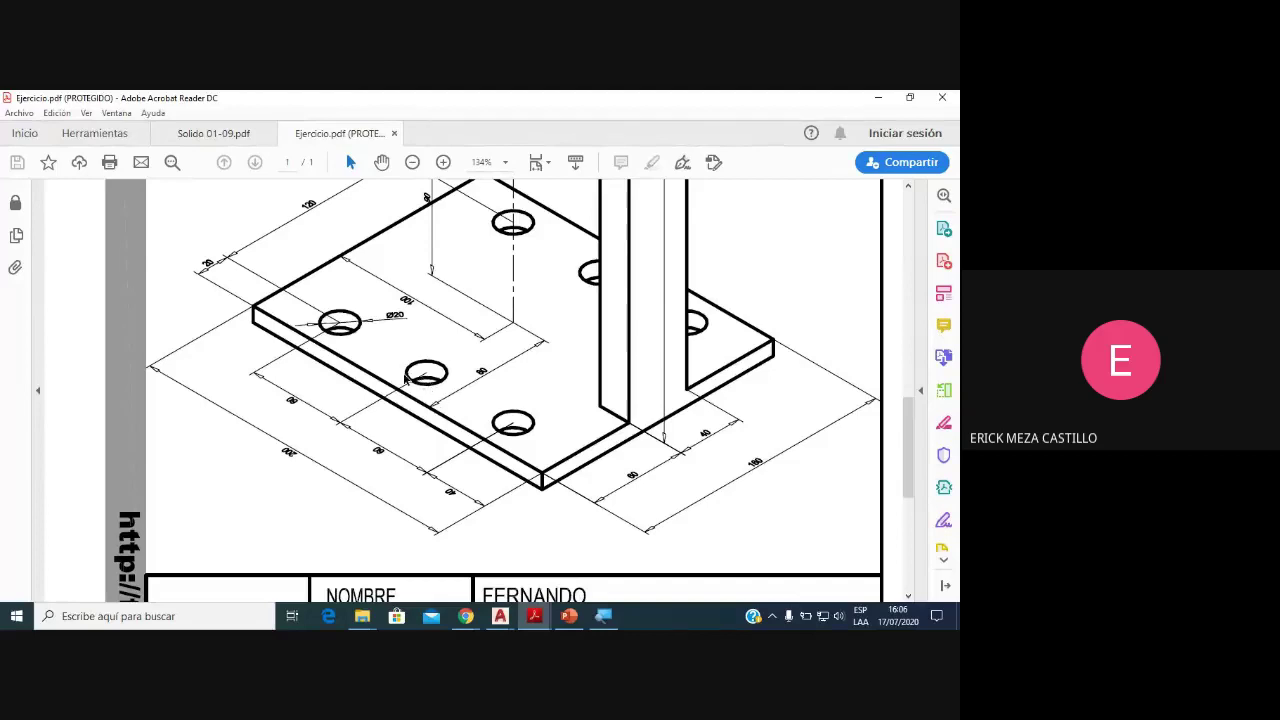
click(500, 616)
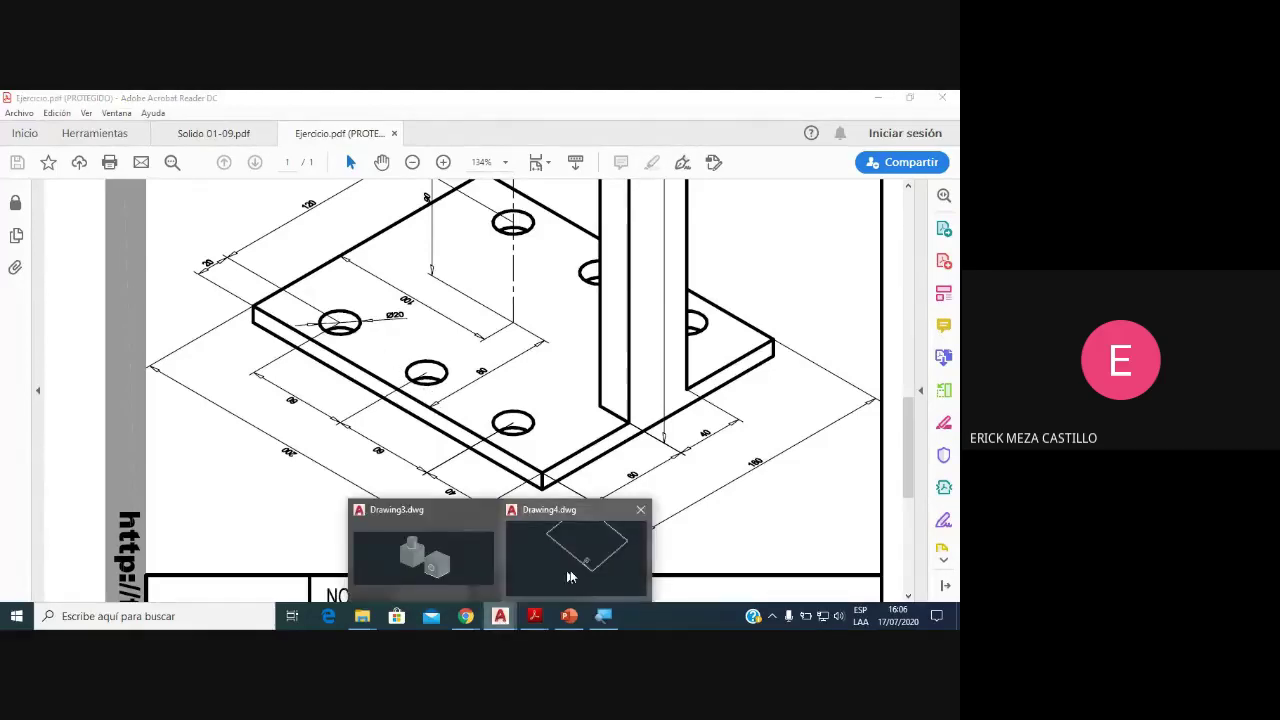
click(573, 560)
text(CO)
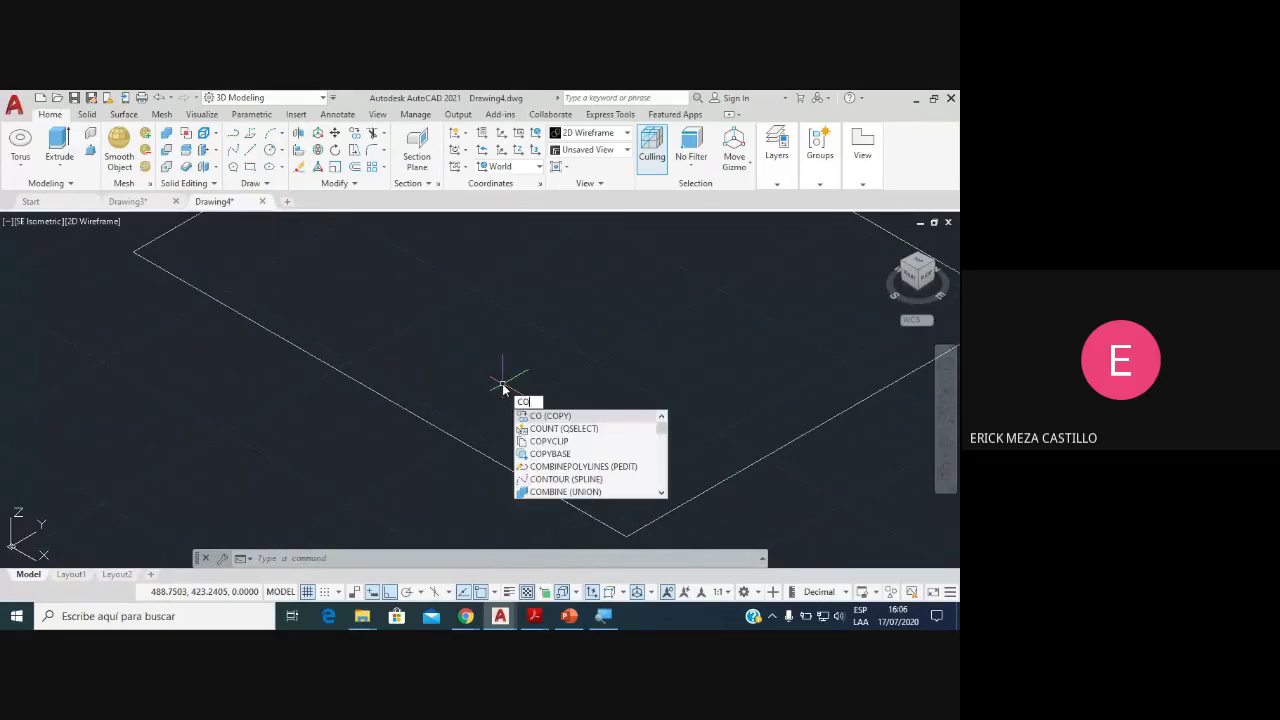
Step: Copy the hole circle 60 units along the plate edge
key(Return)
click(585, 435)
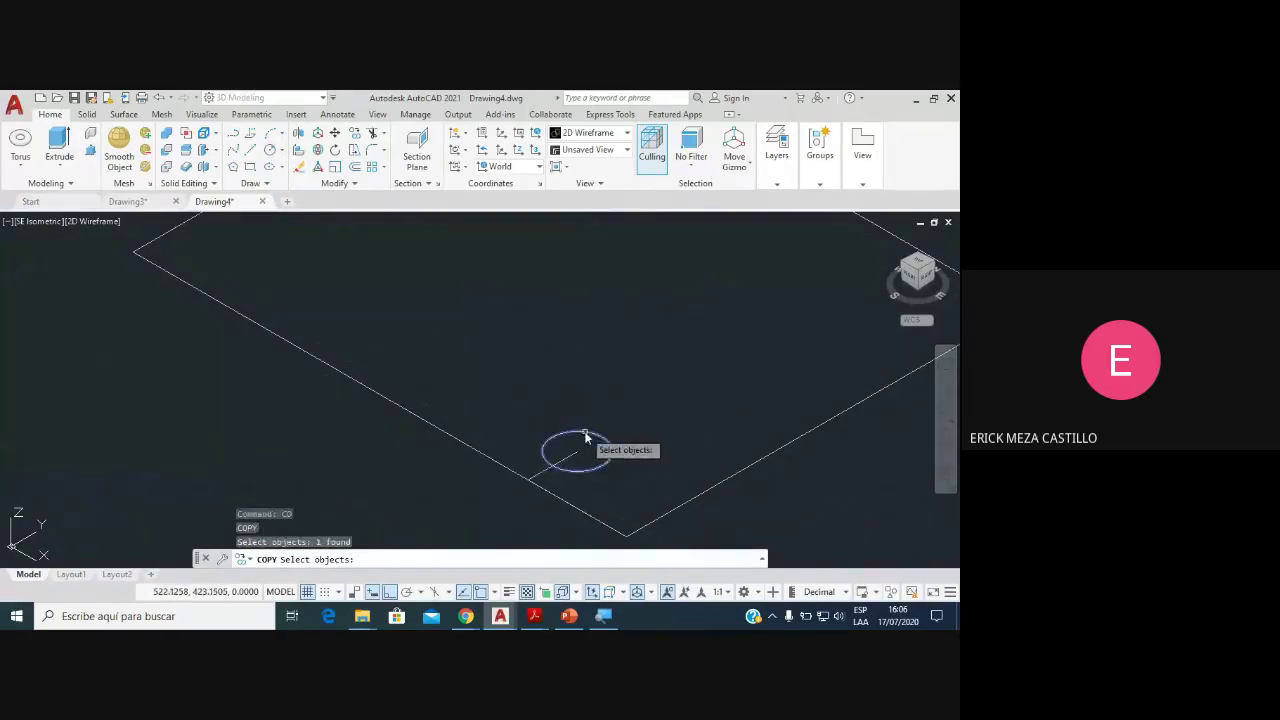
key(Return)
click(576, 451)
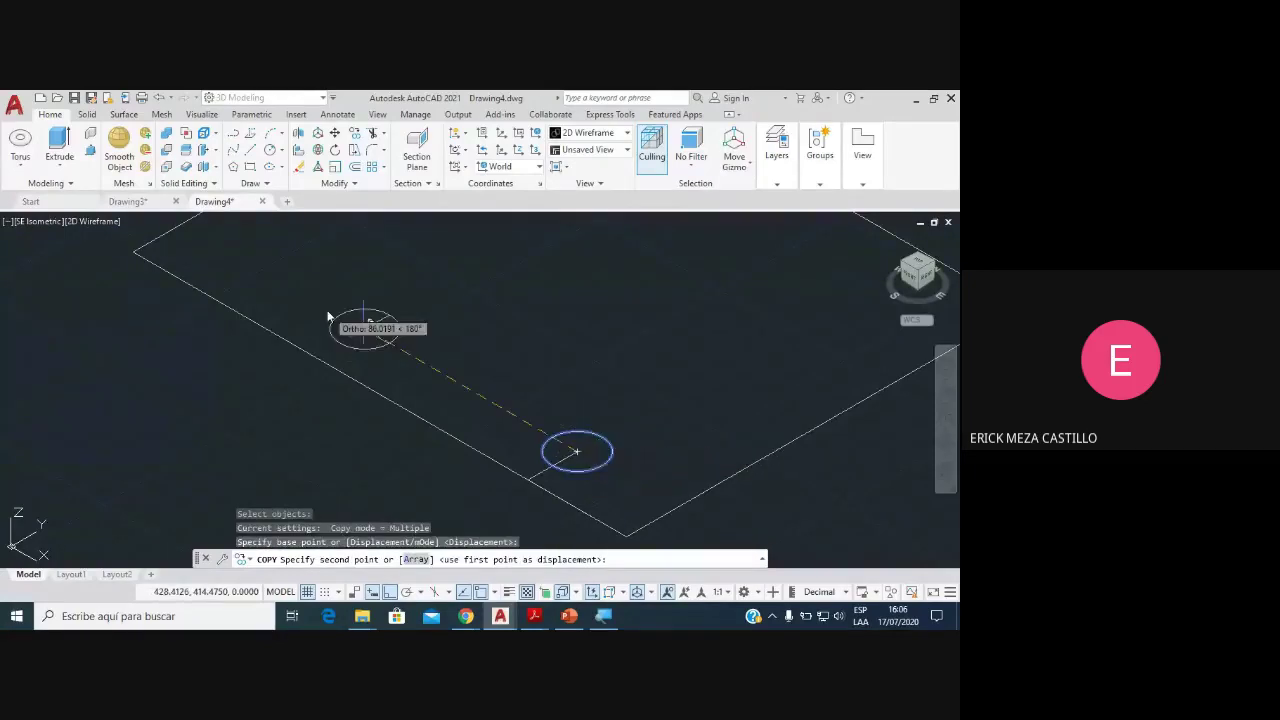
text(60)
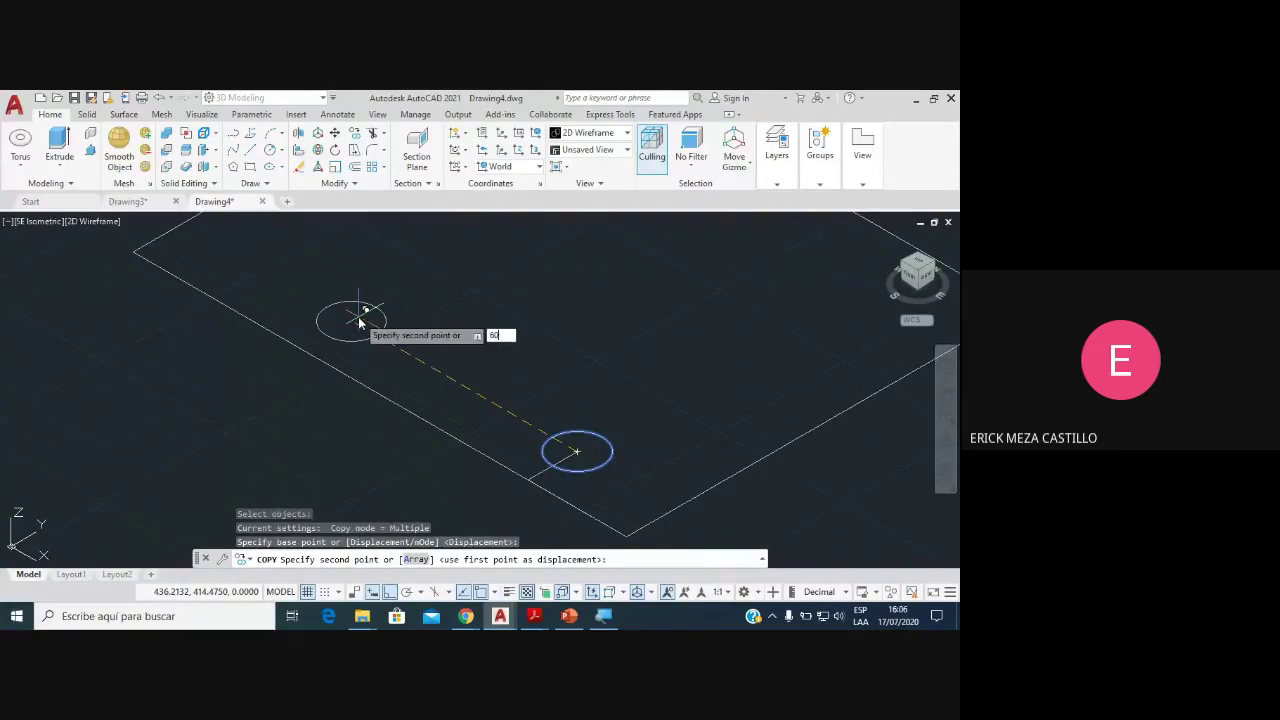
key(Return)
key(Escape)
Step: Copy the new circle another 60 units further along the edge
click(490, 386)
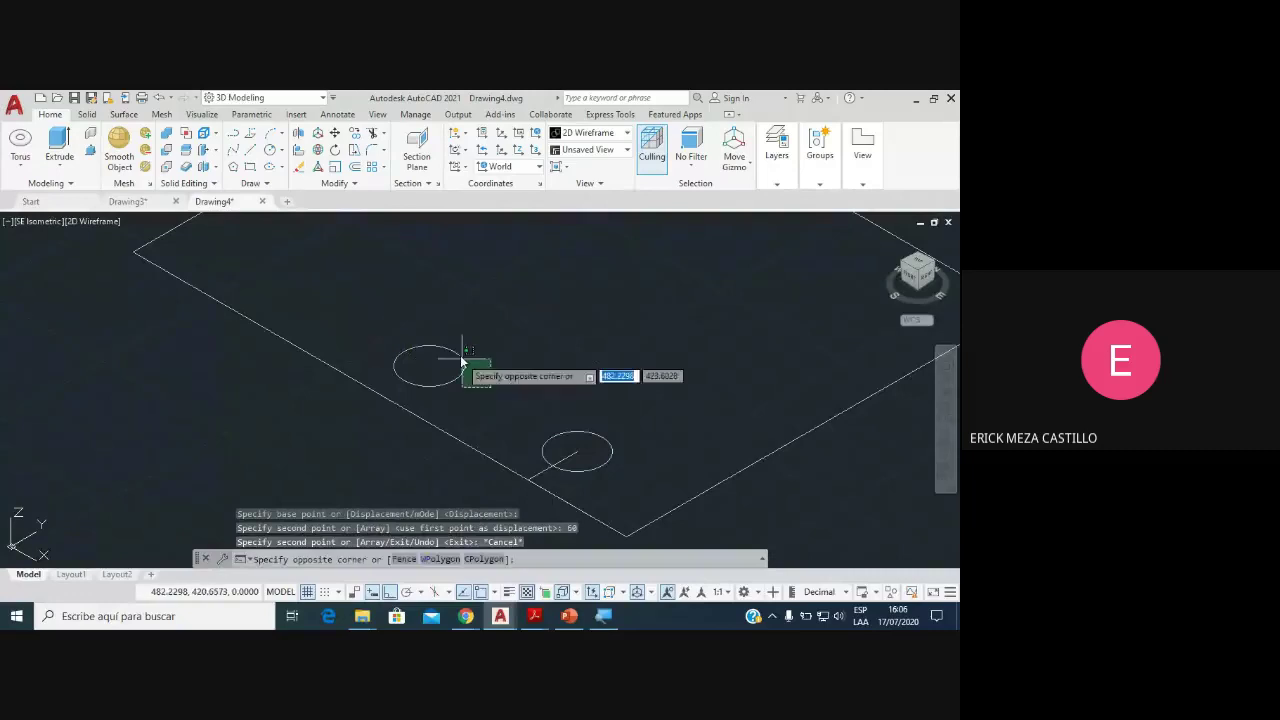
key(Escape)
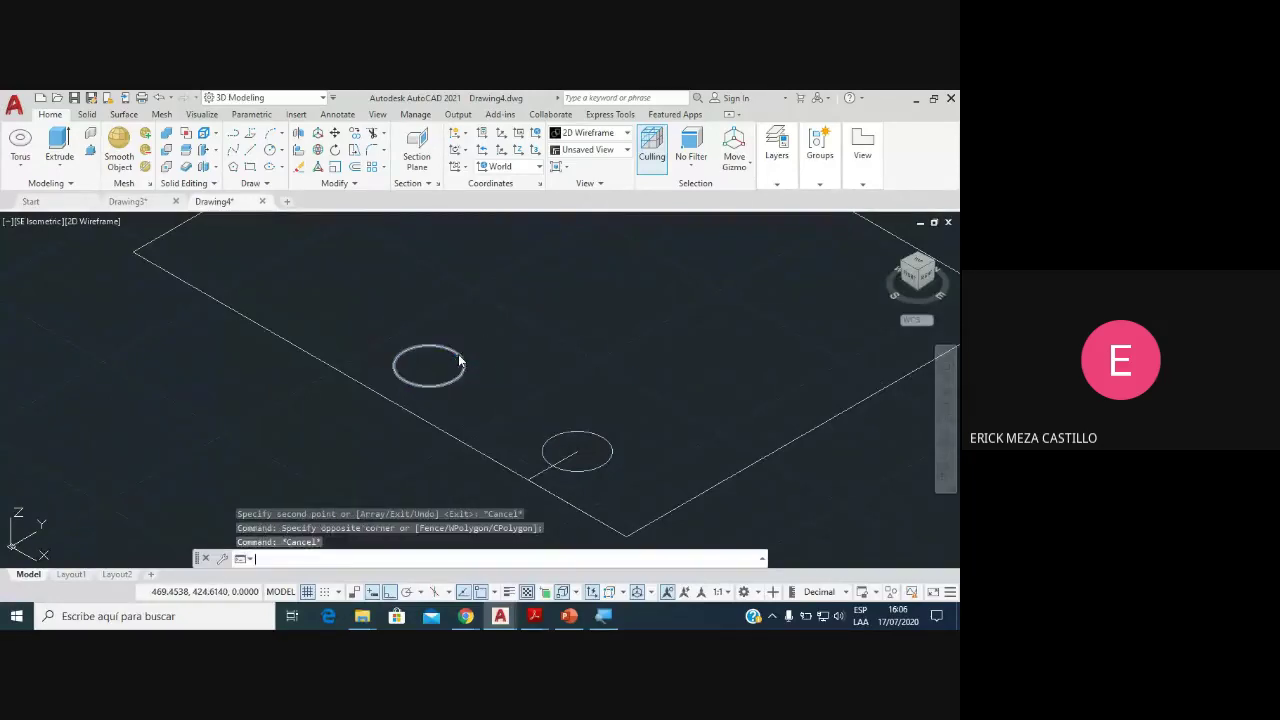
key(Return)
key(Return)
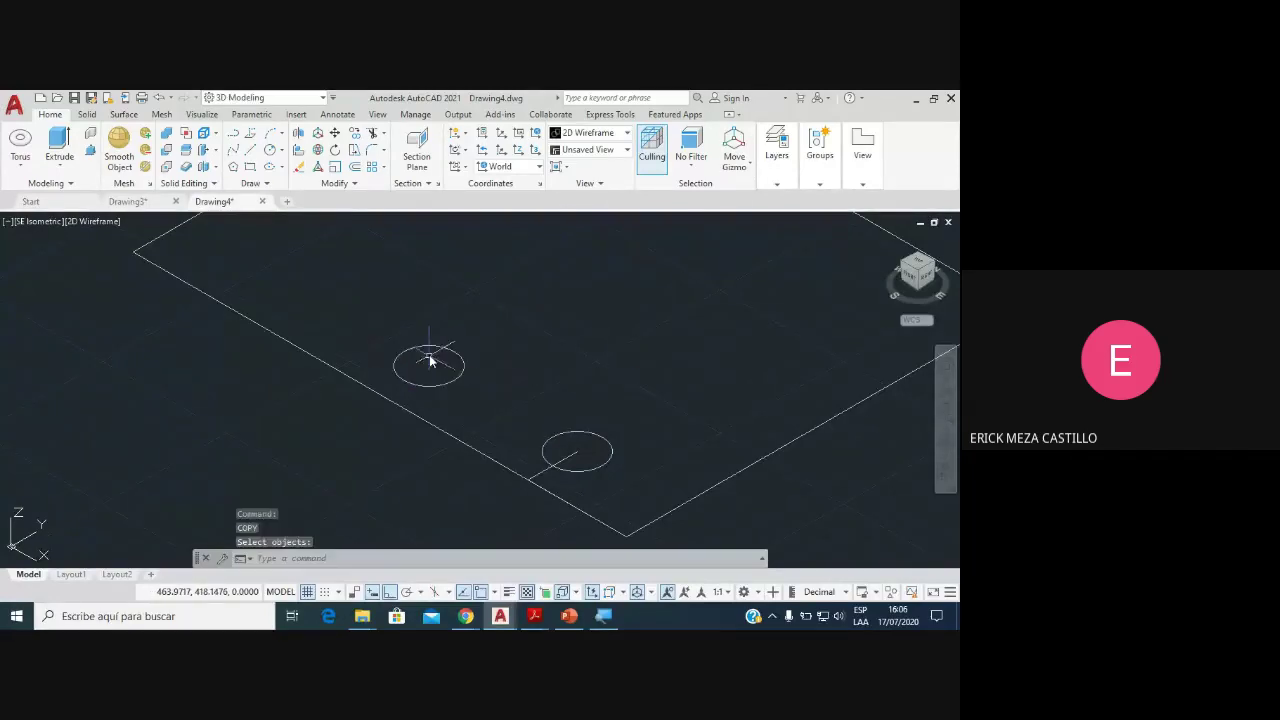
text(co)
key(Return)
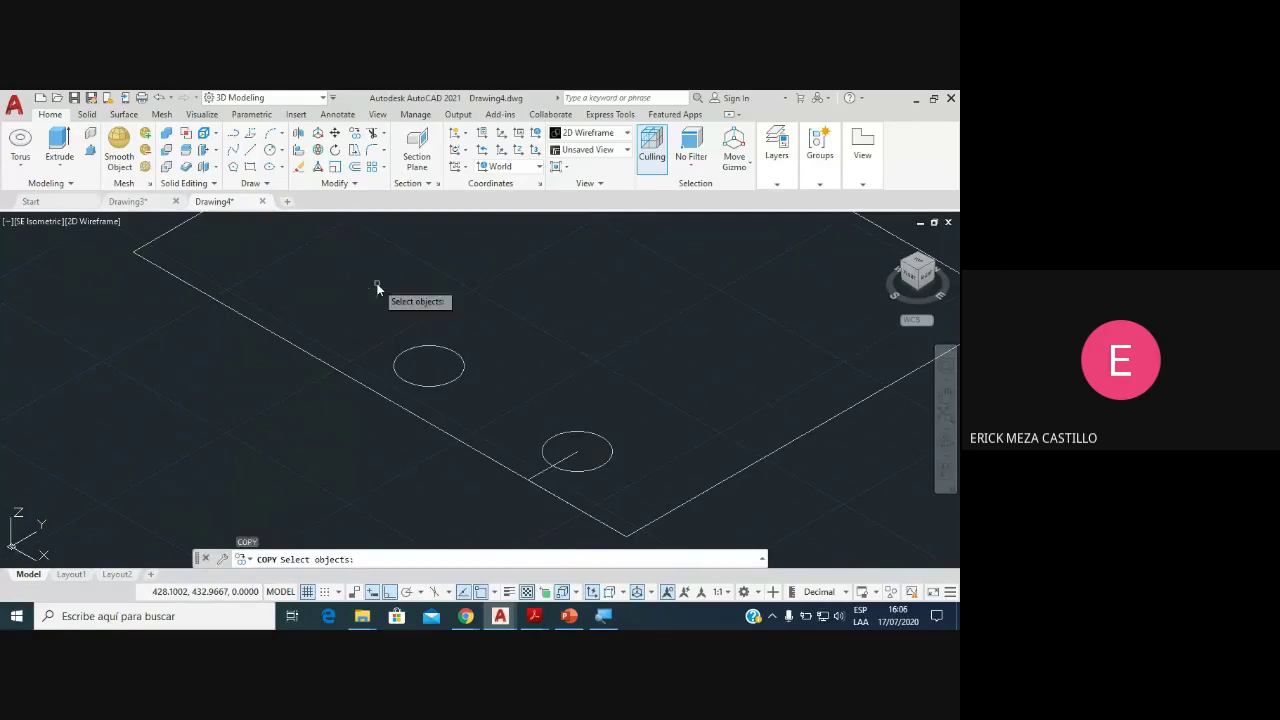
click(463, 364)
key(Return)
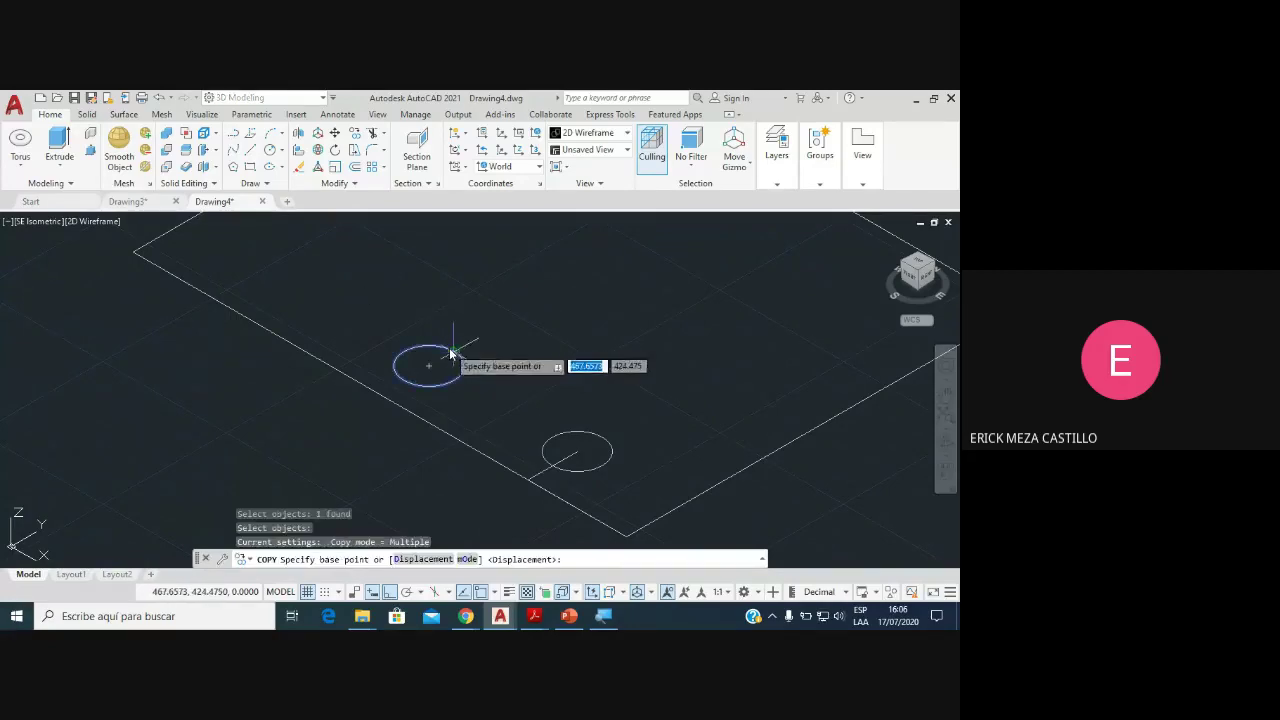
click(429, 366)
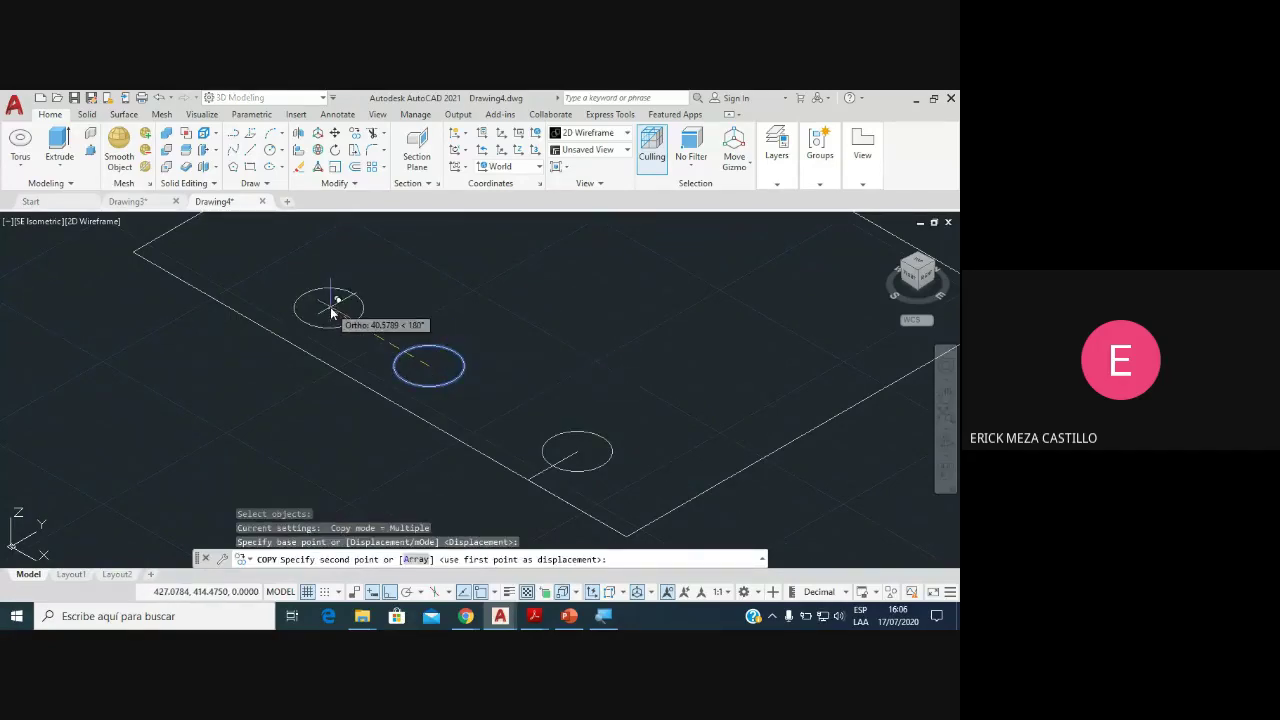
text(60)
key(Return)
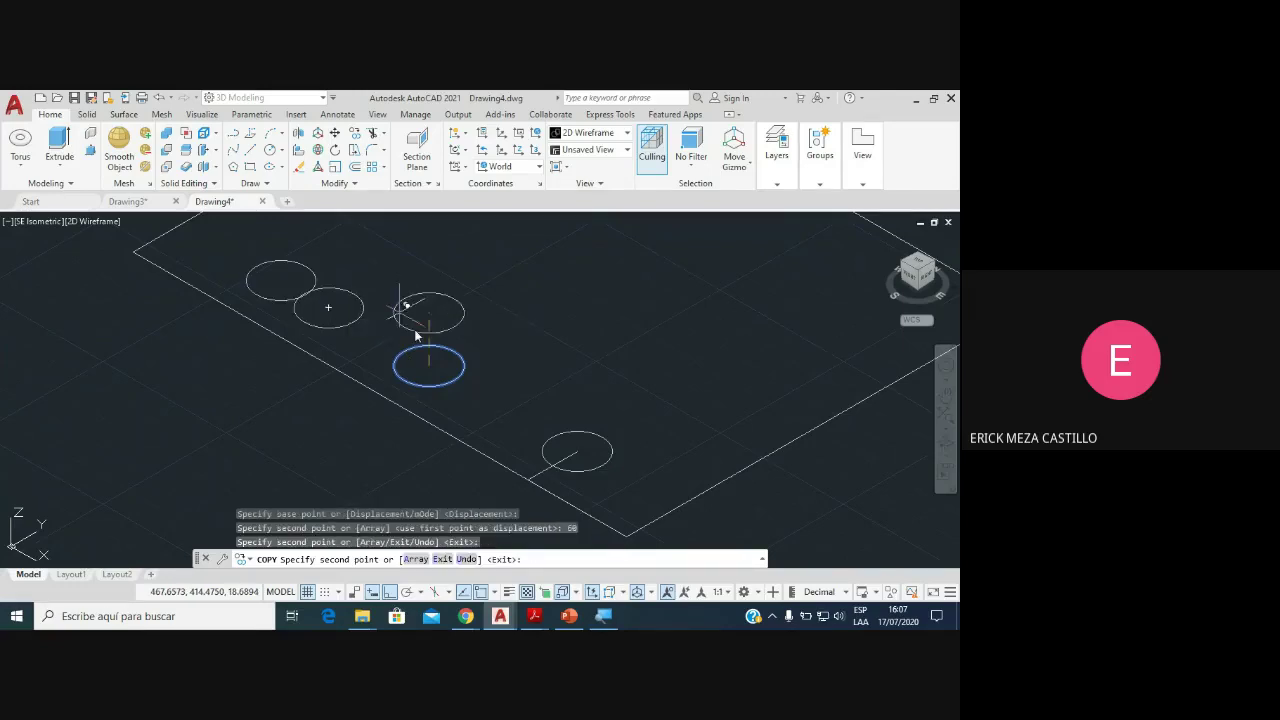
key(Escape)
Step: Delete the misplaced copy of the circle
click(360, 309)
click(352, 322)
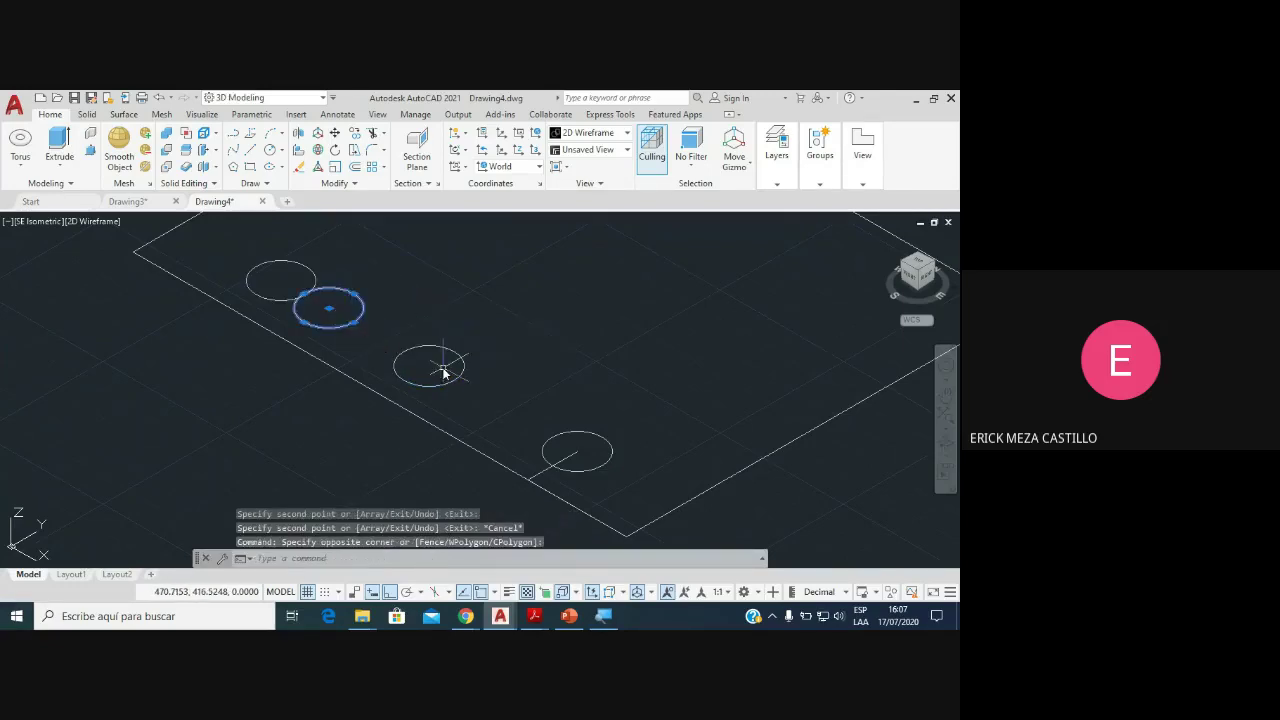
key(Delete)
scroll(470, 345, down, 3)
scroll(541, 430, up, 2)
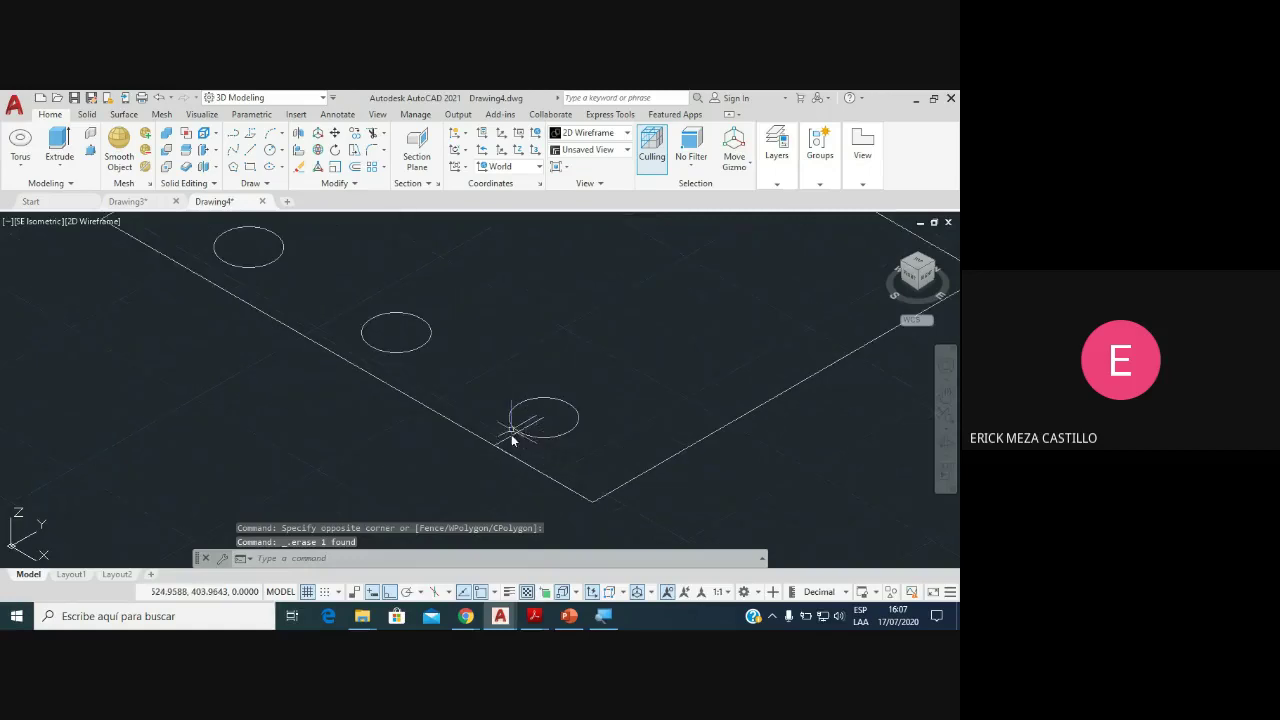
Step: Erase the leftover construction line running into the circle and reframe the plate
click(530, 422)
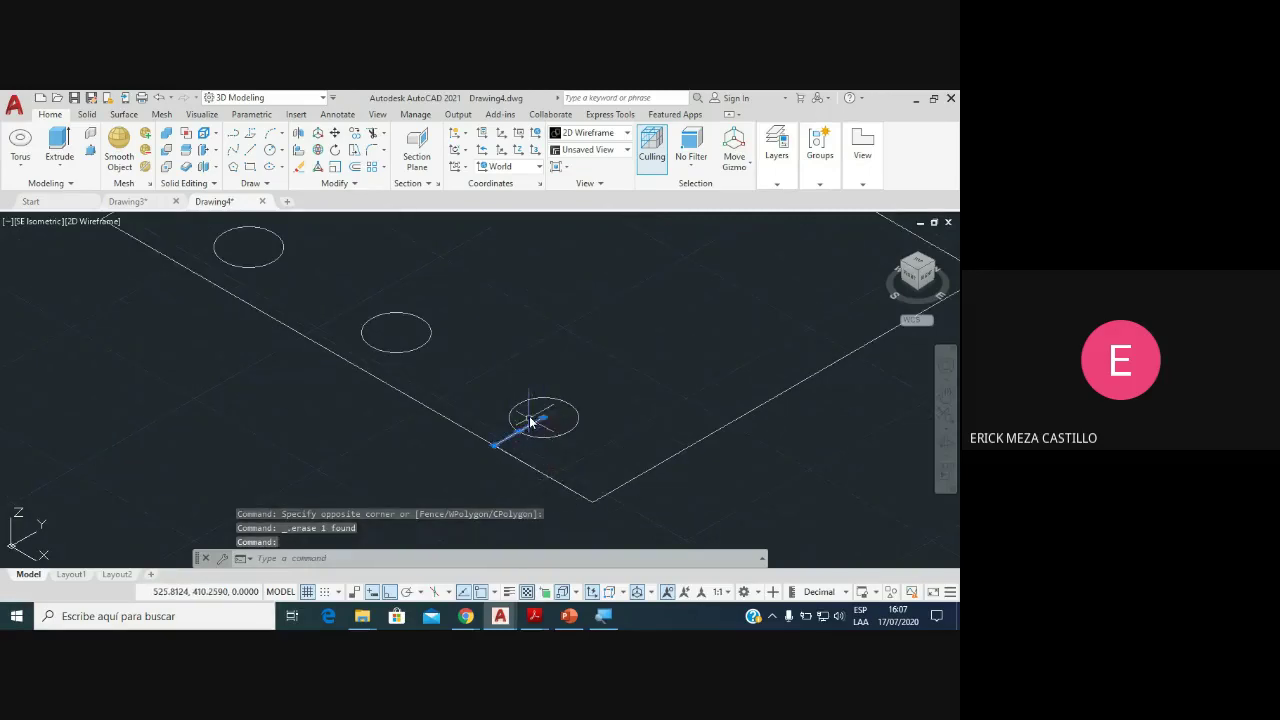
key(Delete)
scroll(538, 372, down, 2)
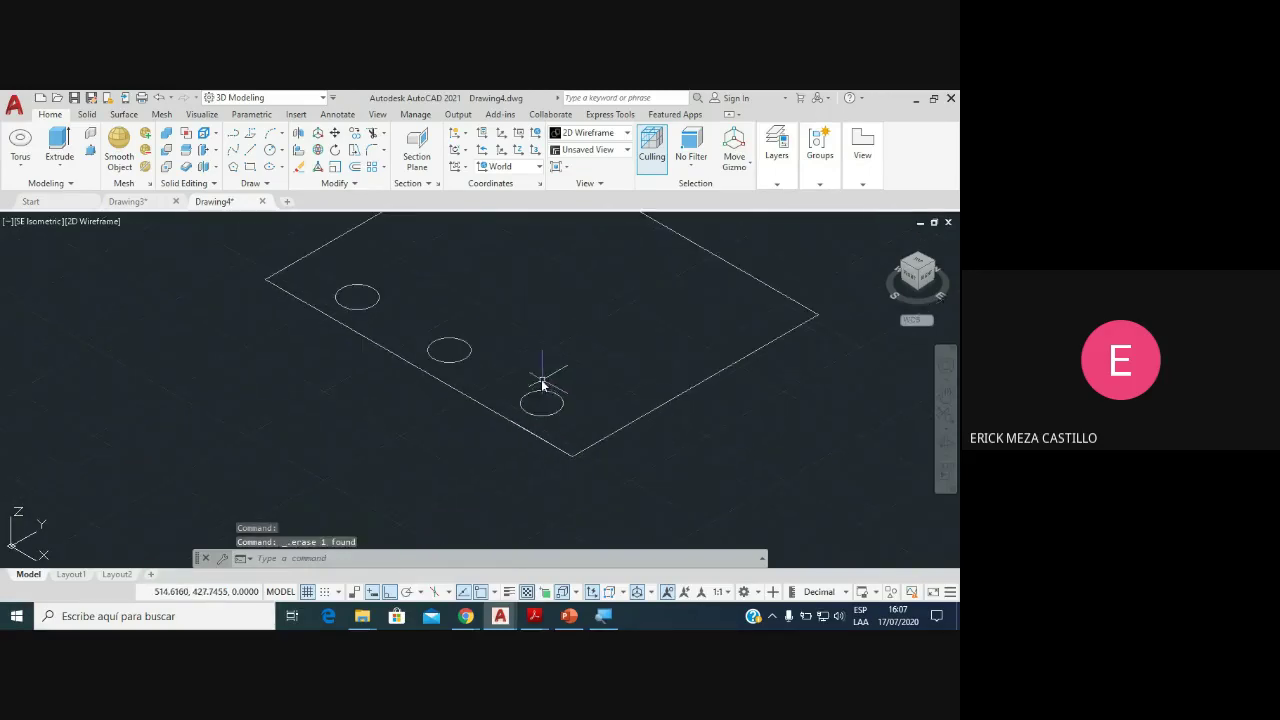
middle_drag(540, 380, 509, 447)
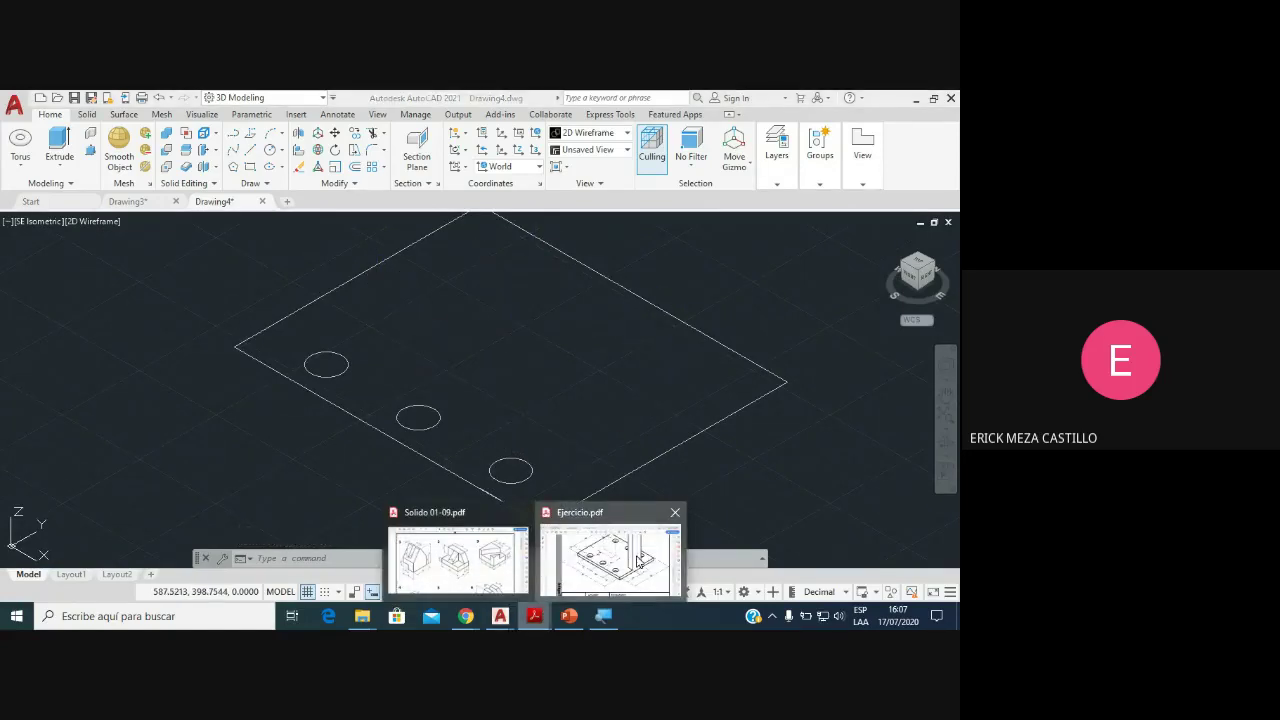
Step: Check the Ejercicio.pdf reference, then select the three circles to mirror
click(612, 550)
mouse_move(500, 616)
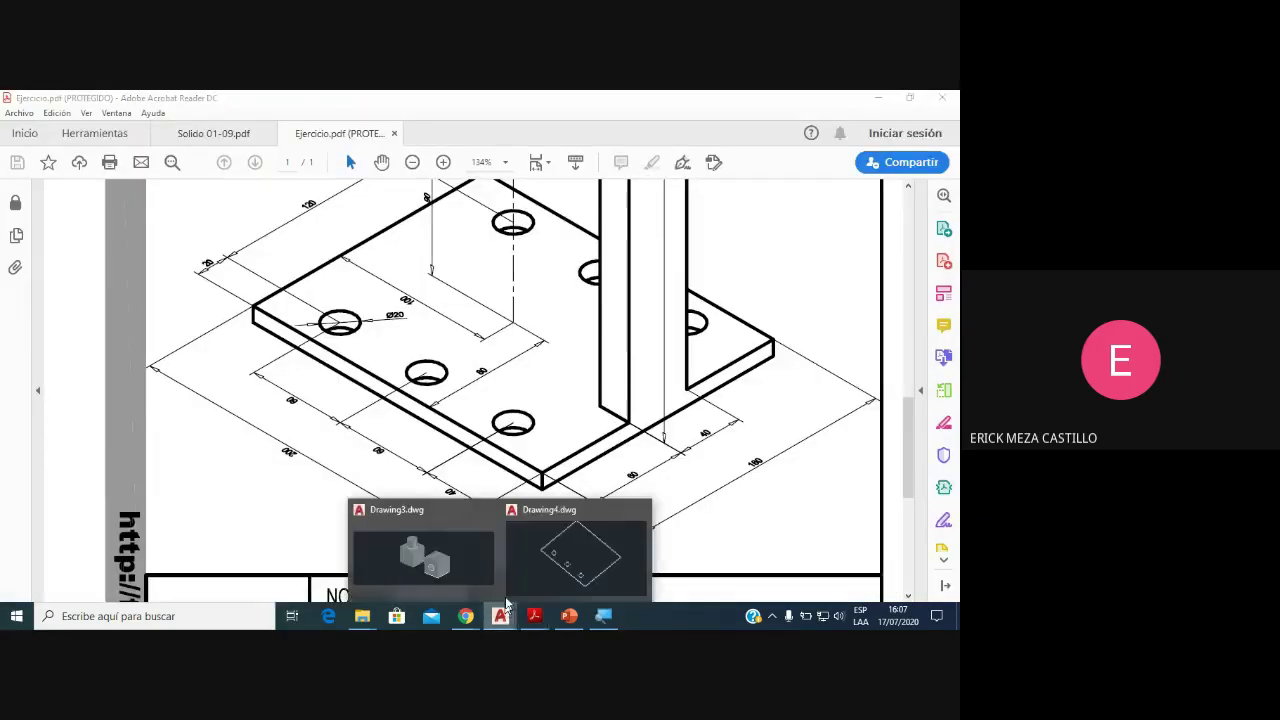
click(535, 497)
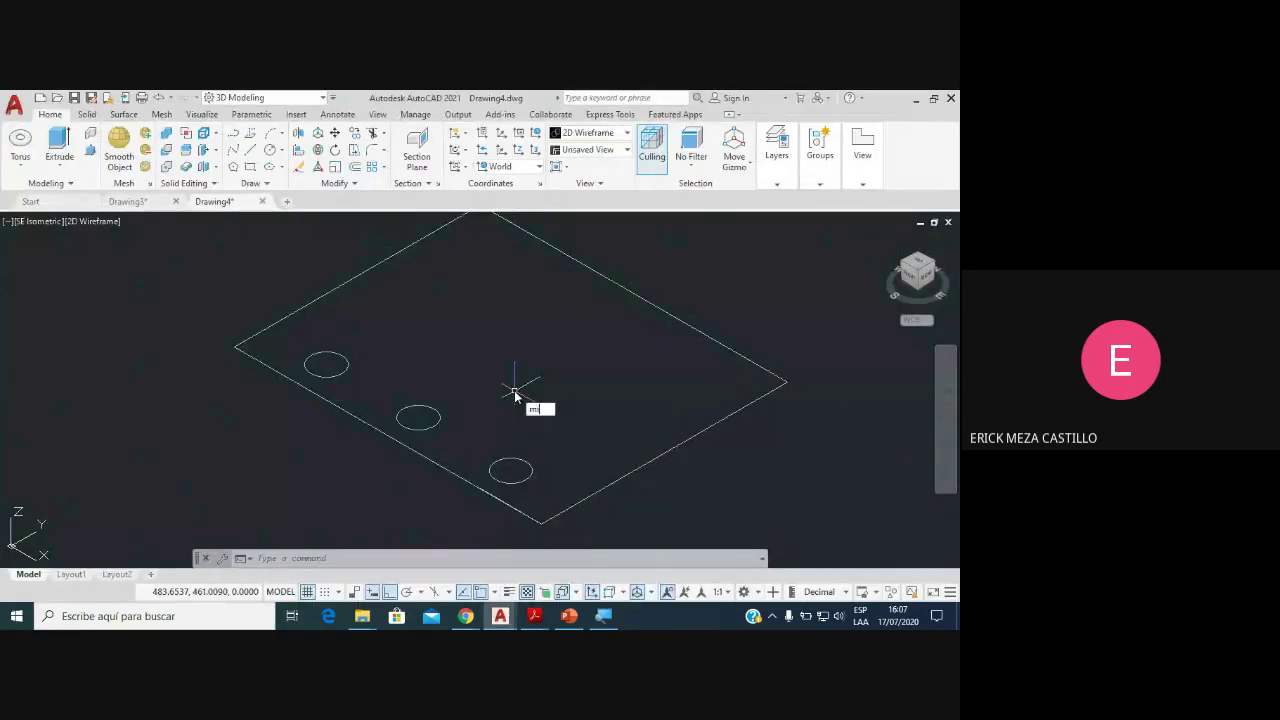
key(Return)
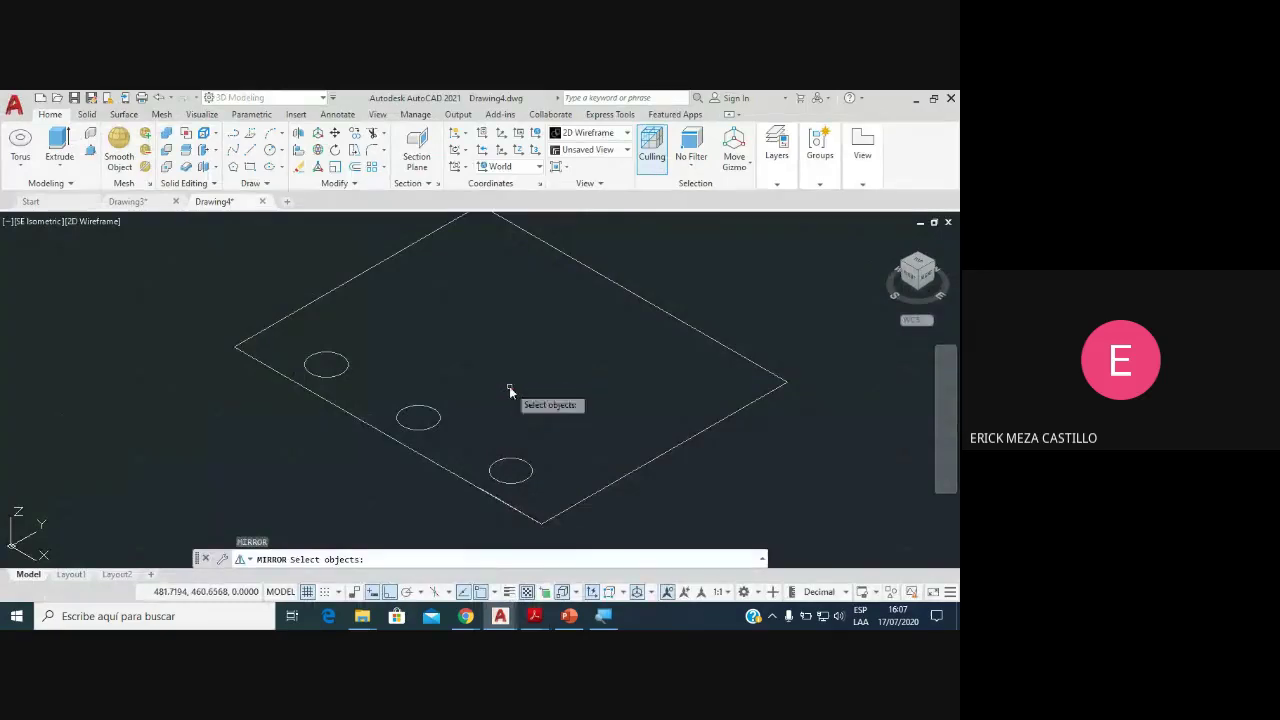
click(437, 414)
click(348, 365)
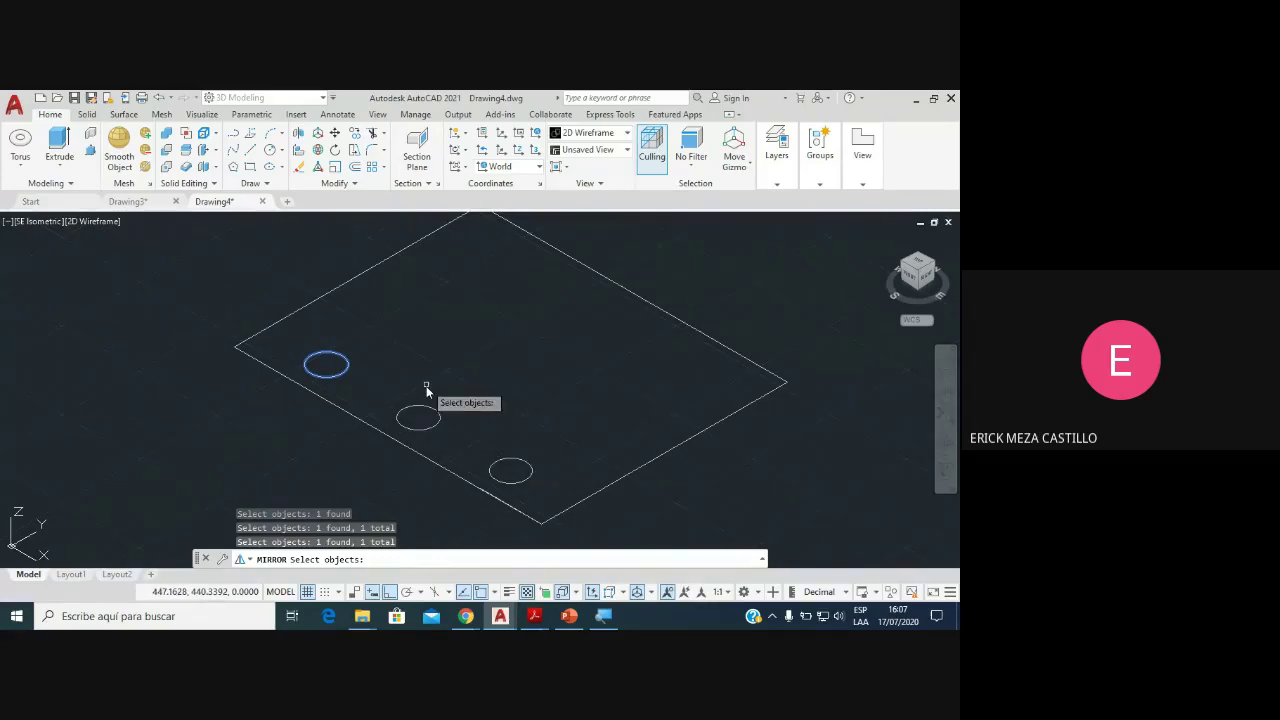
click(436, 414)
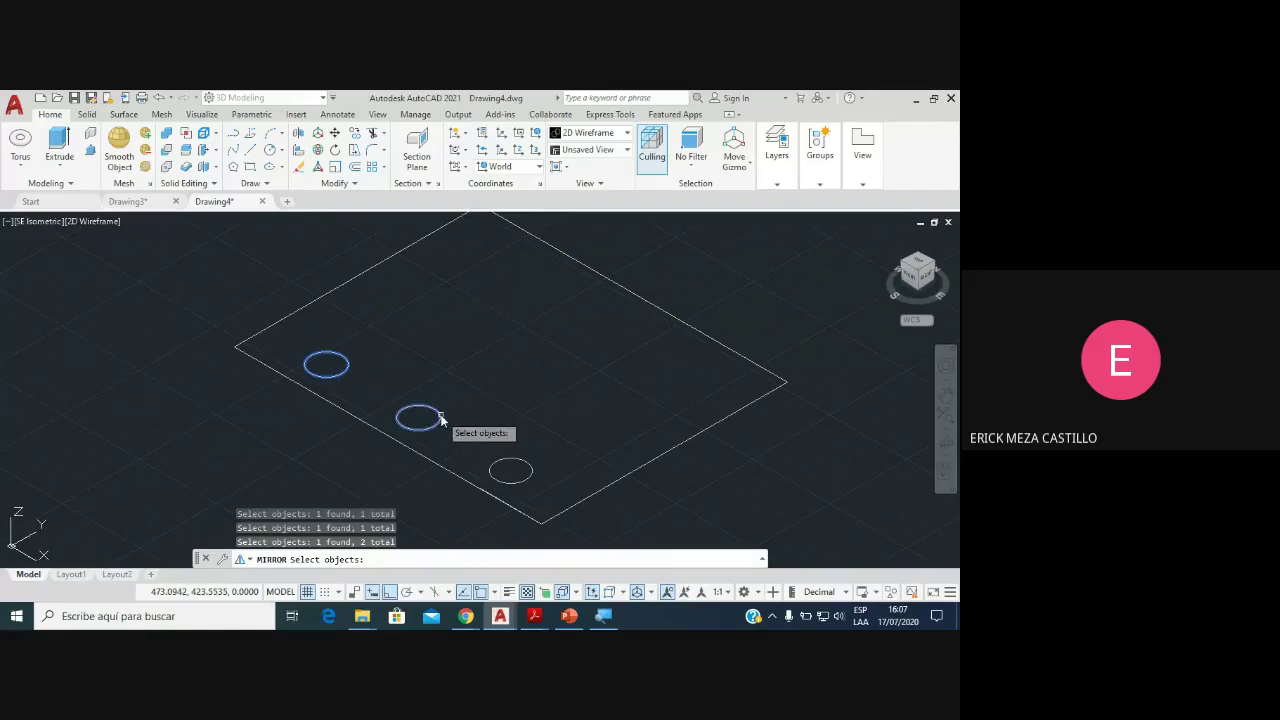
click(505, 466)
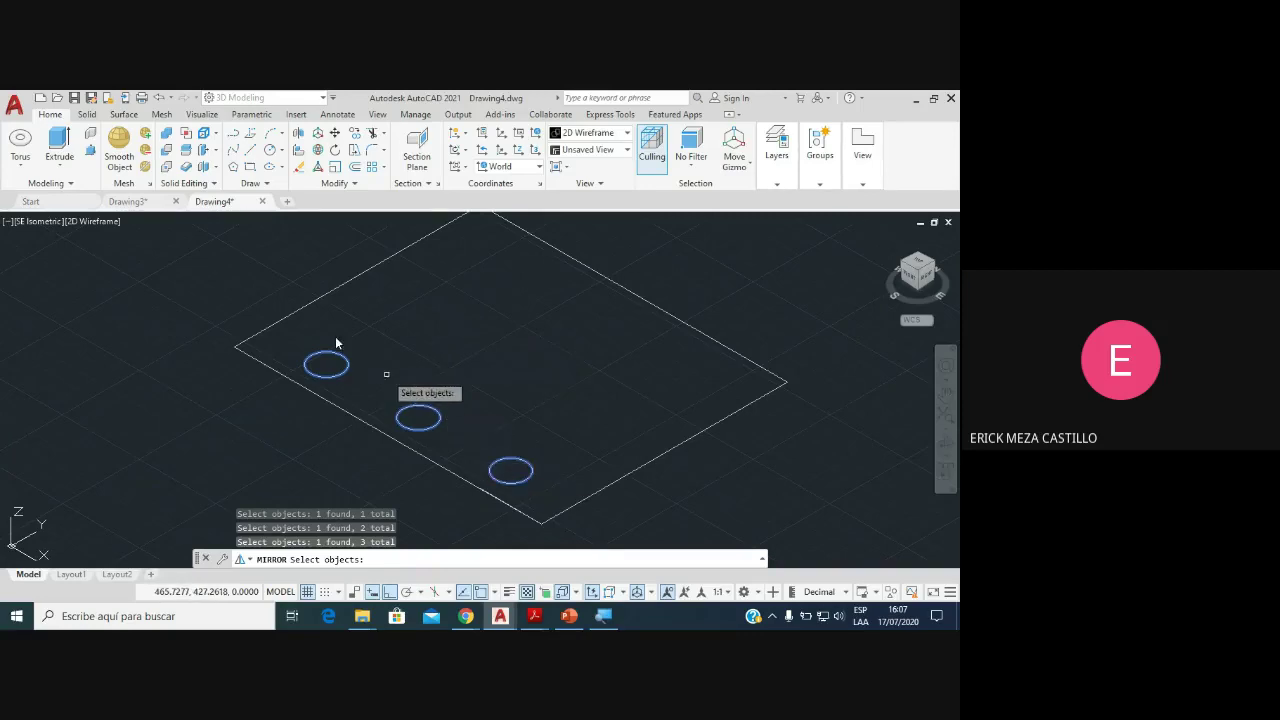
key(Return)
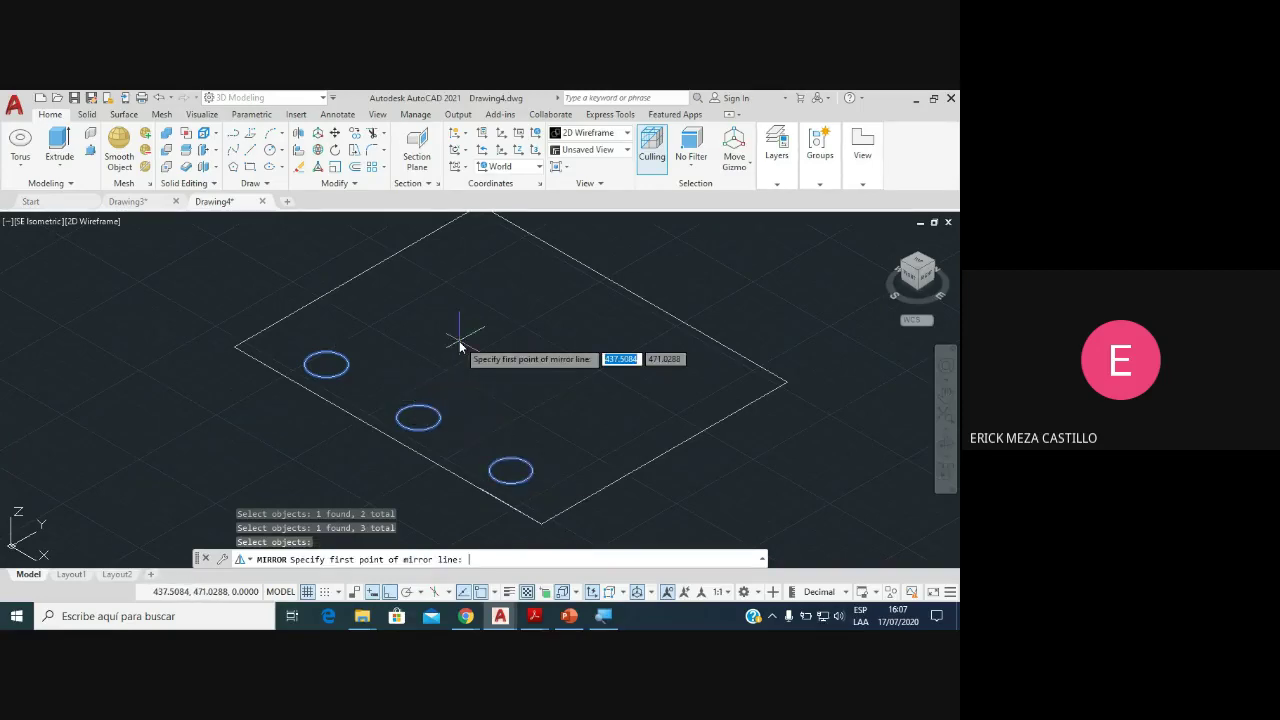
Step: Mirror the circles across a line through the plate centre, keeping the originals
click(663, 451)
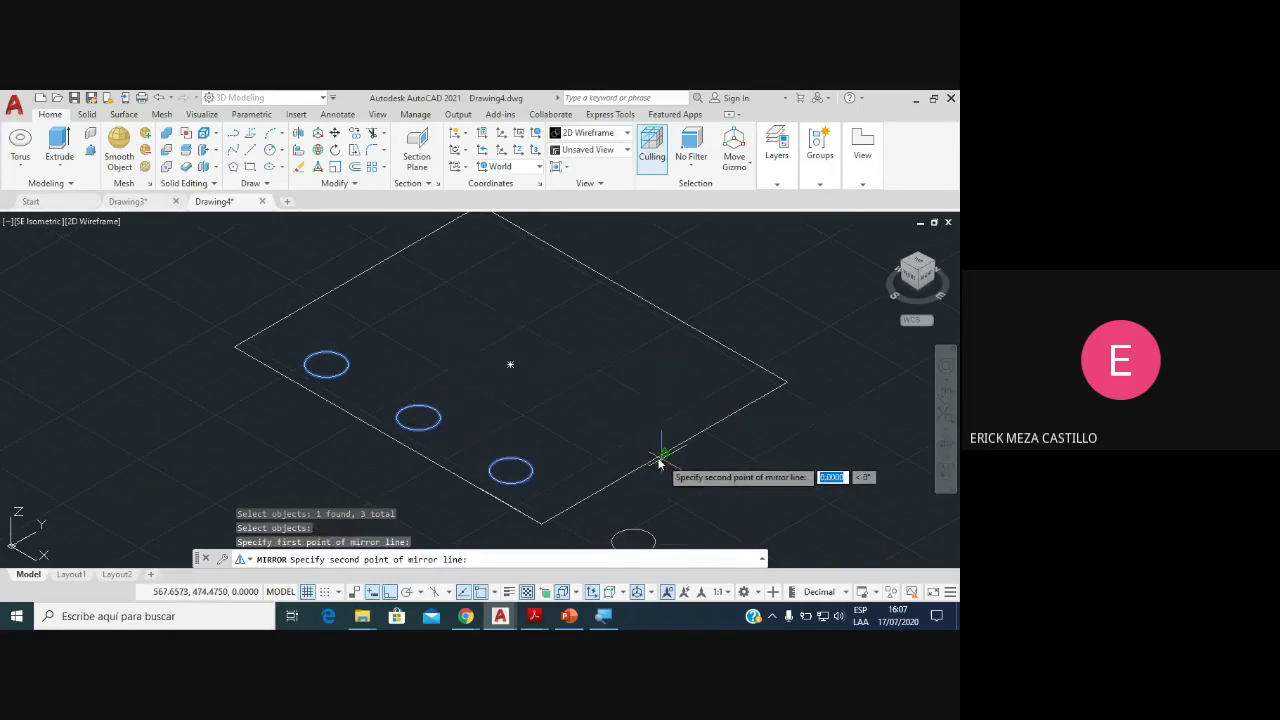
click(374, 271)
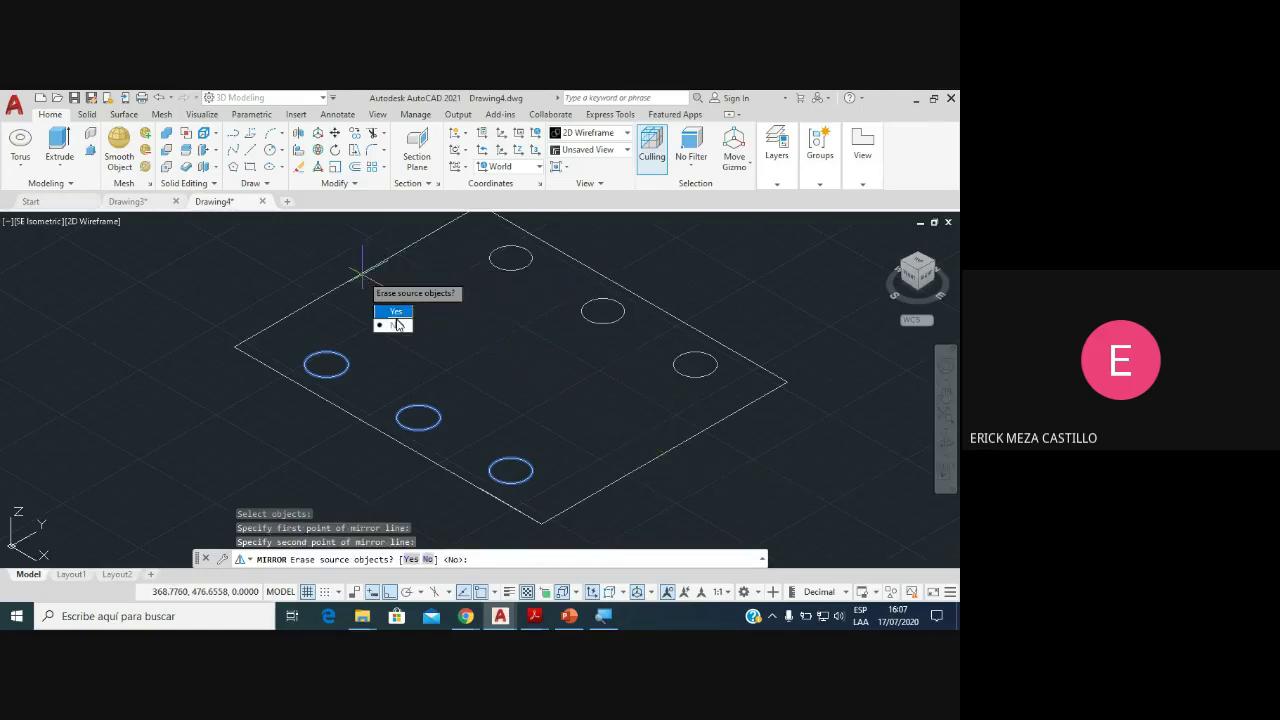
click(395, 323)
scroll(543, 390, down, 2)
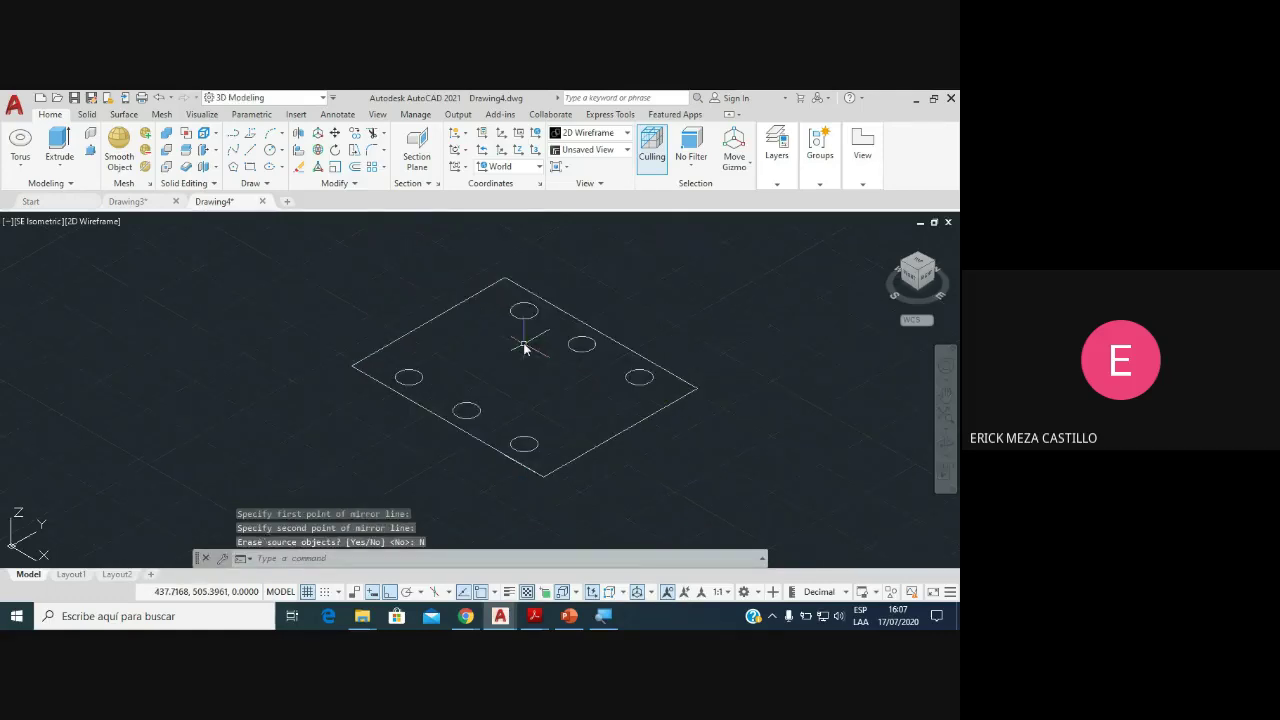
scroll(519, 349, up, 2)
scroll(518, 353, down, 2)
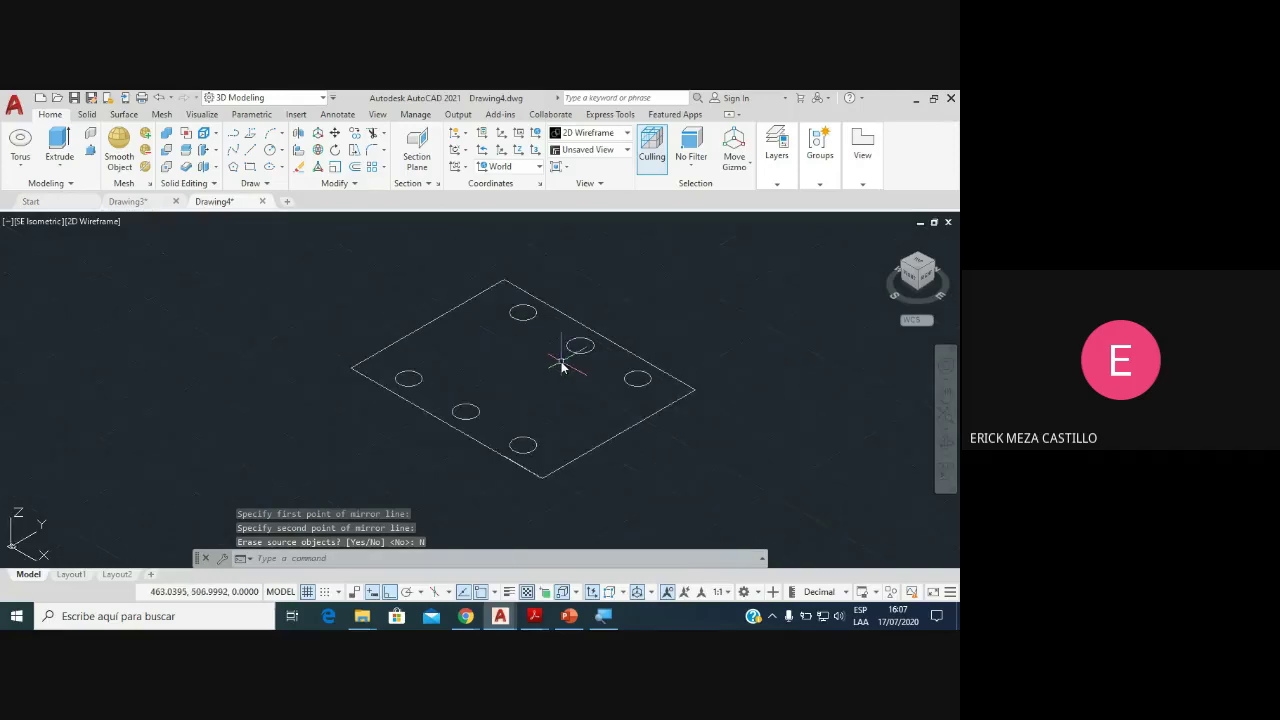
scroll(560, 362, up, 2)
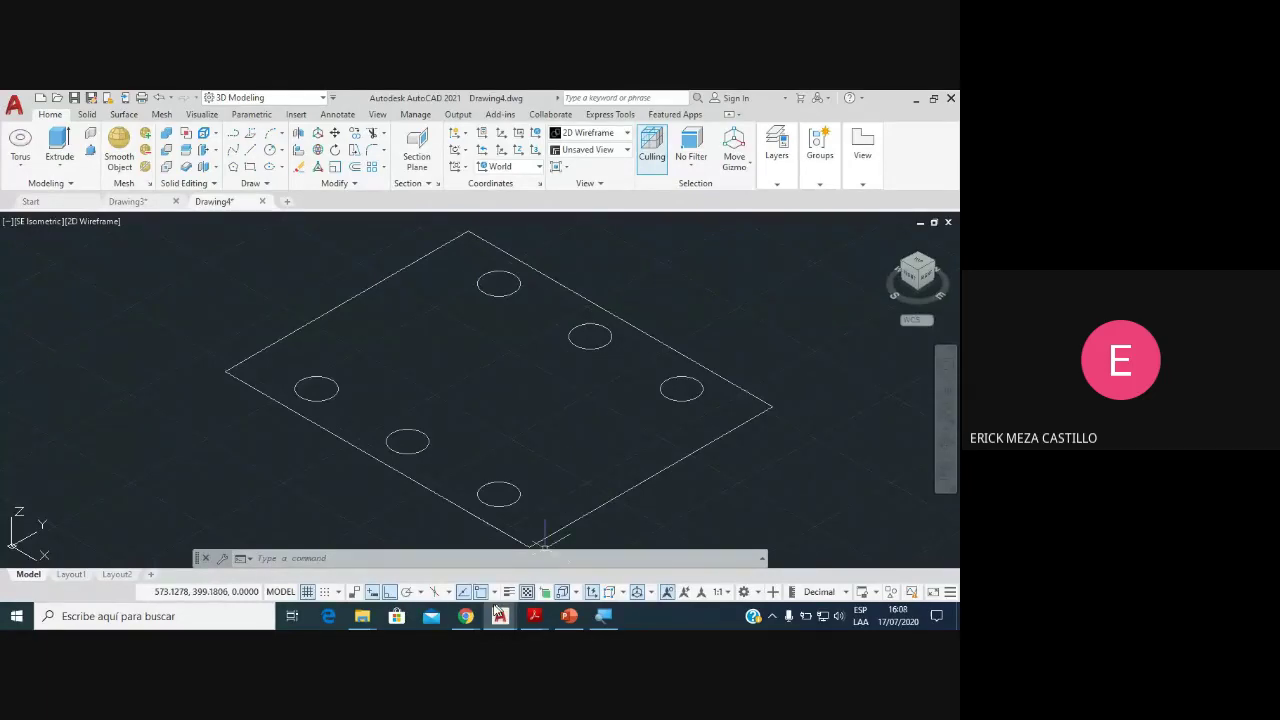
Step: Read the Google Meet chat, then bring back AutoCAD's Drawing3 two-box model
mouse_move(466, 616)
click(466, 545)
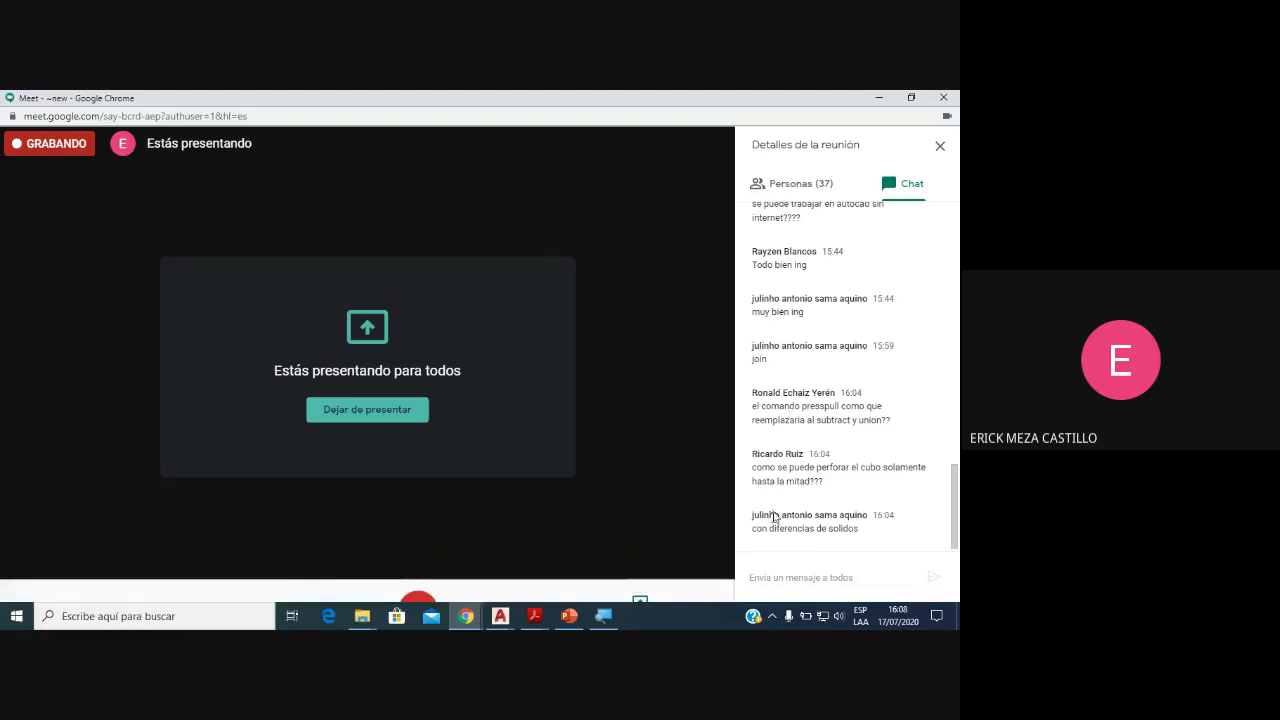
click(501, 616)
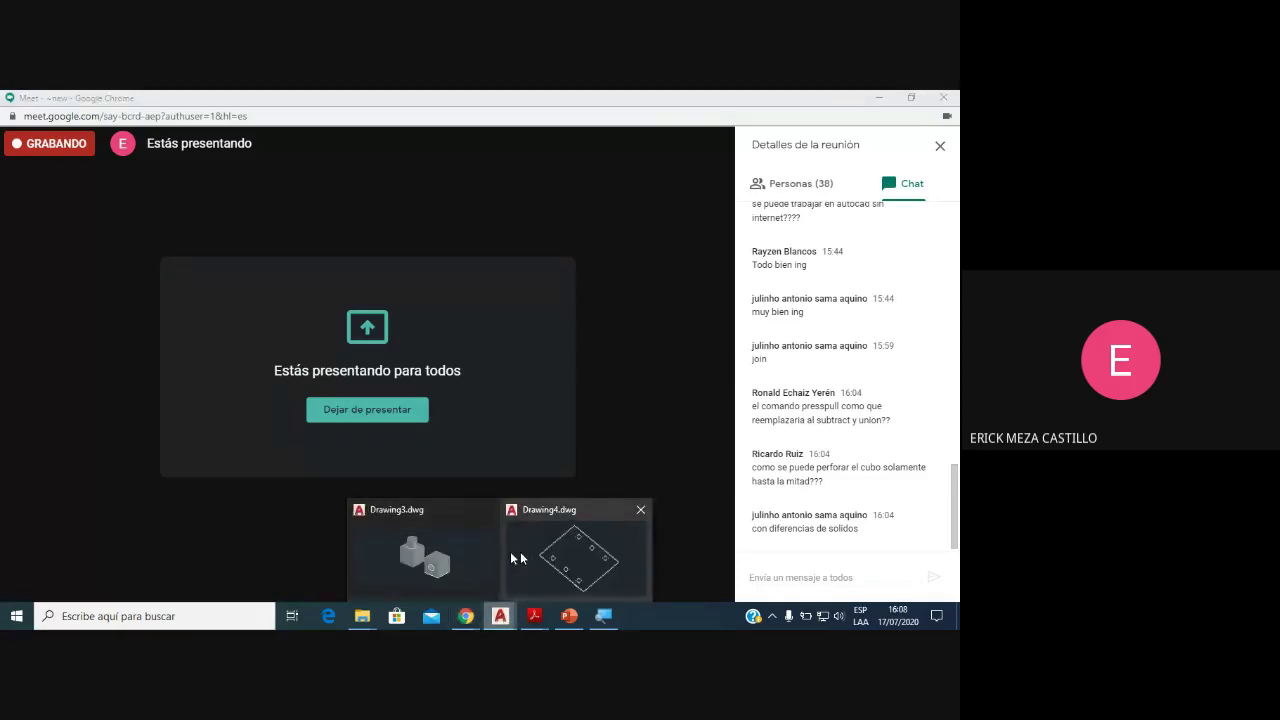
click(485, 548)
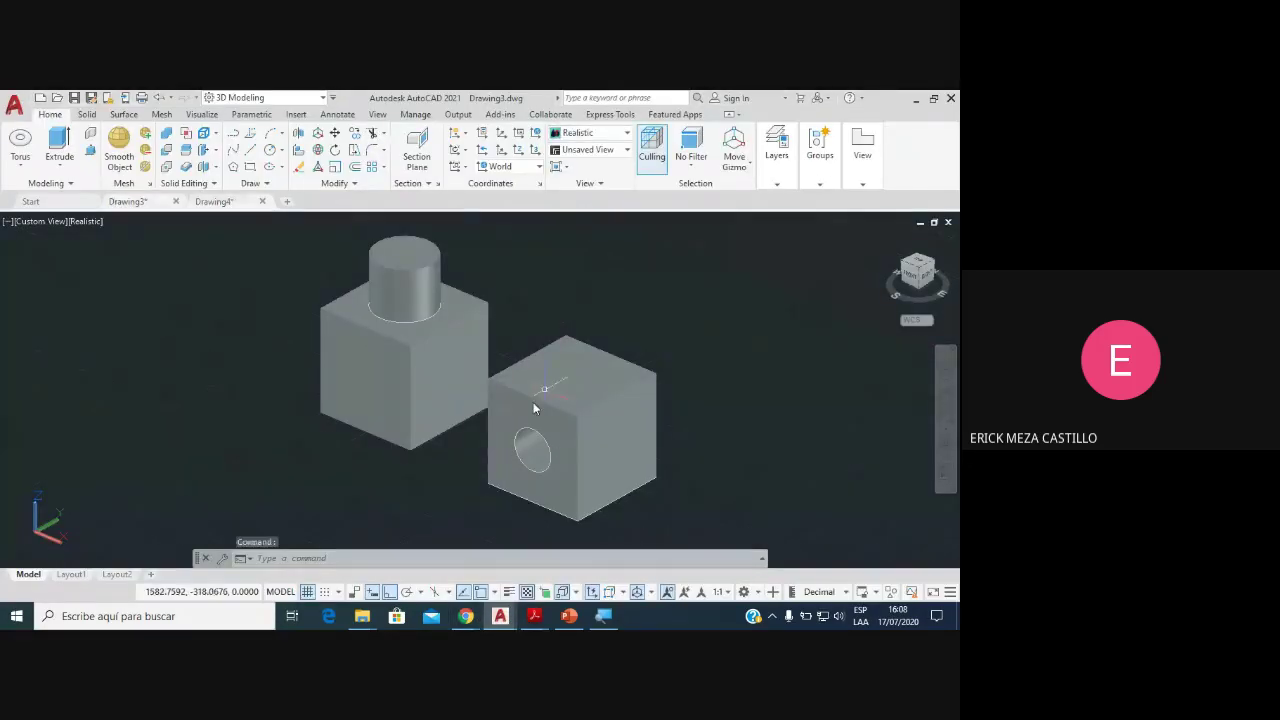
Step: Draw a radius-20 circle on the left face of the cylinder-topped box
click(269, 149)
scroll(385, 390, up, 3)
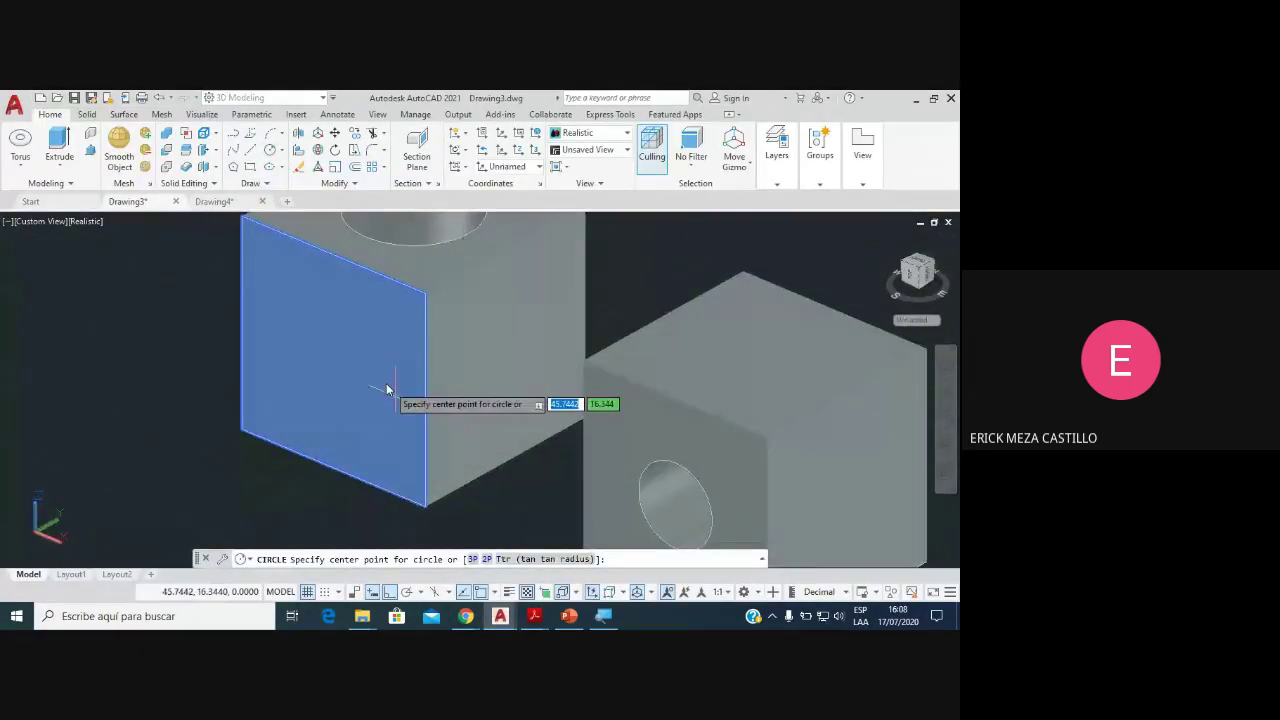
click(336, 364)
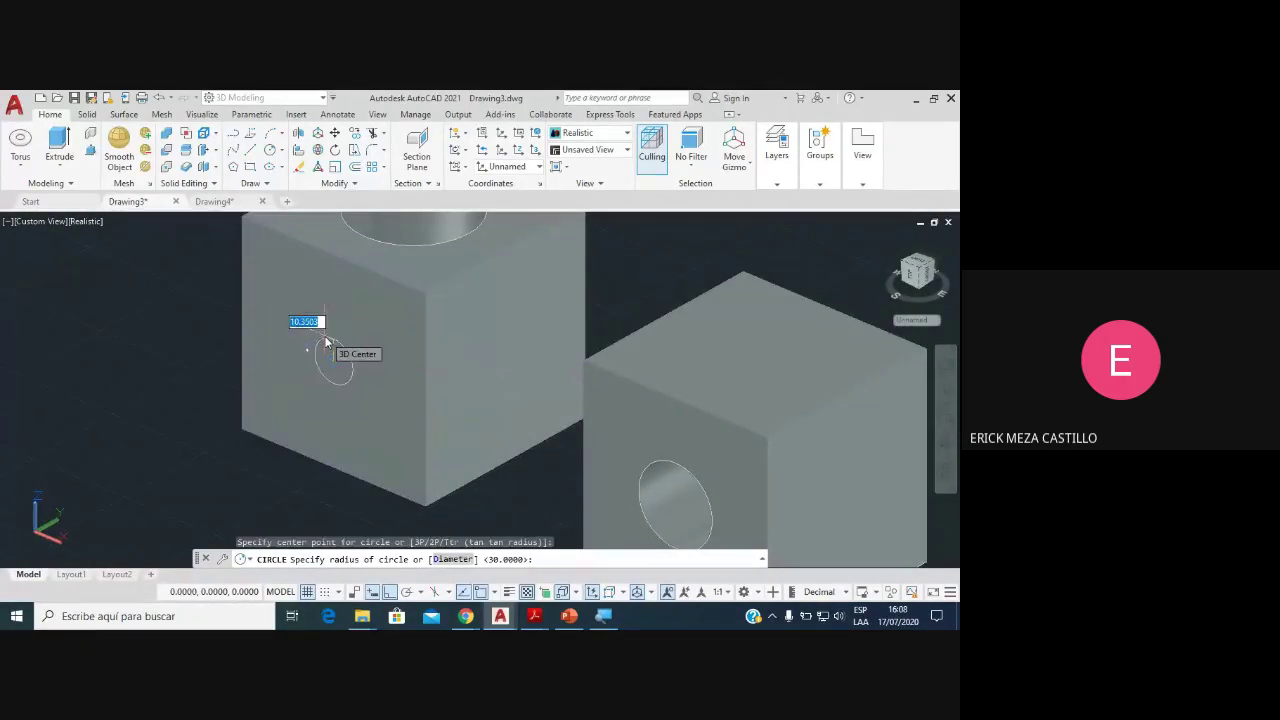
text(20)
key(Return)
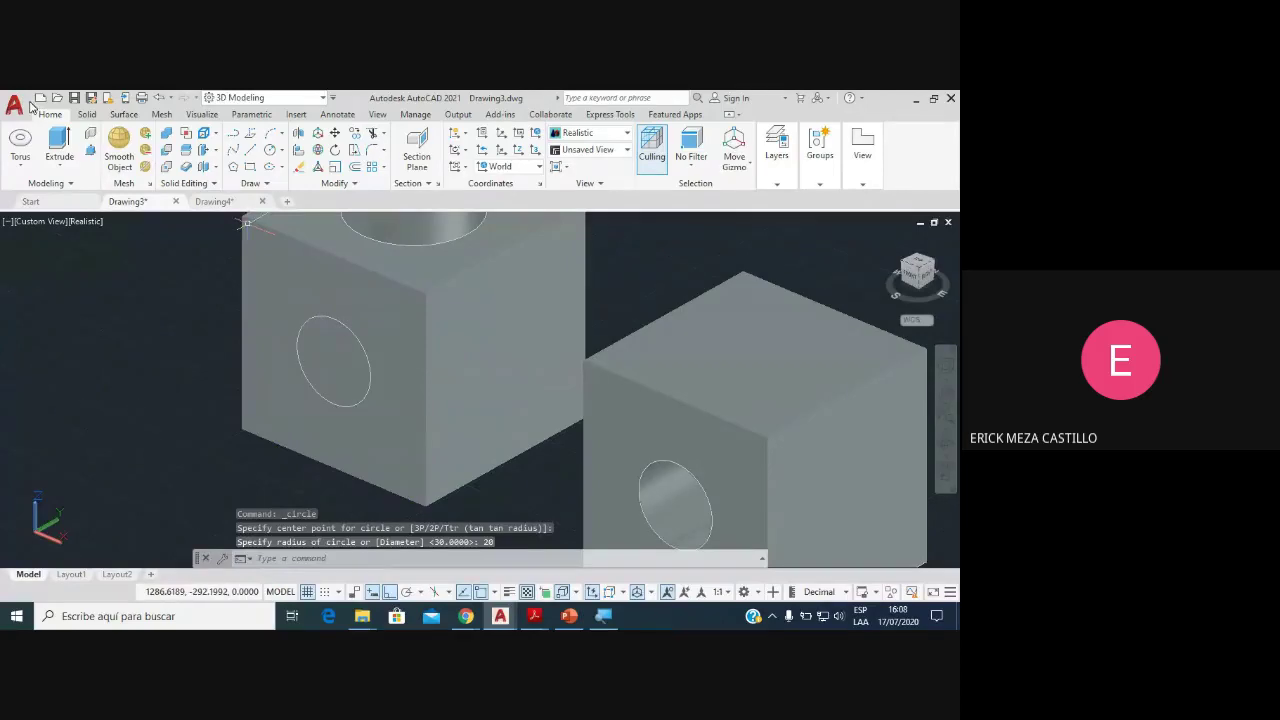
Step: Press-pull the circle 50 deep to cut the hole, then orbit to check both boxes
click(90, 150)
click(350, 369)
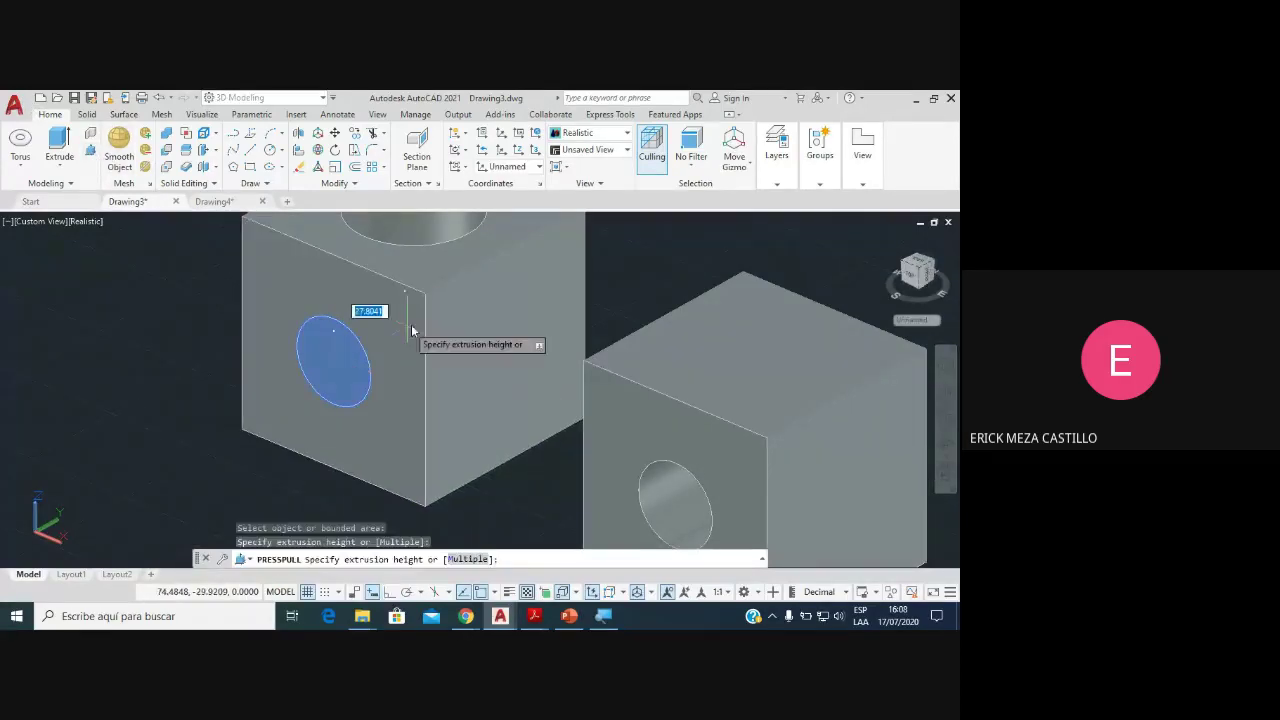
text(50)
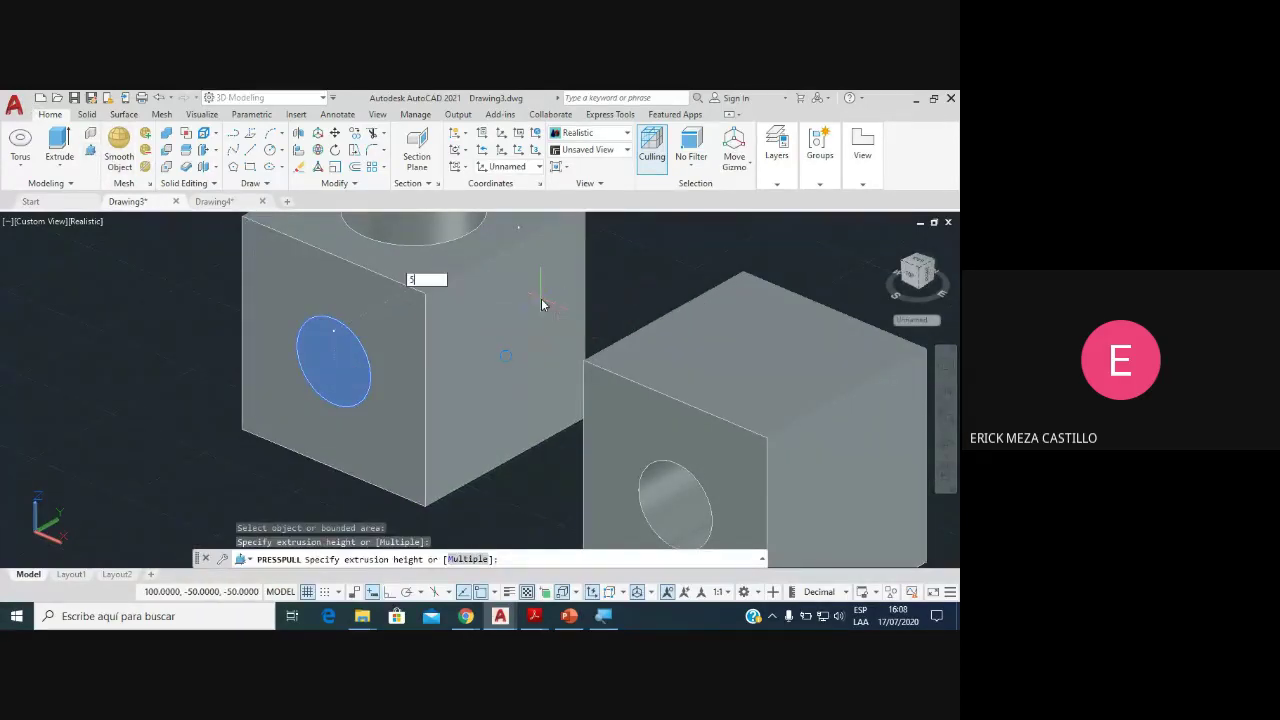
key(Return)
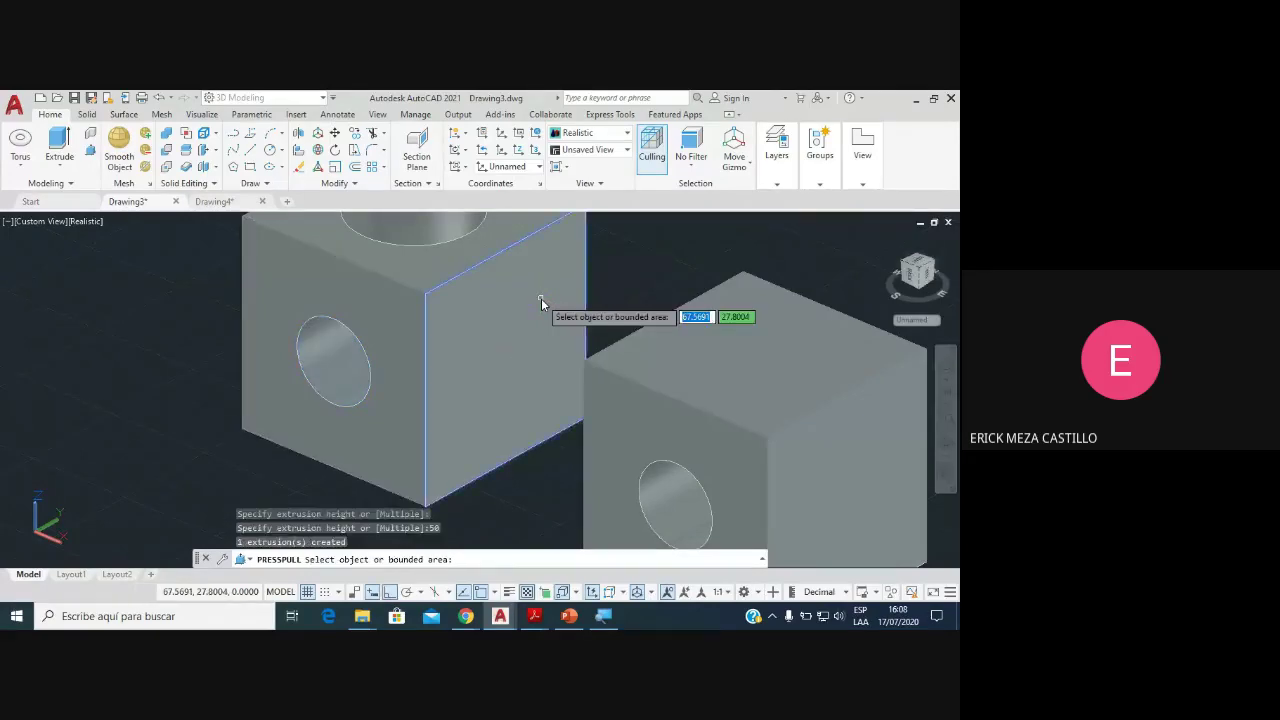
click(944, 418)
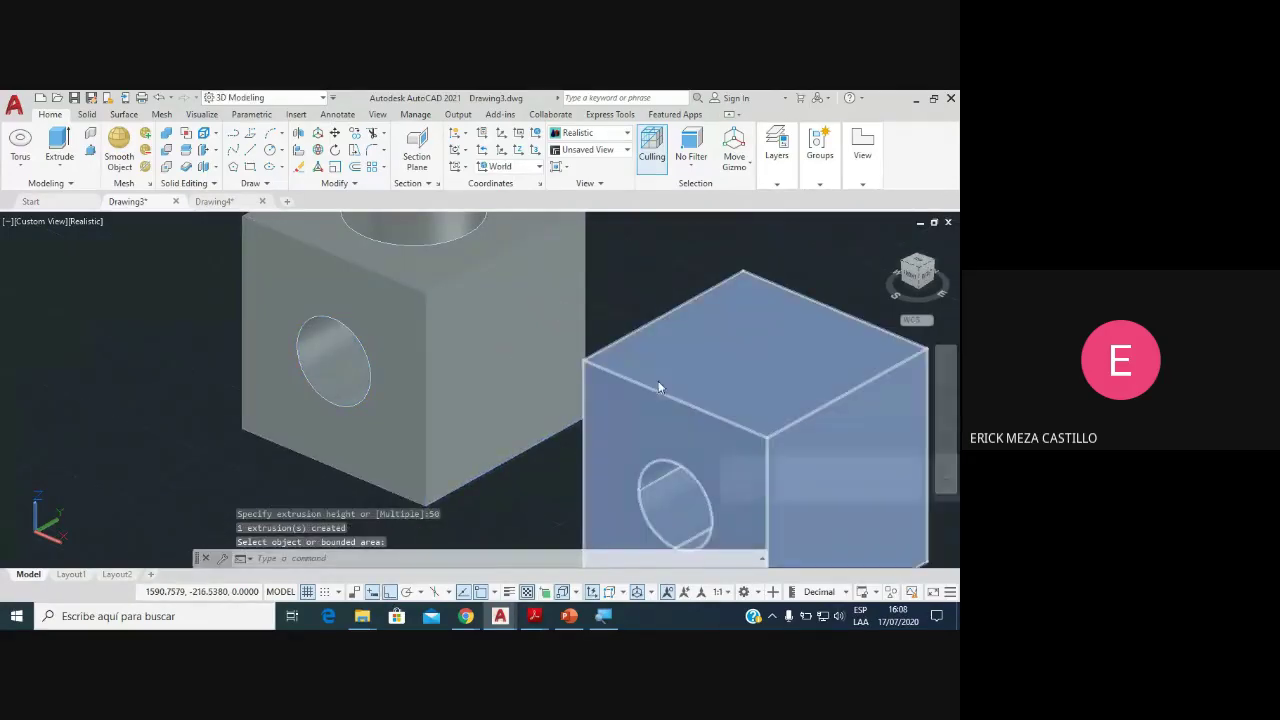
mouse_move(657, 386)
mouse_down()
mouse_move(473, 306)
mouse_move(360, 337)
mouse_move(229, 314)
mouse_move(274, 346)
mouse_move(423, 354)
mouse_move(406, 334)
mouse_move(428, 340)
mouse_up()
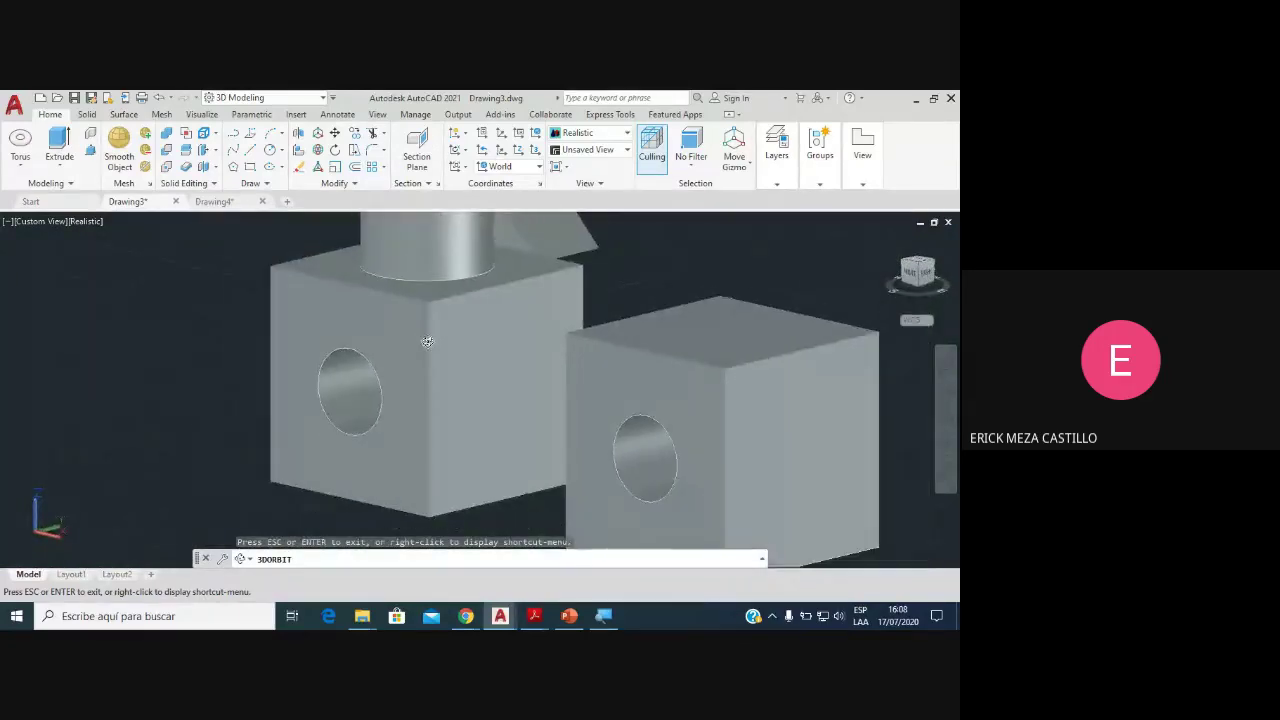
key(Escape)
click(215, 202)
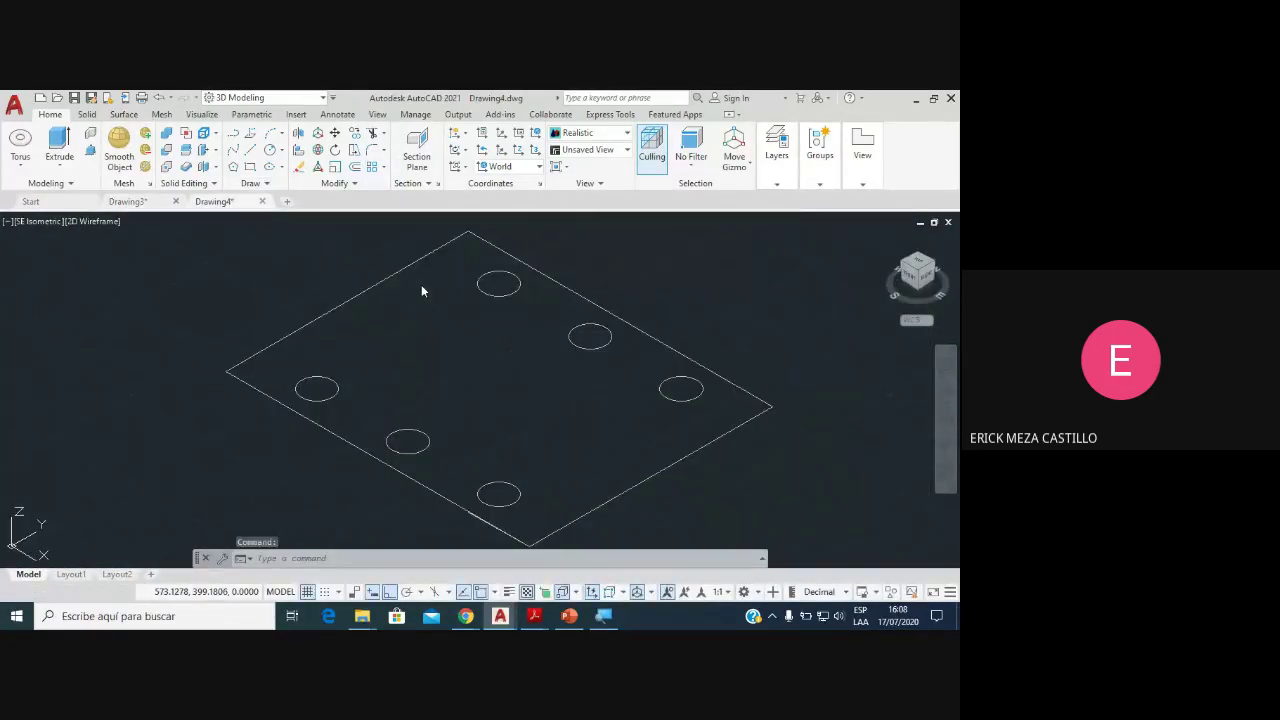
click(480, 585)
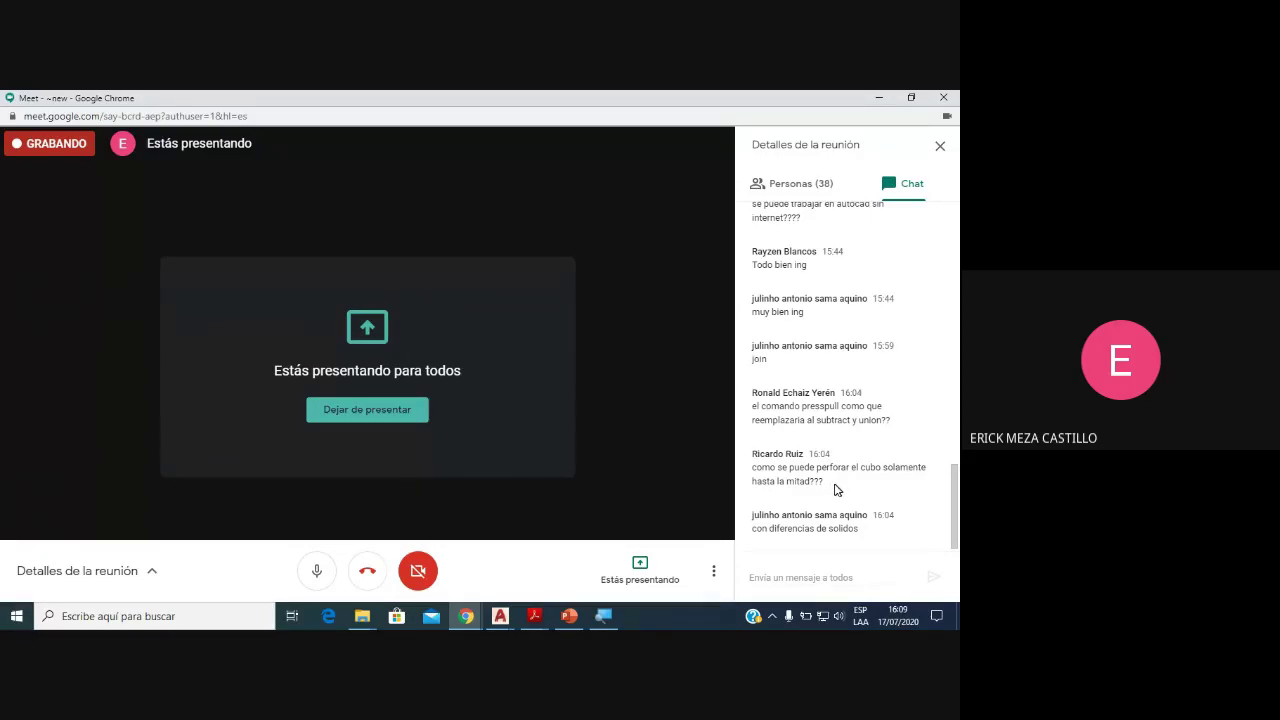
click(500, 616)
click(541, 554)
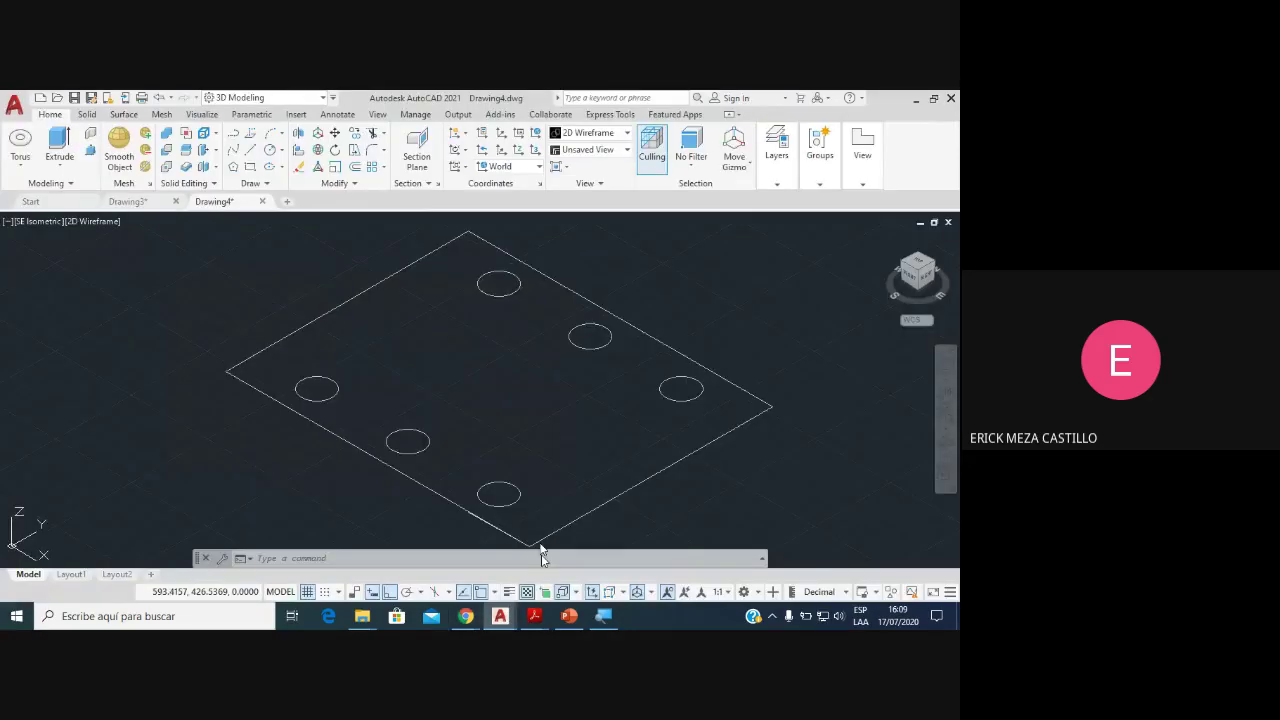
middle_drag(561, 379, 462, 343)
scroll(503, 334, down, 2)
scroll(464, 345, up, 2)
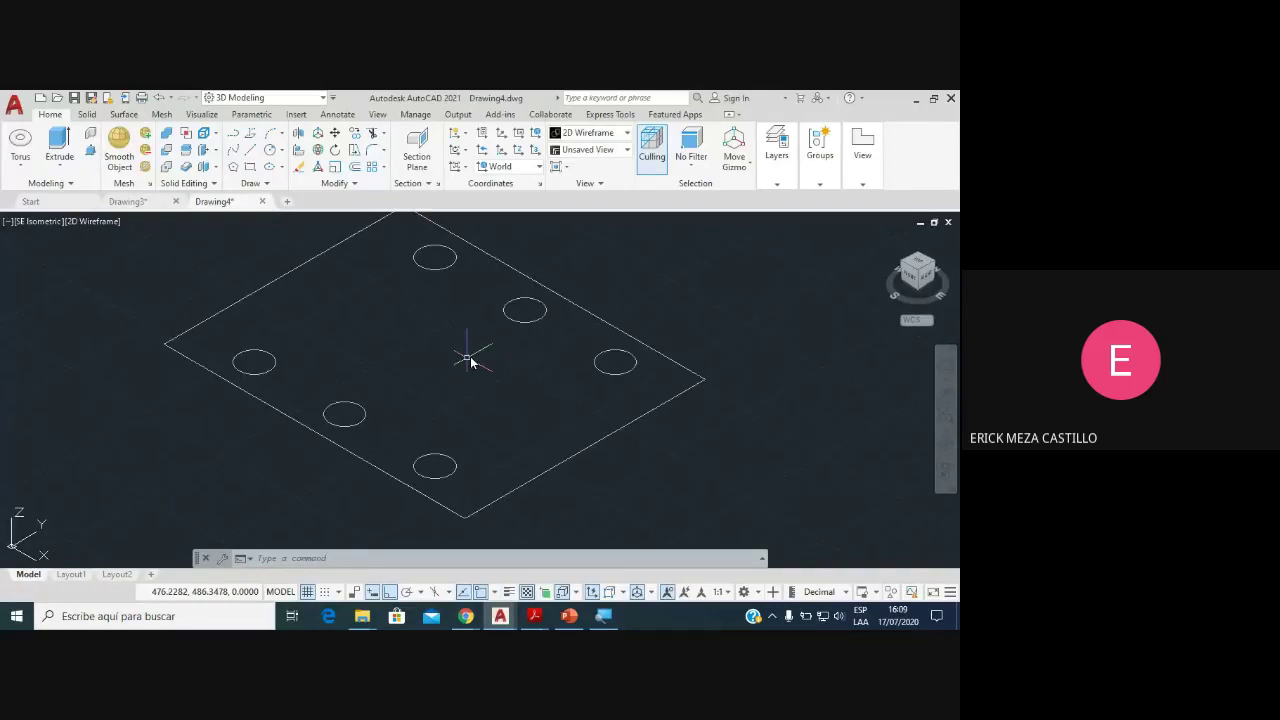
mouse_move(534, 616)
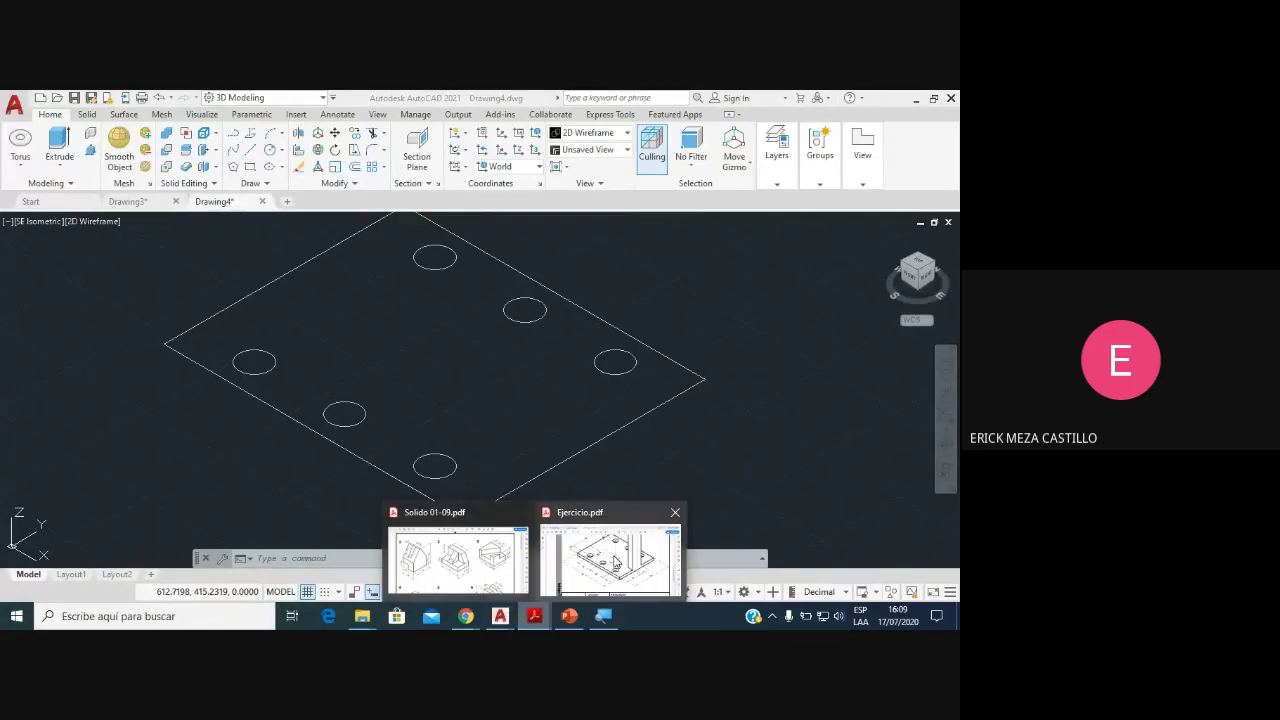
click(600, 560)
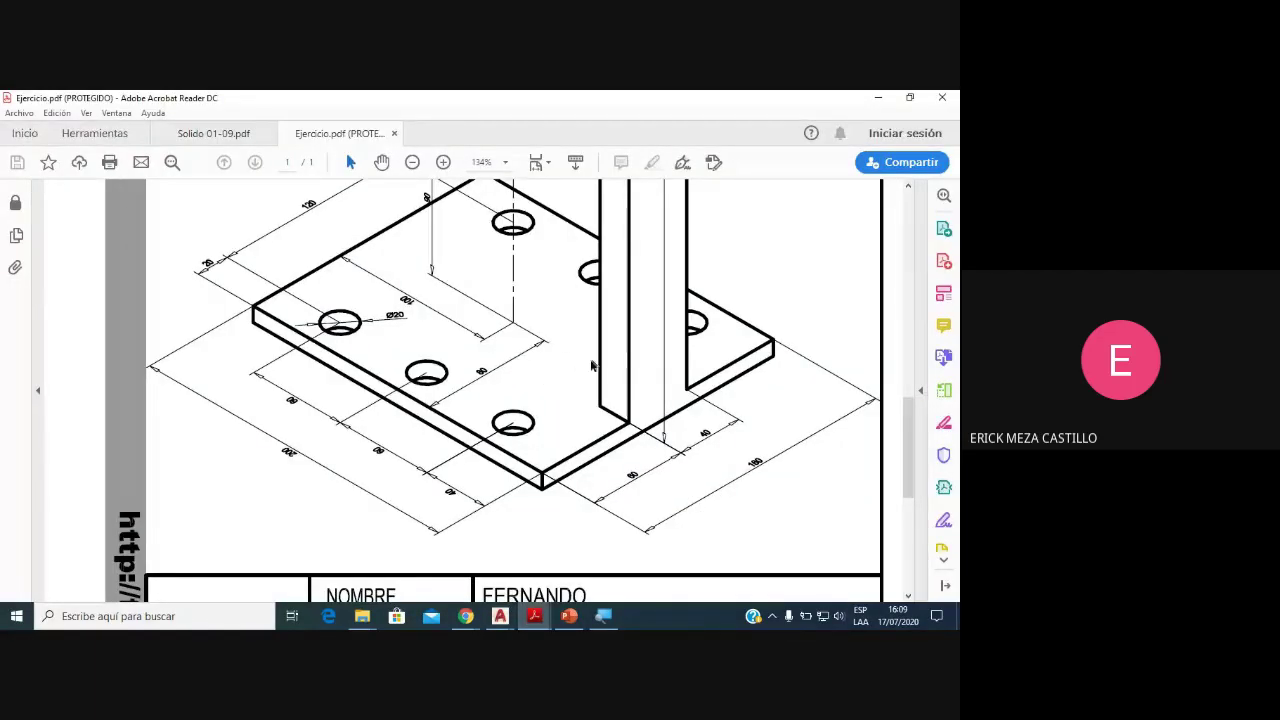
click(500, 616)
click(550, 566)
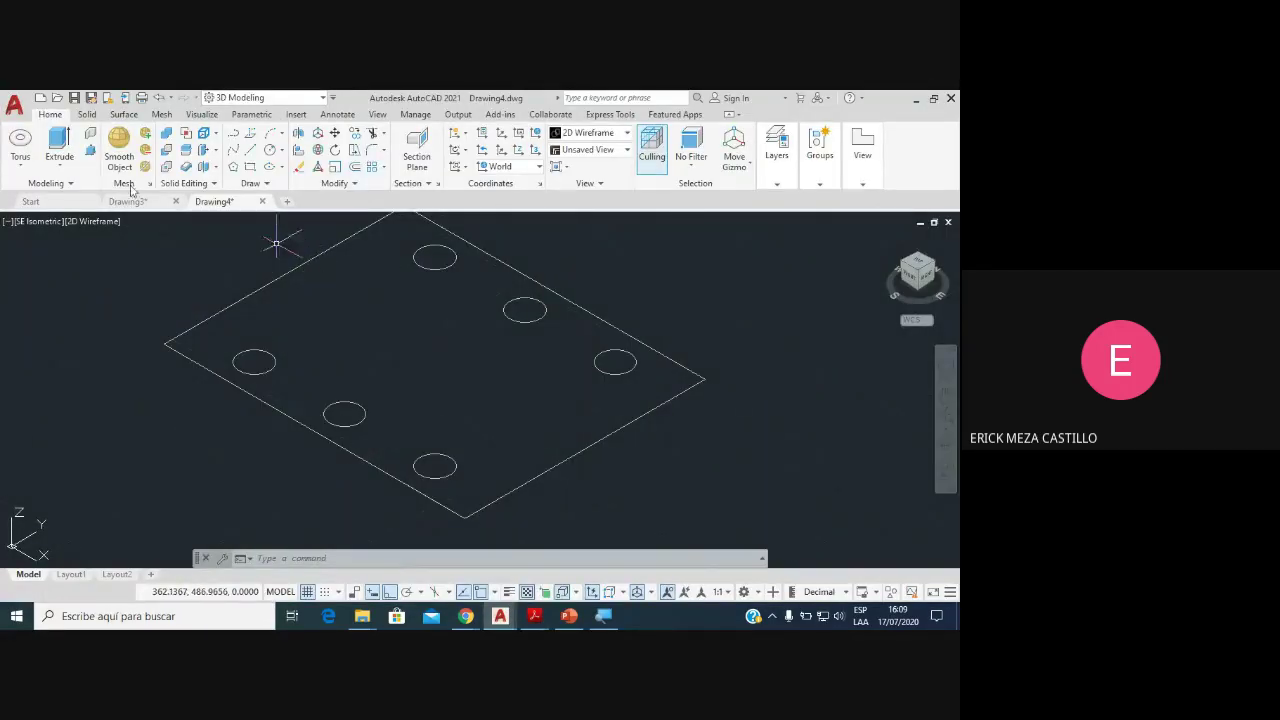
Step: Press-pull the plate outline 10 units into a solid slab with six holes
click(96, 117)
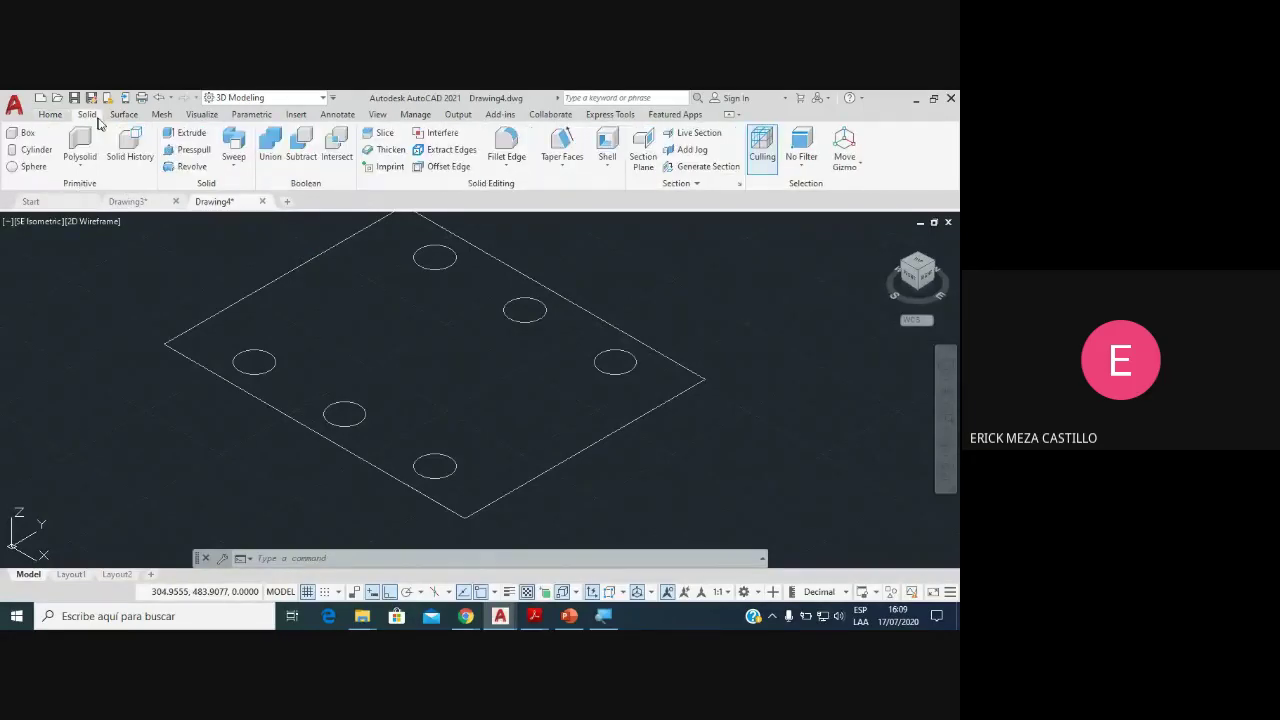
click(190, 149)
click(464, 378)
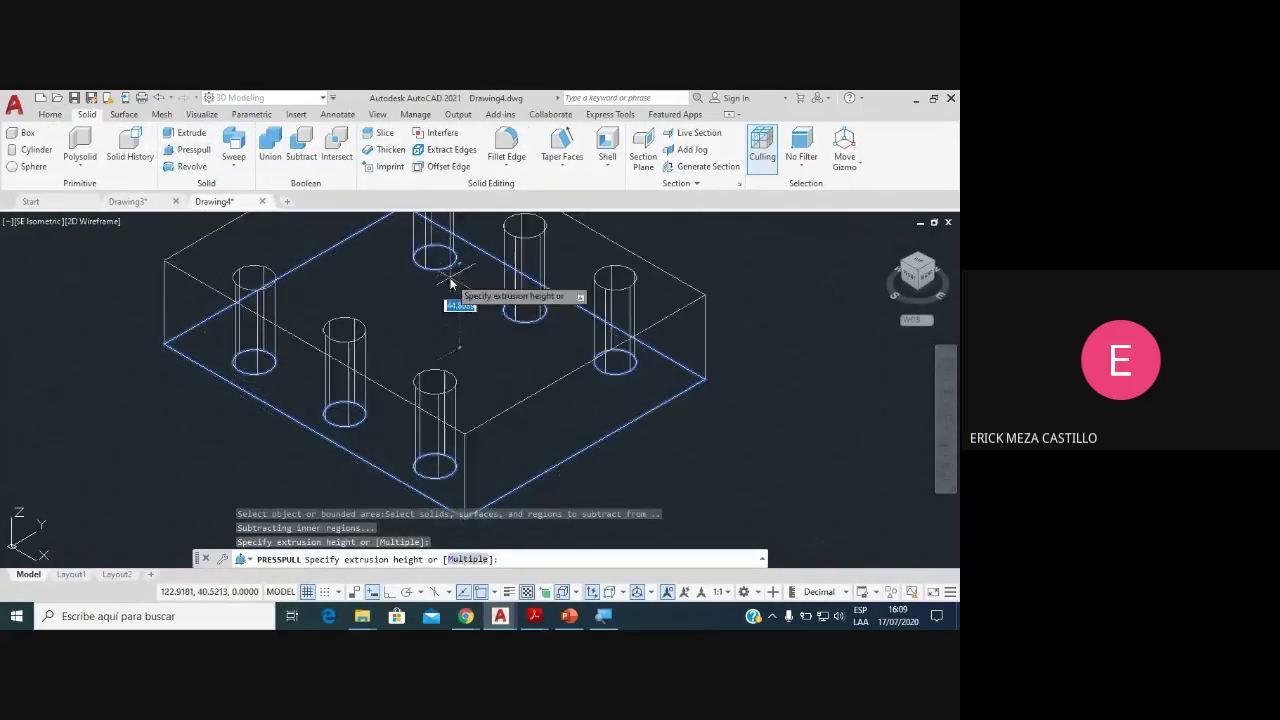
text(10)
key(Return)
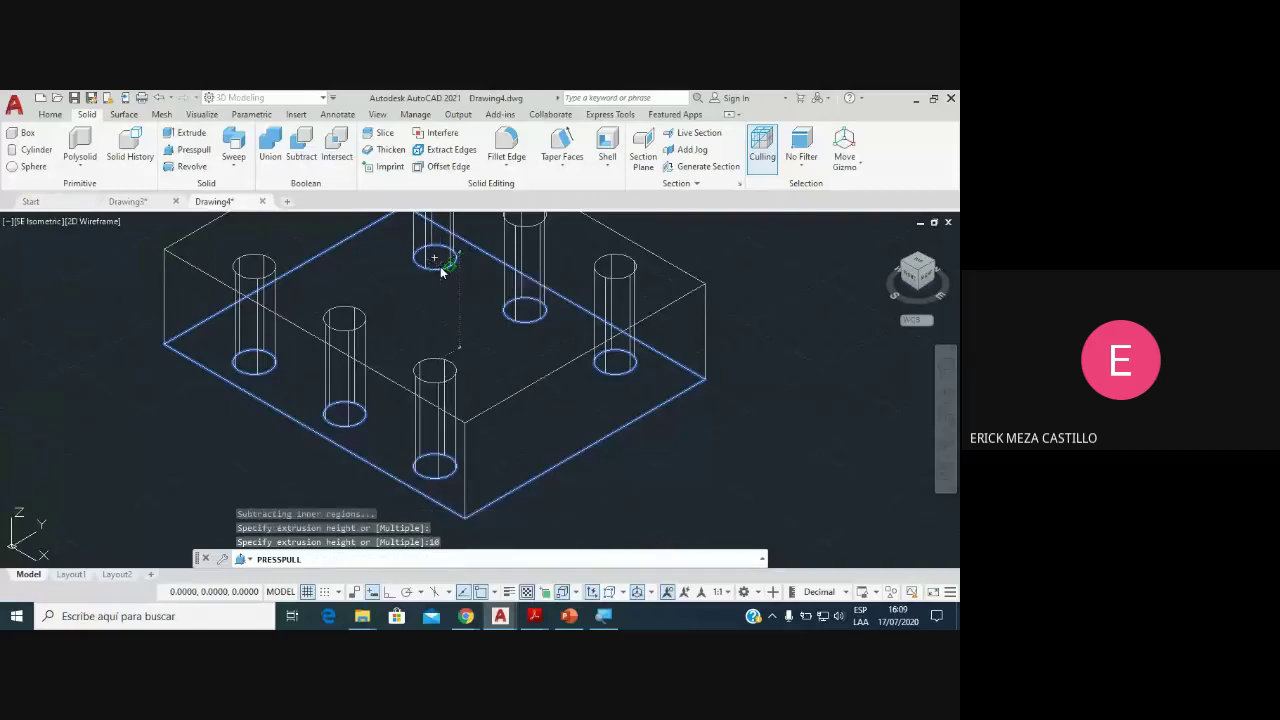
Step: Shade the plate in the Conceptual visual style, then switch to Google Meet
click(111, 225)
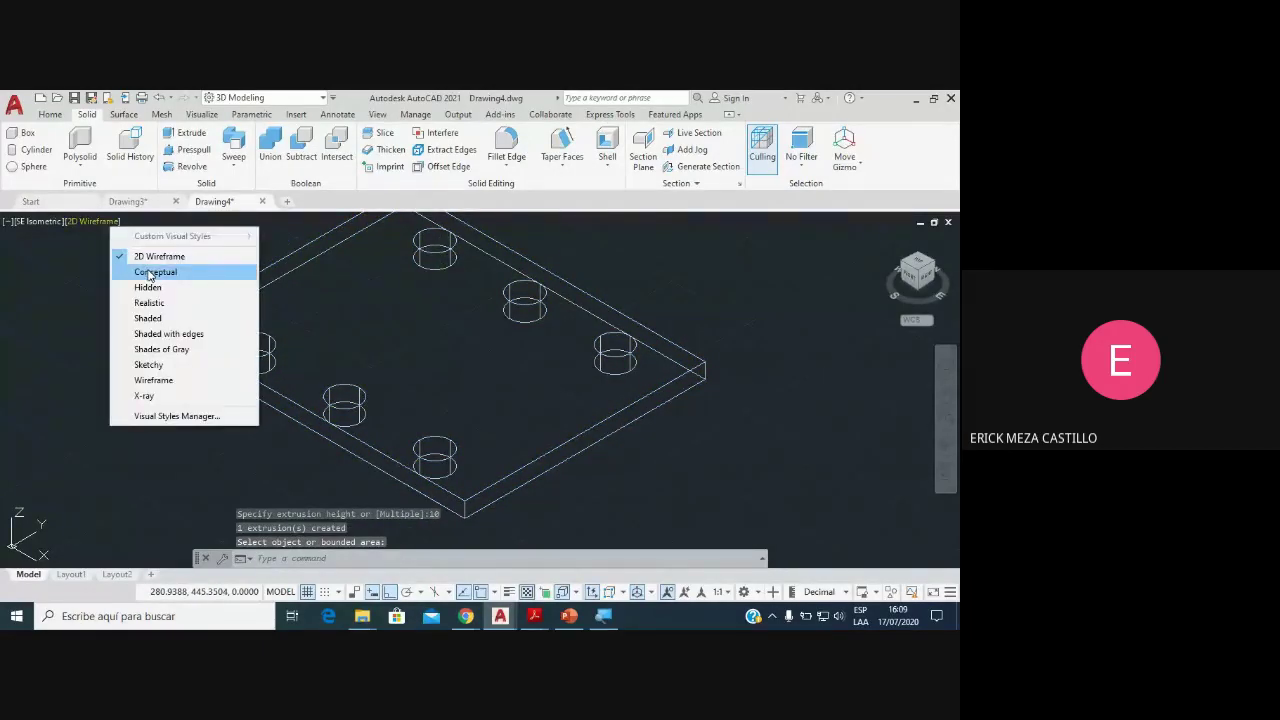
click(150, 274)
scroll(500, 395, up, 2)
scroll(530, 405, down, 3)
scroll(522, 402, up, 4)
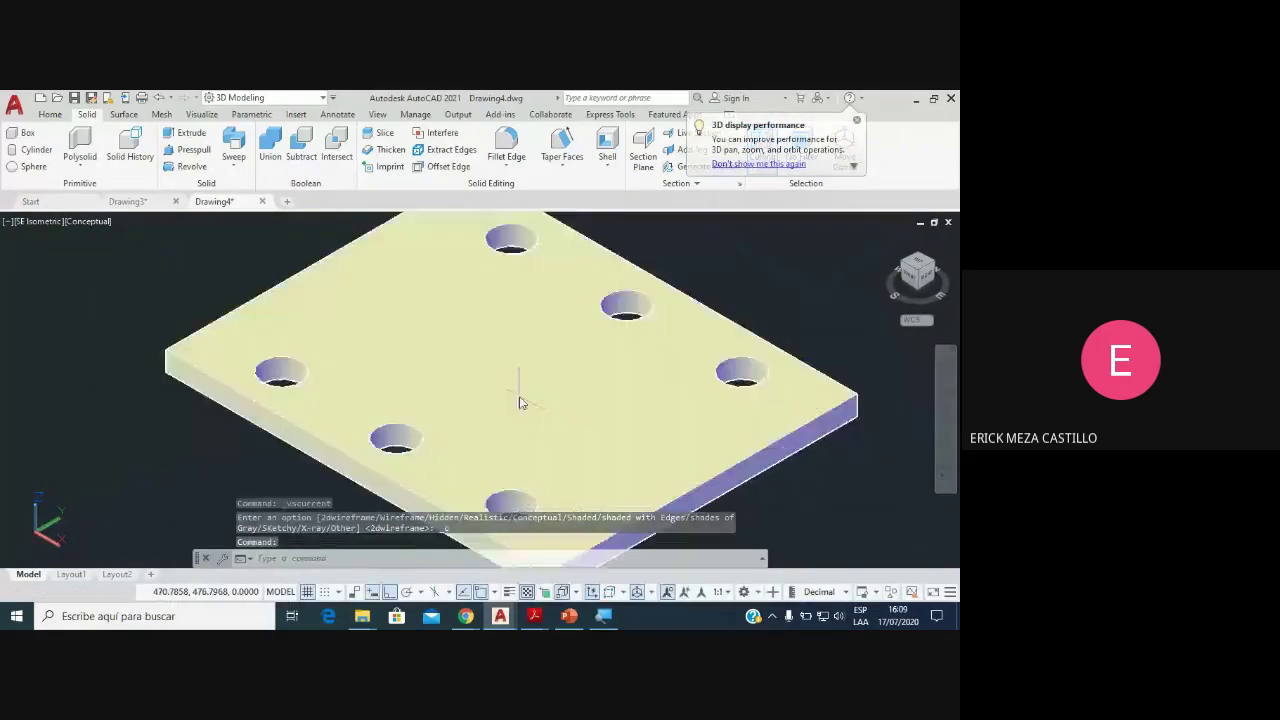
scroll(519, 402, down, 3)
scroll(517, 397, up, 1)
scroll(500, 416, up, 2)
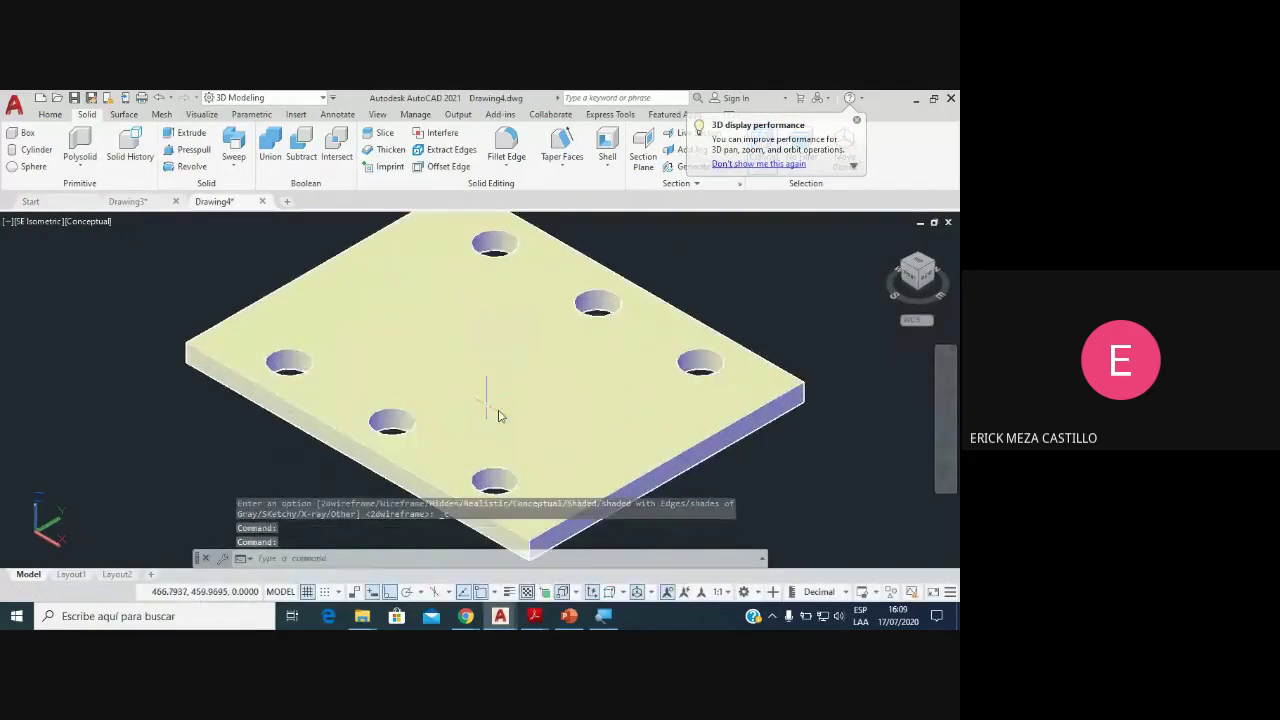
scroll(512, 414, down, 2)
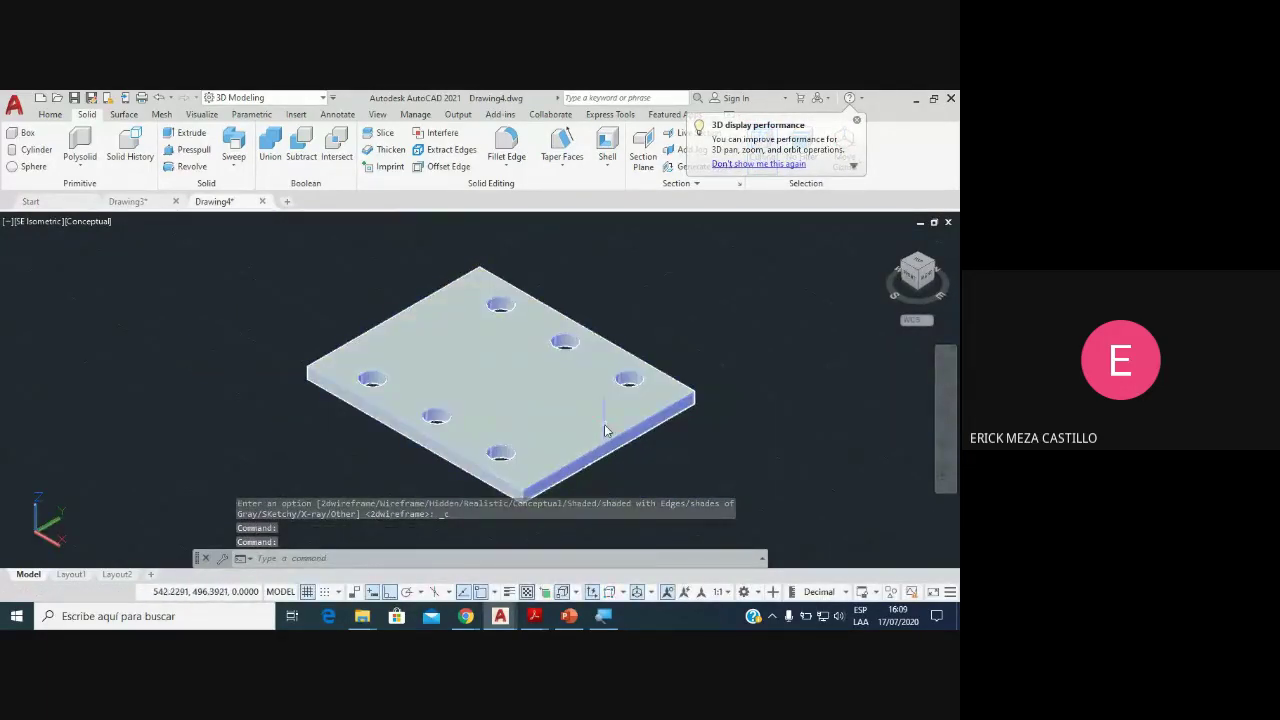
scroll(522, 410, up, 2)
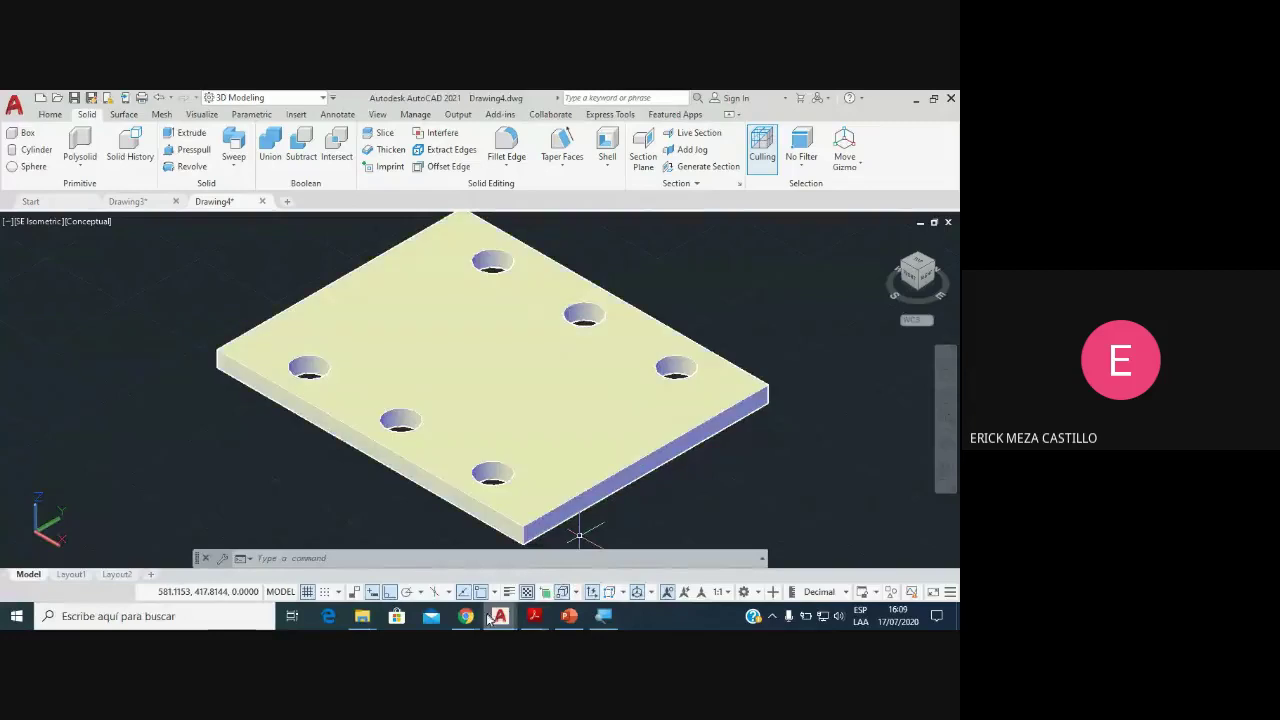
mouse_move(466, 616)
click(465, 575)
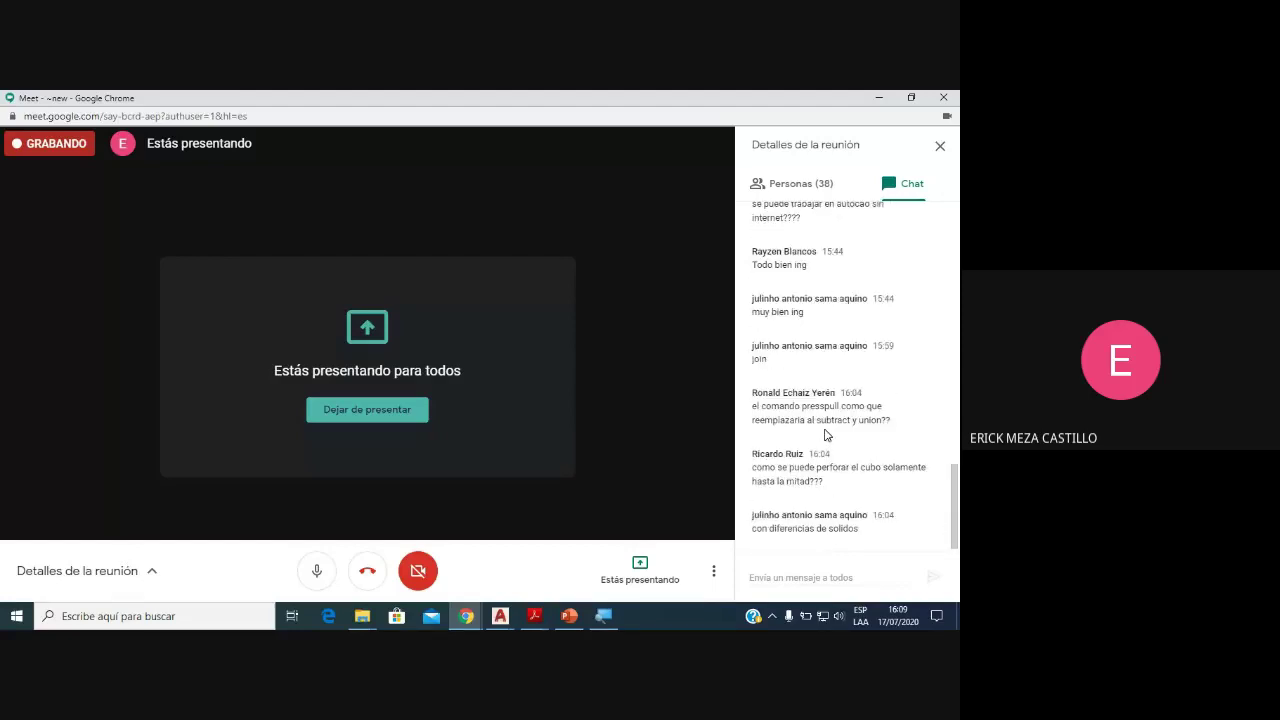
click(500, 615)
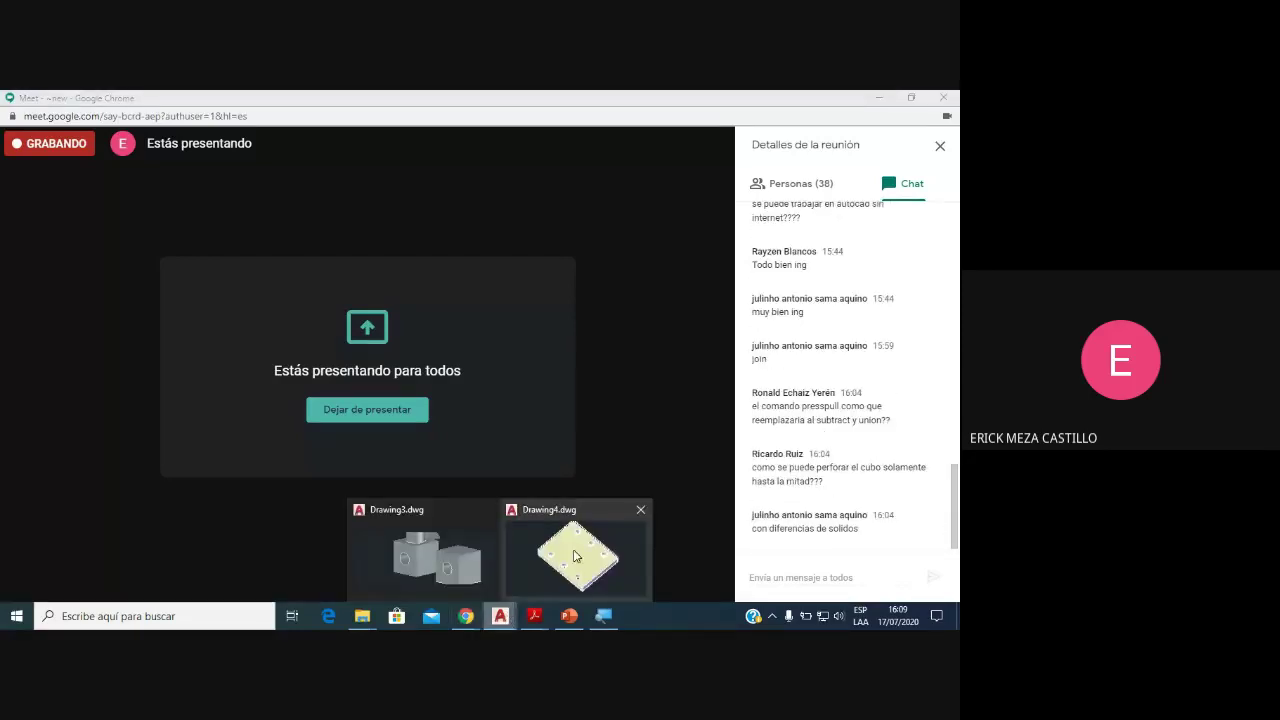
click(575, 556)
scroll(600, 458, down, 2)
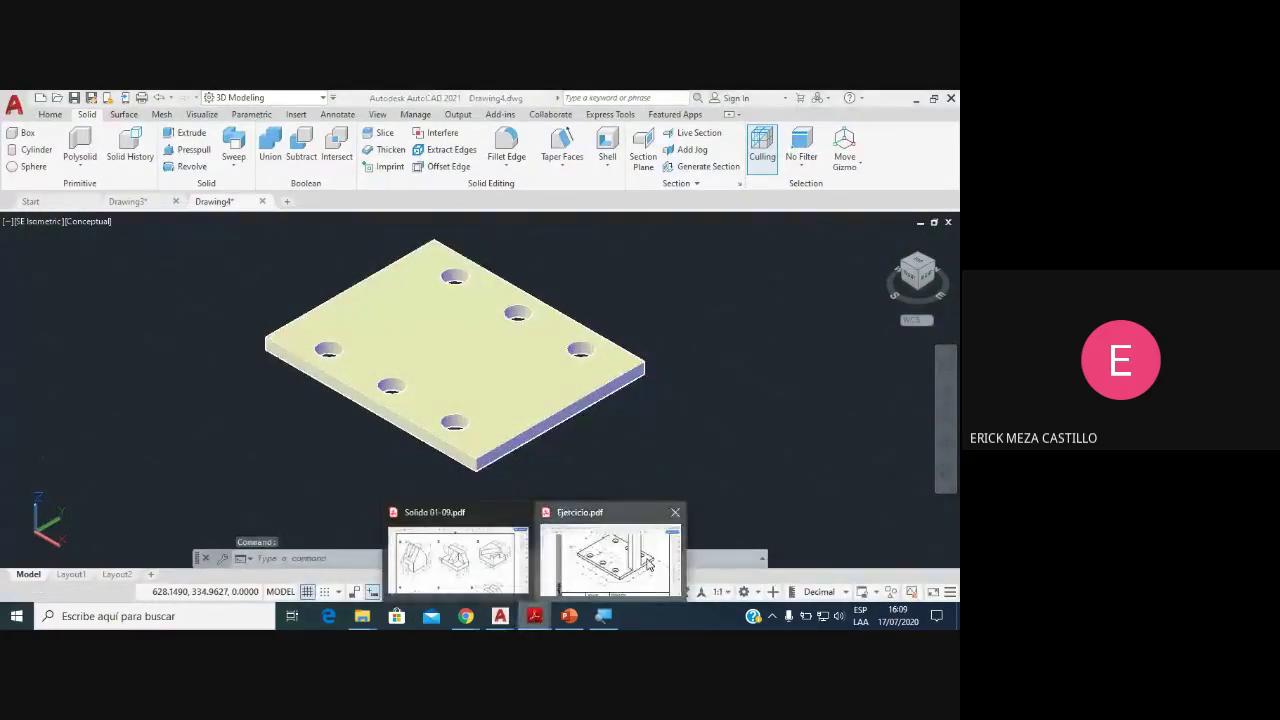
click(648, 564)
scroll(619, 437, up, 2)
ctrl+scroll(619, 437, up, 1)
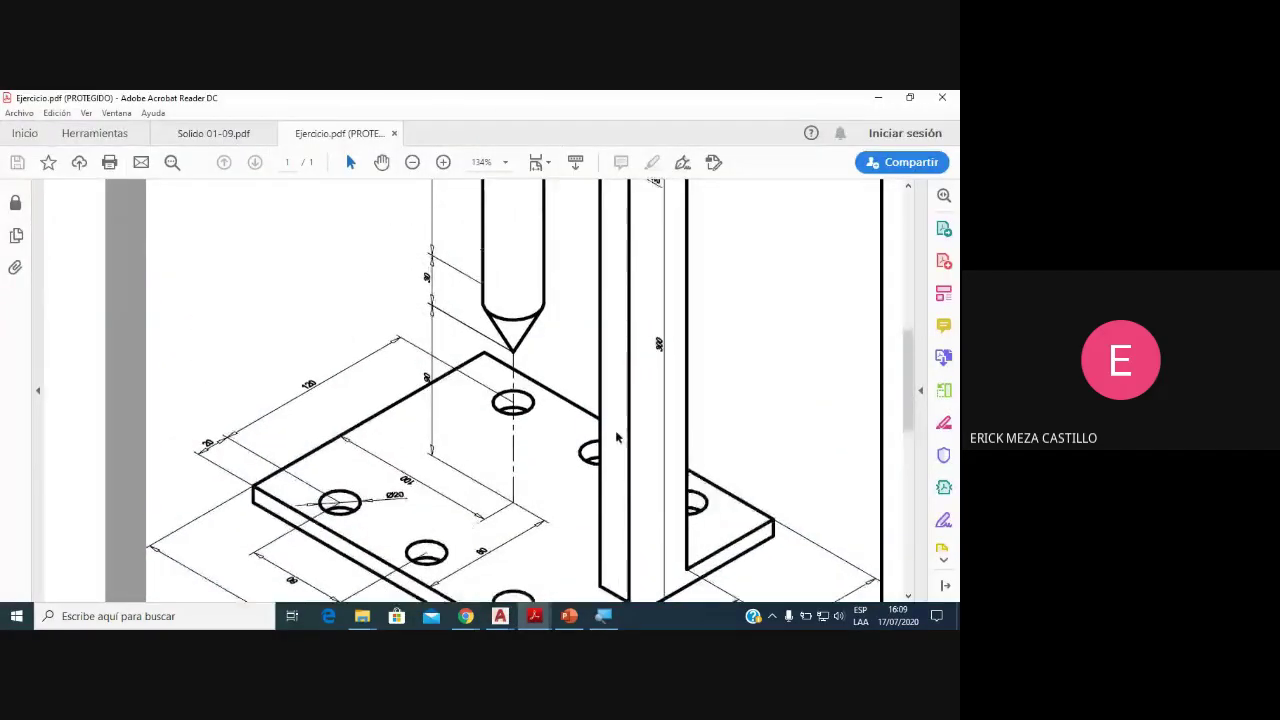
ctrl+scroll(617, 437, down, 1)
ctrl+scroll(575, 431, down, 1)
ctrl+scroll(508, 416, up, 1)
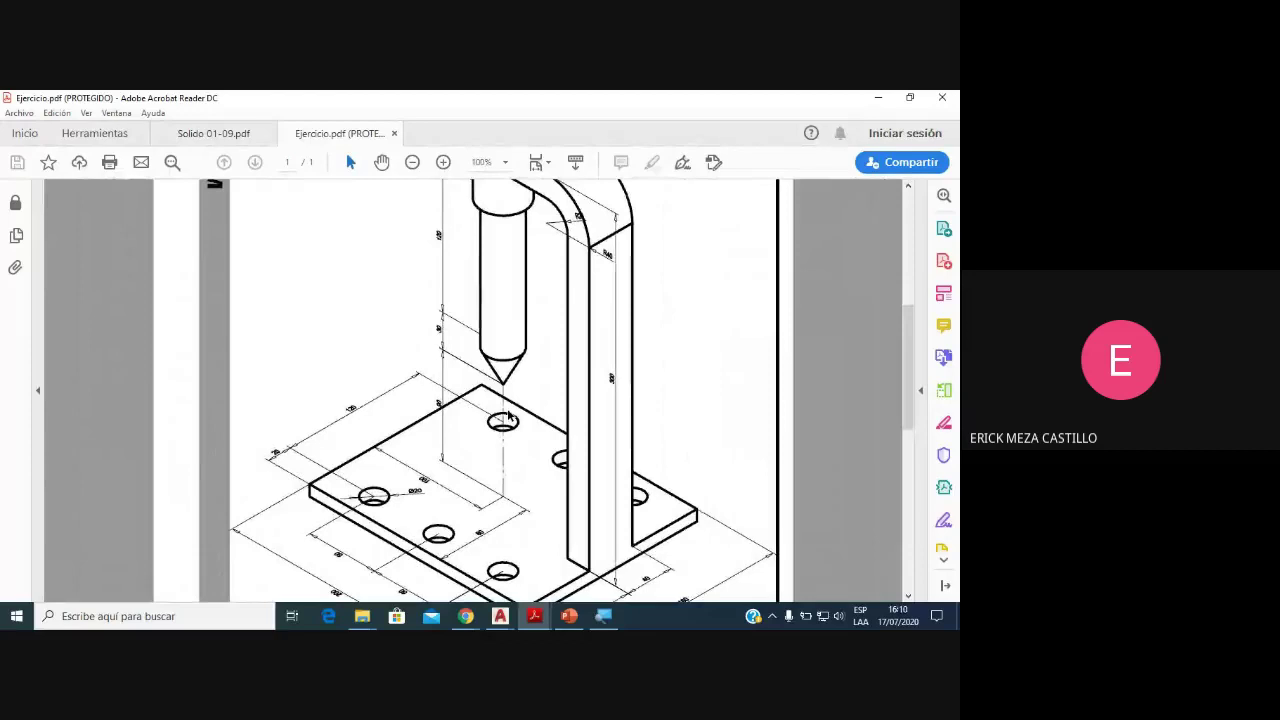
ctrl+scroll(508, 416, up, 2)
ctrl+scroll(628, 386, down, 2)
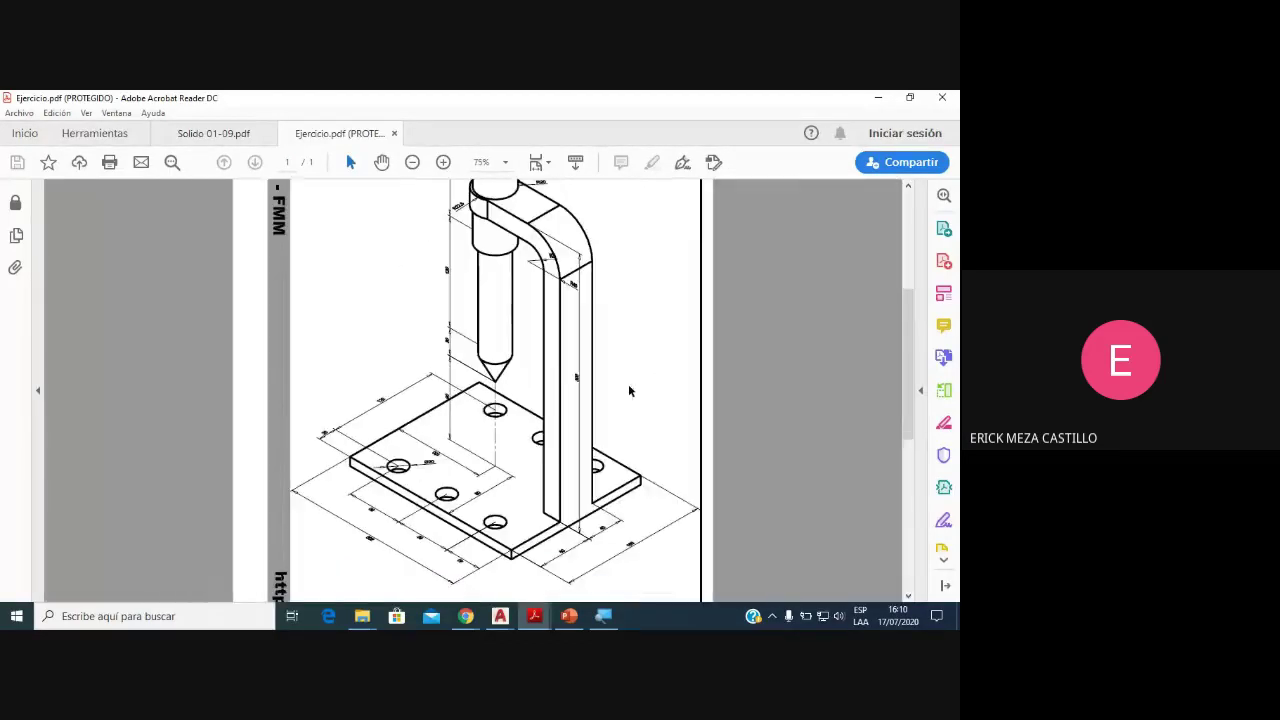
ctrl+scroll(585, 506, up, 2)
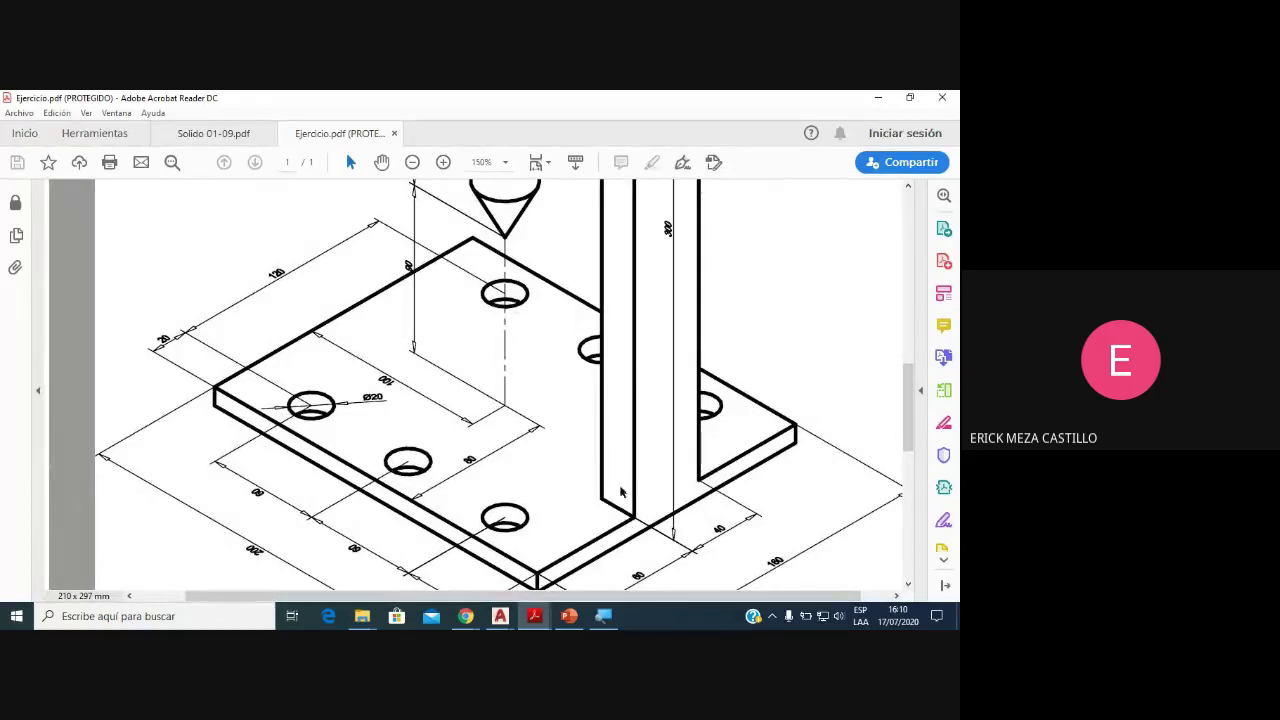
scroll(482, 578, down, 1)
scroll(487, 562, down, 1)
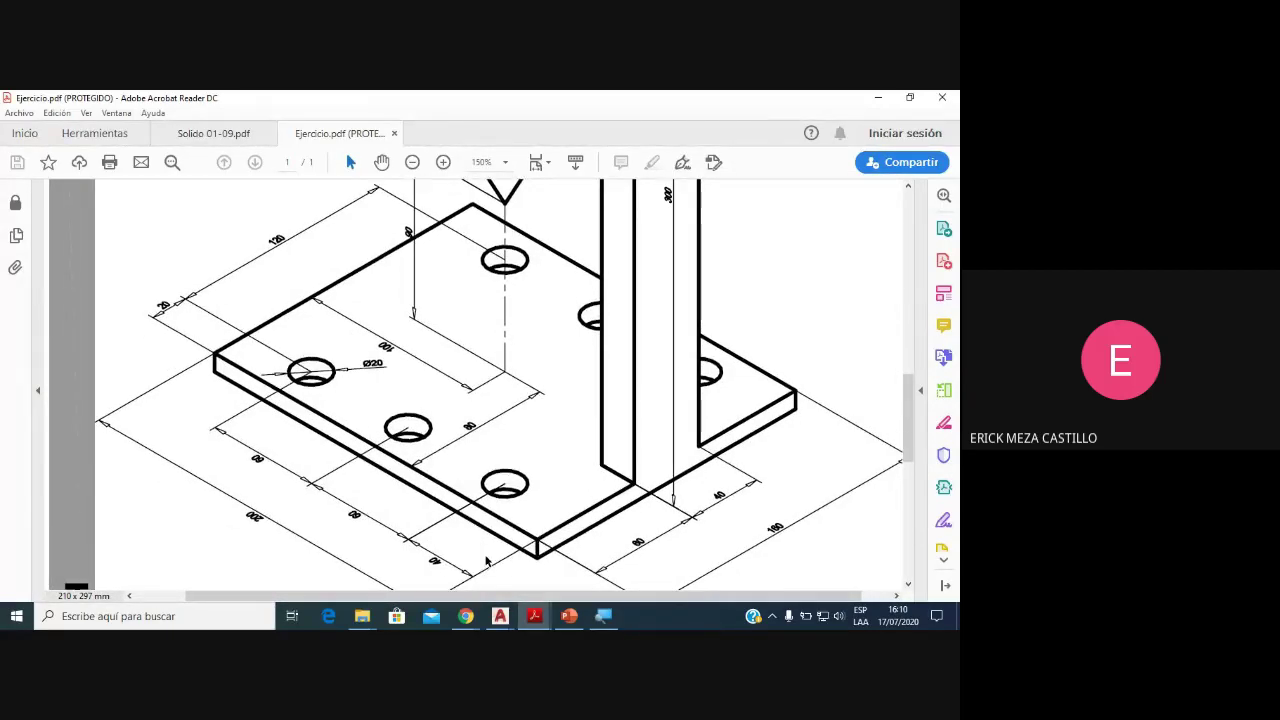
mouse_move(466, 616)
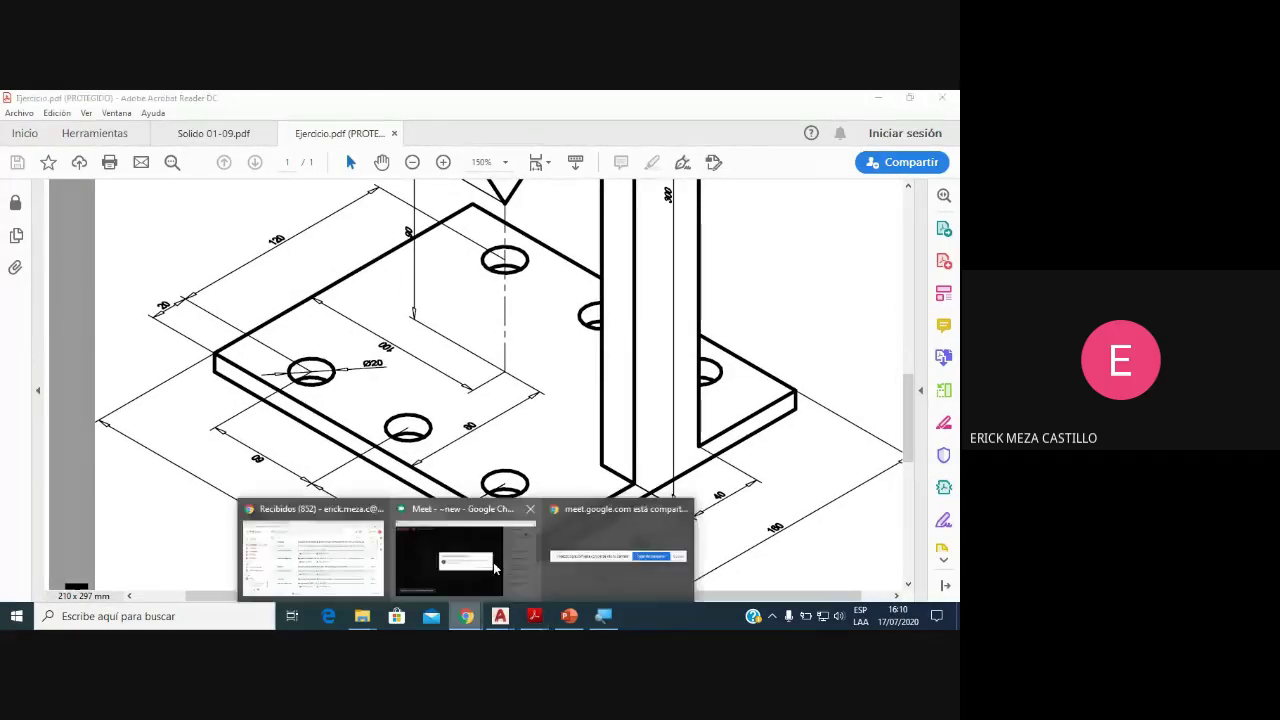
click(460, 560)
click(640, 408)
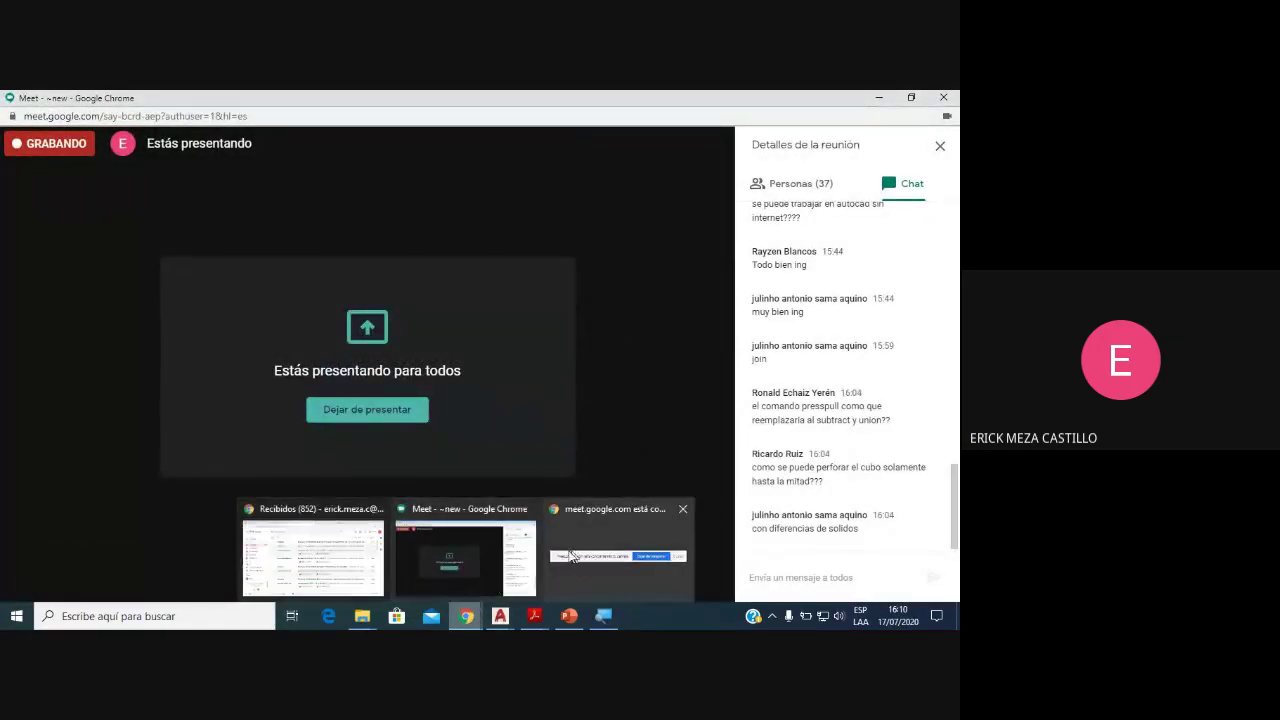
Step: Return to Drawing4.dwg and zoom until the whole shaded six-hole plate is visible
click(508, 572)
mouse_move(500, 615)
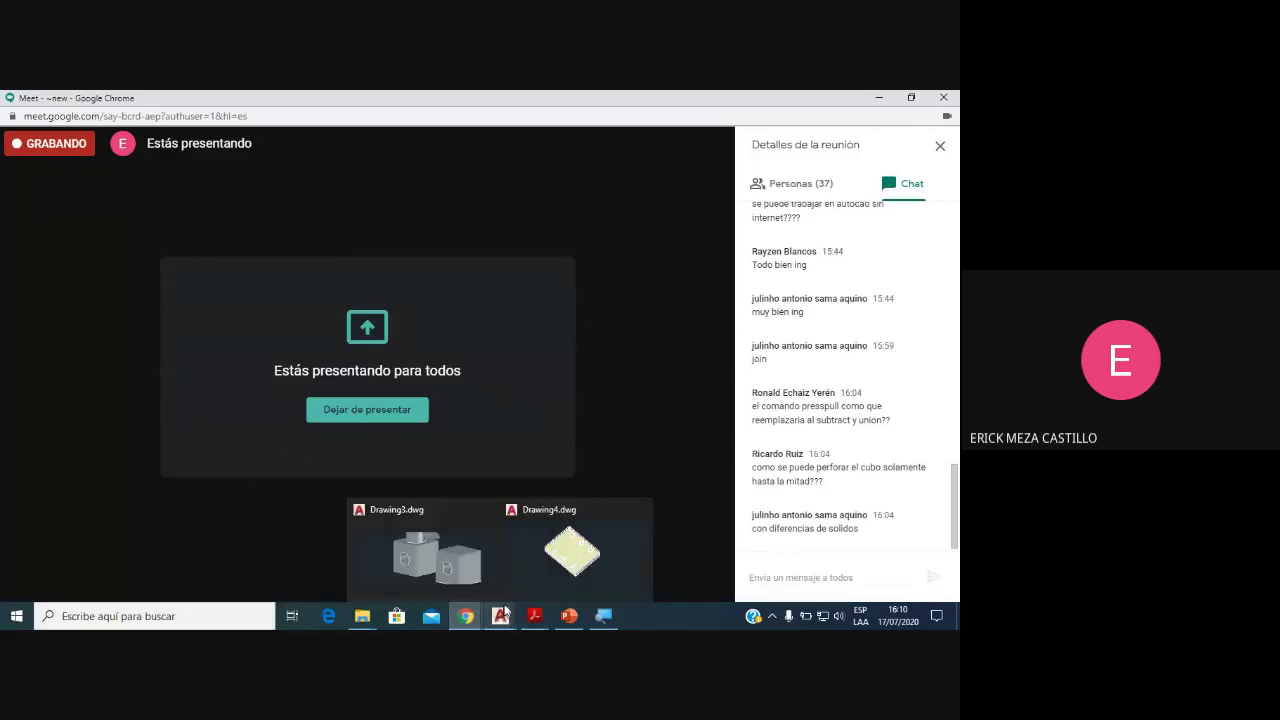
click(551, 568)
scroll(531, 420, down, 2)
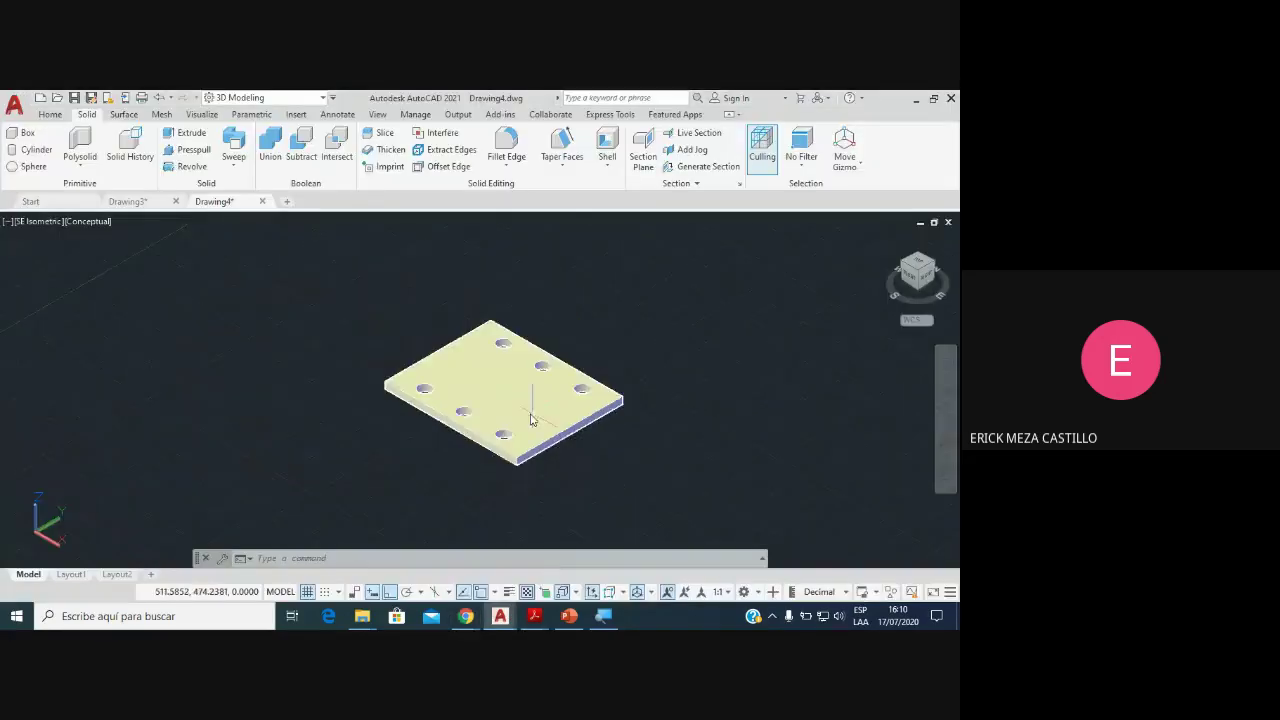
scroll(499, 399, up, 5)
scroll(499, 399, down, 2)
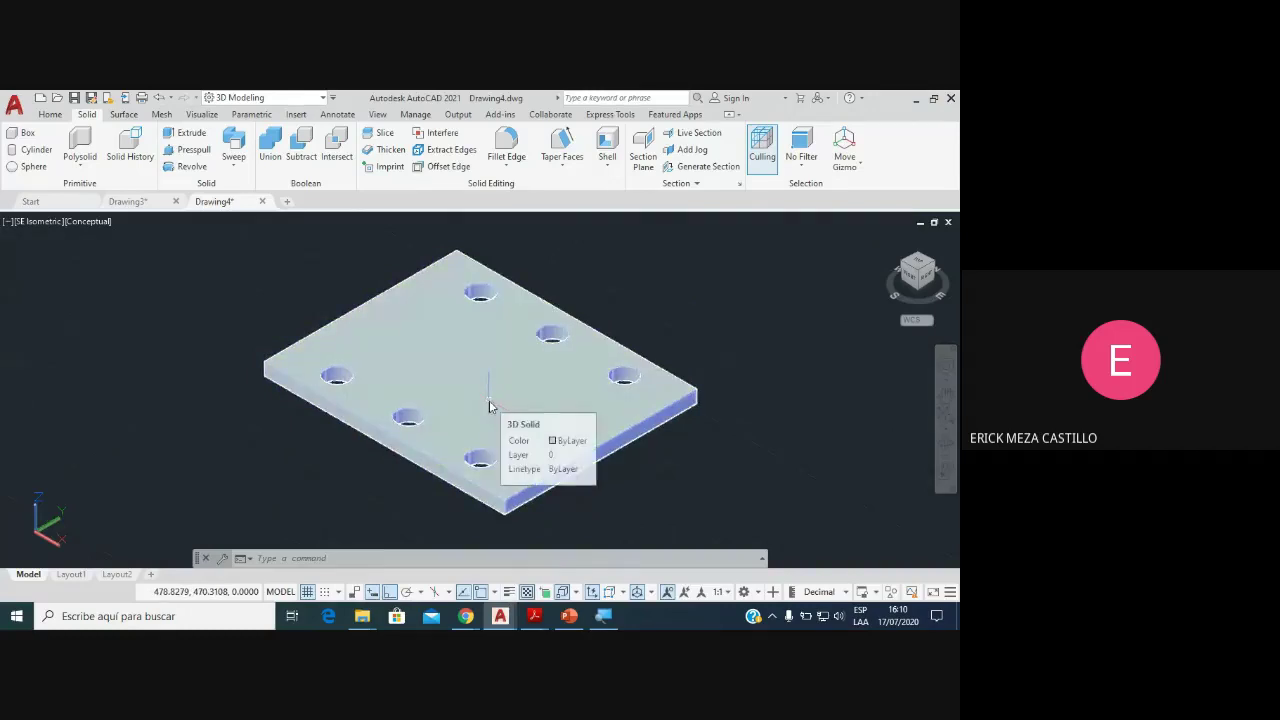
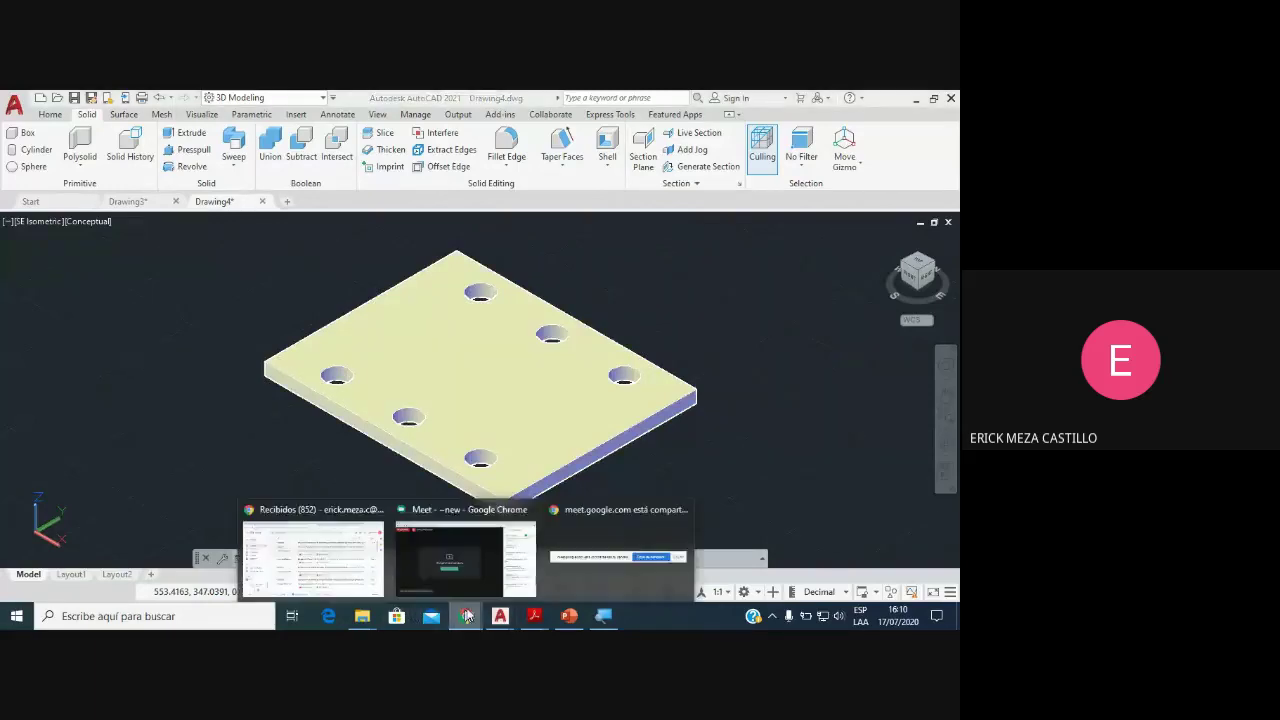
Step: Switch between the video call and the Drawing4 plate model
click(465, 558)
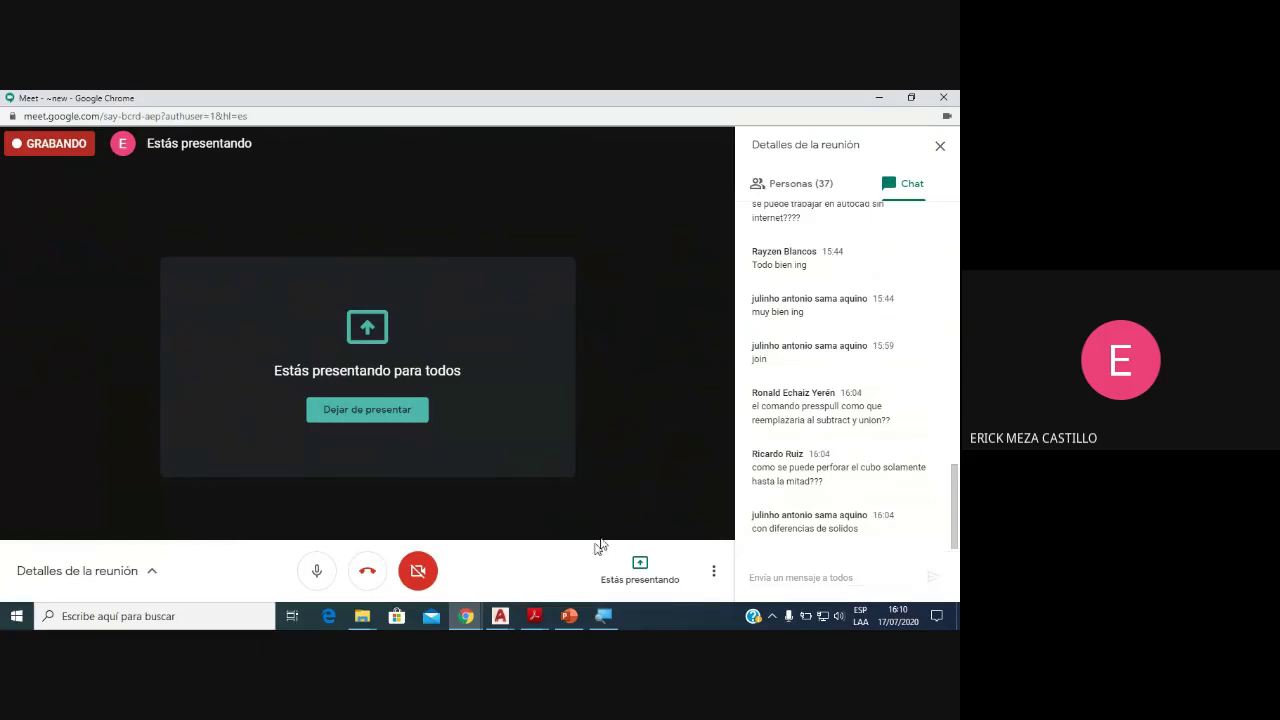
click(500, 615)
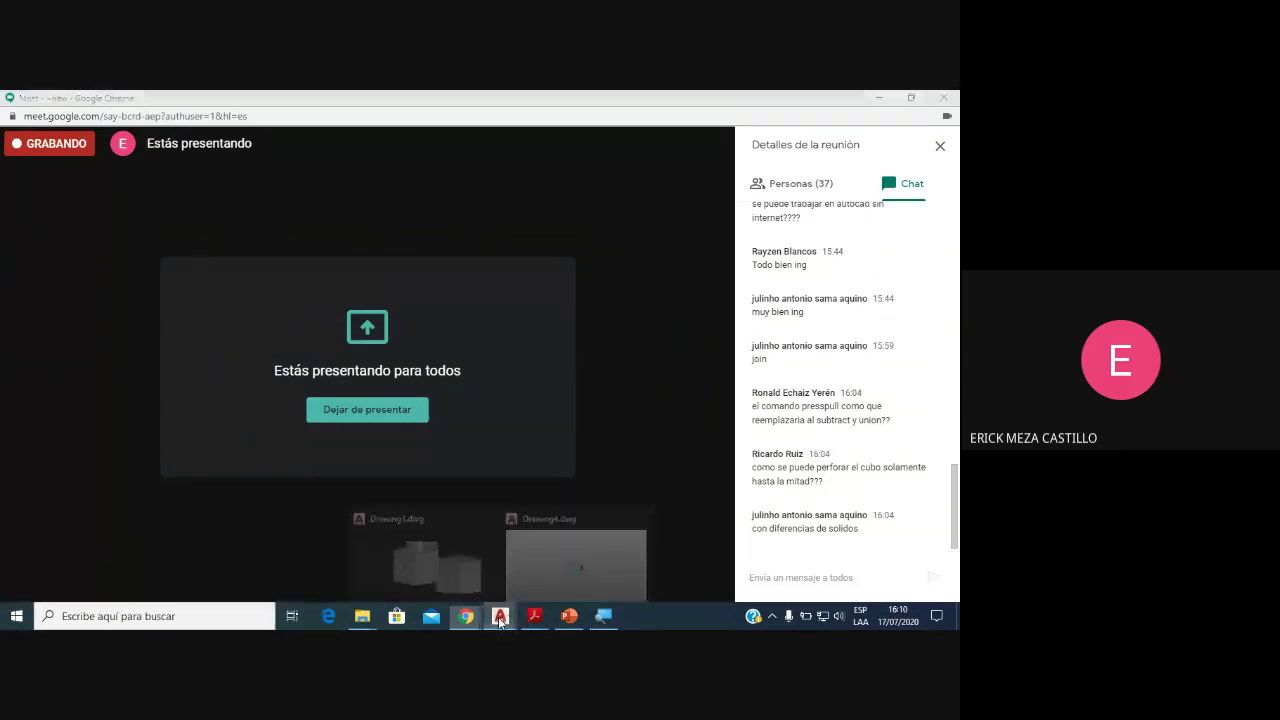
click(536, 561)
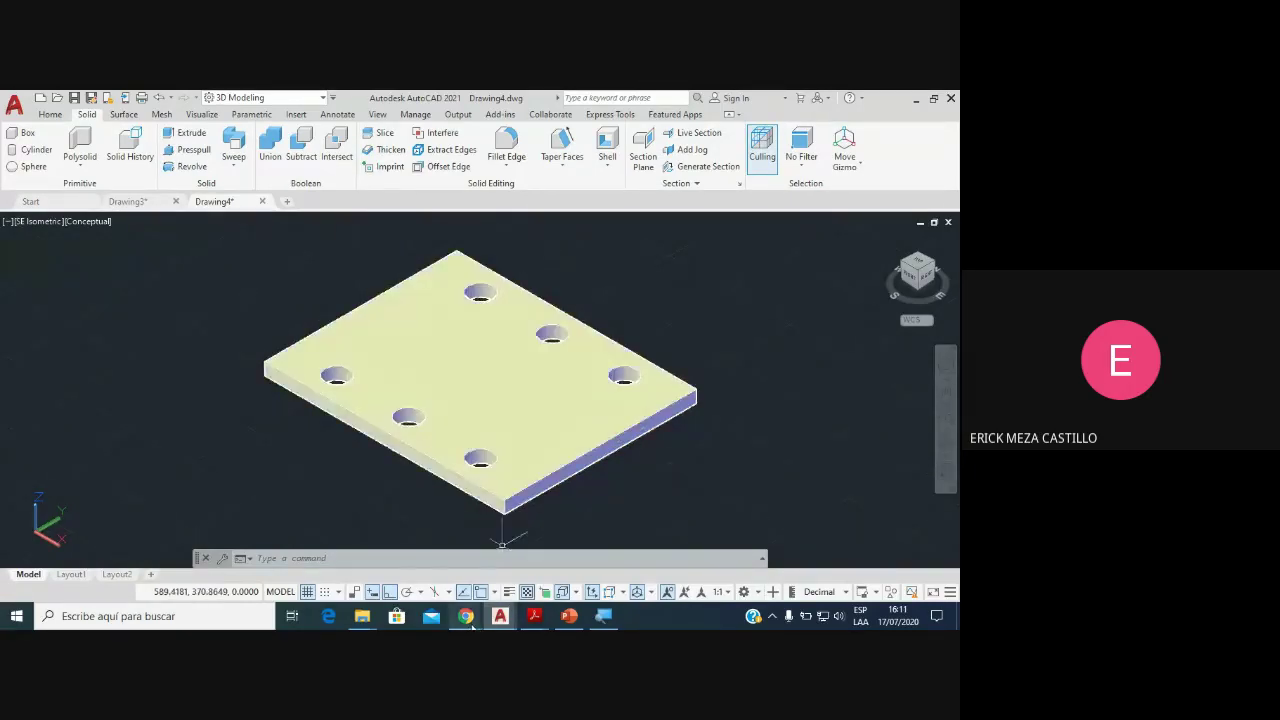
click(466, 616)
click(503, 568)
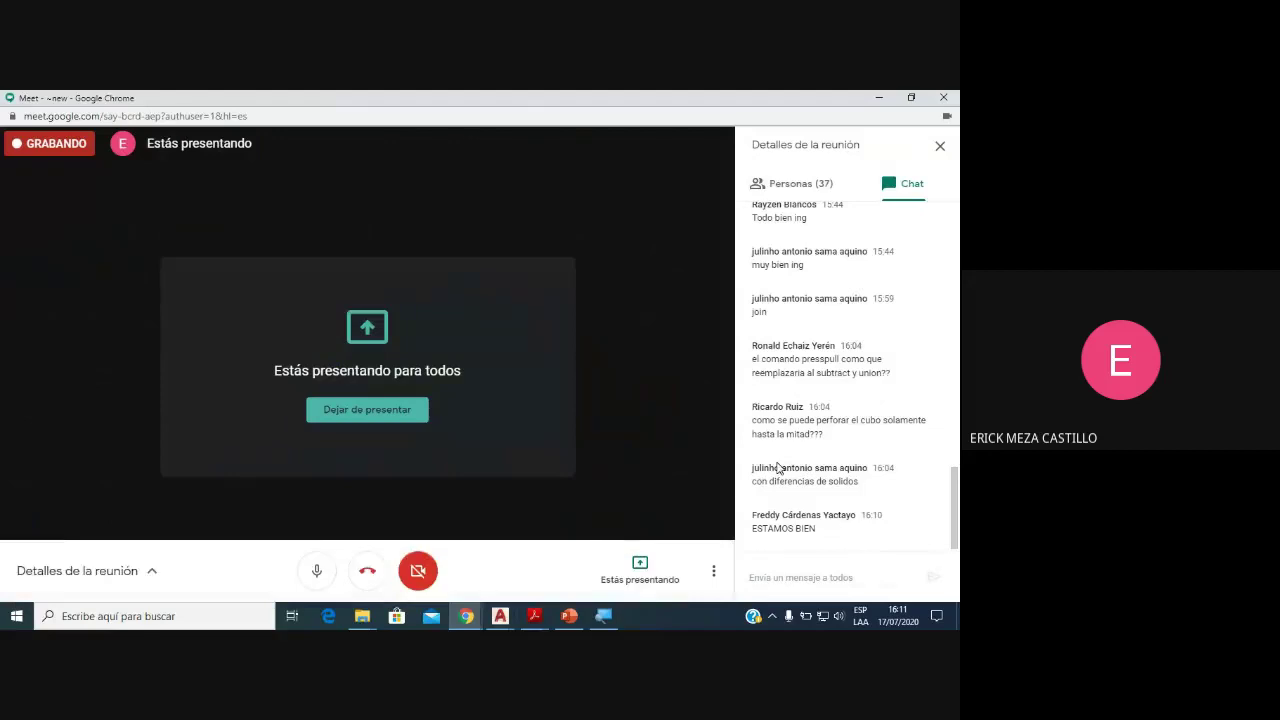
click(500, 616)
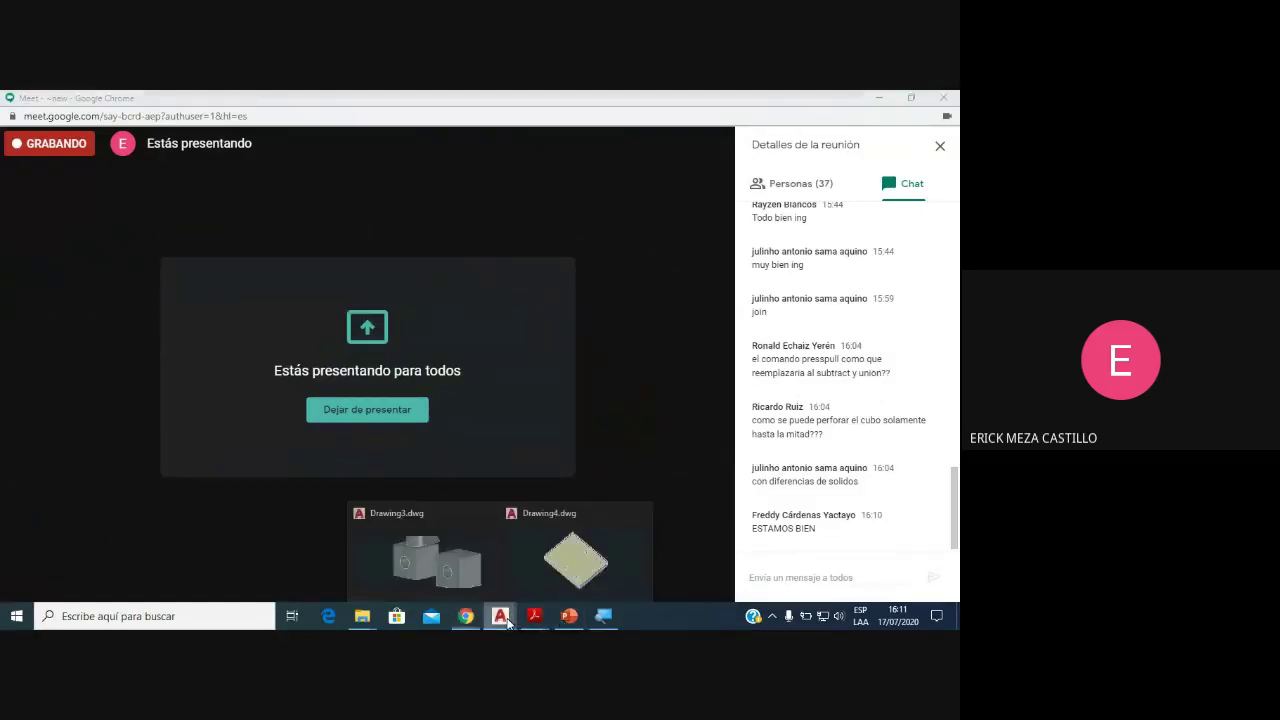
click(542, 575)
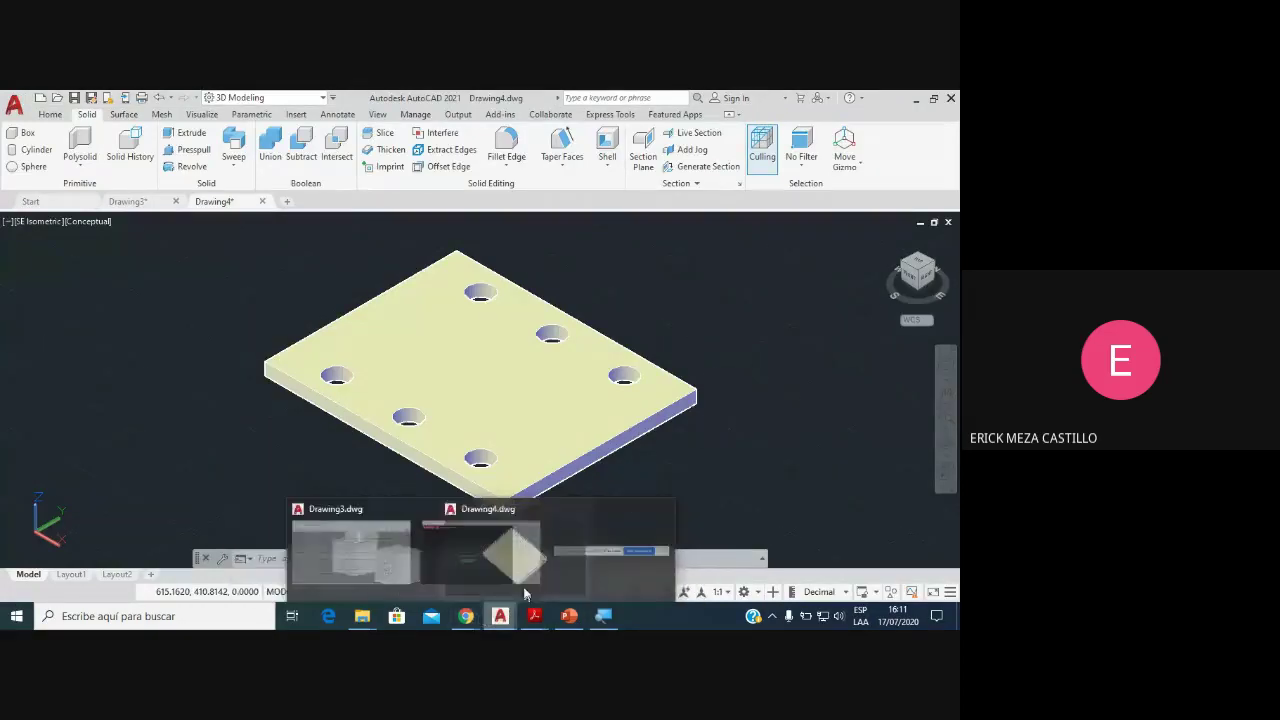
mouse_move(534, 616)
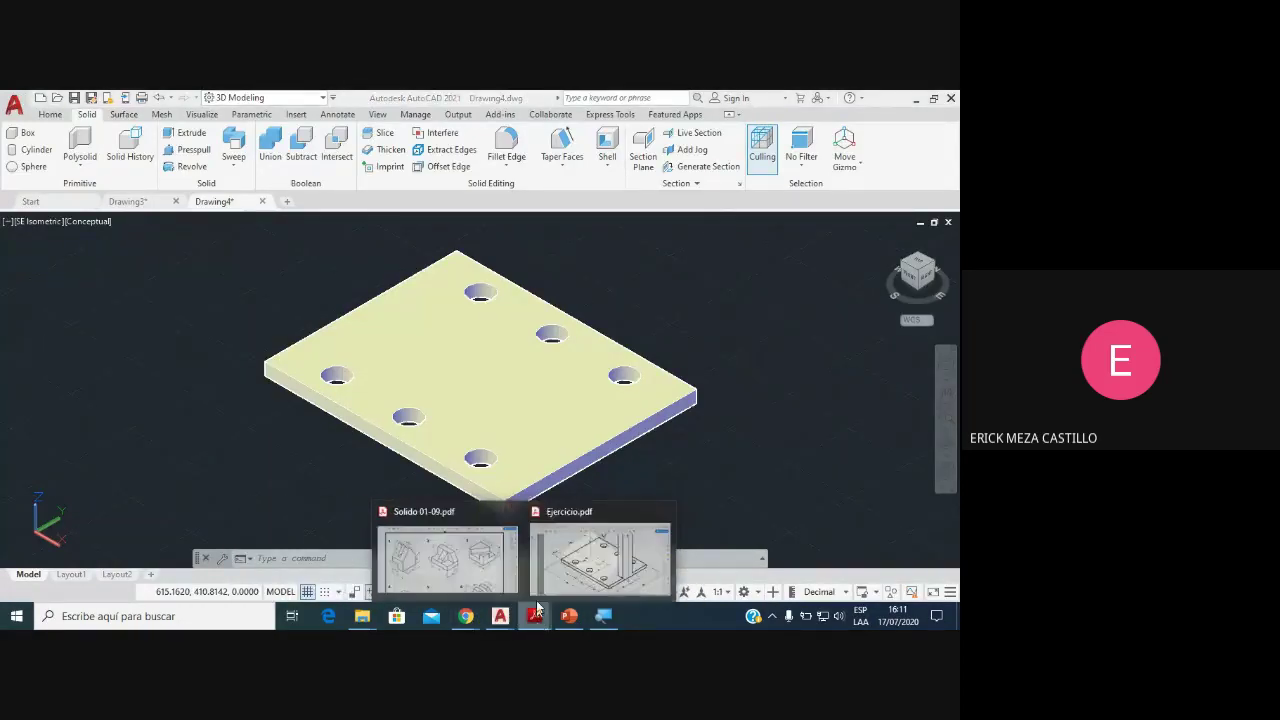
Step: Review the Ejercicio.pdf reference drawing, then return to Drawing4
click(644, 516)
scroll(645, 441, up, 1)
scroll(645, 445, down, 1)
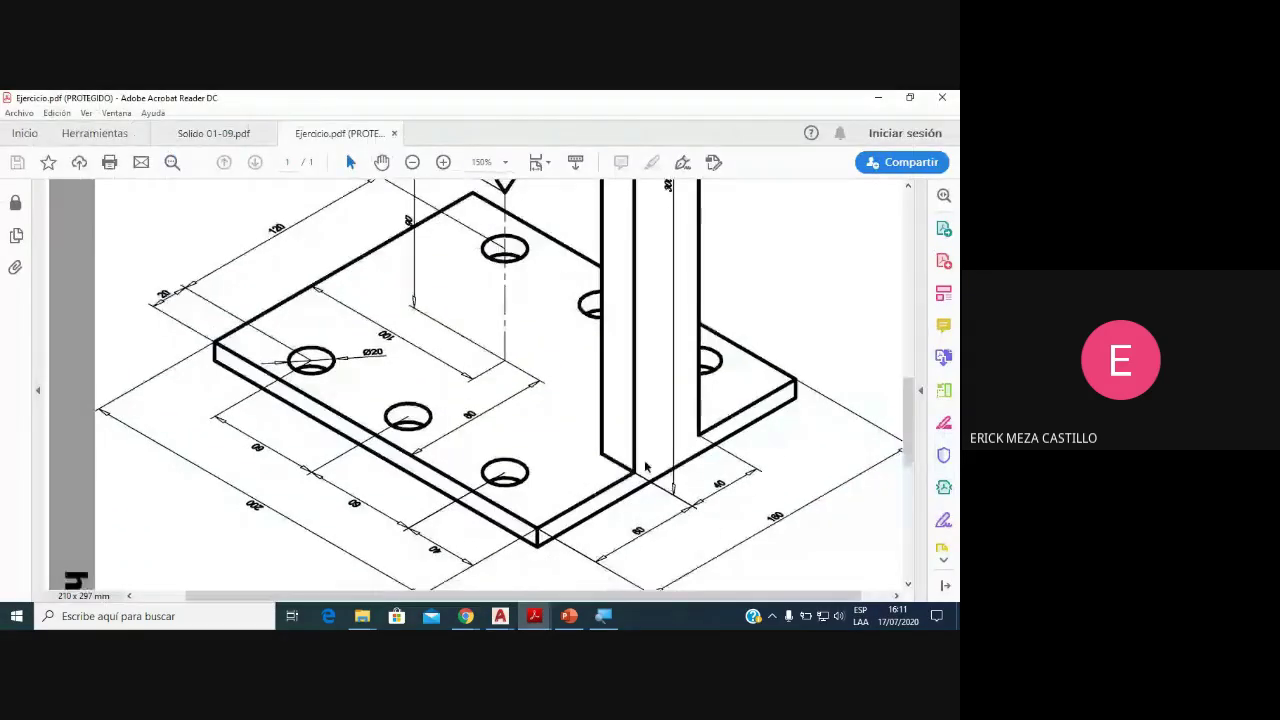
scroll(648, 448, up, 3)
scroll(650, 452, down, 1)
scroll(650, 452, down, 1)
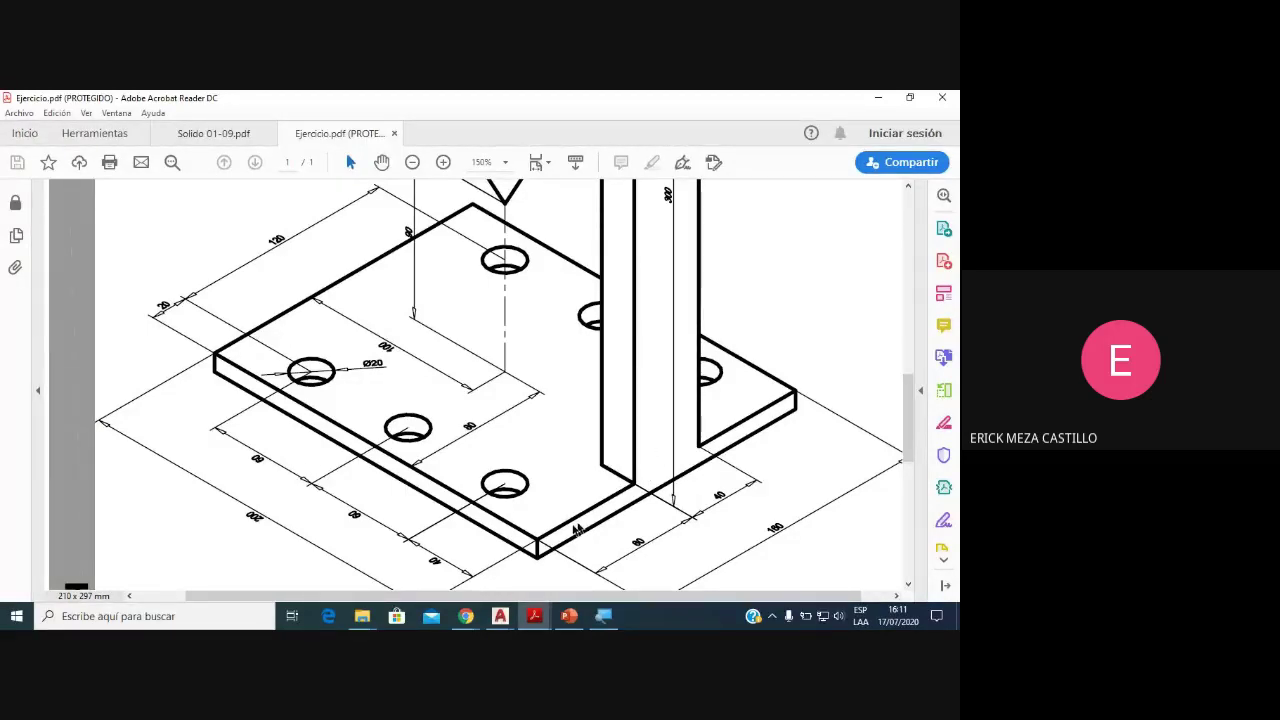
click(500, 616)
click(576, 573)
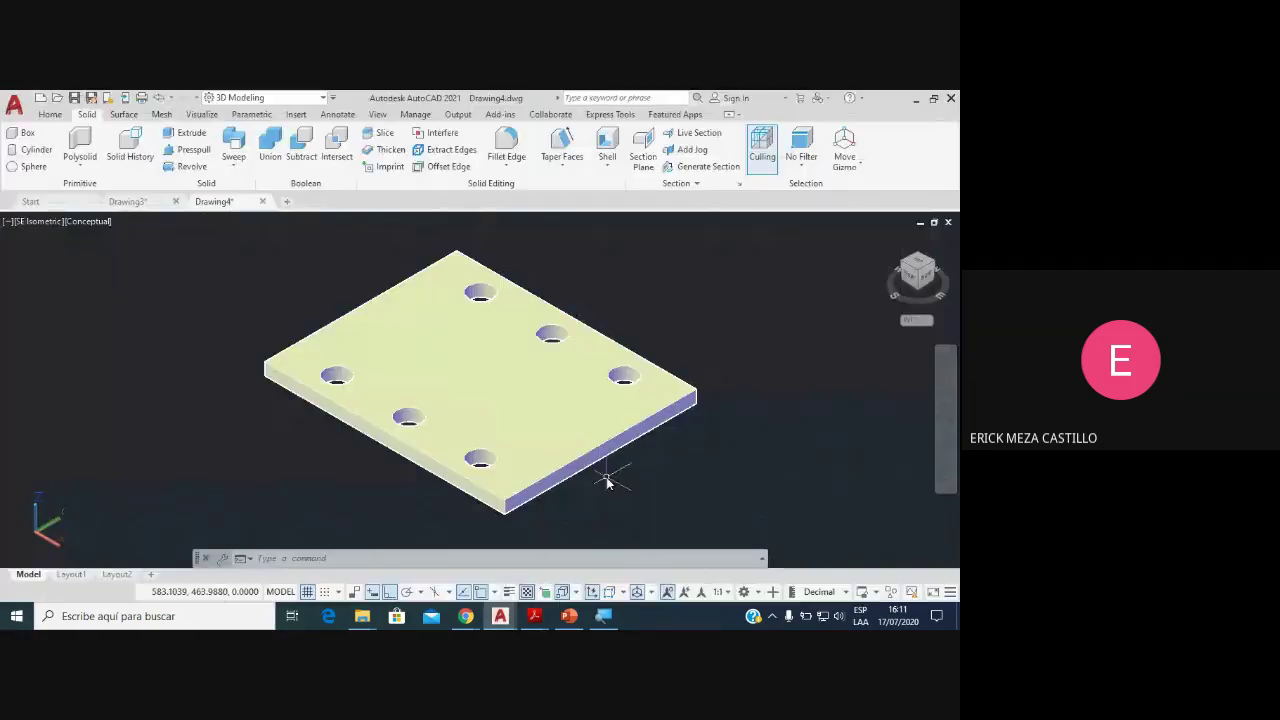
scroll(590, 460, up, 2)
scroll(420, 386, up, 2)
scroll(401, 393, down, 4)
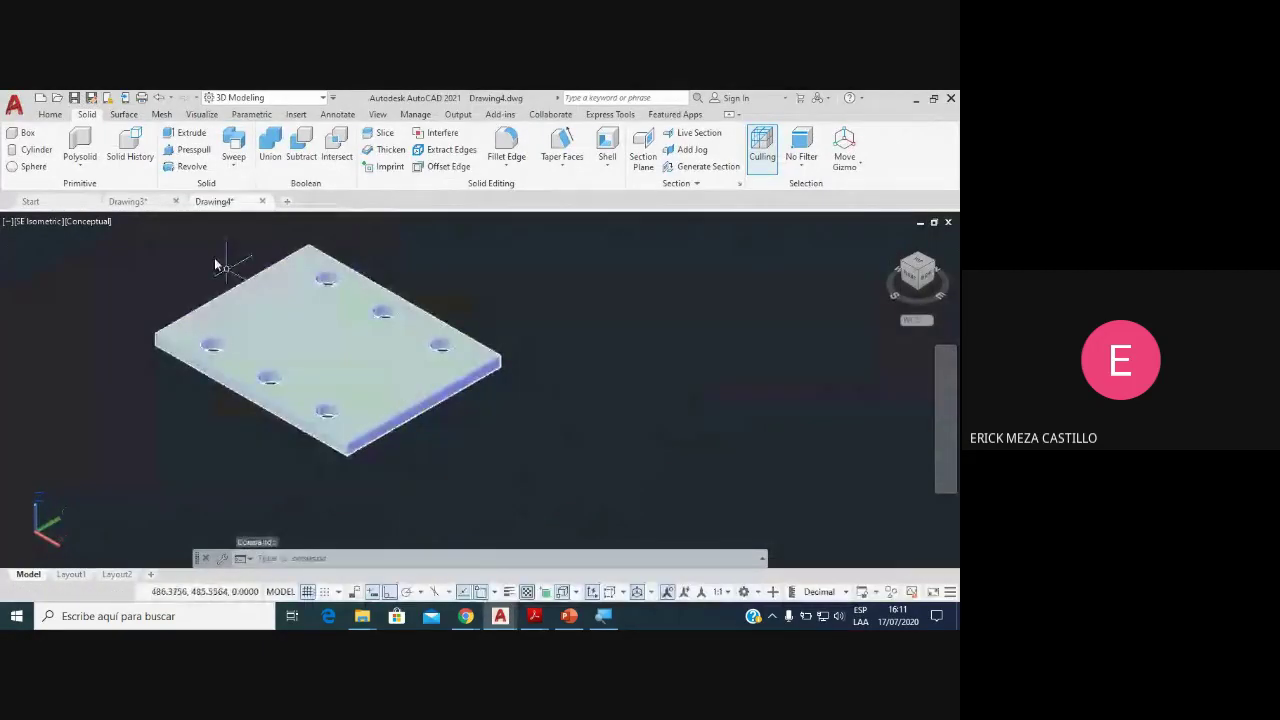
Step: Draw a 20 × 40 box, 300 tall, beside the plate and orbit to view it
click(24, 132)
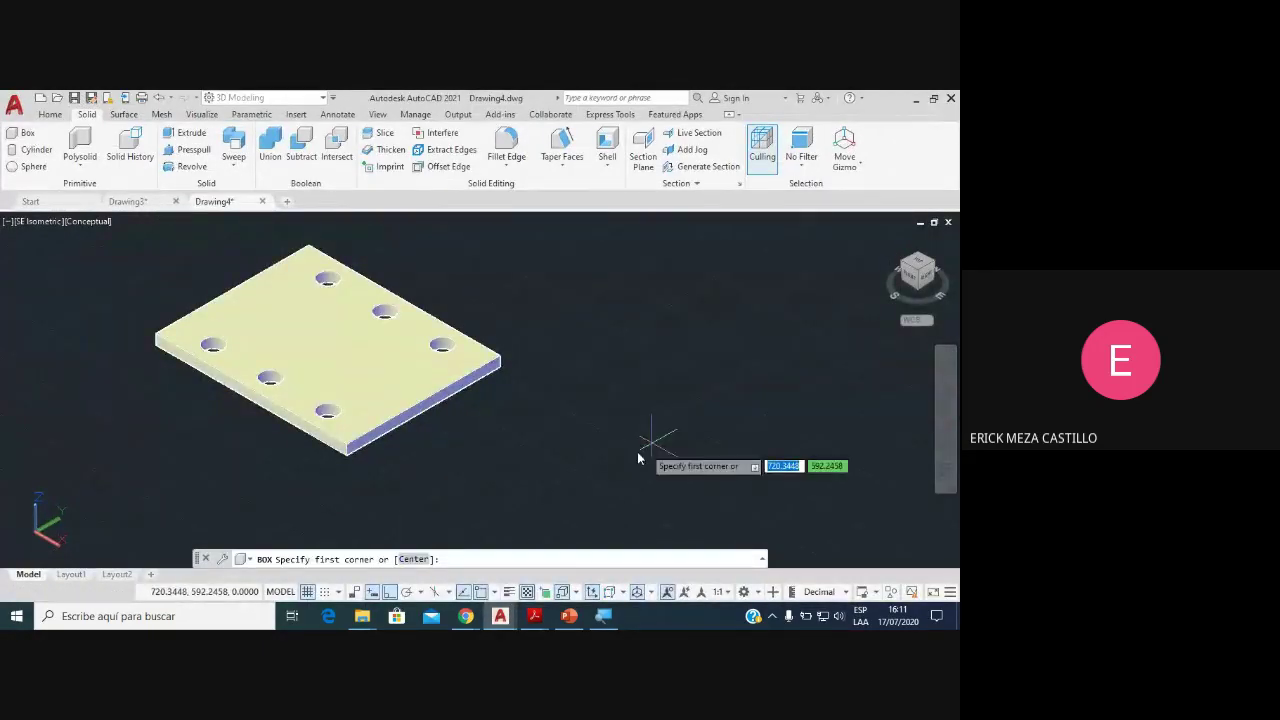
click(590, 450)
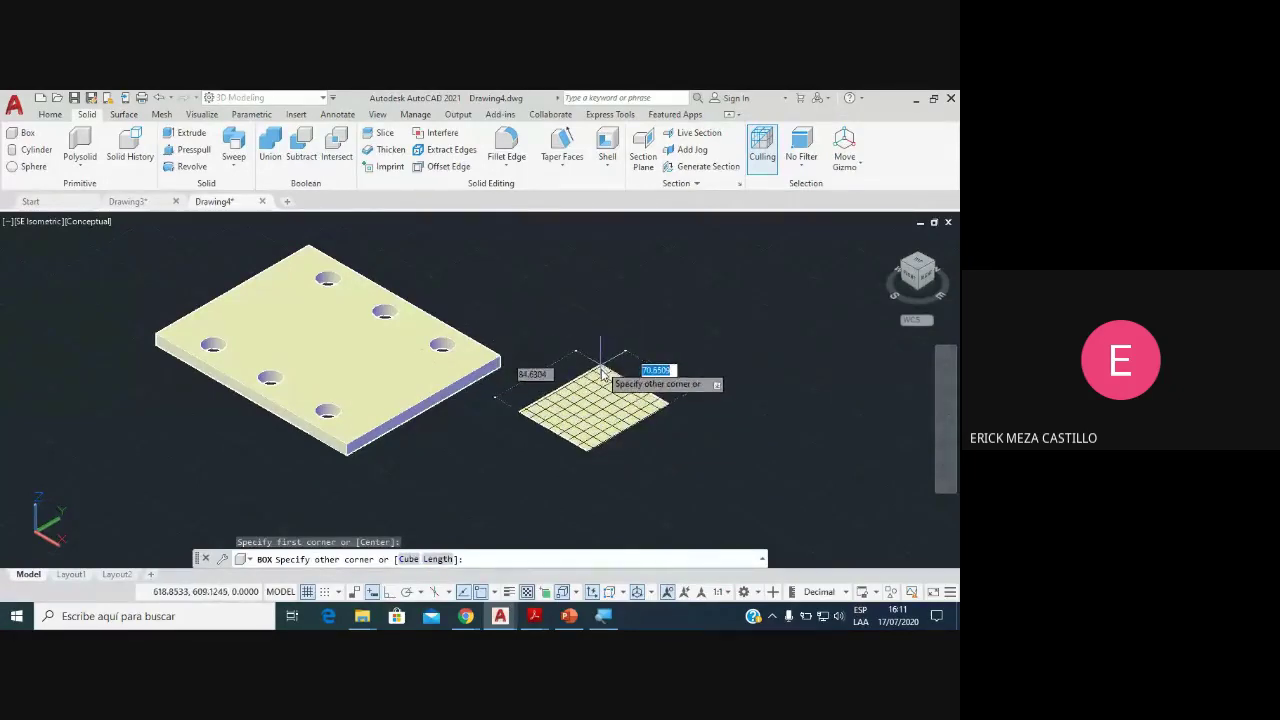
text(20)
key(Tab)
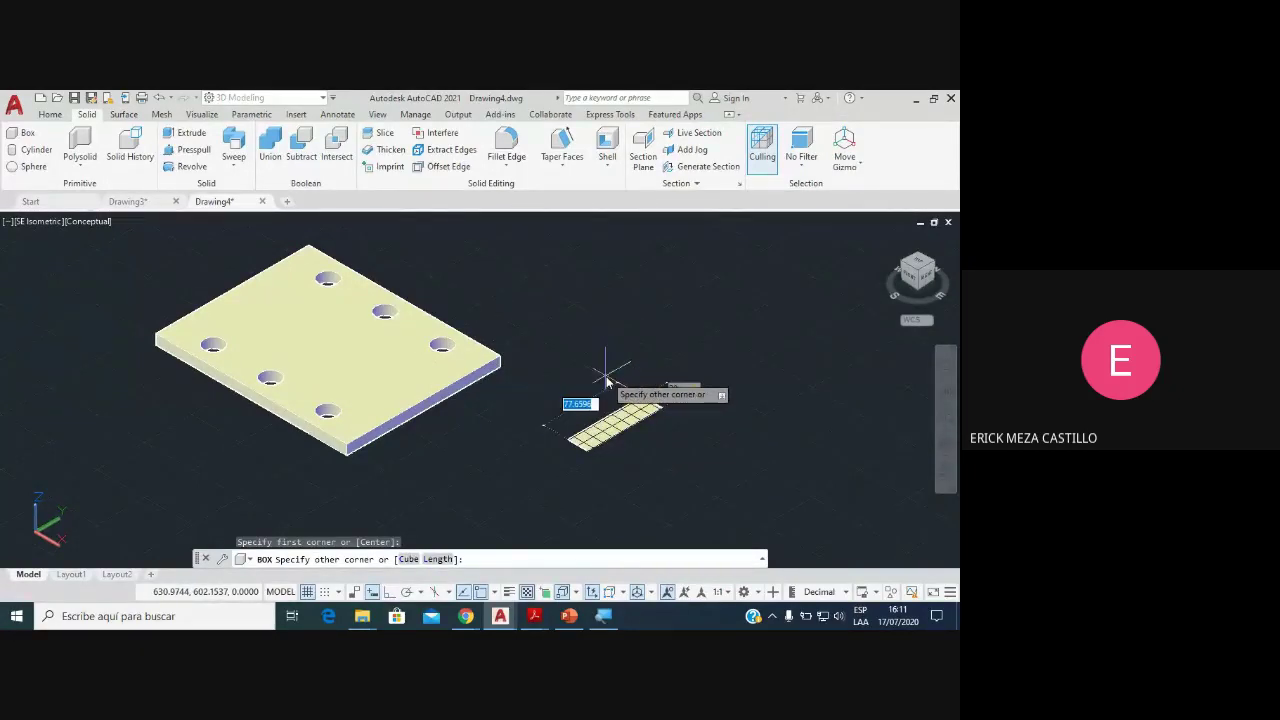
text(40)
key(Return)
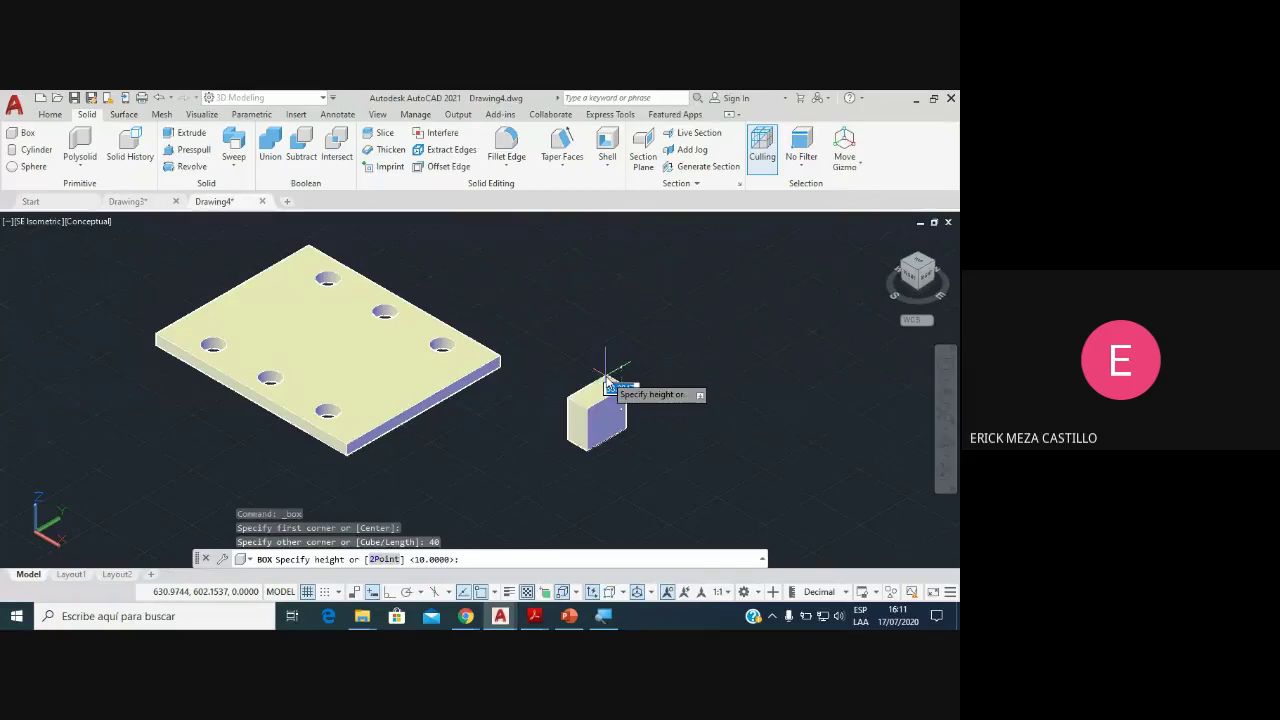
scroll(604, 383, up, 2)
scroll(604, 383, down, 3)
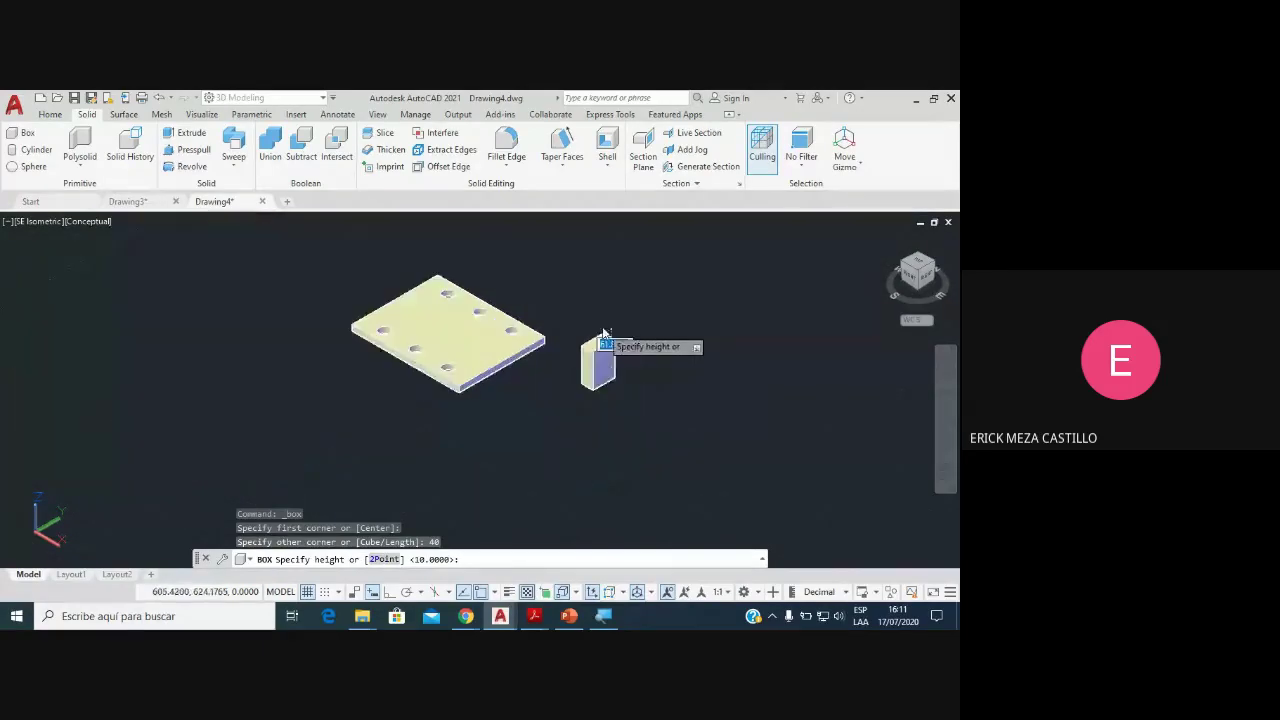
text(300)
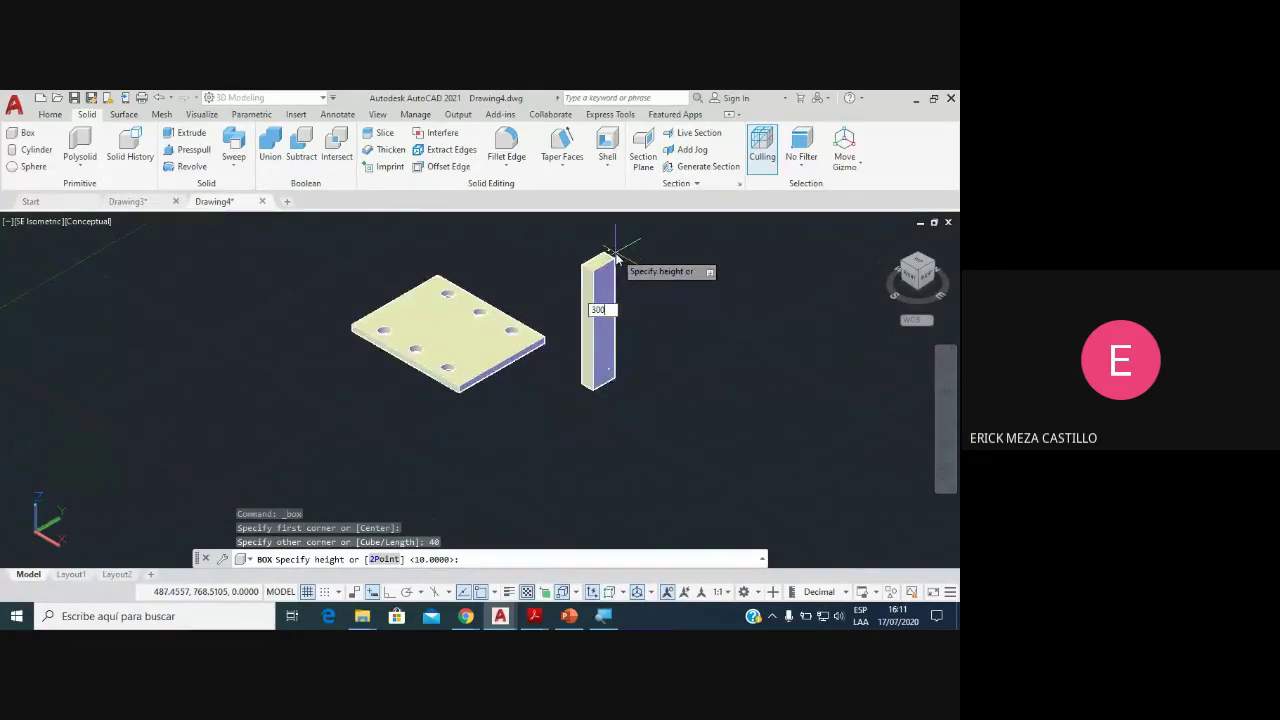
key(Return)
shift+middle_drag(687, 353, 529, 337)
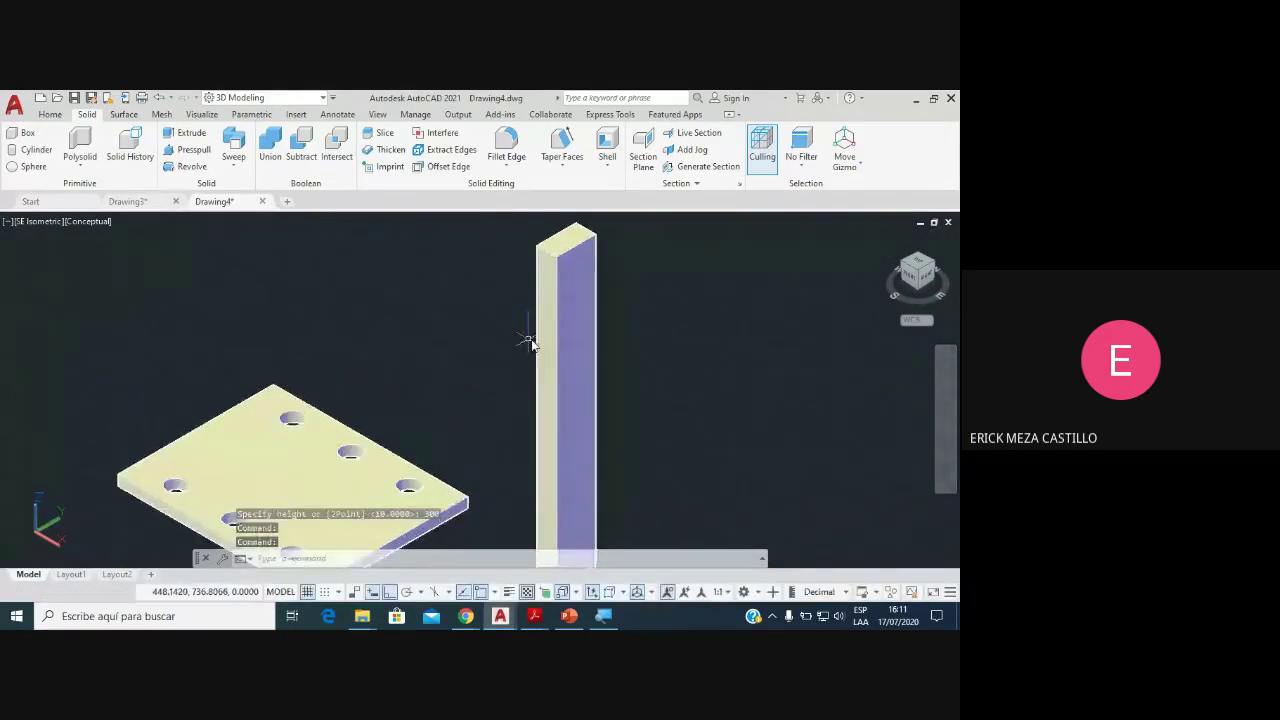
scroll(580, 391, down, 2)
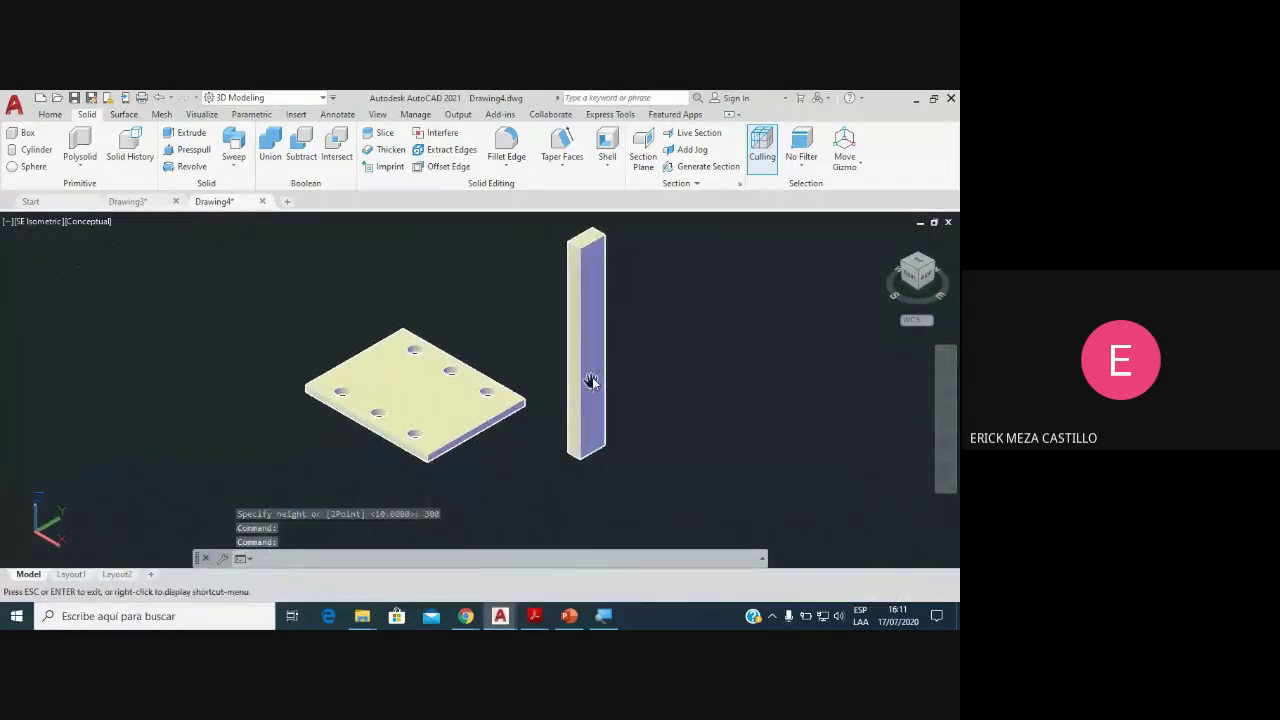
middle_drag(561, 396, 546, 373)
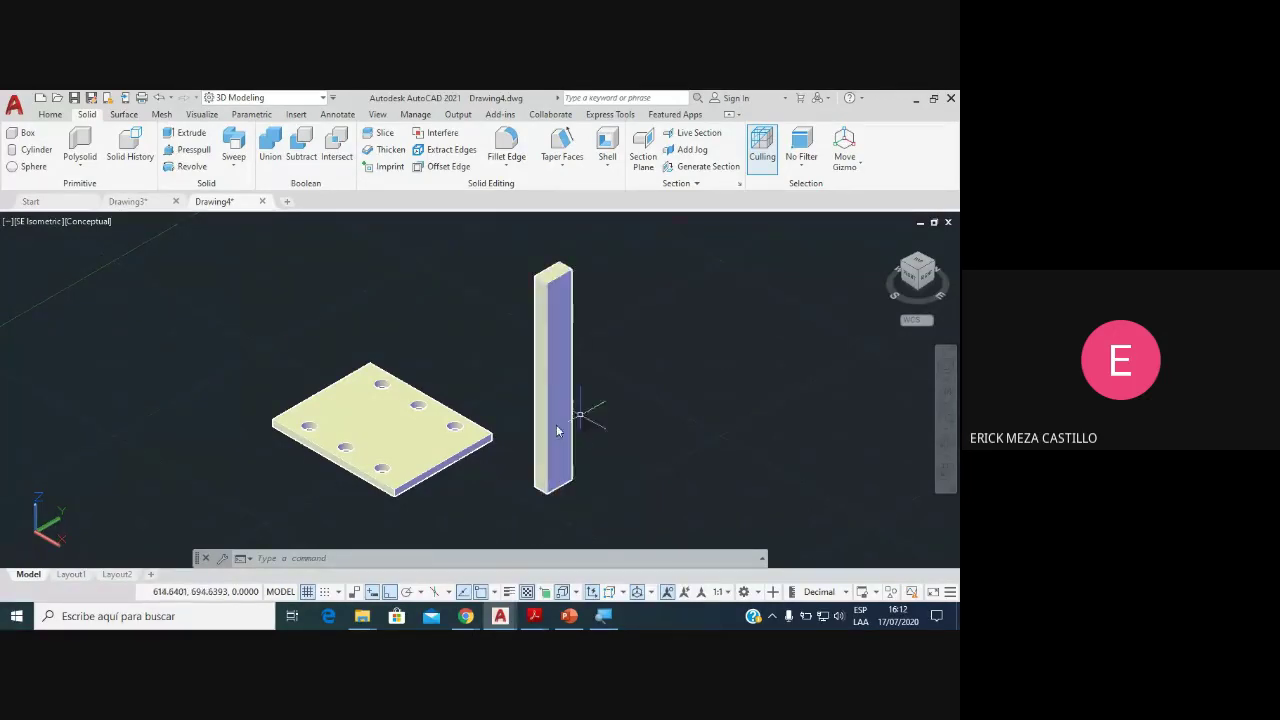
Step: Move the post by its bottom corner onto the plate edge with ortho turned off
scroll(549, 466, up, 2)
scroll(515, 425, up, 3)
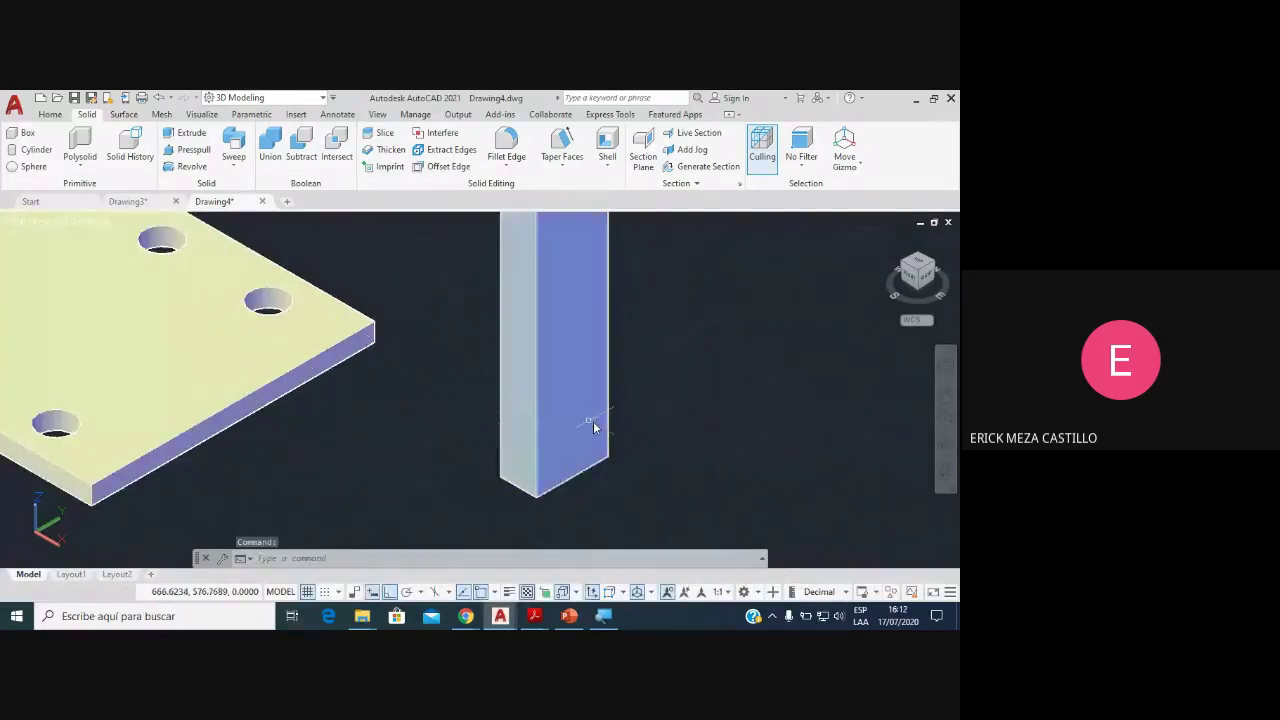
text(mo)
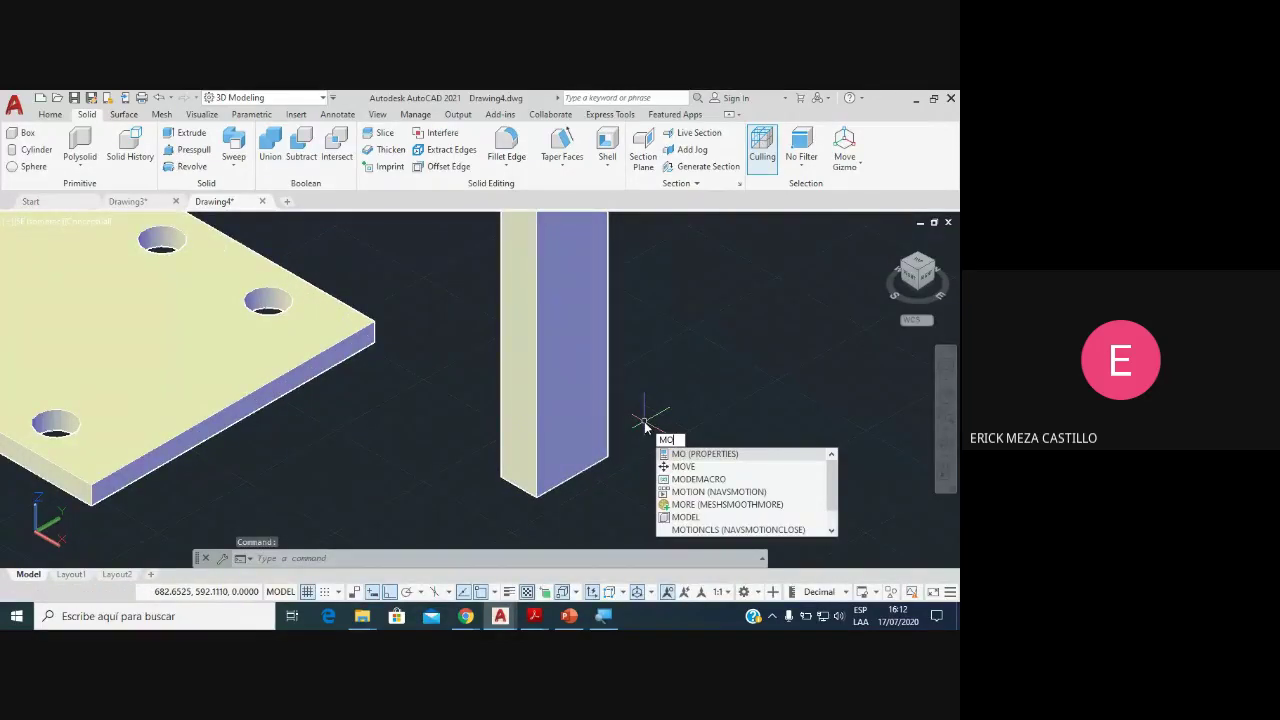
key(BackSpace)
key(Return)
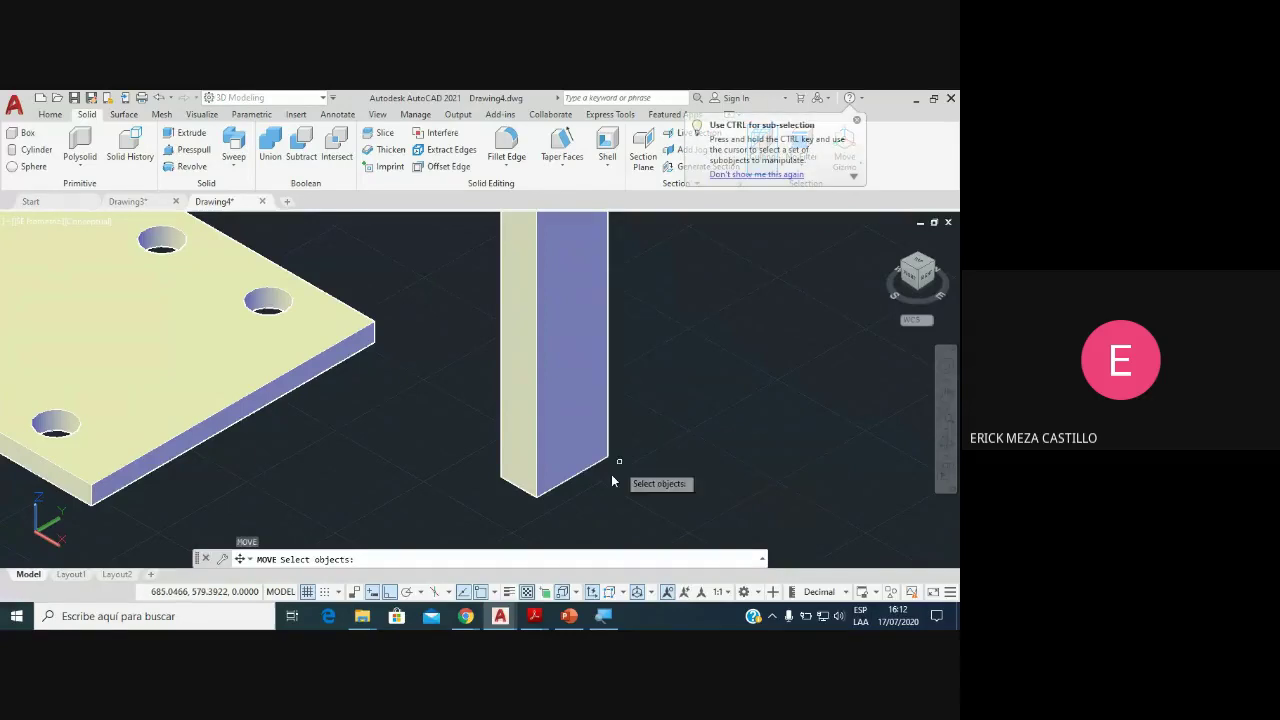
click(549, 382)
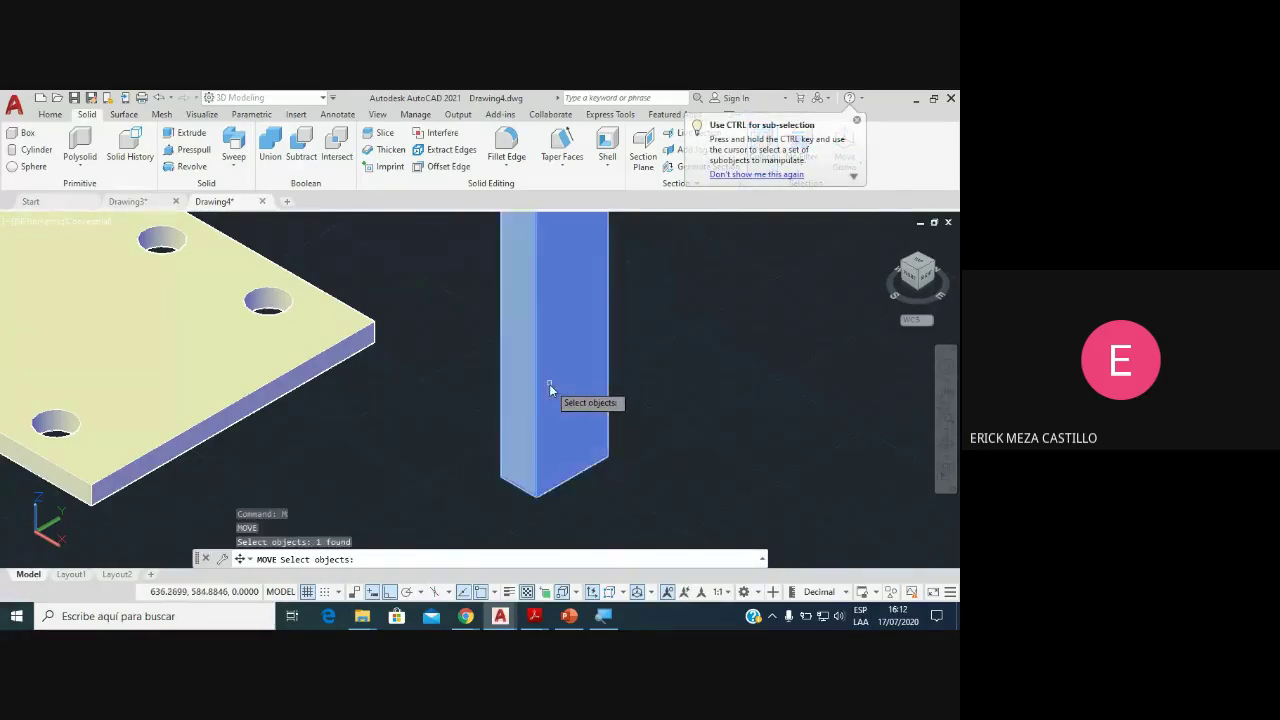
key(Return)
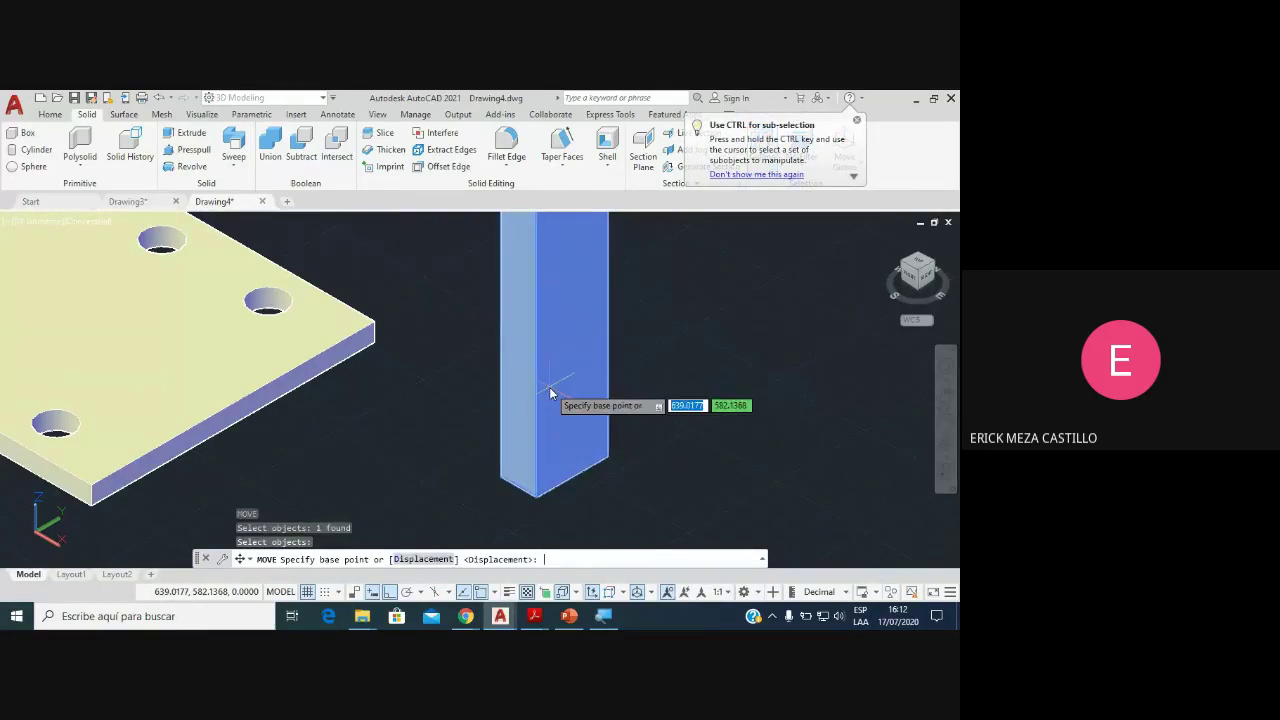
scroll(581, 495, up, 1)
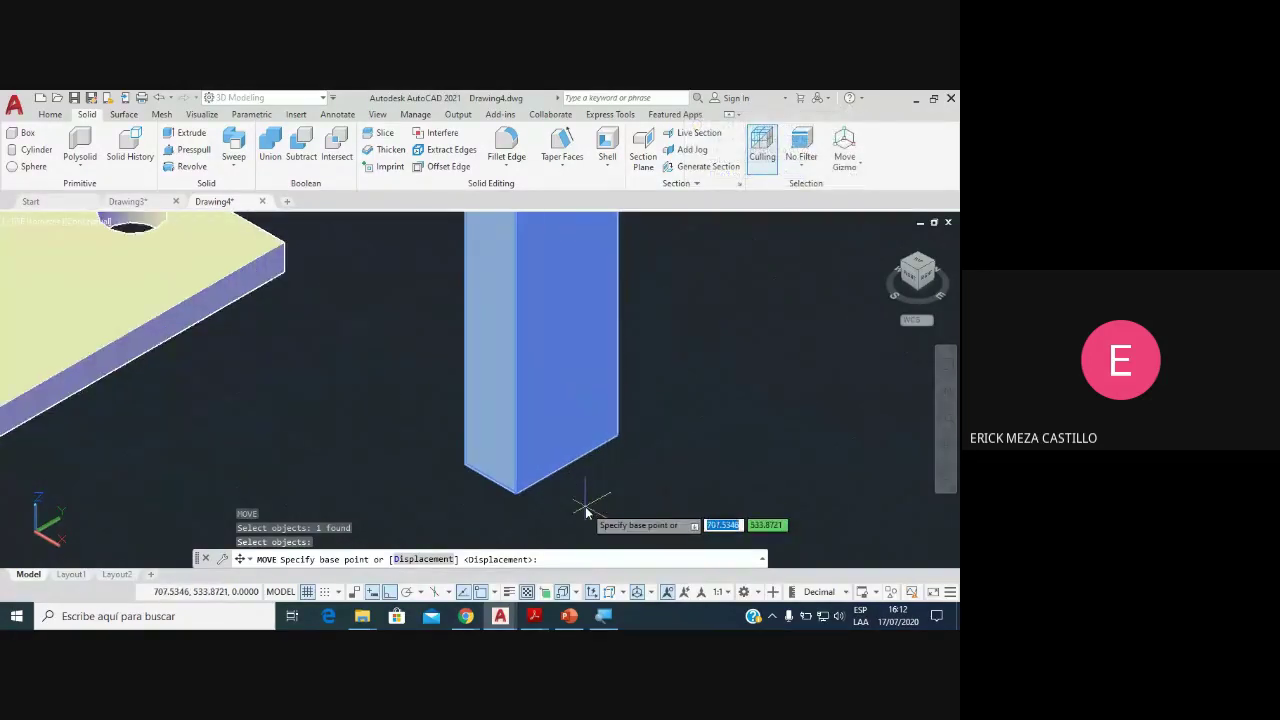
scroll(583, 493, up, 1)
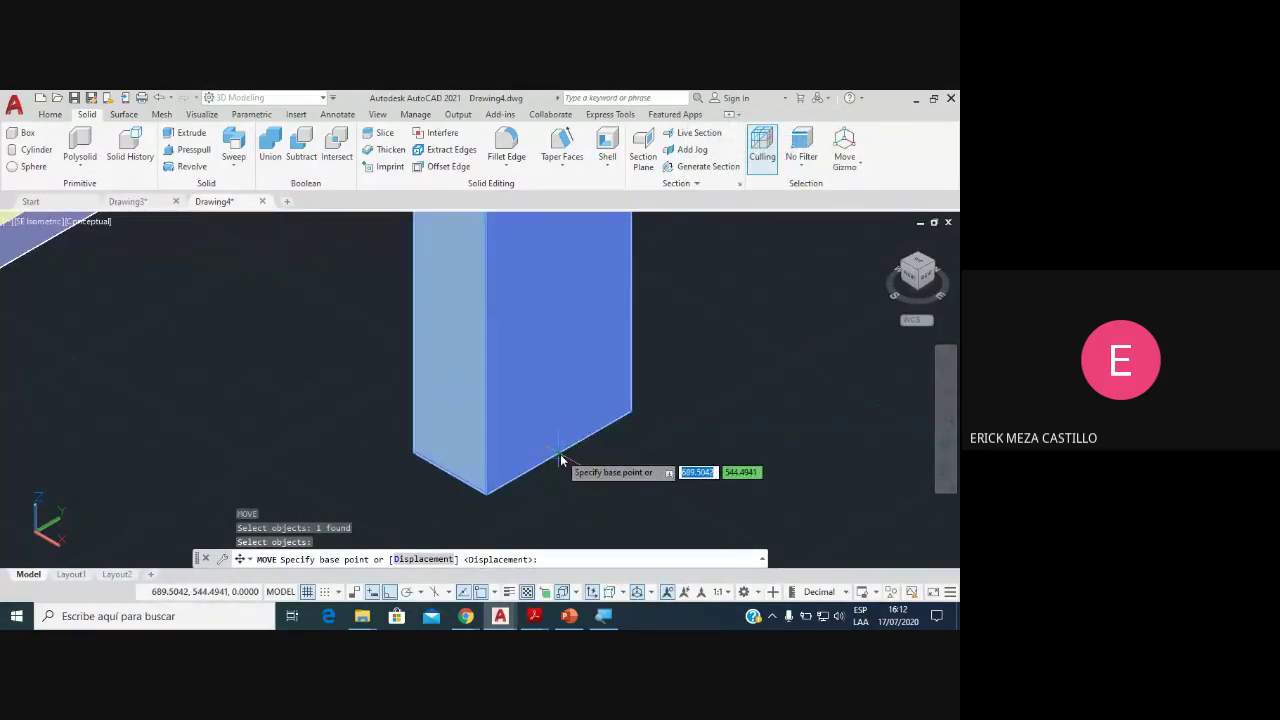
click(560, 454)
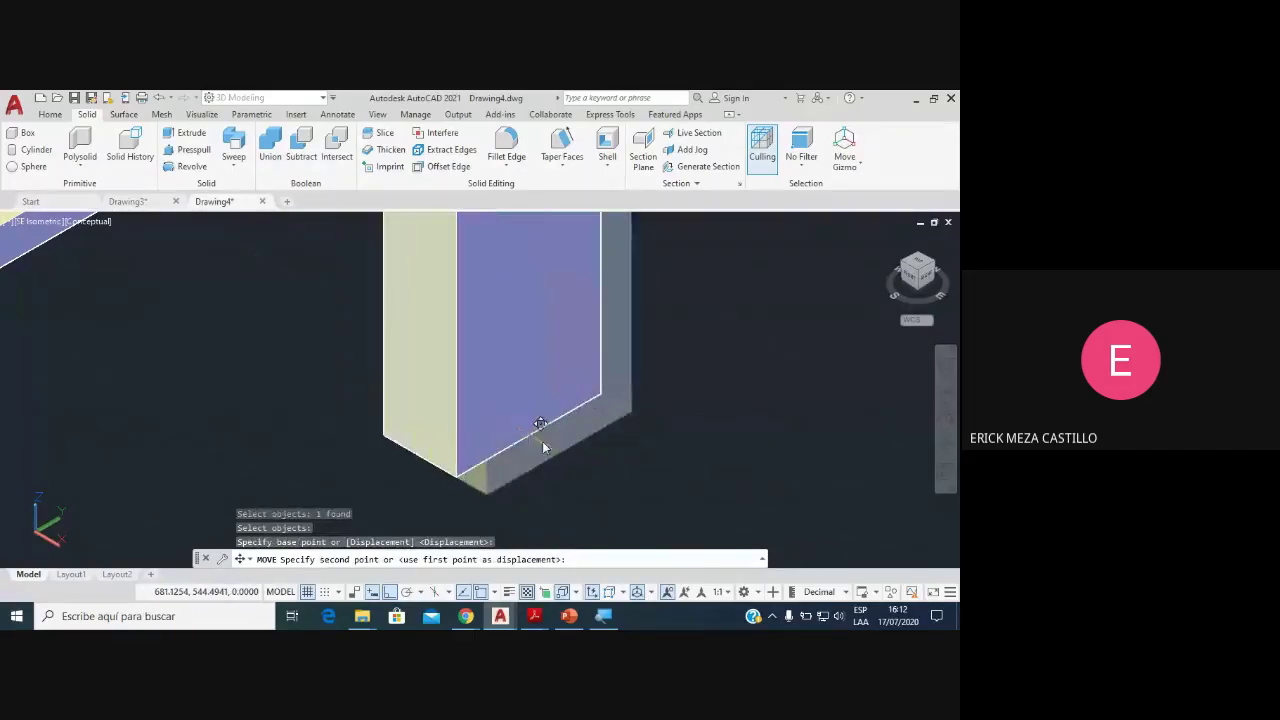
scroll(545, 445, down, 3)
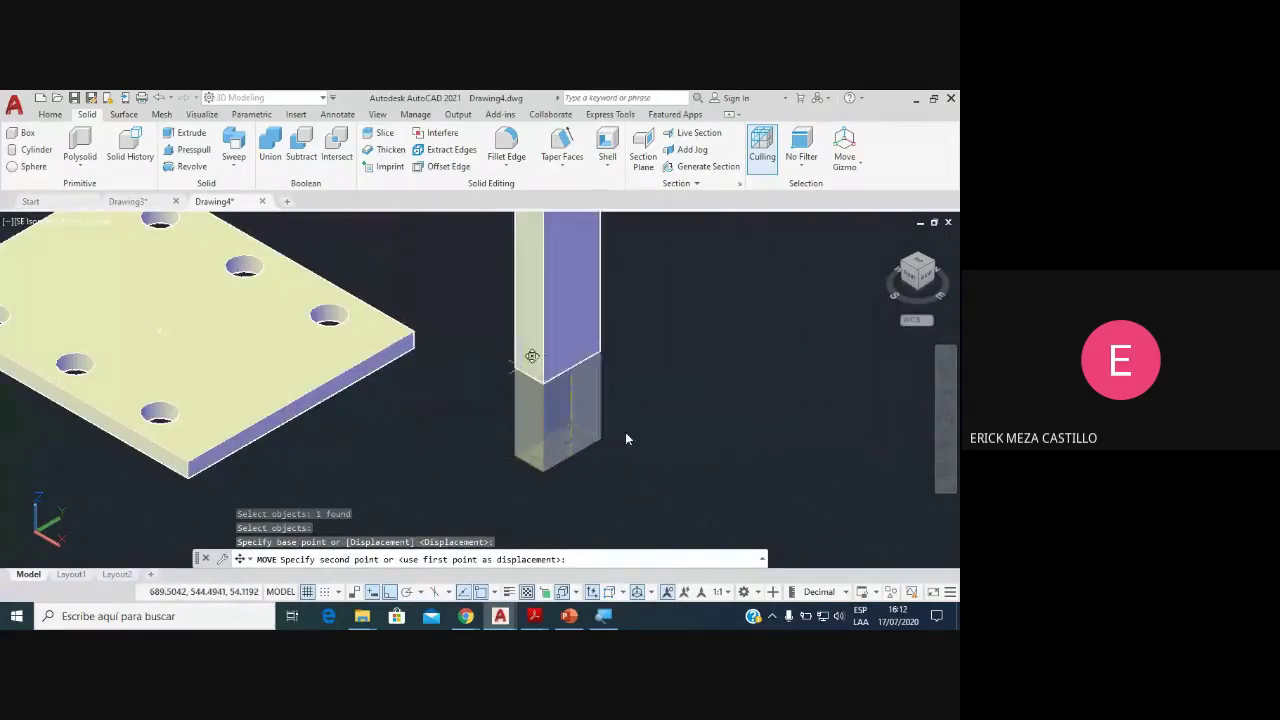
click(390, 591)
scroll(440, 424, up, 2)
scroll(500, 386, up, 2)
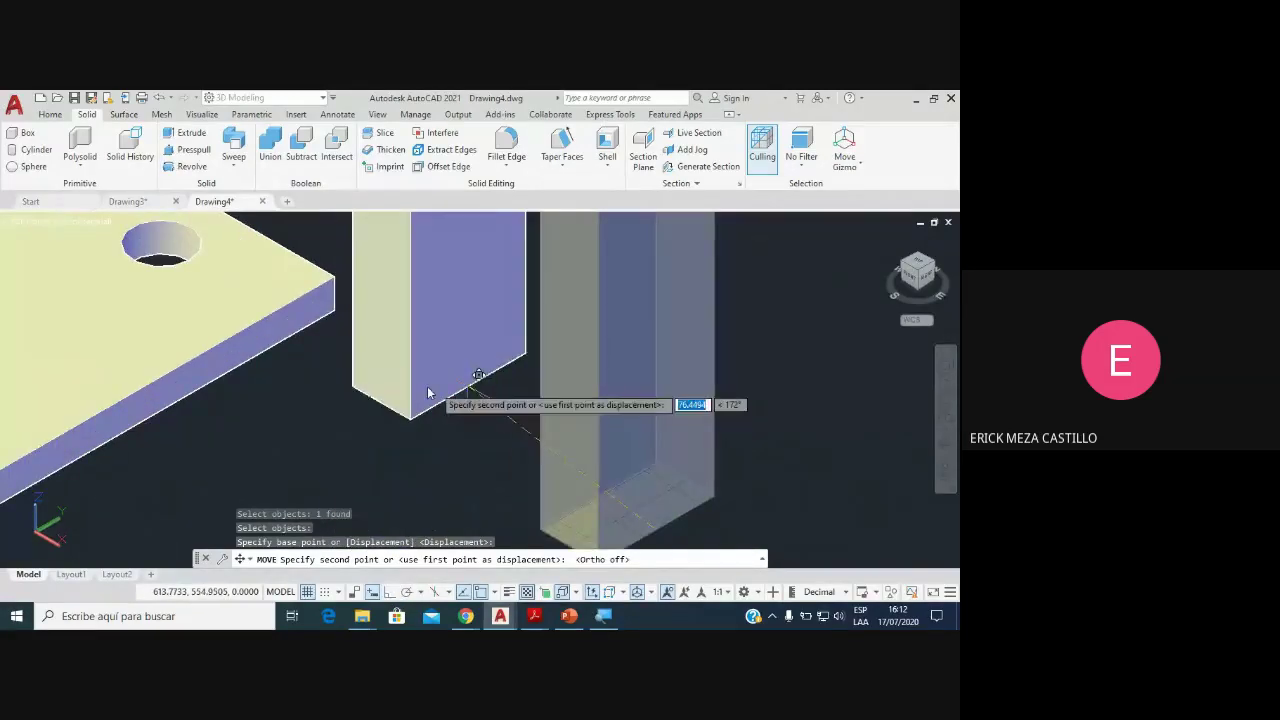
mouse_move(429, 391)
middle_down()
mouse_move(632, 340)
mouse_move(297, 318)
mouse_move(286, 342)
middle_up()
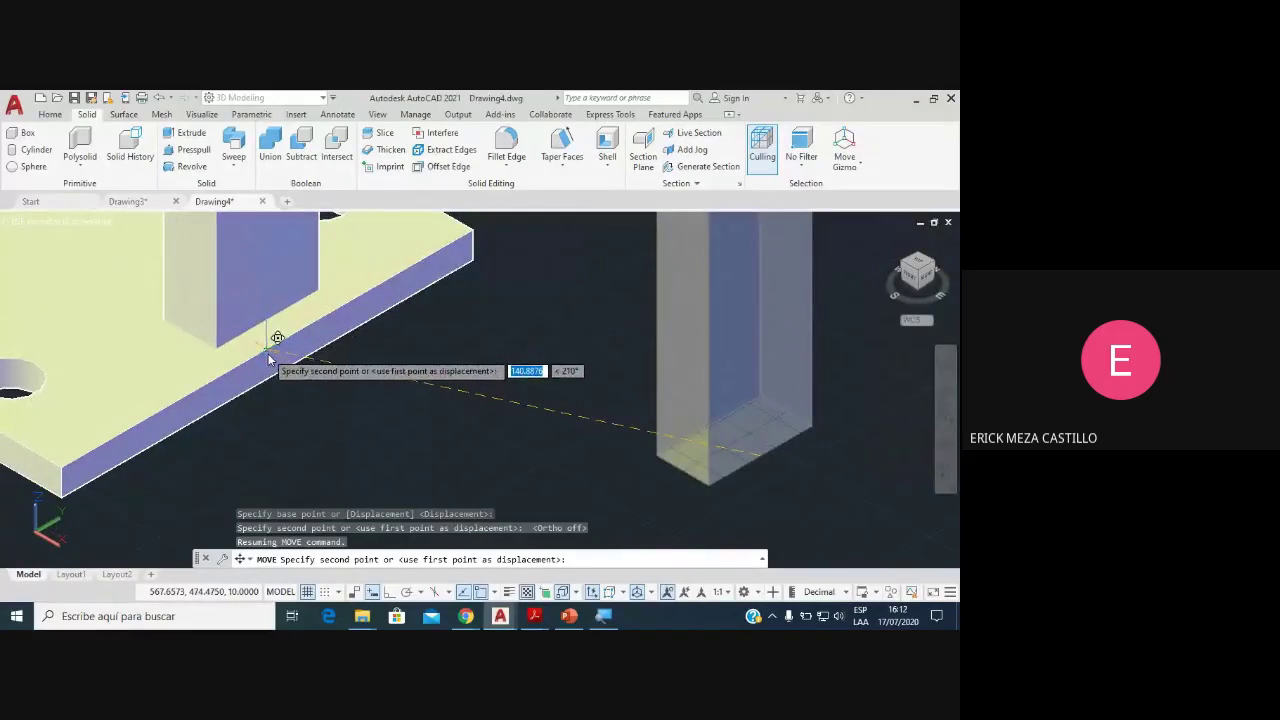
click(268, 358)
Step: Inspect the placement up close, then undo the view change and the post's move
scroll(268, 358, up, 3)
scroll(263, 355, up, 1)
scroll(263, 355, down, 1)
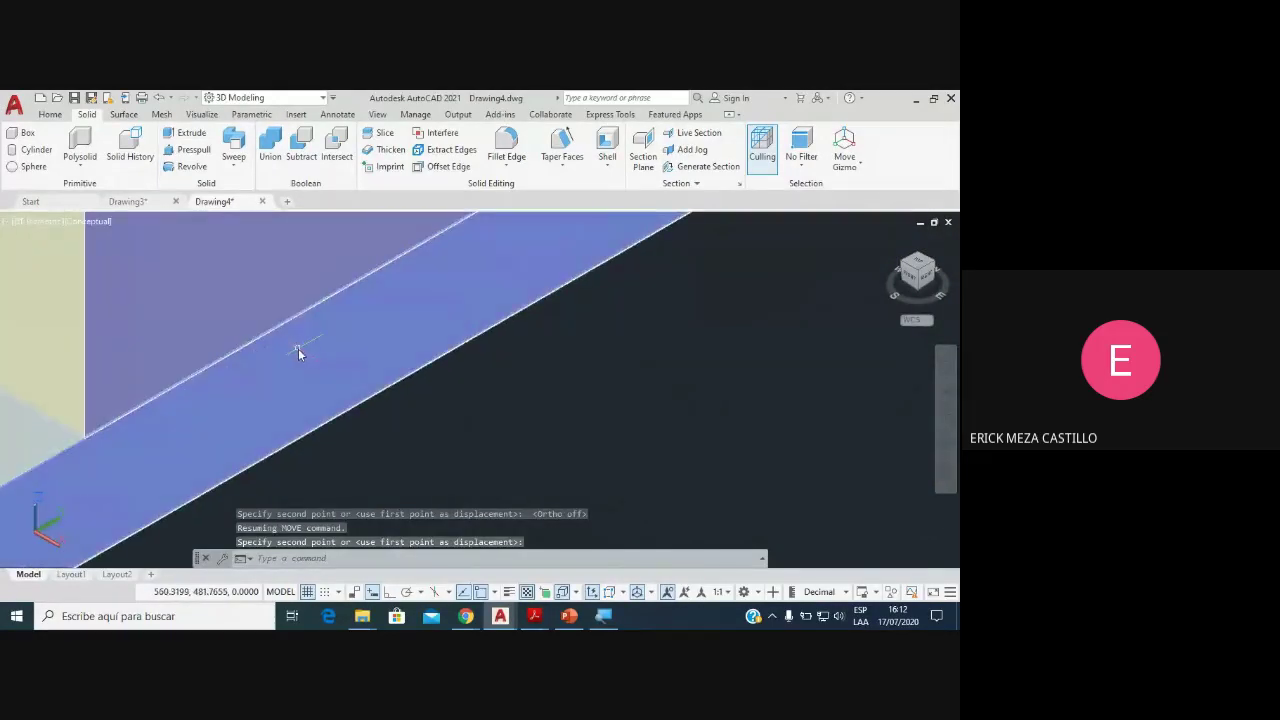
scroll(297, 351, down, 1)
scroll(305, 354, down, 2)
scroll(340, 355, down, 1)
scroll(350, 362, up, 3)
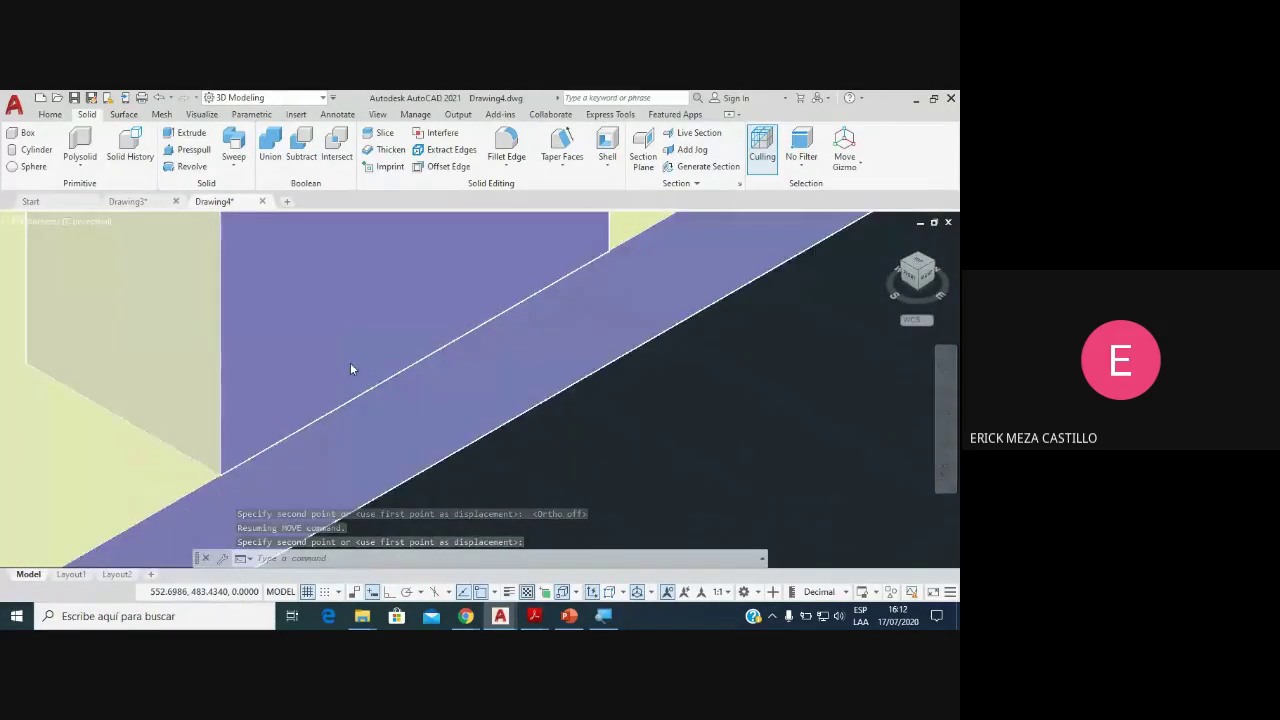
scroll(323, 420, up, 1)
scroll(330, 421, down, 1)
scroll(314, 420, up, 2)
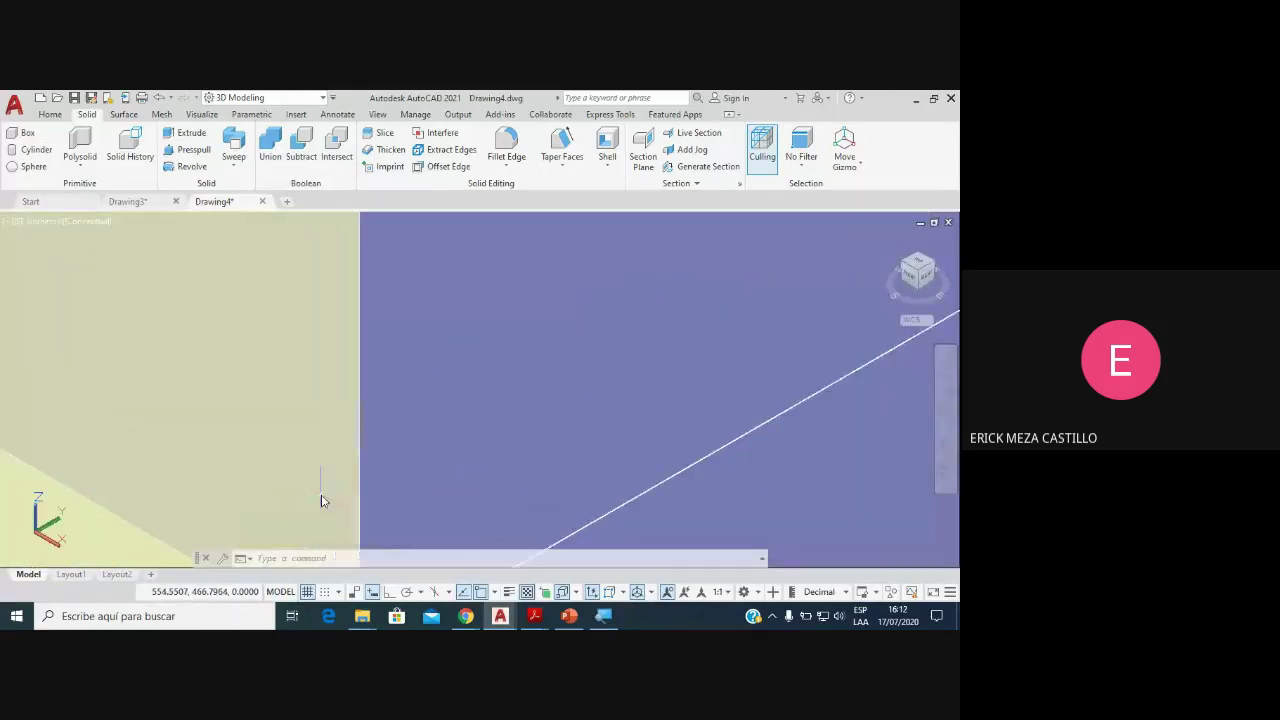
mouse_move(314, 420)
middle_down()
mouse_move(396, 415)
mouse_move(423, 357)
middle_up()
scroll(449, 477, down, 1)
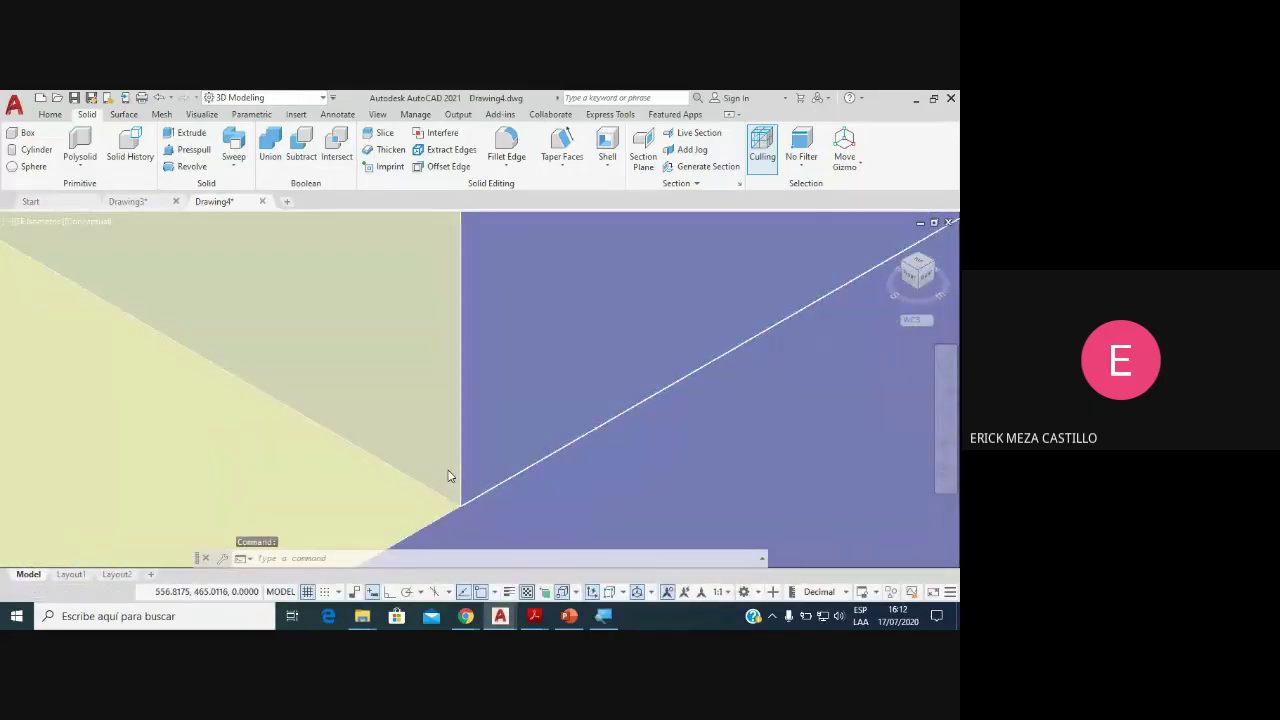
scroll(483, 440, down, 2)
scroll(487, 432, down, 2)
scroll(574, 420, down, 2)
scroll(560, 421, up, 2)
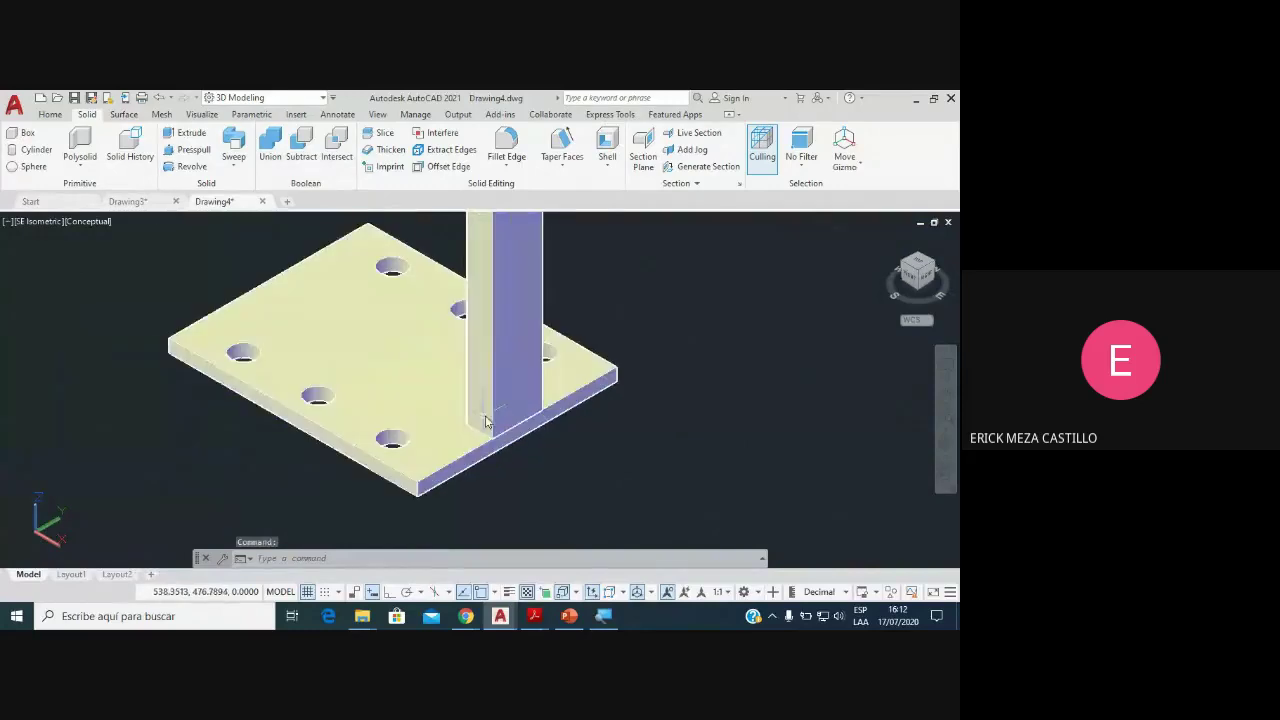
key(ctrl+z)
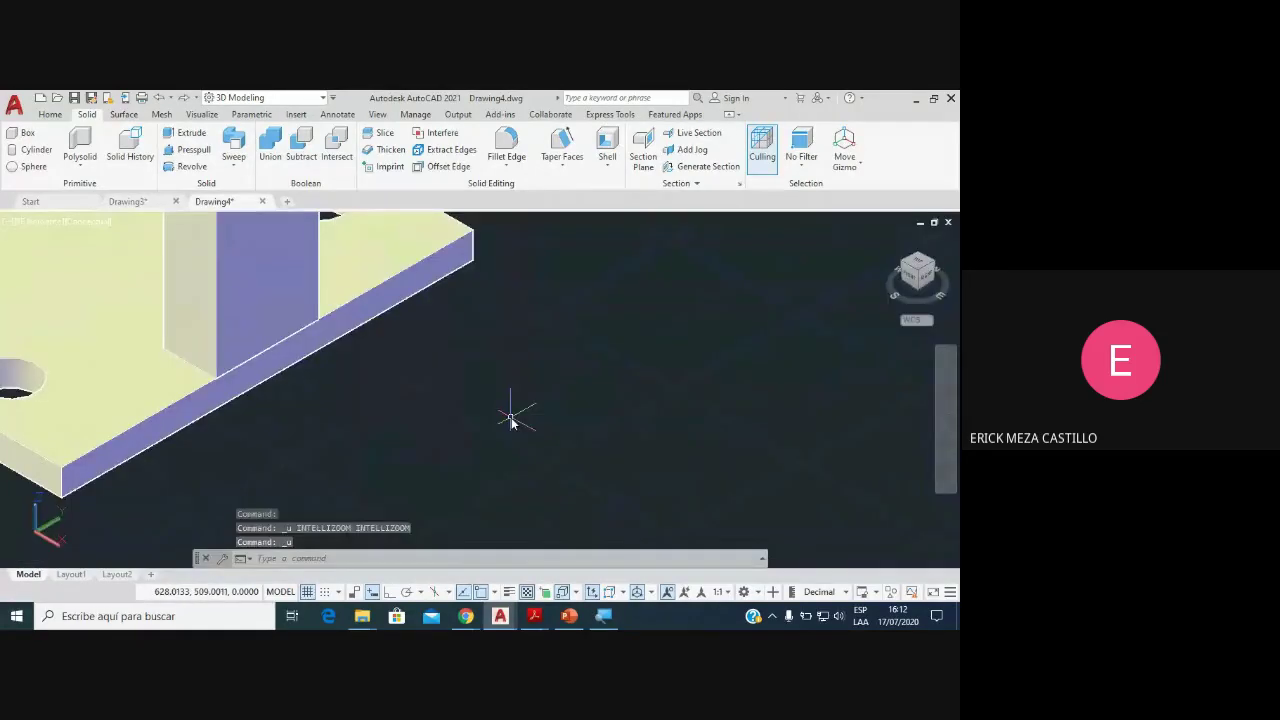
key(ctrl+z)
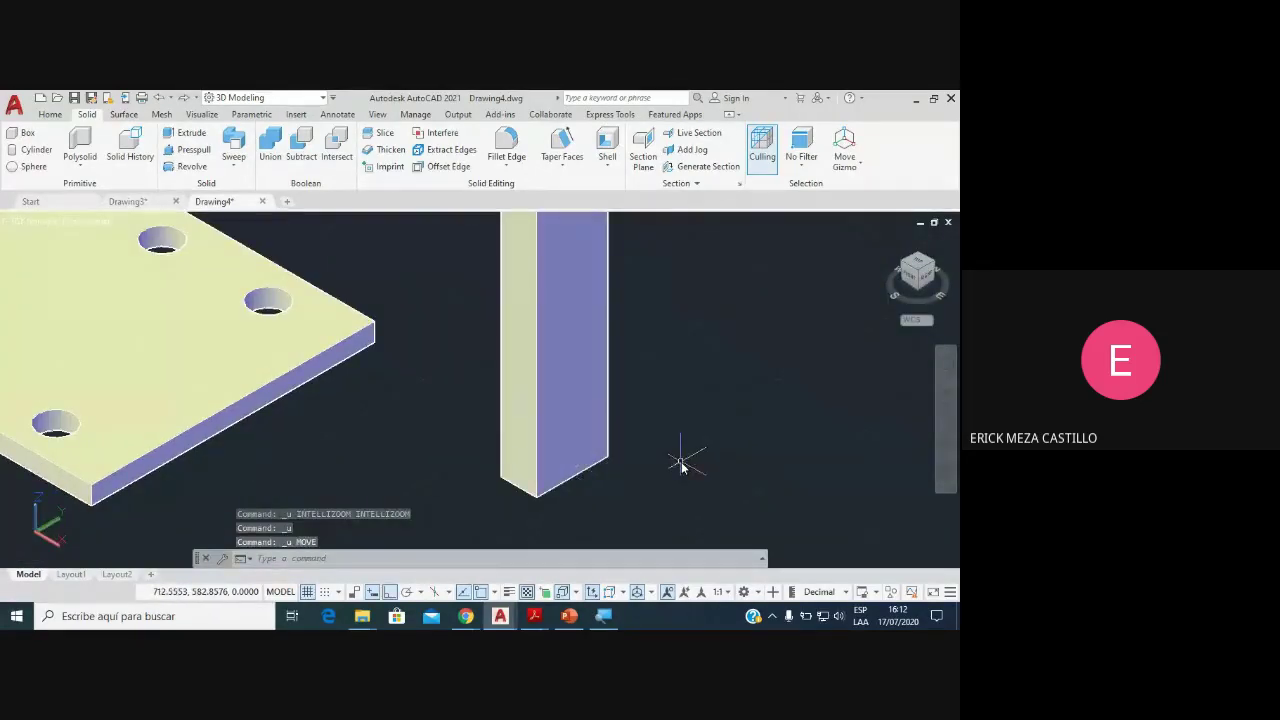
Step: Move the post so its bottom corner sits on the plate's front edge
text(m)
key(Return)
click(557, 397)
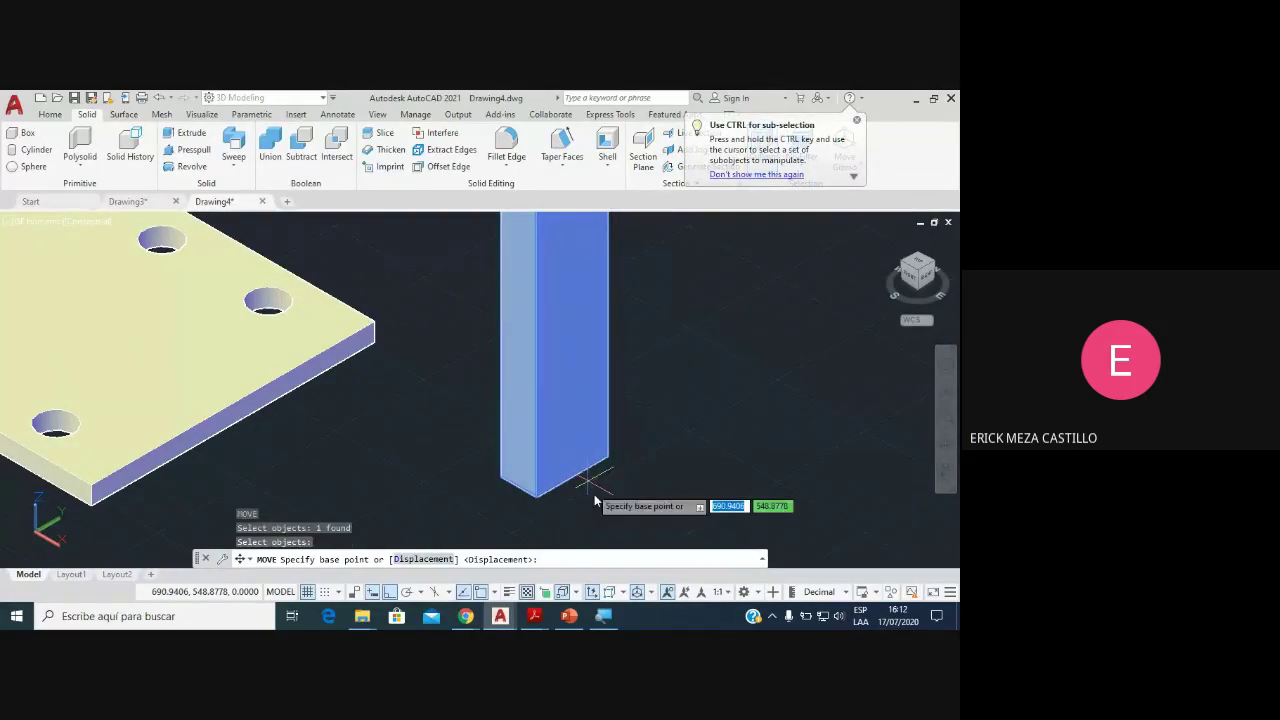
scroll(578, 475, up, 3)
click(559, 454)
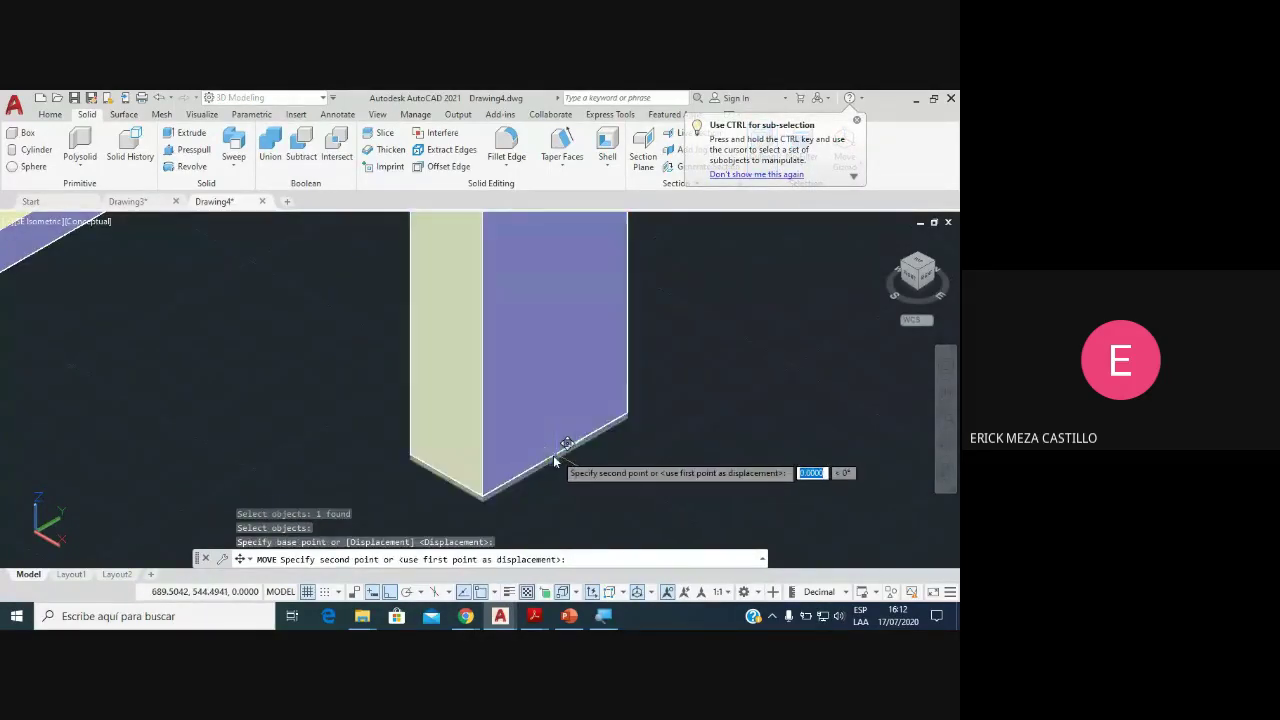
scroll(553, 455, down, 3)
scroll(380, 408, up, 3)
scroll(455, 420, up, 3)
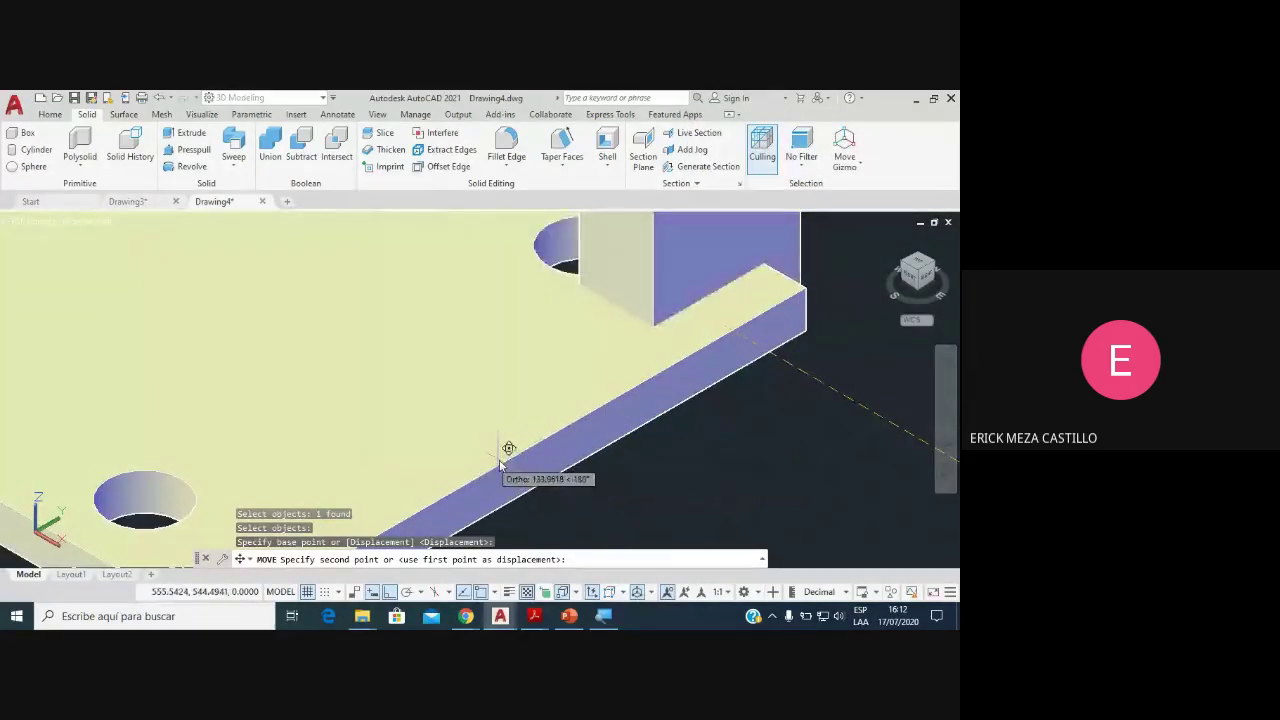
scroll(512, 462, up, 3)
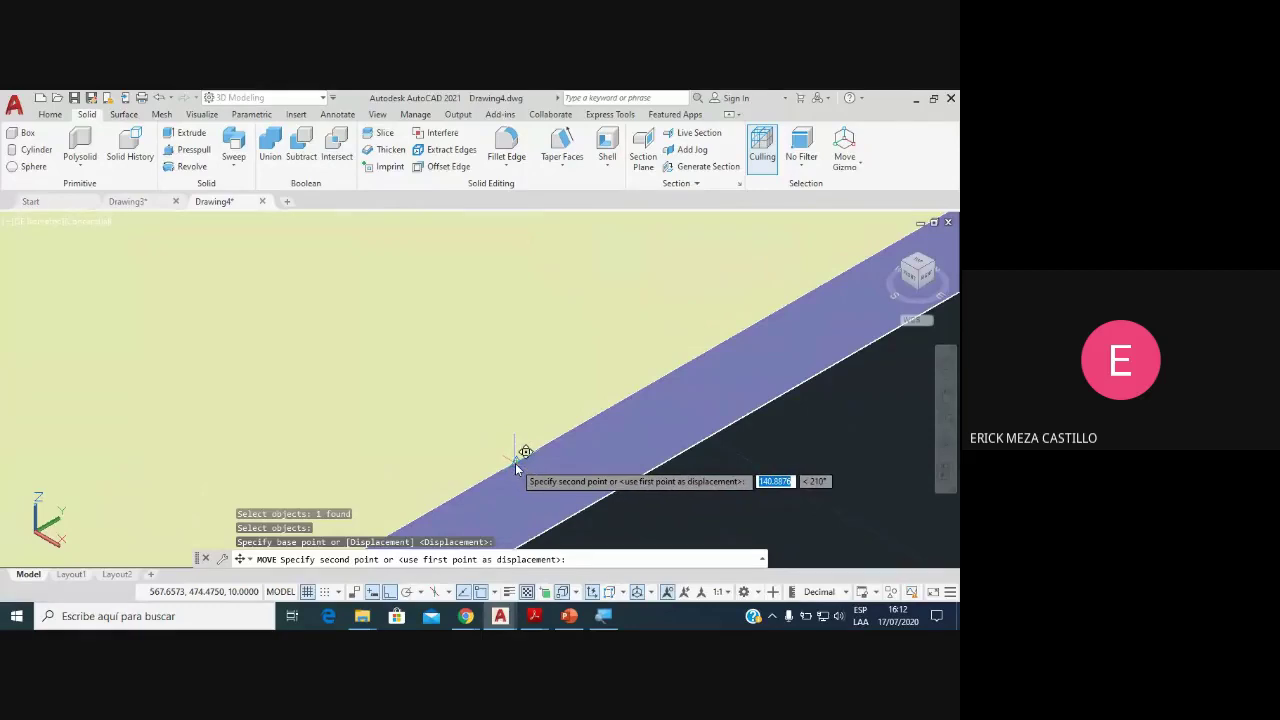
click(516, 470)
scroll(516, 470, down, 5)
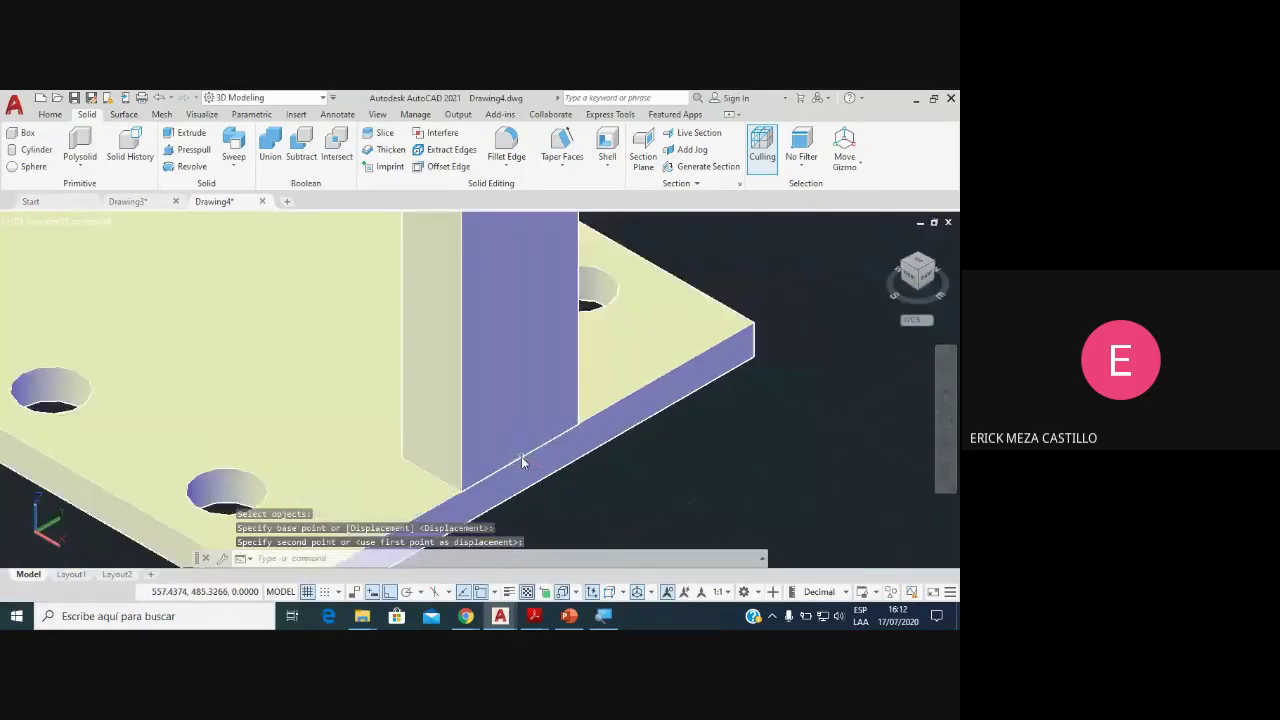
scroll(526, 456, down, 3)
scroll(608, 466, down, 2)
scroll(609, 457, up, 2)
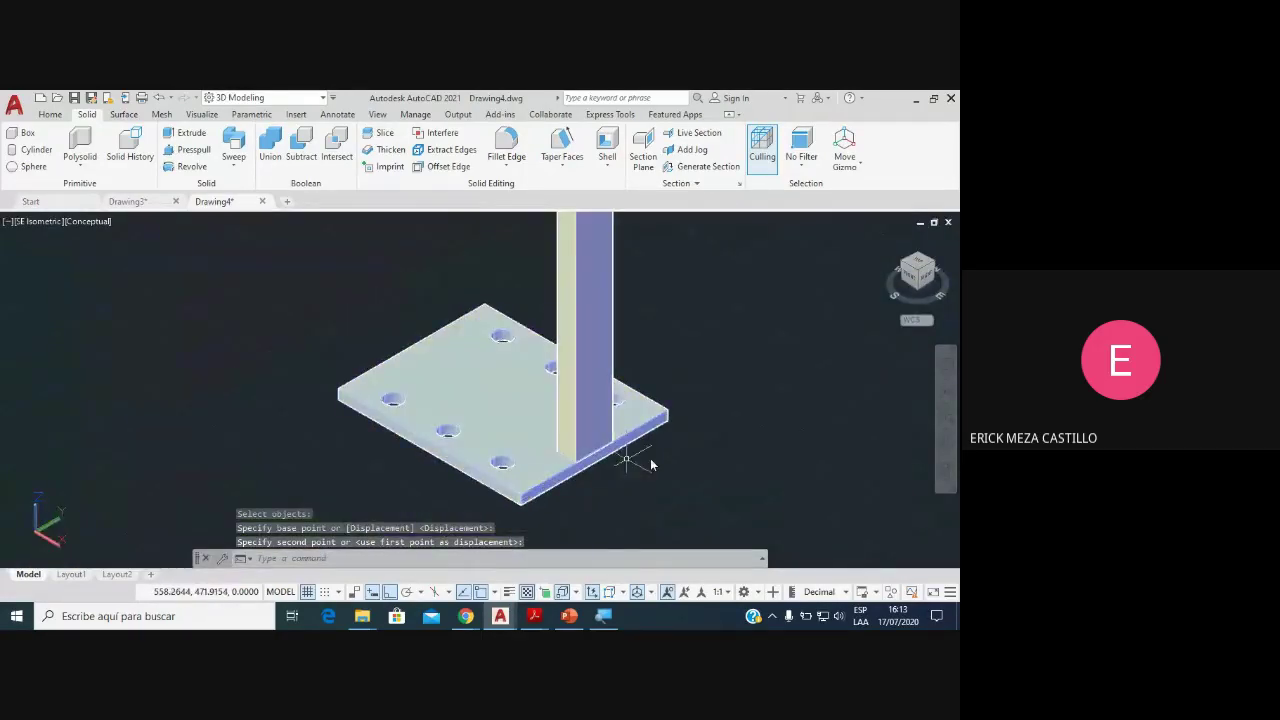
Step: Orbit the model to check the plate and post, then exit orbit
click(945, 437)
mouse_move(651, 457)
mouse_down()
mouse_move(731, 408)
mouse_move(720, 449)
mouse_move(591, 391)
mouse_move(557, 394)
mouse_move(574, 372)
mouse_move(436, 372)
mouse_move(463, 420)
mouse_move(500, 394)
mouse_move(506, 442)
mouse_up()
scroll(497, 412, down, 2)
scroll(490, 415, down, 1)
scroll(496, 408, down, 1)
scroll(496, 402, down, 1)
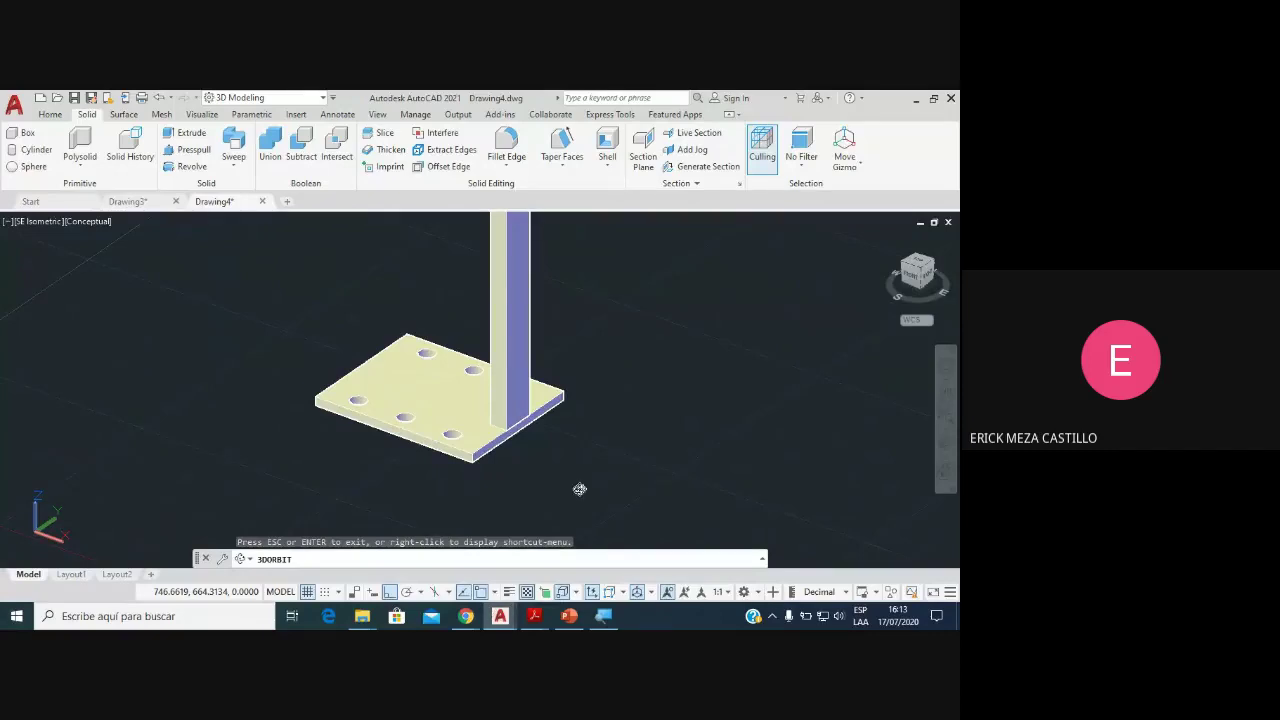
right_click(580, 489)
click(615, 230)
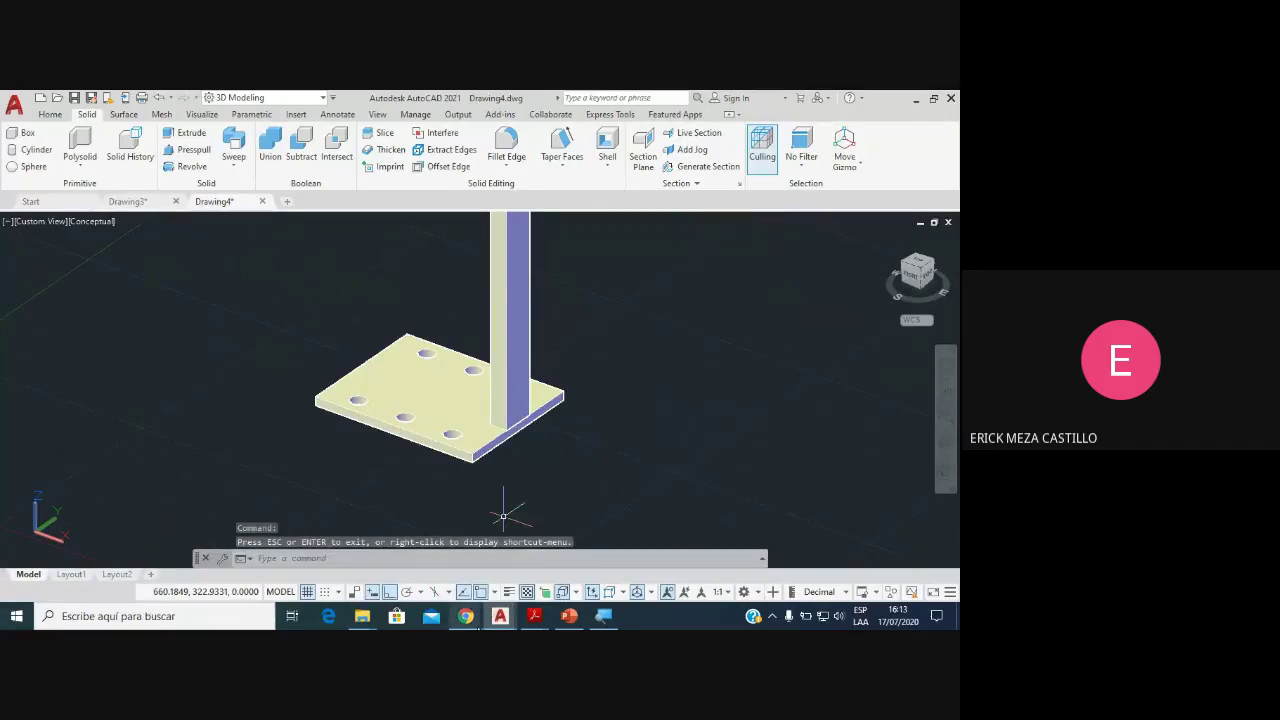
Step: Switch to the video meeting window and back to the Drawing4 model
mouse_move(466, 616)
click(462, 555)
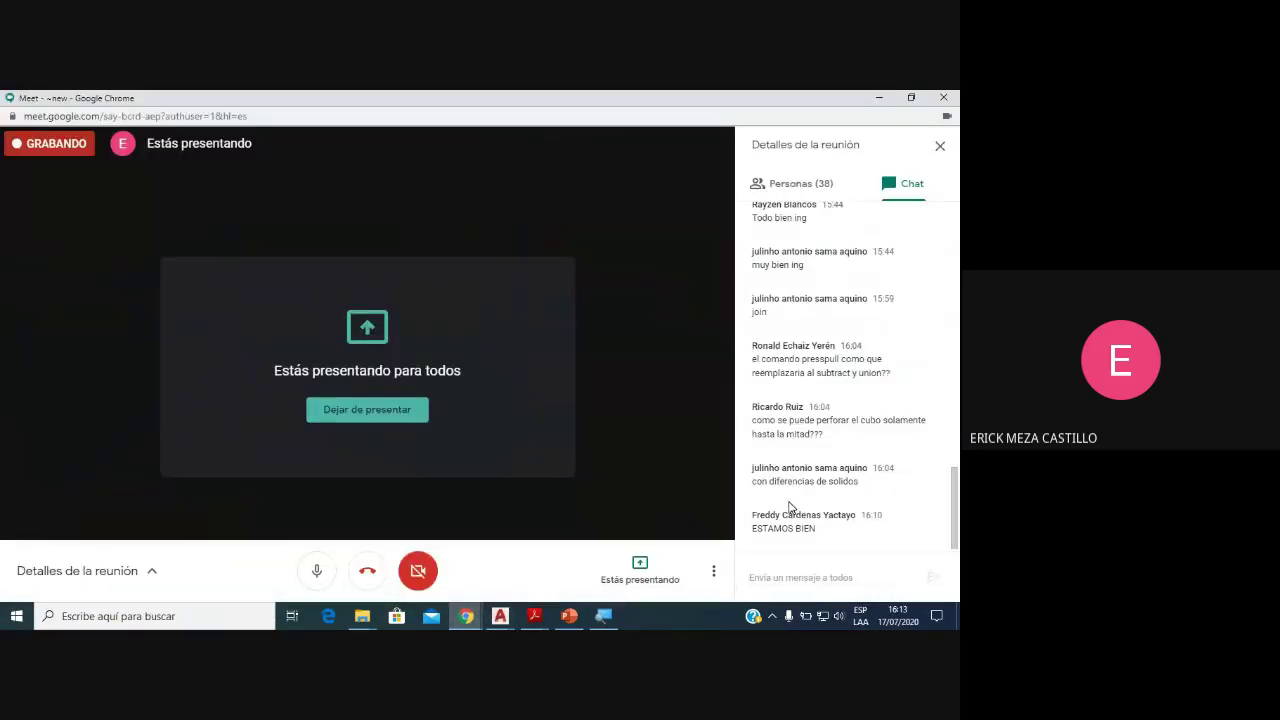
click(500, 616)
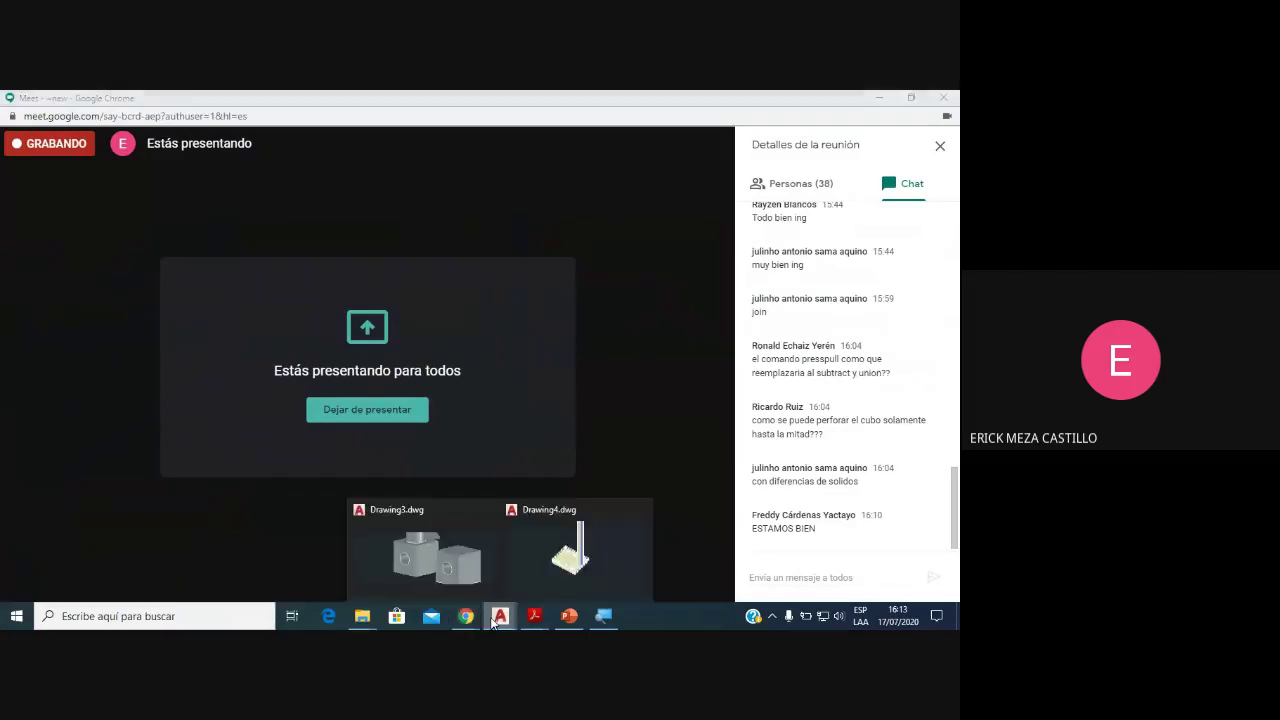
click(543, 556)
scroll(451, 423, up, 3)
scroll(451, 421, down, 5)
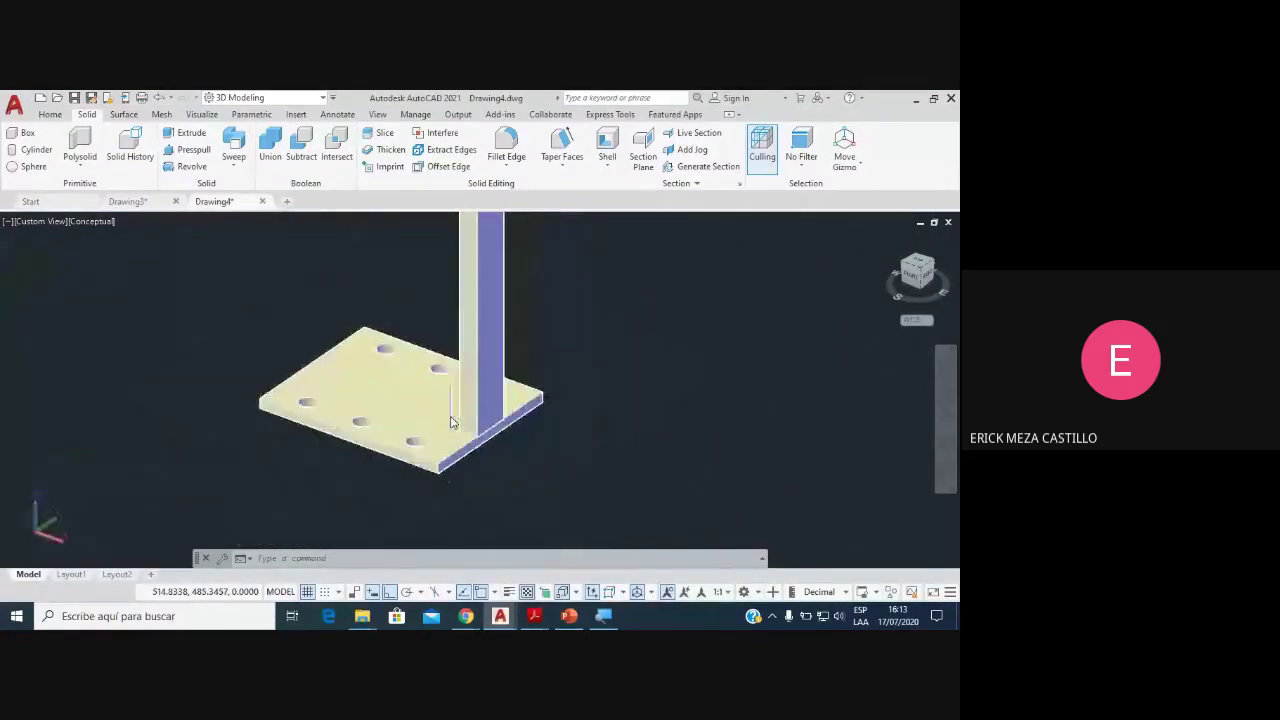
scroll(451, 423, down, 2)
scroll(451, 405, up, 1)
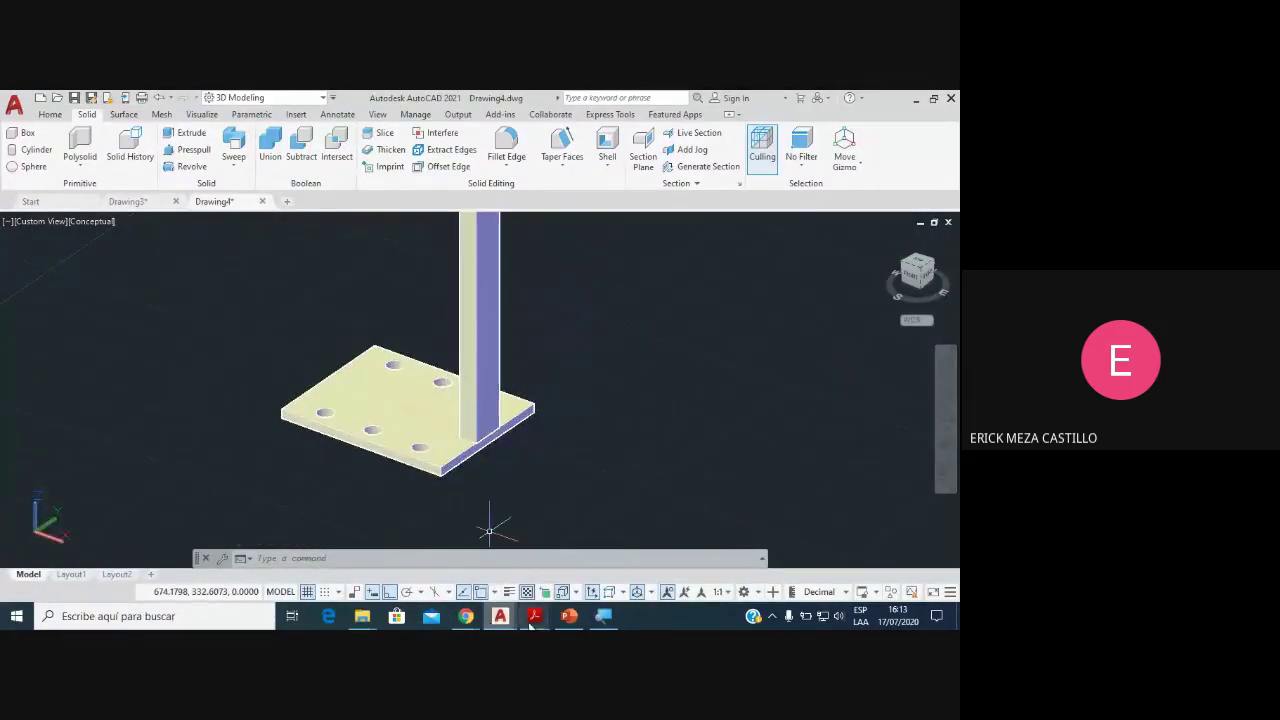
click(612, 565)
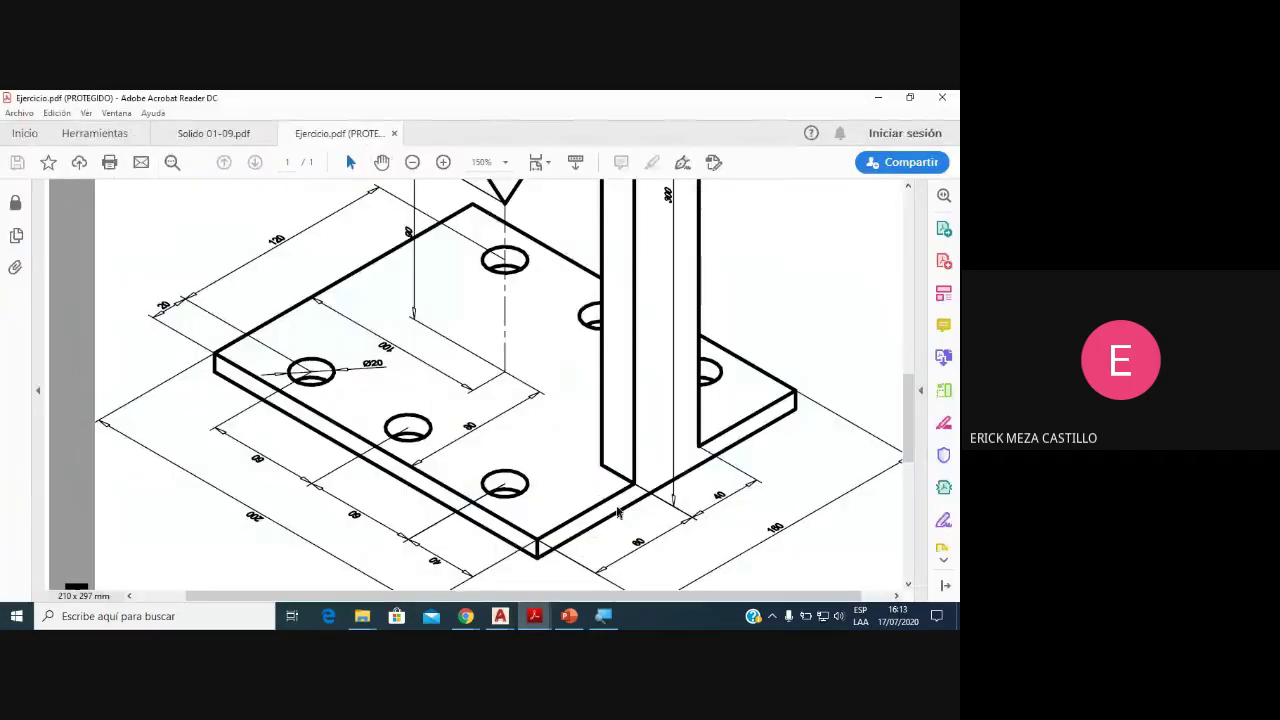
scroll(560, 545, up, 3)
ctrl+scroll(507, 563, down, 2)
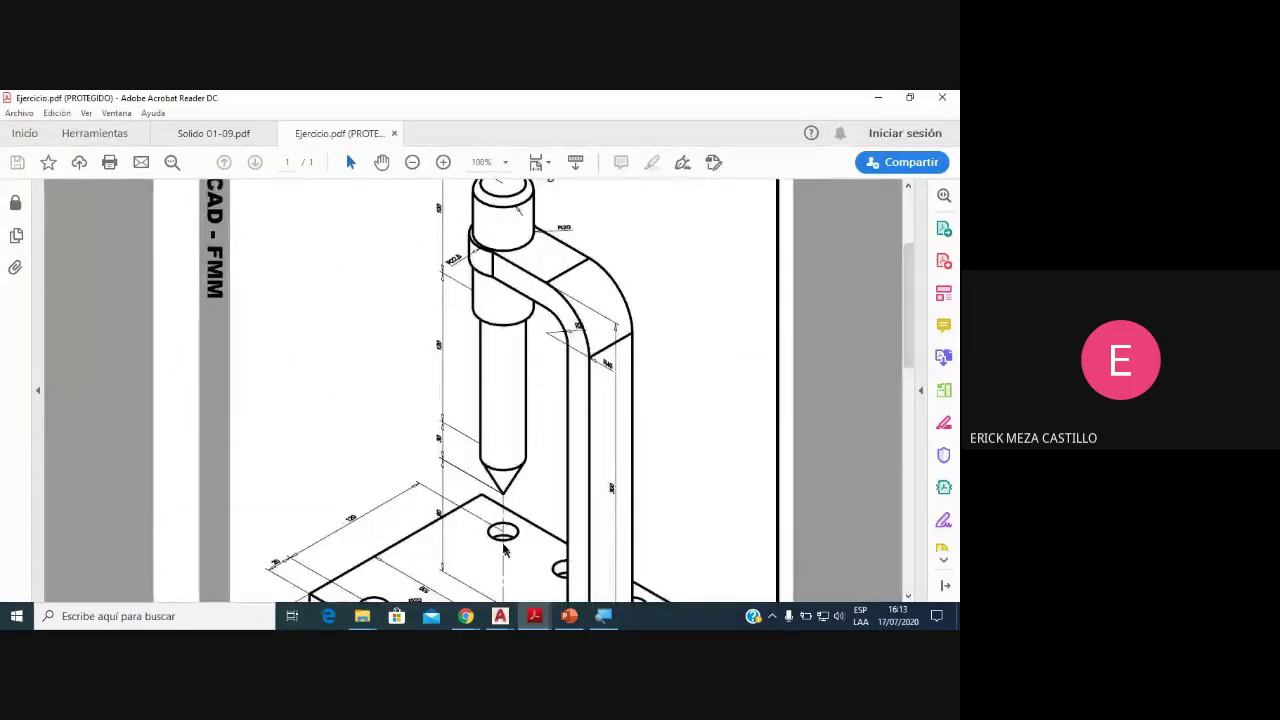
scroll(555, 408, up, 1)
scroll(570, 404, up, 1)
ctrl+scroll(600, 425, up, 2)
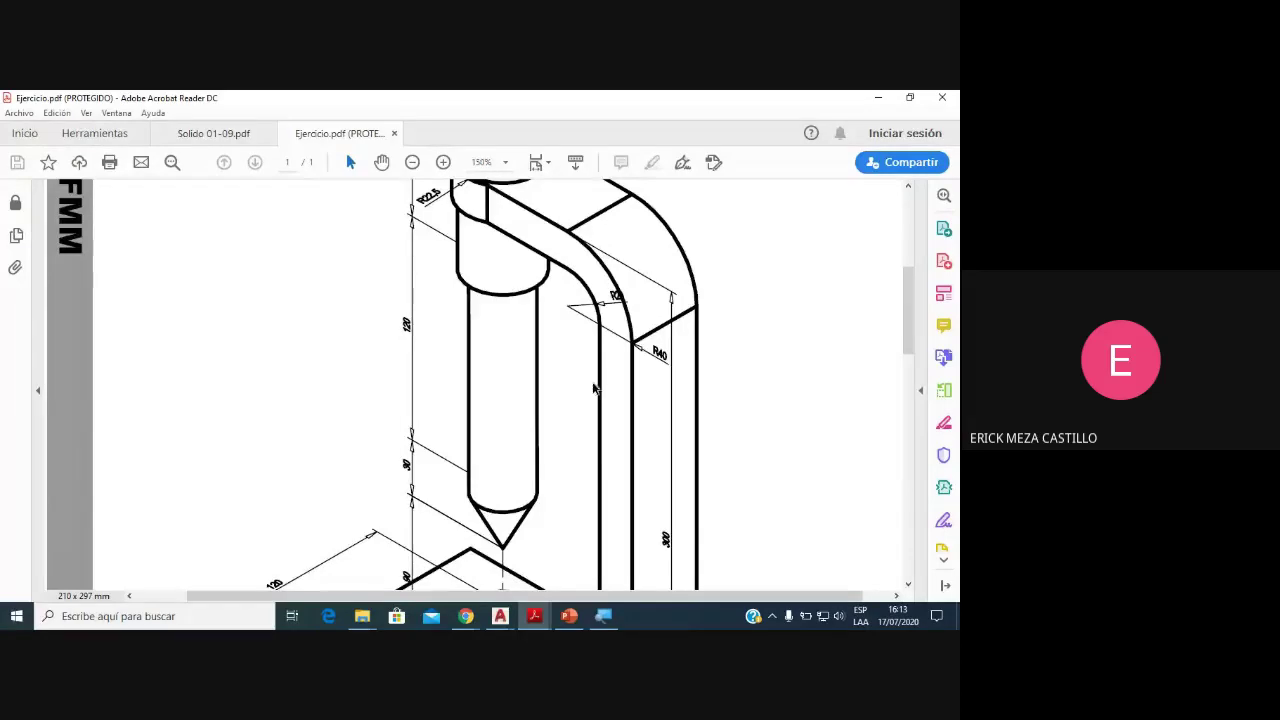
scroll(598, 430, up, 1)
scroll(590, 450, down, 1)
ctrl+scroll(575, 474, up, 1)
scroll(560, 480, down, 1)
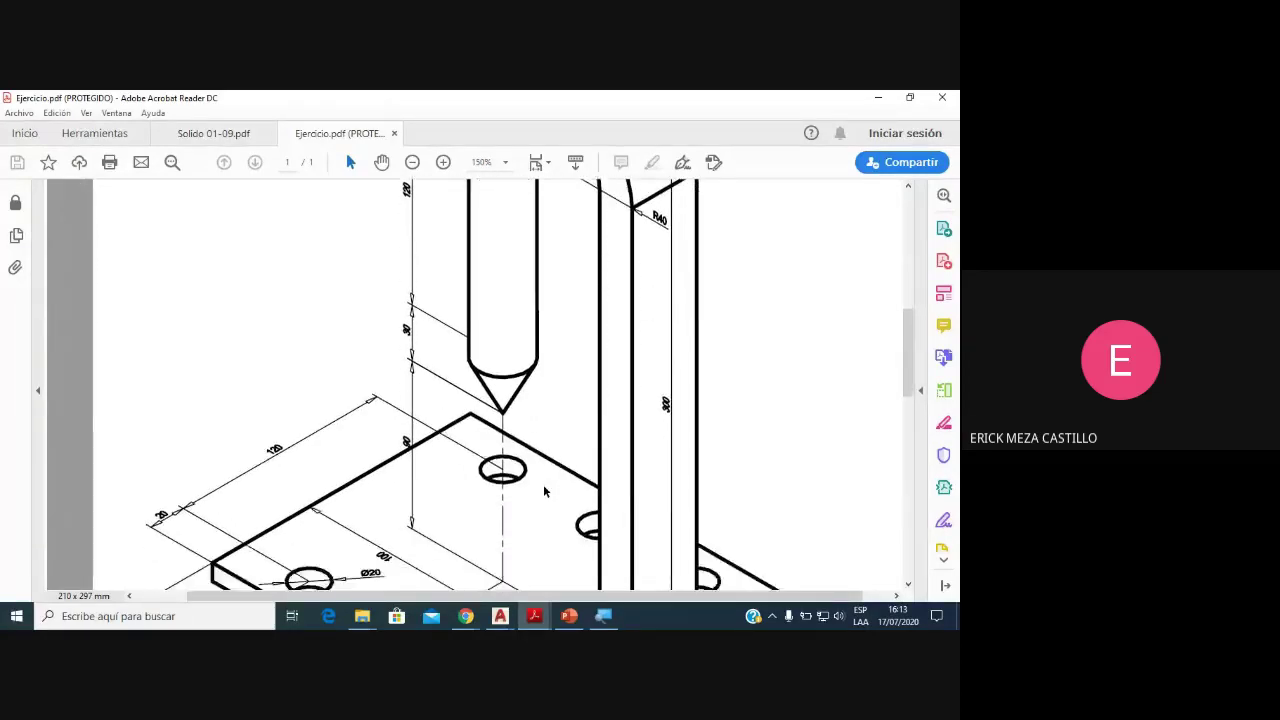
scroll(543, 484, down, 1)
scroll(510, 460, down, 1)
scroll(479, 440, down, 1)
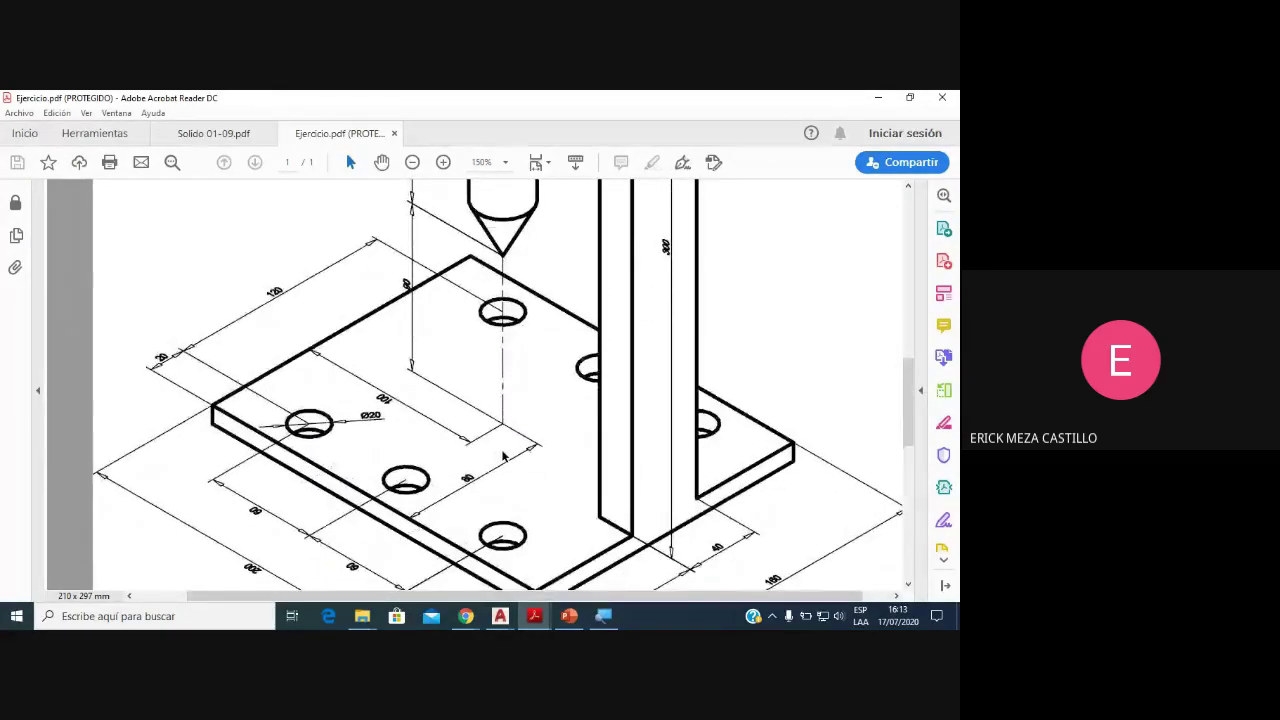
scroll(500, 457, down, 1)
scroll(487, 436, up, 1)
scroll(503, 395, up, 2)
scroll(503, 392, up, 2)
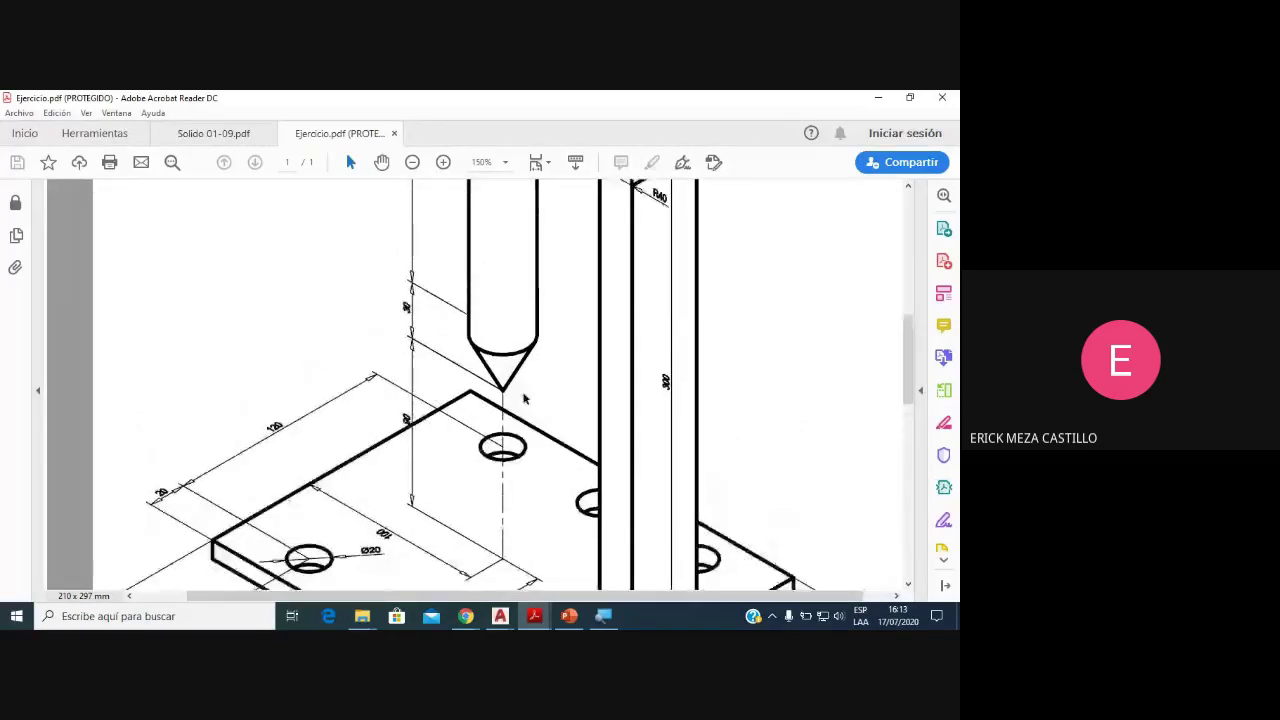
scroll(505, 400, up, 2)
scroll(508, 410, up, 2)
scroll(512, 410, up, 2)
scroll(515, 399, up, 1)
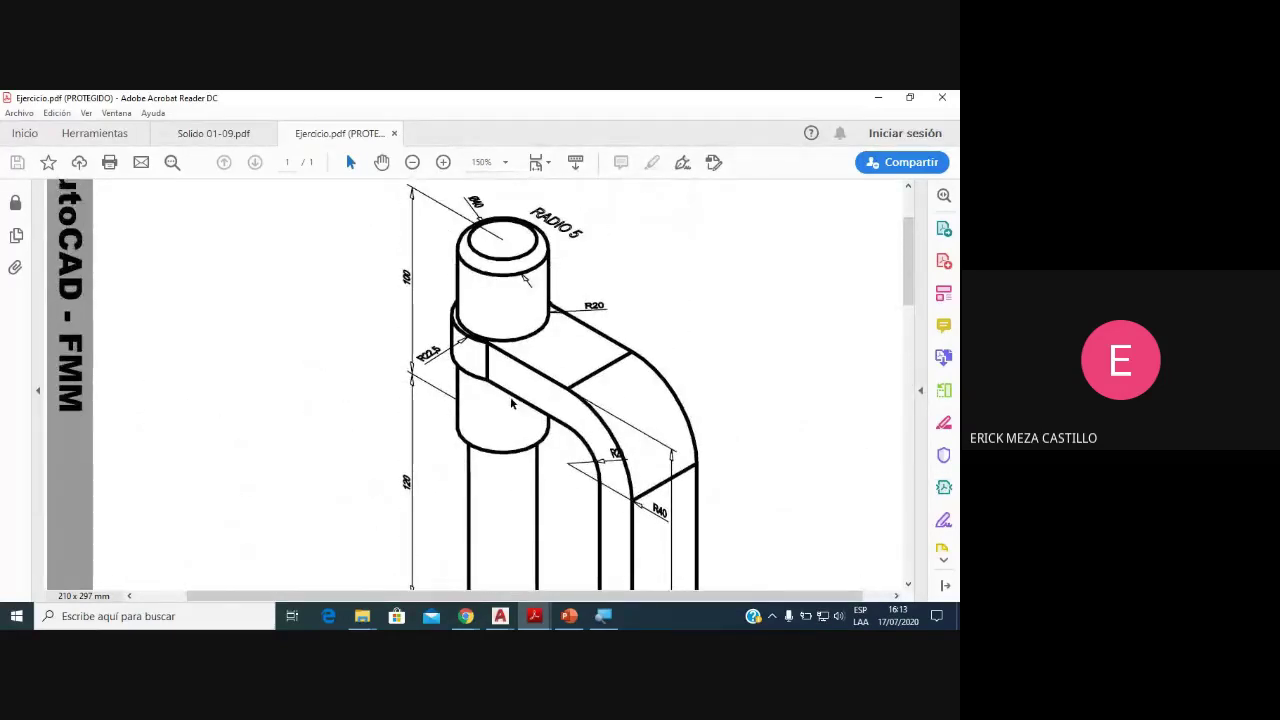
scroll(480, 388, up, 1)
ctrl+scroll(480, 376, up, 1)
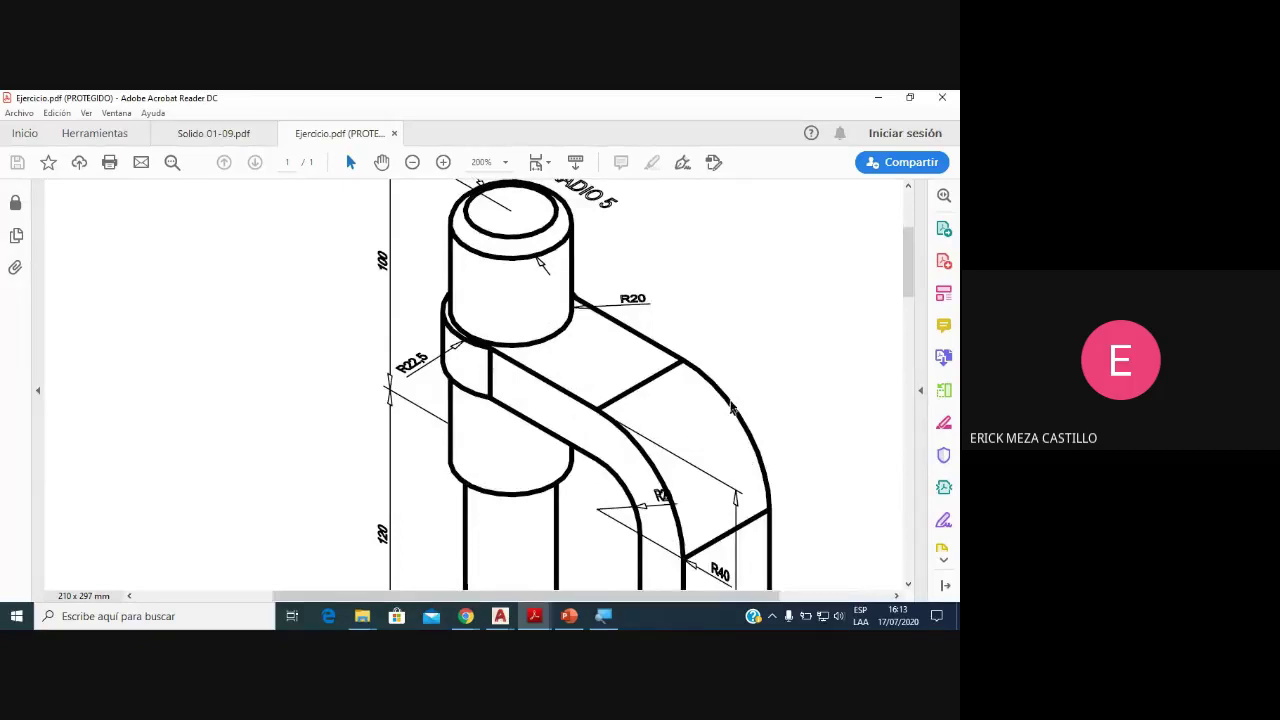
scroll(463, 362, up, 1)
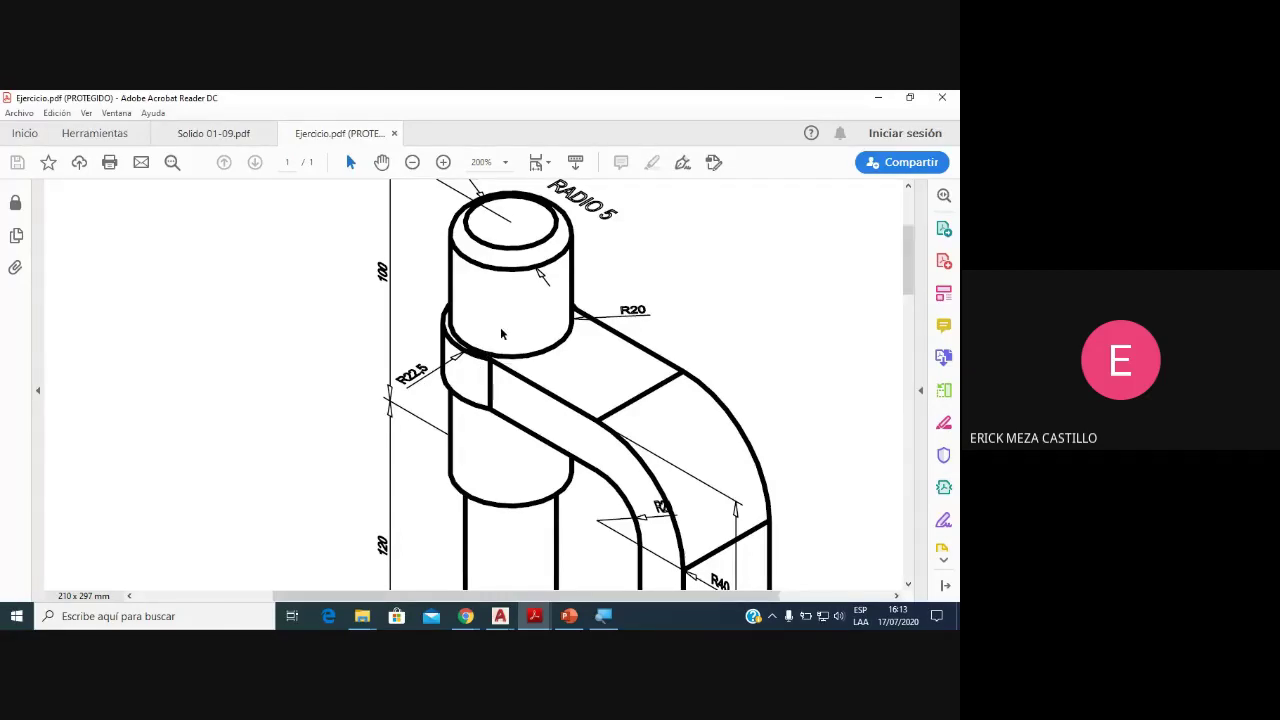
scroll(510, 340, down, 3)
scroll(531, 422, down, 2)
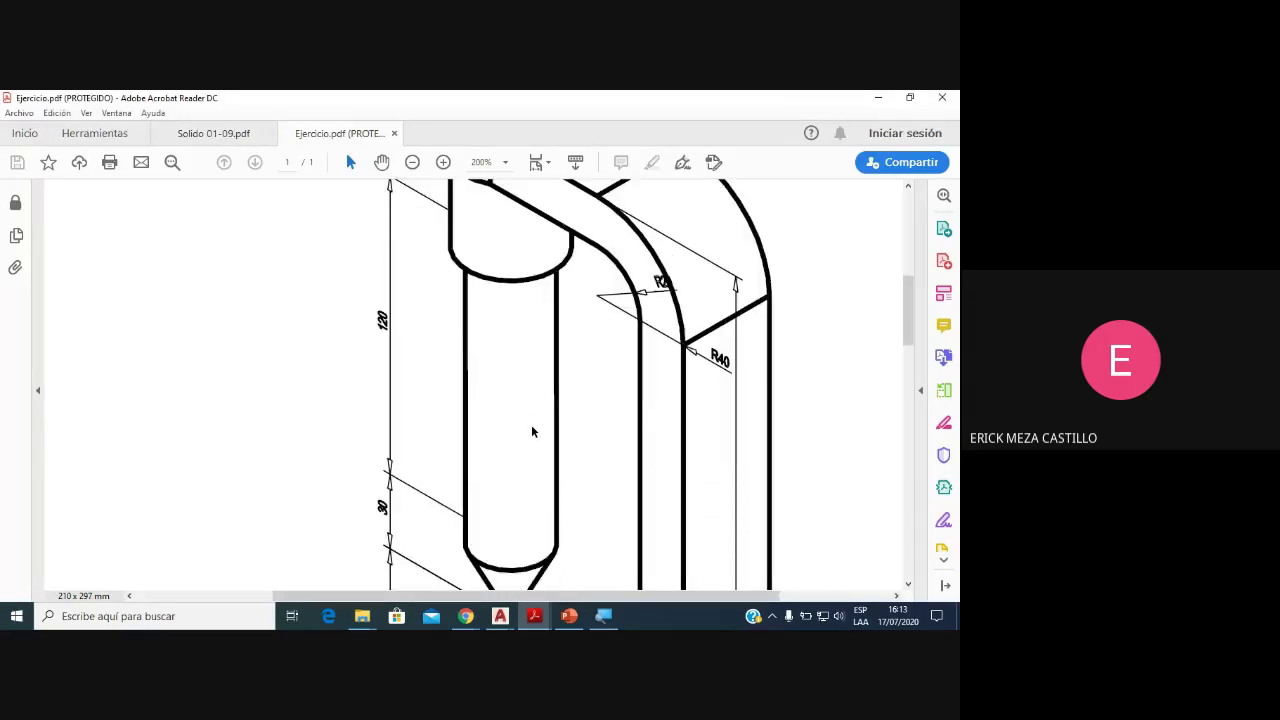
scroll(531, 424, down, 3)
scroll(520, 480, down, 1)
scroll(515, 540, down, 1)
scroll(518, 480, up, 1)
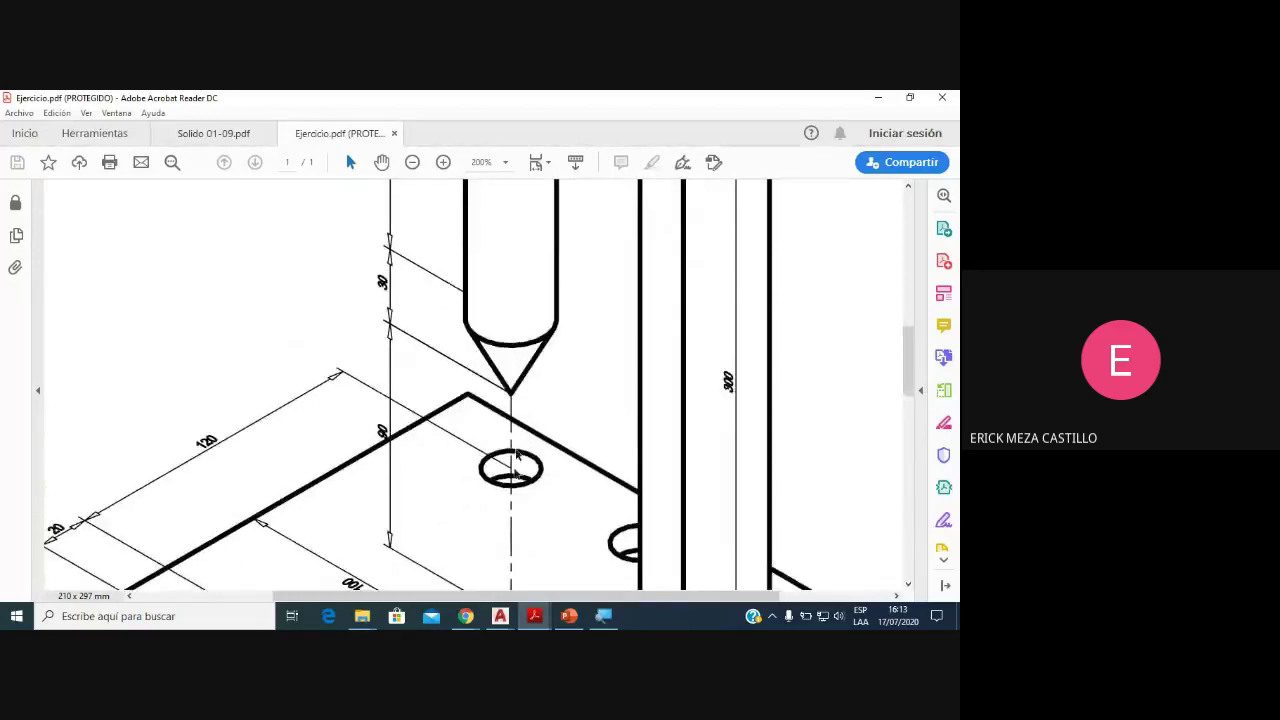
scroll(526, 403, up, 2)
scroll(531, 383, up, 3)
scroll(540, 372, up, 1)
scroll(540, 372, up, 2)
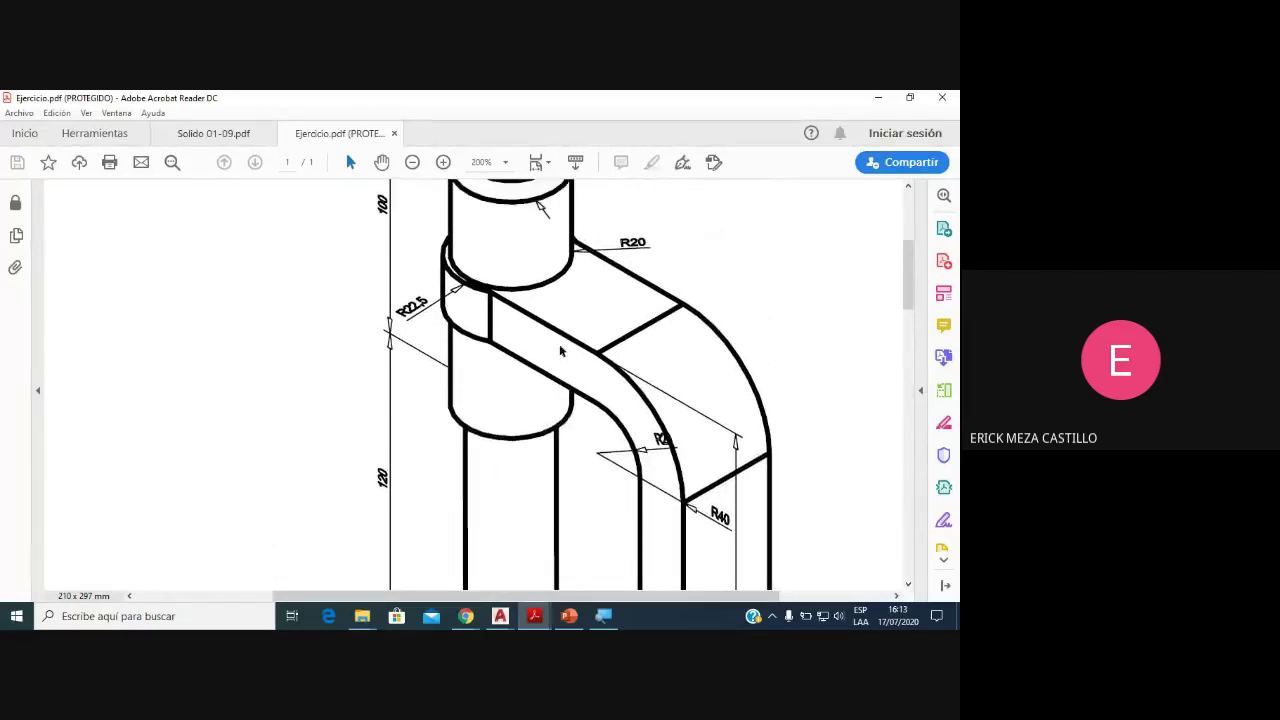
scroll(557, 343, up, 1)
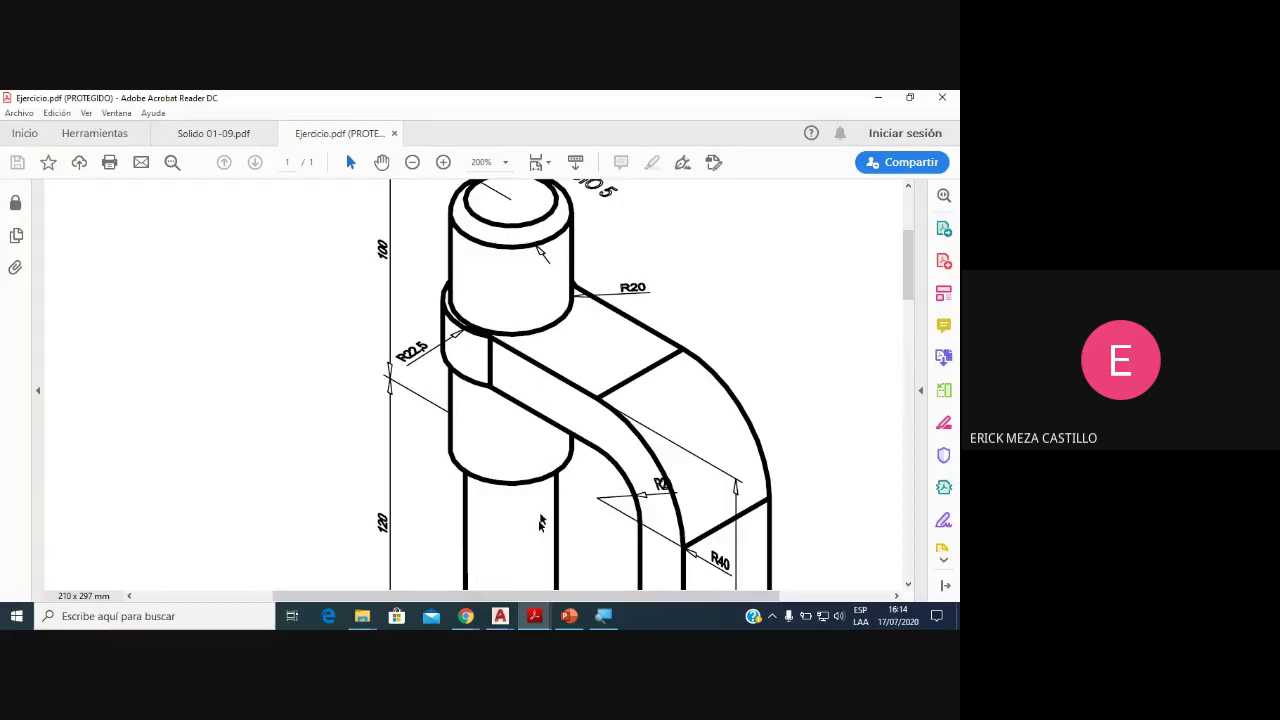
click(502, 616)
mouse_move(500, 615)
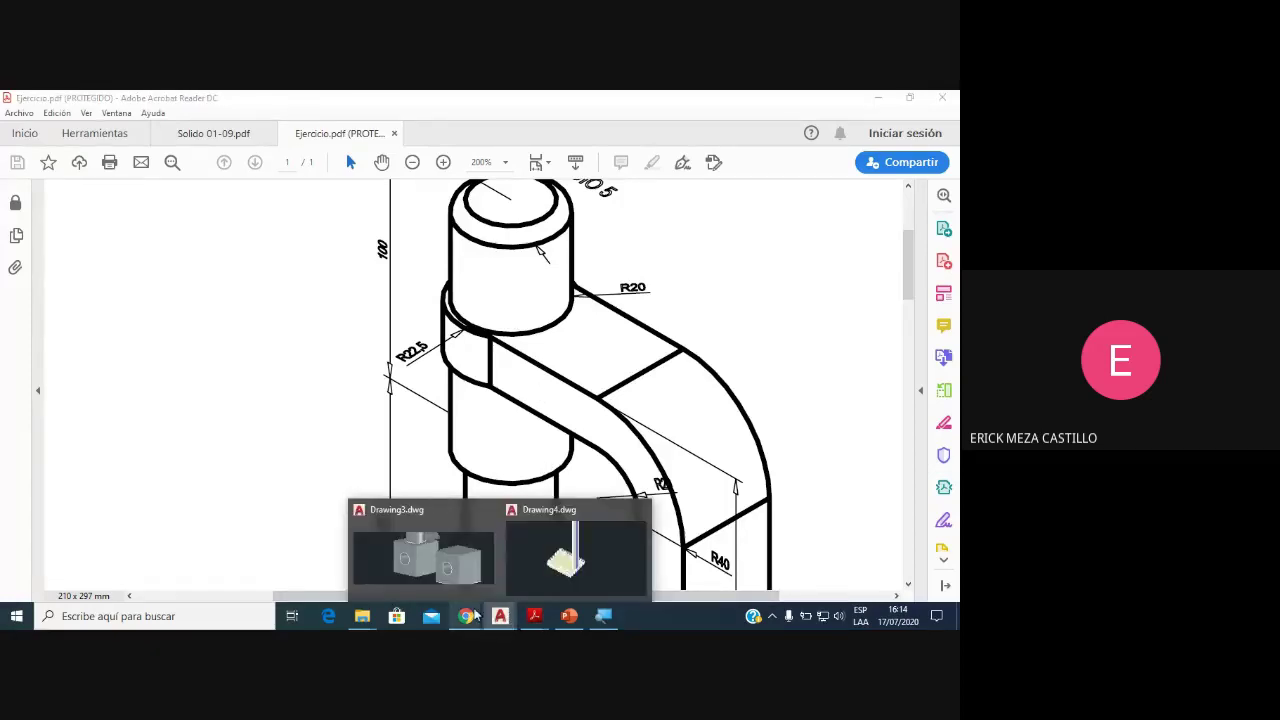
Step: Return from the video meeting to the Drawing4 model and end the pan
click(510, 580)
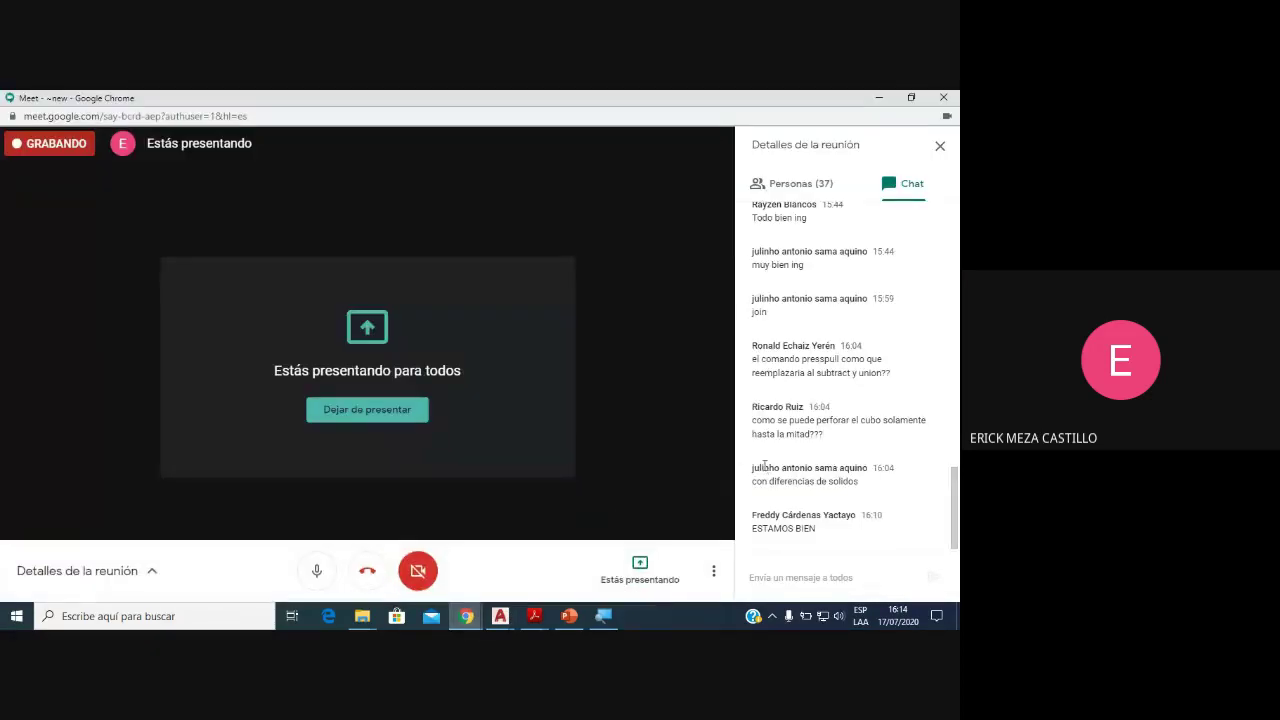
click(500, 616)
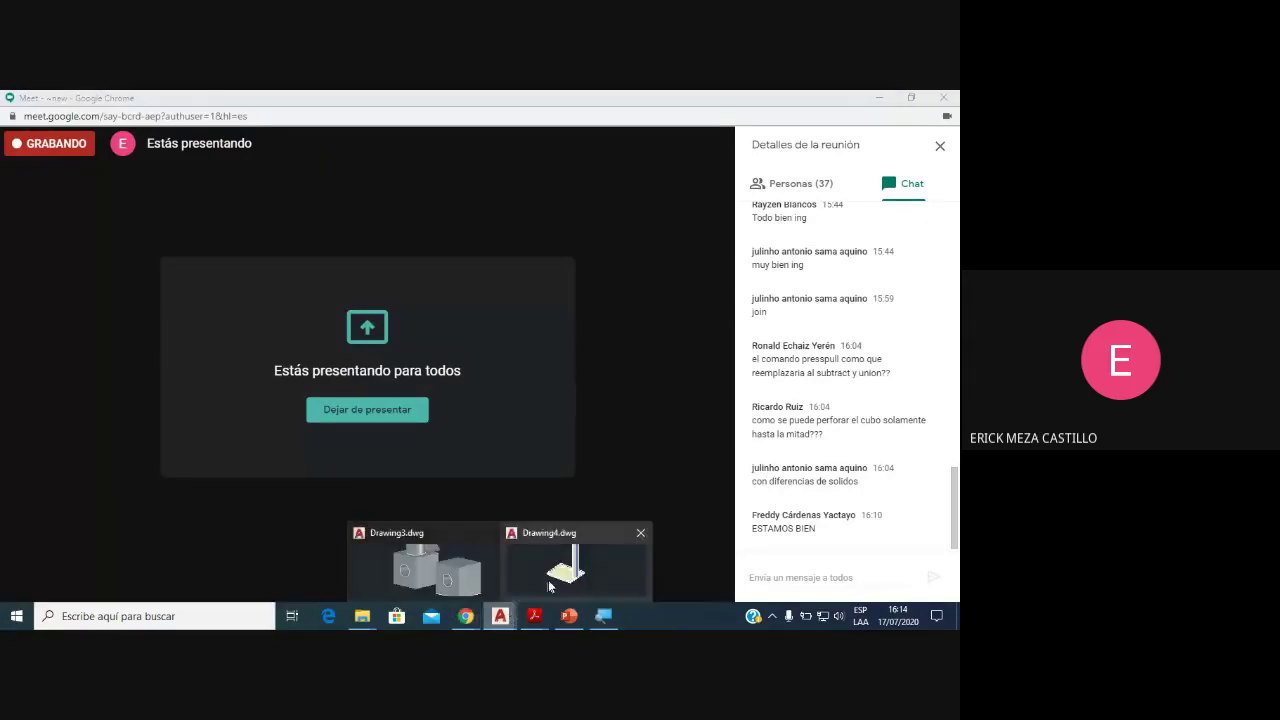
click(549, 586)
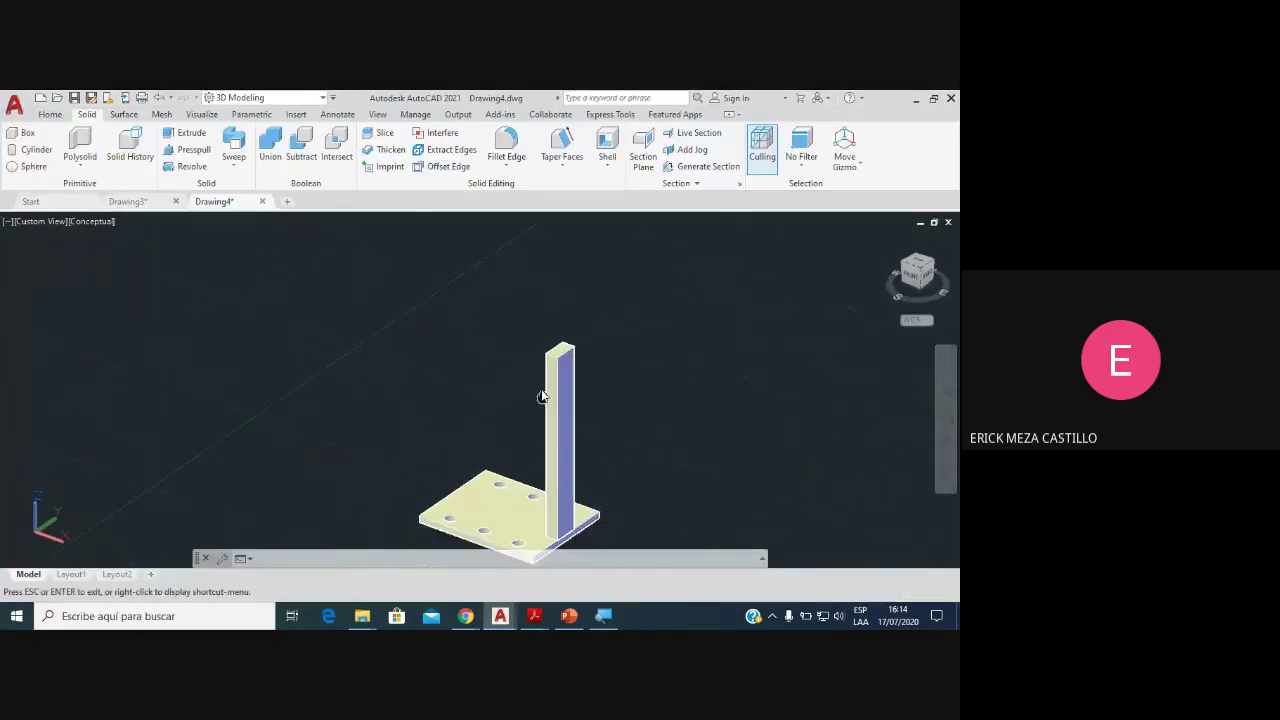
key(Escape)
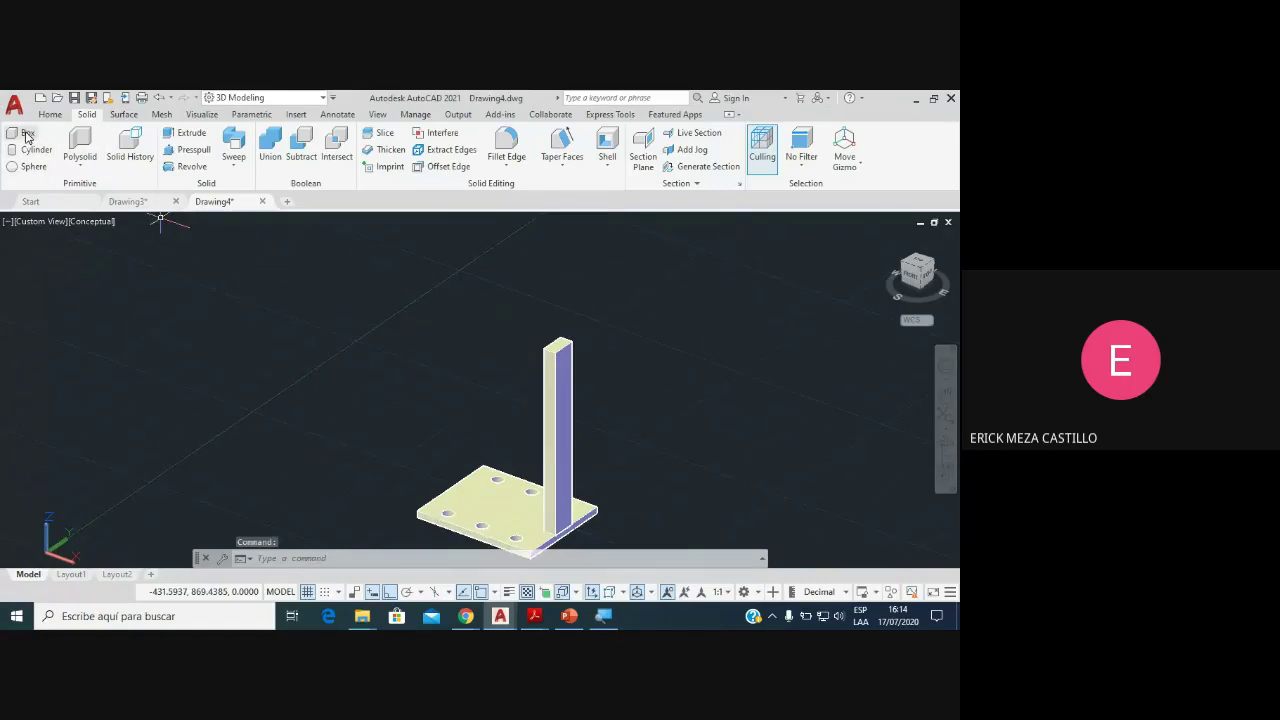
Step: Start a box left of the post with a 122.5 × 40 base, restarting once
click(27, 134)
click(232, 344)
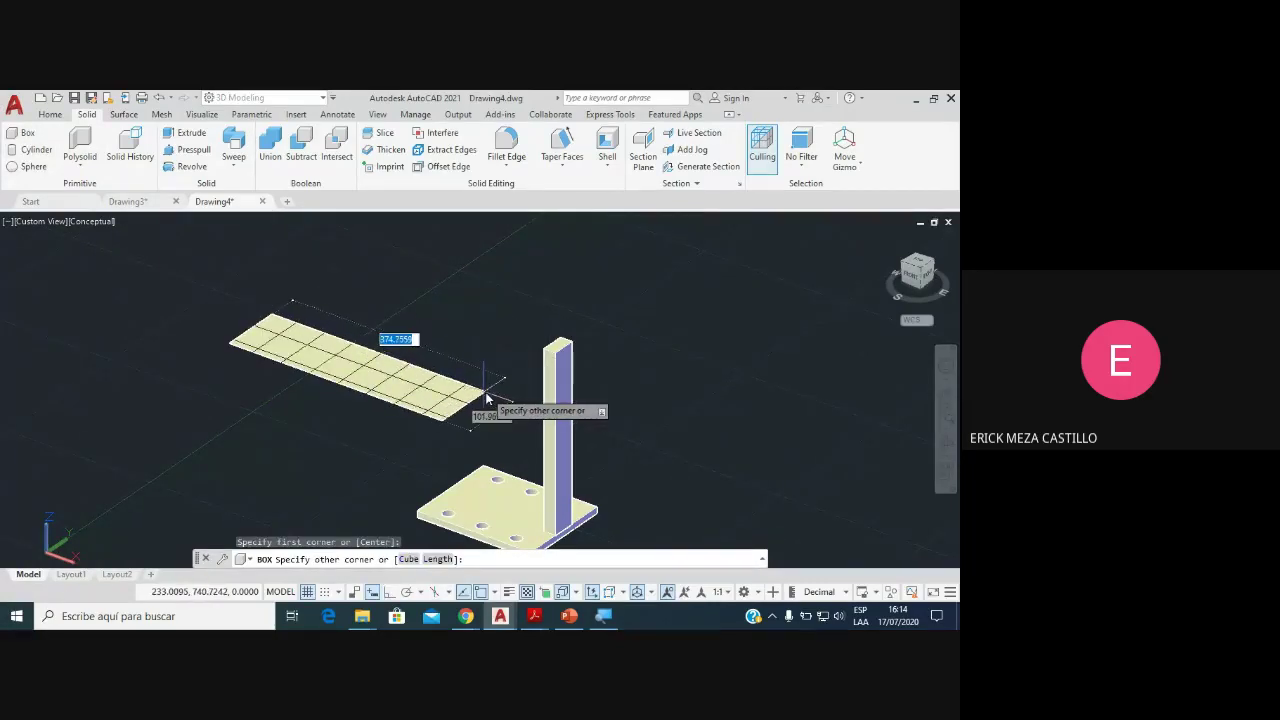
scroll(495, 400, up, 2)
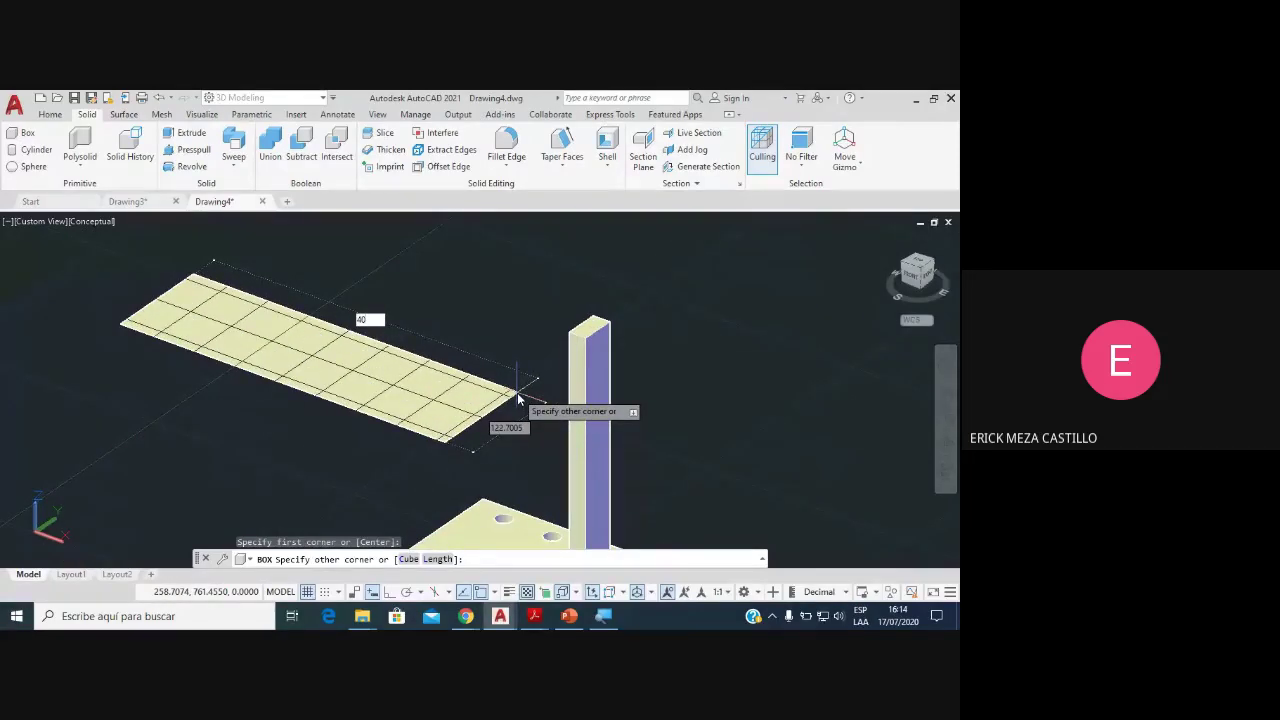
key(Tab)
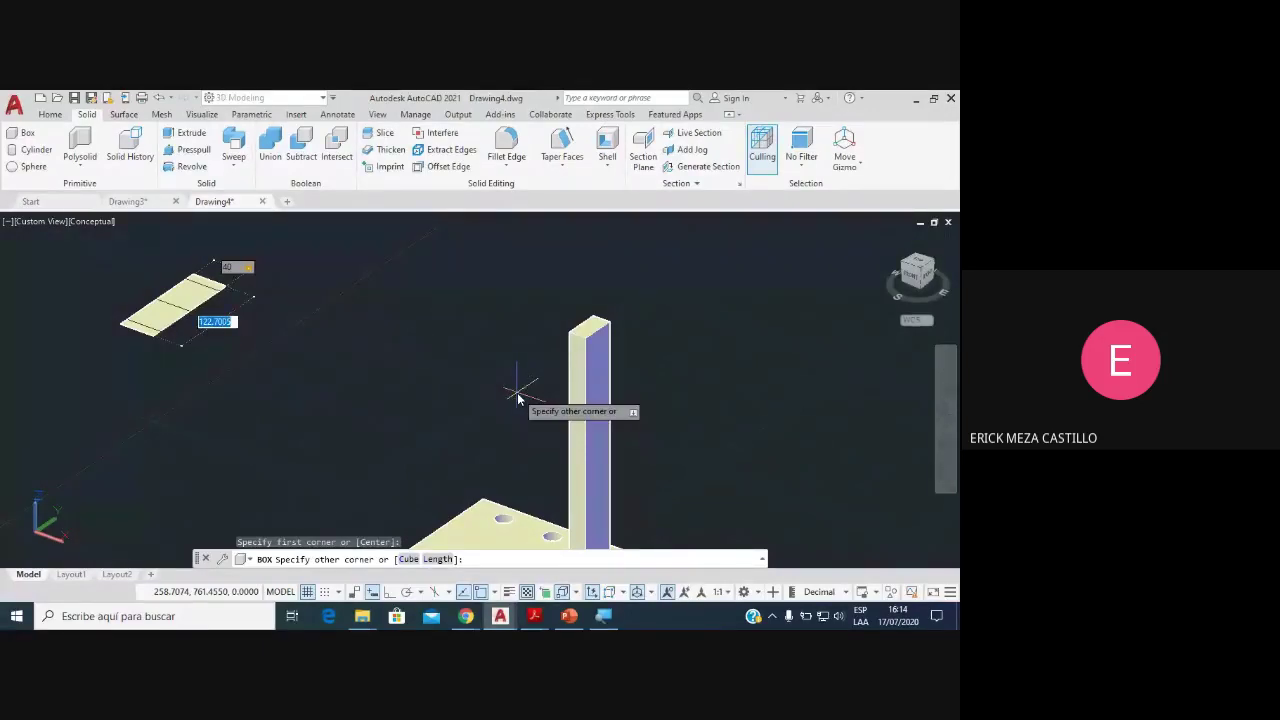
text(122)
key(Return)
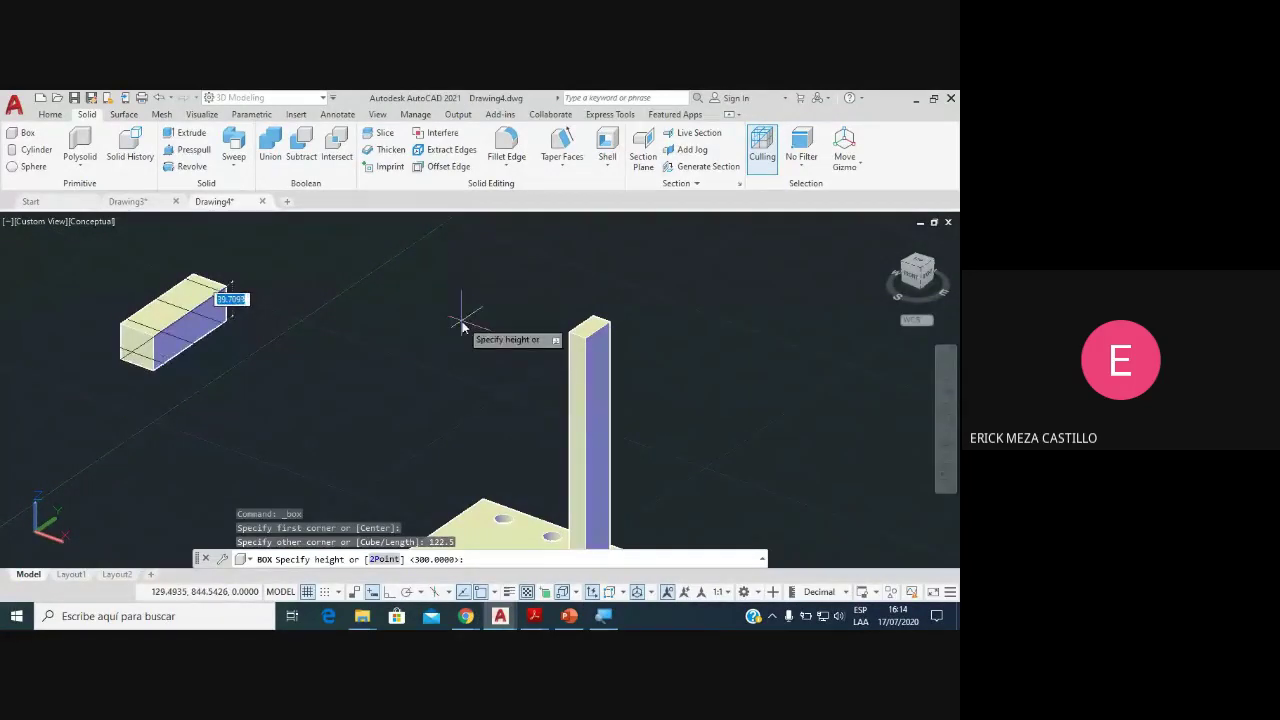
key(Escape)
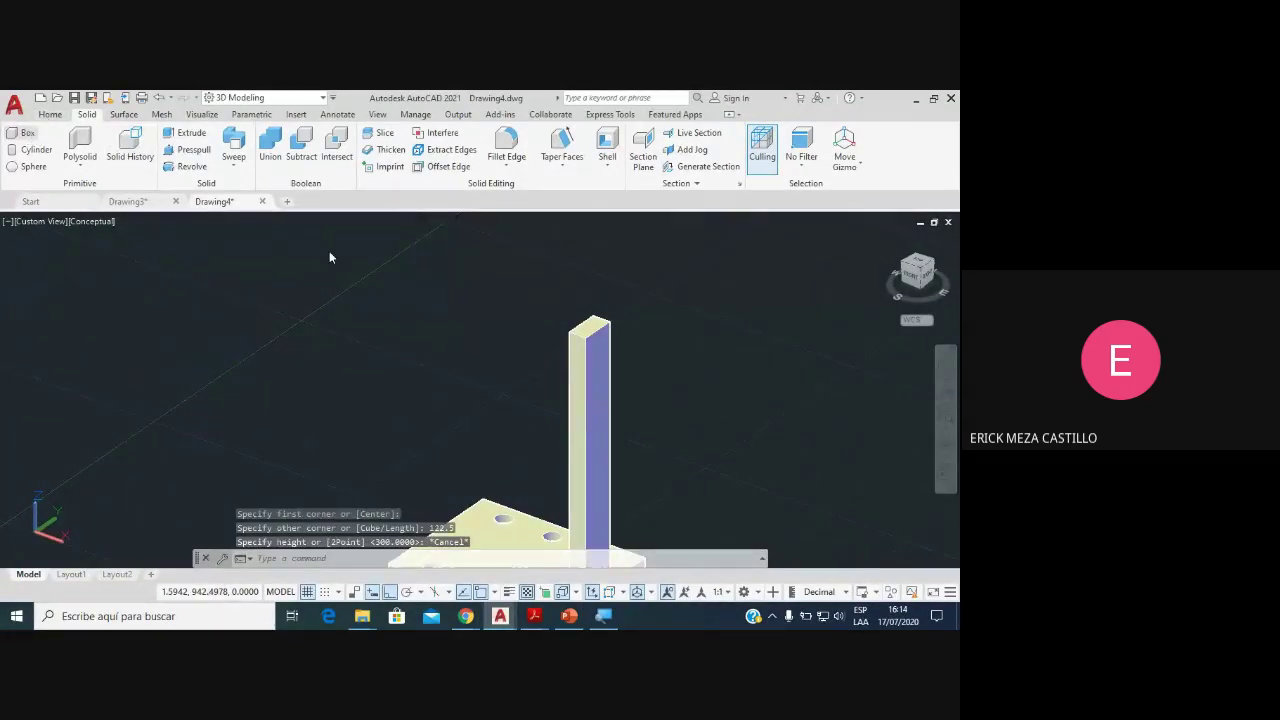
key(Return)
click(258, 270)
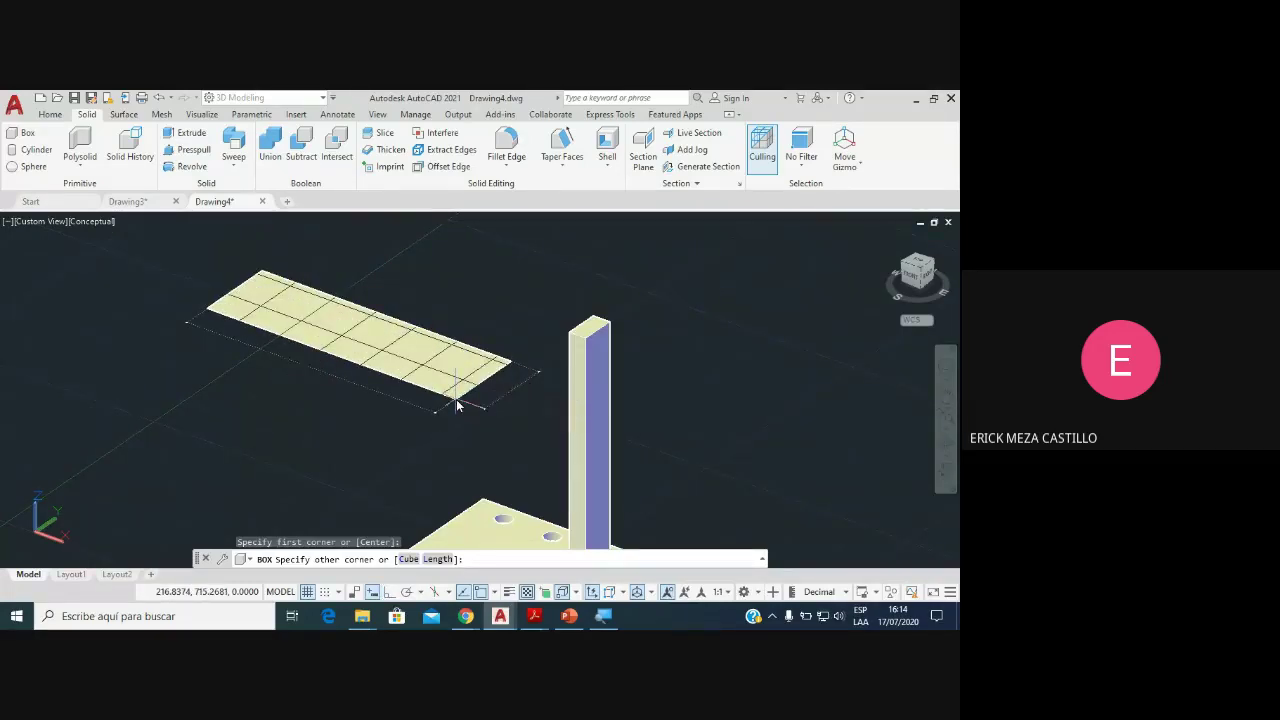
key(Tab)
key(Return)
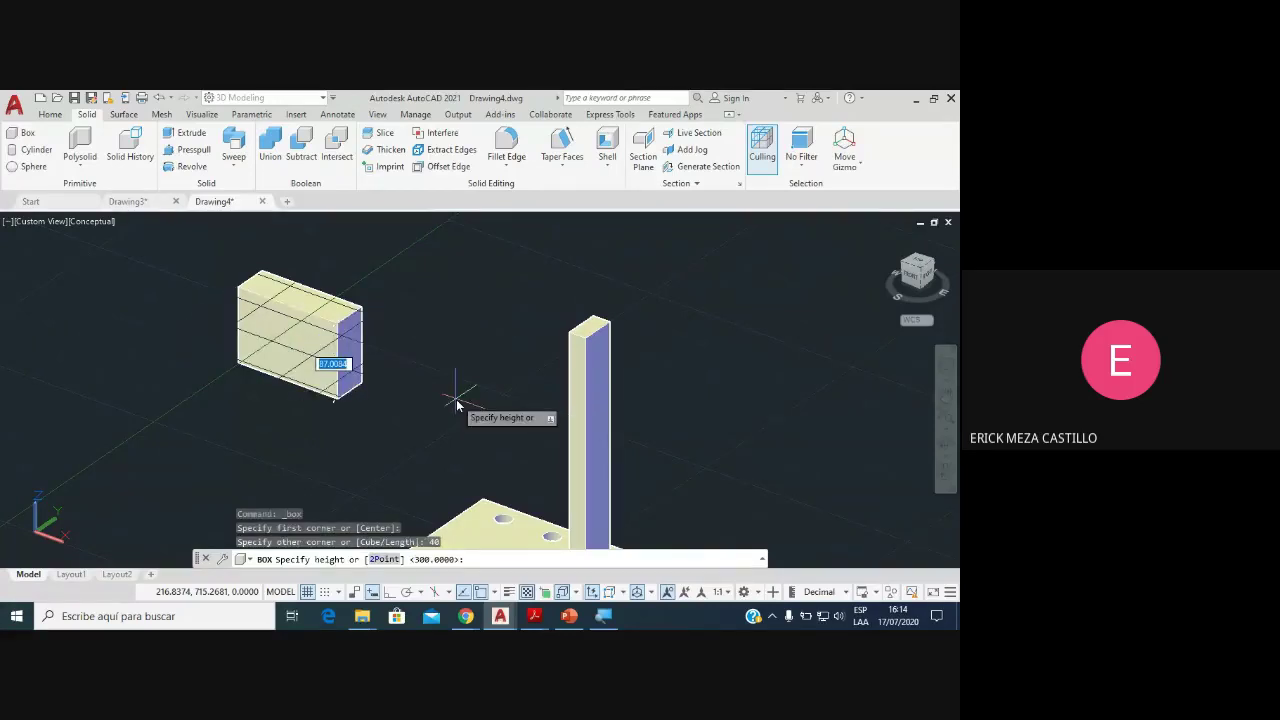
scroll(342, 328, up, 2)
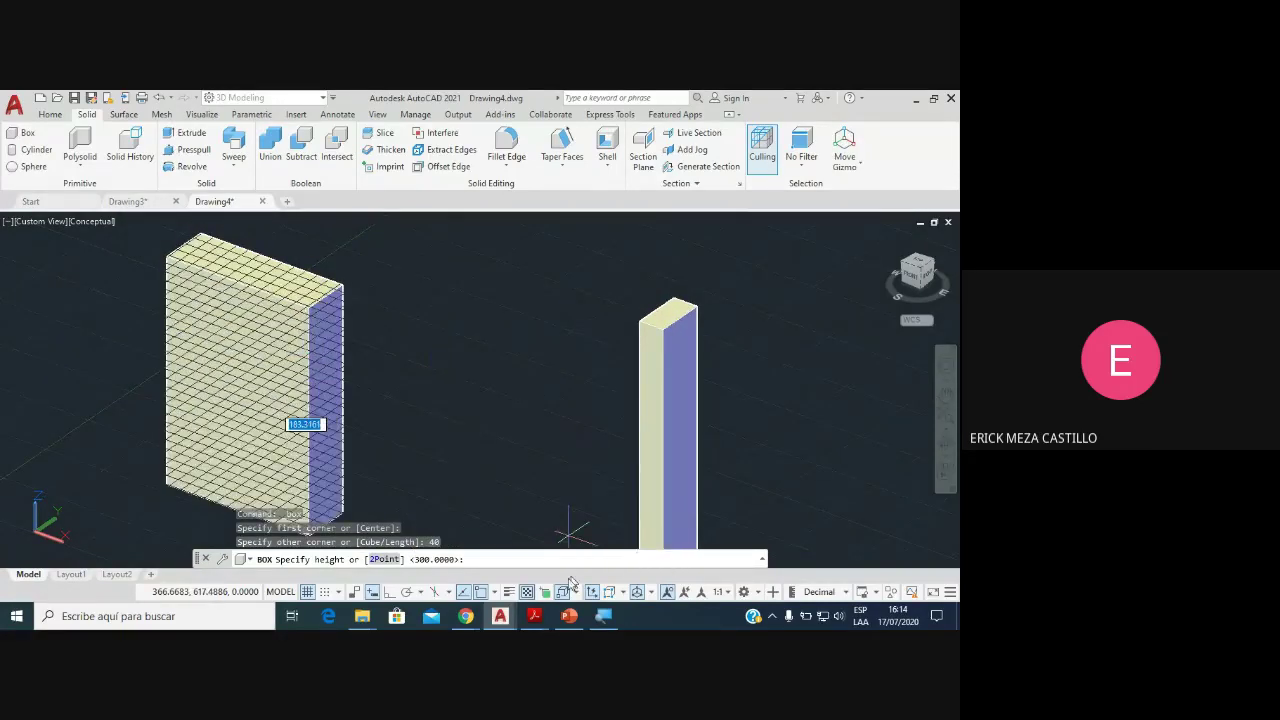
click(530, 618)
scroll(590, 470, down, 2)
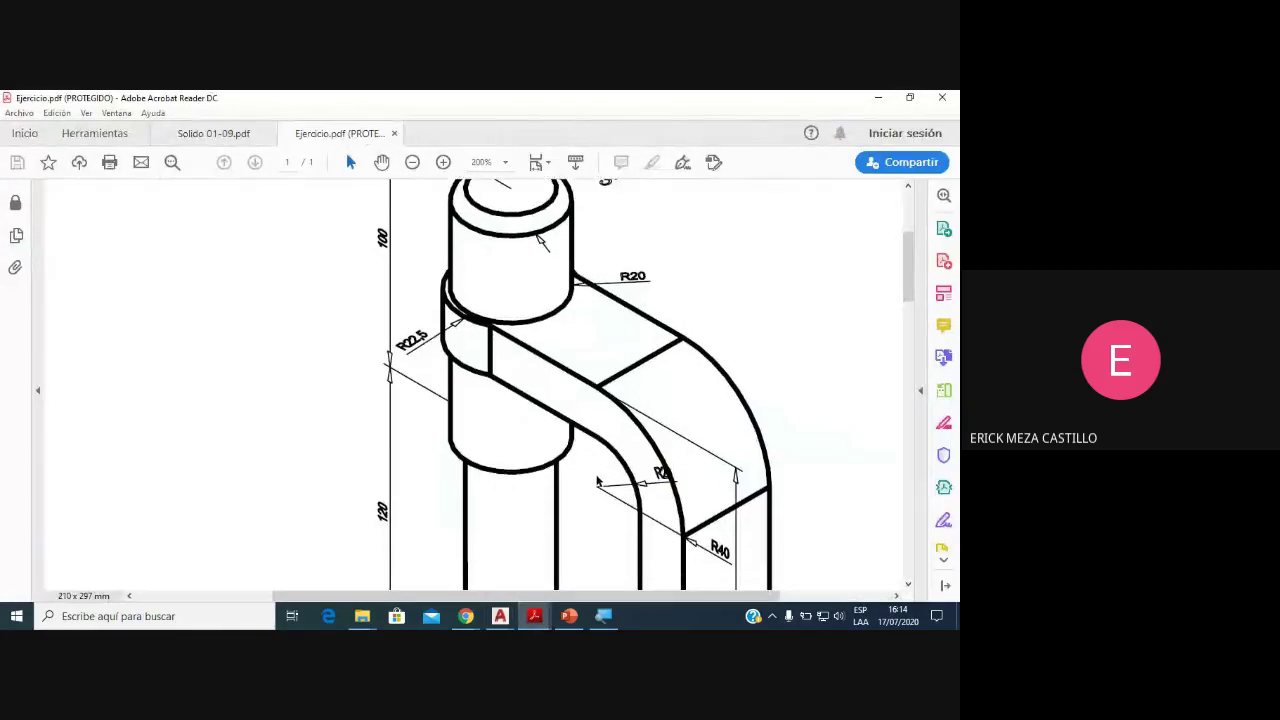
scroll(593, 411, down, 1)
scroll(640, 465, down, 1)
scroll(684, 519, down, 1)
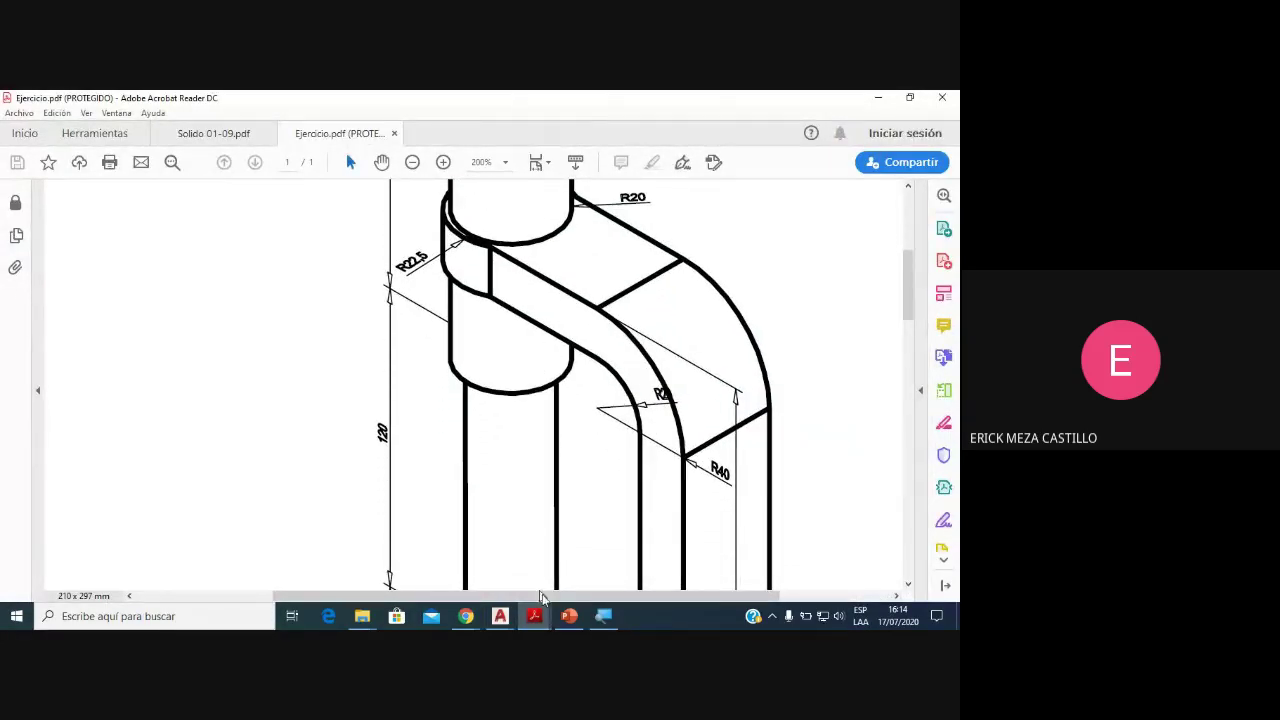
click(587, 574)
text(20)
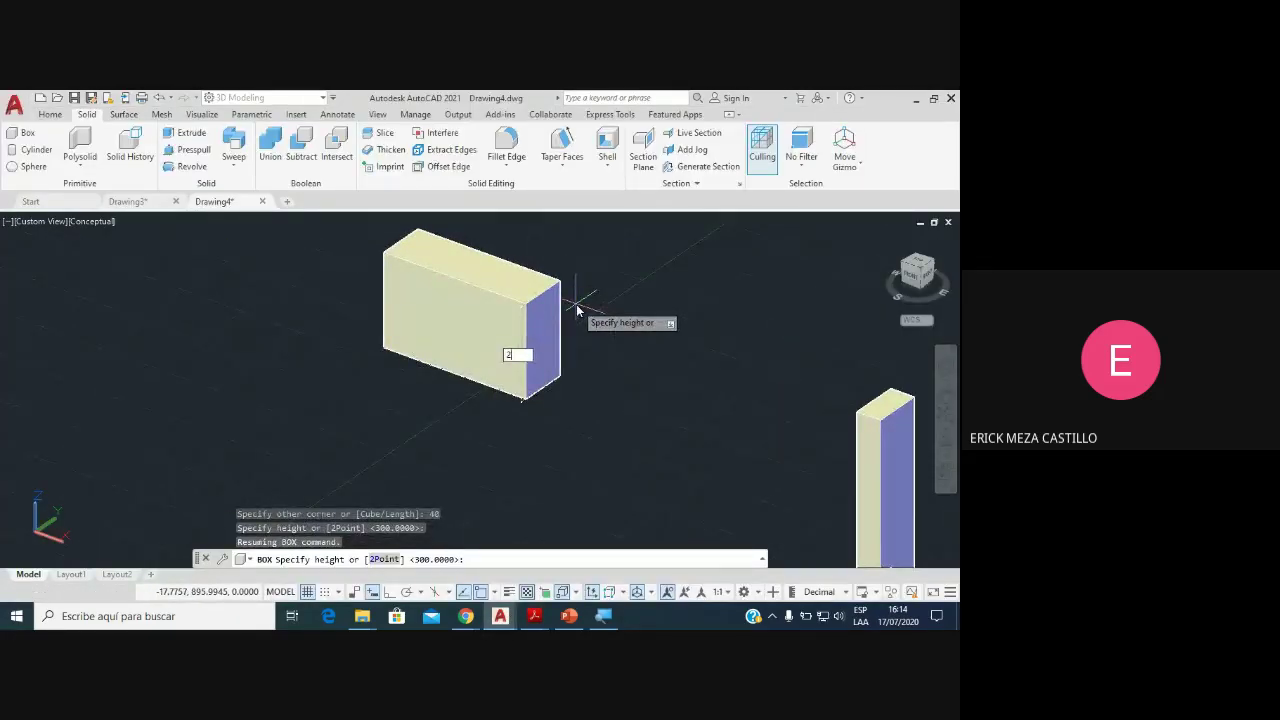
key(Return)
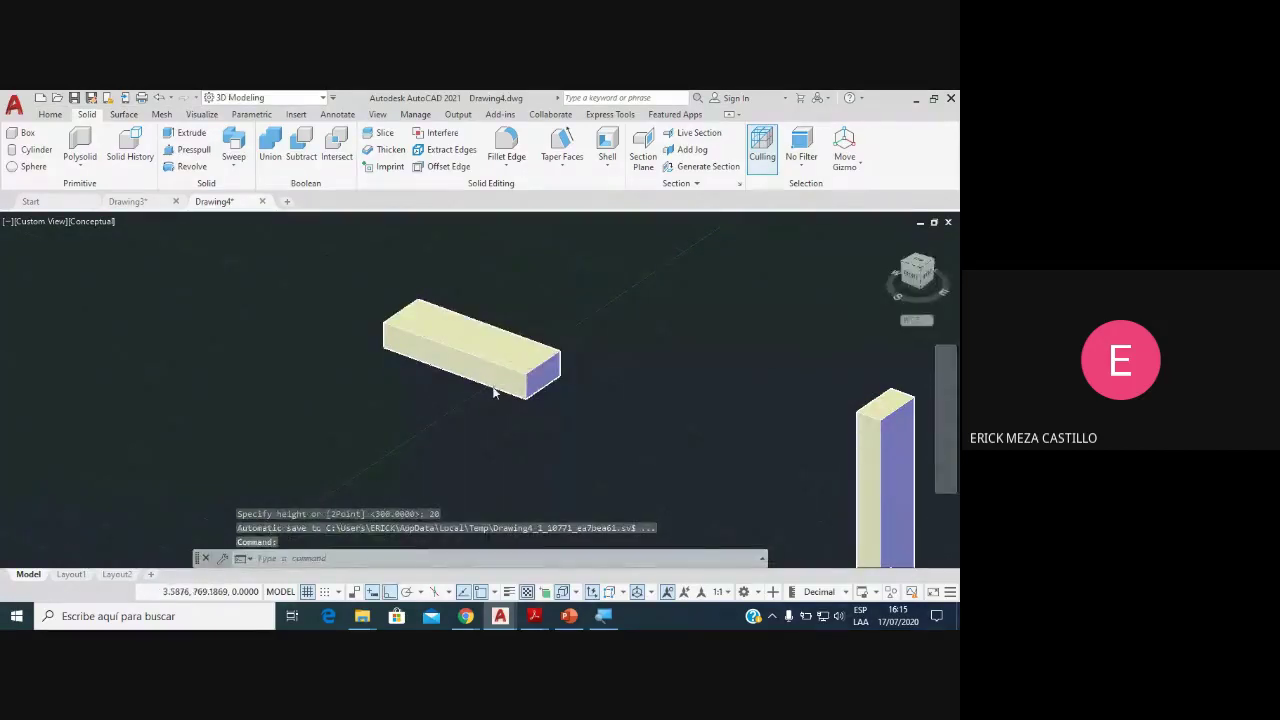
scroll(515, 393, up, 2)
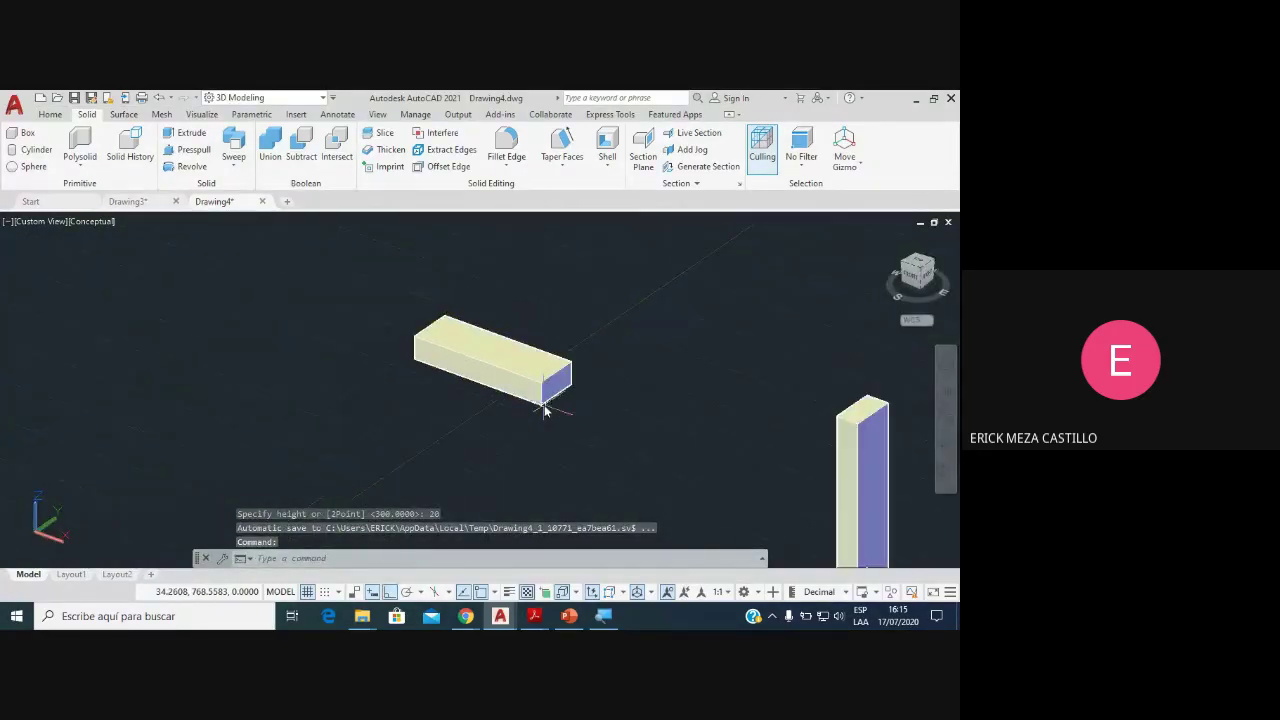
scroll(497, 388, up, 1)
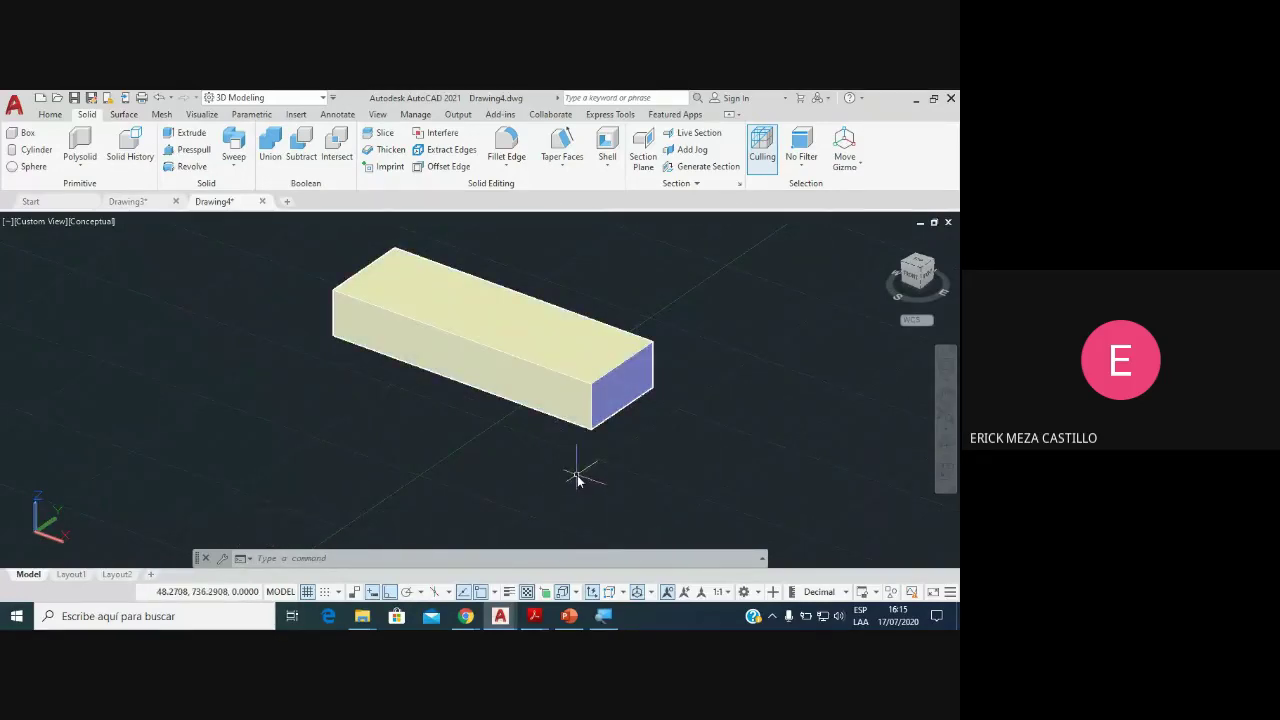
scroll(576, 480, down, 2)
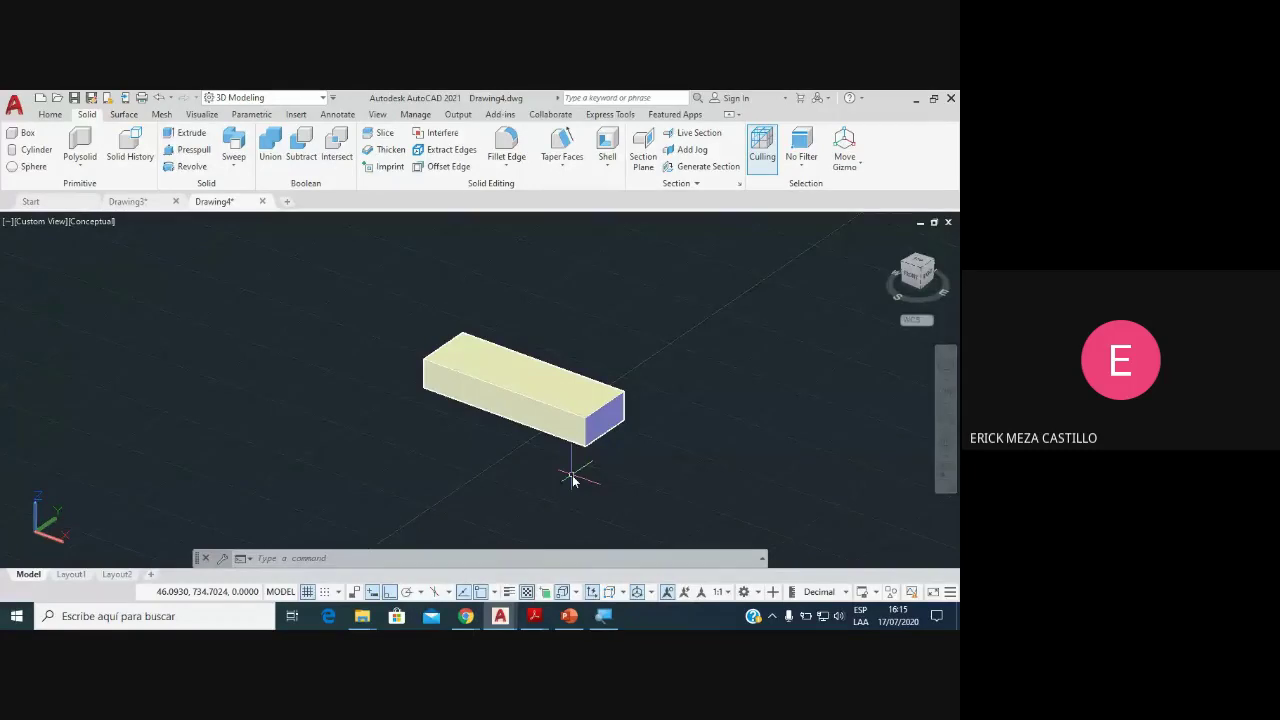
middle_drag(600, 434, 603, 435)
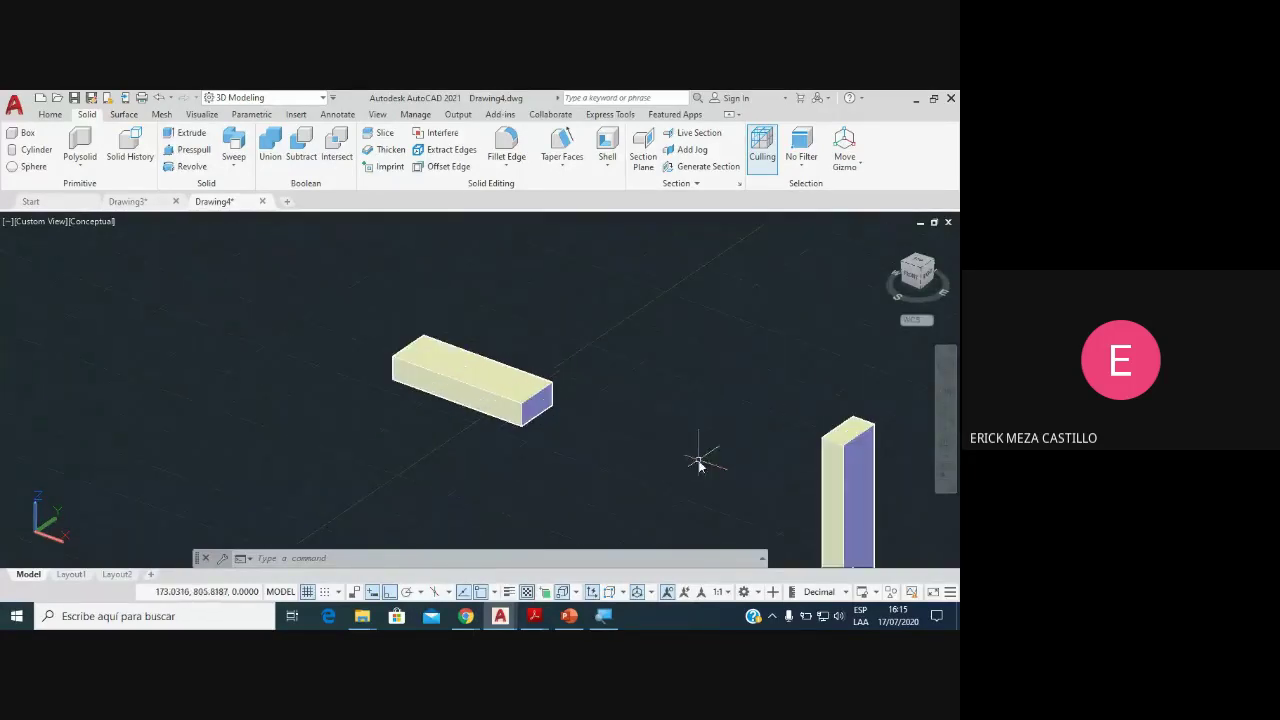
scroll(603, 435, down, 1)
key(Escape)
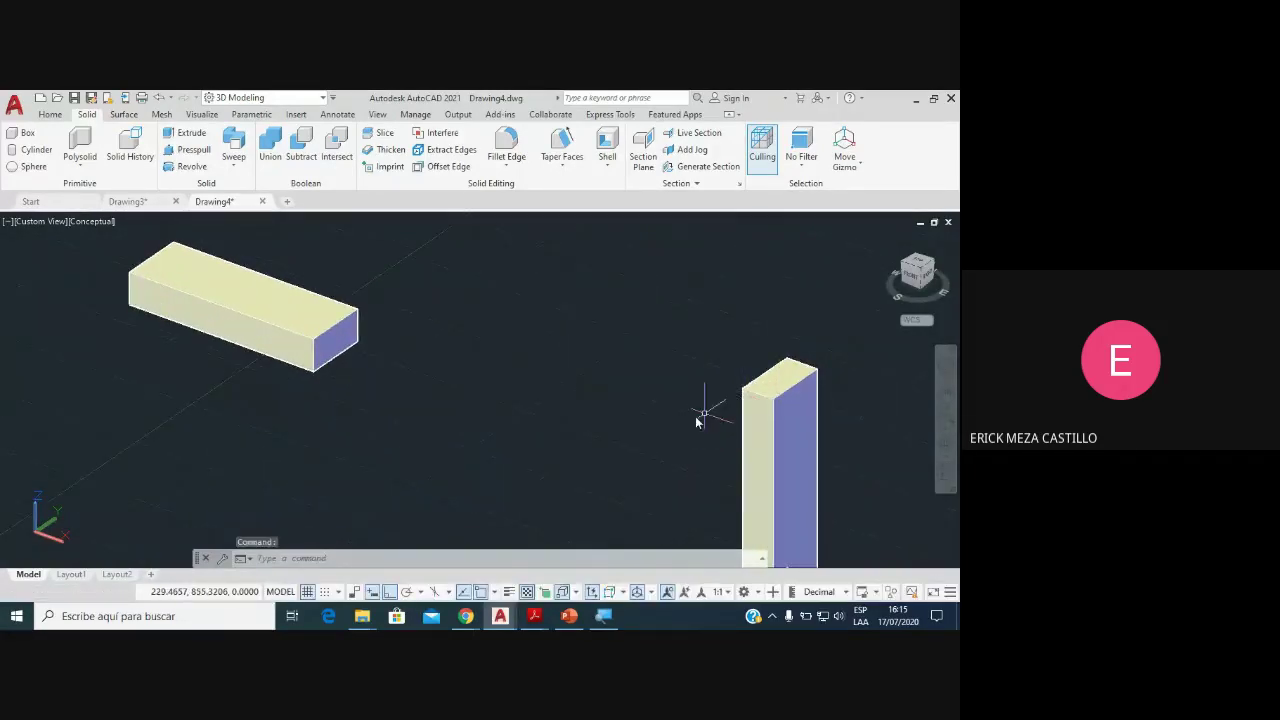
middle_drag(690, 421, 620, 386)
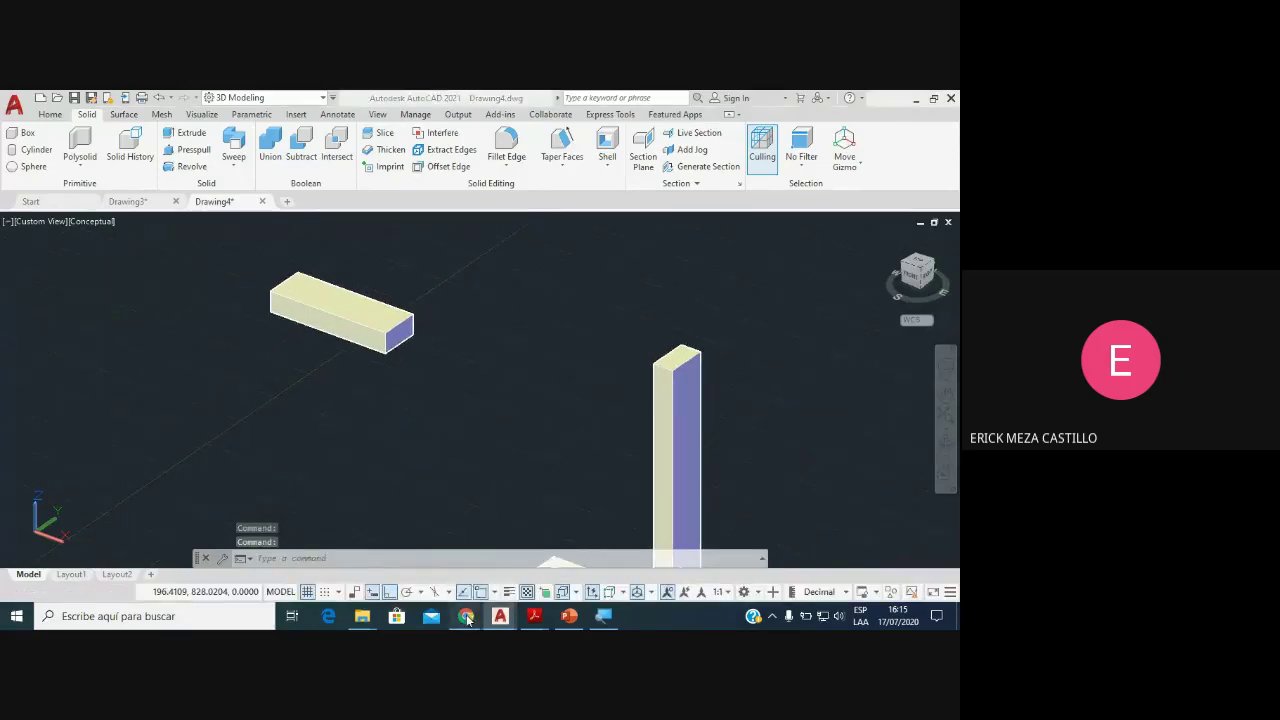
click(473, 567)
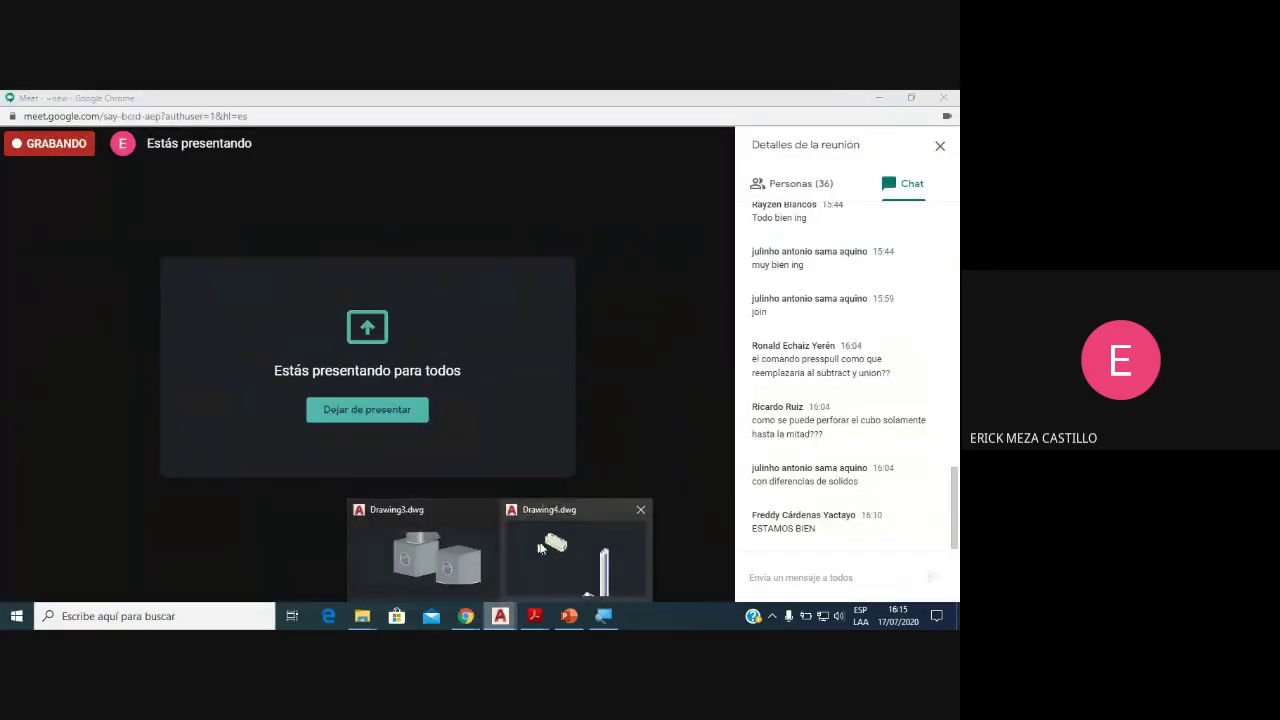
click(542, 543)
scroll(485, 400, up, 2)
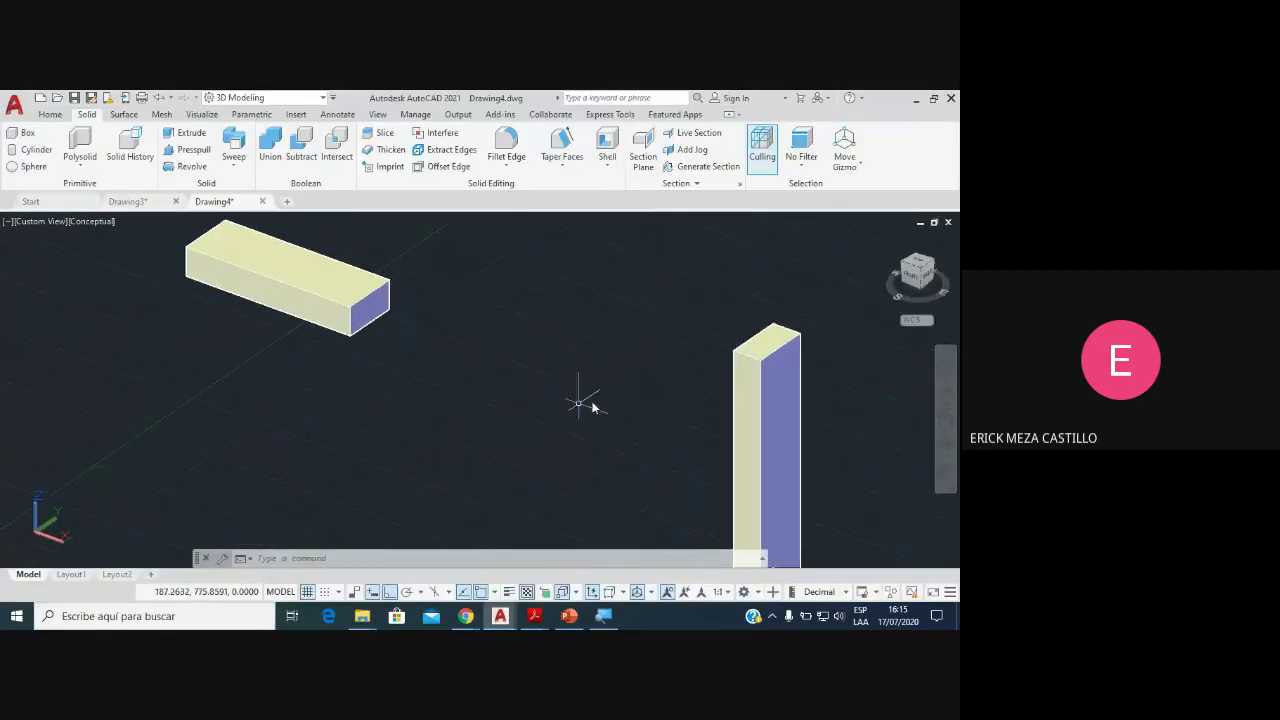
scroll(550, 387, down, 2)
scroll(460, 345, up, 1)
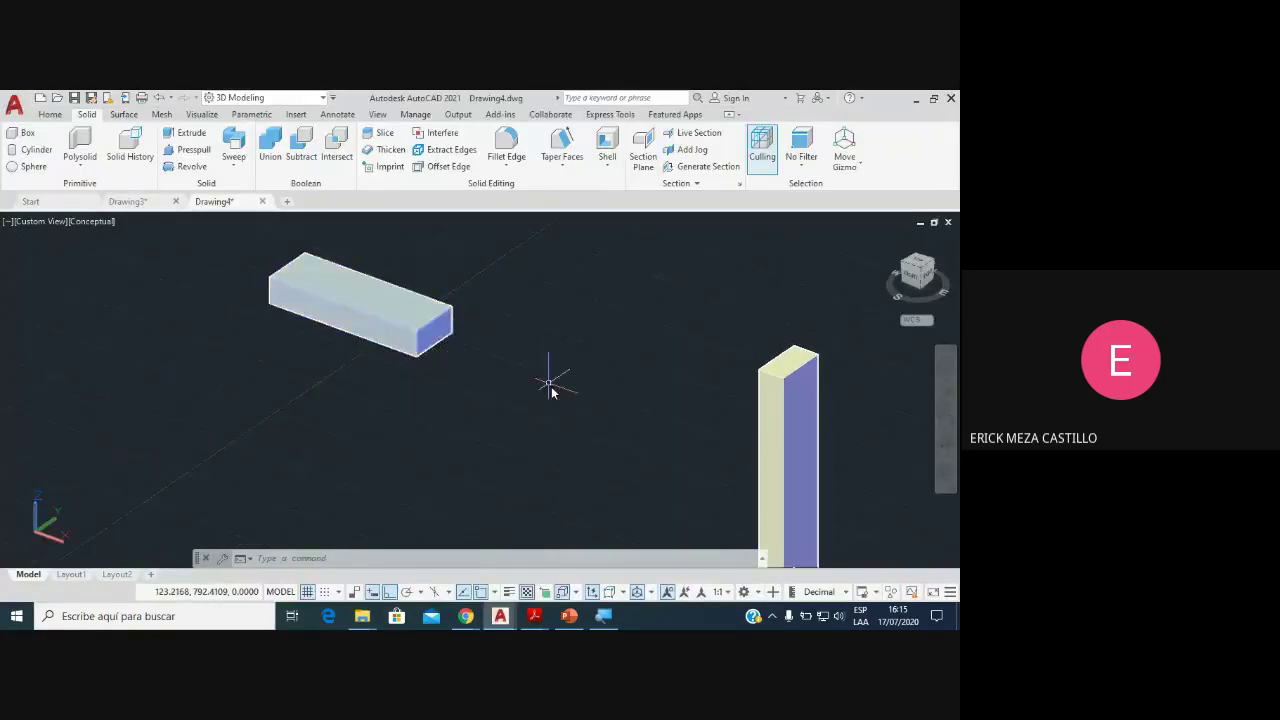
scroll(558, 403, down, 1)
scroll(520, 386, up, 1)
scroll(498, 391, up, 1)
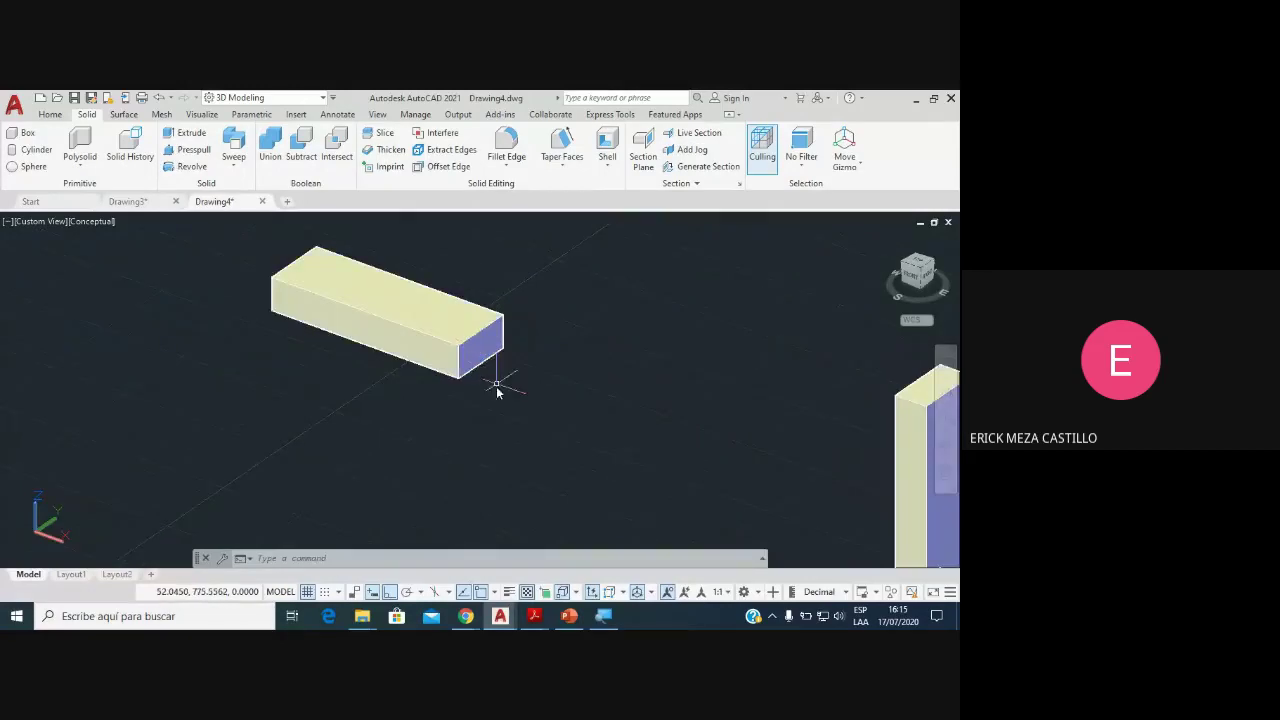
scroll(485, 390, up, 1)
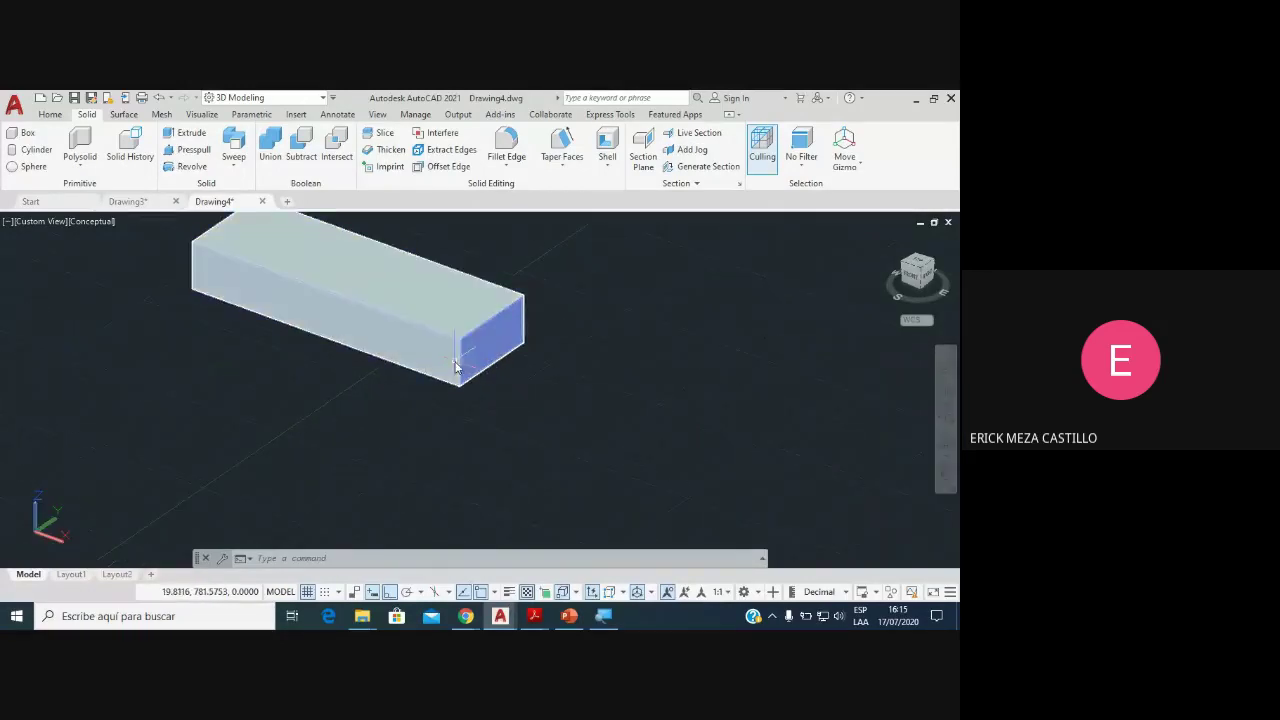
scroll(487, 389, down, 1)
scroll(490, 388, down, 1)
scroll(430, 377, up, 1)
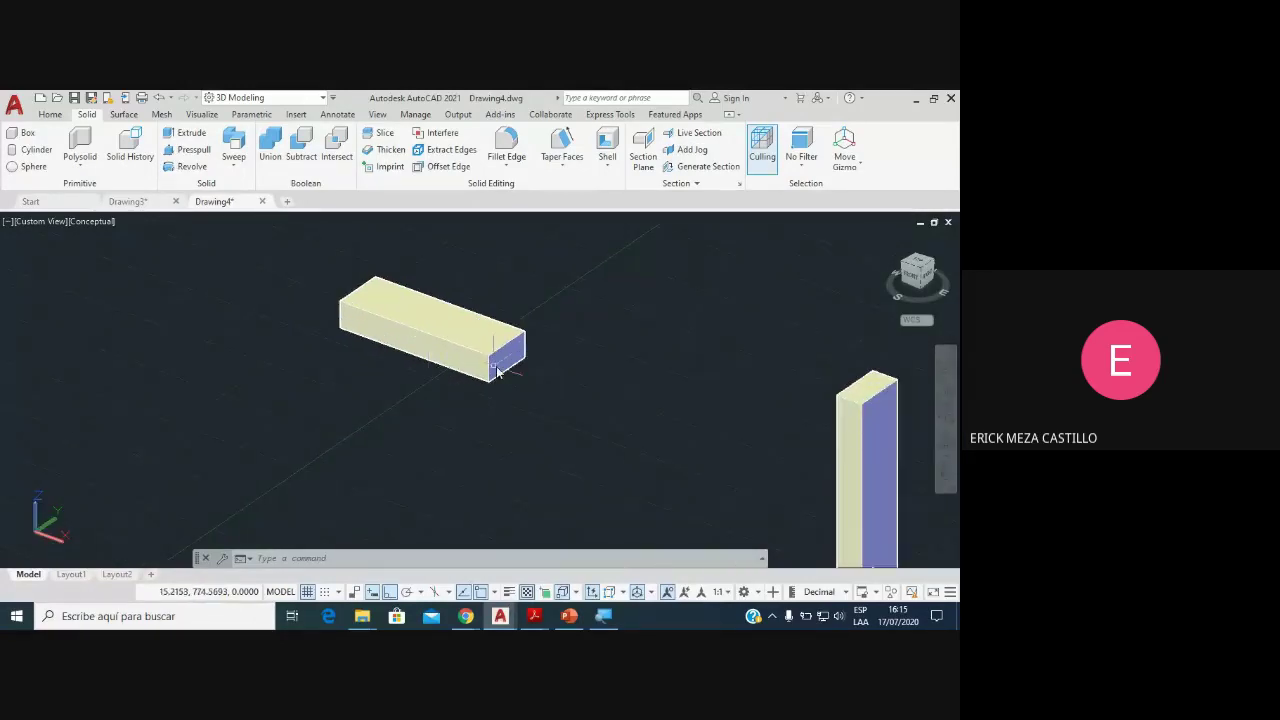
scroll(482, 375, up, 1)
scroll(520, 385, down, 1)
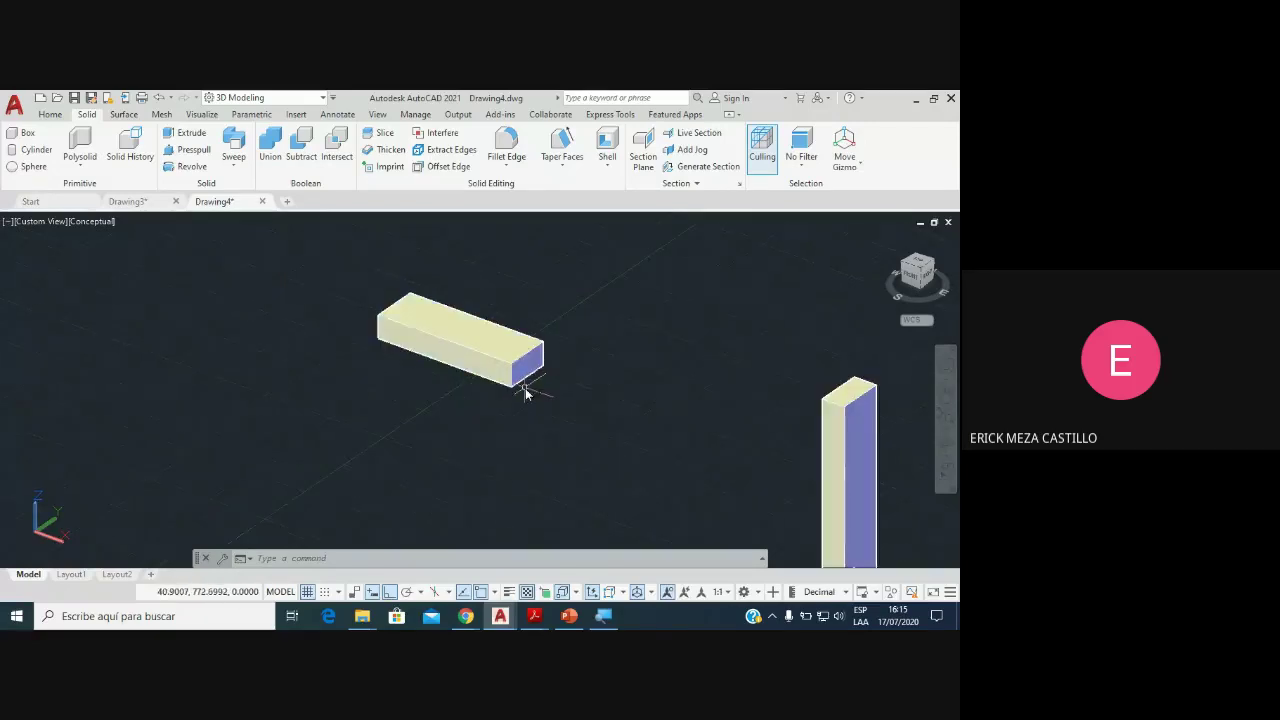
scroll(518, 367, up, 1)
scroll(500, 371, up, 1)
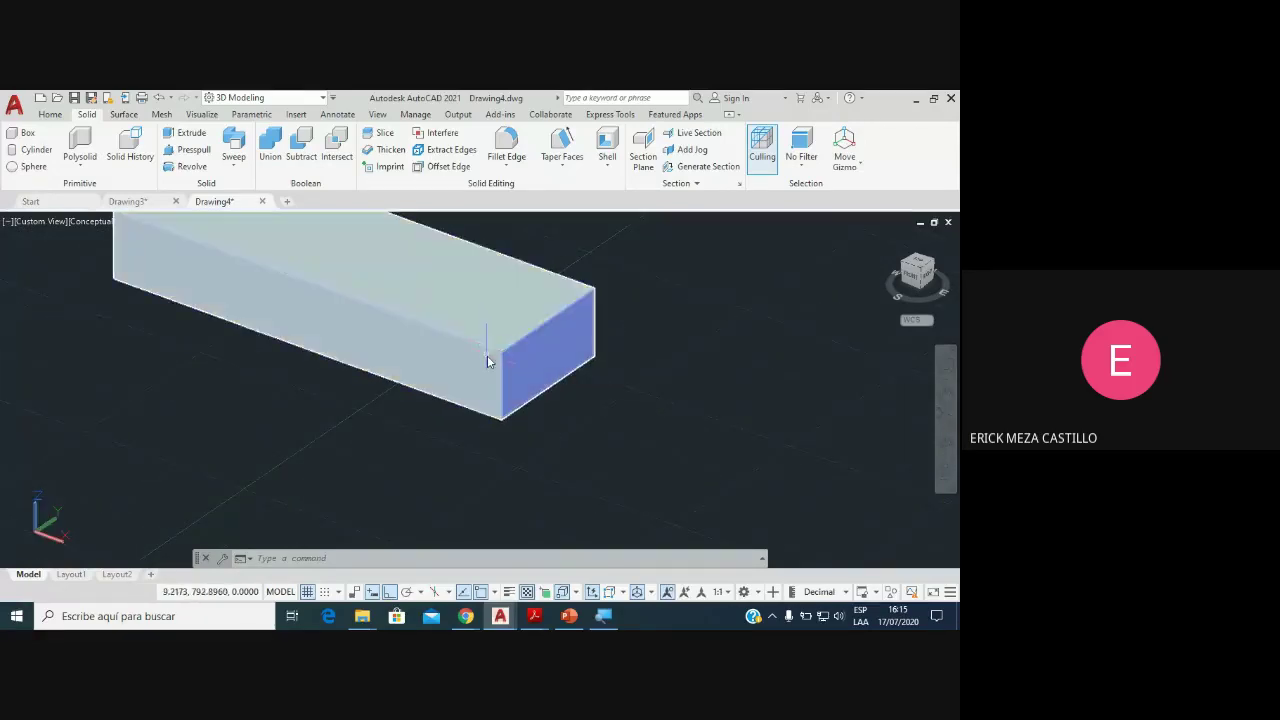
scroll(489, 346, down, 2)
middle_drag(790, 402, 580, 406)
scroll(660, 400, up, 2)
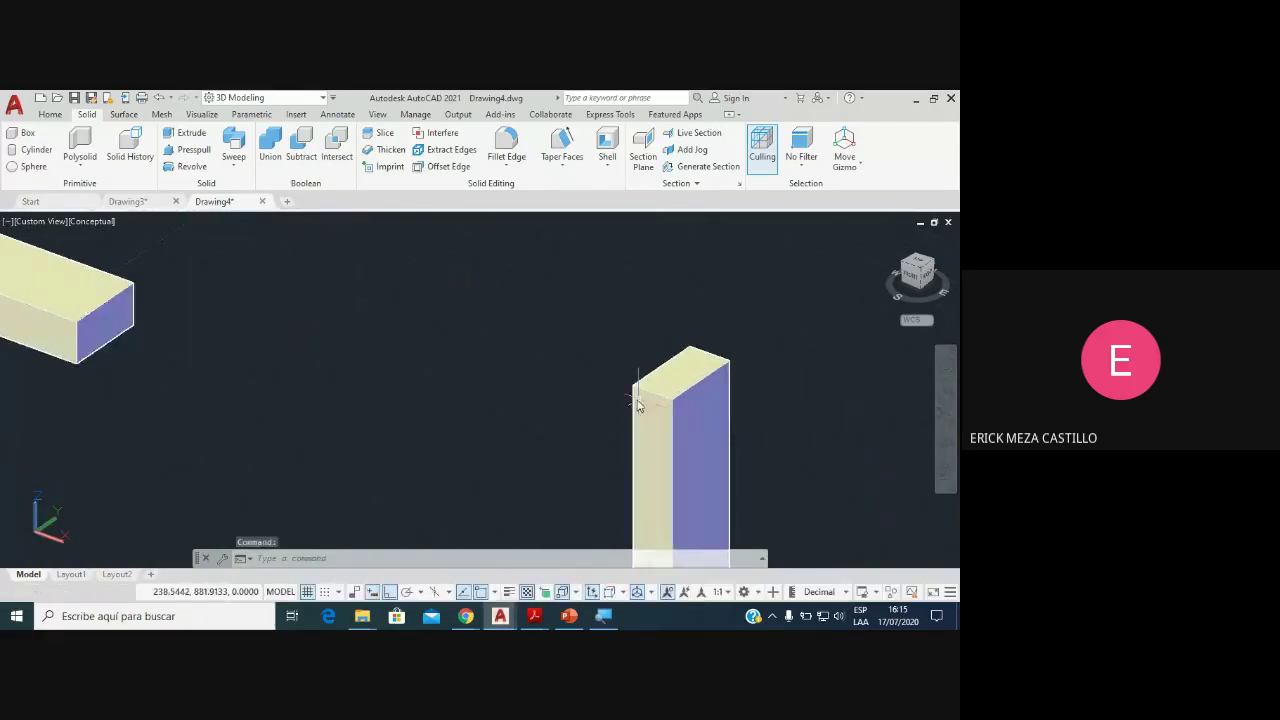
scroll(668, 400, down, 3)
scroll(531, 380, up, 2)
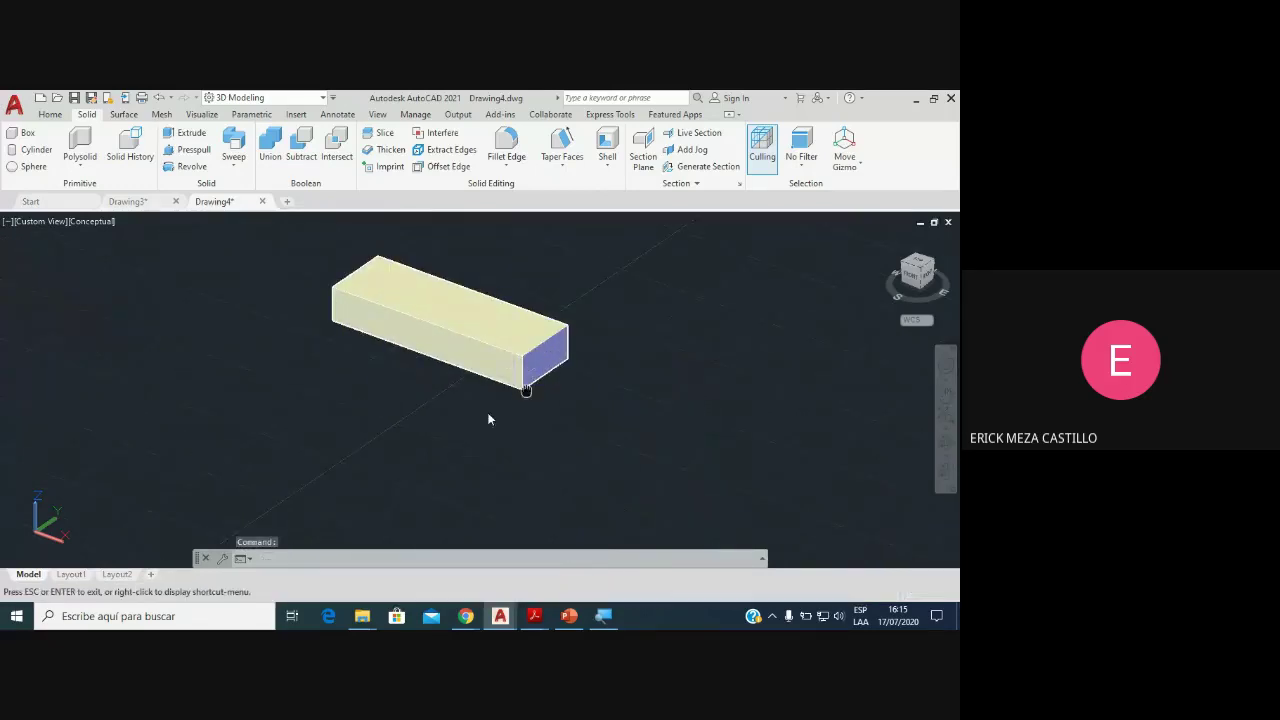
mouse_move(491, 420)
middle_down()
mouse_move(465, 427)
mouse_move(494, 406)
middle_up()
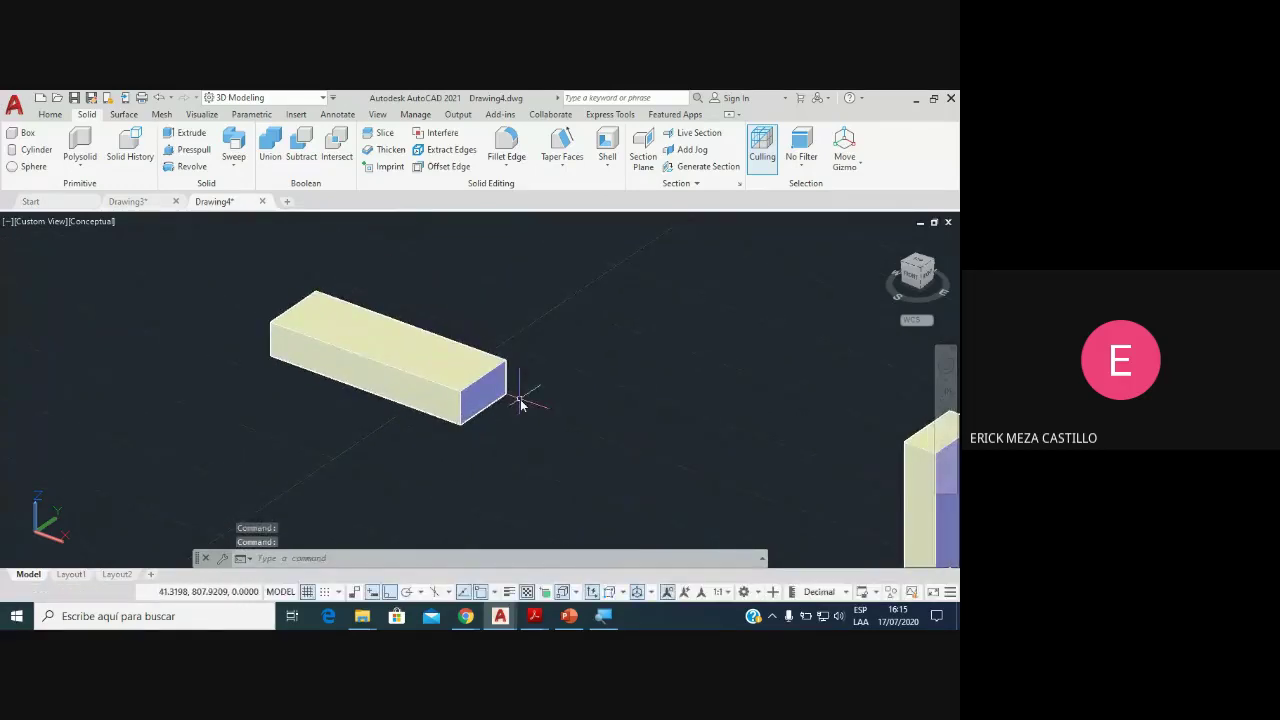
text(m)
Step: Move the flat box by its end corner onto the upright post's top corner
key(Return)
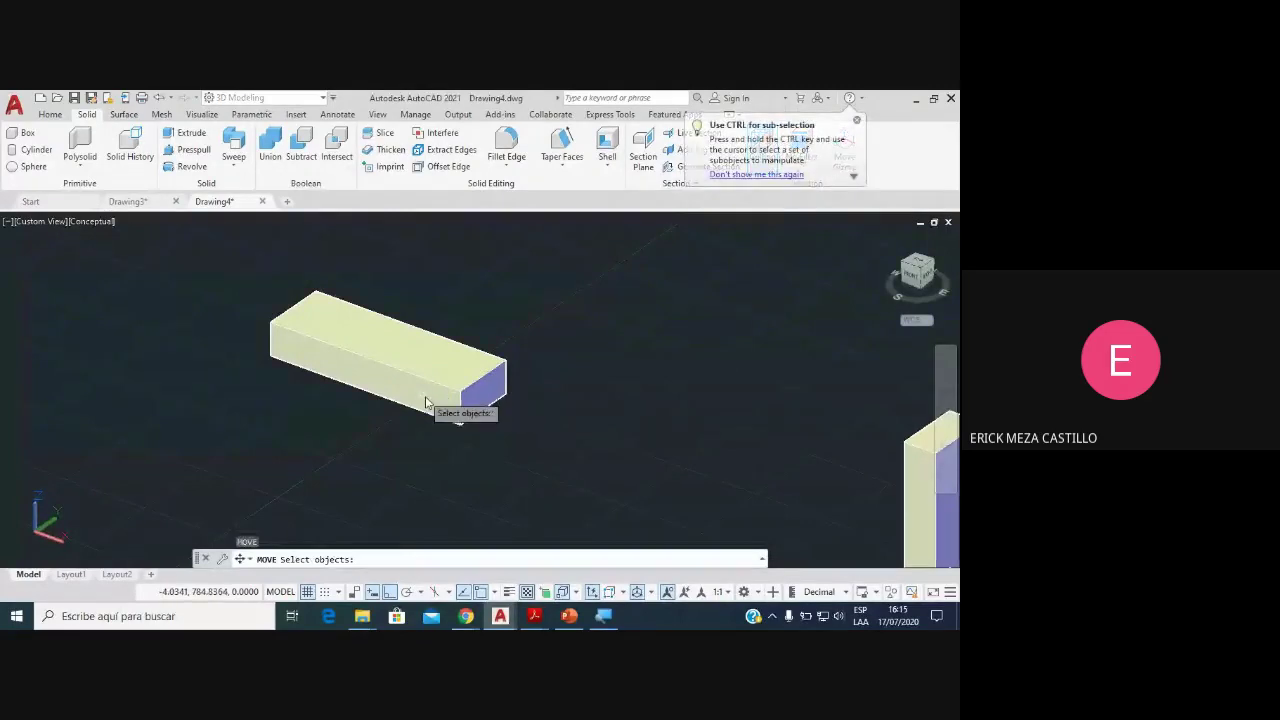
click(429, 404)
scroll(484, 340, up, 2)
key(Return)
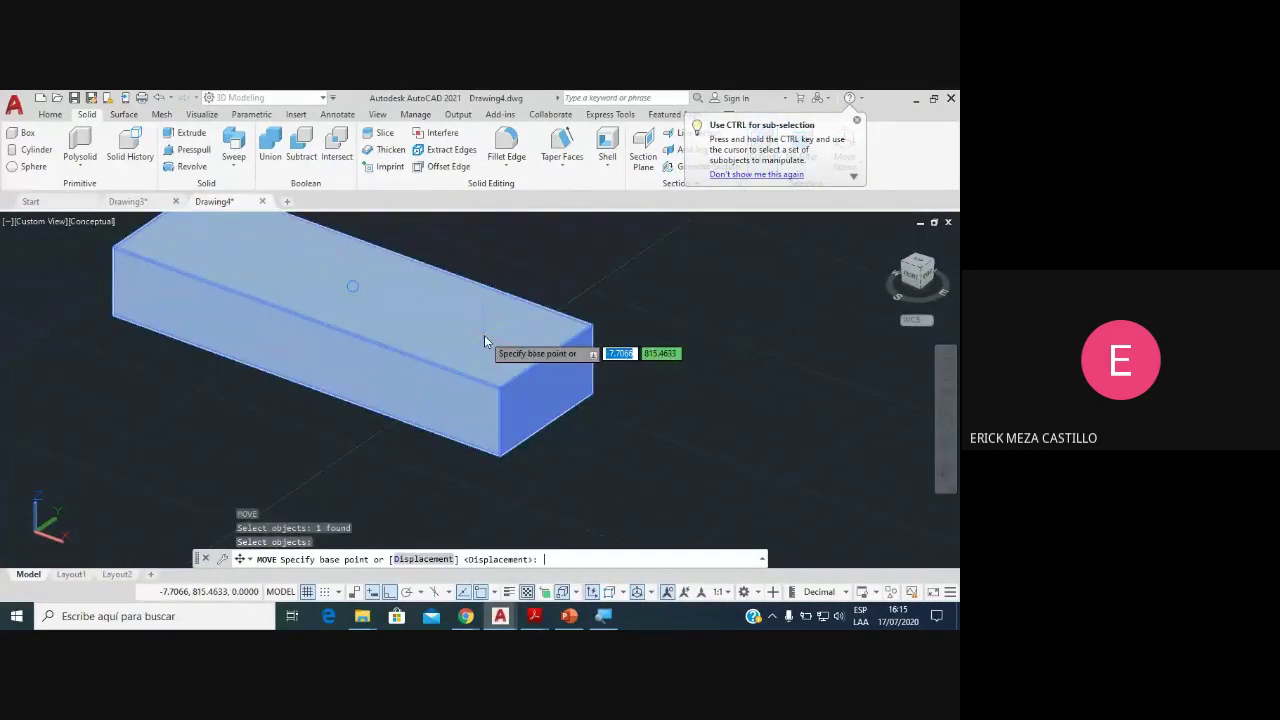
click(499, 385)
scroll(560, 400, down, 3)
mouse_move(643, 443)
middle_down()
mouse_move(408, 381)
mouse_move(700, 371)
middle_up()
scroll(829, 400, up, 2)
scroll(786, 423, up, 2)
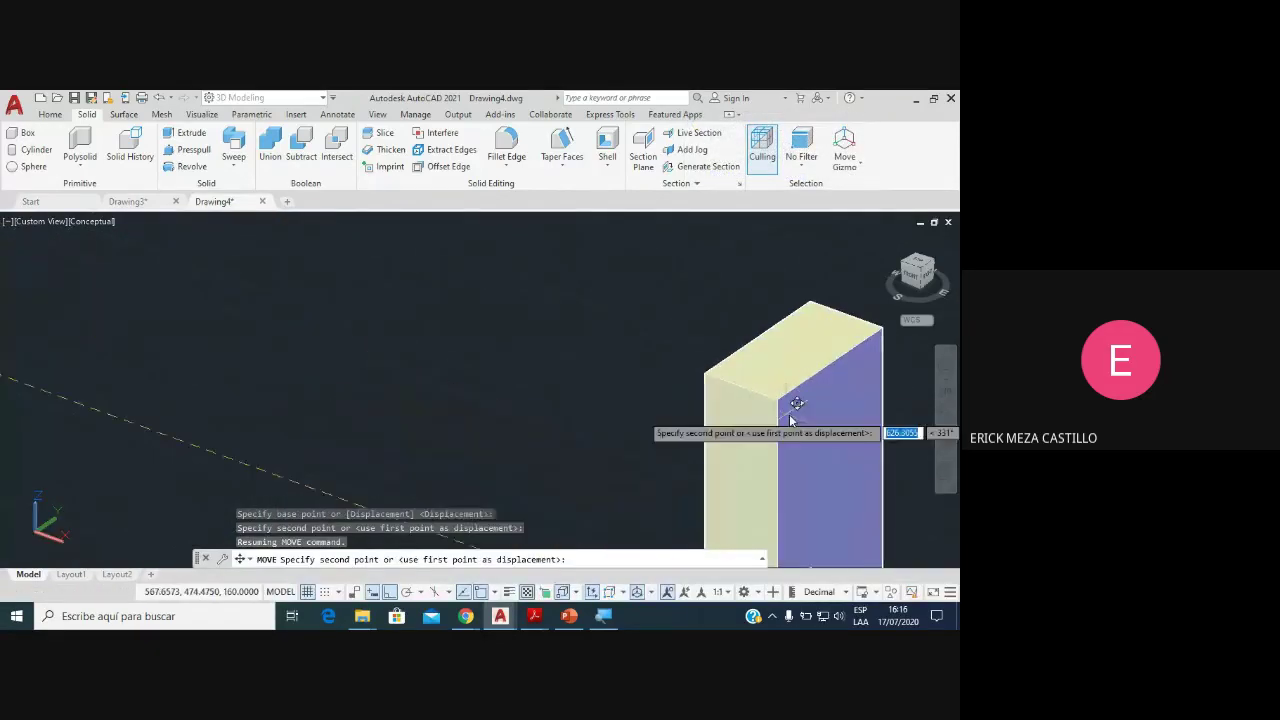
scroll(797, 422, up, 2)
scroll(797, 422, up, 1)
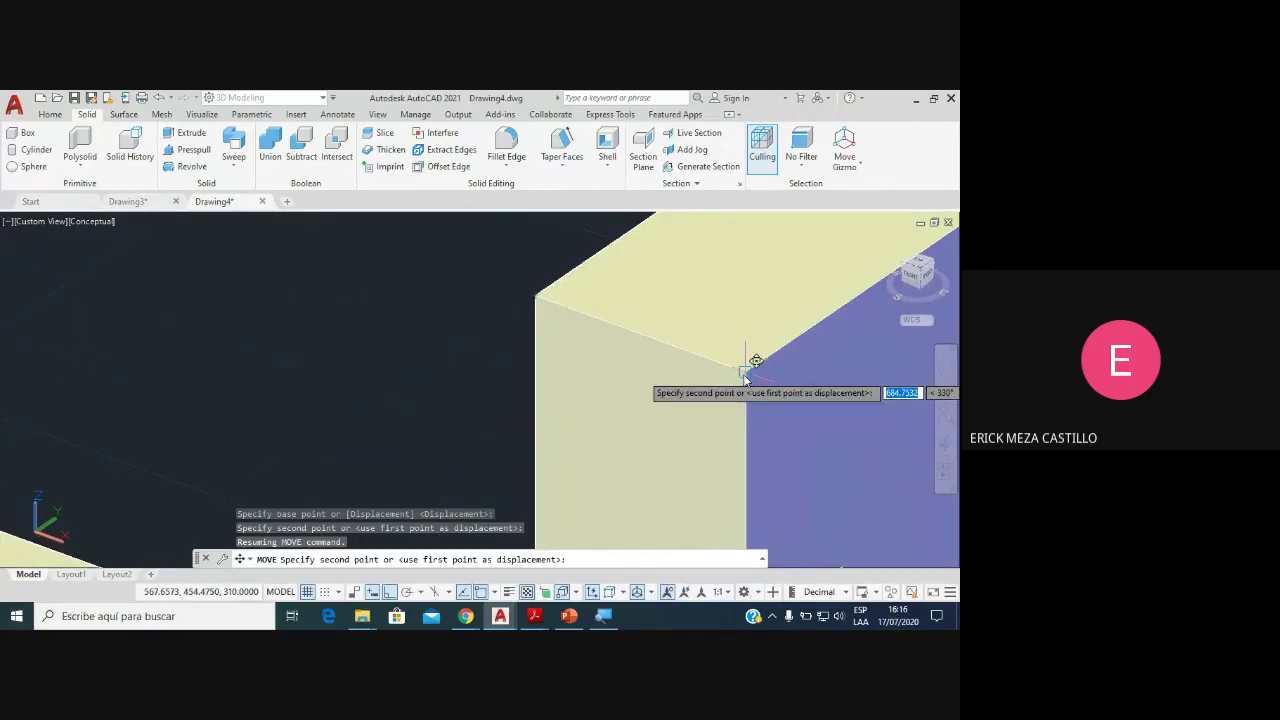
click(744, 378)
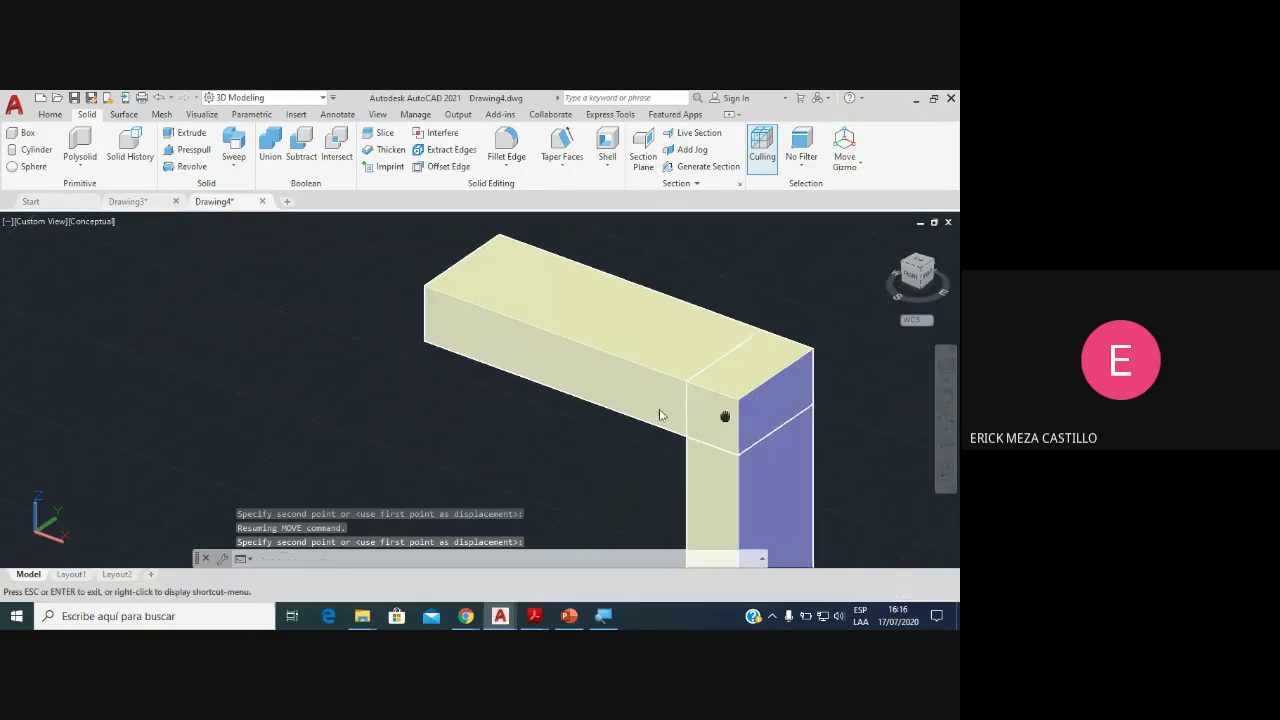
Step: Pan and zoom to frame the whole L-shaped bracket
click(604, 398)
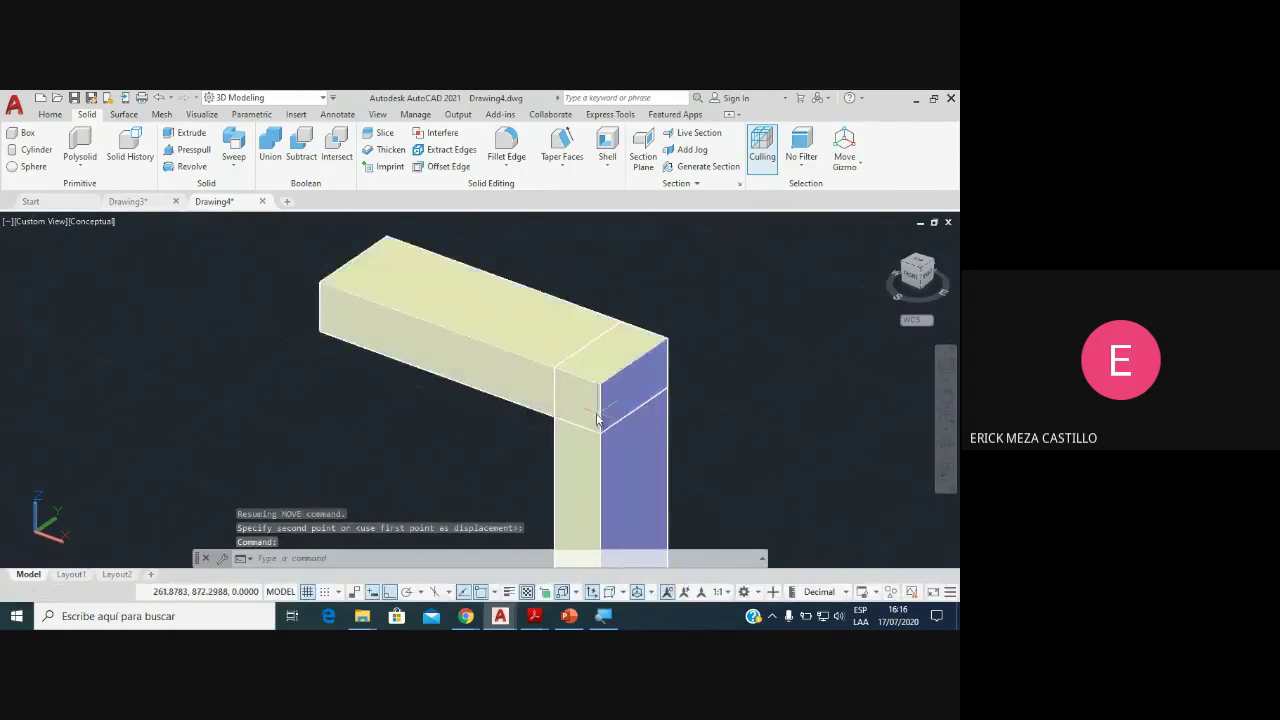
scroll(610, 410, down, 2)
scroll(600, 406, down, 3)
middle_drag(600, 410, 524, 338)
scroll(524, 338, up, 1)
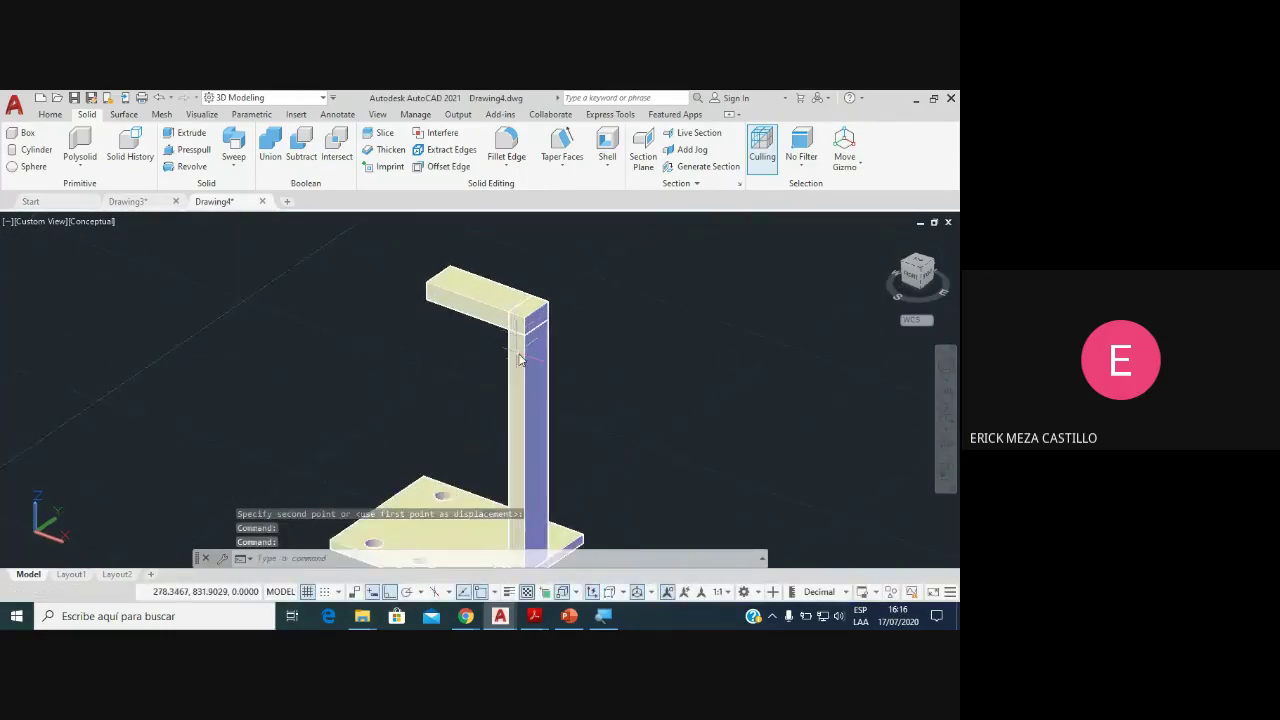
scroll(522, 339, down, 2)
scroll(517, 340, up, 3)
scroll(517, 340, up, 3)
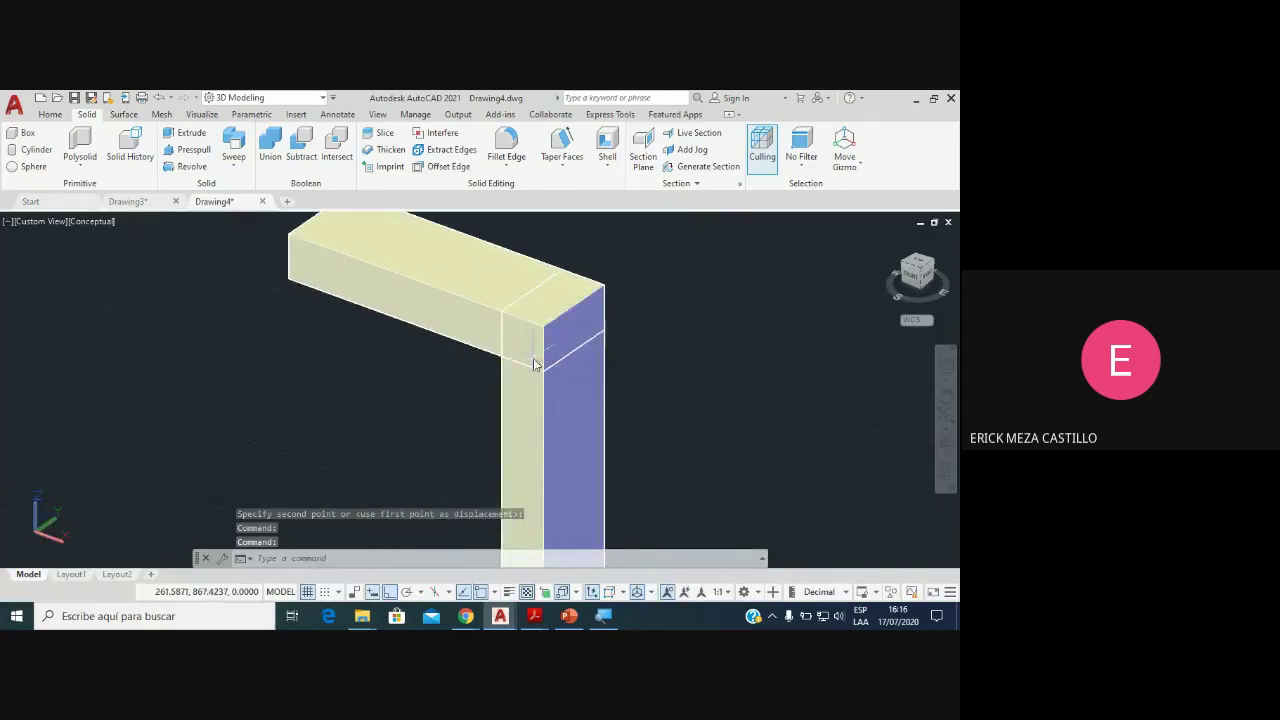
scroll(540, 385, down, 1)
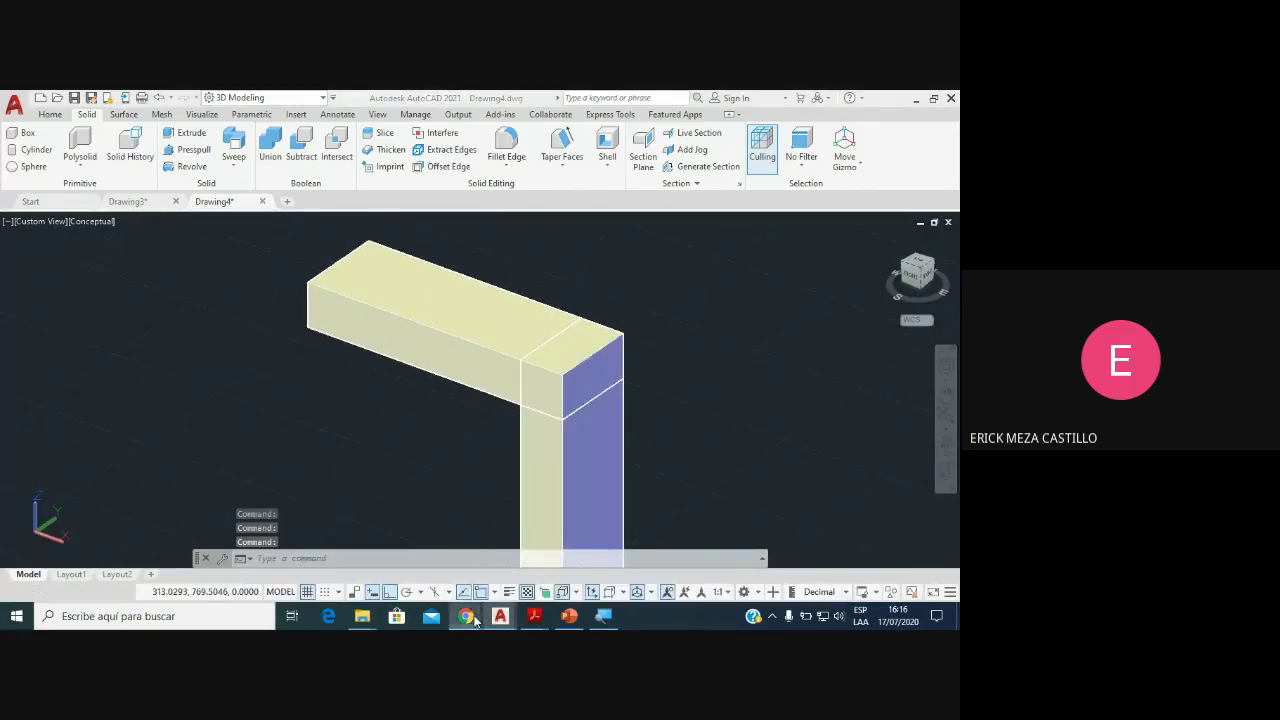
mouse_move(466, 616)
click(486, 568)
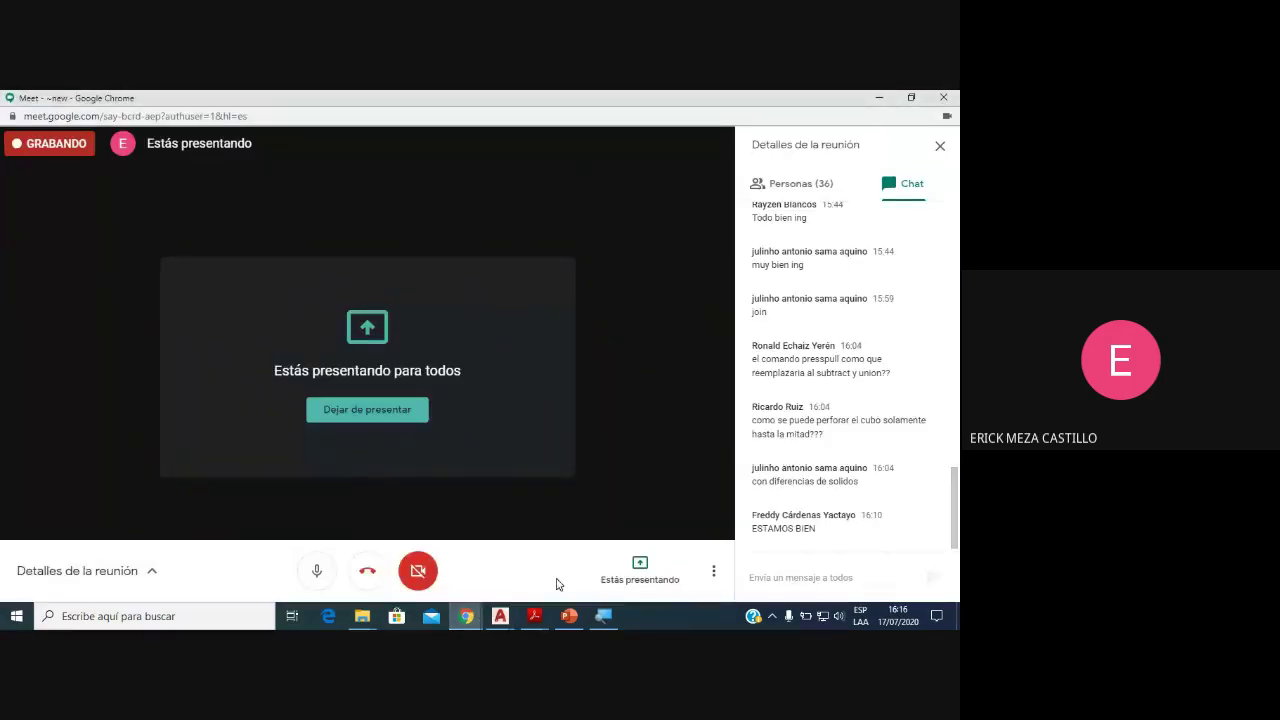
click(538, 552)
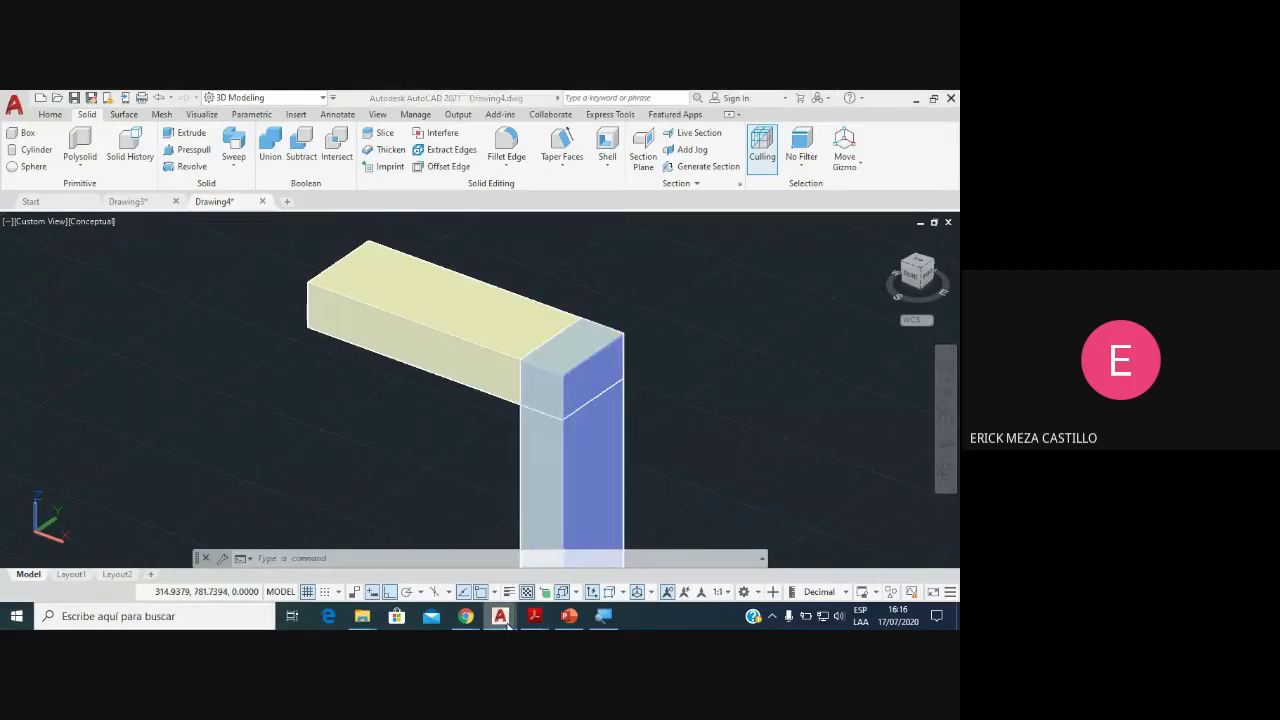
mouse_move(534, 616)
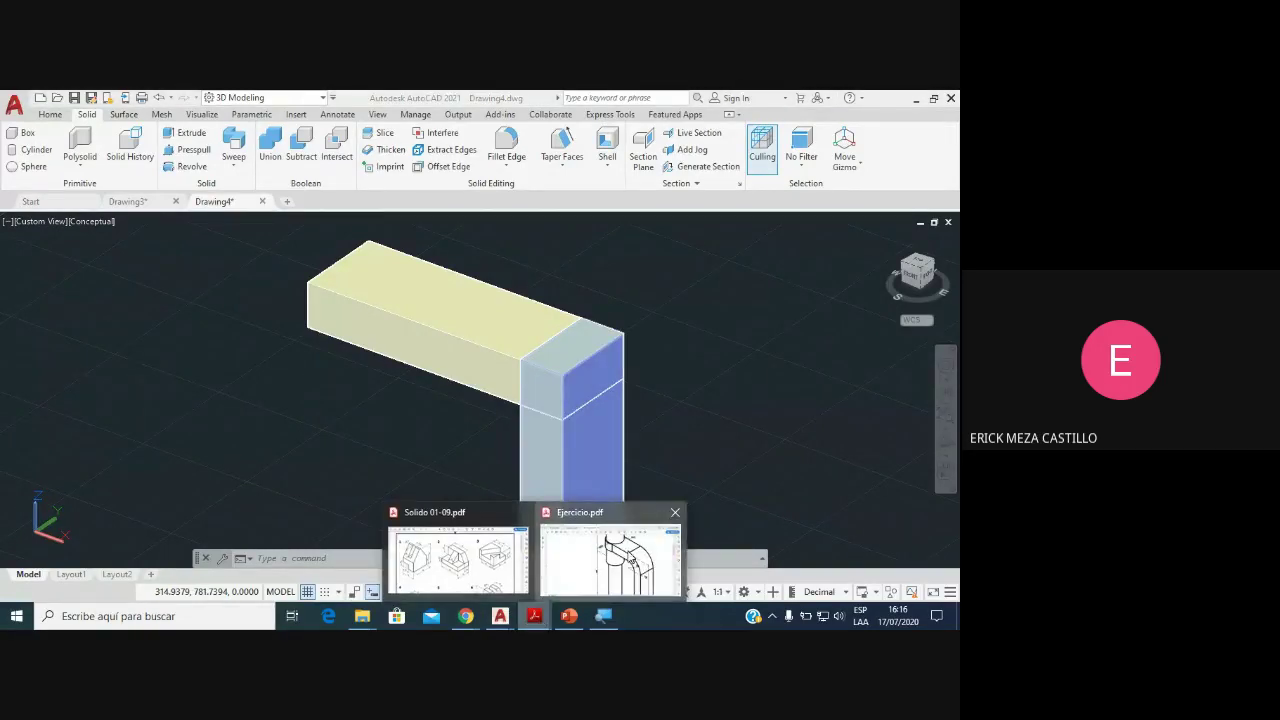
Step: Scroll through the Ejercicio.pdf reference drawing to review its views
click(615, 555)
scroll(673, 427, up, 1)
scroll(673, 427, down, 1)
scroll(673, 427, down, 1)
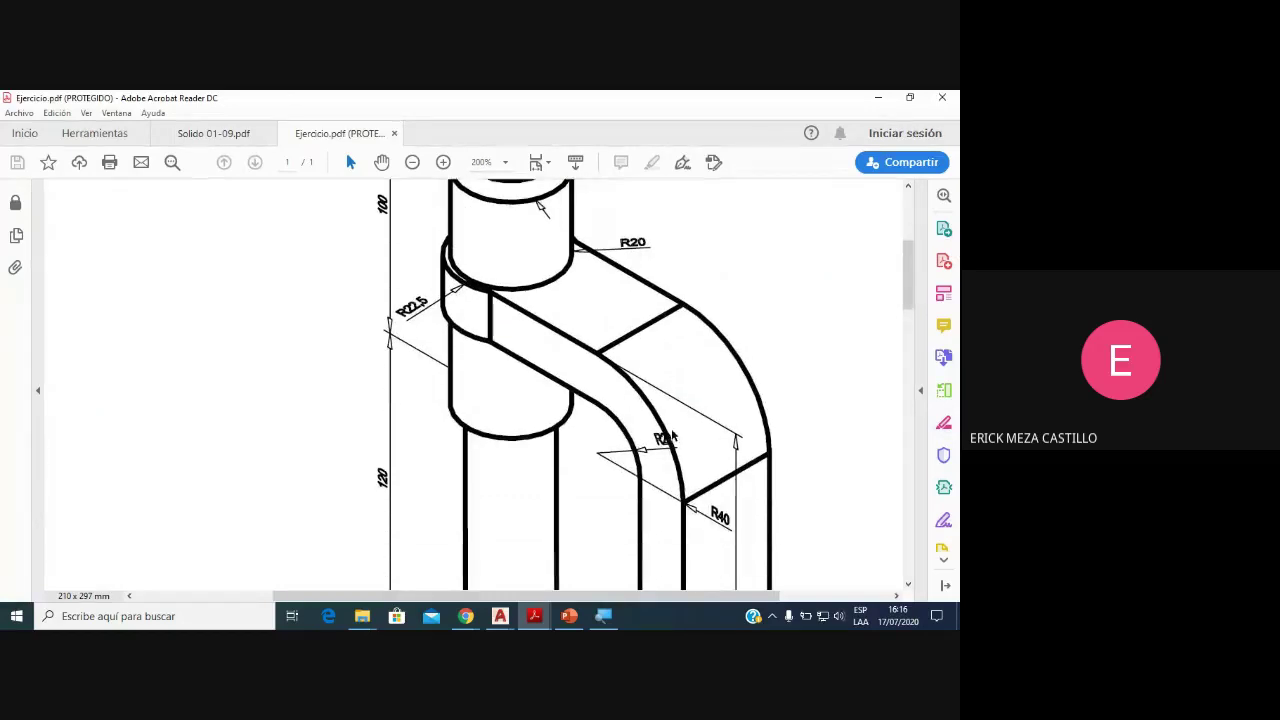
scroll(673, 427, down, 2)
scroll(673, 427, down, 1)
scroll(673, 427, up, 1)
scroll(673, 427, up, 2)
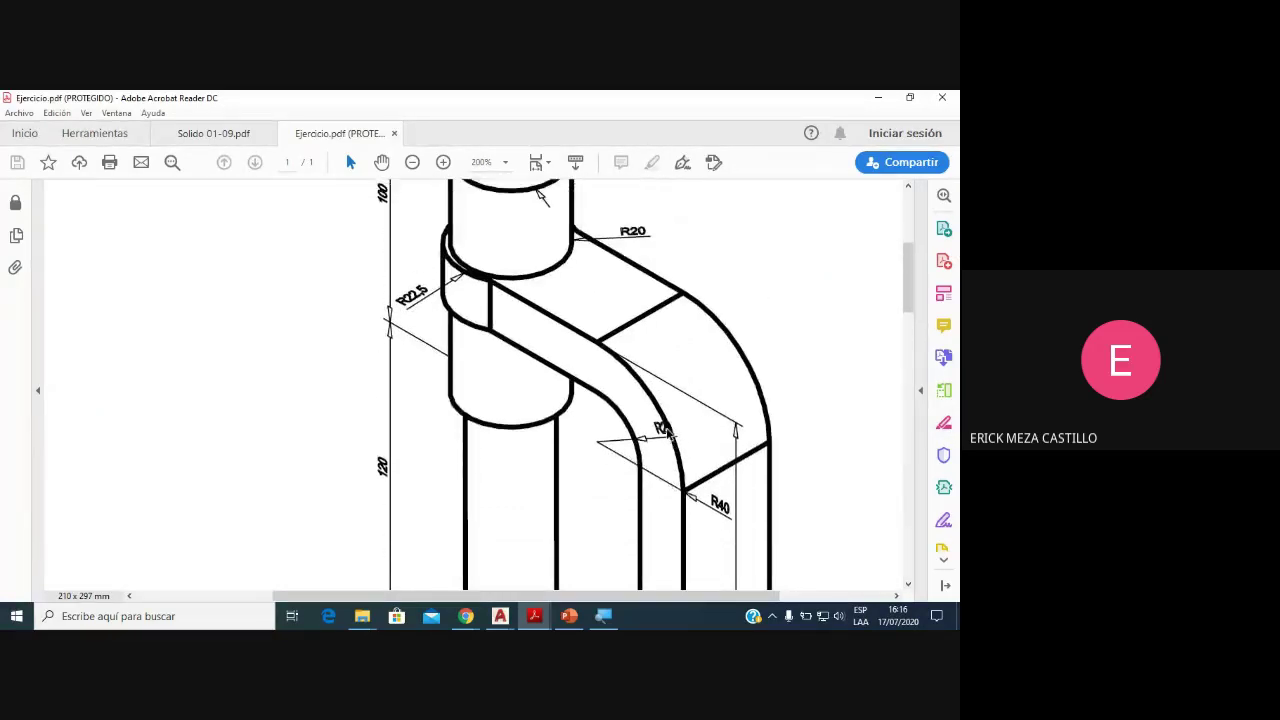
scroll(665, 432, up, 1)
mouse_move(500, 616)
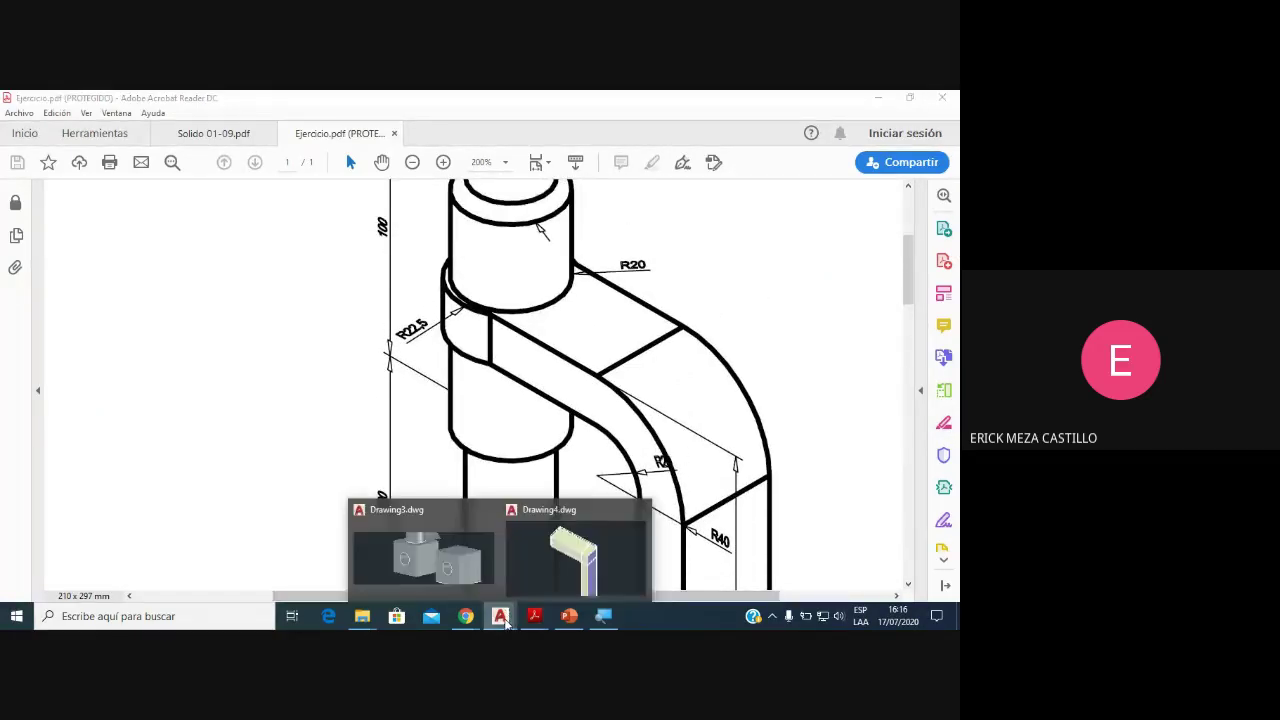
Step: Glance at Drawing4, then bring Ejercicio.pdf back up and scroll further down it
click(553, 549)
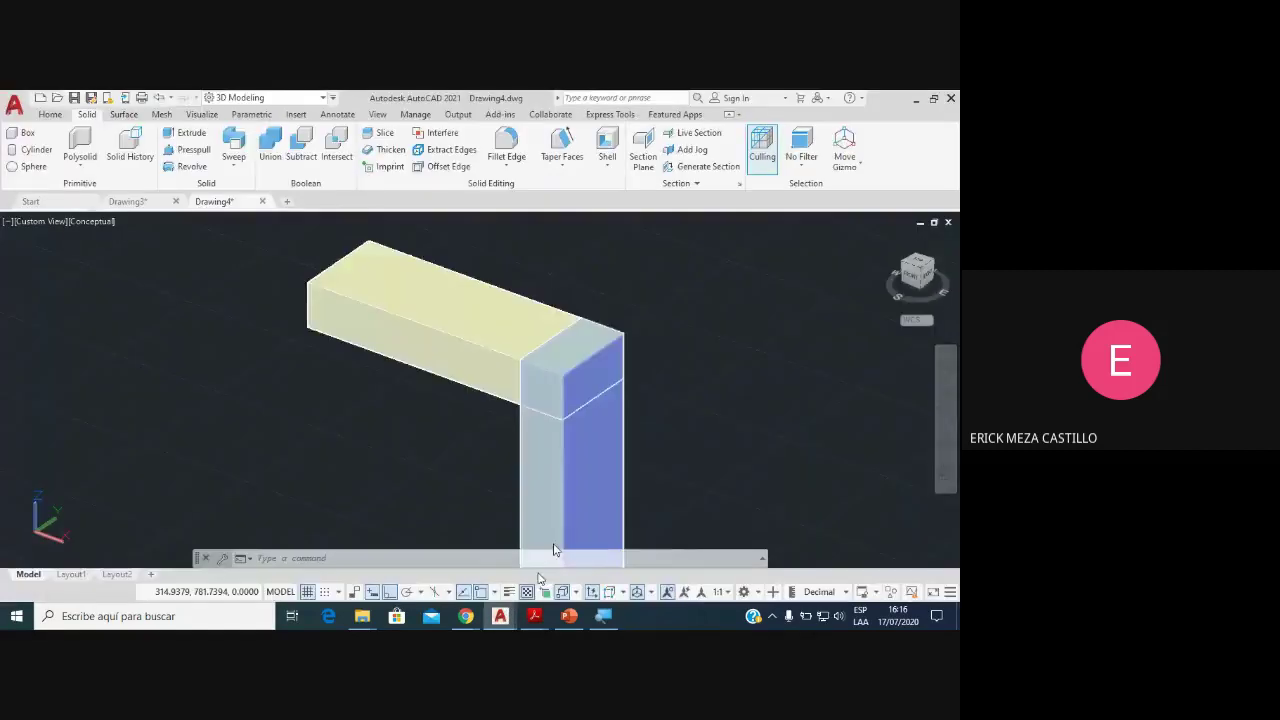
click(534, 615)
click(634, 572)
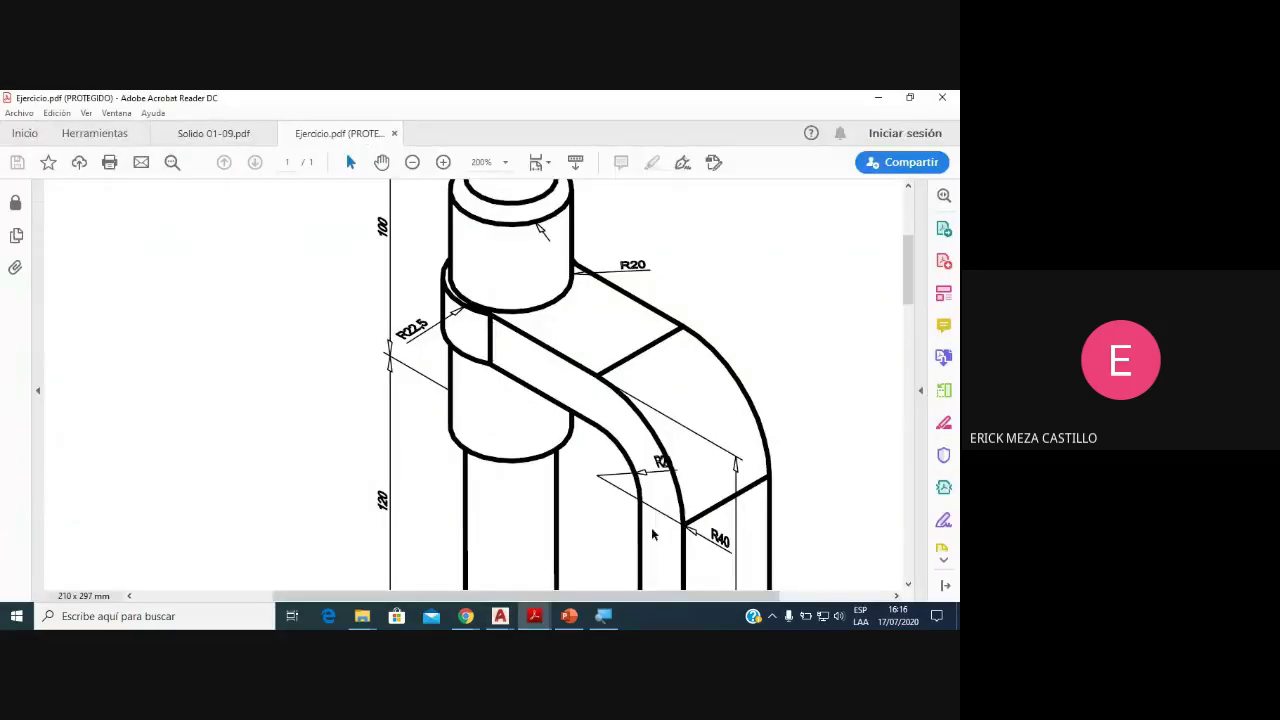
scroll(699, 463, down, 1)
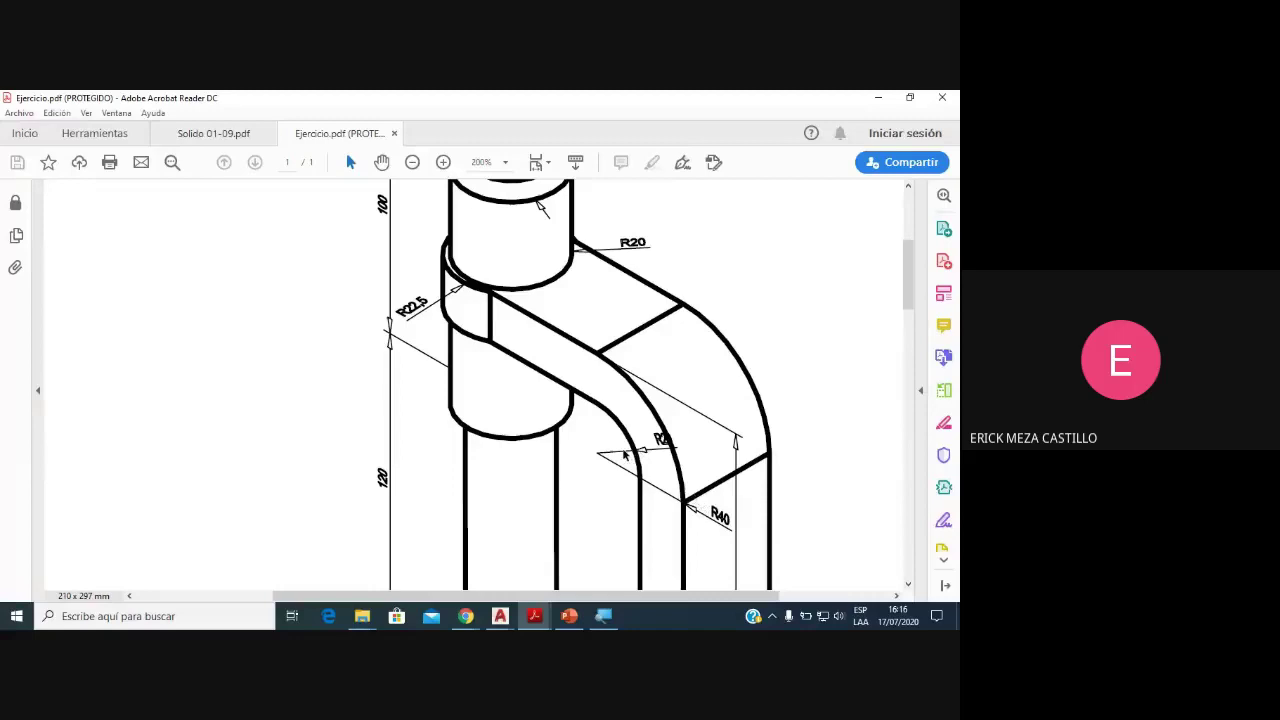
scroll(660, 422, down, 1)
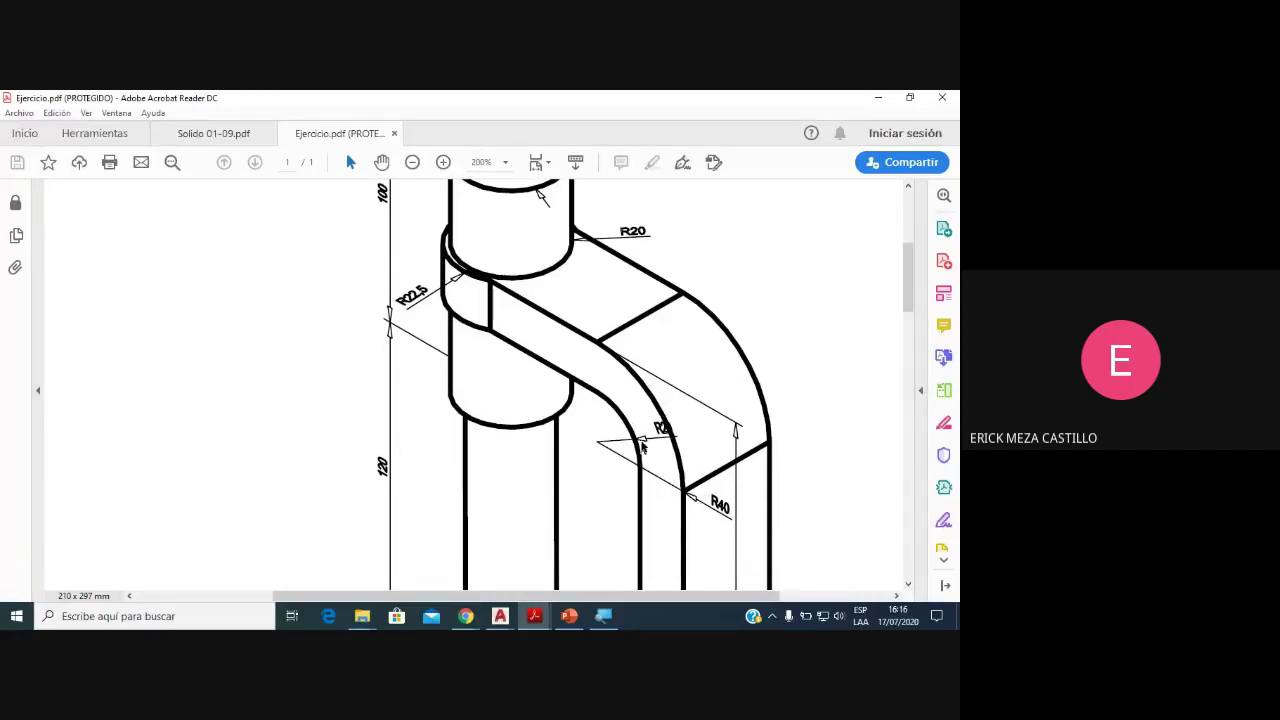
Step: Check the Google Meet call window, then return to the Drawing4 model
click(500, 616)
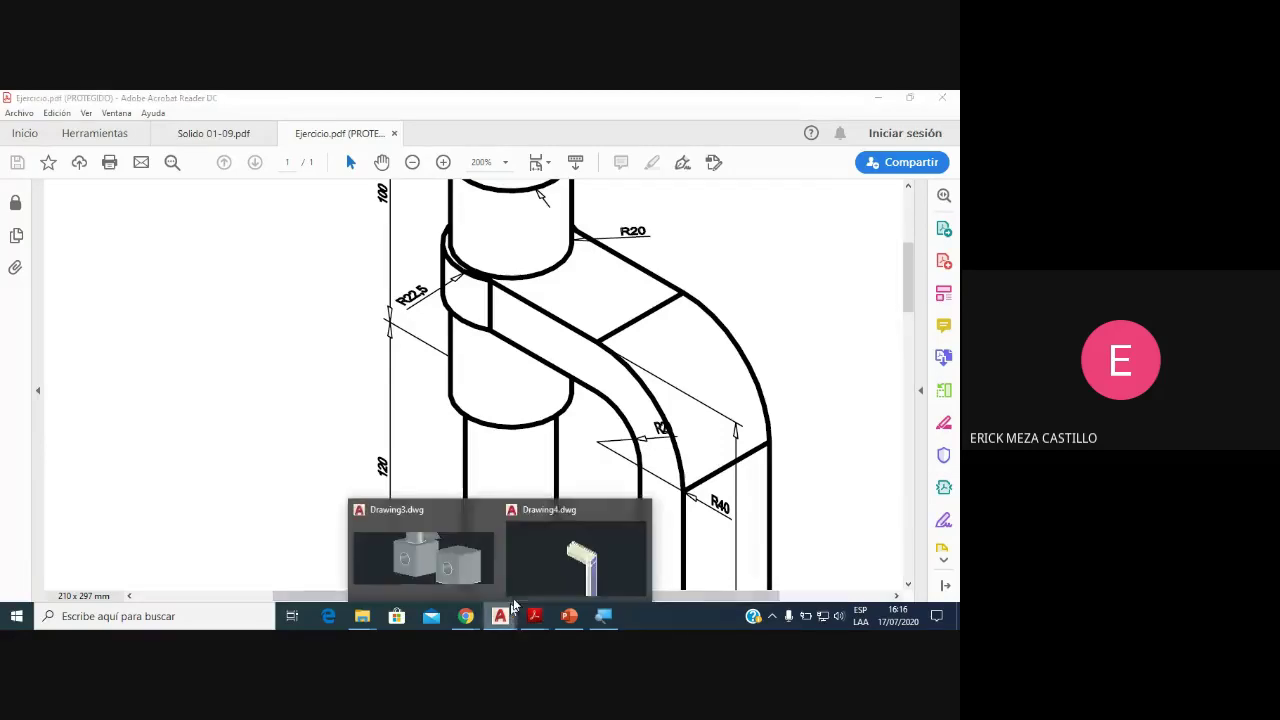
click(557, 578)
click(466, 616)
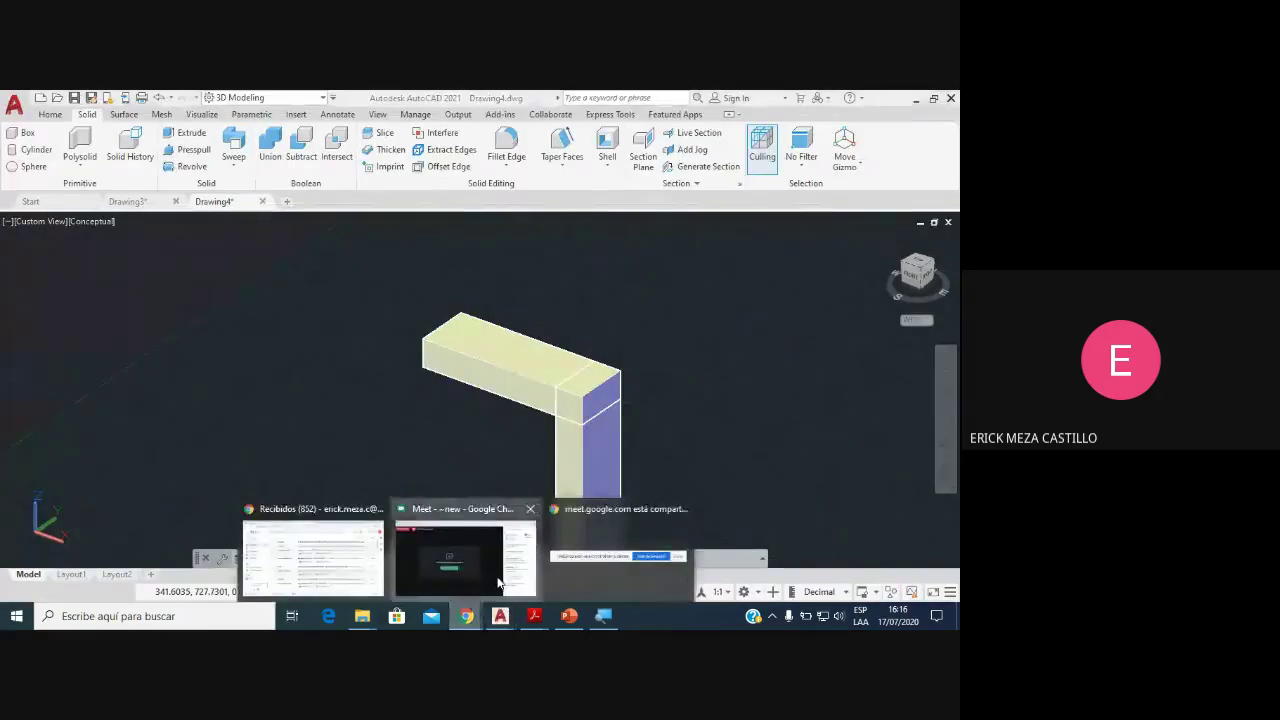
click(464, 550)
scroll(778, 488, up, 2)
scroll(779, 485, down, 2)
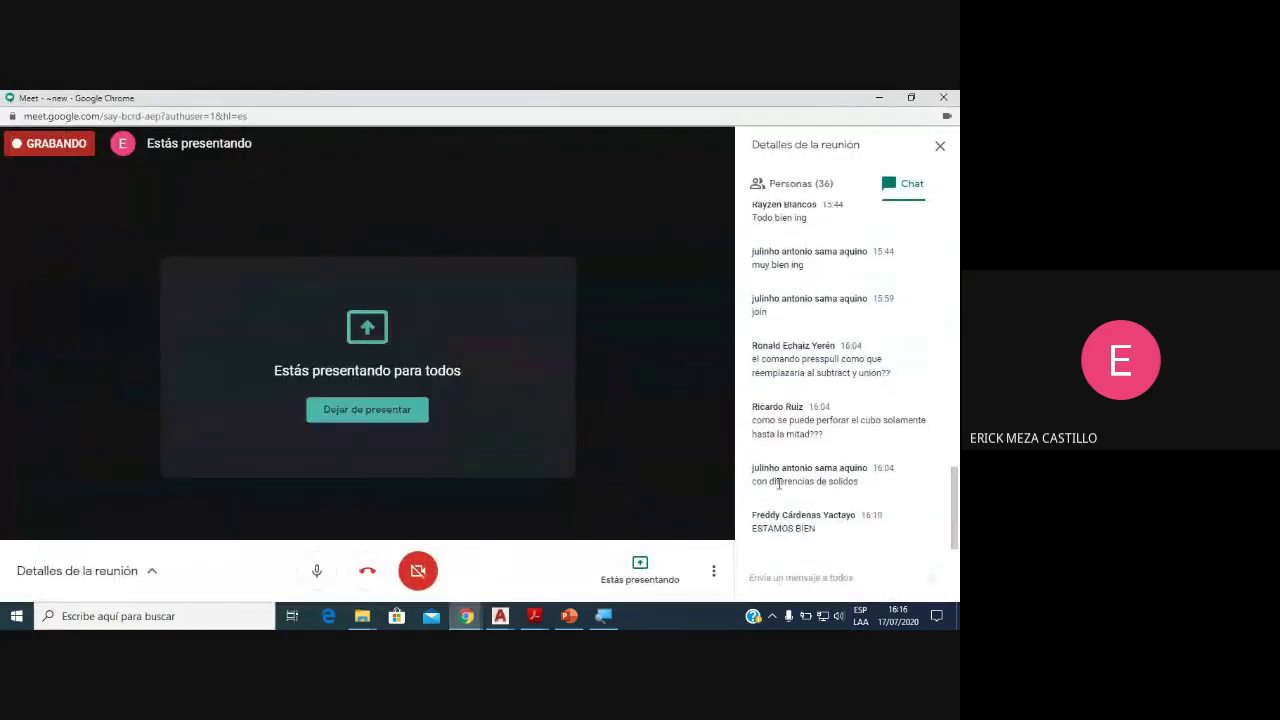
mouse_move(500, 616)
click(580, 572)
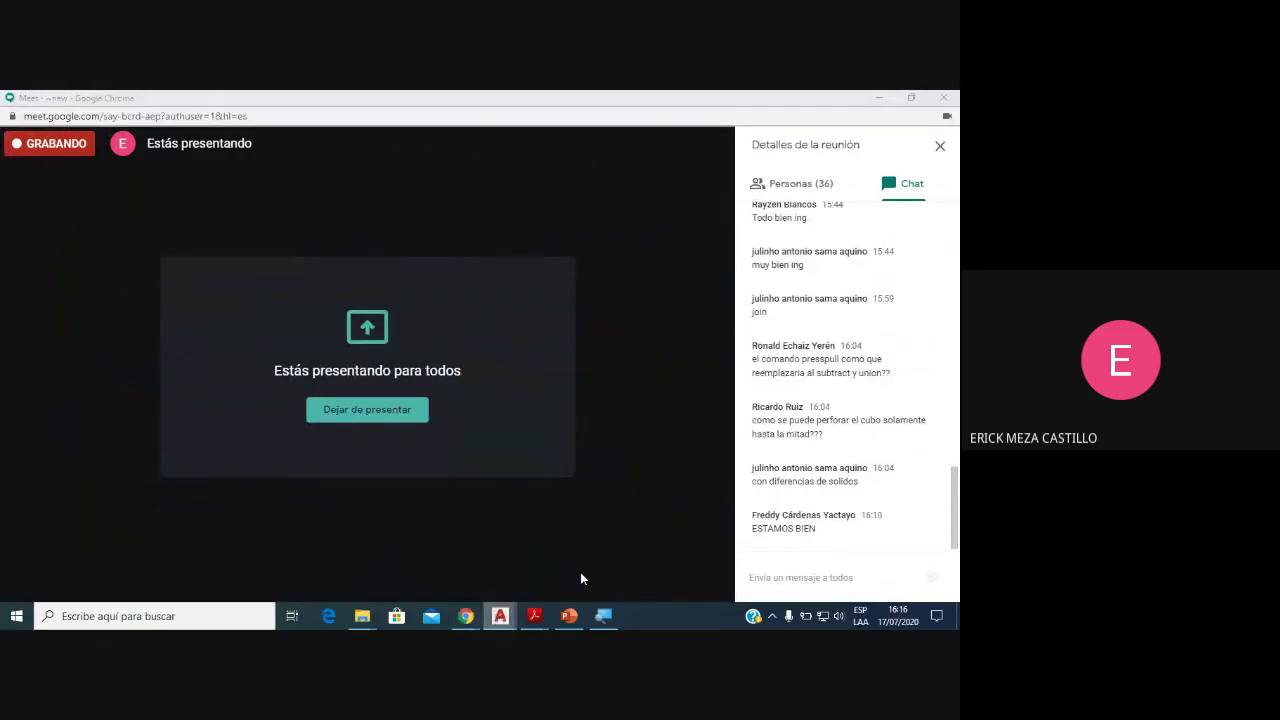
scroll(574, 460, up, 1)
scroll(557, 420, up, 2)
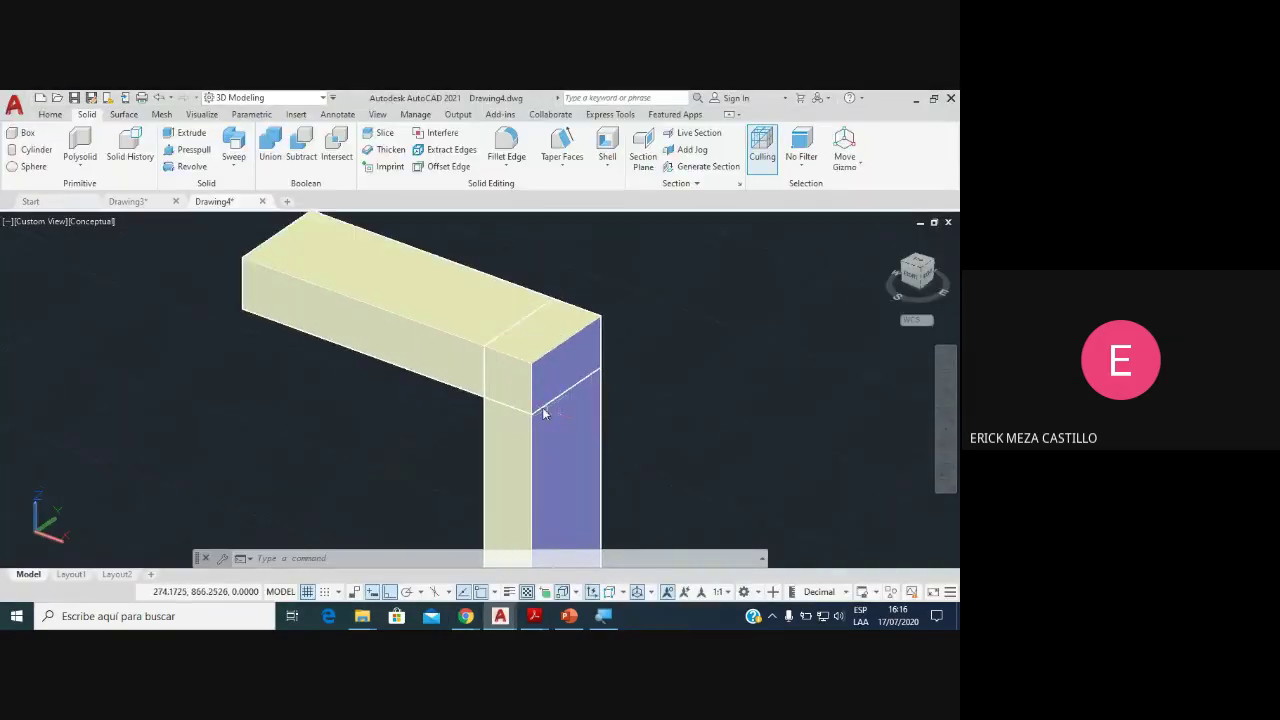
click(433, 330)
key(Escape)
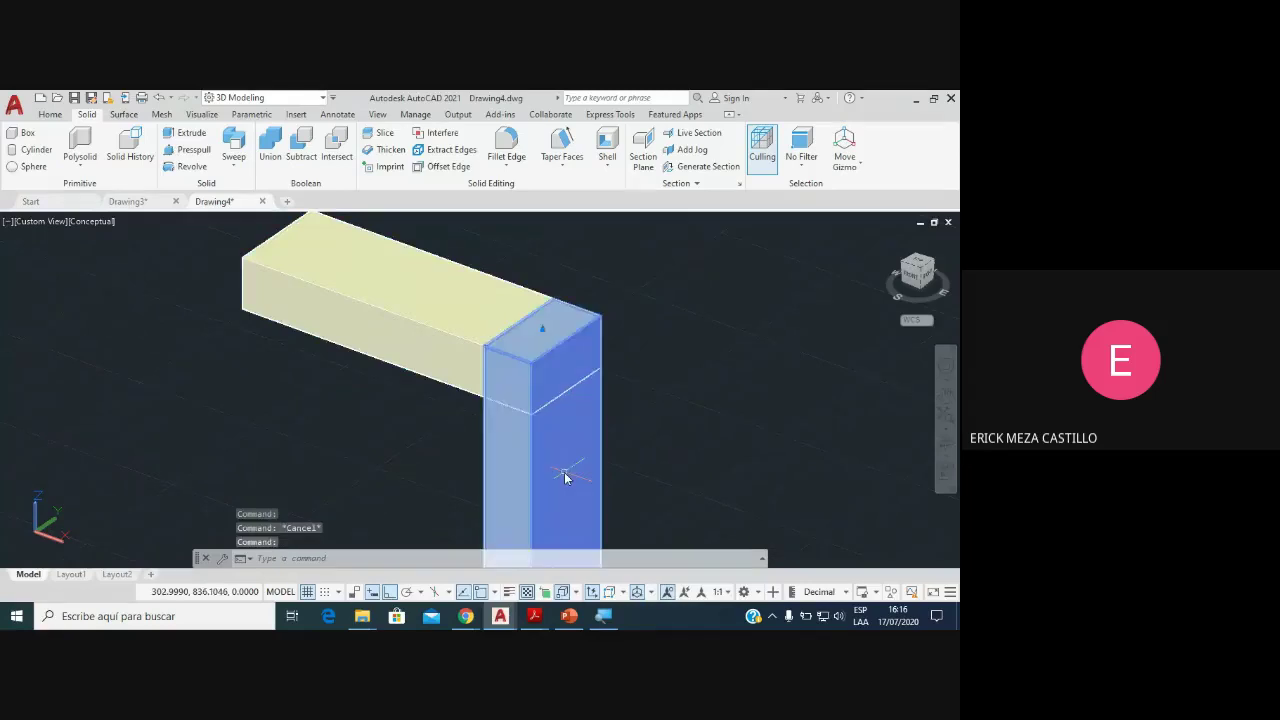
key(Escape)
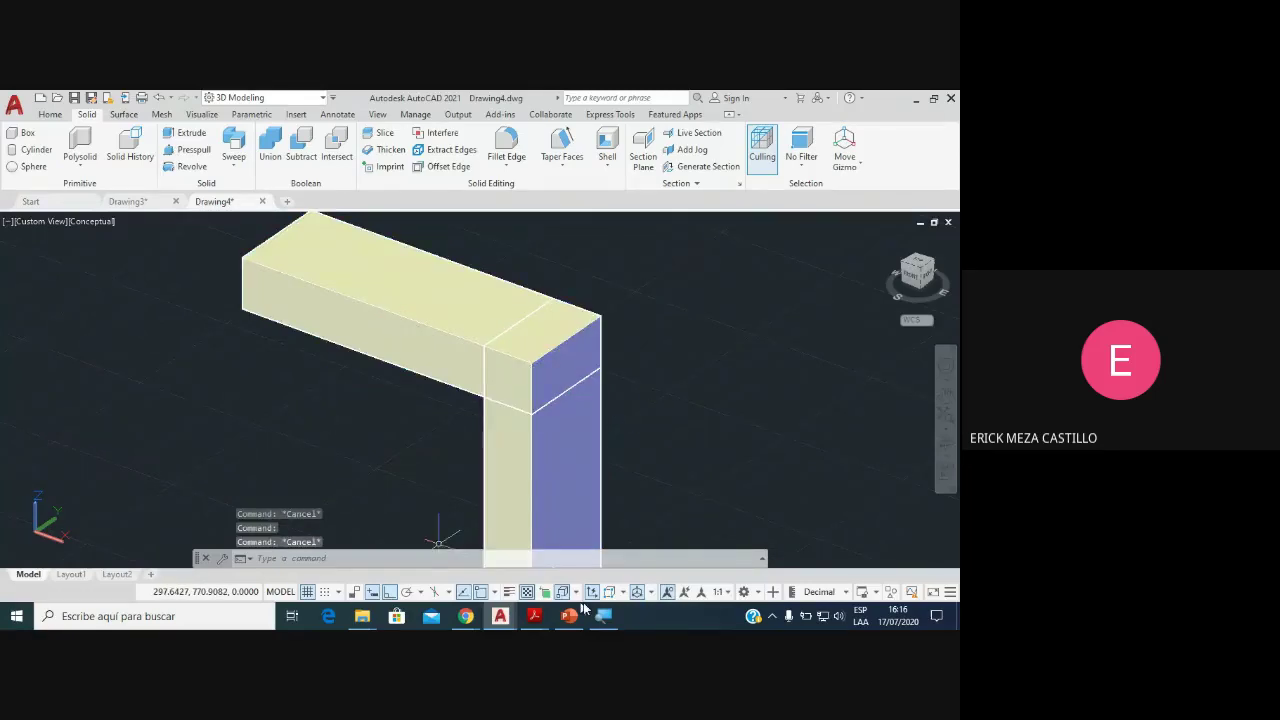
click(601, 617)
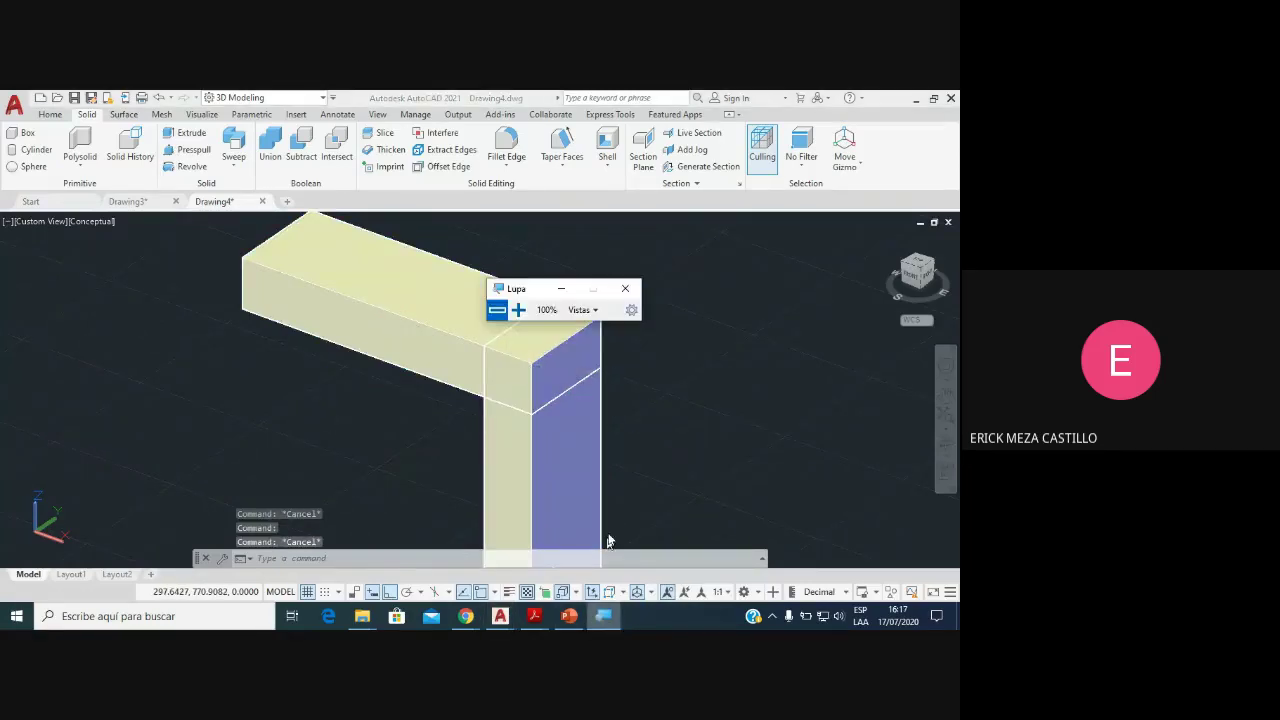
click(518, 311)
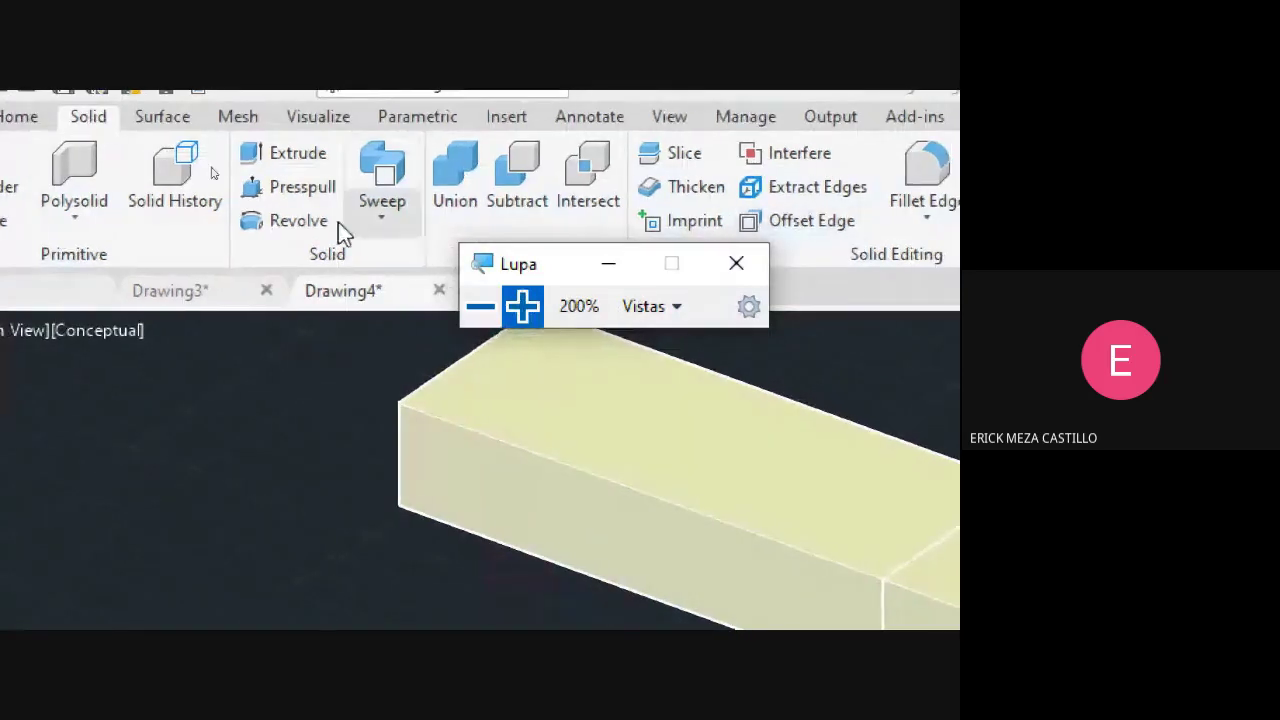
drag(531, 268, 865, 340)
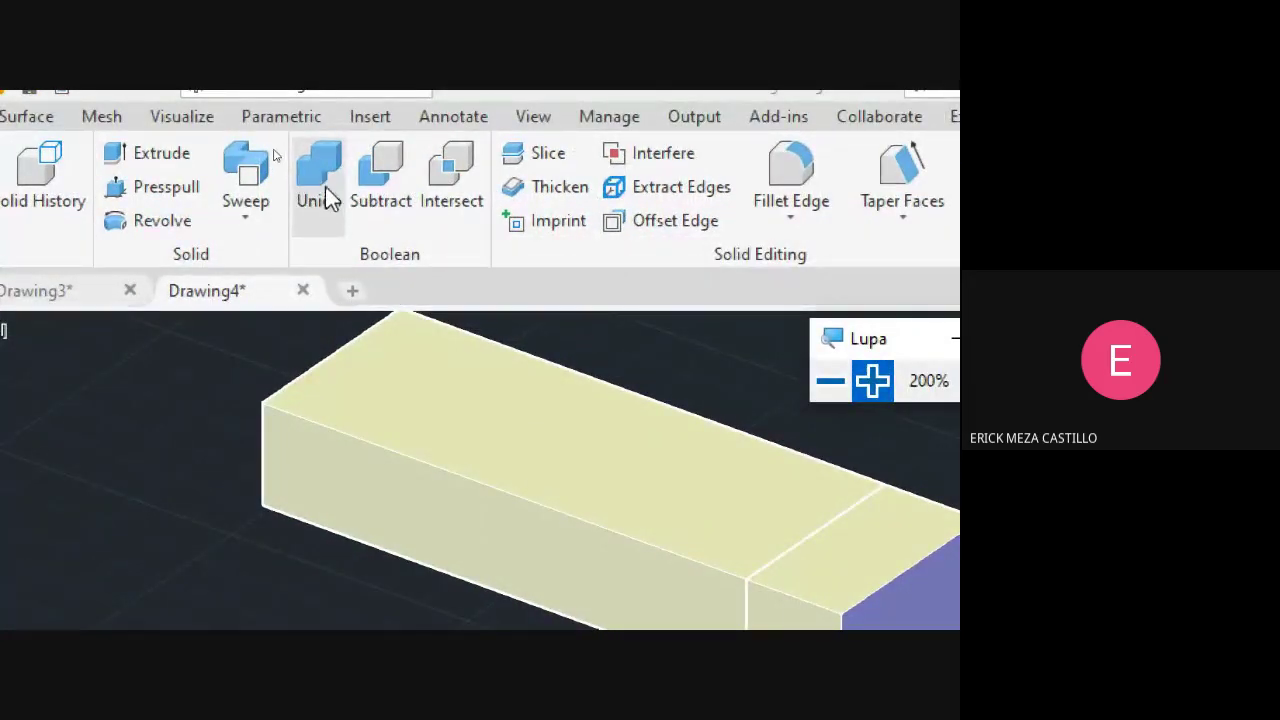
click(852, 384)
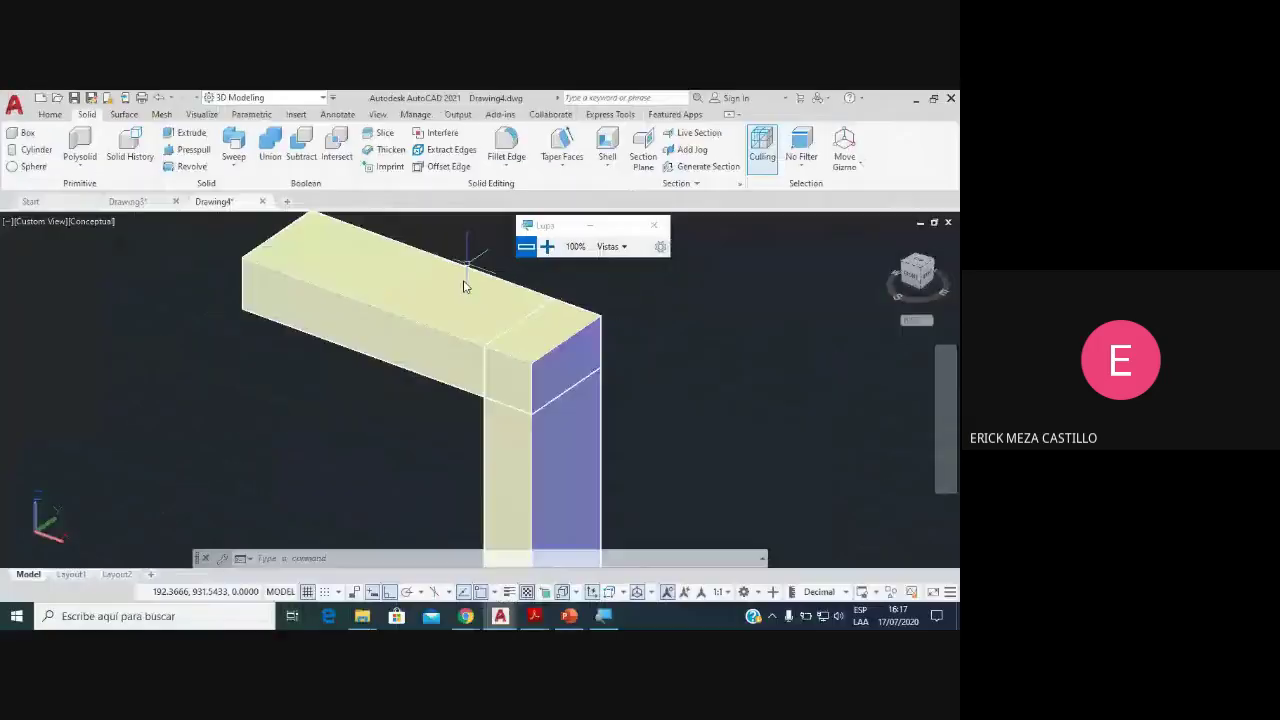
click(264, 140)
click(527, 495)
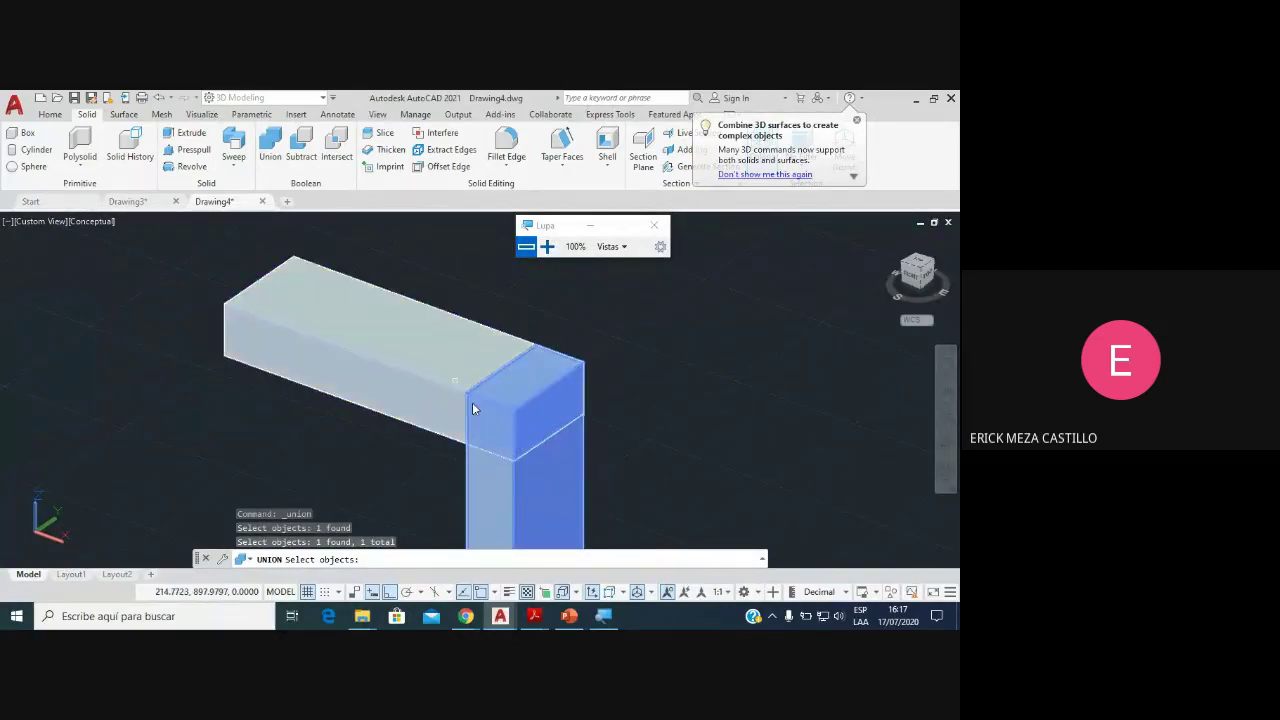
click(439, 368)
click(544, 466)
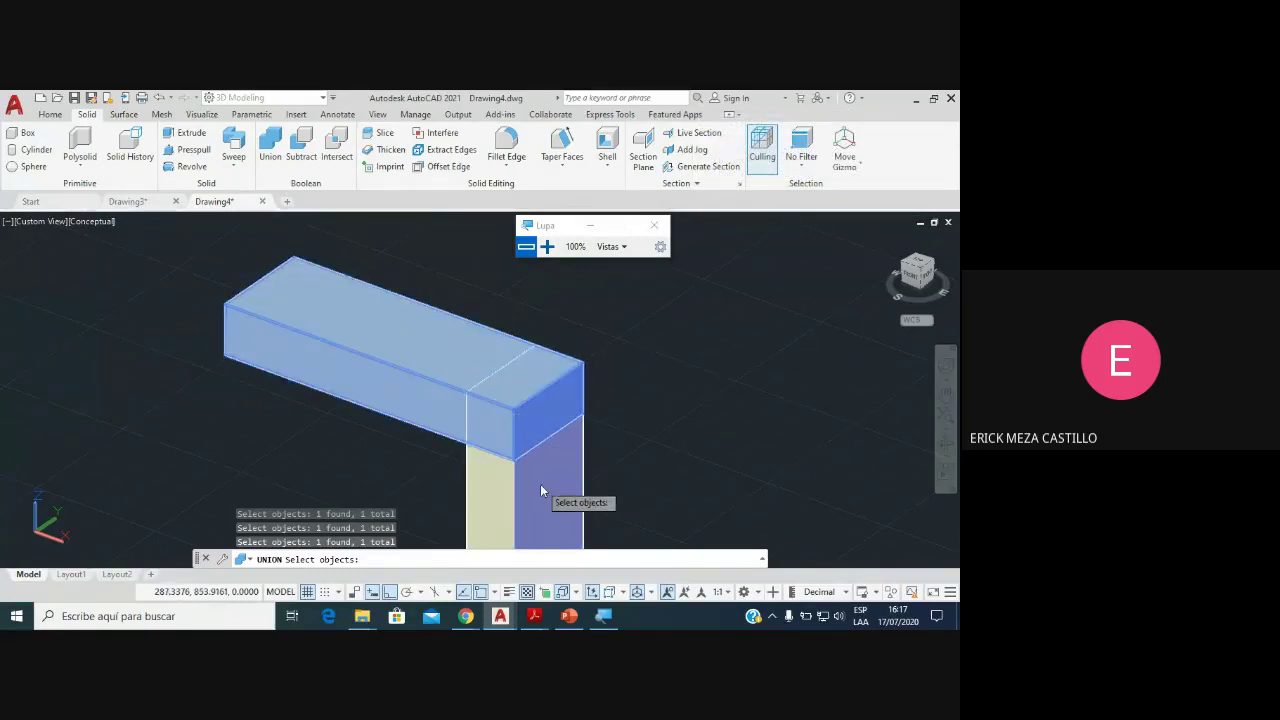
key(Escape)
key(Escape)
text(OP)
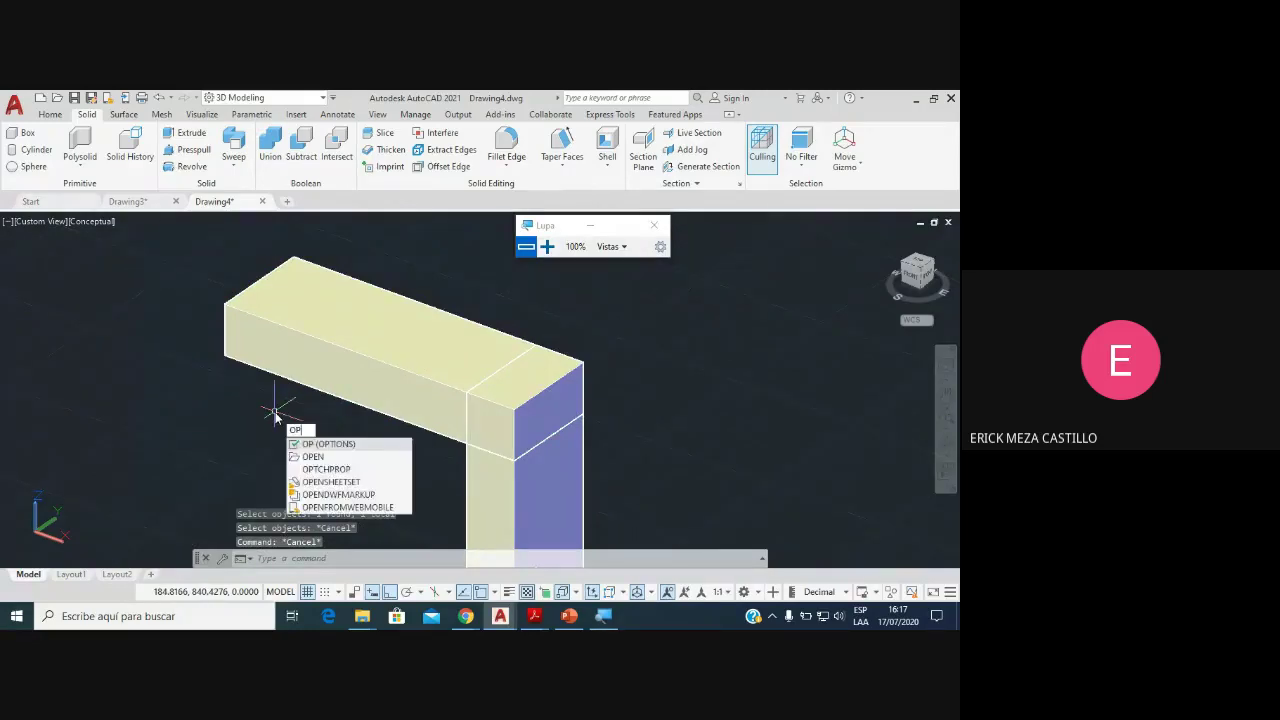
Step: Turn off 'Use Shift to add to selection' in the Selection options and apply it
key(Return)
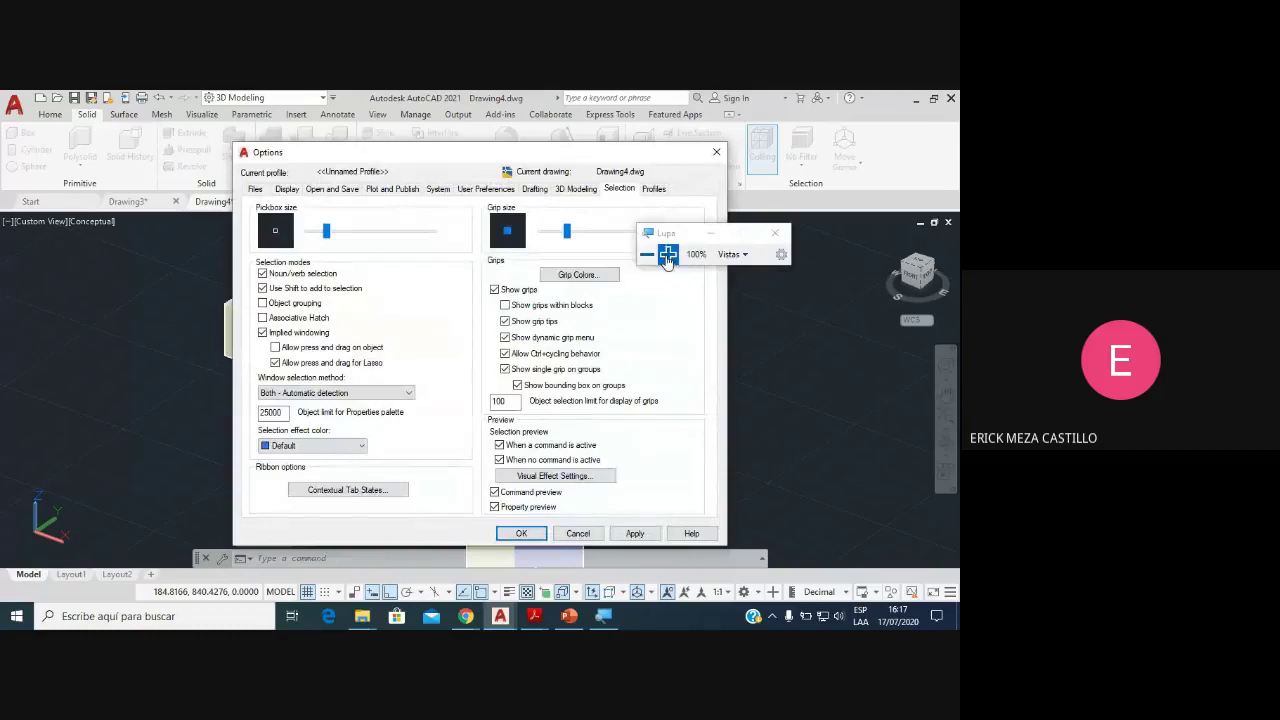
click(668, 254)
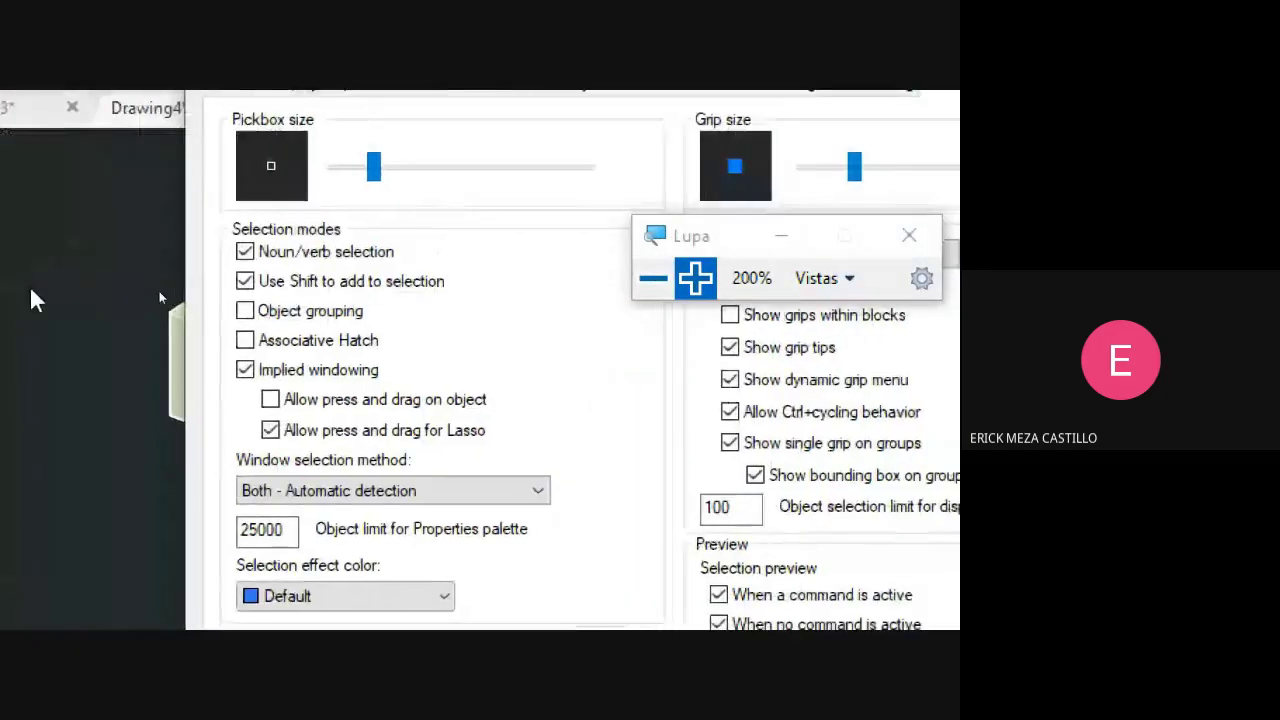
mouse_move(310, 285)
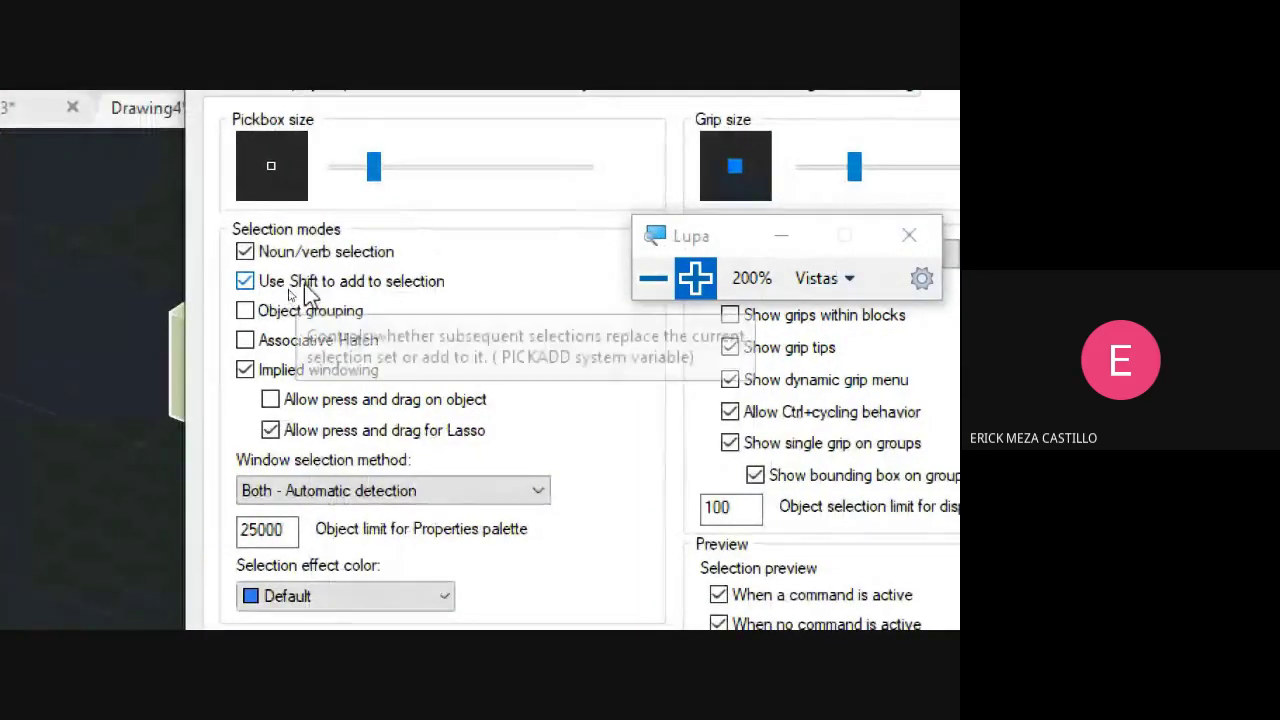
click(250, 284)
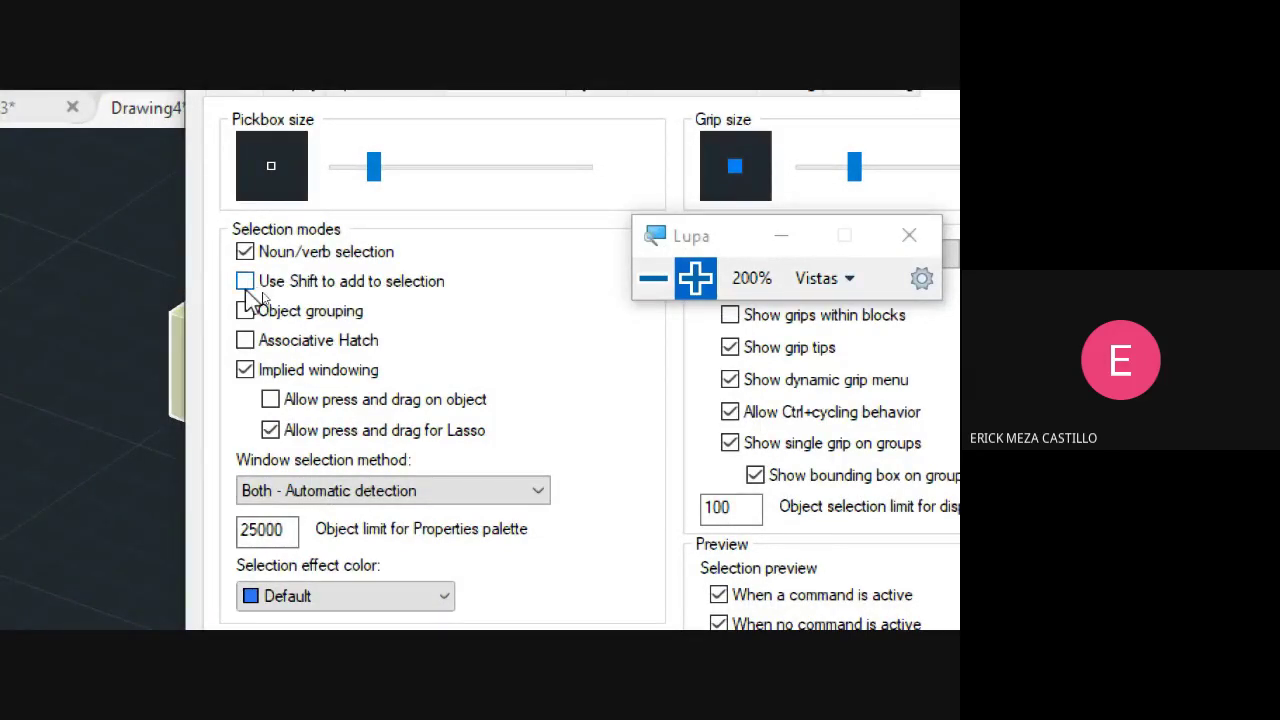
click(653, 278)
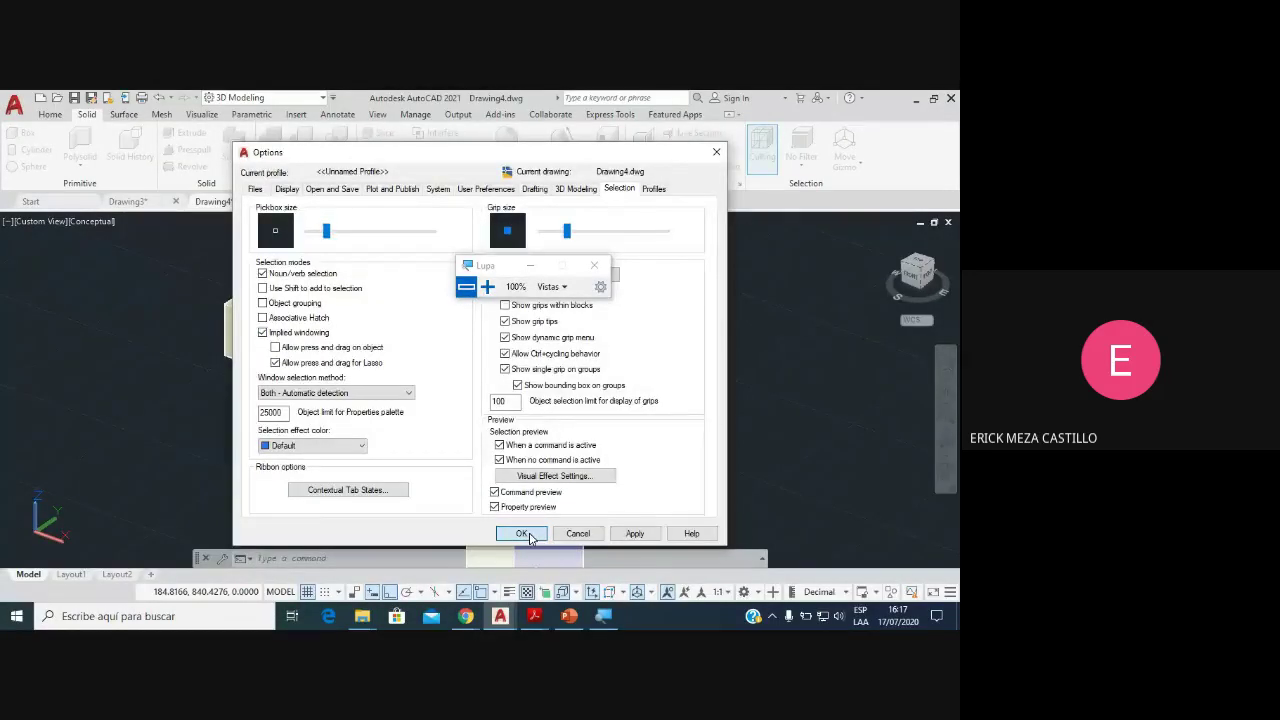
click(522, 533)
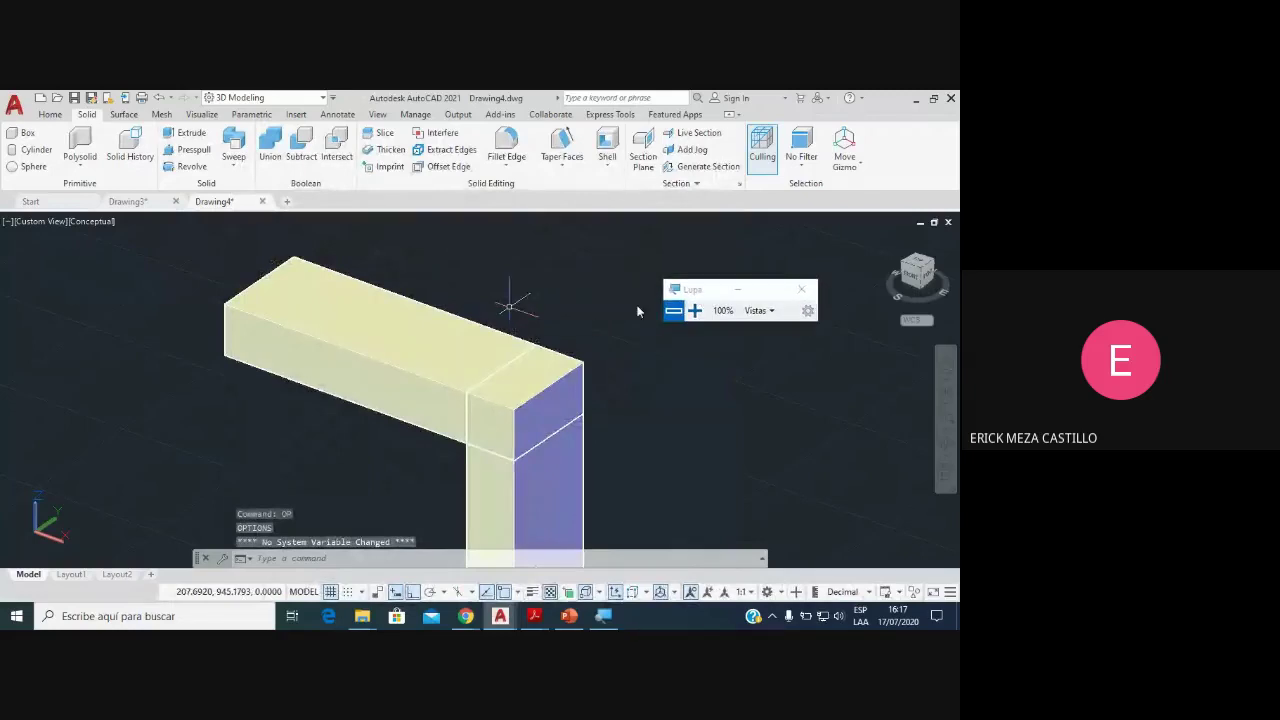
Step: Union the horizontal arm box and the vertical post box into one solid
click(277, 157)
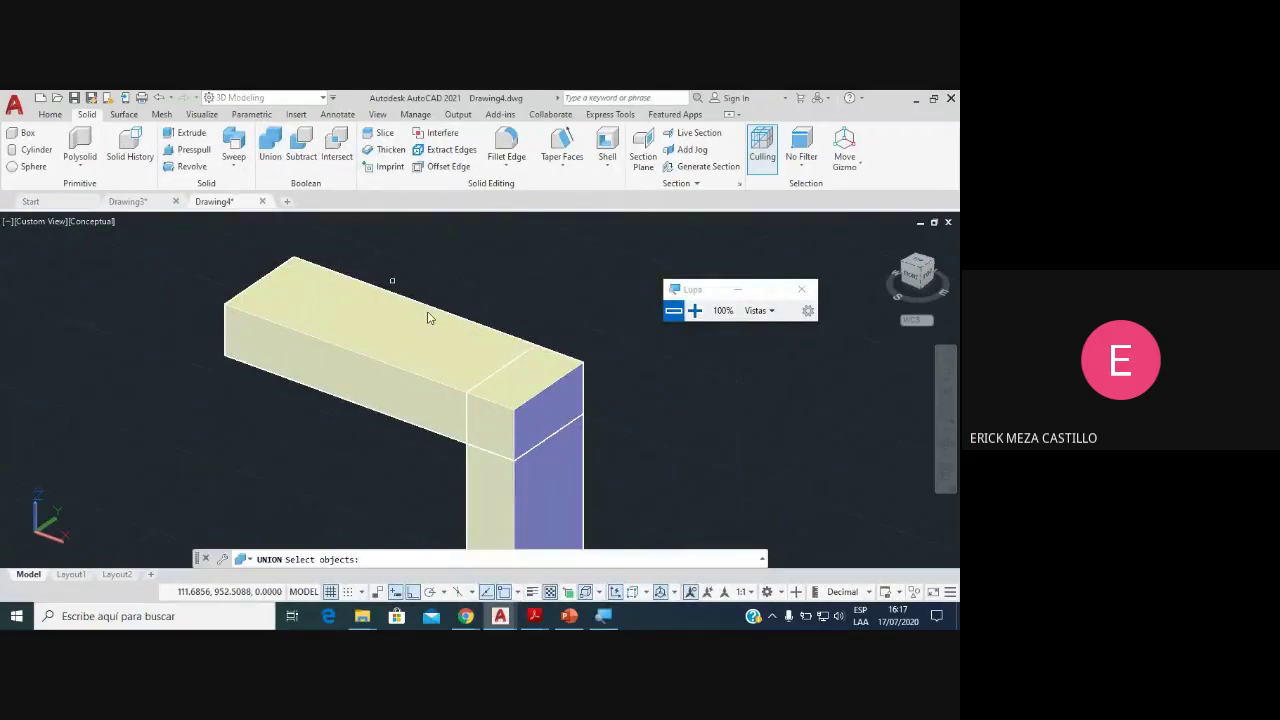
click(433, 345)
click(551, 478)
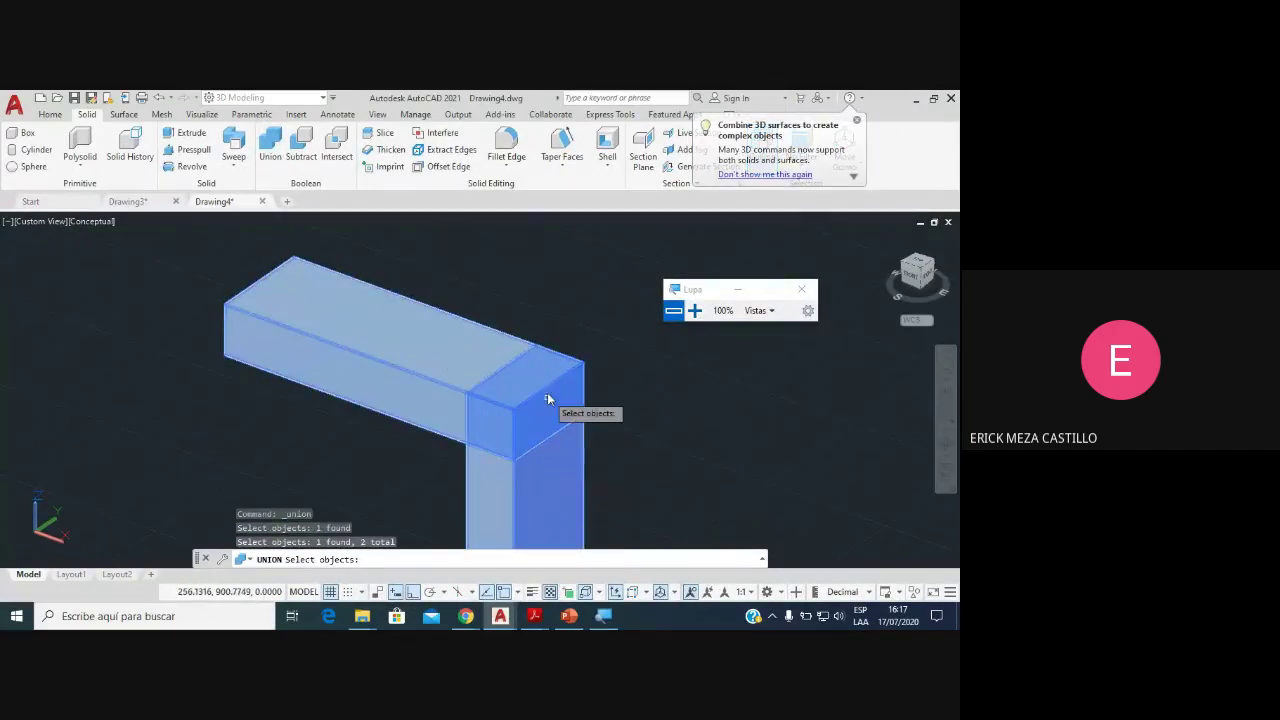
middle_drag(524, 350, 484, 319)
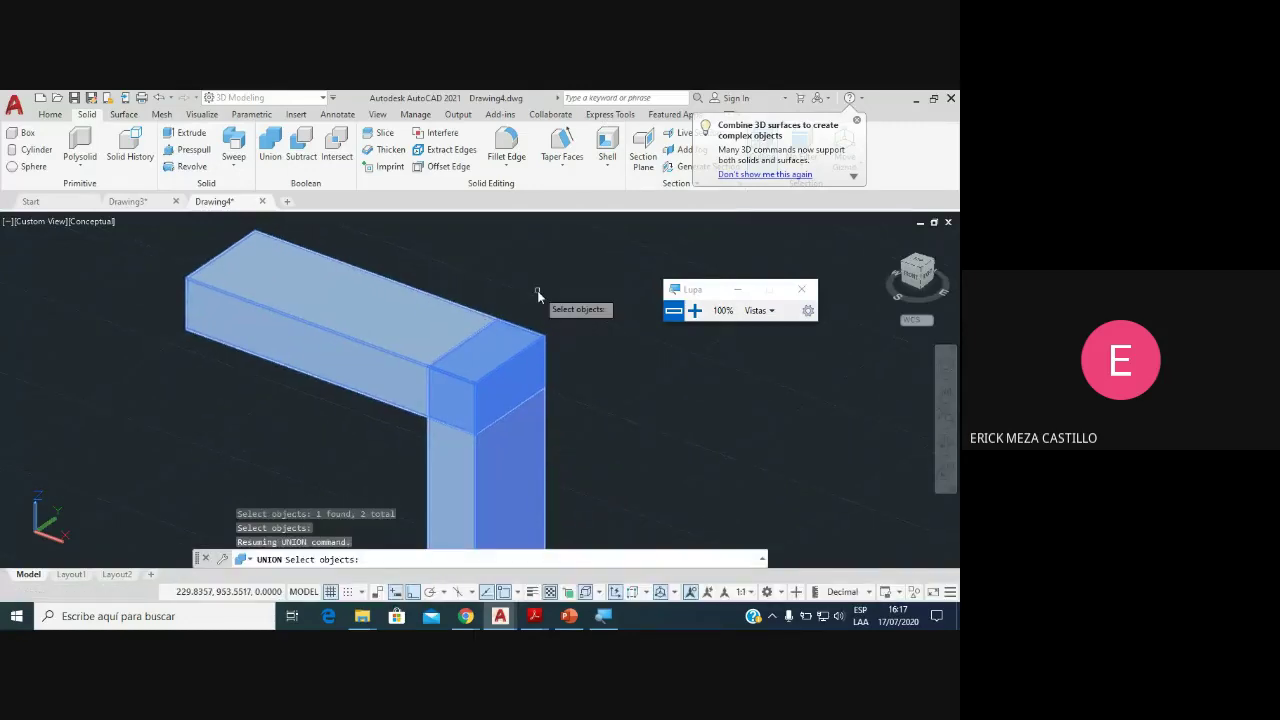
key(Return)
scroll(414, 406, down, 3)
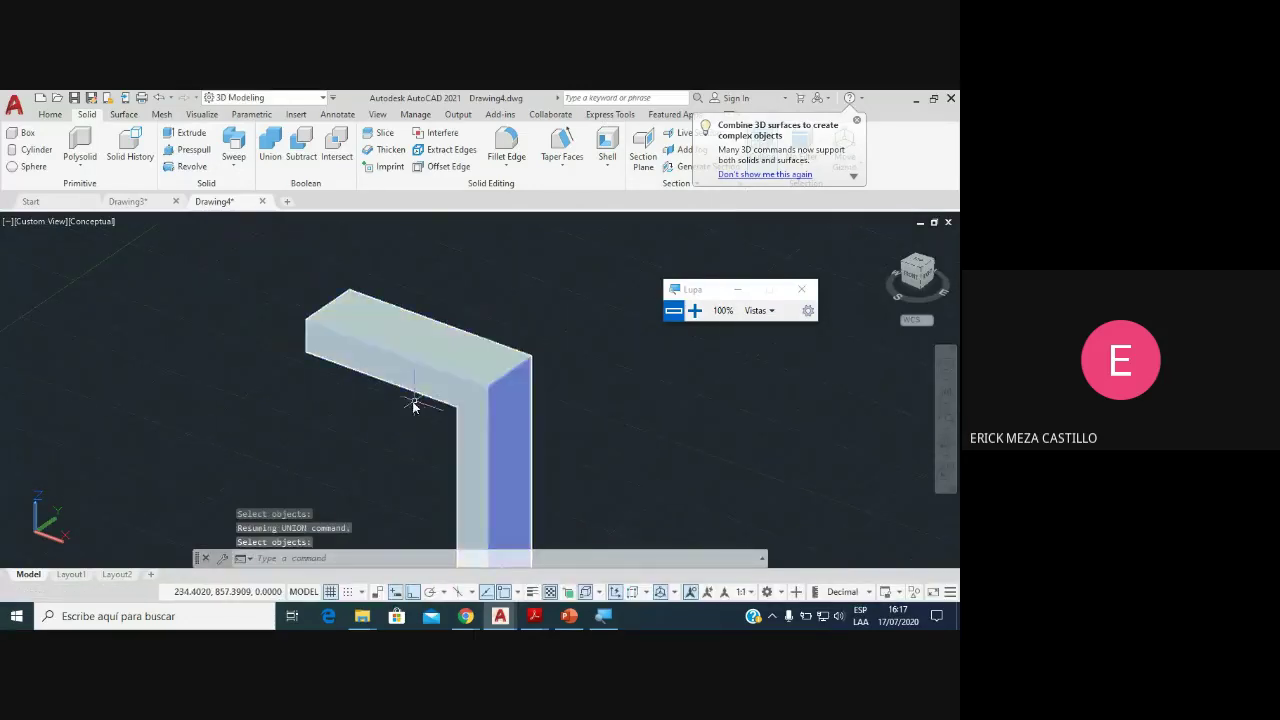
Step: Orbit around the merged L-shaped solid to inspect it, then switch to the video call
click(945, 445)
drag(463, 423, 323, 314)
right_click(295, 305)
click(326, 315)
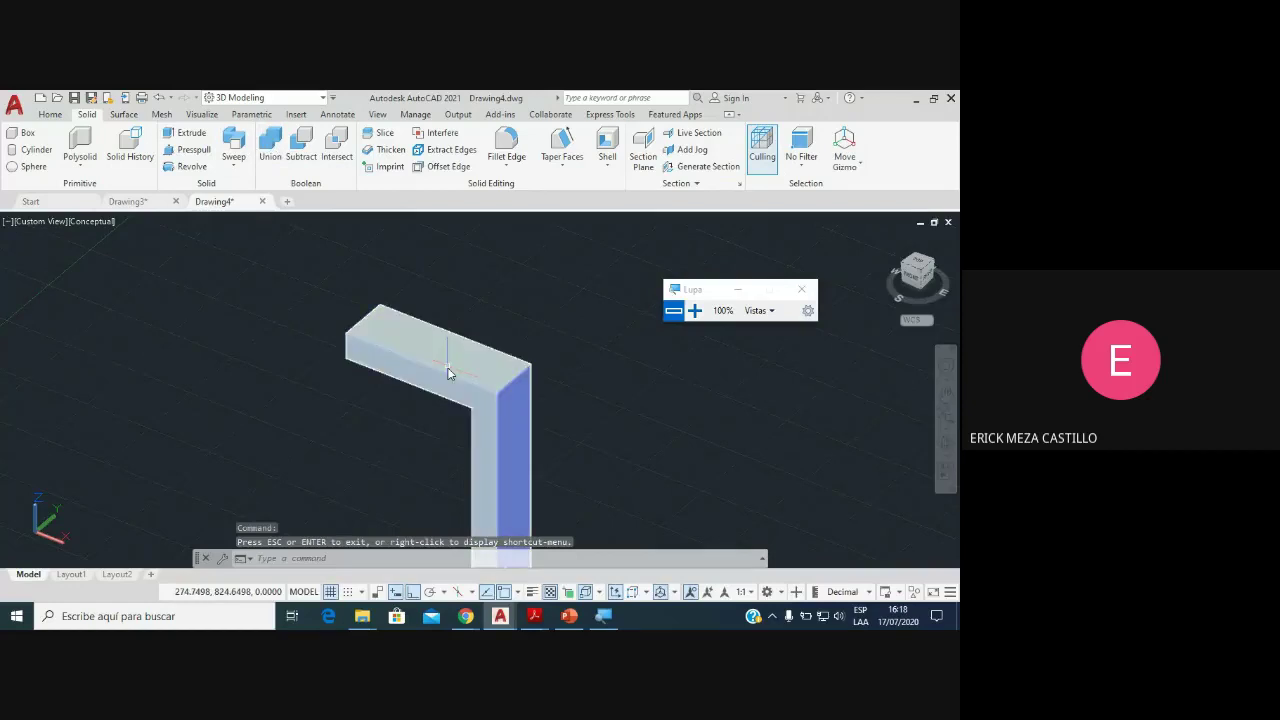
scroll(443, 372, up, 3)
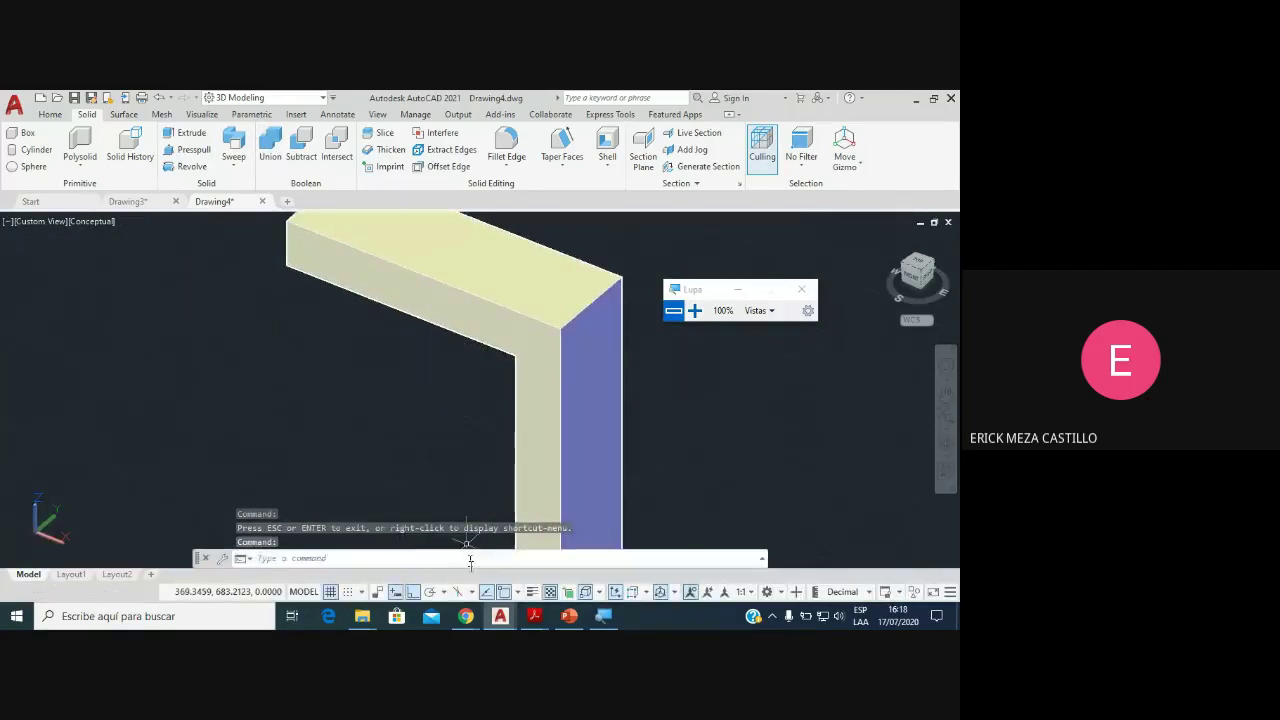
click(500, 572)
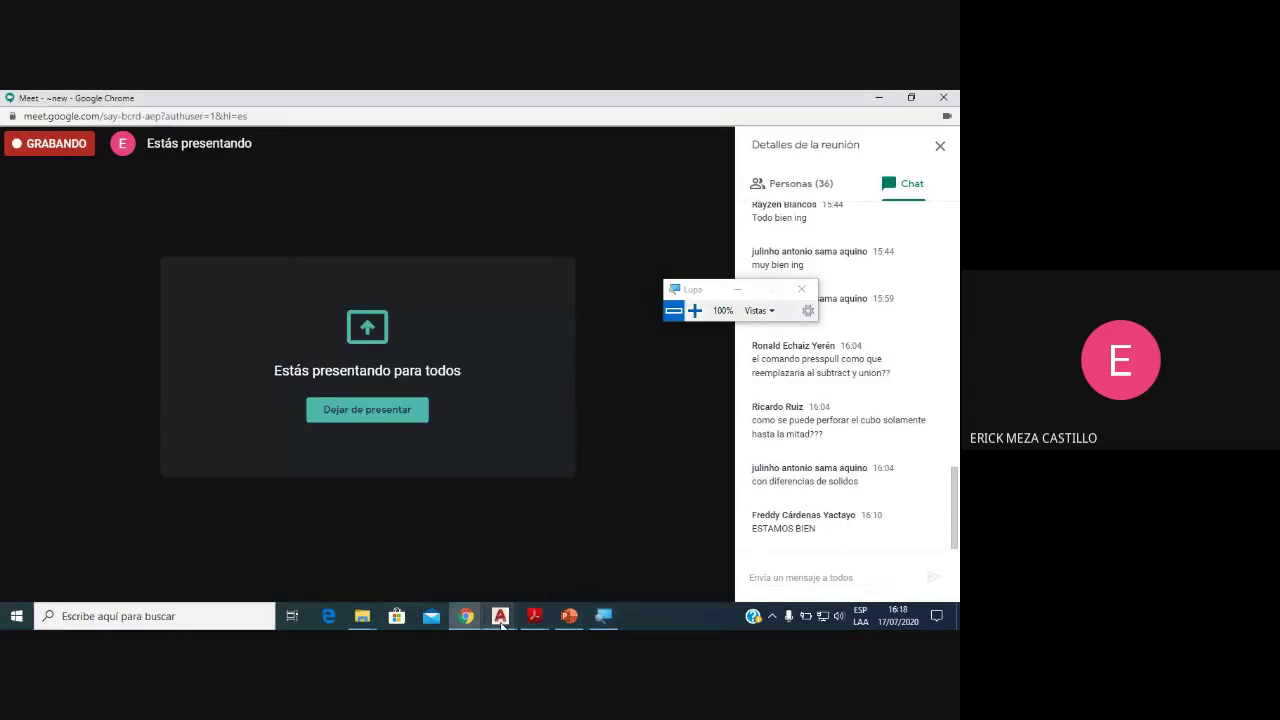
Step: Back in Drawing4, orbit the L-solid to show its front and top face, then exit orbit
mouse_move(500, 616)
click(570, 560)
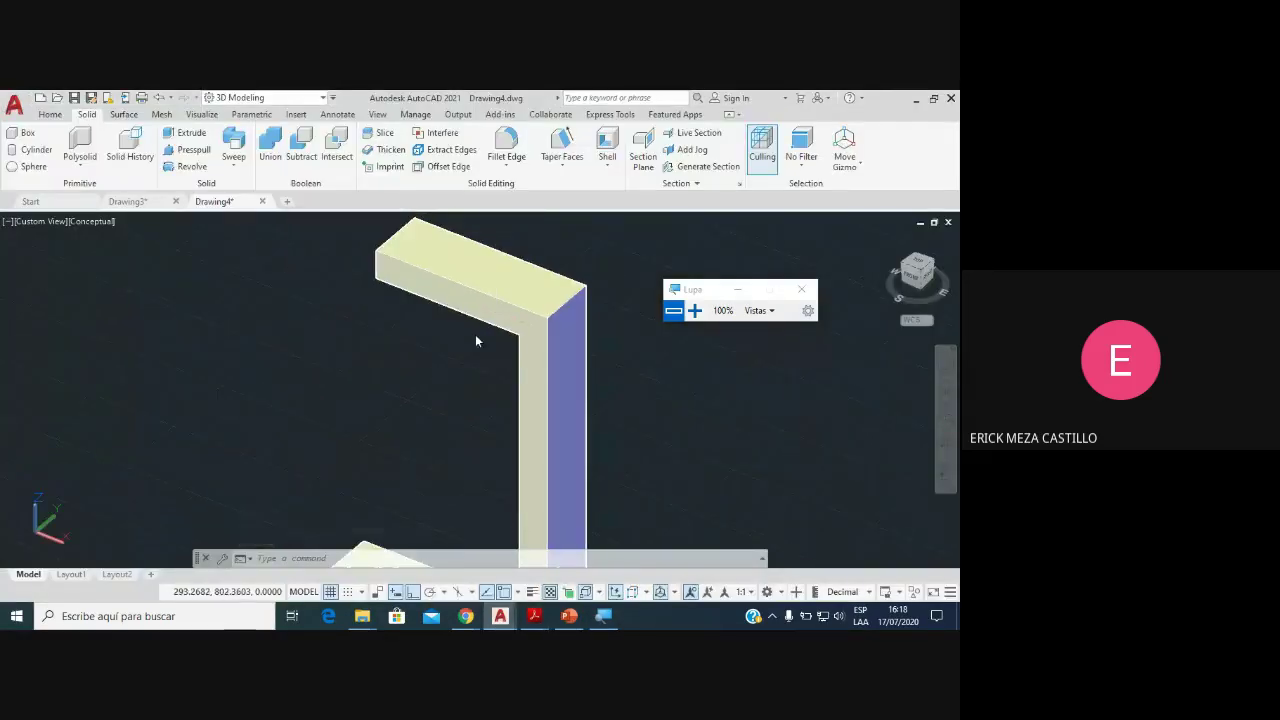
scroll(476, 341, up, 2)
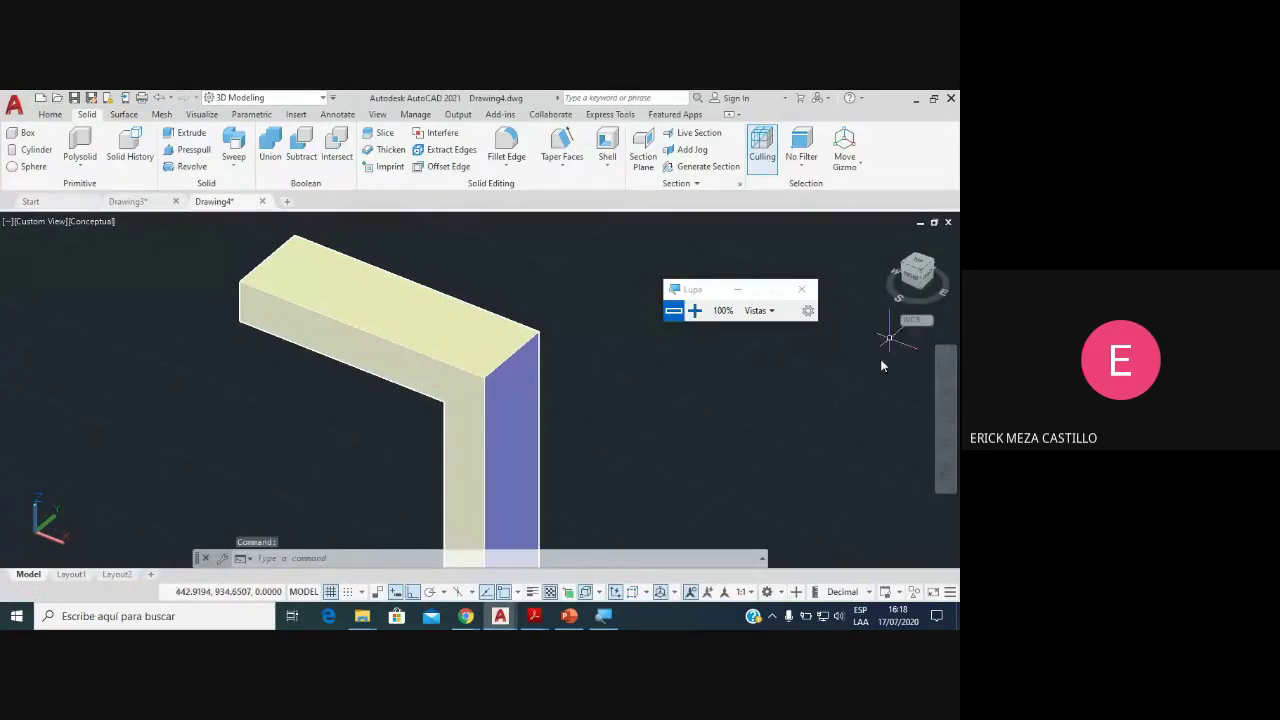
mouse_move(640, 449)
shift+middle_down()
mouse_move(638, 391)
mouse_move(586, 446)
mouse_move(514, 440)
mouse_move(590, 339)
shift+middle_up()
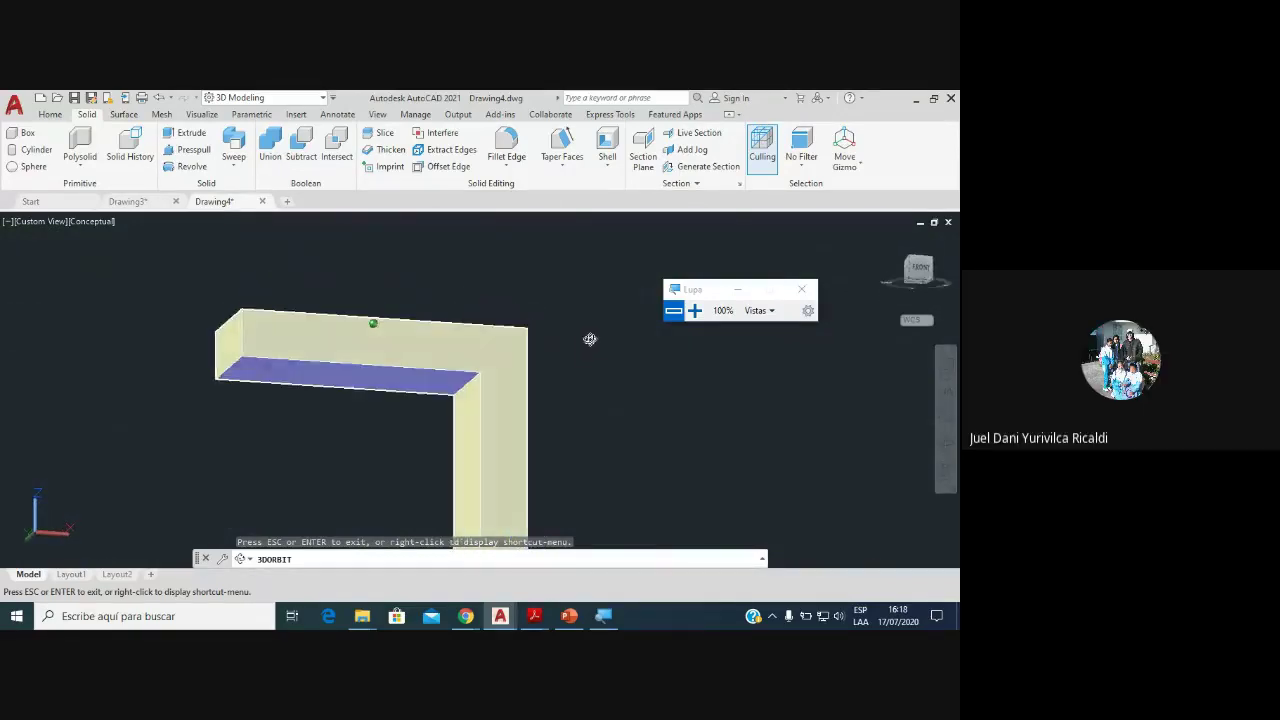
mouse_move(590, 339)
mouse_down()
mouse_move(540, 387)
mouse_move(531, 426)
mouse_up()
right_click(570, 384)
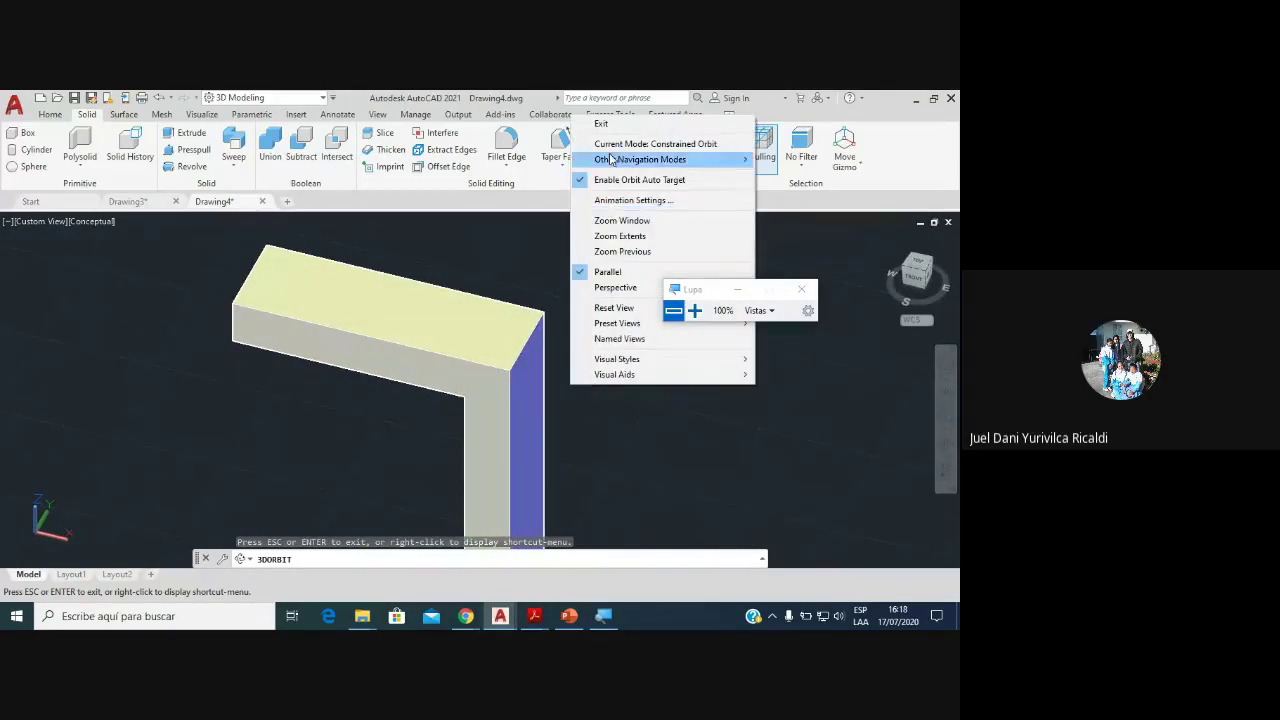
click(601, 124)
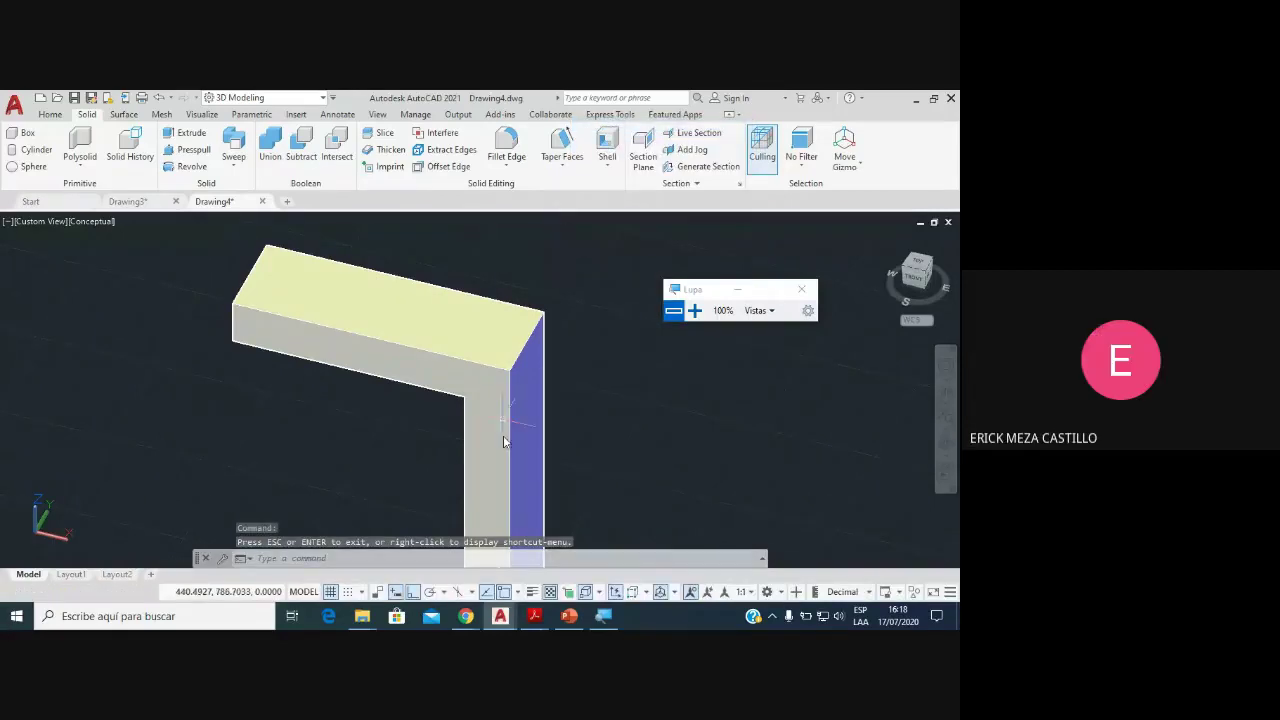
Step: Show the Google Meet participants list and scroll down through it
click(500, 545)
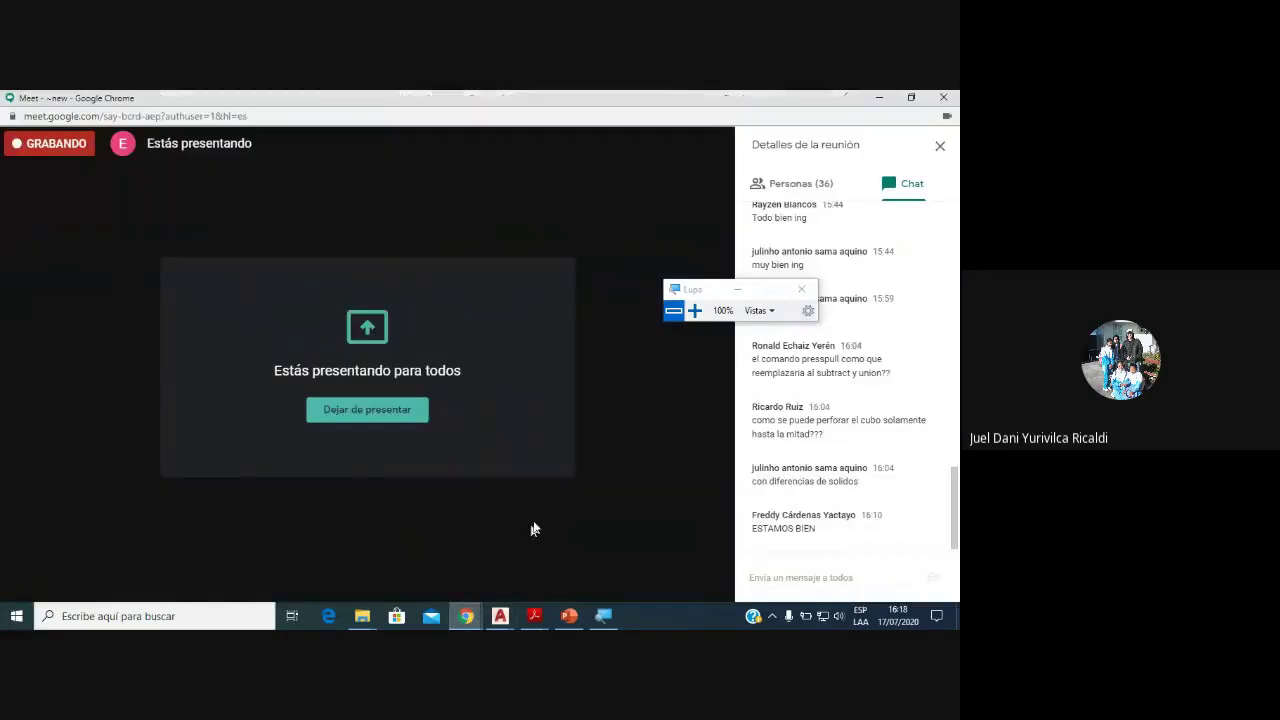
click(792, 183)
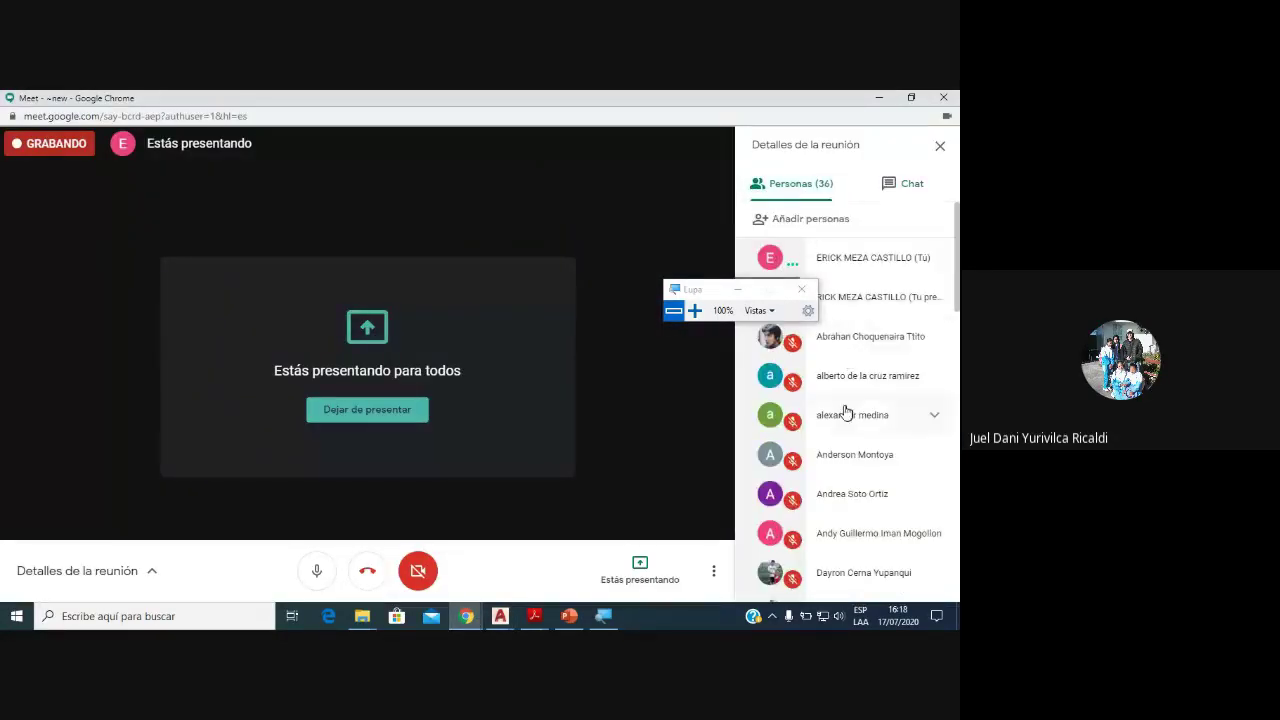
scroll(845, 412, down, 2)
scroll(840, 420, down, 2)
scroll(840, 420, down, 2)
scroll(838, 422, down, 2)
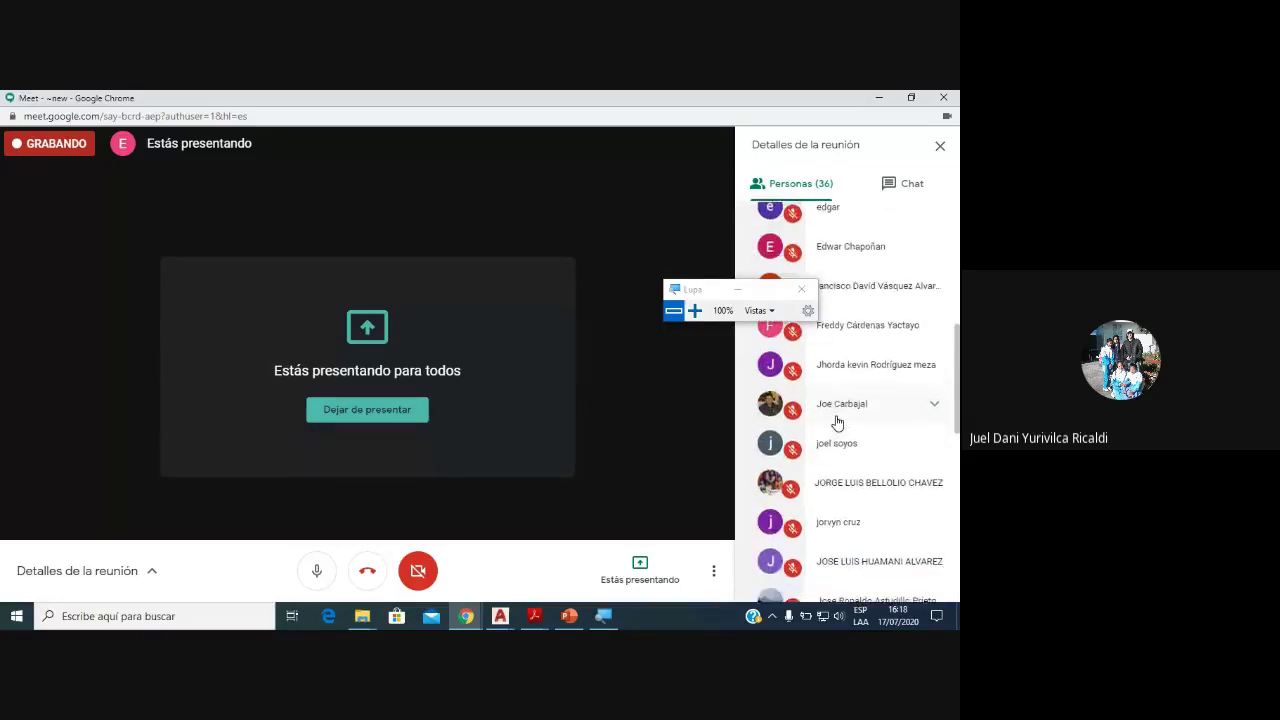
scroll(837, 423, down, 2)
Step: Mute one participant for everyone, then return to the Drawing4 model
click(823, 490)
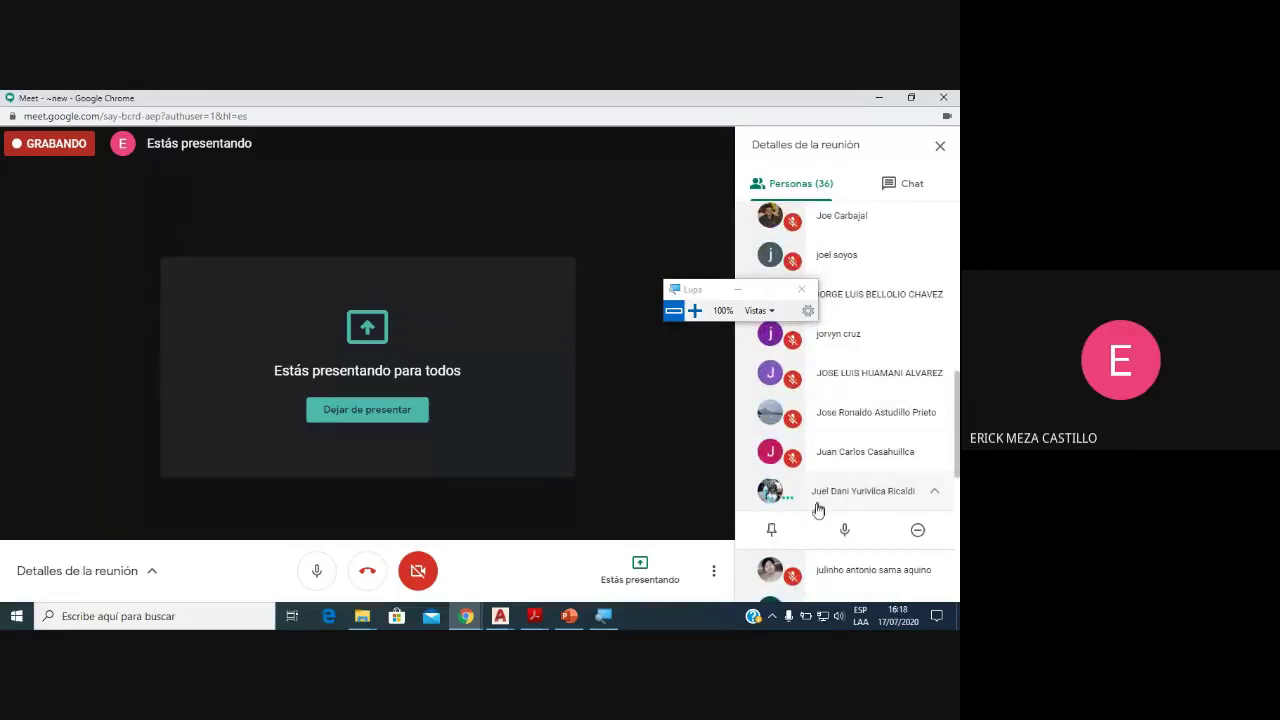
click(844, 529)
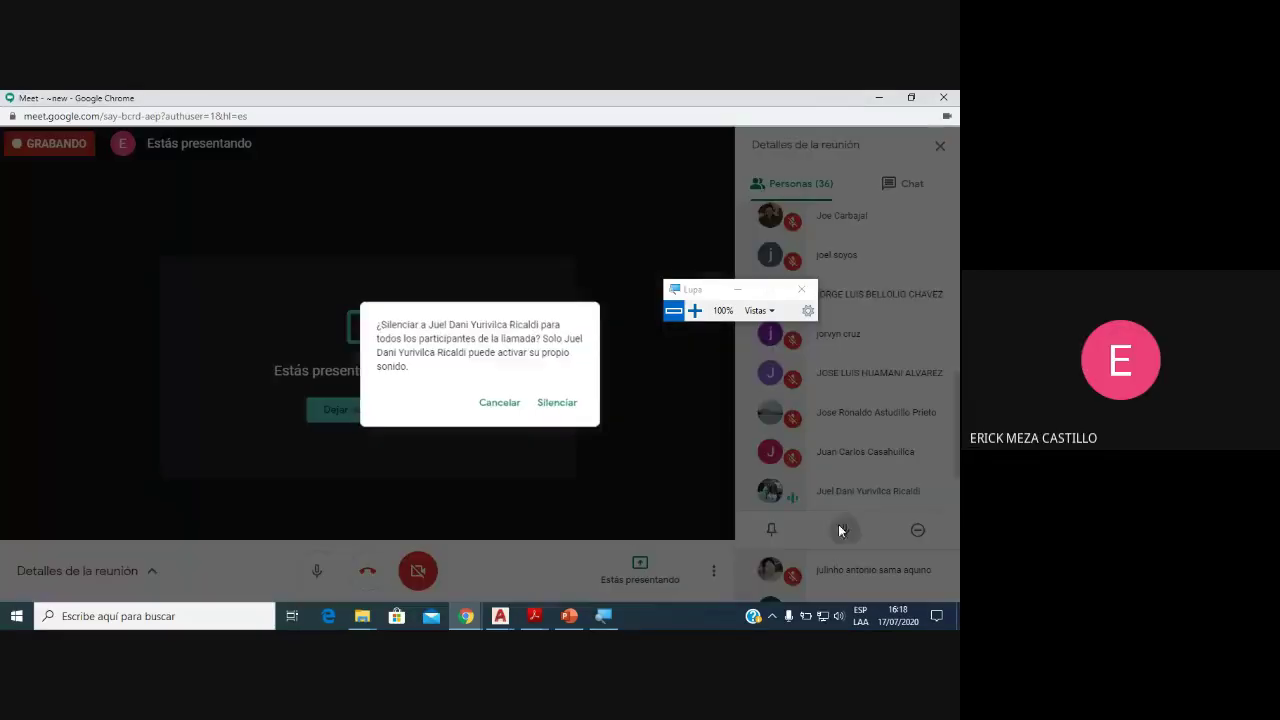
click(558, 403)
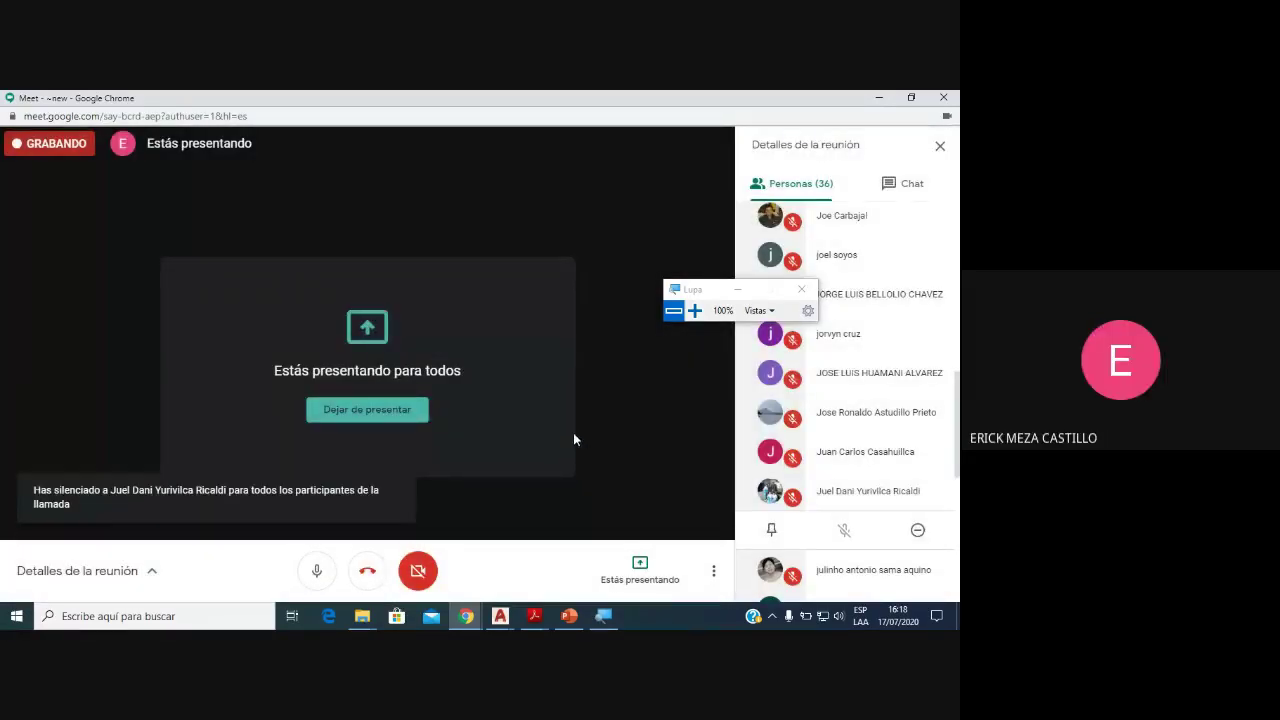
click(500, 615)
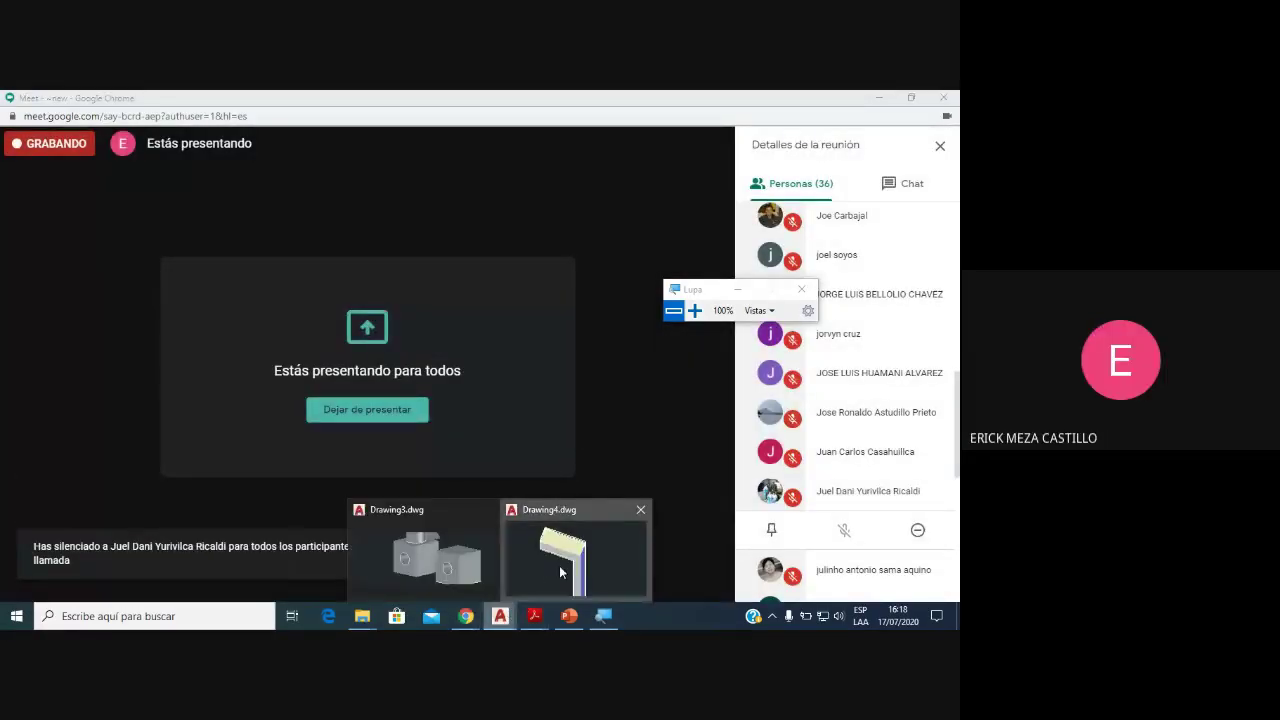
click(548, 573)
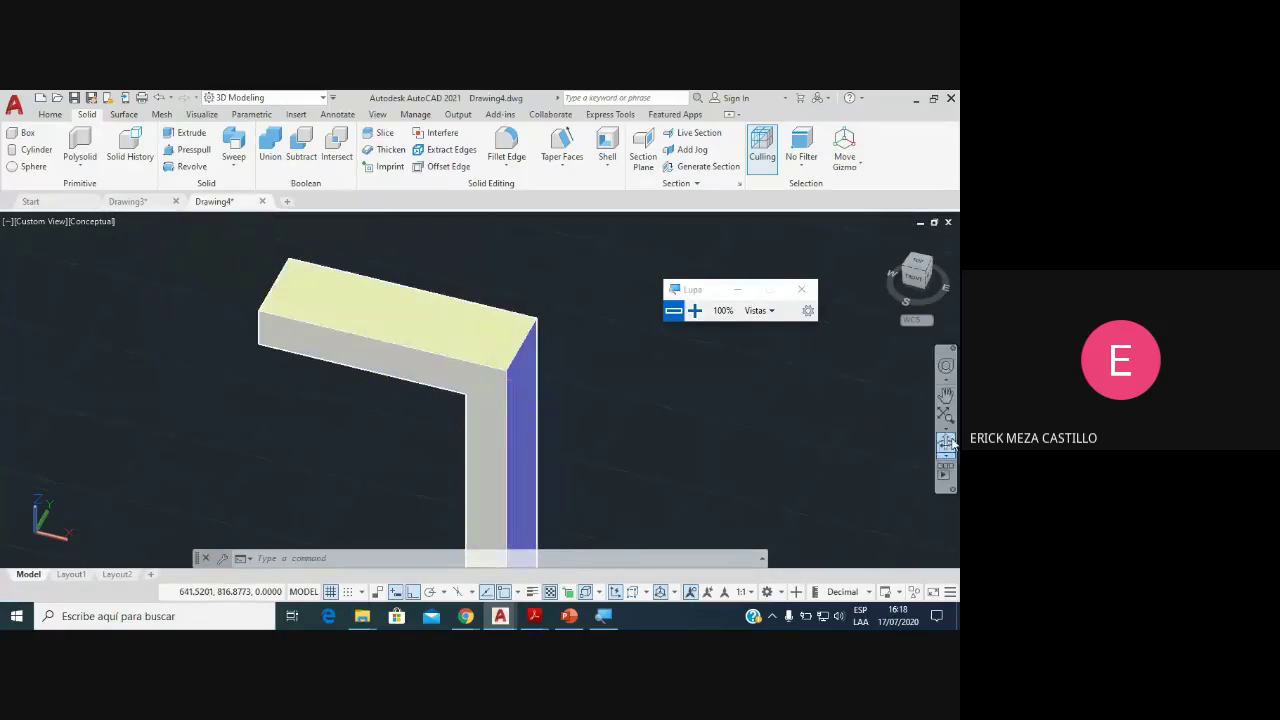
Step: Orbit the L-shaped solid to a new angle, then check the Meet chat messages
click(945, 443)
mouse_move(577, 437)
mouse_down()
mouse_move(571, 403)
mouse_move(605, 363)
mouse_move(574, 366)
mouse_move(534, 400)
mouse_move(389, 403)
mouse_move(465, 414)
mouse_move(574, 340)
mouse_move(563, 334)
mouse_move(457, 423)
mouse_move(457, 434)
mouse_move(513, 418)
mouse_move(571, 351)
mouse_move(517, 380)
mouse_move(489, 429)
mouse_move(543, 369)
mouse_move(477, 440)
mouse_move(507, 438)
mouse_move(517, 406)
mouse_move(480, 429)
mouse_move(512, 520)
mouse_up()
mouse_move(466, 616)
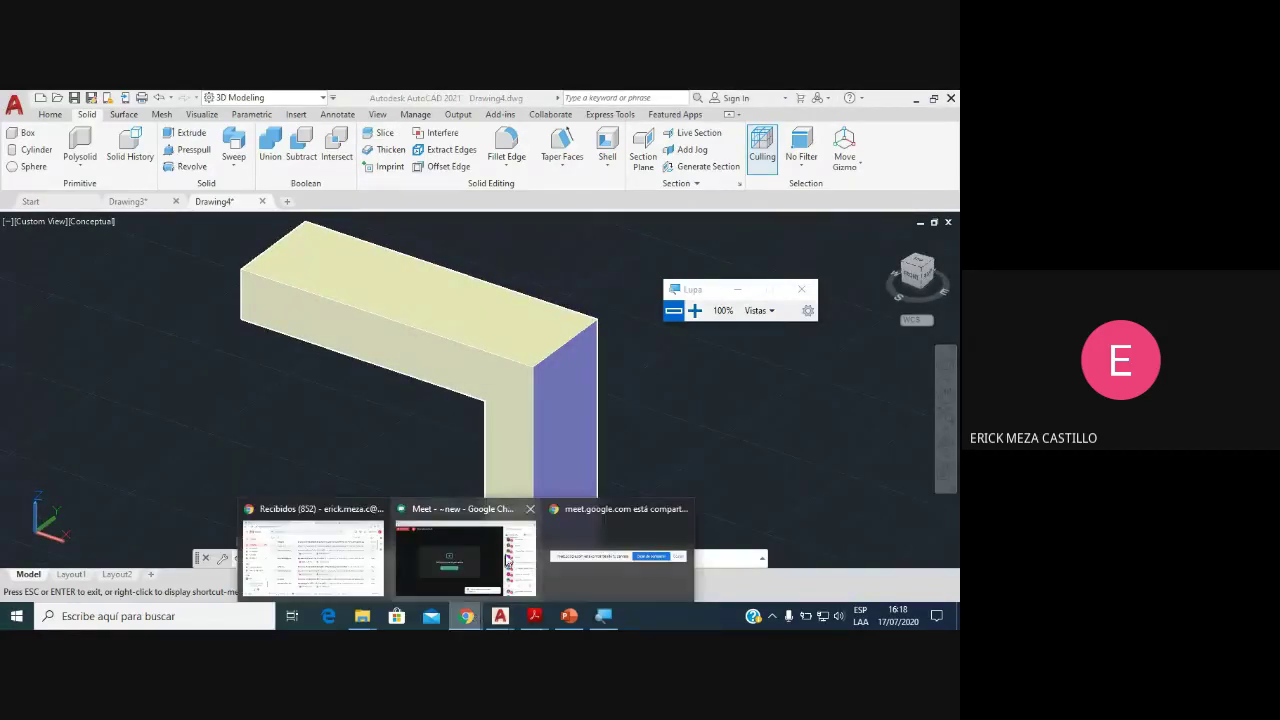
click(505, 560)
click(925, 186)
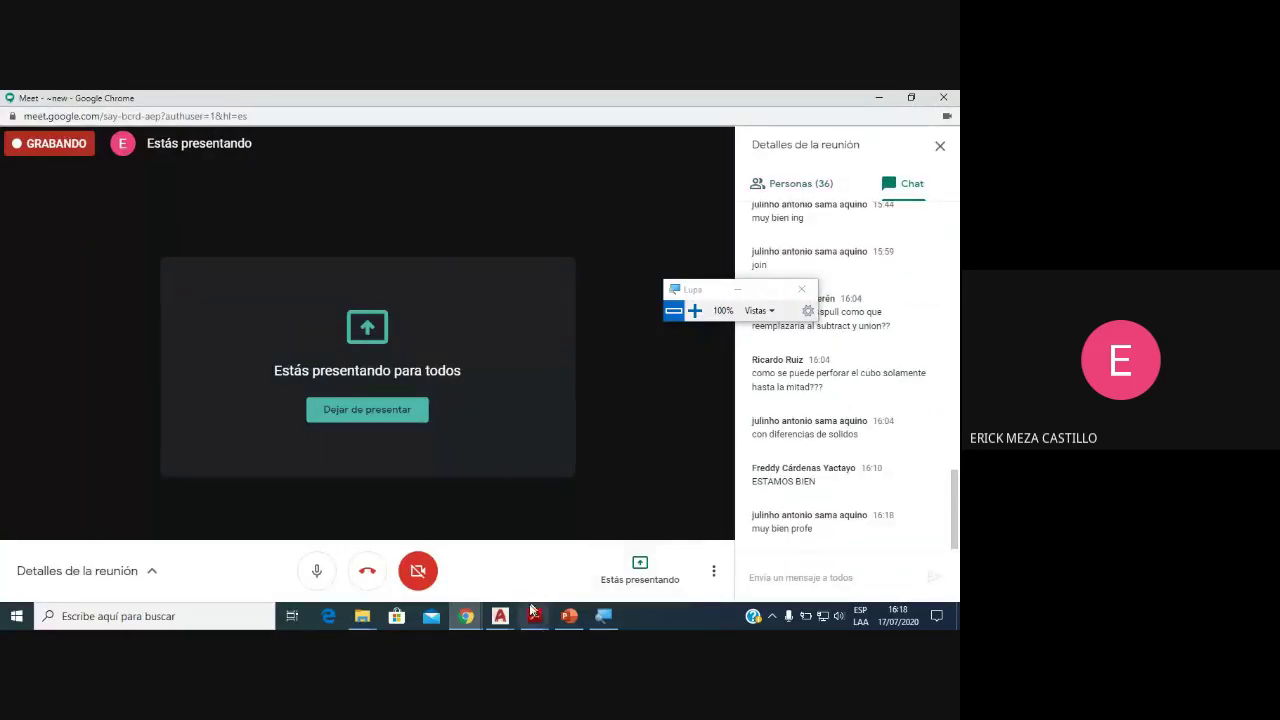
Step: Back in Drawing4, orbit the bent solid to view its outer corner
click(500, 616)
click(574, 566)
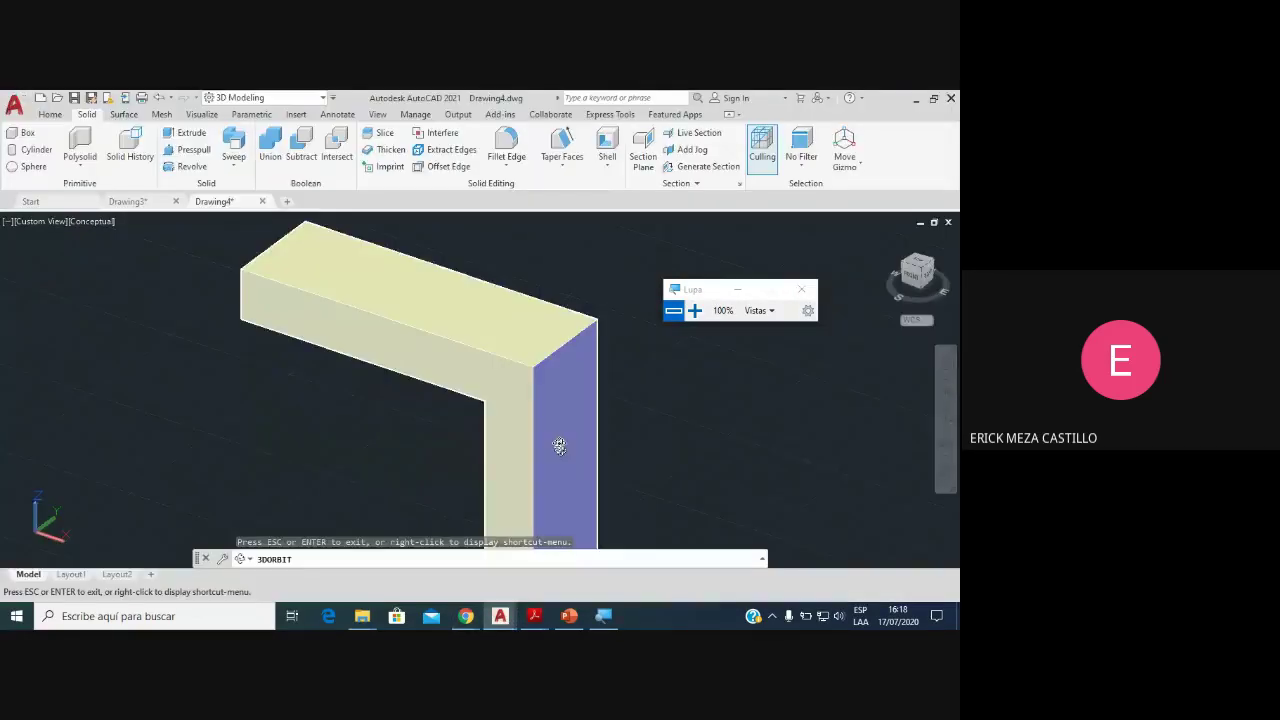
mouse_move(563, 443)
mouse_down()
mouse_move(520, 391)
mouse_move(601, 285)
mouse_move(521, 397)
mouse_up()
click(540, 608)
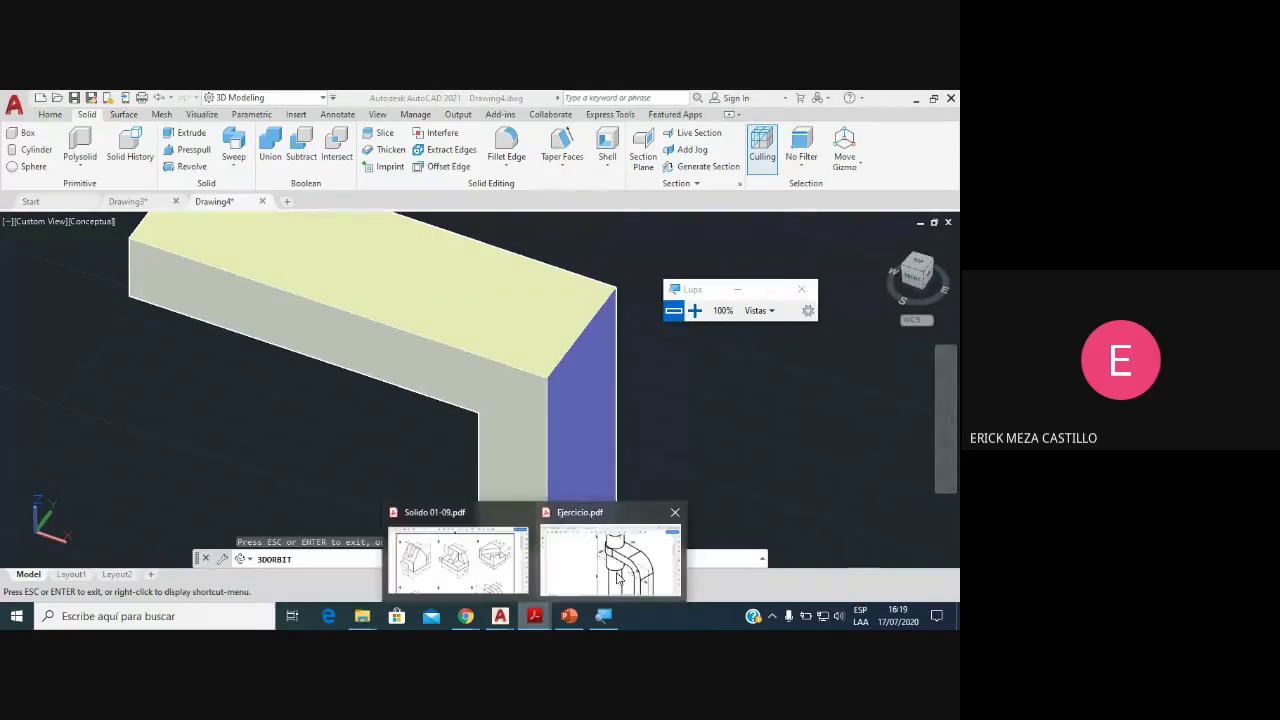
Step: Check the R40 bend radius on Ejercicio.pdf, then go back to the AutoCAD model
click(616, 556)
drag(697, 291, 819, 270)
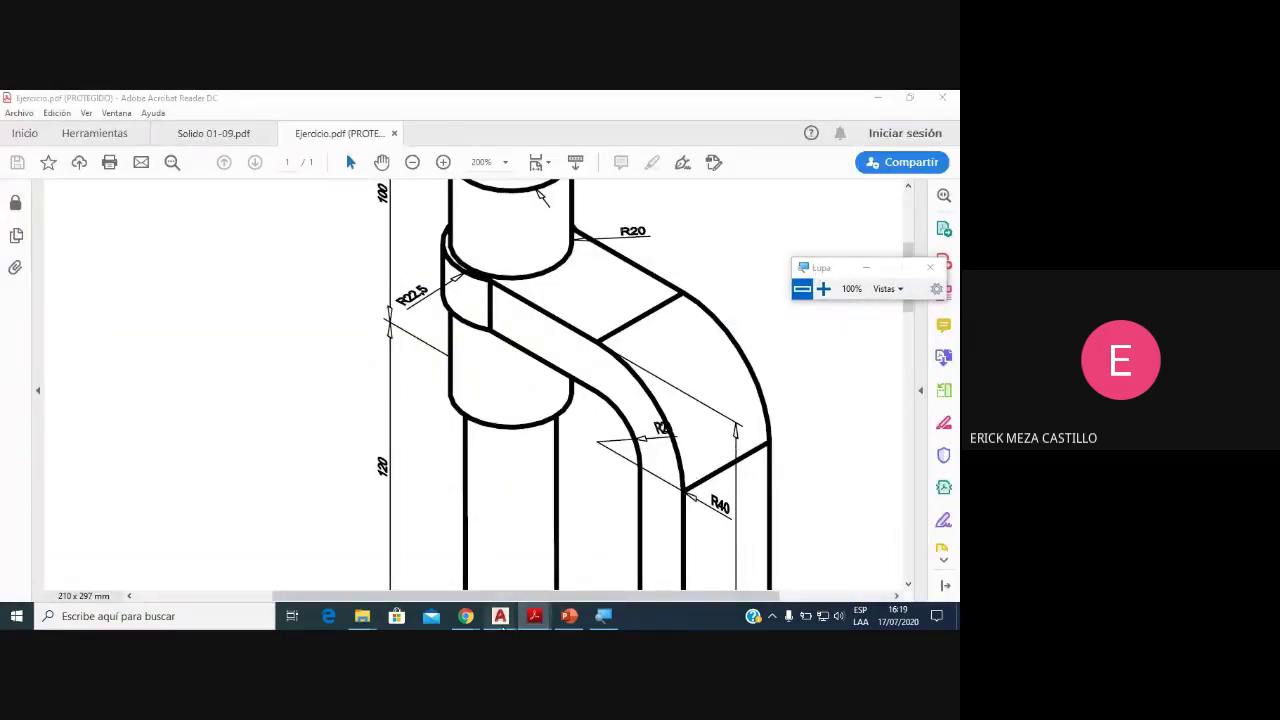
mouse_move(500, 616)
click(535, 565)
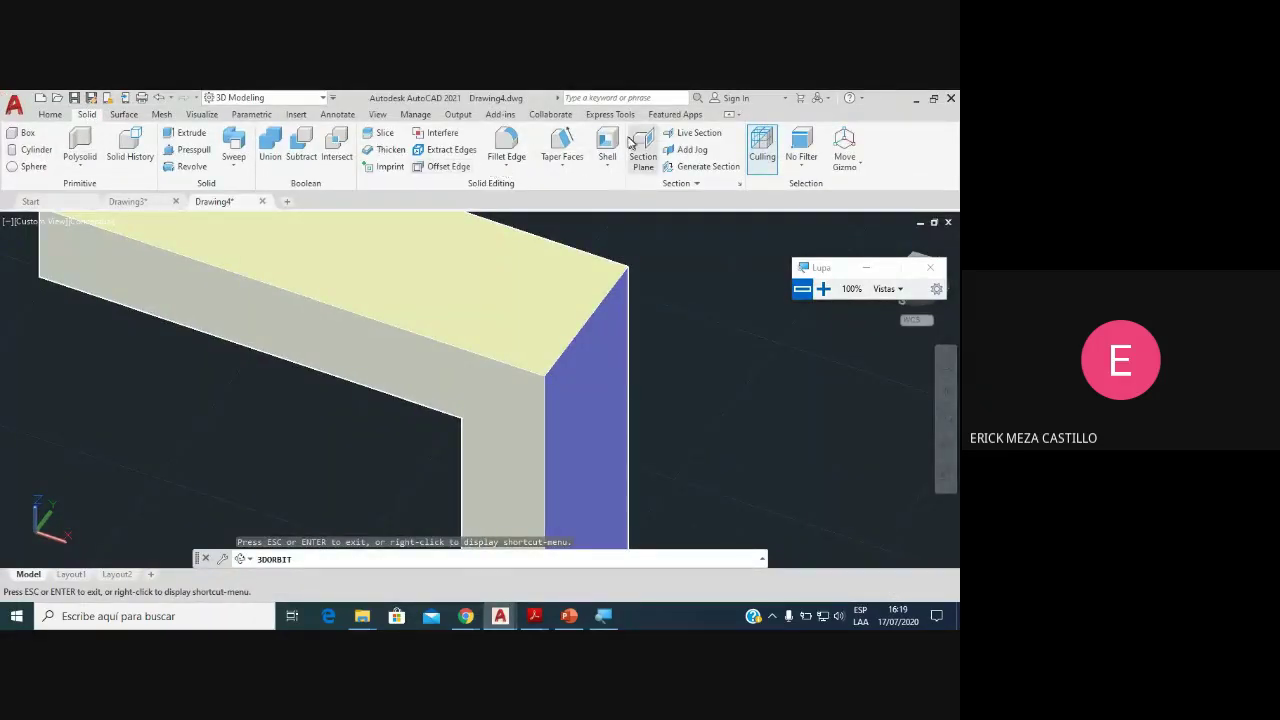
Step: Fillet the inverted-L solid's outer corner edge with a radius of 40
click(506, 167)
click(823, 290)
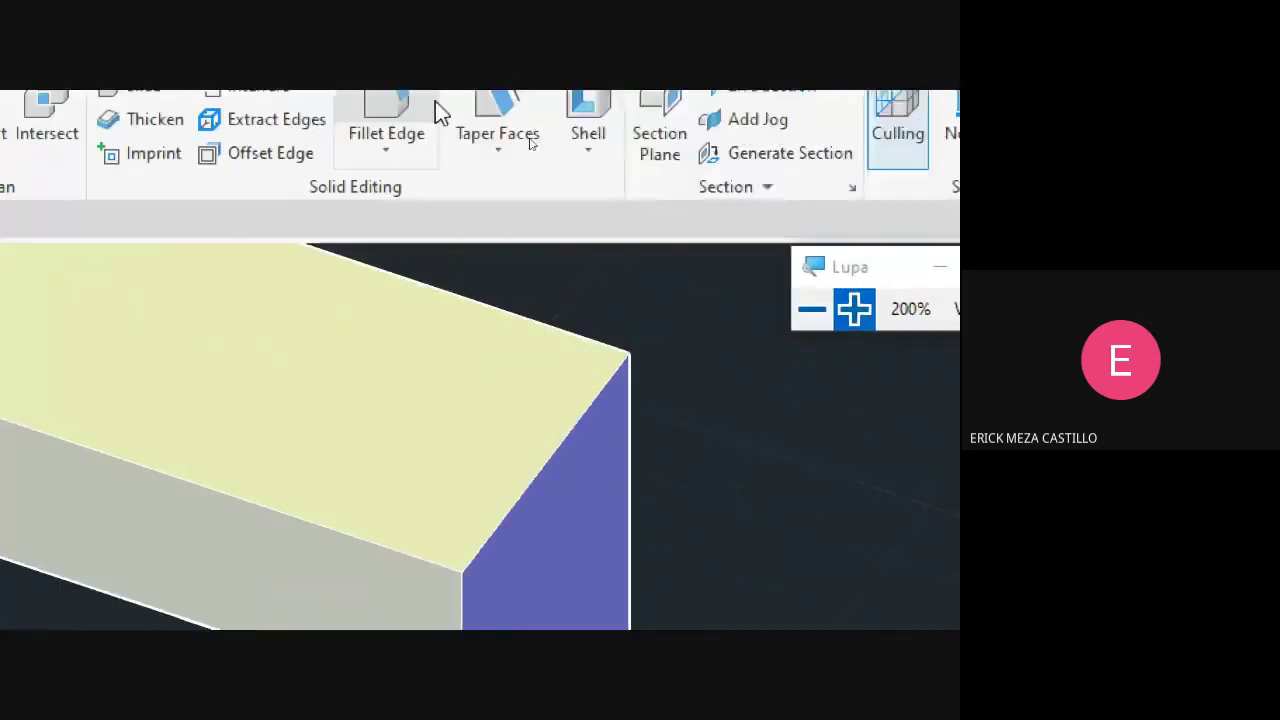
click(401, 205)
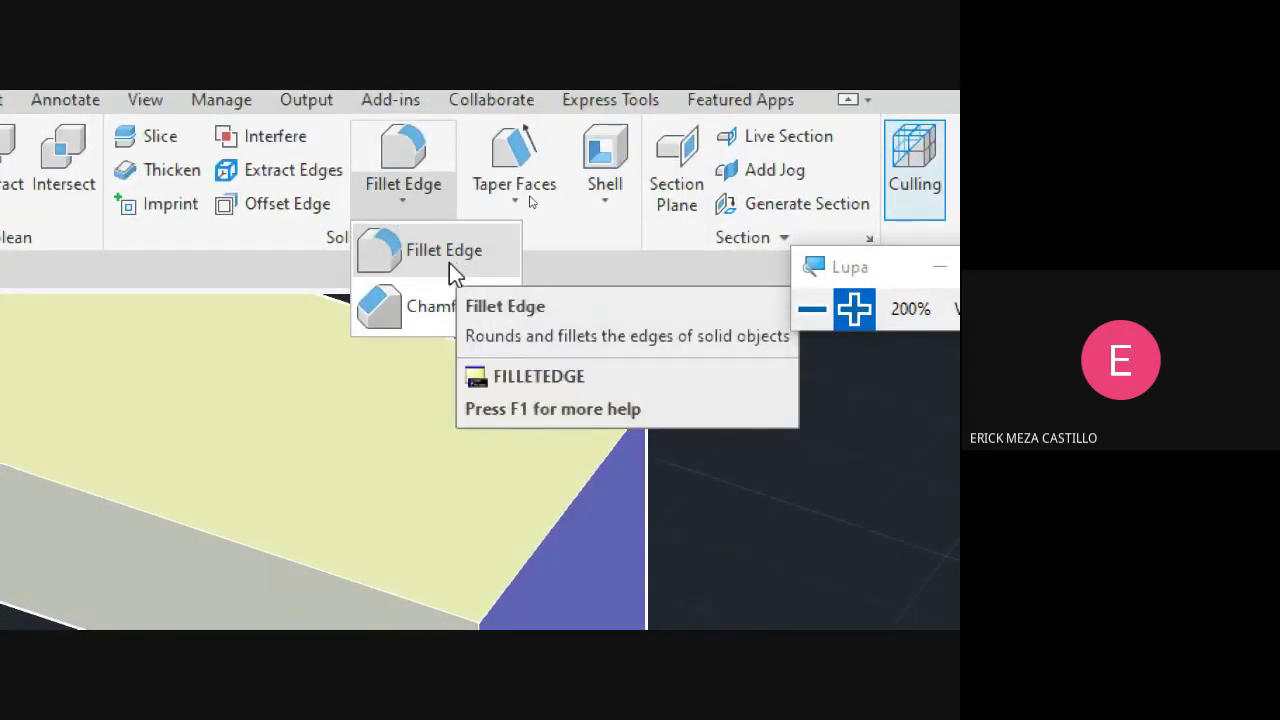
click(450, 252)
click(810, 315)
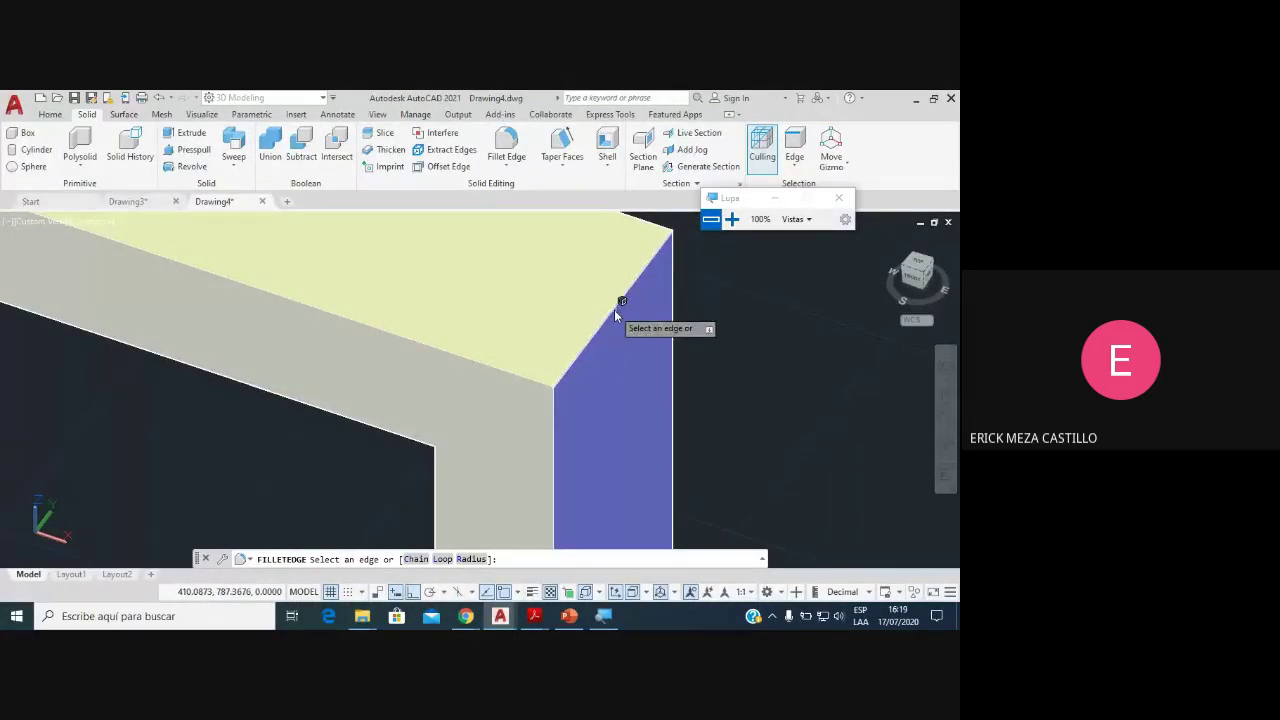
click(614, 309)
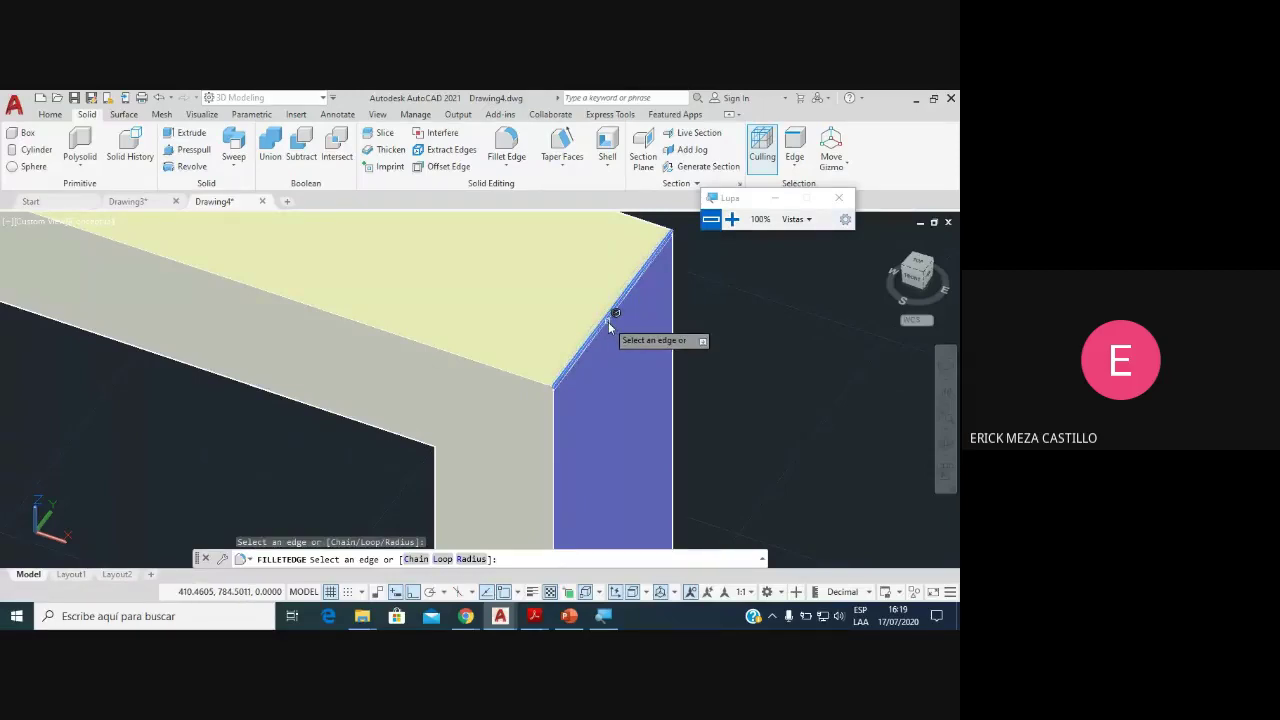
key(Down)
key(Down)
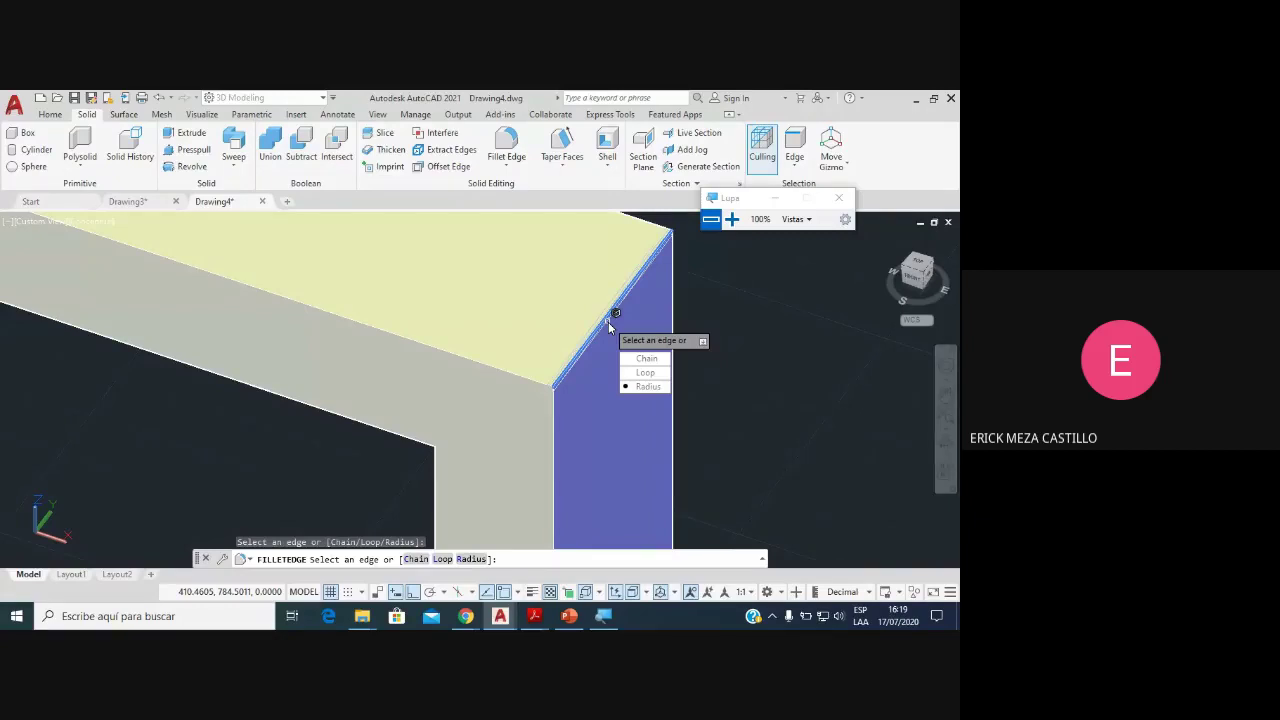
key(Return)
text(40)
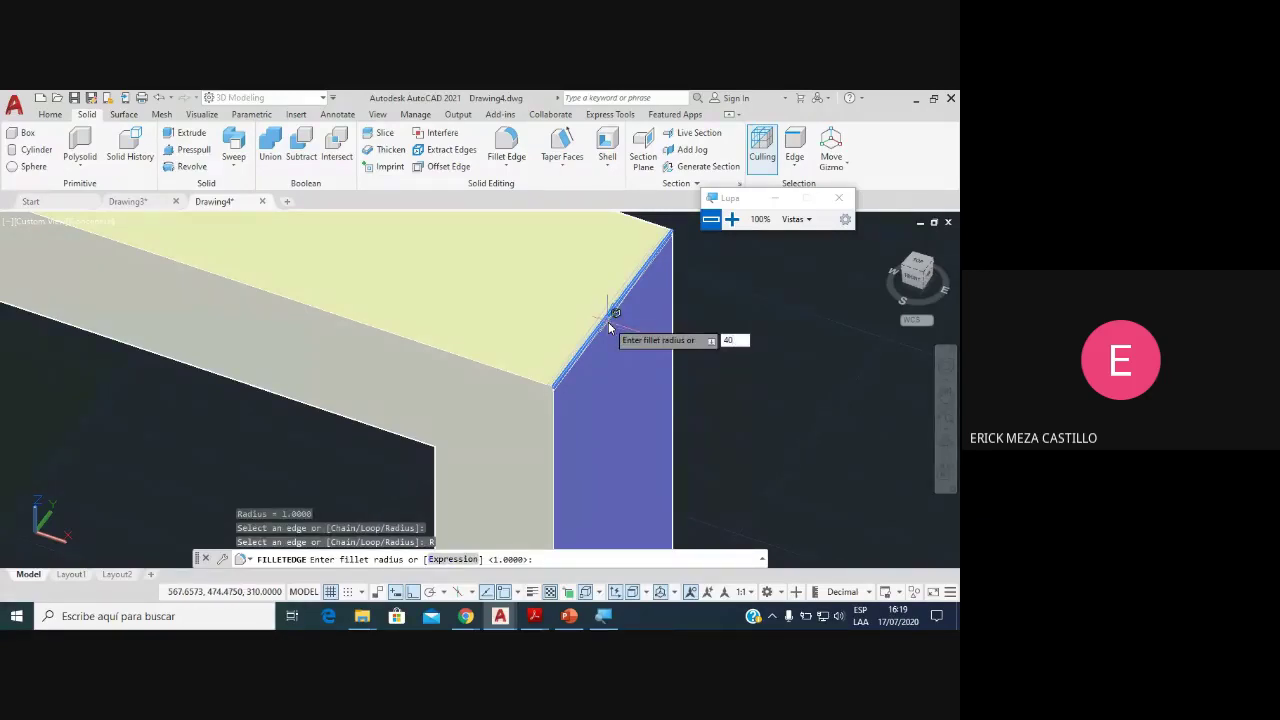
key(Return)
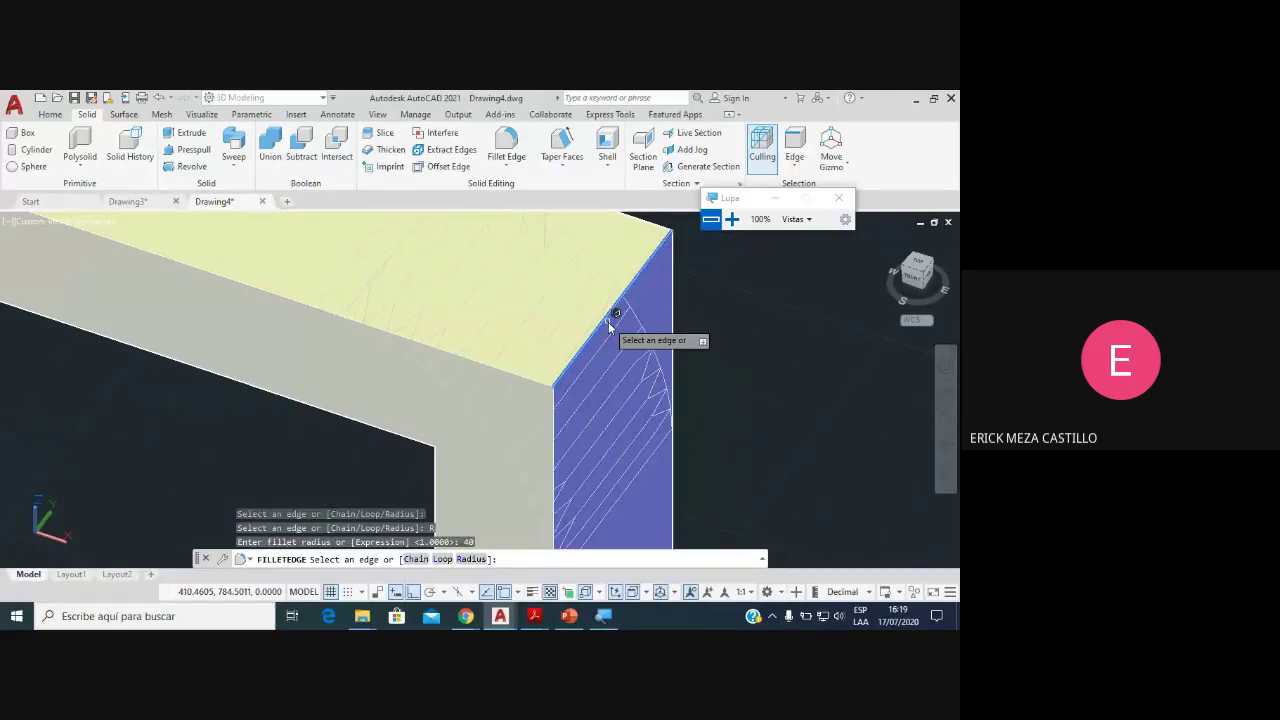
click(609, 325)
key(Return)
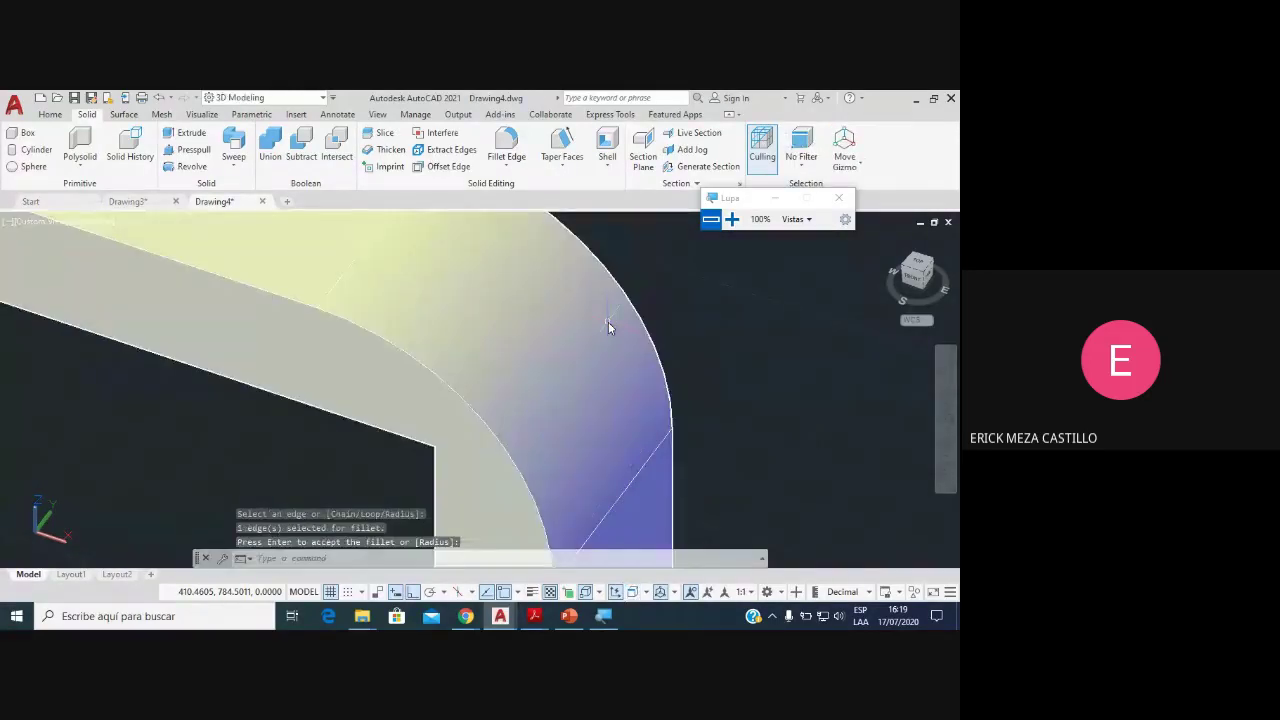
Step: Orbit to a front-like view to inspect the rounded outer corner
scroll(608, 327, down, 2)
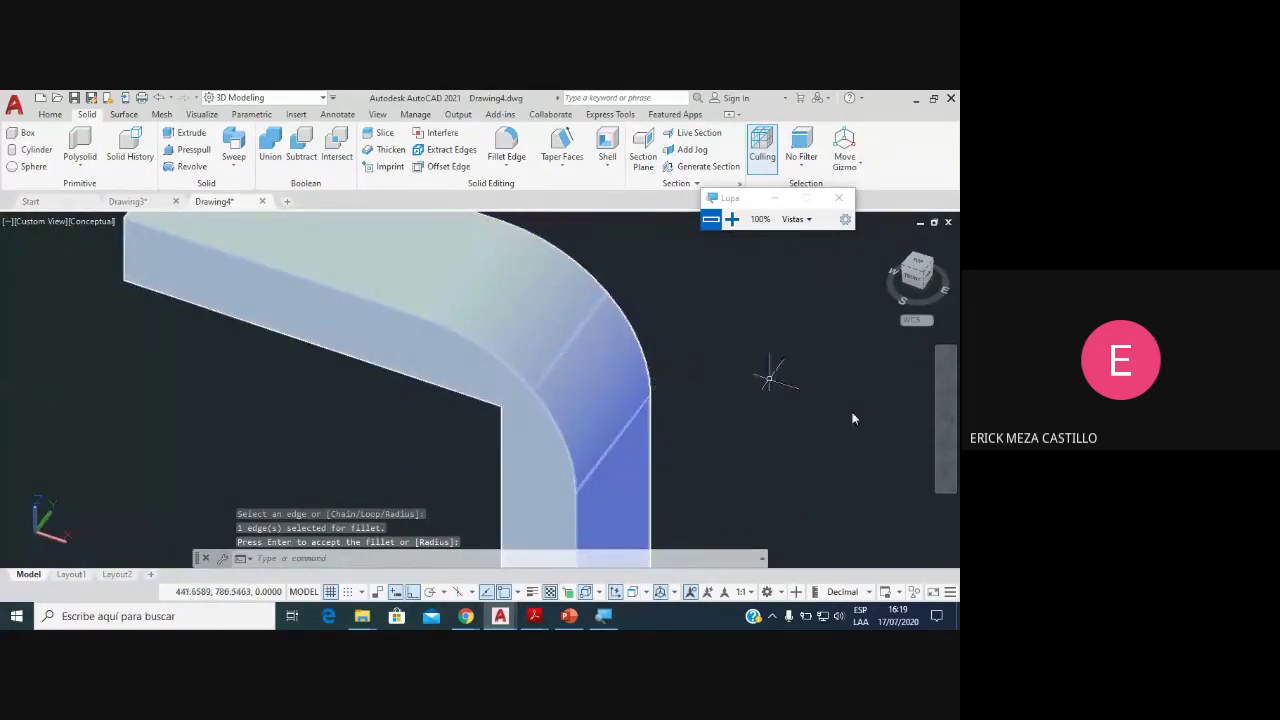
click(945, 440)
mouse_move(562, 412)
mouse_down()
mouse_move(589, 391)
mouse_move(583, 340)
mouse_move(623, 317)
mouse_move(506, 356)
mouse_up()
right_click(570, 336)
click(606, 346)
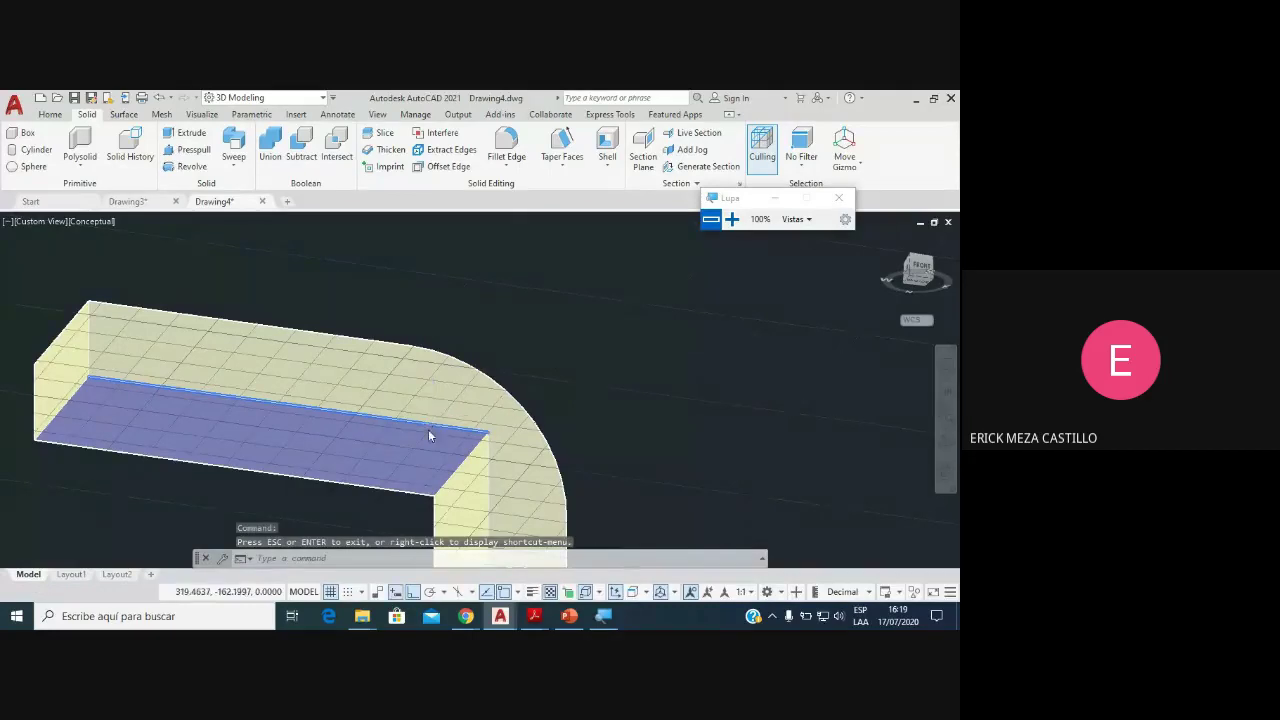
scroll(433, 426, up, 2)
key(Escape)
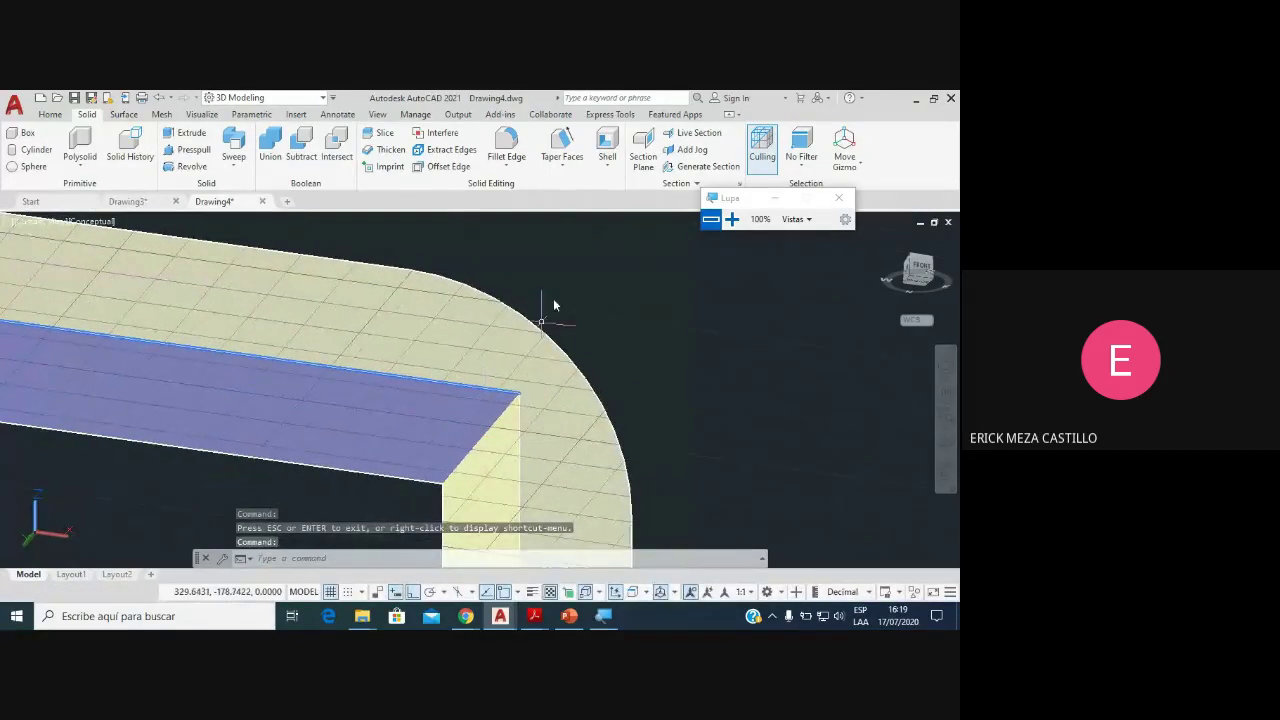
Step: Fillet the bend's inner corner edge with radius 20, orbiting to view the result
click(506, 143)
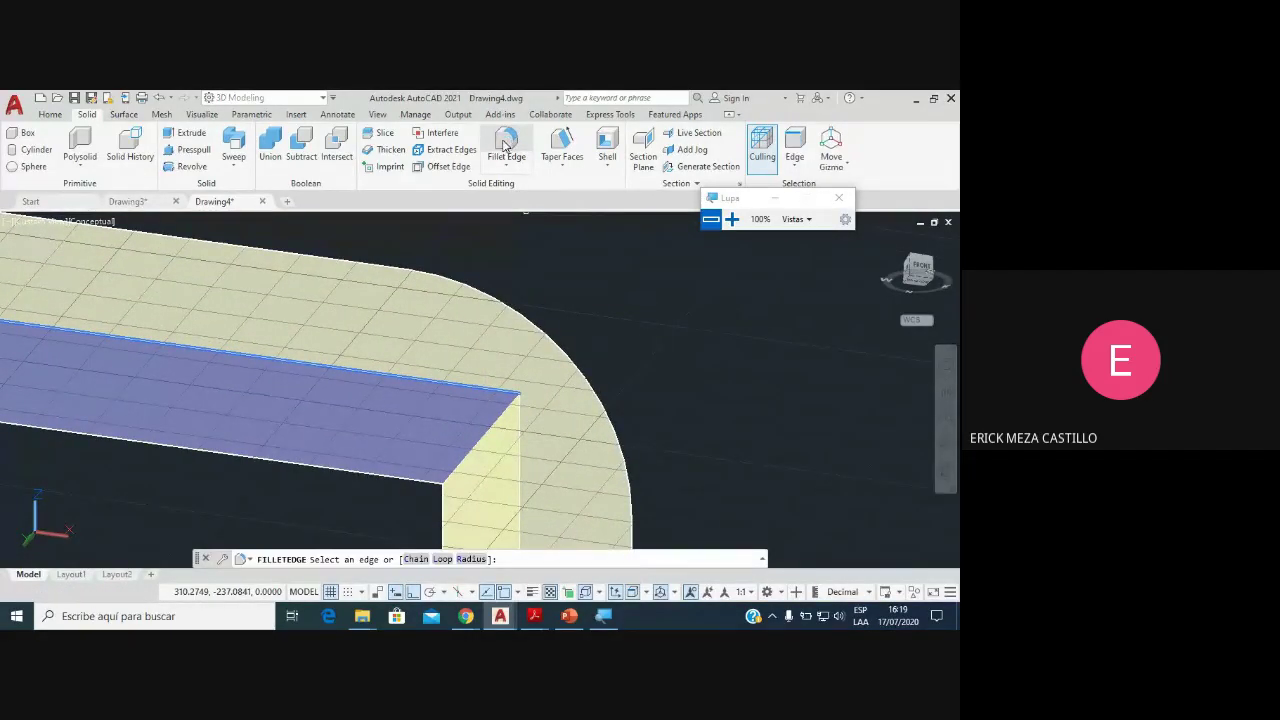
click(502, 421)
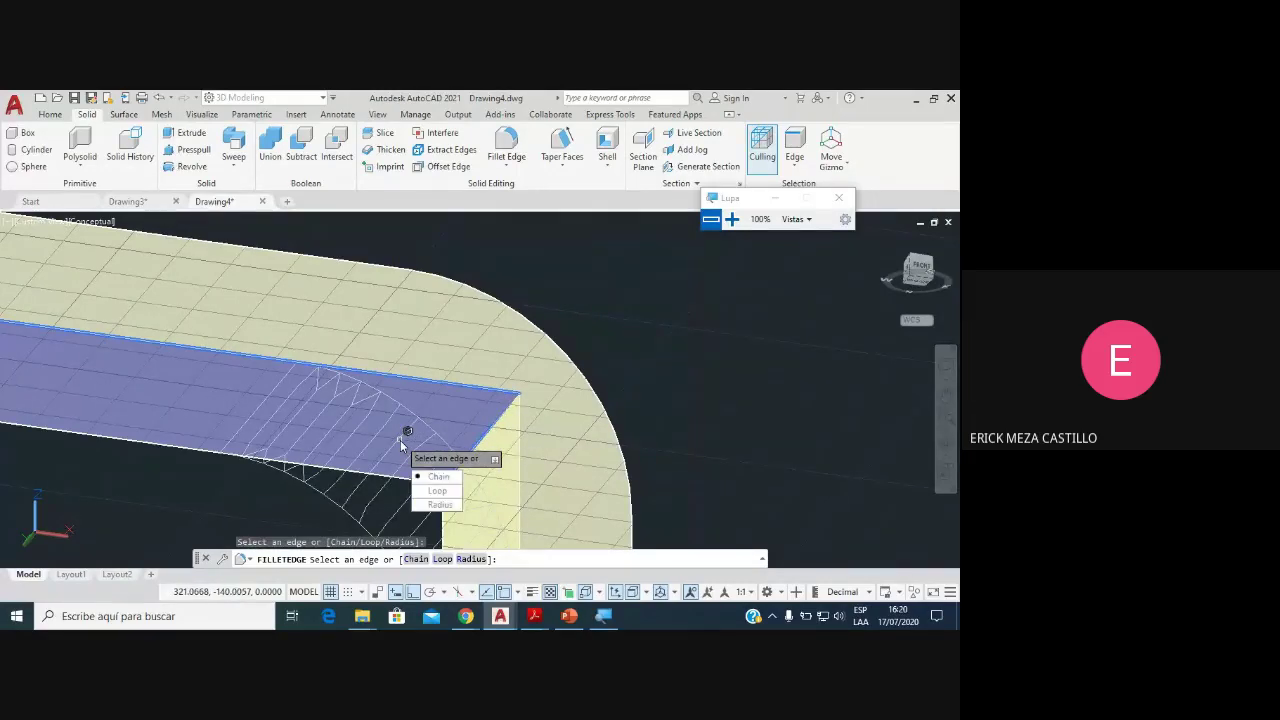
text(r)
key(Return)
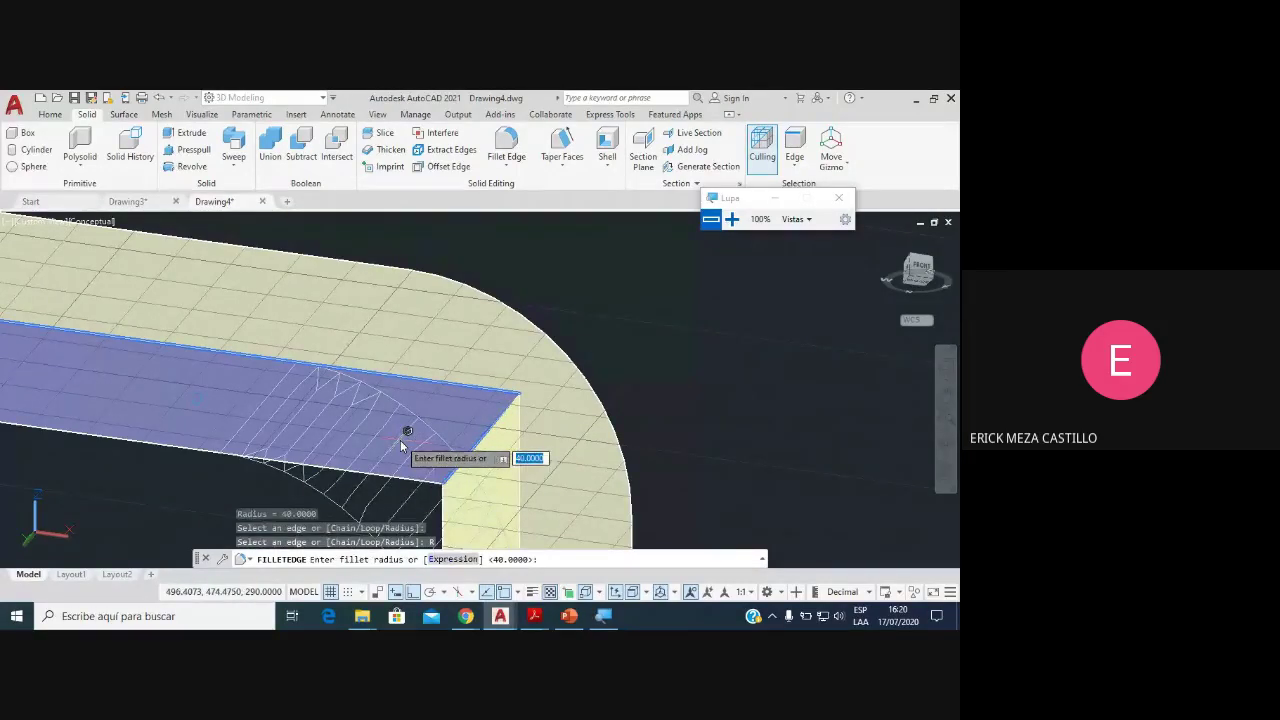
text(20)
key(Return)
key(Return)
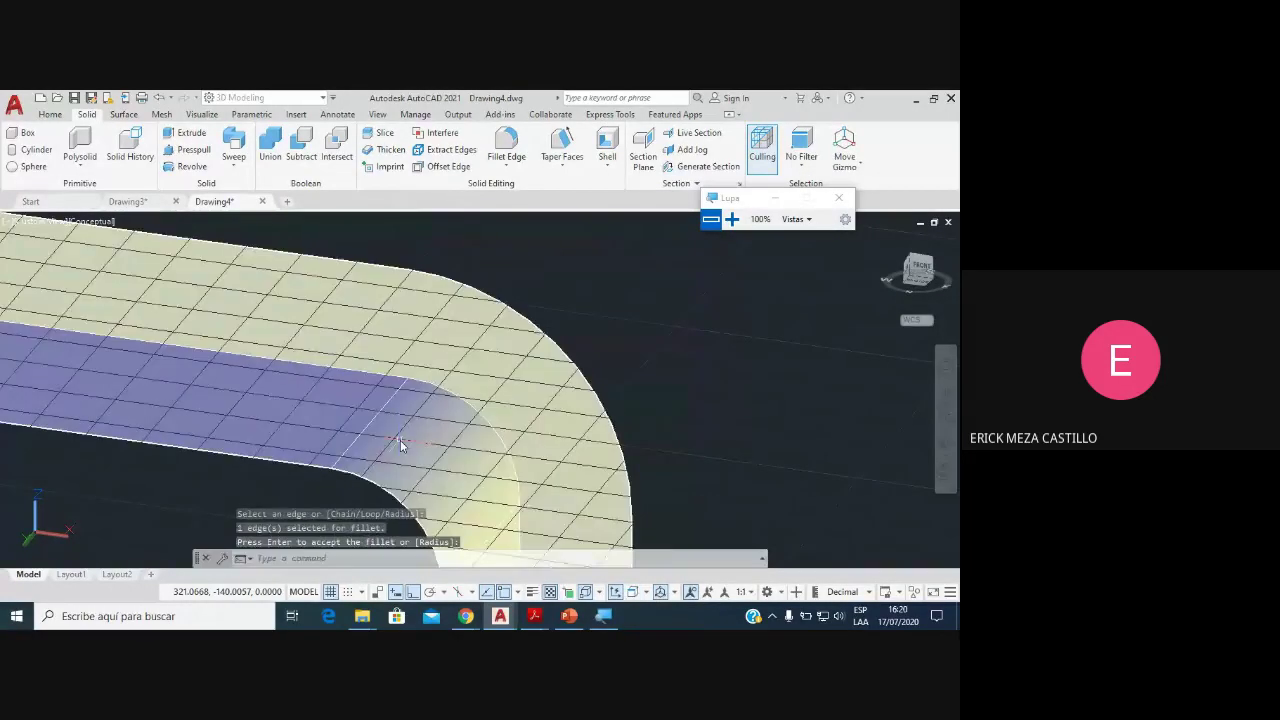
scroll(493, 382, down, 4)
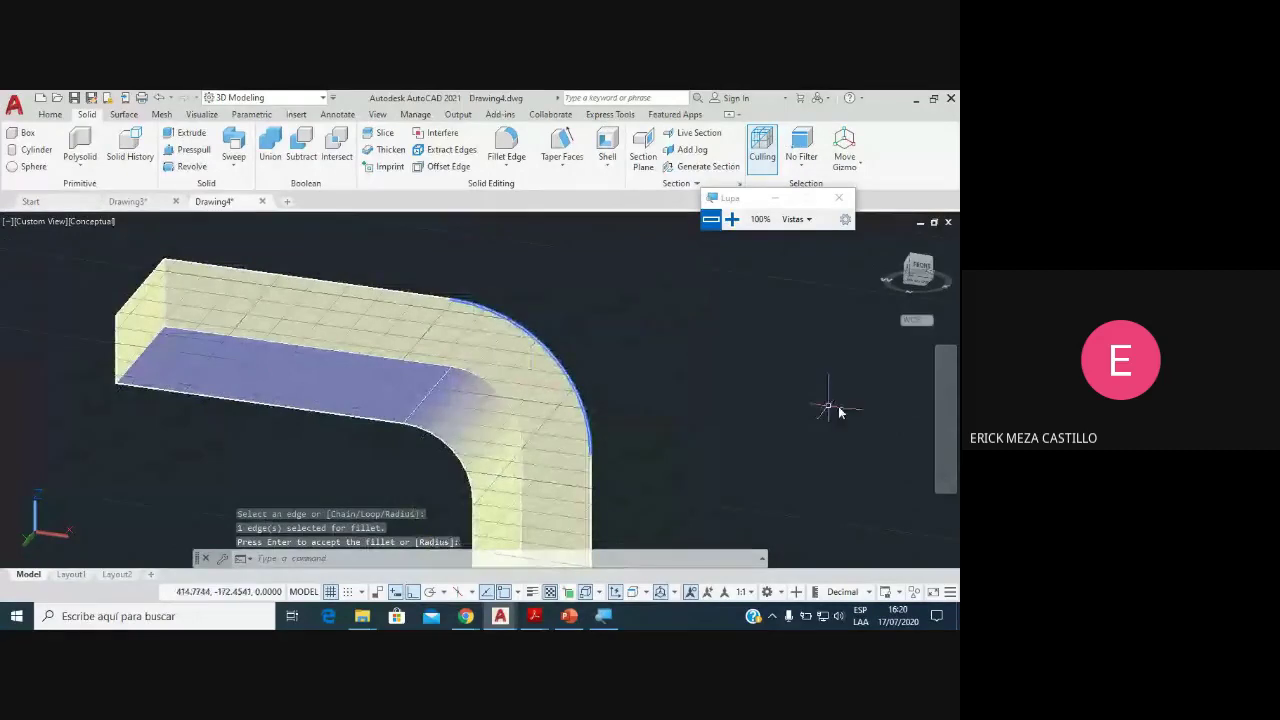
mouse_move(944, 450)
shift+middle_down()
mouse_move(660, 406)
mouse_move(603, 447)
mouse_move(643, 366)
mouse_move(589, 394)
mouse_move(577, 385)
mouse_move(597, 357)
shift+middle_up()
Step: Orbit the view to face the filleted bend head-on
key(Escape)
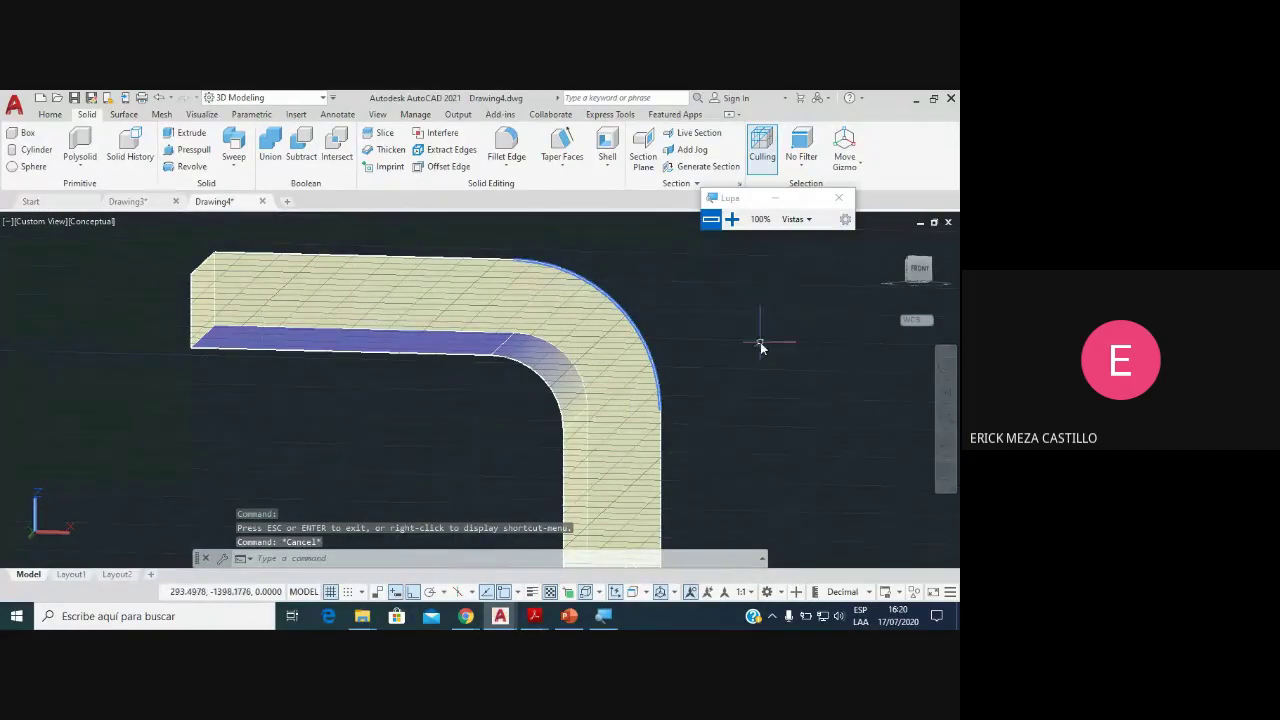
mouse_move(945, 420)
click(945, 449)
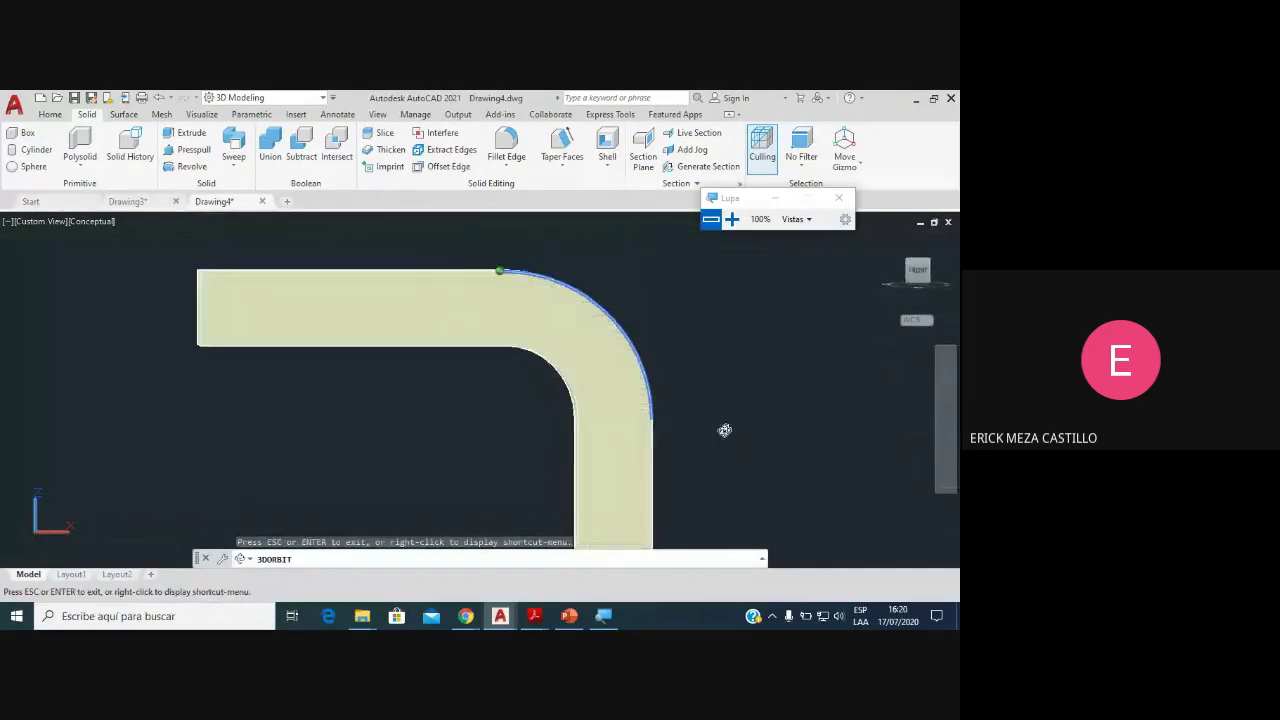
mouse_move(723, 429)
mouse_down()
mouse_move(686, 451)
mouse_move(629, 429)
mouse_move(634, 409)
mouse_move(634, 503)
mouse_up()
key(Escape)
scroll(640, 468, down, 3)
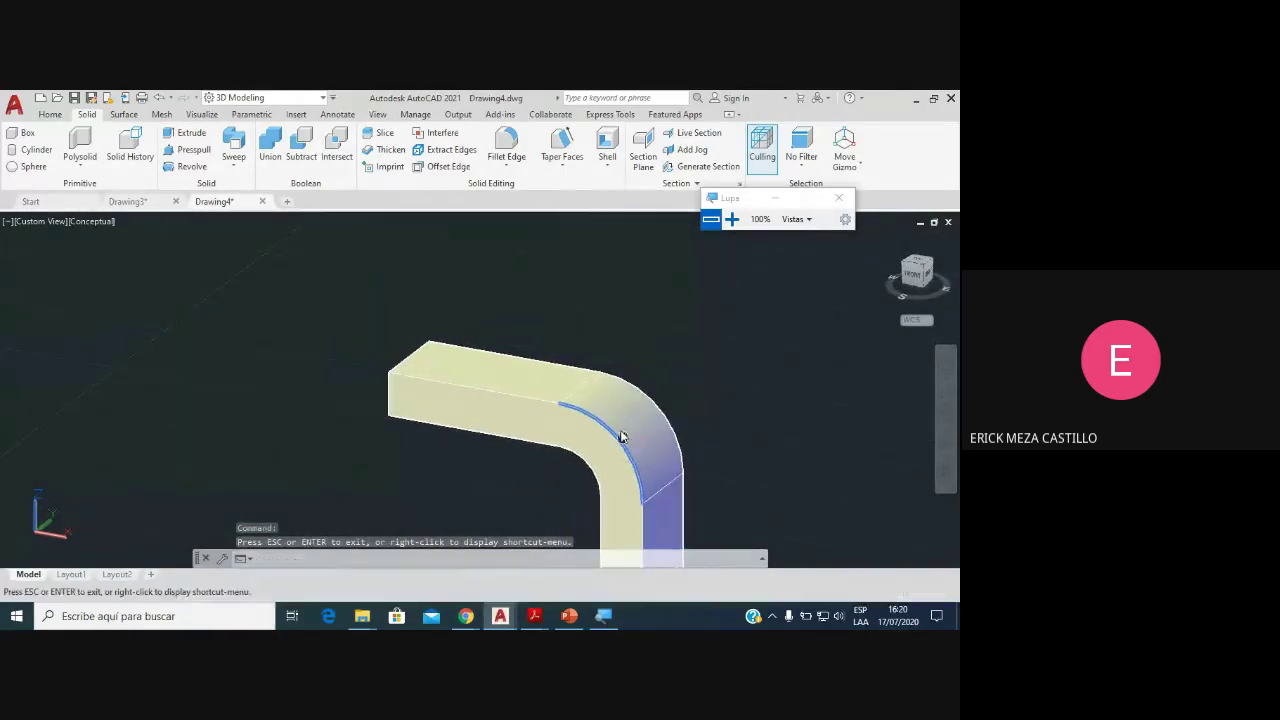
mouse_move(466, 616)
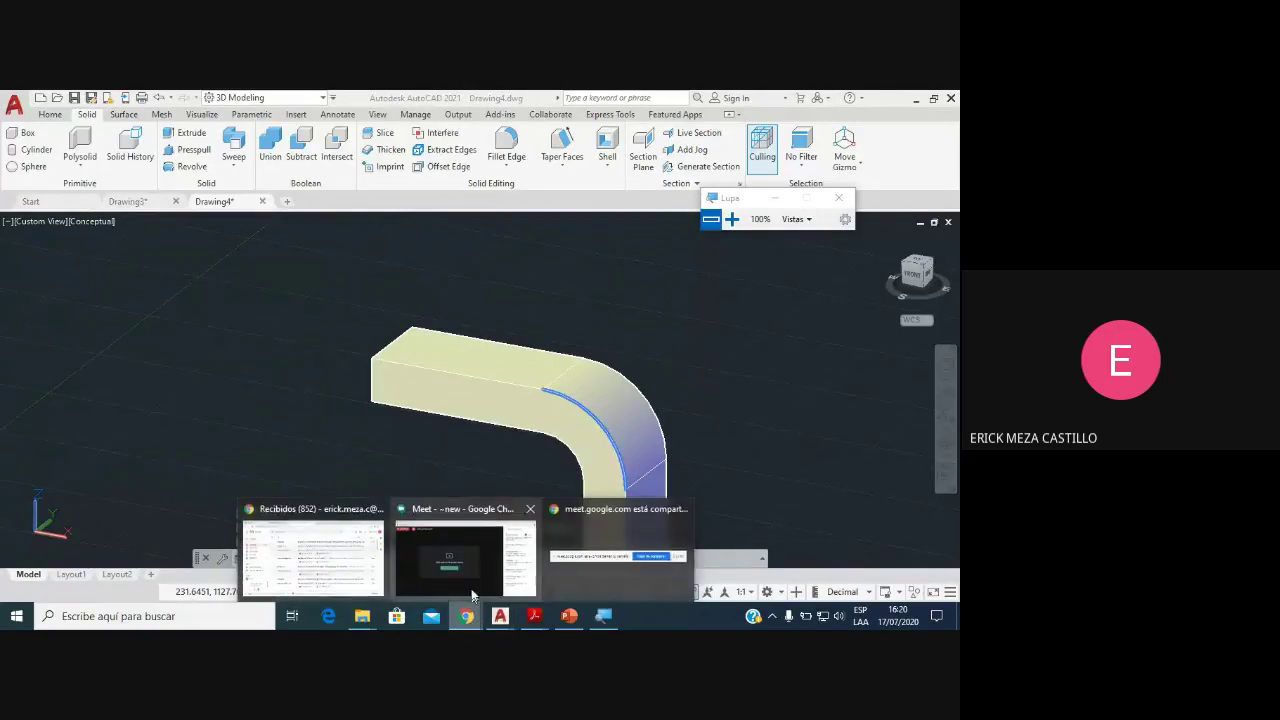
Step: After a glance at the Meet call, orbit the solid to see the arm's top face from above
click(494, 568)
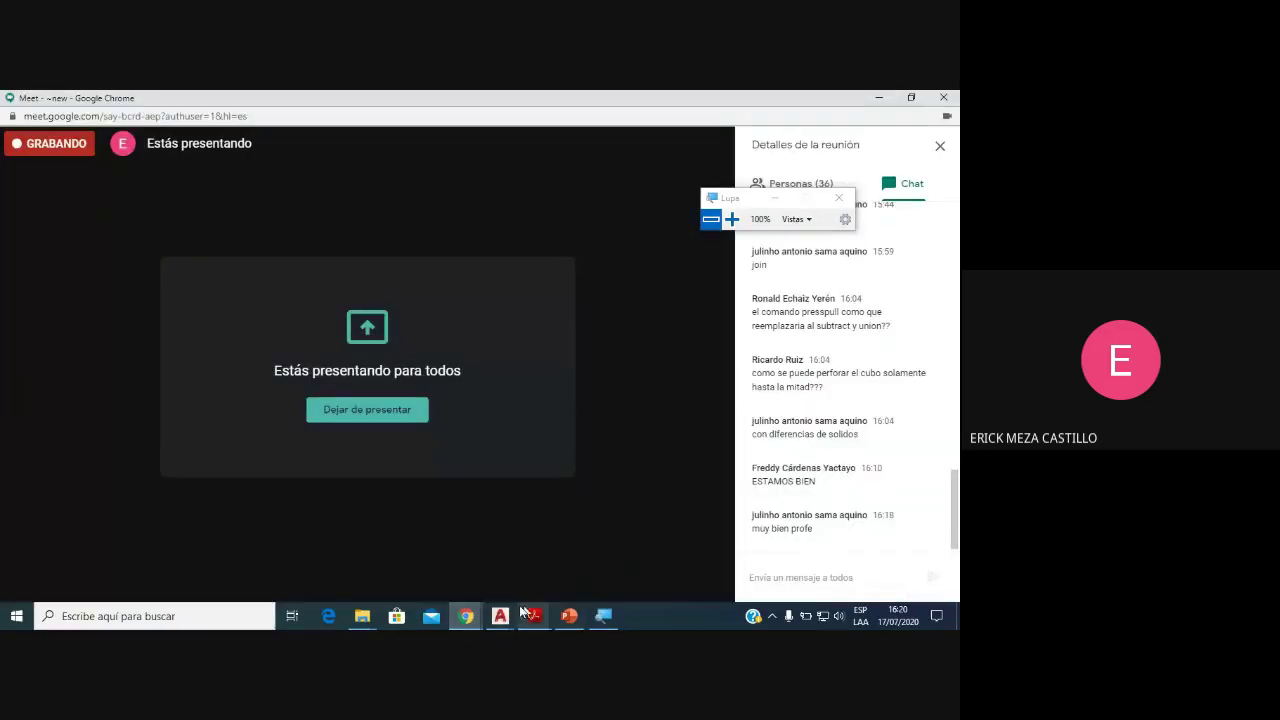
click(500, 615)
click(567, 557)
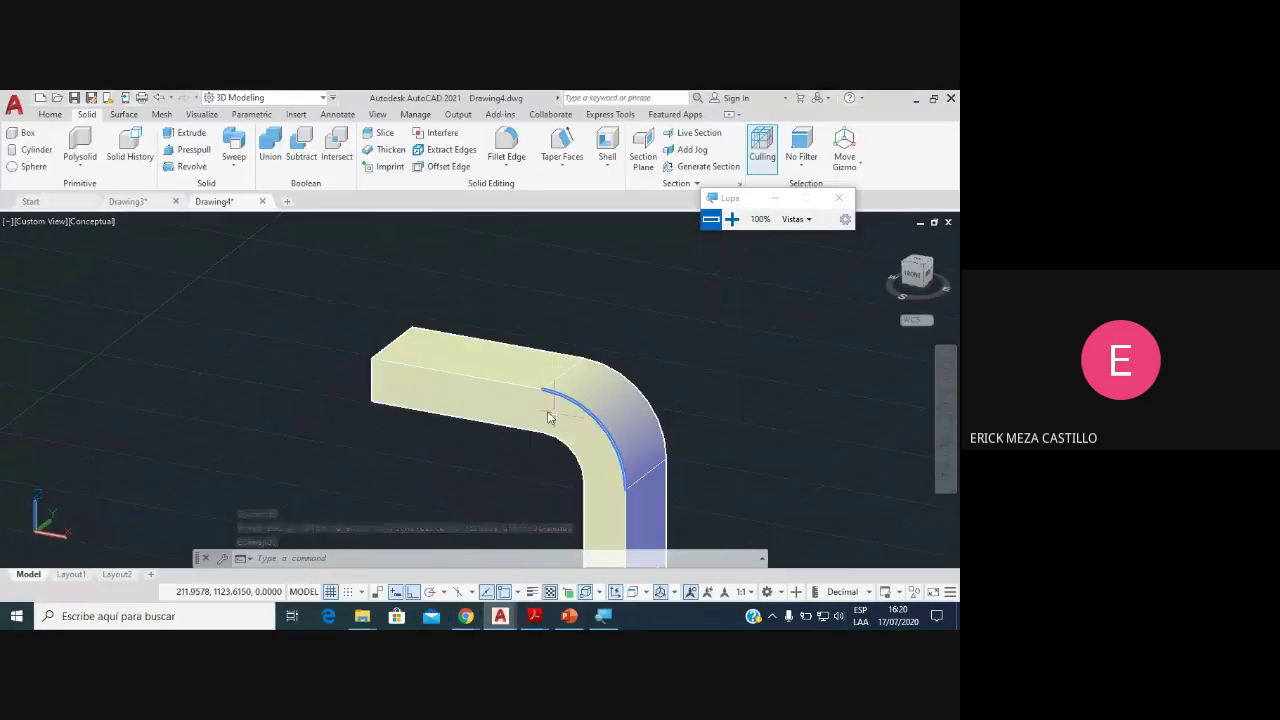
click(945, 440)
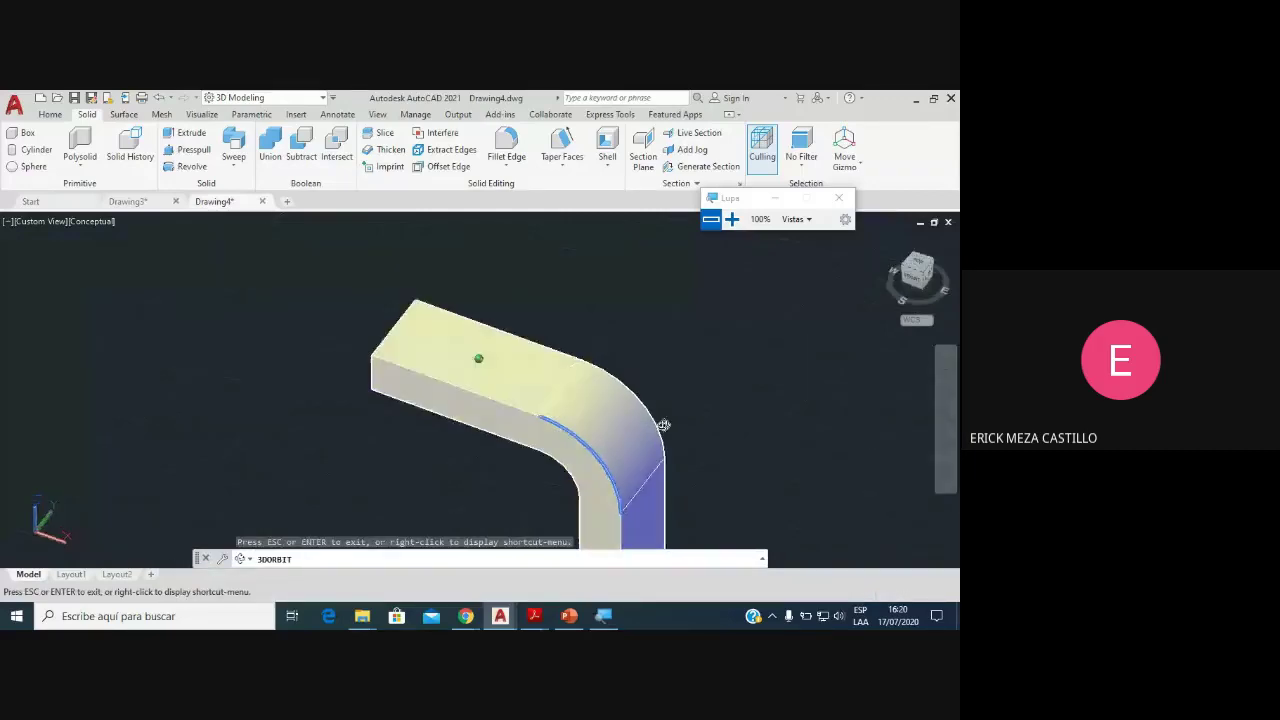
drag(477, 357, 525, 395)
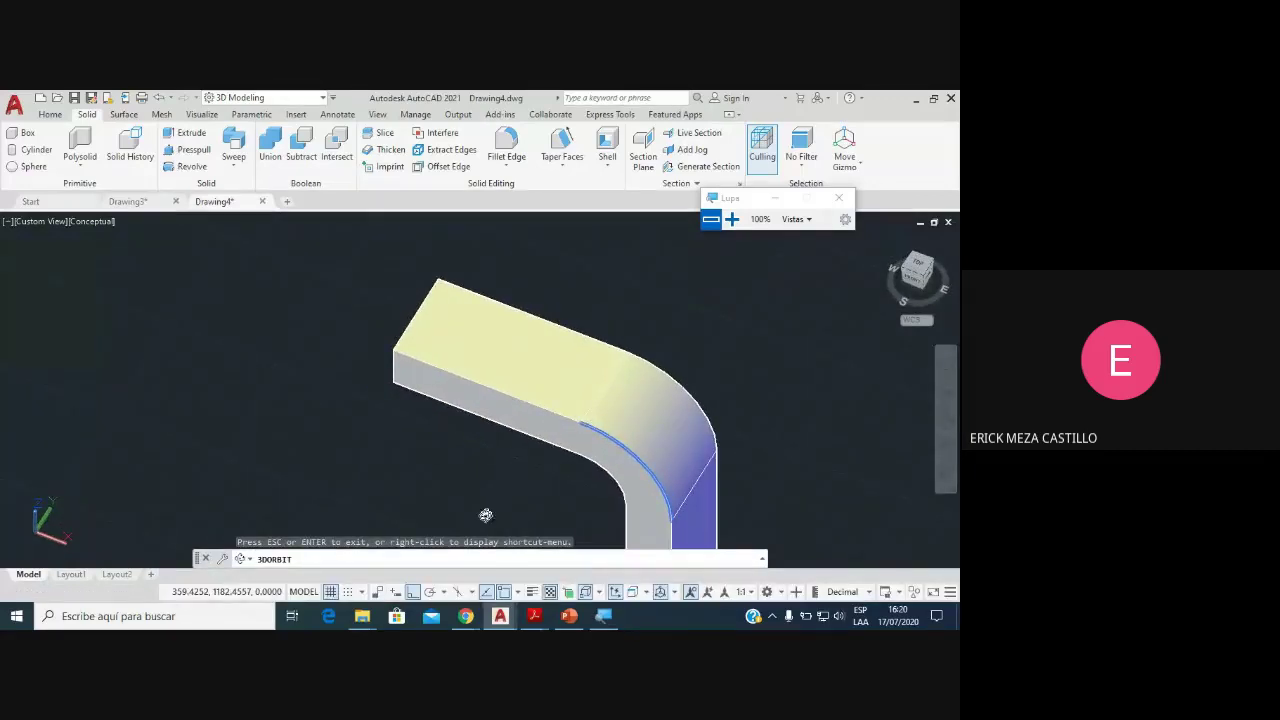
middle_drag(537, 460, 461, 434)
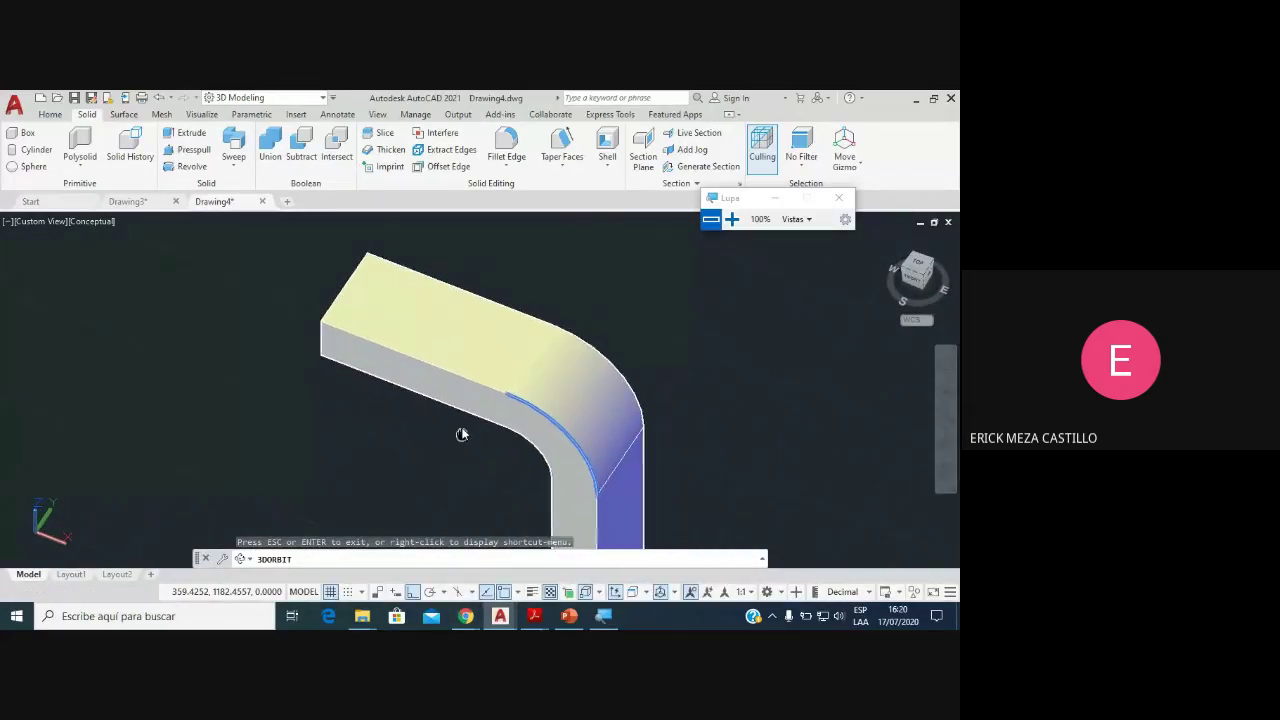
drag(461, 434, 485, 412)
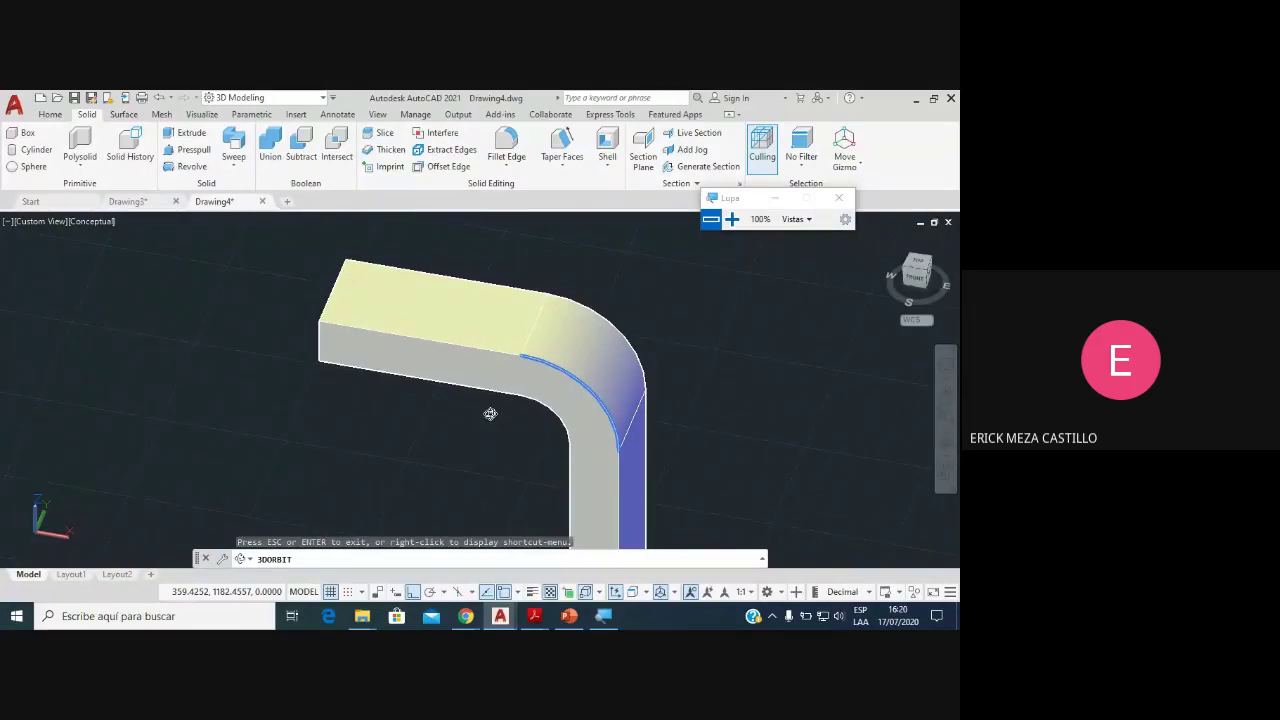
drag(478, 440, 471, 457)
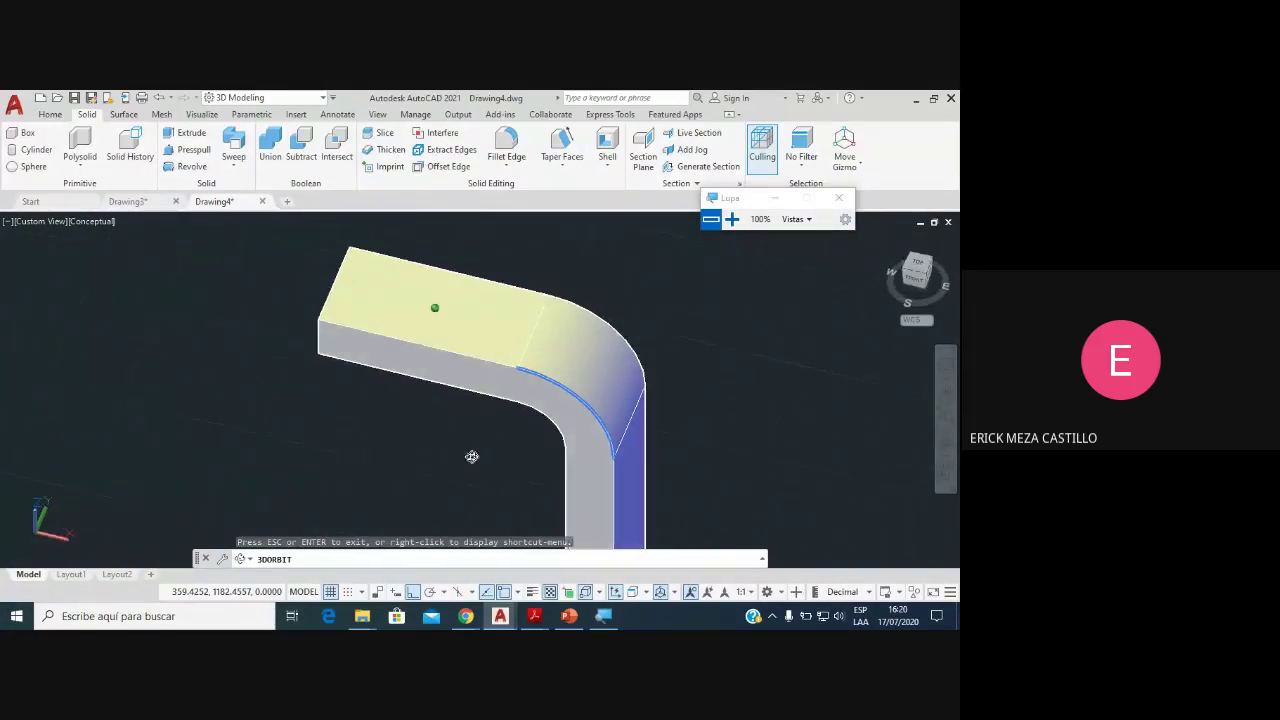
key(Escape)
scroll(525, 445, down, 2)
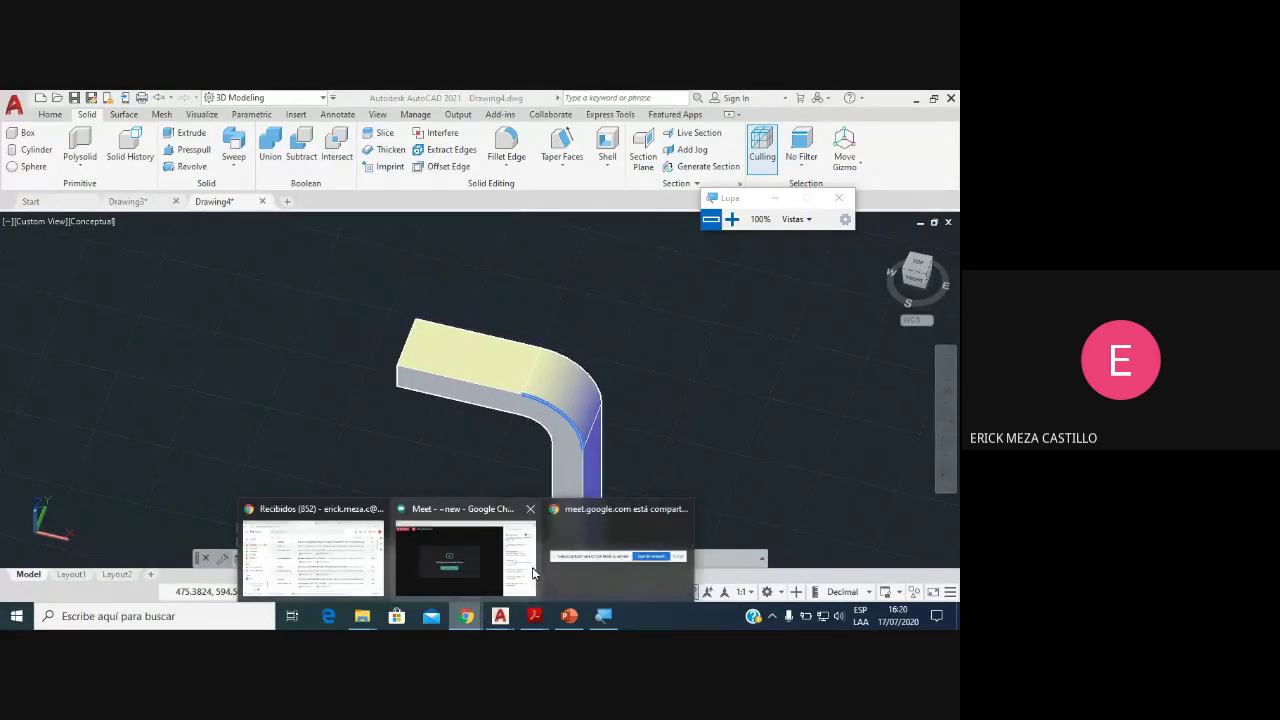
Step: Check the Meet call again, then return and fine-tune the view of the bent solid
click(528, 570)
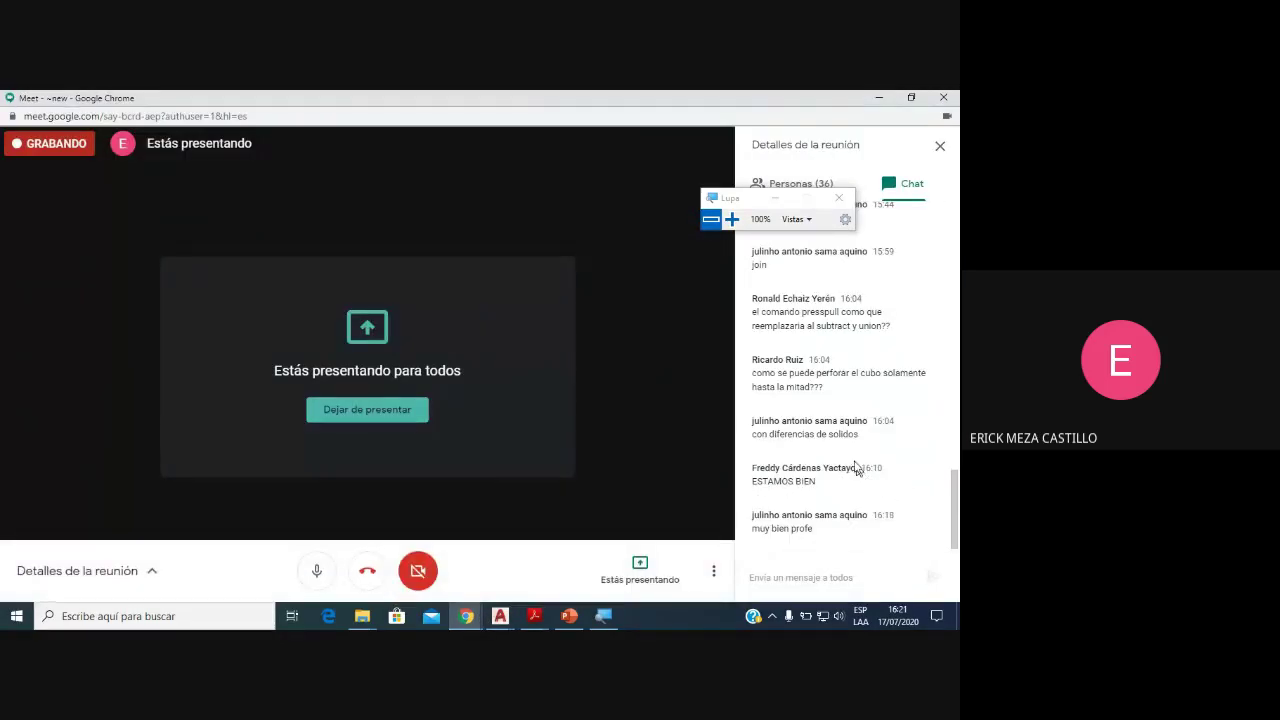
mouse_move(500, 616)
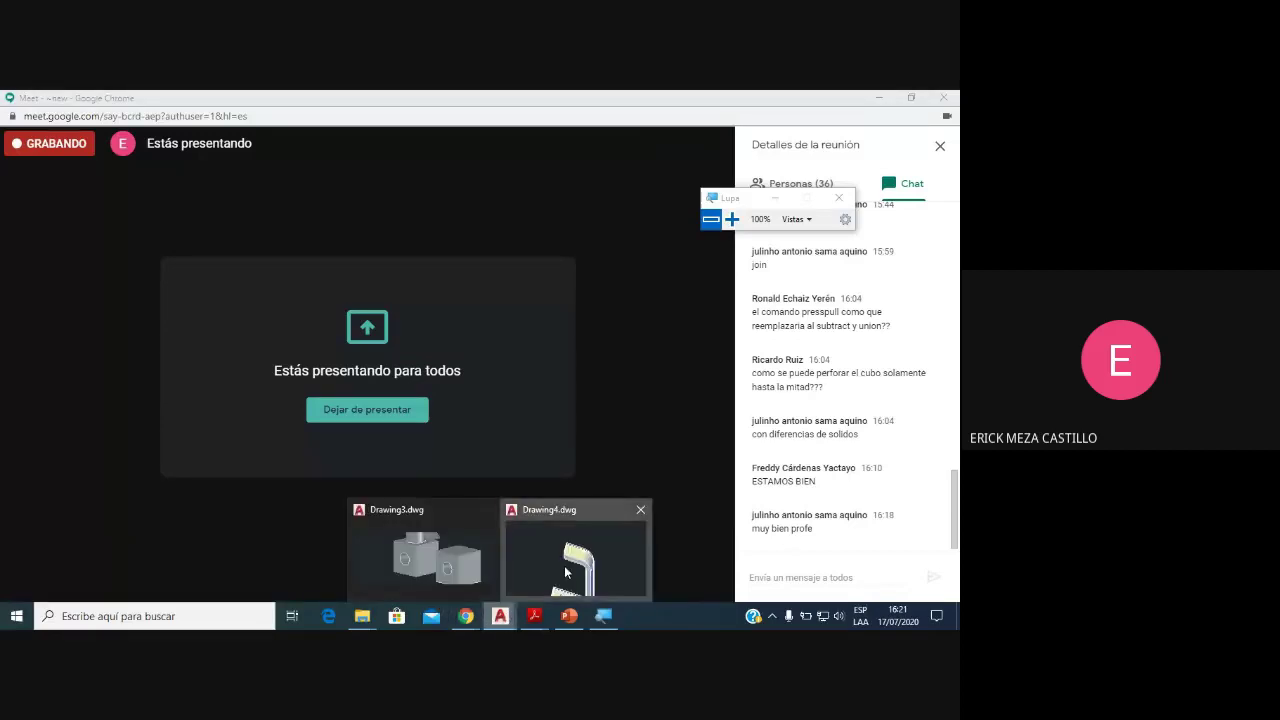
click(565, 570)
scroll(462, 384, up, 3)
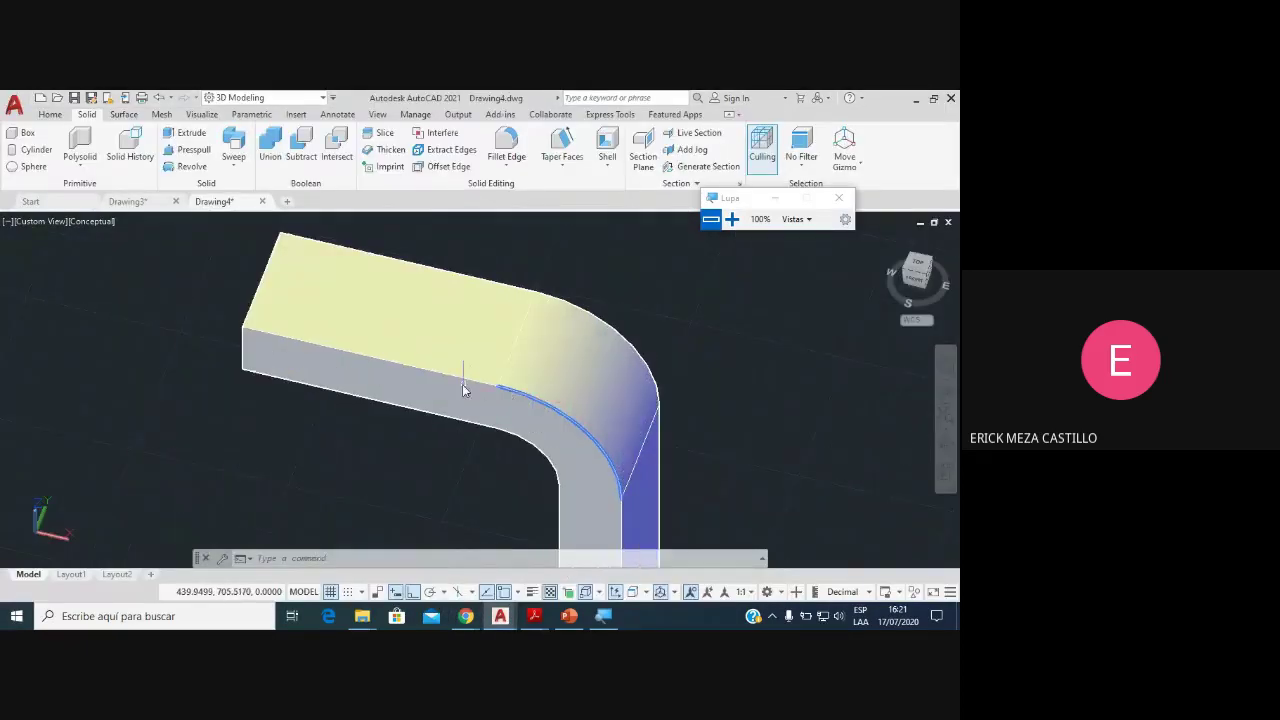
shift+middle_drag(500, 425, 505, 440)
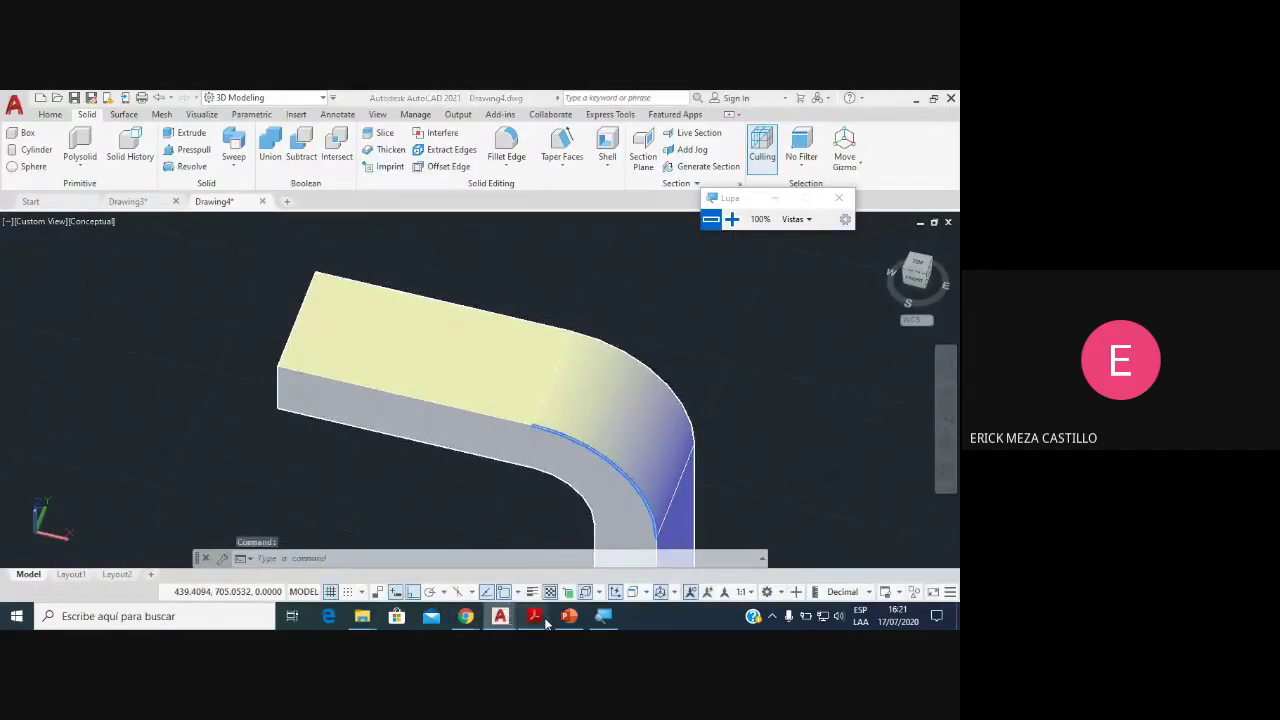
Step: Look up the RADIO 5 and R20 dimensions in Ejercicio.pdf, then return to Drawing4
click(610, 560)
scroll(605, 530, up, 2)
scroll(587, 499, up, 1)
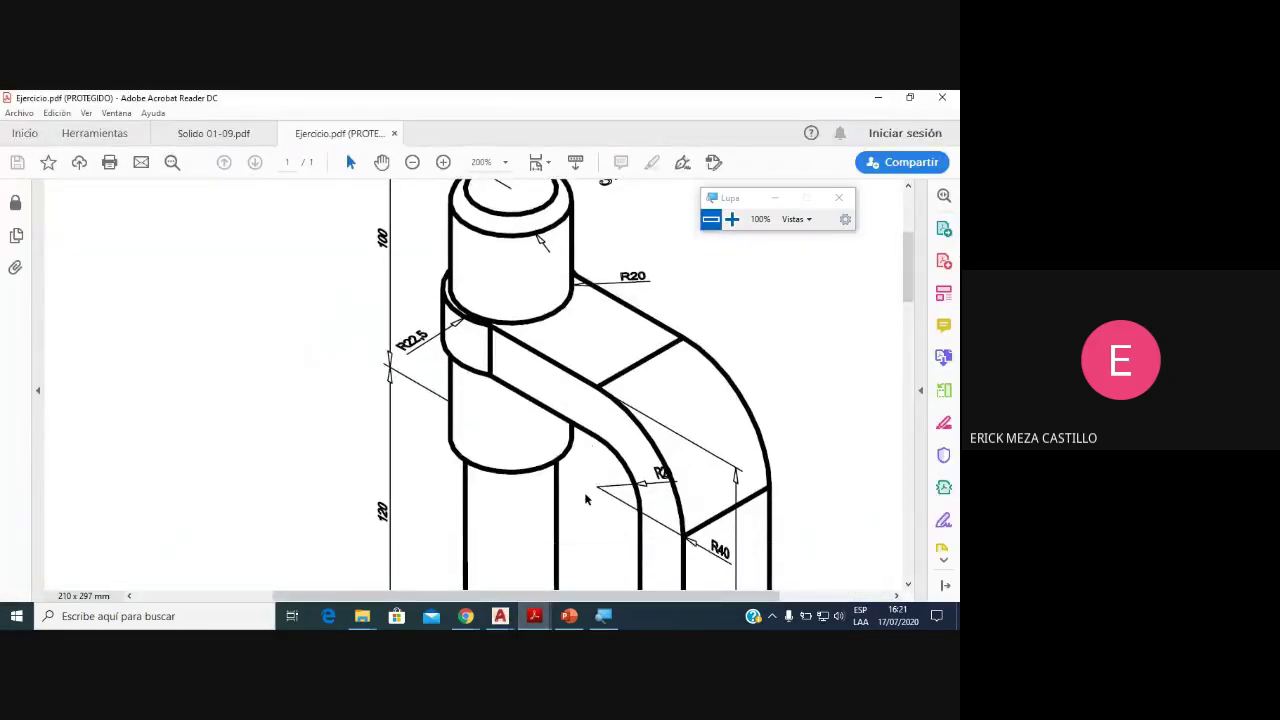
scroll(585, 480, up, 1)
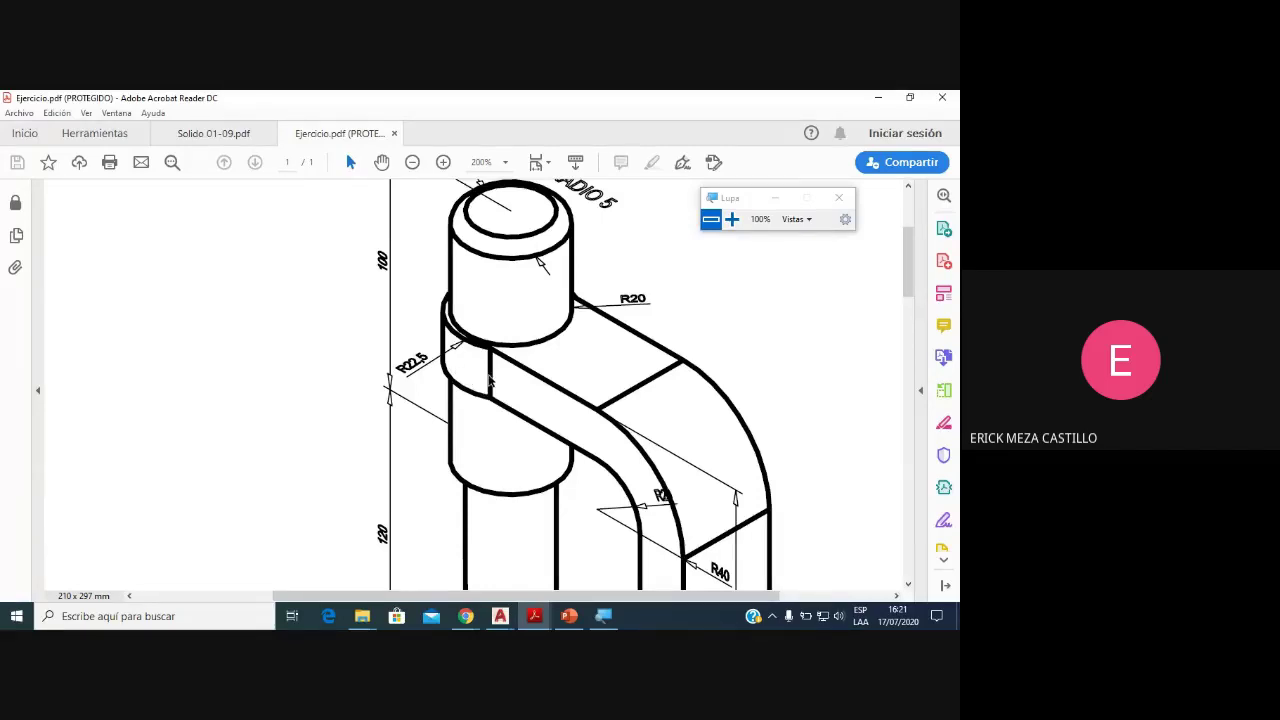
scroll(499, 382, up, 1)
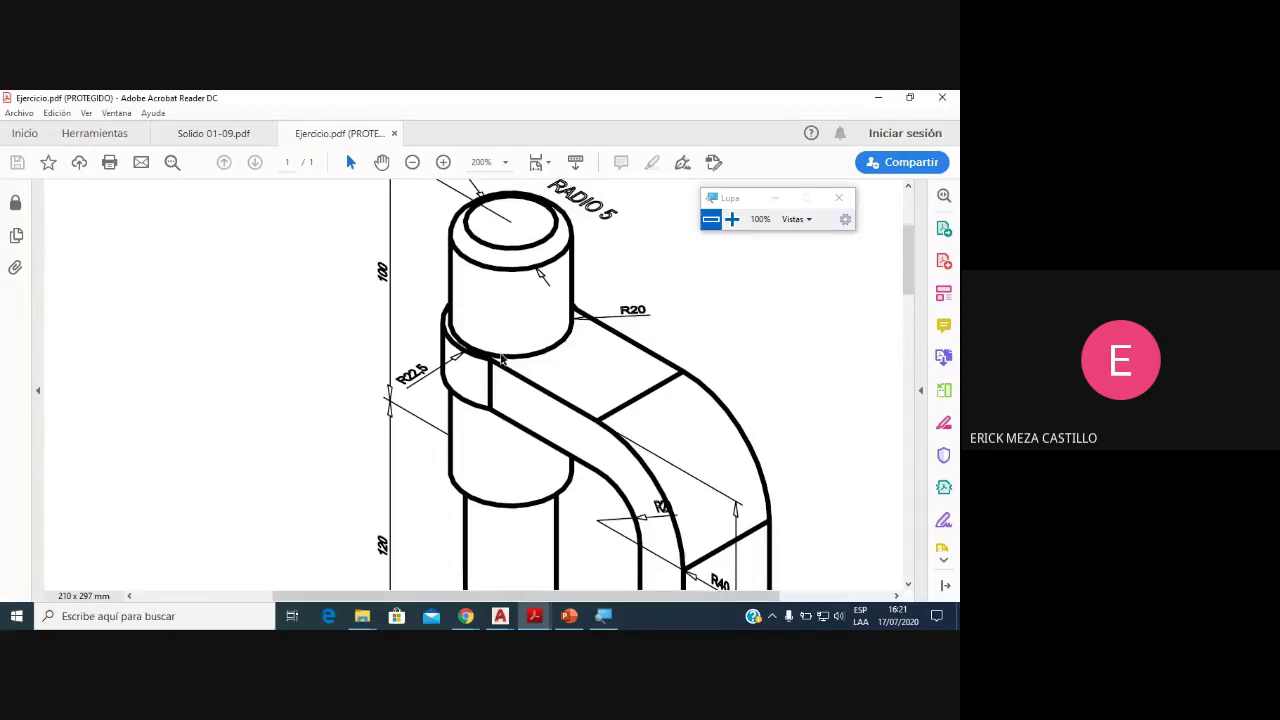
scroll(501, 359, up, 2)
scroll(527, 388, down, 1)
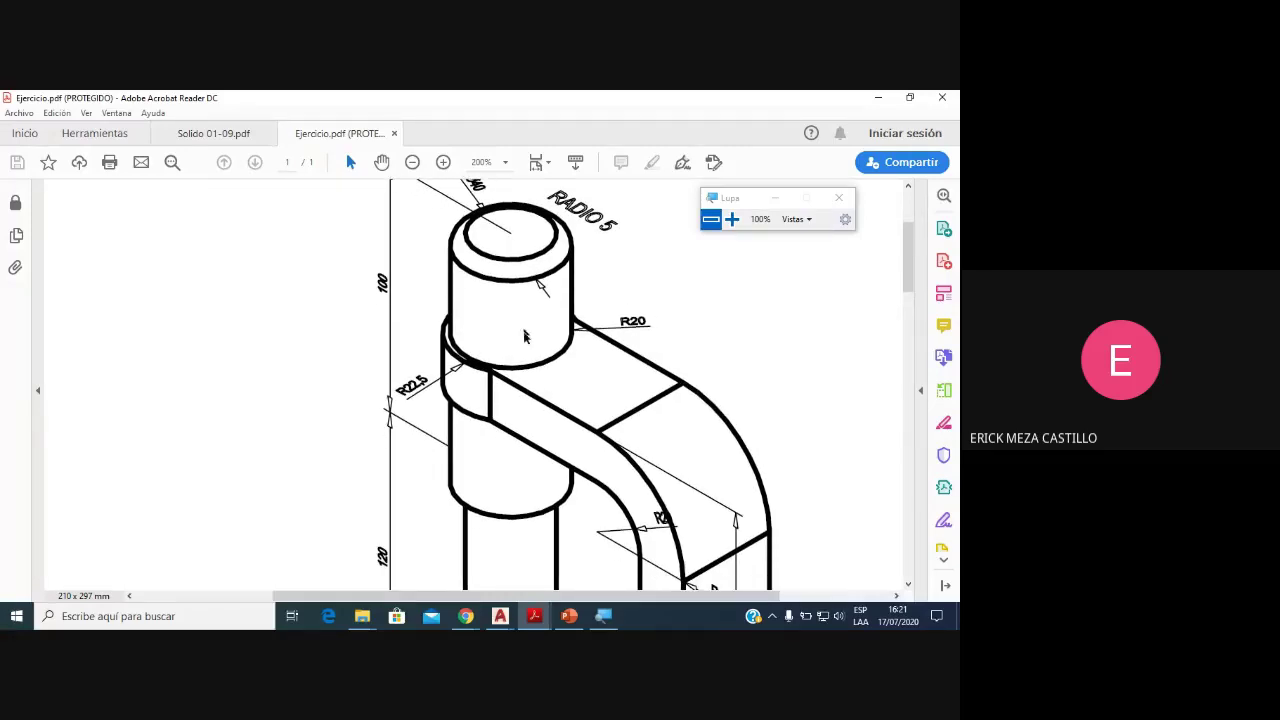
scroll(519, 395, down, 1)
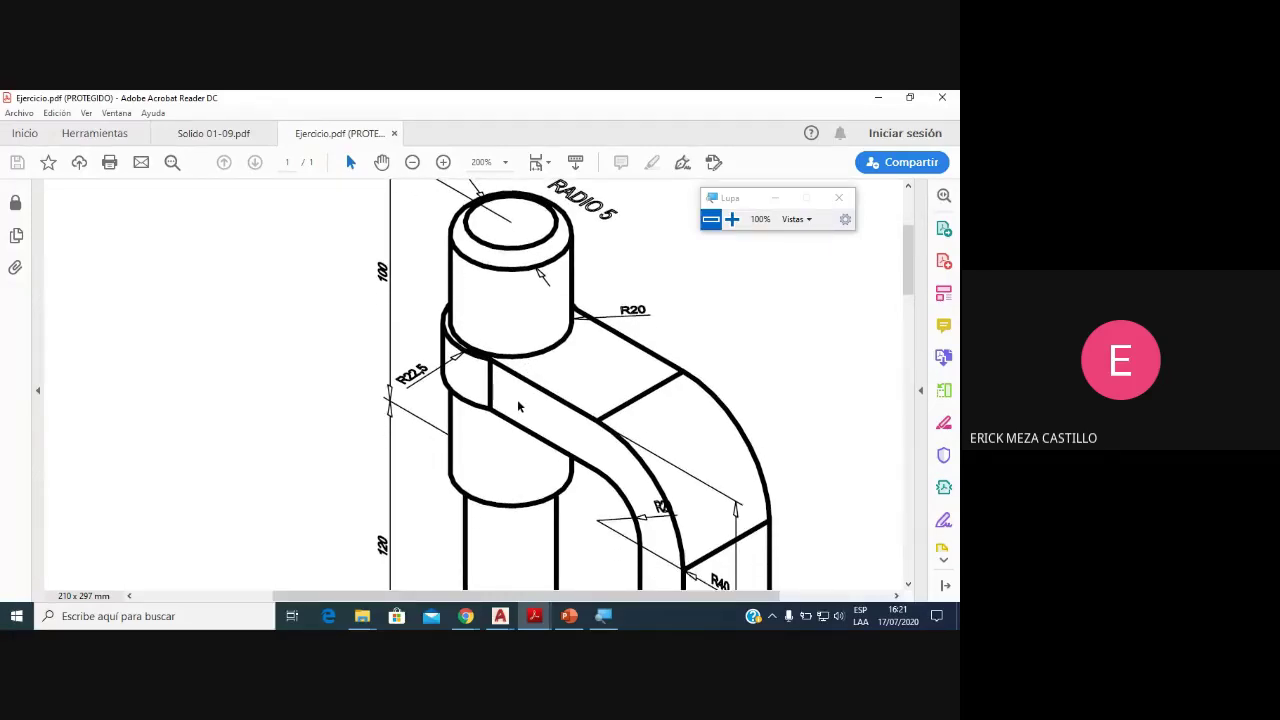
scroll(519, 406, up, 2)
scroll(518, 407, up, 1)
scroll(517, 409, down, 2)
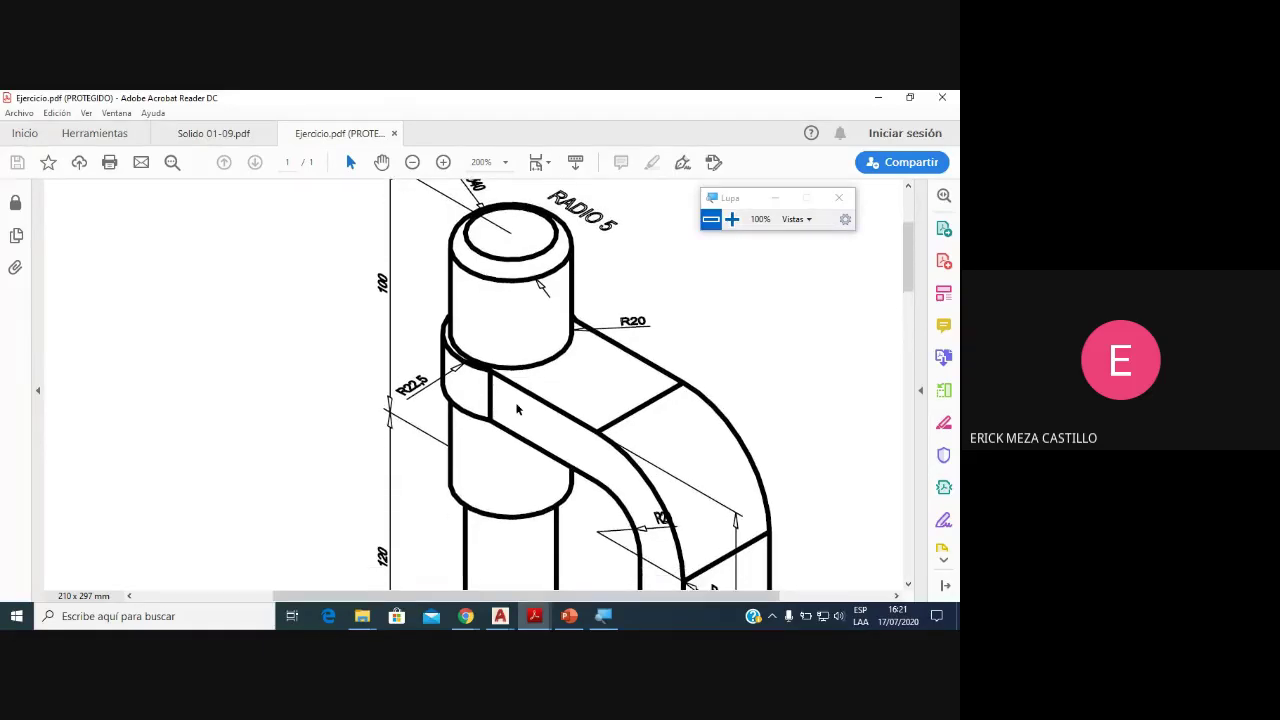
scroll(517, 407, up, 2)
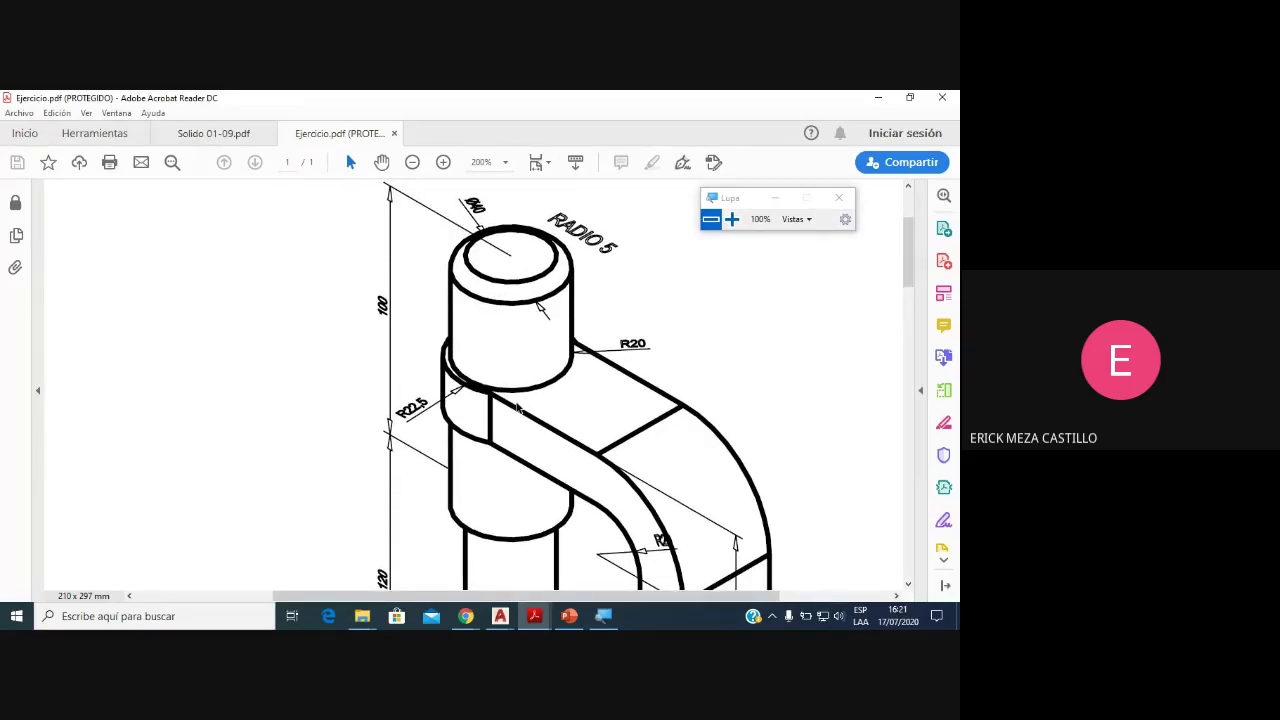
scroll(517, 407, down, 2)
mouse_move(500, 616)
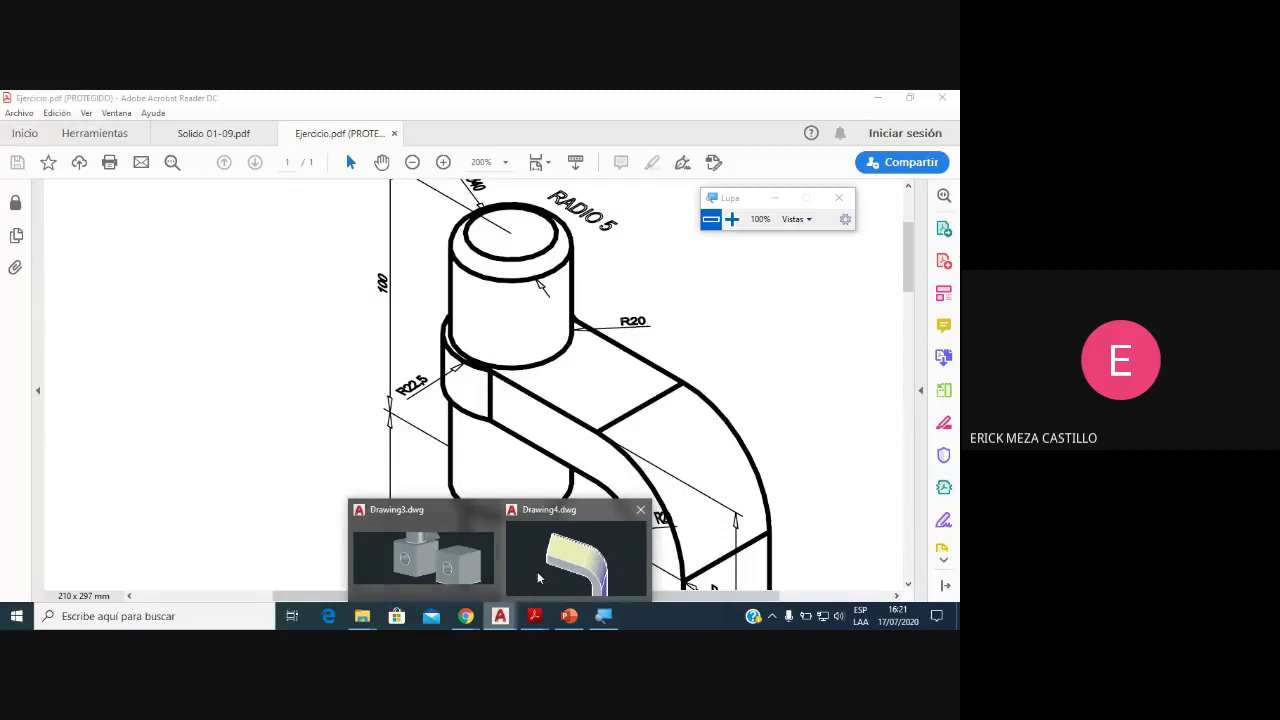
click(537, 571)
middle_drag(374, 361, 394, 400)
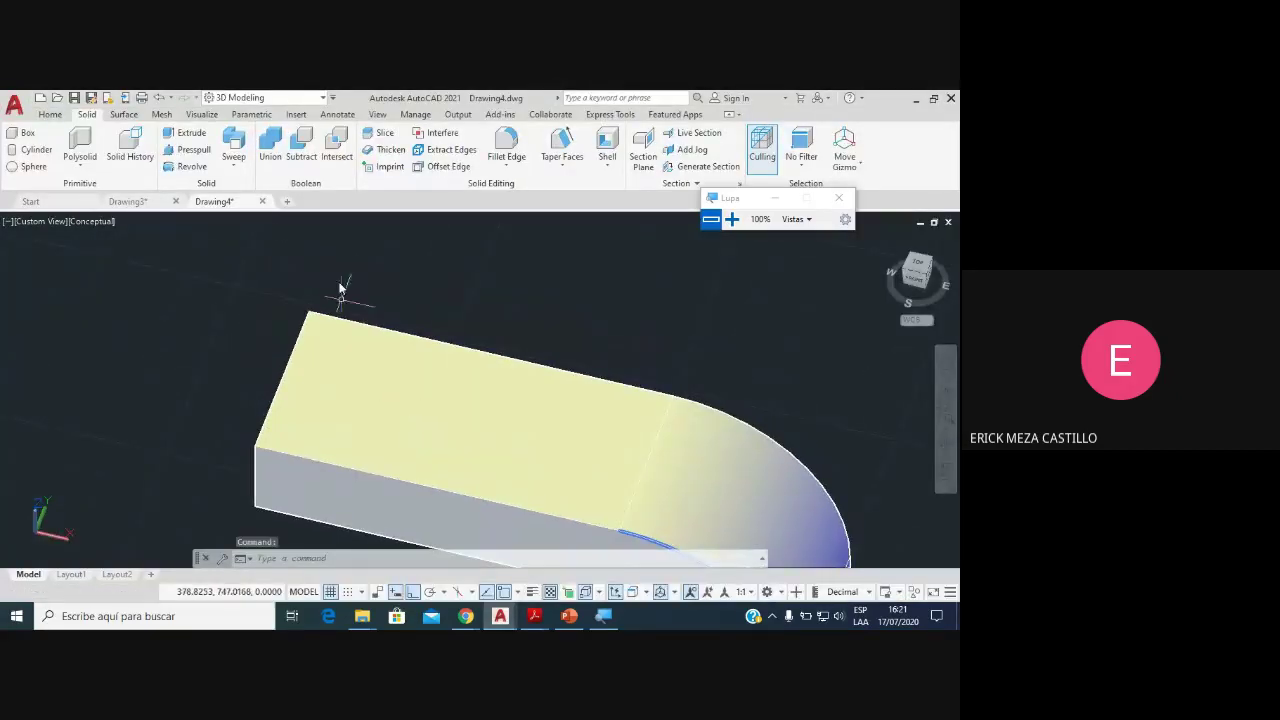
Step: Show the model in the Realistic visual style
click(108, 221)
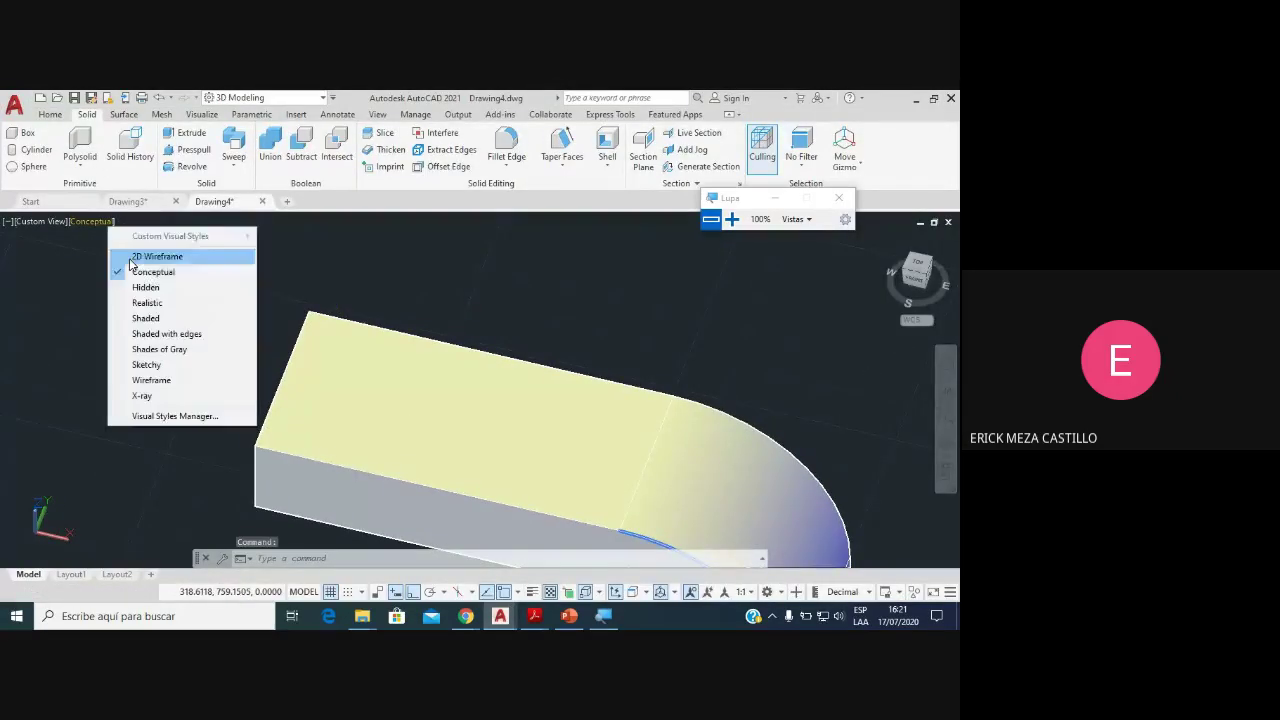
click(154, 303)
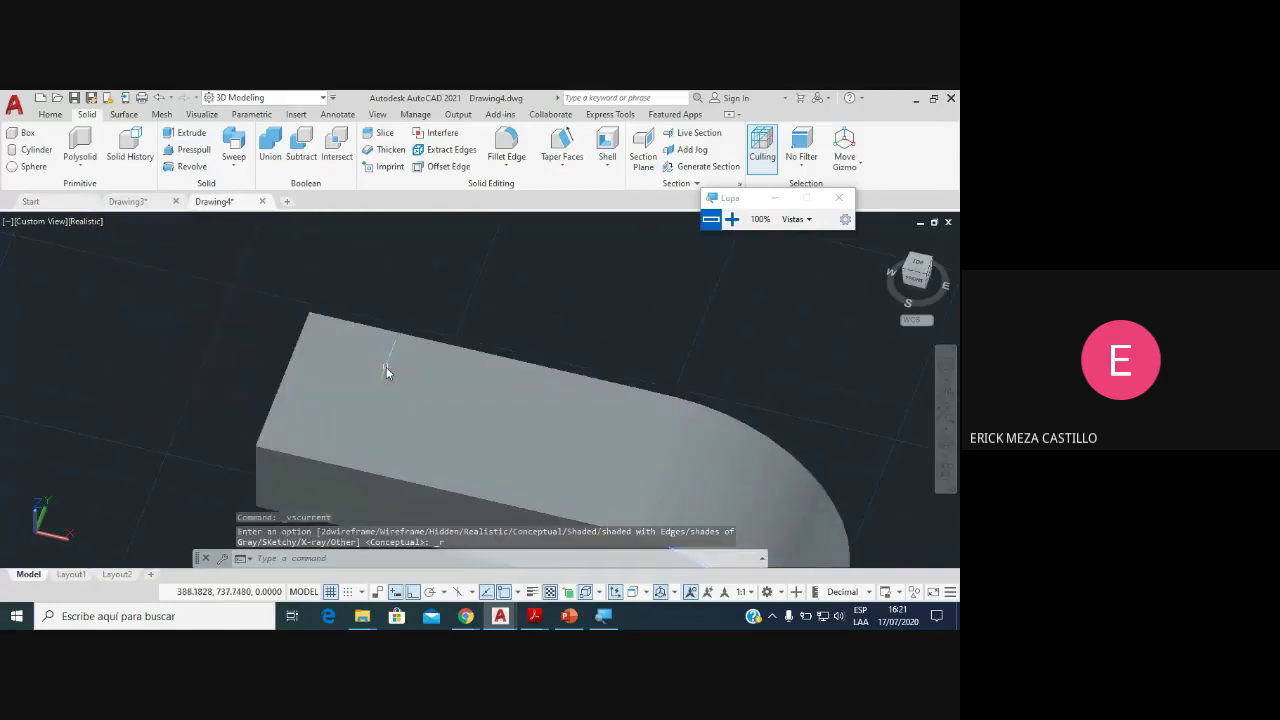
middle_drag(386, 370, 380, 316)
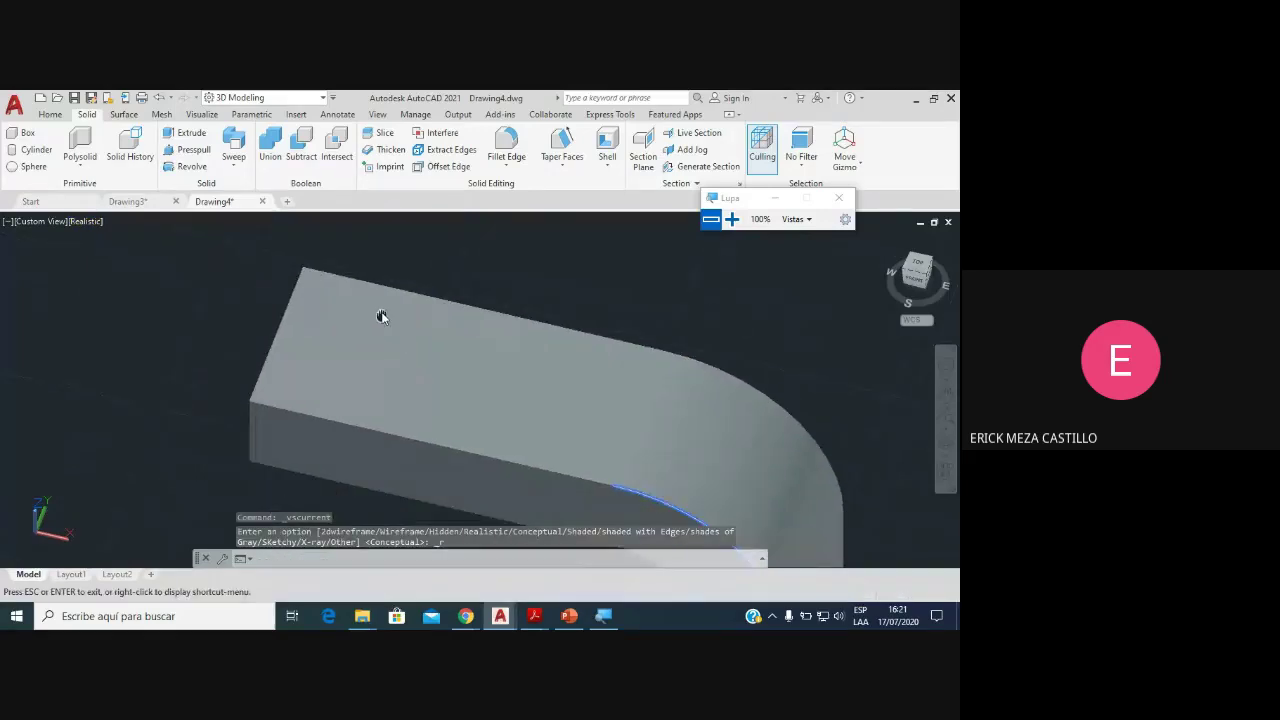
Step: Draw a 22.5-long line from the top face's end-edge midpoint, then bring up Ejercicio.pdf
click(50, 114)
click(233, 134)
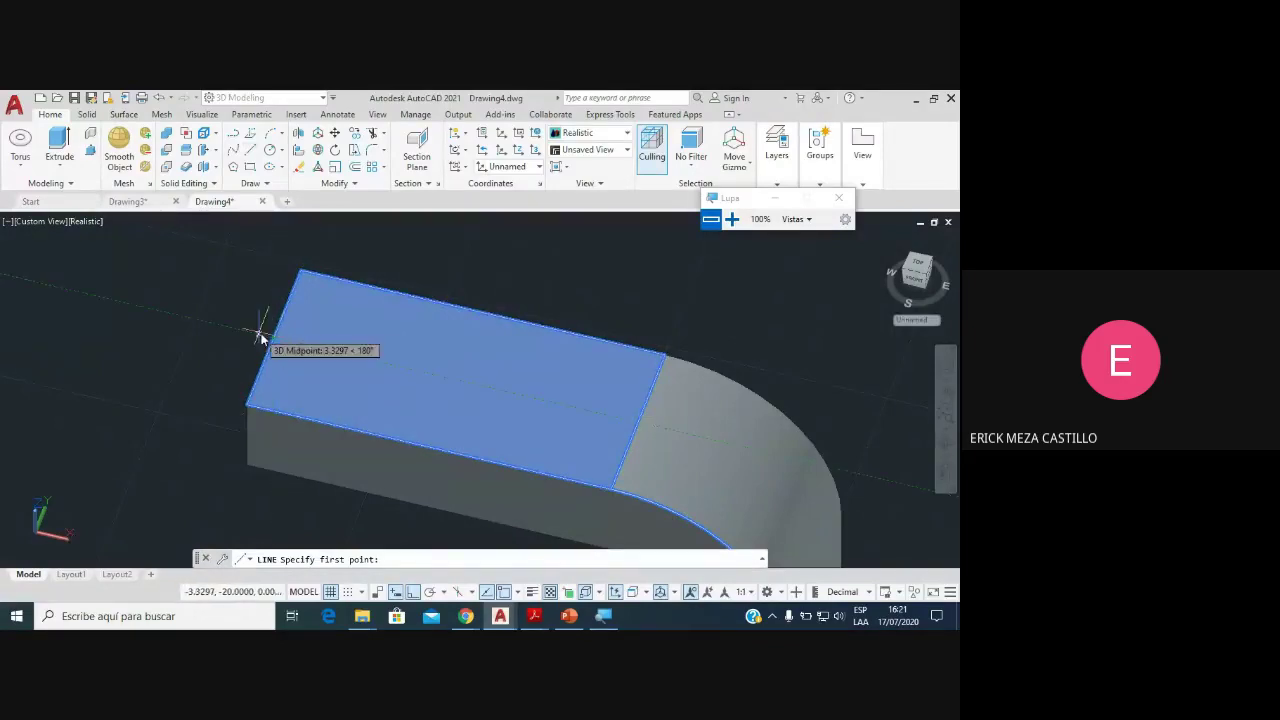
click(261, 337)
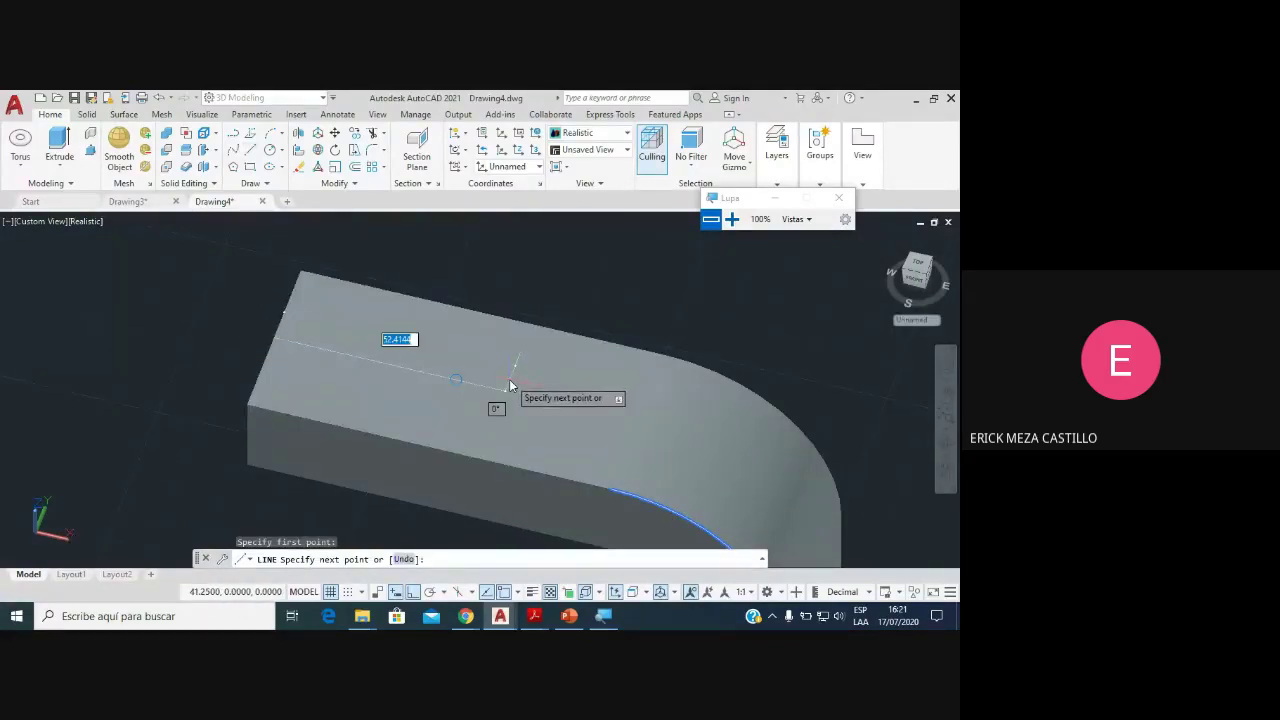
text(22.5)
key(Return)
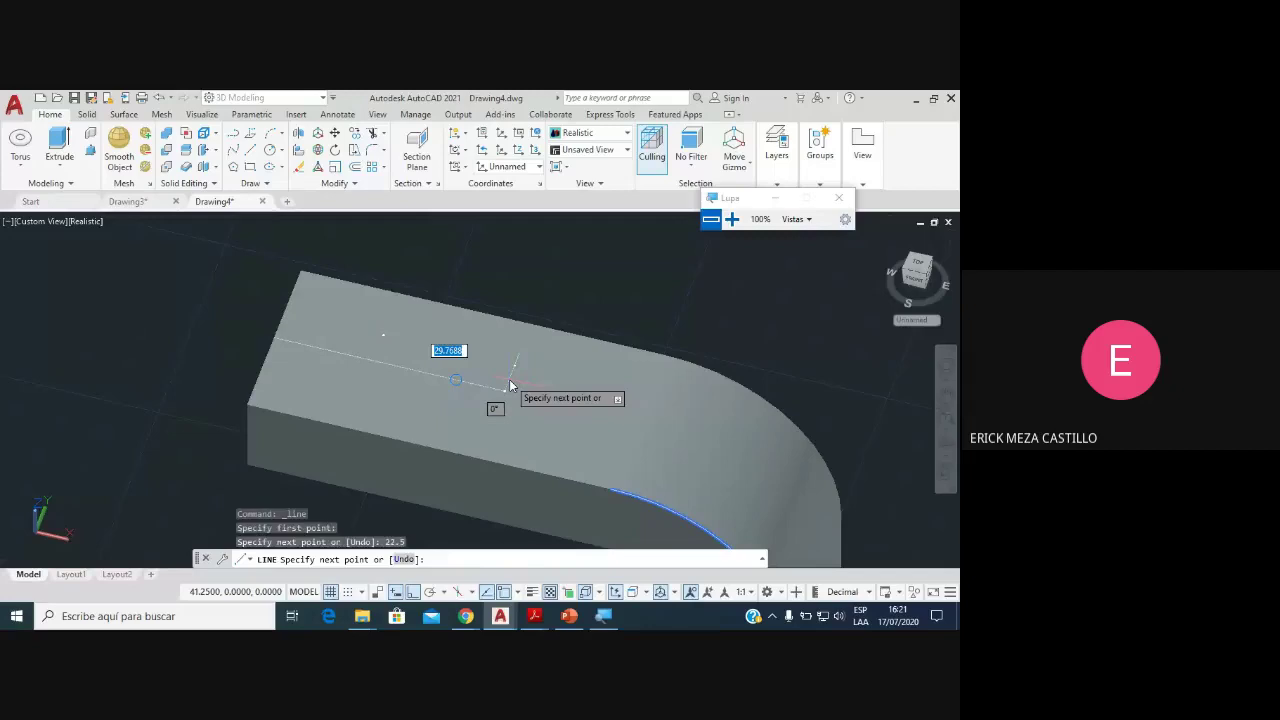
key(Escape)
scroll(330, 362, up, 2)
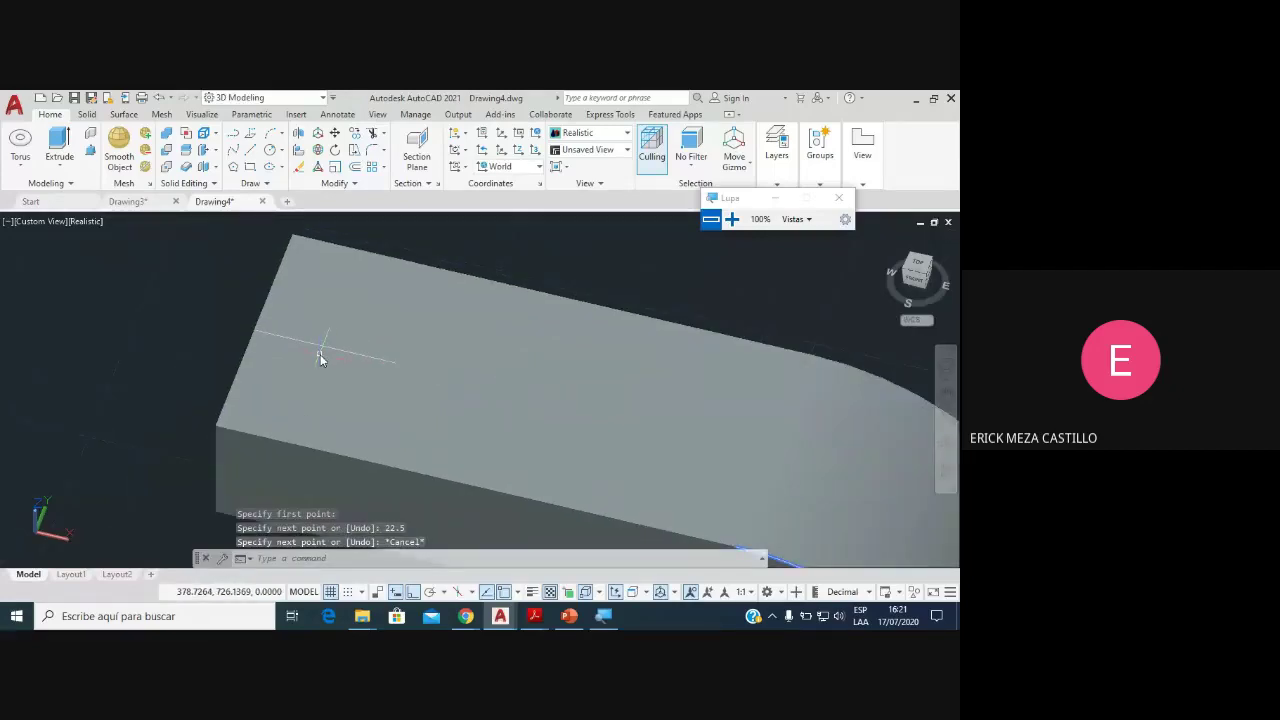
click(534, 616)
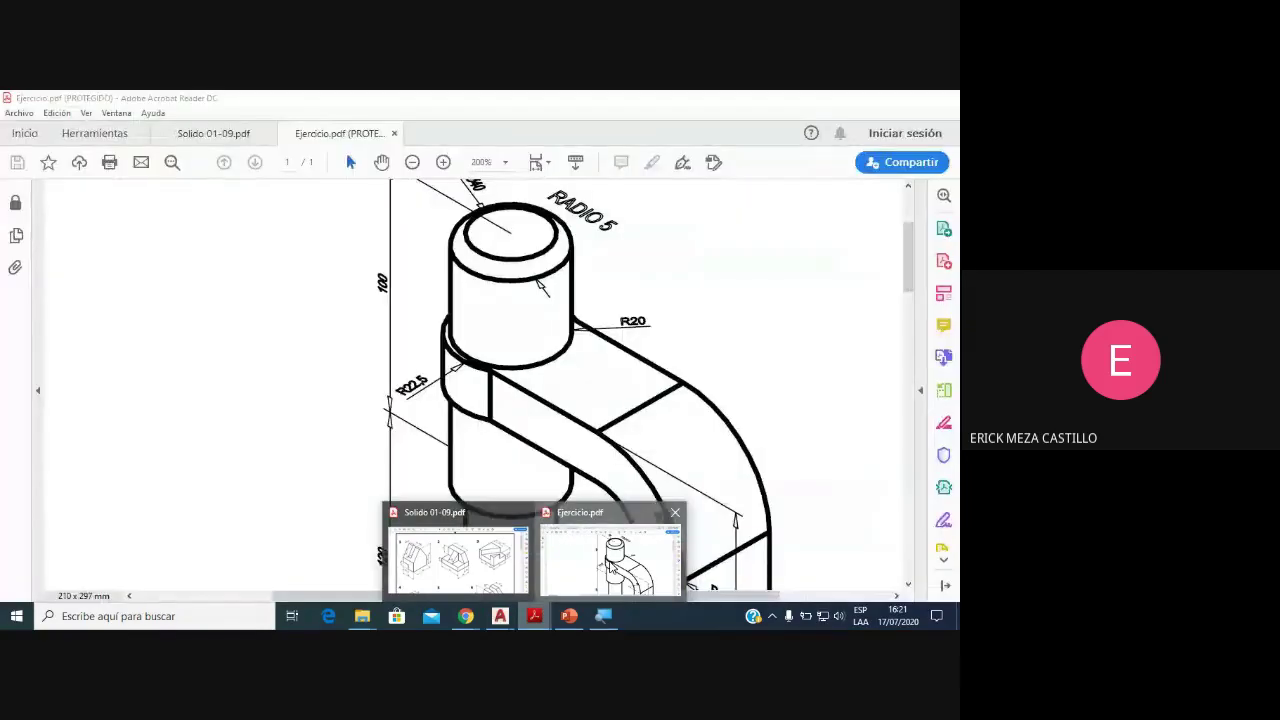
click(612, 568)
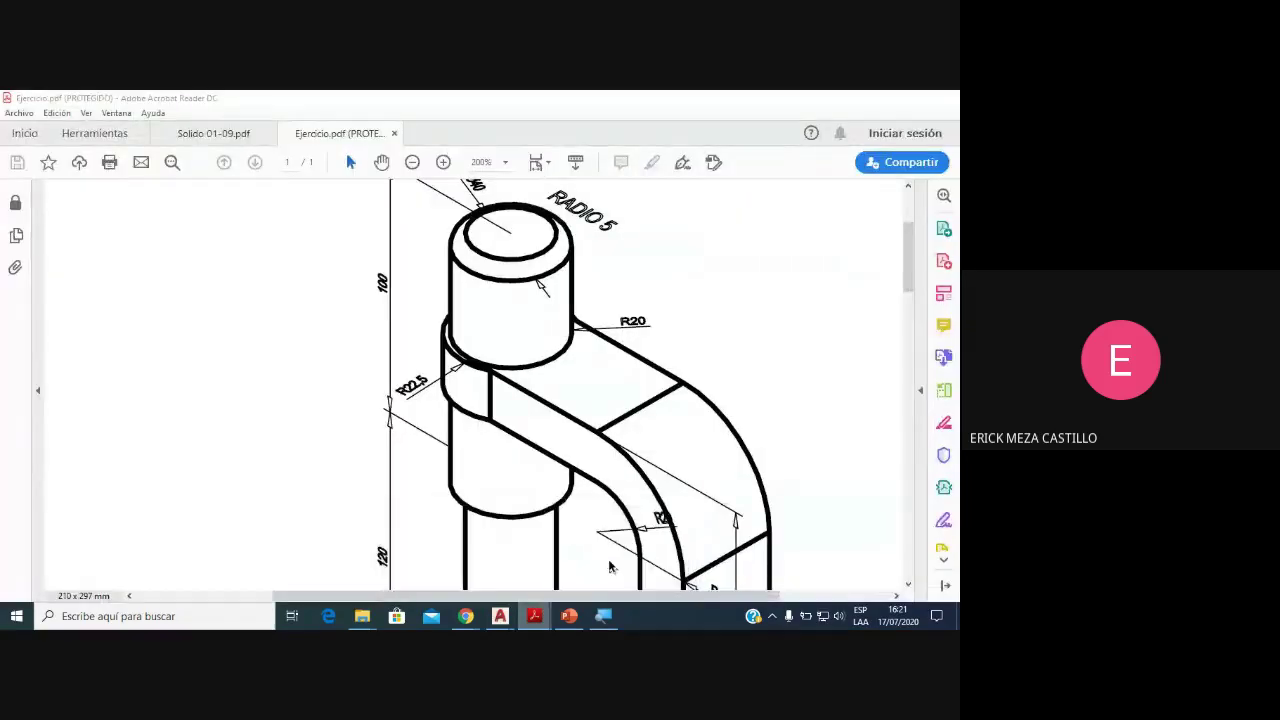
Step: Draw a radius-22.5 circle centred on the guide line's end
mouse_move(500, 616)
click(503, 529)
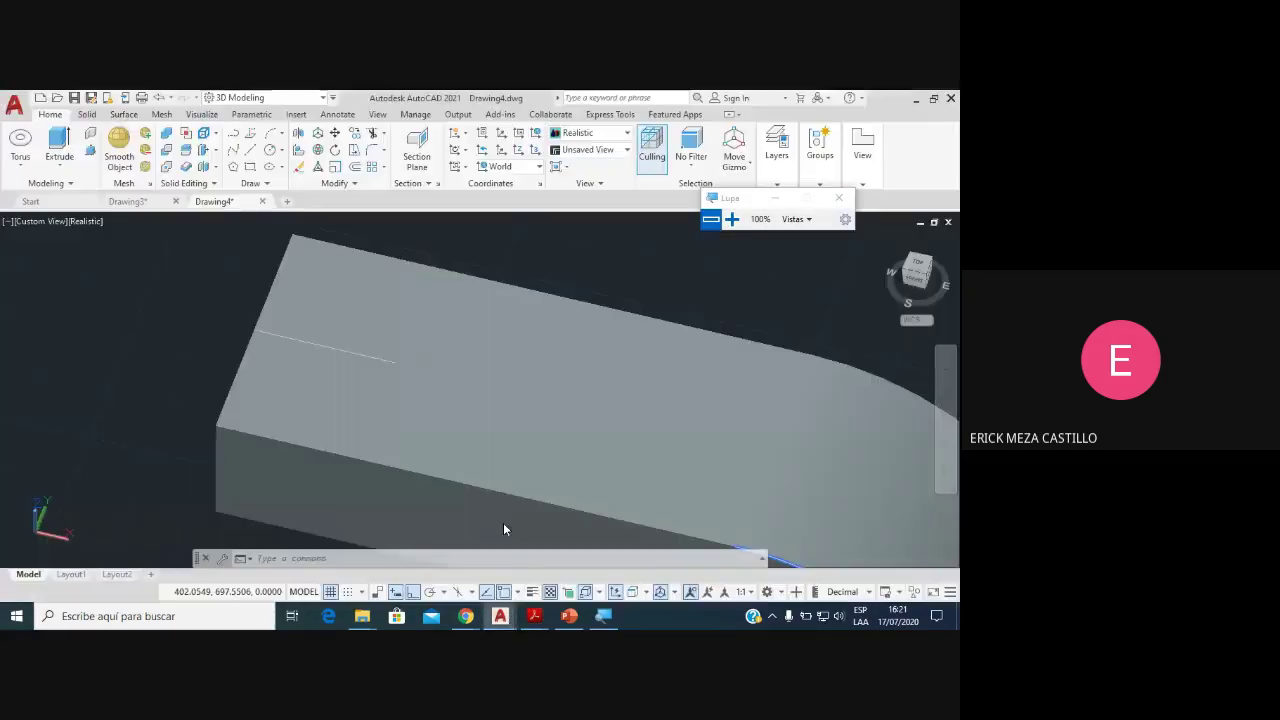
click(282, 150)
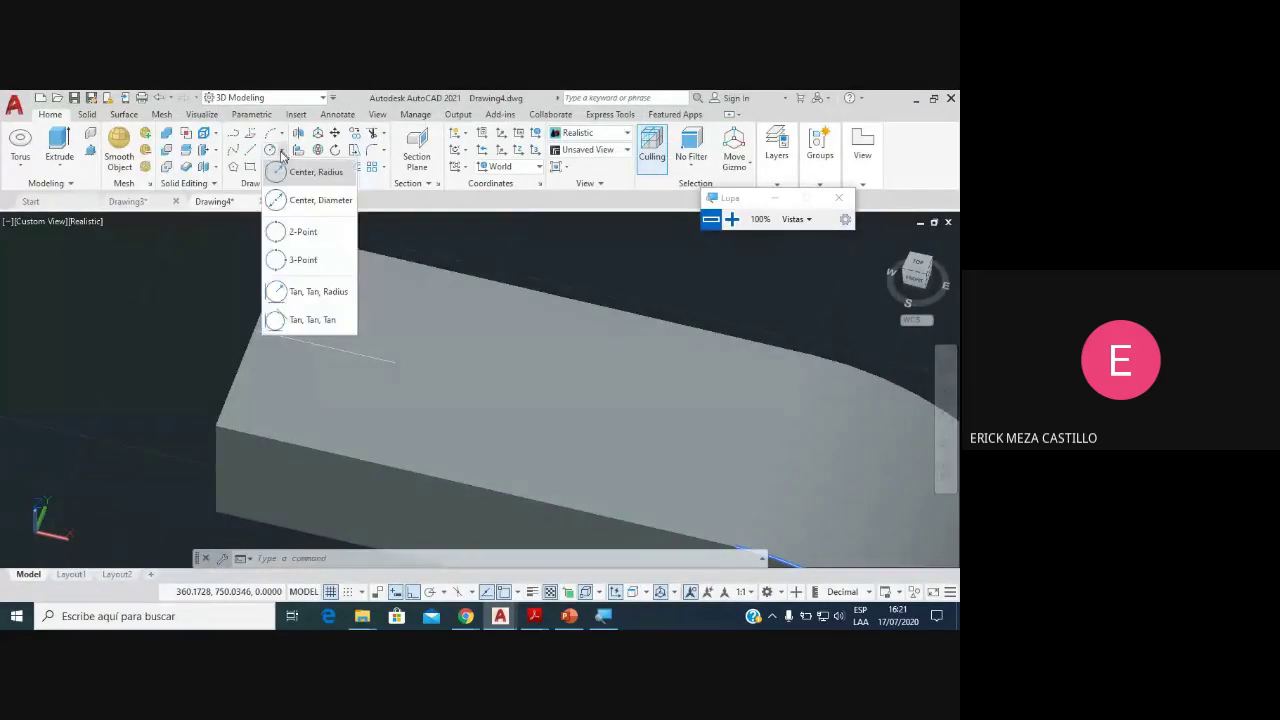
click(312, 178)
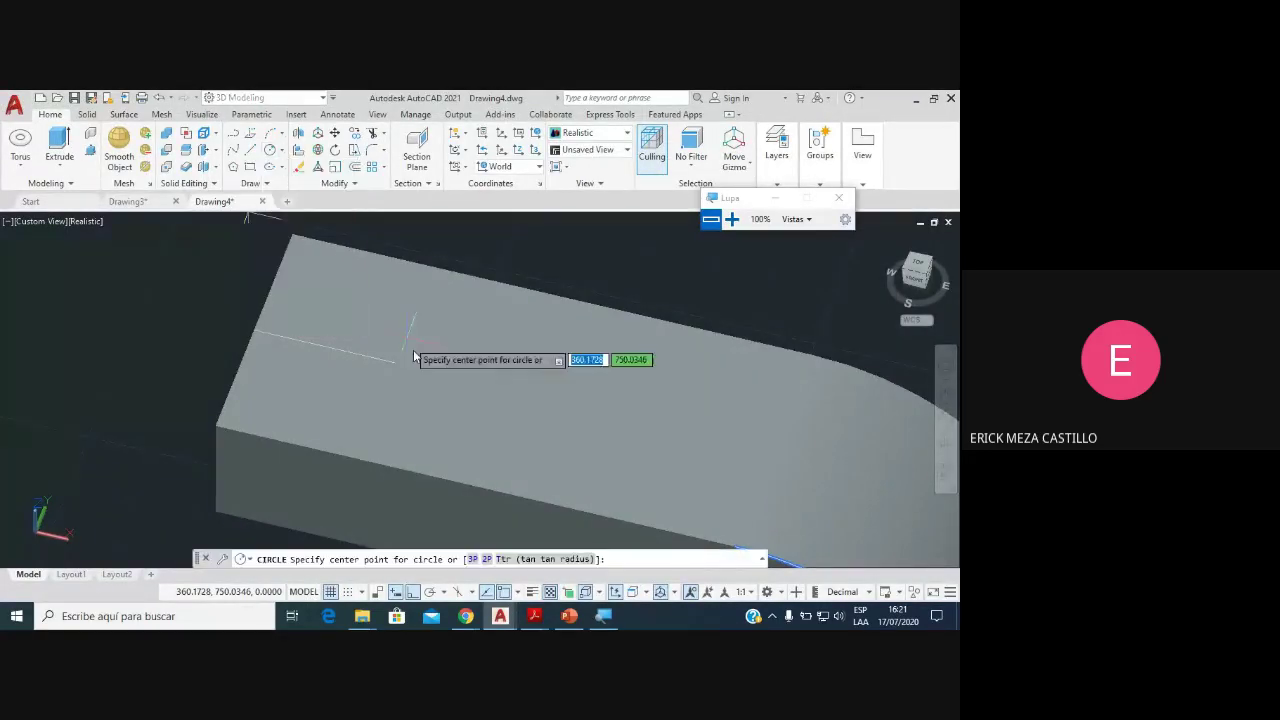
click(395, 363)
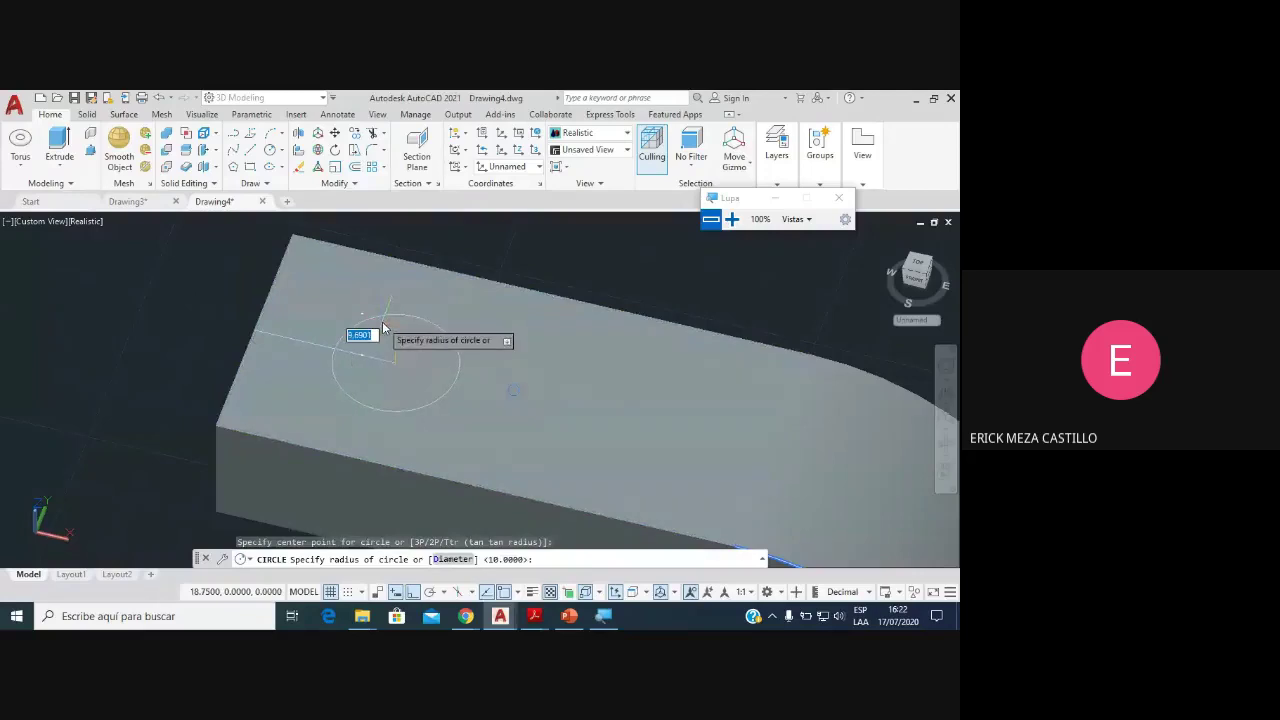
text(22.5)
key(Return)
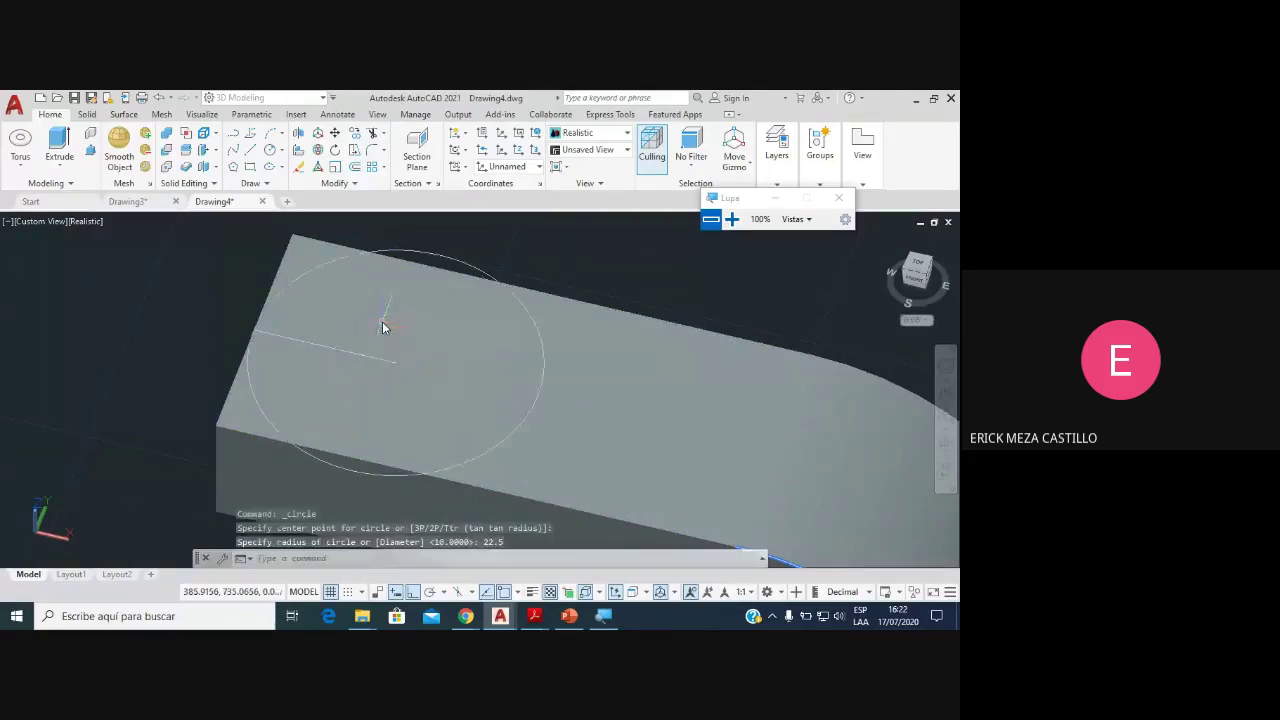
Step: Orbit around the arm end to check the new circle's placement
shift+middle_drag(398, 356, 429, 420)
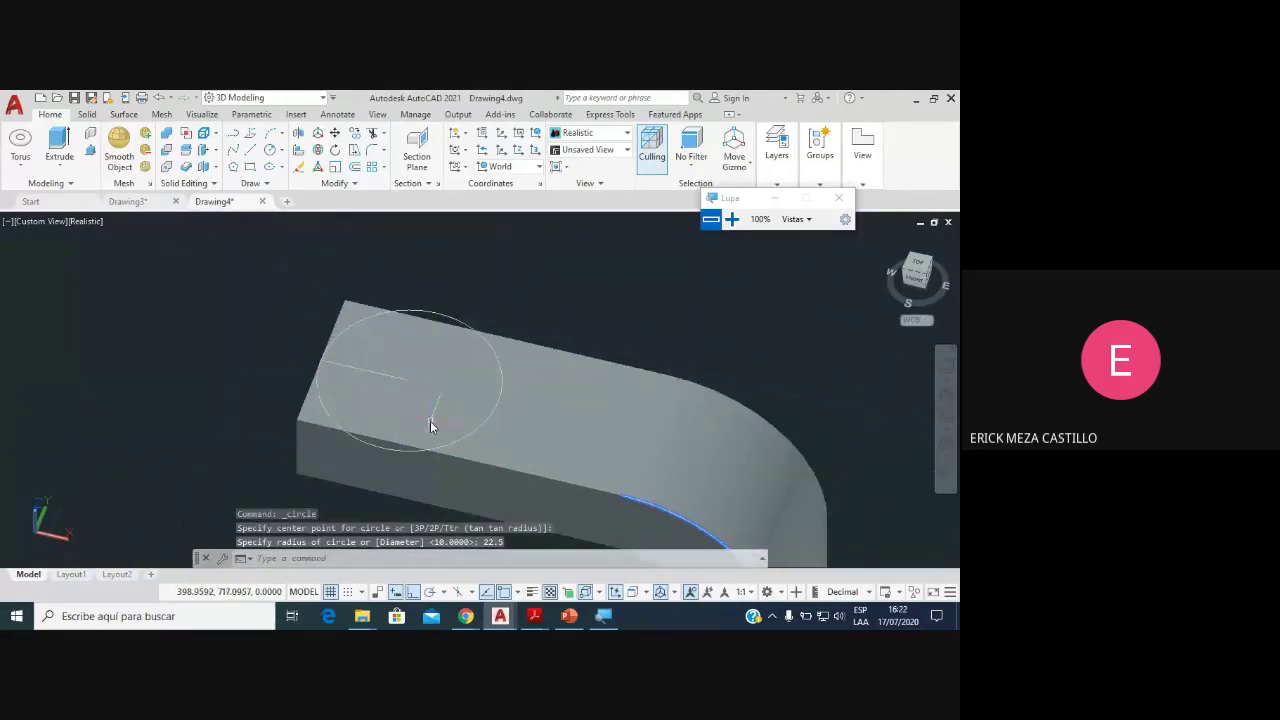
scroll(429, 425, down, 2)
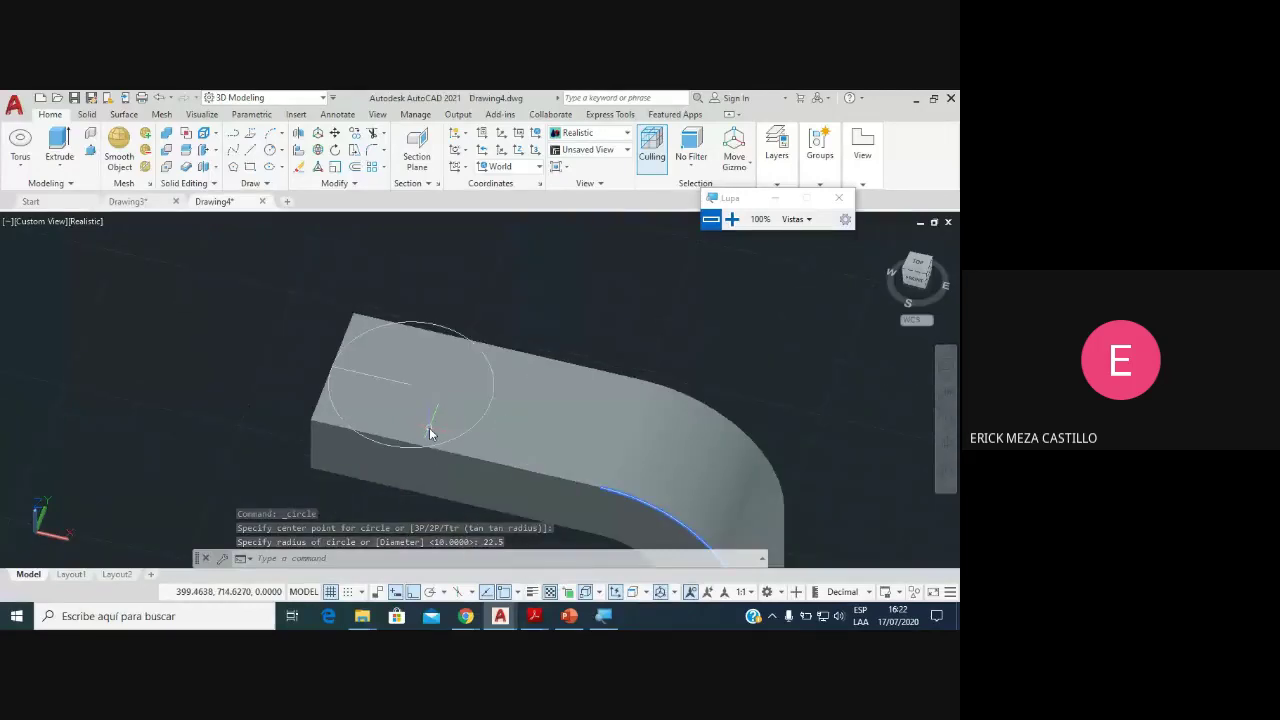
scroll(429, 425, up, 2)
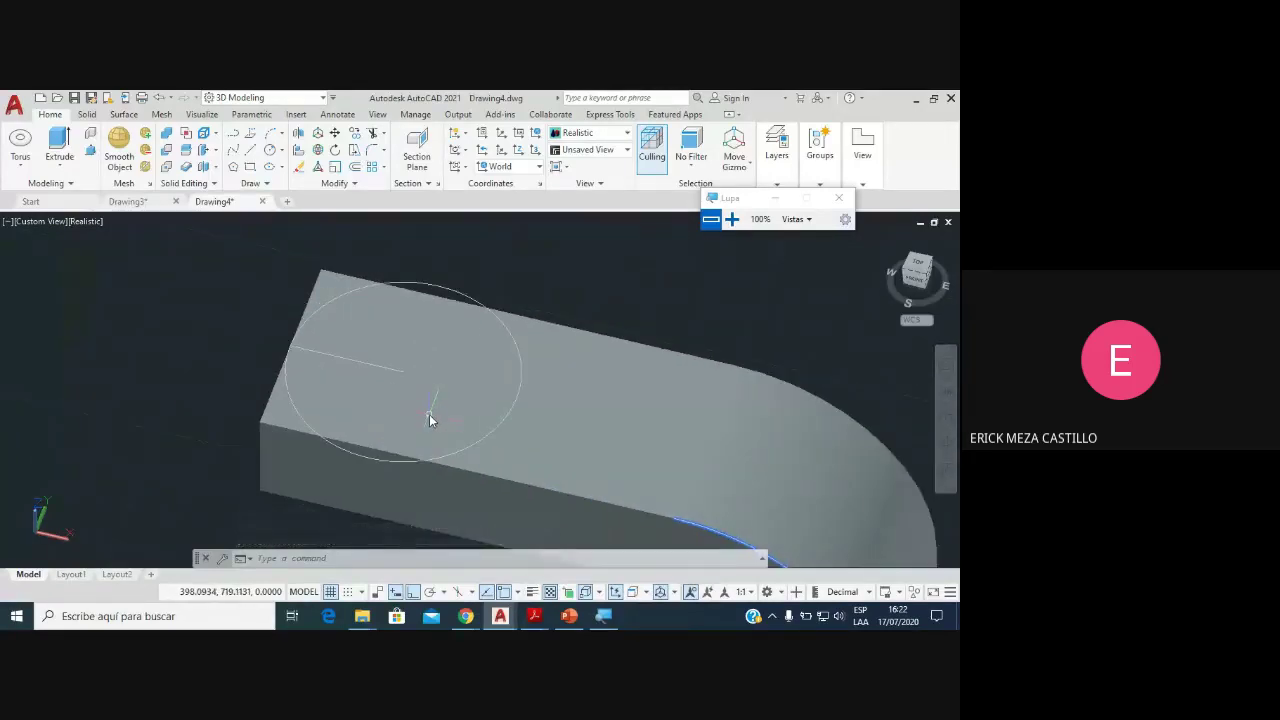
click(945, 445)
mouse_move(366, 429)
mouse_down()
mouse_move(380, 400)
mouse_move(351, 389)
mouse_move(343, 409)
mouse_move(411, 377)
mouse_move(380, 406)
mouse_move(385, 425)
mouse_up()
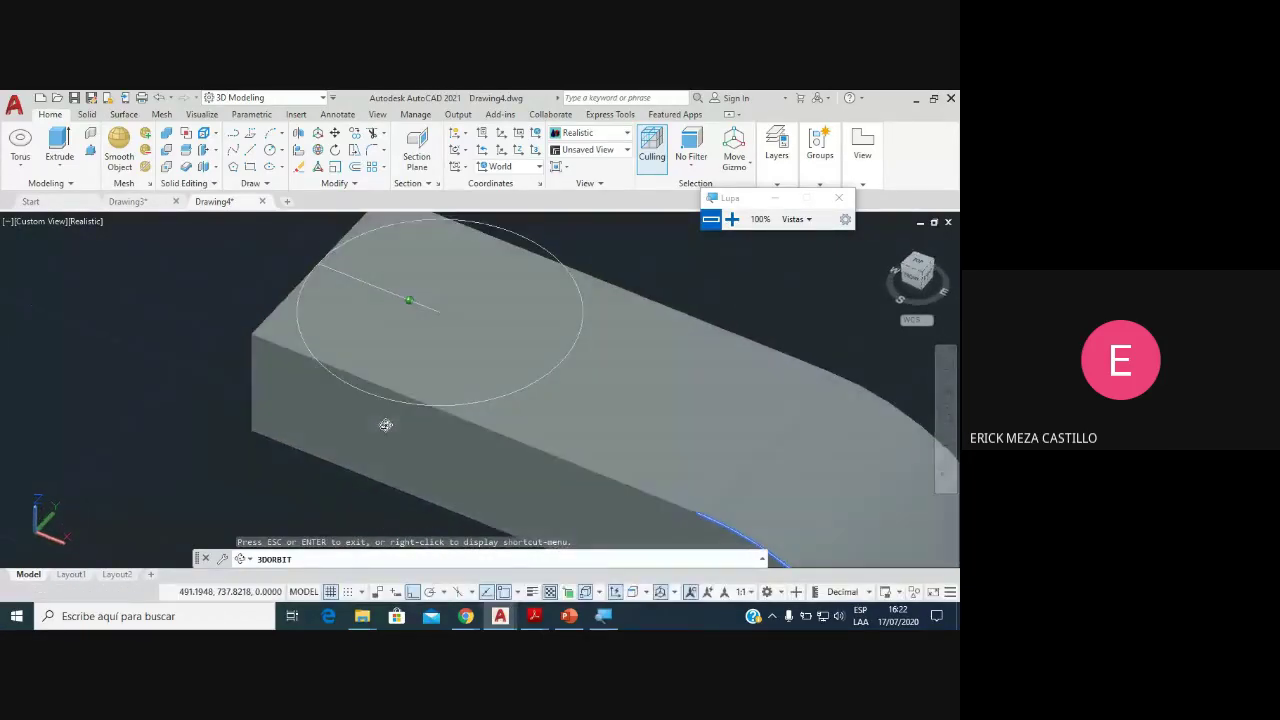
key(Escape)
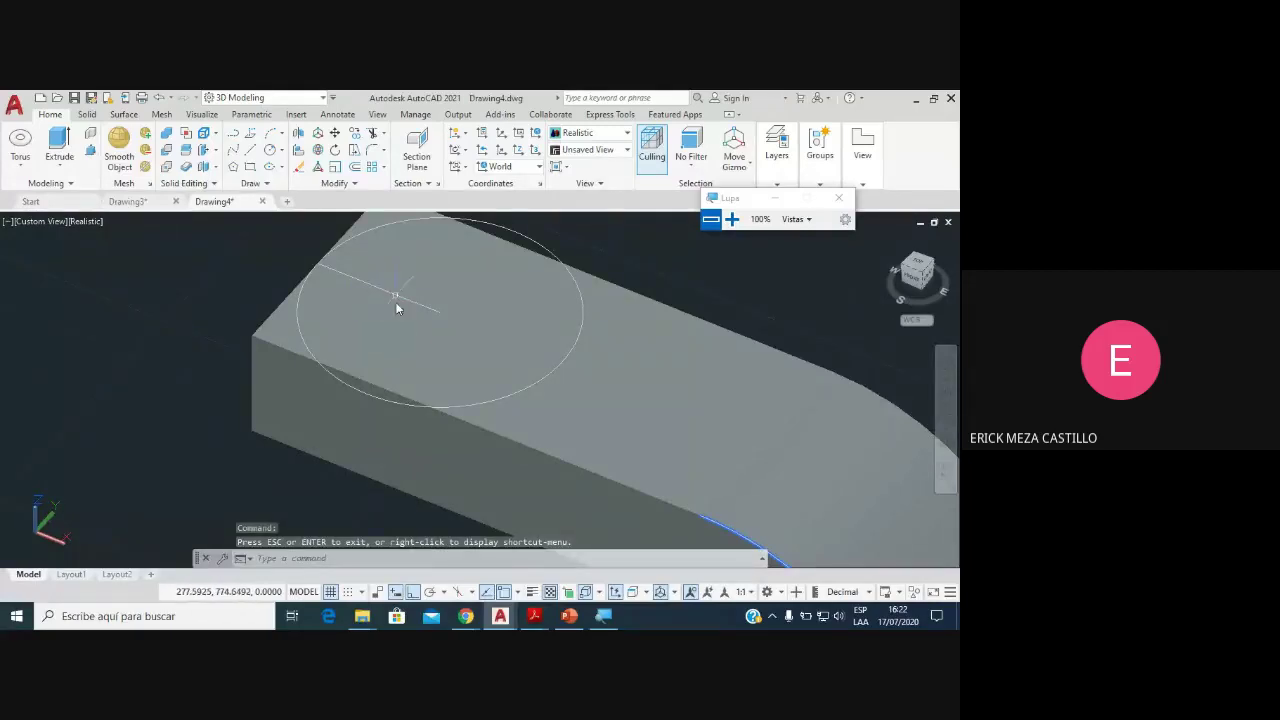
scroll(397, 303, down, 3)
scroll(420, 345, up, 2)
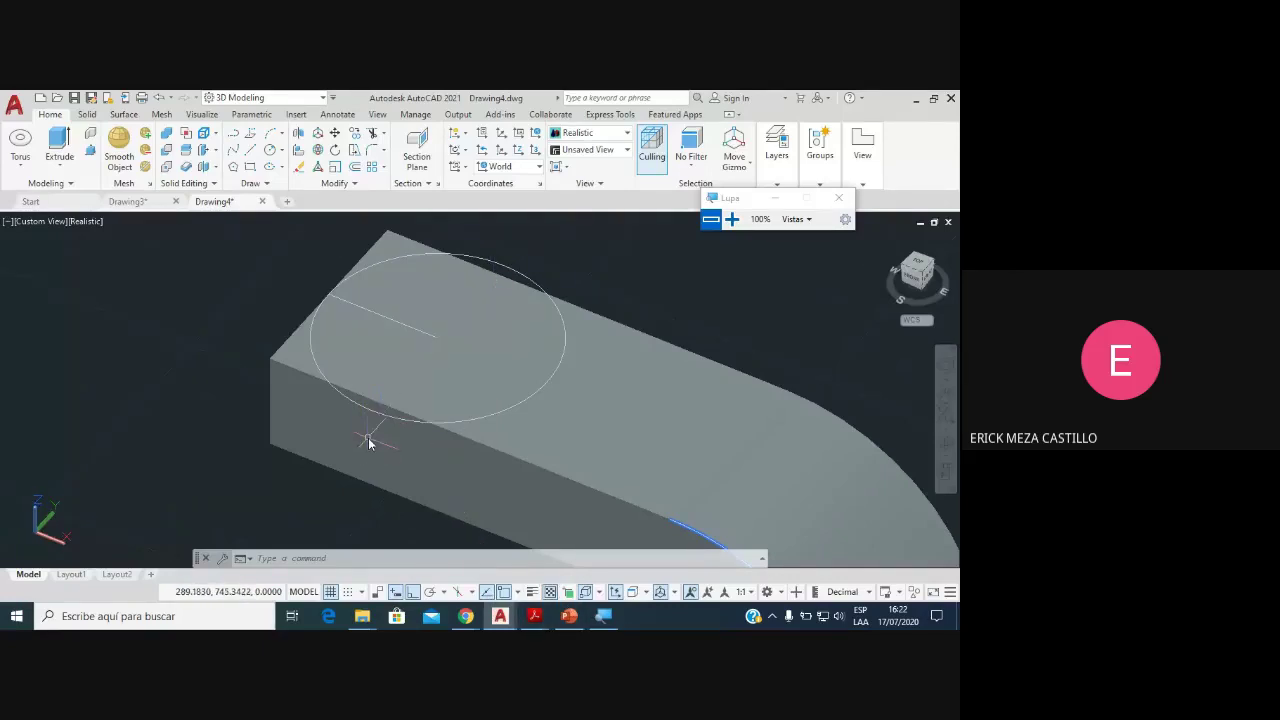
click(86, 115)
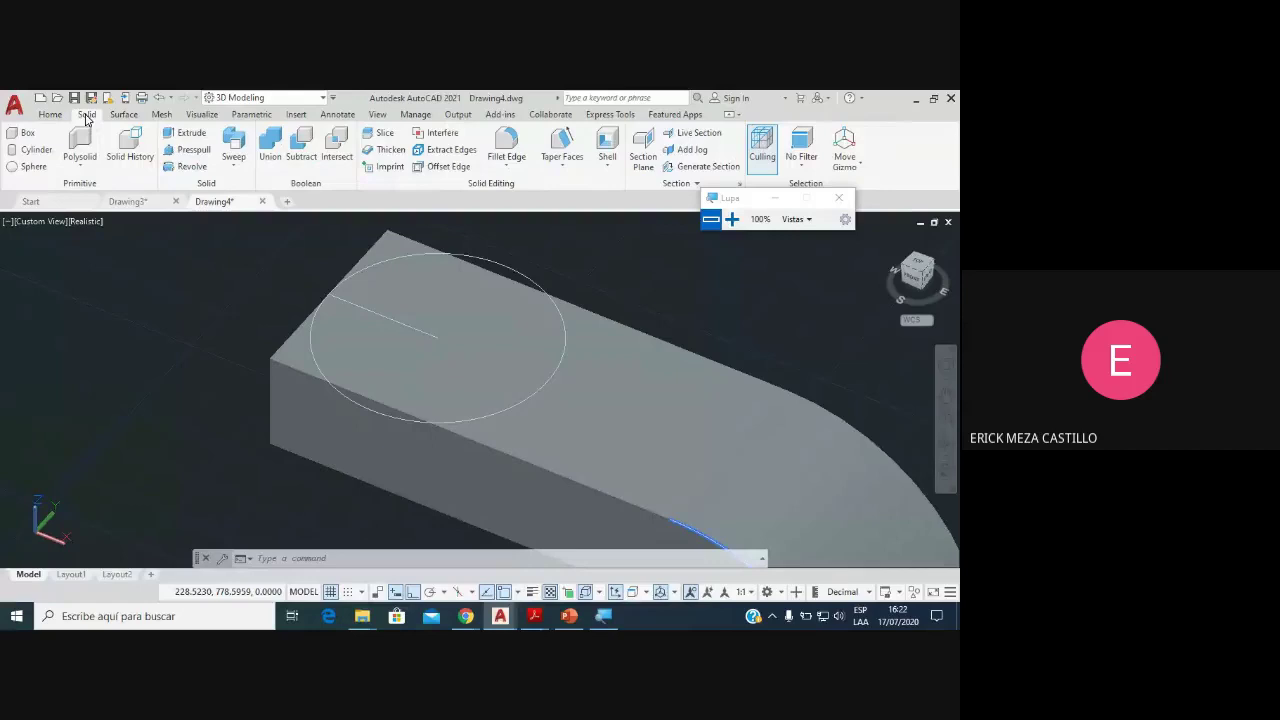
click(190, 135)
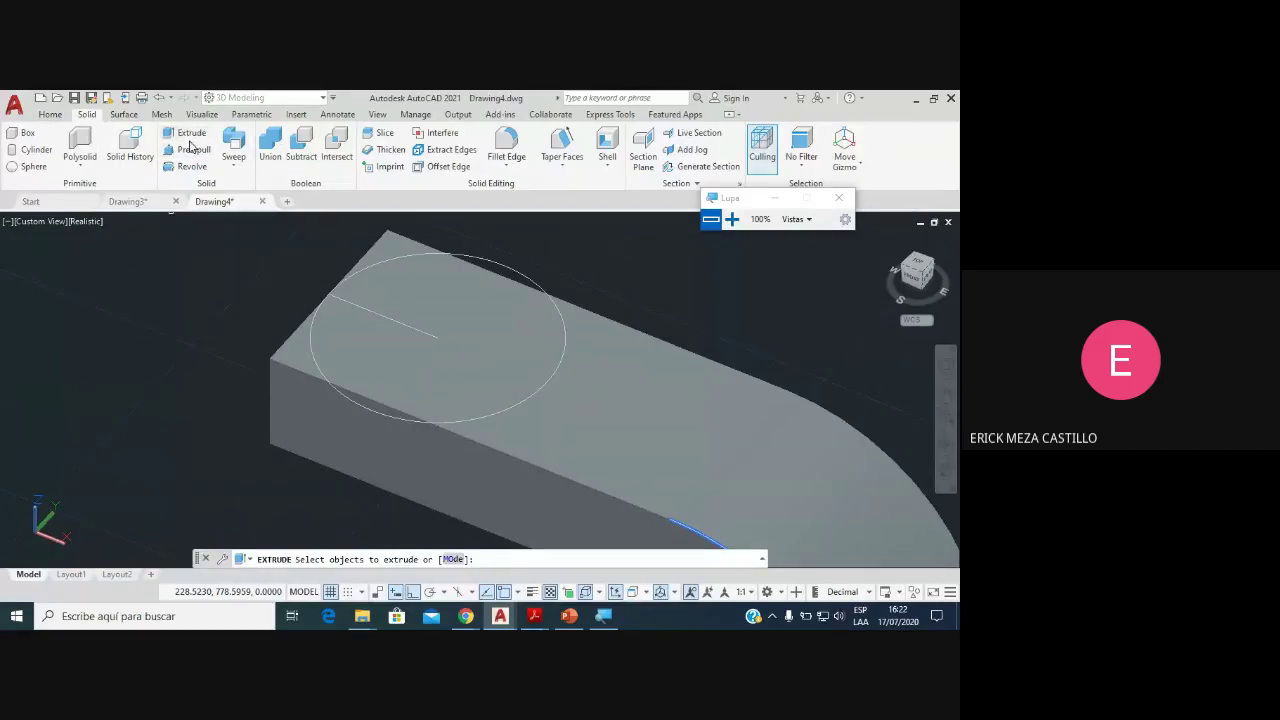
Step: Extrude the circle 20 units into a cylinder
click(370, 409)
key(Return)
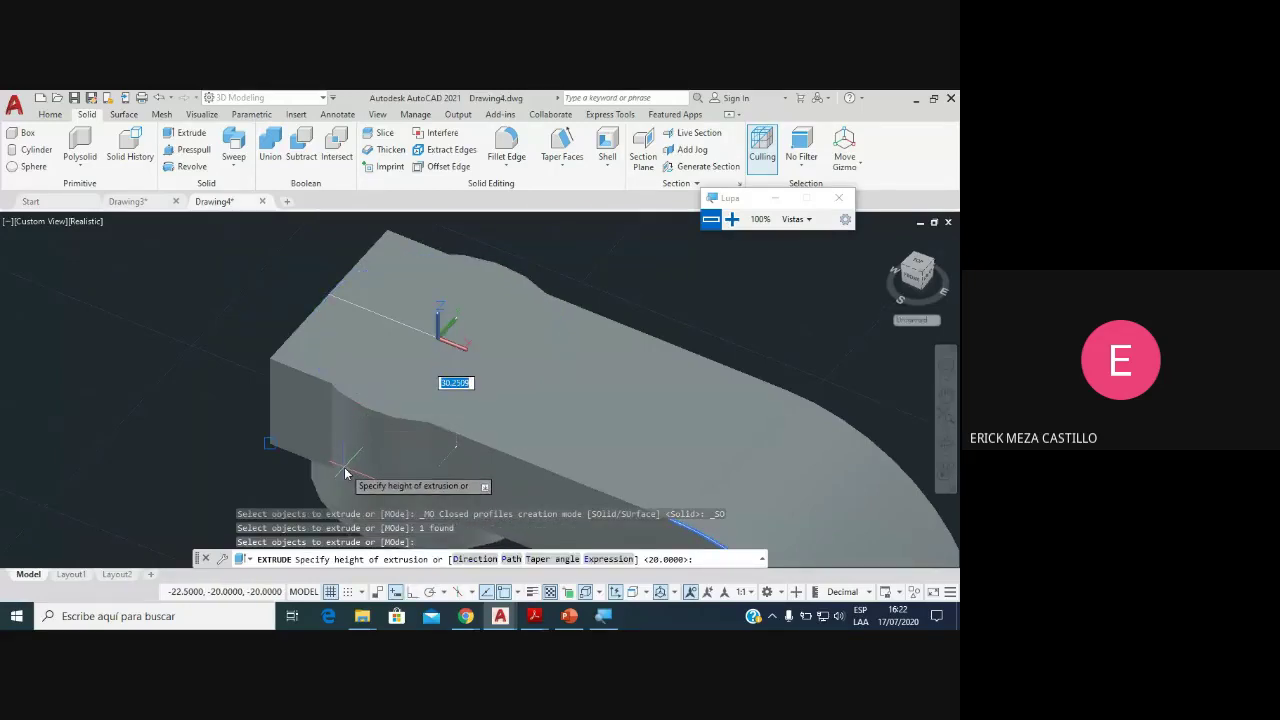
text(20)
key(Return)
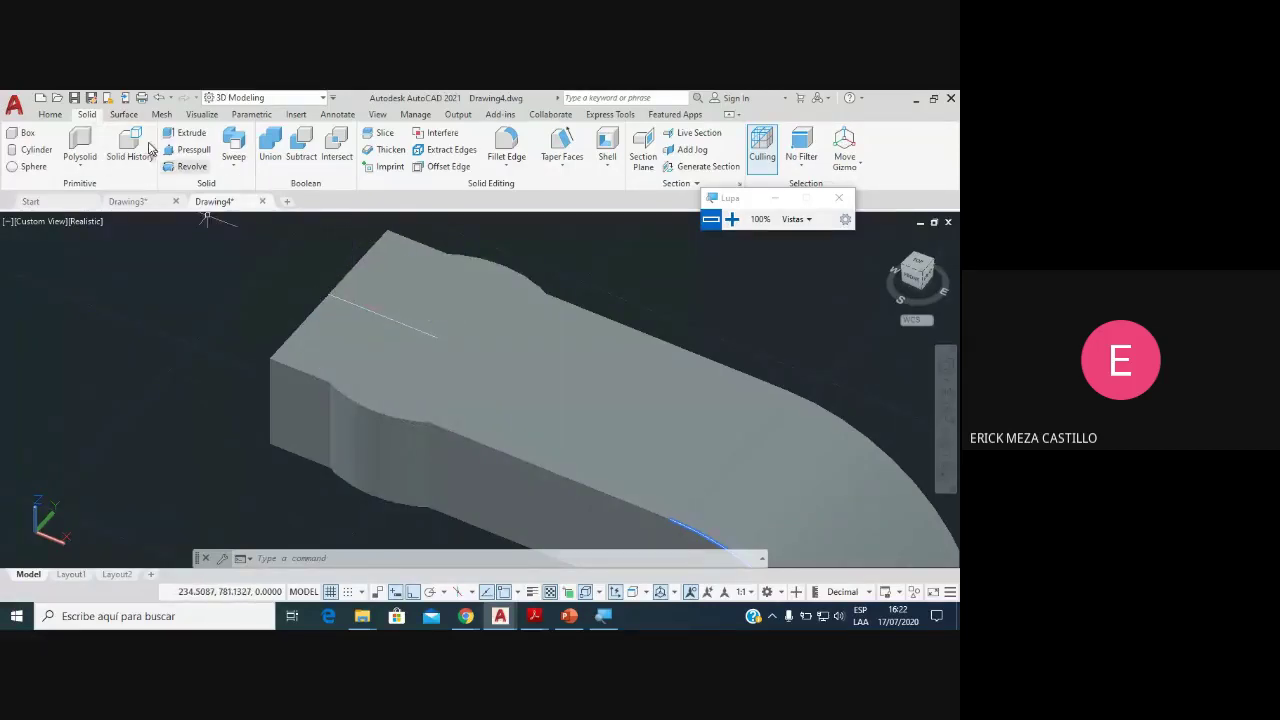
Step: Draw another radius-22.5 circle centred on the guide line's end
click(50, 114)
click(270, 150)
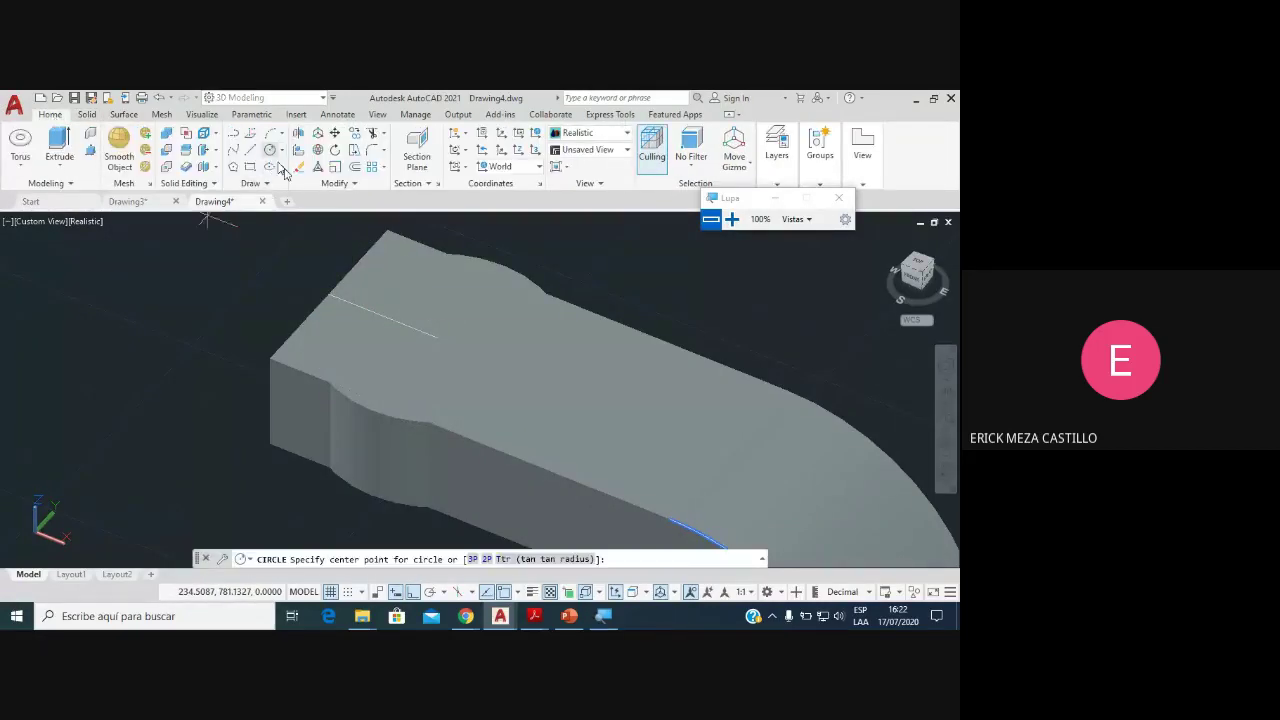
click(439, 340)
text(22.5)
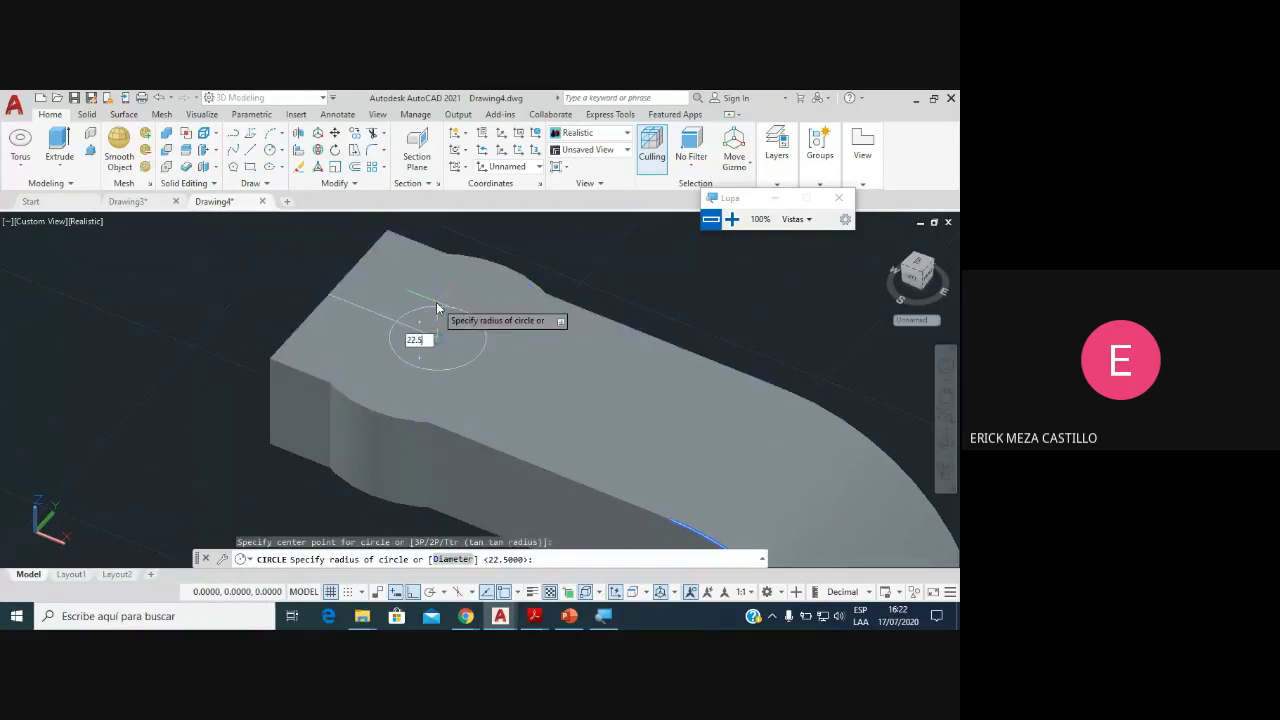
key(Return)
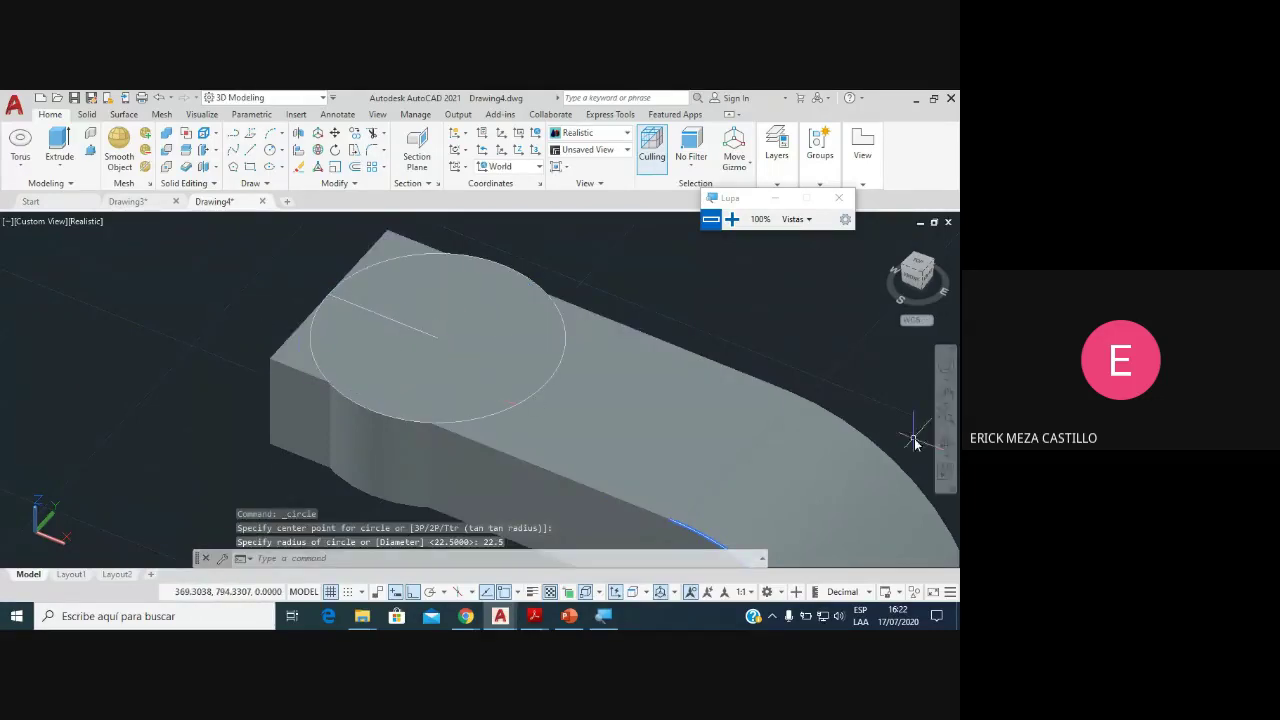
Step: Push the triangular corner beside the rounded end away with Presspull
mouse_move(523, 434)
shift+middle_down()
mouse_move(485, 464)
mouse_move(511, 437)
mouse_move(429, 409)
shift+middle_up()
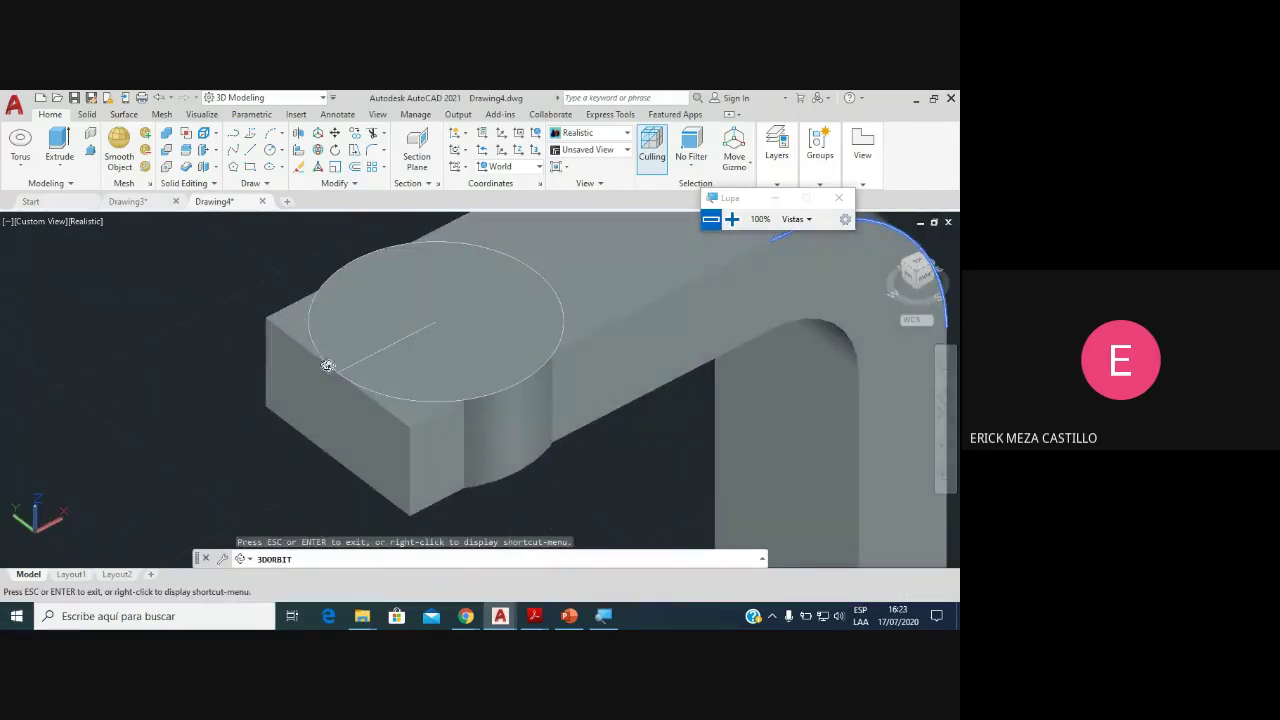
shift+middle_drag(327, 366, 292, 337)
mouse_move(285, 386)
shift+middle_down()
mouse_move(326, 372)
mouse_move(405, 442)
shift+middle_up()
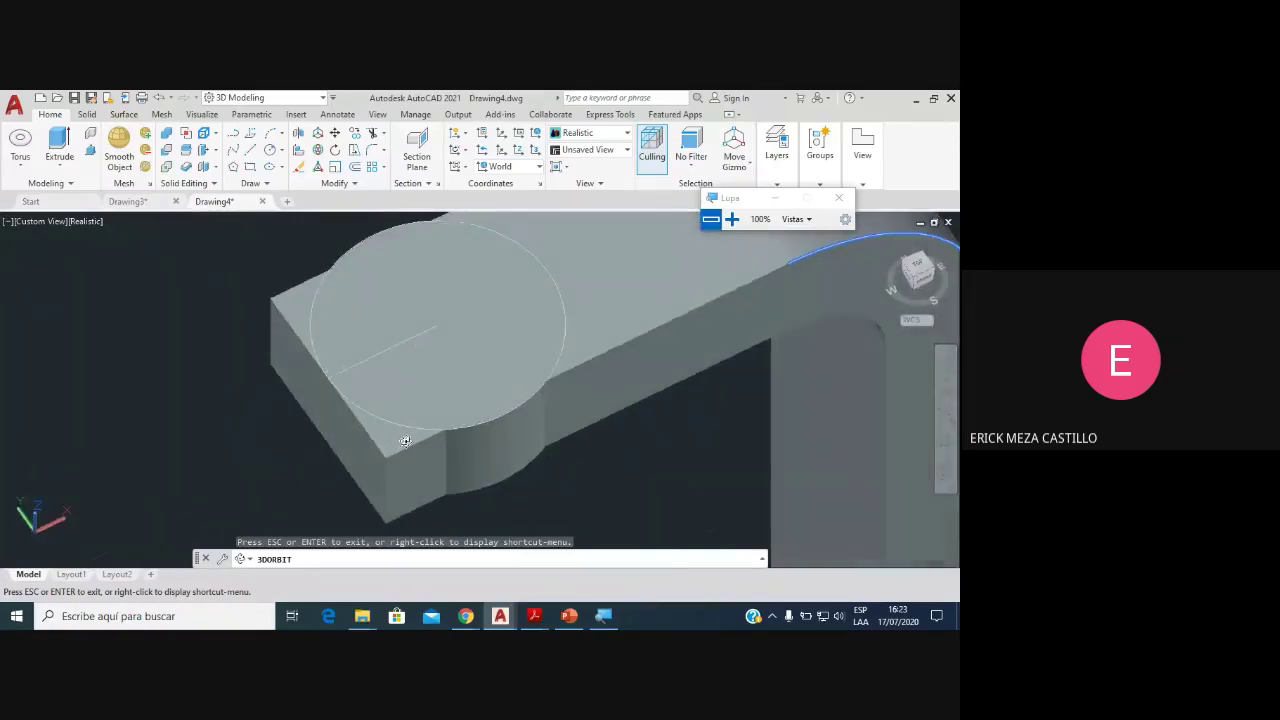
click(88, 115)
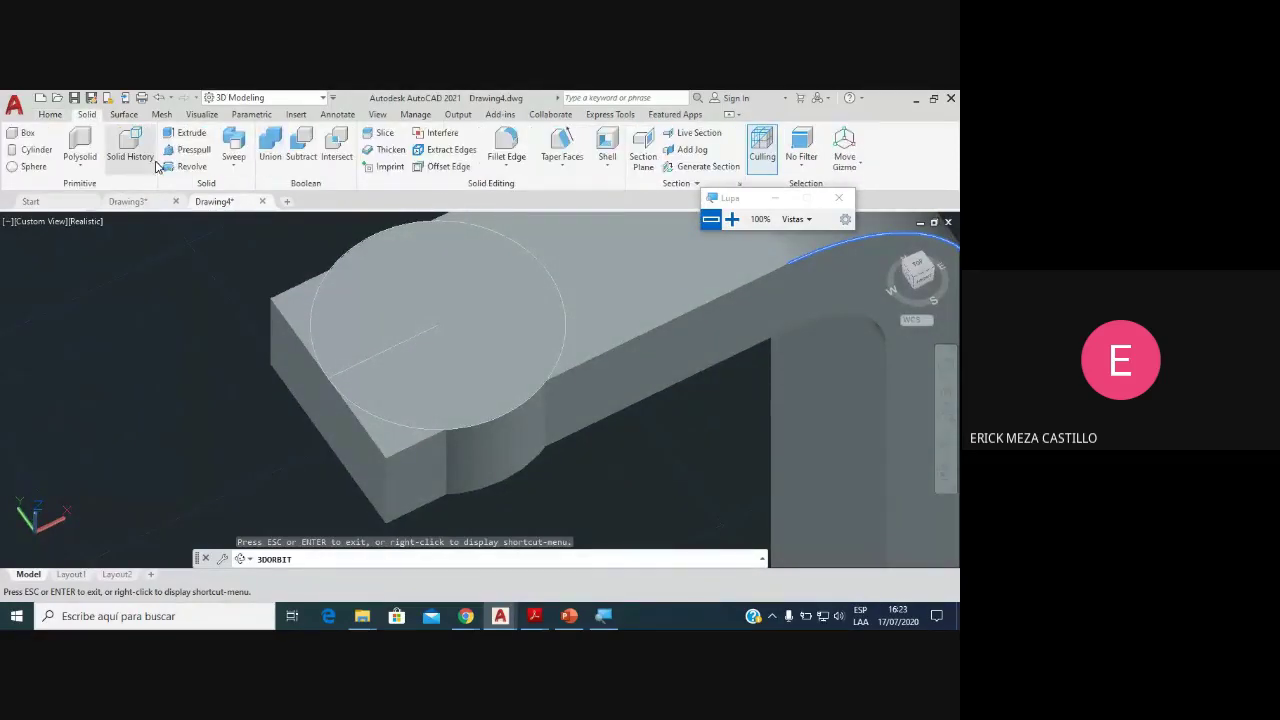
click(193, 149)
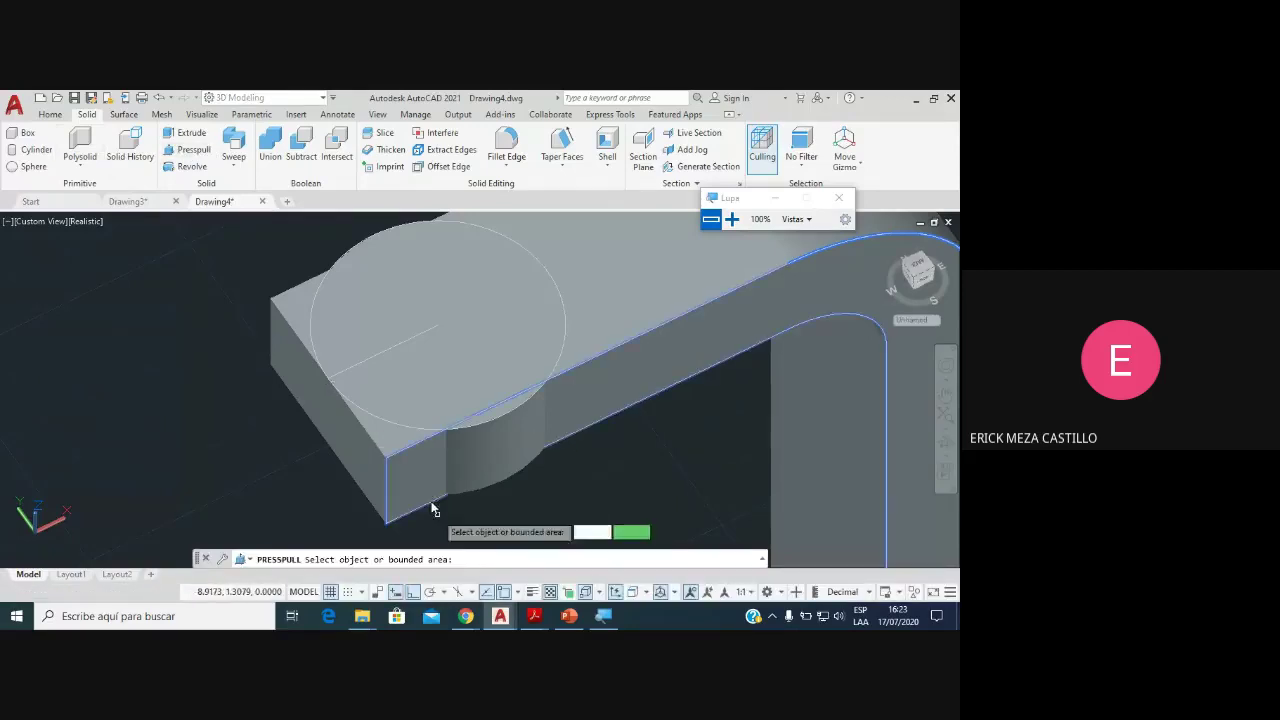
click(398, 450)
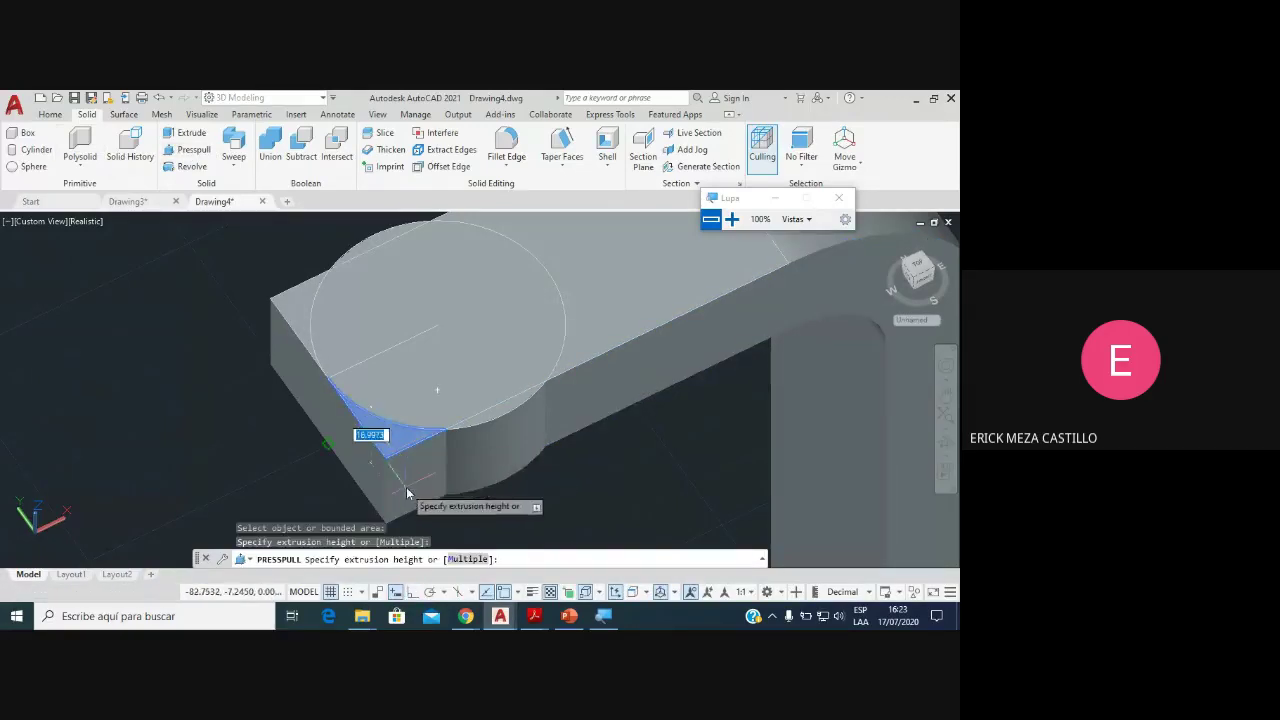
click(482, 488)
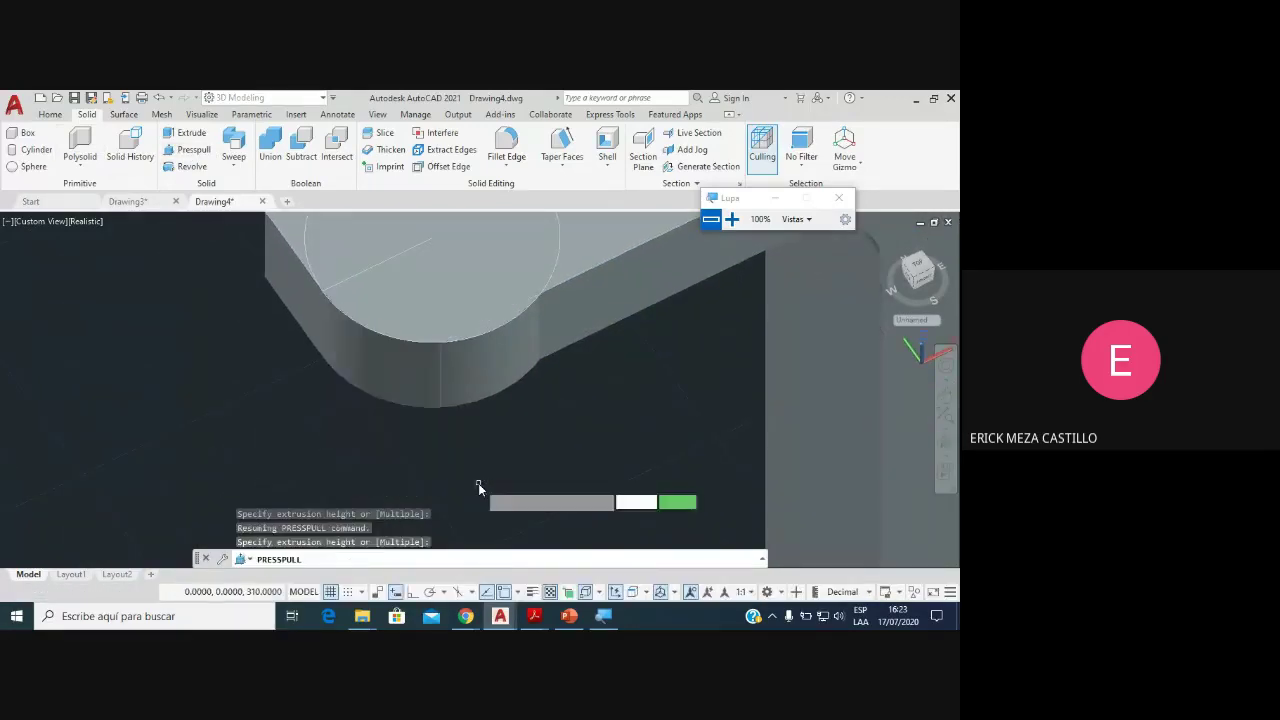
scroll(310, 361, up, 2)
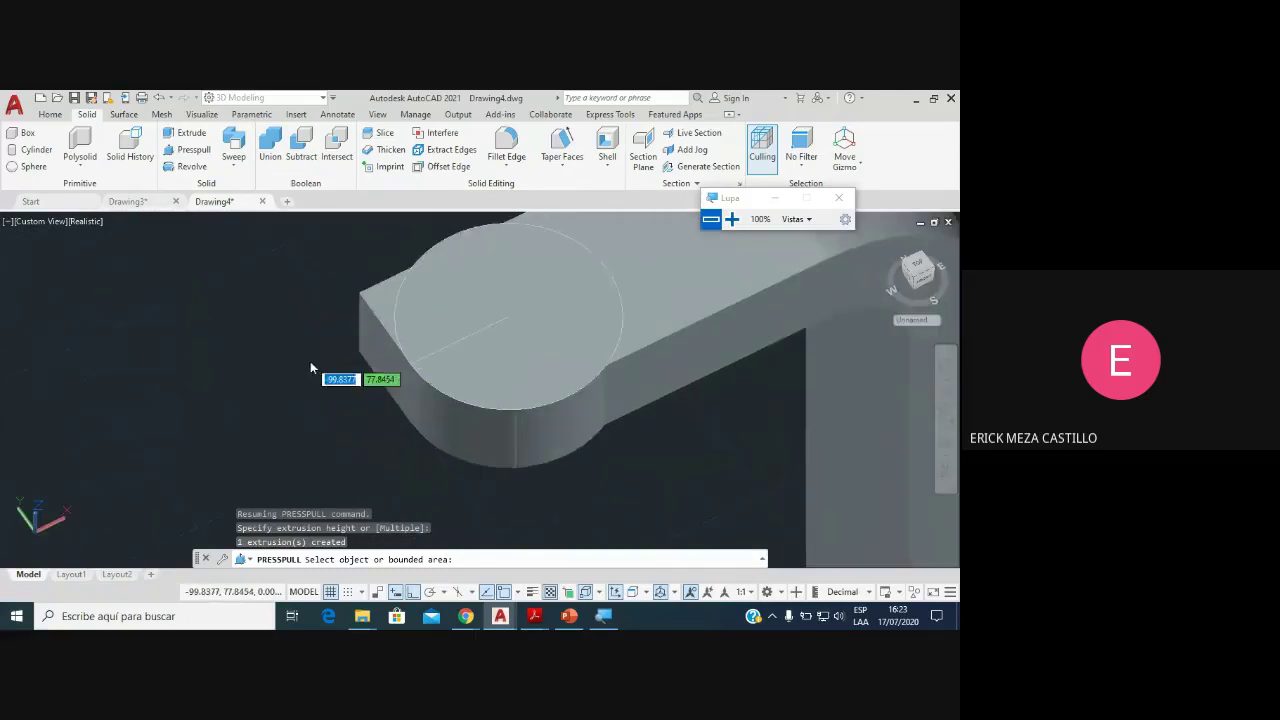
click(386, 297)
click(362, 460)
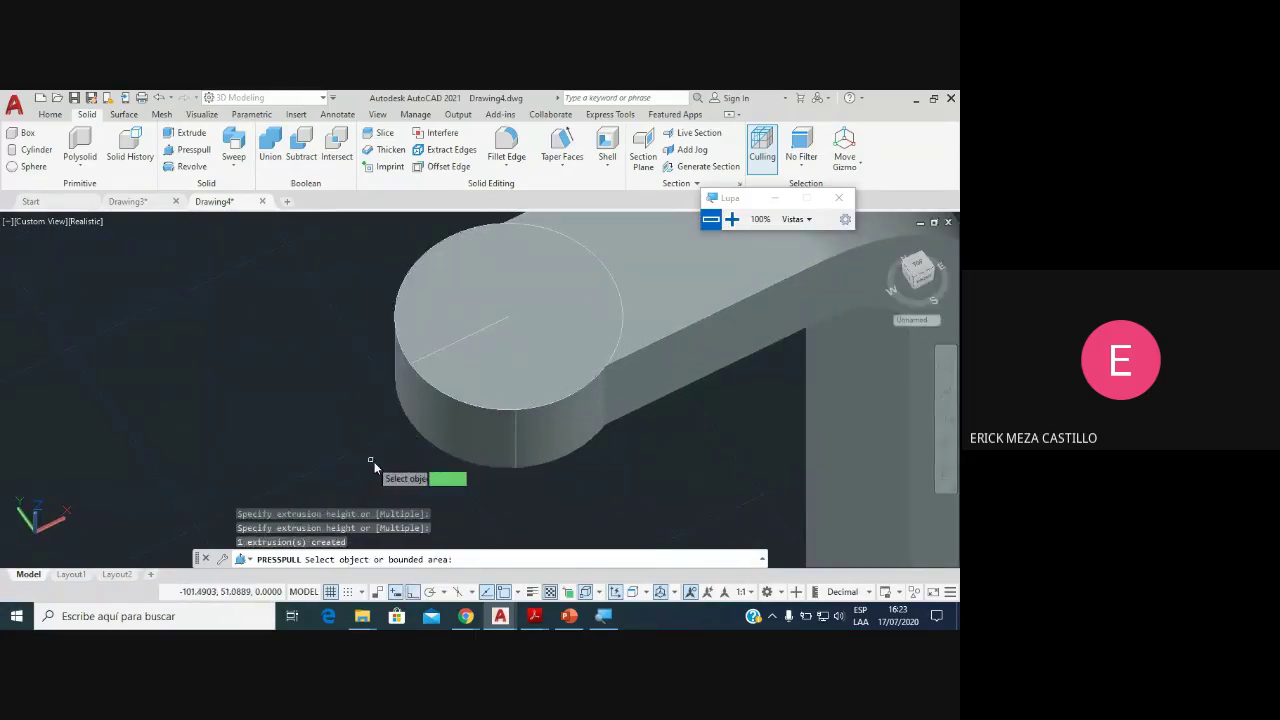
key(Return)
key(Escape)
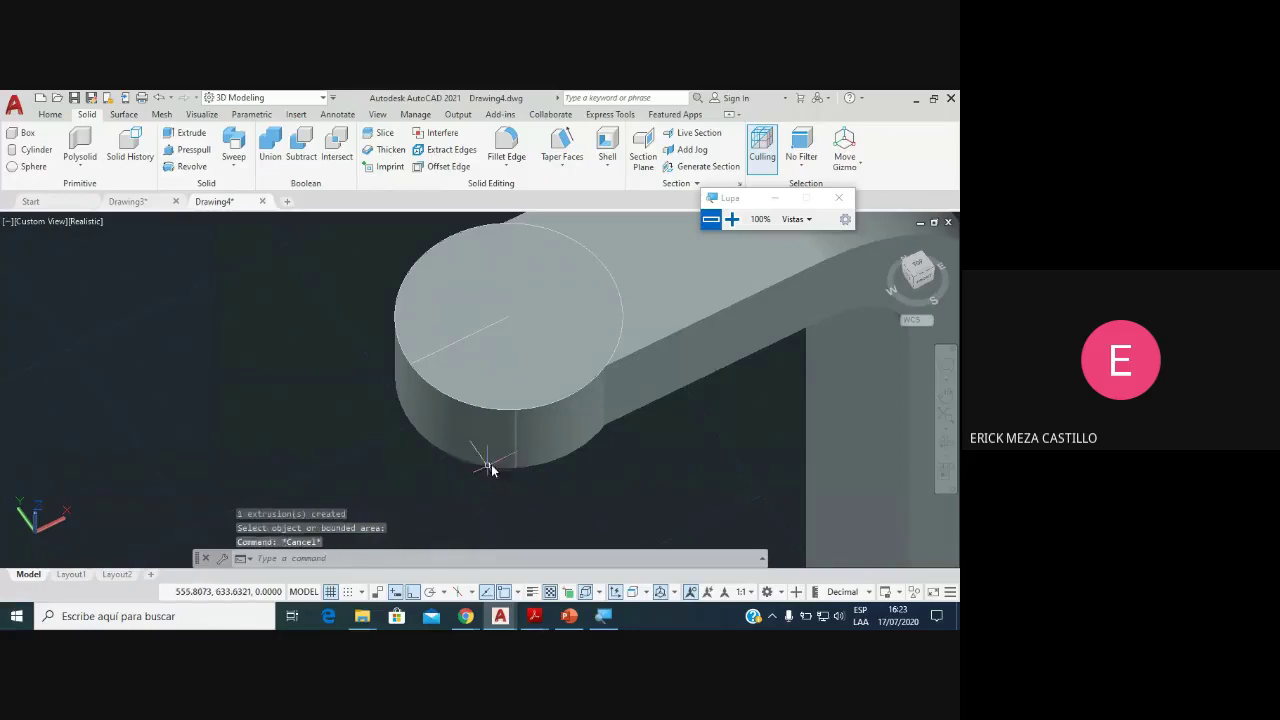
key(Escape)
Step: Orbit to check the cleanly rounded end, then switch to the video meeting
click(950, 442)
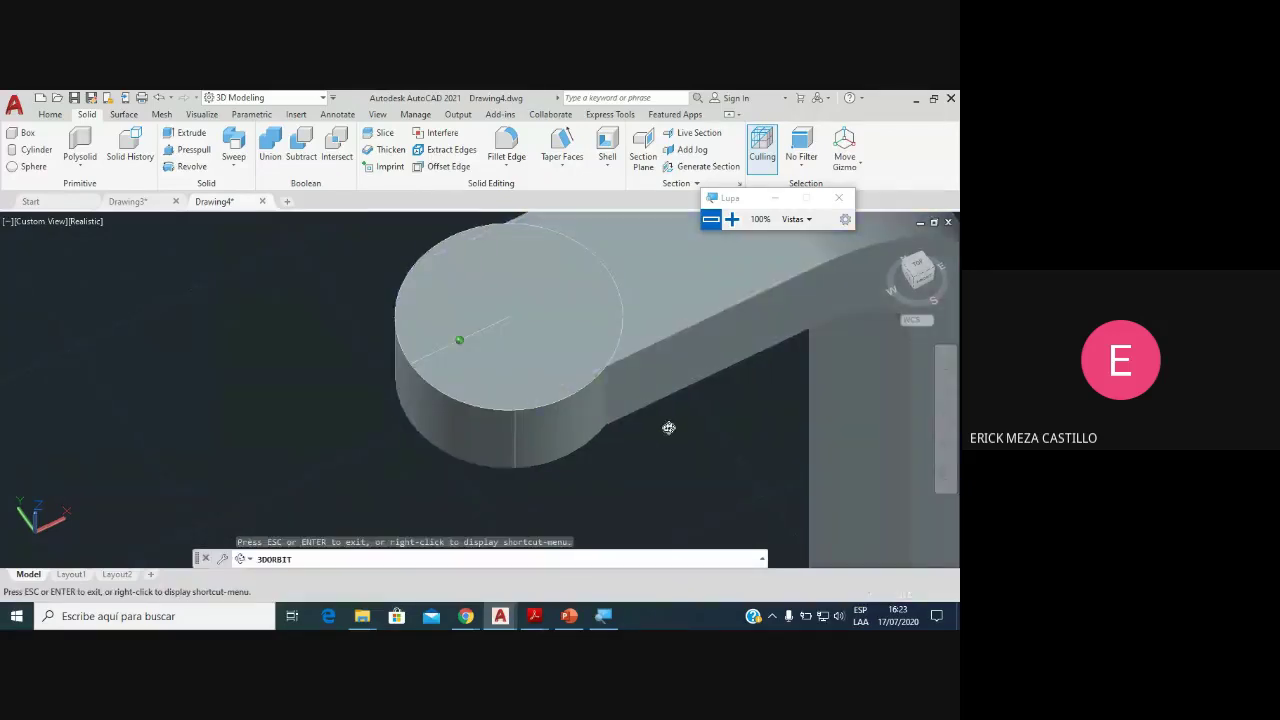
mouse_move(668, 428)
mouse_down()
mouse_move(609, 378)
mouse_move(674, 354)
mouse_move(634, 371)
mouse_move(609, 429)
mouse_move(620, 409)
mouse_move(532, 400)
mouse_up()
scroll(525, 395, up, 1)
scroll(508, 397, up, 1)
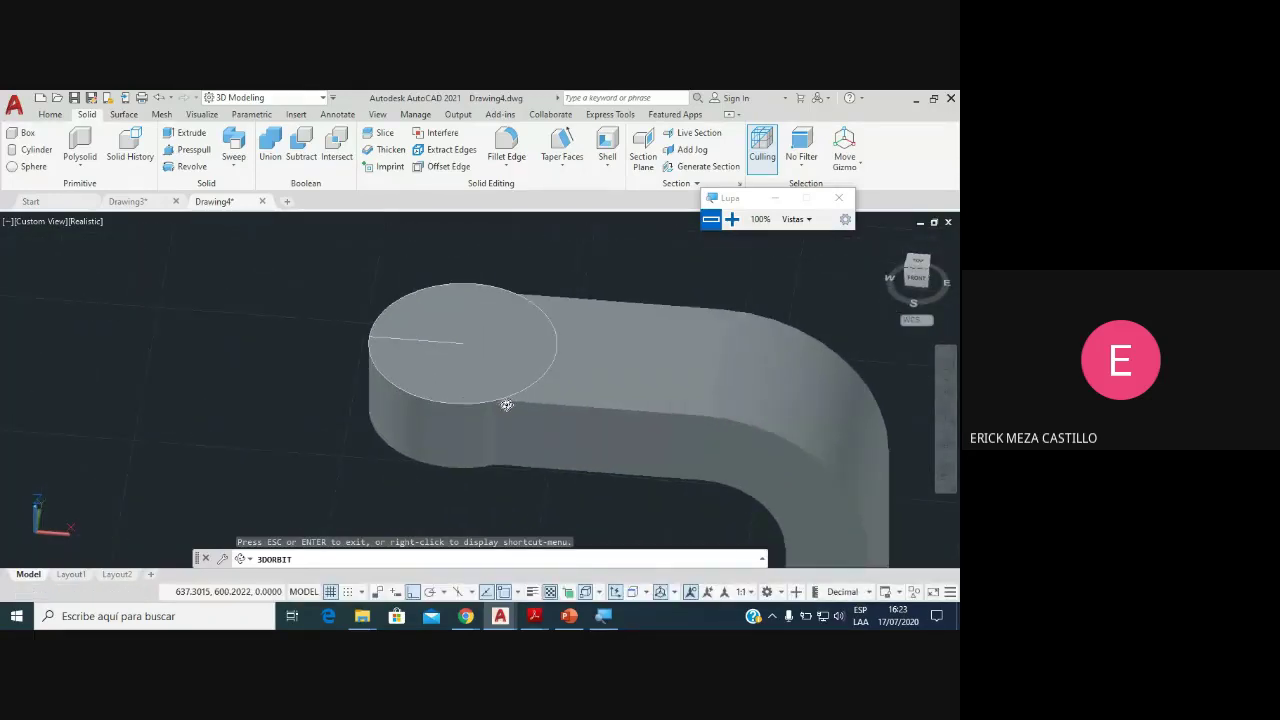
key(Escape)
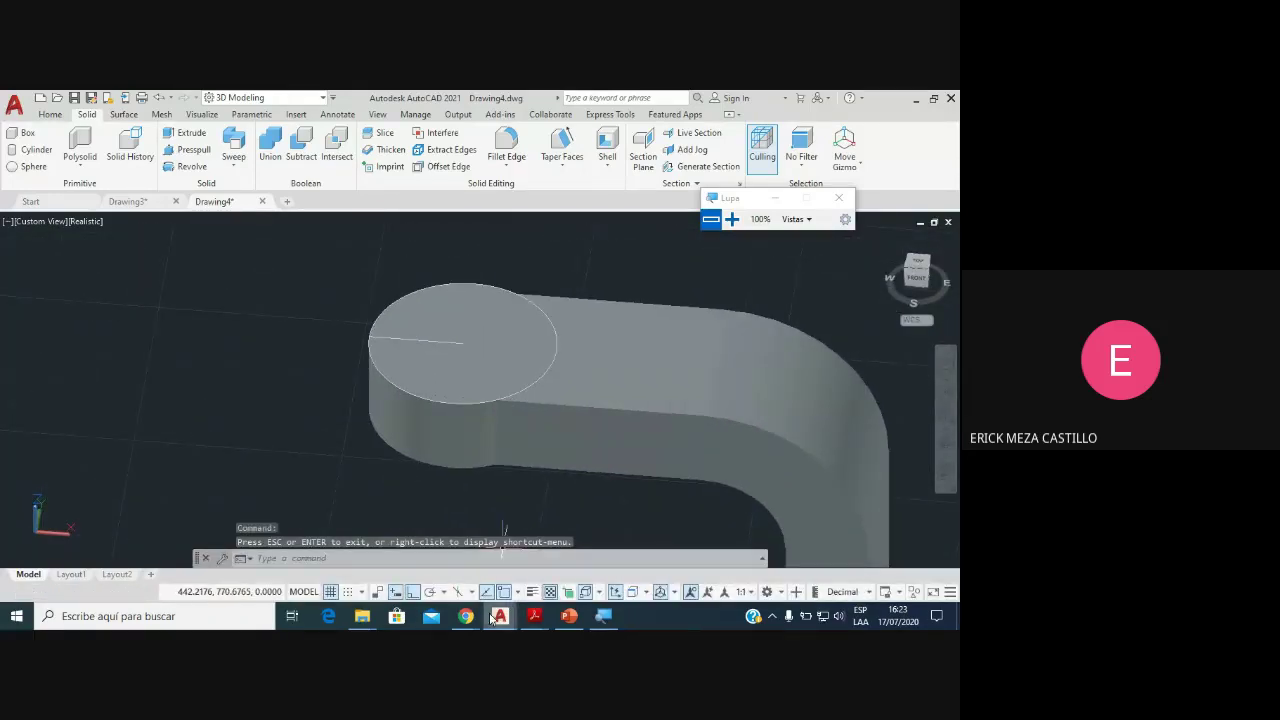
click(510, 562)
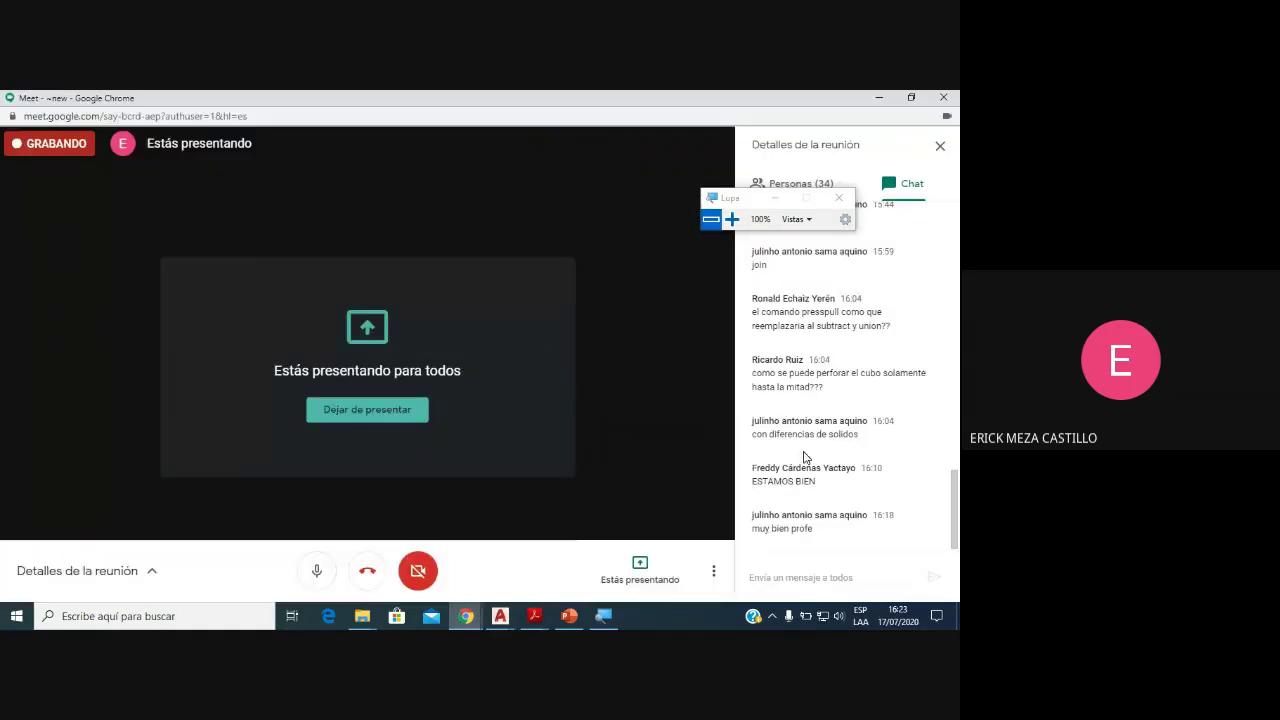
mouse_move(500, 616)
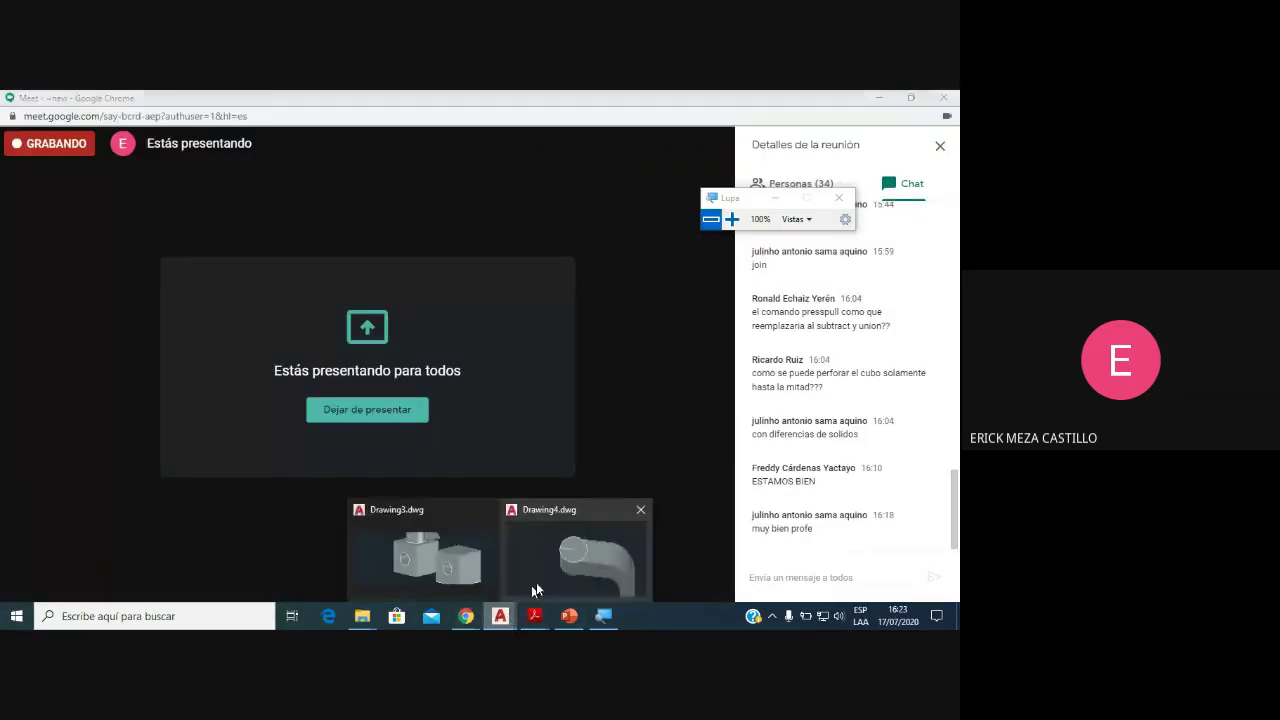
Step: Review the top cylinder dimensions in Ejercicio.pdf, then head back to the AutoCAD drawings
click(567, 570)
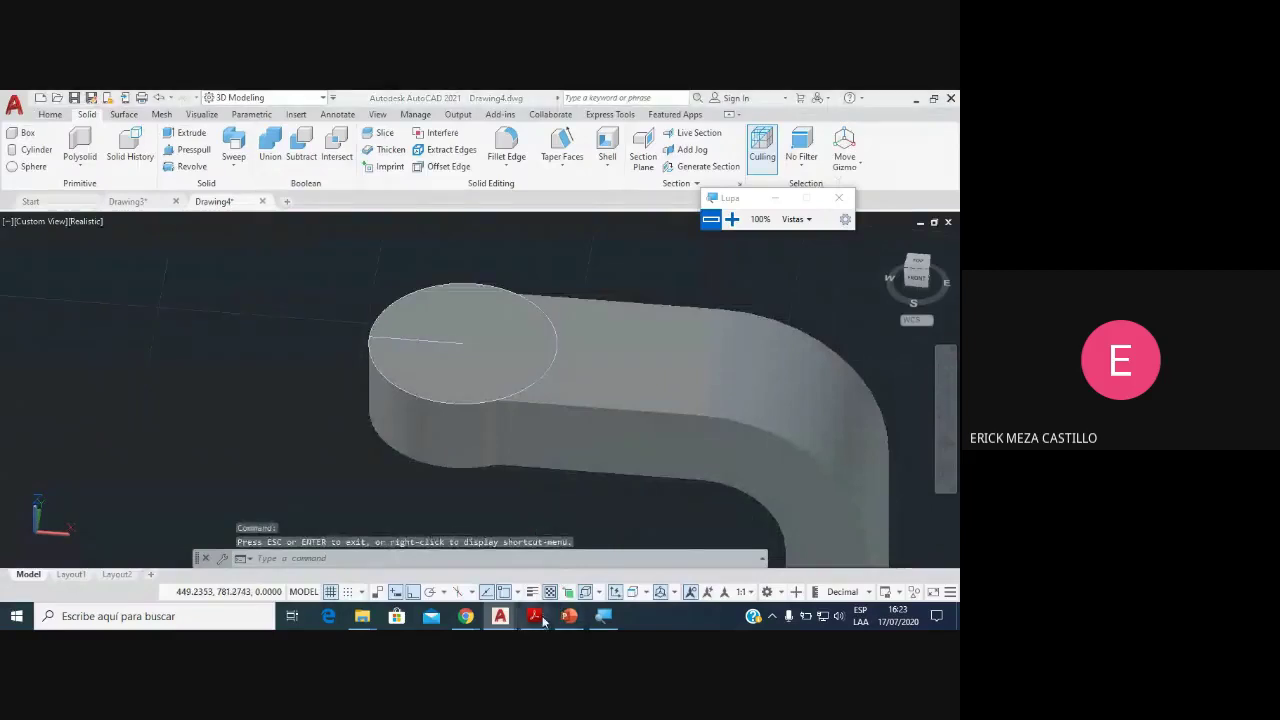
mouse_move(534, 616)
click(605, 548)
scroll(567, 376, up, 1)
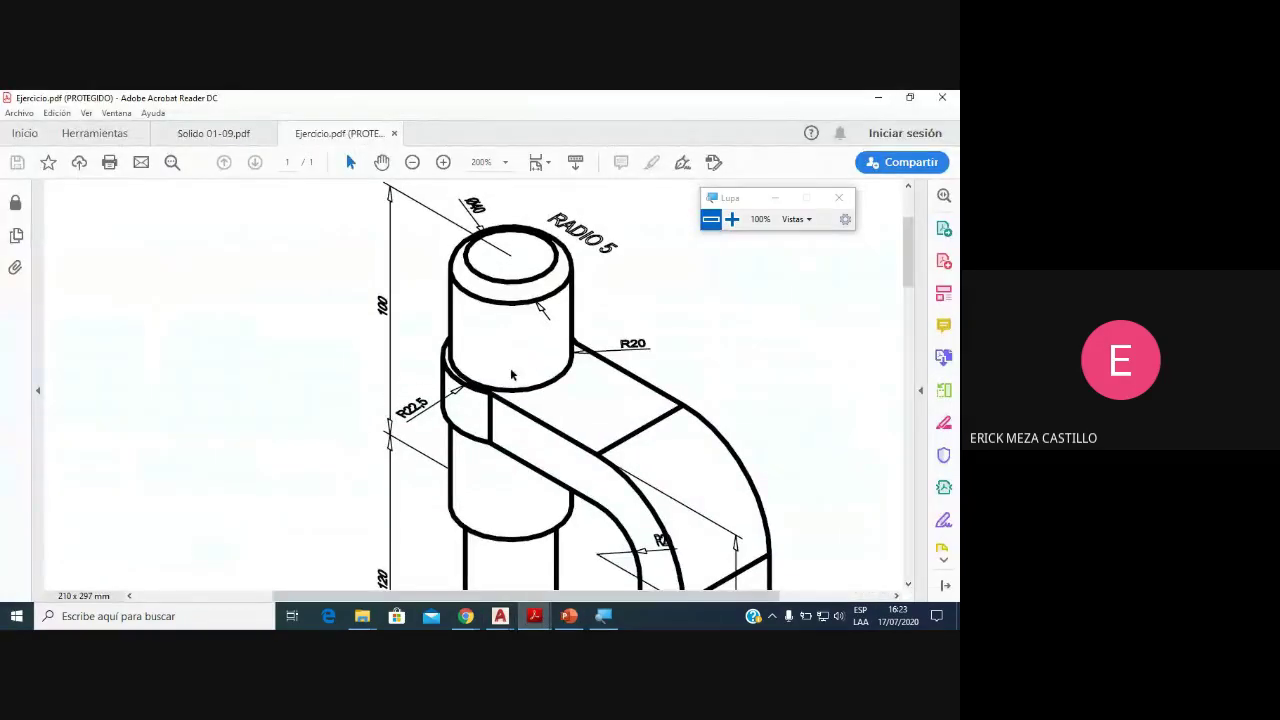
scroll(550, 367, up, 1)
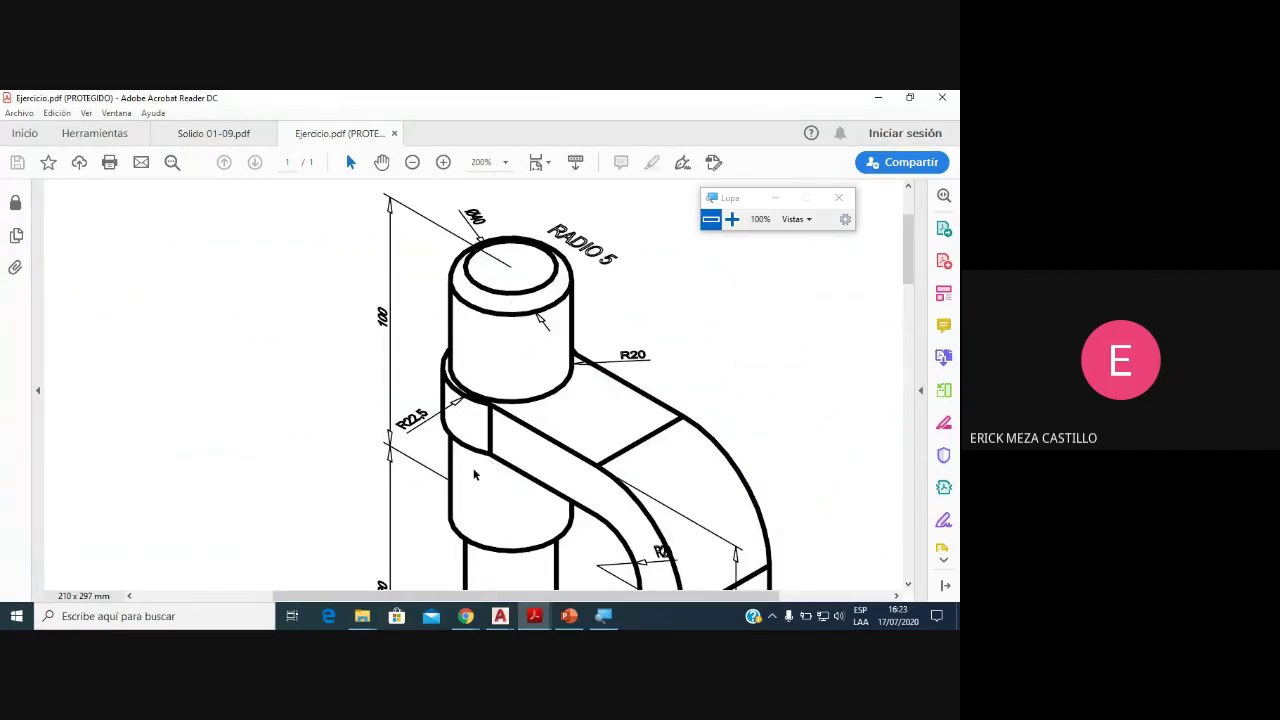
click(500, 616)
Step: Start a cylinder on the rounded end's top centre, cancelling after entering a wrong radius of 40
click(541, 597)
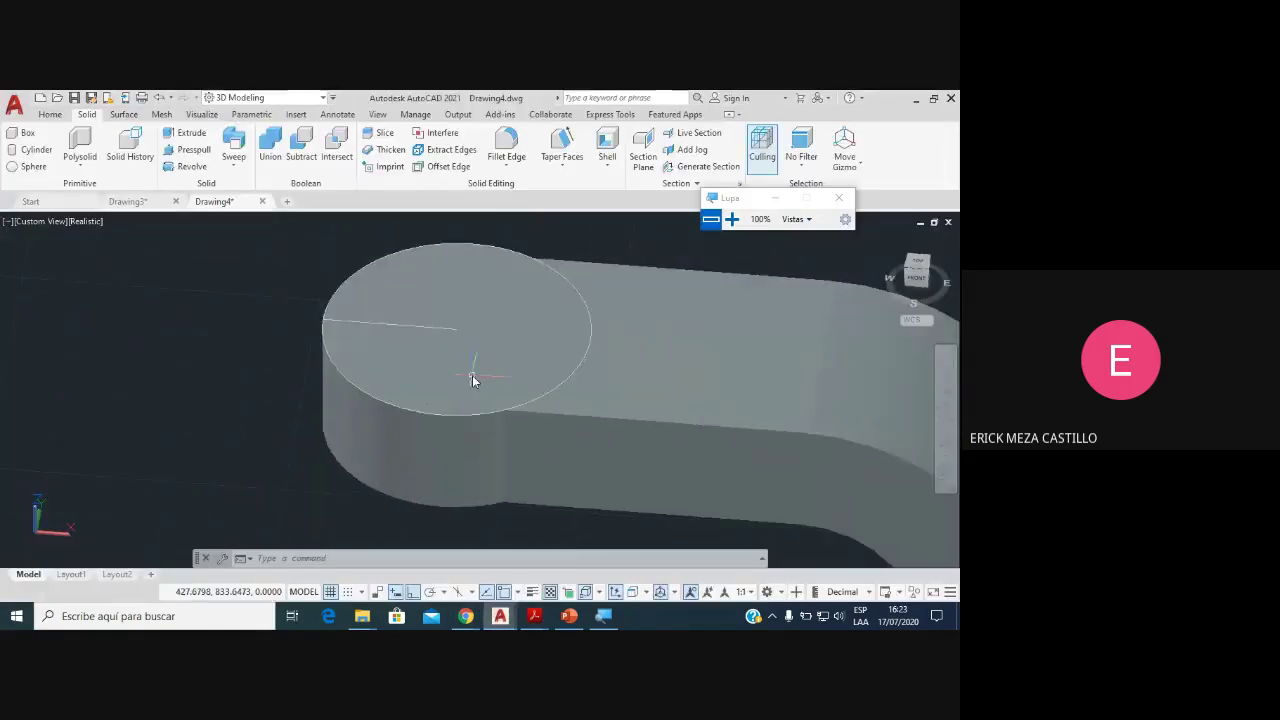
click(947, 450)
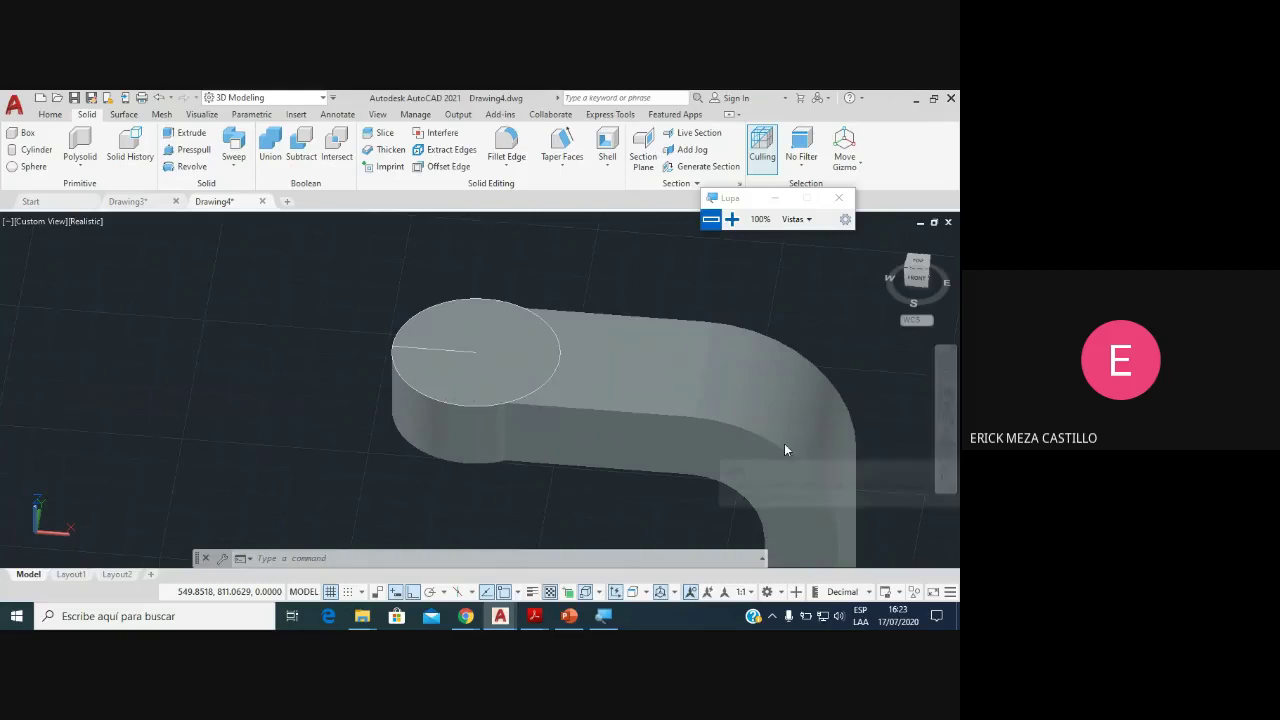
drag(786, 448, 455, 420)
key(Escape)
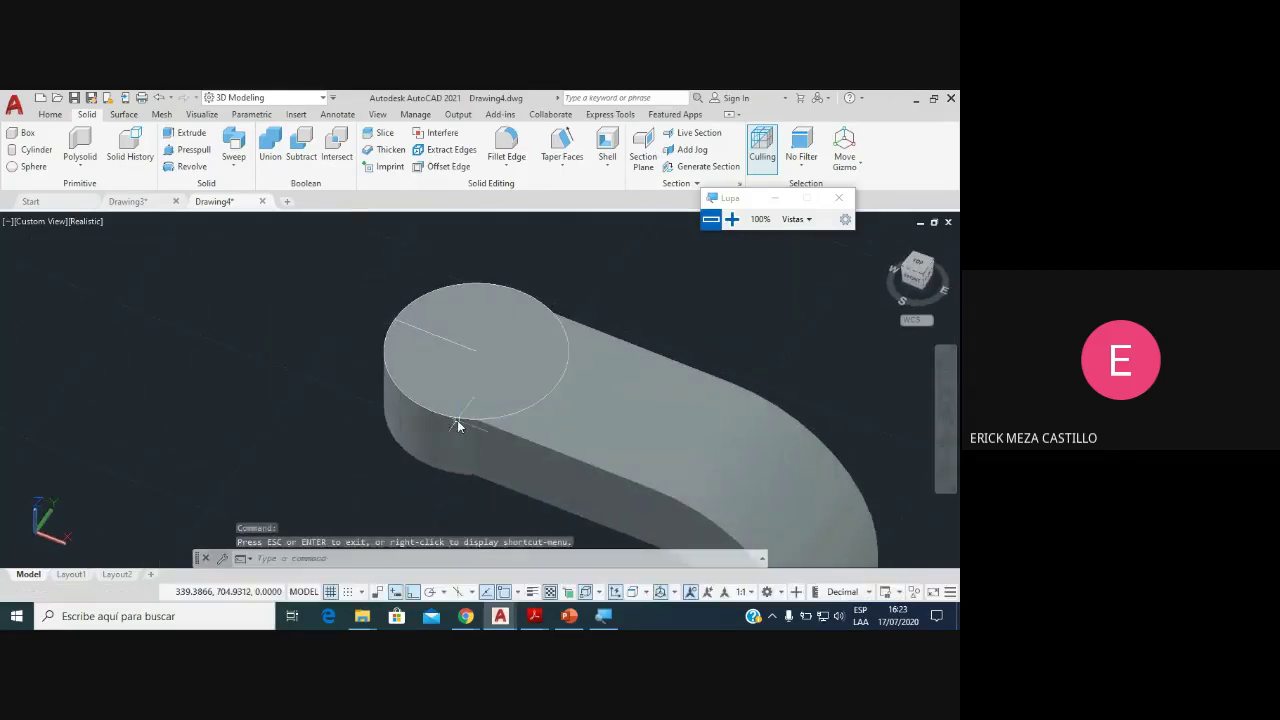
click(38, 150)
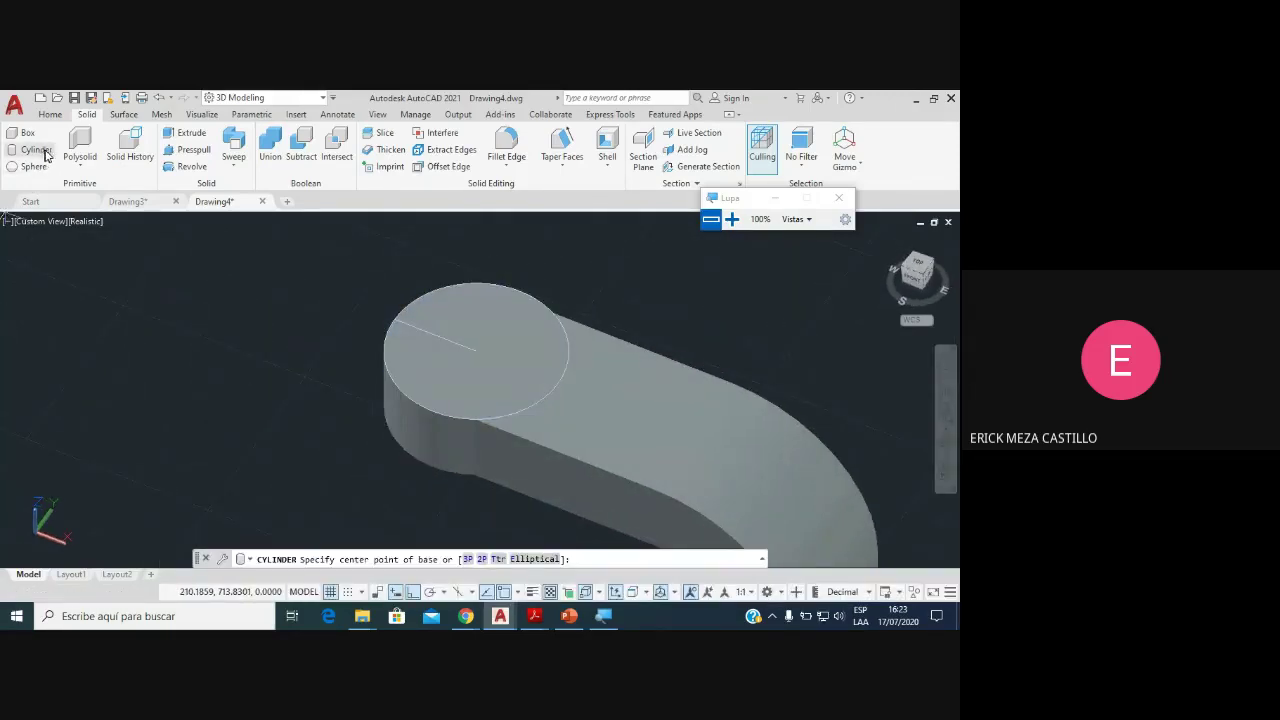
click(476, 351)
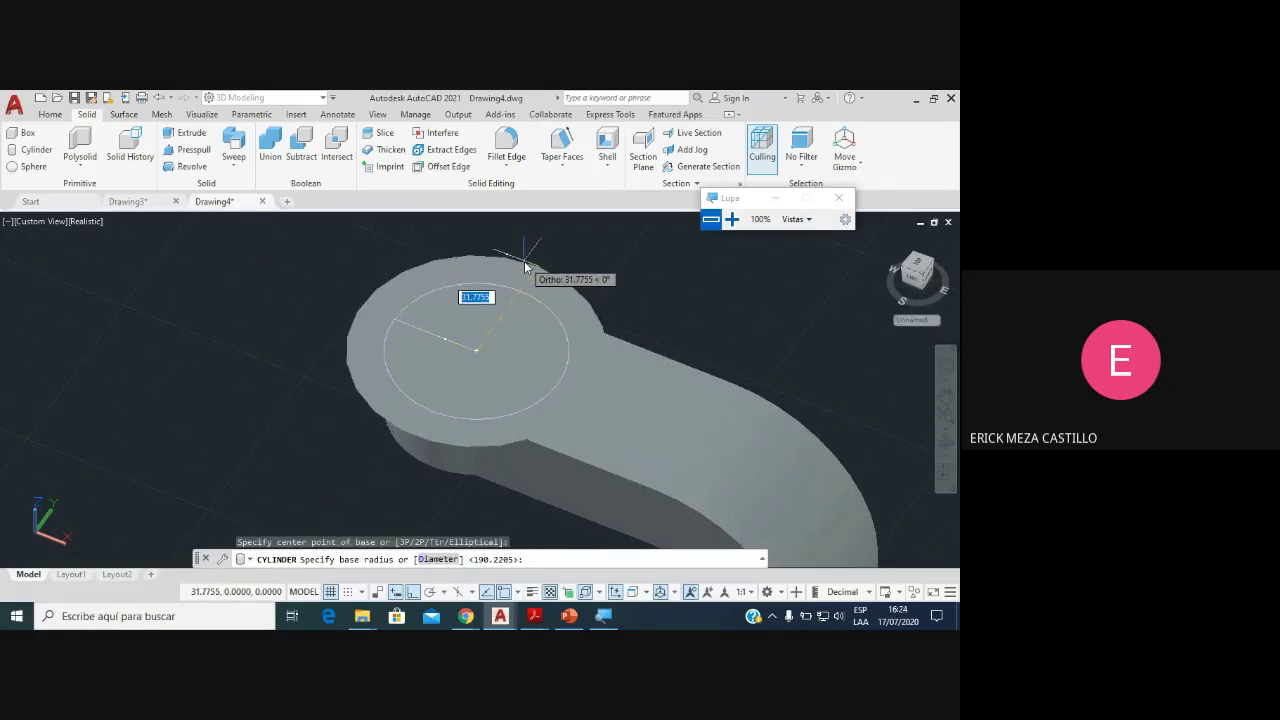
text(40)
key(Return)
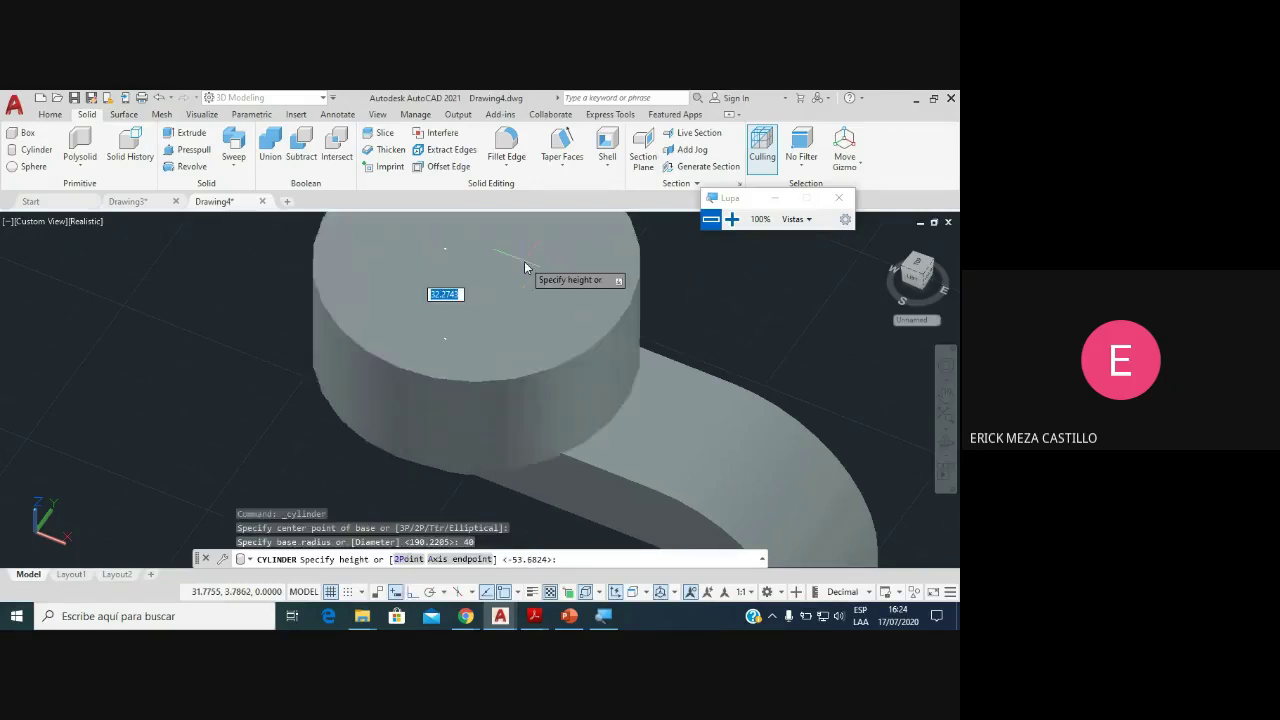
key(ctrl+z)
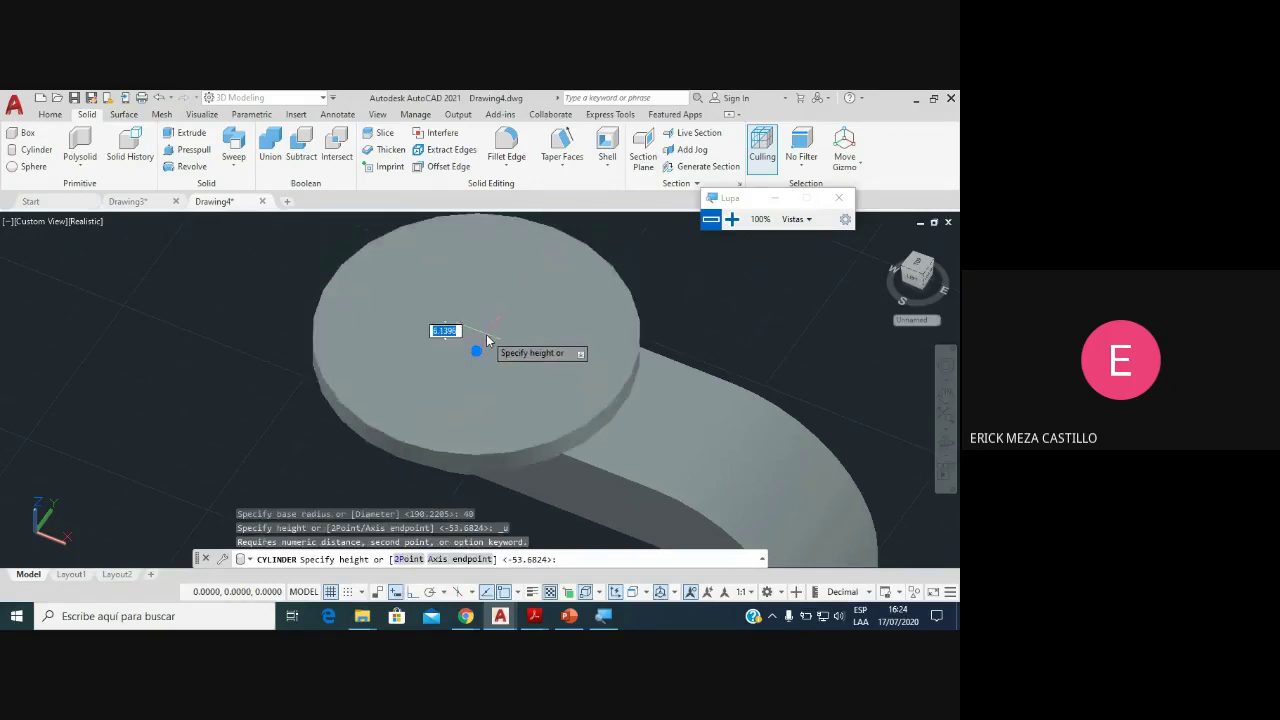
key(ctrl+z)
key(Escape)
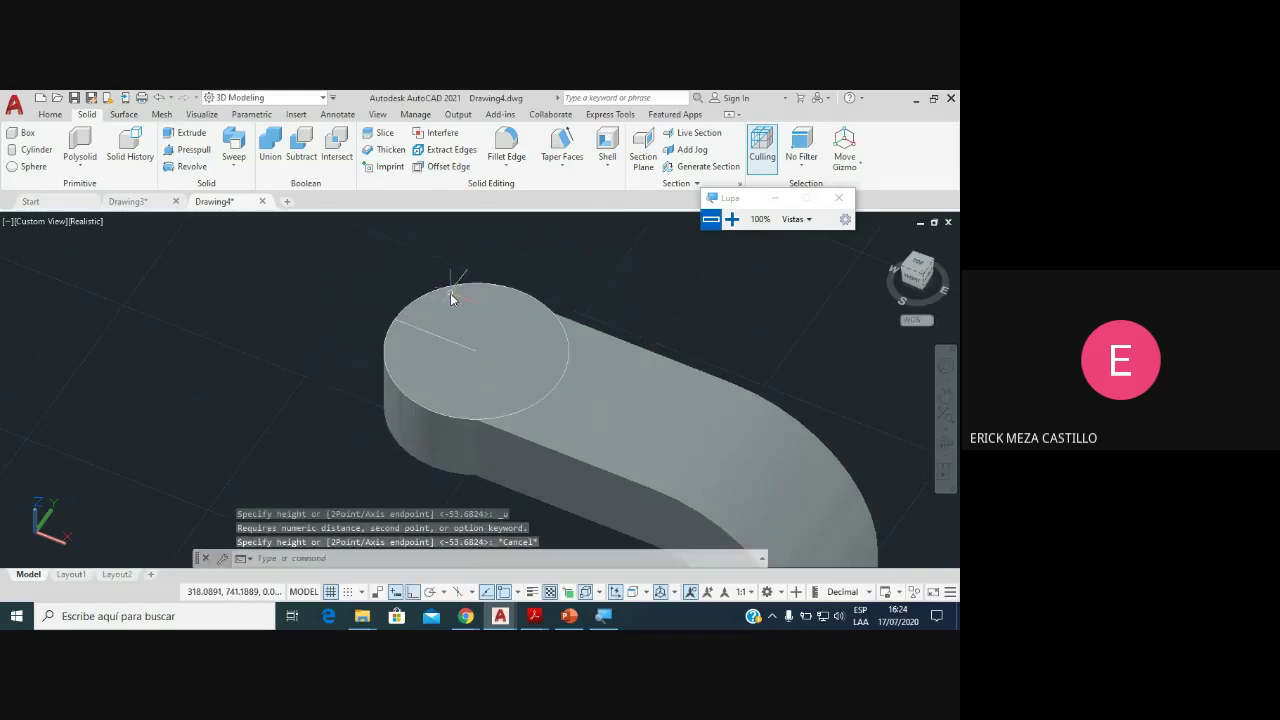
Step: Create the radius-20, 40-tall cylinder centred on the rounded end's top face
click(37, 149)
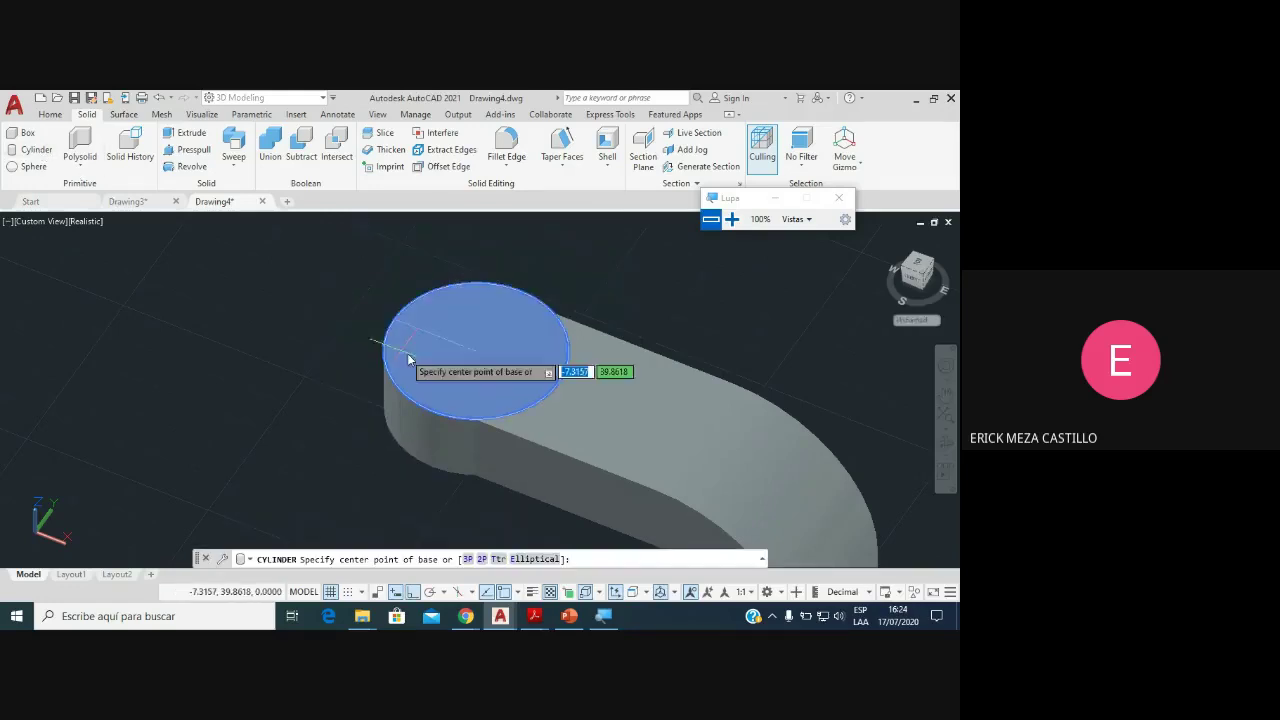
click(476, 350)
text(20)
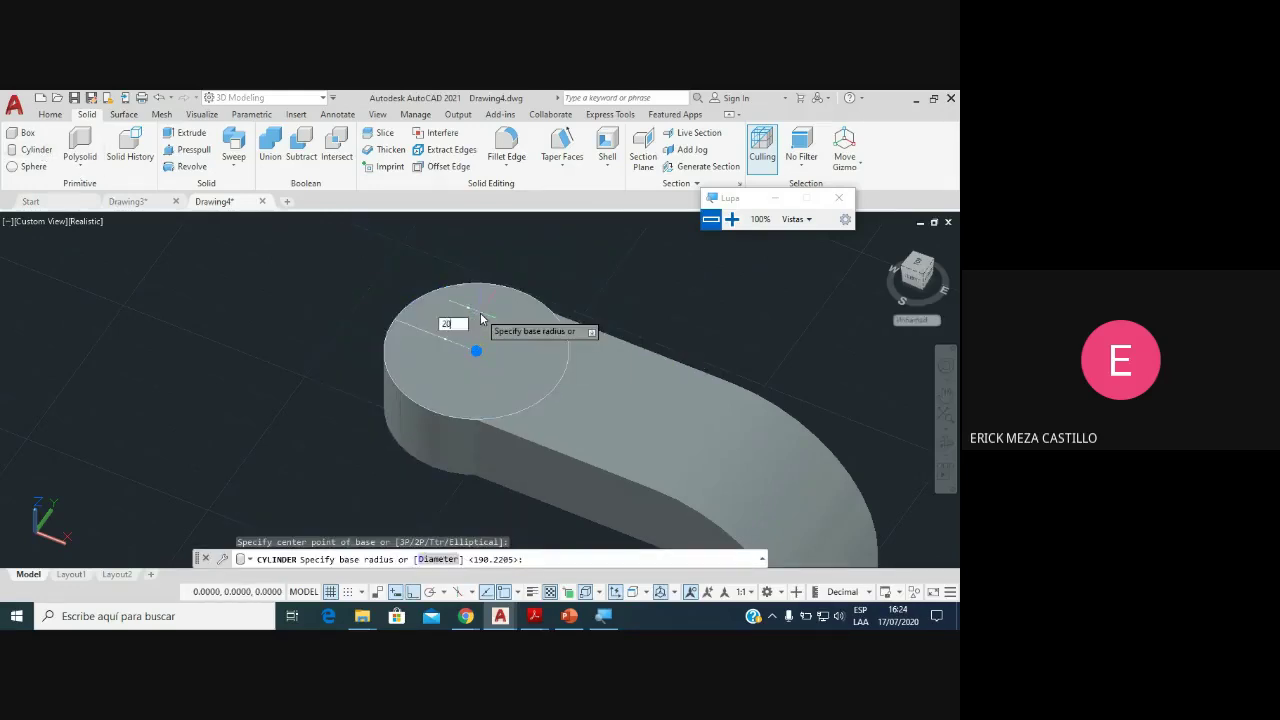
key(Return)
scroll(481, 318, down, 2)
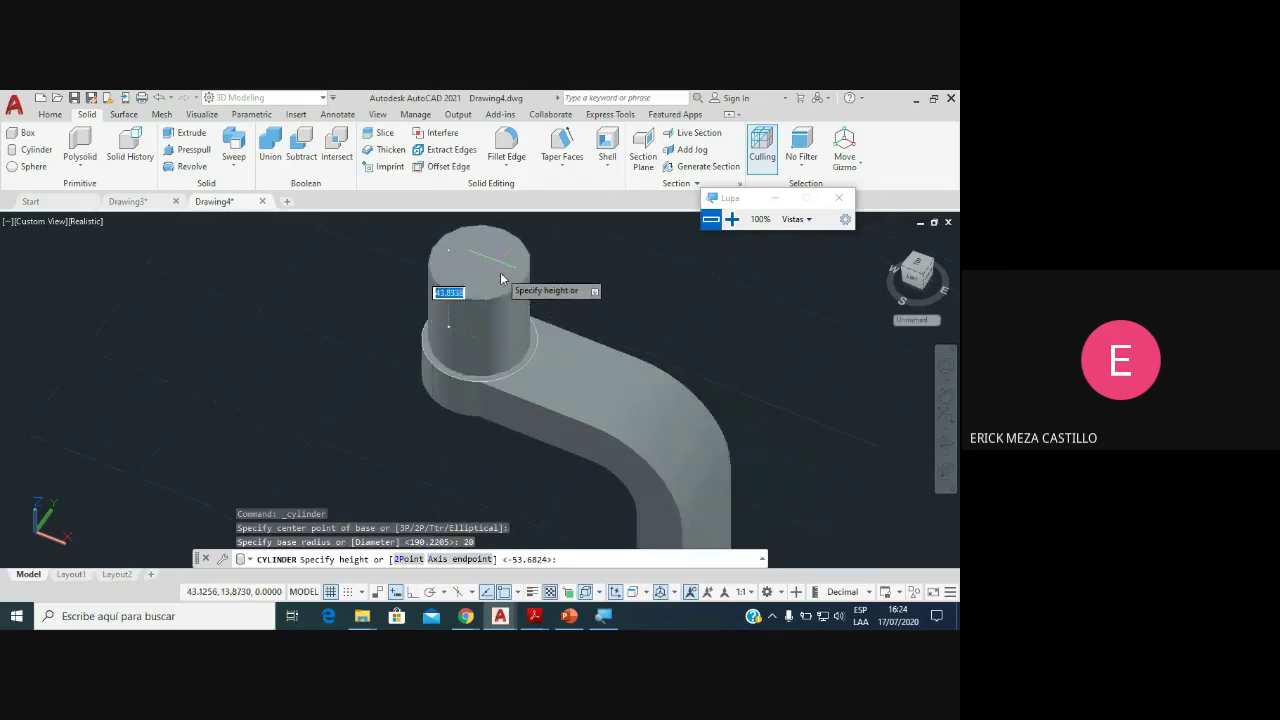
key(Return)
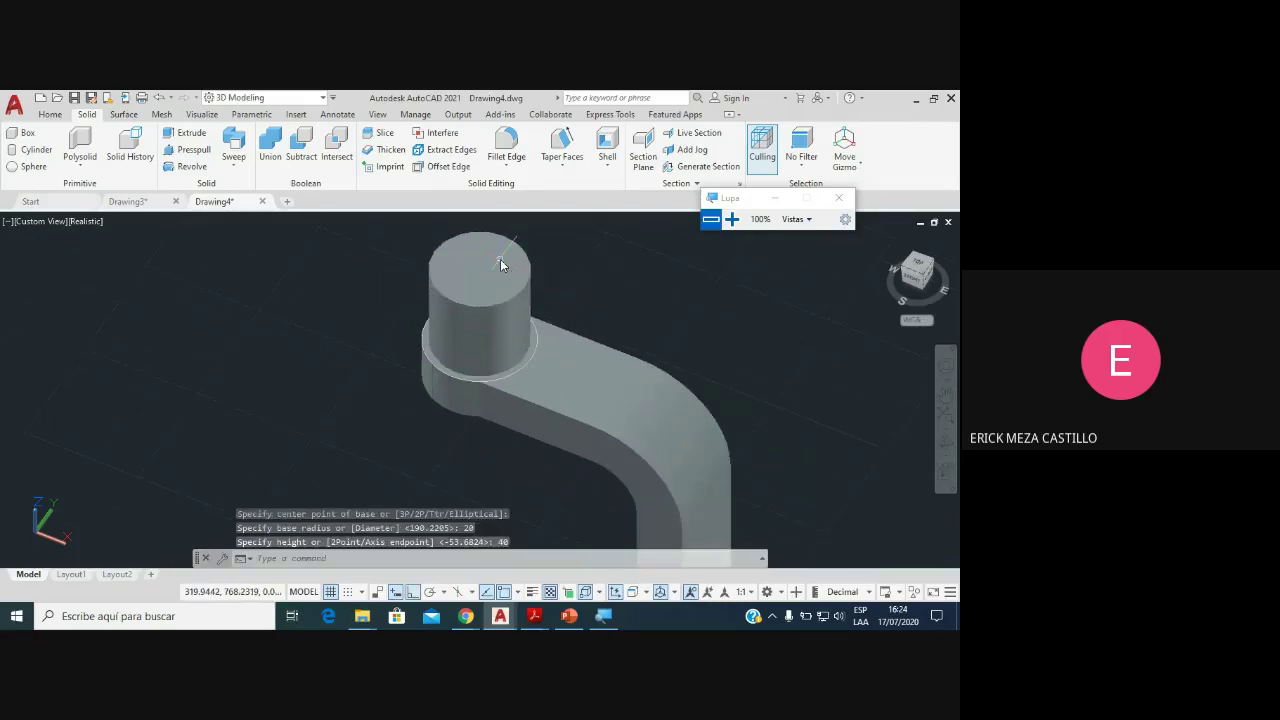
key(Escape)
scroll(522, 326, up, 1)
scroll(520, 331, up, 1)
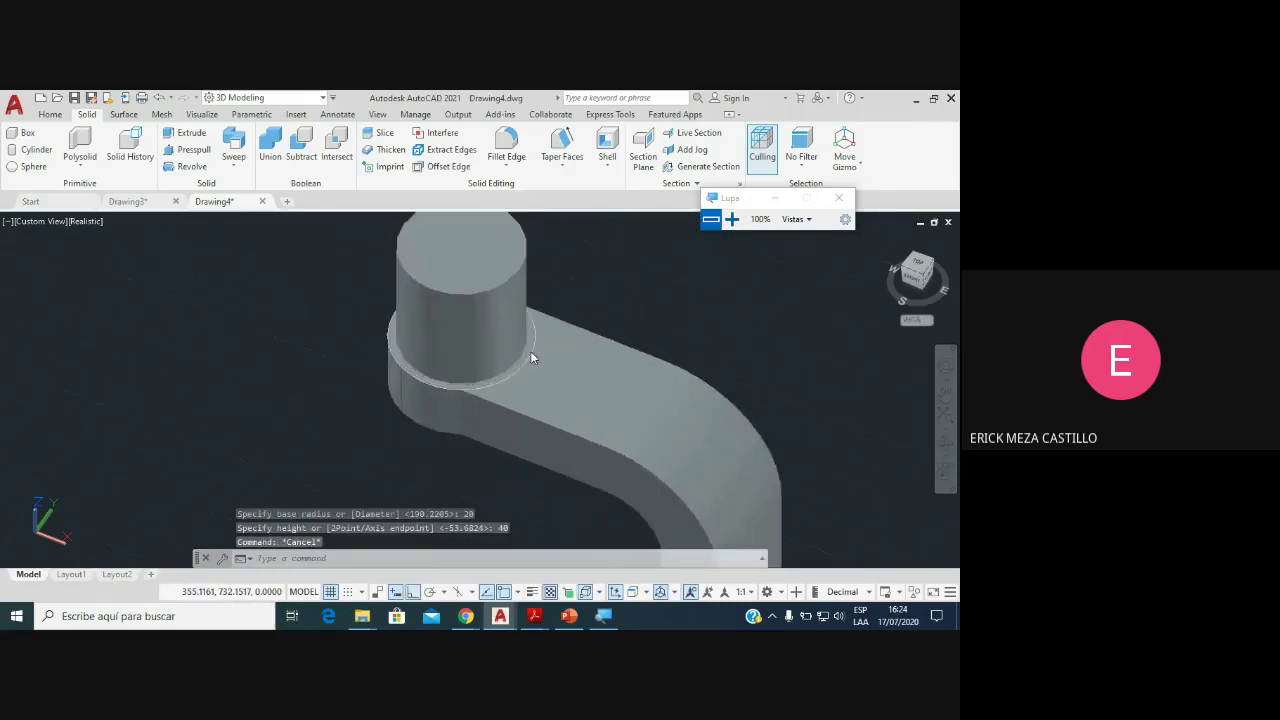
scroll(531, 357, up, 1)
Step: Orbit to inspect the cylinder from the front and above, then bring up Ejercicio.pdf
scroll(508, 377, down, 2)
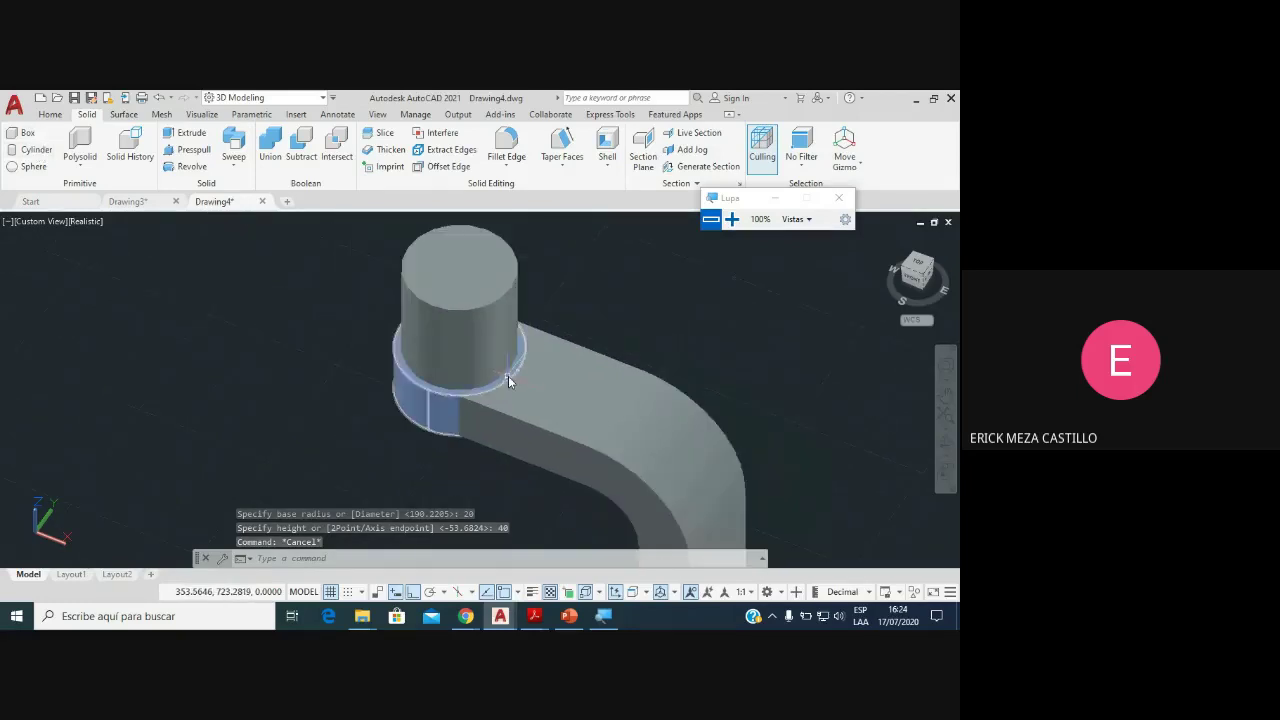
click(948, 446)
mouse_move(594, 428)
mouse_down()
mouse_move(663, 331)
mouse_move(622, 344)
mouse_move(598, 391)
mouse_move(623, 477)
mouse_up()
scroll(491, 329, up, 3)
drag(491, 329, 505, 387)
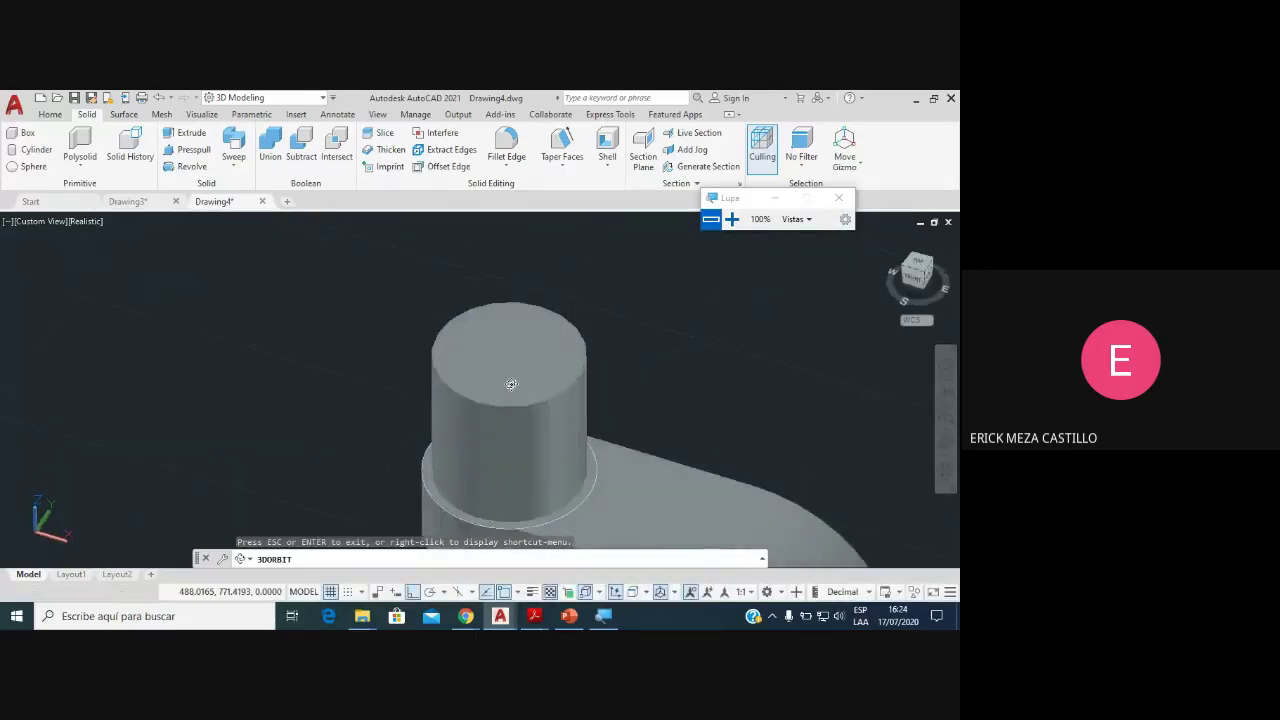
right_click(597, 433)
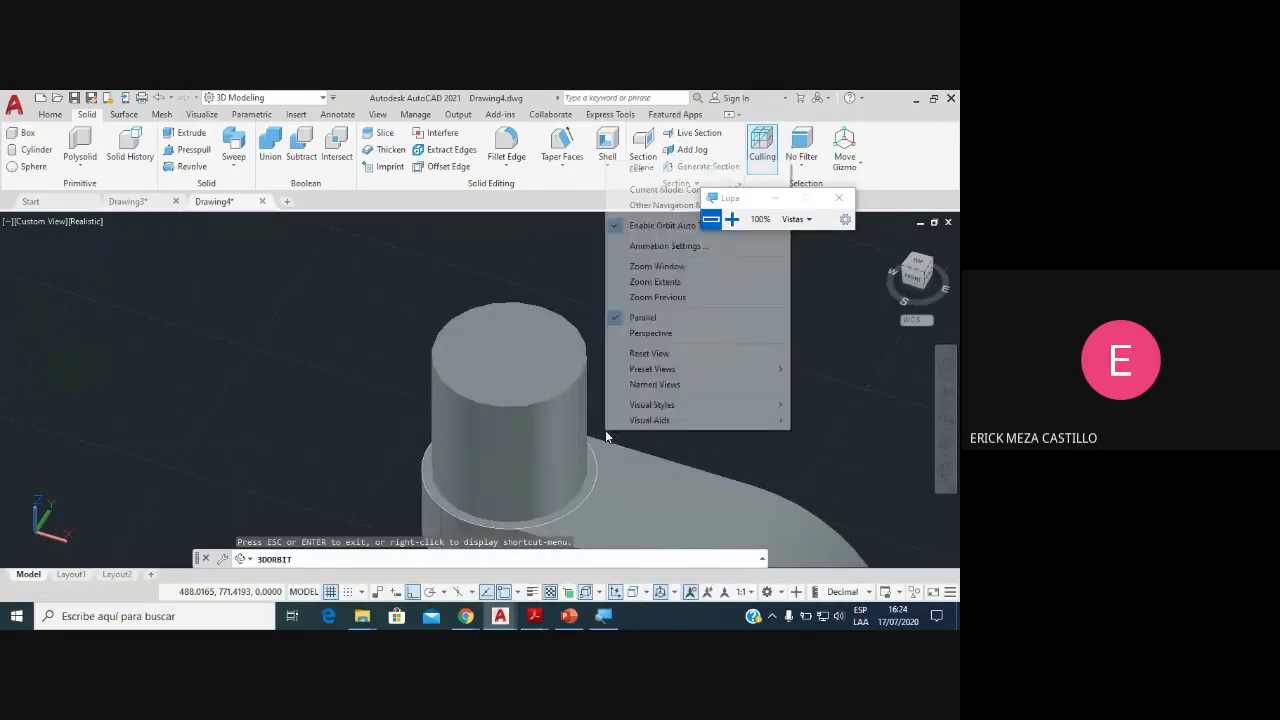
click(658, 179)
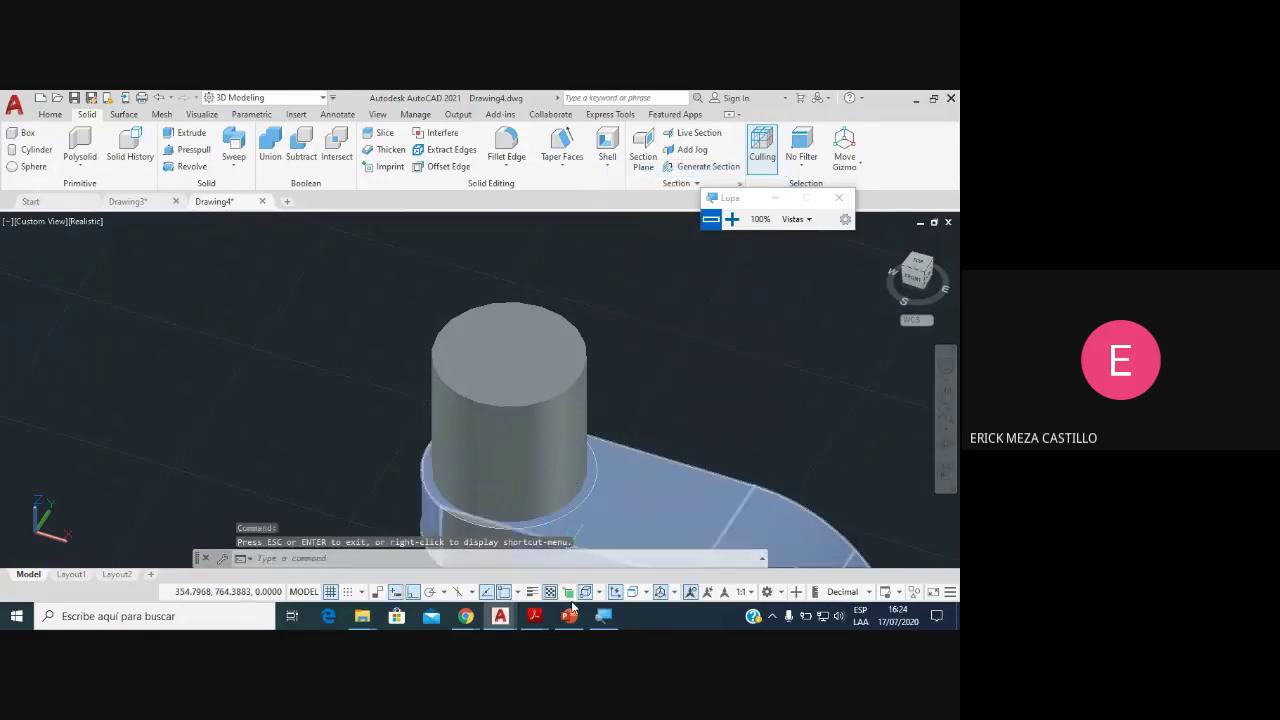
mouse_move(534, 616)
click(572, 510)
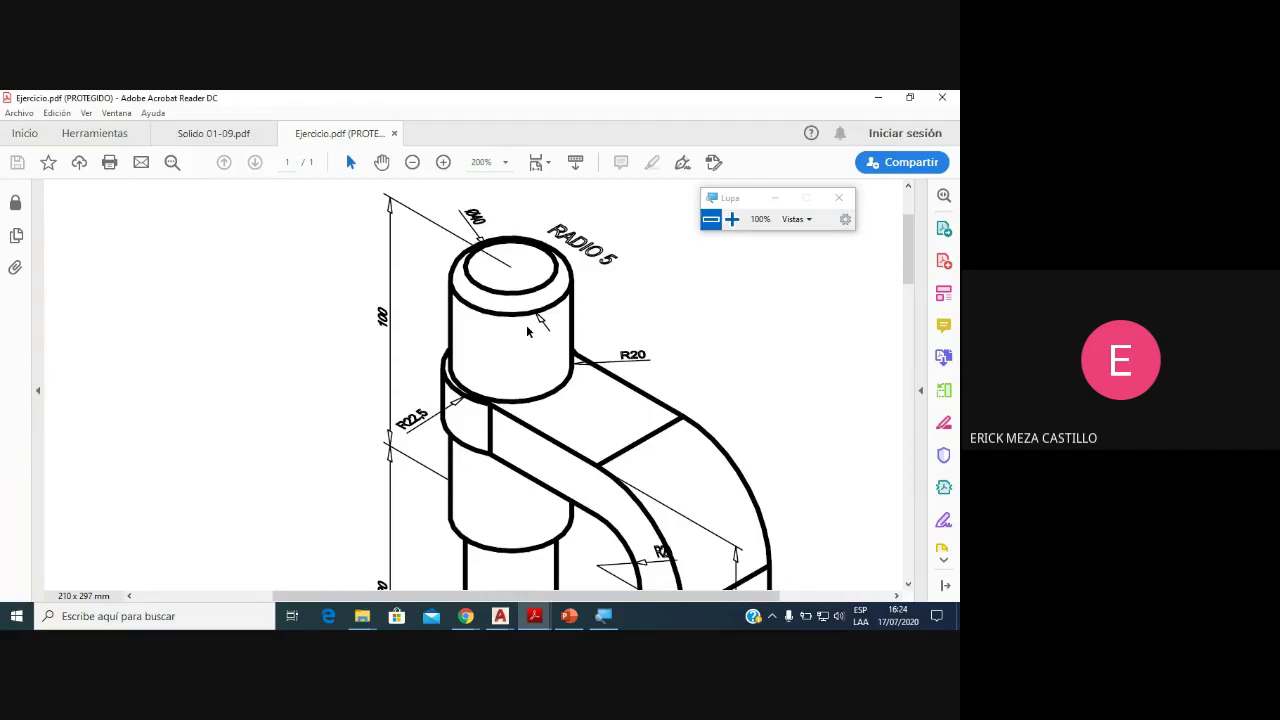
Step: Switch from the Ejercicio.pdf reference to the Drawing4.dwg model in AutoCAD
click(502, 619)
mouse_move(500, 616)
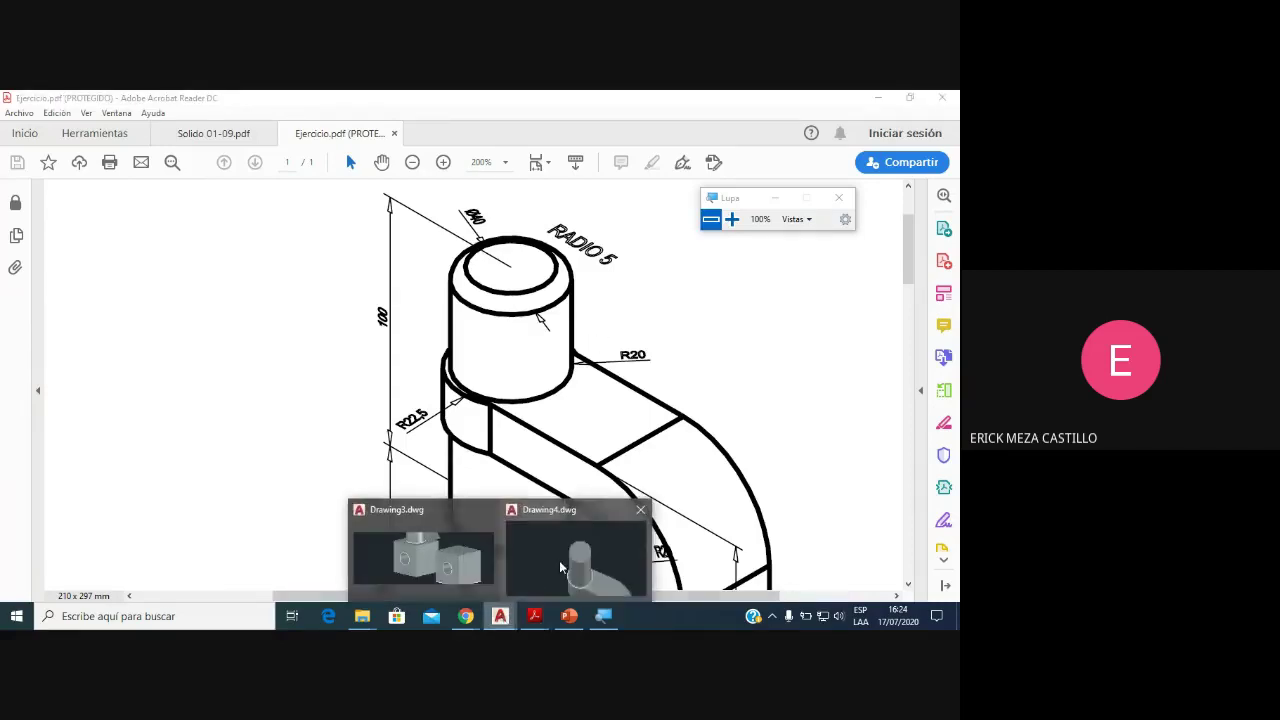
click(560, 560)
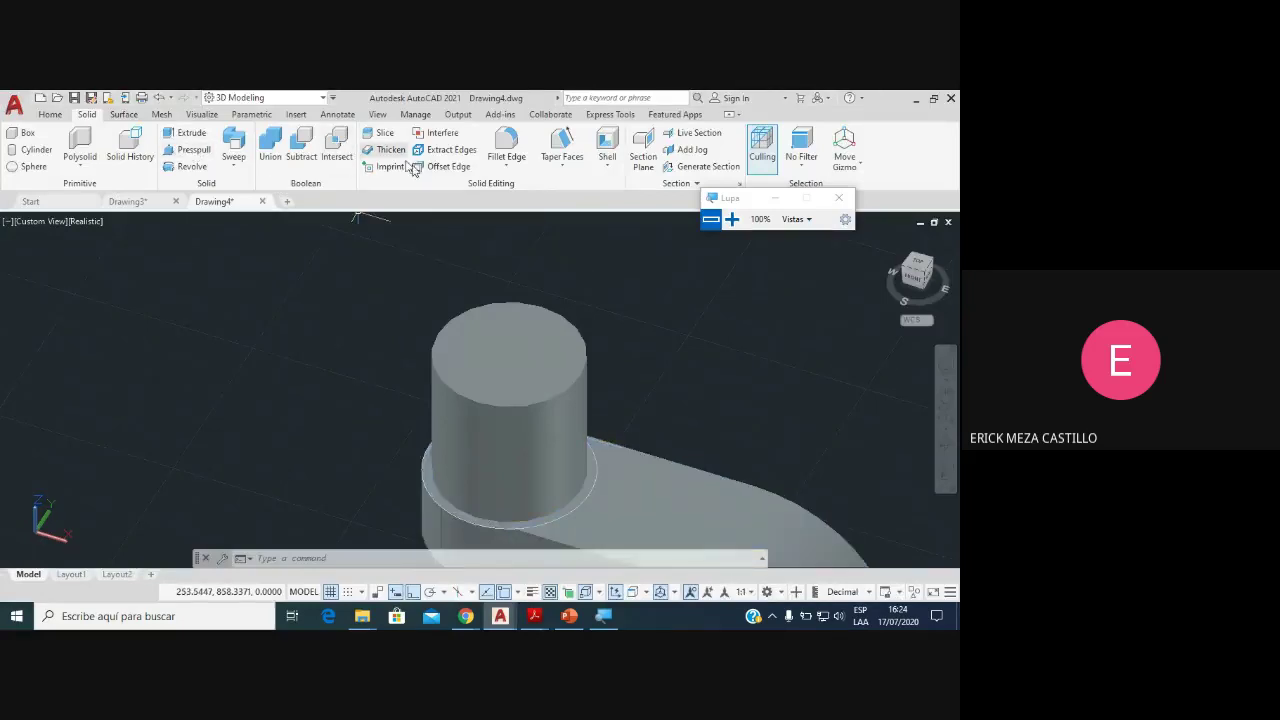
Step: Round the upper cylinder's top circular rim with a radius 5 Fillet Edge
click(507, 172)
click(507, 189)
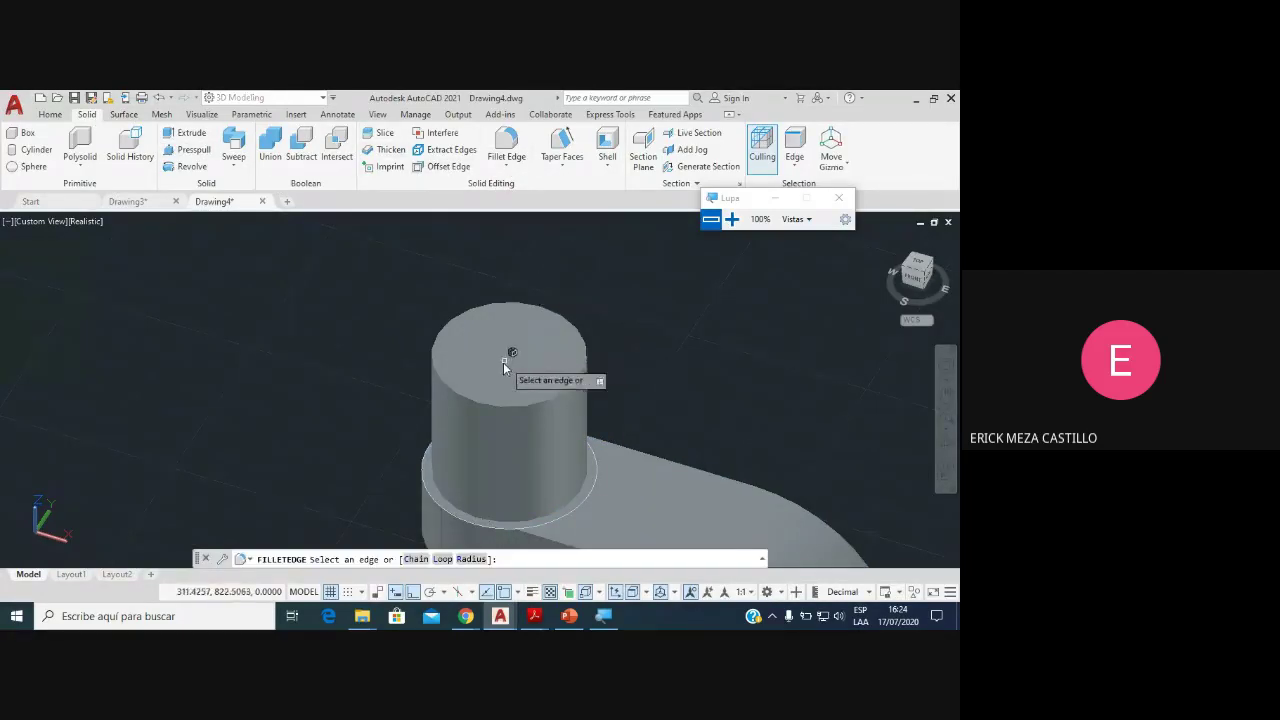
scroll(492, 405, up, 3)
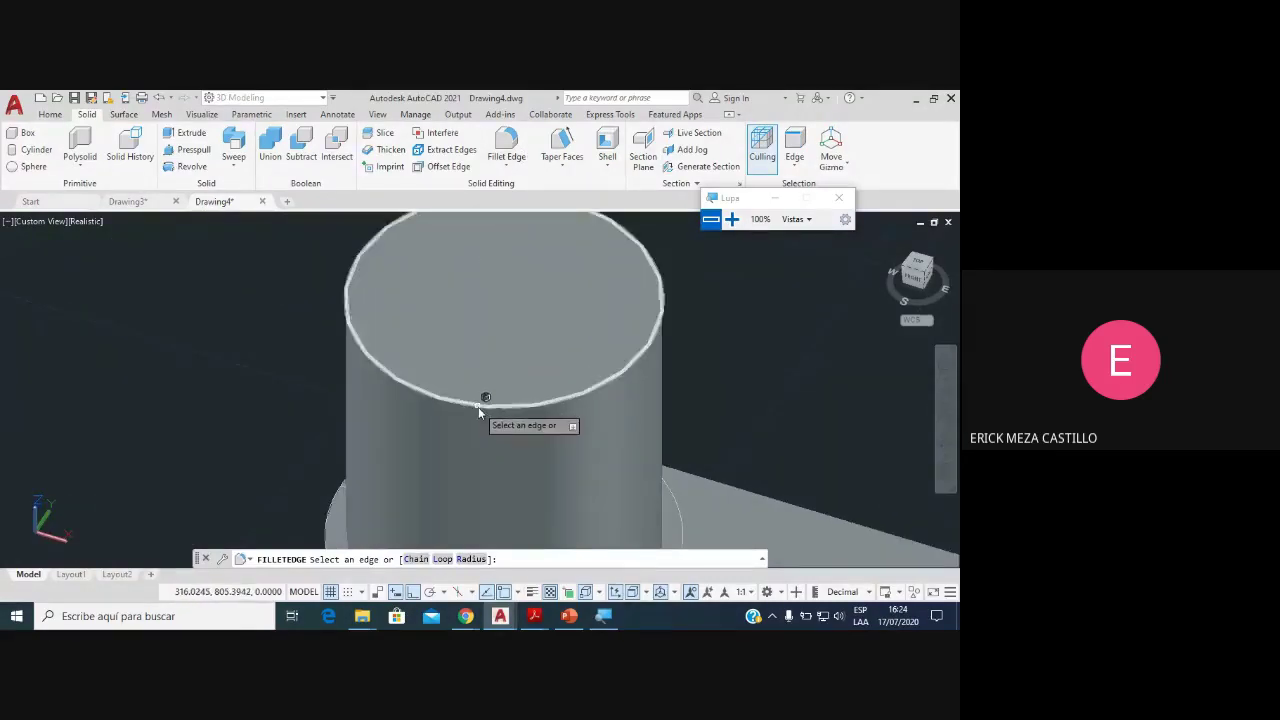
click(478, 407)
key(Down)
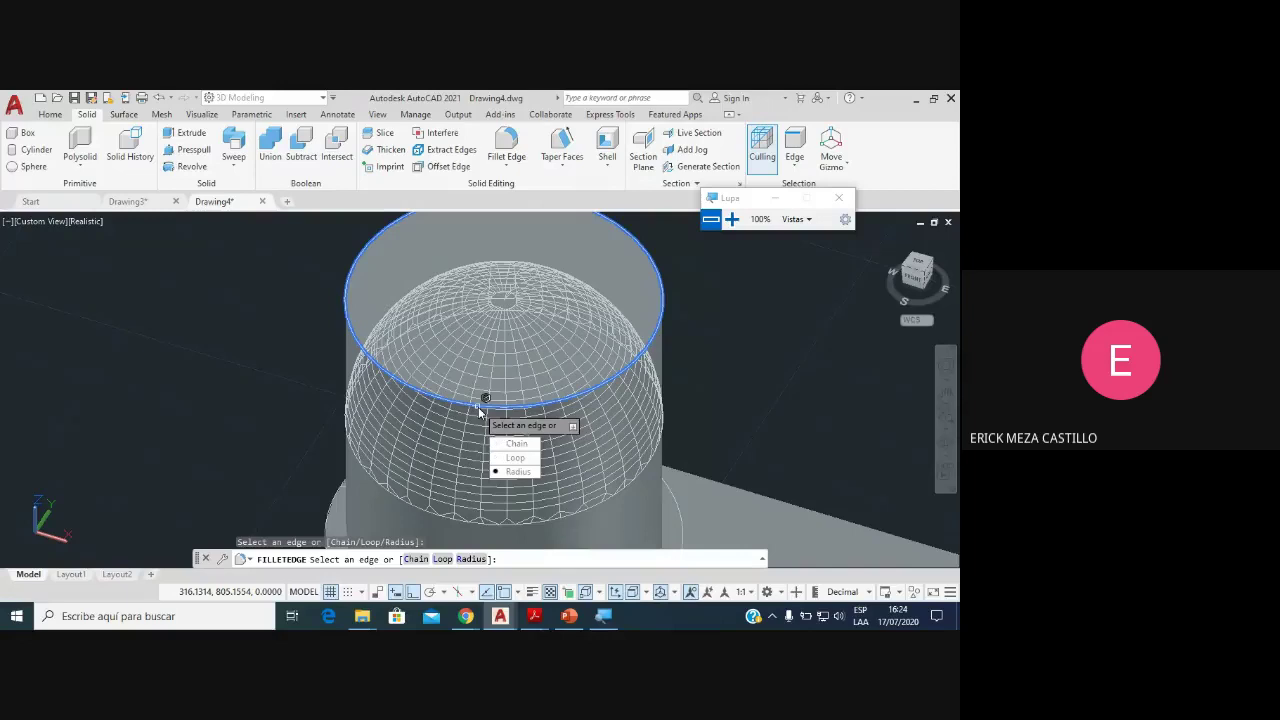
key(Return)
text(5)
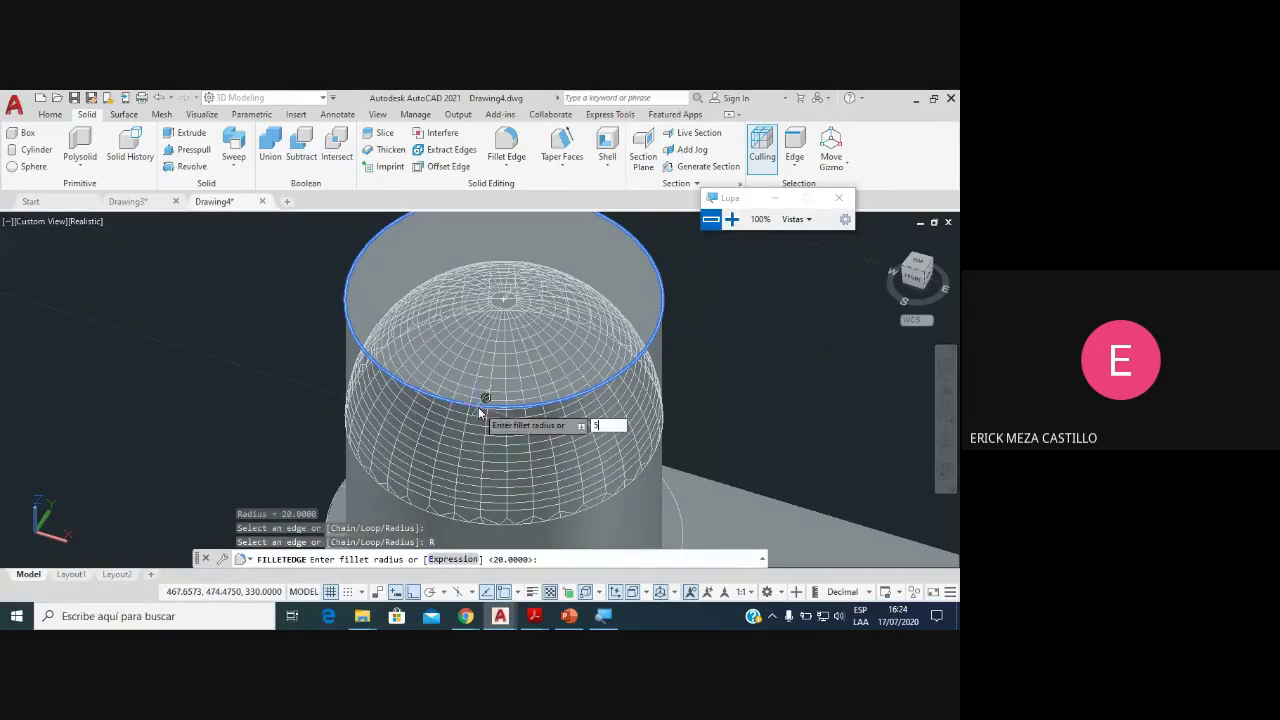
key(Return)
key(Return)
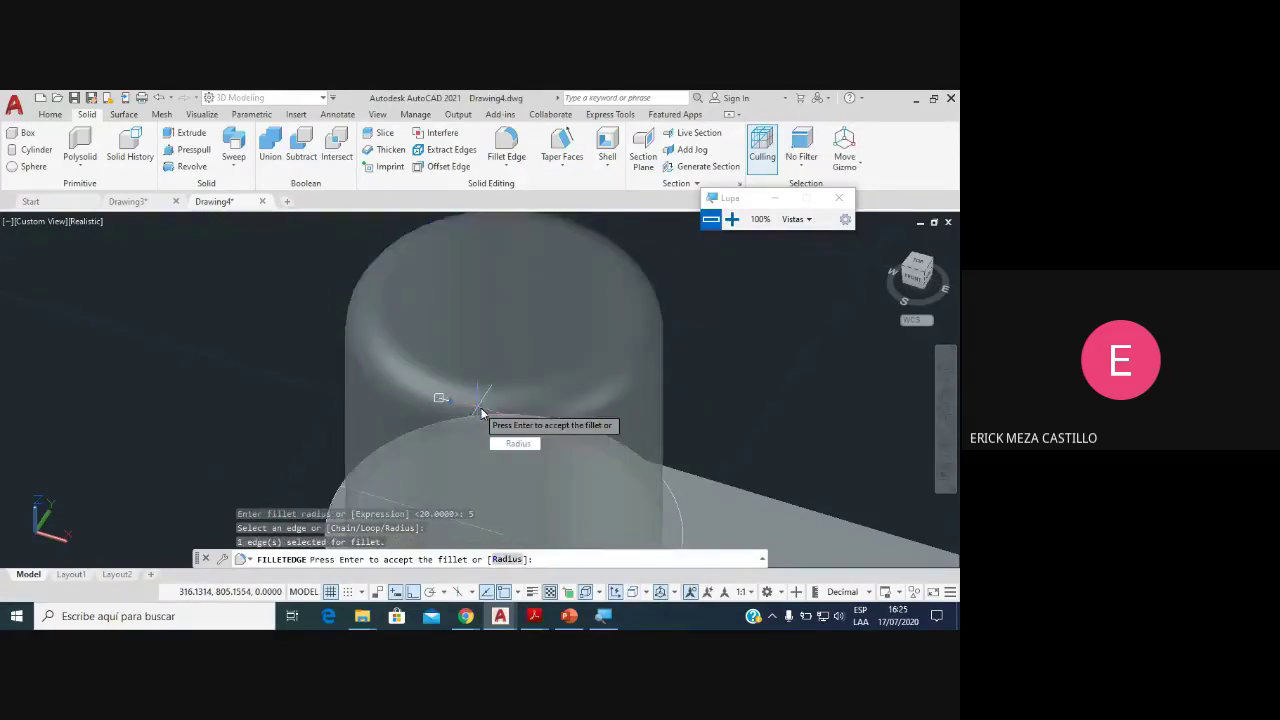
key(Return)
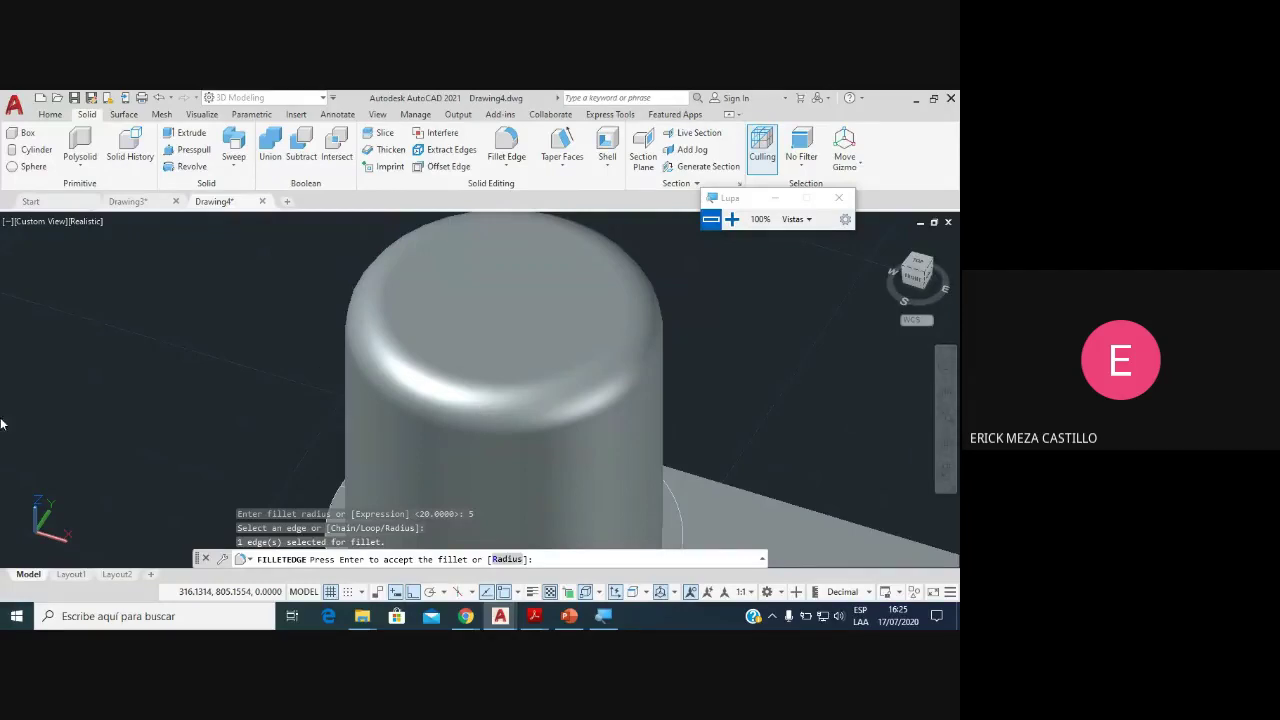
scroll(486, 386, down, 3)
scroll(491, 409, down, 2)
key(Return)
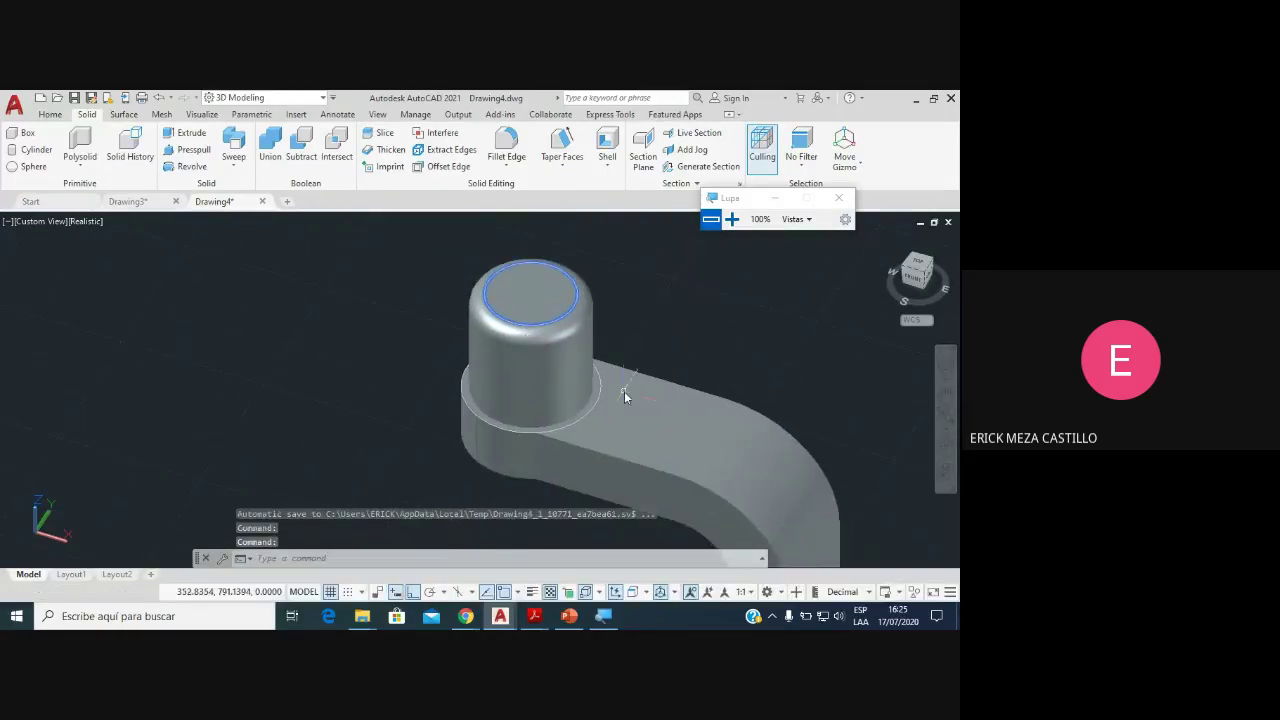
click(534, 616)
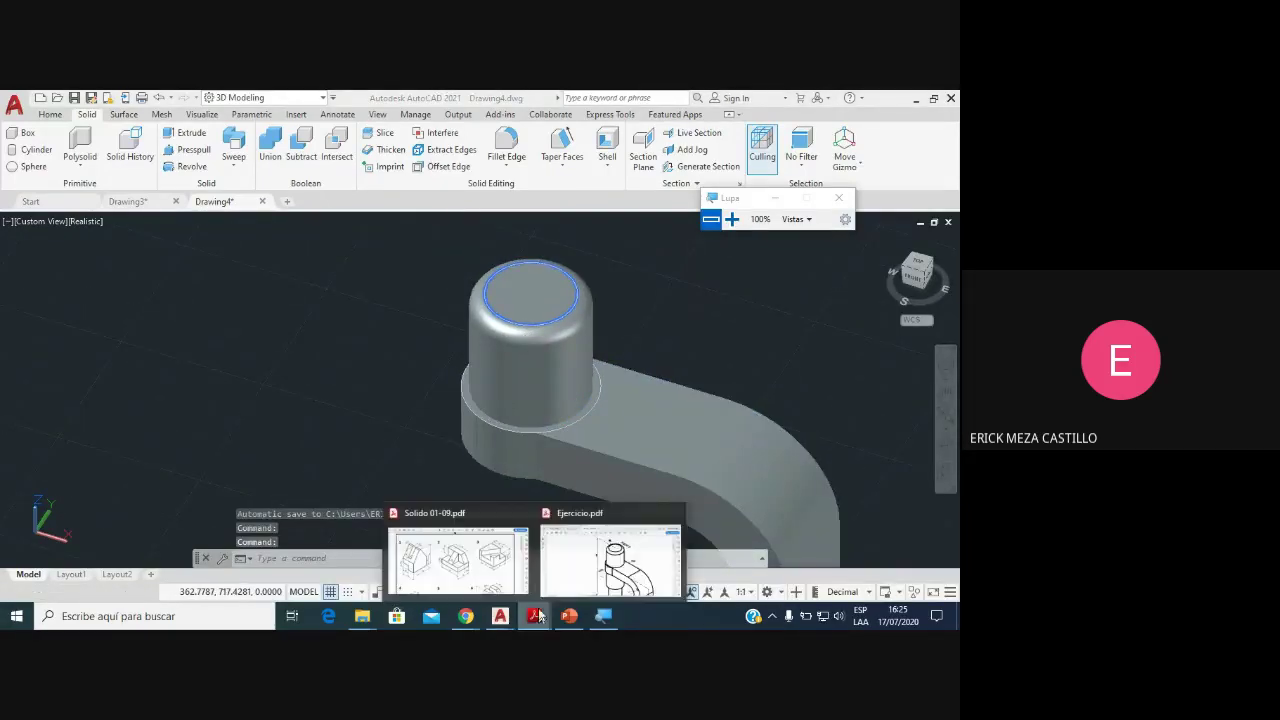
Step: Scroll Ejercicio.pdf to the collar area showing the R22.5, R20 and R40 arm radii
click(597, 569)
scroll(491, 333, down, 1)
scroll(491, 333, down, 1)
scroll(491, 333, down, 1)
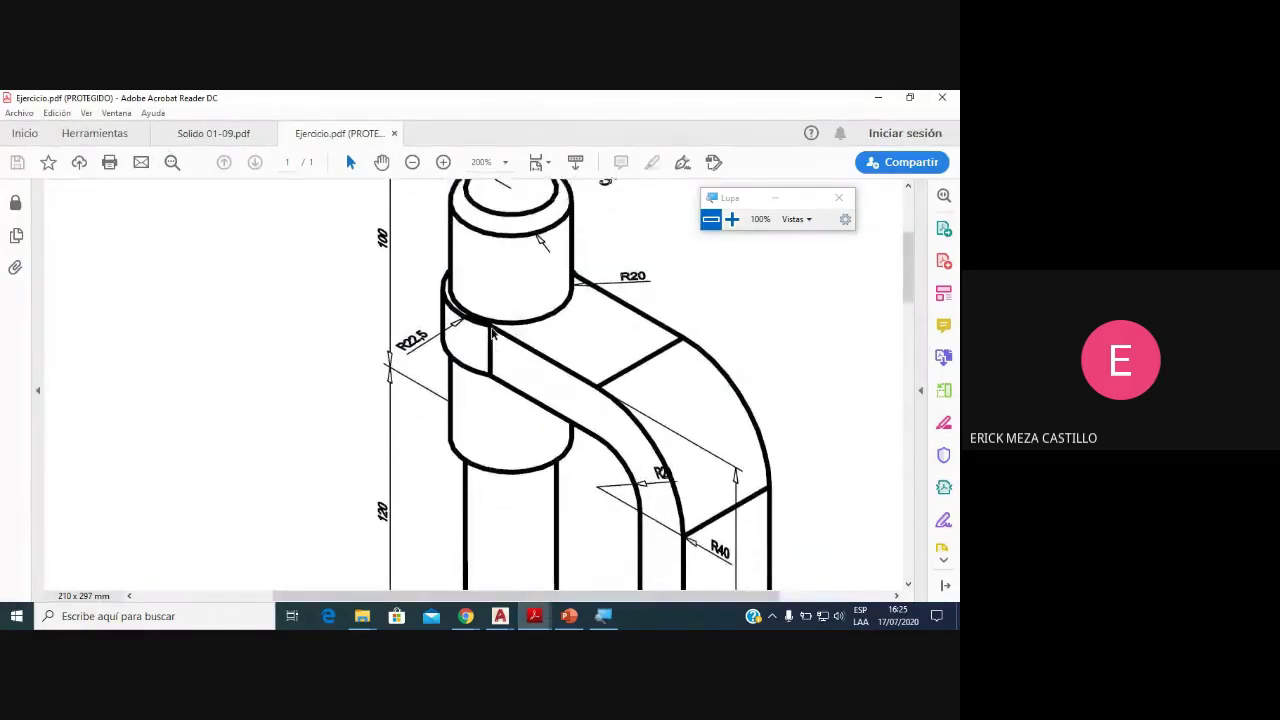
scroll(485, 397, down, 1)
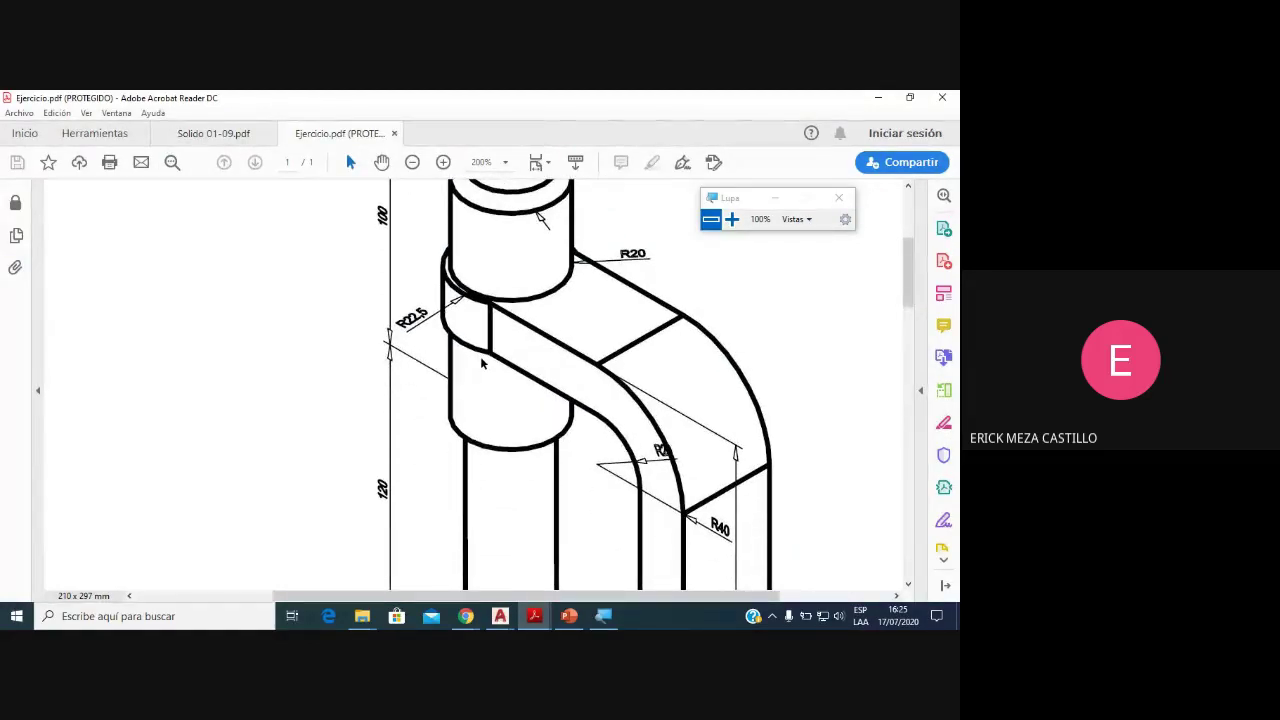
scroll(486, 360, down, 1)
scroll(488, 362, down, 1)
scroll(488, 358, up, 1)
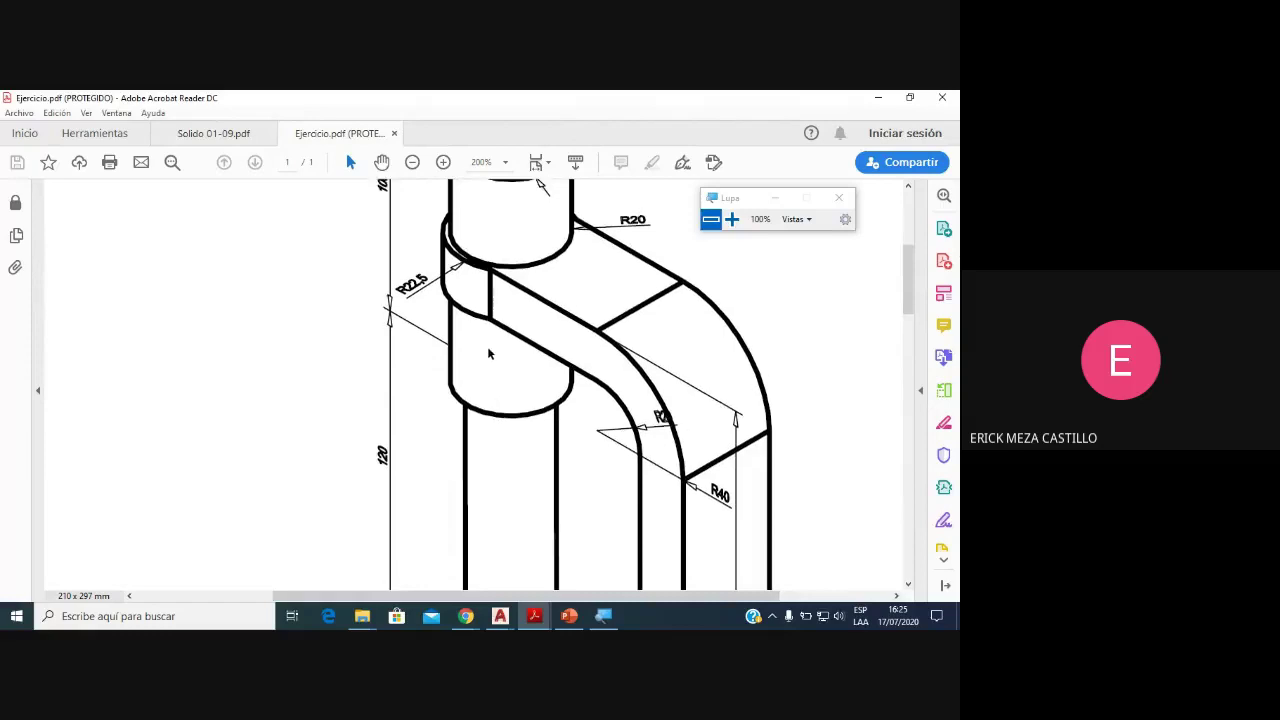
scroll(489, 352, up, 1)
scroll(489, 352, up, 1)
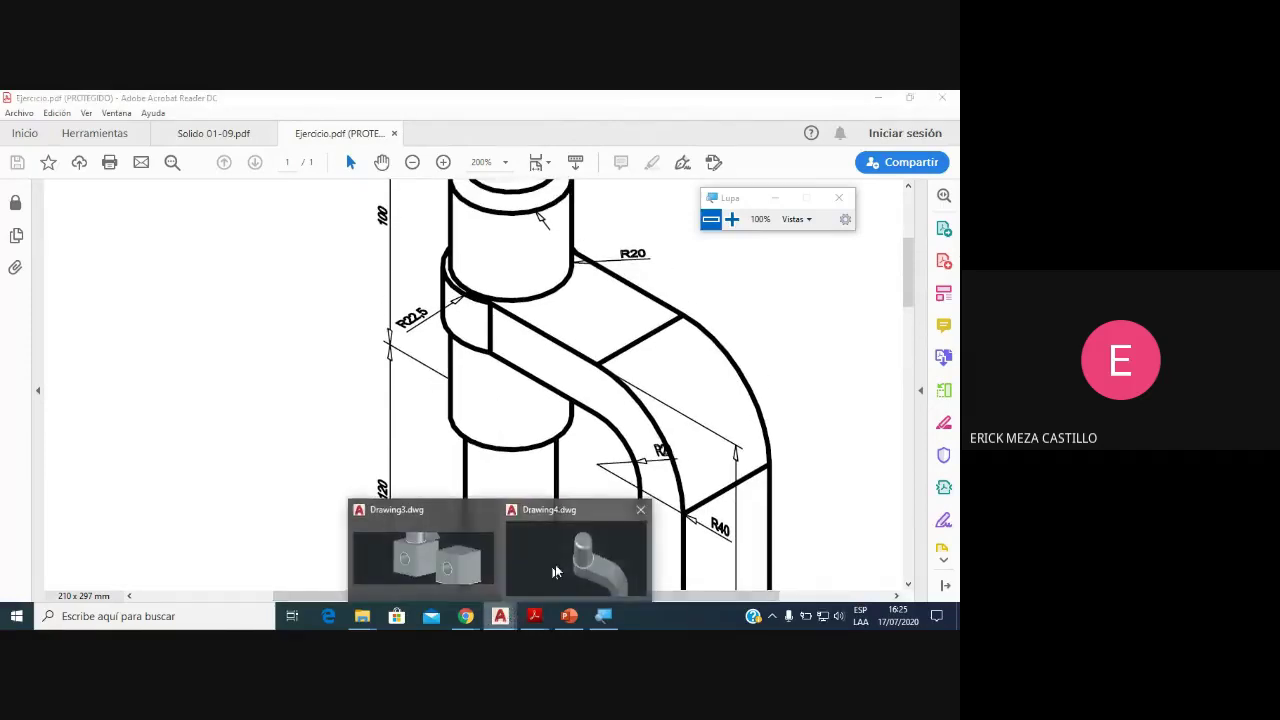
Step: Add a radius 20, height 40 cylinder centred under the arm's rounded end
click(566, 569)
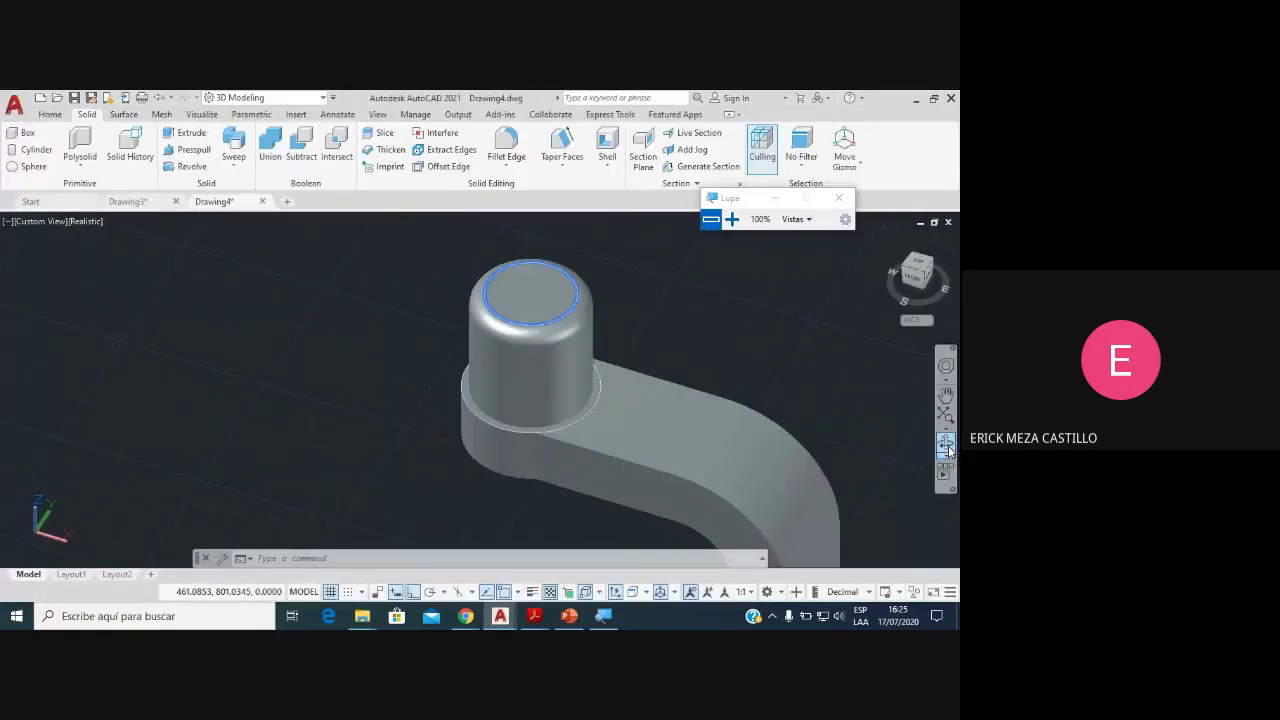
mouse_move(668, 450)
mouse_down()
mouse_move(603, 394)
mouse_move(626, 331)
mouse_move(502, 440)
mouse_move(562, 405)
mouse_up()
key(Escape)
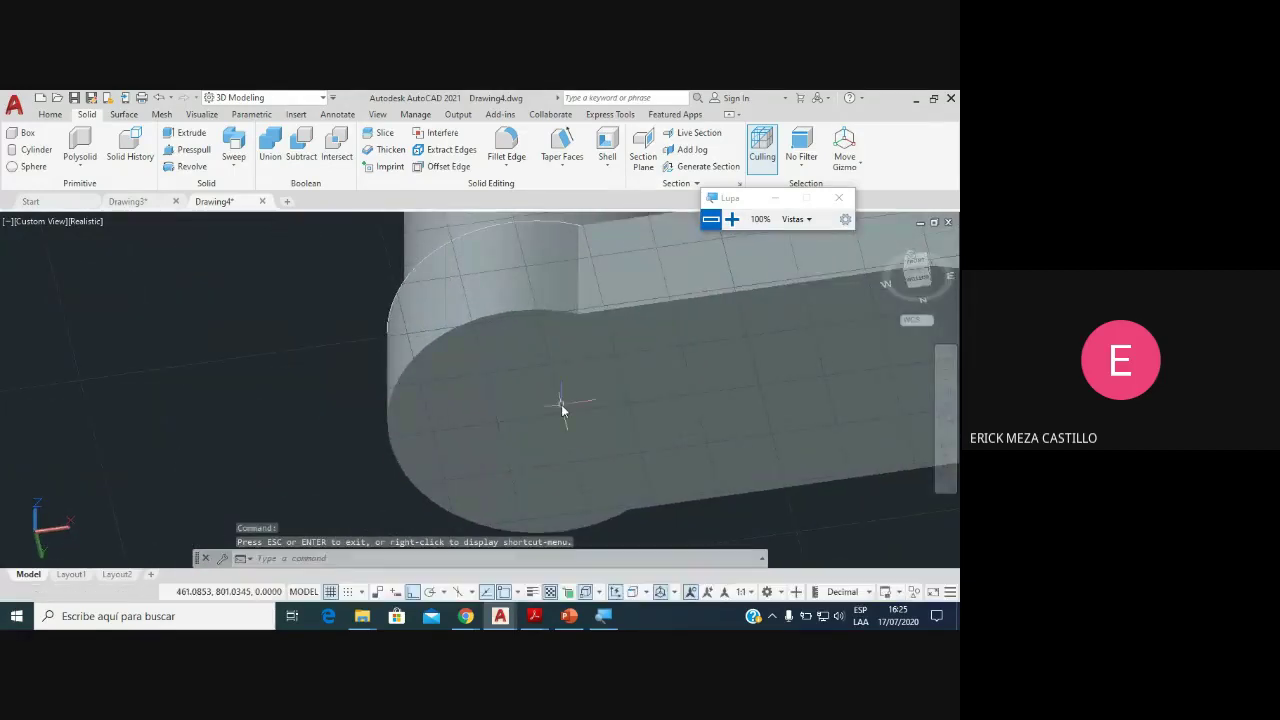
click(36, 149)
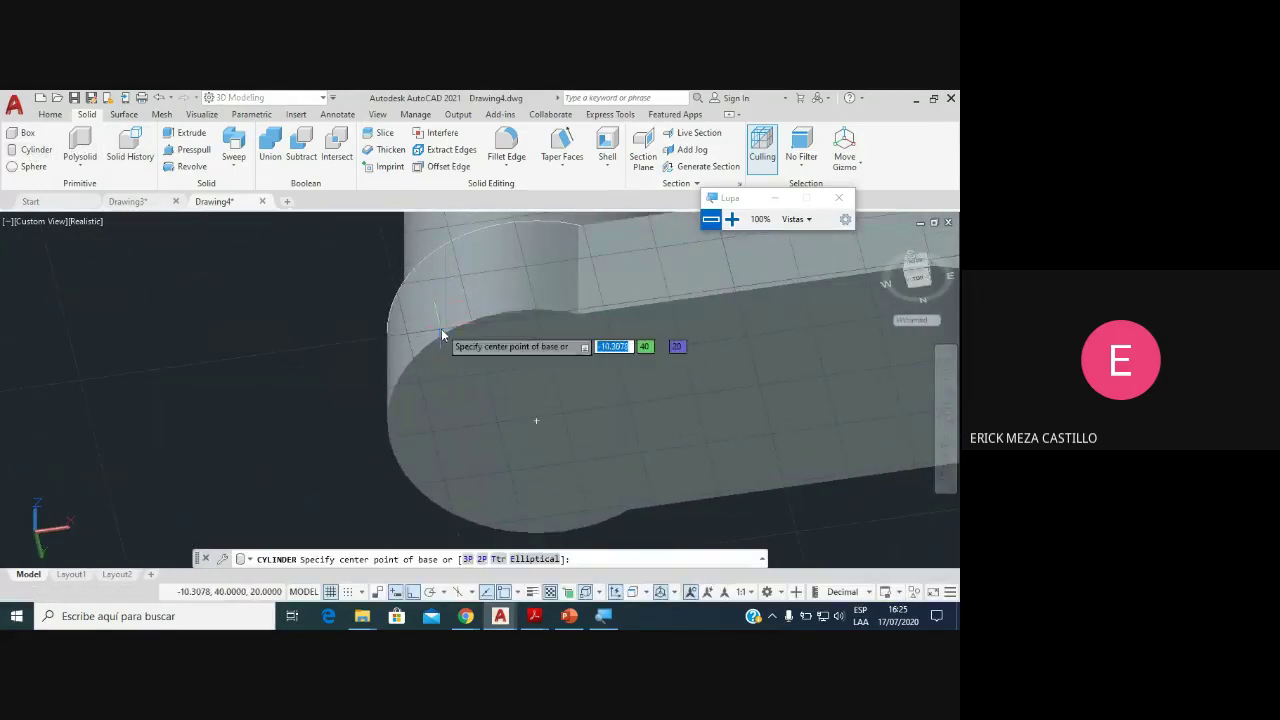
click(536, 426)
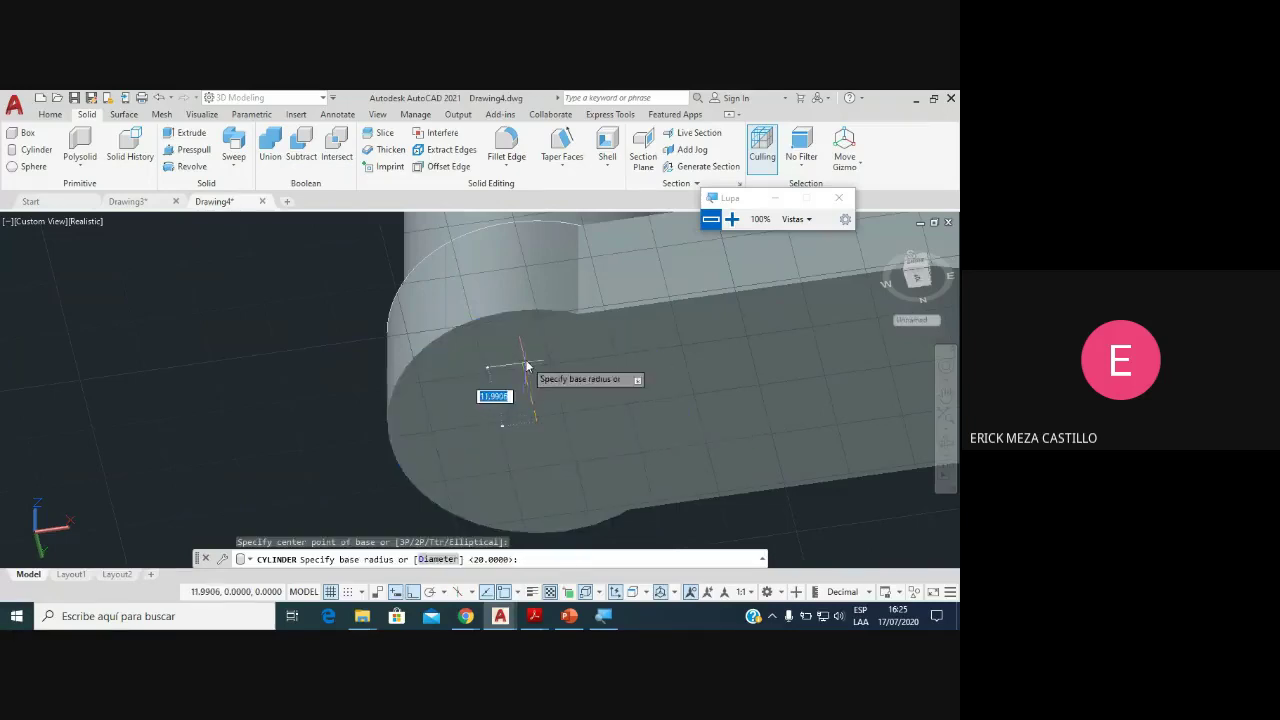
text(20)
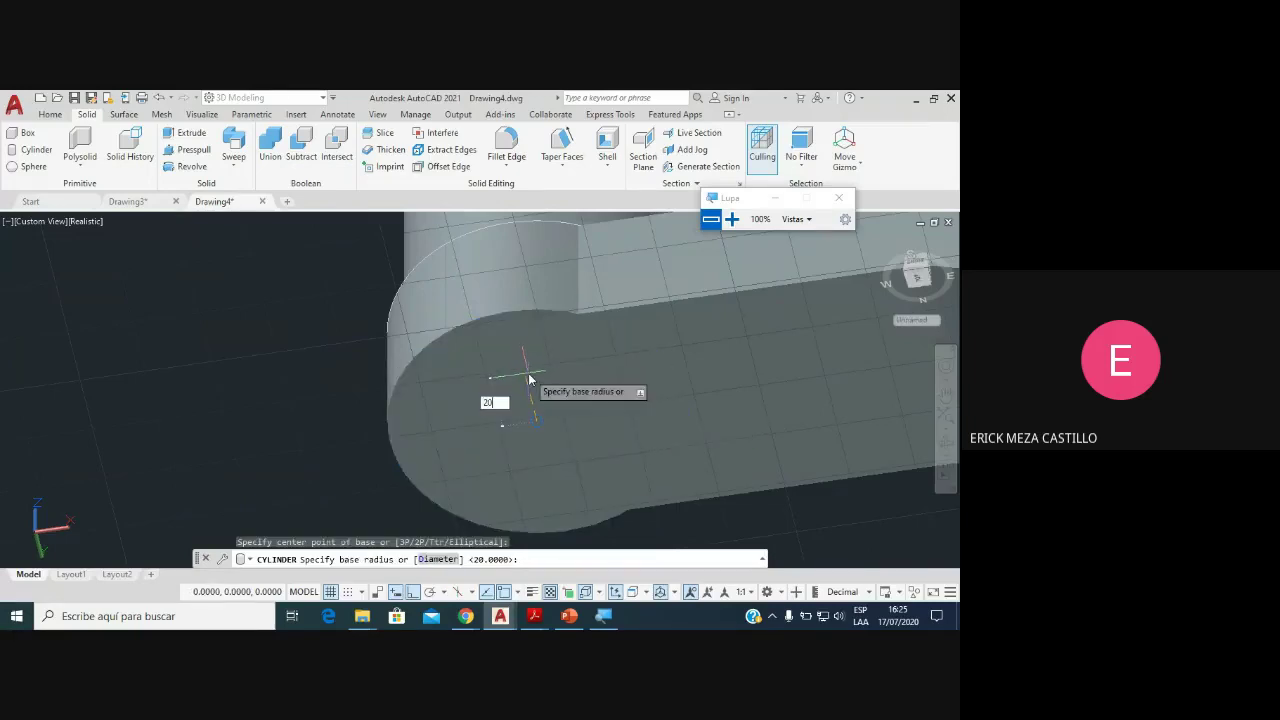
key(Return)
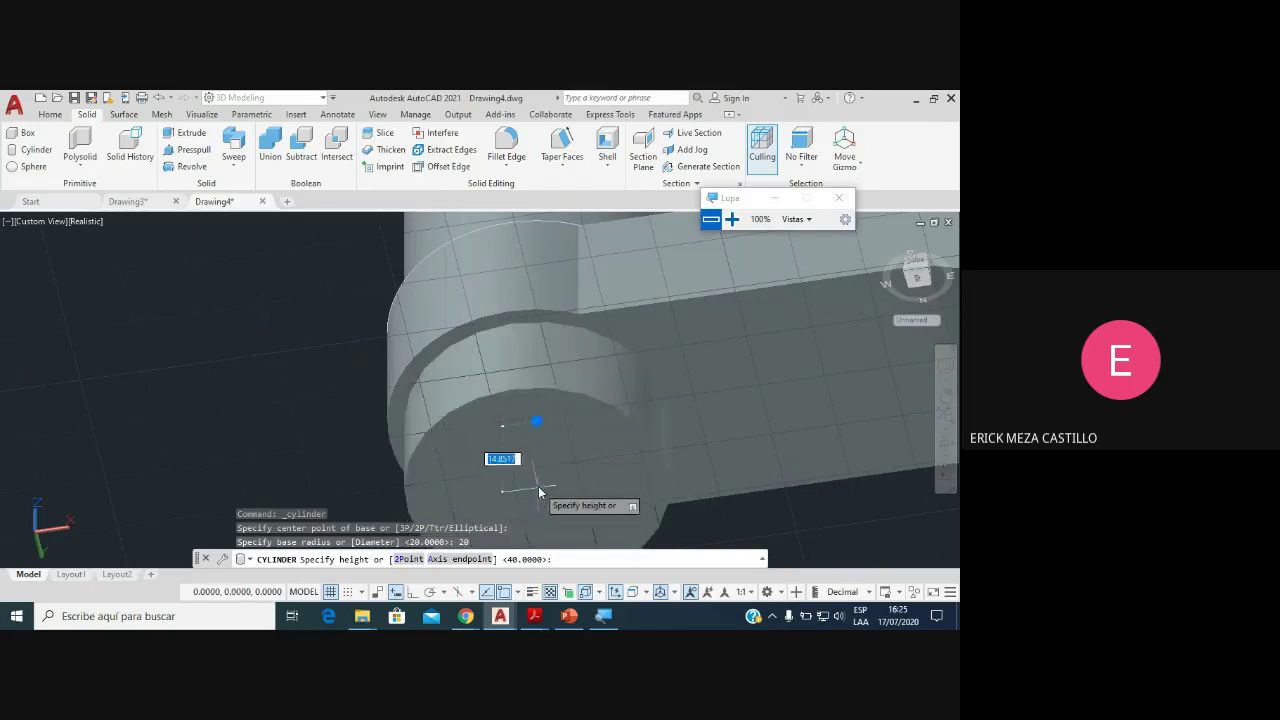
mouse_move(538, 486)
middle_down()
mouse_move(556, 364)
mouse_move(527, 489)
middle_up()
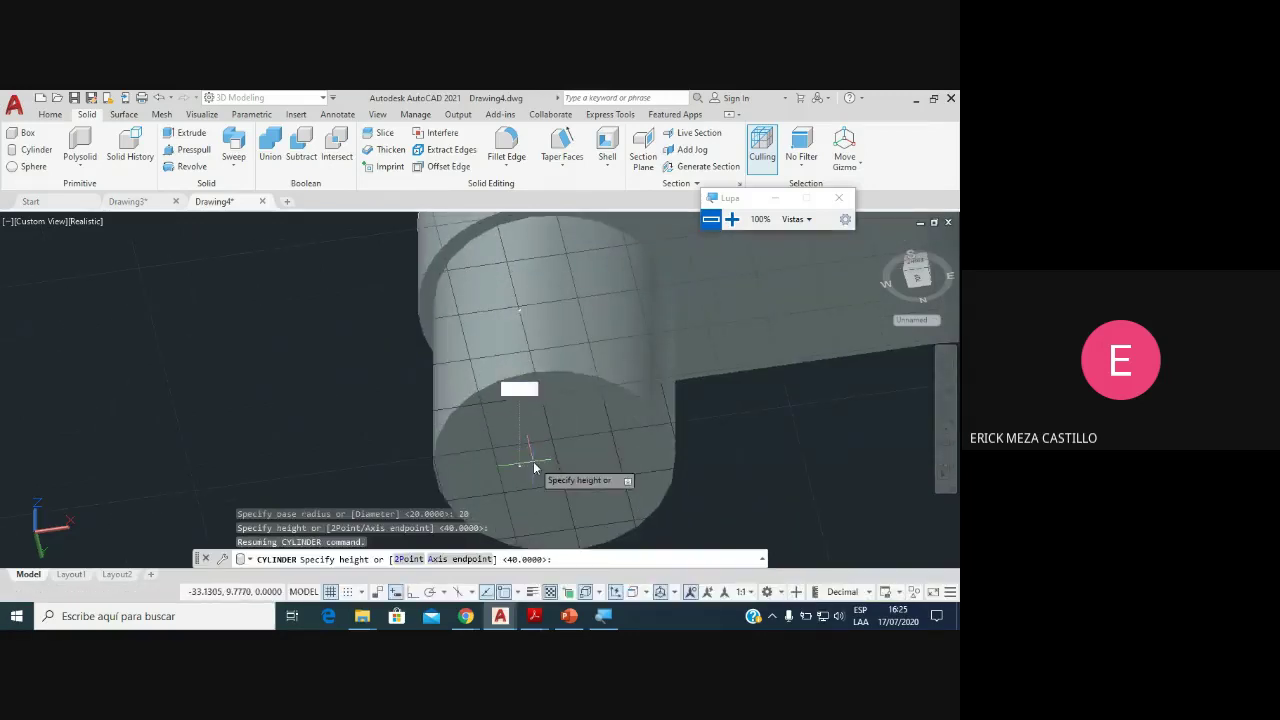
text(40)
key(Return)
key(Escape)
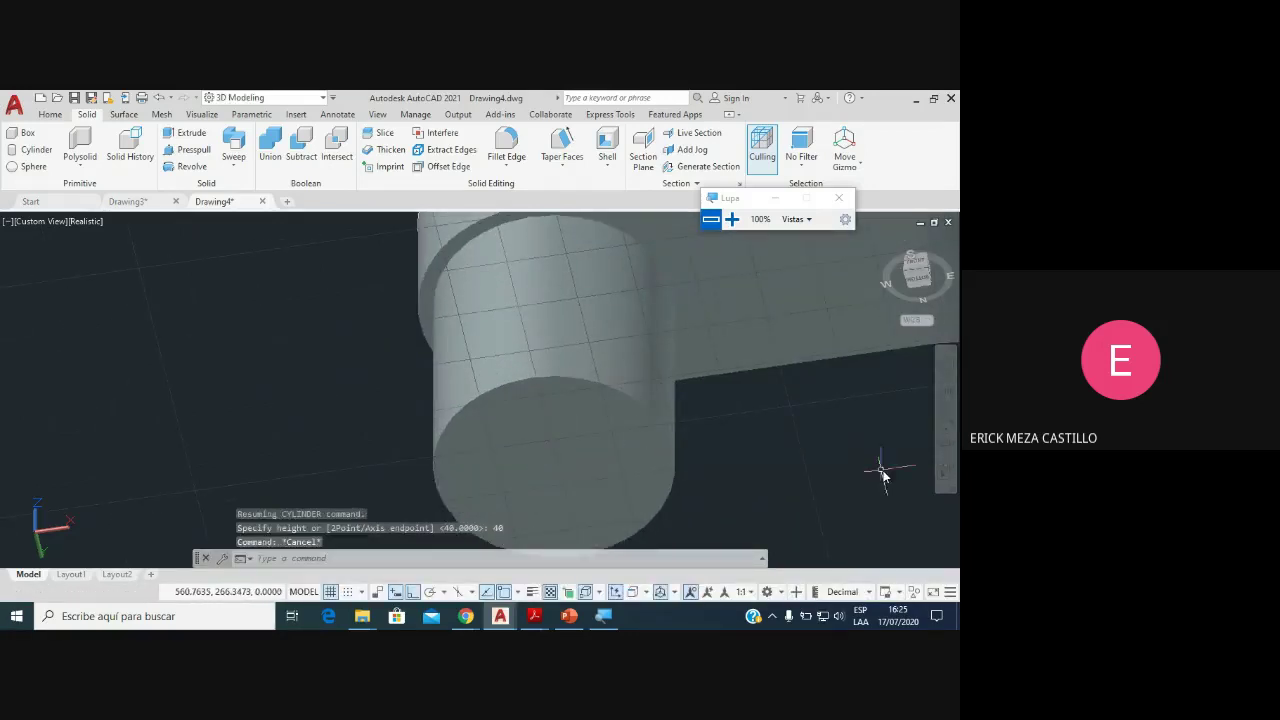
Step: Orbit to a lower side view to review the new cylinder below the collar
click(945, 449)
mouse_move(763, 406)
mouse_down()
mouse_move(746, 446)
mouse_move(723, 434)
mouse_move(663, 340)
mouse_move(671, 414)
mouse_move(652, 410)
mouse_move(660, 431)
mouse_move(656, 416)
mouse_move(553, 505)
mouse_up()
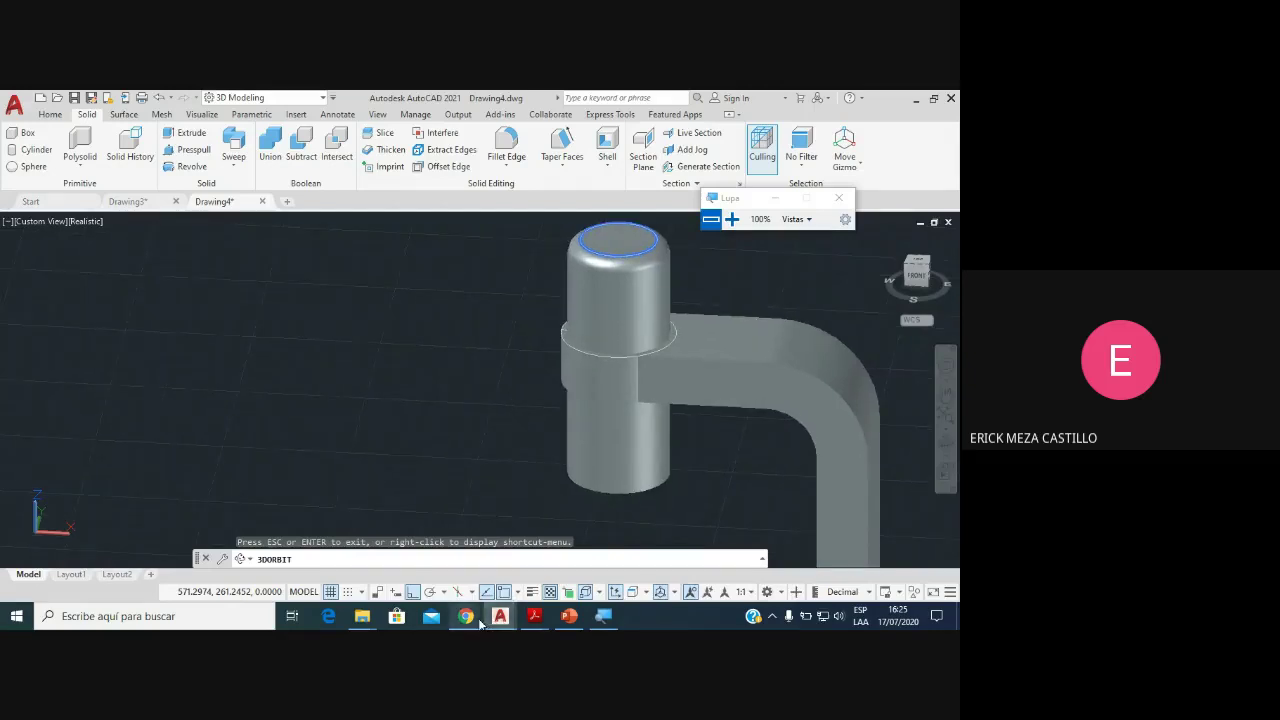
click(534, 616)
Step: Scroll Ejercicio.pdf down to study the lower shaft's dimensions, then bring Google Meet forward
click(606, 567)
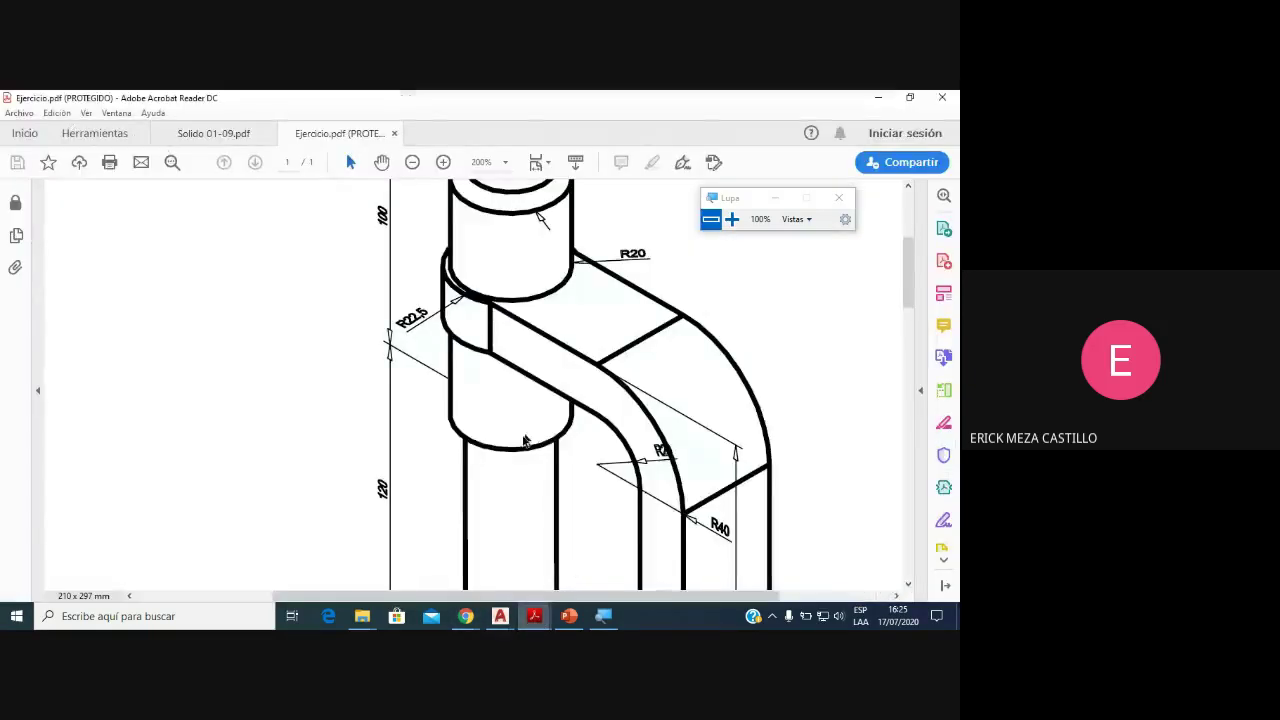
scroll(517, 431, up, 1)
scroll(517, 438, down, 2)
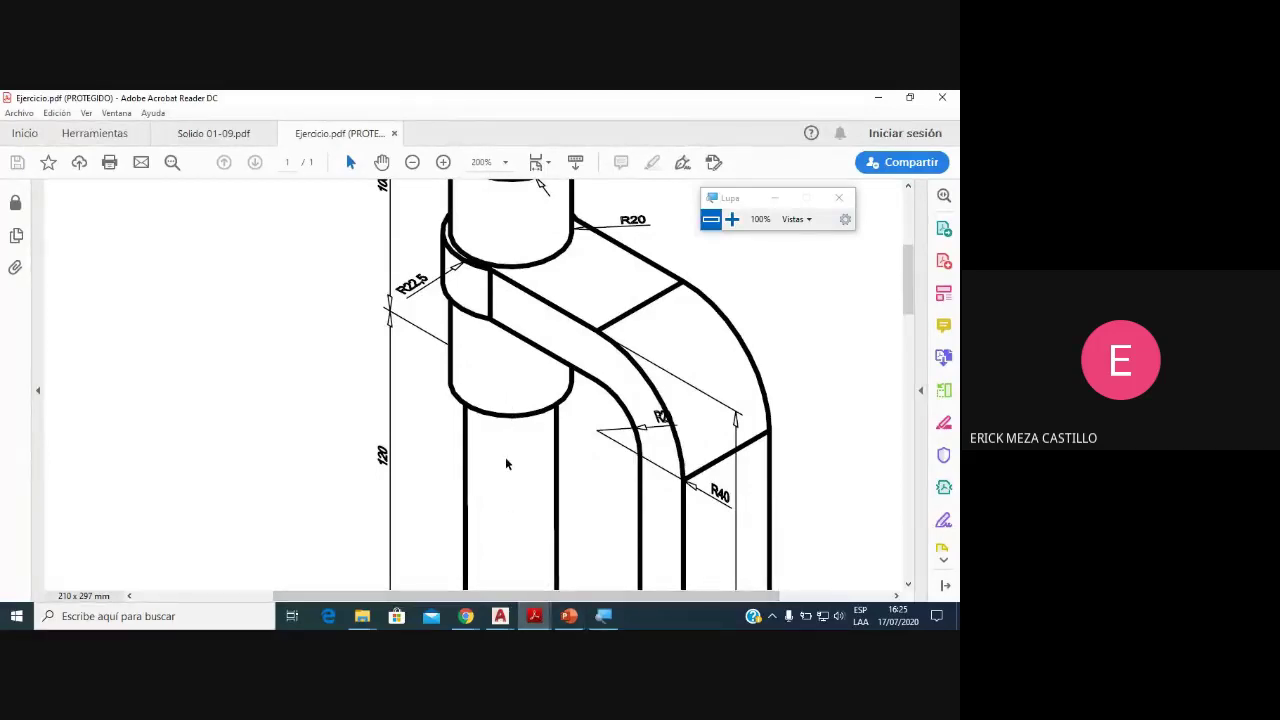
scroll(506, 463, down, 2)
scroll(519, 389, down, 3)
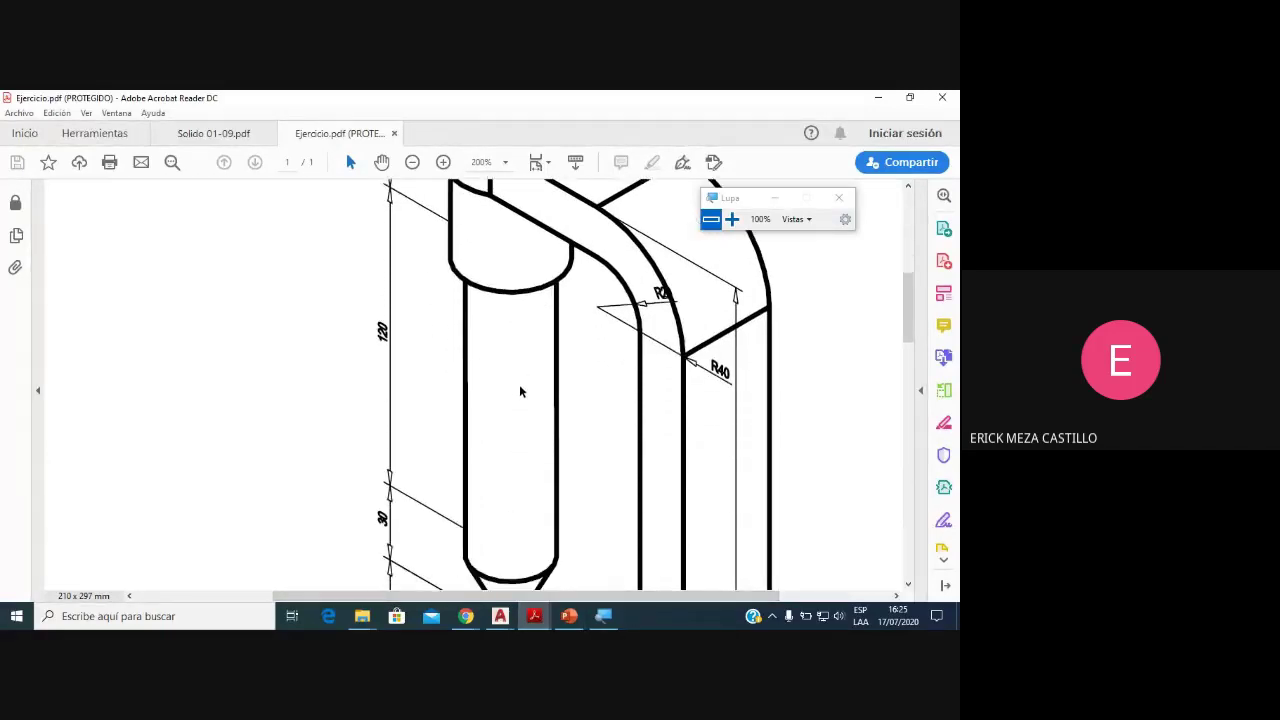
scroll(509, 355, up, 3)
scroll(481, 336, down, 1)
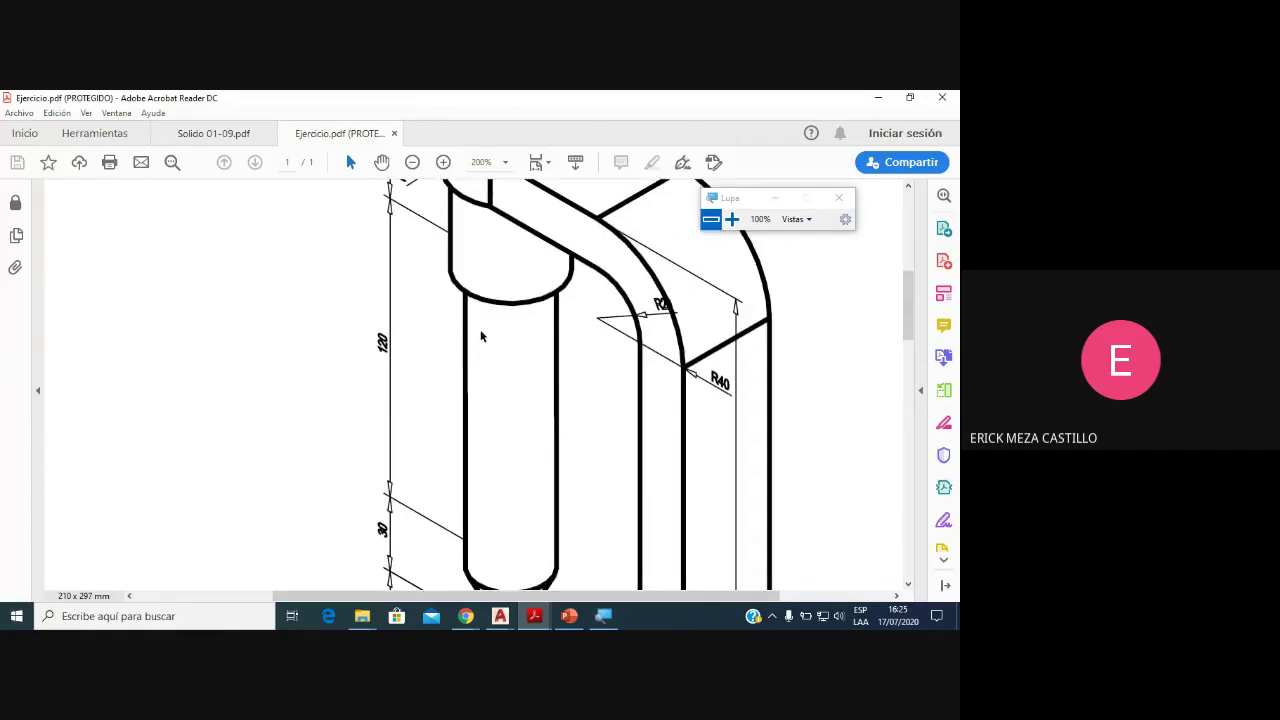
scroll(497, 320, down, 3)
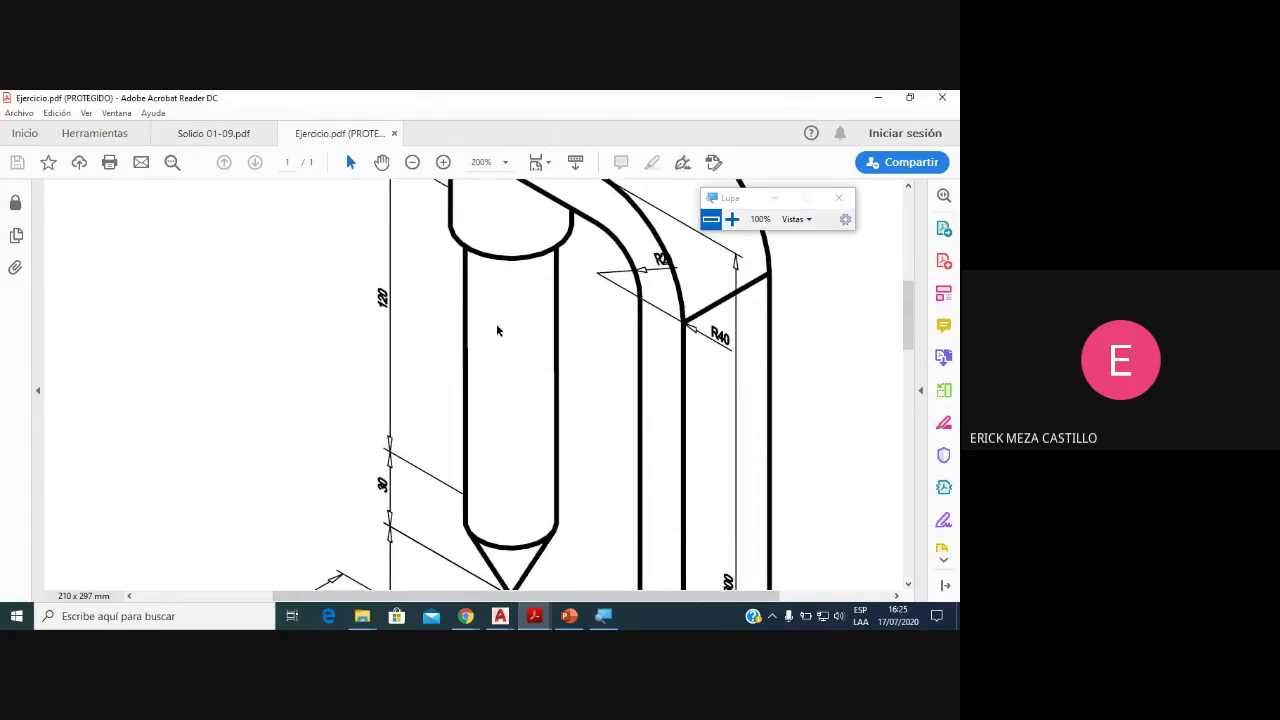
scroll(500, 360, up, 3)
scroll(501, 388, up, 3)
scroll(496, 385, up, 3)
scroll(494, 385, up, 1)
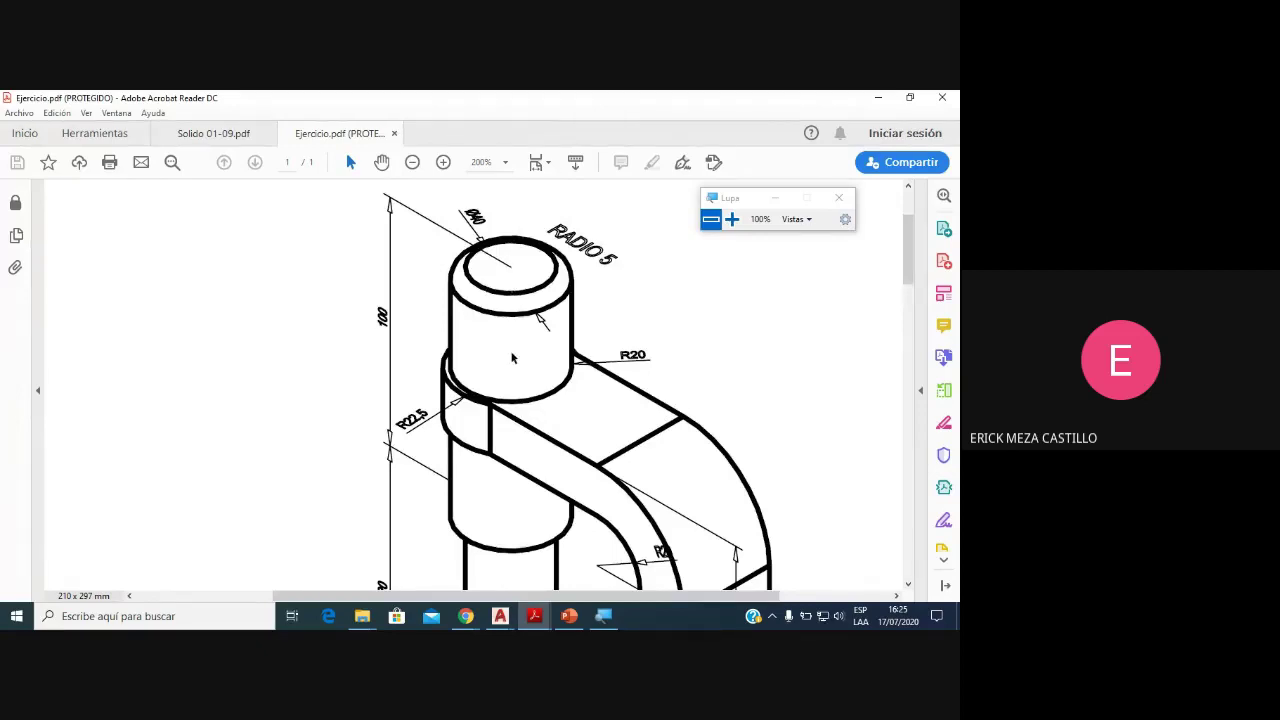
scroll(505, 335, down, 4)
scroll(503, 340, down, 1)
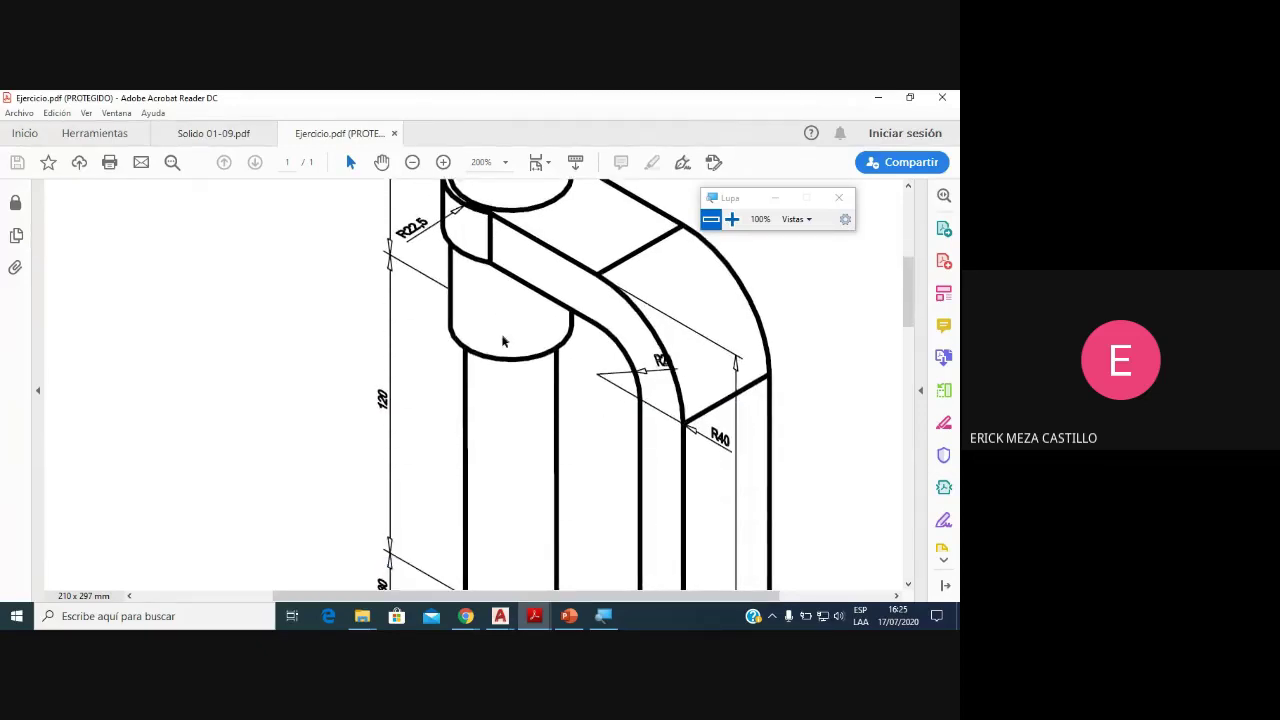
scroll(495, 355, down, 2)
scroll(498, 345, down, 1)
scroll(500, 320, down, 1)
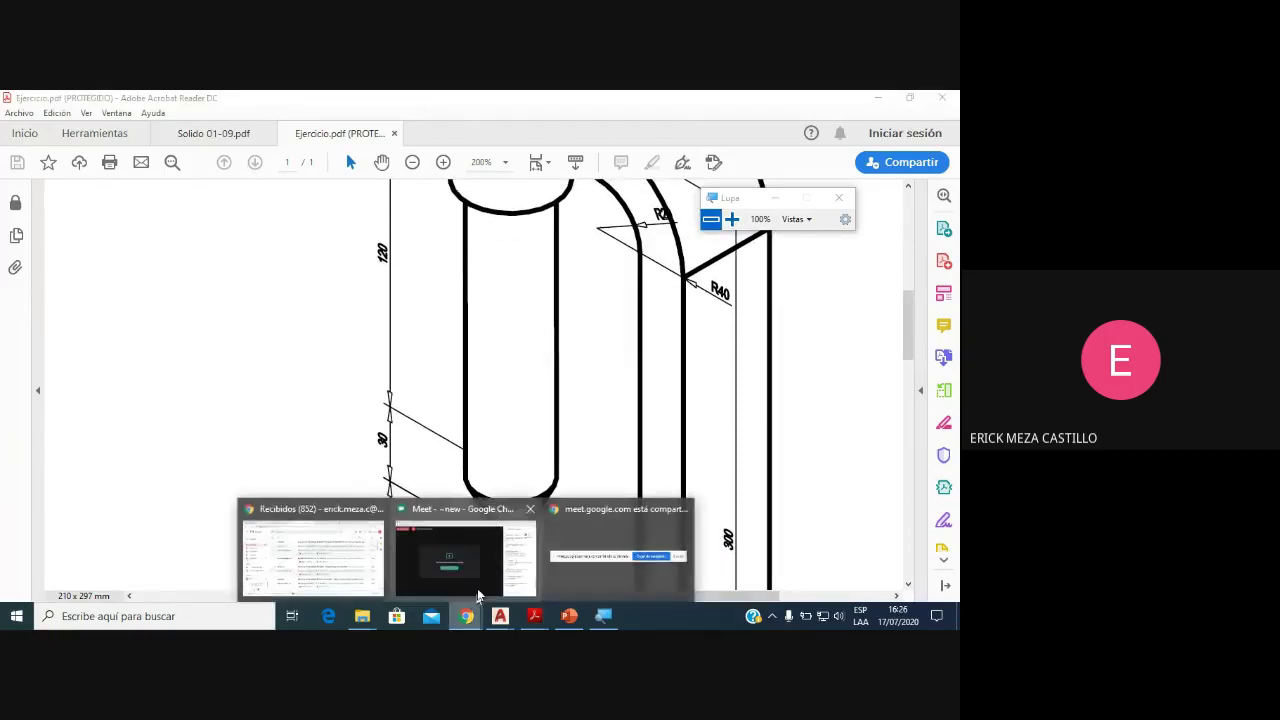
click(485, 575)
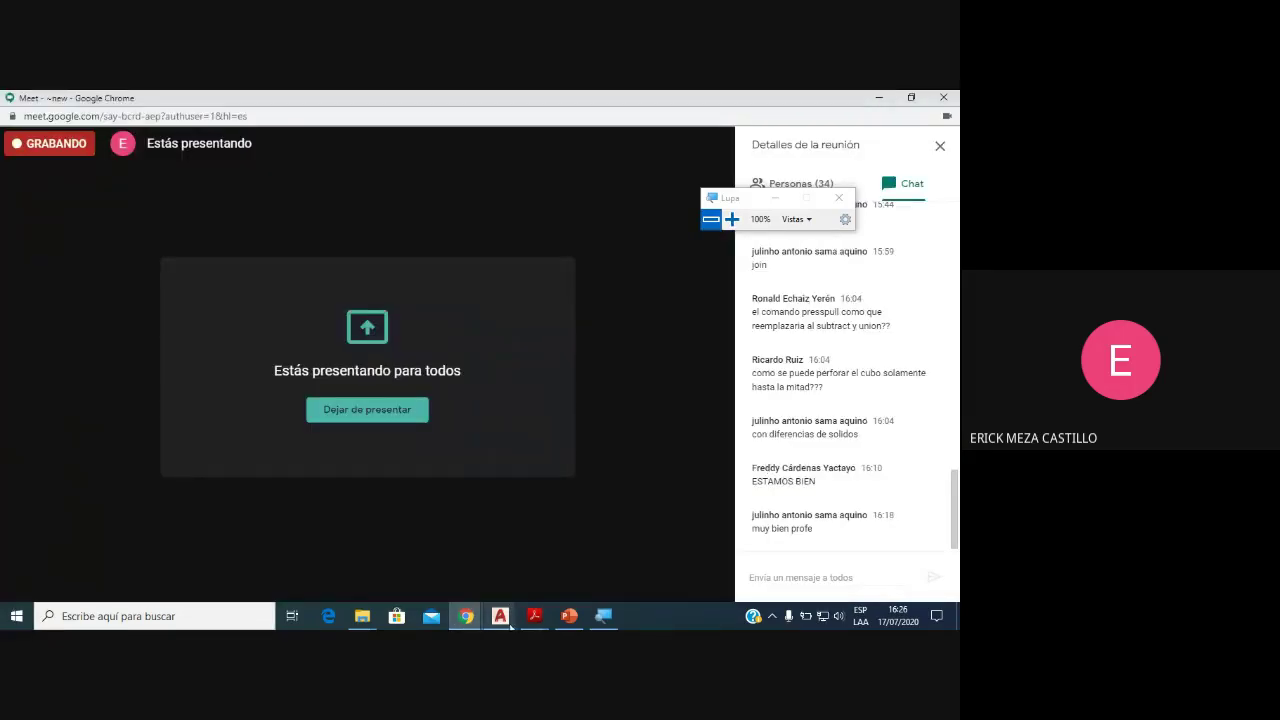
Step: Return to Drawing4 and orbit the view to see the collar's underside
mouse_move(500, 616)
click(543, 573)
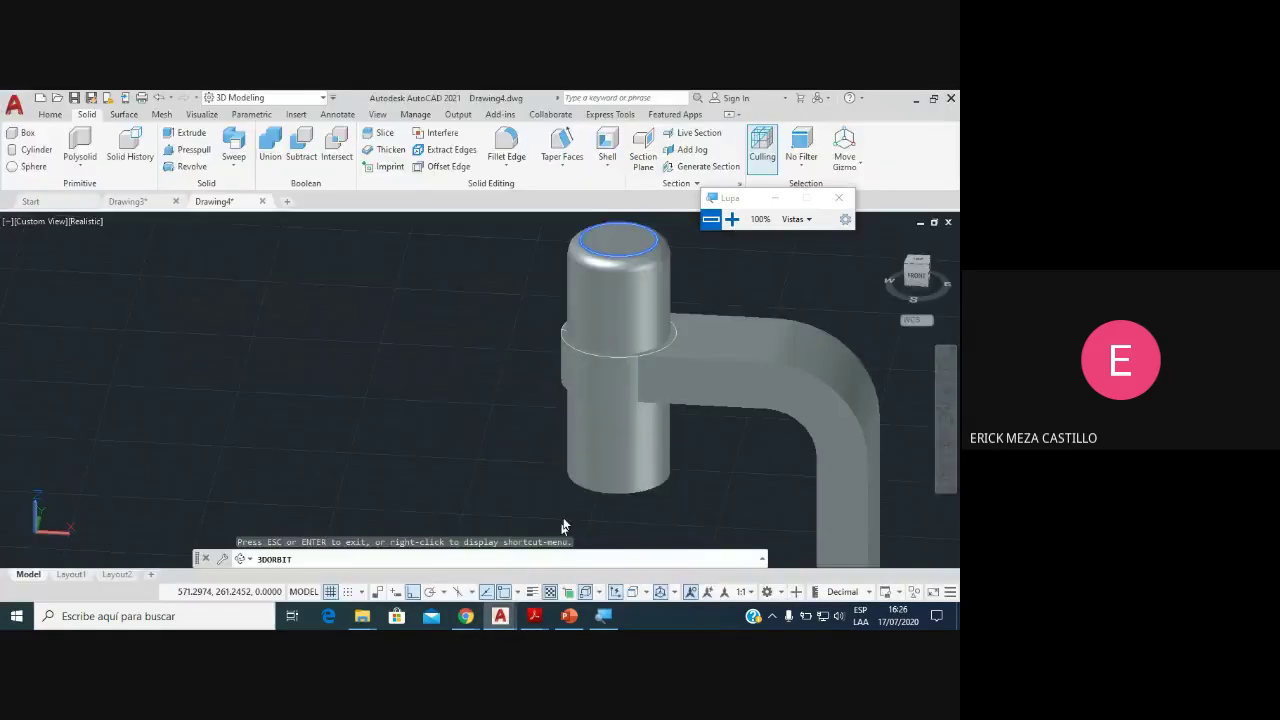
drag(480, 468, 500, 350)
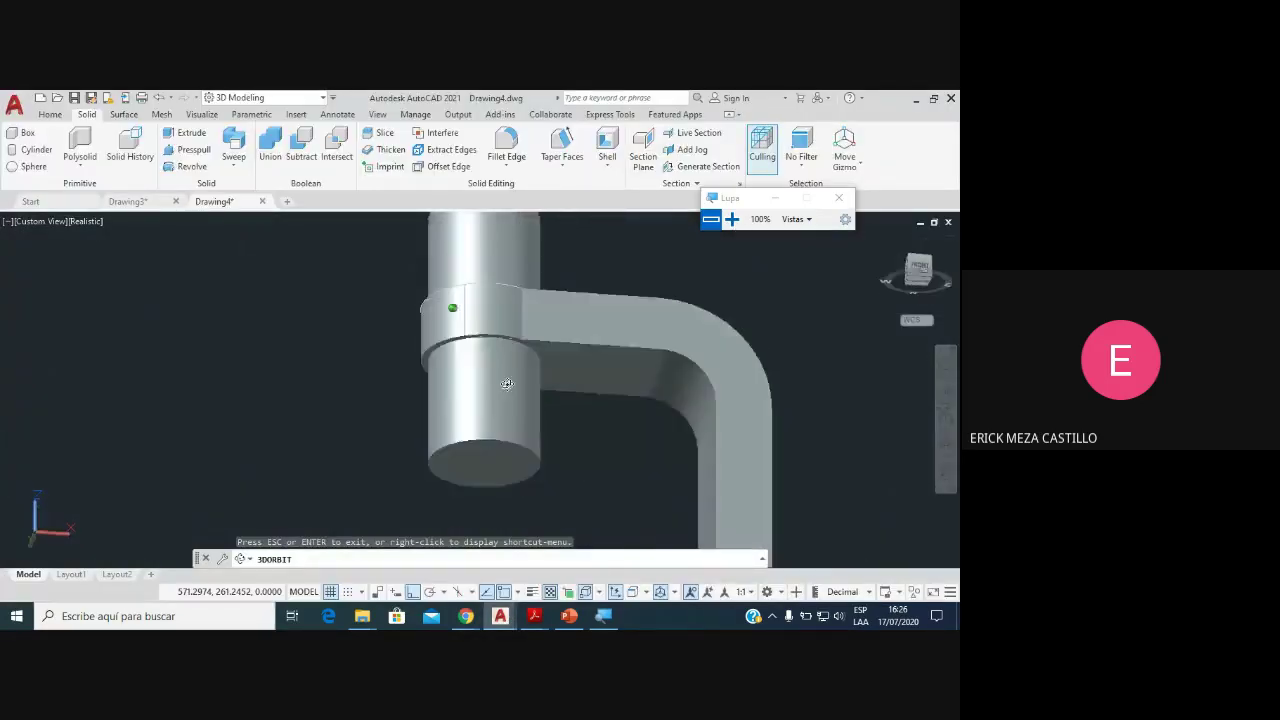
scroll(493, 417, up, 3)
scroll(493, 417, up, 1)
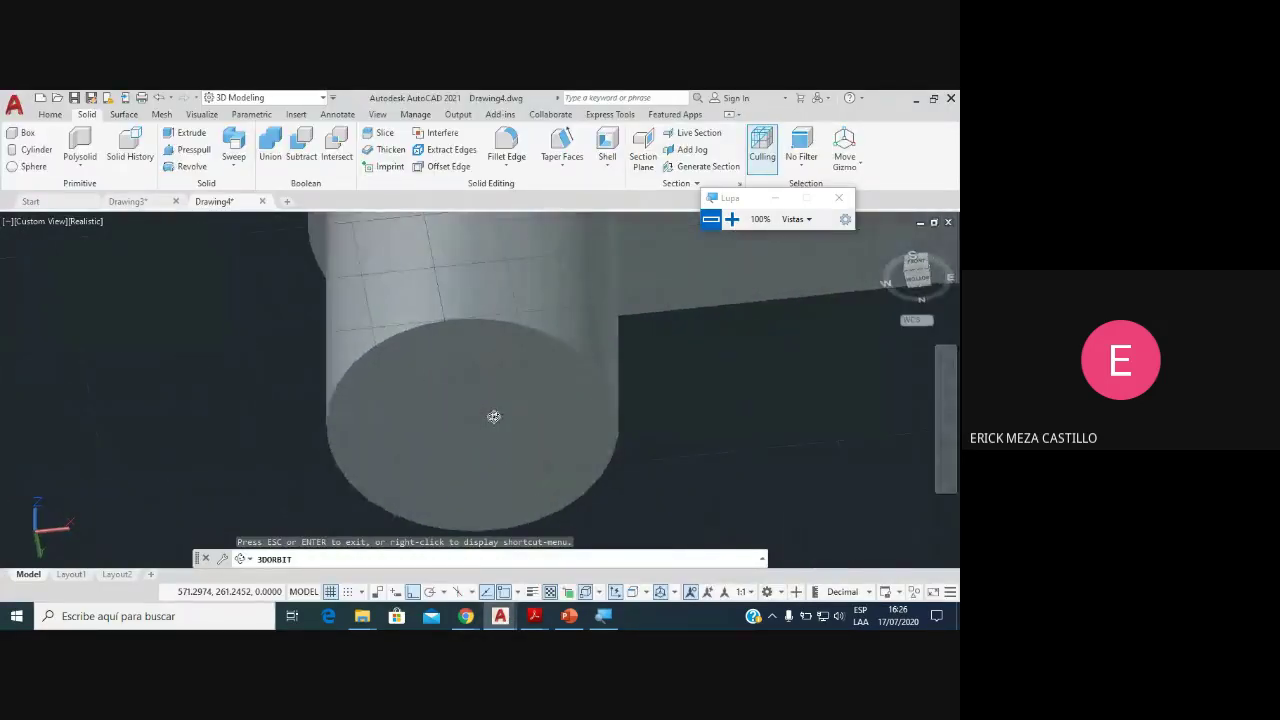
key(Escape)
Step: Draw a radius 15, height 120 shaft cylinder down from the collar's underside
click(30, 149)
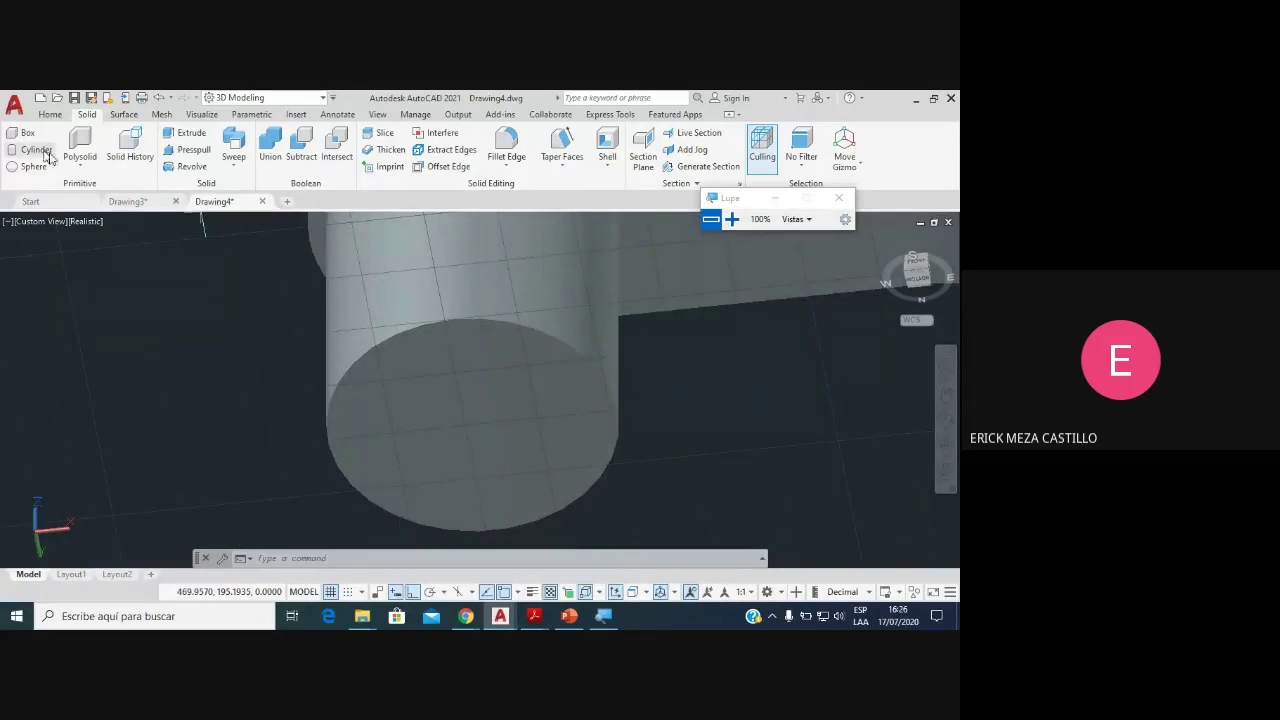
click(471, 428)
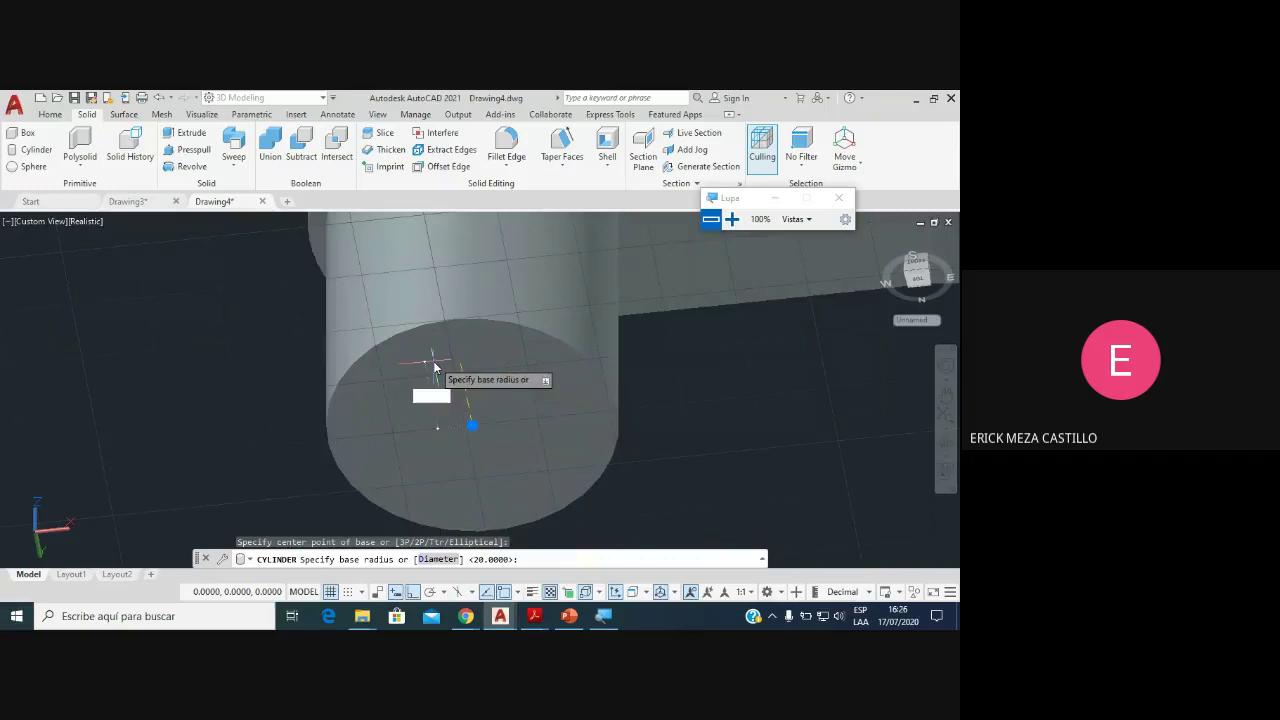
text(15)
key(Return)
scroll(440, 380, down, 2)
scroll(445, 390, down, 2)
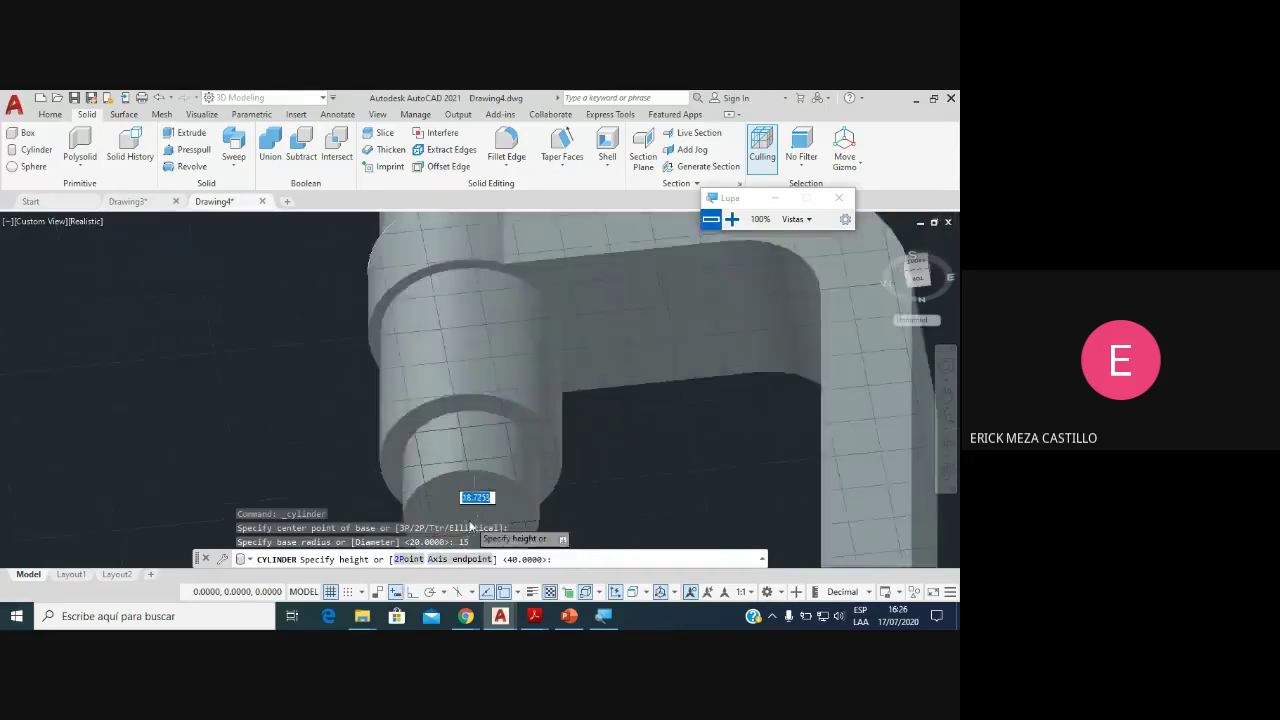
scroll(455, 405, down, 2)
middle_drag(455, 405, 457, 277)
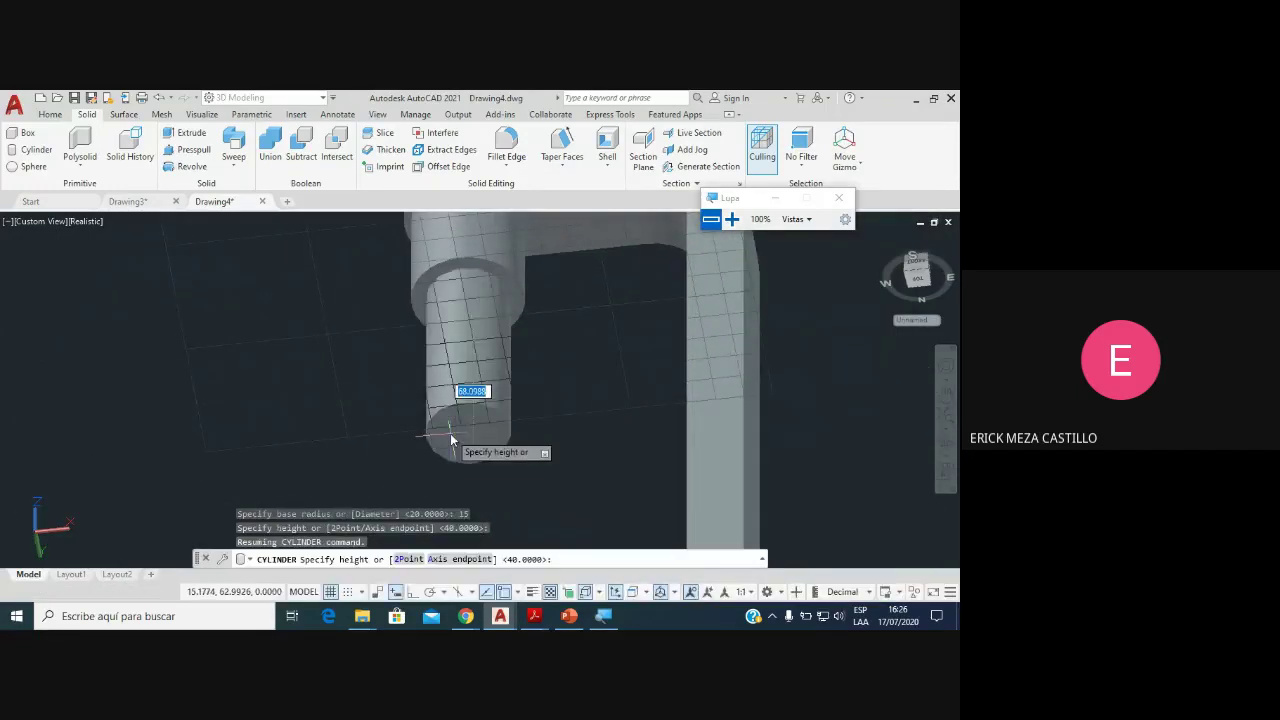
text(120)
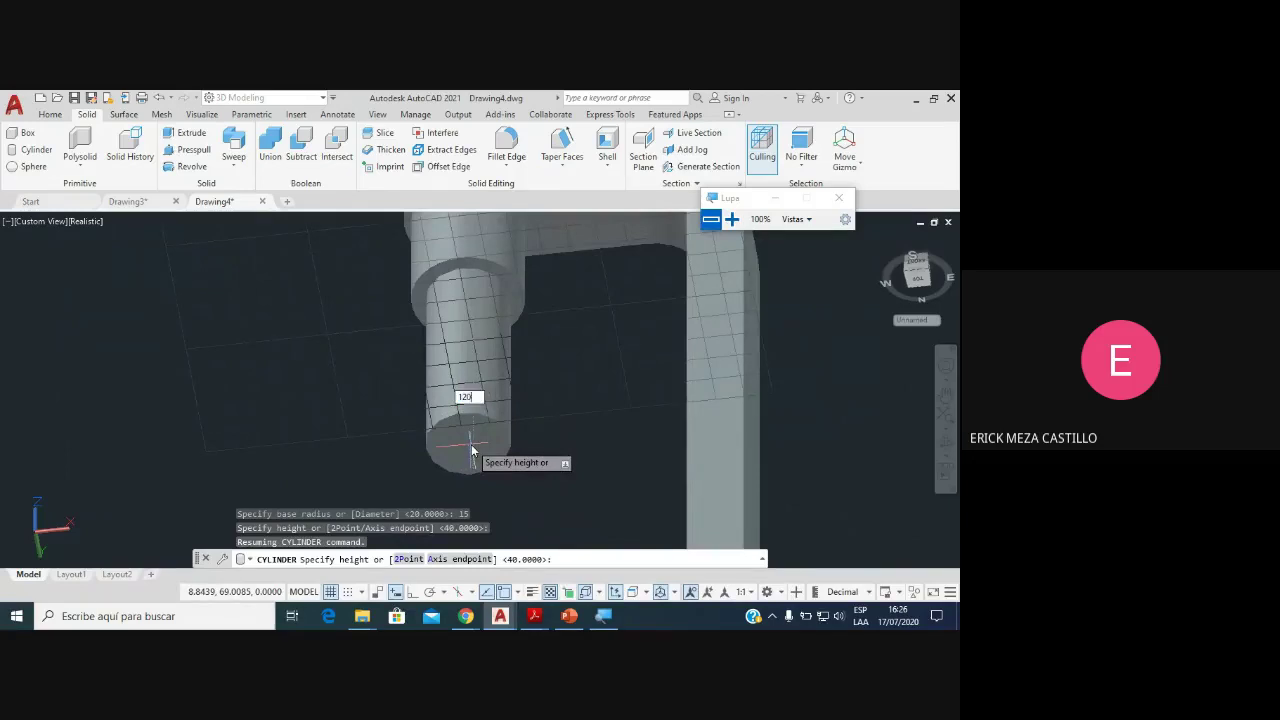
key(Return)
key(Escape)
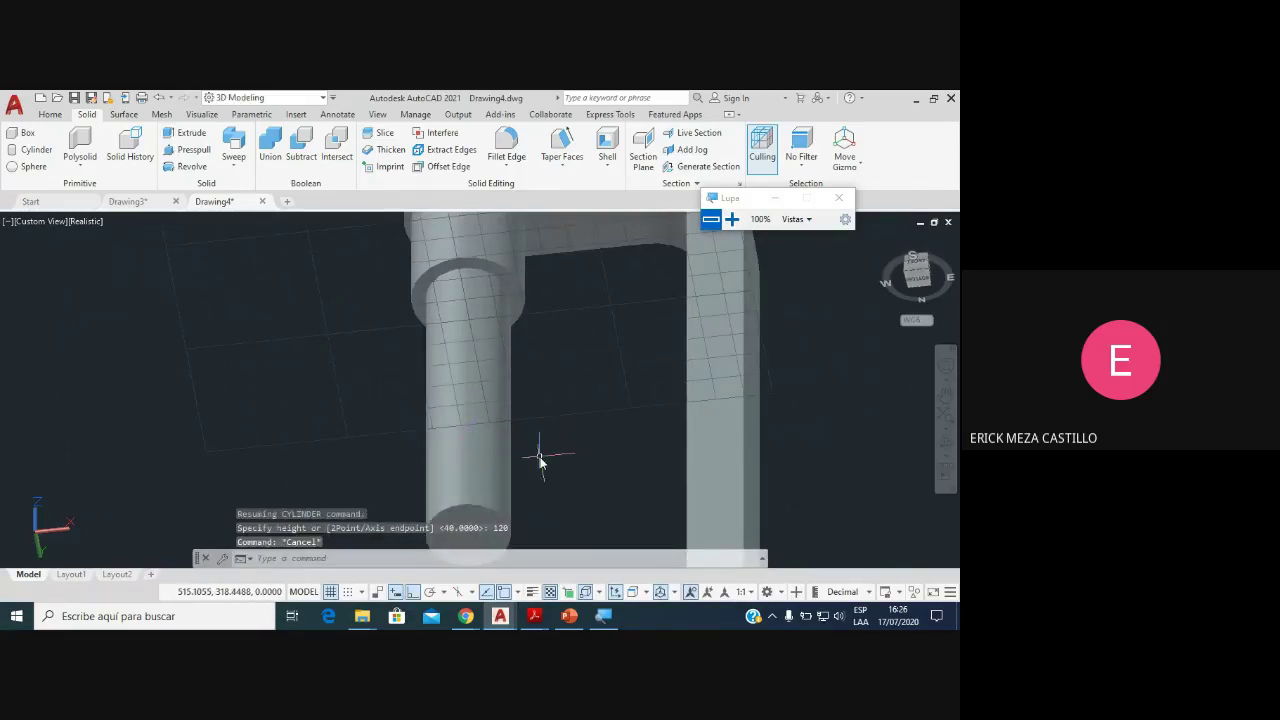
scroll(520, 452, down, 2)
scroll(519, 455, up, 2)
scroll(490, 440, up, 2)
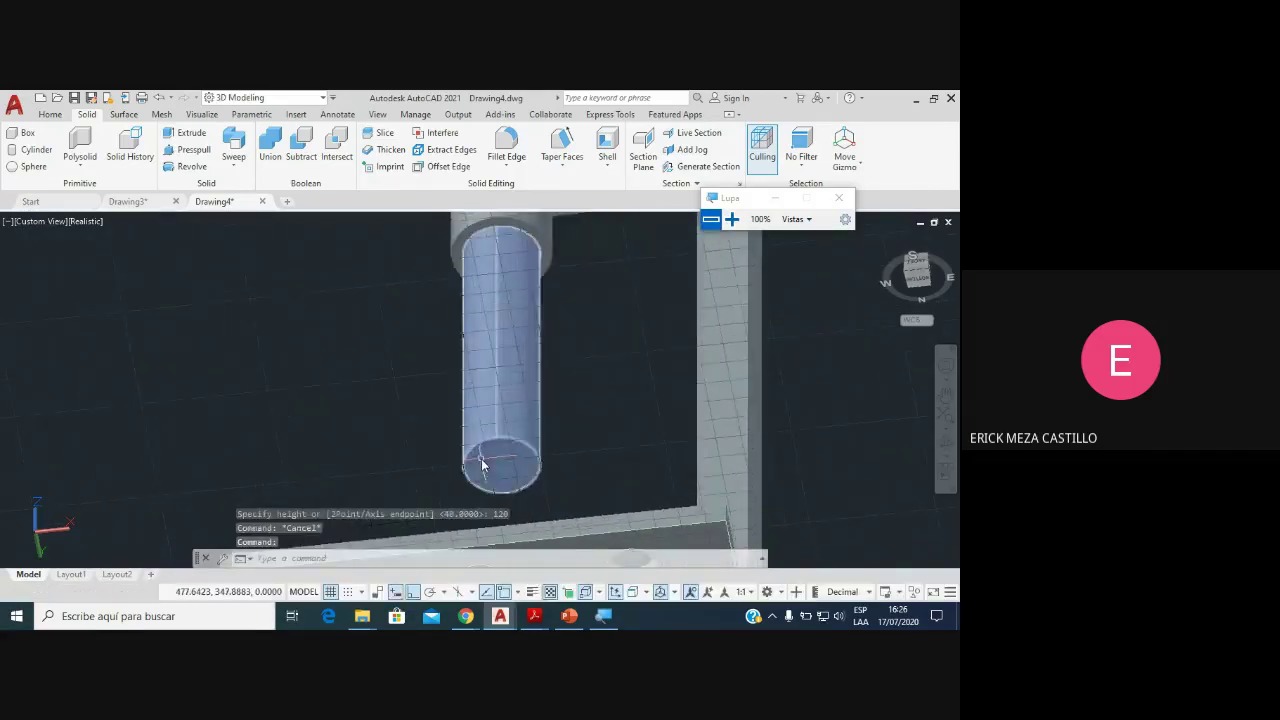
scroll(473, 432, up, 1)
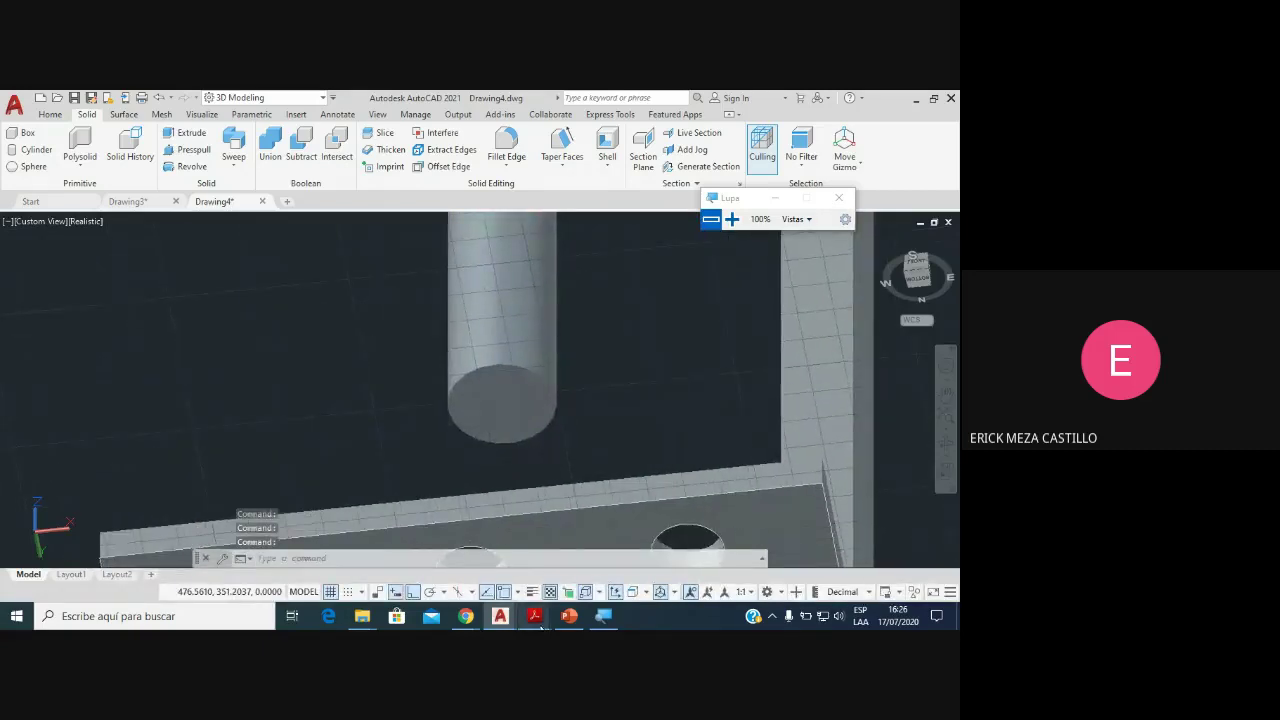
Step: Scroll Ejercicio.pdf to the shaft's 30-long conical tip, then go back to Drawing4
click(568, 584)
scroll(560, 530, down, 1)
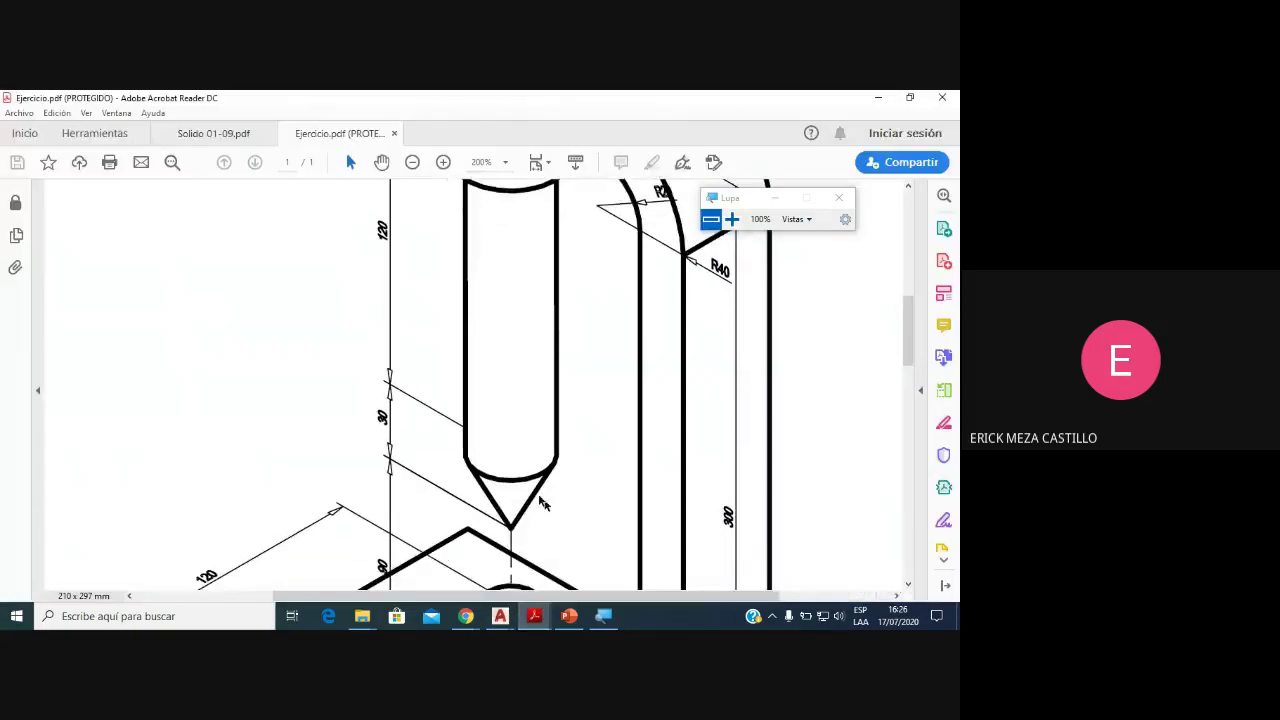
scroll(500, 470, down, 1)
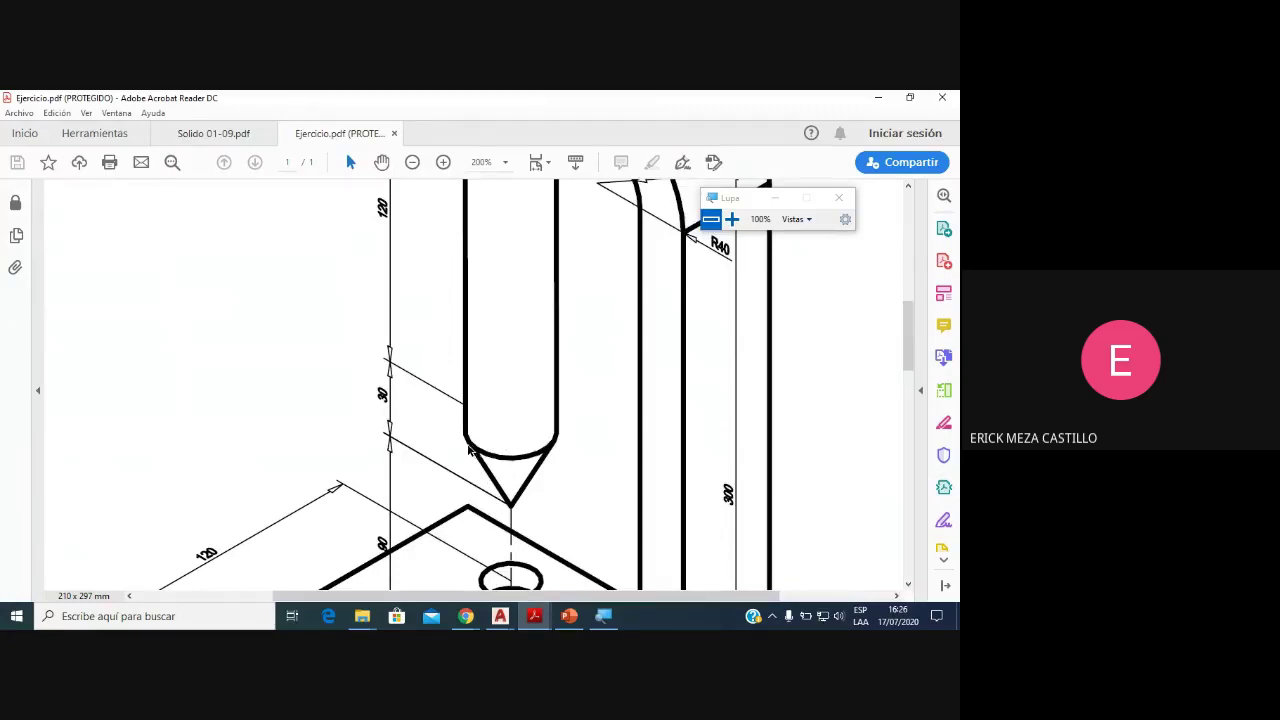
mouse_move(500, 616)
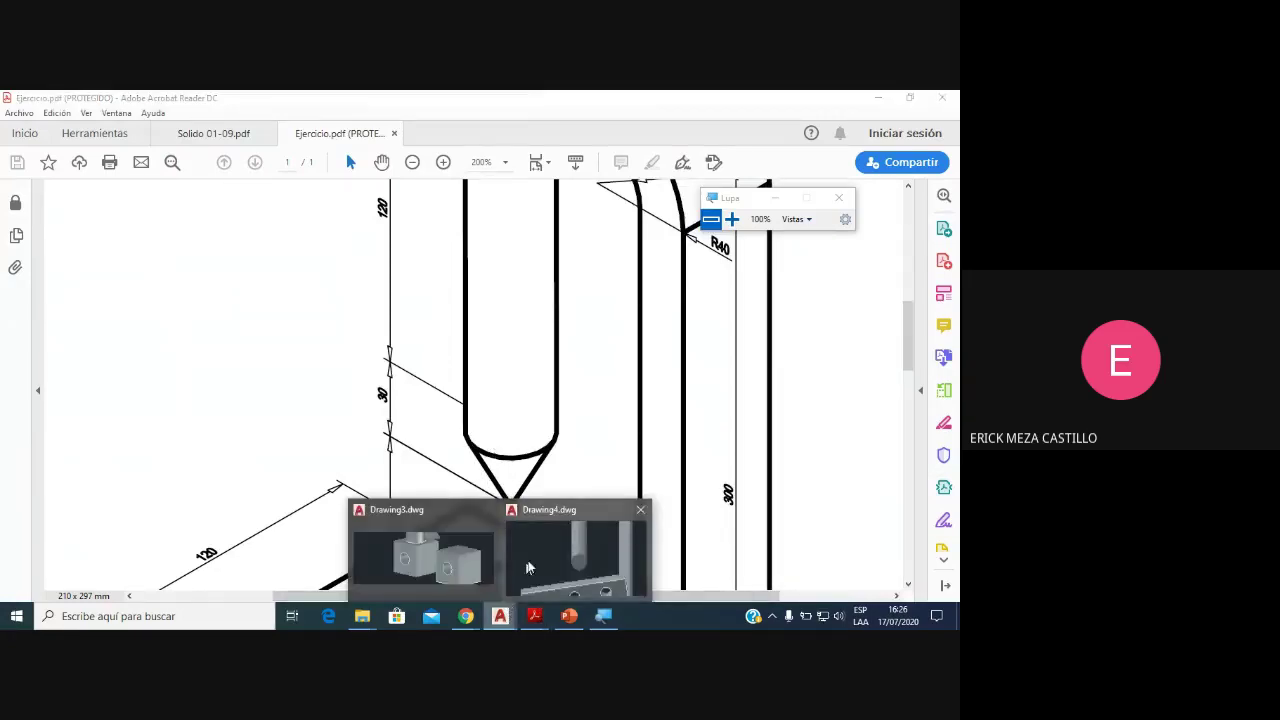
click(535, 565)
scroll(543, 463, up, 1)
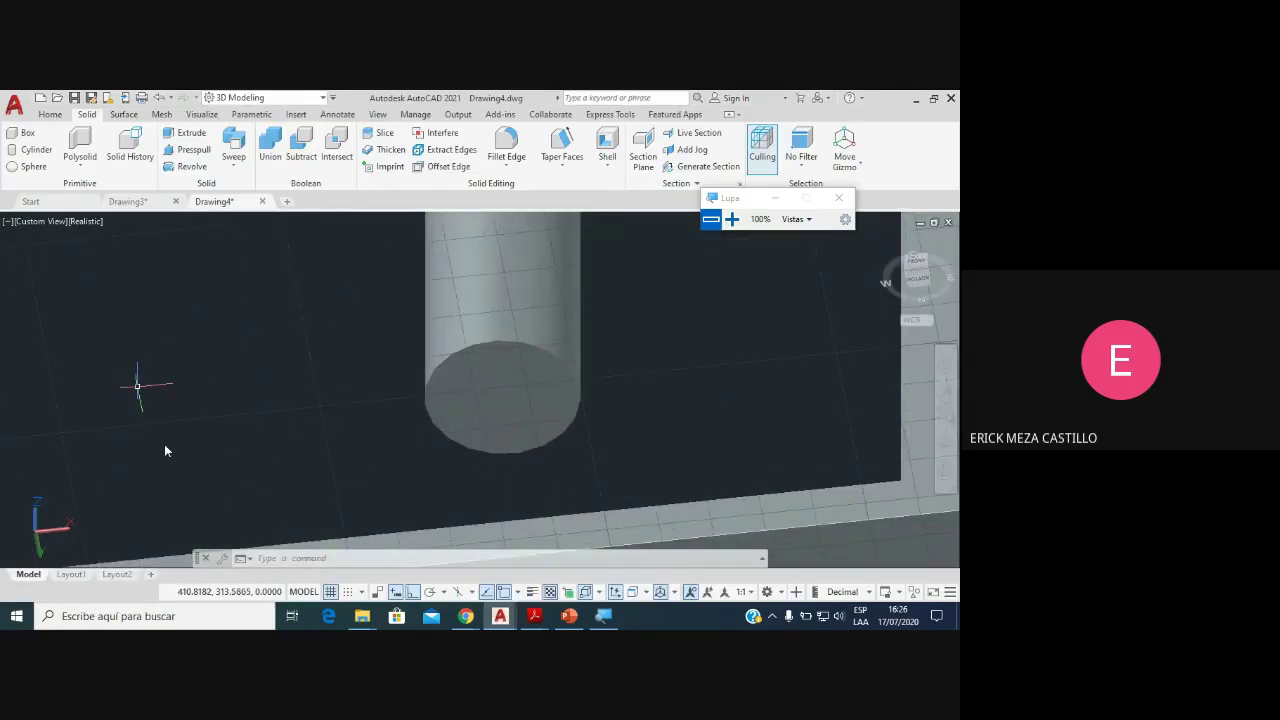
Step: Add a cone of base radius 15 and height 30 on the shaft's bottom end
click(85, 171)
click(100, 246)
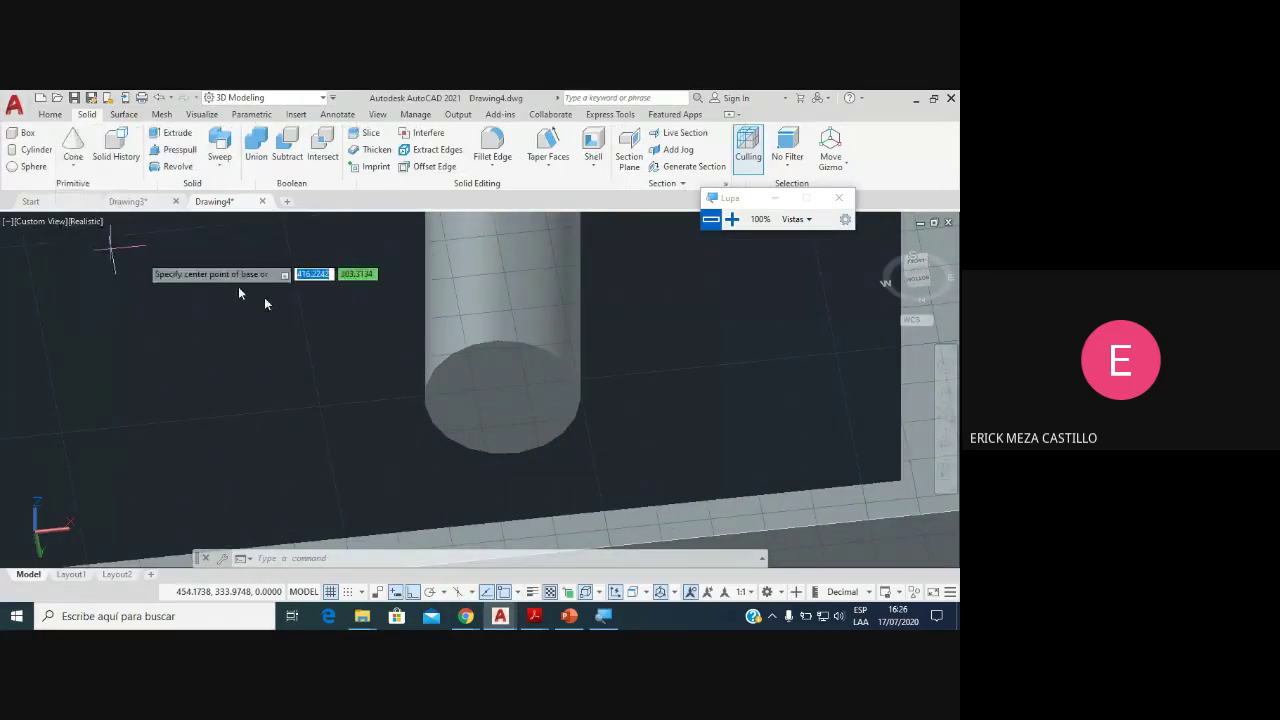
click(501, 398)
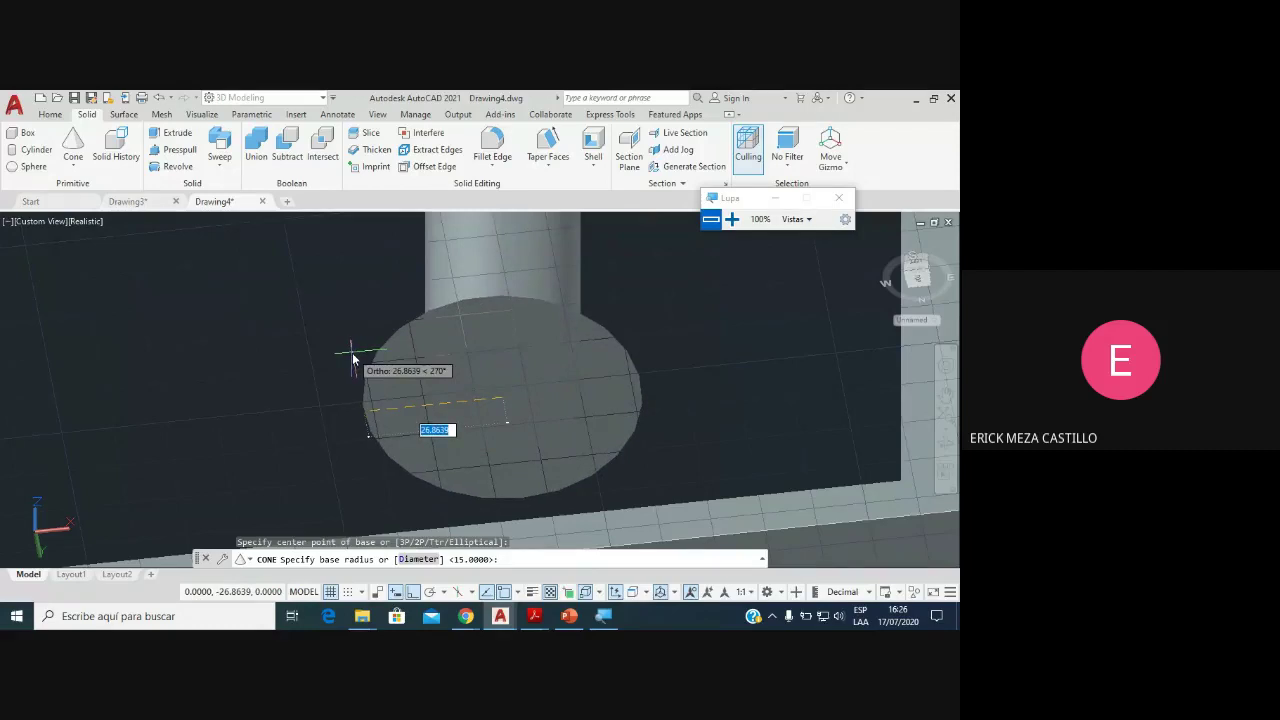
text(15)
key(Return)
text(30)
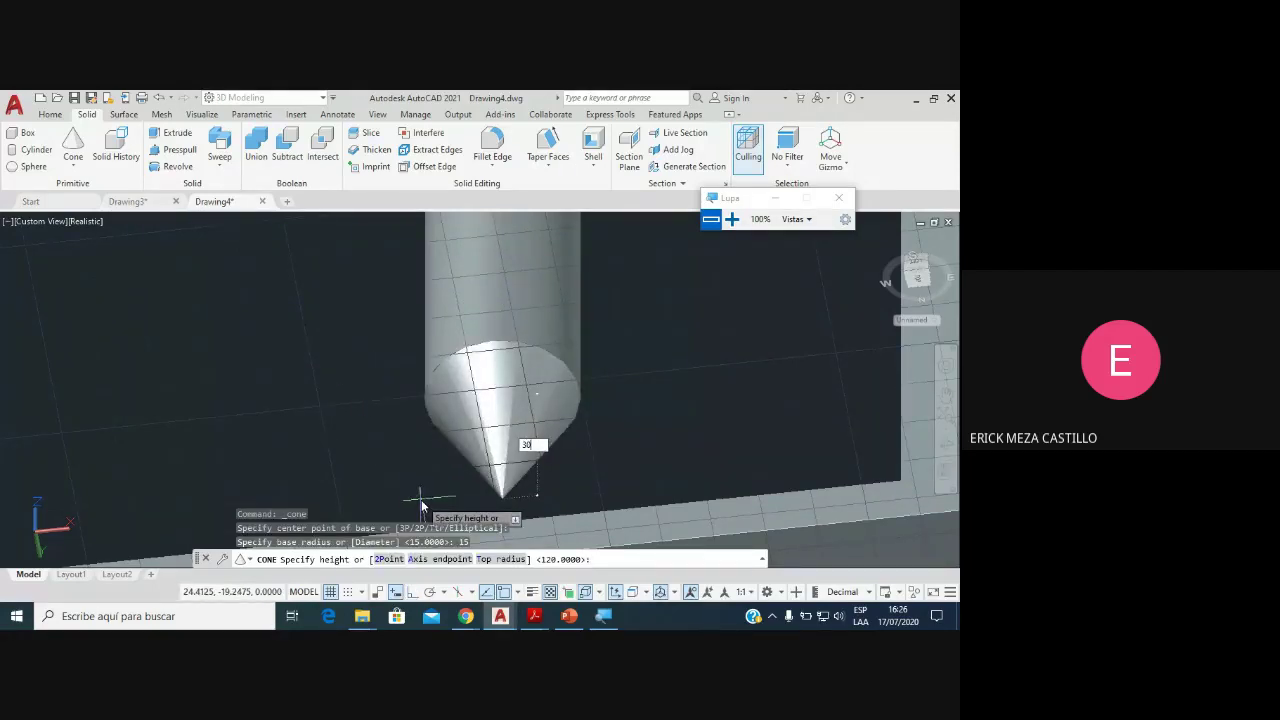
key(Return)
key(Escape)
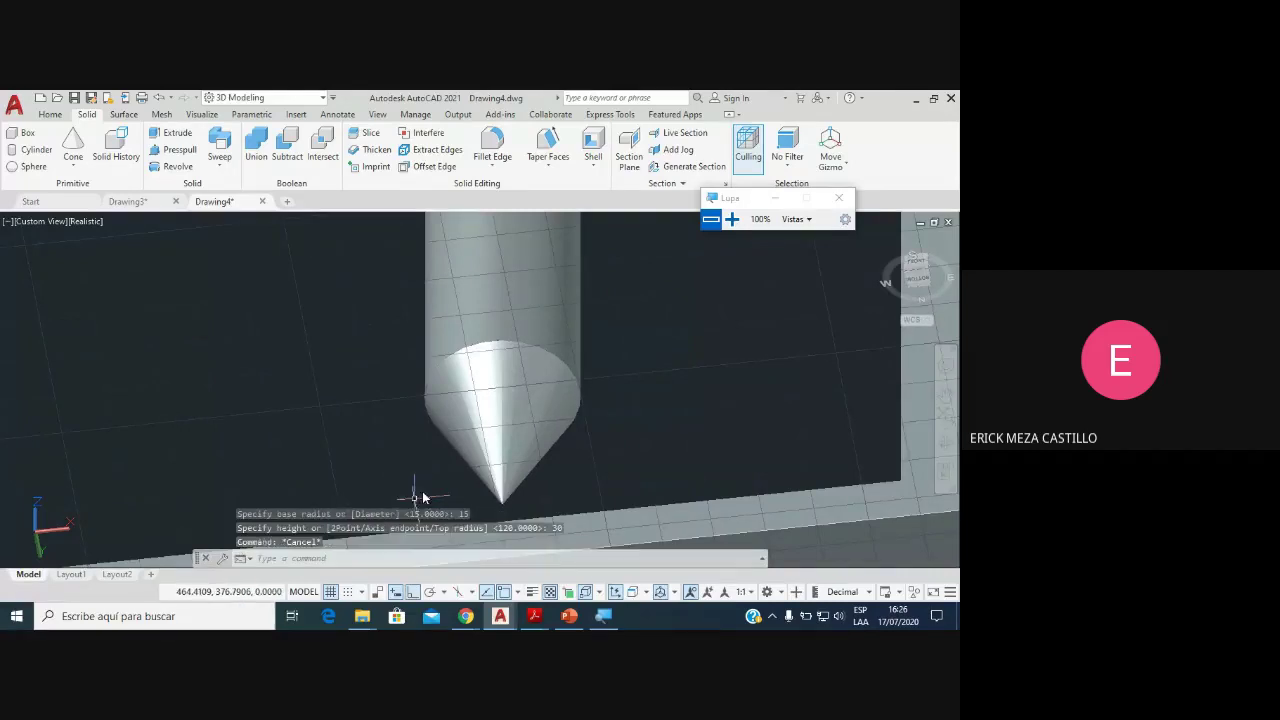
key(Escape)
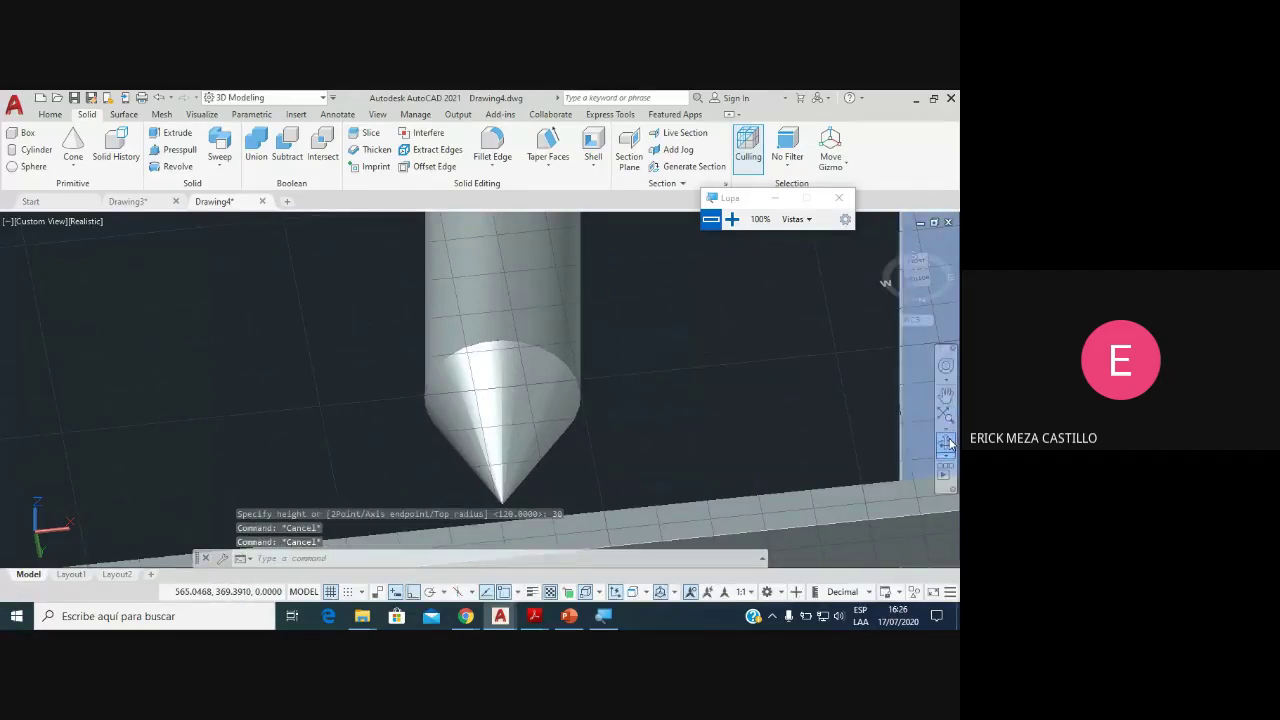
Step: Orbit and zoom around the column to bring the collar's lower edge into view
click(945, 443)
mouse_move(637, 343)
mouse_down()
mouse_move(549, 383)
mouse_move(552, 329)
mouse_move(500, 350)
mouse_up()
scroll(568, 368, down, 3)
scroll(483, 360, up, 2)
scroll(483, 360, up, 3)
scroll(483, 360, up, 3)
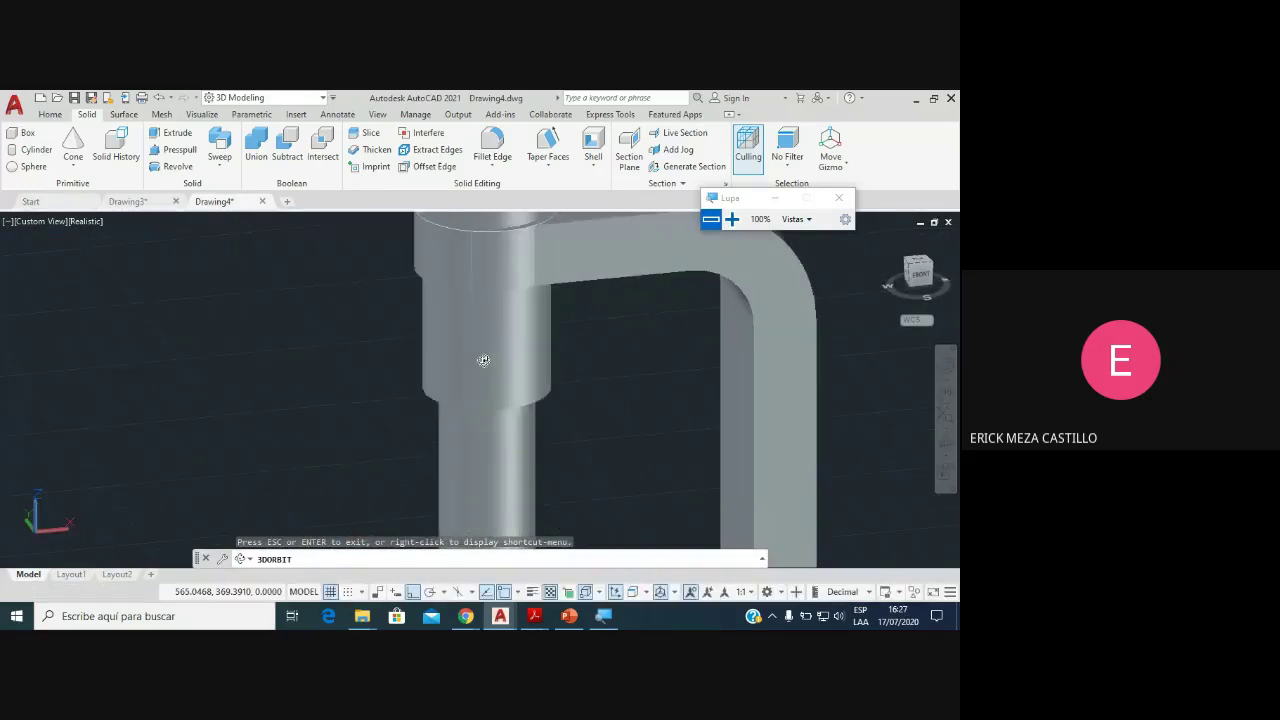
mouse_move(542, 421)
mouse_down()
mouse_move(563, 351)
mouse_move(526, 380)
mouse_move(530, 410)
mouse_move(534, 282)
mouse_move(556, 314)
mouse_move(517, 322)
mouse_move(444, 388)
mouse_up()
scroll(507, 361, up, 2)
scroll(507, 361, up, 2)
scroll(507, 361, down, 2)
scroll(515, 373, down, 2)
scroll(521, 342, down, 2)
scroll(497, 374, up, 2)
scroll(518, 315, up, 2)
key(Escape)
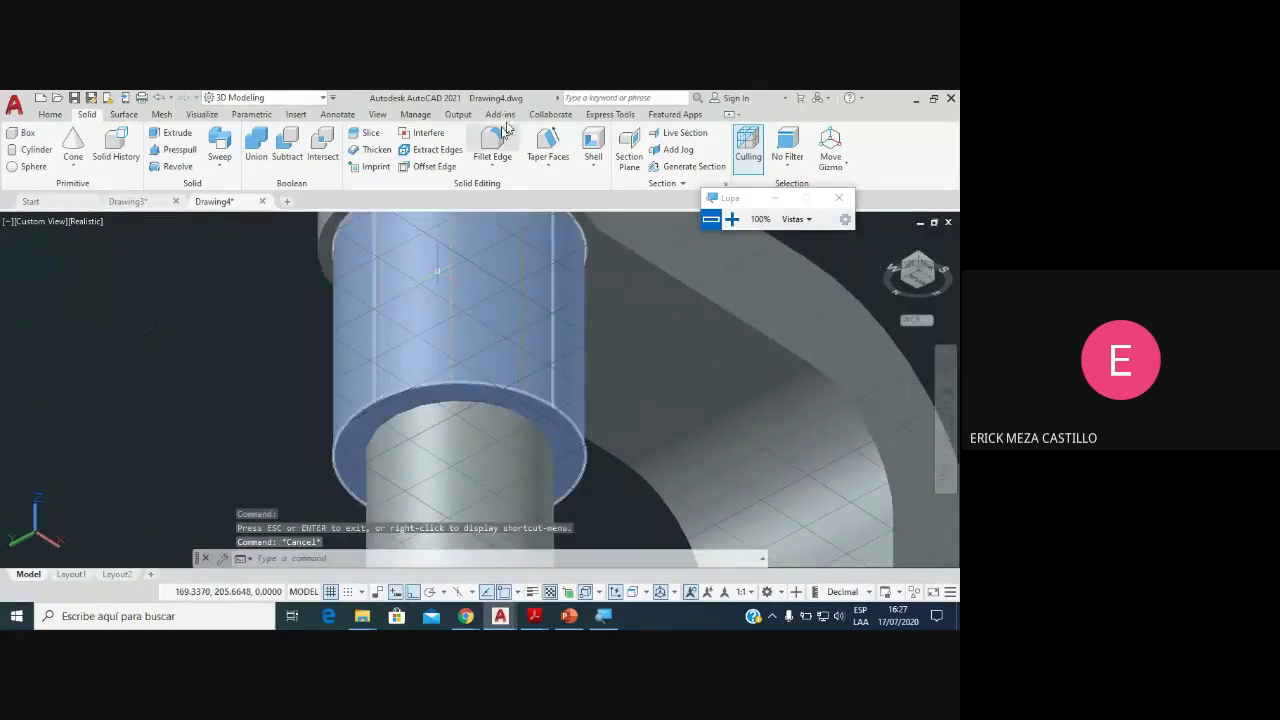
Step: Fillet the collar's lower rim above the shaft with radius 5
click(476, 165)
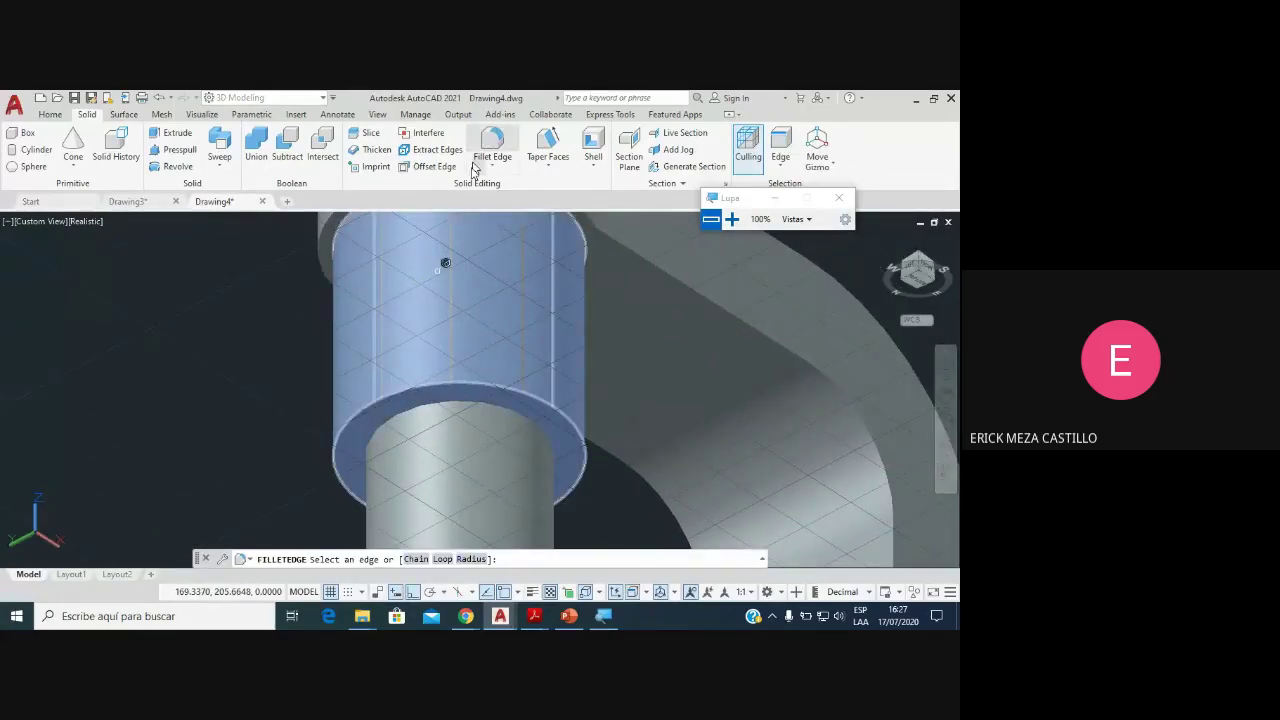
click(492, 386)
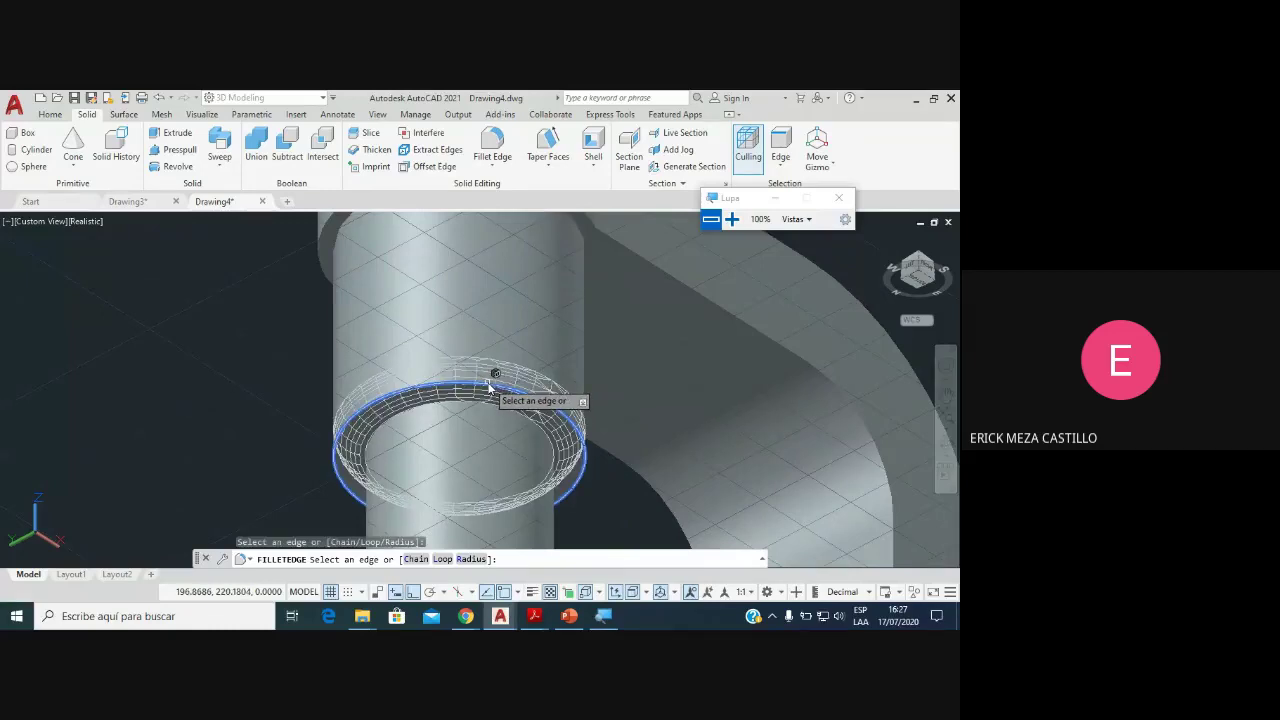
key(Down)
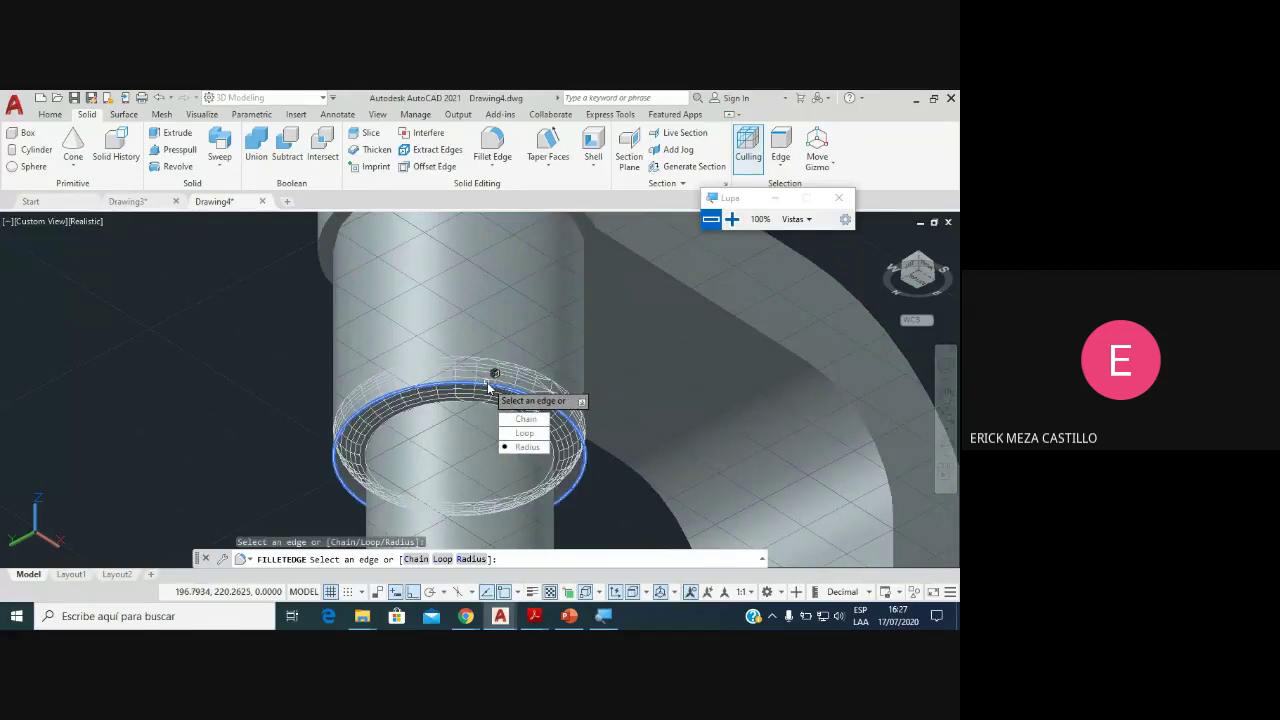
key(Return)
text(5)
key(Return)
key(Return)
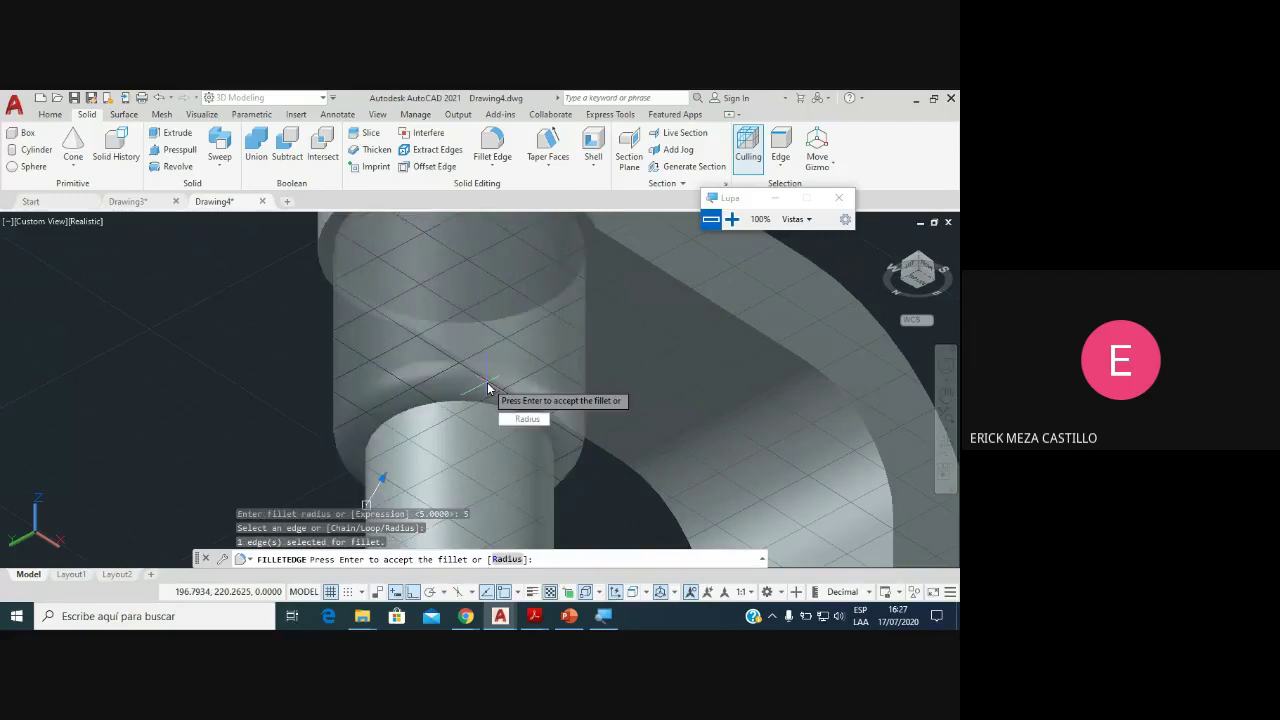
key(Return)
scroll(551, 399, down, 3)
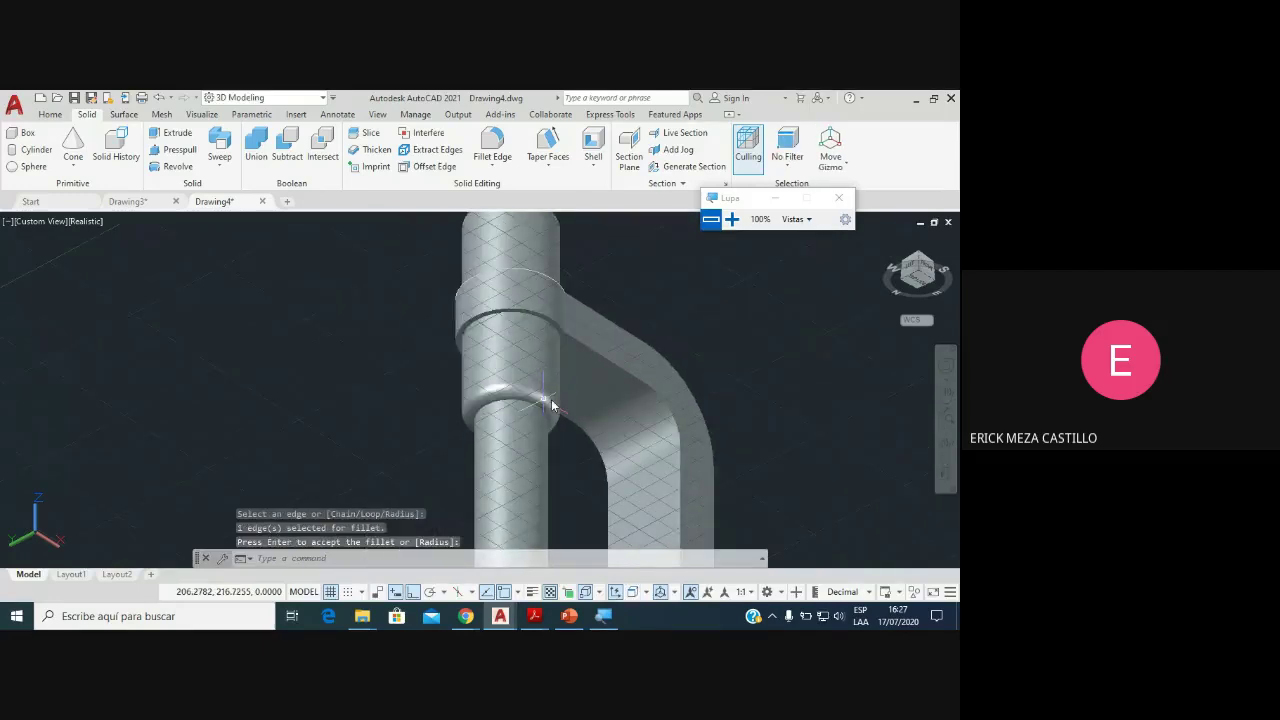
shift+middle_drag(632, 432, 625, 505)
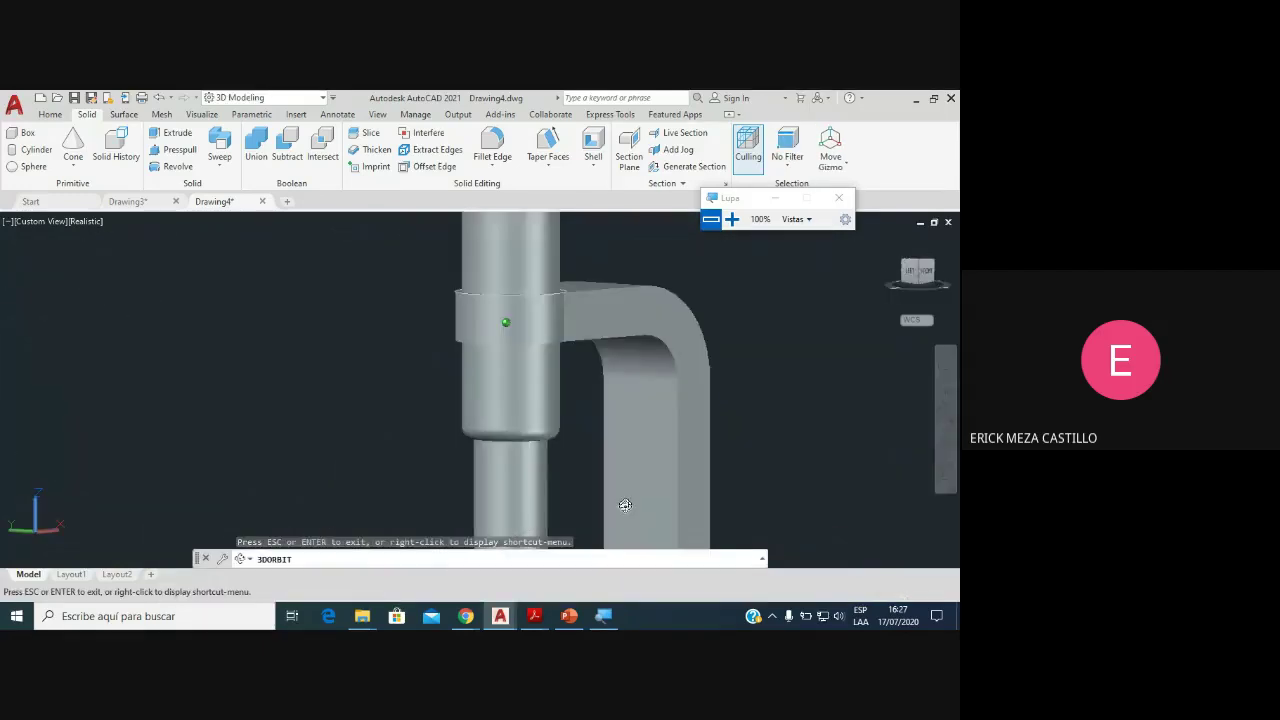
scroll(625, 505, down, 2)
scroll(610, 460, down, 4)
scroll(600, 400, down, 2)
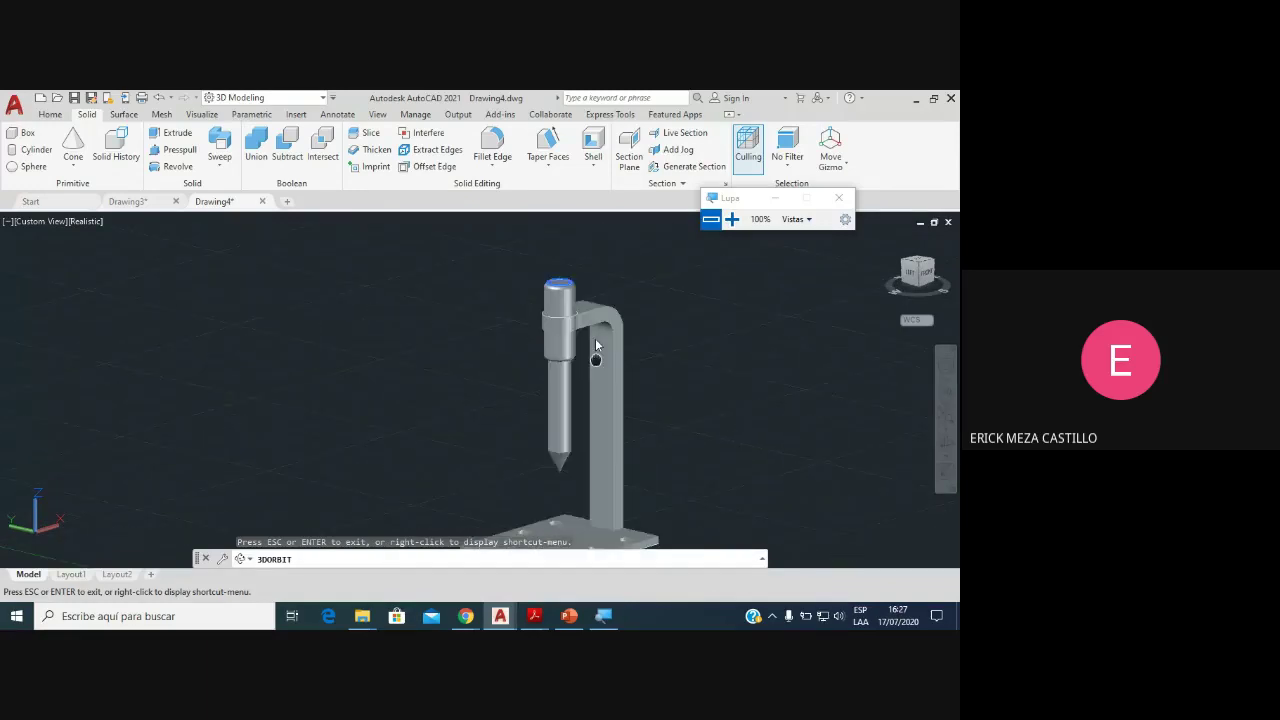
shift+middle_drag(595, 345, 474, 374)
scroll(577, 415, up, 4)
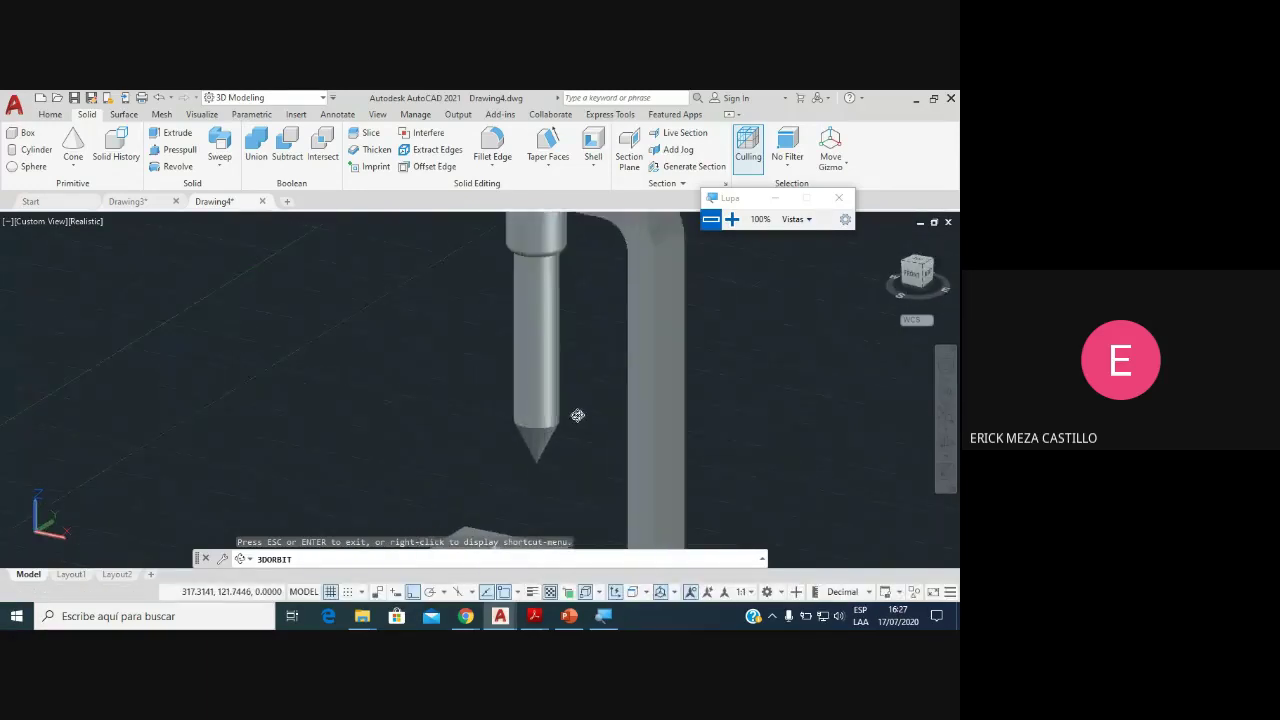
mouse_move(577, 415)
shift+middle_down()
mouse_move(589, 371)
mouse_move(571, 373)
mouse_move(606, 334)
mouse_move(671, 371)
mouse_move(729, 337)
mouse_move(525, 405)
mouse_move(475, 407)
shift+middle_up()
scroll(560, 390, down, 3)
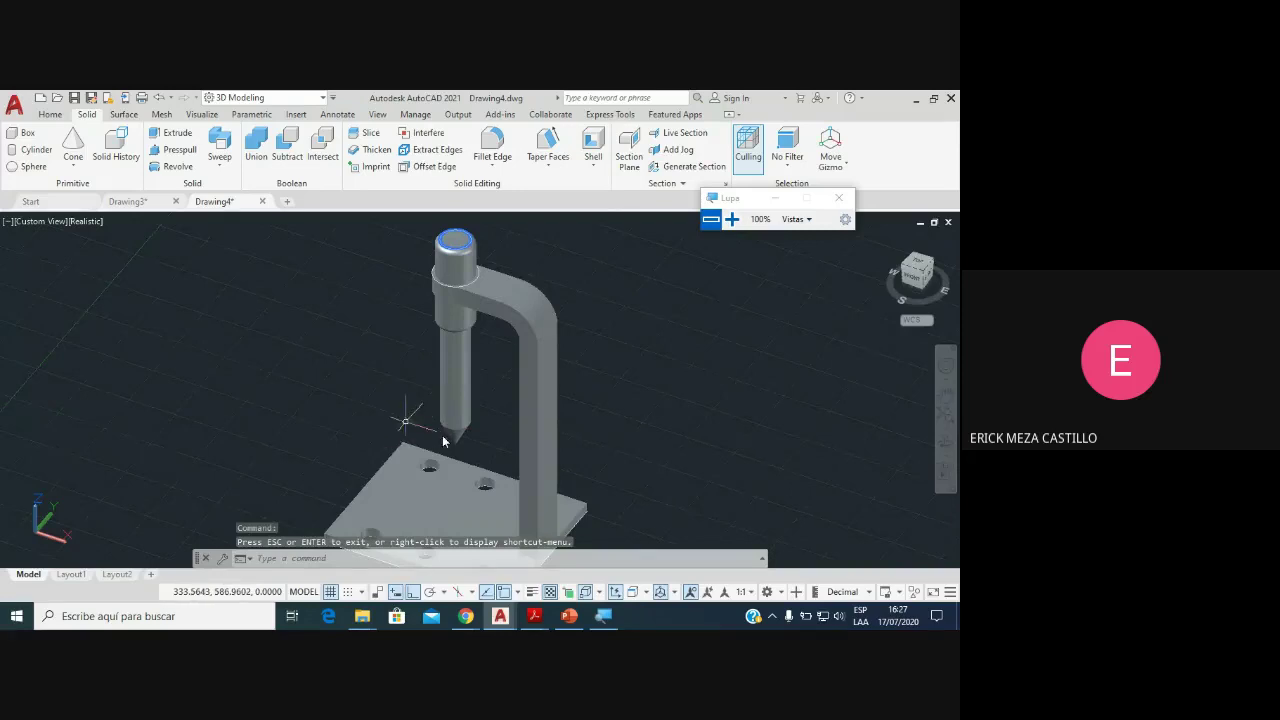
middle_drag(631, 450, 651, 434)
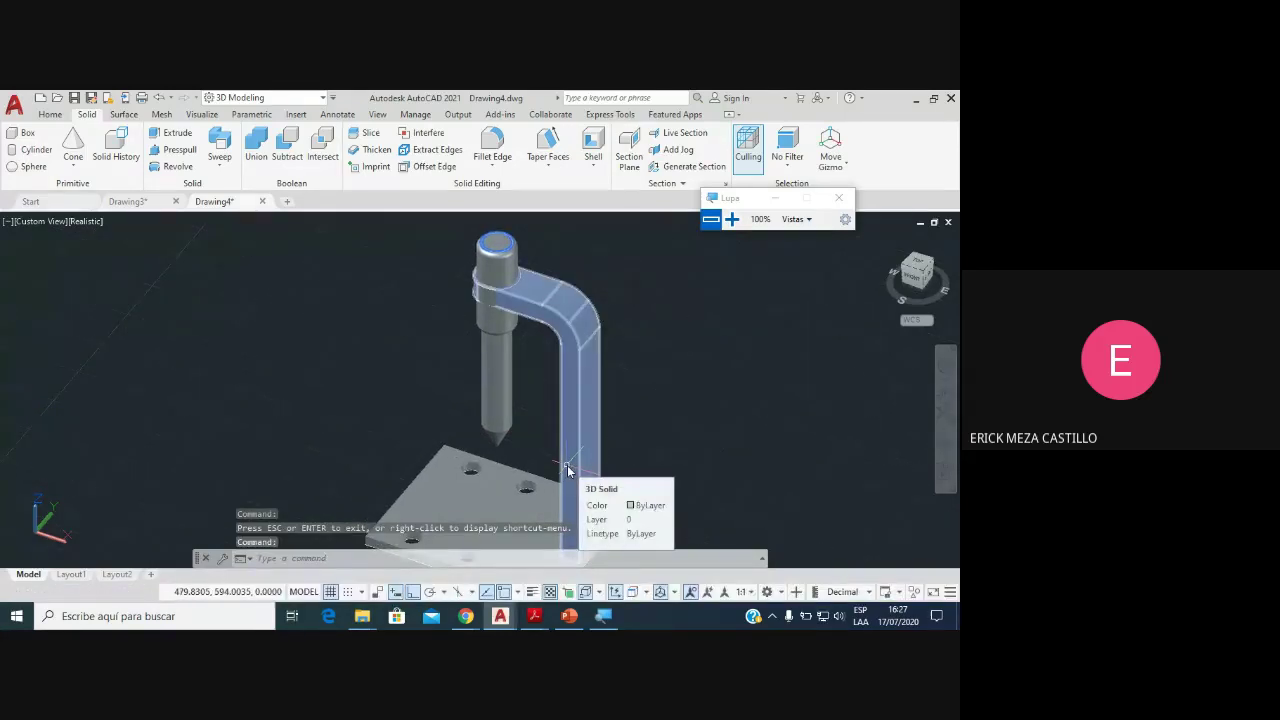
mouse_move(567, 468)
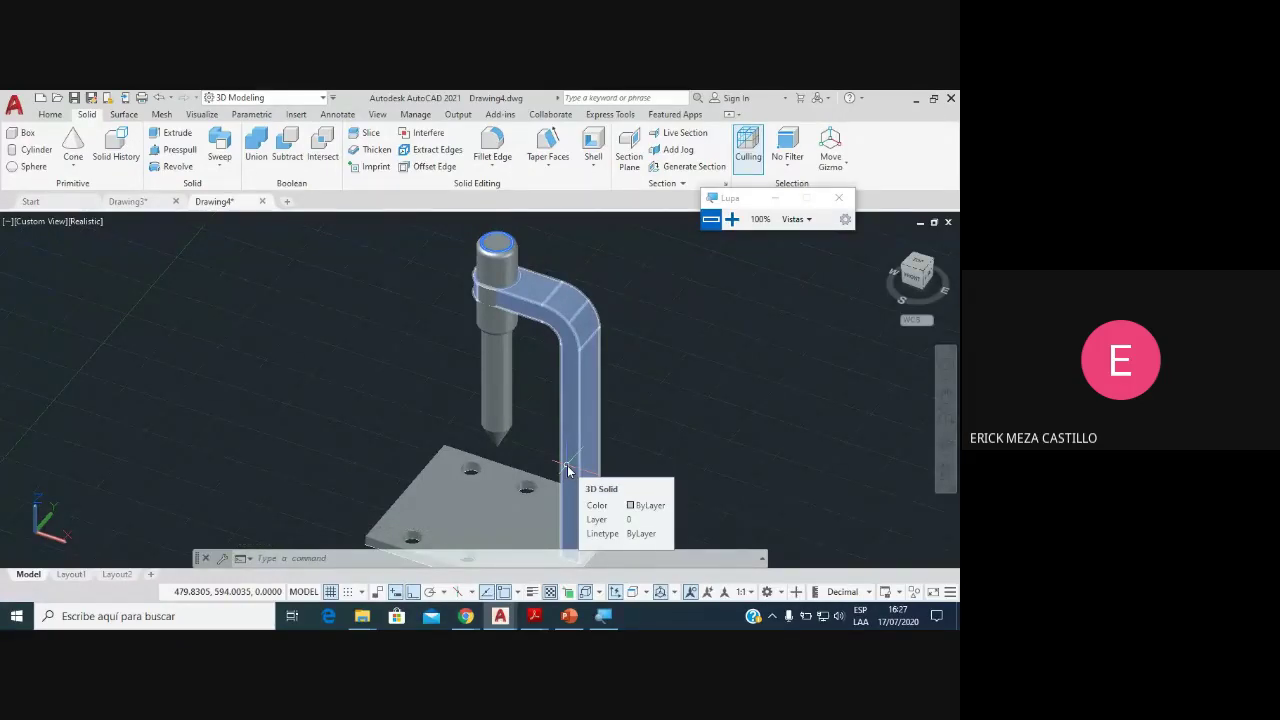
key(Escape)
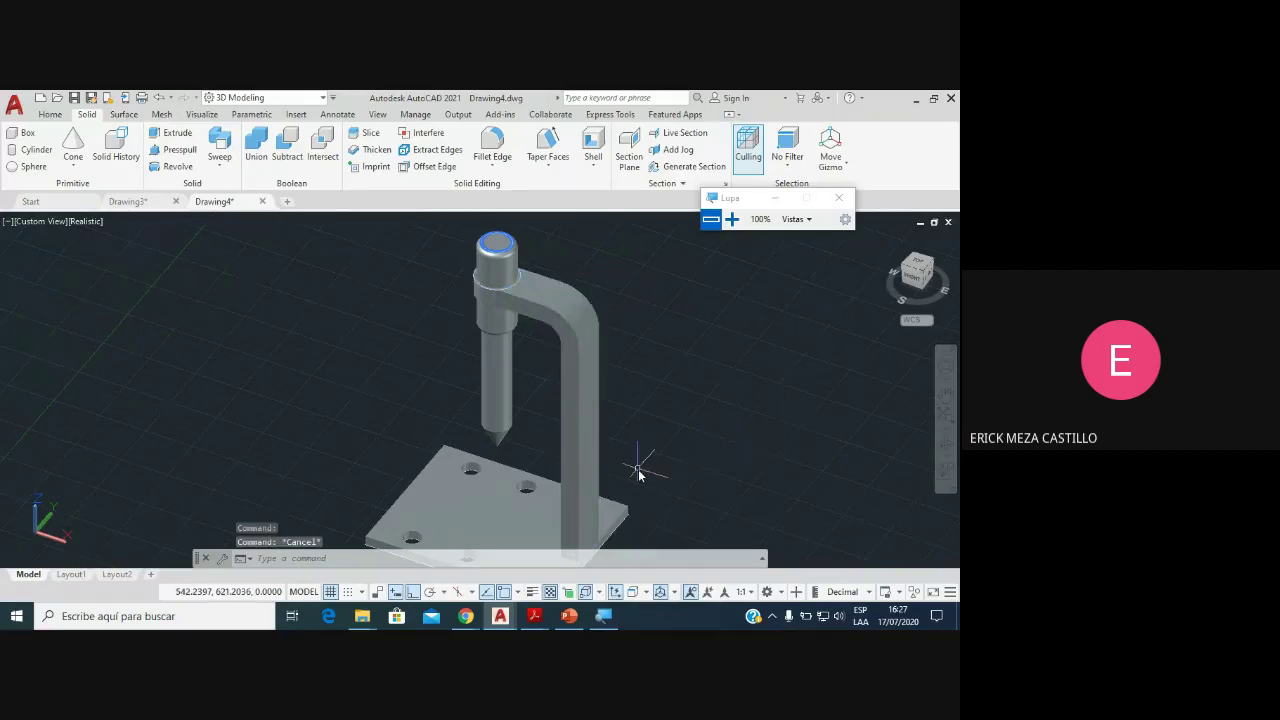
middle_drag(737, 461, 838, 458)
click(946, 447)
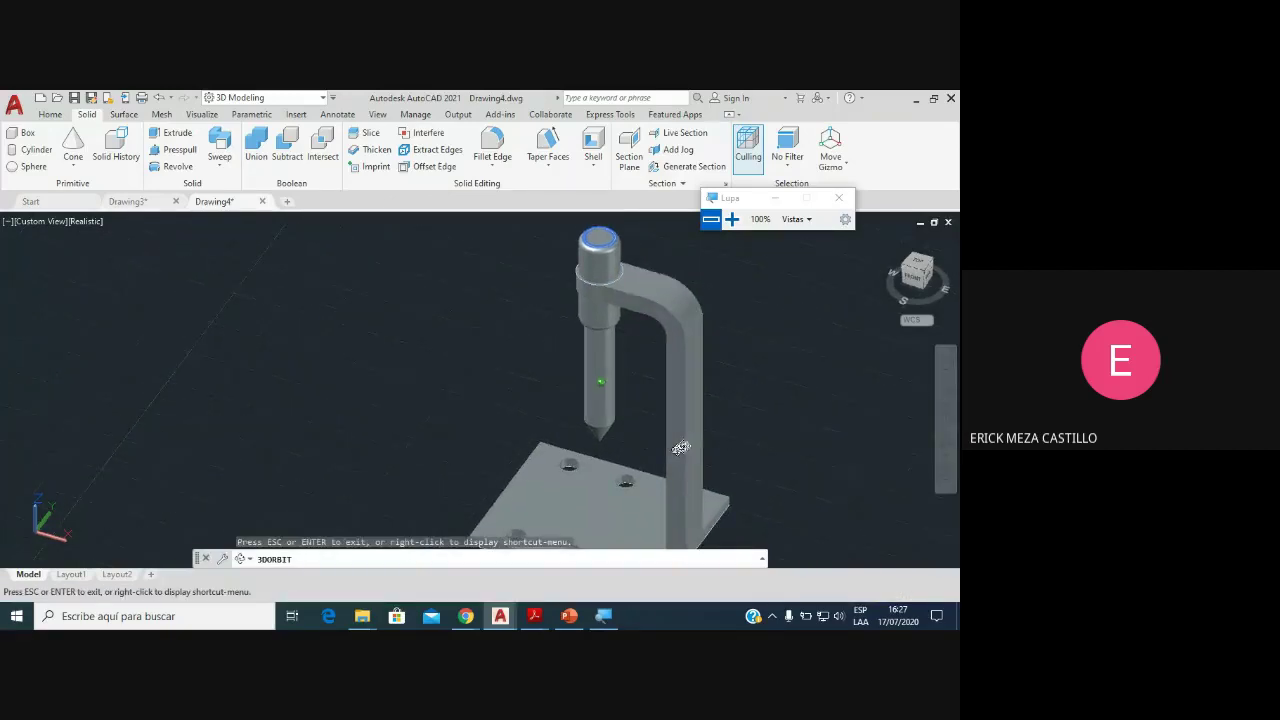
mouse_move(740, 406)
mouse_down()
mouse_move(646, 353)
mouse_move(578, 503)
mouse_move(529, 371)
mouse_move(606, 314)
mouse_move(720, 341)
mouse_move(517, 386)
mouse_move(463, 437)
mouse_move(540, 439)
mouse_move(549, 458)
mouse_move(563, 437)
mouse_move(529, 389)
mouse_move(486, 391)
mouse_up()
key(Escape)
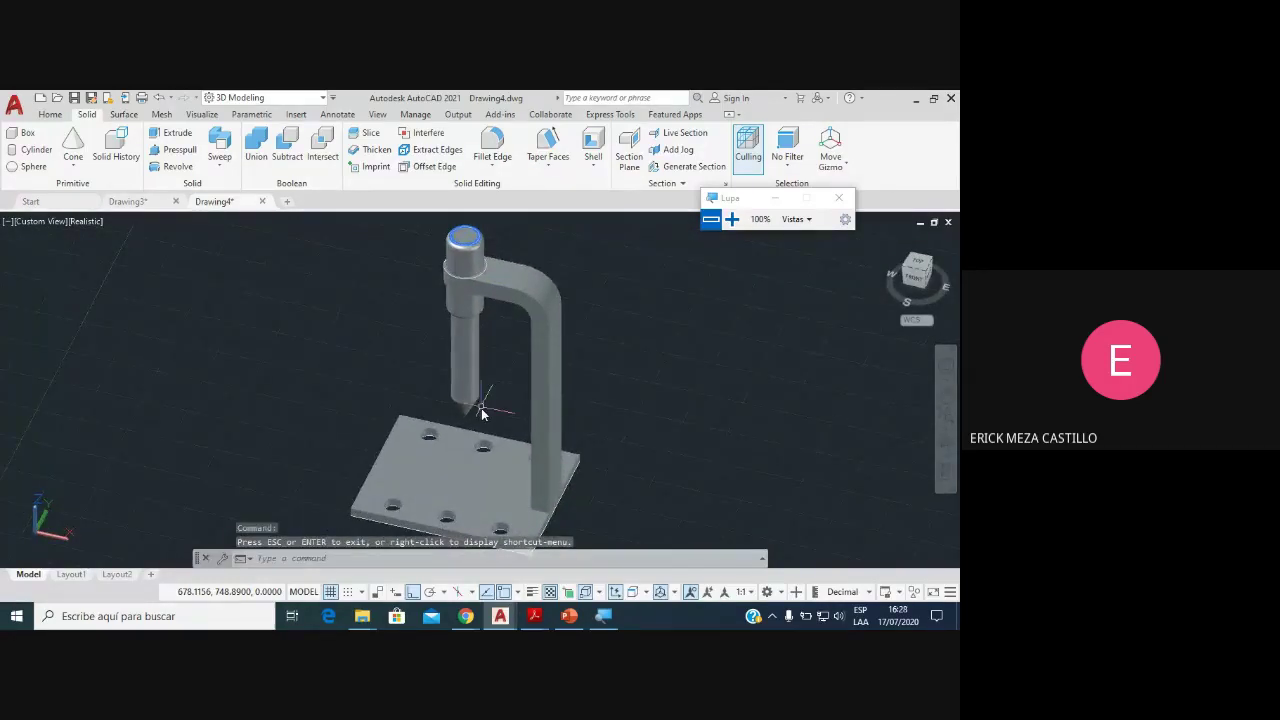
click(477, 620)
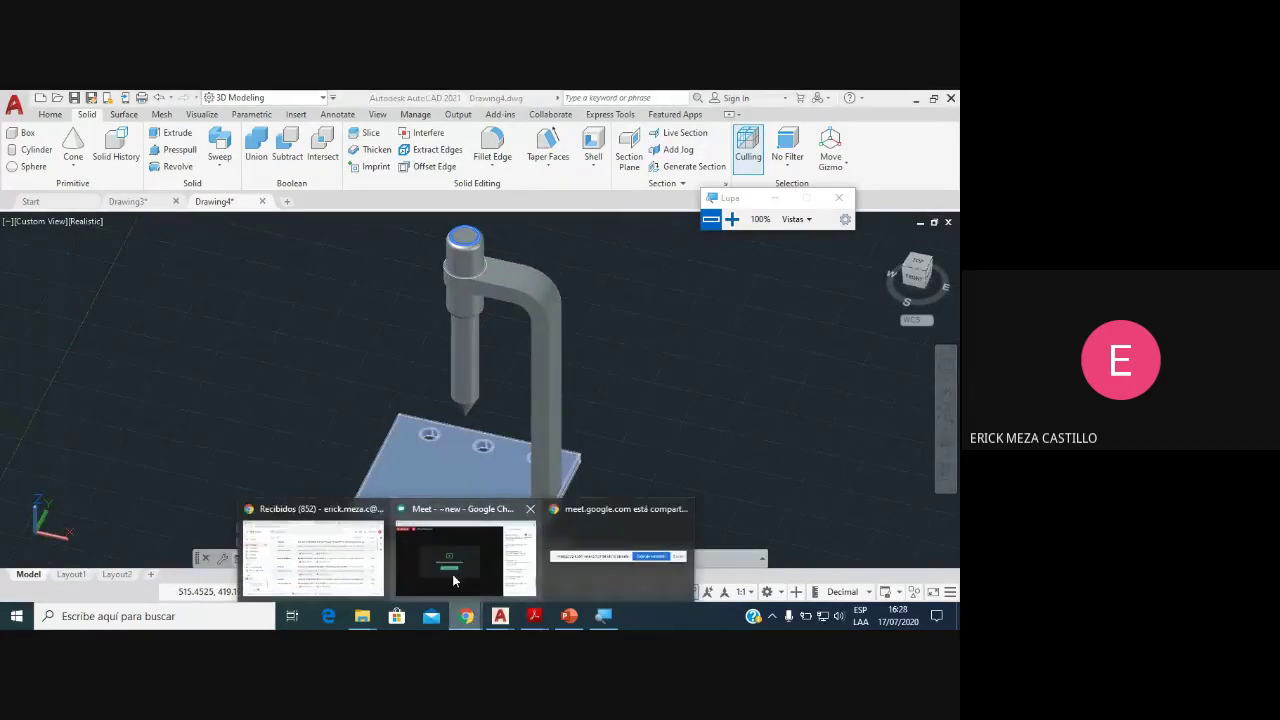
click(505, 578)
drag(737, 198, 585, 270)
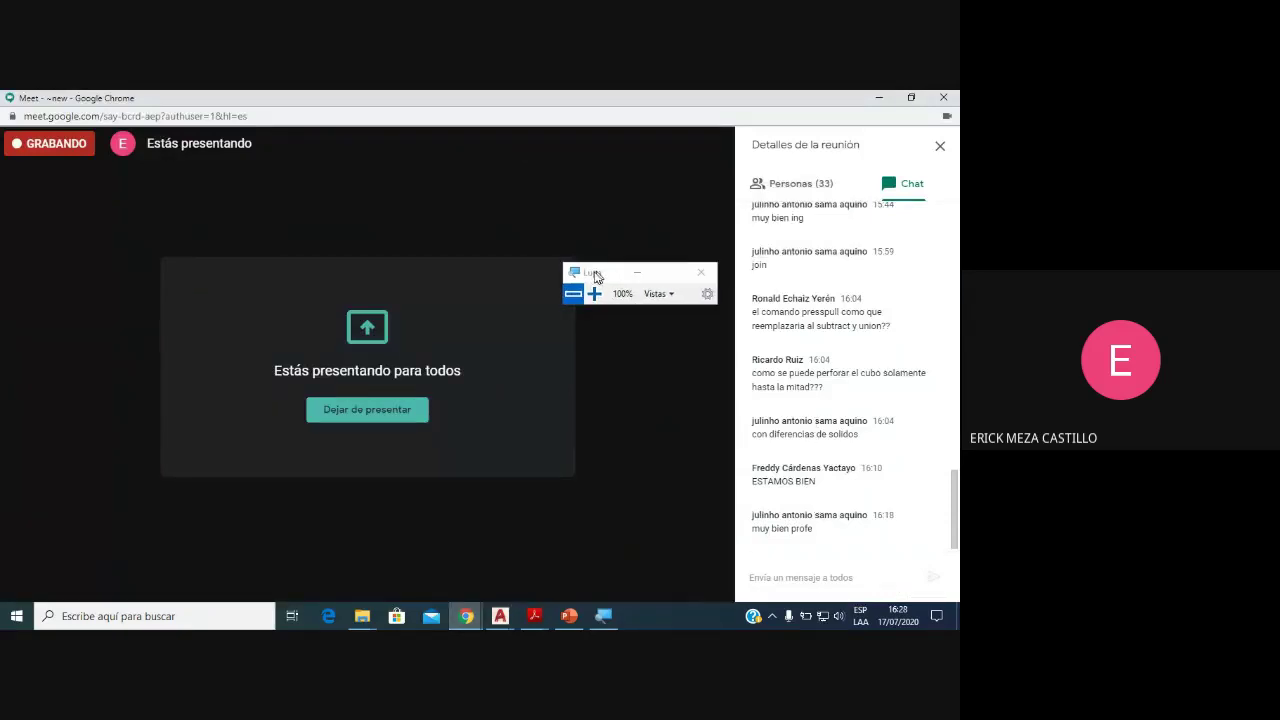
click(500, 616)
Step: Return to the Drawing4 model and zoom in and out on the drill-press stand
click(530, 566)
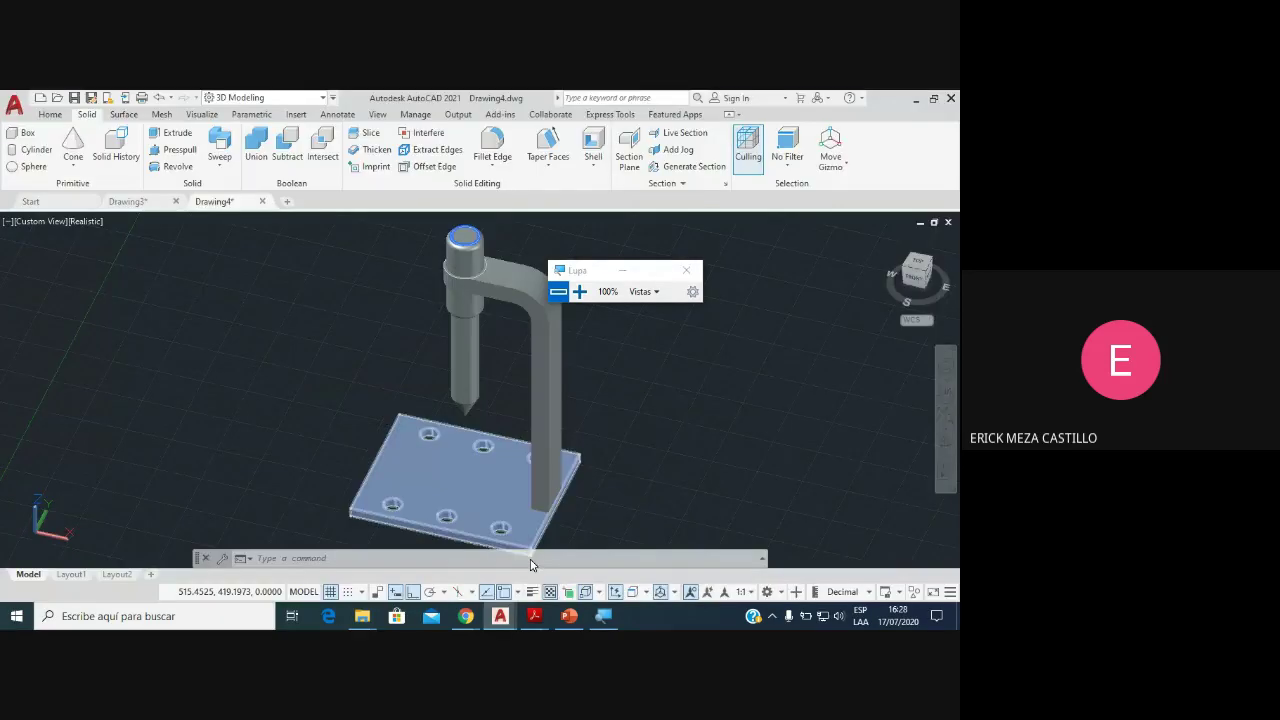
drag(590, 268, 794, 323)
scroll(500, 443, up, 3)
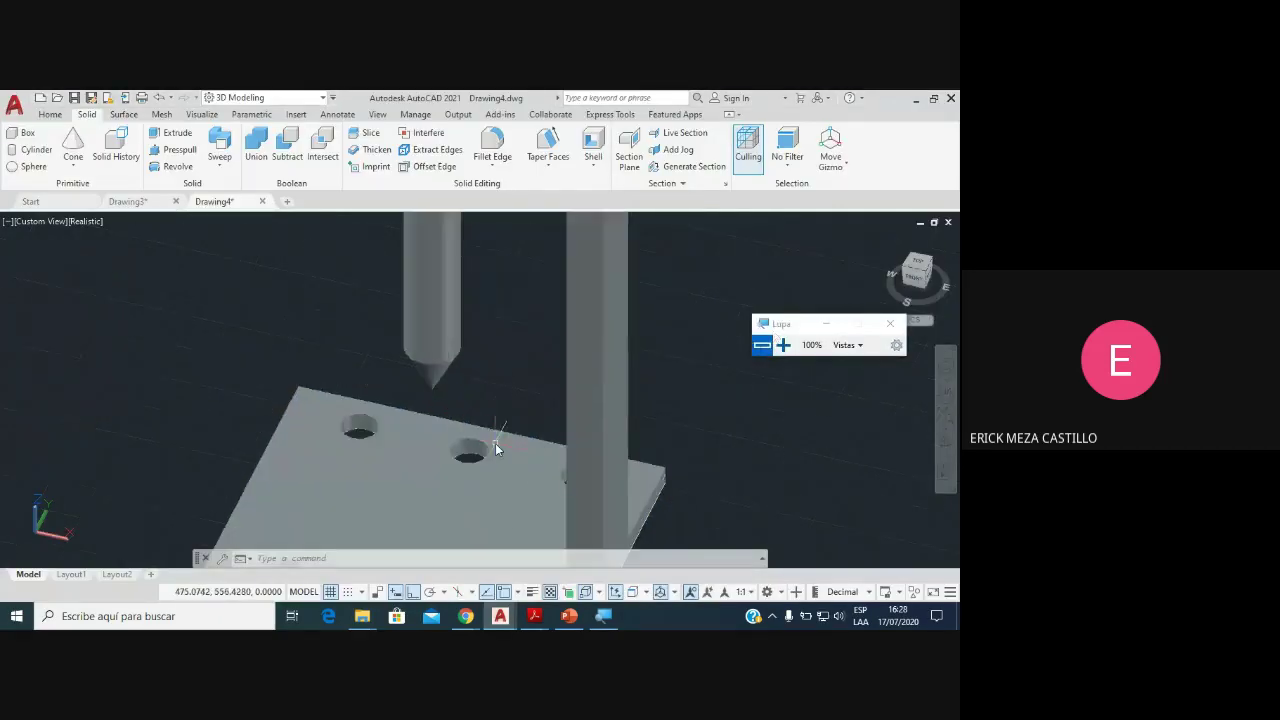
scroll(506, 430, down, 6)
scroll(490, 420, up, 3)
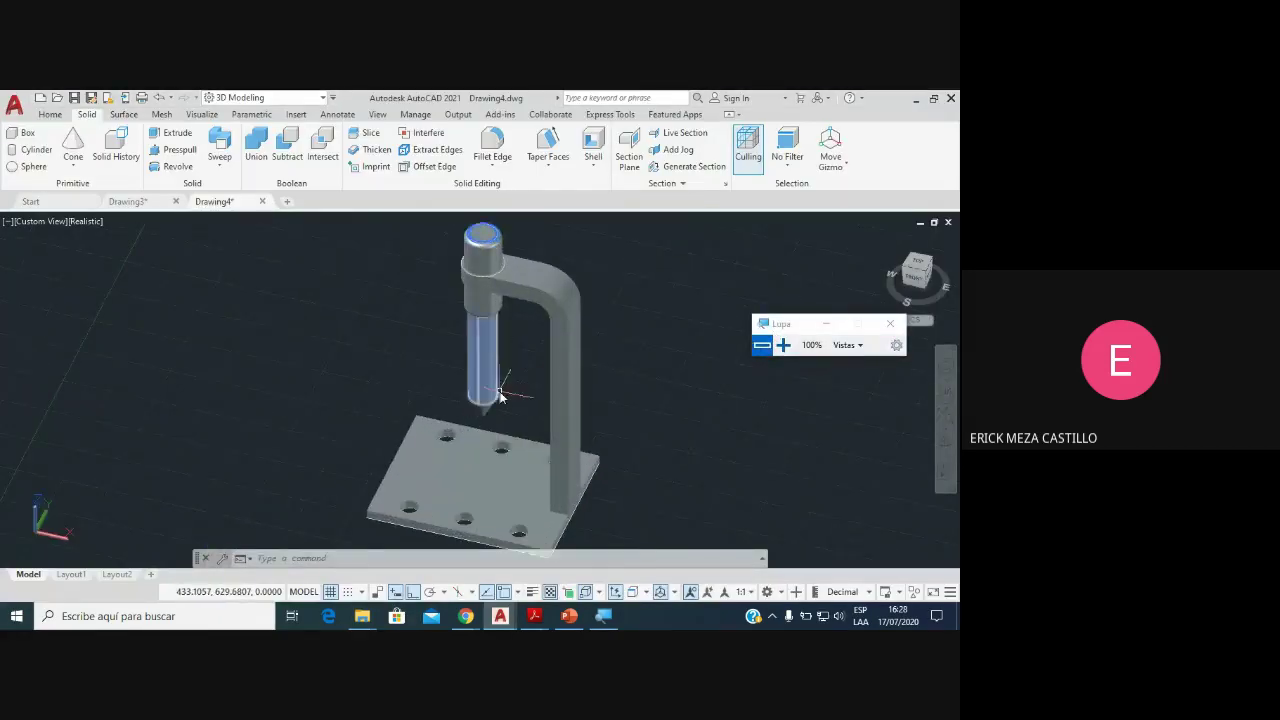
scroll(505, 380, down, 1)
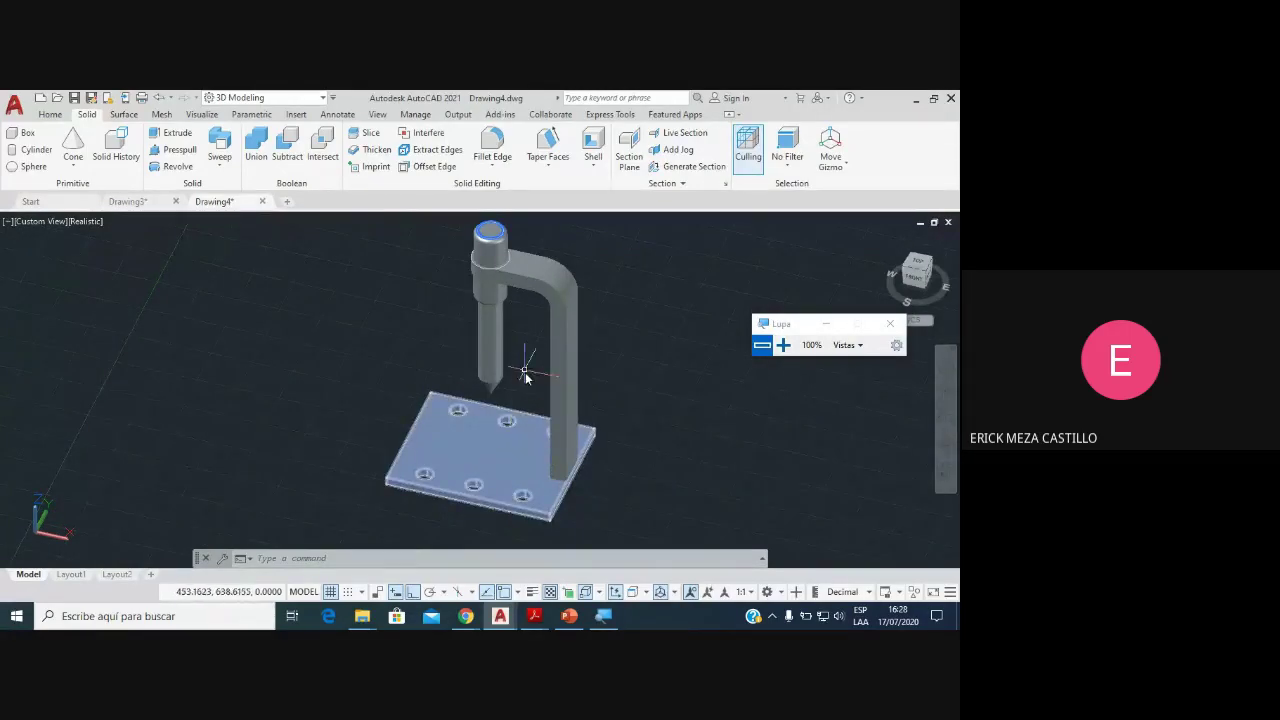
scroll(505, 390, up, 1)
scroll(486, 360, up, 2)
scroll(460, 350, up, 1)
scroll(440, 362, up, 1)
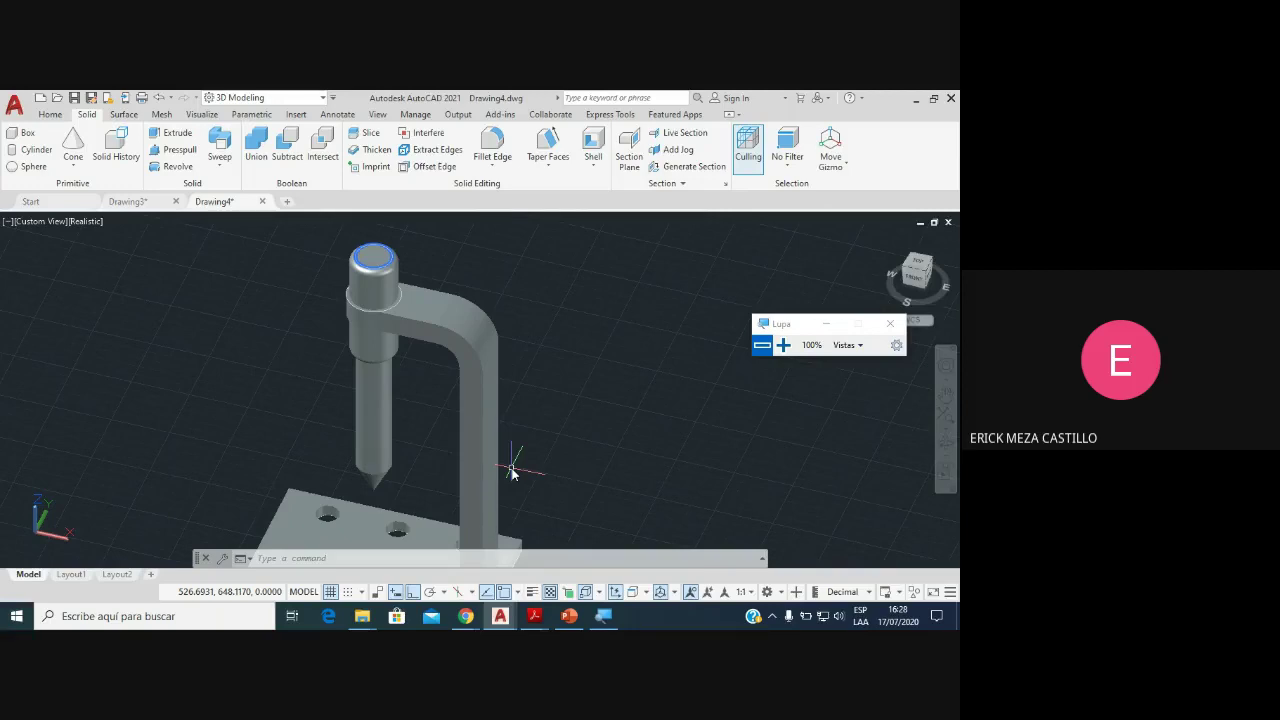
Step: Pan and zoom so the whole stand sits centred in the view
middle_drag(545, 385, 643, 376)
key(Escape)
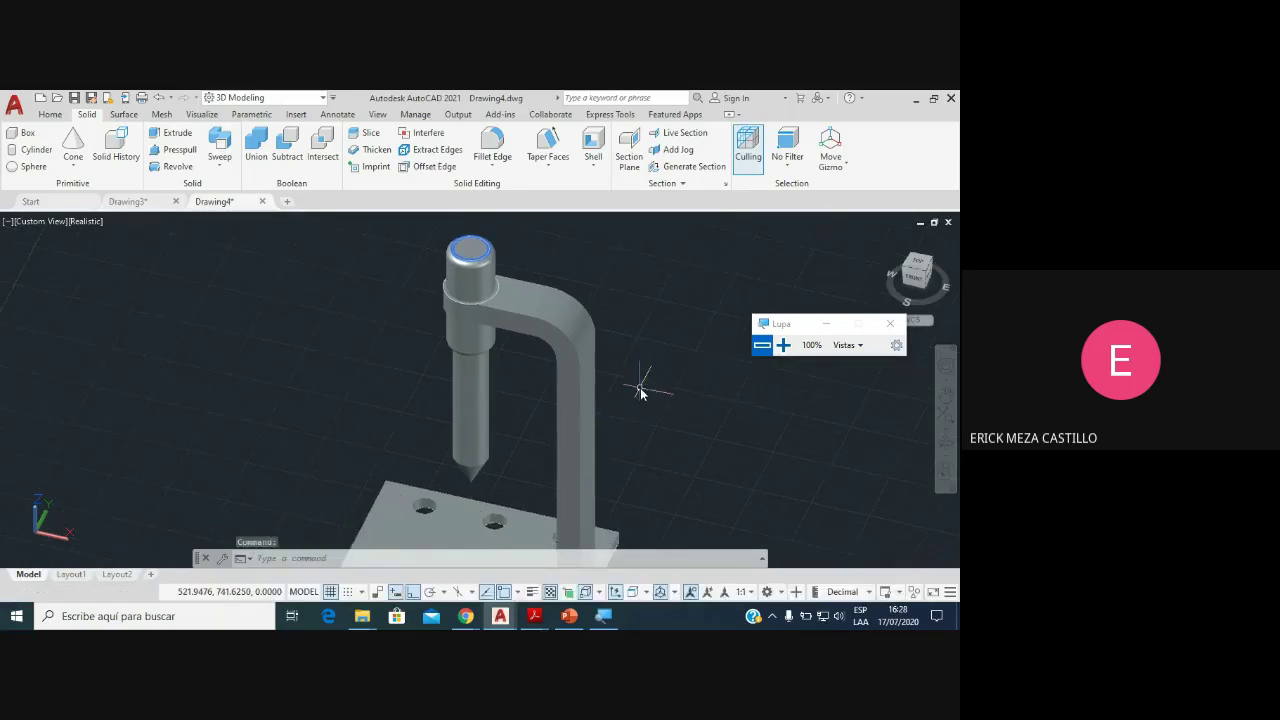
key(Escape)
scroll(463, 263, up, 5)
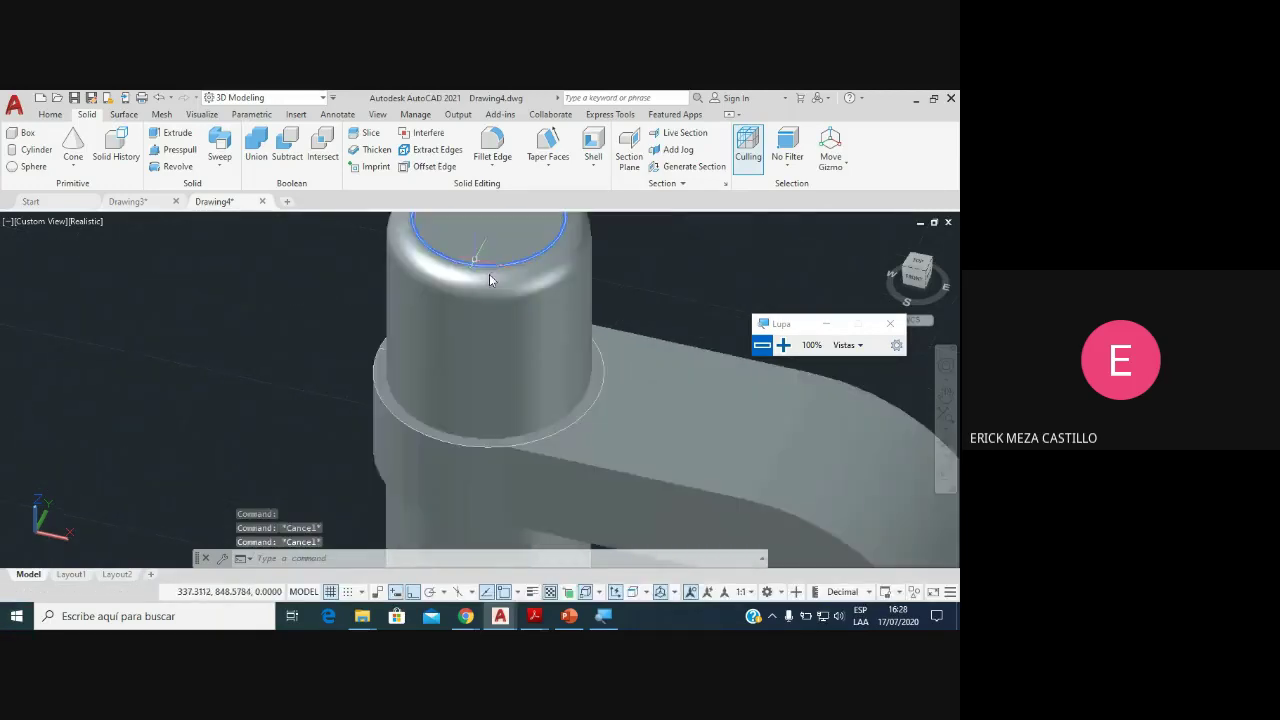
scroll(470, 263, down, 3)
scroll(480, 263, down, 2)
middle_drag(497, 301, 499, 263)
scroll(510, 300, down, 3)
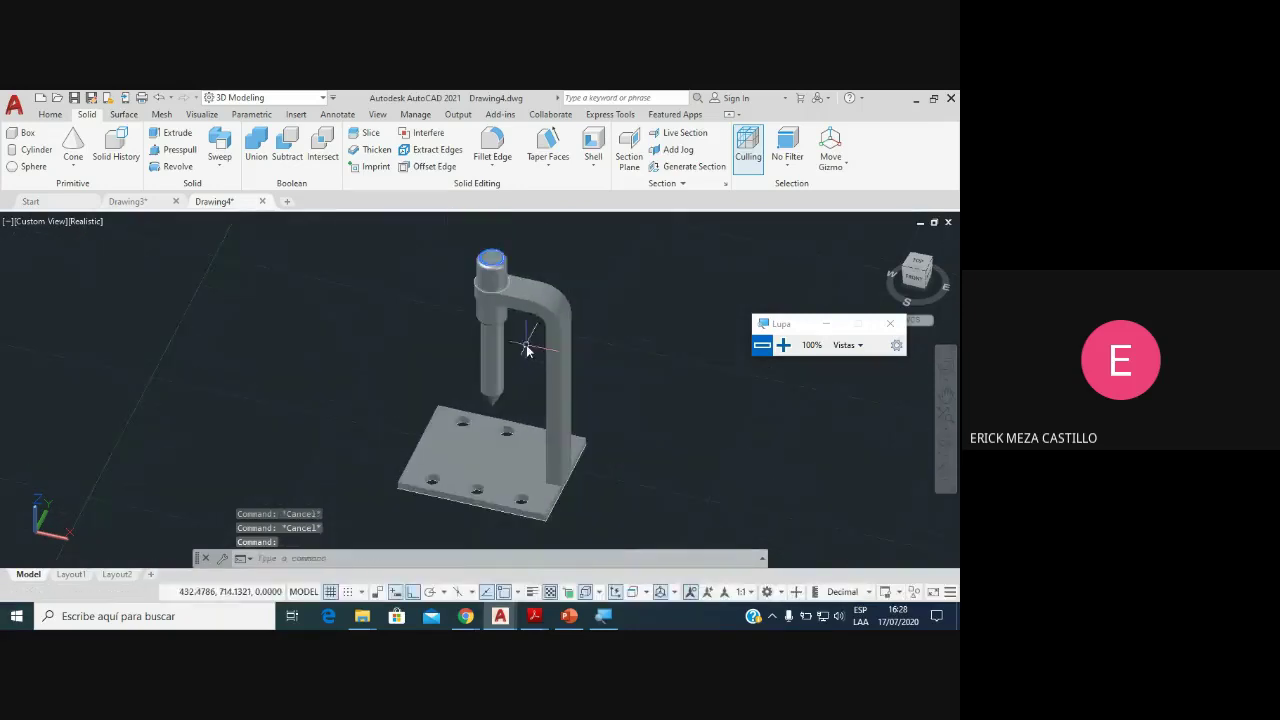
scroll(527, 355, up, 2)
scroll(531, 376, down, 2)
middle_drag(531, 380, 515, 357)
scroll(515, 357, up, 2)
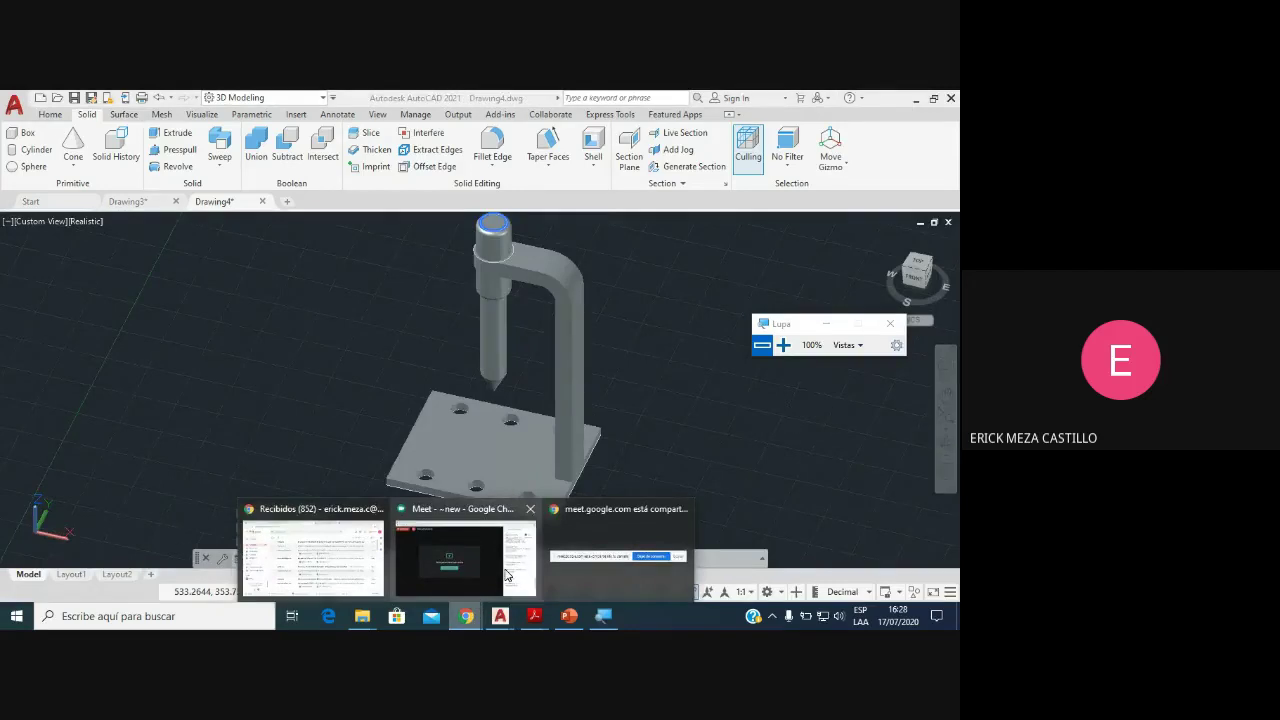
Step: Glance at the Meet call, then go back to Drawing4 and zoom around the stand
click(507, 575)
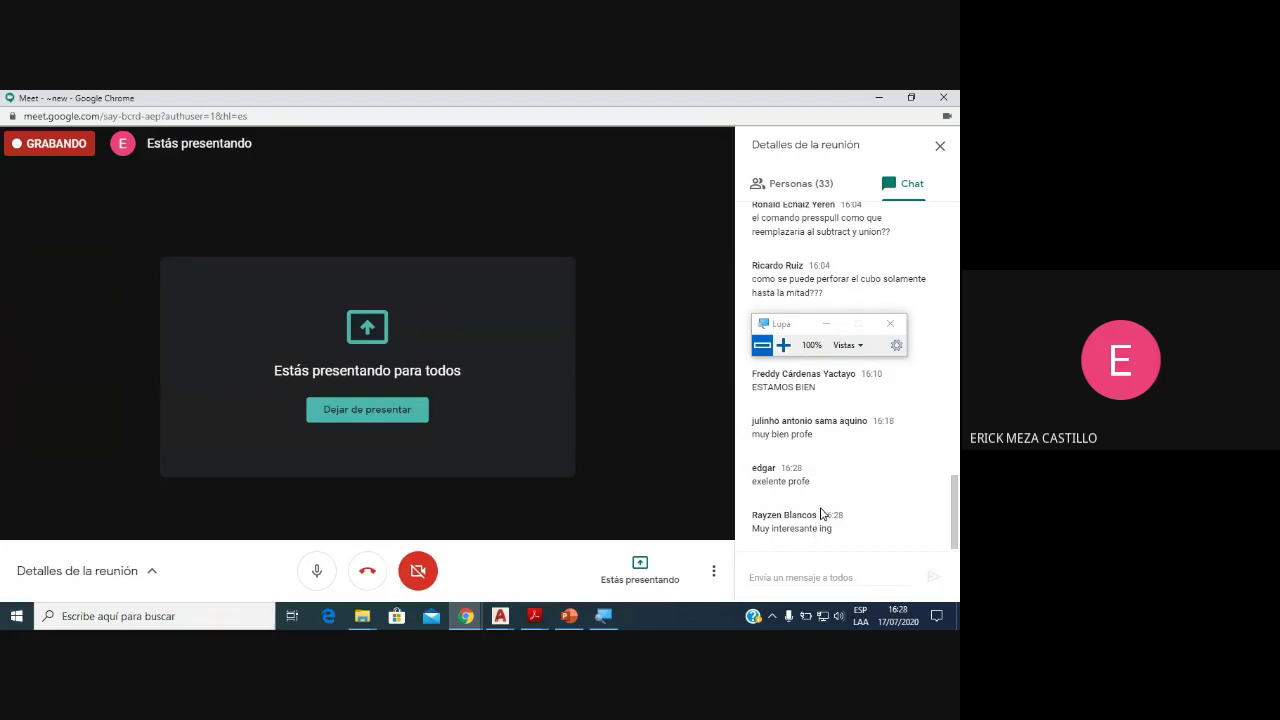
click(500, 615)
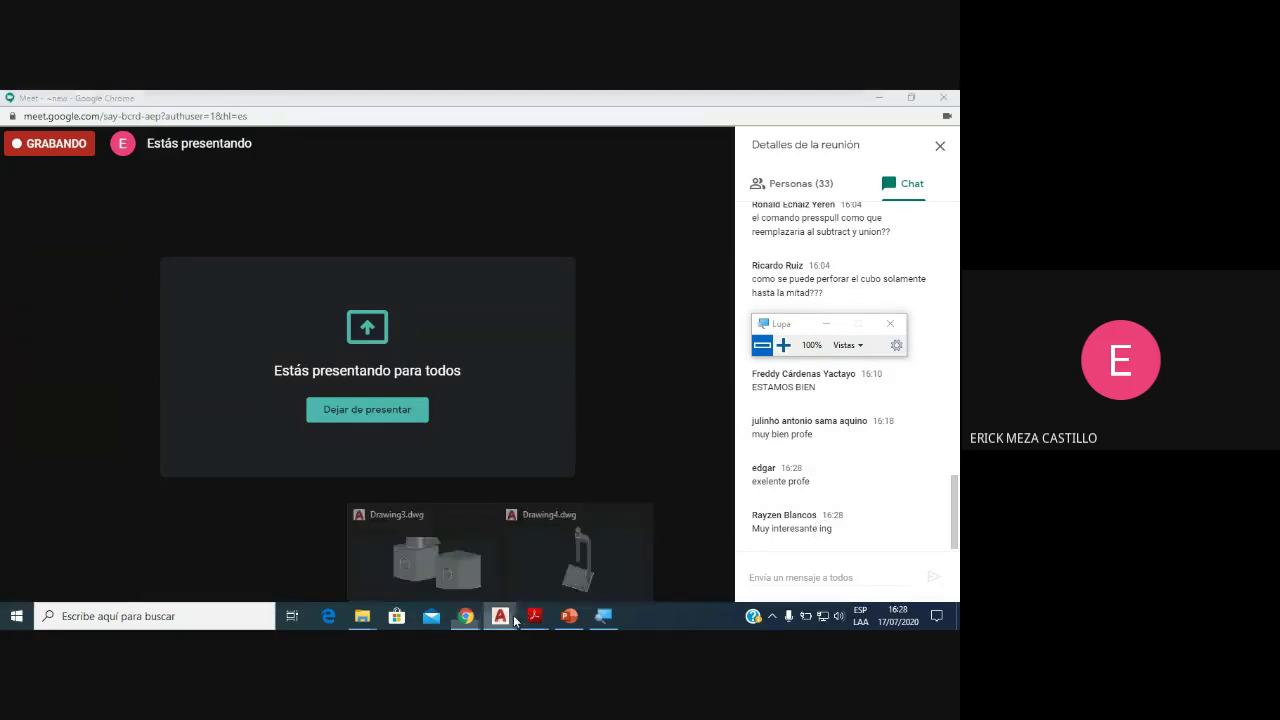
click(591, 561)
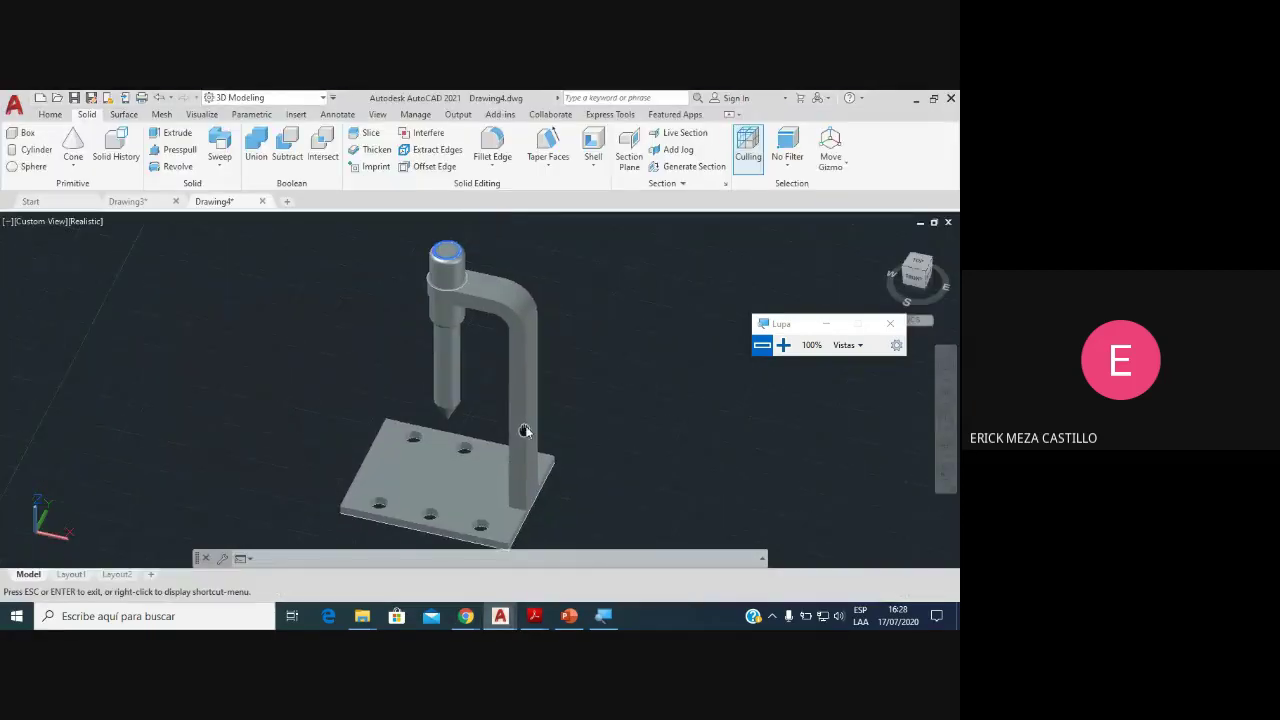
drag(783, 332, 689, 335)
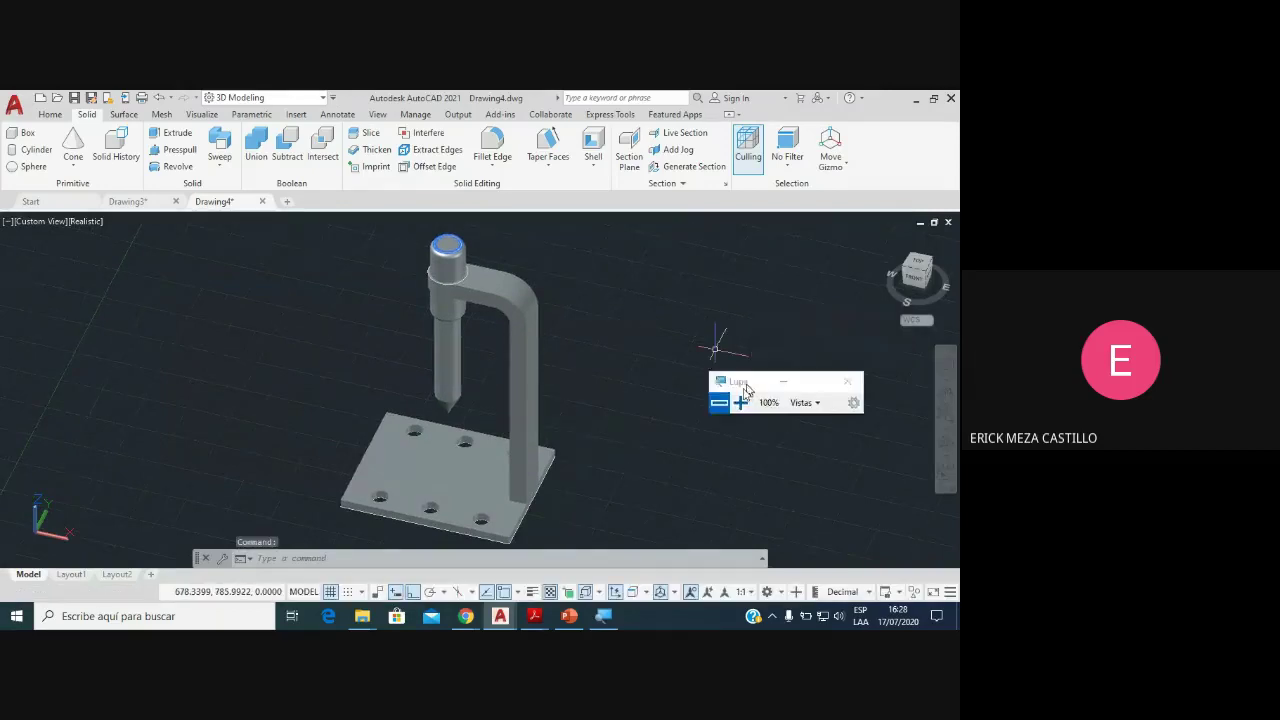
scroll(506, 466, up, 2)
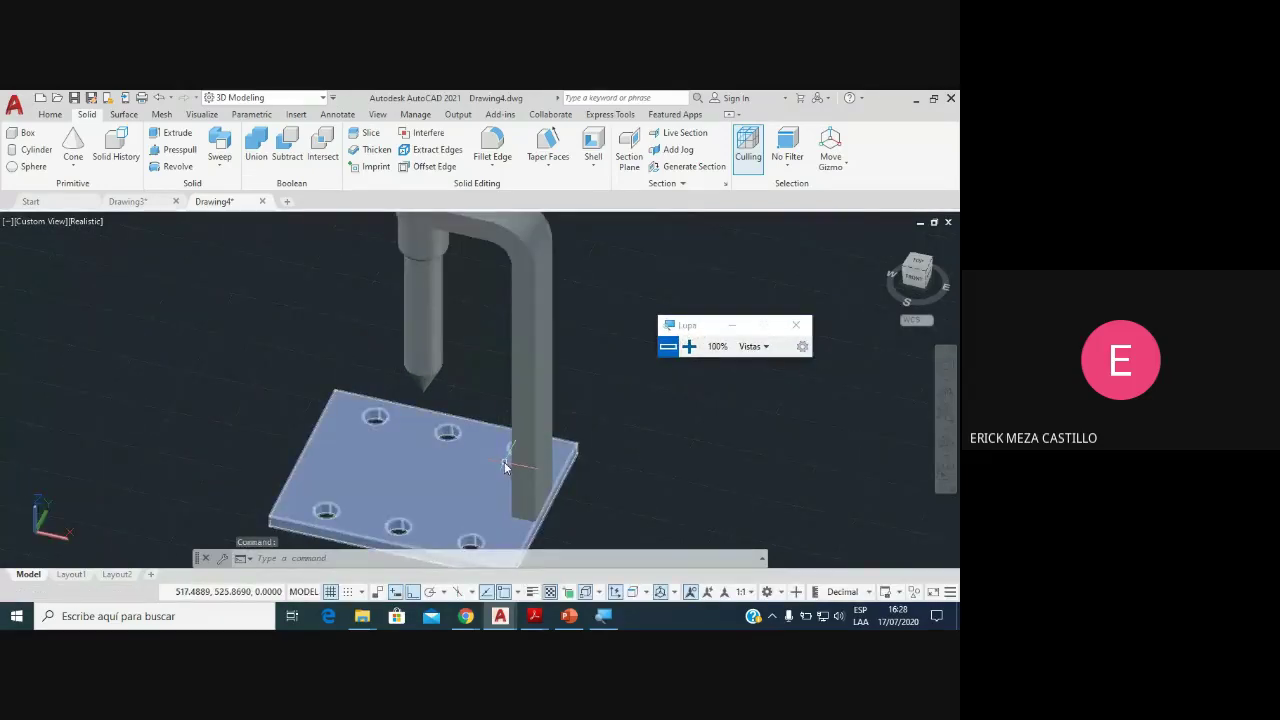
scroll(494, 457, up, 2)
scroll(487, 455, down, 3)
scroll(487, 455, down, 4)
scroll(470, 440, up, 1)
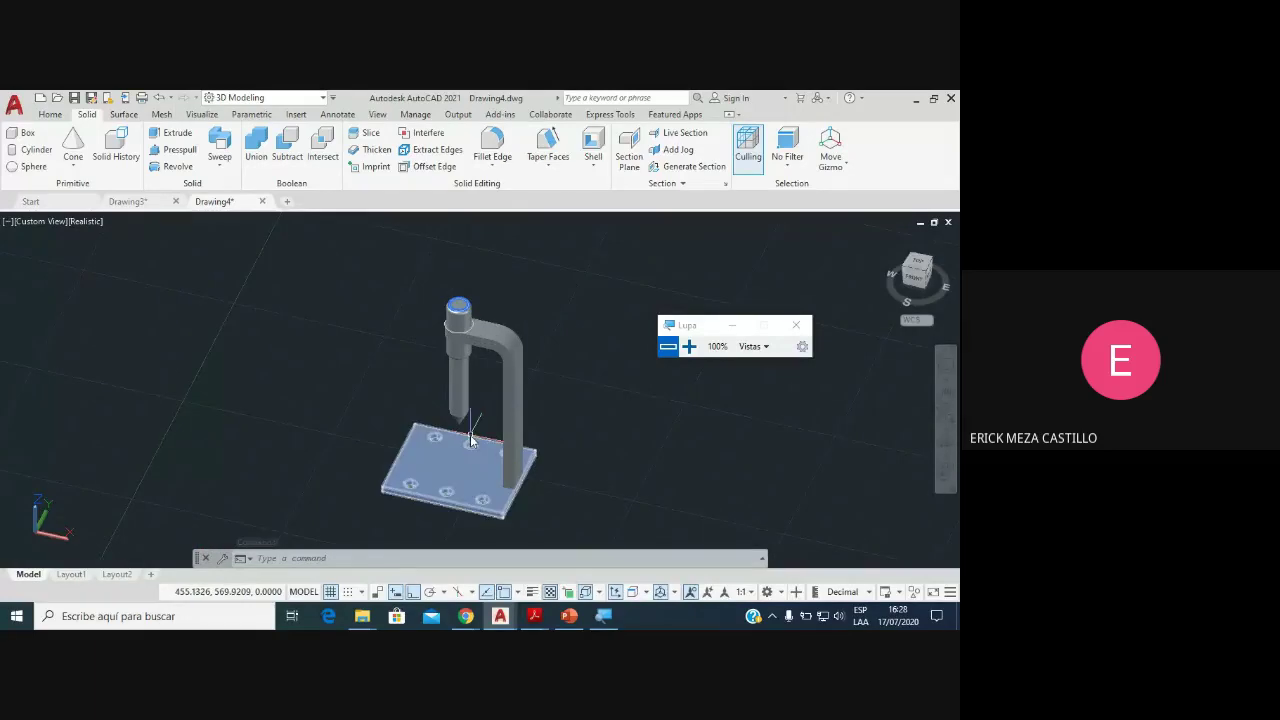
scroll(500, 406, up, 1)
scroll(500, 405, up, 3)
scroll(495, 413, down, 2)
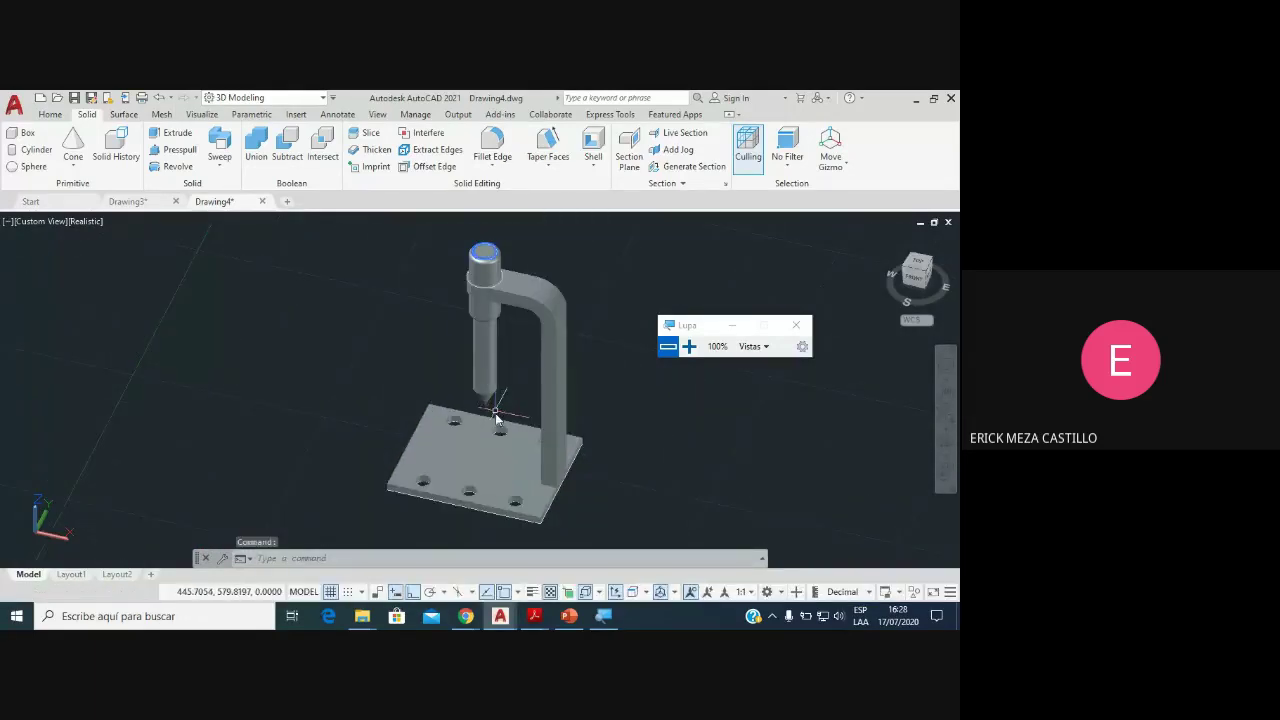
Step: Bring the browser's Recibidos inbox window to the front from Chrome's taskbar thumbnails
click(467, 619)
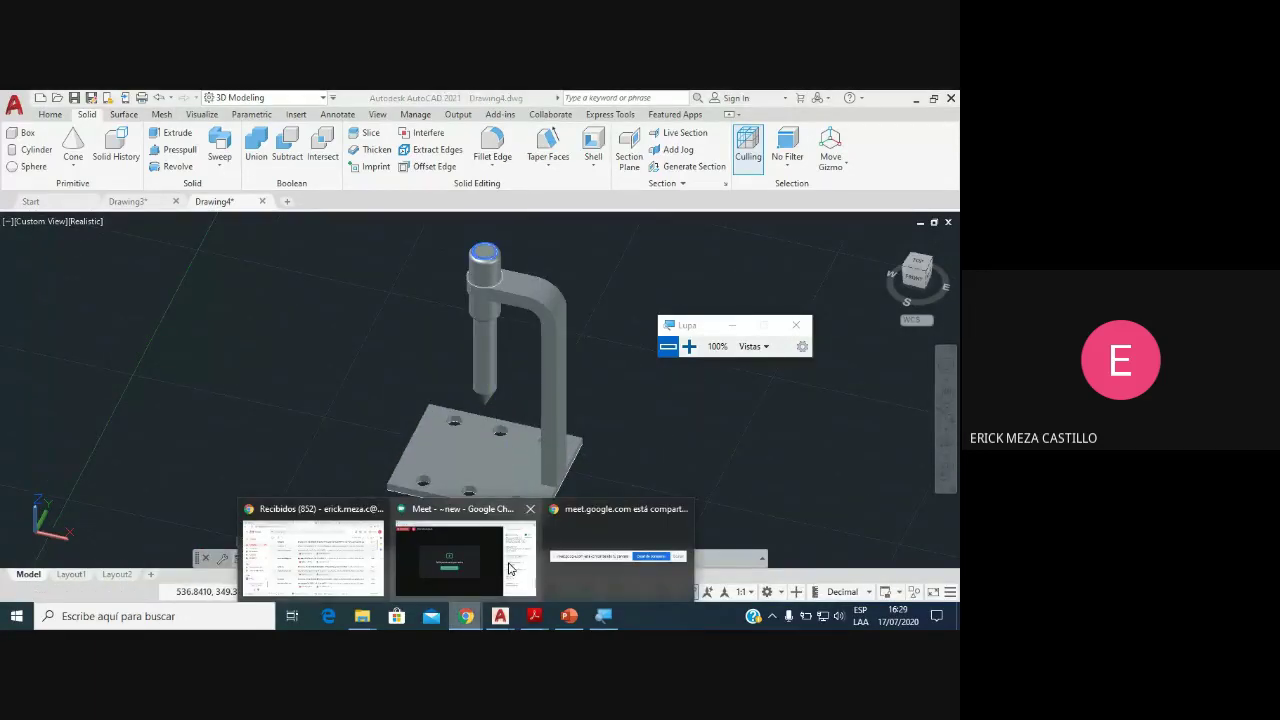
click(509, 566)
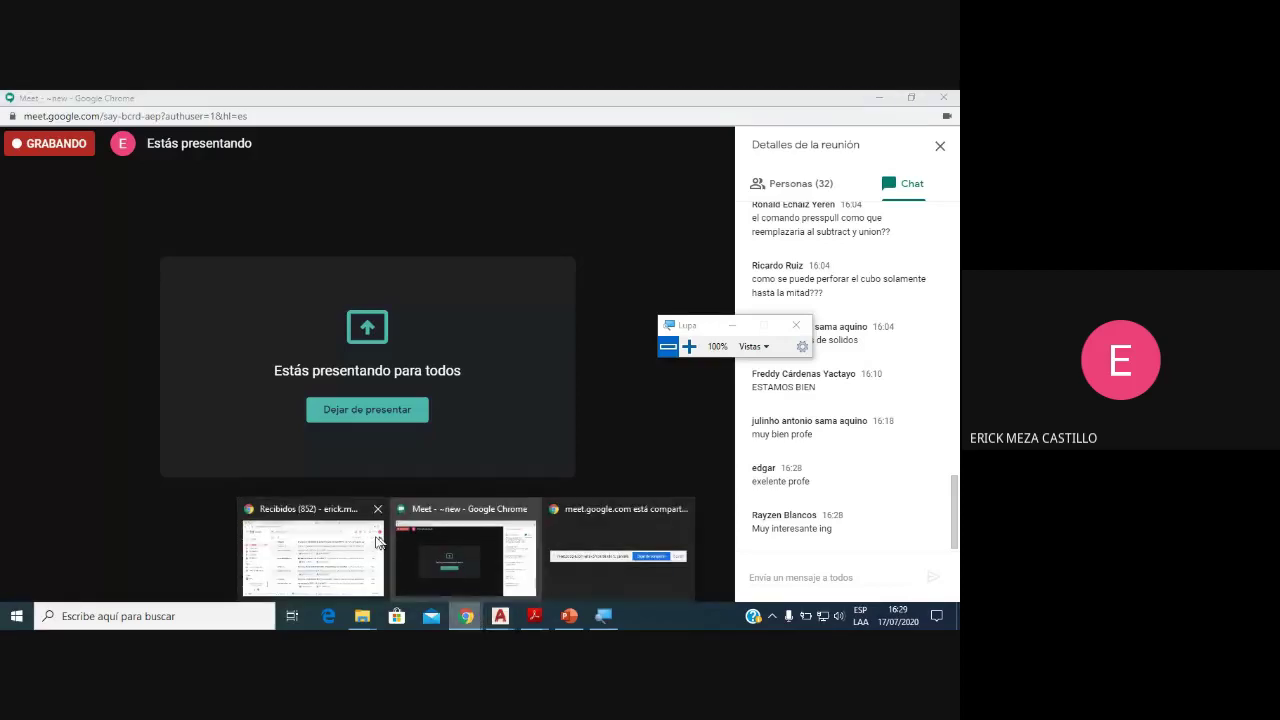
click(378, 541)
Step: Expand Actividad N°2 on the Trabajo de clase page, then bring the Meet call forward
click(715, 101)
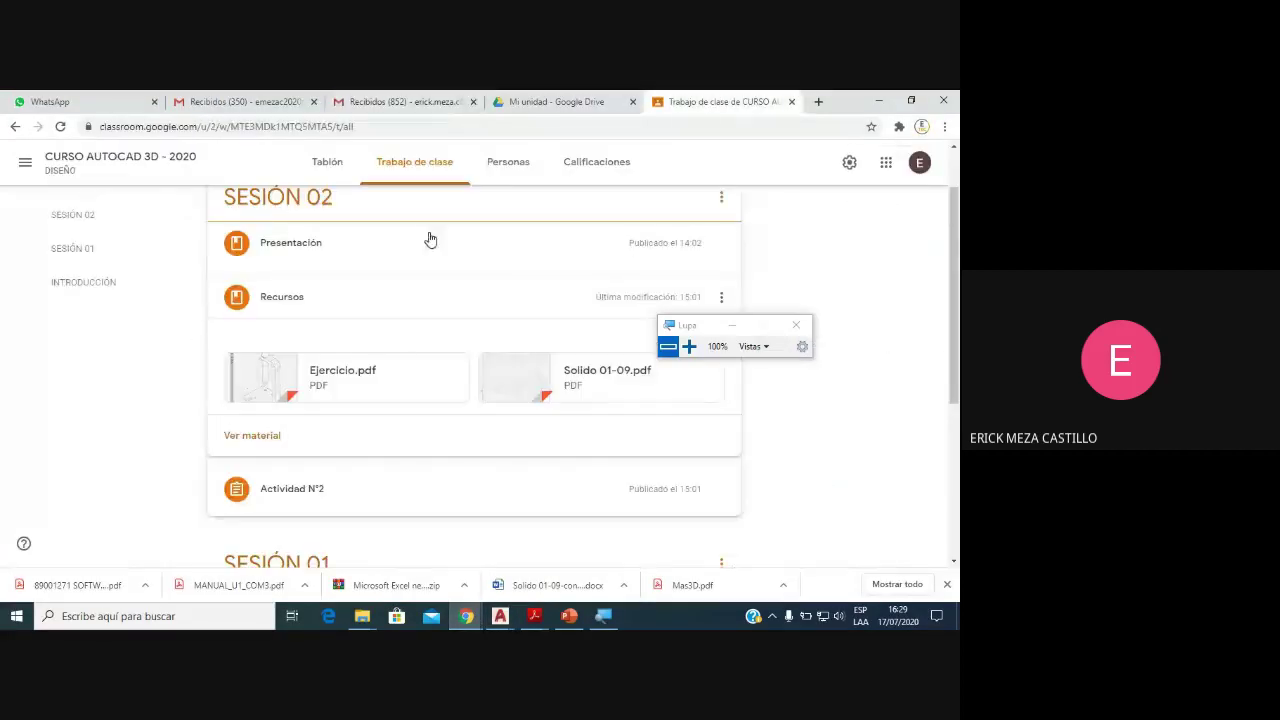
scroll(407, 380, down, 1)
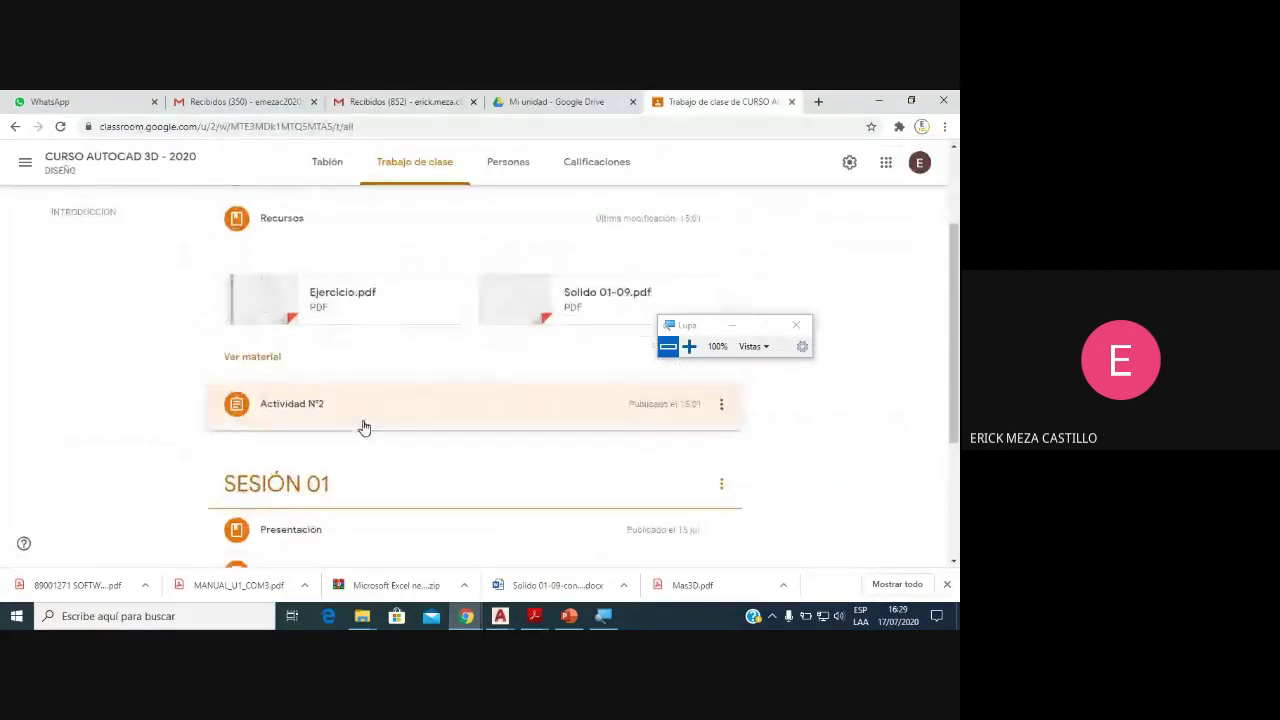
click(366, 426)
drag(684, 337, 842, 371)
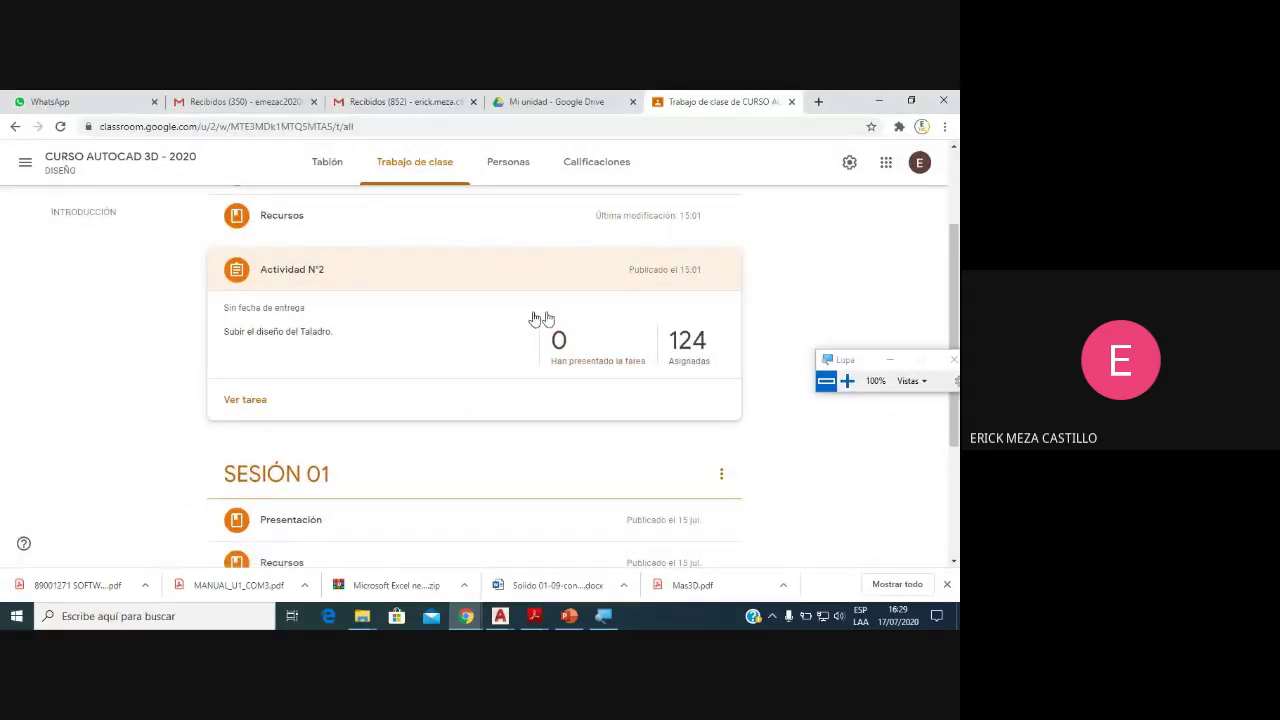
mouse_move(466, 616)
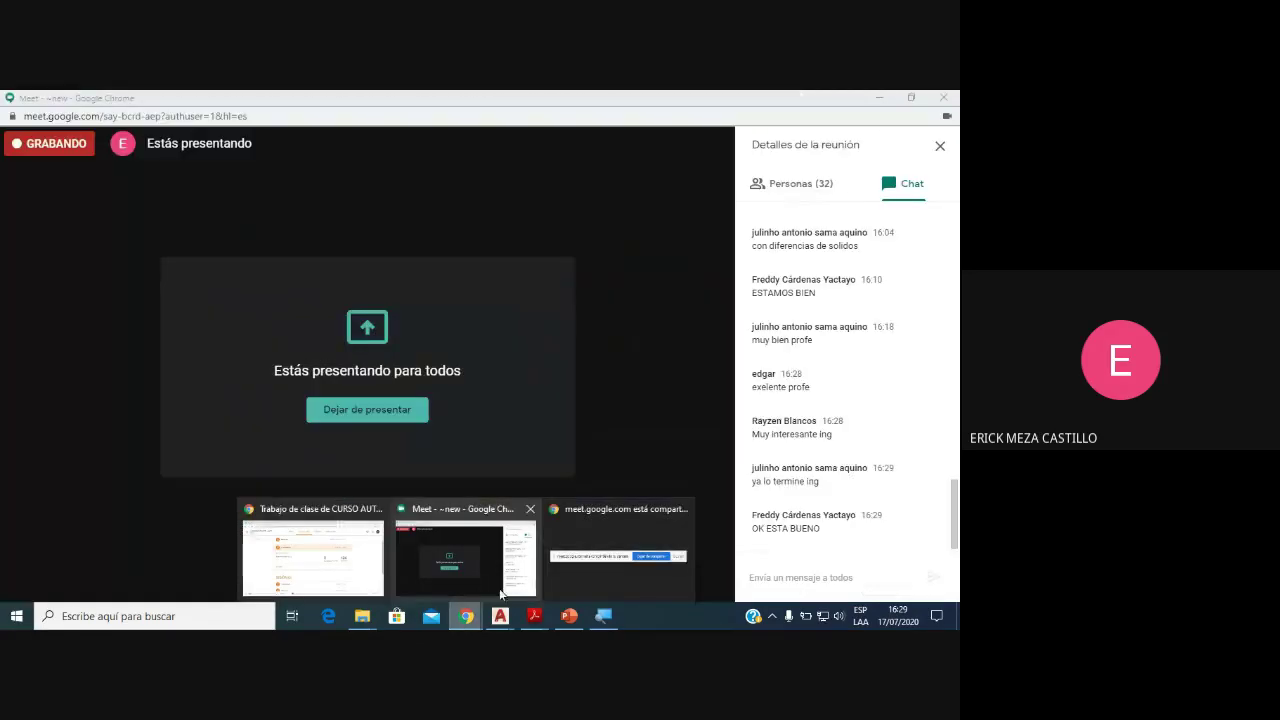
click(499, 588)
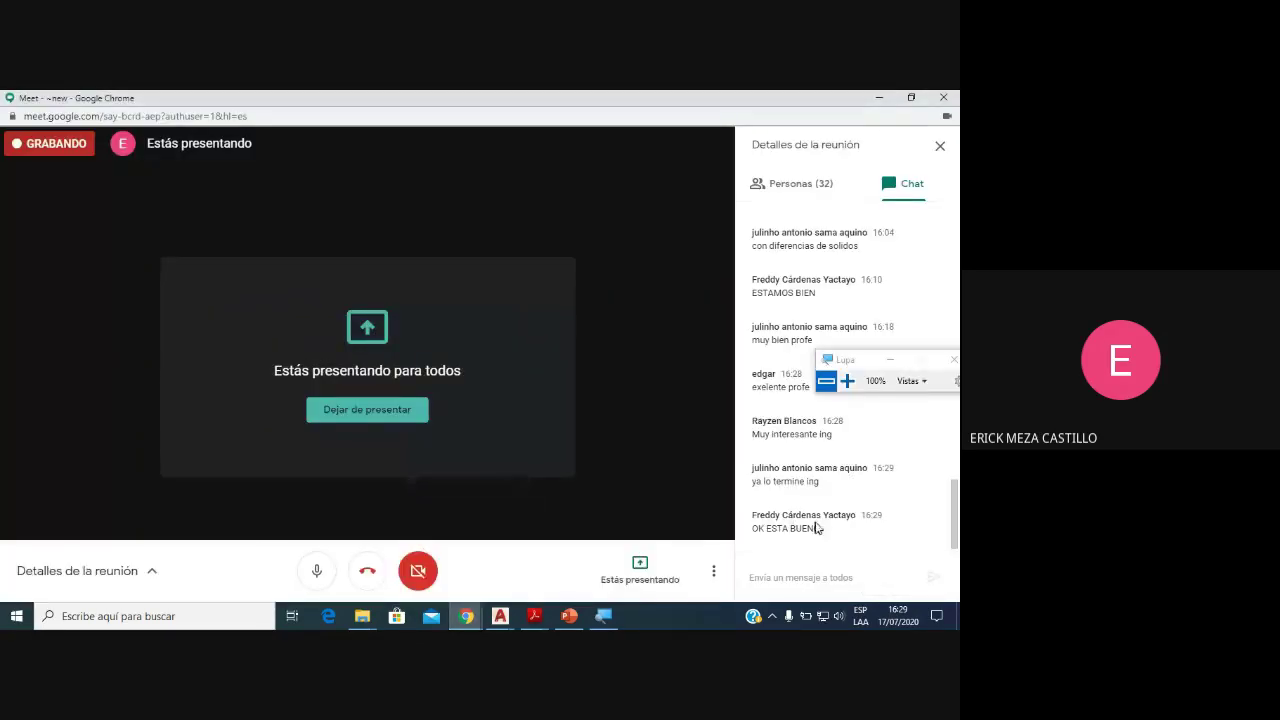
mouse_move(500, 616)
click(541, 572)
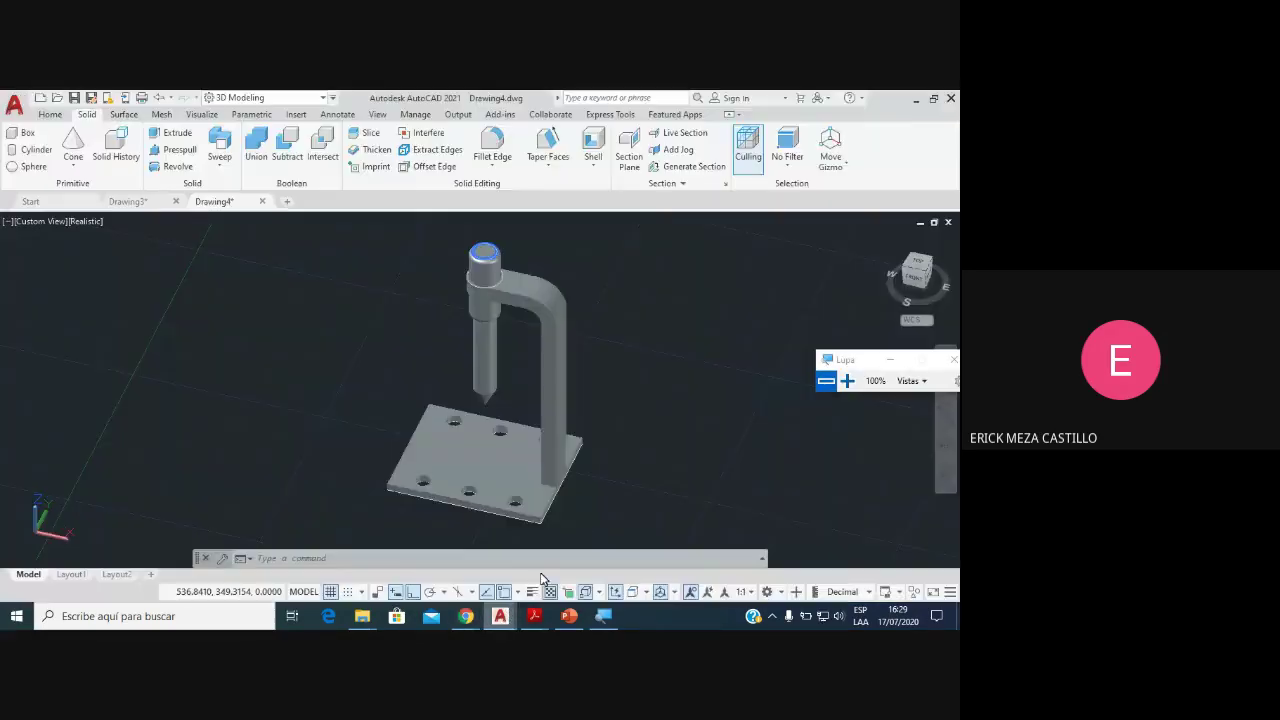
scroll(572, 455, up, 2)
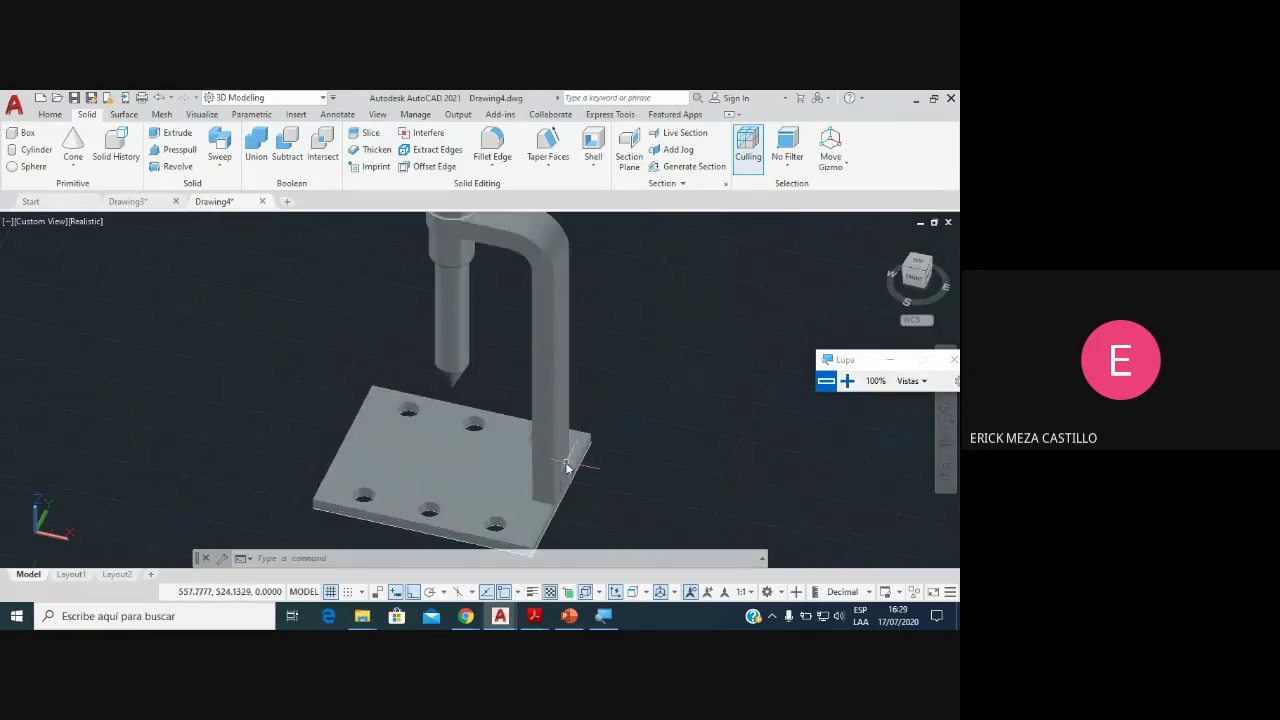
scroll(590, 452, down, 1)
scroll(605, 450, down, 2)
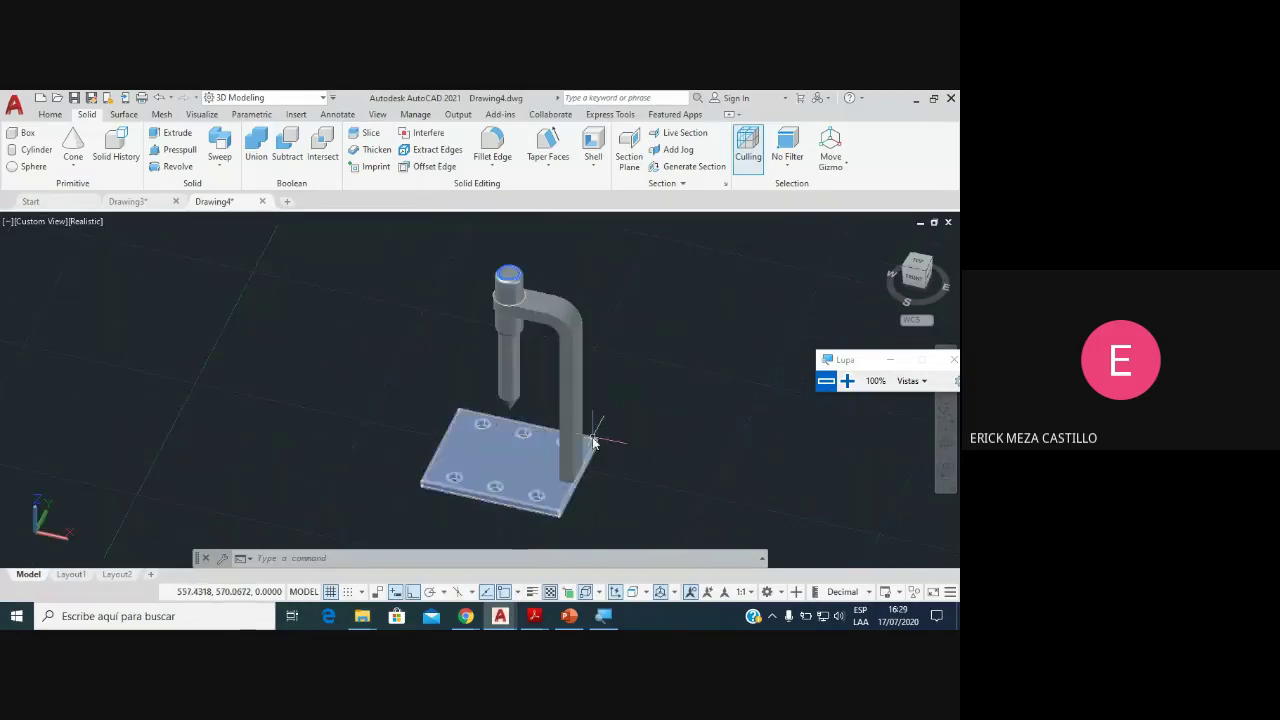
scroll(565, 448, up, 2)
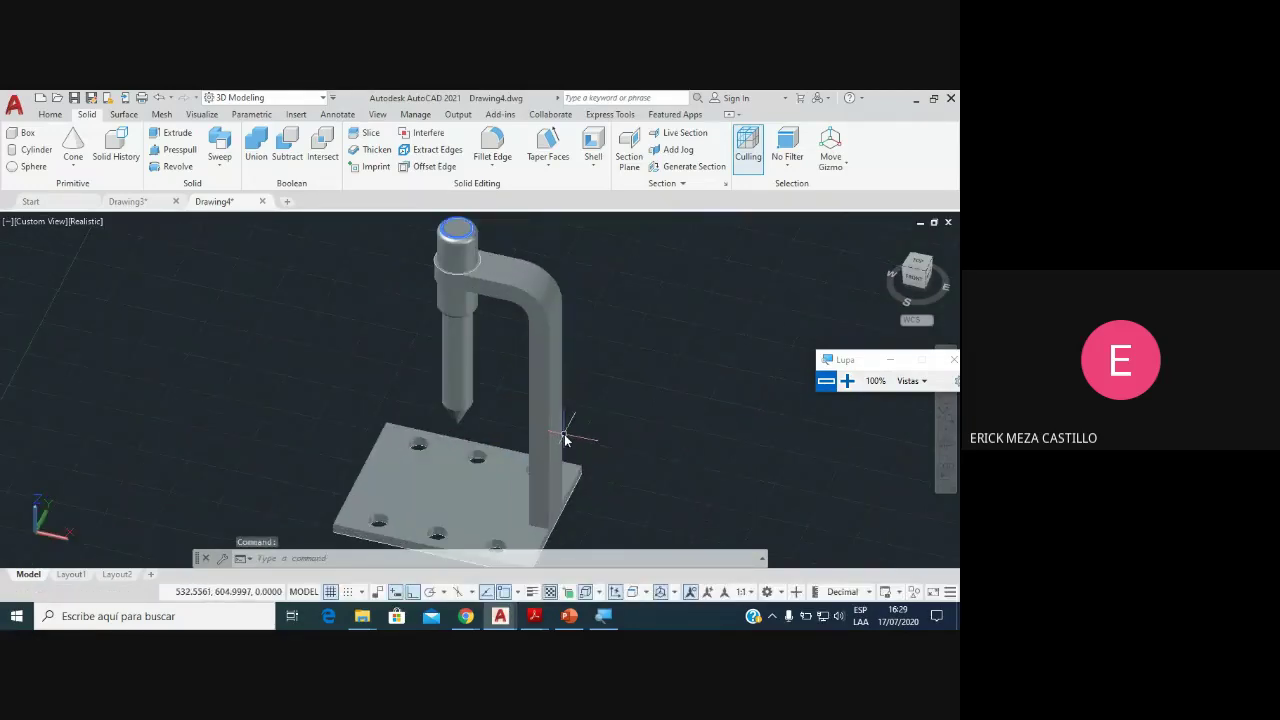
scroll(557, 465, down, 1)
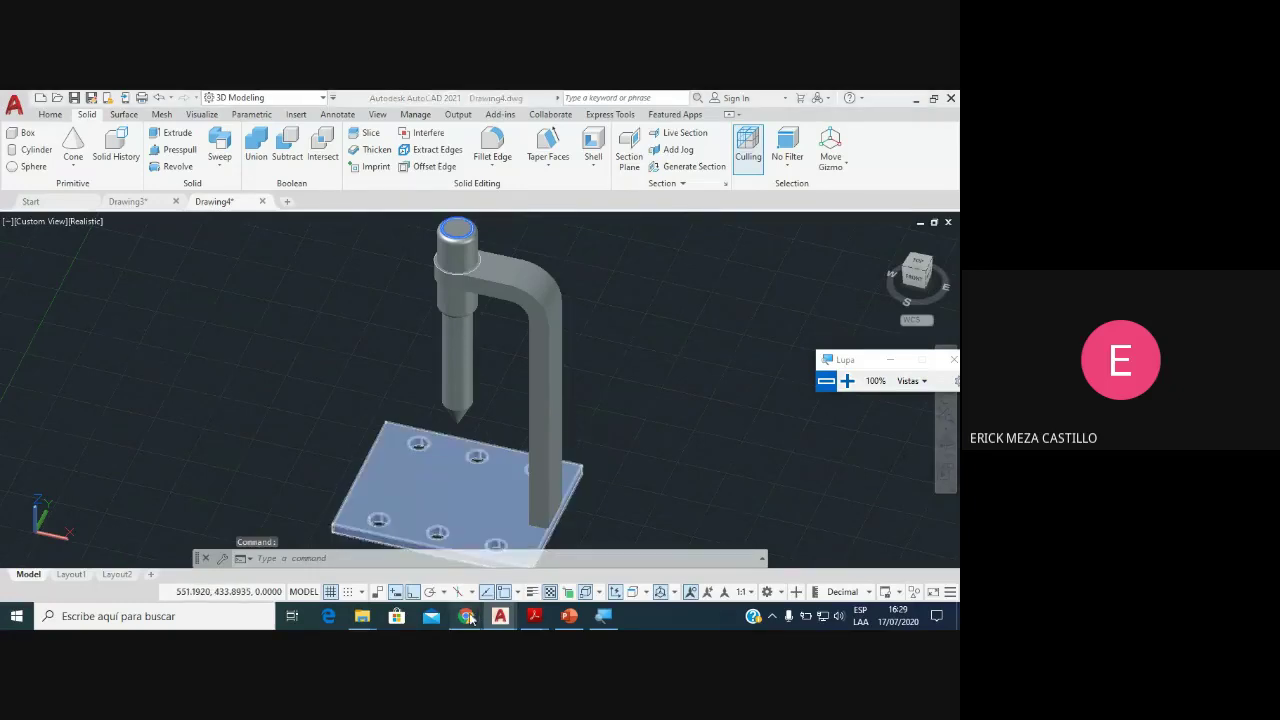
click(462, 555)
drag(867, 359, 334, 536)
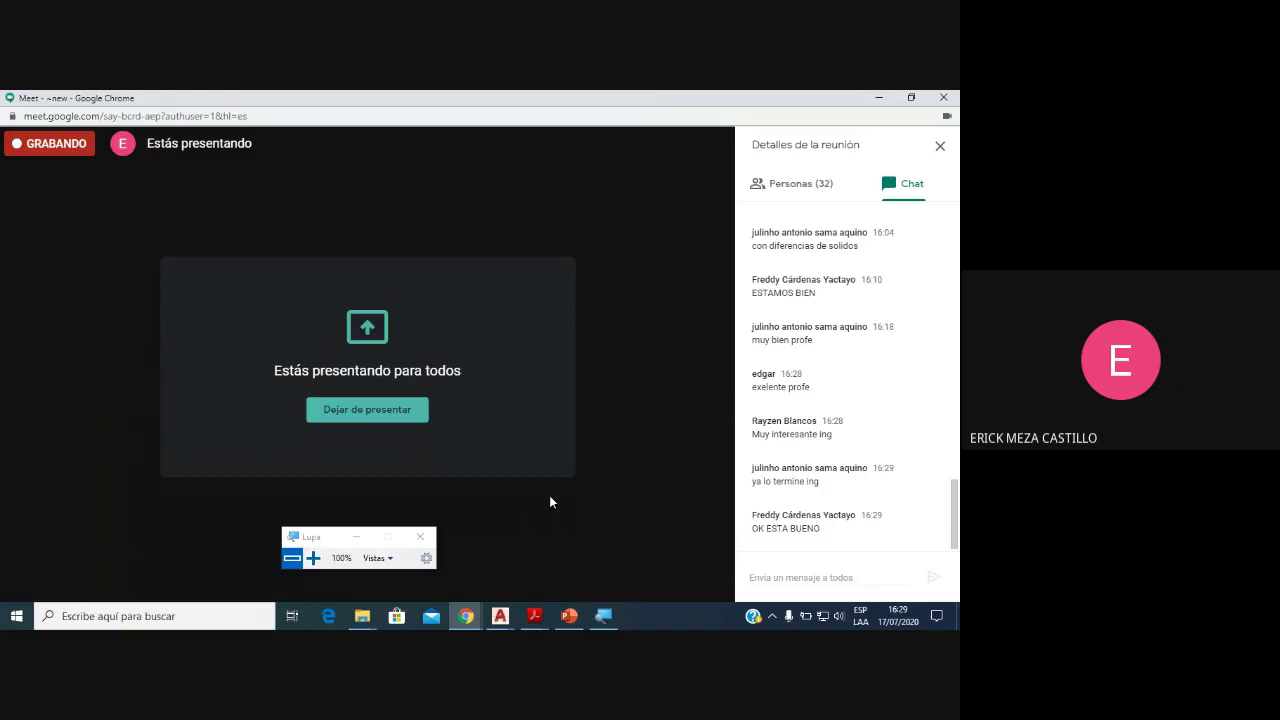
click(500, 615)
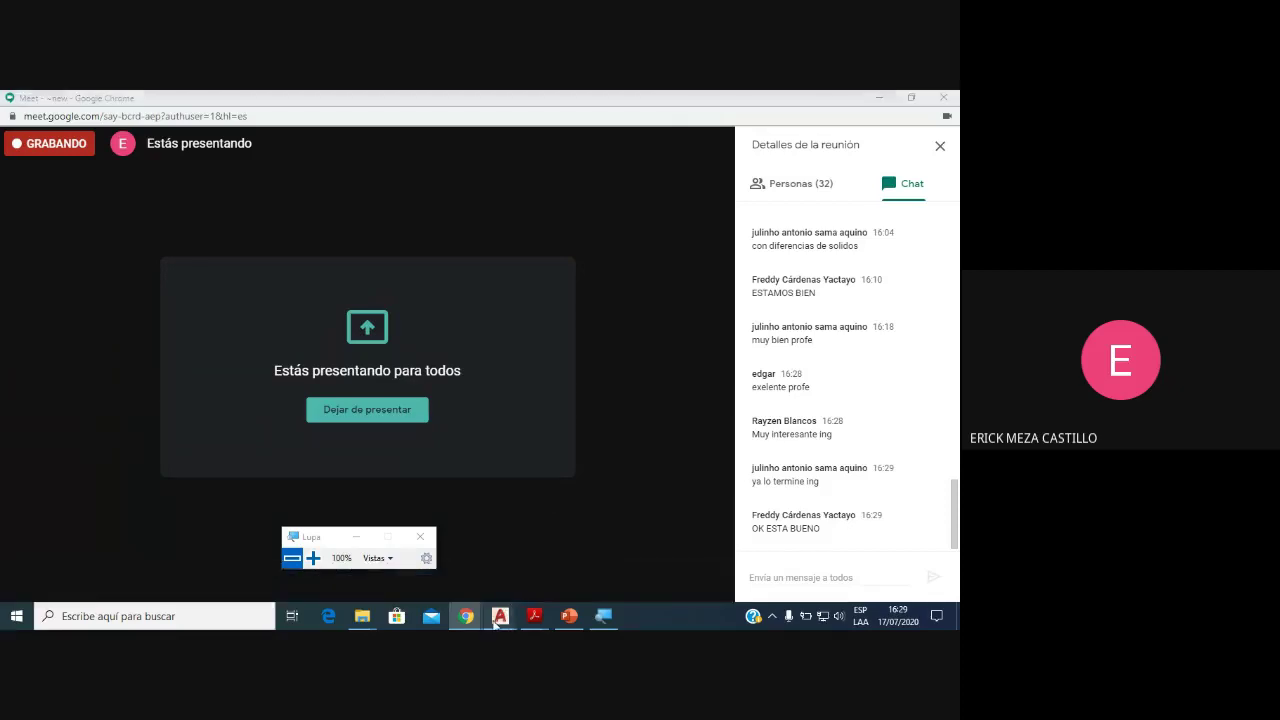
click(531, 571)
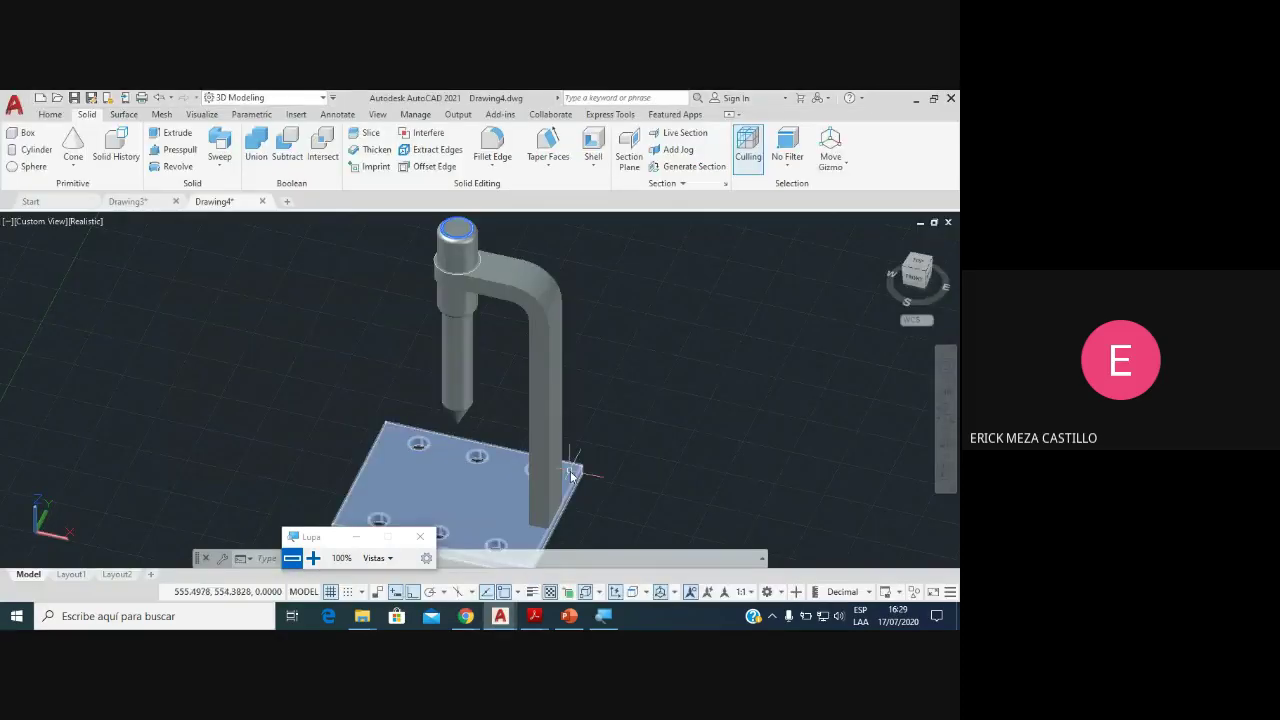
scroll(585, 440, down, 2)
scroll(585, 440, up, 2)
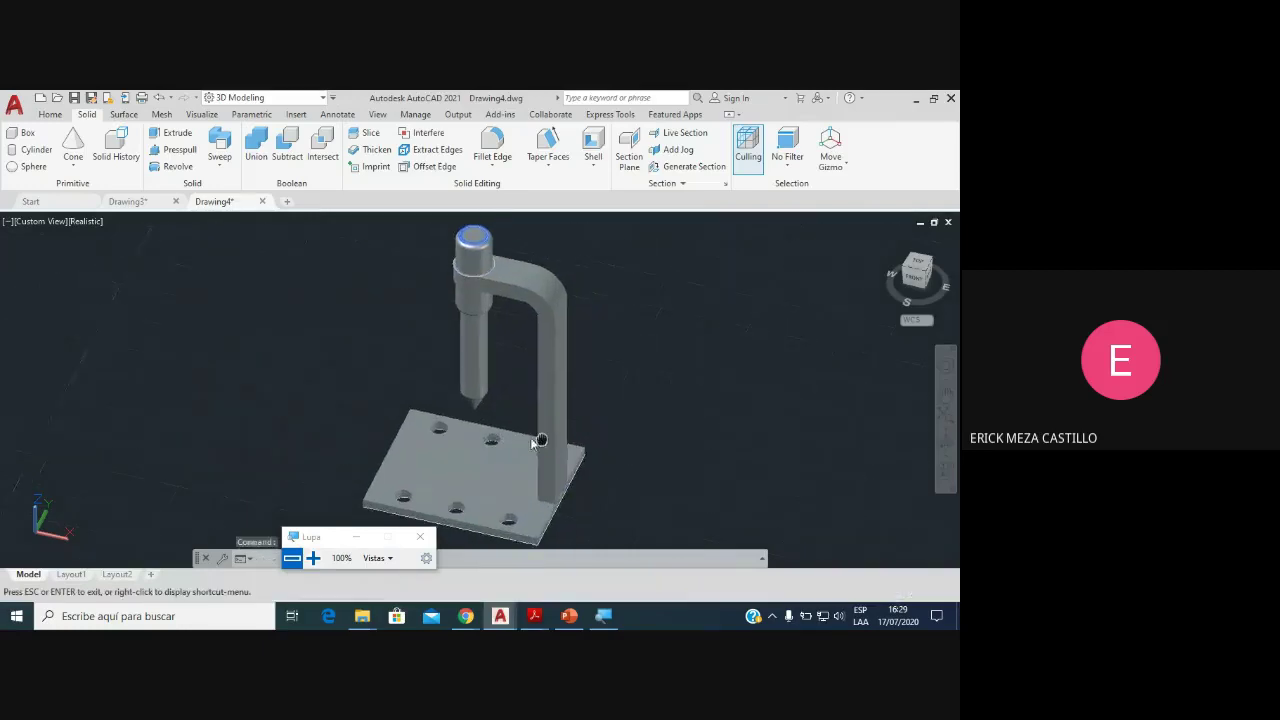
drag(366, 536, 768, 418)
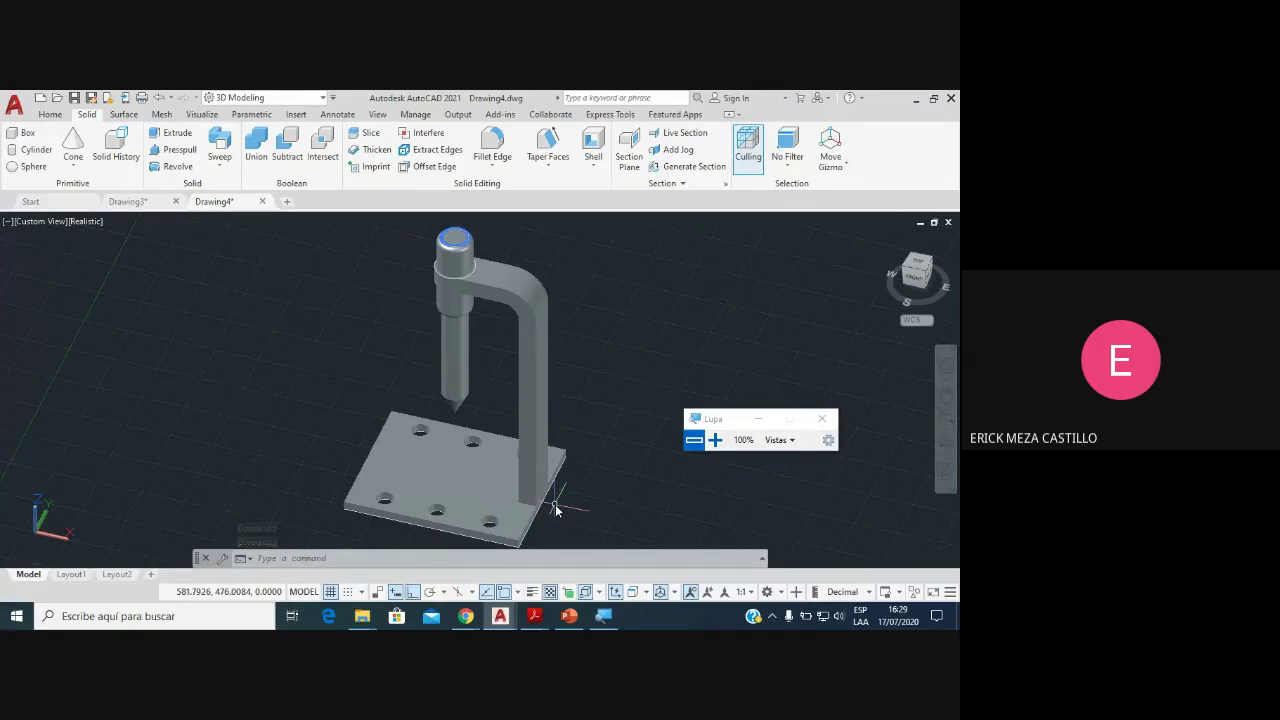
Step: Show the Solido 01-09.pdf sheet with solids 1–6 in Acrobat, then return to Meet
click(534, 616)
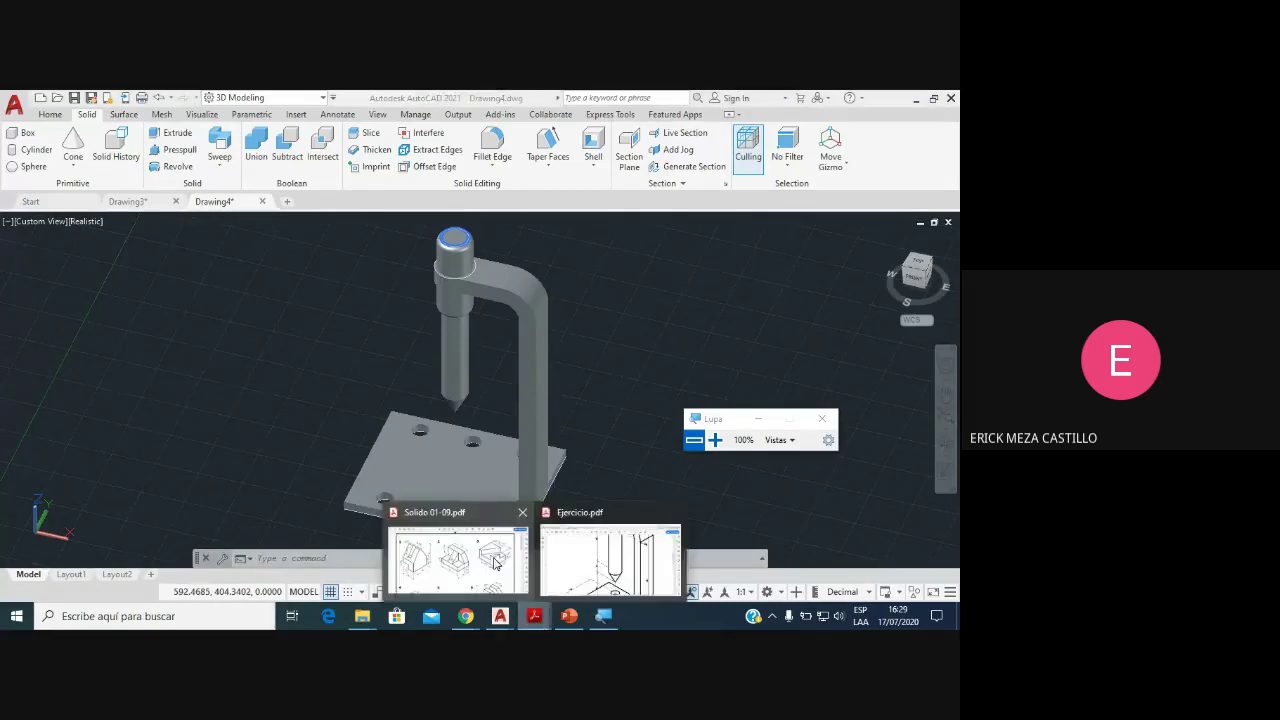
click(494, 564)
scroll(679, 403, down, 1)
scroll(679, 403, down, 1)
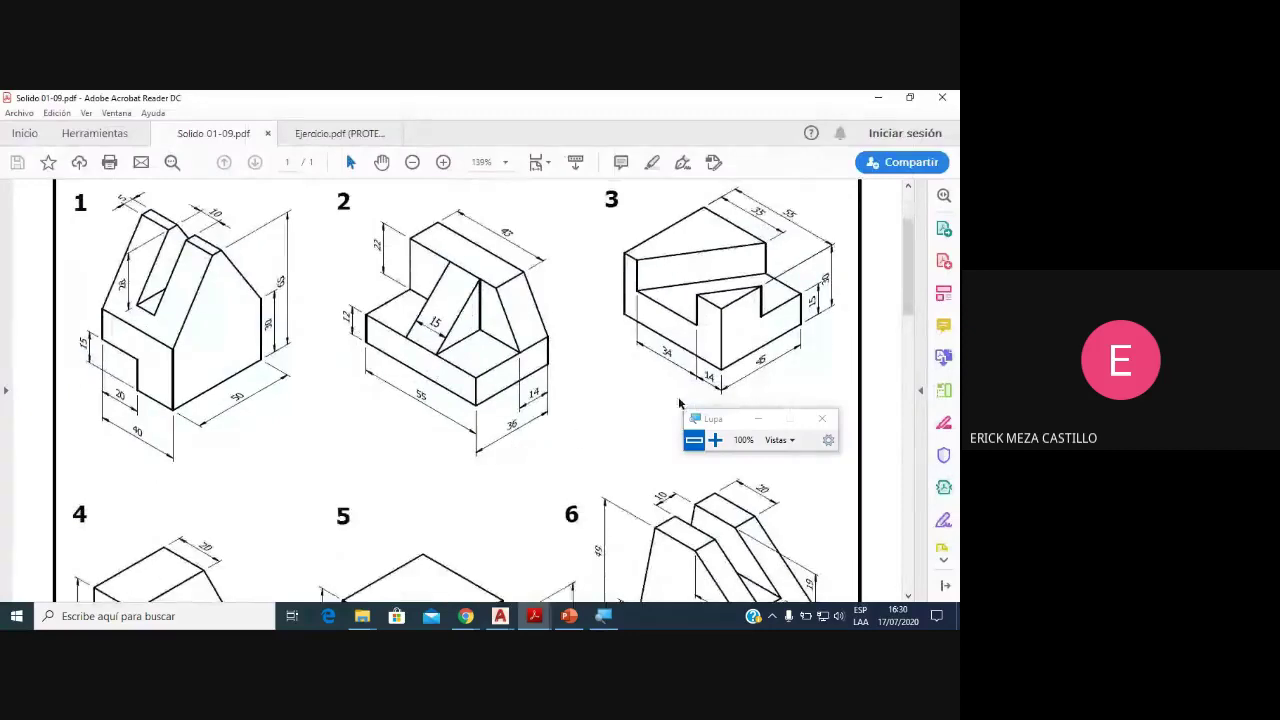
drag(724, 420, 37, 560)
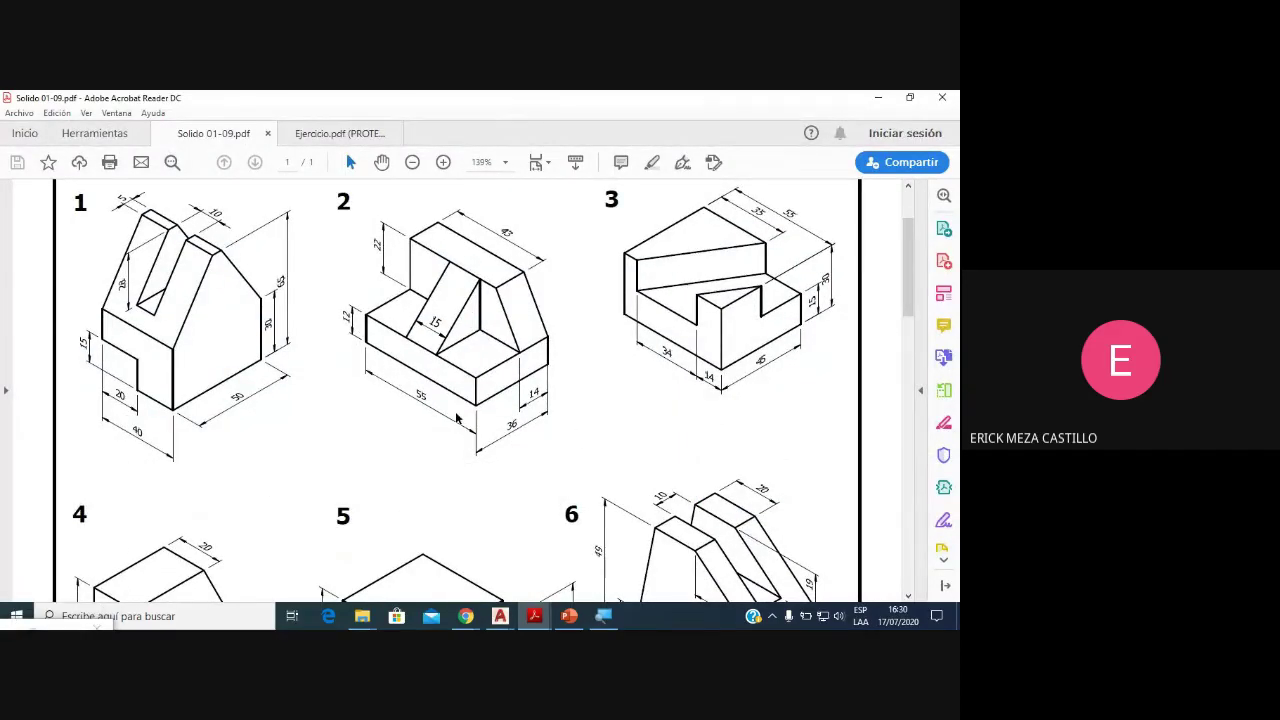
click(466, 616)
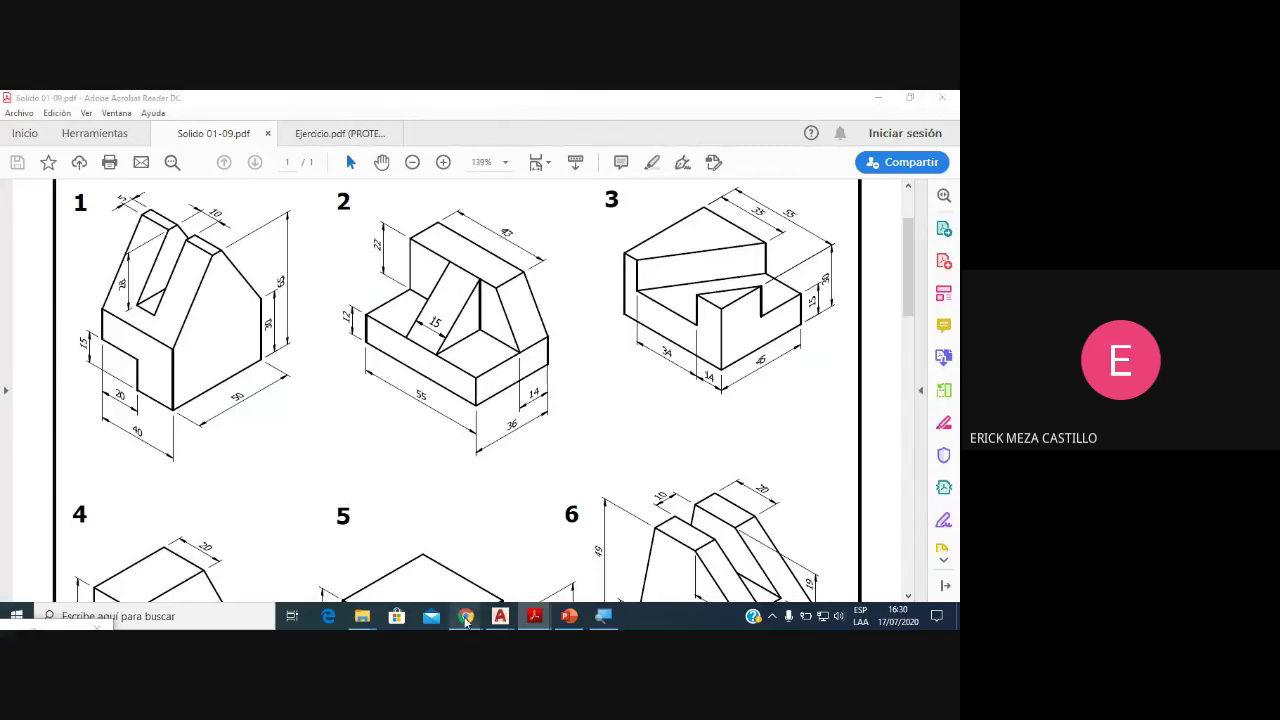
click(506, 560)
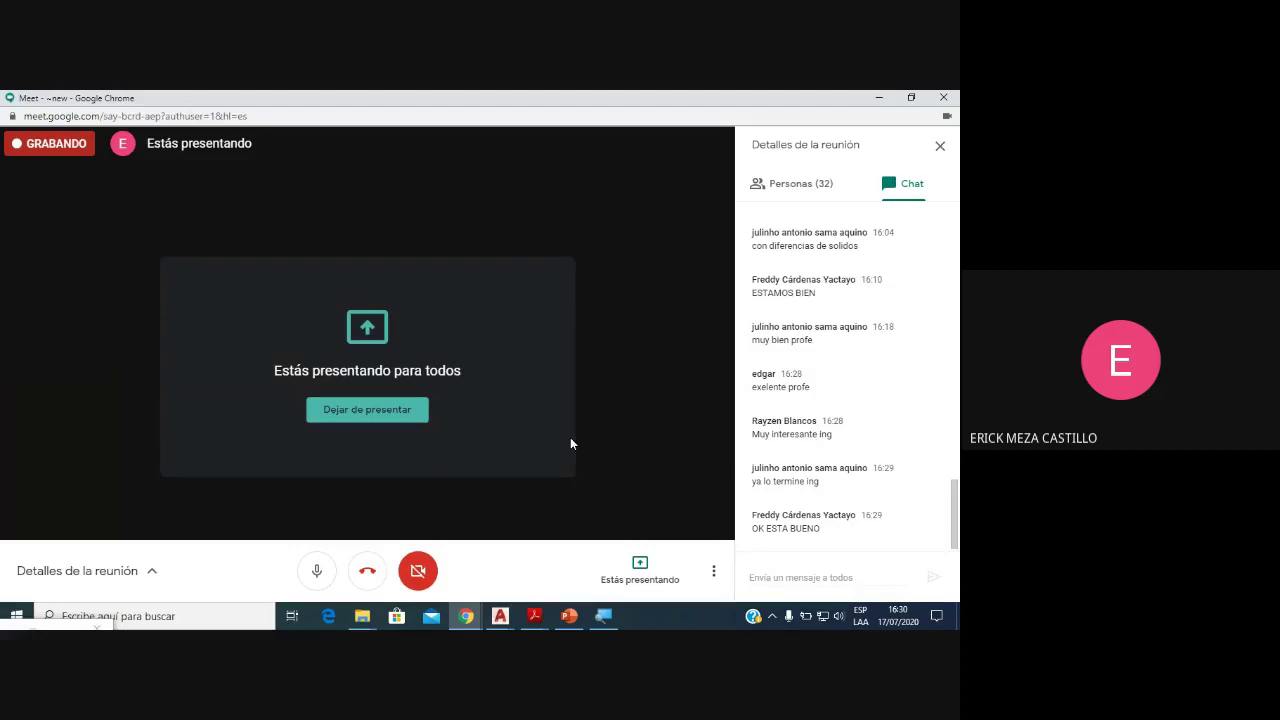
Step: Bring up the Drawing4 model, pan slightly and select the base plate solid
click(501, 617)
click(516, 558)
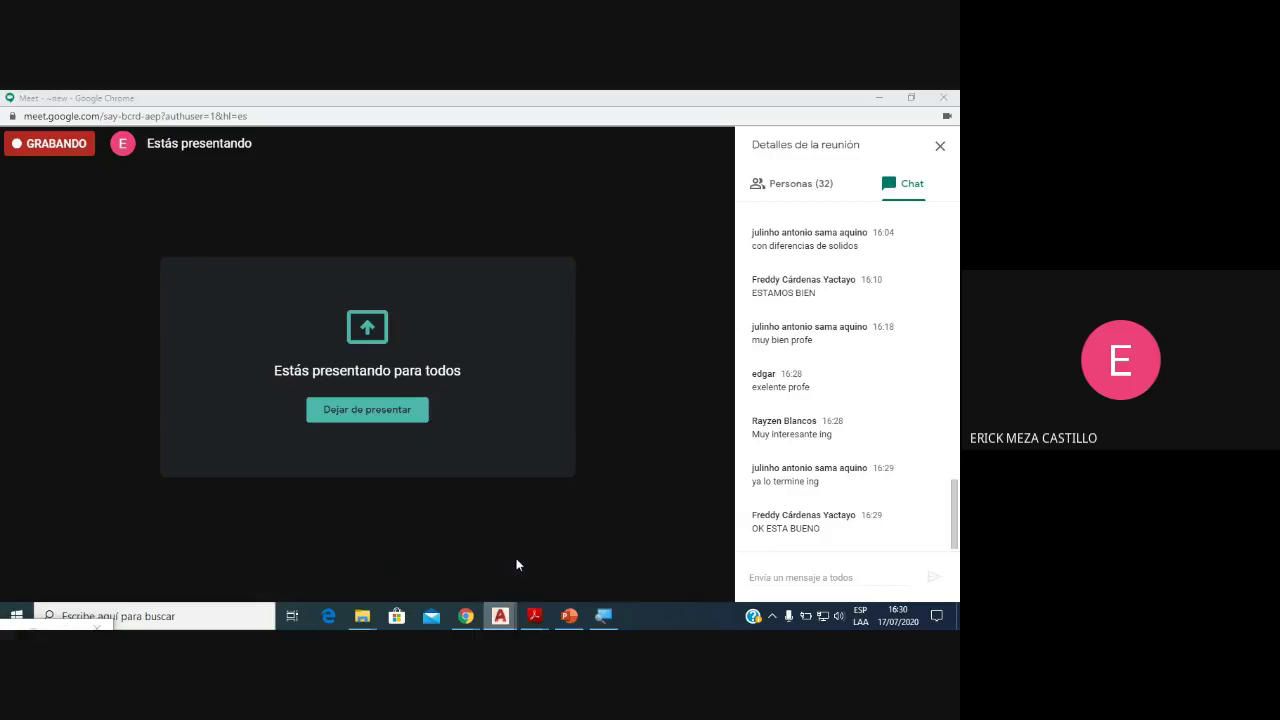
key(Escape)
middle_drag(471, 420, 518, 428)
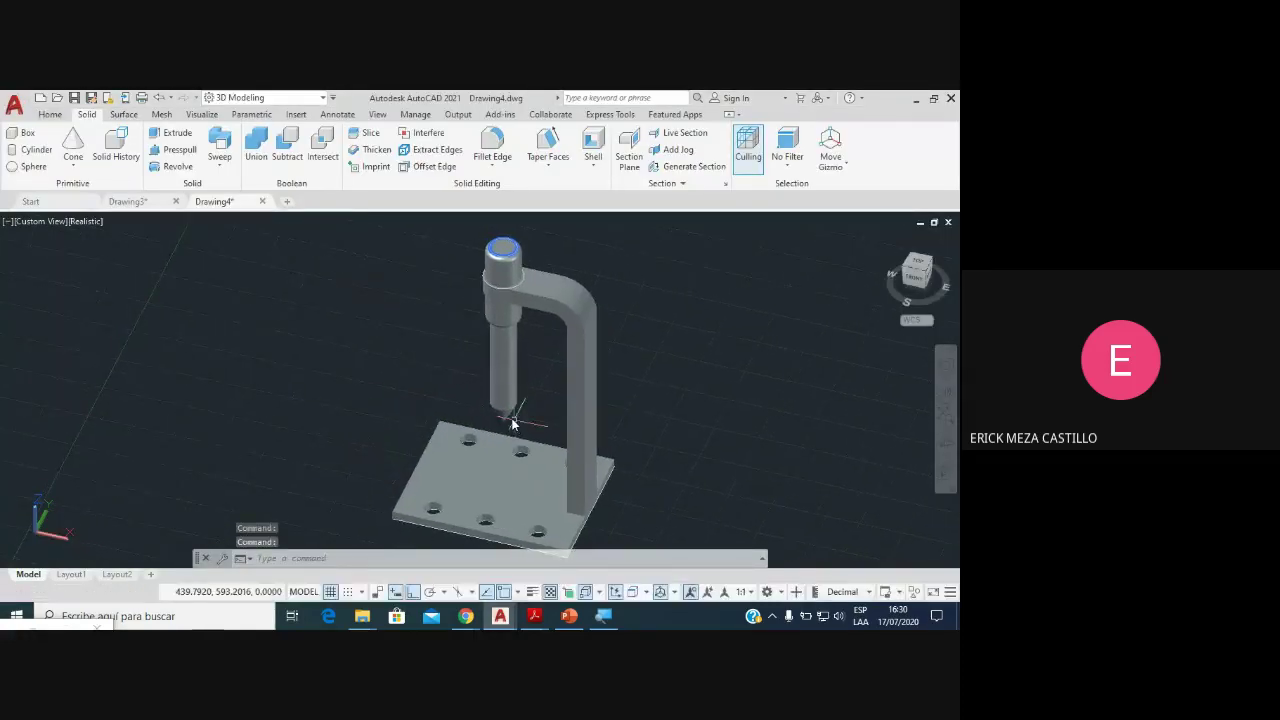
click(476, 488)
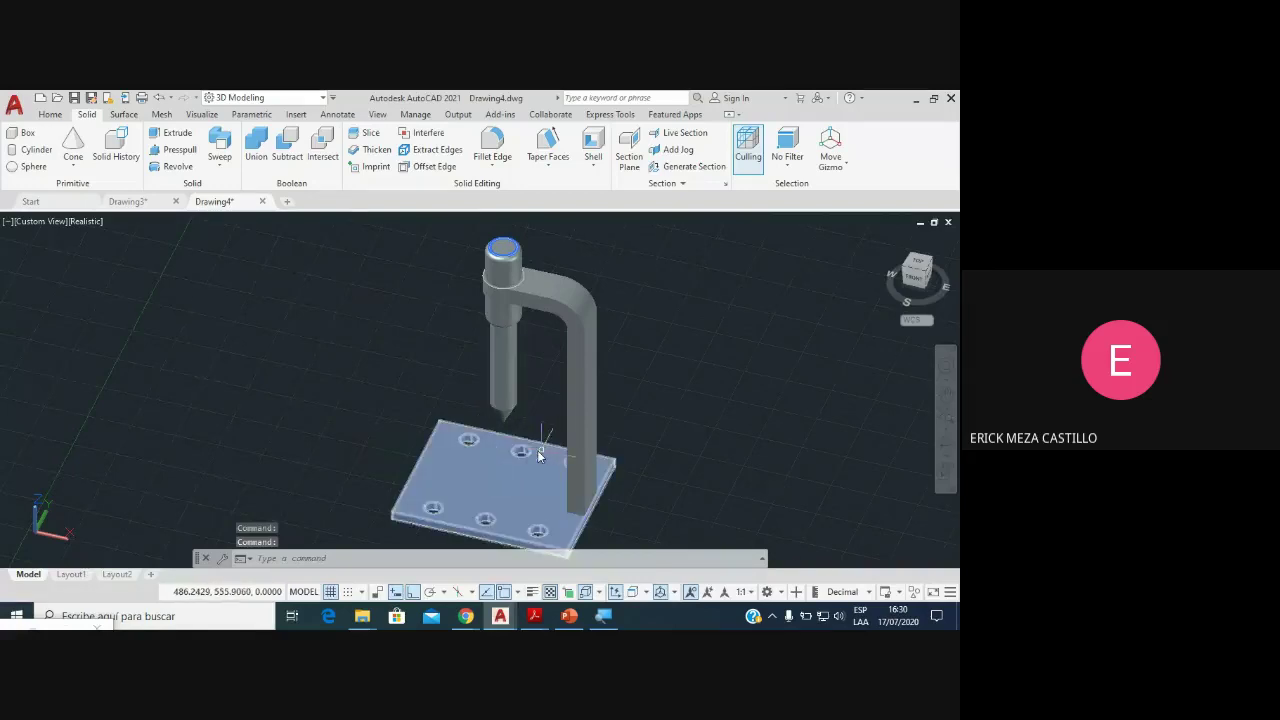
Step: Back in the Meet call, mute the microphone and open the more-options list
click(466, 616)
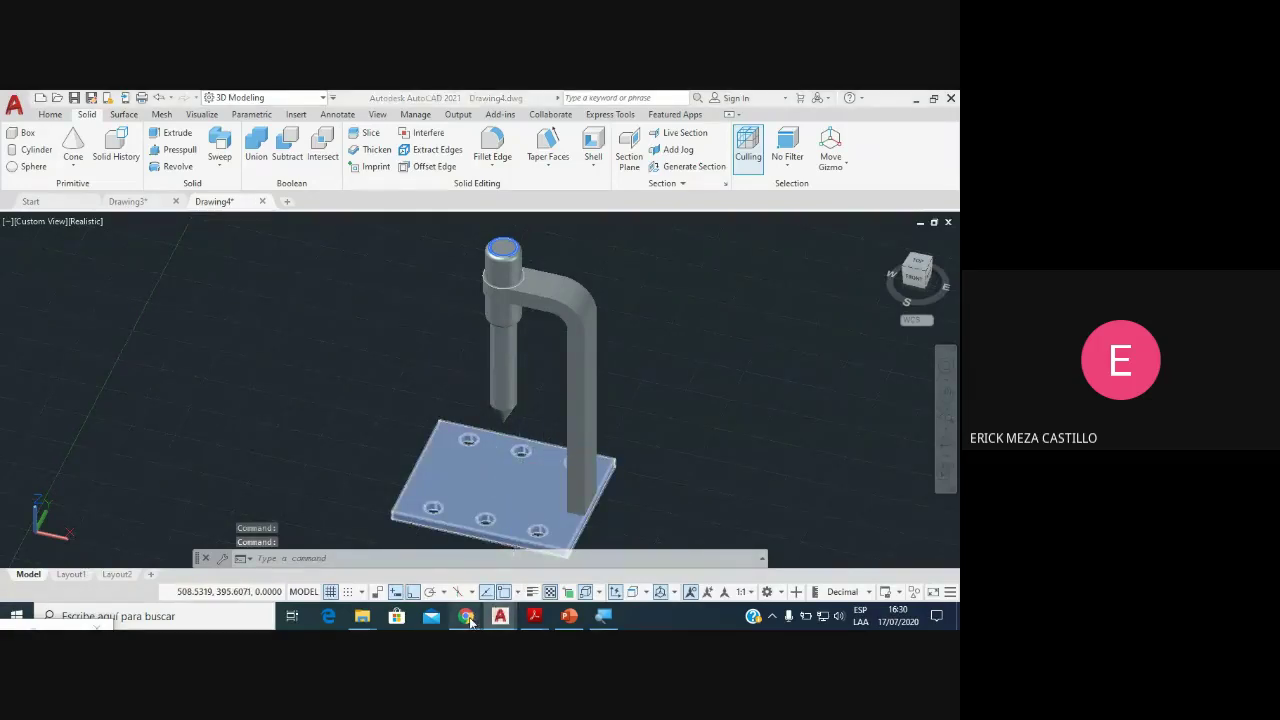
click(519, 586)
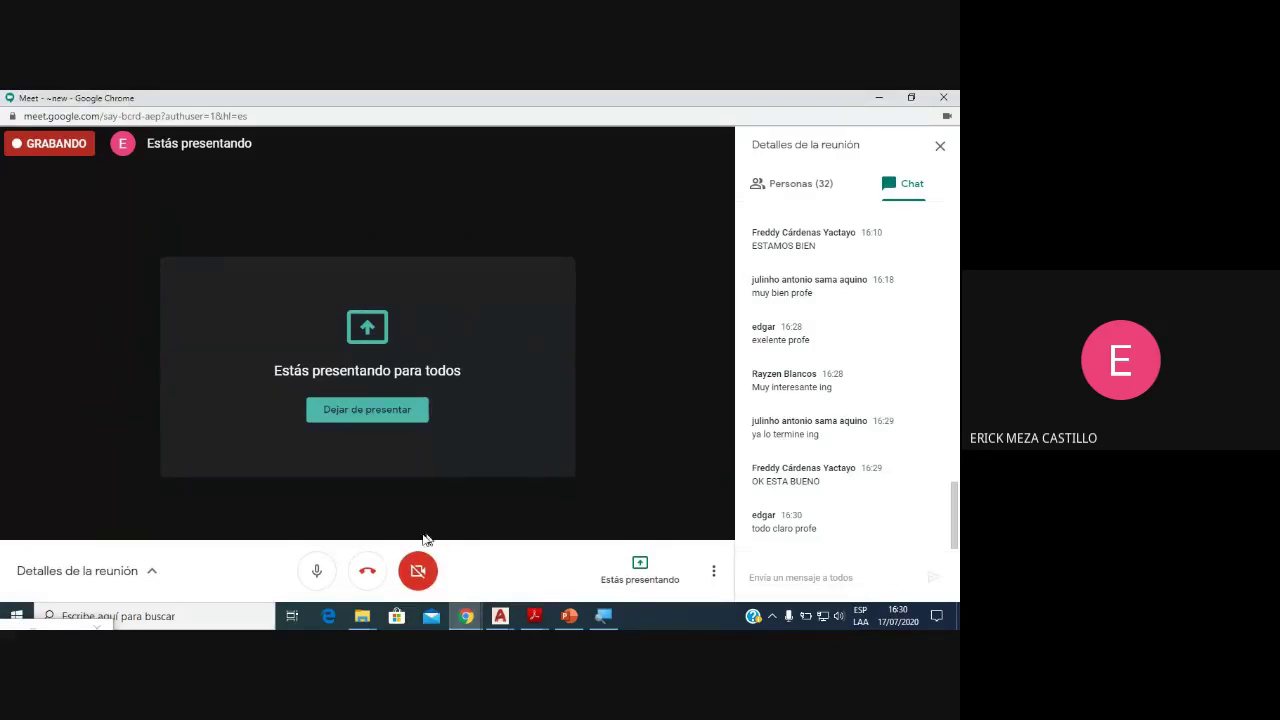
click(316, 572)
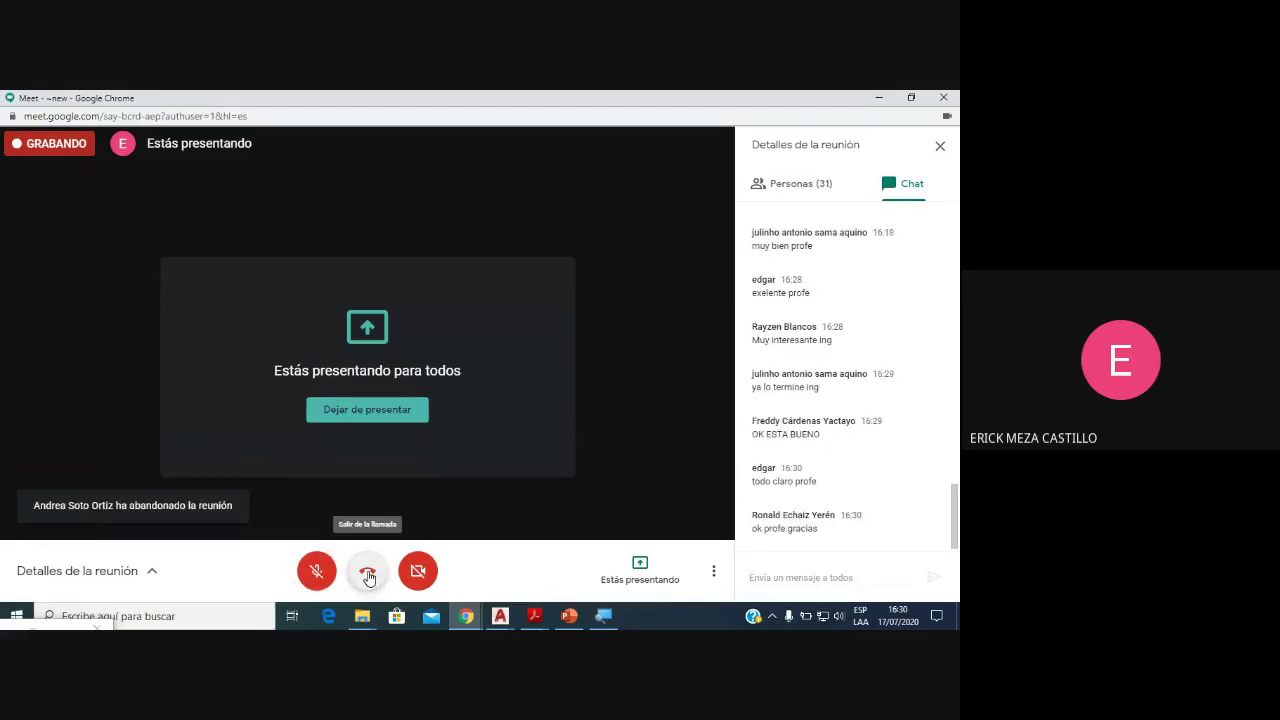
click(714, 571)
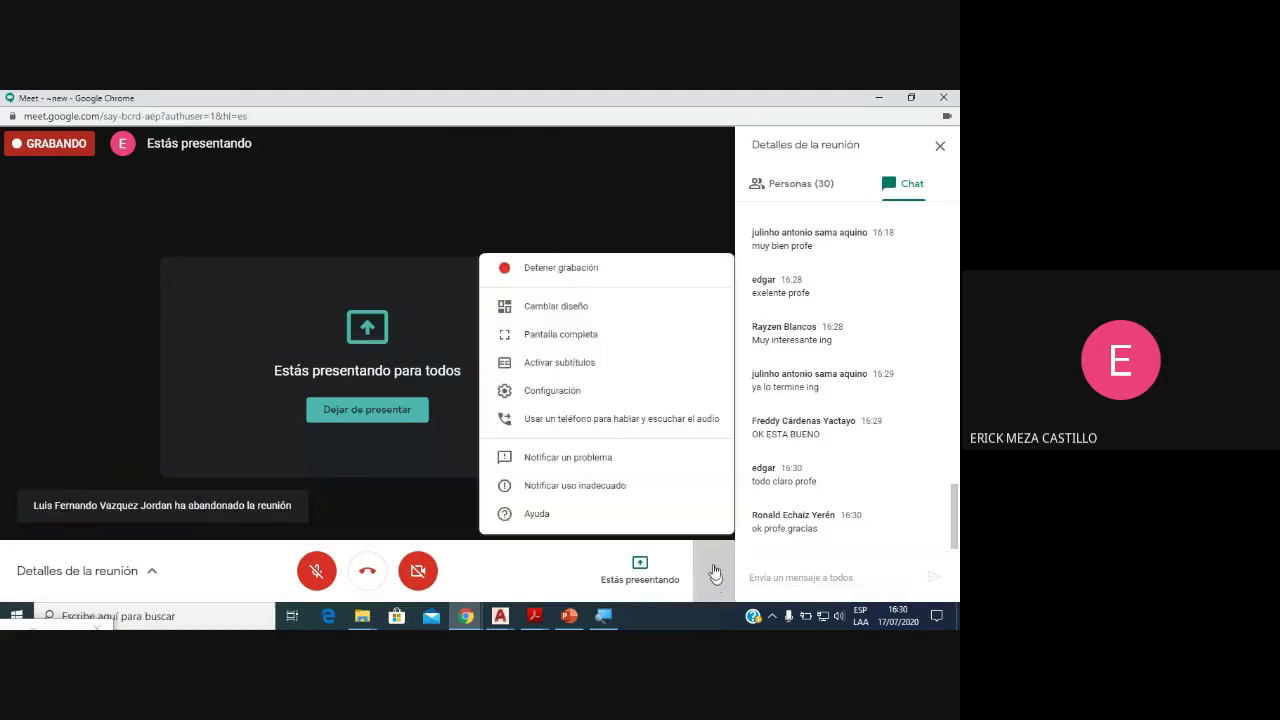